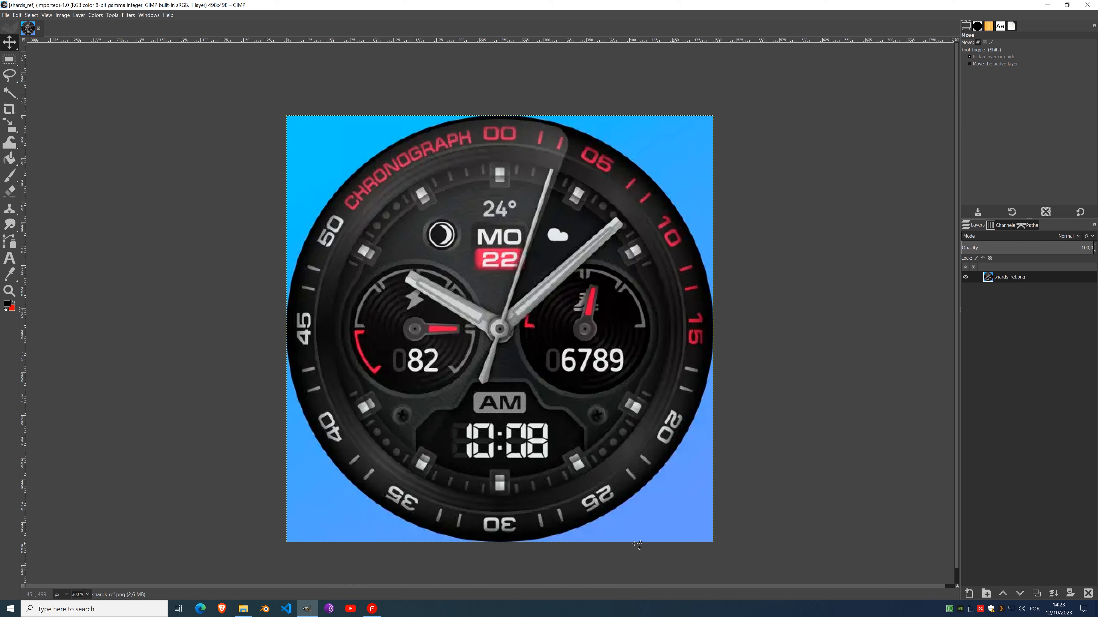
Step: Inspect the edges of the shards_ref.png watch face, copy the image and switch to Facemaker
scroll(291, 321, "up", 5)
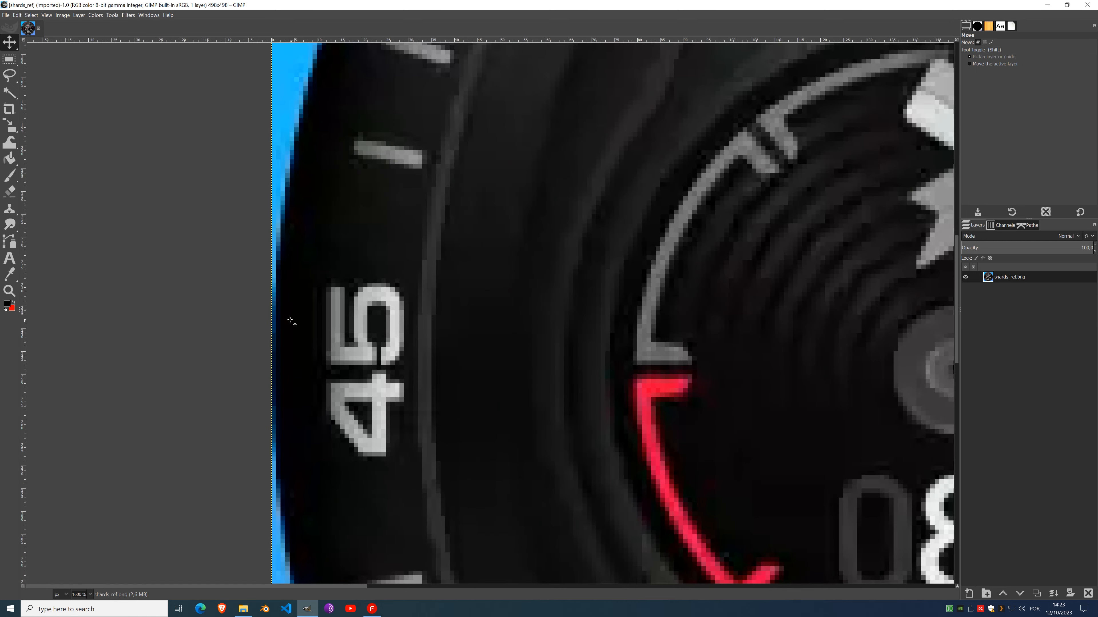
scroll(299, 295, "down", 6)
scroll(666, 266, "up", 4)
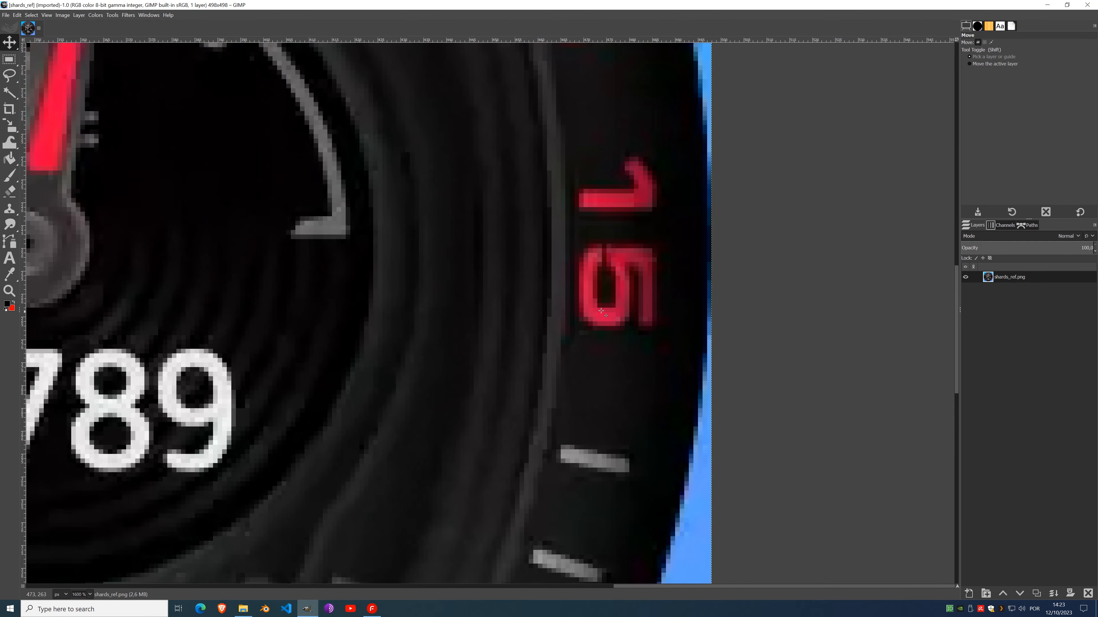
scroll(665, 273, "down", 3)
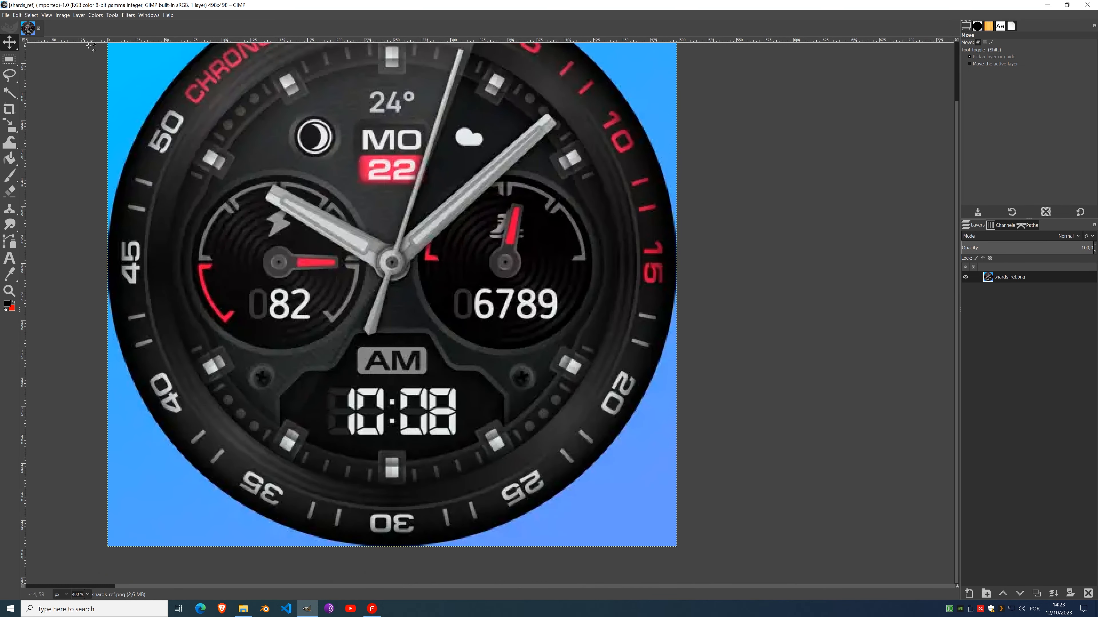
scroll(466, 220, "down", 1)
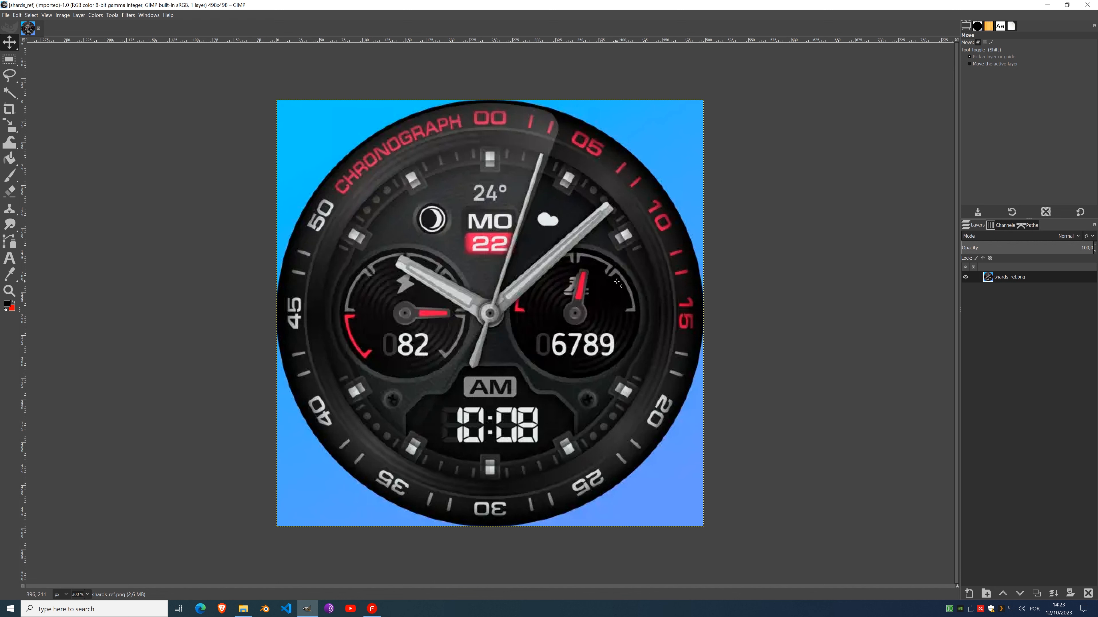
key("ctrl+c")
left_click(372, 609)
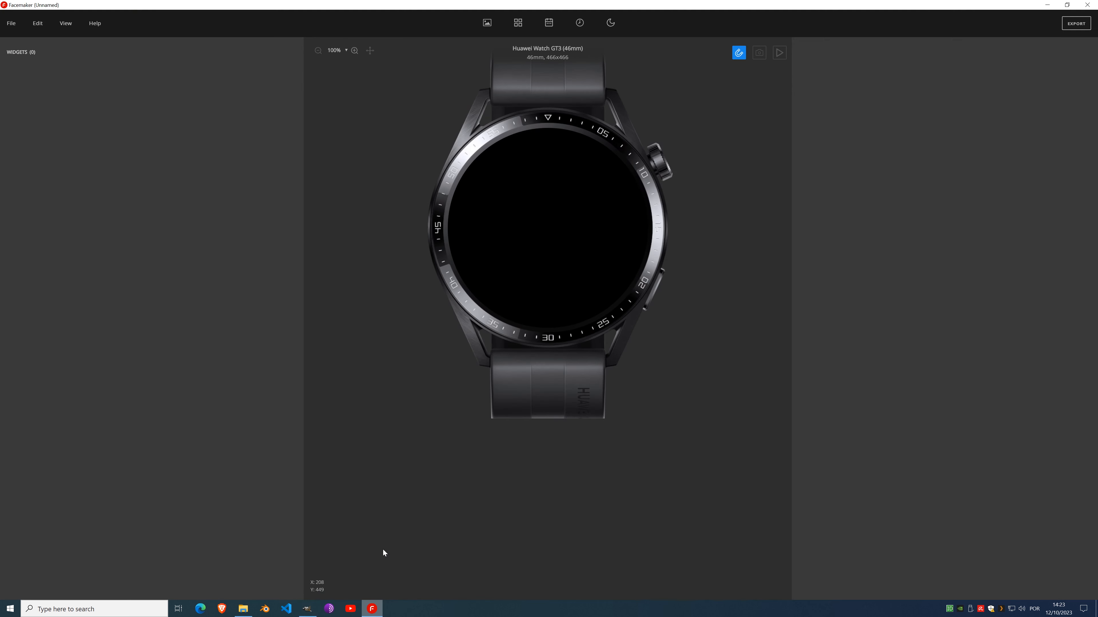
Step: Add a Background widget containing an Image with the copied reference picture, and move it to X 0, Y 0
left_click(487, 23)
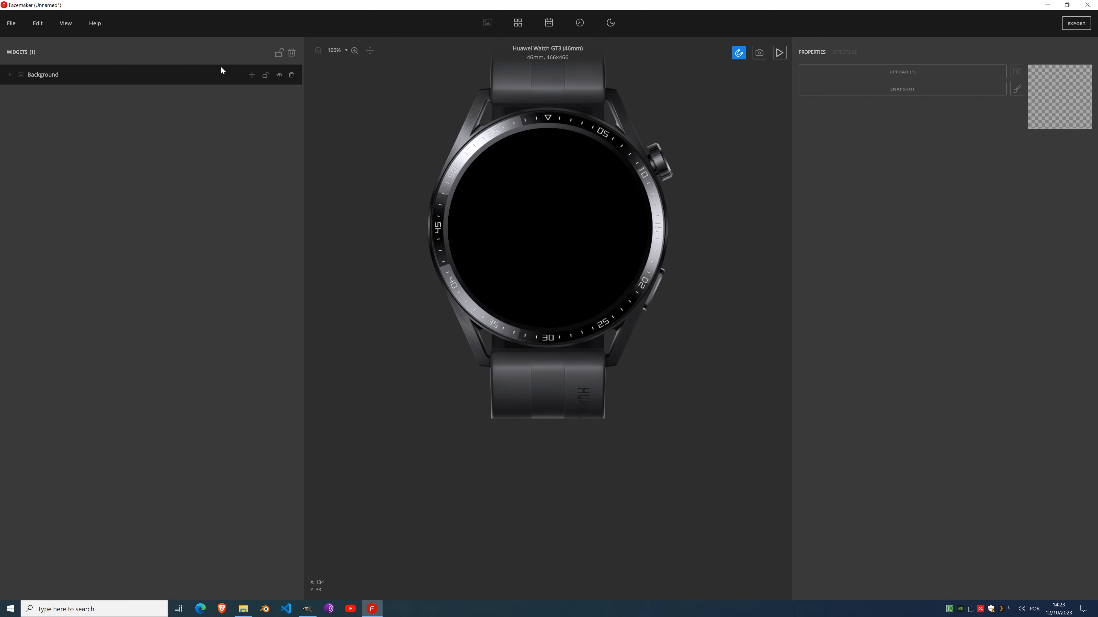
left_click(252, 75)
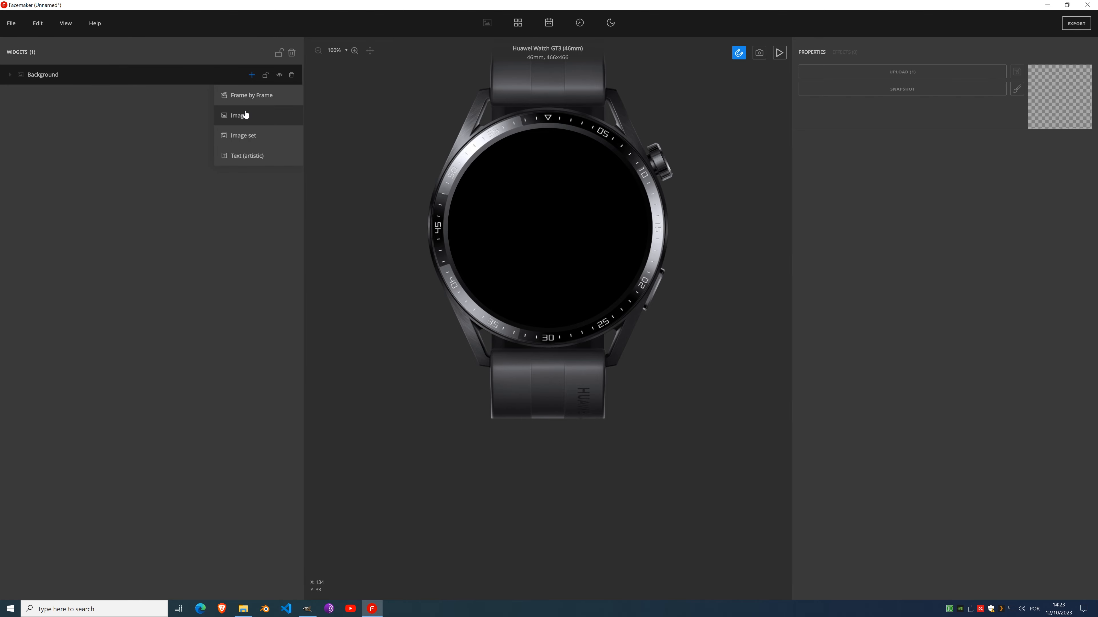
left_click(245, 113)
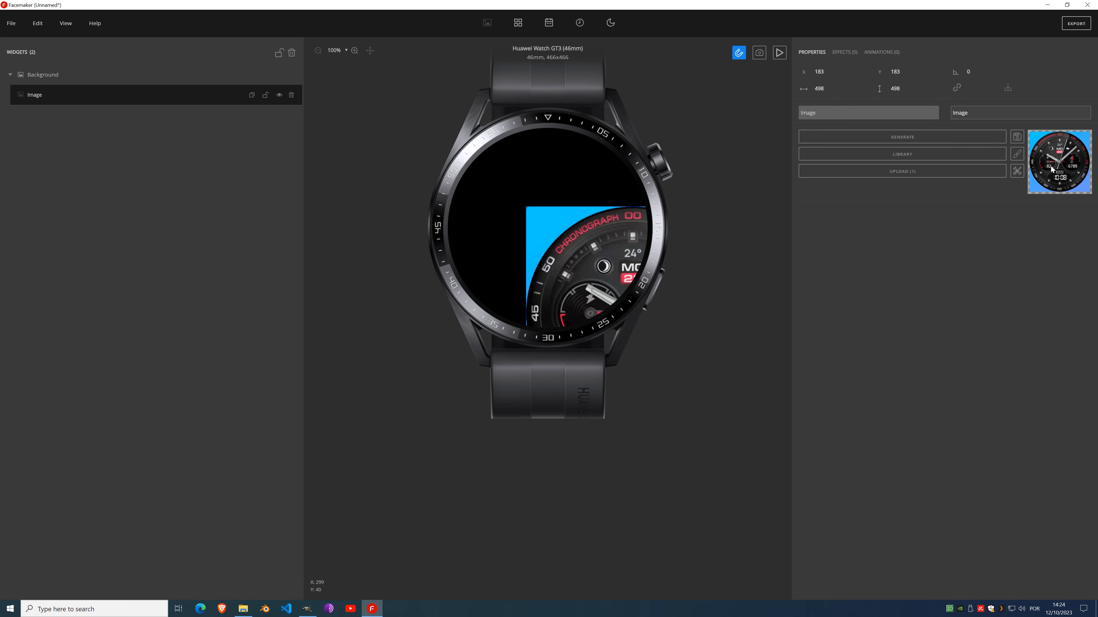
left_click_drag(590, 265, 508, 195)
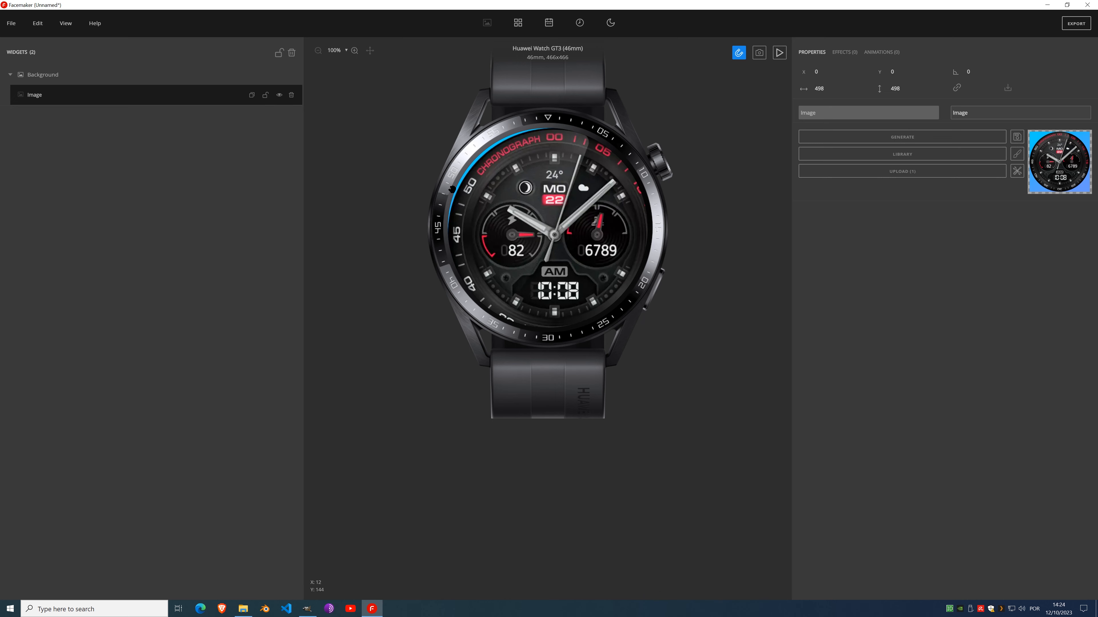
Step: Lock the reference image layer and set its width to 466 so it fills the watch screen
left_click(266, 96)
left_click(830, 91)
type("466")
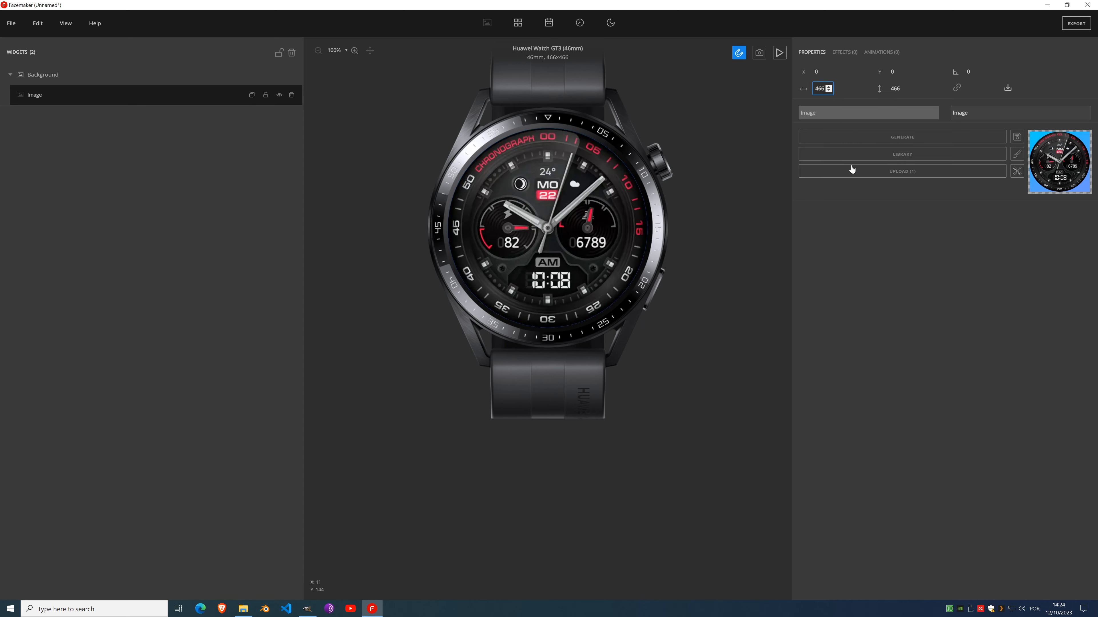
left_click(888, 226)
Step: Add a second Image to the Background and move it to X 0, Y 0
scroll(552, 208, "up", 3)
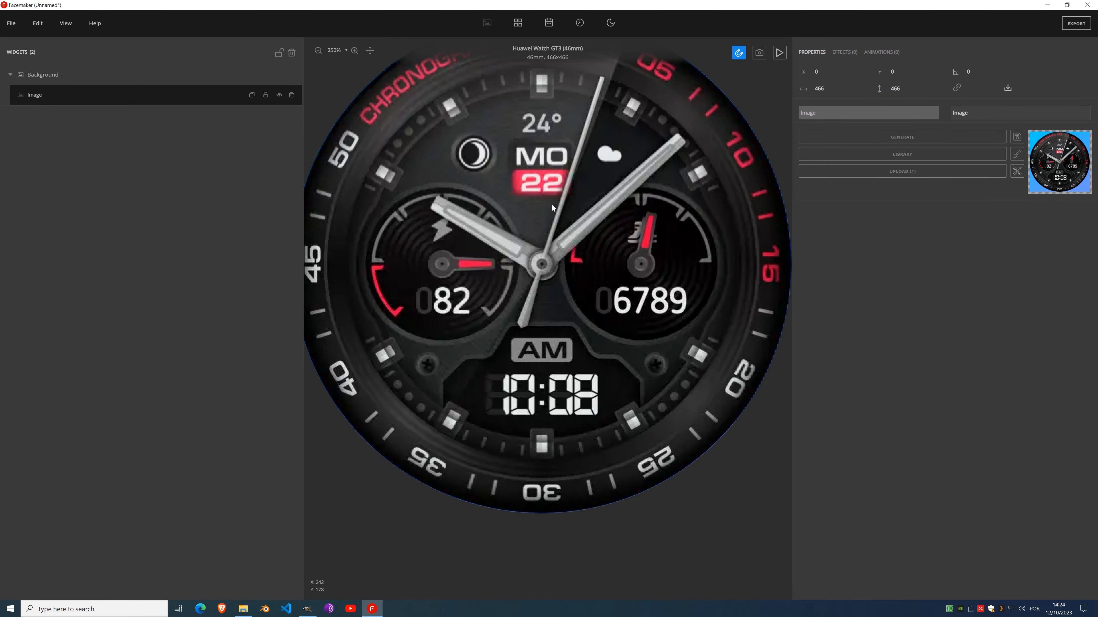
scroll(551, 205, "down", 1)
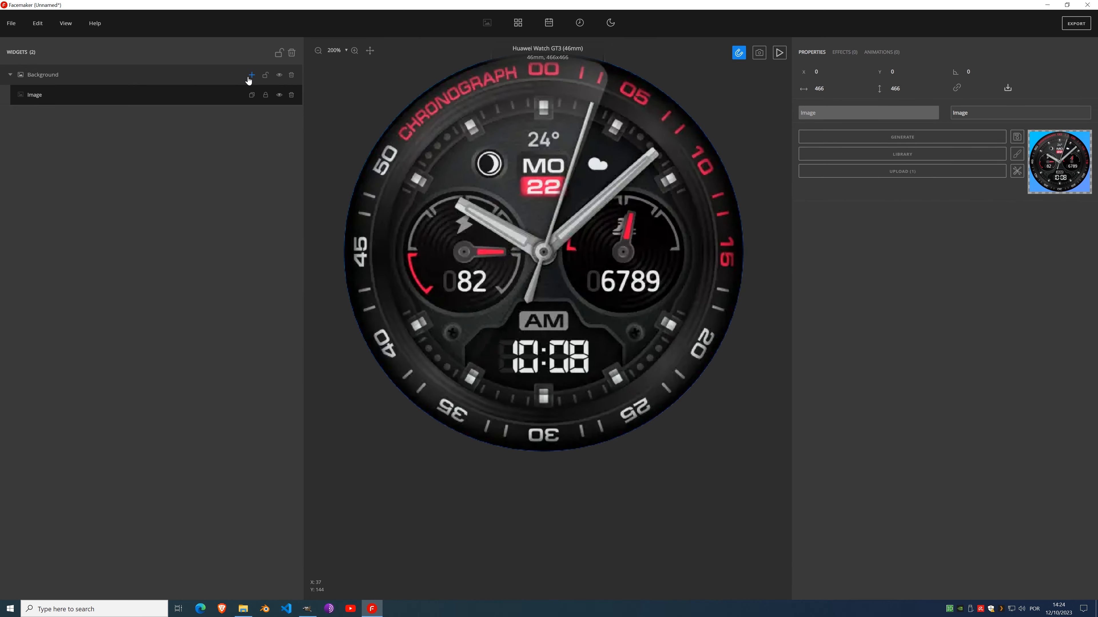
left_click(251, 75)
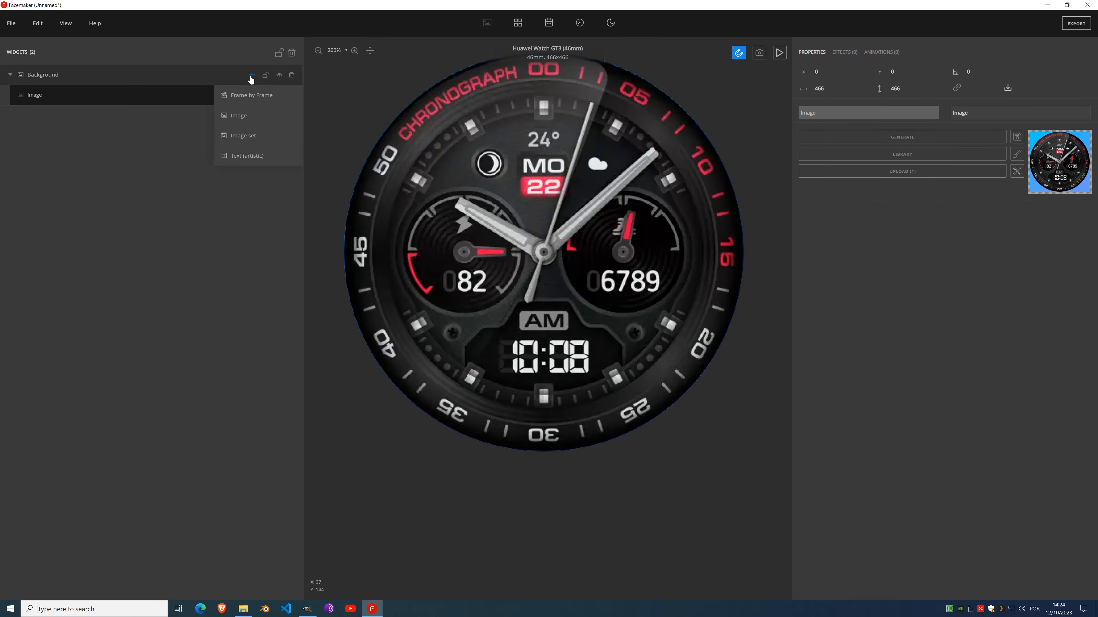
left_click(244, 124)
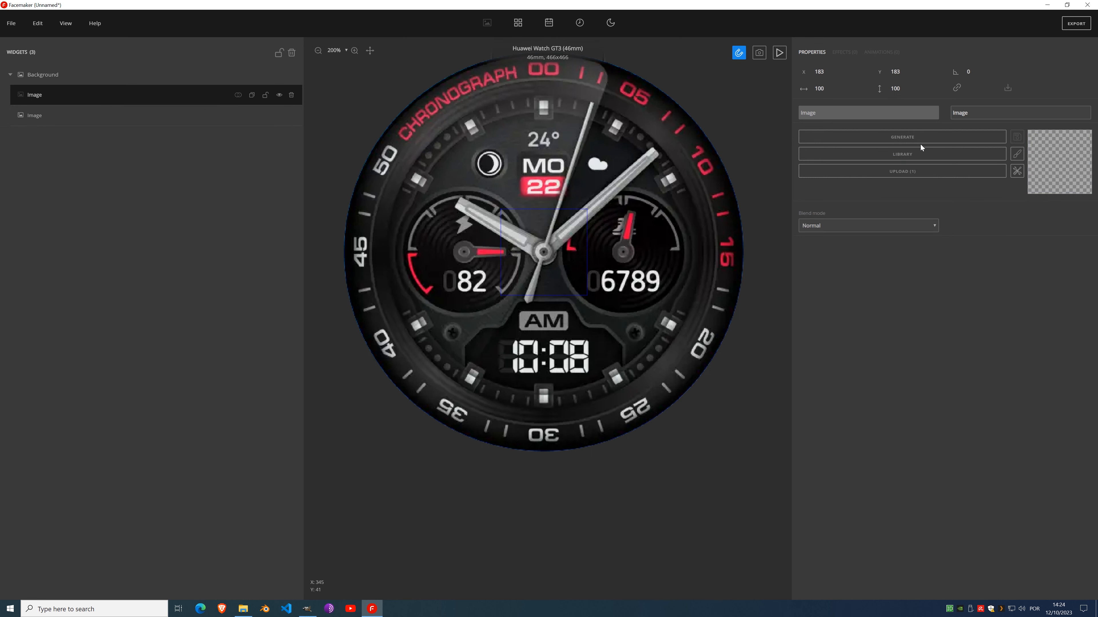
scroll(561, 248, "down", 2)
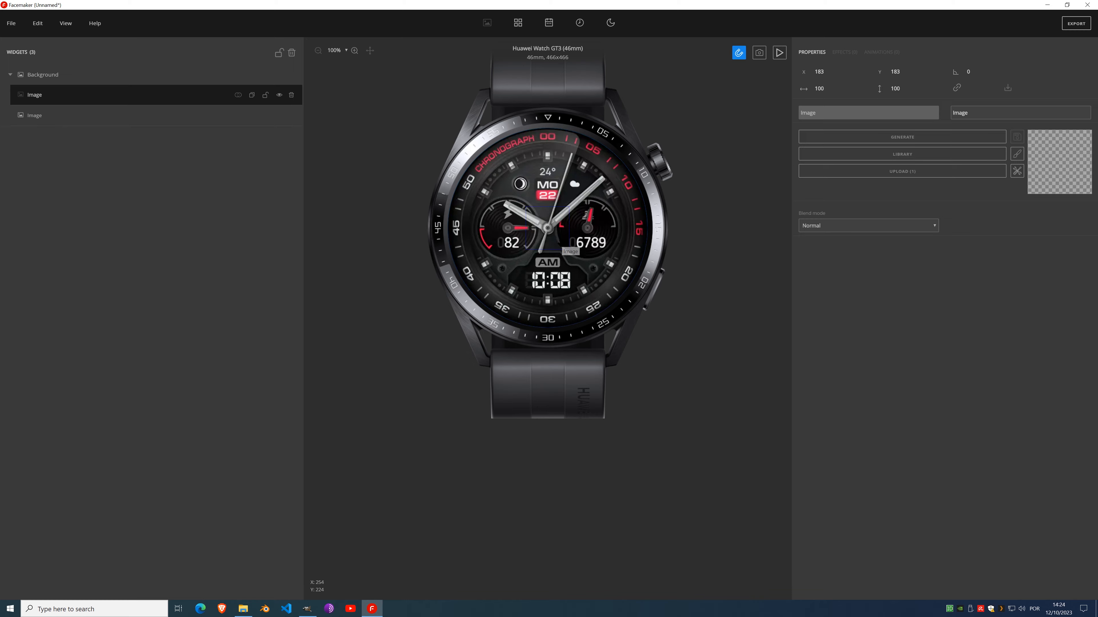
scroll(560, 245, "up", 3)
scroll(562, 216, "down", 1)
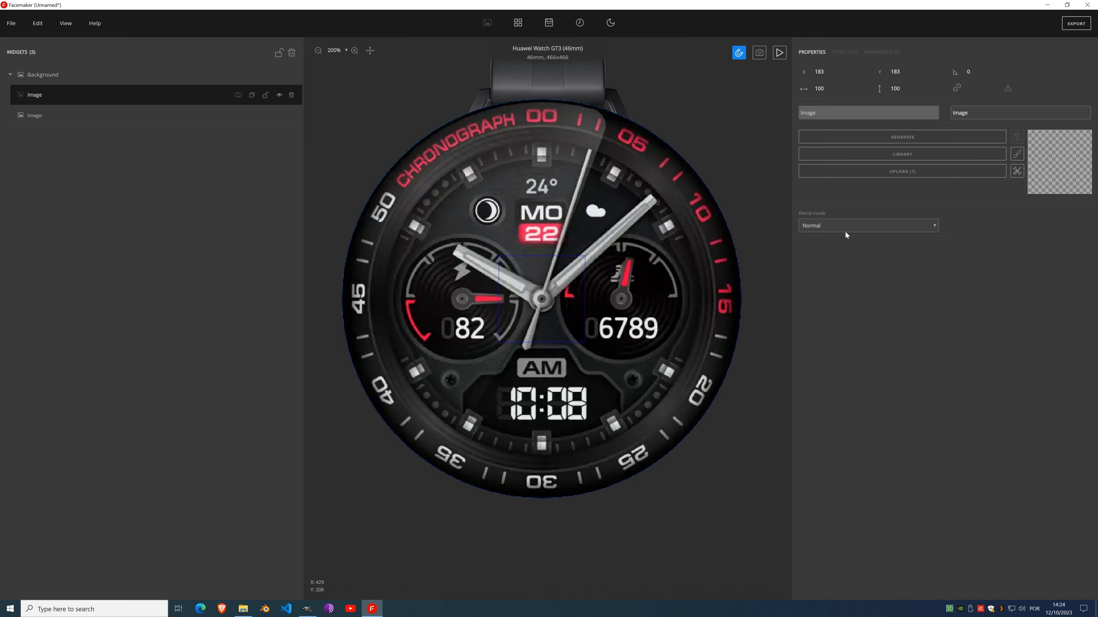
left_click_drag(569, 313, 326, 93)
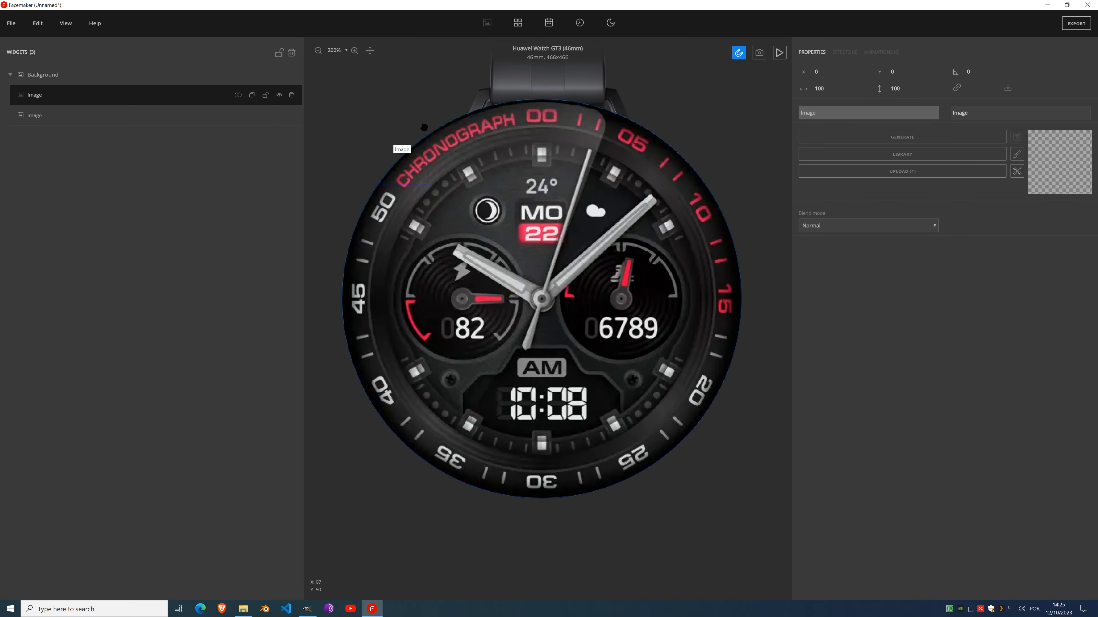
Step: Generate a gradient fill for the new image, make it solid black and store it as a custom gradient
left_click(905, 137)
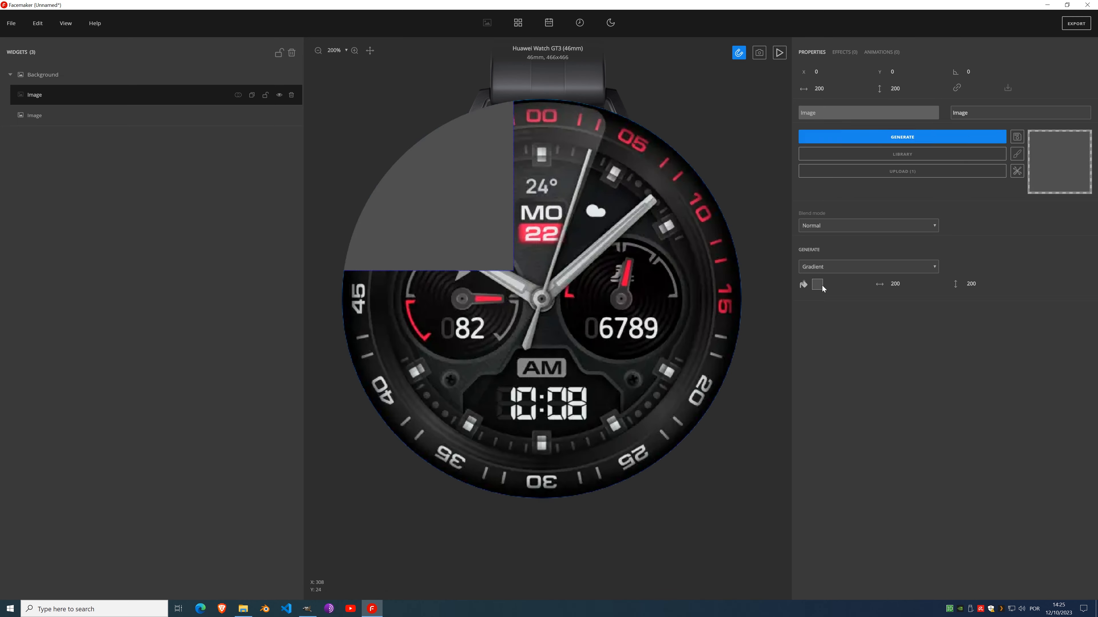
left_click(818, 285)
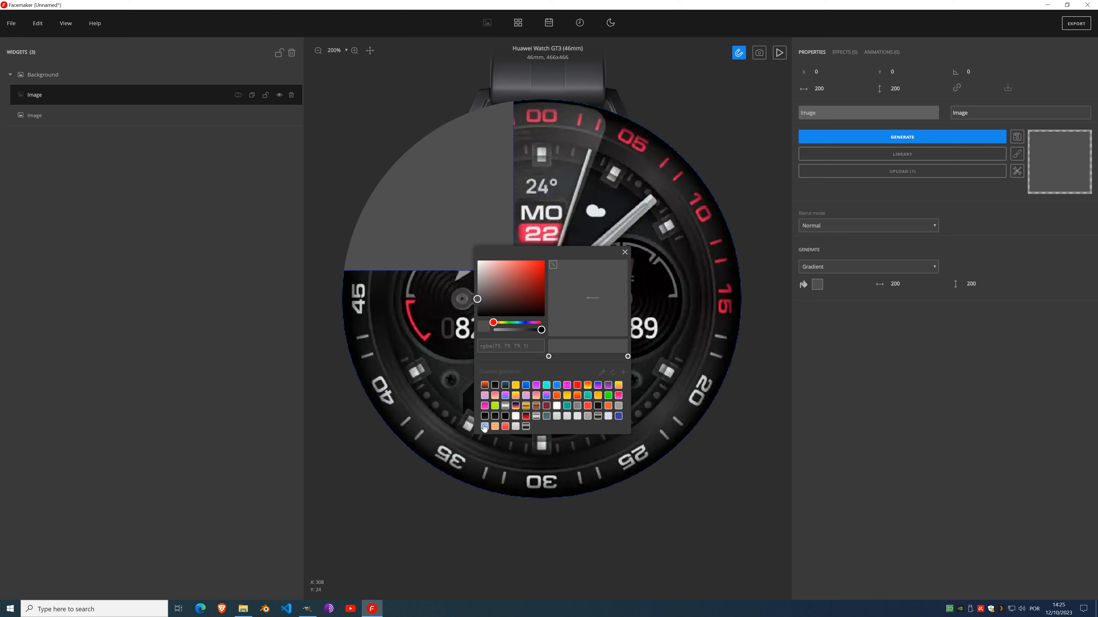
left_click(495, 386)
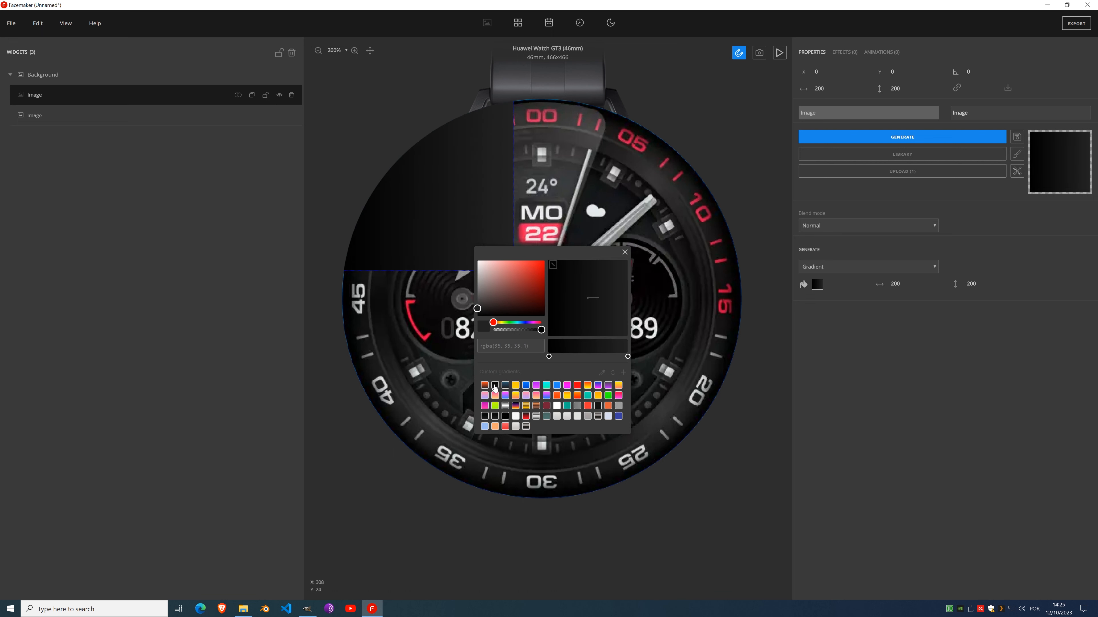
left_click(495, 416)
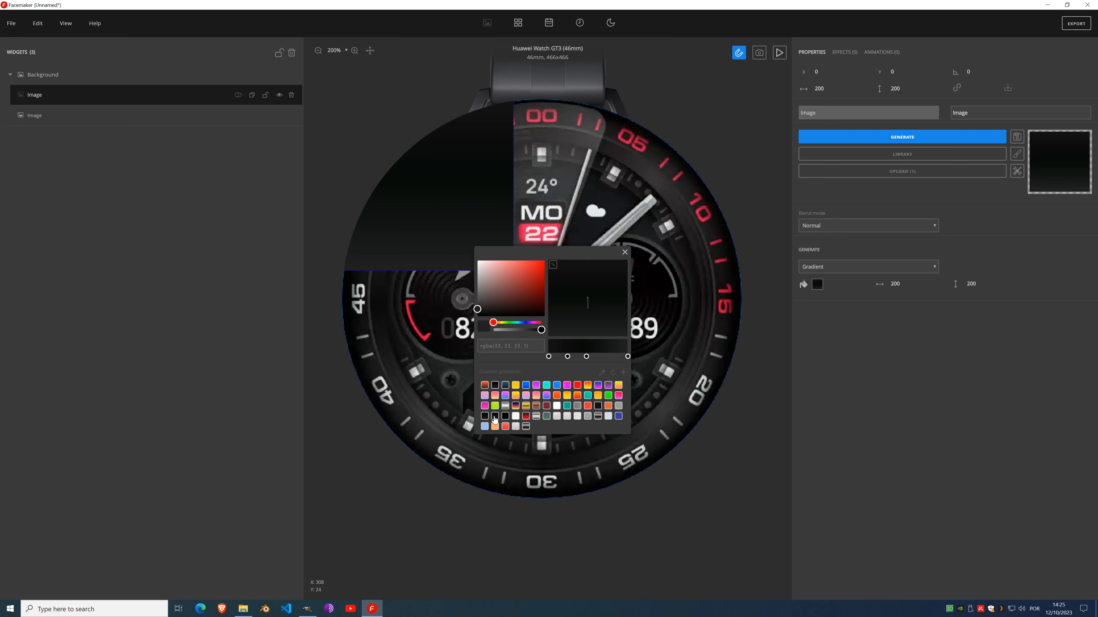
left_click(494, 386)
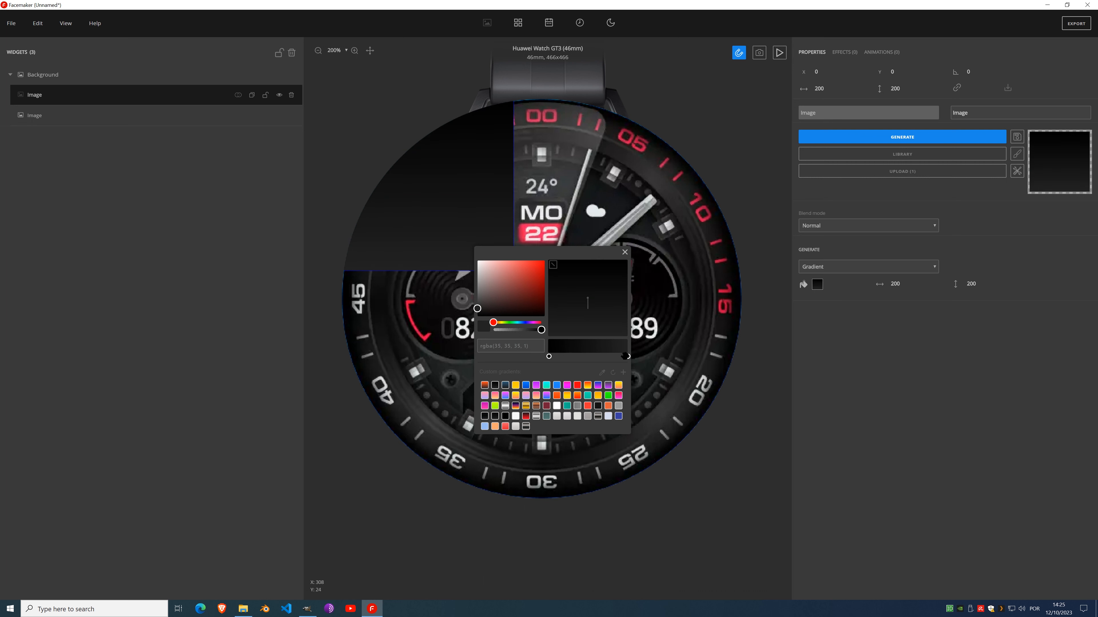
left_click_drag(477, 308, 474, 329)
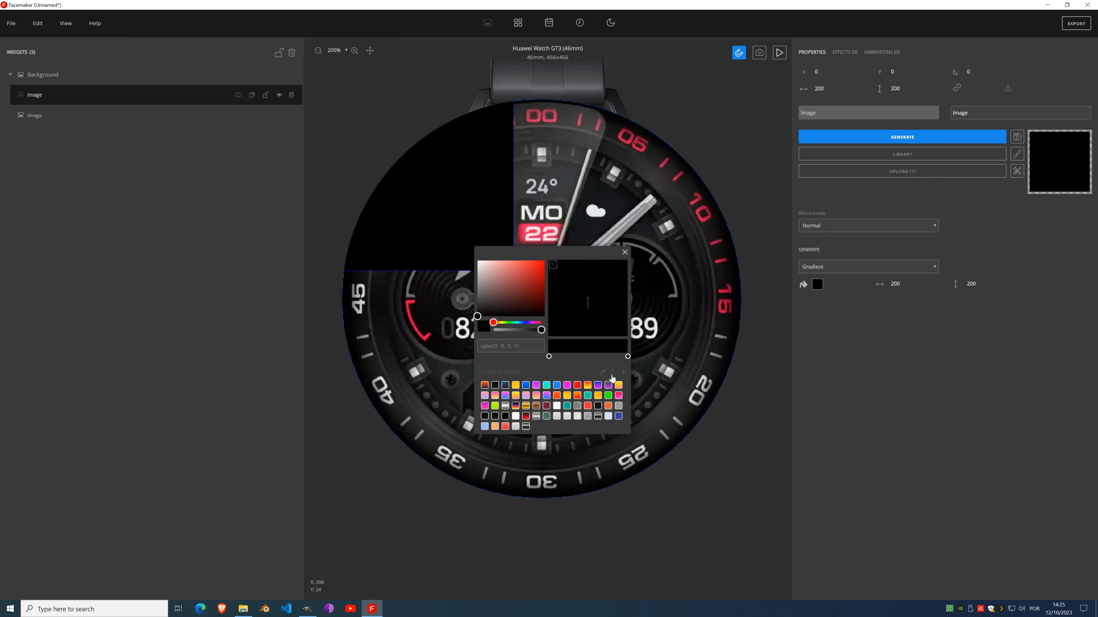
left_click(623, 373)
left_click(624, 252)
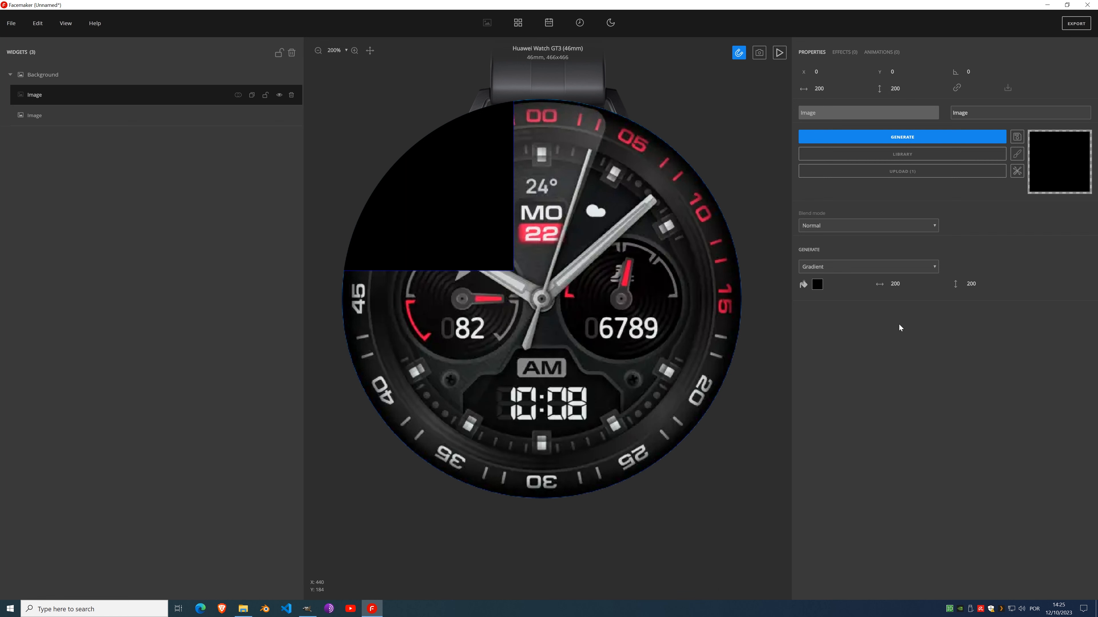
Step: Set the generated black image to 466 by 466, and lock and hide its layer
left_click(895, 289)
type("466")
key("Tab")
type("46")
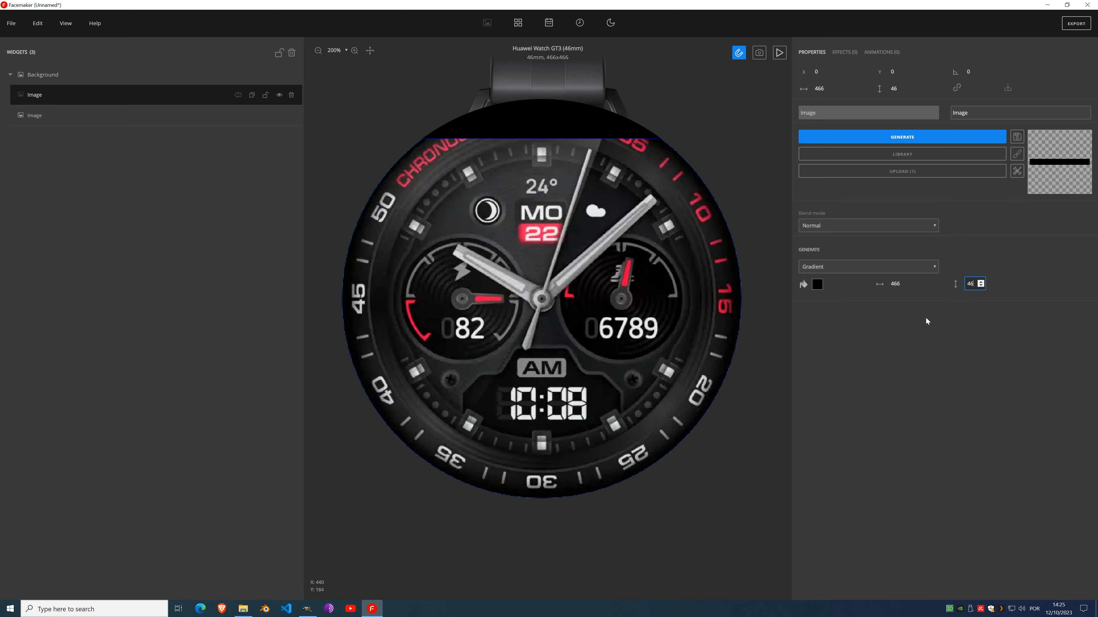
type("6")
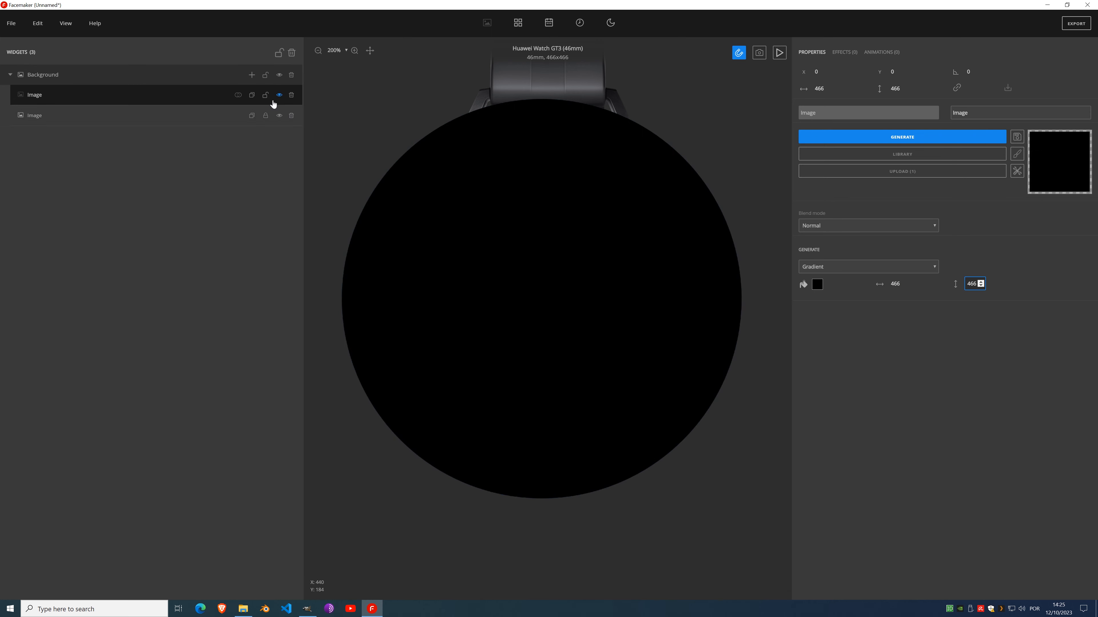
left_click(265, 96)
left_click(281, 98)
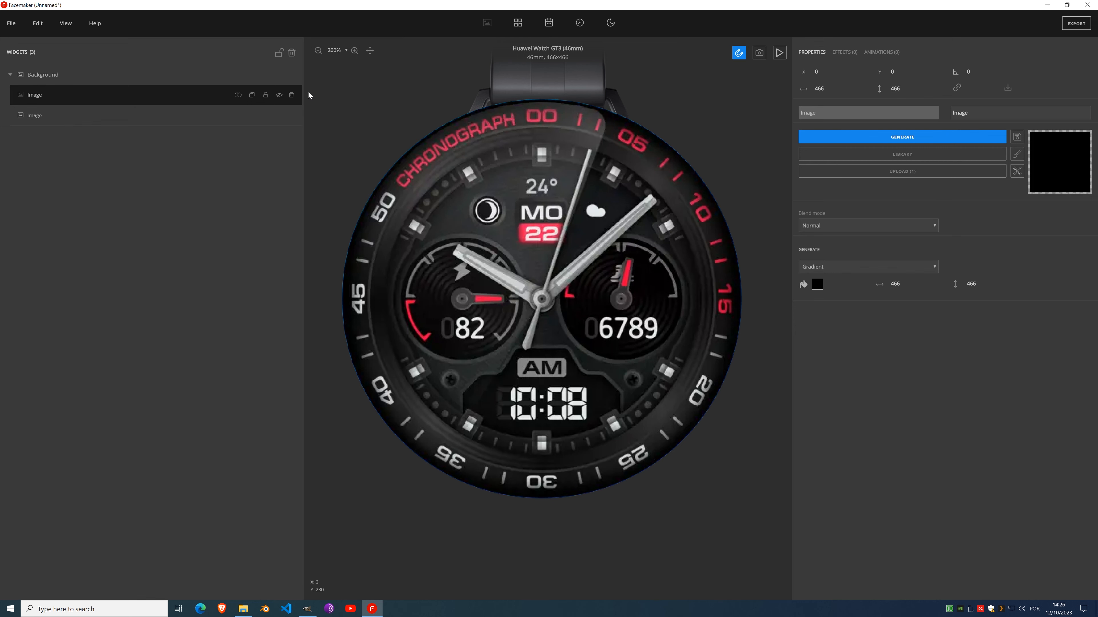
Step: Narrow both side panels to give the enlarged watch face preview more room
scroll(476, 463, "up", 2)
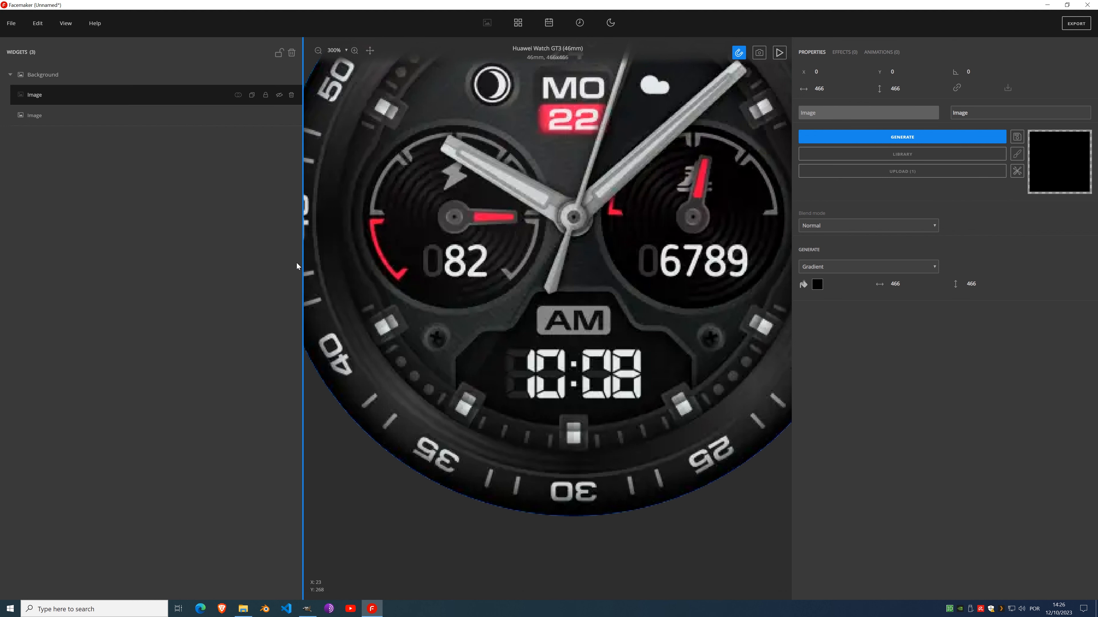
left_click_drag(303, 263, 236, 263)
left_click_drag(792, 304, 857, 303)
left_click_drag(738, 299, 675, 314)
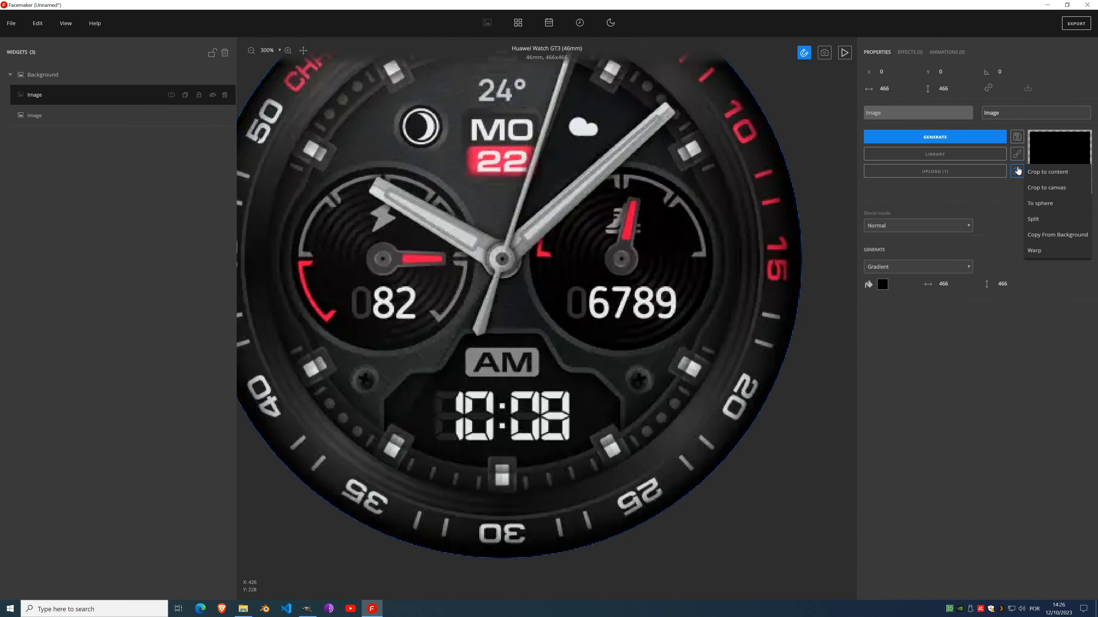
left_click(1017, 153)
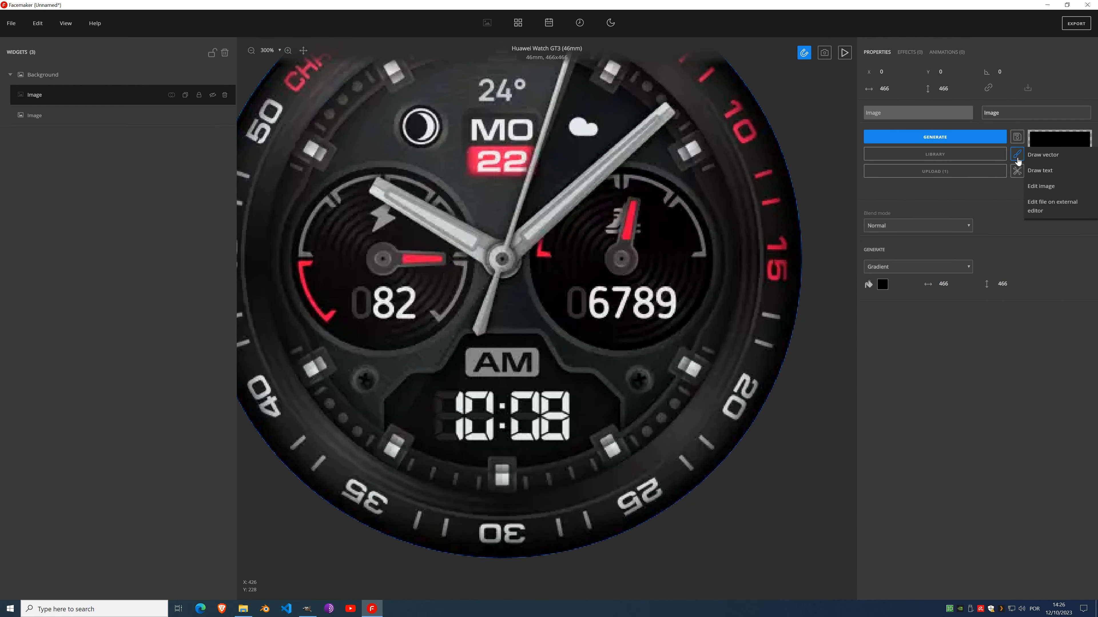
left_click(1047, 156)
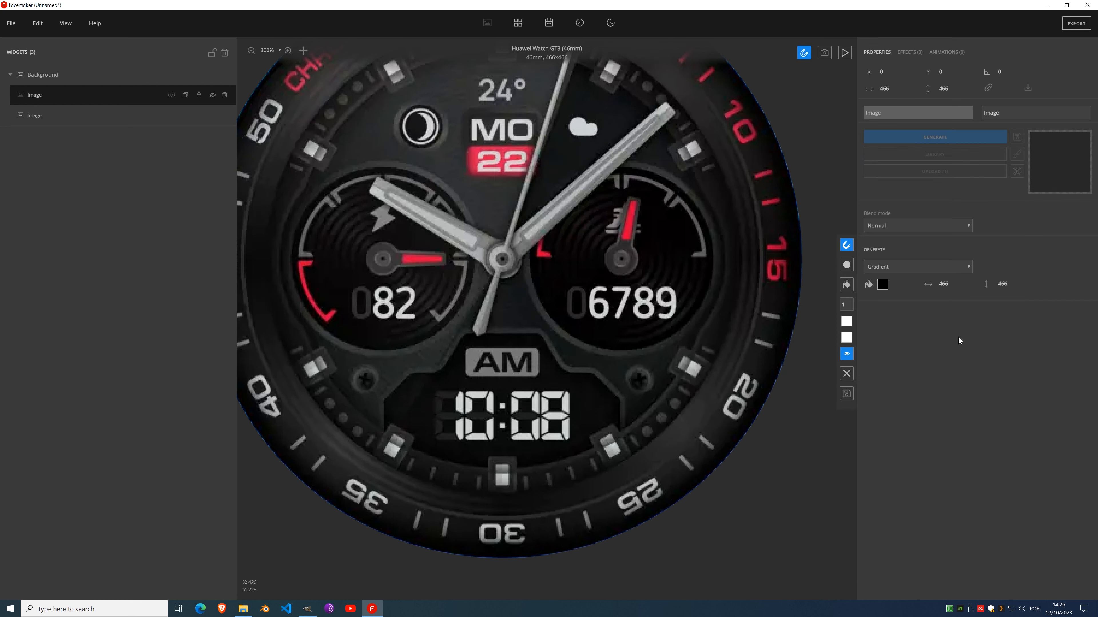
left_click(847, 394)
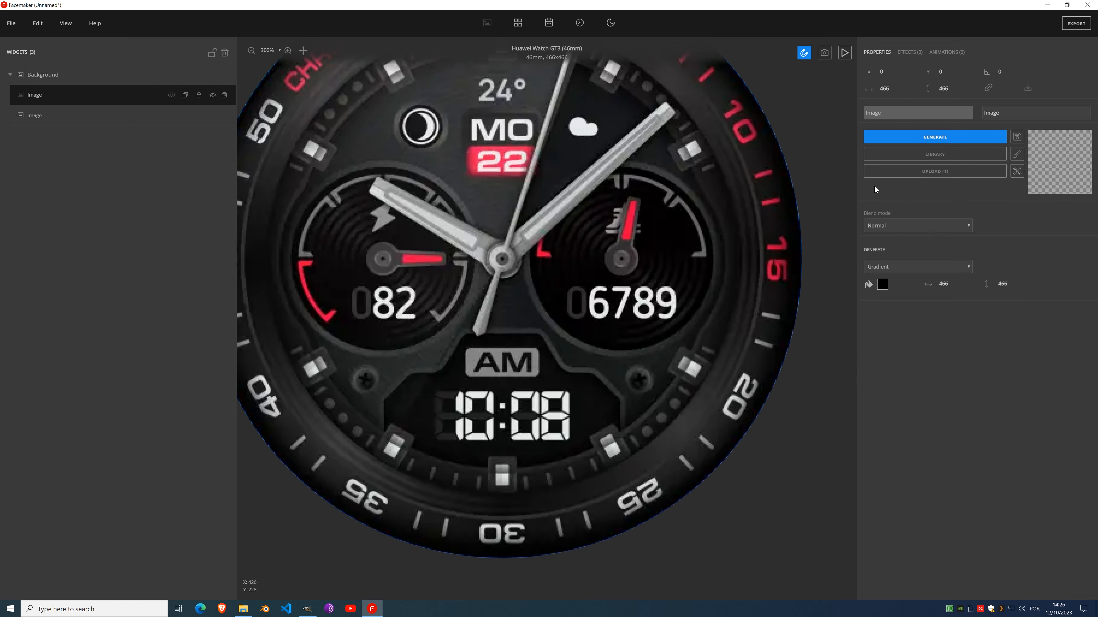
Step: Regenerate the black 466 by 466 fill on the upper image, turn off its Generate mode and hide the layer
left_click(953, 282)
left_click(954, 287)
left_click(939, 140)
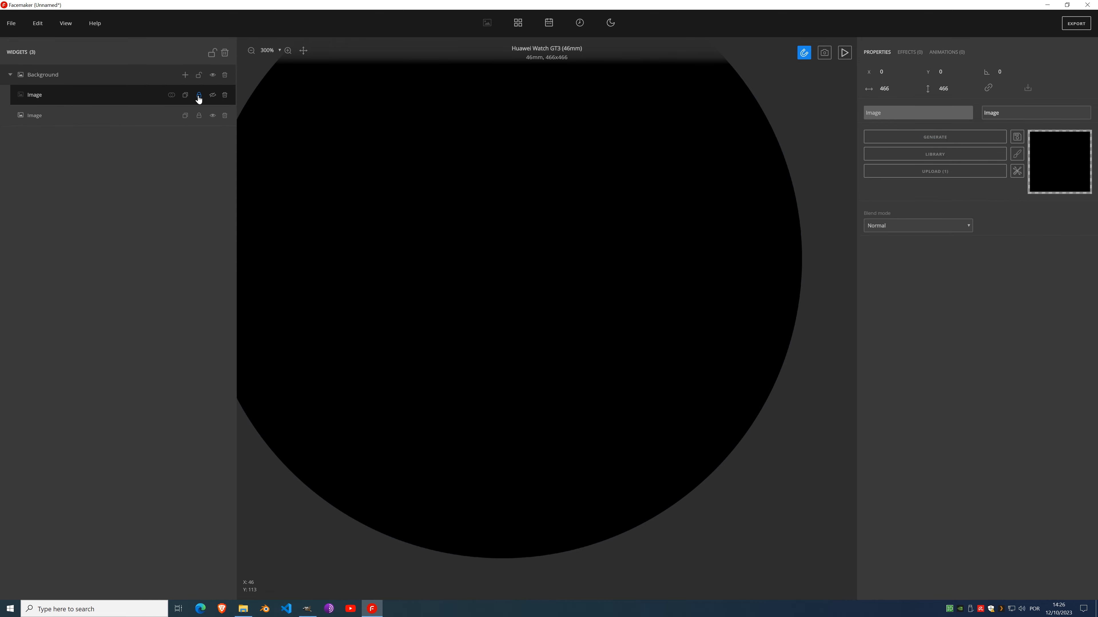
left_click(213, 96)
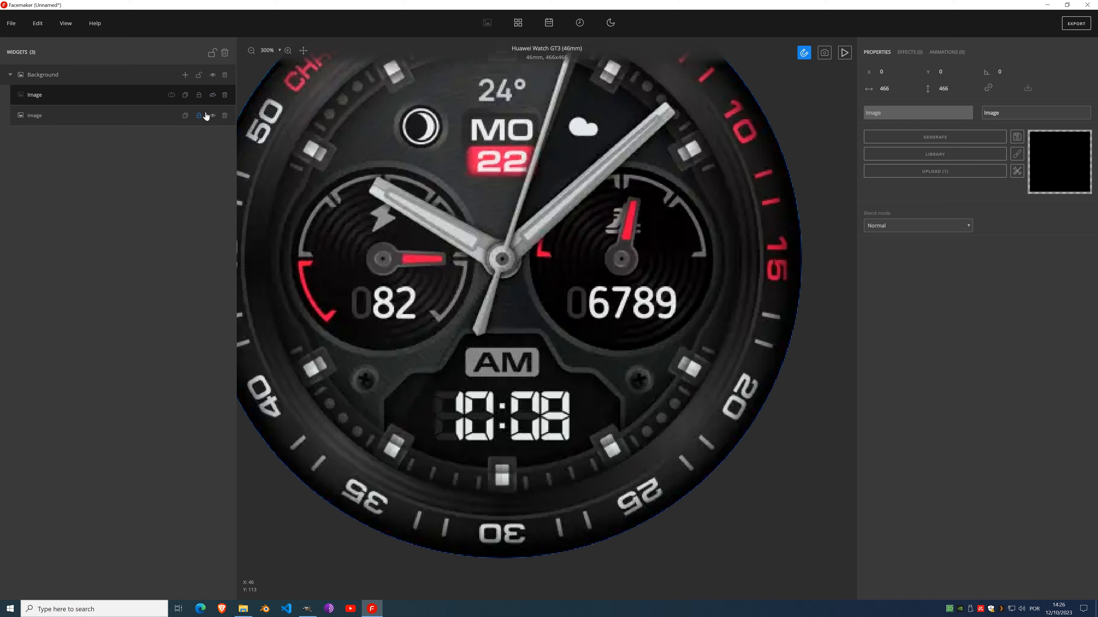
Step: Add another image to the Background group, start drawing on it and show the centre guides over the digital clock area
left_click(185, 76)
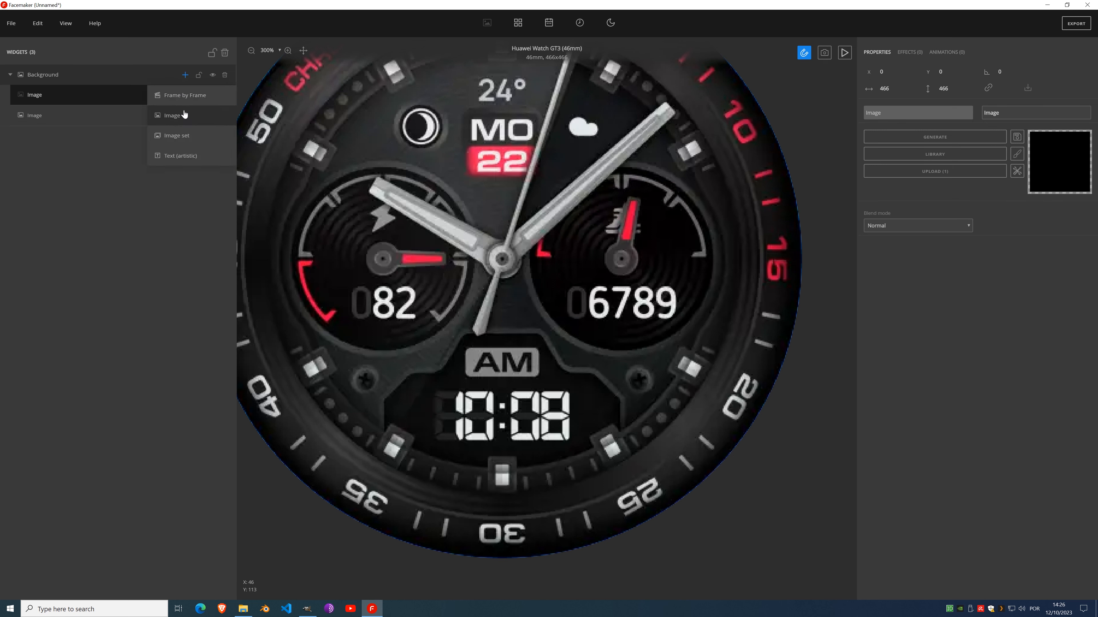
left_click(185, 114)
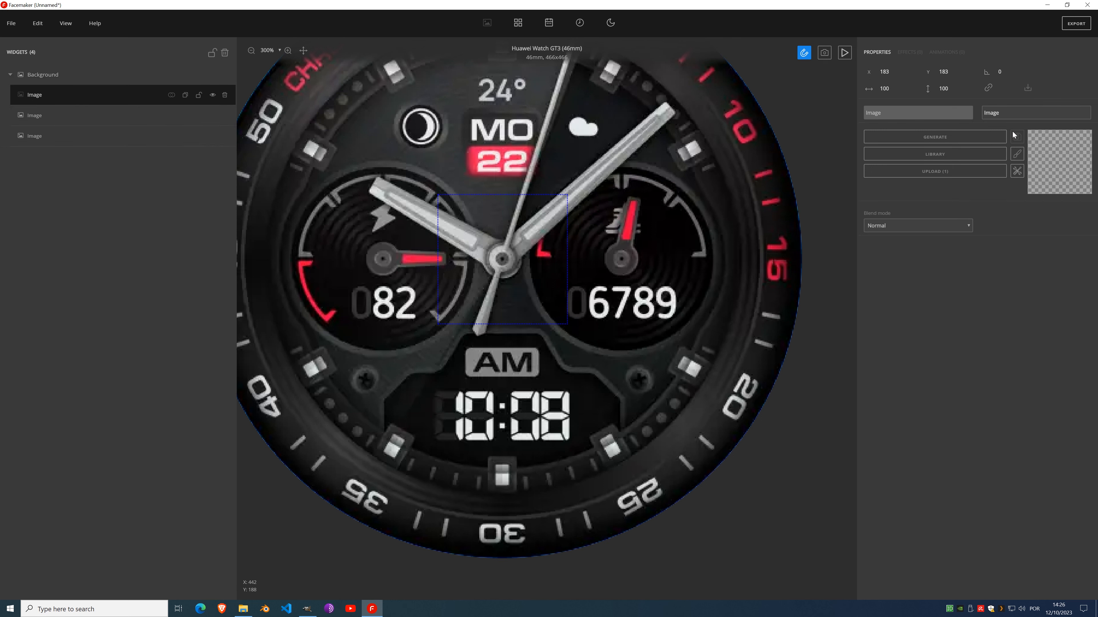
left_click(1017, 154)
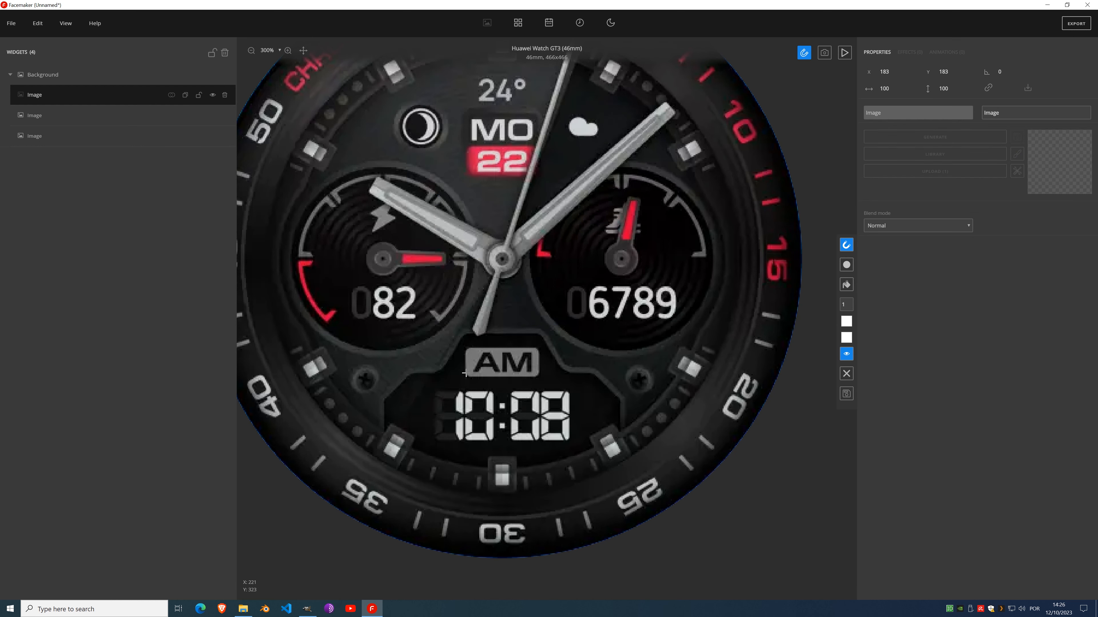
scroll(421, 410, "up", 2)
scroll(421, 411, "up", 2)
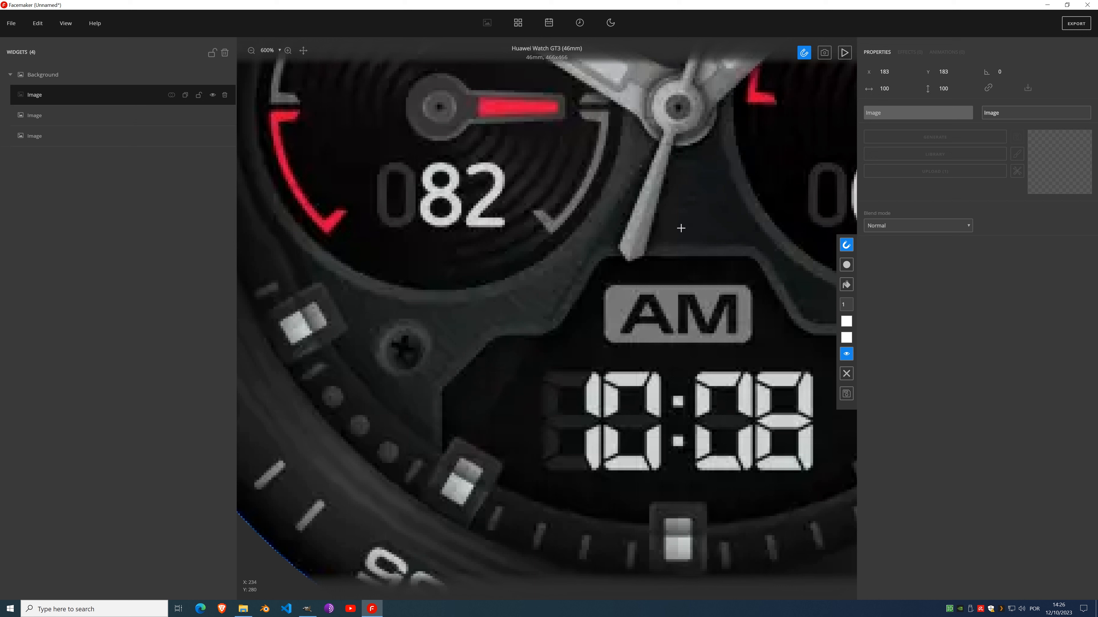
key("g")
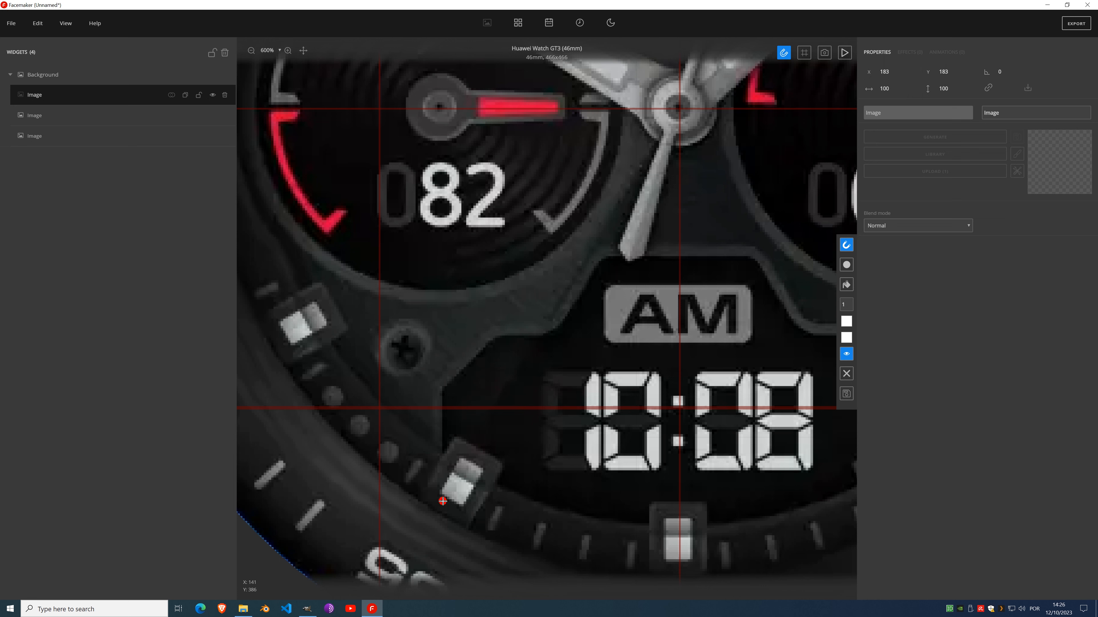
left_click(443, 501)
left_click(442, 388)
left_click_drag(442, 387, 433, 387)
key("Escape")
Step: Trace the left border of the digital clock panel with a vertical line, a diagonal, a rounded corner and a short horizontal segment
left_click(431, 499)
left_click(431, 384)
key("Escape")
left_click(474, 341)
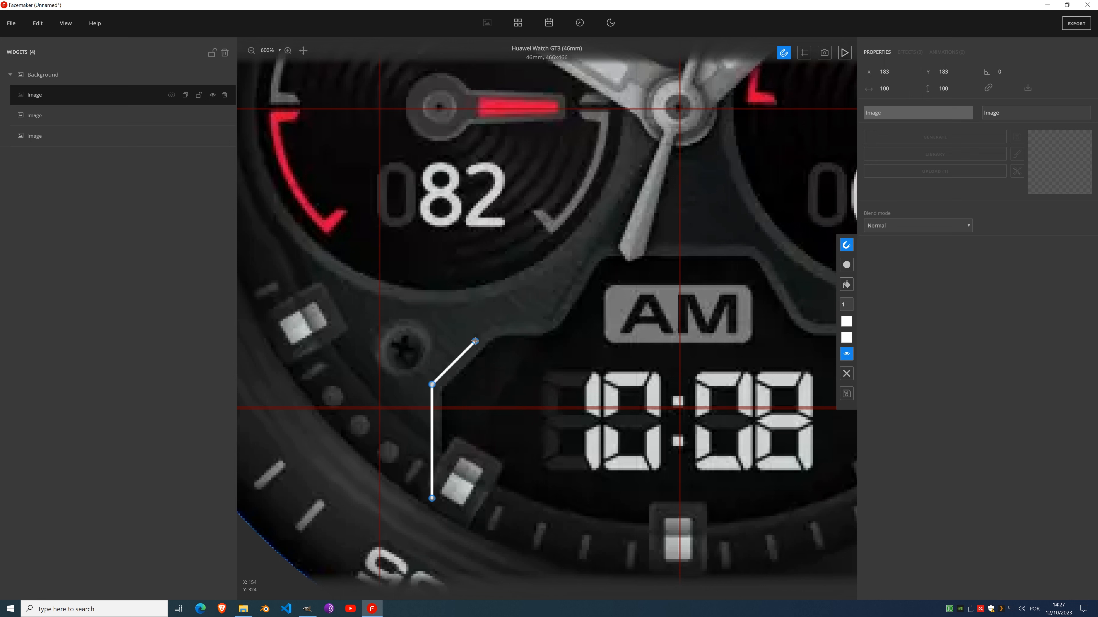
left_click(515, 324)
left_click_drag(485, 332, 494, 322)
left_click(533, 324)
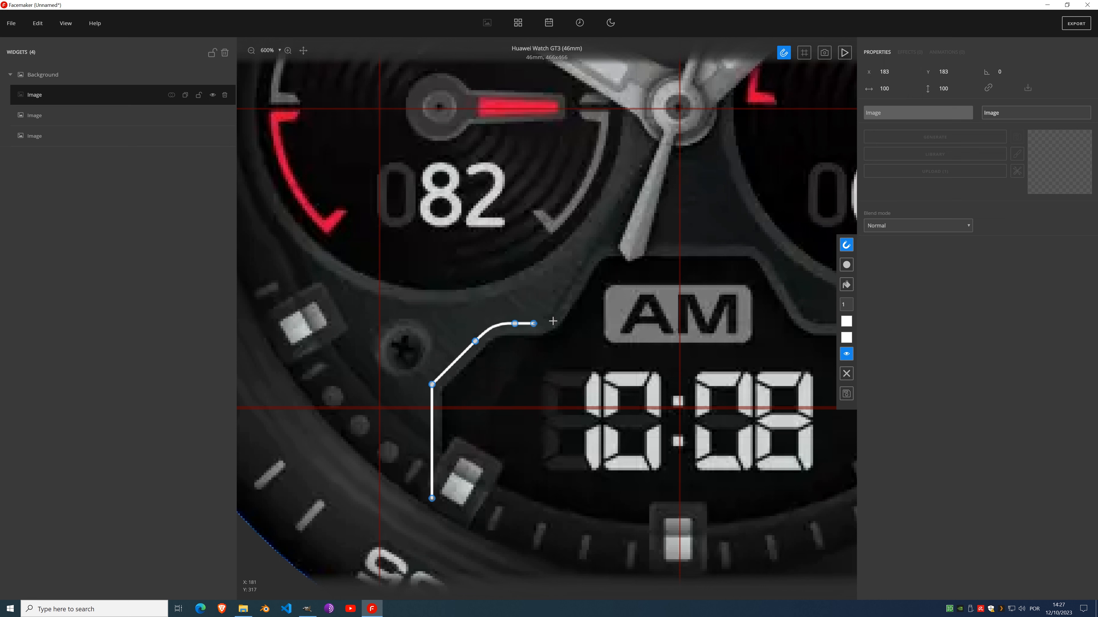
Step: Extend the outline around the rounded slope beside the AM label and along the panel's upper edge to the vertical centre line
left_click(559, 308)
left_click_drag(547, 326, 552, 320)
scroll(546, 328, "up", 3)
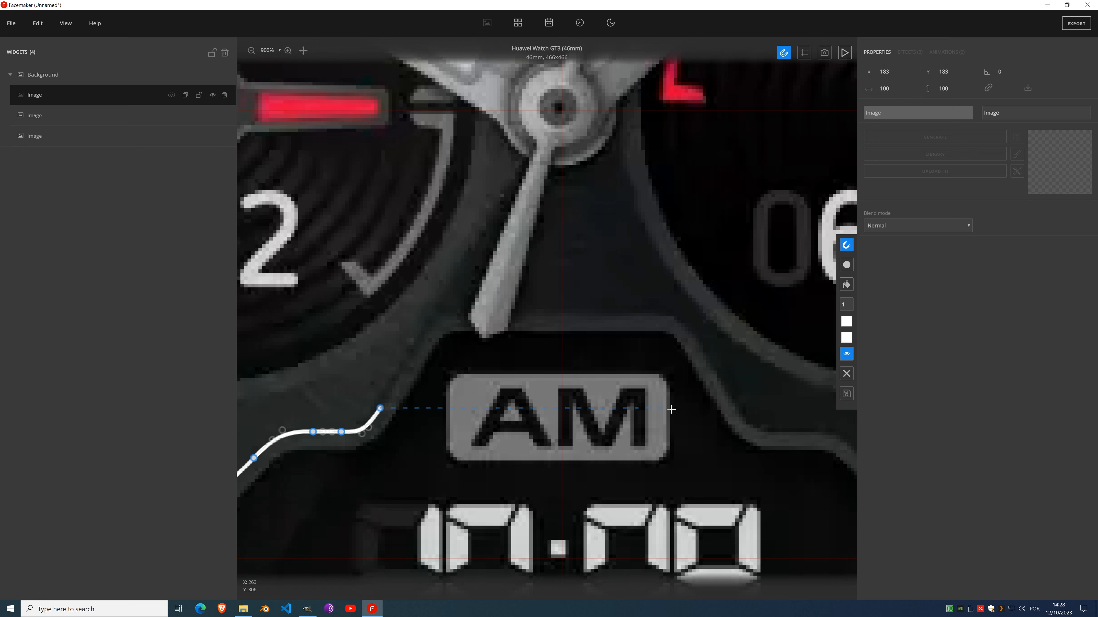
left_click(428, 331)
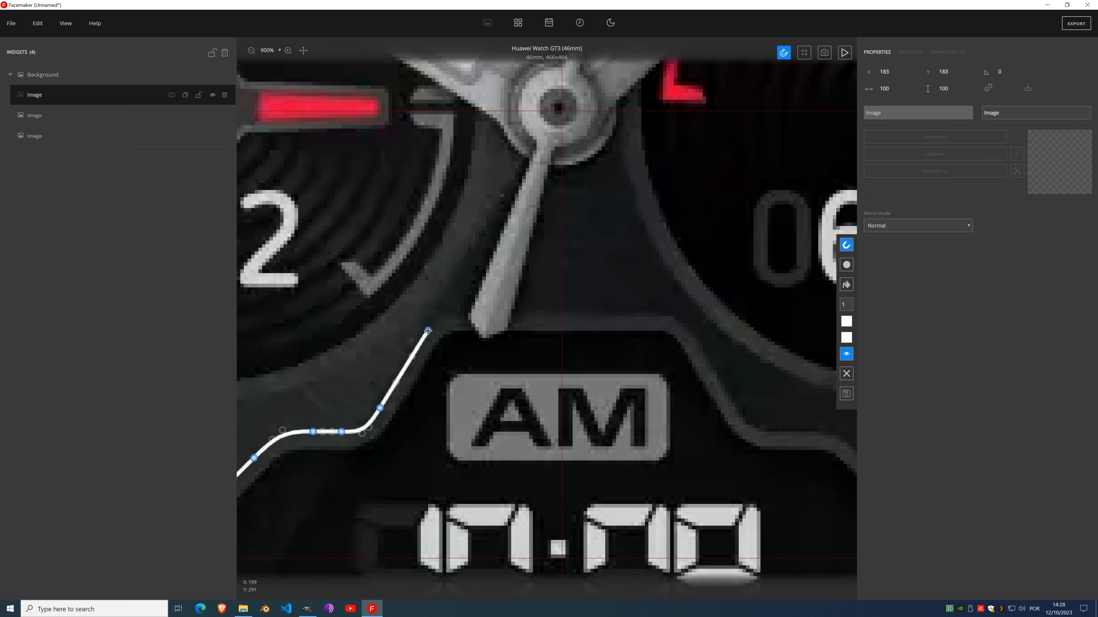
left_click(465, 312)
left_click_drag(452, 318, 441, 311)
left_click(565, 311)
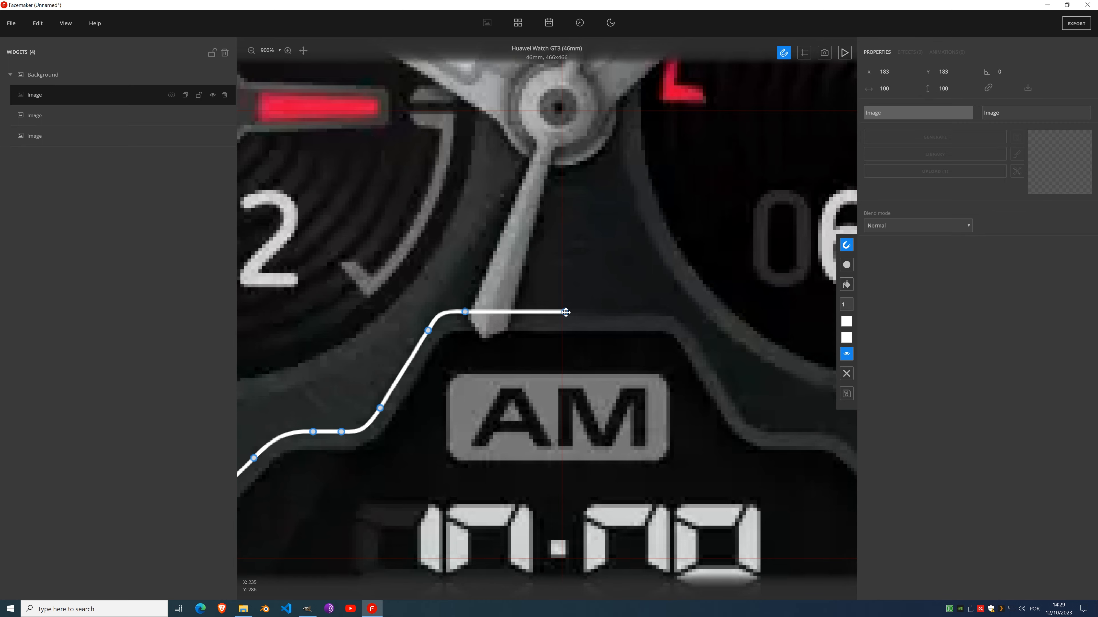
Step: Run the outline straight up the vertical centre line from the clock panel to the 00 marker
scroll(591, 348, "down", 4)
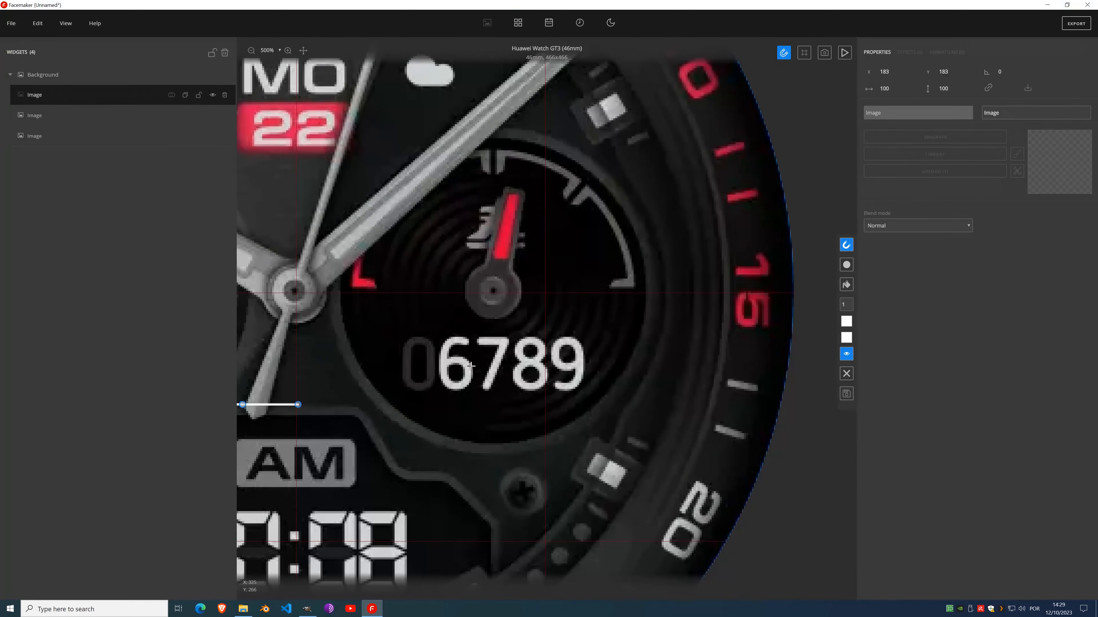
scroll(472, 366, "down", 4)
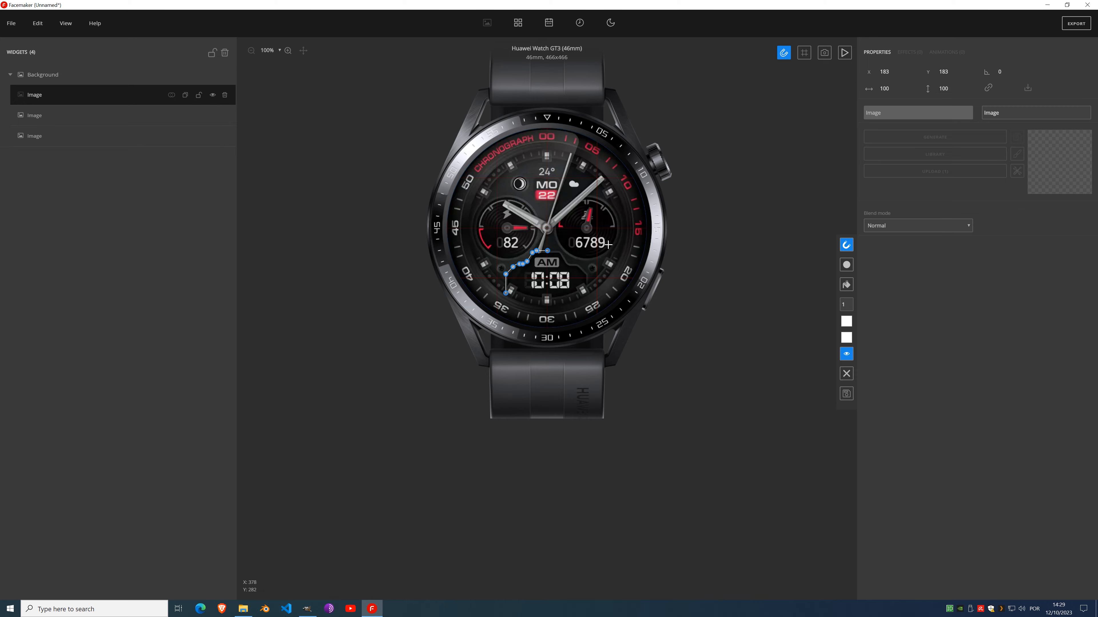
scroll(546, 246, "up", 5)
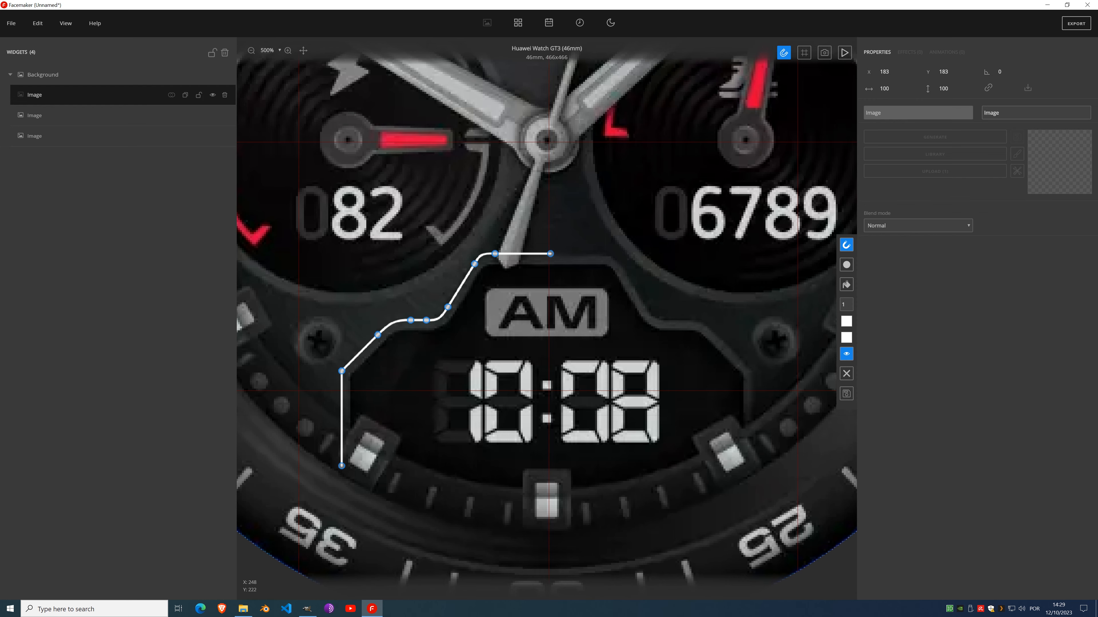
left_click_drag(577, 140, 543, 401)
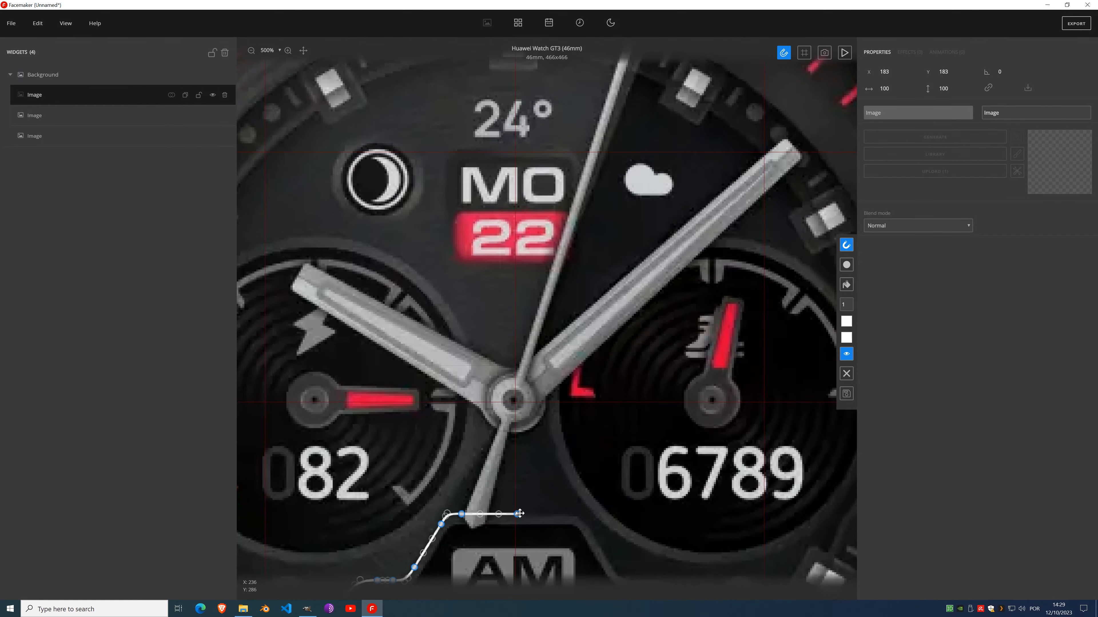
left_click_drag(536, 165, 528, 348)
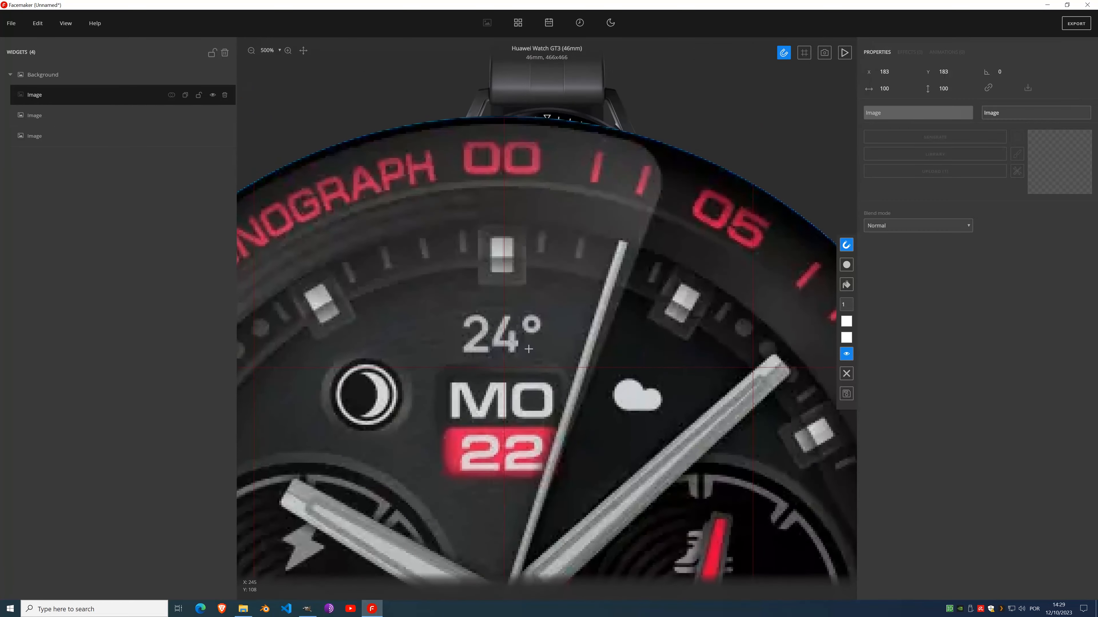
left_click(506, 165)
scroll(428, 226, "down", 4)
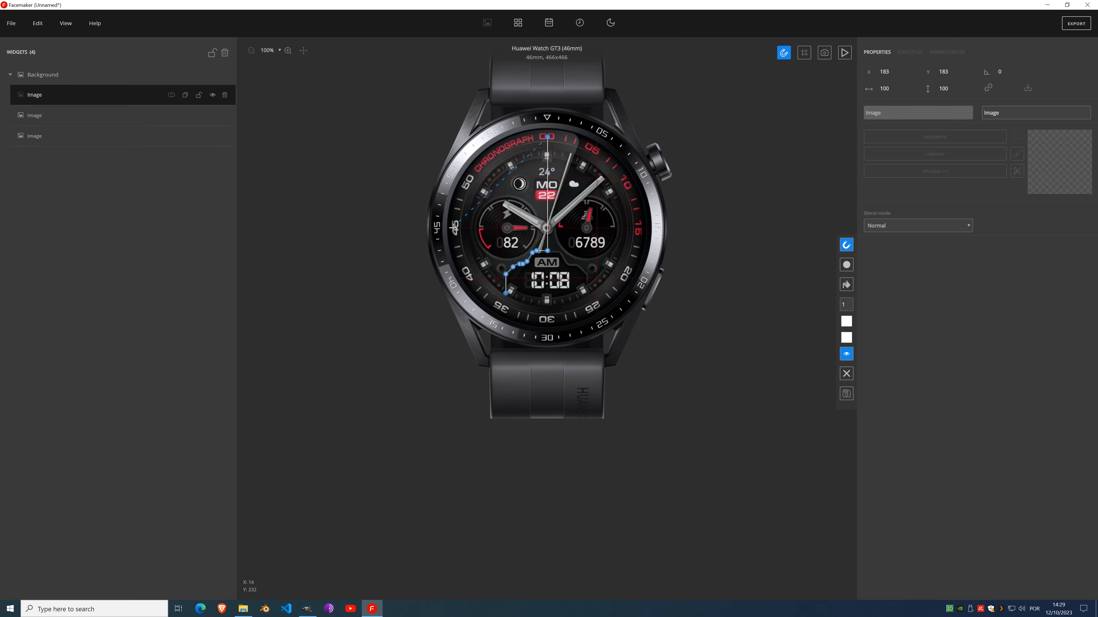
Step: Add a point at the 45 marker and bend the segment from 00 into an arc following the dial ring
left_click(454, 229)
left_click_drag(516, 169, 492, 136)
left_click_drag(492, 140, 507, 136)
left_click(485, 198)
left_click(484, 198)
left_click(452, 227)
scroll(469, 196, "up", 4)
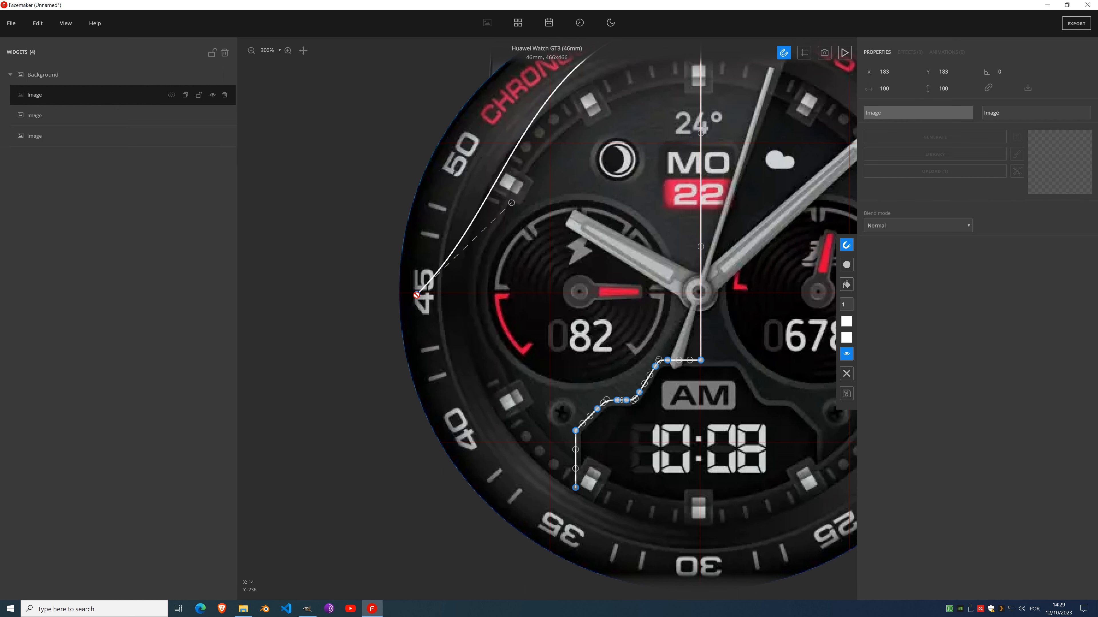
scroll(520, 172, "down", 1)
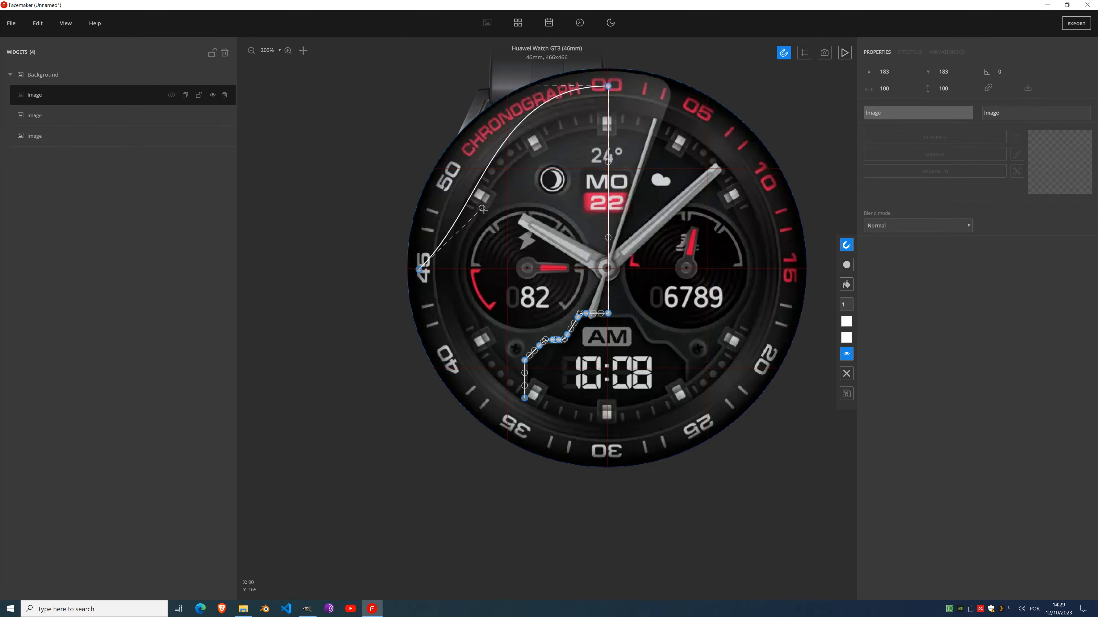
left_click_drag(482, 210, 420, 174)
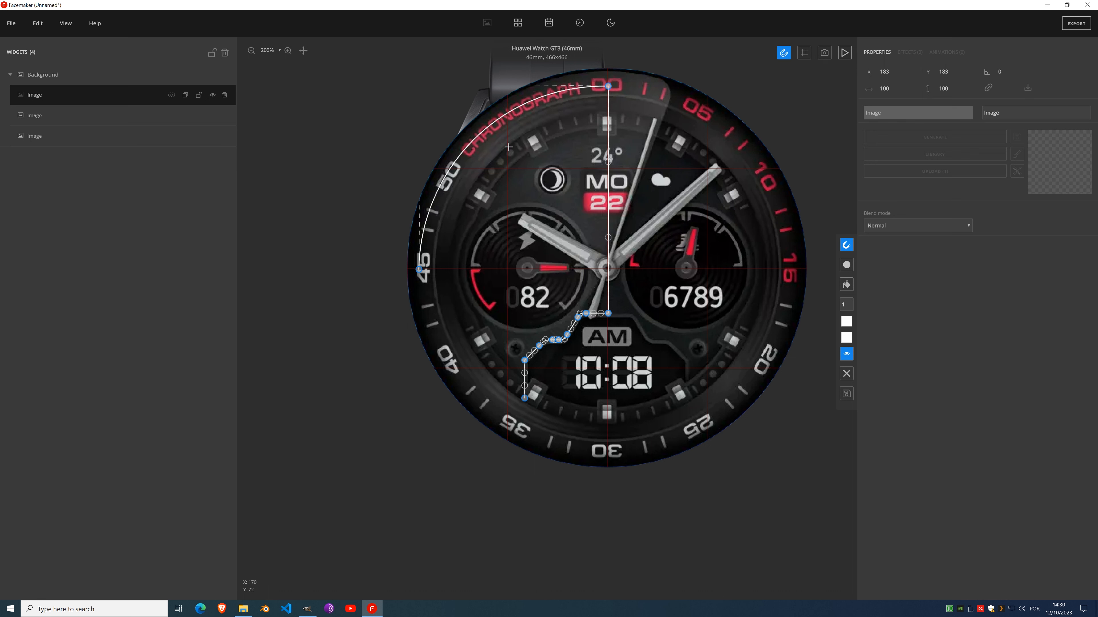
Step: Continue the arc from the 45 marker to the 35 marker, and save the outline as a filled white shape
left_click(525, 435)
left_click_drag(453, 324, 418, 371)
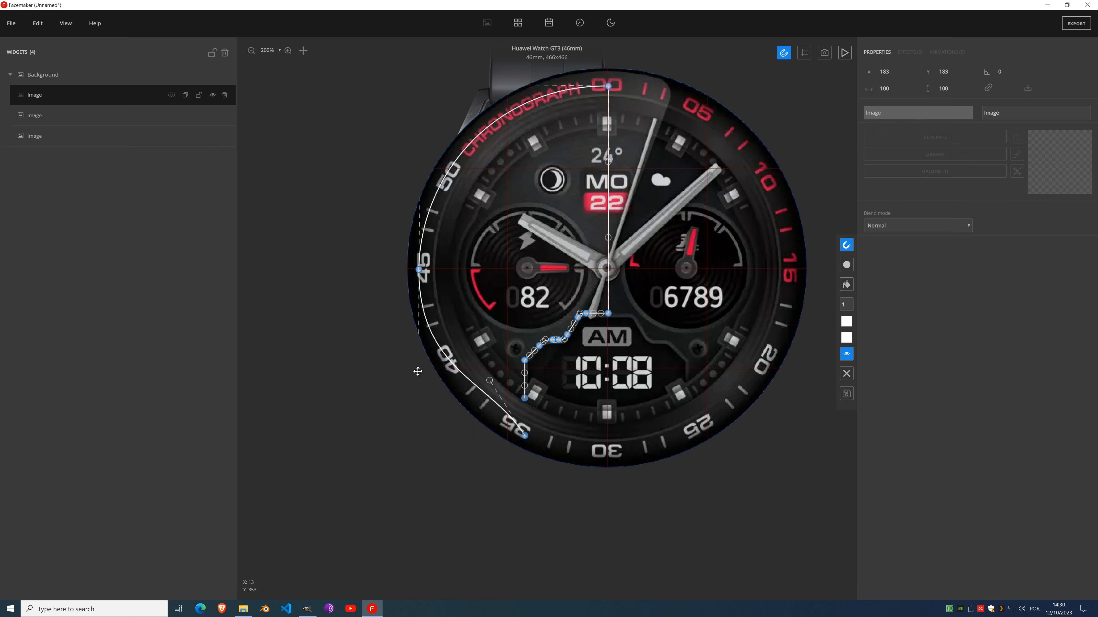
left_click_drag(489, 382, 503, 426)
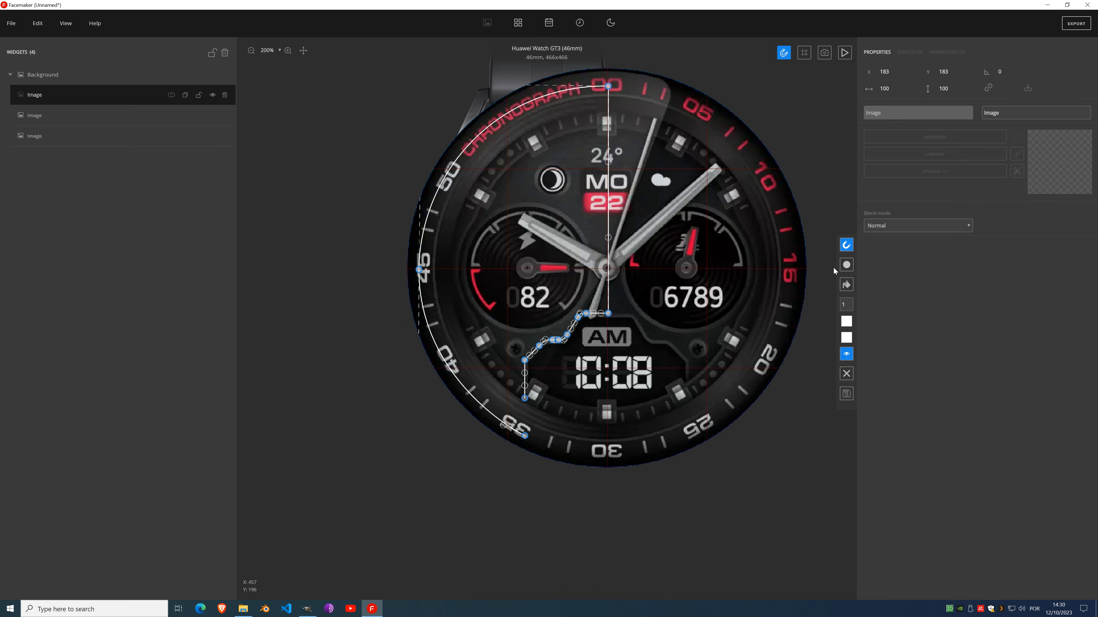
left_click(845, 286)
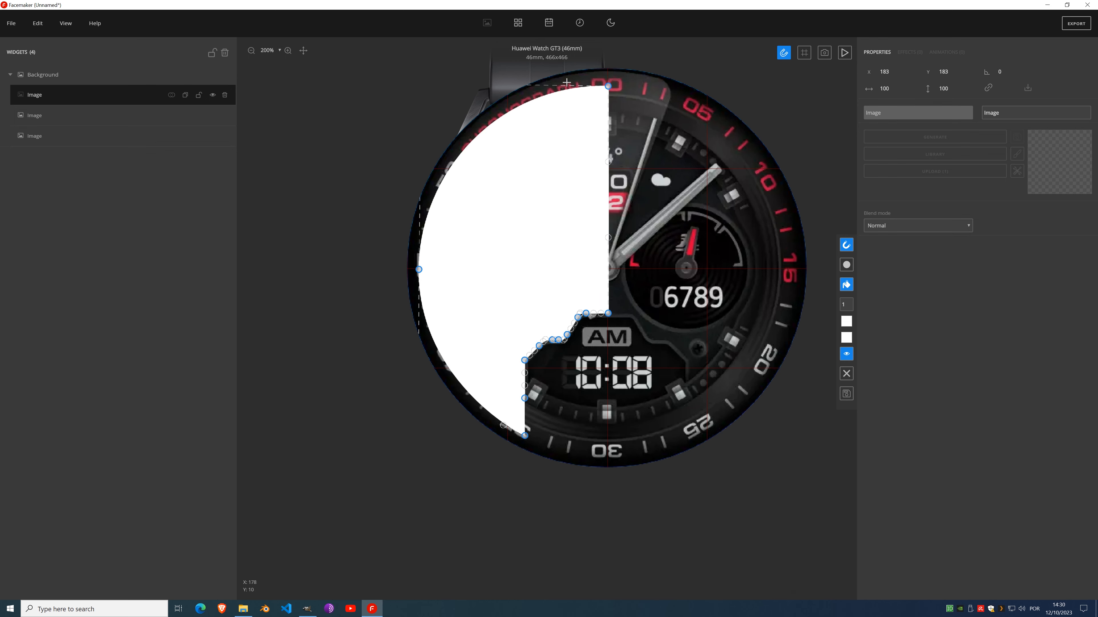
left_click(846, 393)
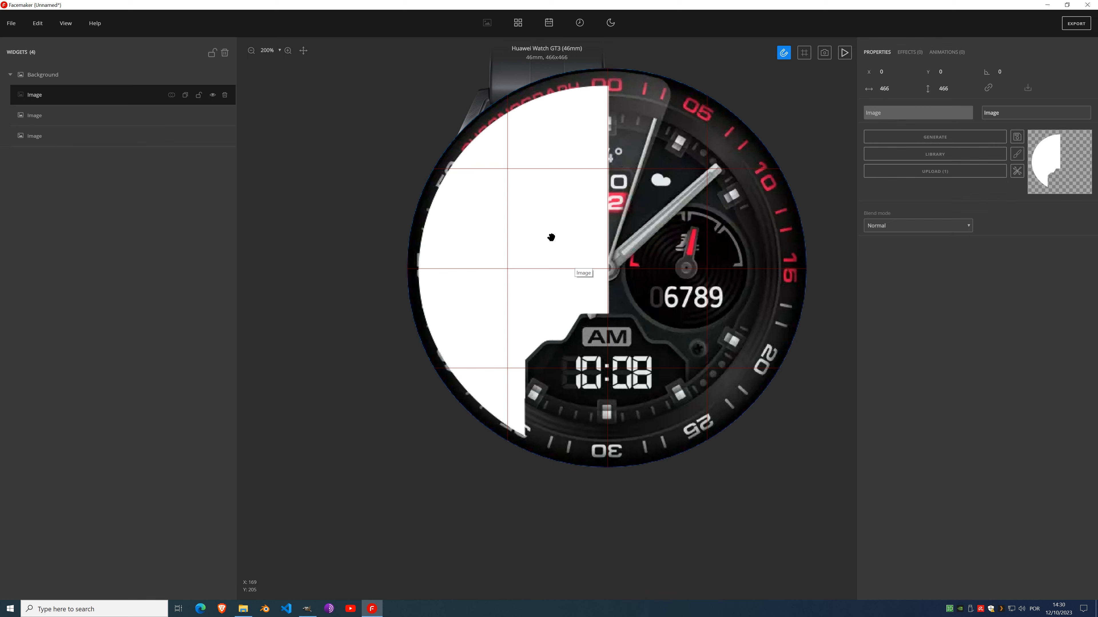
Step: Add a Mirror effect with Horizontal enabled to the white half-dial shape and apply it permanently
left_click(919, 54)
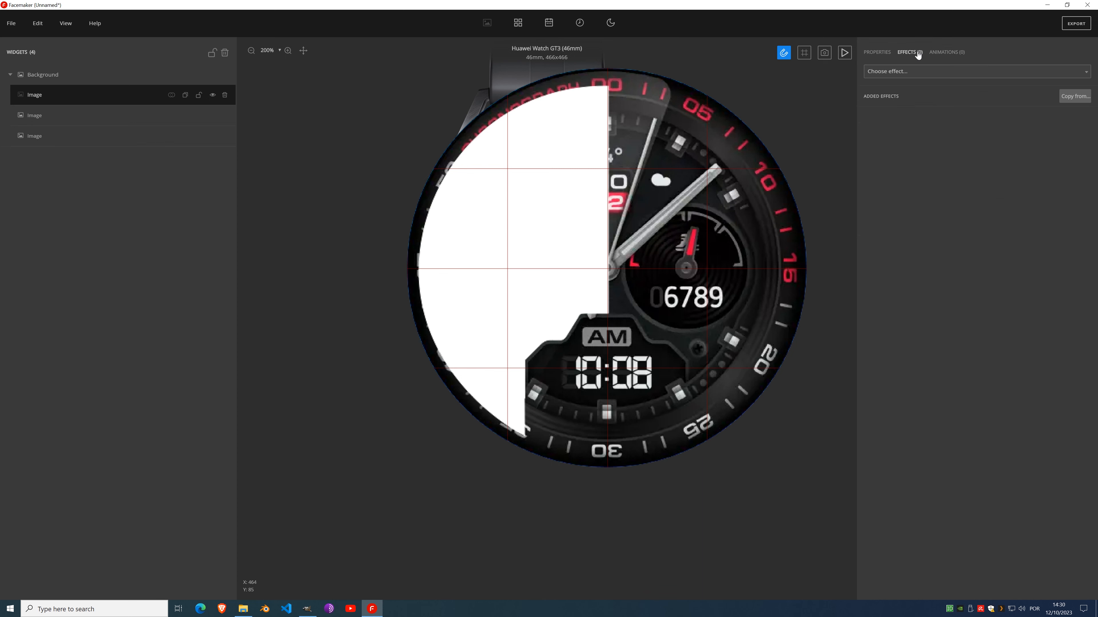
left_click(916, 72)
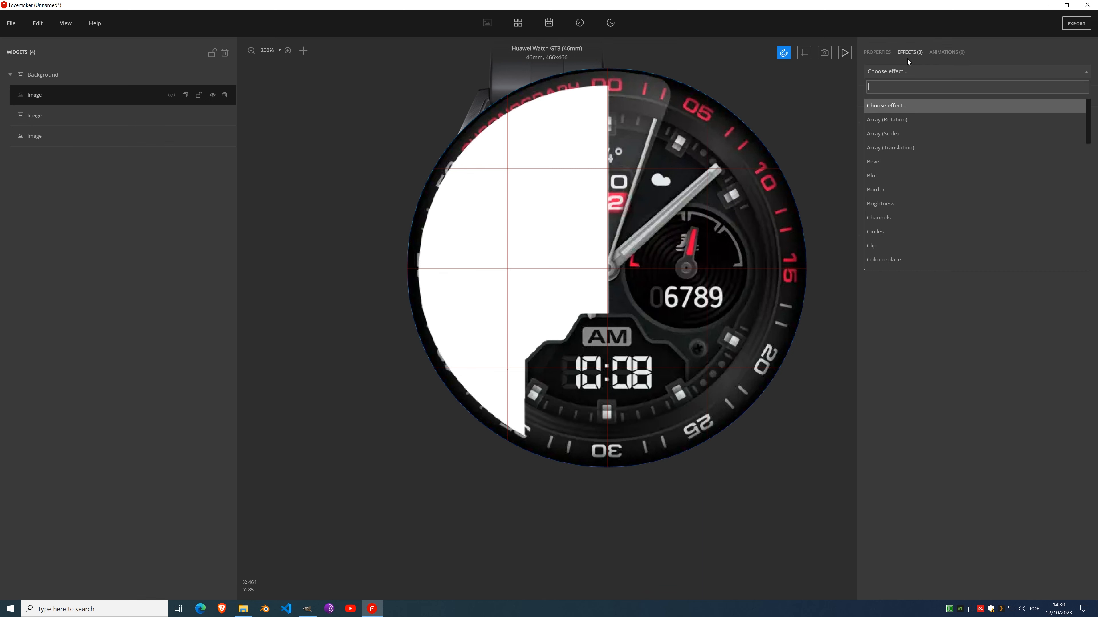
scroll(903, 216, "down", 6)
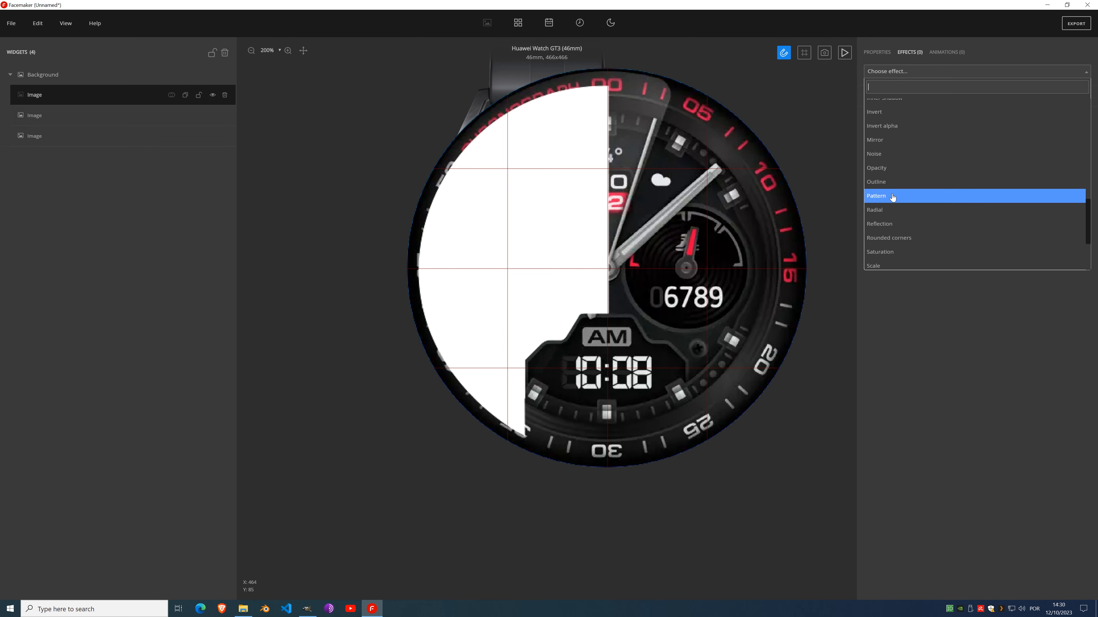
left_click(878, 140)
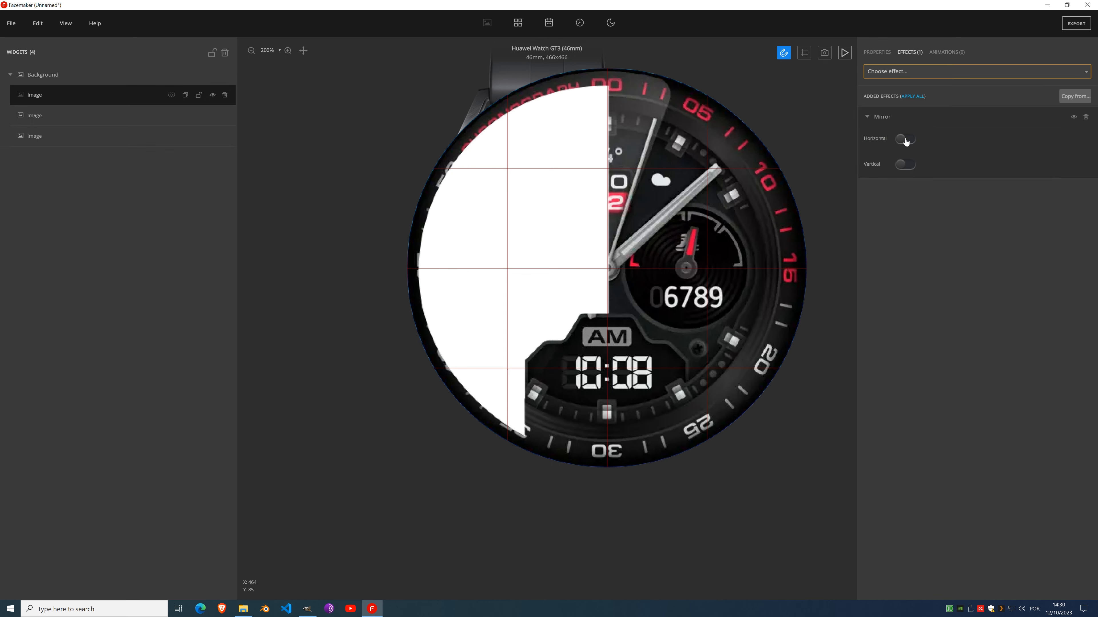
left_click(906, 139)
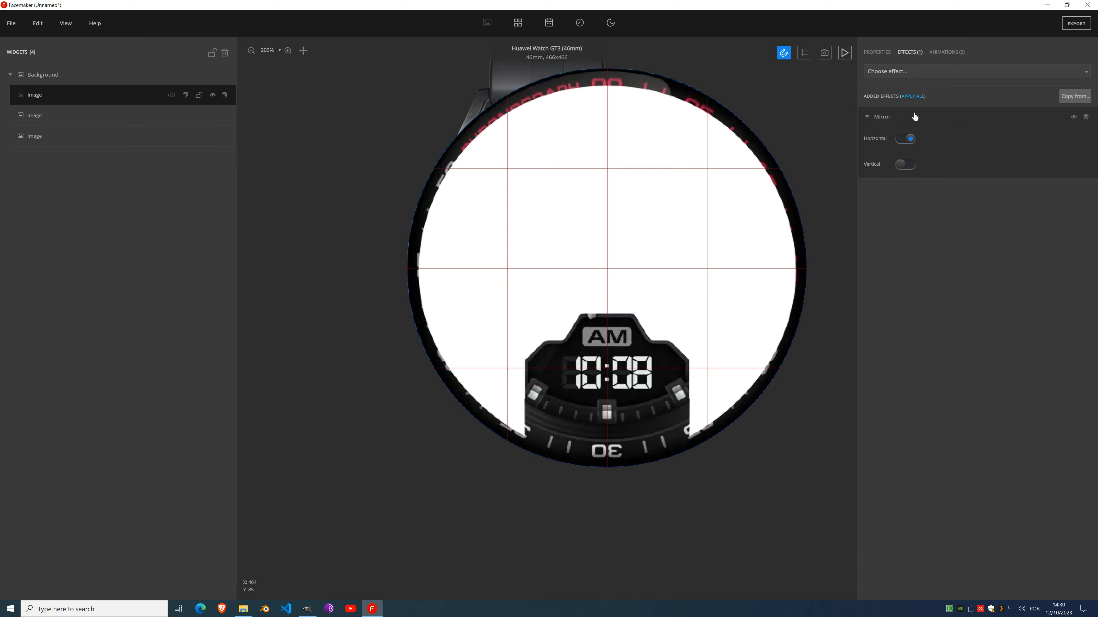
scroll(653, 284, "up", 3)
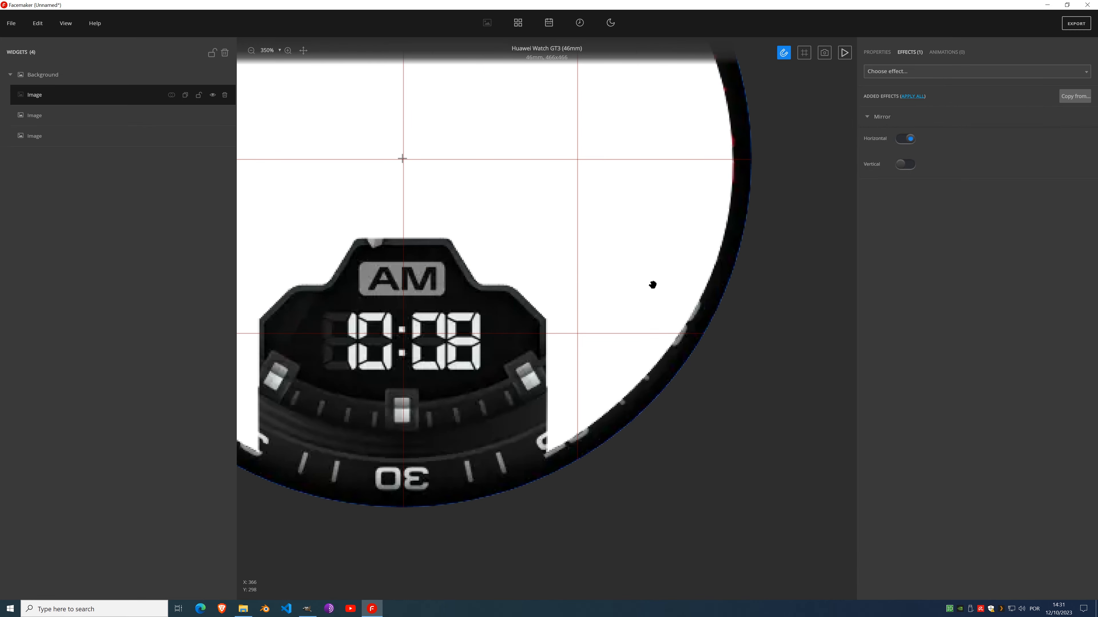
scroll(410, 228, "up", 2)
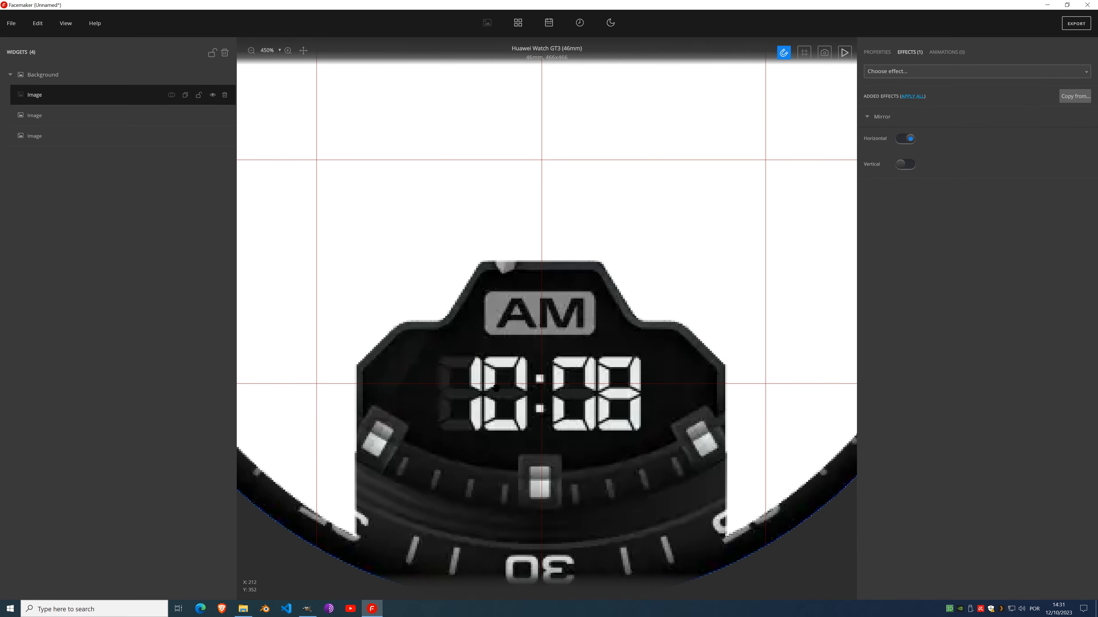
scroll(637, 280, "down", 4)
scroll(637, 280, "down", 1)
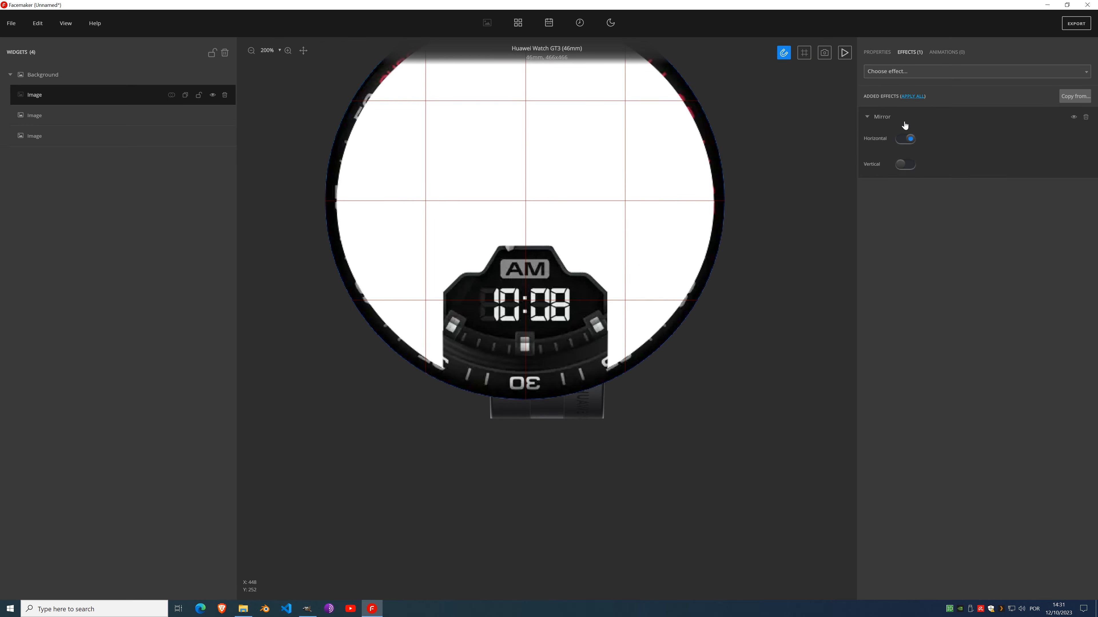
left_click(911, 96)
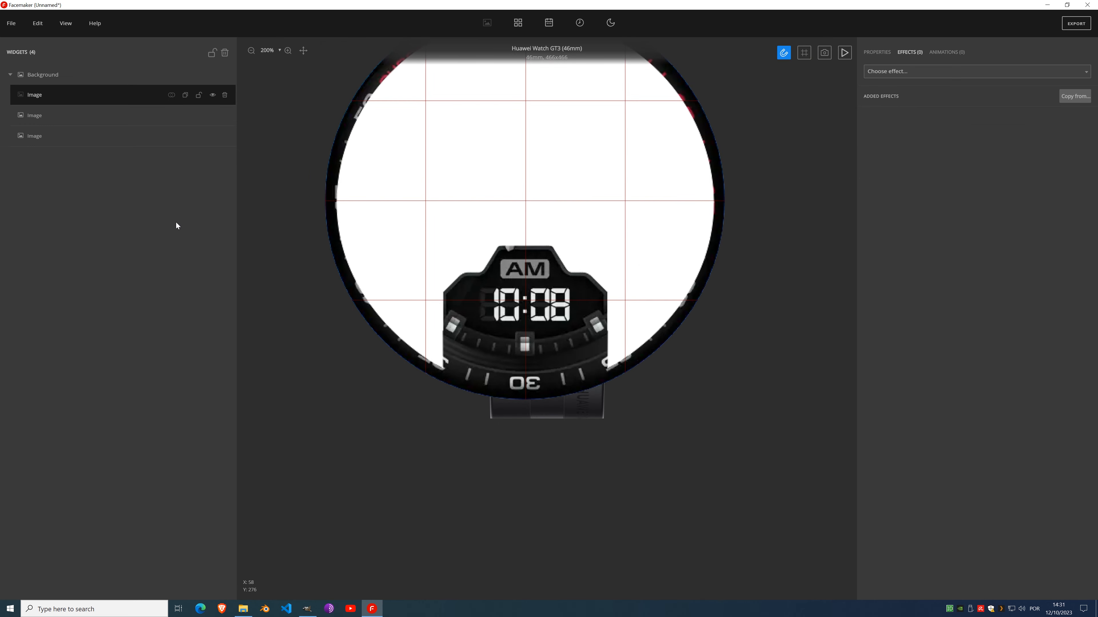
Step: Lock and hide the mirrored shape's layer to expose the reference watch face
left_click(213, 115)
left_click(199, 95)
left_click(212, 95)
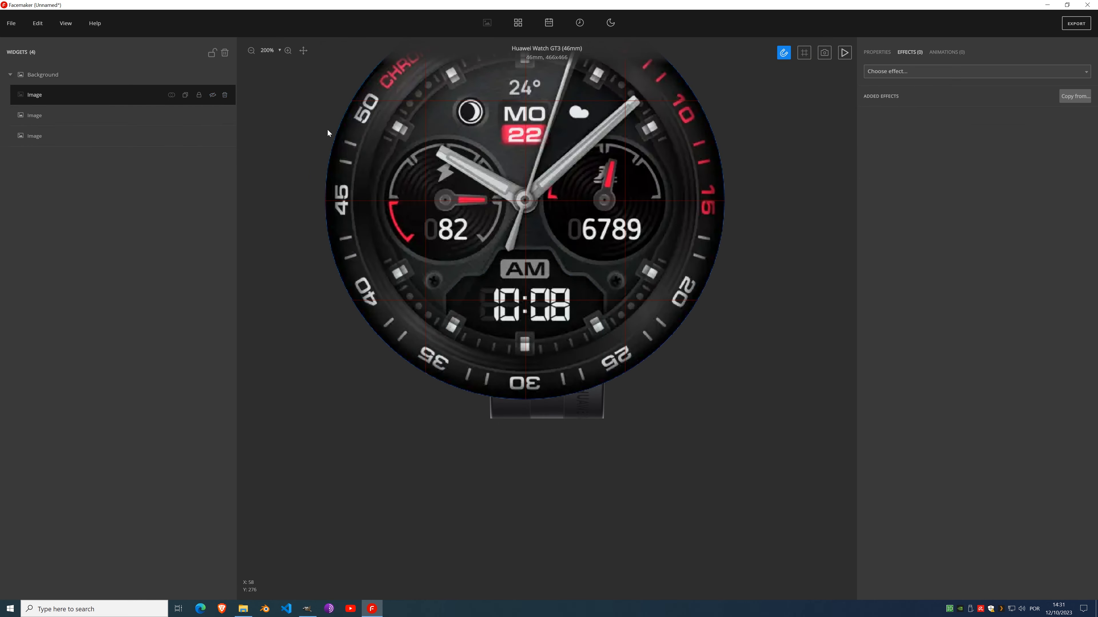
scroll(574, 163, "down", 2)
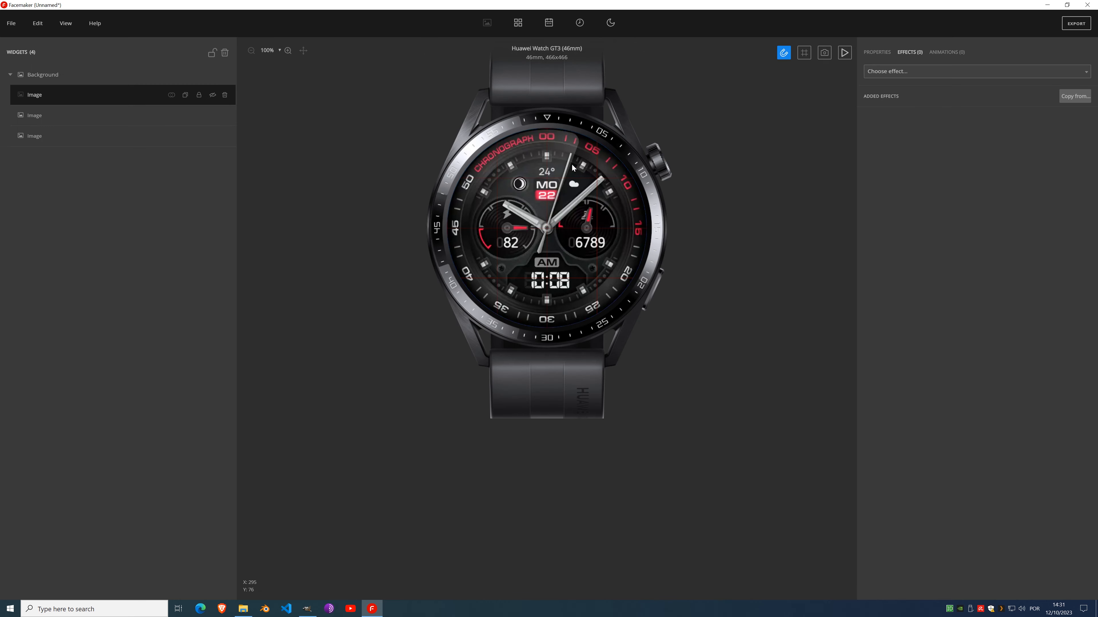
scroll(573, 166, "up", 5)
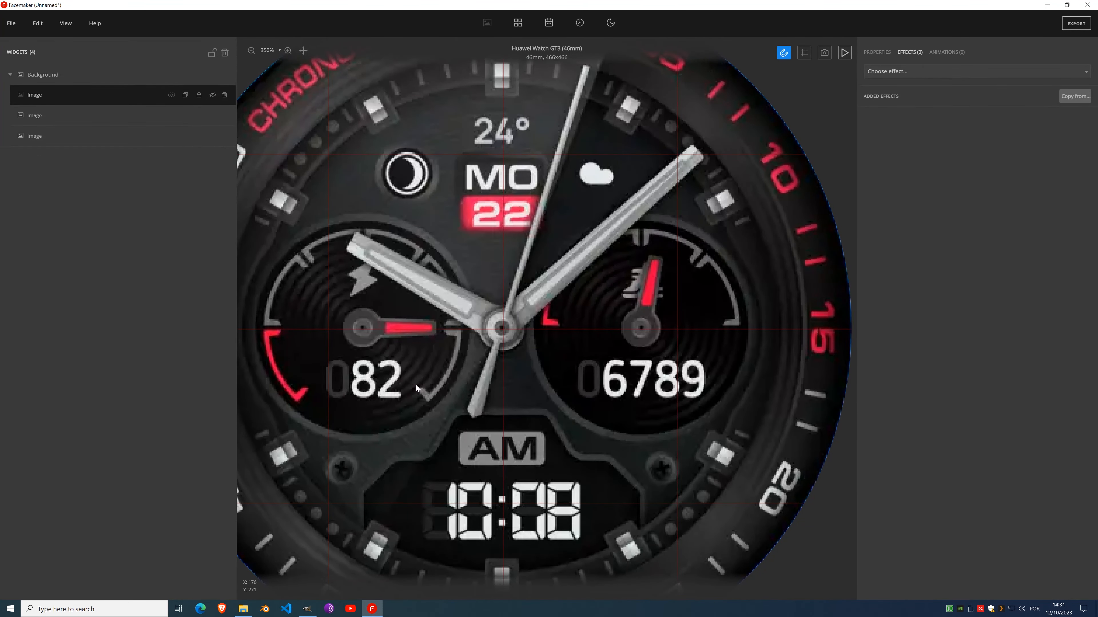
Step: Add a Gradient effect to the hidden mirrored shape and sample its end colour from the dark dial right of the AM badge
left_click(895, 74)
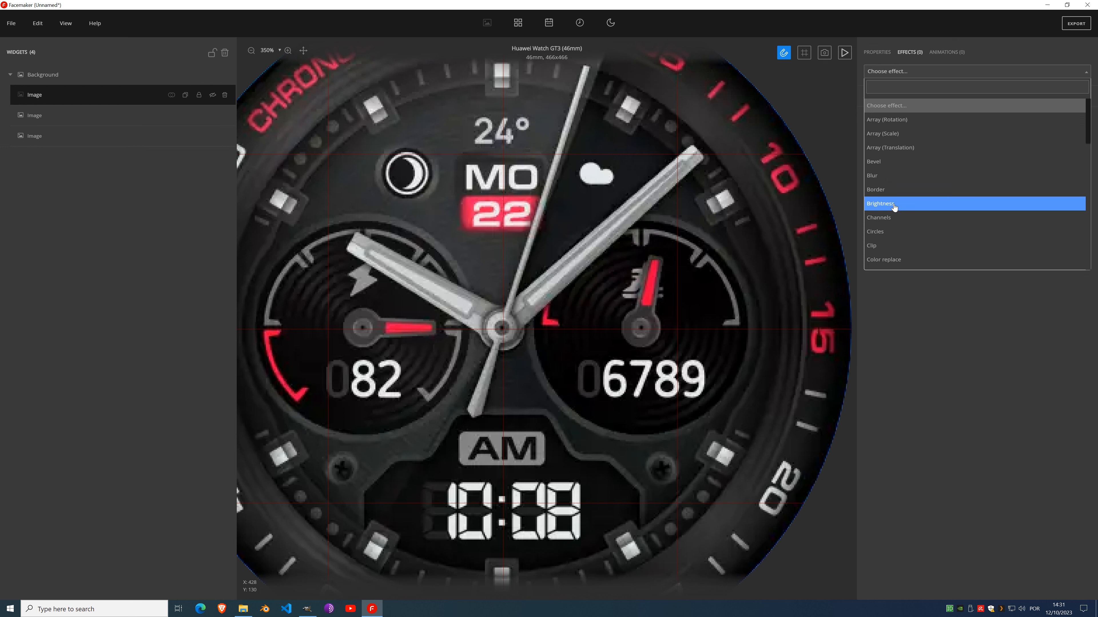
scroll(890, 190, "down", 4)
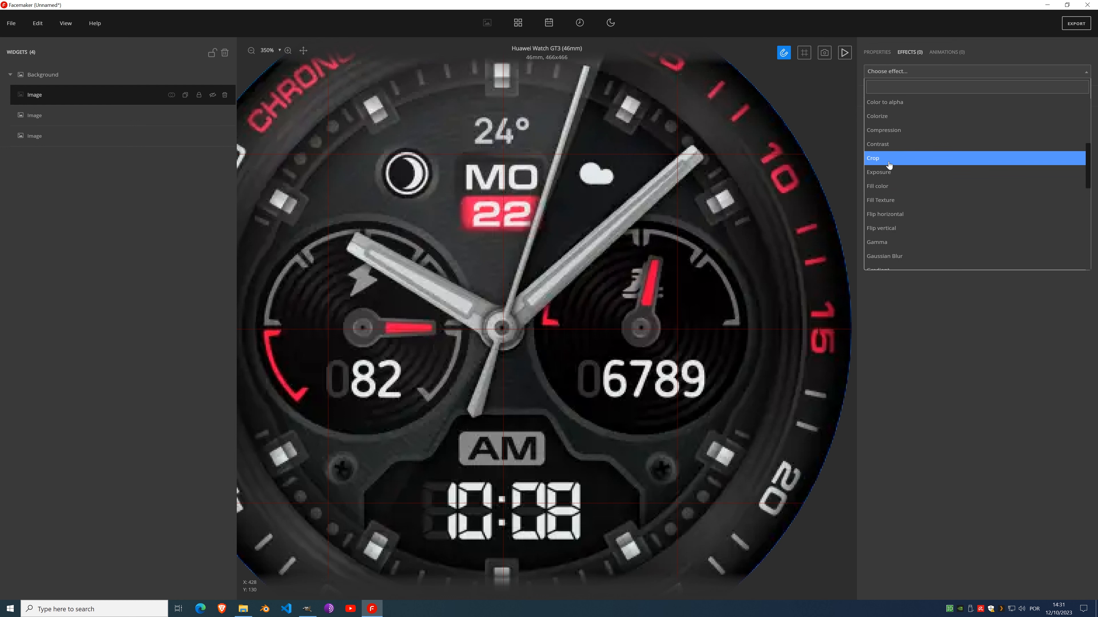
scroll(904, 255, "down", 2)
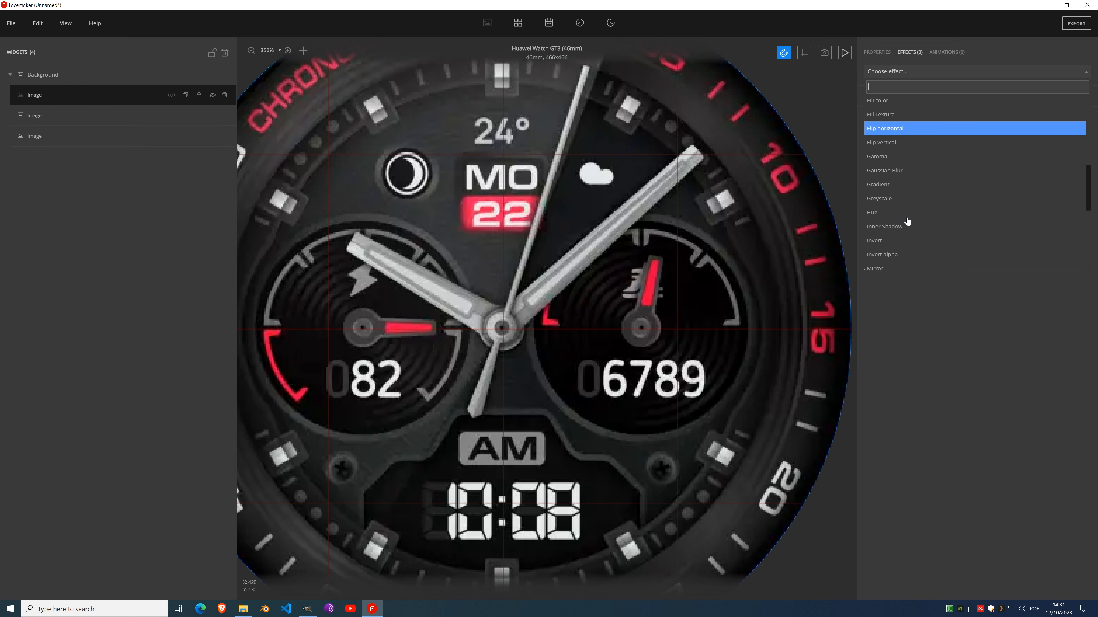
left_click(895, 185)
left_click(898, 142)
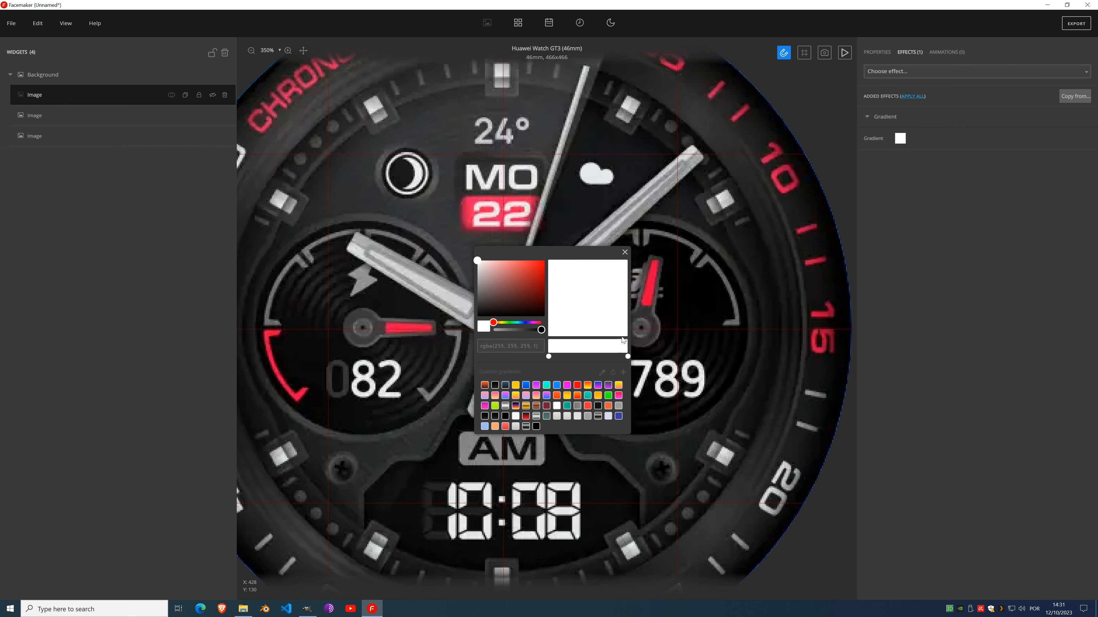
left_click_drag(585, 251, 146, 279)
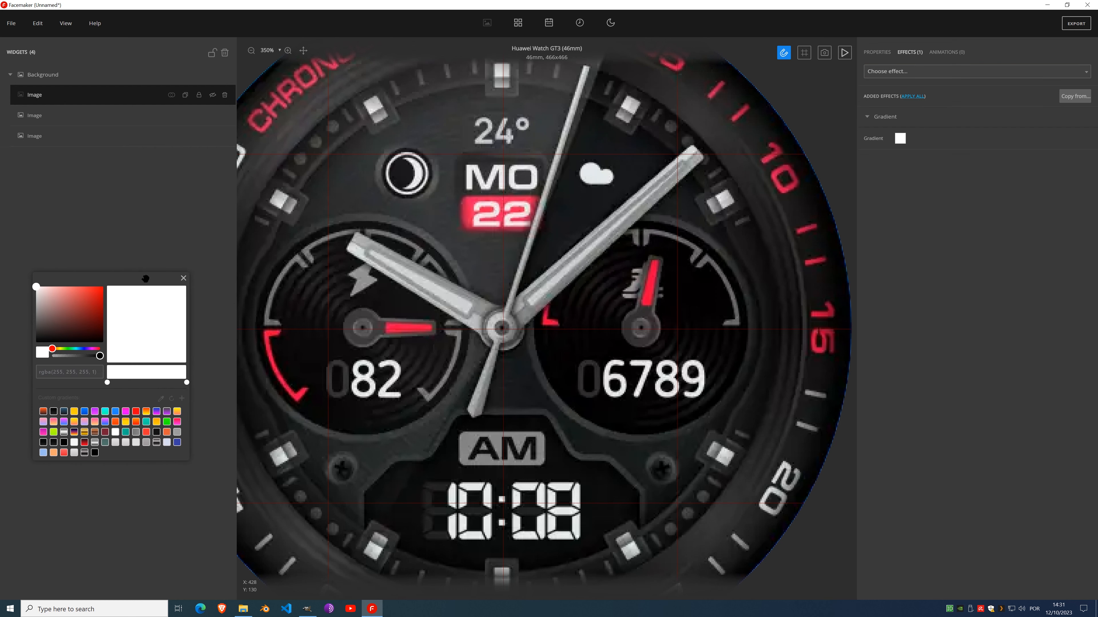
left_click(160, 399)
left_click(641, 471)
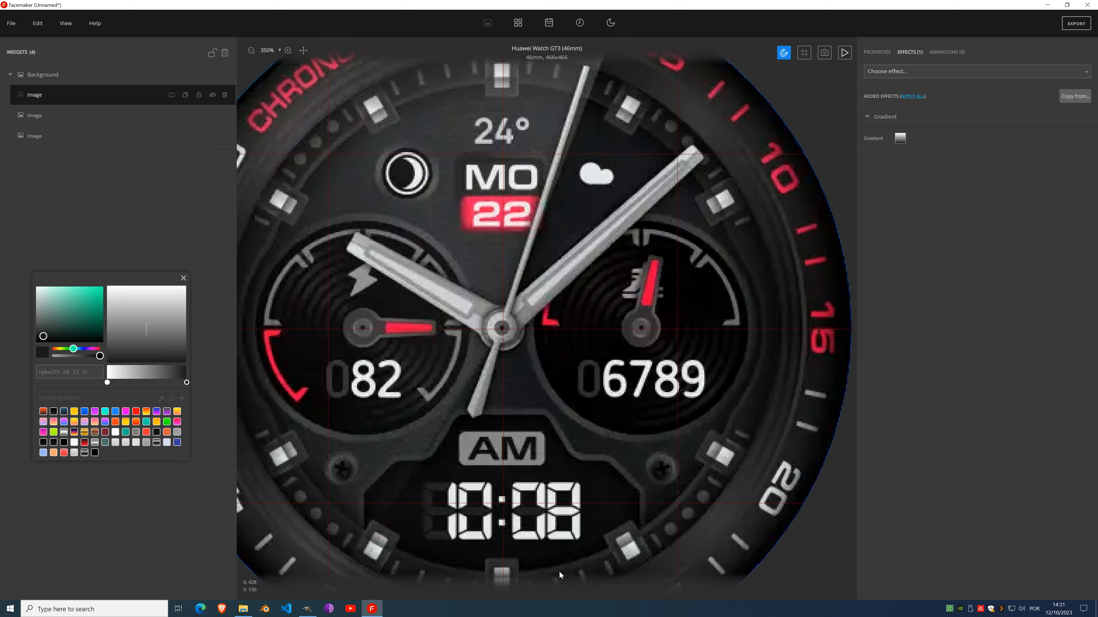
Step: Add a middle gradient stop sampled just above the hands' hub, and sample the start stop from the dial's upper-left area
left_click(146, 376)
left_click(161, 398)
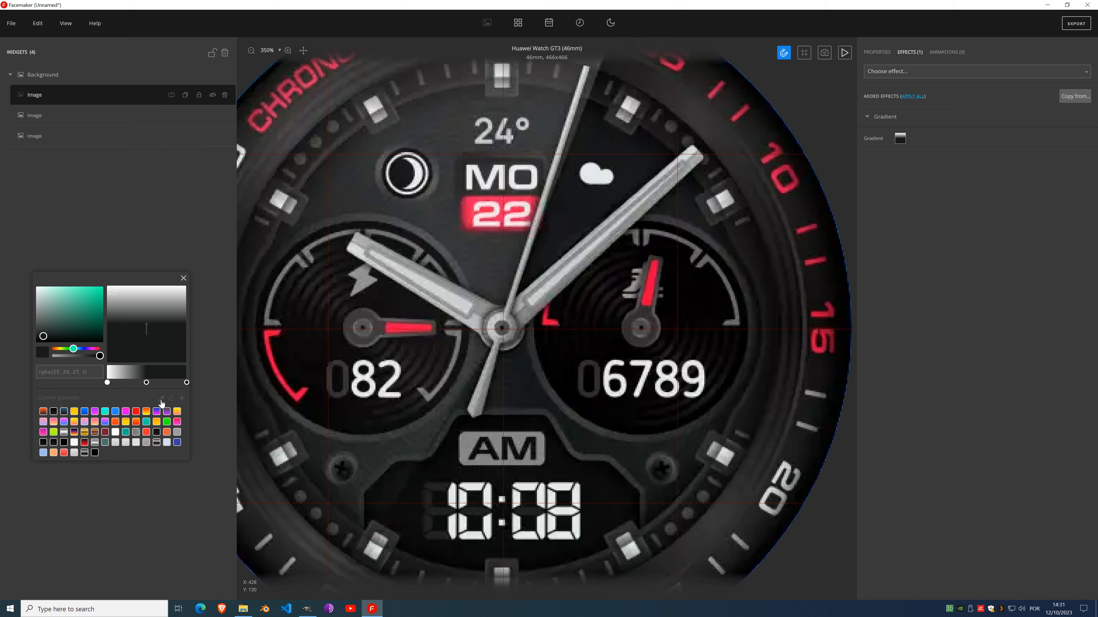
left_click(507, 276)
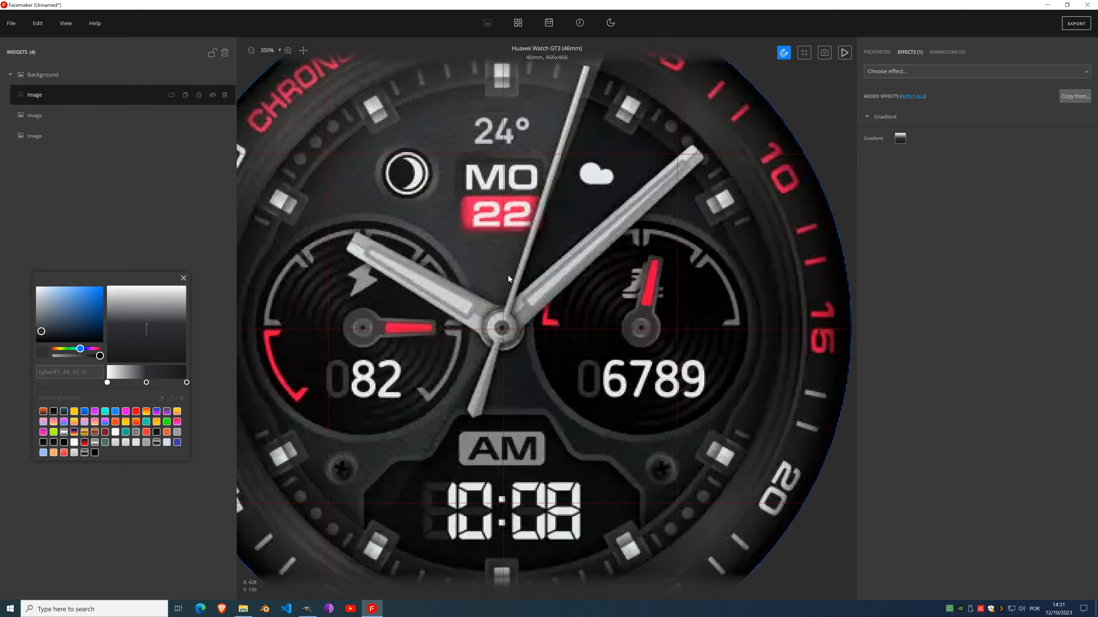
left_click(107, 382)
left_click(161, 399)
left_click(336, 177)
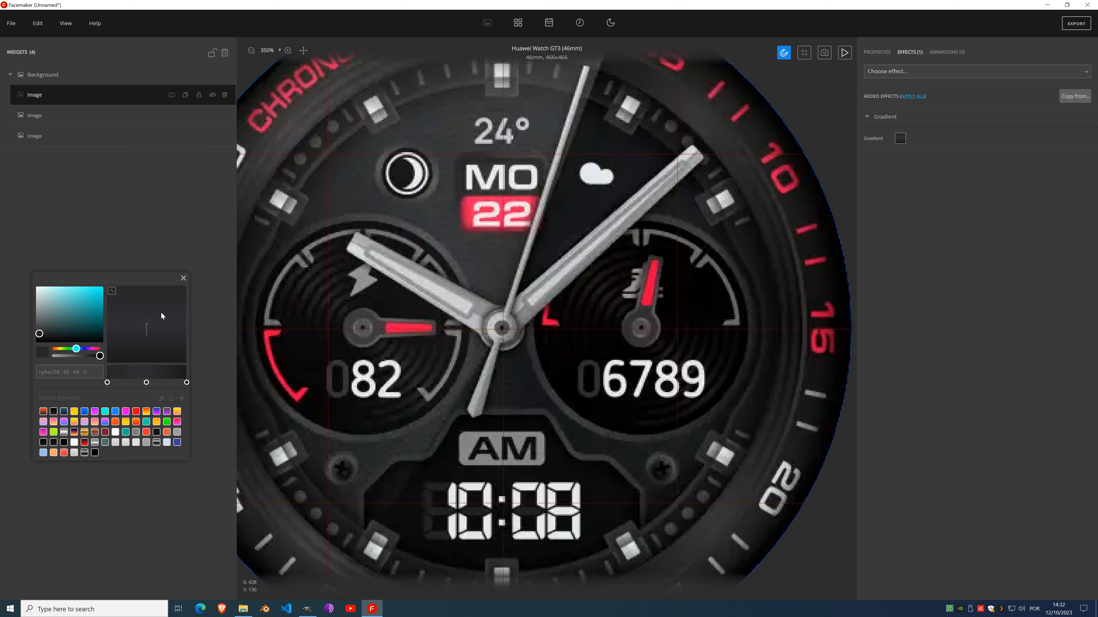
Step: Add a gradient stop before the middle one, sampled left of the 24° reading, and turn the gradient direction diagonal
left_click(129, 377)
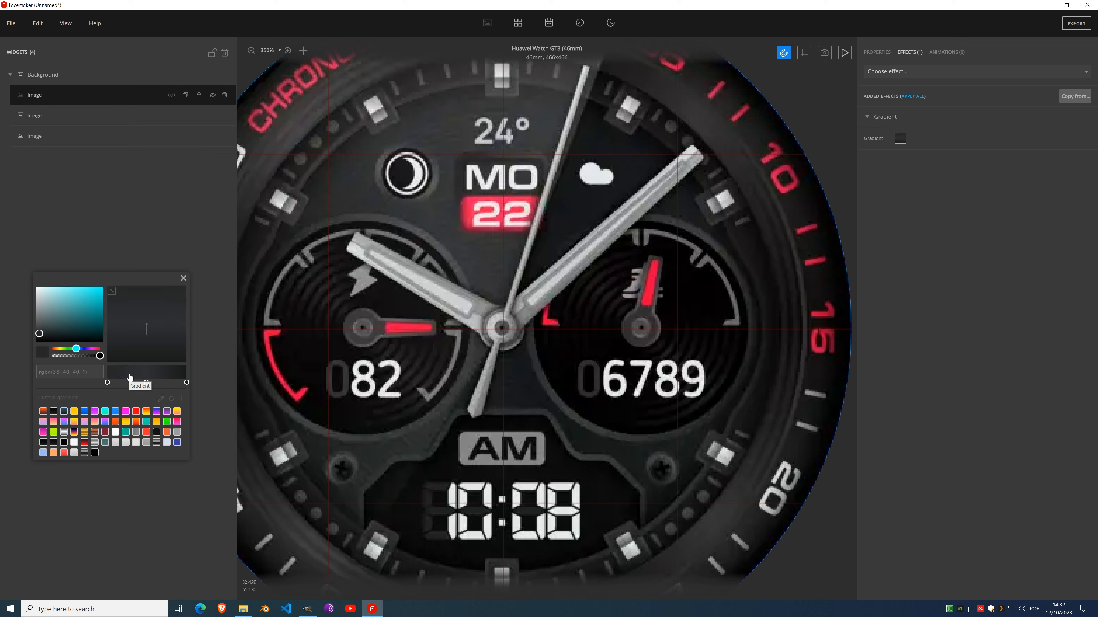
left_click(161, 399)
left_click(448, 129)
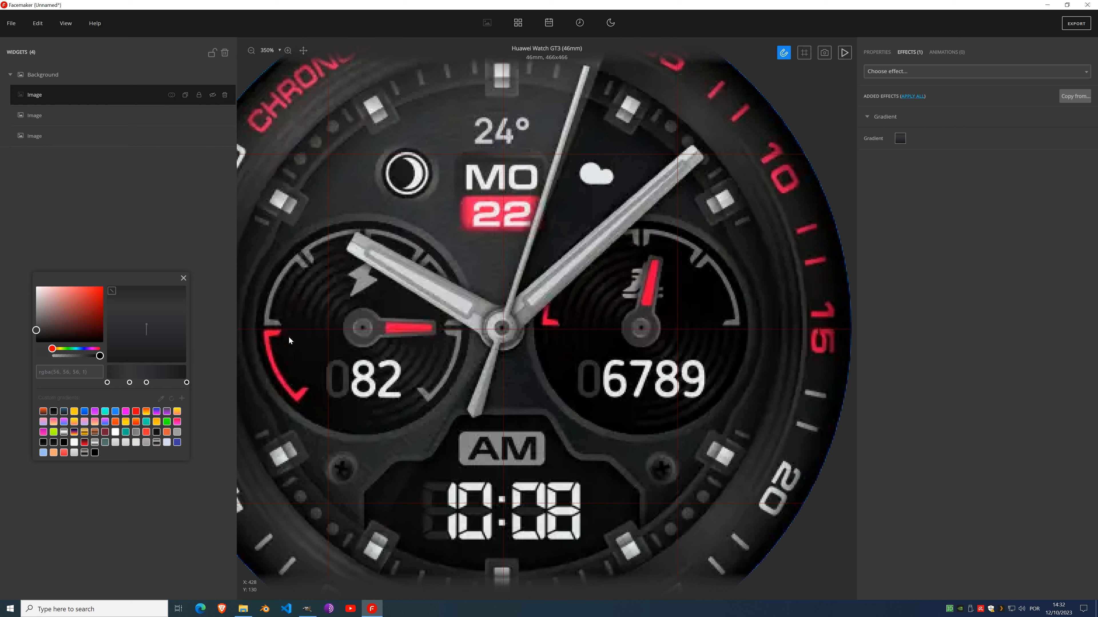
left_click_drag(147, 382, 149, 382)
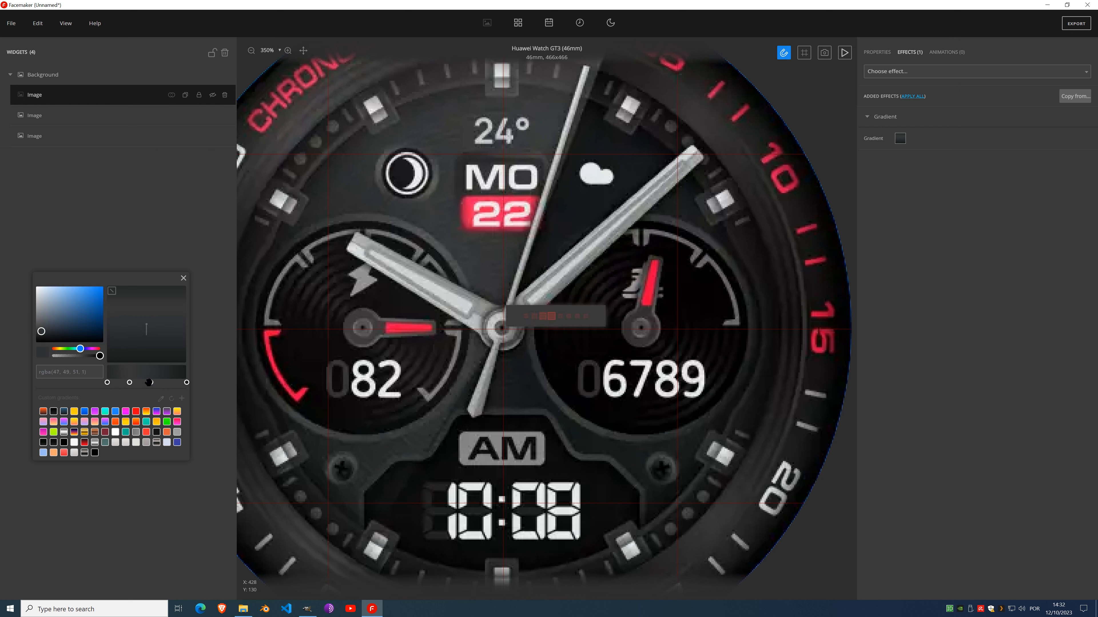
left_click(154, 336)
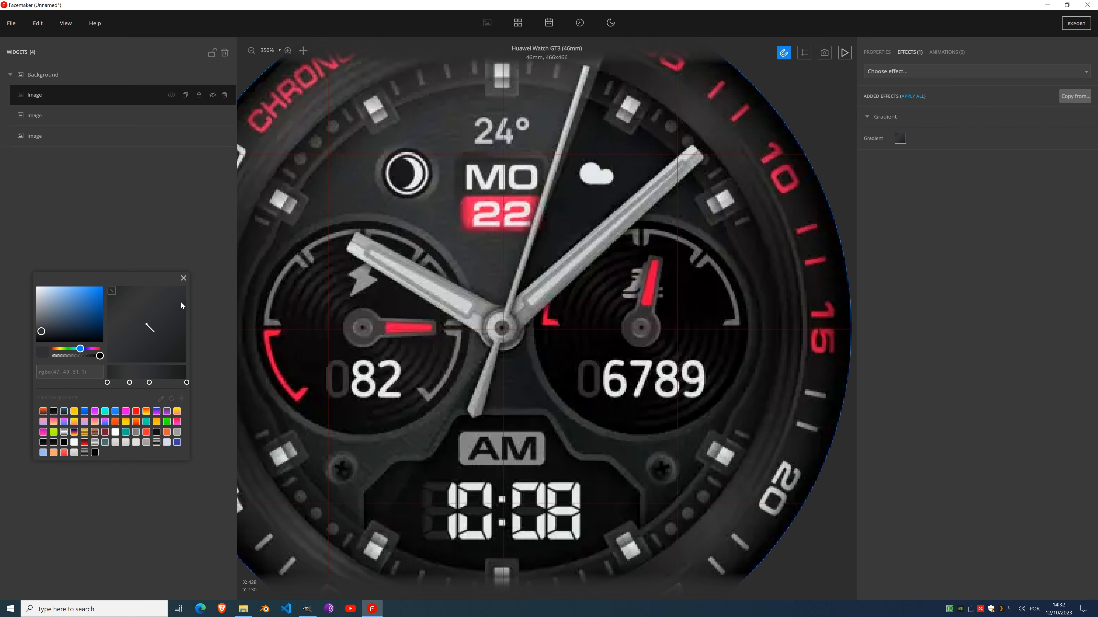
left_click(184, 279)
Step: Unhide the shape's layer and apply its Gradient effect permanently
left_click(212, 94)
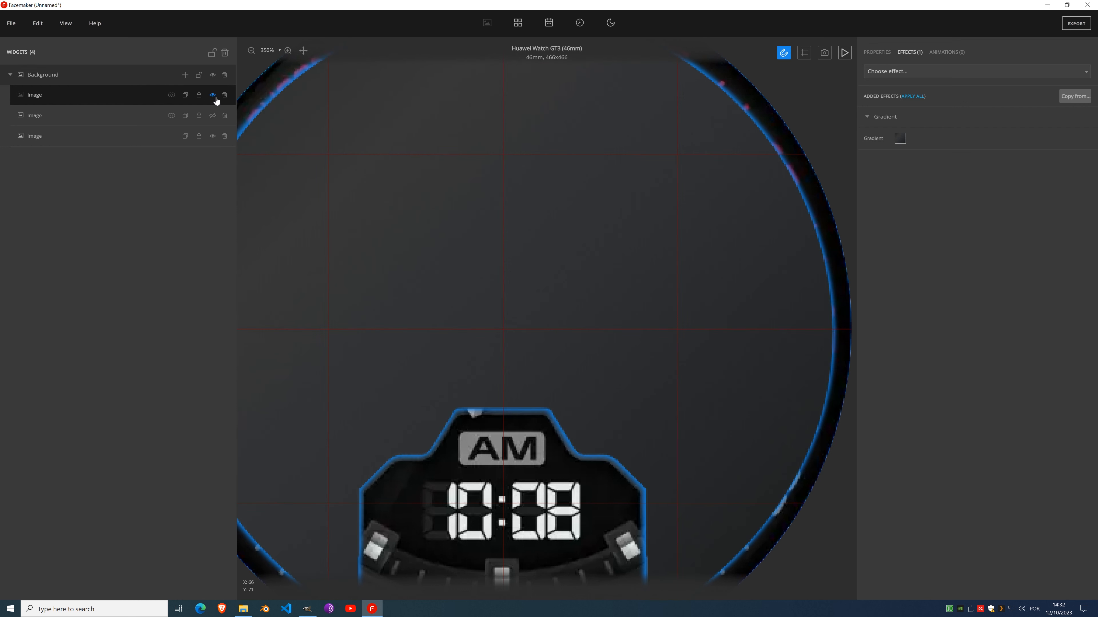
scroll(519, 320, "down", 5)
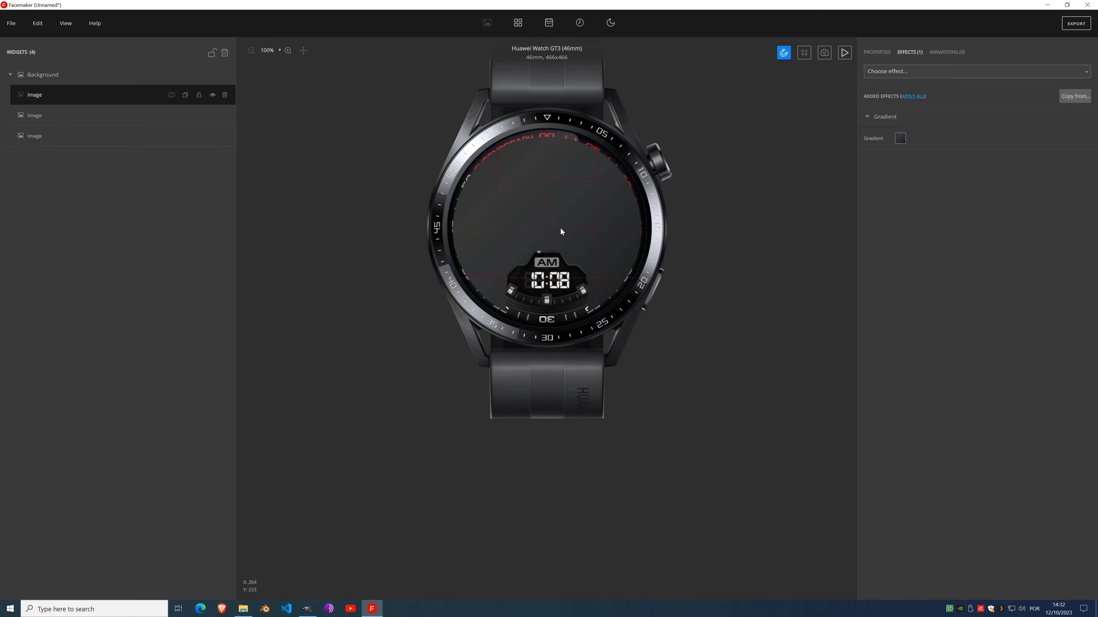
scroll(564, 228, "up", 3)
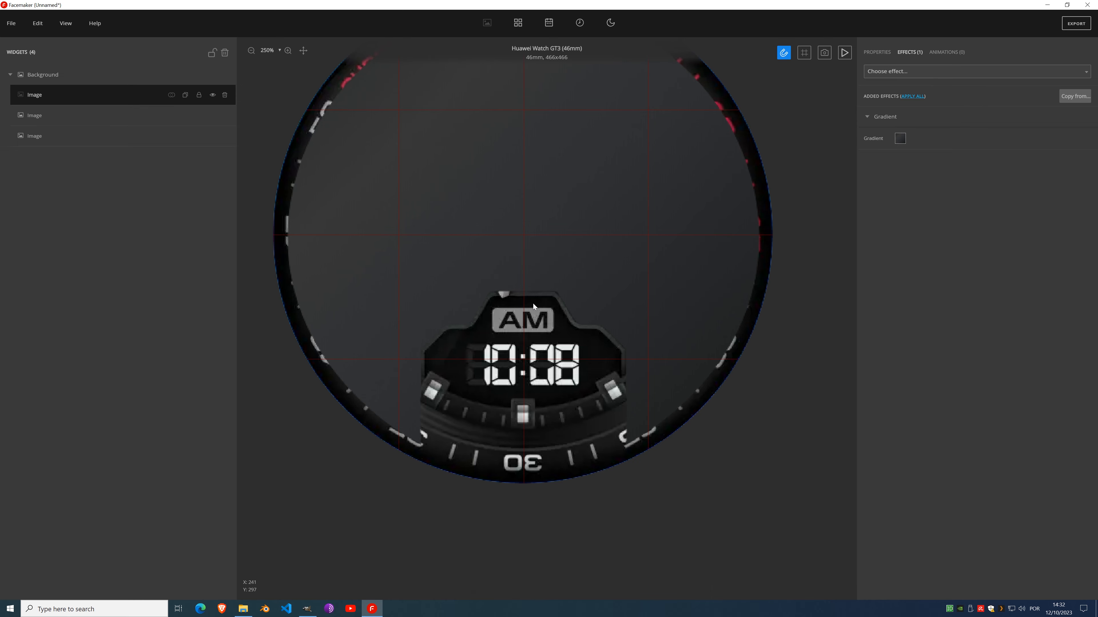
left_click(921, 97)
Step: Trim the gradient-filled shape's image to its visible area
left_click(880, 53)
left_click(1017, 171)
left_click(1046, 172)
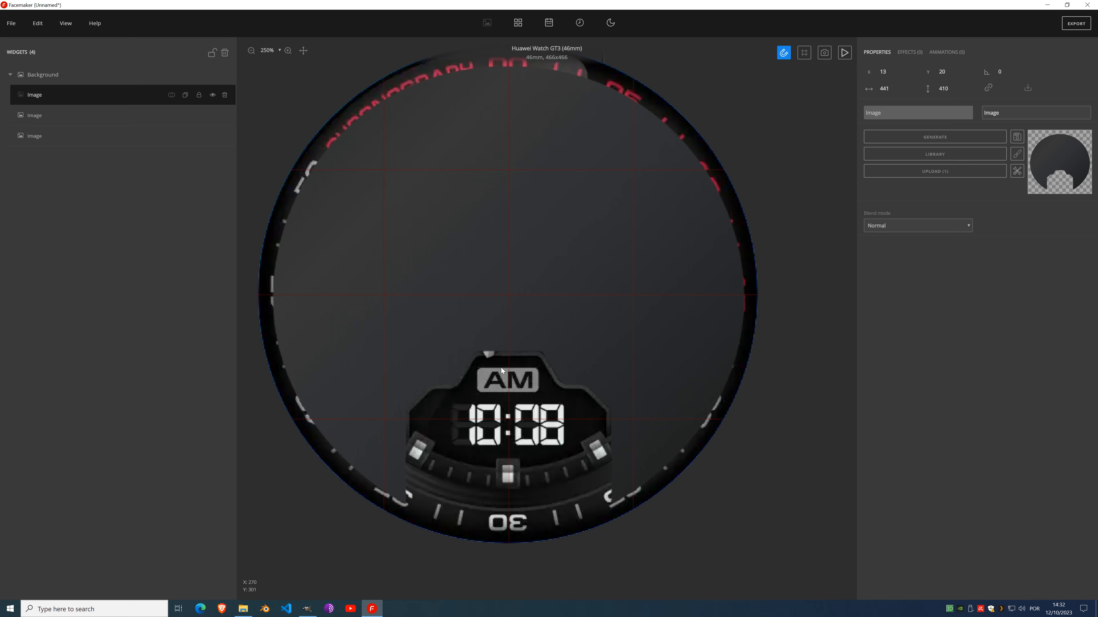
Step: Add a Border effect to the gradient-filled shape and set its mode to Mode 2
left_click(909, 53)
left_click(908, 70)
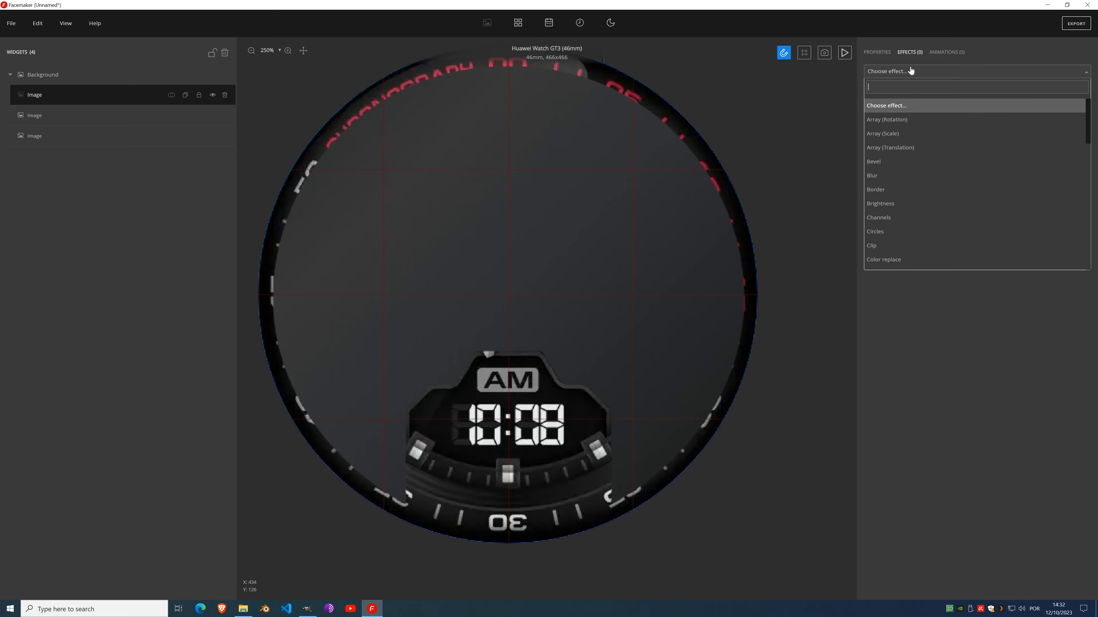
left_click(897, 189)
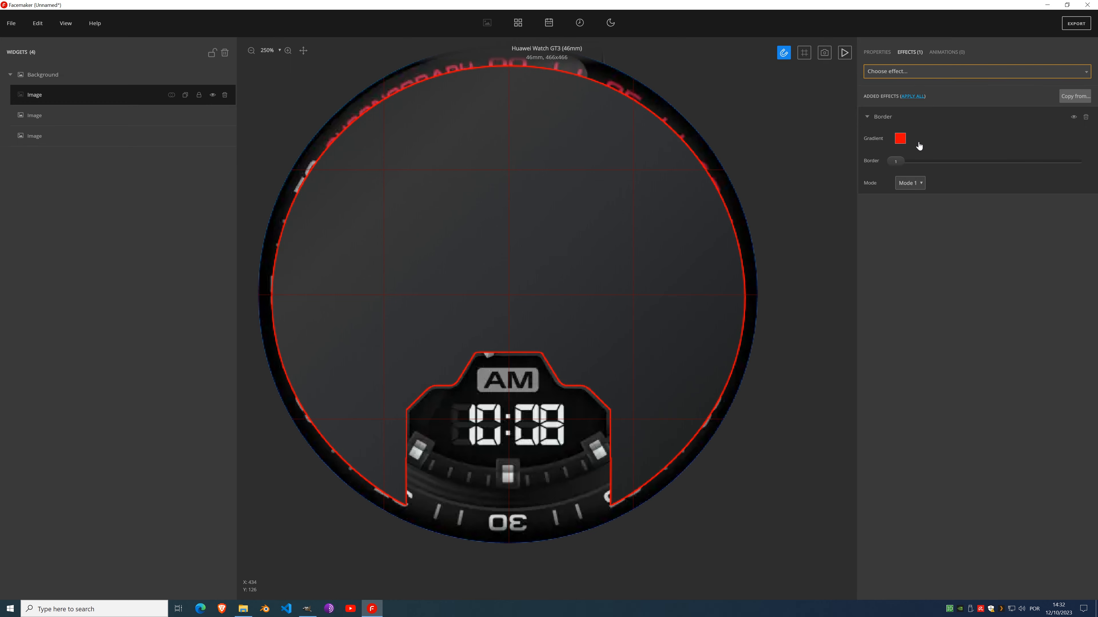
left_click(915, 183)
left_click(913, 199)
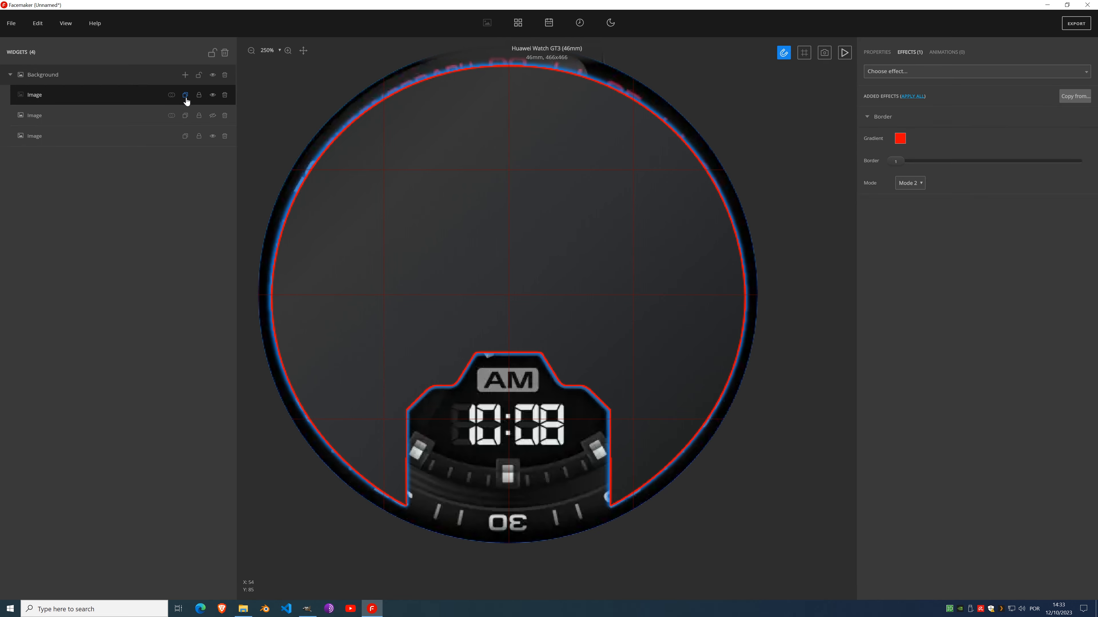
Step: Hide the shape's layer and sample the border gradient's end colour from the digital display's right rim on the reference image
left_click(212, 95)
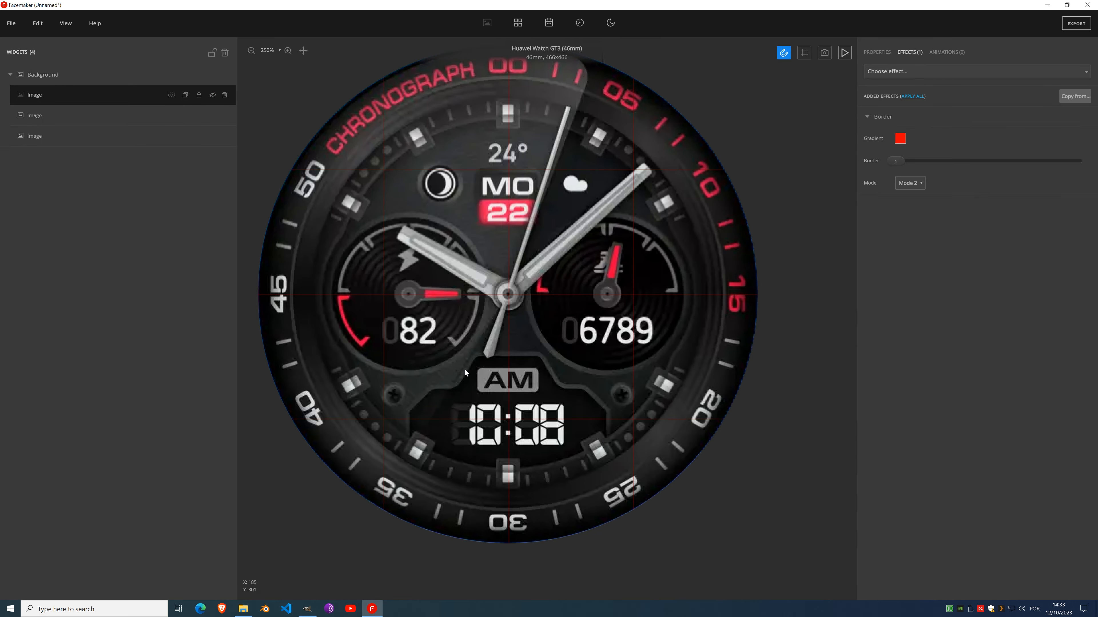
scroll(465, 368, "up", 4)
scroll(799, 189, "up", 2)
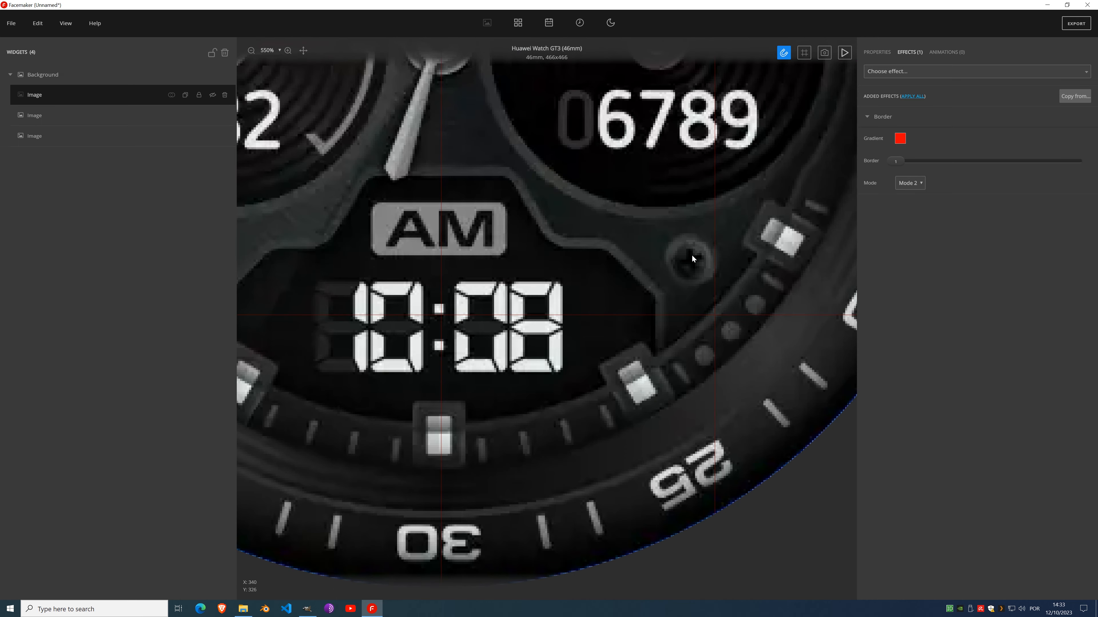
scroll(595, 242, "down", 2)
left_click(900, 138)
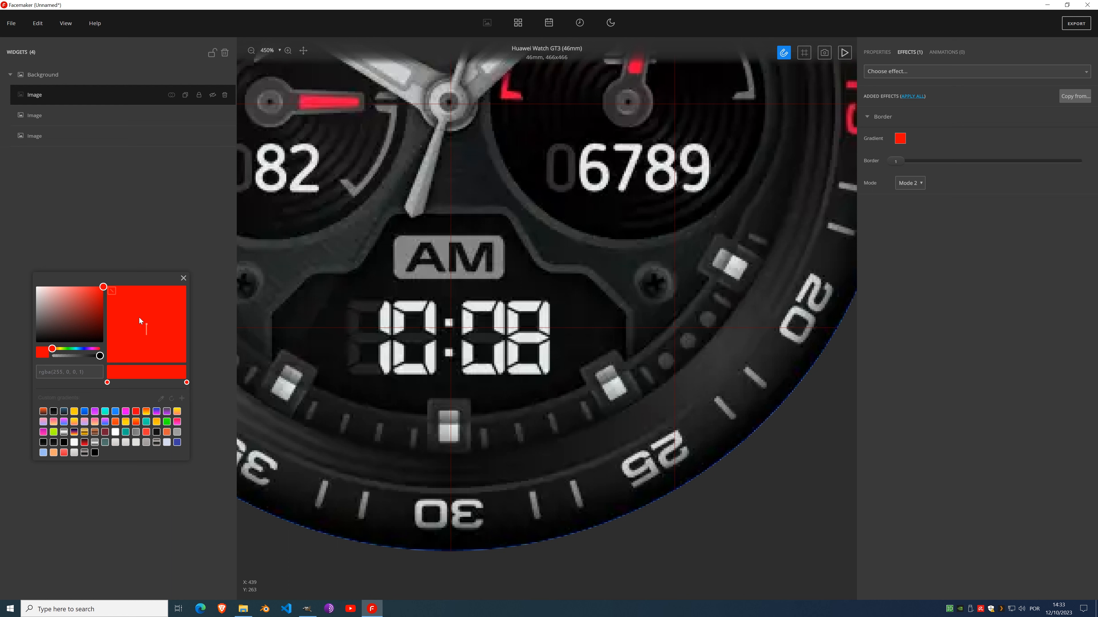
left_click_drag(132, 280, 176, 272)
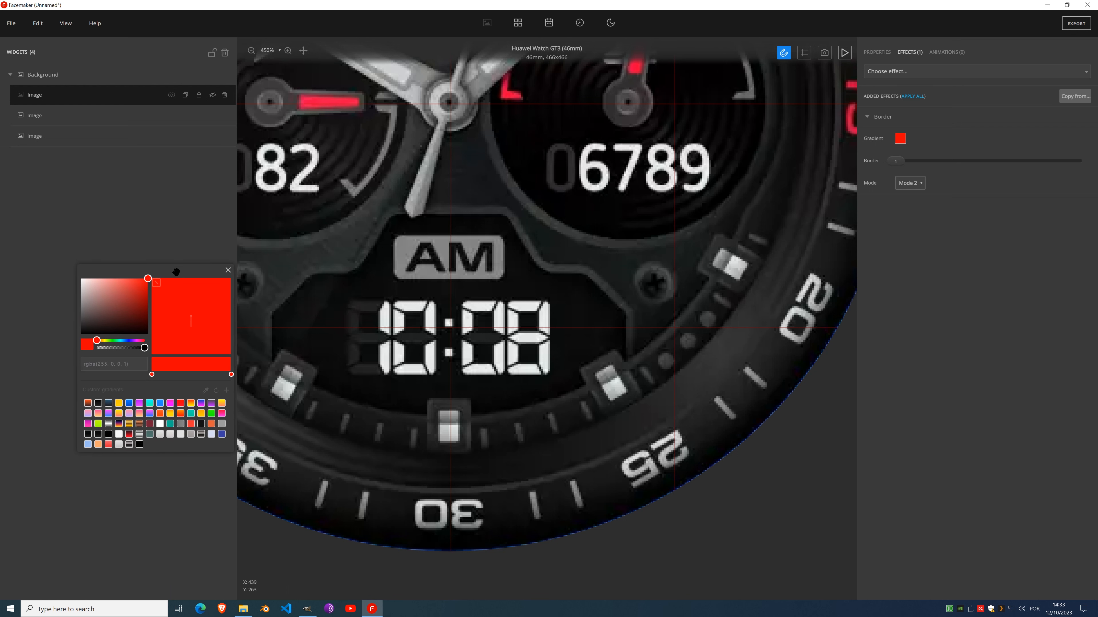
left_click(204, 391)
left_click(632, 332)
Step: Add a middle stop to the border gradient sampled from the display's upper-right rim, and sample the start stop from its upper-left rim
left_click(189, 365)
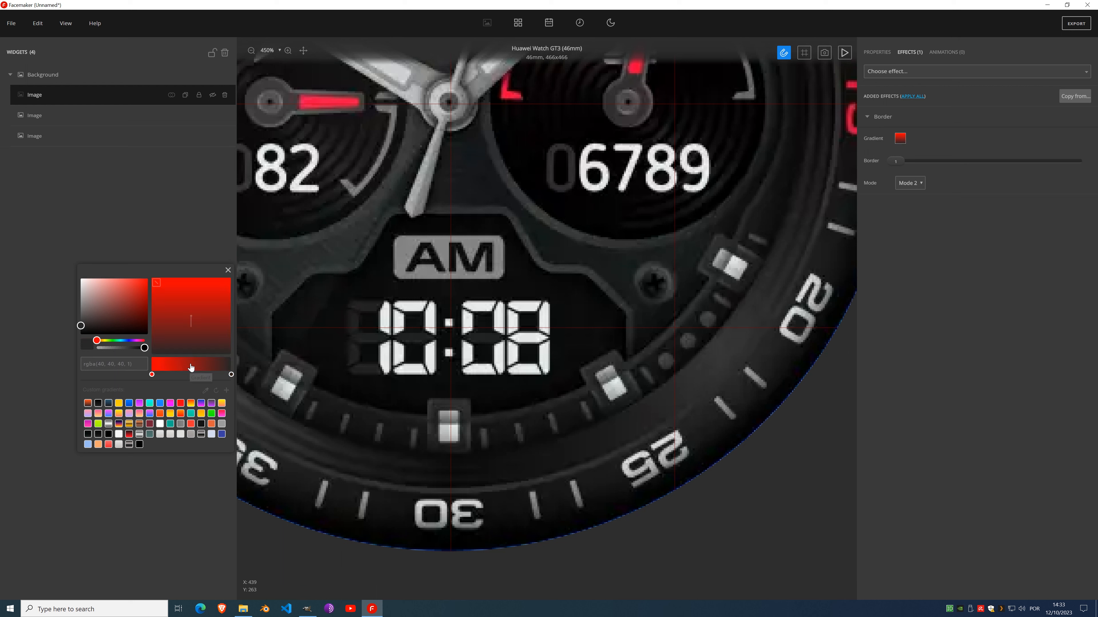
left_click(205, 391)
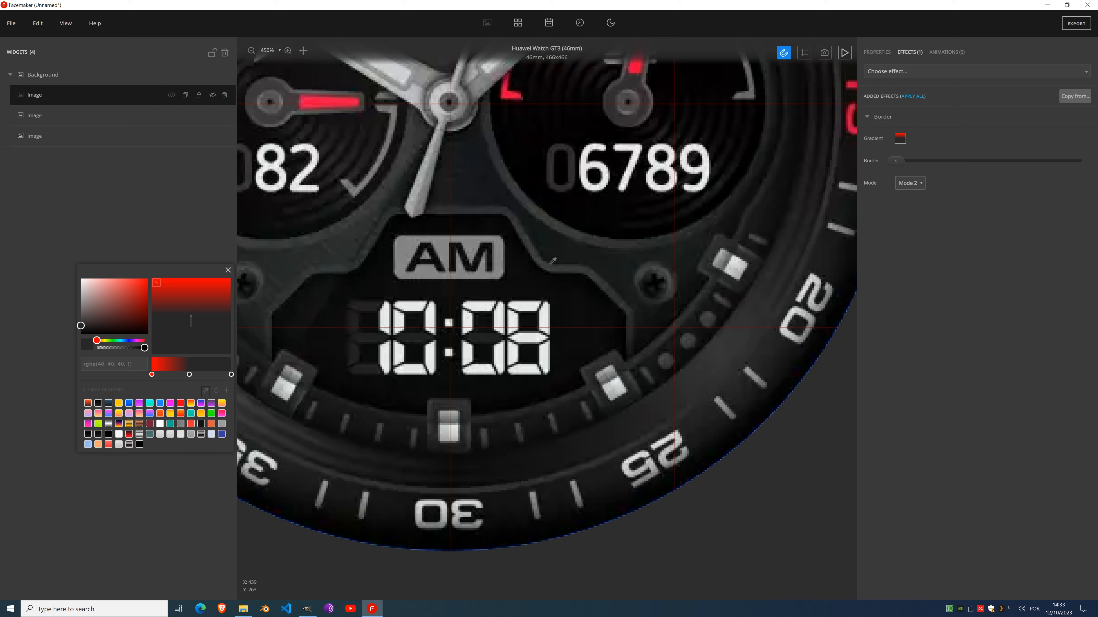
left_click(556, 272)
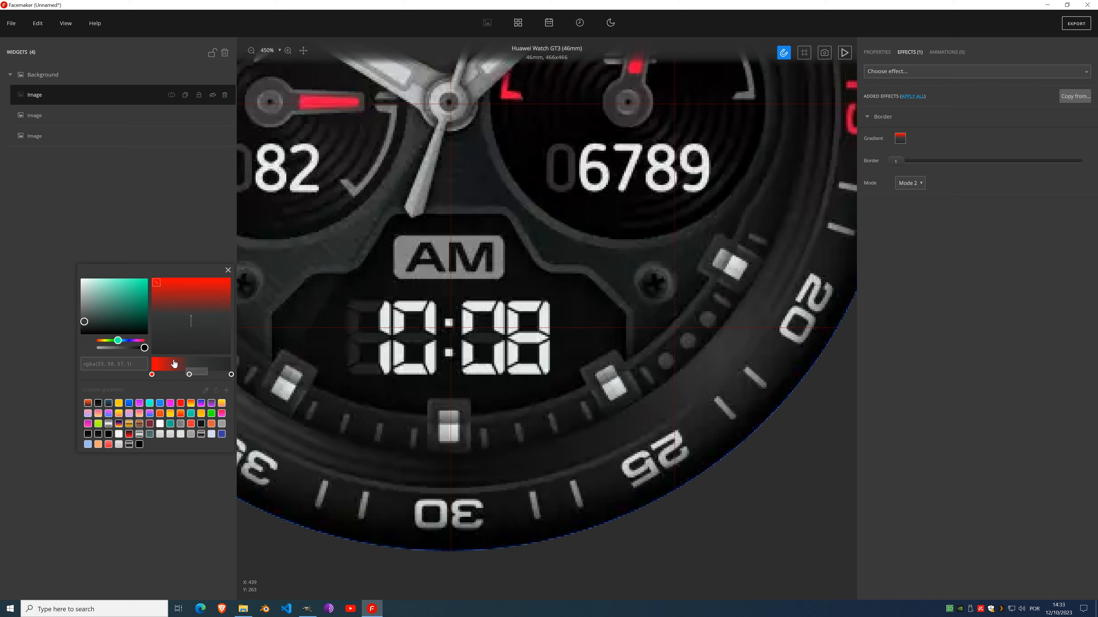
left_click(152, 375)
left_click(203, 393)
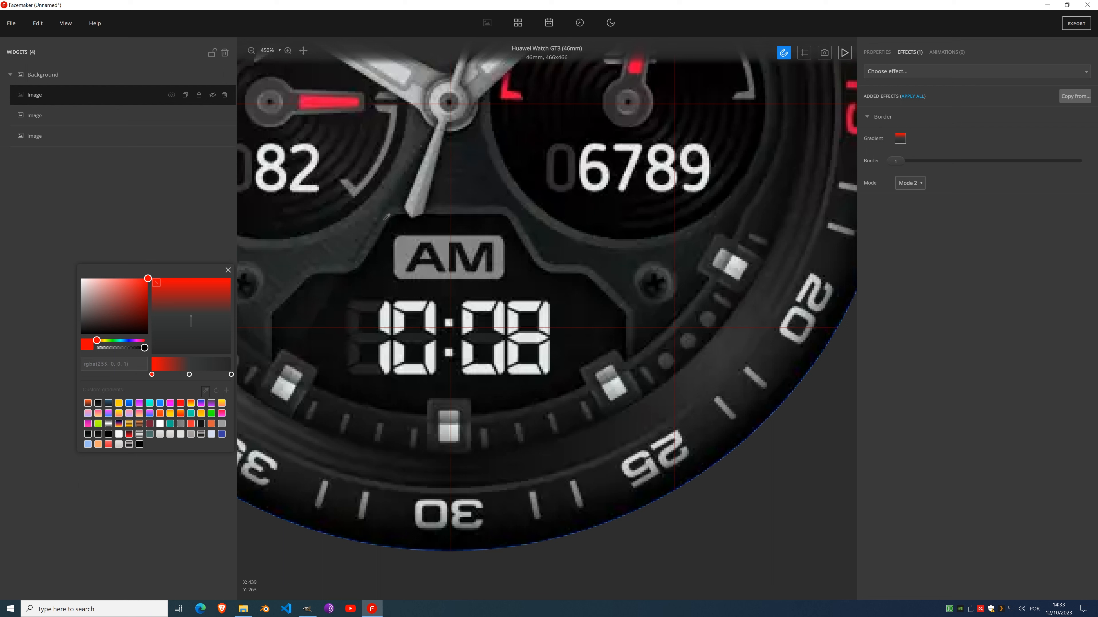
left_click(389, 233)
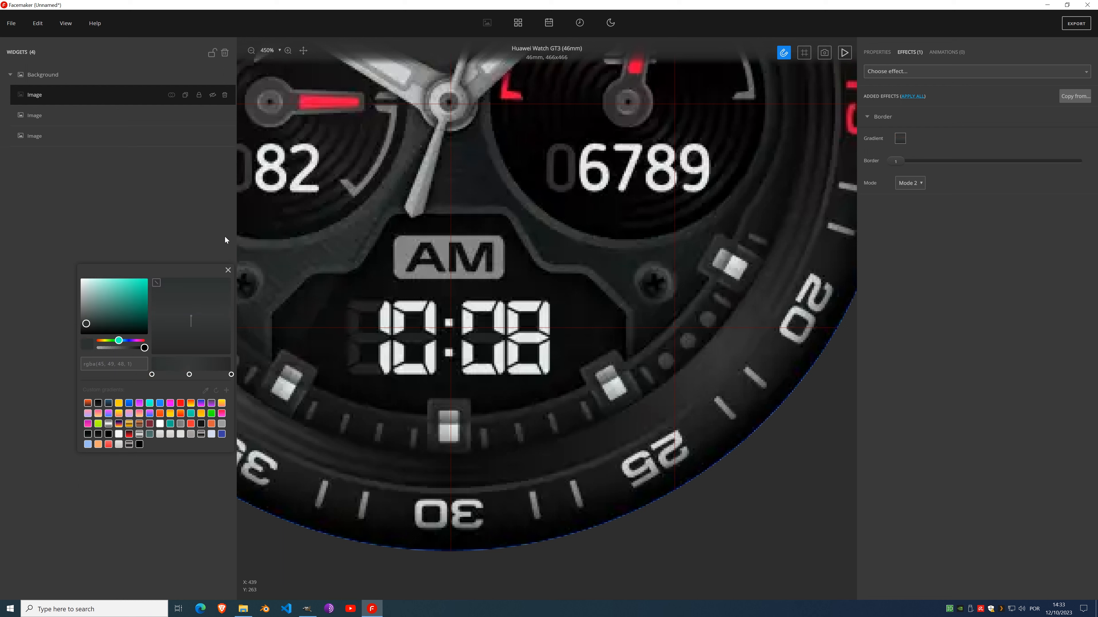
left_click(228, 272)
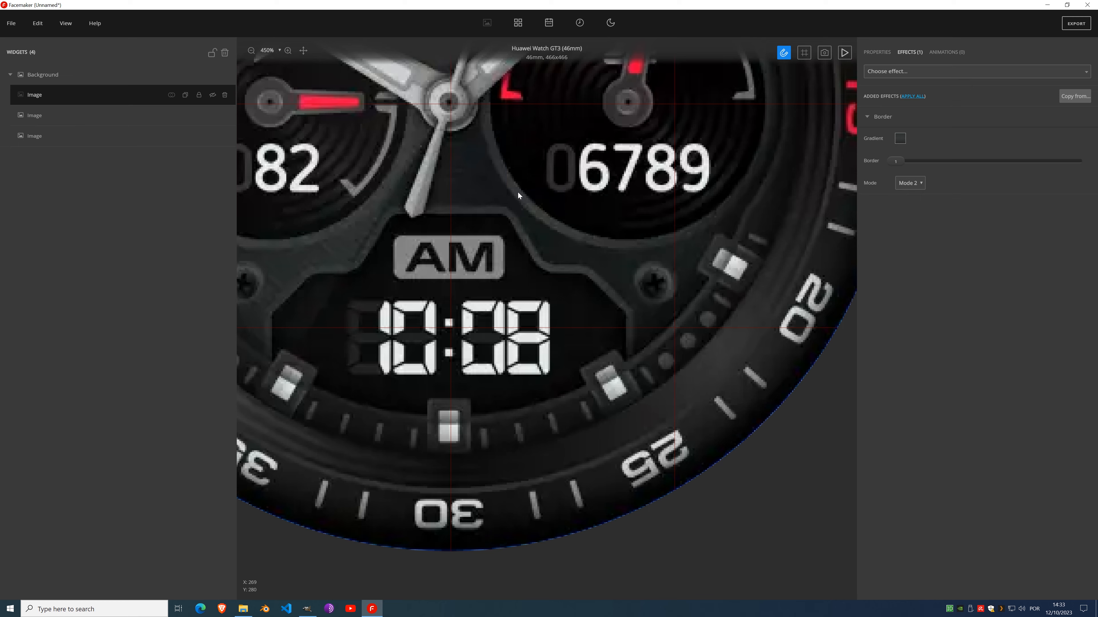
Step: Unhide the shape's layer and set its border thickness to 3
scroll(518, 192, "down", 5)
left_click(212, 94)
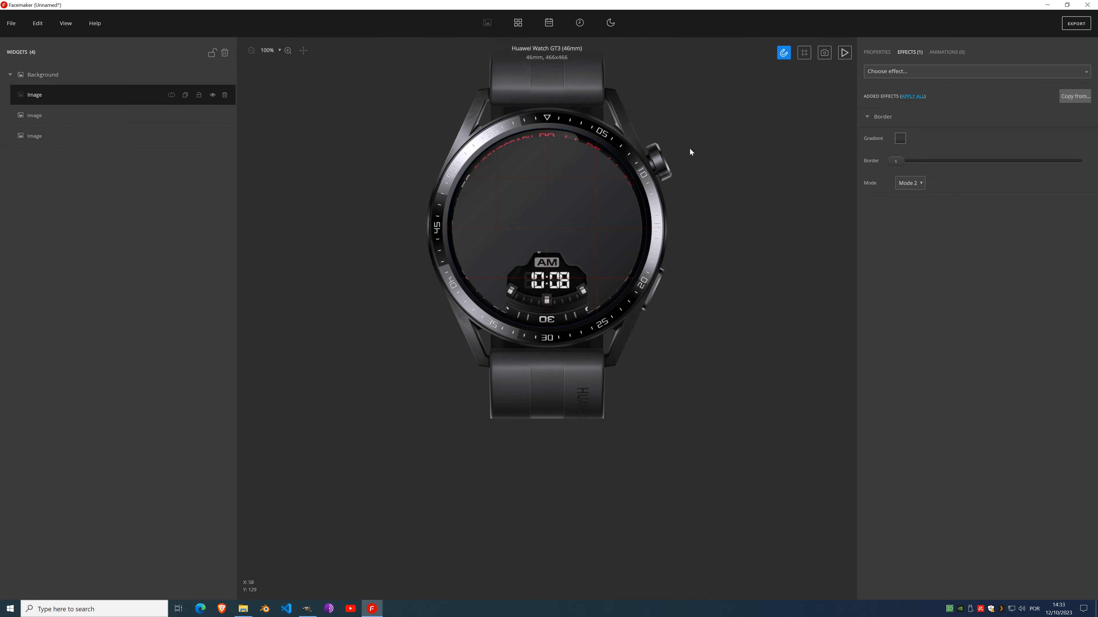
left_click_drag(891, 168, 928, 168)
scroll(545, 282, "up", 5)
scroll(564, 267, "up", 1)
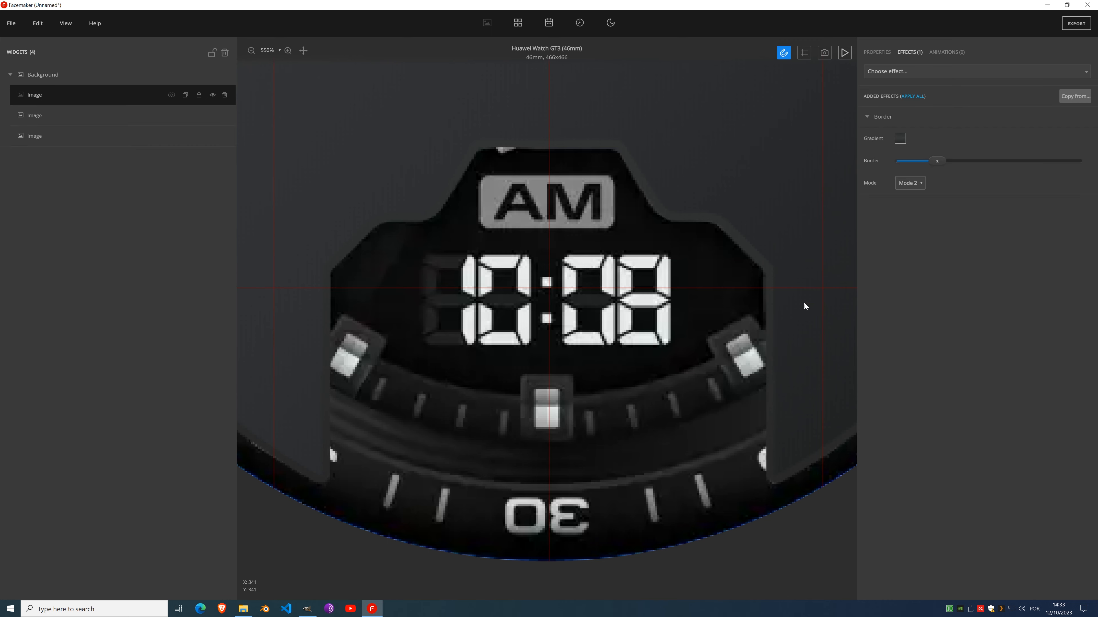
scroll(495, 296, "down", 1)
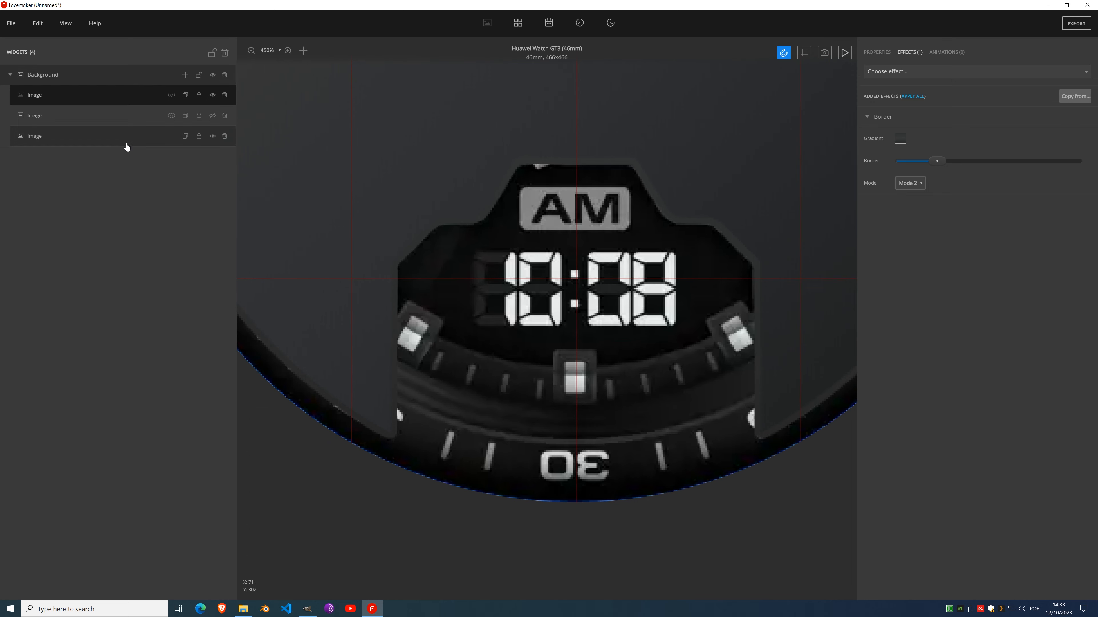
Step: Add an Inner Shadow effect to the bordered background shape and check it around the digital display cutout
left_click(868, 118)
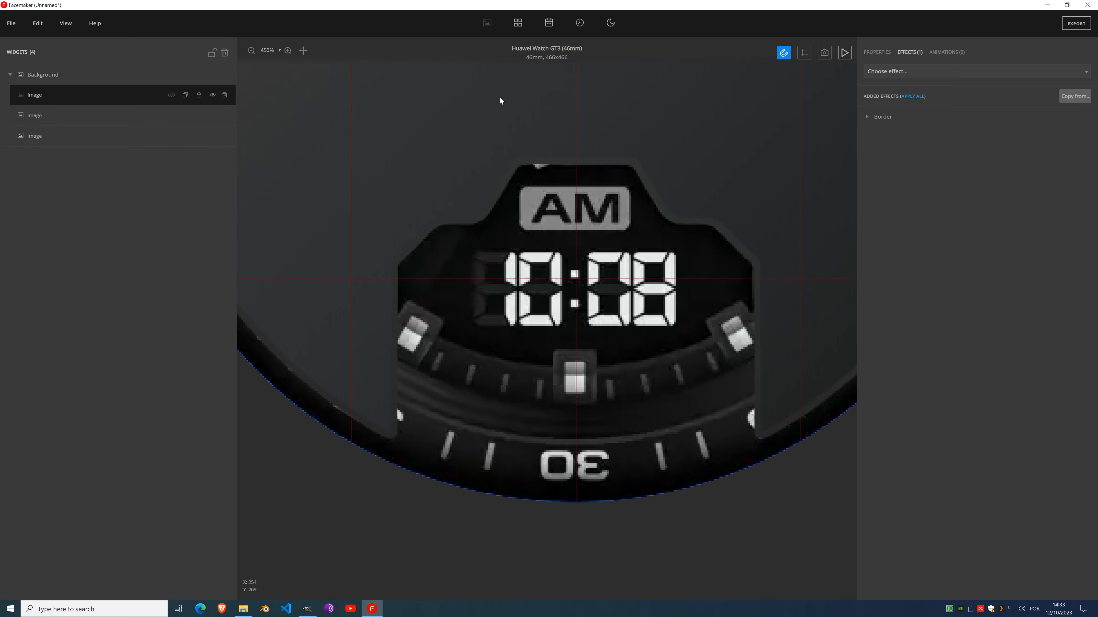
left_click(918, 78)
left_click(919, 79)
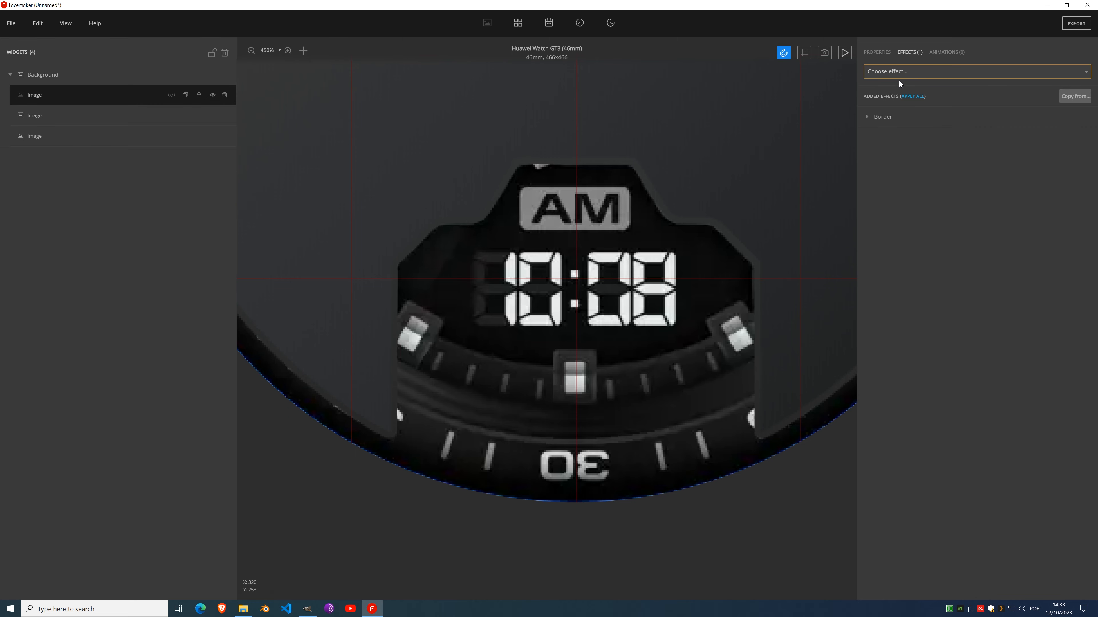
left_click(937, 72)
scroll(921, 221, "down", 6)
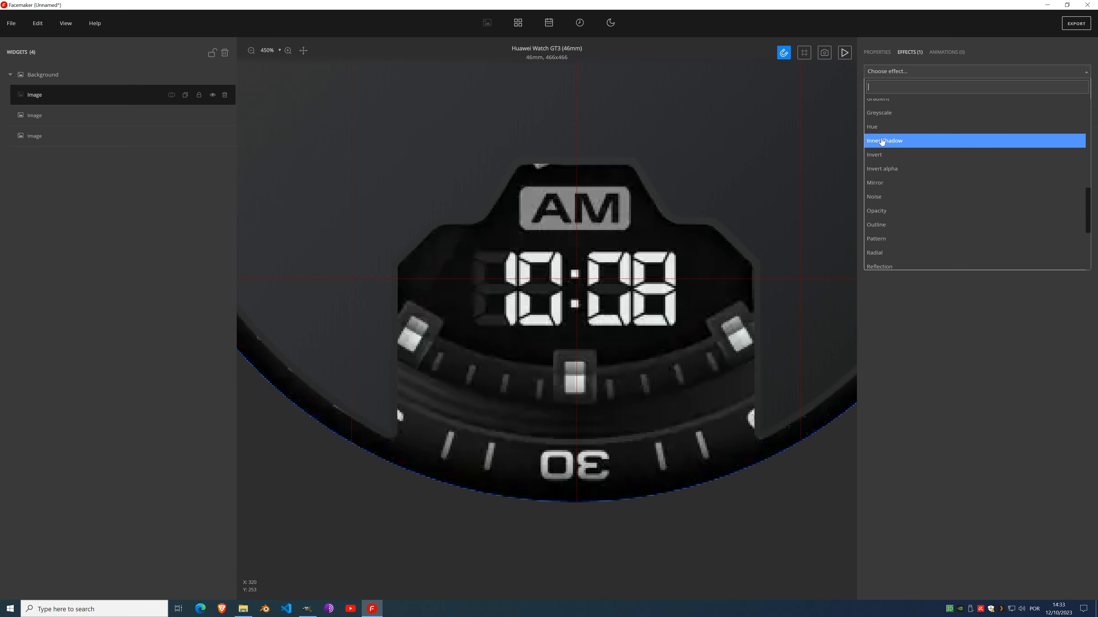
left_click(884, 141)
left_click_drag(895, 117, 885, 169)
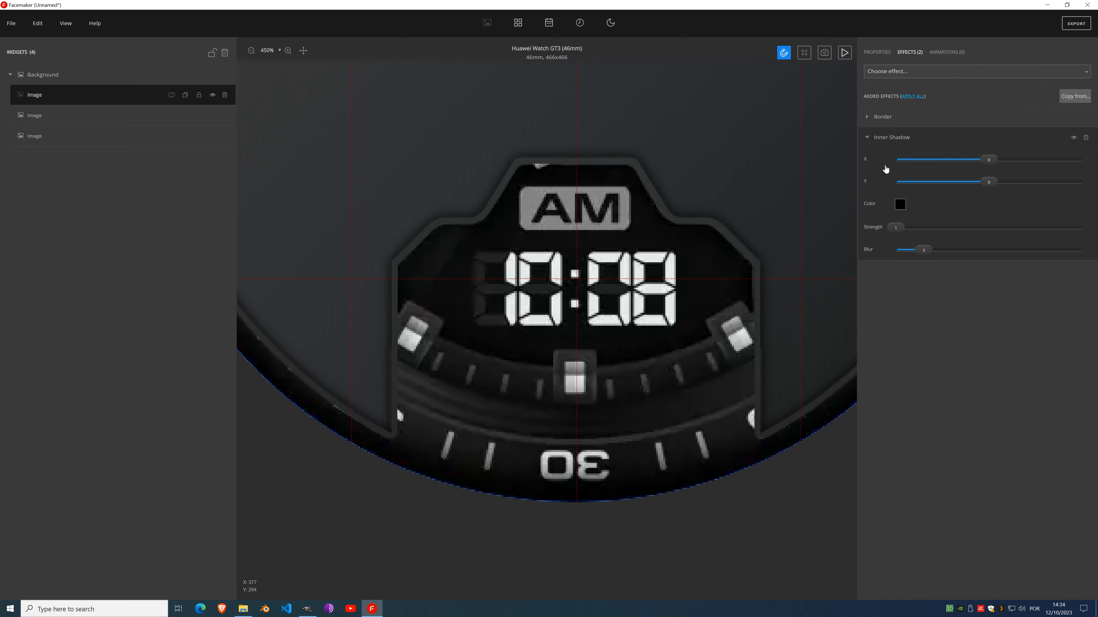
scroll(533, 346, "down", 5)
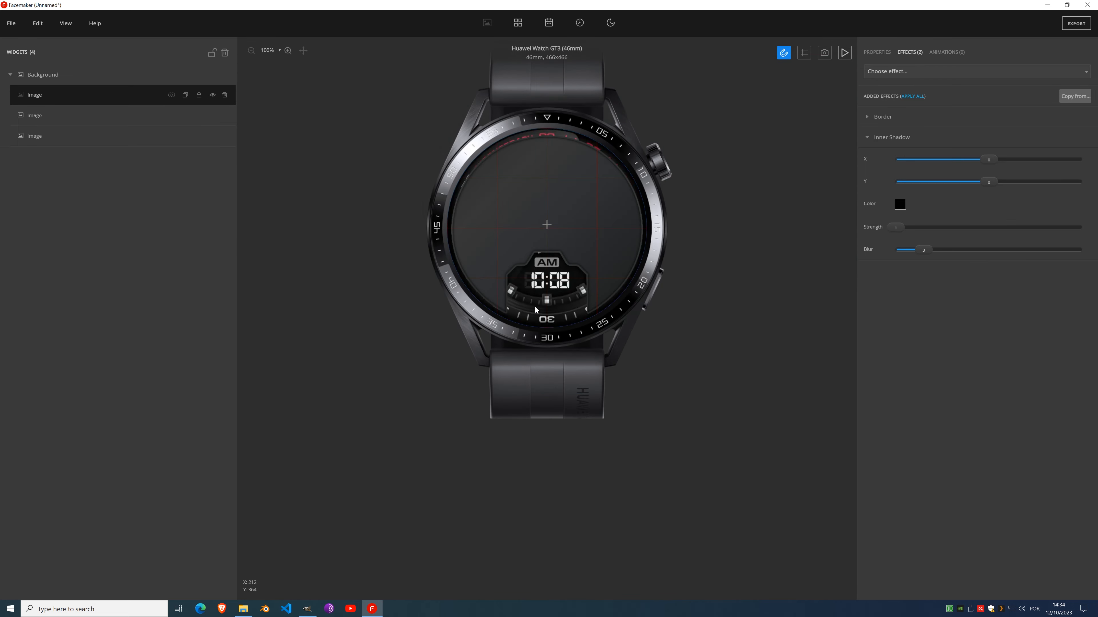
scroll(529, 266, "up", 5)
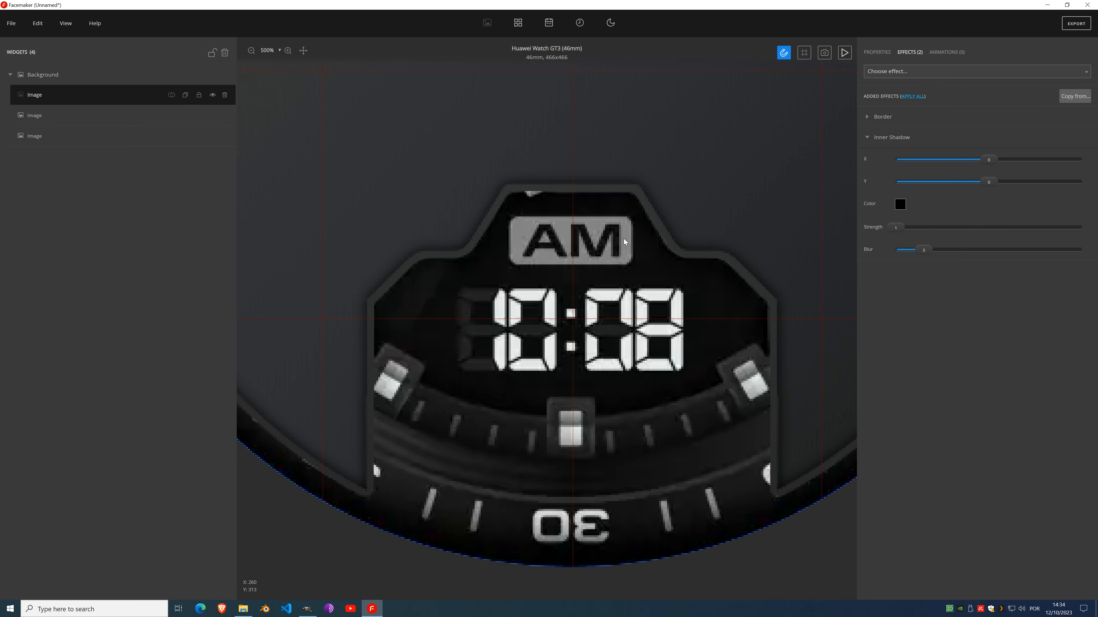
Step: Try lower blur values for the shape's inner shadow and settle on 0
left_click_drag(923, 250, 905, 250)
scroll(742, 312, "down", 5)
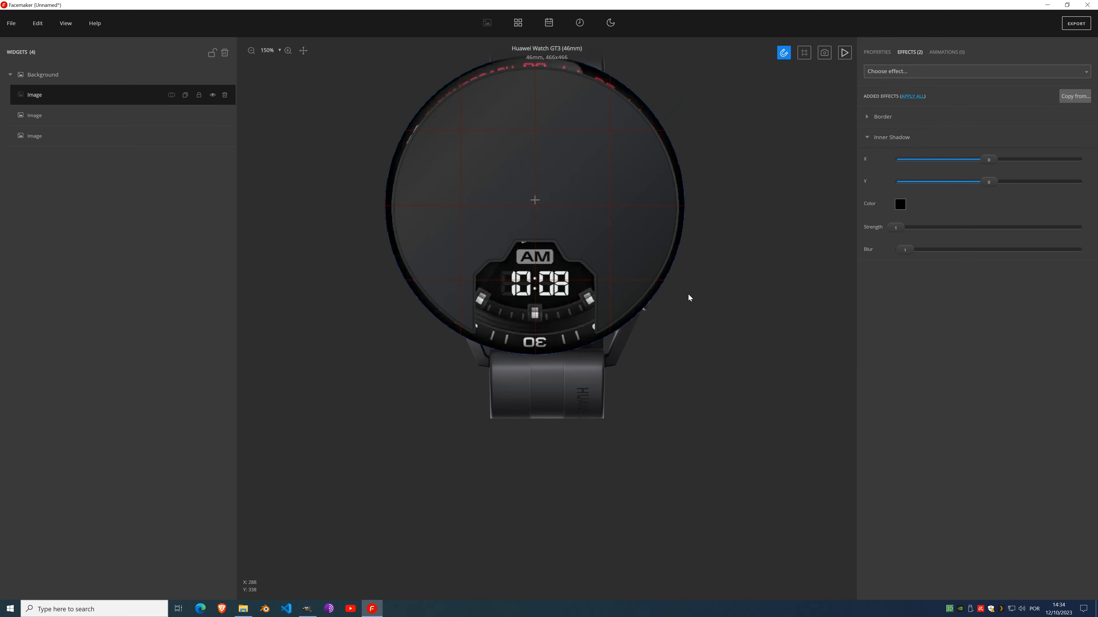
scroll(628, 257, "up", 5)
scroll(440, 335, "up", 2)
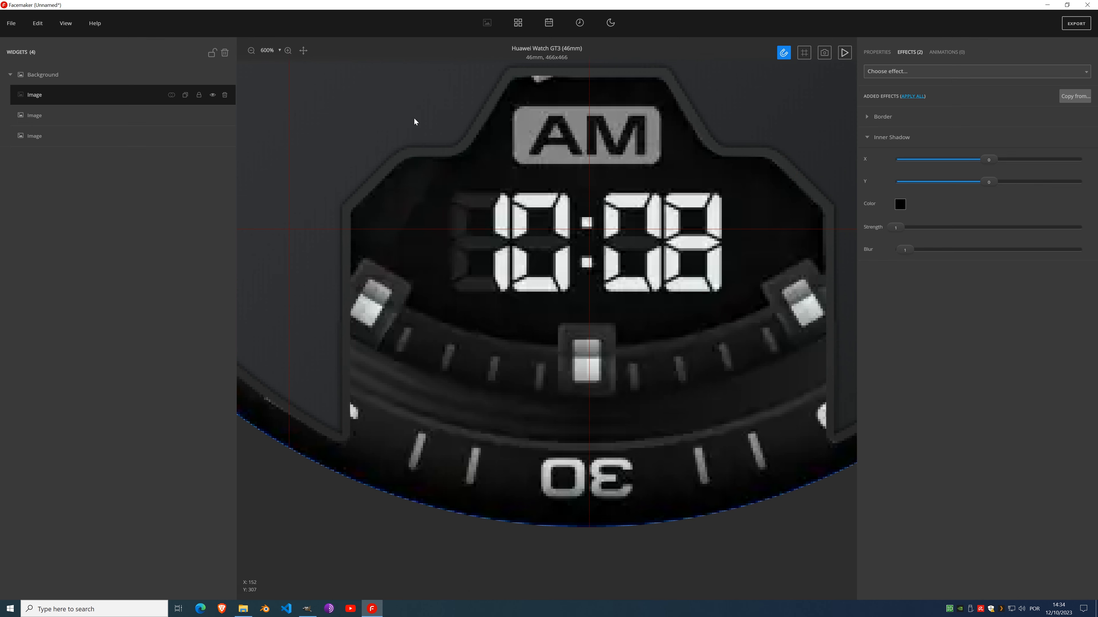
left_click_drag(904, 250, 916, 249)
scroll(649, 260, "down", 3)
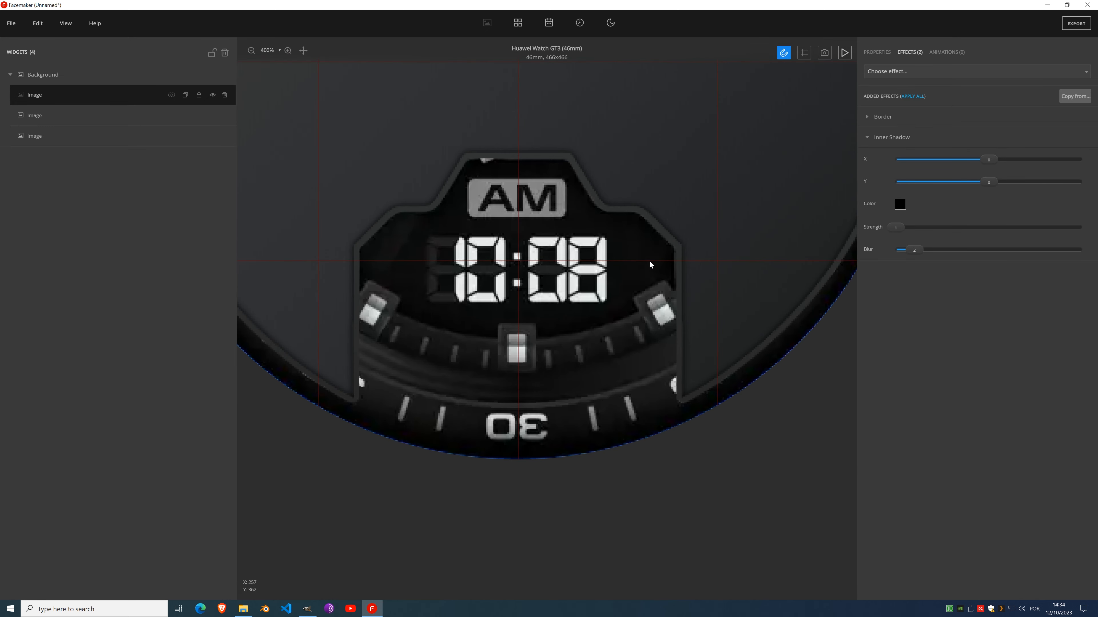
scroll(577, 259, "down", 4)
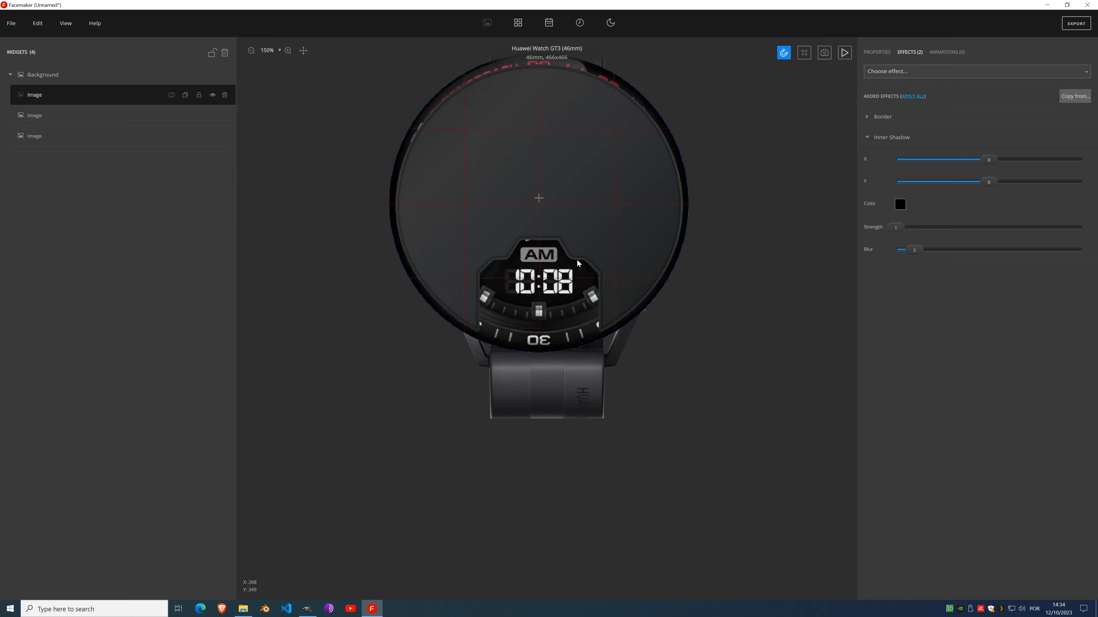
scroll(577, 263, "up", 3)
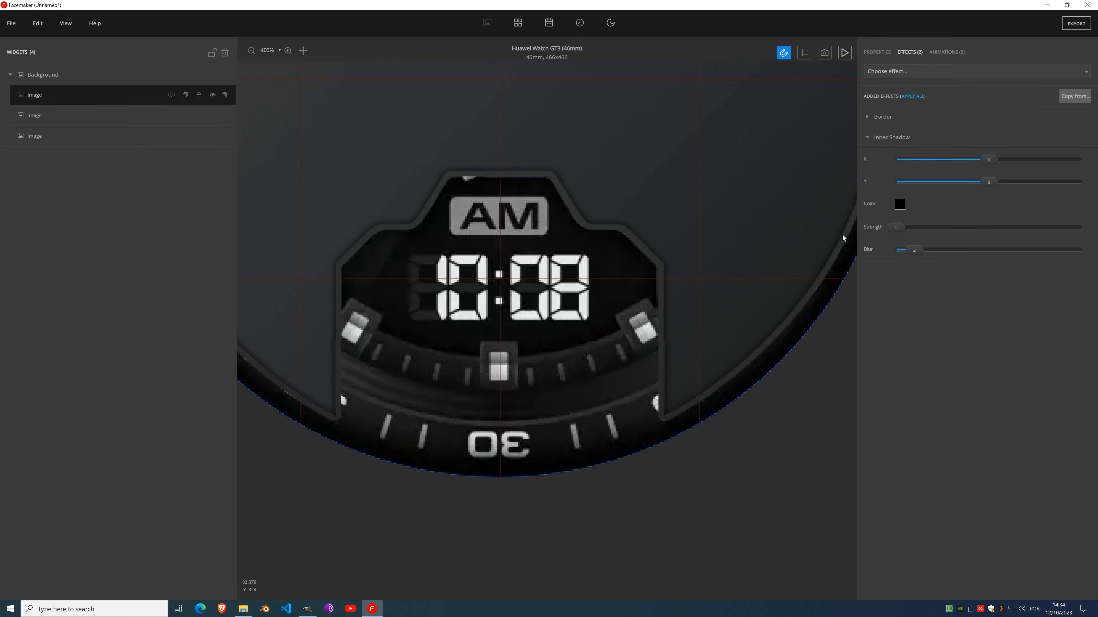
left_click_drag(918, 258, 895, 257)
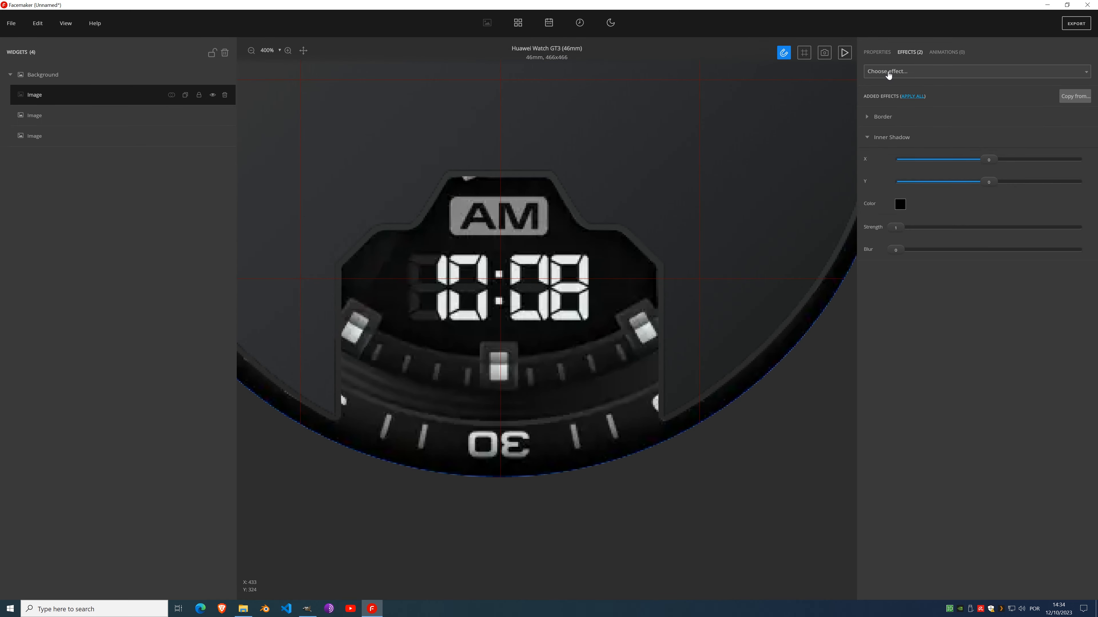
Step: Hide the shape's layer and add a new image to Background filled with a generated black gradient square
left_click(877, 53)
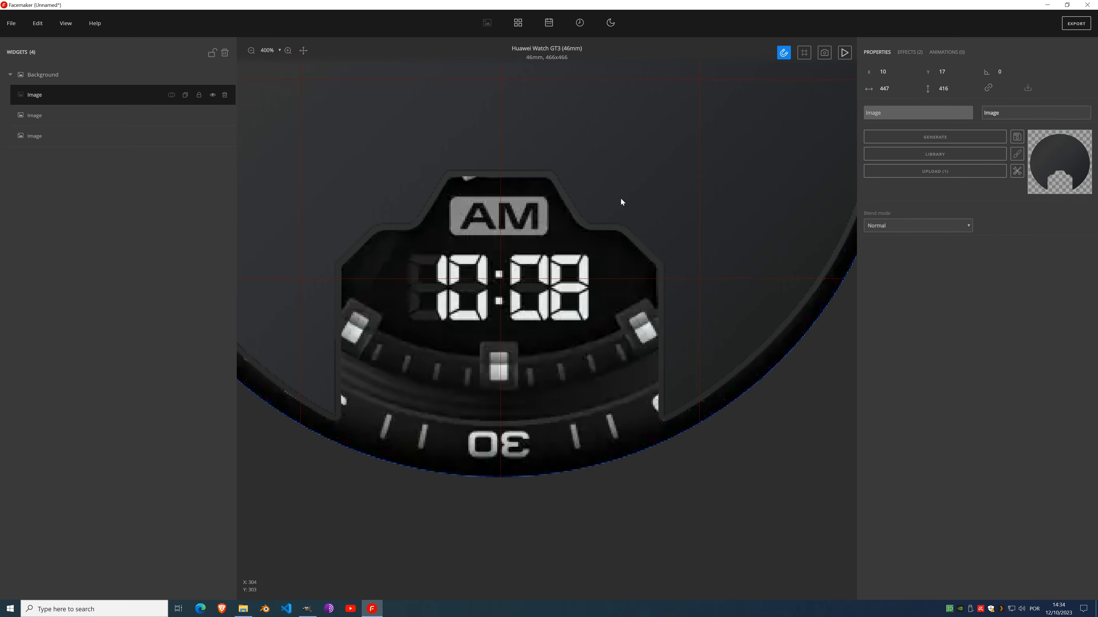
left_click(212, 95)
scroll(470, 188, "down", 5)
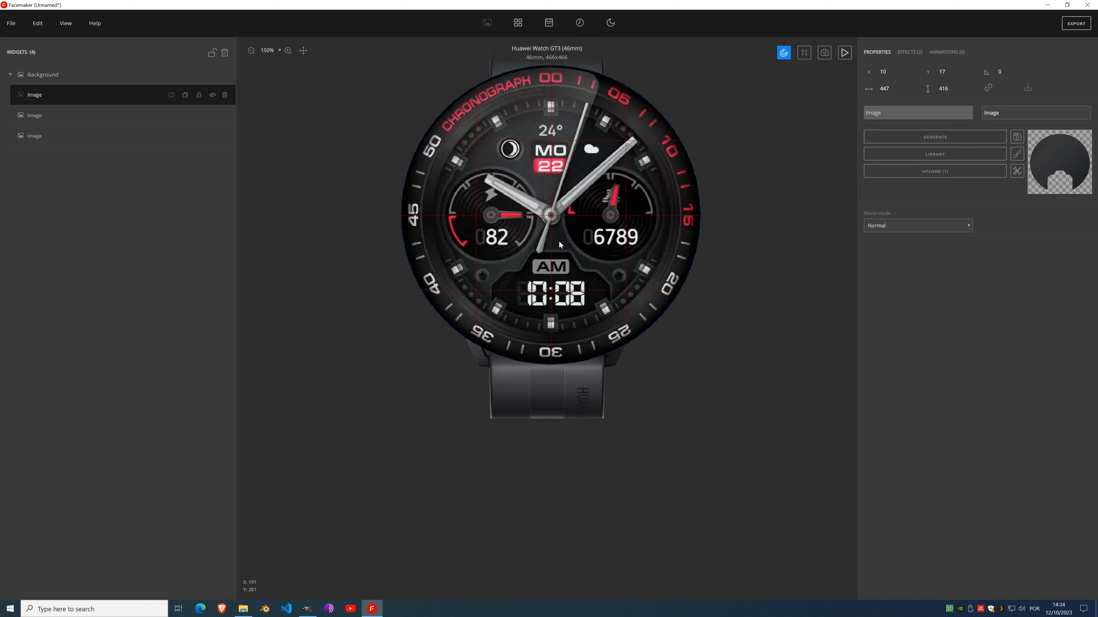
scroll(494, 213, "up", 3)
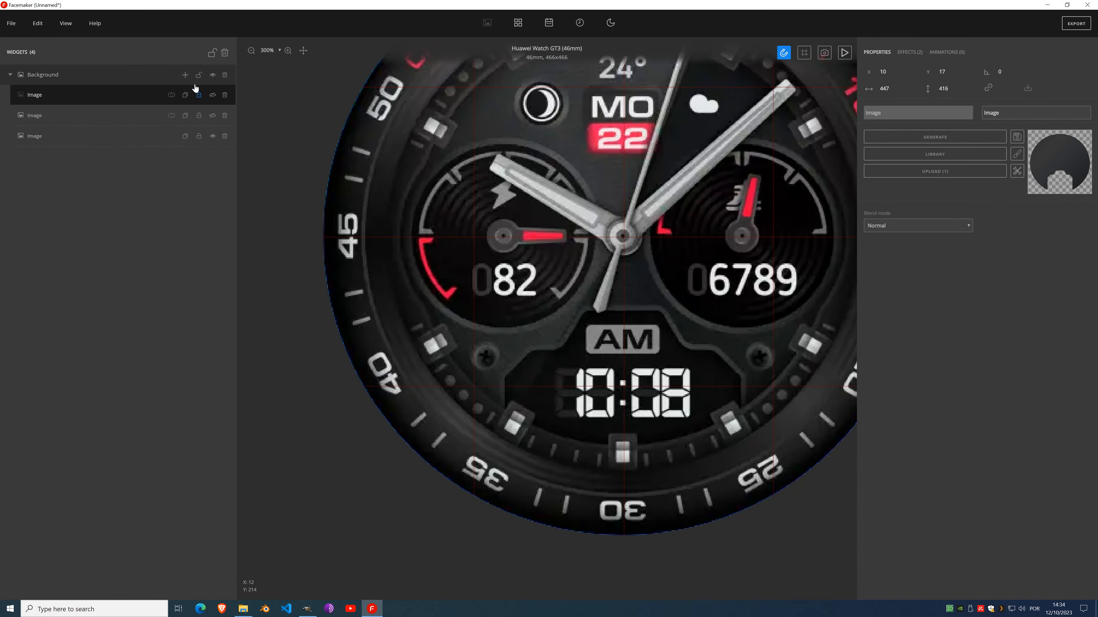
left_click(185, 77)
left_click(191, 113)
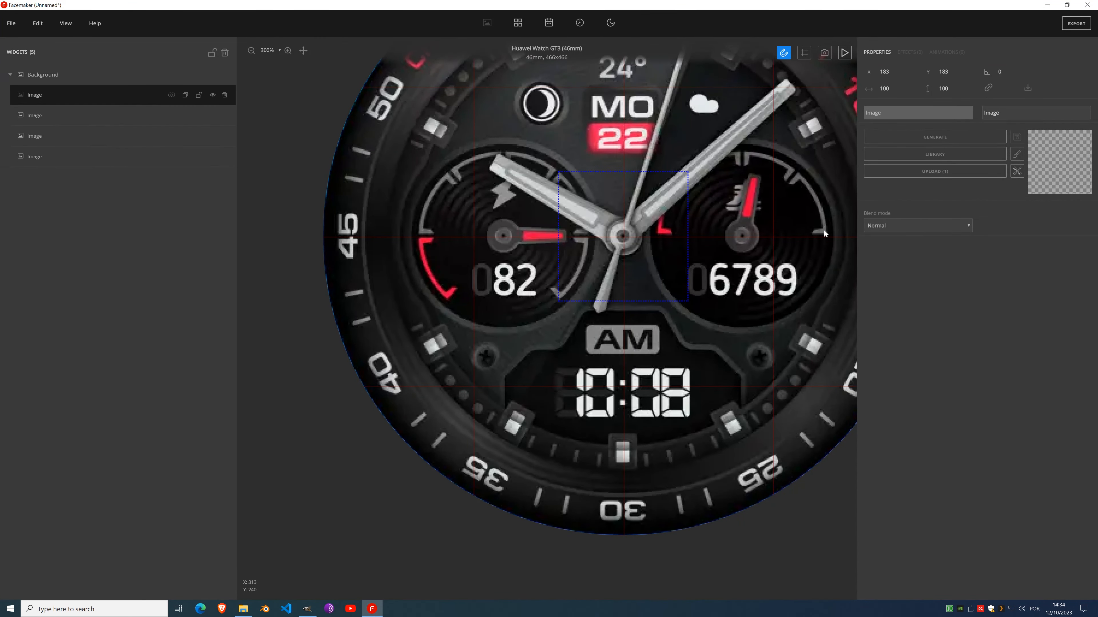
left_click(950, 138)
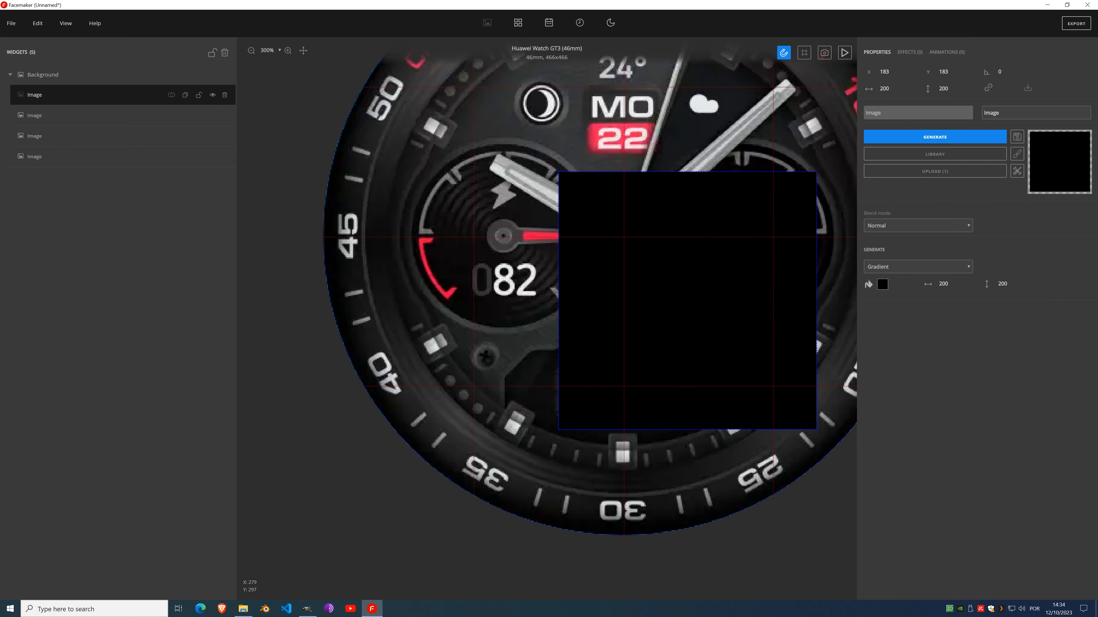
Step: Move the black square over the reference's left dial to X 69, Y 160
left_click_drag(686, 300, 552, 271)
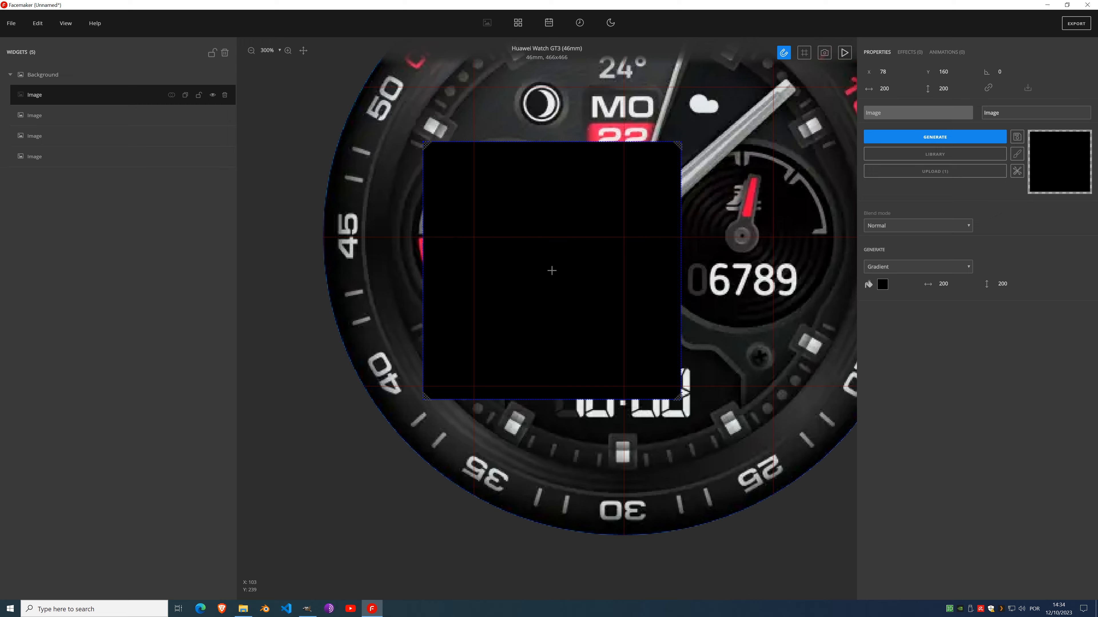
scroll(552, 271, "up", 5)
left_click_drag(700, 294, 675, 293)
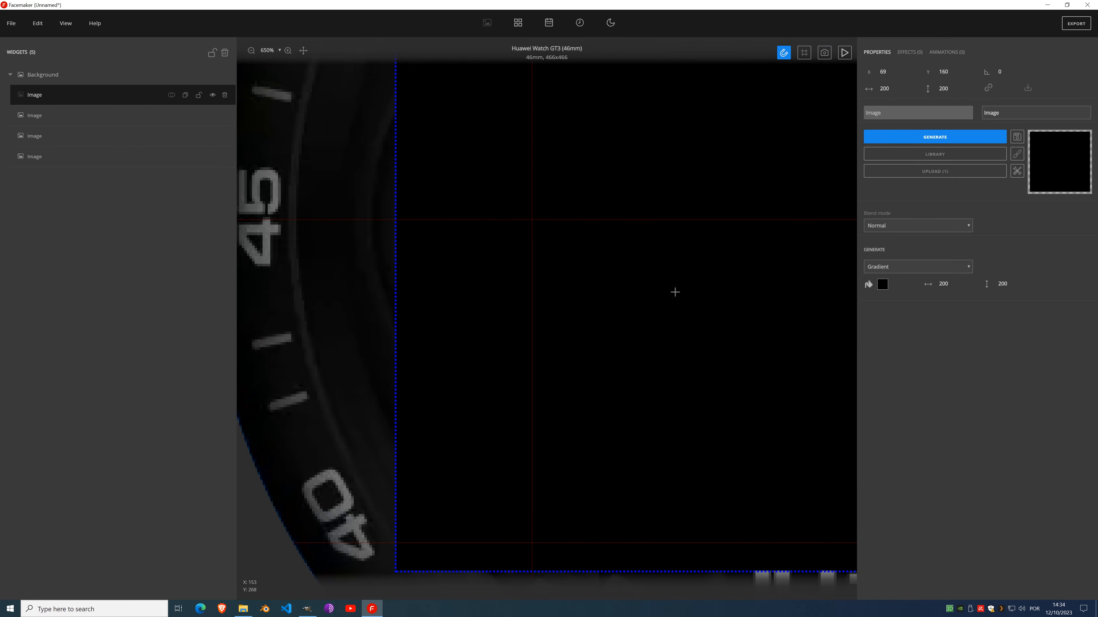
scroll(677, 294, "down", 3)
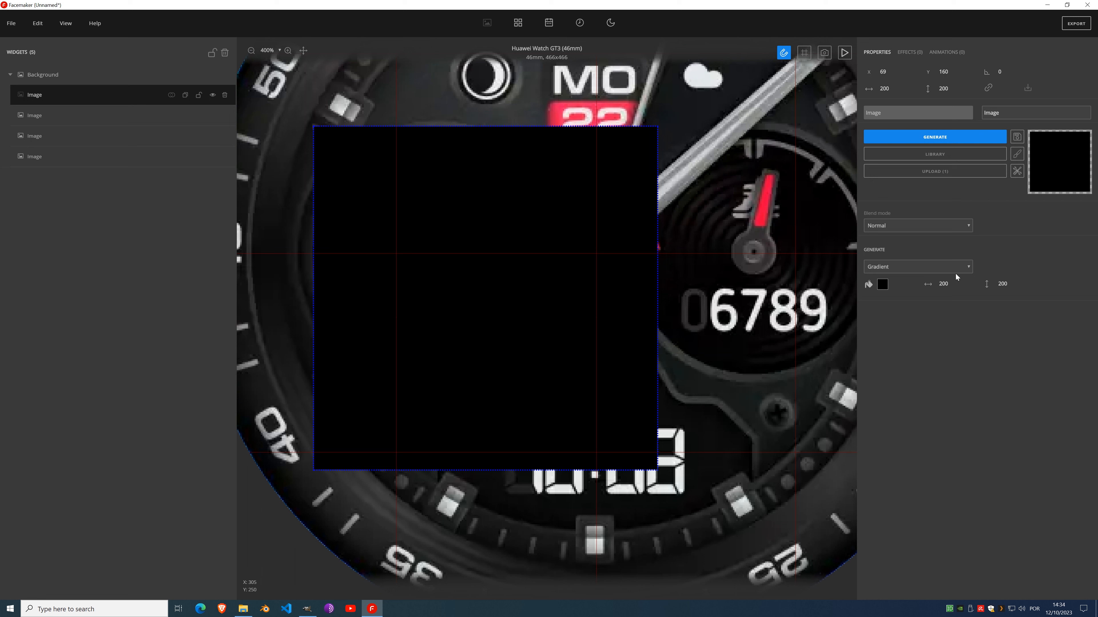
Step: Resize the generated square to 142 wide and 142 high to match the left dial's diameter
left_click(953, 286)
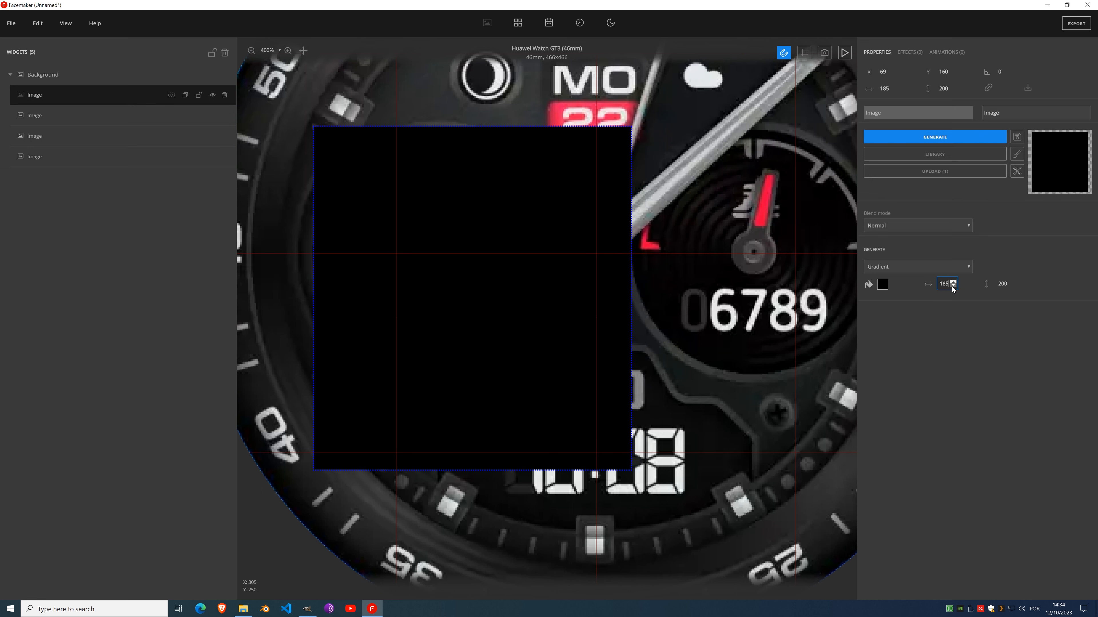
left_click_drag(953, 286, 953, 286)
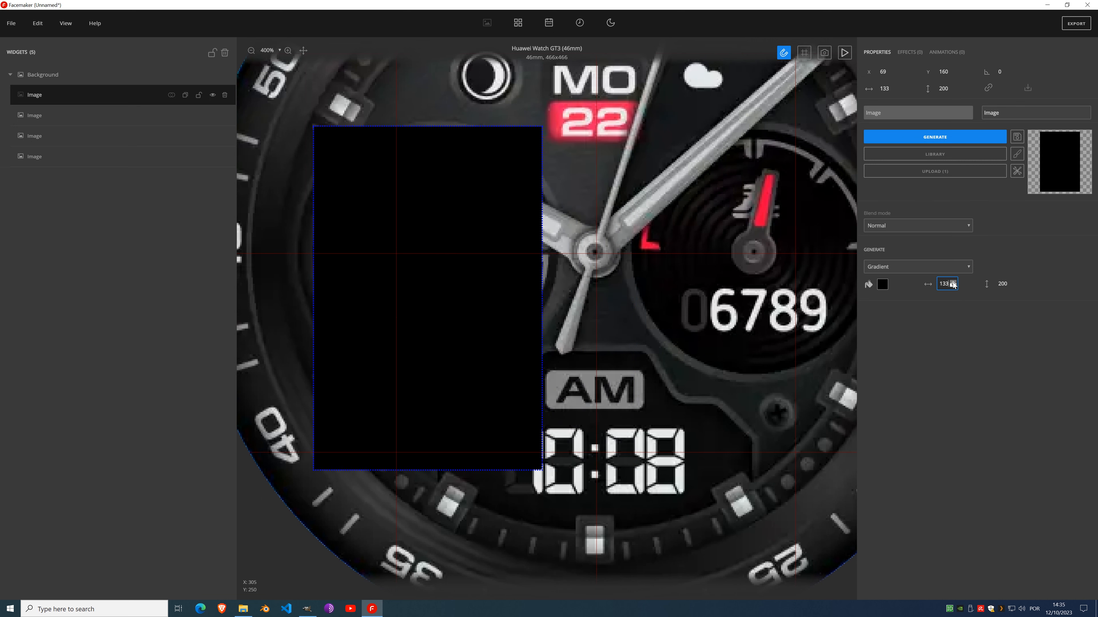
left_click(953, 284)
left_click(953, 283)
left_click(953, 283)
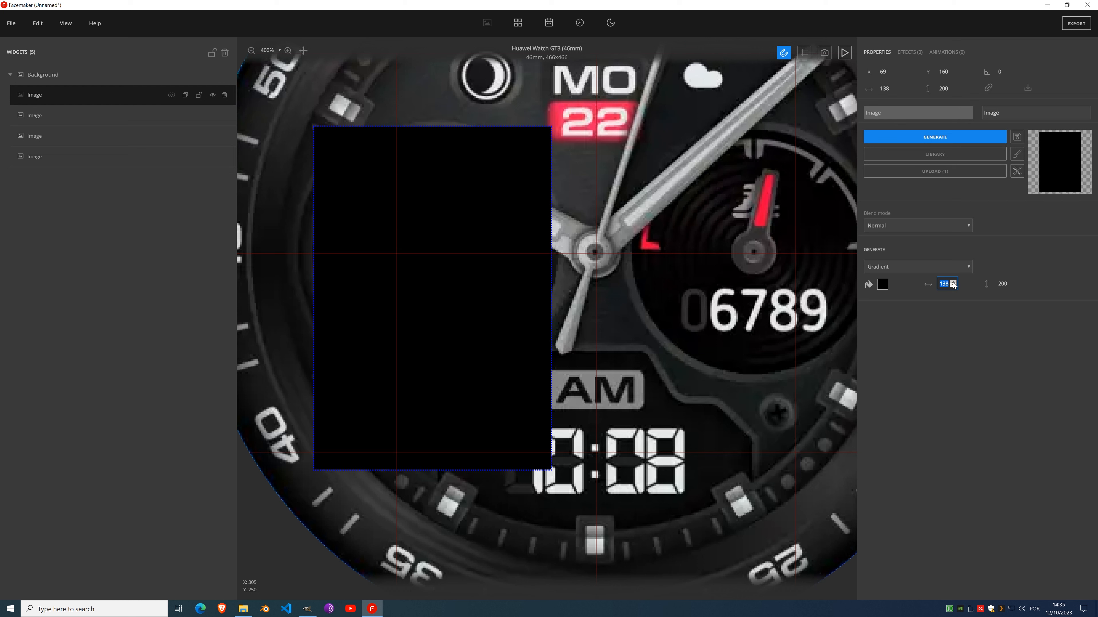
left_click(953, 283)
left_click(953, 283)
left_click(953, 283)
left_click(953, 283)
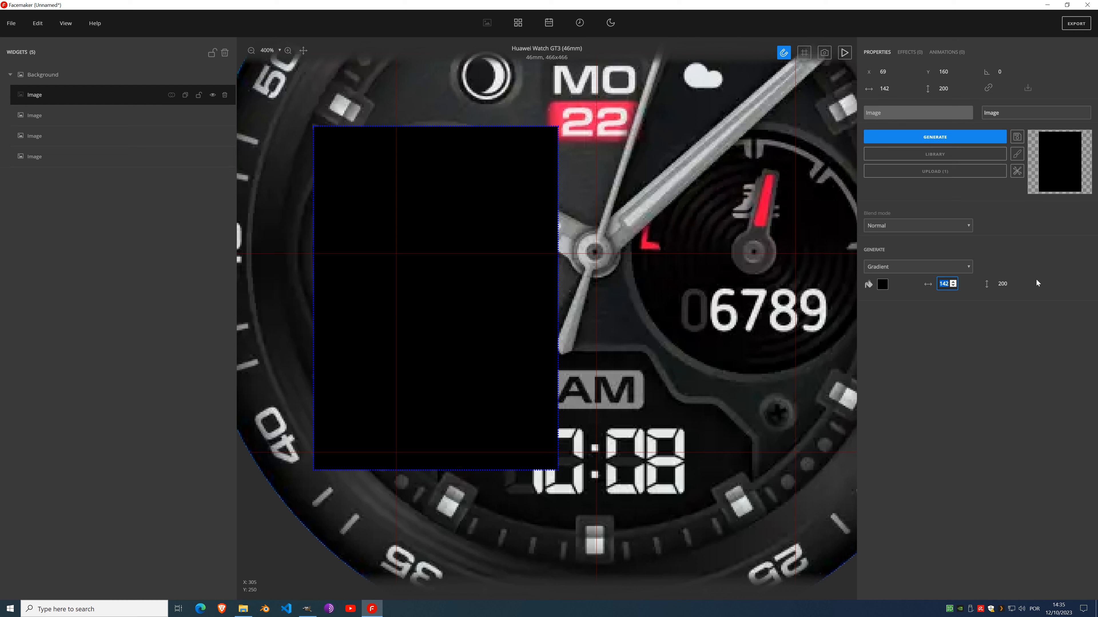
left_click(1003, 283)
type("142")
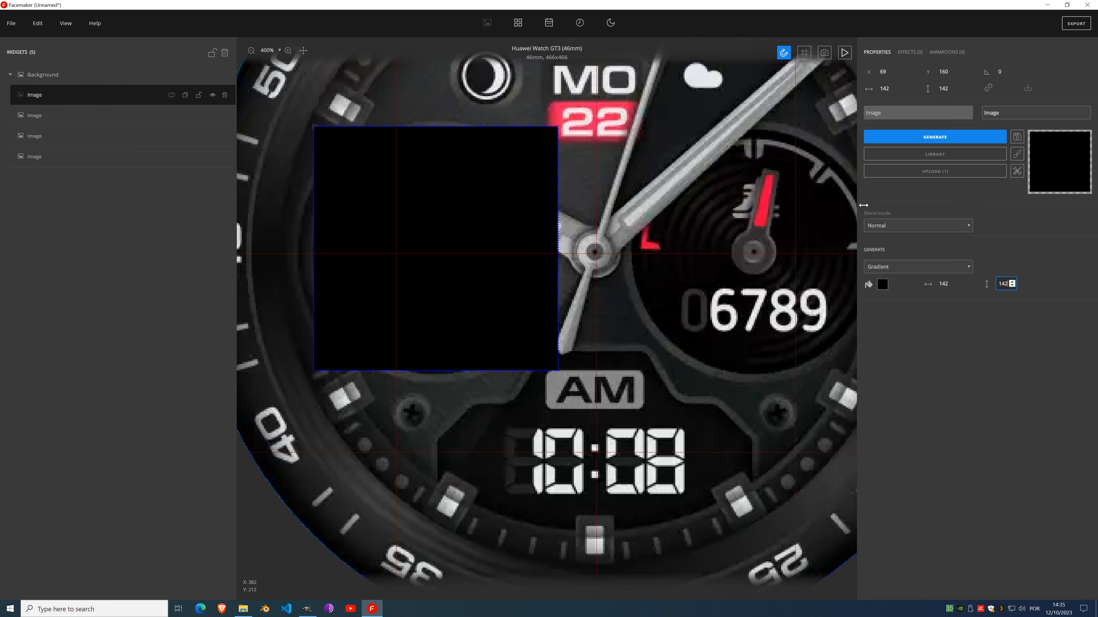
Step: Crop the black square to a circle and set its Y position to 161
left_click(1016, 154)
left_click(983, 137)
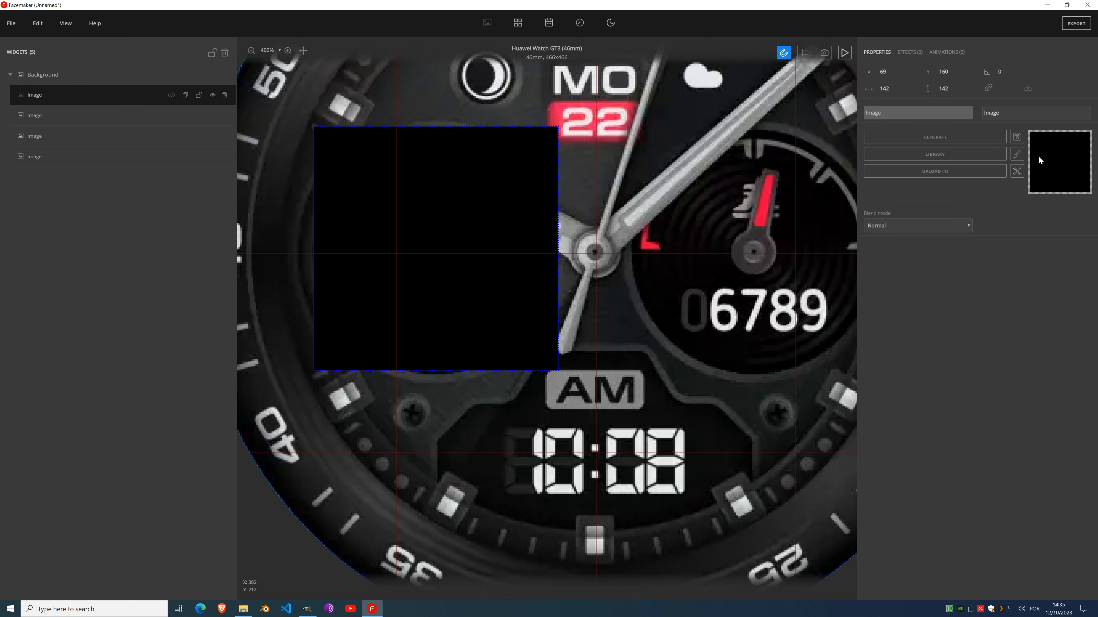
left_click(1019, 172)
left_click(1040, 203)
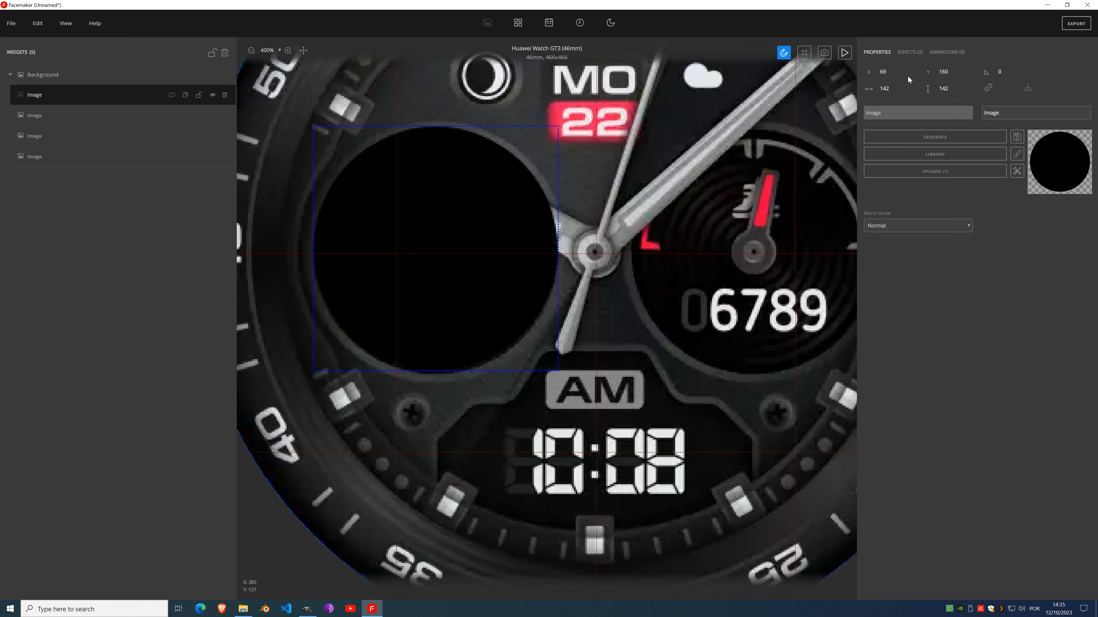
left_click(953, 69)
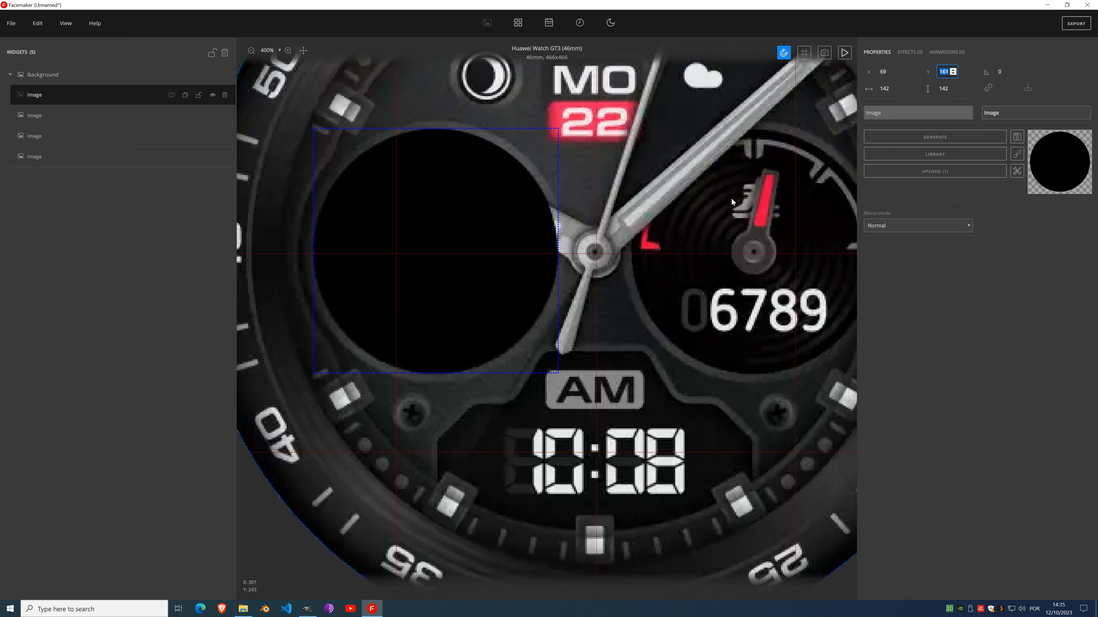
Step: Clone the black circle's layer and unlock the clone
left_click(185, 95)
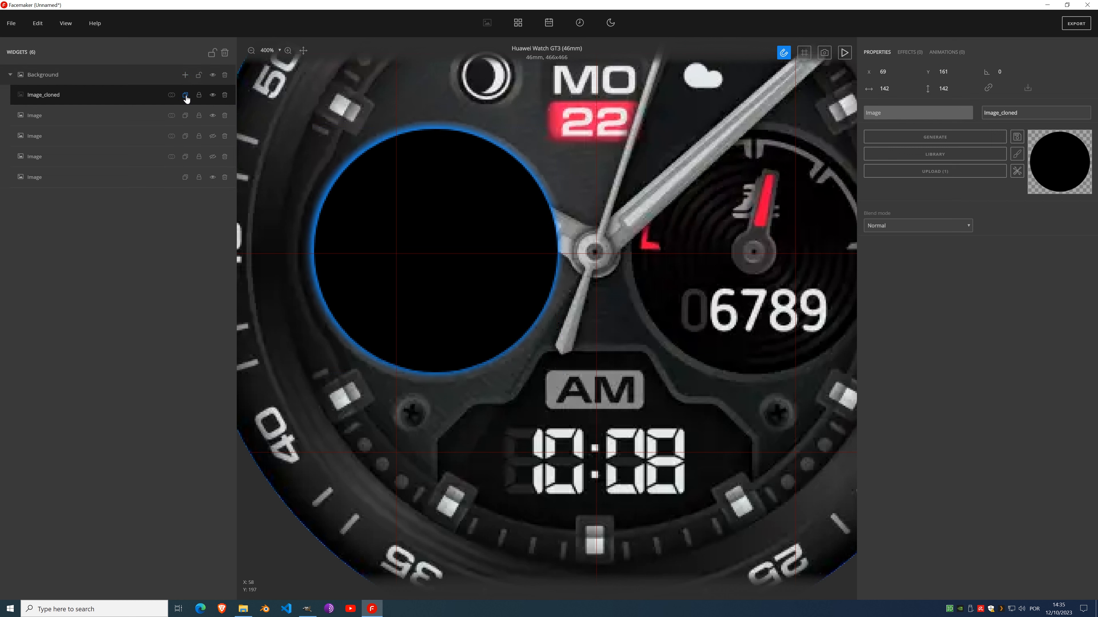
left_click(199, 94)
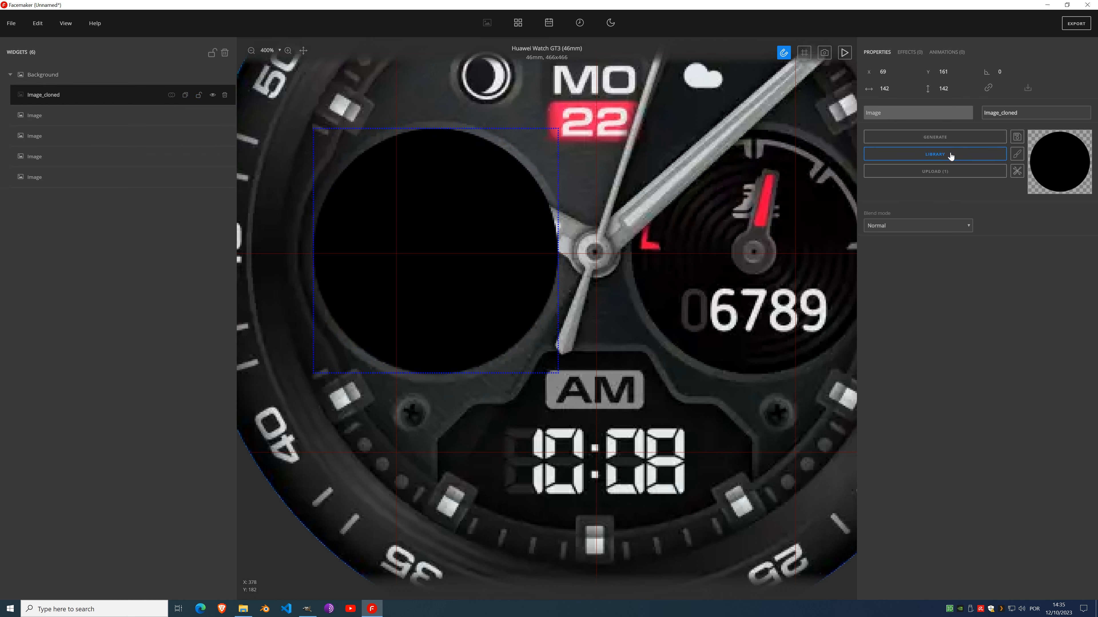
left_click(936, 175)
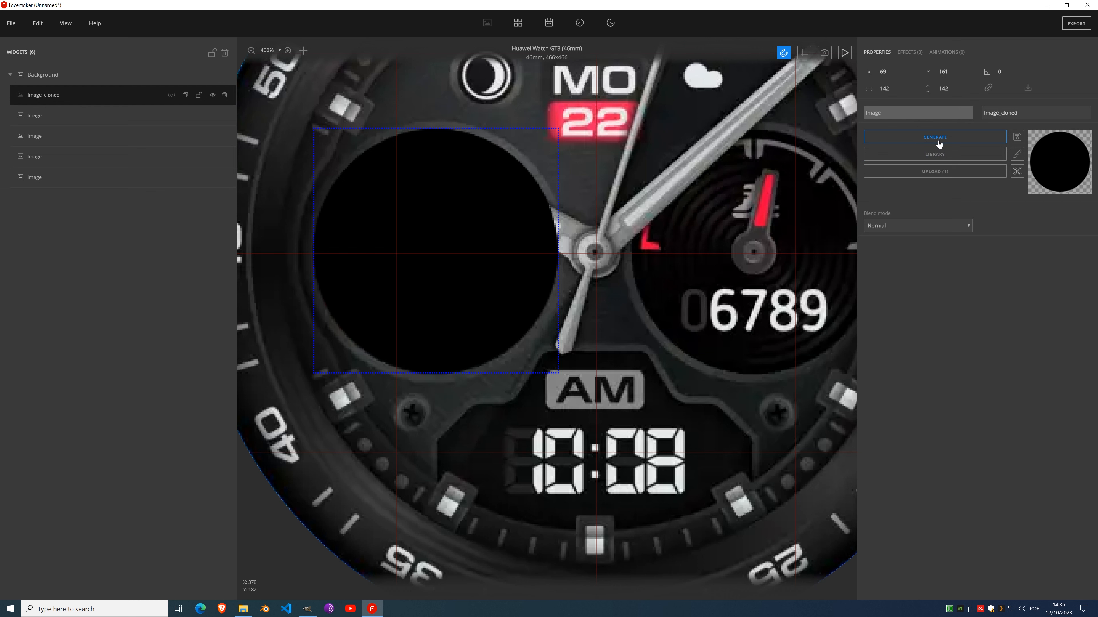
left_click(909, 52)
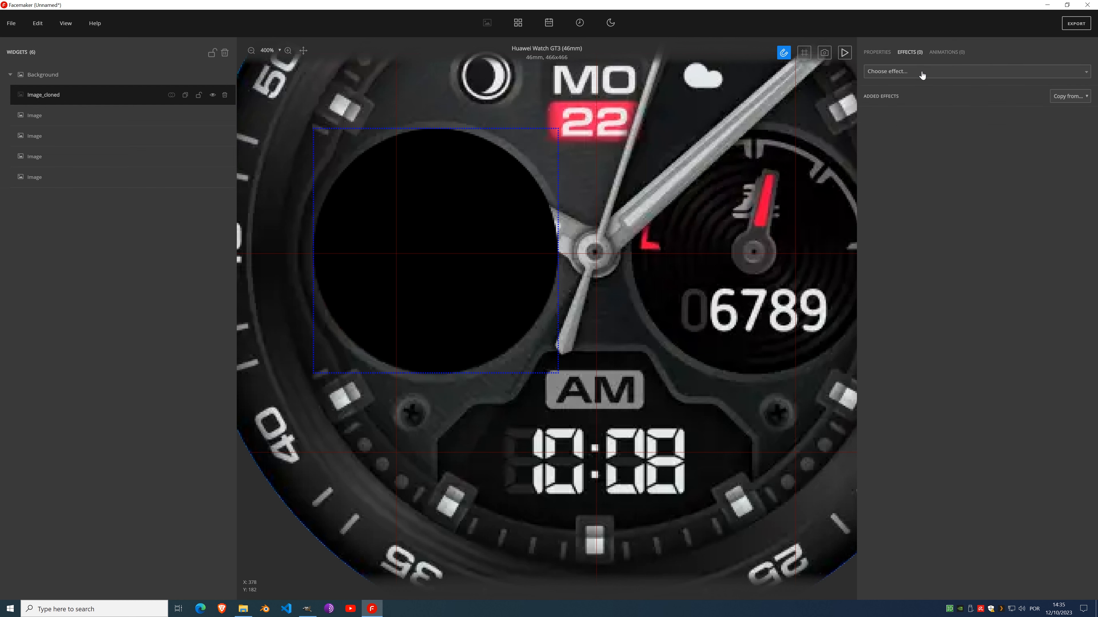
left_click(922, 72)
scroll(918, 179, "down", 3)
scroll(918, 181, "down", 5)
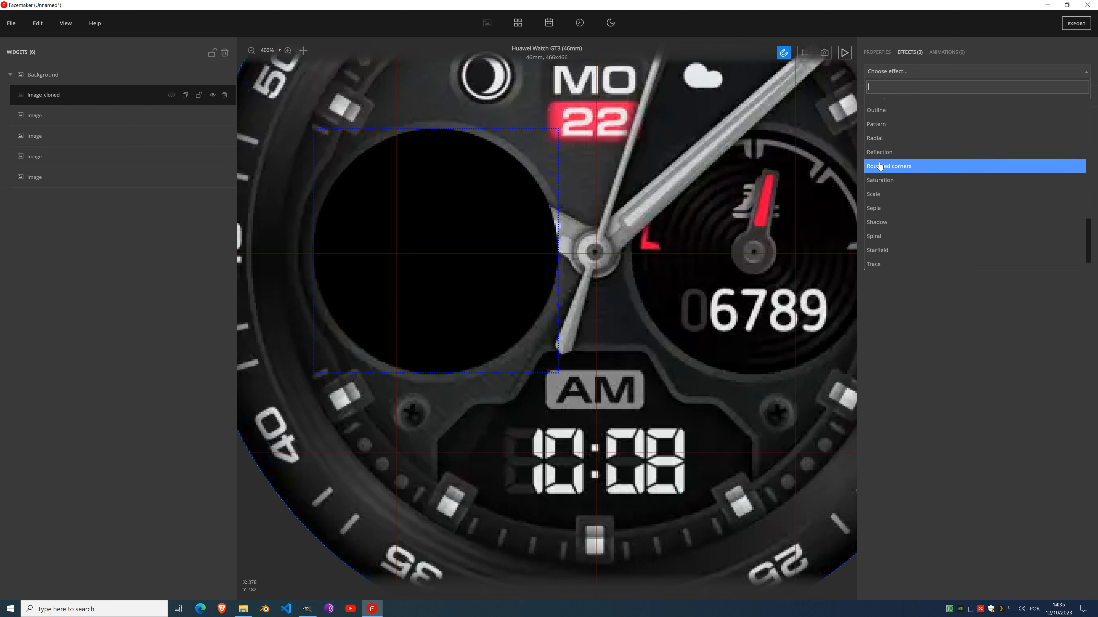
left_click(892, 125)
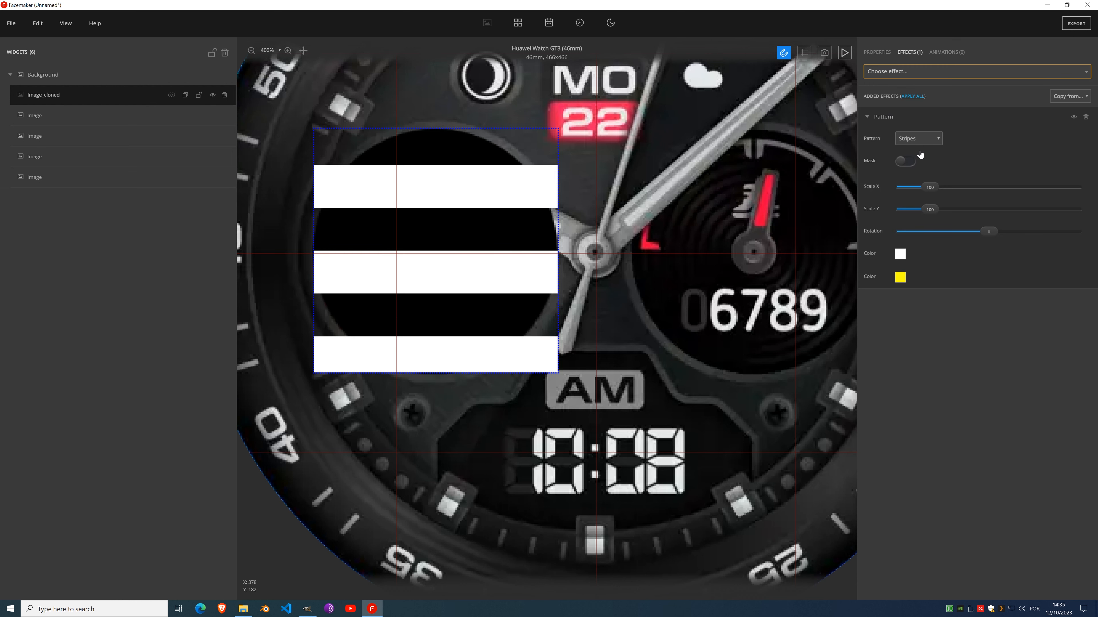
left_click(918, 140)
scroll(916, 212, "down", 1)
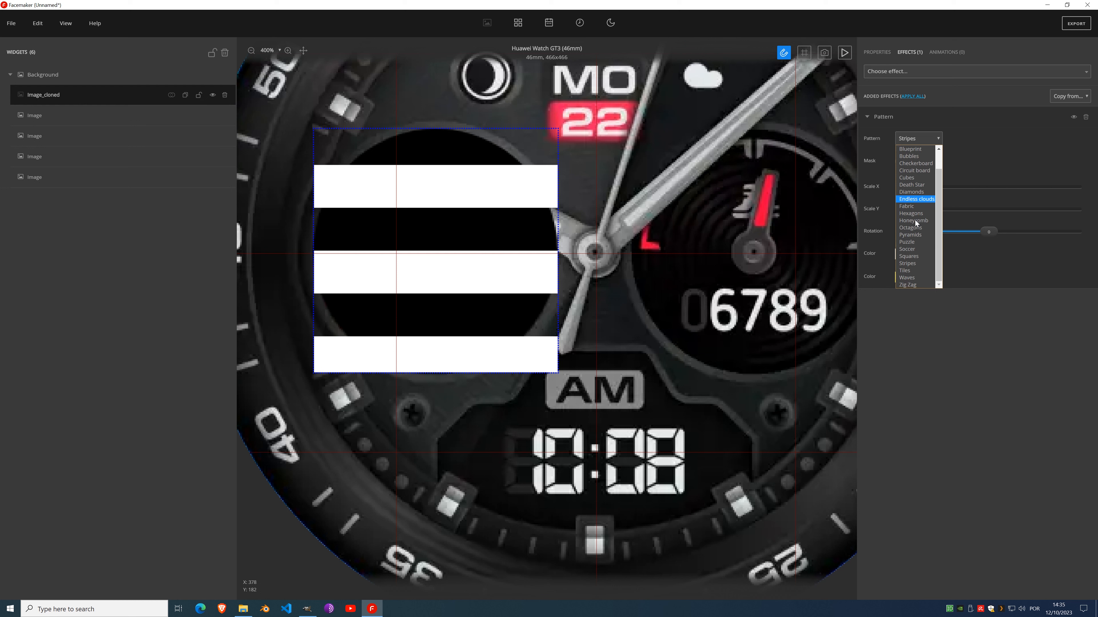
left_click(958, 172)
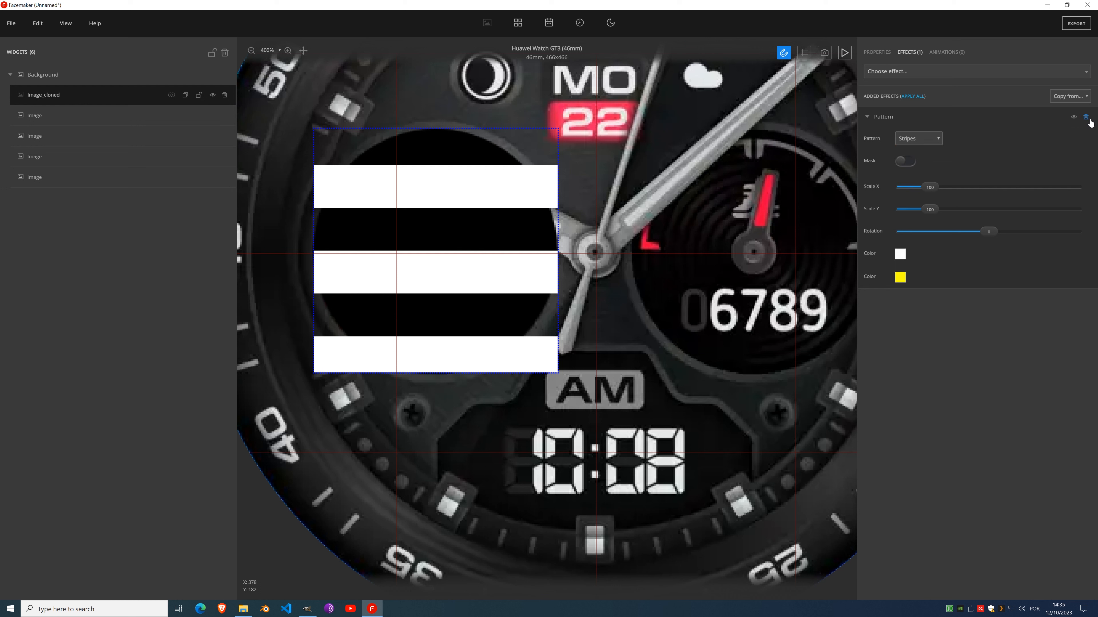
left_click(1086, 117)
Step: Add a Circles effect to the cloned circle with line width 5 and slightly tighter line spacing, and apply it
left_click(888, 73)
scroll(900, 203, "down", 2)
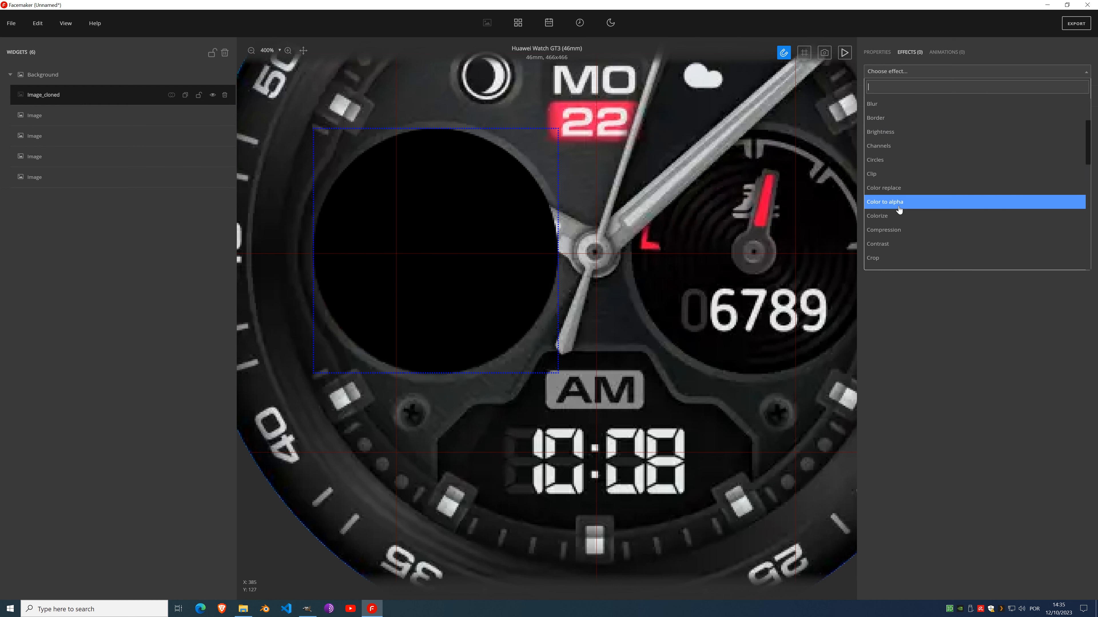
left_click(896, 162)
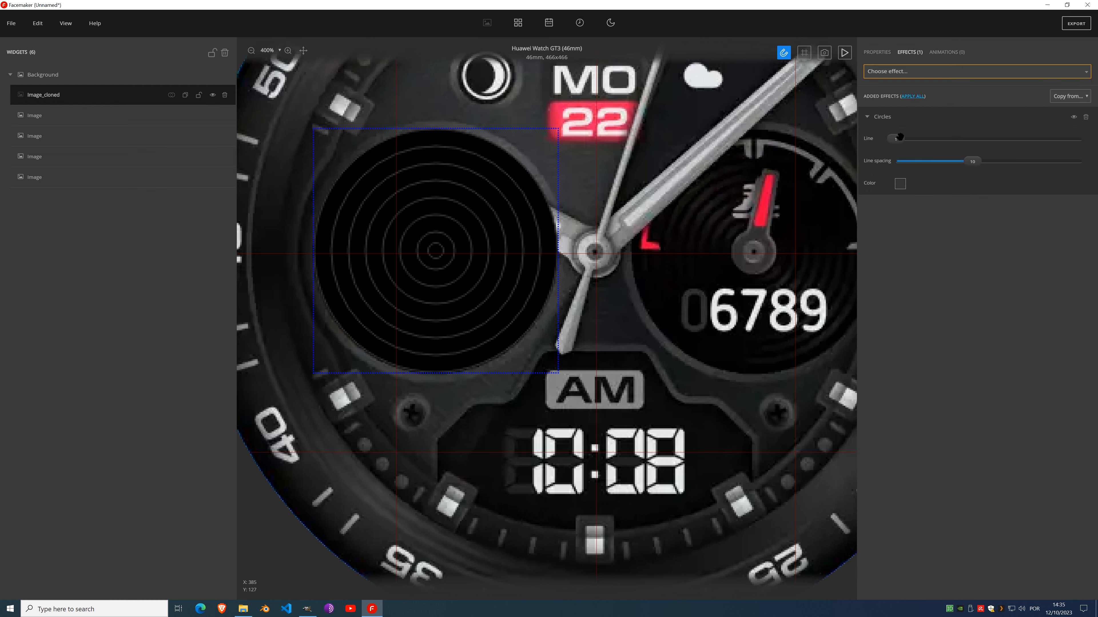
left_click_drag(898, 139, 927, 141)
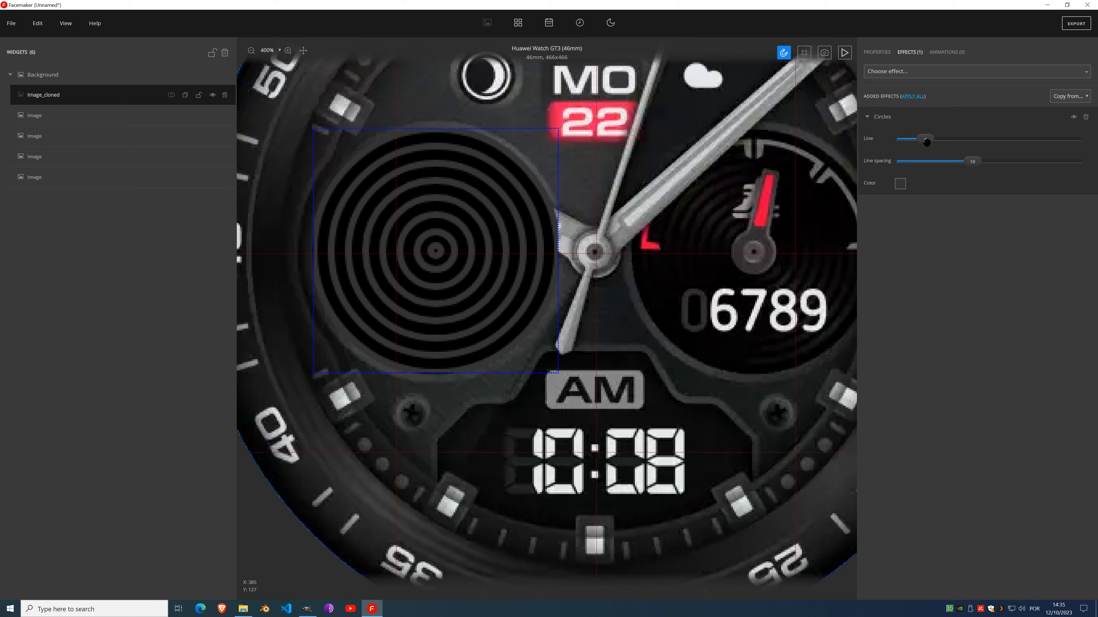
left_click_drag(925, 140, 935, 141)
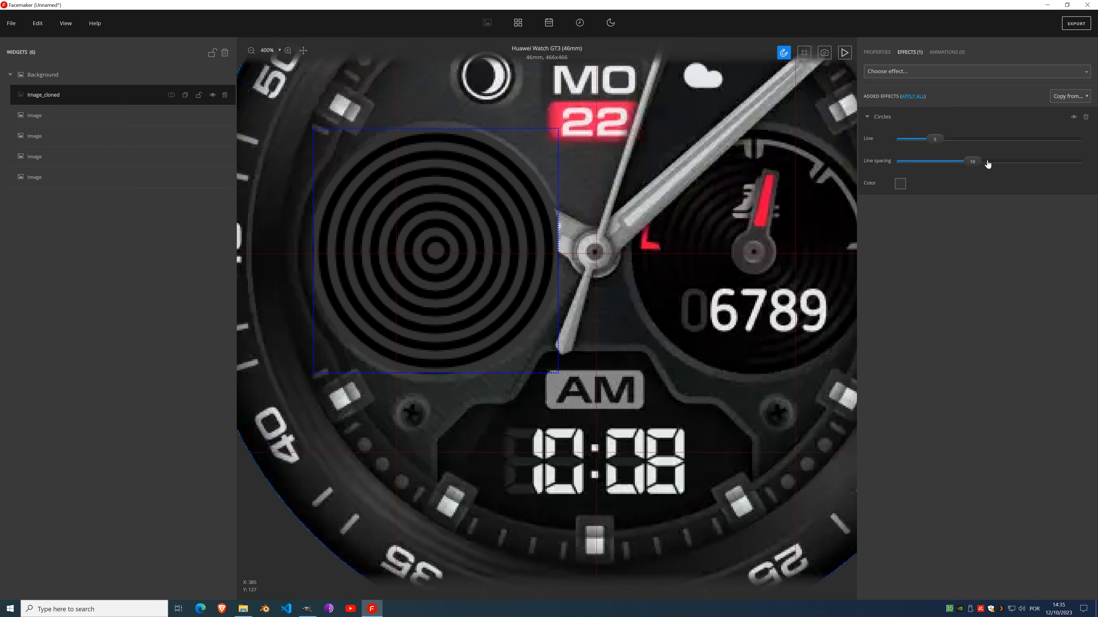
left_click_drag(973, 163, 960, 162)
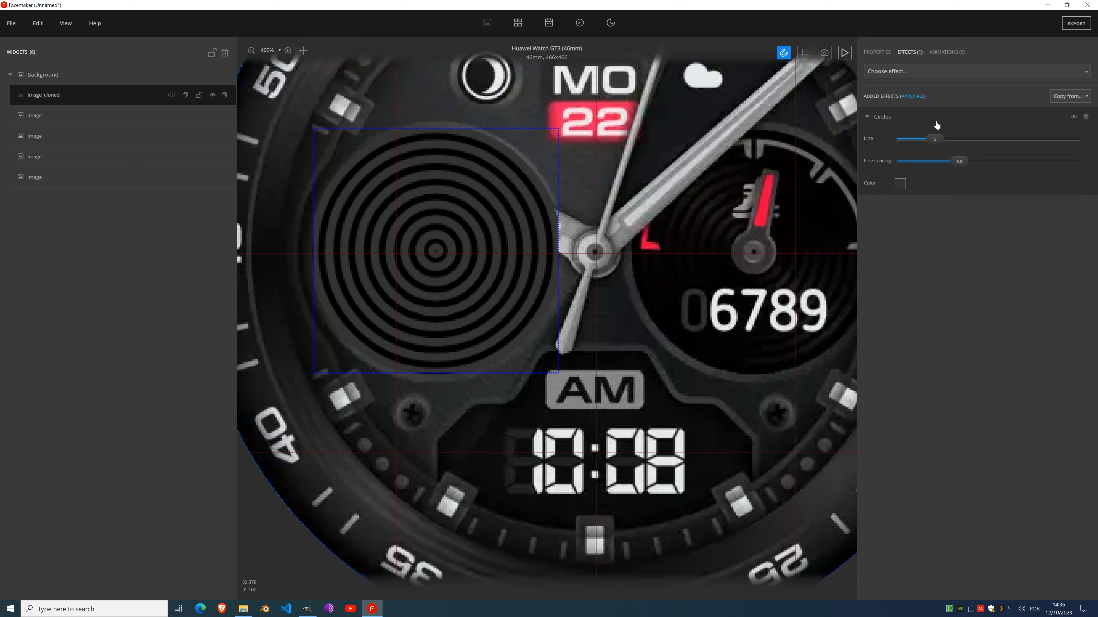
key("ctrl+z")
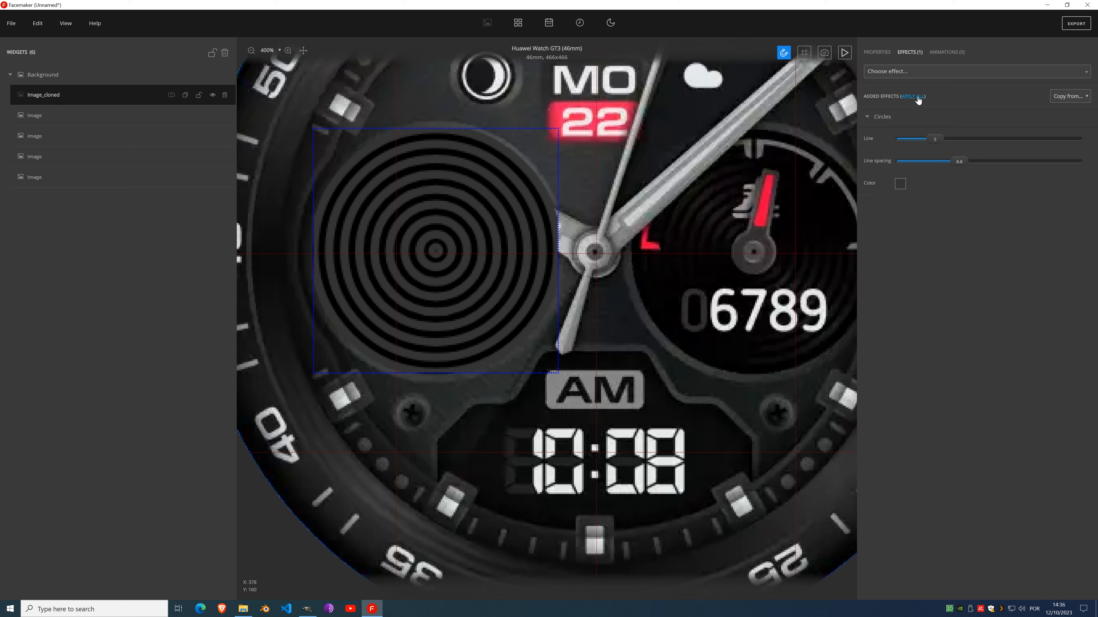
Step: Add a Gradient effect to the ringed circle and set the gradient's end stop to black sampled from the watch face
left_click(900, 72)
scroll(907, 208, "down", 4)
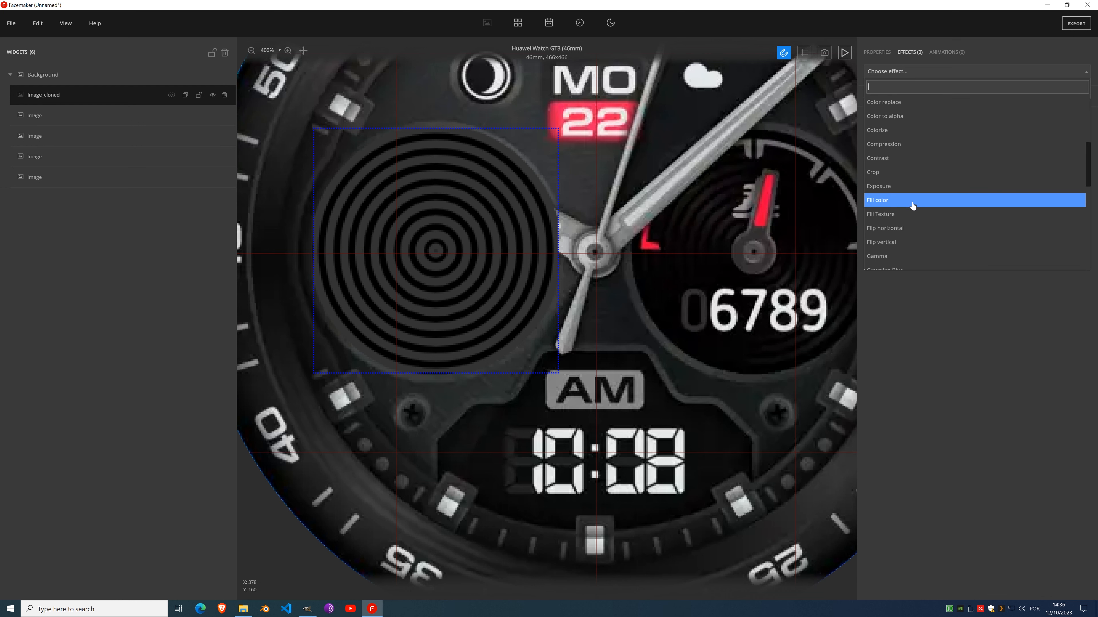
scroll(904, 221, "down", 3)
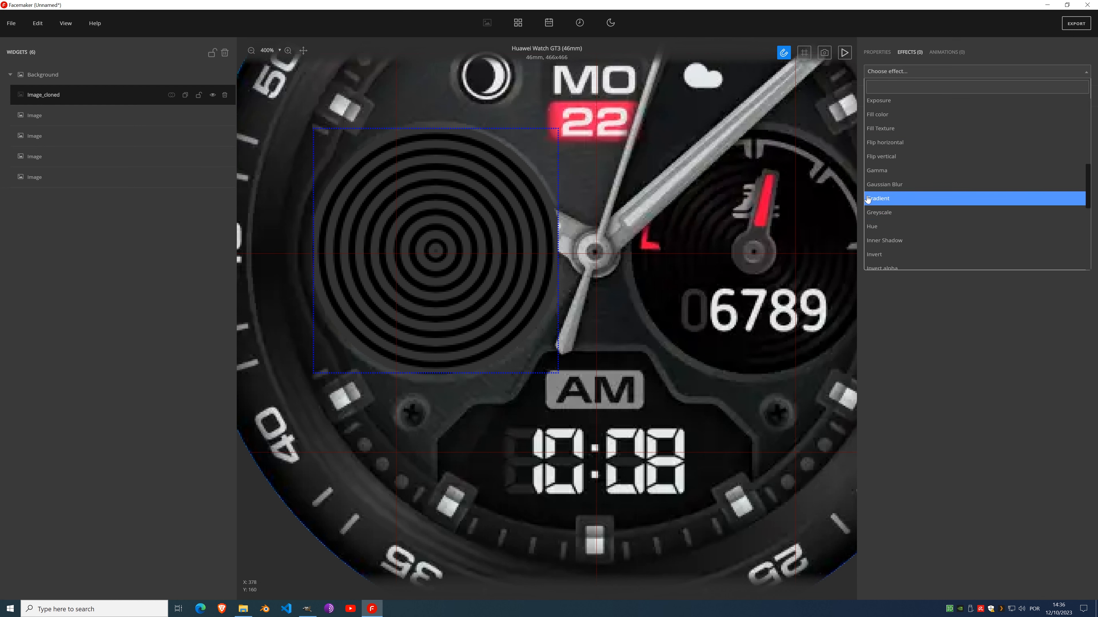
left_click(889, 199)
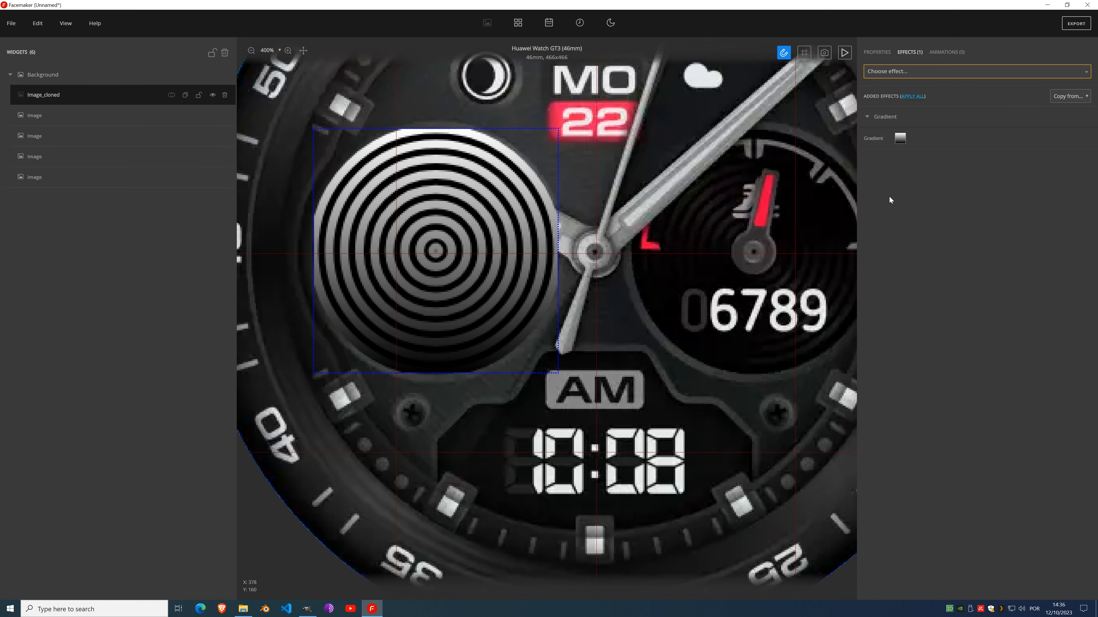
left_click(900, 138)
left_click(206, 391)
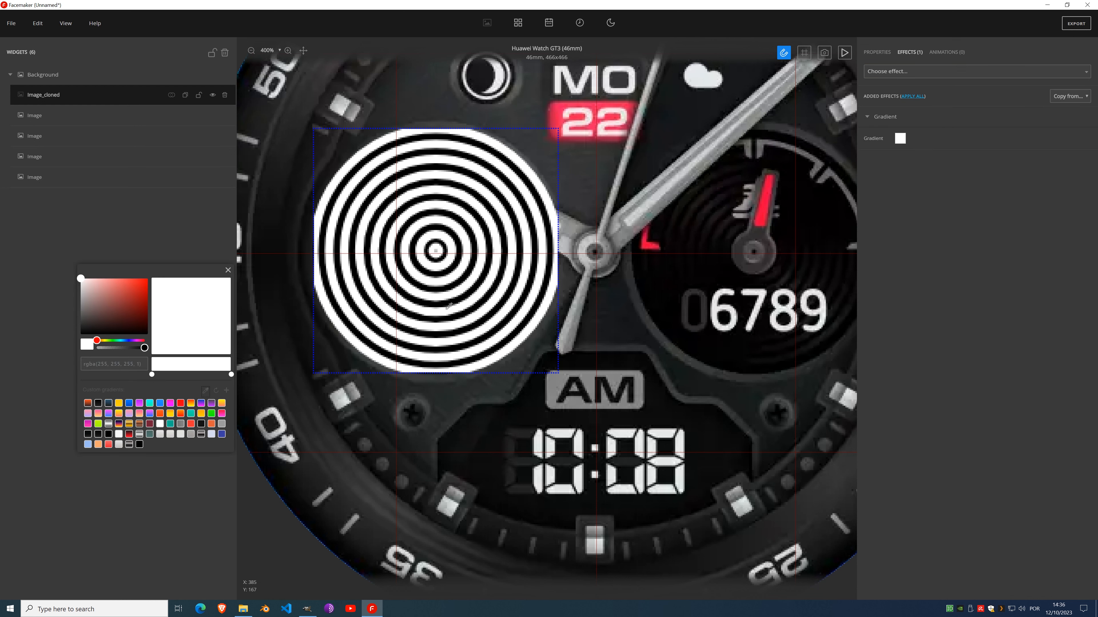
left_click(363, 371)
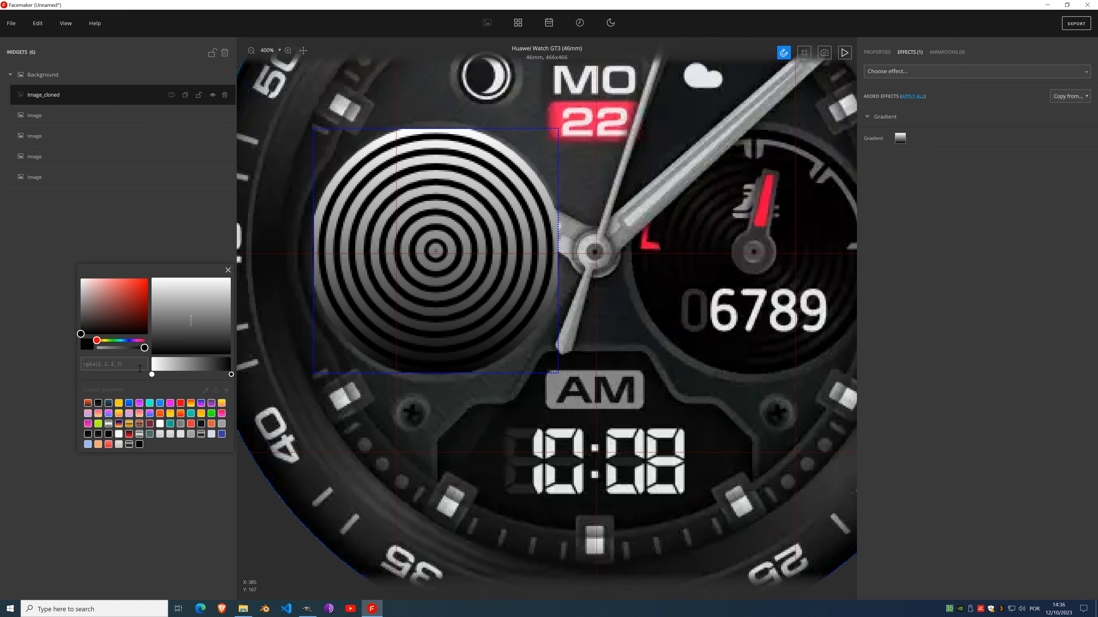
Step: Give the rings a gradient with a dark grey stop in the middle and black stops at both ends
left_click(151, 375)
left_click(206, 391)
left_click(508, 244)
left_click(80, 326)
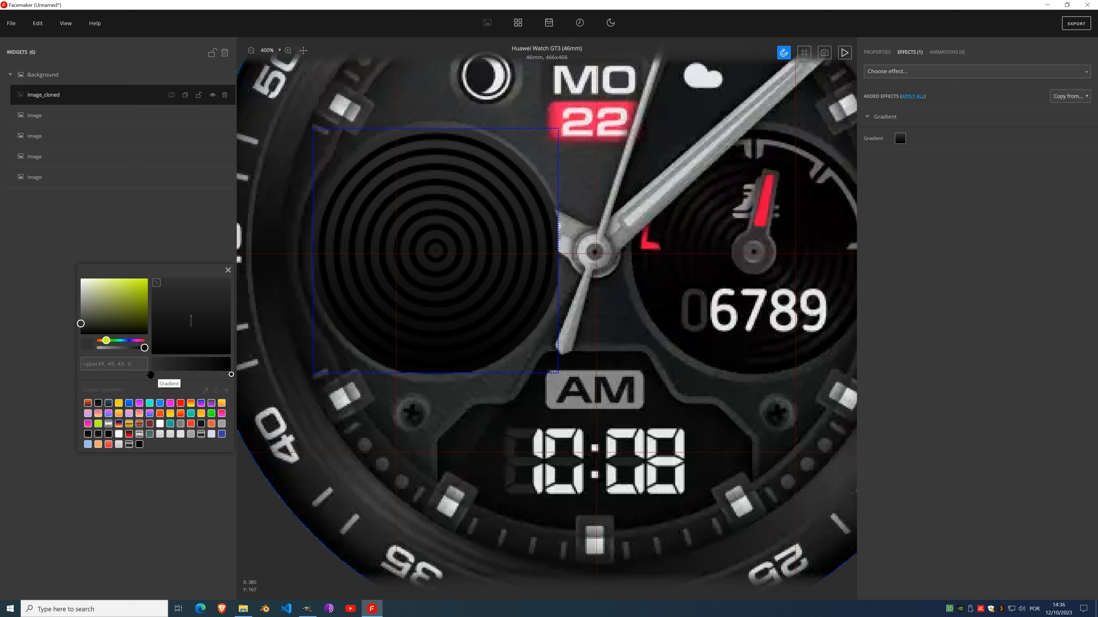
mouse_move(152, 375)
left_mouse_down()
mouse_move(191, 376)
mouse_move(131, 374)
left_mouse_up()
left_click_drag(80, 324, 70, 349)
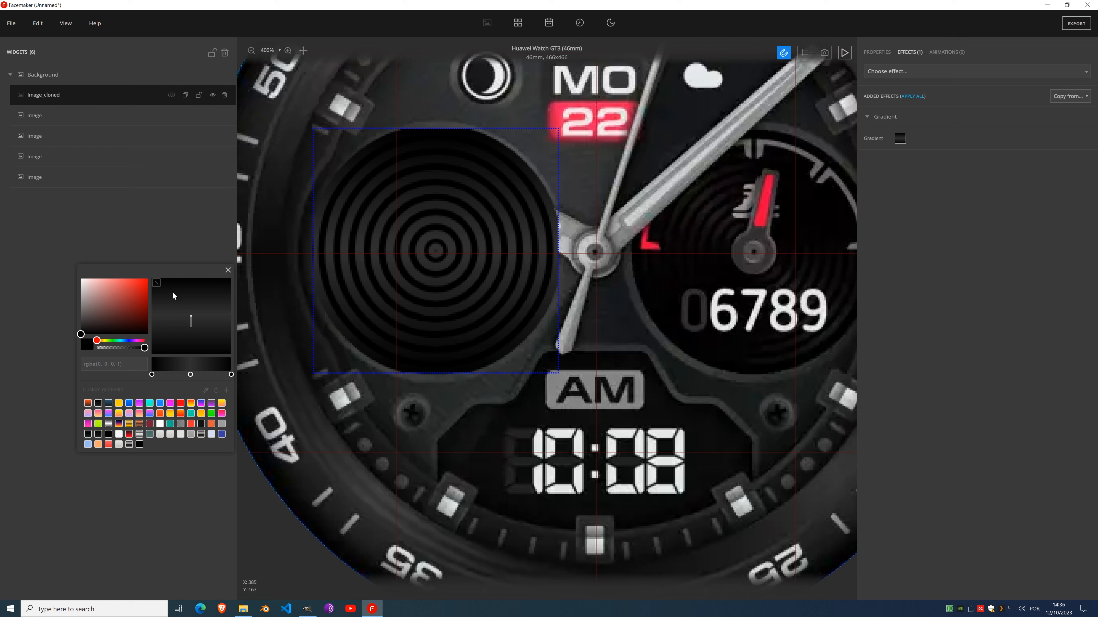
Step: Switch the gradient to the conical type and shift its grey stop slightly toward the start
left_click(156, 283)
left_click(156, 283)
mouse_move(190, 375)
left_mouse_down()
mouse_move(171, 377)
mouse_move(182, 377)
left_mouse_up()
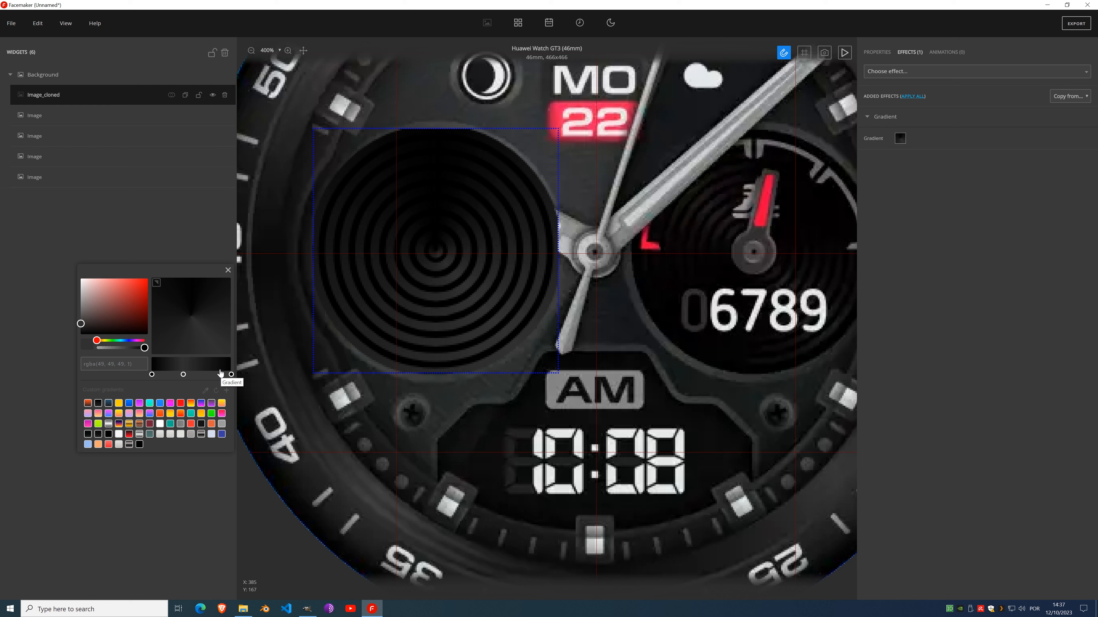
Step: Enclose the grey stop with black stops and add a second grey stop between two black ones near the gradient's end
left_click(152, 374)
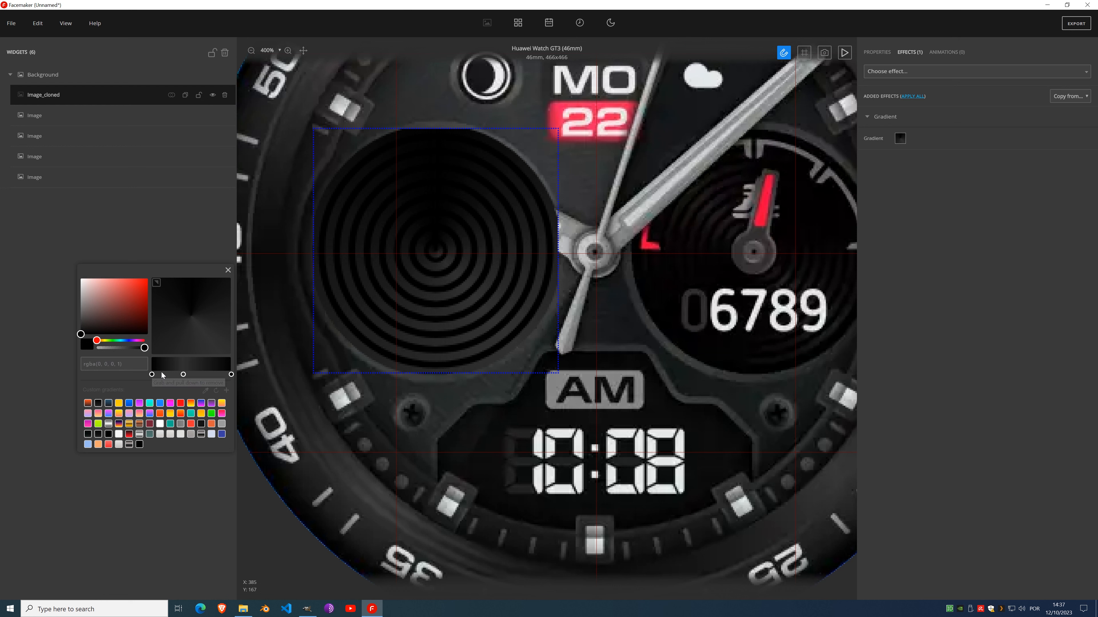
left_click(176, 370)
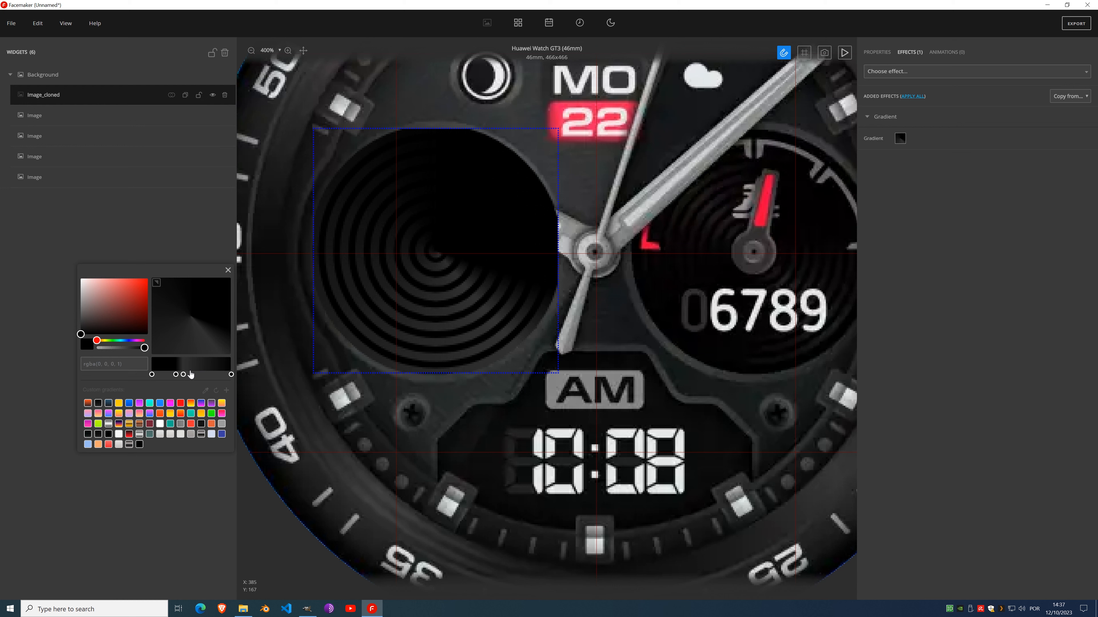
left_click(191, 371)
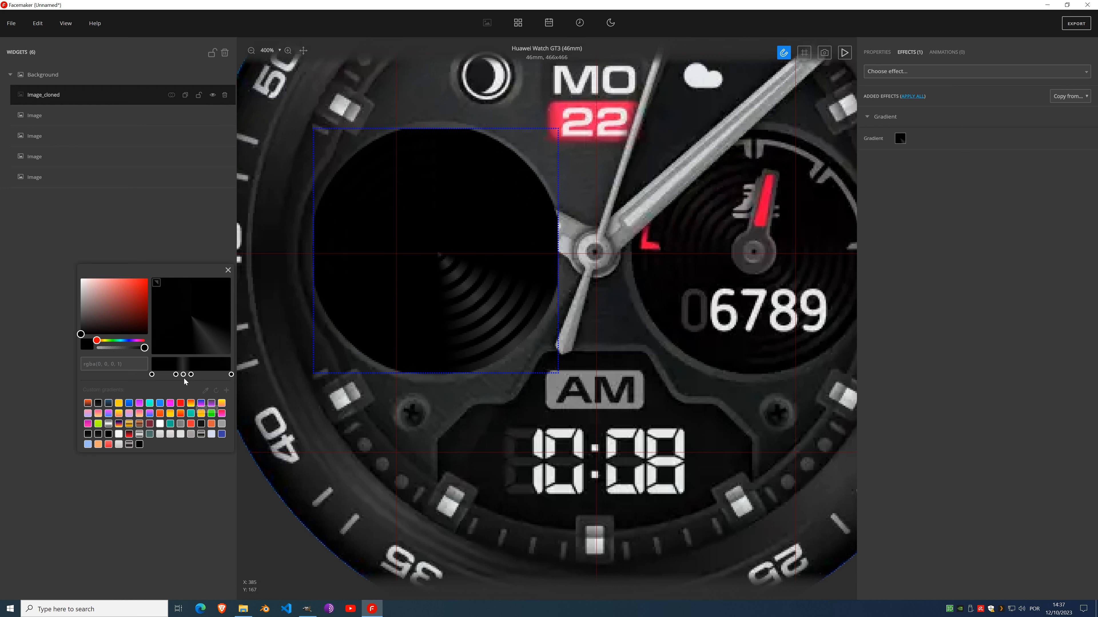
left_click(213, 370)
left_click(224, 370)
left_click(183, 371)
left_click(217, 371)
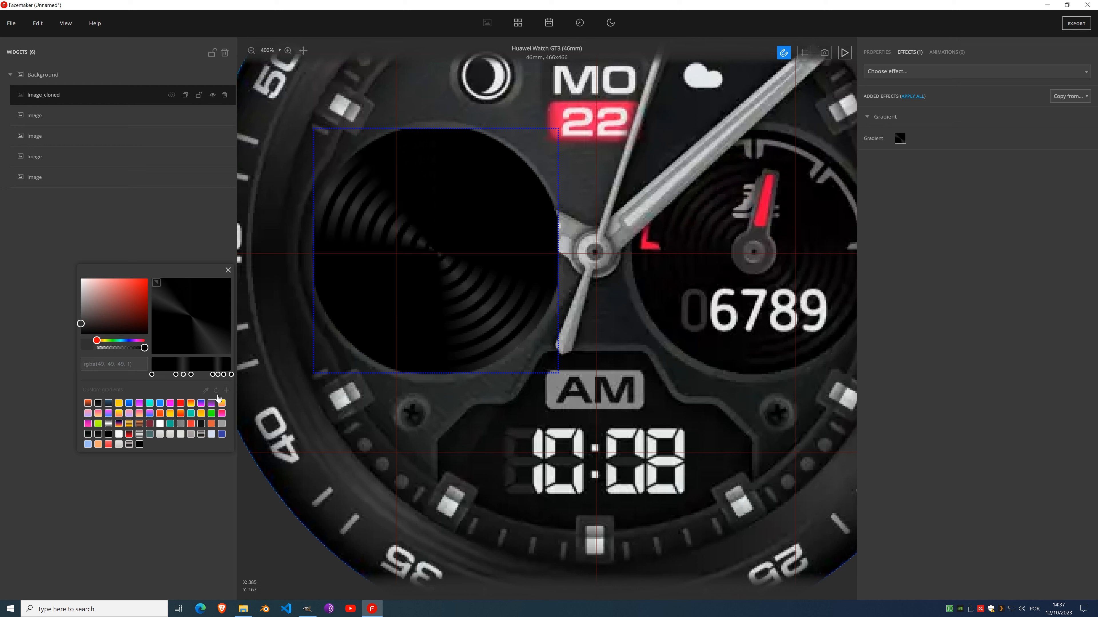
Step: Widen the second grey highlight by spreading its stops, then apply the gradient to the rings
left_click(211, 375)
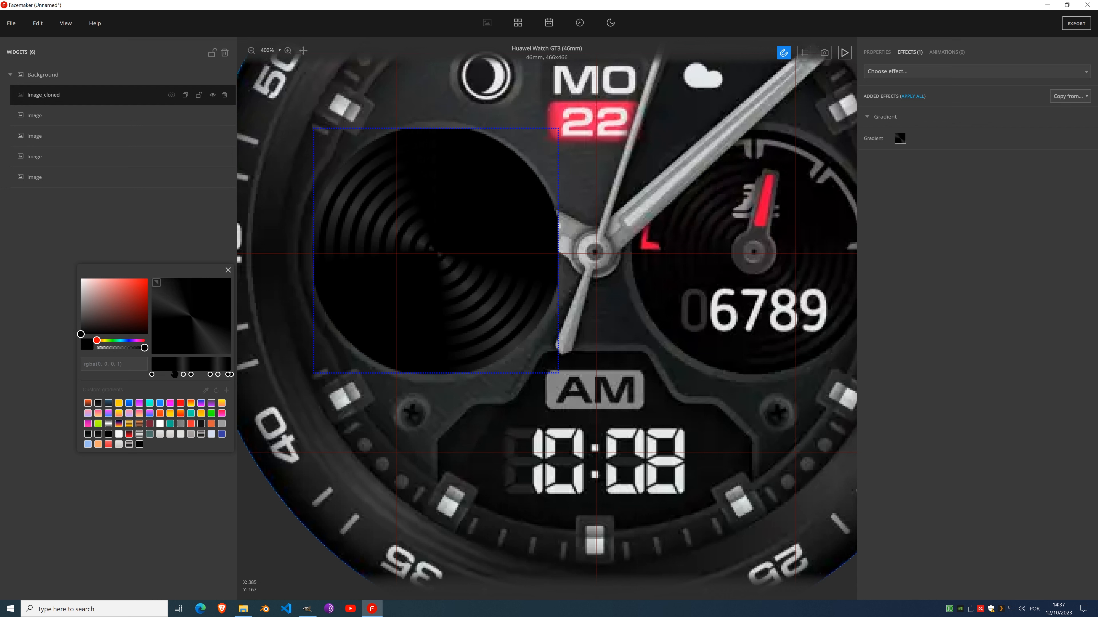
left_click_drag(80, 334, 80, 323)
left_click(227, 270)
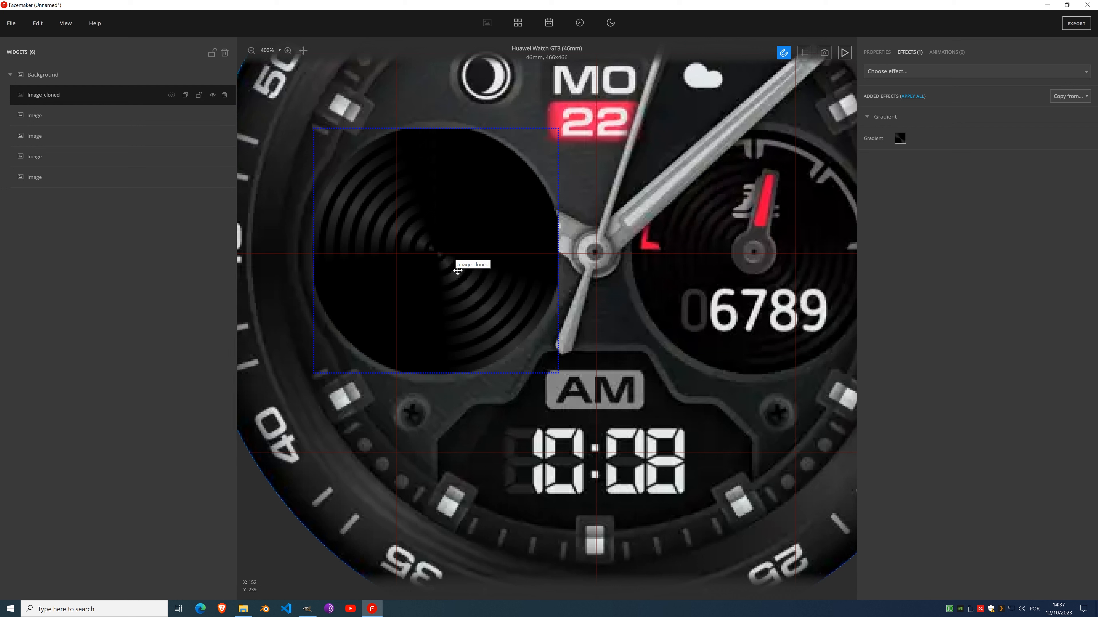
left_click(922, 98)
Step: Add a black Inner Shadow to the ringed circle with strength 2 and blur 2, and apply it
left_click(908, 72)
scroll(909, 176, "down", 2)
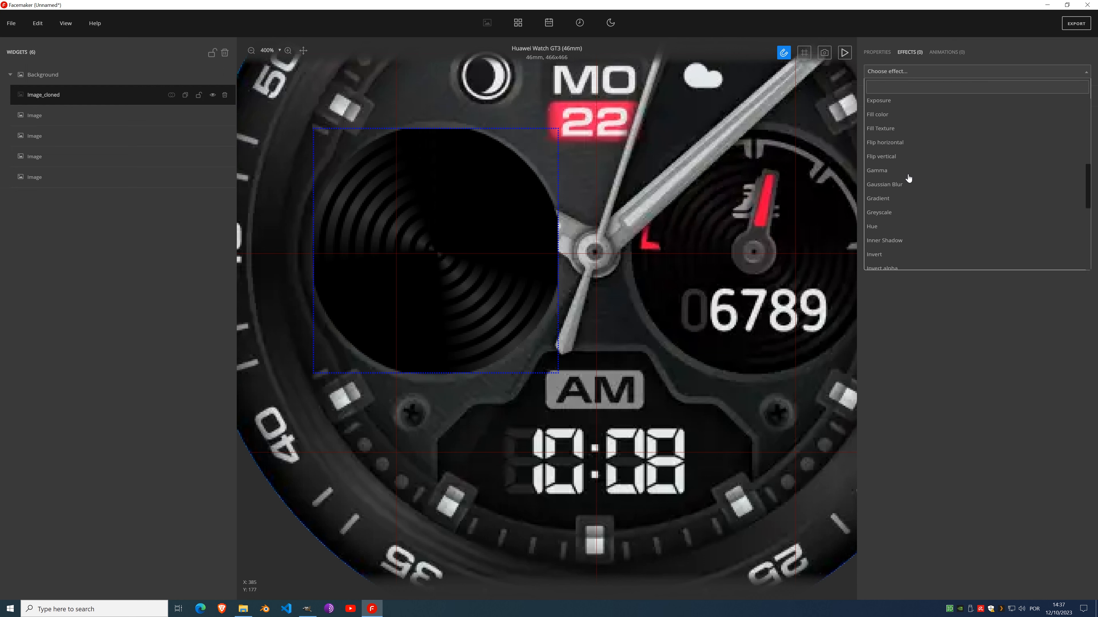
scroll(908, 177, "down", 3)
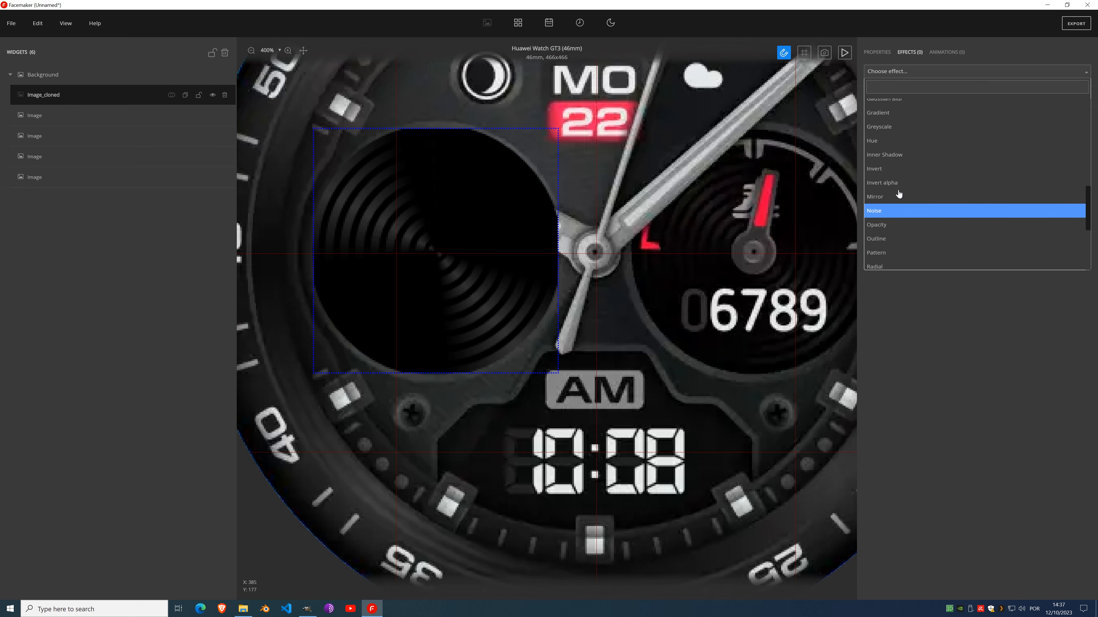
left_click(901, 156)
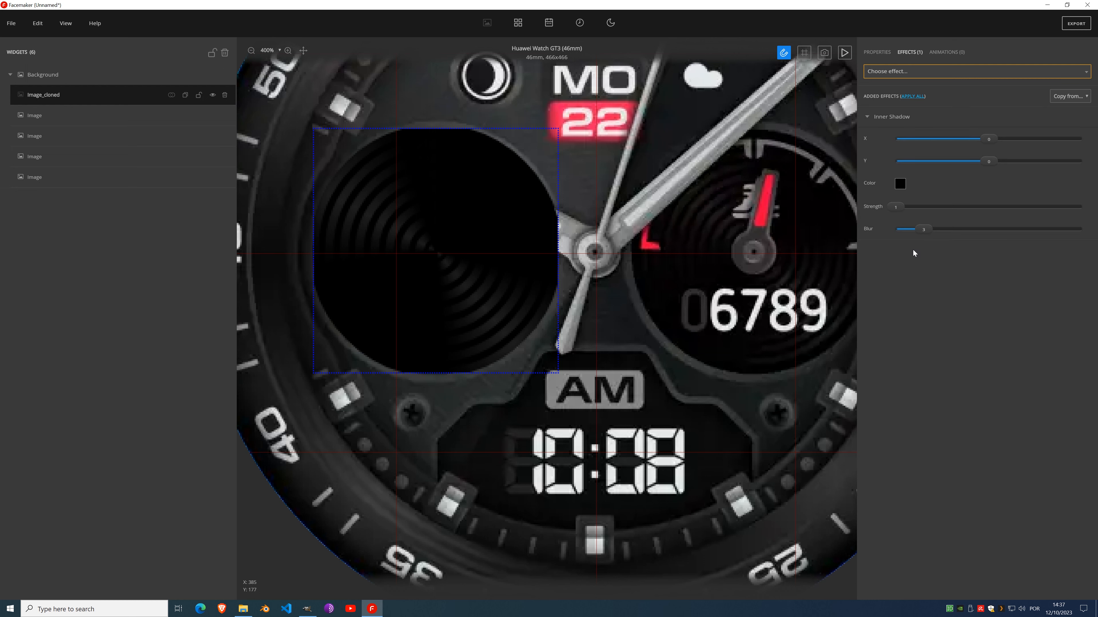
left_click_drag(924, 229, 899, 230)
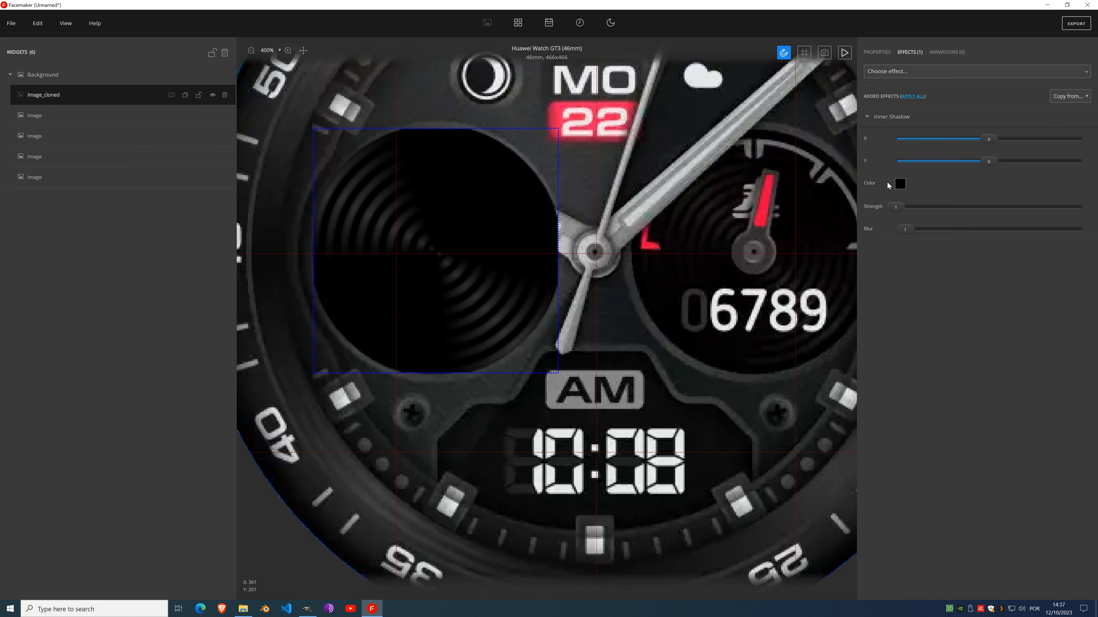
left_click_drag(908, 208, 928, 209)
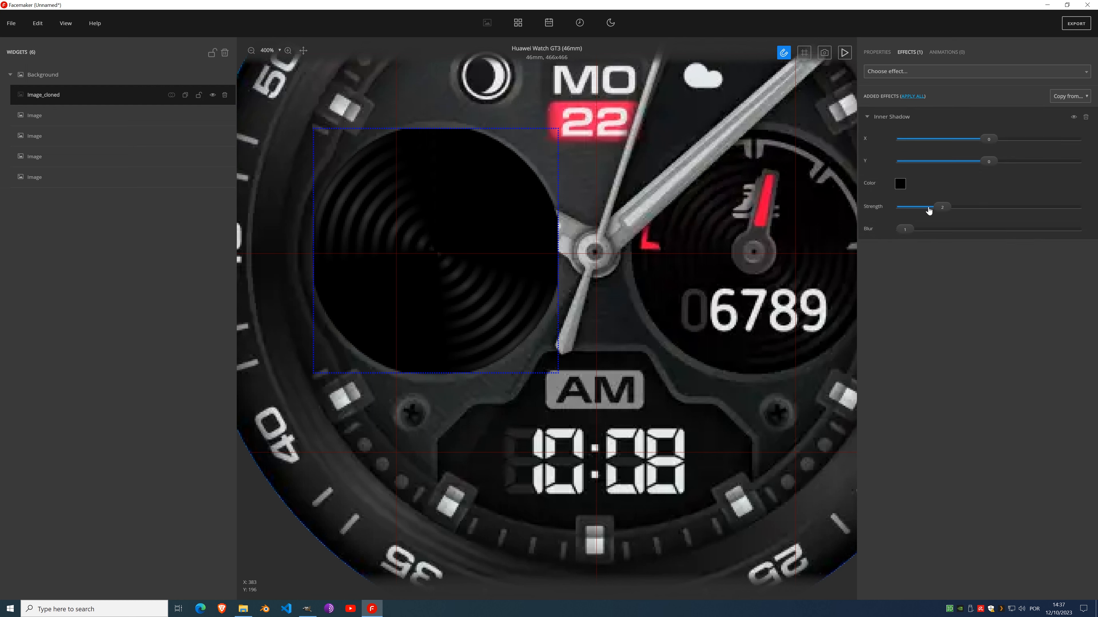
left_click_drag(907, 229, 918, 230)
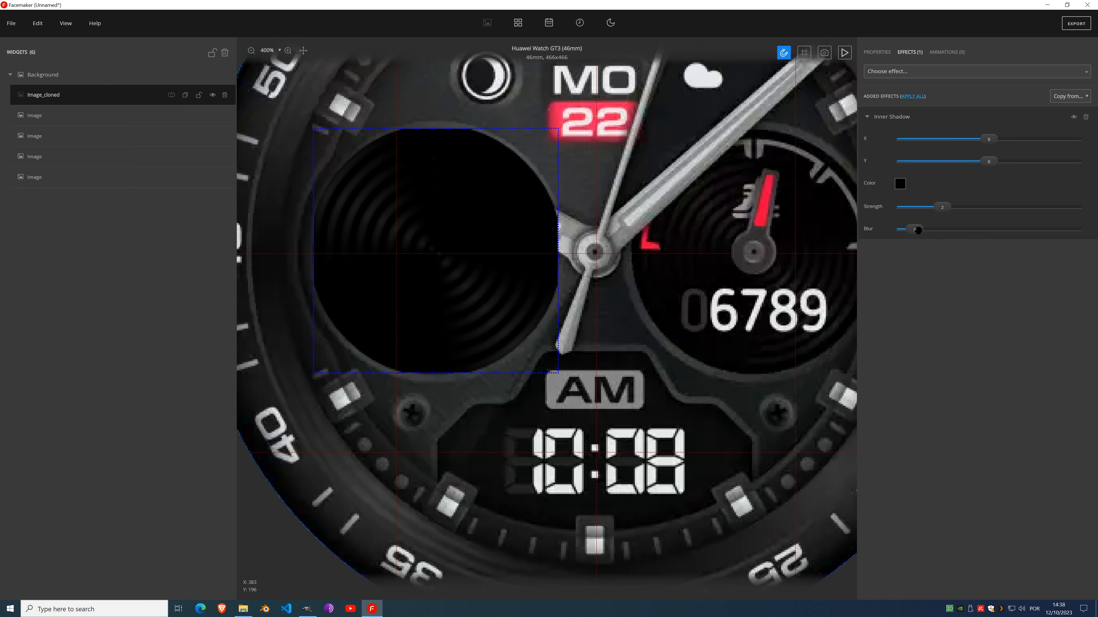
scroll(607, 249, "down", 3)
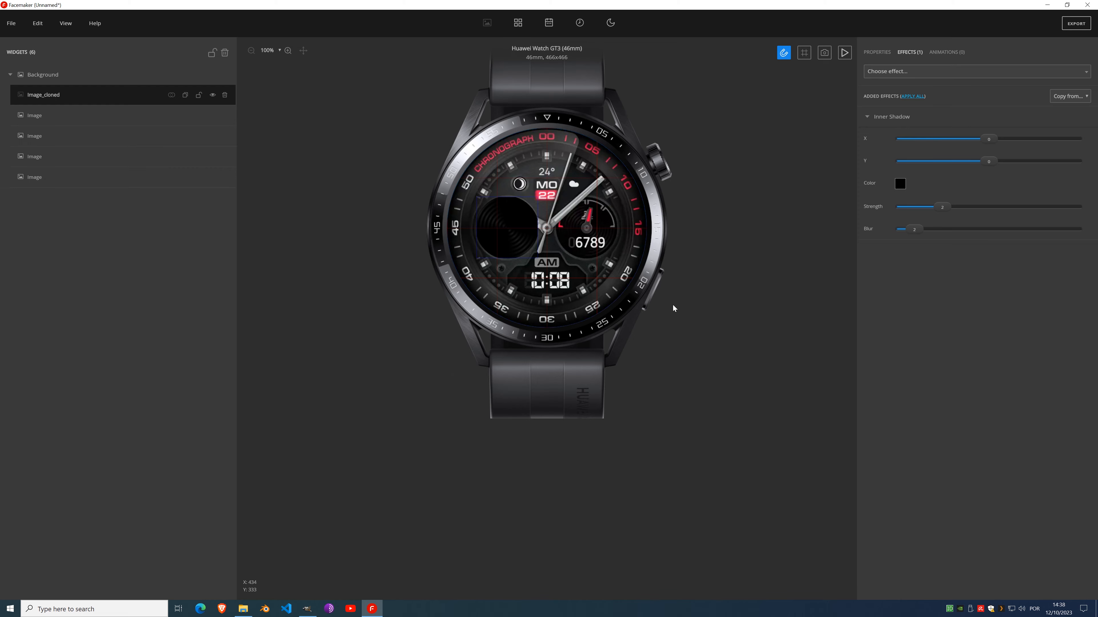
scroll(518, 219, "up", 3)
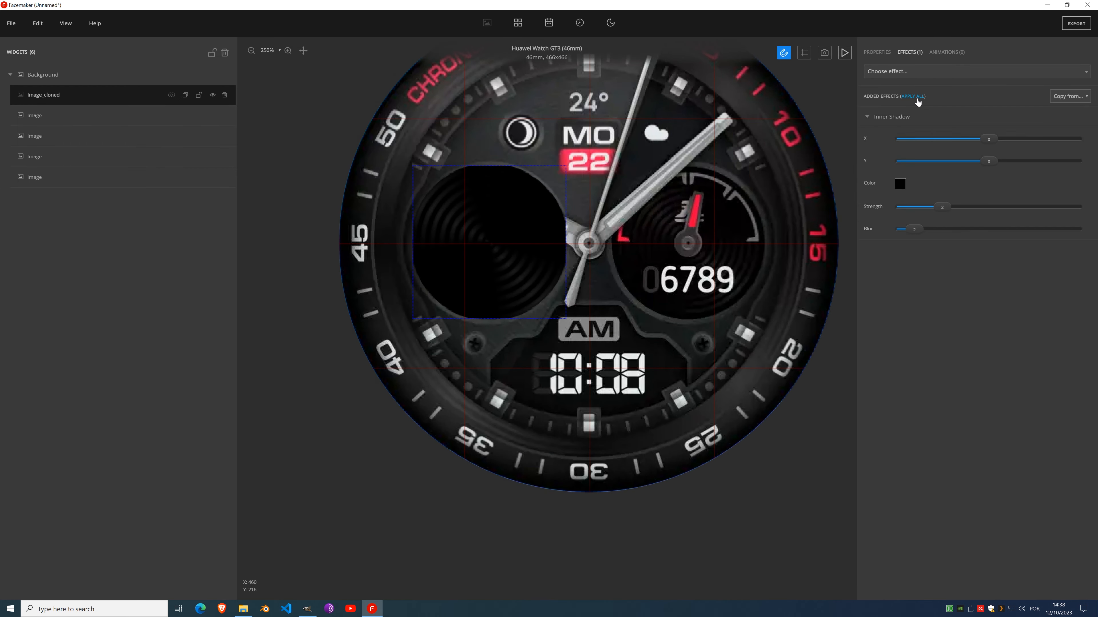
left_click(928, 116)
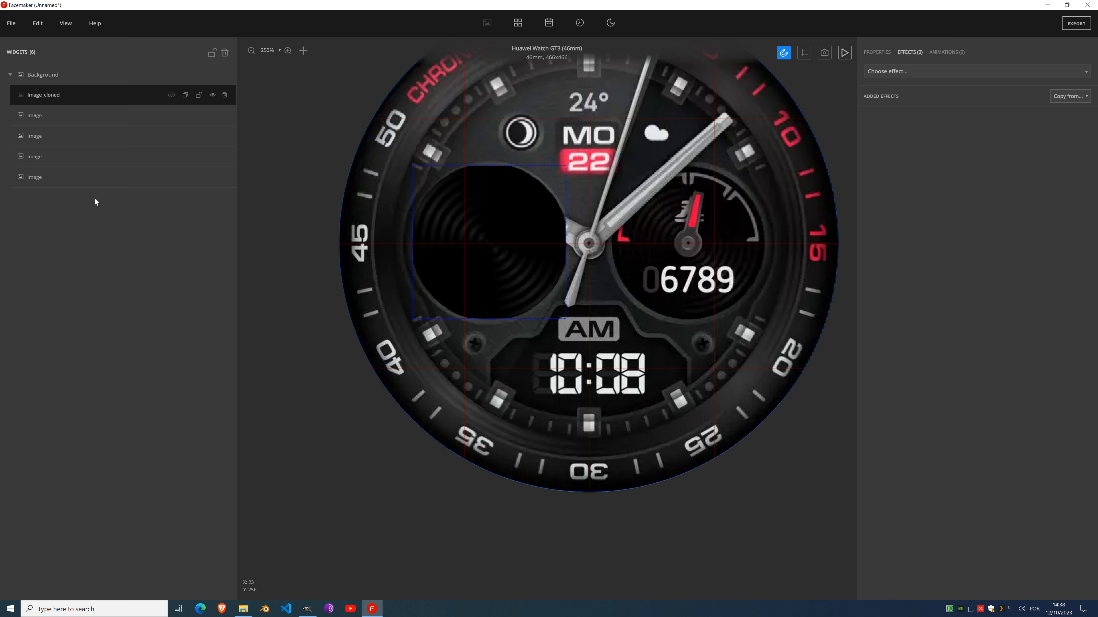
Step: Reveal the grey background shape and use To sphere on the black dial circle to round its flattened edges
left_click(104, 115)
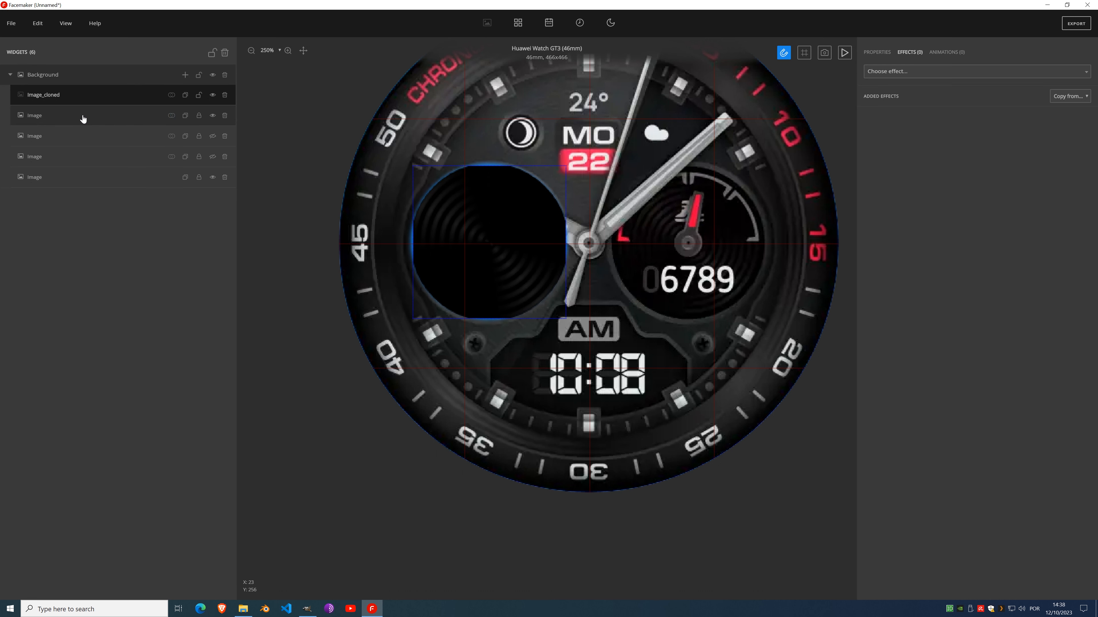
left_click(84, 103)
left_click(125, 117)
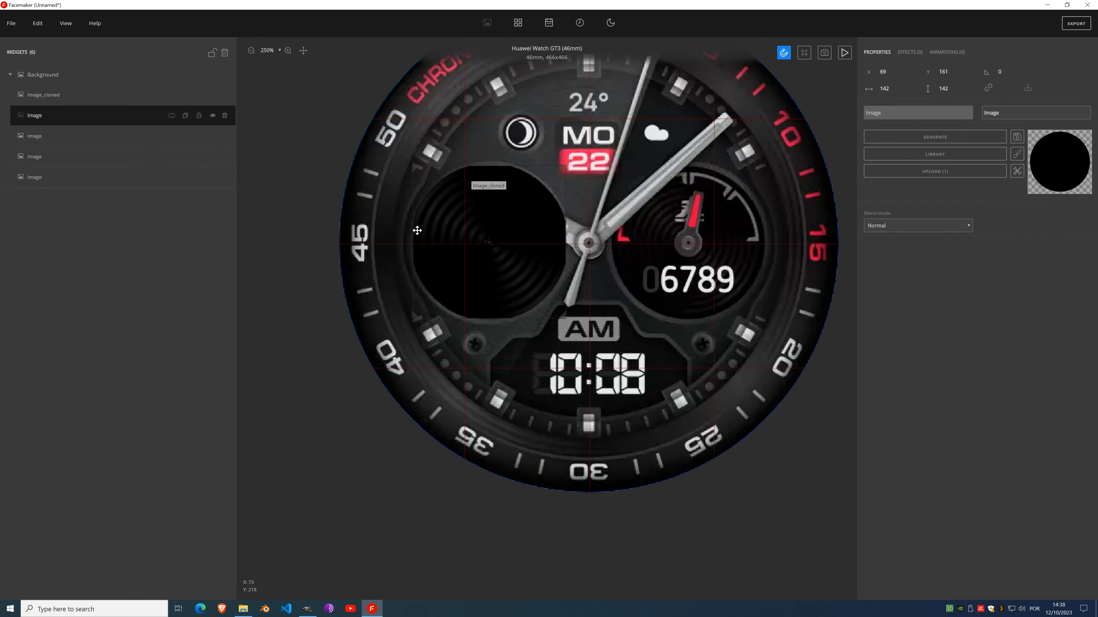
scroll(589, 193, "up", 3)
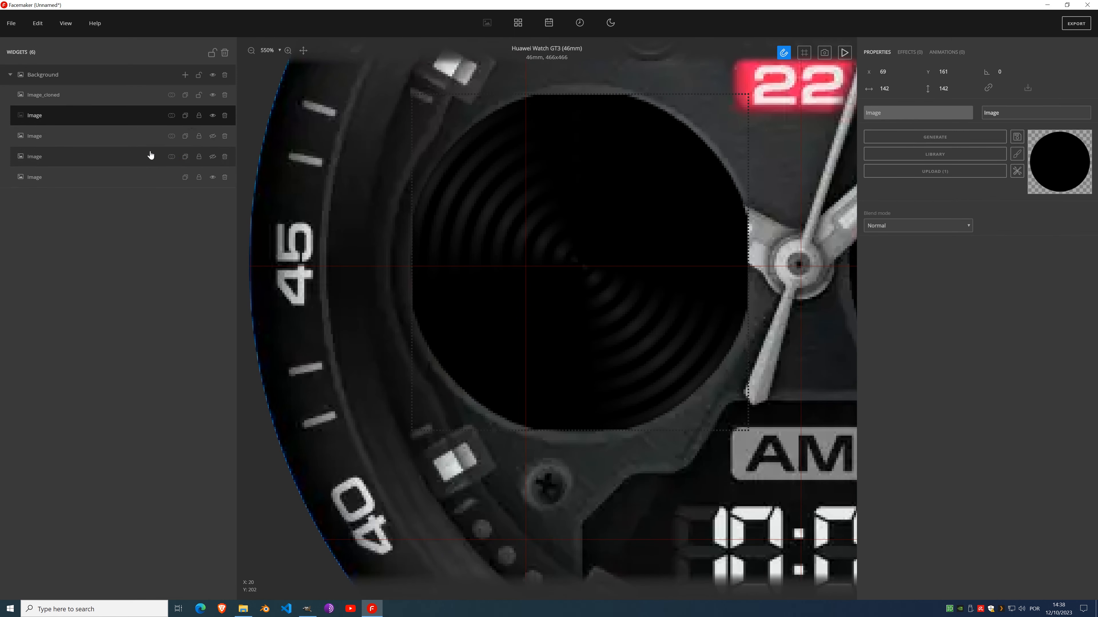
left_click(212, 137)
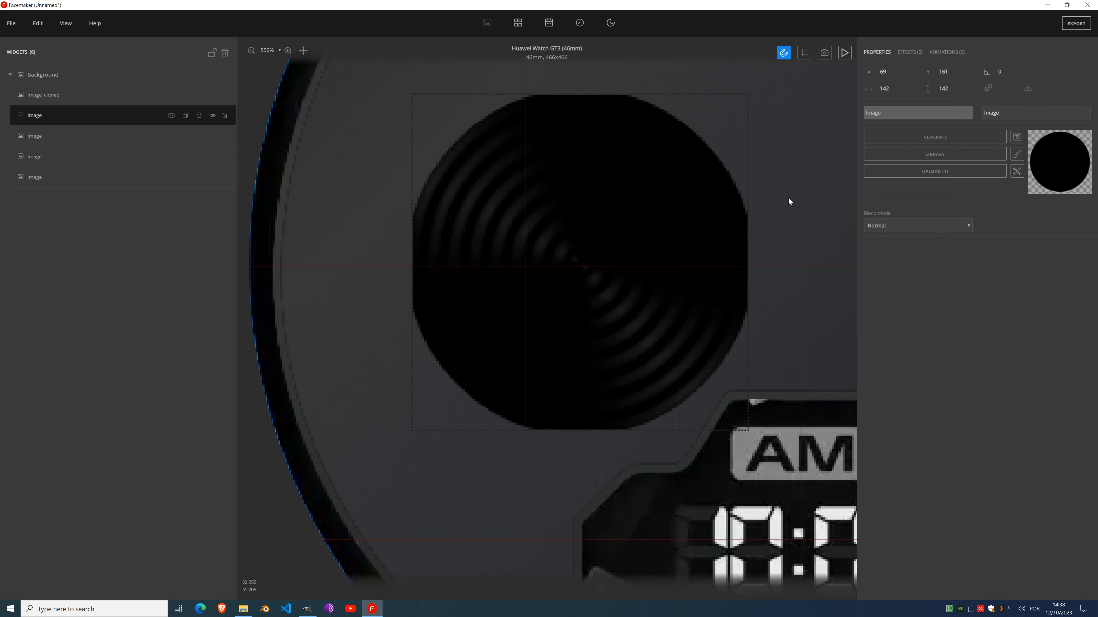
left_click(1022, 170)
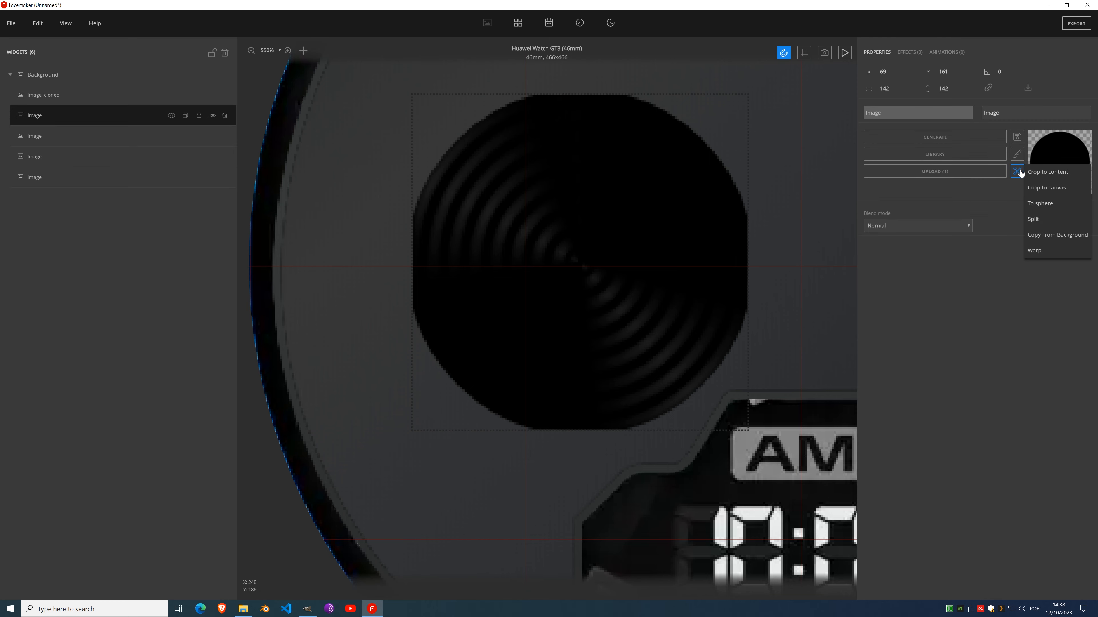
left_click(1048, 208)
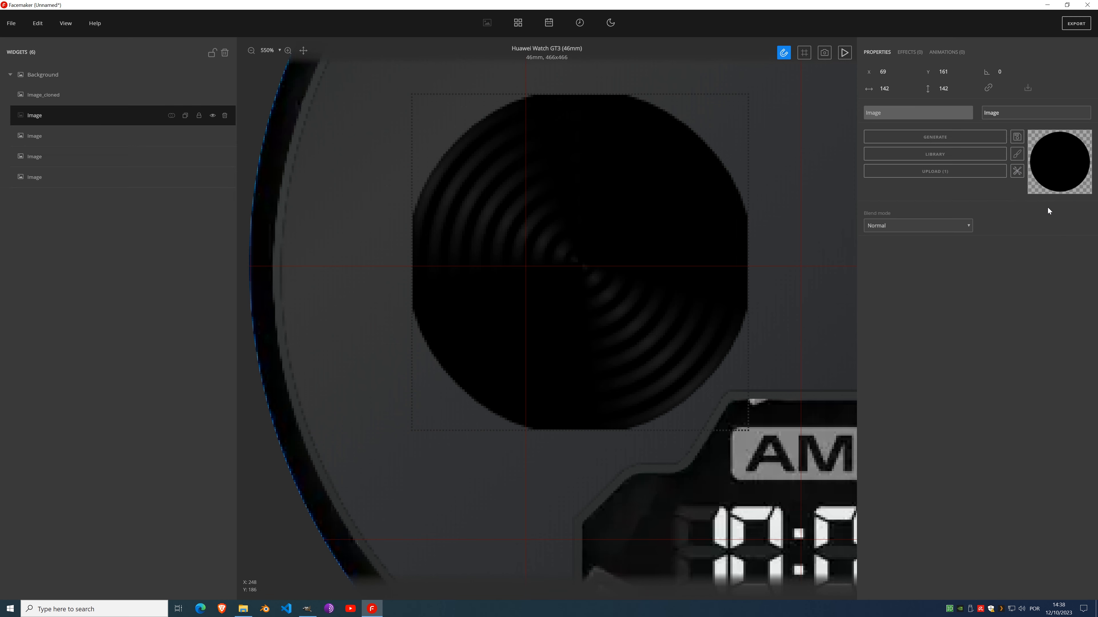
left_click(1017, 171)
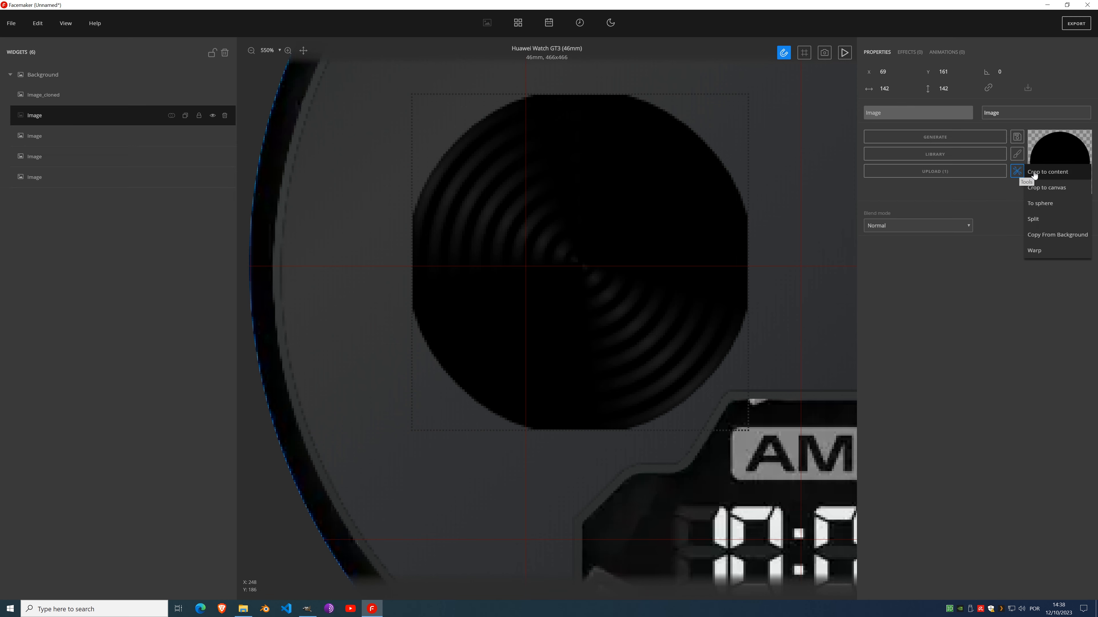
left_click(1050, 206)
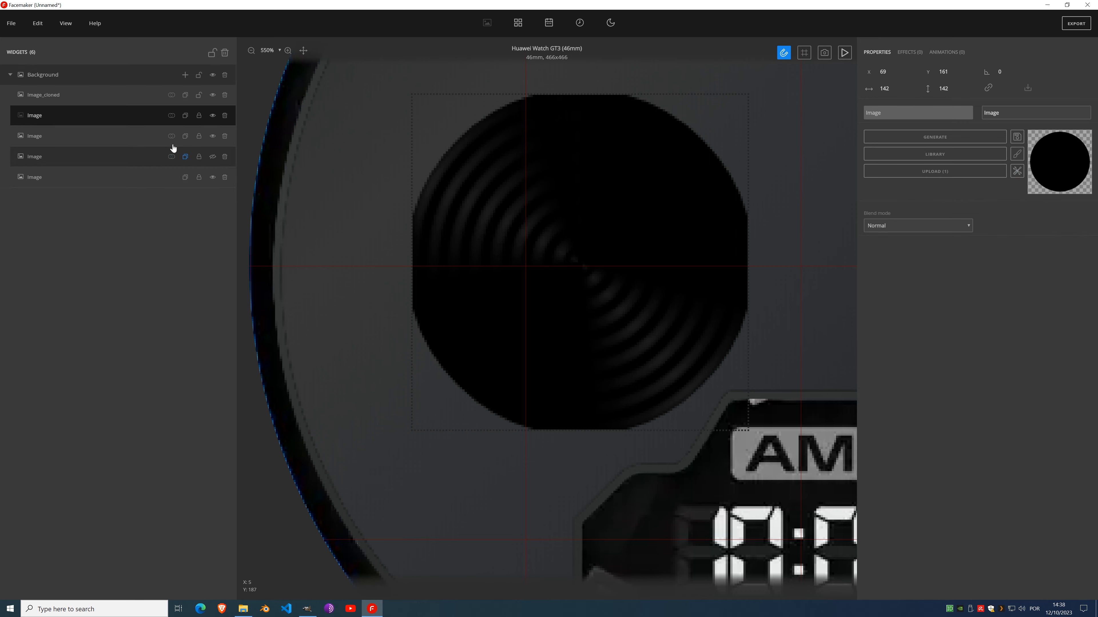
Step: Use To sphere on the Image_cloned rings and merge them with the black circle beneath
left_click(89, 104)
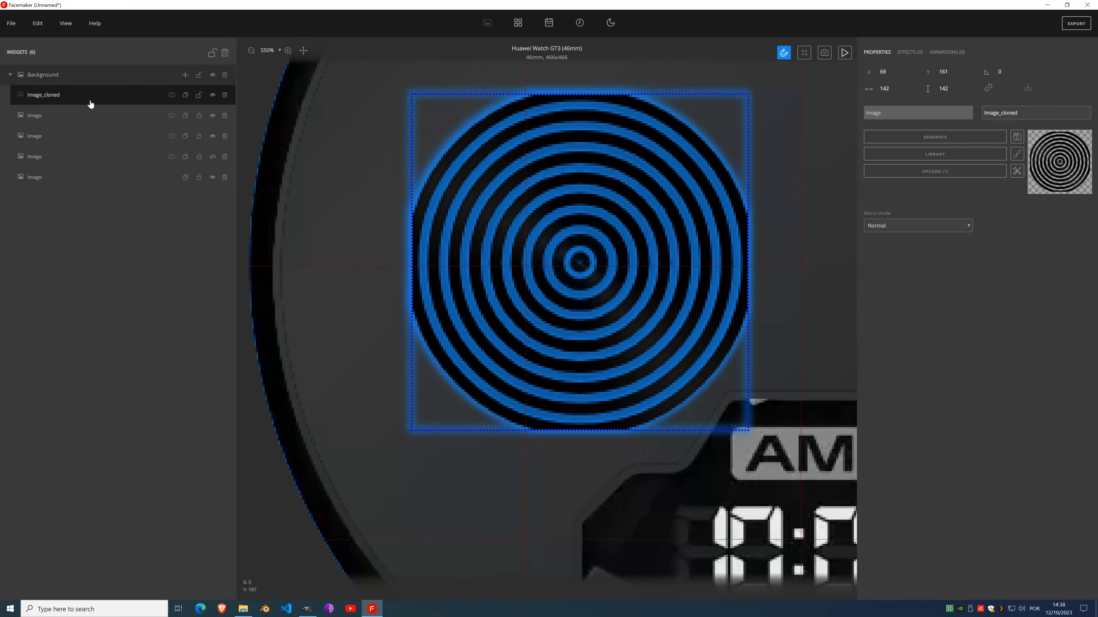
left_click(1020, 175)
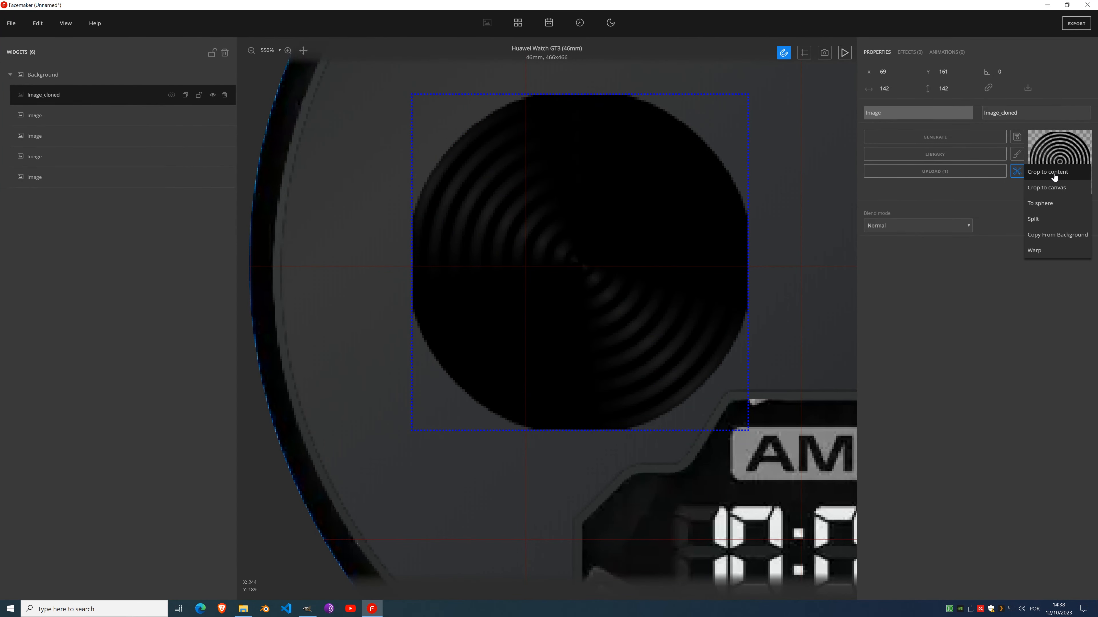
left_click(1067, 203)
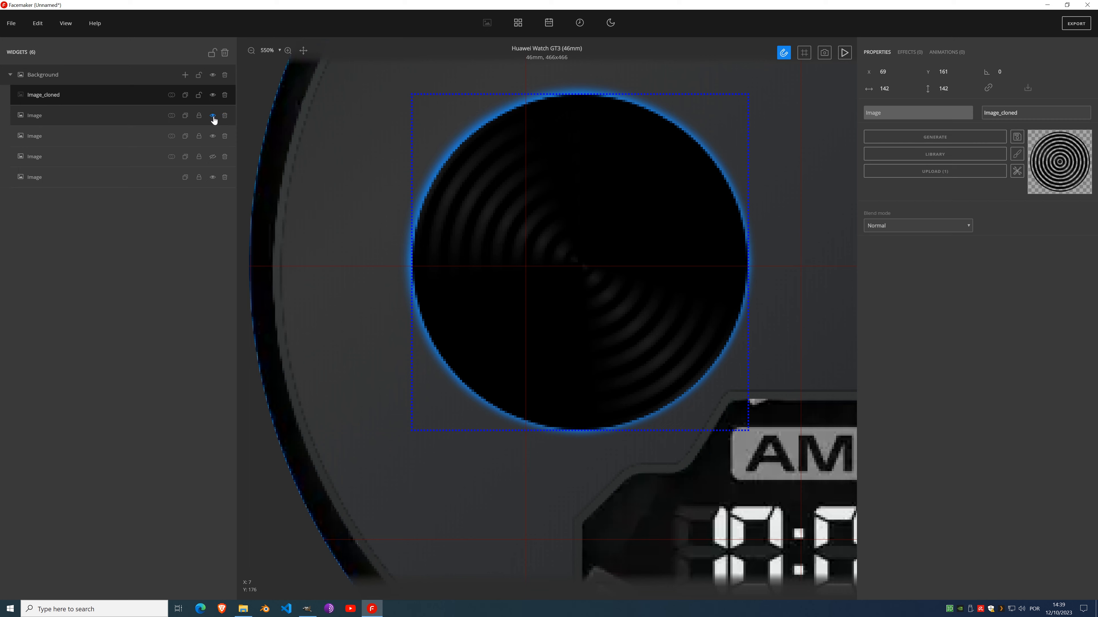
left_click(213, 116)
left_click(213, 115)
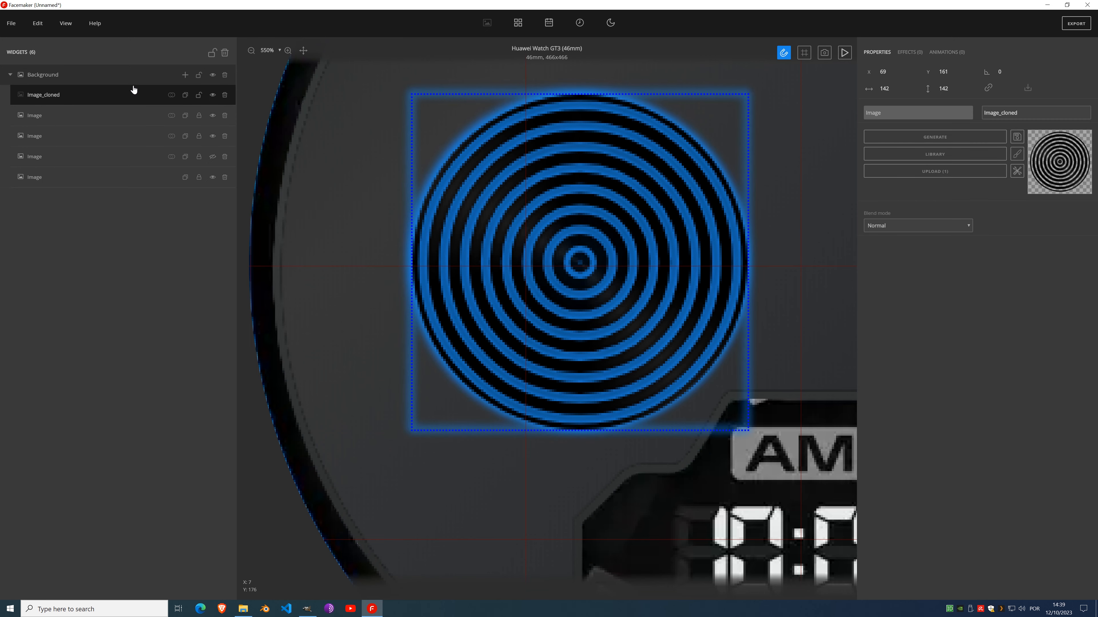
left_click(172, 95)
left_click(174, 127)
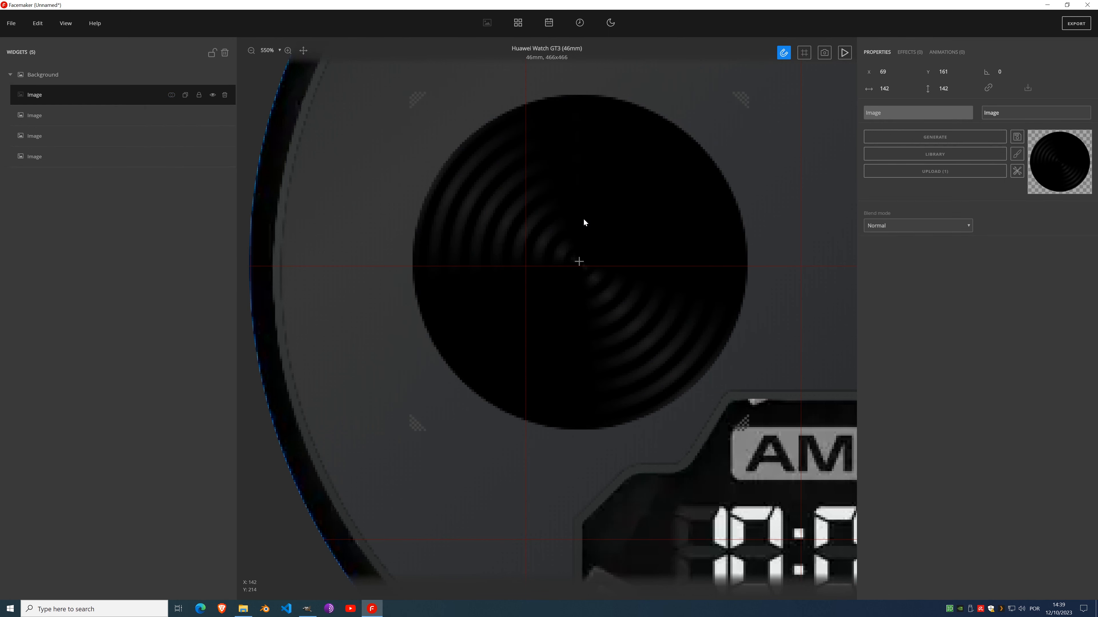
Step: Check the merged dial over the background layers, then hide the background shapes to expose the reference watch face
scroll(583, 223, "down", 5)
scroll(574, 215, "up", 4)
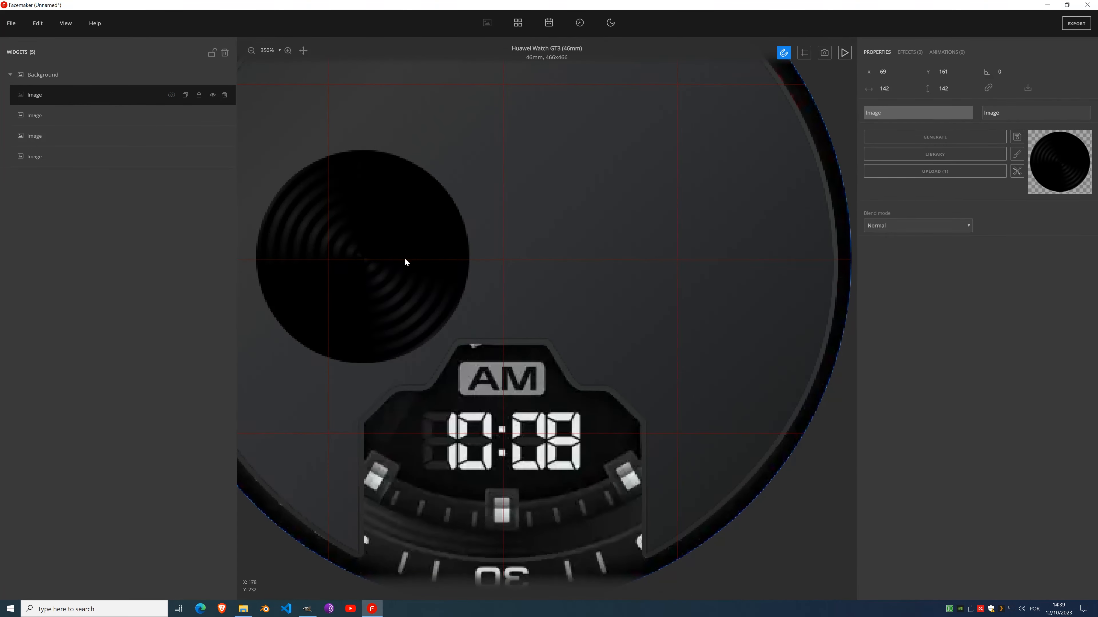
left_click(213, 157)
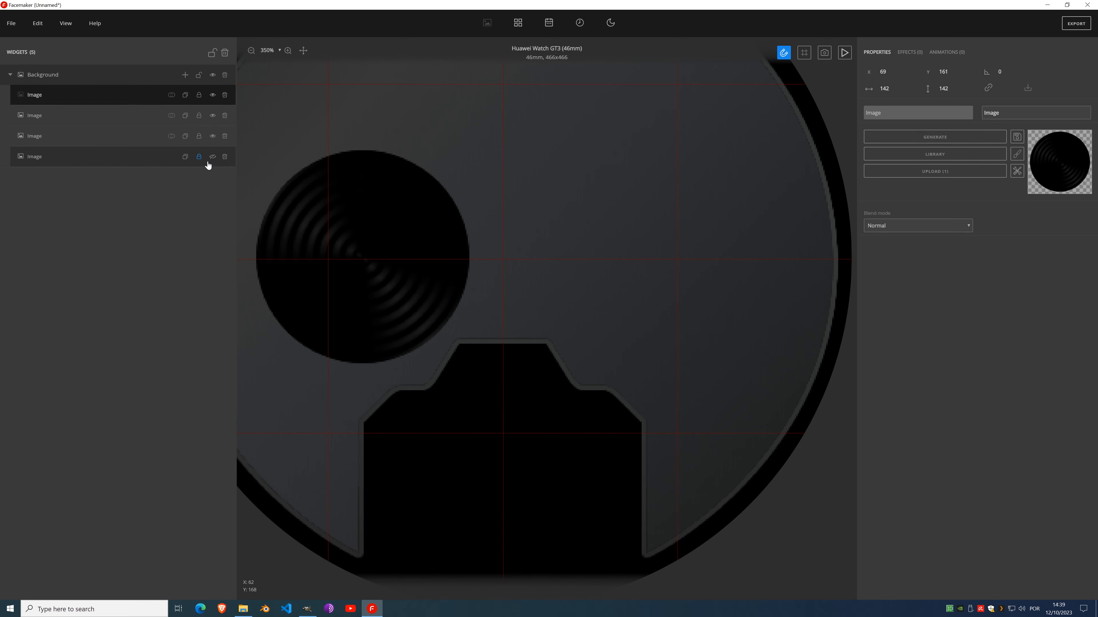
left_click(213, 156)
left_click(213, 136)
left_click(213, 115)
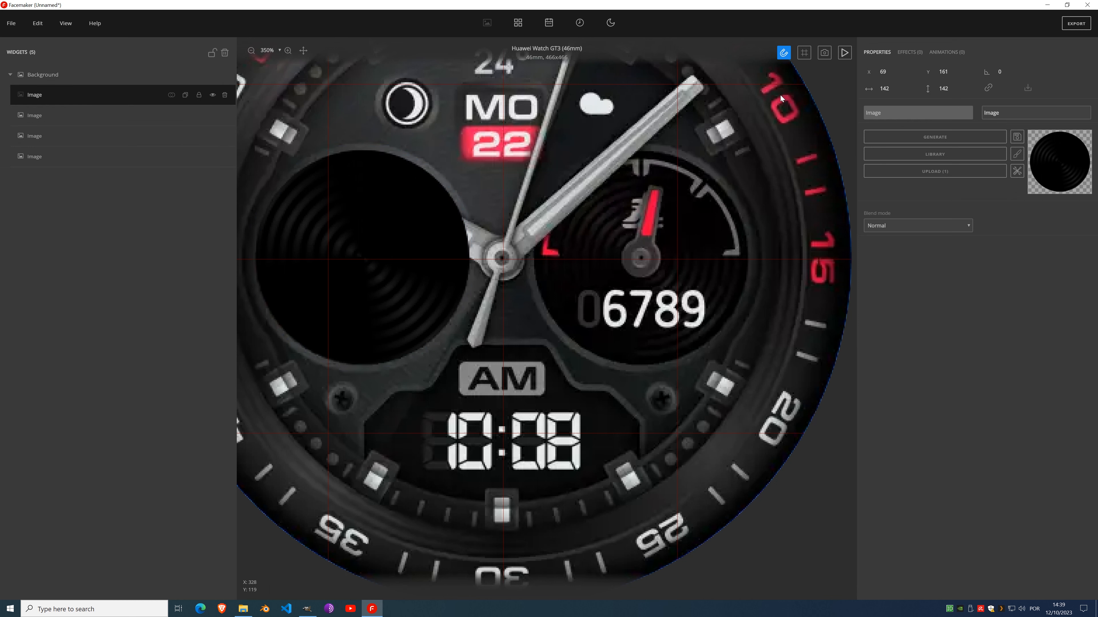
Step: Add a Border effect to the merged ringed dial and set its mode to Mode 2
left_click(912, 52)
left_click(920, 71)
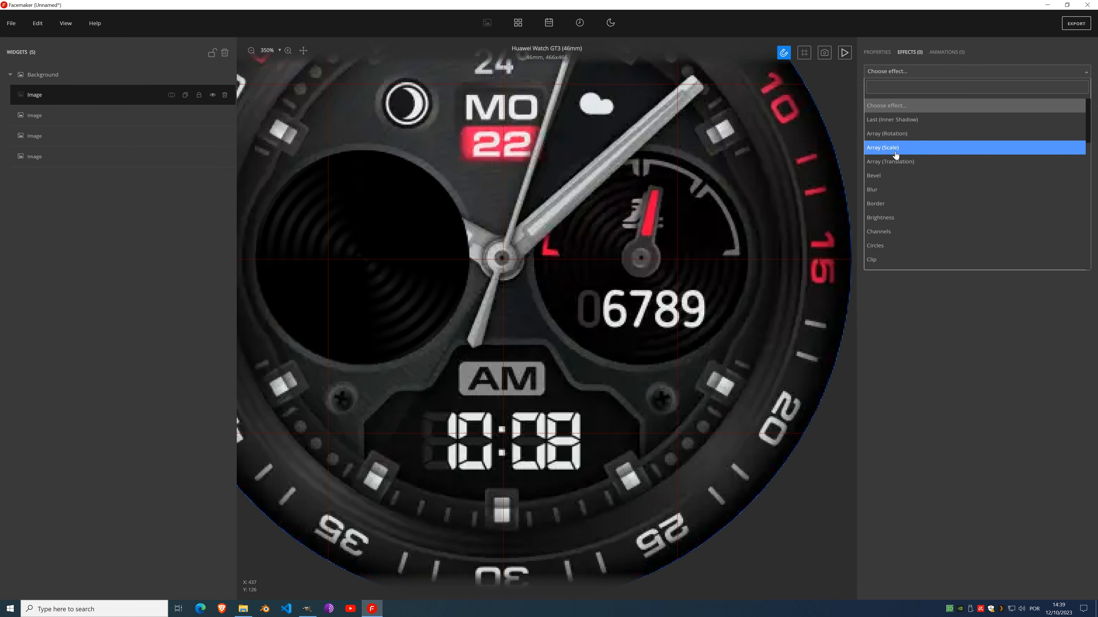
left_click(894, 205)
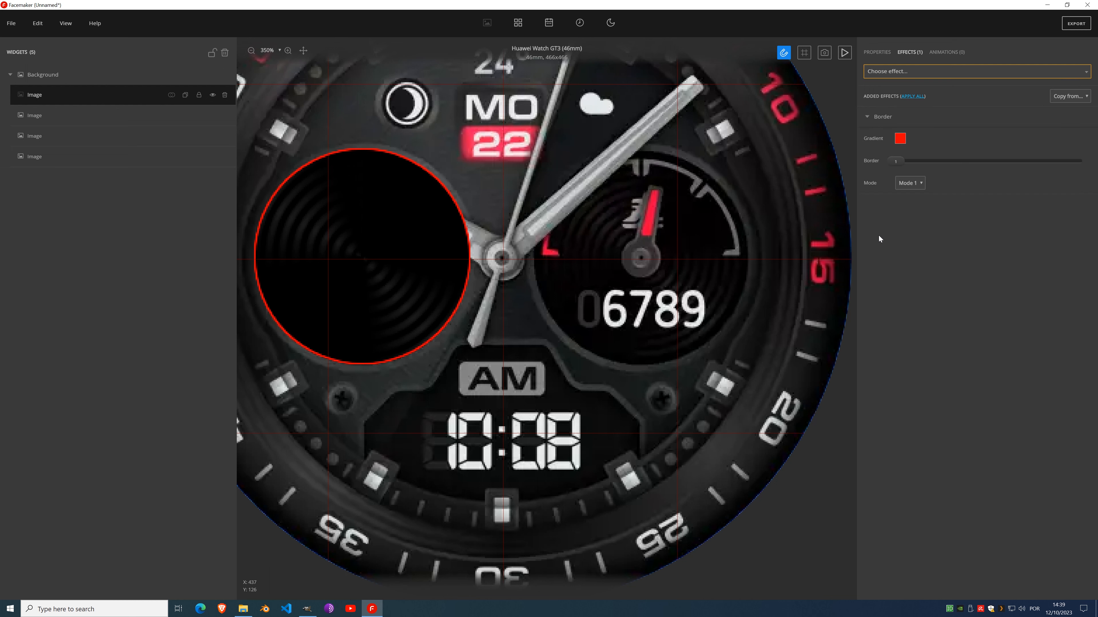
left_click(911, 183)
left_click(914, 201)
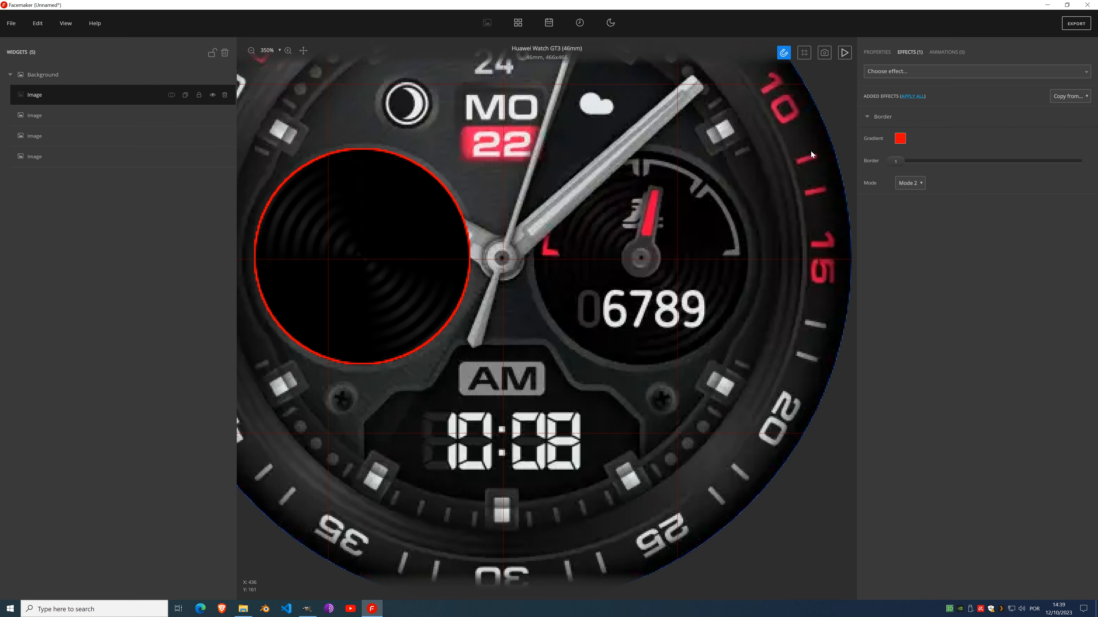
Step: Recolour the red border gradient with three dark grey stops, including a new middle one, sampled around the reference dial's rim
left_click(899, 138)
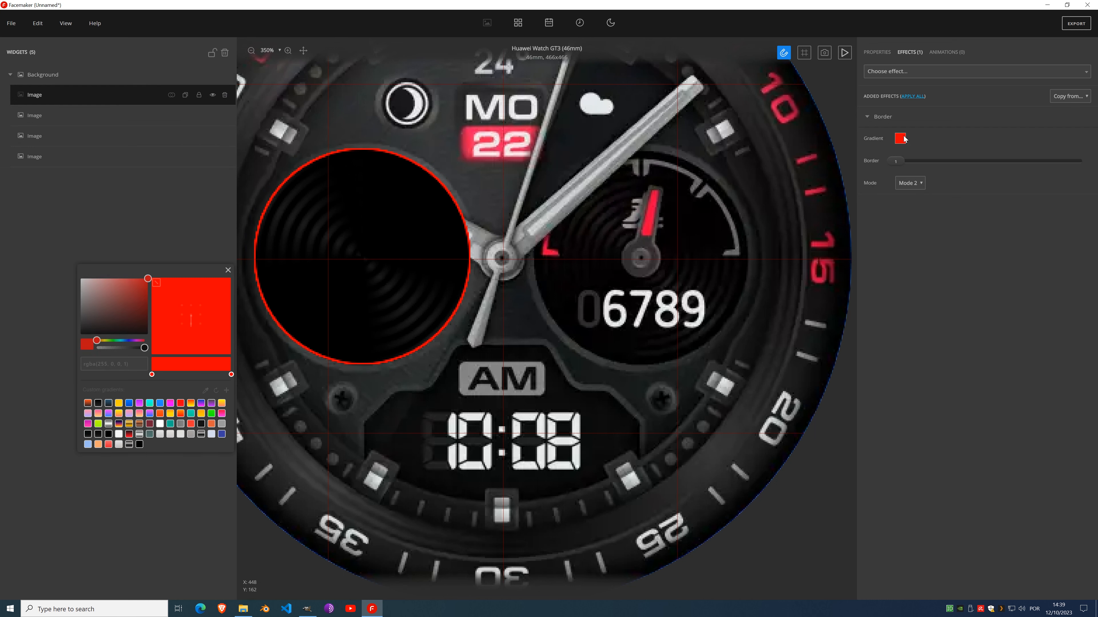
left_click(205, 397)
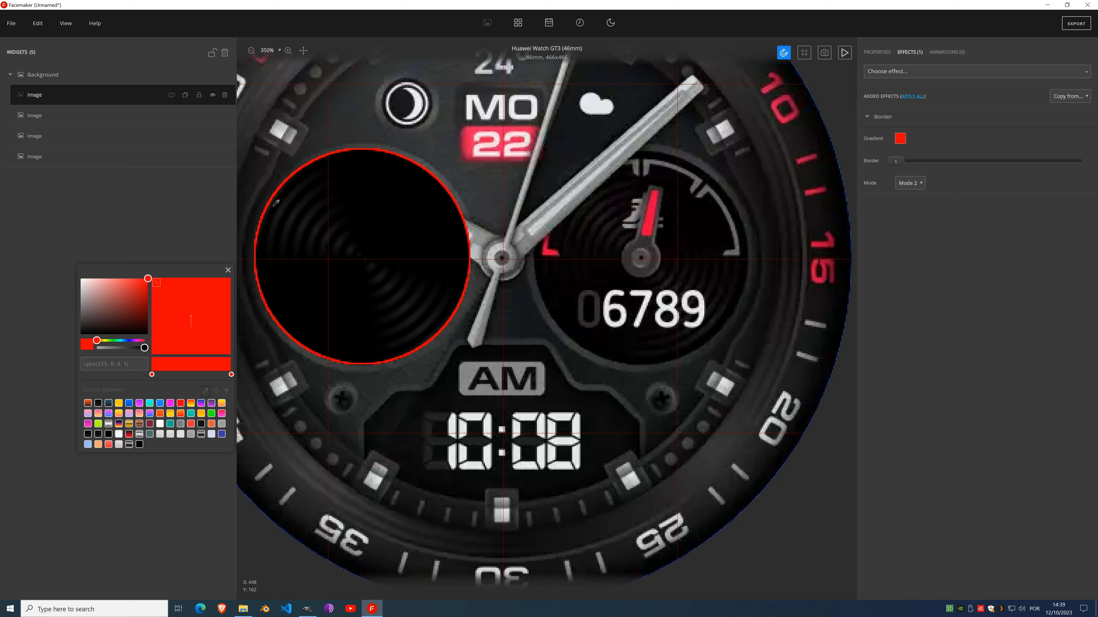
left_click(264, 202)
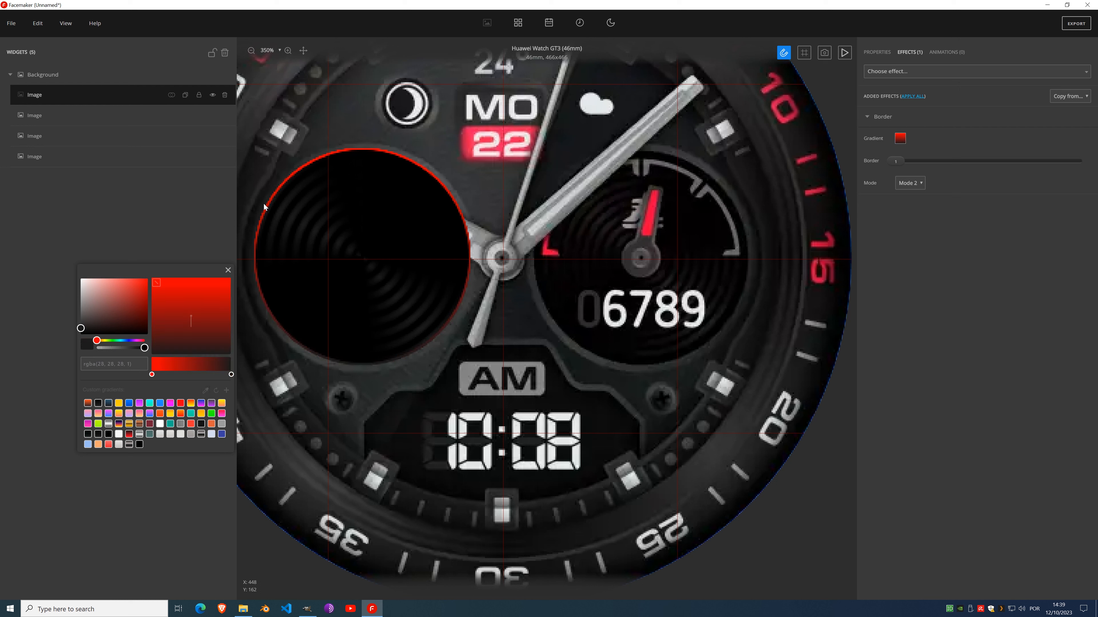
left_click(194, 367)
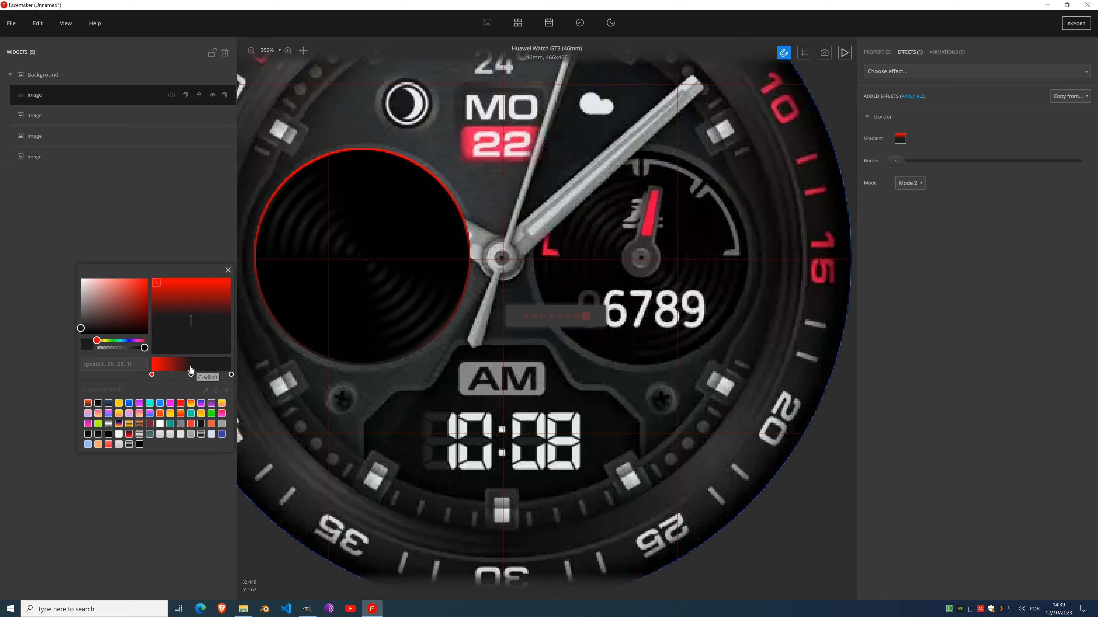
left_click(206, 391)
left_click(309, 355)
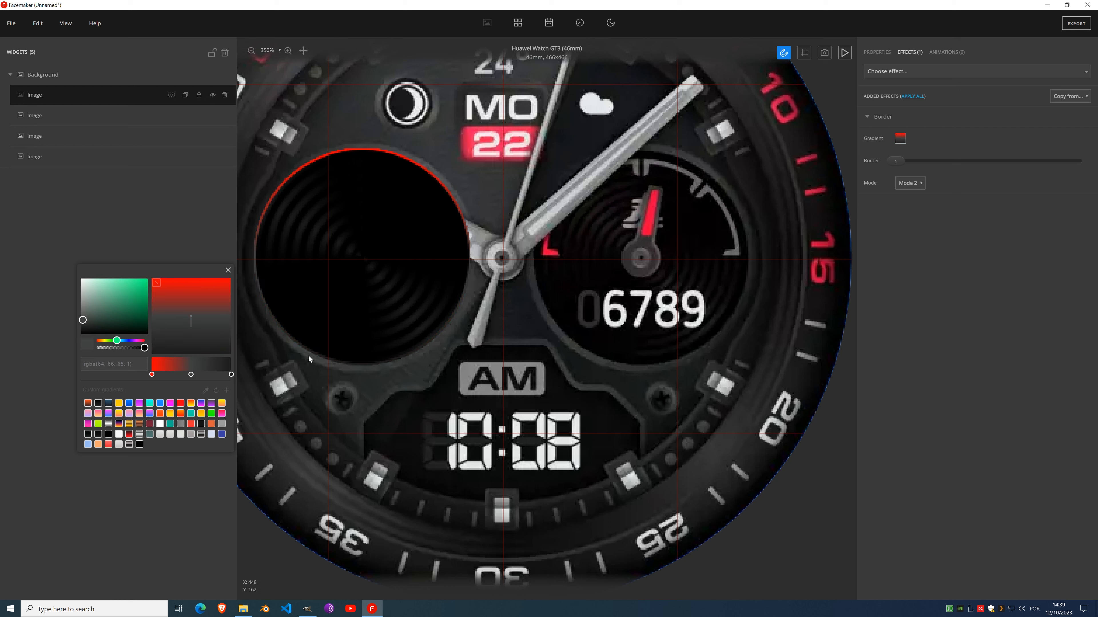
left_click(151, 374)
left_click(206, 392)
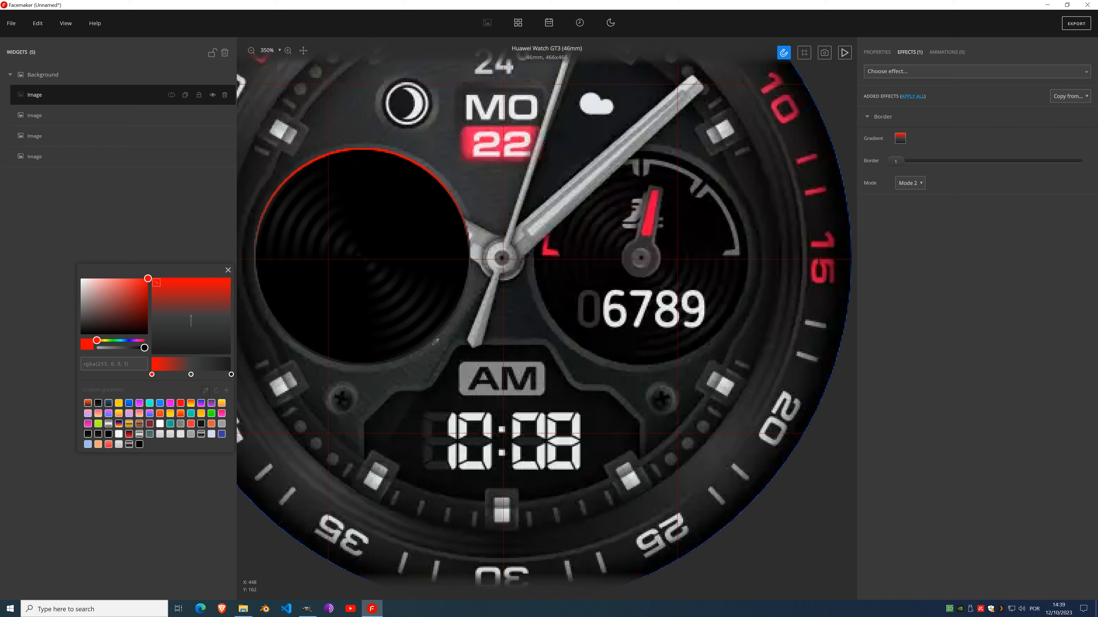
left_click(433, 344)
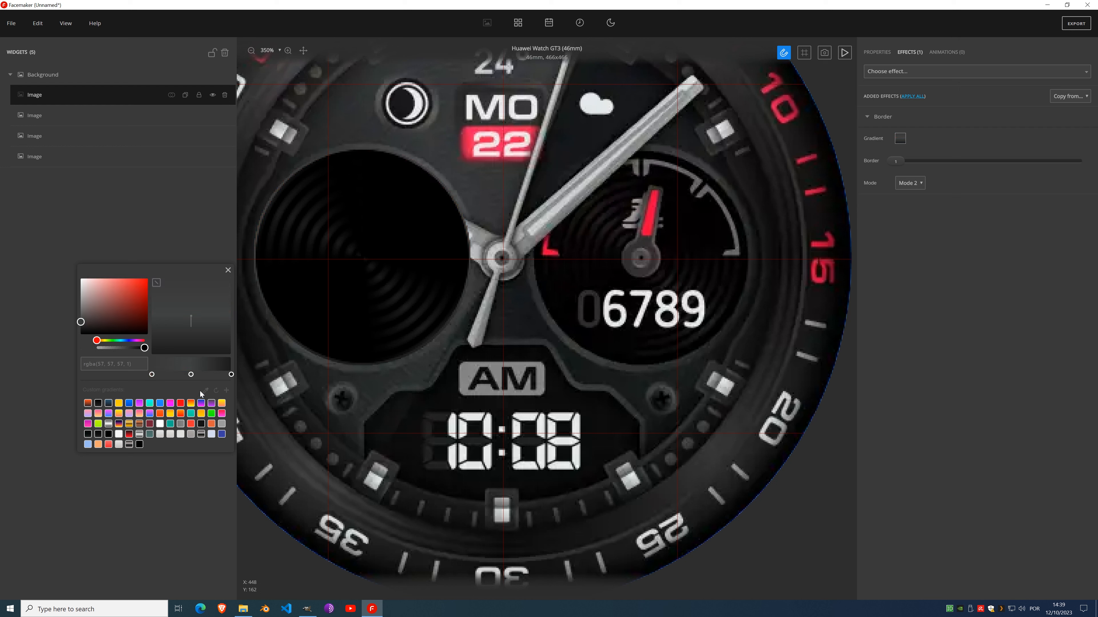
Step: Darken the border gradient's first stop to RGB 41, 41, 41 and tilt the gradient diagonally
left_click(76, 325)
left_click_drag(76, 327, 76, 328)
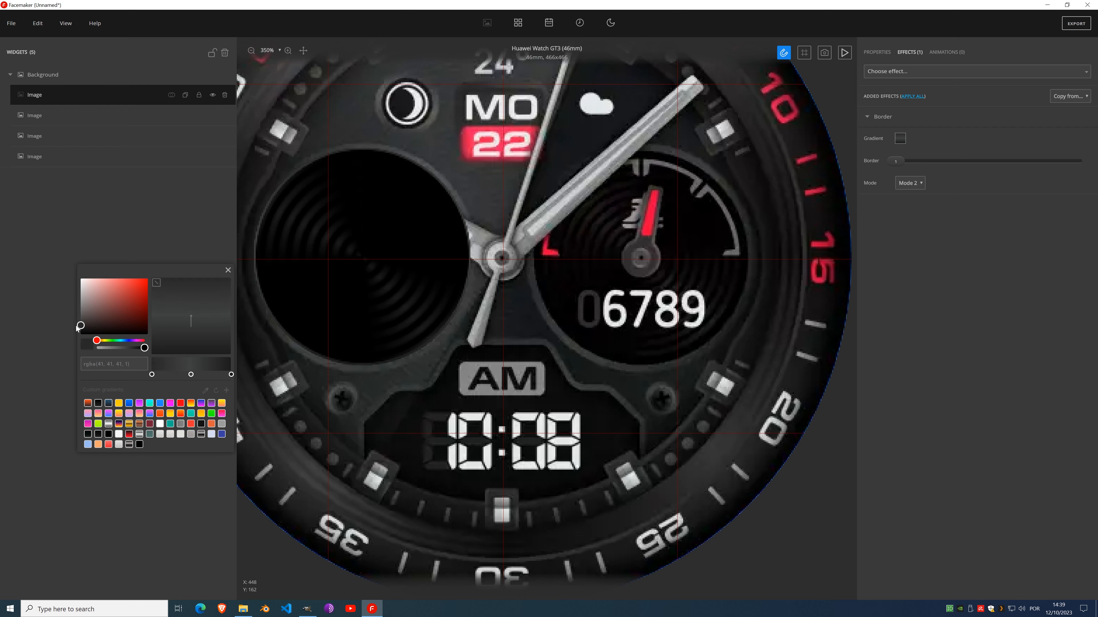
left_click_drag(192, 323, 199, 328)
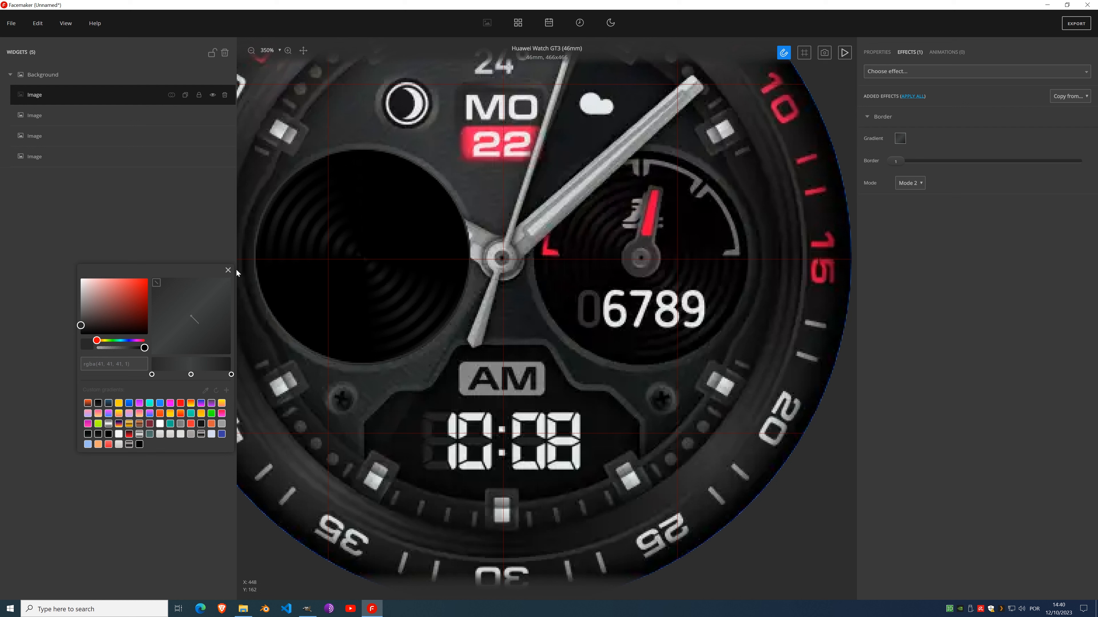
left_click(228, 271)
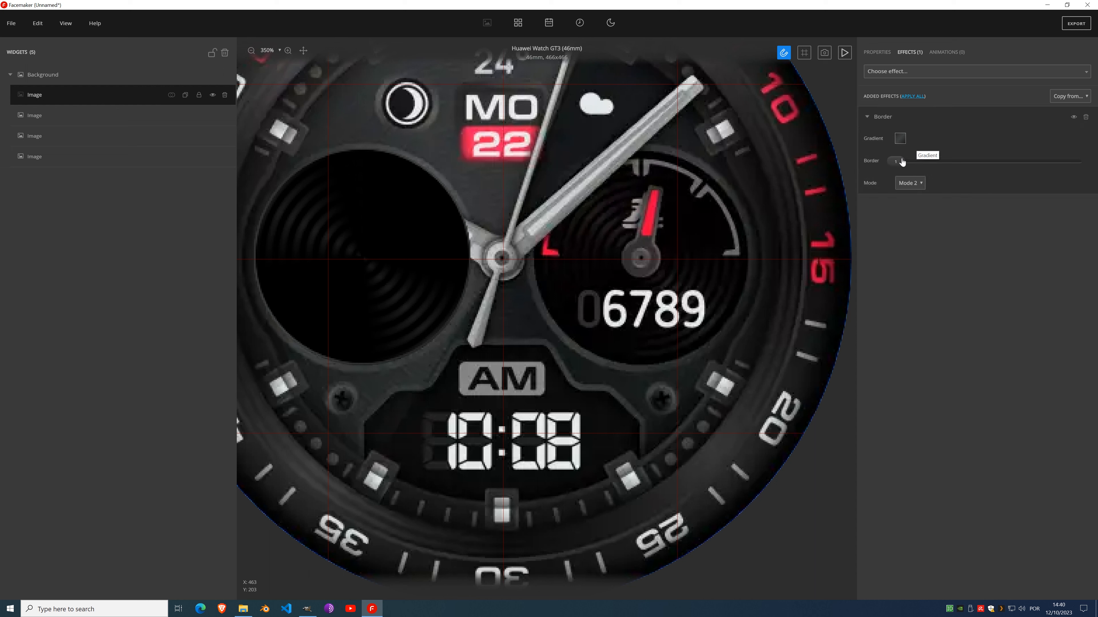
Step: Widen the dial's border to 5, checking it against the black base layer, and apply the Border effect
left_click_drag(897, 161, 956, 161)
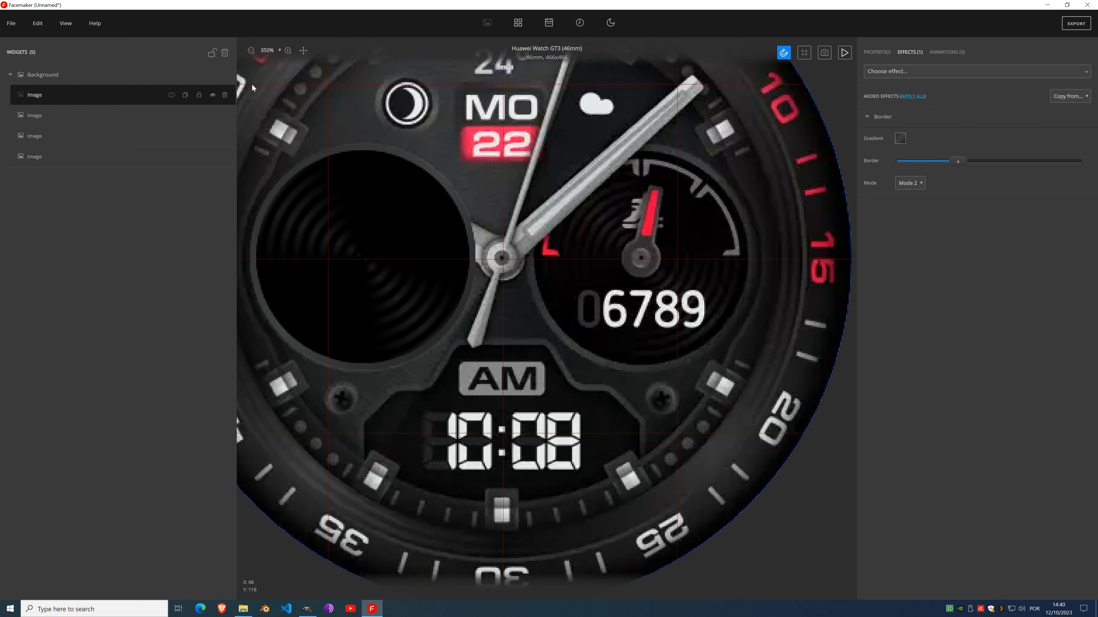
left_click(213, 155)
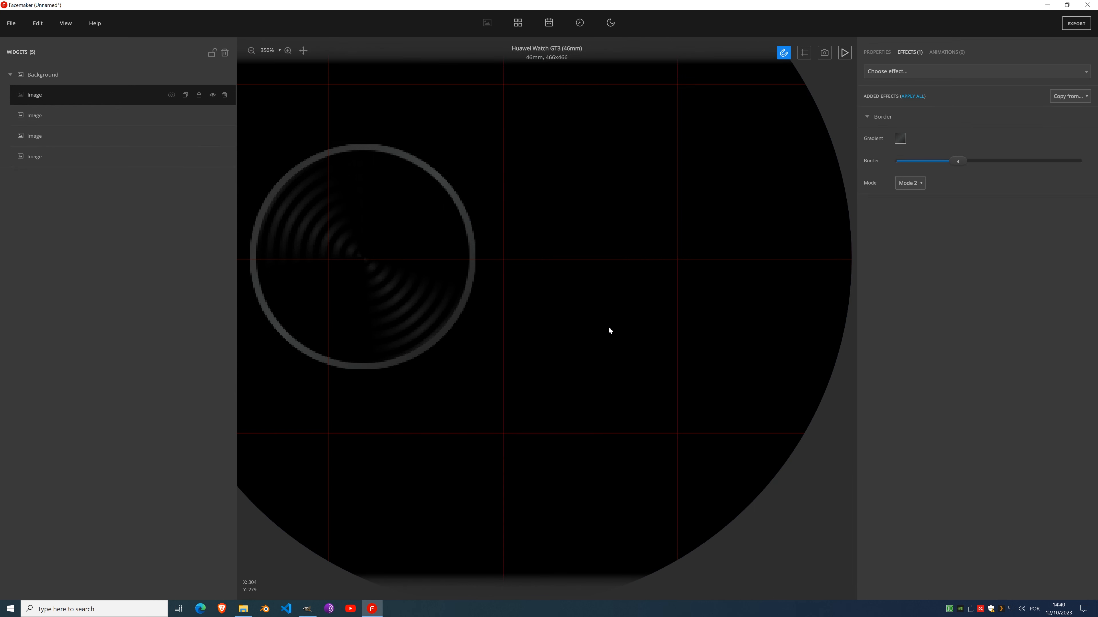
scroll(460, 265, "down", 5)
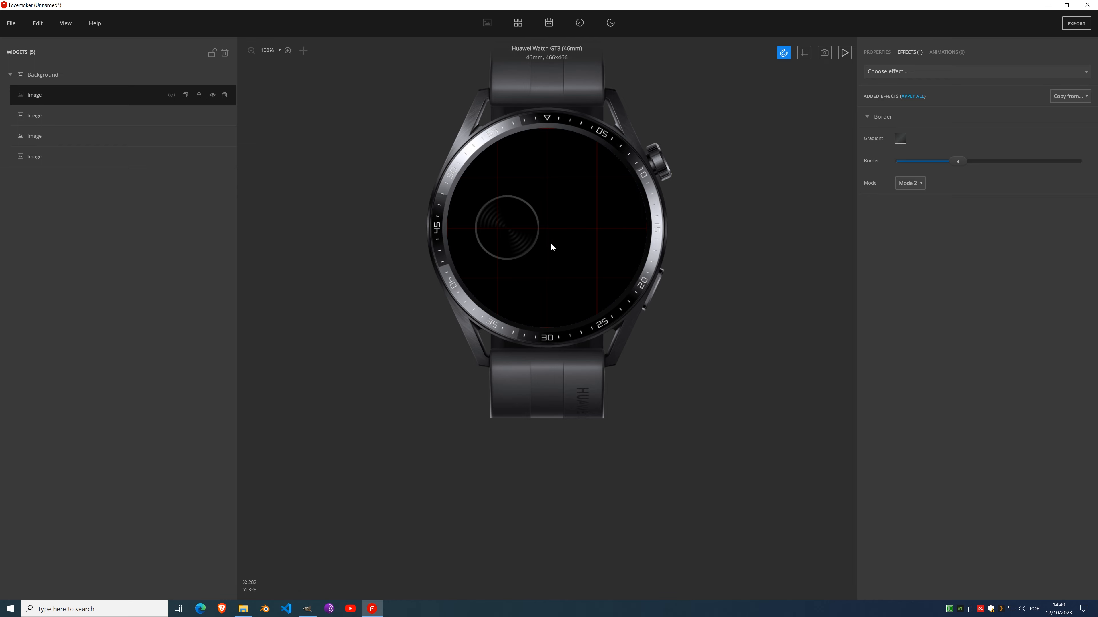
scroll(546, 233, "up", 3)
left_click_drag(956, 163, 975, 161)
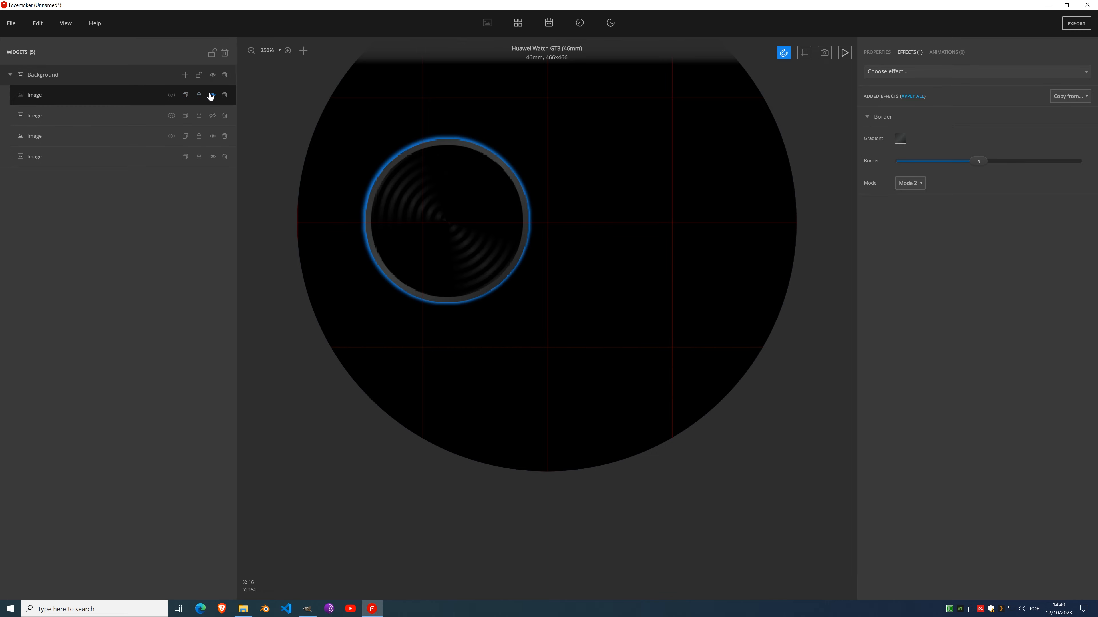
left_click(910, 102)
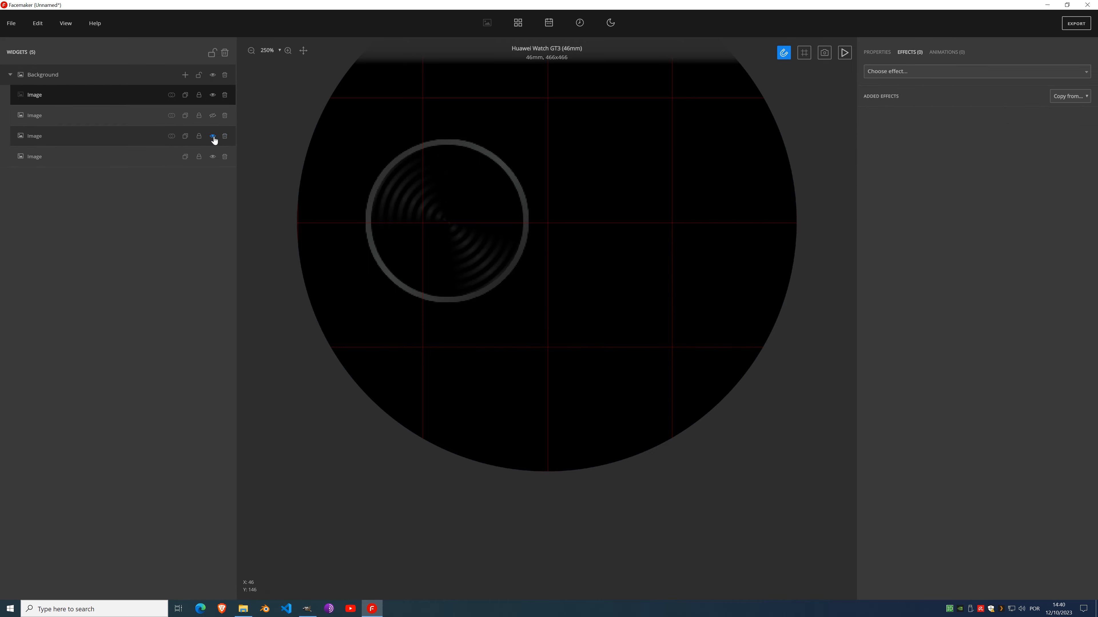
left_click(213, 136)
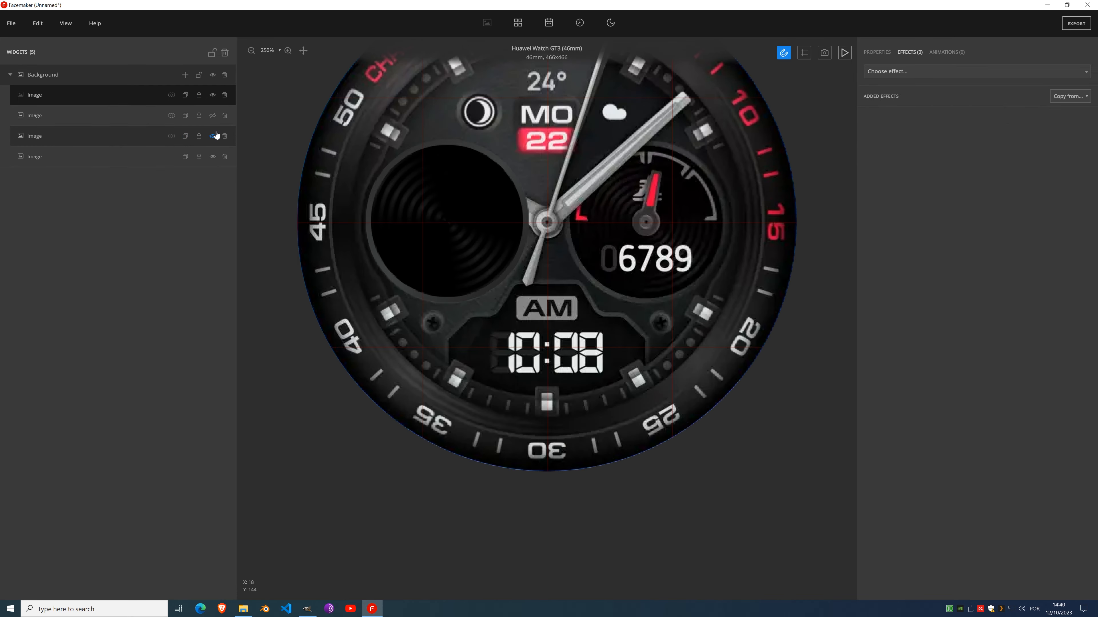
Step: Show the grey plate and black base layers beneath the dial and browse the effects available for it
left_click(213, 136)
left_click(213, 116)
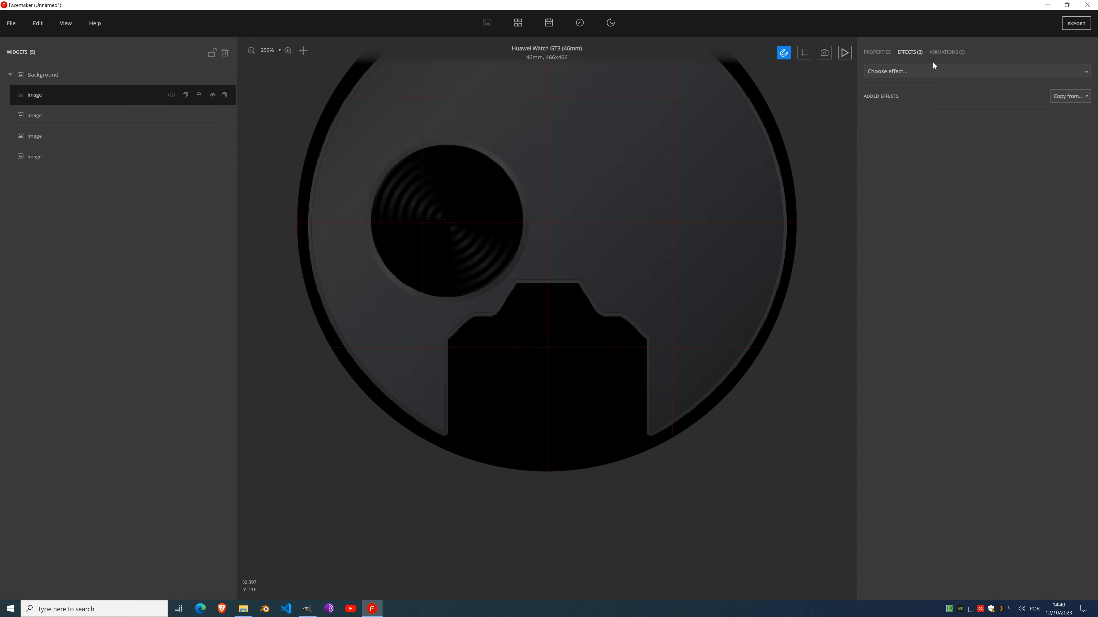
left_click(933, 70)
scroll(907, 194, "down", 10)
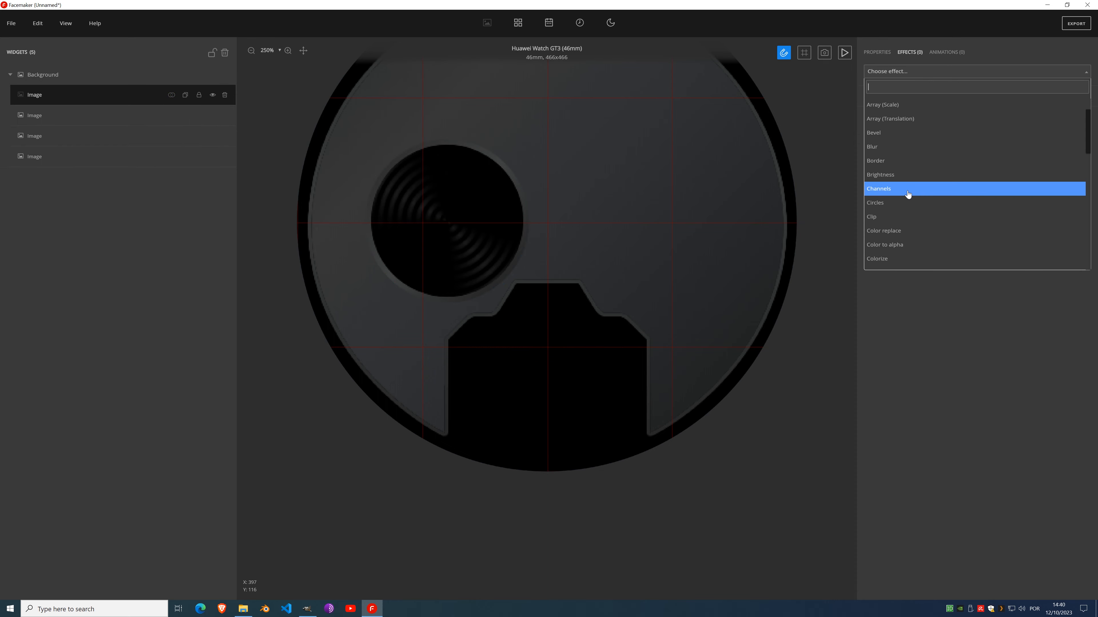
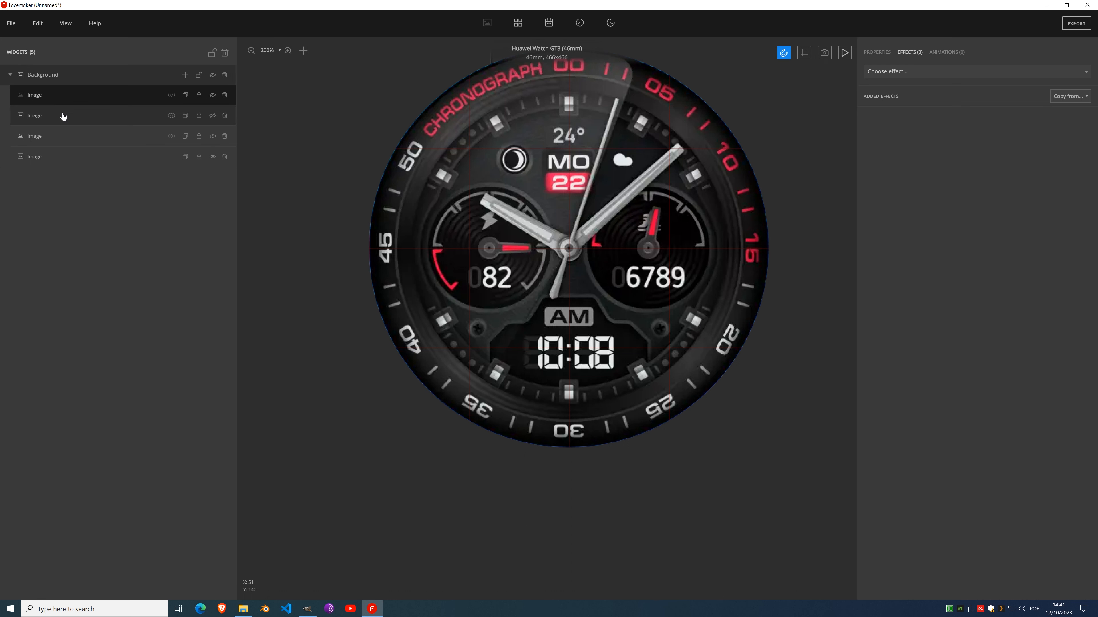
Step: Add a new image widget to the Background at position 0, 0 and generate it as a Circle
left_click(191, 80)
left_click(191, 113)
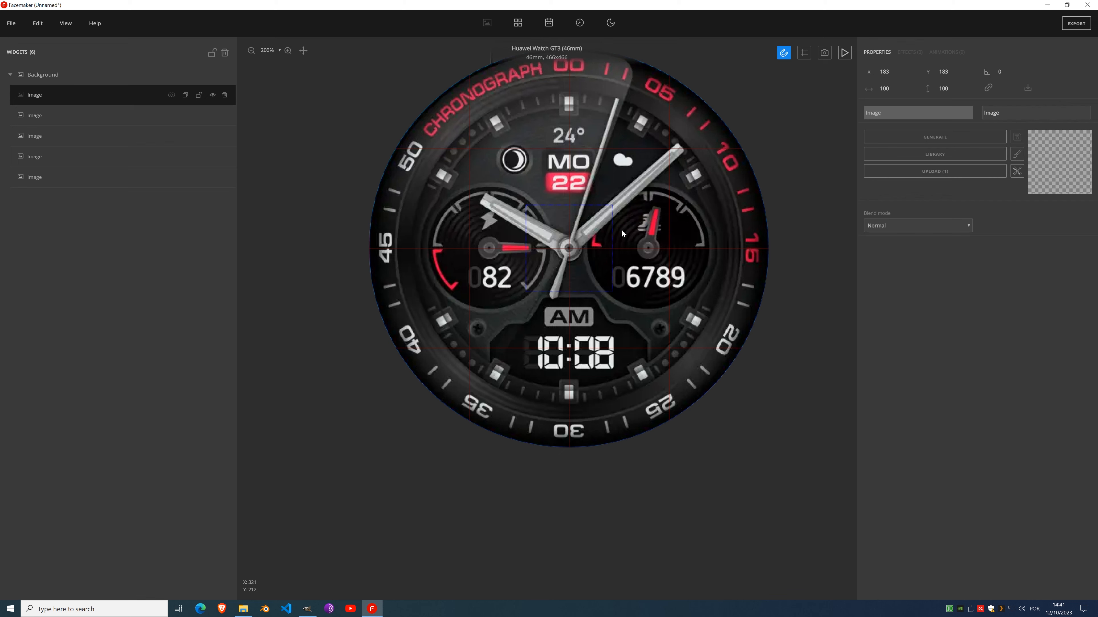
left_click_drag(586, 270, 403, 137)
left_click(950, 138)
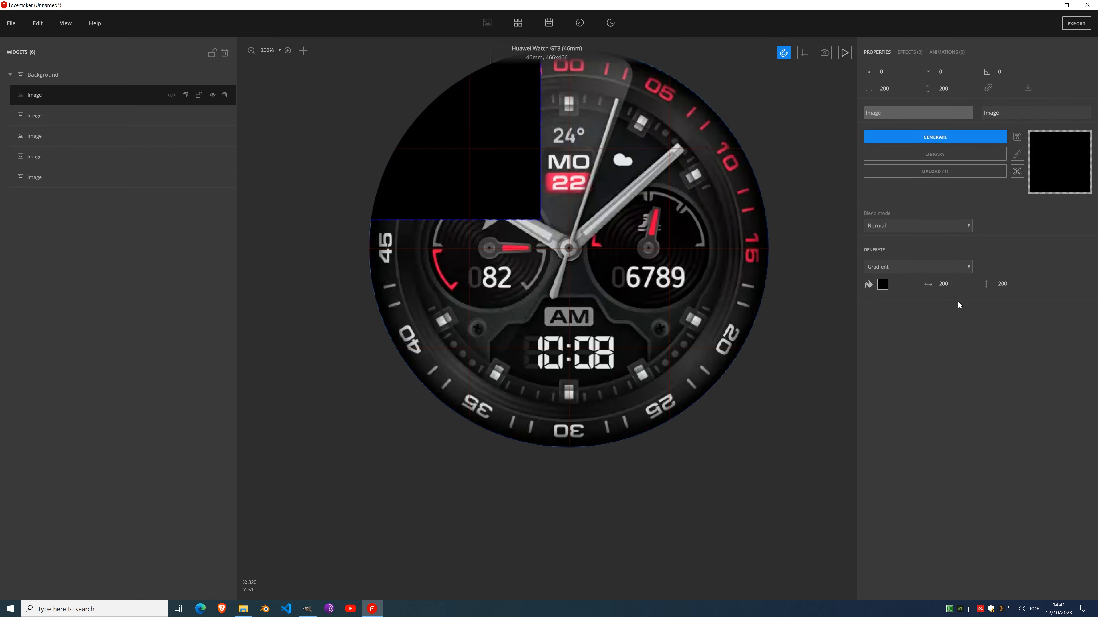
left_click(889, 266)
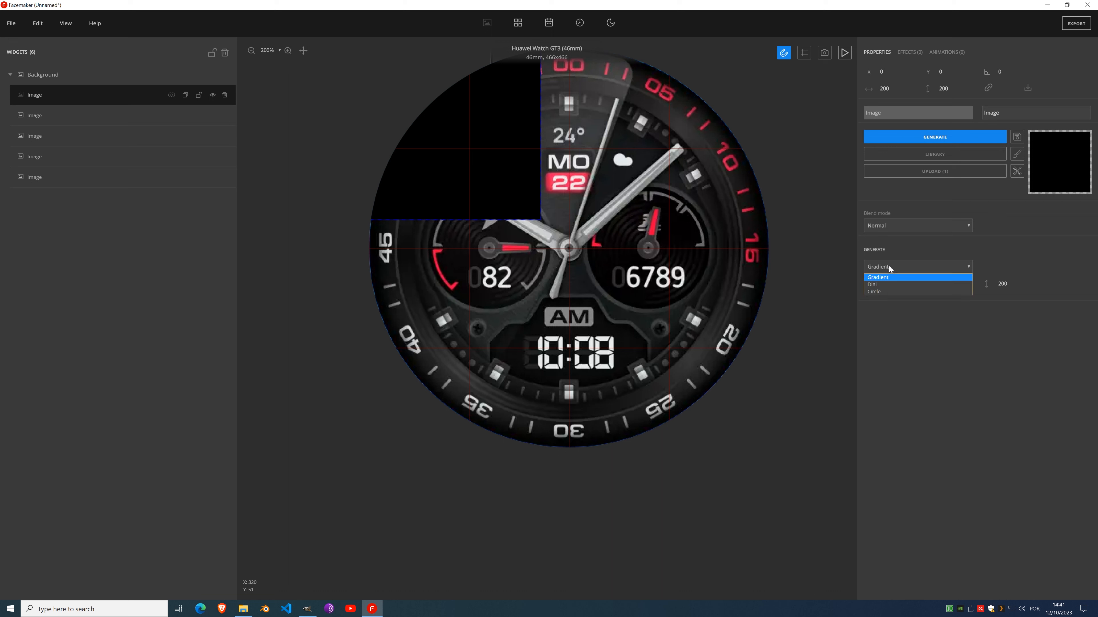
left_click(886, 291)
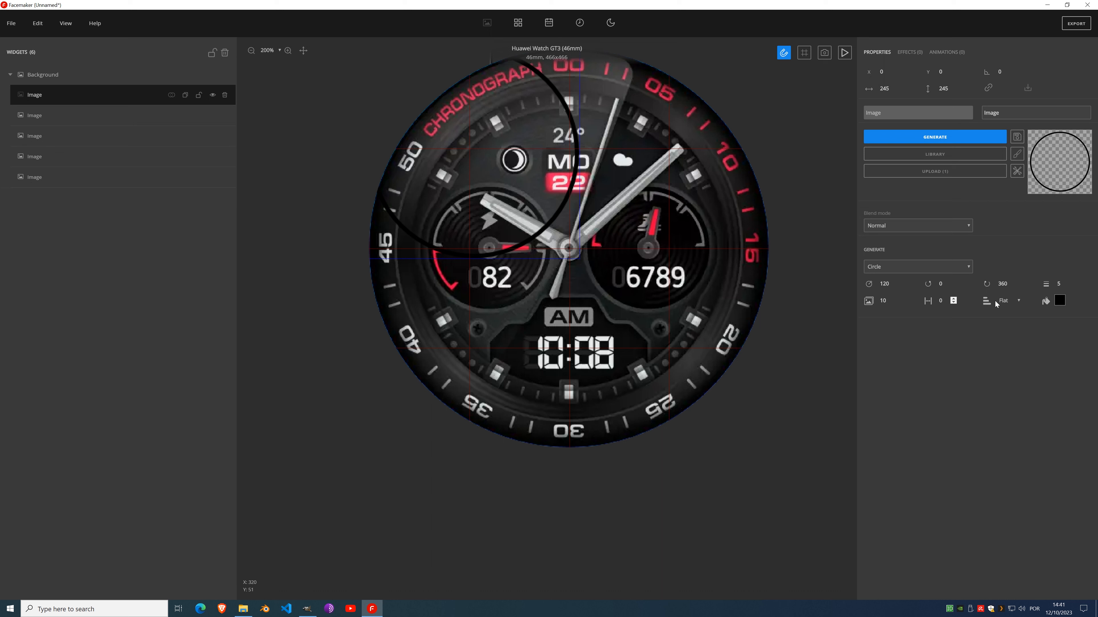
Step: Thicken the circle's line width to 76 and enlarge its radius to 195 so the ring reaches the watch face's edge
left_click(1070, 282)
left_click_drag(1070, 283, 1071, 283)
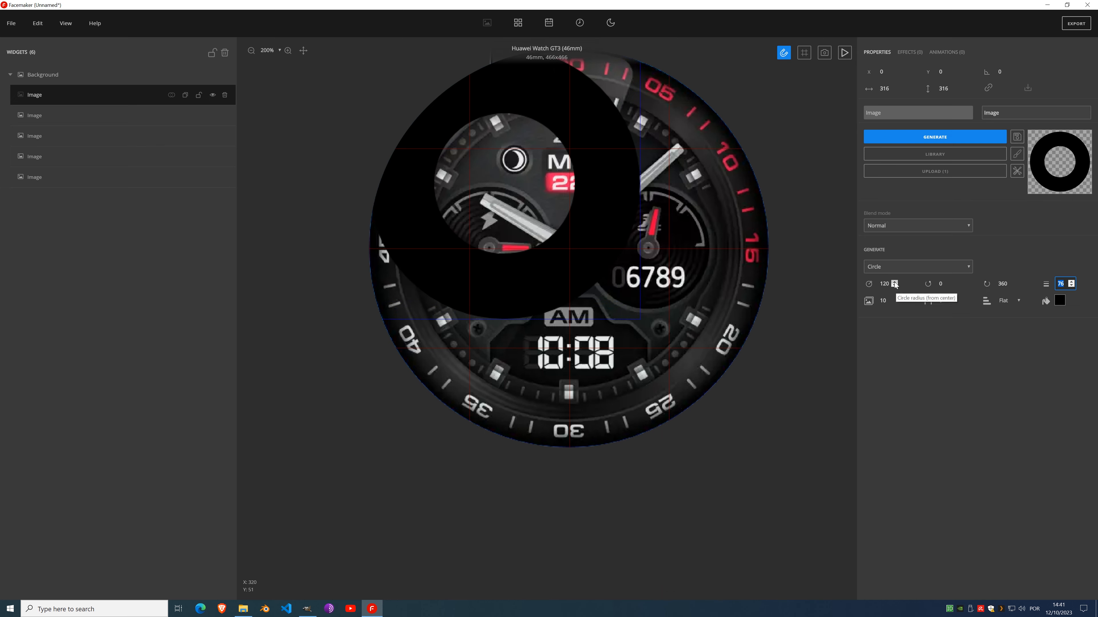
left_click_drag(894, 283, 894, 284)
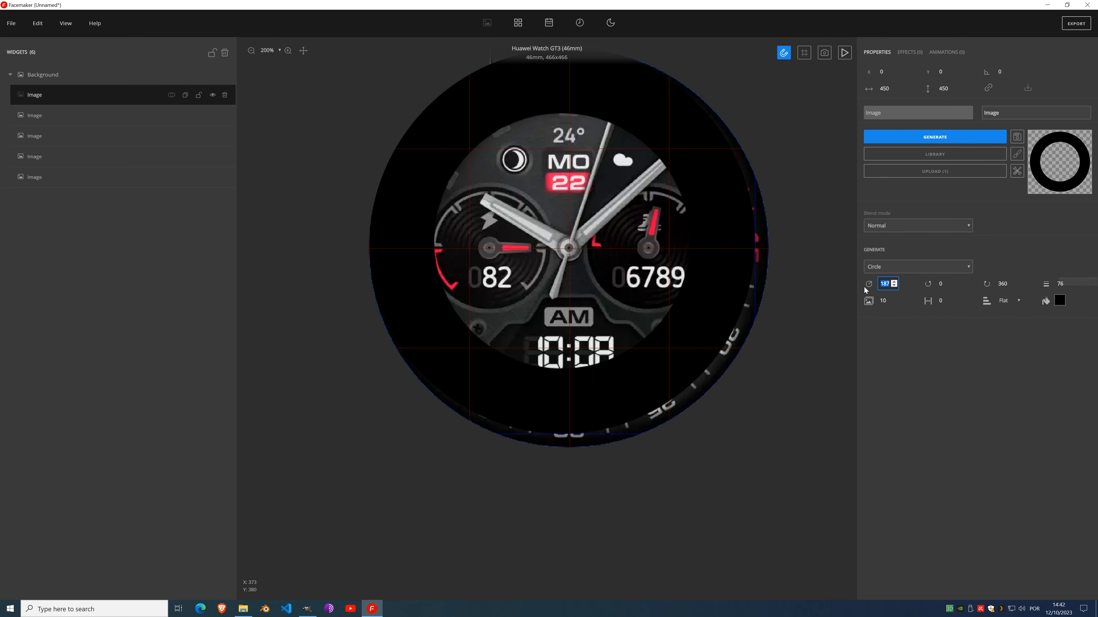
left_click(894, 282)
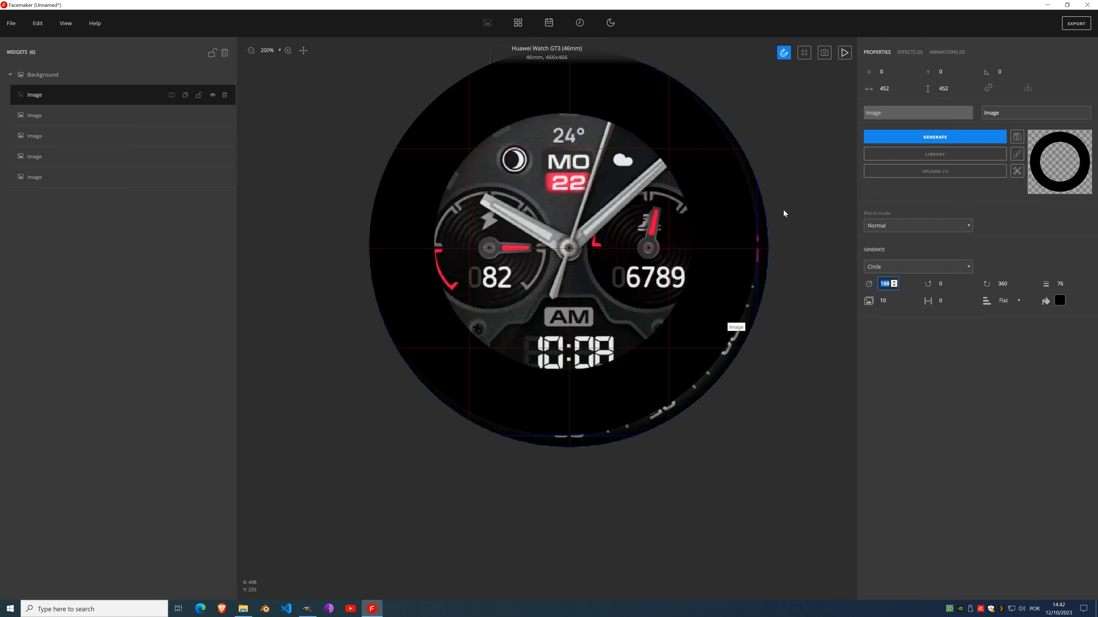
left_click(893, 281)
left_click(894, 281)
left_click(894, 281)
left_click(893, 281)
left_click(893, 282)
left_click(894, 282)
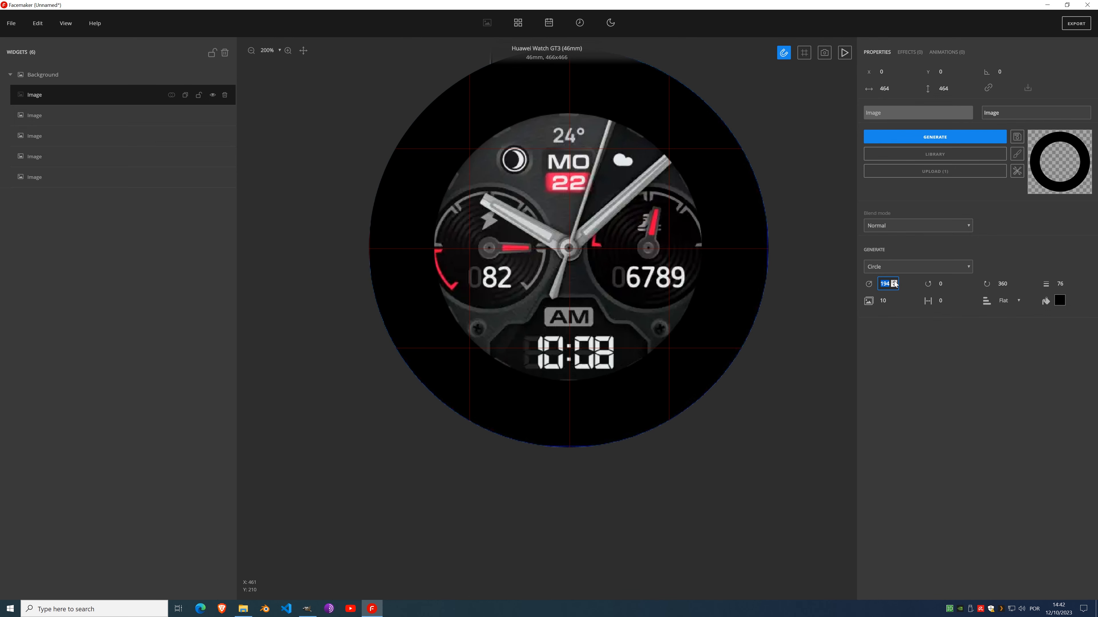
left_click(894, 281)
Step: Reduce the ring's line width to 69 to widen its inner opening
left_click(1071, 286)
left_click(1071, 286)
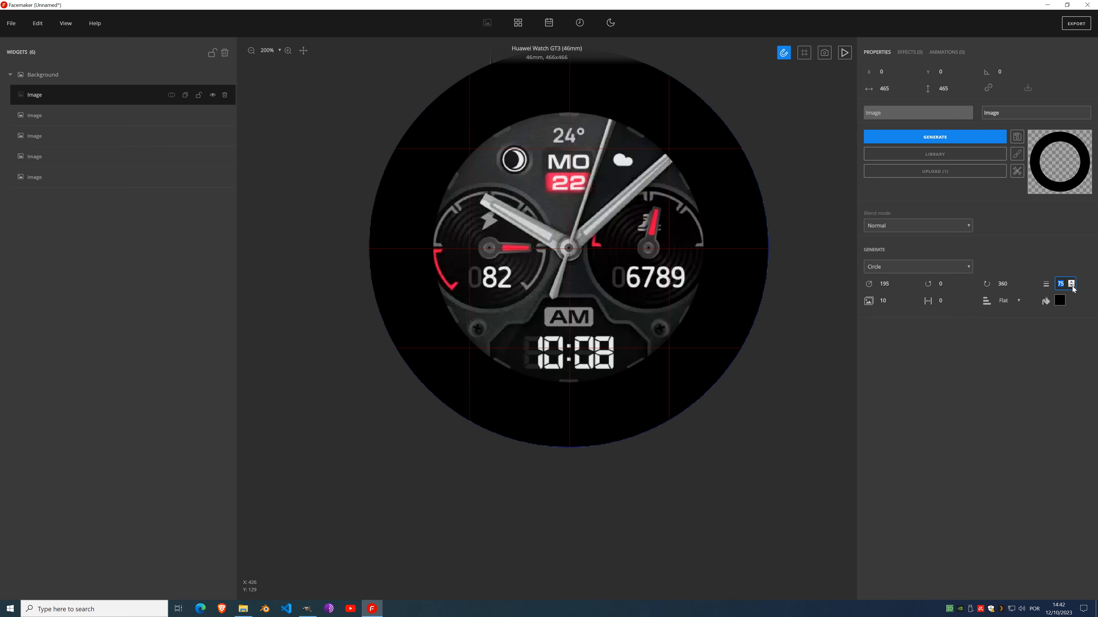
left_click(1072, 286)
left_click(1072, 286)
left_click(1071, 285)
left_click(1072, 286)
left_click(1072, 286)
left_click(1072, 286)
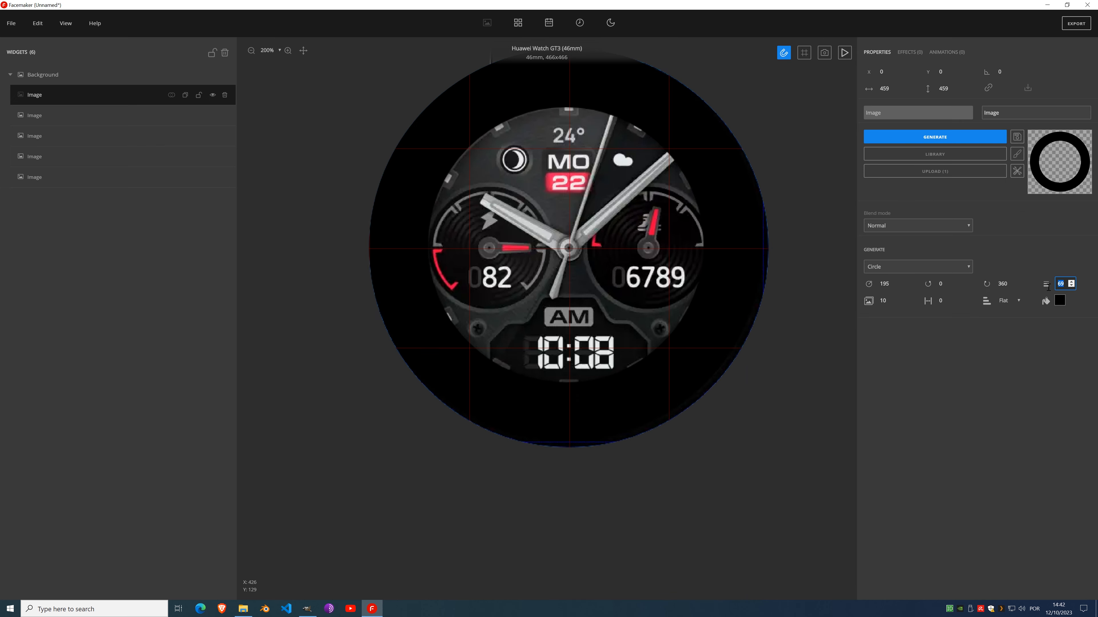
Step: Fine-tune the ring to radius 199 and line width 68 so it spans the full 466 by 466 face
left_click(894, 282)
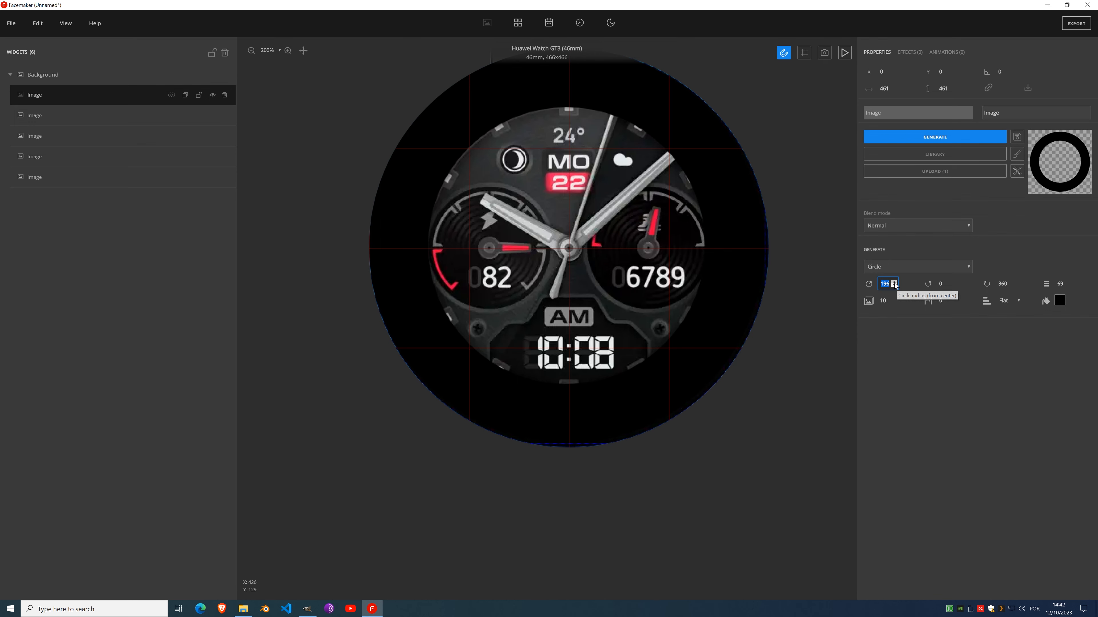
left_click(893, 281)
left_click(893, 281)
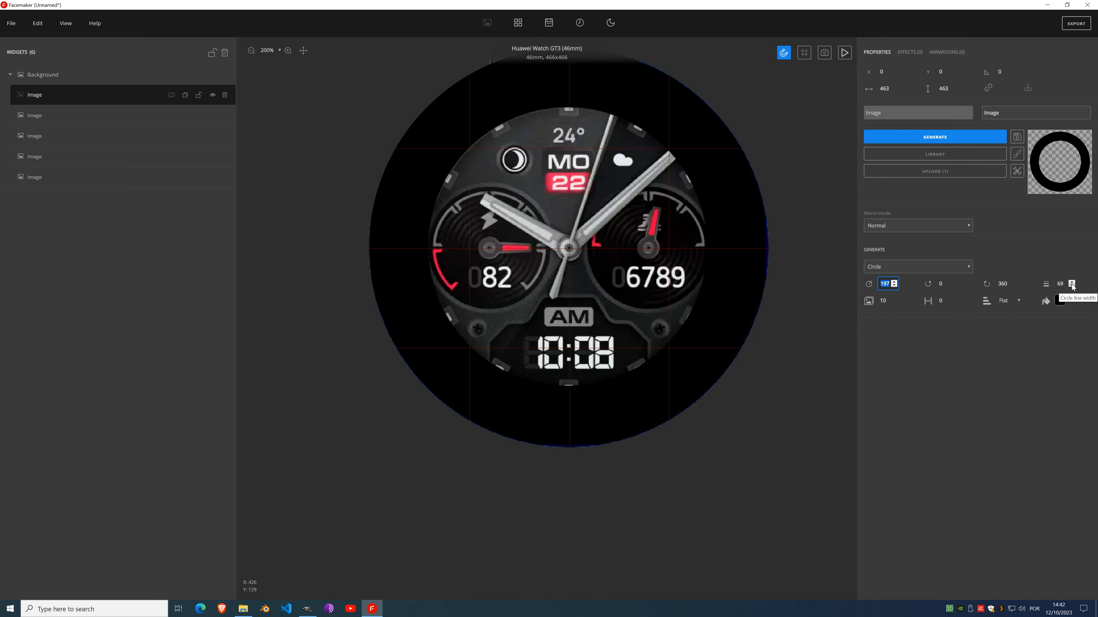
left_click(1073, 282)
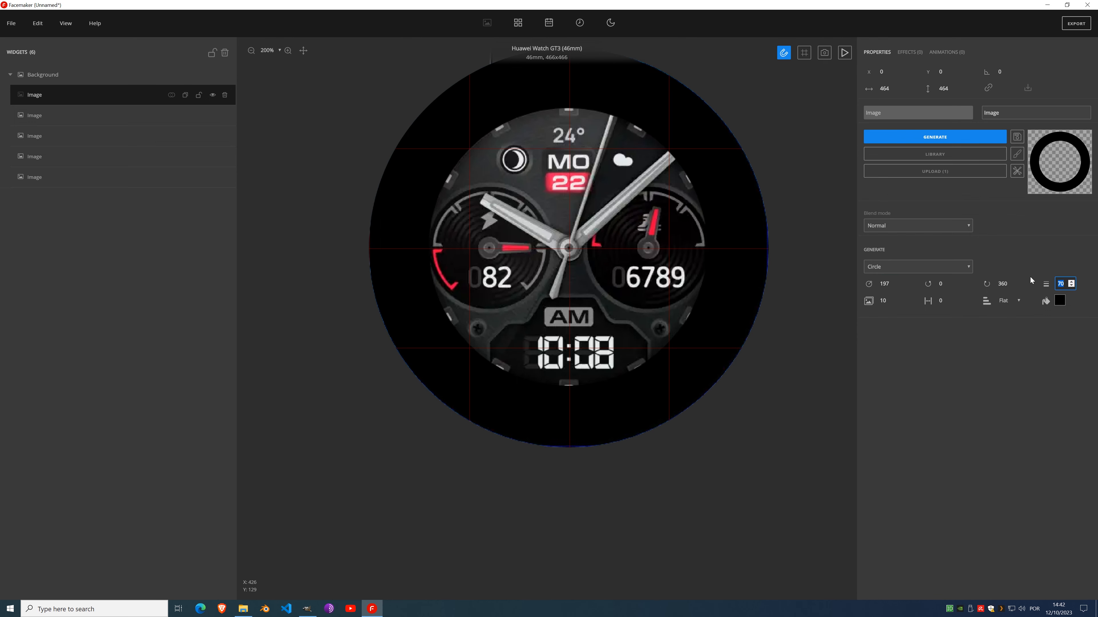
left_click(894, 281)
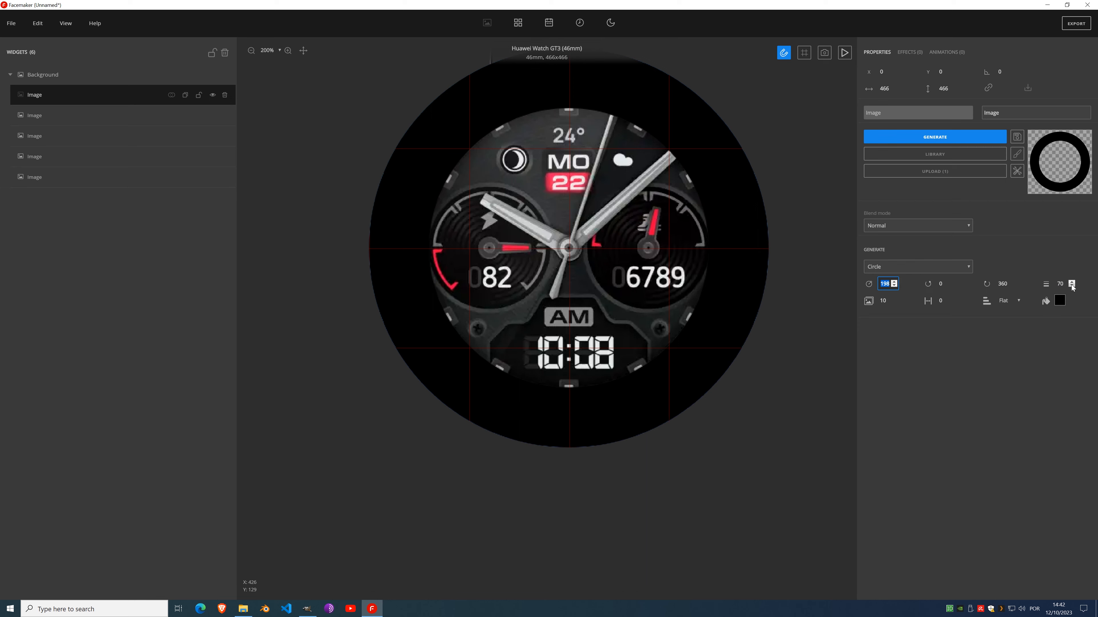
left_click(1070, 286)
left_click(1071, 286)
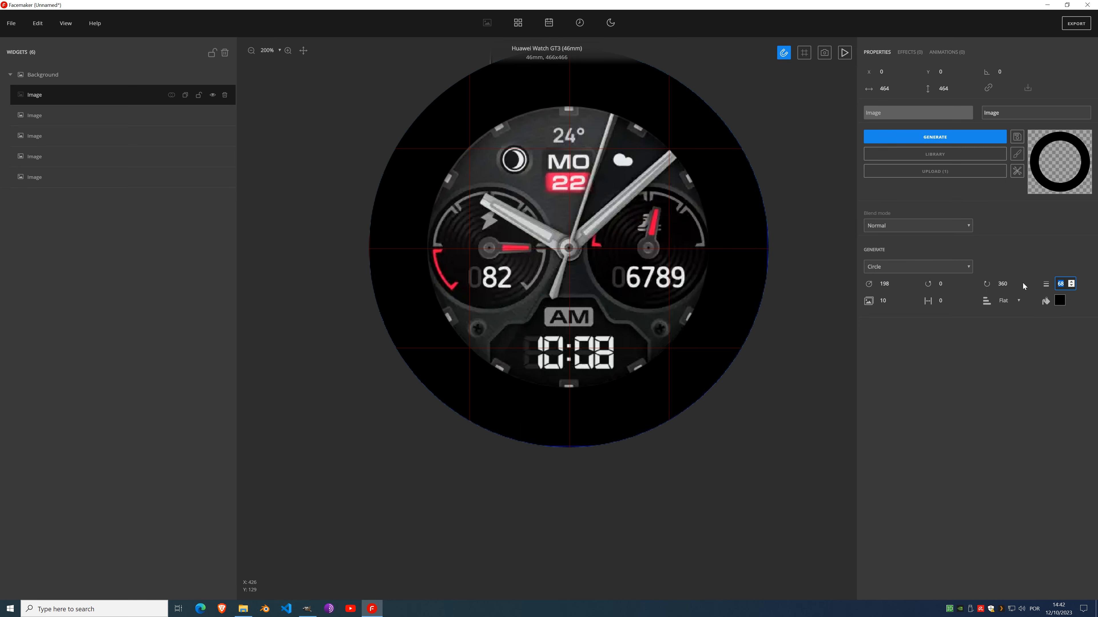
left_click(892, 283)
left_click(893, 281)
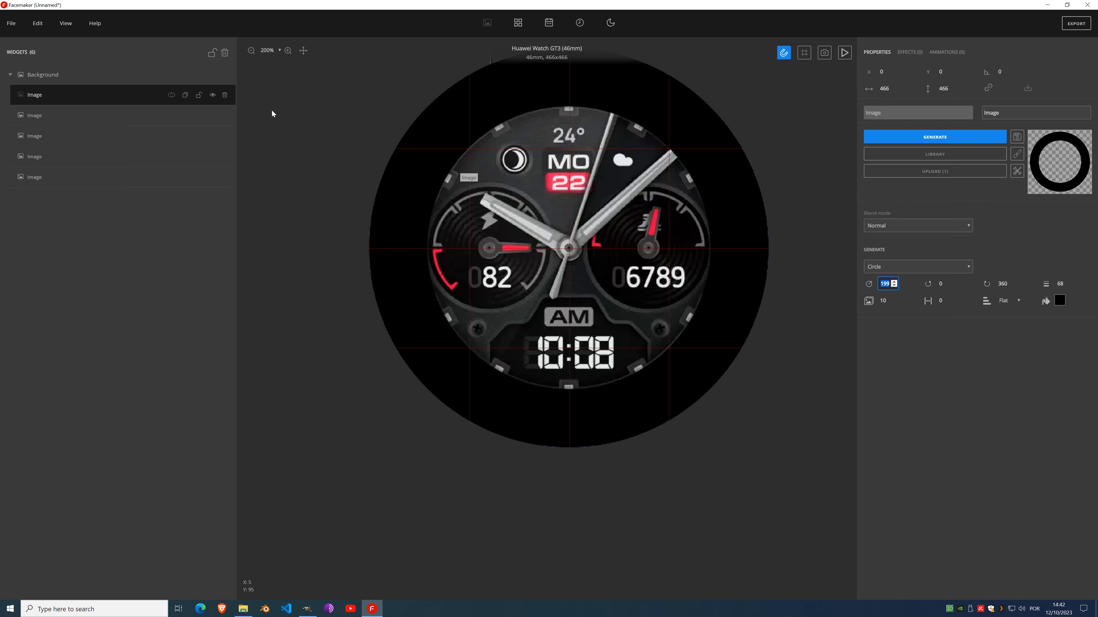
Step: Lock and hide the ring, and sample one end stop and a new middle stop of its fill gradient from the reference's inner bezel
left_click(200, 97)
left_click(214, 96)
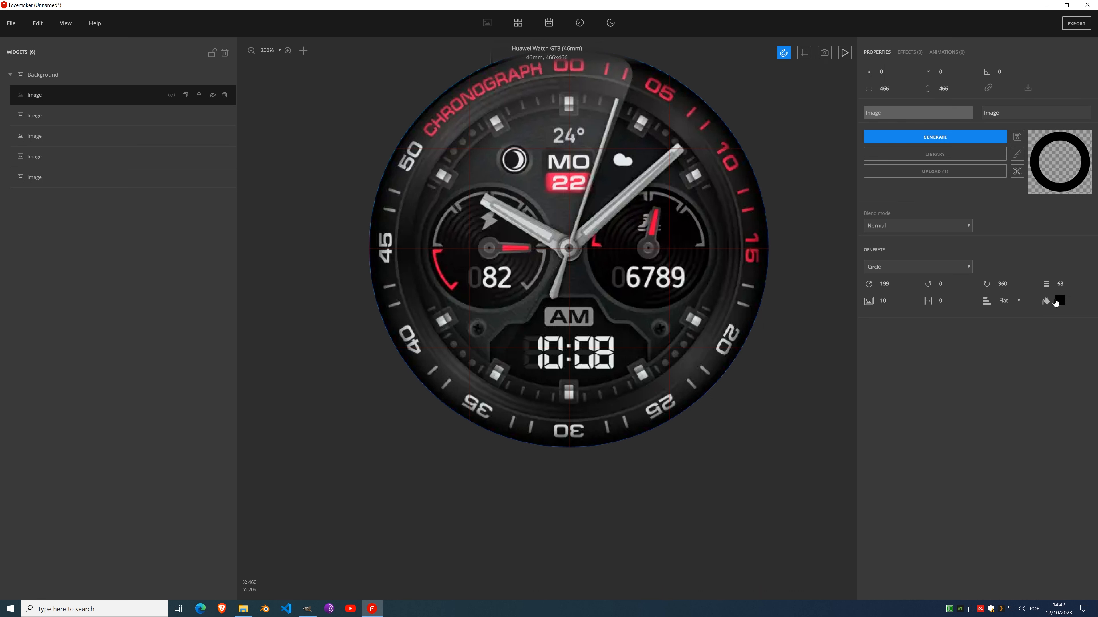
left_click(1061, 301)
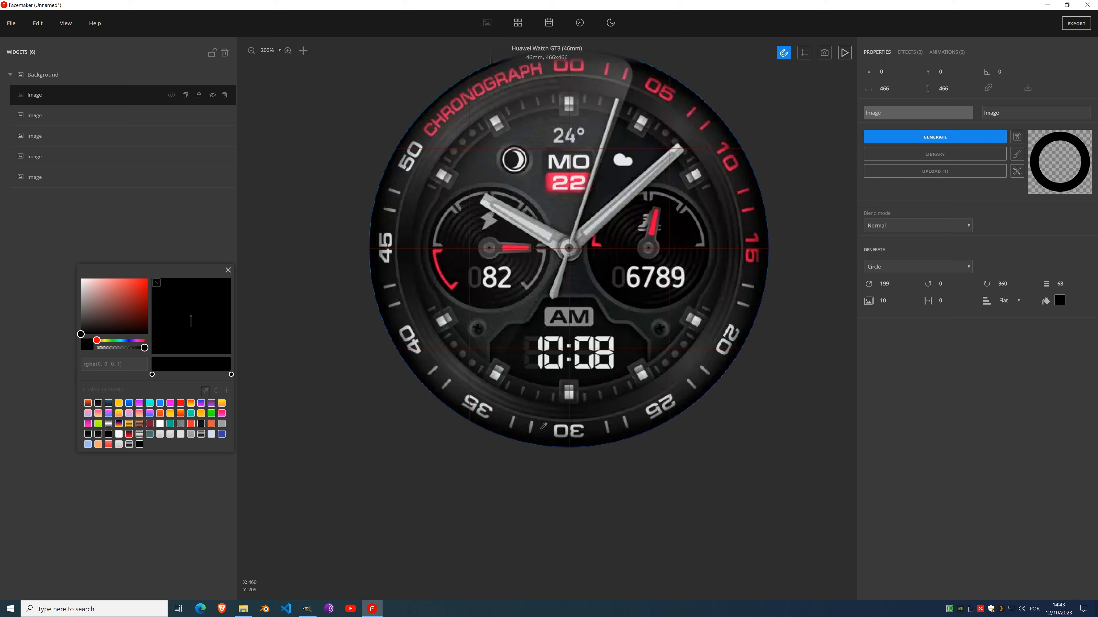
left_click(536, 400)
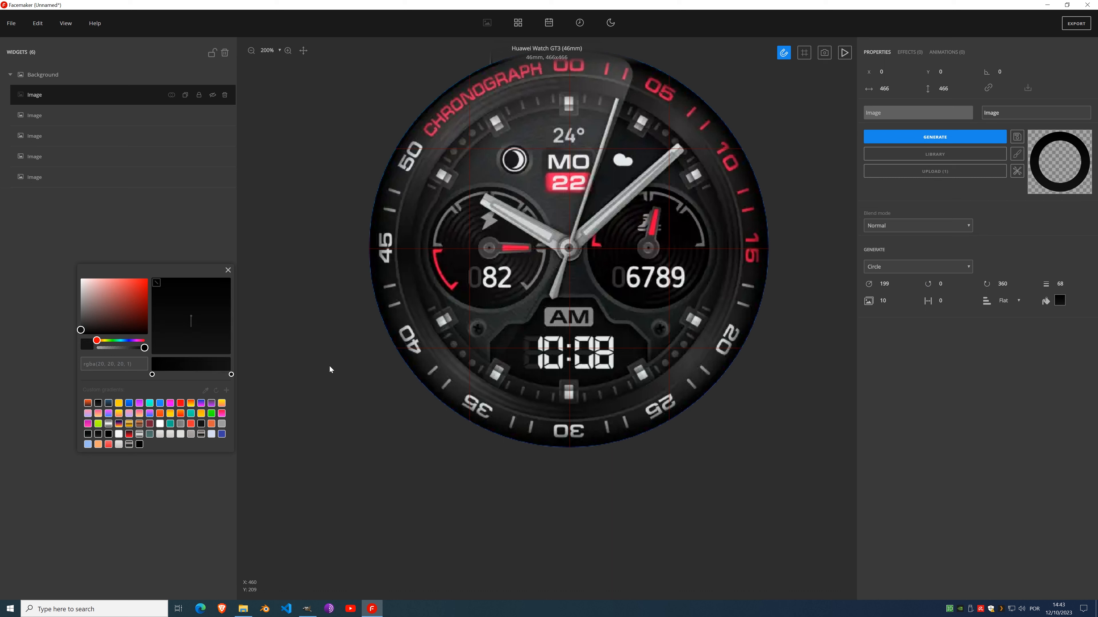
left_click(192, 367)
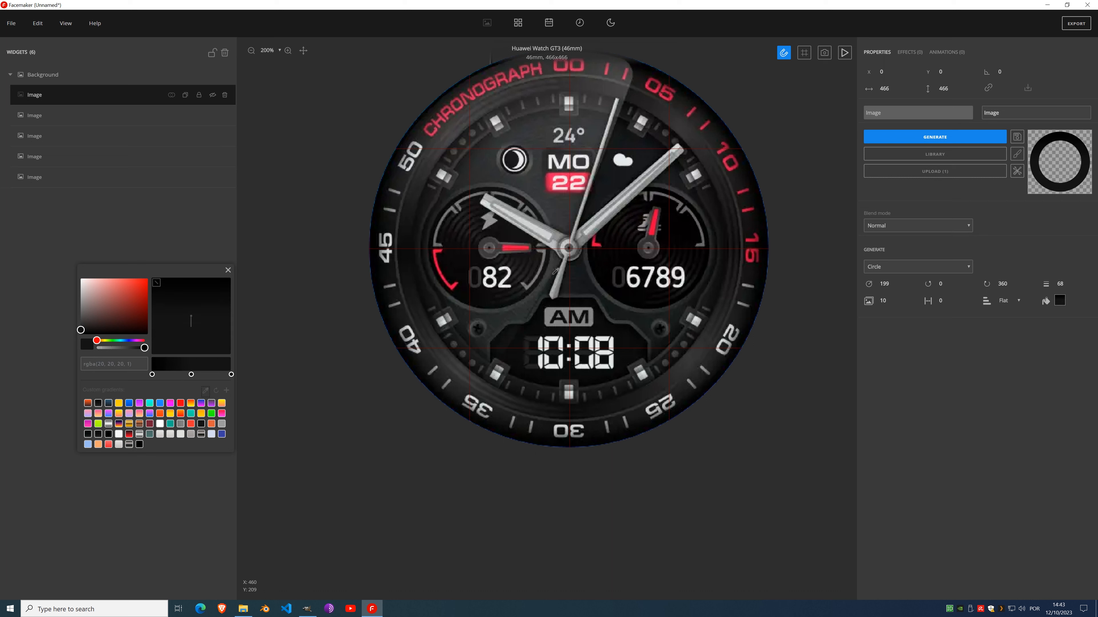
left_click(725, 247)
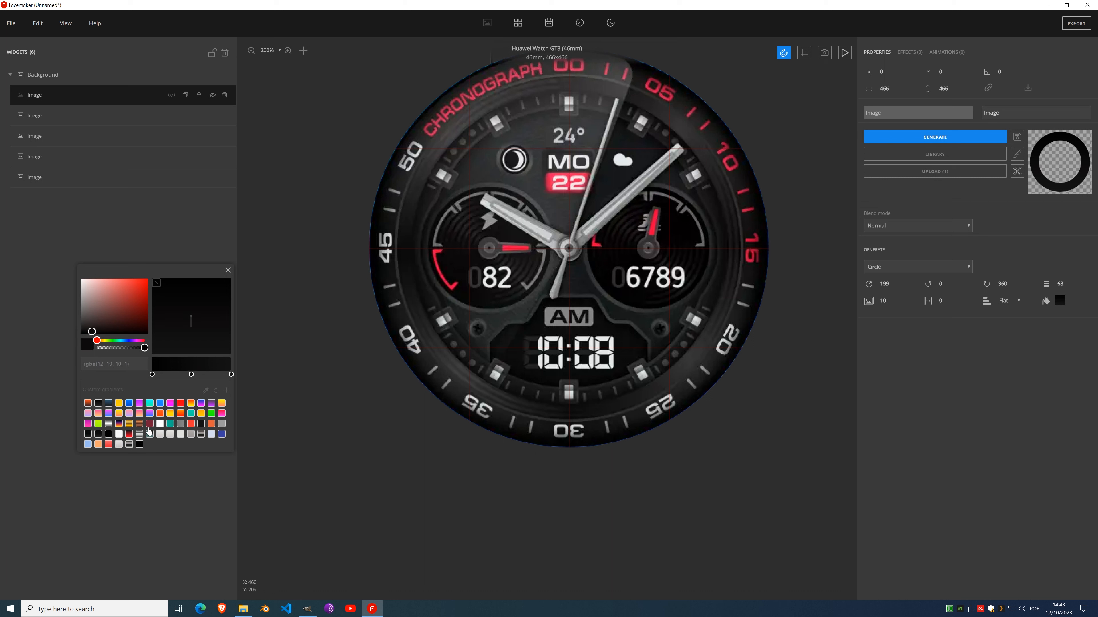
Step: Sample the gradient's first stop from the reference's upper inner bezel, save the gradient as a swatch, and compare the ring with the reference
left_click(152, 372)
left_click(205, 390)
left_click(545, 105)
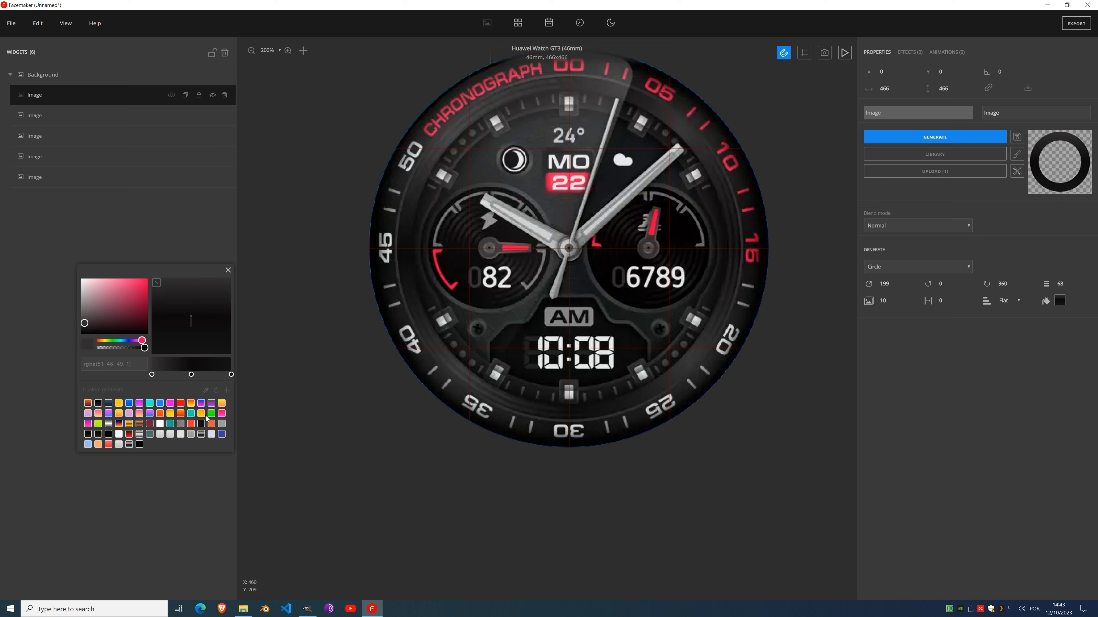
left_click(227, 391)
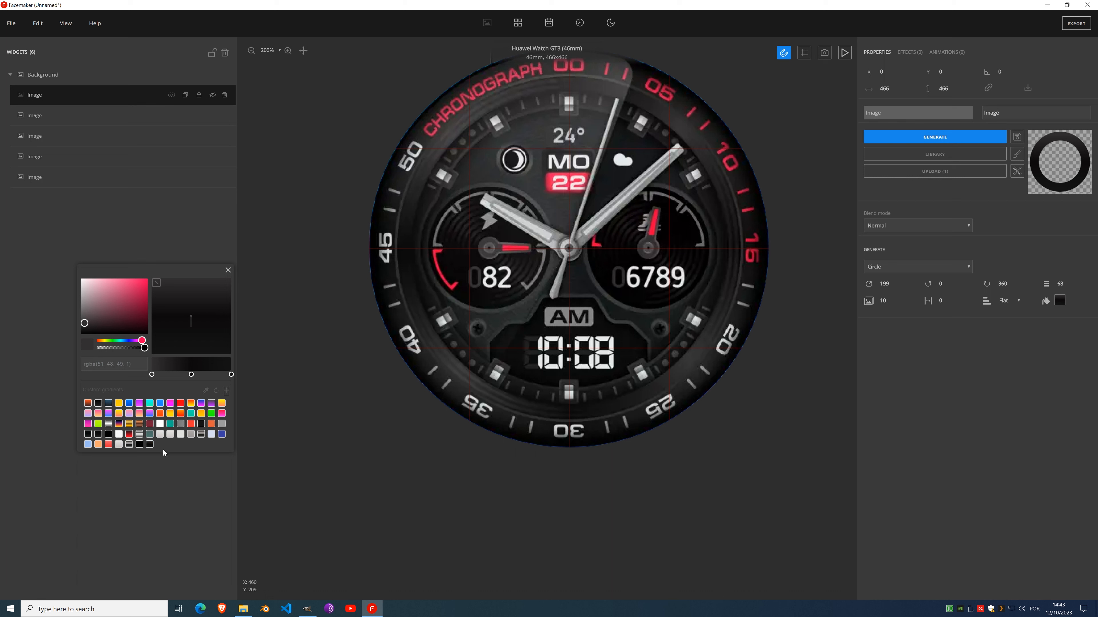
left_click(228, 271)
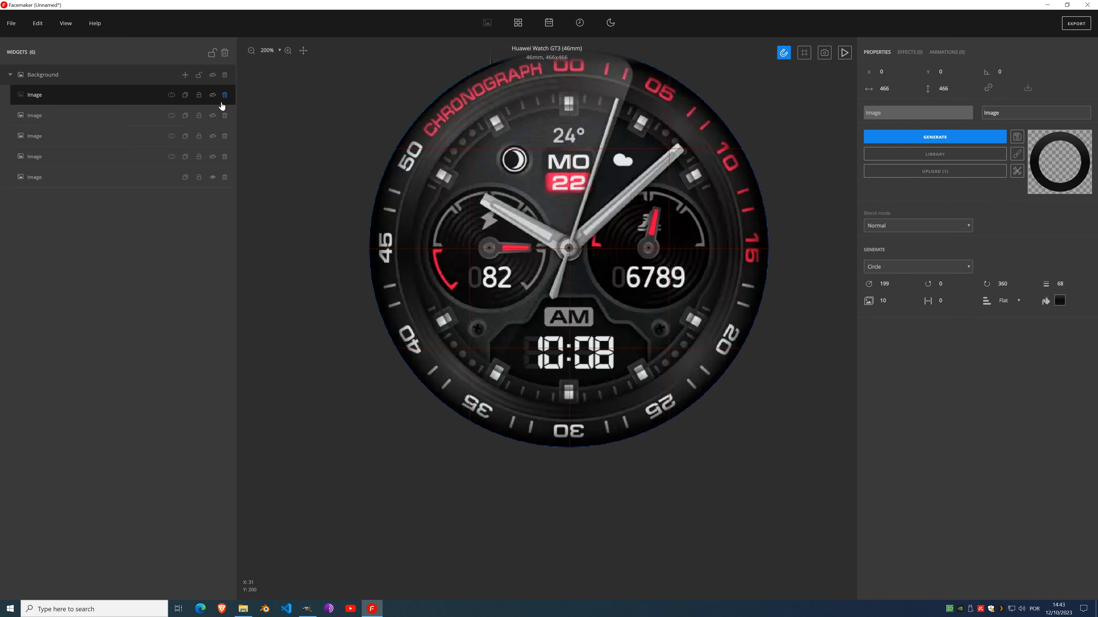
left_click(212, 95)
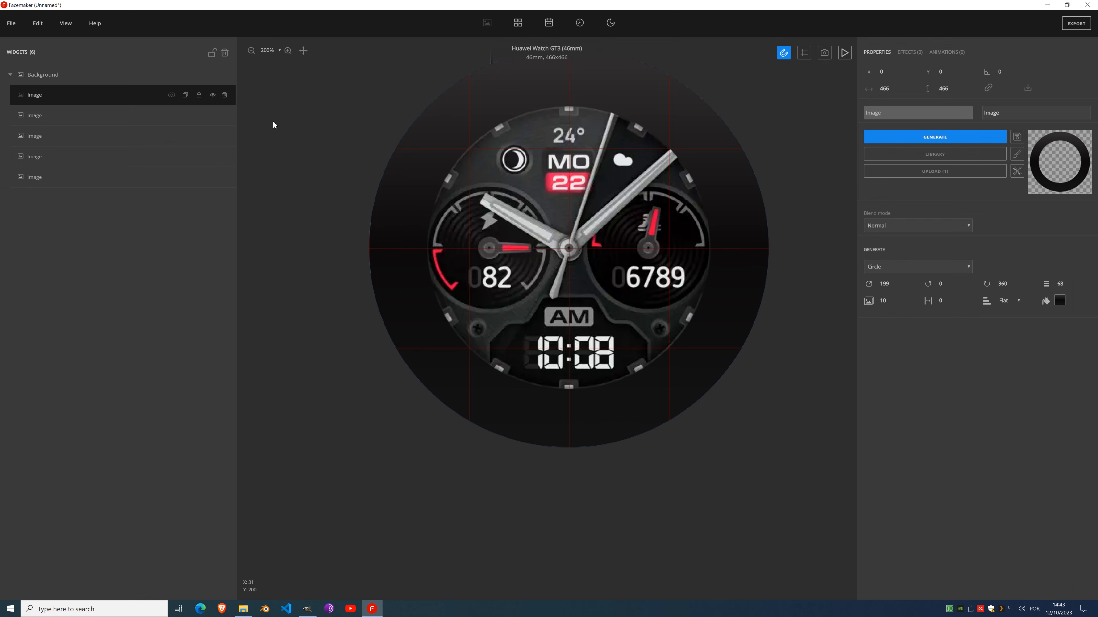
left_click(213, 95)
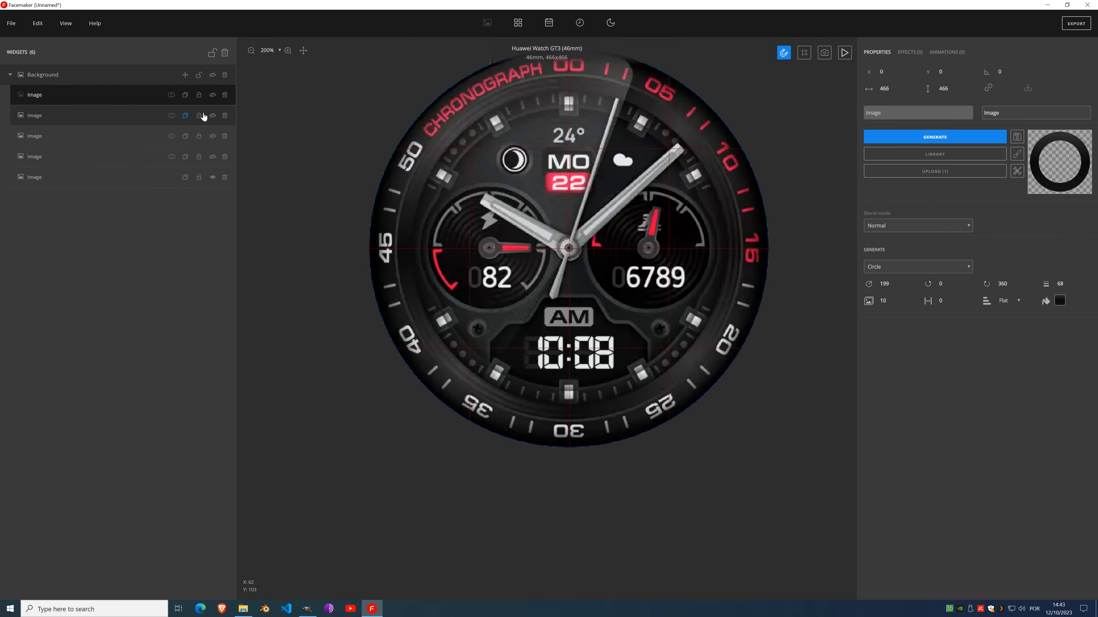
Step: Add another image widget at position 0, 0 above the first ring and generate it as a Circle
left_click(185, 75)
left_click(185, 116)
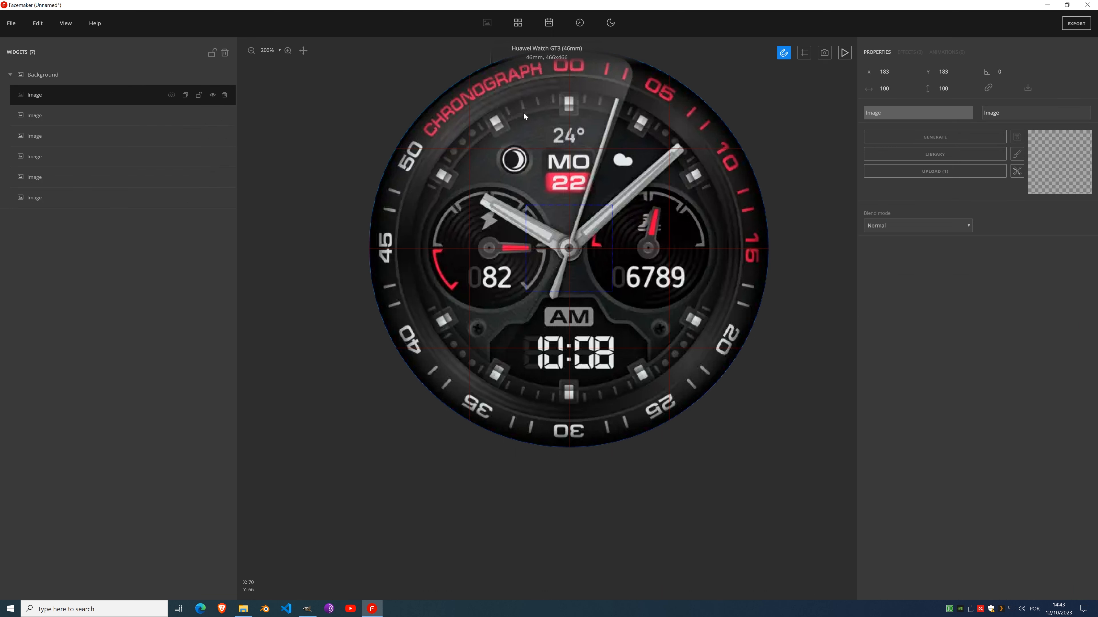
left_click_drag(561, 264, 277, 30)
left_click(928, 138)
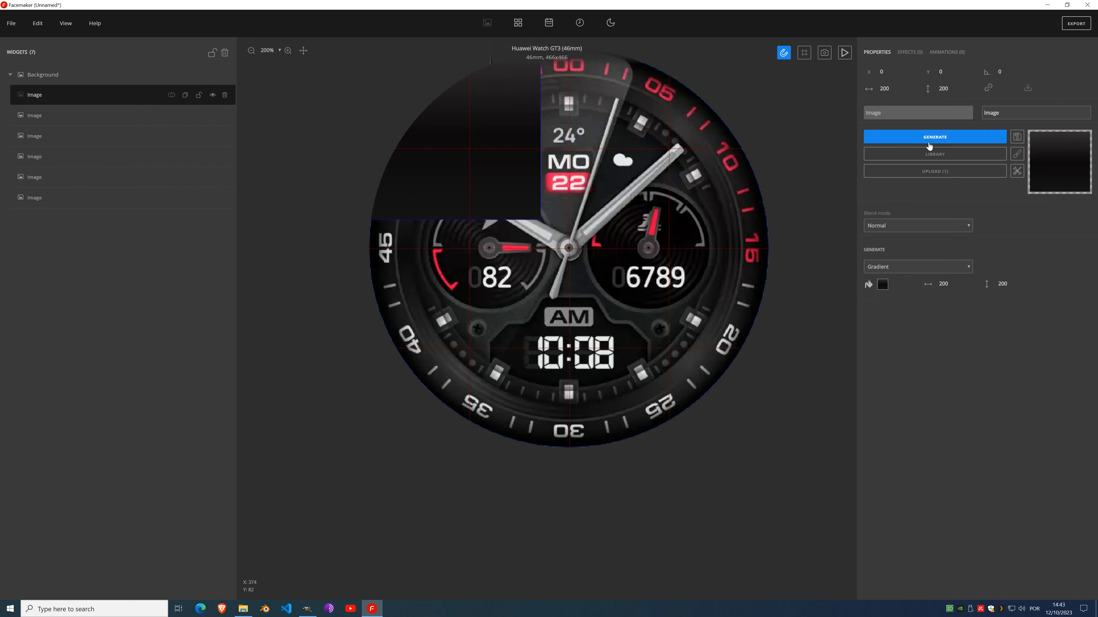
left_click(920, 271)
left_click(885, 289)
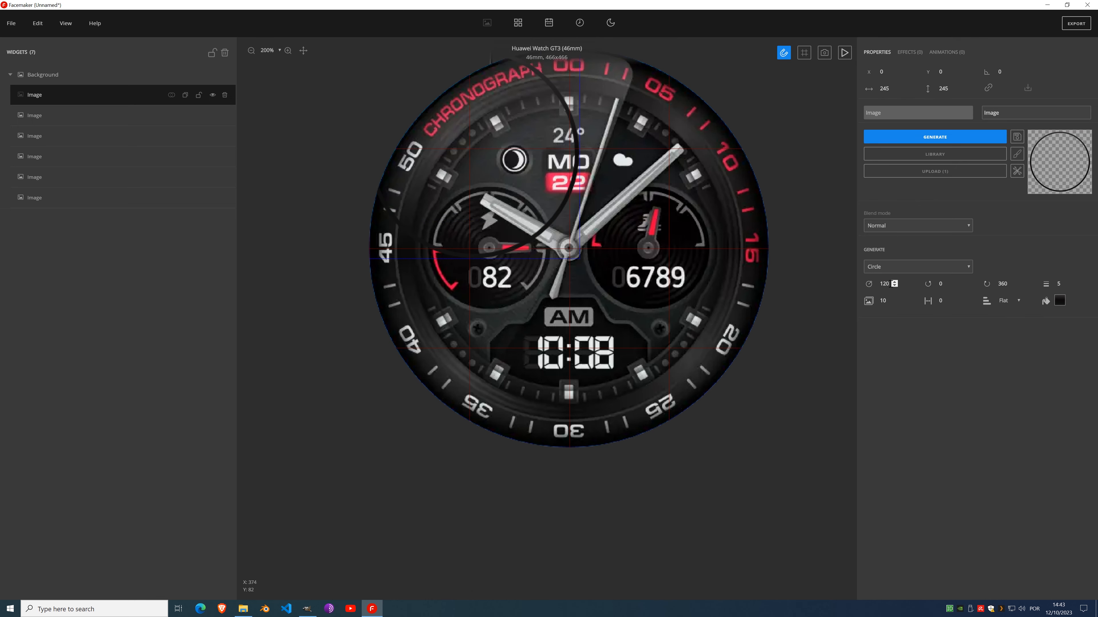
Step: Set the second bezel ring to line width 50 and radius 208 so it spans the 466 by 466 face, and lock and hide it
left_click(1071, 281)
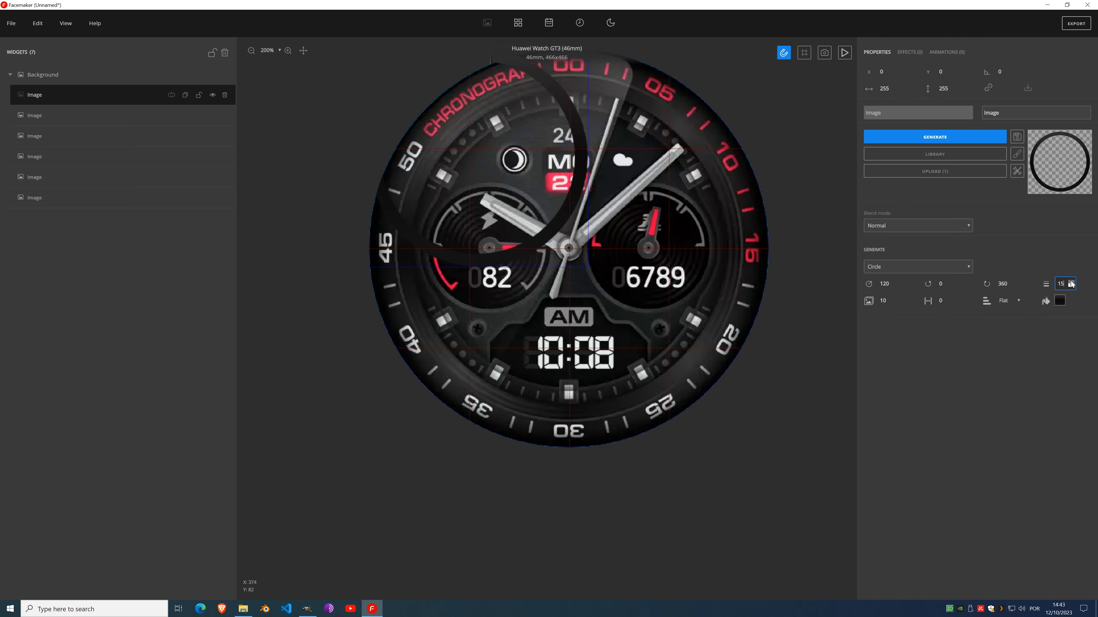
left_click_drag(1071, 283, 1072, 287)
left_click(1071, 287)
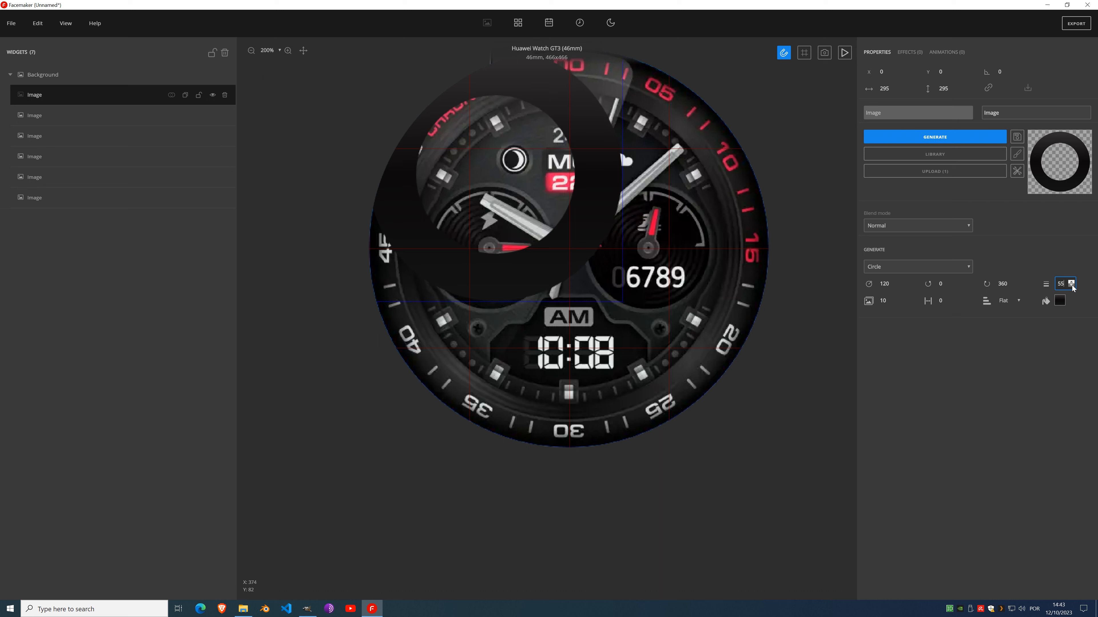
left_click(1071, 287)
left_click(1071, 287)
left_click_drag(896, 284, 895, 283)
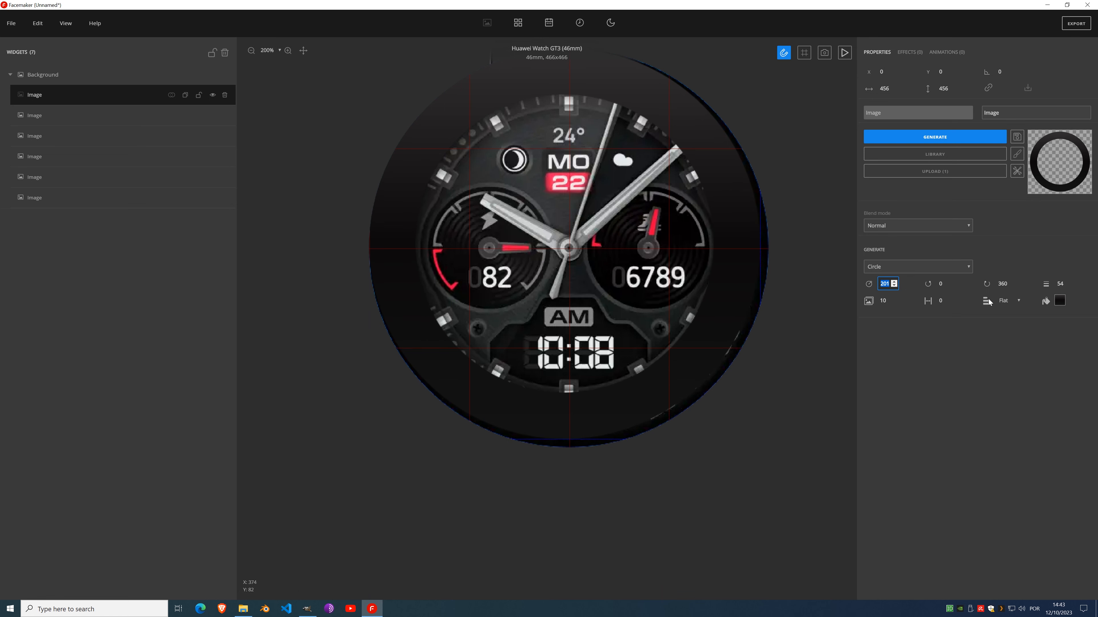
left_click_drag(1071, 285, 1070, 285)
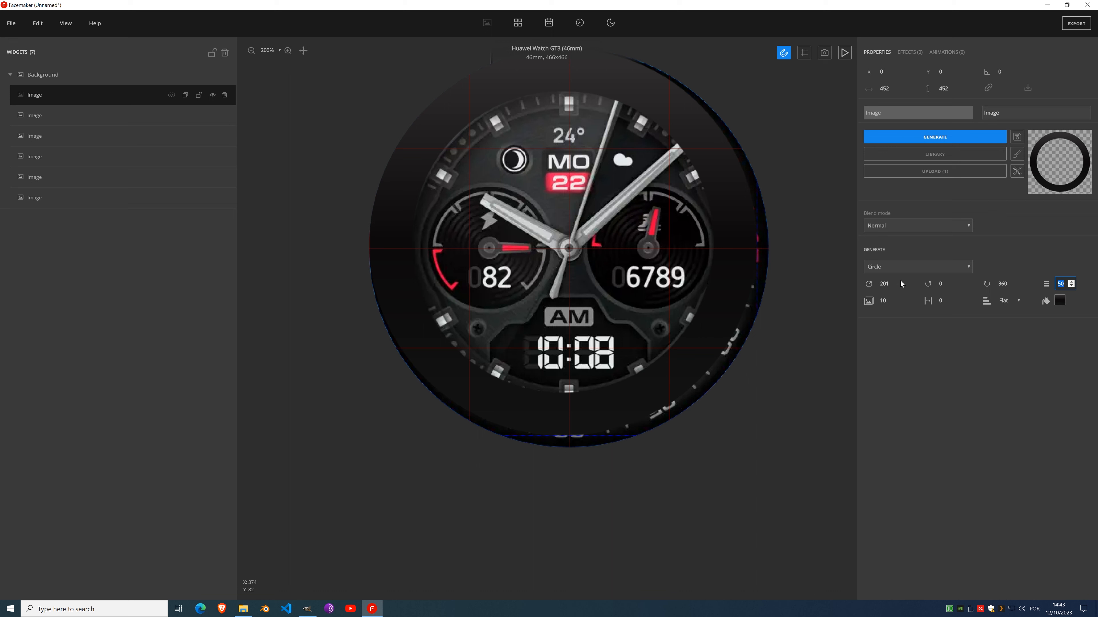
left_click_drag(894, 282, 895, 282)
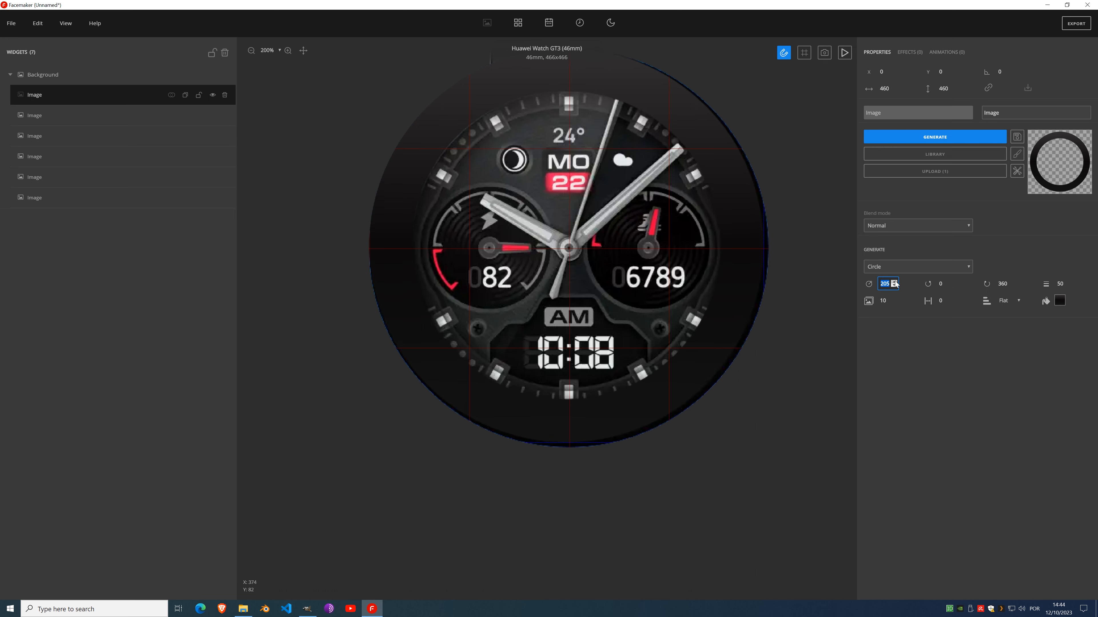
left_click(895, 283)
left_click(895, 283)
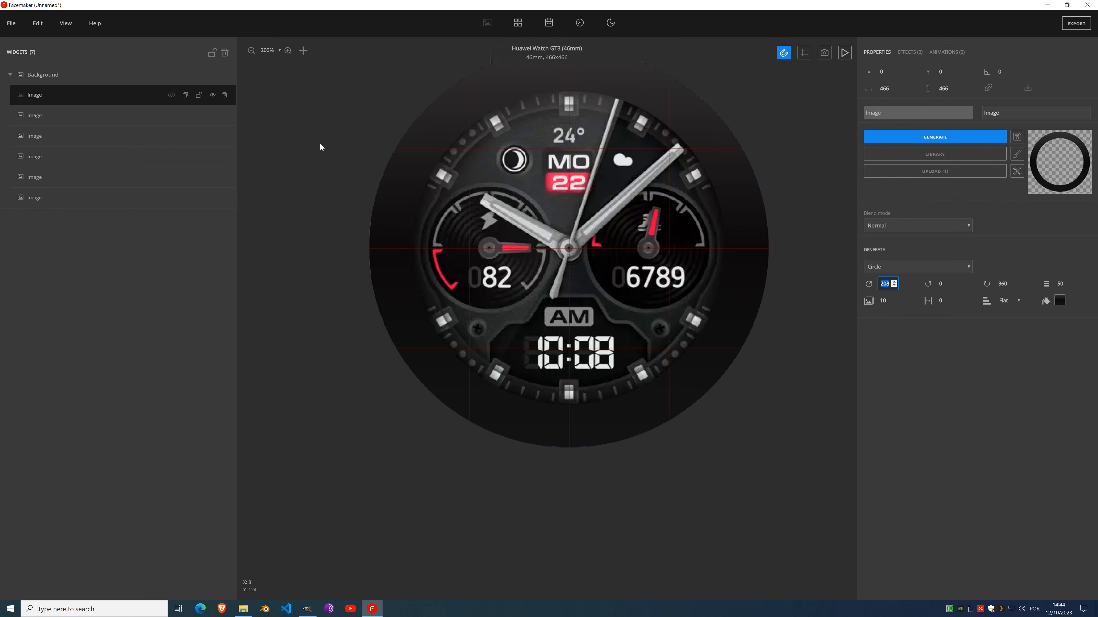
left_click(199, 97)
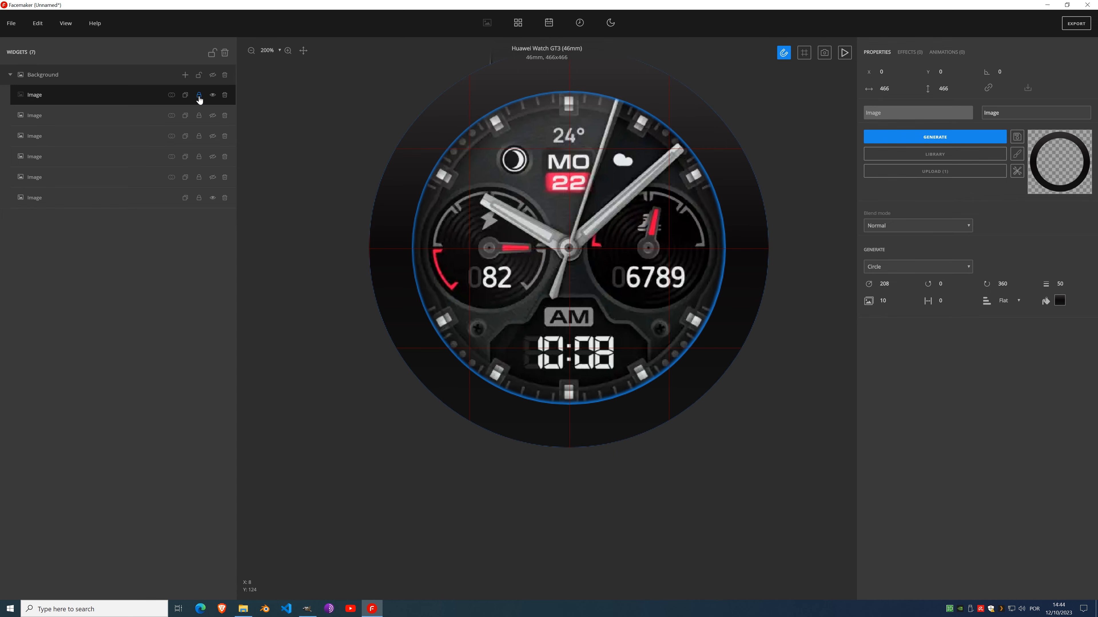
left_click(212, 98)
Step: Add a visible image widget above the second ring at position 0, 0 and generate it as a Circle
left_click(185, 76)
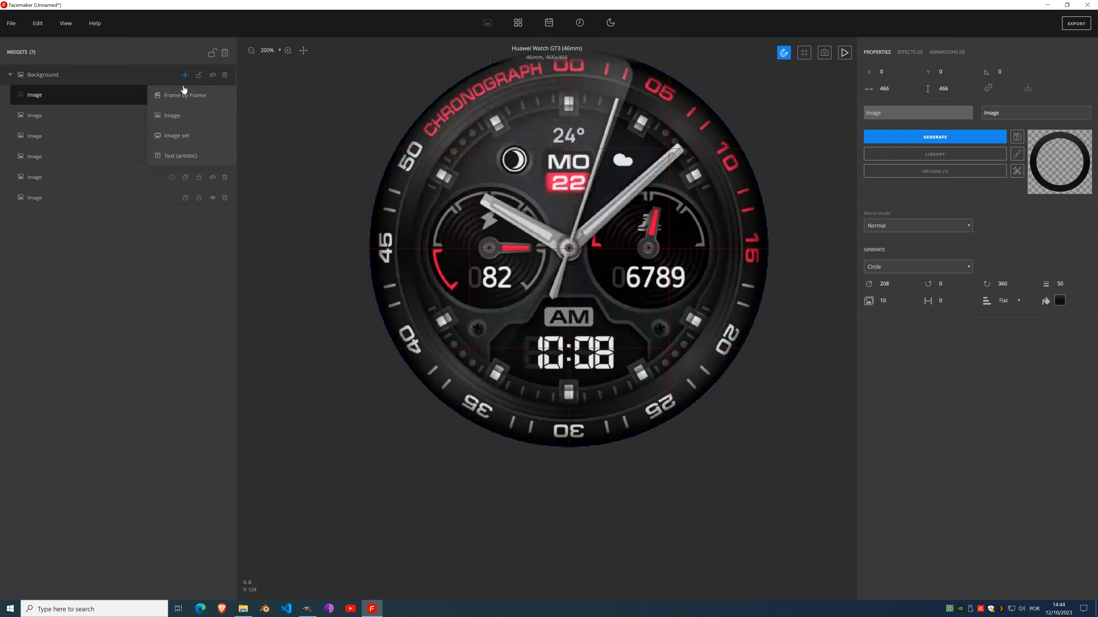
left_click(181, 115)
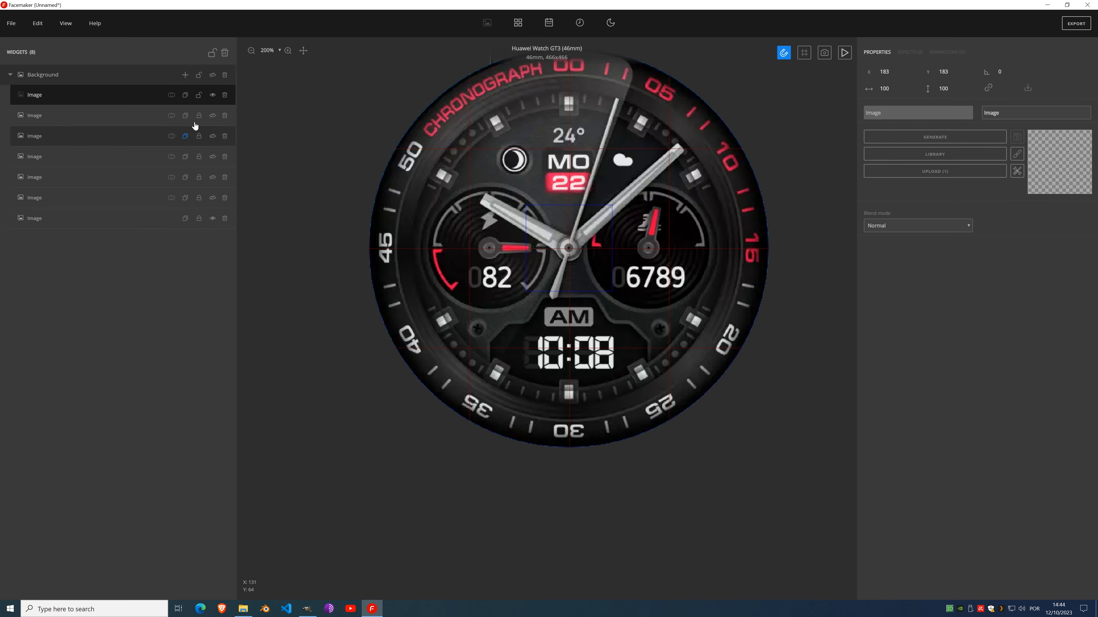
left_click(212, 116)
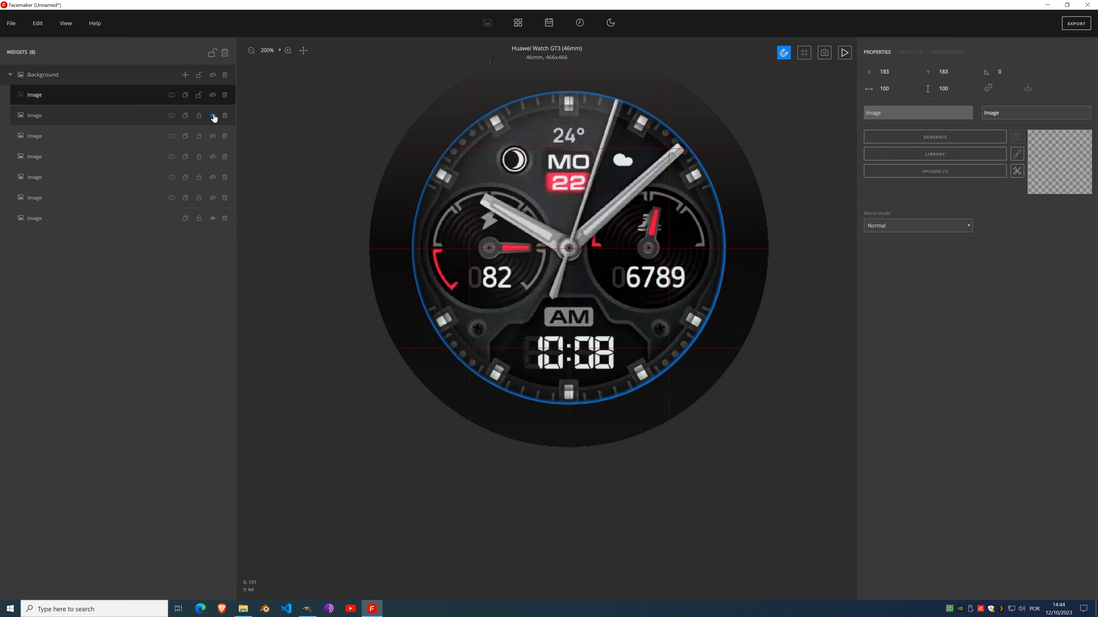
left_click(212, 115)
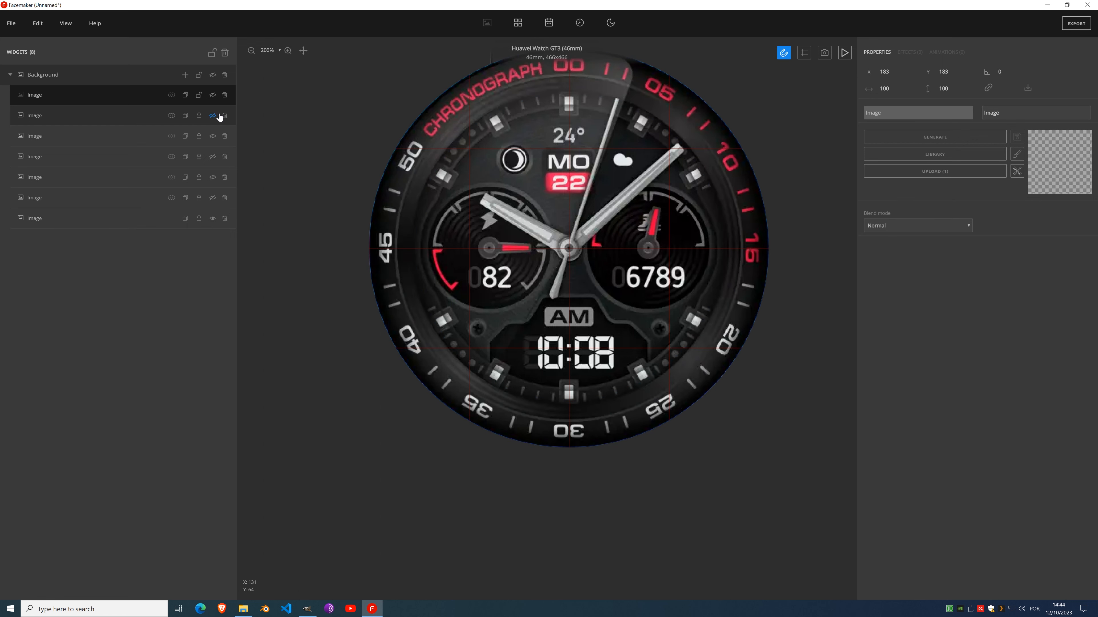
left_click(213, 95)
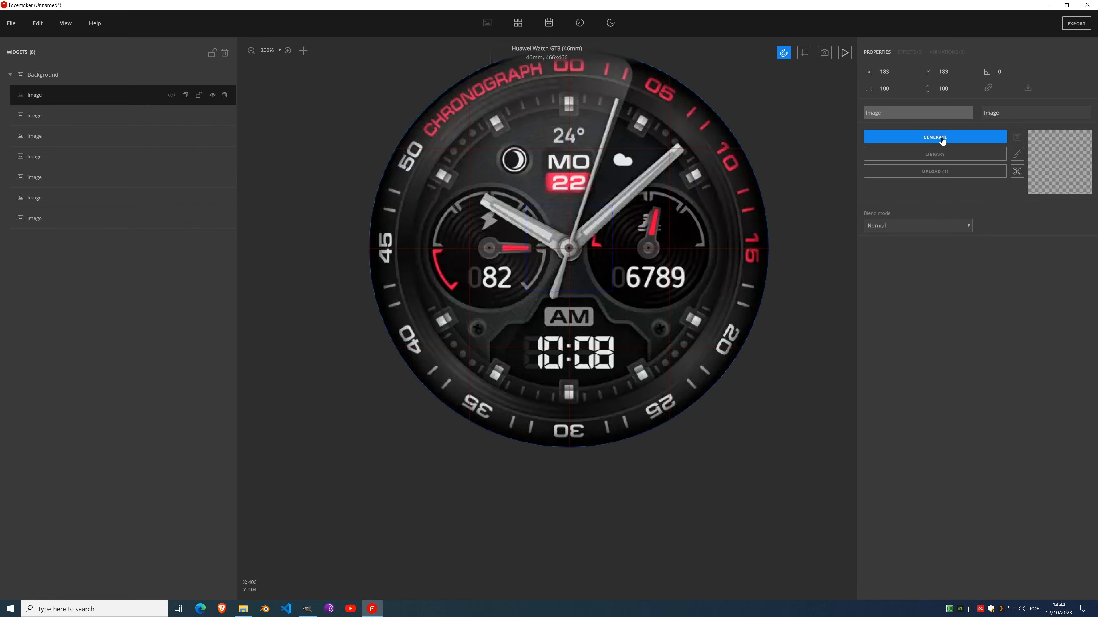
left_click(951, 137)
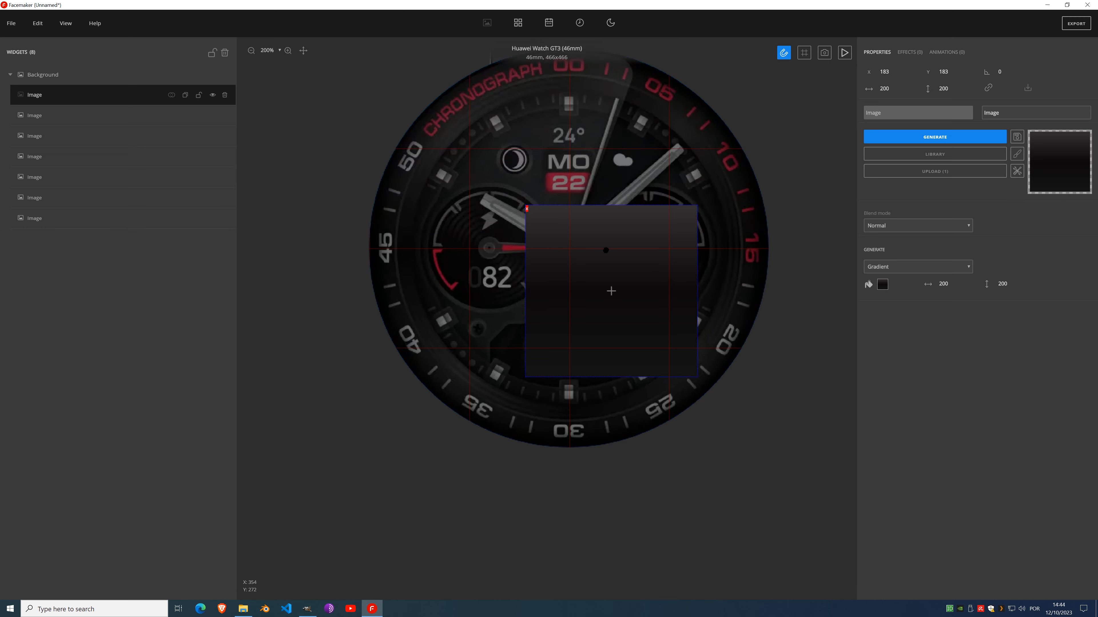
left_click_drag(612, 290, 454, 134)
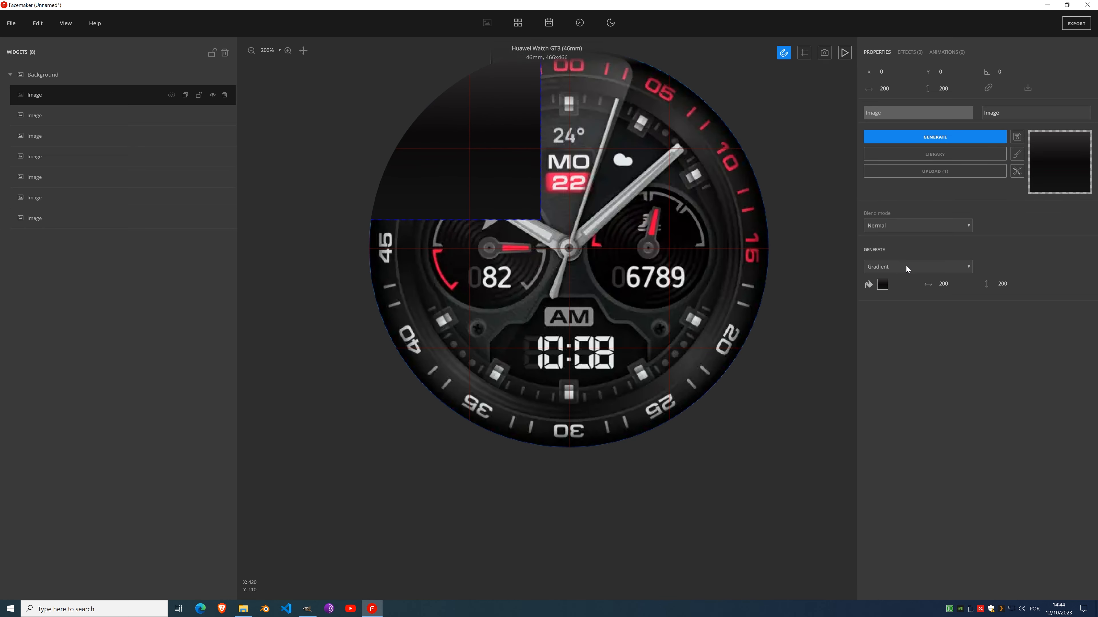
left_click(906, 266)
left_click(898, 289)
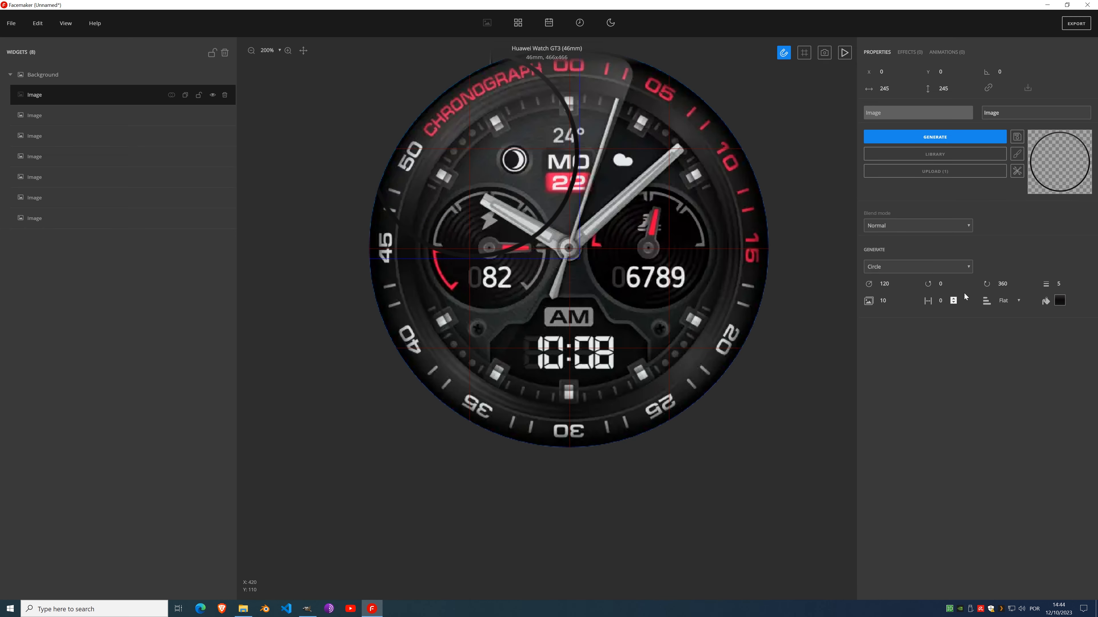
Step: Set the new circle's line width to 46 and enlarge its radius to 201
left_click(1071, 282)
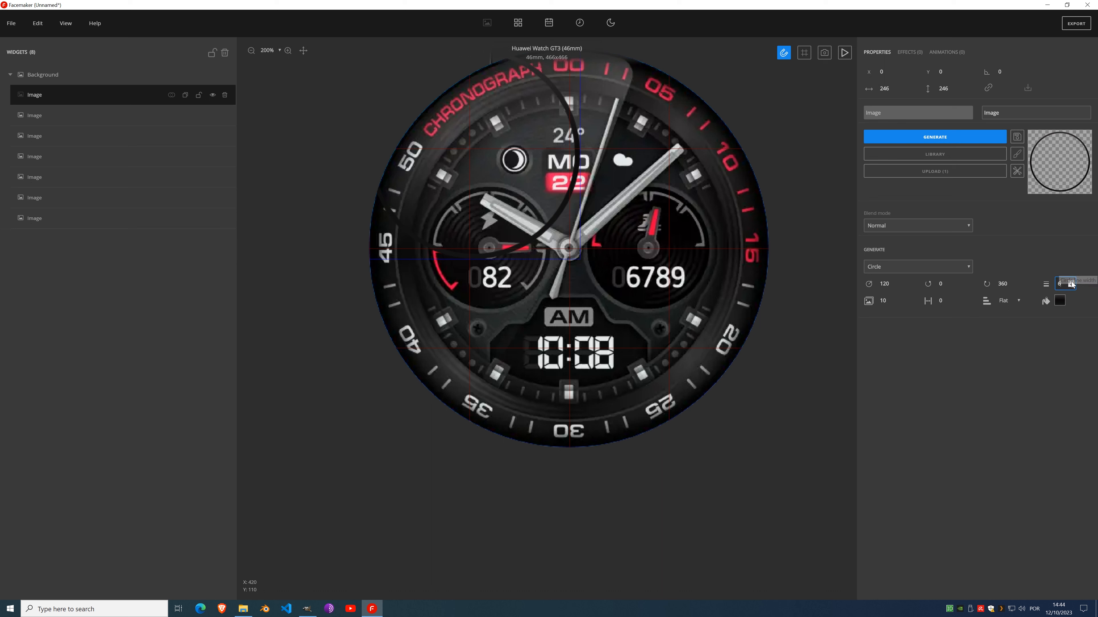
left_click(1071, 283)
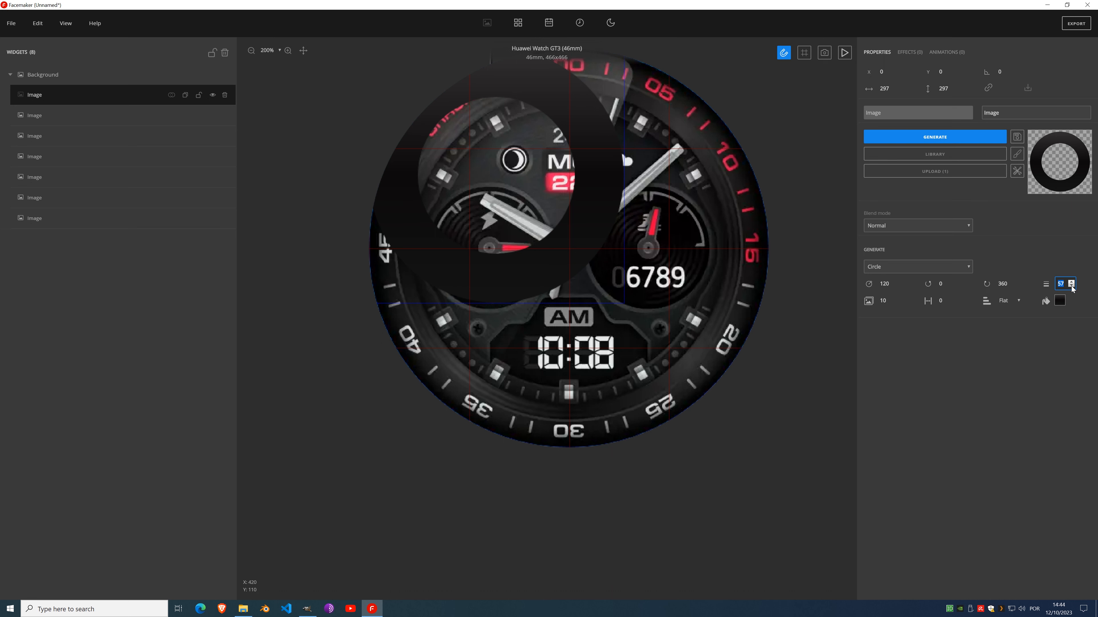
left_click(1072, 287)
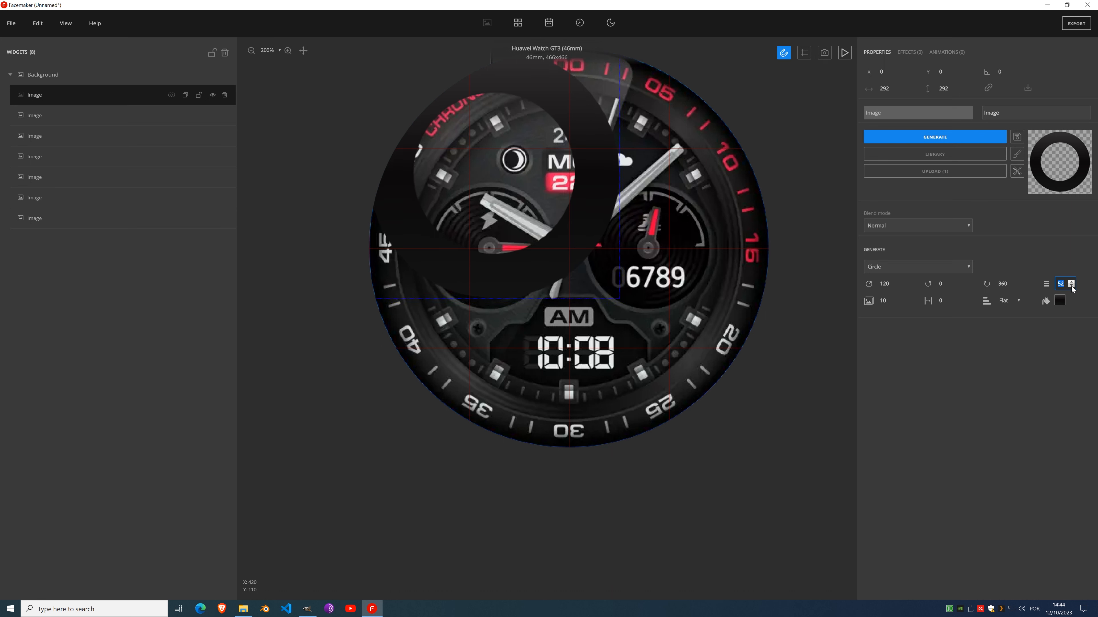
left_click(1072, 286)
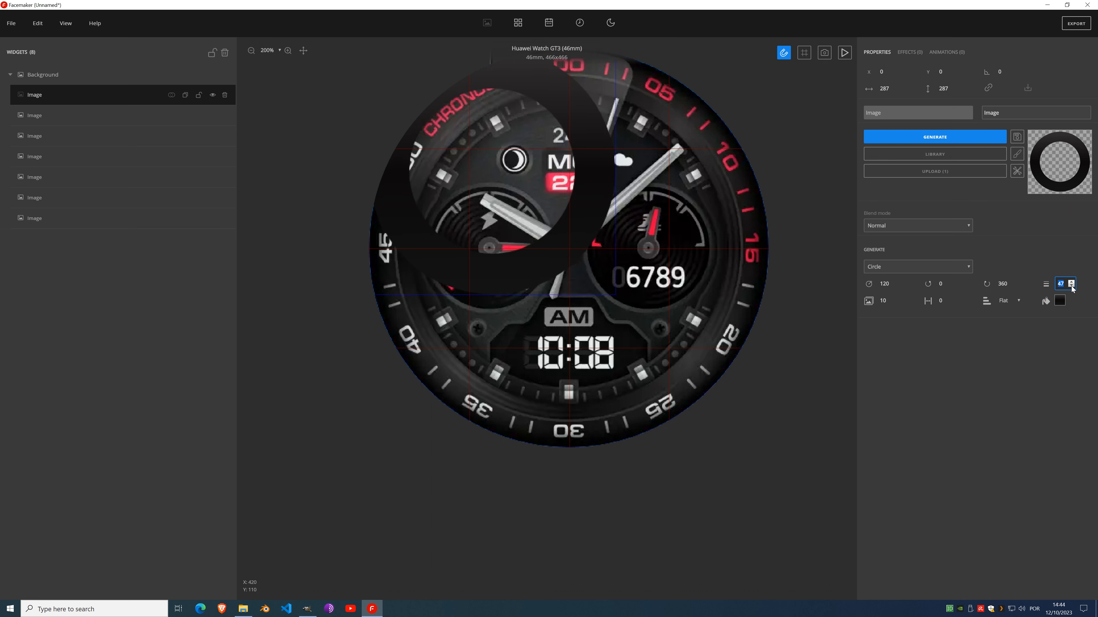
left_click(1072, 287)
left_click(894, 282)
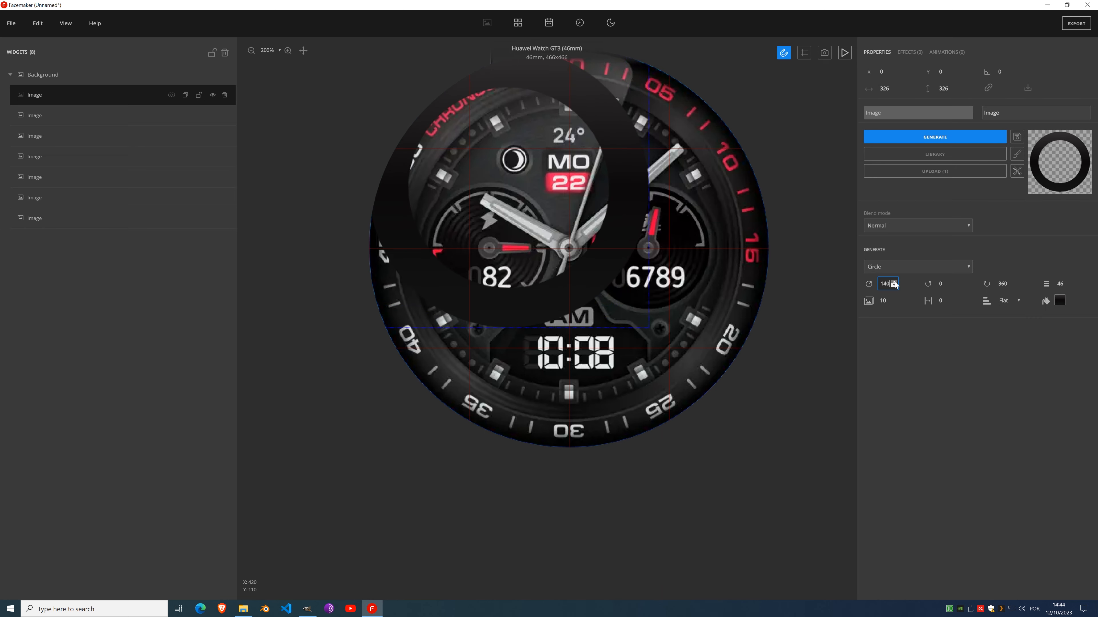
left_click(893, 282)
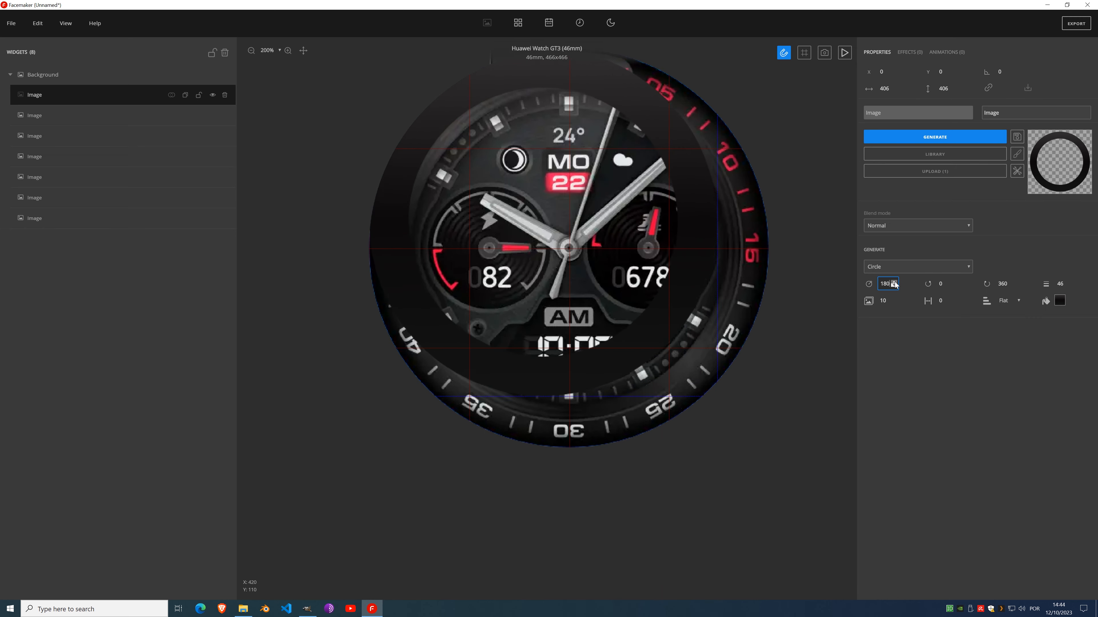
left_click(894, 282)
left_click(893, 282)
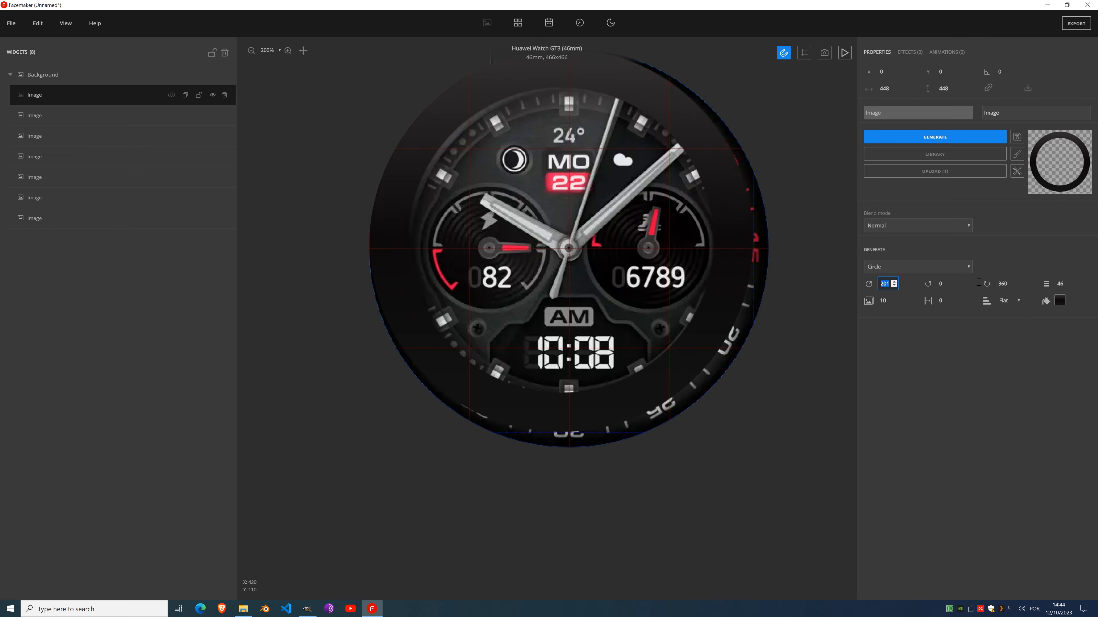
Step: Refine the ring to line width 42 and radius 212 so it fills the 466 by 466 face
left_click(1071, 285)
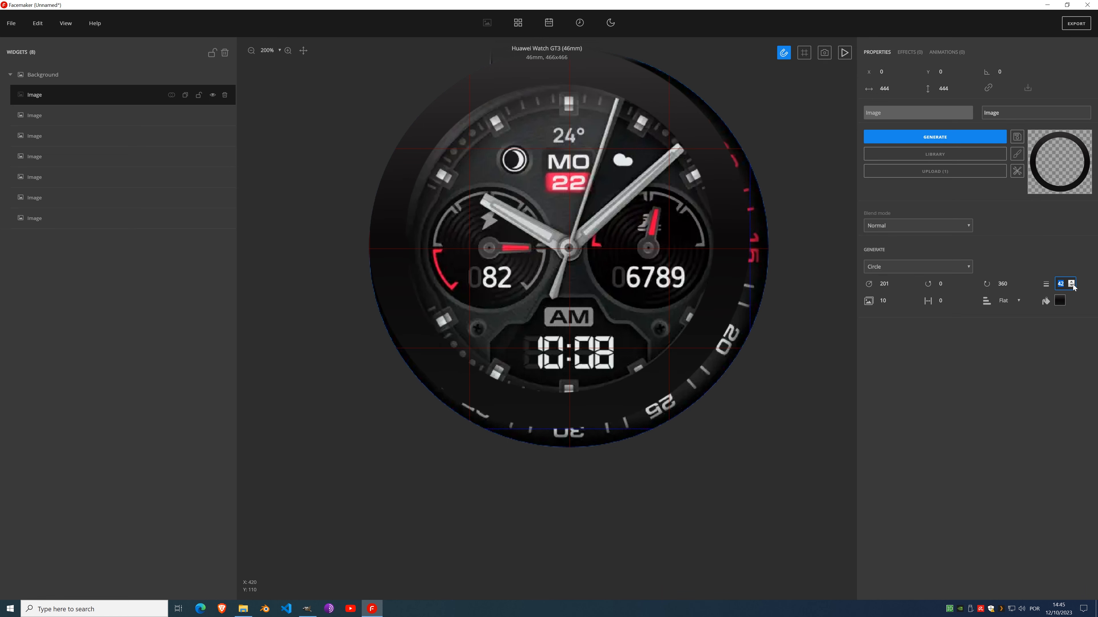
left_click(894, 282)
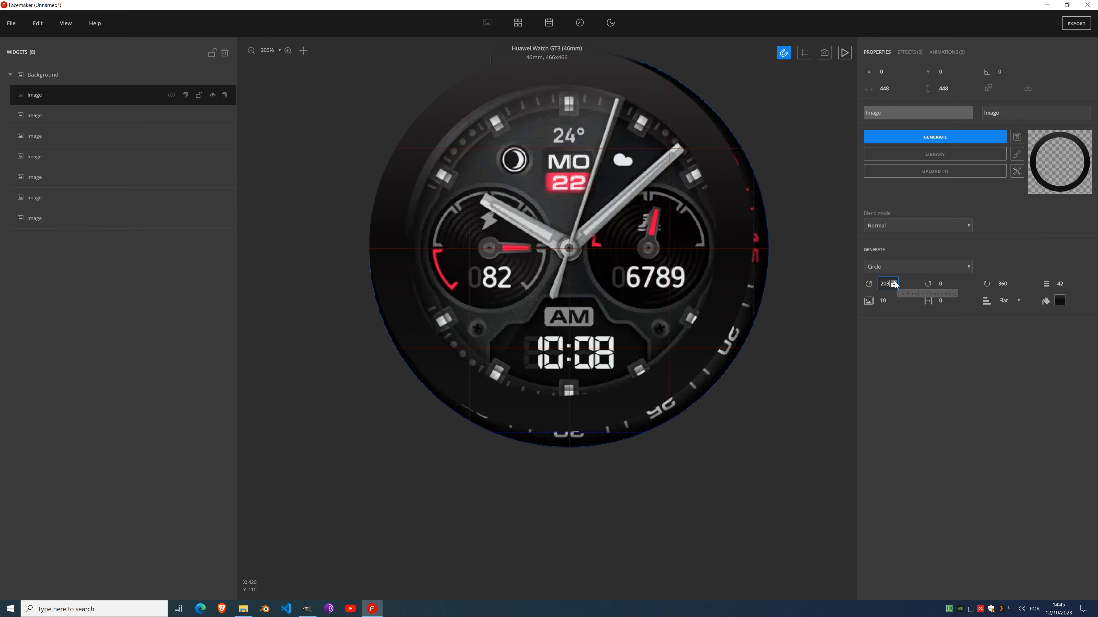
left_click(894, 282)
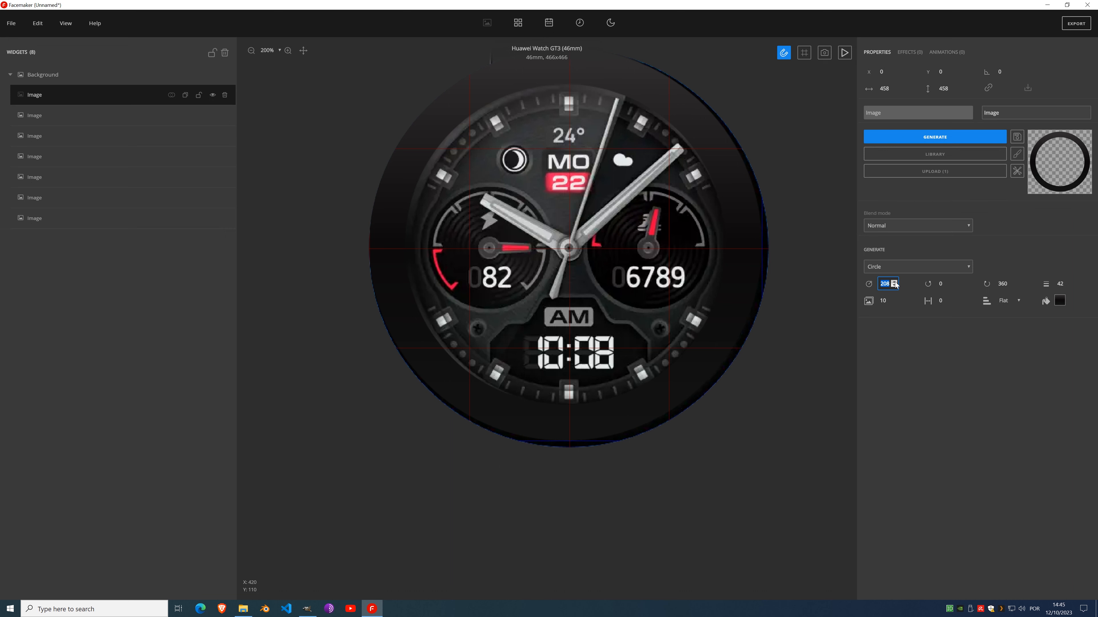
left_click(895, 282)
left_click(894, 282)
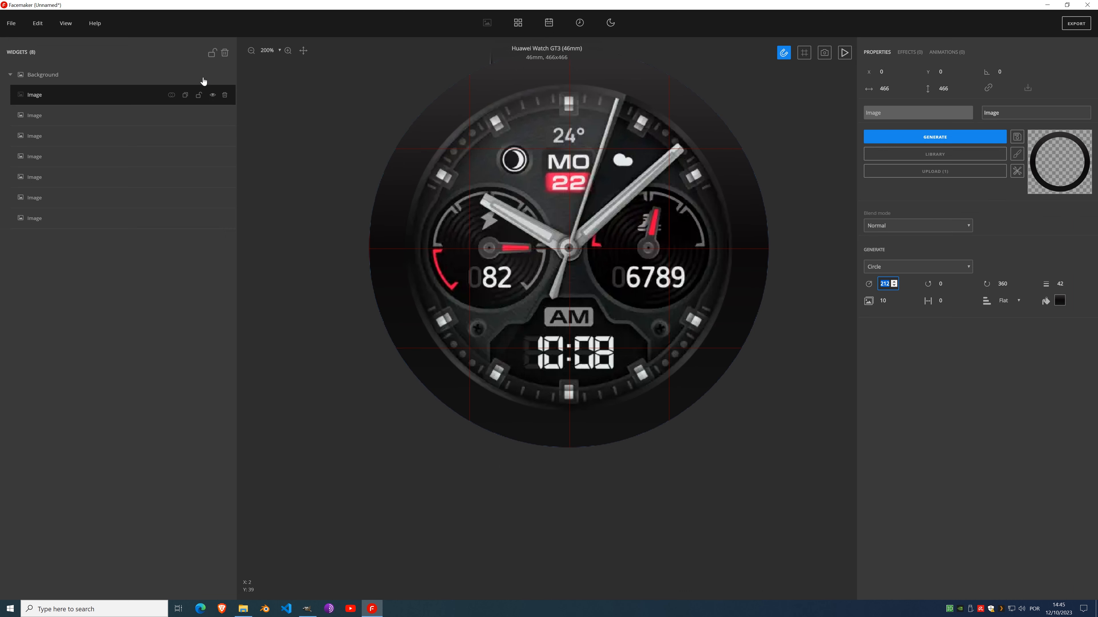
Step: Lock the third ring, compare it with the reference by toggling its visibility, and adjust it to line width 40 and radius 213
left_click(199, 97)
left_click(213, 96)
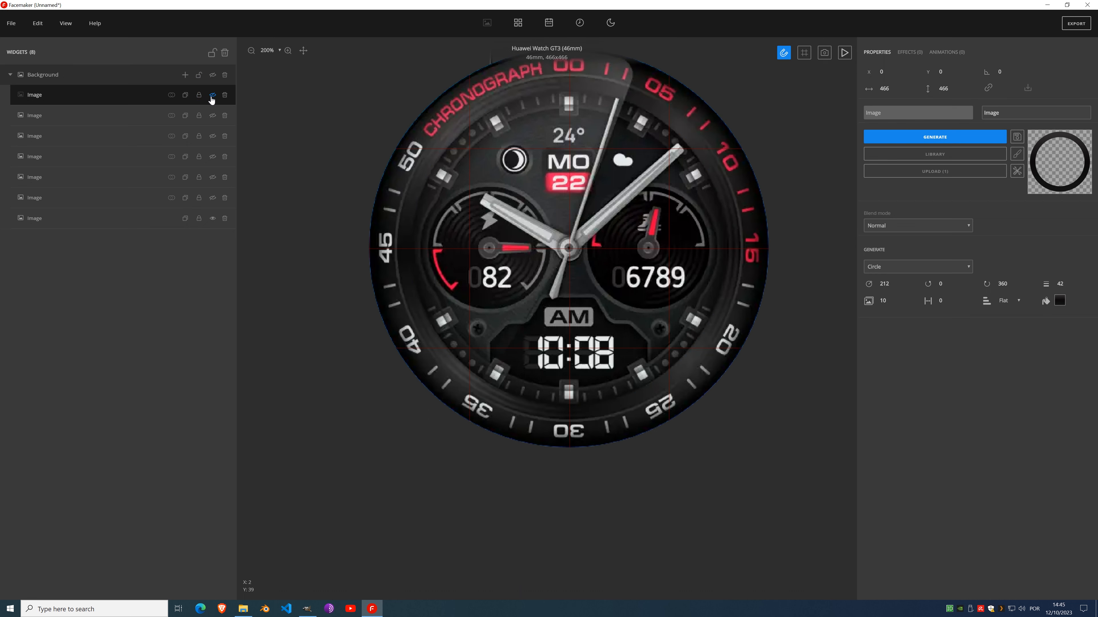
left_click(212, 96)
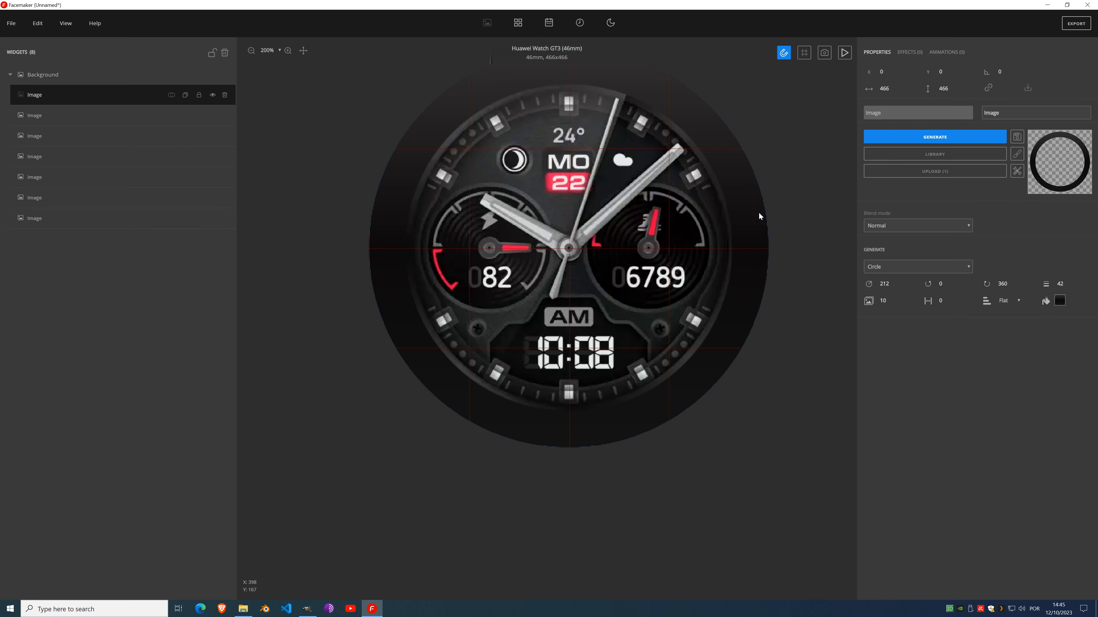
left_click(1071, 286)
left_click(1071, 286)
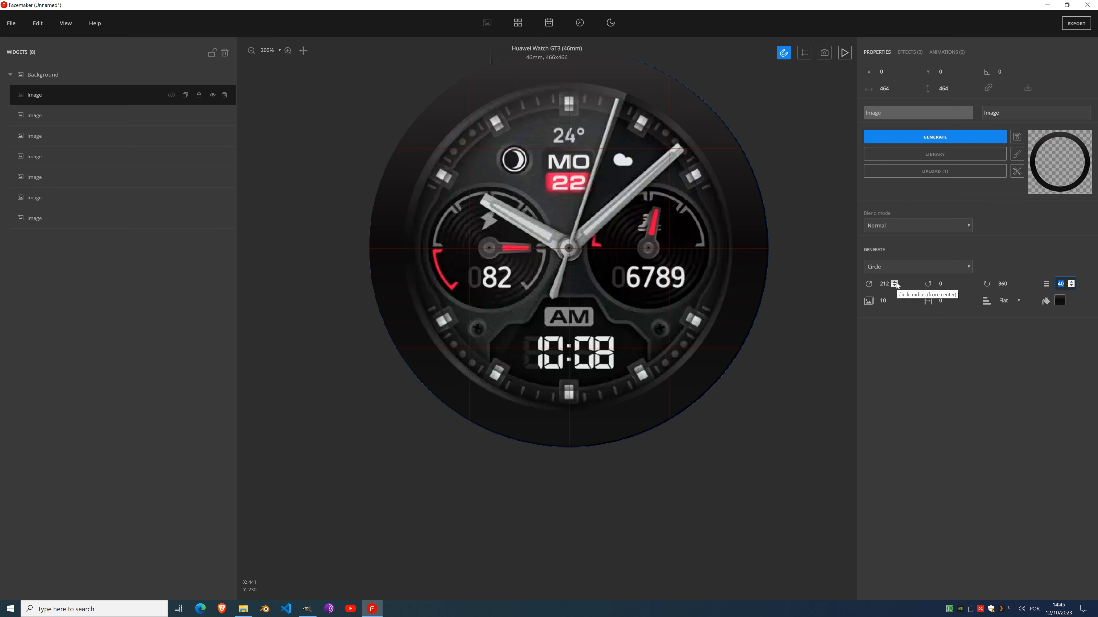
left_click(896, 283)
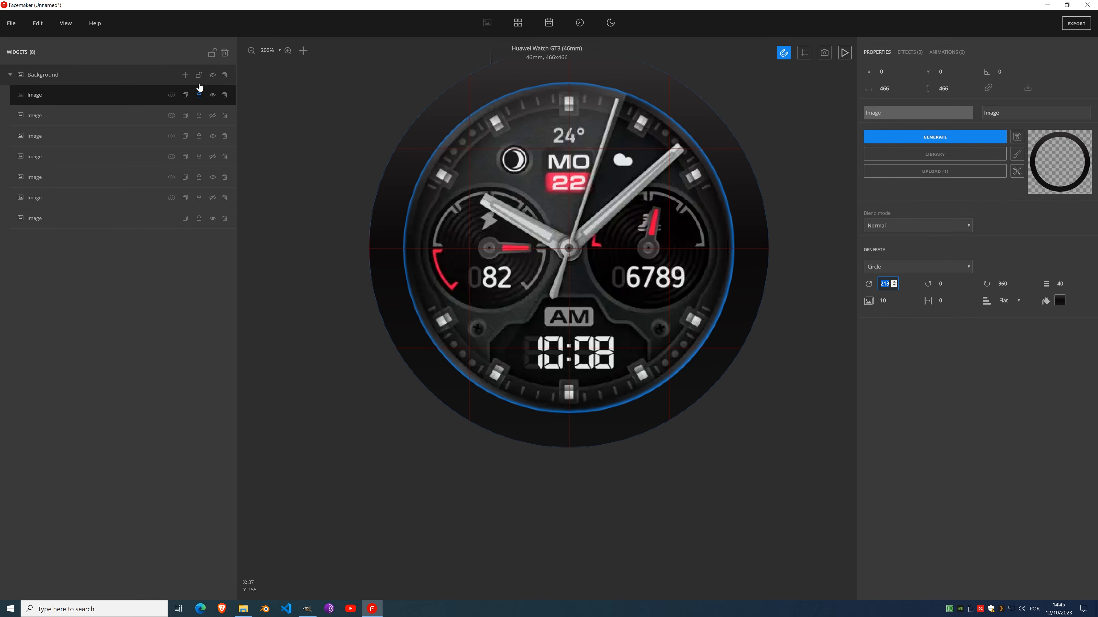
Step: Add an image widget above the third ring at position 0, 0 and generate it as a Circle
left_click(184, 76)
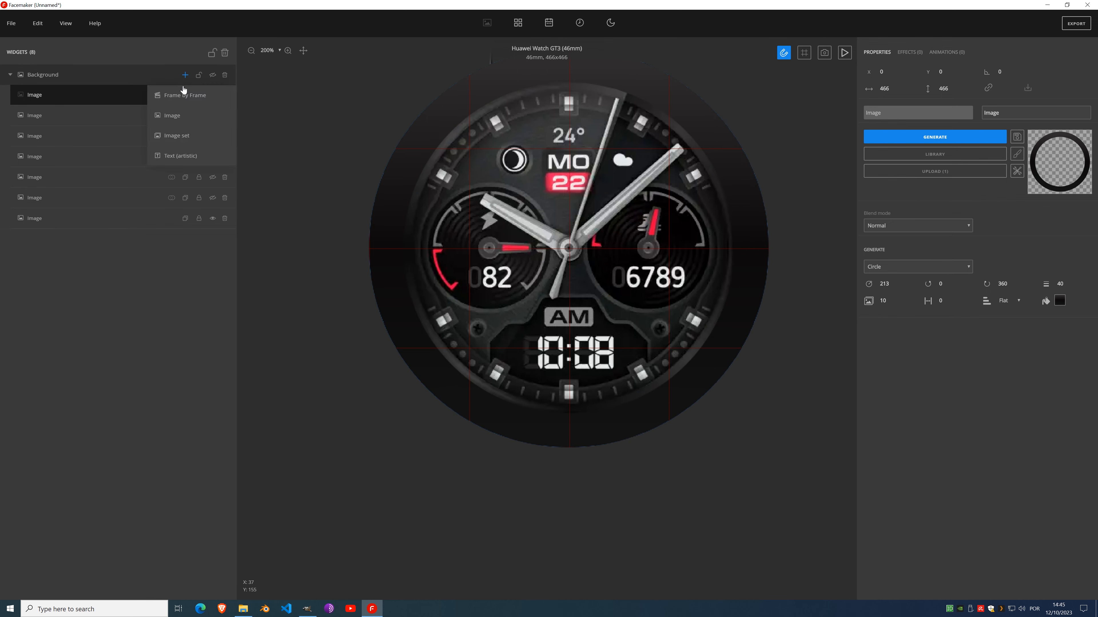
left_click(182, 117)
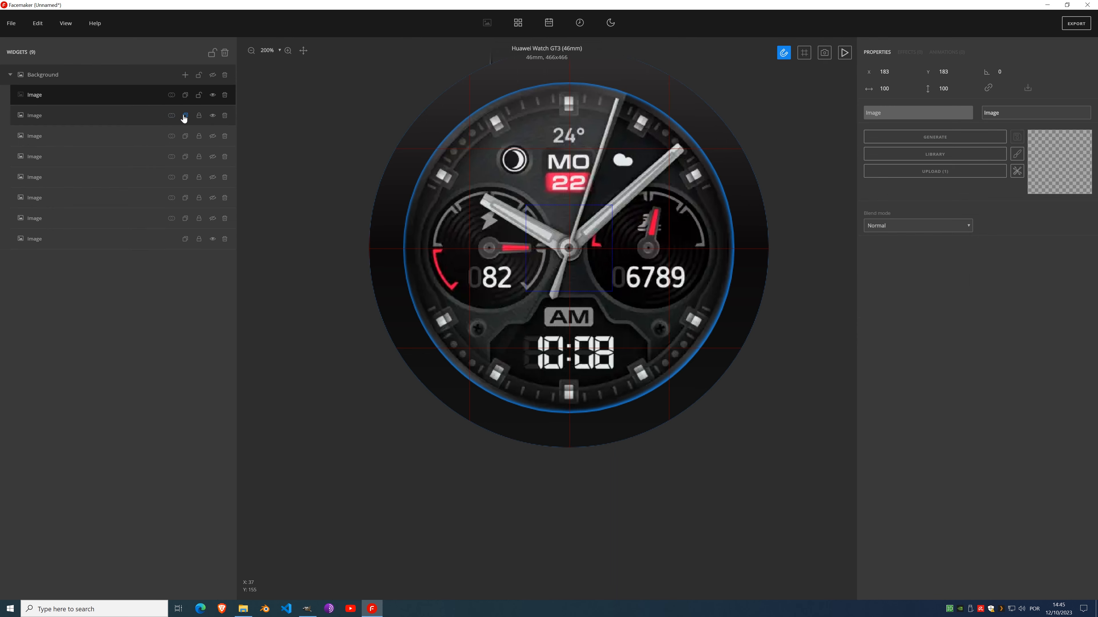
left_click_drag(609, 251, 350, 52)
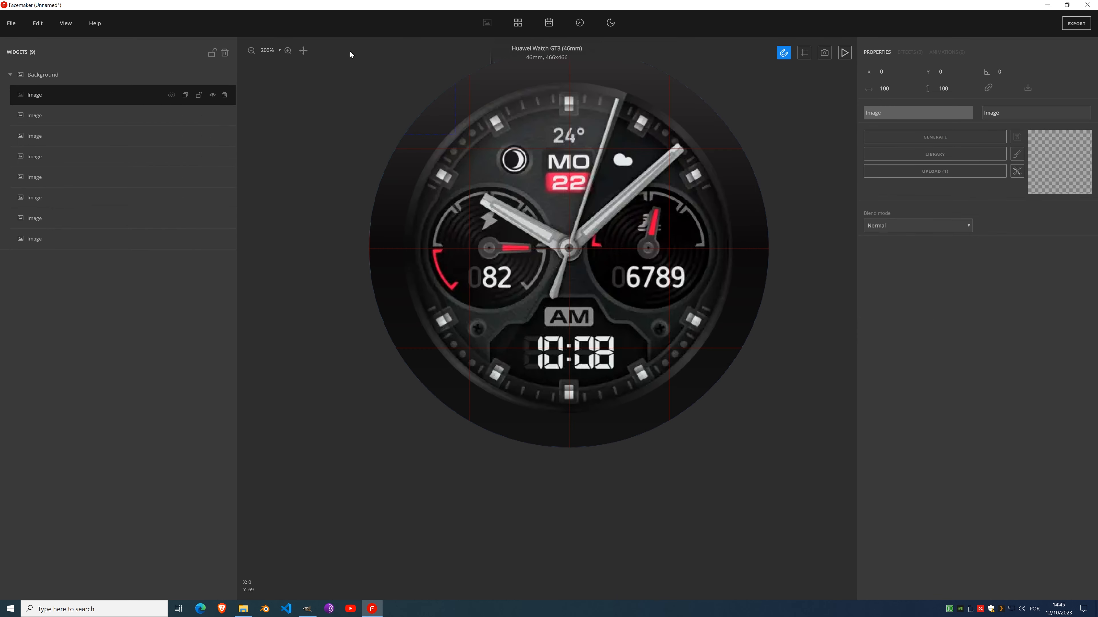
left_click(990, 138)
left_click(901, 267)
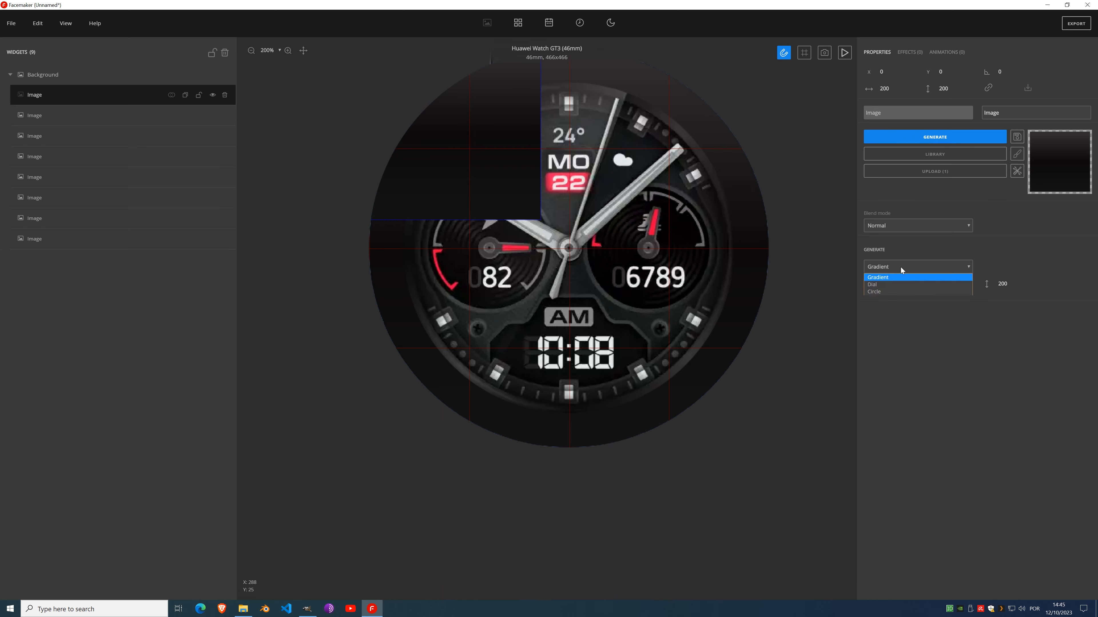
left_click(897, 282)
left_click(906, 269)
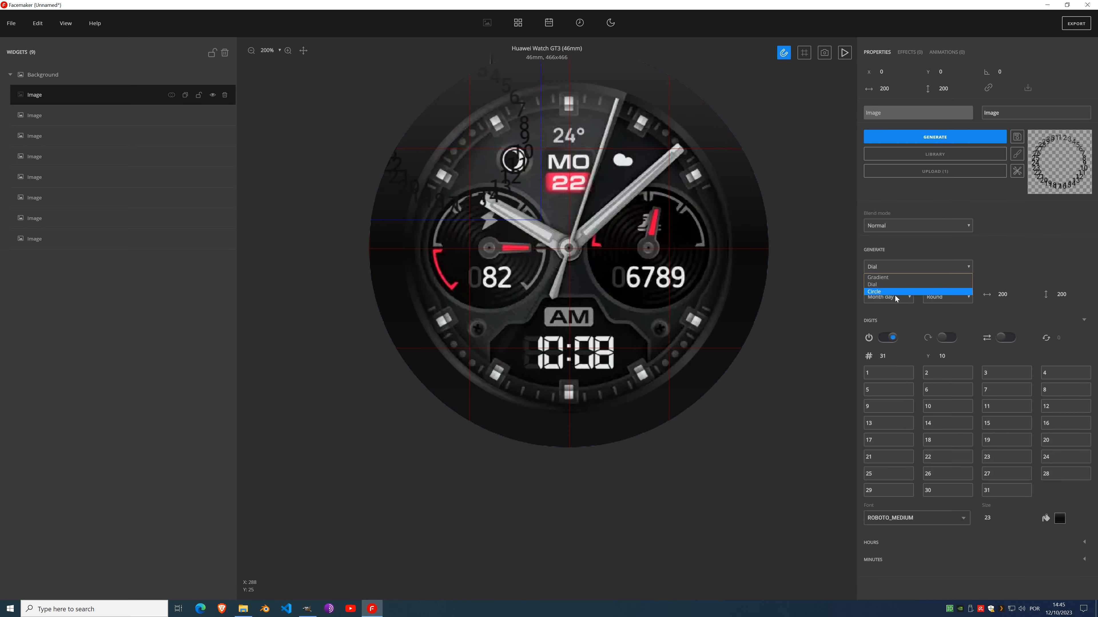
left_click(895, 292)
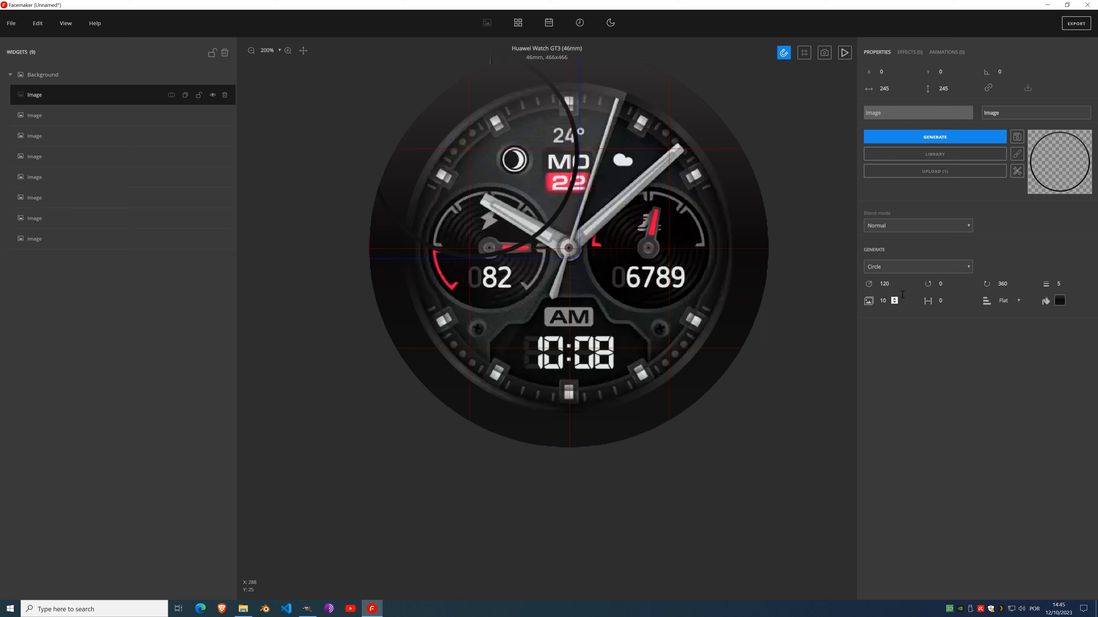
Step: Set the new circle's line width to 34
left_click(1061, 285)
type("38")
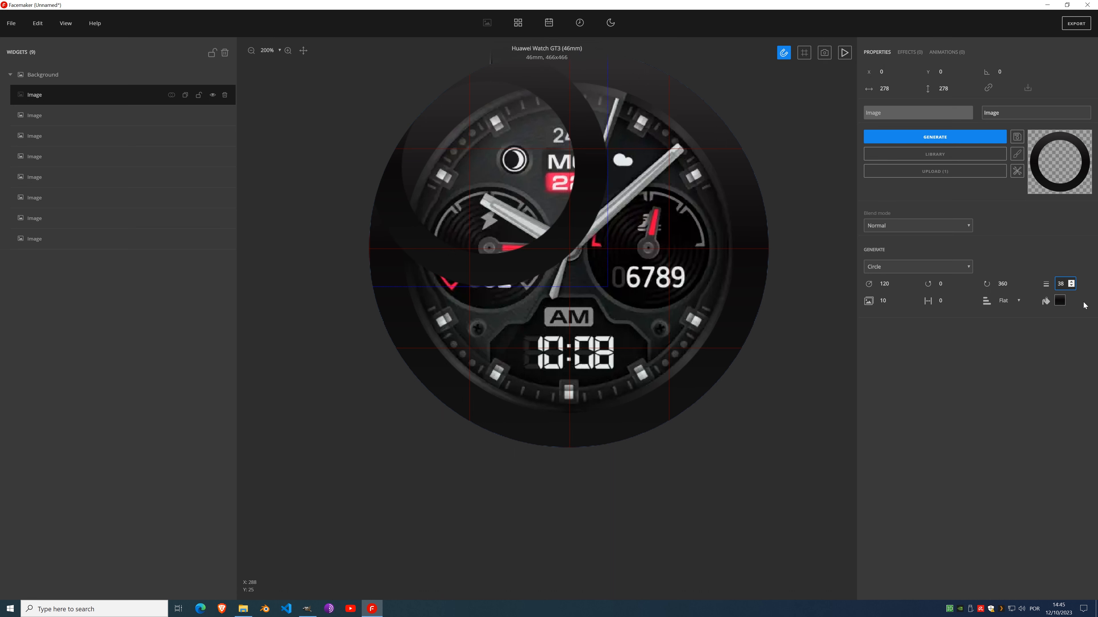
left_click(1071, 286)
left_click(1071, 286)
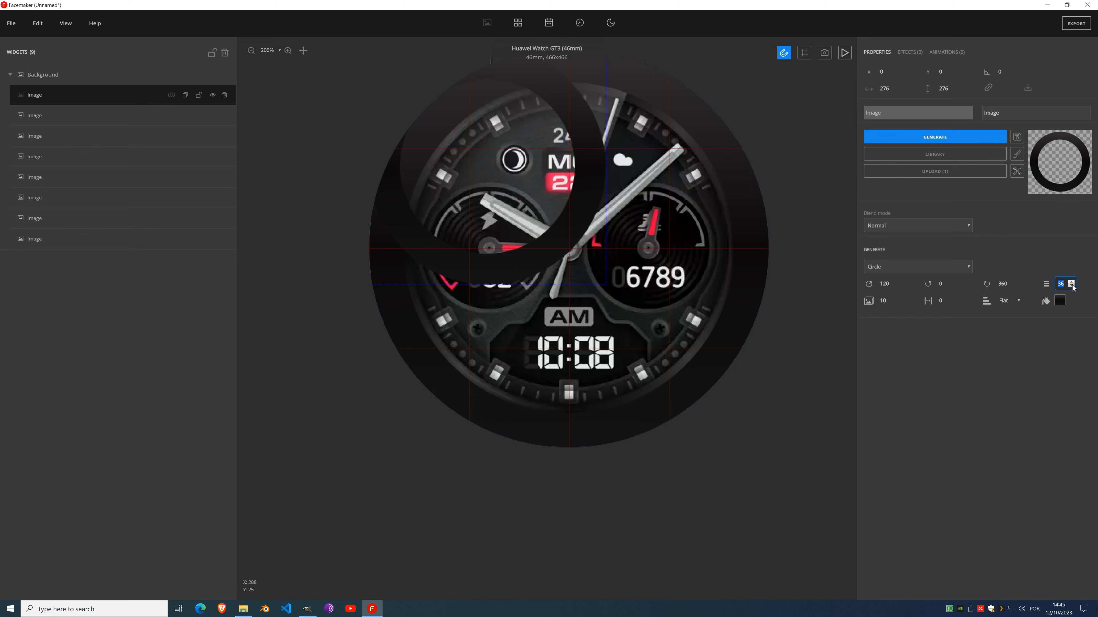
left_click(1072, 286)
left_click(1071, 286)
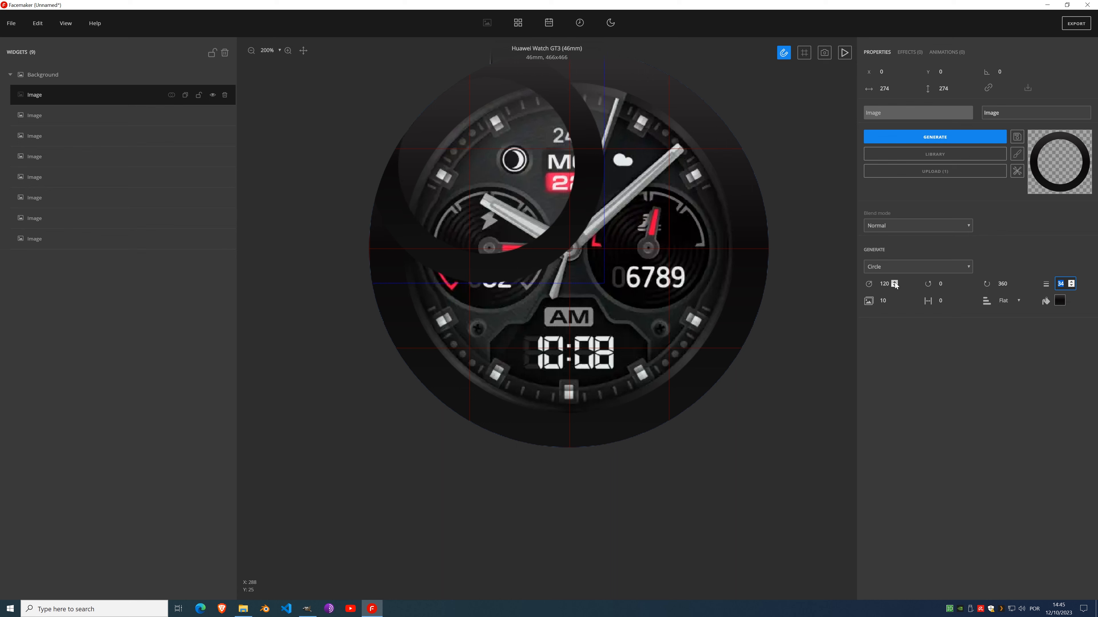
Step: Hide the third ring and enlarge the new circle's radius to 216 so it fills the 466 by 466 face
scroll(894, 283, "up", 20)
scroll(893, 283, "up", 17)
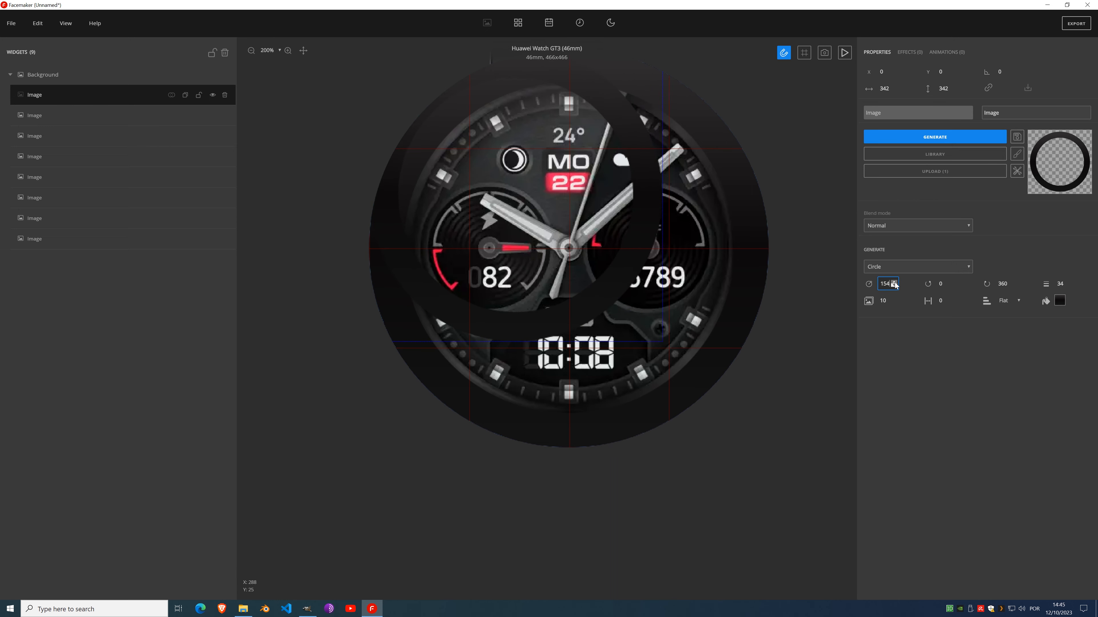
left_click(213, 116)
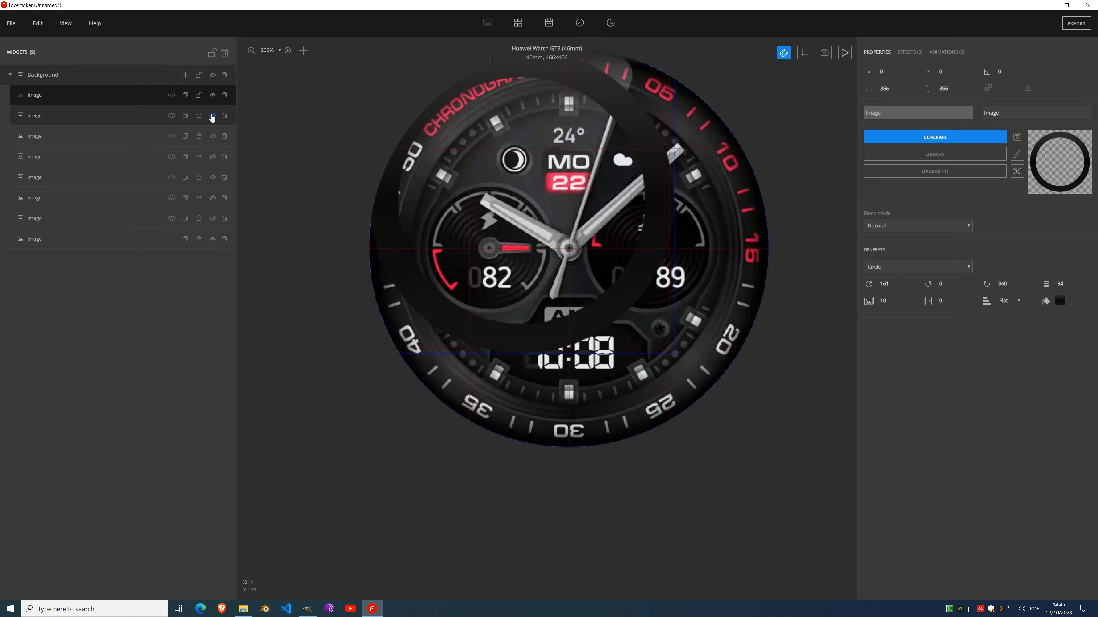
scroll(892, 284, "up", 20)
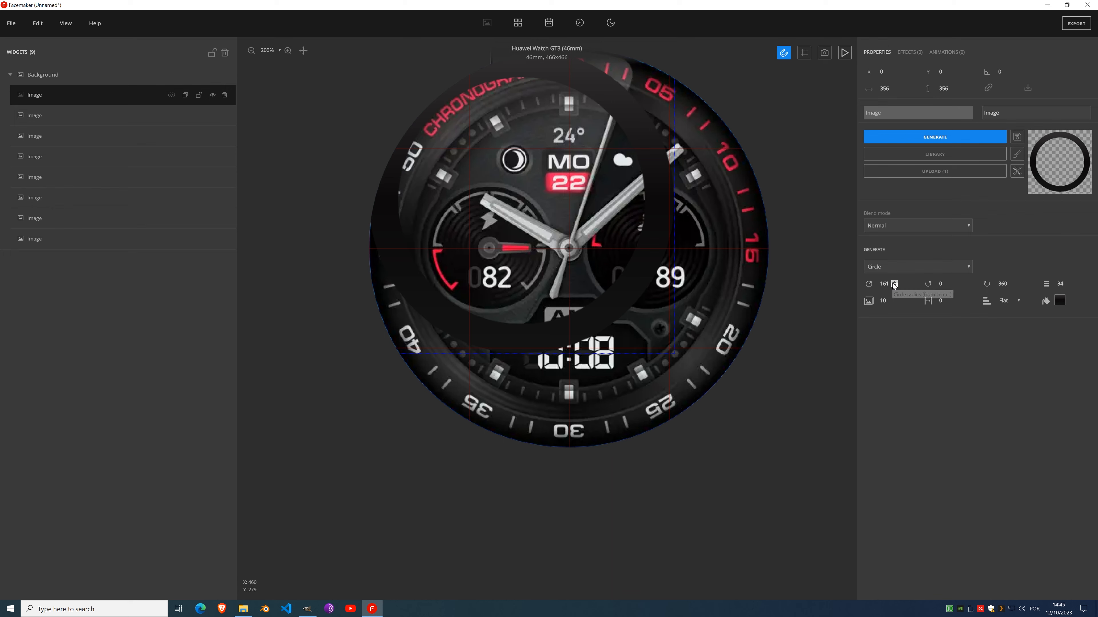
scroll(893, 284, "up", 20)
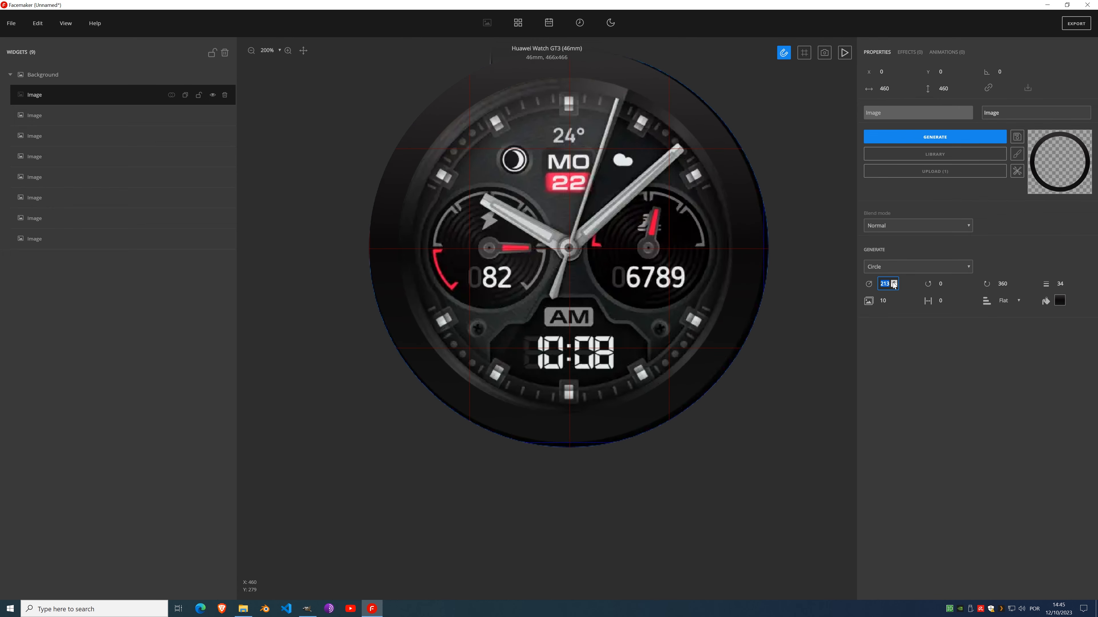
scroll(892, 283, "up", 3)
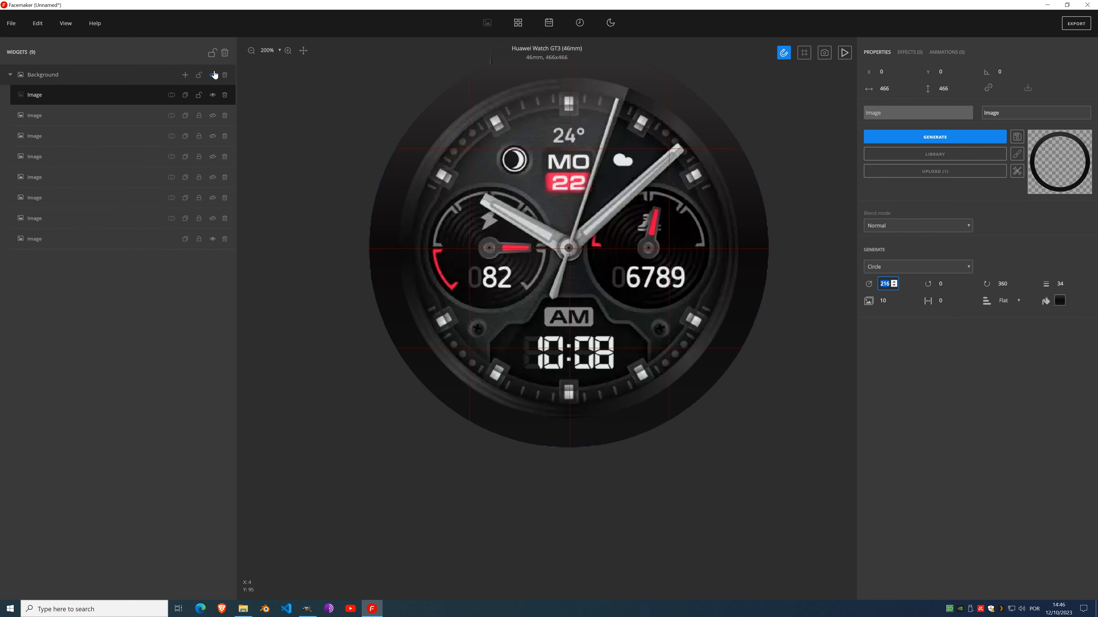
Step: Show all background widgets and add a Shadow effect with blur 5 to the second ring
left_click(213, 76)
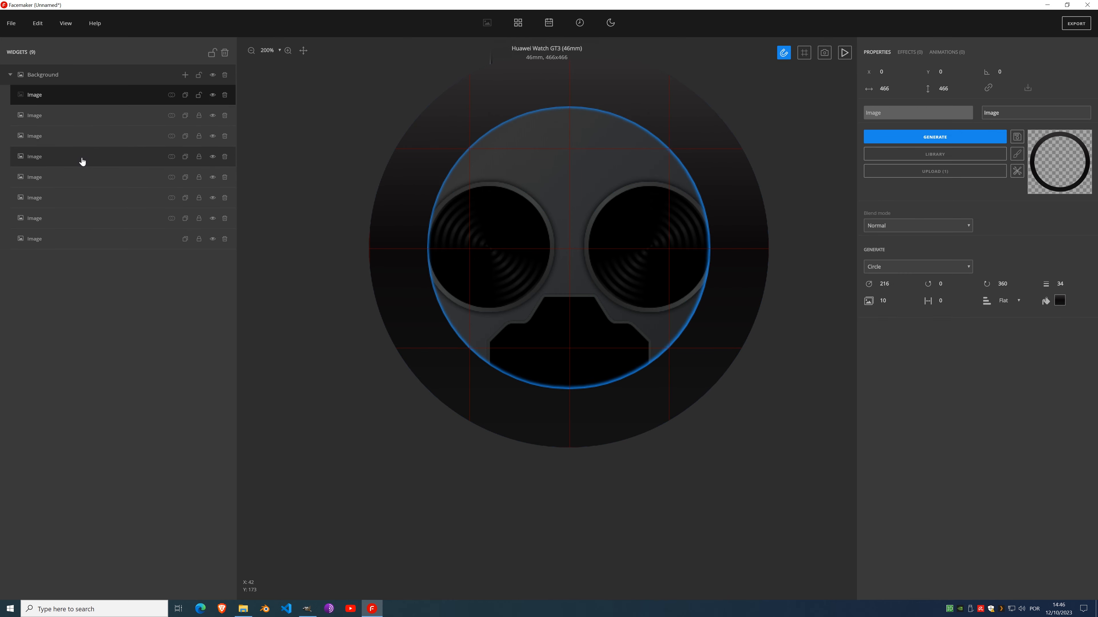
left_click(82, 141)
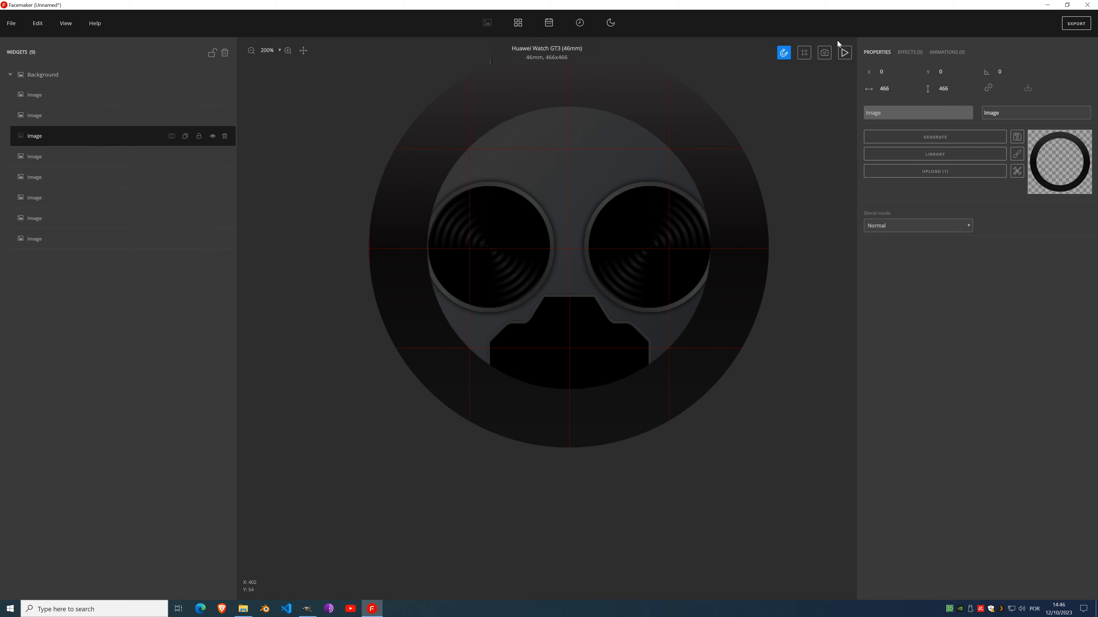
left_click(906, 53)
left_click(909, 74)
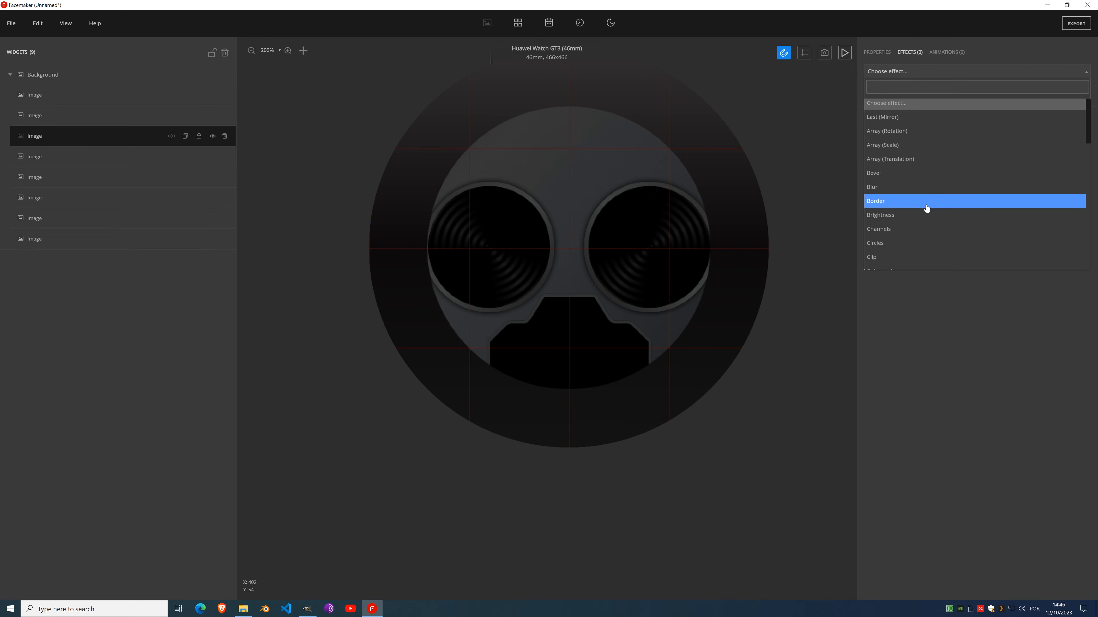
scroll(926, 204, "down", 5)
scroll(926, 207, "down", 2)
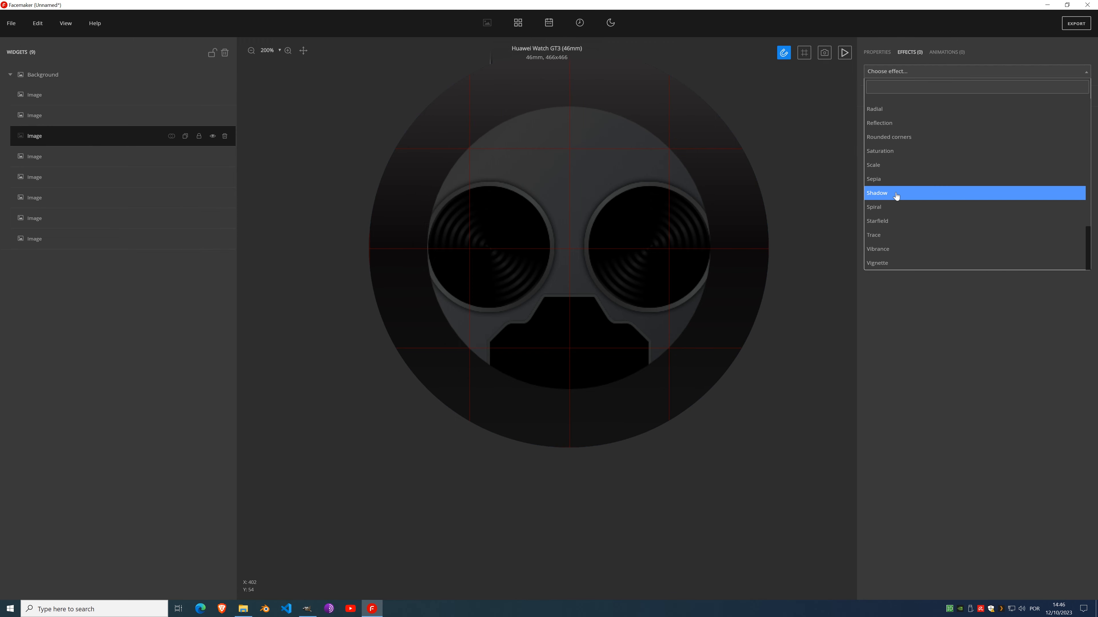
left_click(896, 193)
left_click_drag(906, 229, 948, 240)
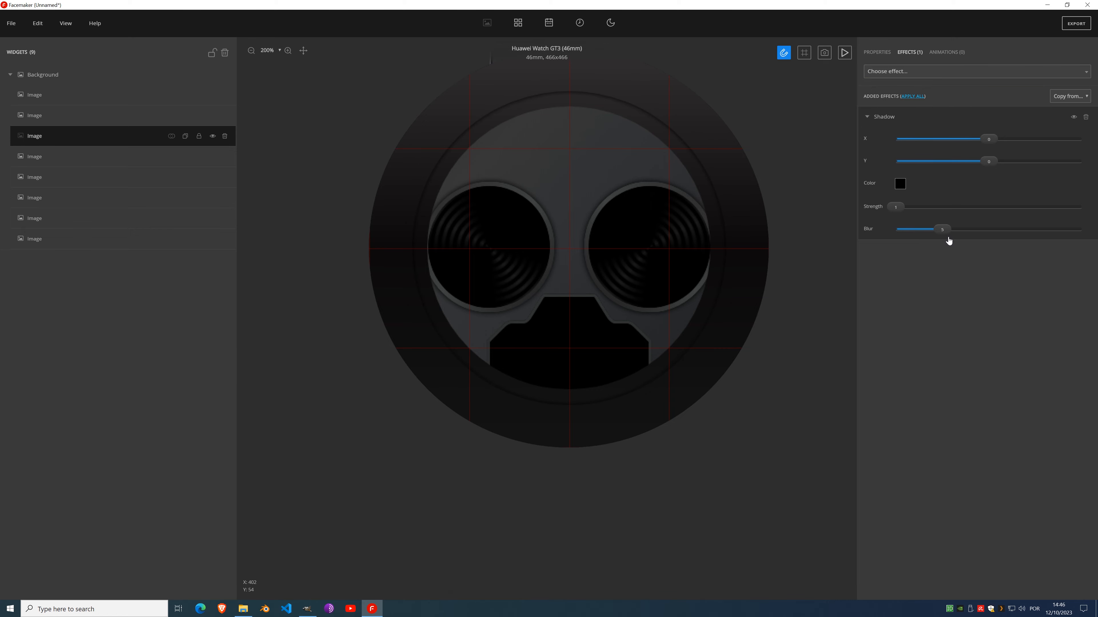
Step: Add the last used Shadow effect to the third ring and to the topmost ring
left_click(27, 115)
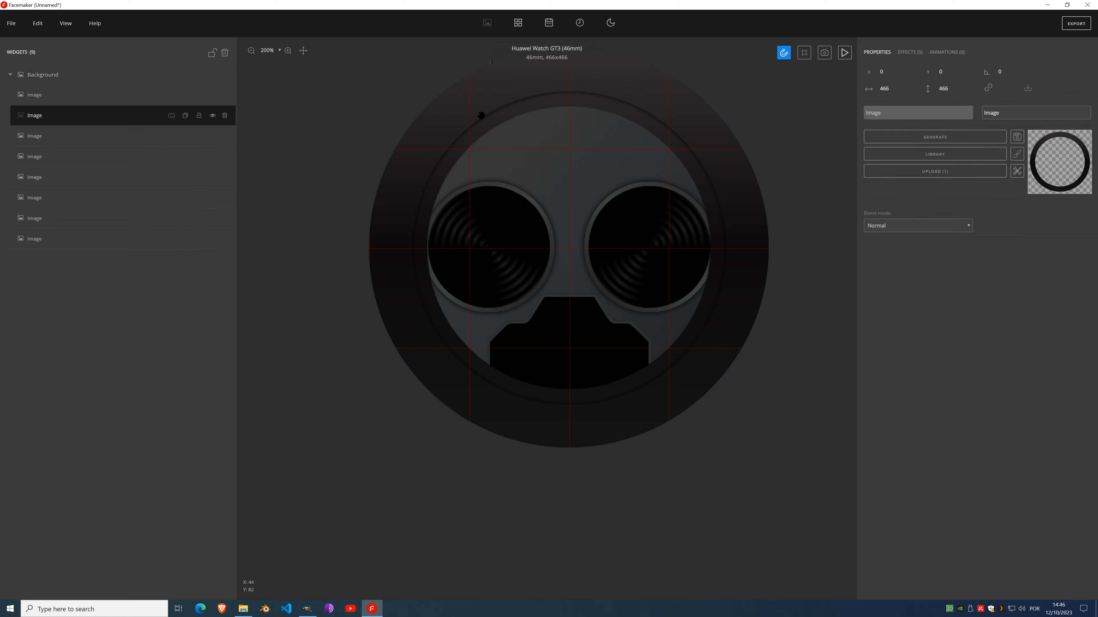
left_click(908, 53)
left_click(921, 72)
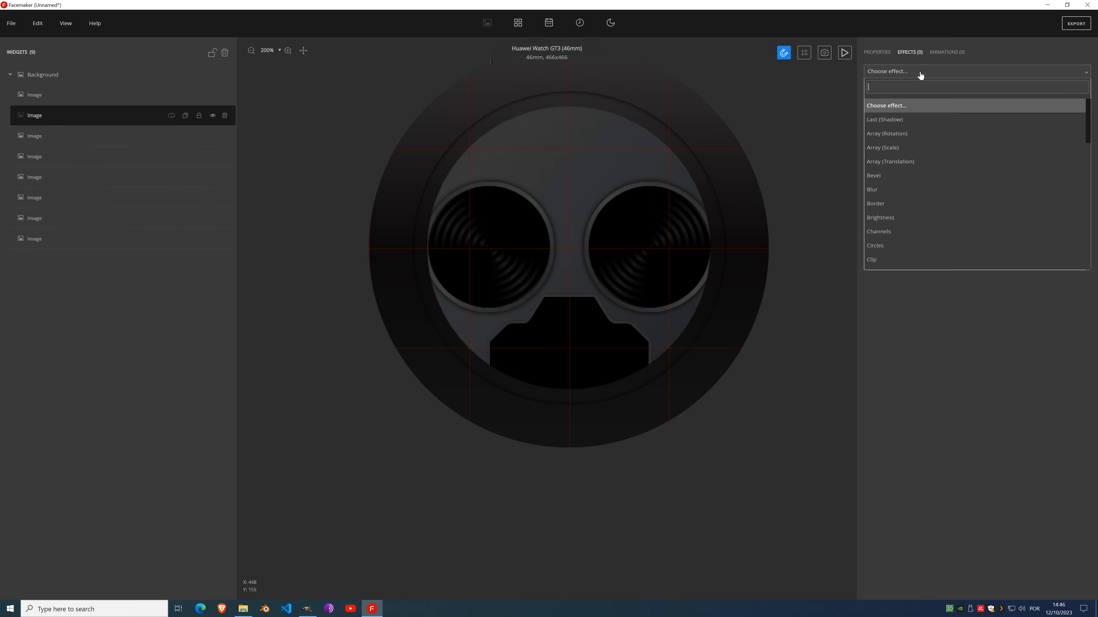
left_click(905, 120)
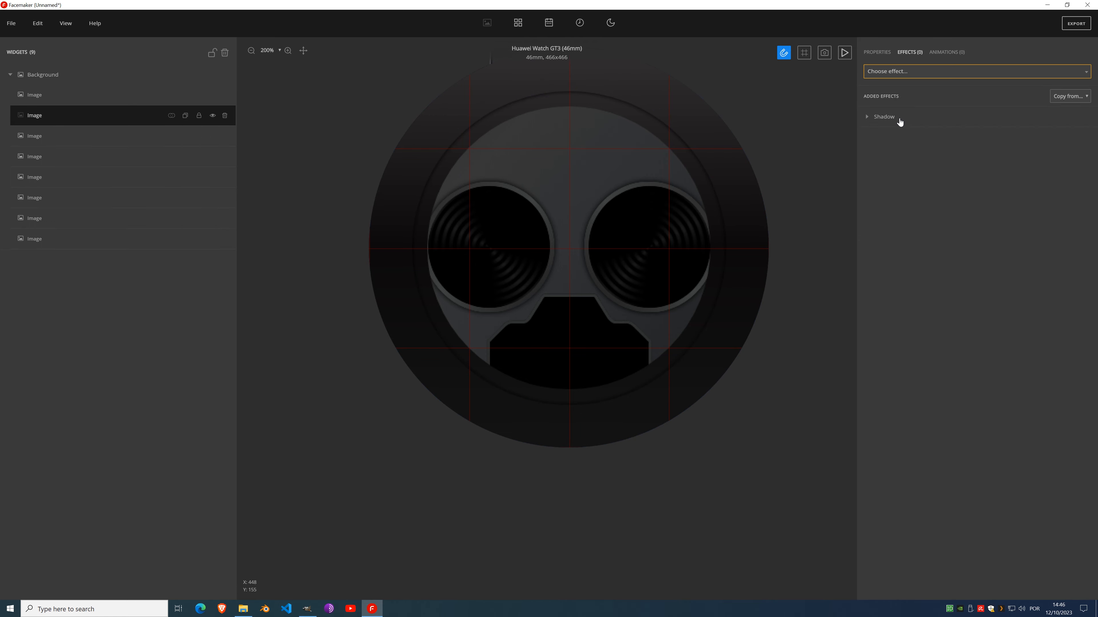
left_click(104, 96)
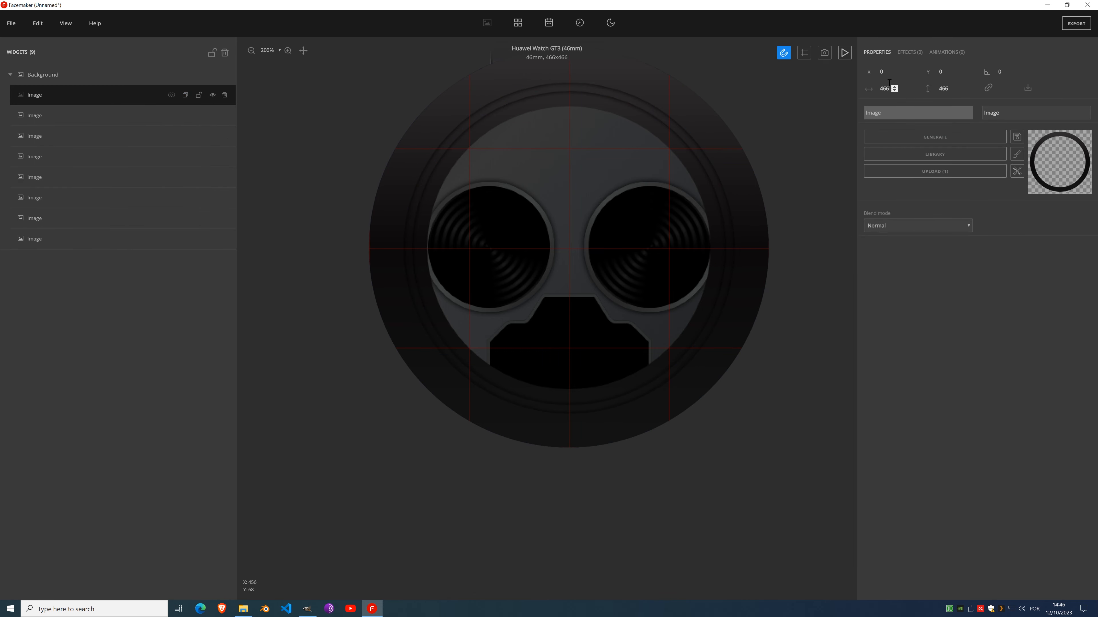
left_click(907, 52)
left_click(916, 72)
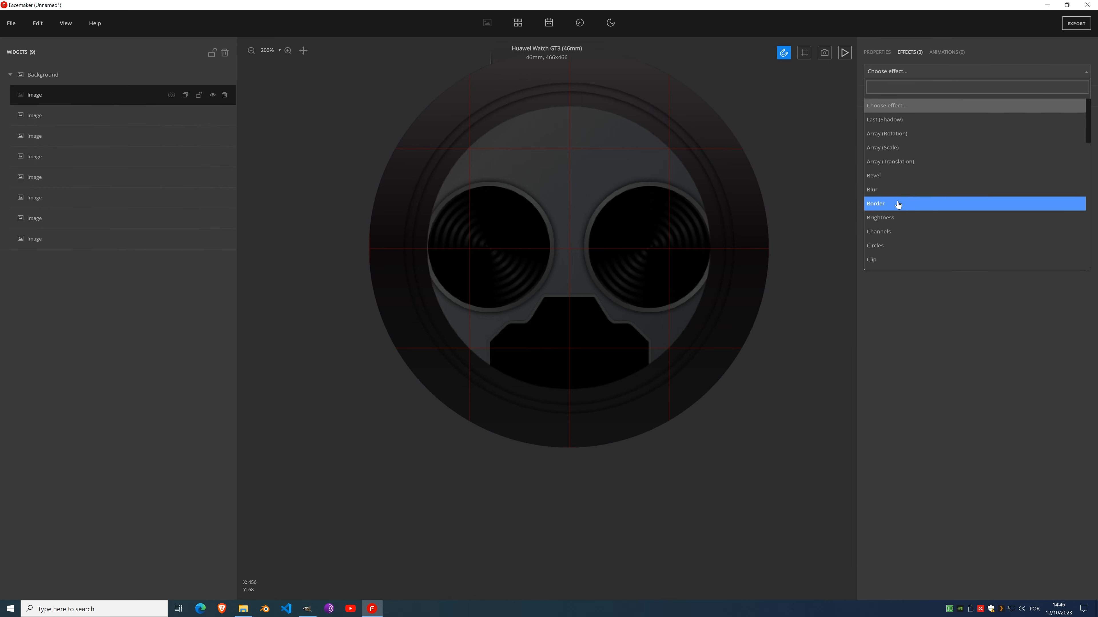
left_click(900, 120)
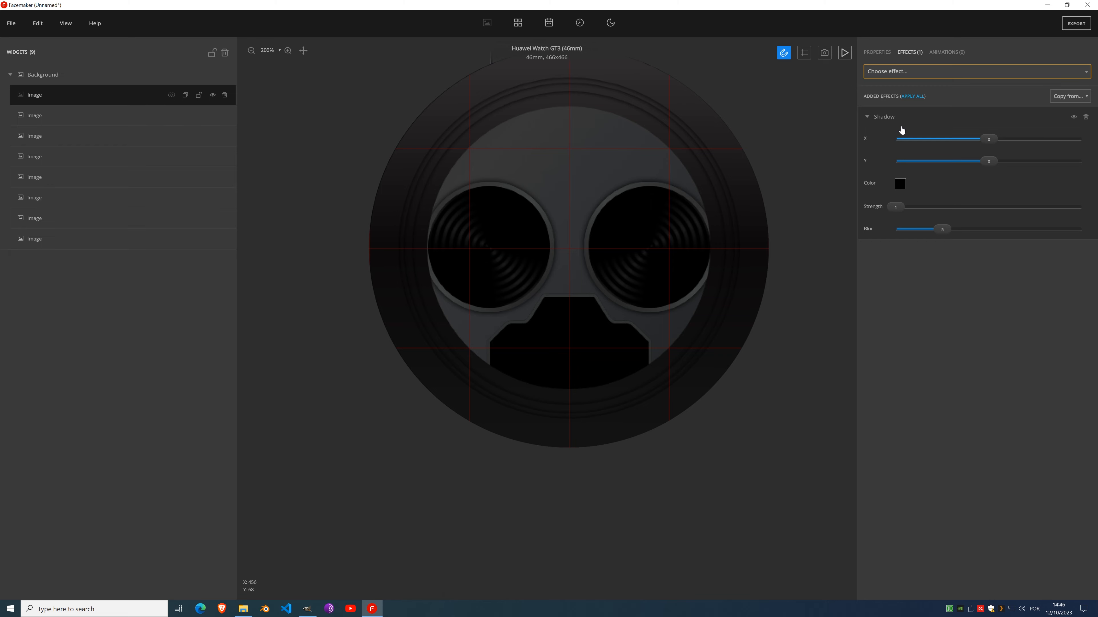
Step: Turn off the guidelines and inspect the shadowed bezel rings on the watch face at different zoom levels
left_click(66, 23)
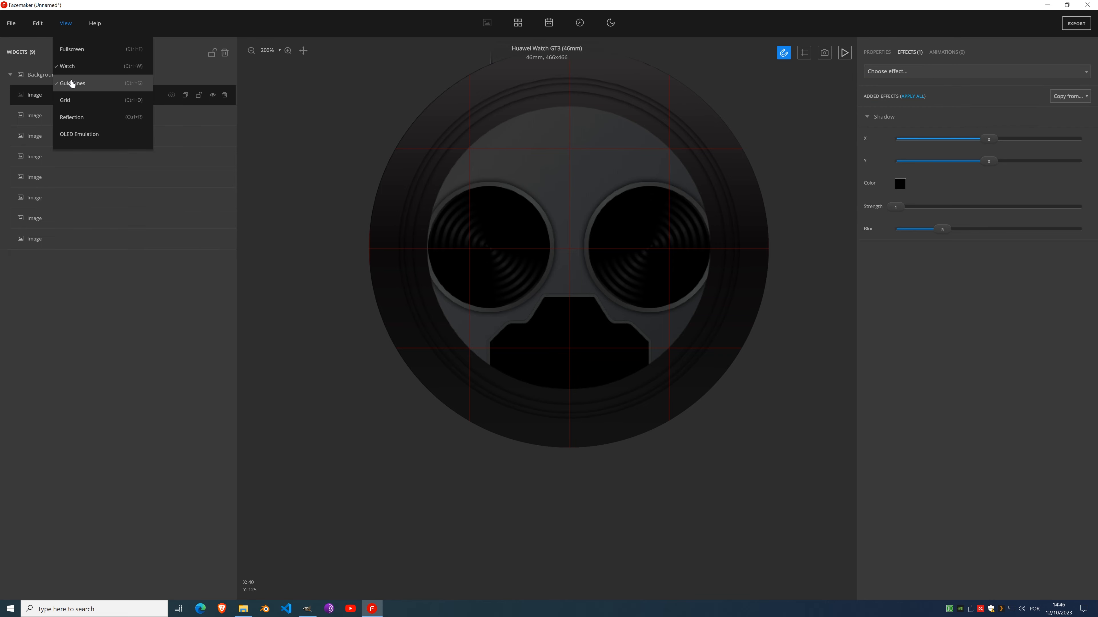
left_click(76, 84)
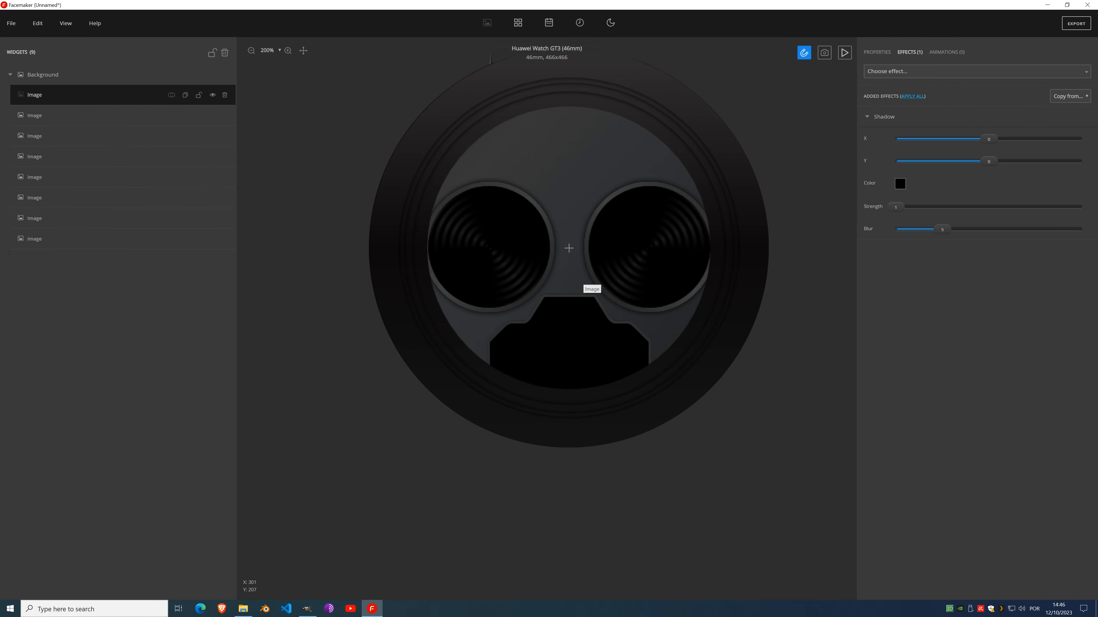
scroll(546, 228, "down", 1)
scroll(546, 196, "up", 2)
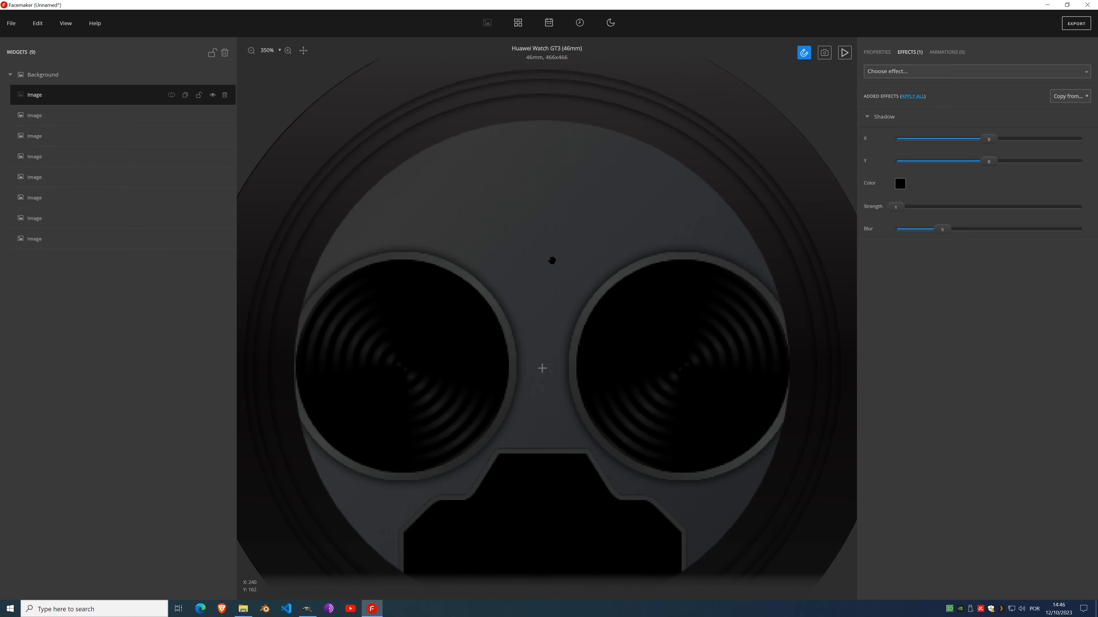
scroll(553, 264, "down", 1)
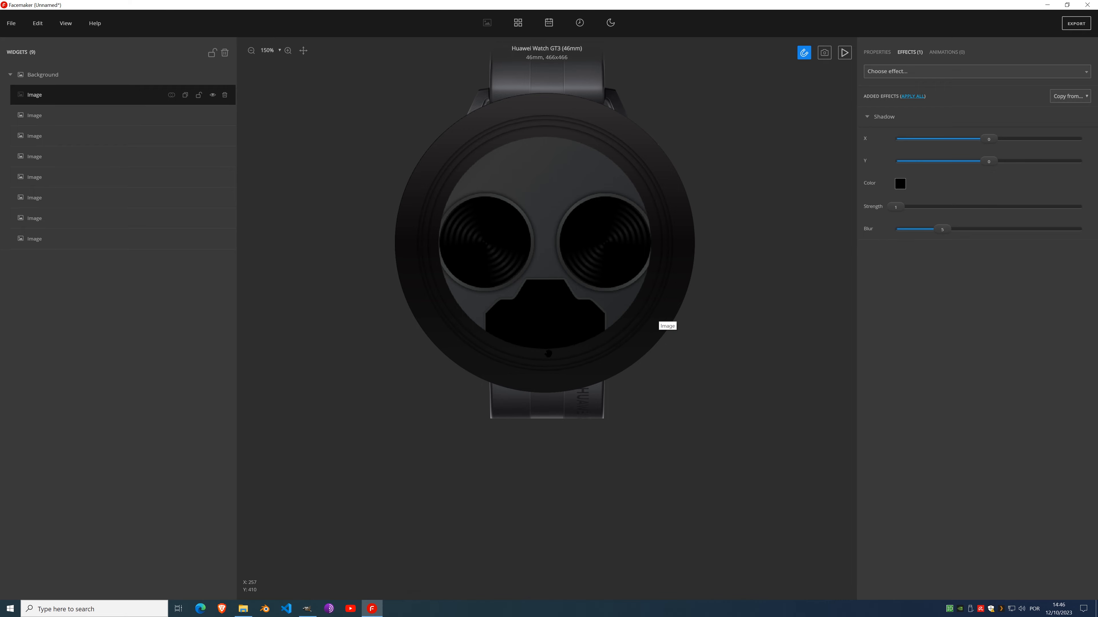
scroll(504, 152, "up", 1)
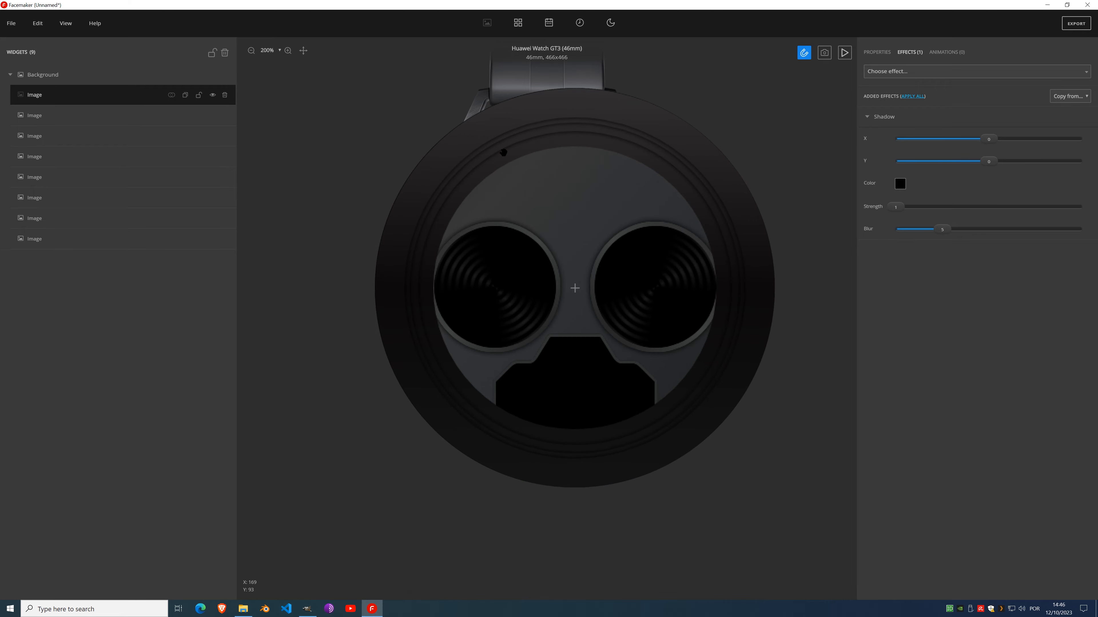
scroll(573, 160, "up", 1)
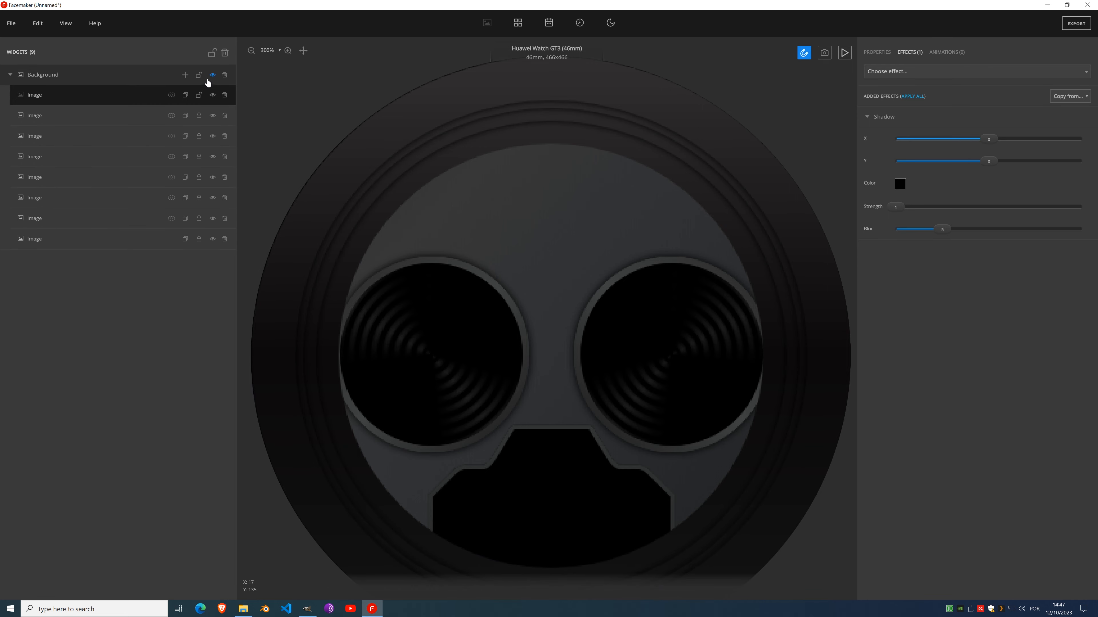
Step: Hide the background widgets except the reference image, and show only the first ring and the two gauge circles over it
left_click(212, 95)
left_click(212, 239)
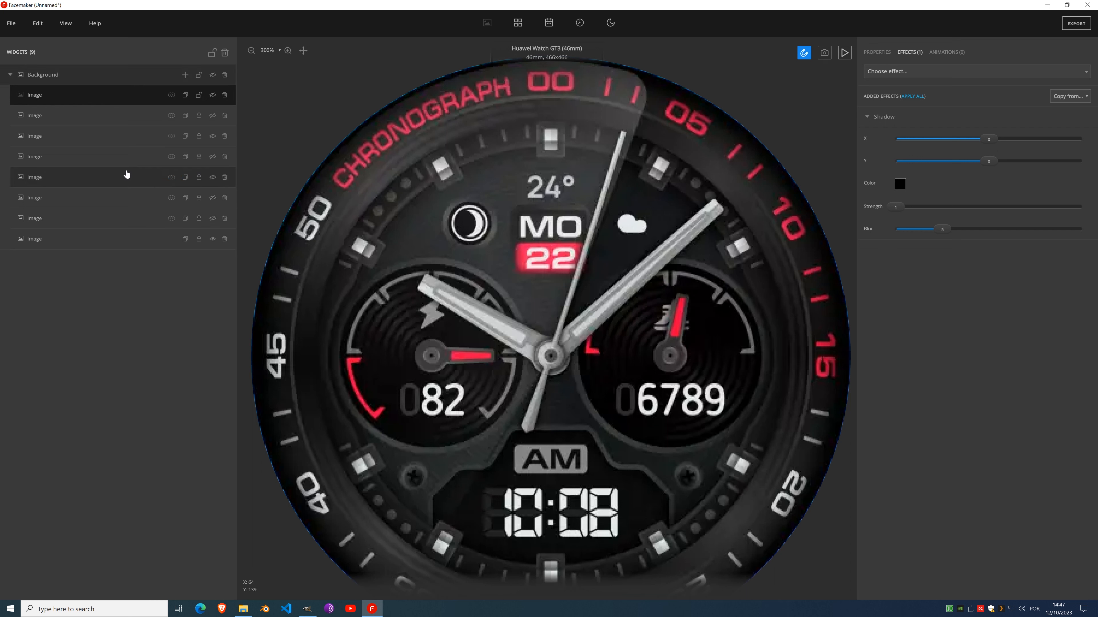
left_click(113, 159)
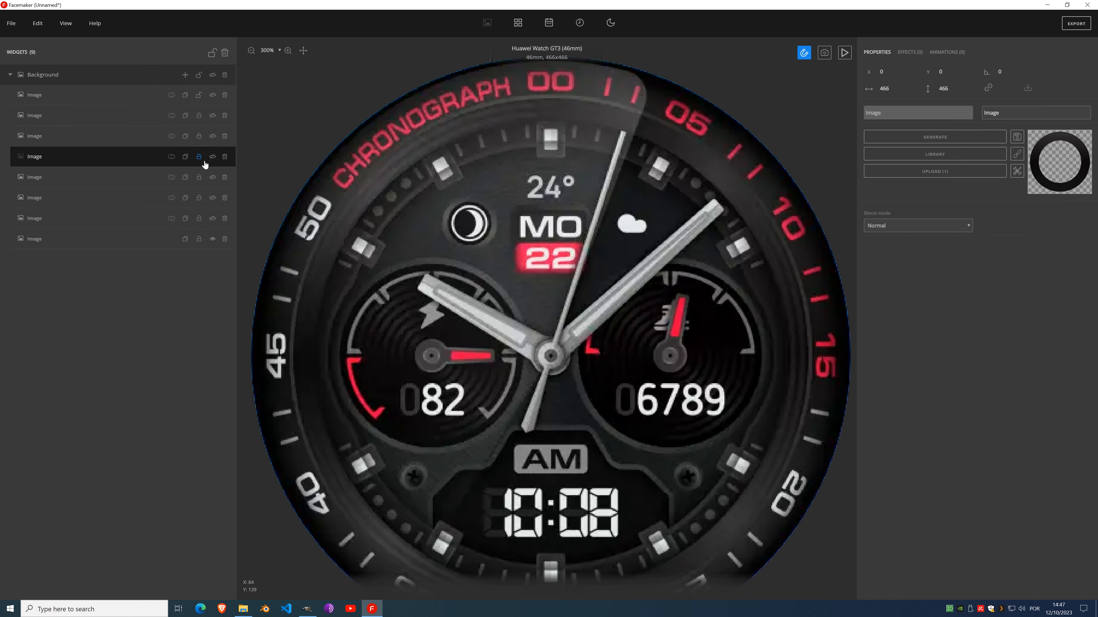
left_click(212, 158)
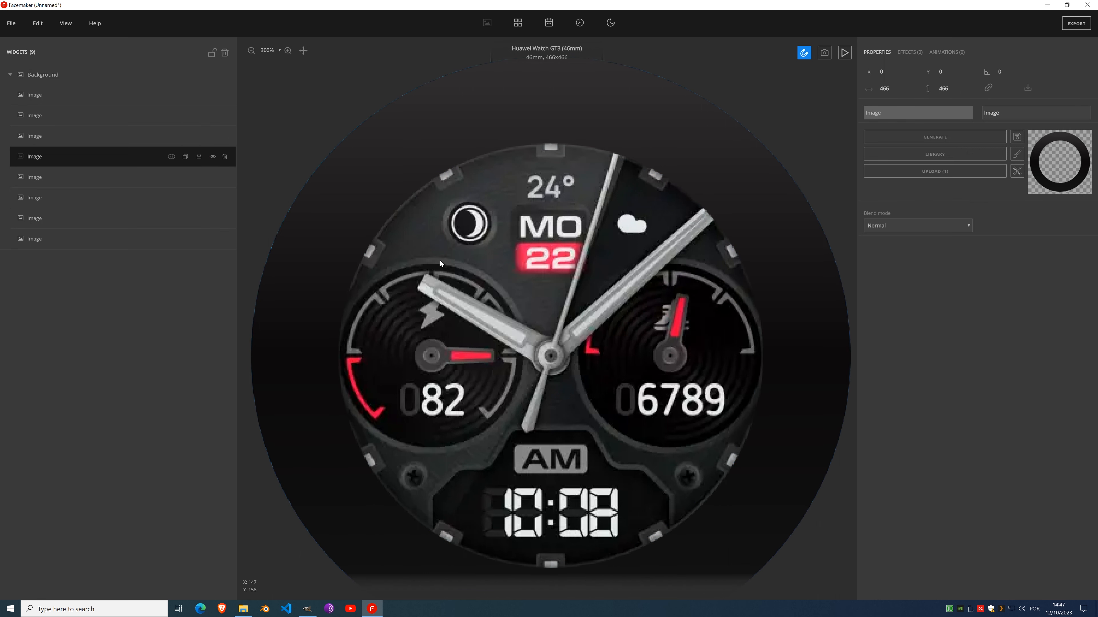
left_click(212, 177)
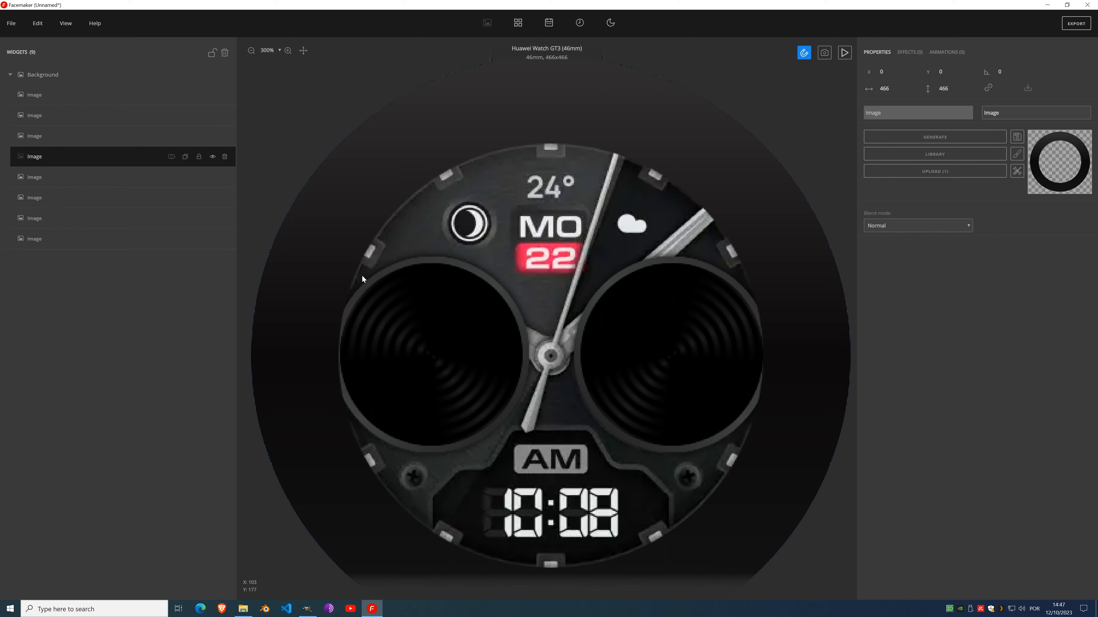
Step: Hide the selected first ring so the reference and the two gauge circles show
left_click(212, 157)
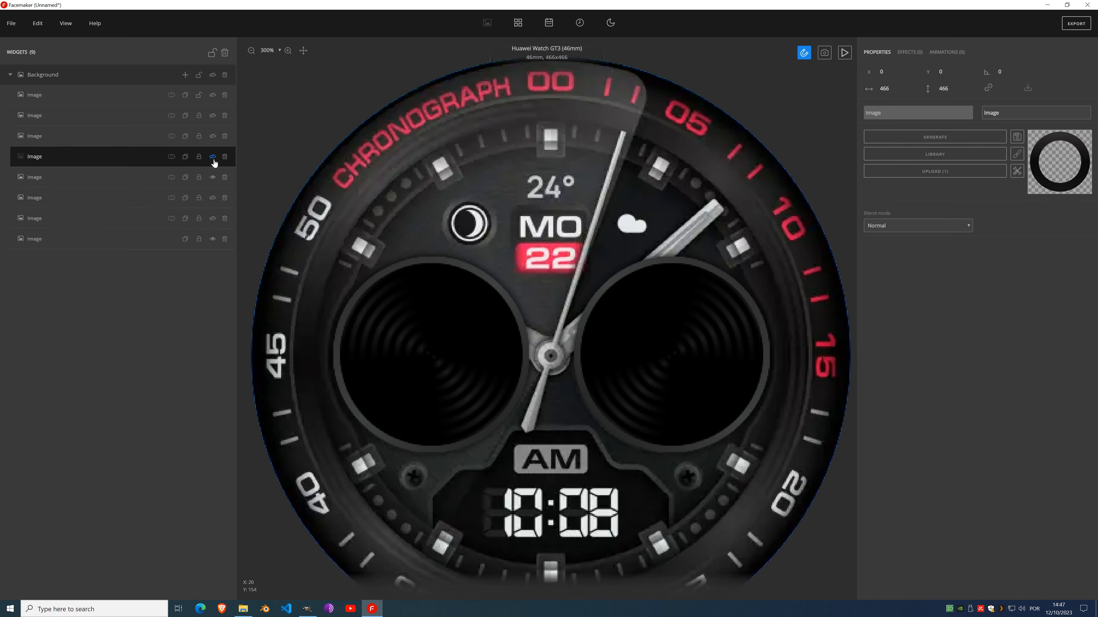
left_click(213, 176)
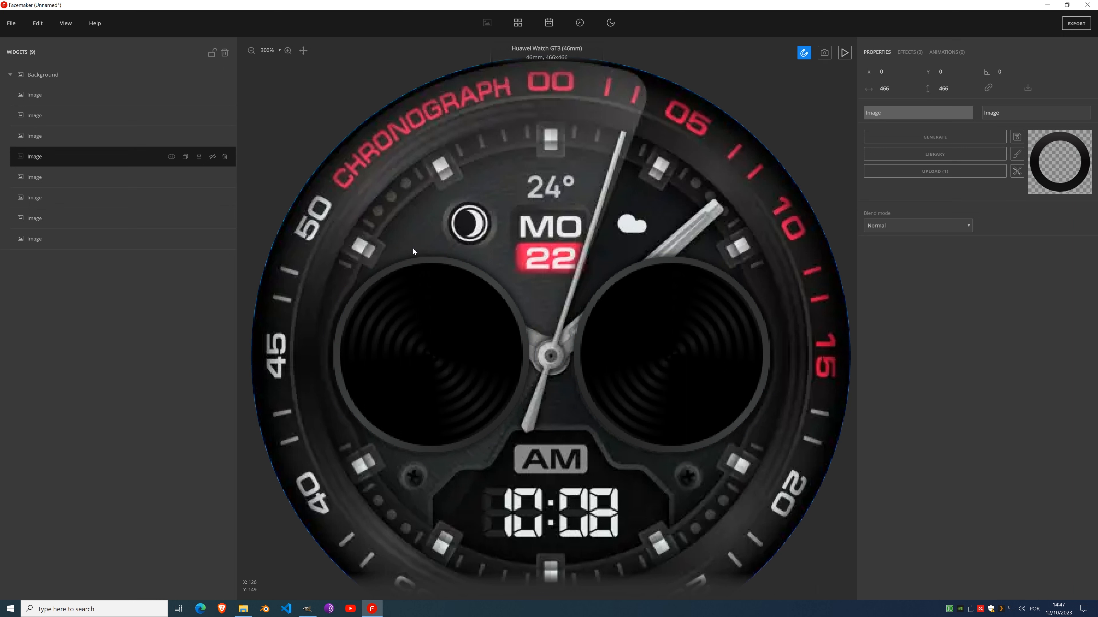
scroll(412, 247, "down", 4)
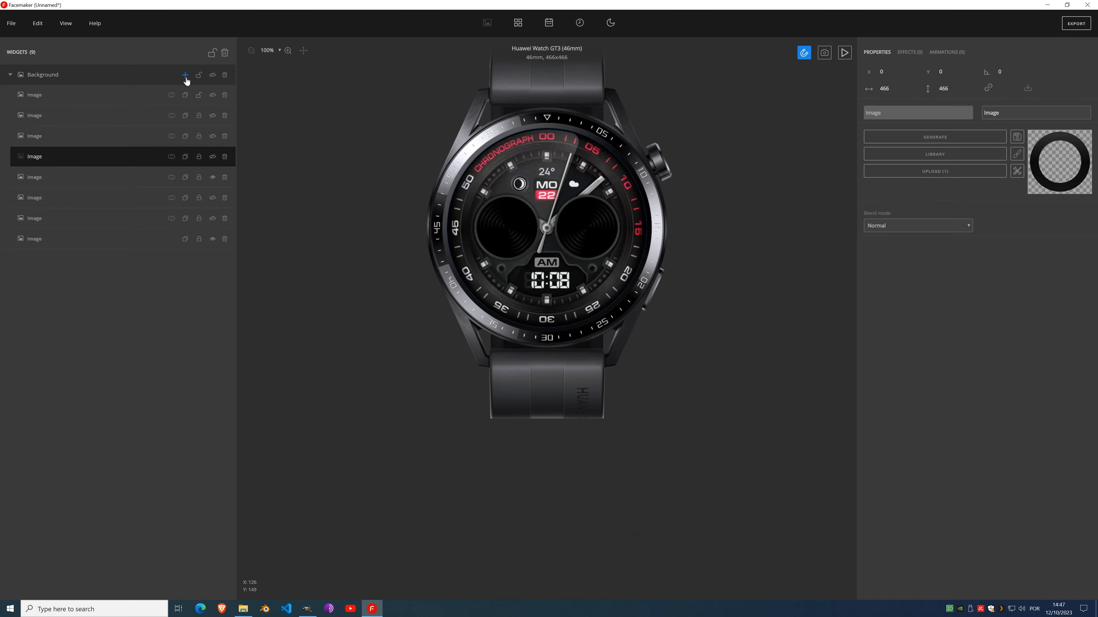
Step: Add a new image widget to the background and generate a gradient of 160 × 160 for it
left_click(186, 75)
left_click(184, 114)
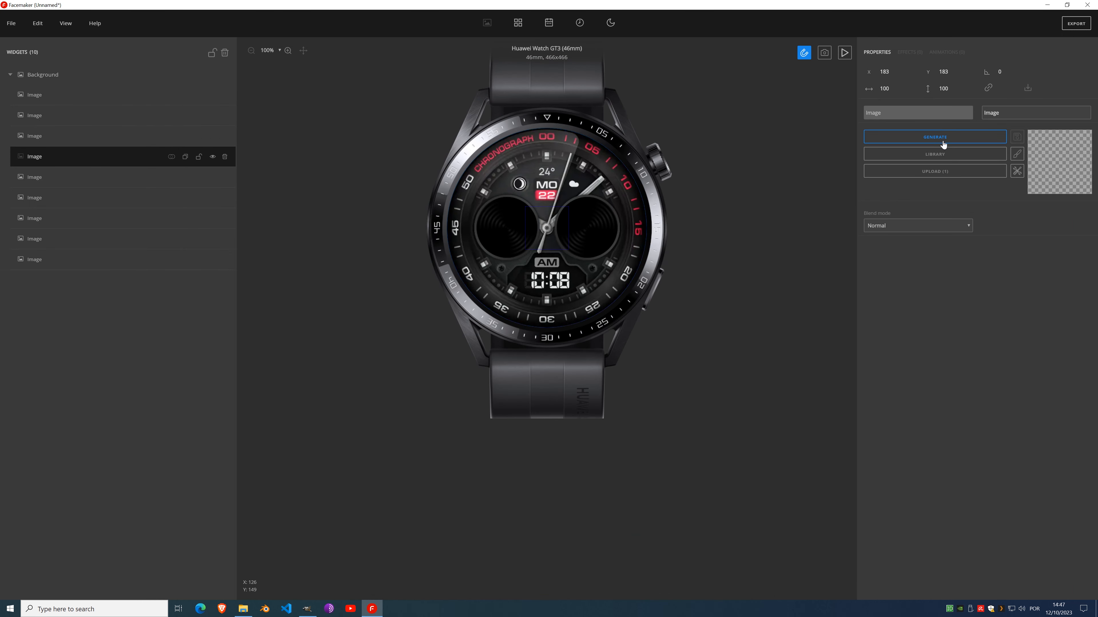
left_click(943, 142)
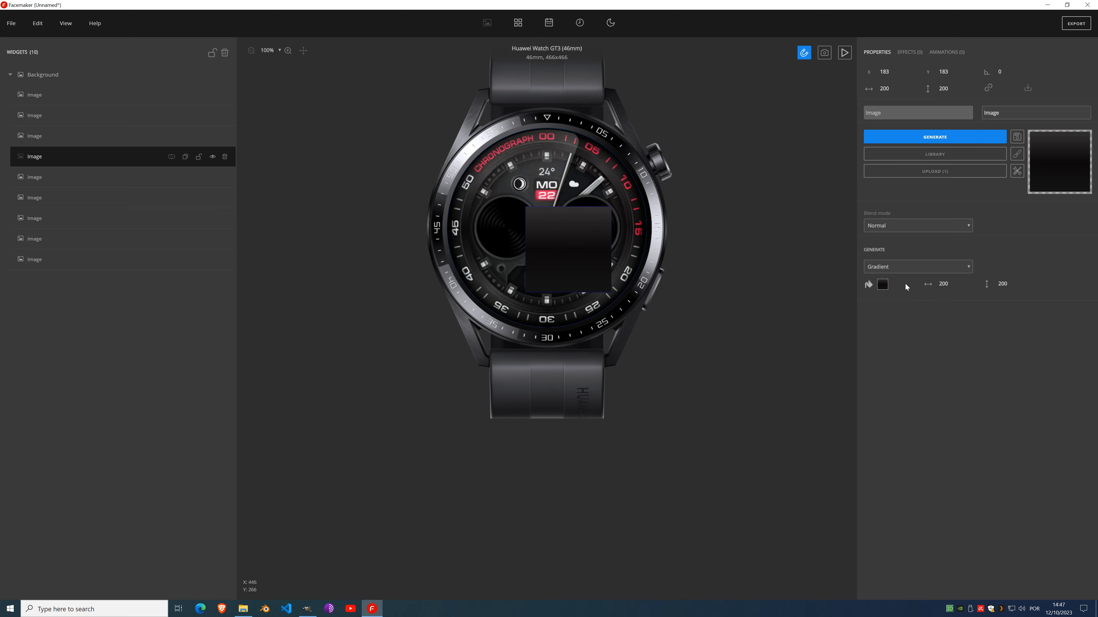
left_click(947, 283)
type("160")
key("Tab")
type("160")
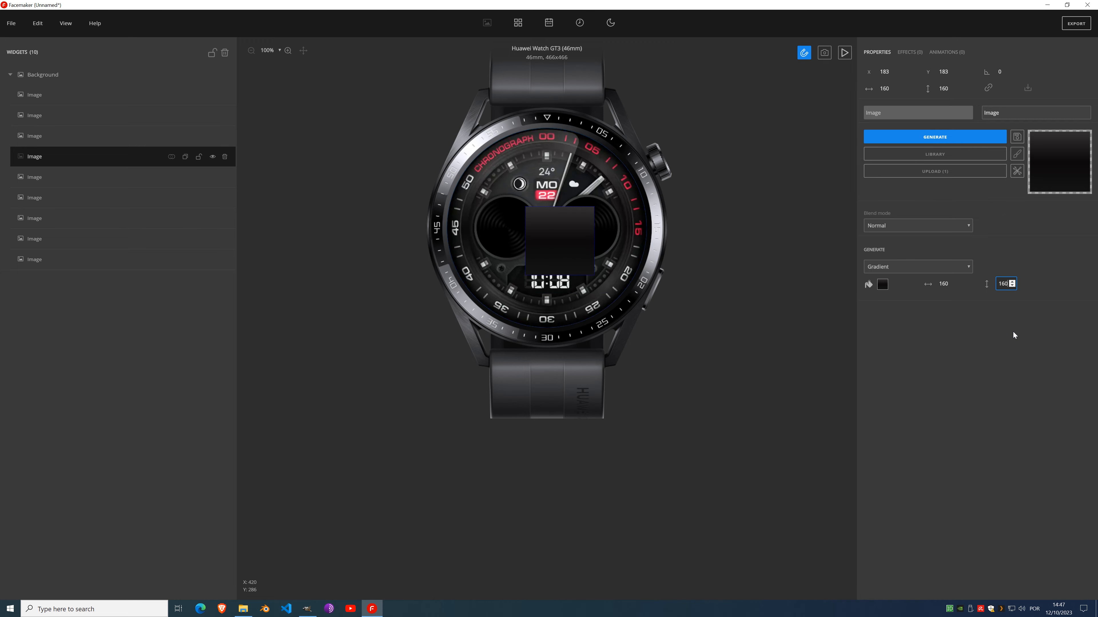
Step: Convert the gradient square to a sphere and place it over the left gauge at about X 63, Y 153
scroll(535, 200, "up", 2)
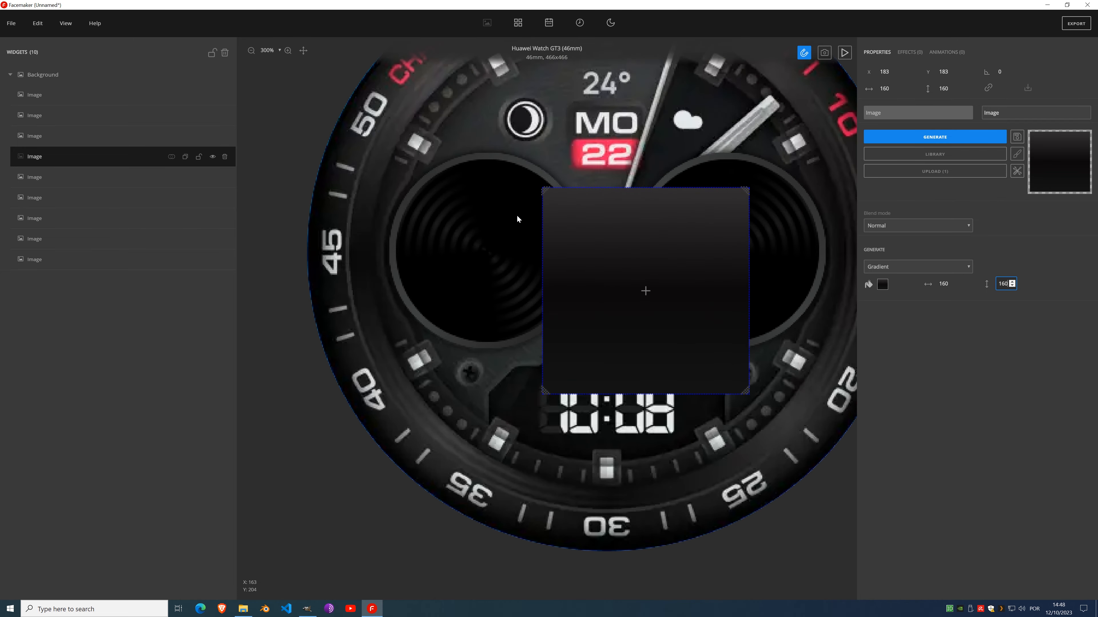
left_click(1017, 171)
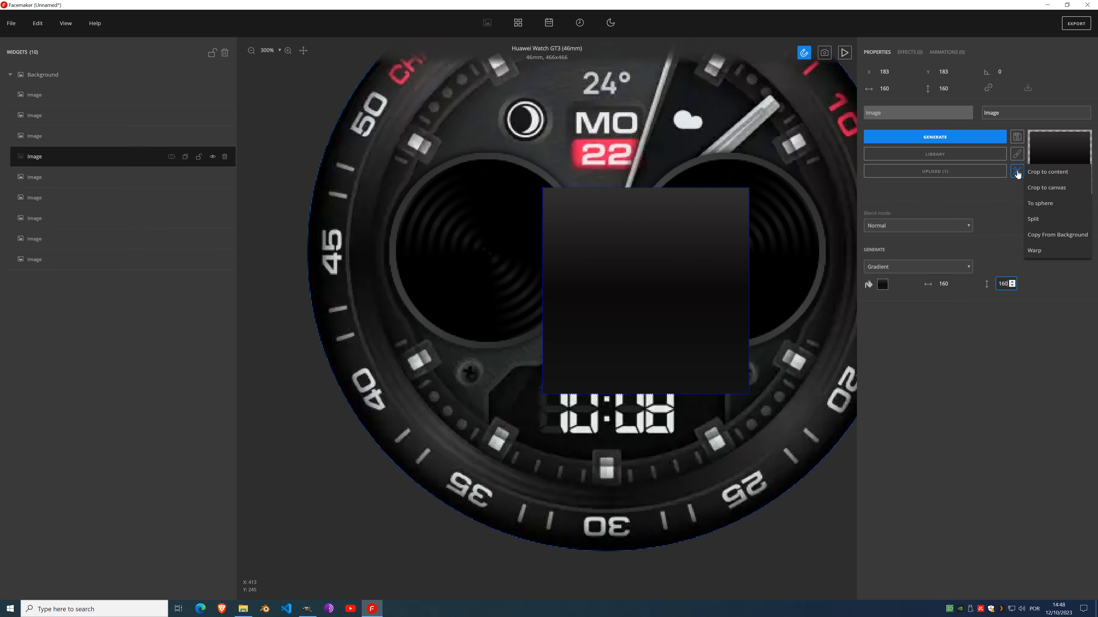
left_click(1042, 203)
left_click_drag(666, 267, 507, 225)
scroll(505, 231, "down", 2)
scroll(508, 226, "up", 4)
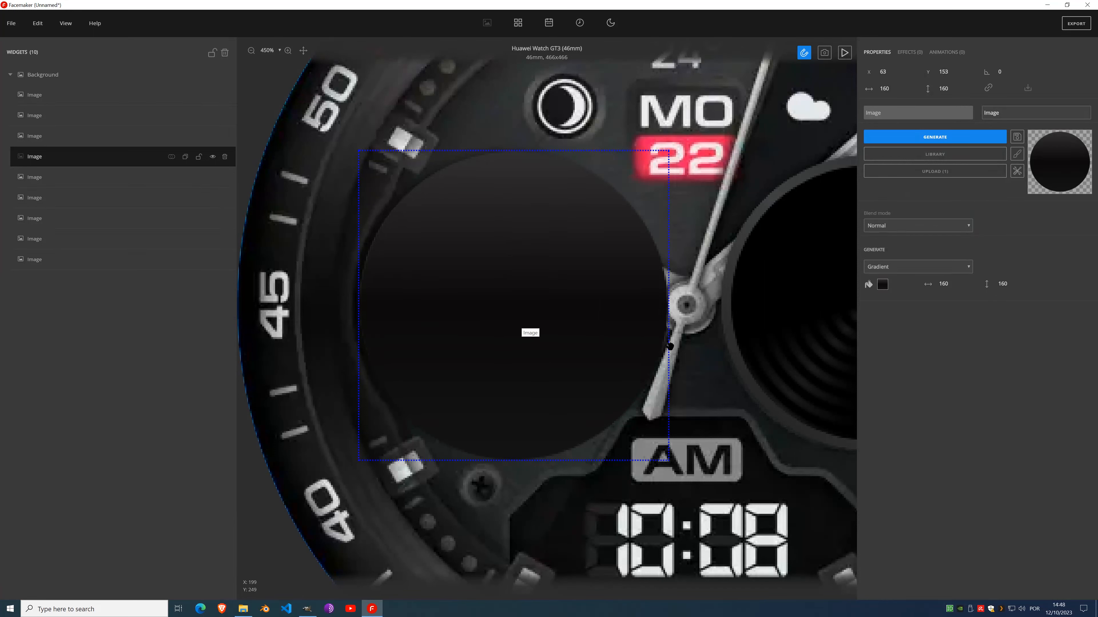
Step: Shift the gradient circle to X 57 and hide it to compare with the left gauge
left_click(894, 74)
left_click(895, 74)
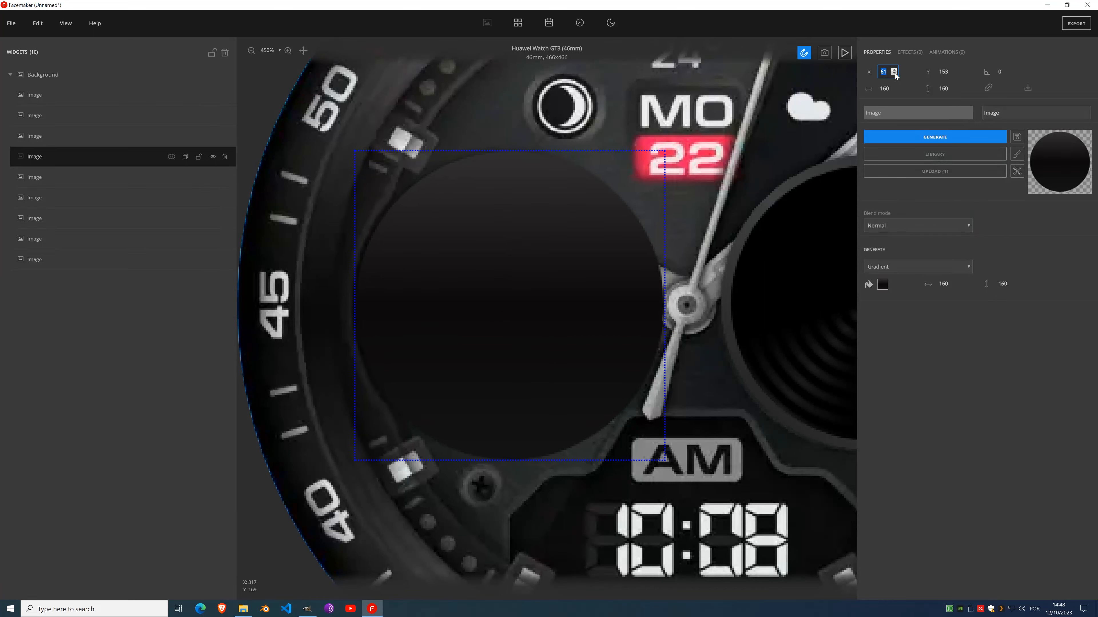
left_click(894, 74)
left_click(895, 74)
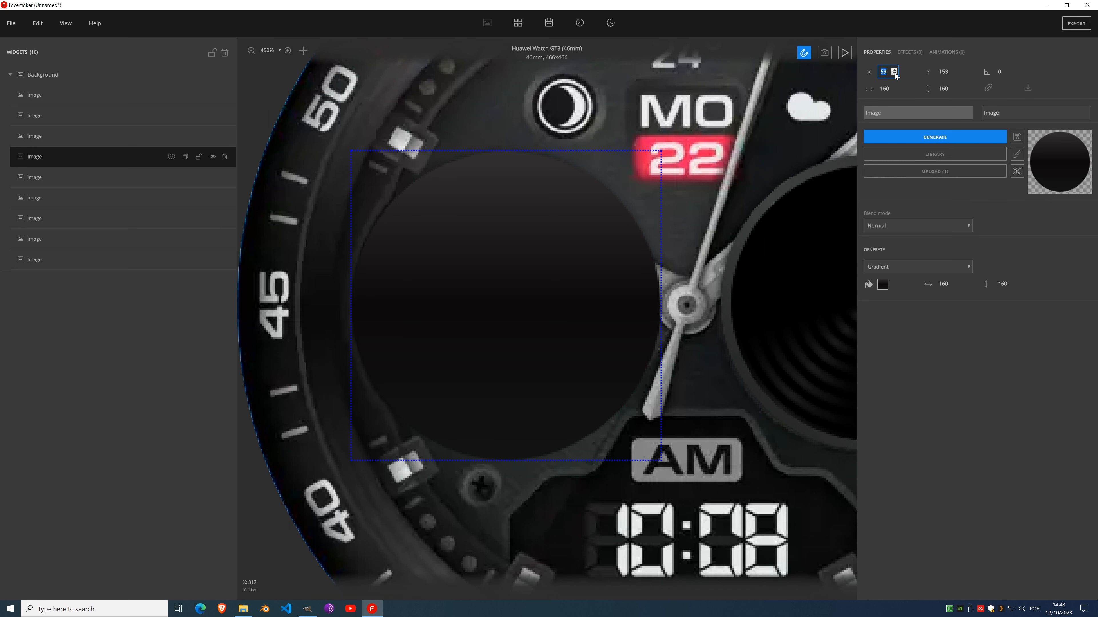
left_click(894, 75)
left_click(895, 74)
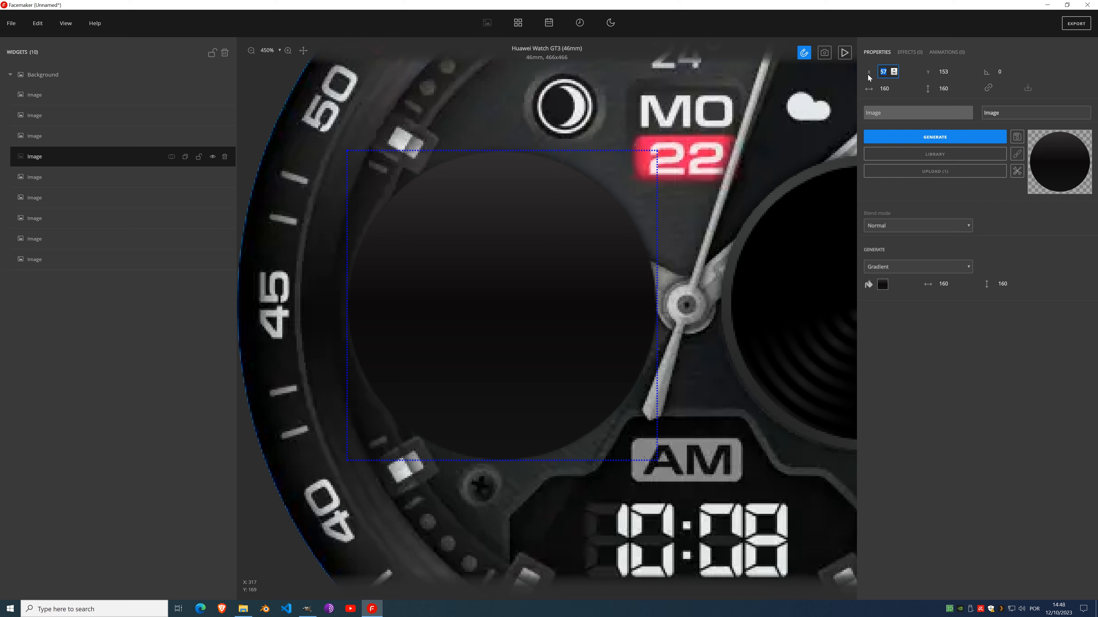
left_click(213, 157)
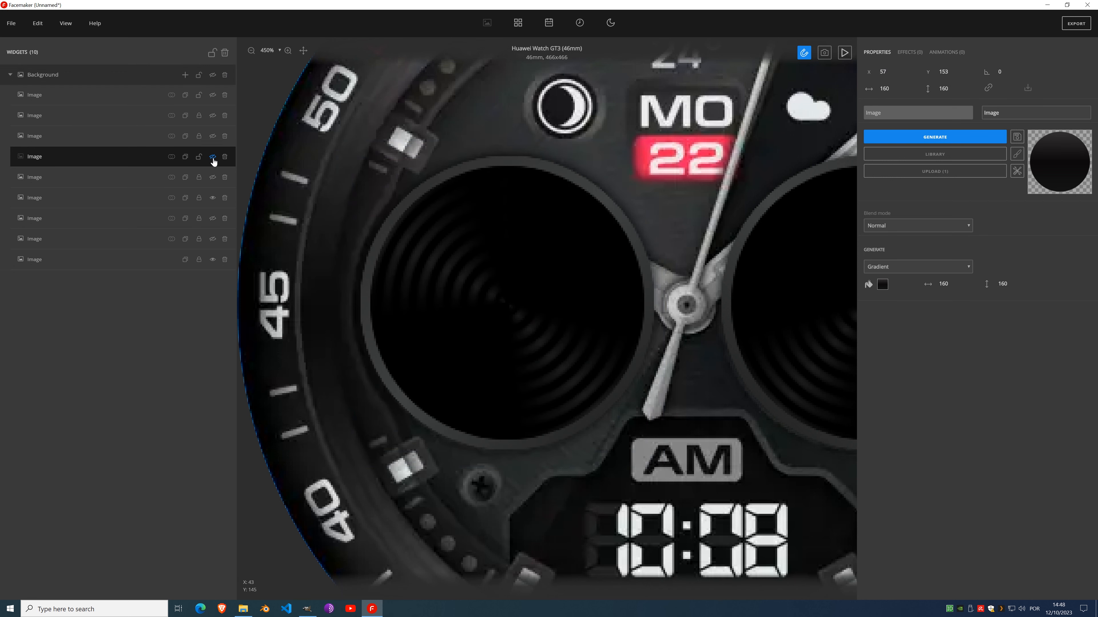
Step: Add an Opacity effect to the gradient circle, show it again and set the intensity to about 77
left_click(910, 57)
left_click(913, 74)
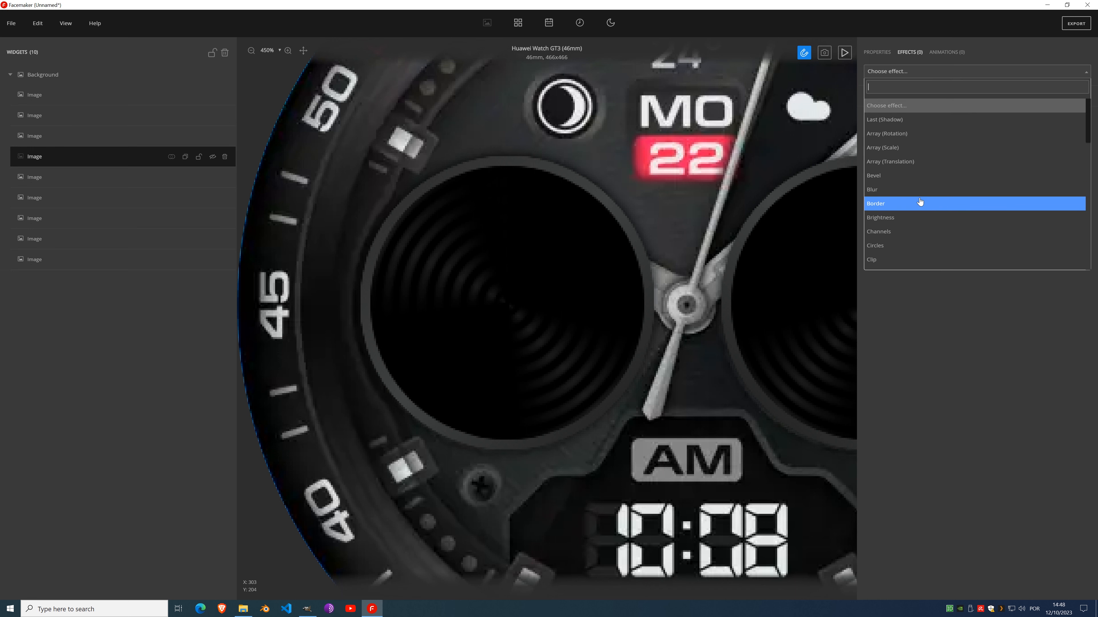
scroll(923, 201, "down", 5)
scroll(920, 199, "up", 5)
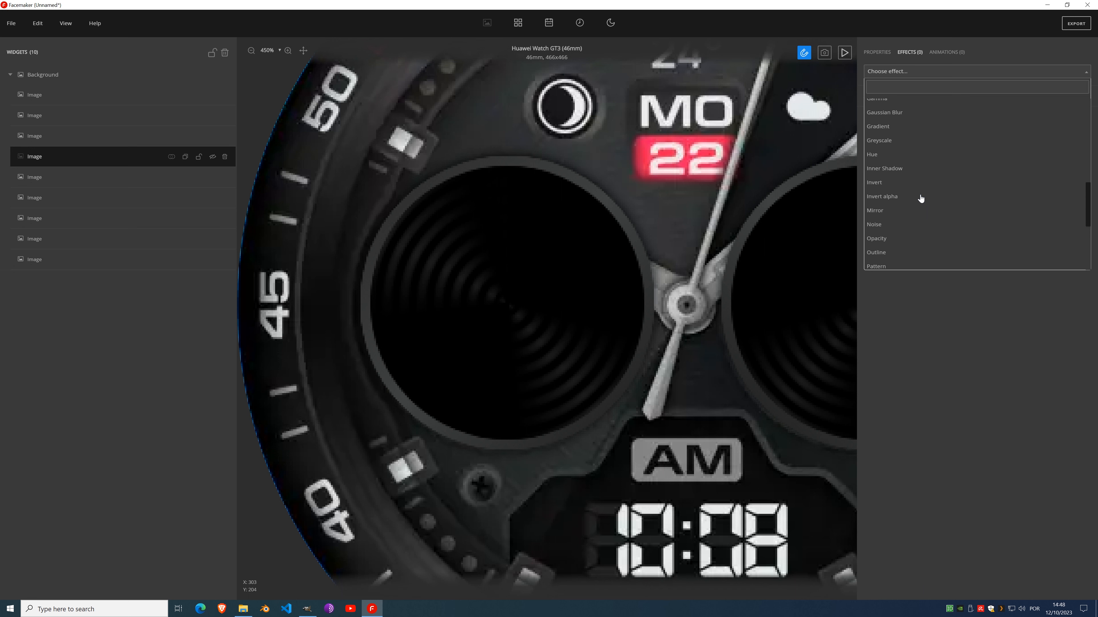
left_click(896, 237)
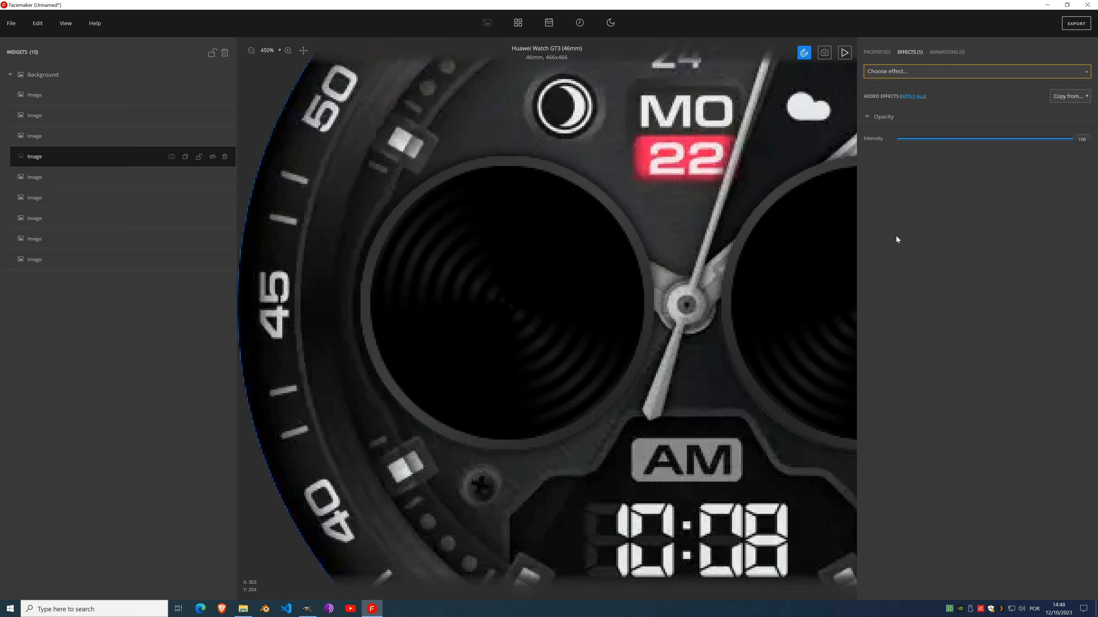
left_click(212, 157)
left_click(964, 139)
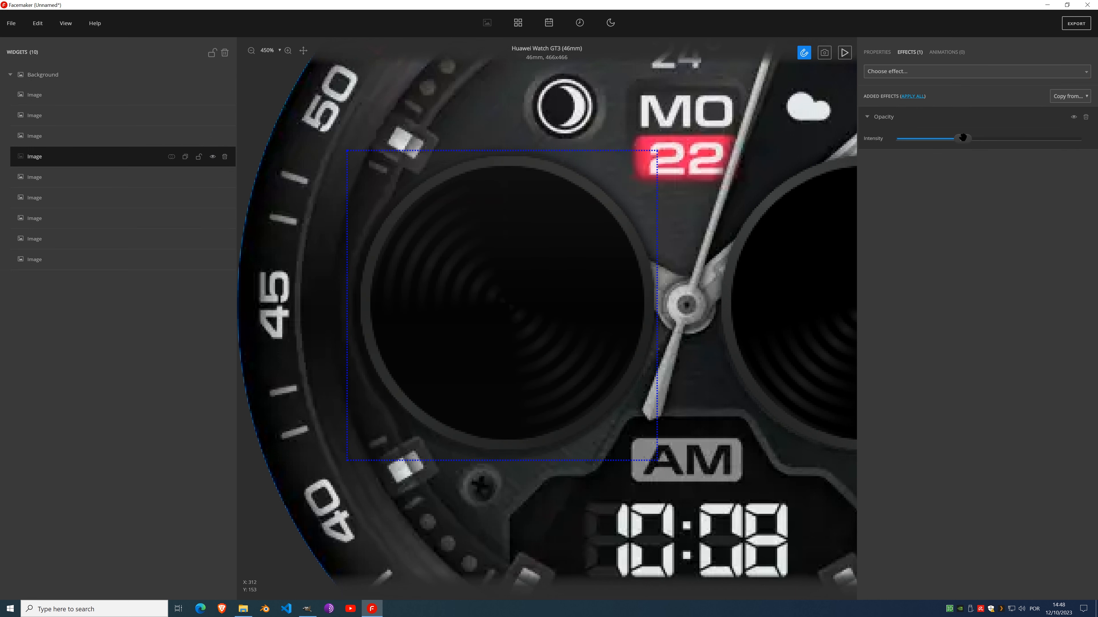
left_click(1040, 140)
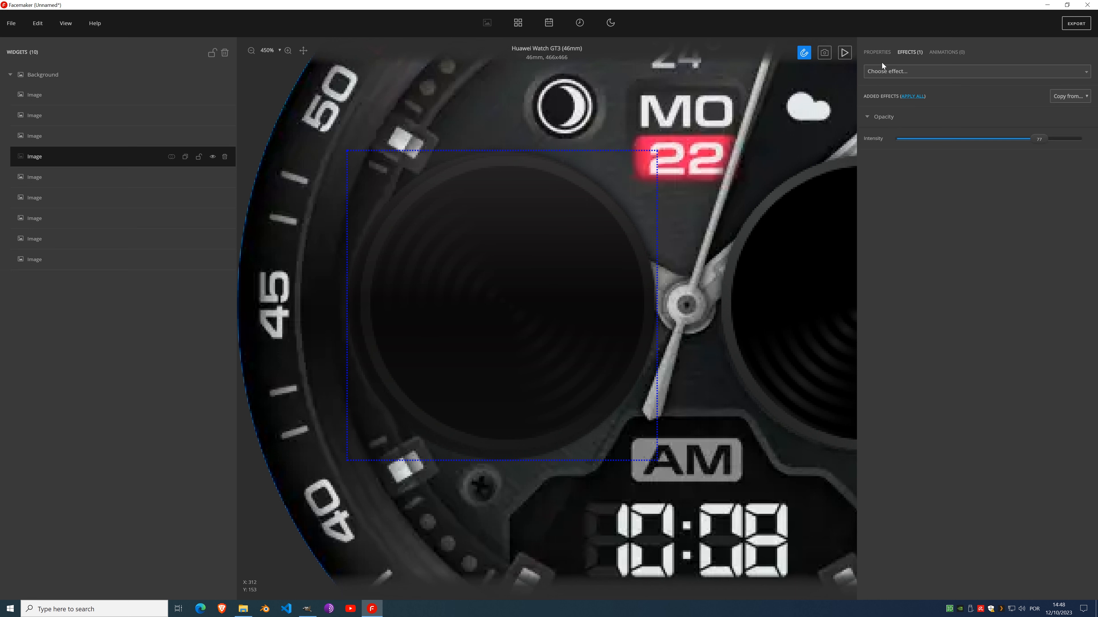
Step: Reposition the semi-transparent circle over the left gauge at X 60, Y 152
left_click(881, 53)
left_click(893, 72)
left_click(894, 71)
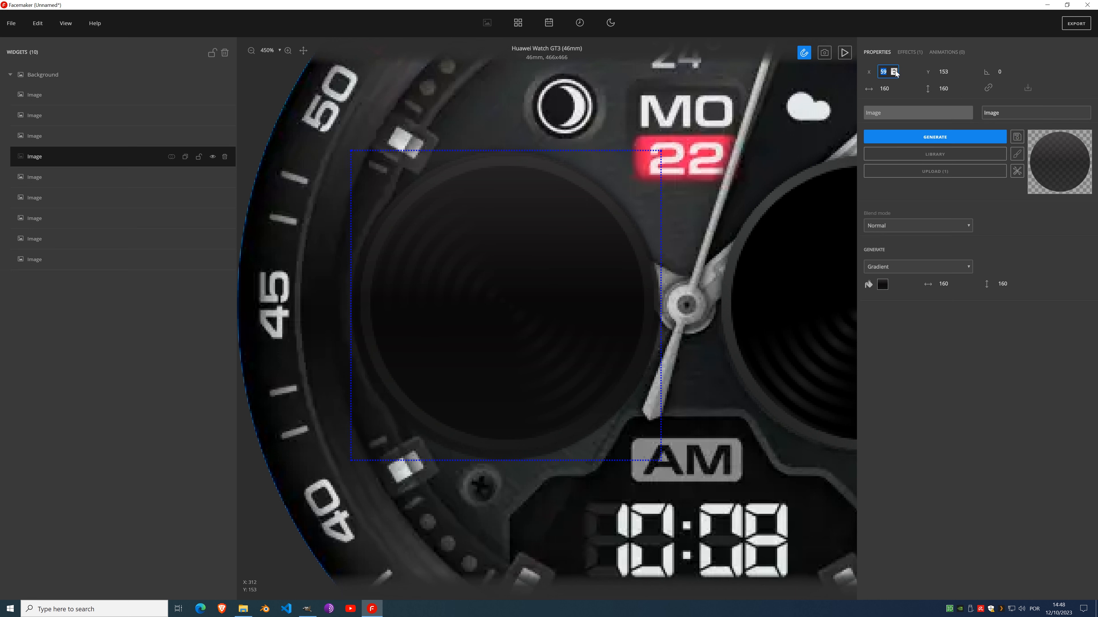
left_click(894, 71)
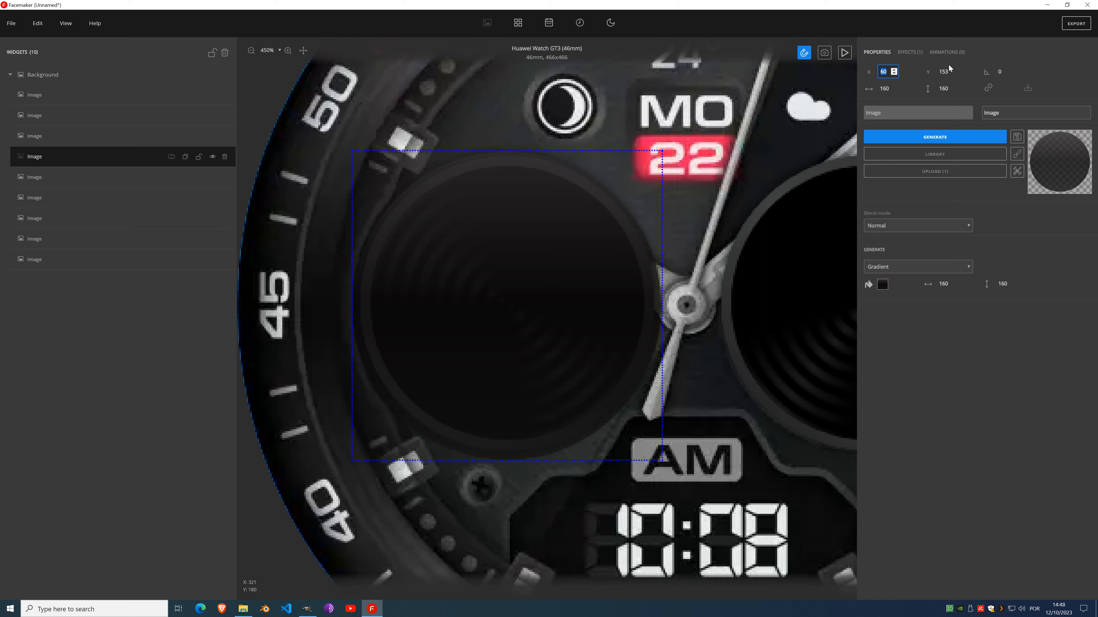
left_click(953, 74)
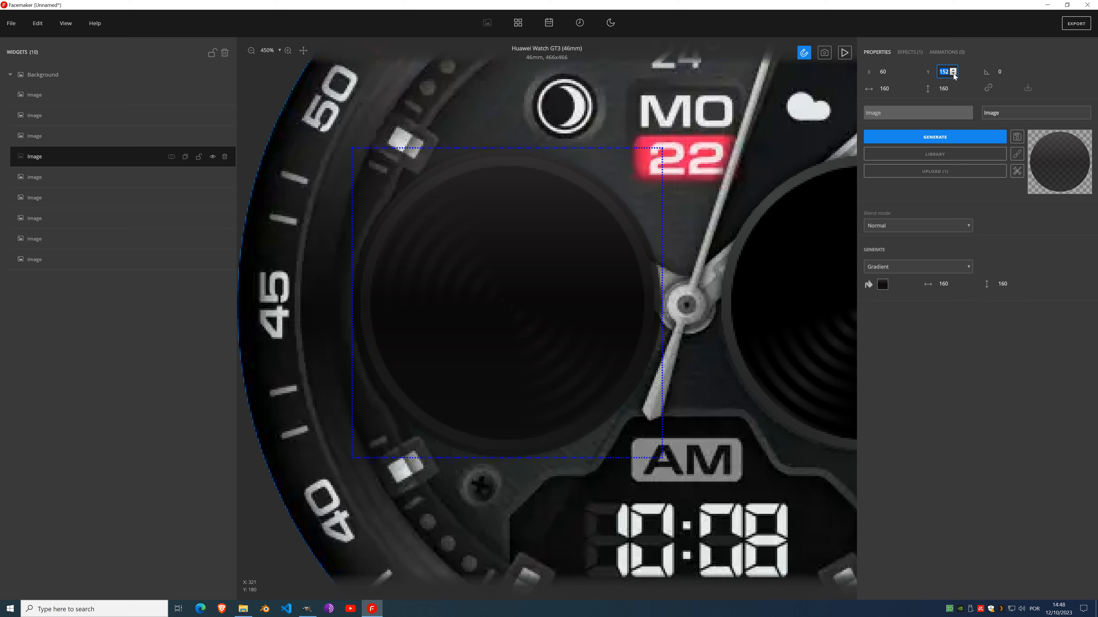
Step: Enlarge the generated gradient to 164 × 164 and convert it to a sphere again
left_click(944, 286)
type("164")
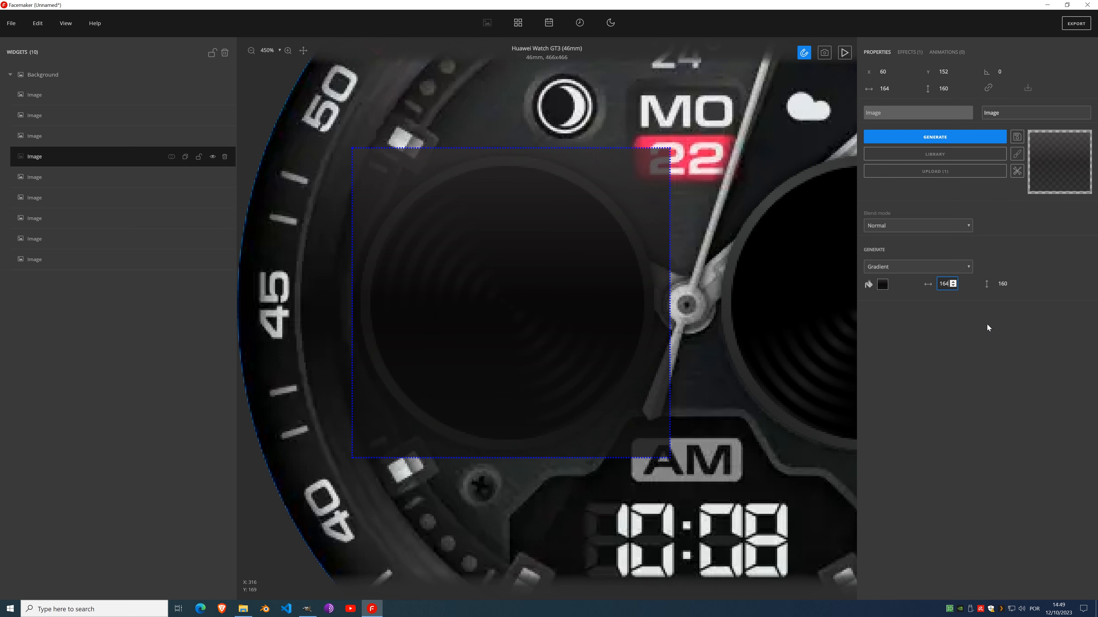
key("Tab")
type("164")
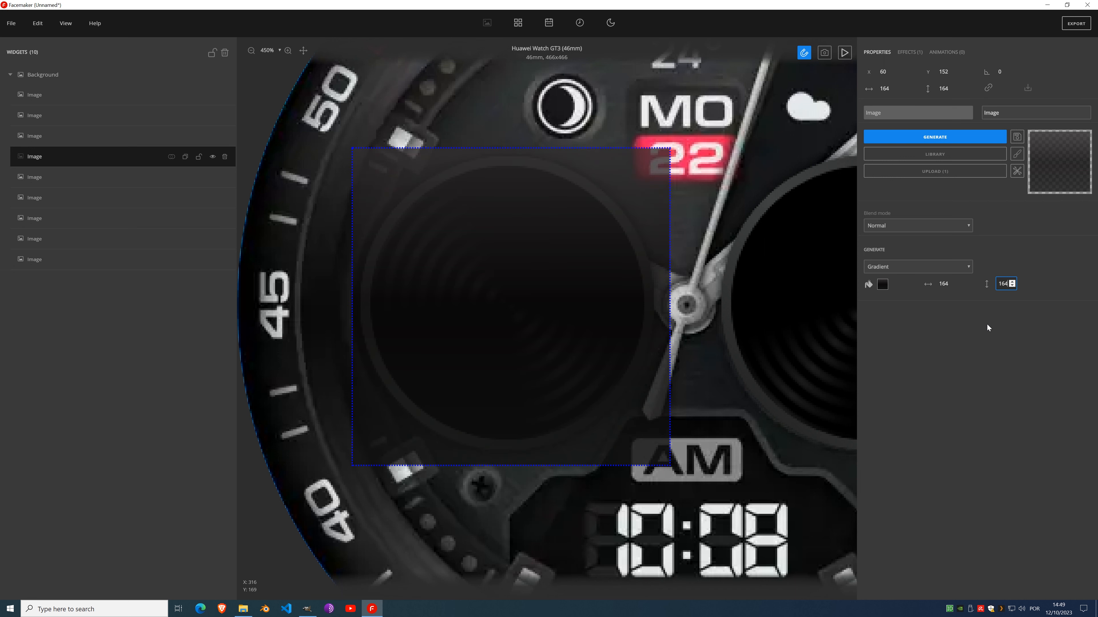
left_click(1016, 154)
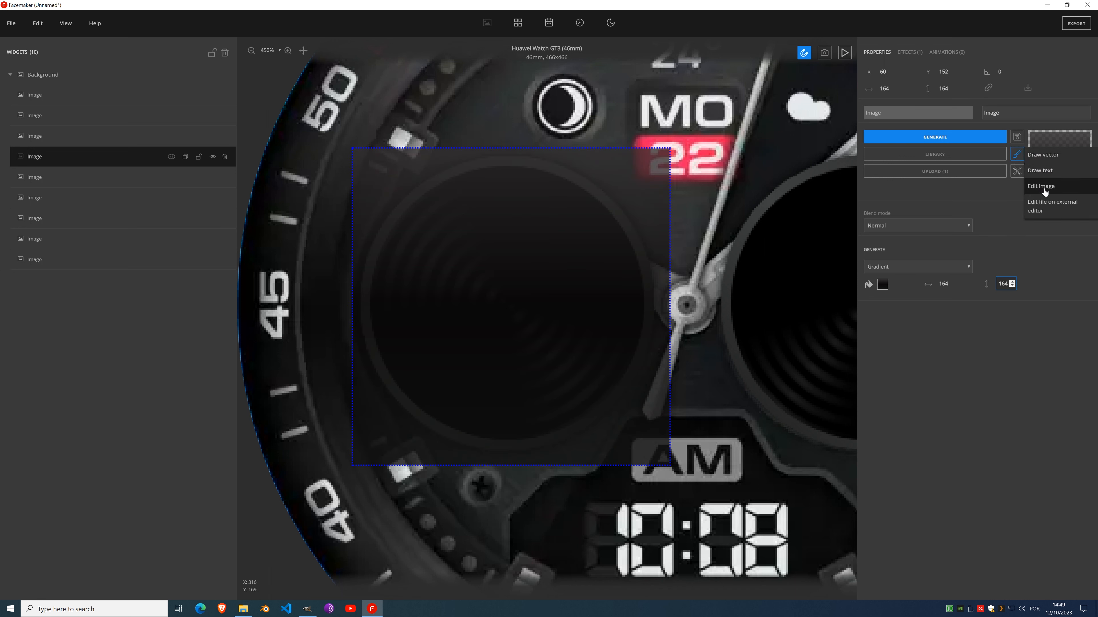
left_click(1018, 173)
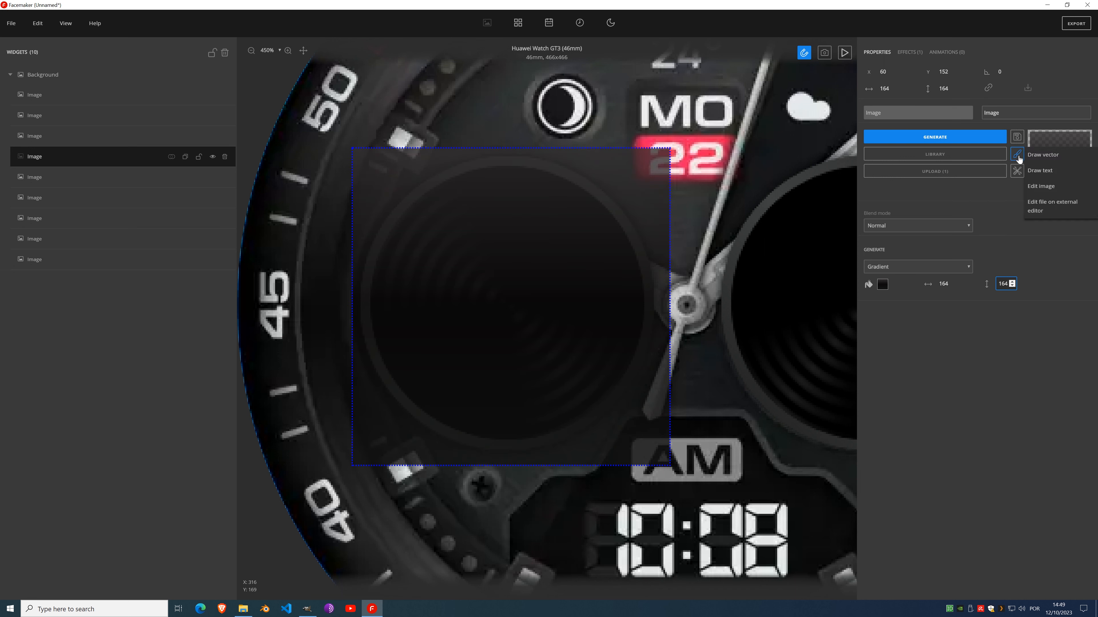
left_click(1043, 203)
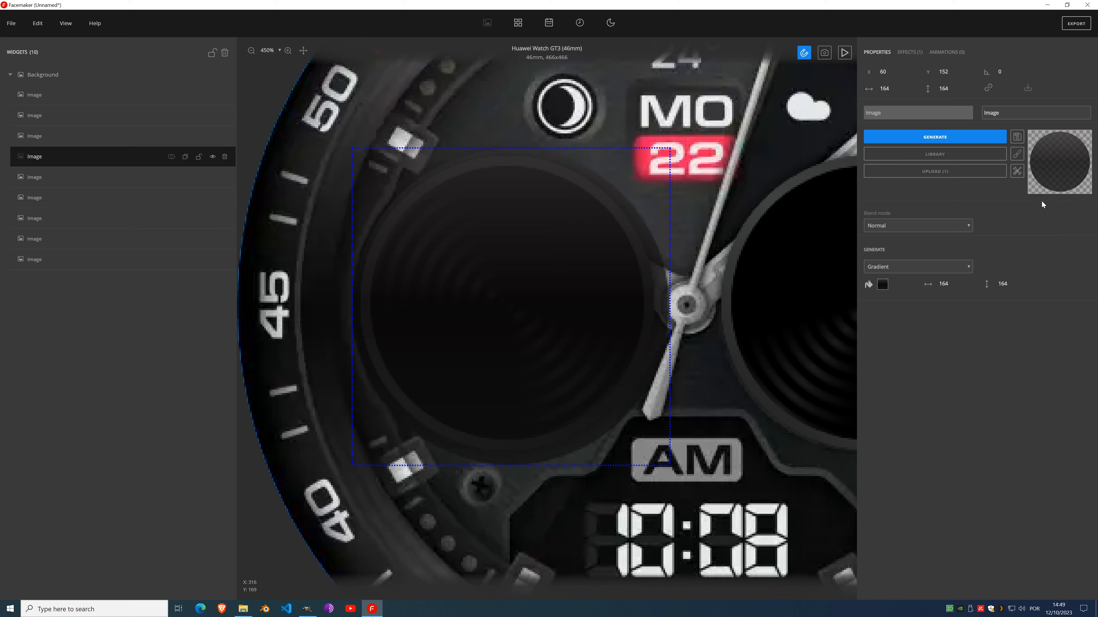
Step: Center the enlarged circle on the left gauge by setting its position to X 57, Y 151
left_click(894, 73)
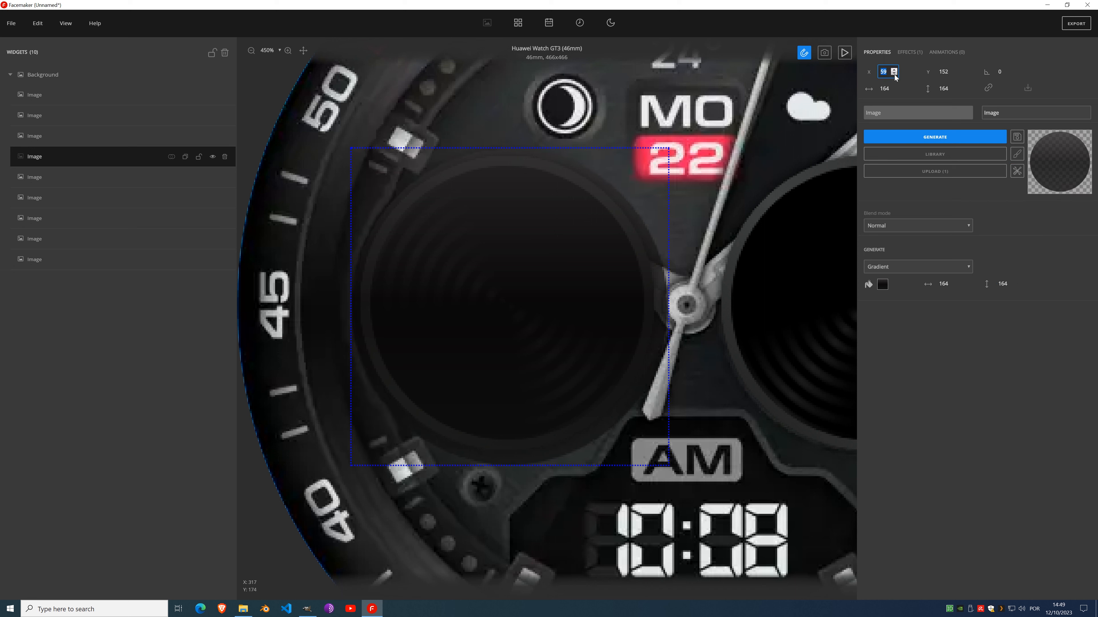
left_click(894, 73)
left_click(894, 73)
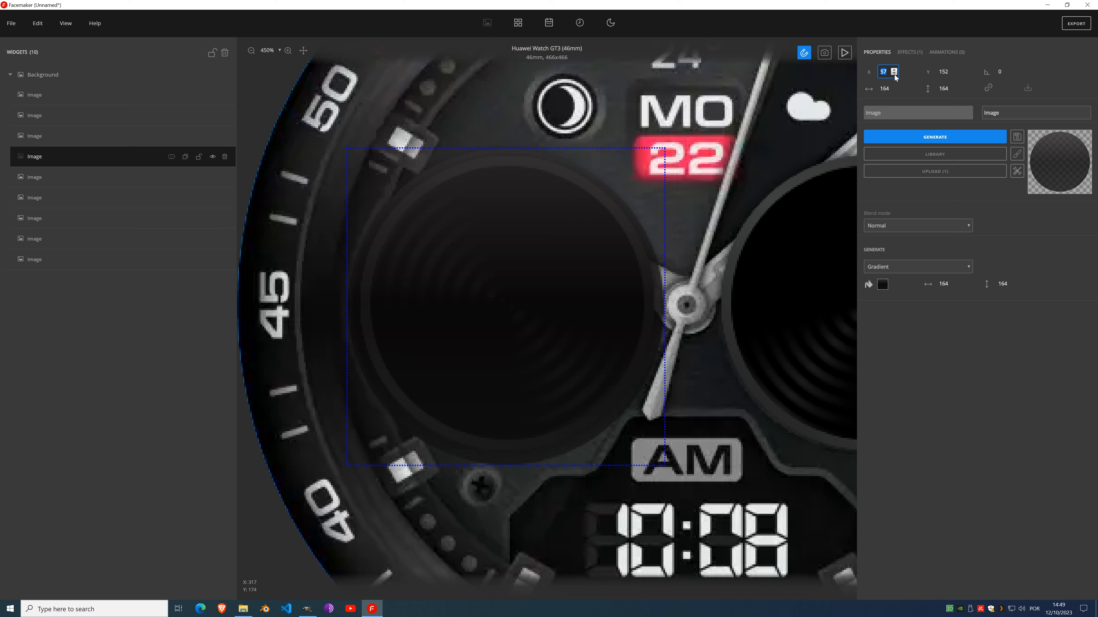
left_click(953, 74)
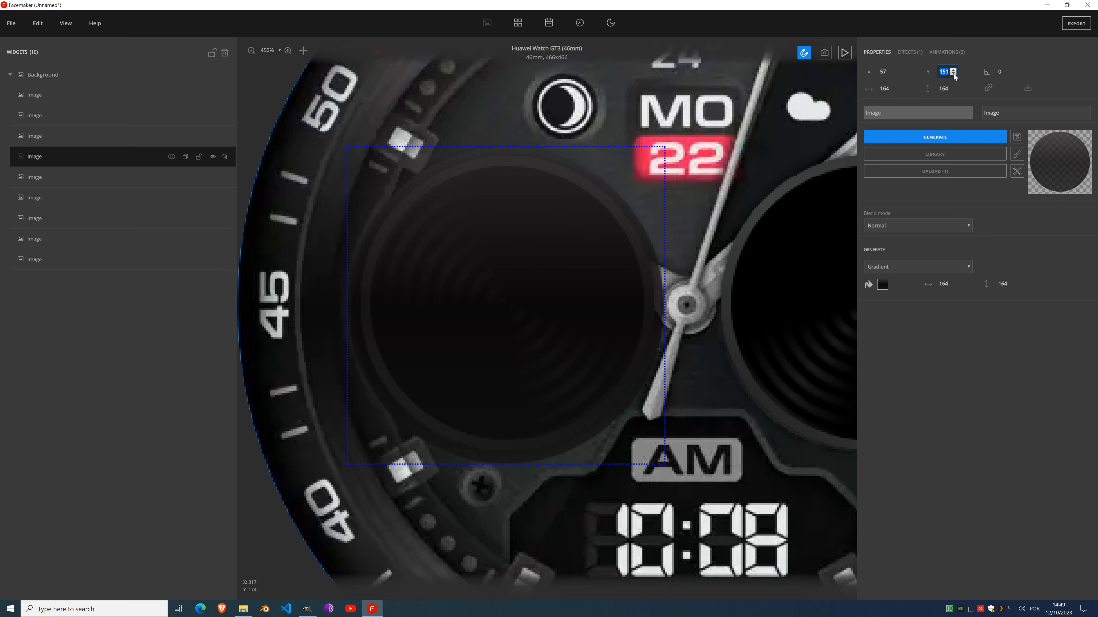
left_click(954, 73)
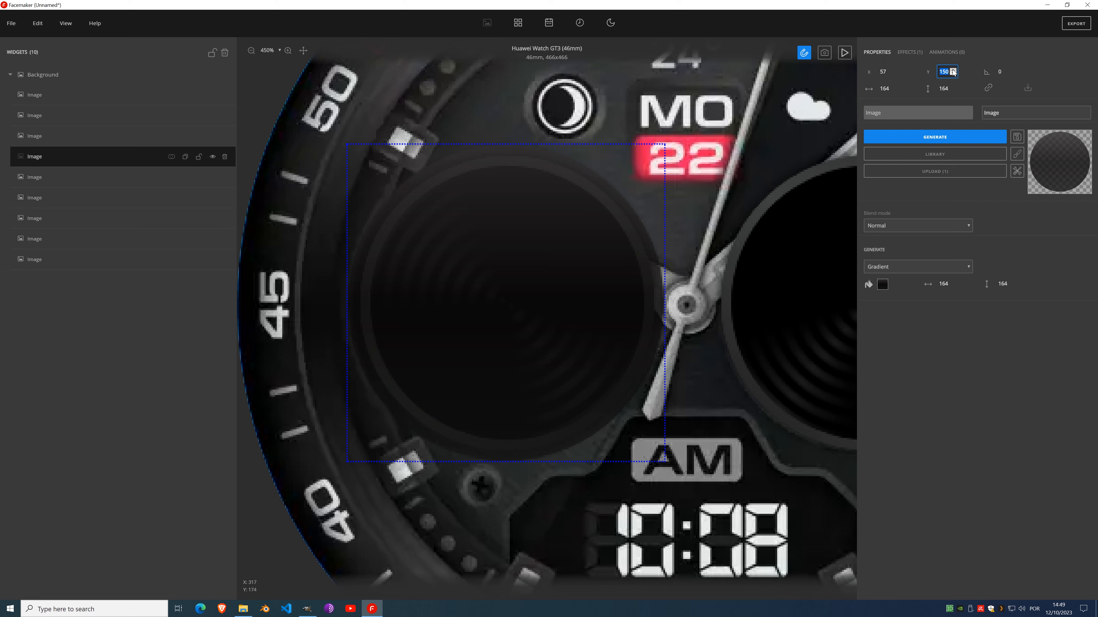
left_click(953, 70)
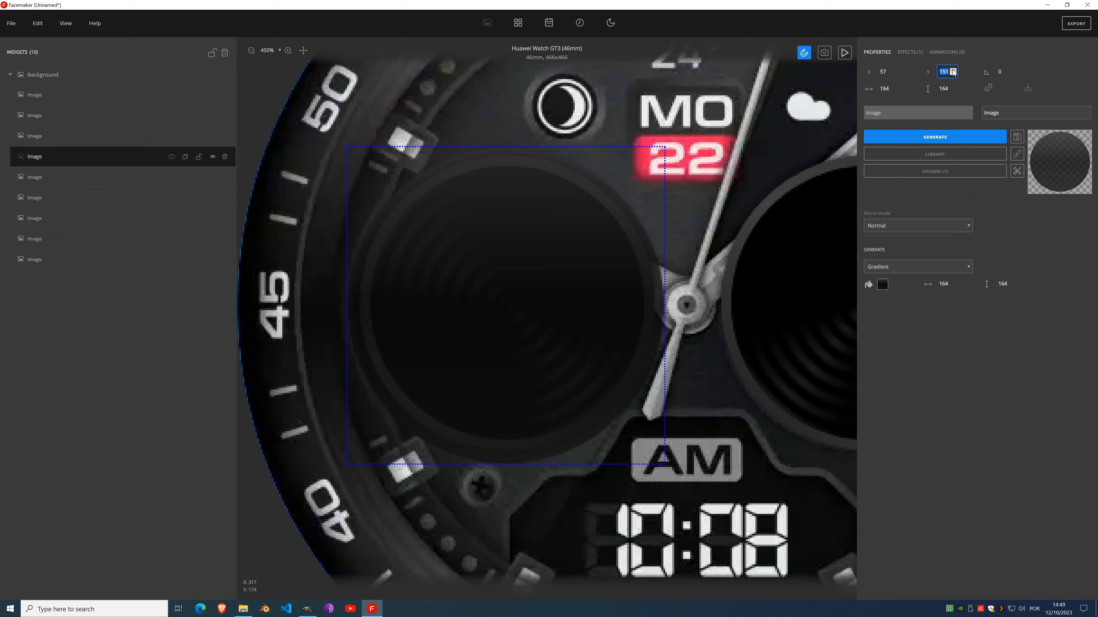
Step: Remove the Opacity effect from the gradient circle over the left gauge
scroll(561, 250, "down", 6)
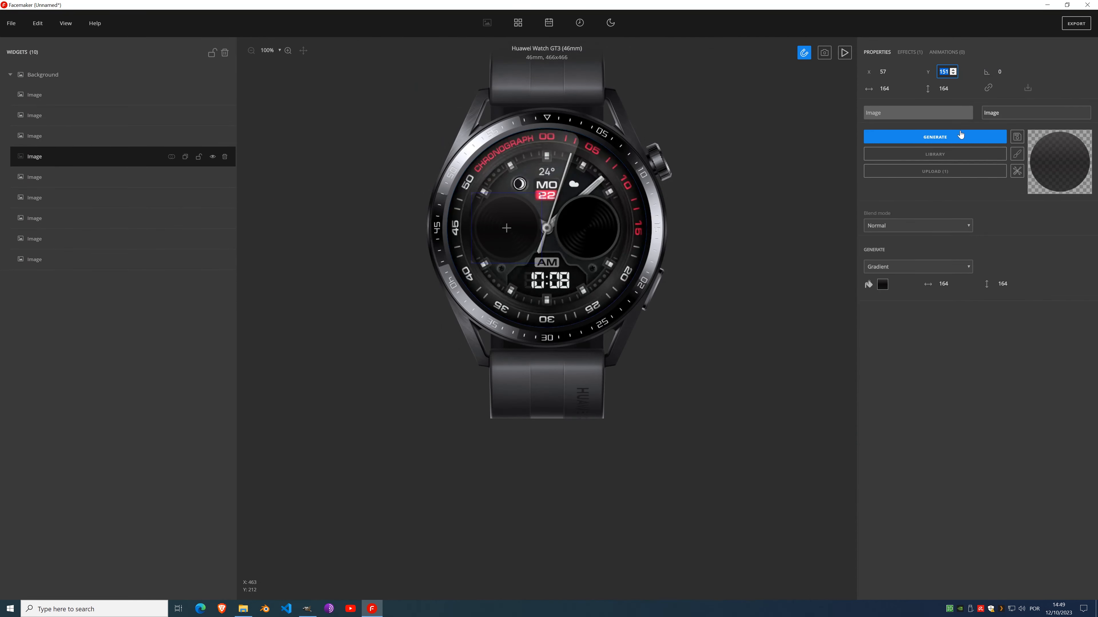
scroll(619, 227, "up", 2)
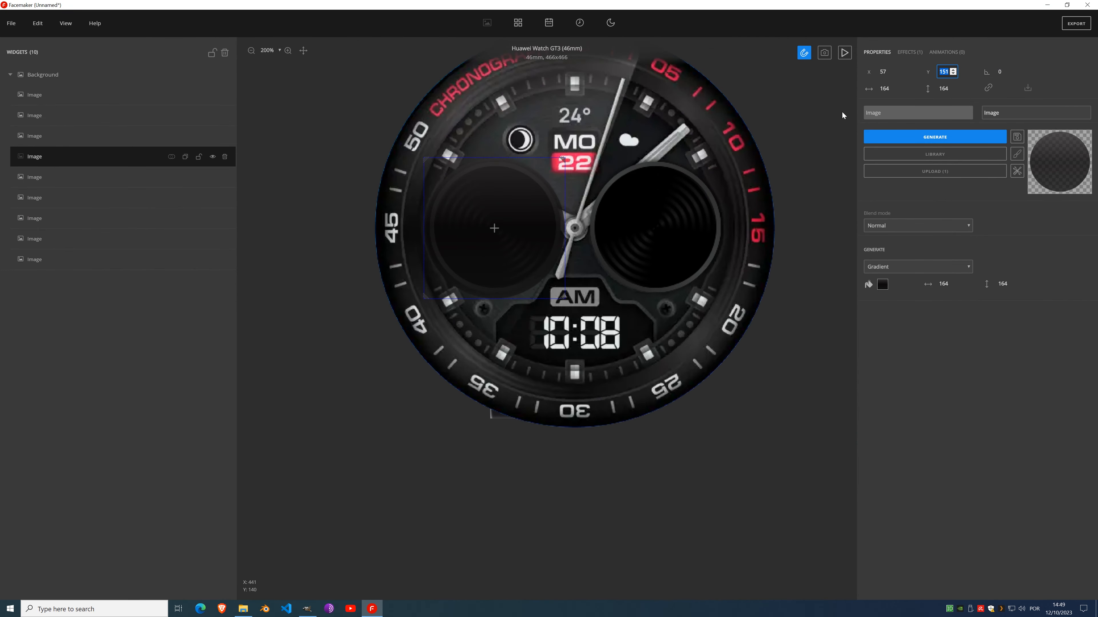
left_click(909, 53)
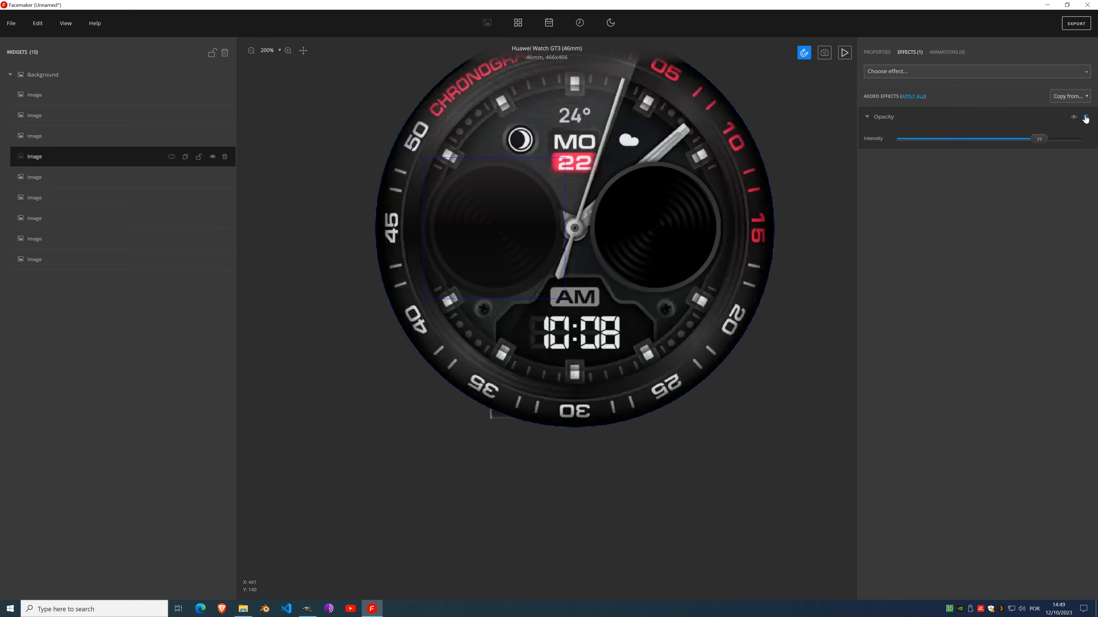
left_click(1084, 119)
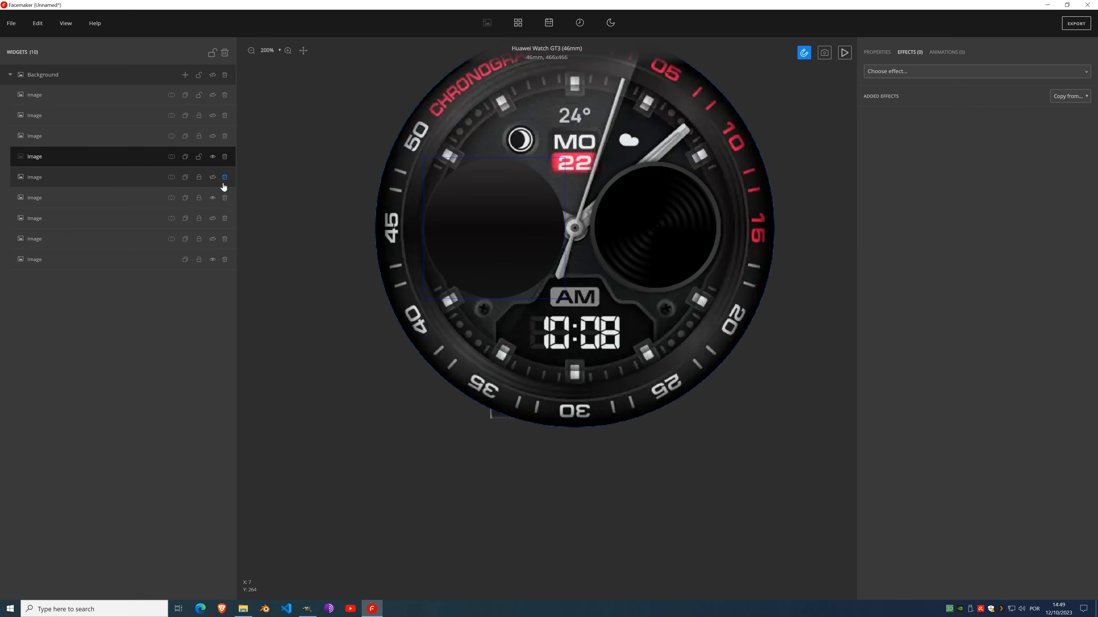
Step: Show the dark bezel ring and cut the left gauge circle out of it
left_click(212, 177)
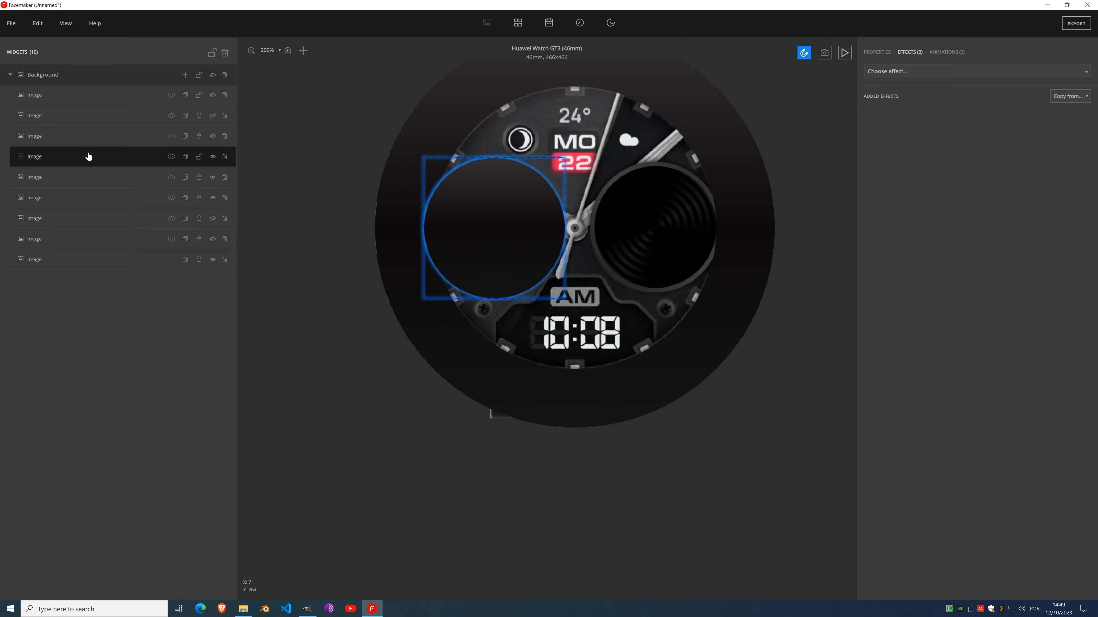
left_click(173, 157)
left_click(176, 199)
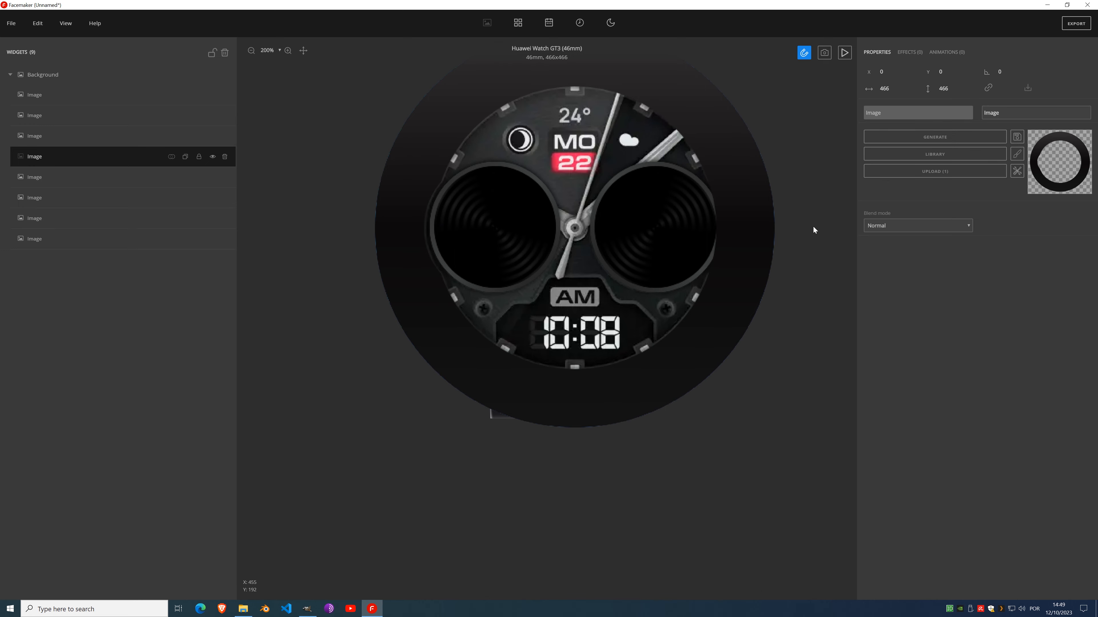
Step: Add a Mirror effect with Horizontal enabled to the notched bezel ring and apply it permanently
left_click(920, 52)
left_click(916, 72)
scroll(919, 203, "down", 3)
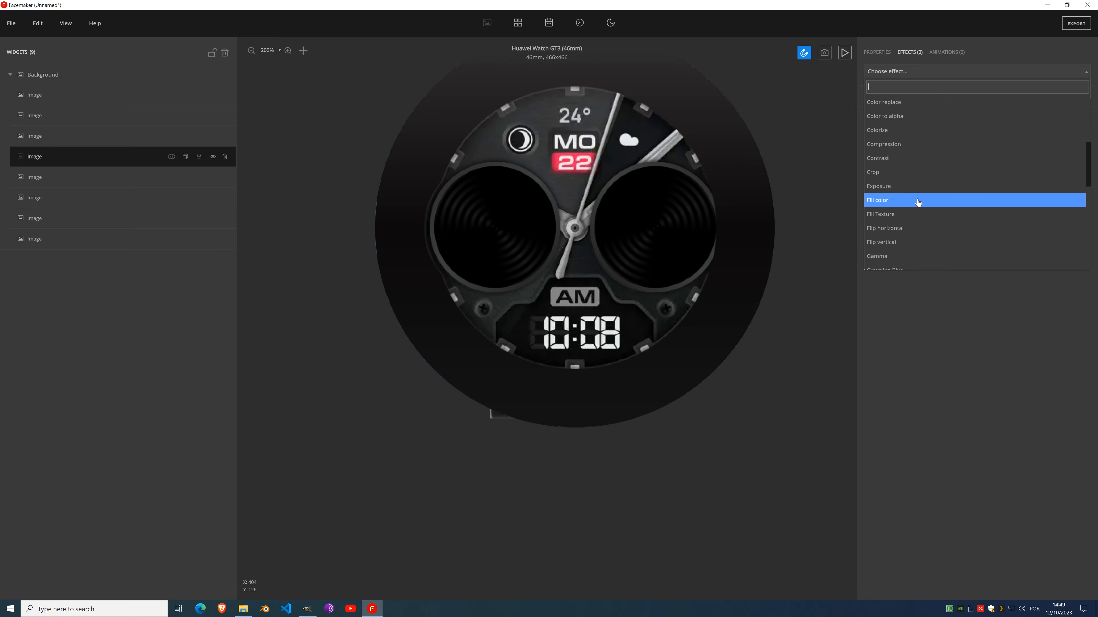
scroll(913, 169, "down", 4)
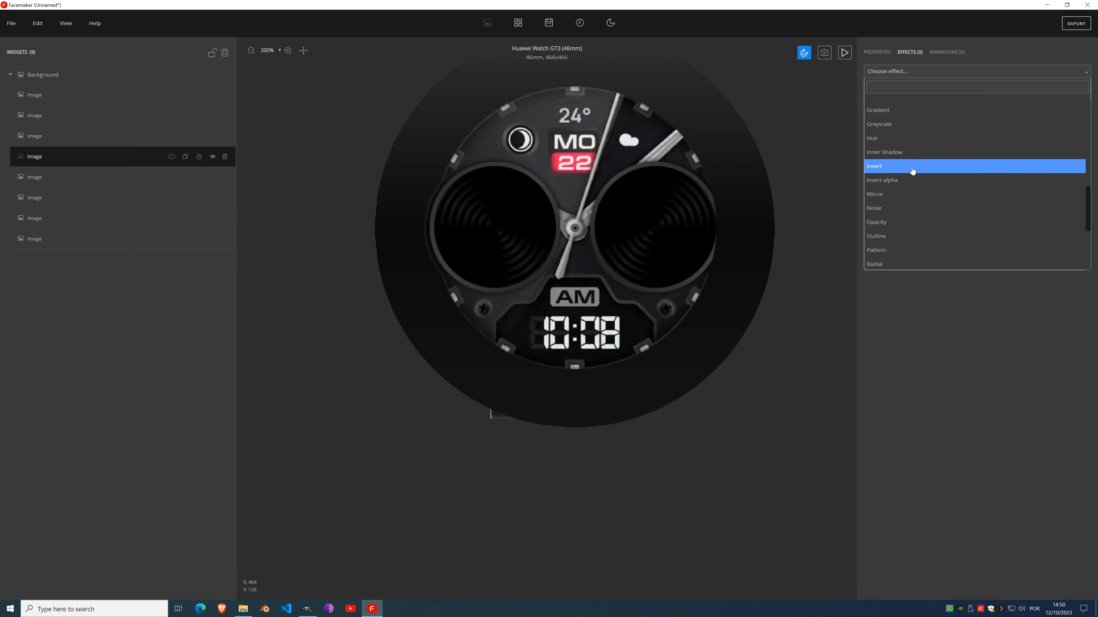
scroll(904, 160, "down", 2)
left_click(891, 115)
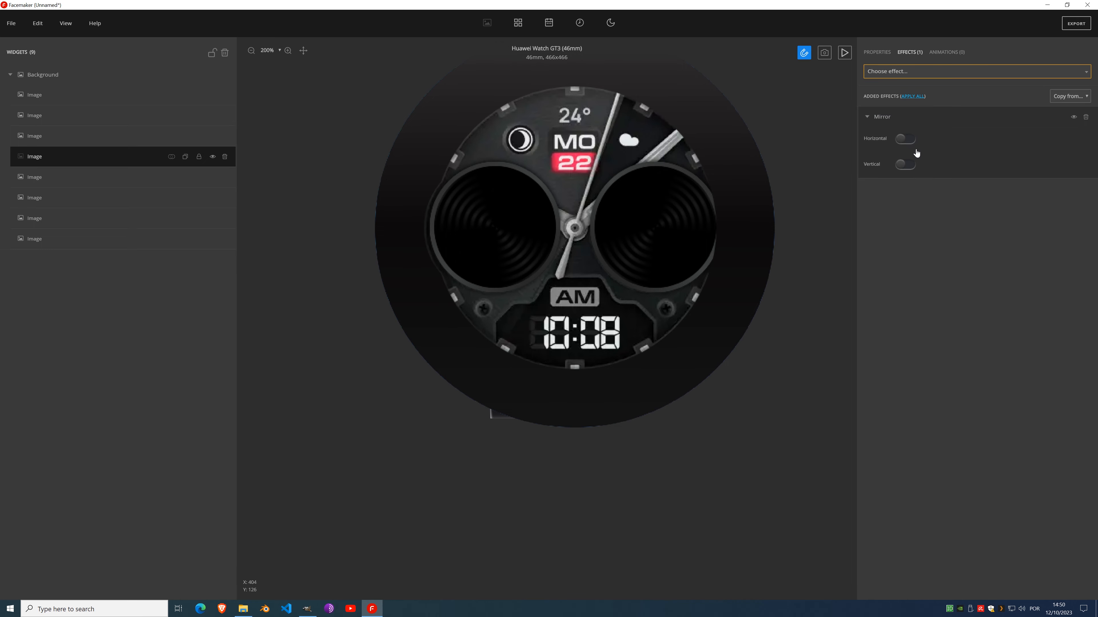
left_click(904, 139)
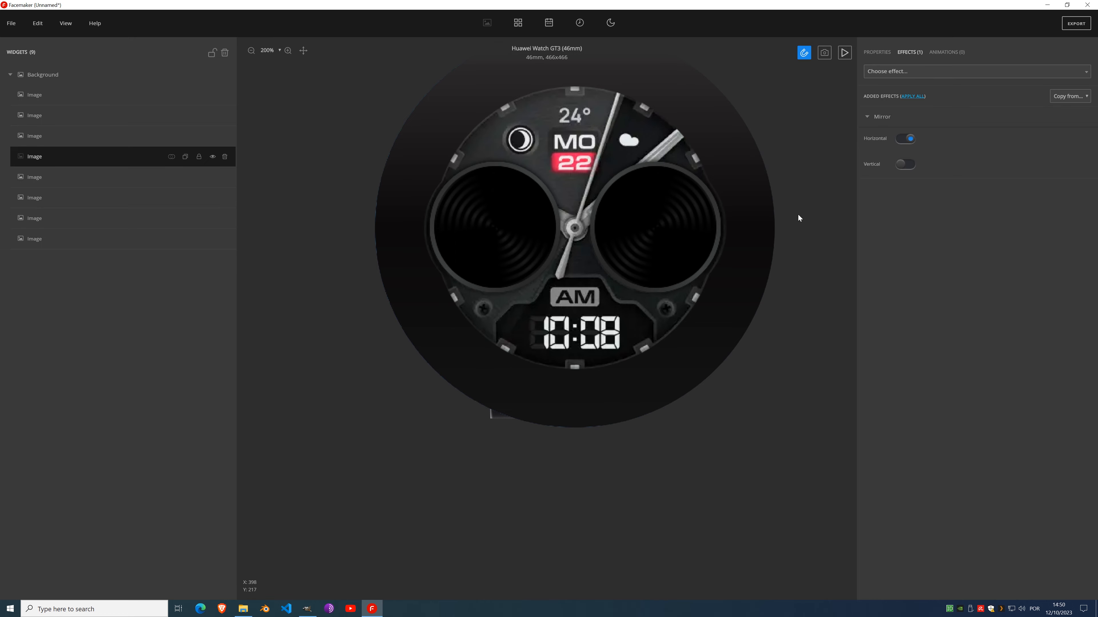
left_click(903, 113)
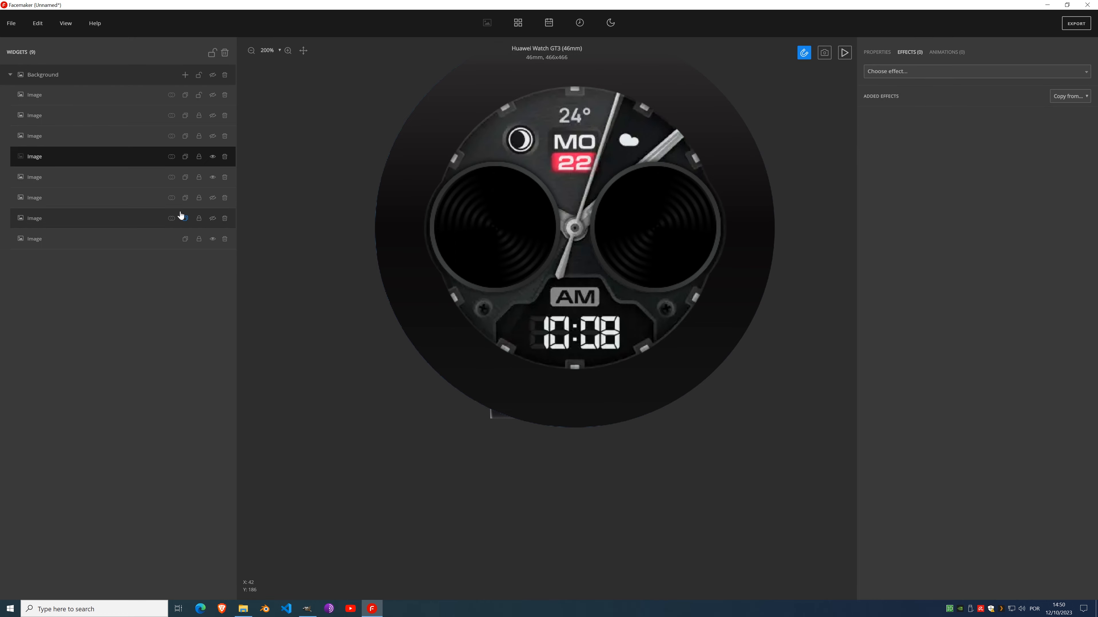
Step: Show all the widget layers together and inspect the recreated dial up close
left_click(212, 75)
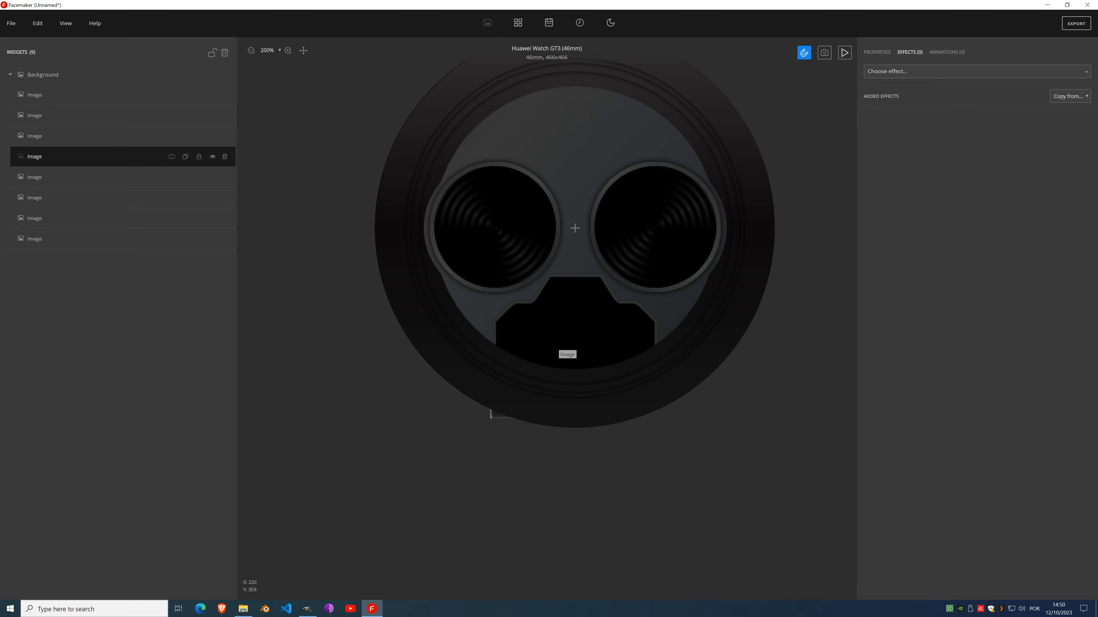
left_click_drag(587, 262, 553, 244)
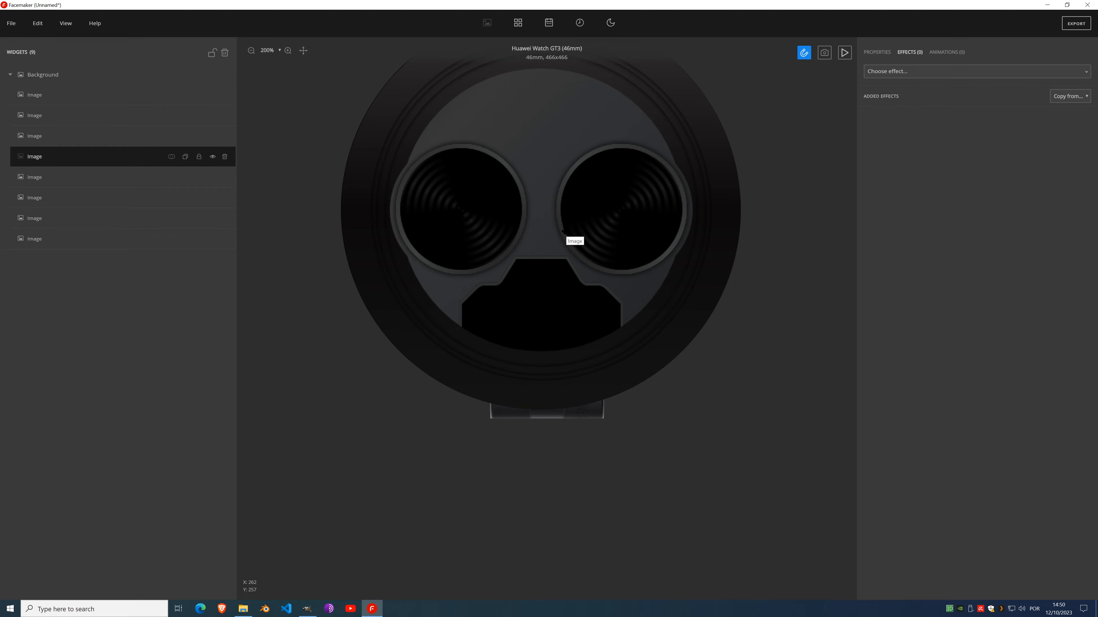
scroll(552, 191, "up", 1)
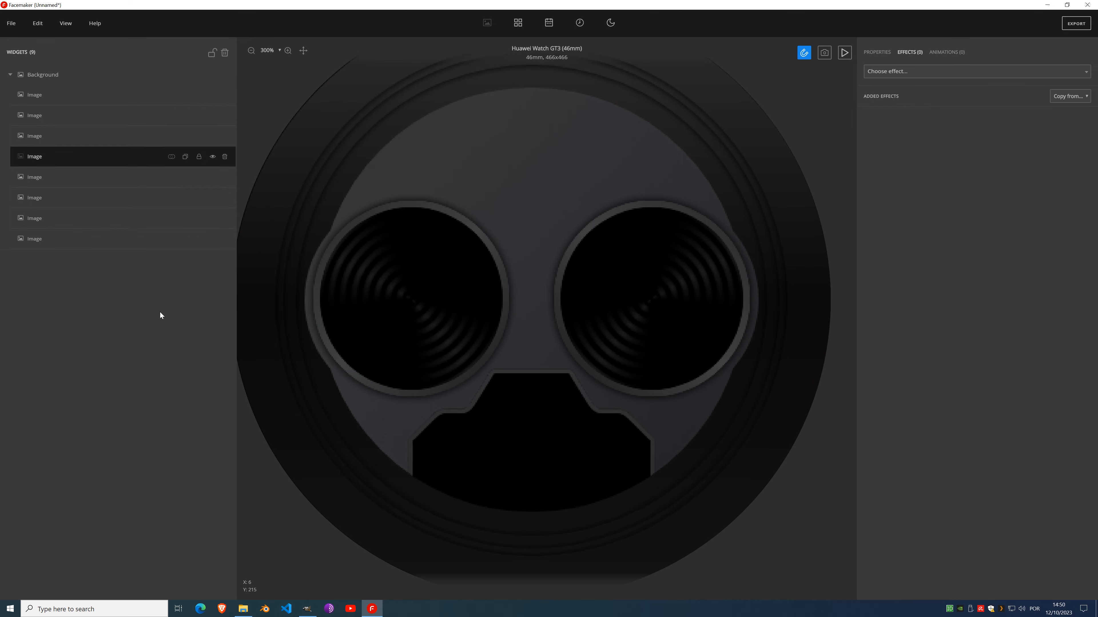
Step: Add a Brightness effect with intensity -14 to the grey dial plate with the lower display cutout
left_click(67, 220)
left_click(142, 198)
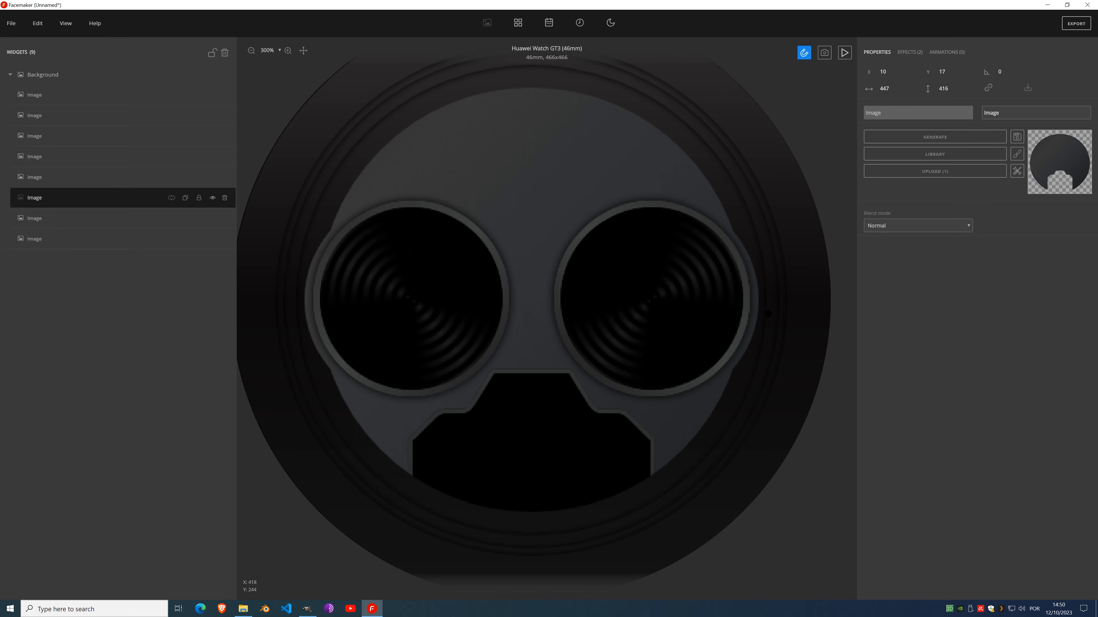
left_click(910, 53)
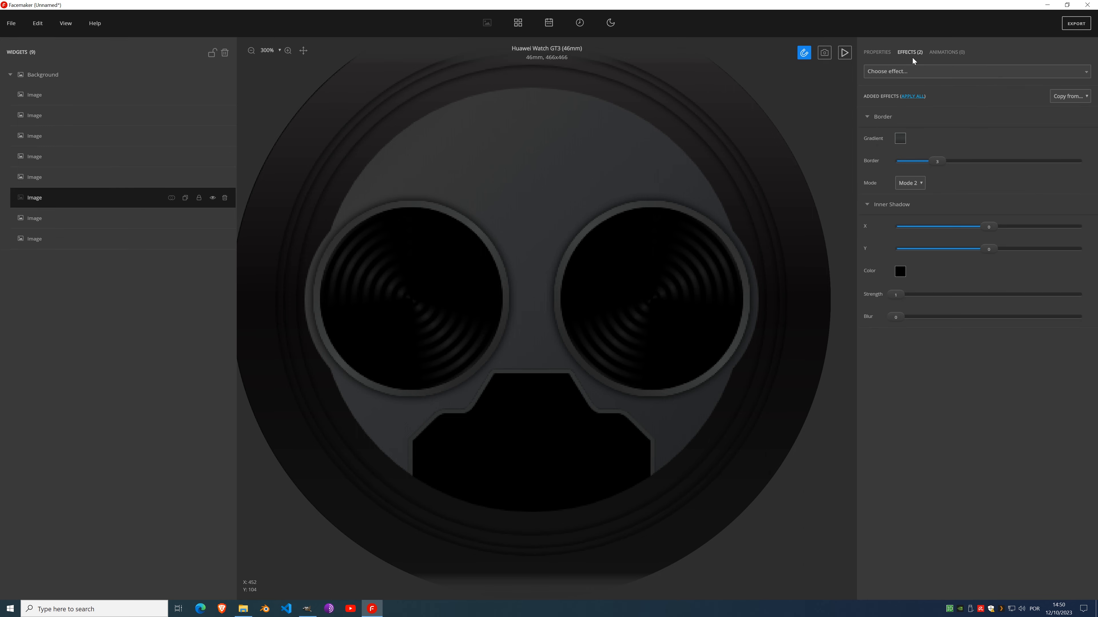
left_click(911, 72)
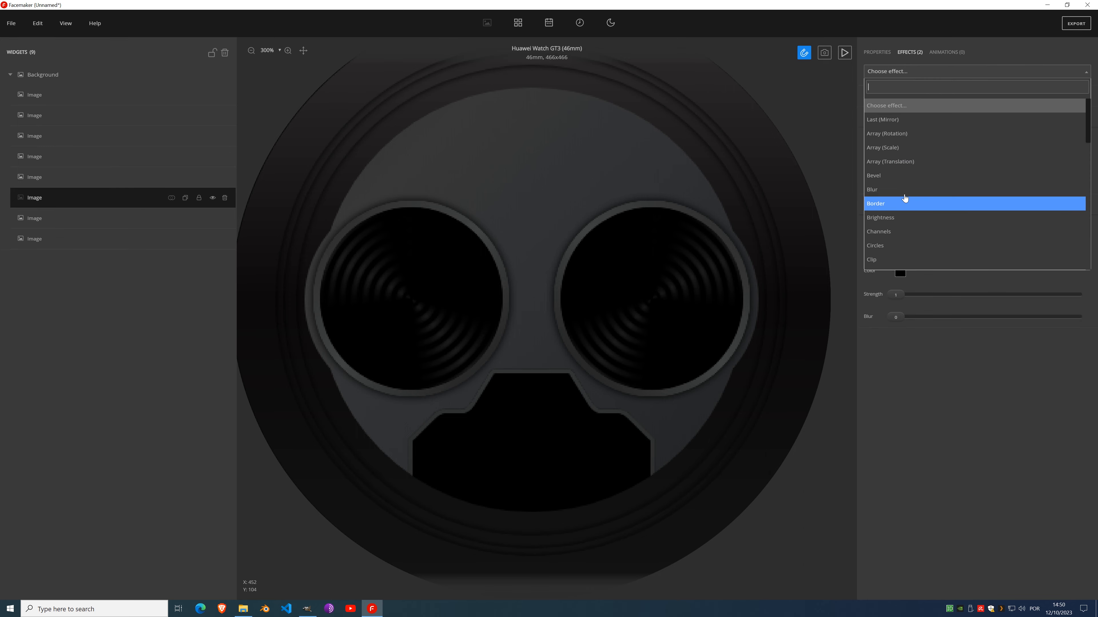
scroll(907, 182, "down", 1)
left_click(904, 175)
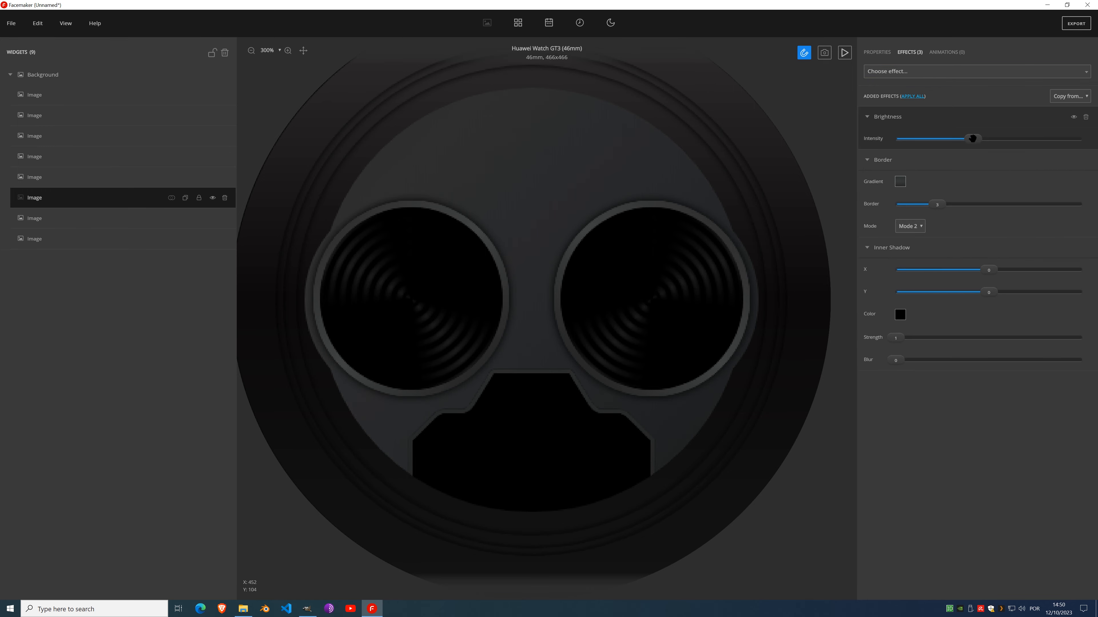
mouse_move(973, 139)
left_mouse_down()
mouse_move(960, 139)
mouse_move(975, 139)
left_mouse_up()
scroll(591, 208, "down", 2)
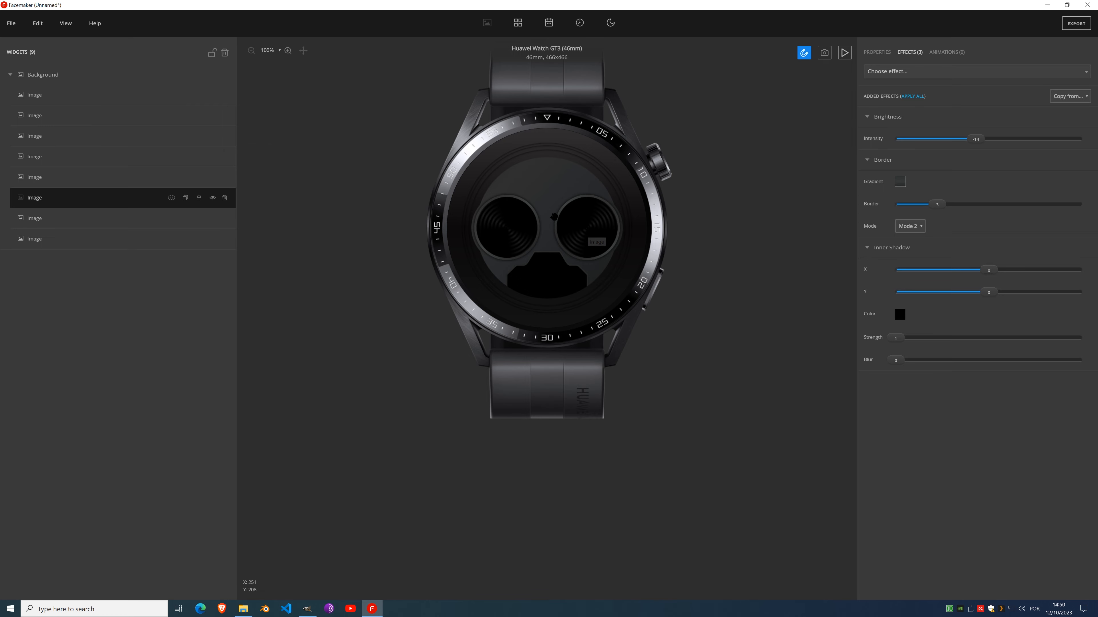
Step: Add a black Shadow effect with blur 6 to the notched bezel ring and check it on the dial
left_click(75, 156)
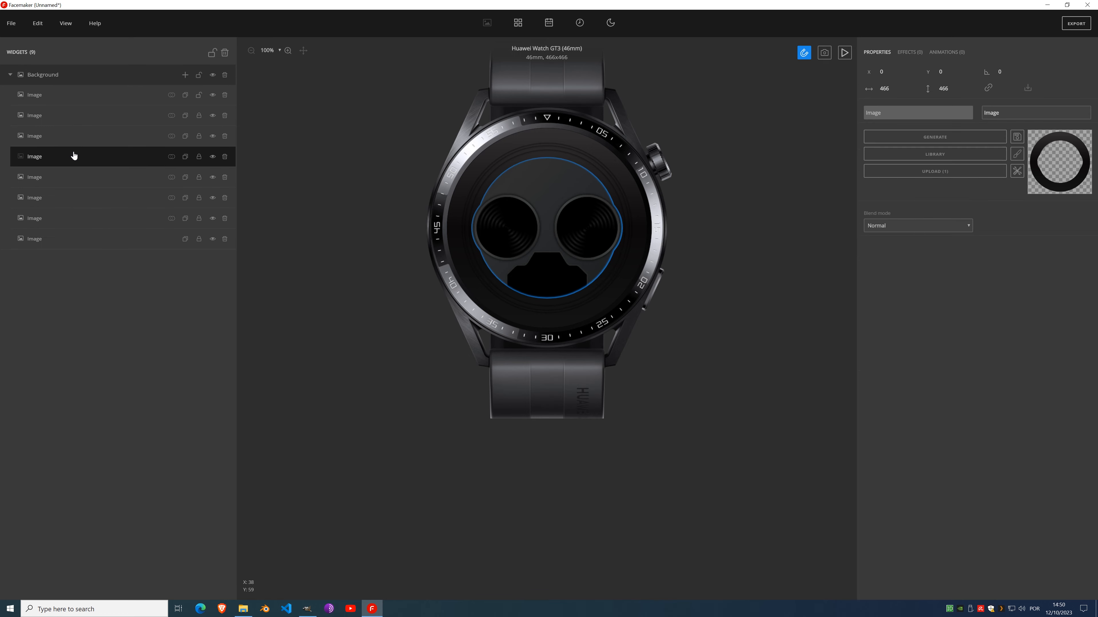
left_click(910, 52)
left_click(915, 71)
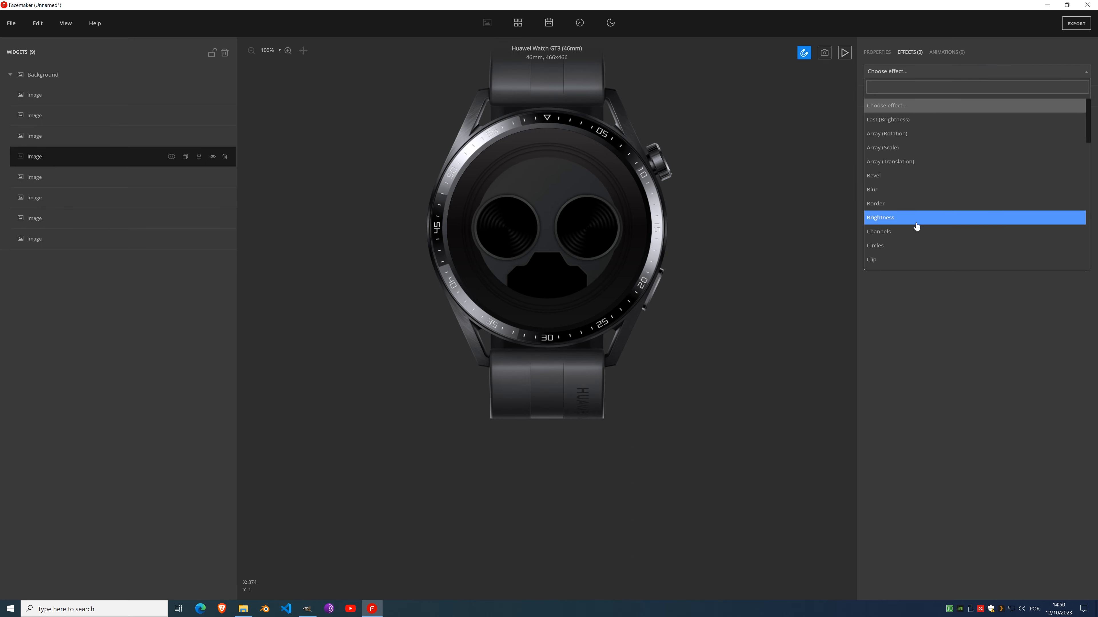
scroll(914, 226, "down", 8)
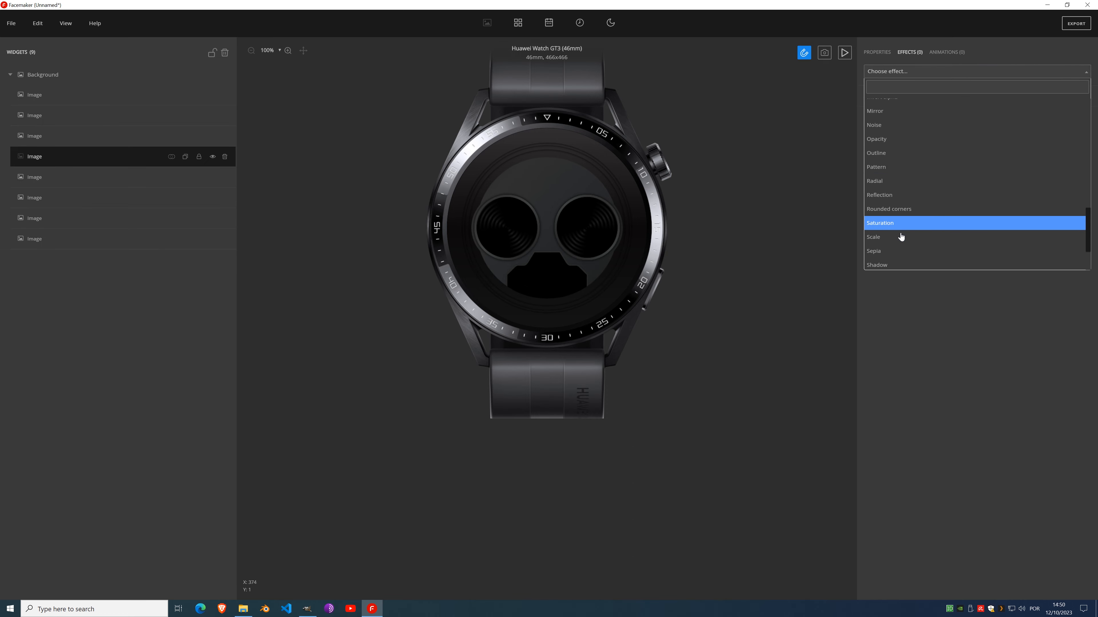
left_click(899, 265)
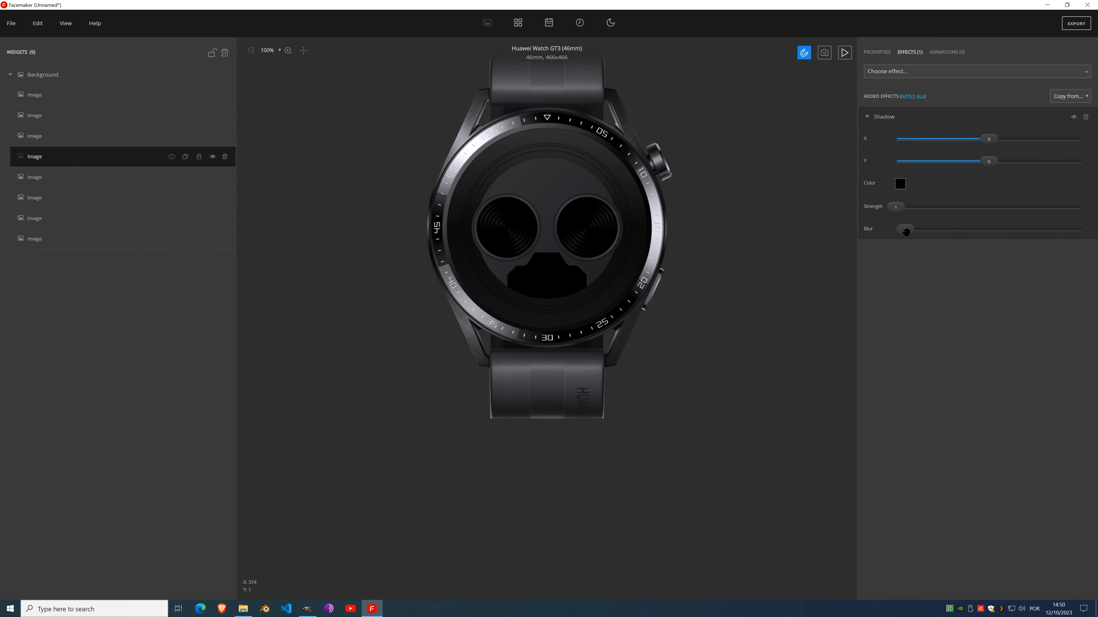
left_click_drag(905, 229, 960, 229)
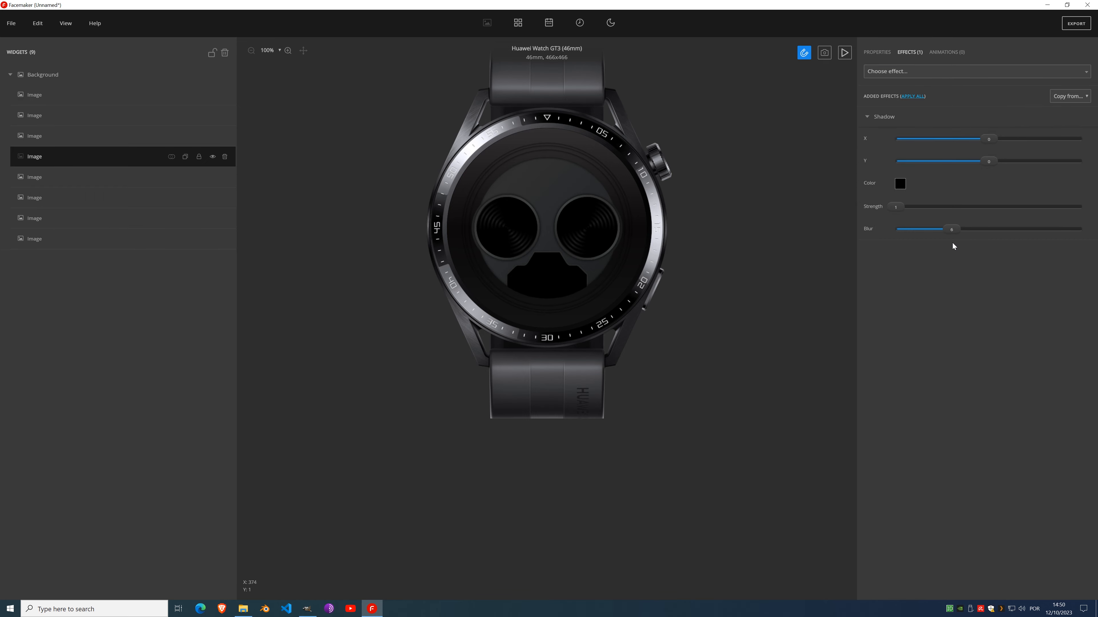
scroll(604, 223, "up", 3)
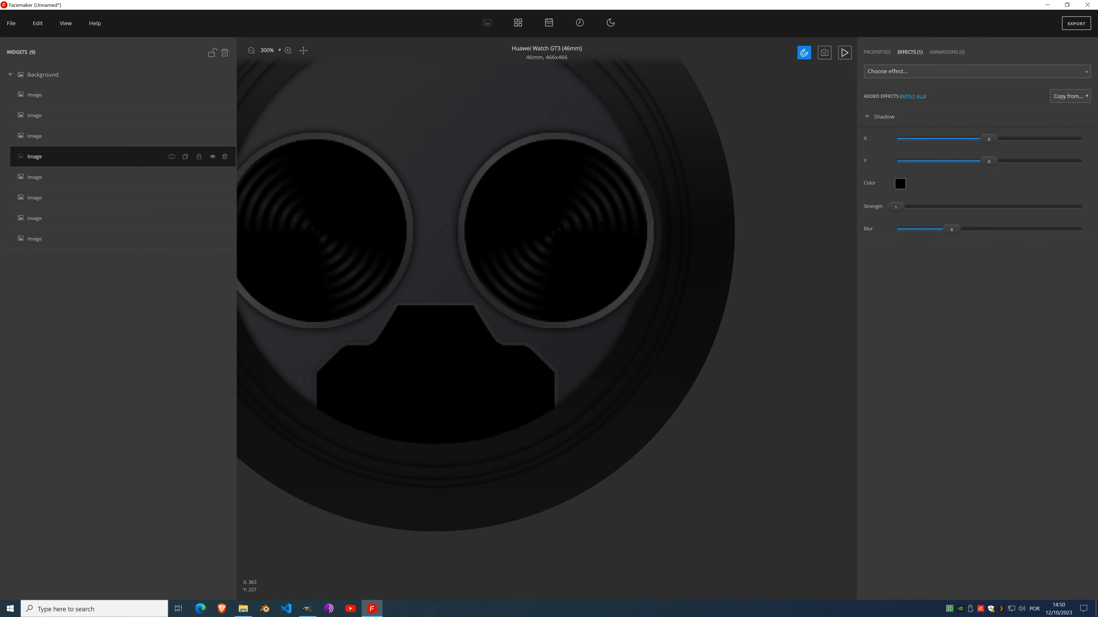
scroll(603, 221, "down", 3)
scroll(575, 225, "up", 3)
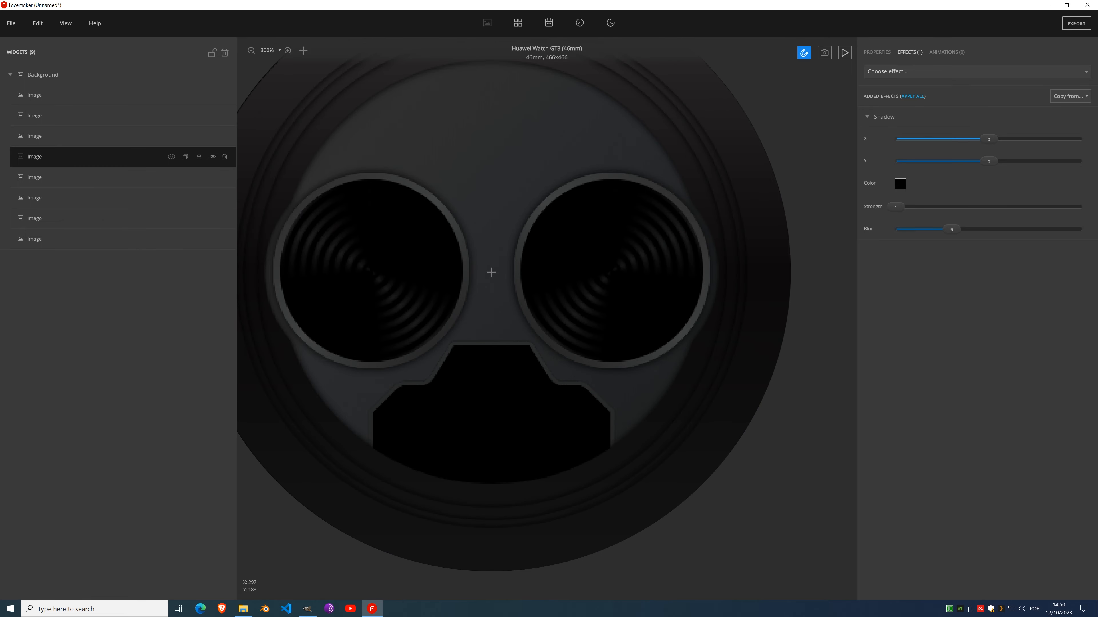
scroll(574, 206, "down", 3)
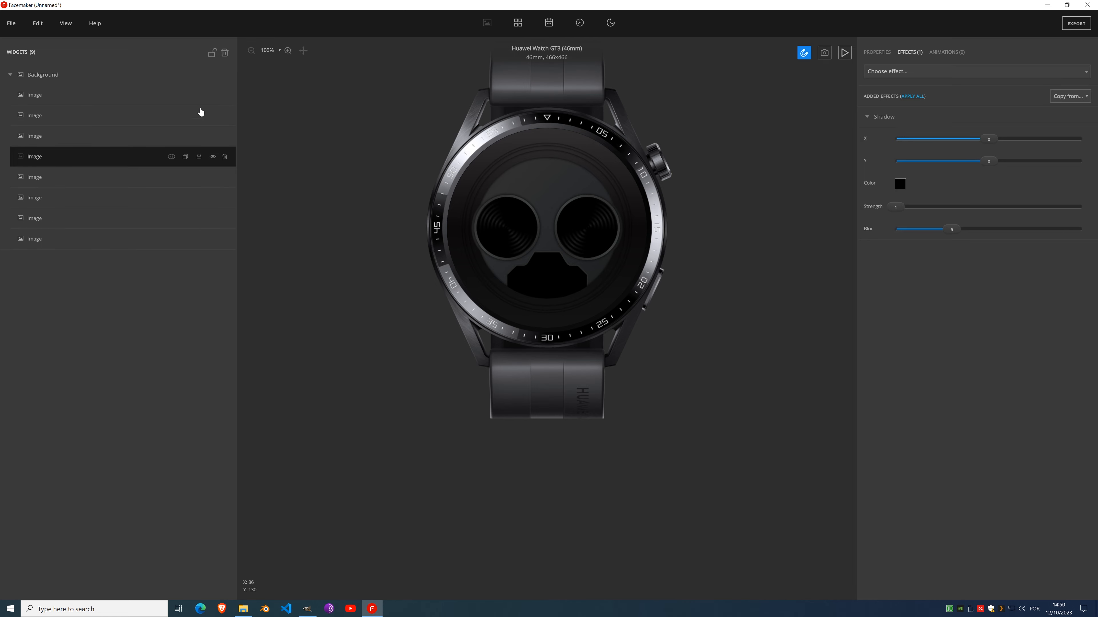
Step: Lock the topmost ring layer and hide every layer except the reference watch face image
left_click(198, 94)
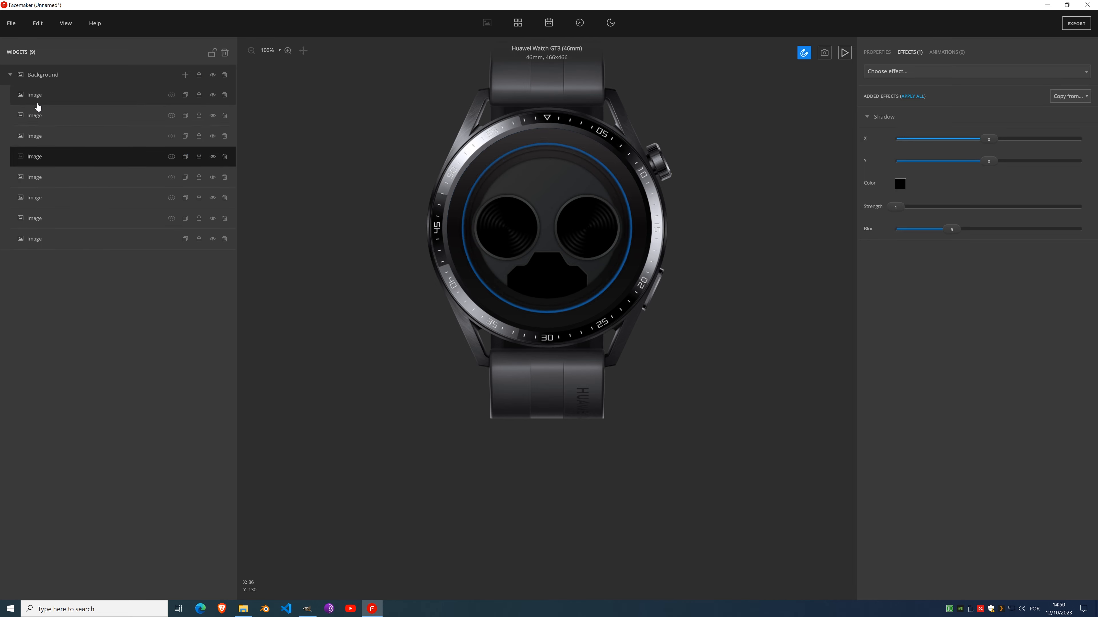
left_click(212, 74)
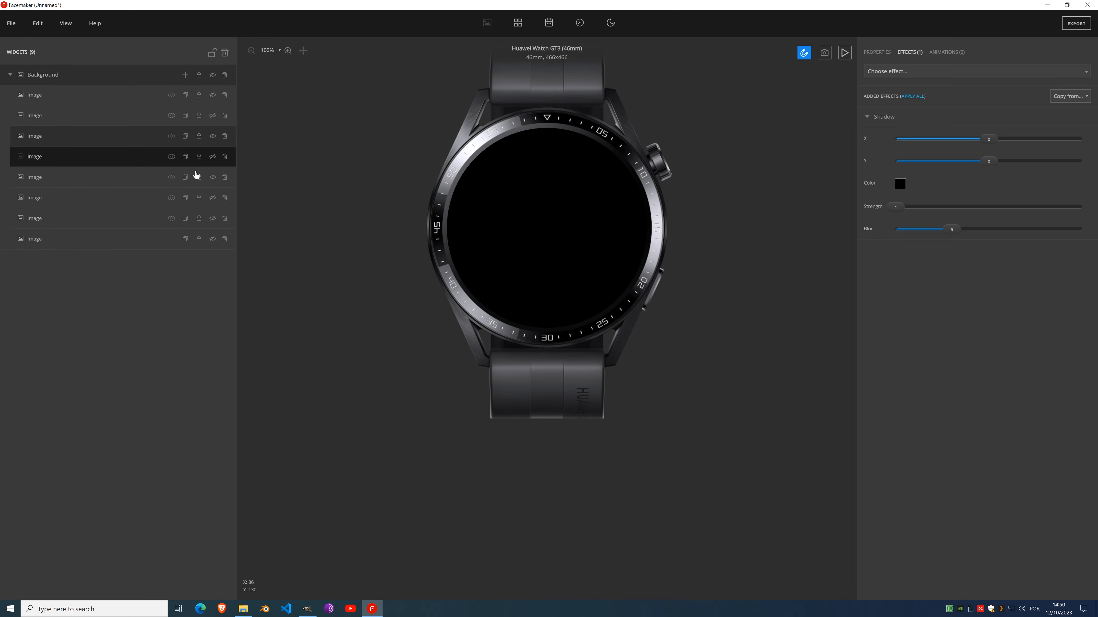
left_click(212, 239)
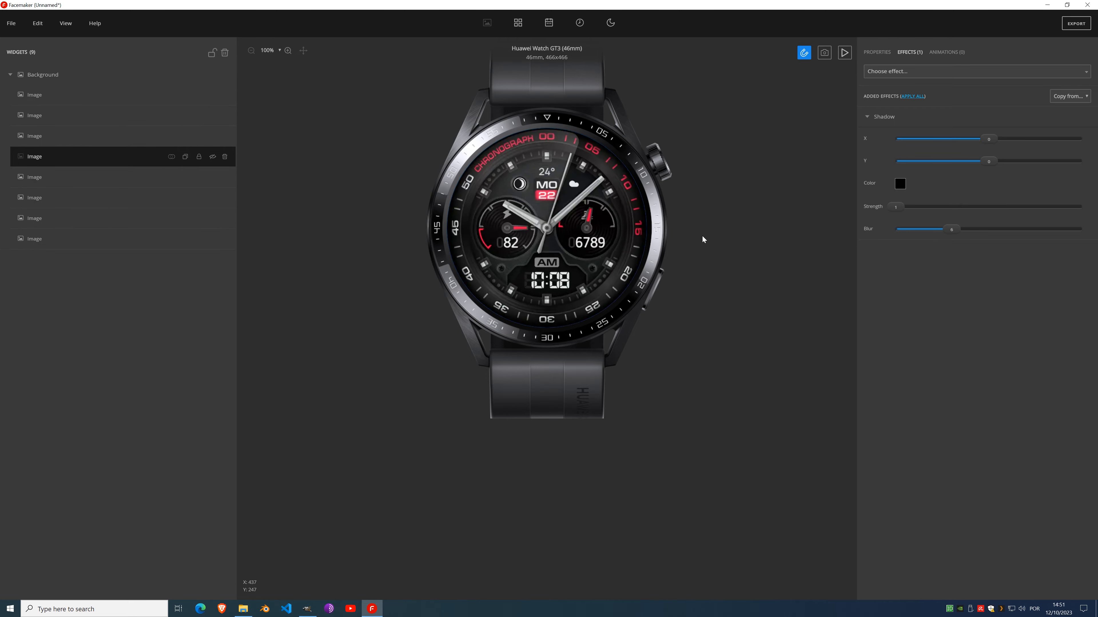
scroll(520, 228, "up", 9)
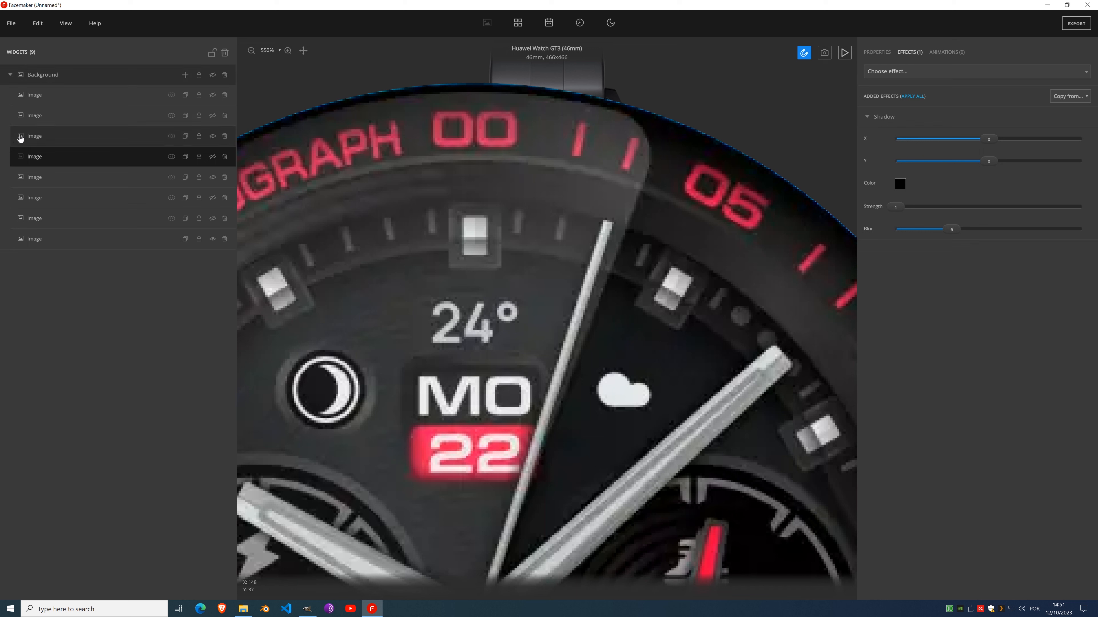
Step: Add an image widget with a generated gradient and place it just below the 12 o'clock marker at X 222, Y 81
left_click(54, 96)
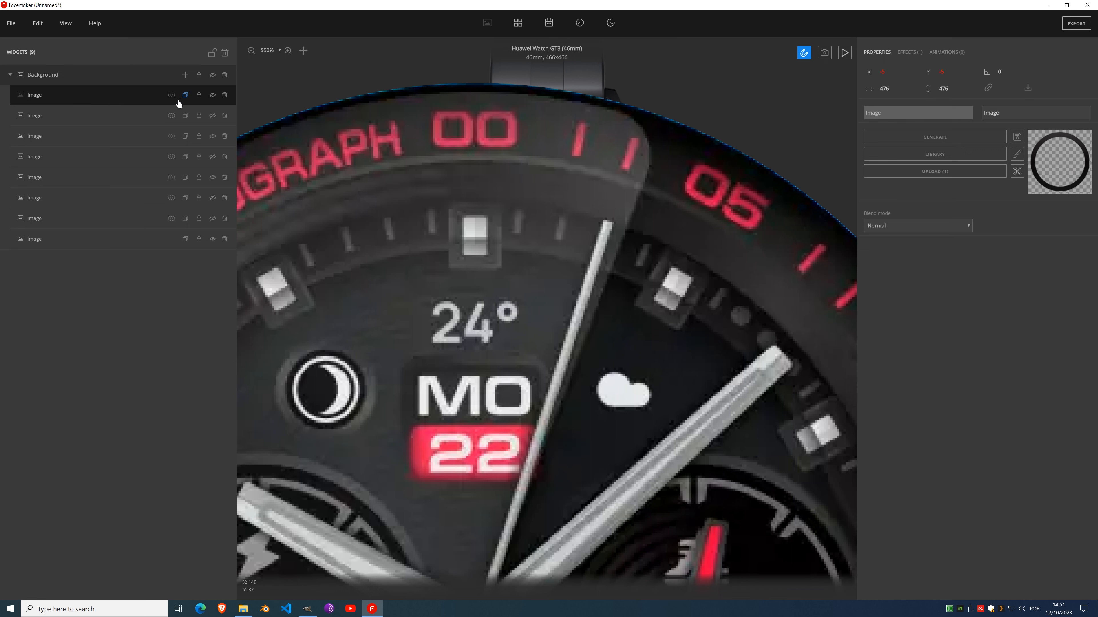
left_click(186, 76)
left_click(189, 119)
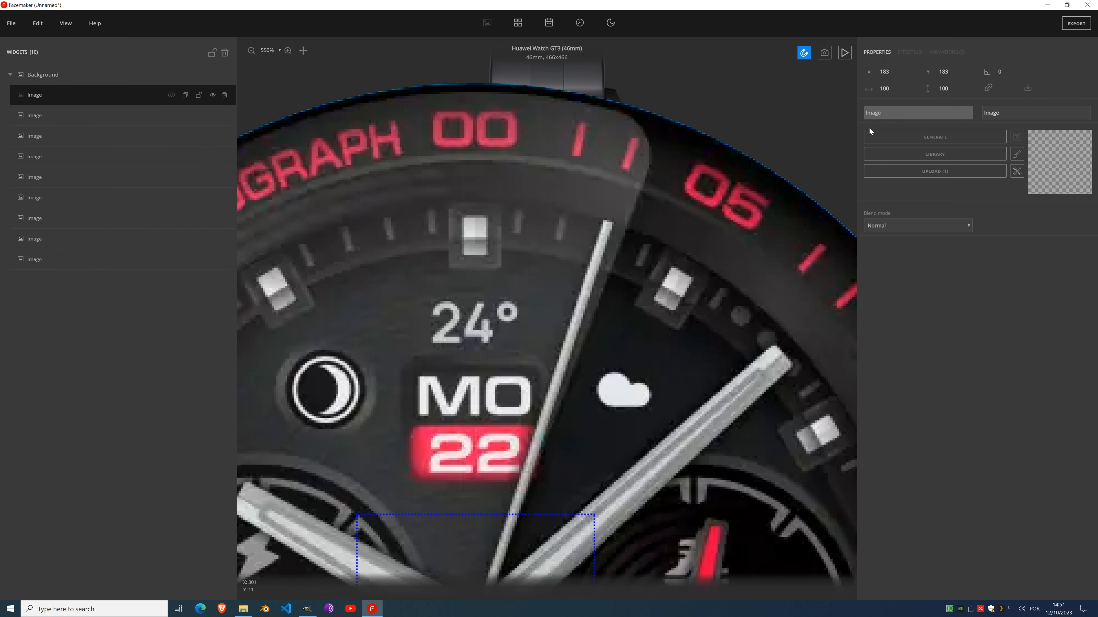
left_click(1017, 153)
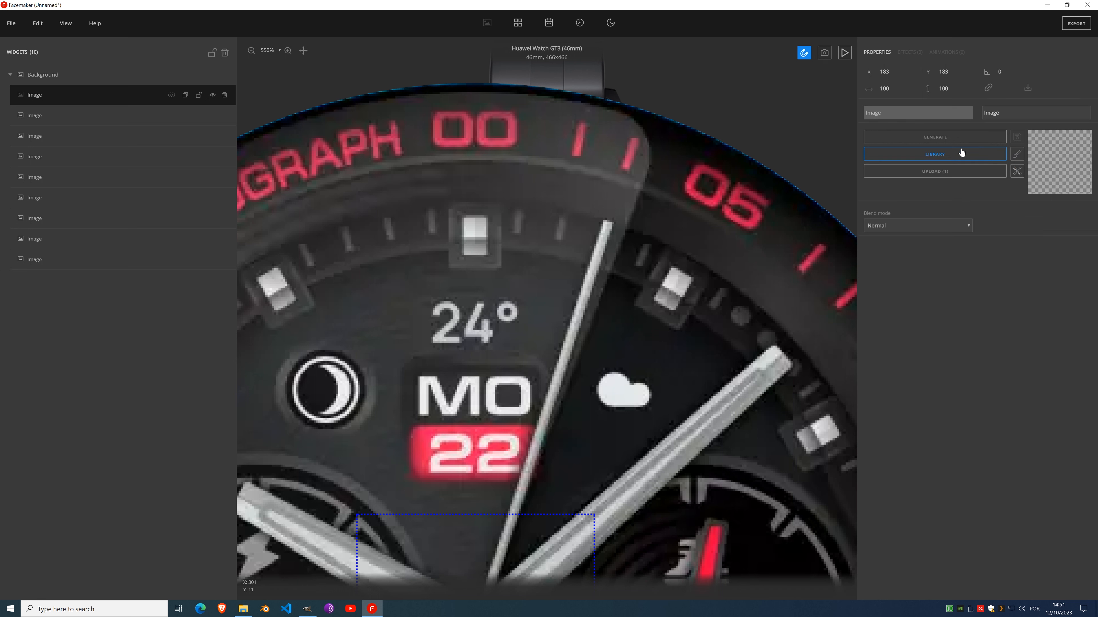
left_click(941, 139)
left_click_drag(484, 547, 566, 297)
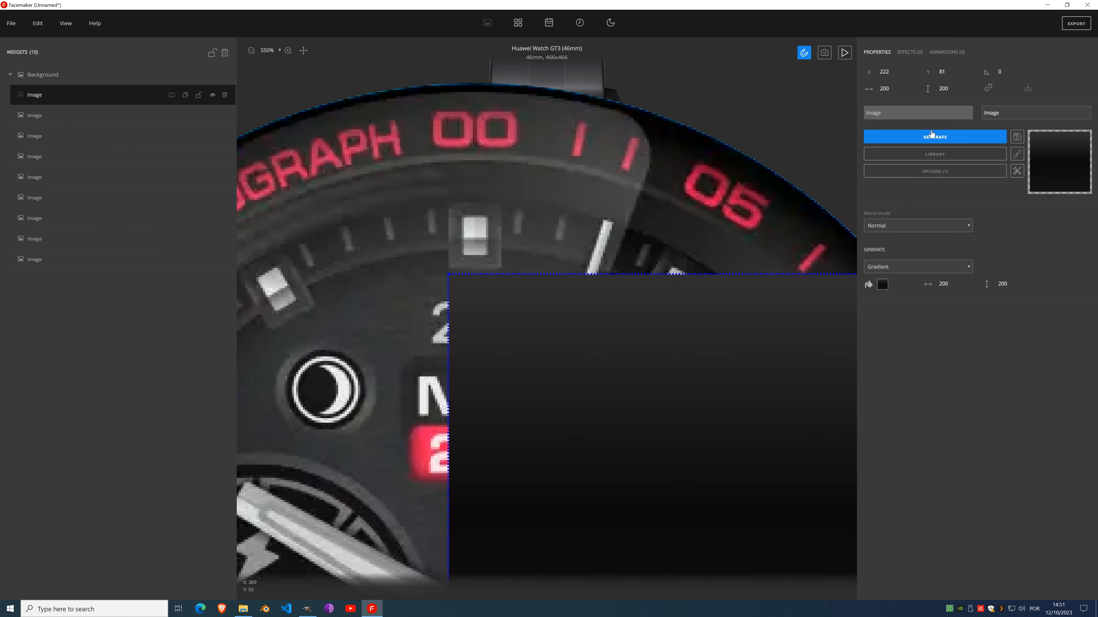
Step: Set the generated gradient's width to 22 to match the 12 o'clock marker on the reference
type("20")
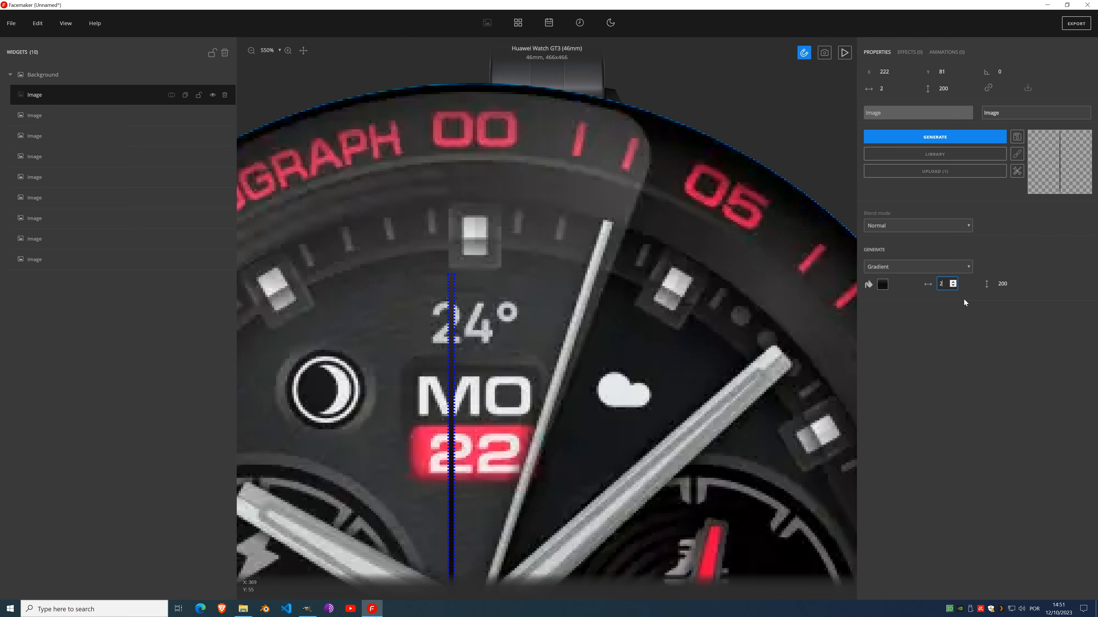
left_click(953, 282)
left_click(953, 282)
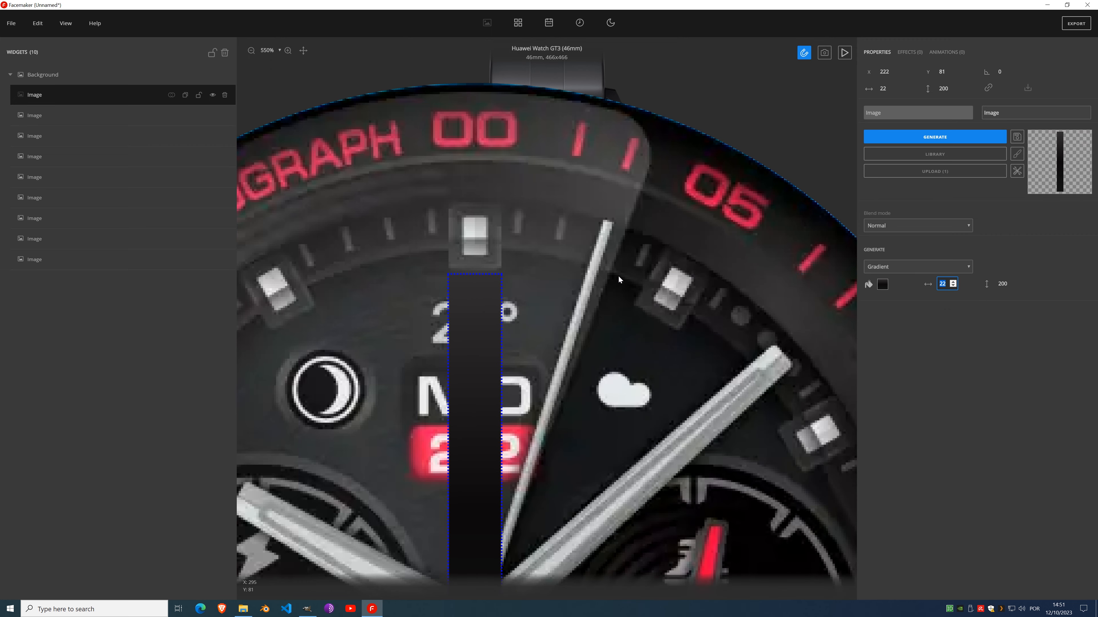
scroll(478, 250, "up", 4)
scroll(746, 164, "up", 1)
scroll(747, 163, "right", 3)
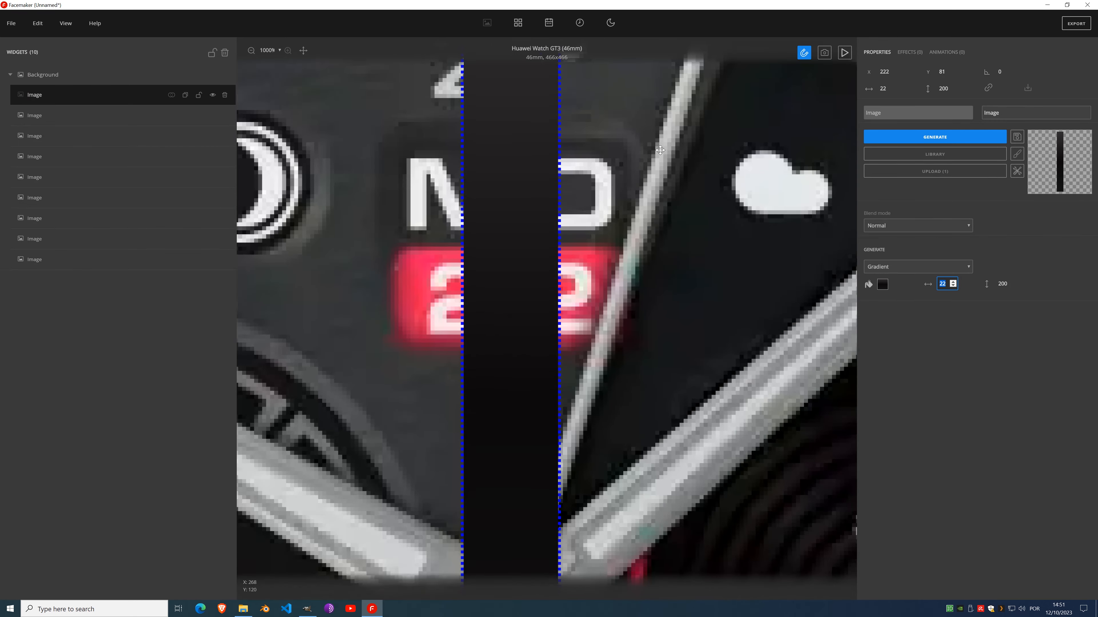
scroll(612, 578, "up", 3)
scroll(607, 185, "up", 4)
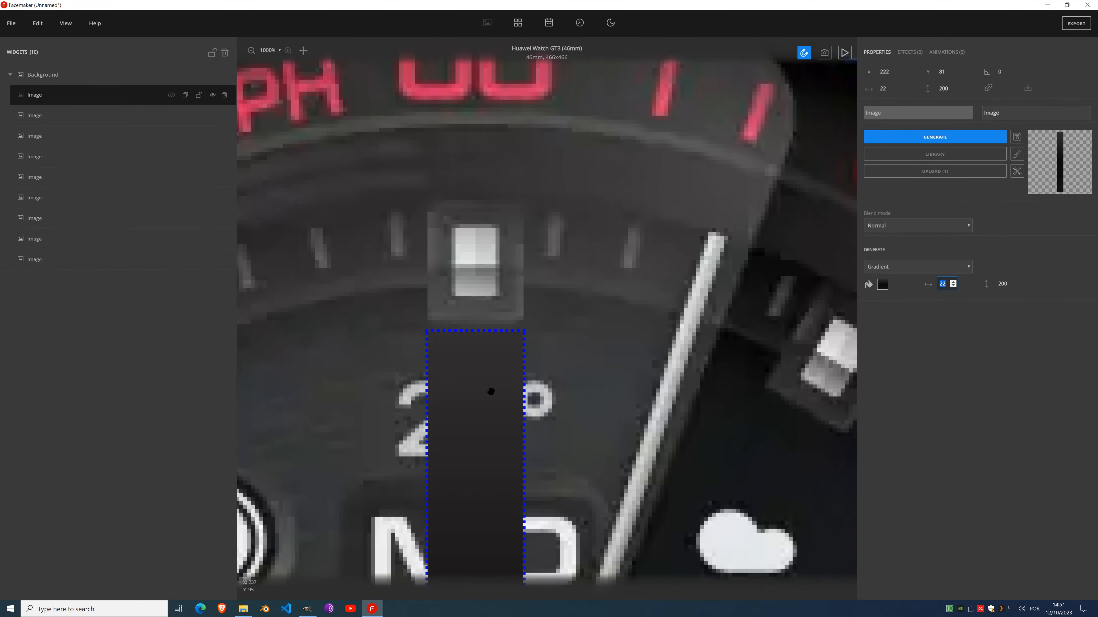
Step: Move the black gradient bar up over the 12 o'clock marker to Y 51 and show the alignment guides
left_click_drag(472, 423, 473, 299)
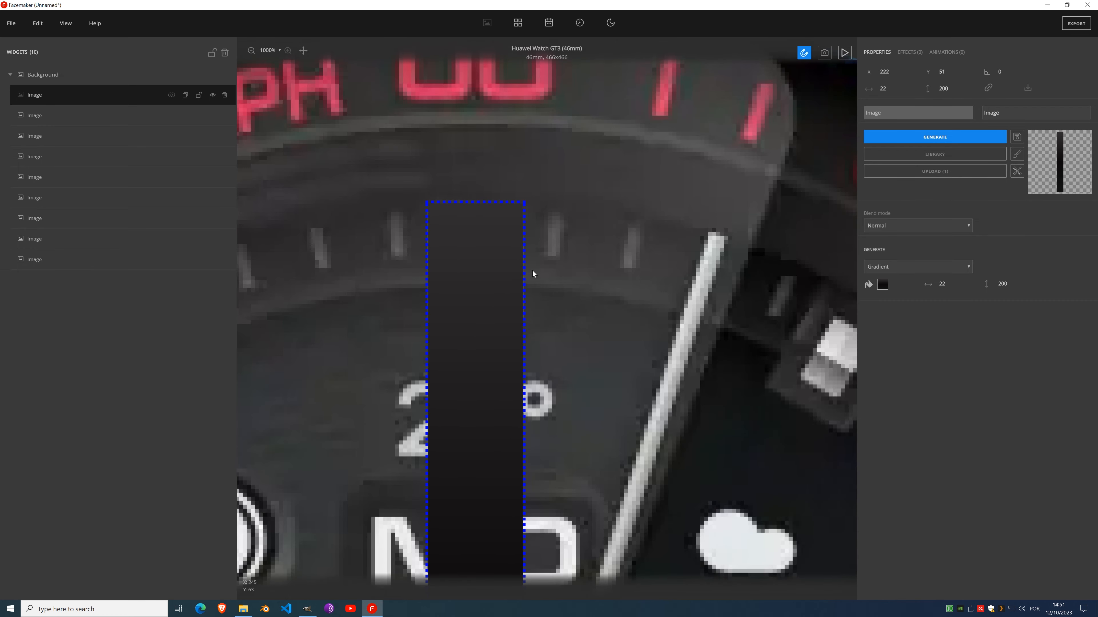
scroll(536, 292, "down", 5)
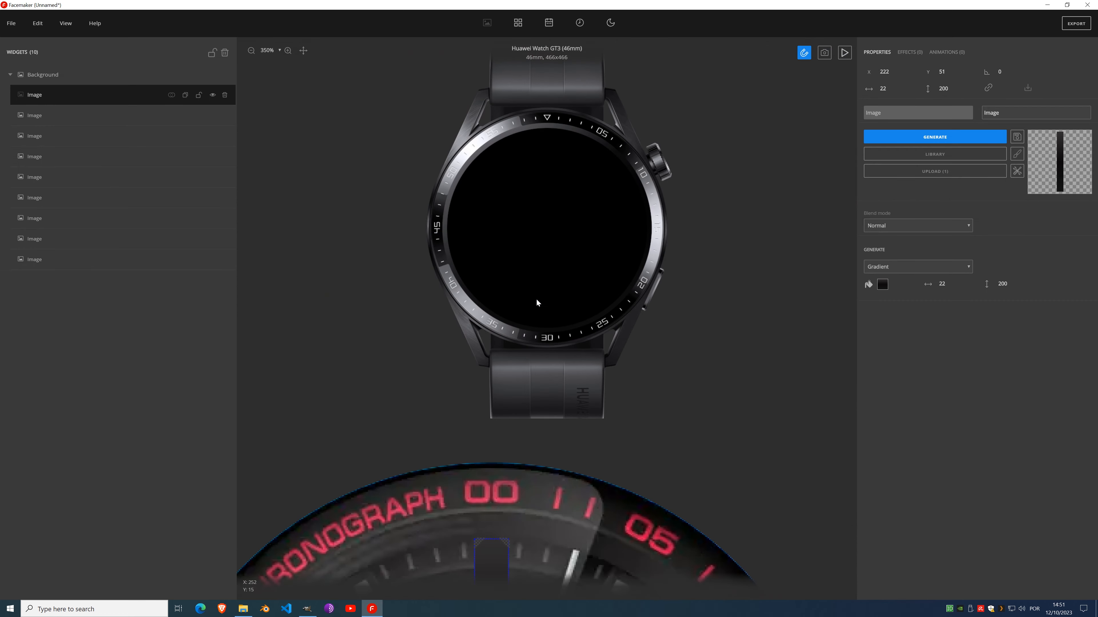
scroll(536, 301, "up", 2)
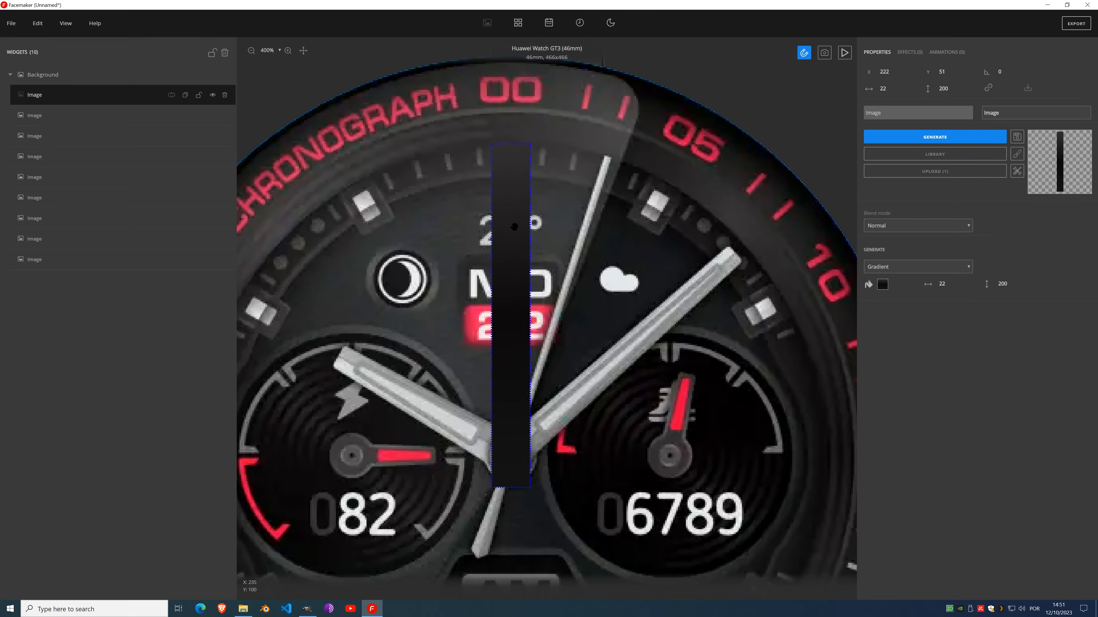
key("g")
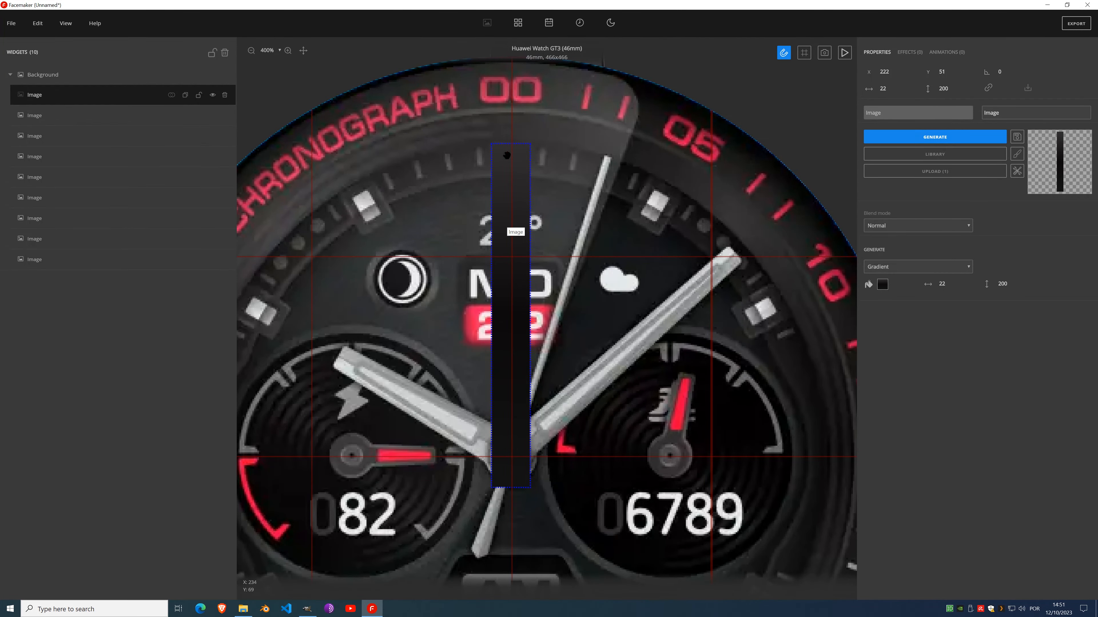
scroll(507, 155, "up", 5)
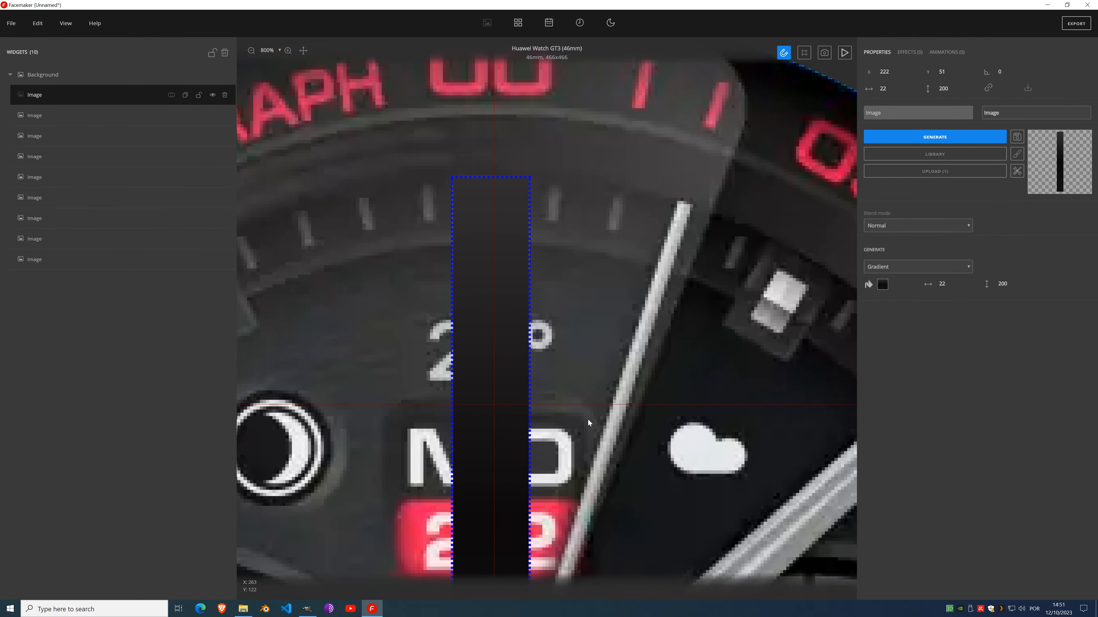
Step: Try the gradient bar at X 223 against the vertical centre guide and return it to X 222
left_click_drag(501, 233, 507, 235)
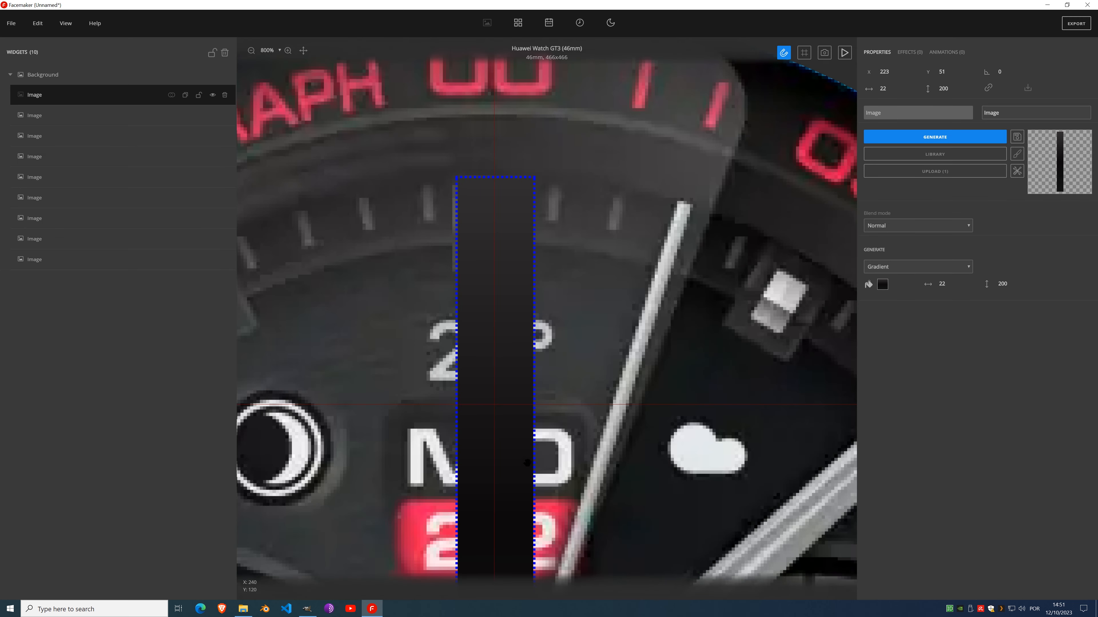
left_click(894, 73)
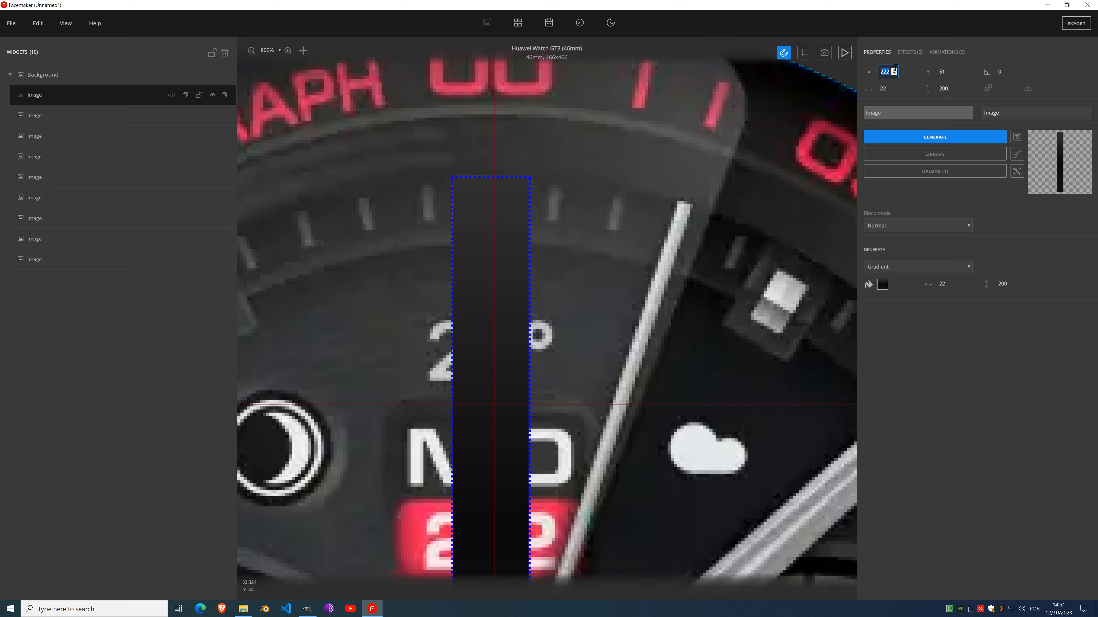
left_click(894, 68)
double_click(894, 66)
left_click(893, 69)
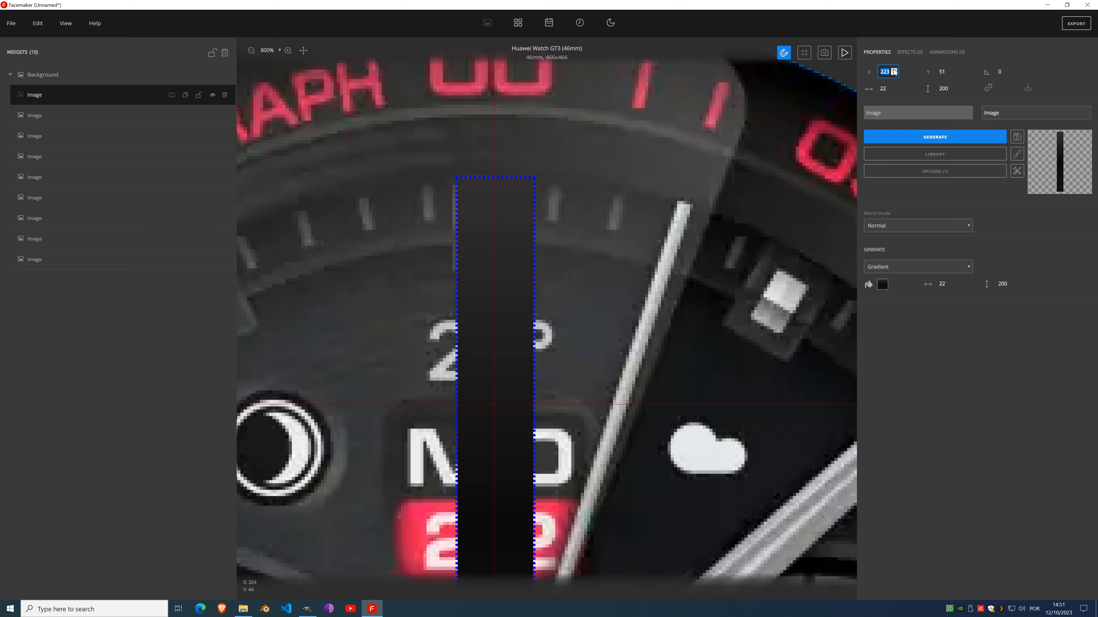
left_click(893, 74)
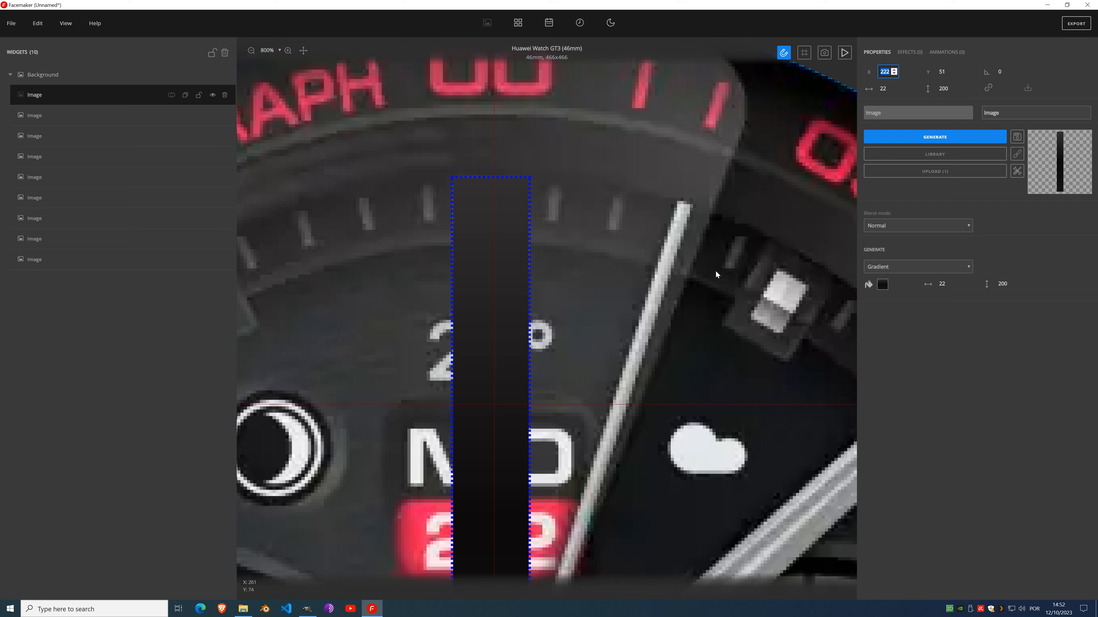
Step: Resize the gradient bar to a width of 23 and a height of 28 to match the 12 o'clock marker's frame
left_click(953, 281)
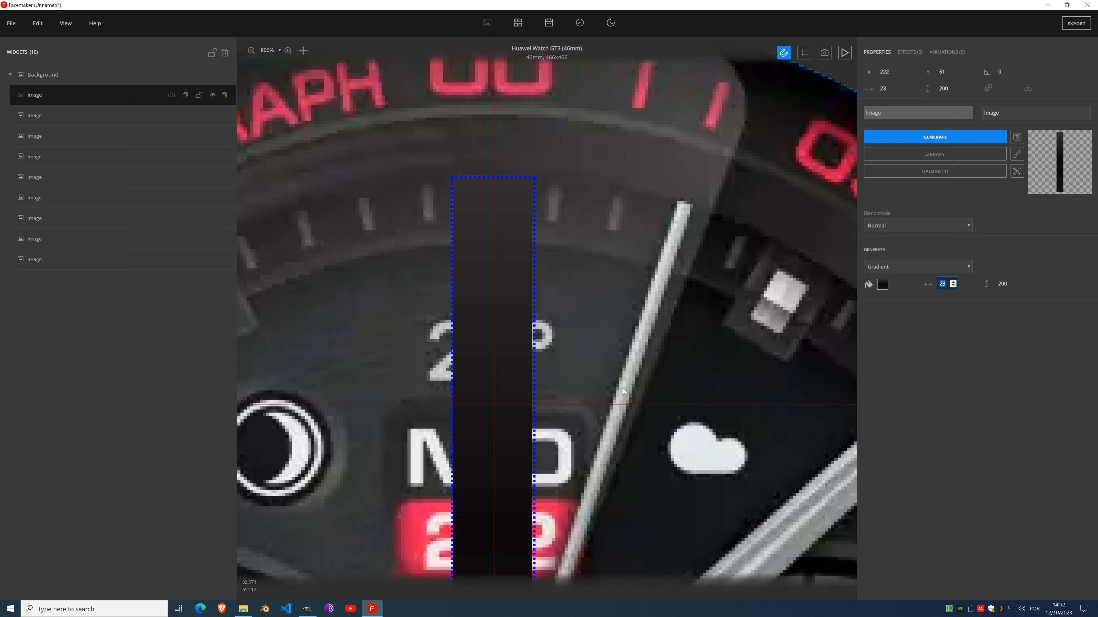
left_click(1003, 283)
type("30")
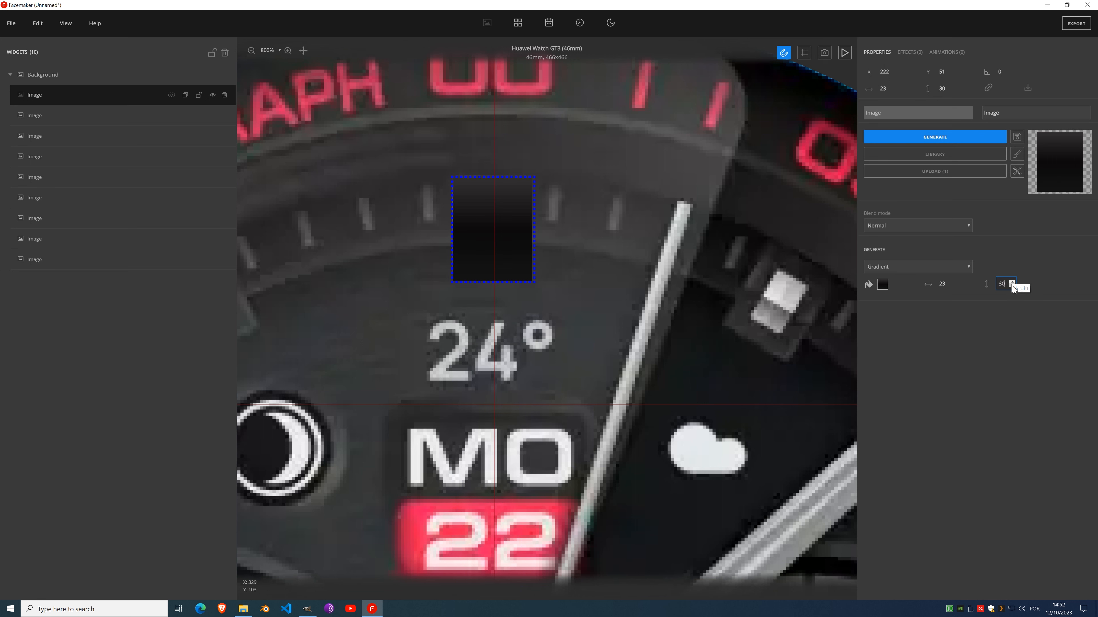
scroll(1013, 286, "down", 6)
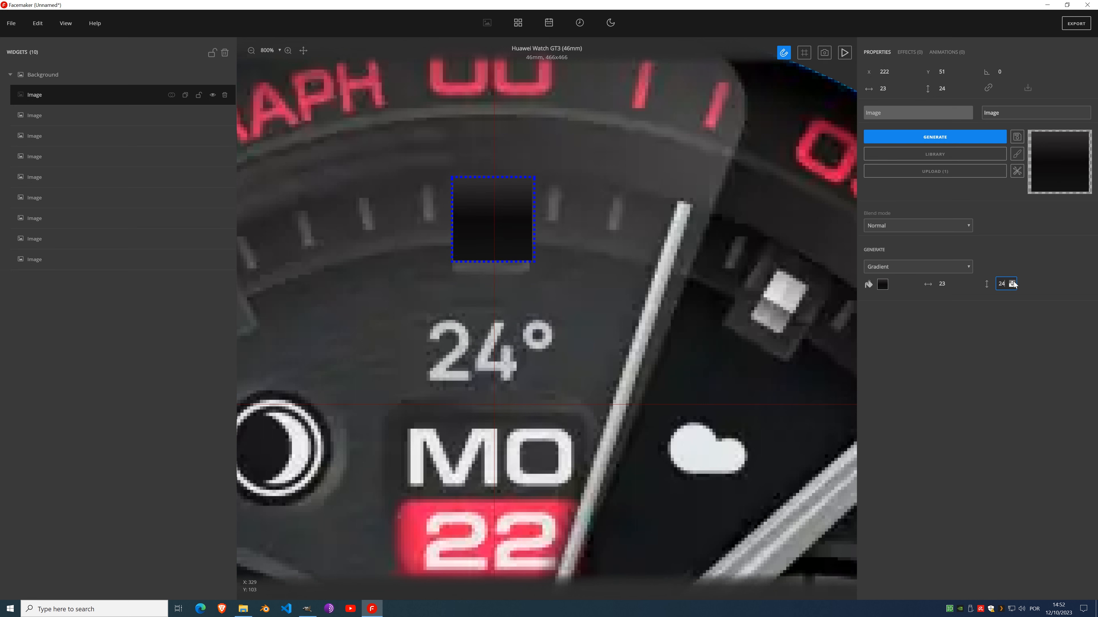
scroll(1013, 284, "up", 4)
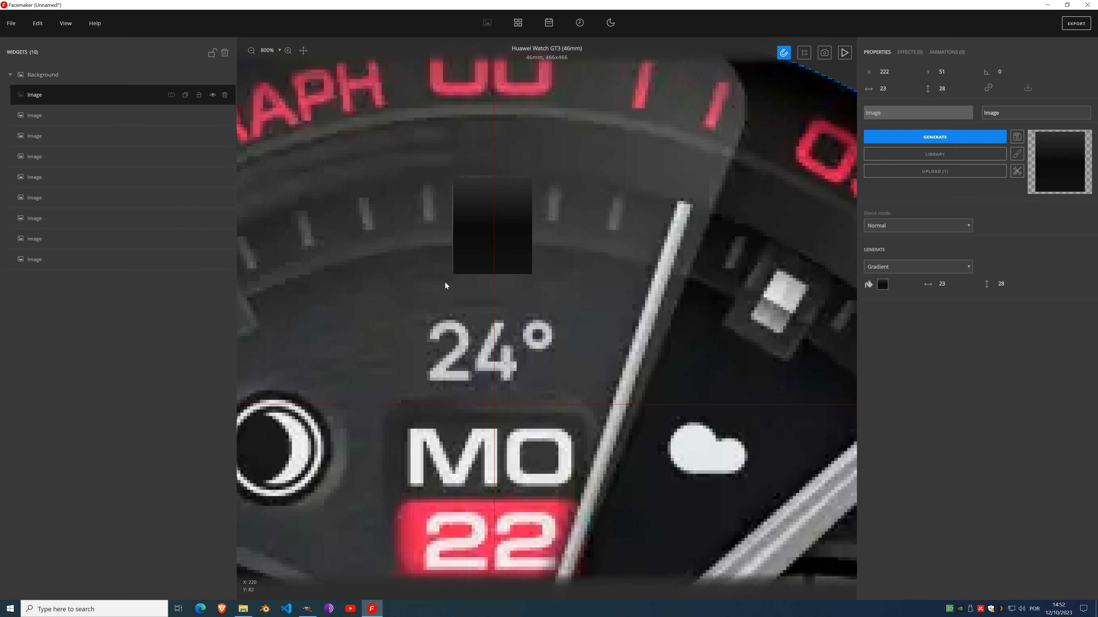
Step: Hide the gradient image and sample the lower part of the 12 o'clock marker's frame as the gradient's end colour
left_click(212, 94)
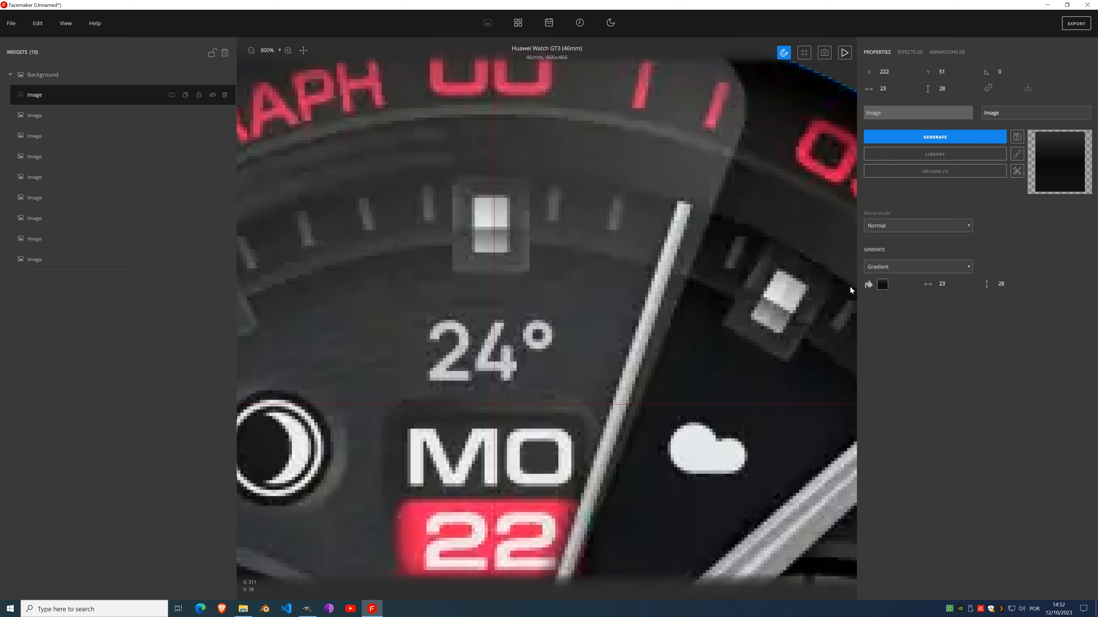
left_click(882, 285)
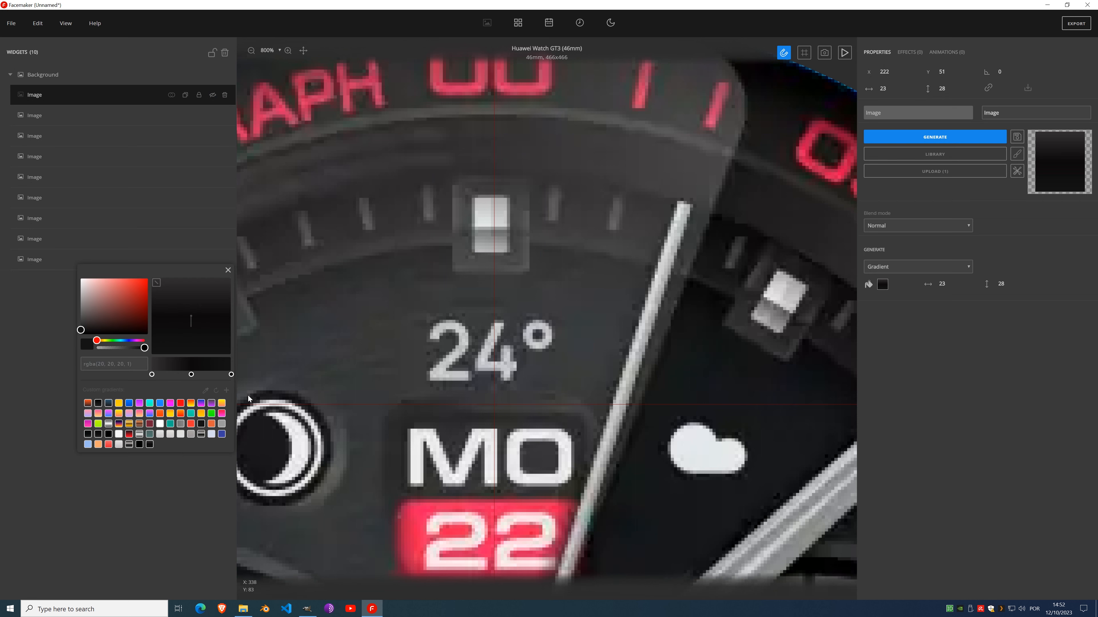
left_click(206, 391)
left_click(485, 265)
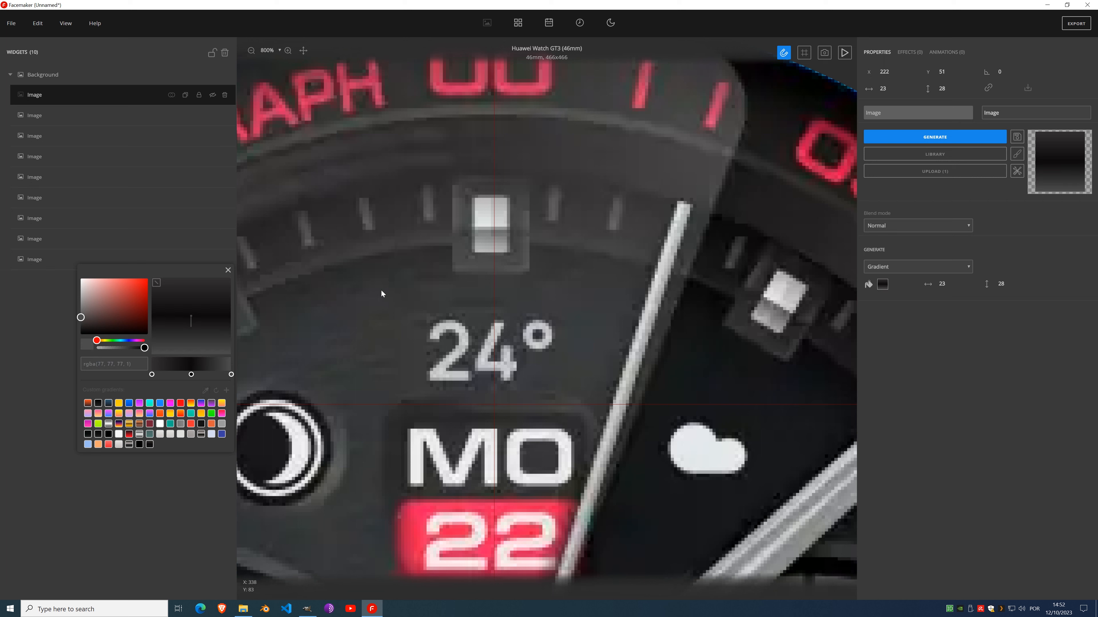
Step: Sample the frame colour beside the 12 o'clock marker for the gradient's middle stop
left_click(191, 375)
left_click(206, 390)
left_click(462, 232)
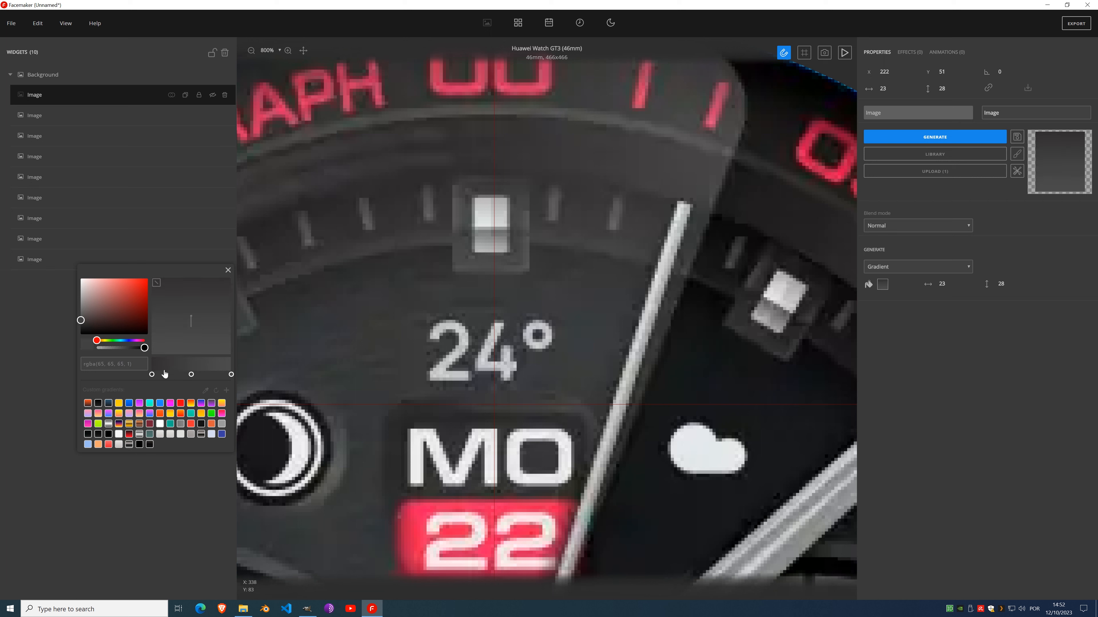
left_click(206, 391)
left_click(527, 234)
Step: Sample the upper edge of the 12 o'clock marker's frame as the gradient's first stop colour
left_click(151, 373)
left_click(205, 391)
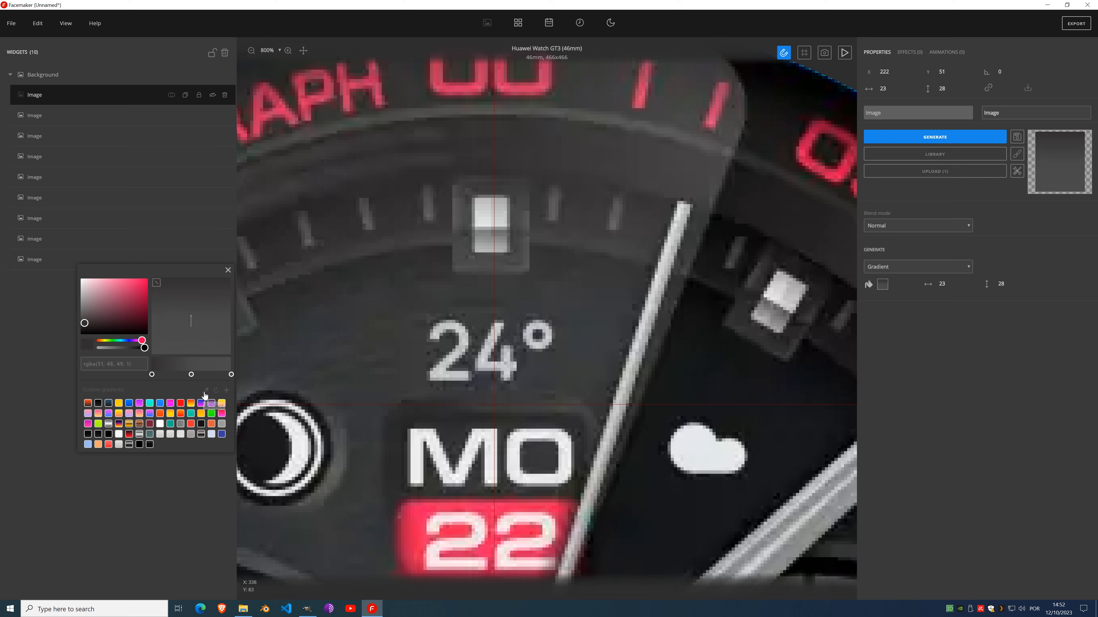
left_click(468, 187)
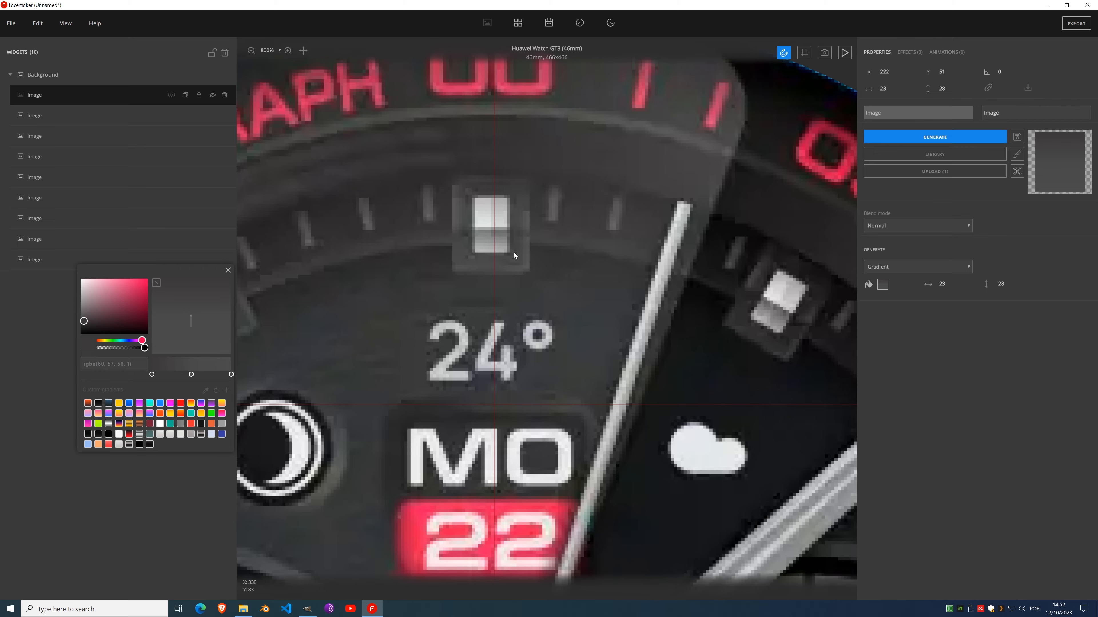
Step: Add a gradient stop on each side of the middle one, using the first stop's colour before it and the end stop's colour after it
scroll(498, 239, "down", 2)
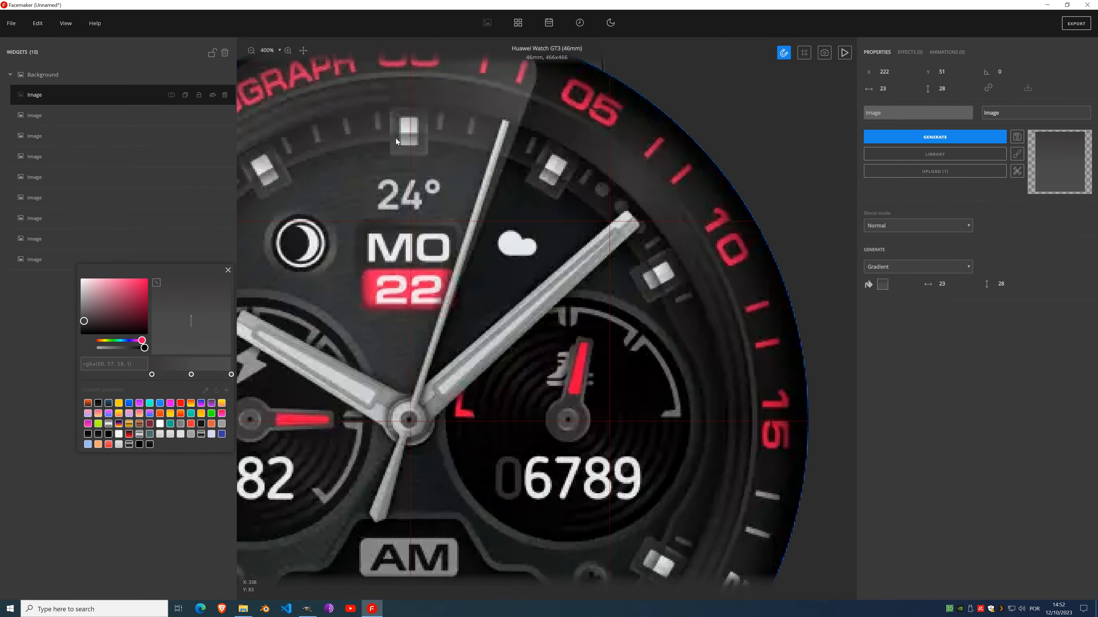
scroll(406, 134, "up", 1)
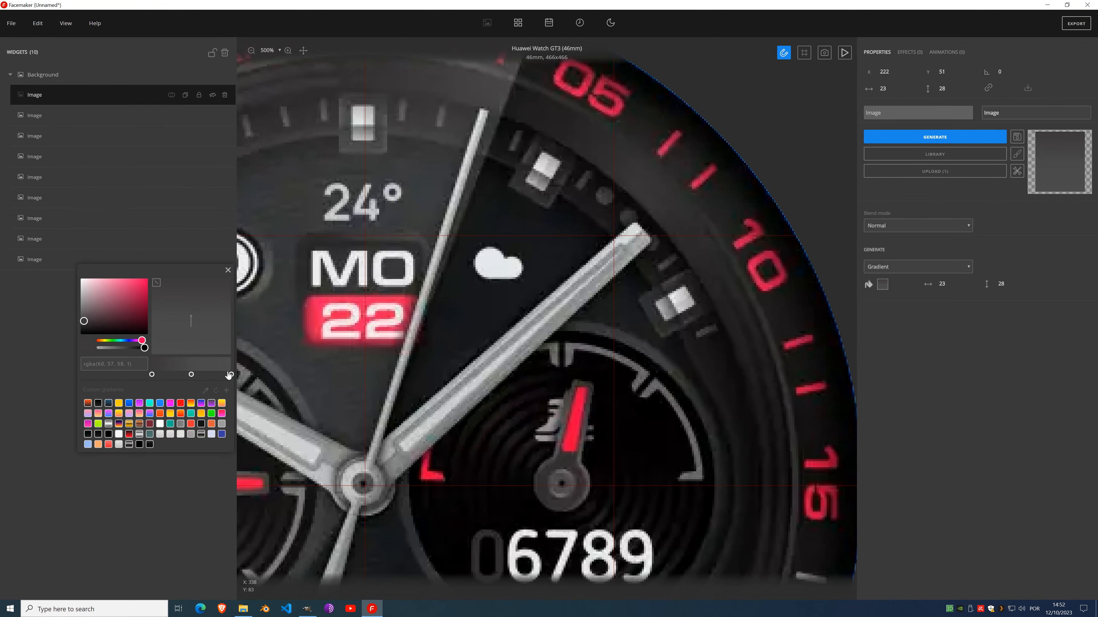
left_click(184, 375)
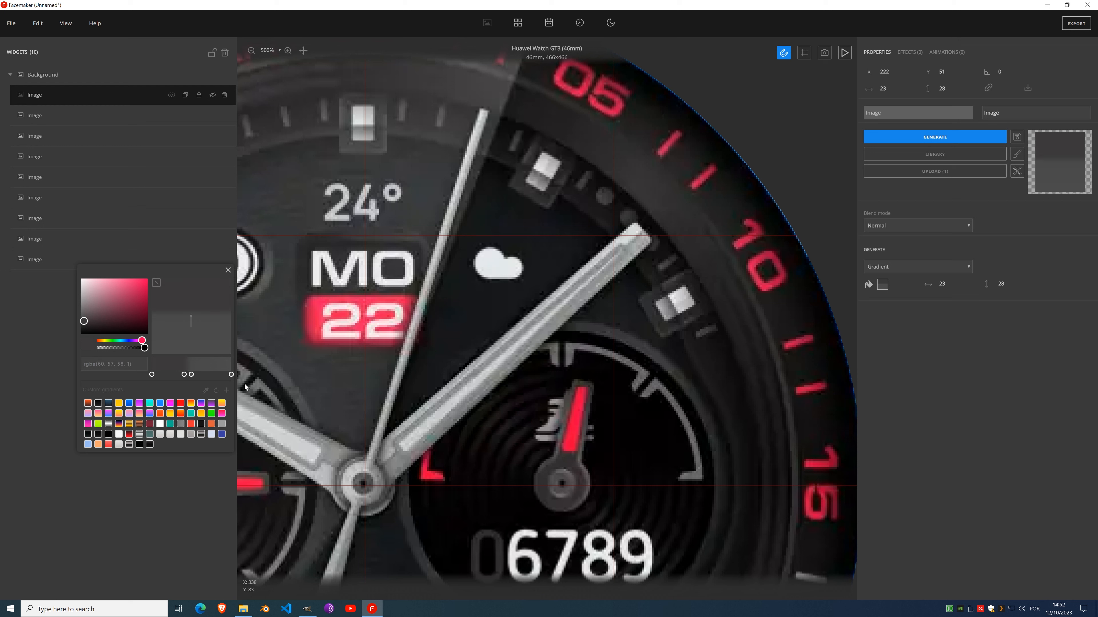
left_click(231, 375)
left_click(198, 374)
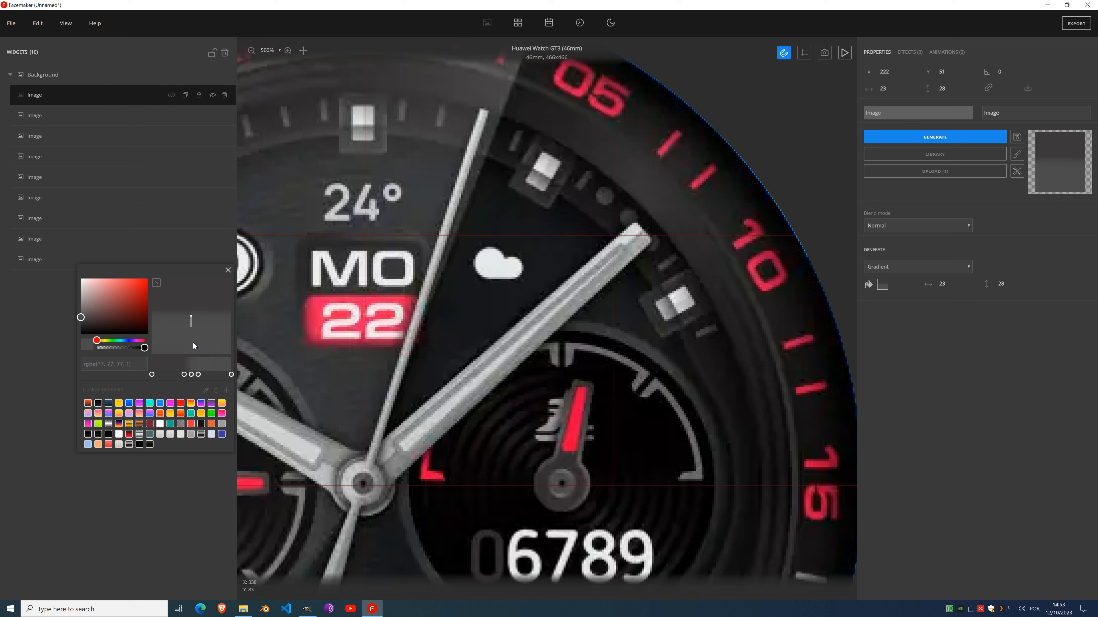
Step: Lighten the stop just before the middle to rgba(73, 74, 74, 1) and adjust the neighbouring grey to a neutral hue
left_click(183, 374)
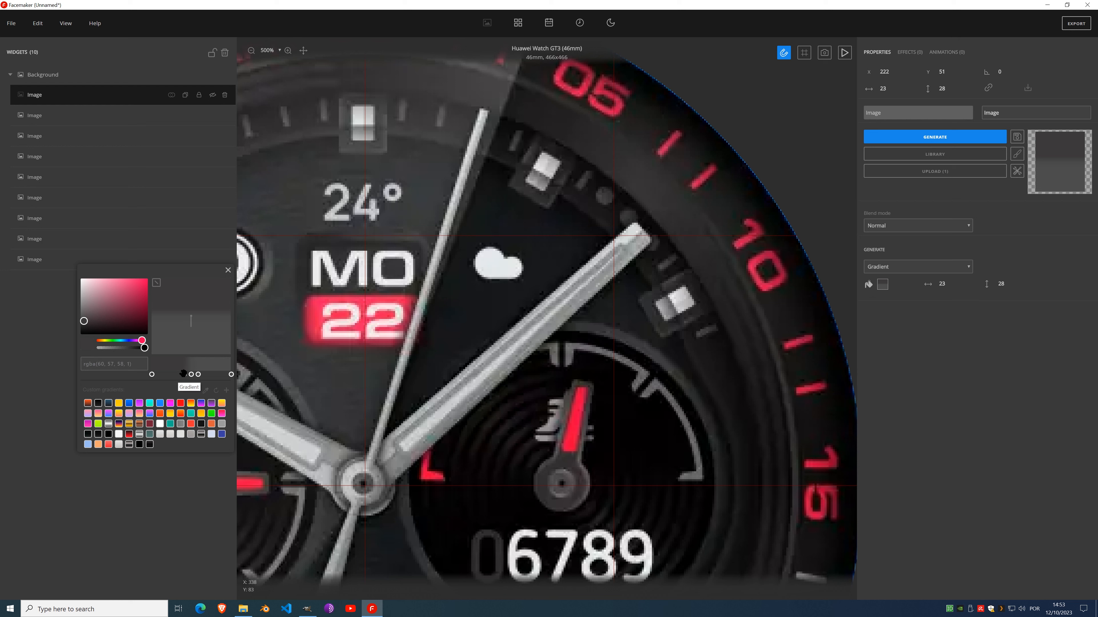
left_click(80, 319)
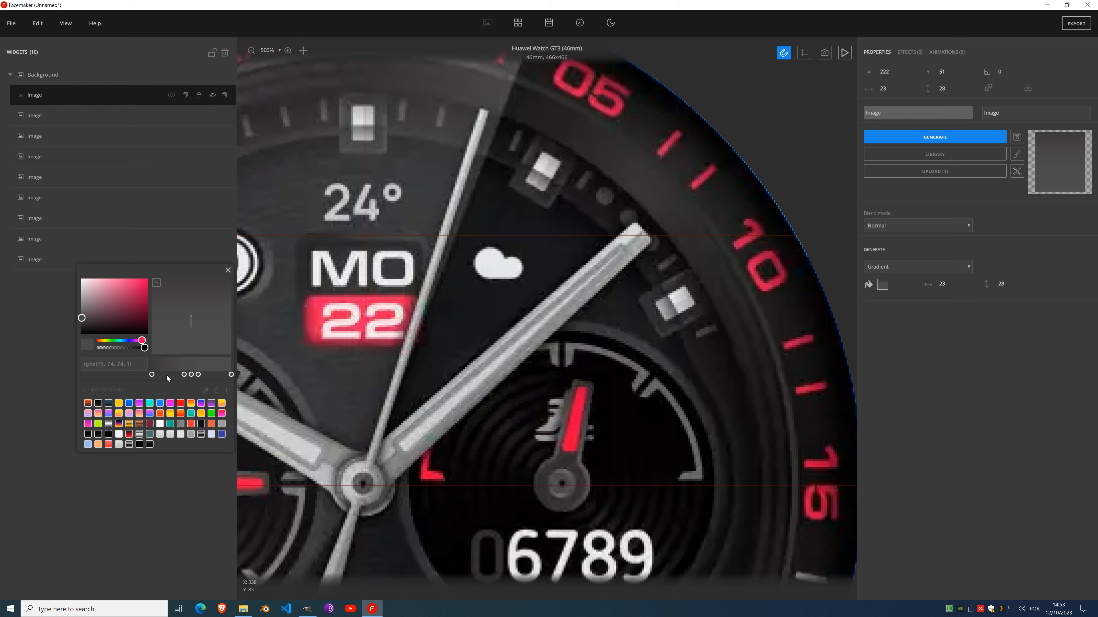
left_click(96, 340)
left_click(81, 320)
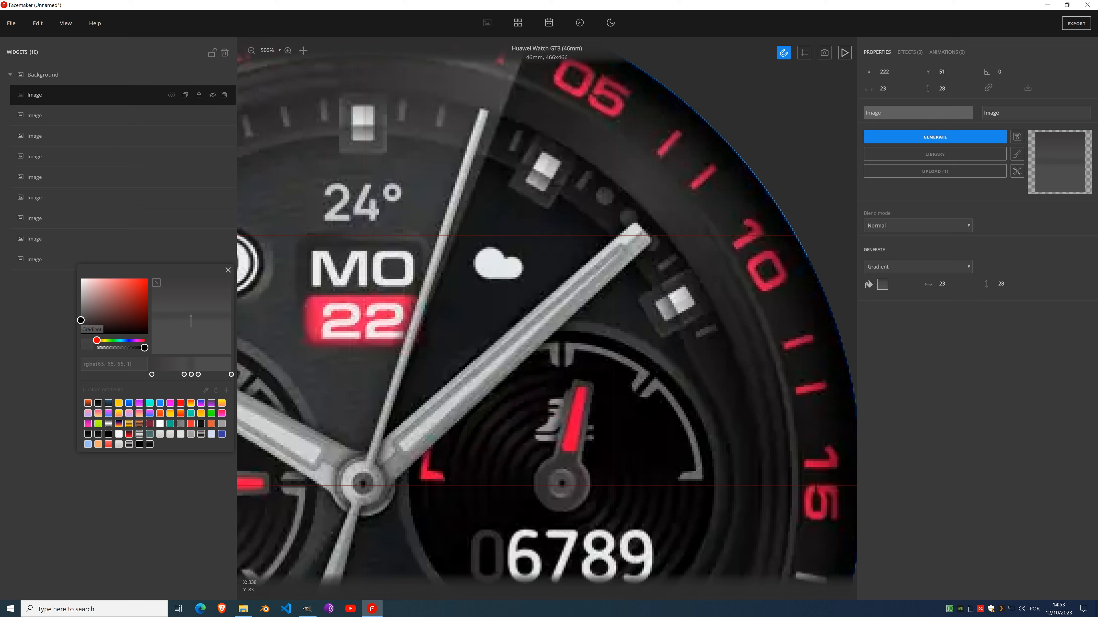
left_click_drag(80, 320, 81, 318)
Step: Spread the gradient stops around the dark middle band, close the colour settings and show the gradient image again
left_click_drag(198, 374, 204, 375)
left_click(192, 375)
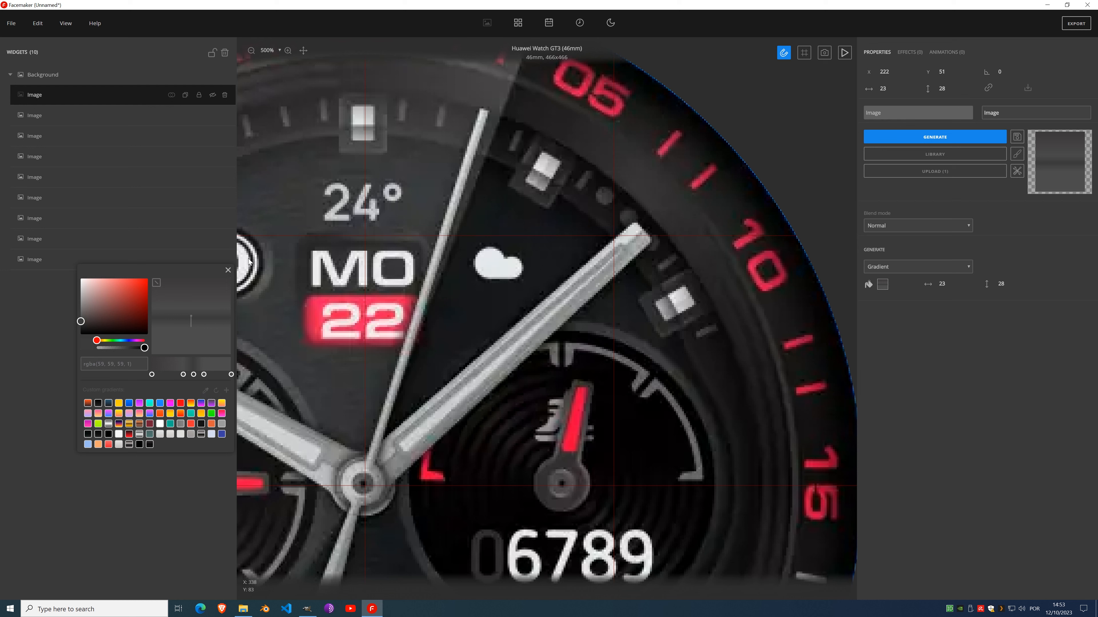
left_click(228, 271)
left_click(212, 94)
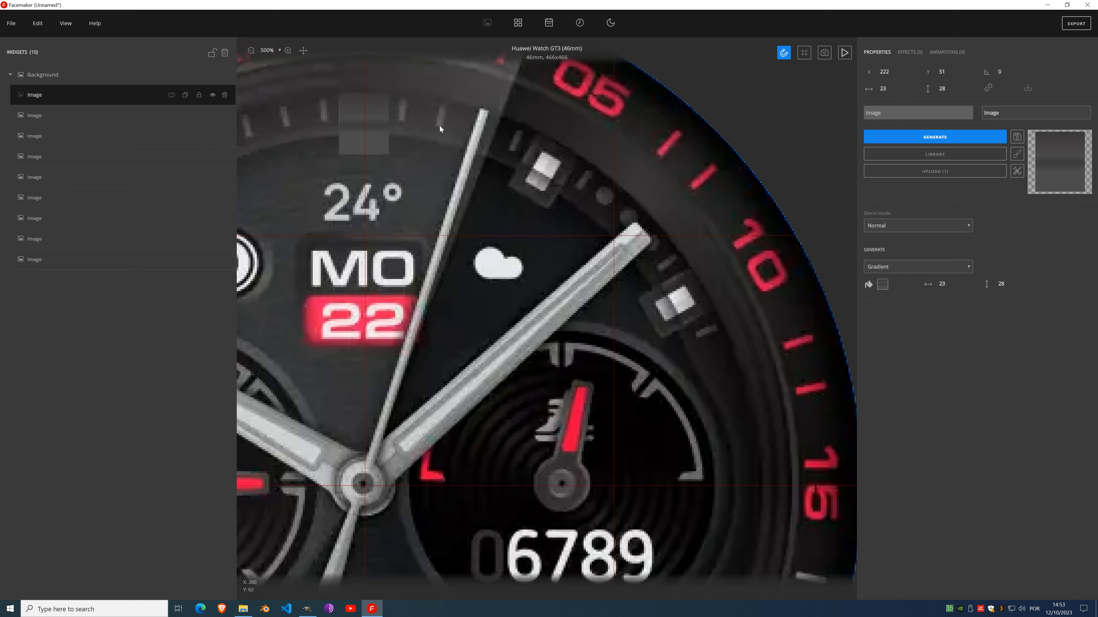
Step: Shift the gradient's three inner stops slightly toward the end so the dark band sits lower, and close the colour settings
scroll(473, 139, "up", 3)
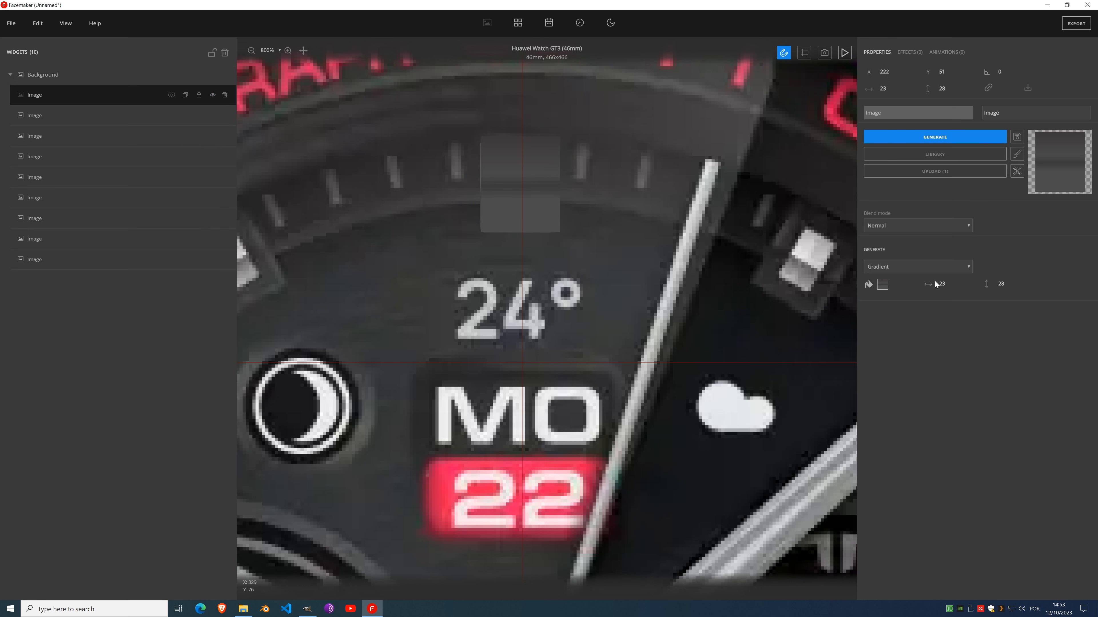
left_click(886, 286)
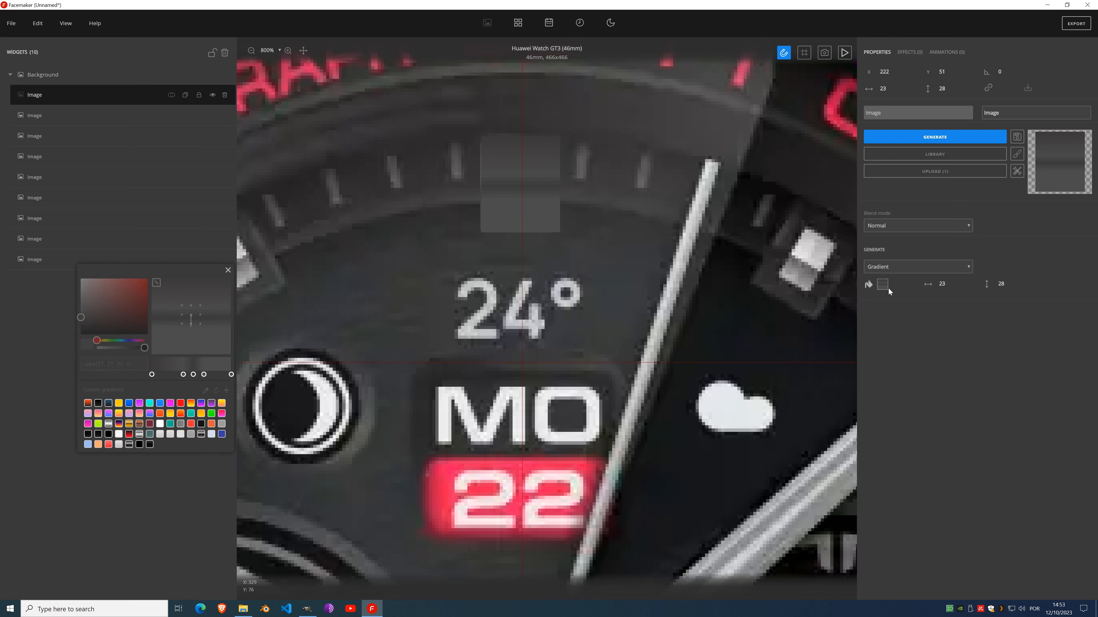
left_click(194, 375)
left_click_drag(196, 374, 186, 375)
left_click(181, 374)
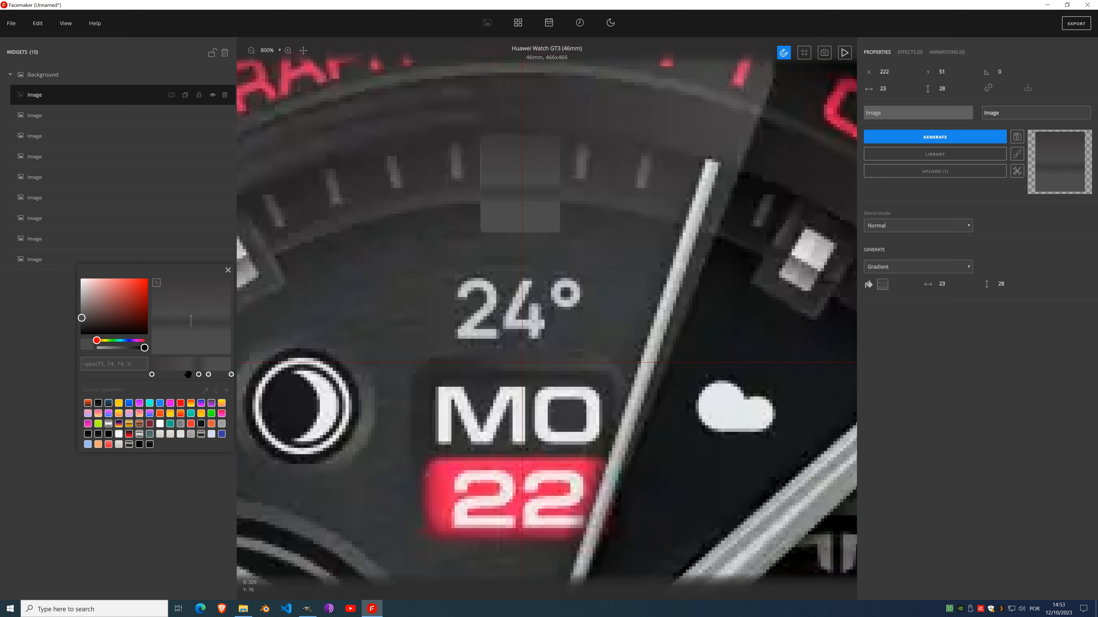
left_click(228, 270)
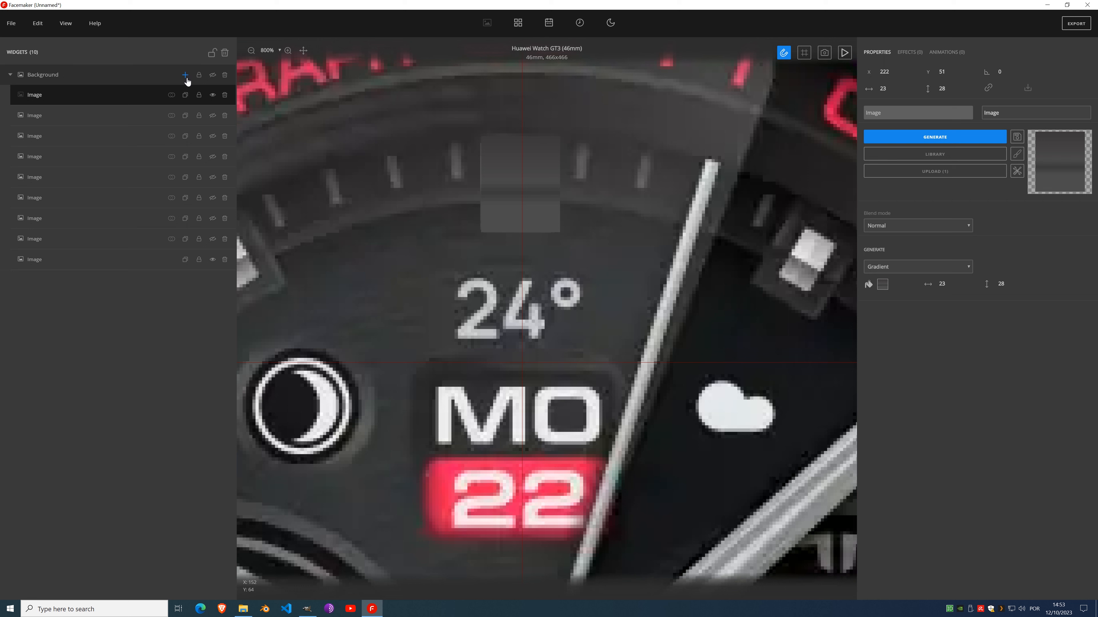
Step: Add another Image widget to the Background group and fill it with a generated gradient
left_click(185, 75)
left_click(190, 117)
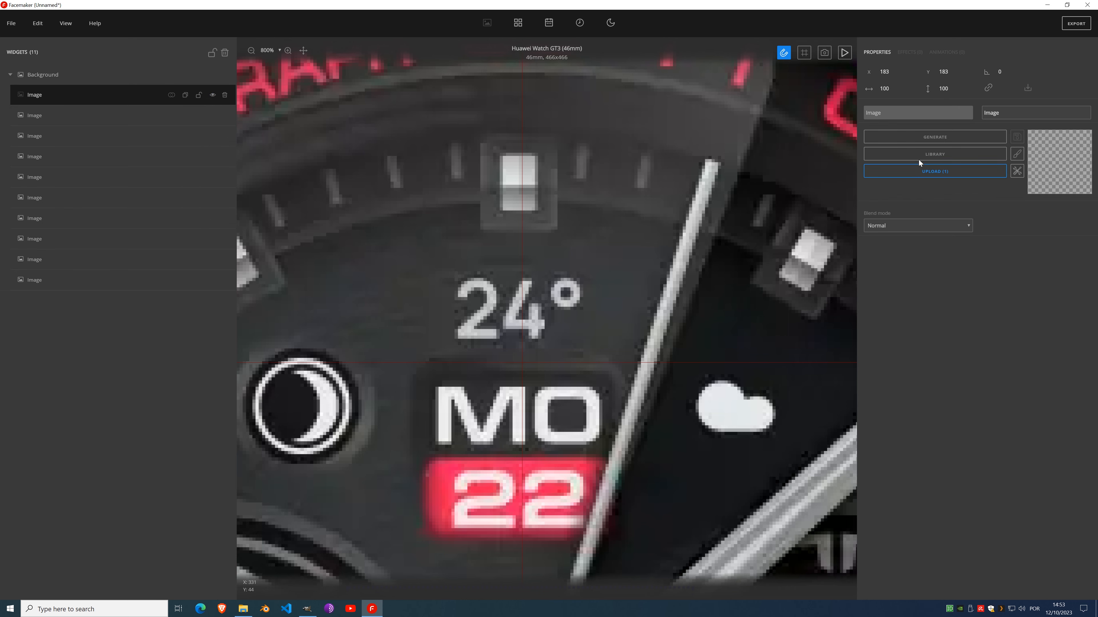
left_click(931, 139)
scroll(548, 333, "down", 5)
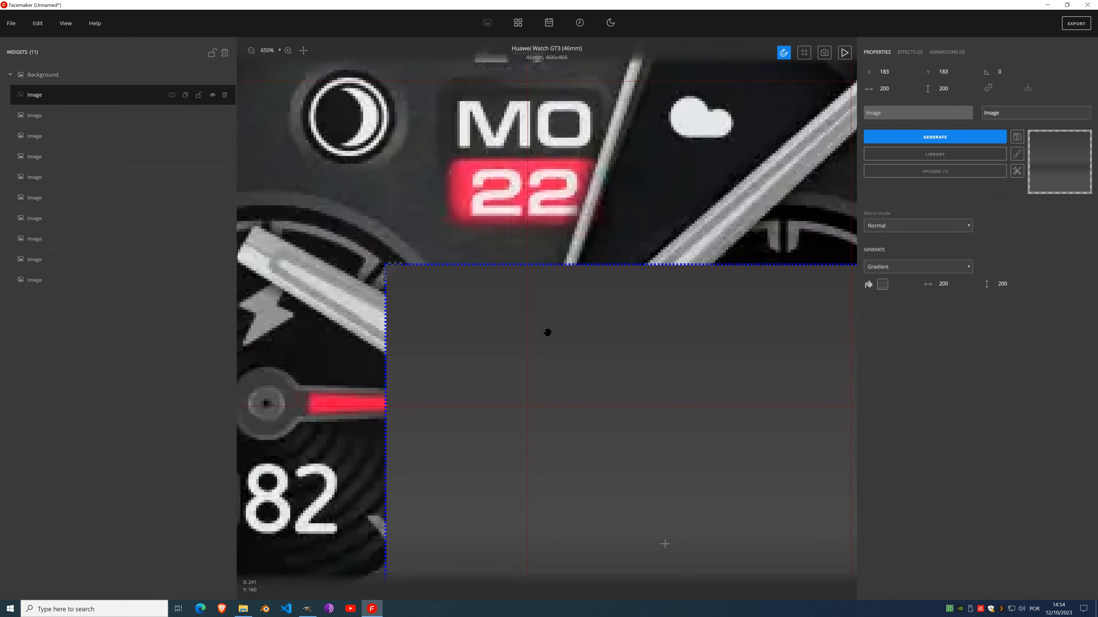
scroll(579, 225, "down", 2)
scroll(576, 221, "down", 4)
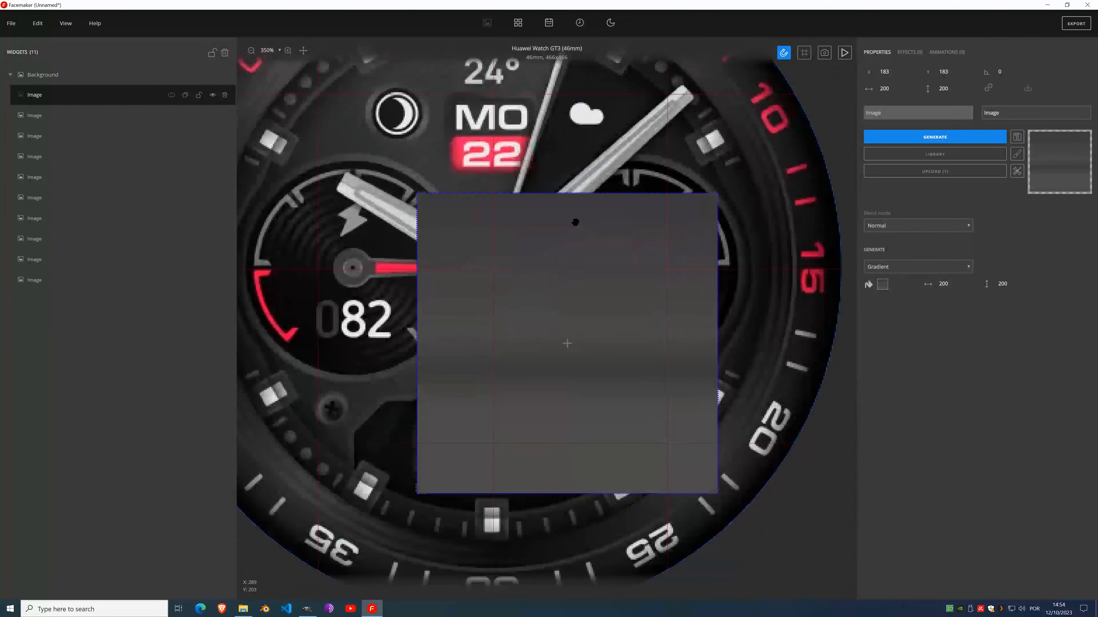
Step: Move the new gradient image to the 12 o'clock marker at X 228, Y 56
left_click_drag(568, 223, 558, 112)
scroll(549, 93, "up", 5)
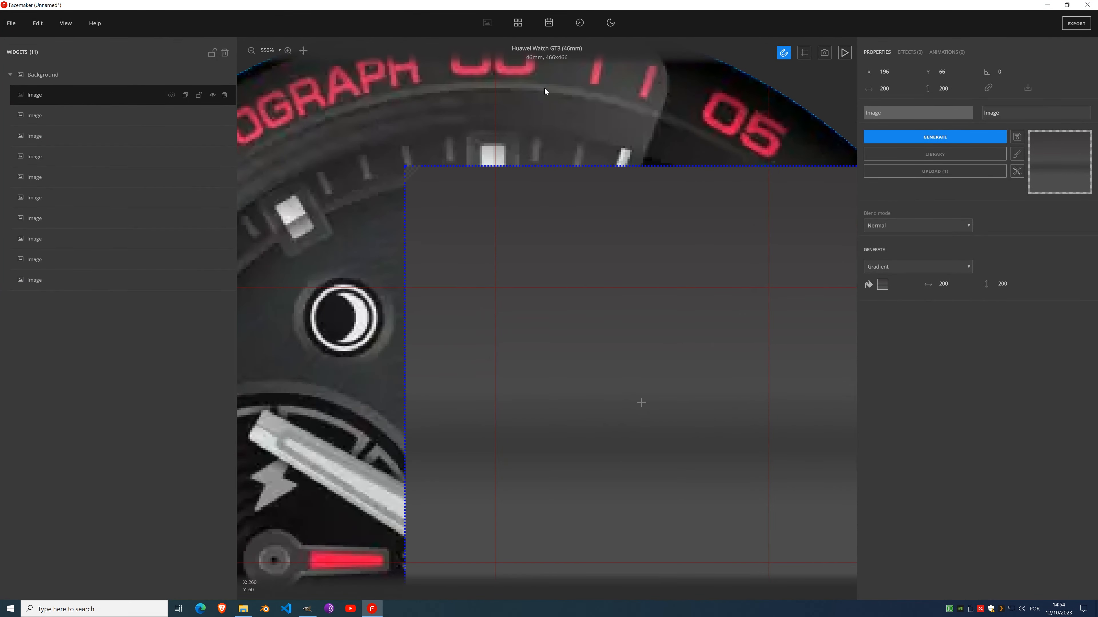
left_click_drag(647, 326, 713, 308)
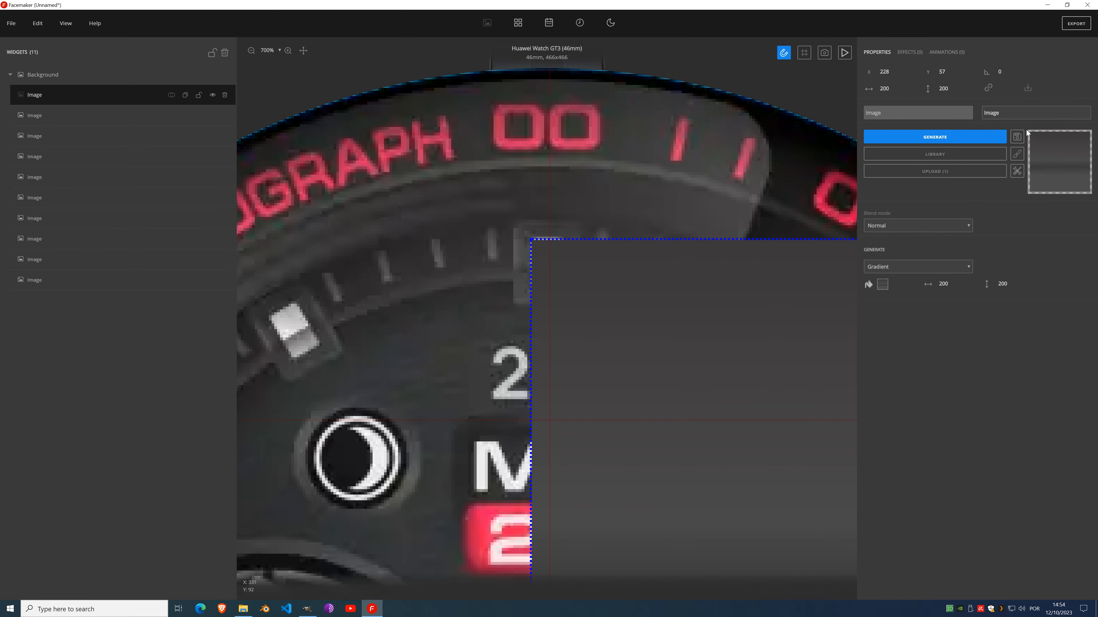
left_click(953, 73)
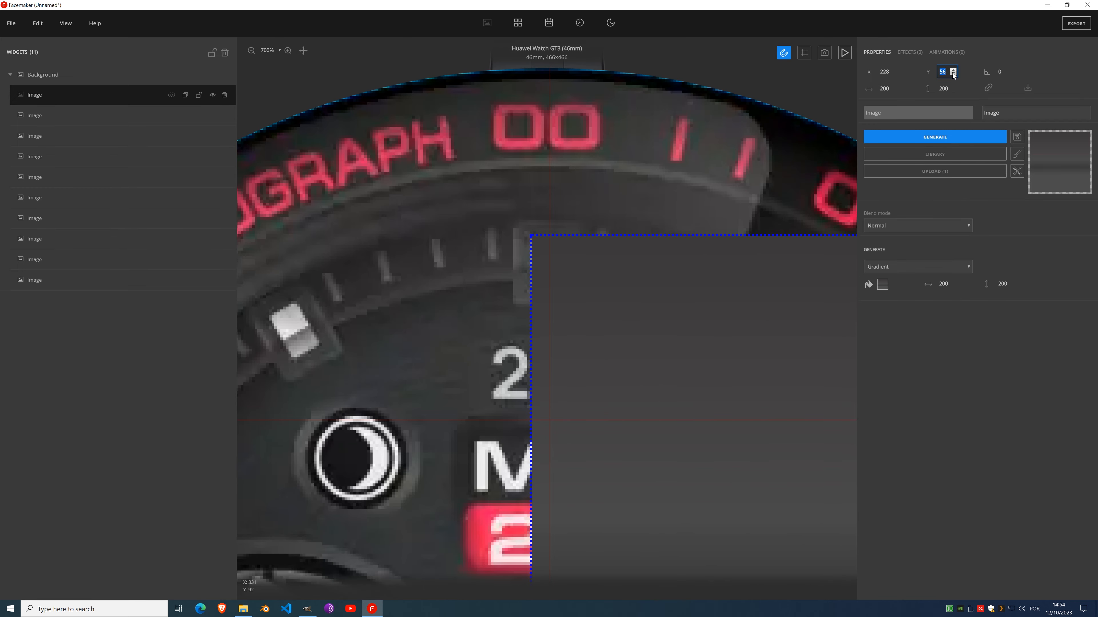
Step: Set both the height and the width of the generated gradient image to 14
left_click(1003, 284)
type("14")
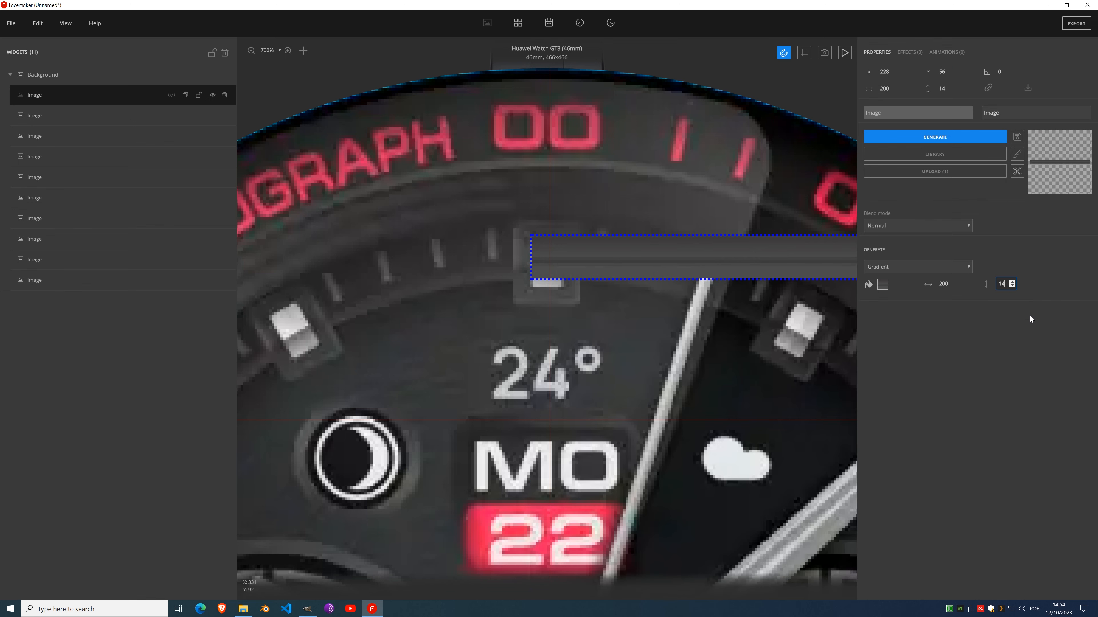
left_click(942, 282)
type("14")
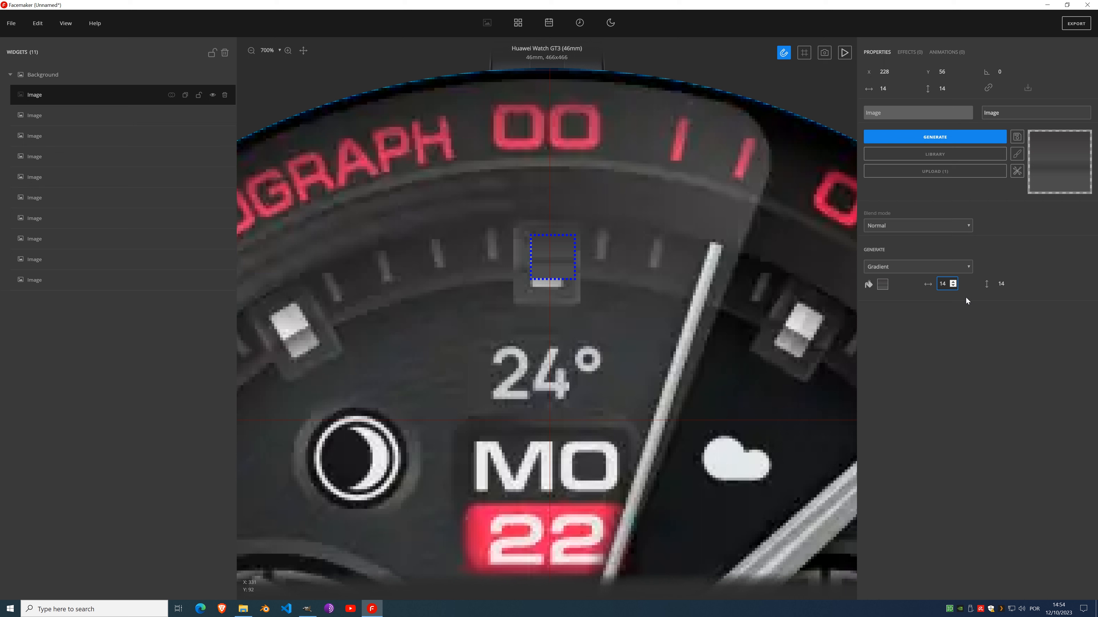
Step: Adjust the gradient image's width to 11 to match the reference marker
left_click(953, 282)
left_click(953, 282)
left_click(953, 282)
left_click(953, 282)
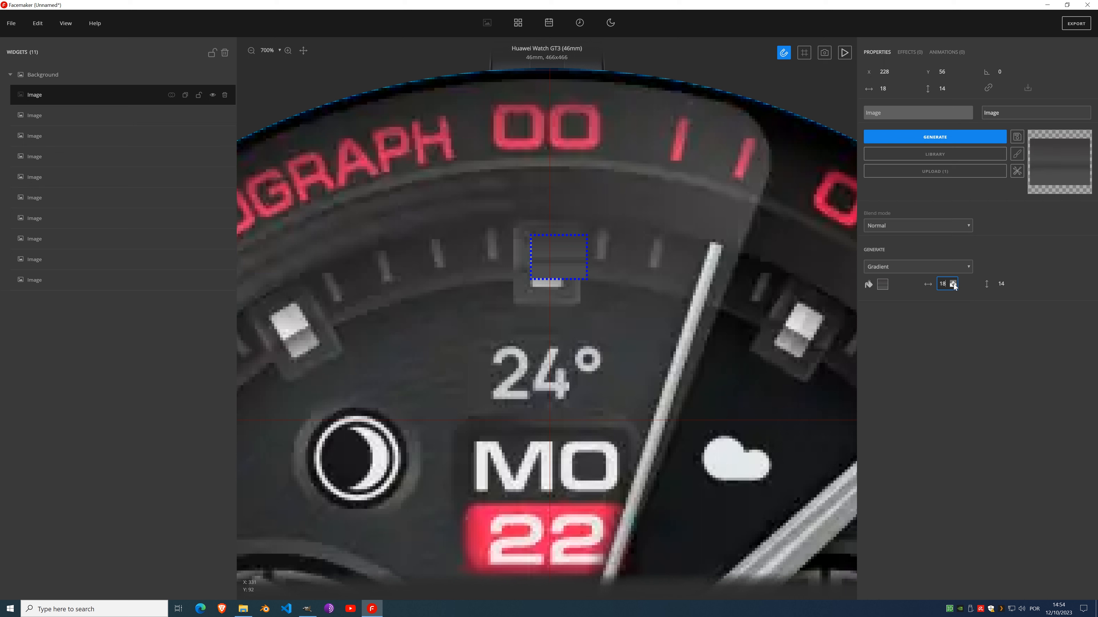
left_click(953, 286)
left_click(953, 286)
left_click(953, 287)
left_click(953, 287)
left_click(953, 286)
left_click(953, 286)
left_click(953, 286)
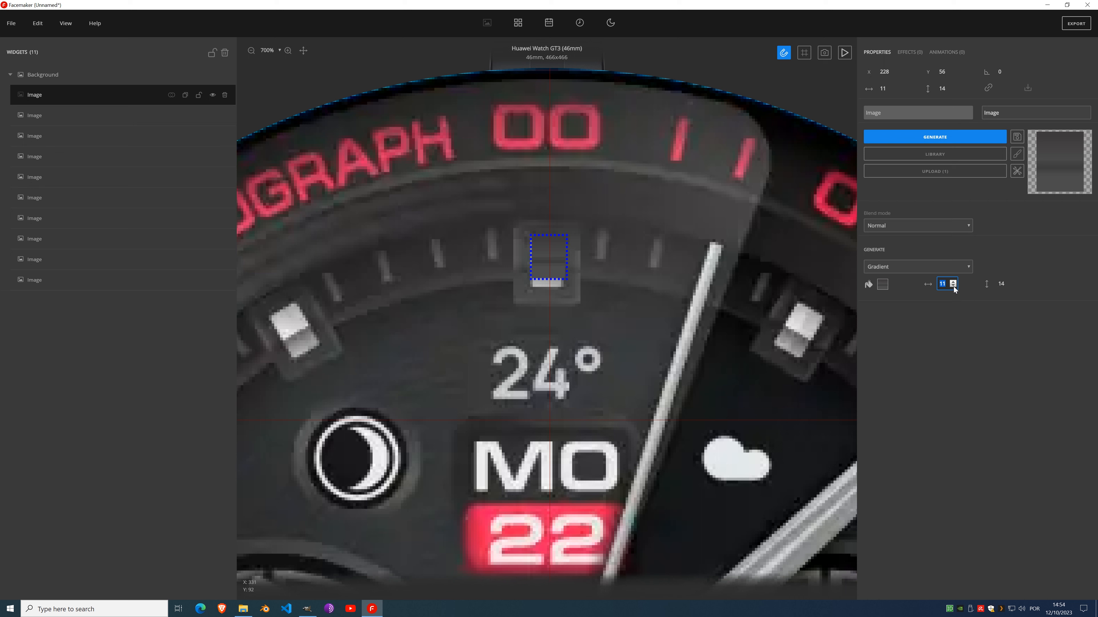
left_click(953, 287)
left_click(953, 281)
Step: Increase the gradient image's height to 18 so it covers the reference marker
scroll(567, 248, "up", 1)
scroll(567, 247, "up", 2)
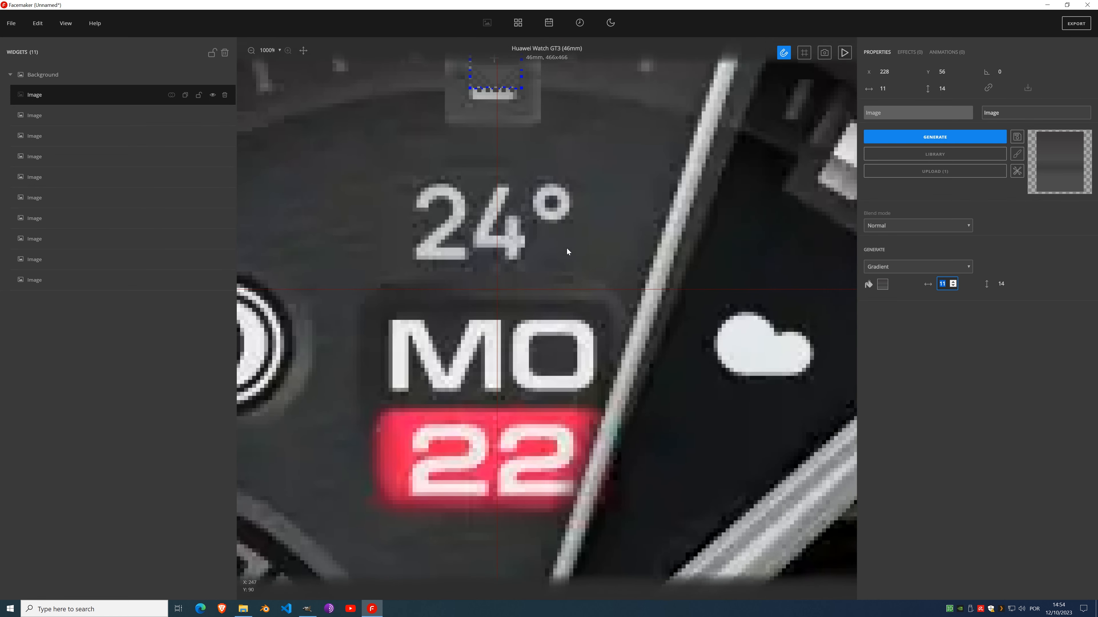
scroll(561, 154, "right", 1)
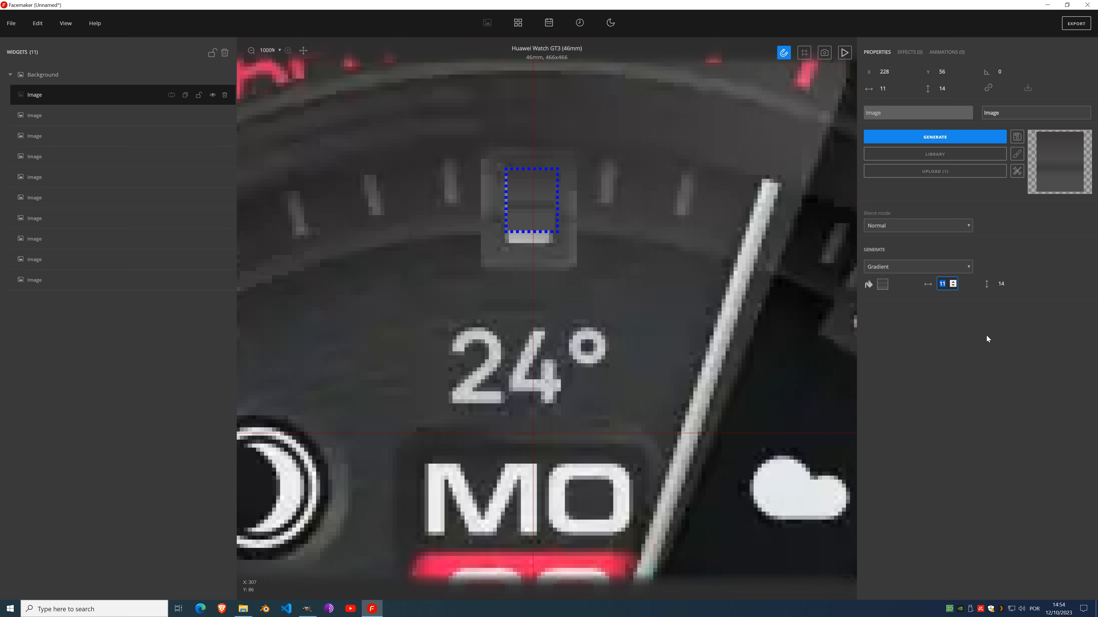
left_click(1013, 282)
double_click(1013, 282)
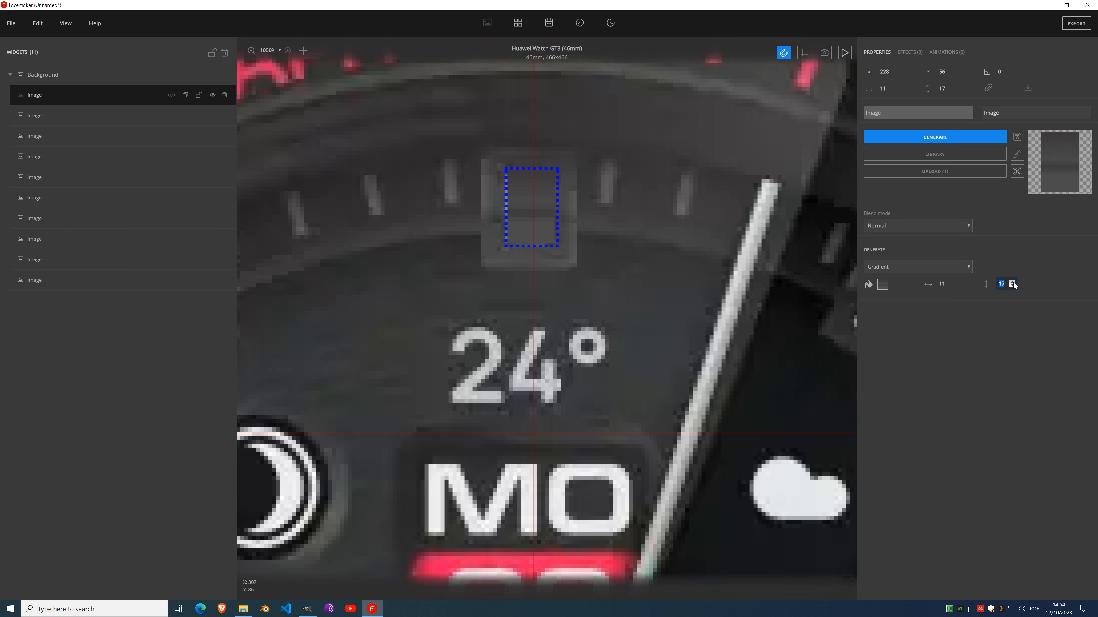
left_click(1013, 282)
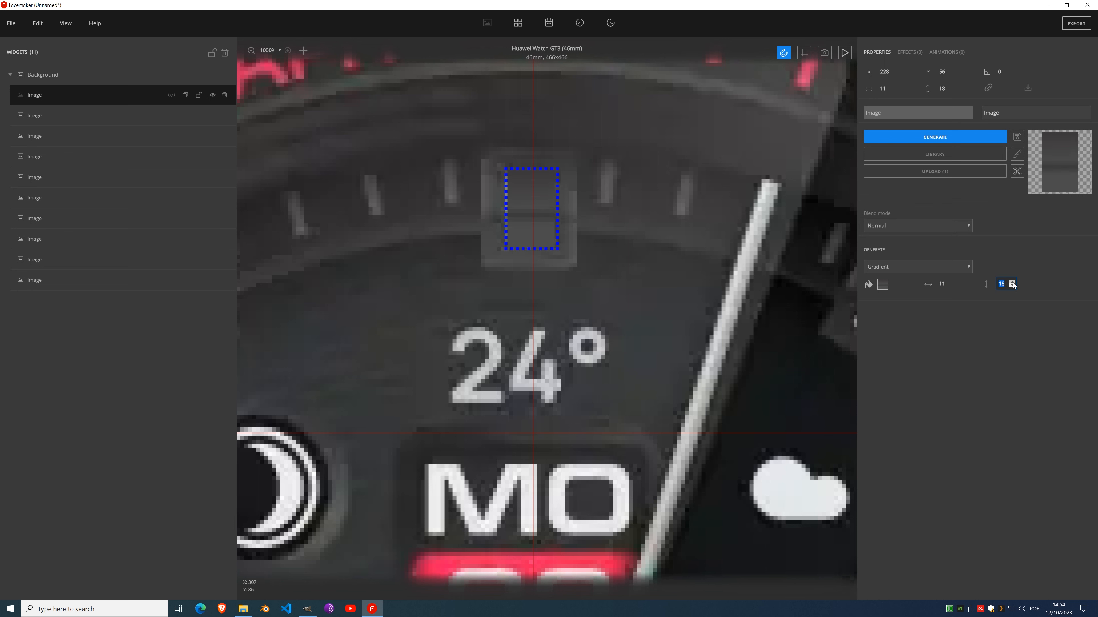
Step: Hide the gradient image and sample the light grey of the reference marker's lower part for the last two gradient stops
left_click(214, 96)
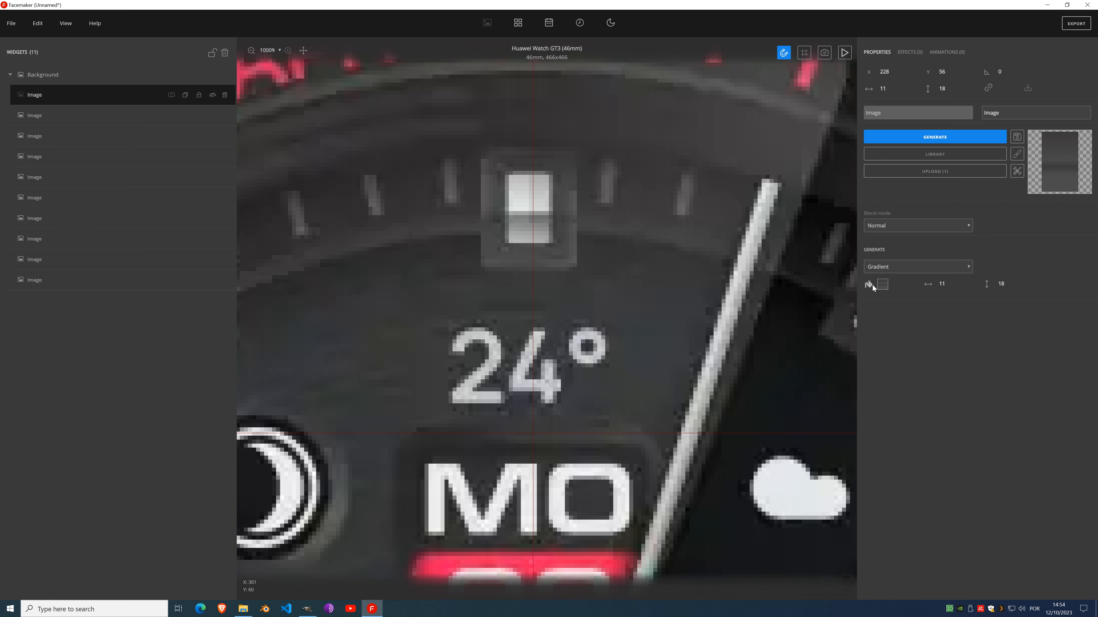
left_click(872, 285)
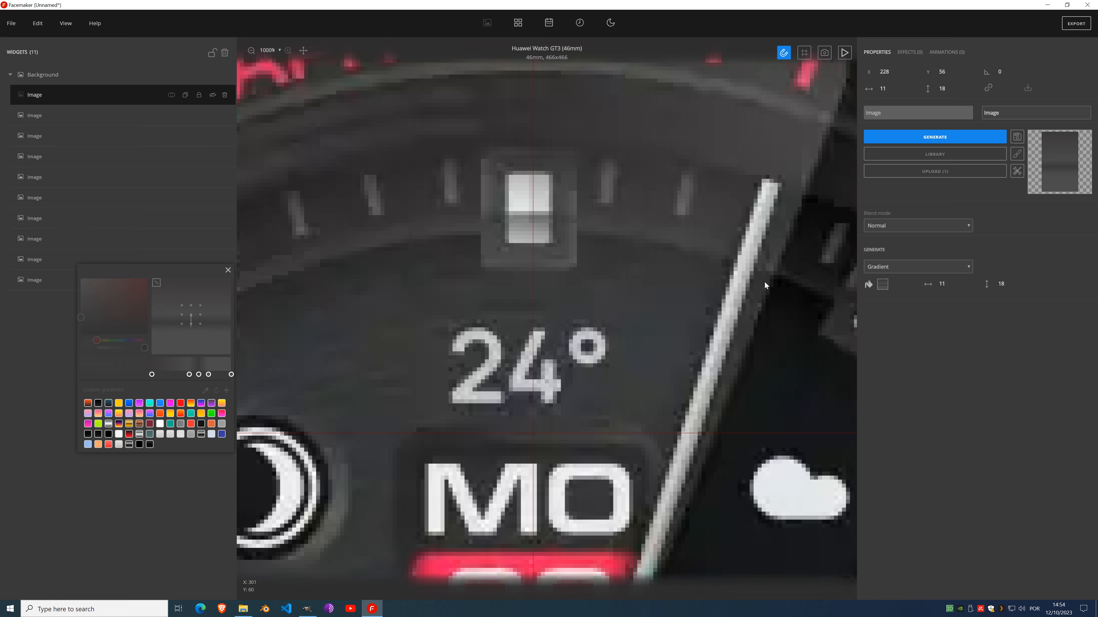
left_click(205, 391)
left_click(518, 237)
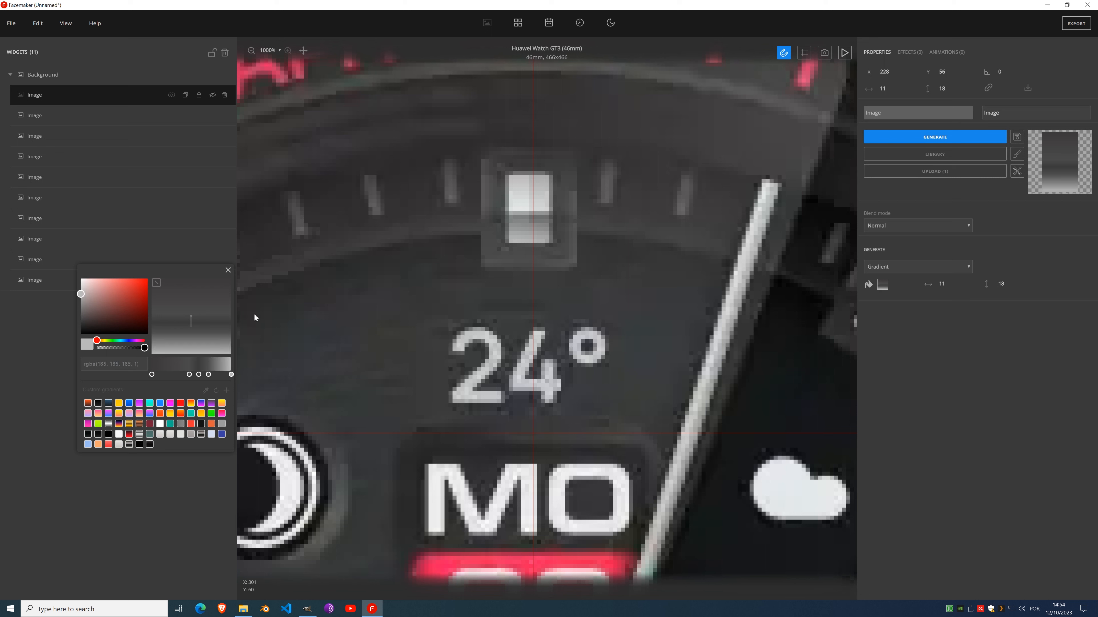
left_click(205, 390)
left_click(521, 234)
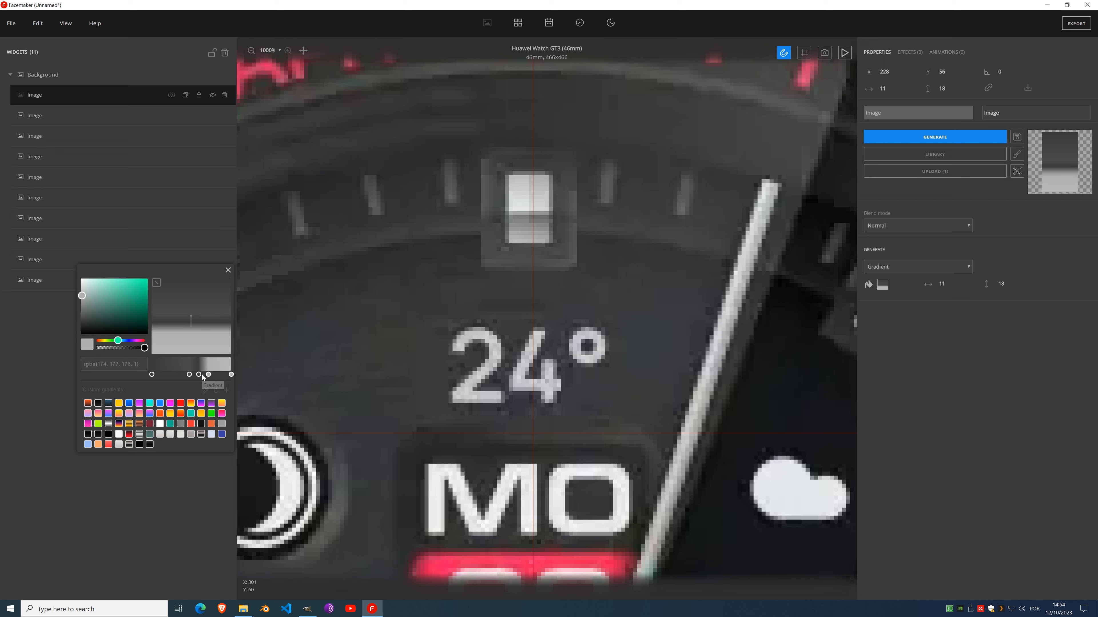
Step: Shift the gradient's middle stop slightly toward the end and sample the reference marker's dark band as its colour
left_click_drag(199, 374, 200, 375)
left_click(205, 390)
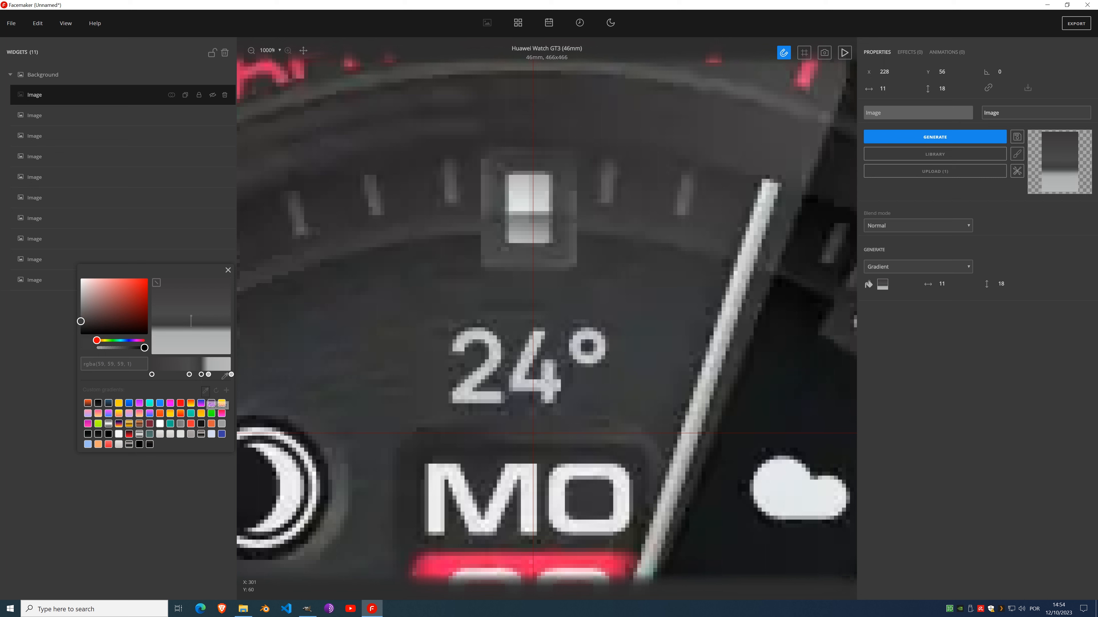
left_click(540, 219)
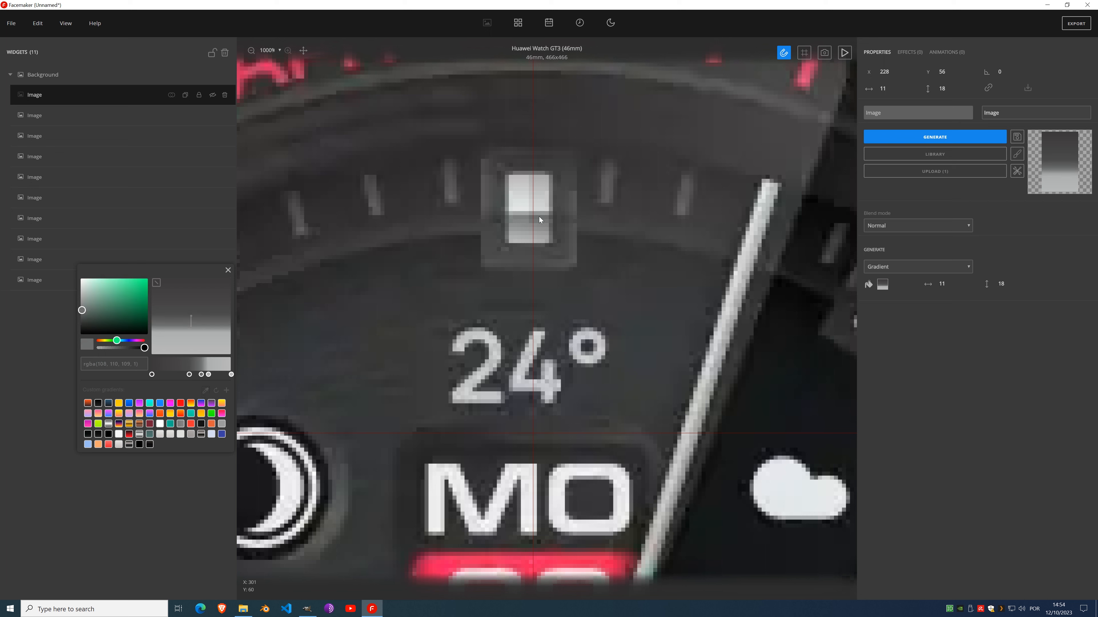
Step: Sample the reference marker's bright centre for the second gradient stop and the grey near its upper edge for the first stop
left_click(187, 376)
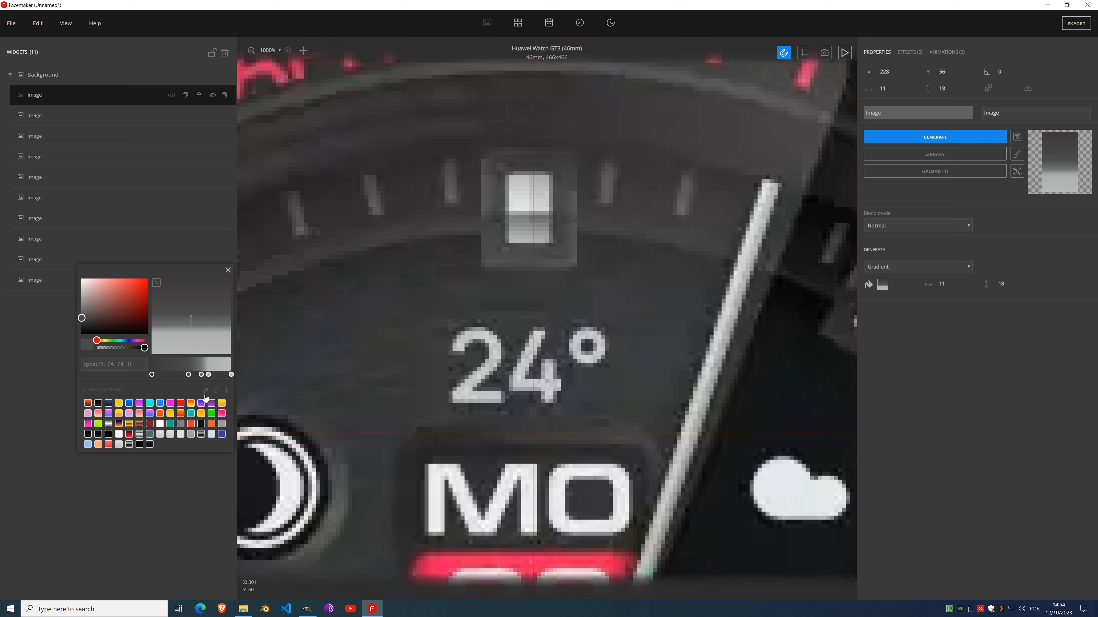
left_click(523, 207)
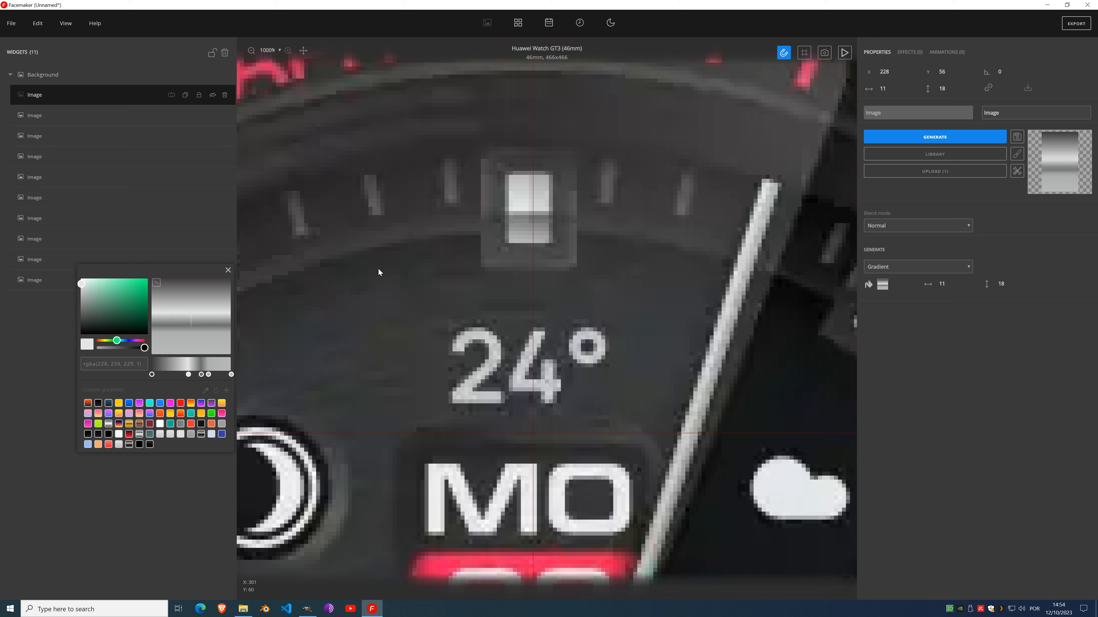
left_click(152, 376)
left_click(205, 390)
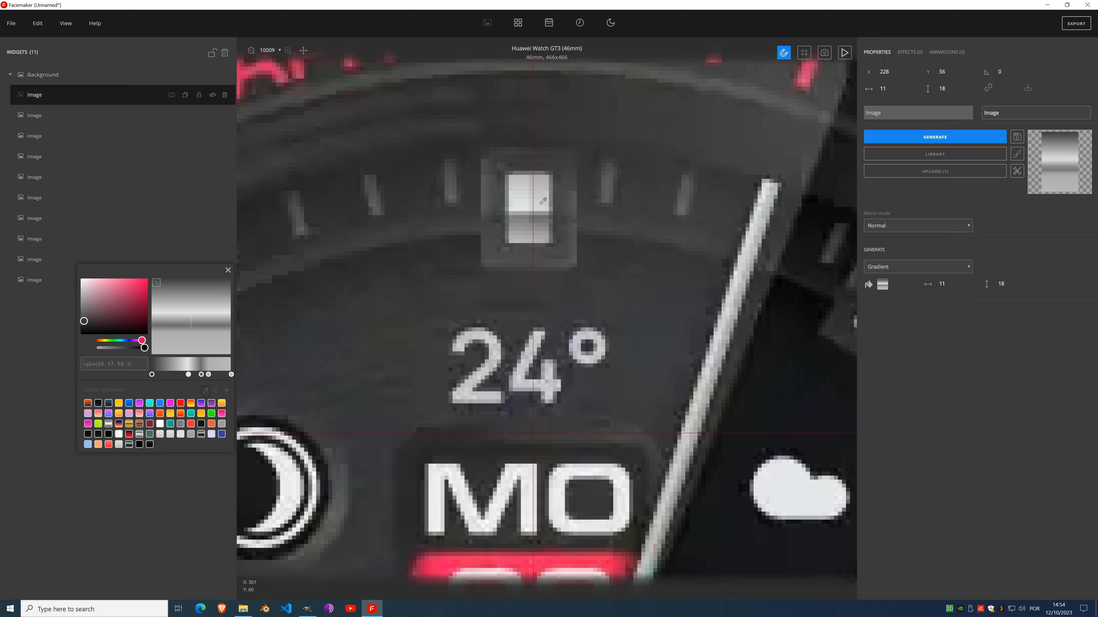
left_click(522, 179)
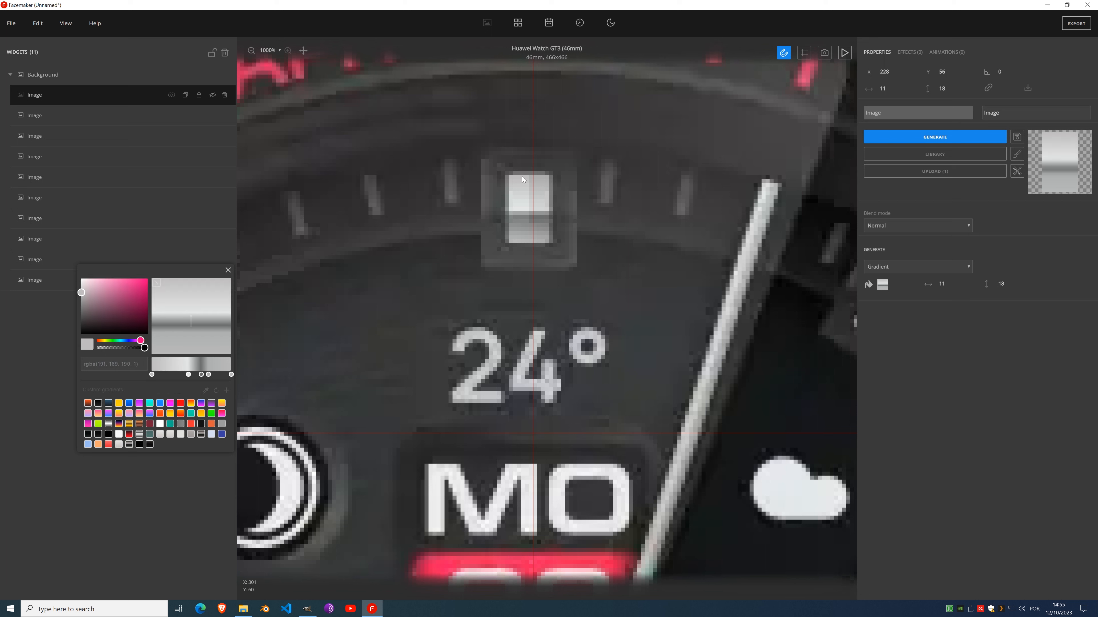
Step: Close the colour settings and show both the new marker gradient and the larger gradient image behind it
left_click(228, 270)
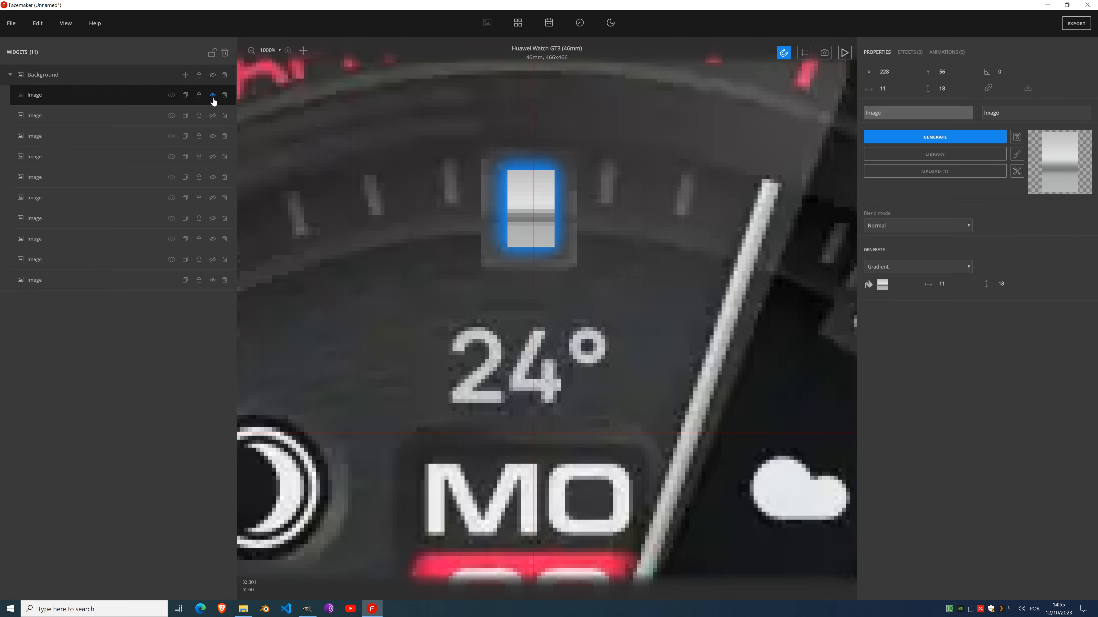
scroll(550, 261, "down", 5)
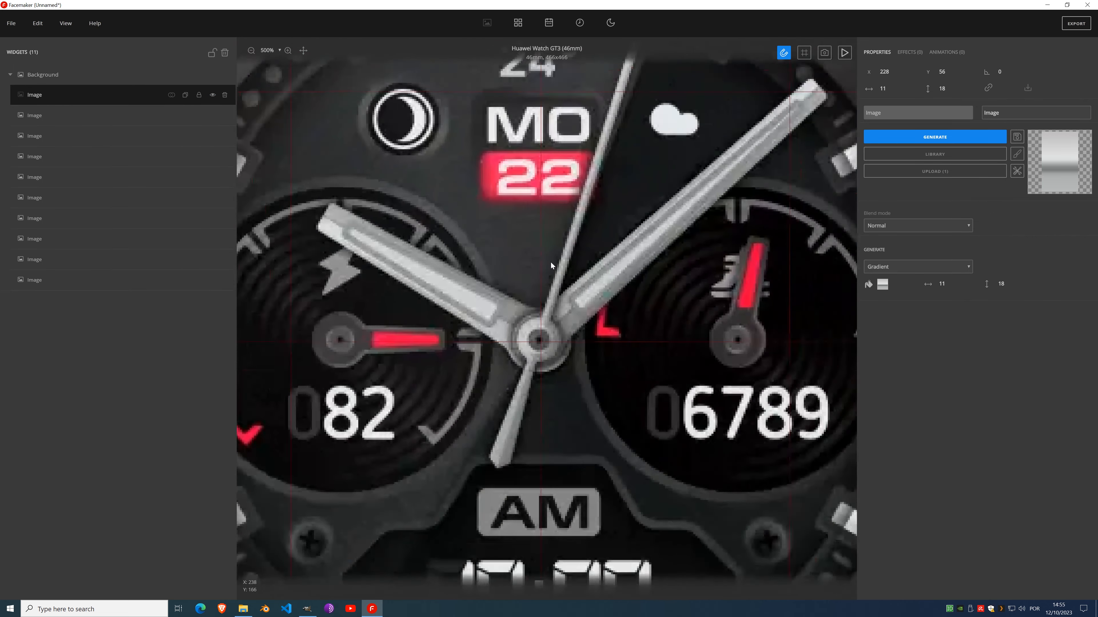
scroll(551, 262, "down", 3)
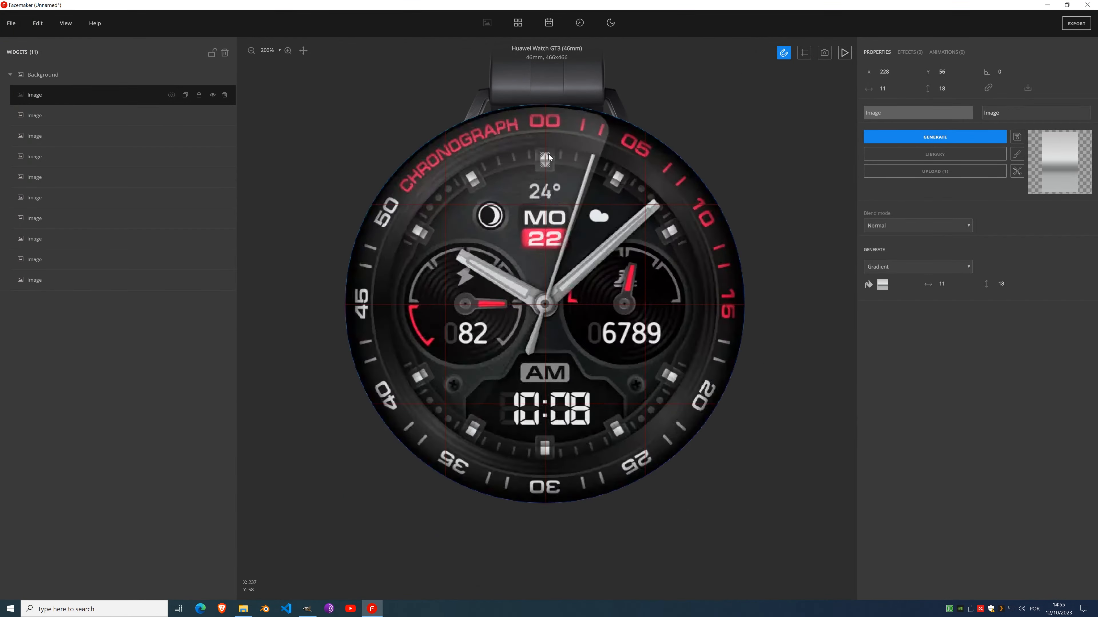
scroll(547, 158, "up", 5)
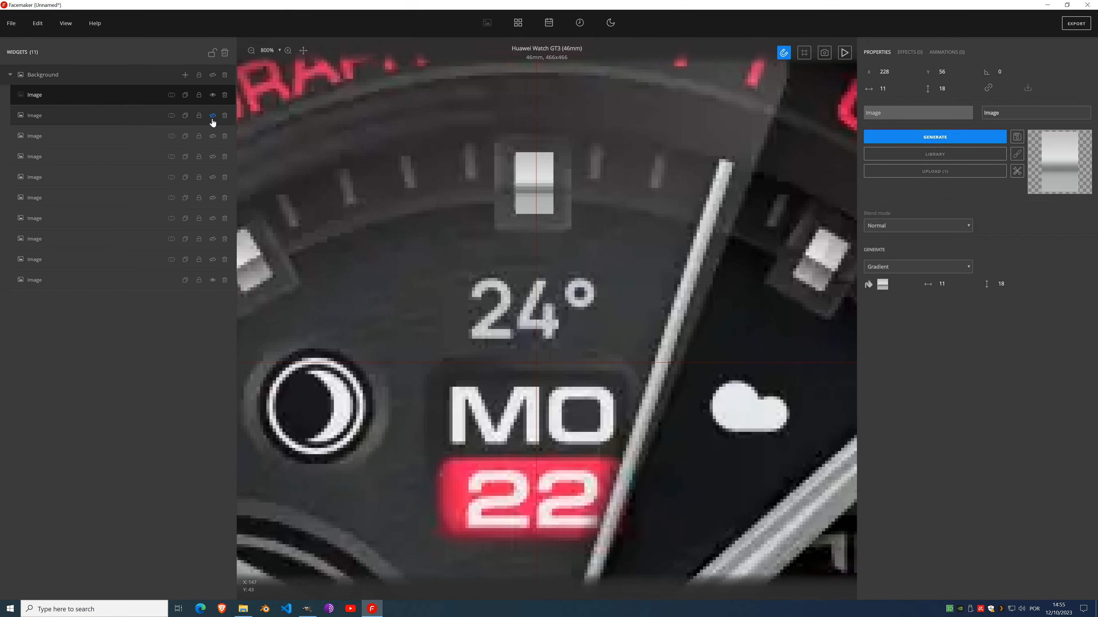
left_click(213, 117)
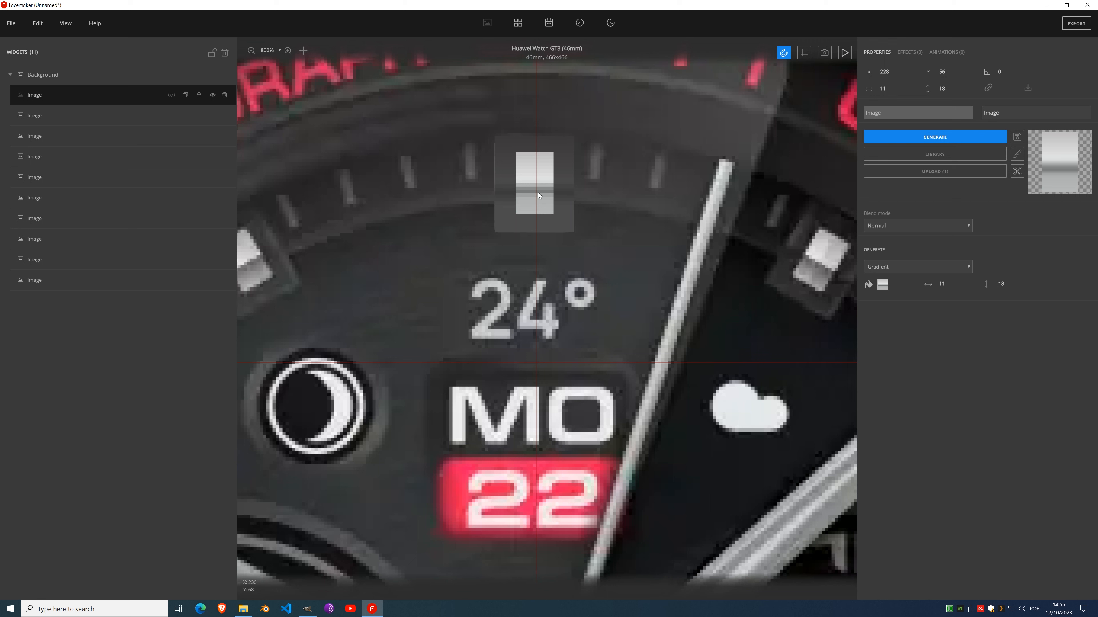
Step: Add an Inner Shadow effect to the larger gradient image behind the marker
left_click(108, 118)
left_click(911, 52)
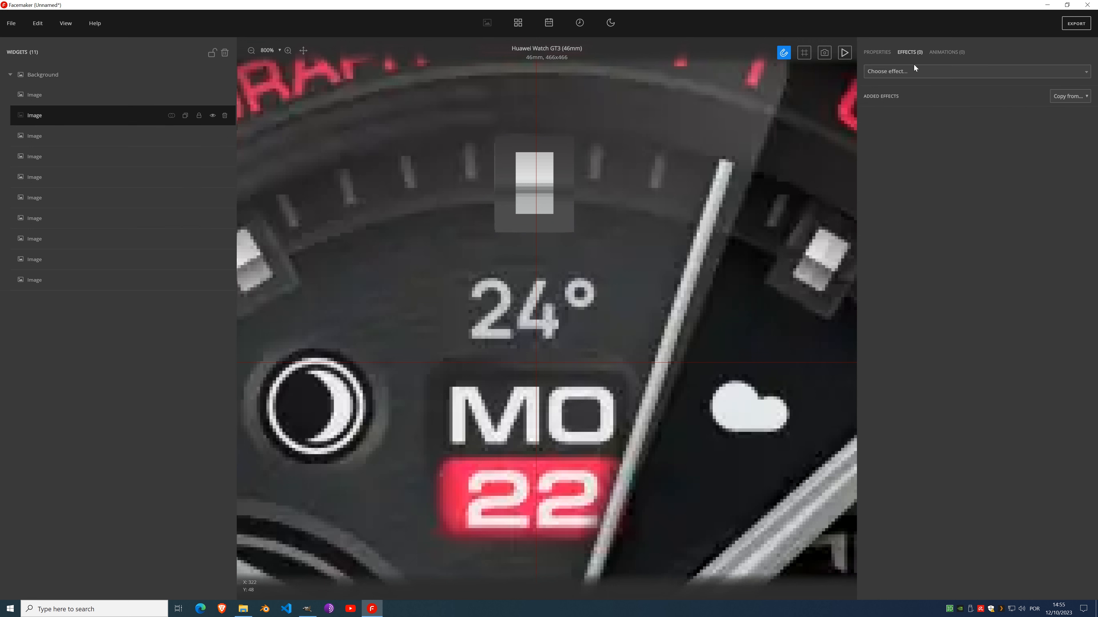
left_click(913, 67)
scroll(914, 180, "down", 5)
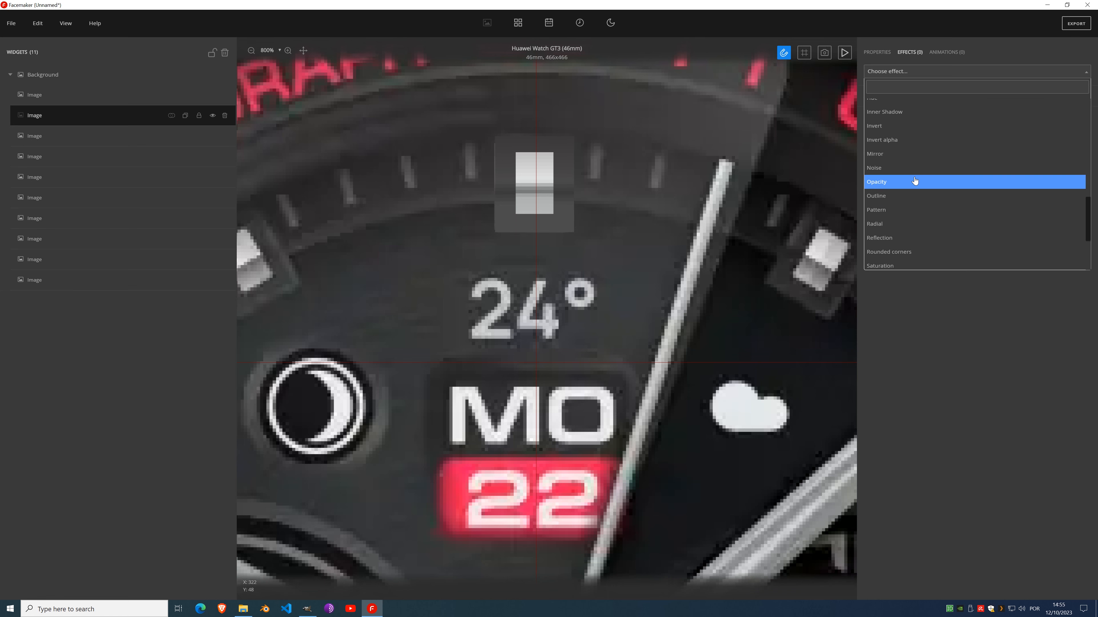
scroll(915, 180, "up", 5)
left_click(913, 183)
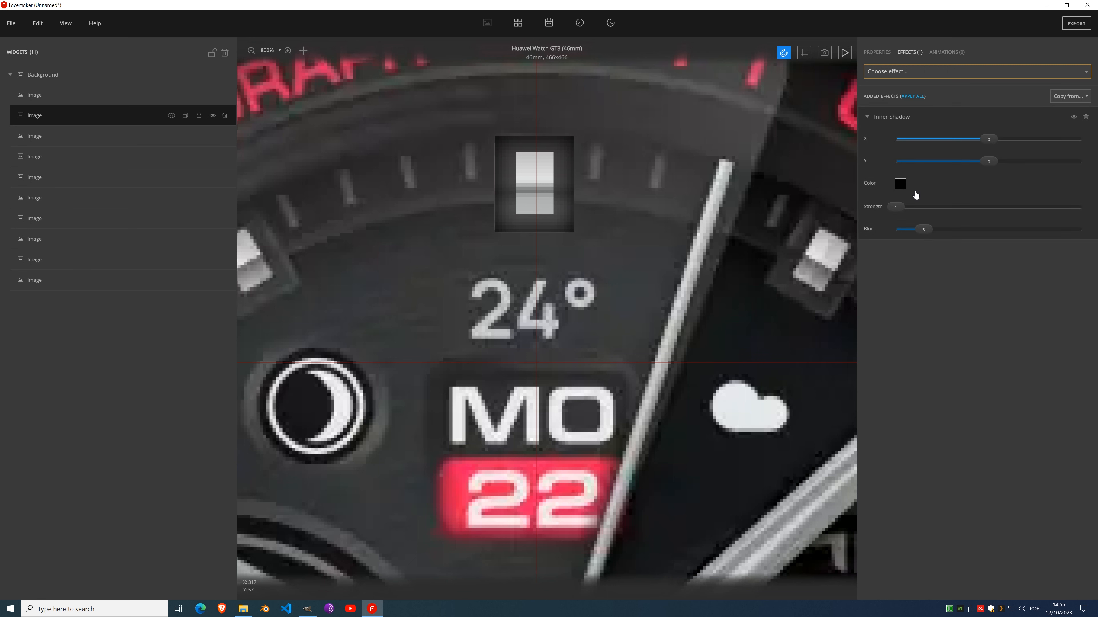
Step: Change the inner shadow's colour to light grey #c2c2c2 and close the colour picker
left_click(900, 184)
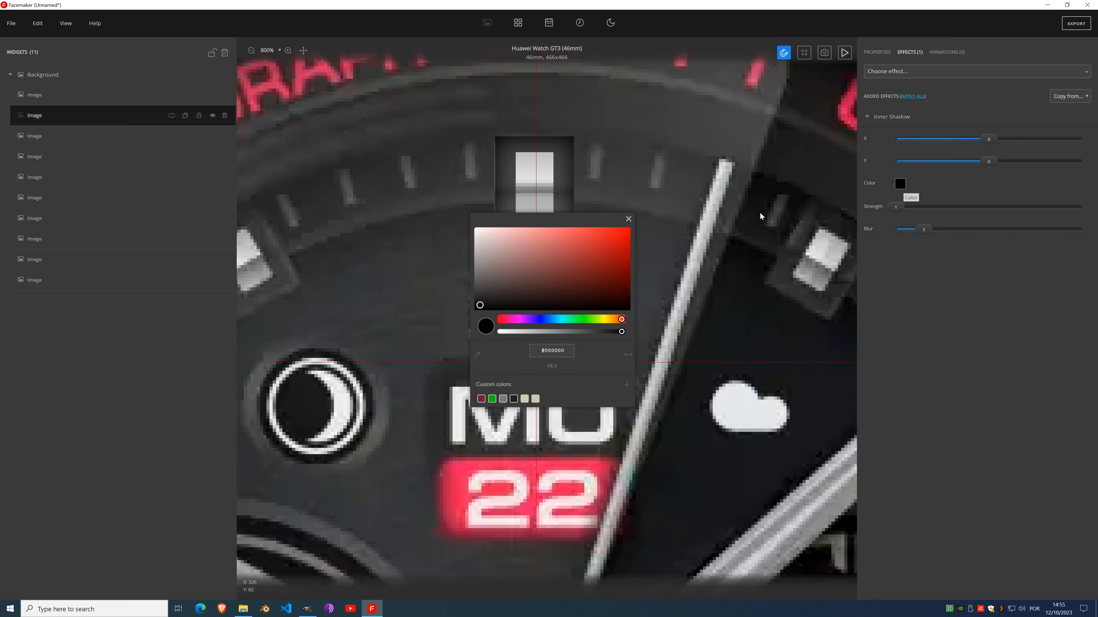
left_click_drag(489, 281, 469, 255)
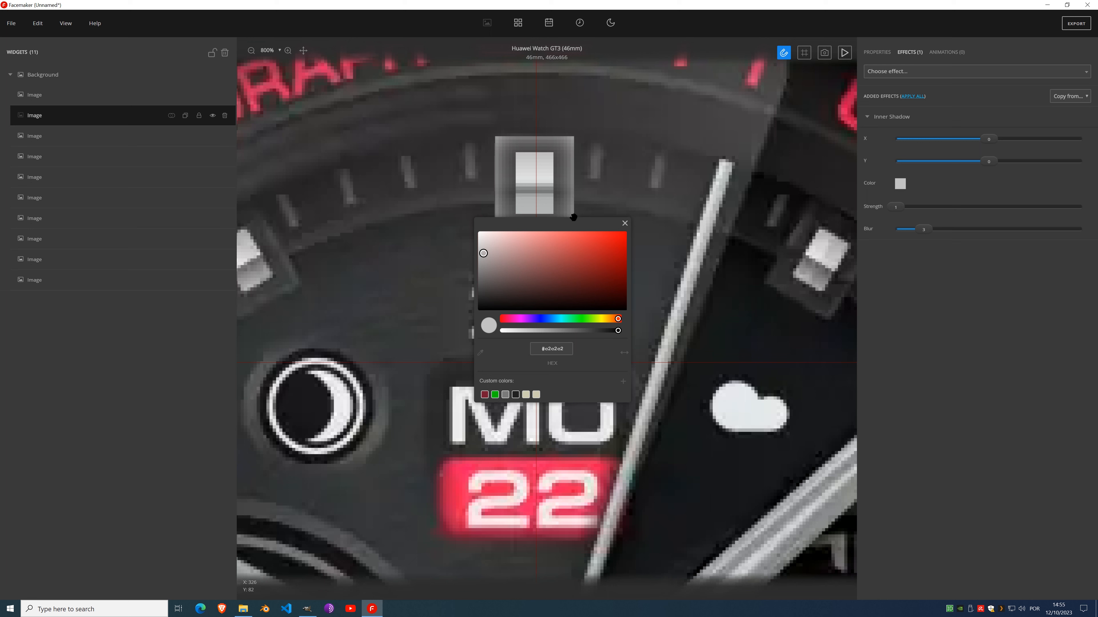
left_click_drag(573, 217, 250, 196)
left_click(301, 204)
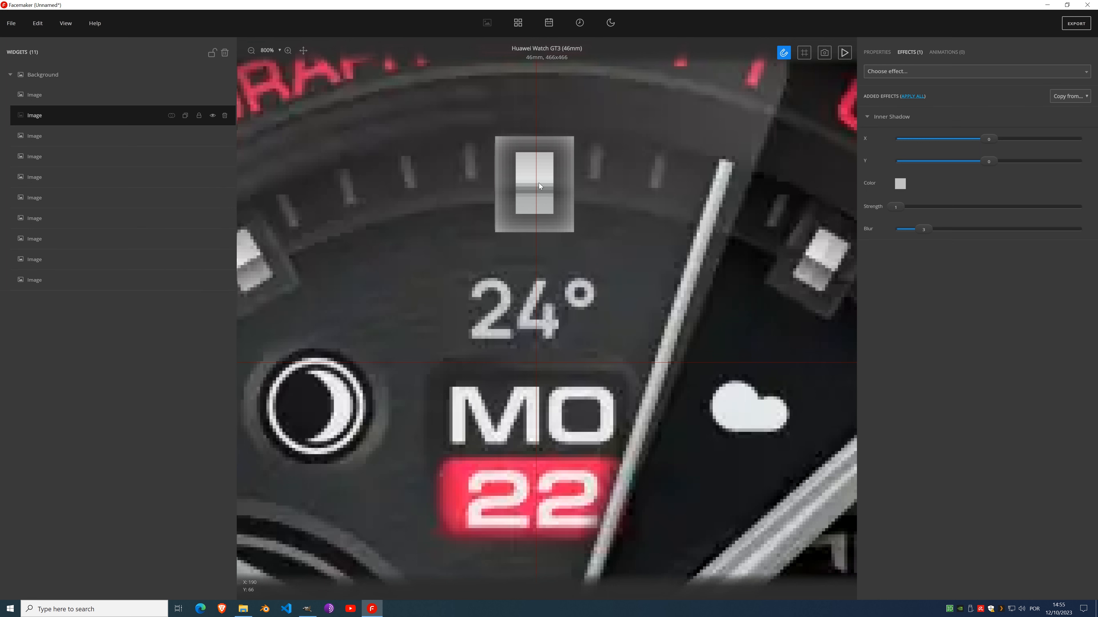
Step: Reduce the inner shadow's blur to 1 and lower its colour's opacity to about 30%
left_click_drag(916, 230, 903, 231)
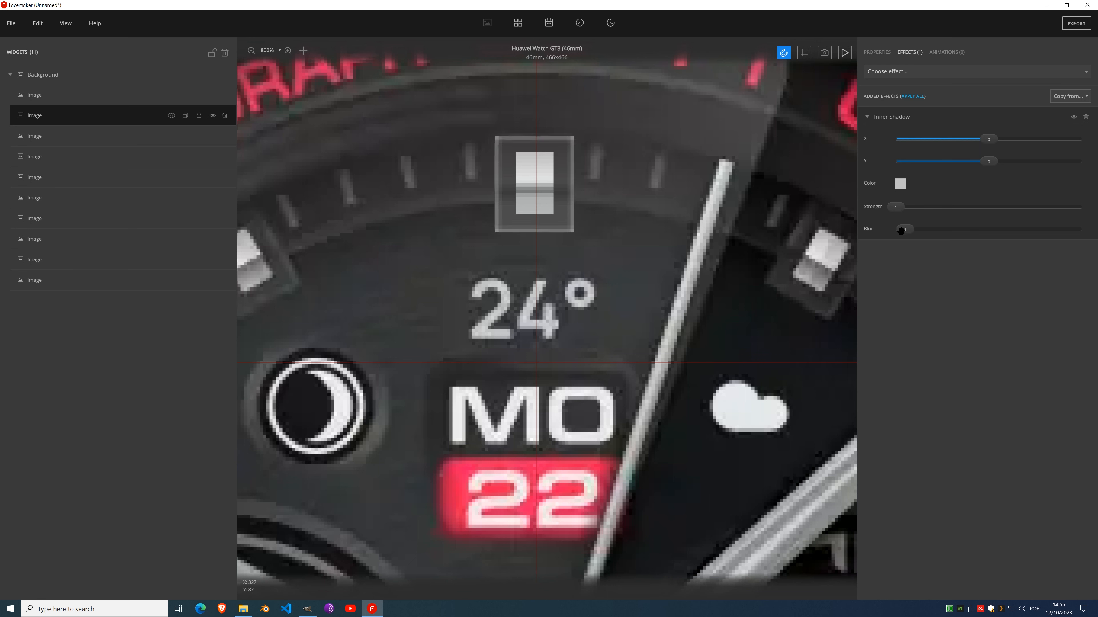
left_click(900, 183)
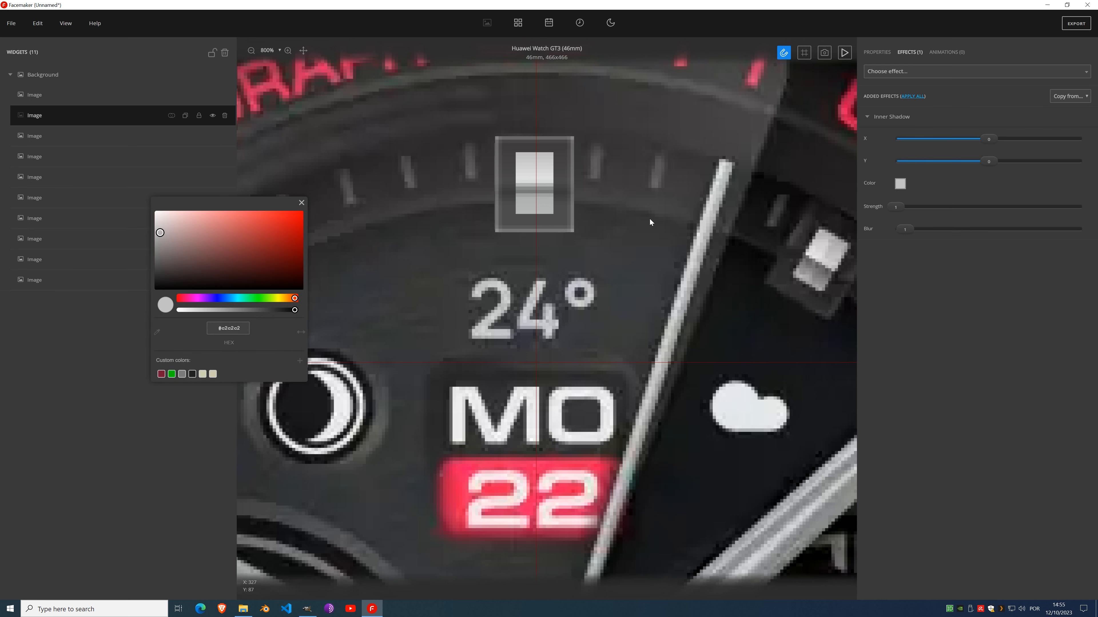
left_click_drag(295, 310, 231, 311)
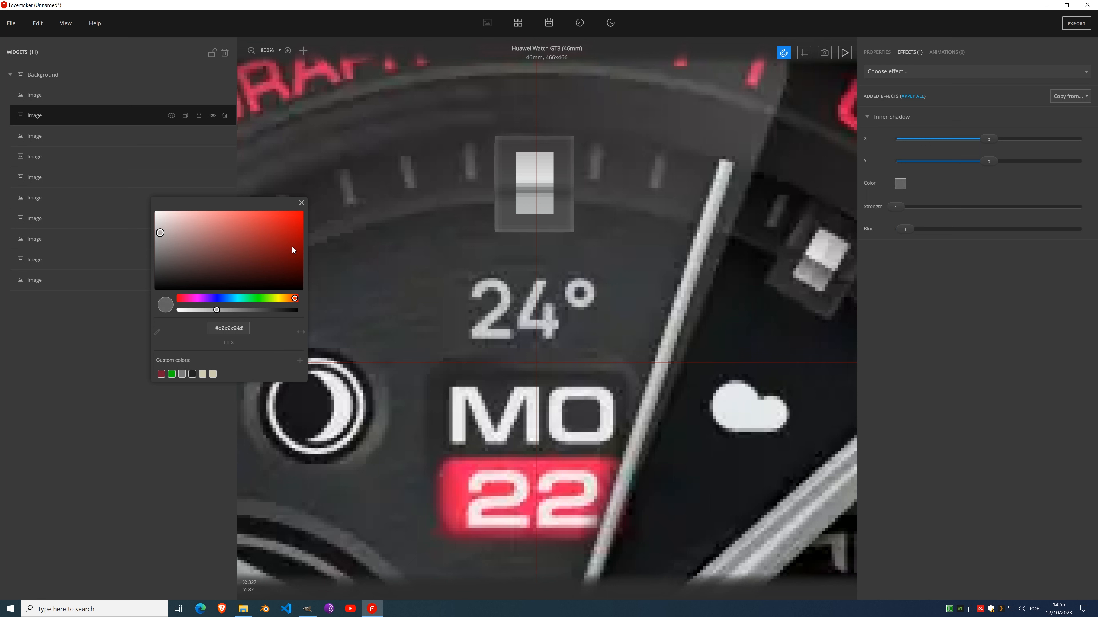
Step: Close the colour picker, add a Shadow effect to the small front marker gradient, and raise its blur slightly
left_click(302, 202)
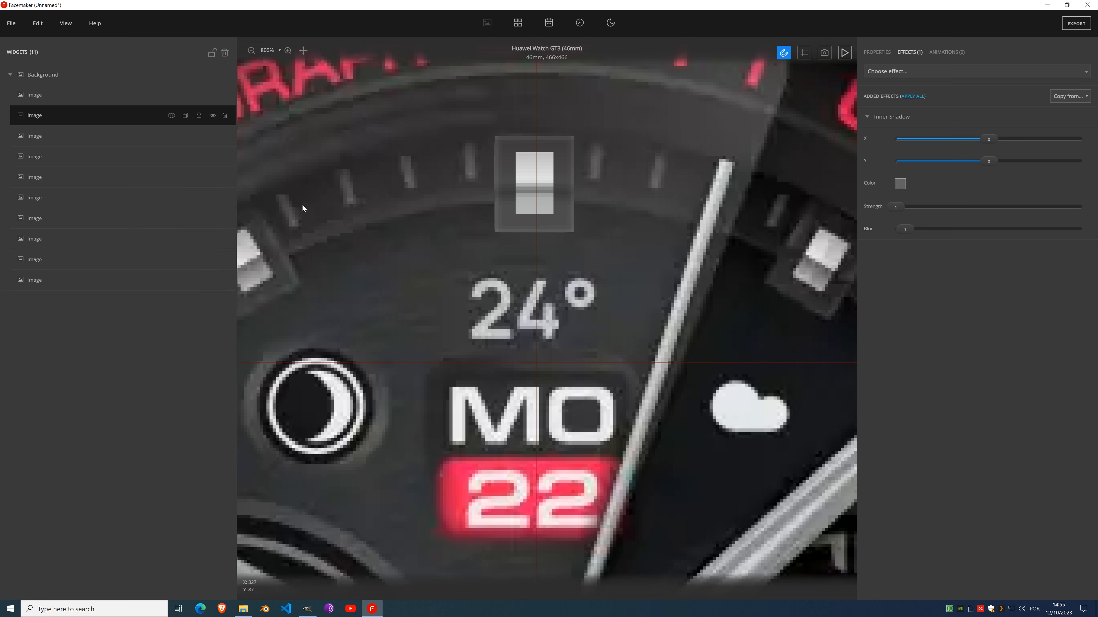
left_click(49, 95)
left_click(910, 52)
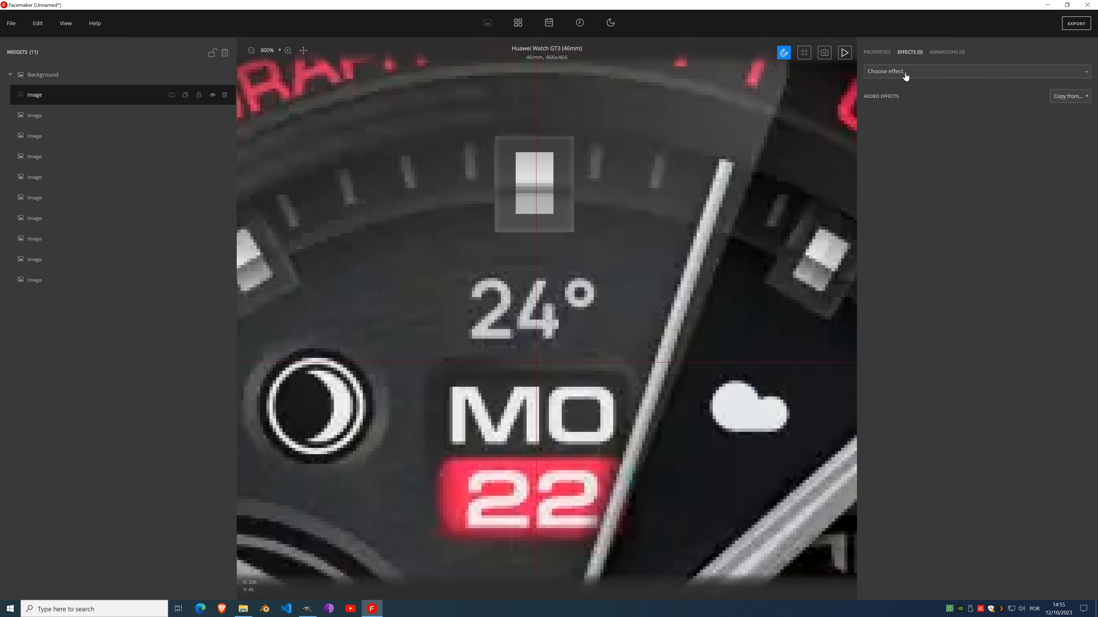
left_click(904, 72)
scroll(915, 173, "down", 10)
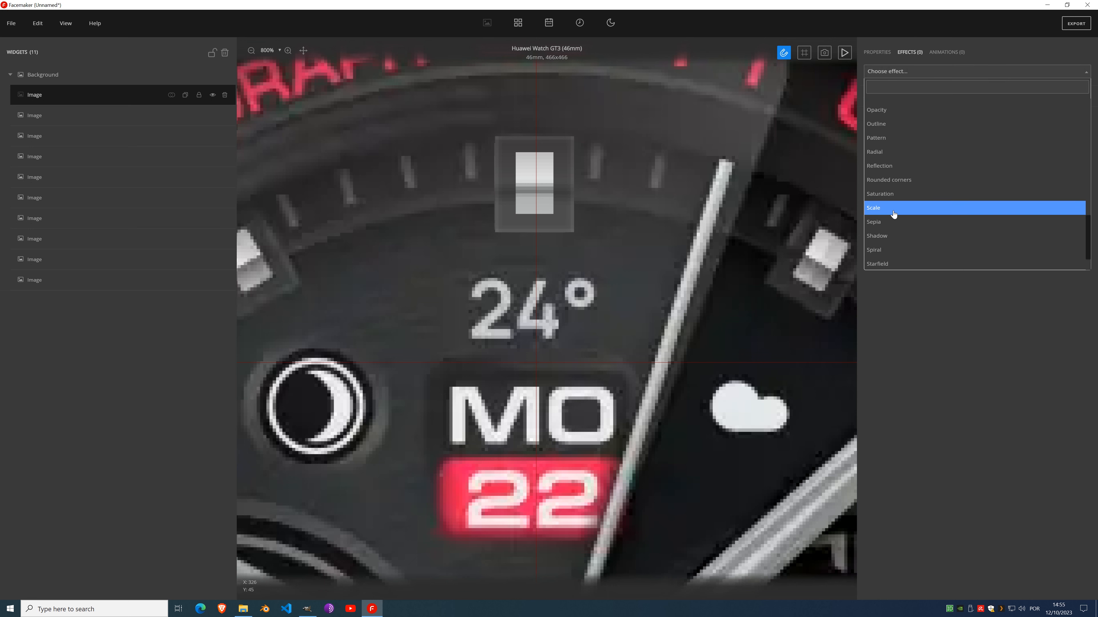
left_click(893, 236)
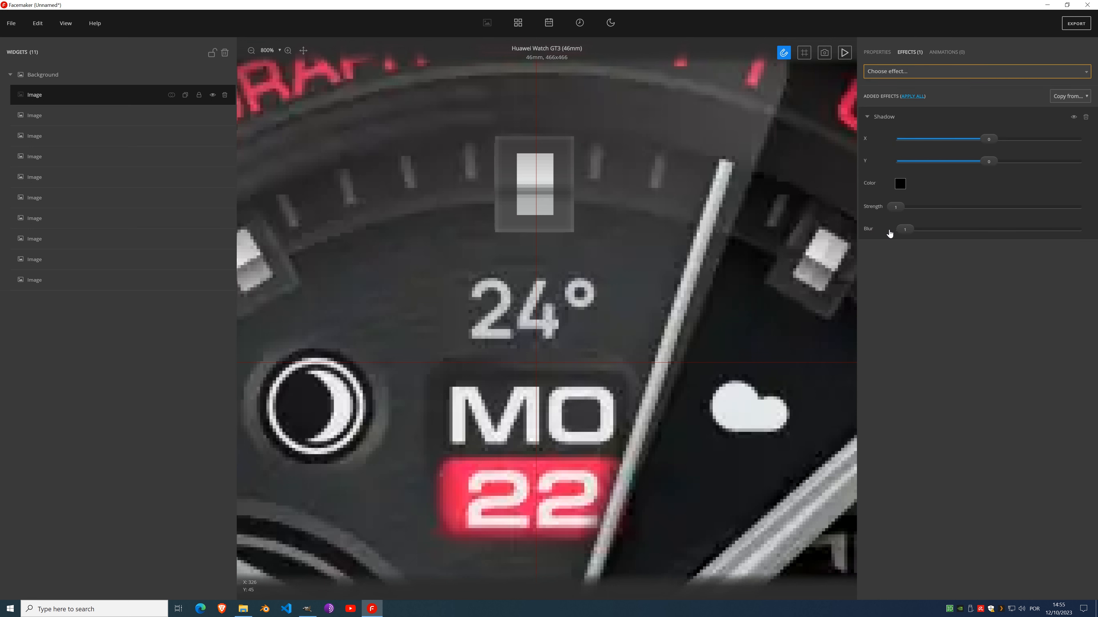
left_click(913, 228)
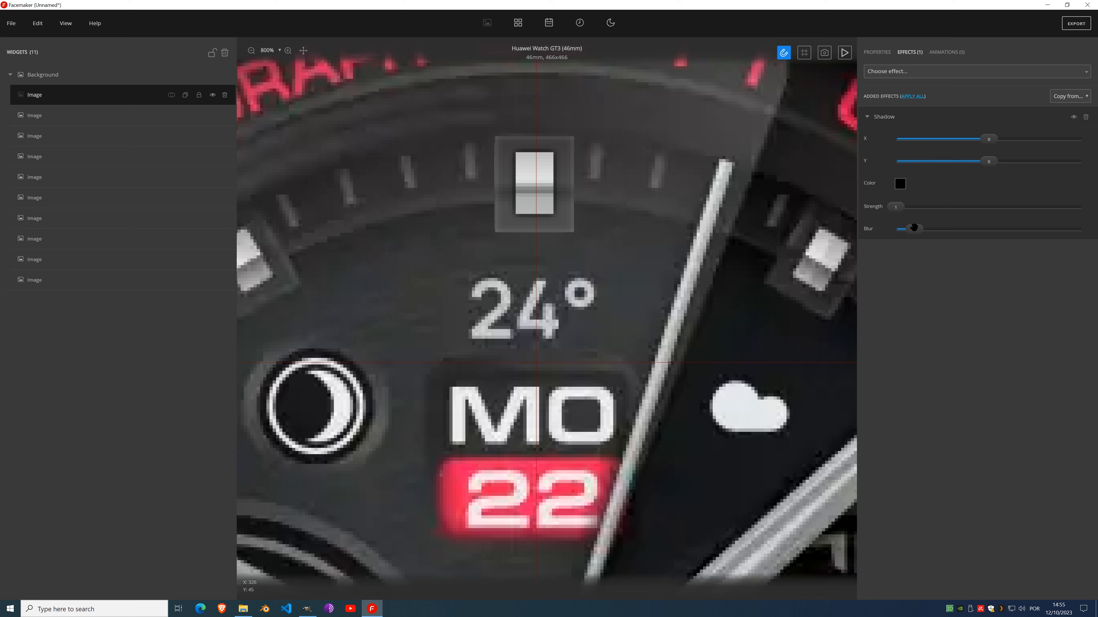
Step: Merge the small marker gradient with the larger gradient image behind it into a single image
left_click(63, 120)
left_click(65, 96)
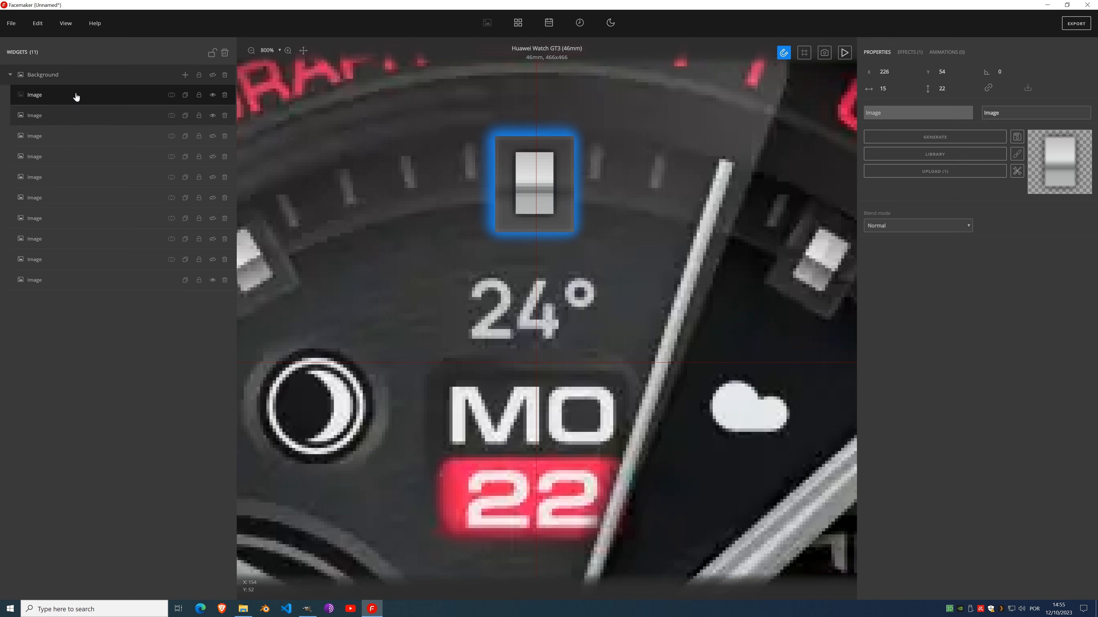
left_click(169, 95)
left_click(175, 123)
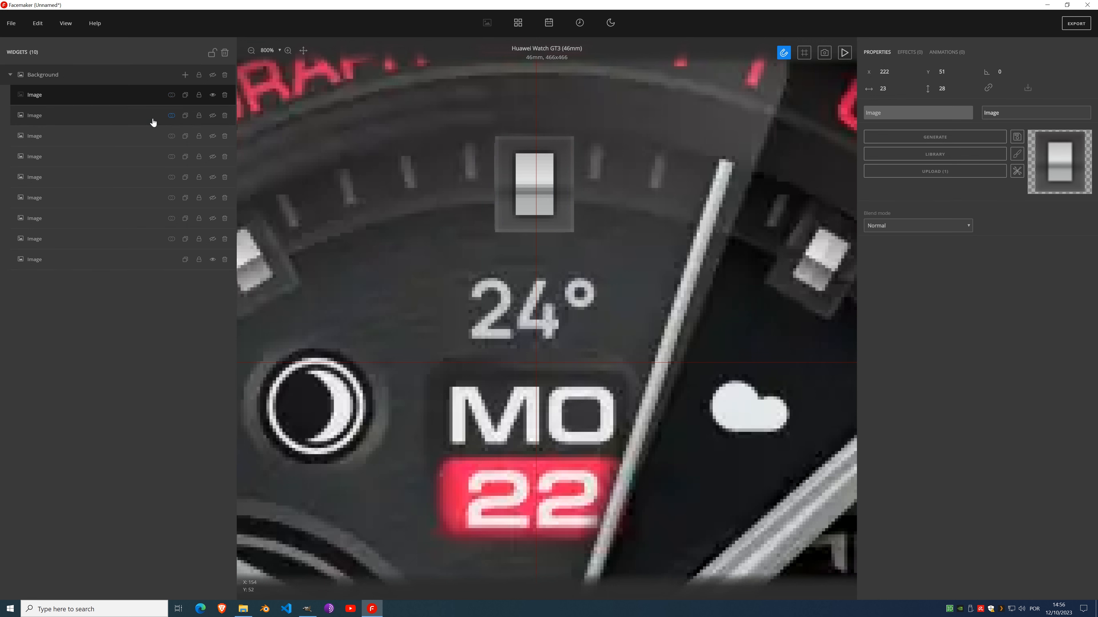
Step: Add a Shadow effect to the merged marker image and set its blur to 8
left_click(912, 54)
left_click(913, 69)
scroll(908, 142, "down", 3)
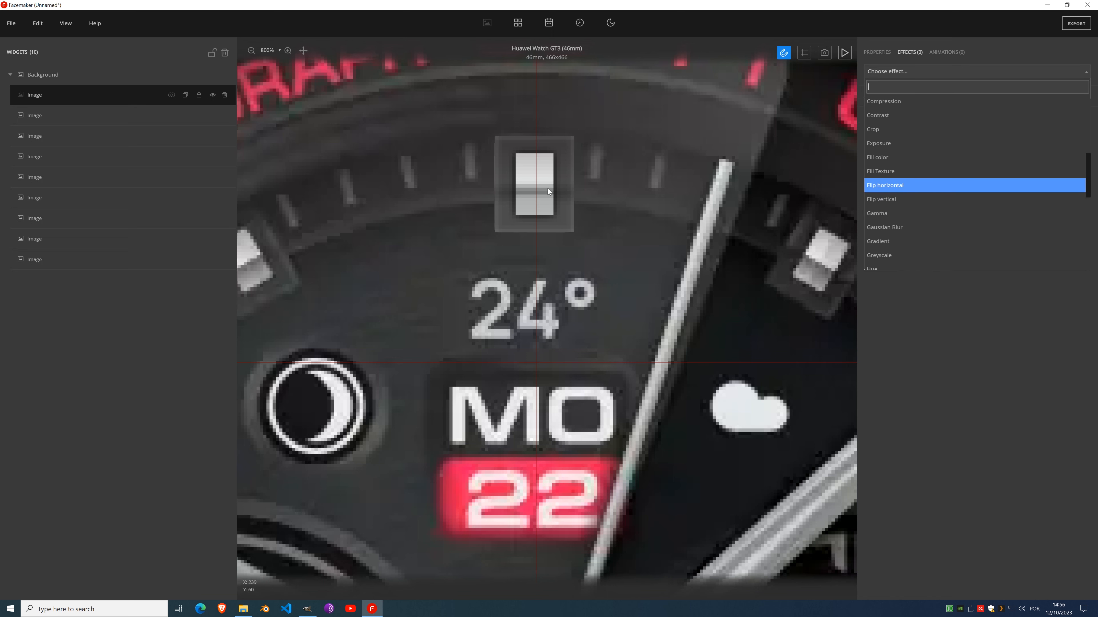
scroll(921, 204, "down", 5)
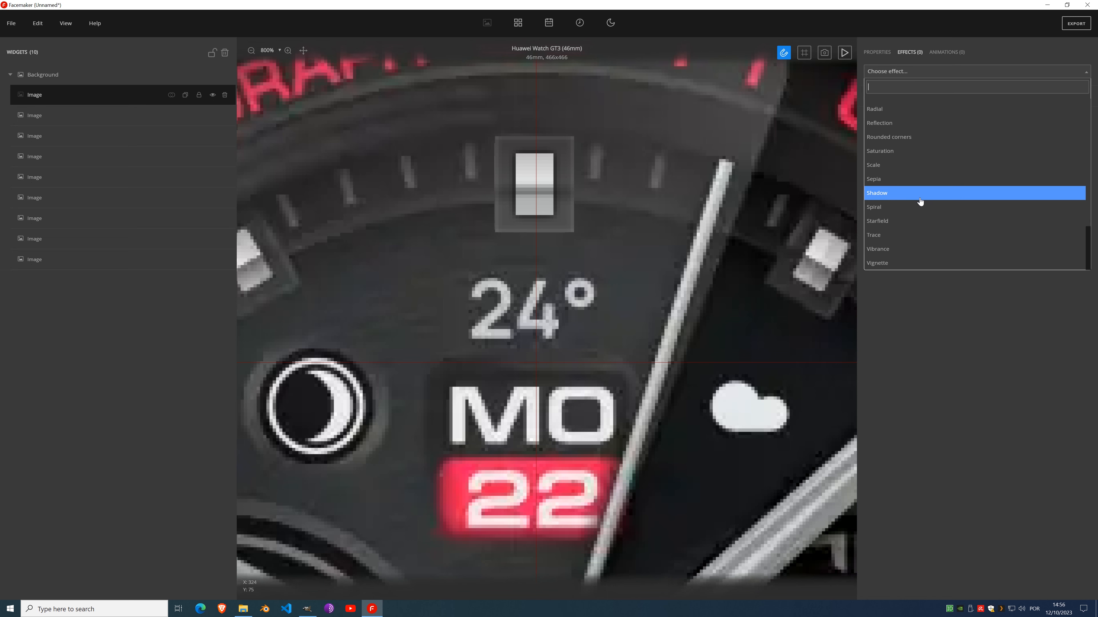
left_click(920, 202)
left_click_drag(904, 230, 978, 238)
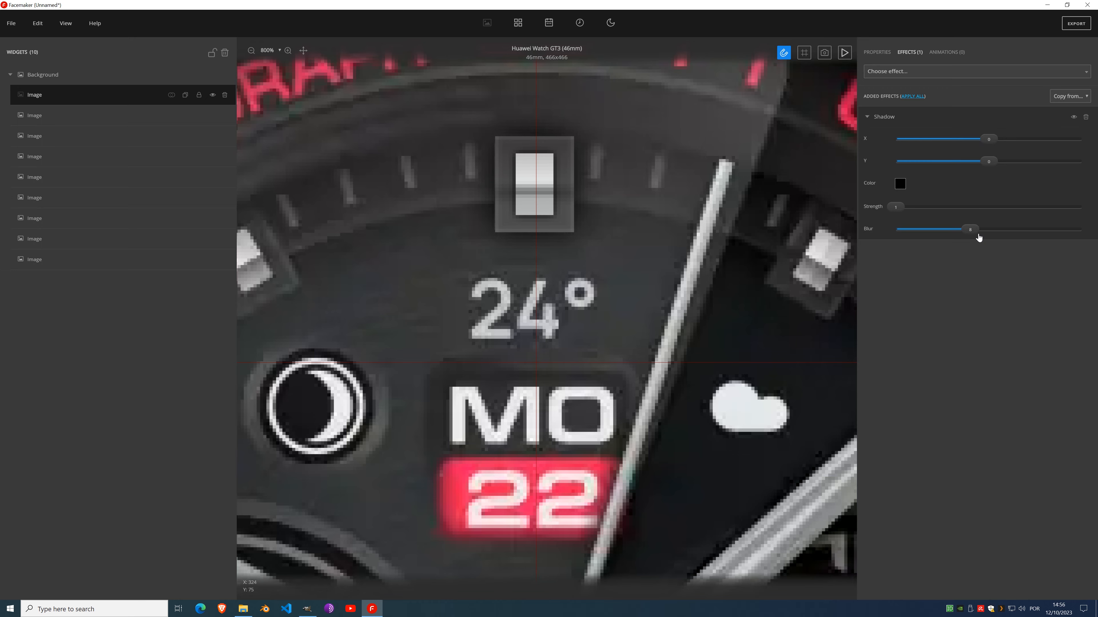
Step: Show the rebuilt face layers over the reference image and permanently apply the merged marker's Shadow effect
scroll(613, 233, "down", 6)
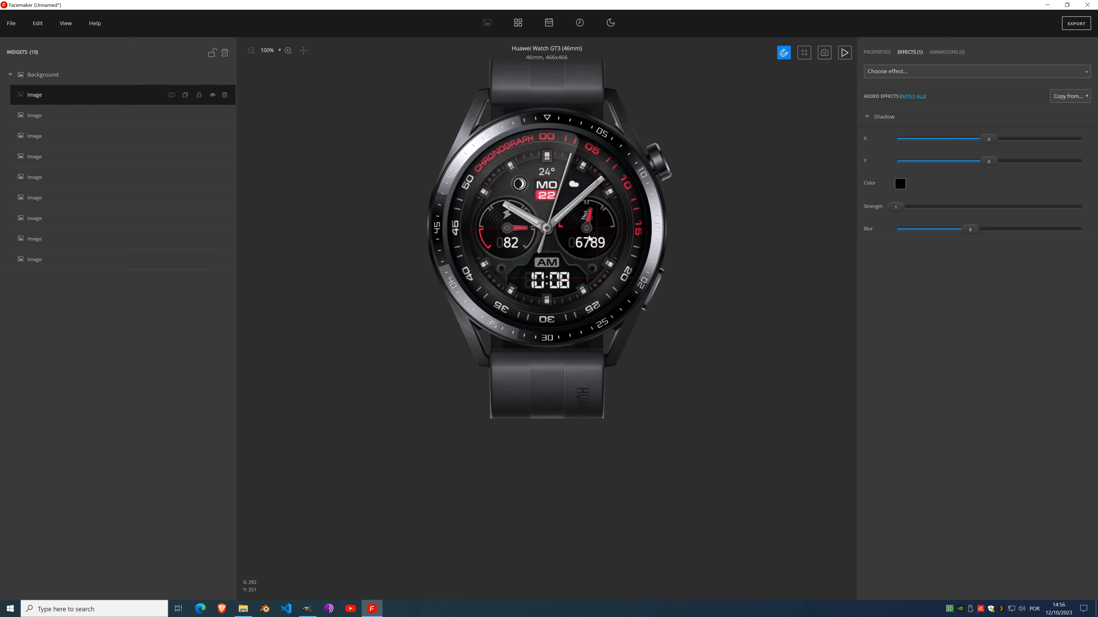
scroll(536, 161, "up", 3)
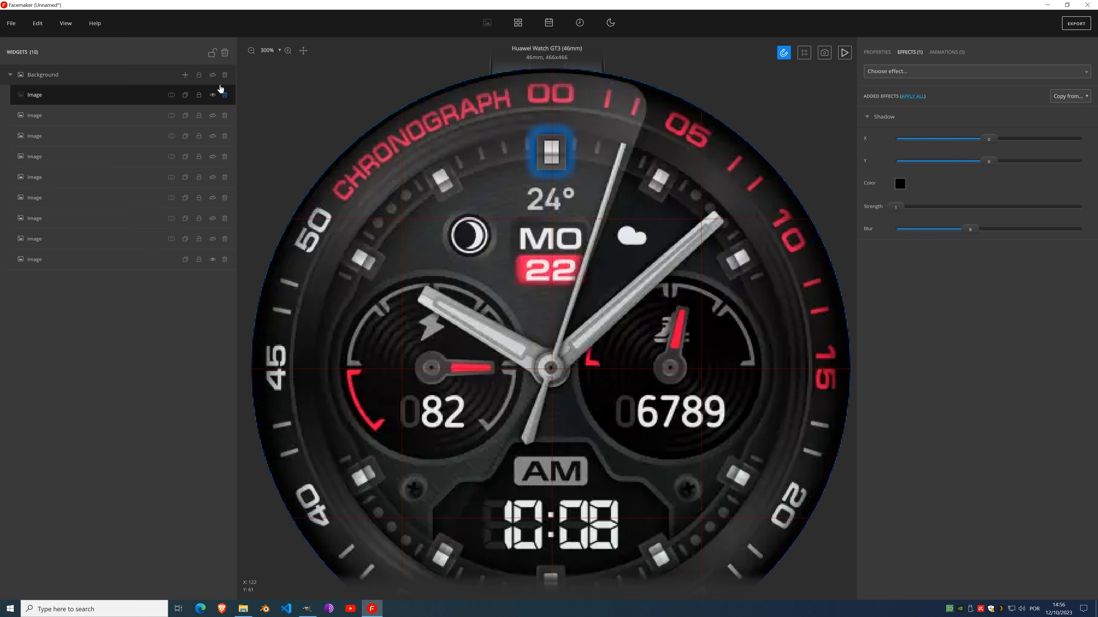
left_click(213, 77)
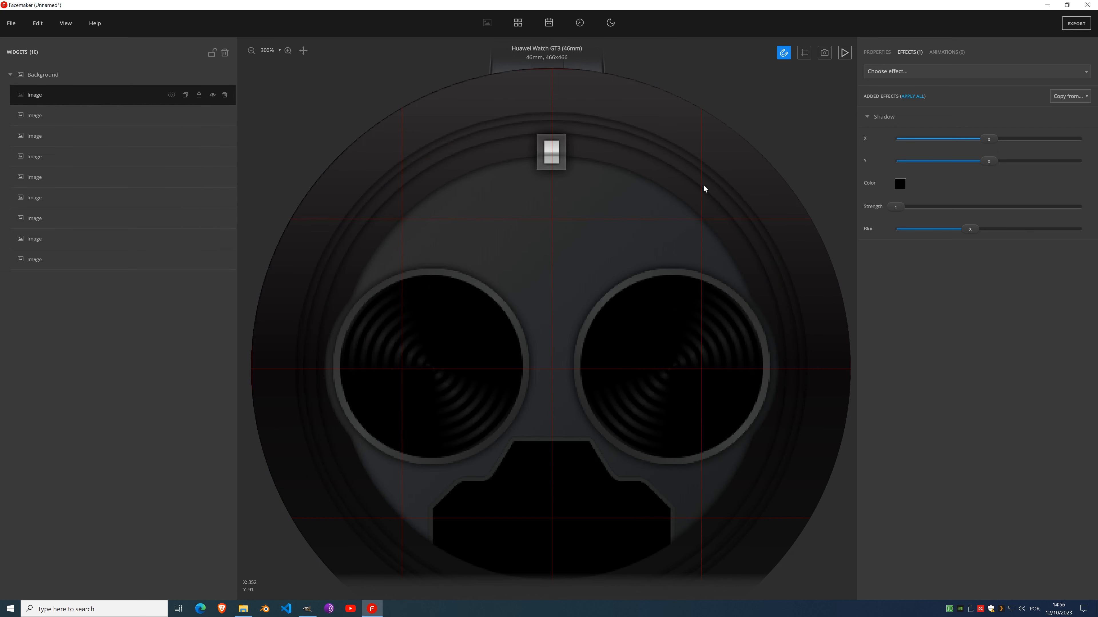
scroll(540, 206, "down", 3)
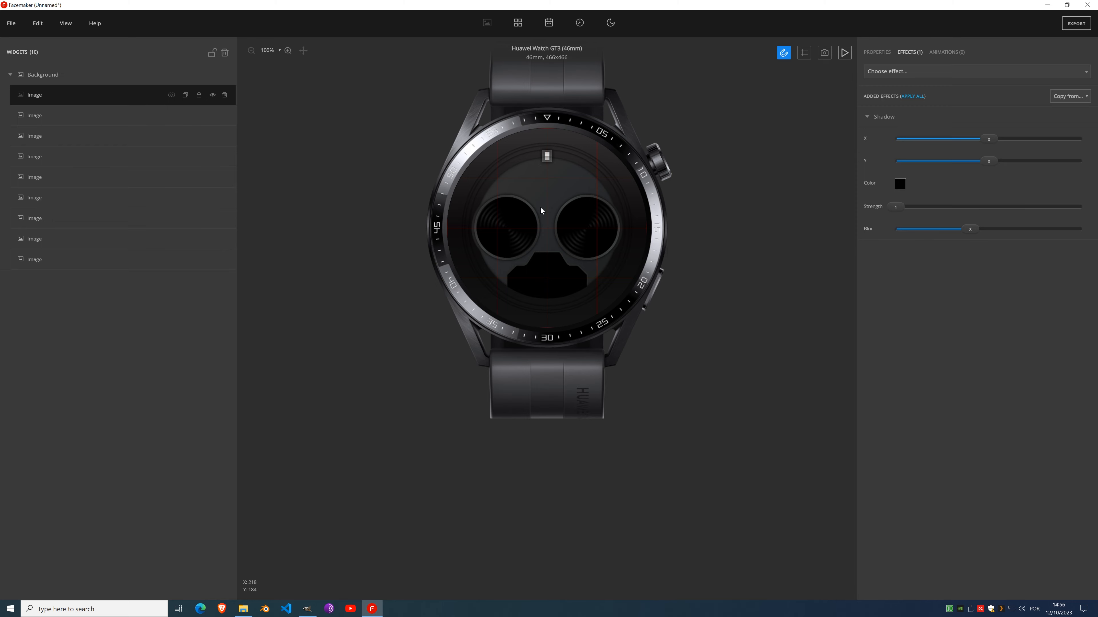
scroll(551, 157, "up", 5)
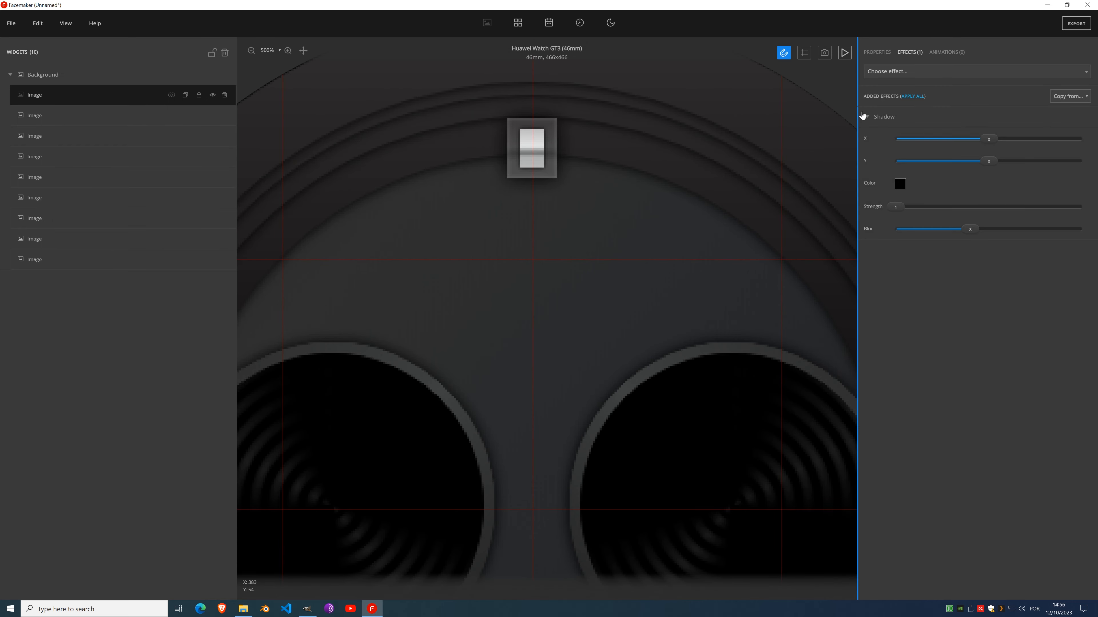
left_click(919, 96)
Step: Crop the merged marker image to the canvas so it spans the full 466 × 466 watch face
left_click(877, 52)
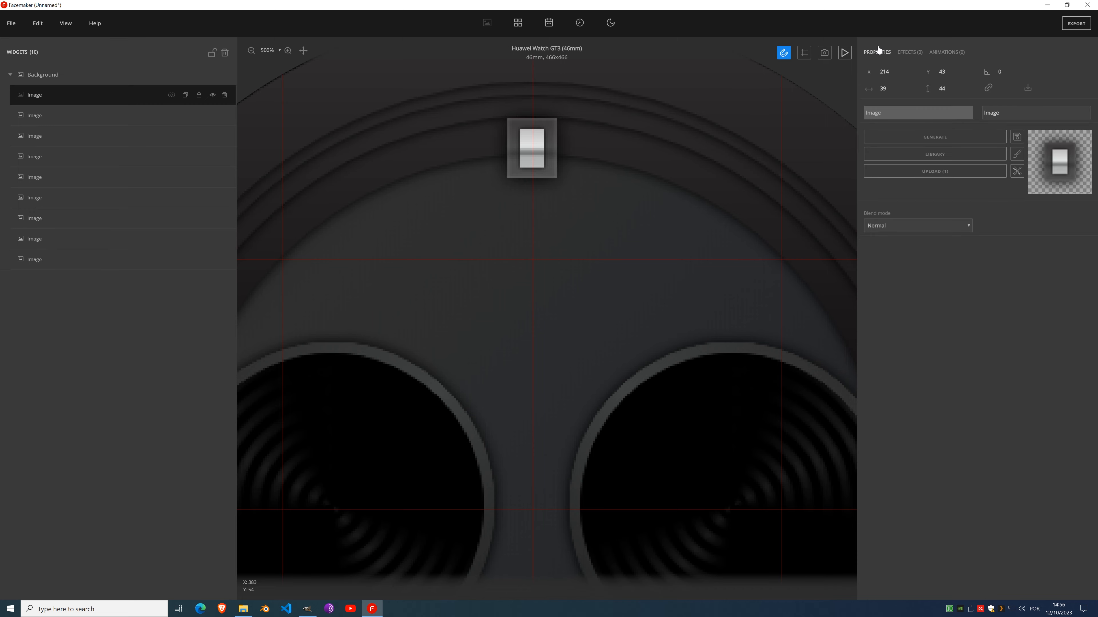
left_click(1017, 171)
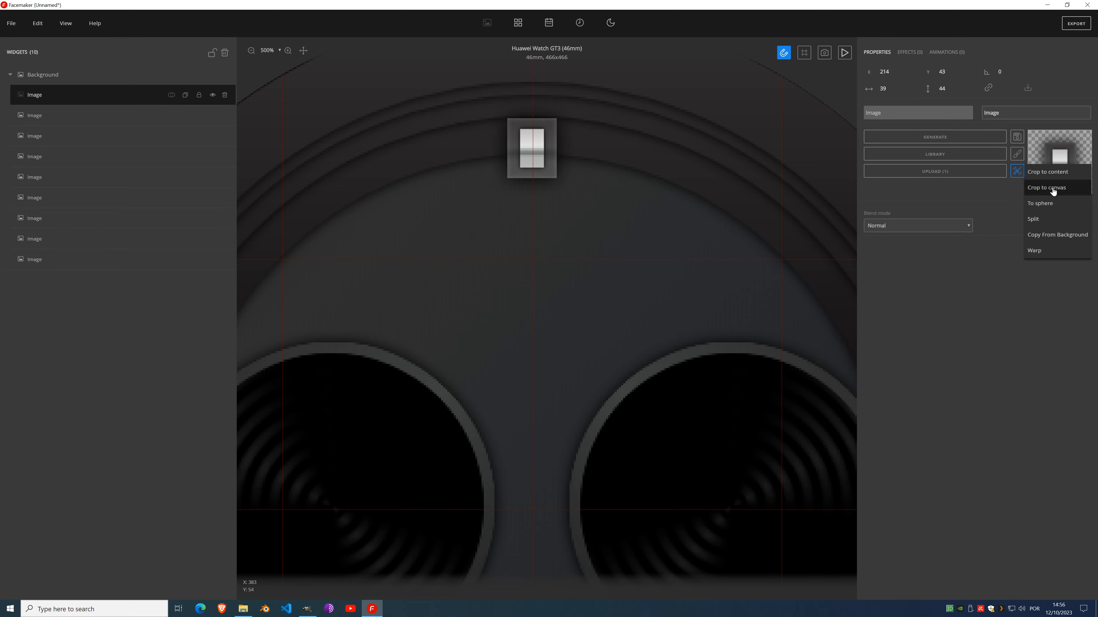
left_click(1043, 187)
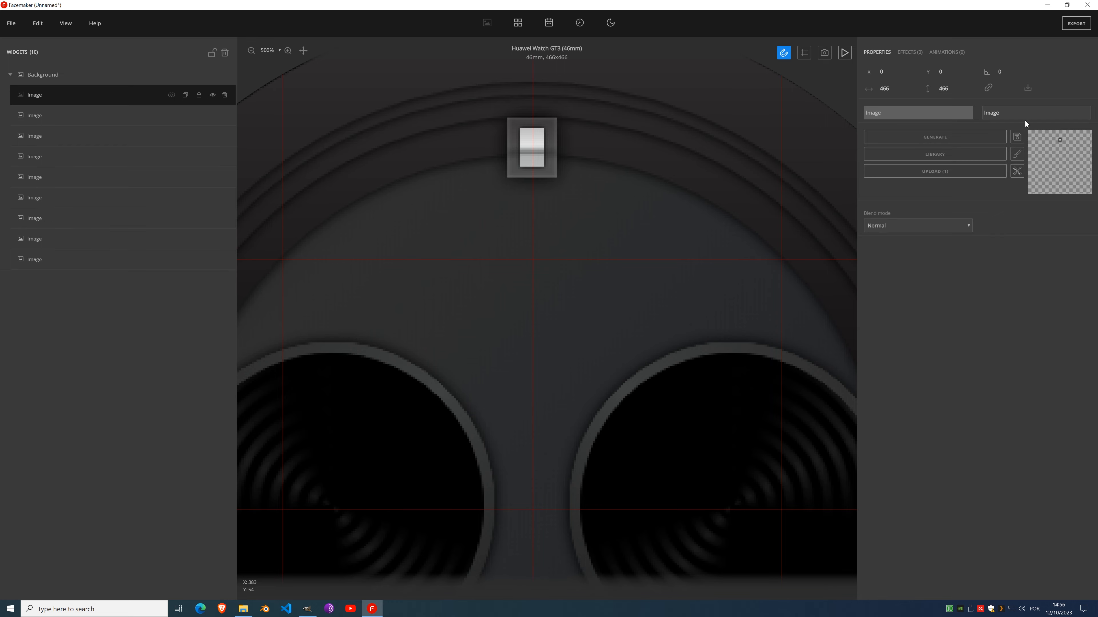
left_click(1017, 172)
Step: Add an Array (Rotation) effect to the canvas-sized marker image
scroll(521, 235, "down", 5)
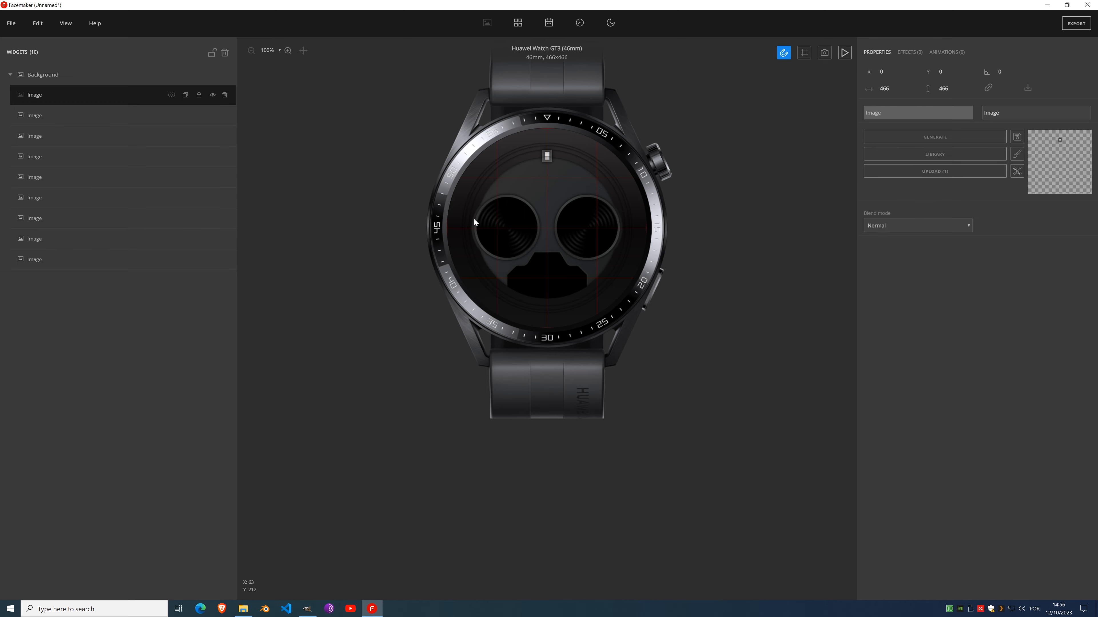
left_click(917, 53)
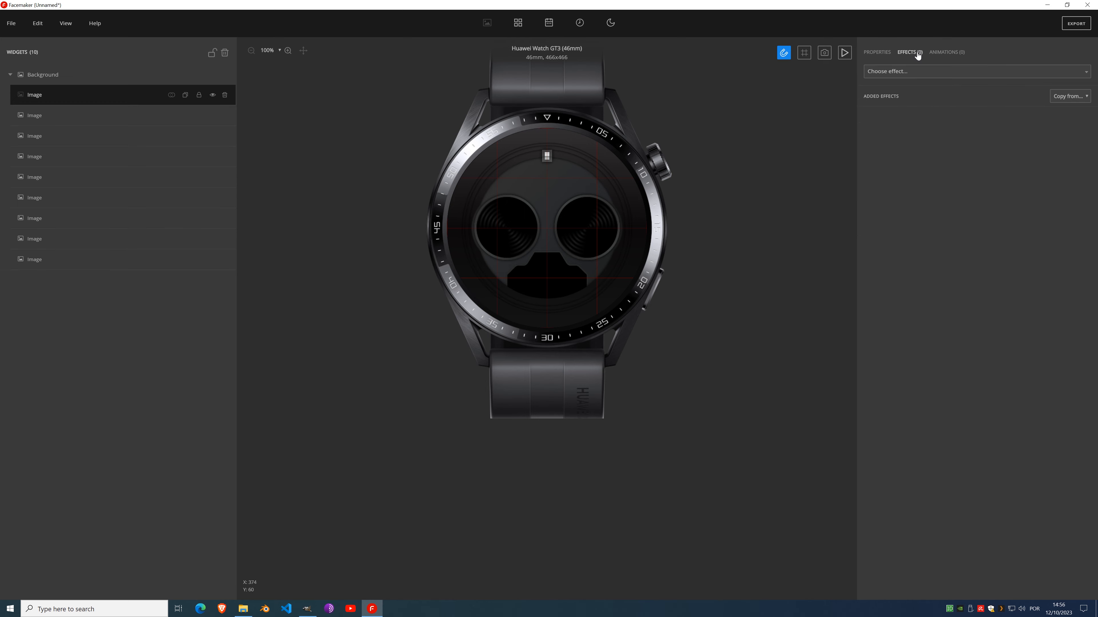
left_click(904, 71)
scroll(903, 182, "down", 1)
scroll(901, 182, "up", 3)
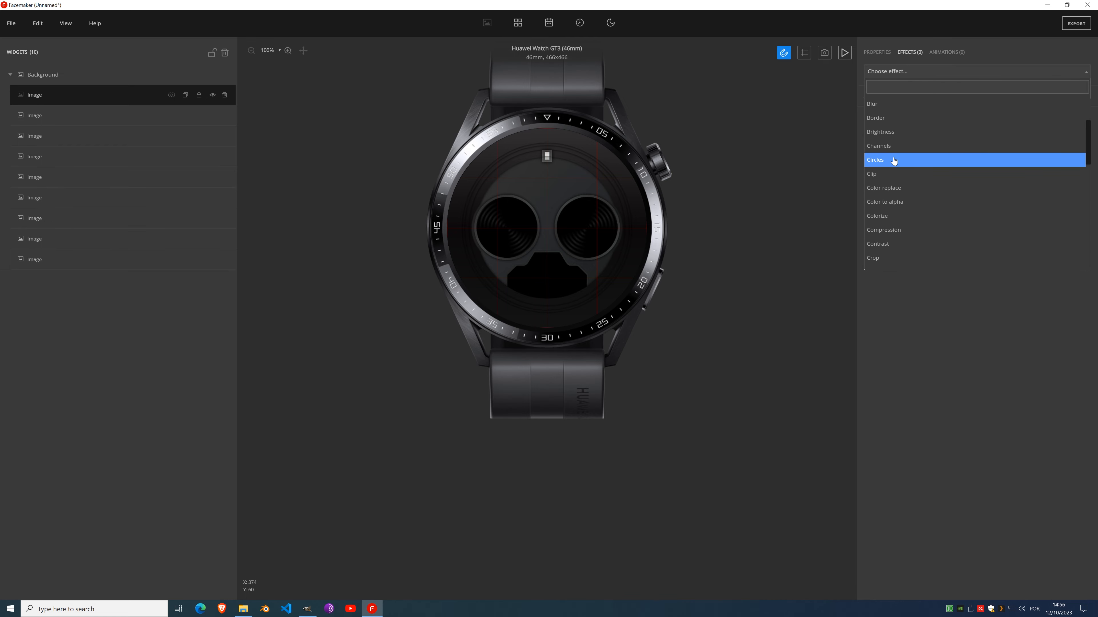
left_click(903, 139)
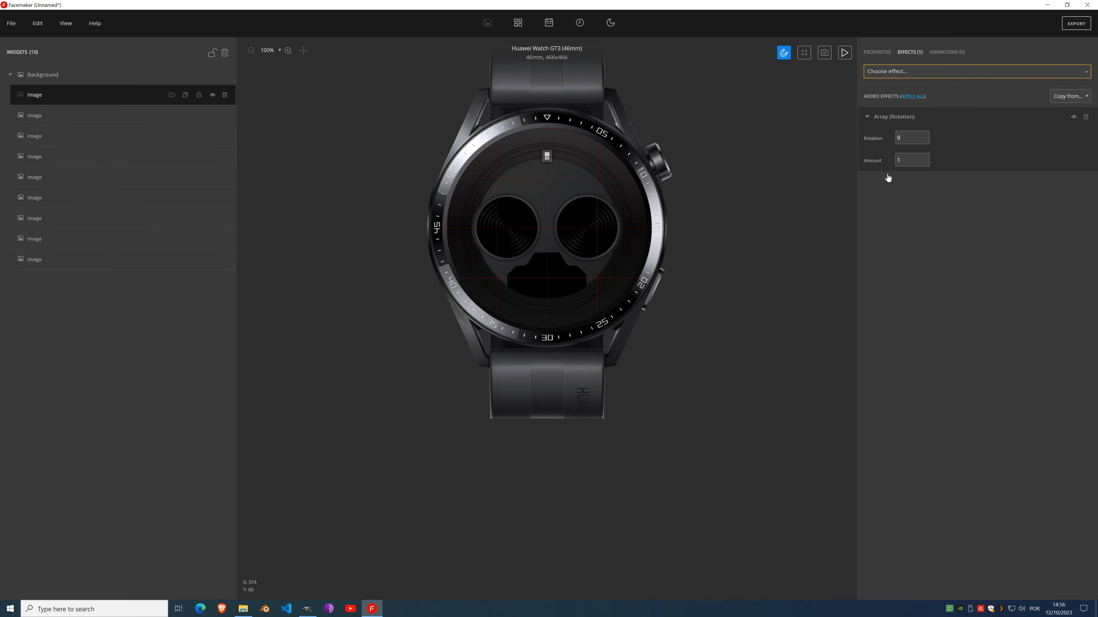
Step: Set the rotation array to 12 copies at 30 degrees and apply the effect
left_click(903, 161)
type("1")
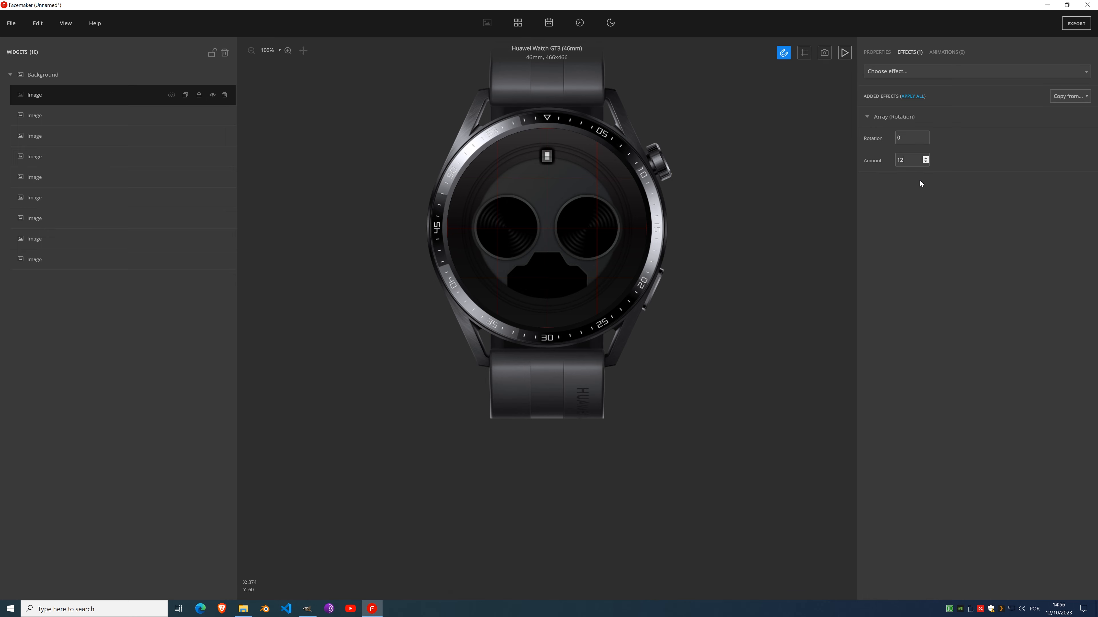
type("2")
left_click(908, 137)
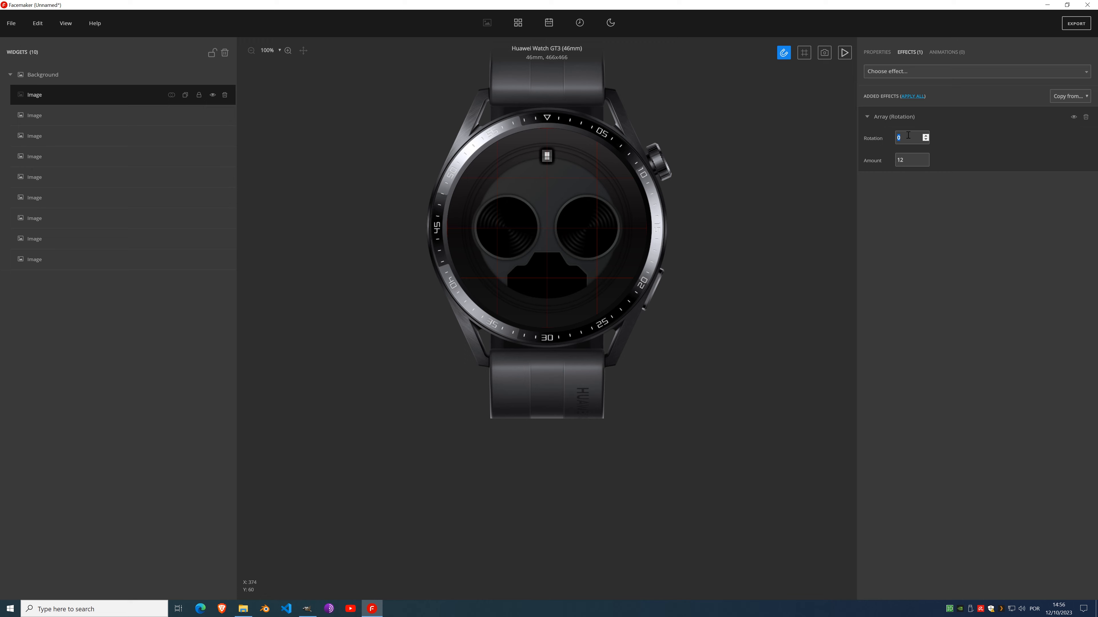
type("30")
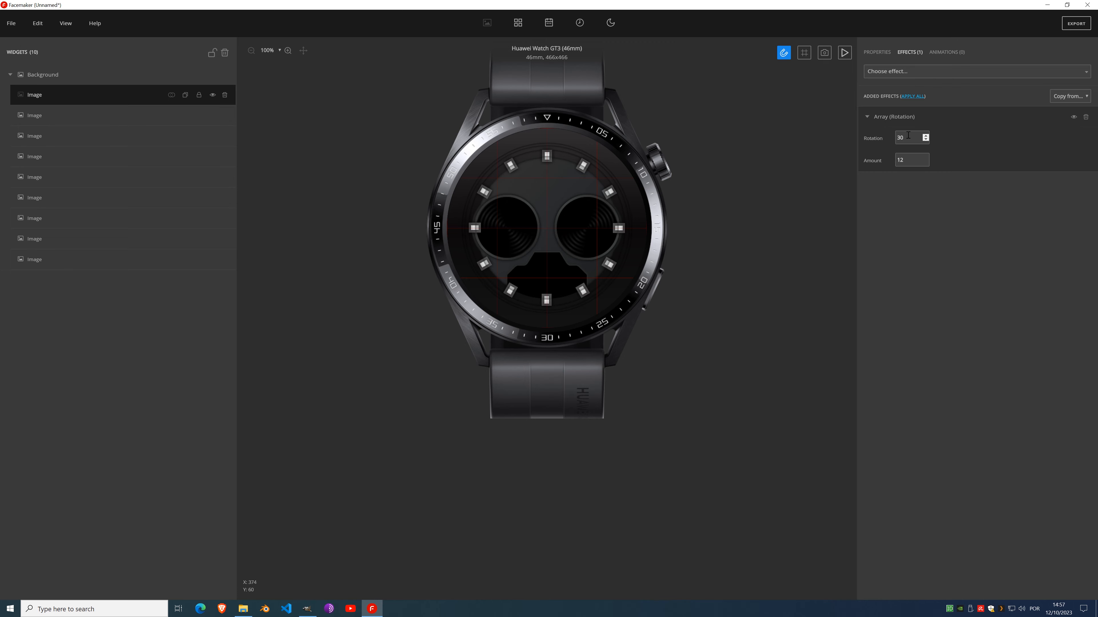
left_click(912, 96)
Step: Compare the ring of hour markers with the reference face by switching layer visibility, ending with the rebuilt layers shown
scroll(578, 207, "up", 2)
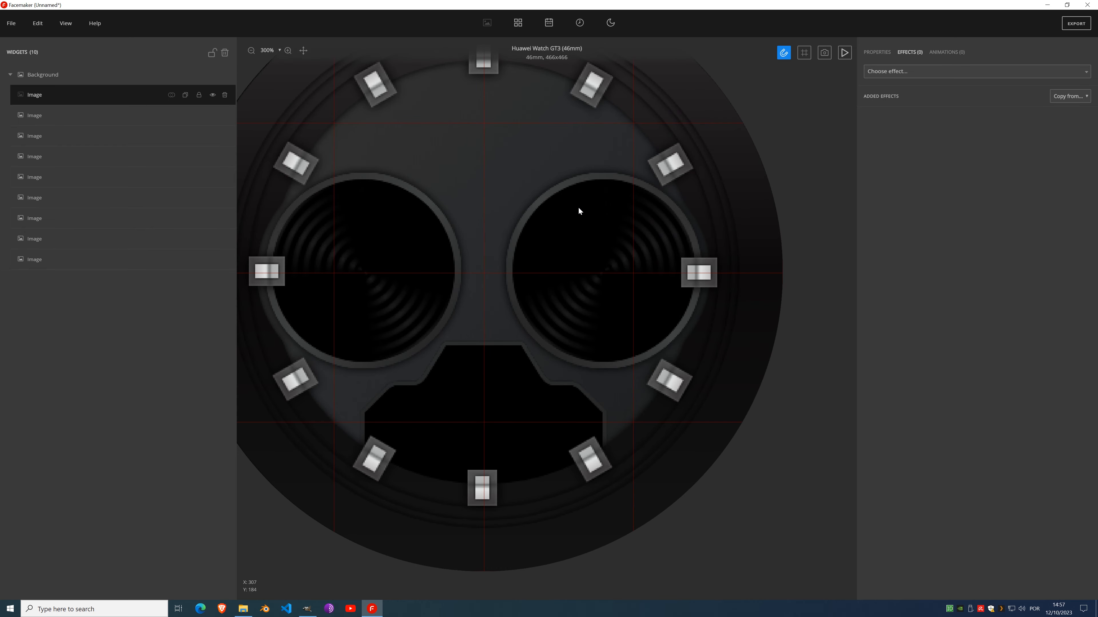
scroll(578, 206, "down", 1)
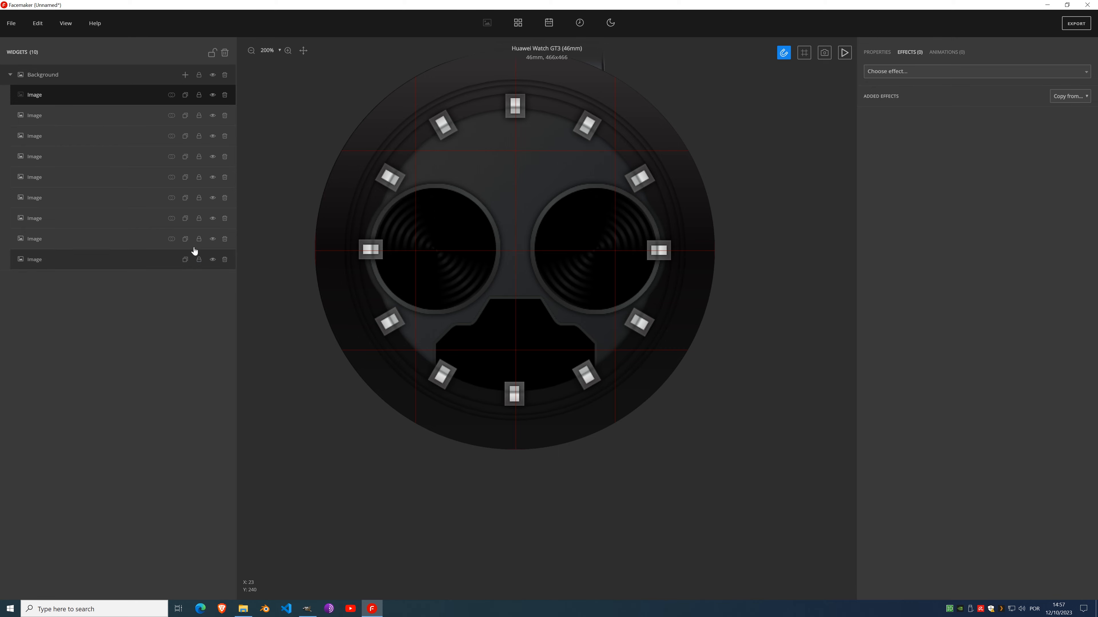
left_click(212, 75)
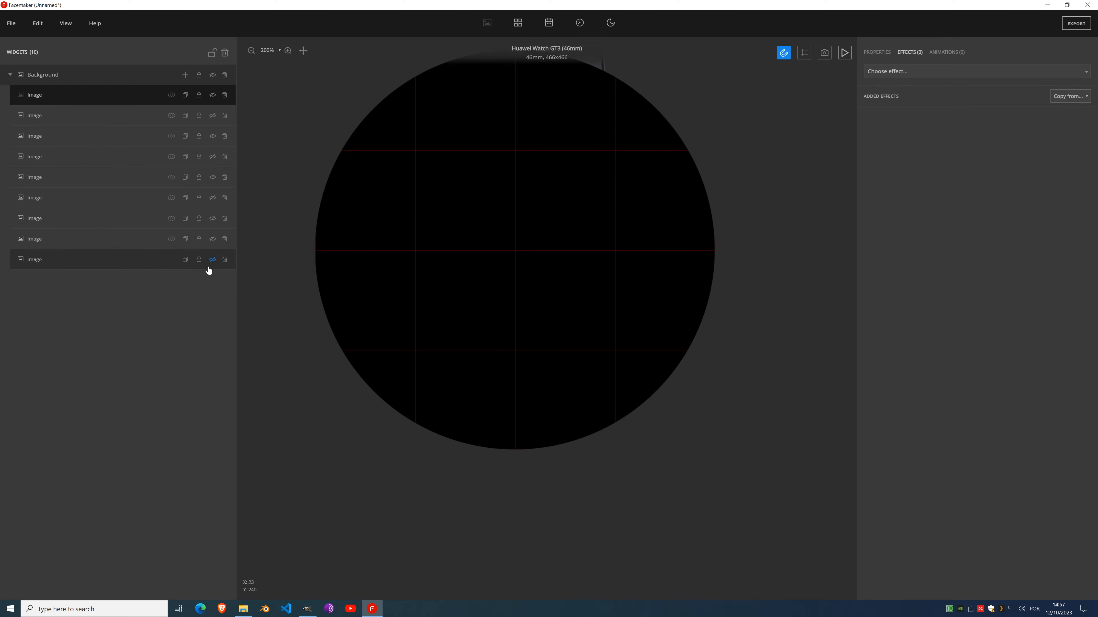
key("ctrl+z")
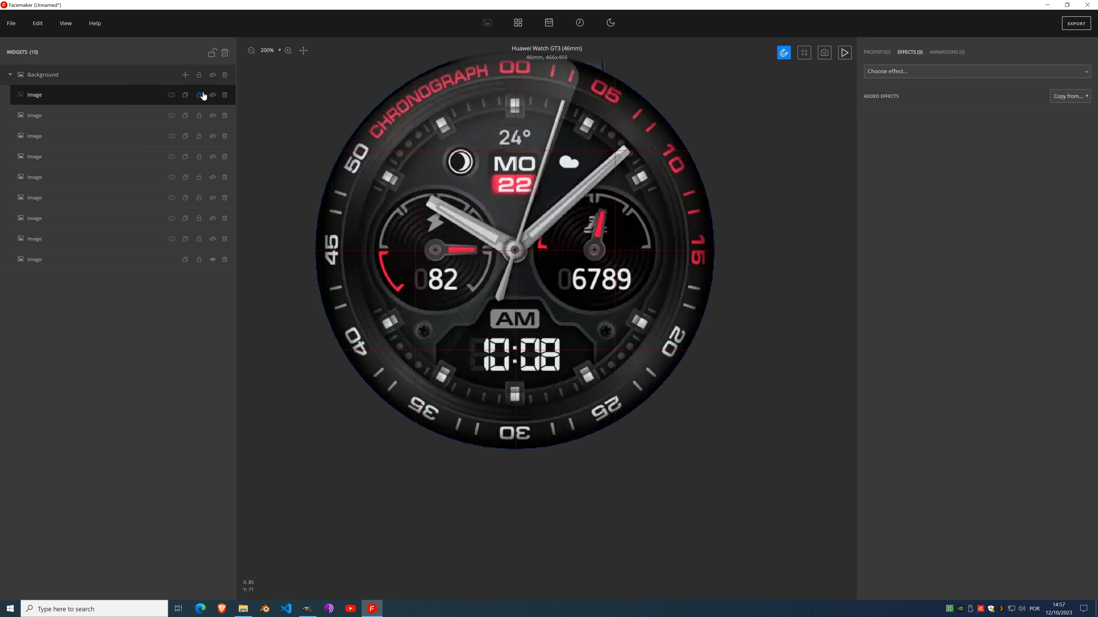
left_click(212, 74)
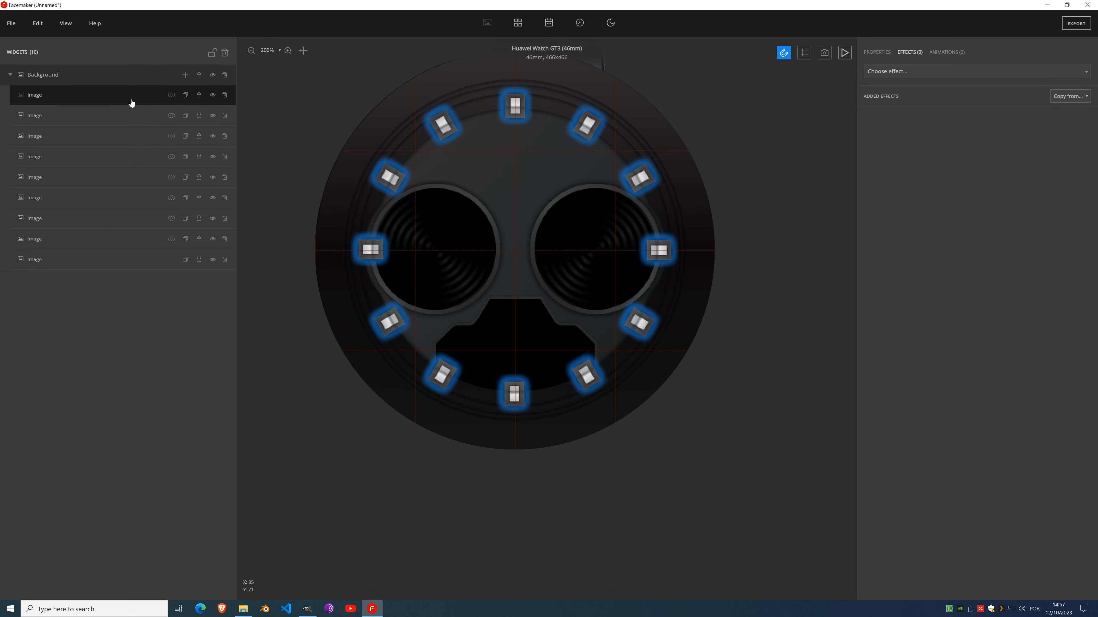
Step: Erase the 3 and 9 o'clock markers from the arrayed marker image with a wider eraser and save the edited image
left_click(877, 53)
left_click(1017, 154)
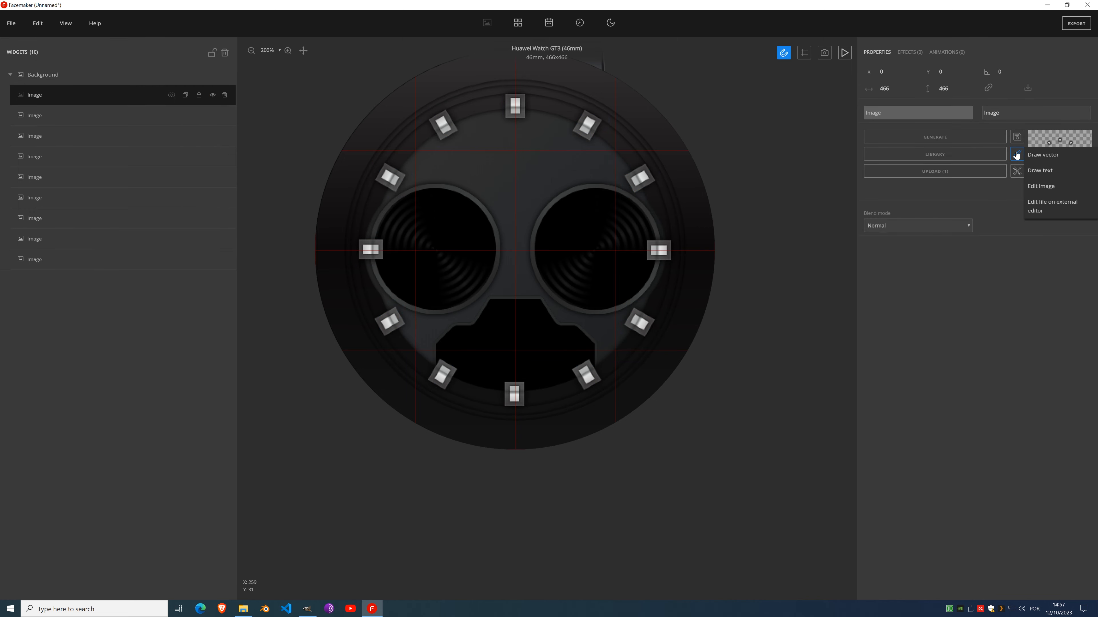
left_click(1046, 192)
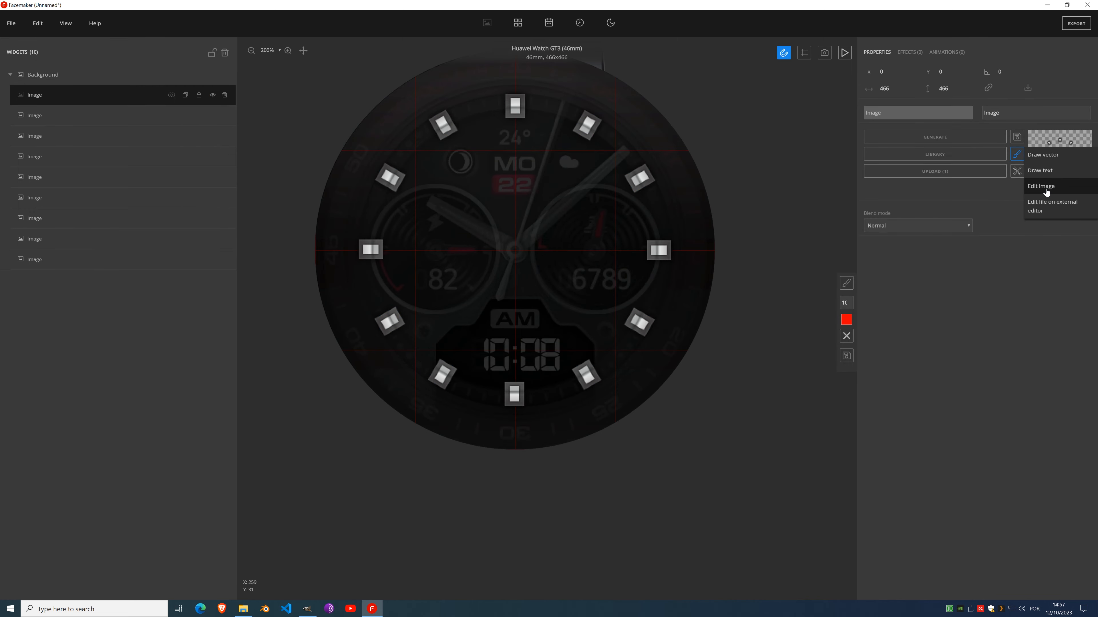
left_click(846, 288)
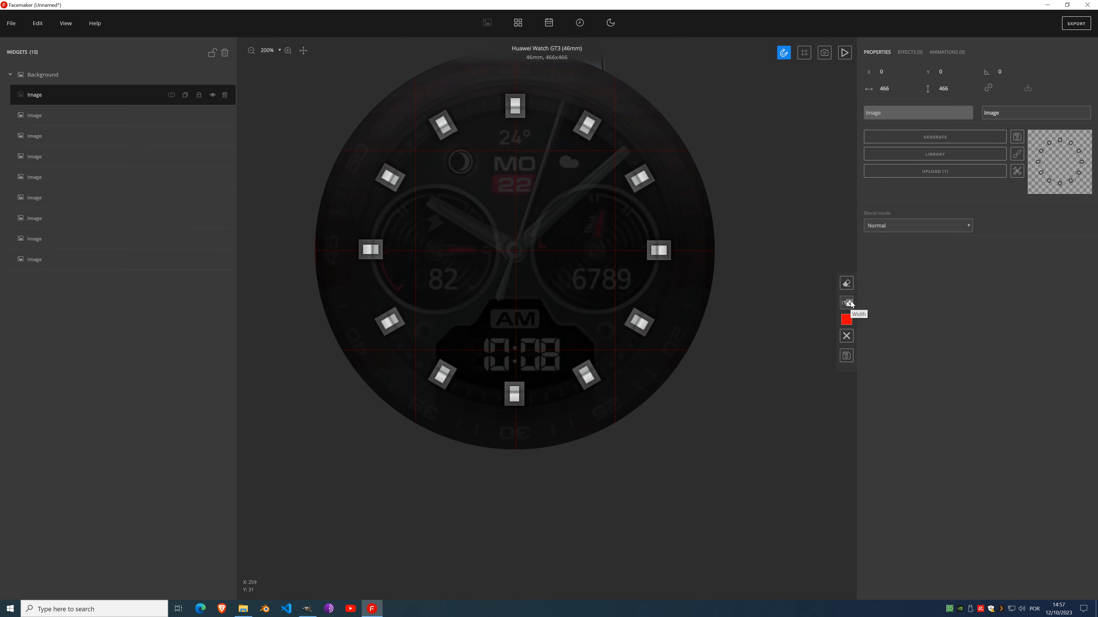
double_click(850, 300)
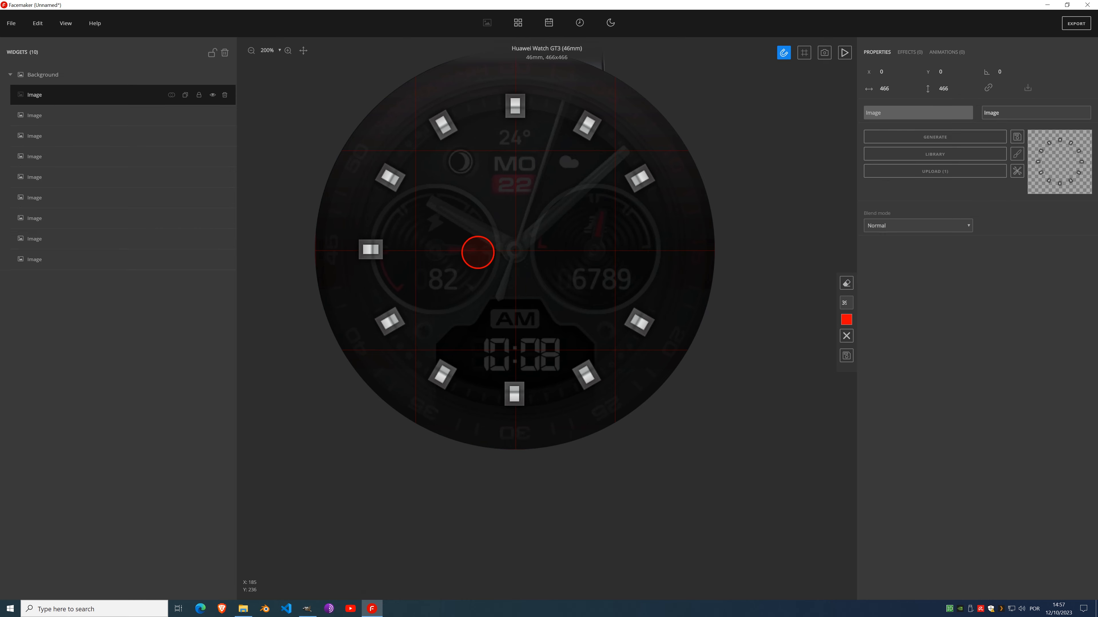
left_click_drag(475, 248, 392, 245)
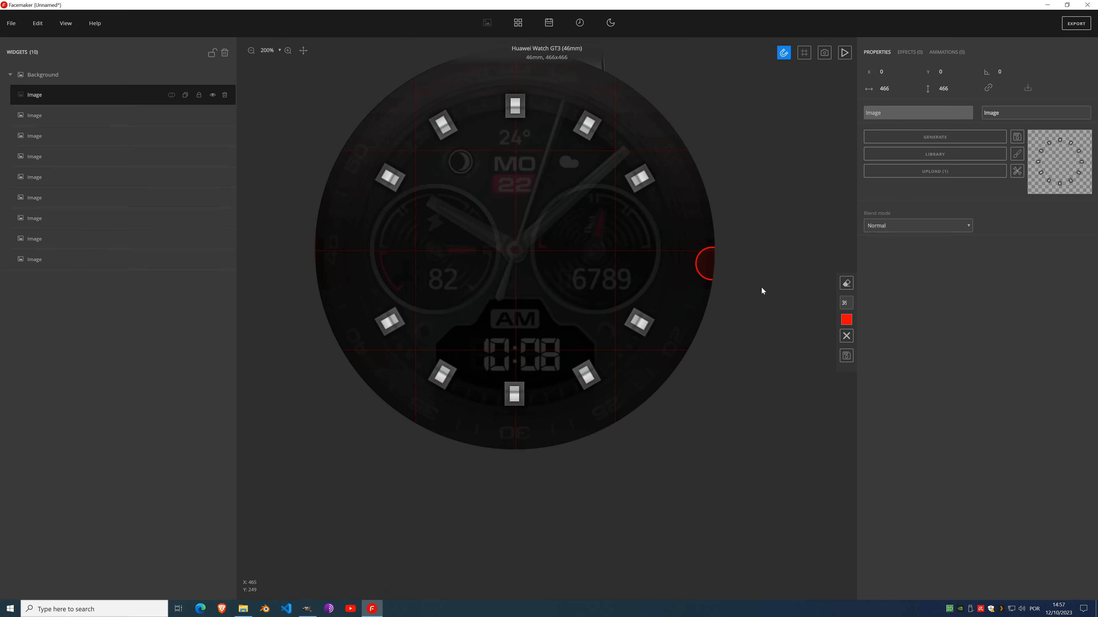
left_click(846, 358)
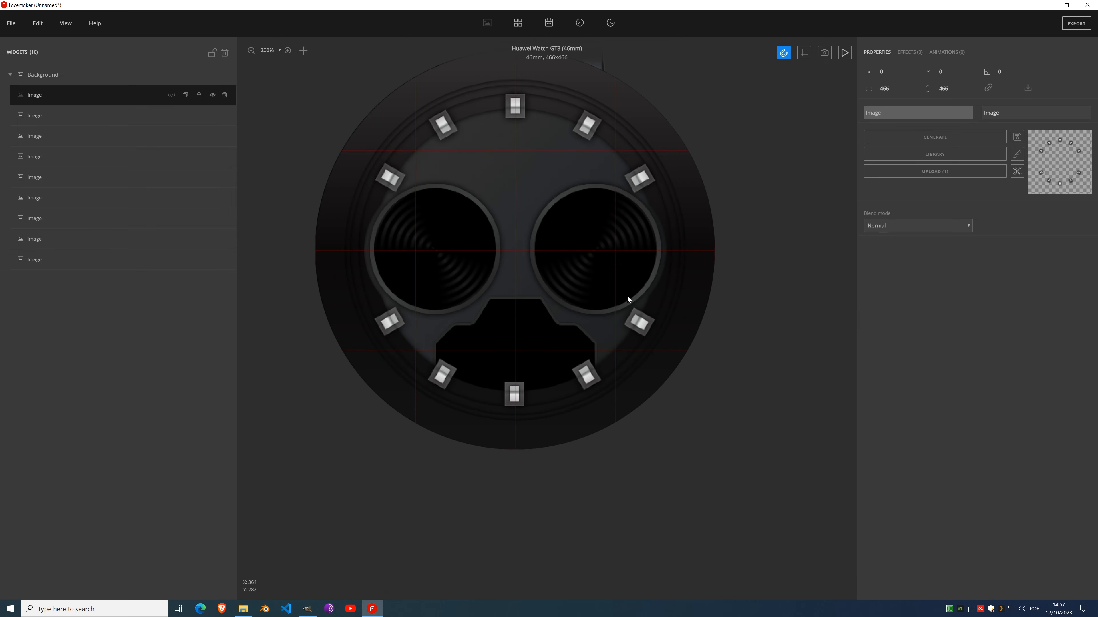
Step: Hide the rebuilt layers, show the reference face and examine the minute ticks around its hour markers
scroll(628, 298, "down", 2)
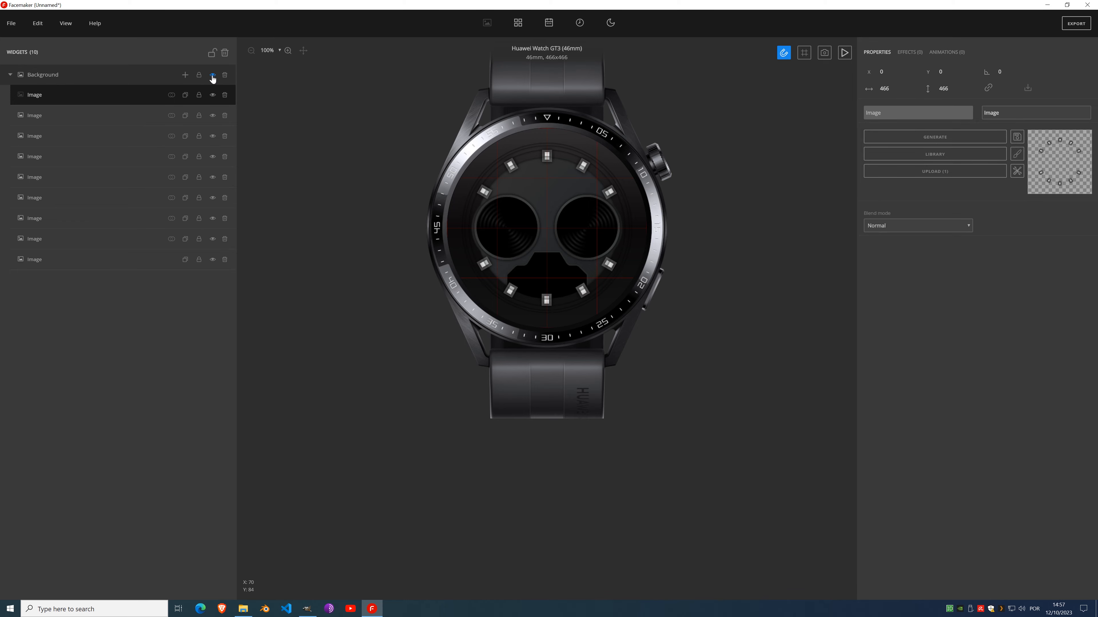
left_click(212, 76)
left_click(212, 260)
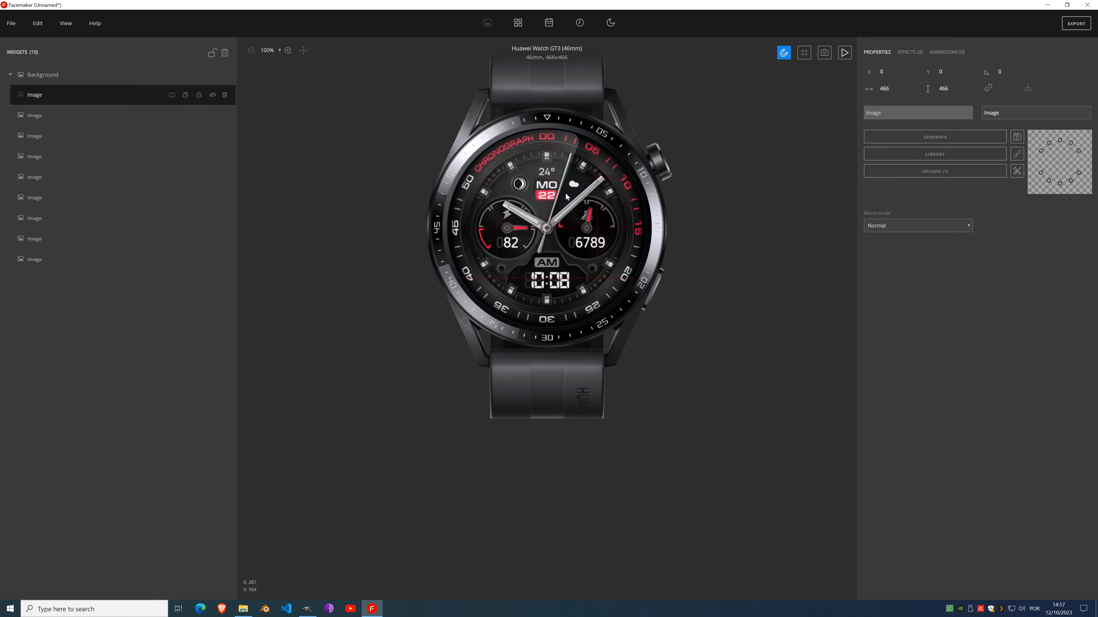
scroll(566, 197, "up", 2)
scroll(550, 193, "down", 1)
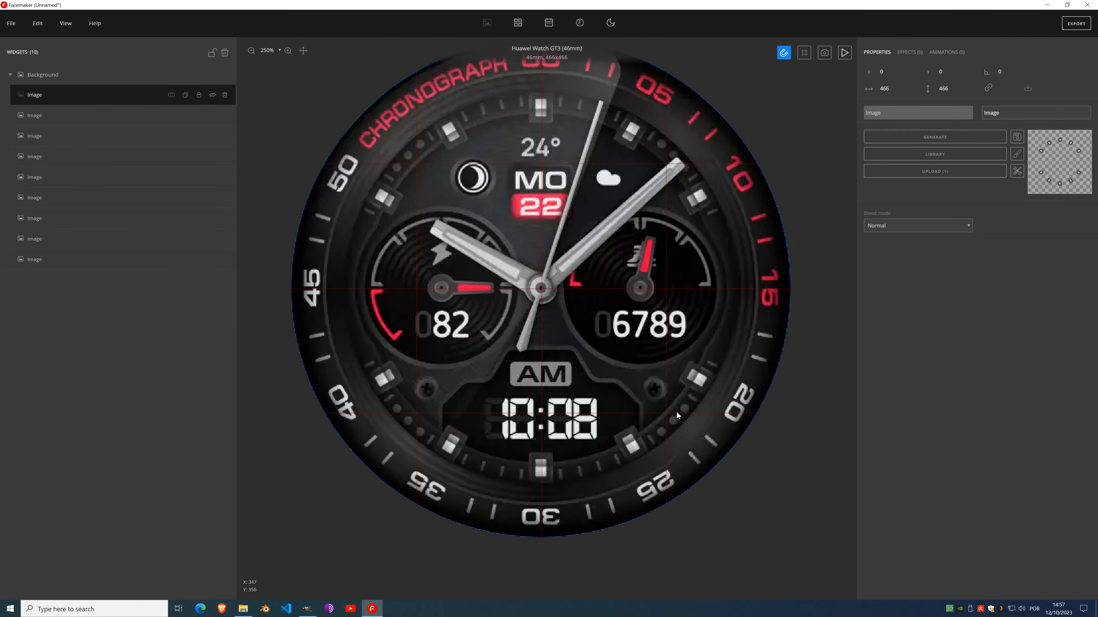
scroll(599, 182, "down", 3)
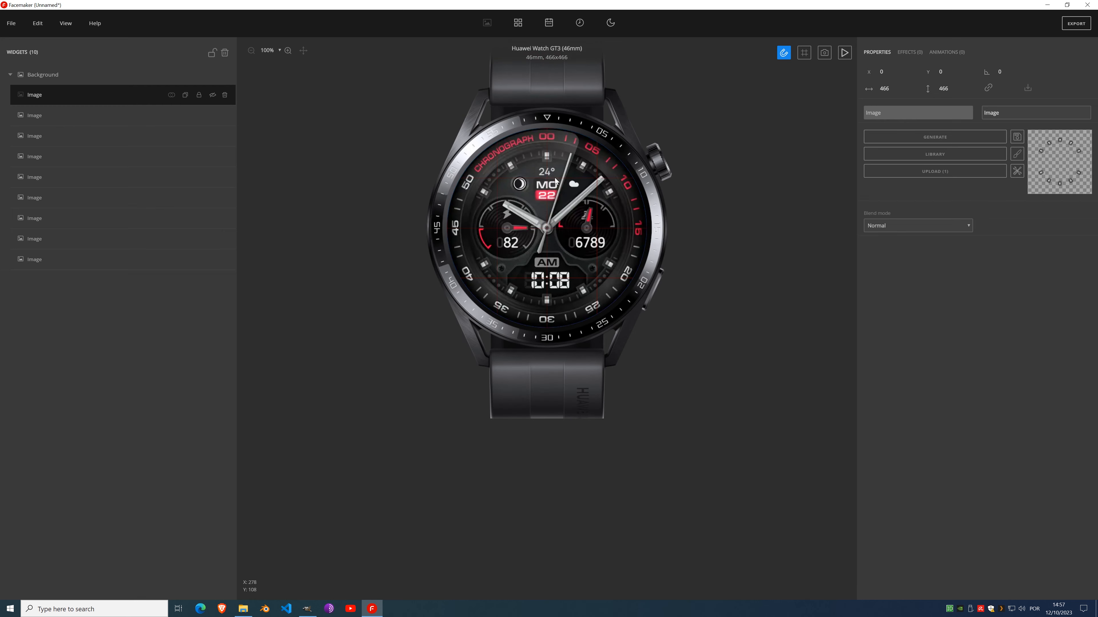
Step: Add a new image to the Background group and generate it as a round Dial with the Hours 12 template
left_click(185, 74)
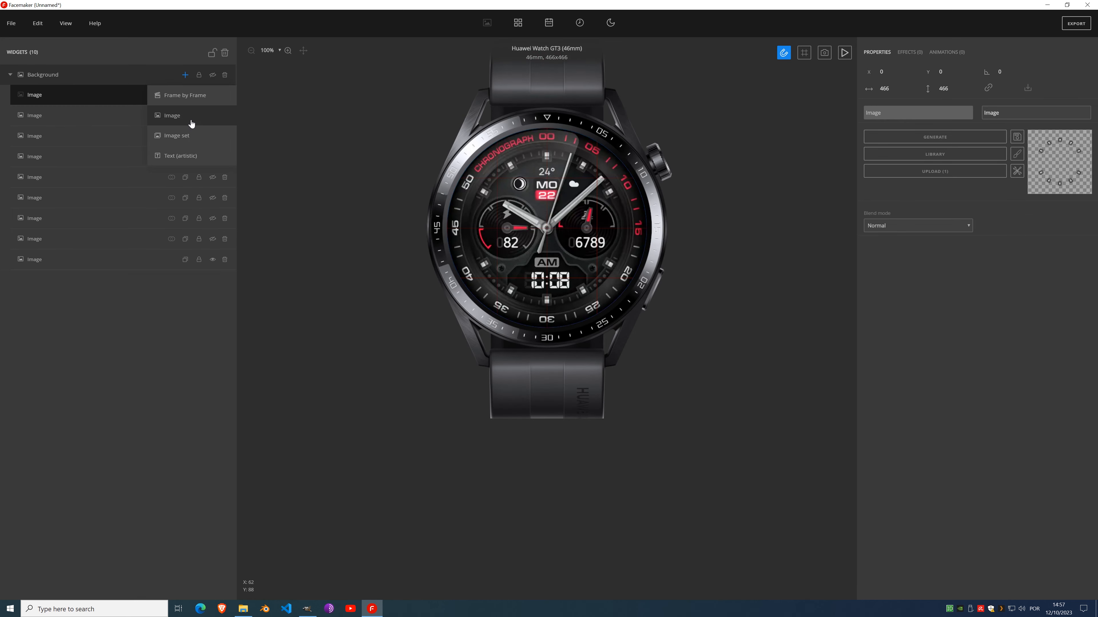
left_click(191, 114)
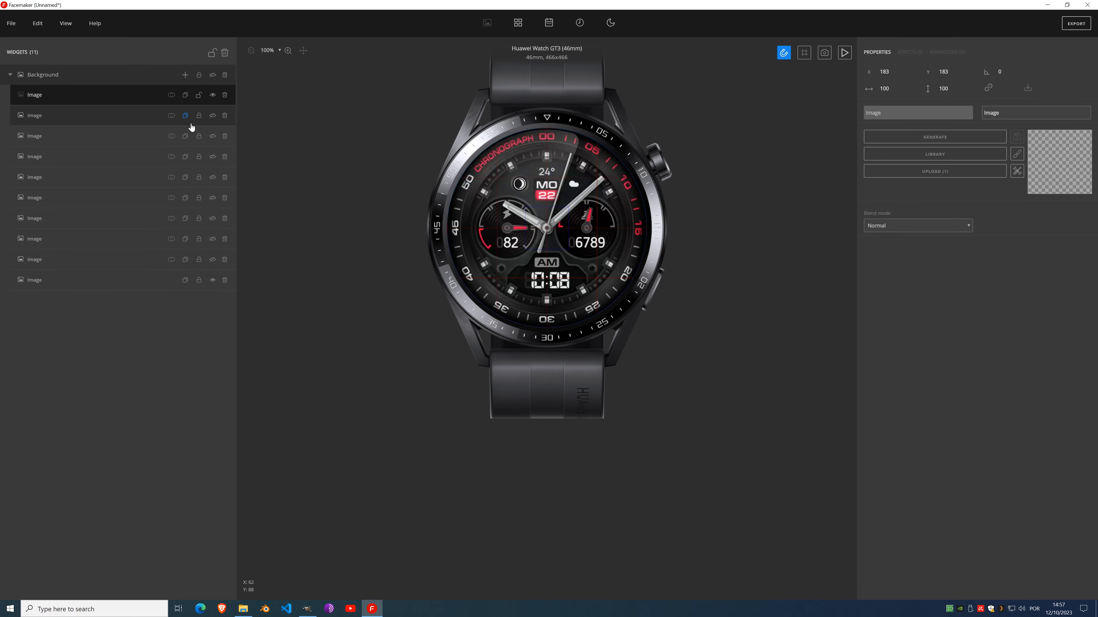
left_click(947, 138)
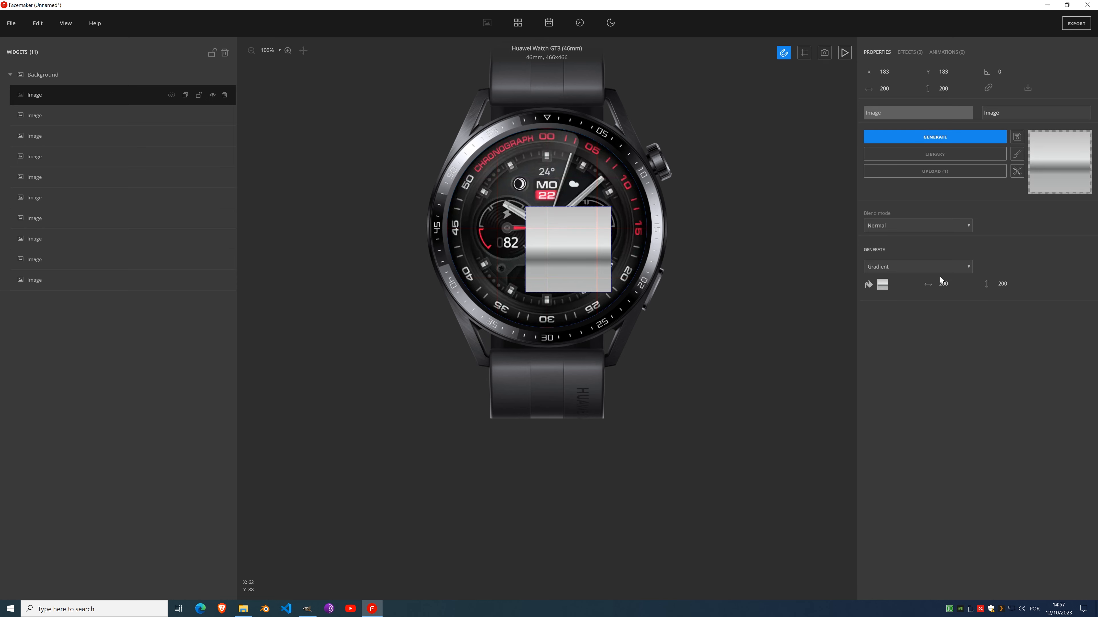
left_click(879, 269)
left_click(877, 284)
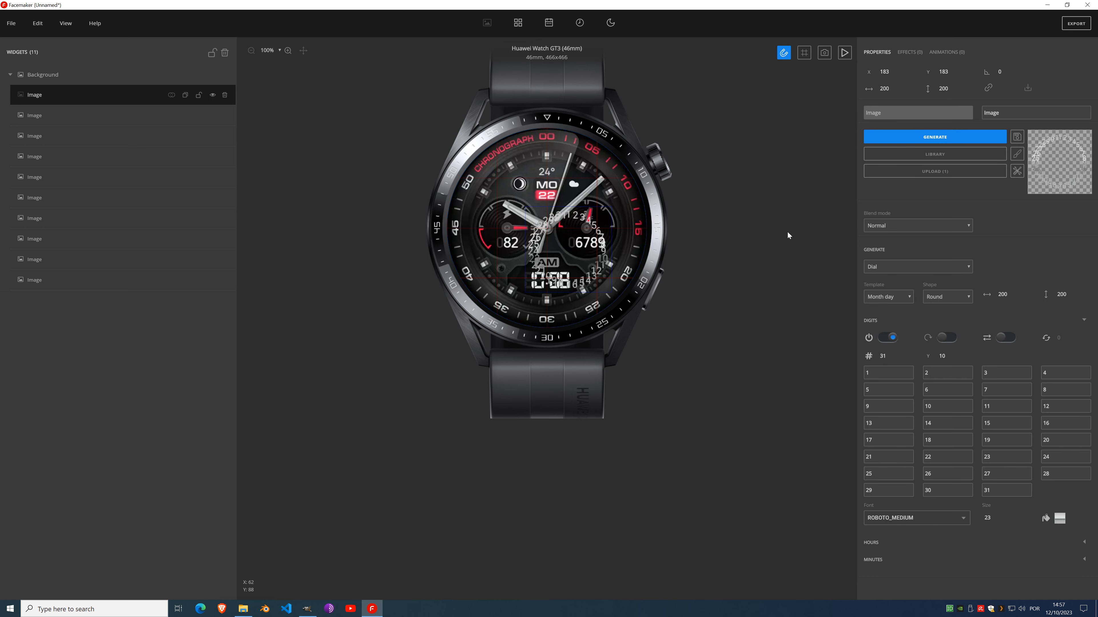
left_click(895, 298)
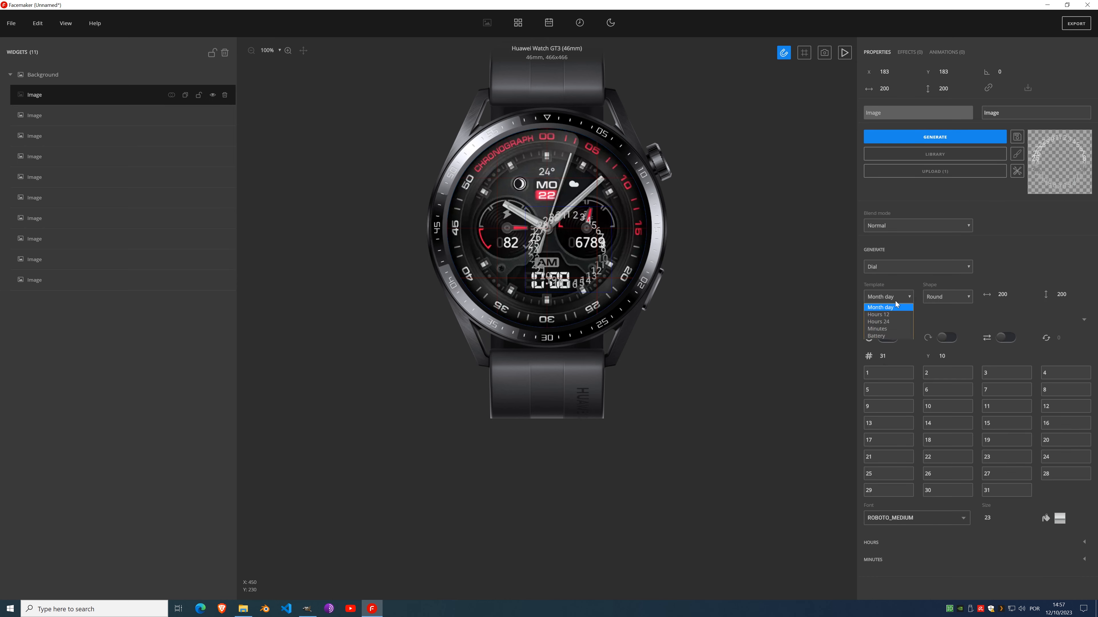
left_click(890, 316)
Step: Move the generated dial toward the upper left of the reference face and set its position to X 50, Y 50
scroll(567, 214, "up", 3)
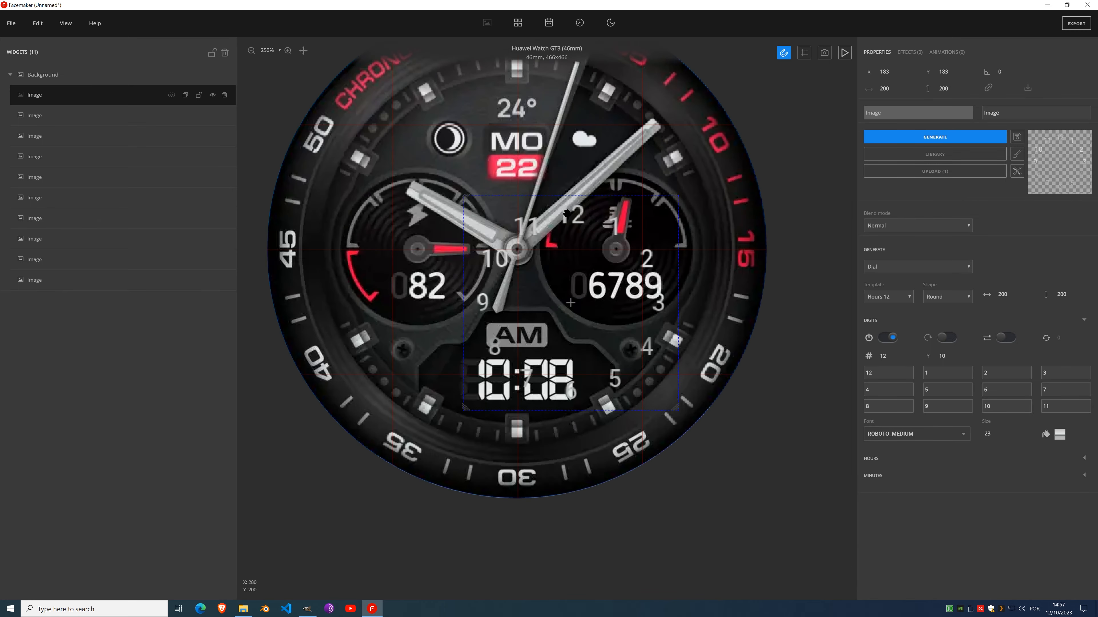
left_click_drag(570, 303, 424, 168)
scroll(586, 164, "up", 3)
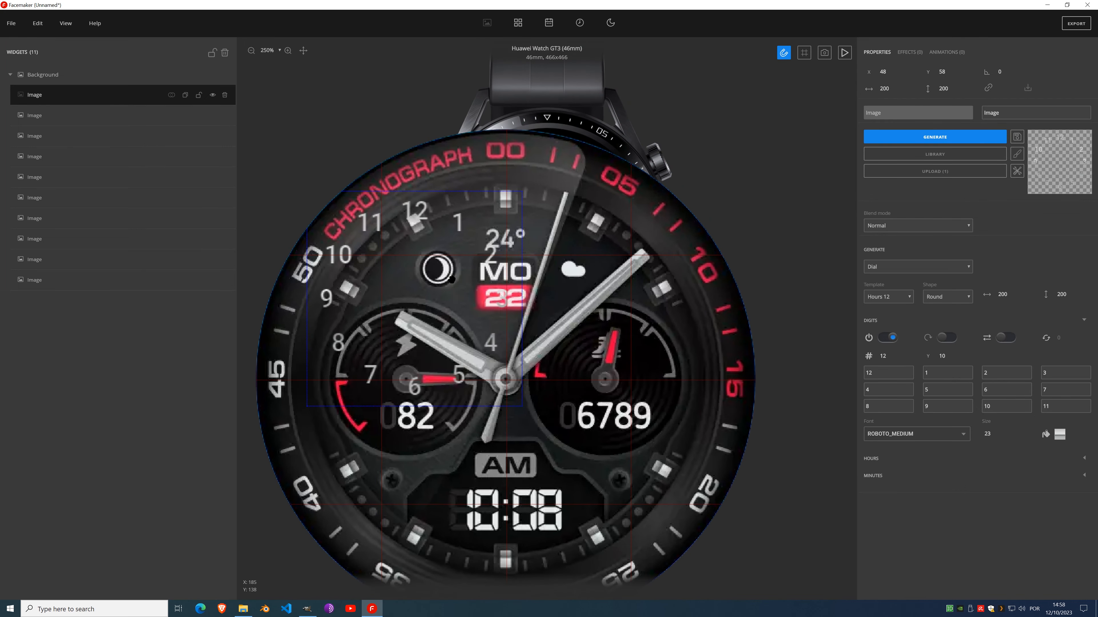
left_click_drag(415, 299, 447, 276)
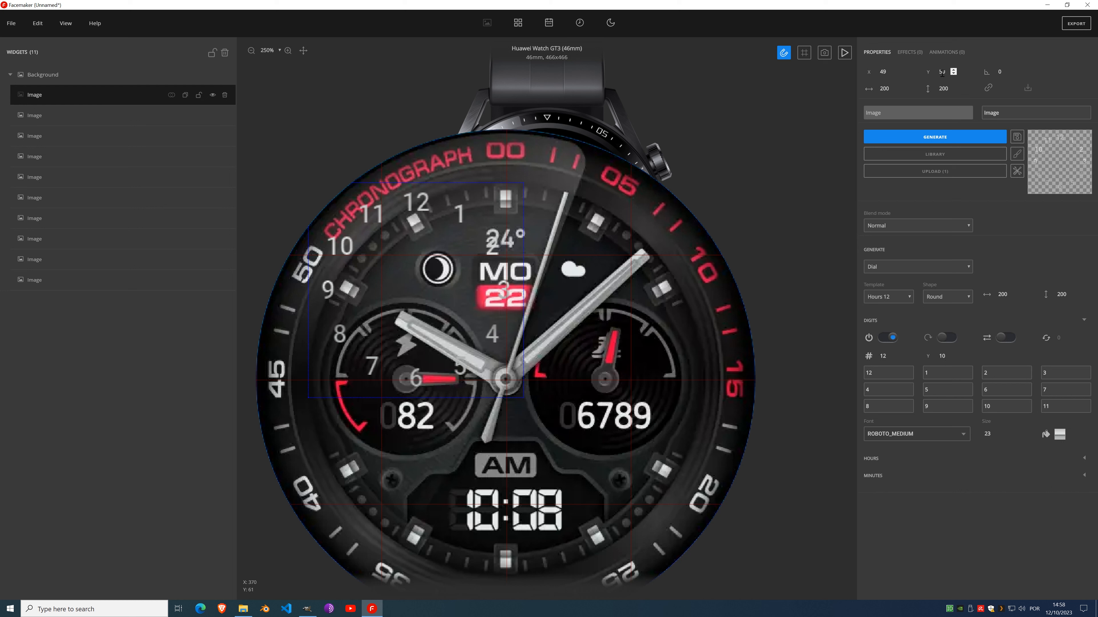
left_click(888, 72)
type("50")
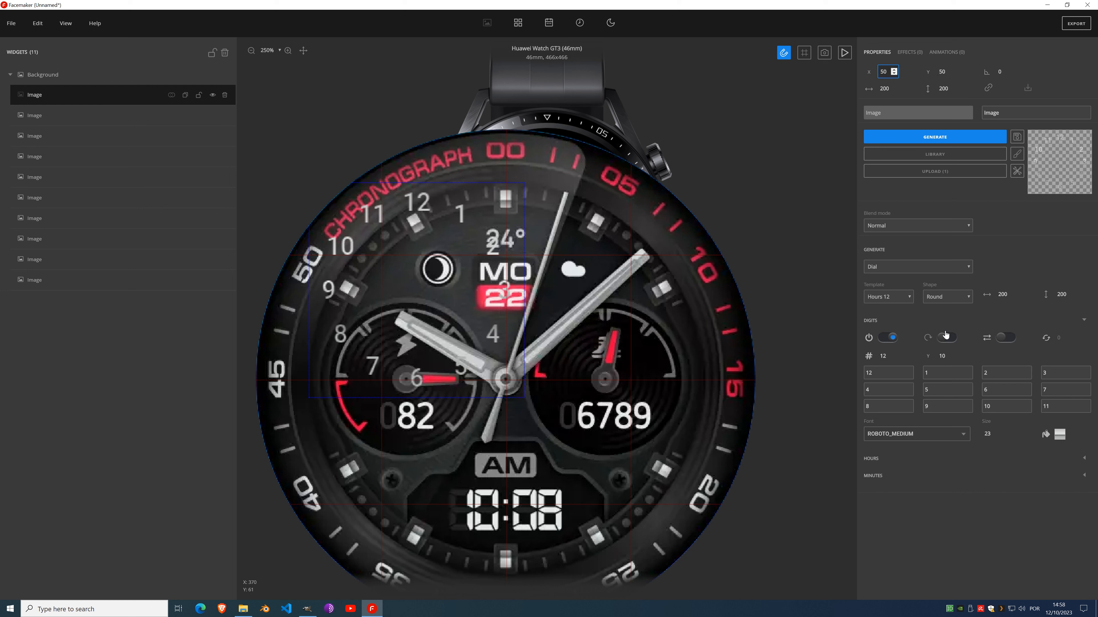
Step: Turn off the dial's digits and enable its minute ticks
left_click(898, 337)
left_click(1084, 322)
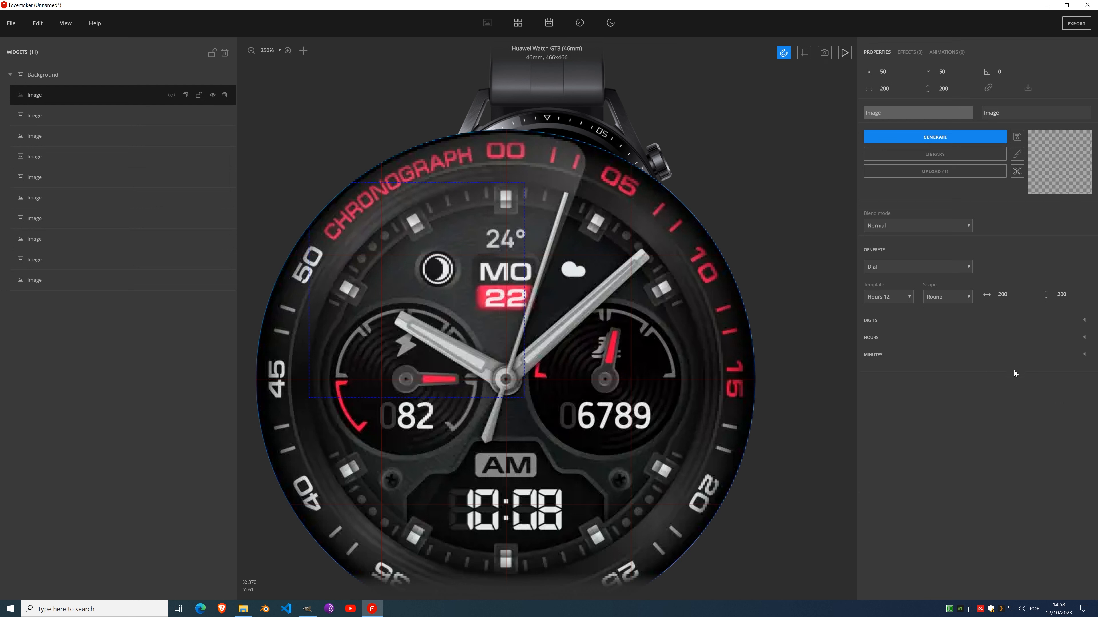
left_click(1083, 355)
left_click(891, 373)
Step: Set the generated dial's size to 366 × 366 so the minute ticks surround the hour markers
left_click(1012, 293)
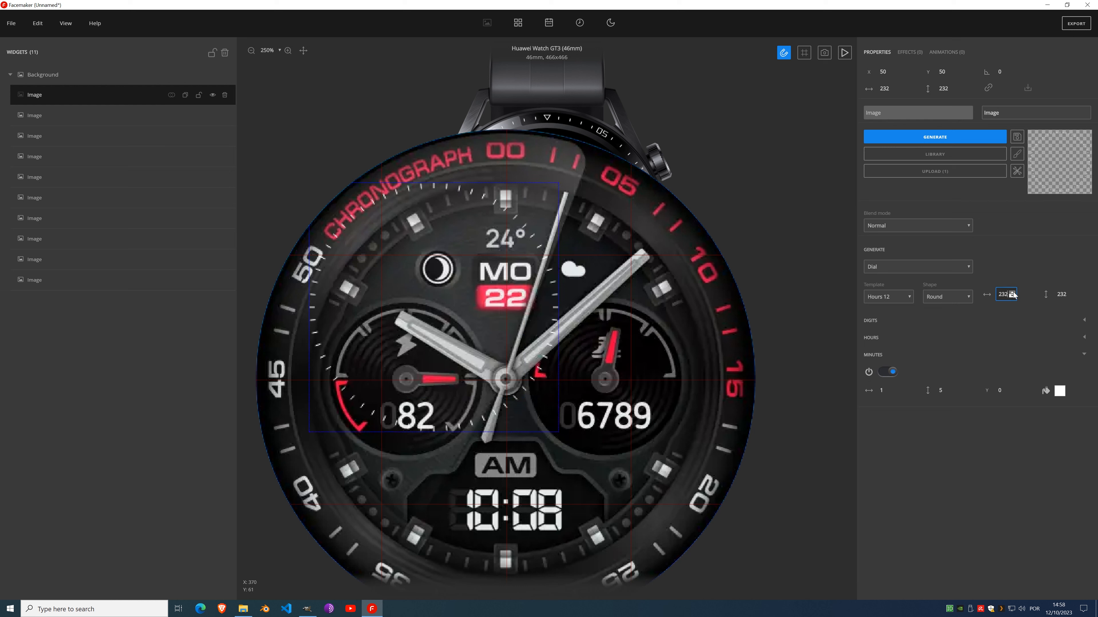
left_click_drag(1012, 294, 1013, 295)
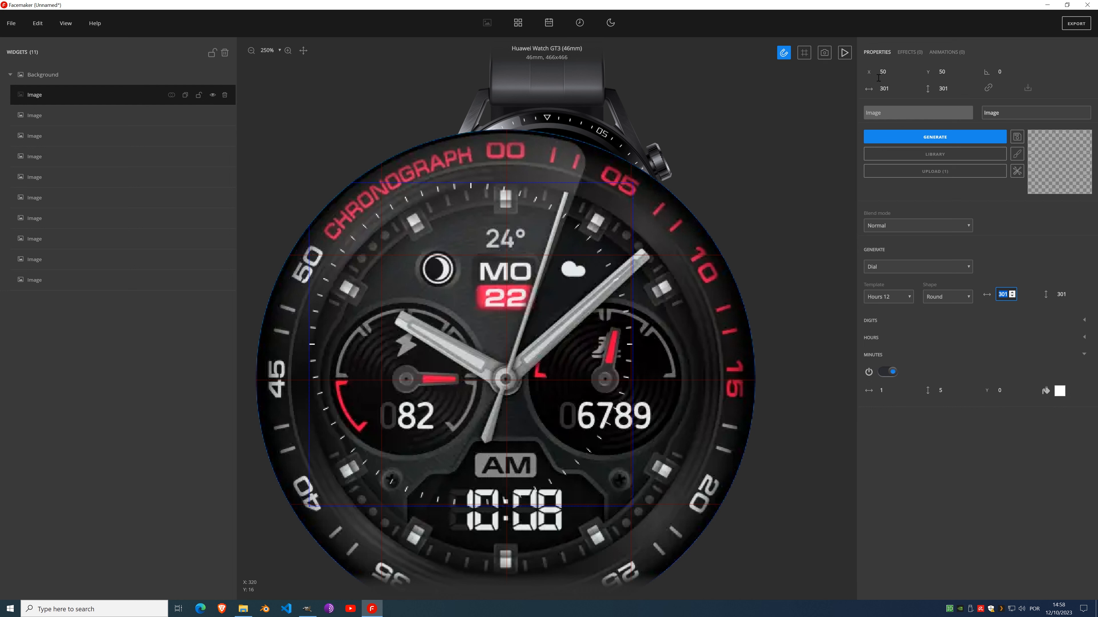
type("366")
key("Return")
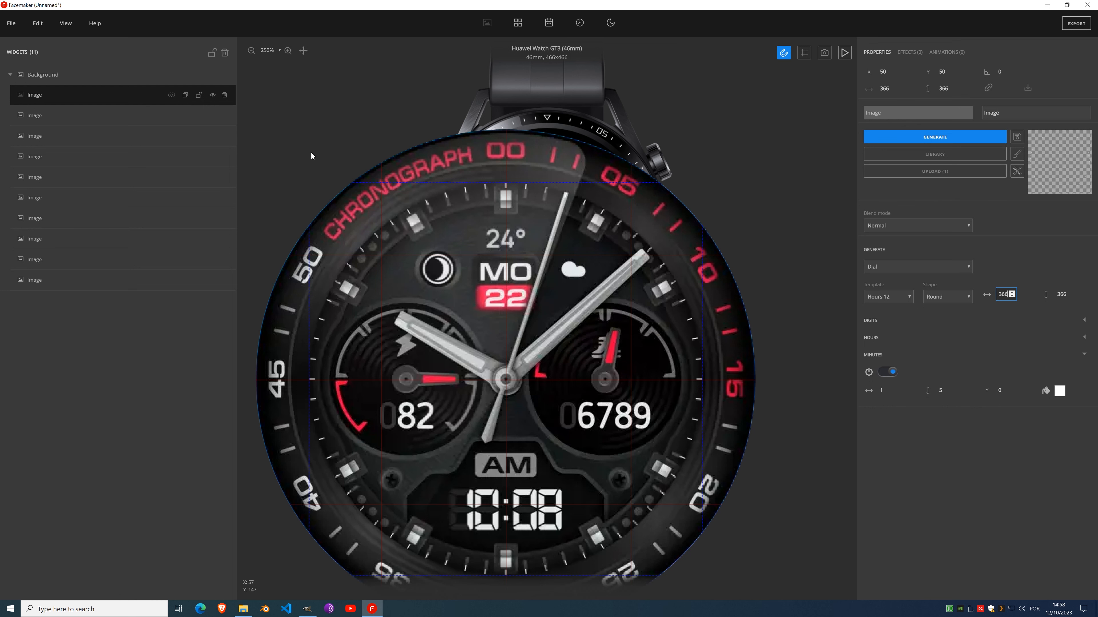
Step: Compare the minute ticks against the rebuilt layers and the reference face by switching layer visibility, ending with the reference shown
left_click(213, 74)
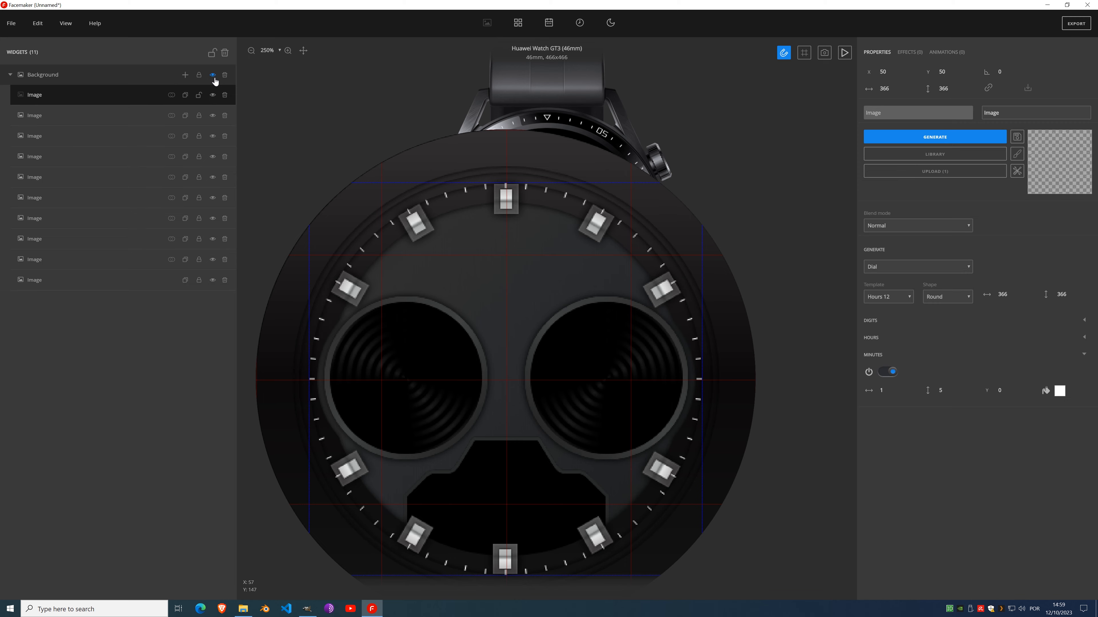
scroll(307, 317, "down", 1)
scroll(613, 383, "up", 2)
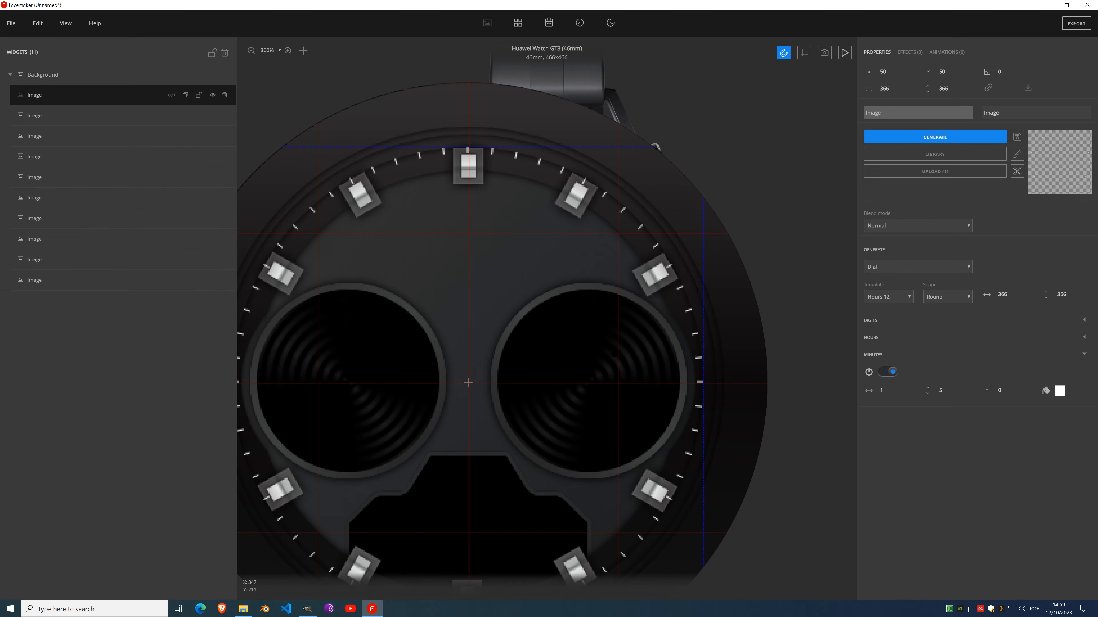
scroll(625, 368, "up", 1)
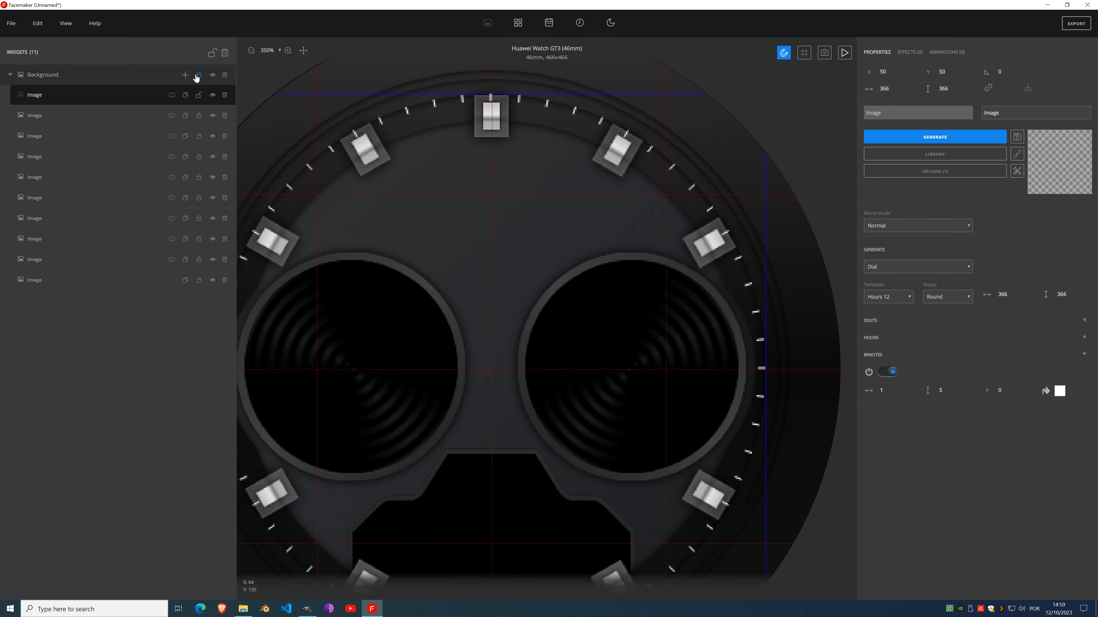
left_click(212, 93)
left_click(213, 94)
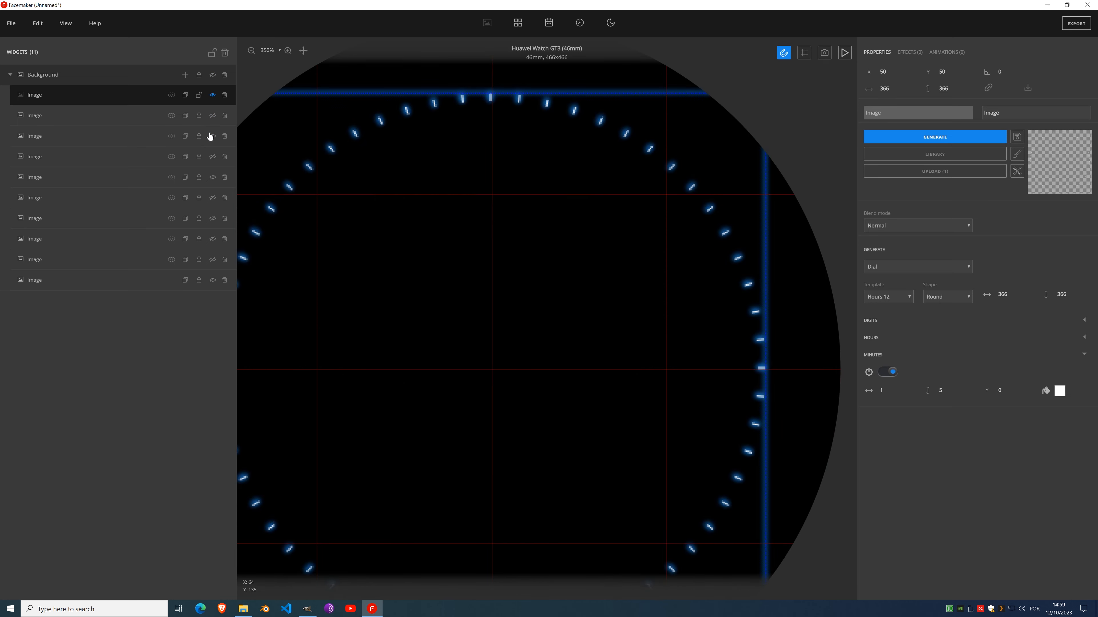
left_click(214, 281)
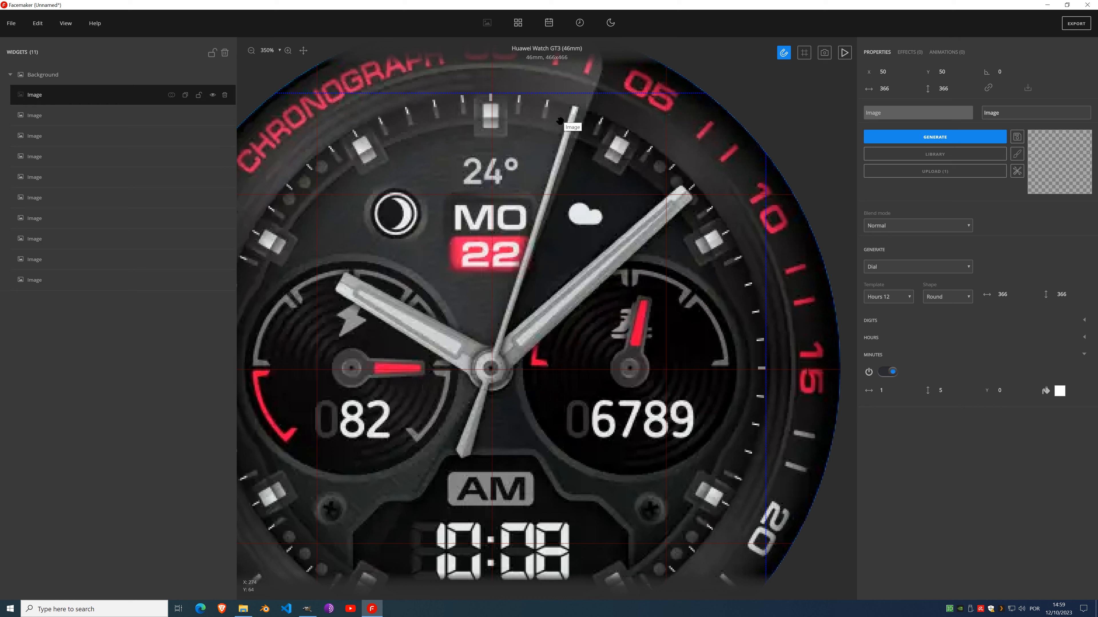
Step: Set the minute ticks to a Y offset of 3, a length of 9 and a width of 2
left_click(1012, 389)
left_click(1012, 389)
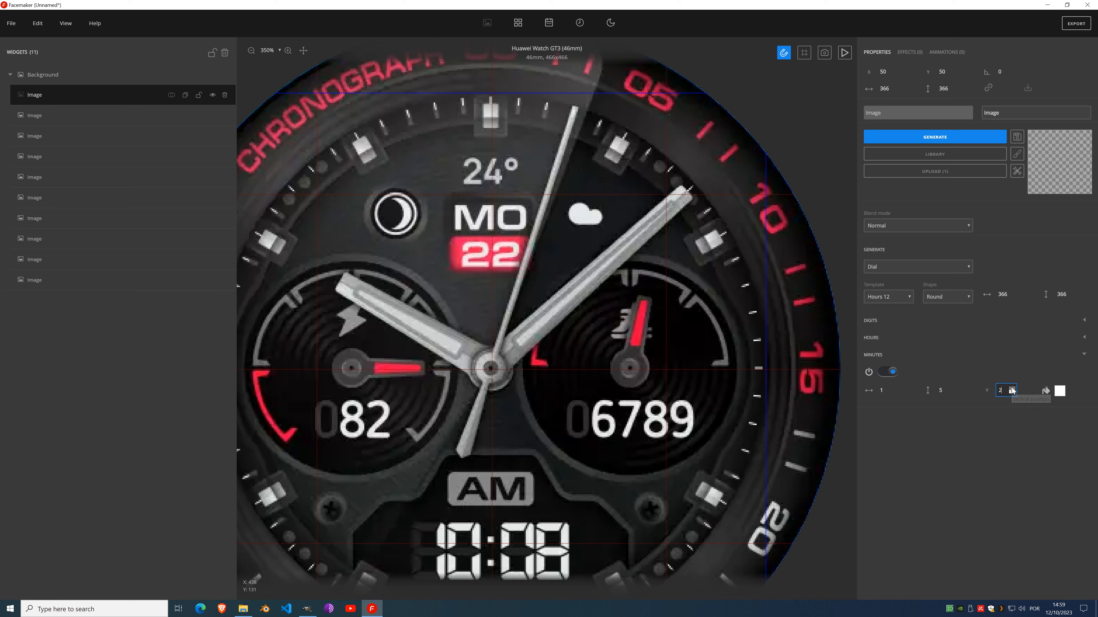
left_click(1012, 388)
left_click(954, 387)
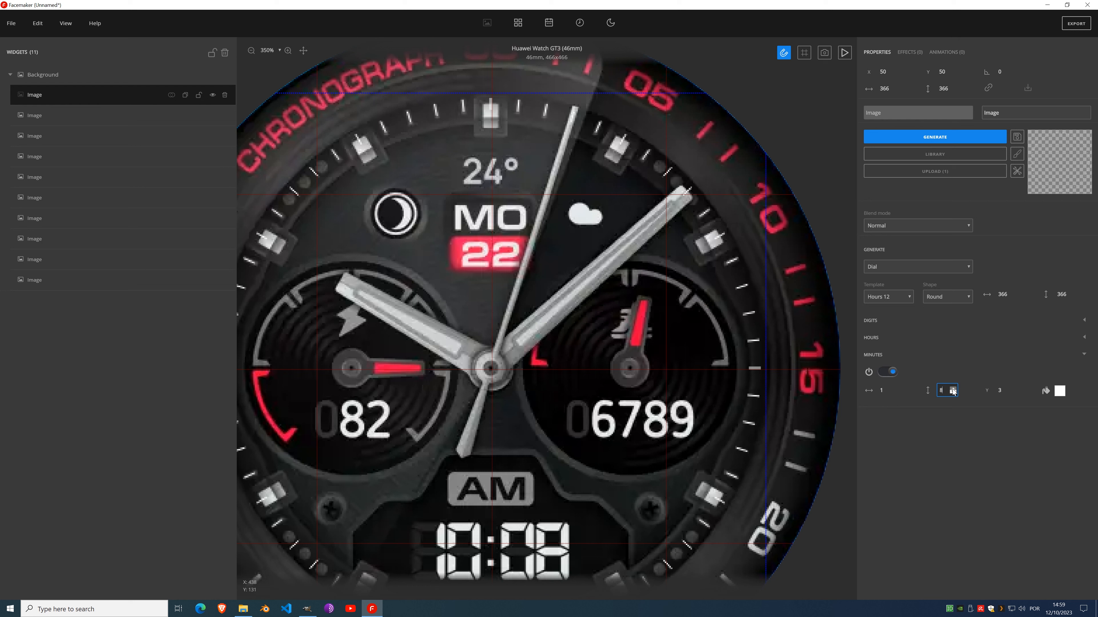
left_click(893, 389)
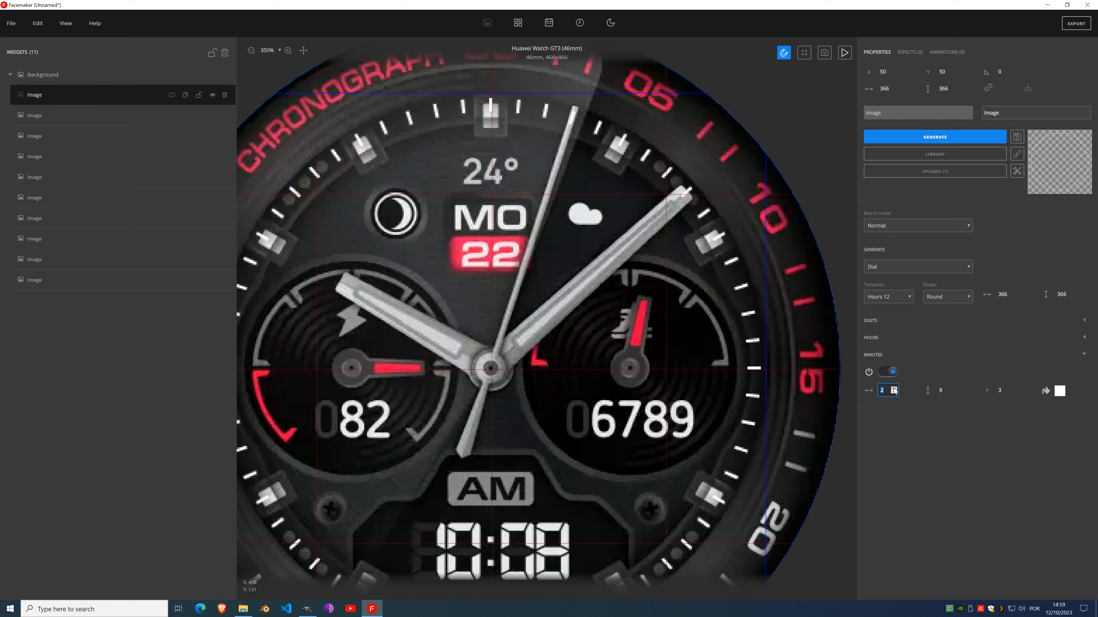
Step: Recolor the minute ticks dark grey with a color sampled from the screen, and show the rebuilt layers again
left_click(1059, 392)
left_click(157, 333)
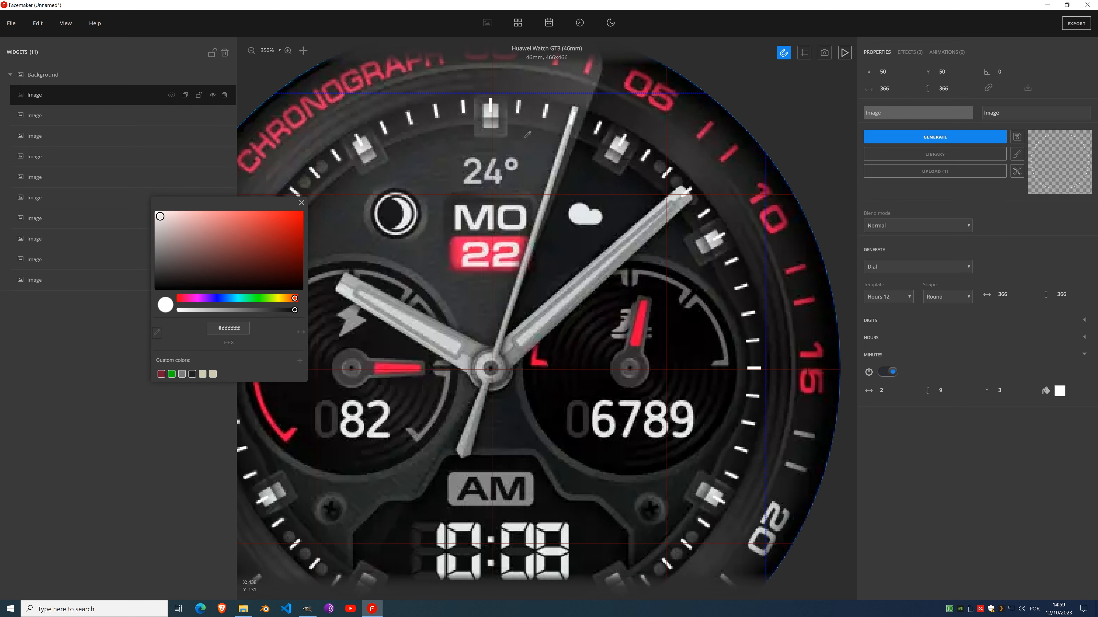
left_click(322, 168)
left_click(302, 203)
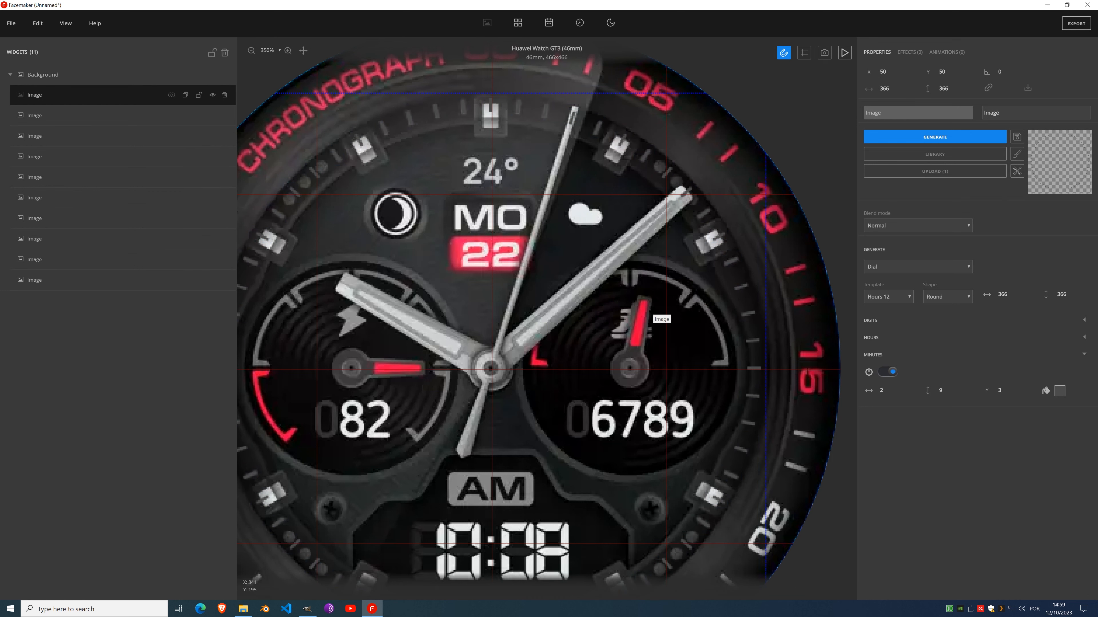
scroll(557, 302, "down", 5)
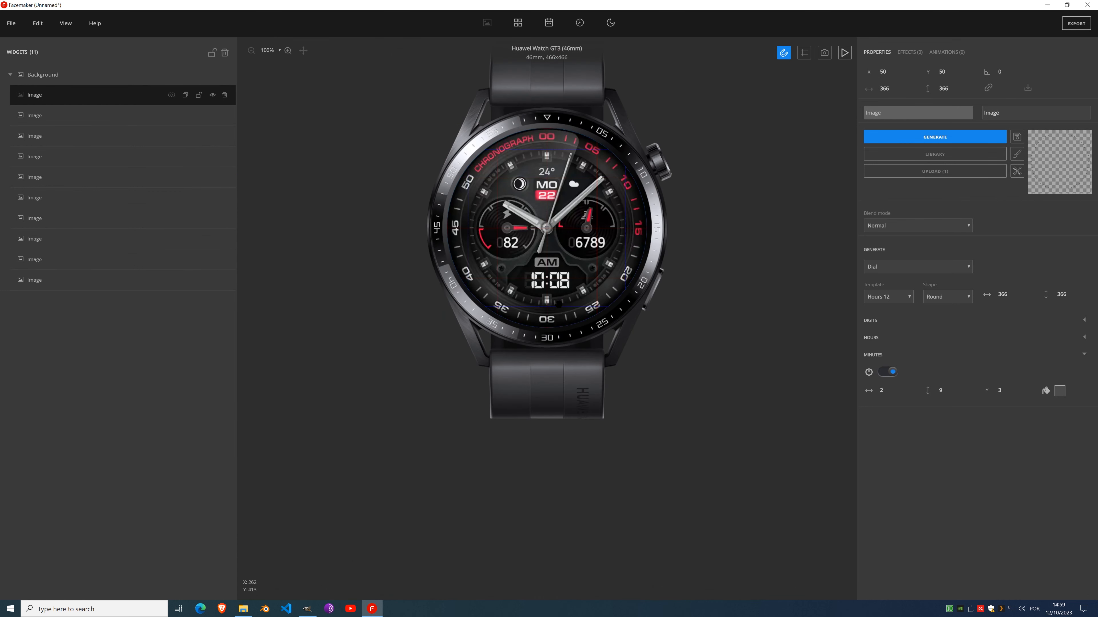
left_click(213, 76)
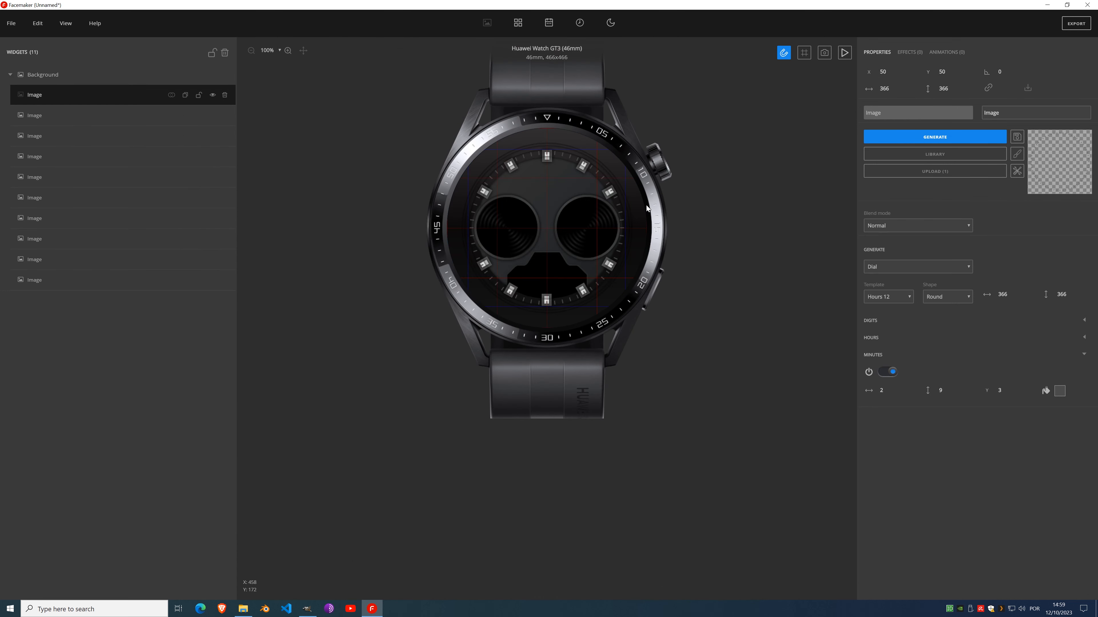
Step: Lock the minute-tick layer and compare it with the reference face by switching layer visibility, ending with the rebuilt layers shown
scroll(557, 181, "up", 6)
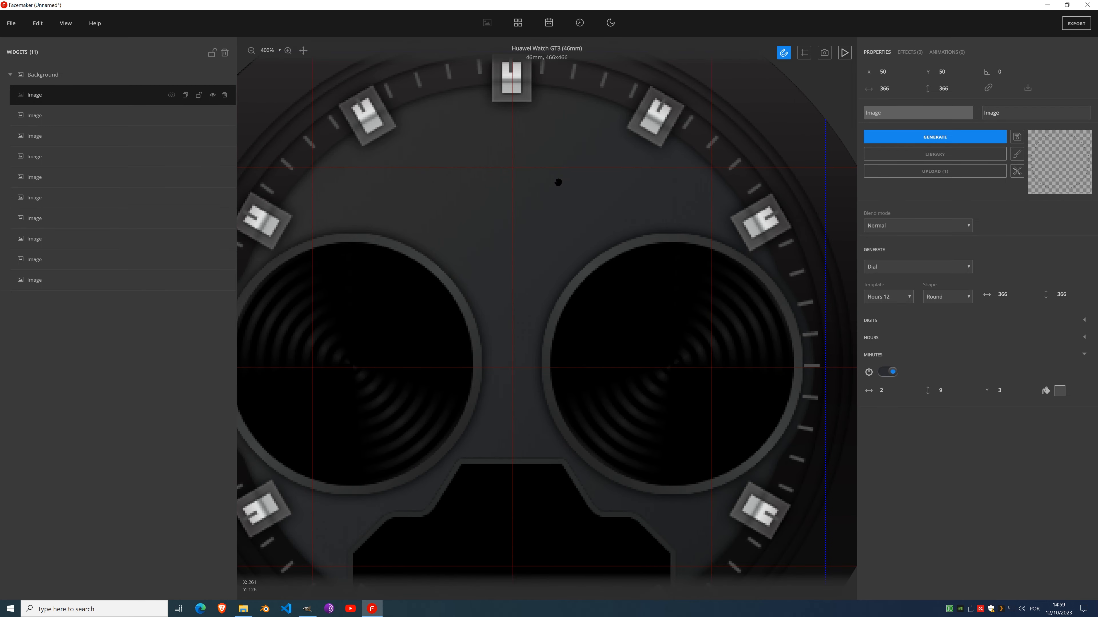
scroll(558, 183, "down", 5)
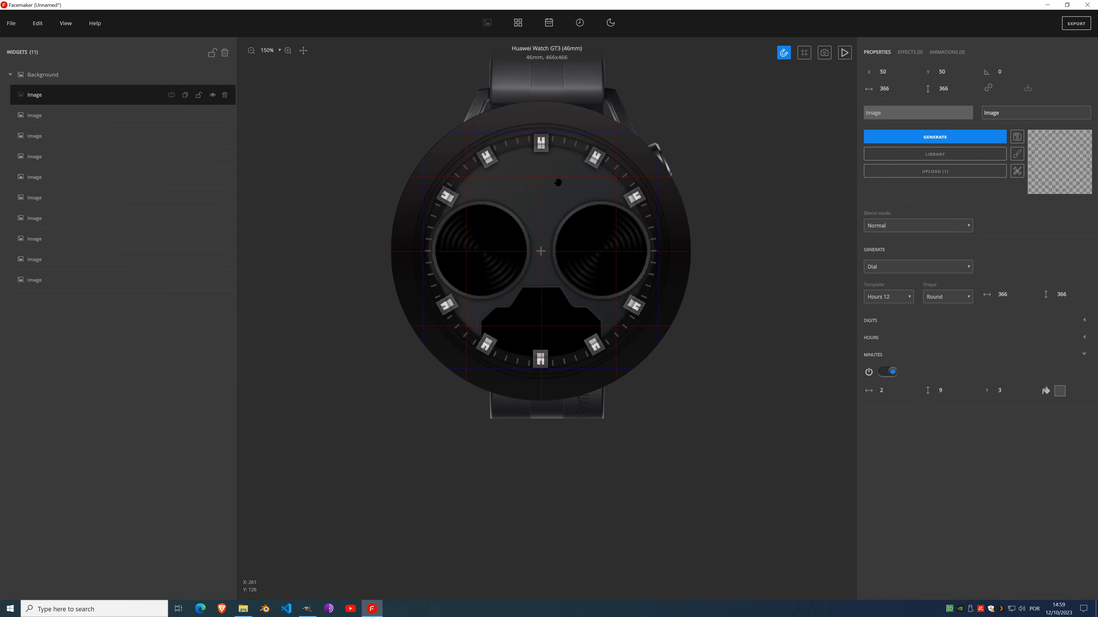
left_click(199, 96)
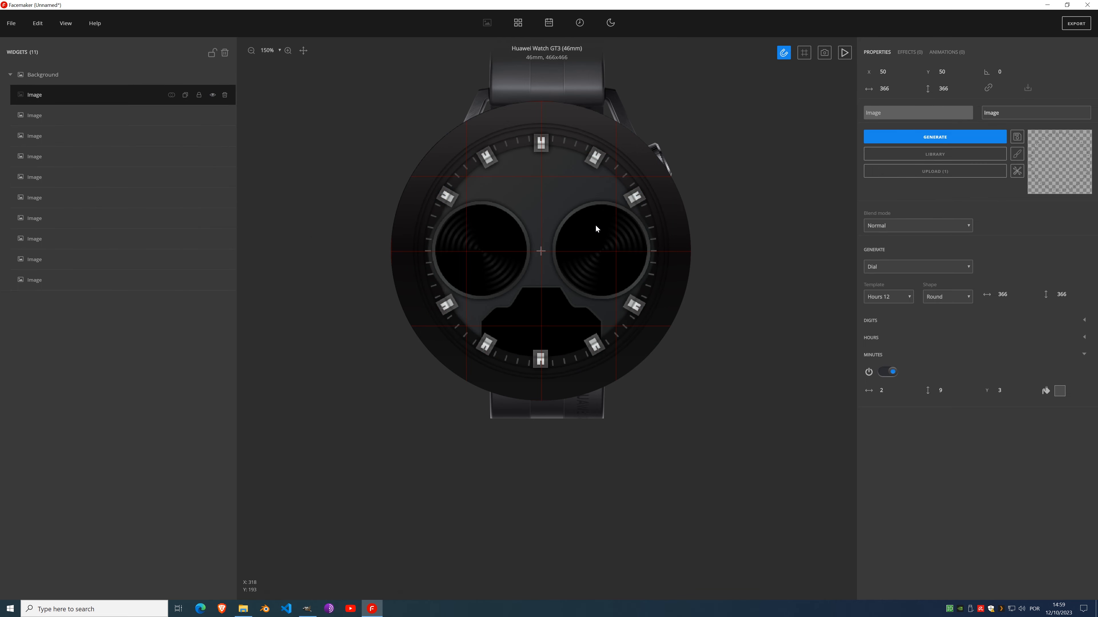
scroll(595, 228, "up", 4)
scroll(563, 198, "down", 2)
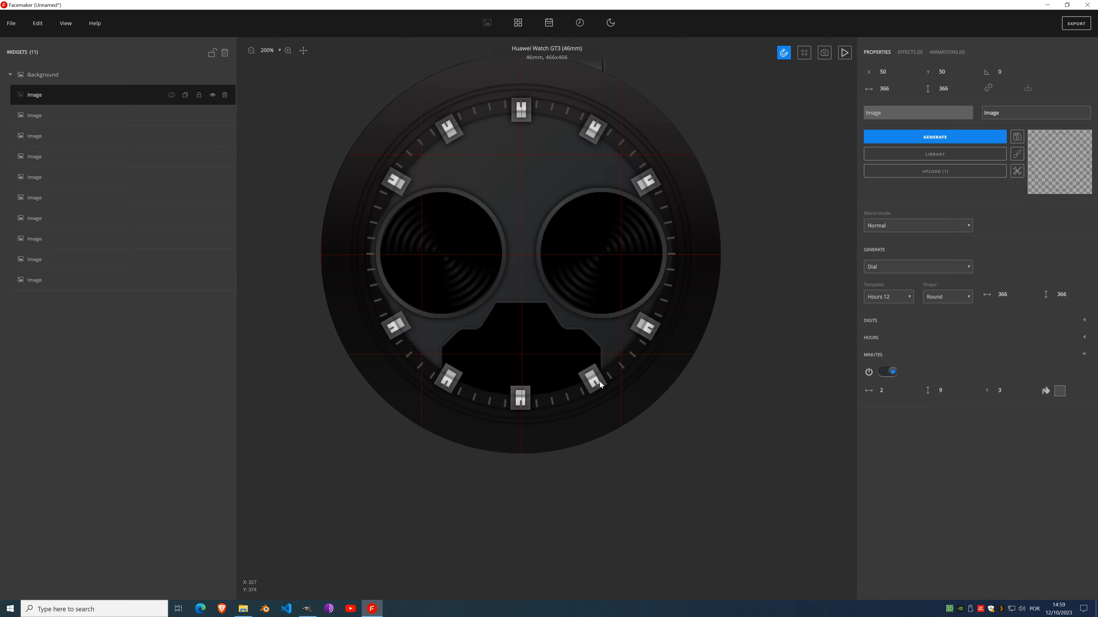
left_click(212, 94)
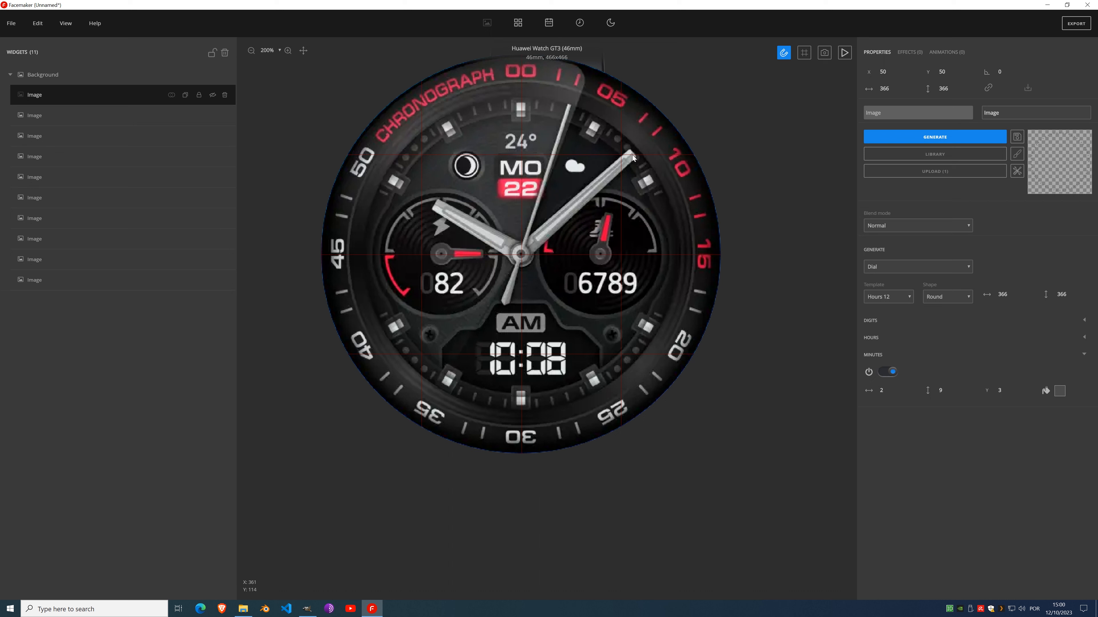
left_click(212, 92)
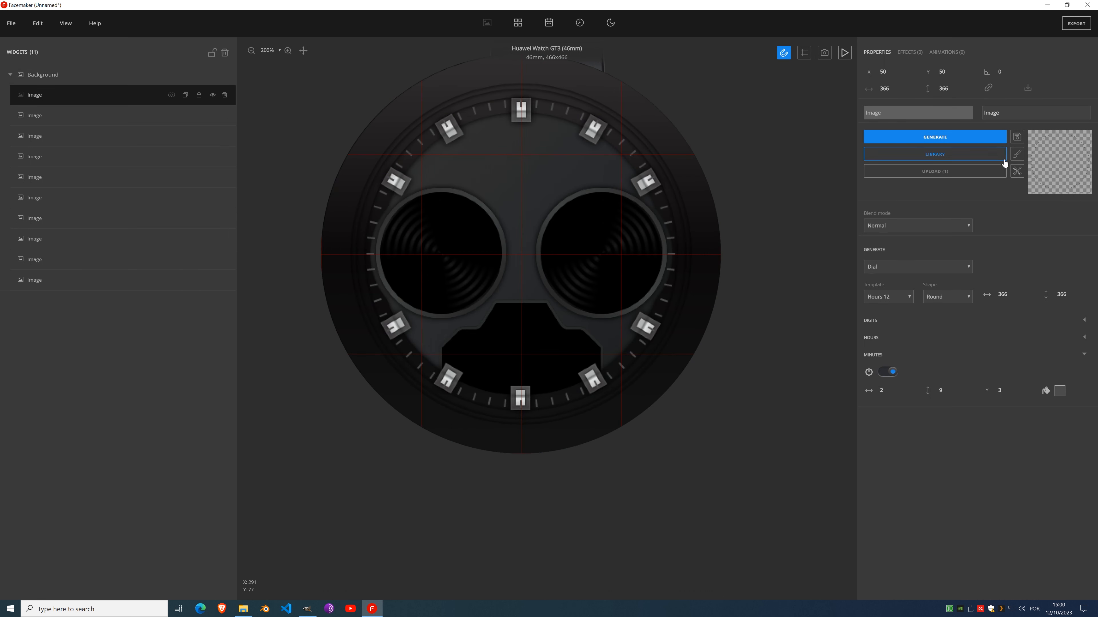
Step: Edit the minute-tick image to erase the ticks around 3 and 9 o'clock and the middle ticks between the diagonal hour markers, and save it
mouse_move(1008, 146)
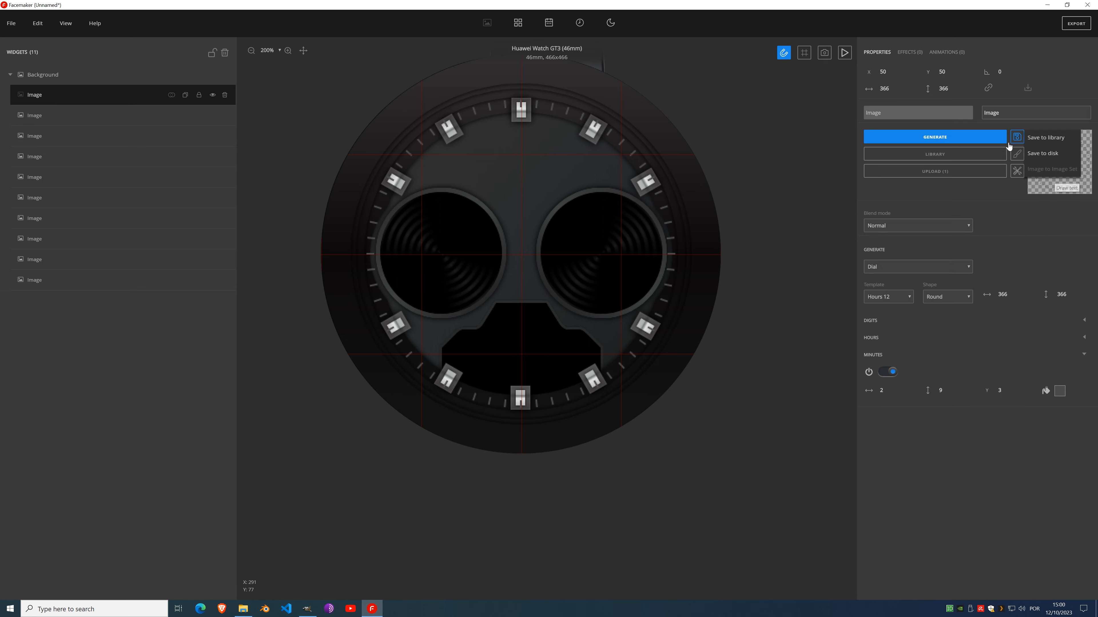
left_click(959, 139)
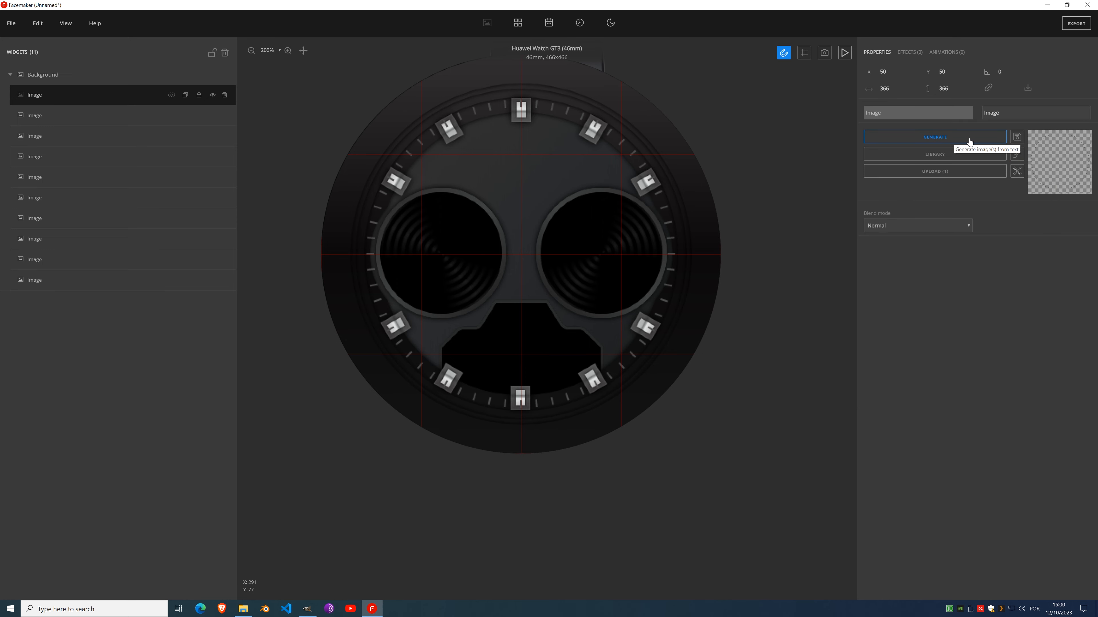
mouse_move(1017, 155)
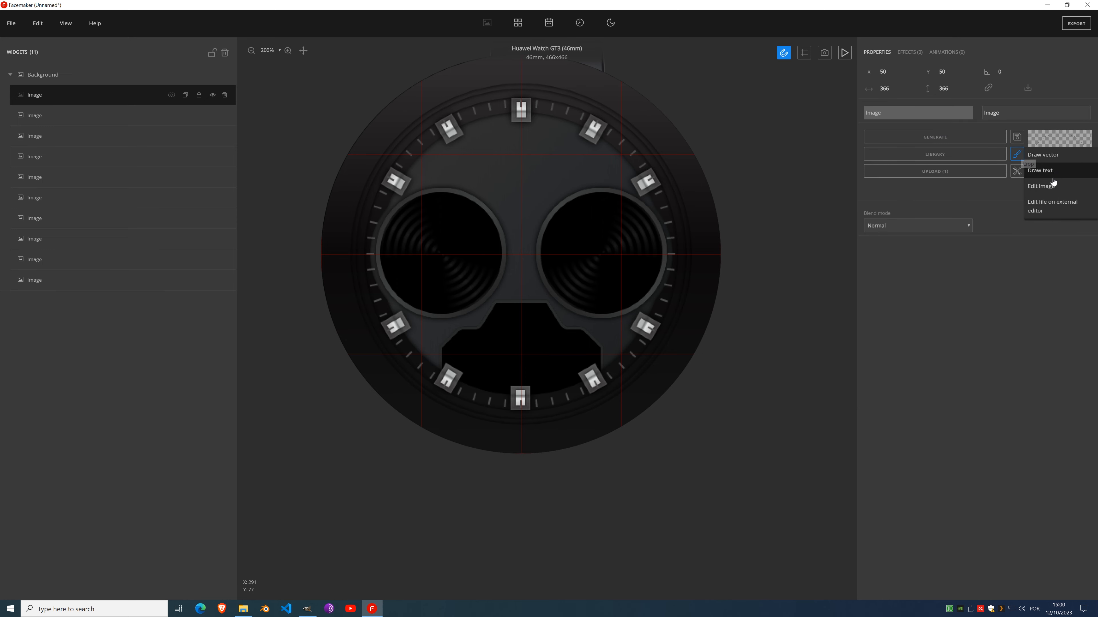
left_click(1041, 186)
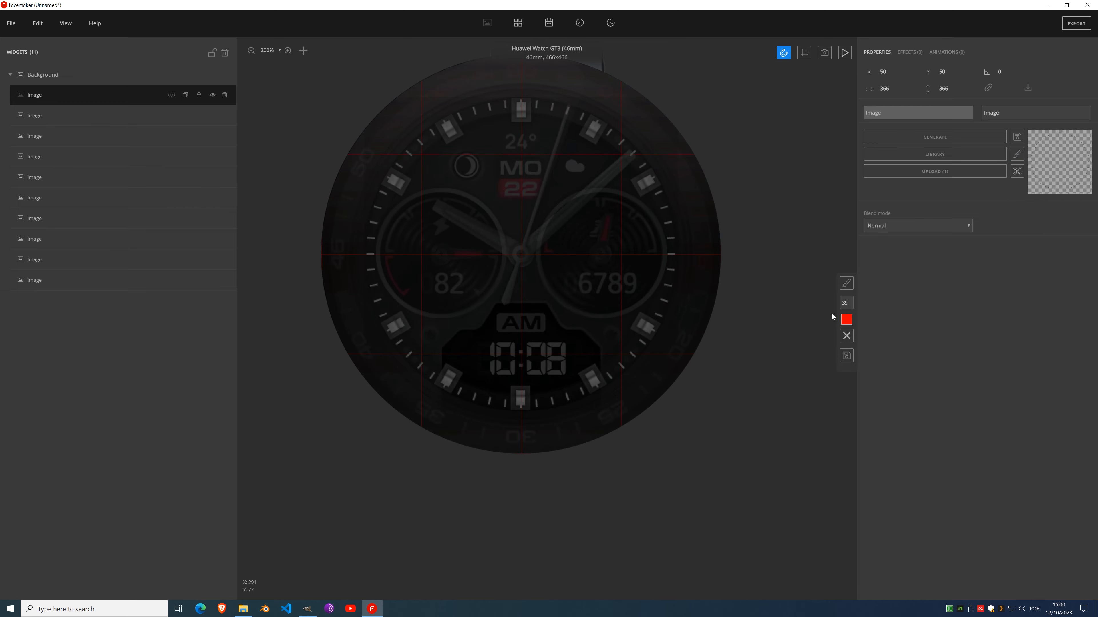
left_click(846, 283)
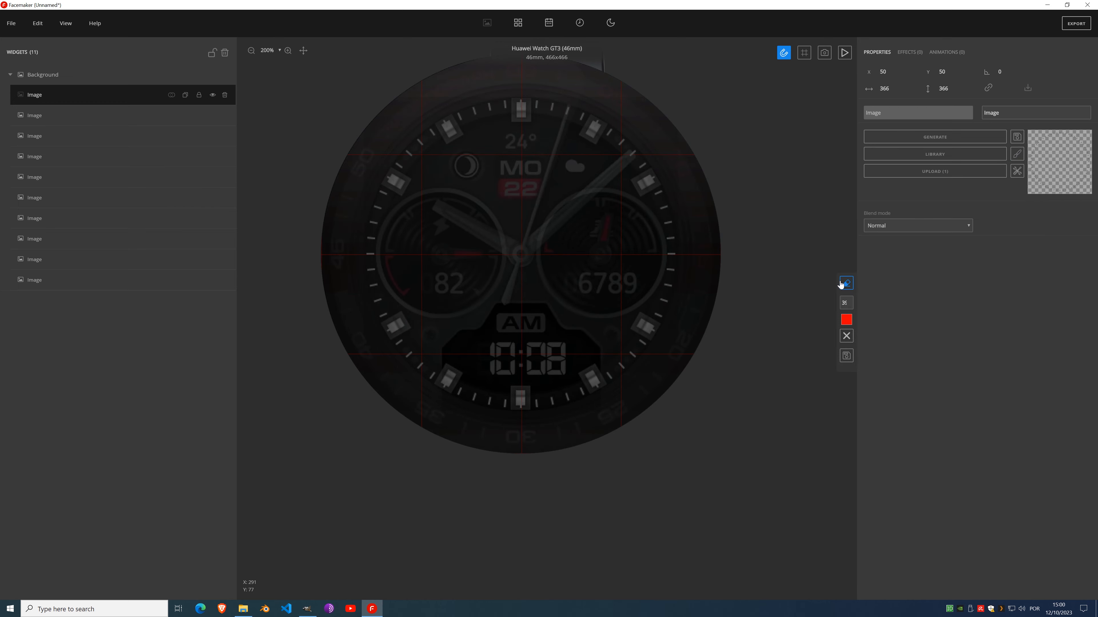
left_click(849, 305)
left_click(850, 307)
left_click_drag(666, 300, 667, 211)
left_click_drag(369, 214, 373, 291)
left_click_drag(440, 154, 411, 150)
left_click(846, 356)
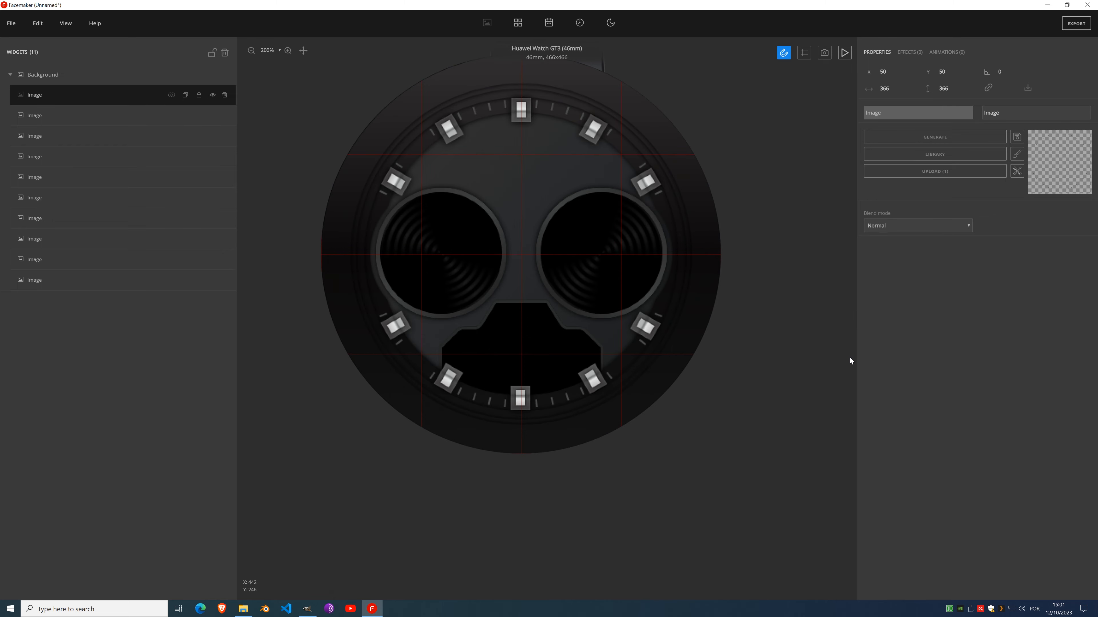
Step: Compare the trimmed minute ticks with the dots and ticks of the reference face by switching layer visibility, ending with only the reference shown
left_click(212, 94)
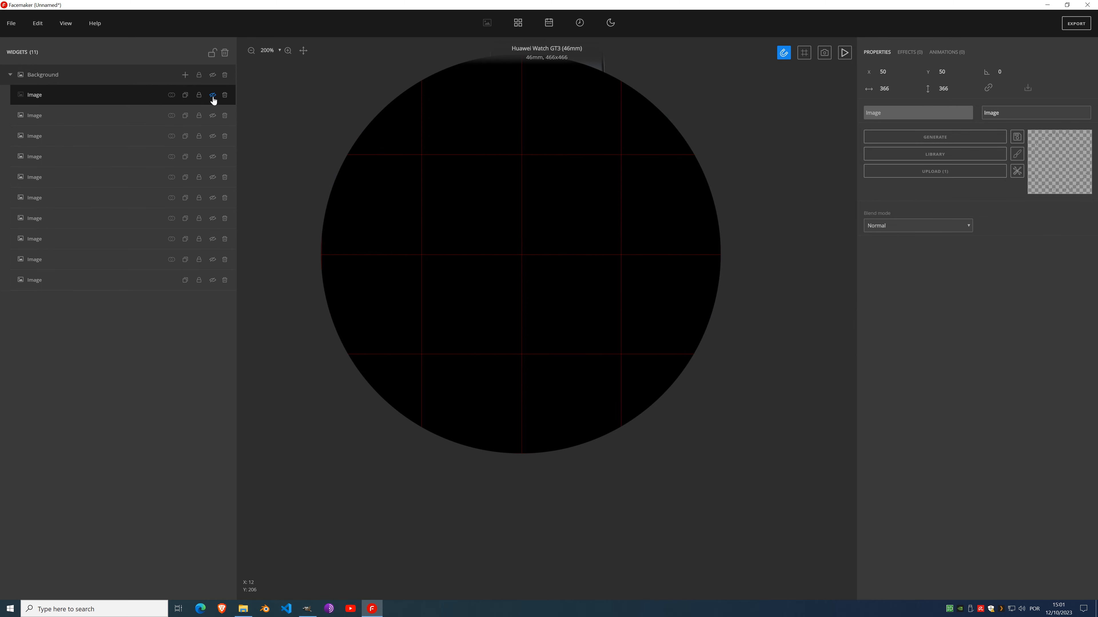
left_click(213, 280)
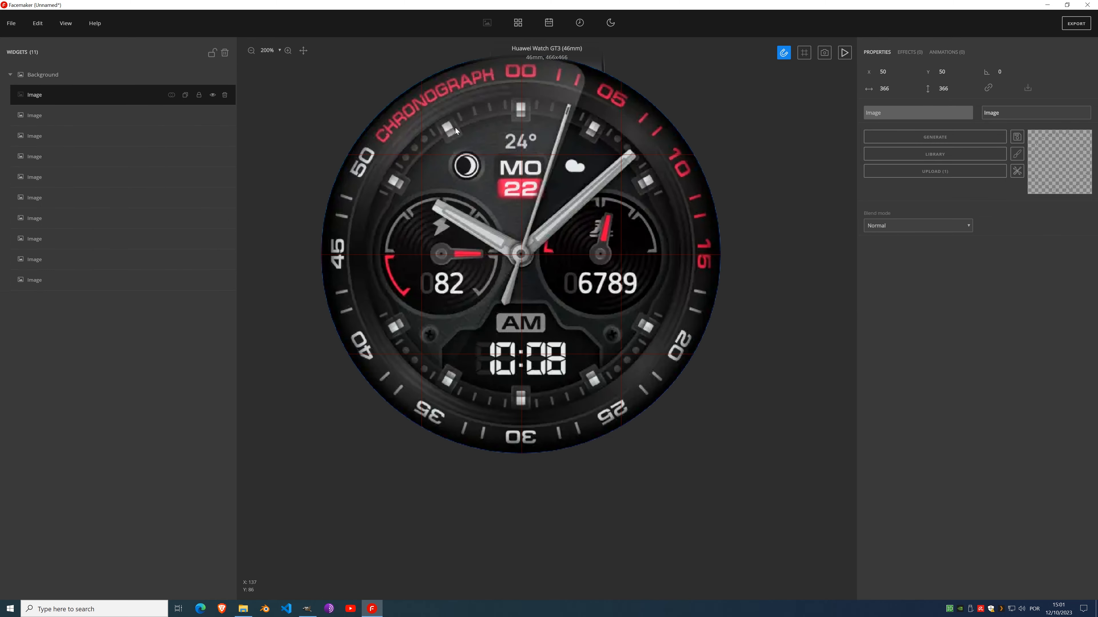
scroll(603, 375, "up", 3)
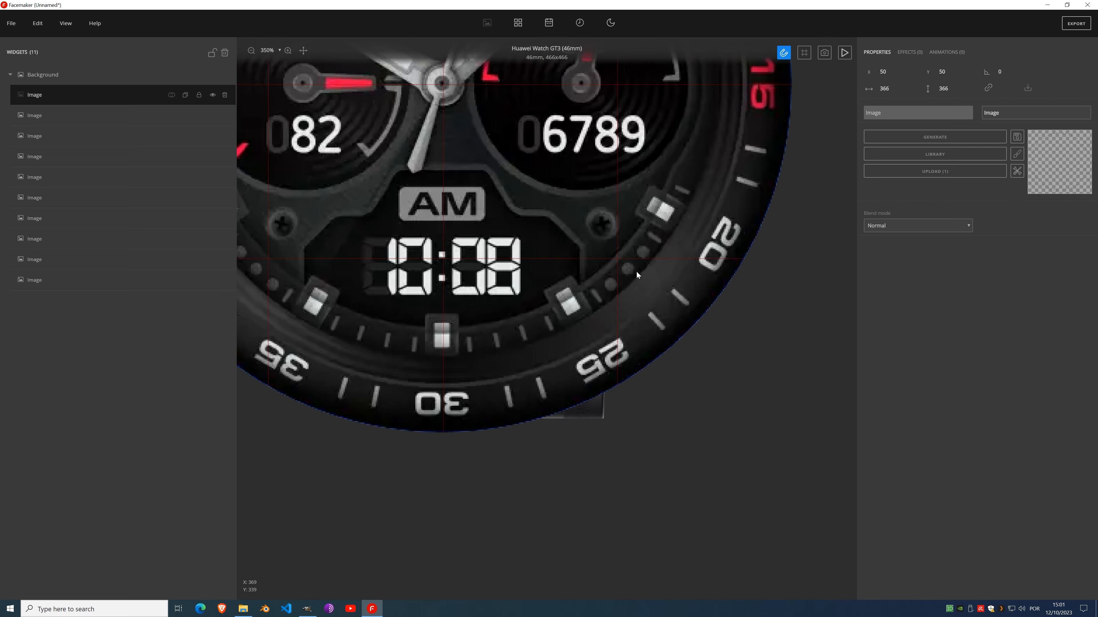
scroll(605, 195, "down", 4)
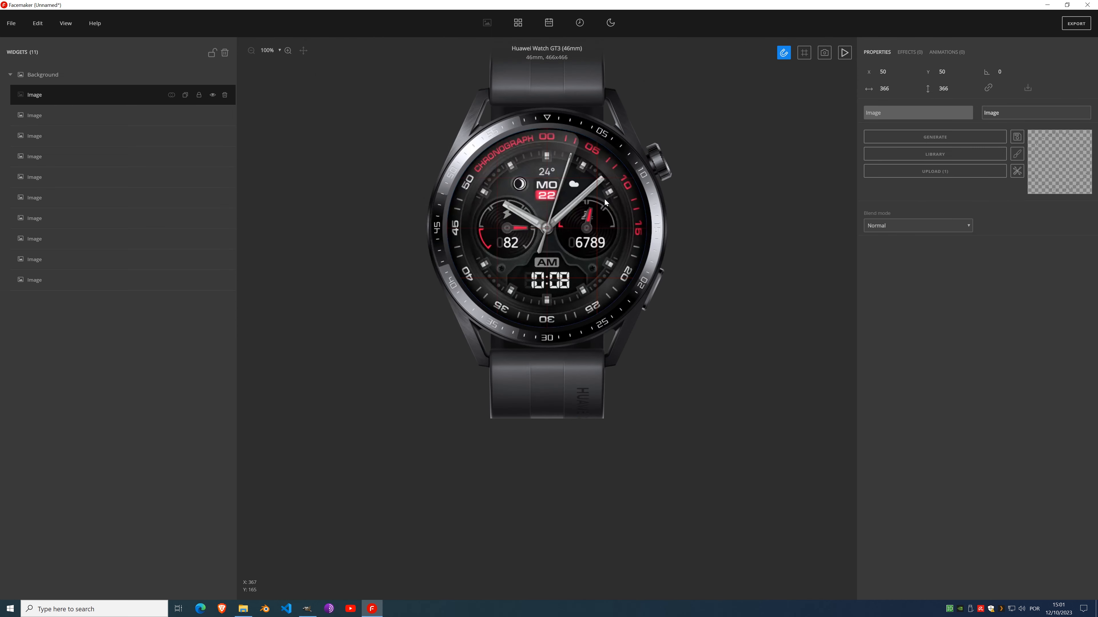
left_click(211, 75)
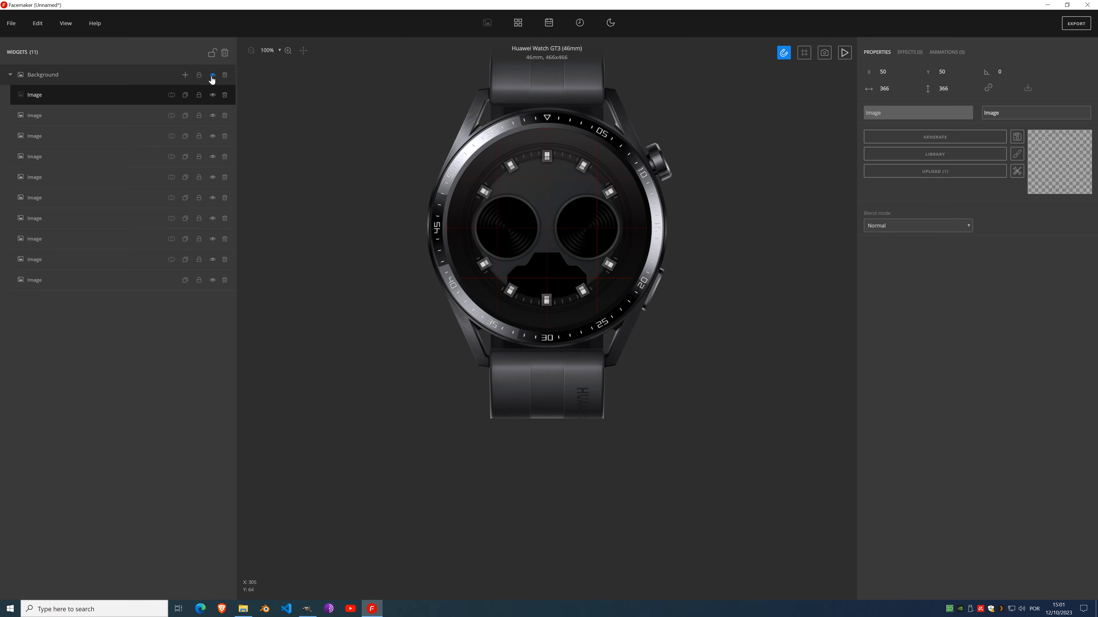
scroll(585, 175, "up", 5)
scroll(582, 177, "down", 5)
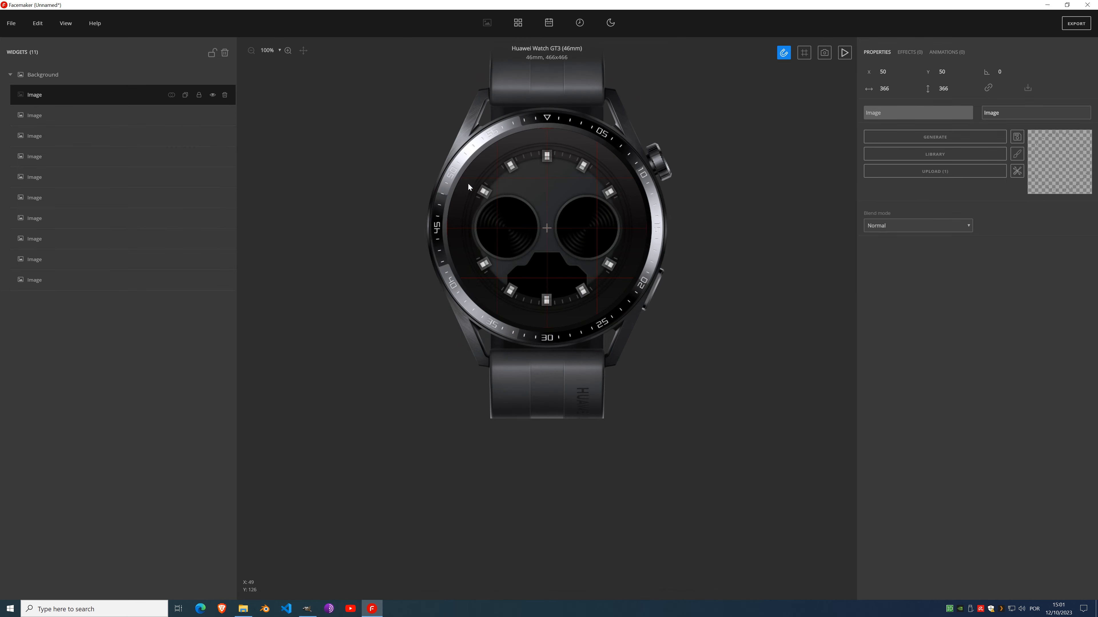
scroll(467, 183, "up", 4)
left_click(212, 74)
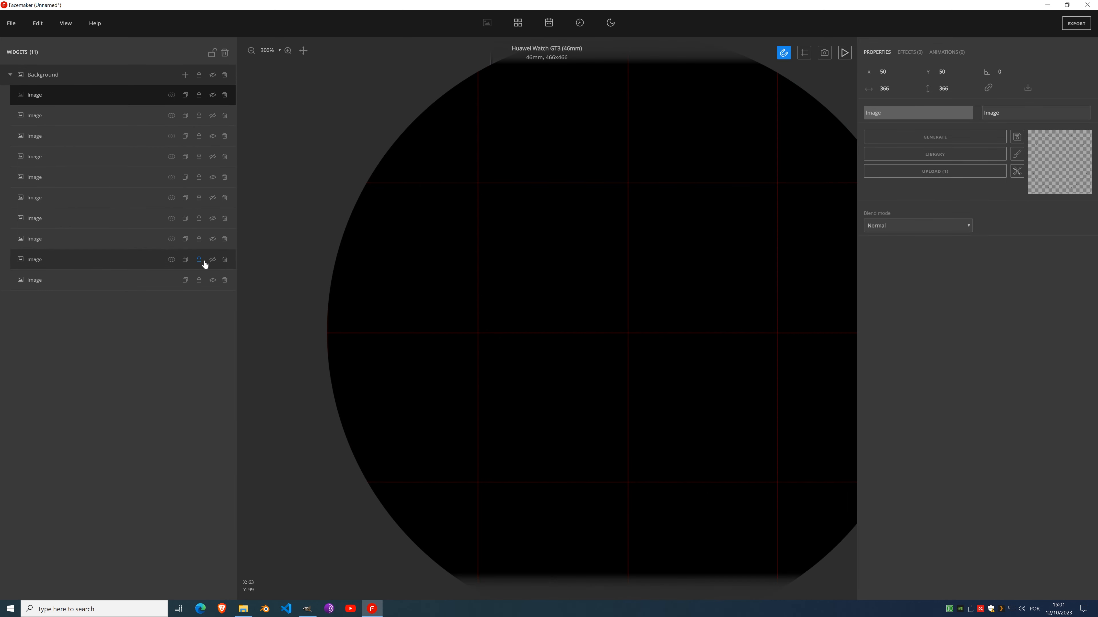
left_click(212, 280)
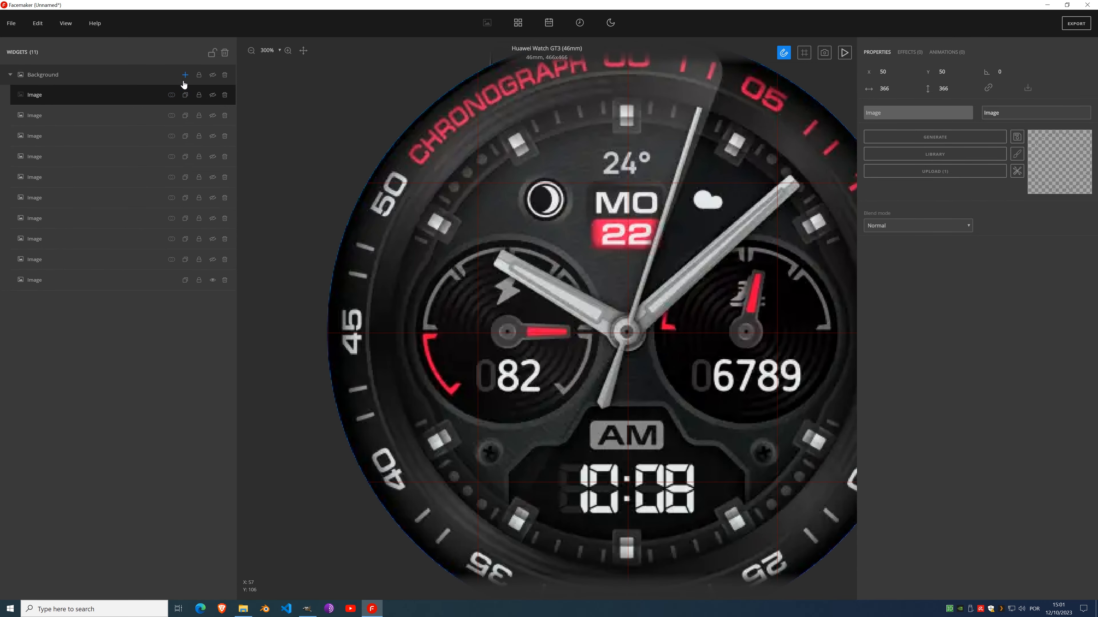
Step: Add a new image to the background group and generate a 10 × 10 gradient on it
left_click(185, 74)
left_click(189, 116)
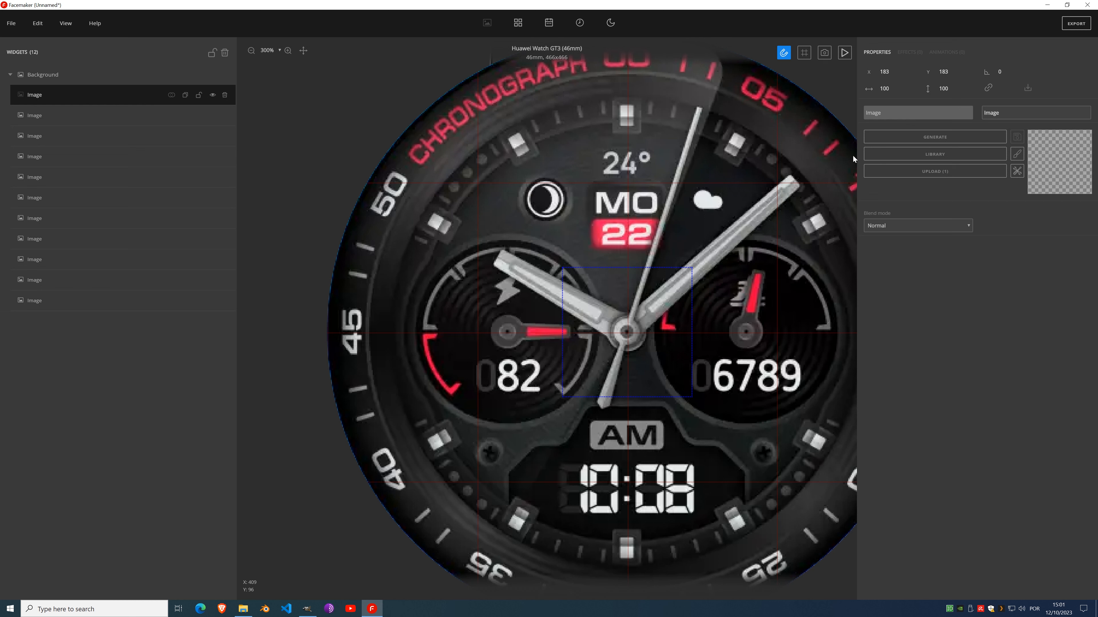
left_click(945, 138)
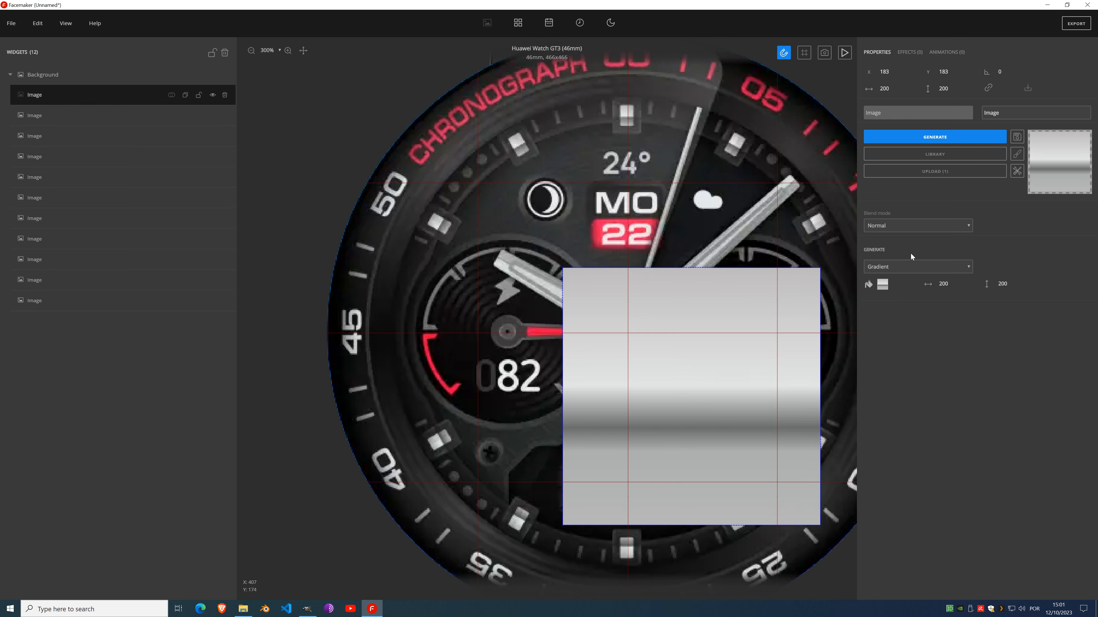
type("10")
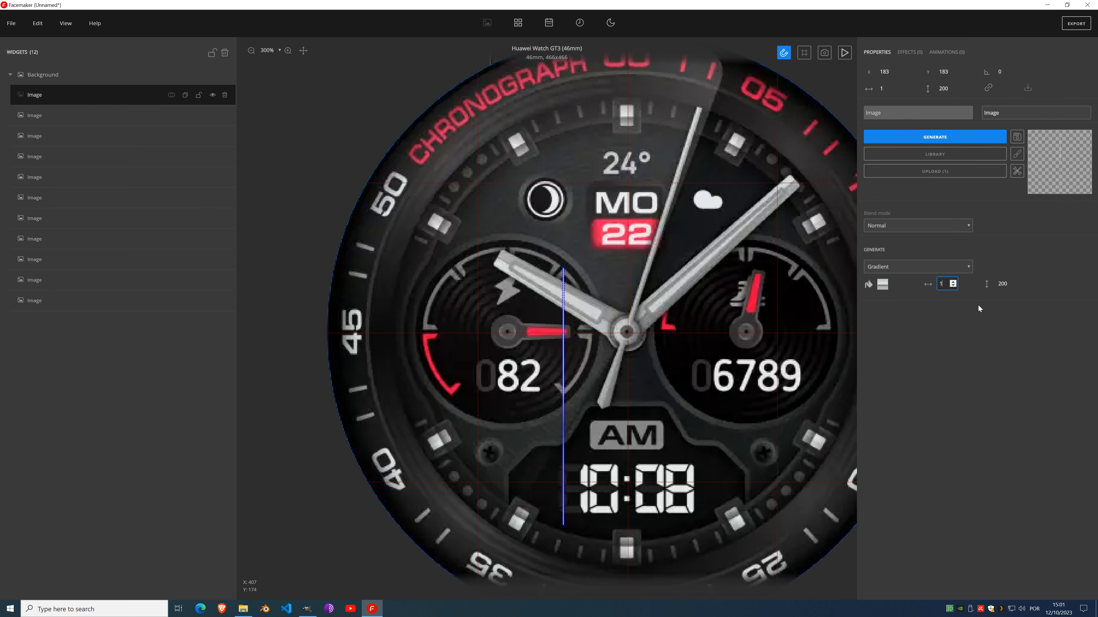
key("Tab")
type("10")
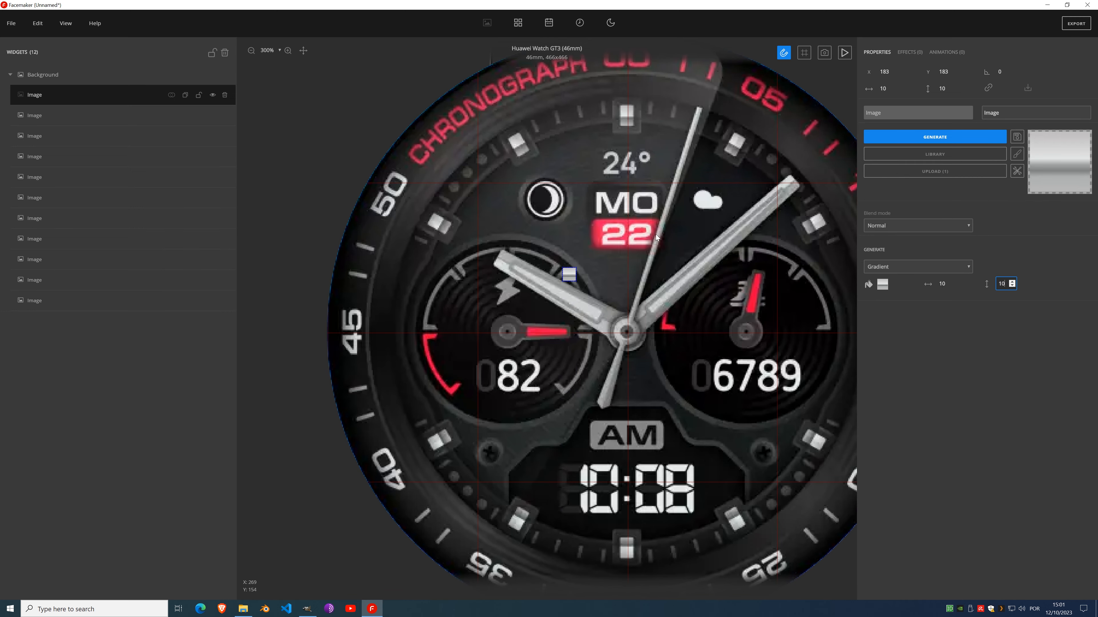
Step: Place the gradient square beside the dots between 10 and 11 o'clock, at about X 106, Y 119, and set its size to 8 × 8
scroll(551, 236, "up", 3)
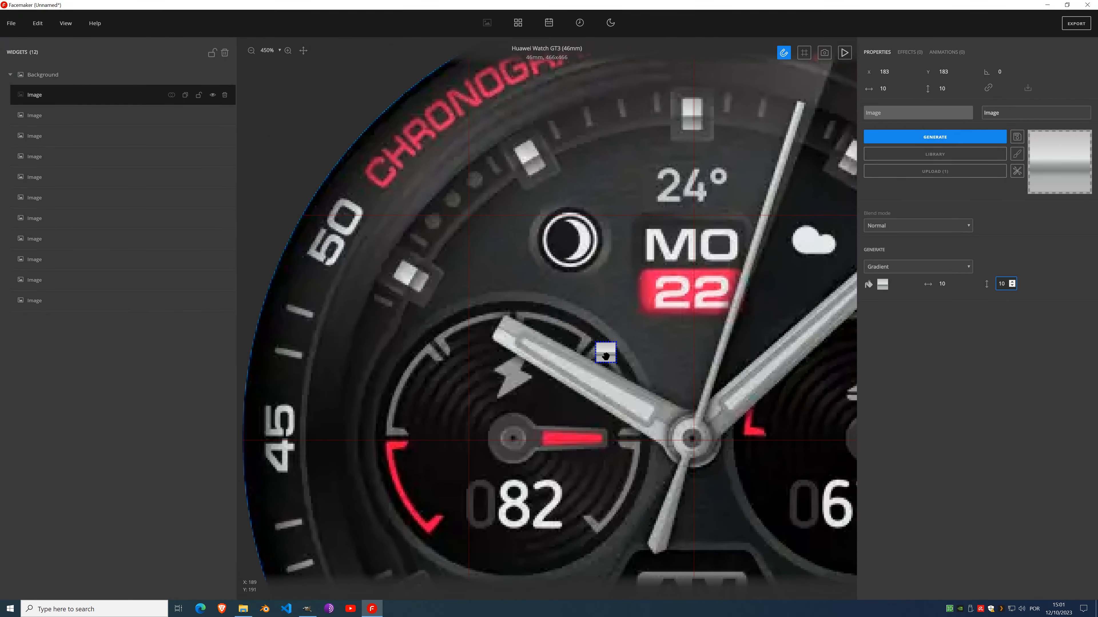
left_click_drag(605, 353, 456, 228)
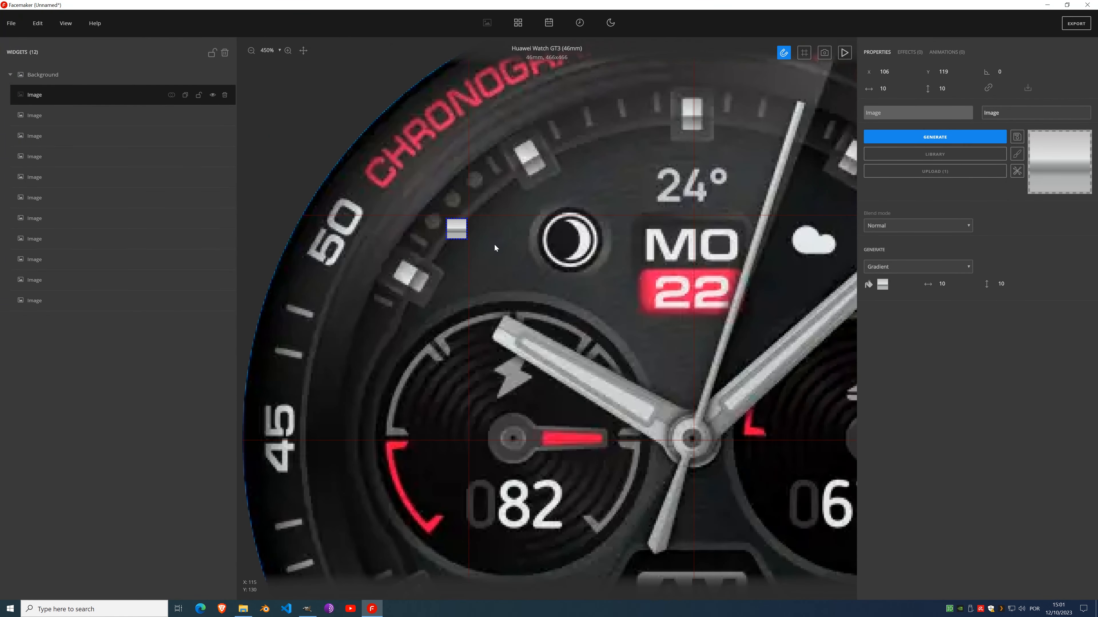
left_click(953, 287)
left_click(953, 287)
left_click(1012, 287)
left_click(1012, 287)
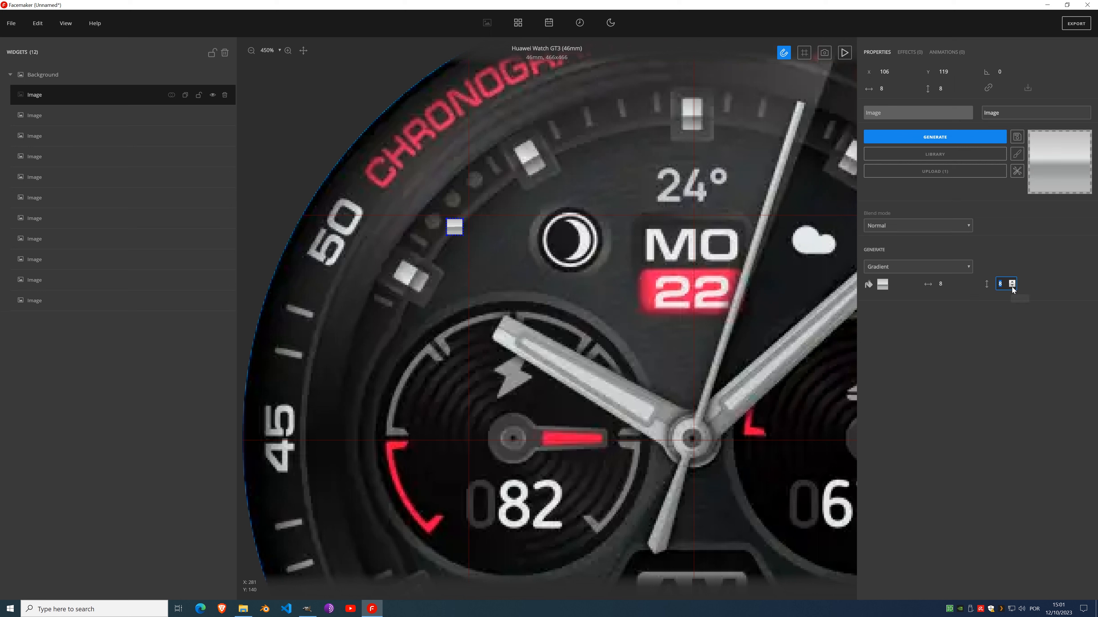
Step: Convert the small gradient square to a sphere
left_click(1016, 173)
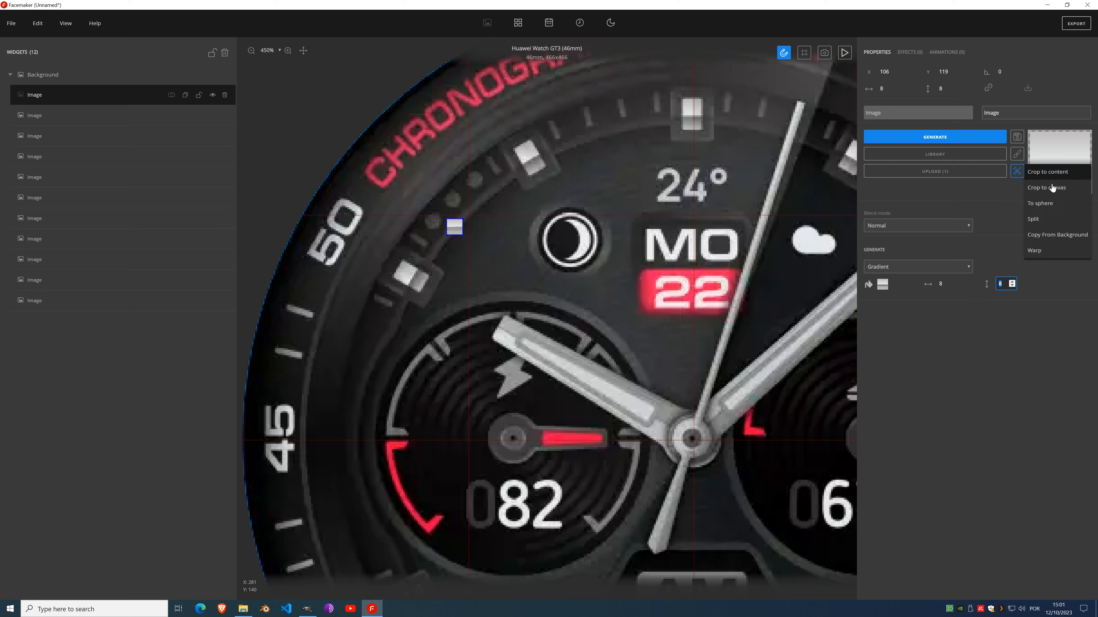
left_click(1054, 211)
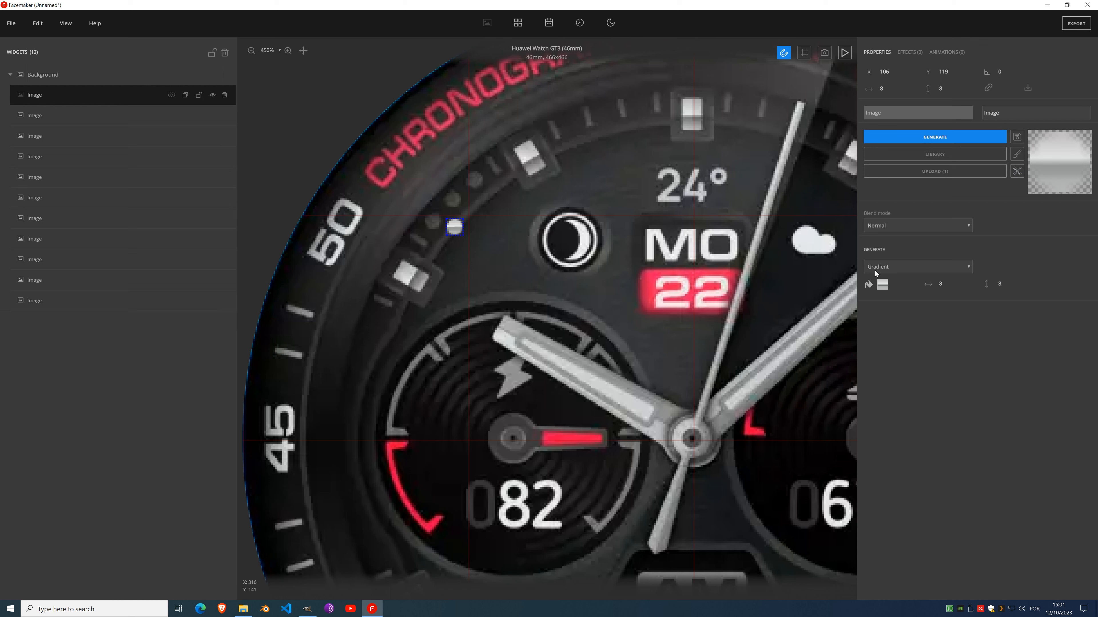
Step: Recolor both ends of the square's gradient dark grey with colors sampled from the reference dot between 10 and 11 o'clock
left_click(883, 287)
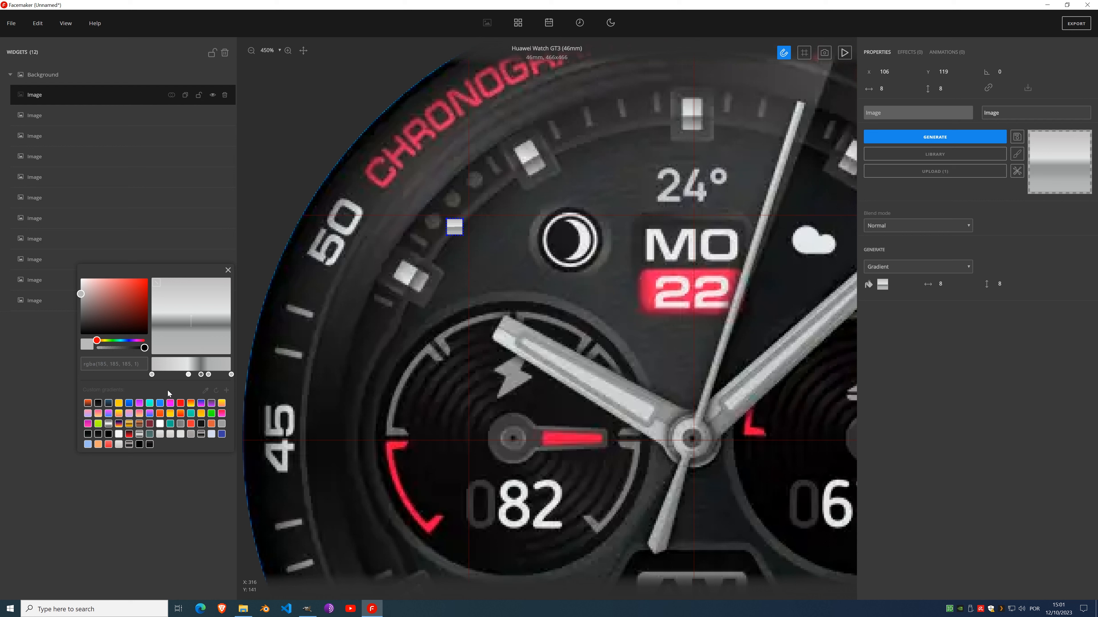
left_click(211, 433)
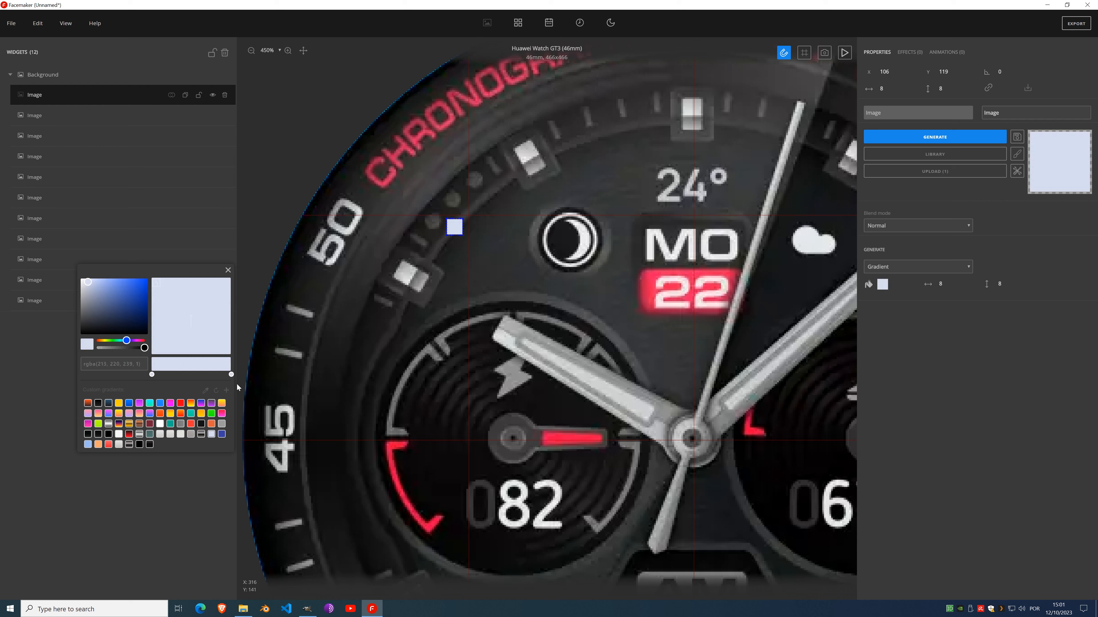
left_click(206, 390)
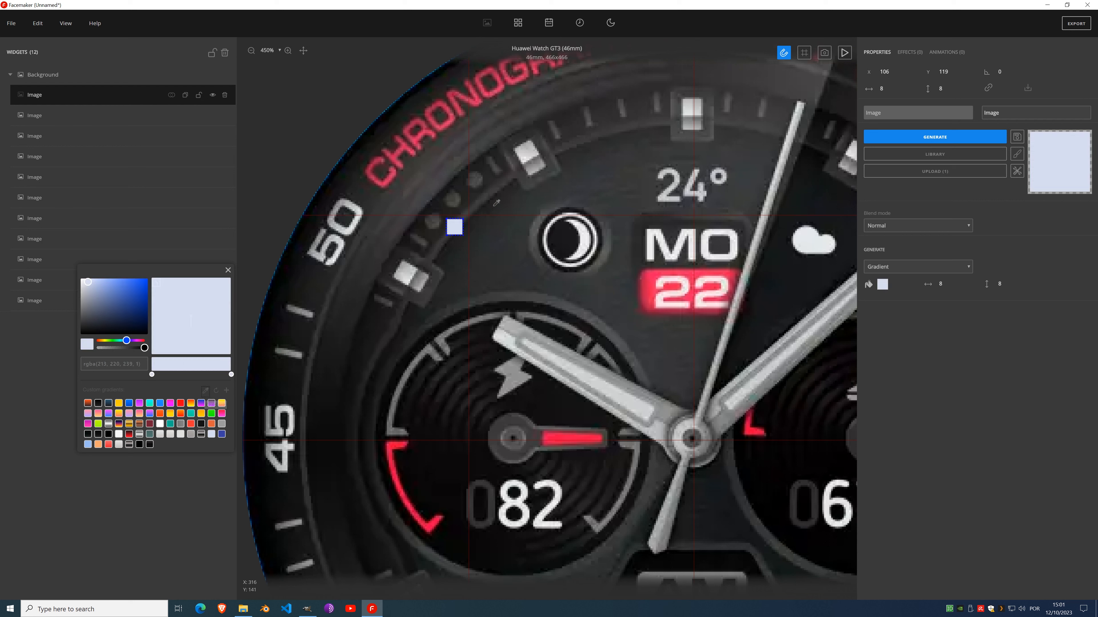
left_click(436, 224)
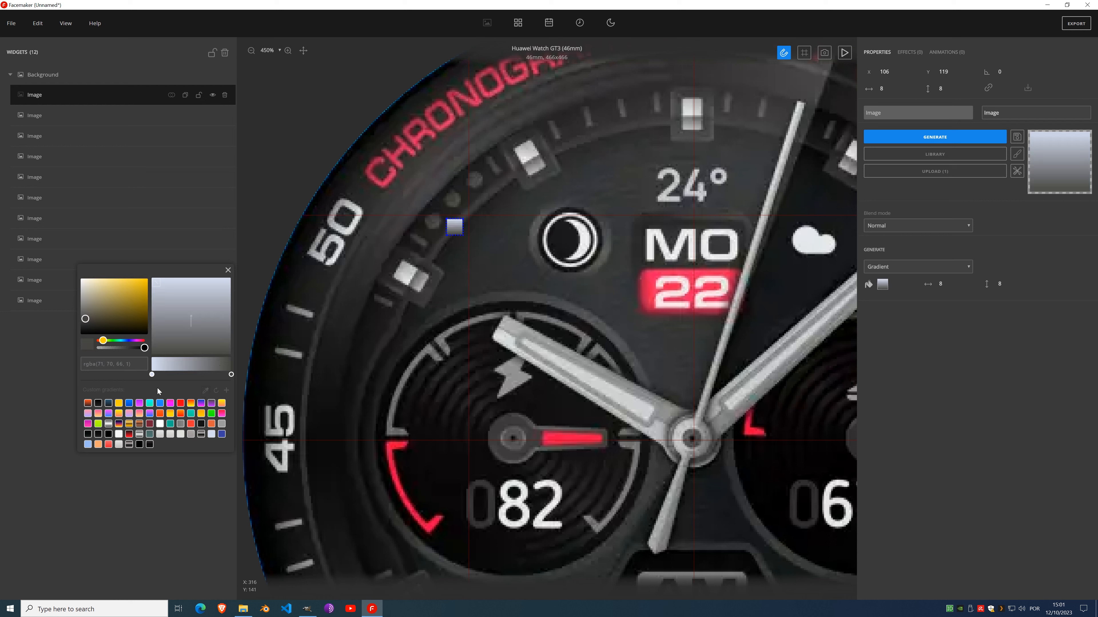
left_click(152, 375)
left_click(206, 390)
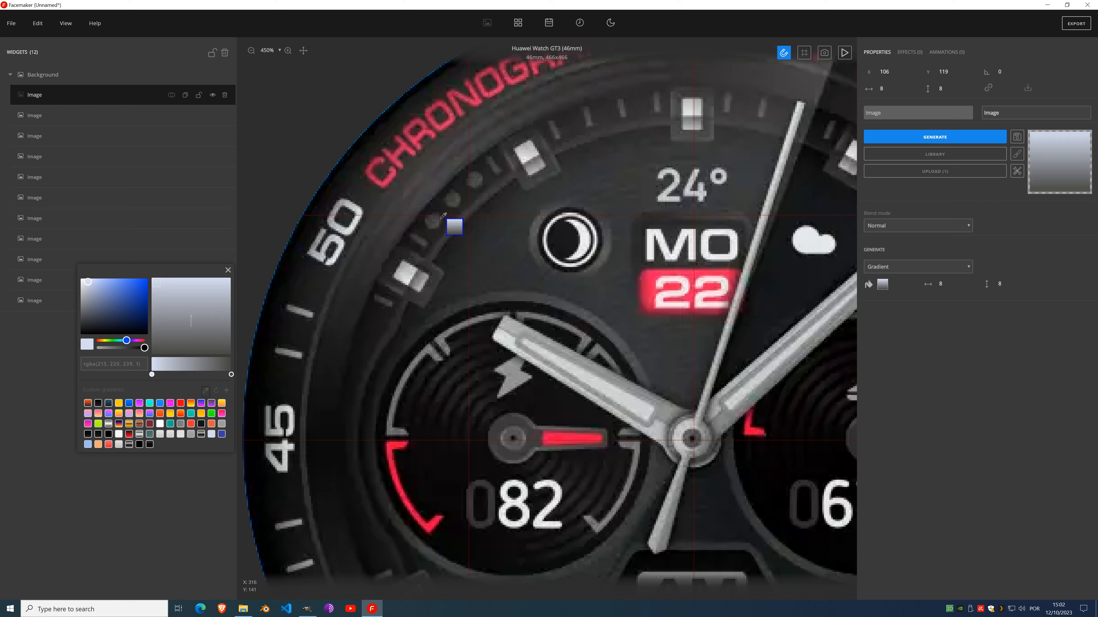
left_click(434, 220)
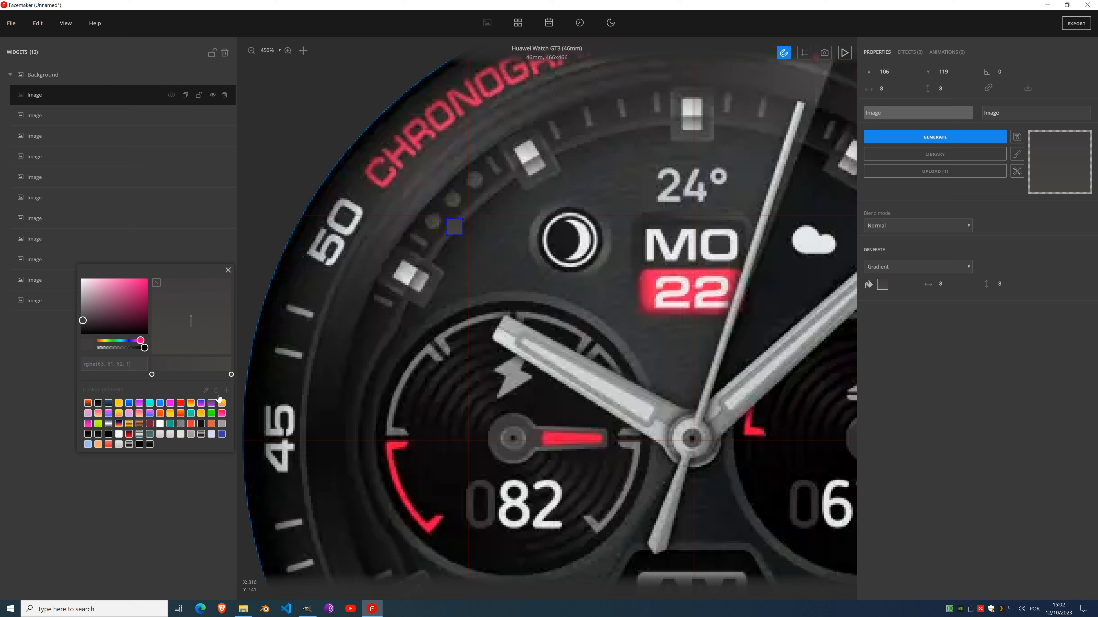
Step: Recolor one end of the small square's gradient with a grey sampled from the upper reference dot between 10 and 11 o'clock
left_click(205, 391)
left_click(480, 182)
left_click(228, 270)
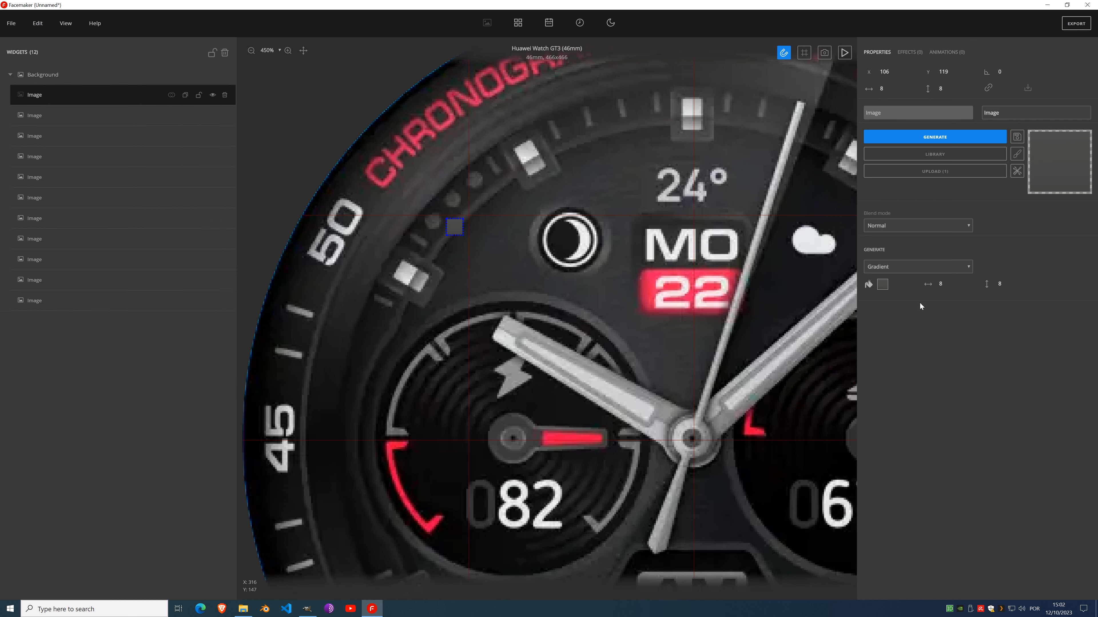
Step: Shift the gradient's first color stop inward, lighten its grey, and reverse the gradient so the lighter grey is at the lower edge
left_click(883, 289)
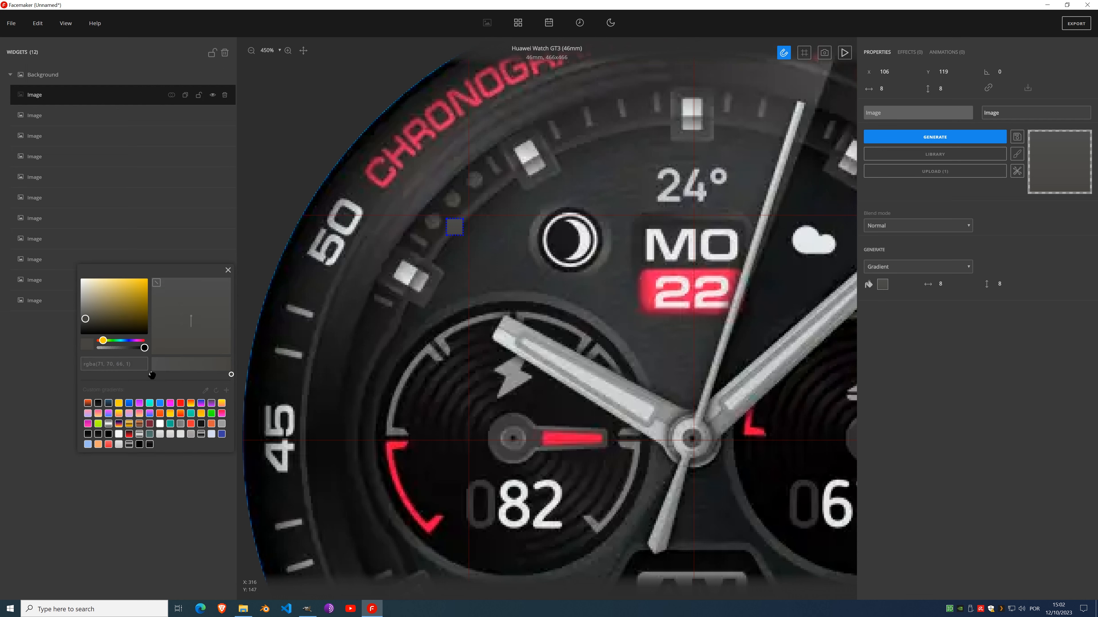
left_click_drag(152, 374, 169, 374)
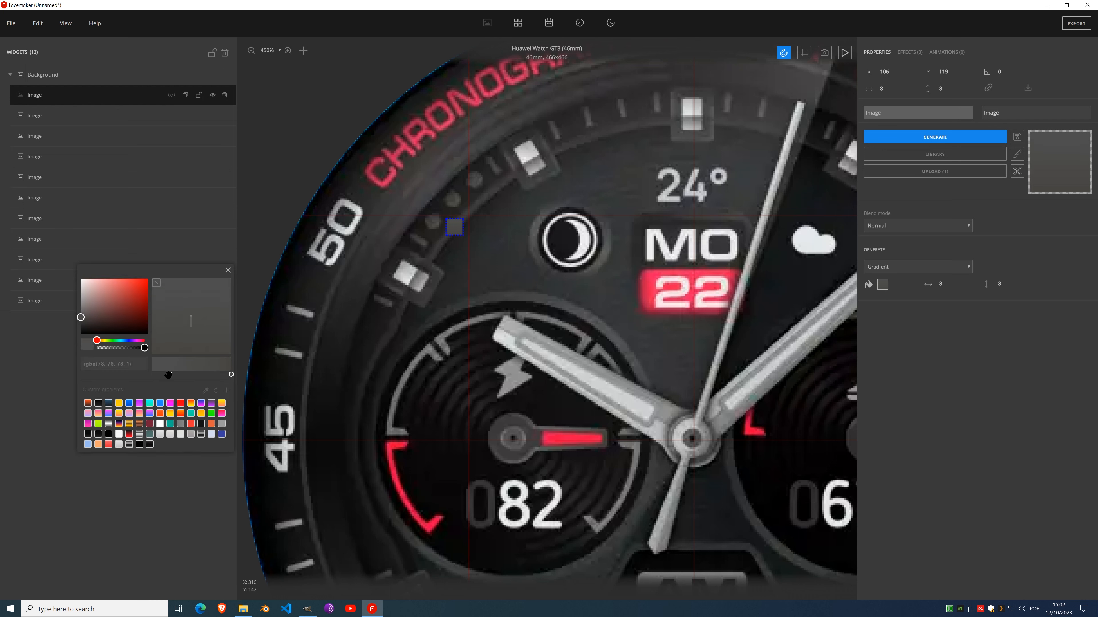
left_click_drag(65, 323, 73, 316)
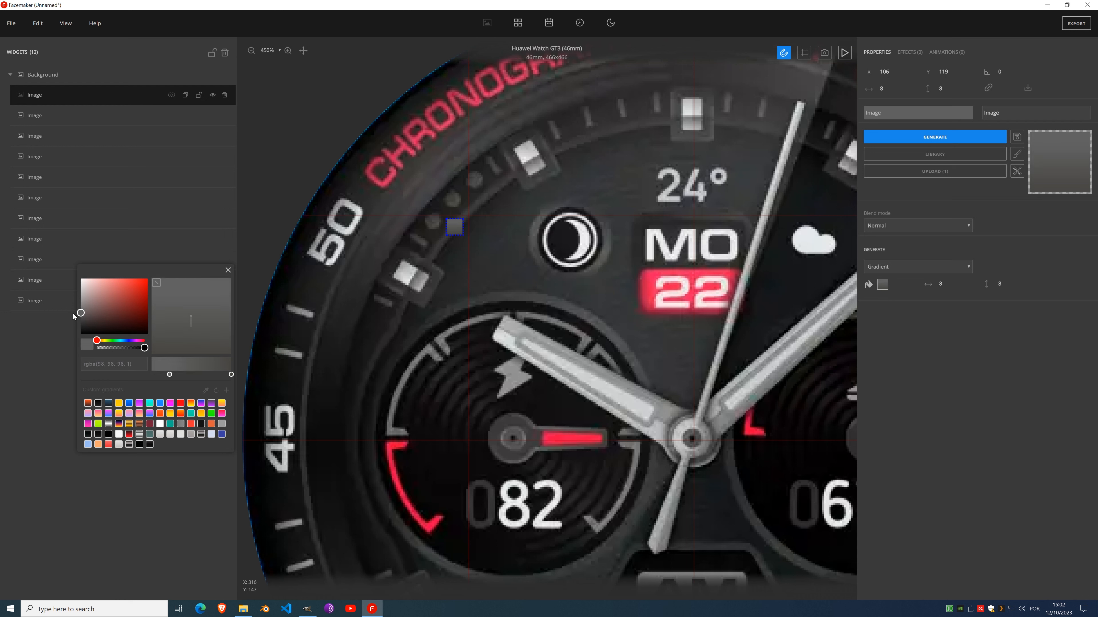
left_click_drag(197, 328, 195, 299)
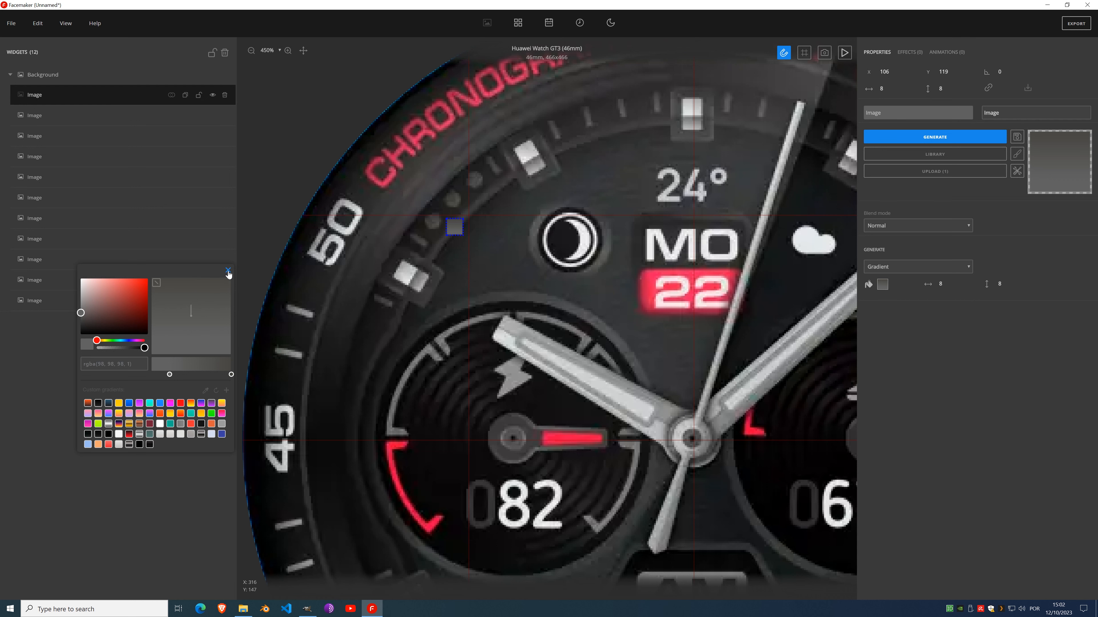
left_click(228, 270)
Step: Convert the gradient square to a sphere and place it over the lowest reference dot between 10 and 11 o'clock, at X 95, Y 115
left_click(1018, 172)
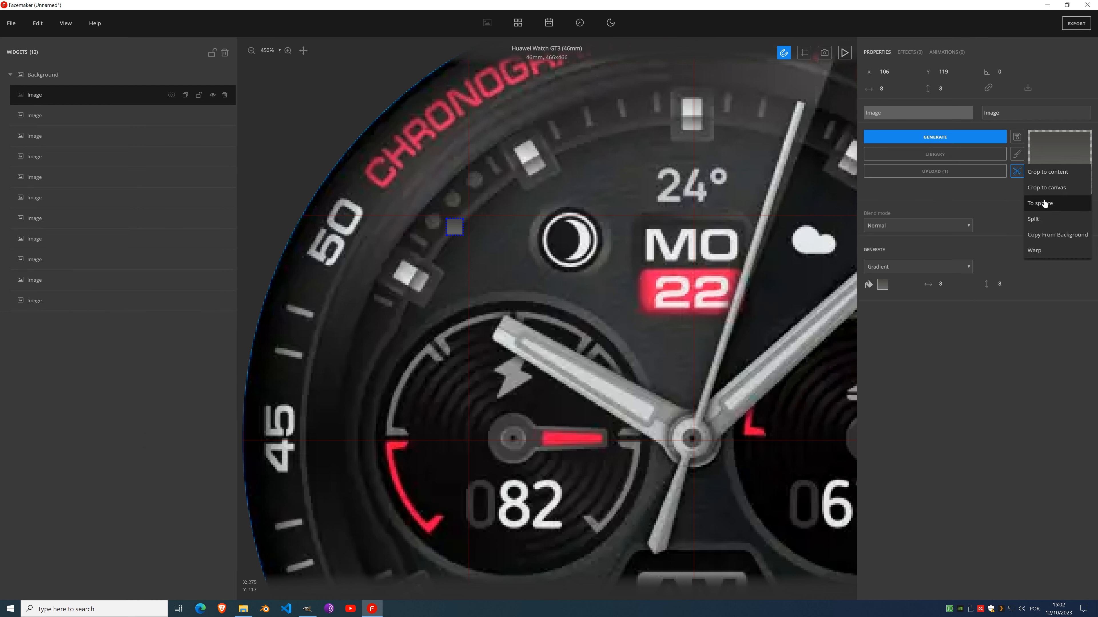
left_click(1045, 203)
scroll(455, 206, "up", 8)
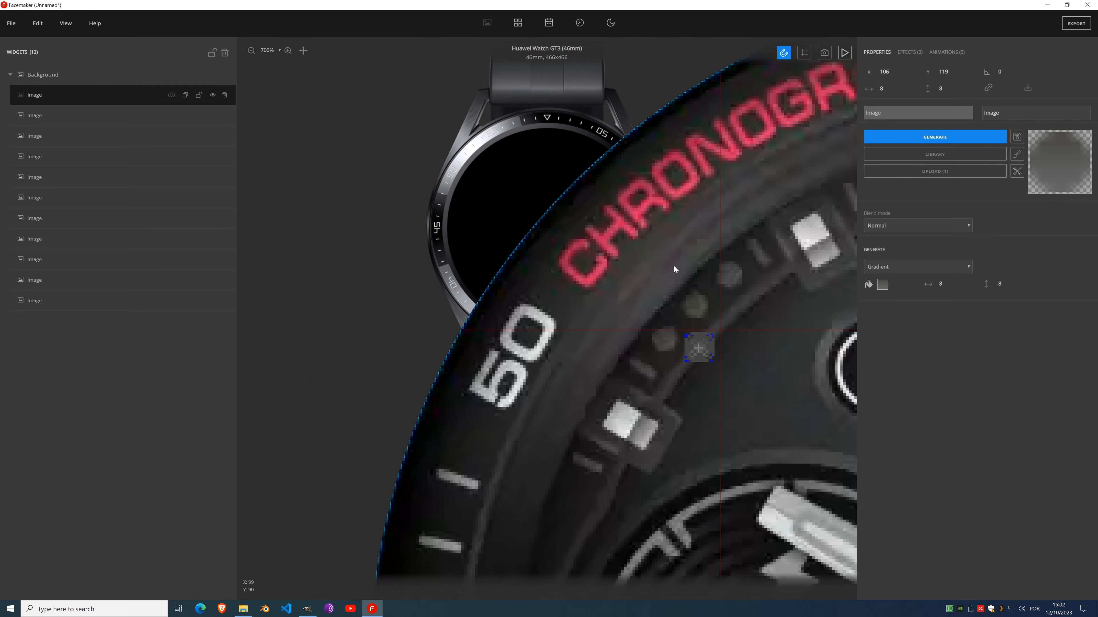
left_click_drag(633, 413, 598, 410)
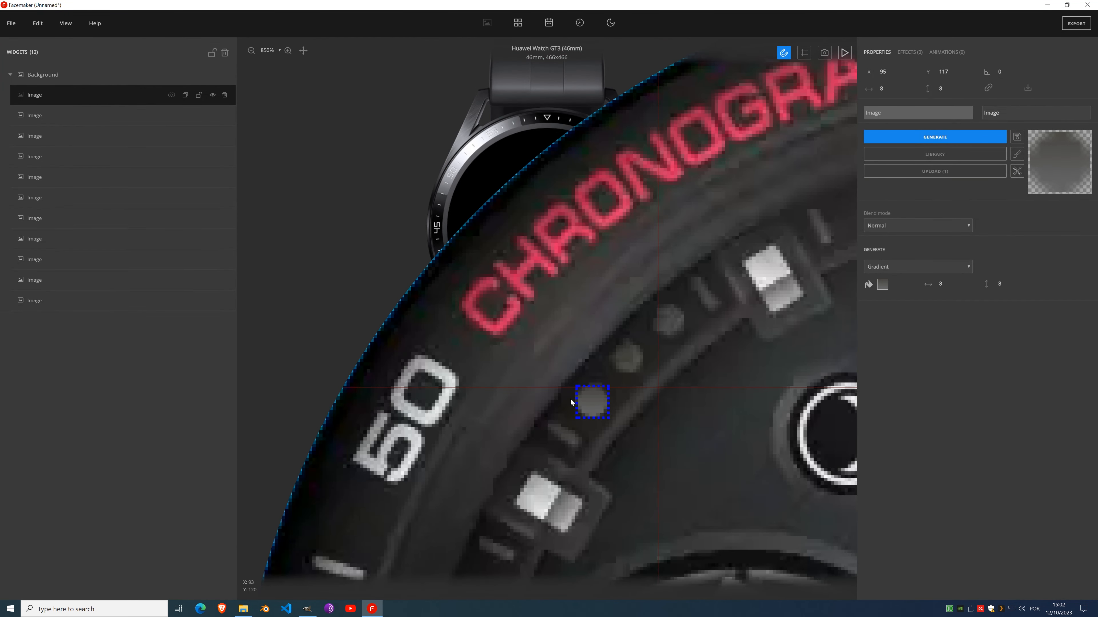
left_click(955, 75)
left_click(954, 74)
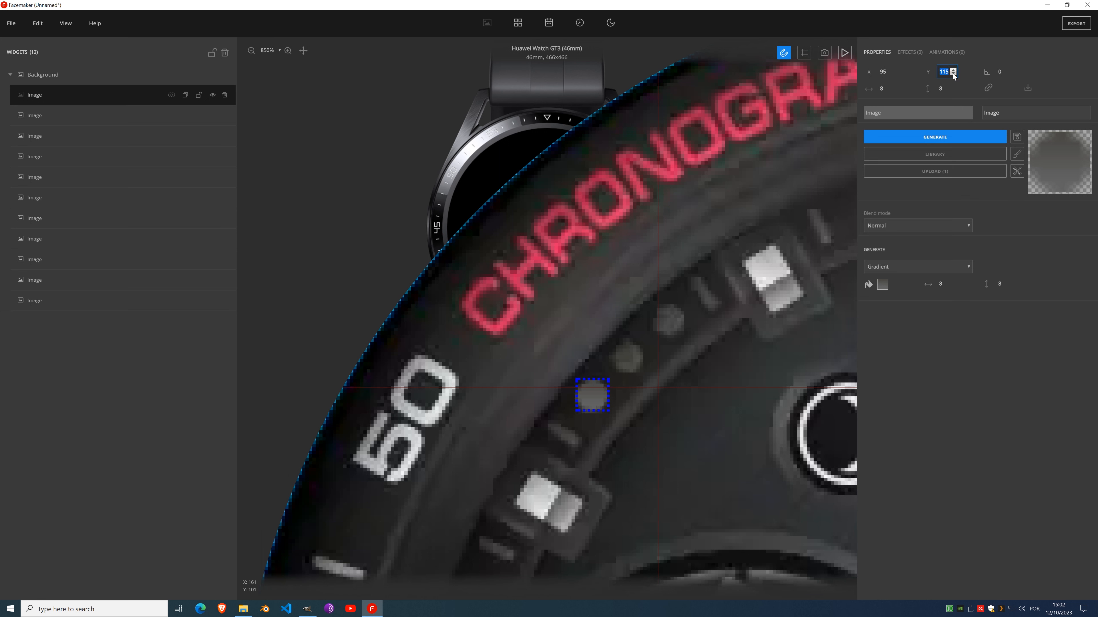
Step: Clone the dot and place the copy over the middle reference dot at X 105, Y 104
left_click(185, 94)
left_click_drag(608, 393, 623, 356)
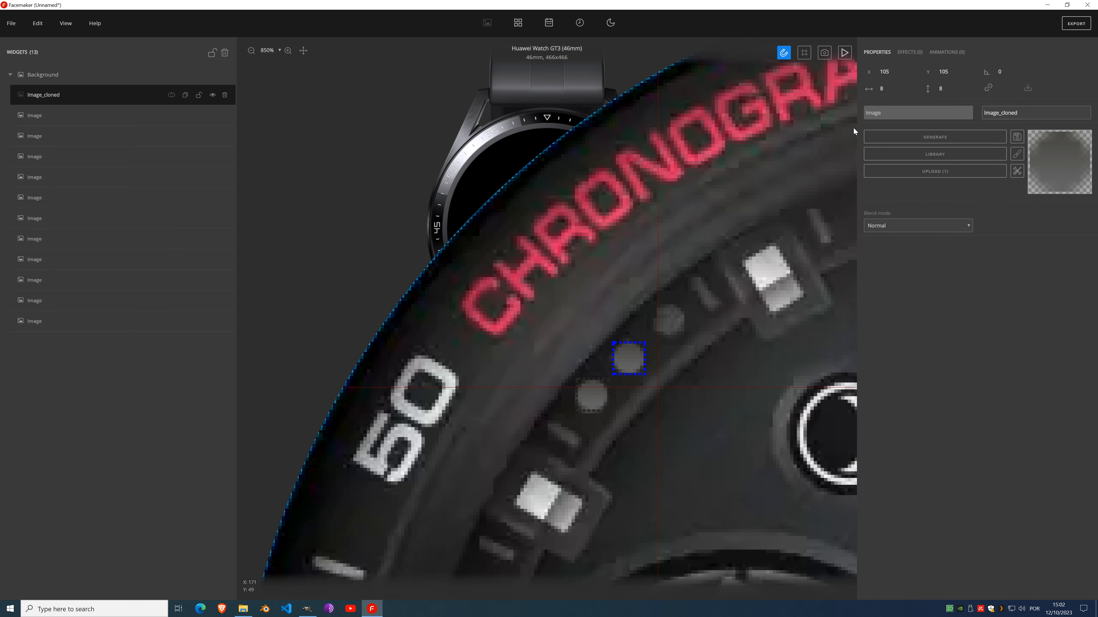
left_click(954, 74)
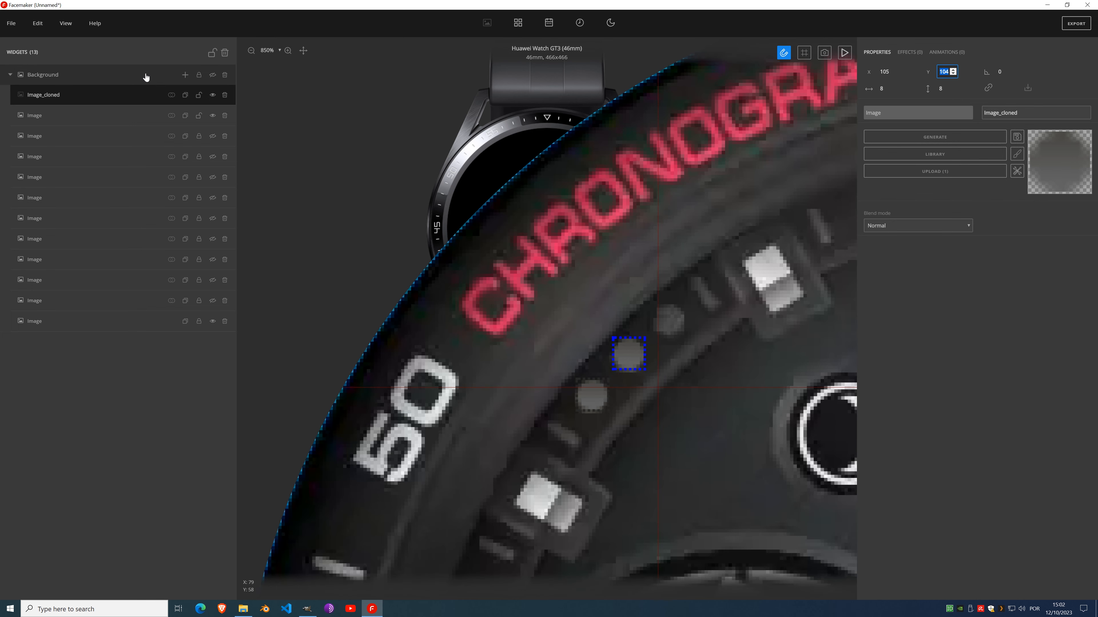
Step: Clone the middle dot and place the copy over the uppermost reference dot at X 116, Y 95
left_click(185, 95)
left_click_drag(631, 351, 672, 322)
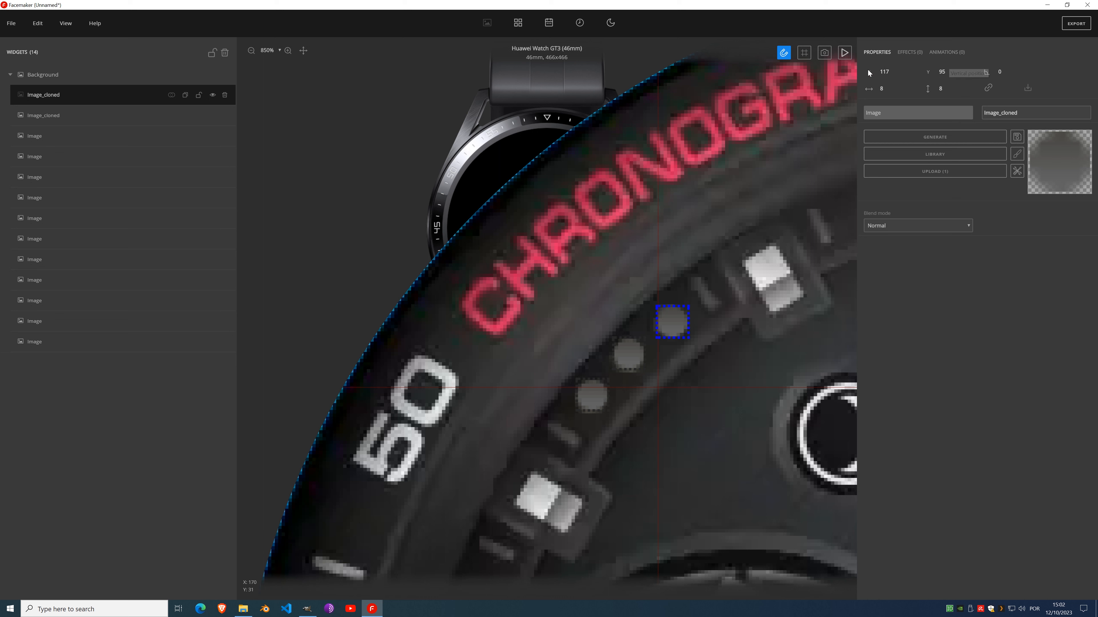
left_click(894, 73)
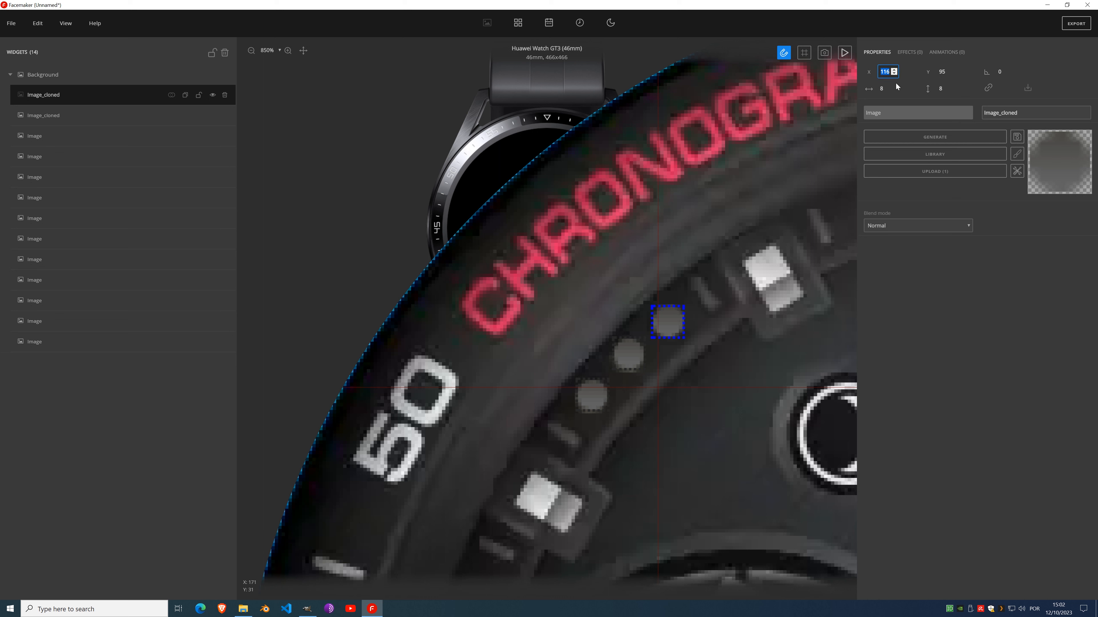
left_click(953, 73)
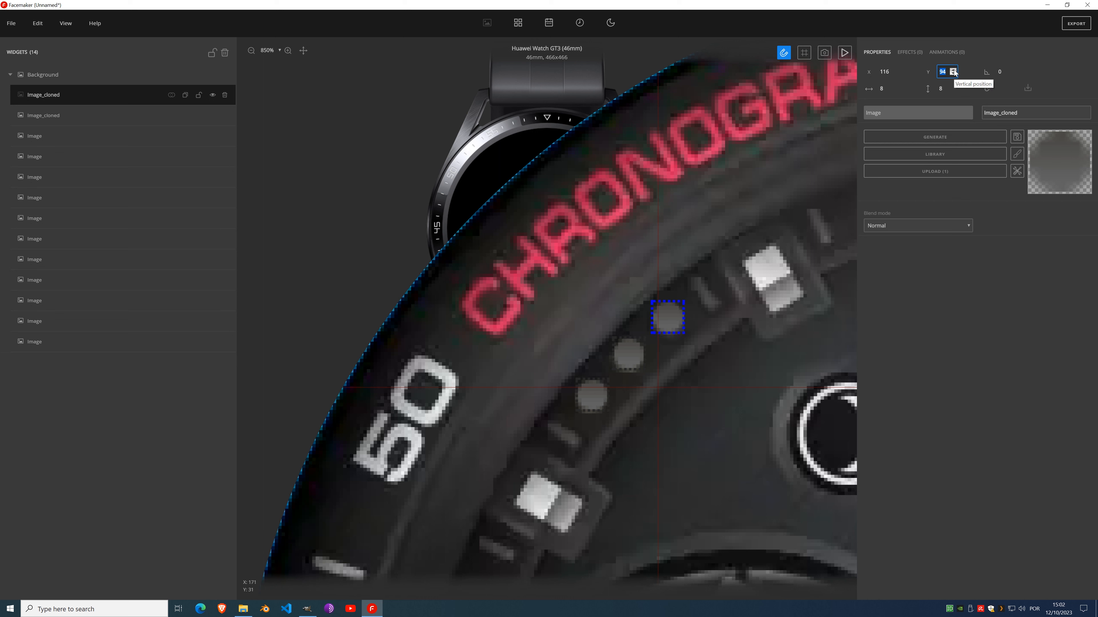
type("95")
Step: Set the middle dot's Y position to 105 and check the row of dots at different magnifications
left_click(629, 358)
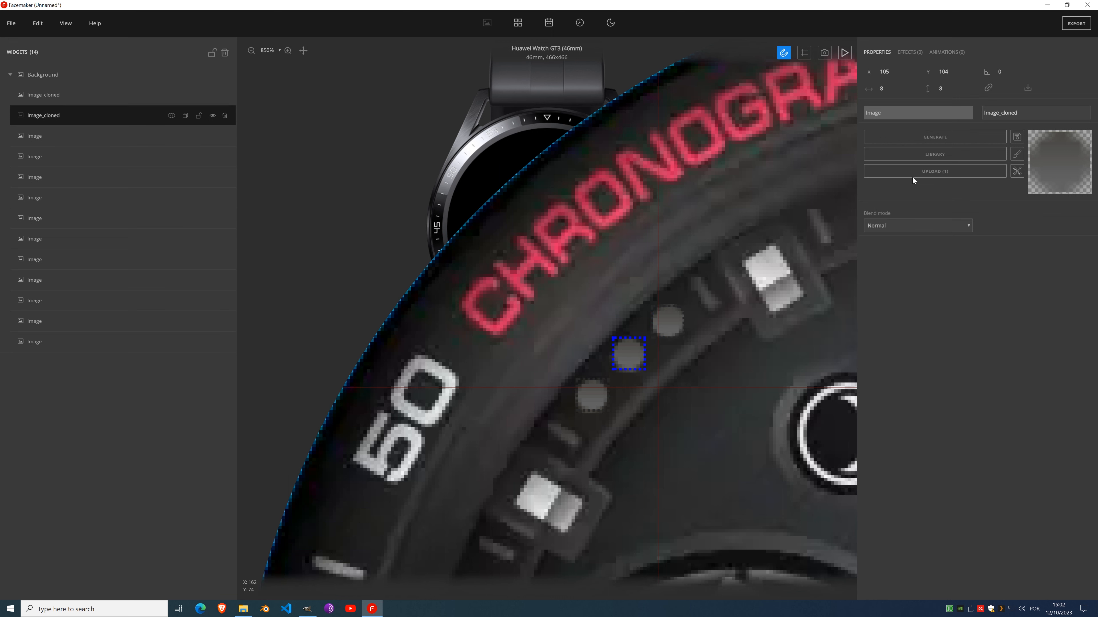
left_click(953, 72)
key("ctrl+0")
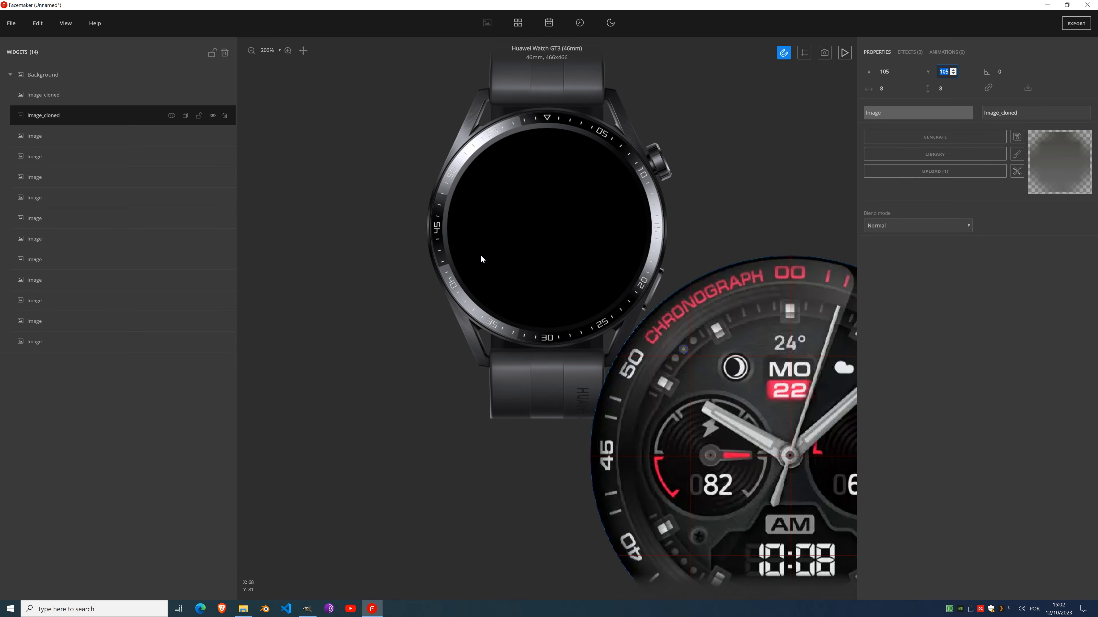
scroll(499, 184, "up", 5)
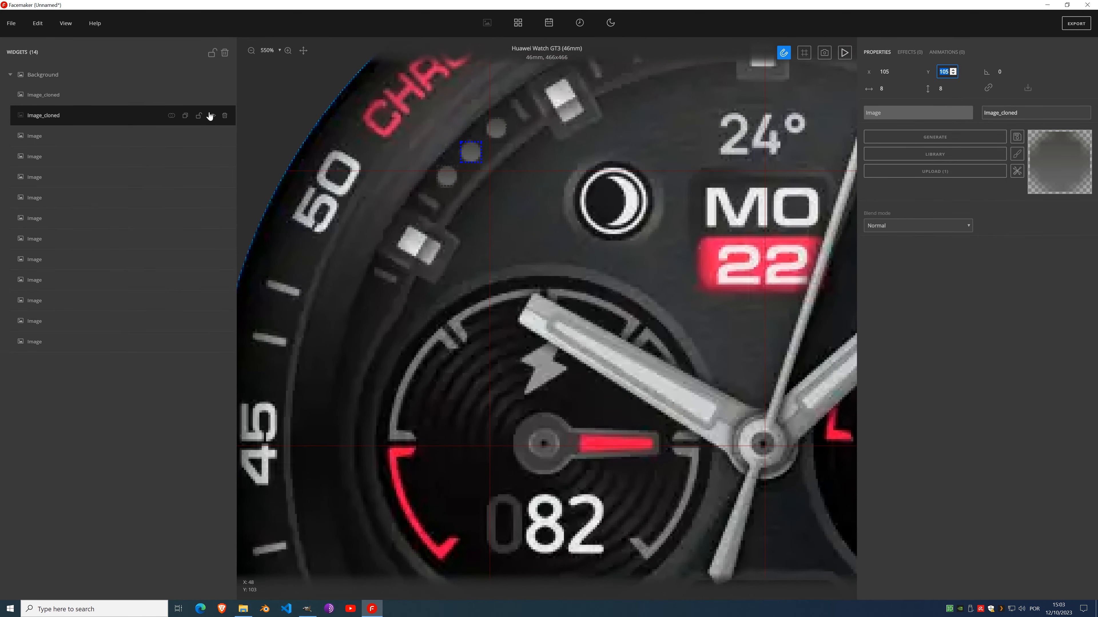
Step: Merge the three grey dots into a single image and crop that image to the canvas
left_click(140, 91)
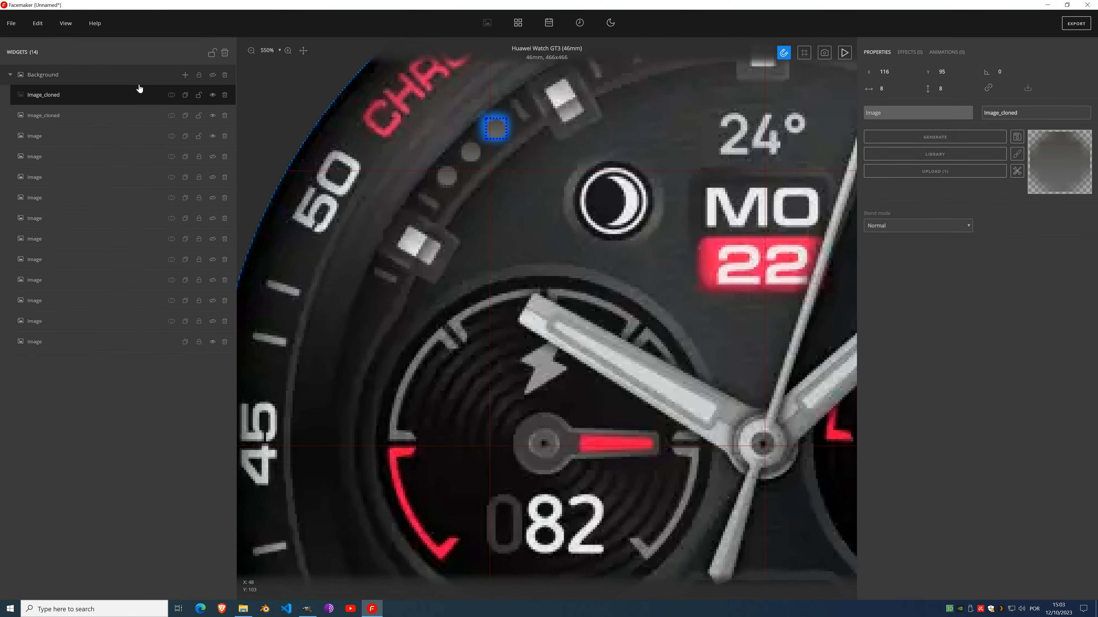
left_click(171, 96)
left_click(172, 116)
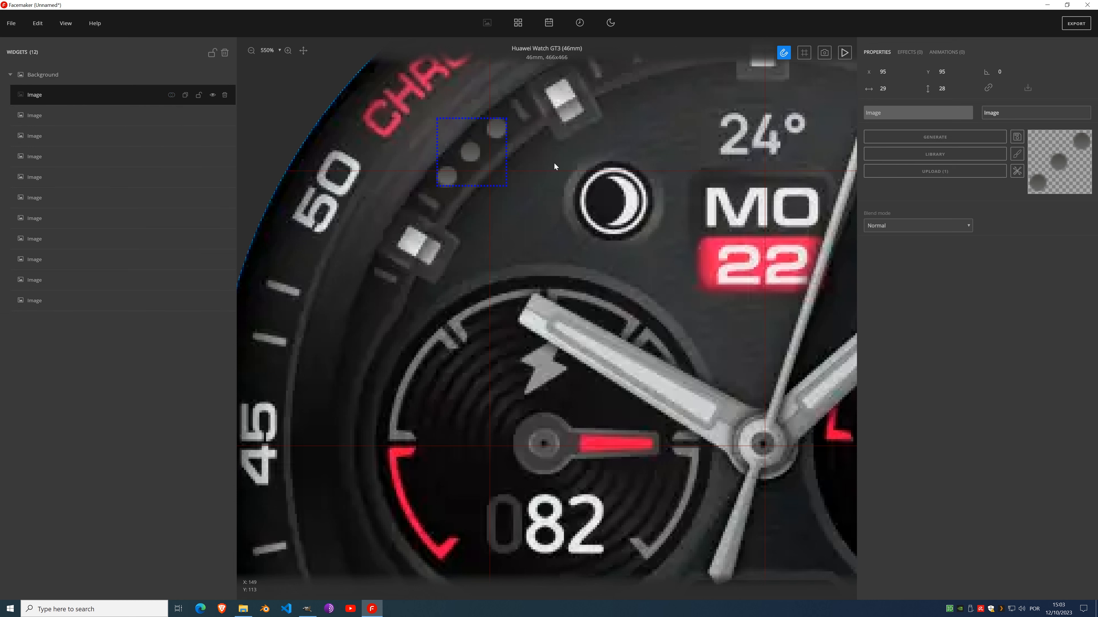
scroll(571, 193, "down", 5)
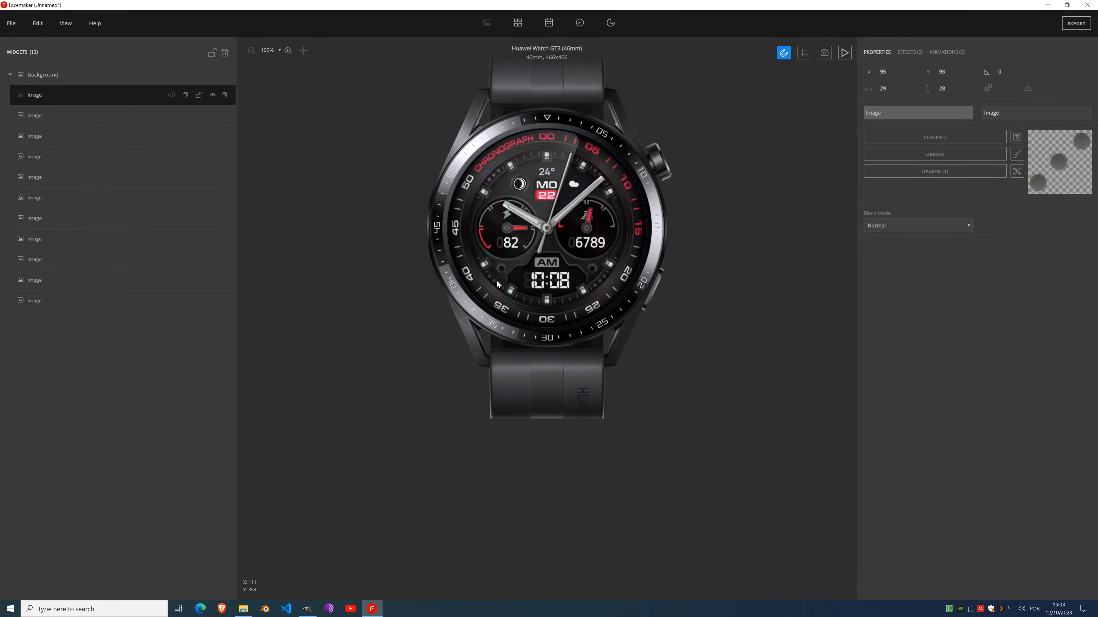
scroll(537, 189, "up", 3)
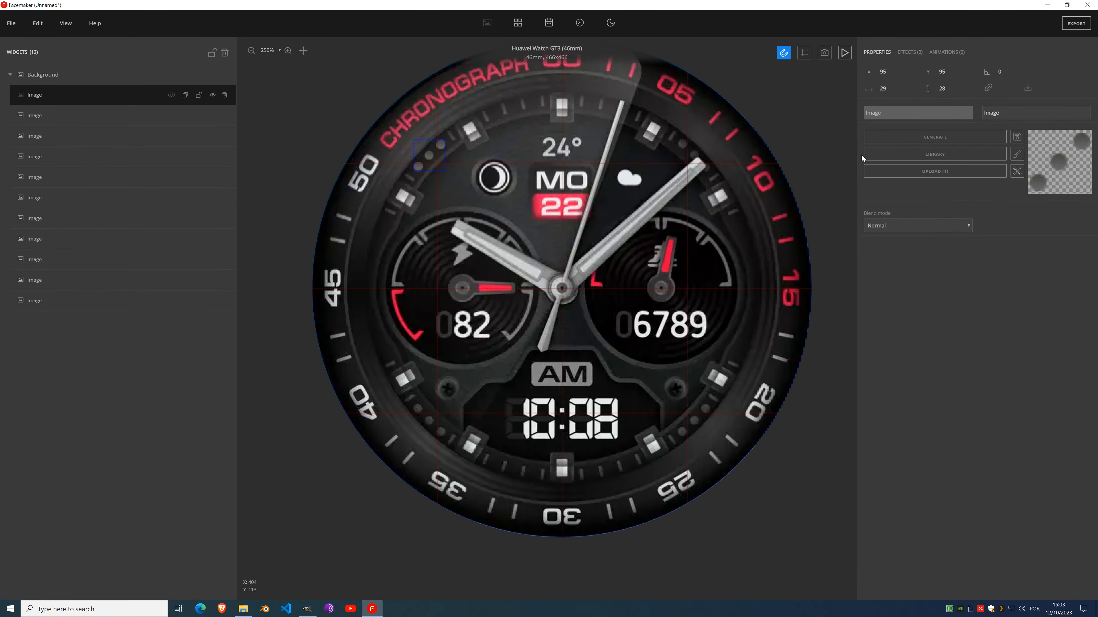
left_click(1017, 171)
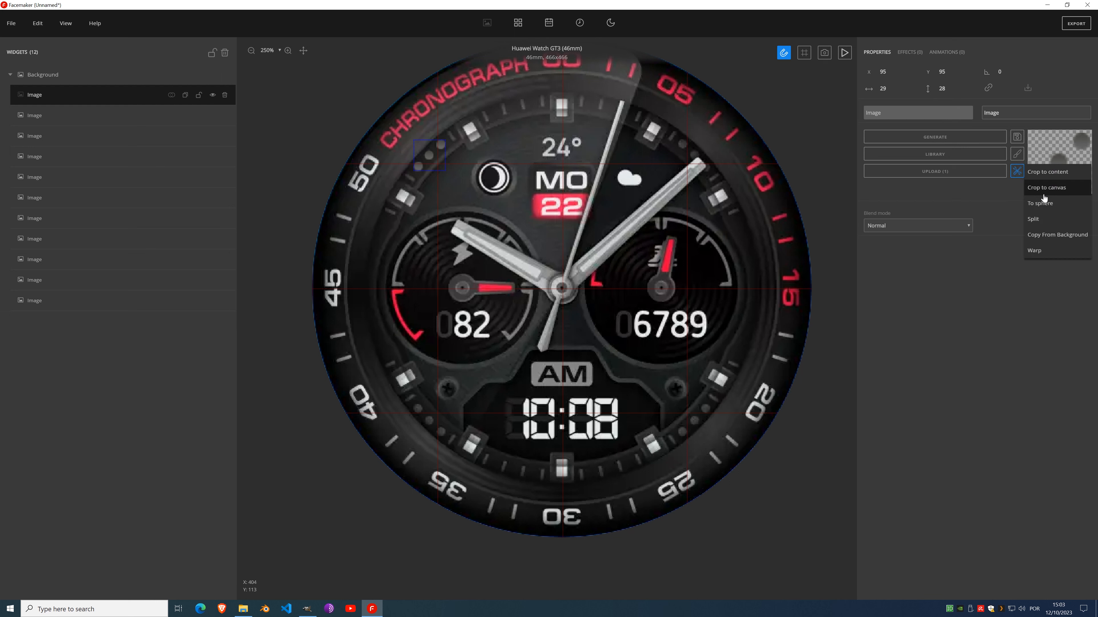
left_click(1044, 187)
Step: Add a Mirror effect to the dots image and show all layers of the background group
left_click(908, 53)
left_click(909, 71)
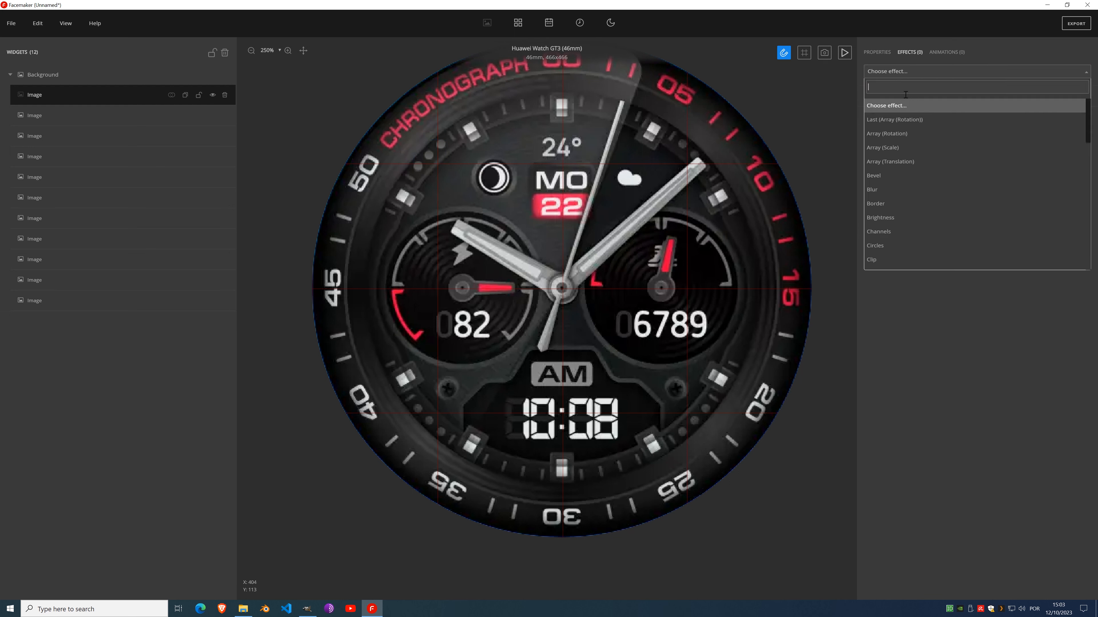
scroll(900, 198, "down", 3)
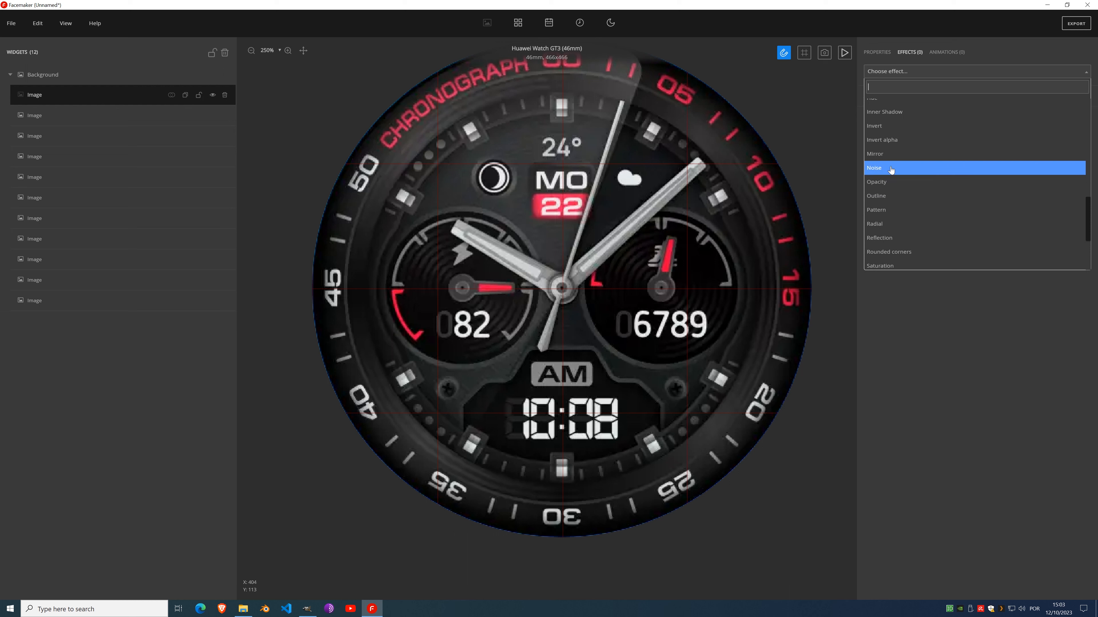
scroll(891, 155, "down", 3)
left_click(890, 154)
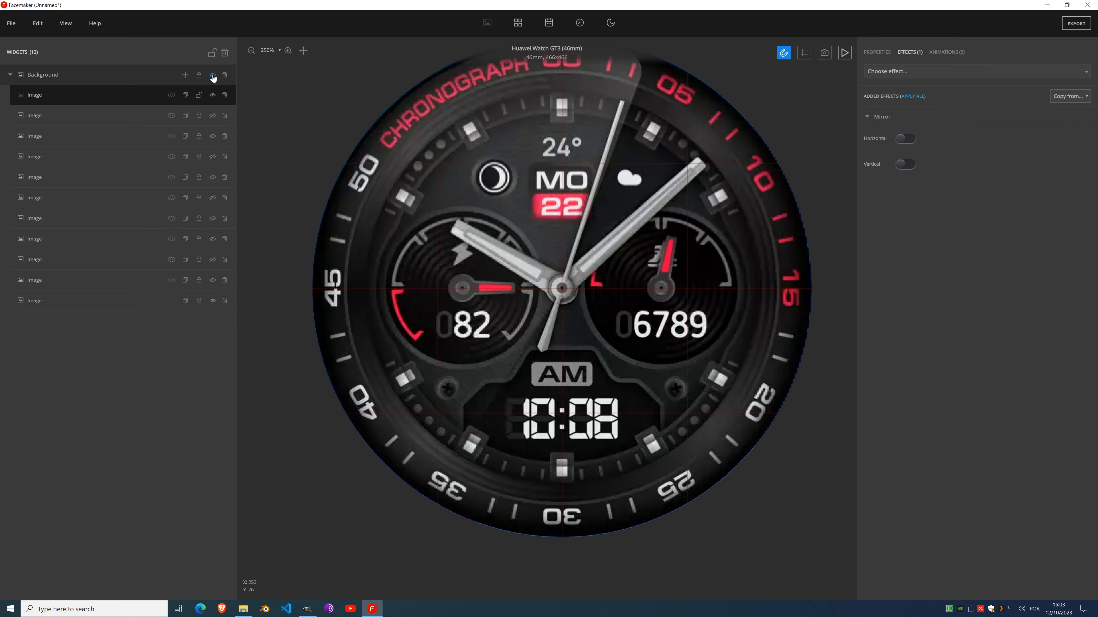
left_click(213, 74)
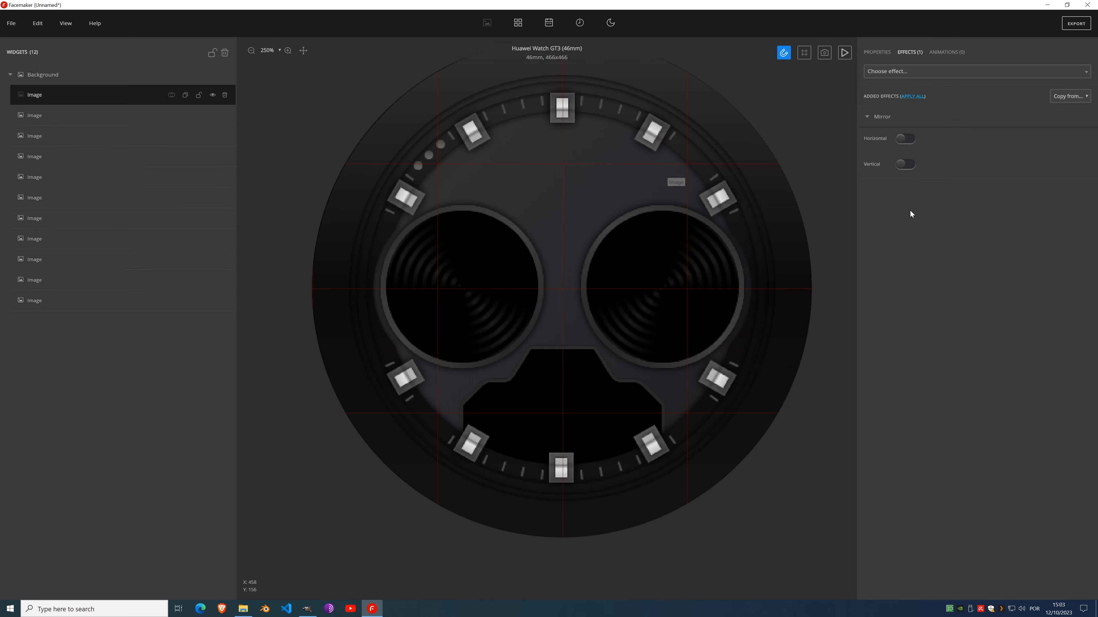
Step: Mirror the dots both horizontally and vertically, apply the effect, and inspect the four groups of dots
left_click(905, 139)
left_click(907, 165)
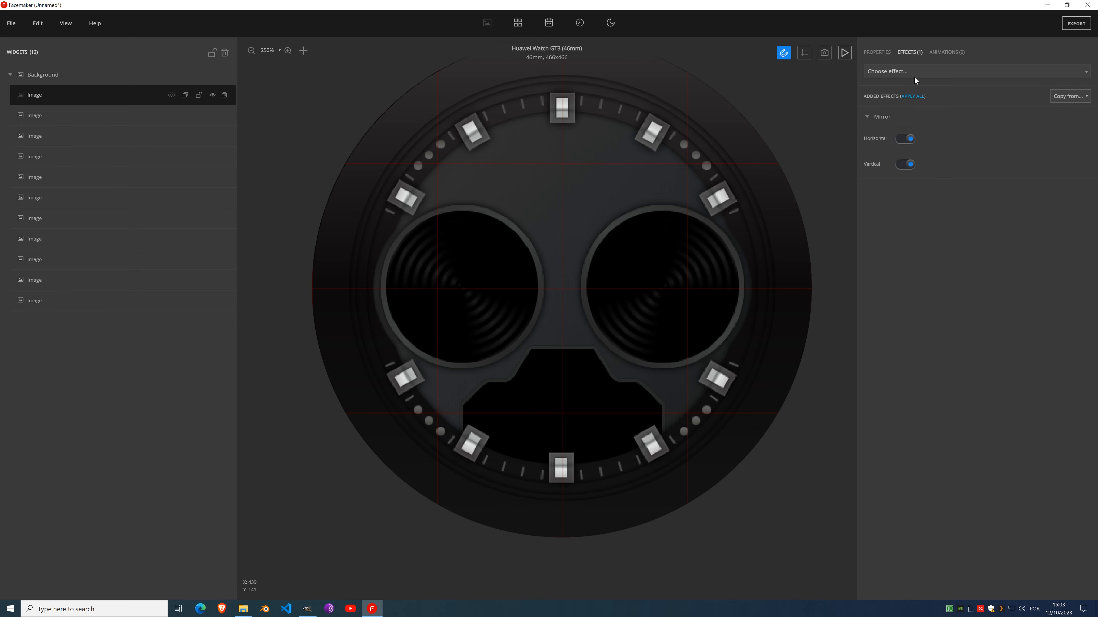
left_click(914, 97)
key("ctrl+0")
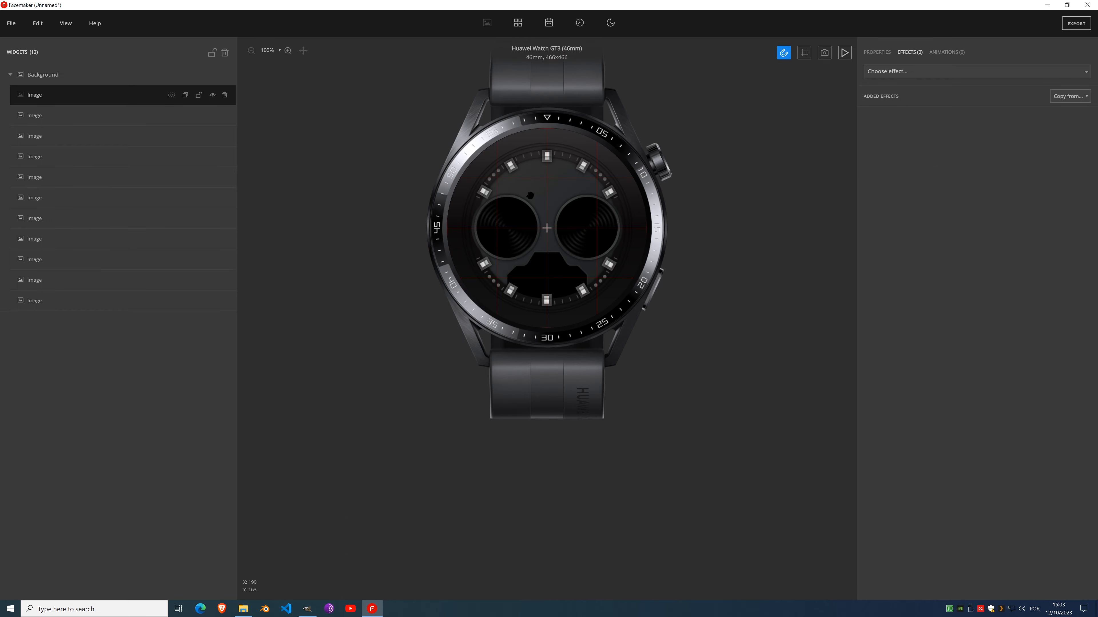
scroll(541, 200, "up", 3)
scroll(547, 208, "down", 3)
scroll(553, 176, "up", 4)
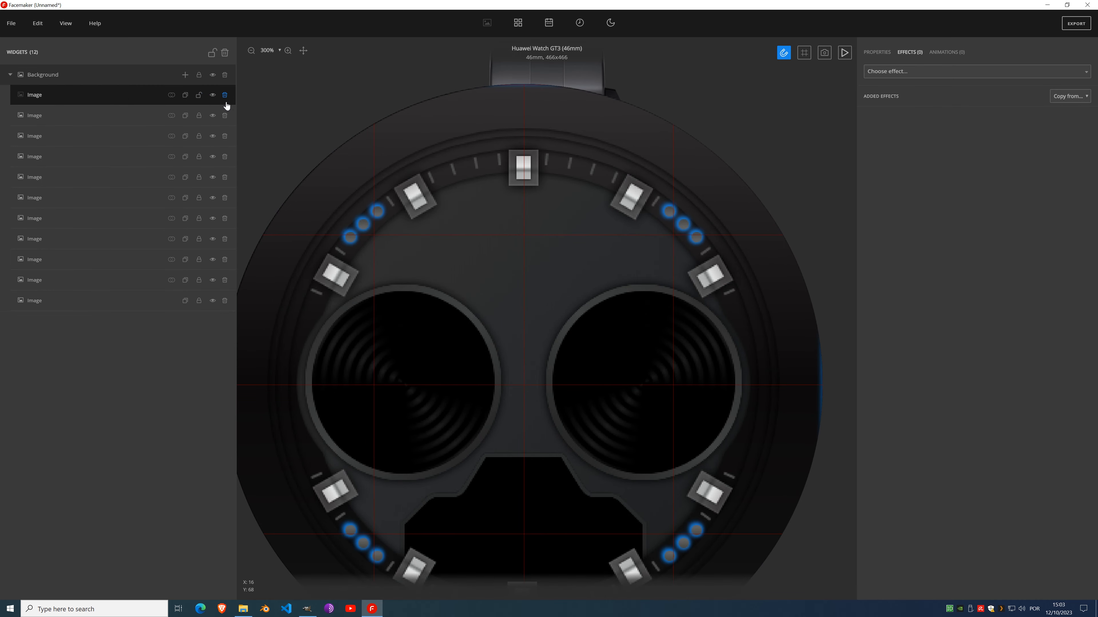
Step: Lock all images in the background group and hide them all except the reference watch face
left_click(198, 76)
left_click(212, 75)
left_click(212, 302)
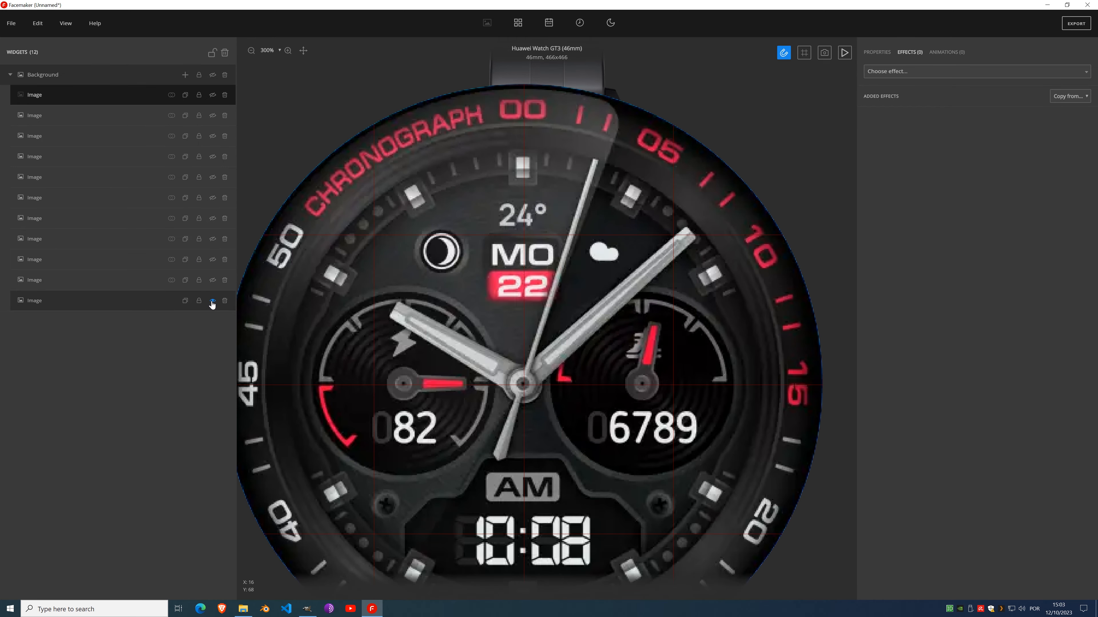
scroll(531, 215, "down", 3)
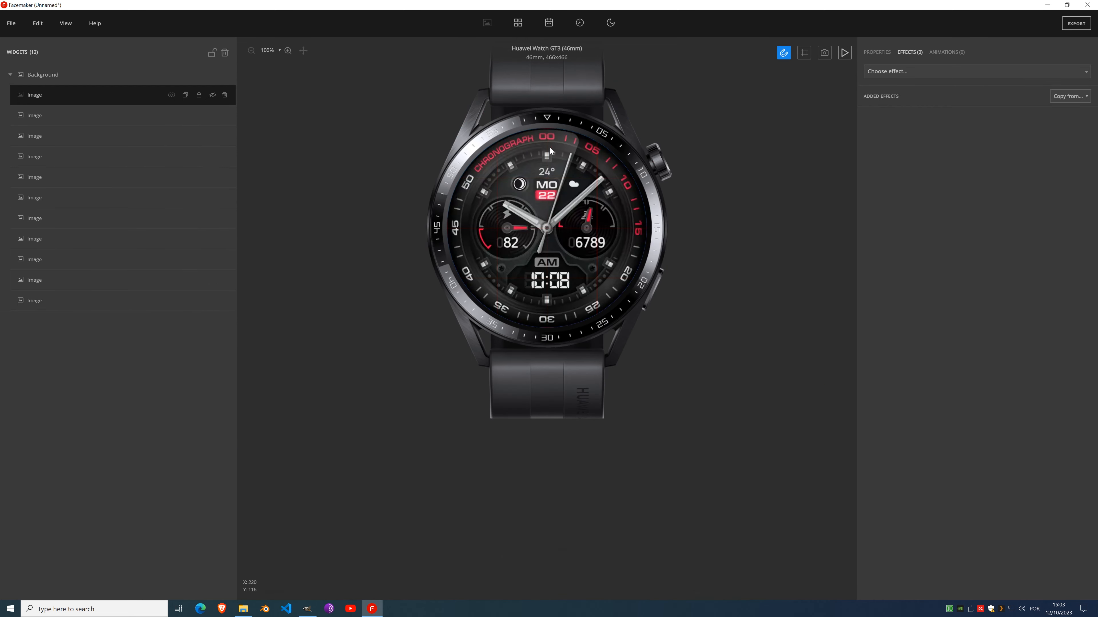
scroll(550, 148, "up", 2)
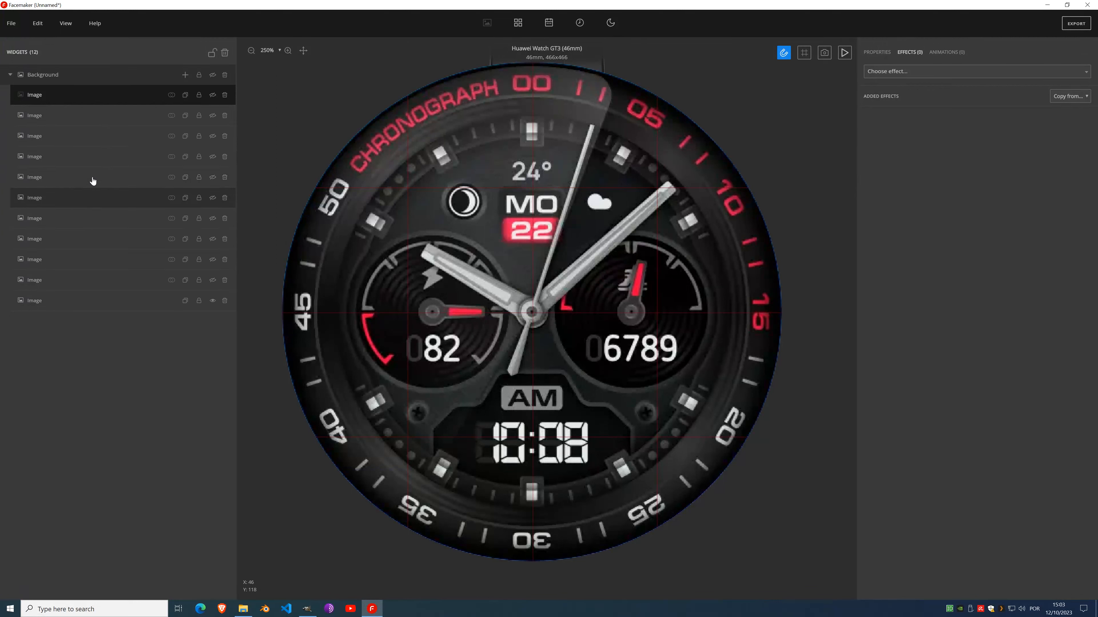
Step: Add a new image to the background group, generate a 200 × 200 gradient on it, and place it at X 0, Y 0
left_click(185, 74)
left_click(185, 123)
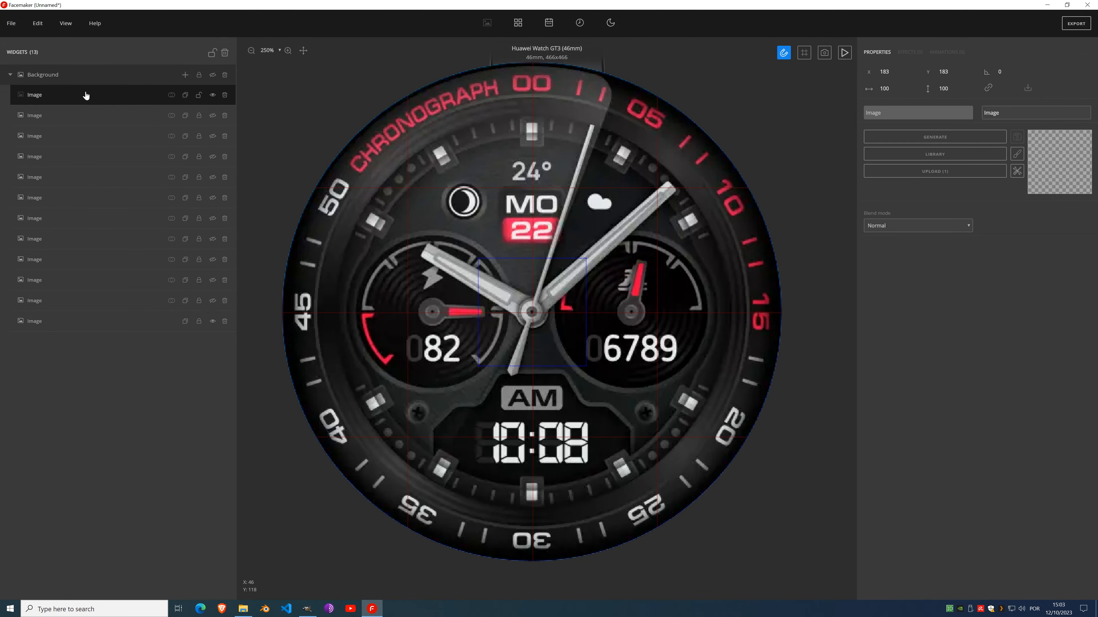
left_click(946, 139)
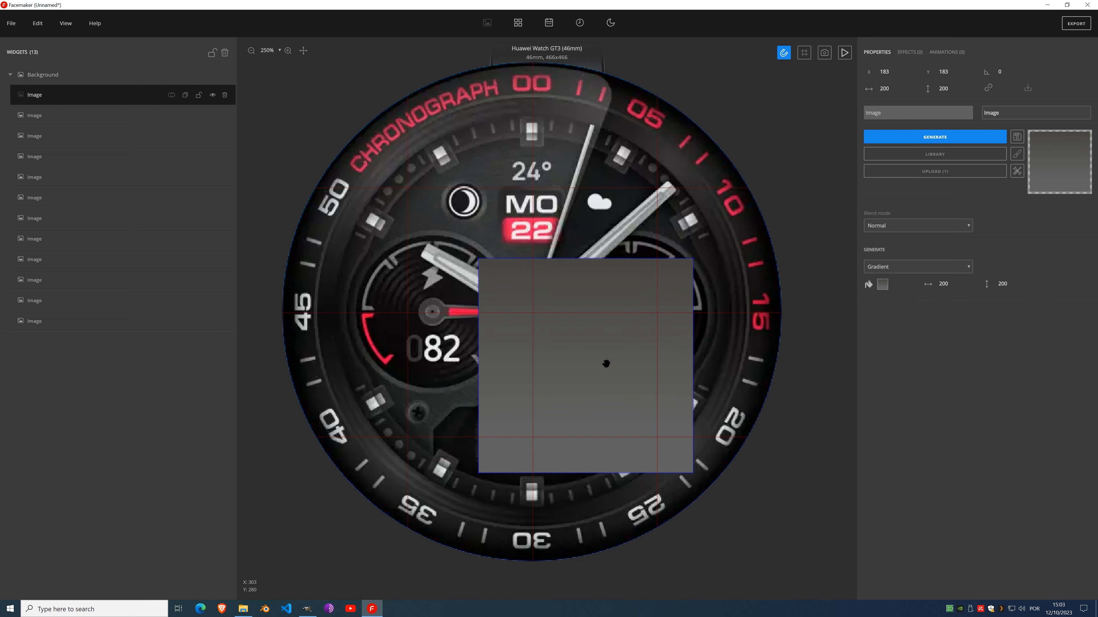
left_click_drag(605, 362, 318, 81)
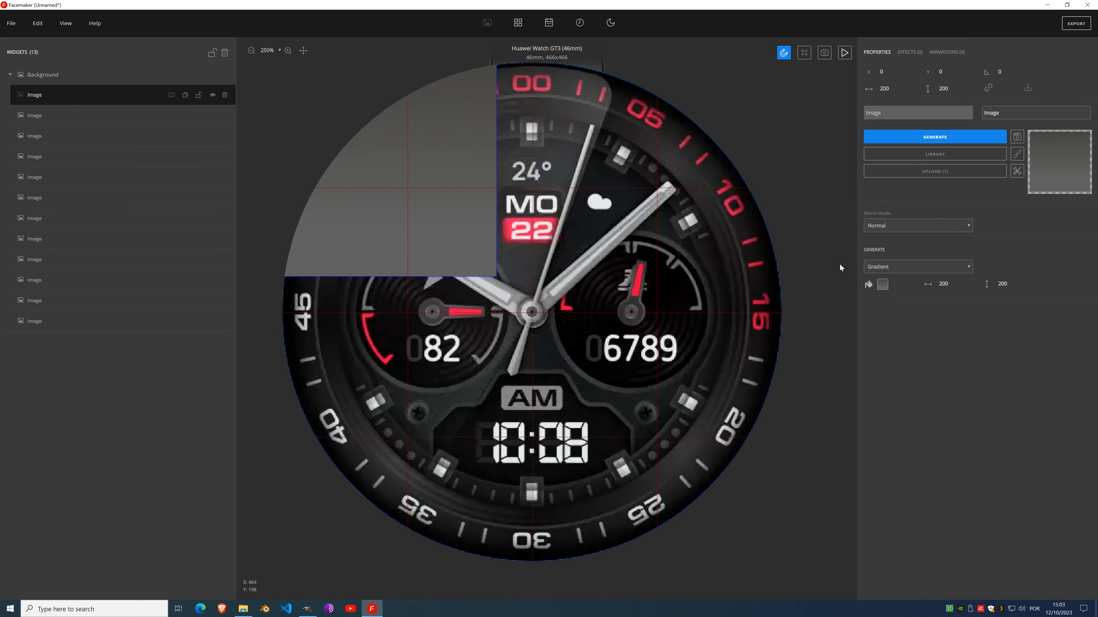
Step: Change the new image's generated content to a round Dial with the Hours 12 template, sized 466 × 466
left_click(902, 268)
left_click(878, 284)
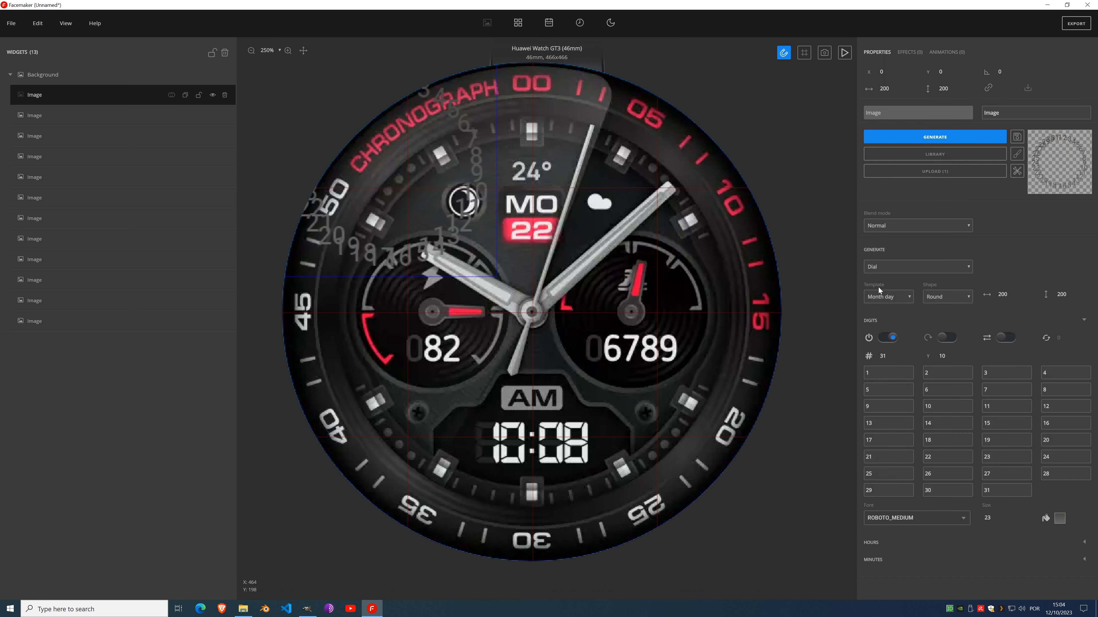
left_click(892, 301)
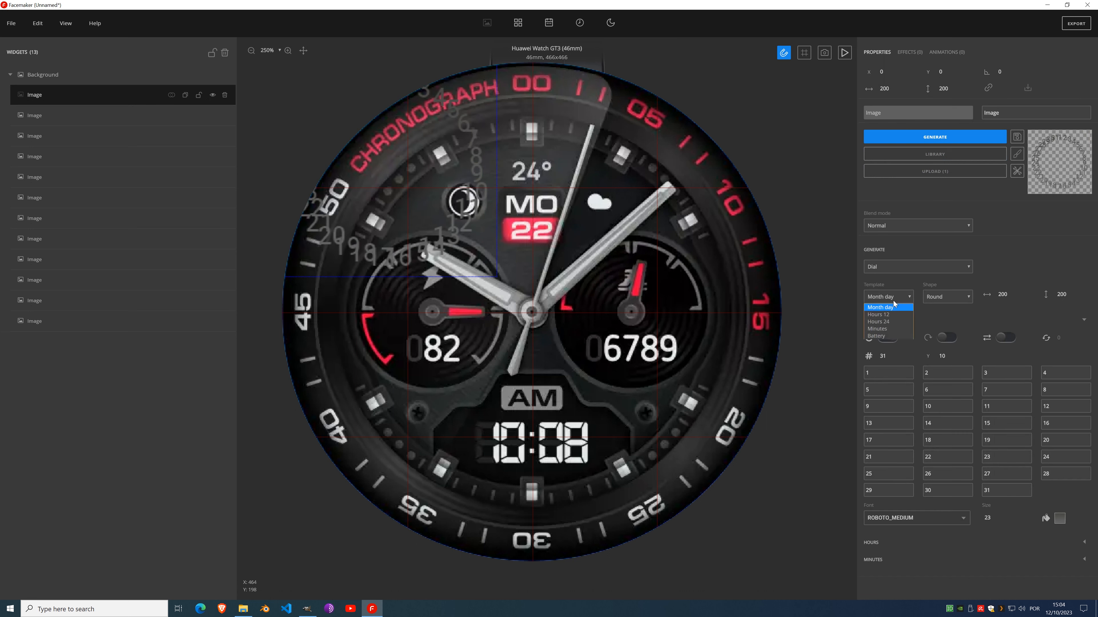
left_click(887, 316)
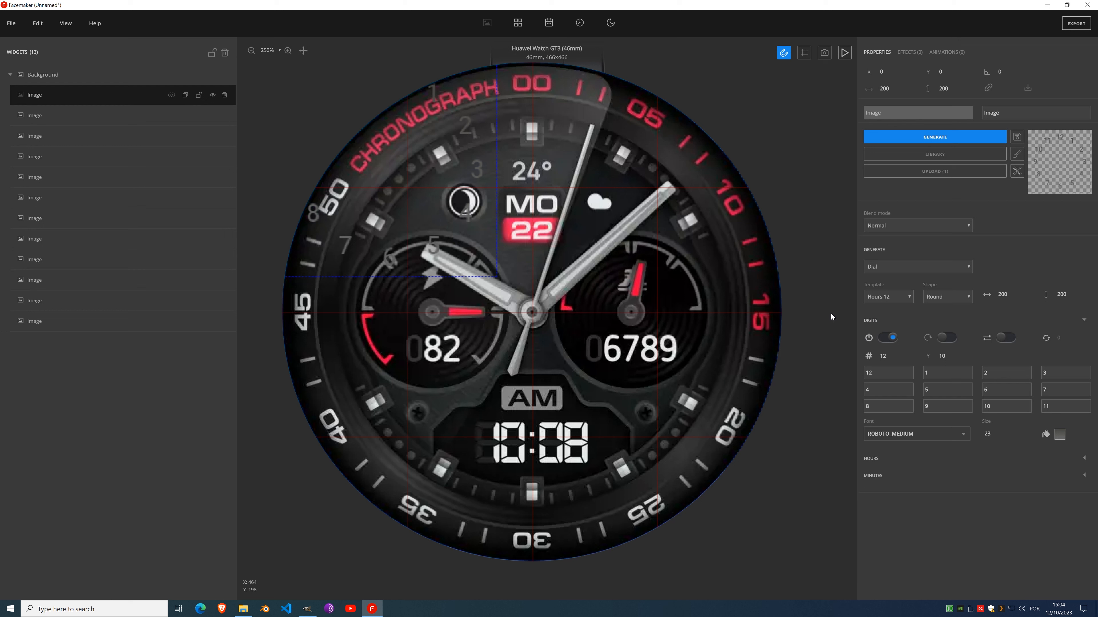
left_click(1006, 297)
type("466")
key("Return")
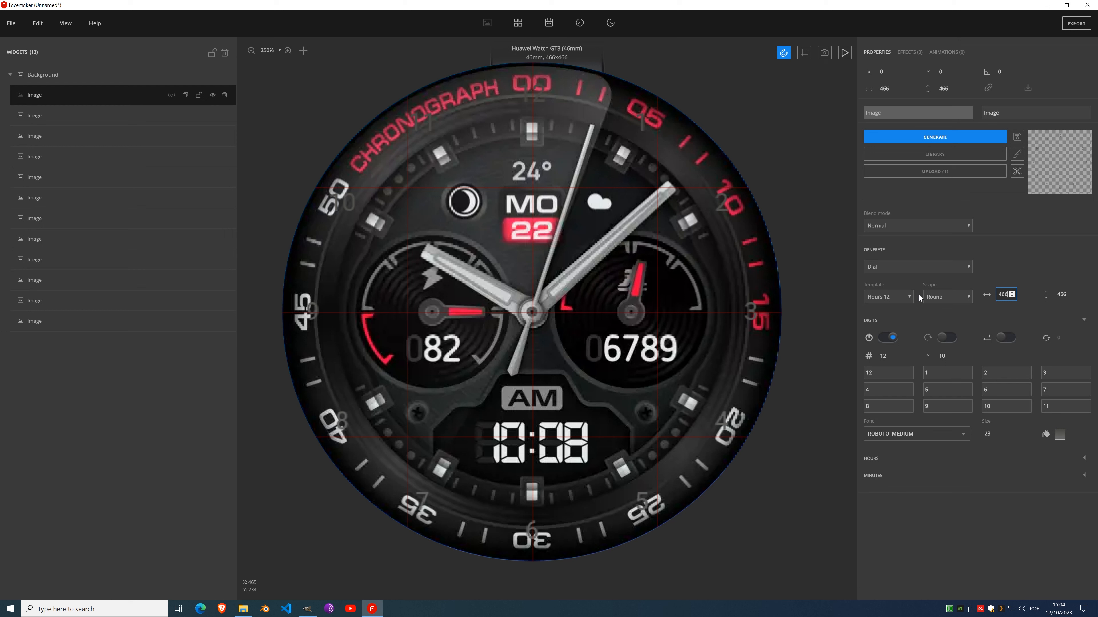
Step: Set the dial digits' font to RUSSOONE_REGULAR, their size to 27, and their offset to -1
left_click(929, 437)
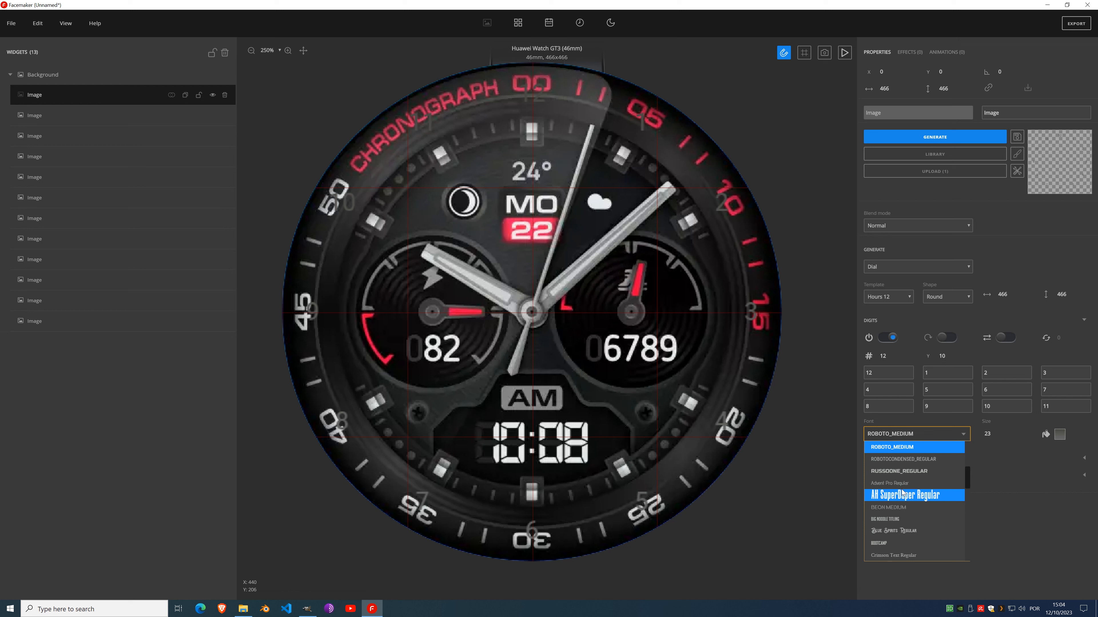
left_click(910, 472)
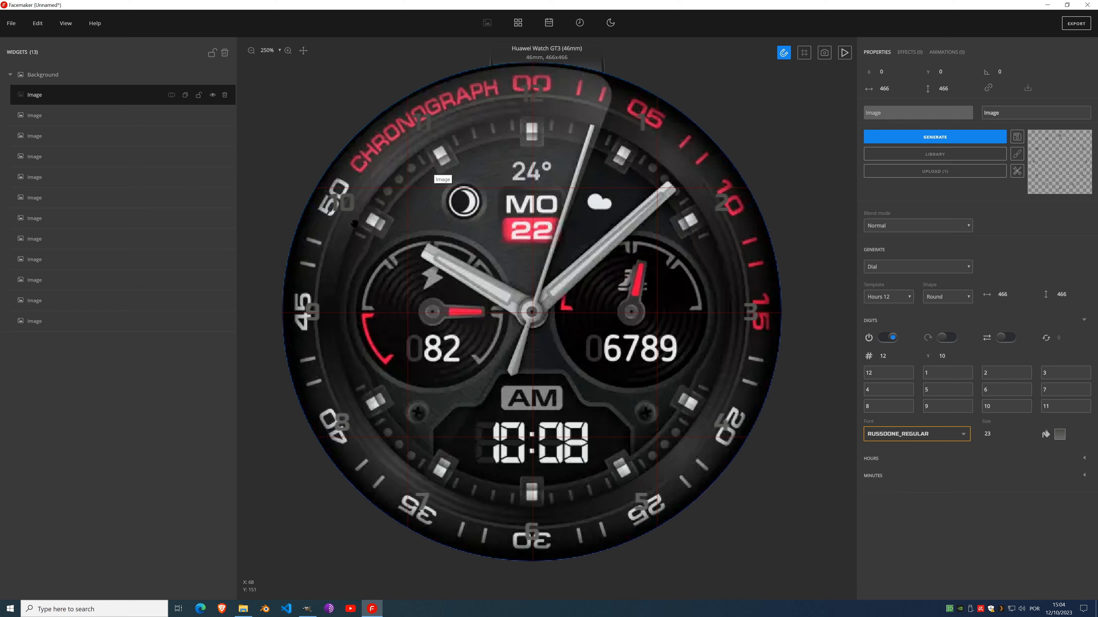
scroll(999, 434, "up", 10)
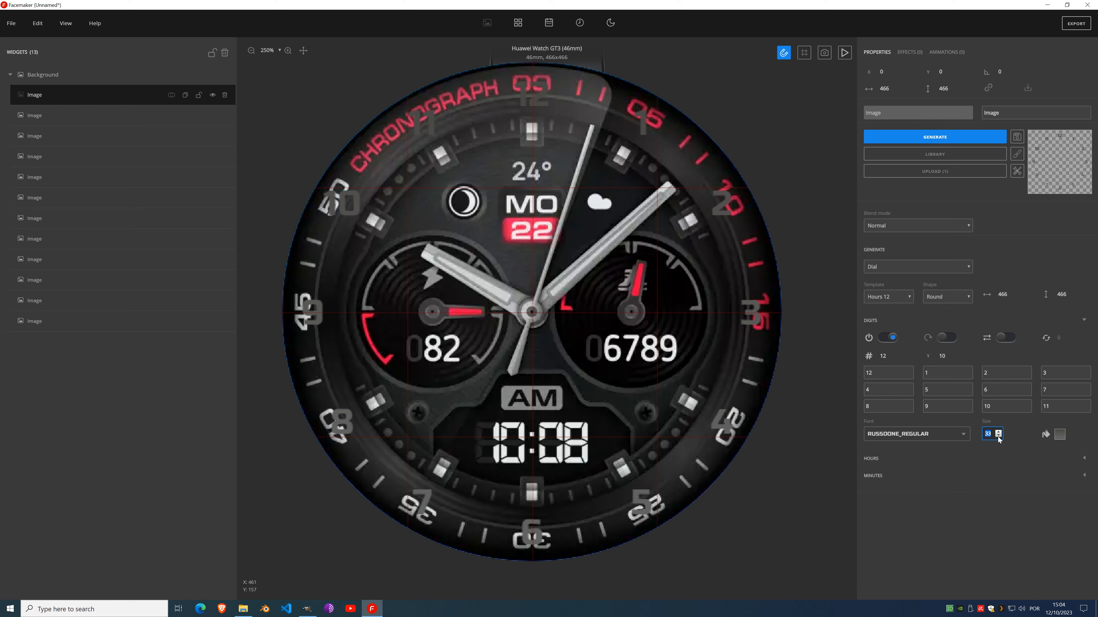
scroll(999, 435, "down", 6)
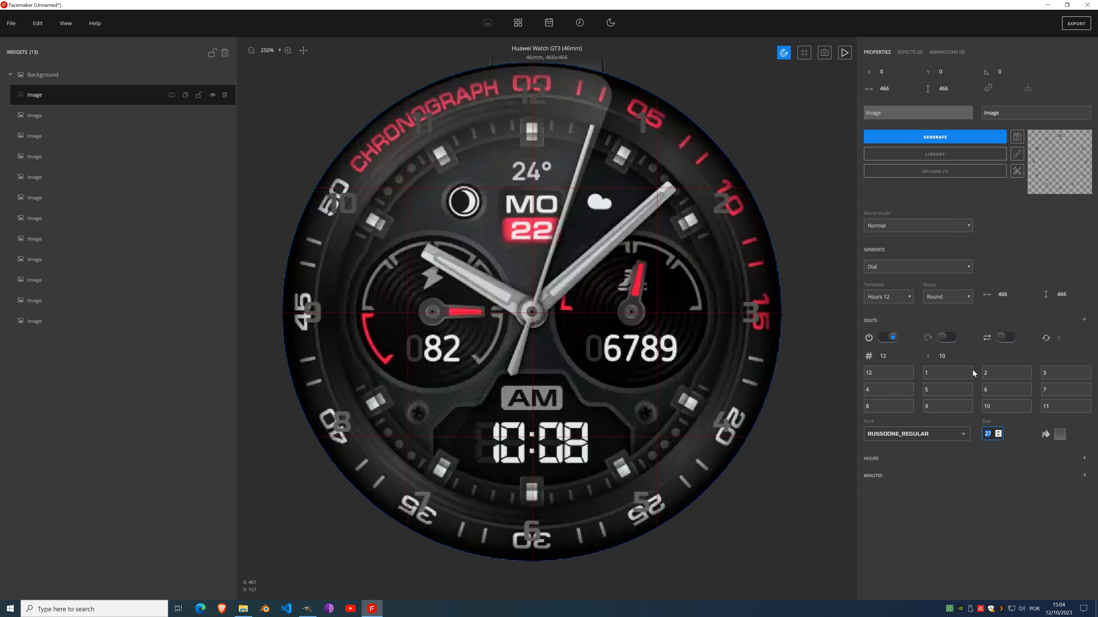
scroll(954, 357, "down", 8)
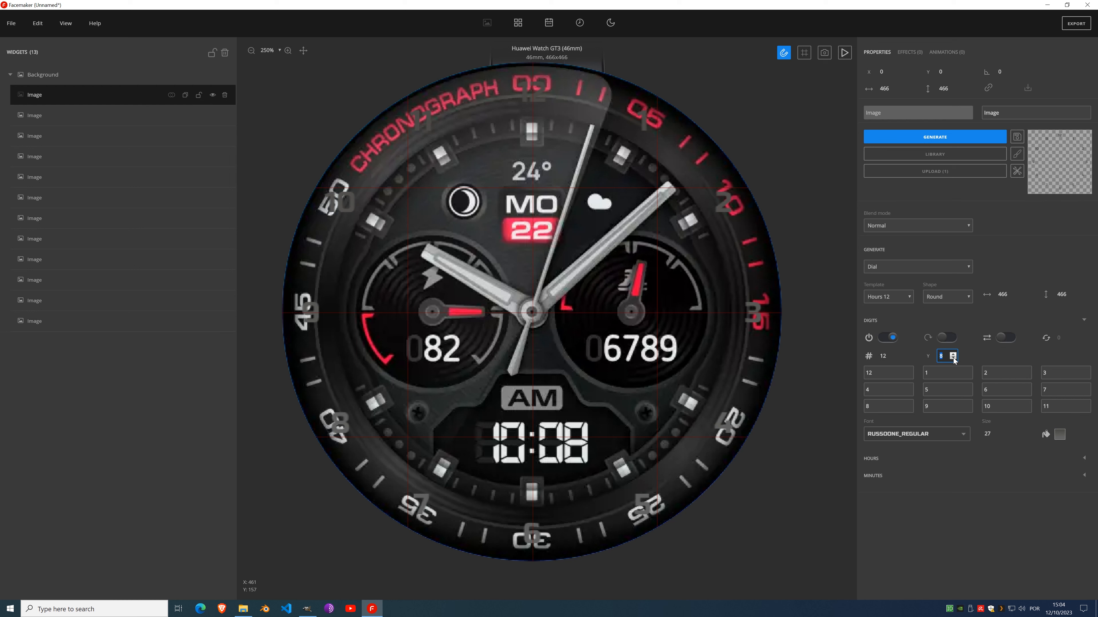
left_click(954, 359)
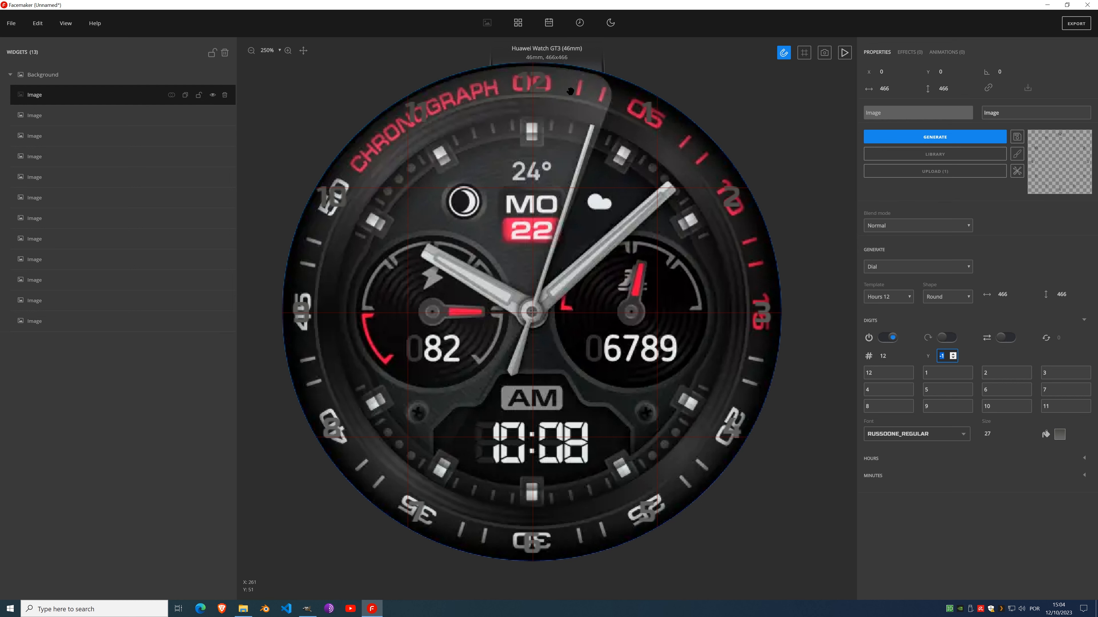
Step: Relabel the first three dial digits as 00, 05 and 10
scroll(543, 83, "up", 2)
scroll(545, 89, "down", 2)
scroll(561, 246, "down", 3)
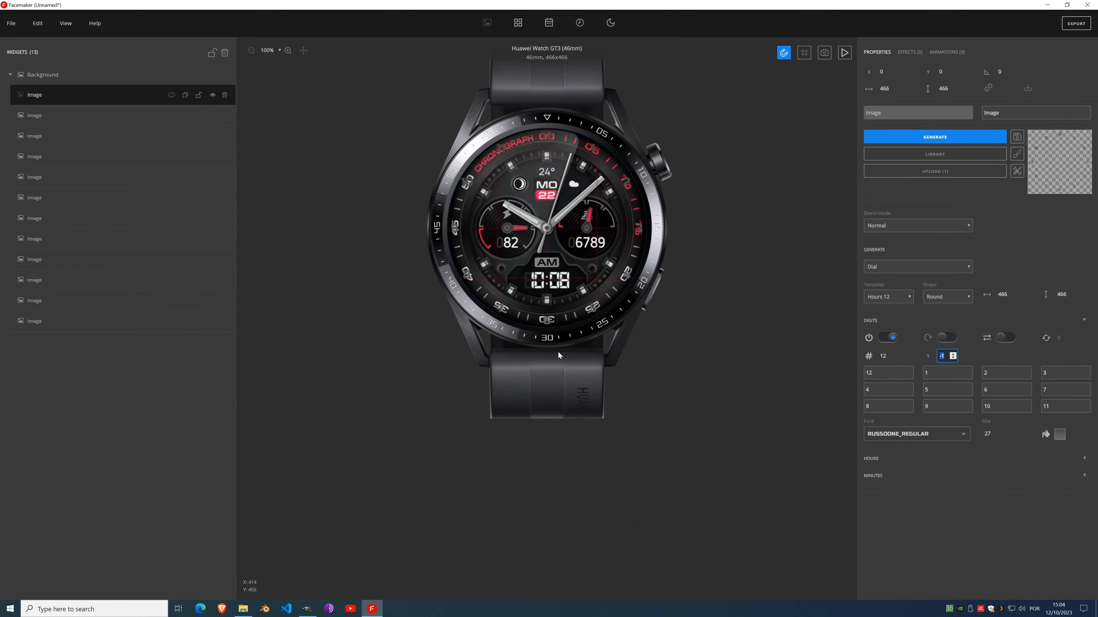
scroll(540, 139, "up", 3)
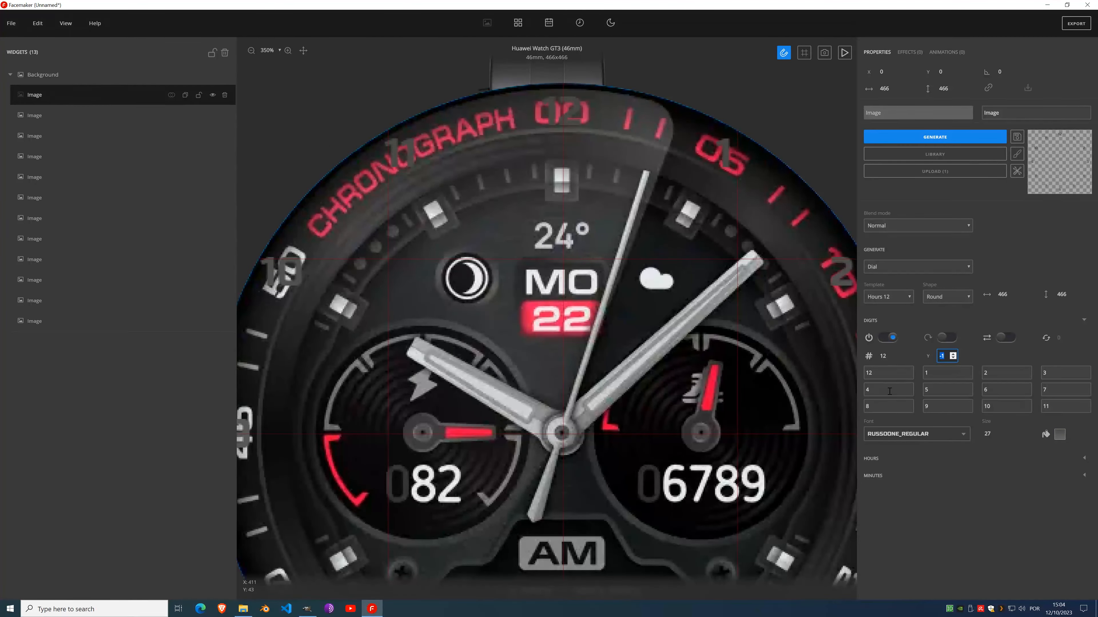
left_click(881, 374)
key("BackSpace")
key("BackSpace")
type("00")
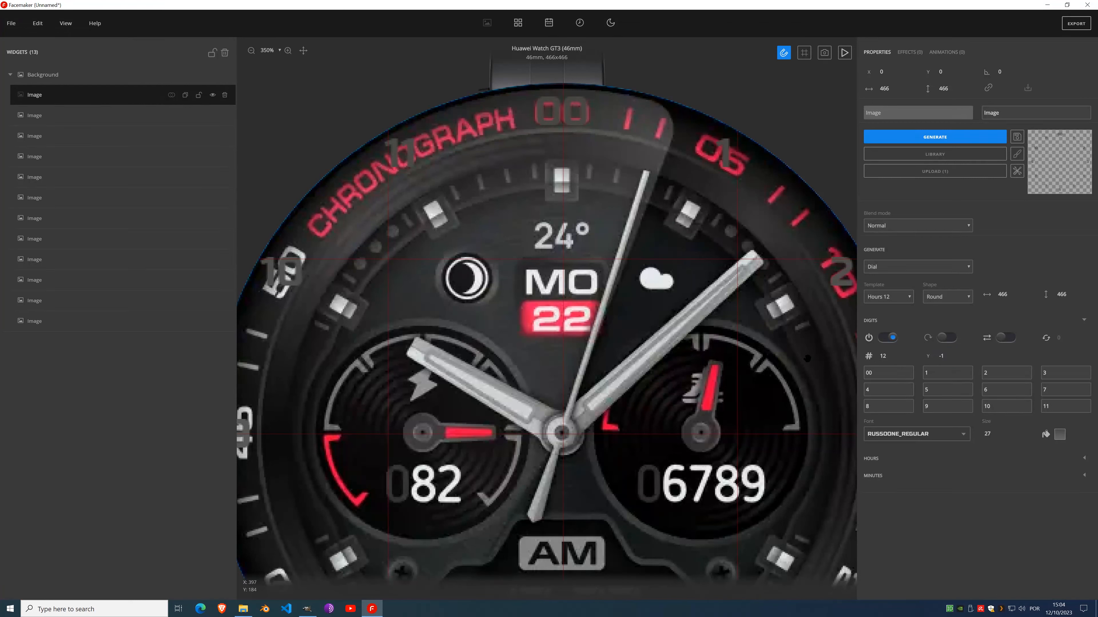
type("05")
key("Tab")
type("10")
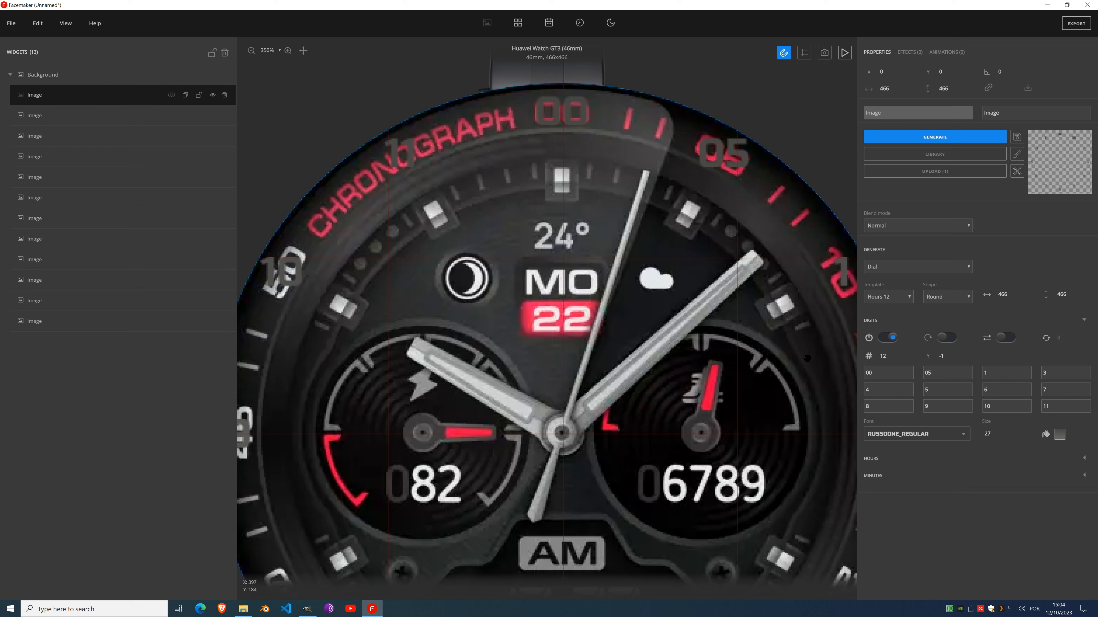
Step: Relabel the remaining dial digits in steps of five, from 15 to 55
key("Tab")
type("40")
key("Tab")
type("45")
key("Tab")
type("50")
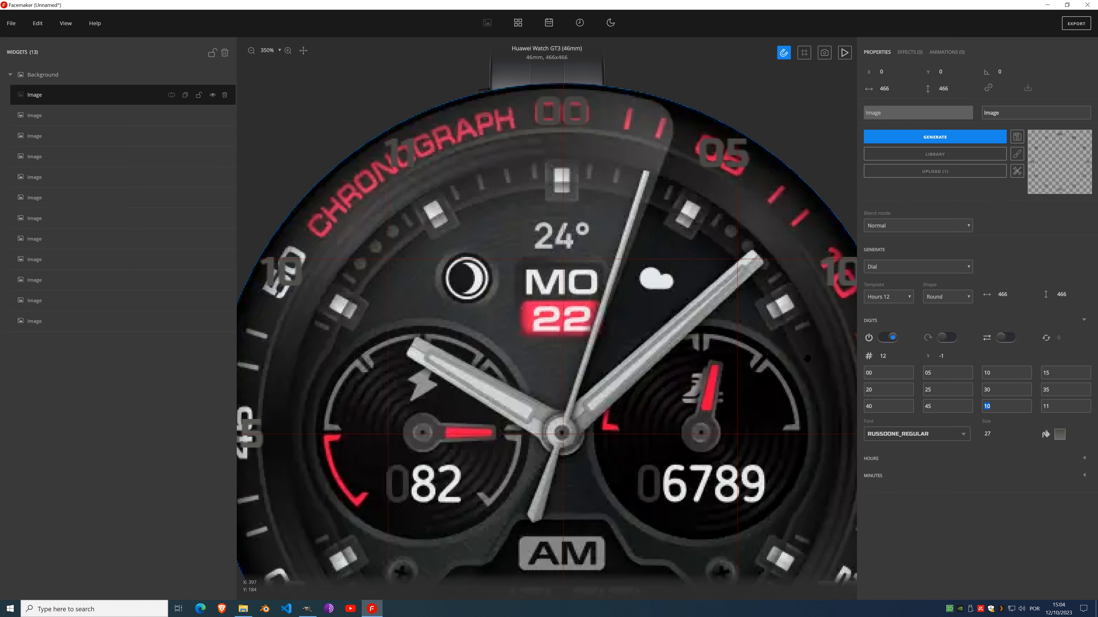
type("55")
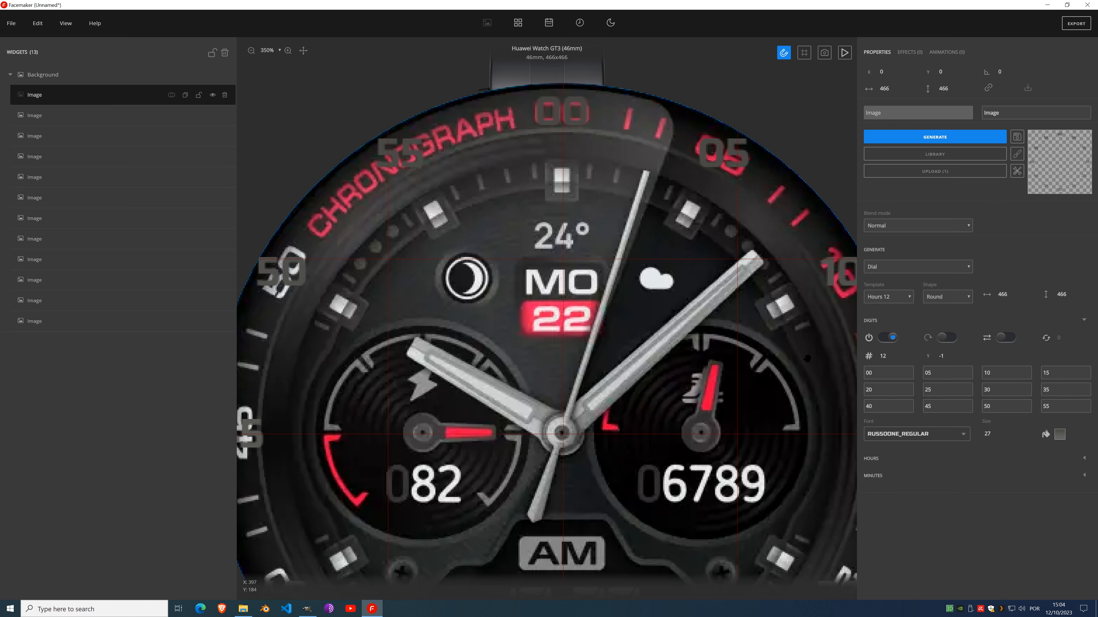
Step: Compare the digits with the reference face, turn on digit rotation around the dial, and set their offset to -2
scroll(674, 327, "down", 4)
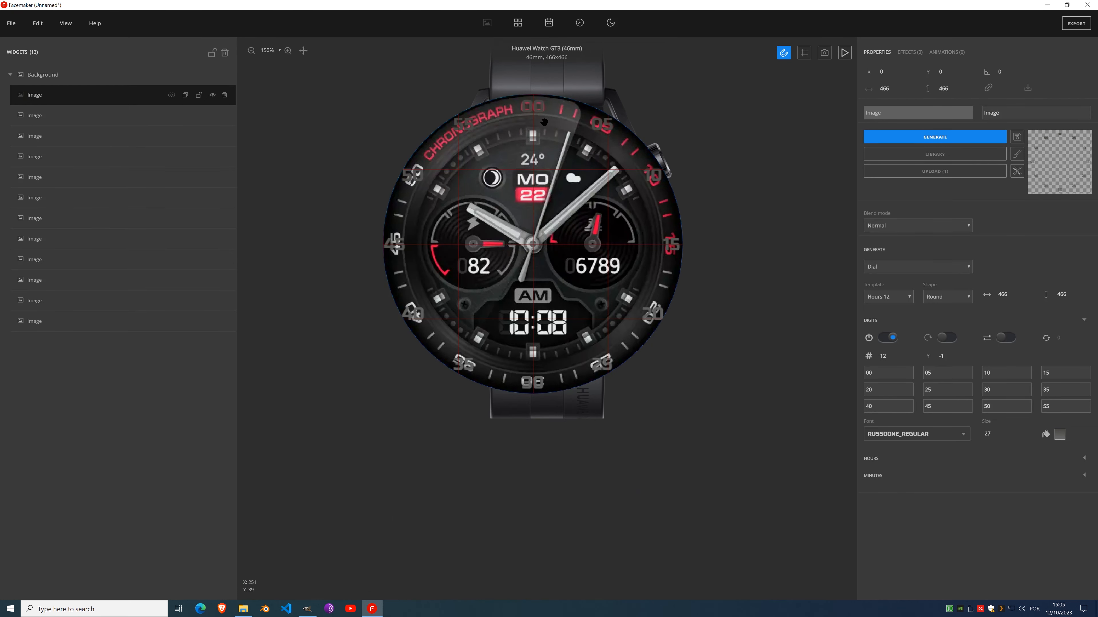
scroll(544, 122, "up", 2)
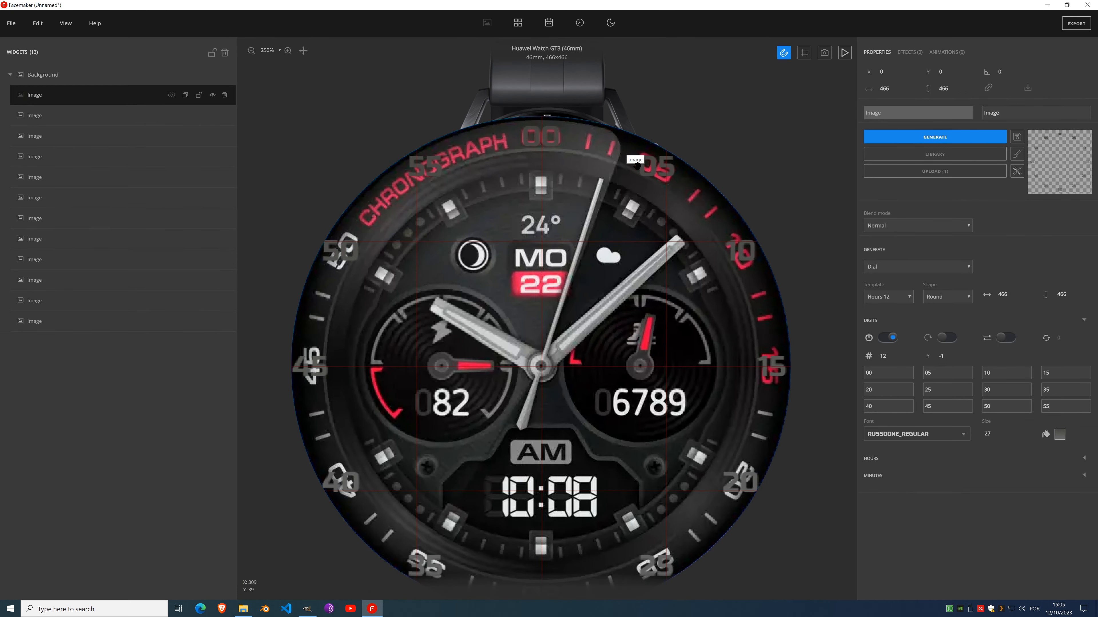
left_click(212, 95)
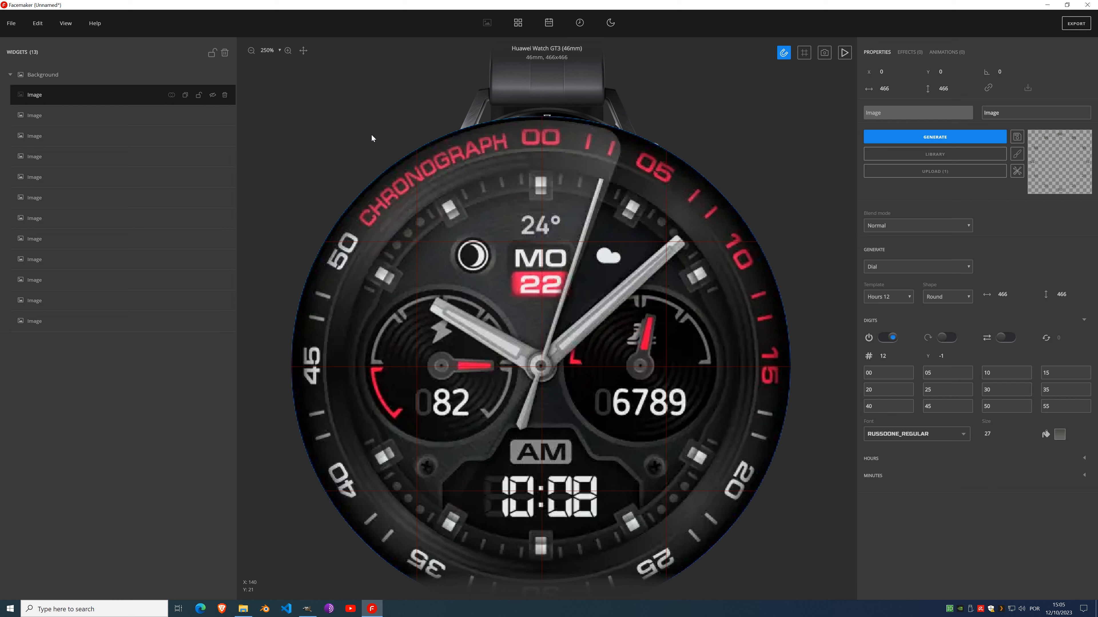
left_click(212, 96)
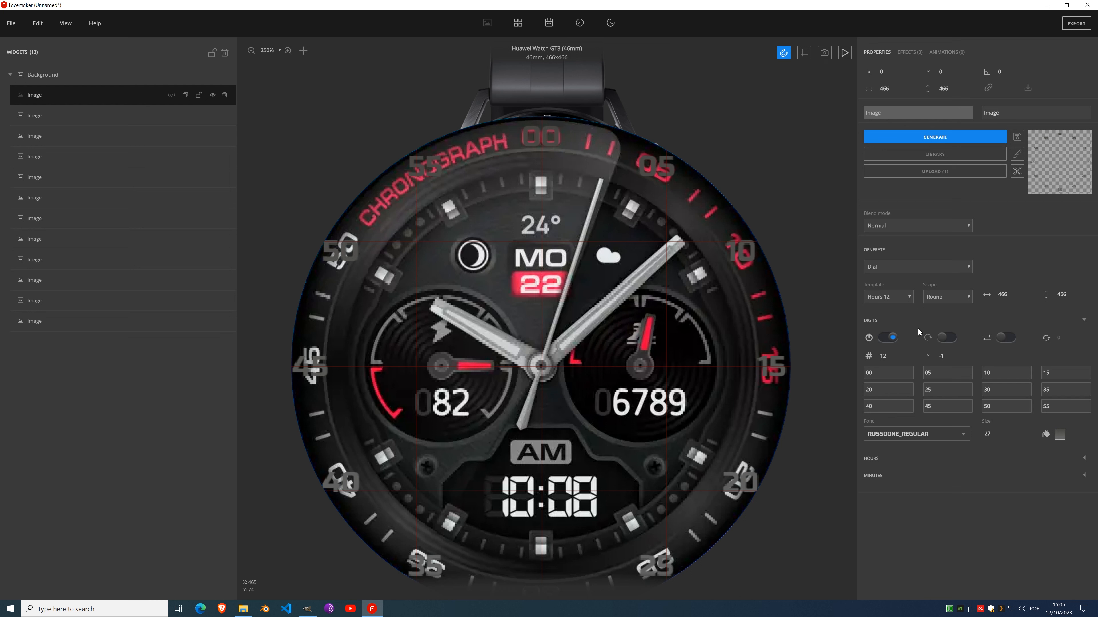
left_click(944, 338)
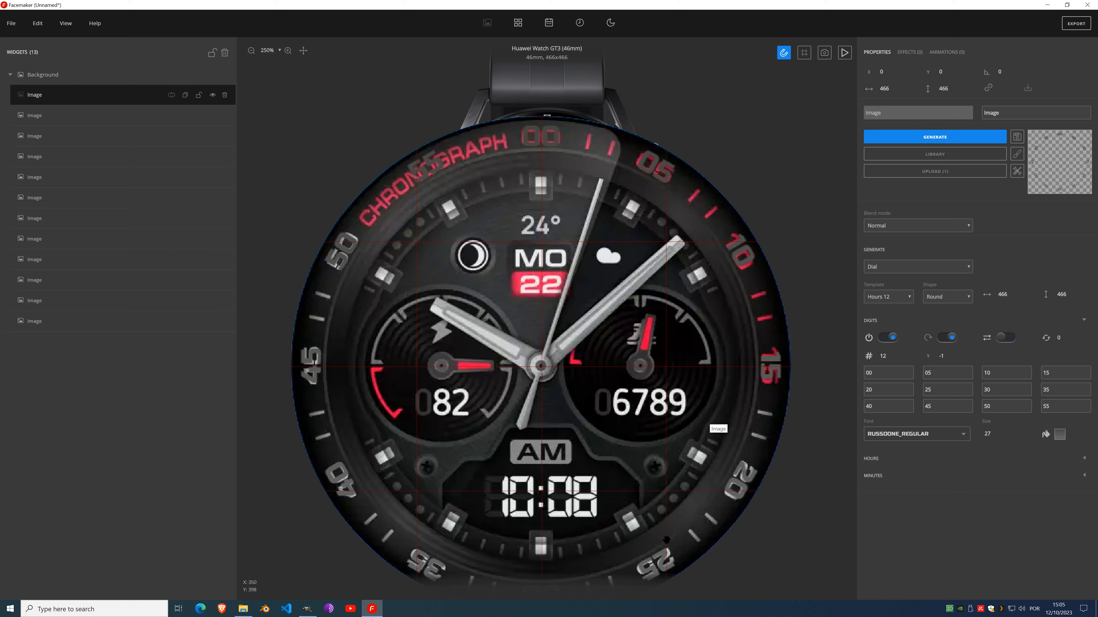
left_click(952, 358)
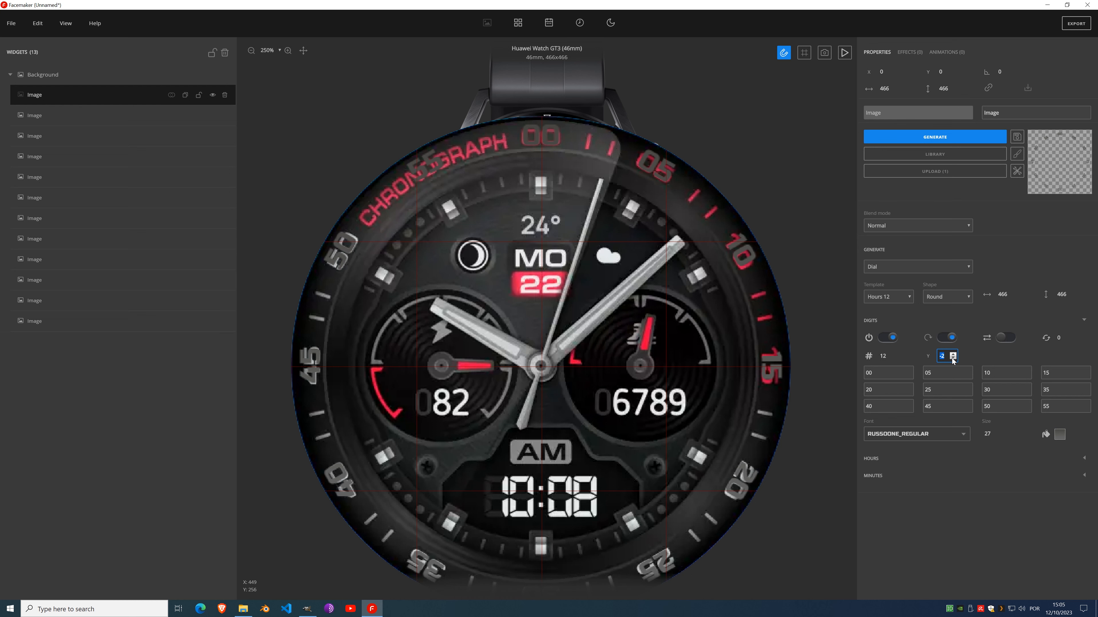
Step: Preview the digits with all background layers shown, and hide every layer again except the reference watch face
left_click(212, 76)
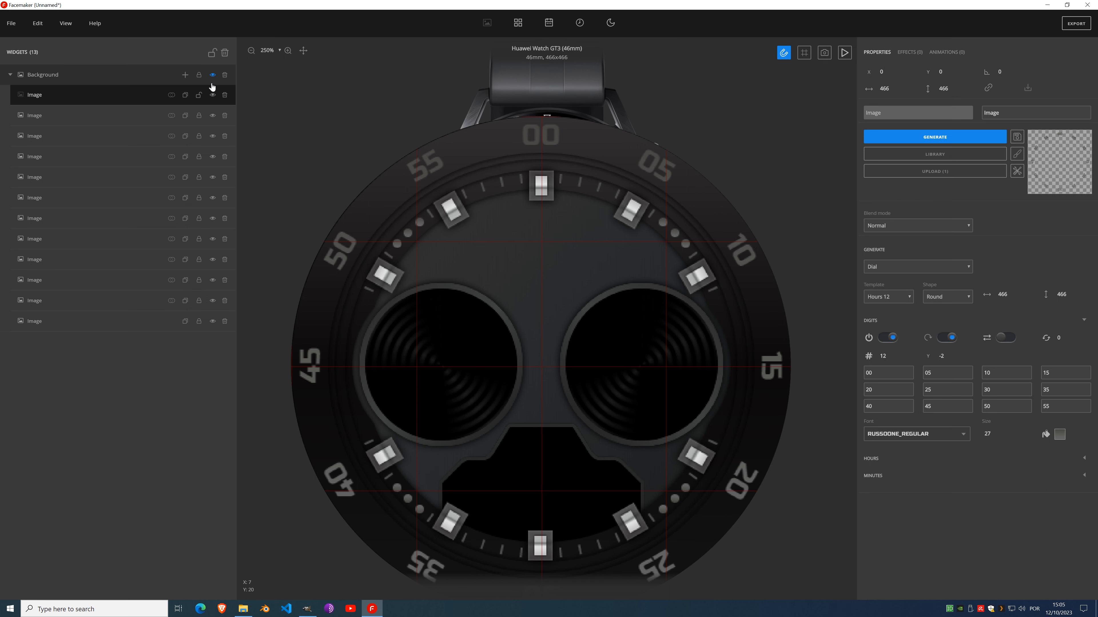
left_click(213, 76)
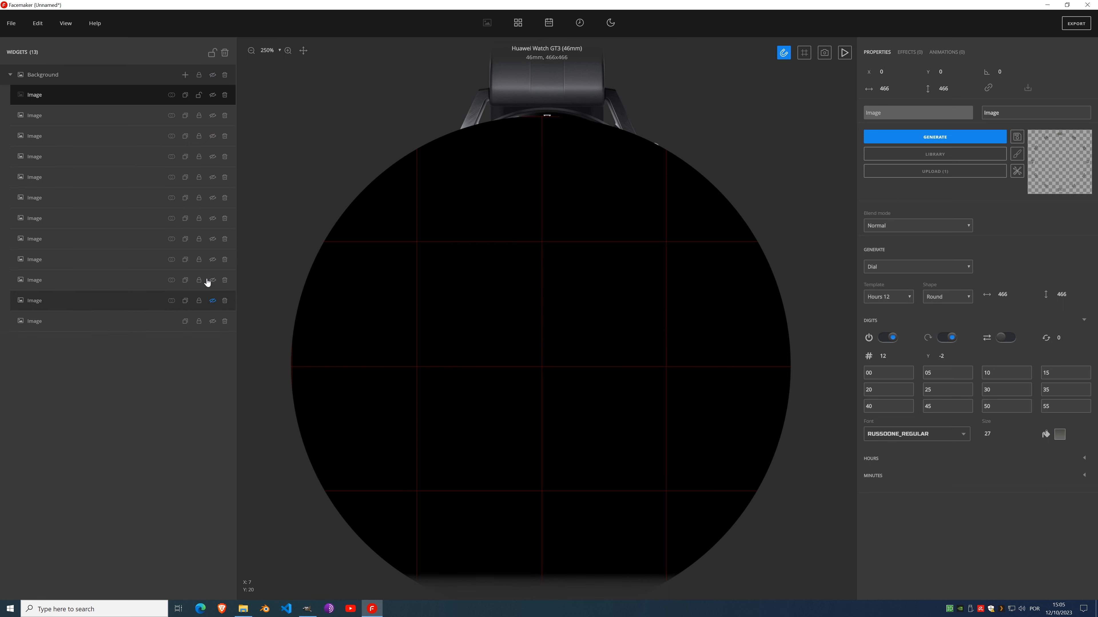
left_click(932, 137)
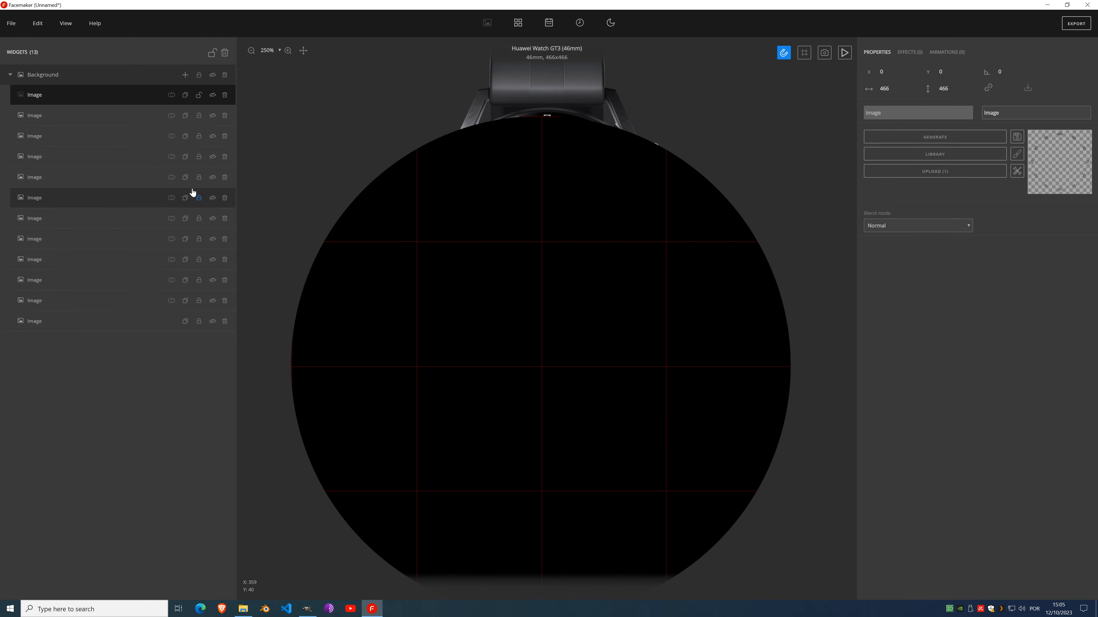
left_click(212, 322)
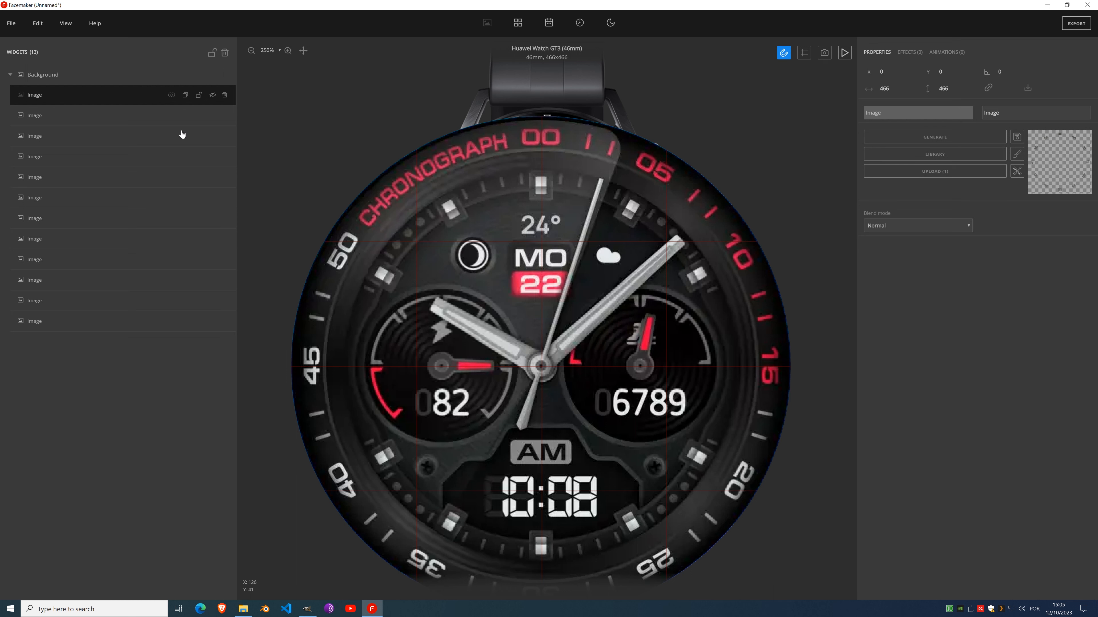
Step: Add a new image to the background group and start a vector drawing on it
left_click(185, 75)
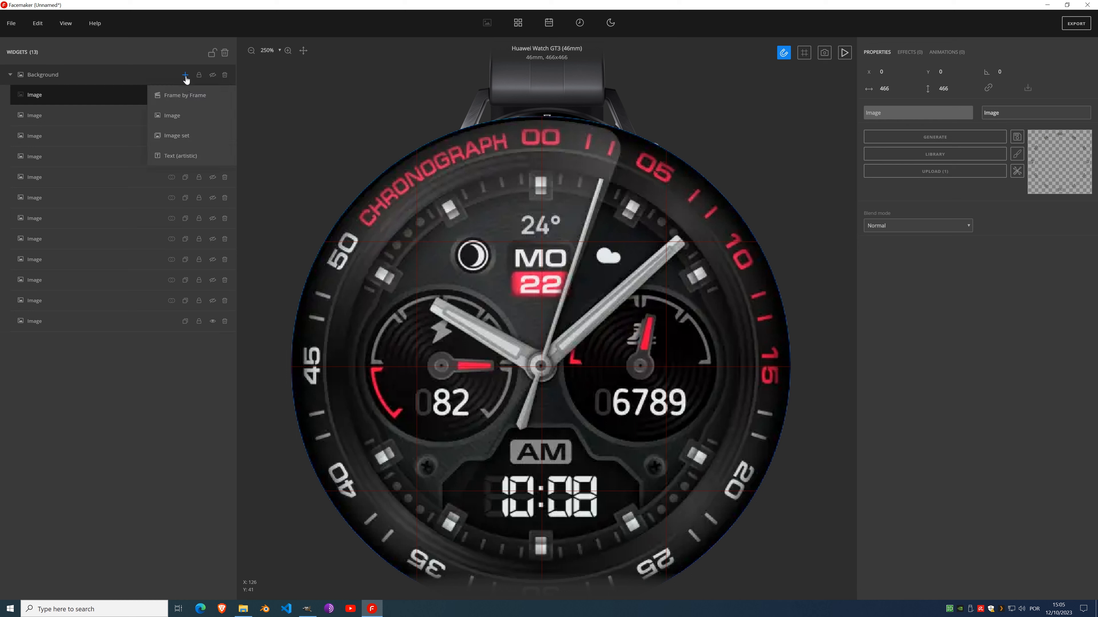
left_click(187, 116)
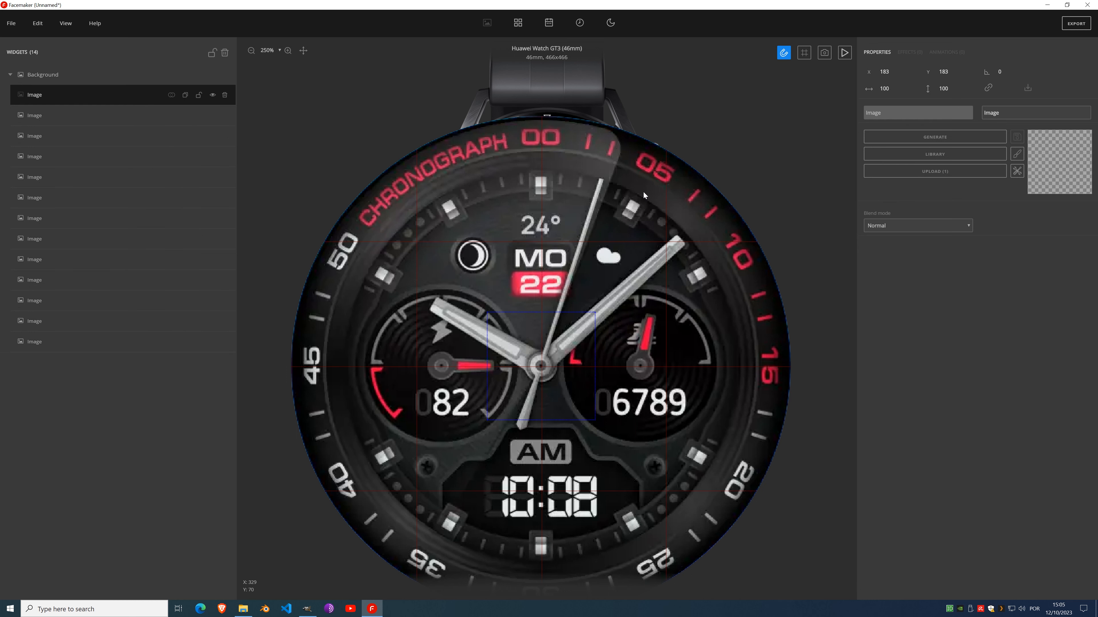
scroll(595, 138, "up", 2)
scroll(508, 138, "up", 3)
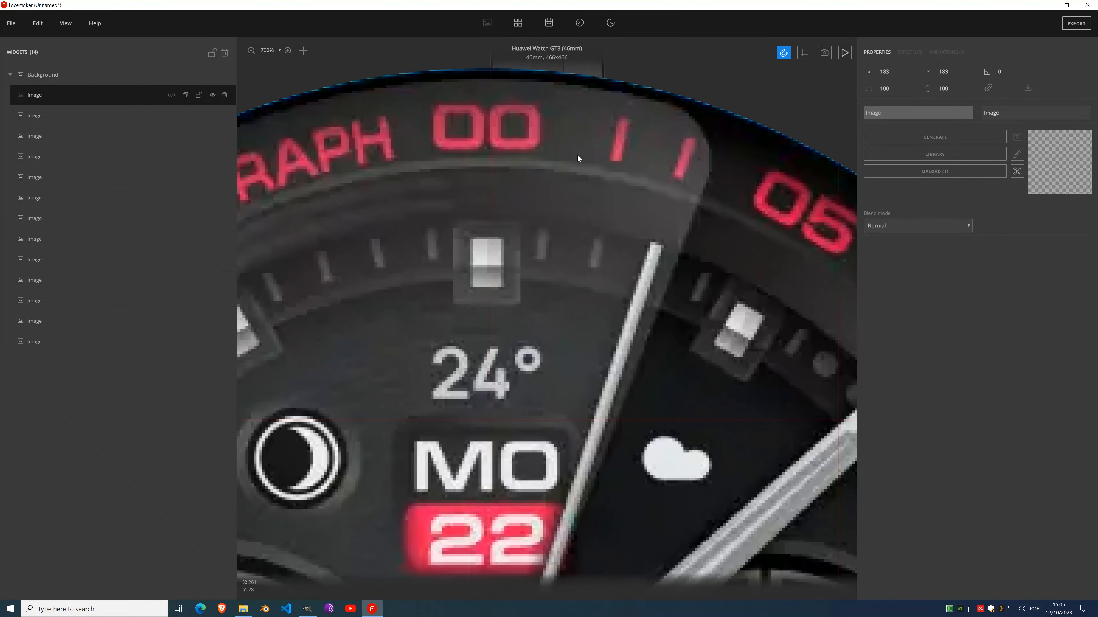
scroll(571, 147, "up", 1)
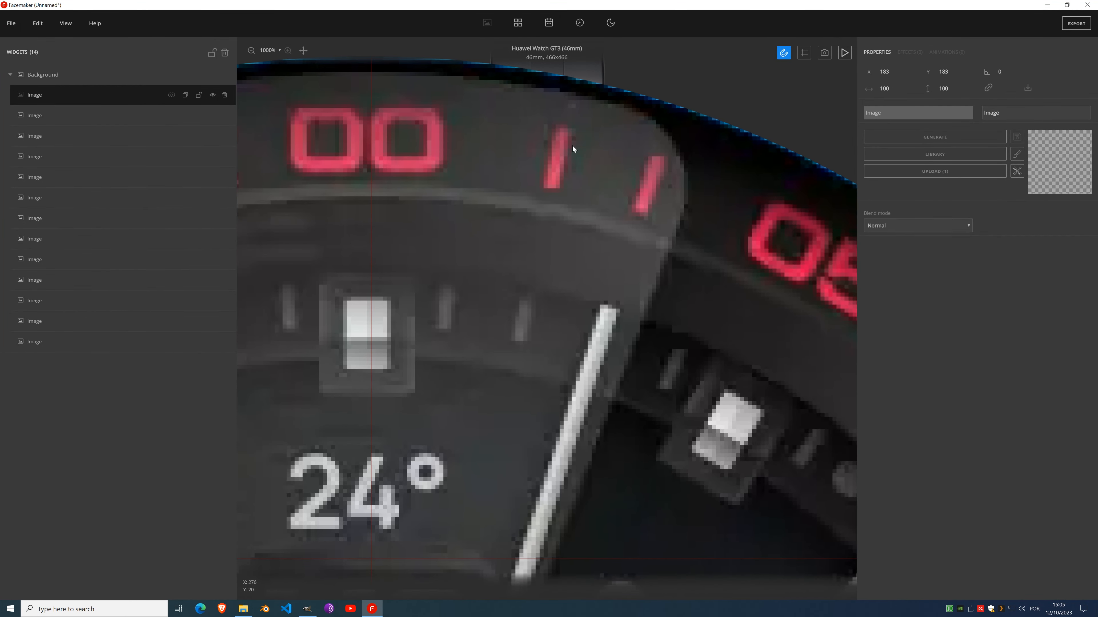
left_click(1017, 154)
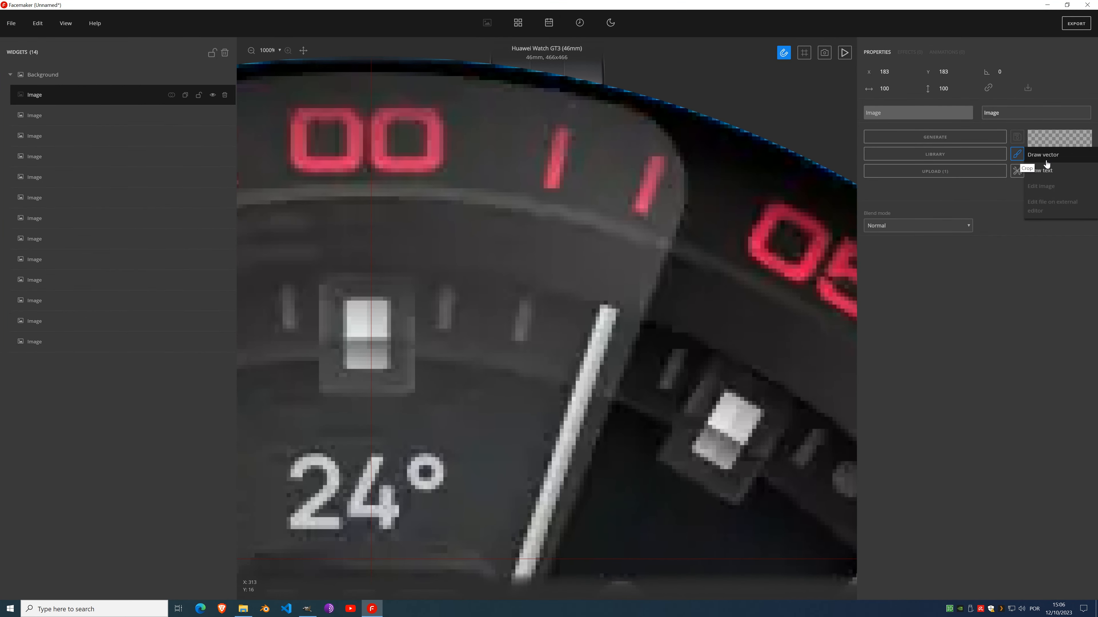
left_click(1054, 173)
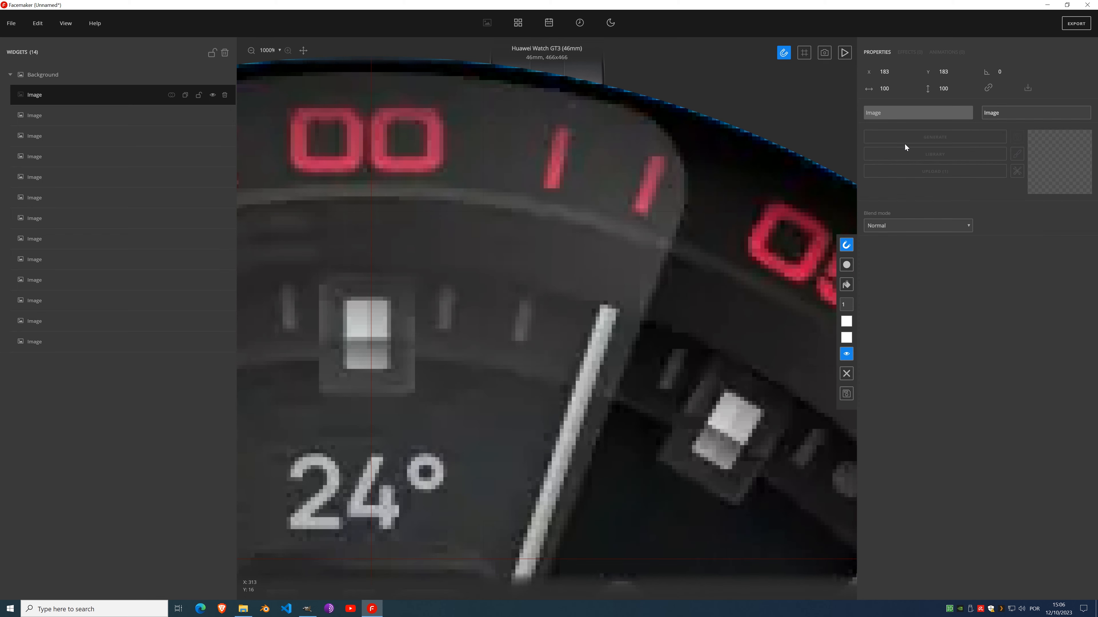
Step: Draw a straight line over the first red tick after the 00 and set its stroke width to 4
left_click(551, 185)
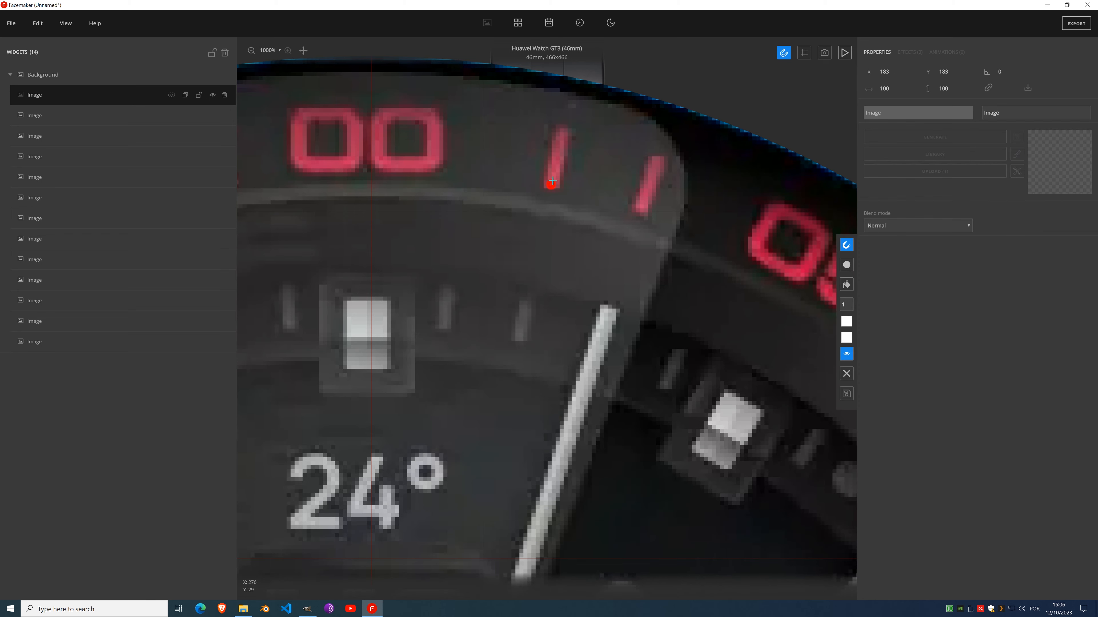
left_click(564, 128)
left_click(848, 304)
left_click(847, 305)
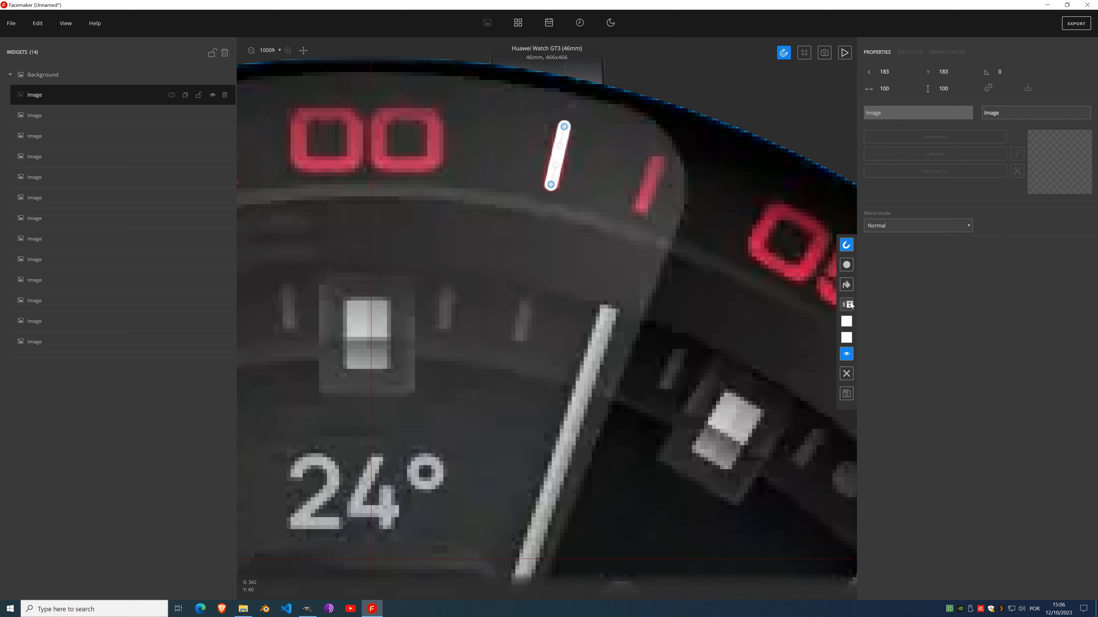
left_click(848, 304)
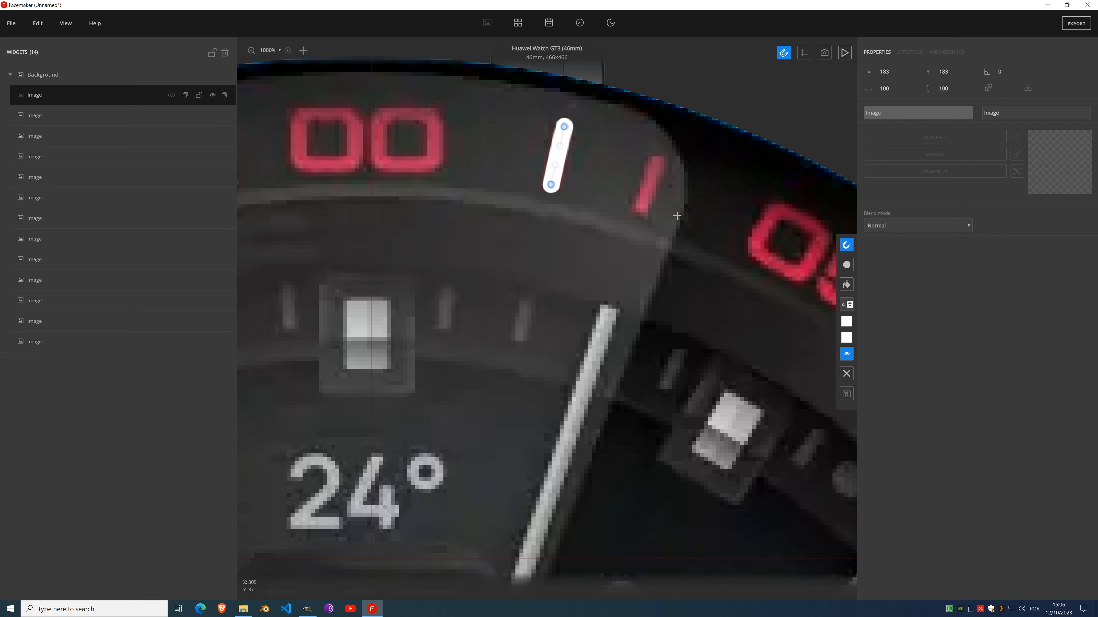
Step: Change the tick line's ends from round to square and save the vector drawing
left_click(847, 267)
scroll(518, 199, "down", 5)
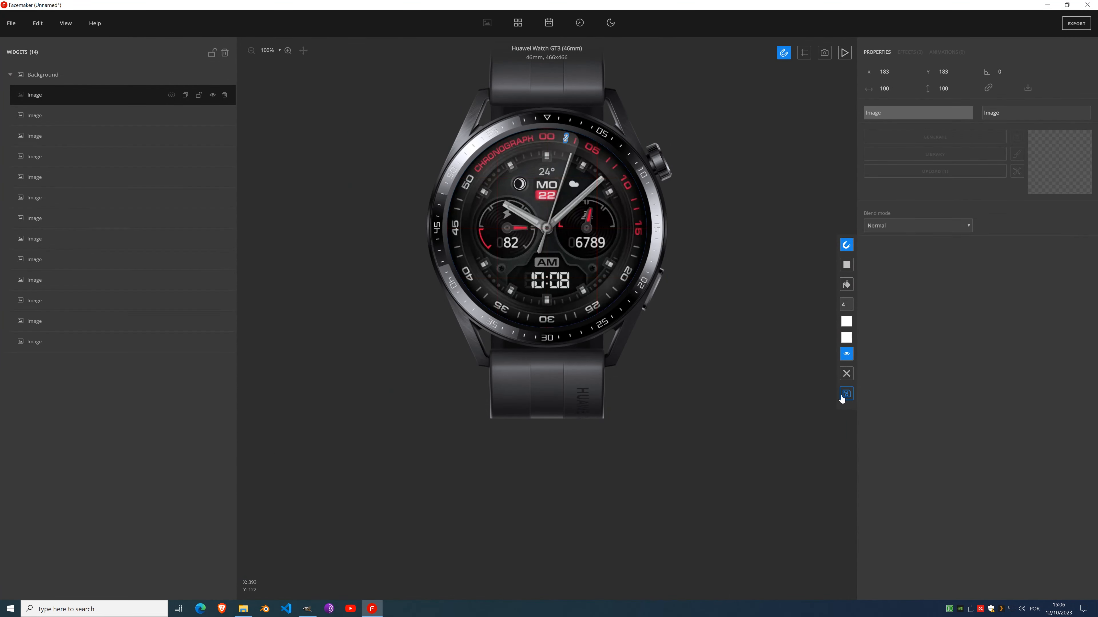
left_click(844, 395)
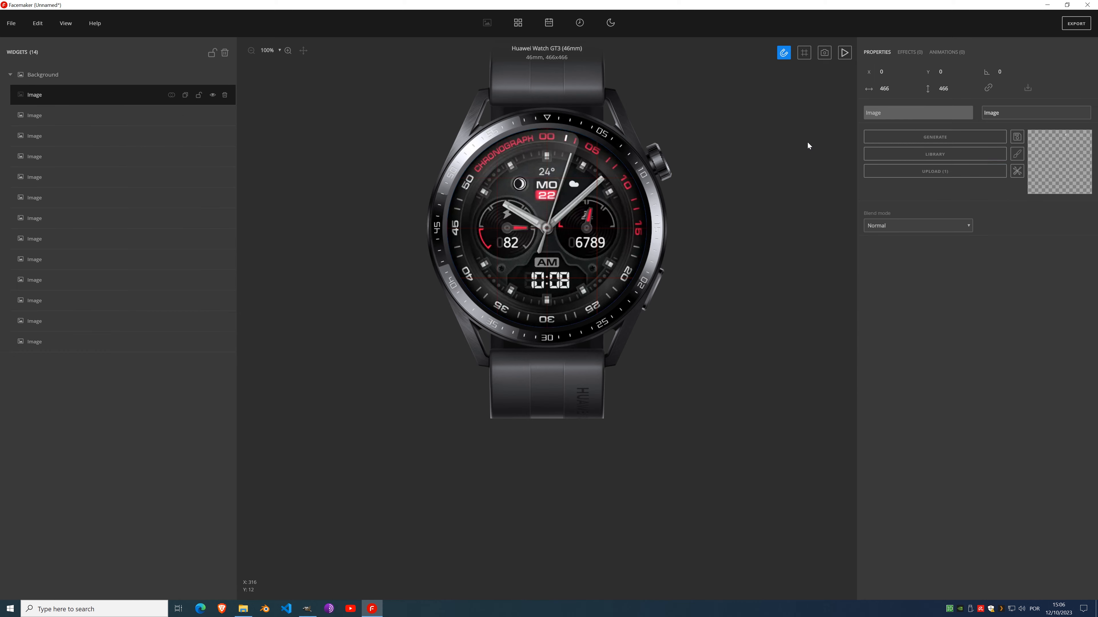
Step: Duplicate the tick with an Array (Rotation) effect using an amount of 2 and a rotation of 6, and apply the effect
scroll(607, 159, "up", 3)
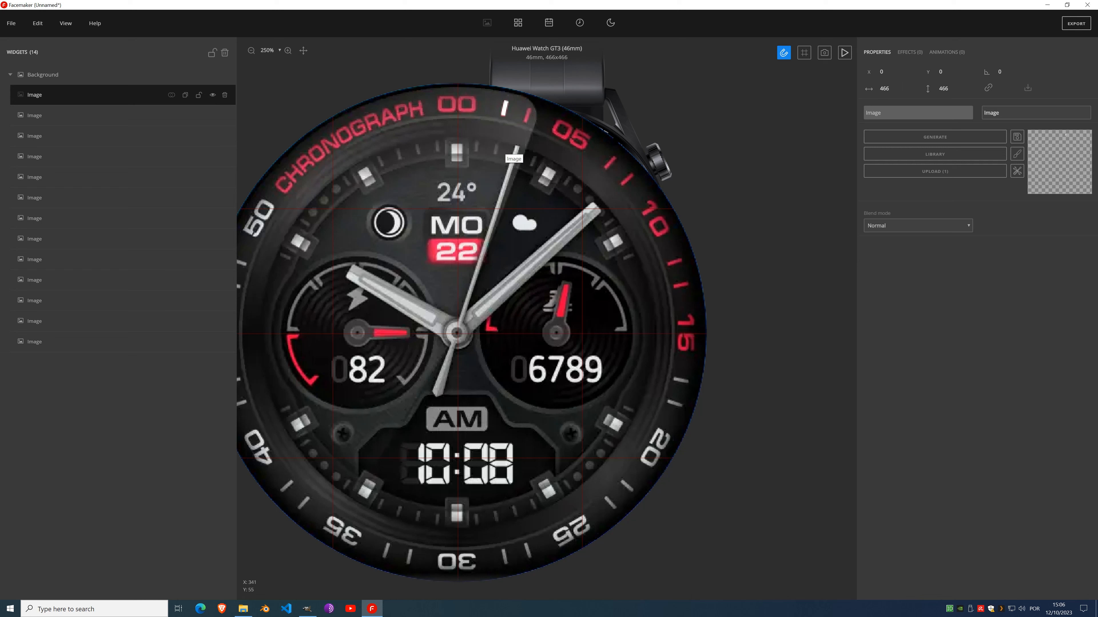
left_click(909, 53)
left_click(902, 72)
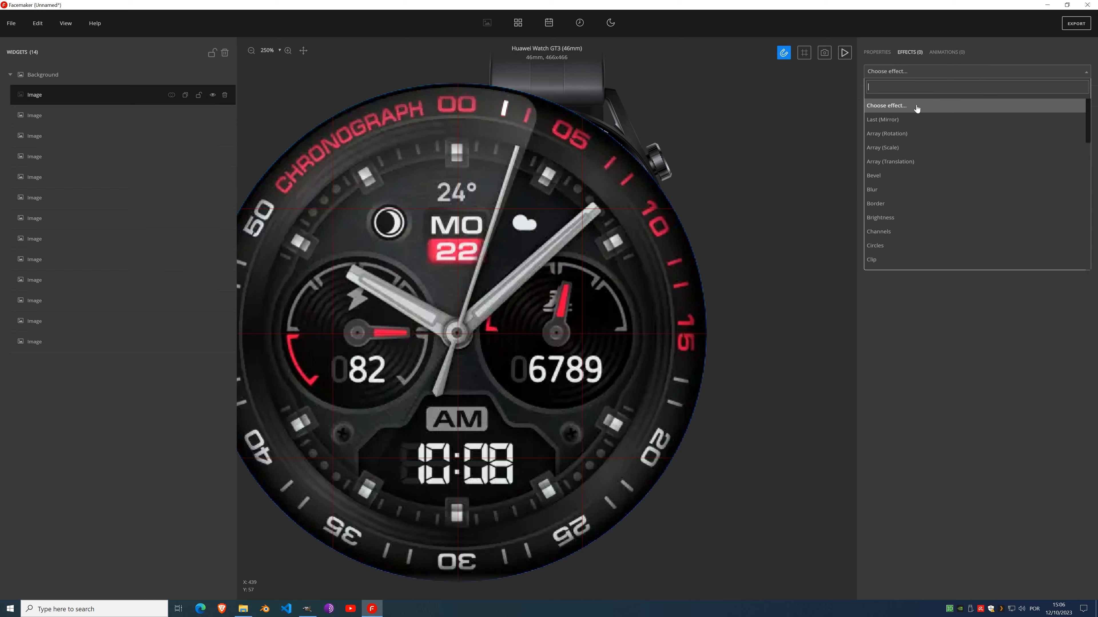
left_click(907, 135)
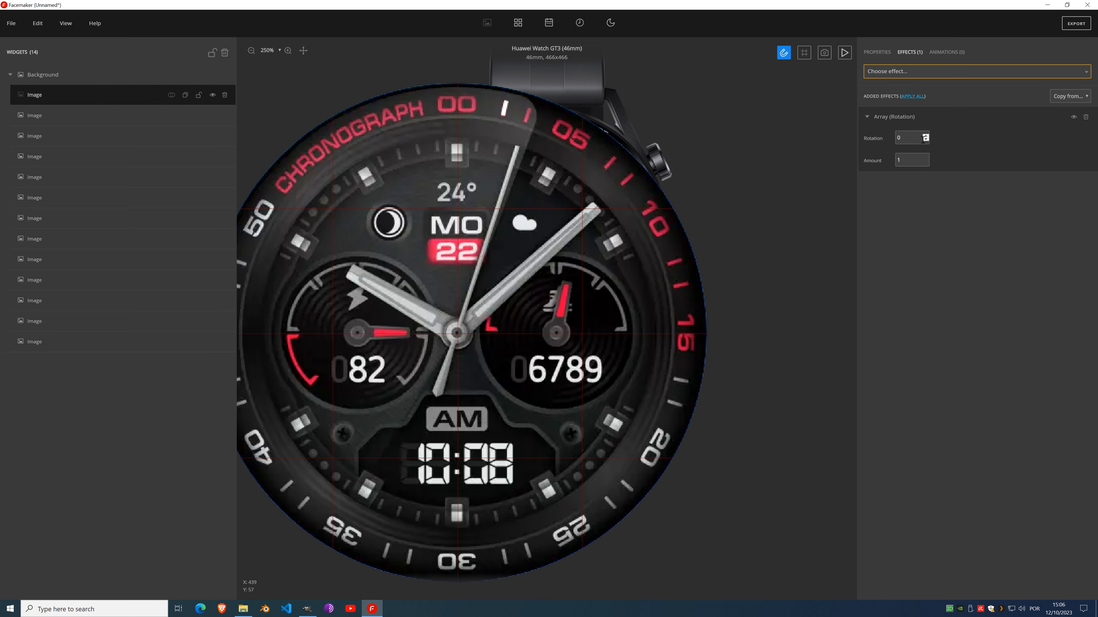
left_click(926, 158)
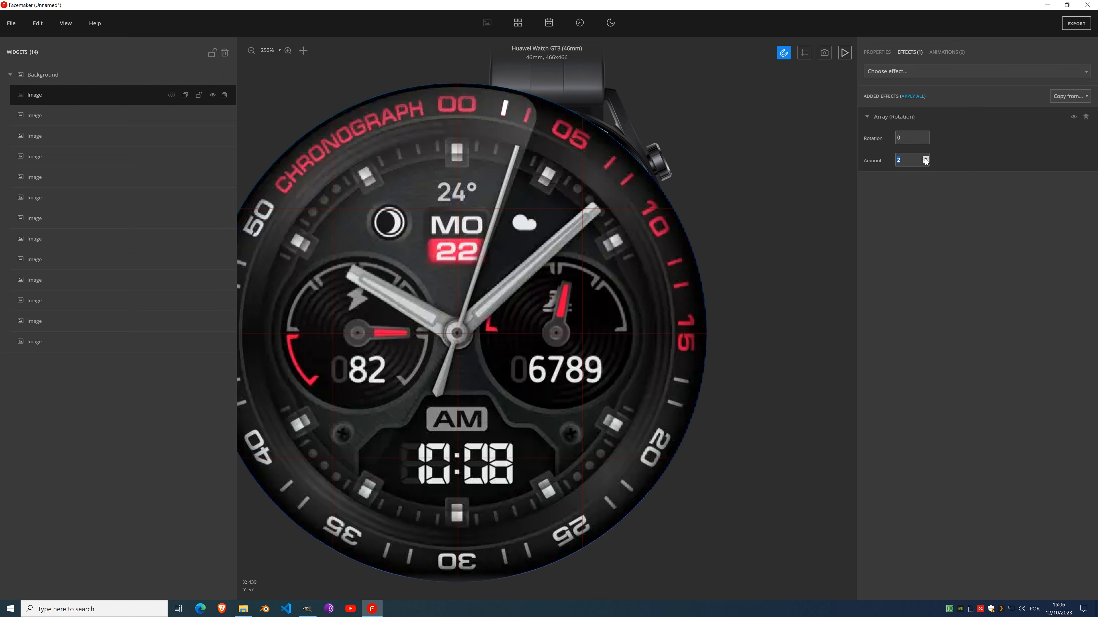
left_click(925, 135)
left_click(925, 136)
left_click(925, 135)
scroll(925, 136, "up", 20)
scroll(925, 137, "up", 20)
scroll(925, 136, "up", 3)
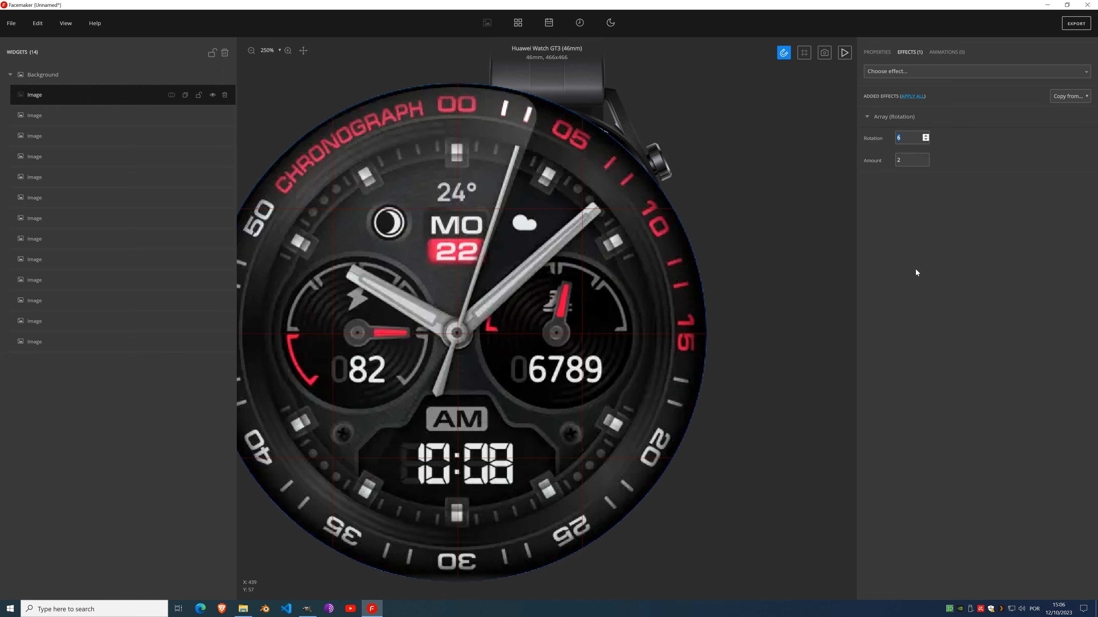
left_click(911, 97)
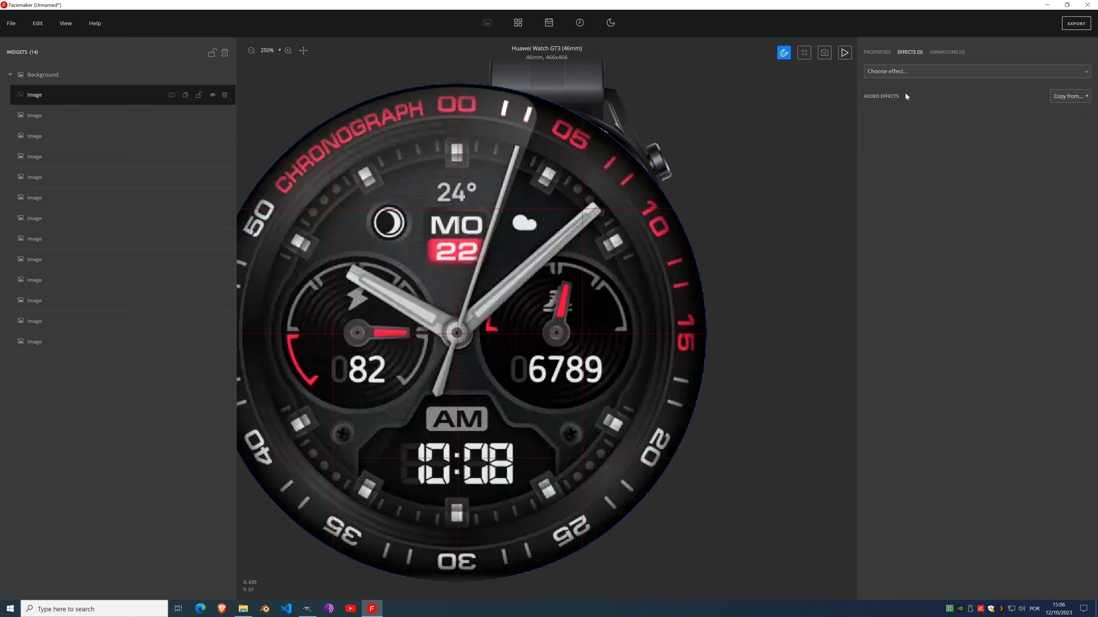
Step: Repeat the tick pair around the ring with an Array (Rotation) effect using an amount of 12 and a rotation of 30, and apply it
left_click(882, 57)
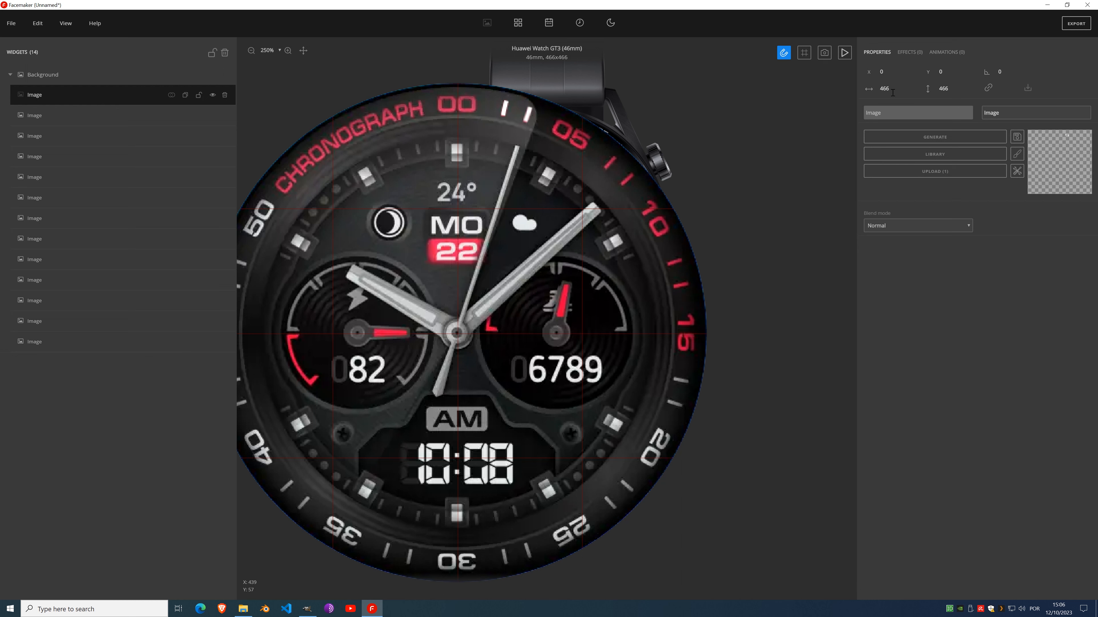
left_click(916, 54)
left_click(919, 72)
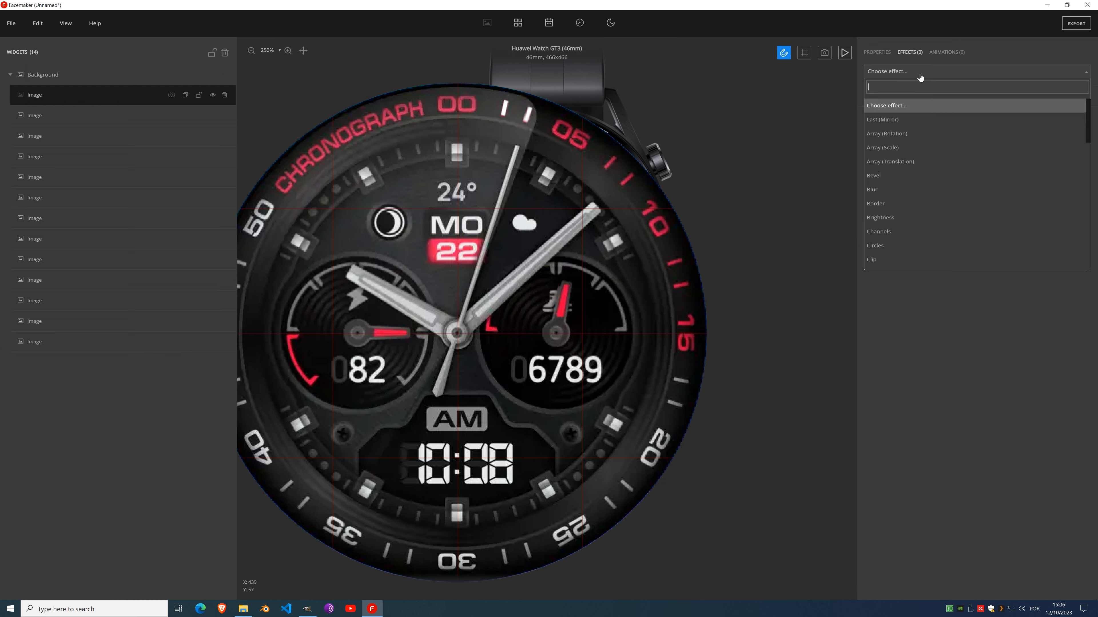
left_click(898, 138)
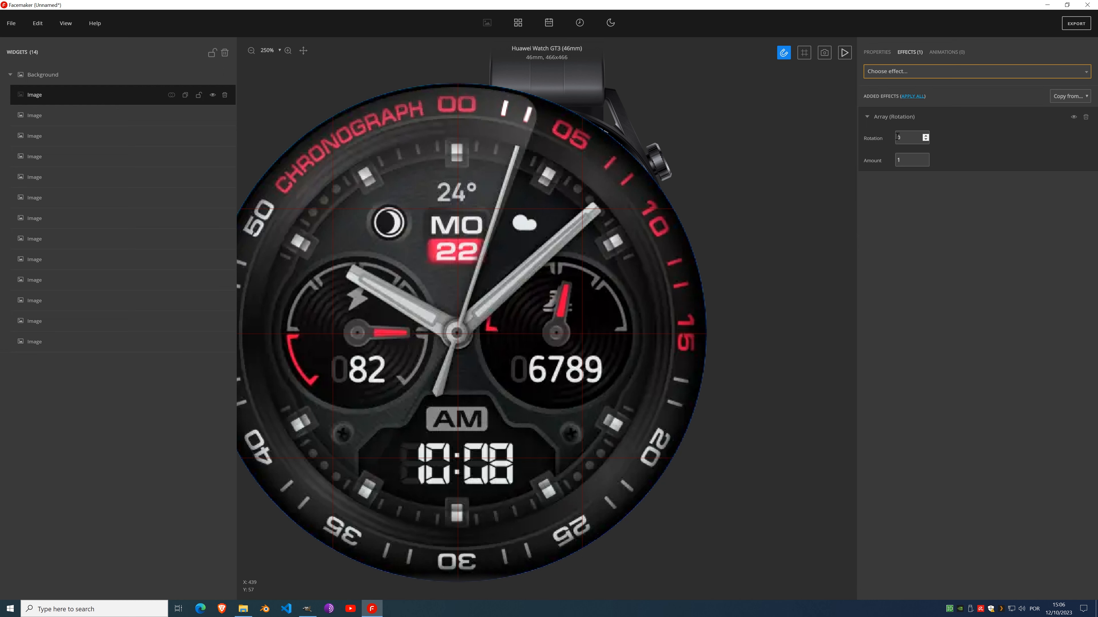
left_click(920, 159)
type("2")
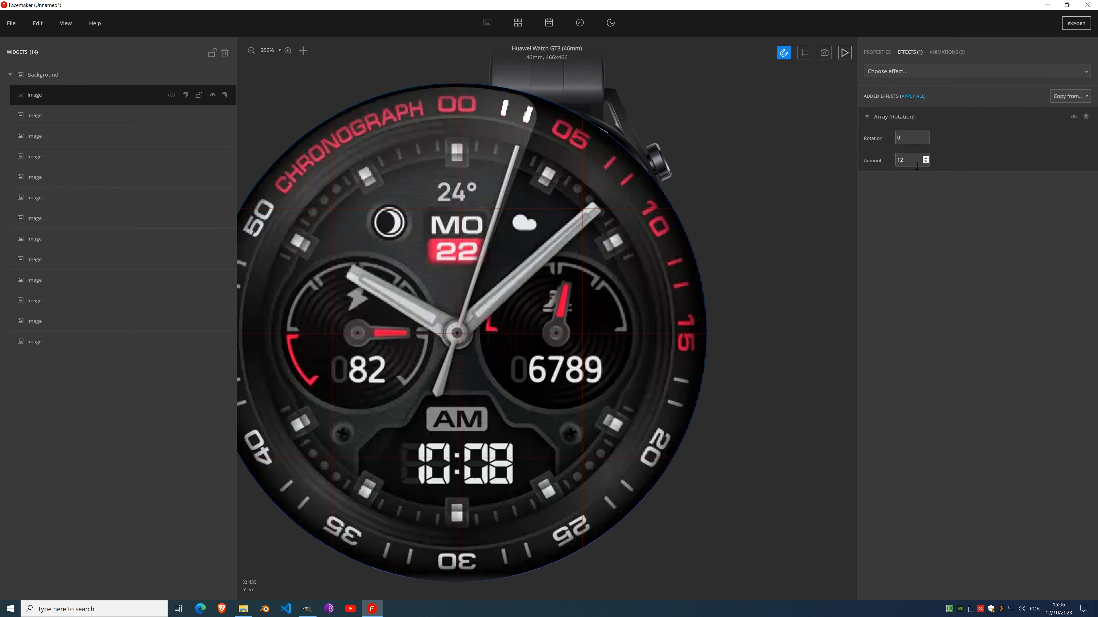
key("shift+Tab")
type("30")
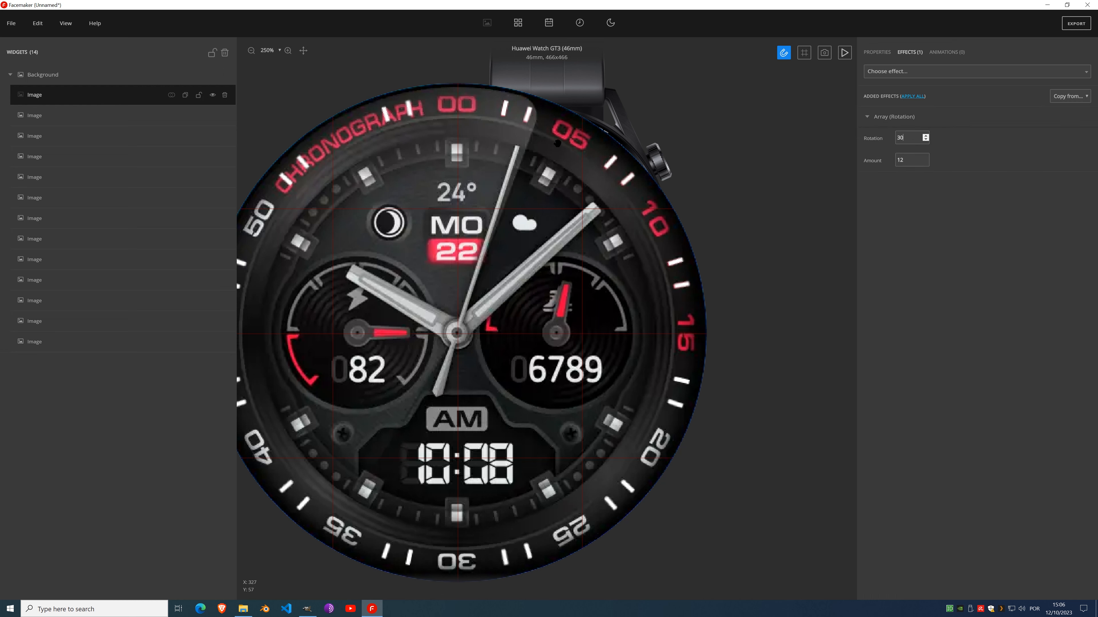
key("ctrl+0")
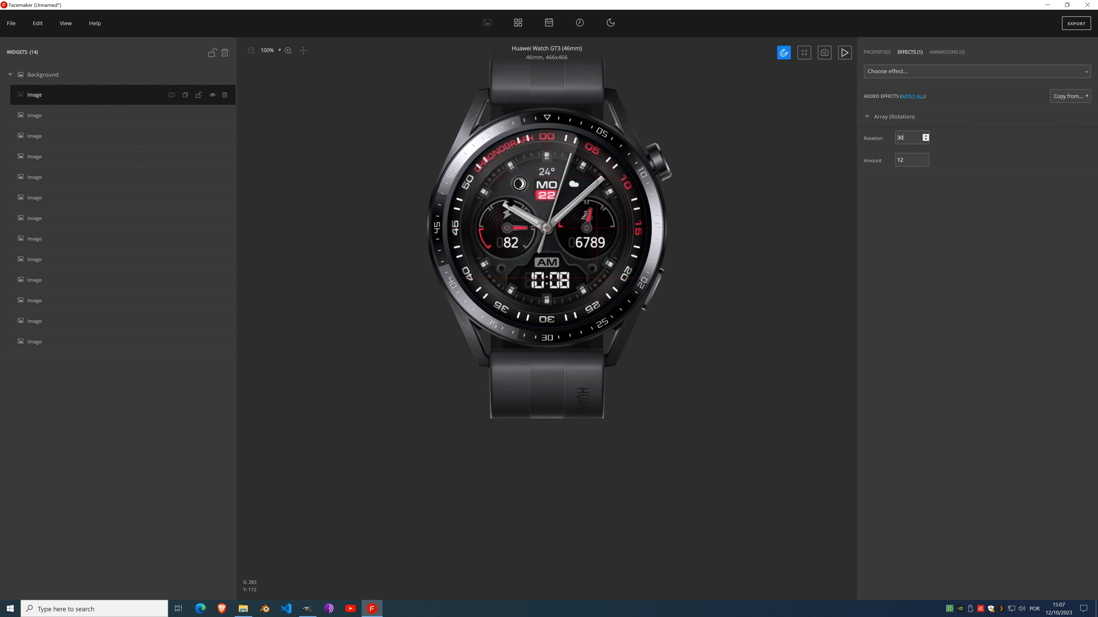
left_click(912, 96)
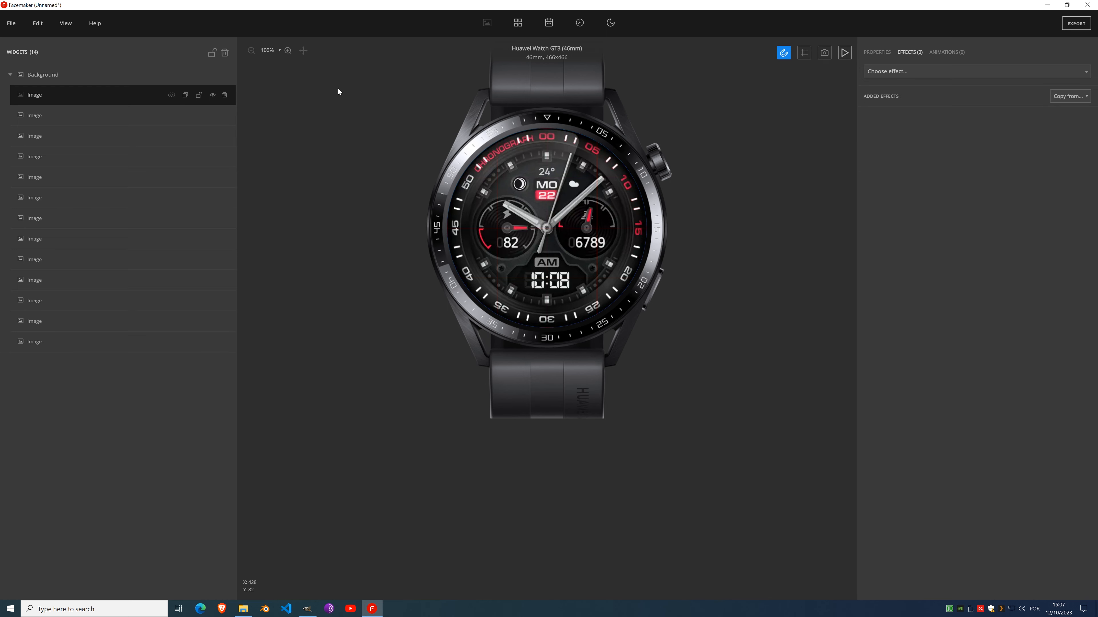
Step: Show the outer numerals layer and merge the ticks image with it
left_click(213, 116)
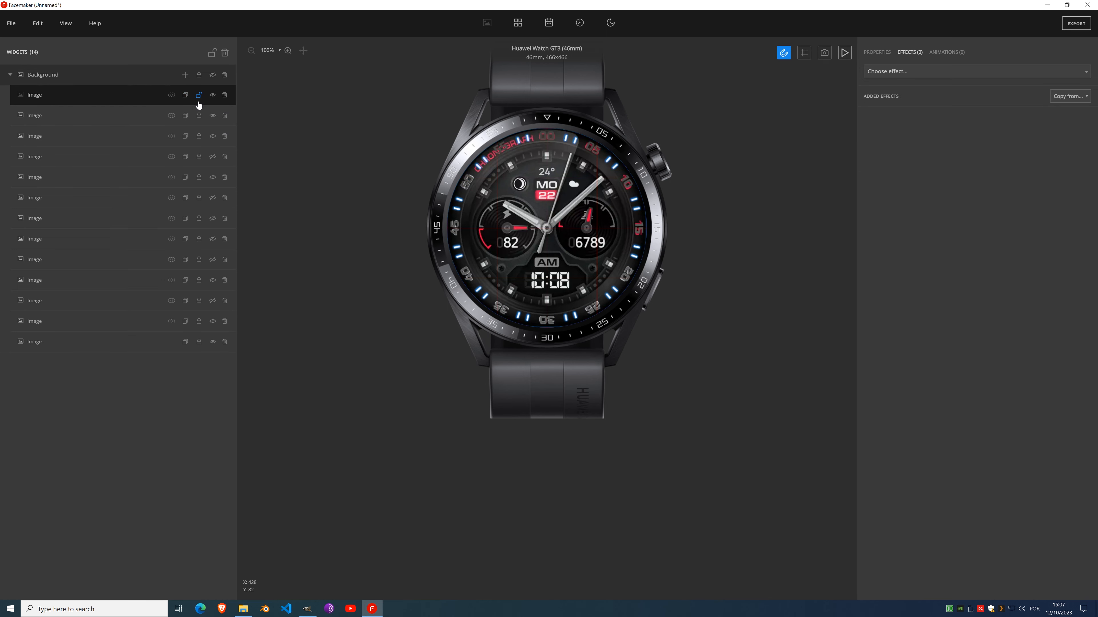
left_click(225, 342)
left_click(288, 50)
left_click(877, 52)
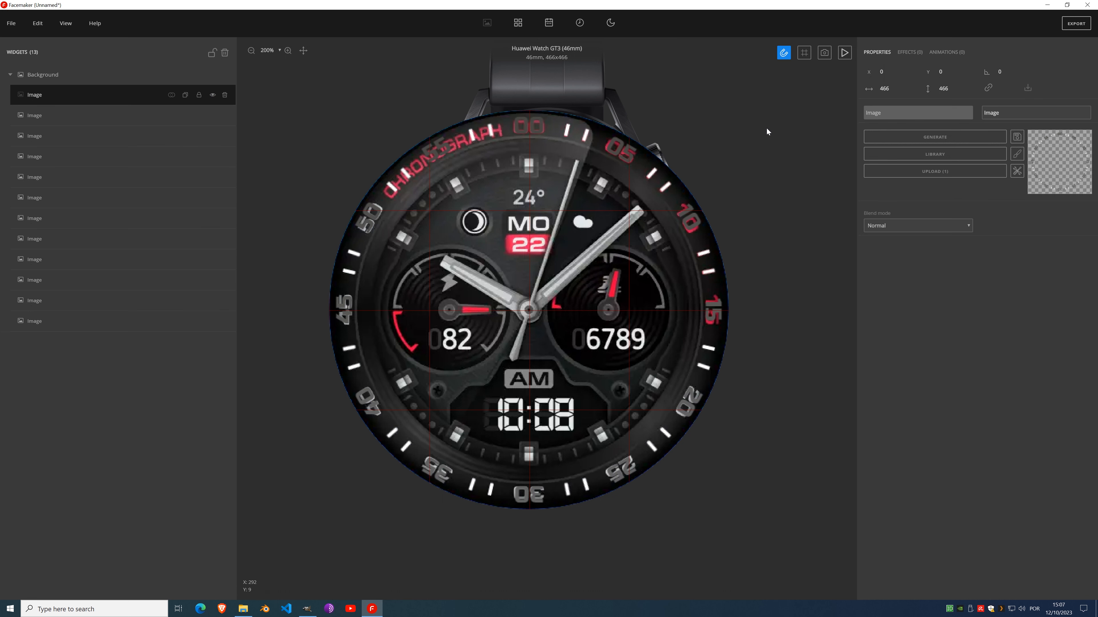
Step: Add a Gradient effect to the merged numerals and ticks, running from white to the red sampled from the date box
left_click(910, 52)
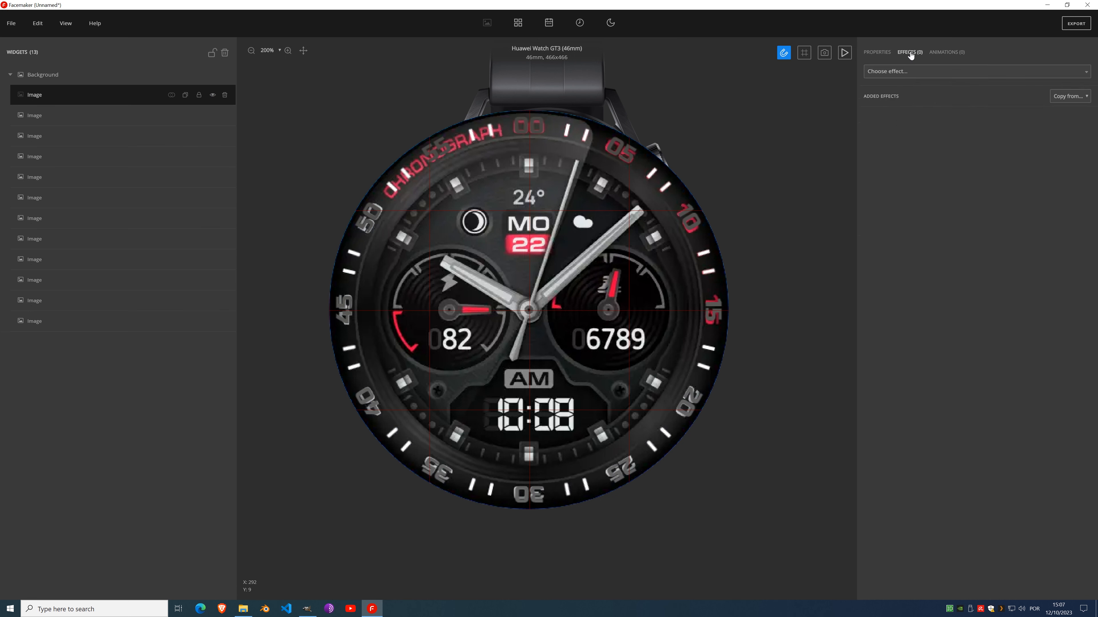
left_click(911, 72)
scroll(913, 178, "down", 5)
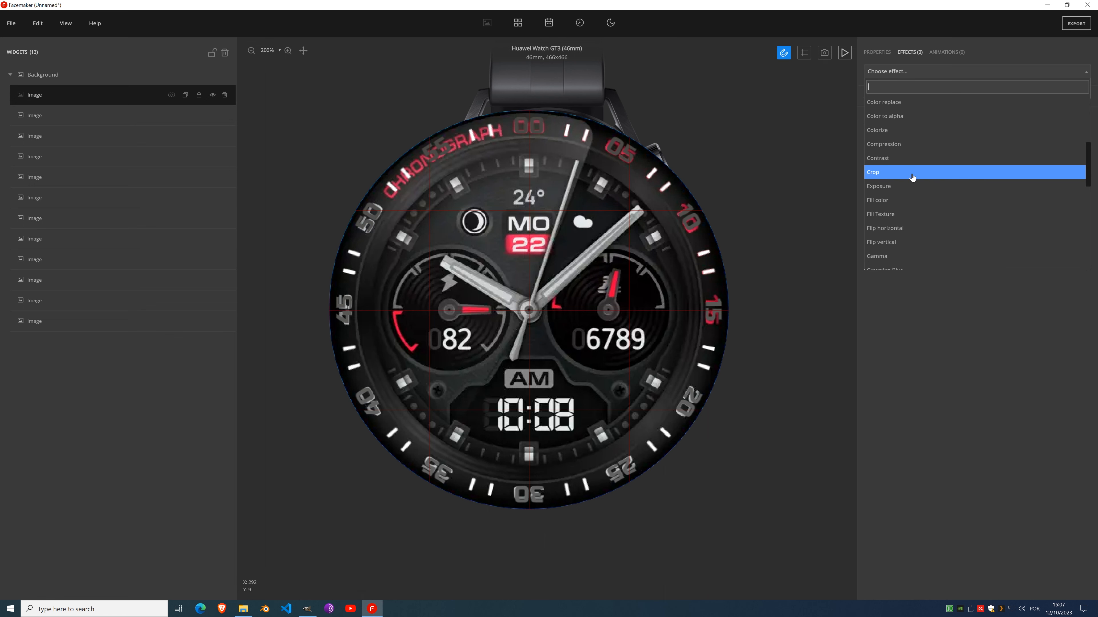
left_click(913, 153)
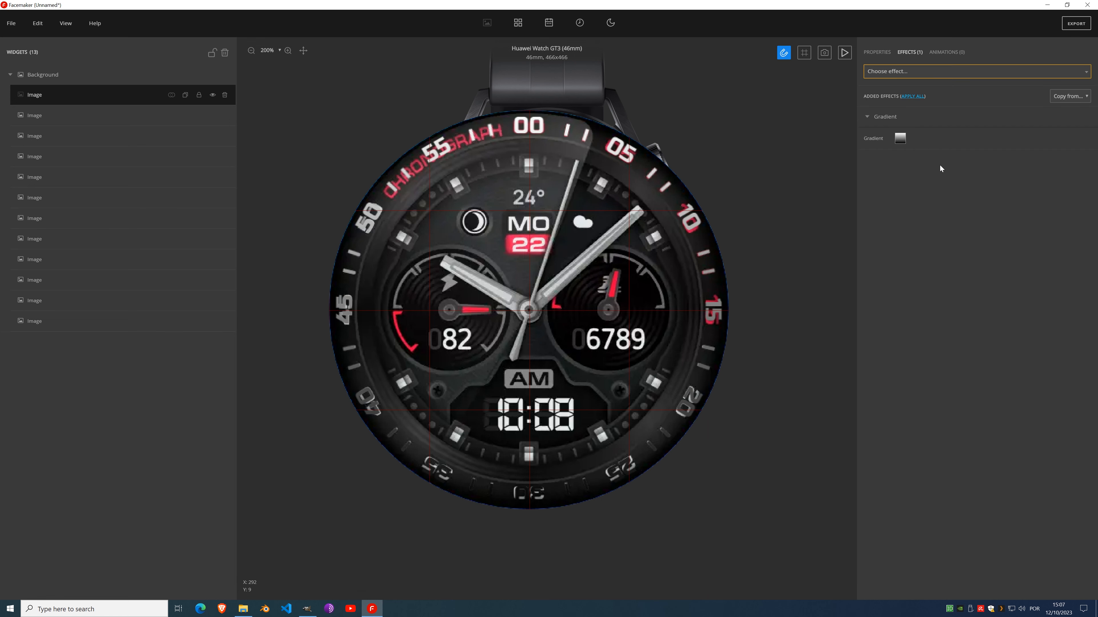
left_click(900, 139)
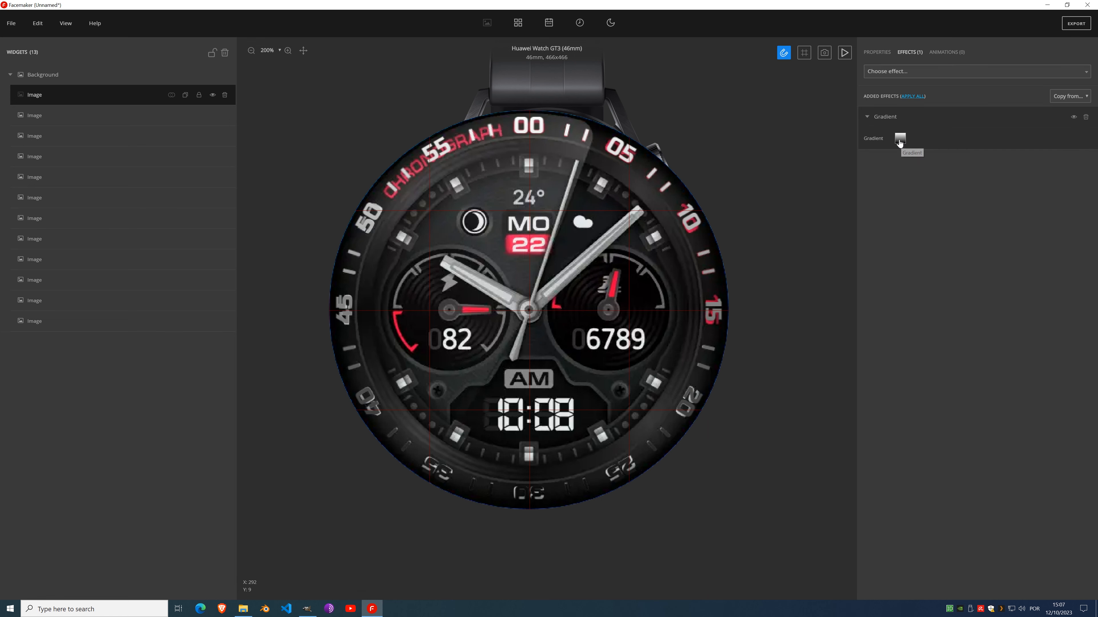
left_click(205, 390)
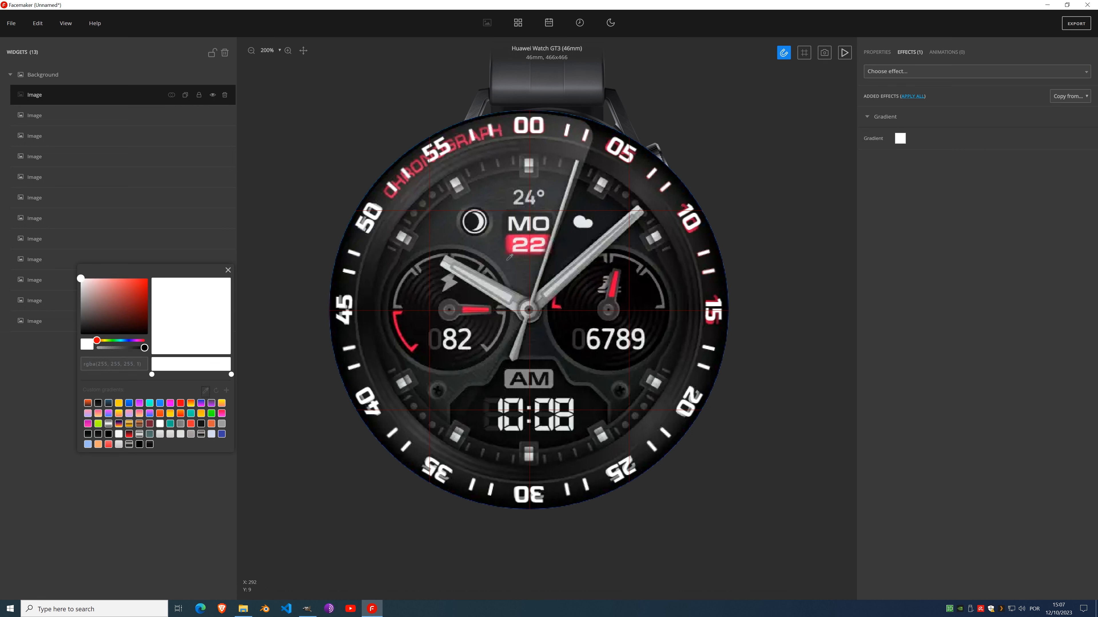
left_click(511, 248)
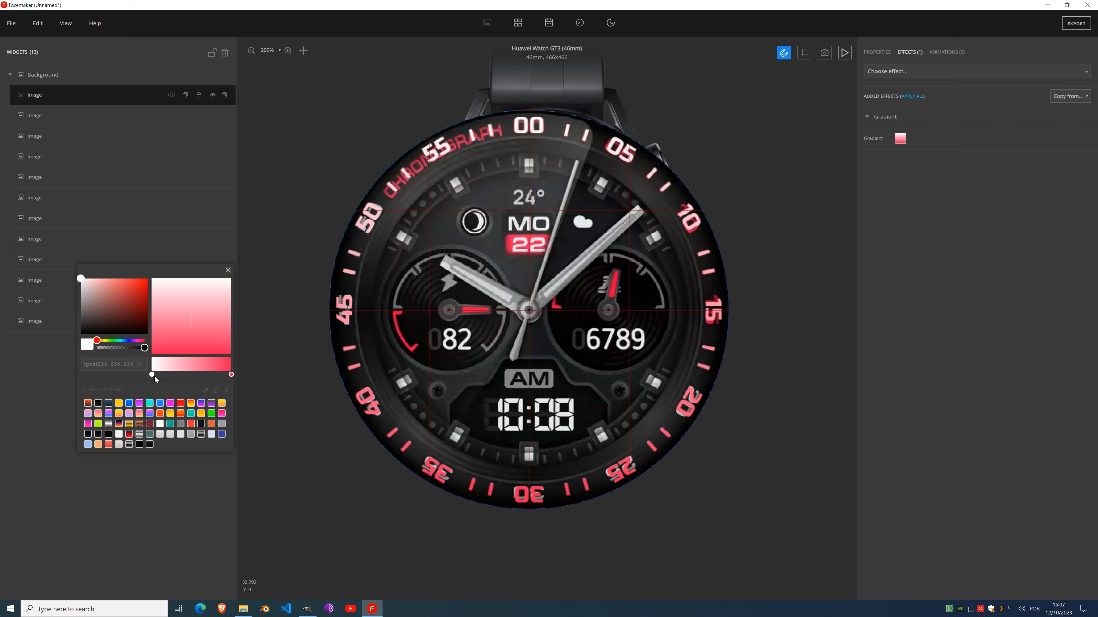
Step: Switch the gradient to the conical type and arrange it with red stops at both ends and the white stop in the middle
left_click(156, 284)
left_click(156, 284)
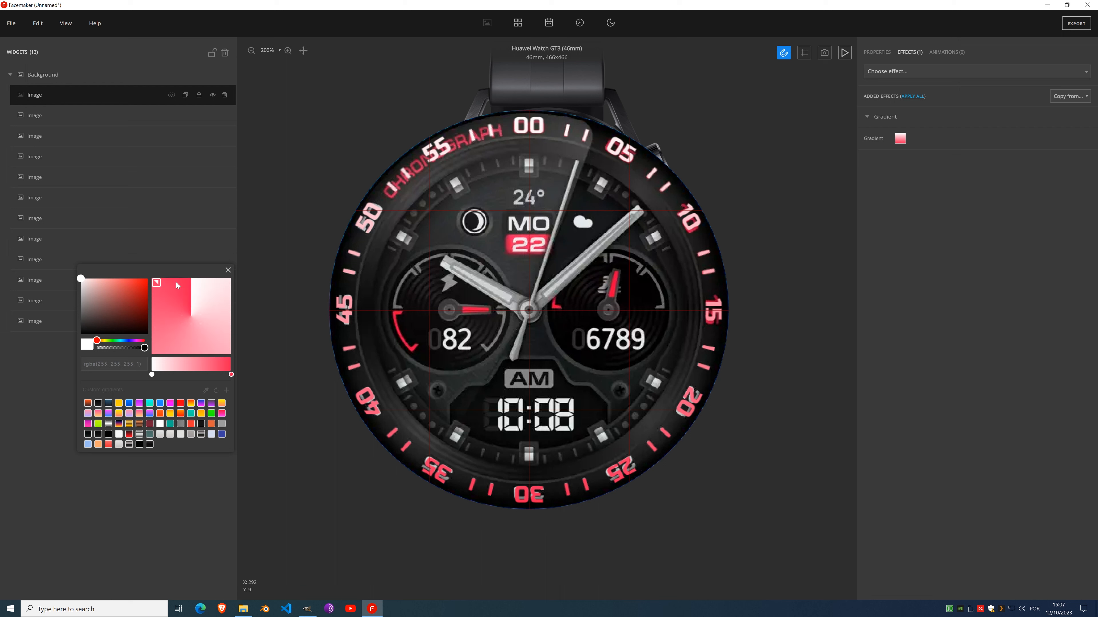
mouse_move(232, 374)
left_mouse_down()
mouse_move(212, 374)
mouse_move(231, 374)
left_mouse_up()
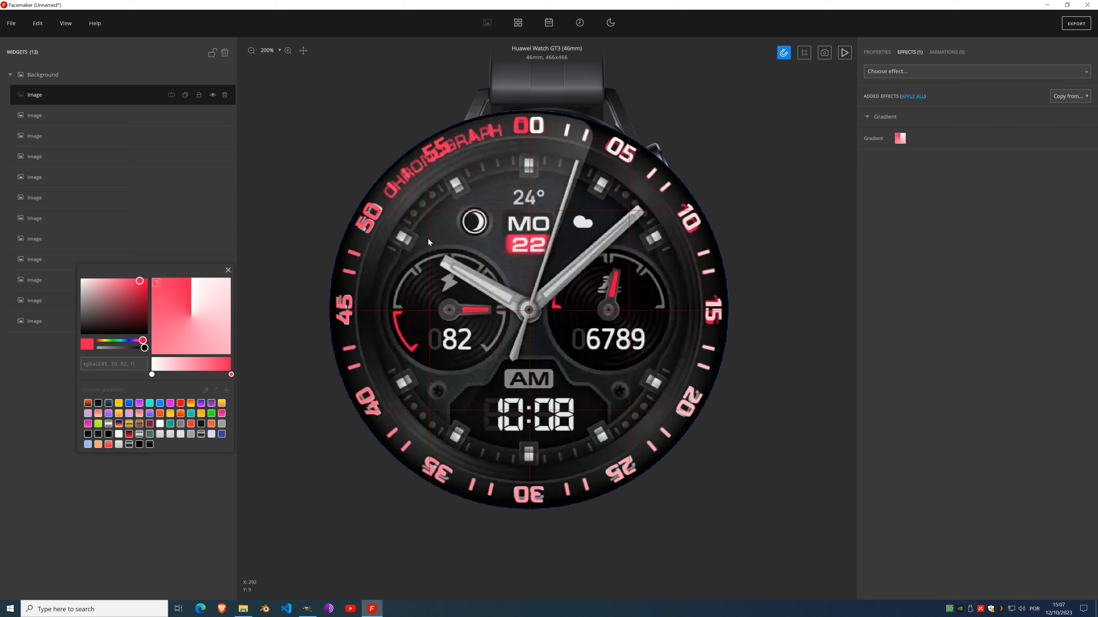
left_click_drag(150, 374, 173, 374)
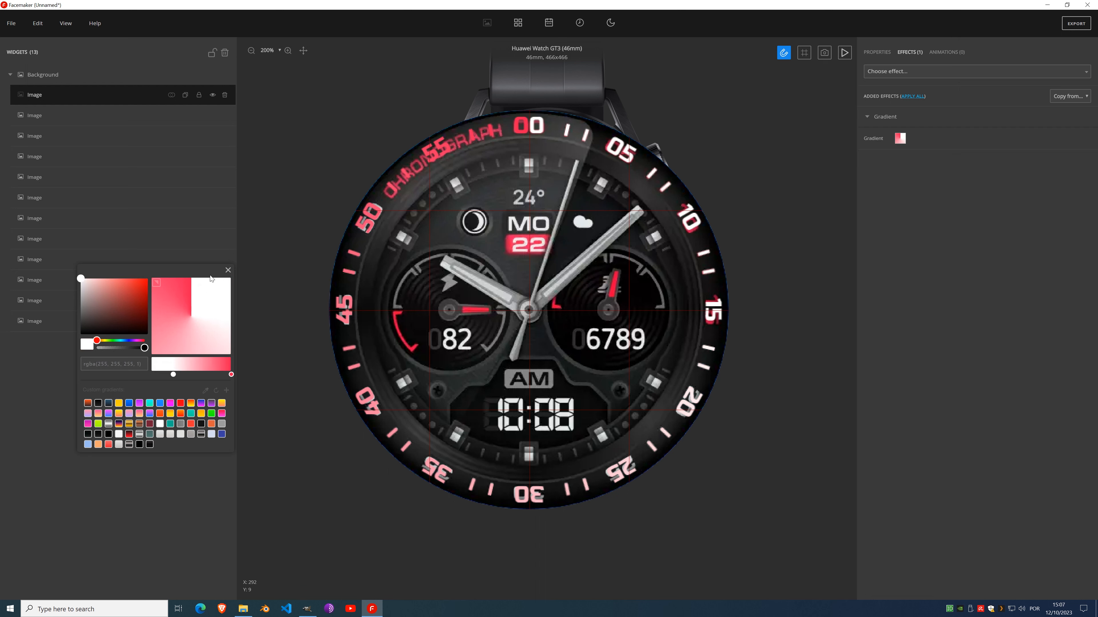
left_click_drag(173, 375, 191, 375)
left_click(230, 374)
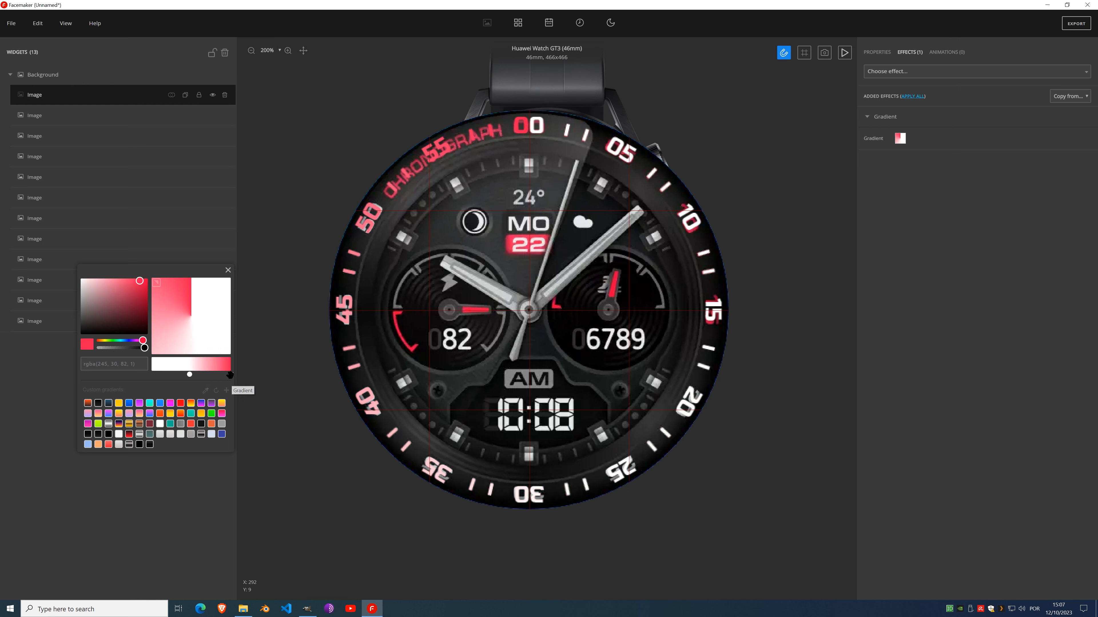
left_click(152, 373)
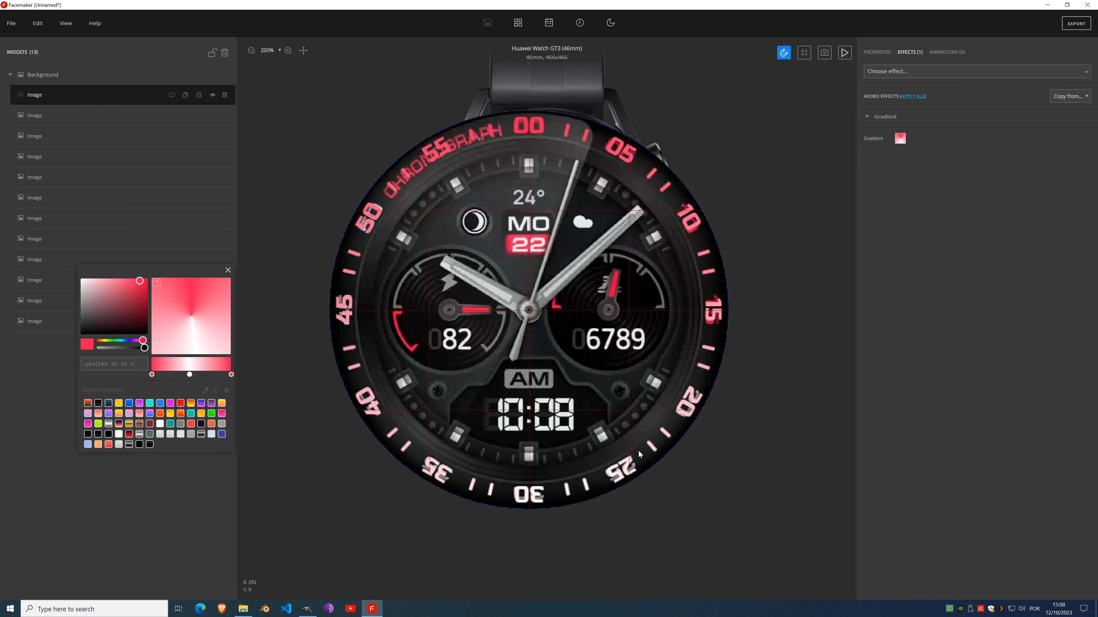
Step: Add a white stop and an adjoining red stop to the conical gradient for a sharp red-to-white edge just past the 15 numeral
left_click(189, 374)
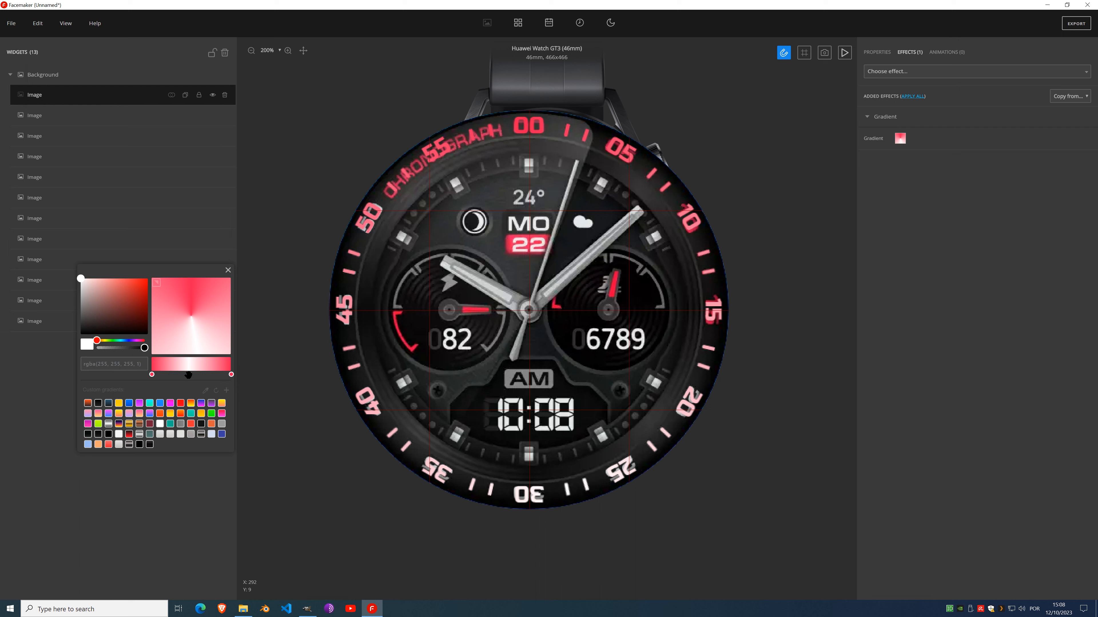
left_click(175, 370)
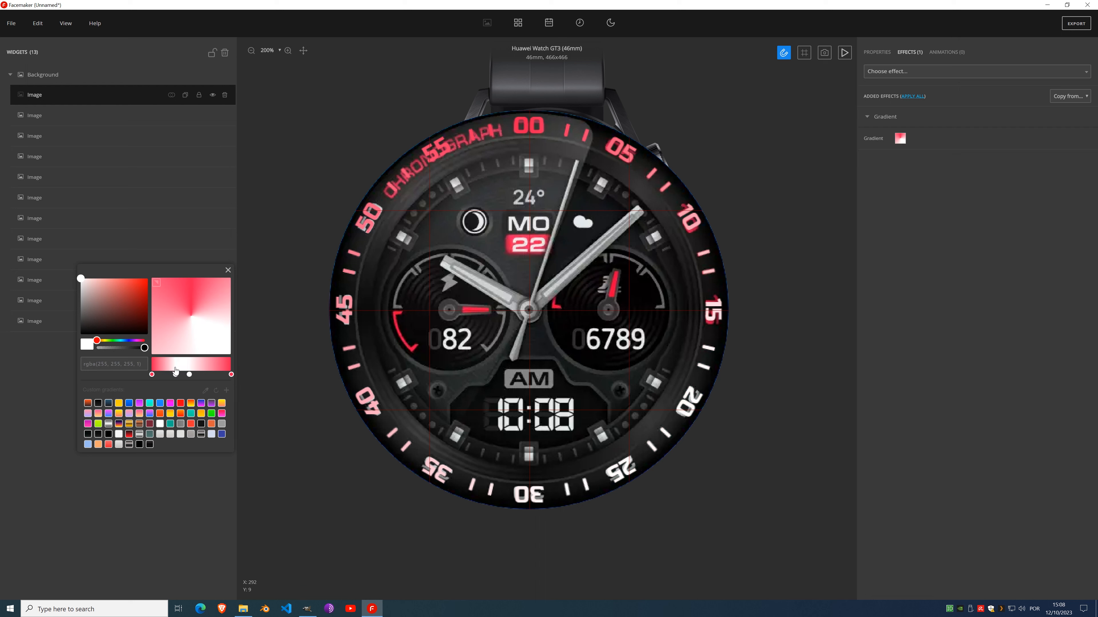
left_click(151, 374)
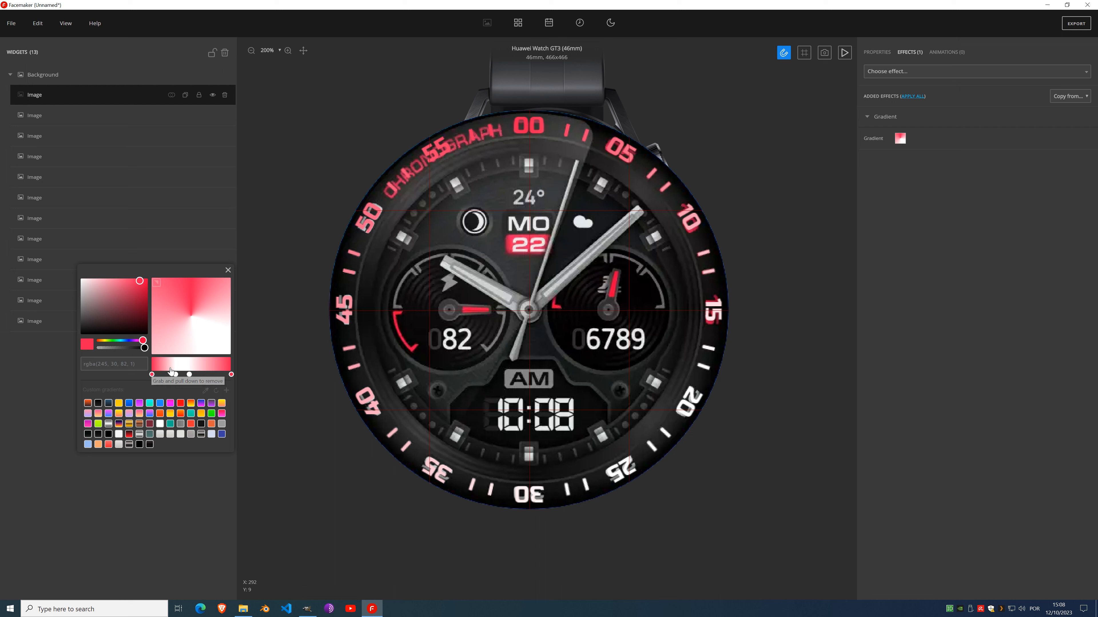
left_click(172, 371)
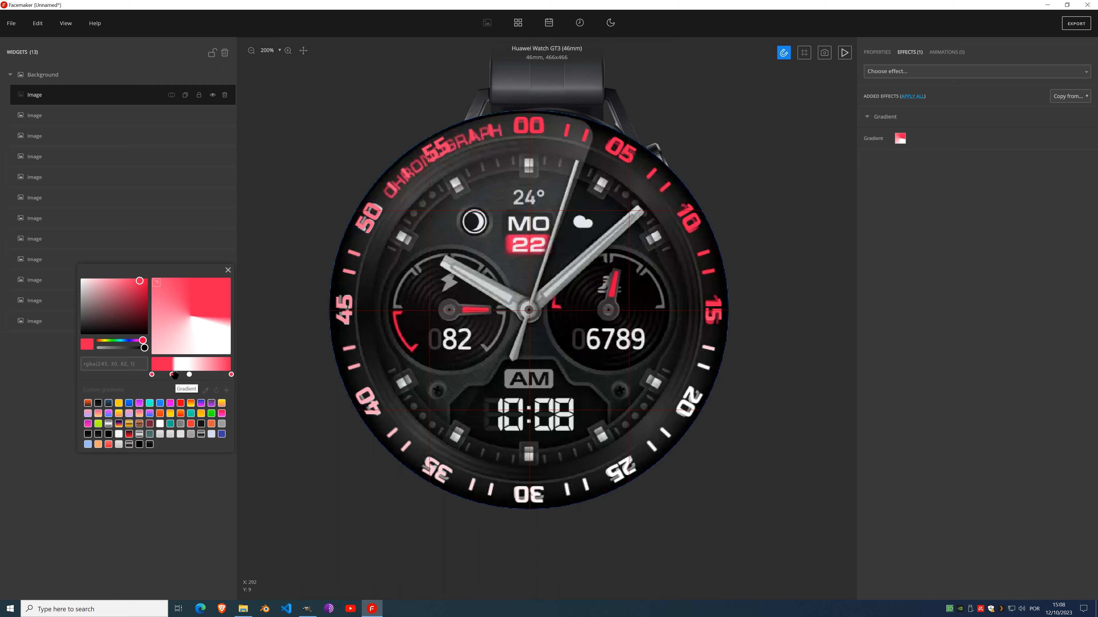
left_click(175, 374)
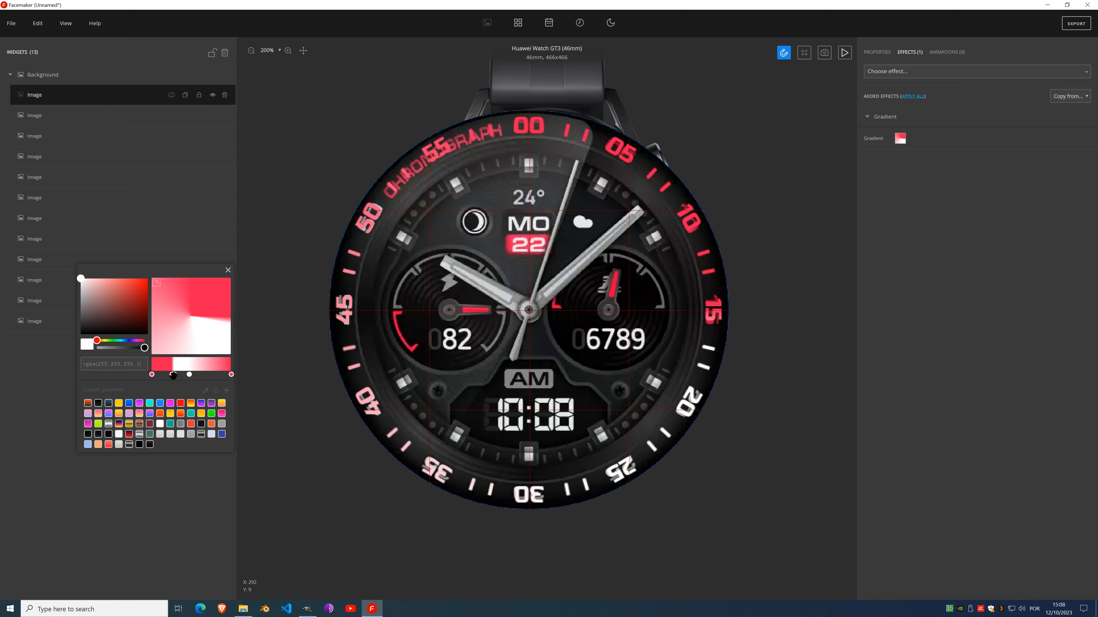
left_click(172, 374)
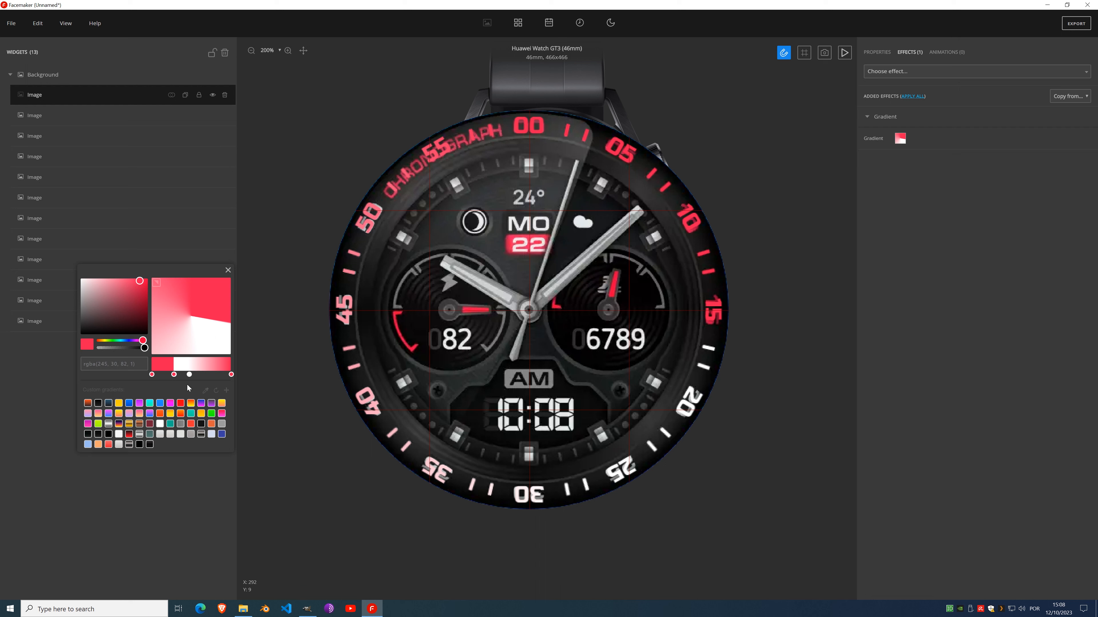
Step: Add another white stop and a red stop in the gradient's second half to form a white-to-red edge between the 40 and 45 numerals
left_click(190, 375)
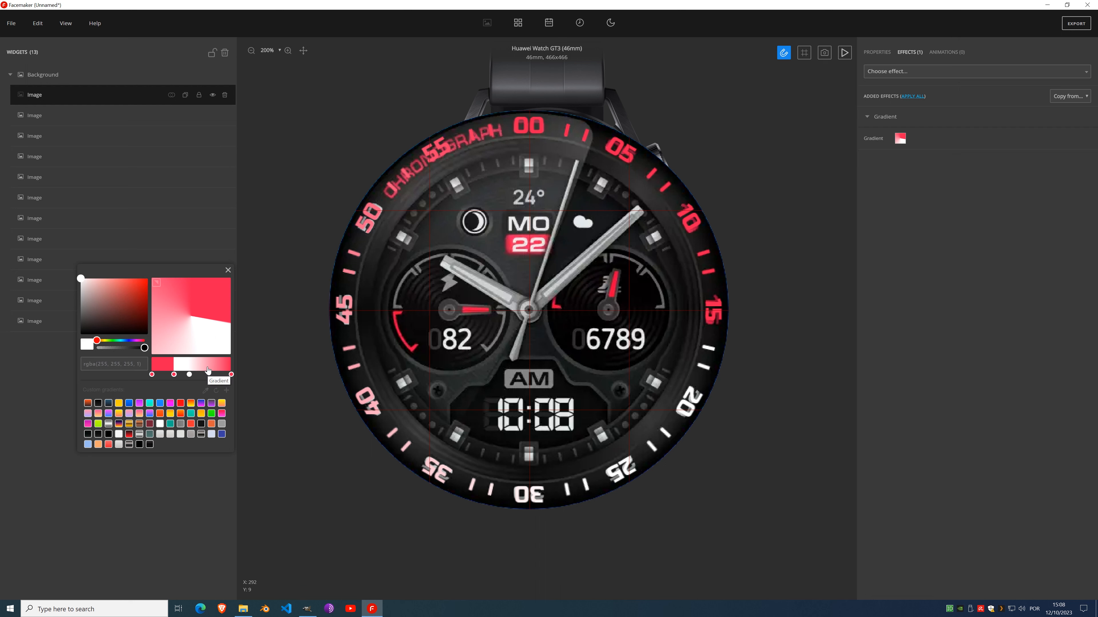
left_click(208, 371)
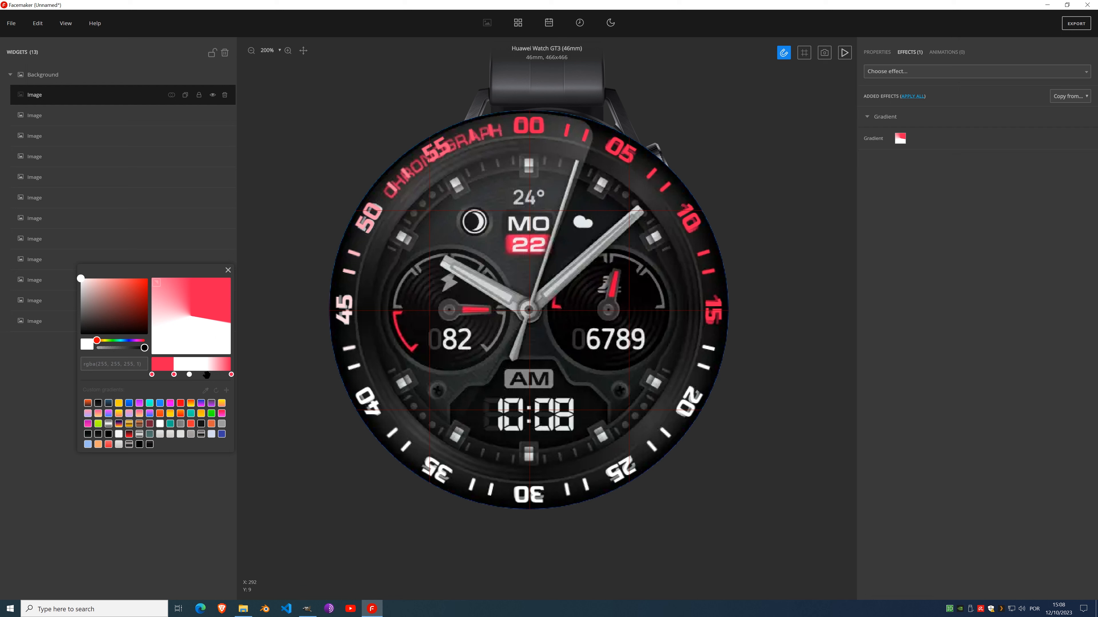
left_click_drag(206, 375, 201, 375)
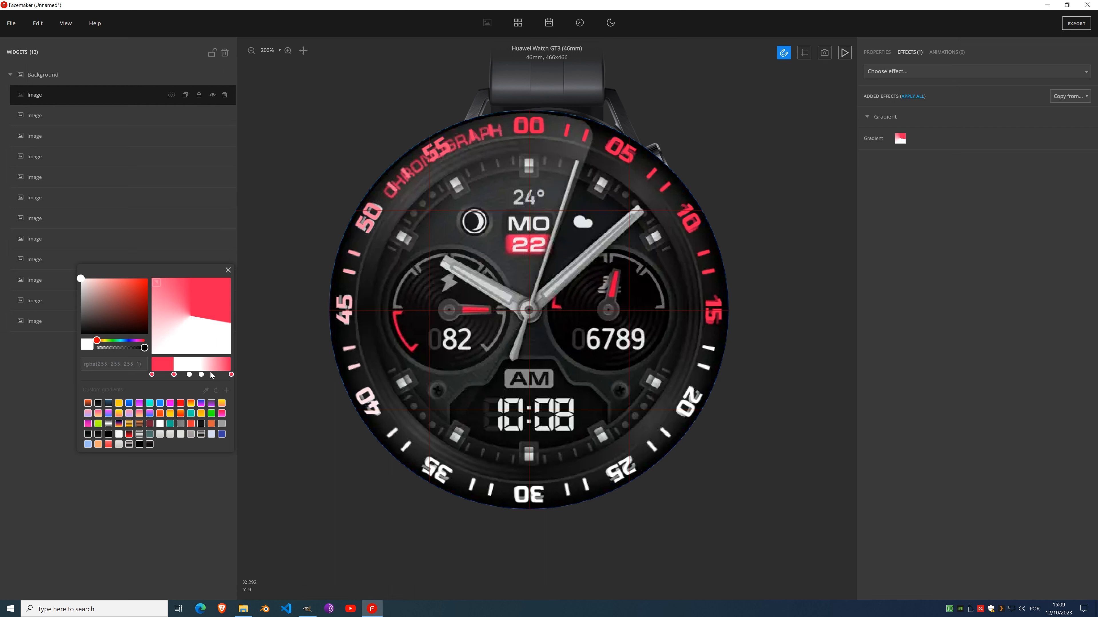
left_click(230, 374)
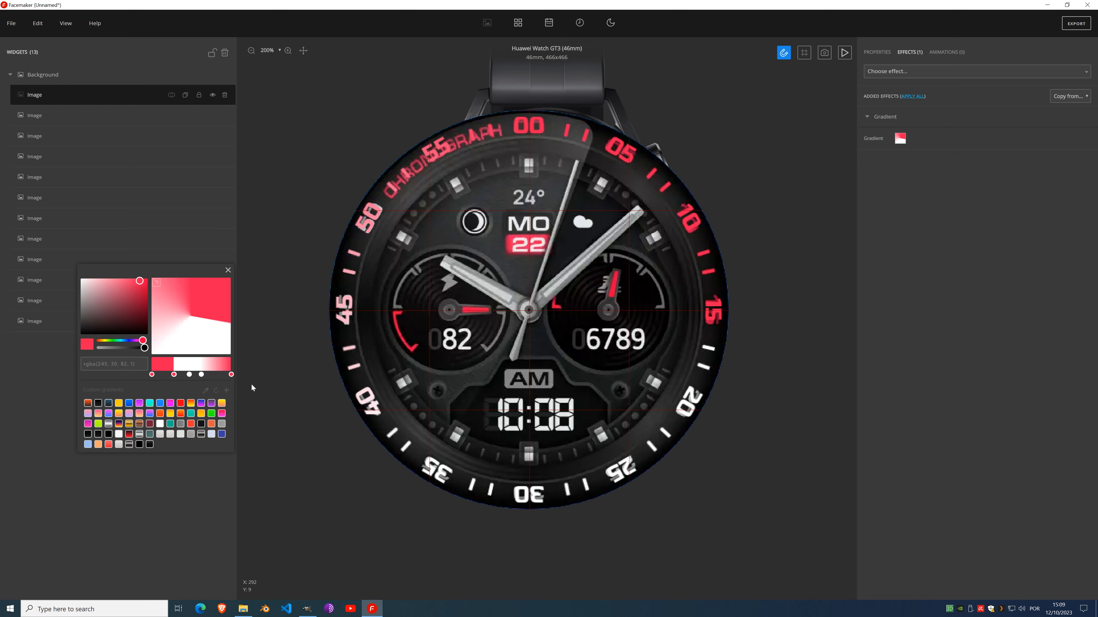
left_click(208, 367)
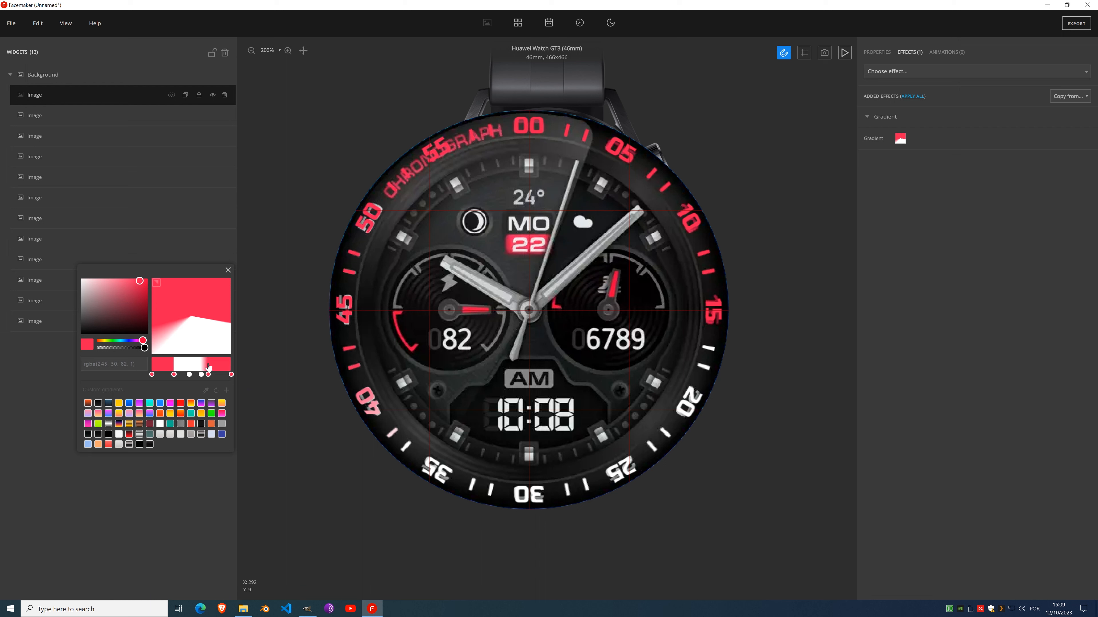
Step: Remove the surplus white stop and give the gradient's first stop the red copied from the neighbouring red stop
left_click(201, 374)
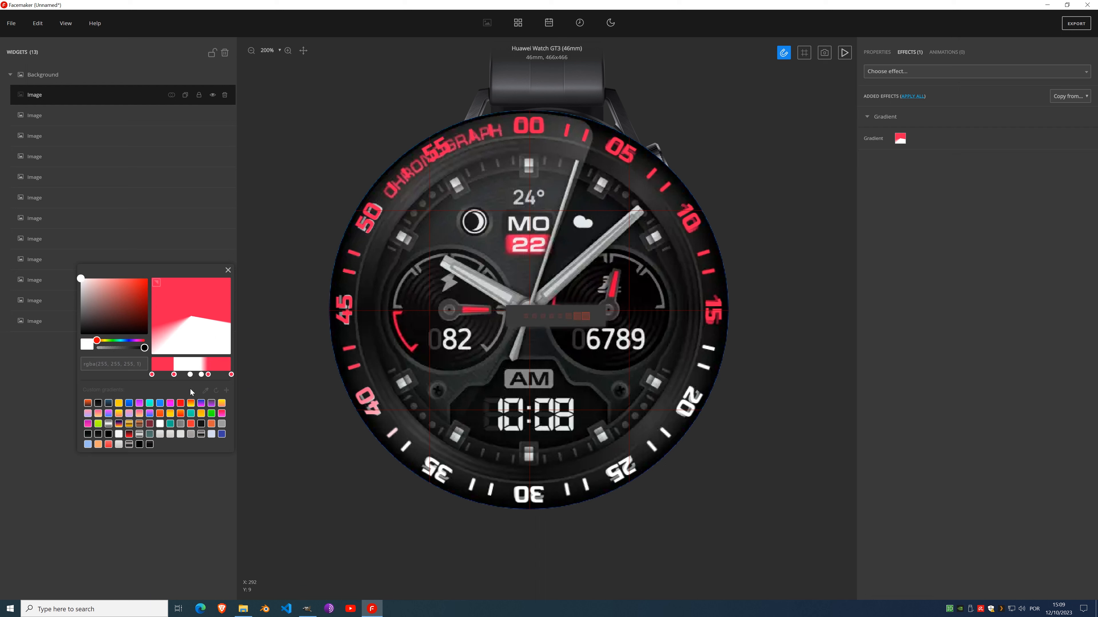
left_click_drag(201, 374, 198, 381)
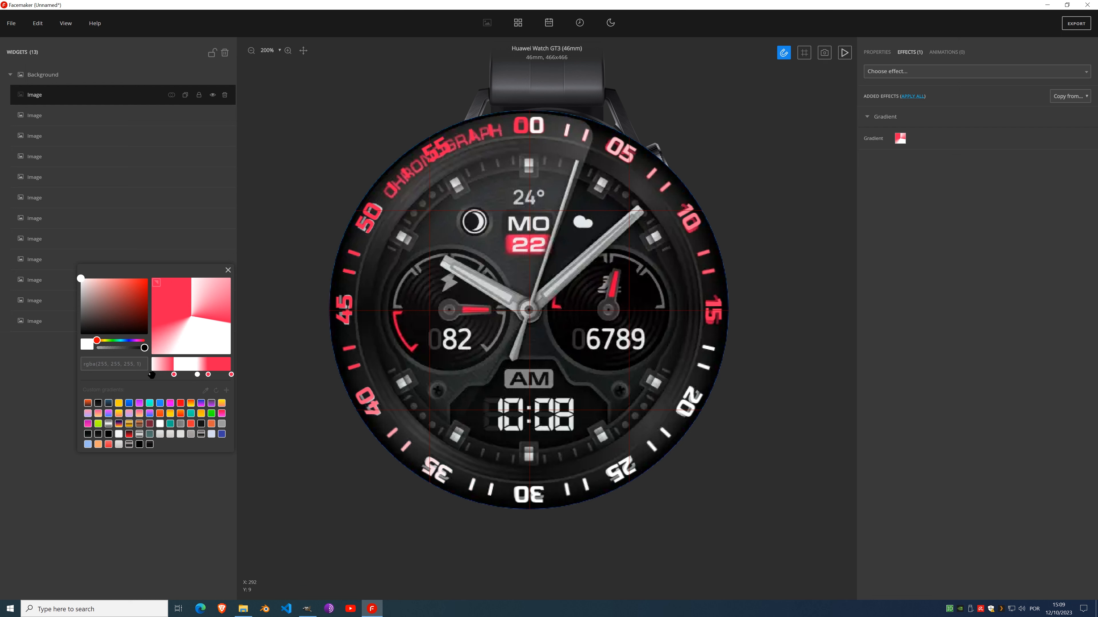
left_click(173, 374)
left_click(141, 362)
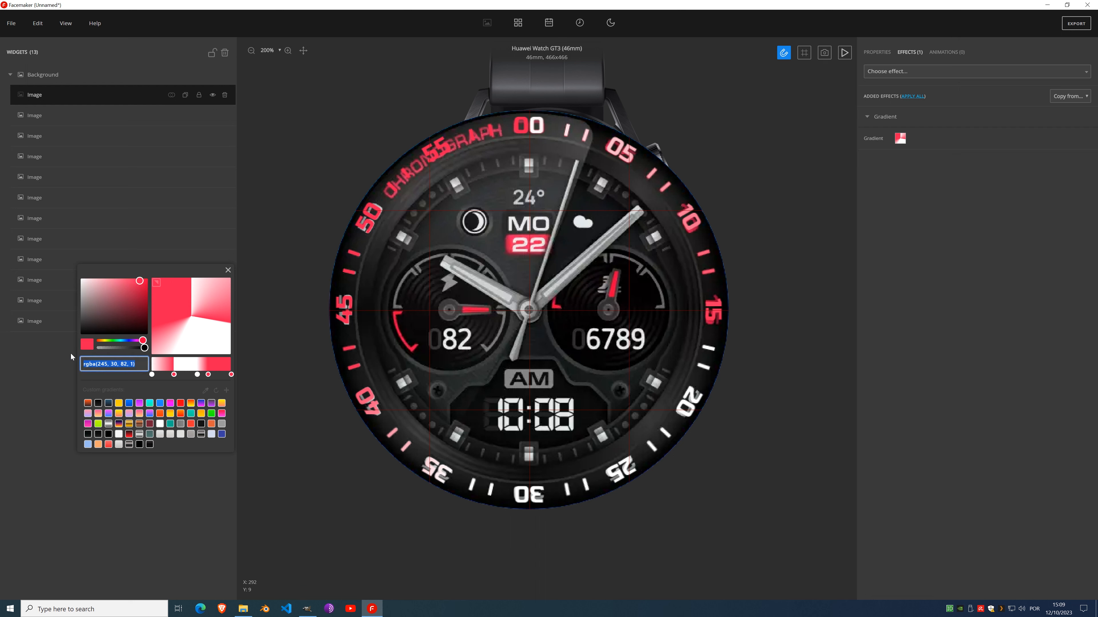
left_click(153, 374)
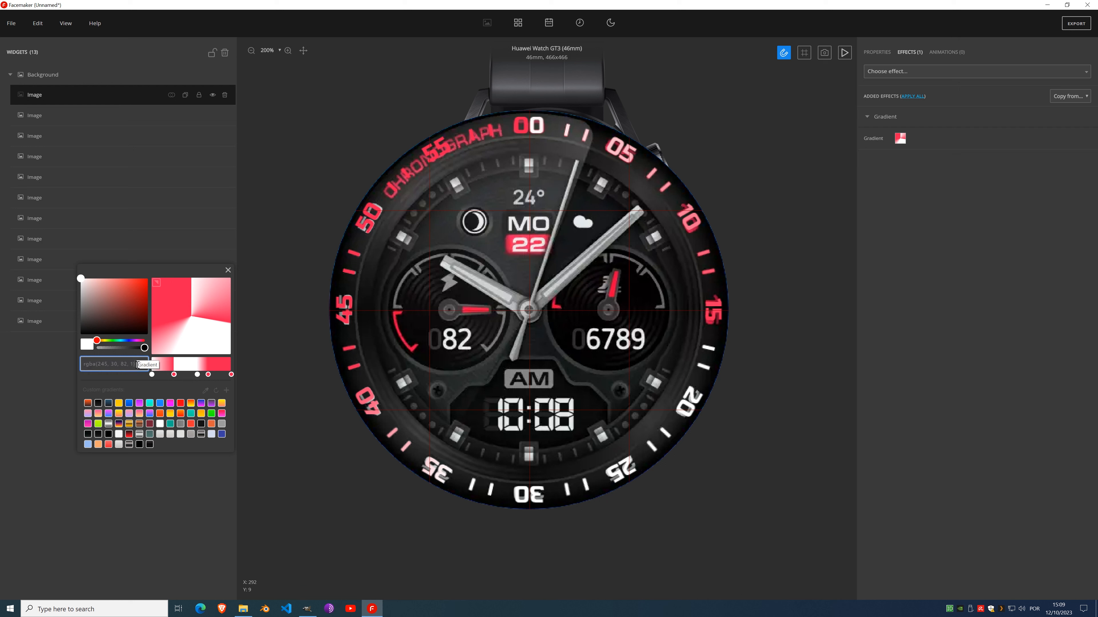
key("Return")
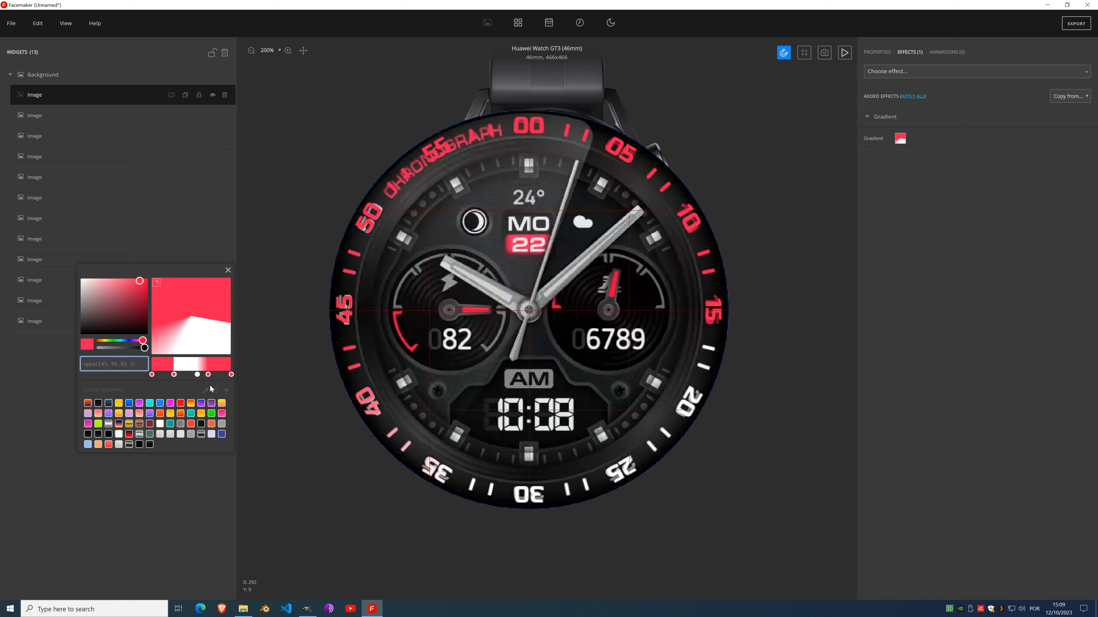
Step: Shift the second white and red stops together so the gradient changes sharply from white to red between the 50 and 55 numerals
left_click(198, 374)
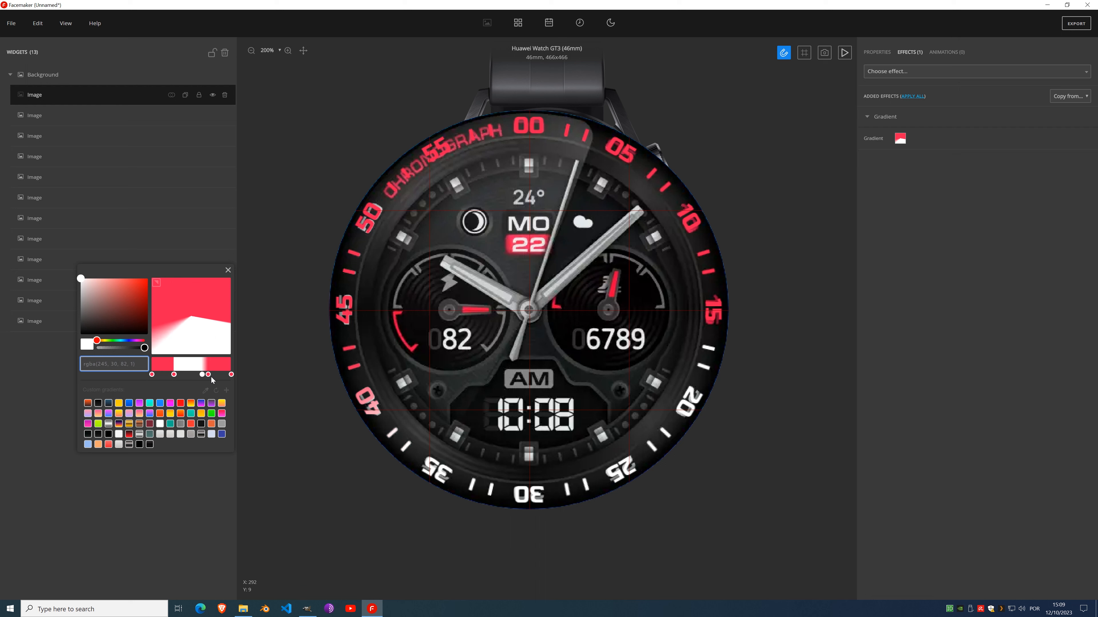
left_click_drag(208, 375, 218, 375)
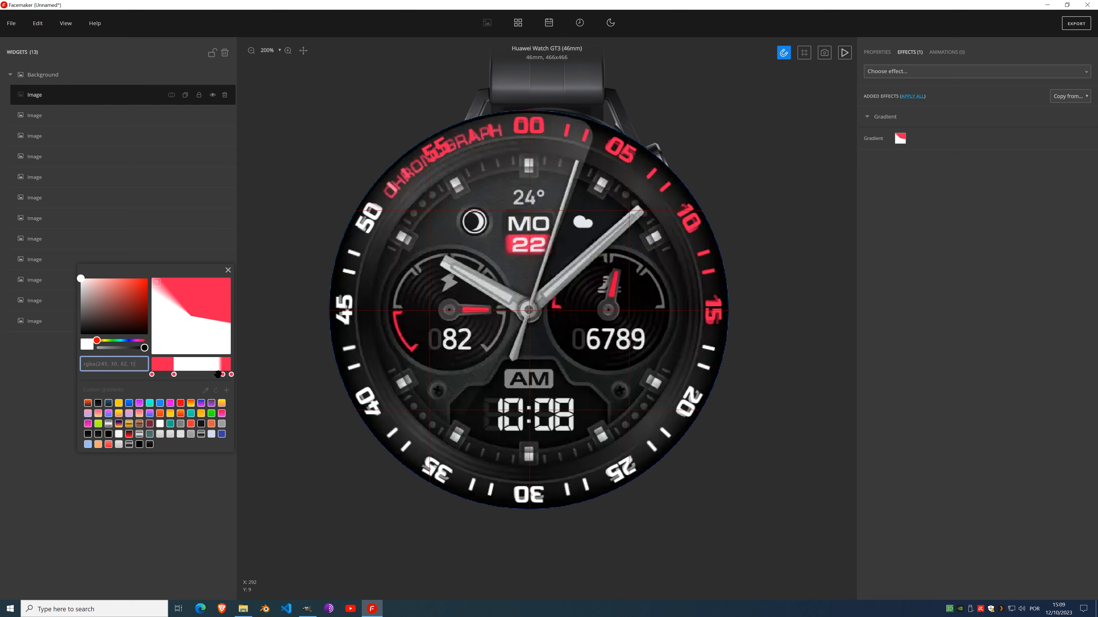
left_click(222, 374)
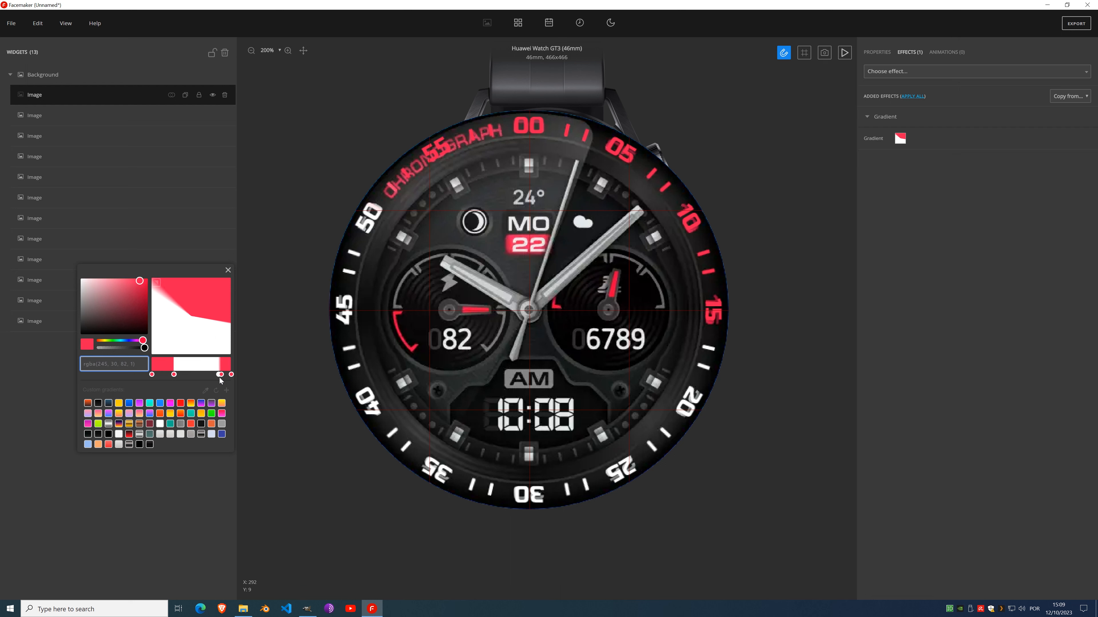
left_click(220, 375)
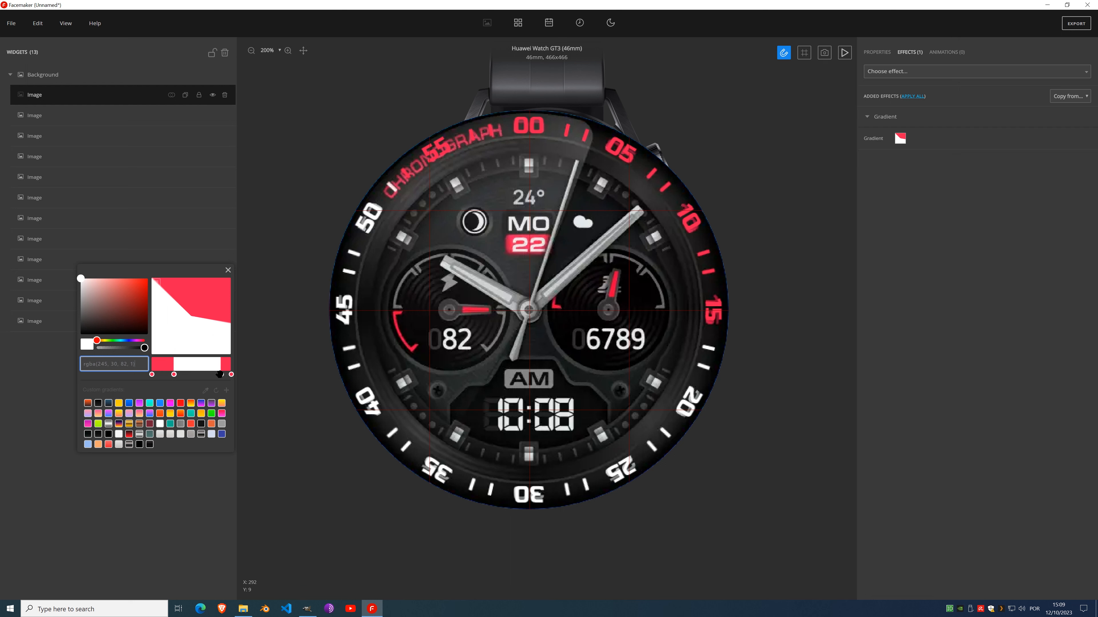
left_click_drag(220, 374, 218, 374)
left_click(218, 375)
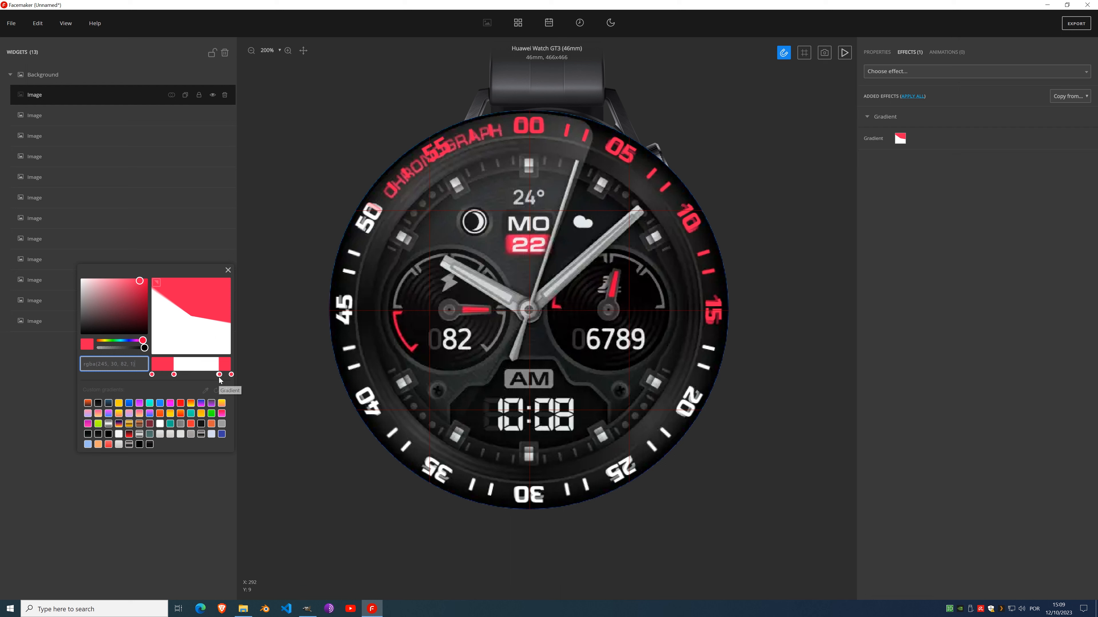
left_click_drag(218, 376, 217, 375)
left_click_drag(219, 375, 218, 374)
left_click(218, 374)
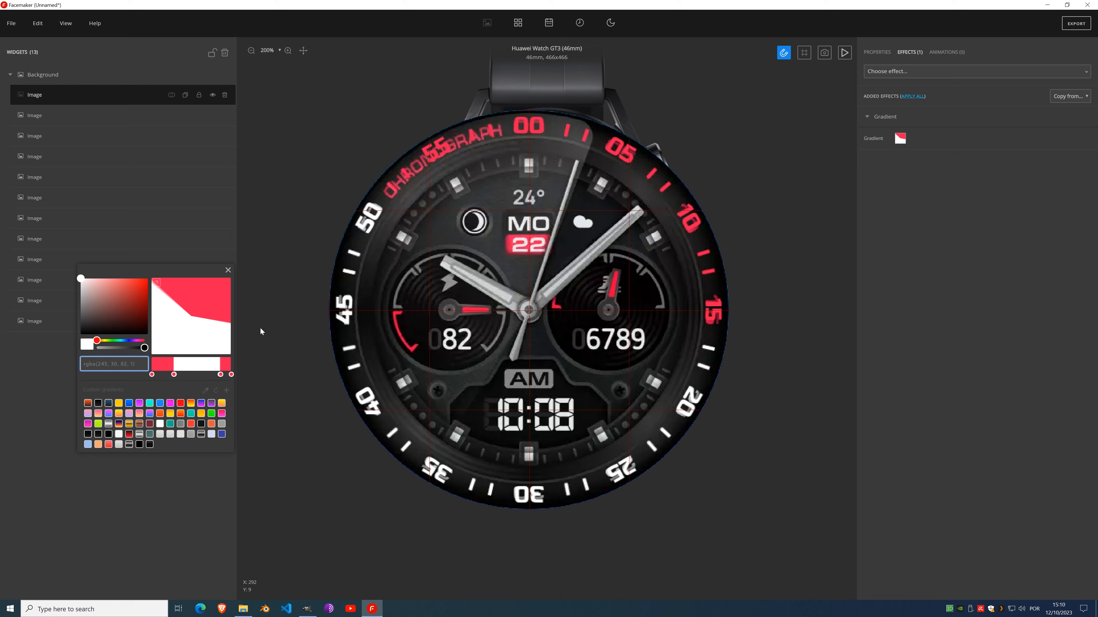
Step: Close the gradient editor and delete the Gradient effect from the merged numerals and ticks image
left_click(226, 391)
left_click(227, 271)
mouse_move(1092, 132)
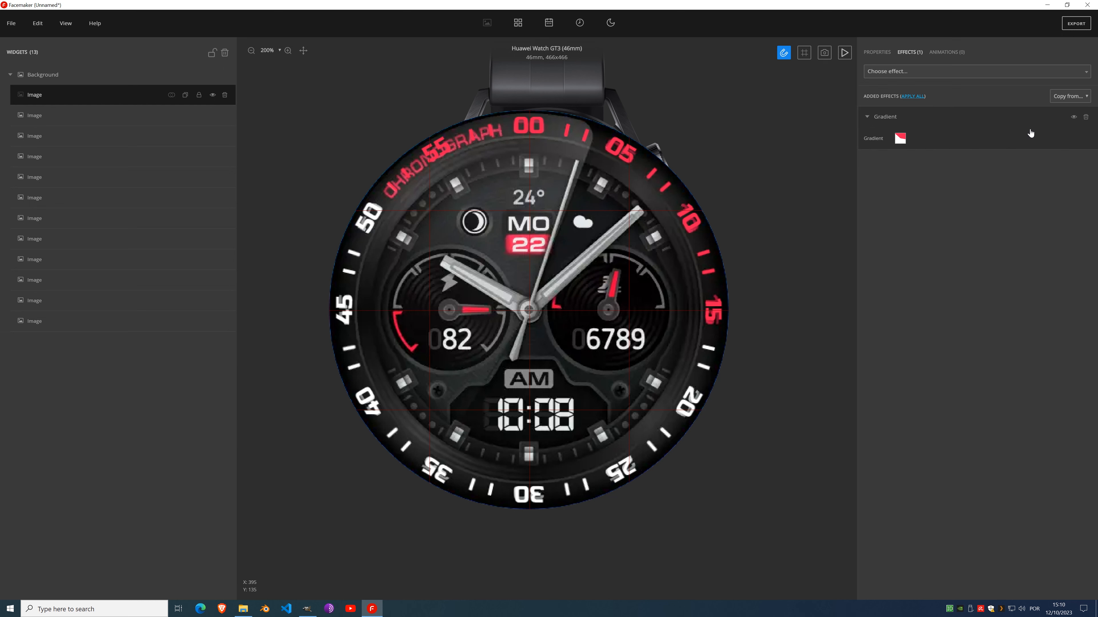
left_click(1087, 118)
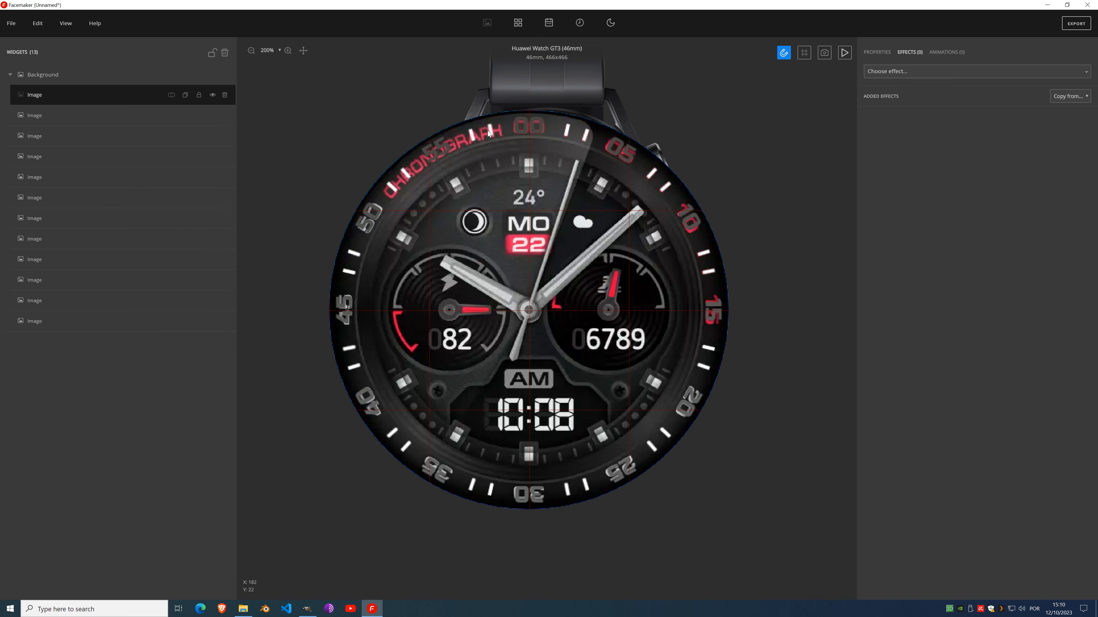
Step: Erase the 55 numeral and the ticks covering the reference CHRONOGRAPH lettering from the merged image, and save the edit
left_click(877, 53)
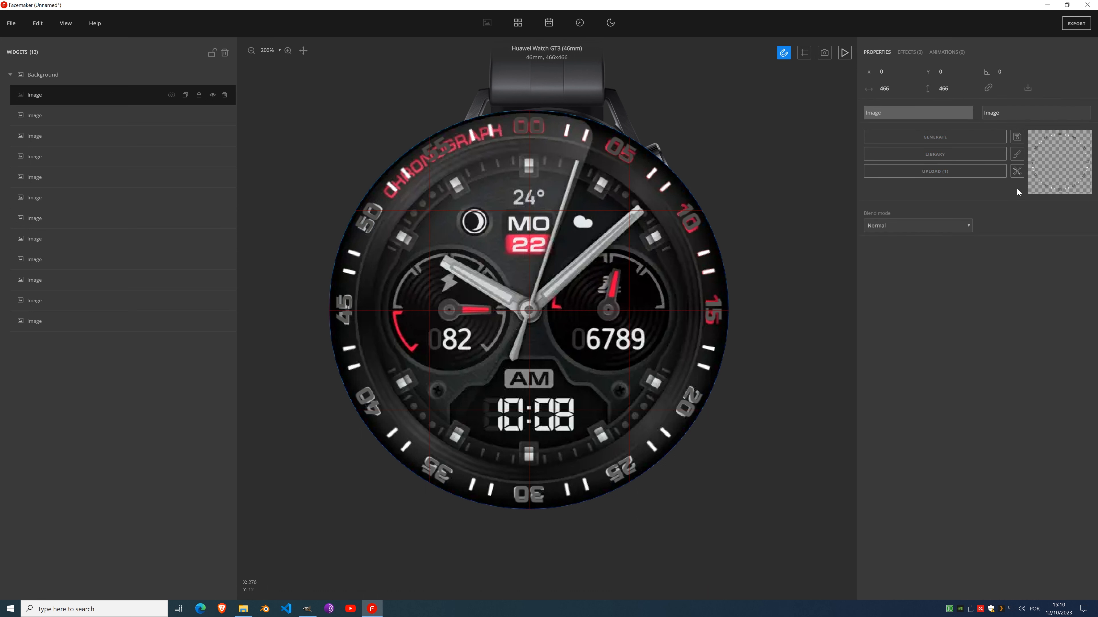
left_click(1018, 155)
left_click(1040, 186)
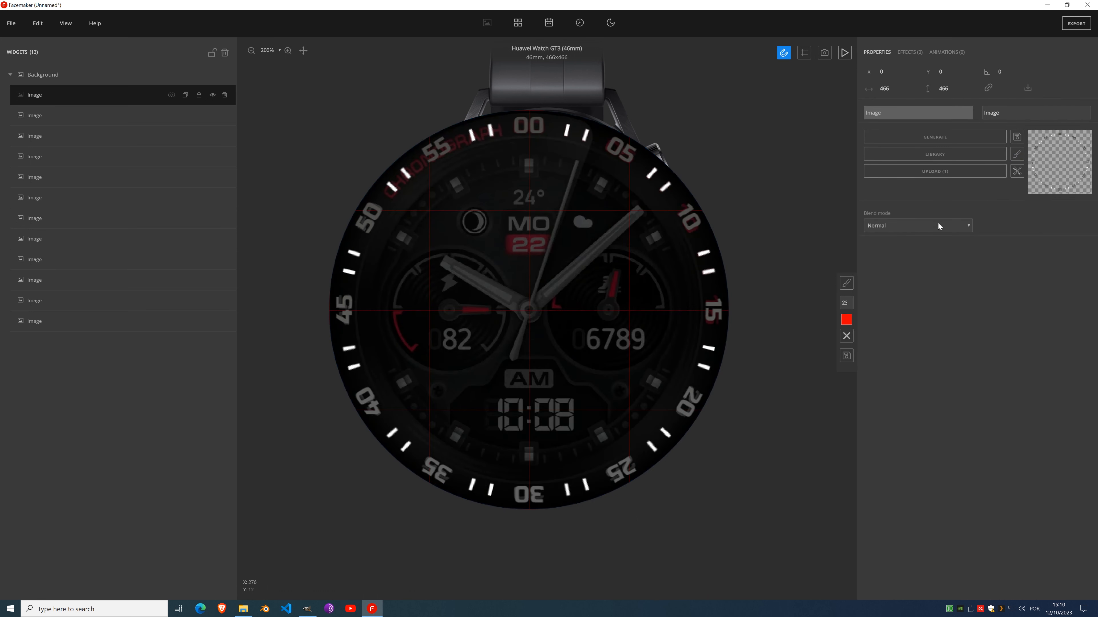
left_click(843, 284)
mouse_move(410, 178)
left_mouse_down()
mouse_move(392, 183)
mouse_move(490, 129)
mouse_move(467, 130)
mouse_move(402, 182)
mouse_move(490, 134)
mouse_move(454, 144)
left_mouse_up()
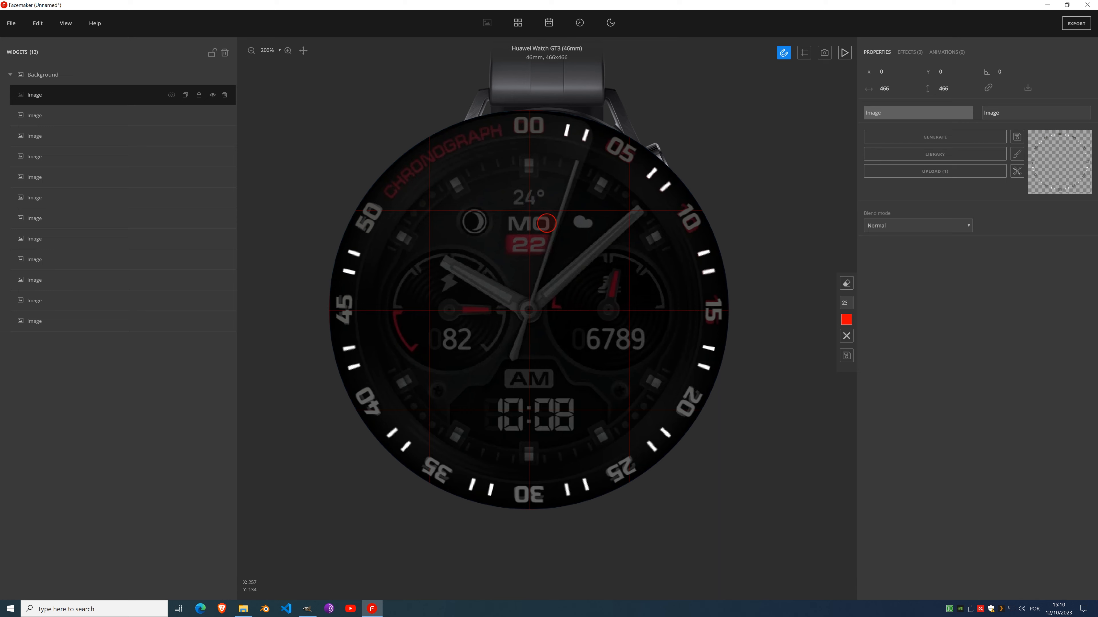
left_click(851, 357)
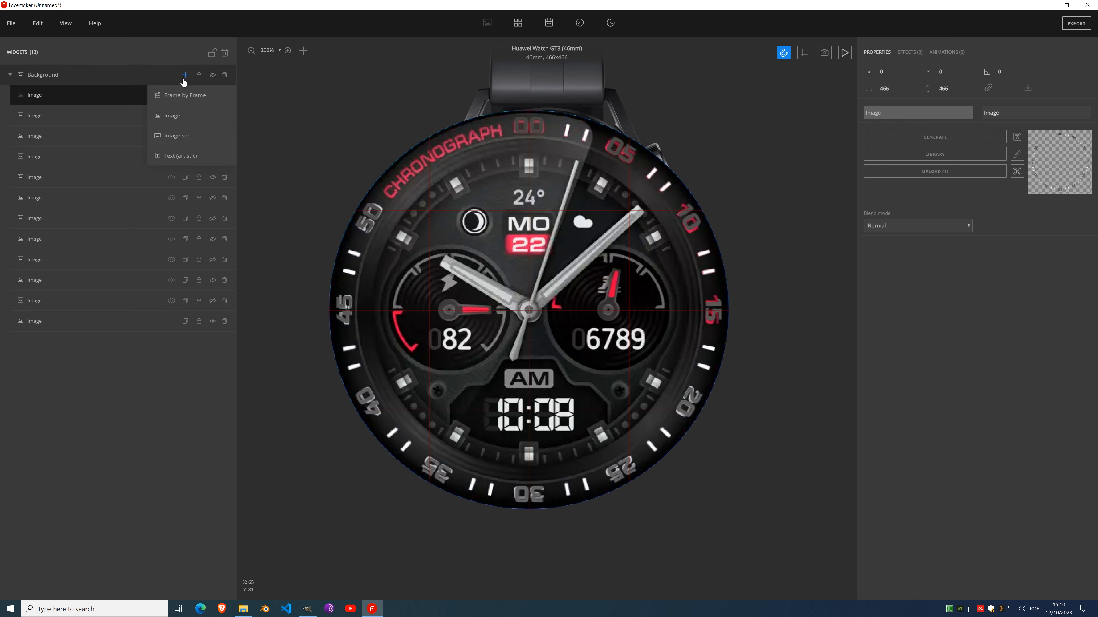
Step: Add an artistic text widget to the background reading "CHRONOGRAPH" and set its font to RUSSOONE_REGULAR
left_click(185, 75)
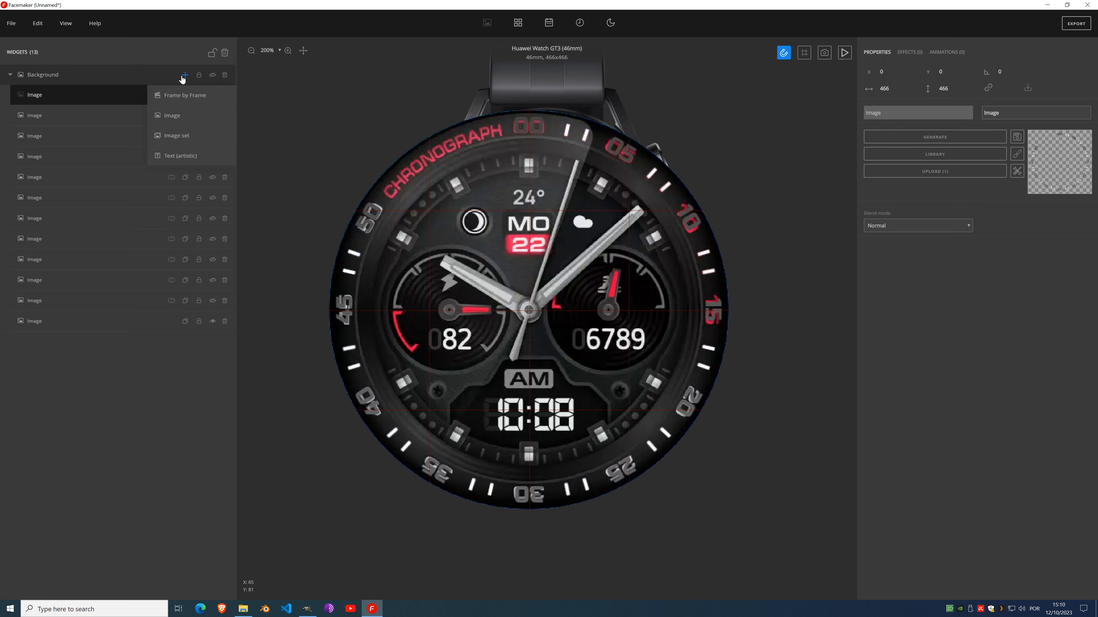
left_click(181, 156)
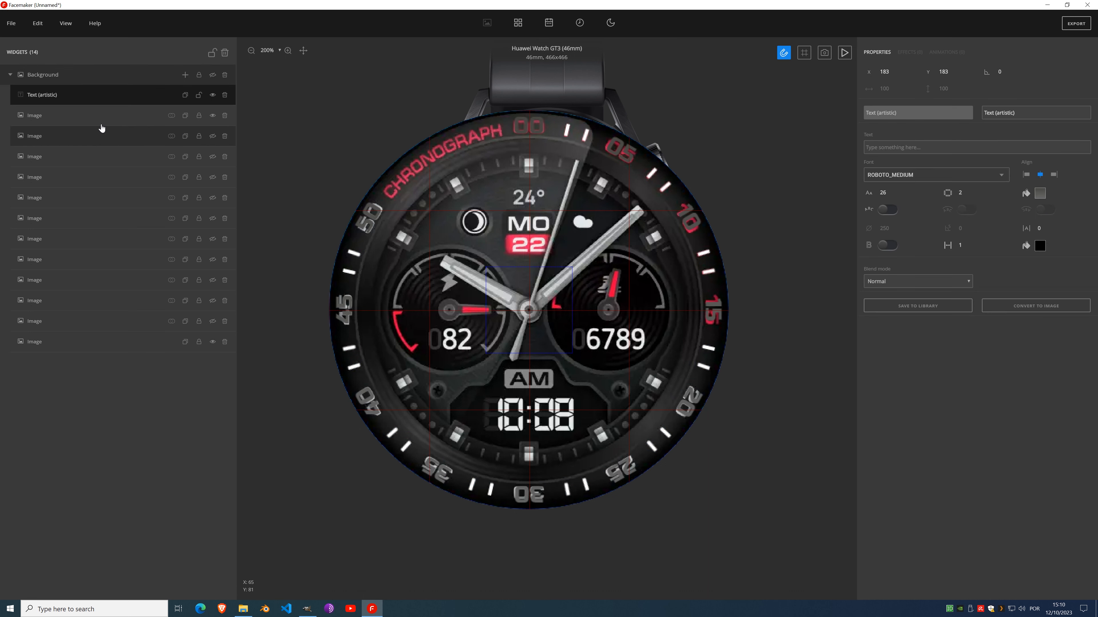
left_click(889, 146)
type("CHRO")
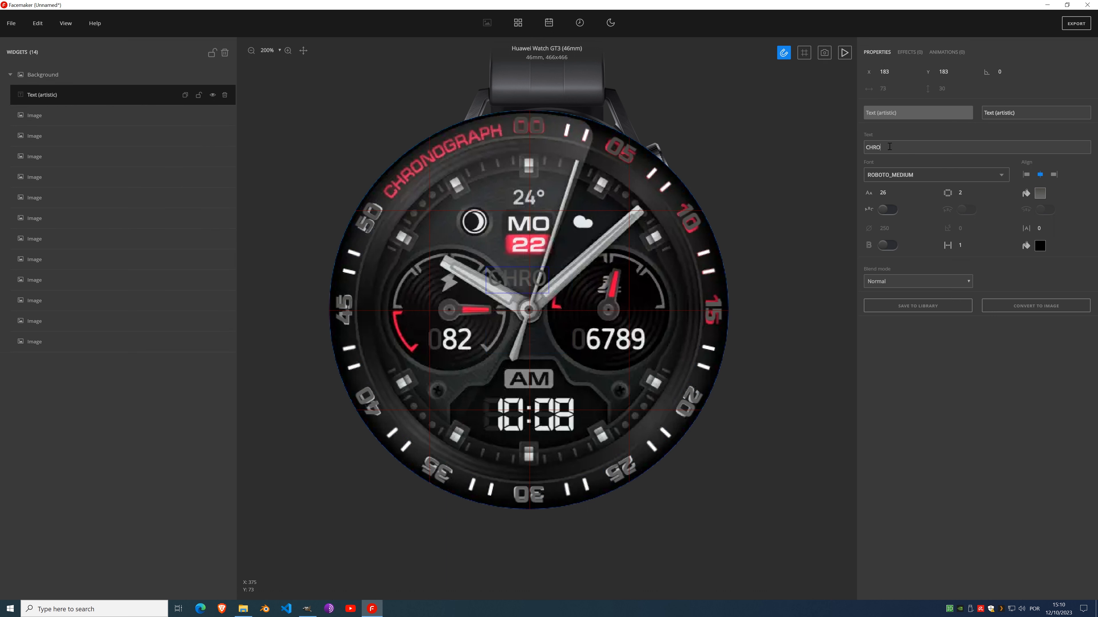
type("NOHGRAPH")
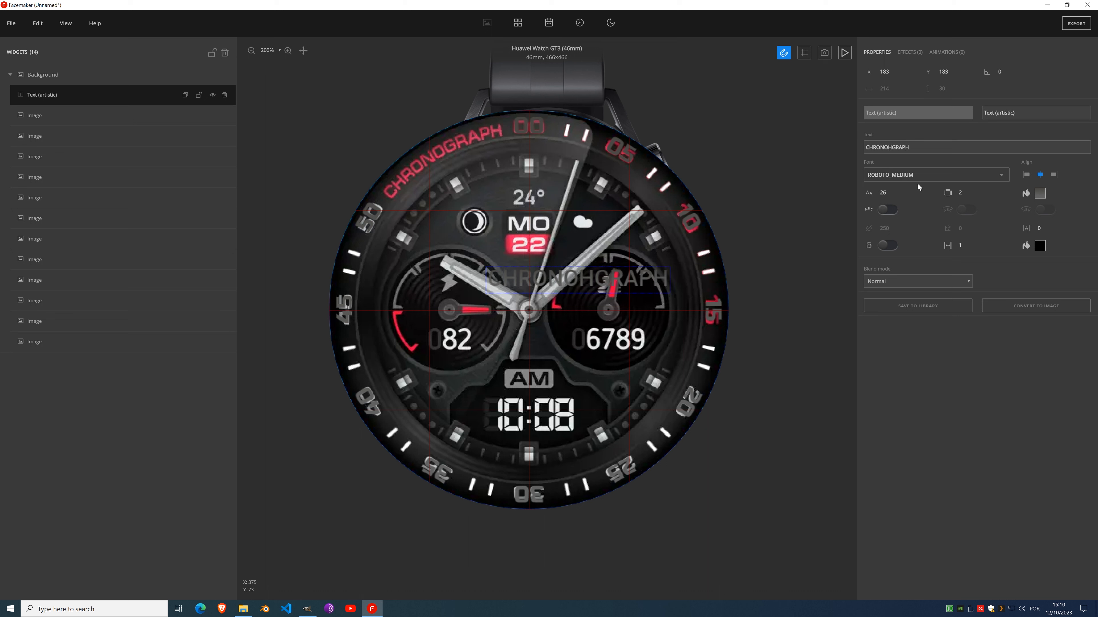
key("BackSpace")
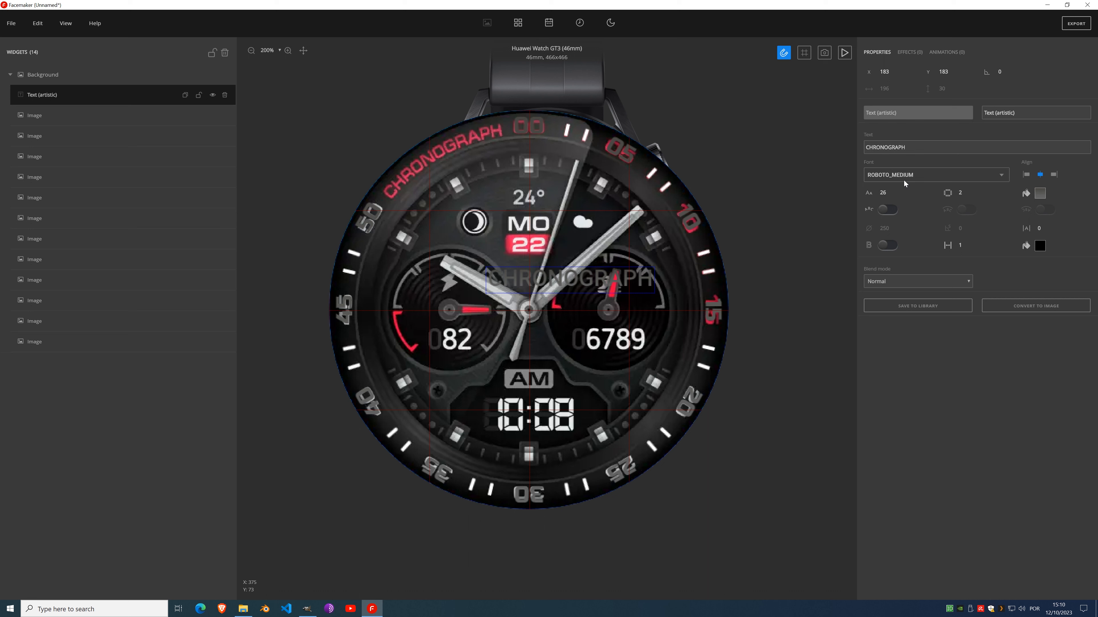
left_click(910, 176)
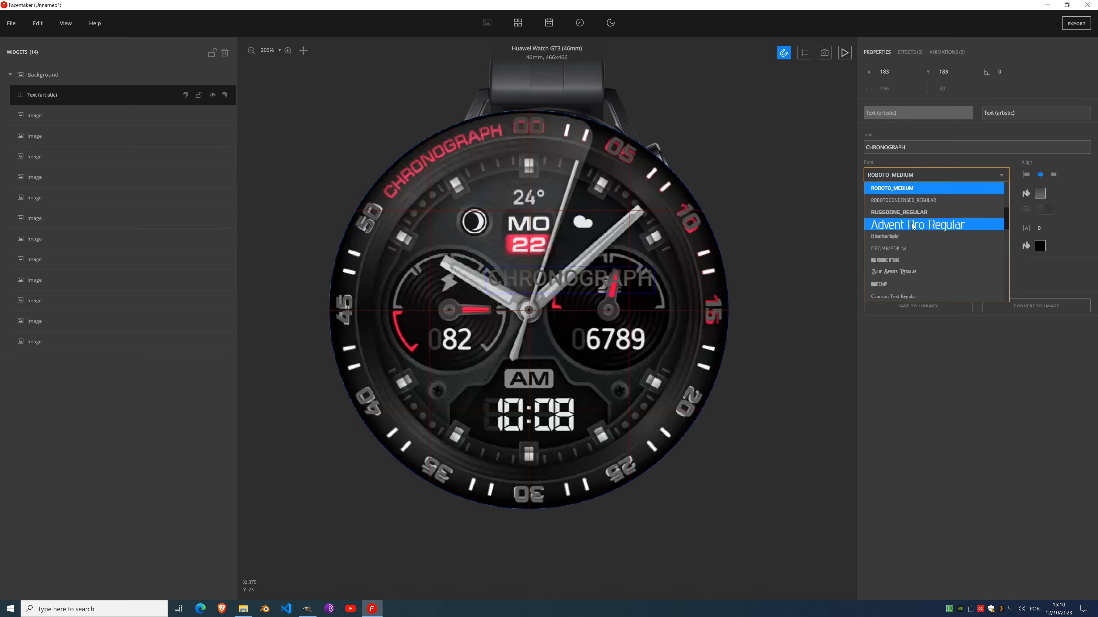
left_click(910, 216)
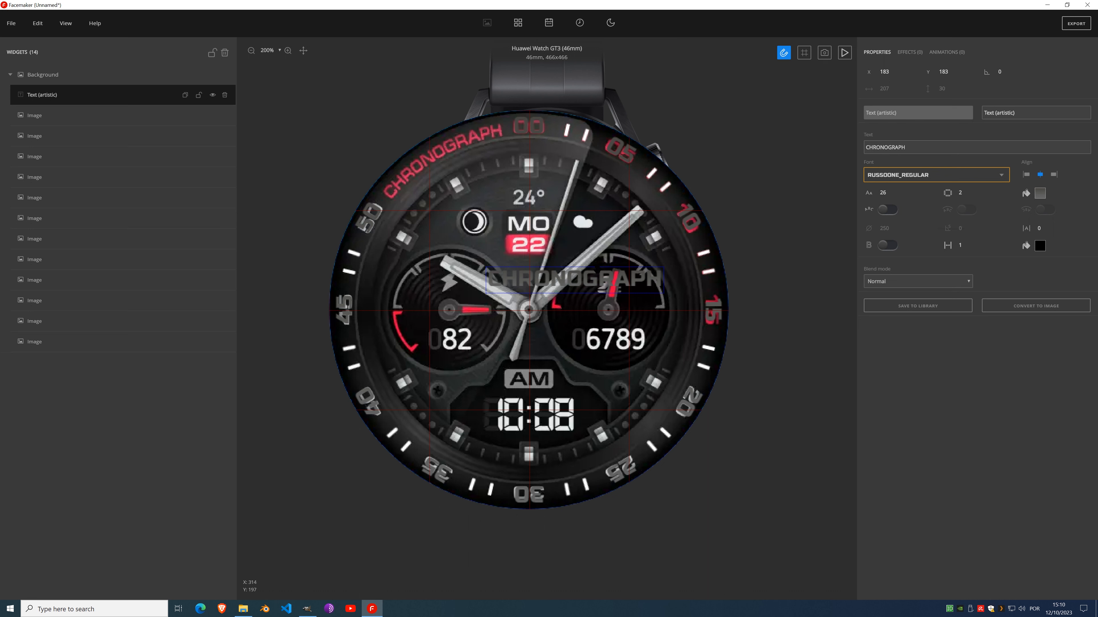
Step: Move the CHRONOGRAPH text to X 0, Y 0 and curve it along a circle with a diameter of 392
left_click_drag(587, 280, 412, 102)
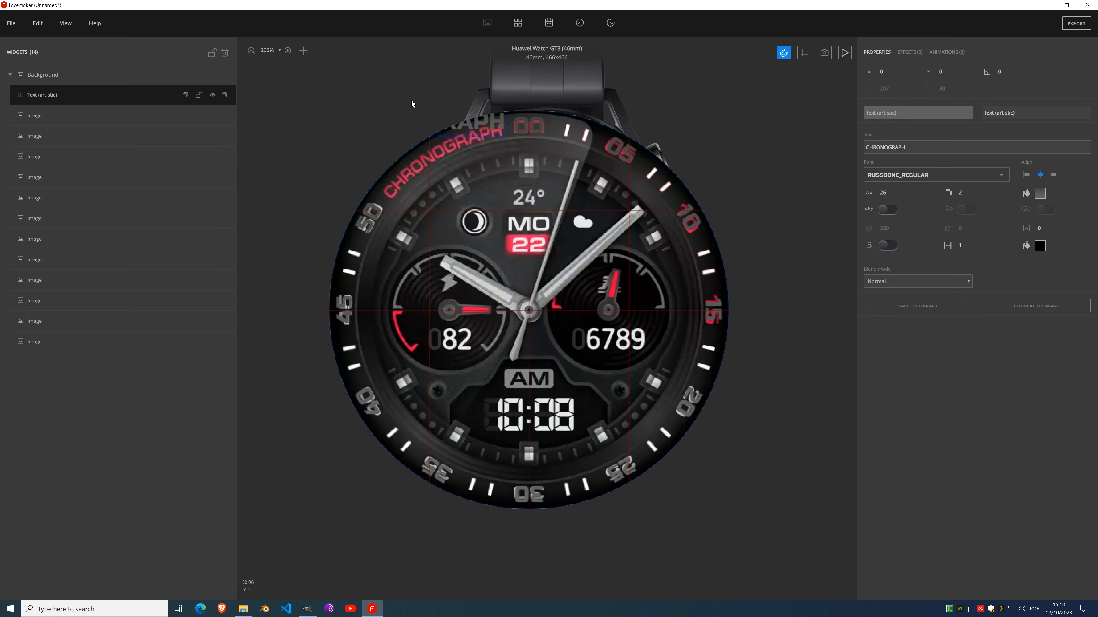
left_click(886, 210)
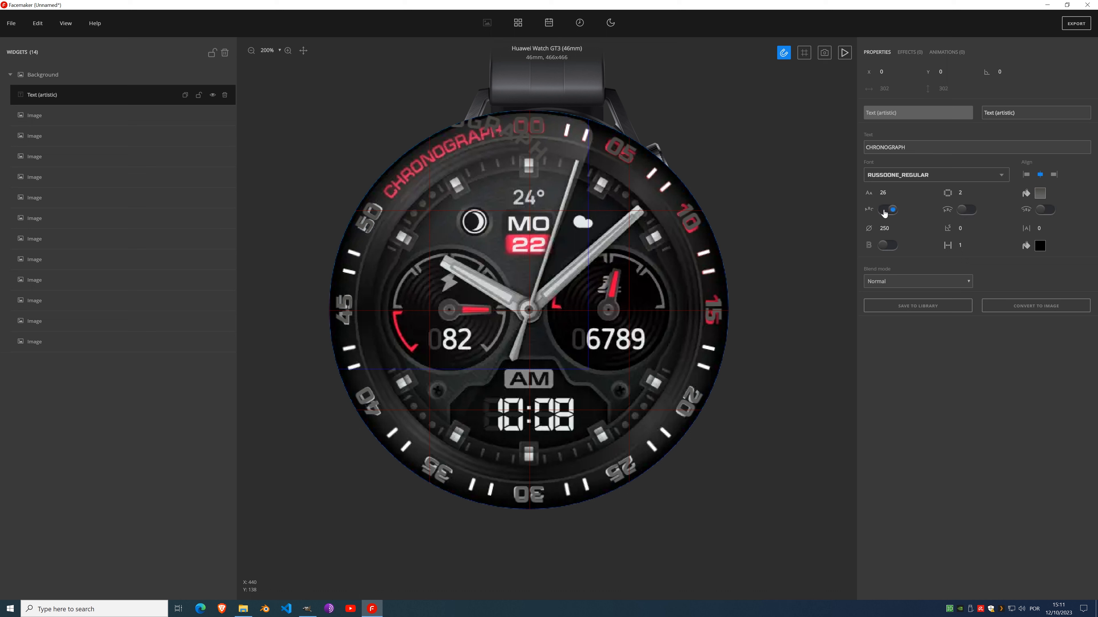
left_click(895, 229)
scroll(894, 228, "up", 20)
scroll(894, 229, "up", 20)
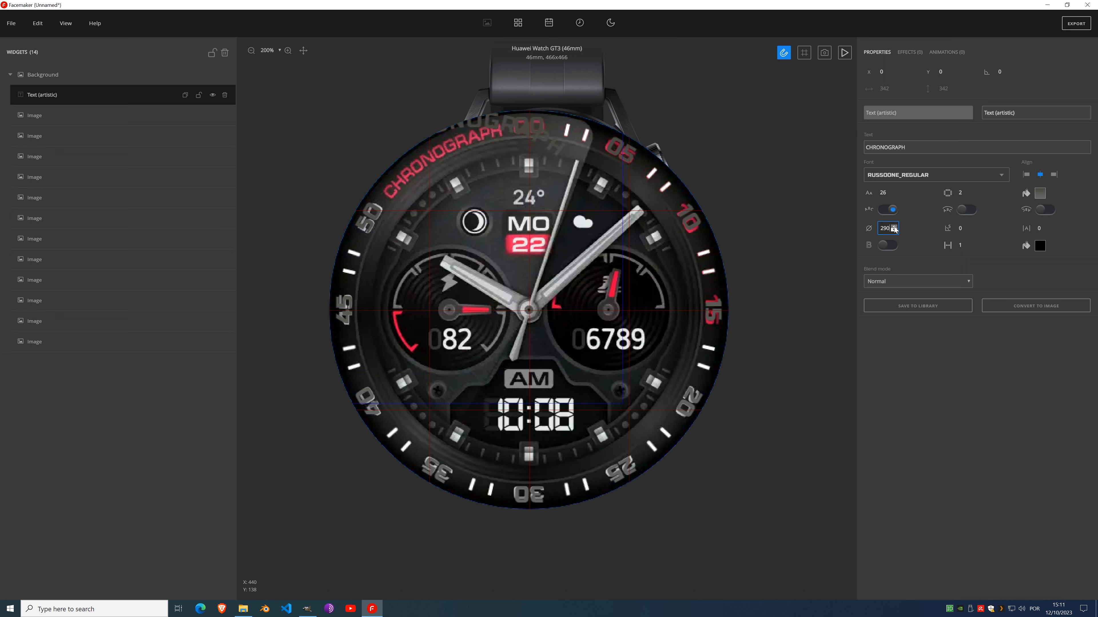
scroll(894, 230, "up", 20)
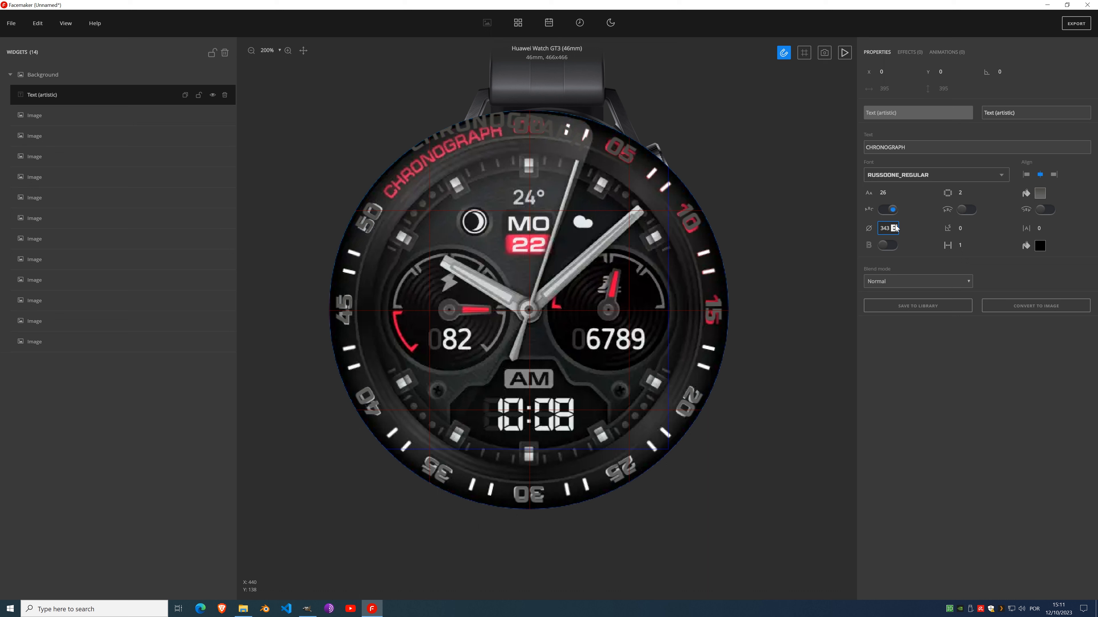
scroll(894, 230, "up", 10)
scroll(893, 230, "up", 20)
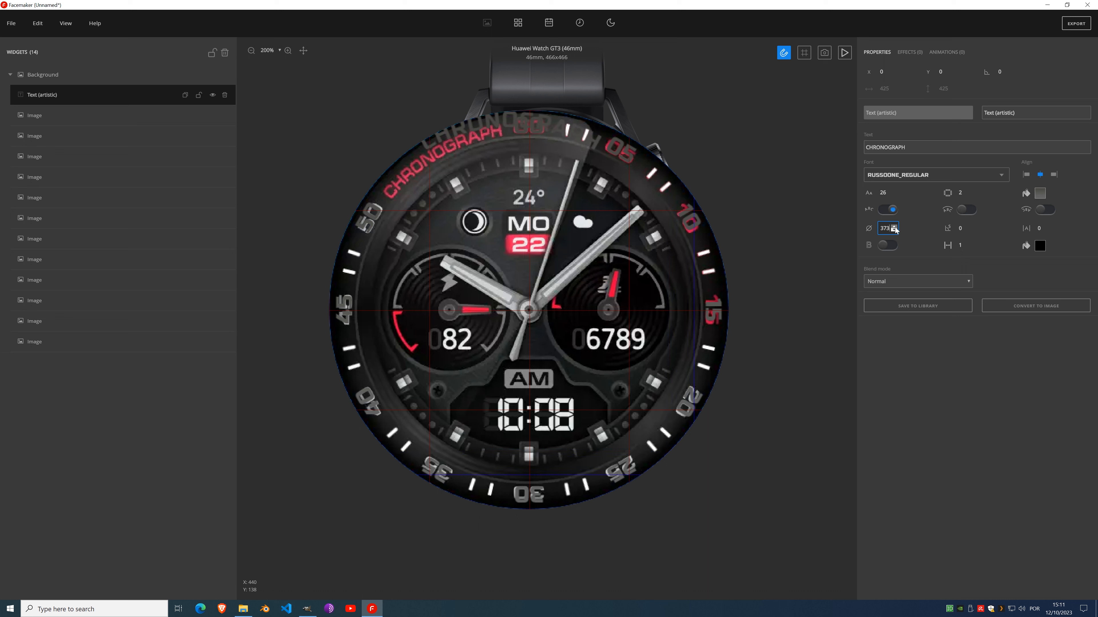
scroll(893, 71, "up", 13)
Step: Position the curved CHRONOGRAPH text at X 10 and Y 10 so its circle is centred on the dial
left_click(894, 72)
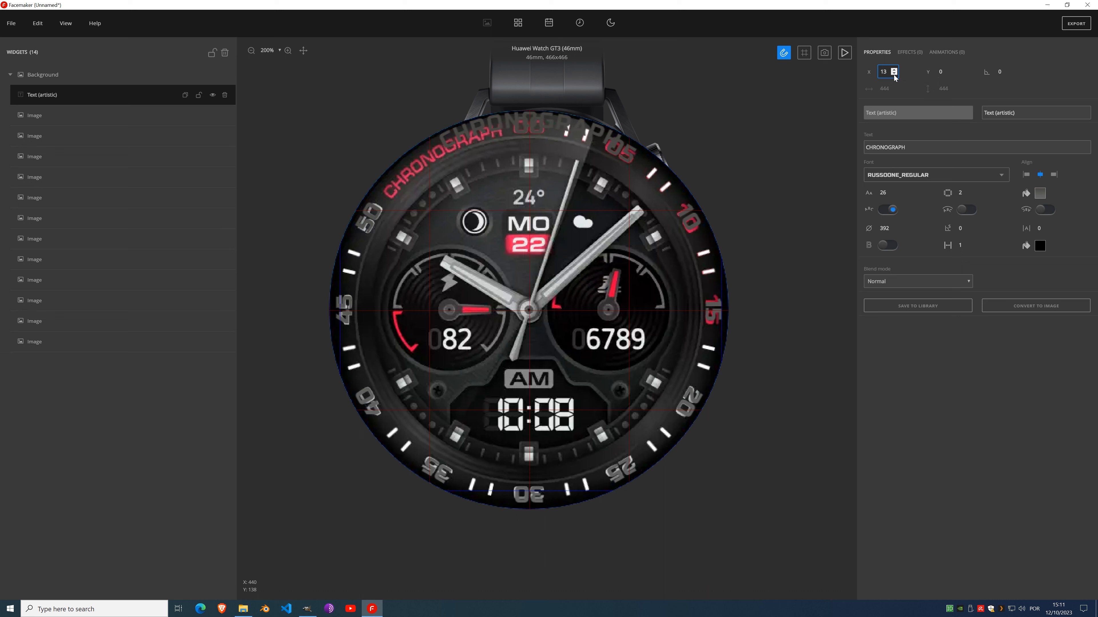
left_click(893, 72)
left_click(893, 73)
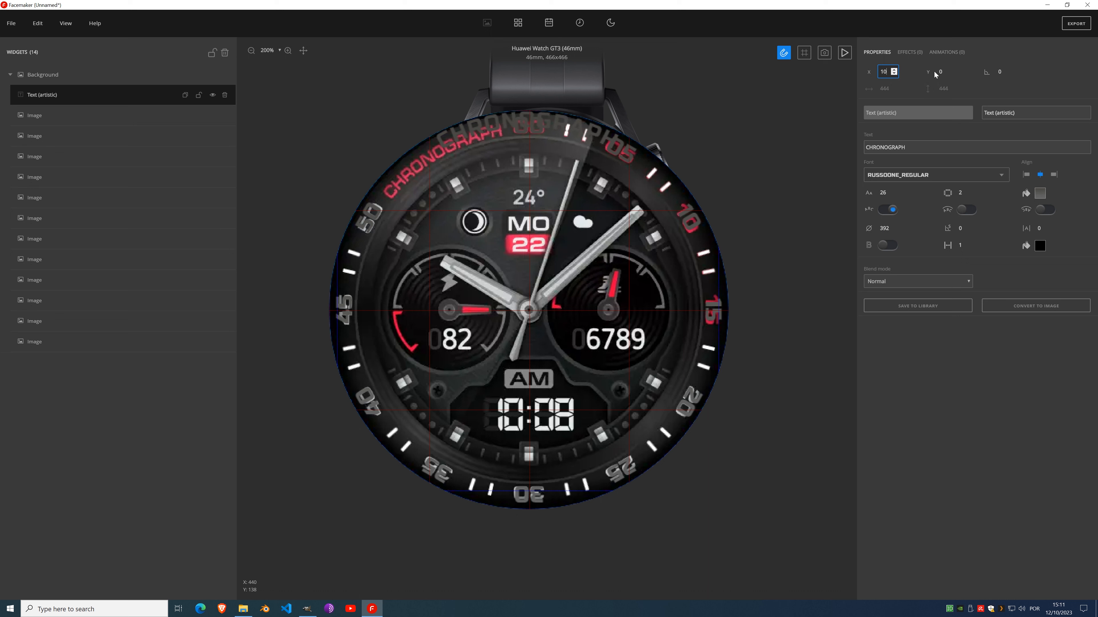
left_click(953, 73)
left_click(953, 70)
left_click(953, 70)
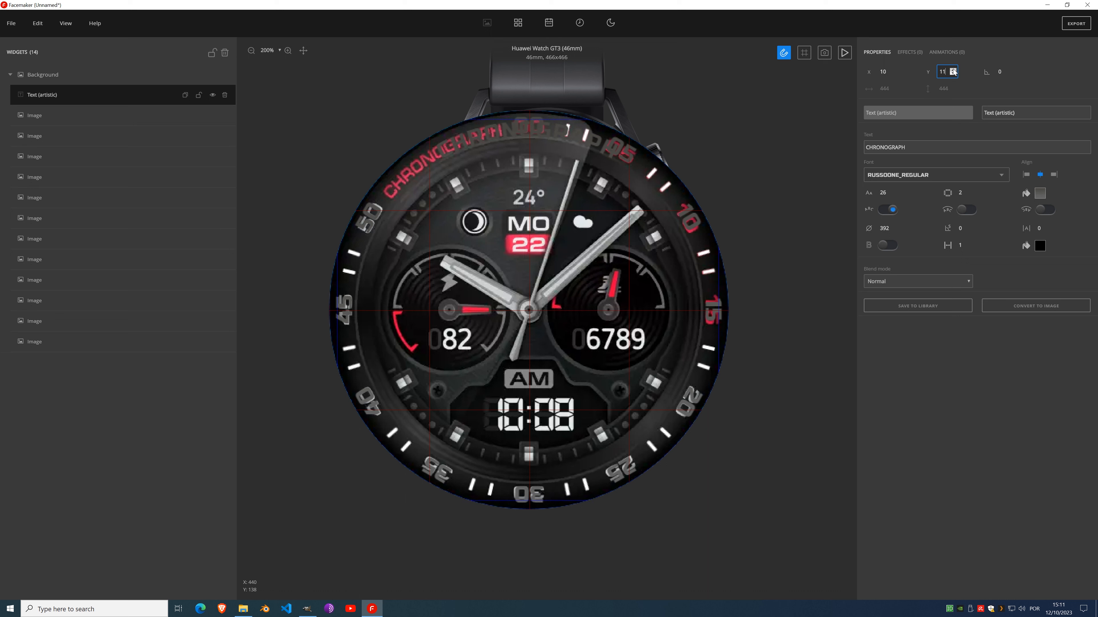
left_click(953, 74)
Step: Set the curved text's angle to -24 and its font size to 21 to approach the reference lettering
left_click(973, 230)
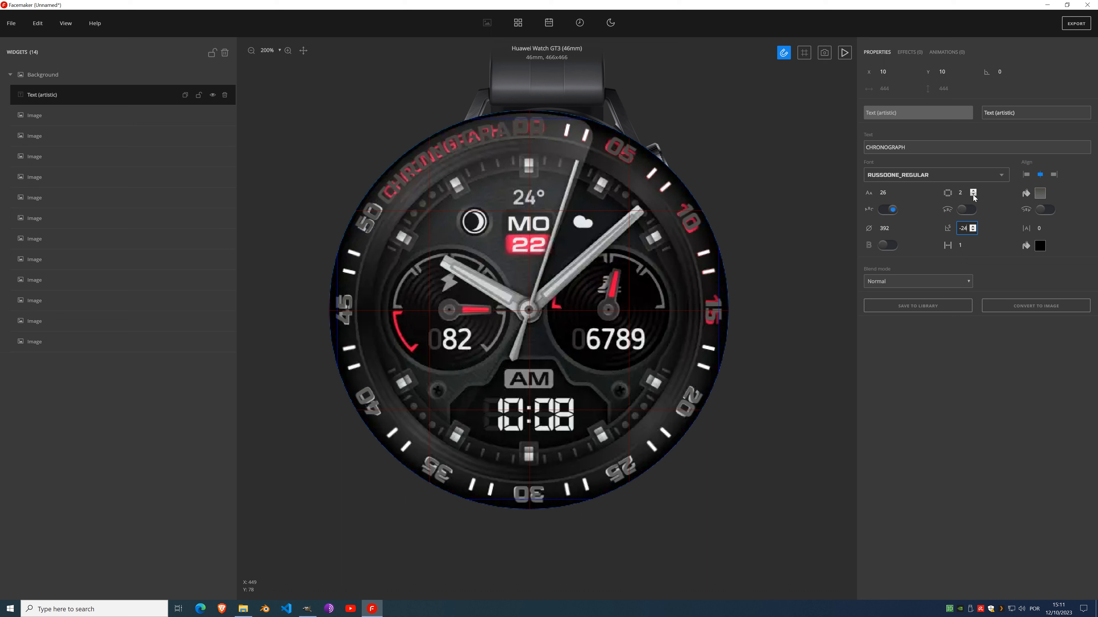
left_click(973, 195)
left_click(893, 196)
left_click(894, 196)
left_click(893, 195)
left_click(894, 196)
left_click(894, 195)
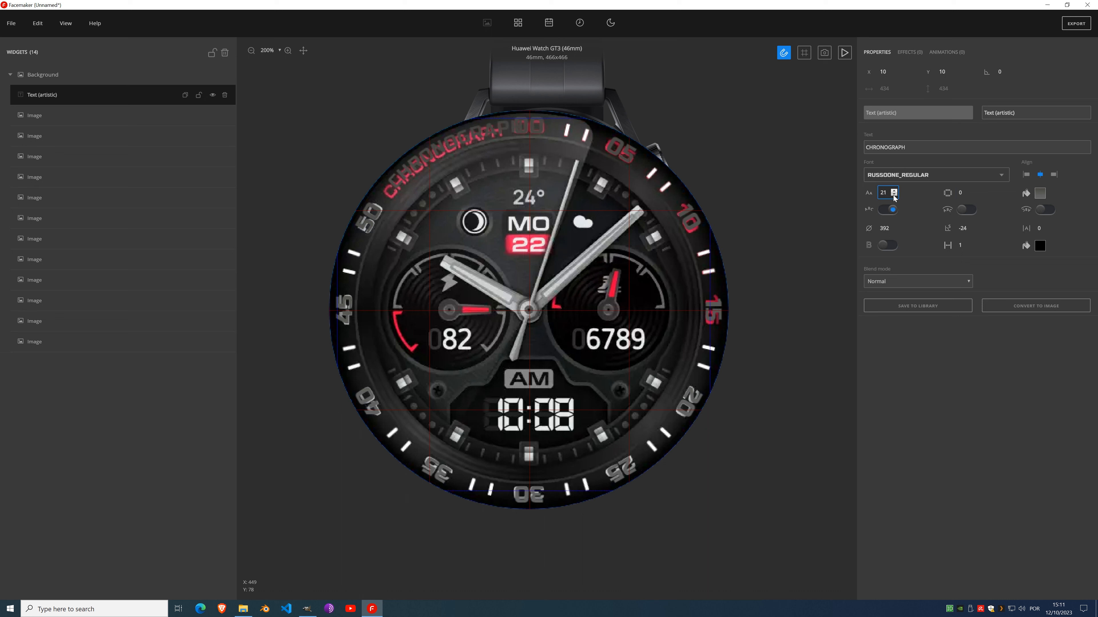
Step: Set the curved text's angle to -30 and its font size to 20
left_click(972, 230)
left_click(973, 230)
left_click(973, 230)
left_click(973, 230)
left_click(973, 230)
left_click(973, 230)
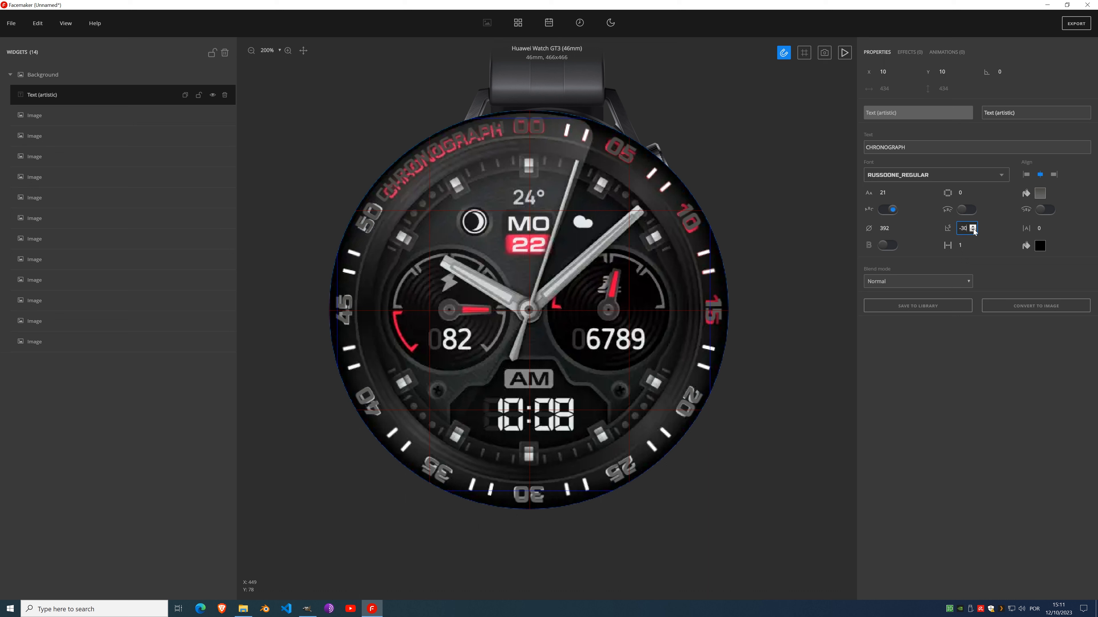
left_click(894, 195)
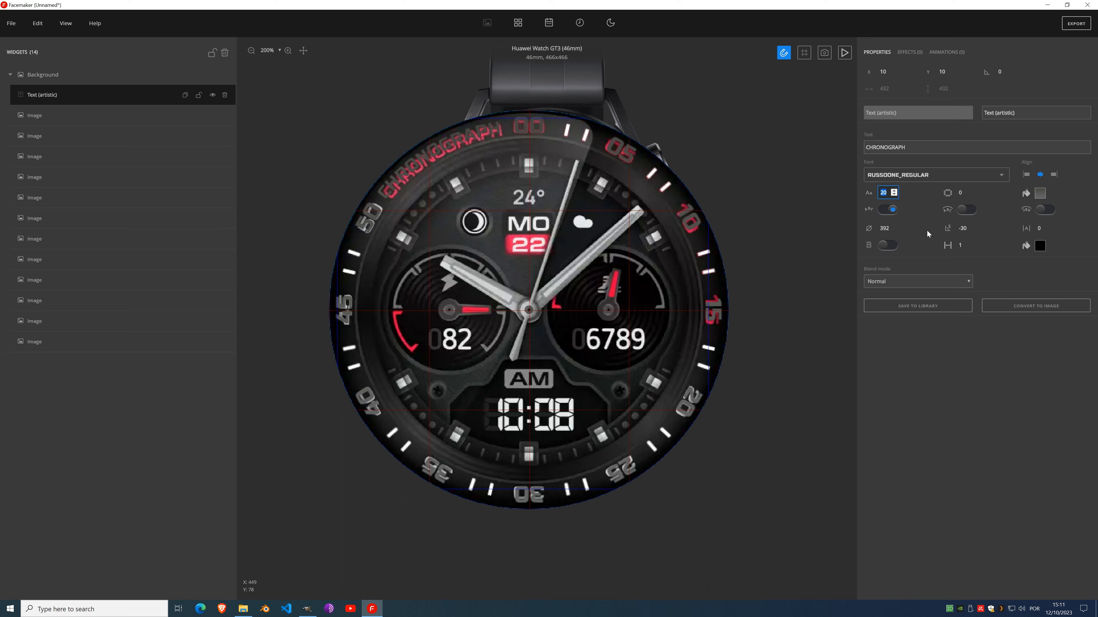
Step: Fine-tune the curved text over the reference lettering with a diameter of 406 and an angle of -30
left_click(973, 226)
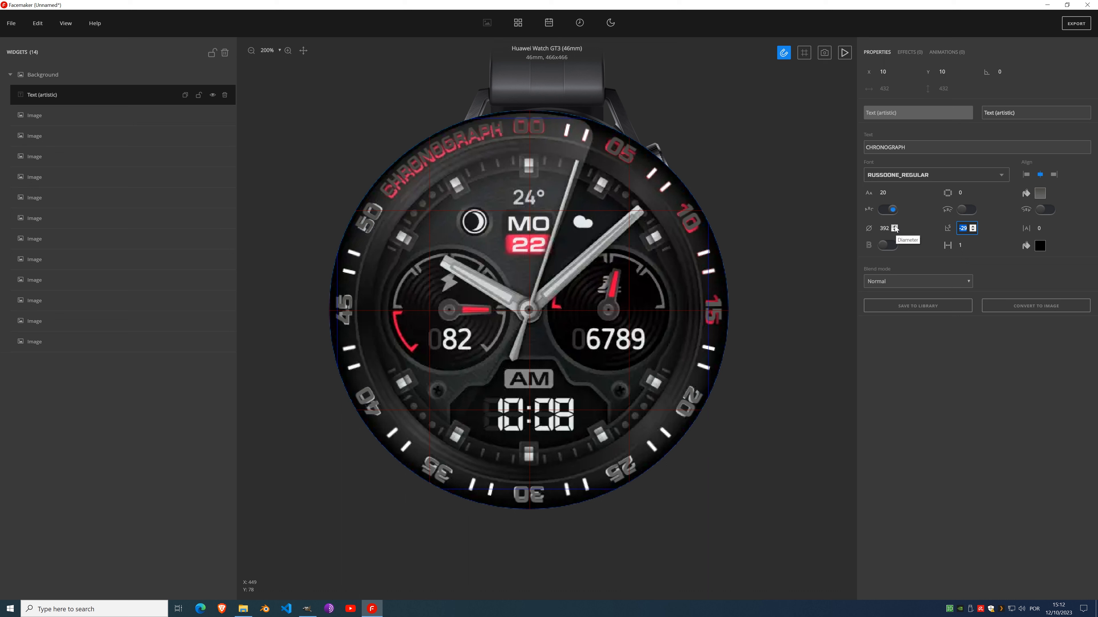
left_click(893, 226)
left_click(893, 226)
left_click(893, 226)
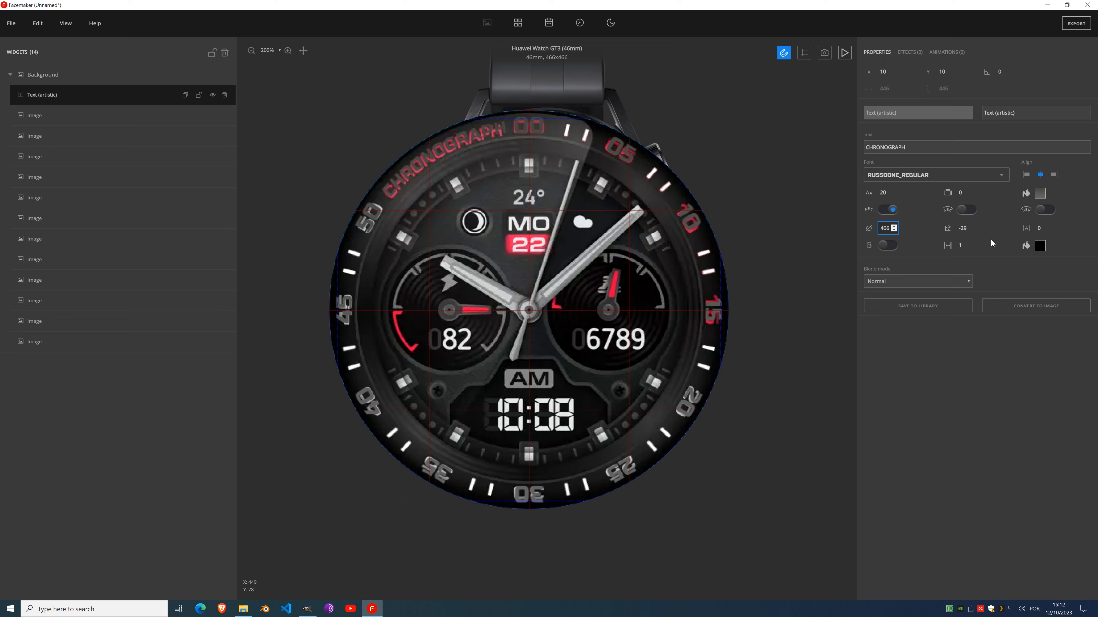
left_click(972, 230)
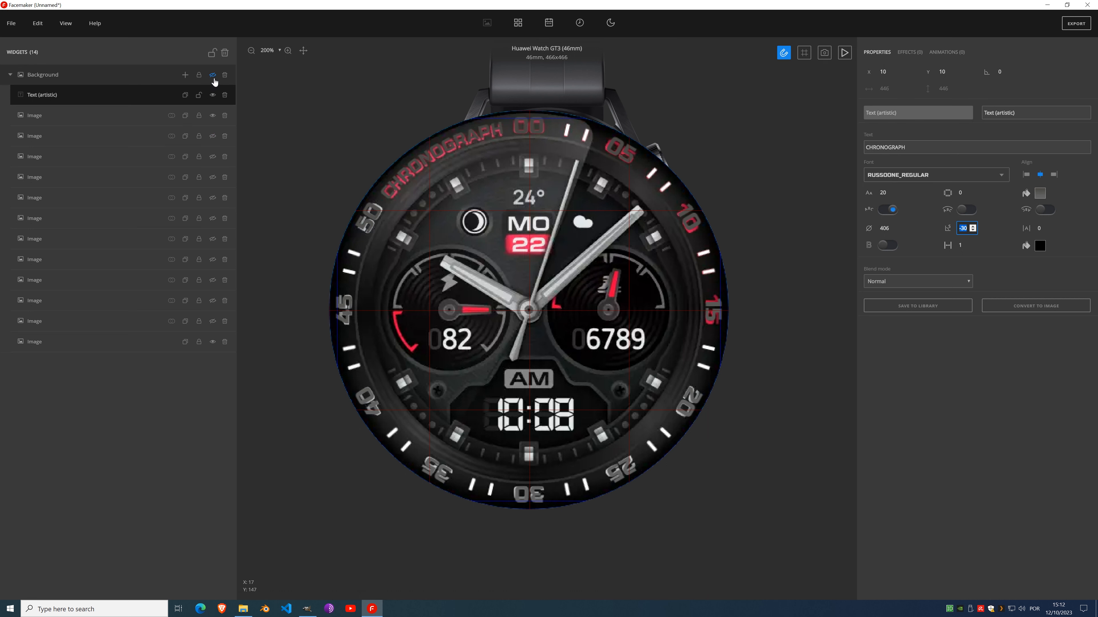
Step: With all background layers shown, convert the CHRONOGRAPH text to an image and merge it into the numerals and ticks image
left_click(213, 76)
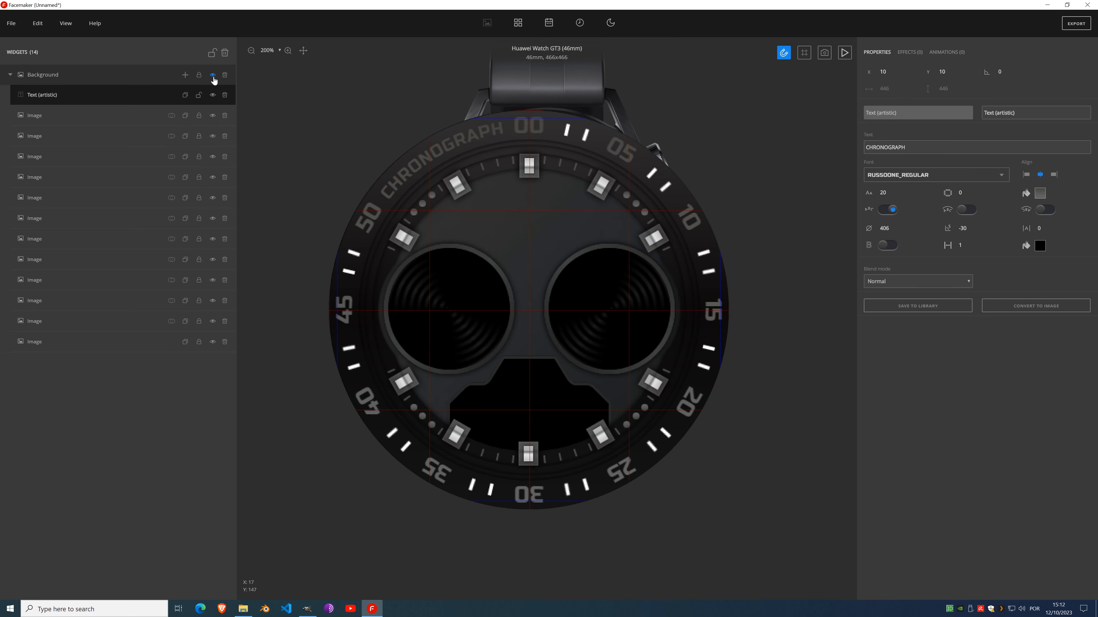
left_click(1028, 307)
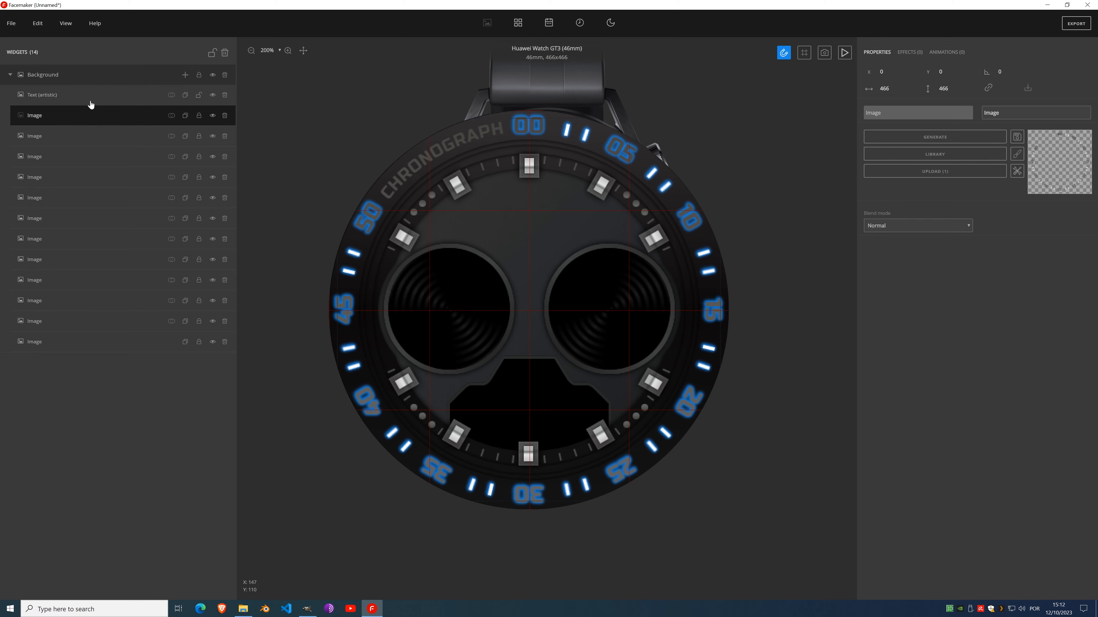
left_click(172, 96)
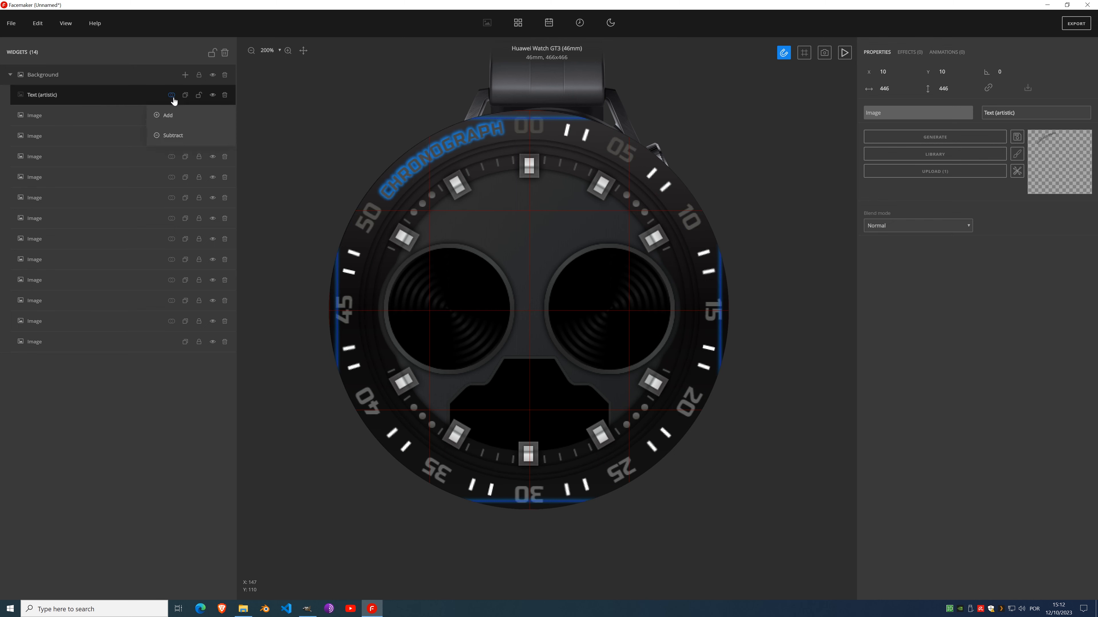
left_click(173, 118)
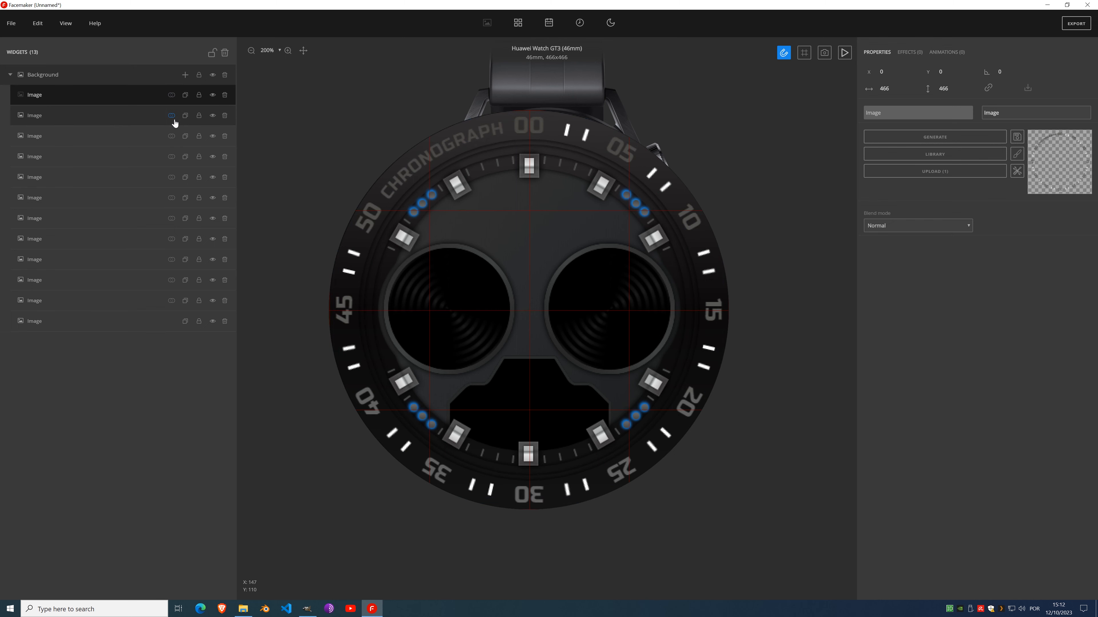
Step: Add a Gradient effect to the merged ring image and apply the saved red and white gradient swatch
left_click(914, 54)
left_click(918, 70)
scroll(912, 207, "down", 3)
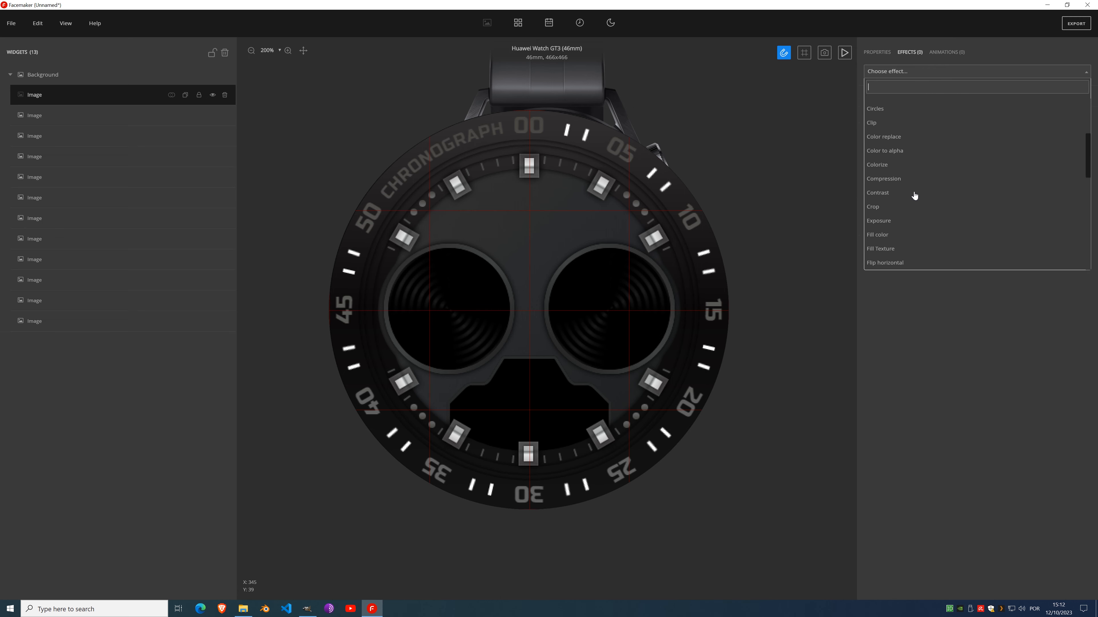
scroll(913, 197, "down", 2)
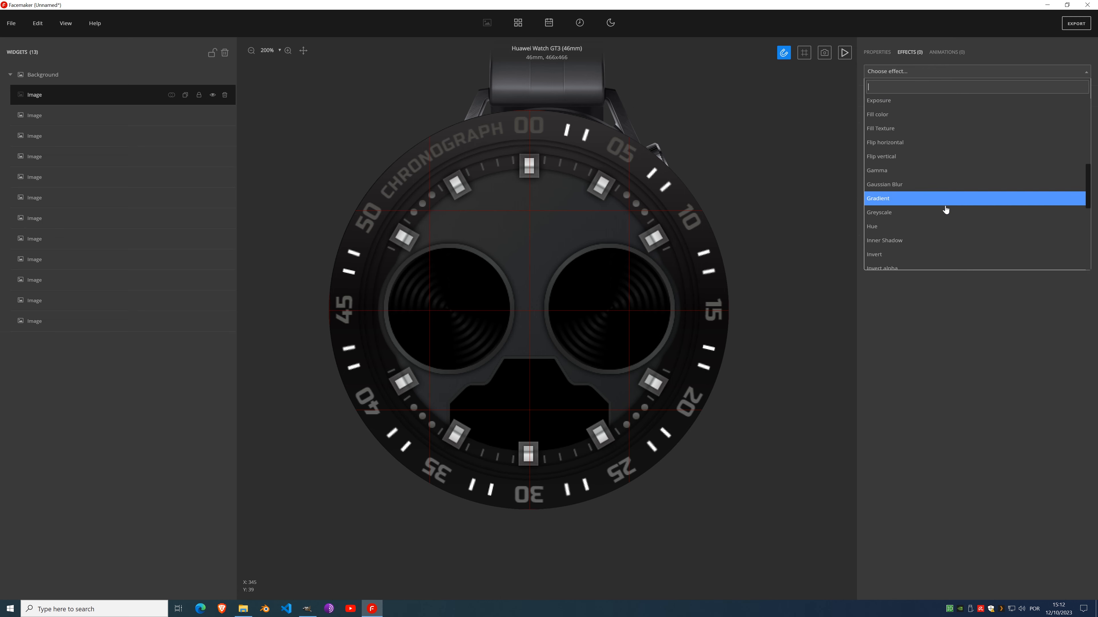
left_click(919, 203)
left_click(900, 139)
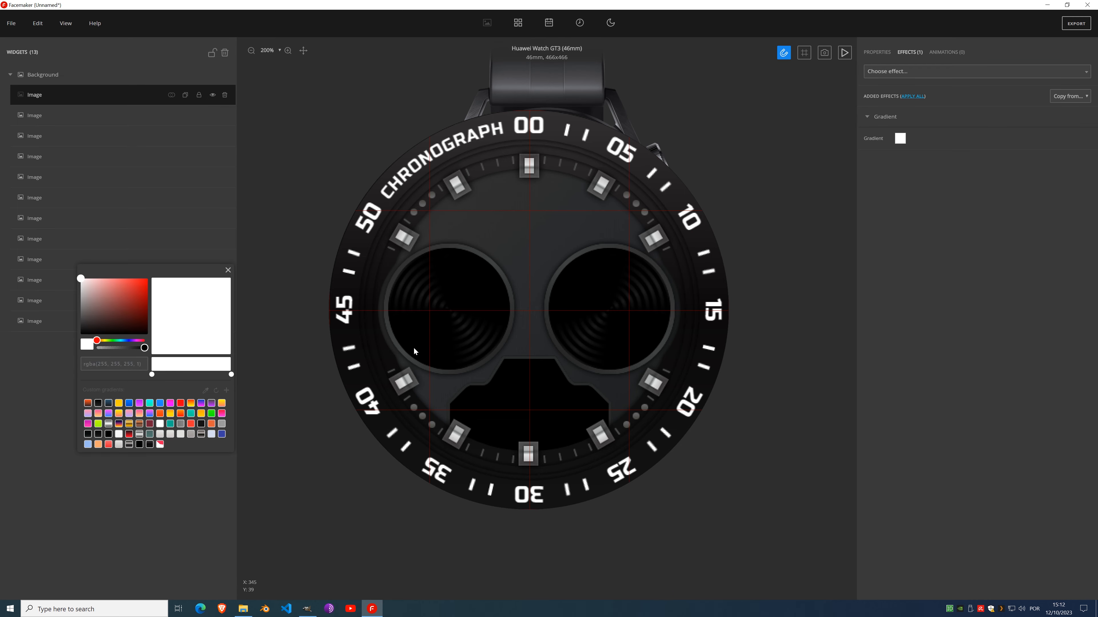
left_click(159, 445)
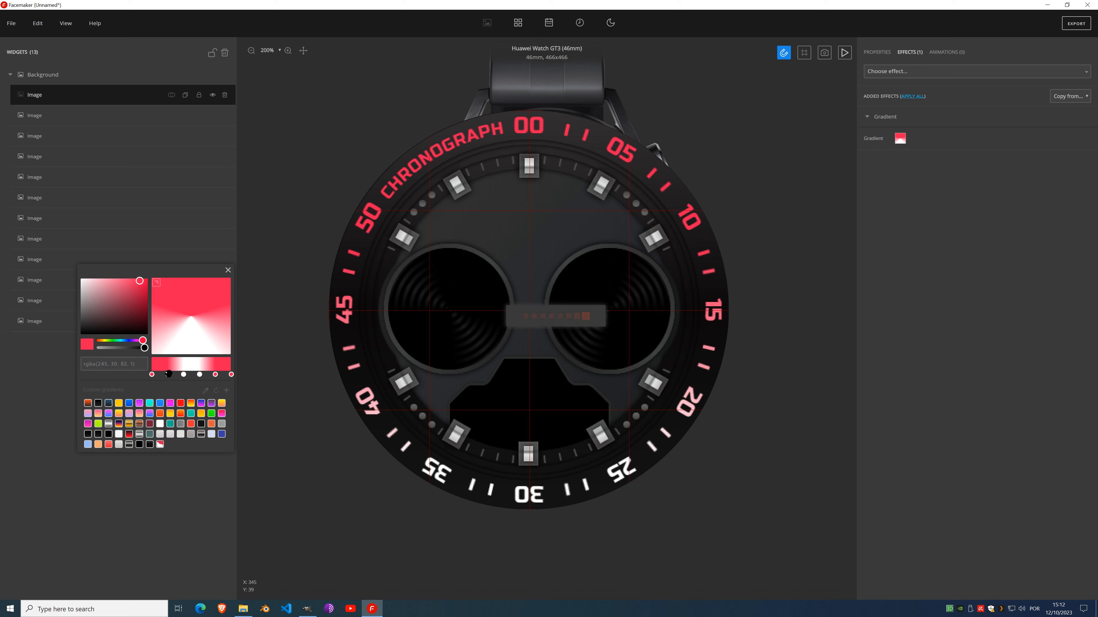
Step: Pull the first red and white gradient stops together between the 05 and 10 numerals, and show only the ring image over the reference face
left_click_drag(168, 374, 164, 378)
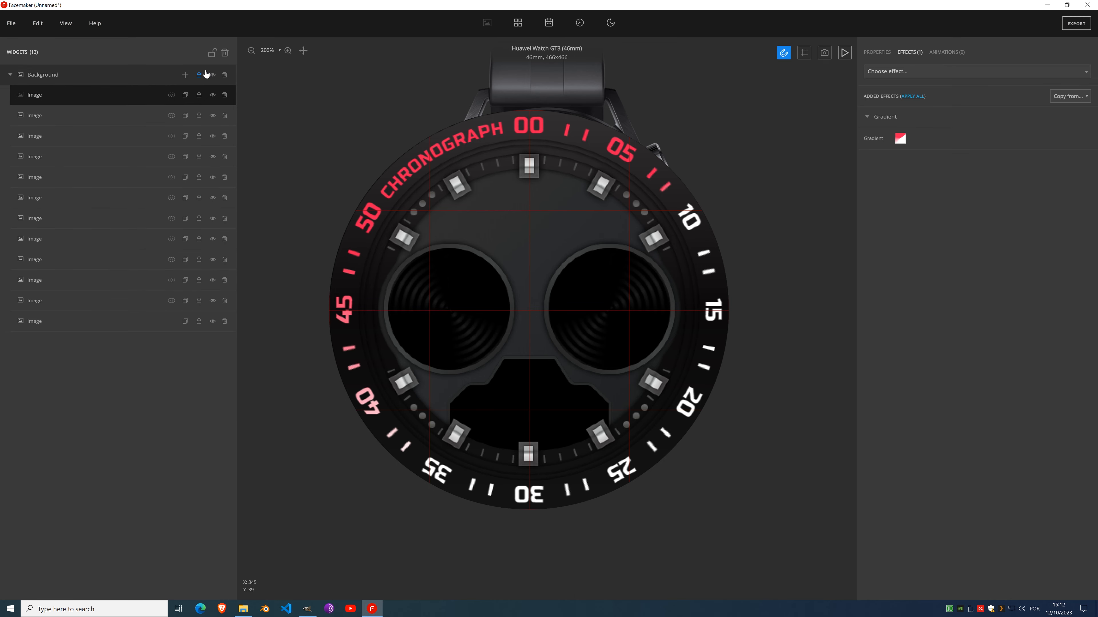
left_click(213, 95)
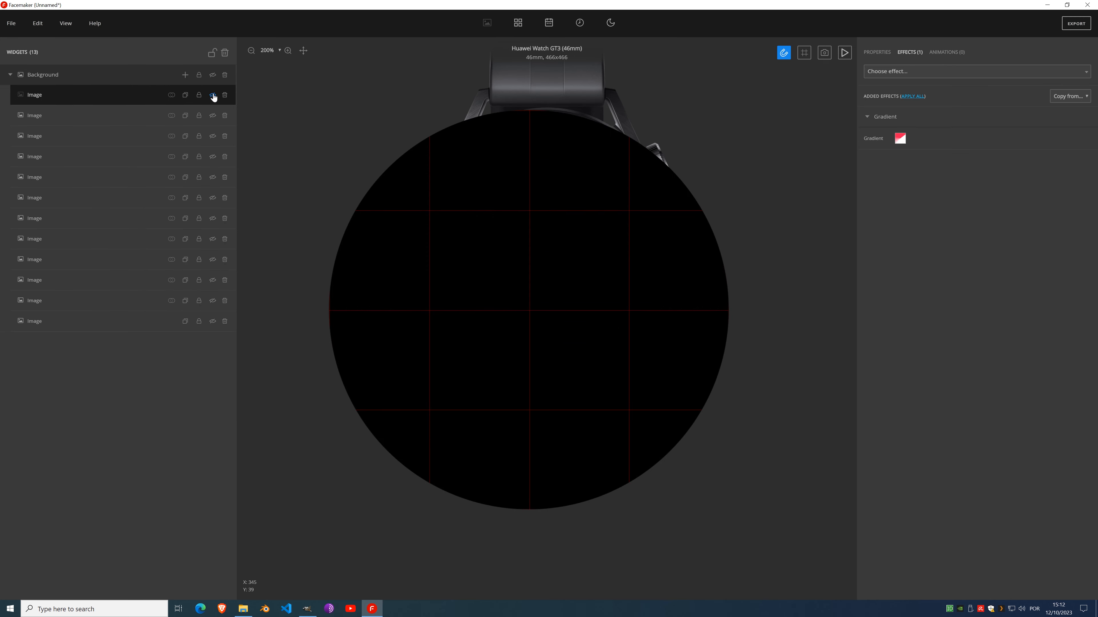
left_click(212, 321)
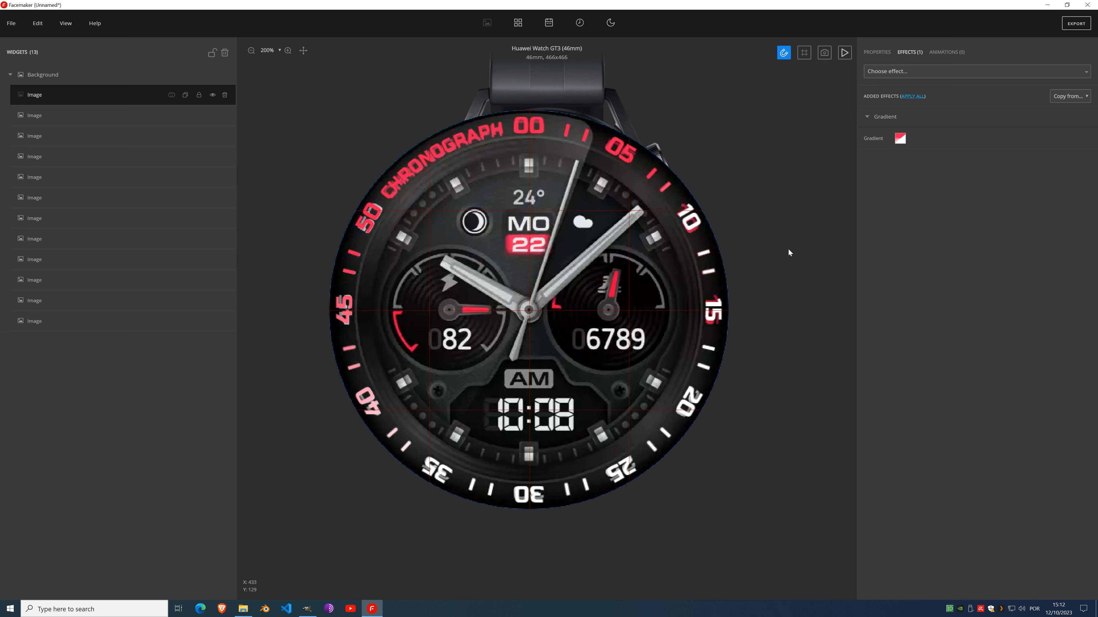
Step: Shift the first red and white gradient stops together so the colour changes sharply between the 15 and 20 numerals
left_click(900, 138)
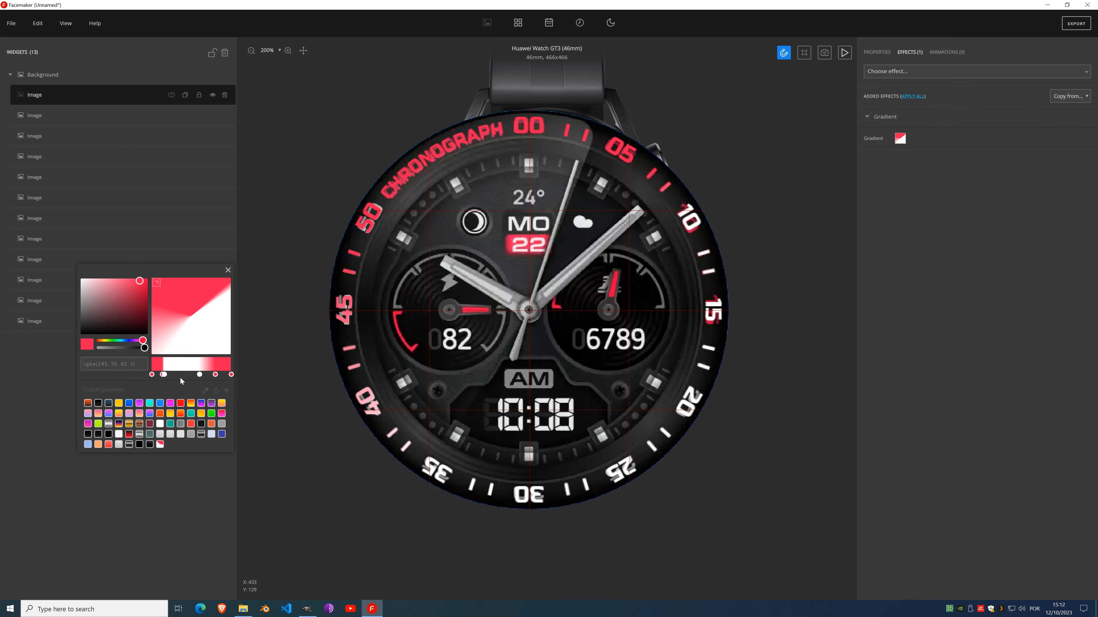
left_click(168, 375)
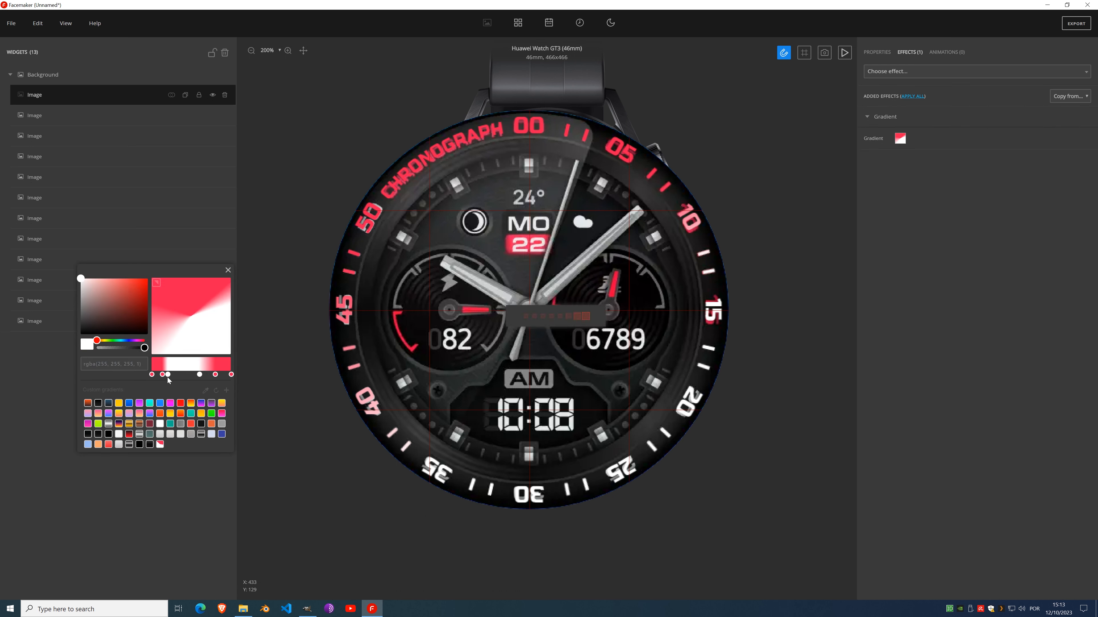
left_click_drag(168, 375, 174, 375)
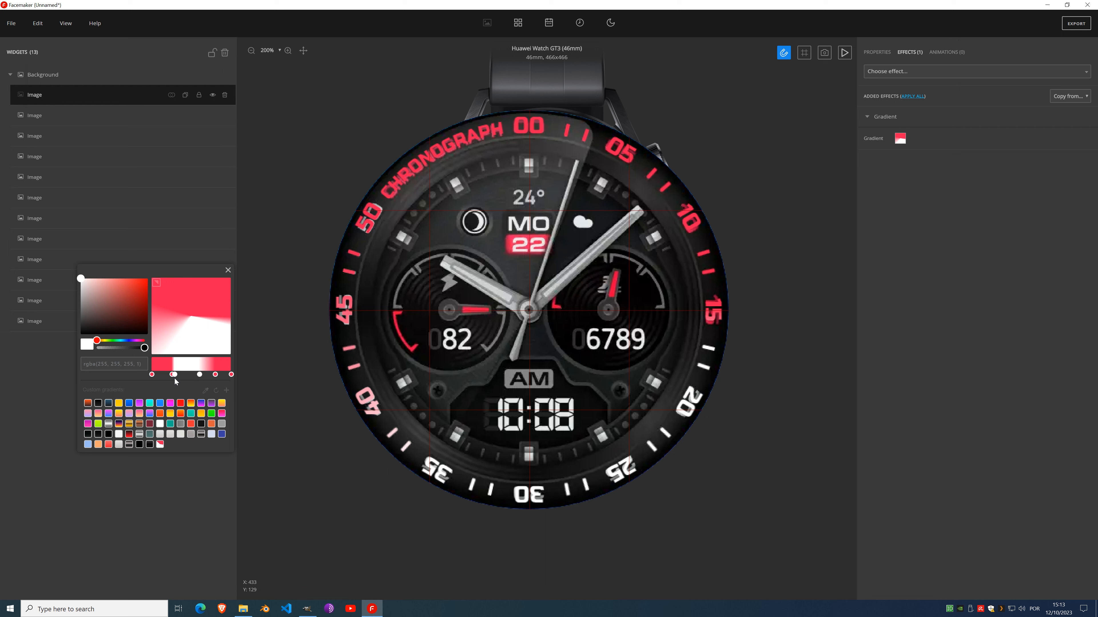
left_click(173, 374)
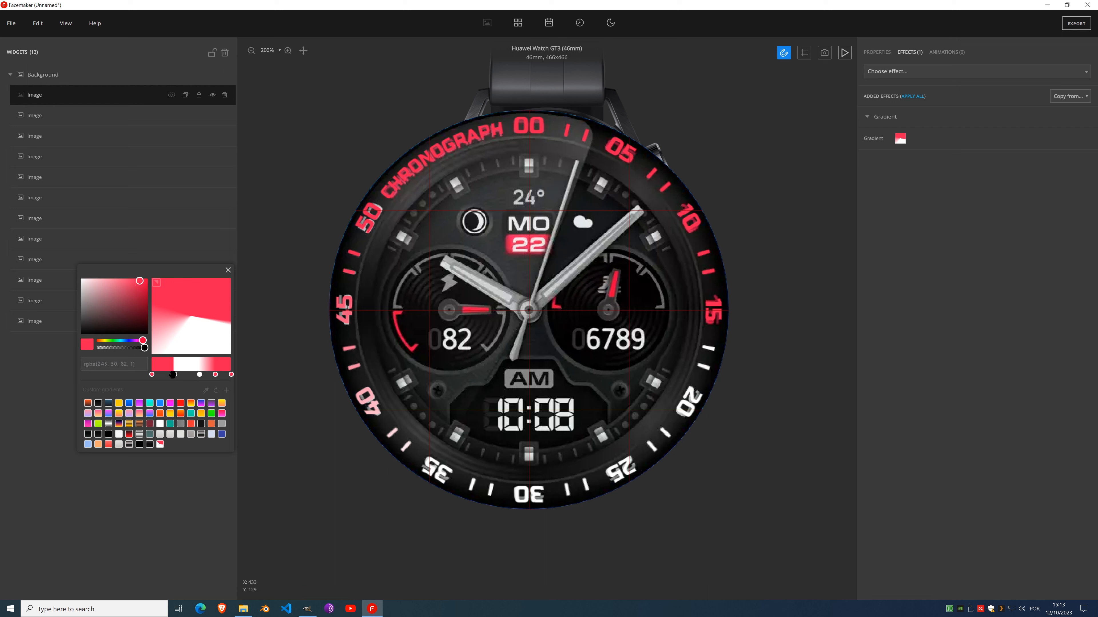
left_click_drag(173, 375, 173, 374)
Step: Bring the second white and red gradient stops together so the colour changes sharply between the 50 numeral and the CHRONOGRAPH lettering
left_click_drag(214, 375, 220, 376)
left_click(220, 375)
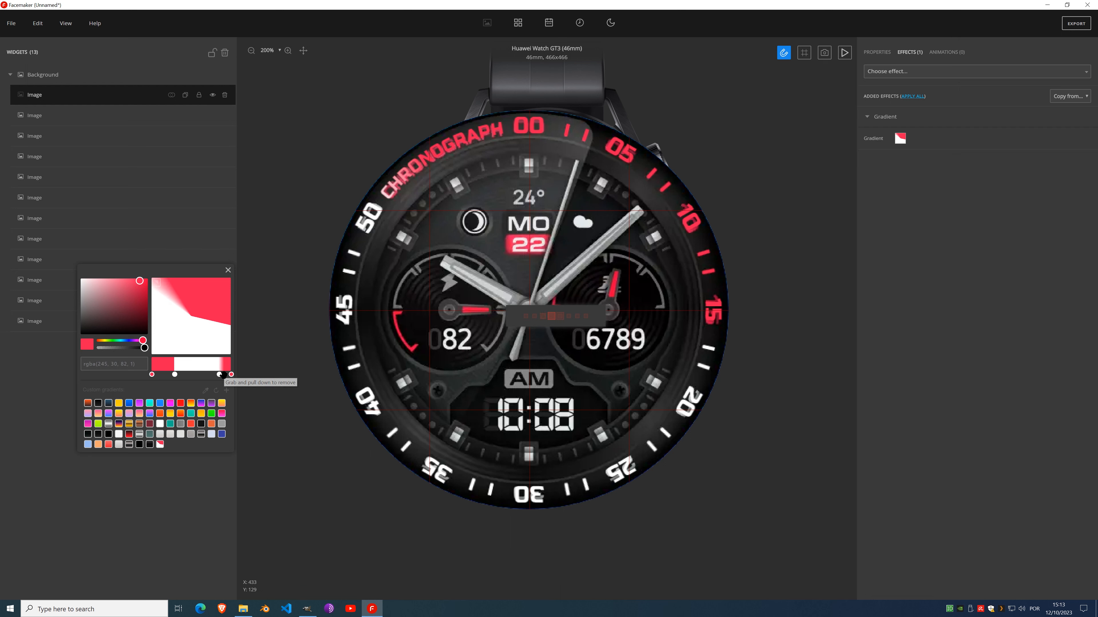
left_click_drag(224, 375, 221, 374)
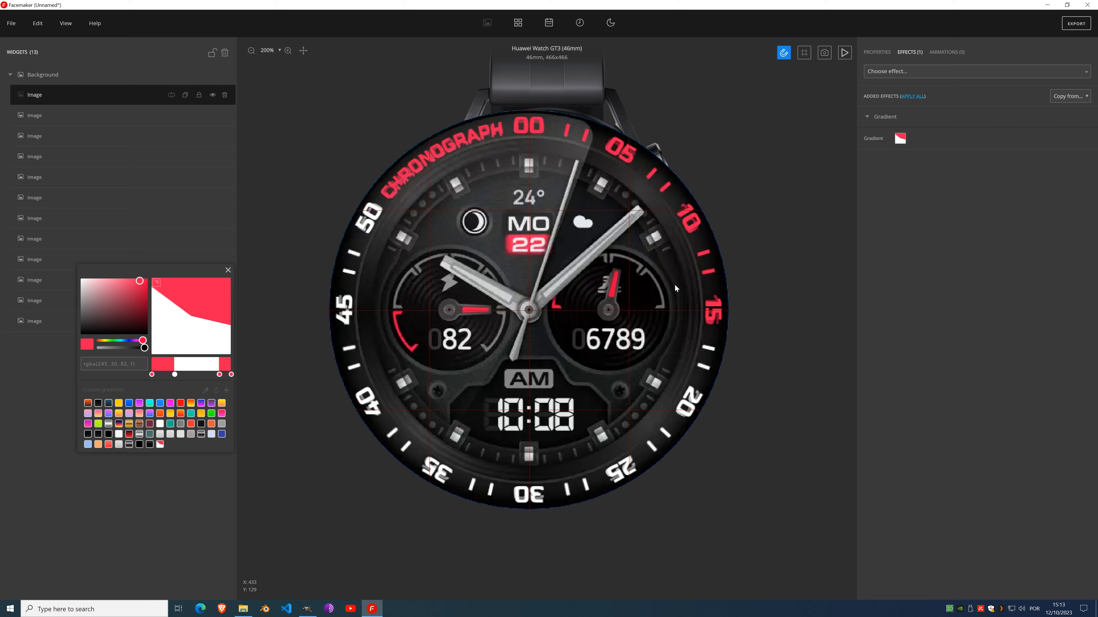
Step: Close the gradient editor, show all background layers again and examine the red and white ring on the watch
left_click(228, 270)
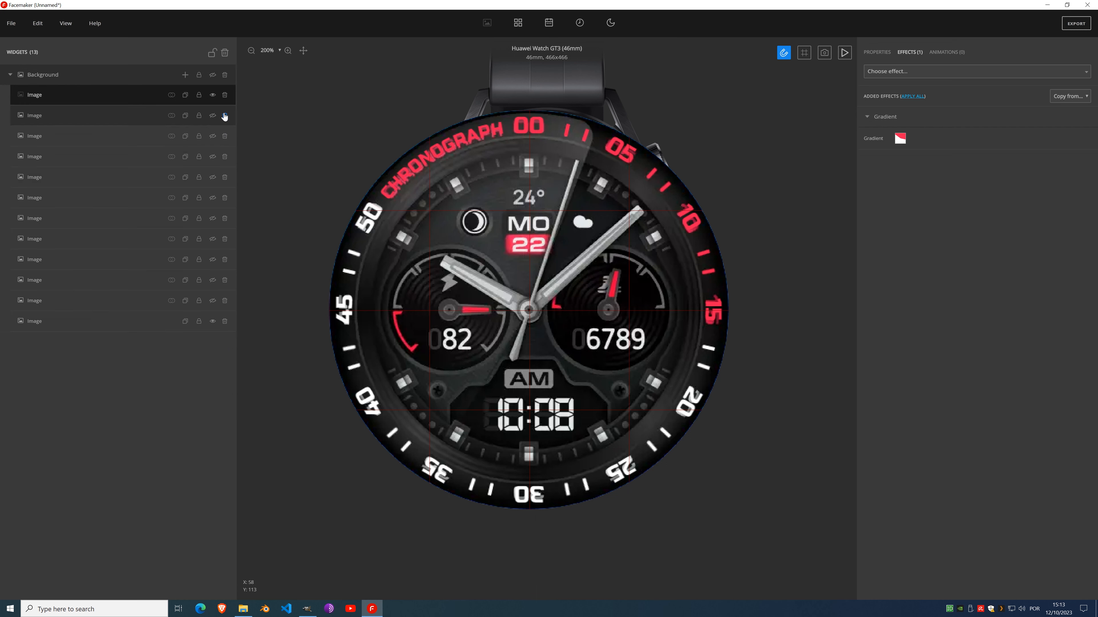
left_click(213, 81)
scroll(556, 260, "down", 2)
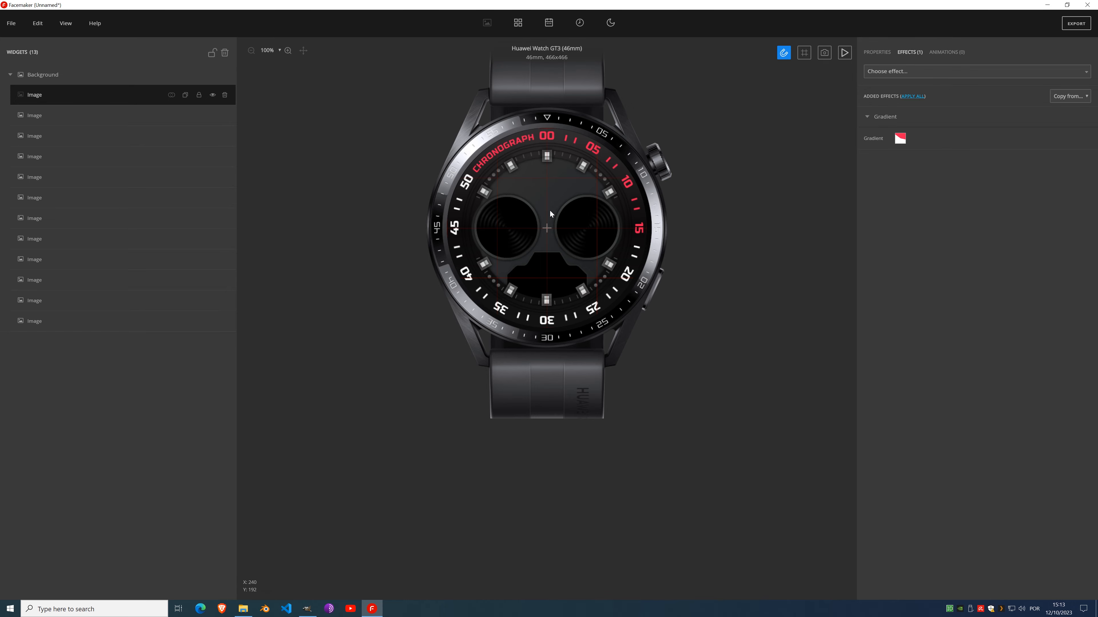
scroll(550, 213, "up", 5)
scroll(550, 213, "down", 5)
scroll(511, 183, "up", 2)
left_click(212, 94)
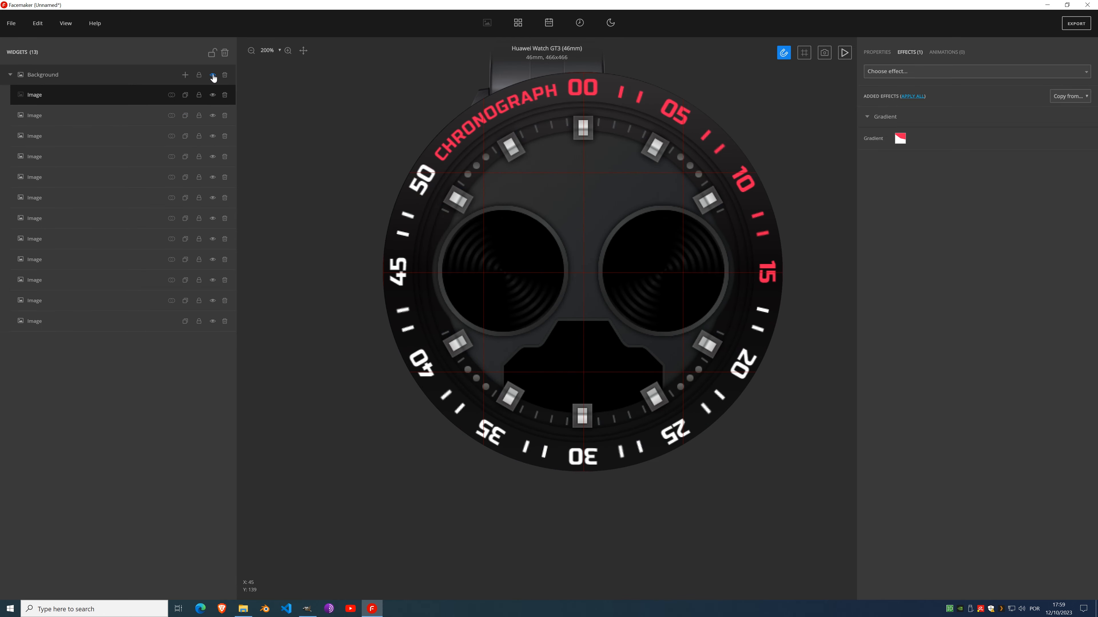
Step: Show only the reference face and examine the round moon phase badge up close
left_click(213, 74)
left_click(213, 321)
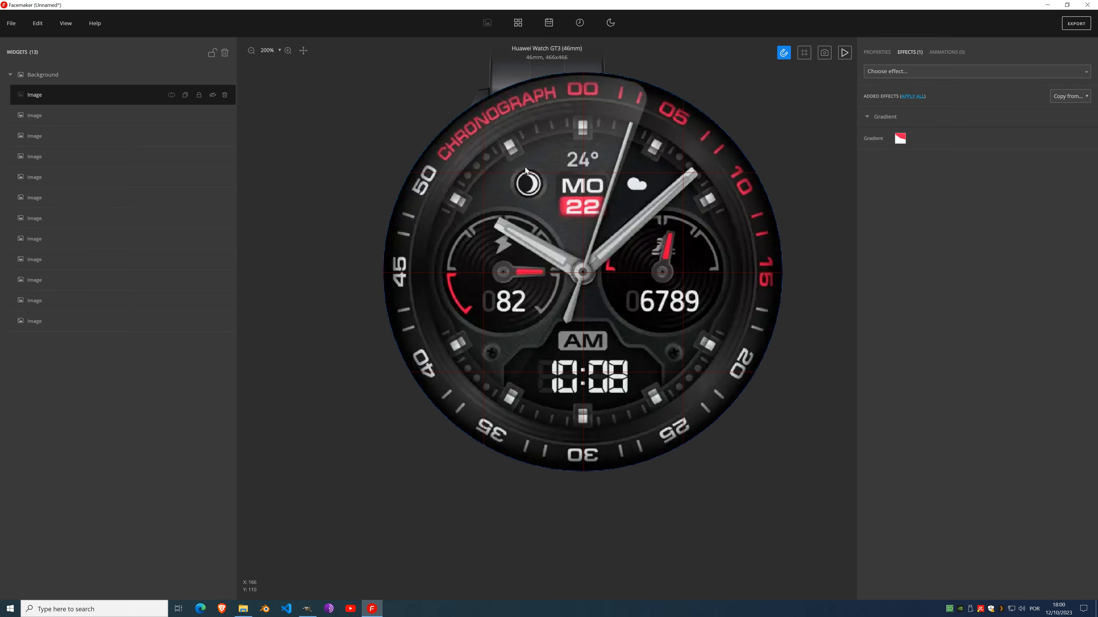
scroll(532, 180, "up", 2)
scroll(532, 180, "up", 1)
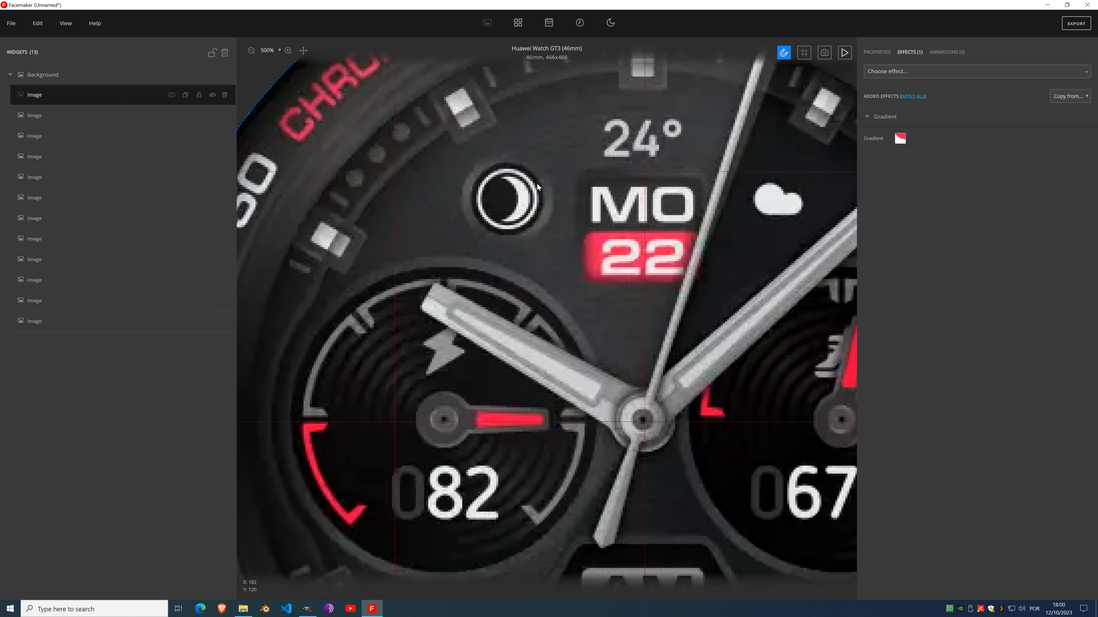
scroll(536, 192, "down", 3)
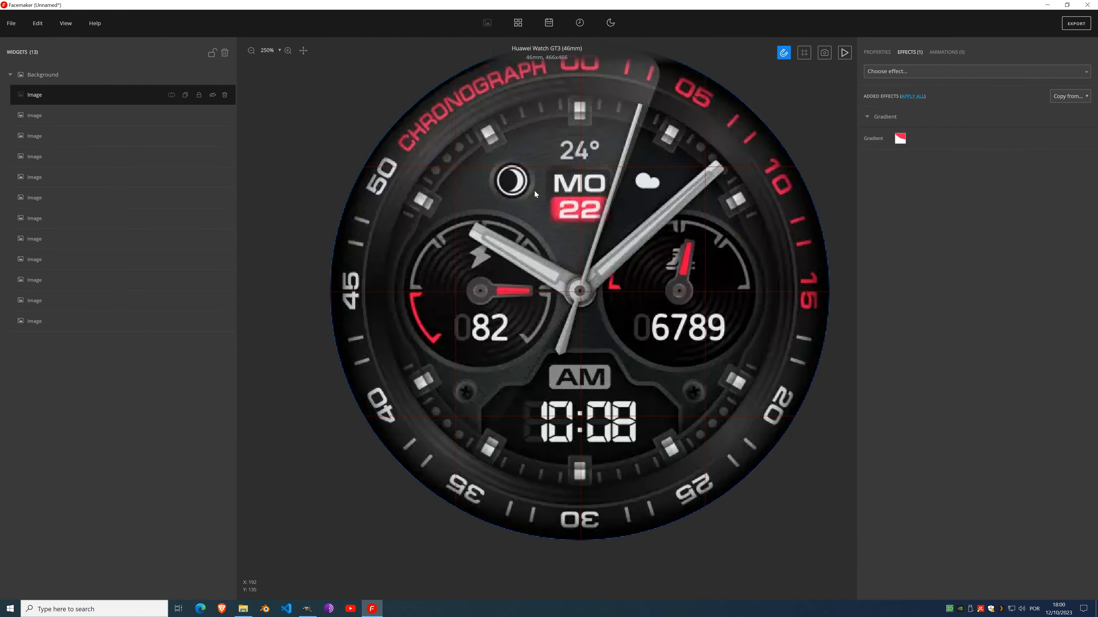
scroll(525, 170, "down", 3)
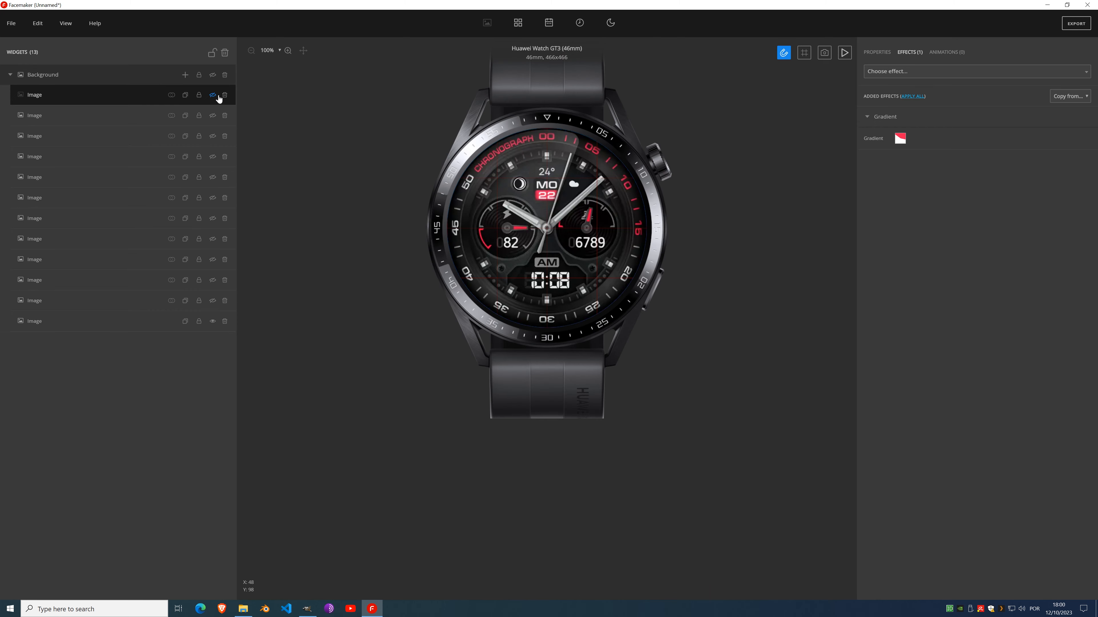
Step: Show all background layers again, add a new image to the Background group and generate a gradient fill for it
left_click(212, 76)
left_click(188, 77)
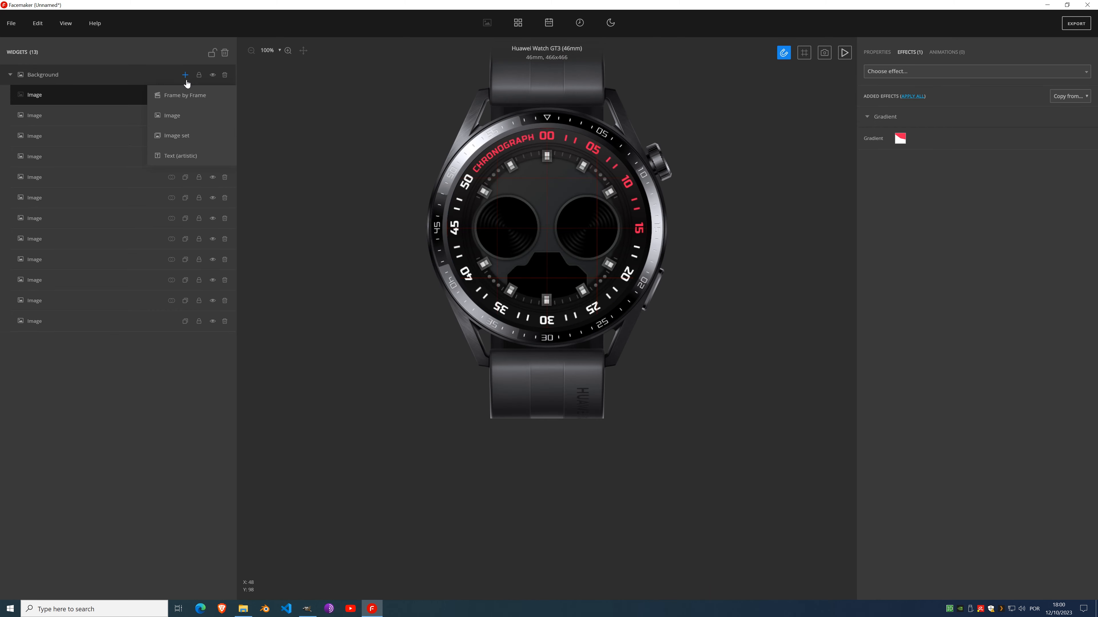
left_click(189, 122)
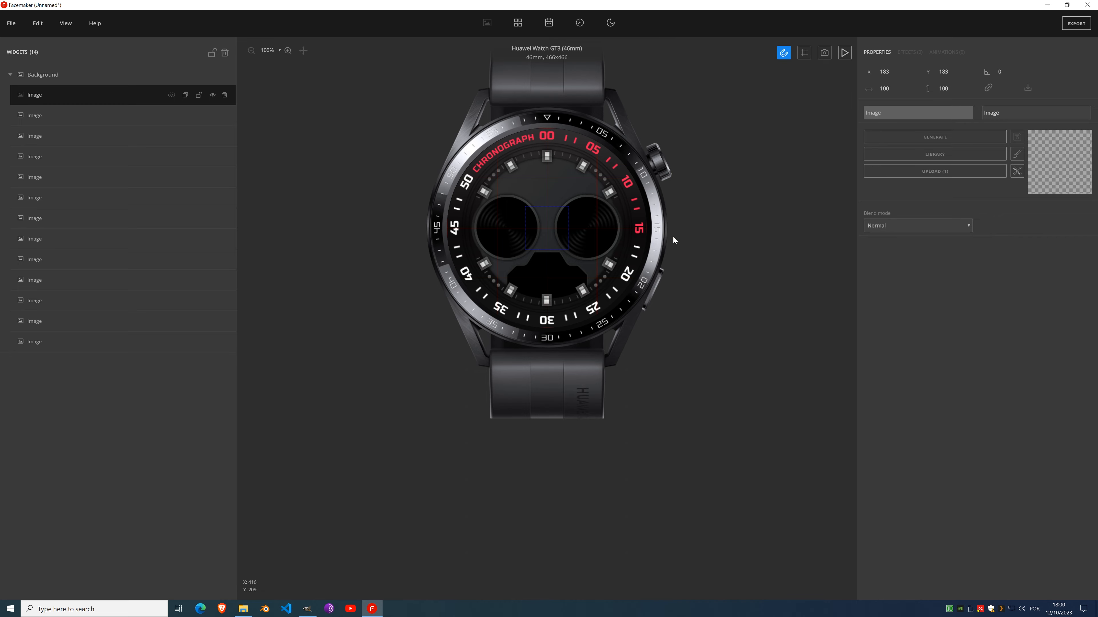
scroll(554, 196, "up", 4)
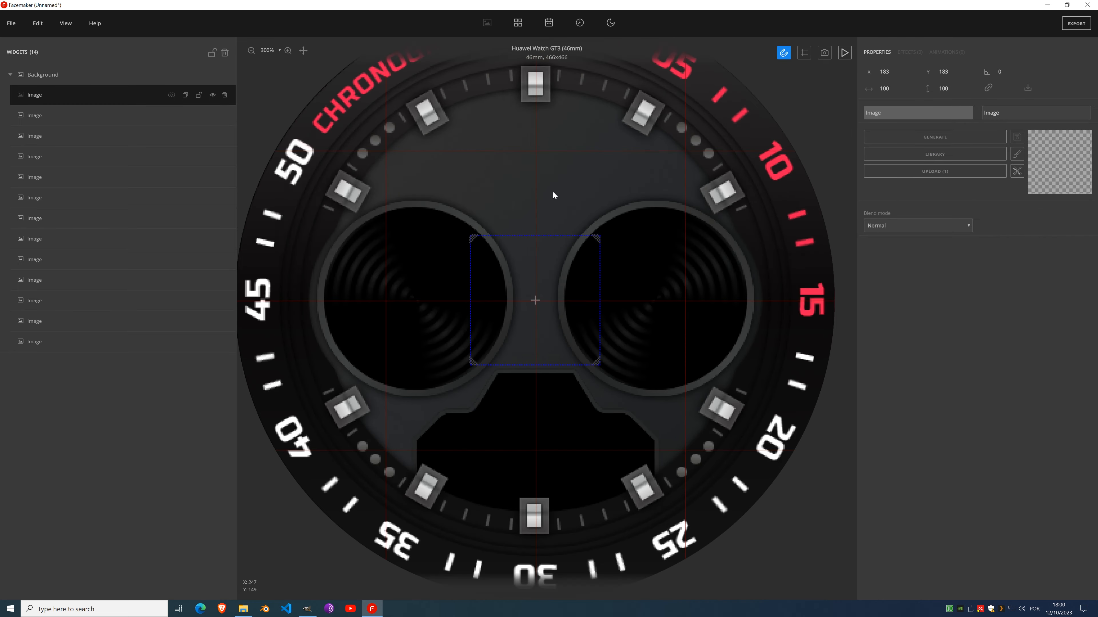
left_click(953, 138)
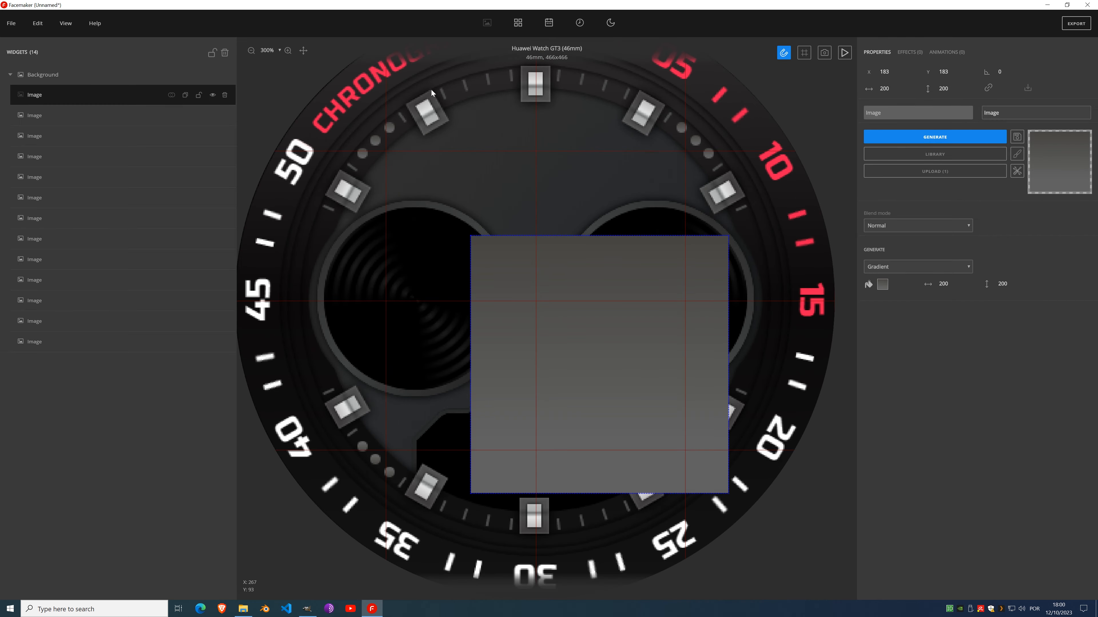
Step: Show only the new gradient square over the reference face and position it at X 148, Y 109 over the moon badge
left_click(212, 74)
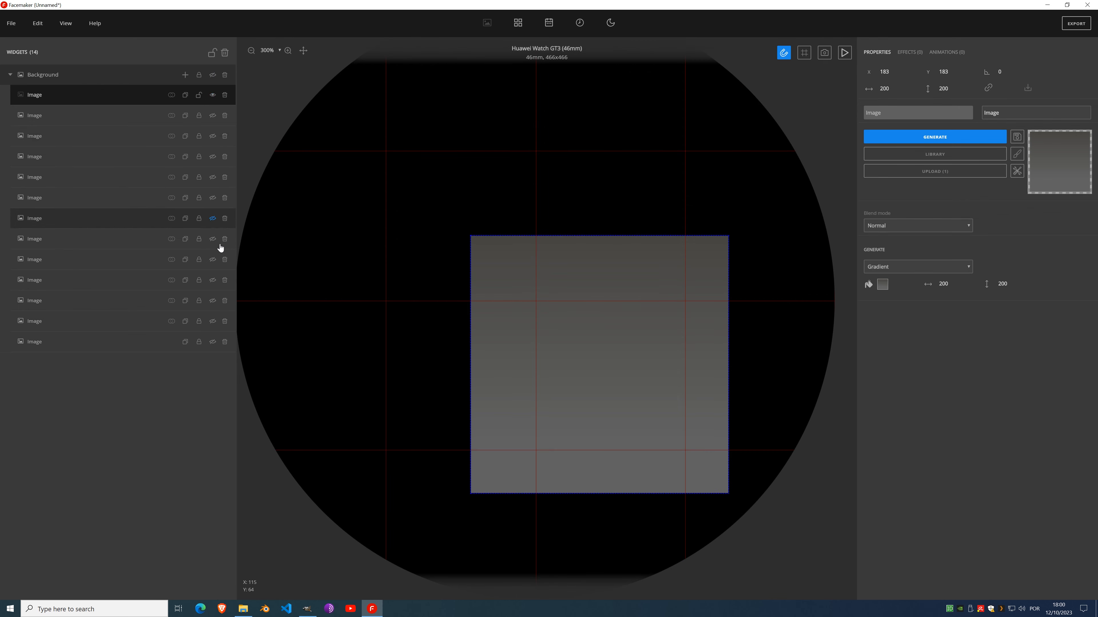
left_click(212, 342)
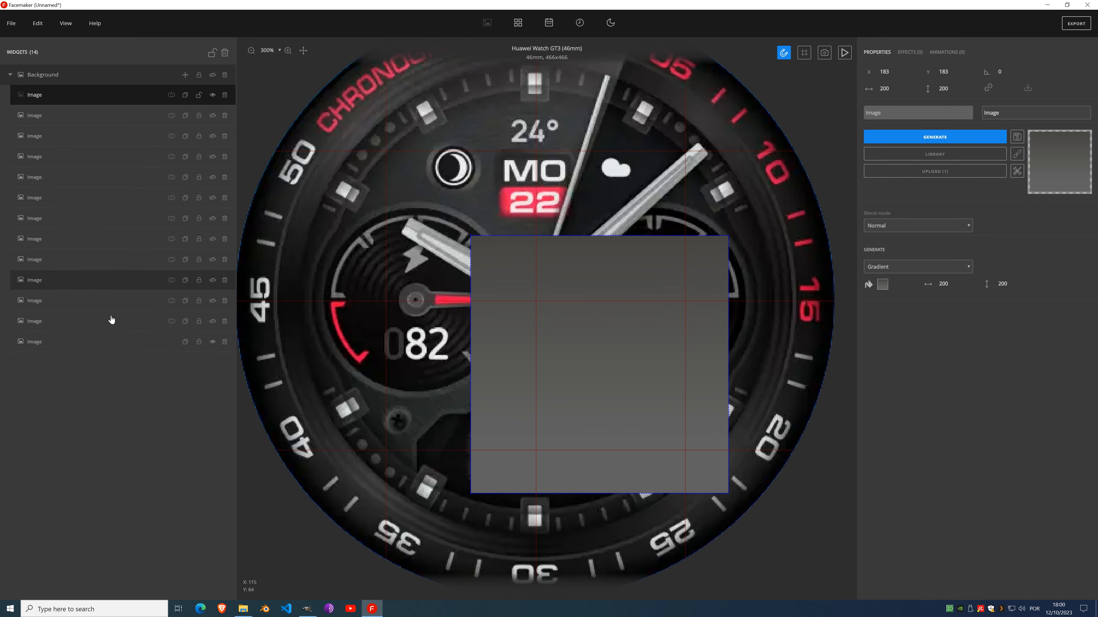
left_click_drag(612, 361, 568, 147)
scroll(473, 184, "up", 8)
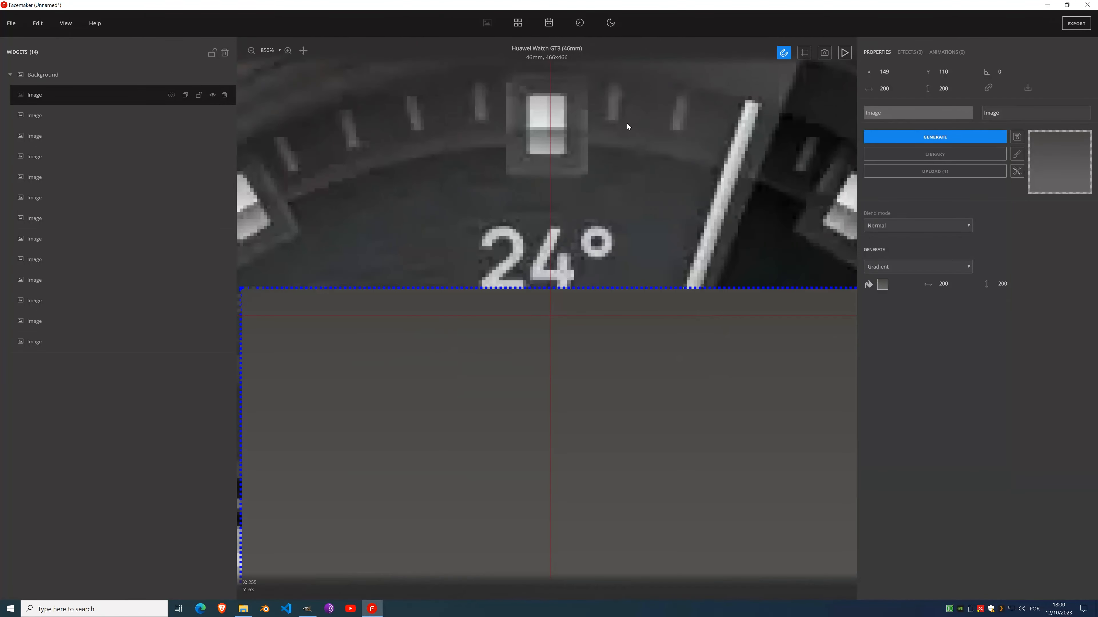
scroll(375, 363, "up", 1)
left_click_drag(375, 362, 549, 201)
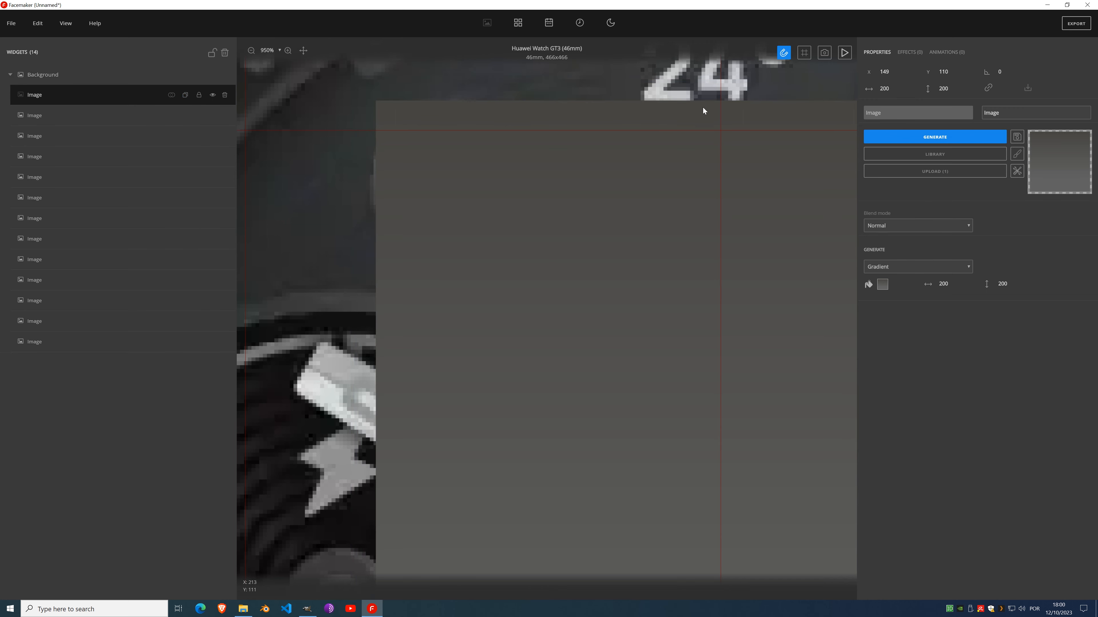
left_click(953, 73)
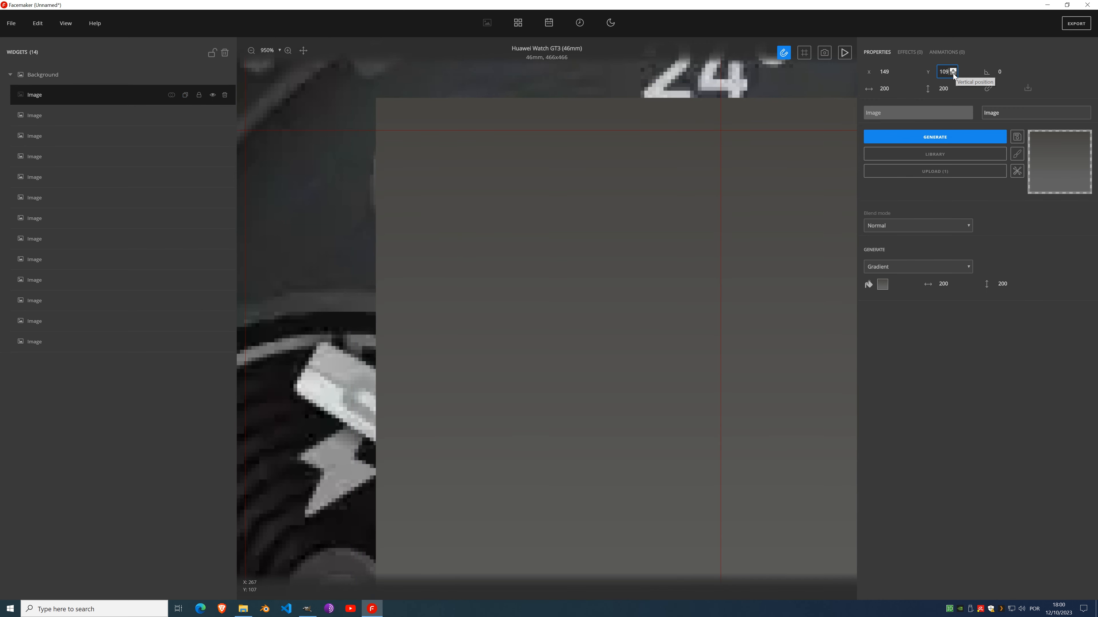
left_click(894, 73)
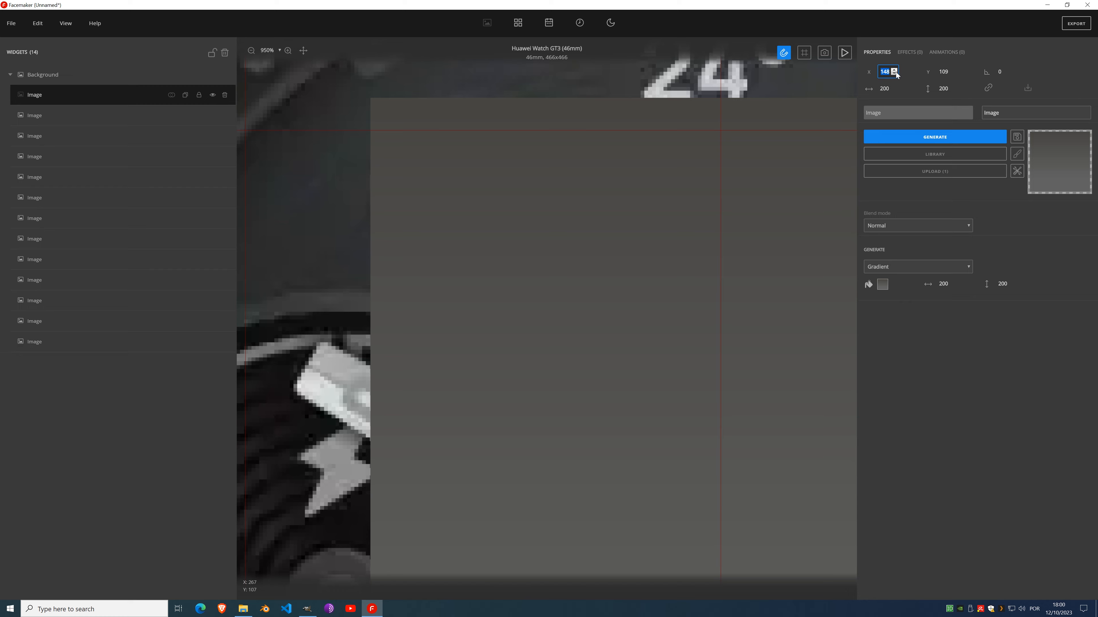
Step: Set the generated gradient square's width and height to 44 so it covers the moon badge
left_click(940, 289)
type("60")
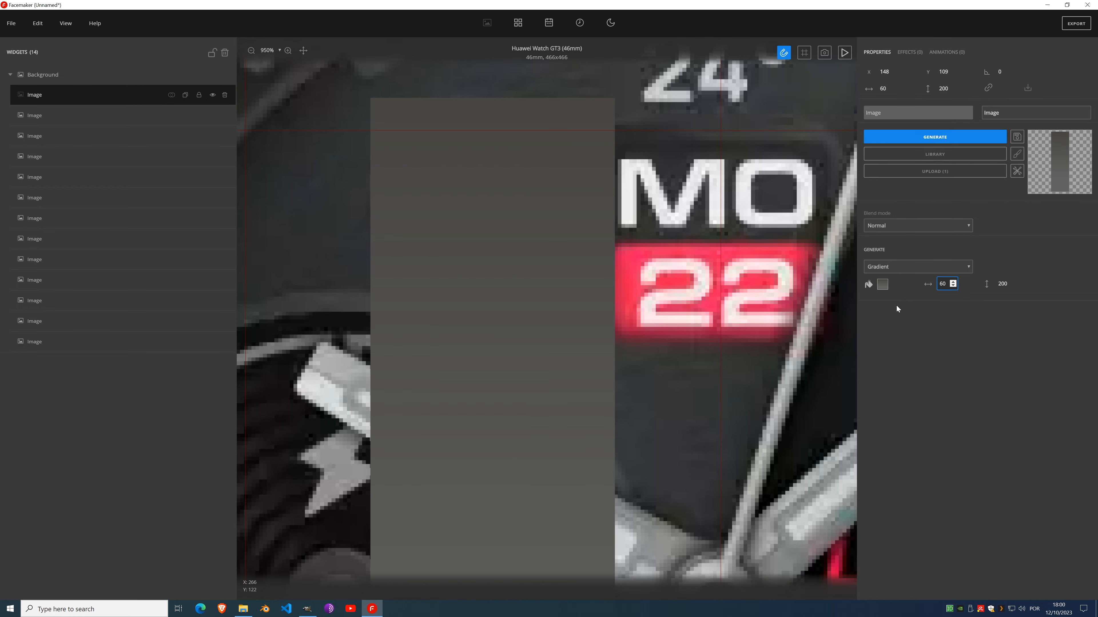
left_click(953, 286)
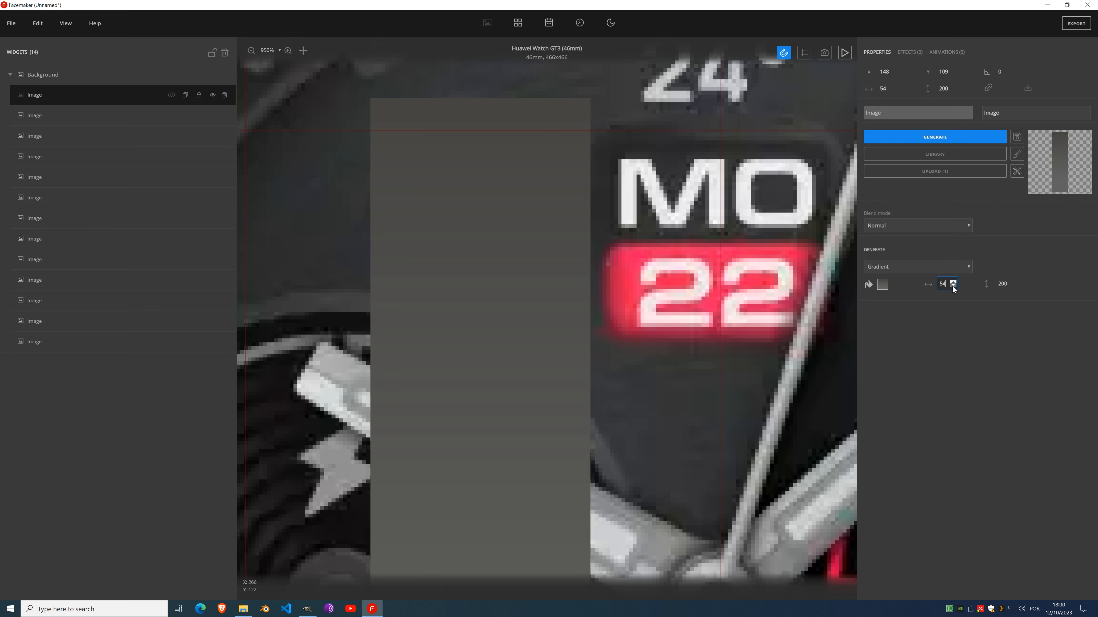
left_click(953, 287)
left_click(953, 287)
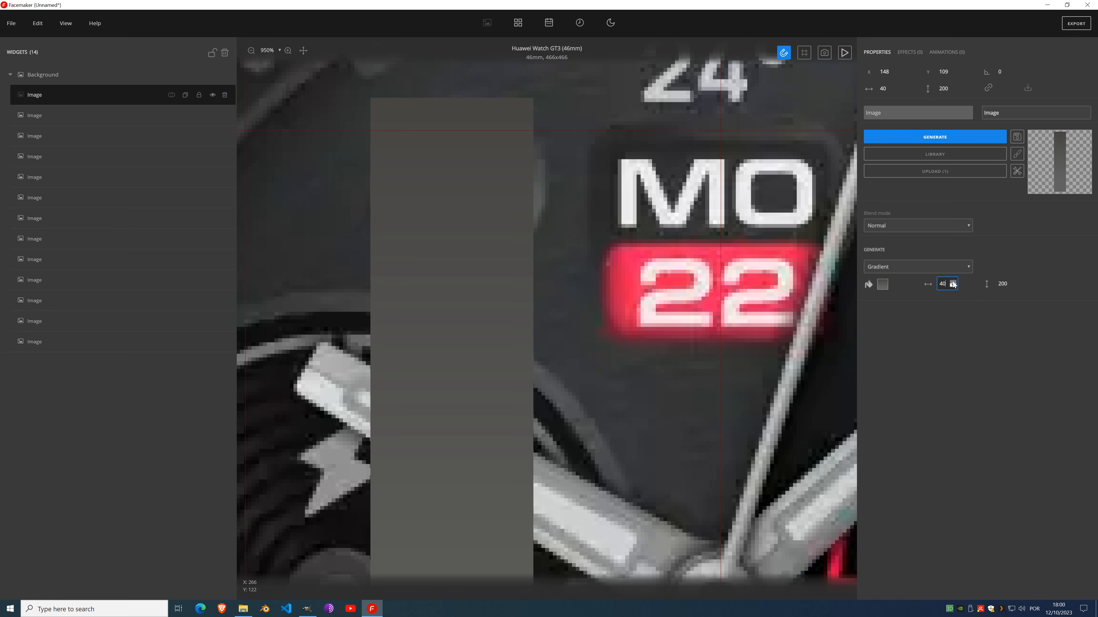
left_click(953, 283)
left_click(953, 283)
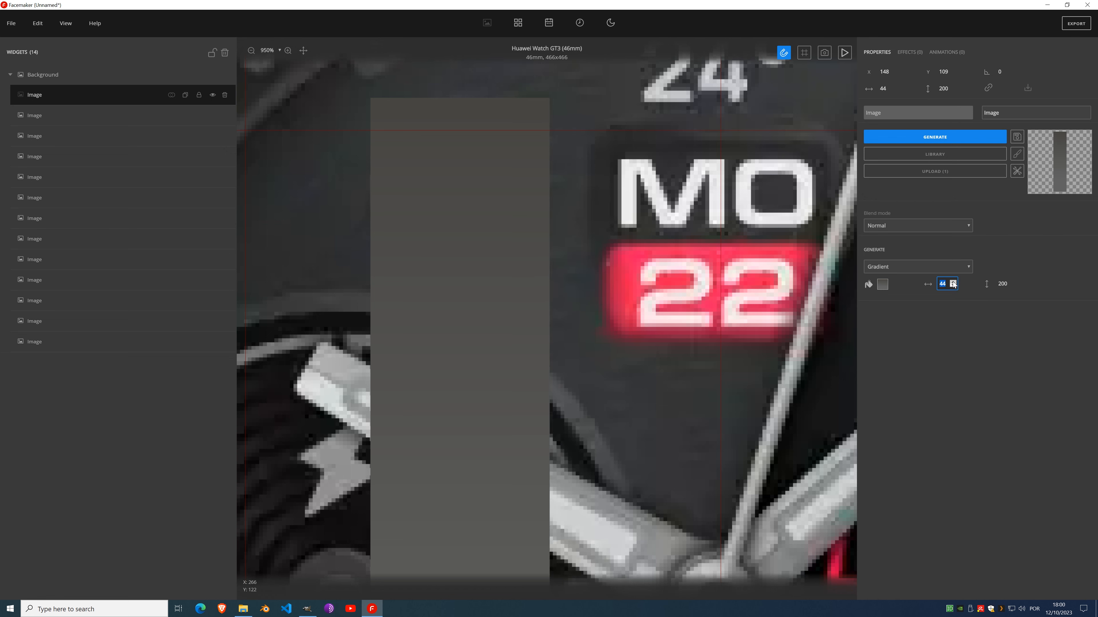
left_click(1005, 285)
type("44")
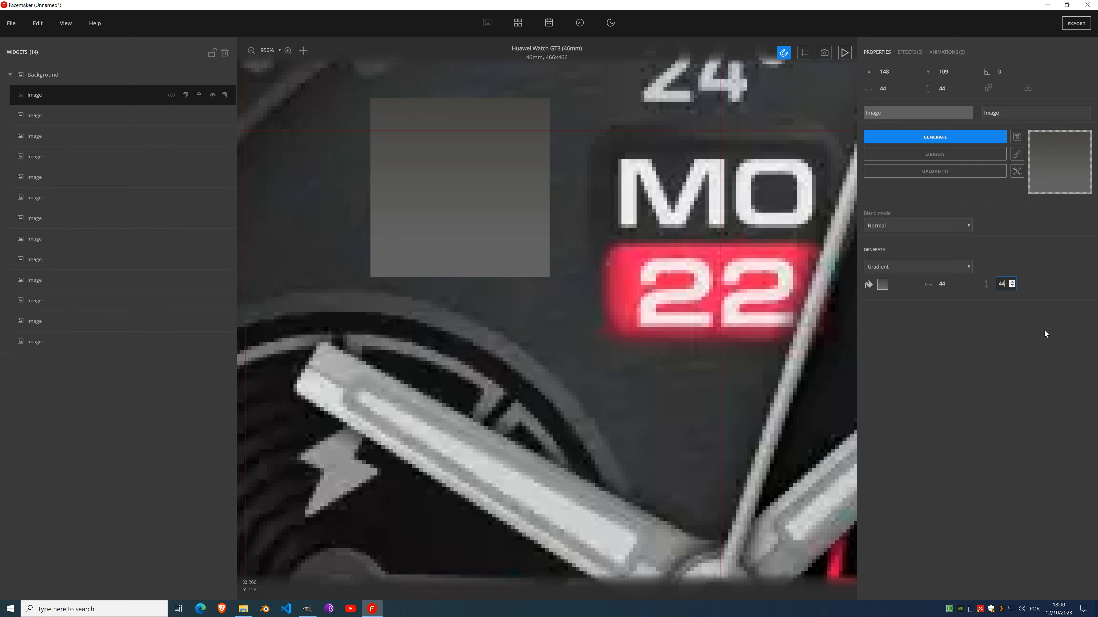
Step: Switch off generation for the gradient square and turn it into a circle with To sphere
left_click(1017, 172)
left_click(979, 137)
left_click(1016, 171)
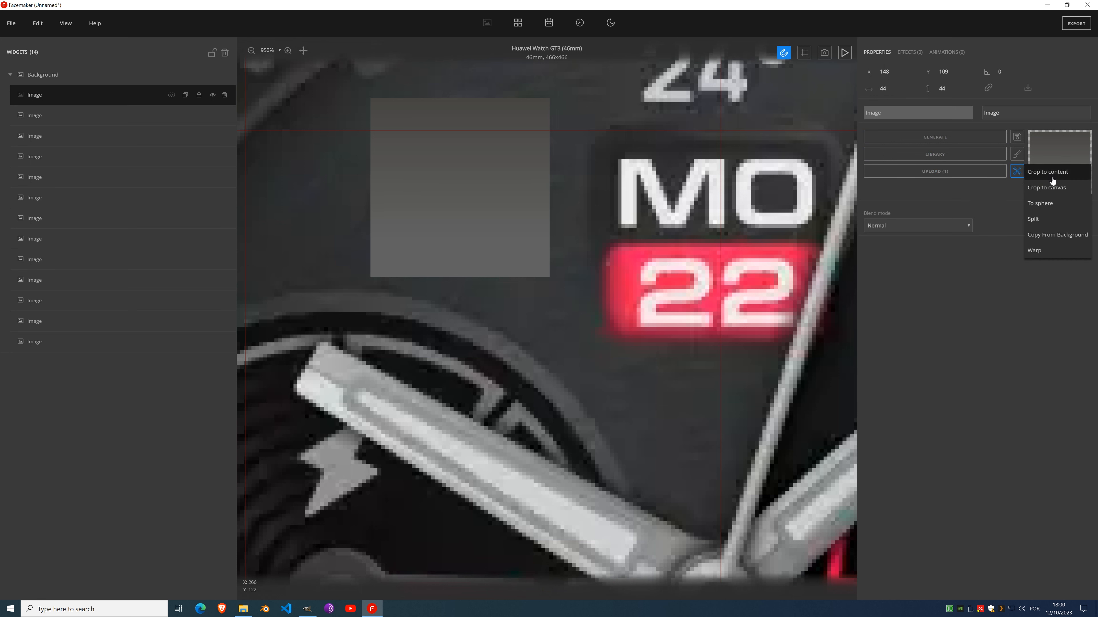
left_click(1040, 203)
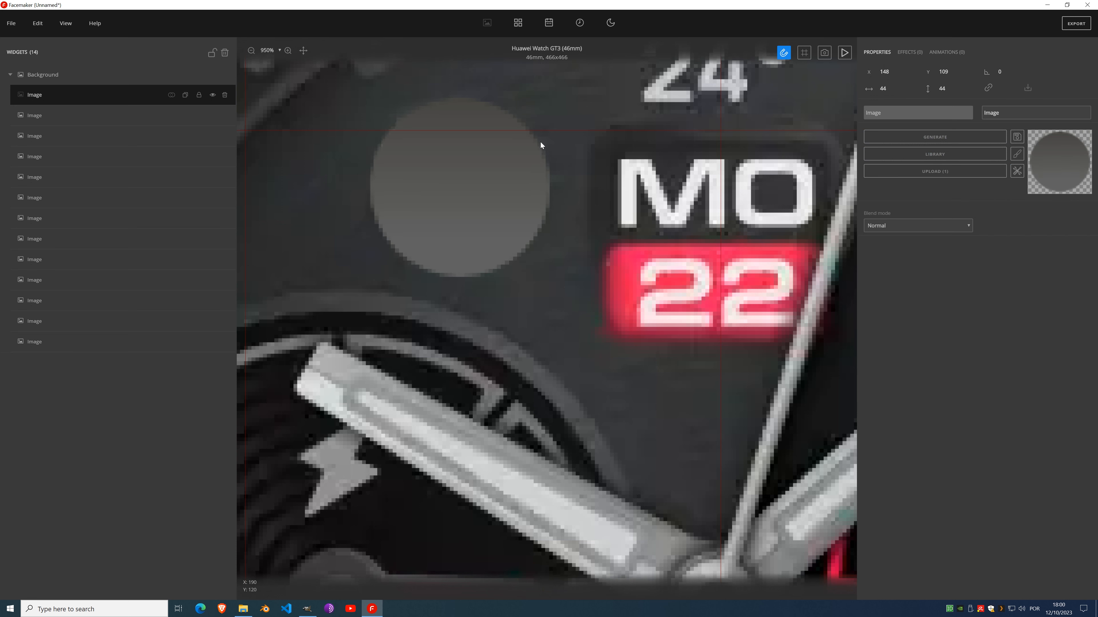
Step: Hide the circle to expose the reference moon badge, add a Gradient effect to the circle and open its gradient editor
left_click(213, 95)
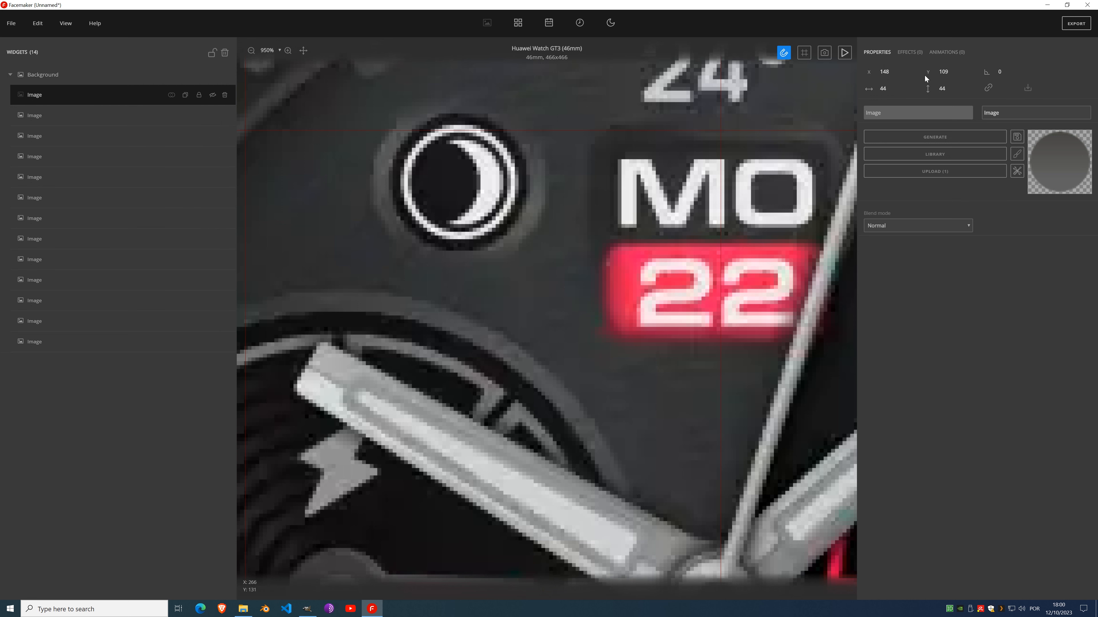
left_click(910, 52)
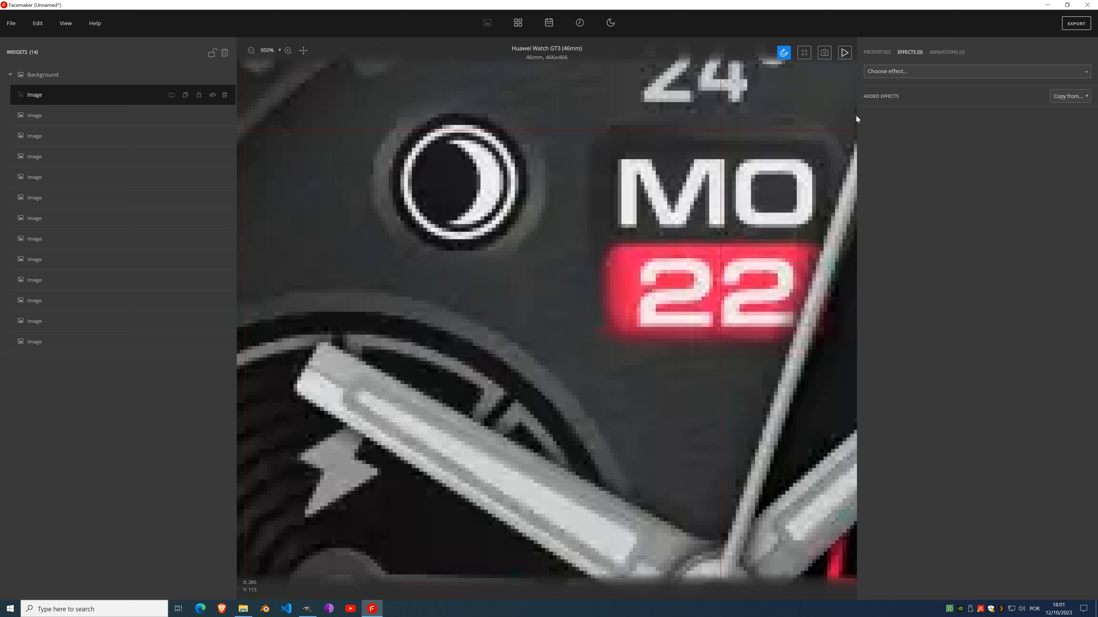
left_click(956, 73)
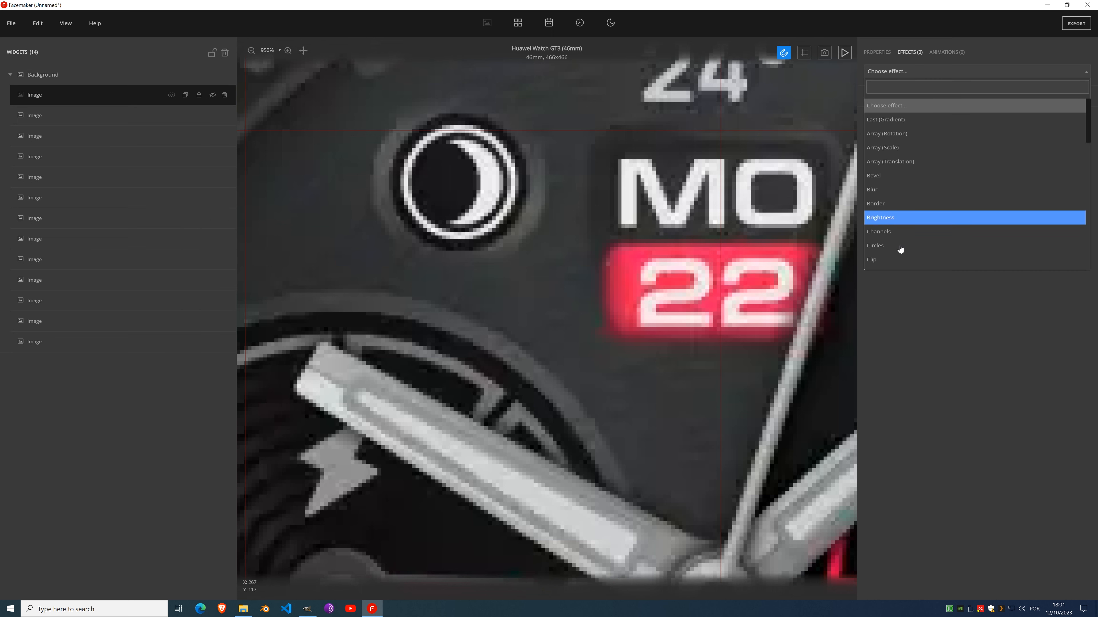
scroll(893, 189, "down", 5)
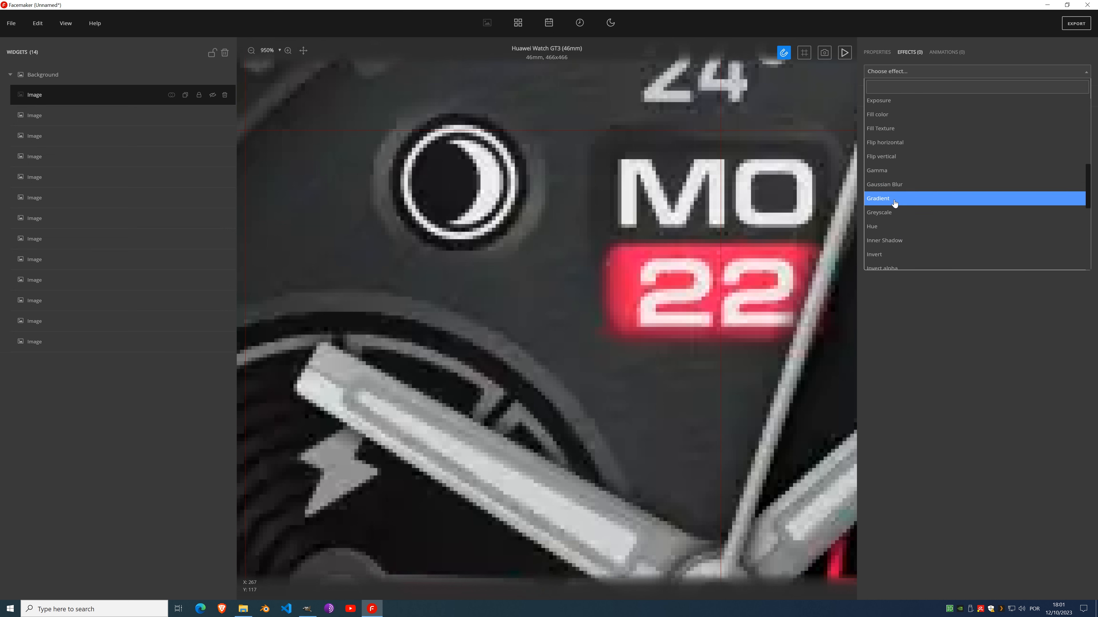
left_click(894, 200)
left_click(900, 138)
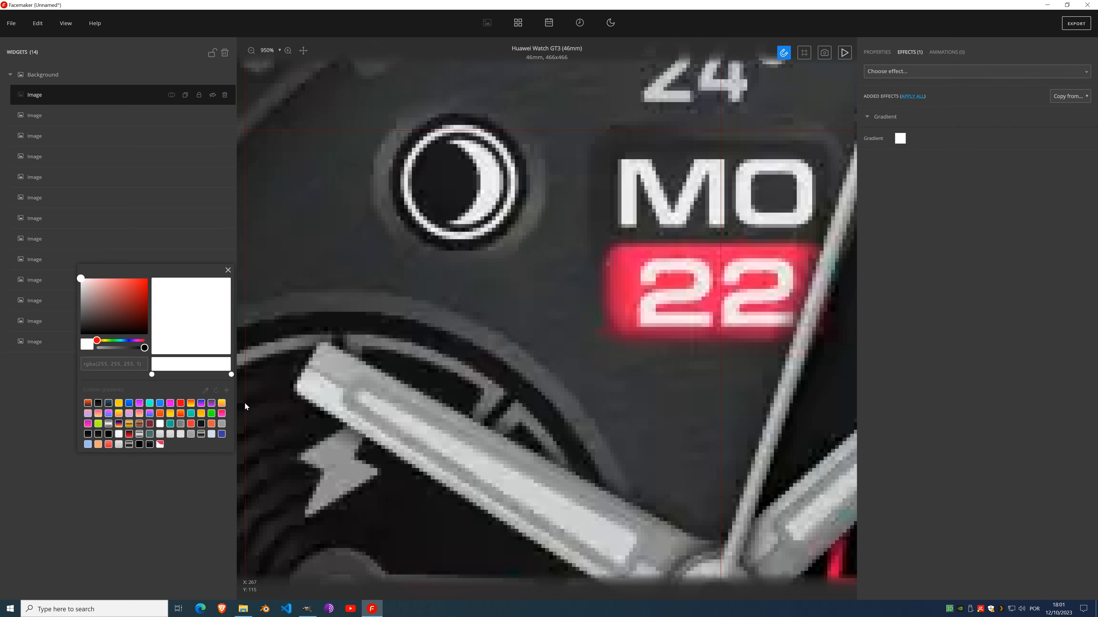
Step: Sample the moon badge's lower-right rim for the gradient's end stop and its upper-right rim for the first stop
left_click(205, 391)
left_click(532, 215)
left_click(152, 374)
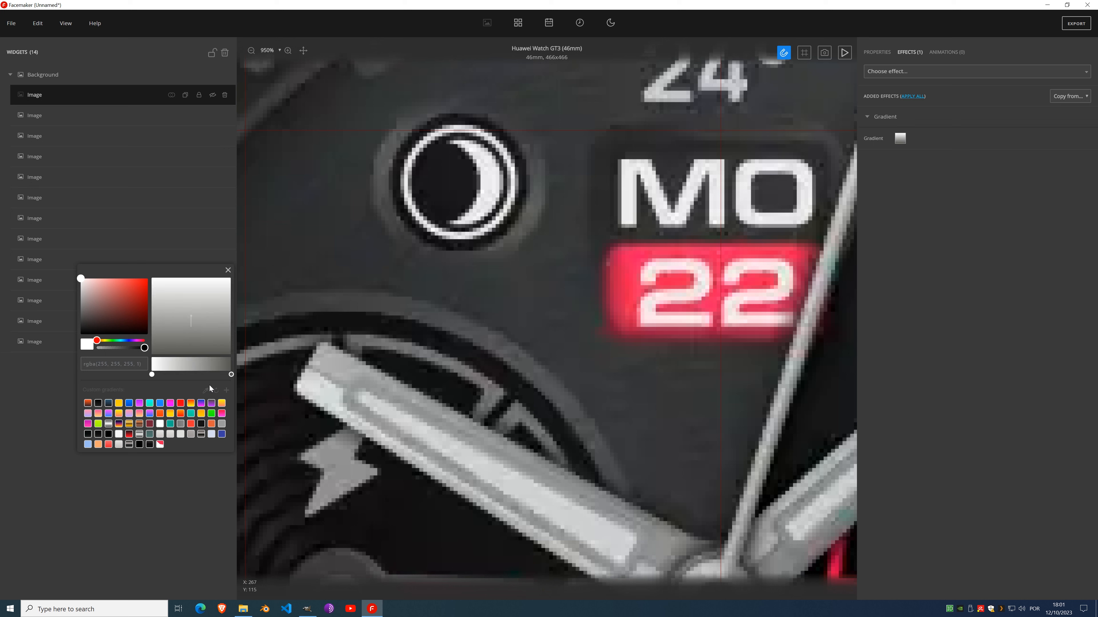
left_click(205, 391)
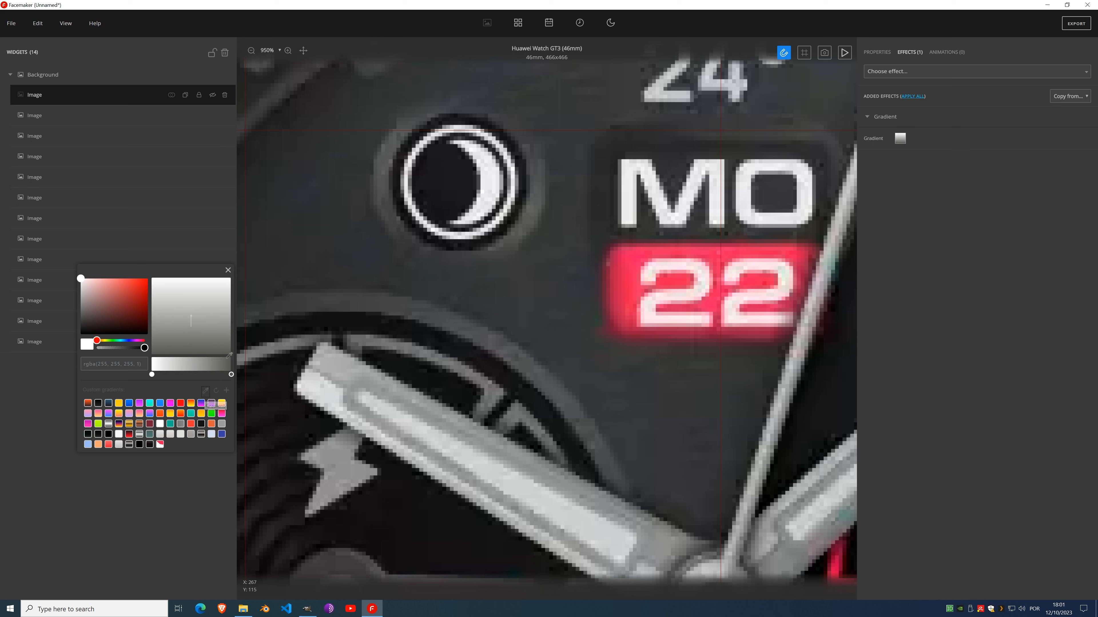
left_click(495, 110)
Step: Move the dark stop to the middle of the gradient and add a start stop in the end stop's grey
left_click_drag(162, 374, 190, 379)
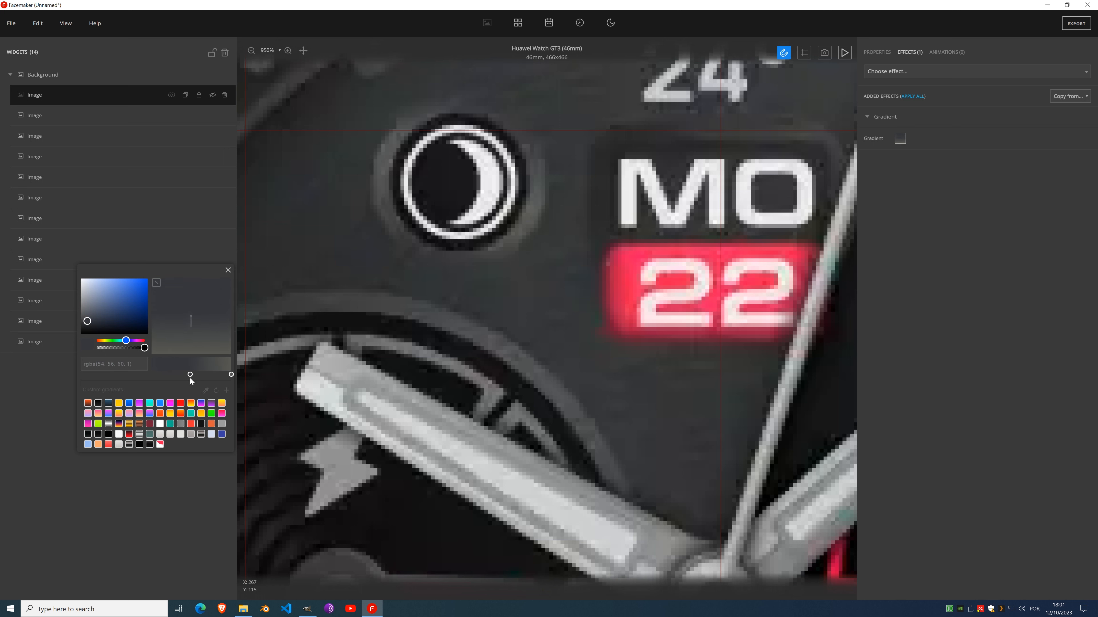
left_click(232, 374)
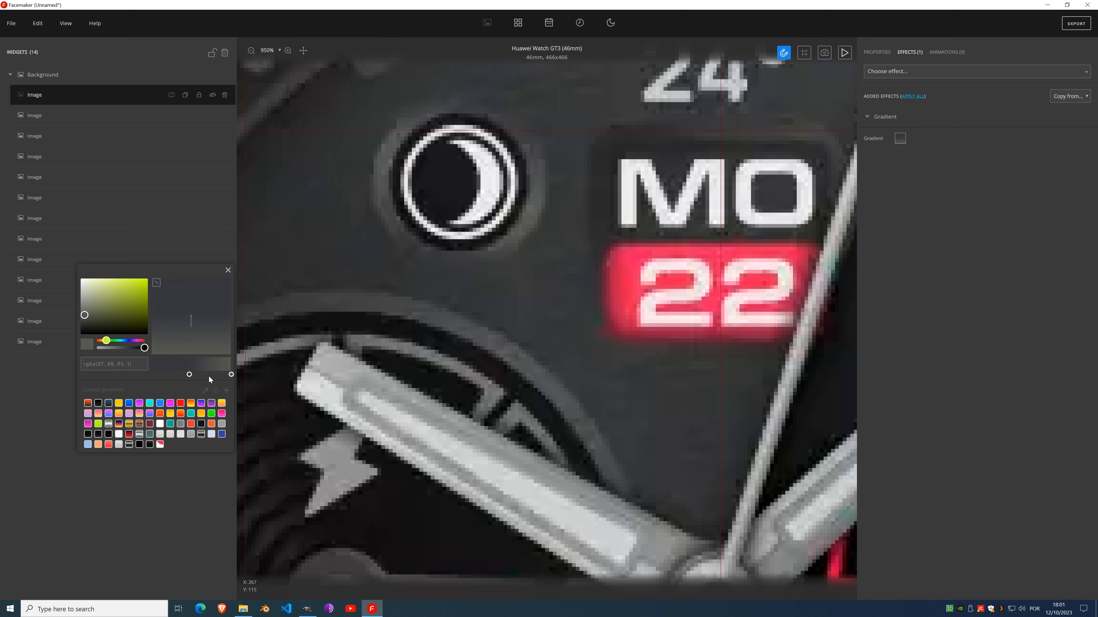
left_click(162, 374)
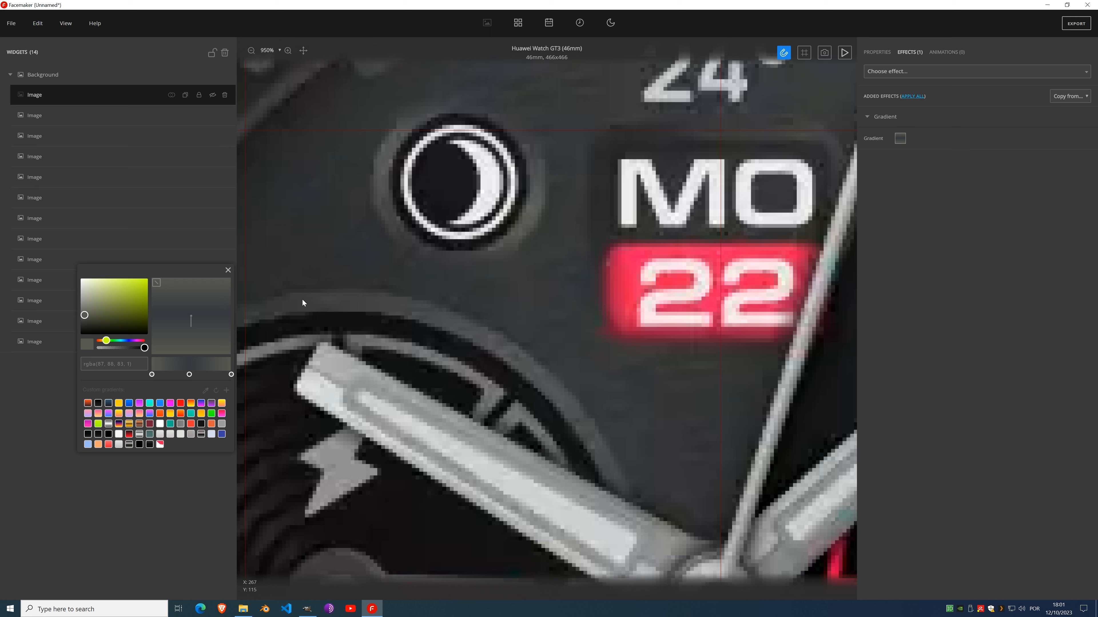
Step: Give the circle's gradient two middle stops and a diagonal direction, and show the circle on the watch face
left_click_drag(187, 375, 176, 374)
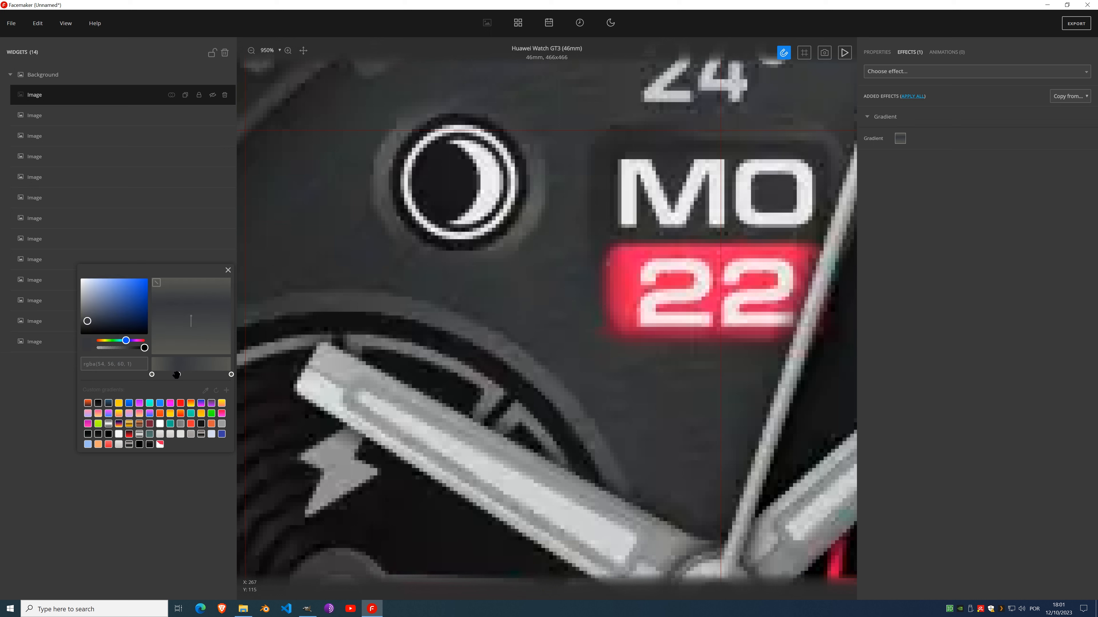
left_click(201, 375)
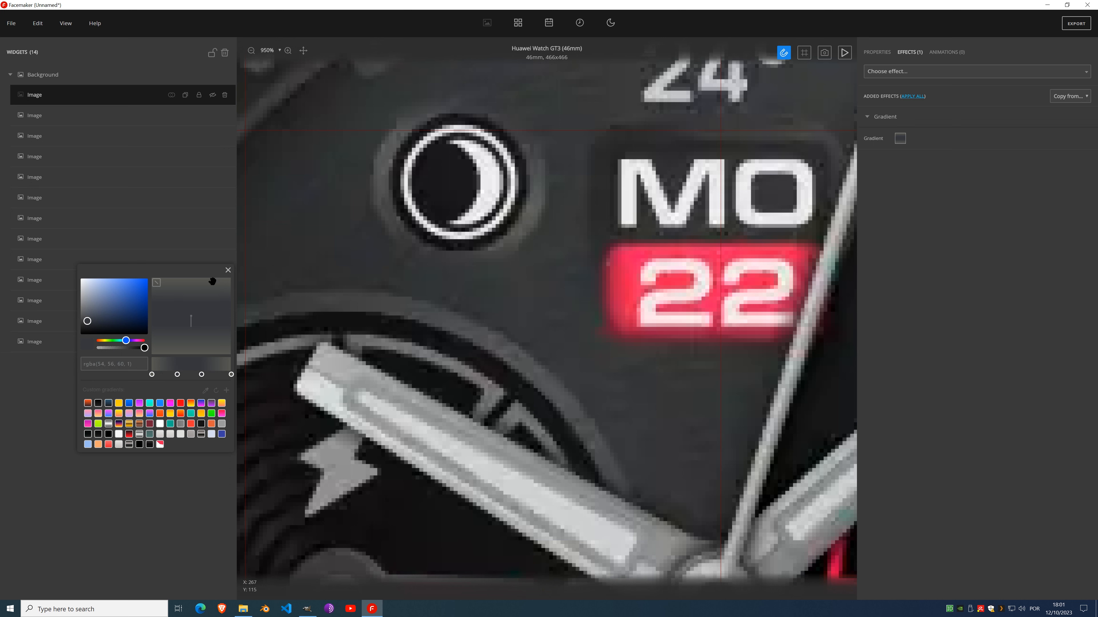
mouse_move(190, 327)
left_mouse_down()
mouse_move(176, 330)
mouse_move(206, 337)
left_mouse_up()
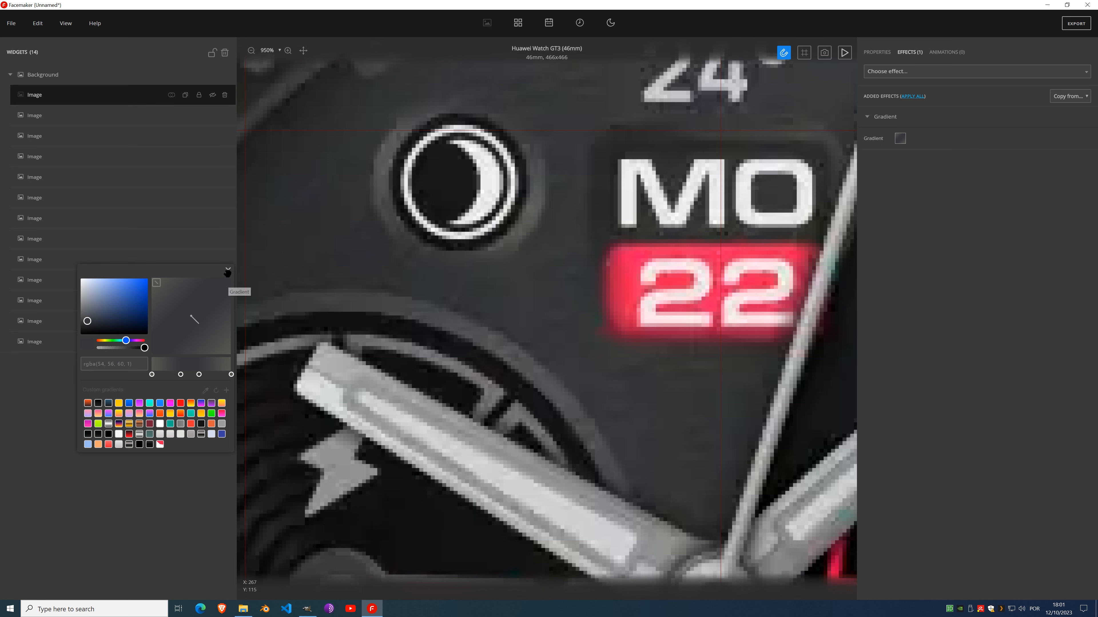
left_click(212, 95)
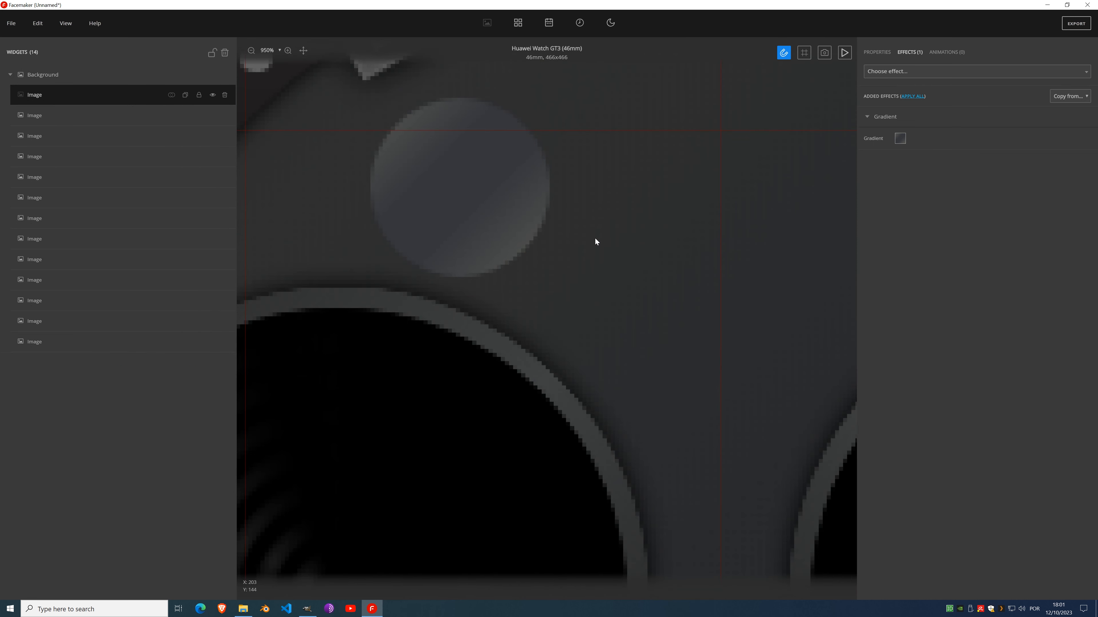
Step: Recolour the gradient's two middle stops by sampling the dark grey background beside the circle
left_click(899, 138)
left_click(181, 375)
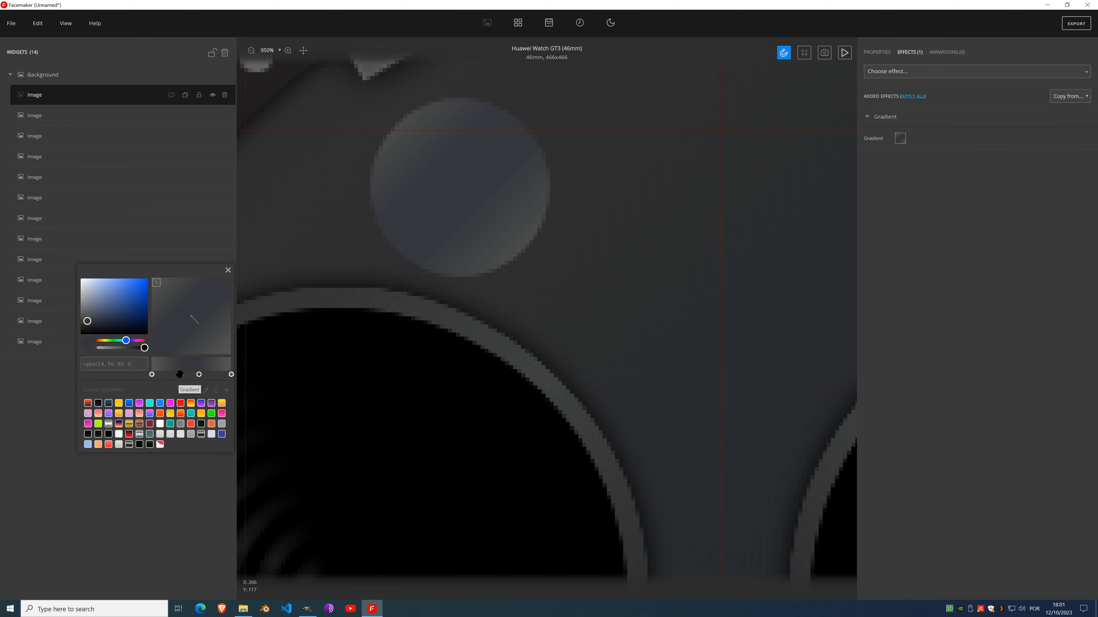
left_click(205, 391)
left_click(404, 256)
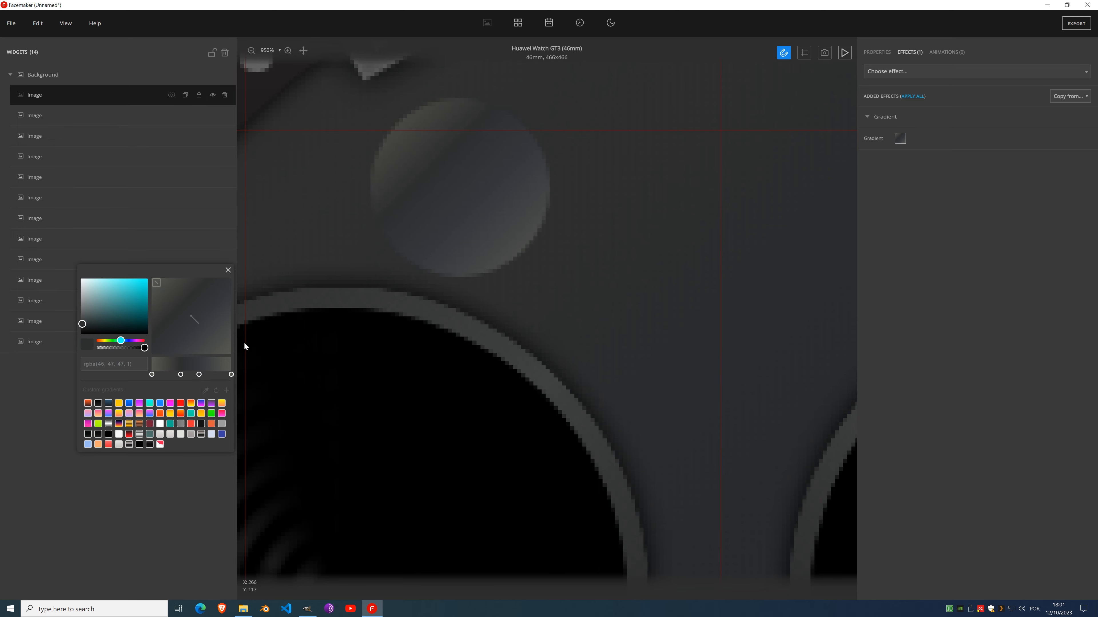
left_click(200, 375)
left_click(205, 391)
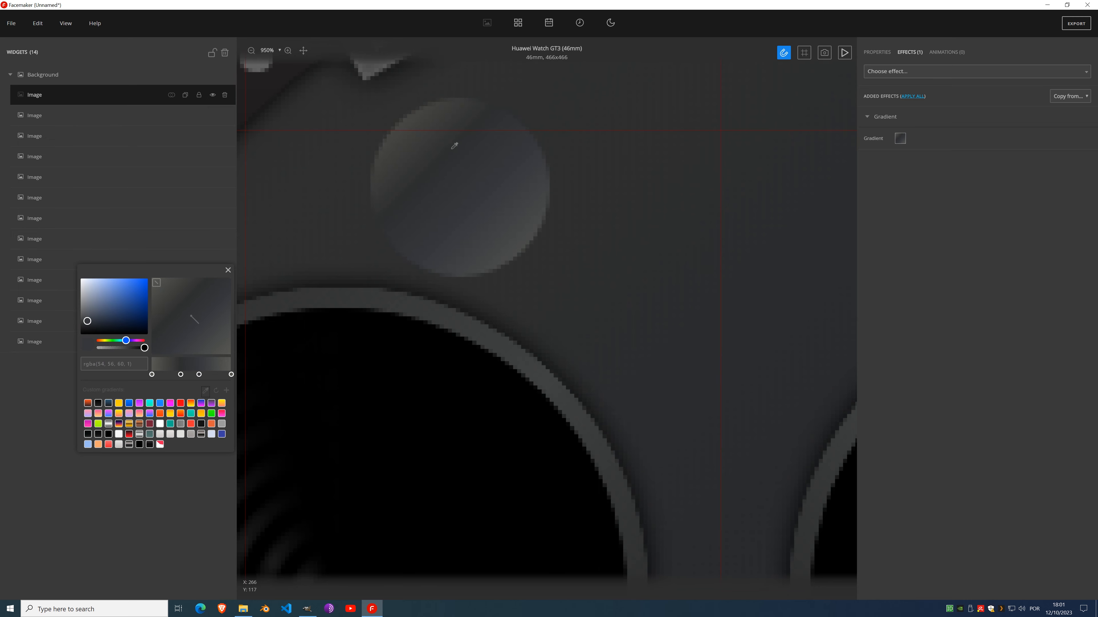
left_click(503, 106)
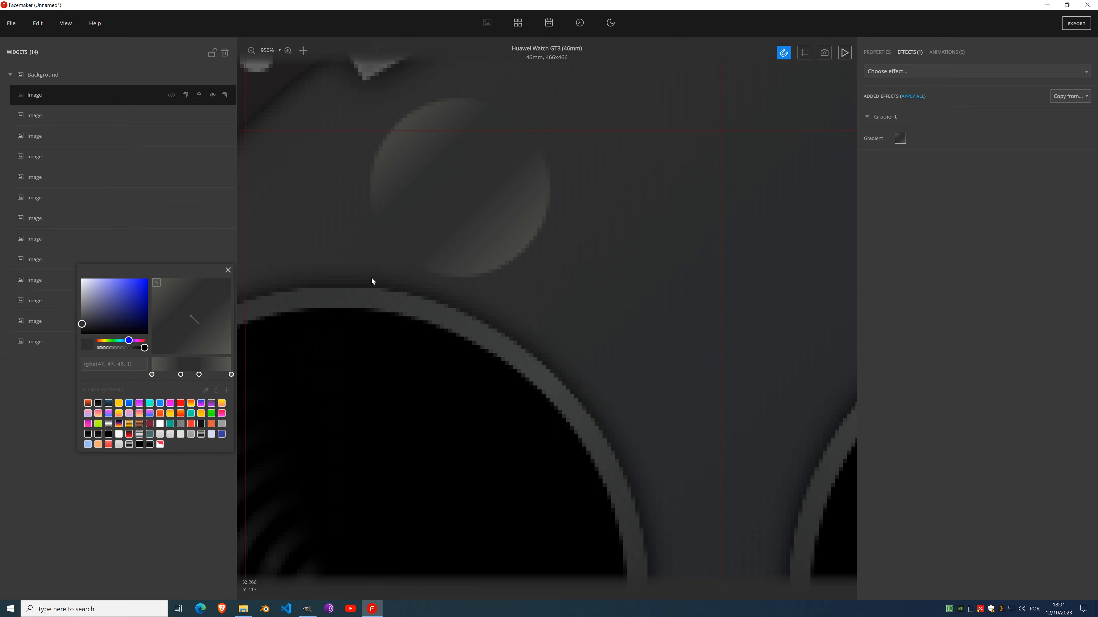
left_click(228, 270)
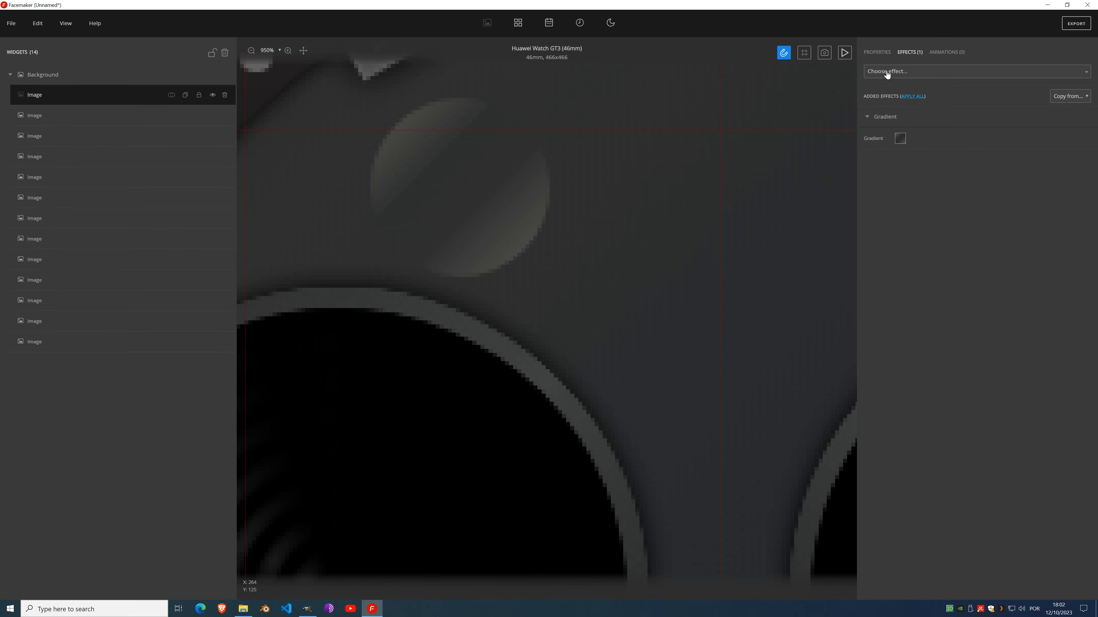
Step: Set the grey circle image's rotation to -5
left_click(879, 53)
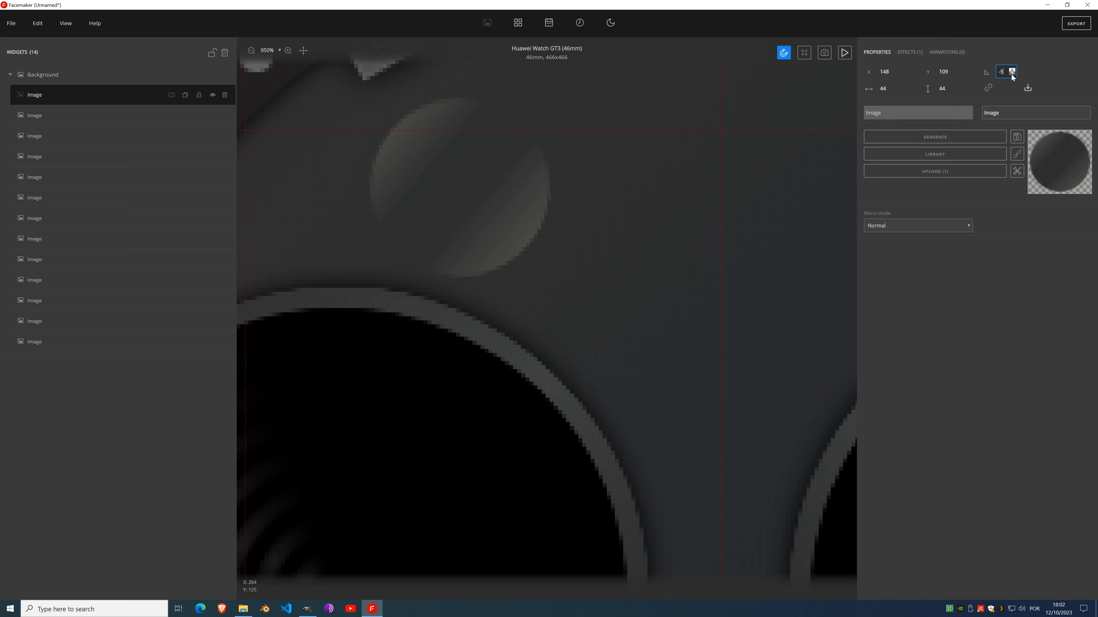
scroll(1012, 75, "down", 14)
scroll(1011, 74, "up", 9)
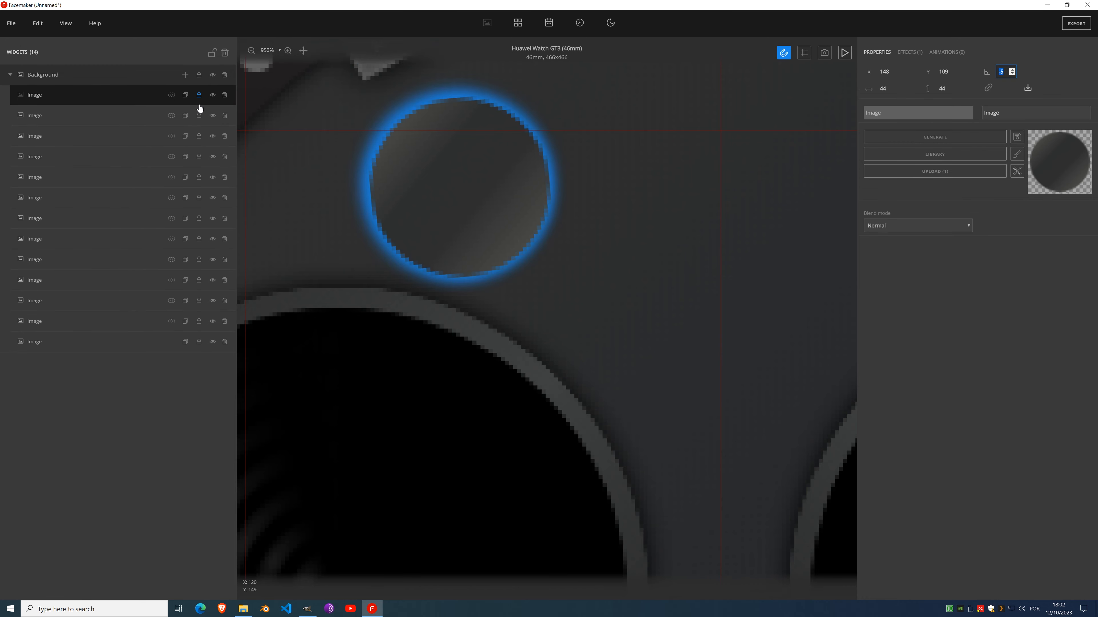
Step: Add an image to the Background group and size its generated black gradient fill to 32 by 32
left_click(186, 77)
left_click(182, 123)
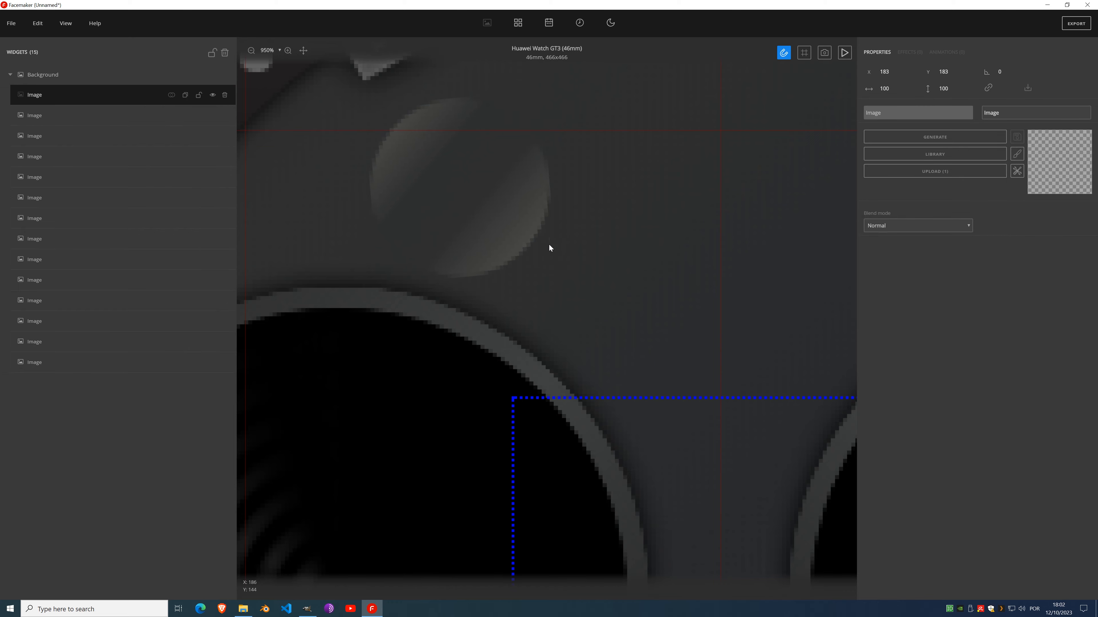
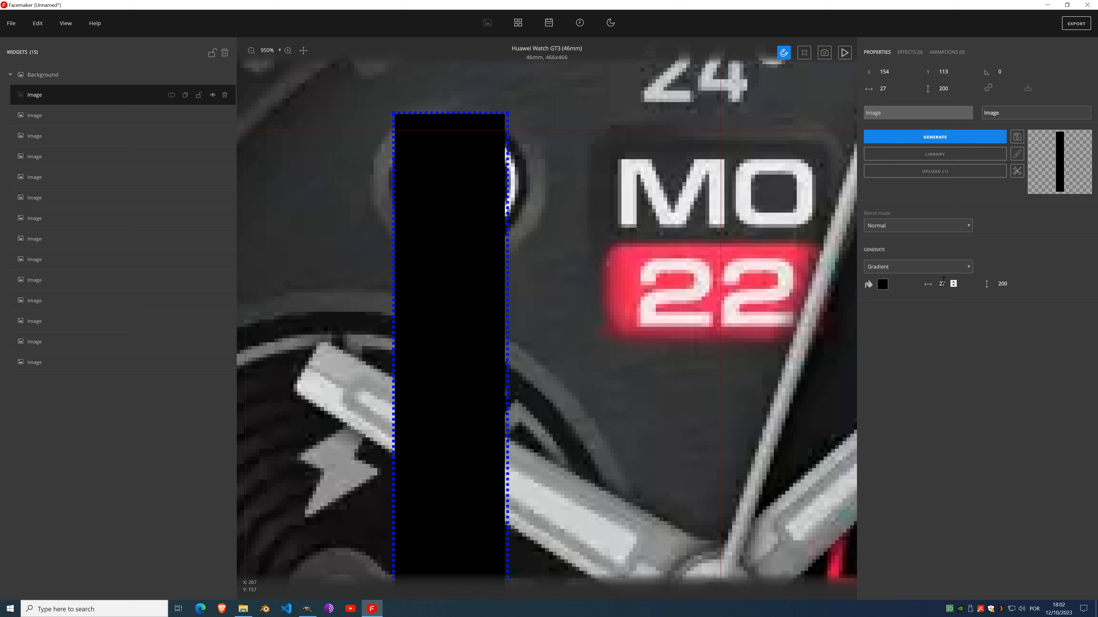
scroll(954, 284, "up", 5)
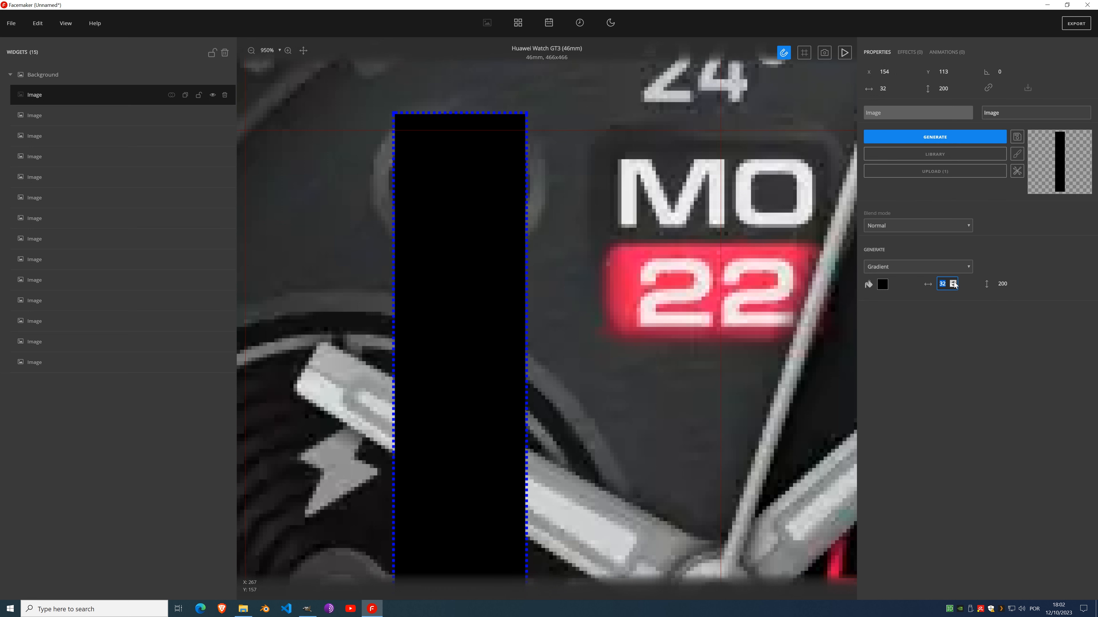
key("Tab")
type("32")
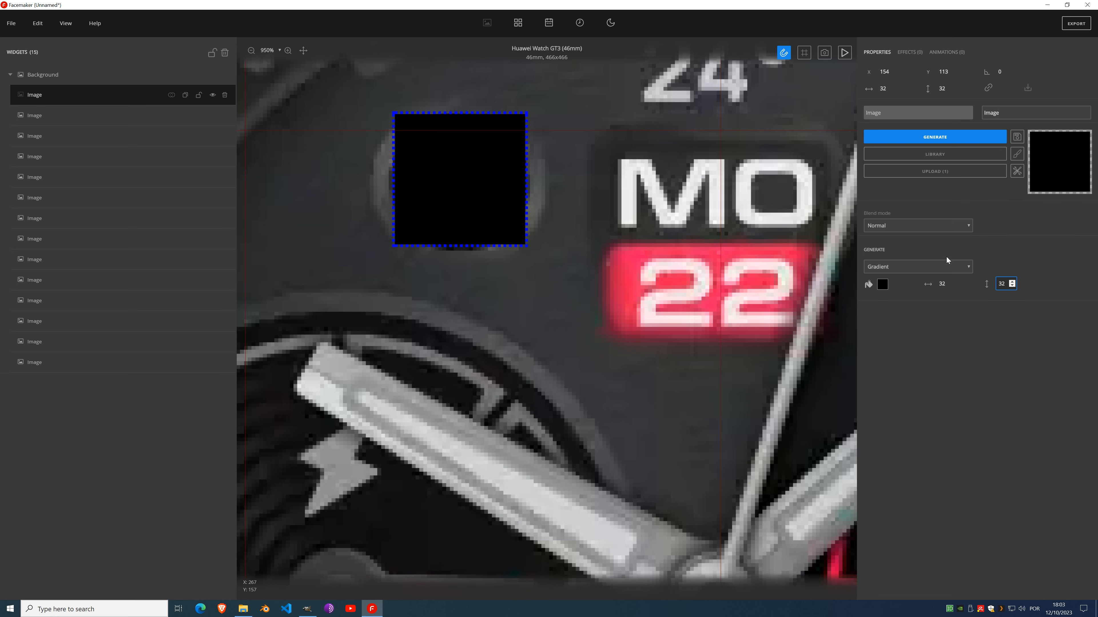
Step: Convert the black square to a sphere and, with the background group shown, set its Y position to 114
left_click(1020, 172)
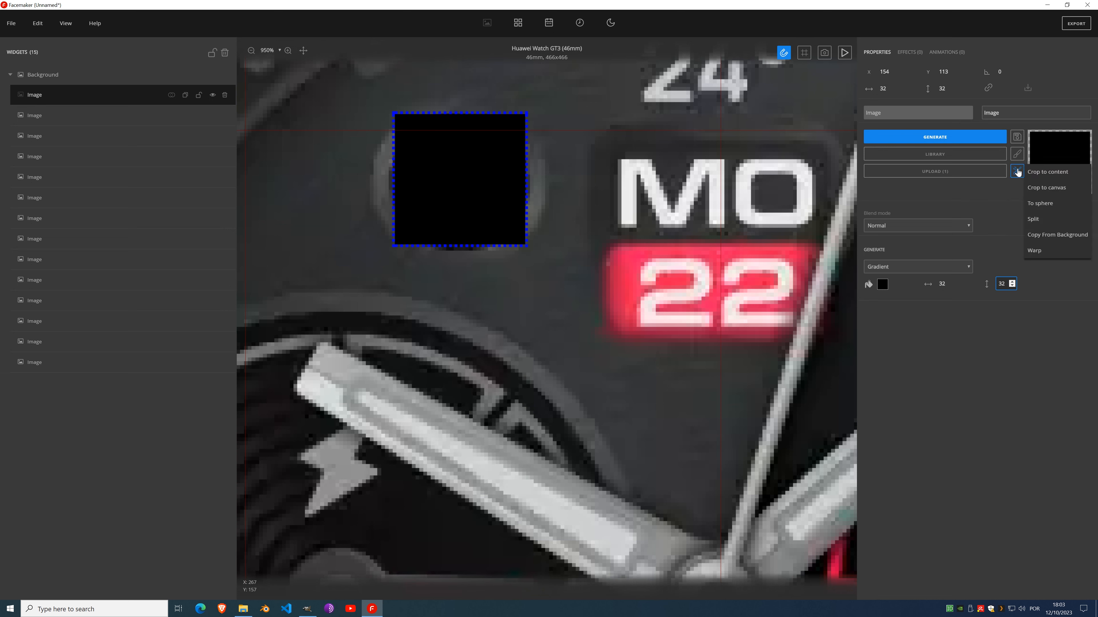
left_click(1040, 203)
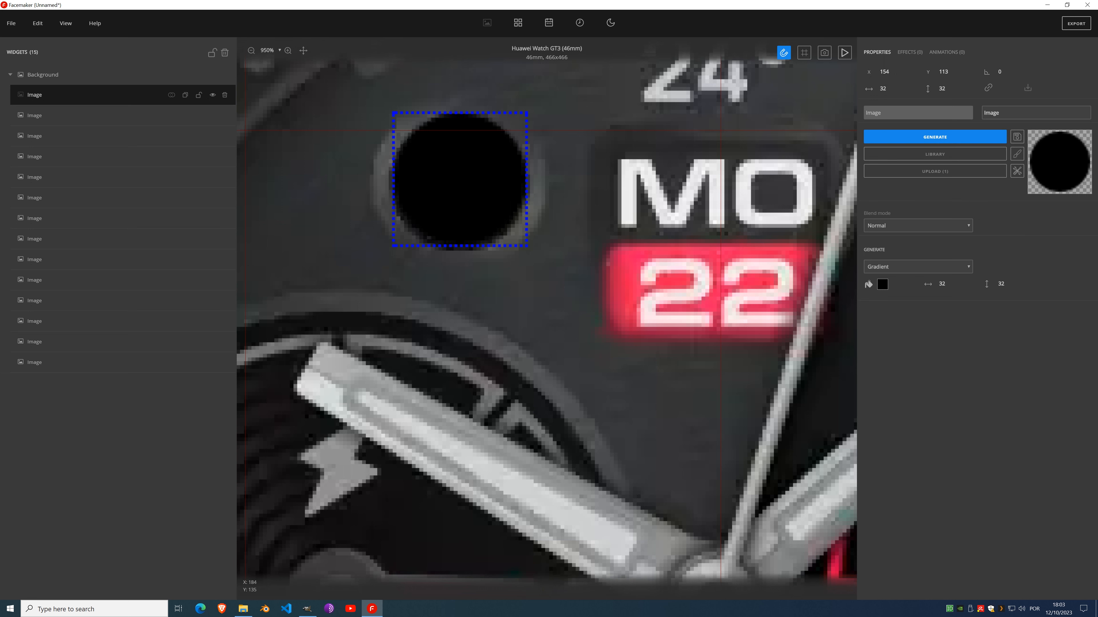
left_click(213, 75)
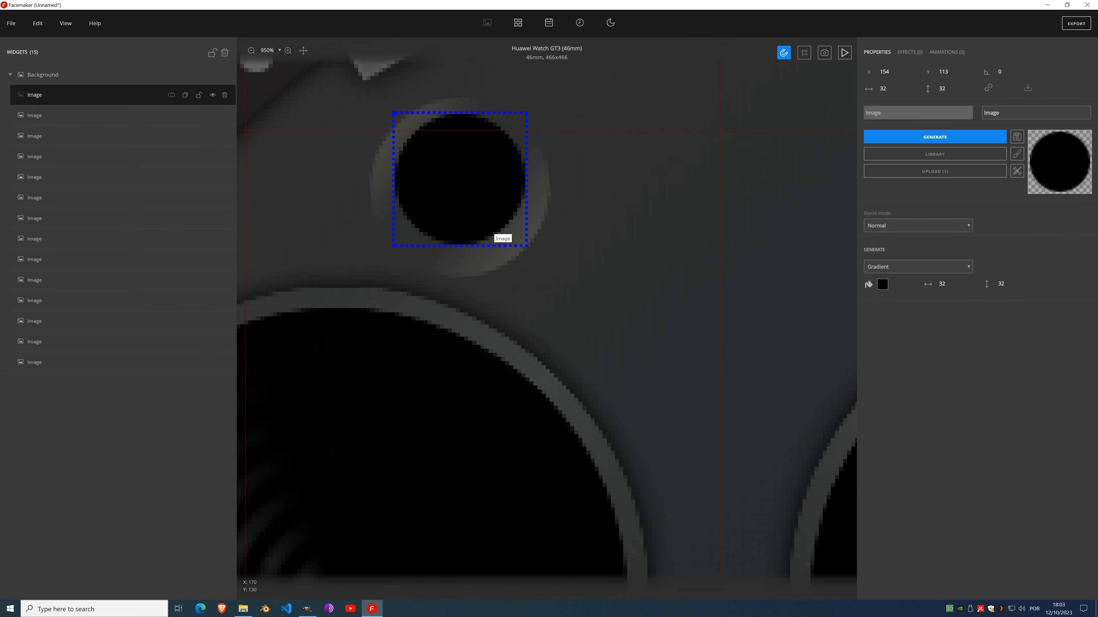
left_click(953, 69)
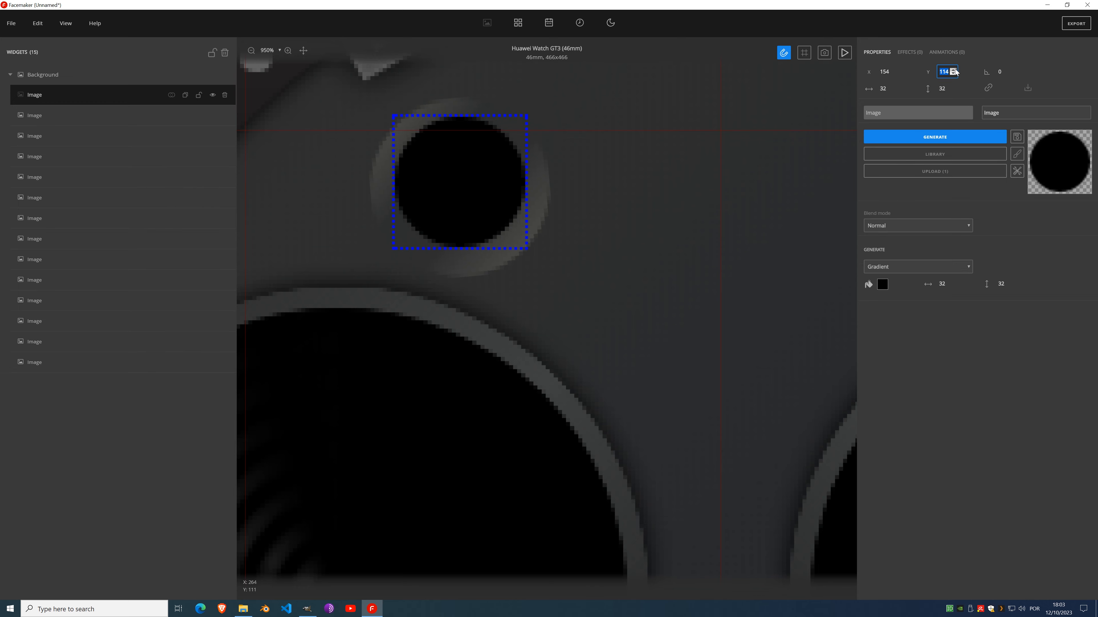
Step: Resize the generated black shape to 34 by 34 and apply the To sphere conversion again
left_click(953, 282)
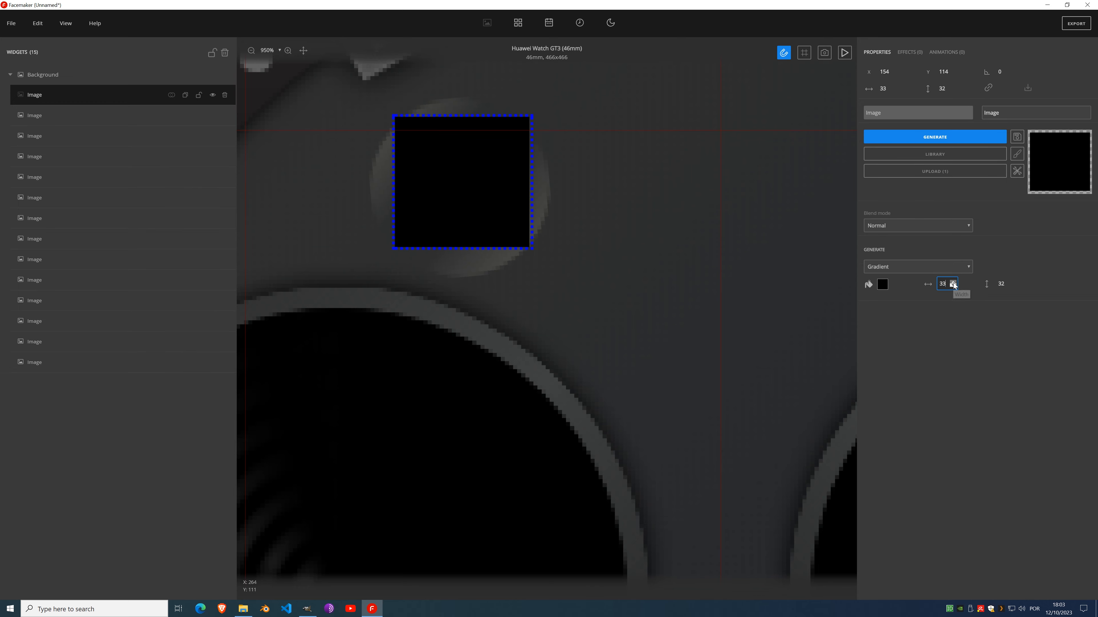
left_click(954, 282)
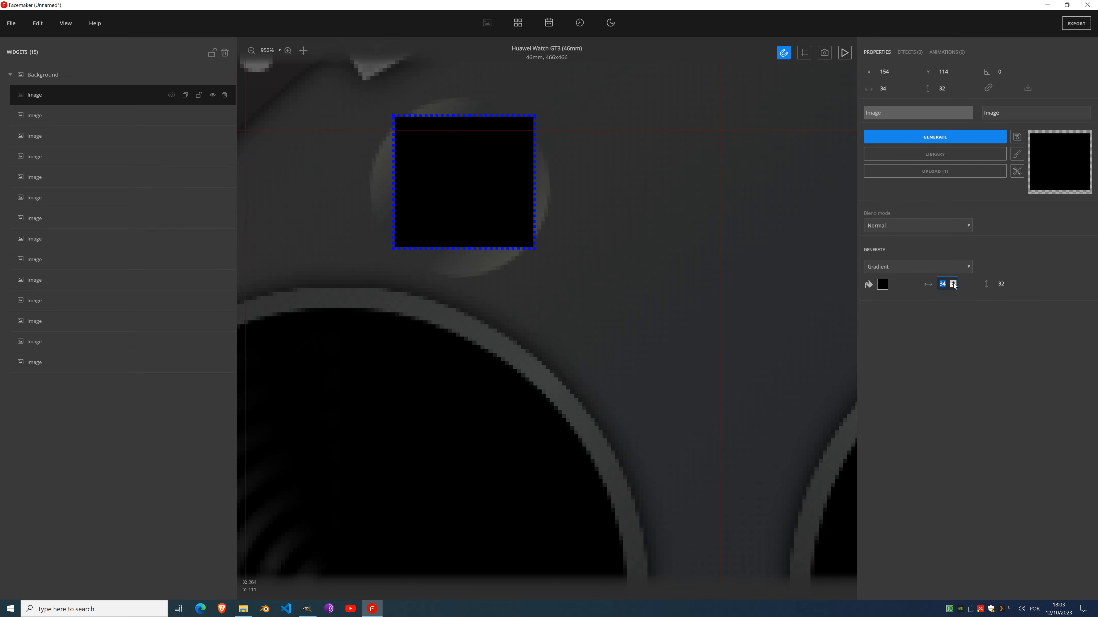
left_click(1013, 282)
left_click(1012, 282)
left_click(1017, 172)
left_click(1033, 203)
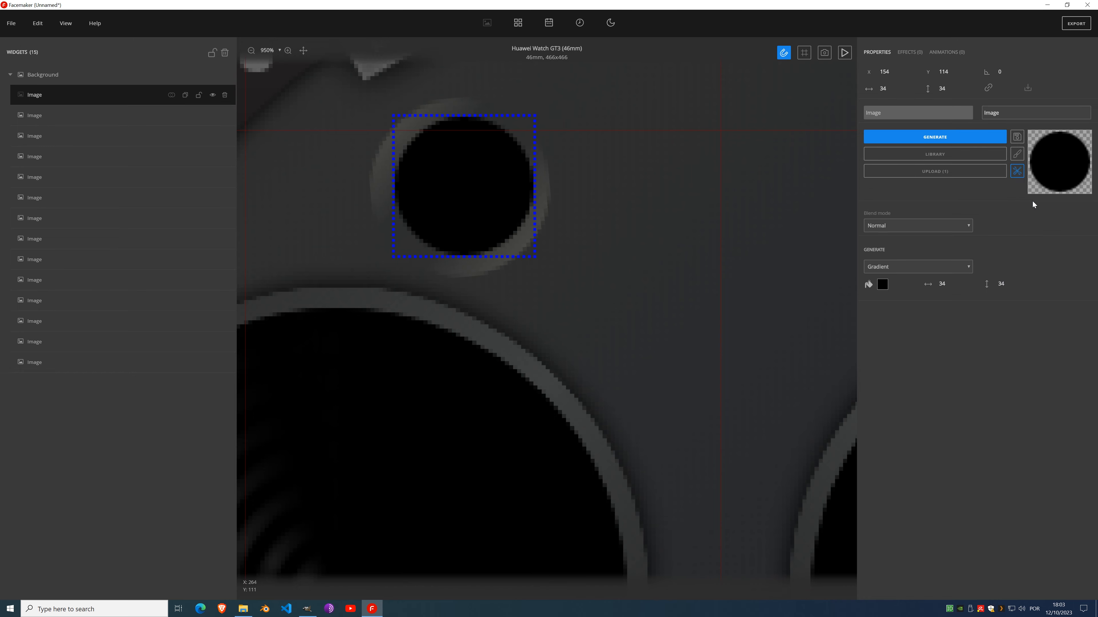
Step: Set the black circle's X position to 153 and lock it
left_click(894, 74)
left_click(199, 95)
scroll(528, 175, "down", 1)
scroll(528, 176, "down", 10)
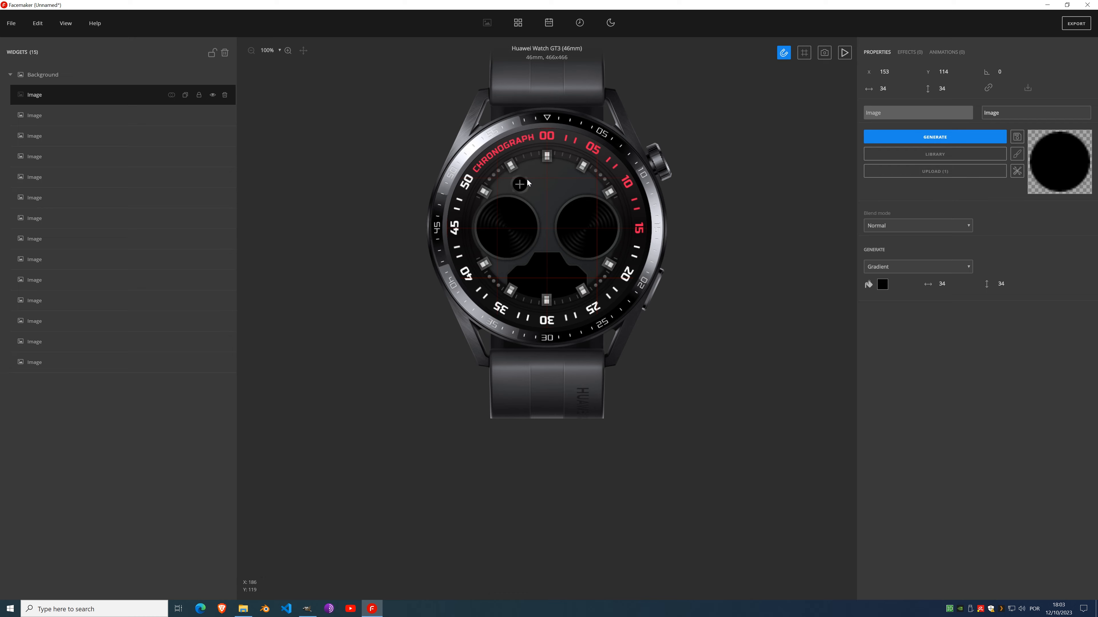
Step: Merge the black circle with the grey circle image directly below it
scroll(528, 182, "up", 8)
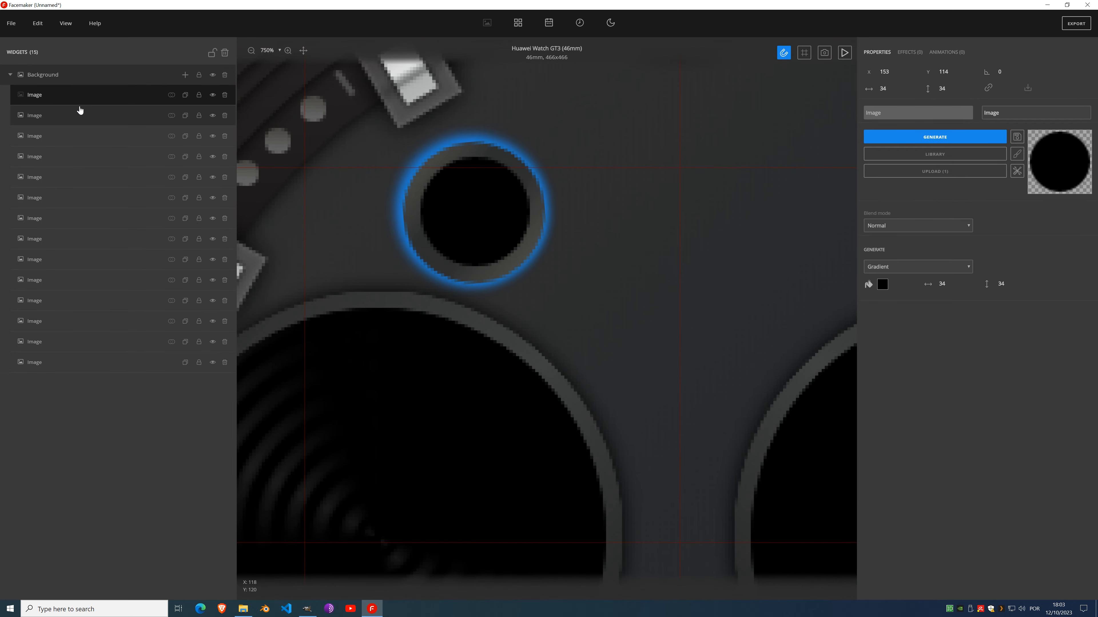
left_click(85, 99)
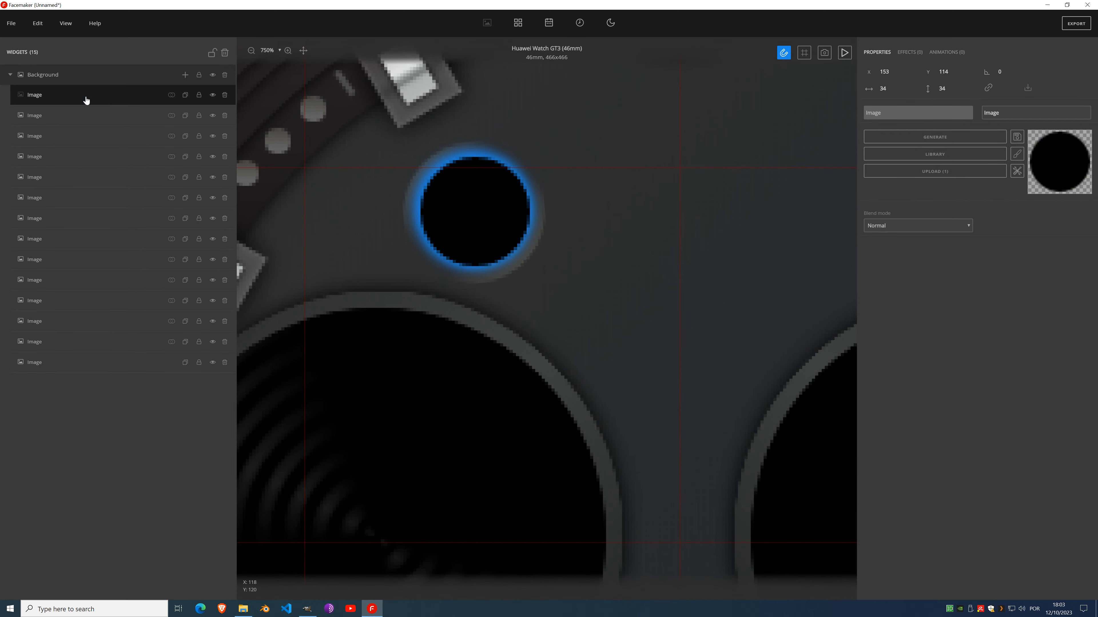
left_click(172, 96)
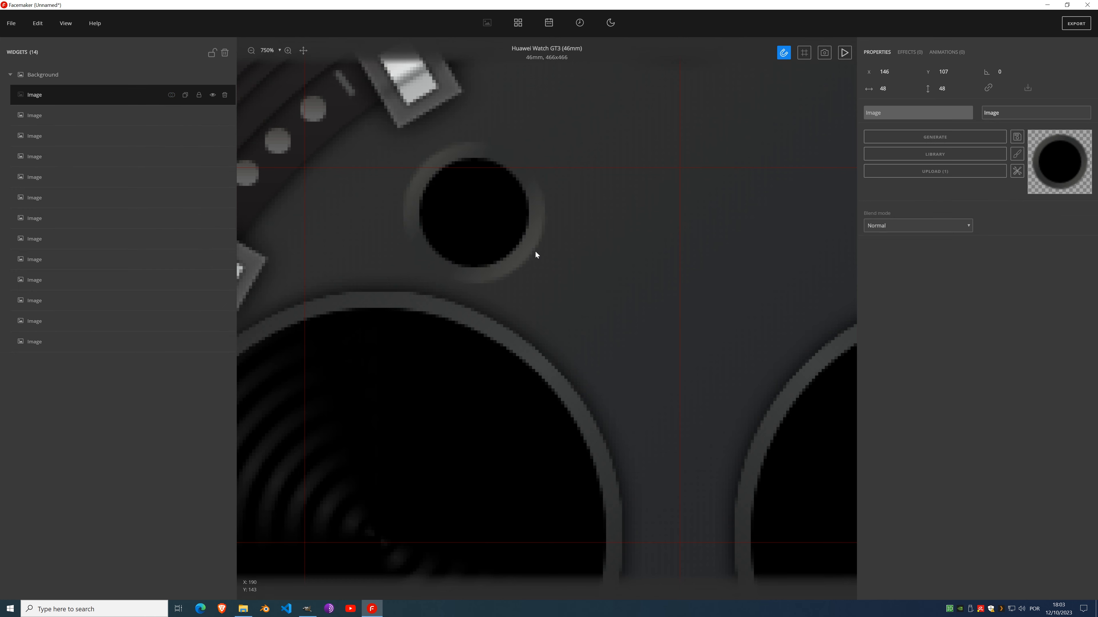
Step: Add a widget with a container inside it and set the container's data type to Lunar Phase
left_click(519, 23)
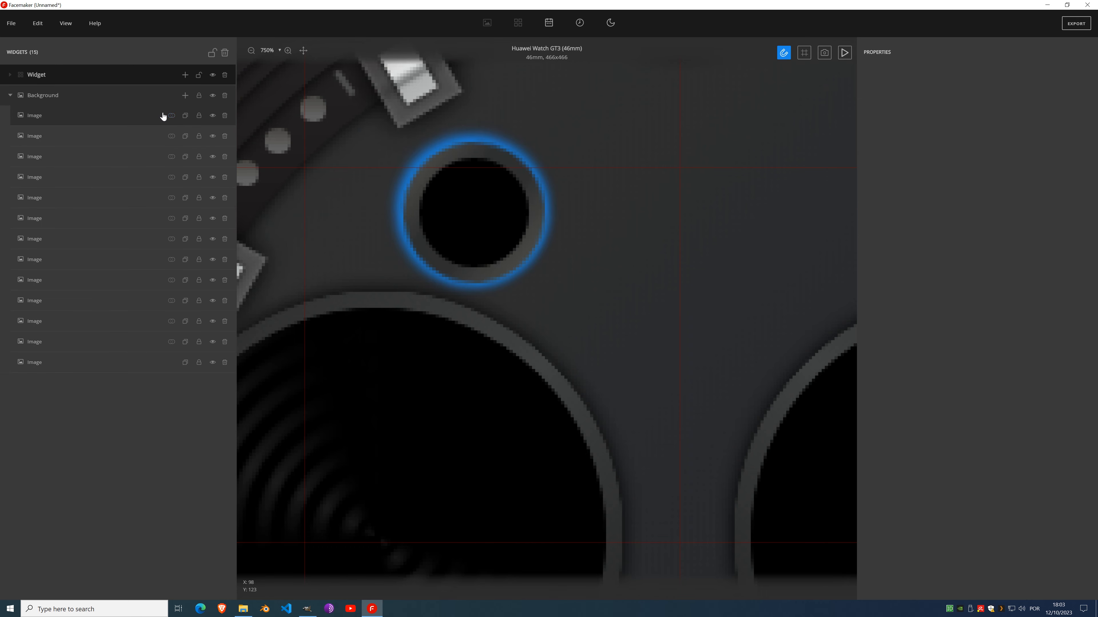
left_click(185, 75)
left_click(197, 100)
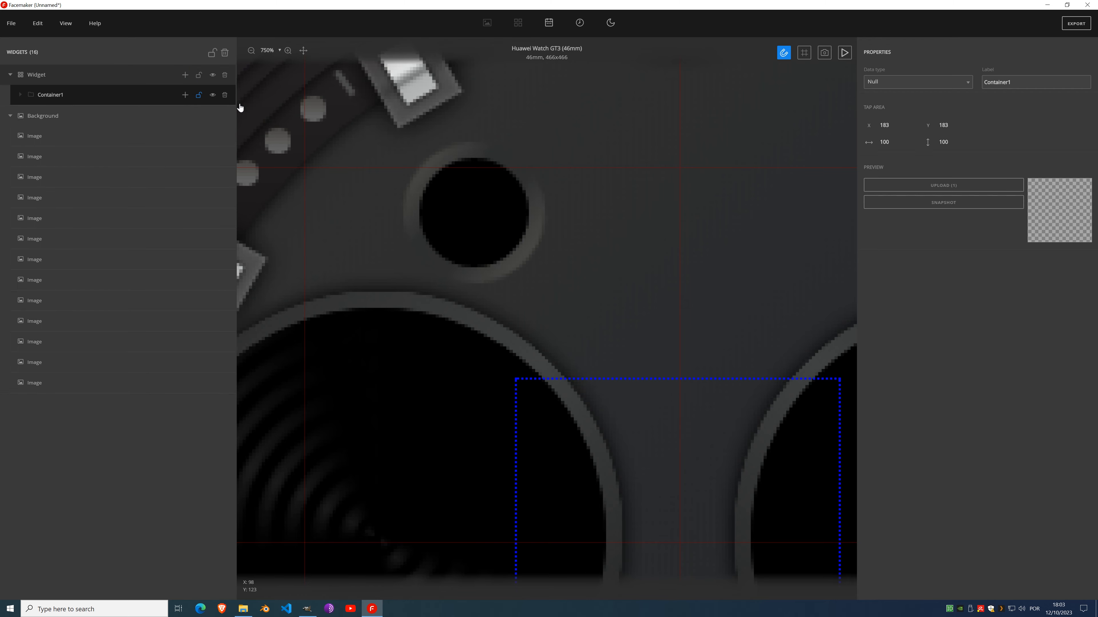
left_click(908, 83)
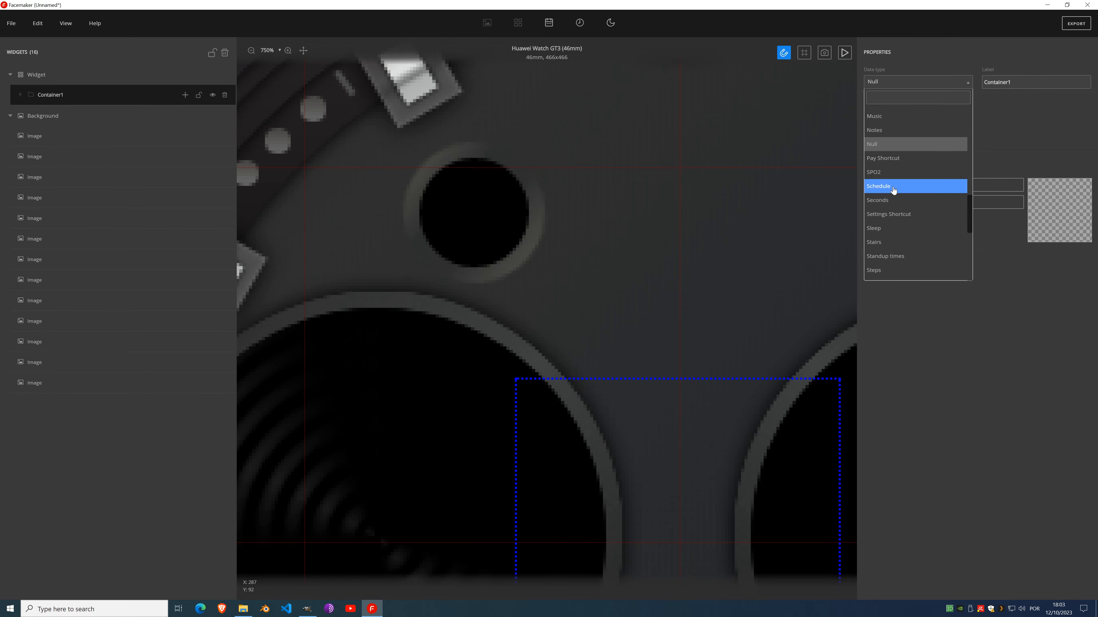
scroll(903, 191, "up", 3)
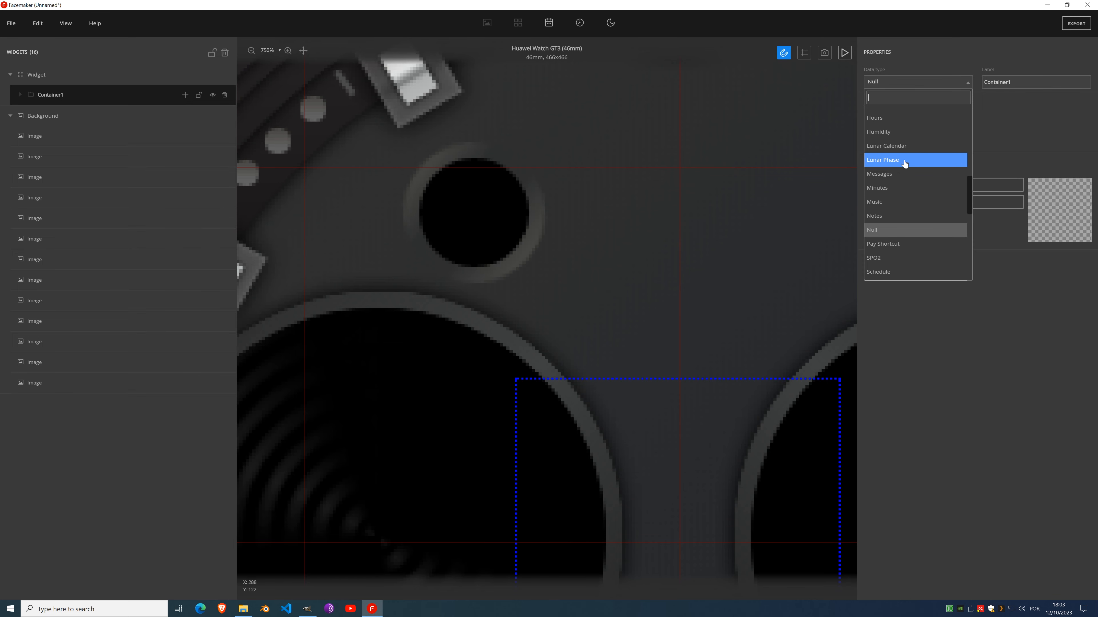
left_click(892, 161)
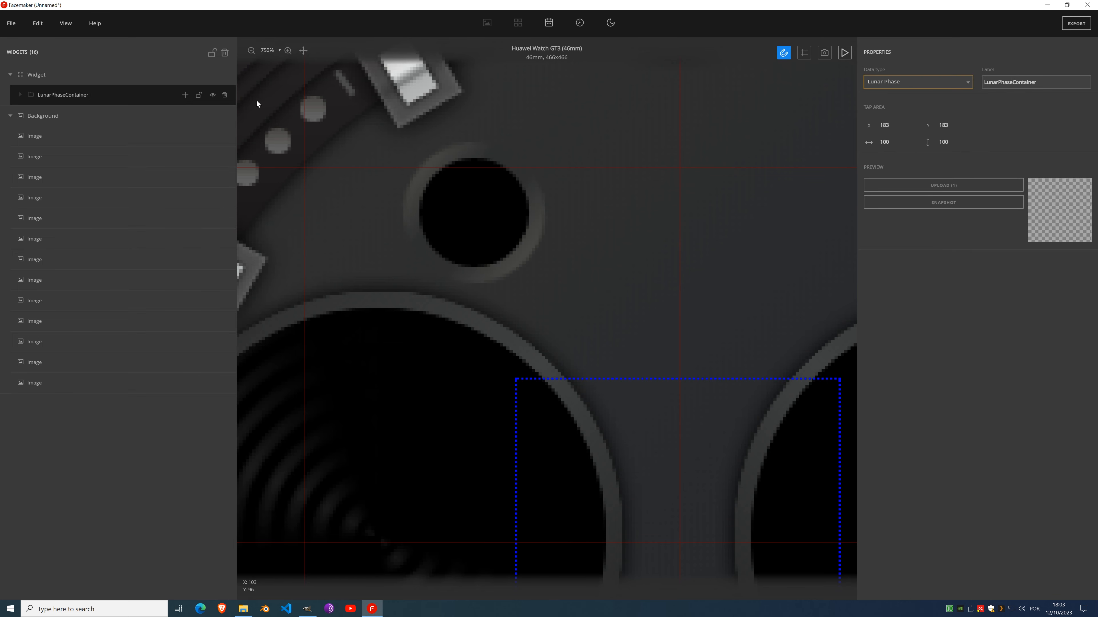
Step: Add an image set to the lunar phase container and assign it the Lunar Phase data type
left_click(185, 95)
left_click(171, 135)
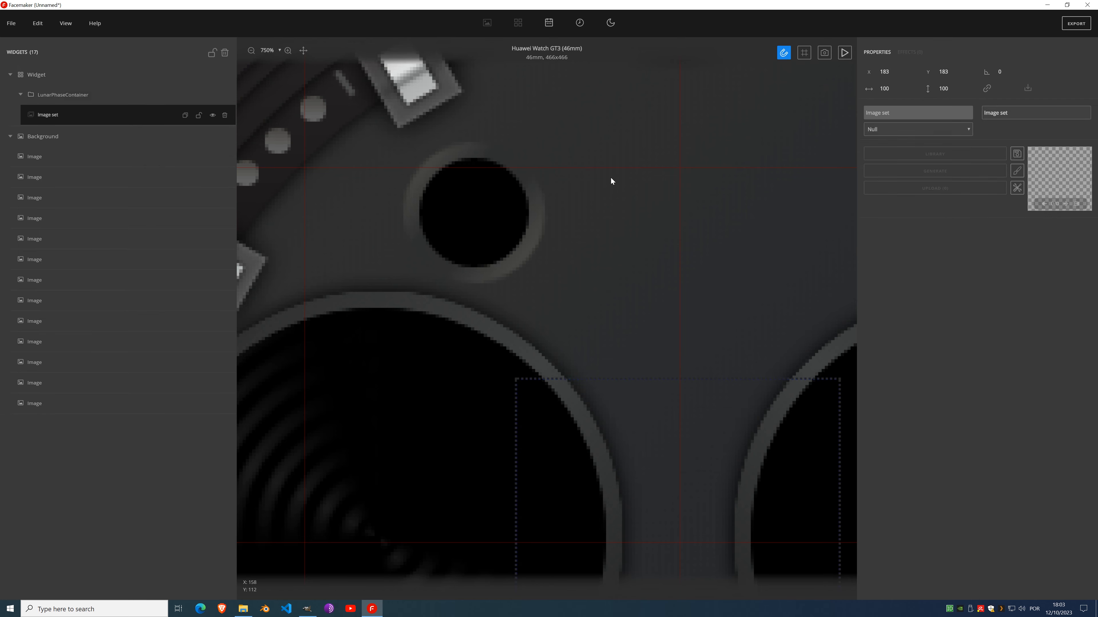
left_click(921, 134)
left_click(915, 140)
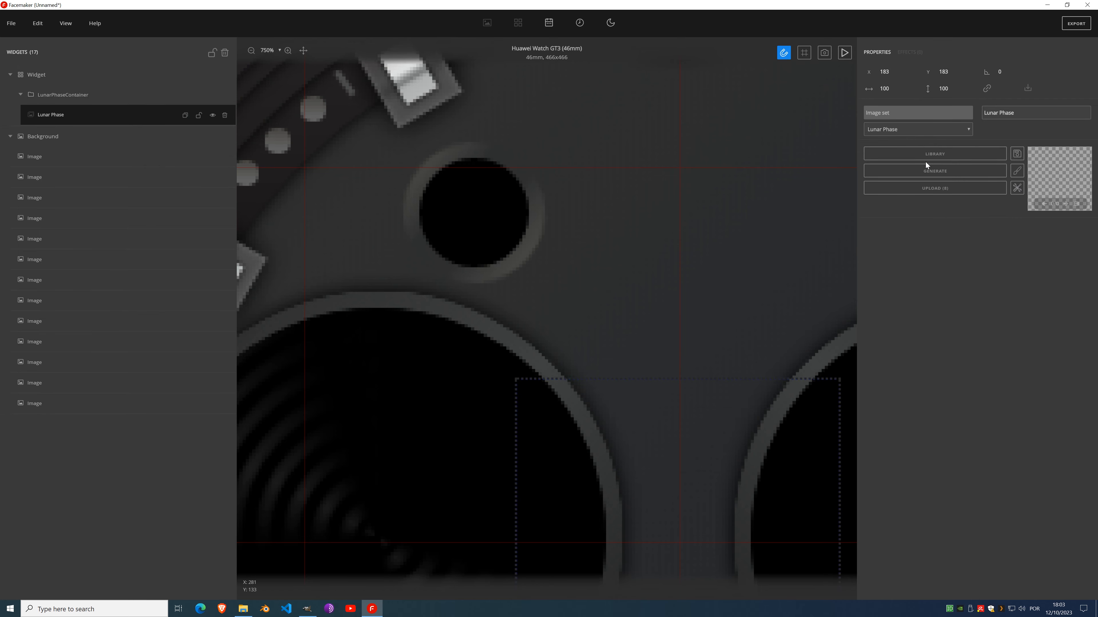
Step: Fill the Lunar Phase image set with the moon phase images from the library
left_click(934, 156)
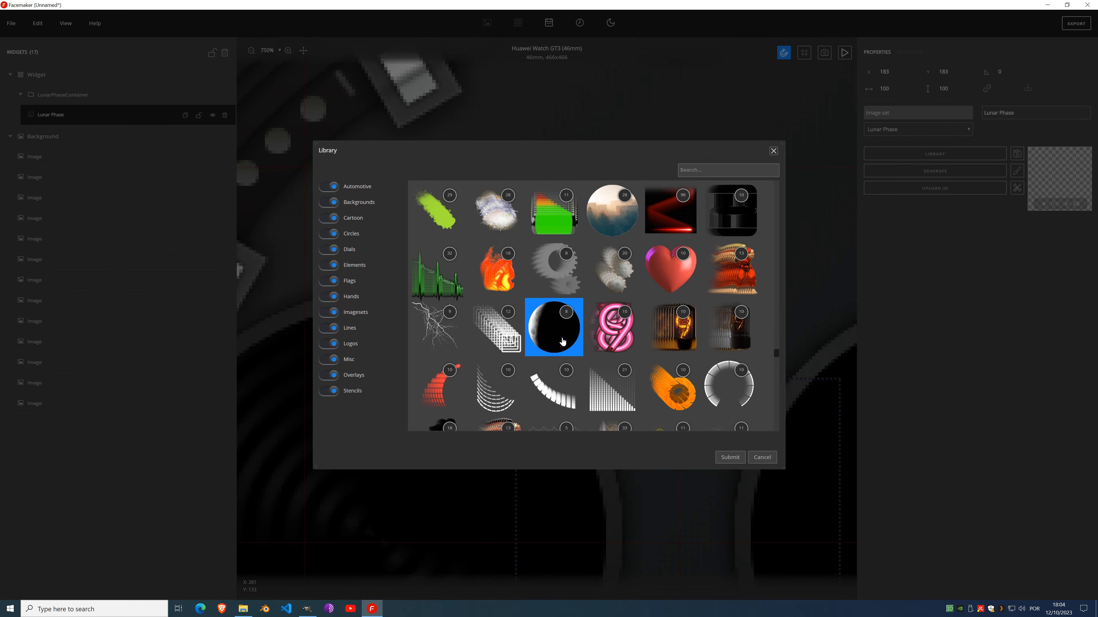
double_click(563, 341)
scroll(649, 391, "down", 10)
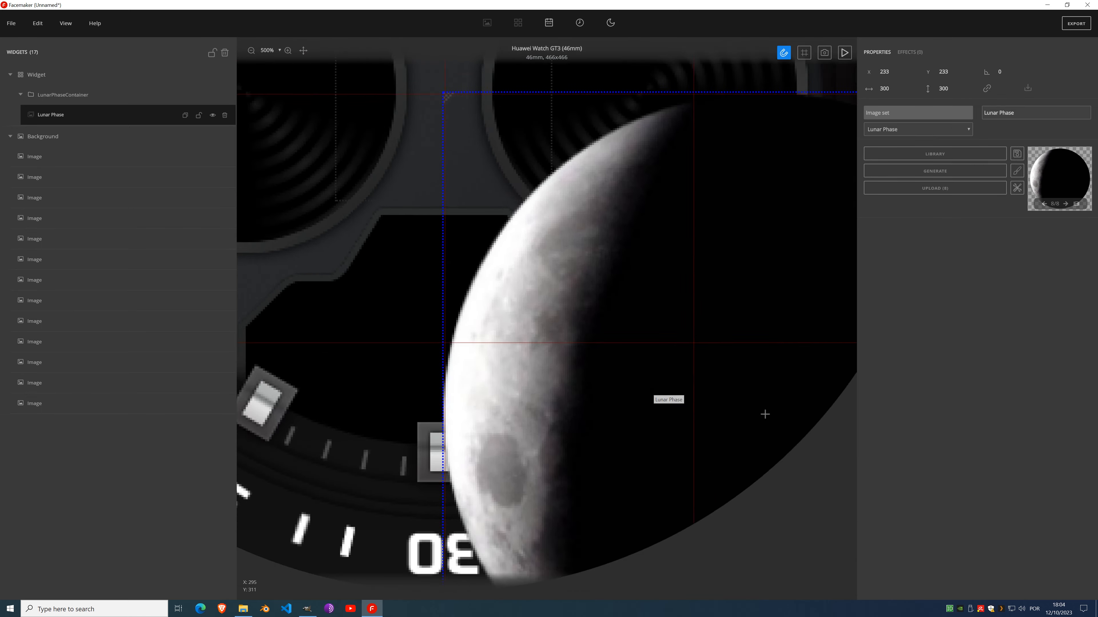
Step: Place the lunar phase container at X 144, Y 105 around the small black dial, resize it to 54 × 54 and lock it
scroll(570, 242, "up", 4)
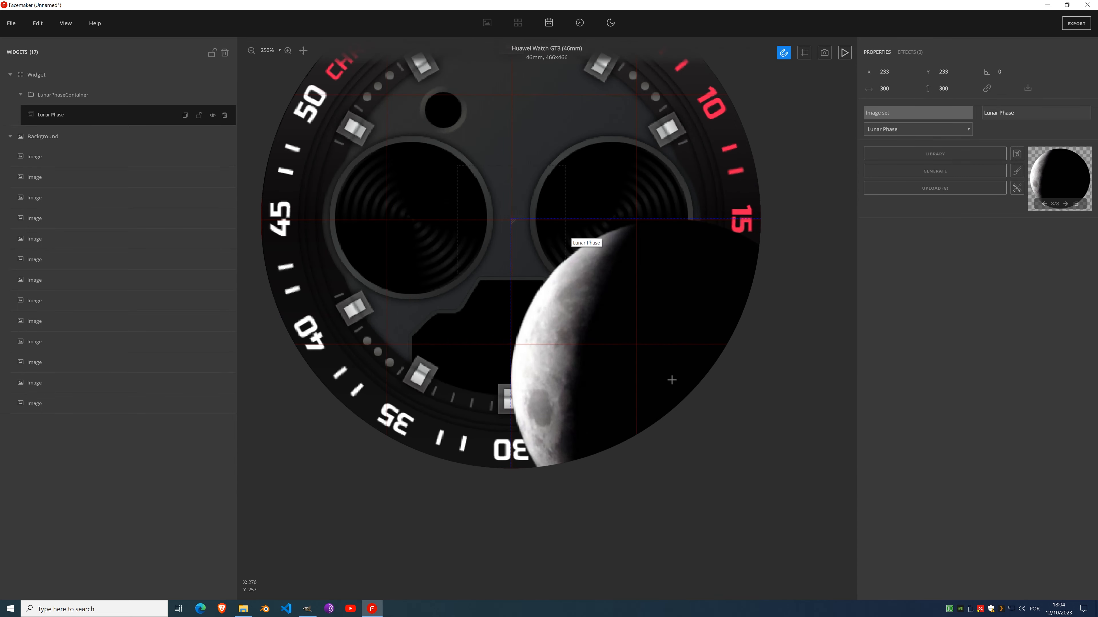
left_click(558, 267)
left_click_drag(492, 182, 510, 163)
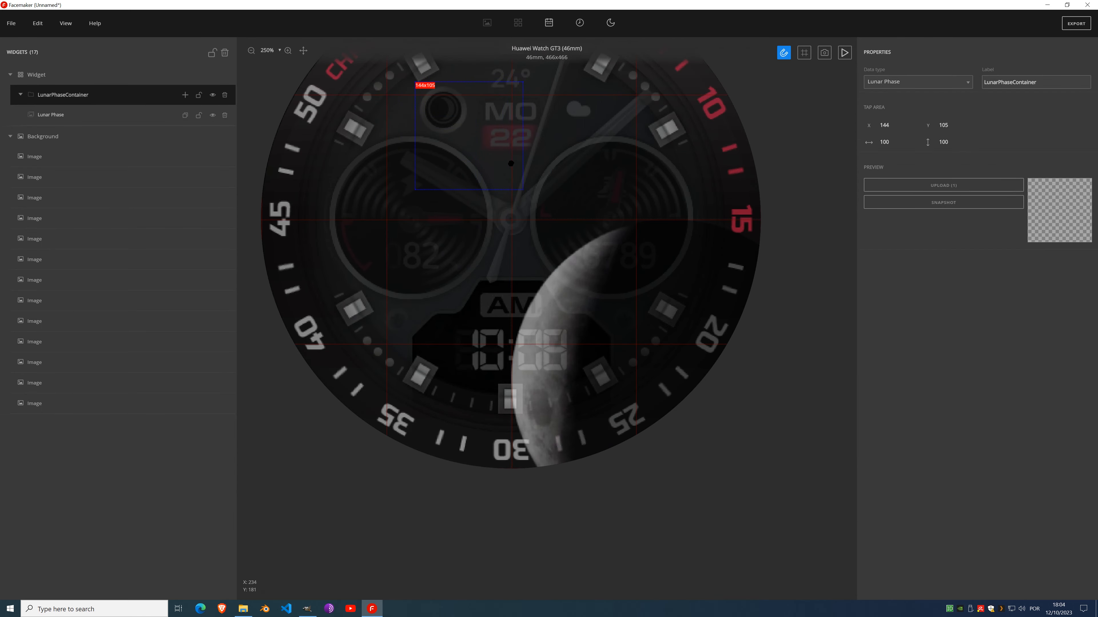
scroll(511, 163, "up", 4)
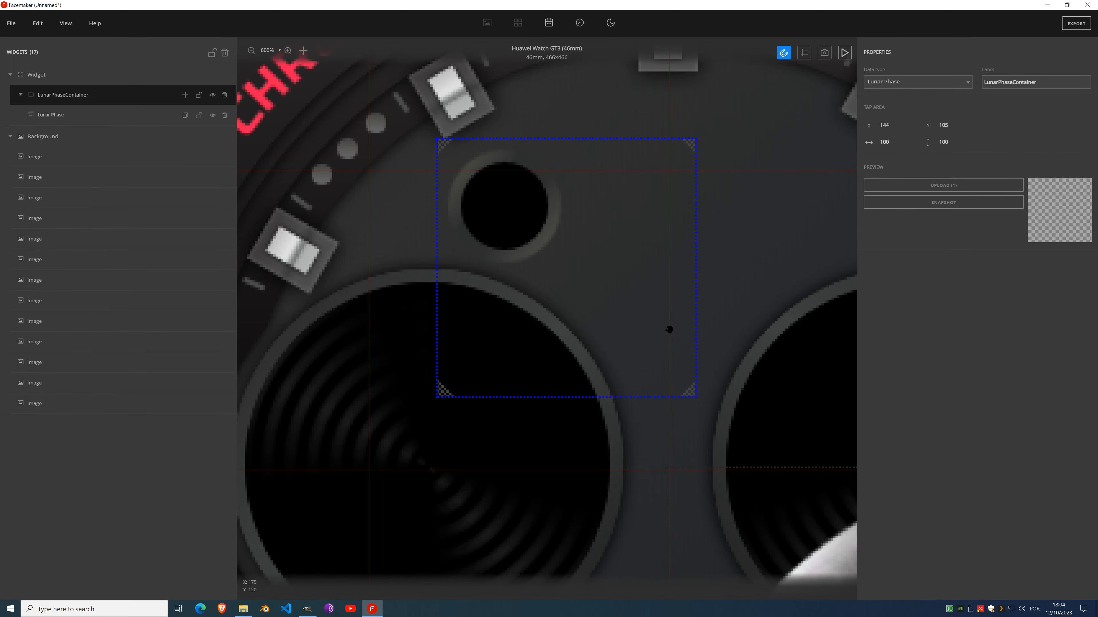
left_click_drag(688, 392, 668, 376)
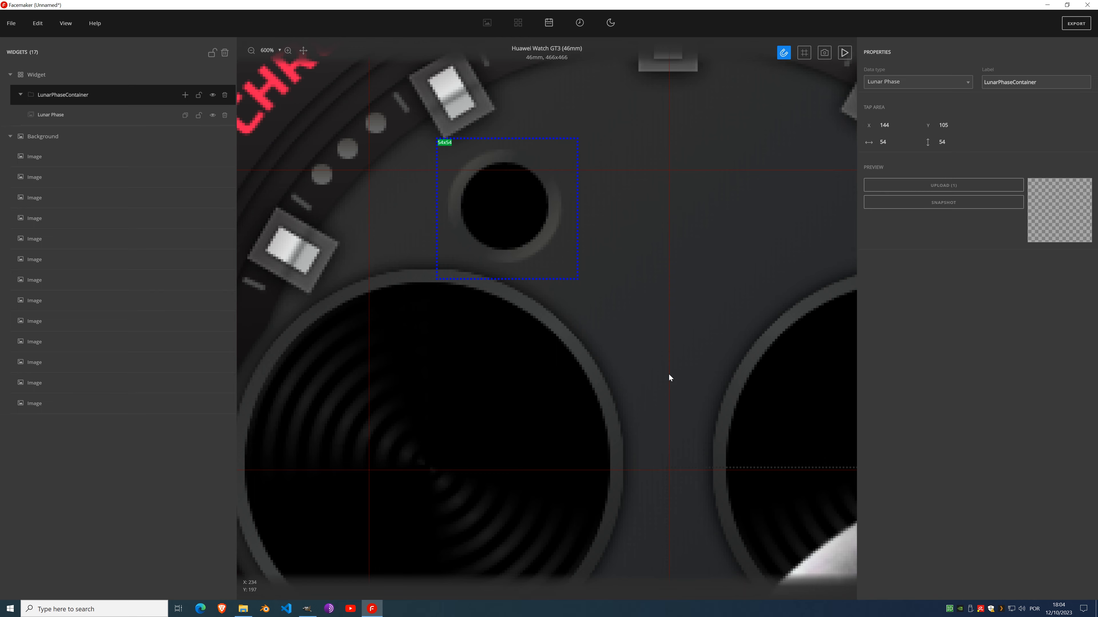
left_click(198, 95)
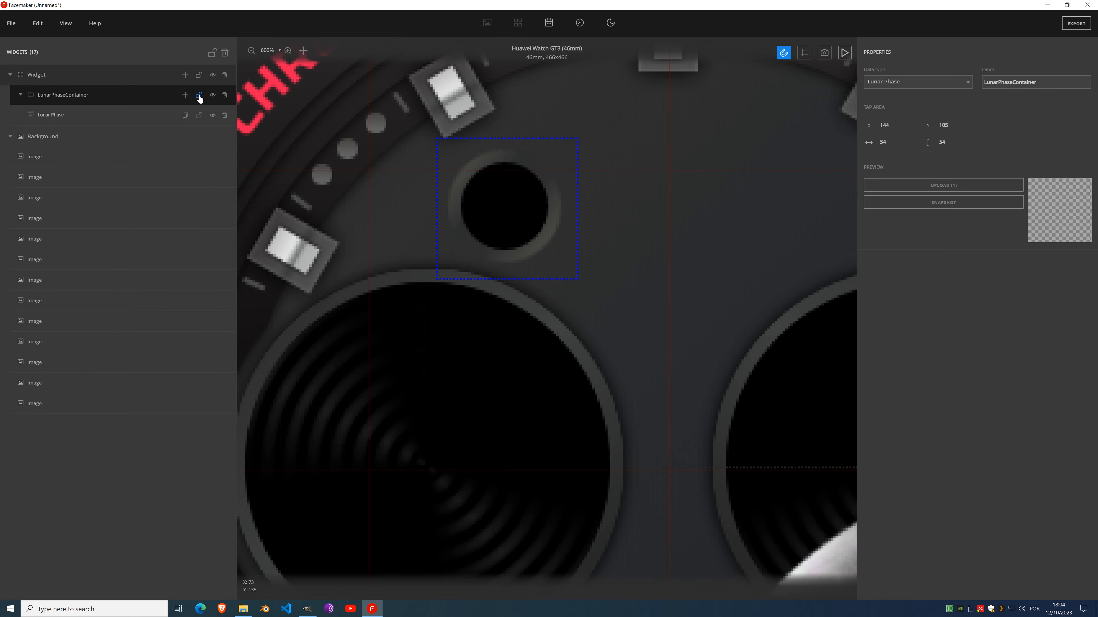
Step: Move the Lunar Phase image set to X 154, Y 115 and shrink it to 25 × 25 to fit the small dial
scroll(483, 195, "down", 4)
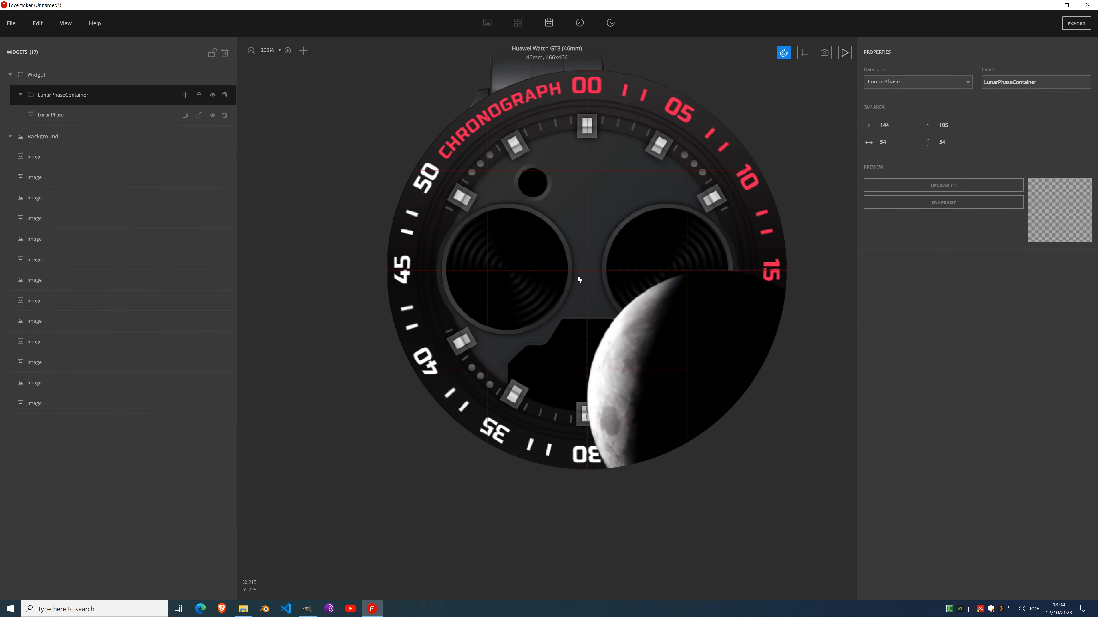
left_click(580, 279)
left_click_drag(580, 279, 575, 234)
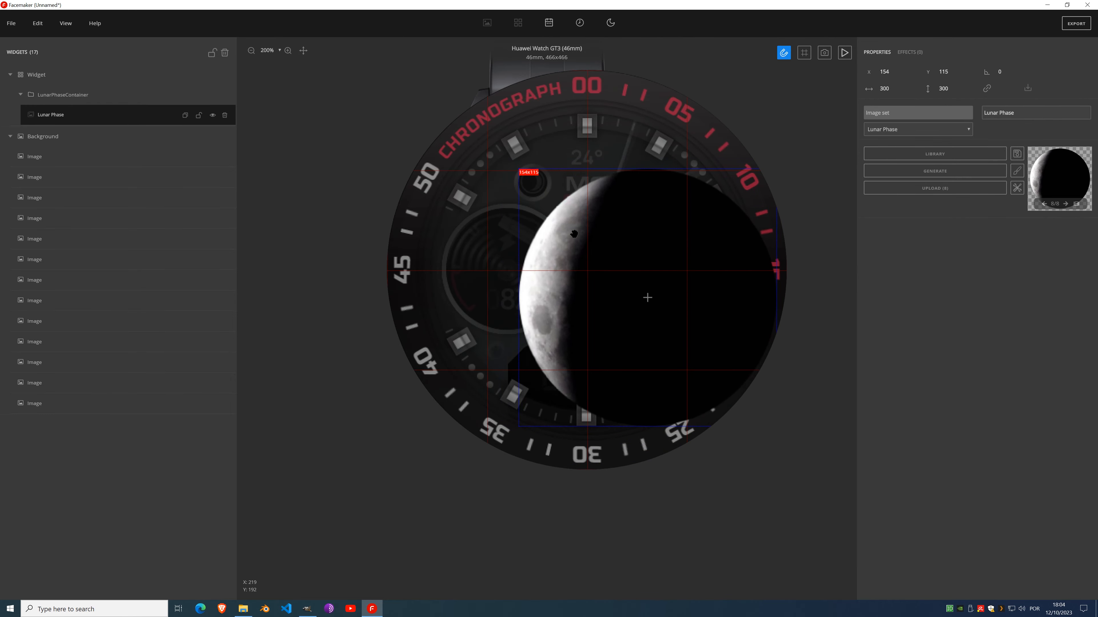
scroll(551, 189, "up", 3)
scroll(571, 231, "down", 4)
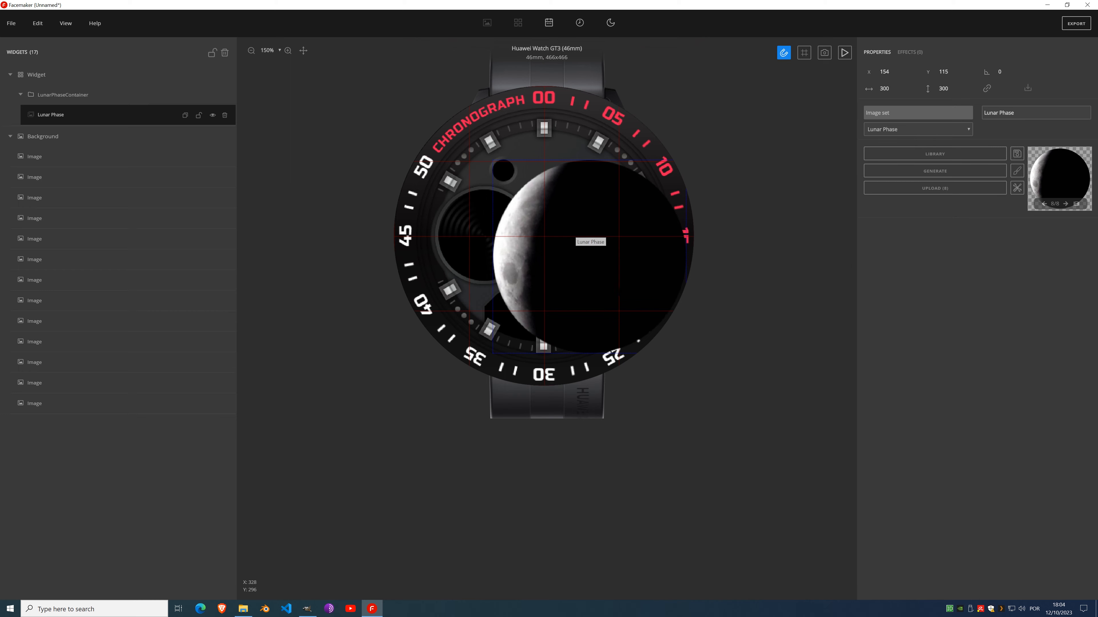
left_click_drag(675, 350, 503, 176)
scroll(508, 166, "up", 6)
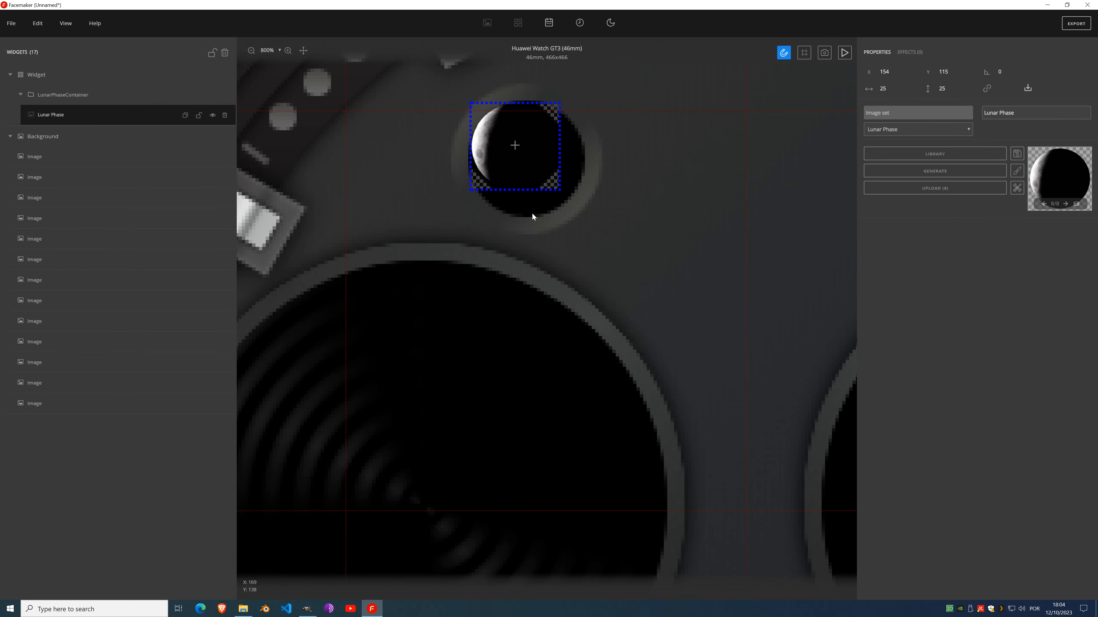
Step: Enlarge the Lunar Phase image set to 32 × 32 and set its horizontal position to 154
left_click(894, 70)
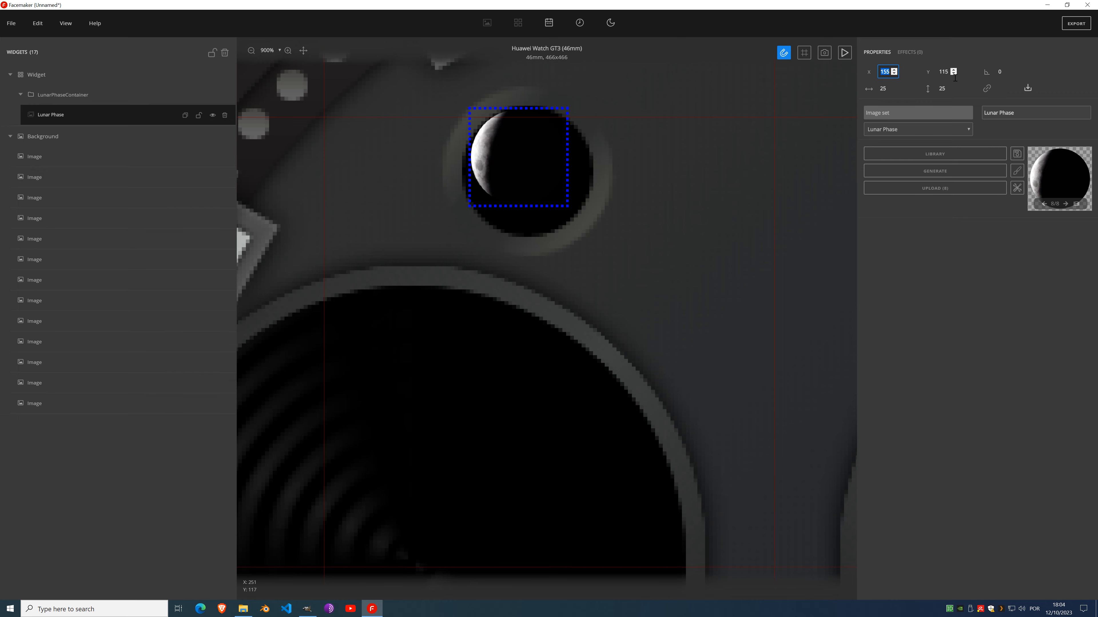
left_click(894, 87)
left_click(894, 86)
left_click(894, 86)
left_click(894, 87)
left_click(894, 86)
left_click(894, 87)
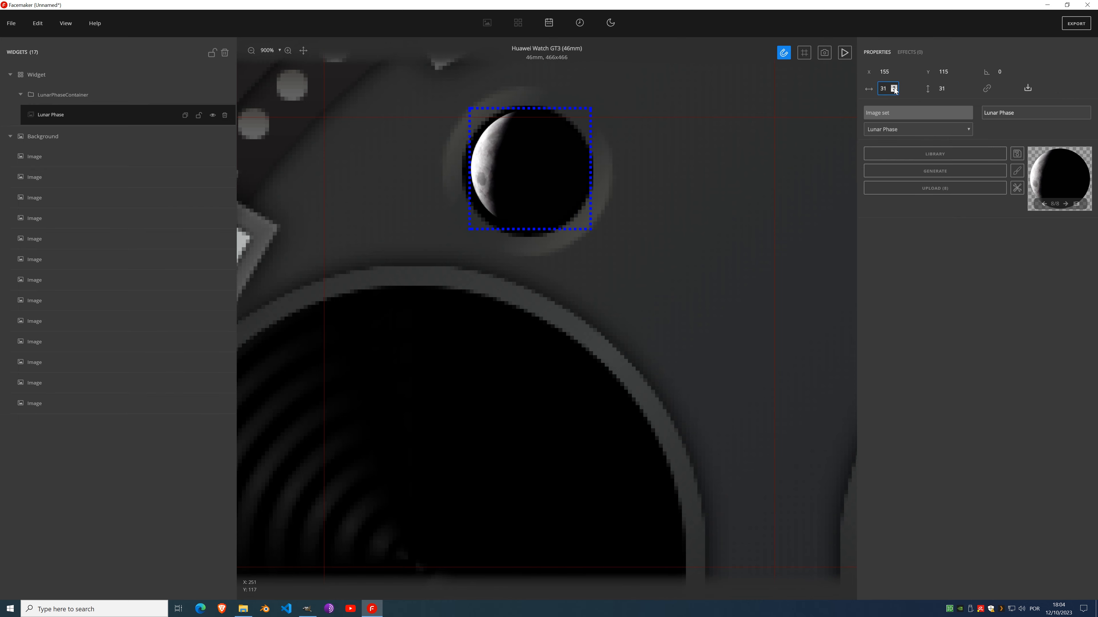
left_click(894, 87)
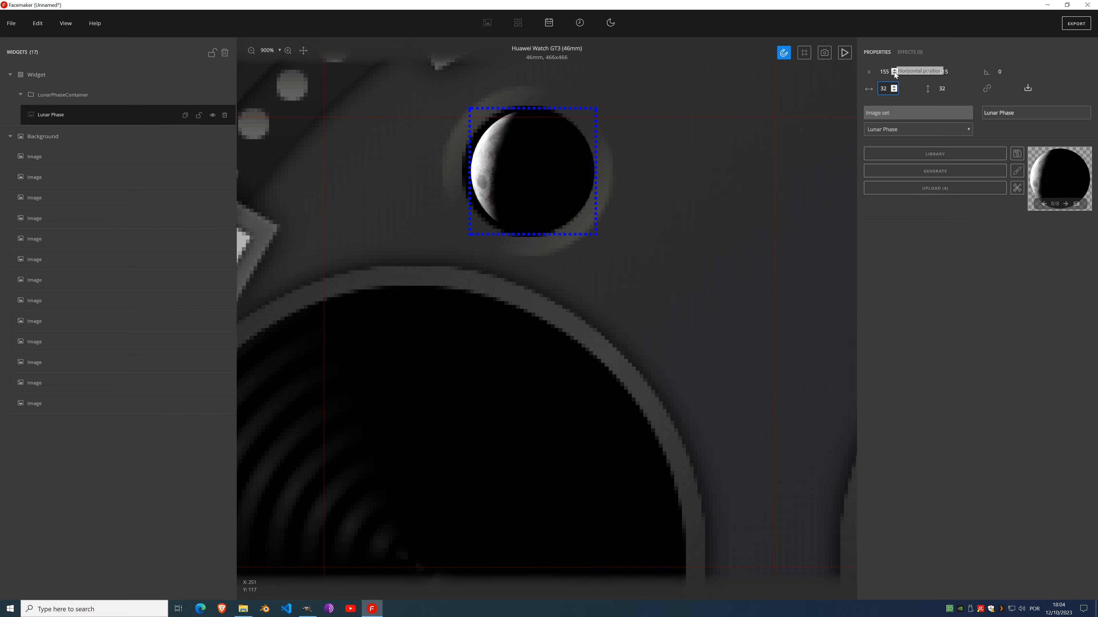
left_click(893, 74)
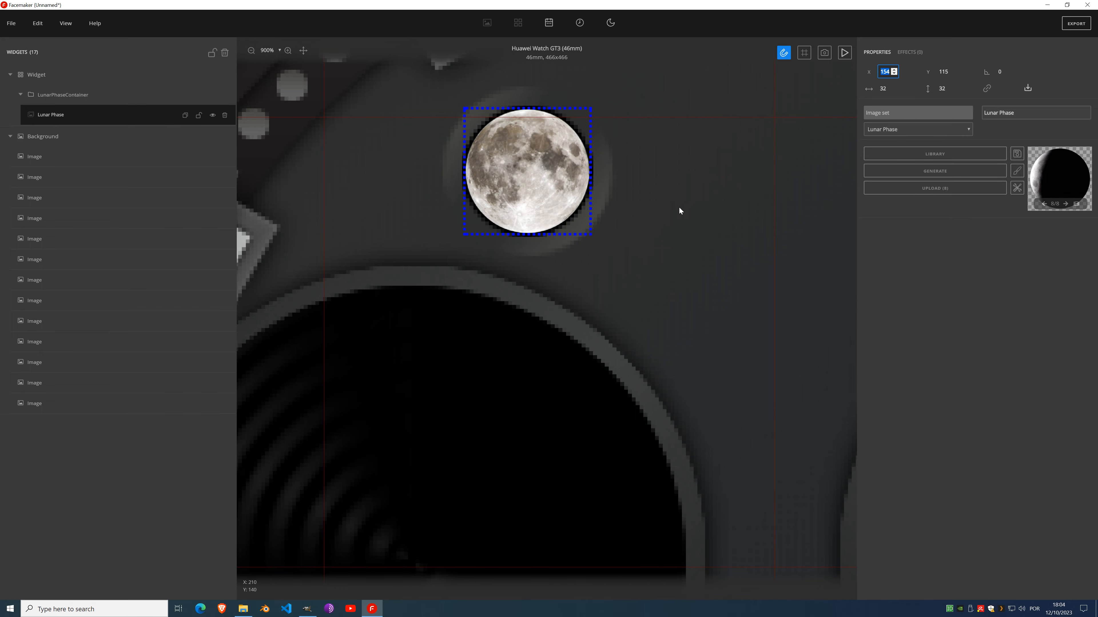
Step: Lock the Lunar Phase image set and check how the moon phases fit inside the small dial
scroll(681, 204, "down", 8)
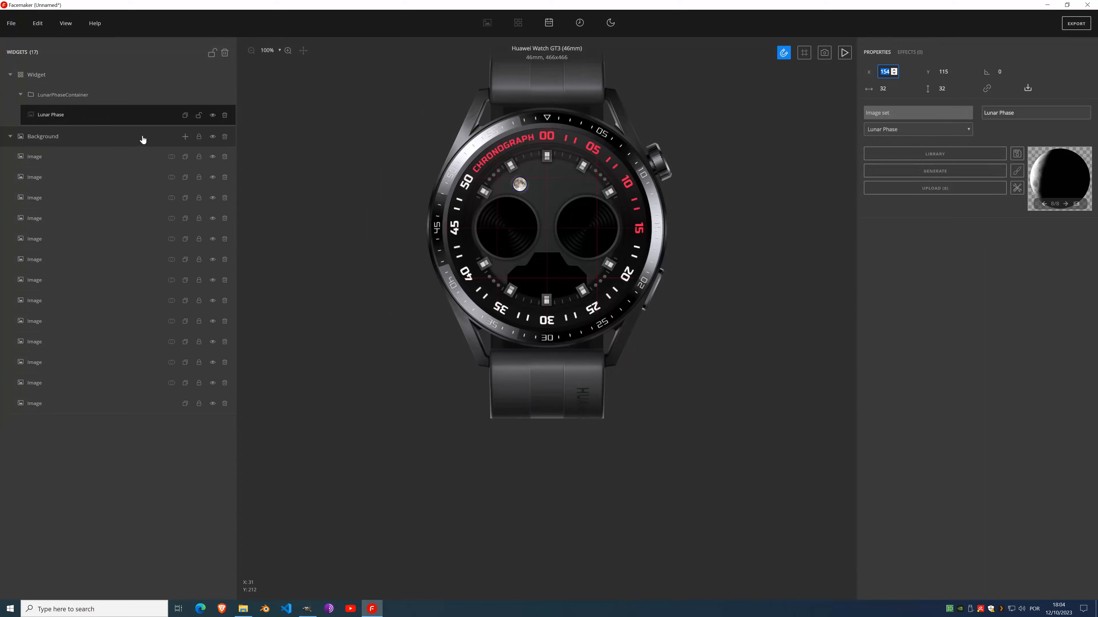
left_click(198, 115)
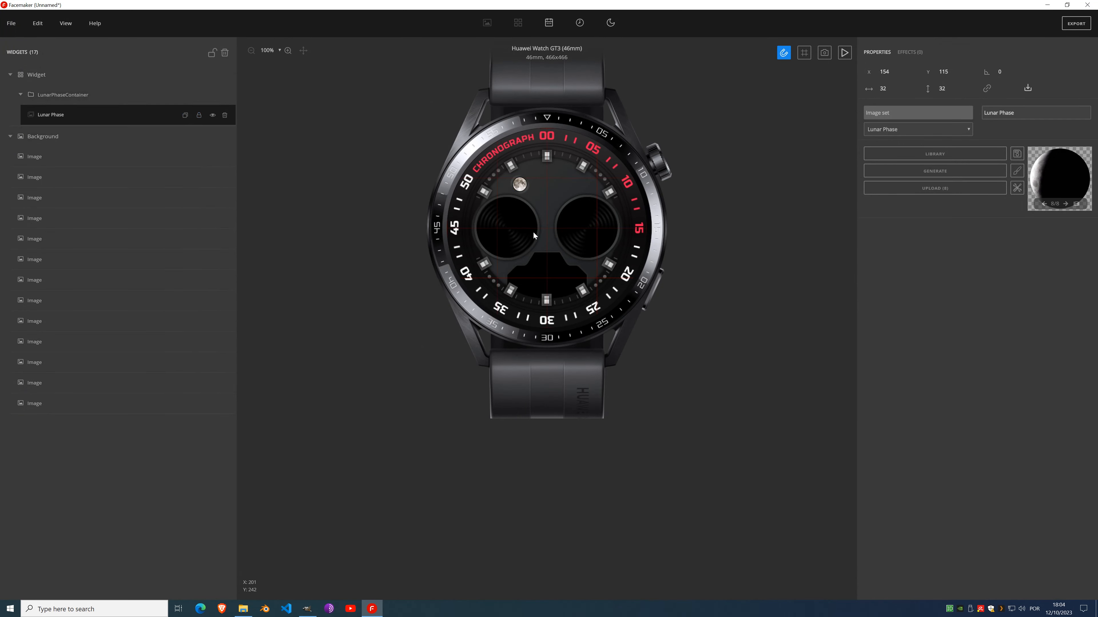
scroll(521, 185, "up", 6)
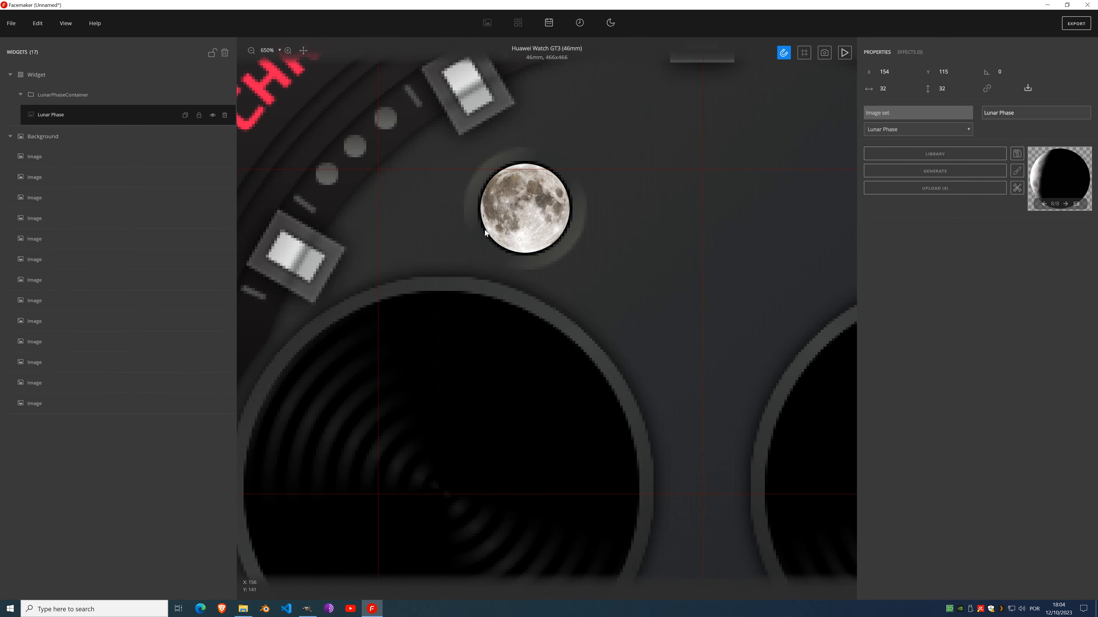
mouse_move(547, 225)
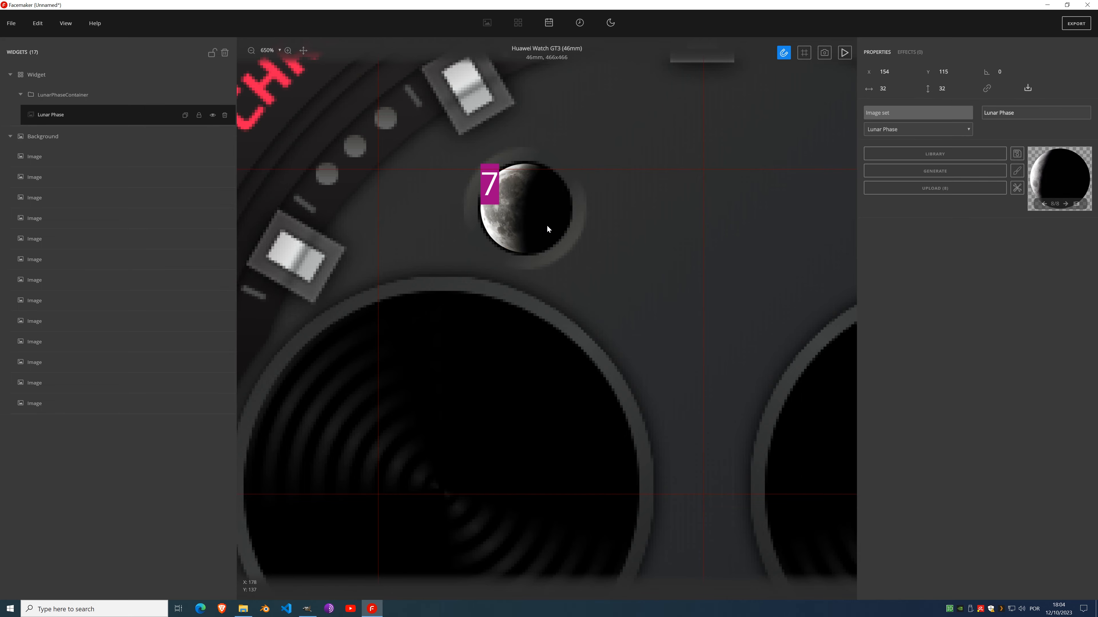
scroll(562, 220, "down", 6)
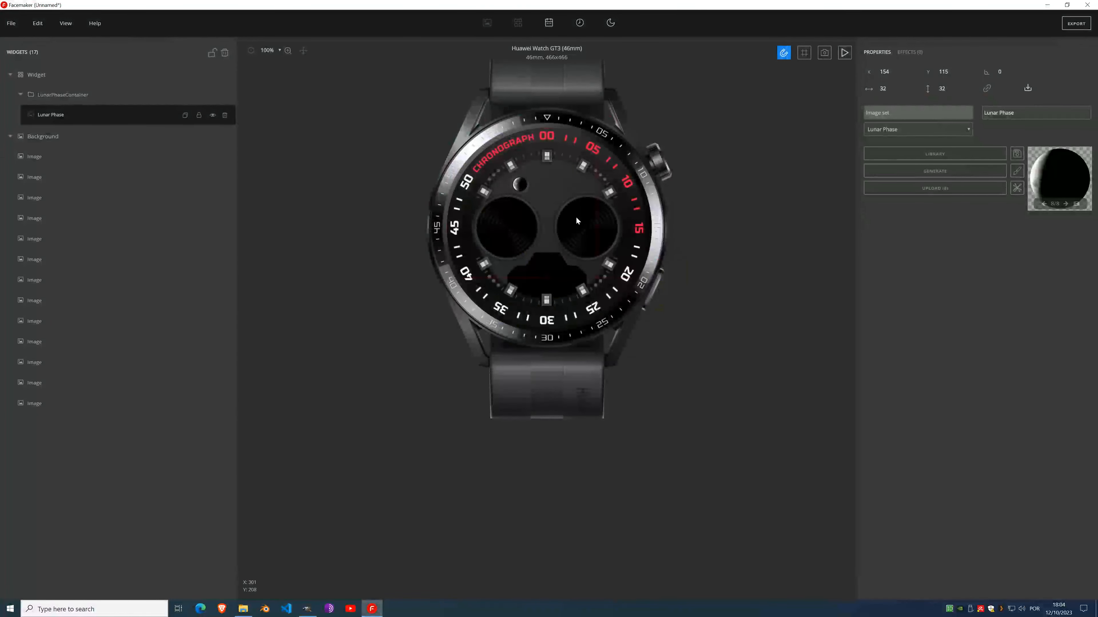
scroll(560, 192, "up", 4)
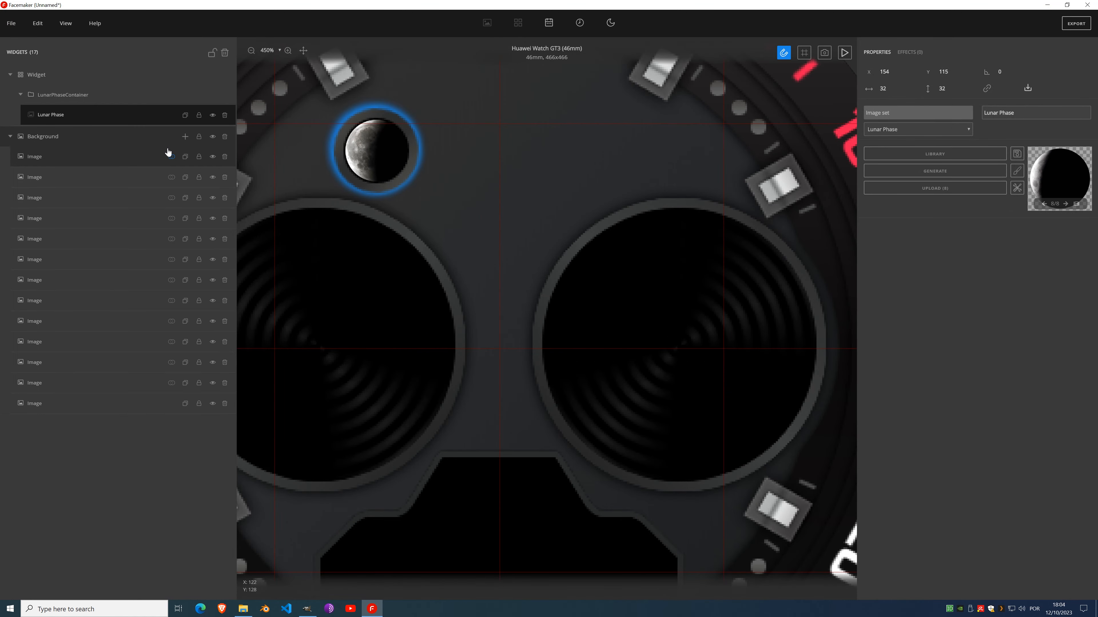
Step: Expand the small moon dial's background image to the full 466 × 466 canvas
left_click(51, 163)
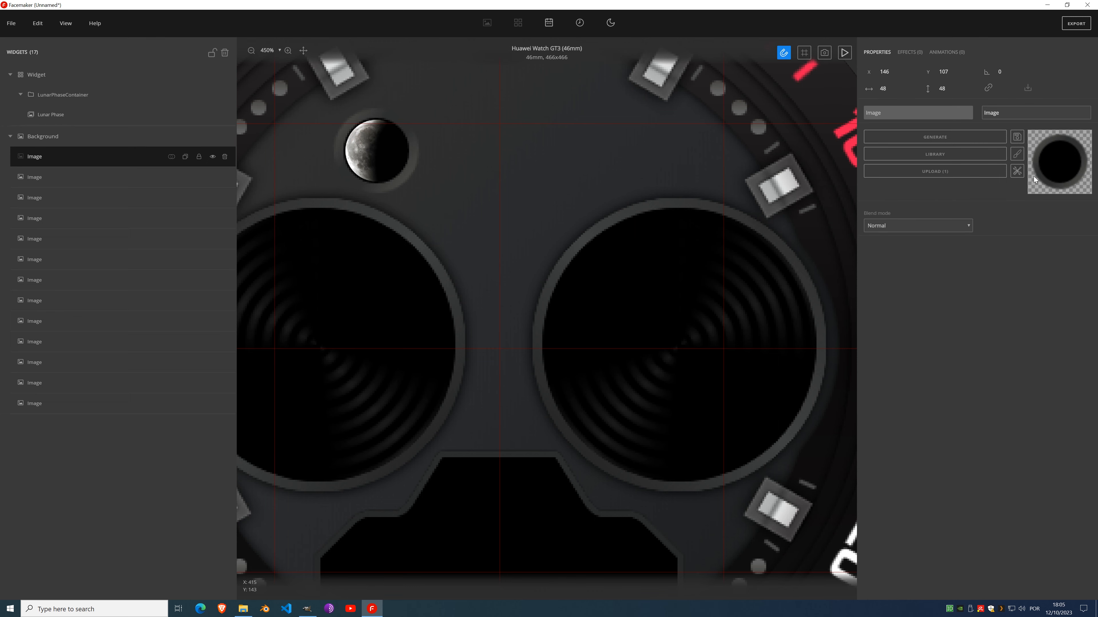
left_click(1017, 173)
left_click(1039, 184)
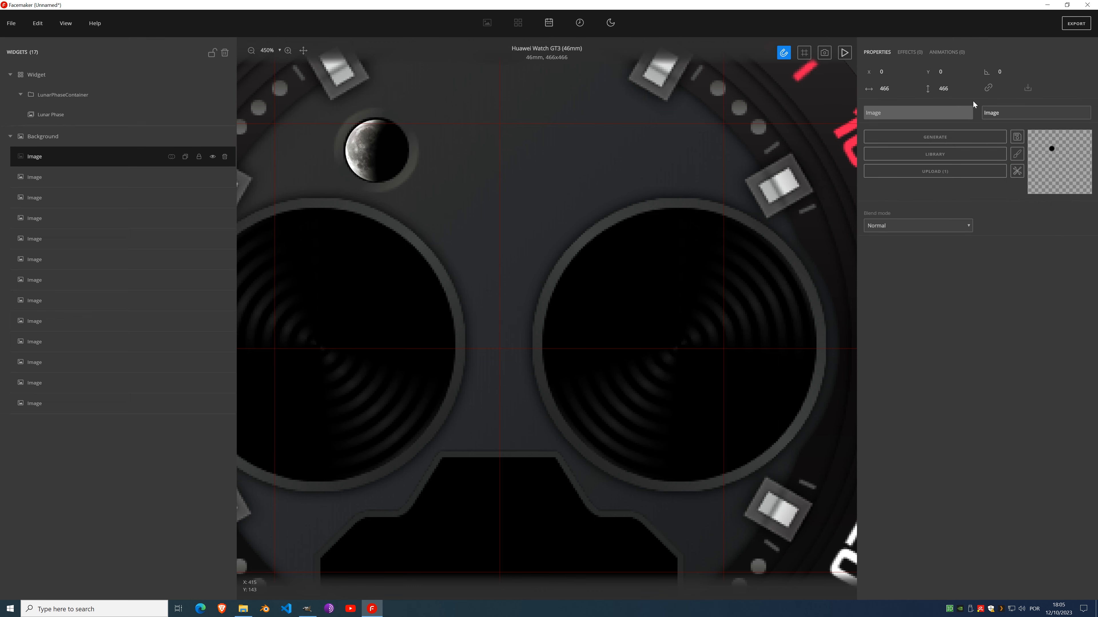
Step: Add a Mirror effect with Horizontal enabled to the small dial image and apply it permanently
left_click(915, 57)
left_click(910, 72)
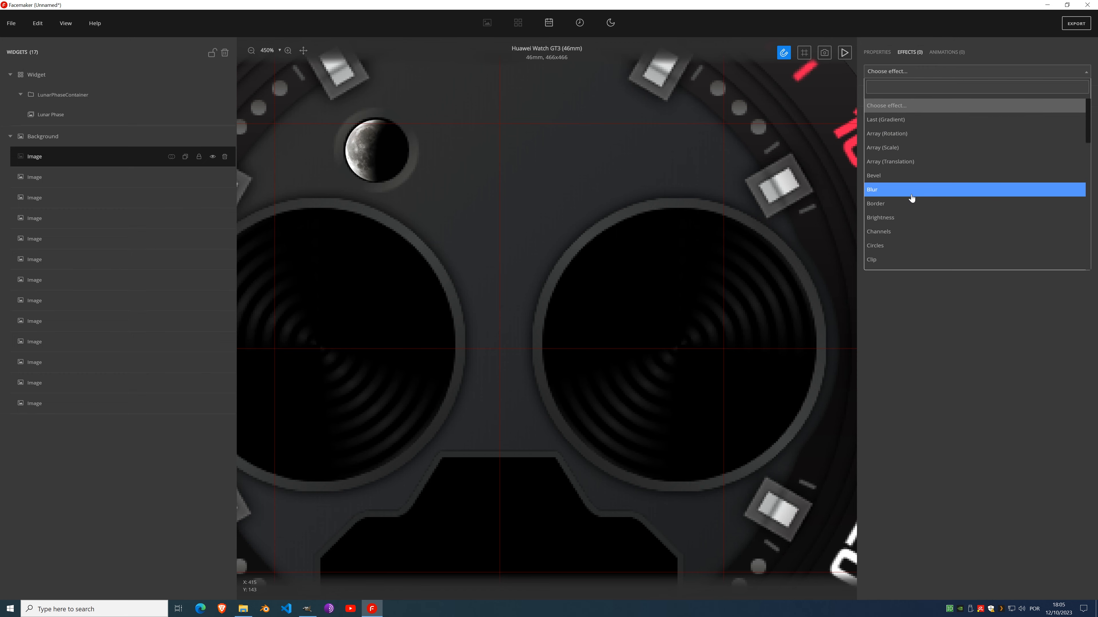
scroll(912, 195, "down", 3)
scroll(912, 195, "down", 3)
left_click(903, 161)
left_click(907, 139)
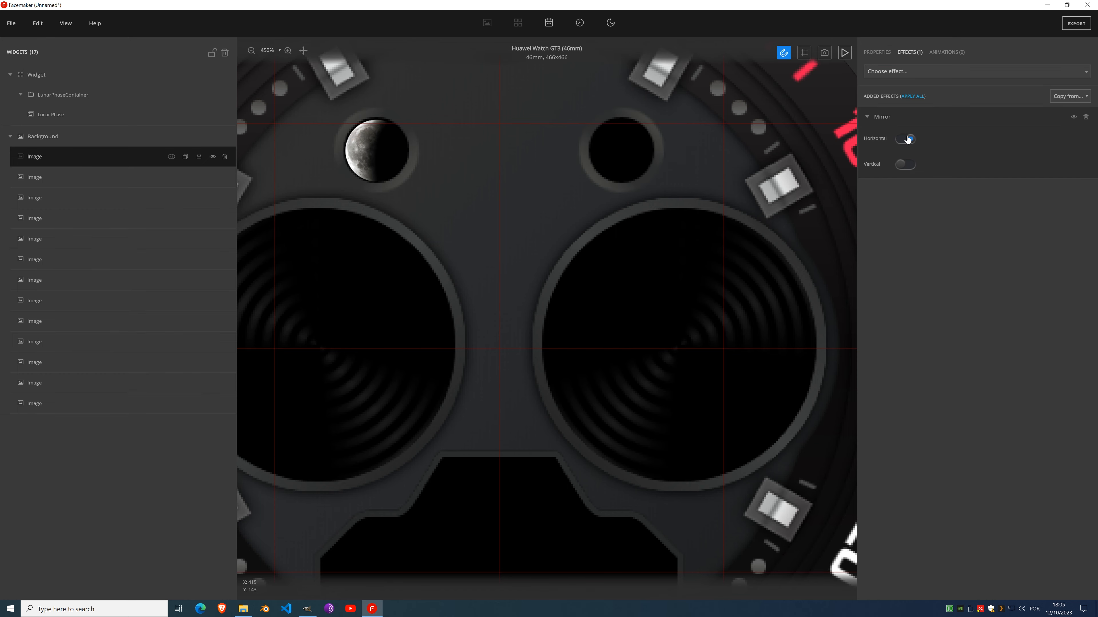
key("ctrl+z")
key("ctrl+z")
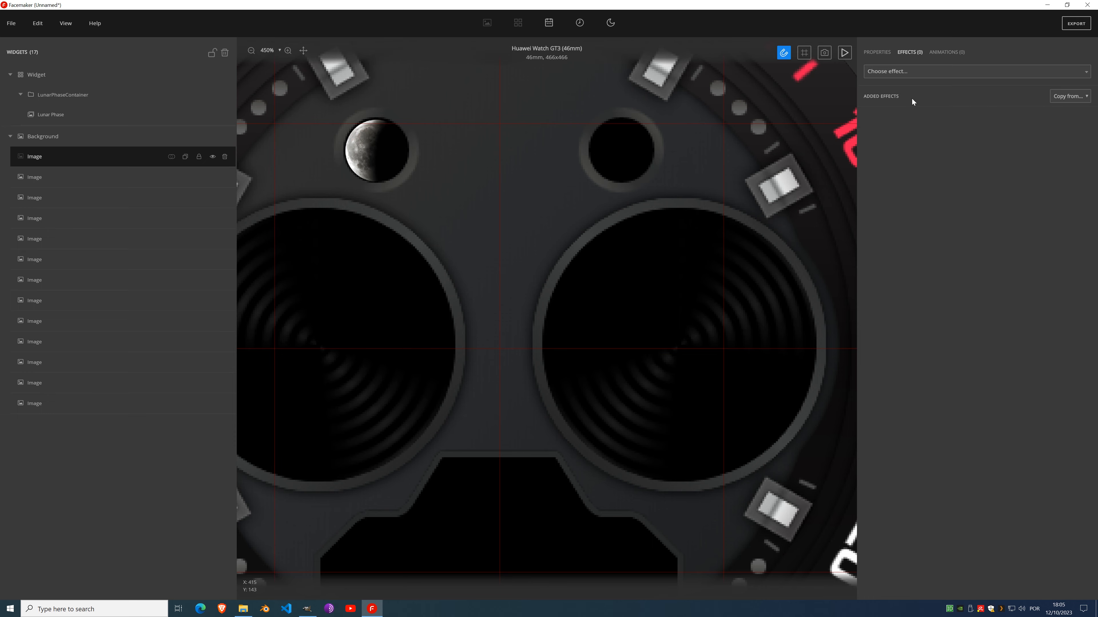
scroll(609, 188, "down", 5)
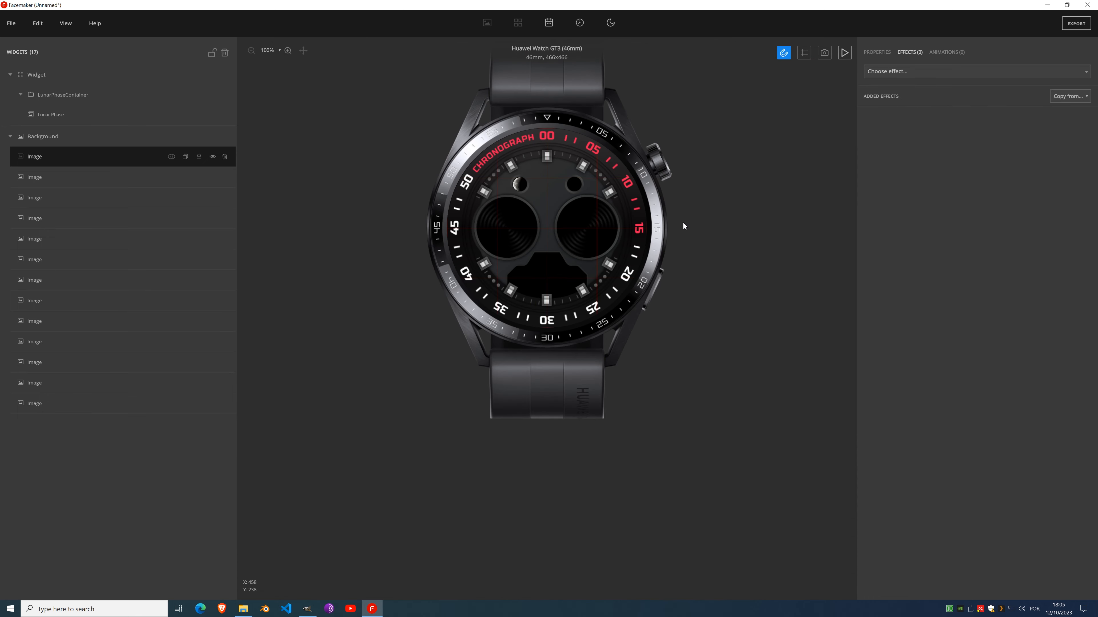
Step: Add a second container to the widget and set its data type to Weather
left_click(85, 98)
left_click(185, 76)
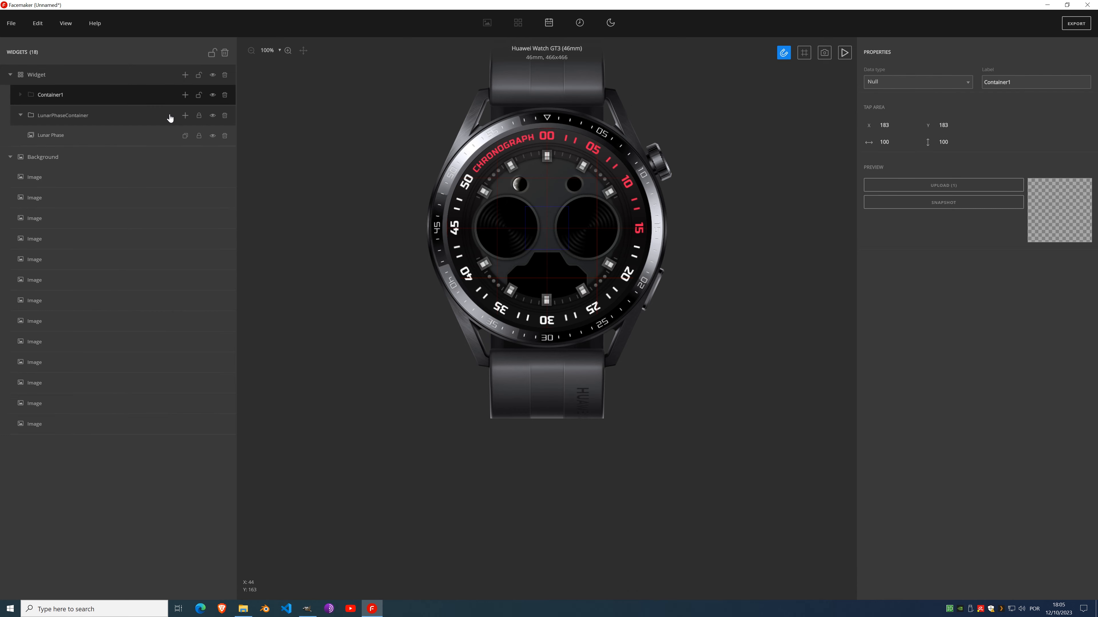
left_click(880, 83)
scroll(891, 186, "down", 5)
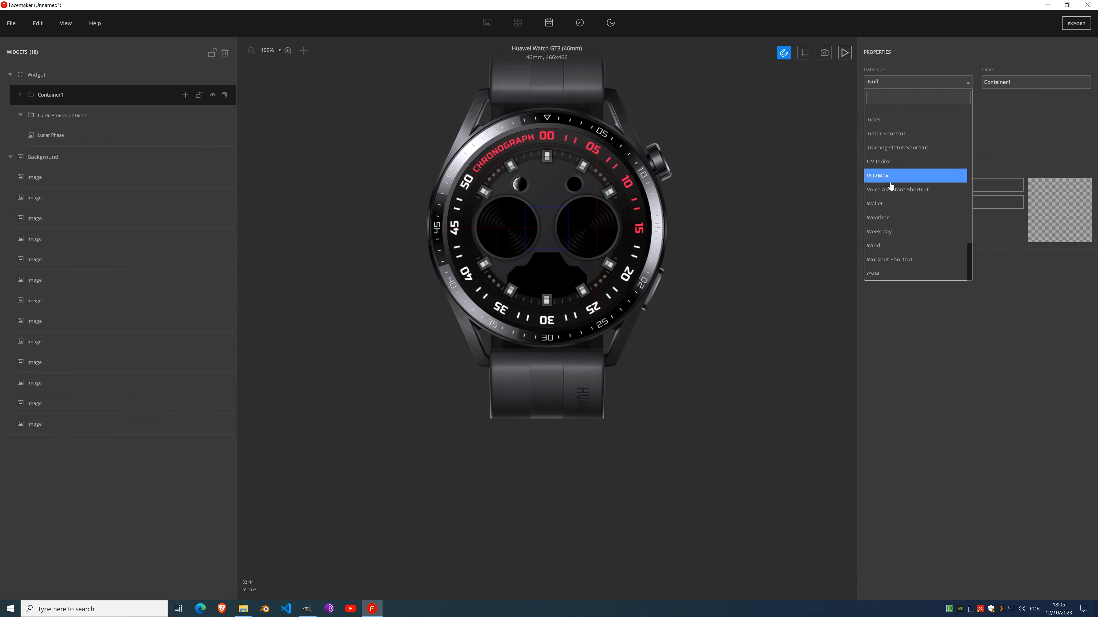
left_click(892, 216)
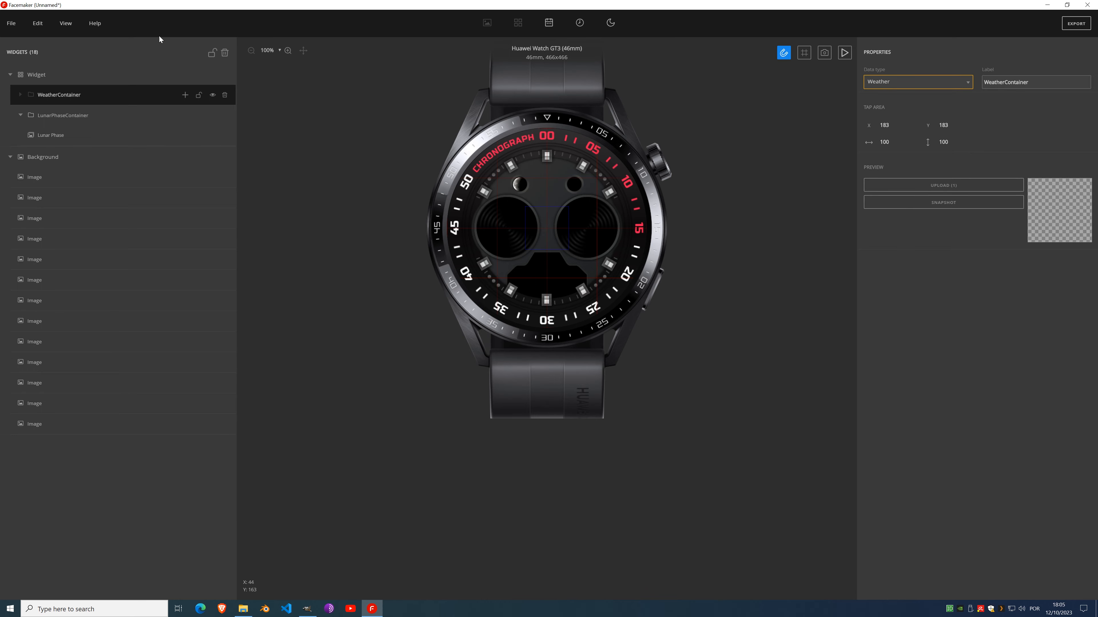
Step: Position the weather container at X 266, Y 102 around the mirrored small dial and size it to 61 × 59
left_click_drag(549, 221, 591, 202)
scroll(591, 202, "up", 9)
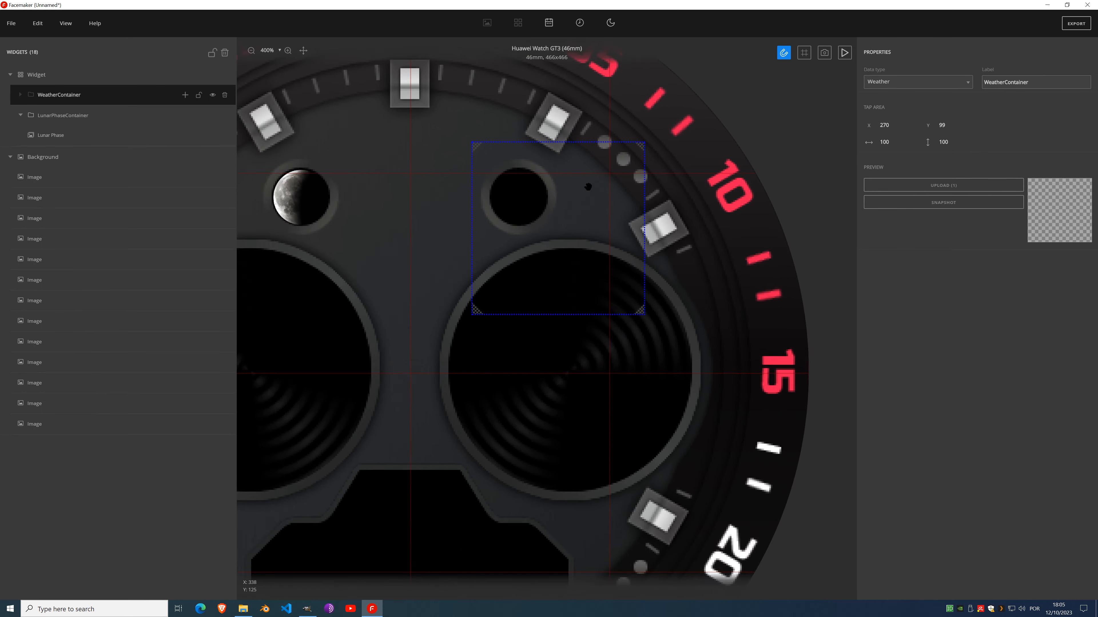
left_click_drag(690, 346, 665, 323)
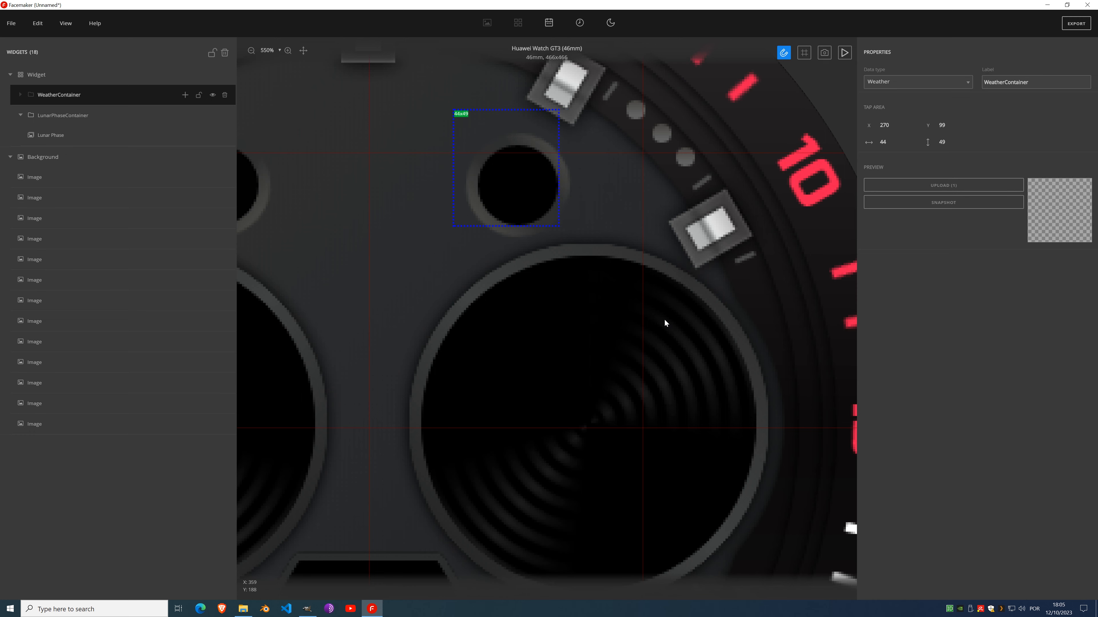
left_click_drag(536, 183, 534, 193)
left_click_drag(591, 267, 587, 262)
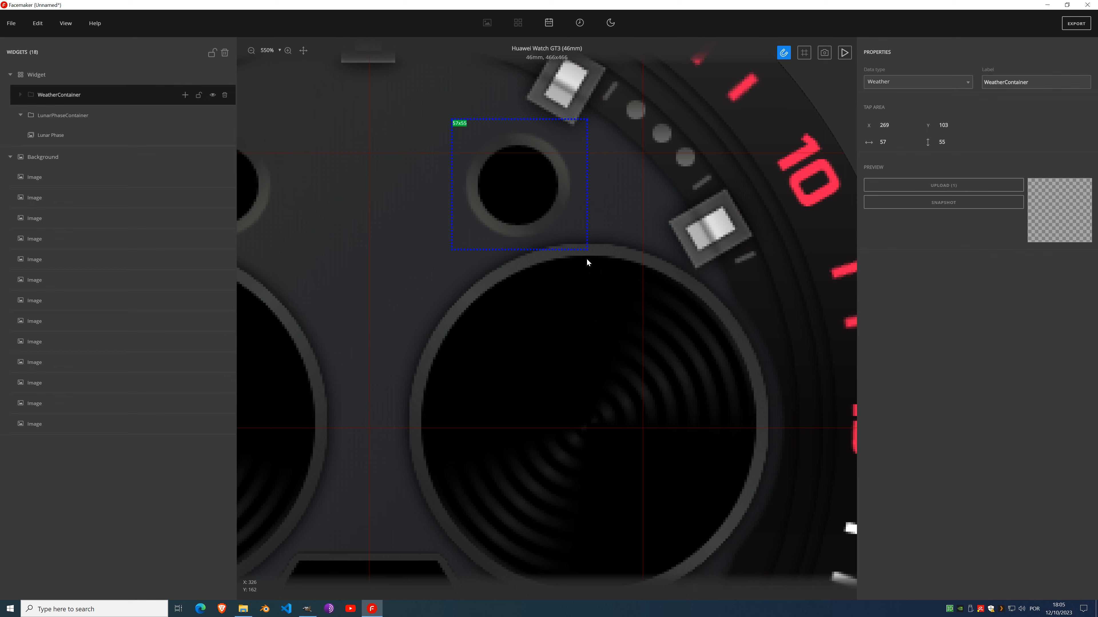
left_click_drag(586, 261, 588, 263)
left_click_drag(520, 194, 514, 192)
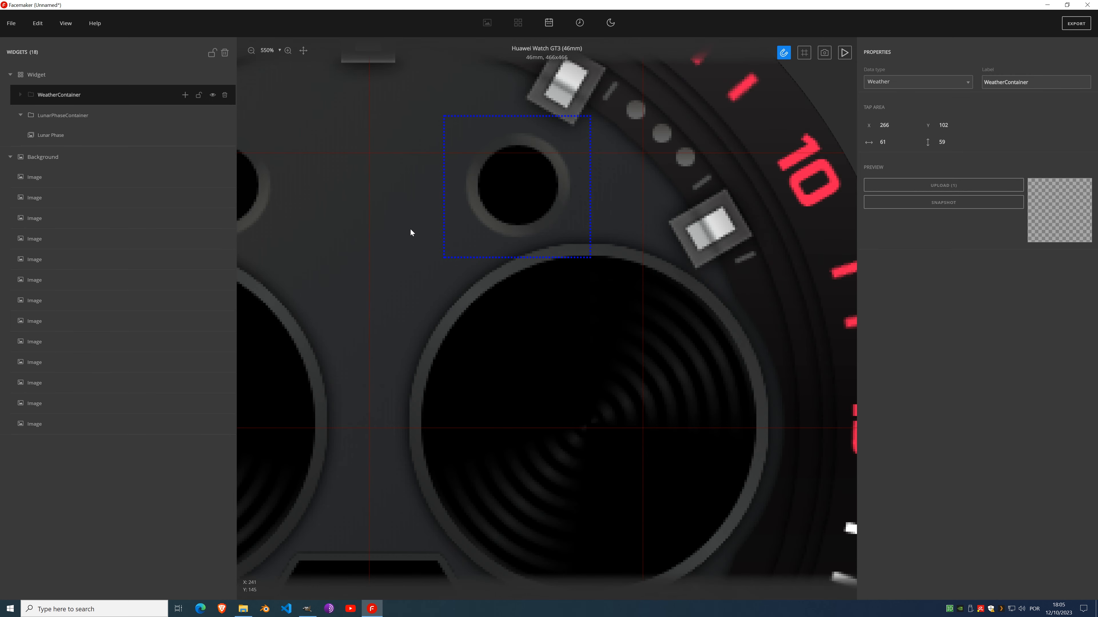
Step: Add an image set to the weather container, set its data to Weather (11 images) and move it to X 191, Y 152
left_click(183, 99)
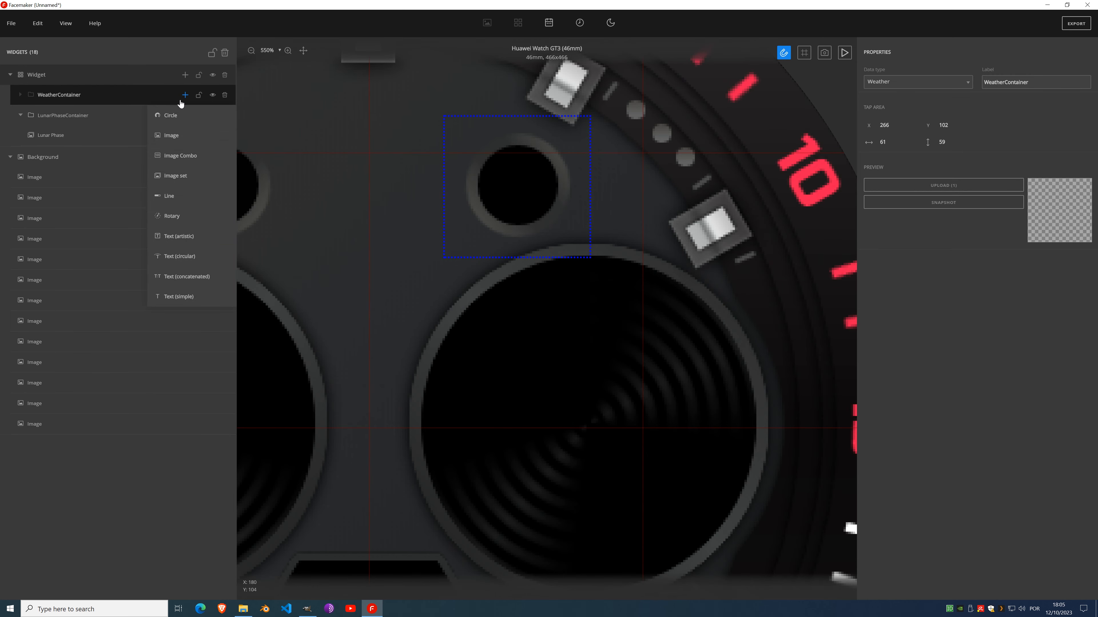
left_click(190, 175)
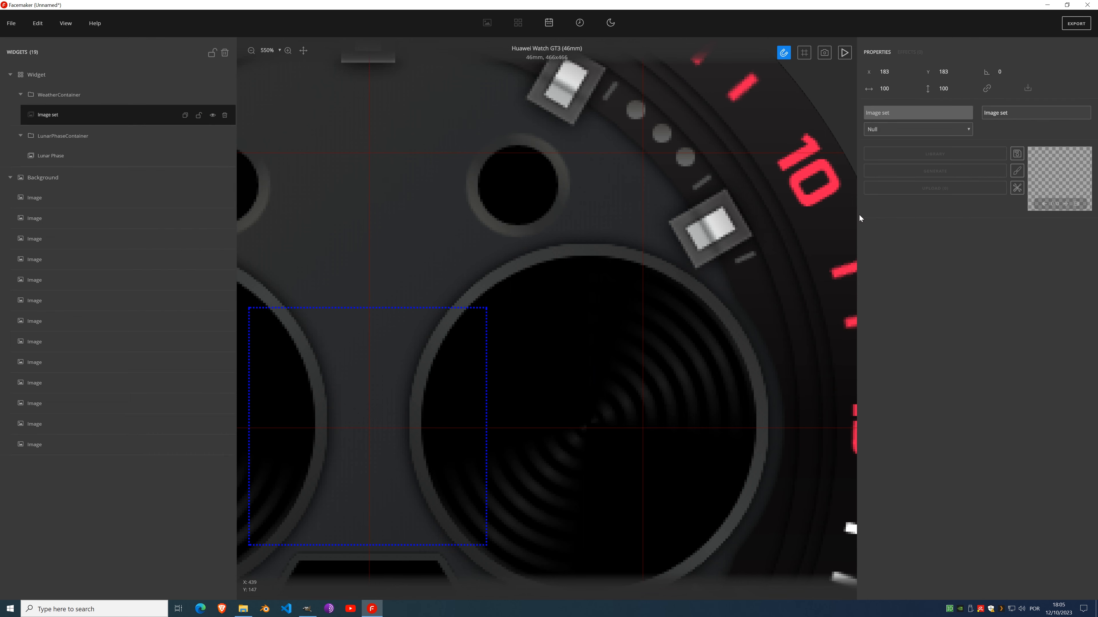
left_click(891, 129)
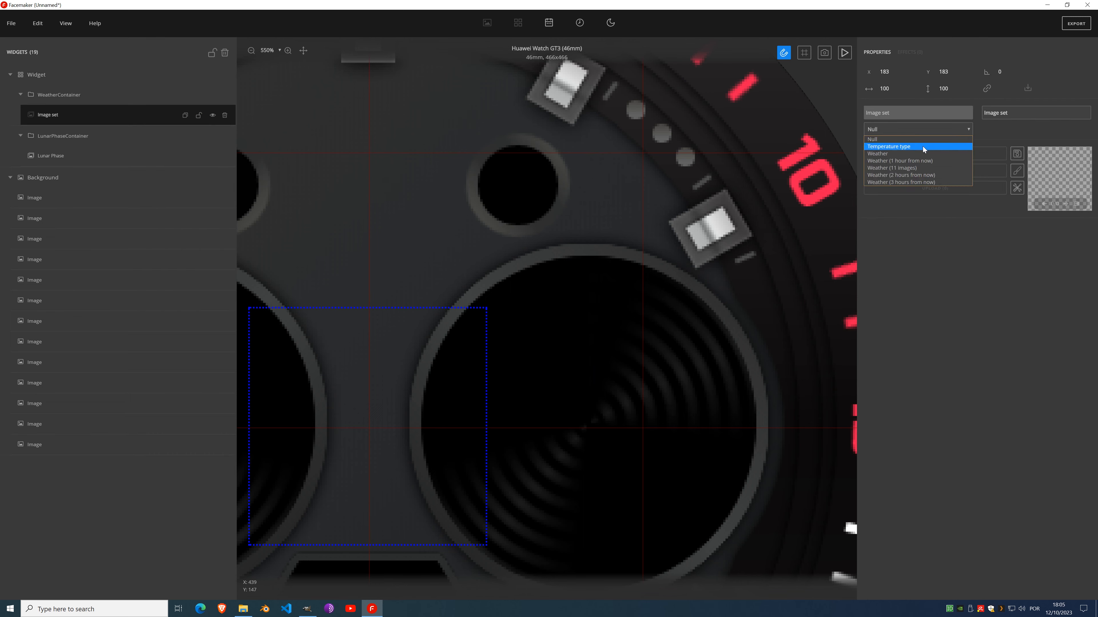
left_click(908, 169)
left_click_drag(359, 403, 385, 331)
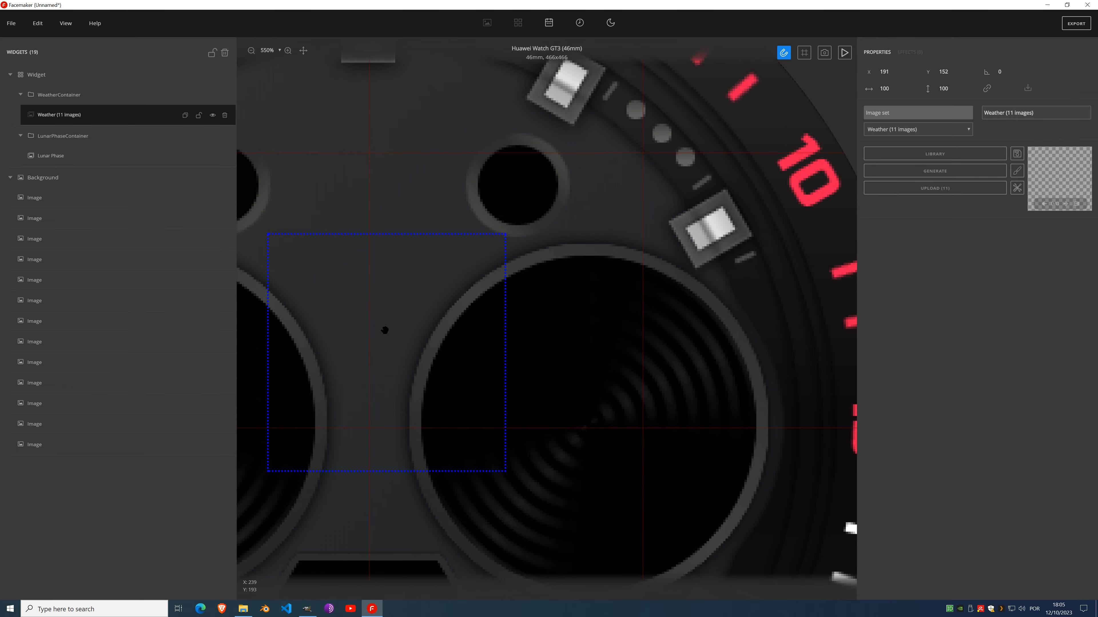
left_click(933, 155)
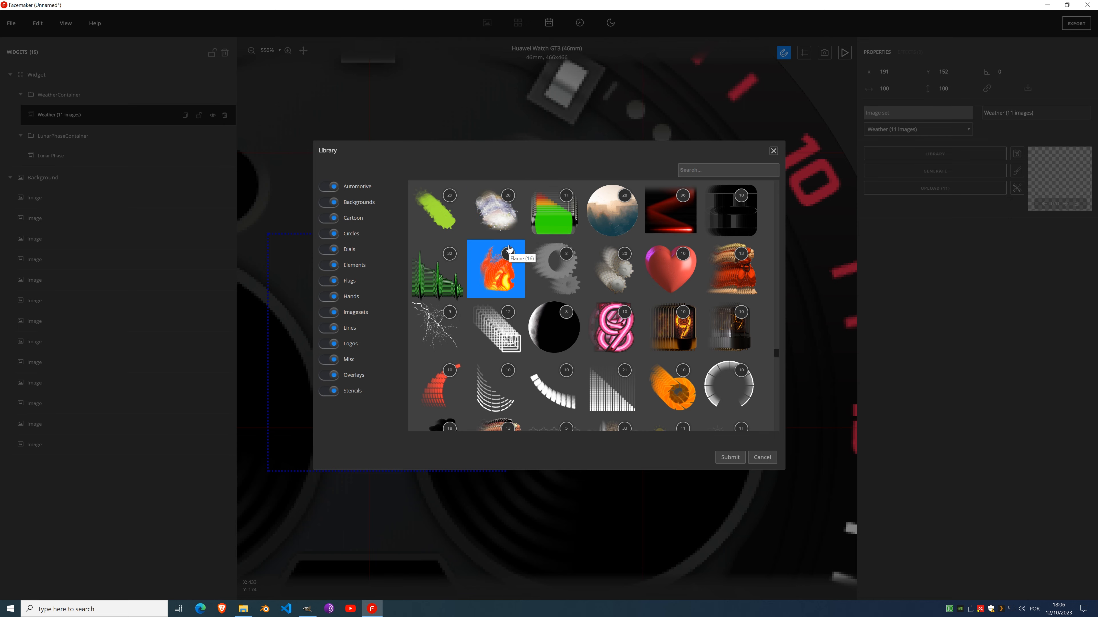
left_click_drag(475, 145, 533, 253)
left_click(760, 202)
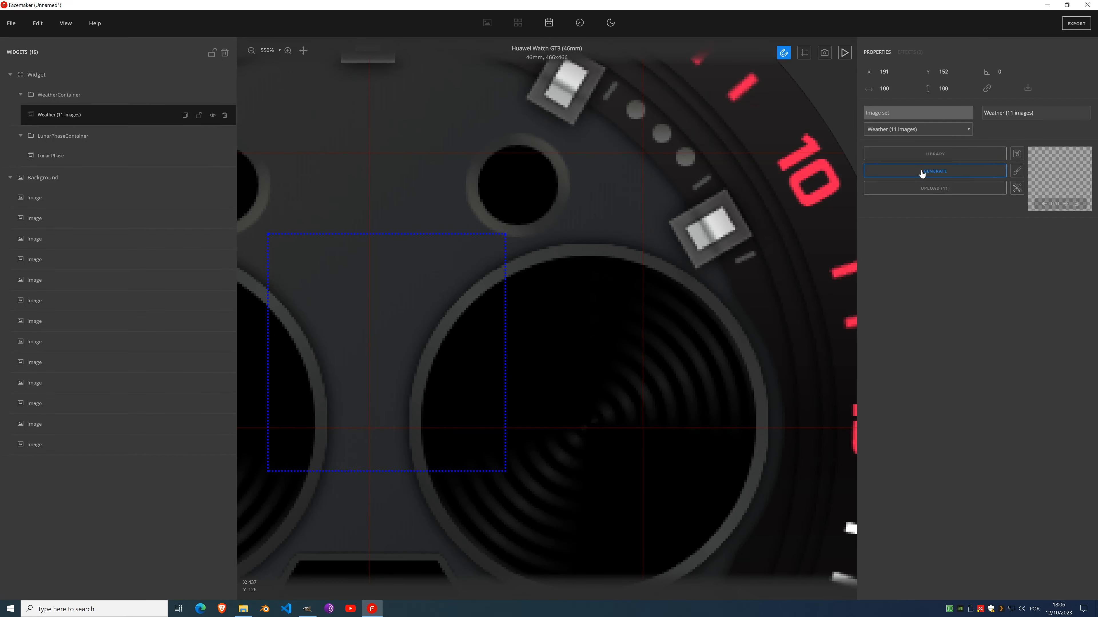
Step: Generate the weather icons in Font Awesome 5 at size 35 and move them to X 213, Y 137
left_click(922, 173)
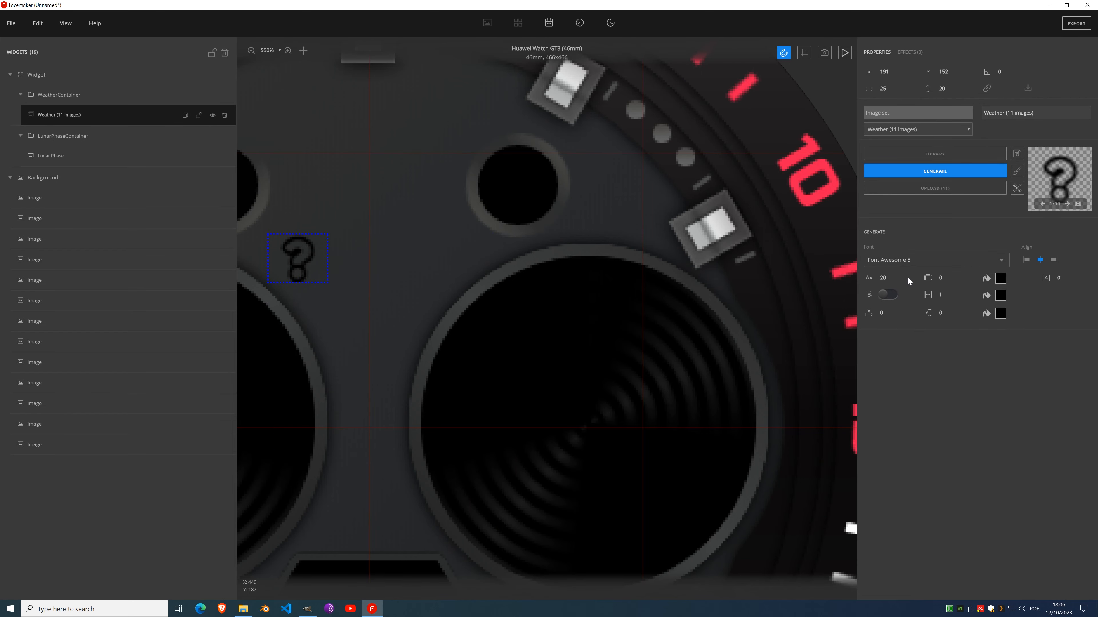
scroll(893, 279, "up", 15)
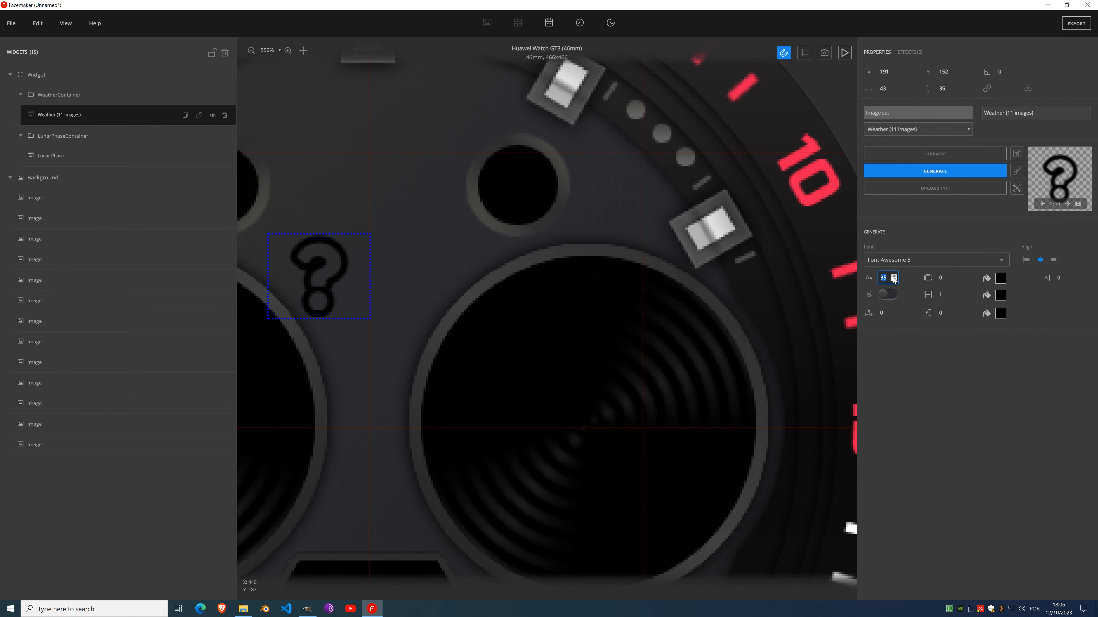
left_click_drag(381, 282, 433, 249)
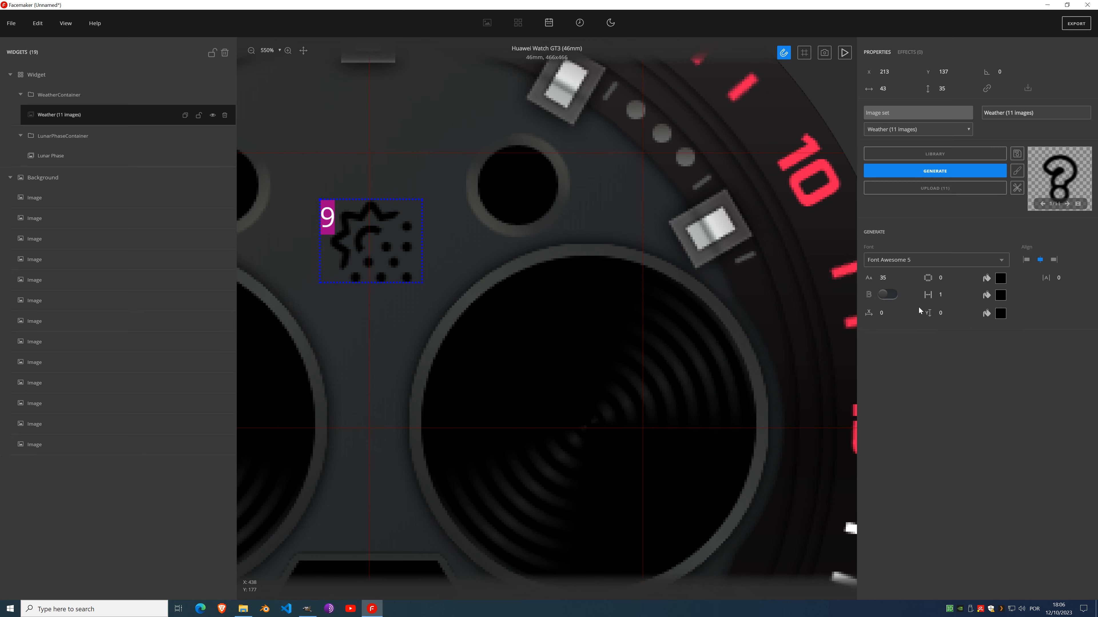
Step: Fill the weather icons with the light grey gradient preset
left_click(1000, 279)
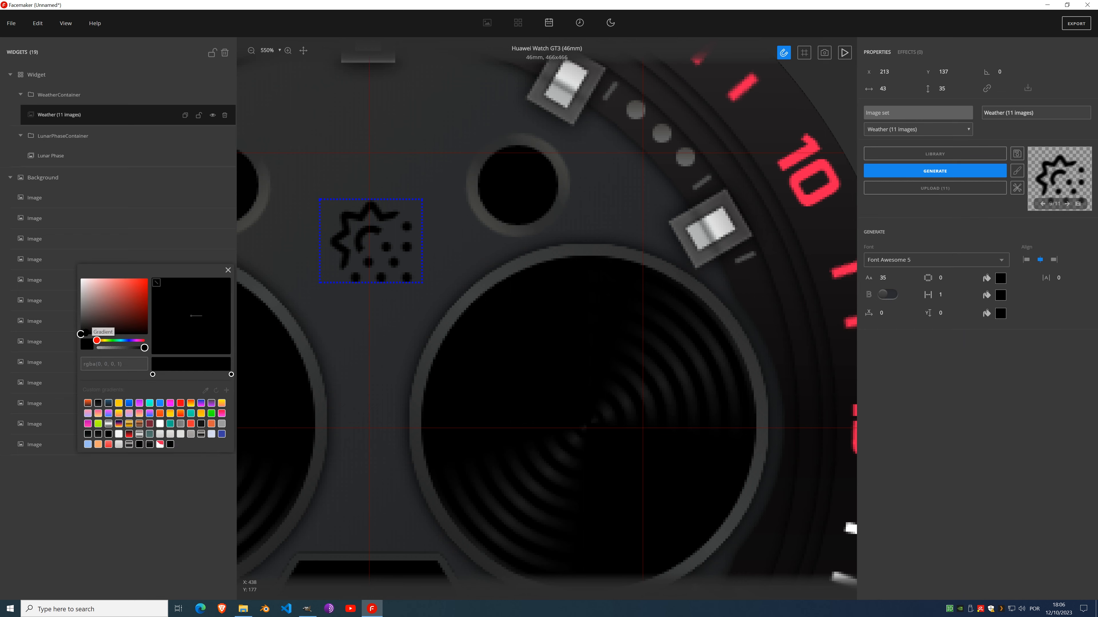
left_click(160, 435)
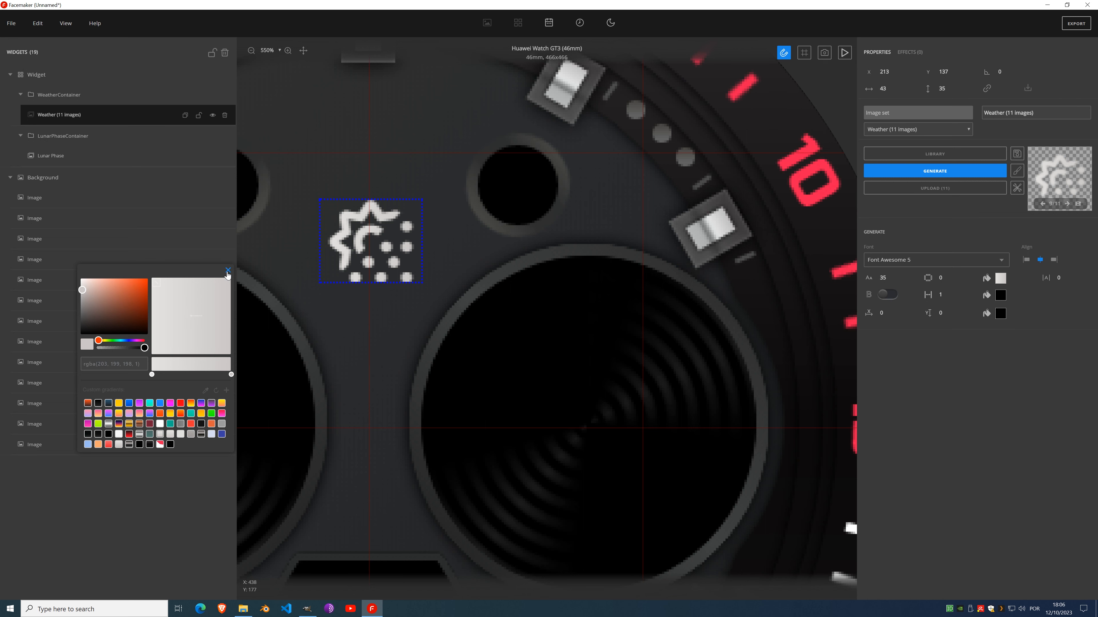
left_click(431, 277)
Step: Reduce the weather icons' font size to 24
scroll(431, 277, "down", 2)
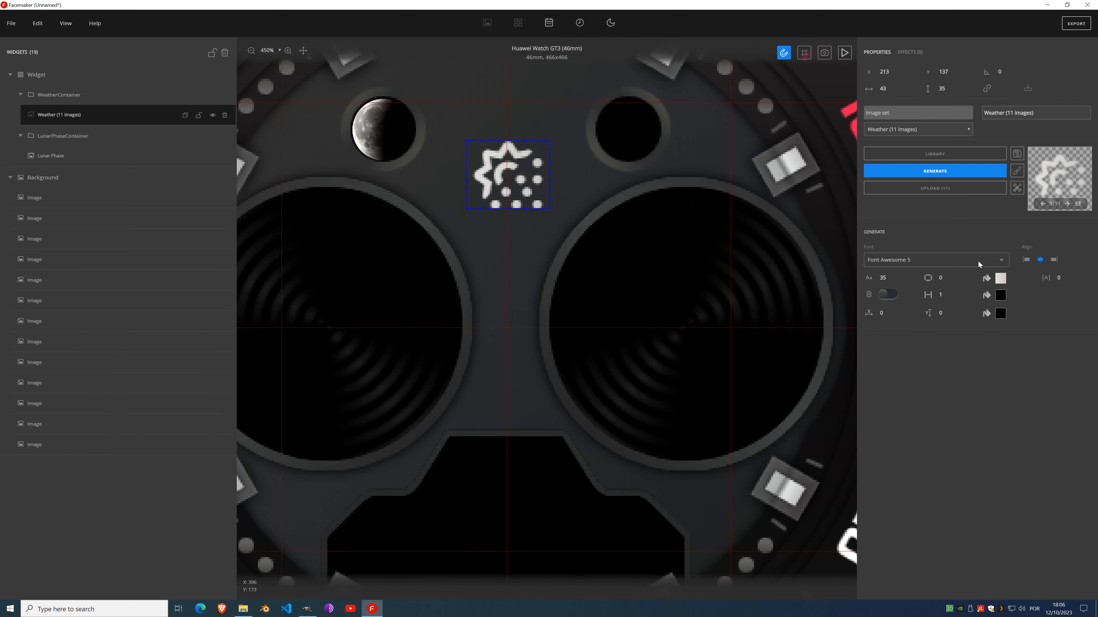
left_click(893, 280)
left_click(893, 280)
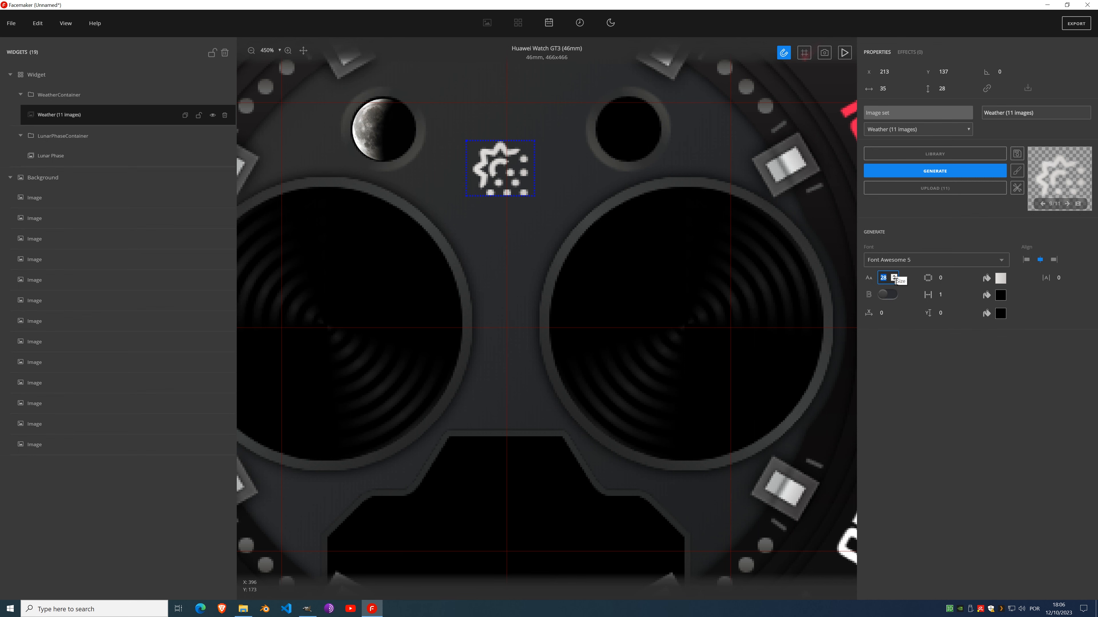
left_click(893, 280)
left_click(893, 280)
left_click(894, 280)
left_click(893, 280)
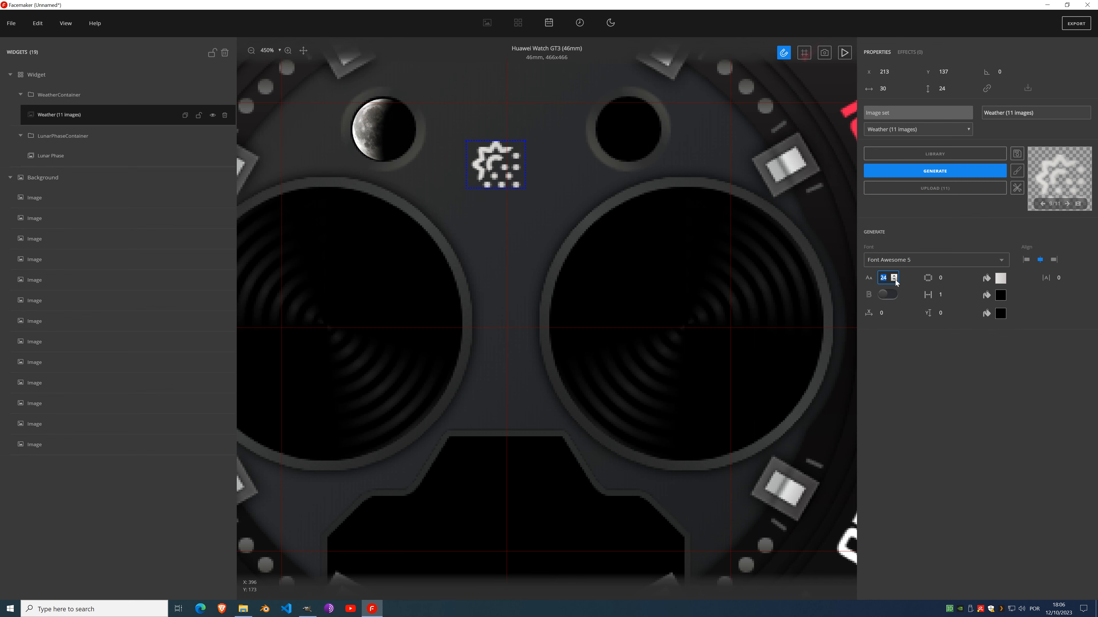
Step: Move the weather icons into the small mirrored dial at X 282, Y 118 and lock them
left_click_drag(644, 233, 552, 359)
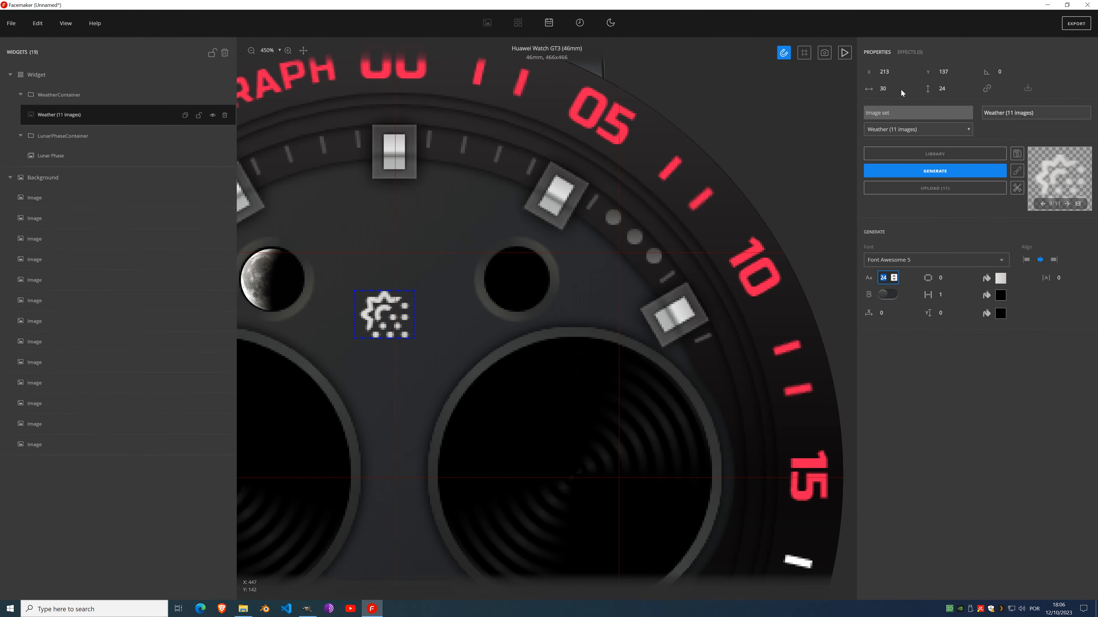
left_click_drag(372, 317, 505, 282)
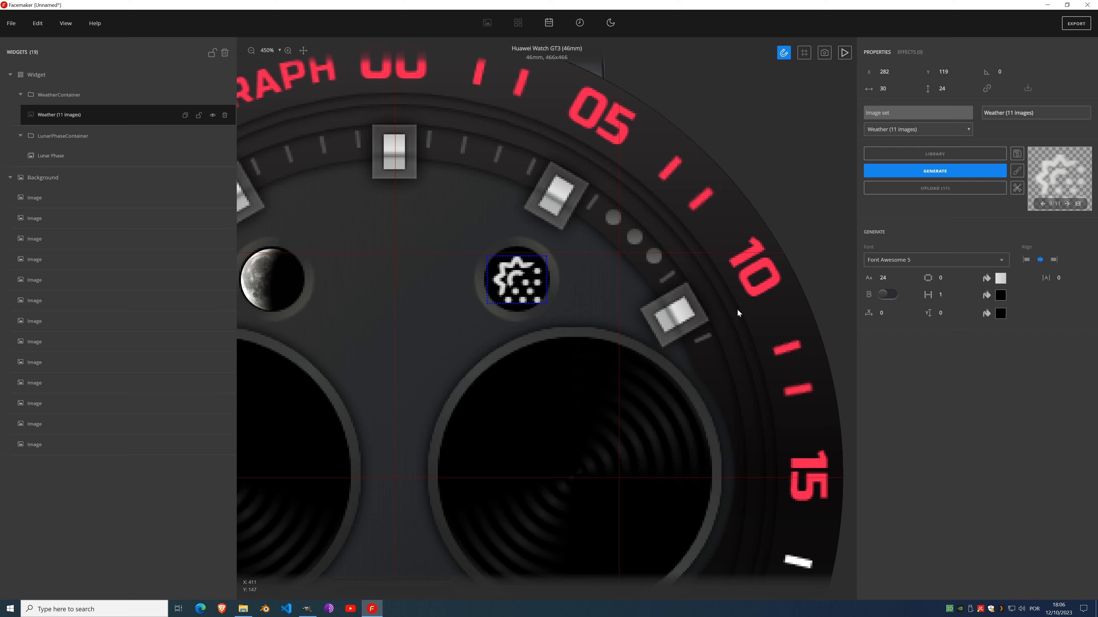
left_click(953, 74)
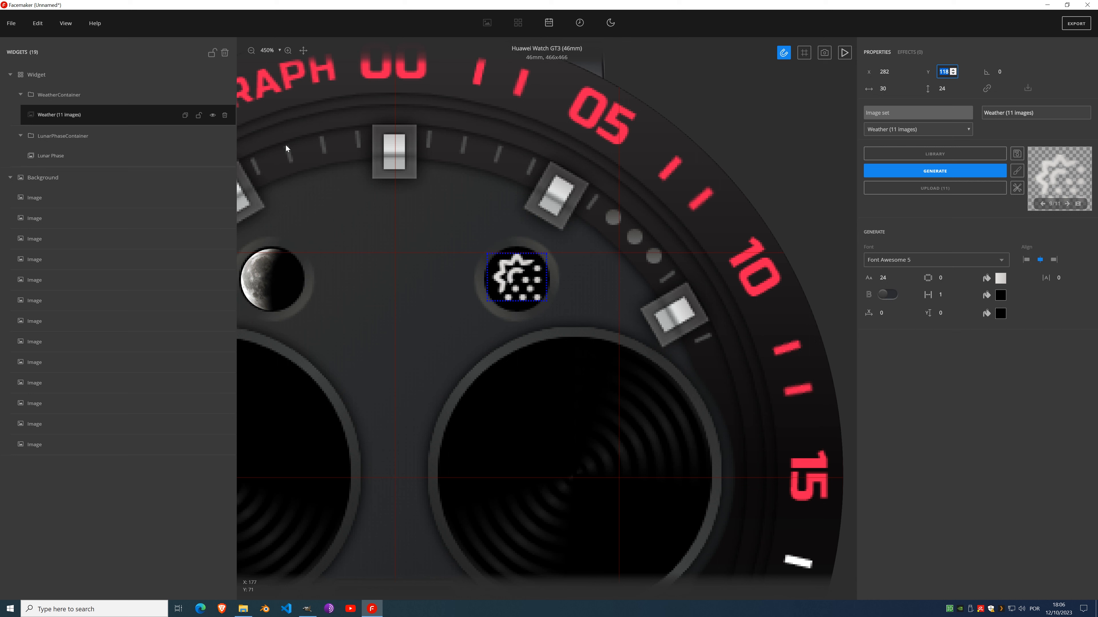
left_click(199, 114)
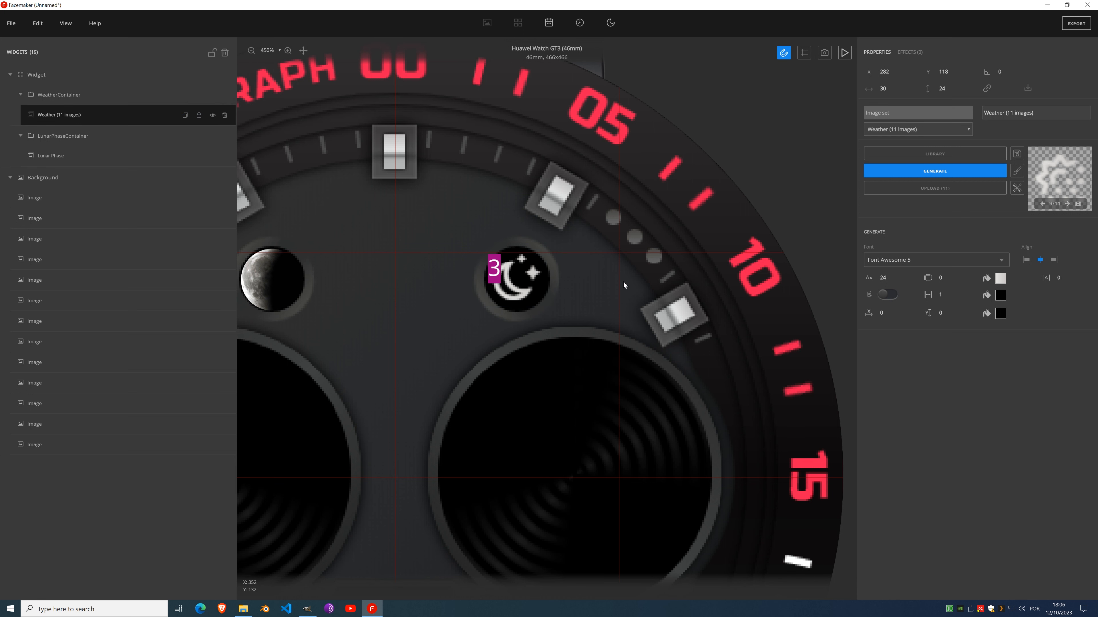
Step: Set the weather icons' font size to 22 and recentre them in the dial at X 283, Y 119
left_click(893, 280)
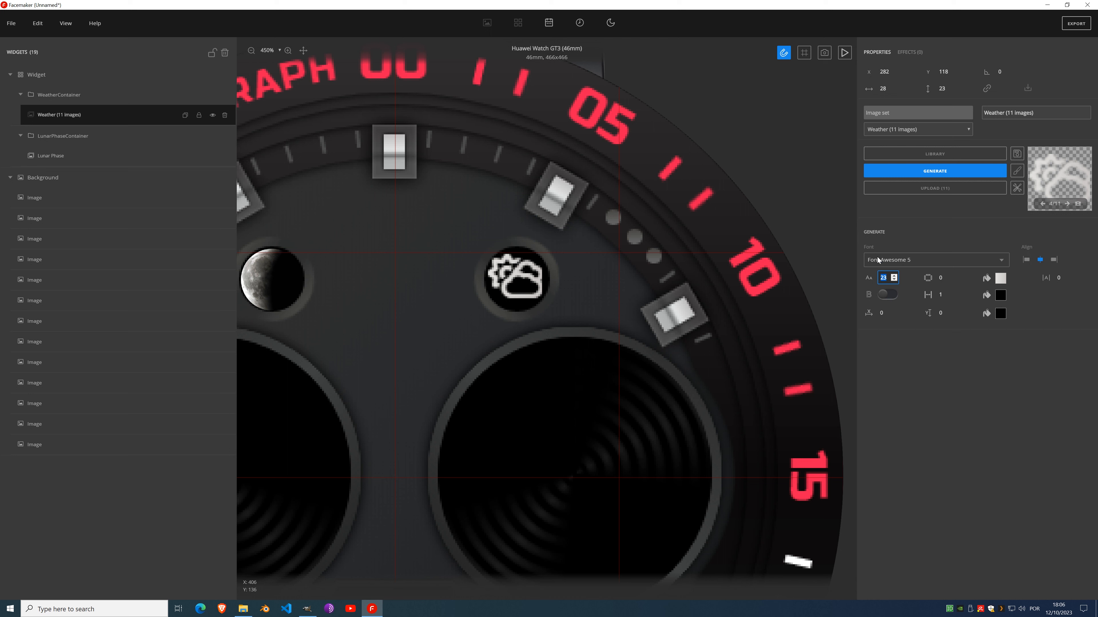
left_click(893, 70)
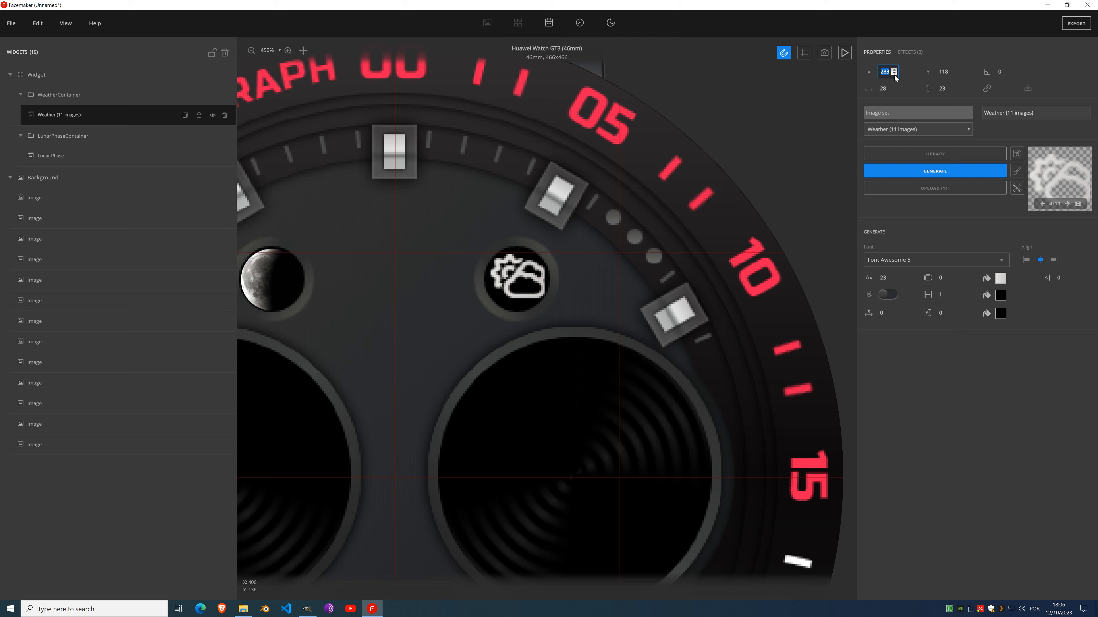
left_click(893, 281)
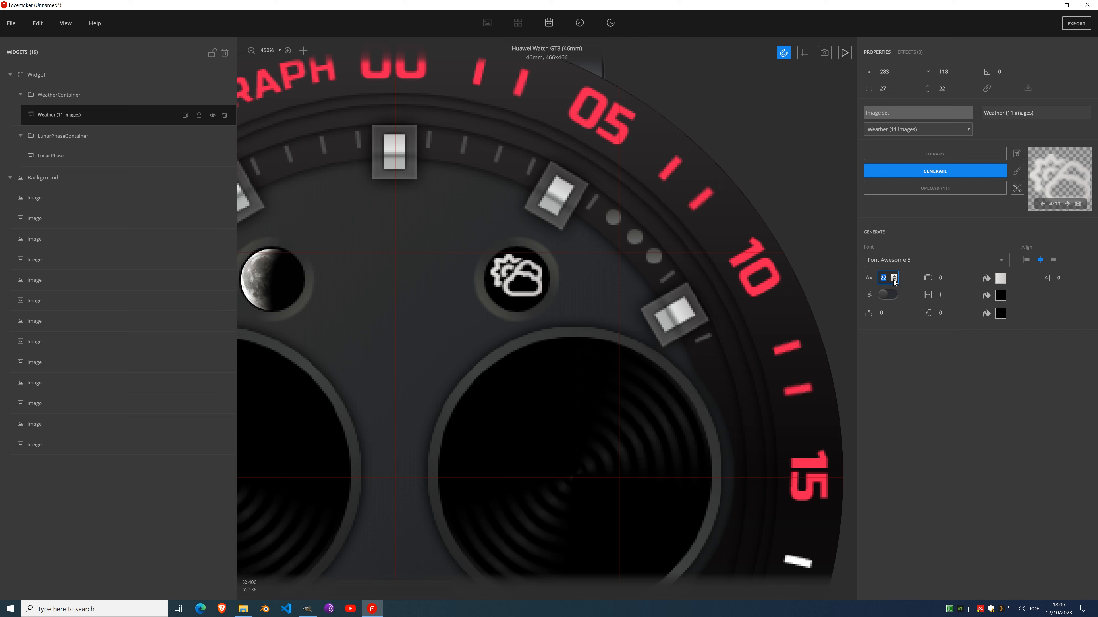
left_click(894, 71)
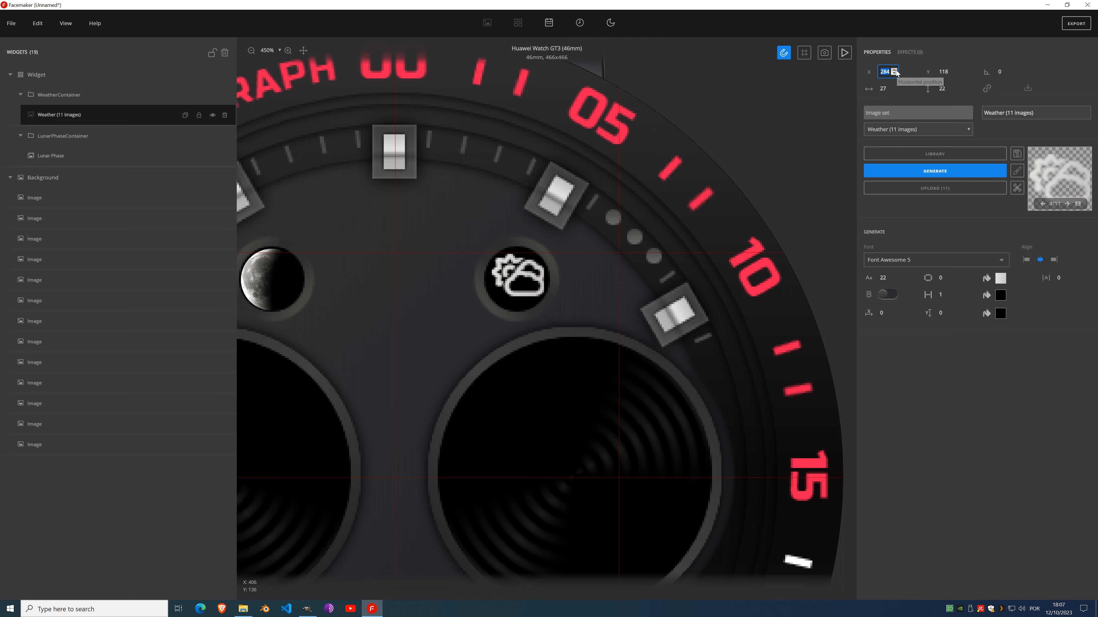
left_click(893, 74)
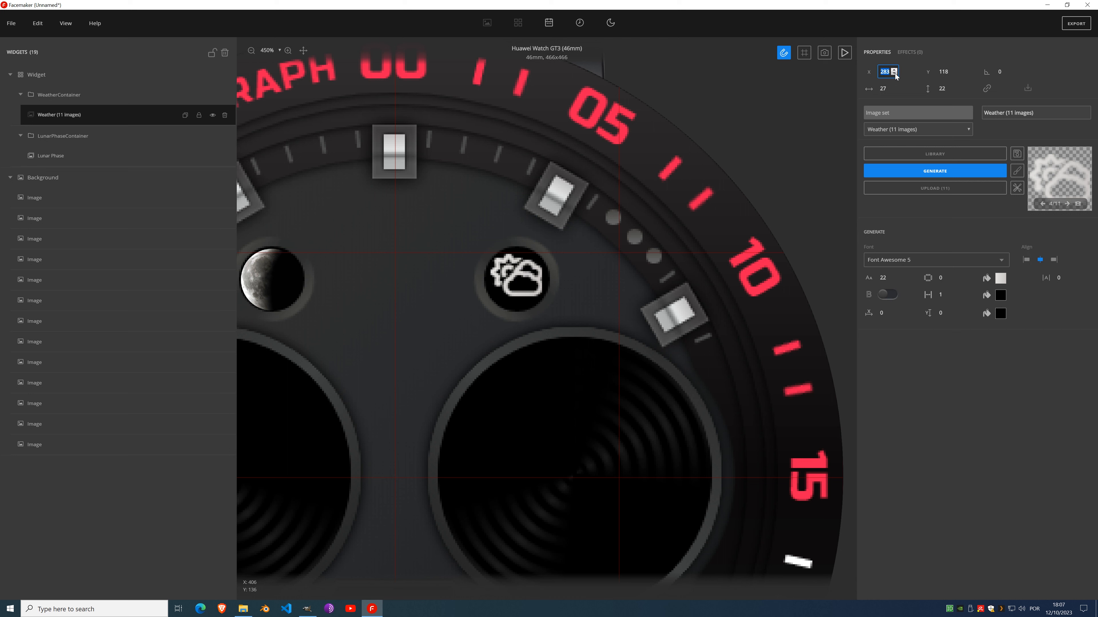
left_click(953, 70)
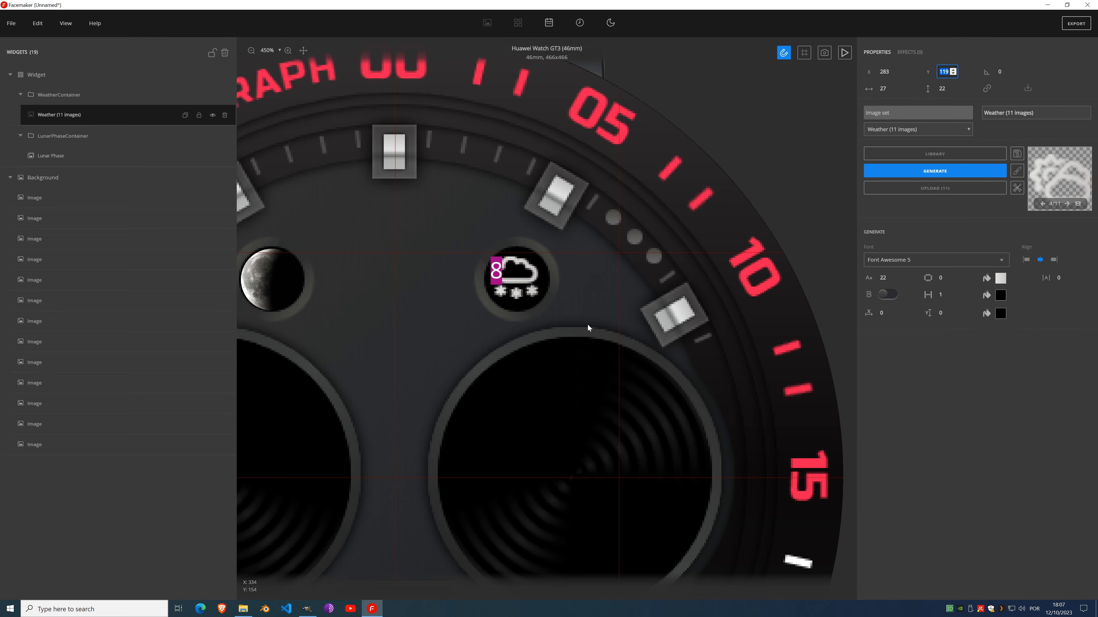
Step: Hide the background layers and show only the reference photo at the bottom of the Background group
scroll(449, 418, "down", 5)
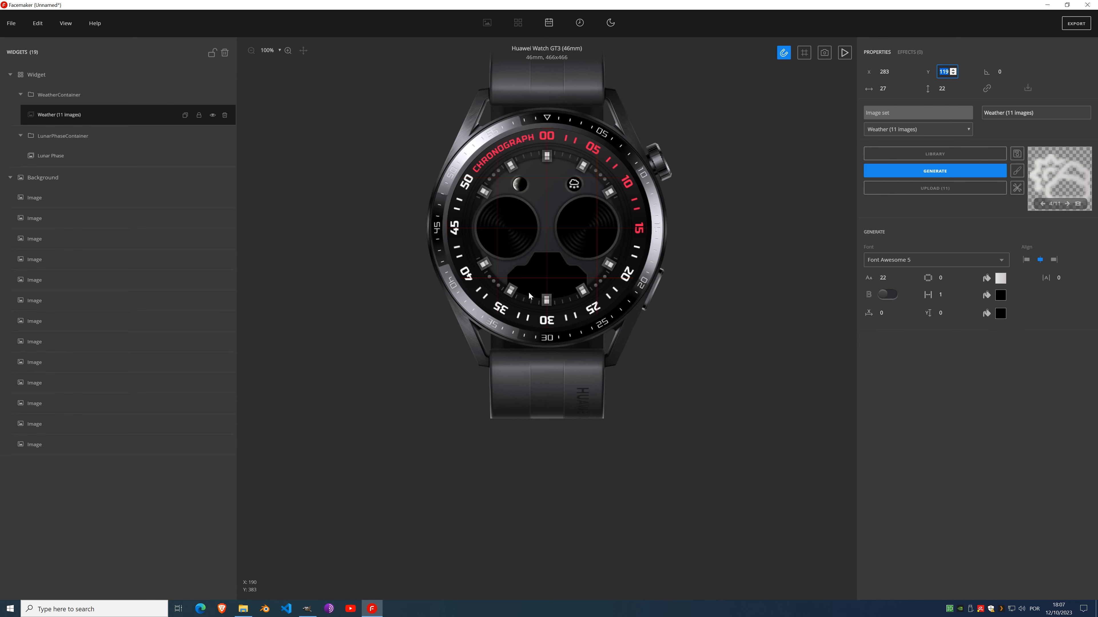
scroll(553, 197, "up", 3)
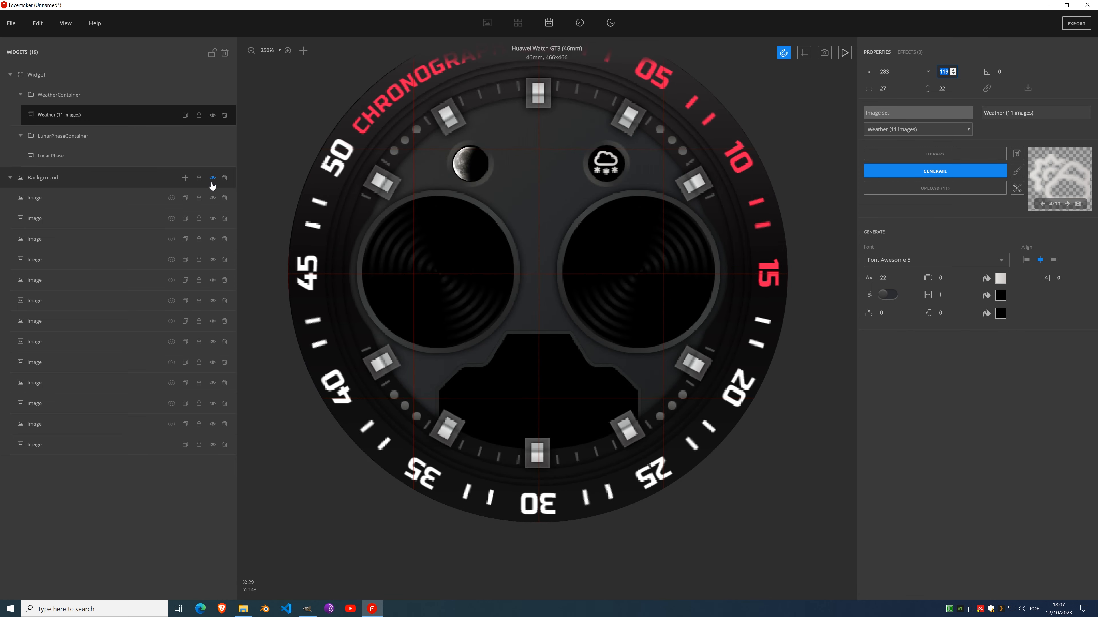
left_click(212, 178)
left_click(212, 445)
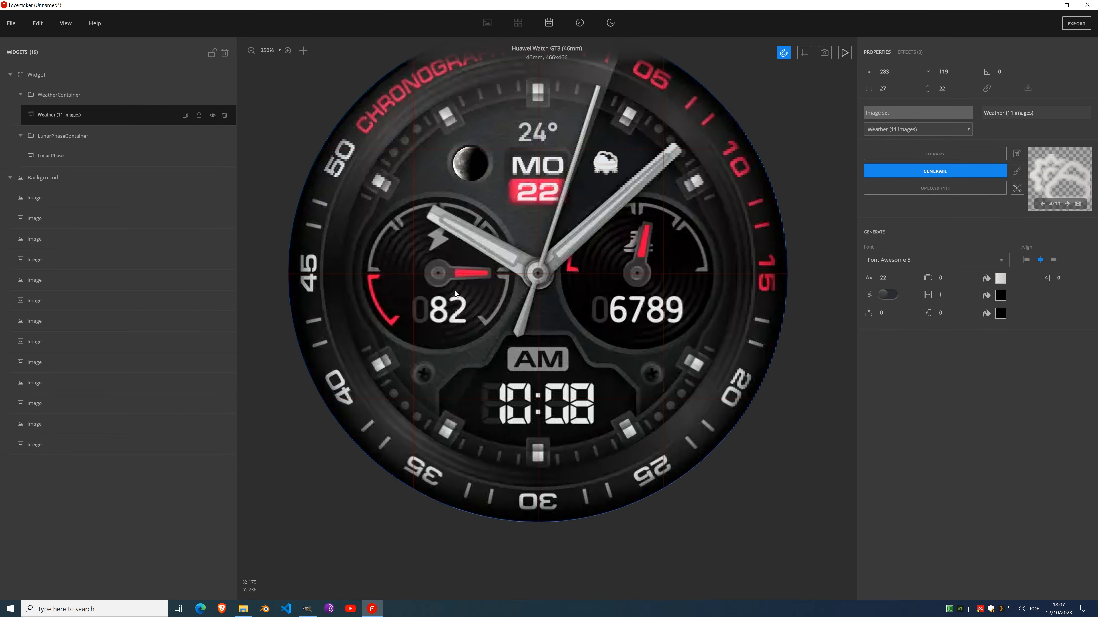
Step: Add a new image layer to the Background group above the existing images
scroll(399, 283, "up", 2)
scroll(631, 225, "up", 2)
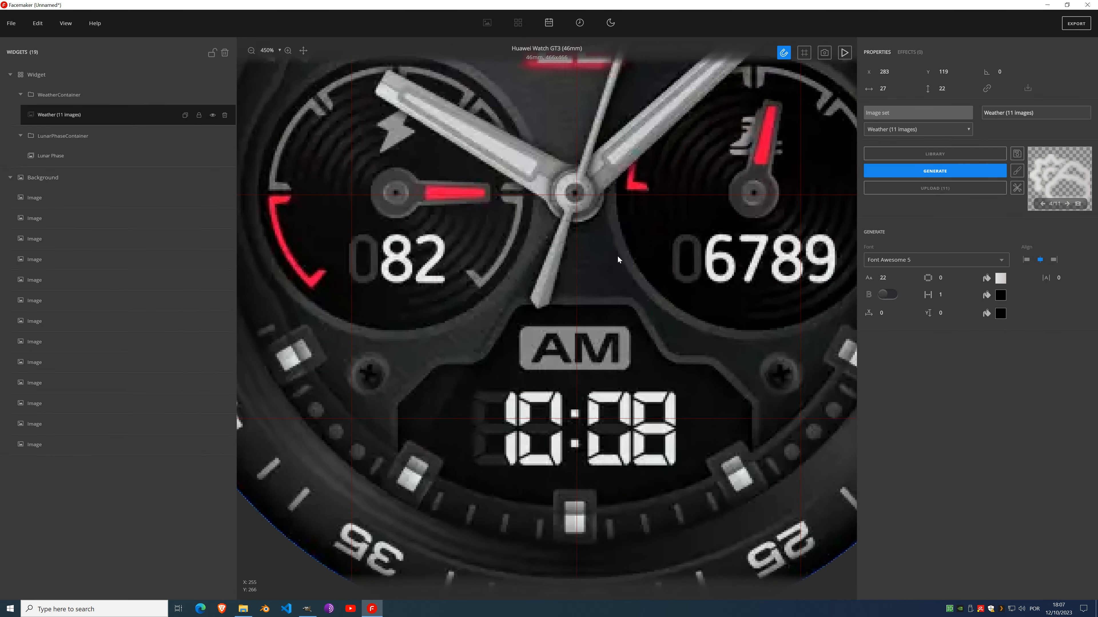
scroll(417, 244, "down", 6)
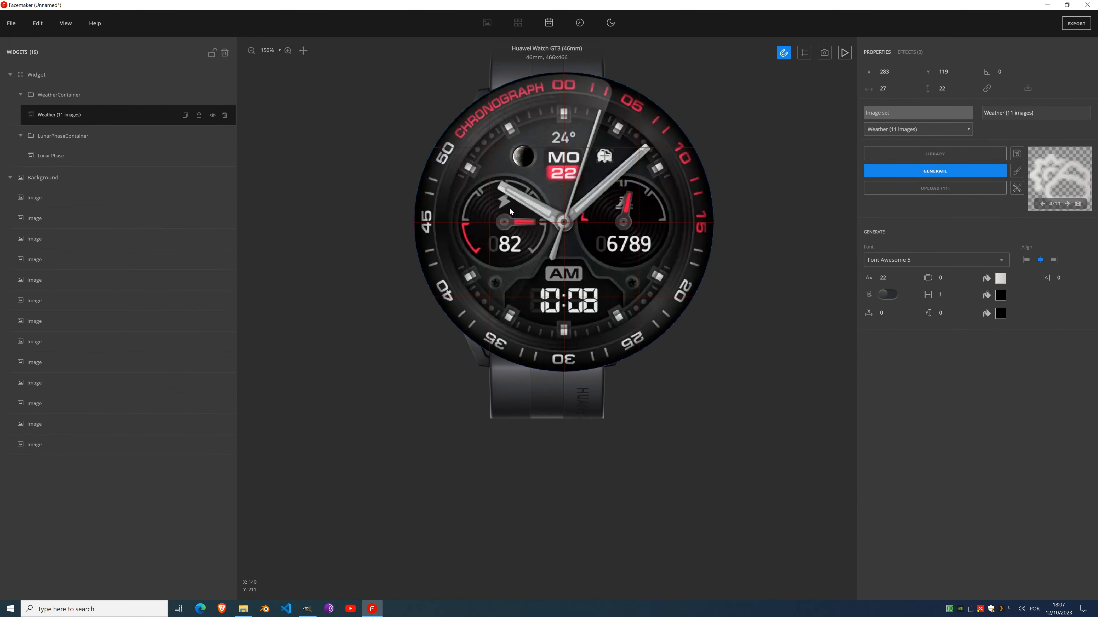
scroll(508, 207, "up", 4)
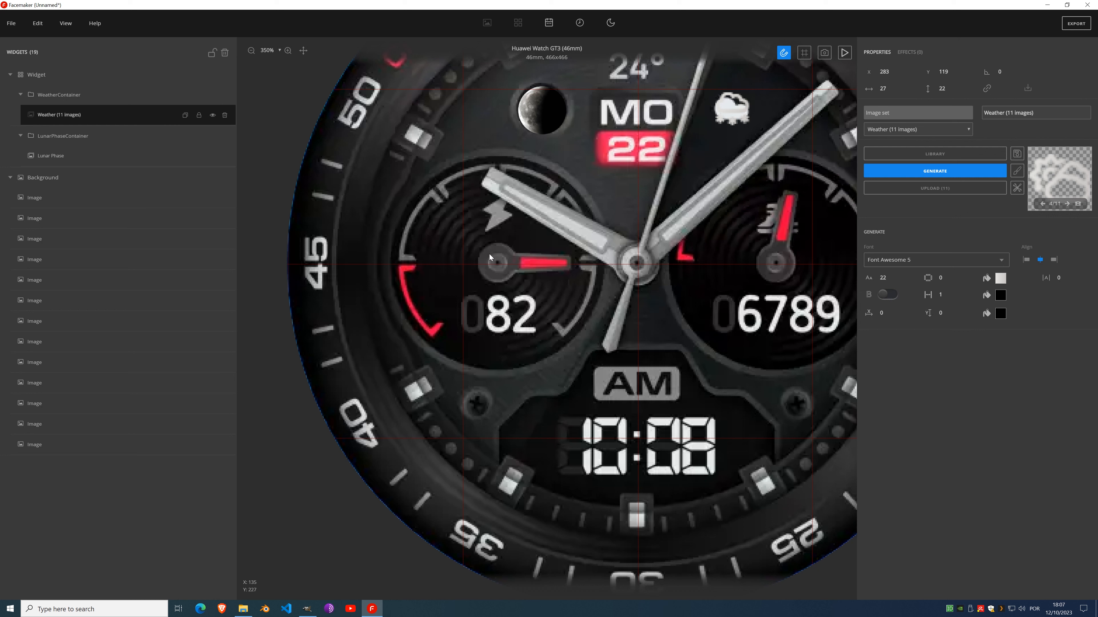
scroll(488, 256, "down", 4)
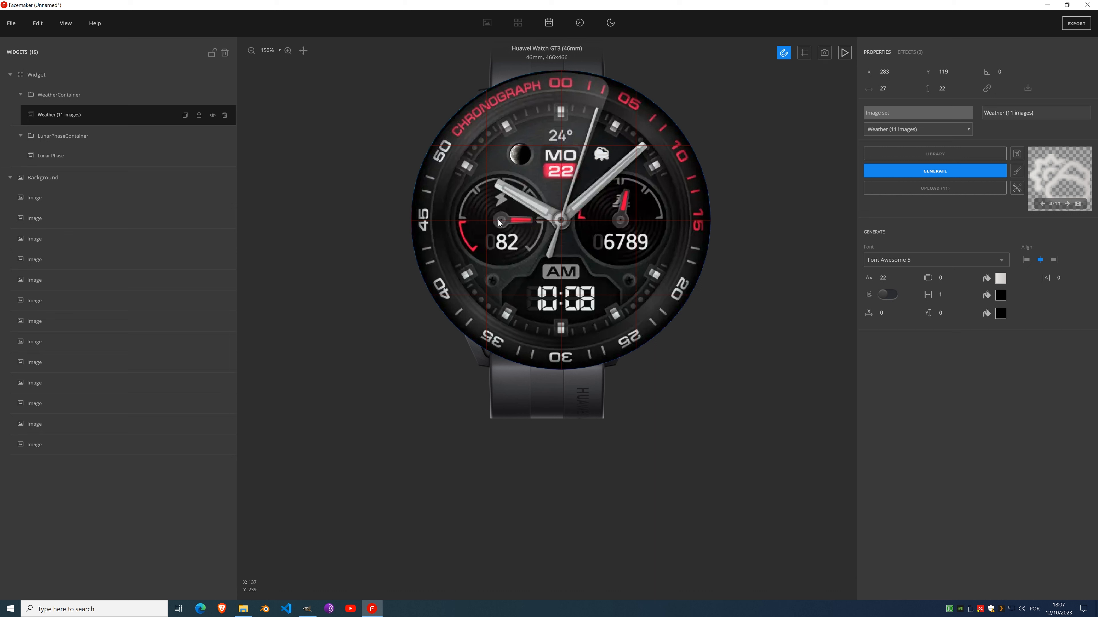
scroll(499, 223, "up", 5)
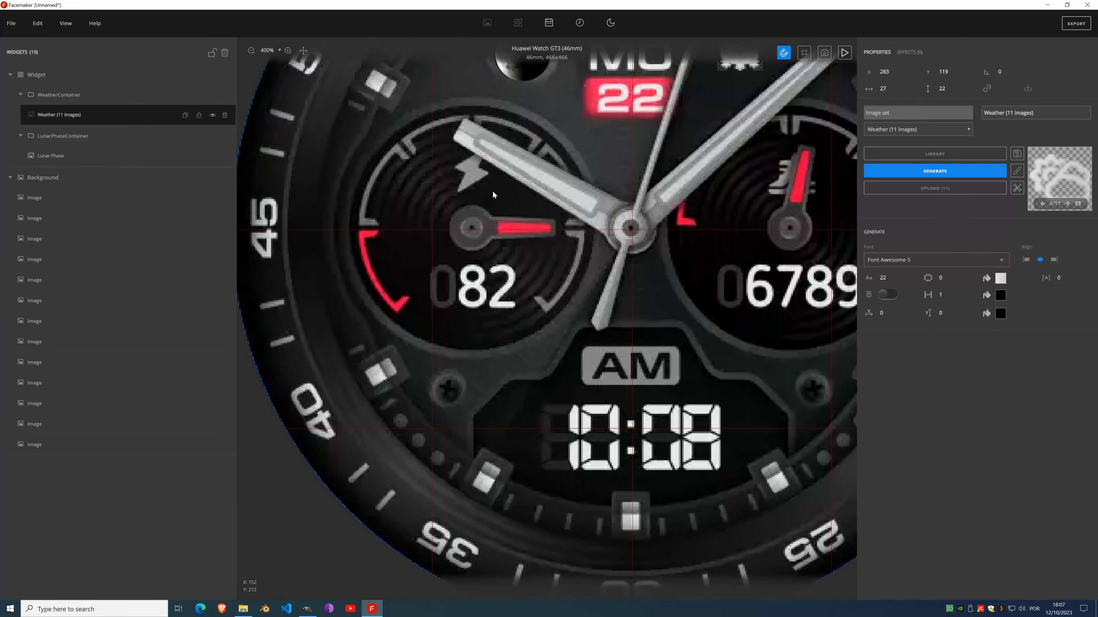
scroll(492, 193, "up", 1)
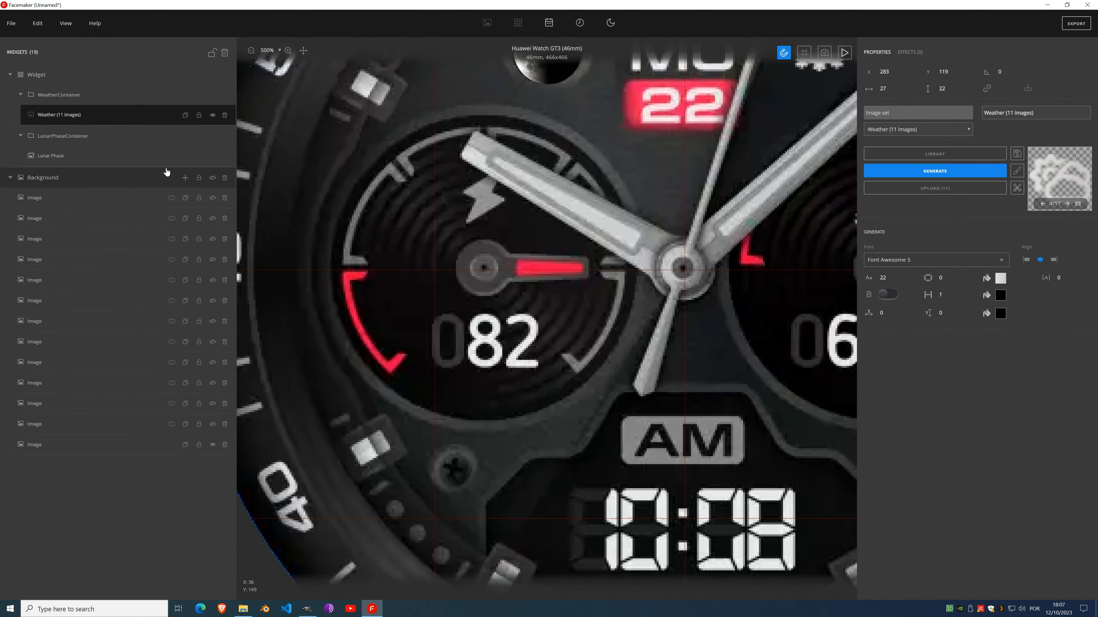
left_click(151, 200)
left_click(185, 178)
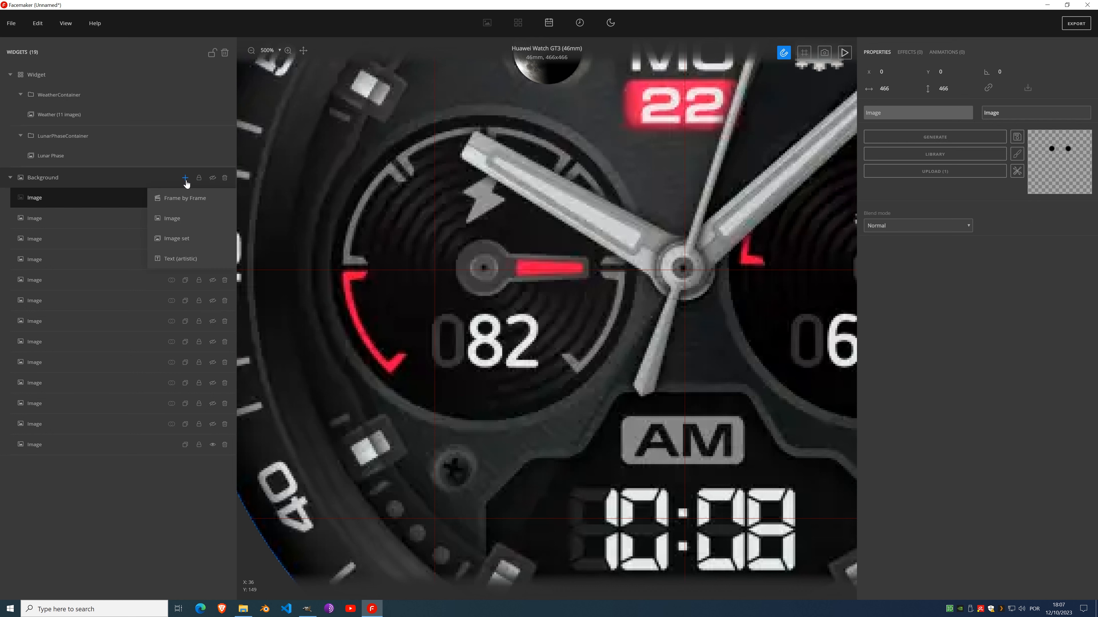
left_click(181, 220)
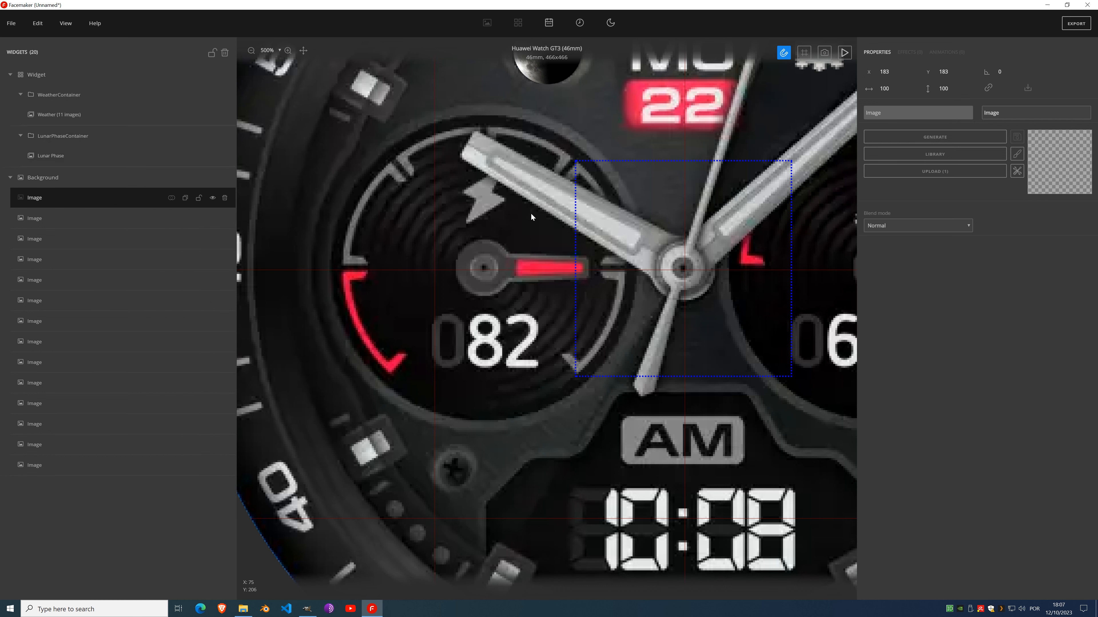
Step: Generate a circle outline in the new image layer, move it toward the battery subdial and set its thickness to 3
left_click(936, 139)
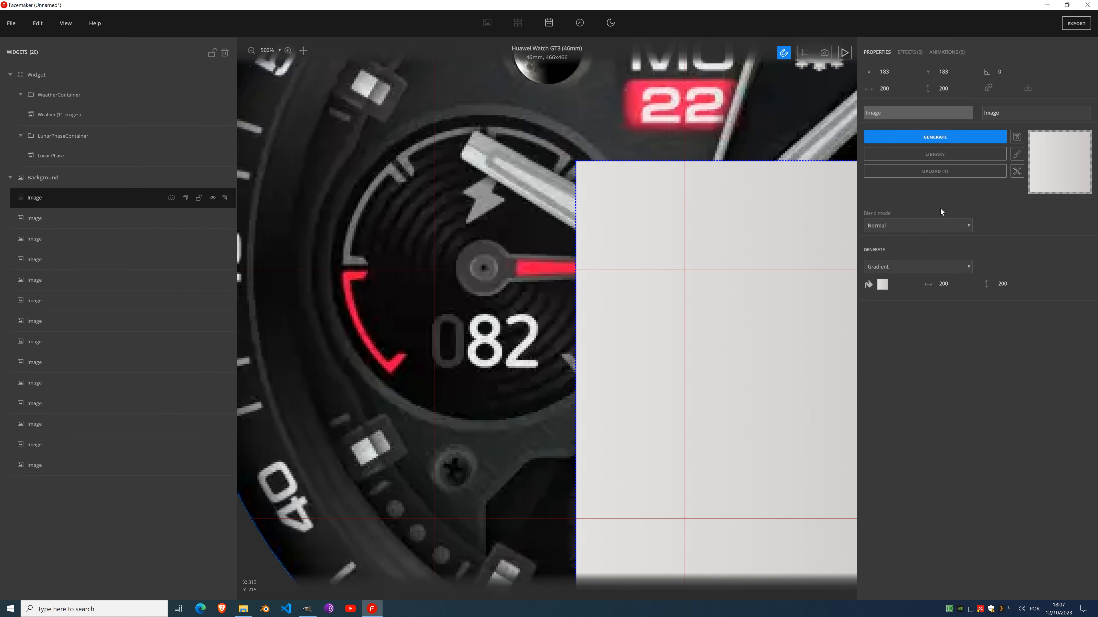
left_click(921, 267)
left_click(907, 291)
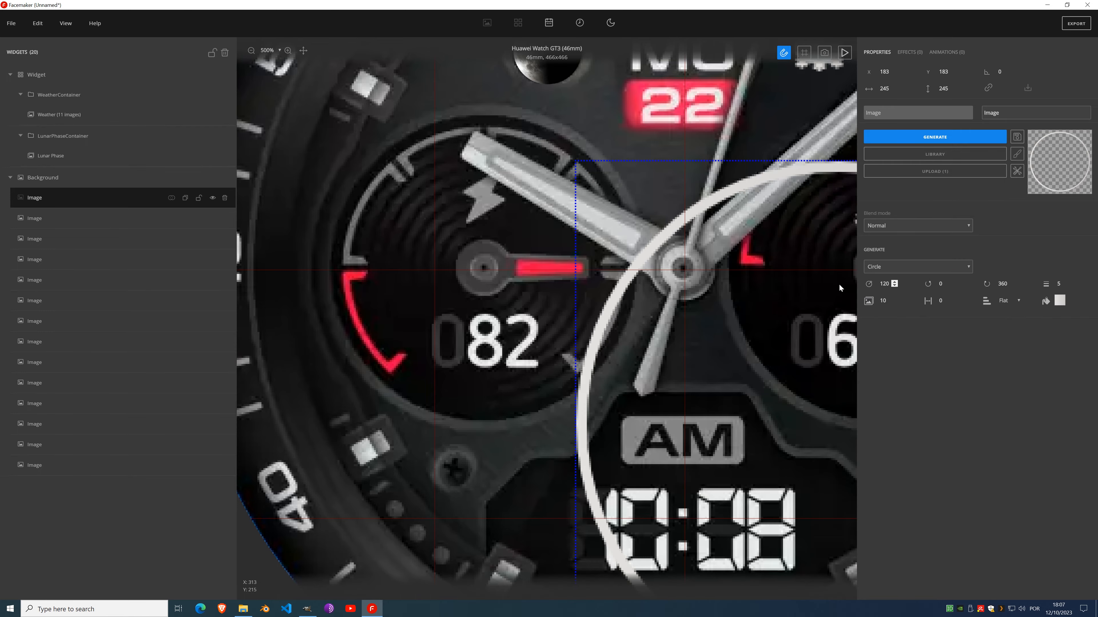
left_click_drag(839, 422, 588, 331)
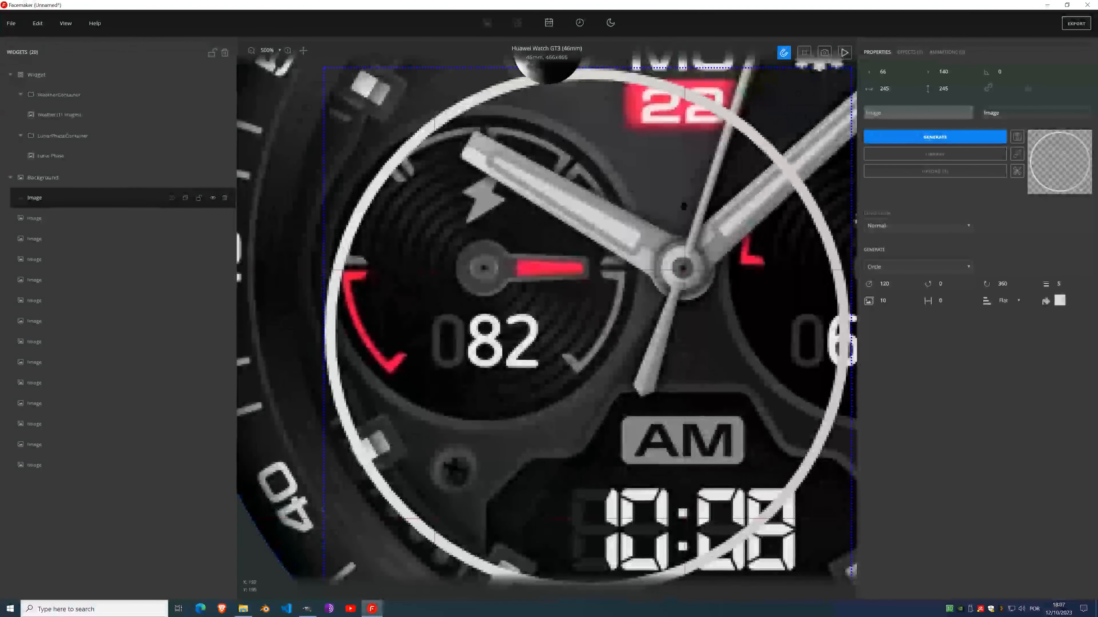
left_click(1072, 286)
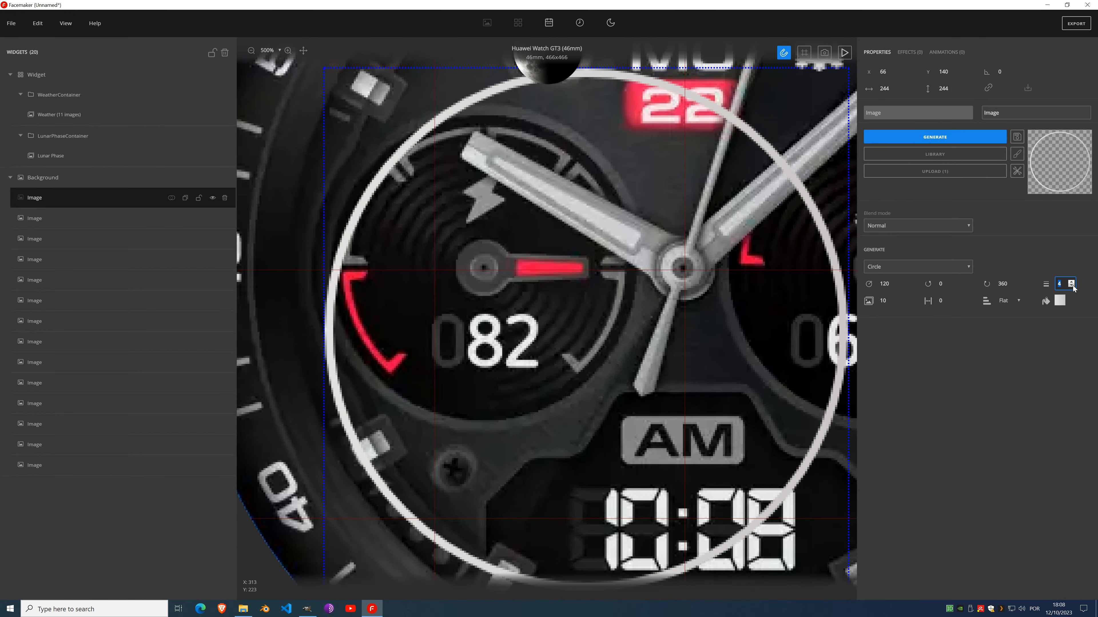
left_click(1073, 286)
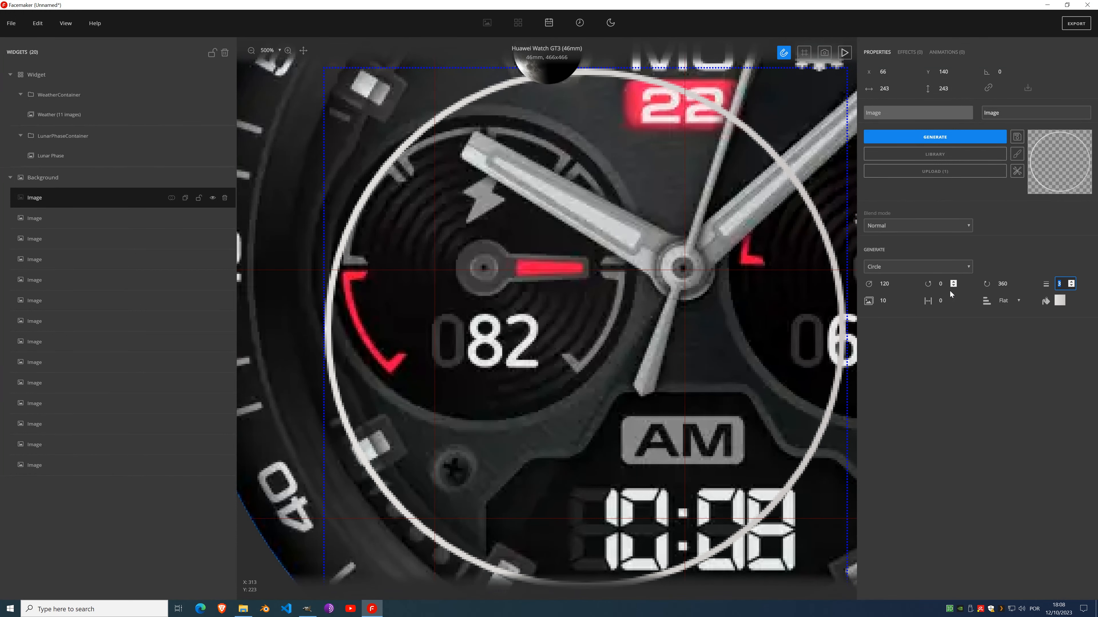
Step: Reduce the circle's radius to 65 and place it over the battery subdial at X 74, Y 166
left_click(894, 286)
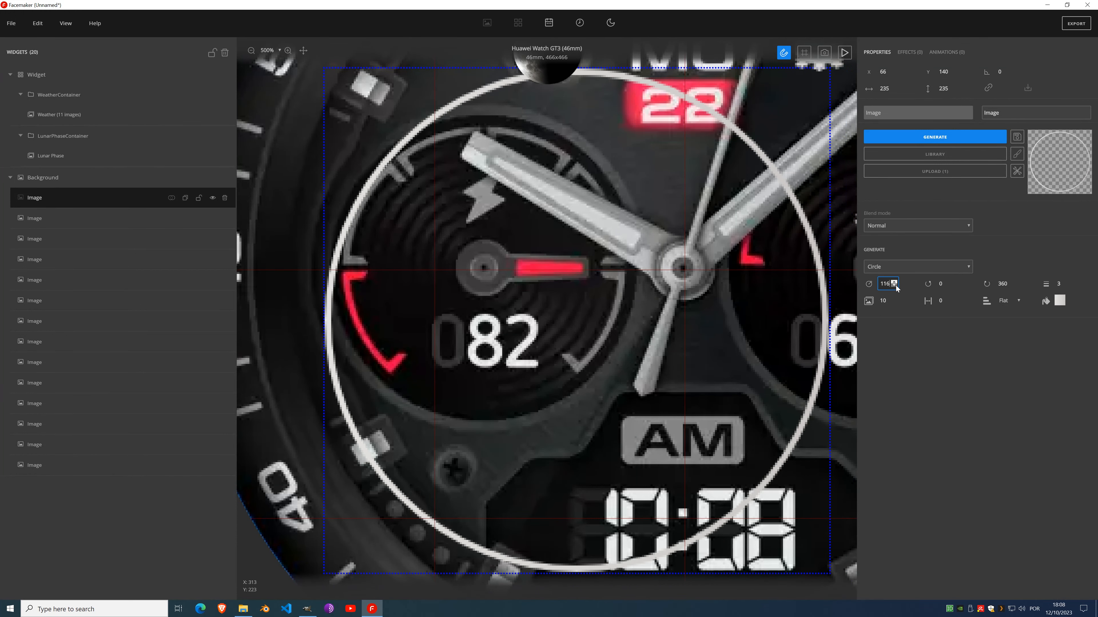
left_click_drag(896, 289, 665, 195)
left_click_drag(472, 246, 493, 279)
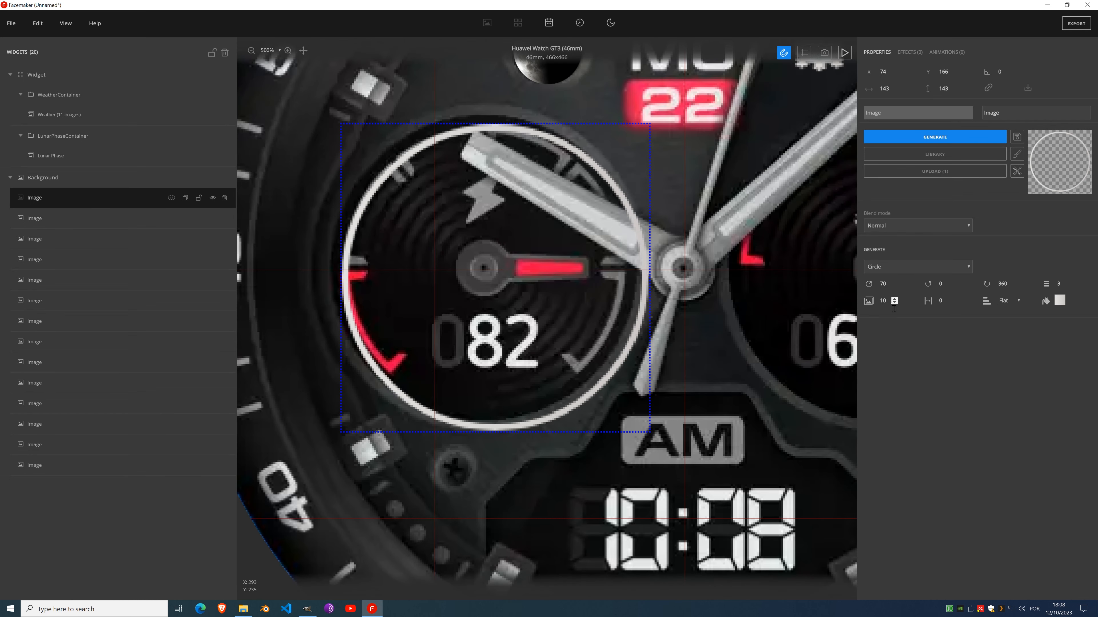
left_click(894, 287)
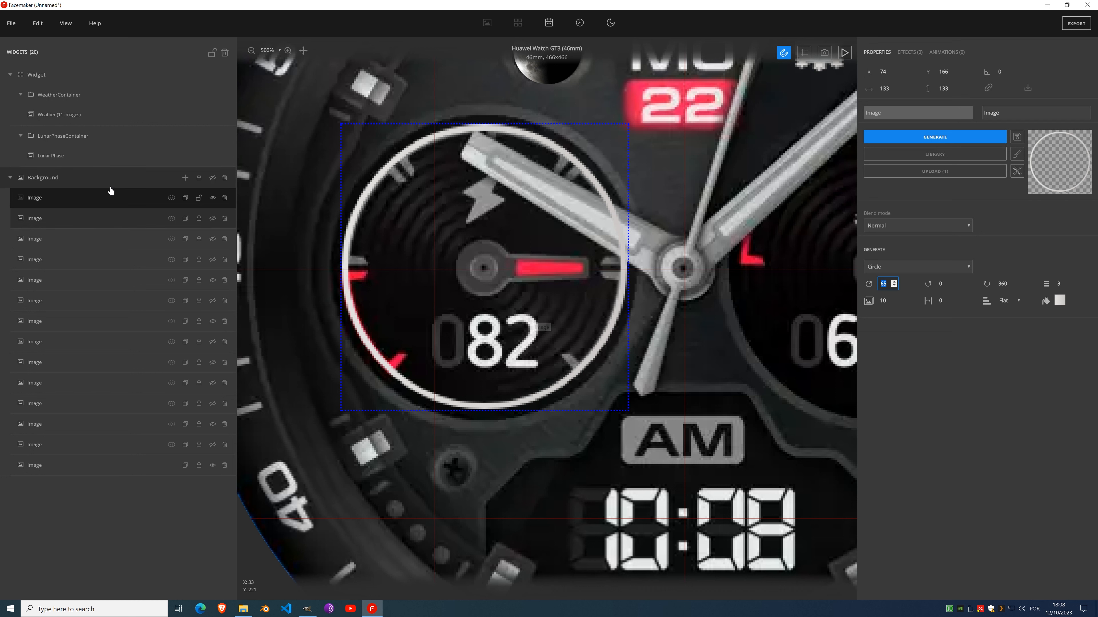
Step: Show all background layers, nudge the ring to X 73, Y 166 inside the battery subdial and lock it
left_click(212, 178)
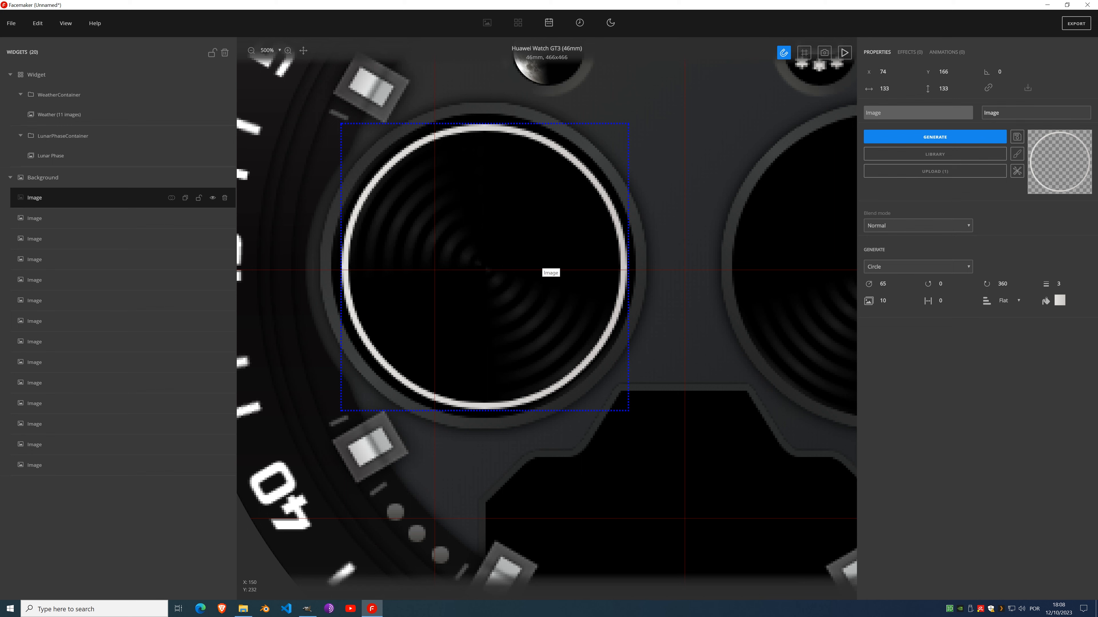
left_click_drag(483, 267, 482, 268)
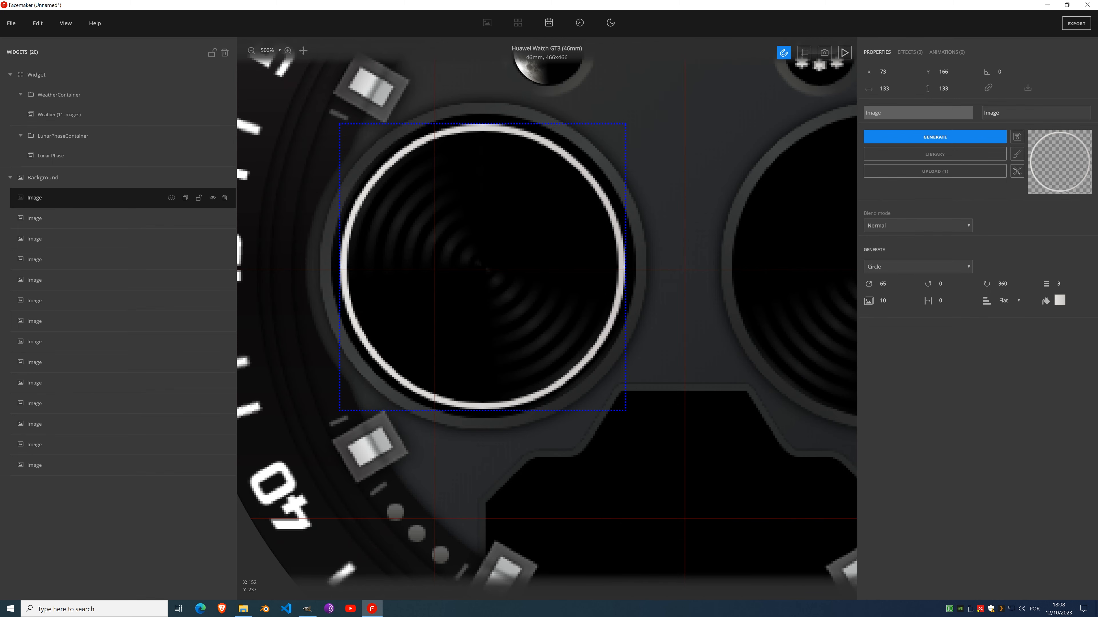
left_click(199, 197)
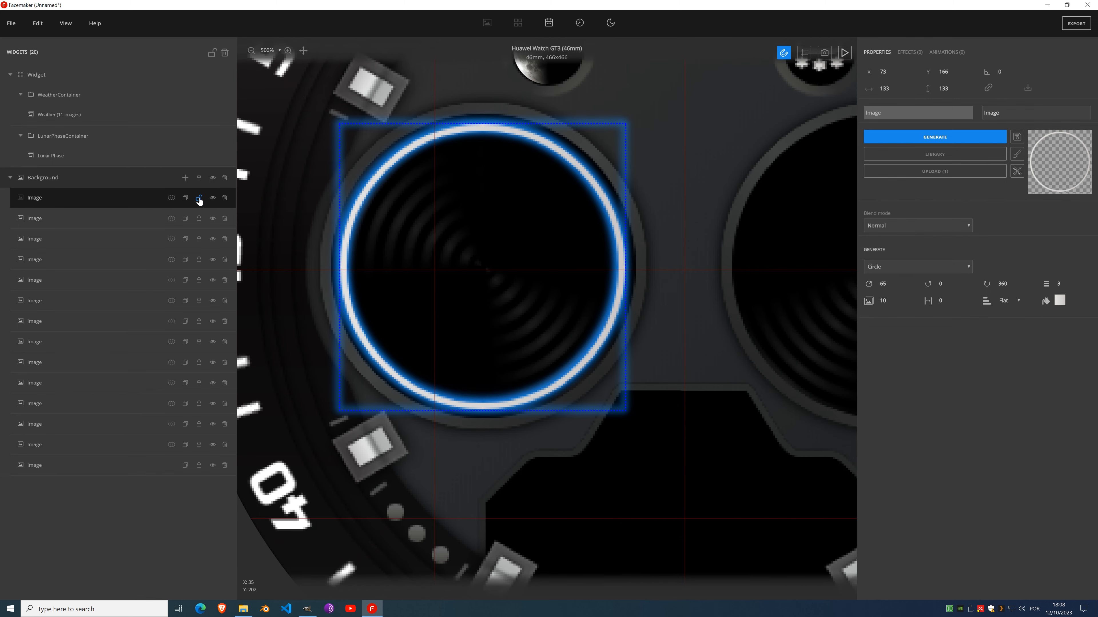
Step: Try a radius of 64 on the battery ring and return it to 65
scroll(384, 270, "down", 2)
scroll(384, 269, "down", 2)
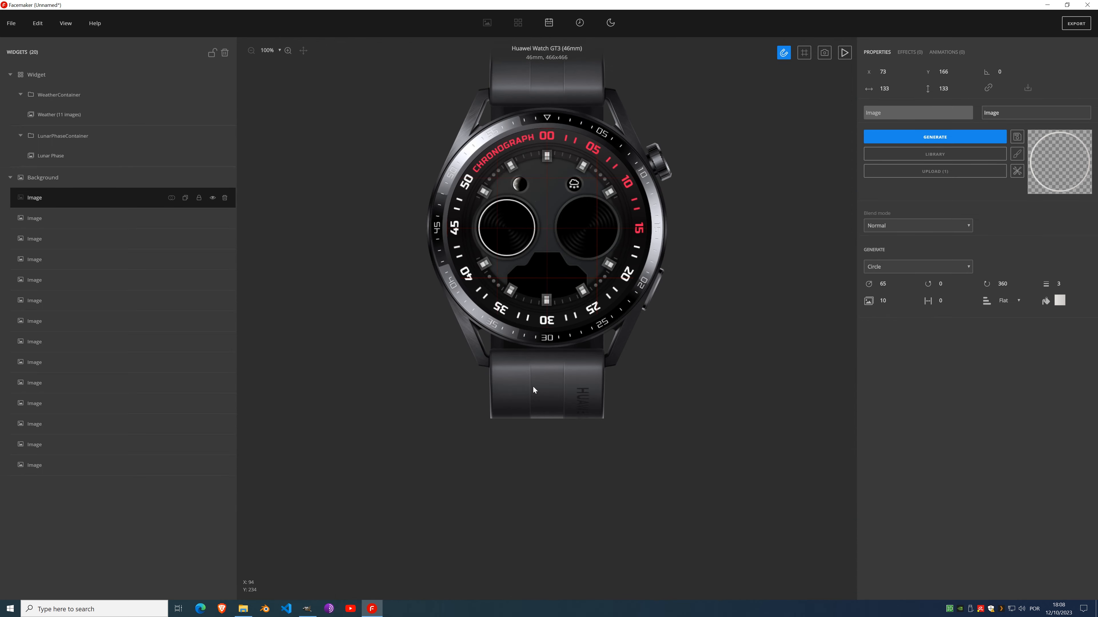
scroll(501, 209, "up", 3)
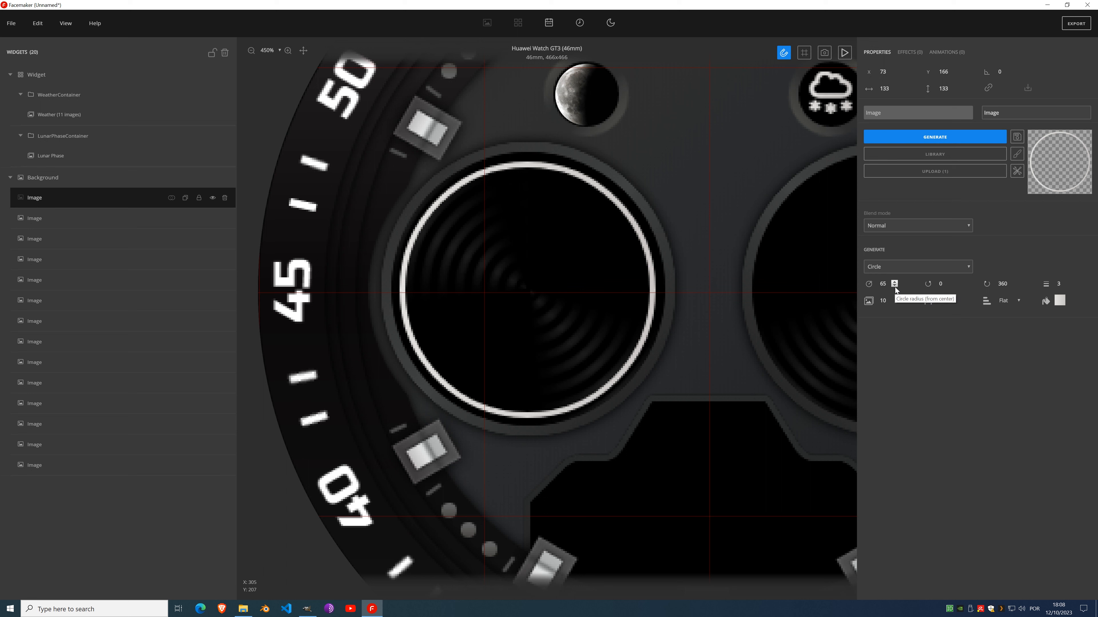
left_click(894, 287)
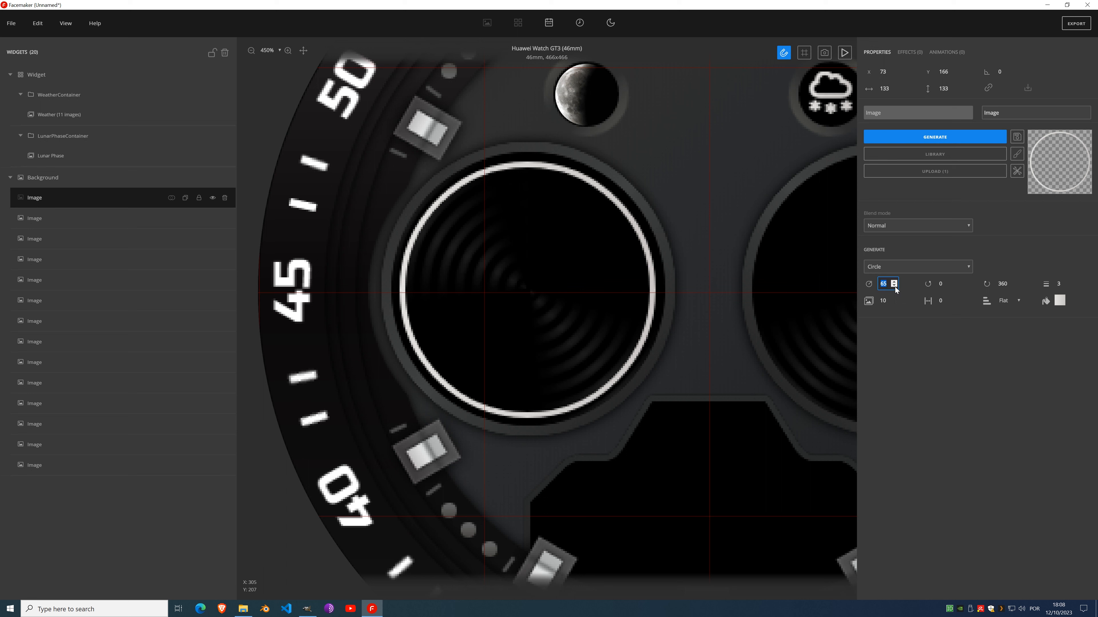
left_click(895, 287)
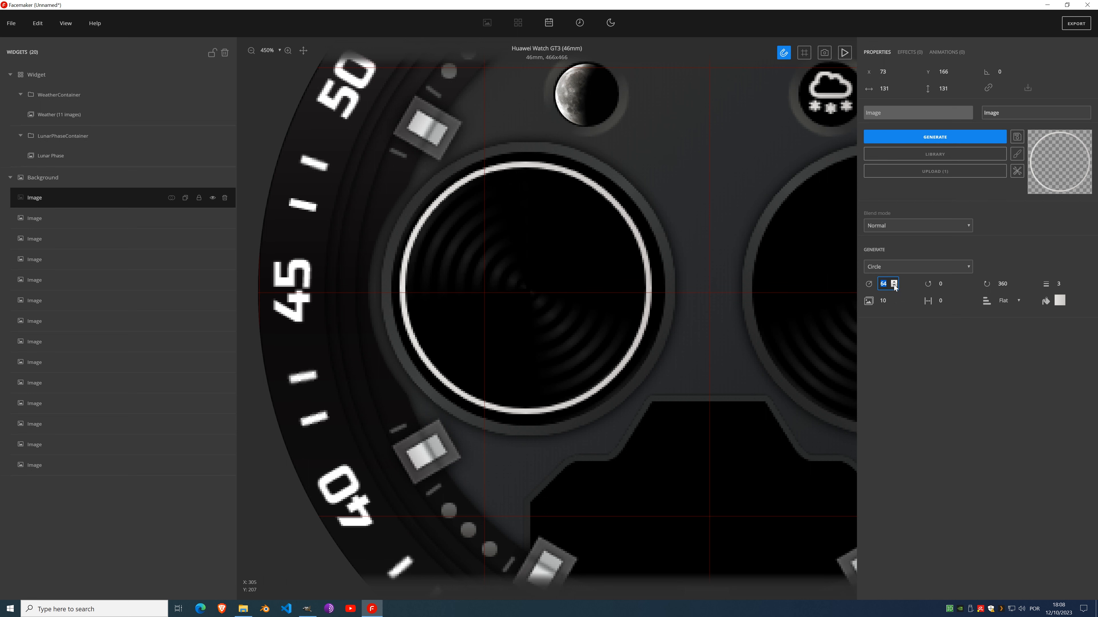
left_click(894, 282)
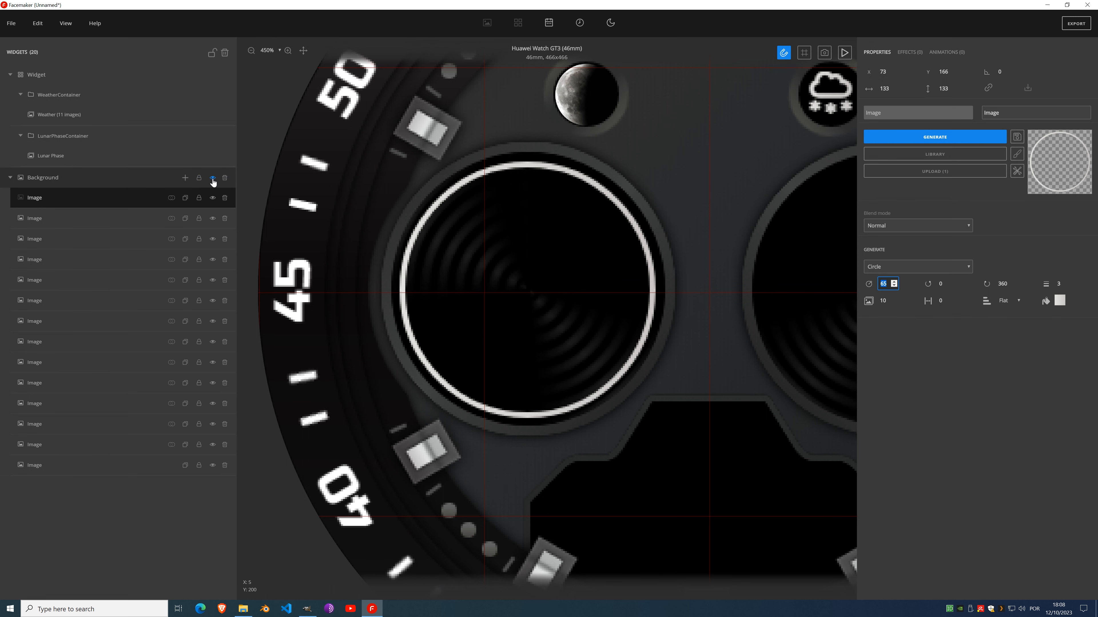
Step: Hide the background layers, leaving only the battery ring and the reference photo visible
left_click(213, 178)
left_click(212, 179)
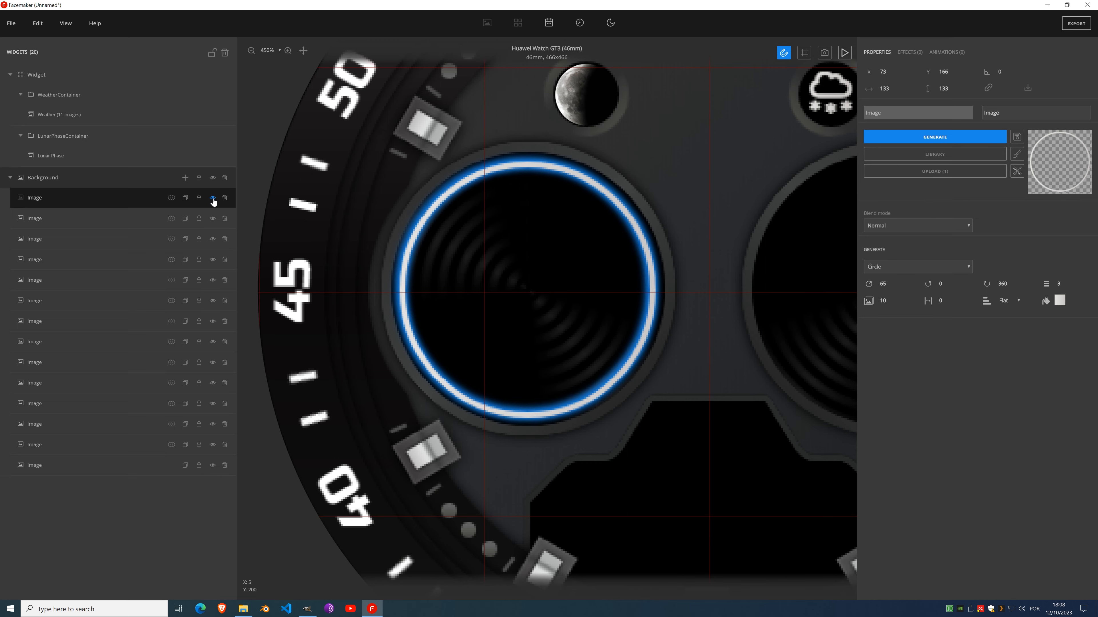
left_click(213, 179)
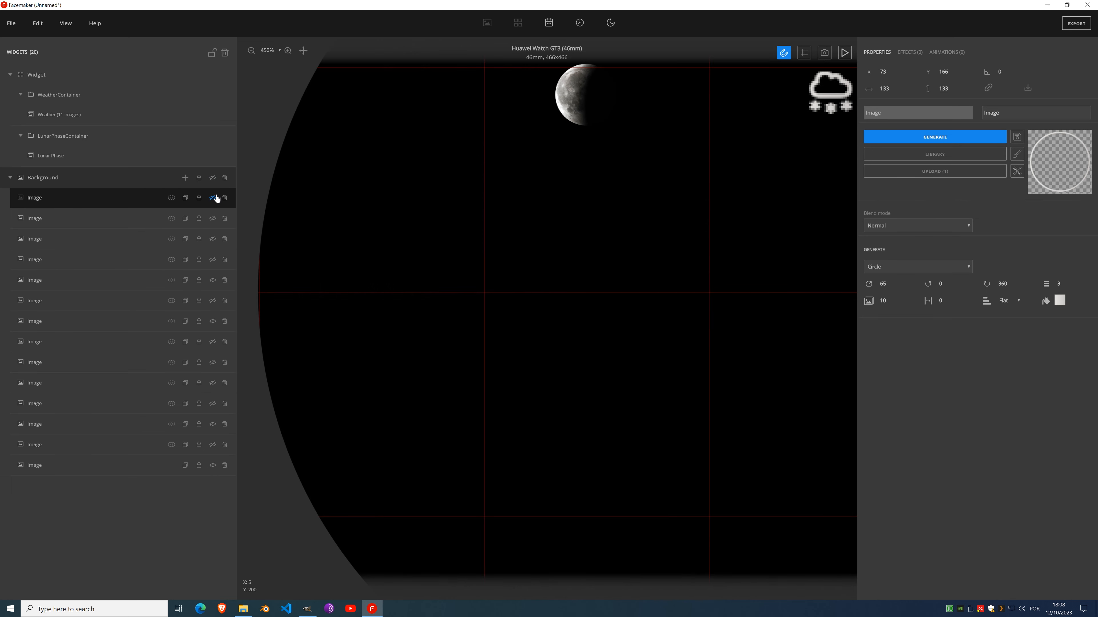
left_click(213, 197)
left_click(213, 465)
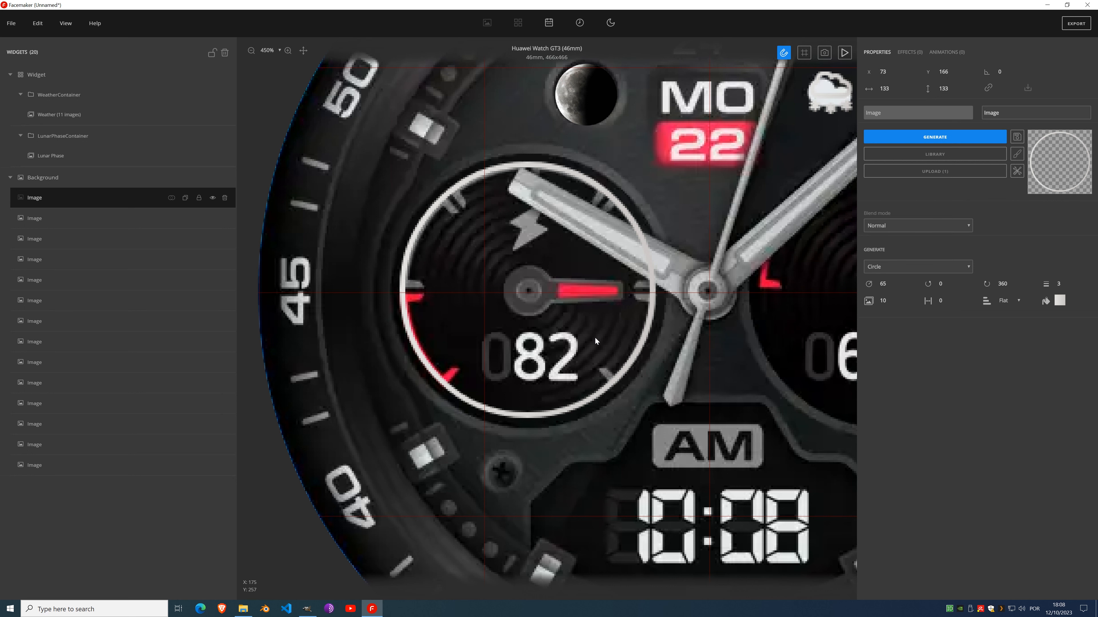
scroll(579, 254, "down", 1)
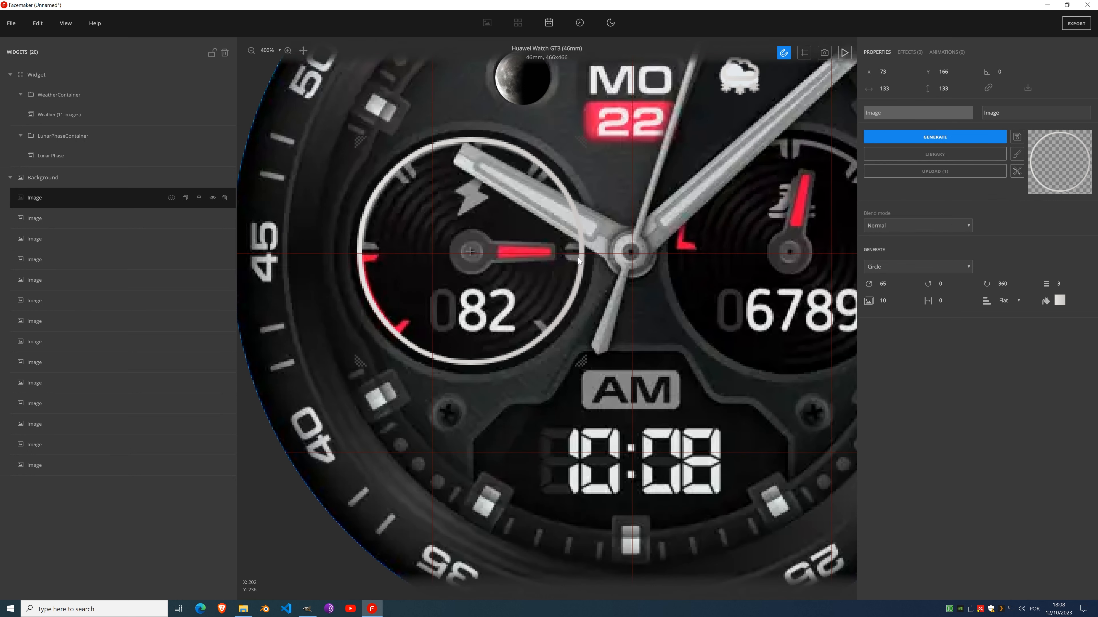
left_click_drag(676, 284, 593, 277)
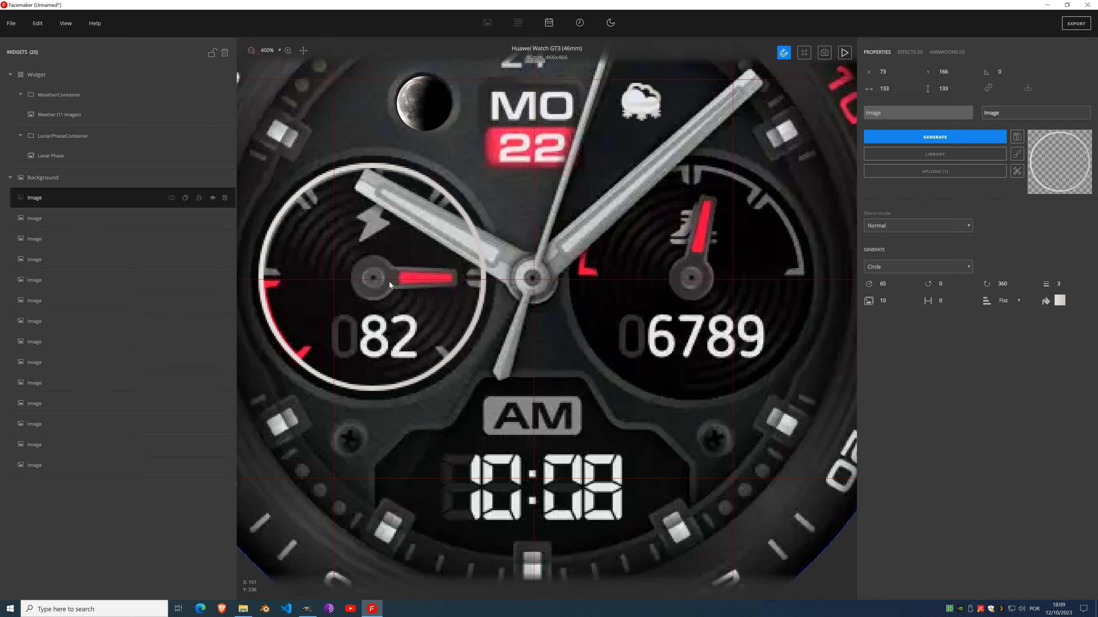
left_click_drag(389, 282, 408, 291)
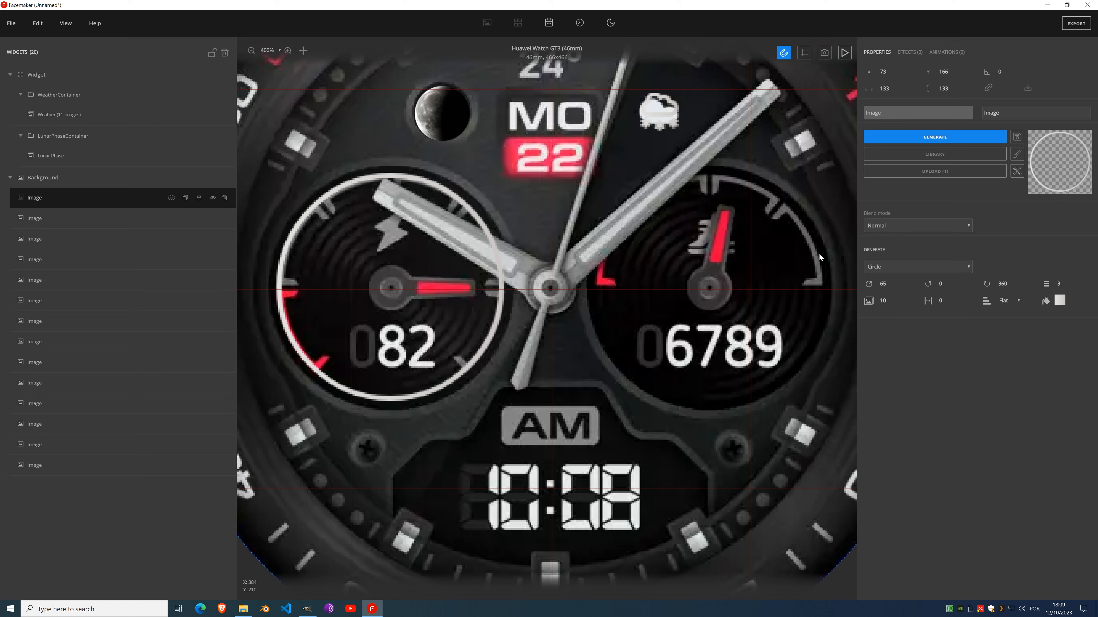
Step: Set the battery ring's thickness to 4 and its radius to 64
left_click(1072, 283)
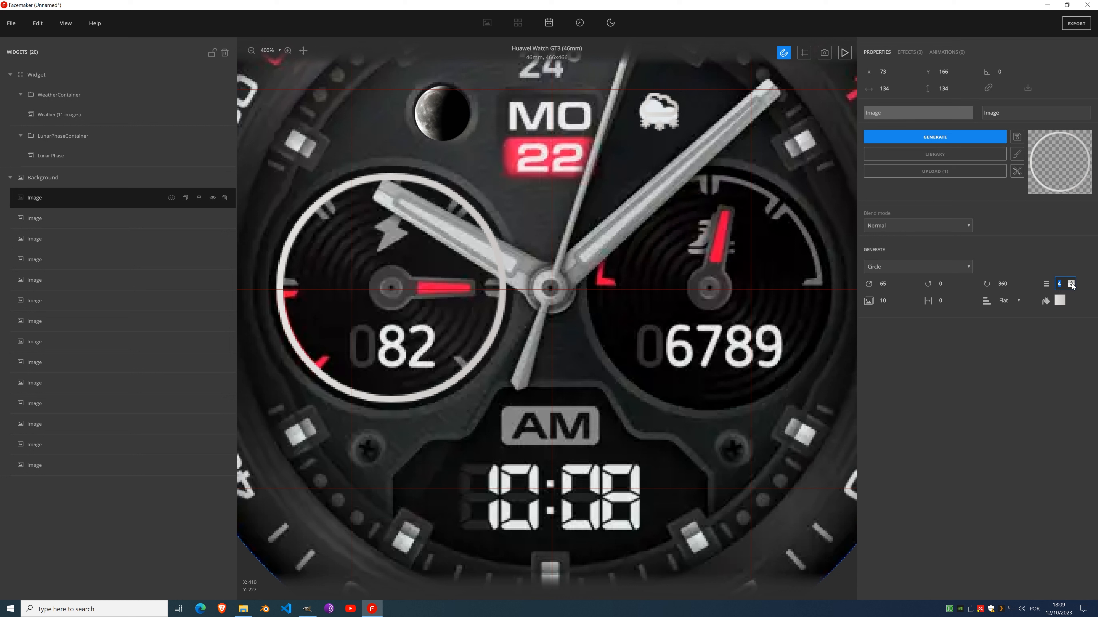
left_click(883, 285)
left_click(894, 287)
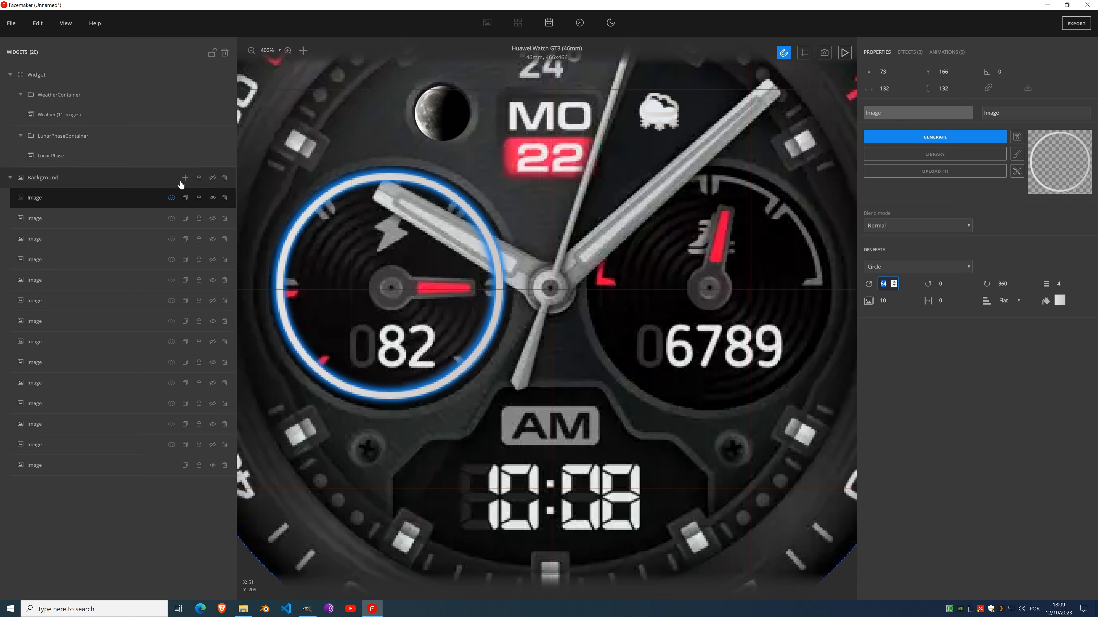
Step: Check the ring against the full background, and return to showing only the ring and the reference photo
left_click(213, 178)
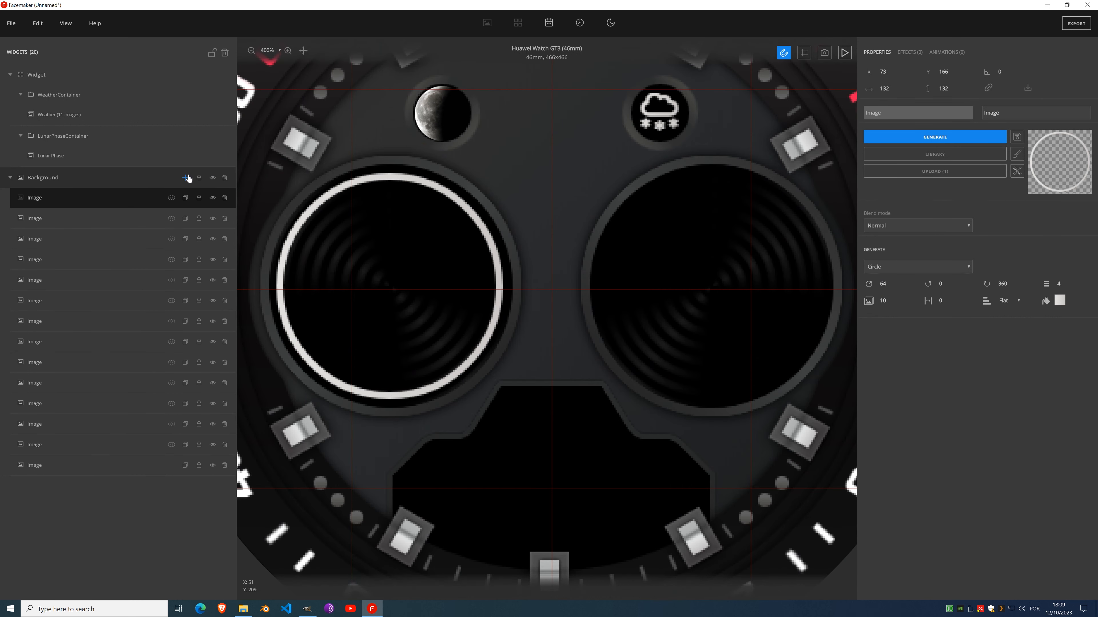
left_click(213, 178)
left_click(213, 197)
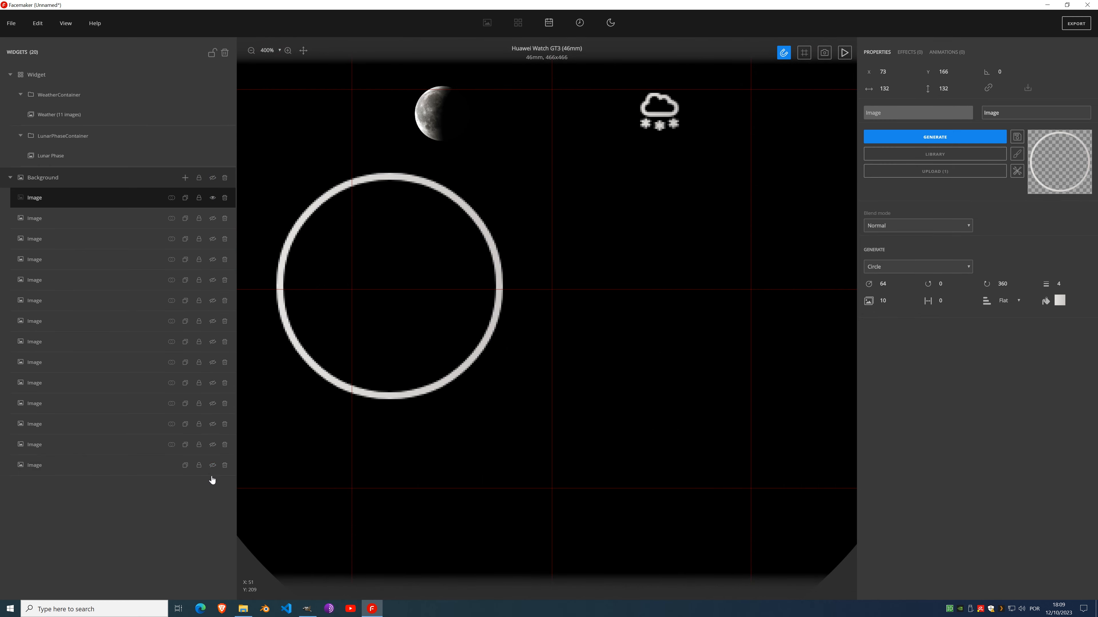
left_click(211, 466)
scroll(402, 279, "up", 2)
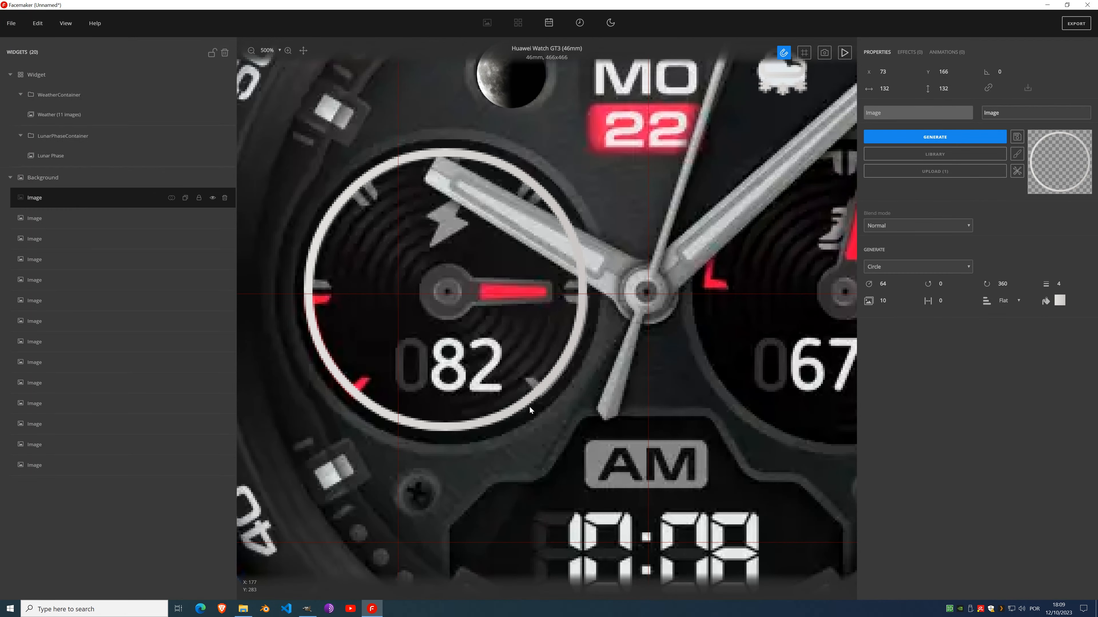
Step: Open the bottom of the battery ring with a start angle of -160 and an end angle of 160
left_click(942, 283)
type("-160")
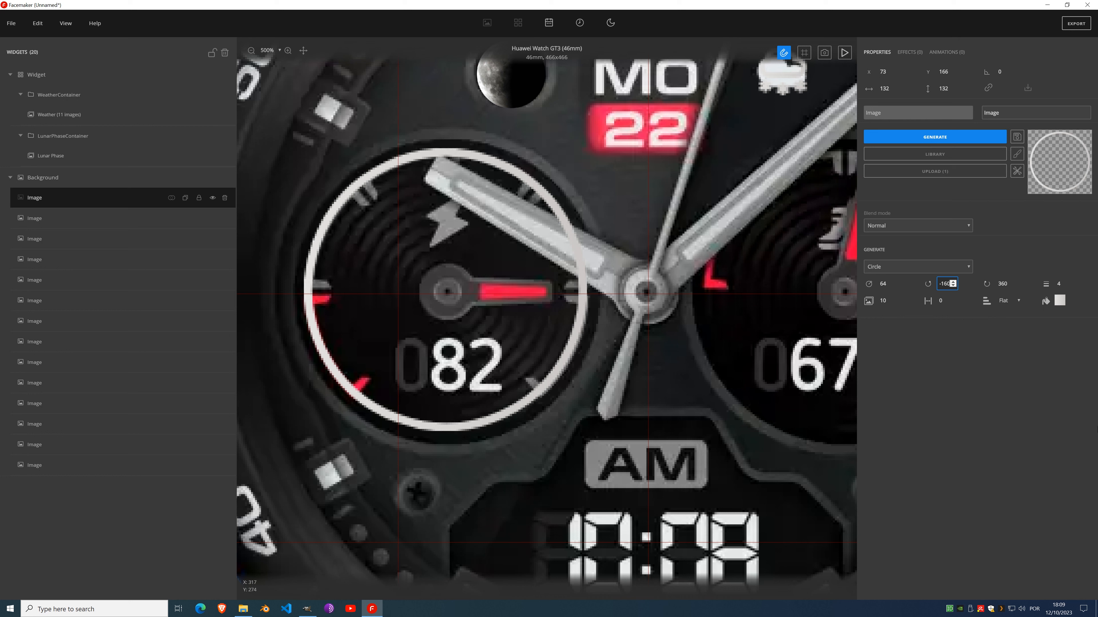
left_click(1008, 285)
type("160")
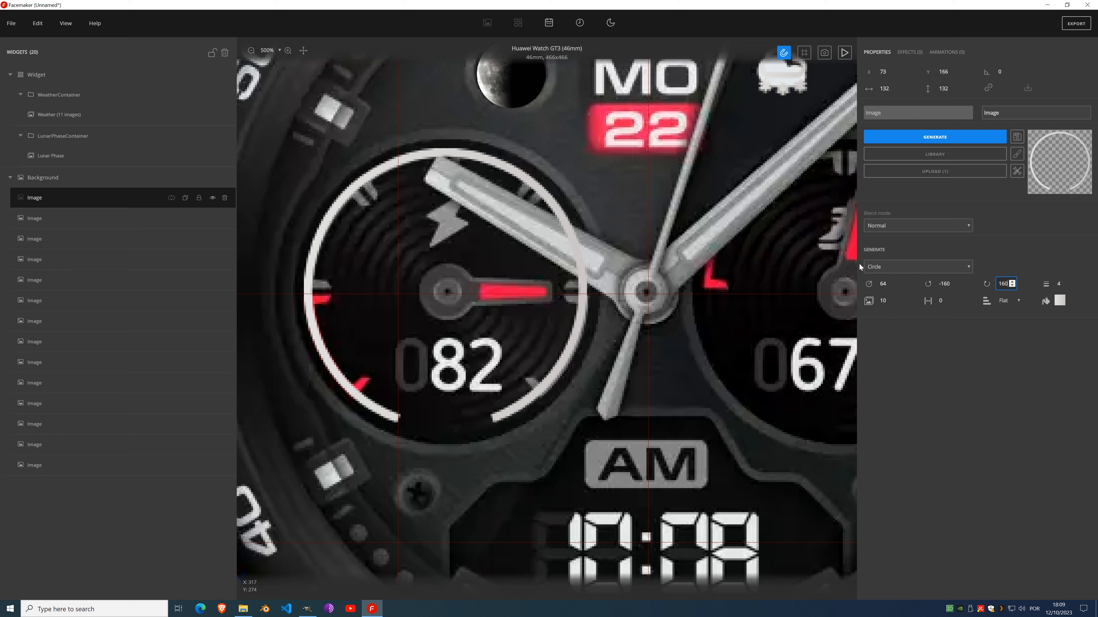
Step: Reduce the battery ring's end angle to 139, matching the arc's end in the reference photo
left_click(1012, 286)
left_click(1012, 286)
left_click(1012, 286)
left_click(1012, 286)
left_click(1012, 286)
left_click(1012, 286)
left_click(1012, 286)
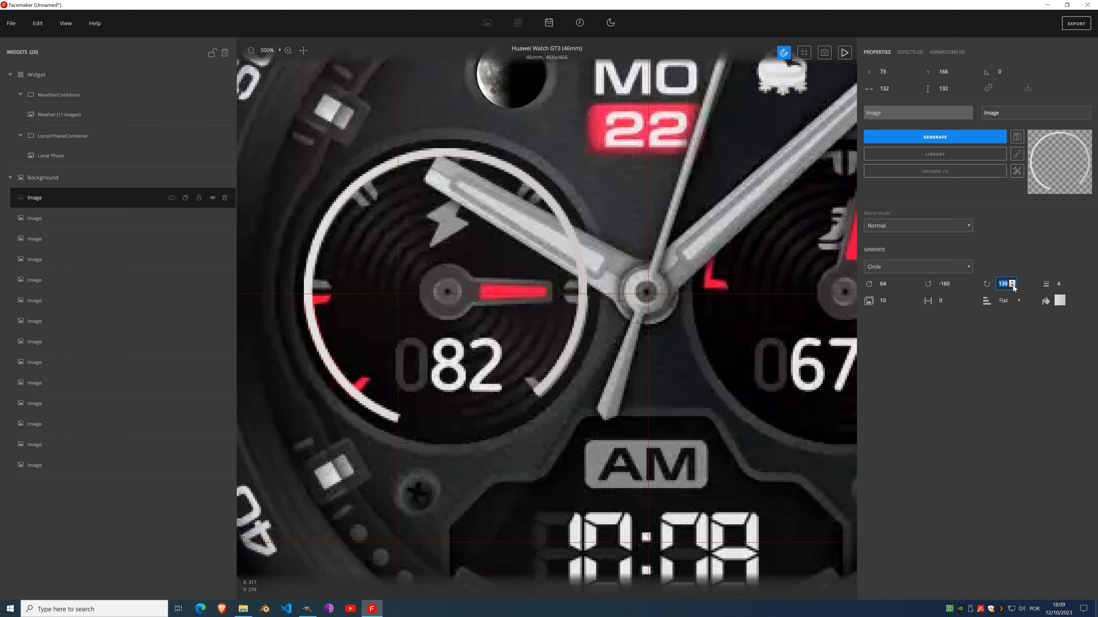
Step: Set the battery ring's start angle to -140 and its end angle to 140 for a symmetrical arc
left_click(953, 281)
left_click(952, 281)
left_click(952, 282)
left_click(953, 281)
left_click(952, 282)
left_click(953, 282)
left_click(953, 282)
left_click(953, 282)
left_click(953, 281)
left_click(953, 282)
left_click(953, 281)
left_click(953, 281)
left_click(953, 282)
left_click(953, 281)
left_click(953, 282)
left_click(953, 282)
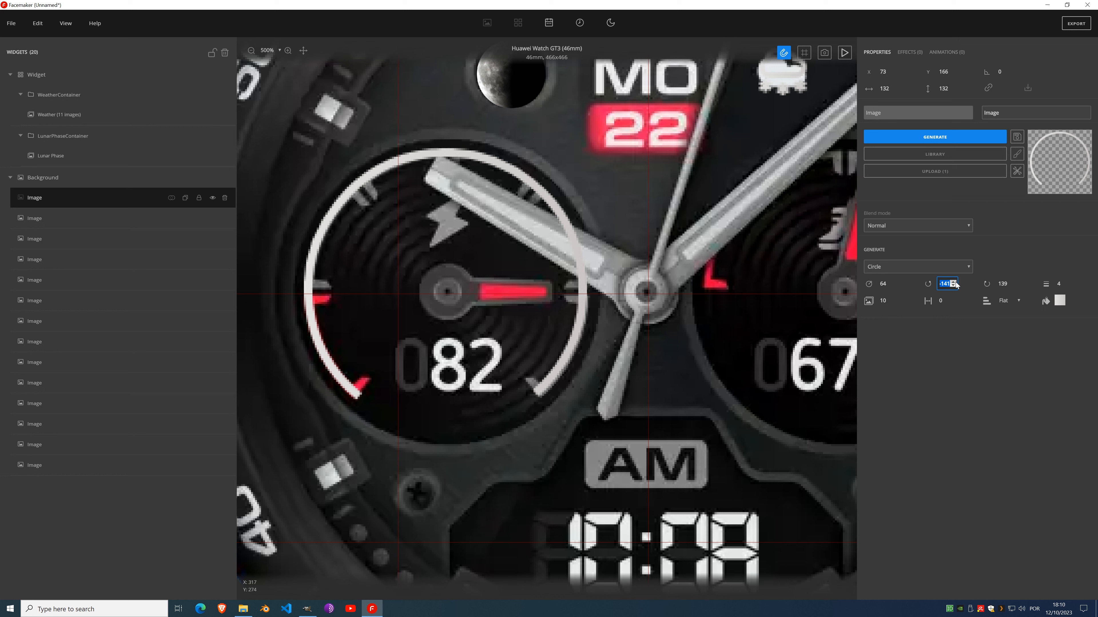
left_click(953, 281)
left_click(1013, 282)
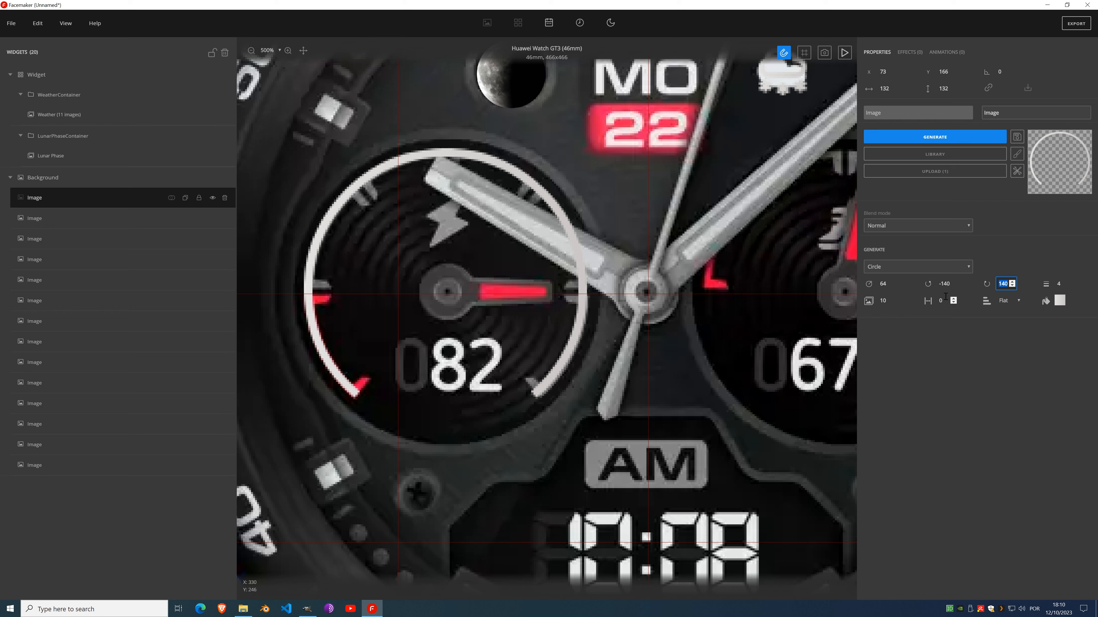
left_click(1013, 287)
left_click(1014, 282)
left_click(985, 394)
Step: Add another empty image layer to the Background group above the battery arc
scroll(399, 325, "up", 3)
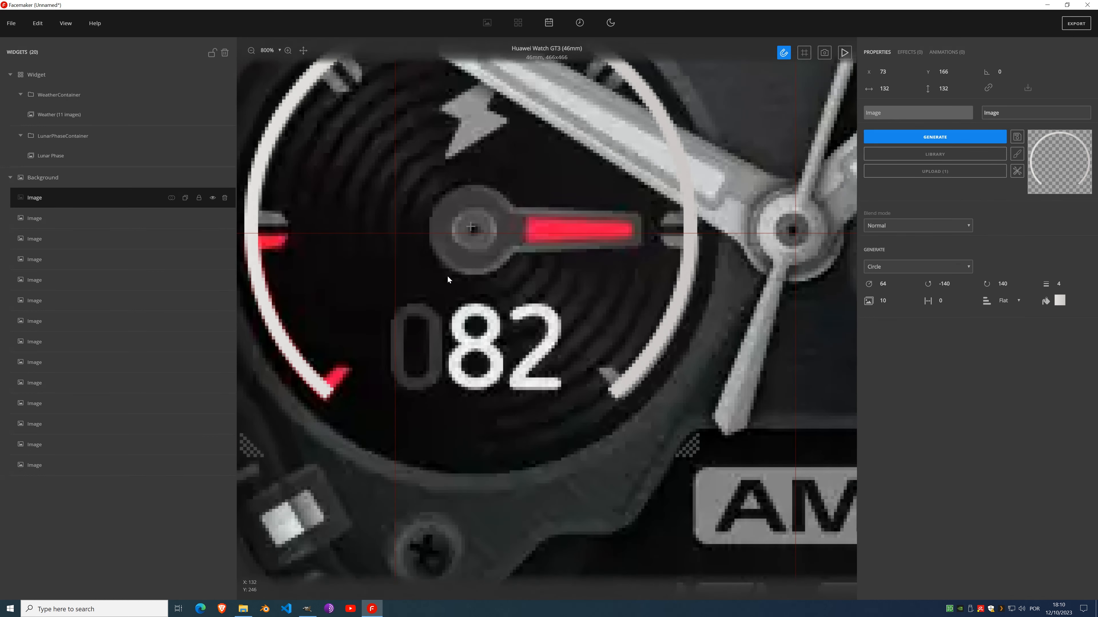
scroll(363, 357, "up", 4)
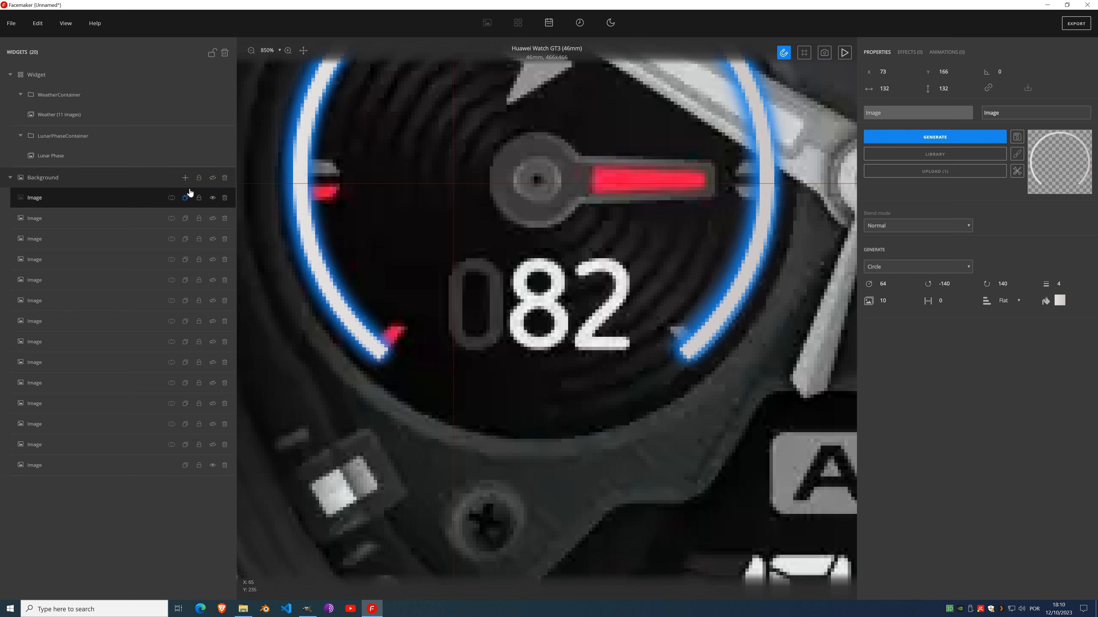
left_click(185, 178)
left_click(172, 218)
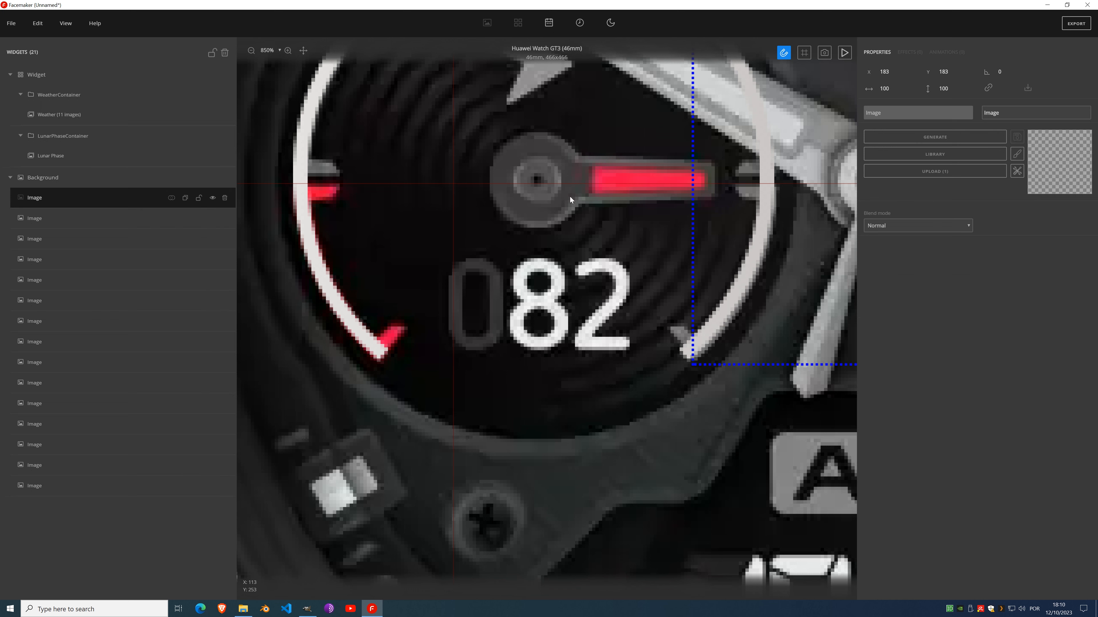
Step: Draw a filled white vector tick, about 13 × 6 px, over the reference's left red tick mark and trim the image to its content
left_click(1022, 159)
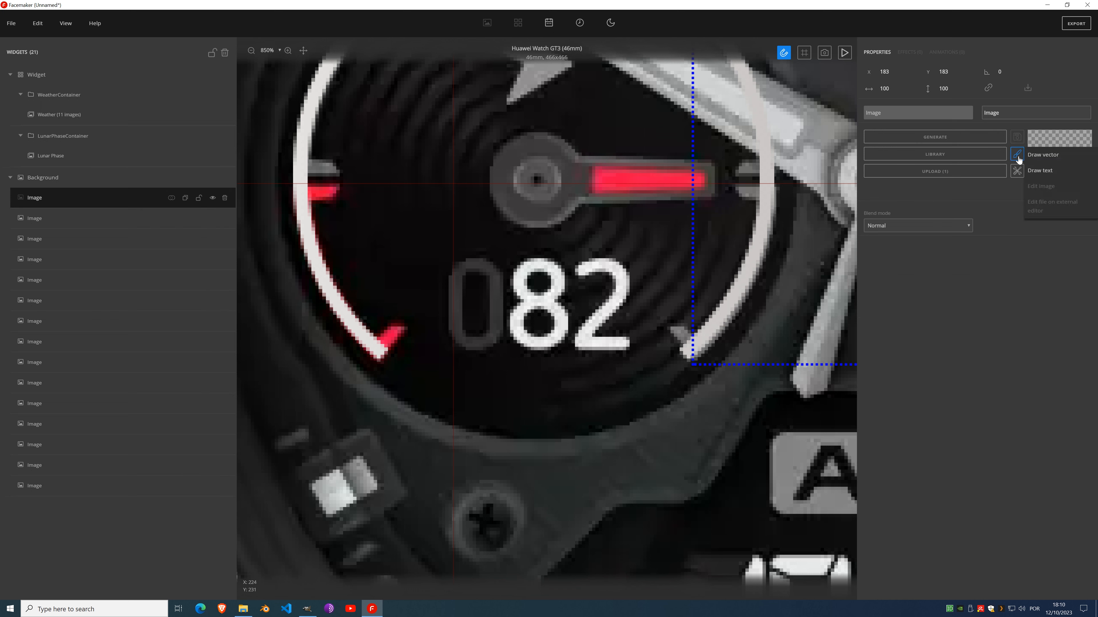
left_click(1046, 156)
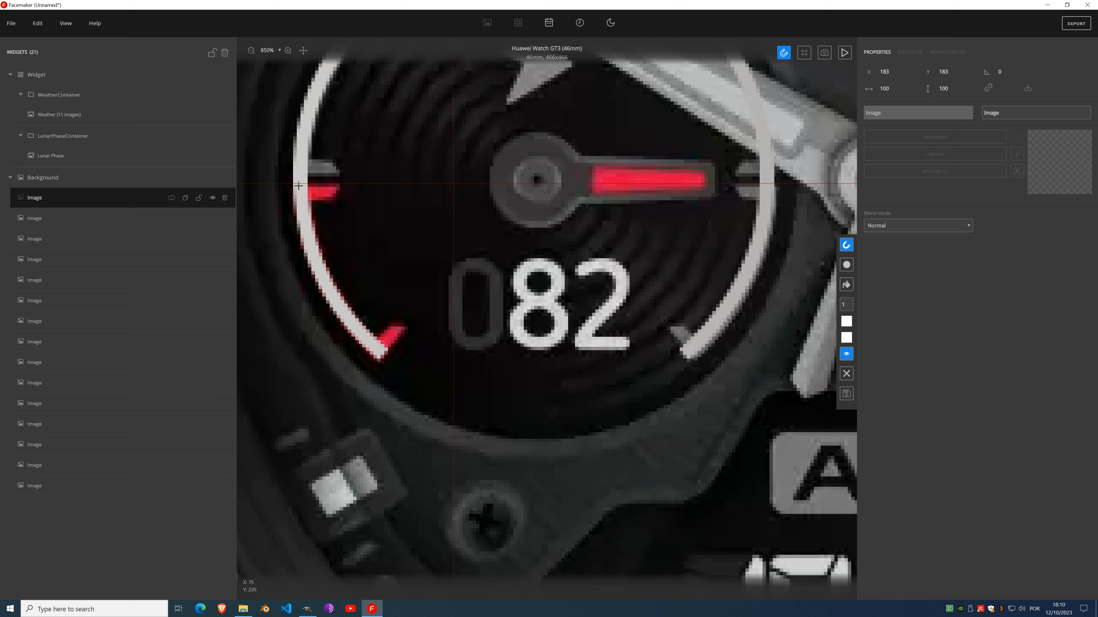
left_click(298, 186)
left_click(339, 186)
left_click(298, 201)
left_click_drag(316, 198, 336, 197)
left_click(846, 286)
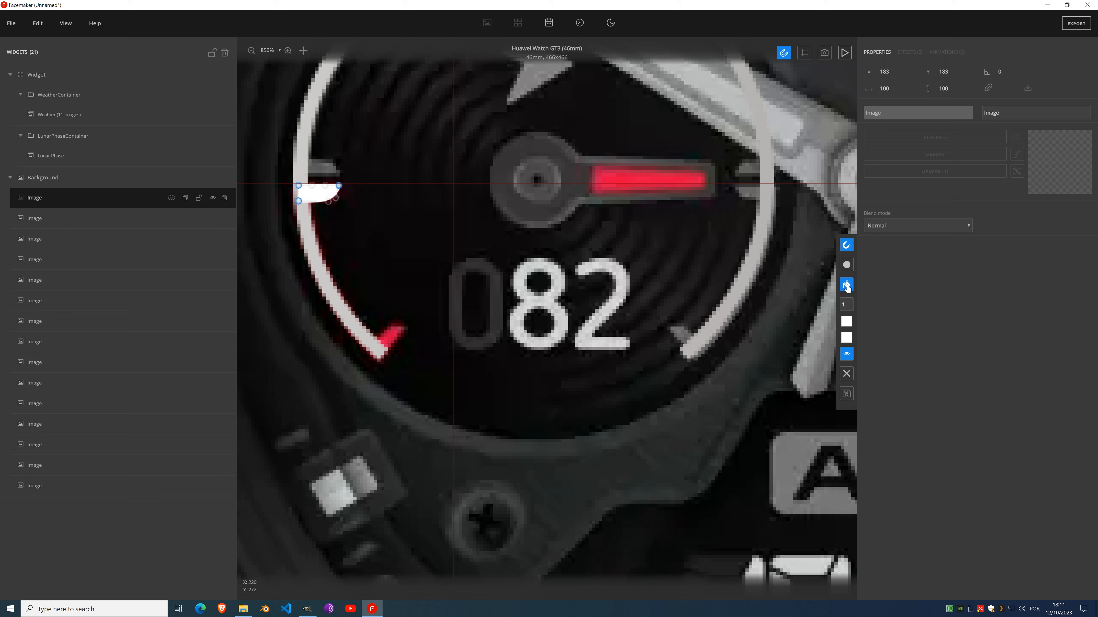
left_click(846, 394)
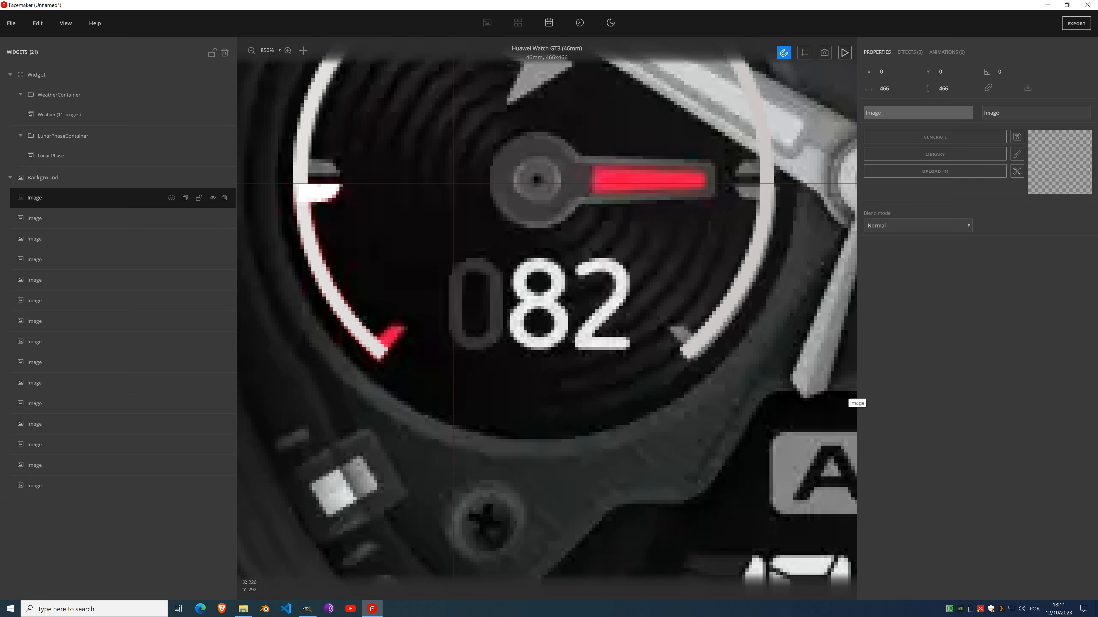
left_click(1017, 172)
left_click(1064, 173)
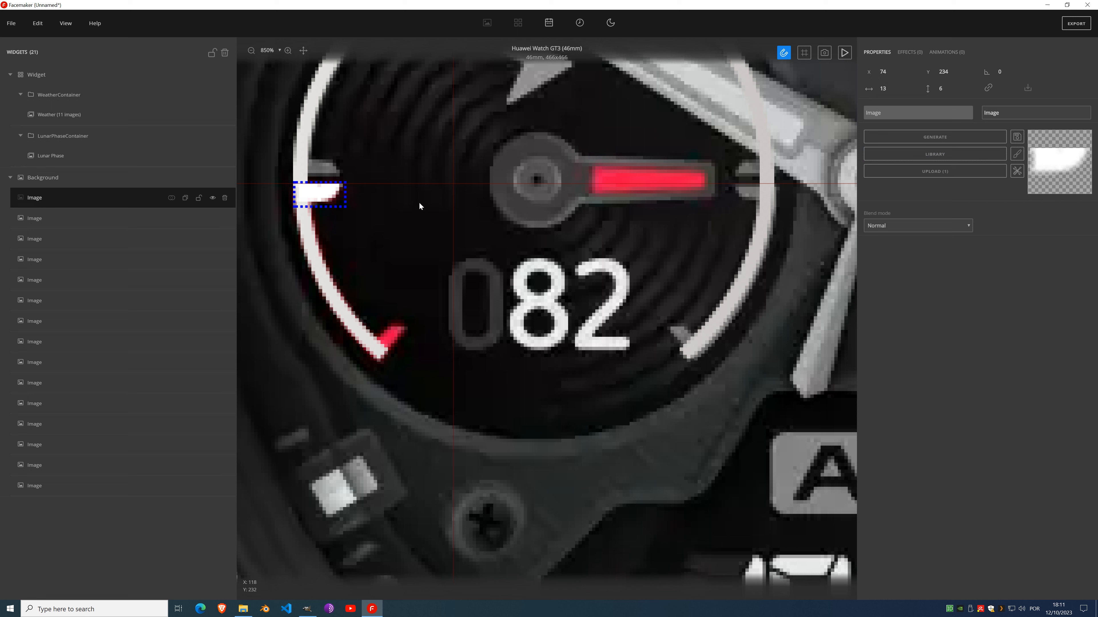
Step: Duplicate the white tick and apply a Flip vertical effect permanently to the copy
left_click(185, 198)
left_click(908, 52)
left_click(905, 72)
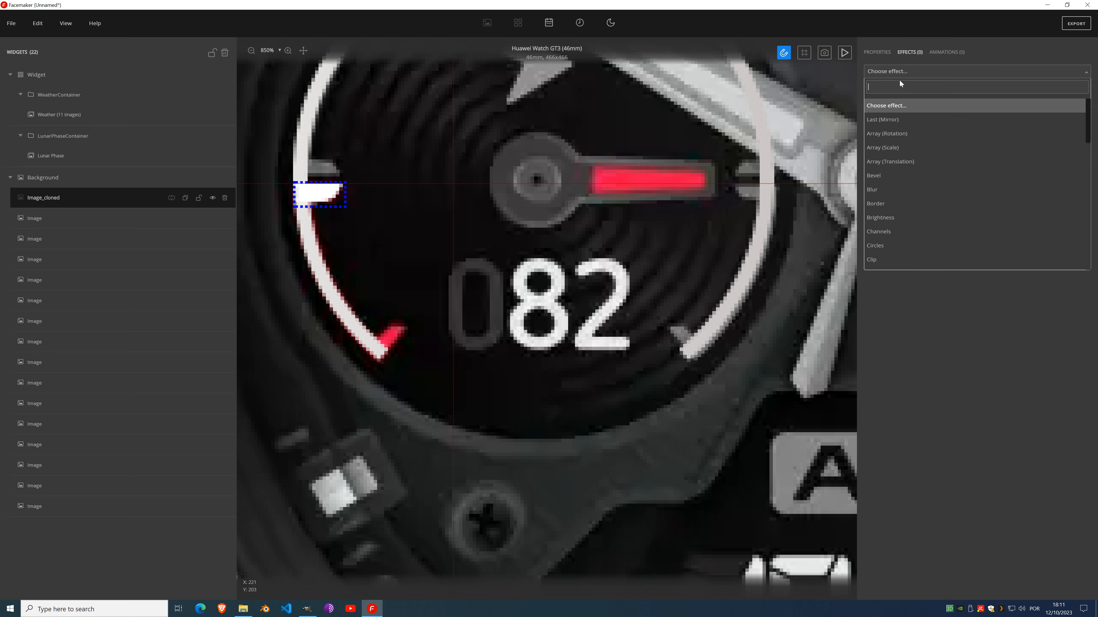
scroll(884, 173, "down", 3)
left_click(903, 200)
key("ctrl+z")
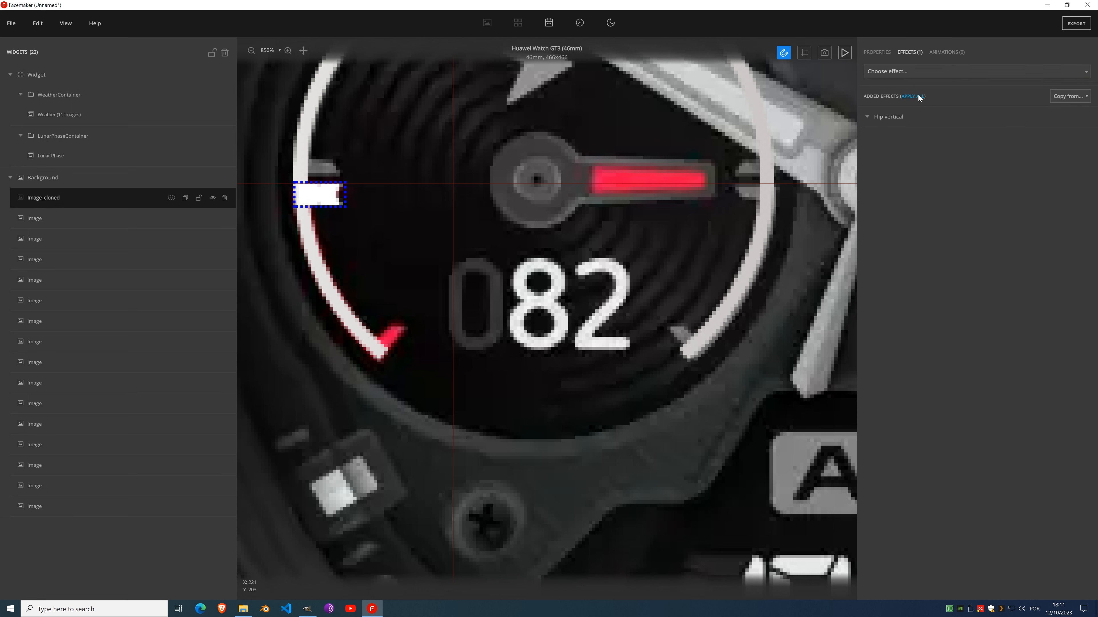
Step: Move the flipped tick up to Y 225, above the original tick
left_click(877, 52)
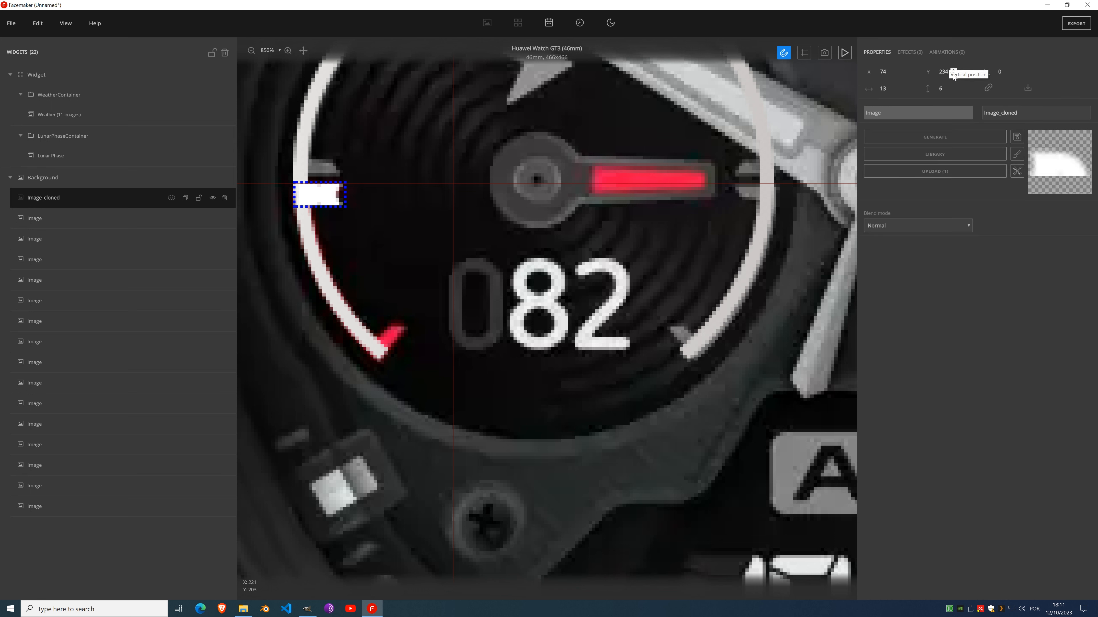
scroll(954, 74, "down", 10)
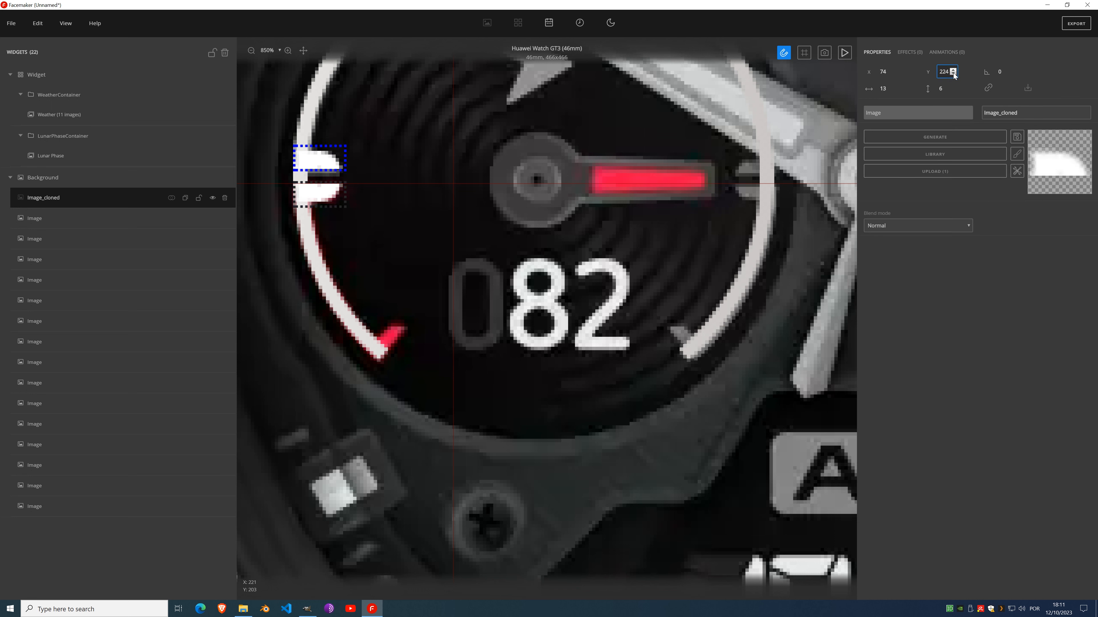
scroll(954, 74, "up", 1)
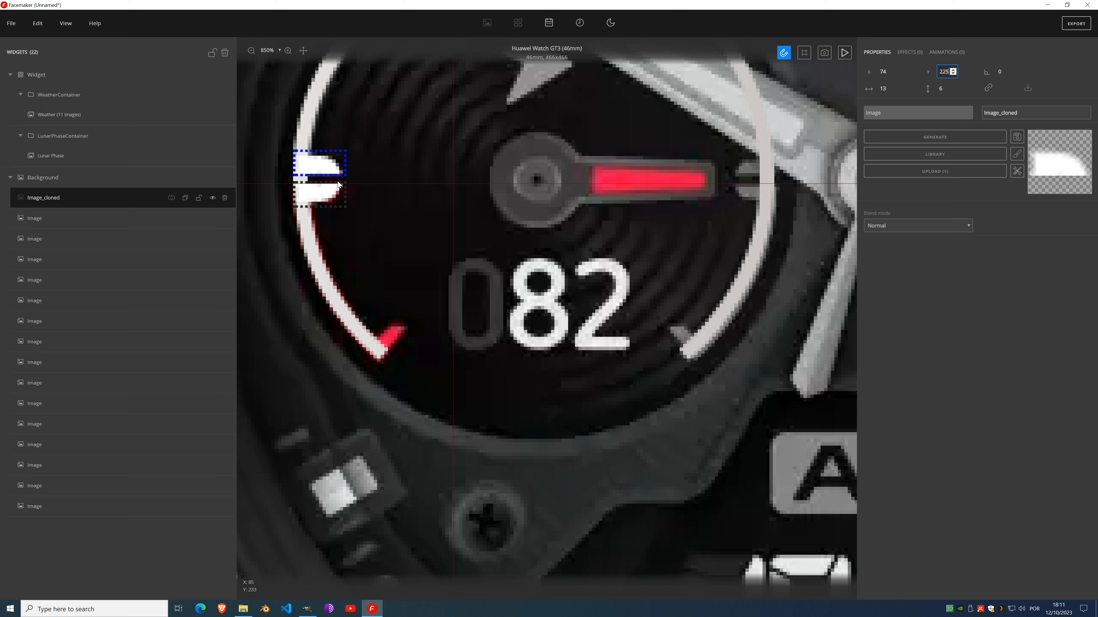
Step: Duplicate the battery arc, place the copy first in the Background group, and hide the original arc and both ticks
left_click_drag(441, 172, 361, 421)
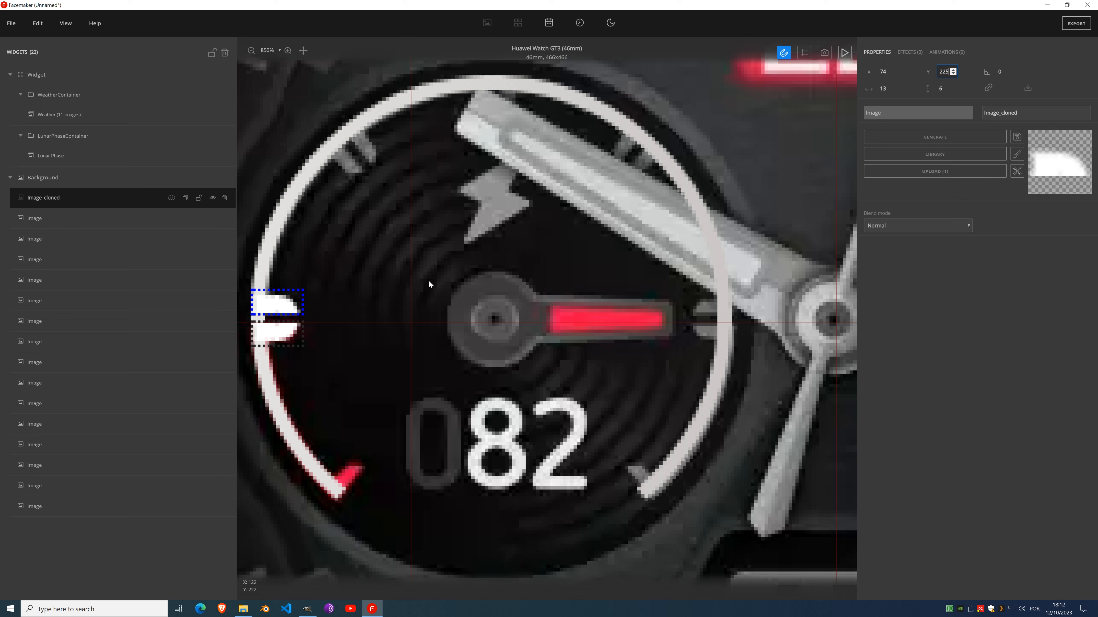
left_click(48, 218)
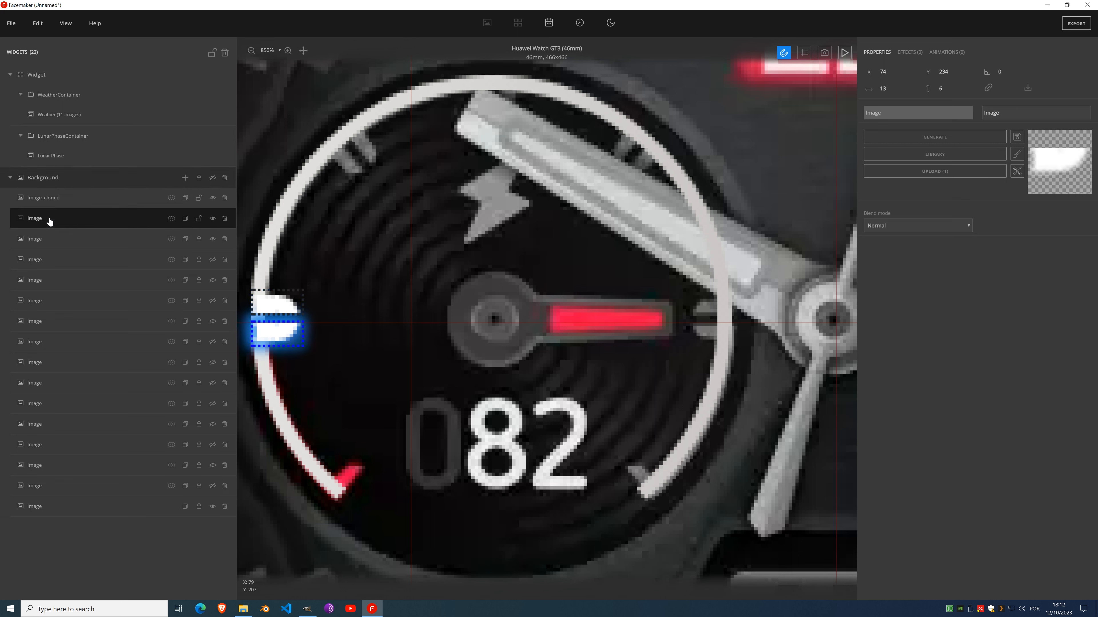
left_click(54, 237)
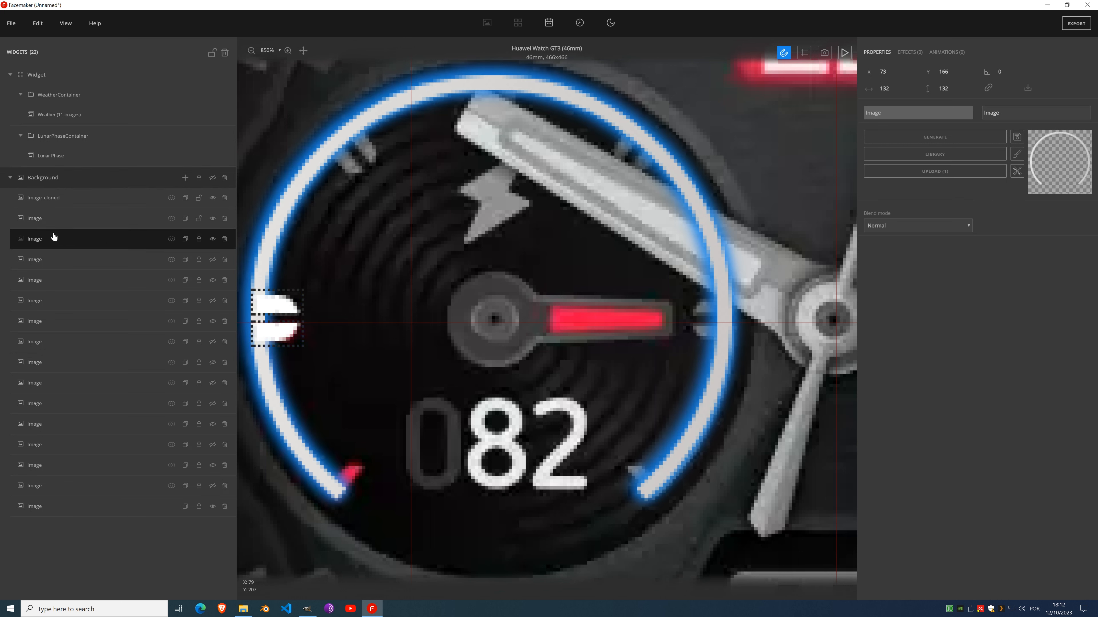
left_click(186, 244)
left_click_drag(50, 243, 51, 200)
left_click(213, 239)
left_click(213, 218)
left_click(213, 260)
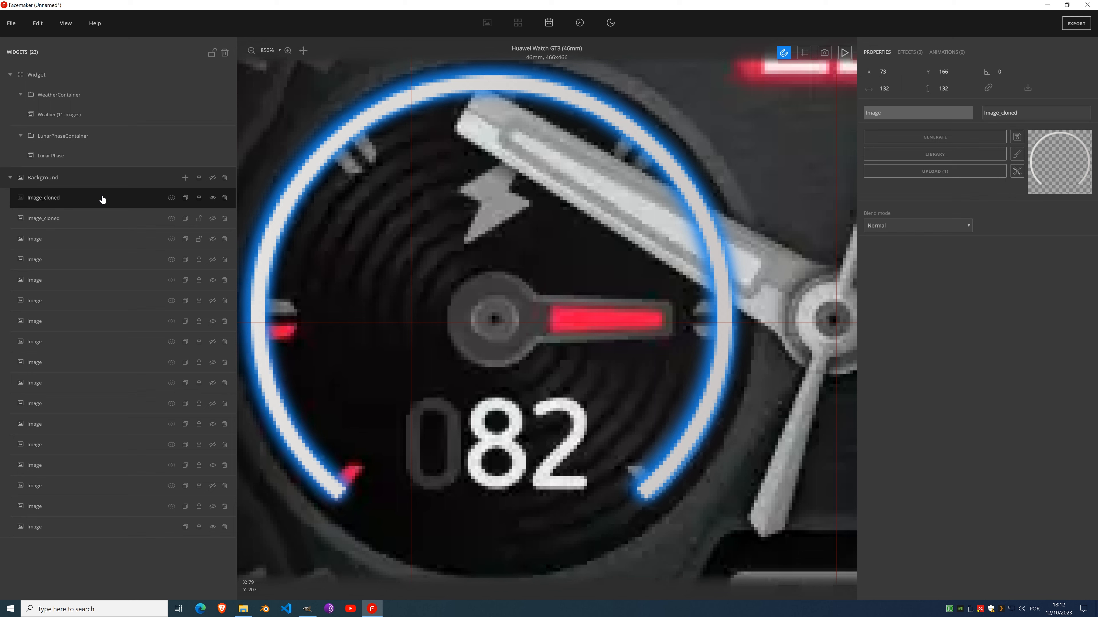
Step: Erase the whole arc from the duplicated image with a large eraser and save it as a blank 132 × 132 image
left_click(1017, 154)
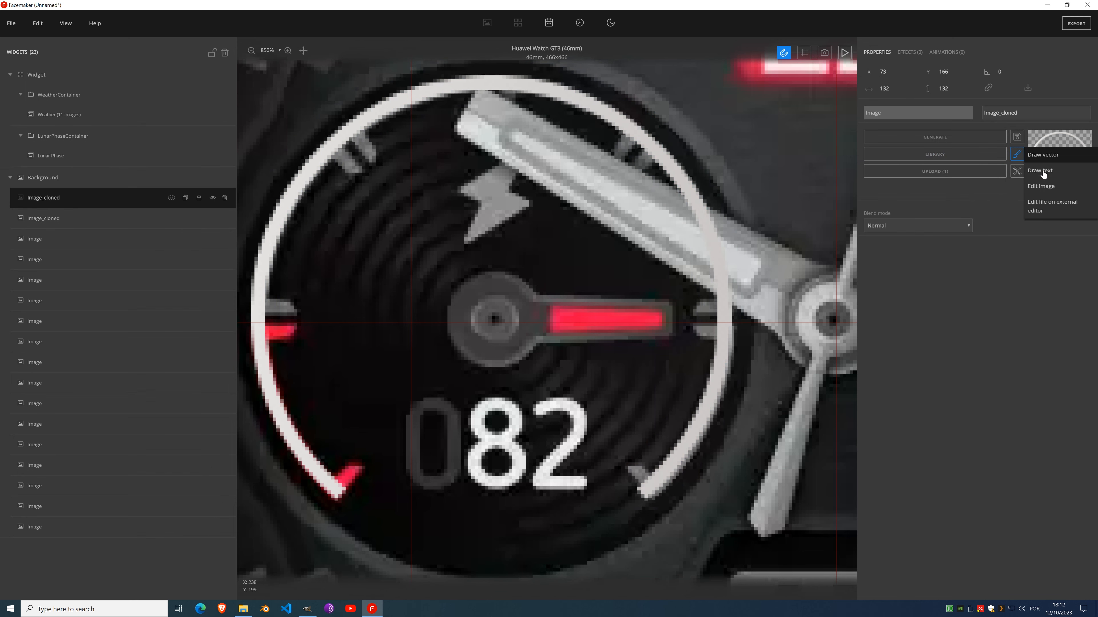
left_click(1041, 185)
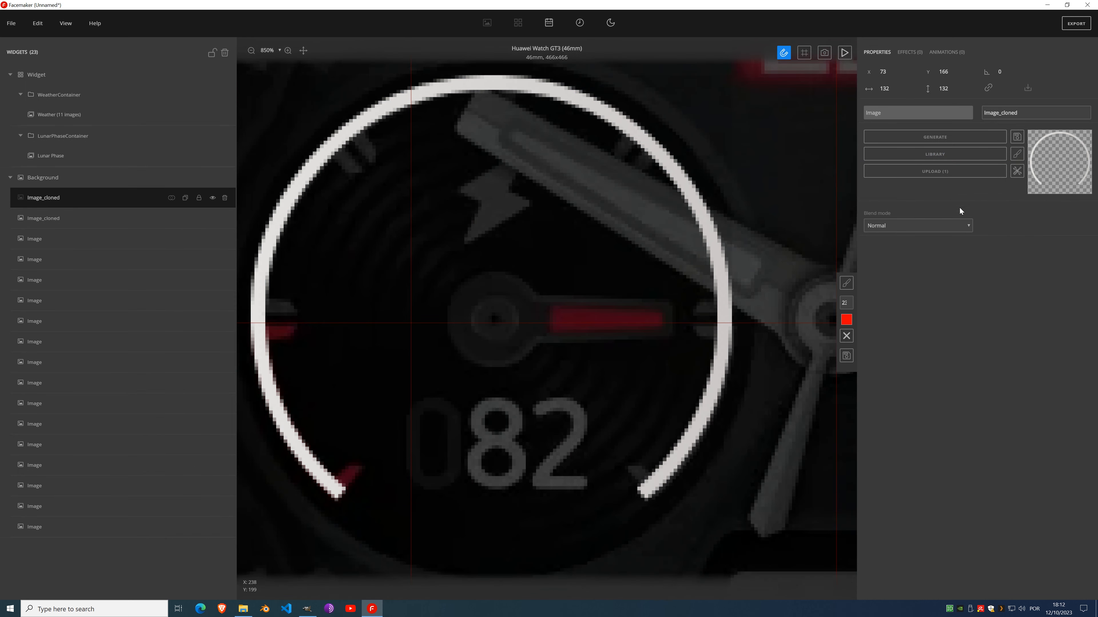
left_click(846, 283)
scroll(849, 304, "up", 6)
scroll(849, 304, "up", 5)
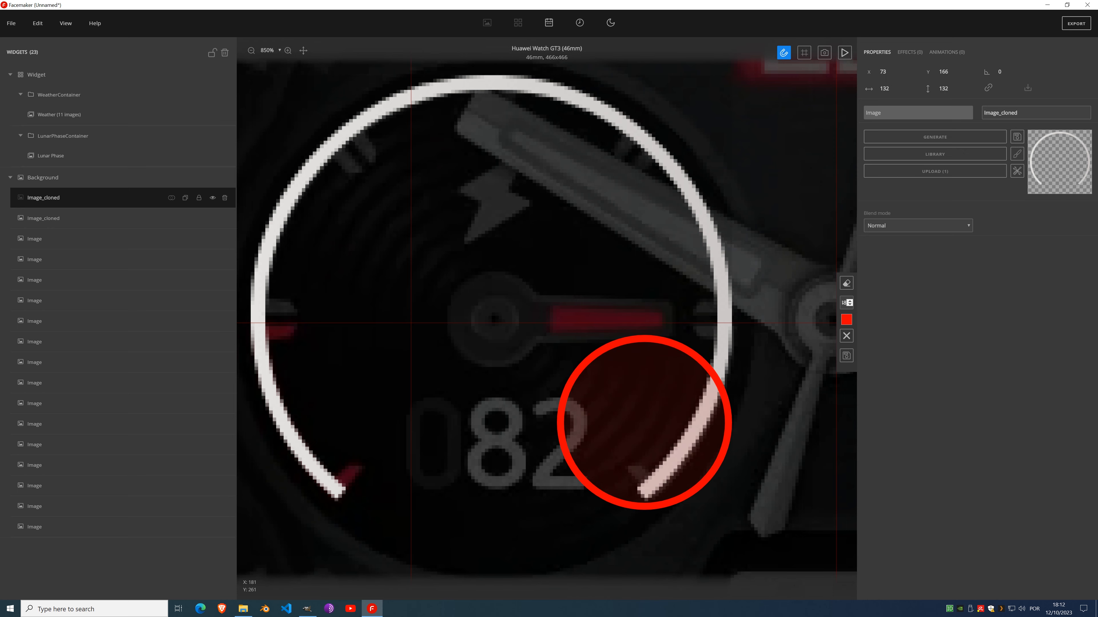
mouse_move(637, 433)
left_mouse_down()
mouse_move(679, 308)
mouse_move(654, 235)
mouse_move(594, 174)
mouse_move(520, 142)
mouse_move(427, 150)
mouse_move(360, 181)
mouse_move(326, 247)
mouse_move(318, 321)
mouse_move(379, 466)
left_mouse_up()
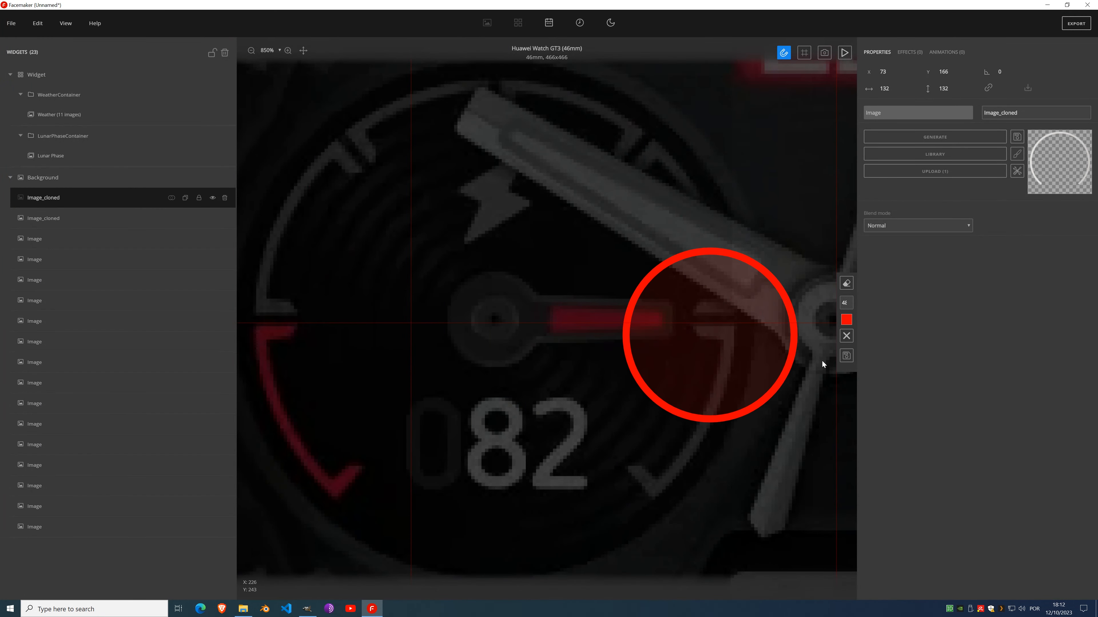
left_click(846, 358)
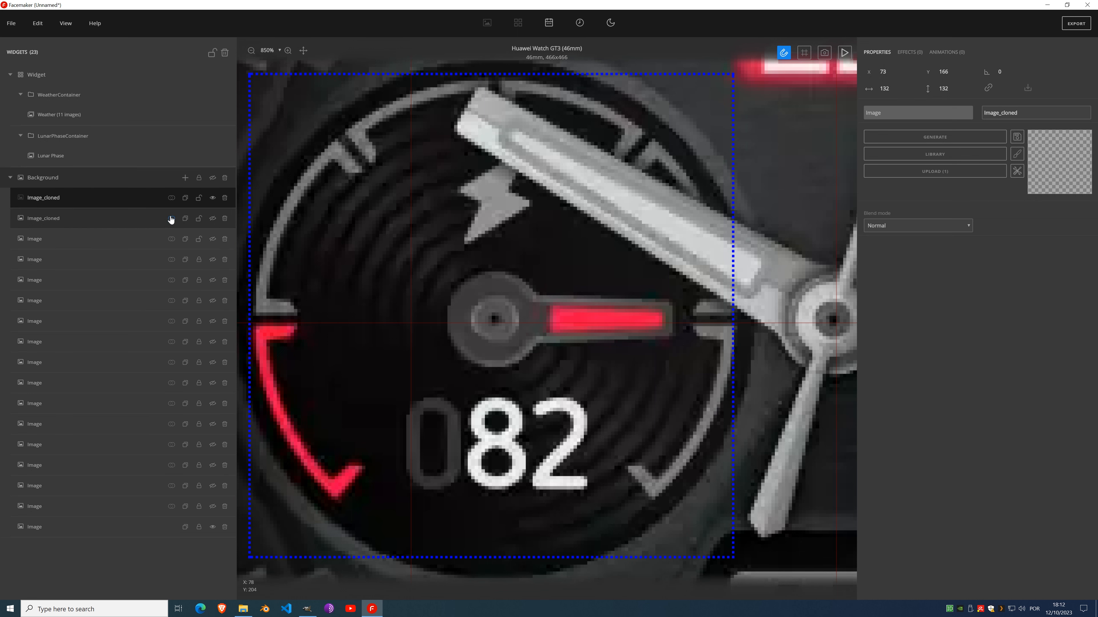
Step: Show the flipped tick, duplicate the blank image, and merge one blank copy with the tick using Add
left_click(212, 220)
left_click(187, 198)
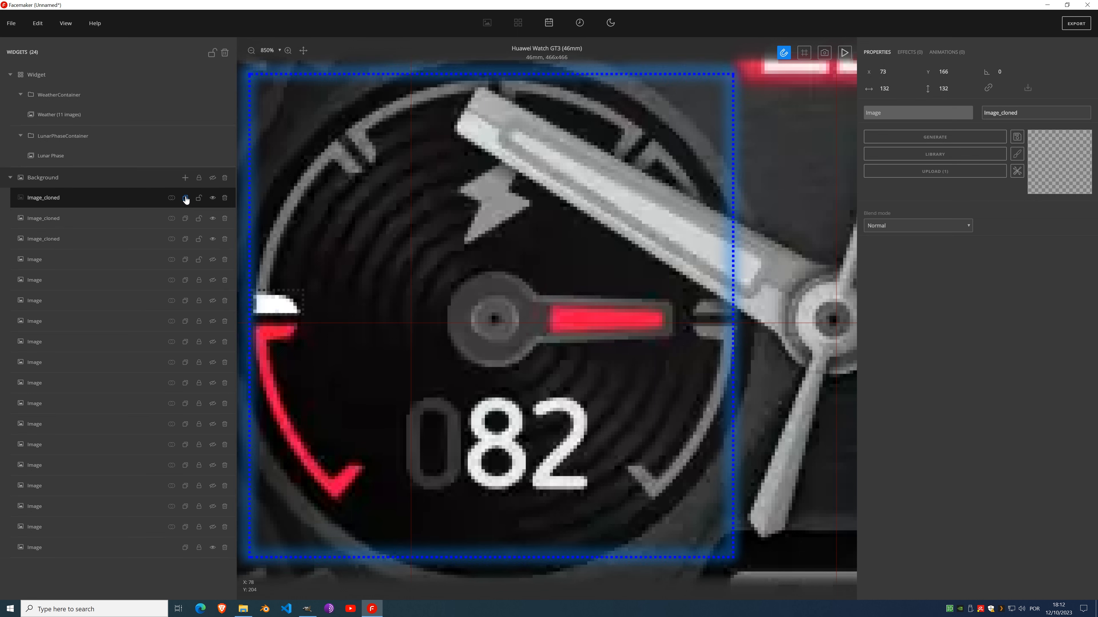
left_click(62, 221)
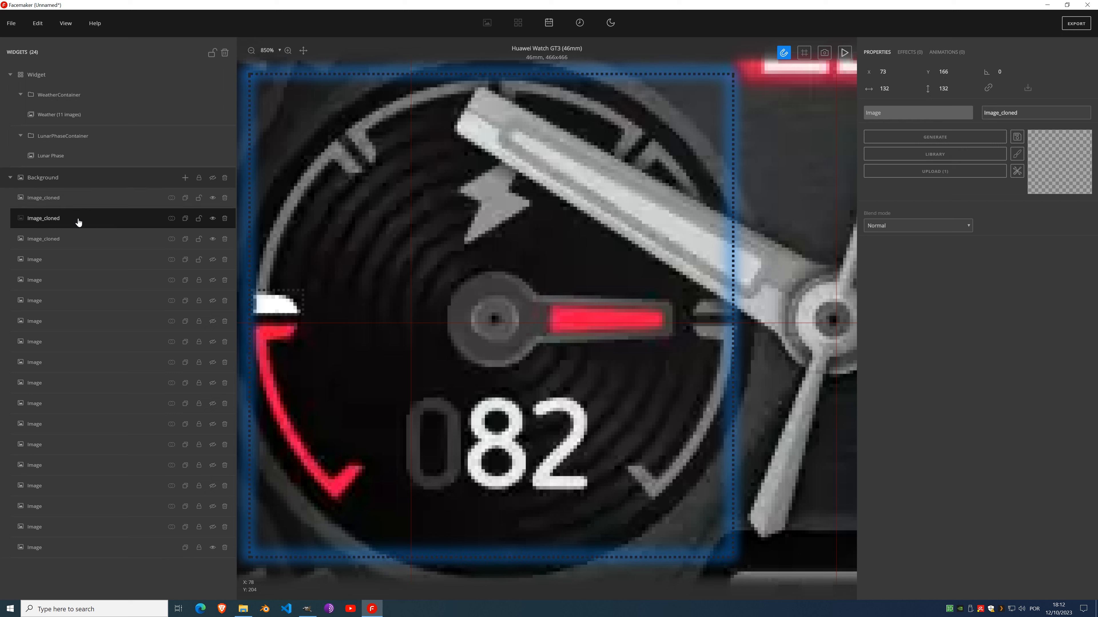
left_click(91, 243)
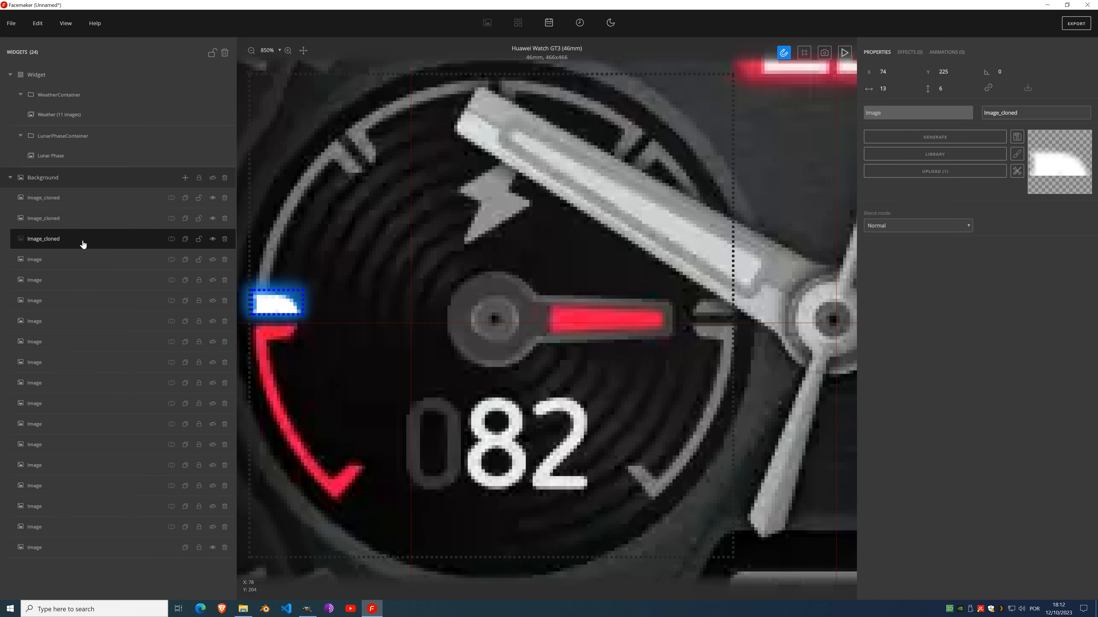
left_click(182, 220)
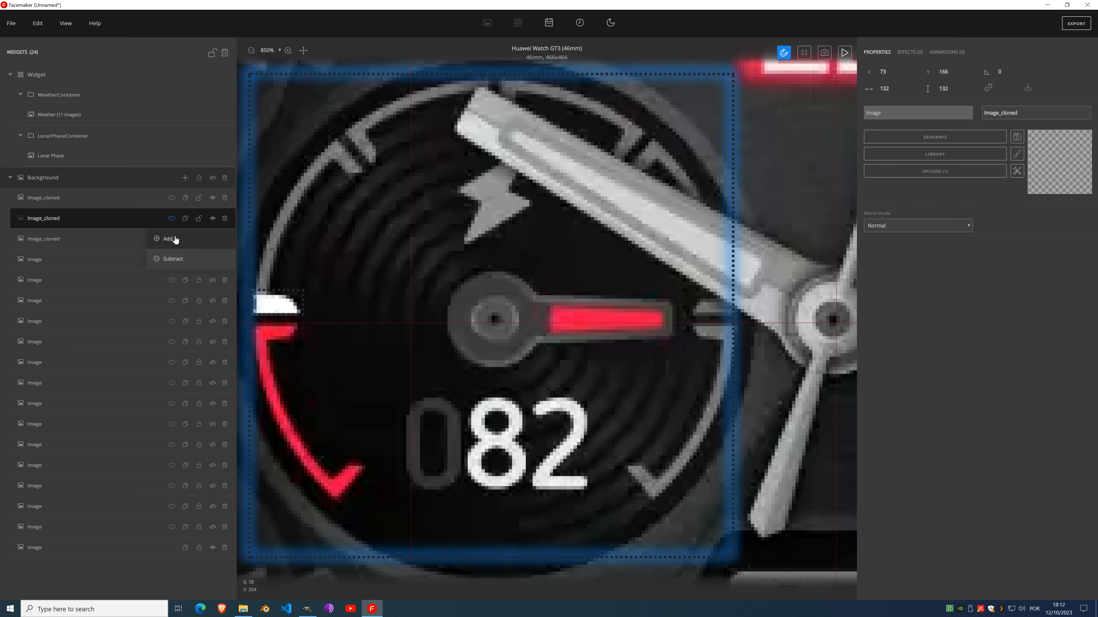
left_click(173, 240)
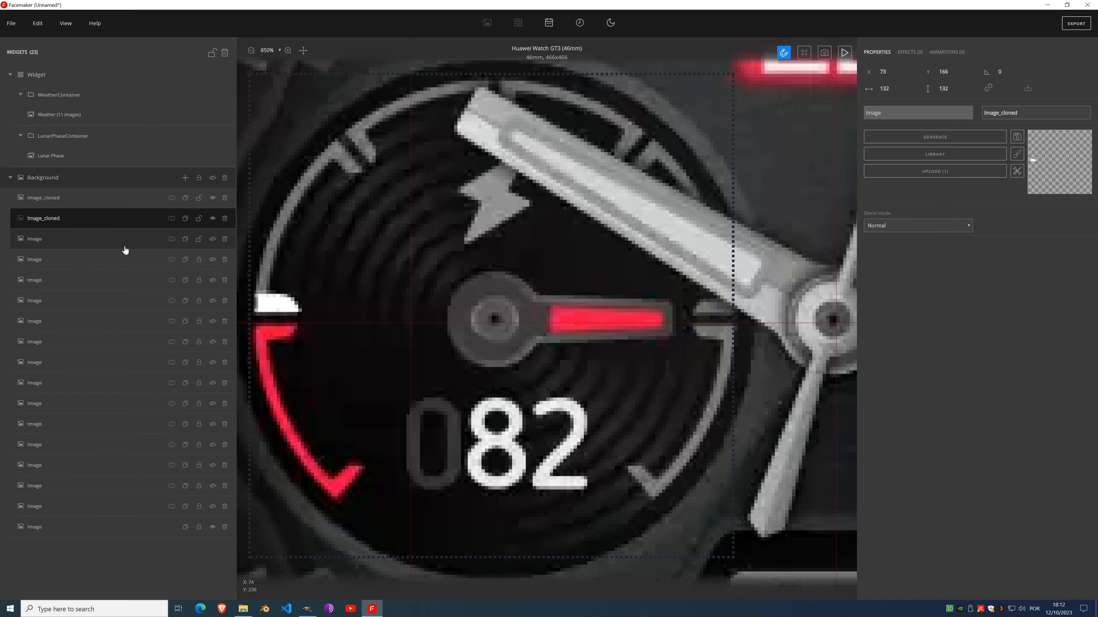
Step: Reorder the layers so the merged tick sits above the blank copy, and move the lower tick's layer into LunarPhaseContainer
mouse_move(73, 204)
left_mouse_down()
mouse_move(84, 221)
mouse_move(61, 221)
left_mouse_up()
left_click(62, 239)
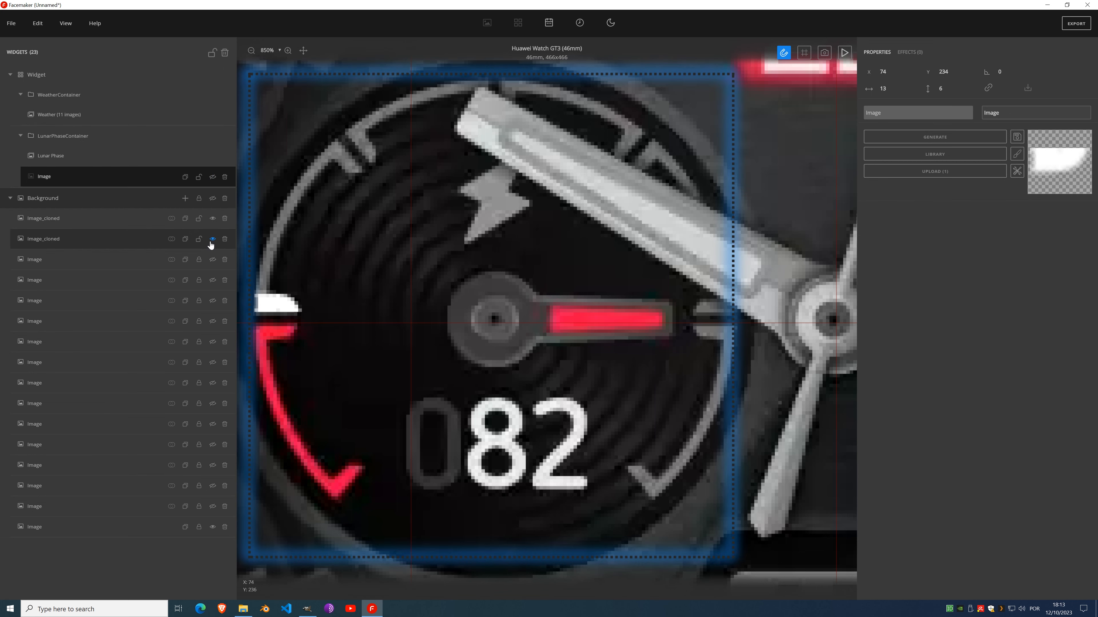
left_click(126, 240)
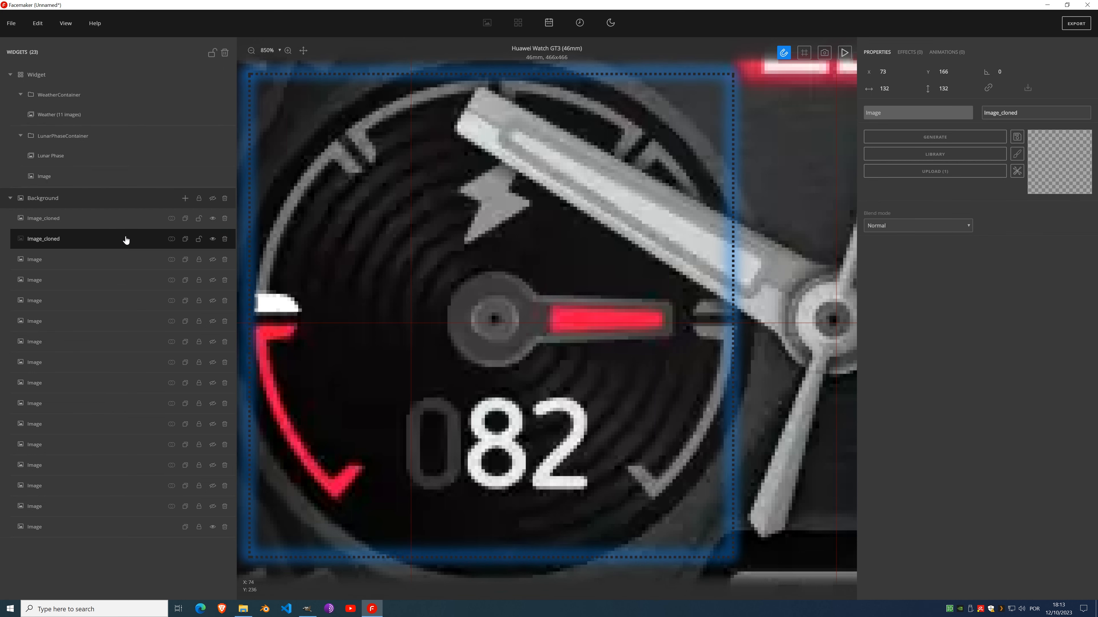
Step: Show and unlock the original battery arc layer
left_click(110, 258)
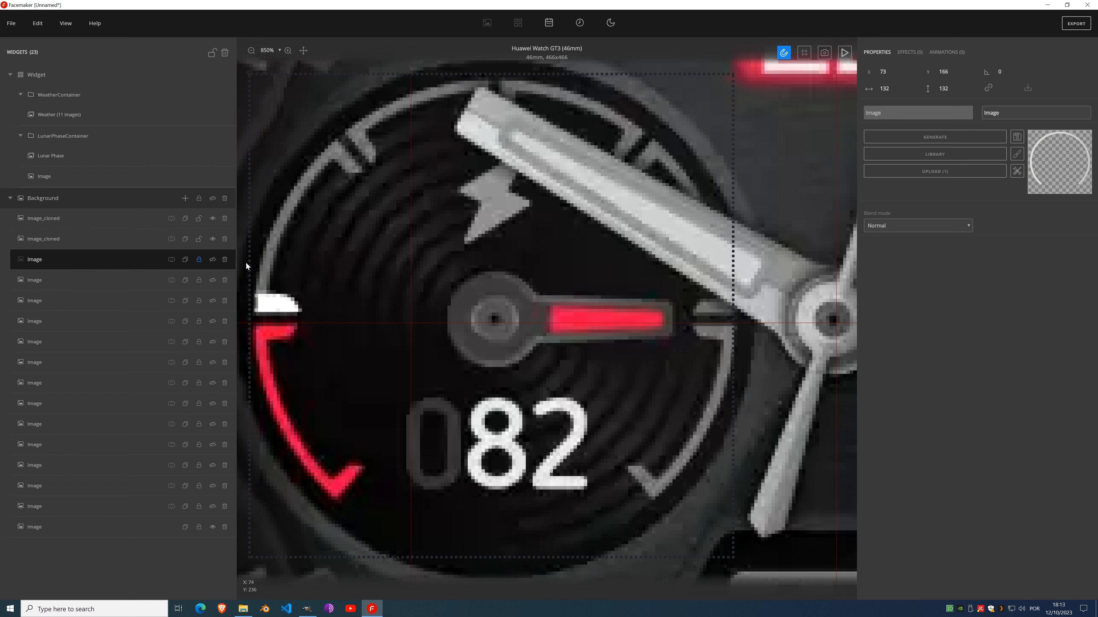
left_click(213, 261)
left_click(199, 260)
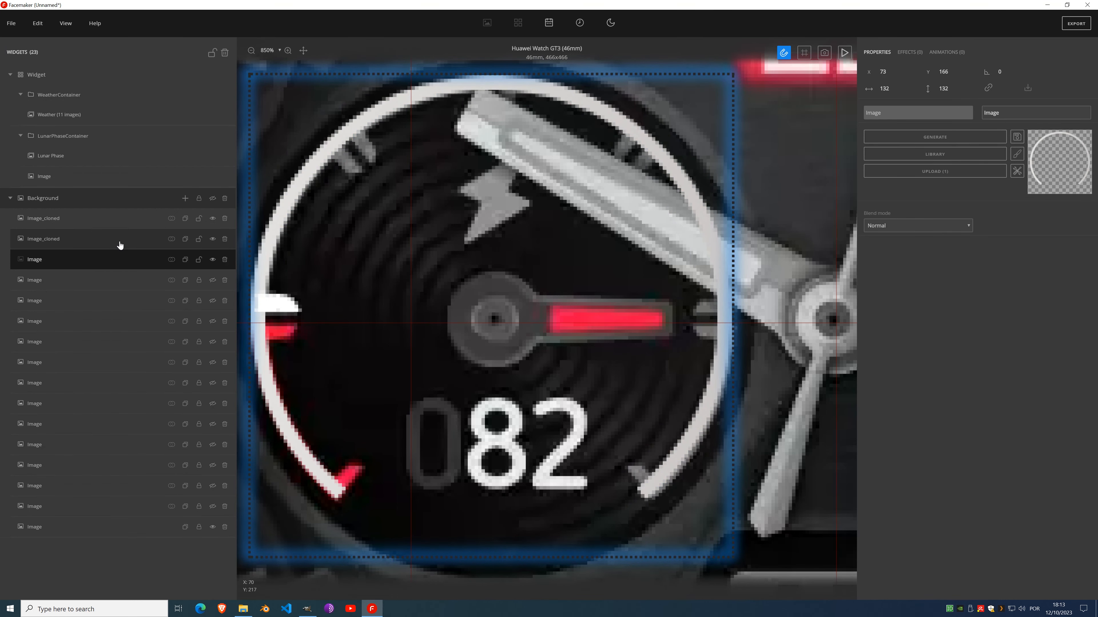
Step: Delete the leftover blank copy from the Background group and select the merged upper tick layer
left_click(120, 224)
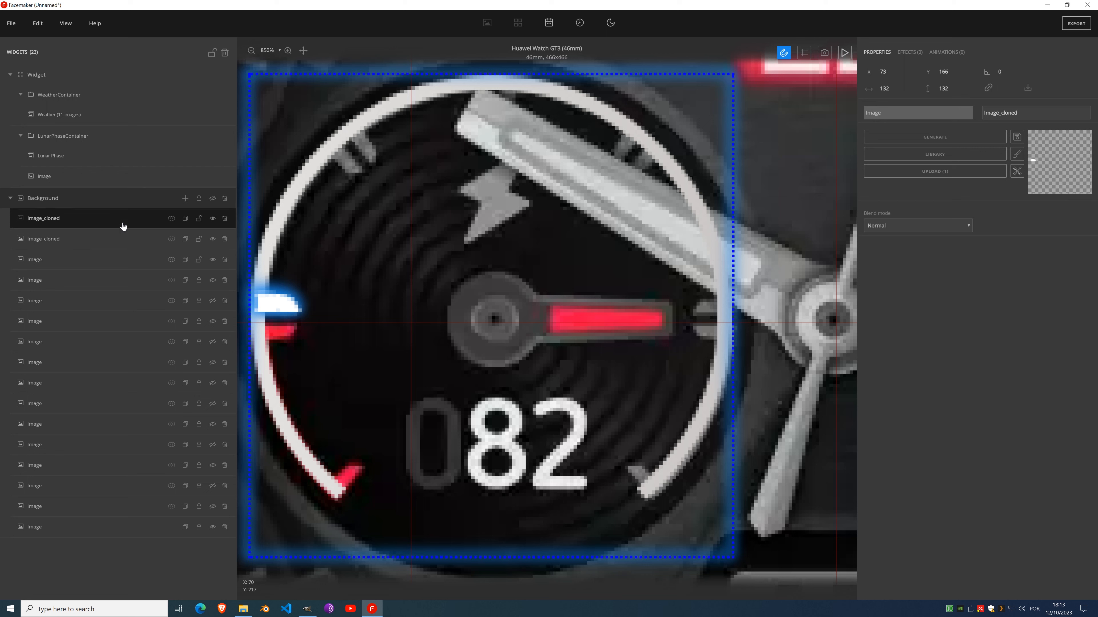
left_click(124, 243)
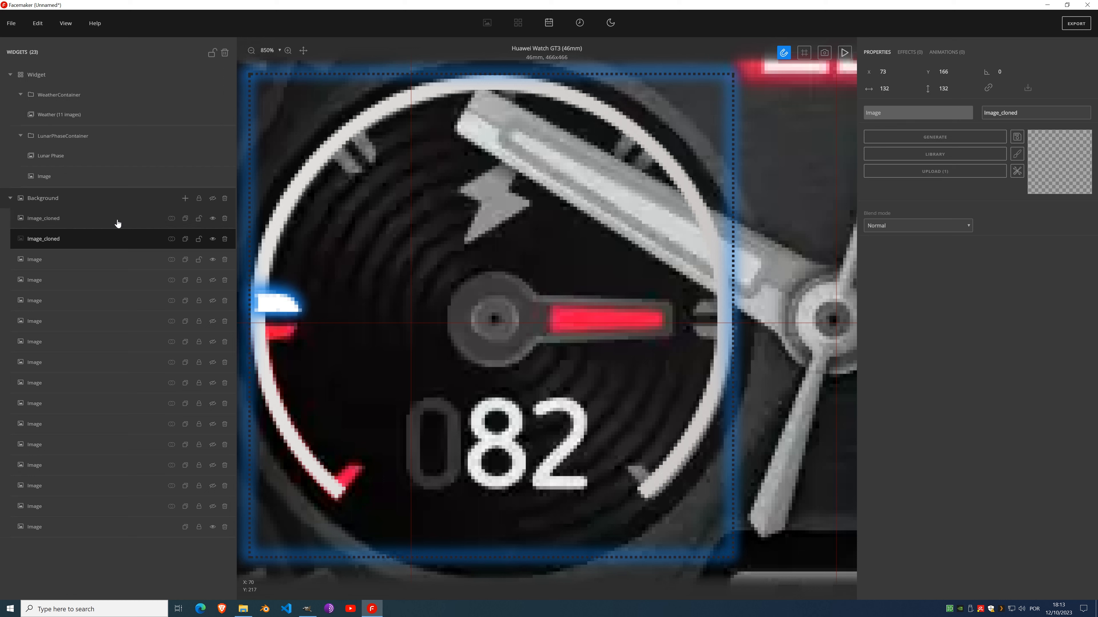
left_click(116, 259)
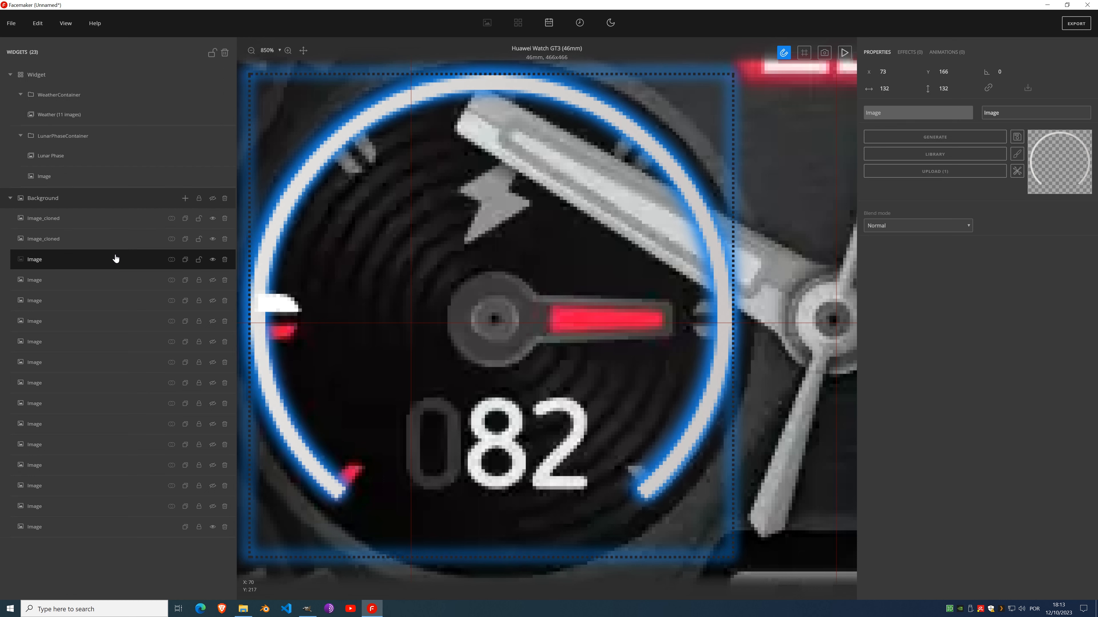
left_click(116, 245)
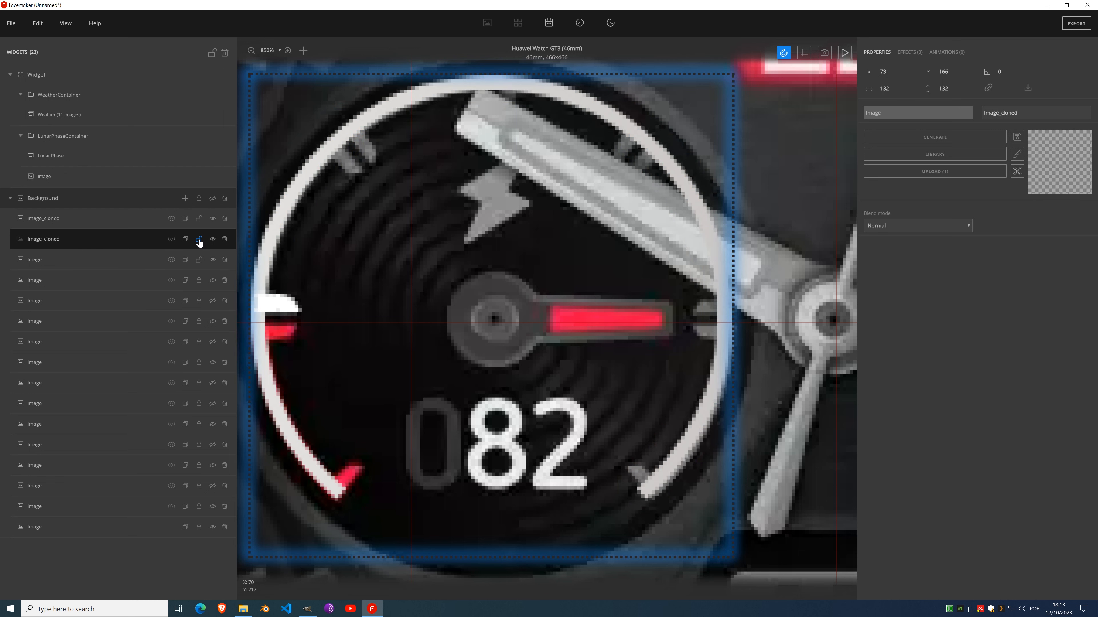
left_click(118, 227)
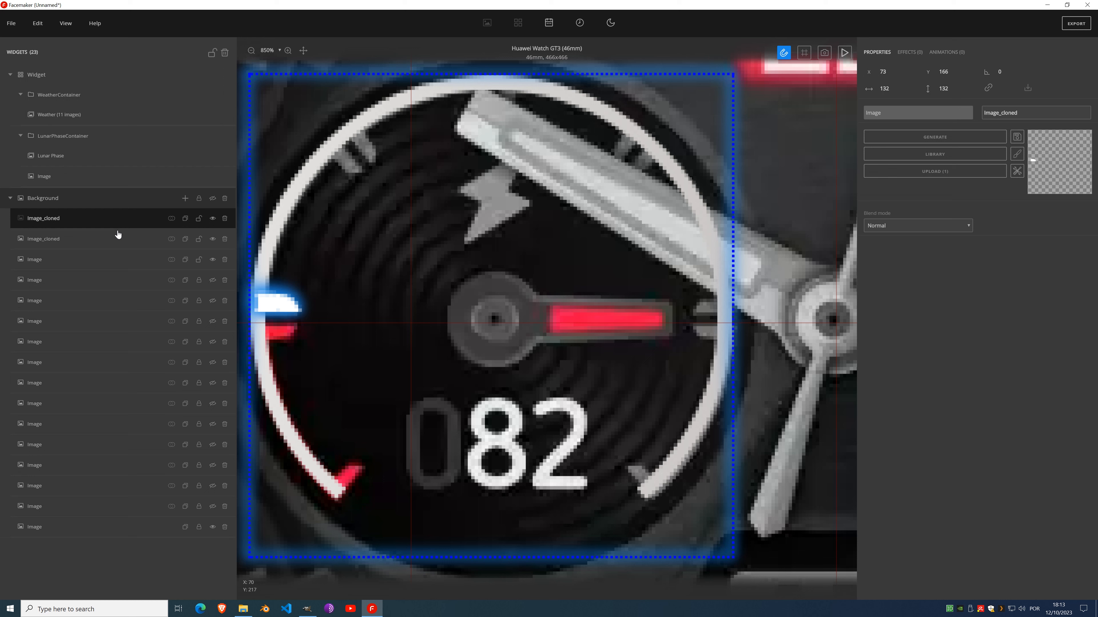
left_click(118, 241)
left_click(225, 240)
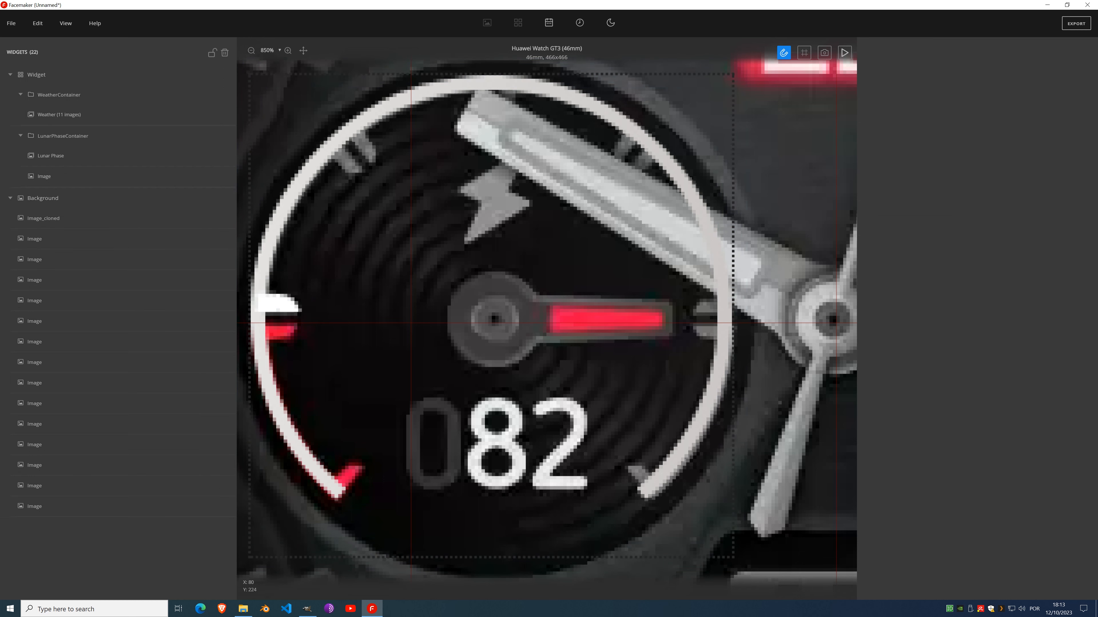
left_click(49, 221)
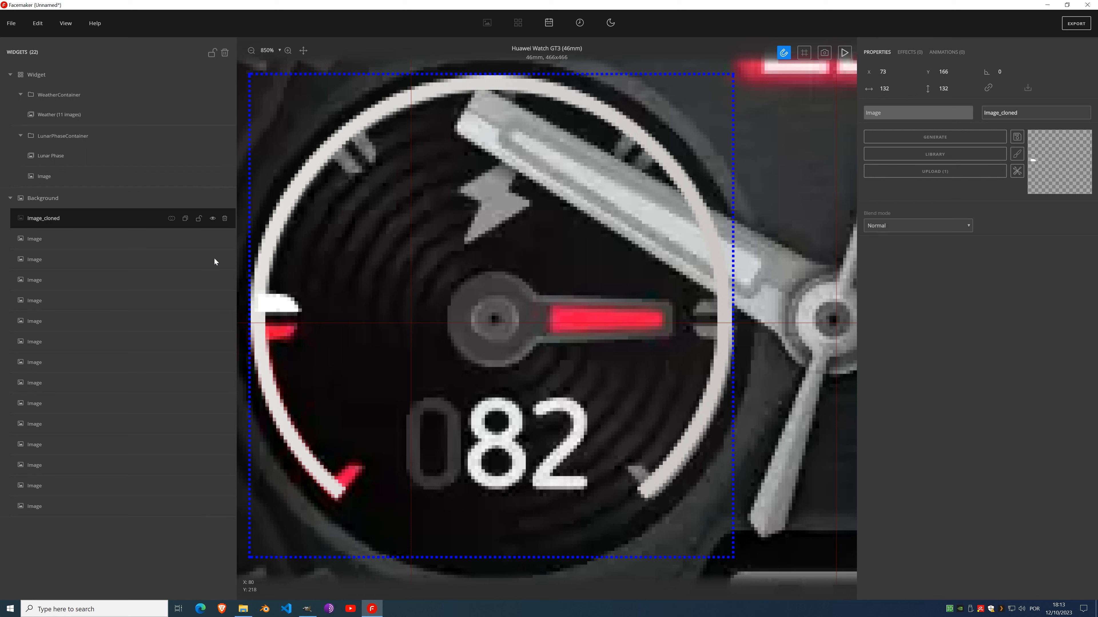
Step: Duplicate the merged upper tick layer and apply the Flip horizontal effect to place the copy on the opposite side of the arc
left_click(185, 219)
left_click(920, 52)
left_click(917, 74)
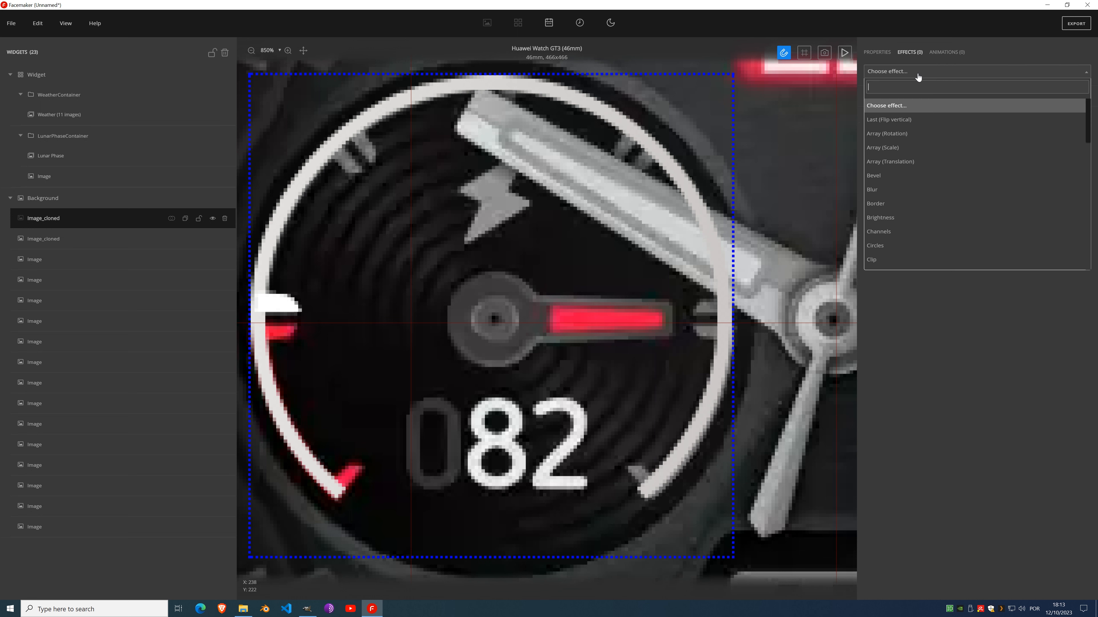
scroll(905, 181, "down", 4)
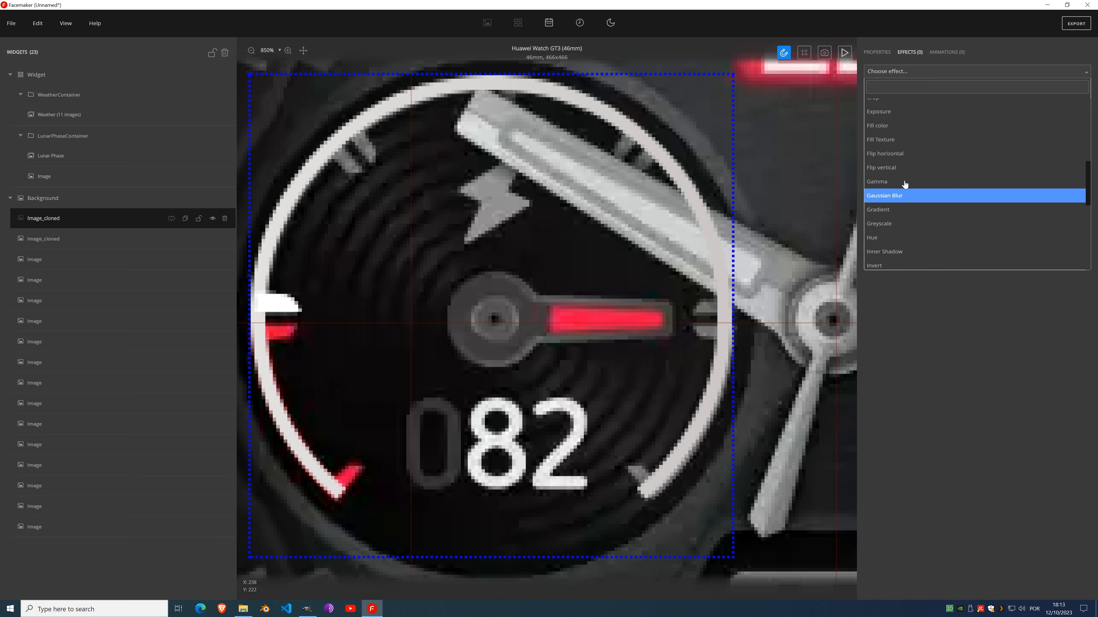
scroll(903, 177, "down", 2)
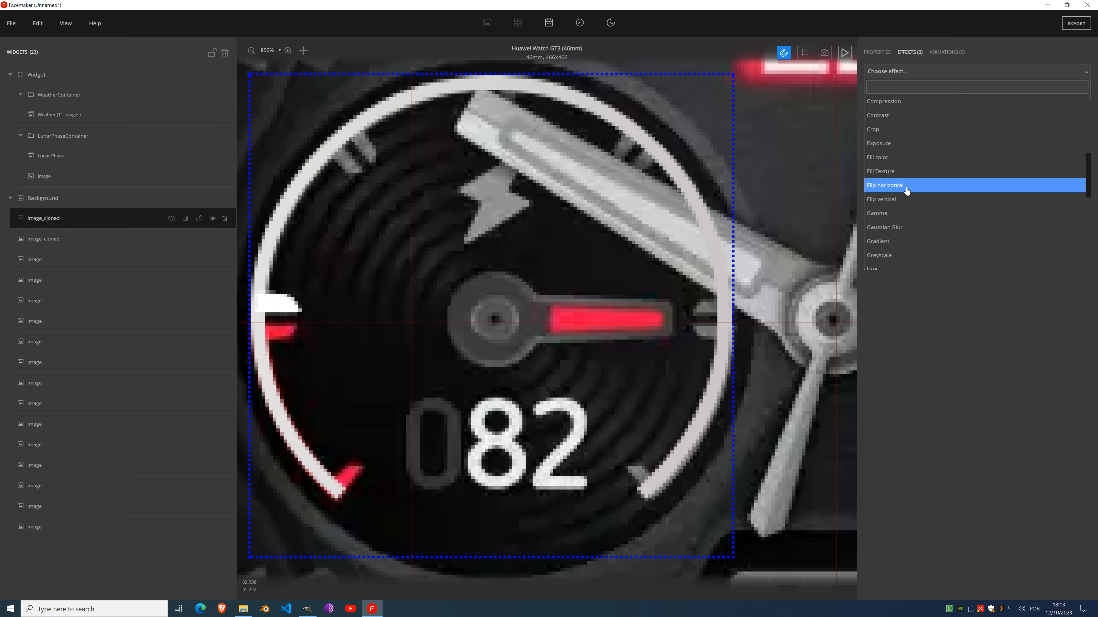
left_click(906, 187)
left_click(911, 99)
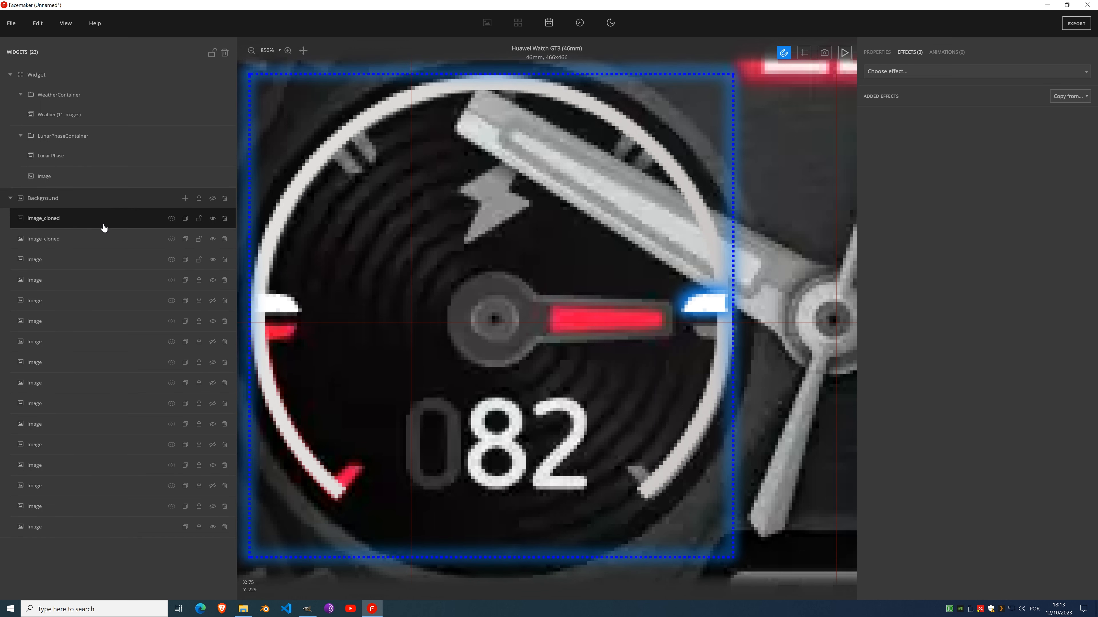
left_click(185, 219)
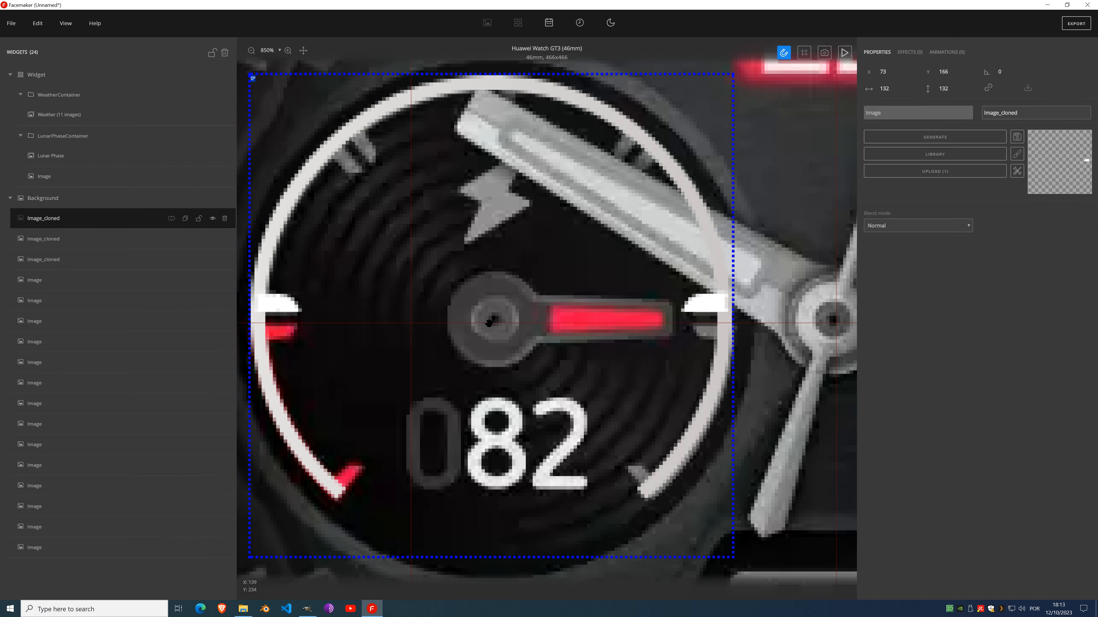
left_click_drag(491, 320, 520, 344)
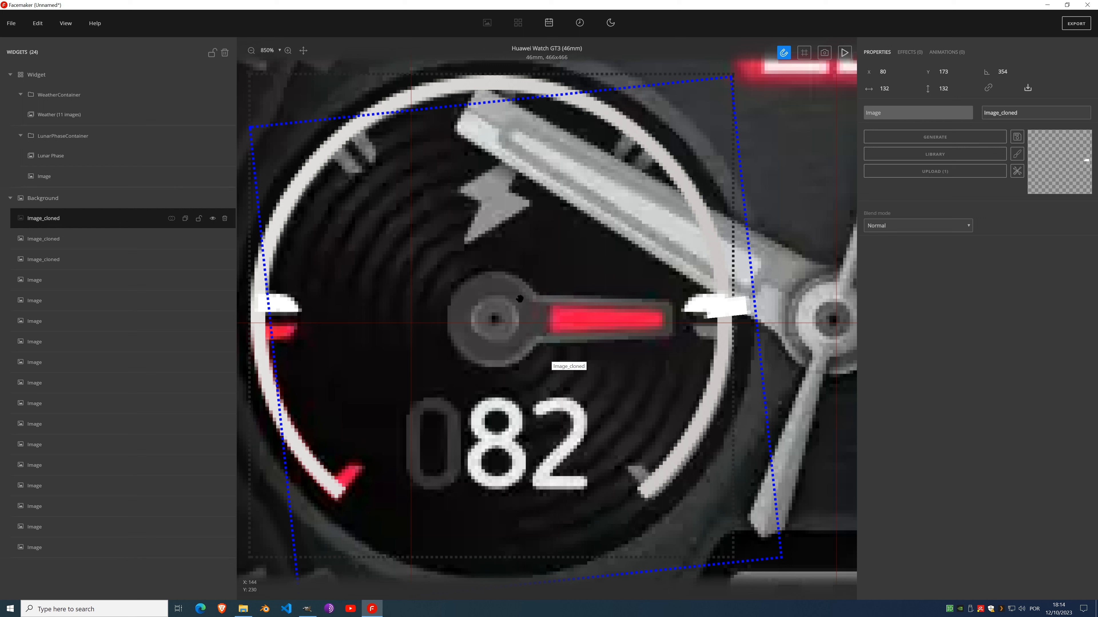
left_click(84, 249)
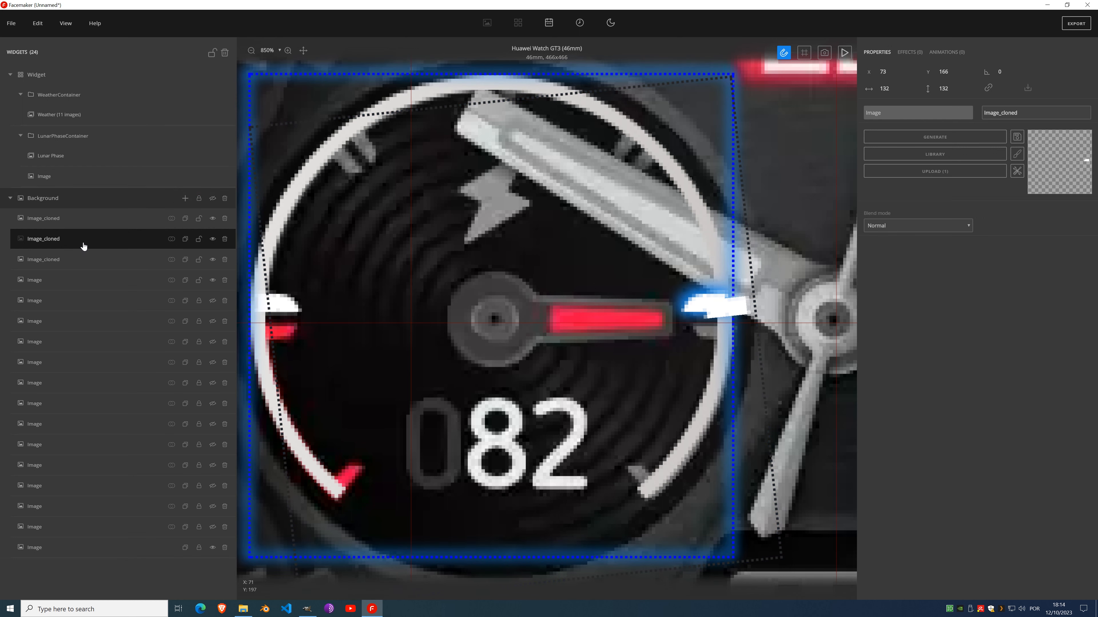
left_click(71, 222)
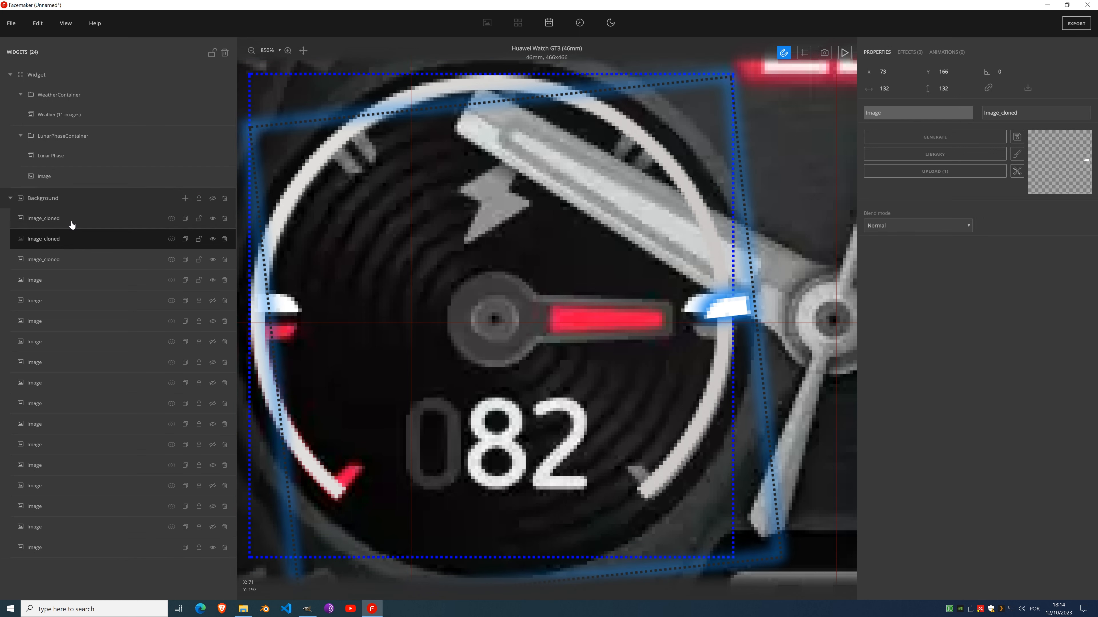
double_click(884, 71)
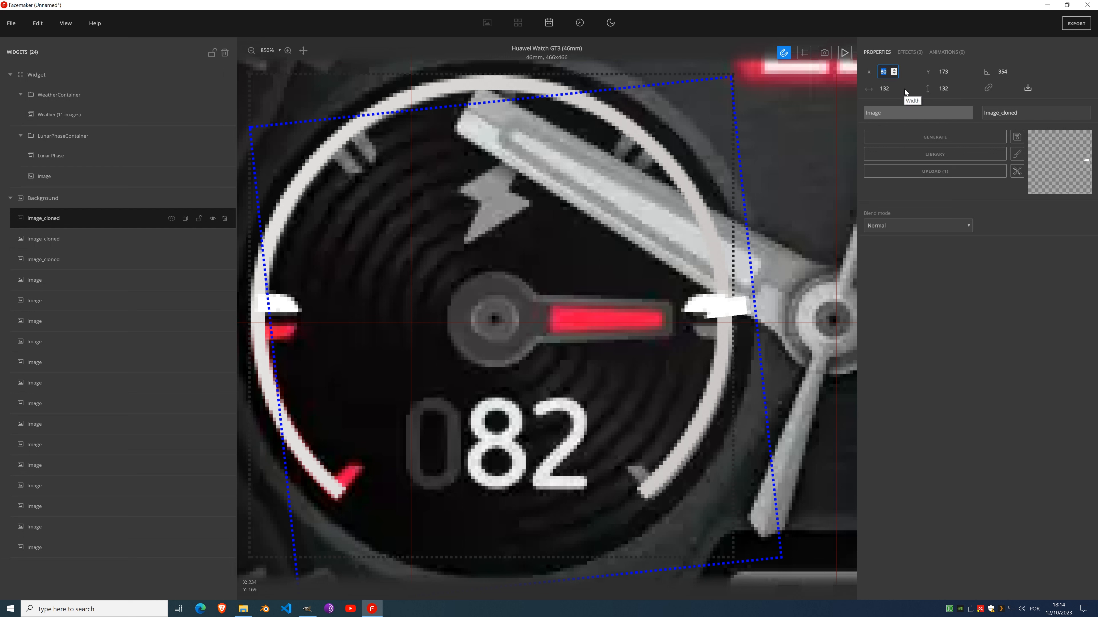
type("73")
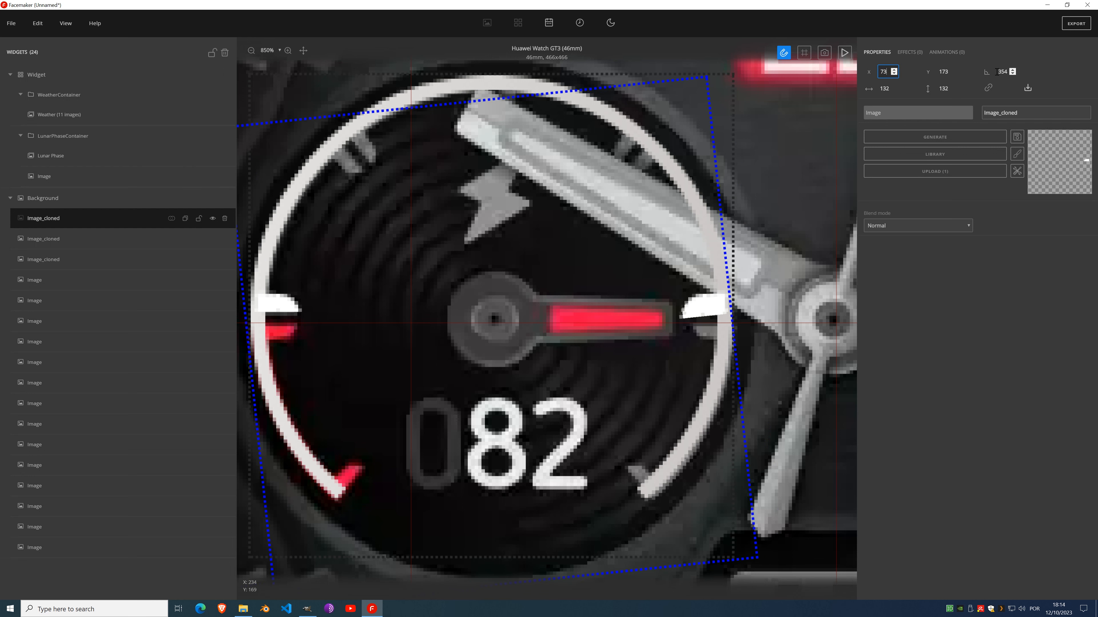
left_click(1012, 74)
left_click_drag(1014, 74, 1014, 75)
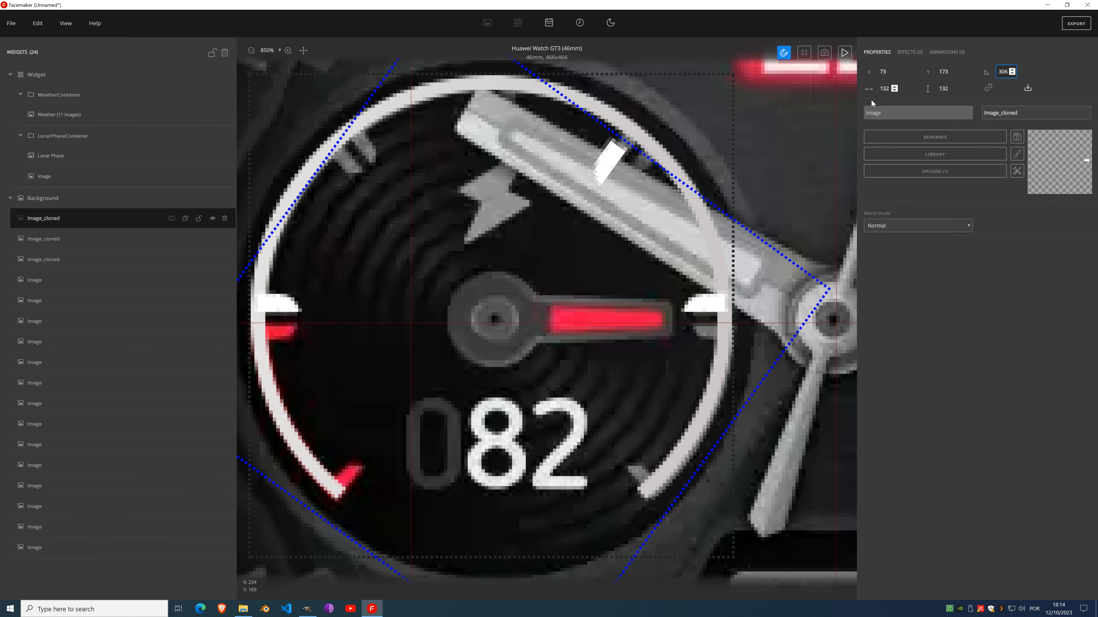
left_click(1012, 74)
double_click(1005, 72)
type("0")
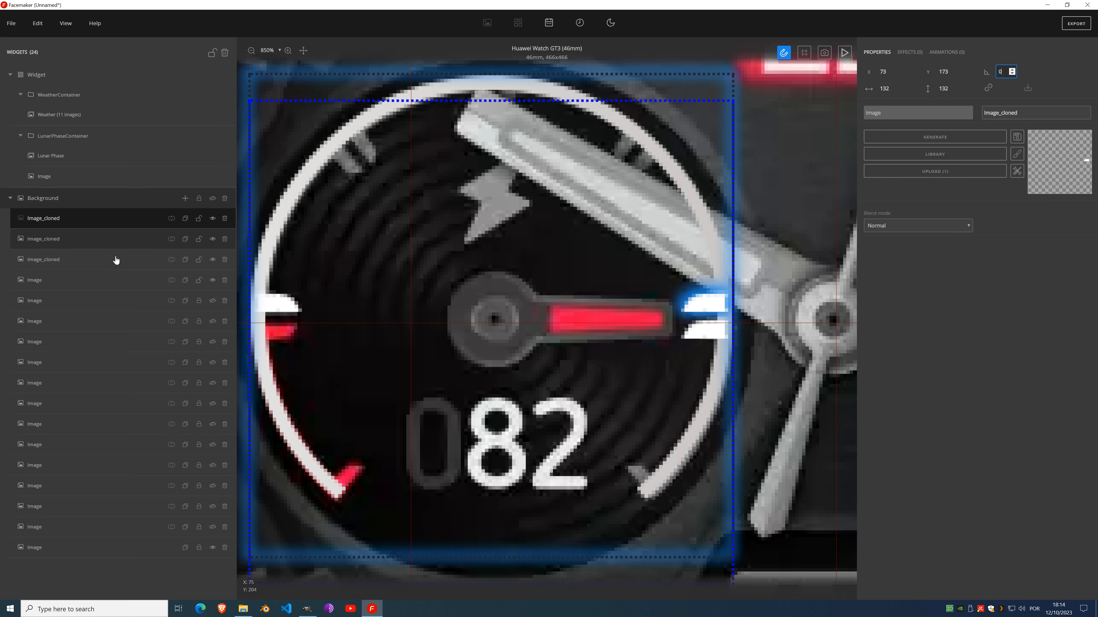
left_click(92, 240)
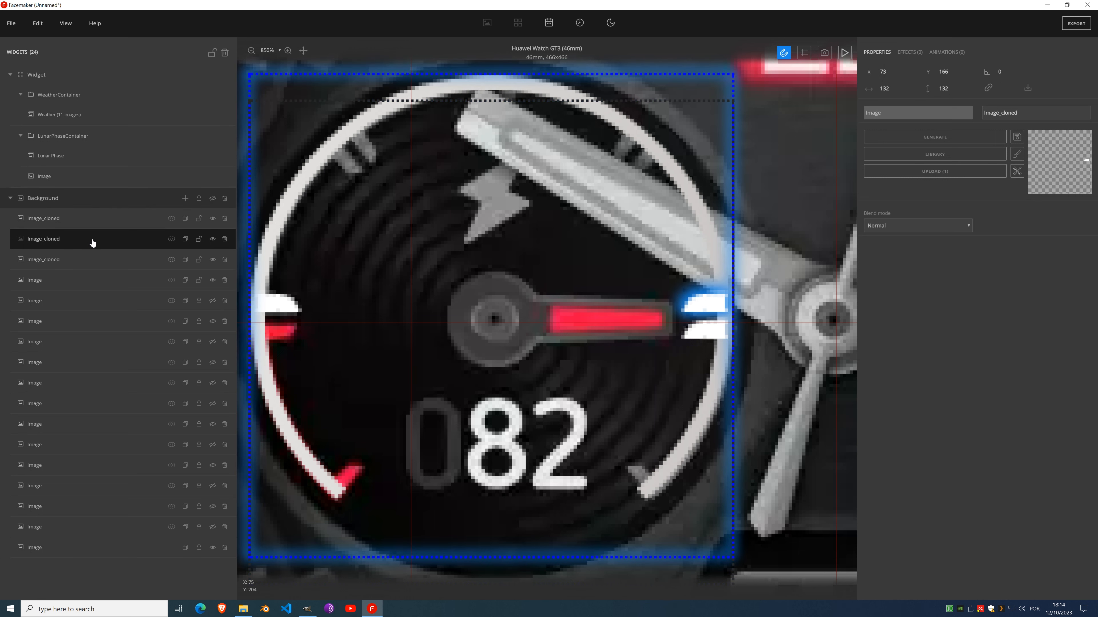
left_click(92, 260)
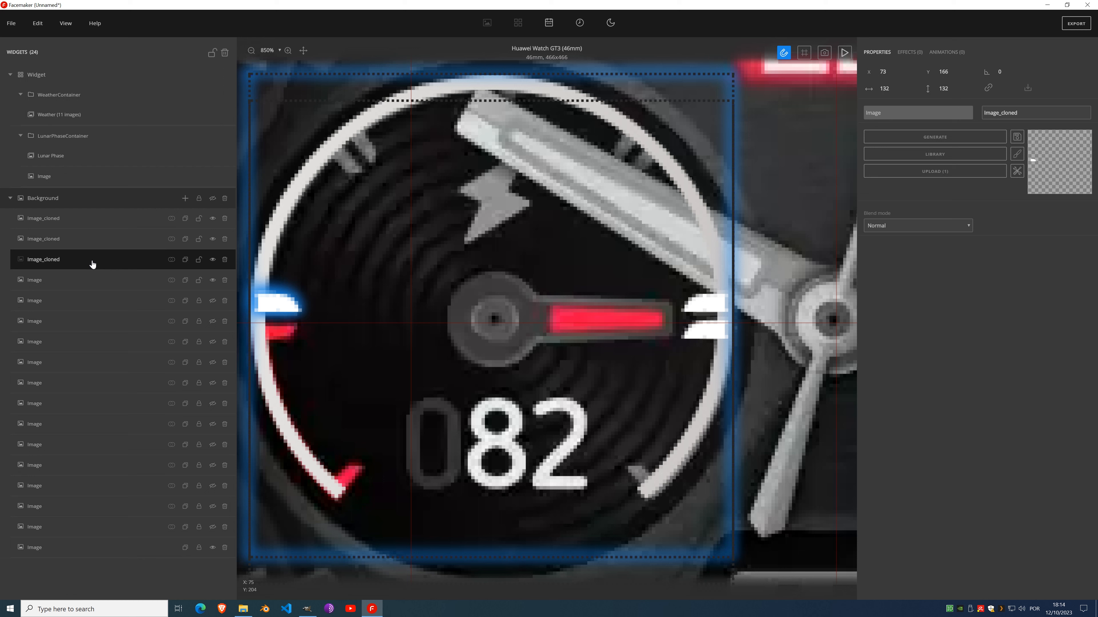
left_click(89, 284)
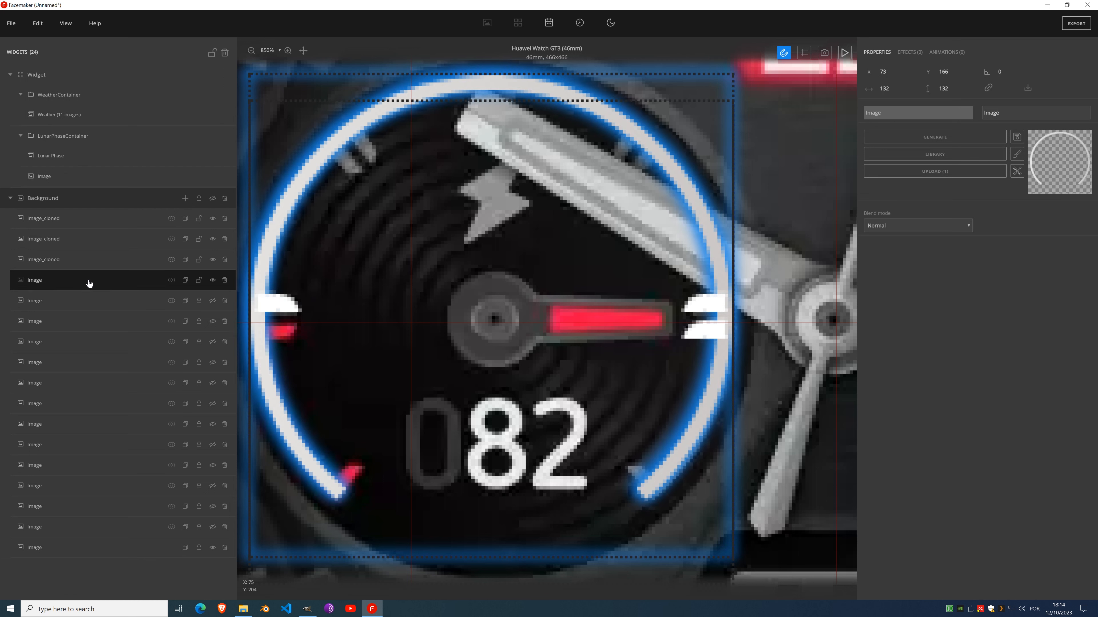
left_click(79, 221)
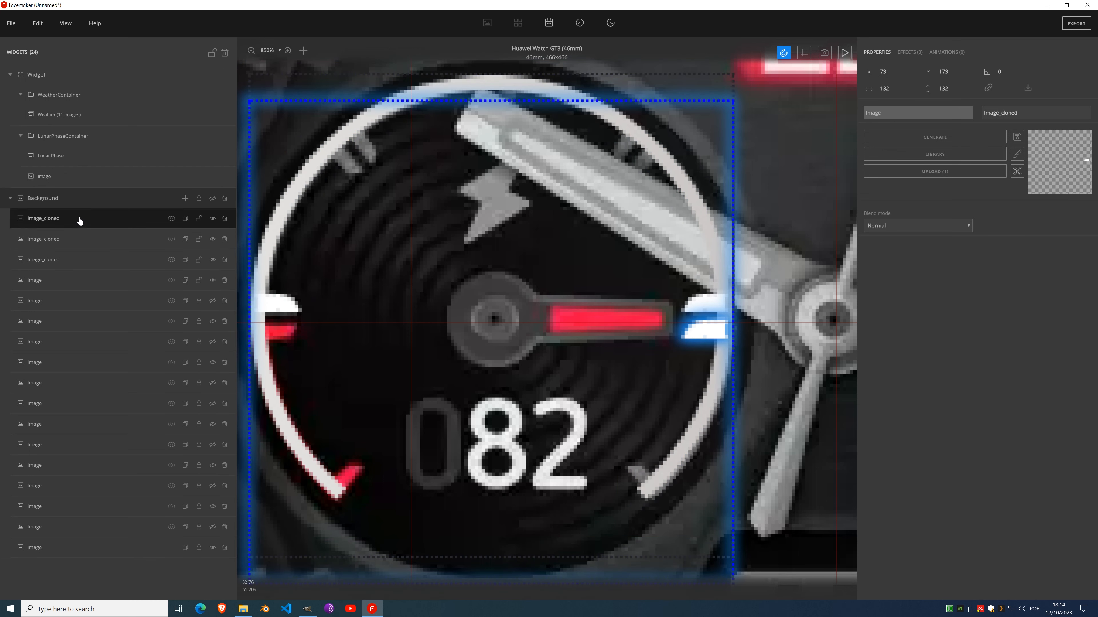
left_click(79, 240)
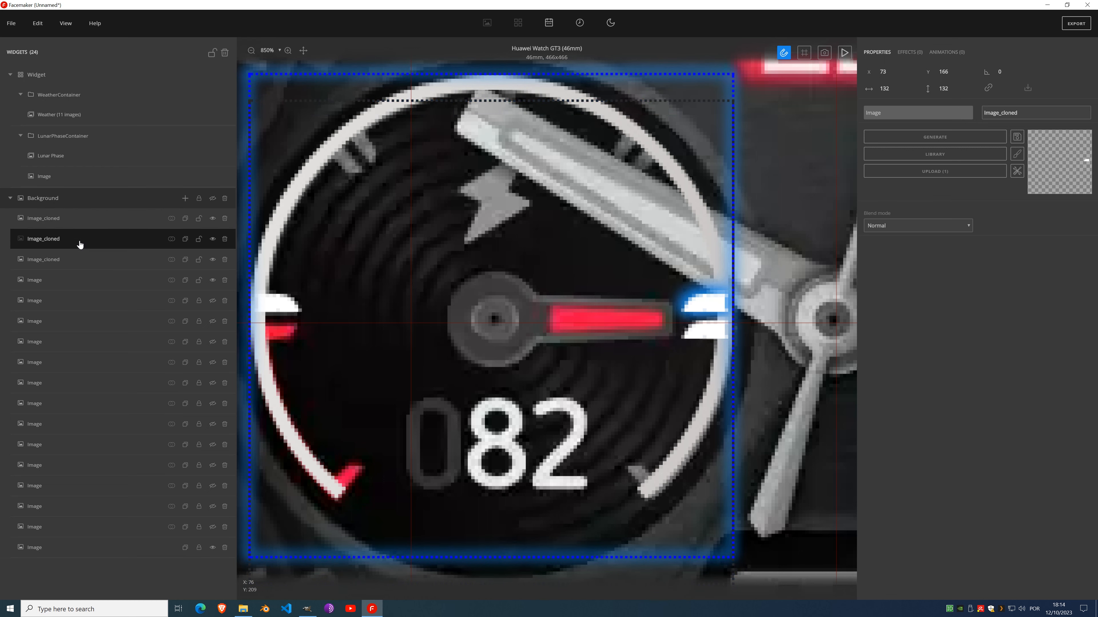
left_click(81, 222)
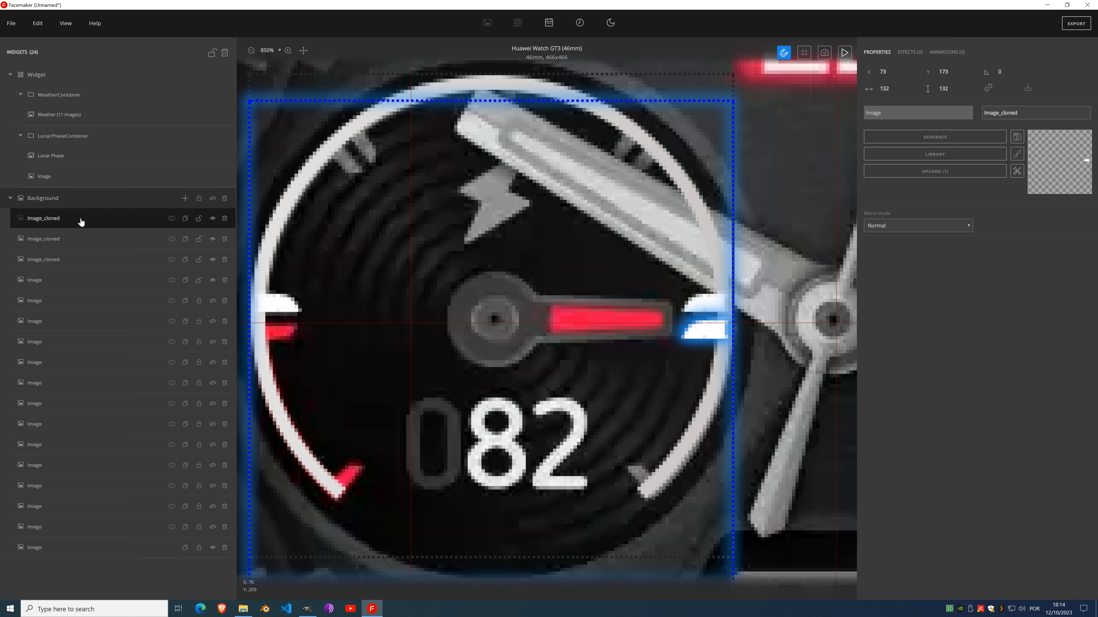
left_click(225, 218)
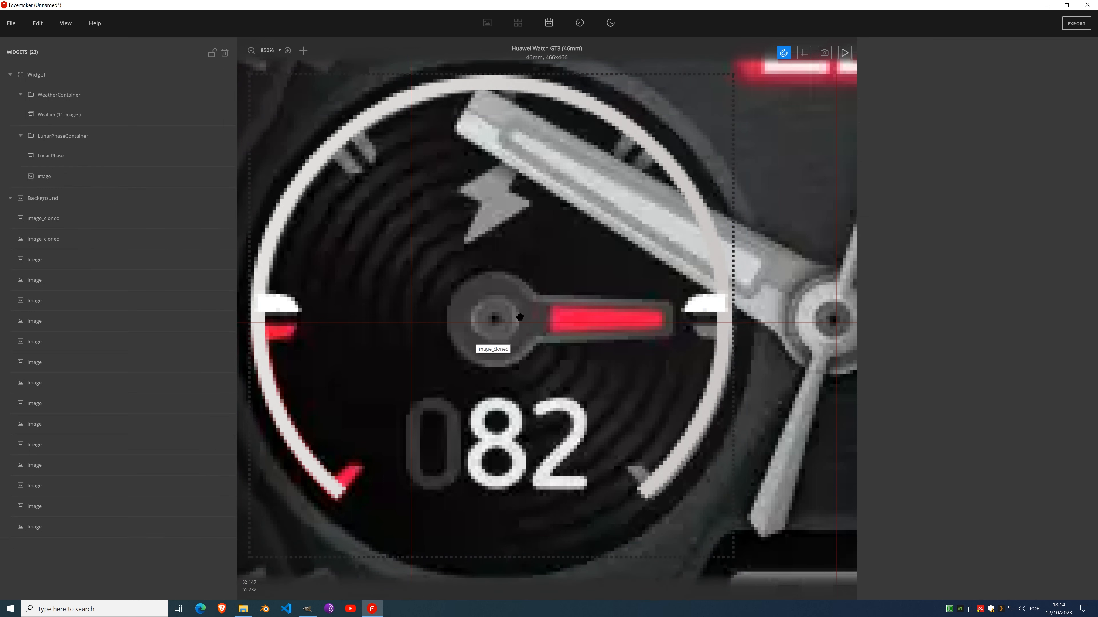
Step: Rotate the horizontally flipped tick to -49 degrees so it sits on the upper-right part of the battery arc
left_click(54, 224)
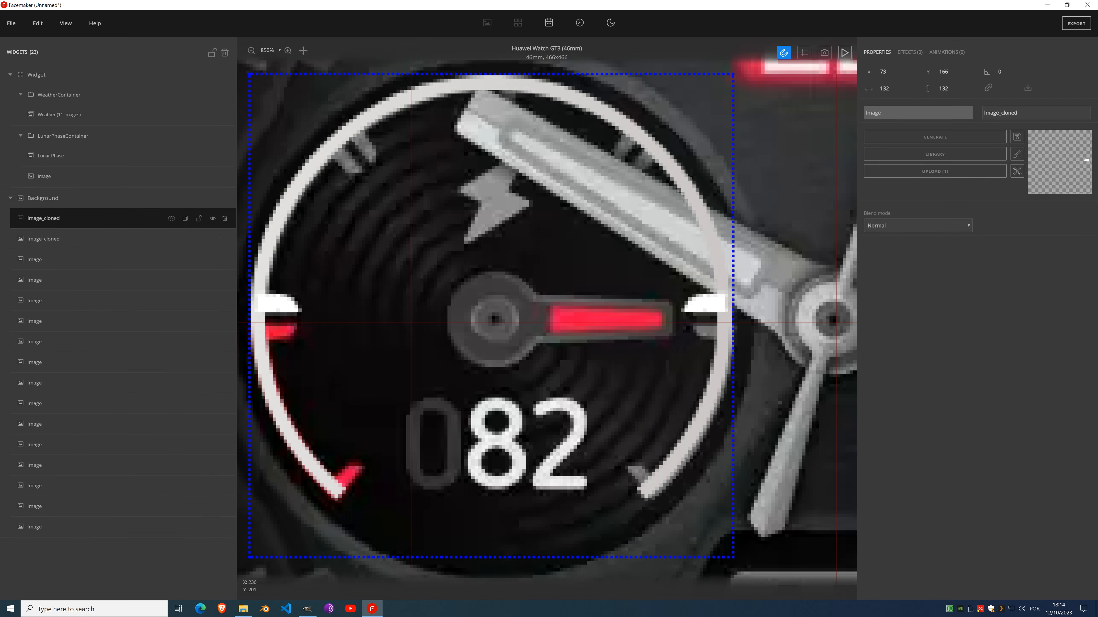
left_click(1007, 73)
left_click(1014, 76)
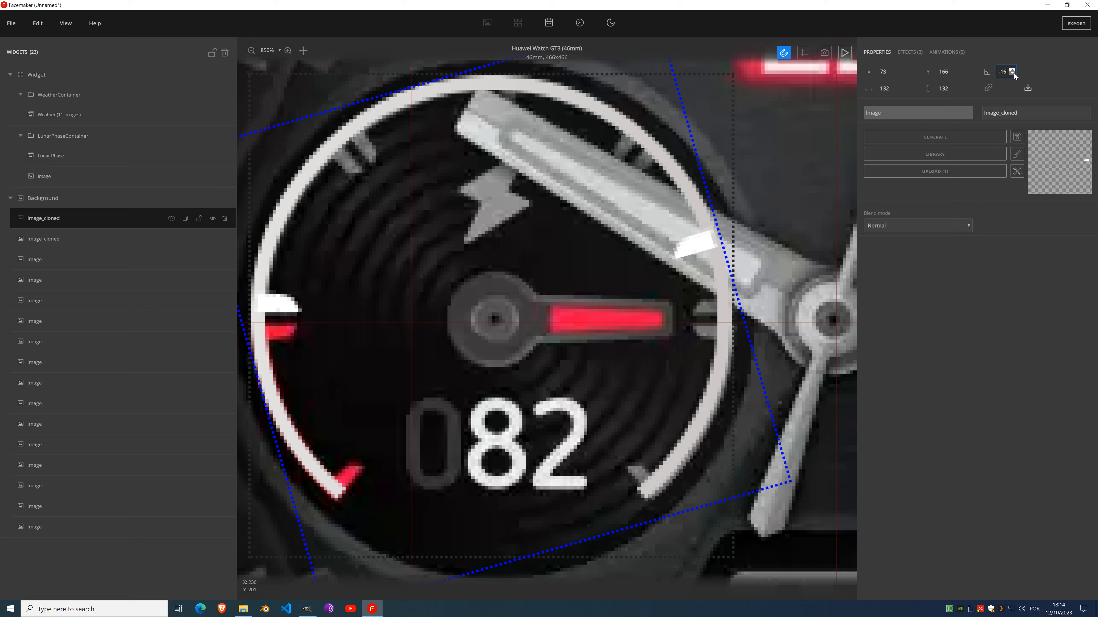
left_click(1014, 76)
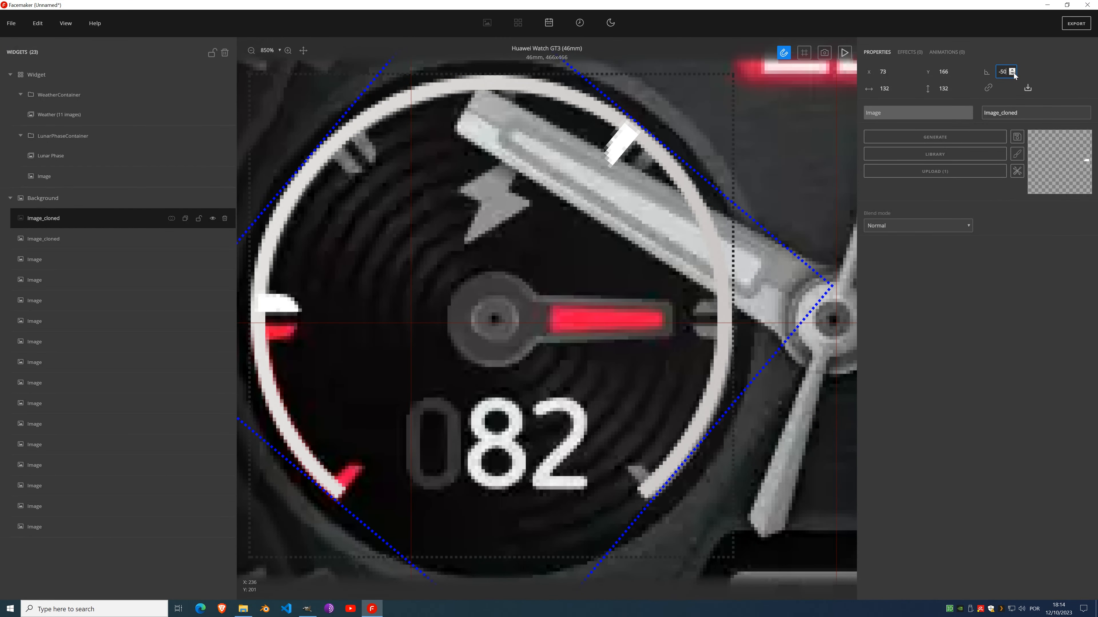
left_click(1013, 70)
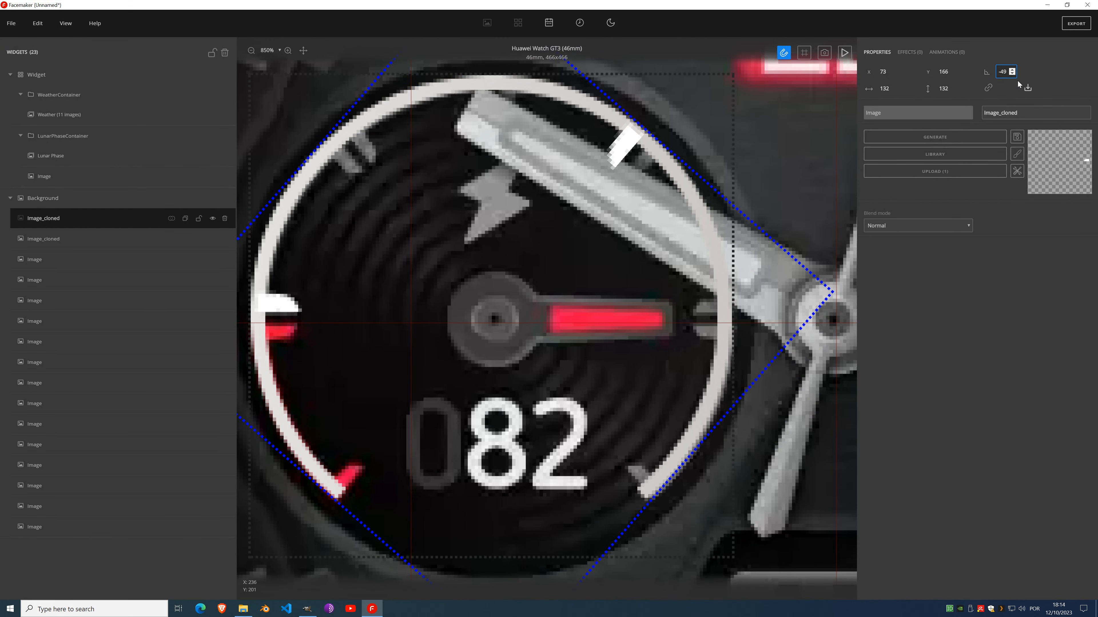
Step: Duplicate the rotated tick and set the copy's rotation to -89 degrees, then duplicate that one and rotate it to -130 degrees
left_click(184, 218)
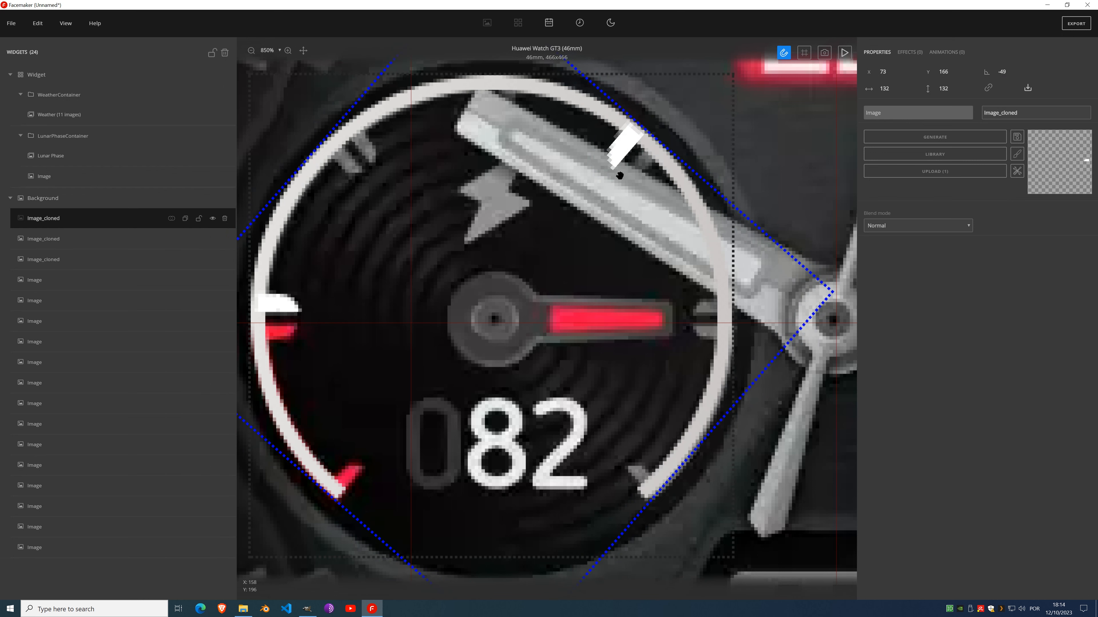
left_click(1013, 75)
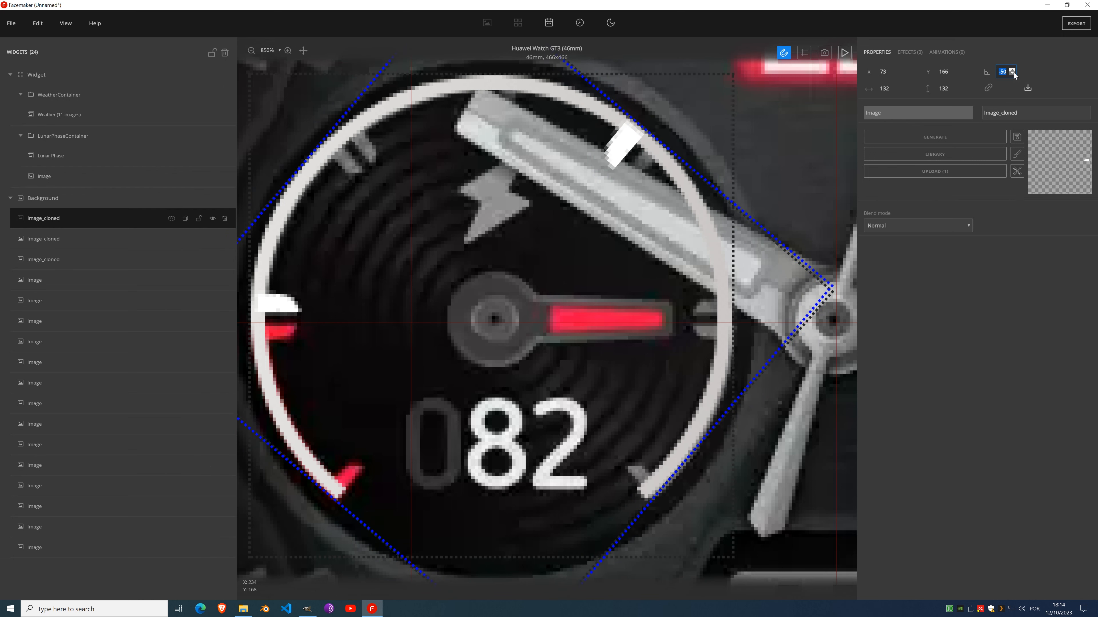
left_click(1014, 75)
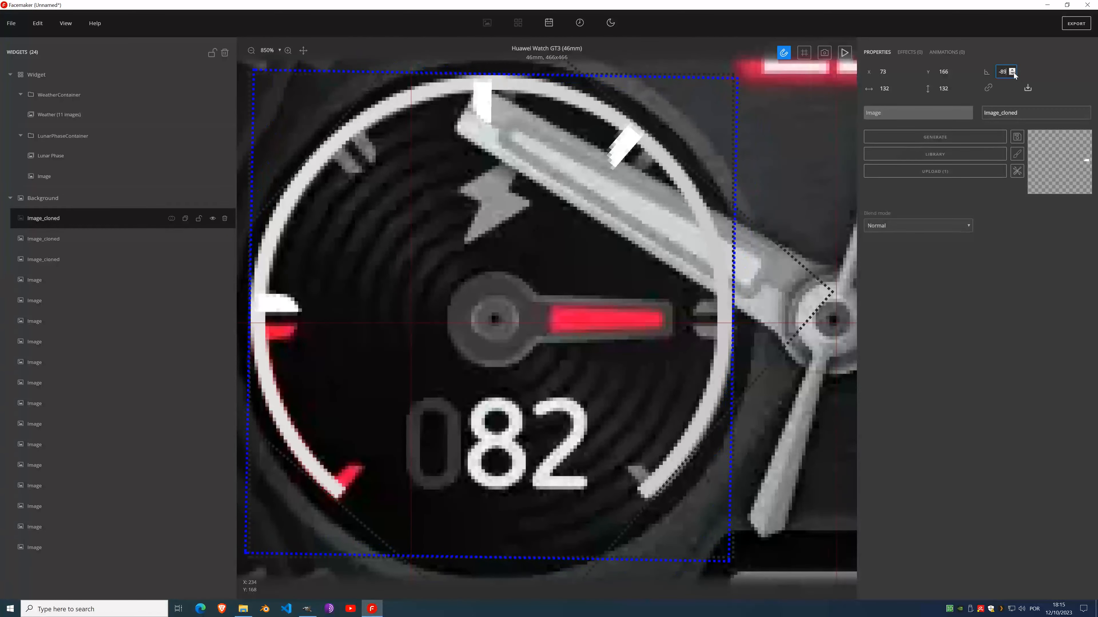
left_click(185, 218)
left_click(1013, 74)
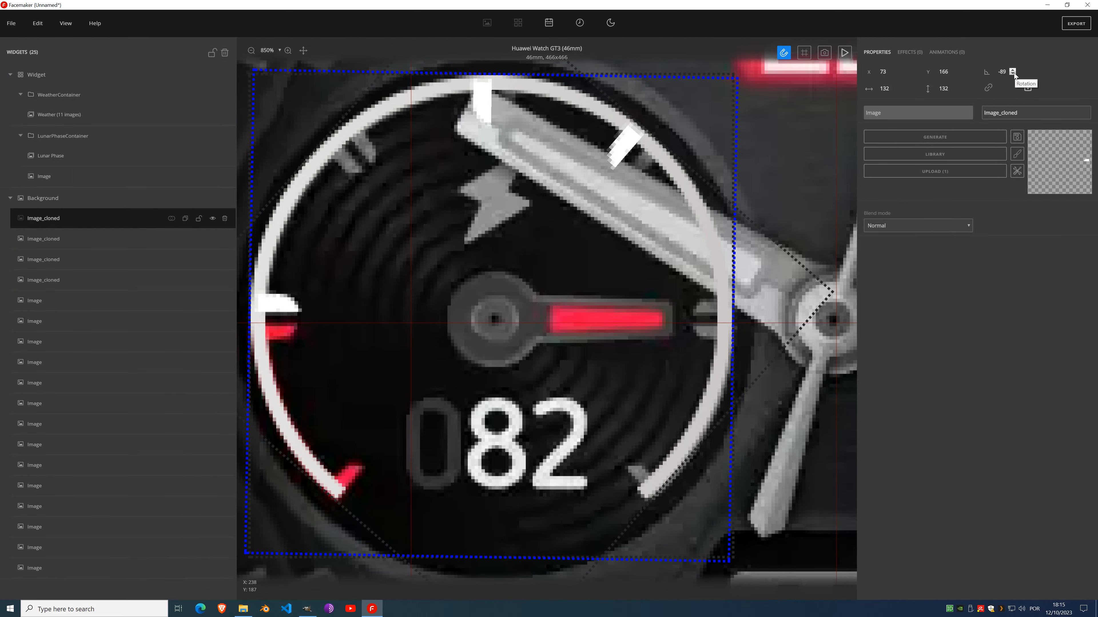
left_click(1013, 73)
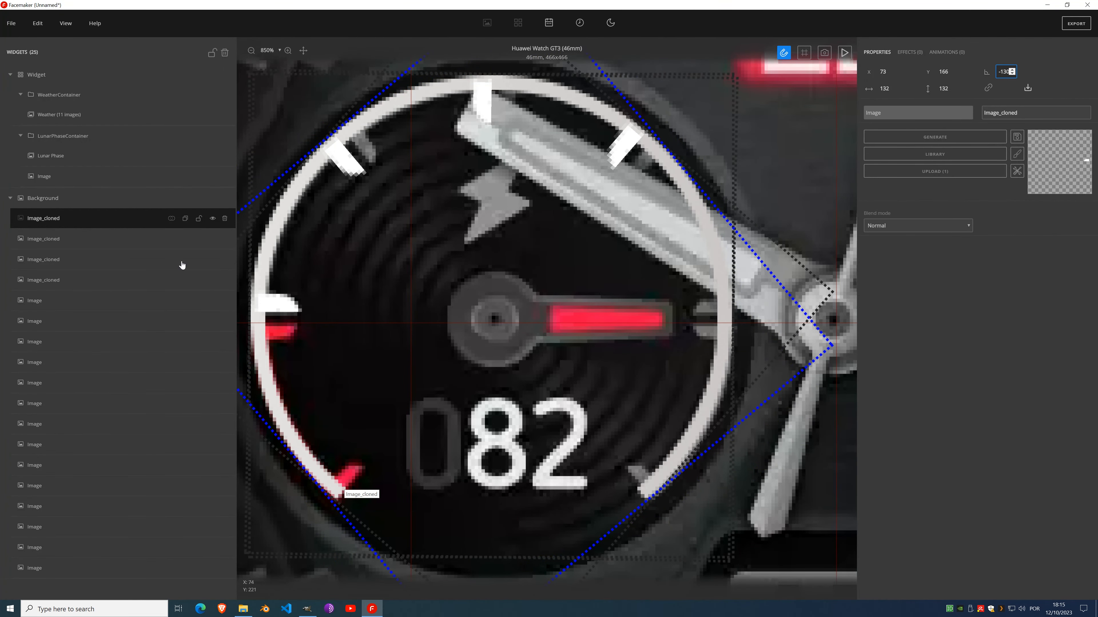
Step: Duplicate the -130 degree tick and rotate the copy to -181 degrees, just below the original tick on the arc's left side
left_click(188, 221)
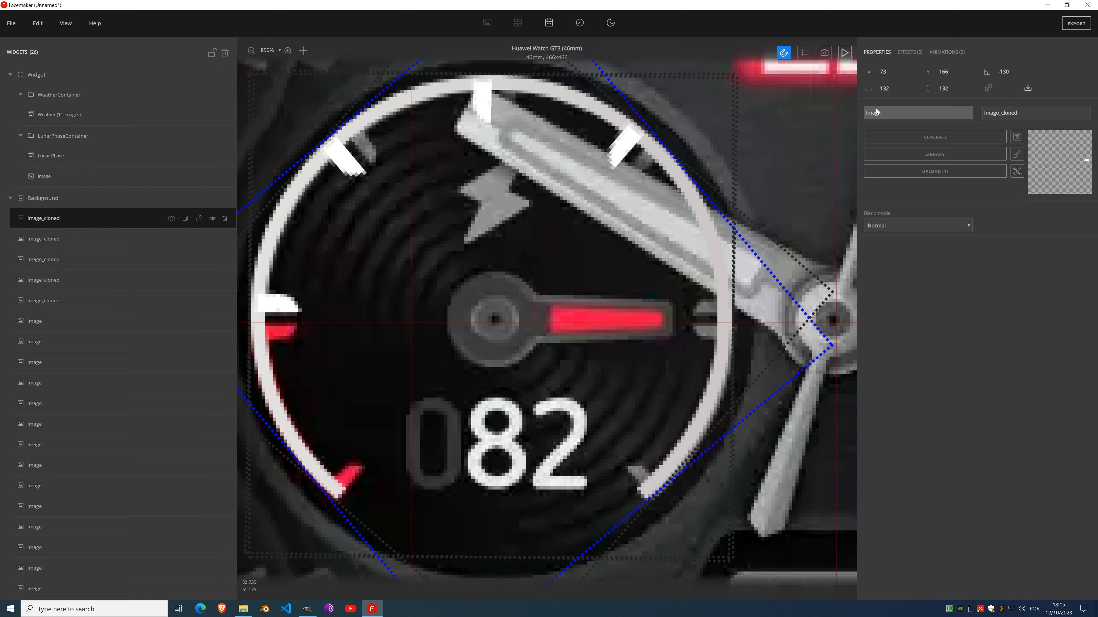
left_click(1013, 74)
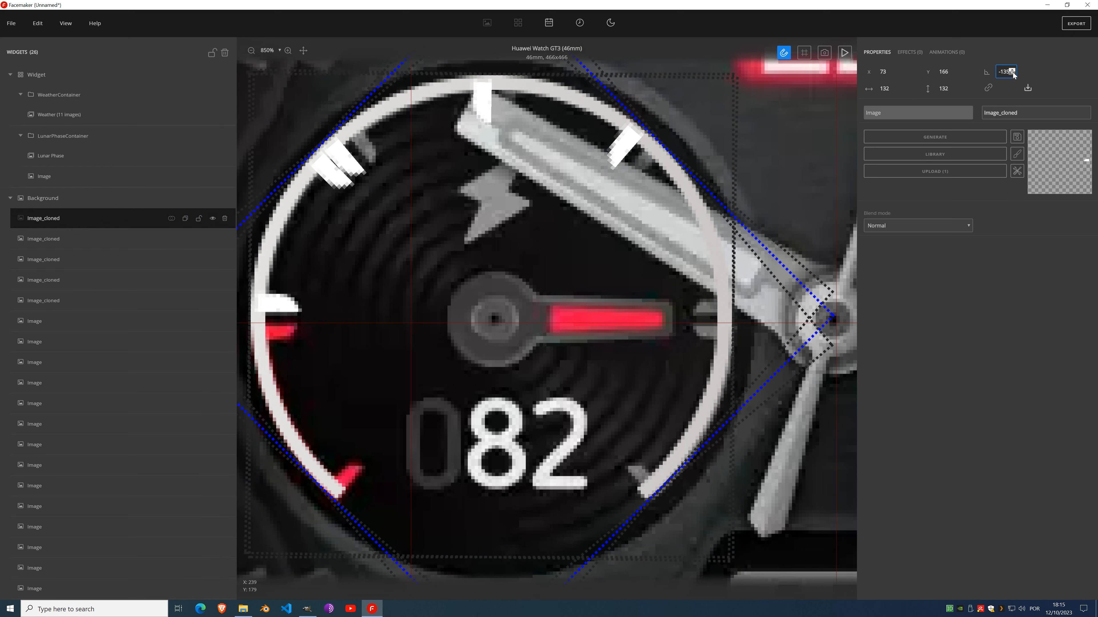
left_click(1013, 74)
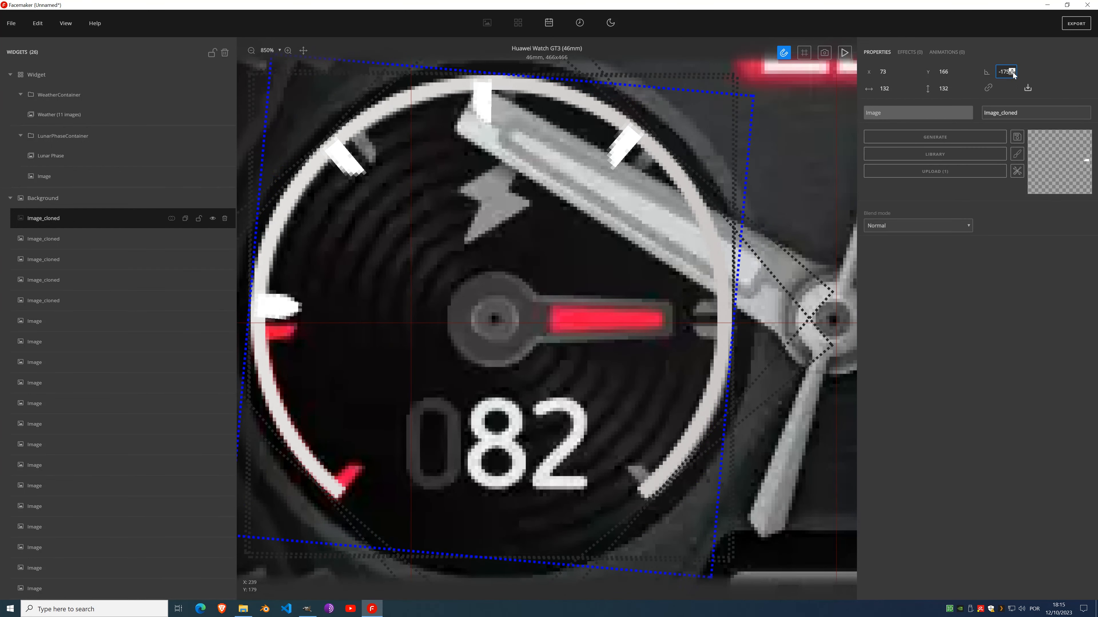
left_click(1013, 74)
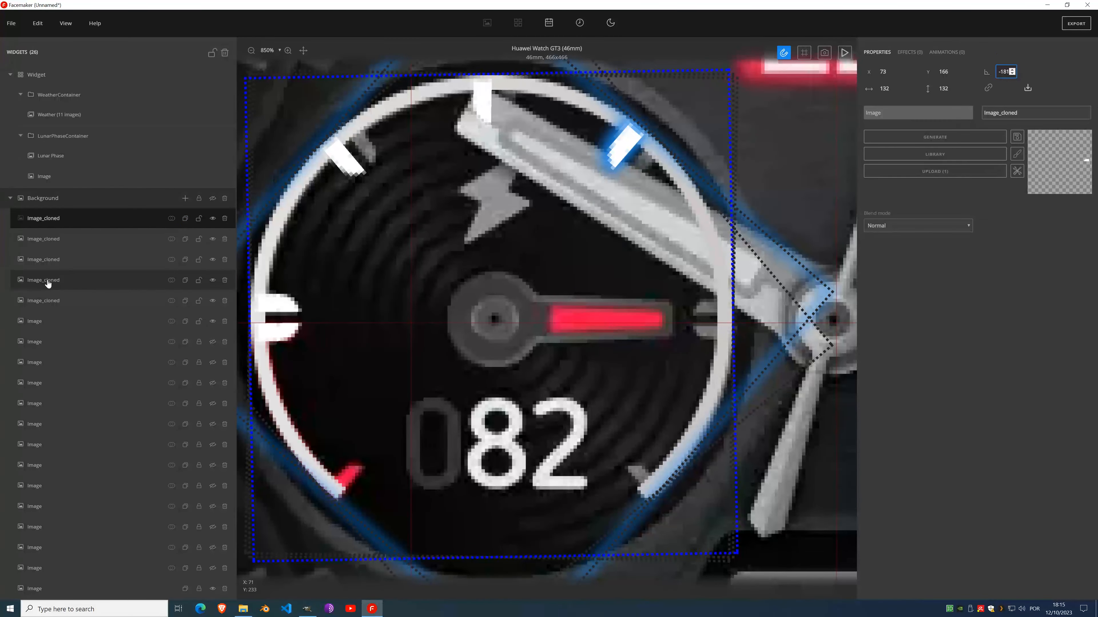
Step: Duplicate the unflipped left tick and rotate the copy to 51 degrees, then duplicate that one and rotate it to 91 degrees
left_click(48, 309)
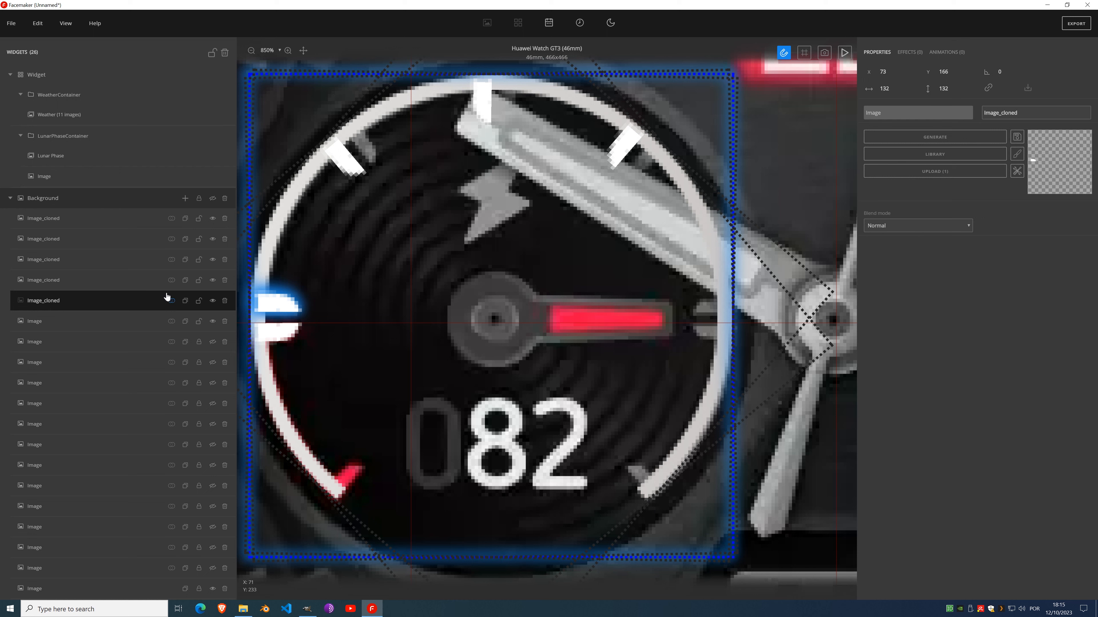
left_click(185, 302)
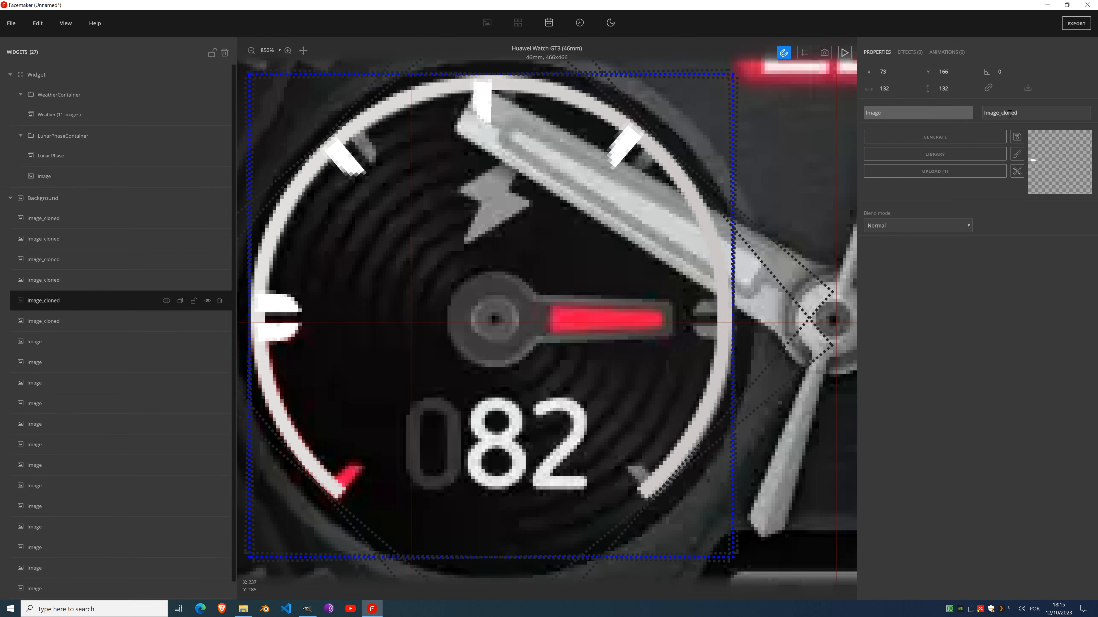
left_click(1012, 74)
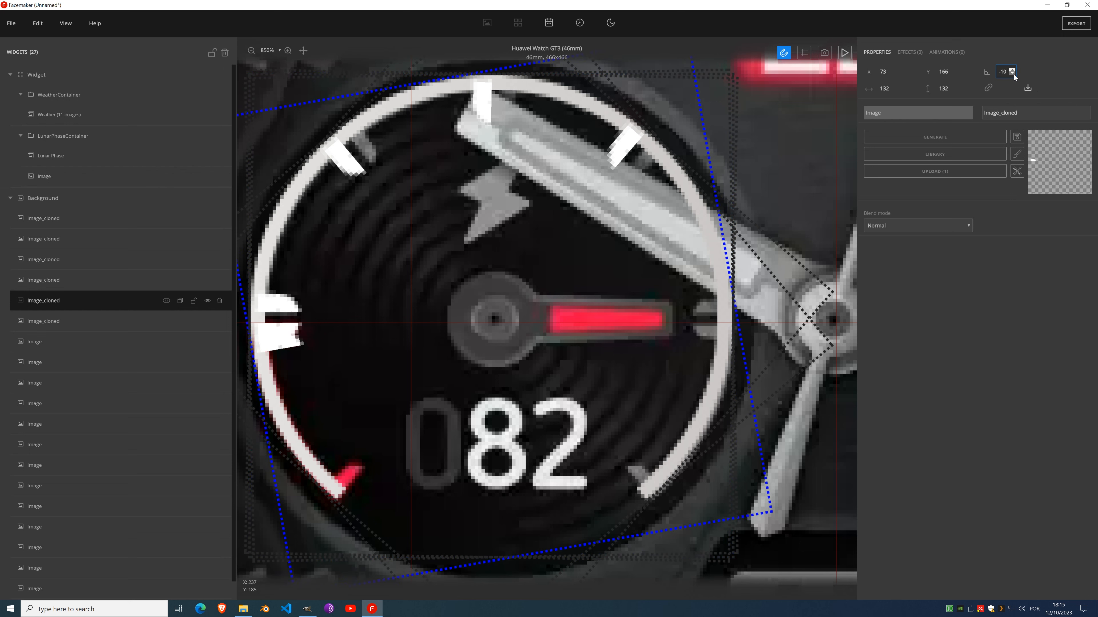
left_click_drag(1012, 74, 1013, 70)
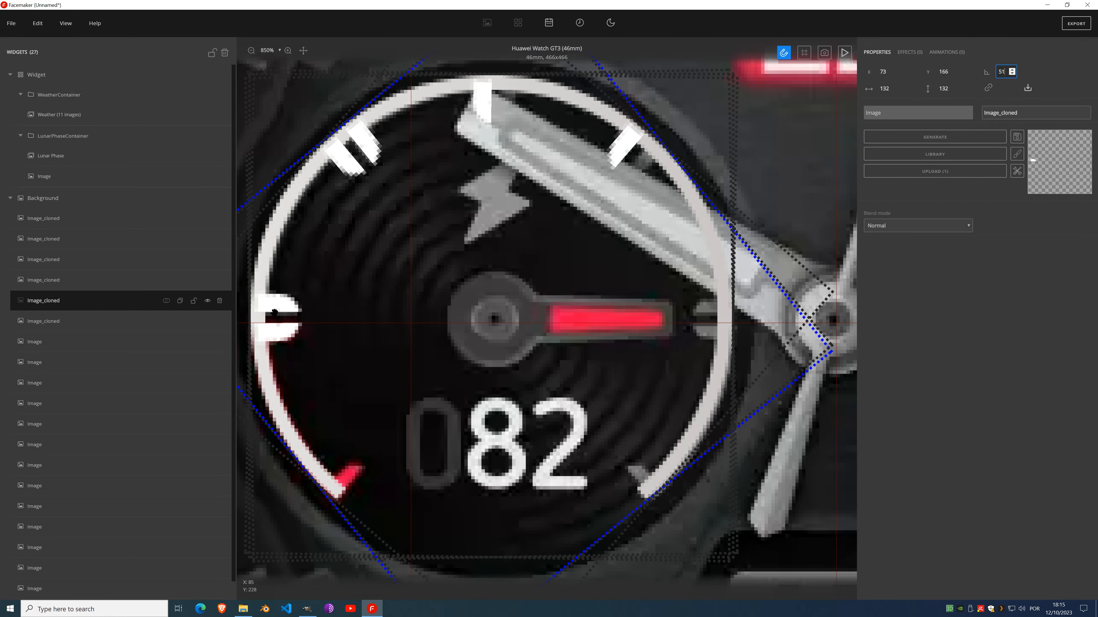
left_click(179, 300)
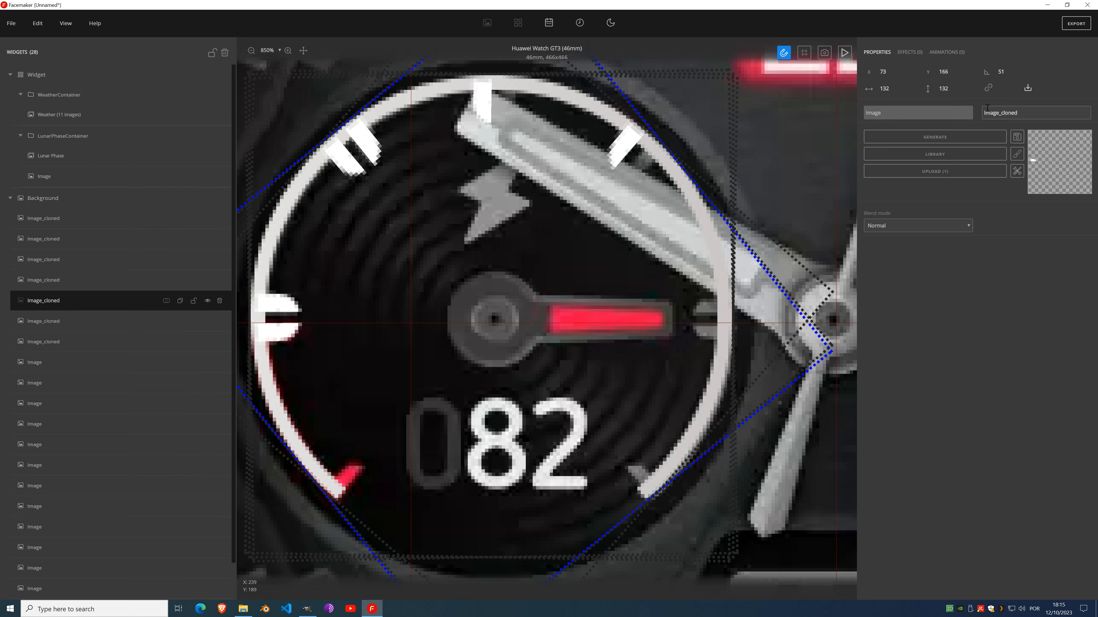
left_click_drag(1012, 70, 1012, 72)
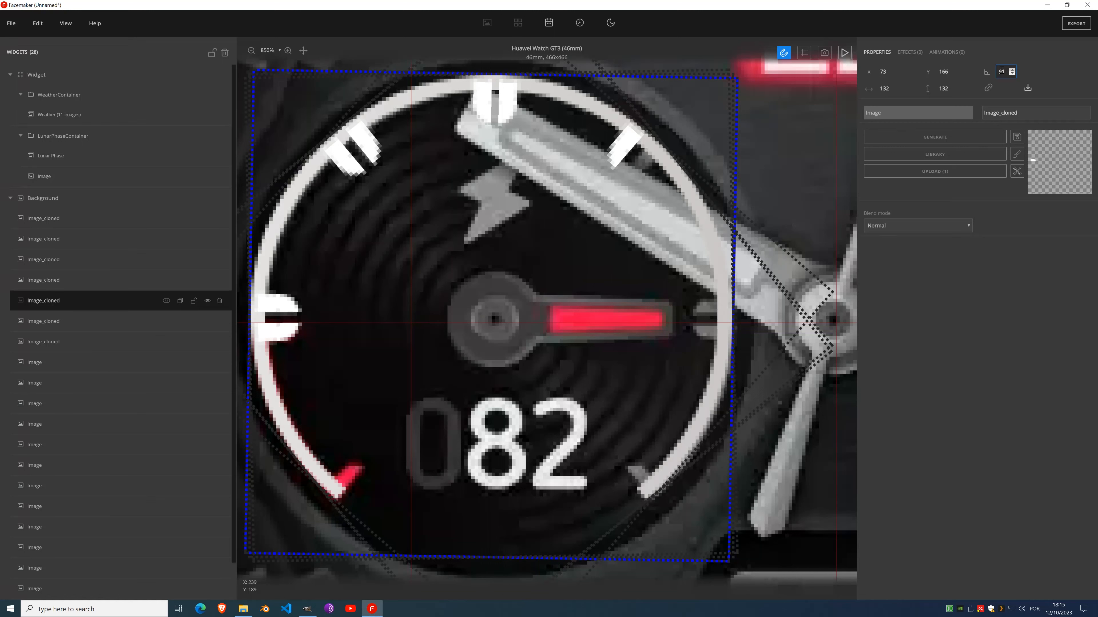
Step: Duplicate the 91 degree tick and rotate the copy to 132 degrees, then duplicate that one and rotate it to 181 degrees
left_click(180, 301)
left_click_drag(1012, 72, 1012, 72)
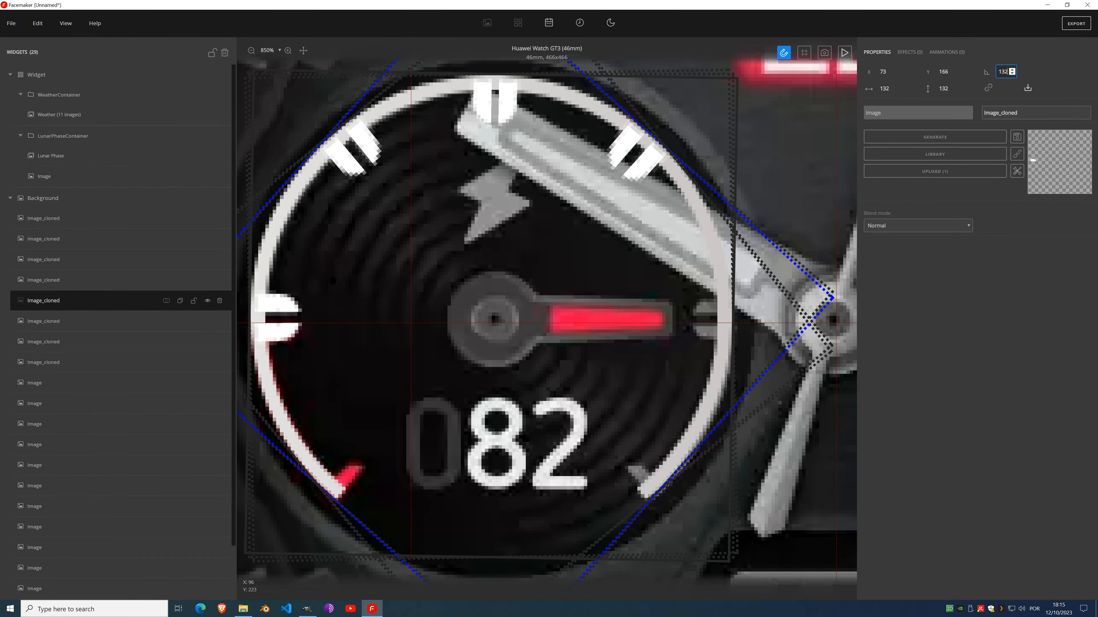
left_click(180, 300)
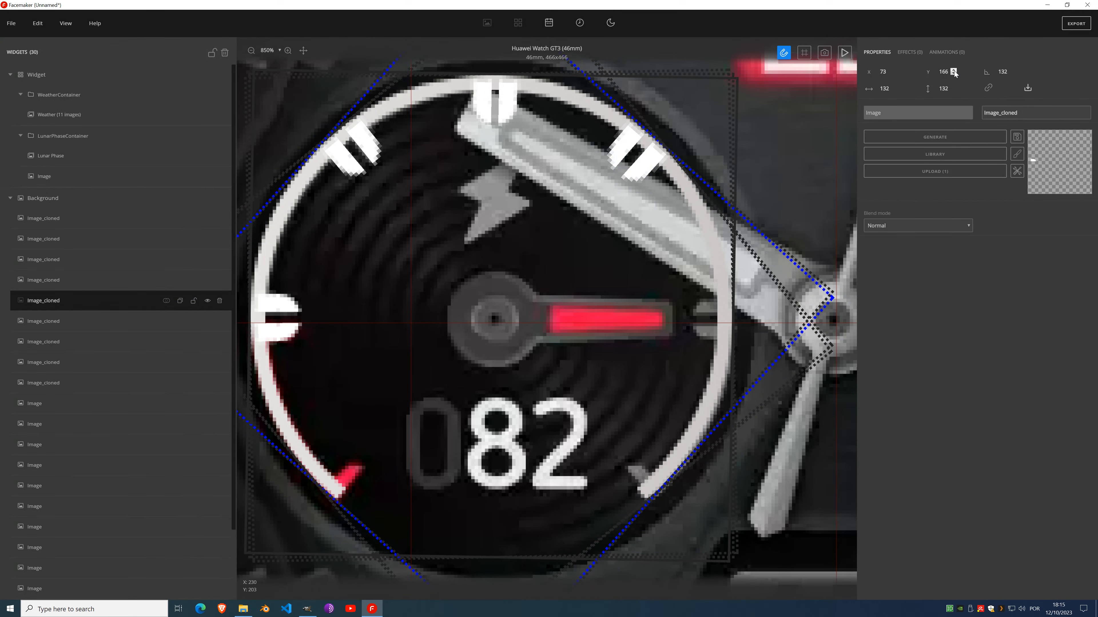
left_click_drag(1012, 70, 1012, 71)
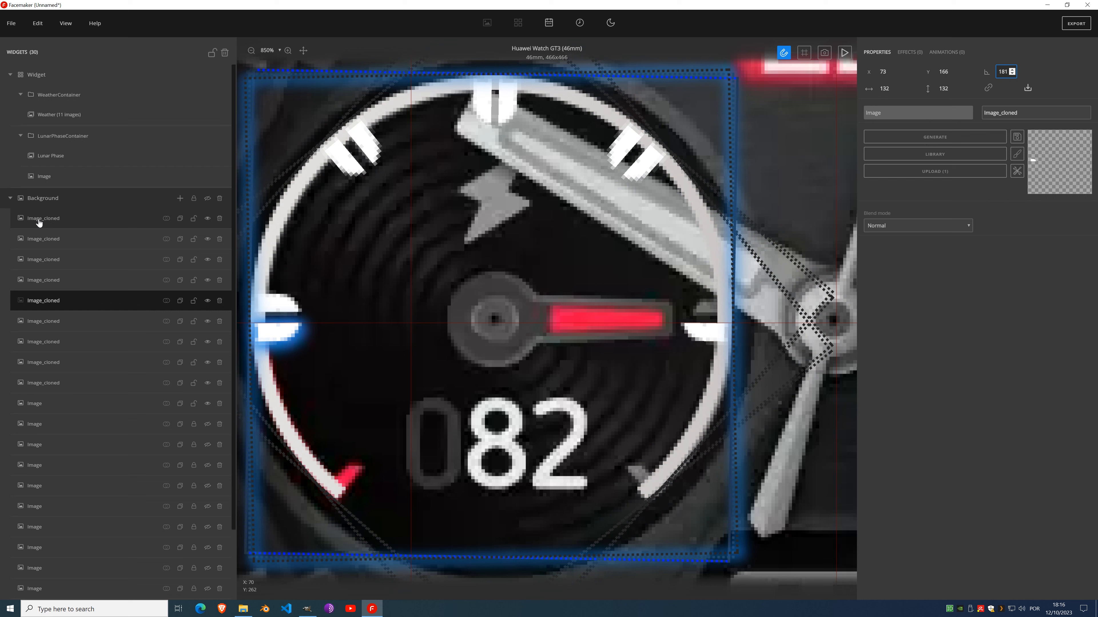
Step: Duplicate the flipped -49 degree tick and set the copy's rotation to 0 degrees, on the arc's right side
left_click(39, 220)
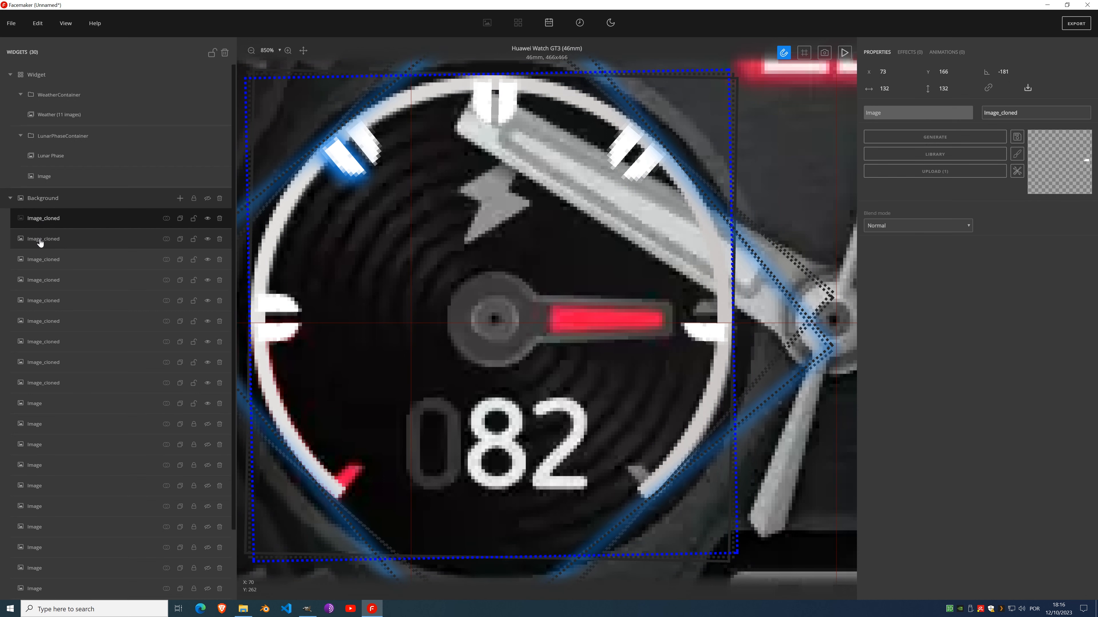
left_click(42, 285)
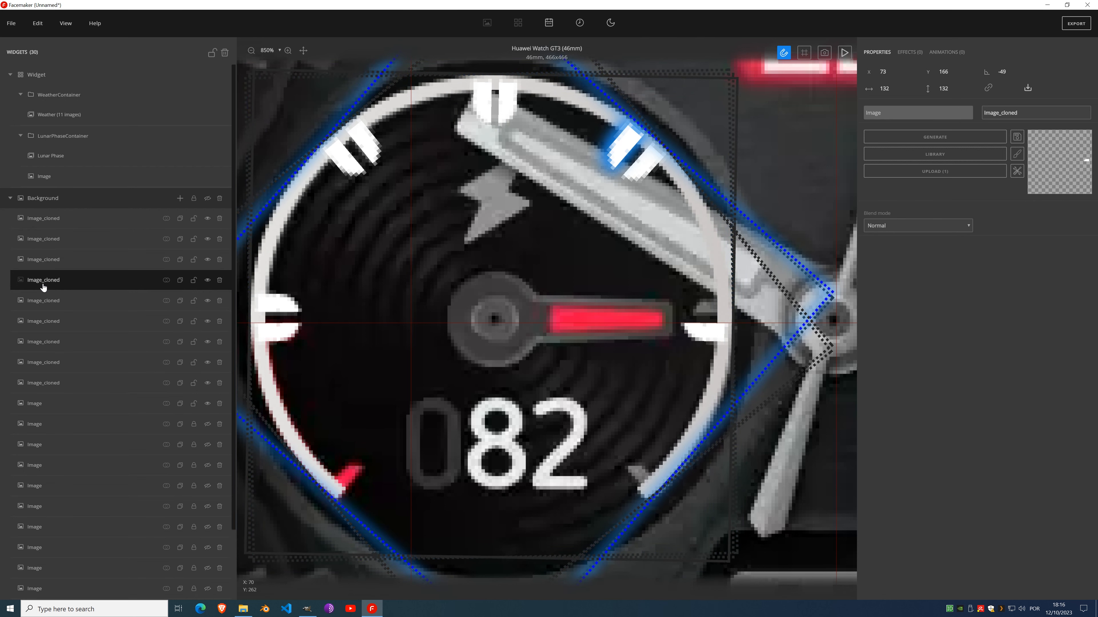
left_click(180, 281)
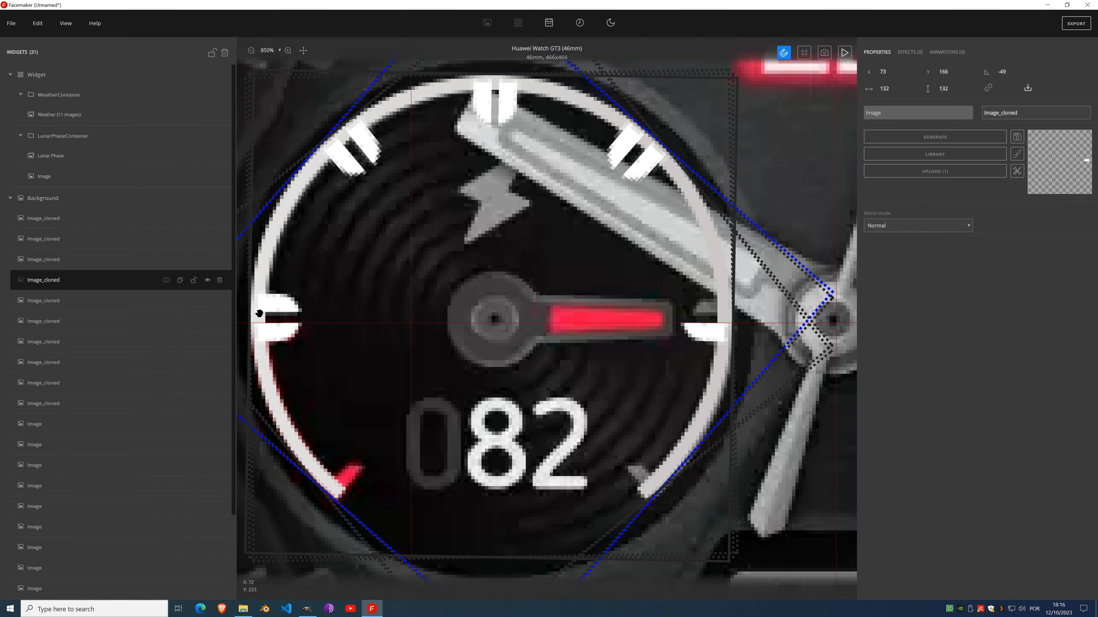
left_click(1012, 70)
left_click_drag(1015, 74, 1015, 74)
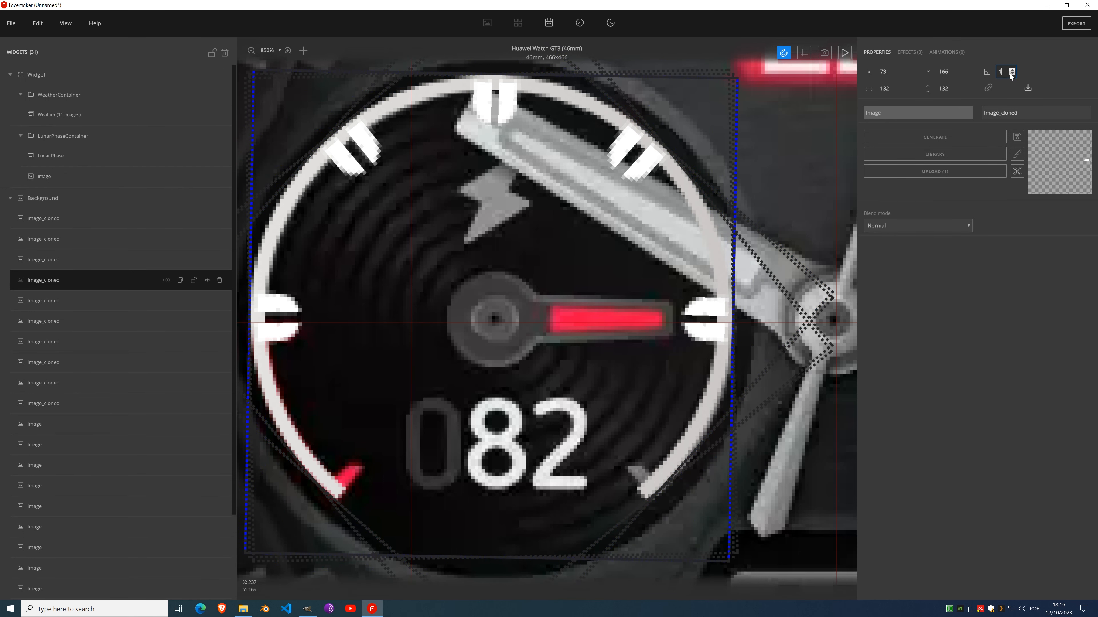
left_click(1013, 75)
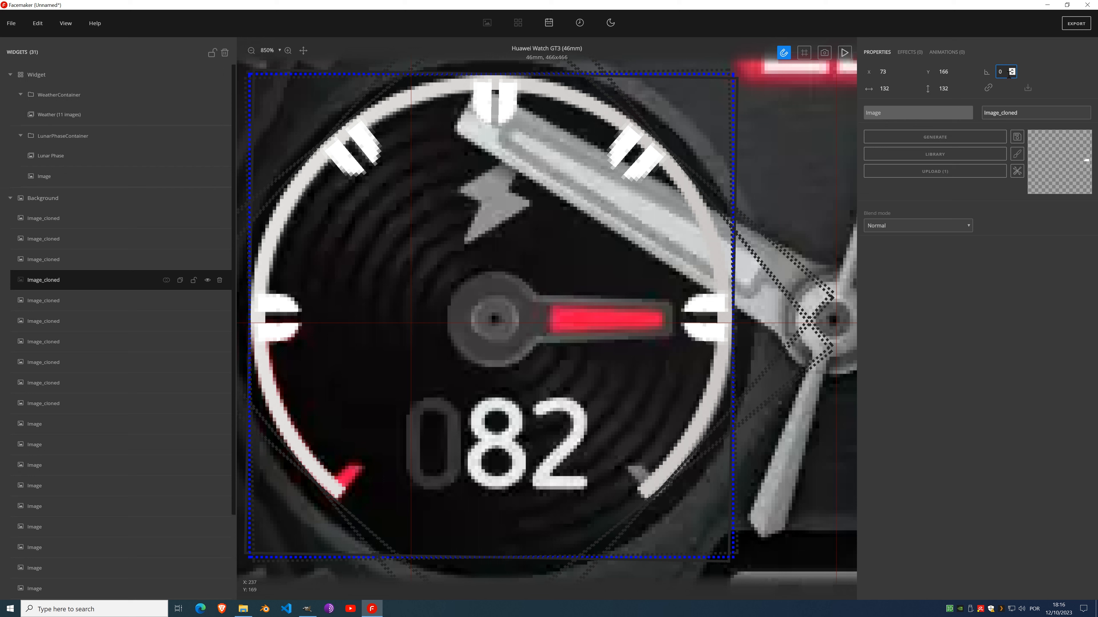
Step: Duplicate the flipped 0 degree tick and rotate the copy to 51 degrees at the arc's lower-right end
left_click(180, 283)
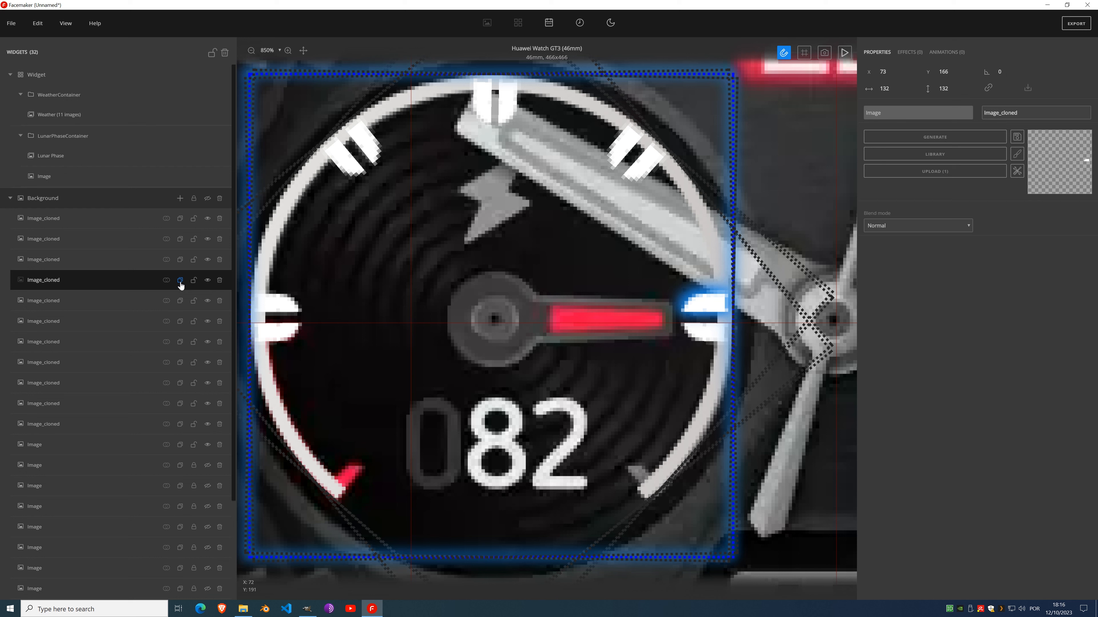
scroll(1012, 72, "up", 20)
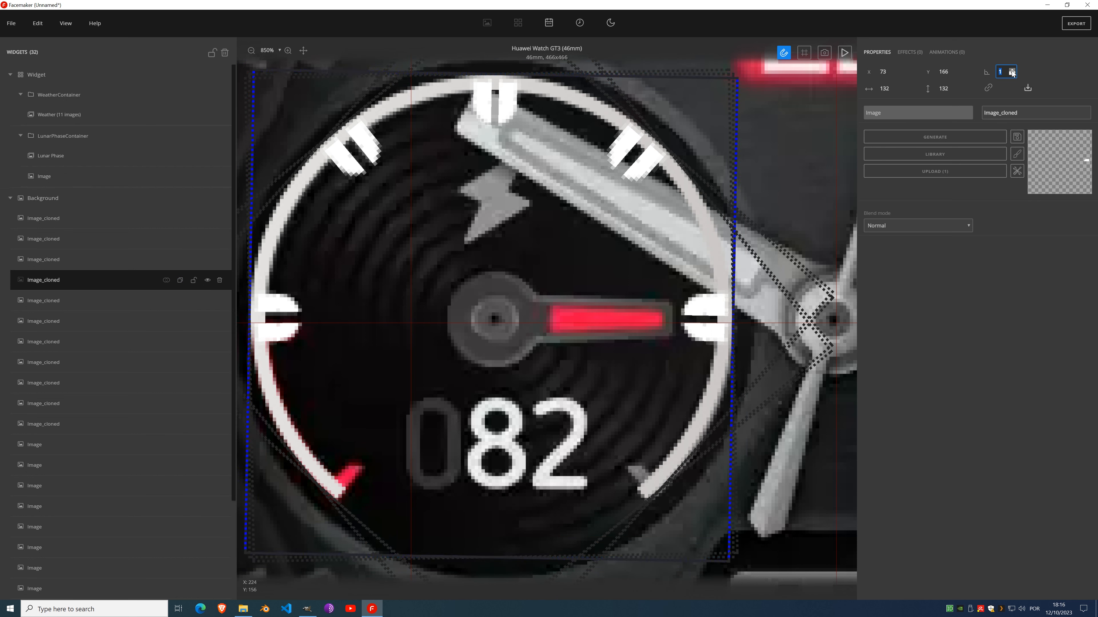
scroll(1012, 72, "up", 20)
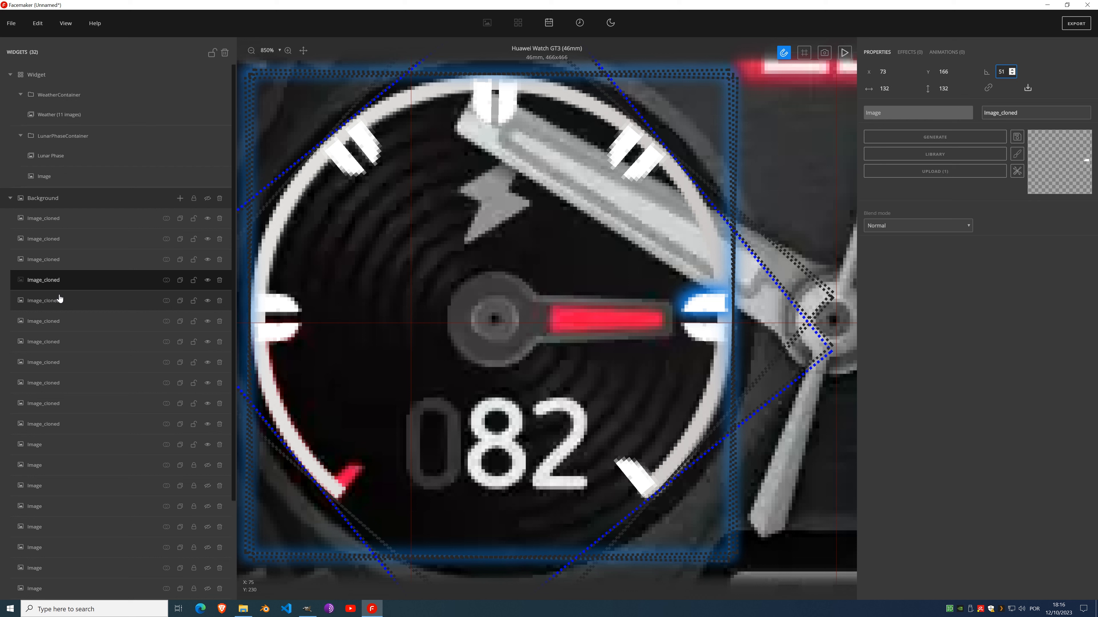
left_click(61, 321)
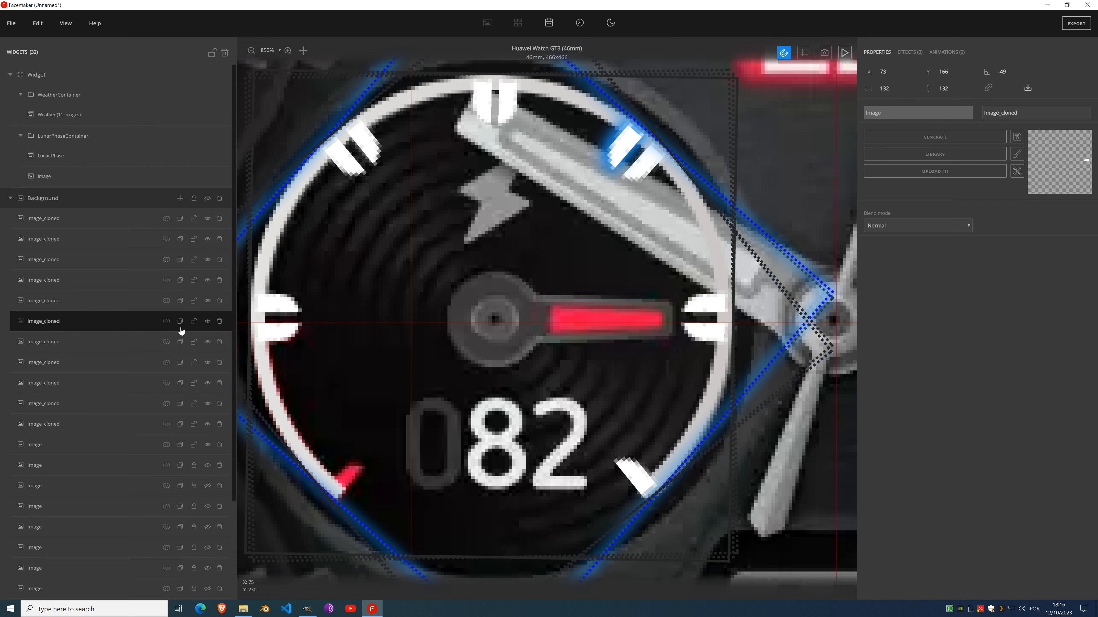
left_click(180, 321)
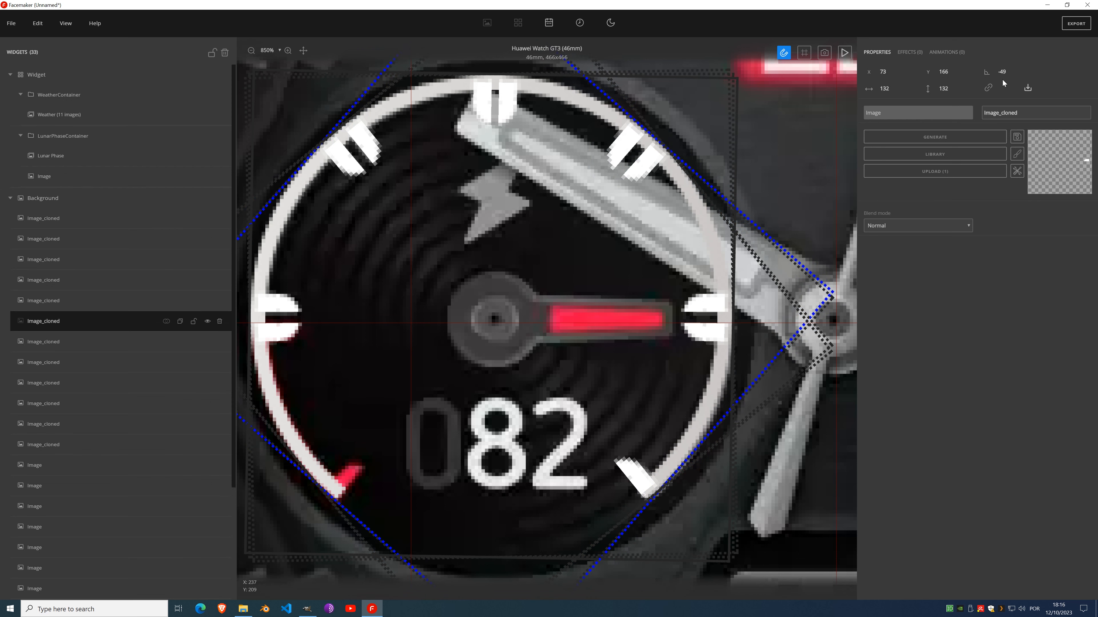
left_click_drag(1014, 75, 1014, 75)
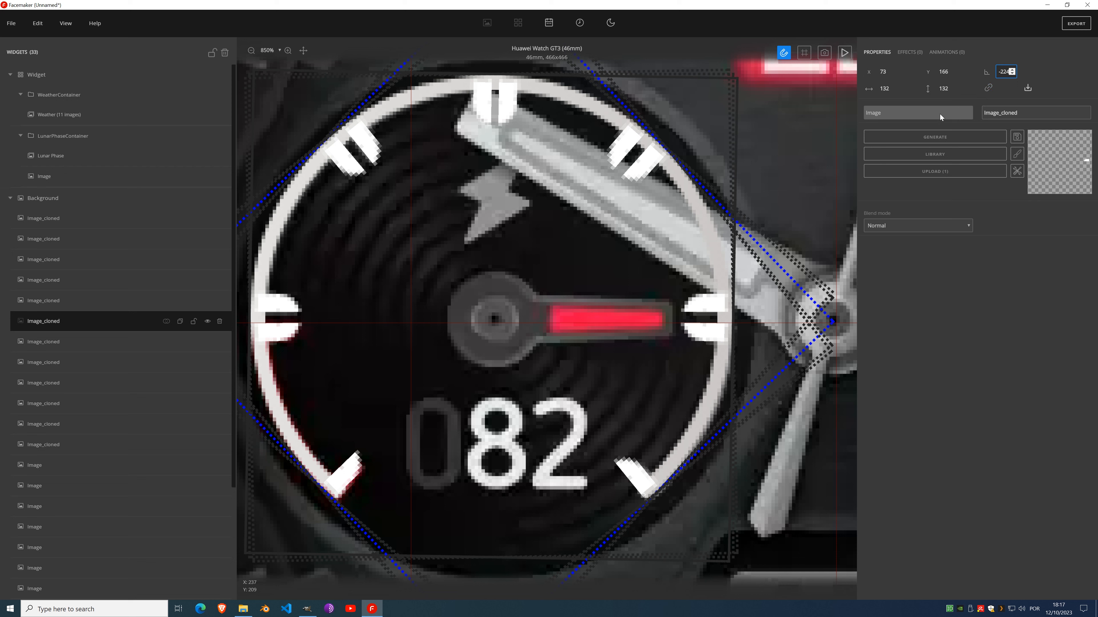
left_click(220, 321)
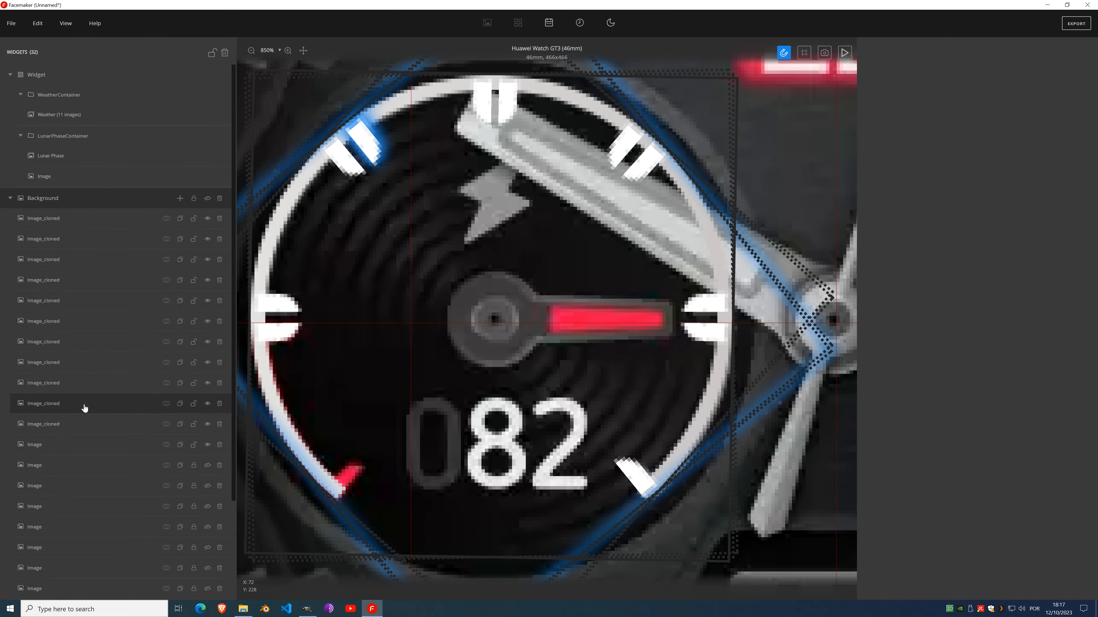
Step: Duplicate the unflipped 0 degree left tick and rotate the copy to -51 degrees over the red mark at the arc's lower-left end
left_click(76, 429)
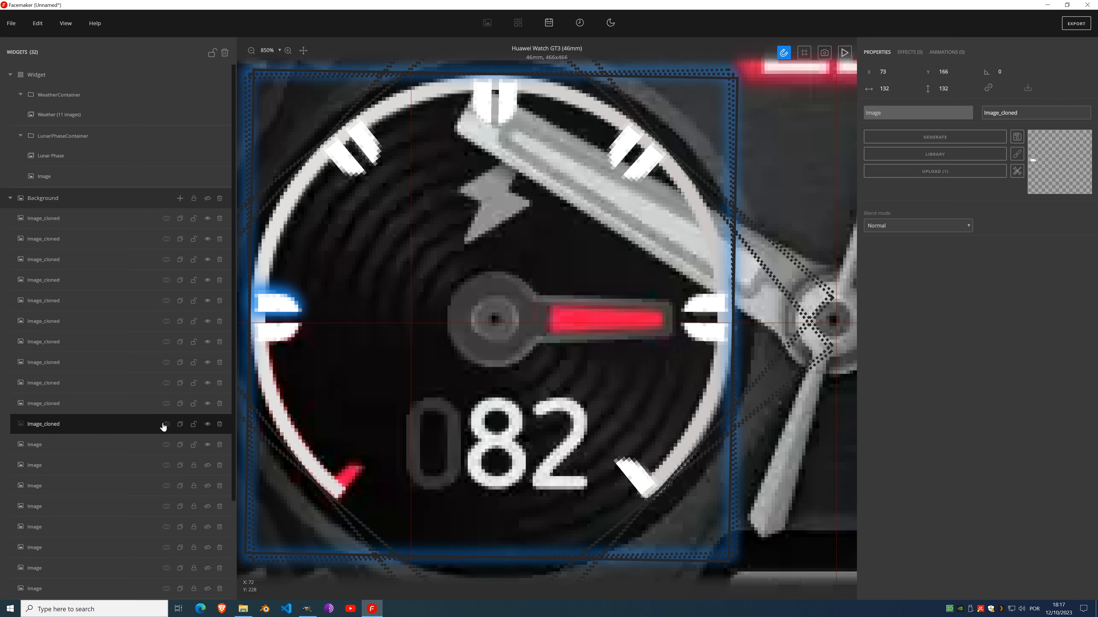
left_click(180, 426)
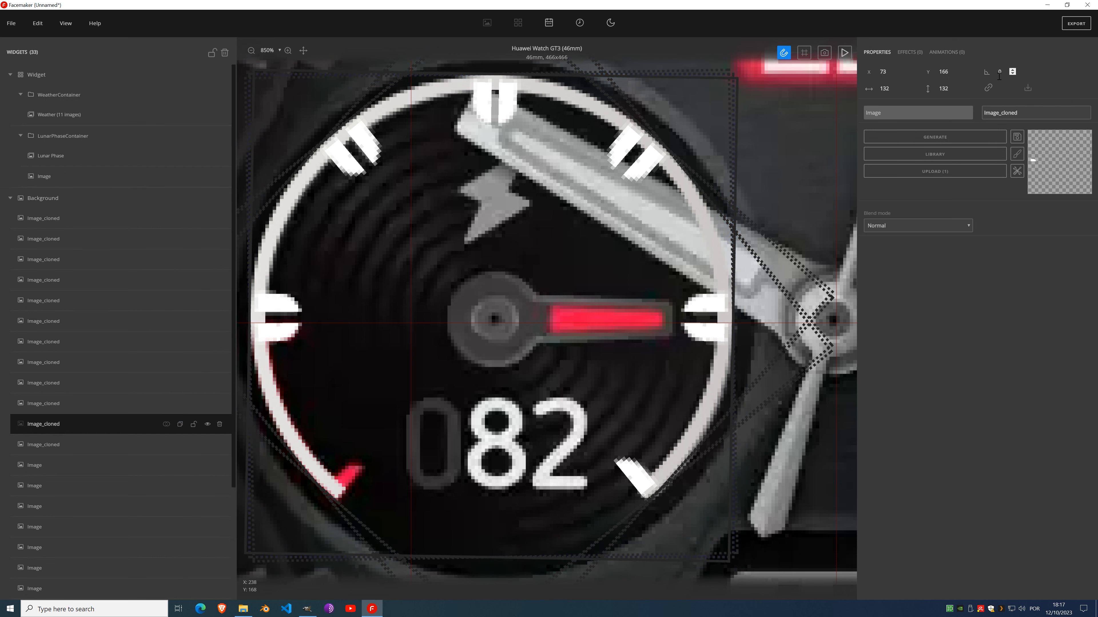
left_click_drag(1011, 76, 1013, 75)
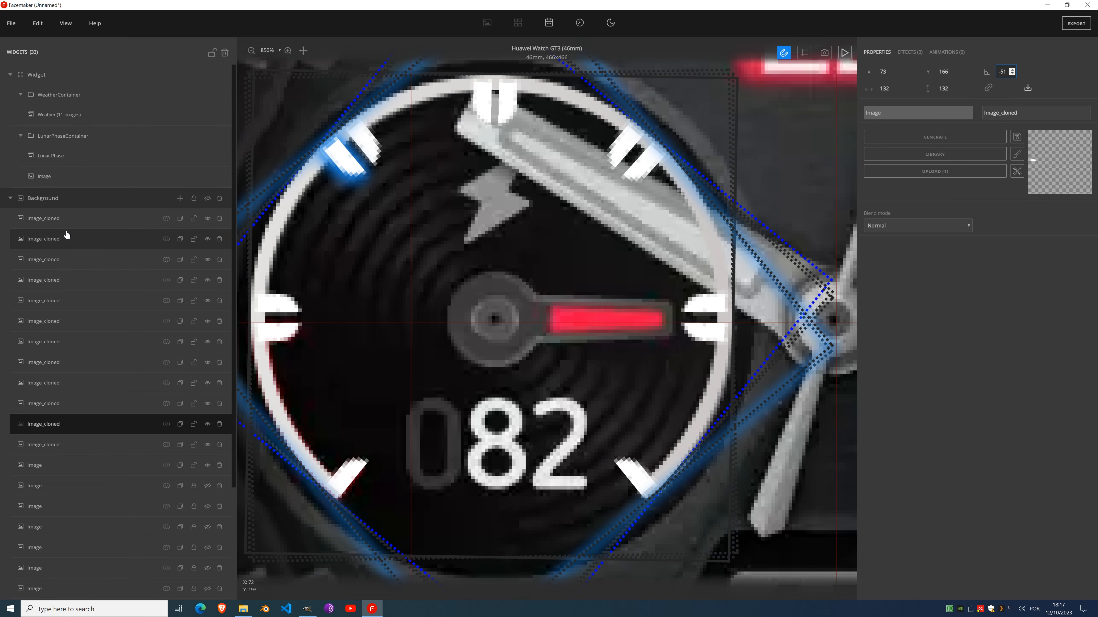
Step: Adjust the rotation of the flipped tick at the top of the arc to -90 degrees
left_click(68, 278)
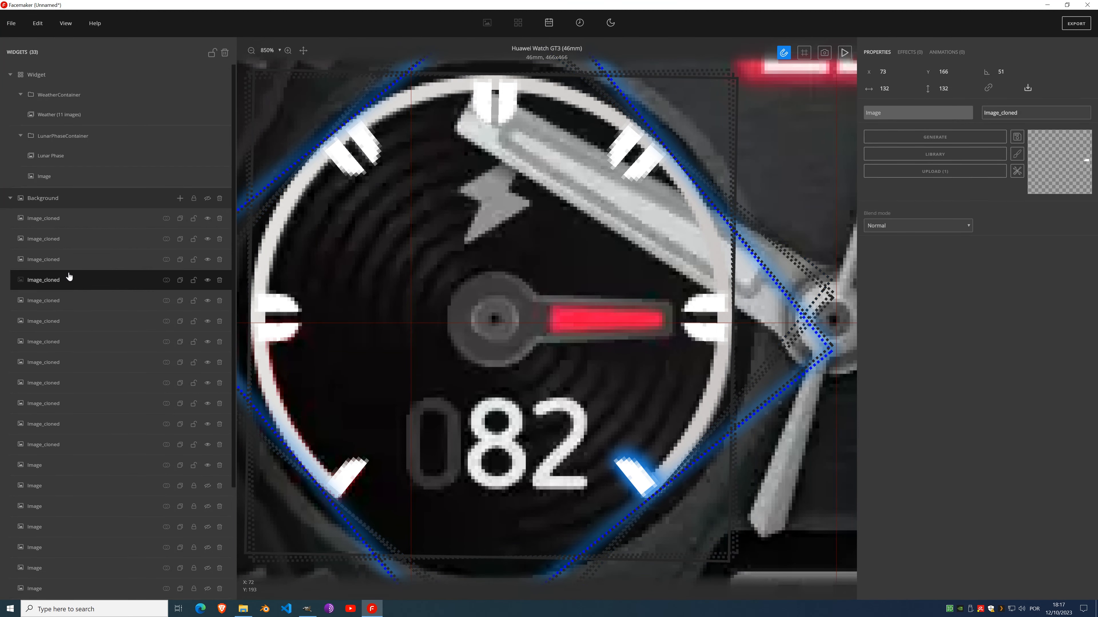
left_click(68, 260)
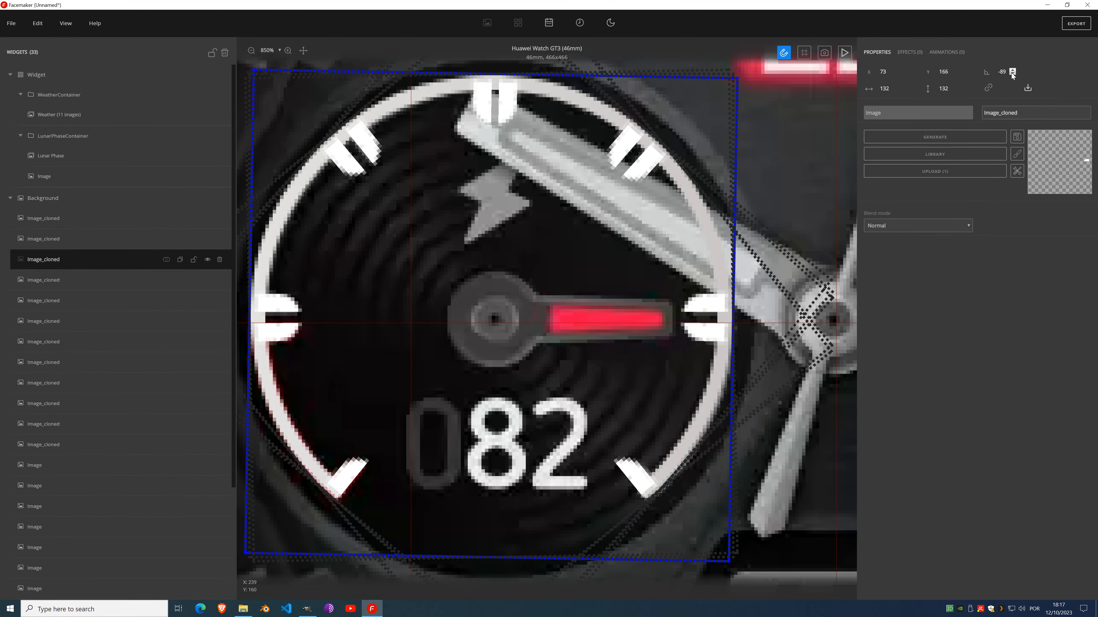
left_click(1012, 73)
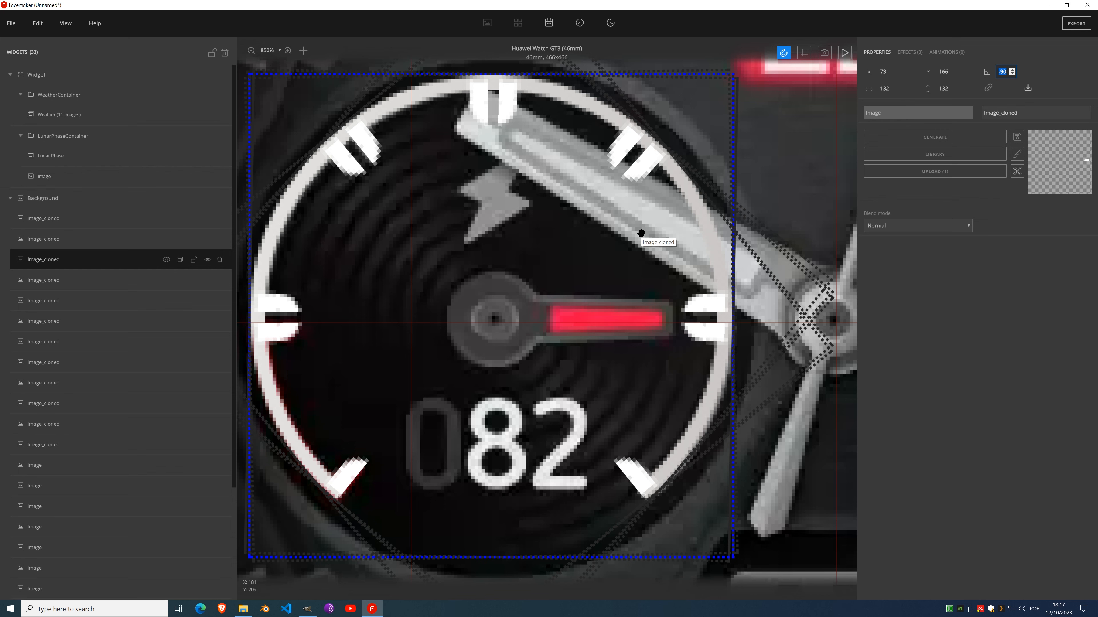
Step: Merge all the cloned tick marks of the battery subdial's arc into one layer using merge down with Add
left_click(64, 467)
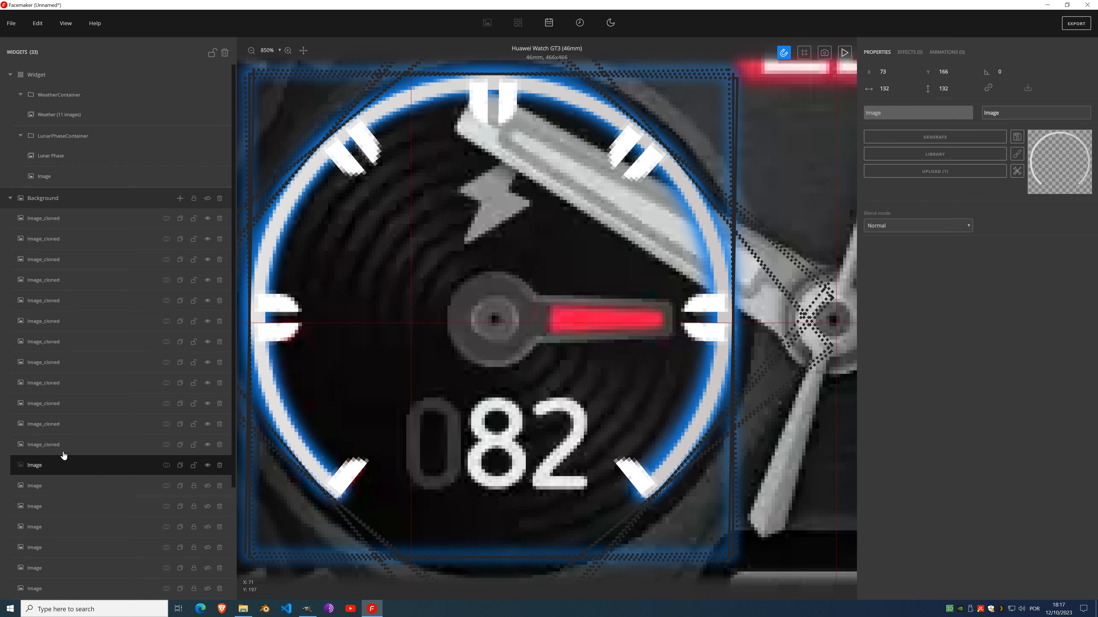
left_click(164, 221)
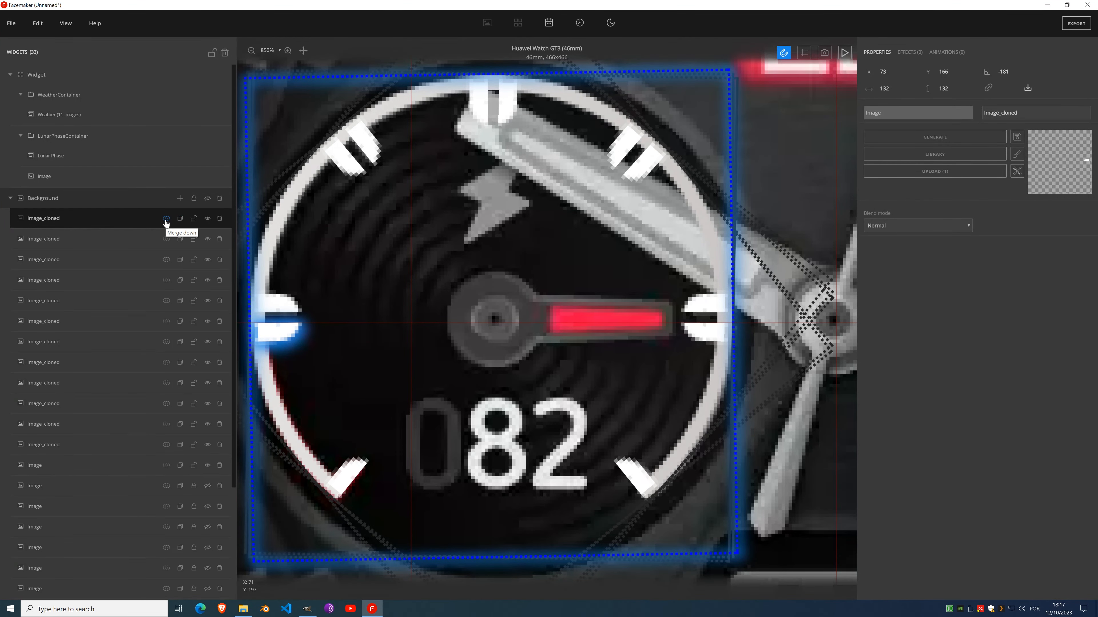
left_click(167, 233)
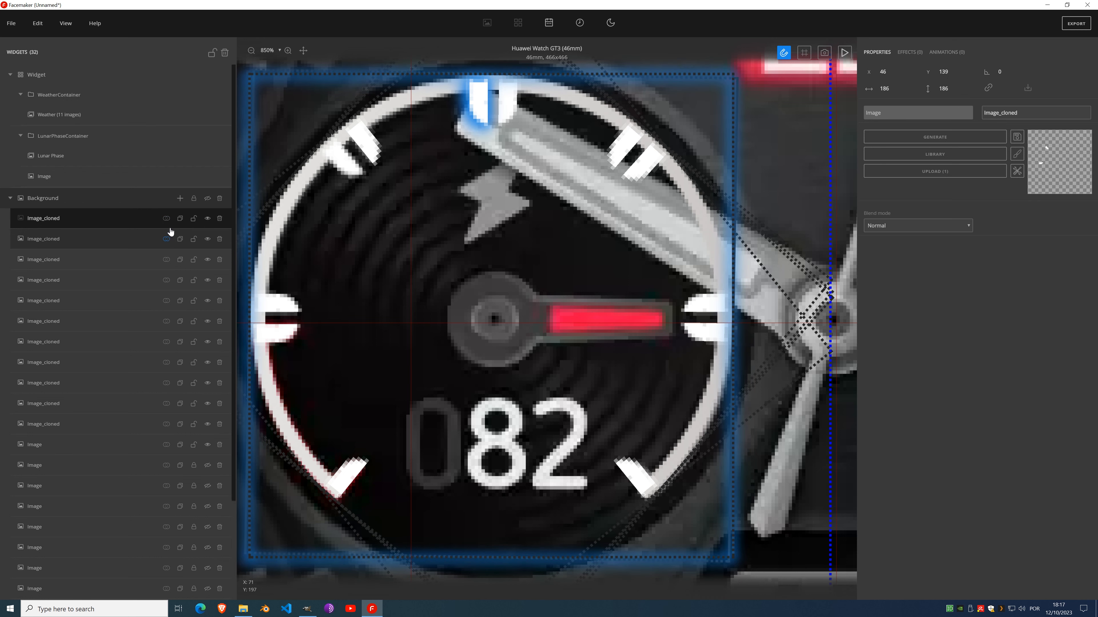
left_click(167, 238)
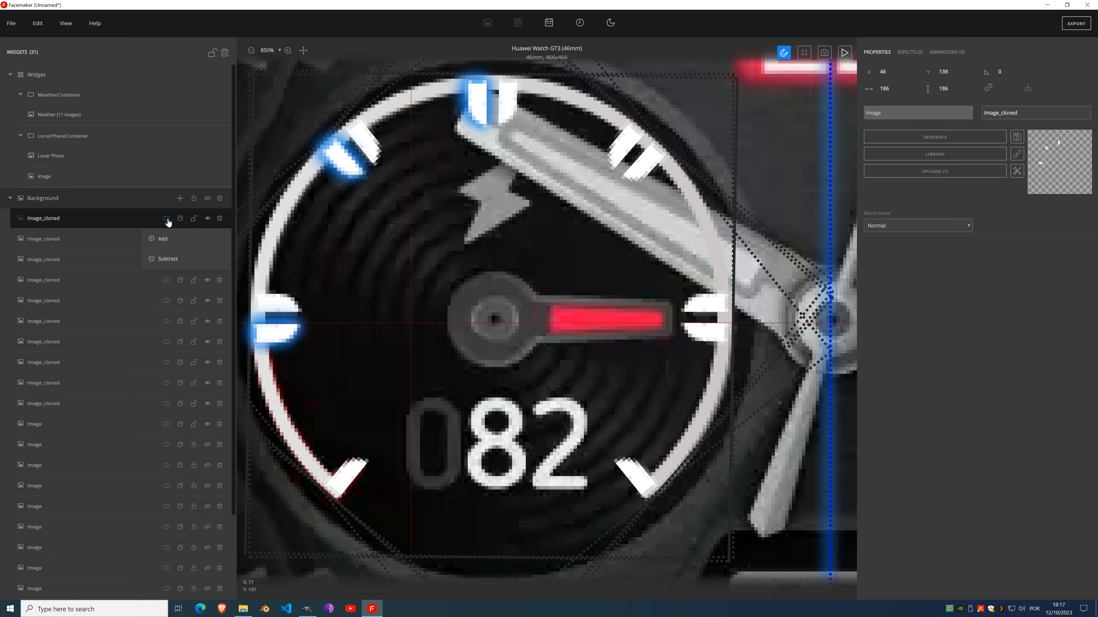
left_click(168, 242)
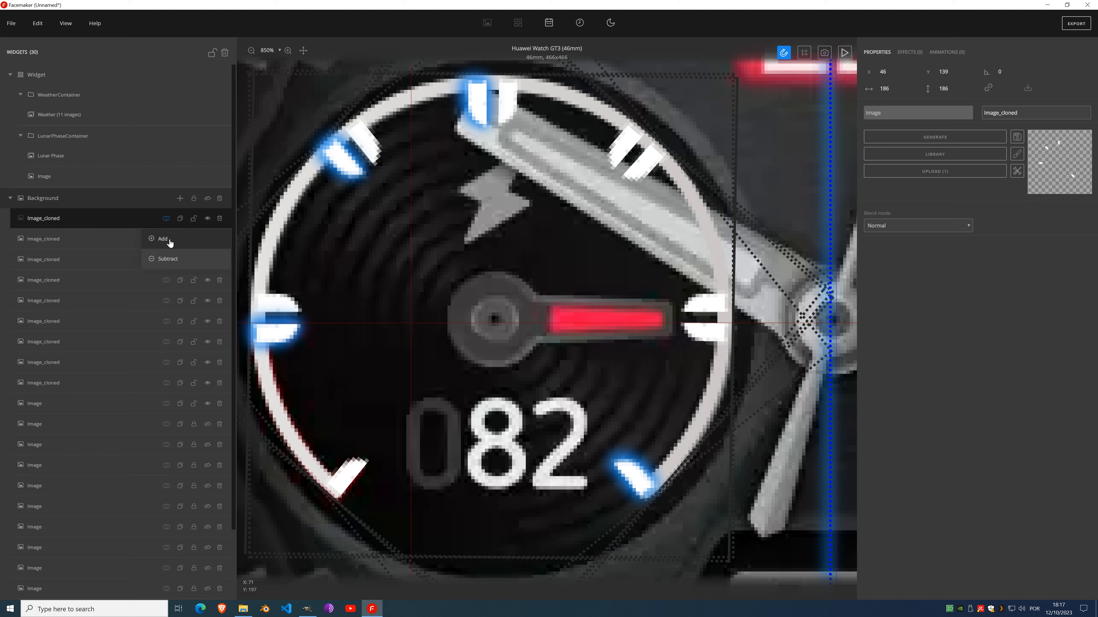
left_click(167, 239)
left_click(167, 238)
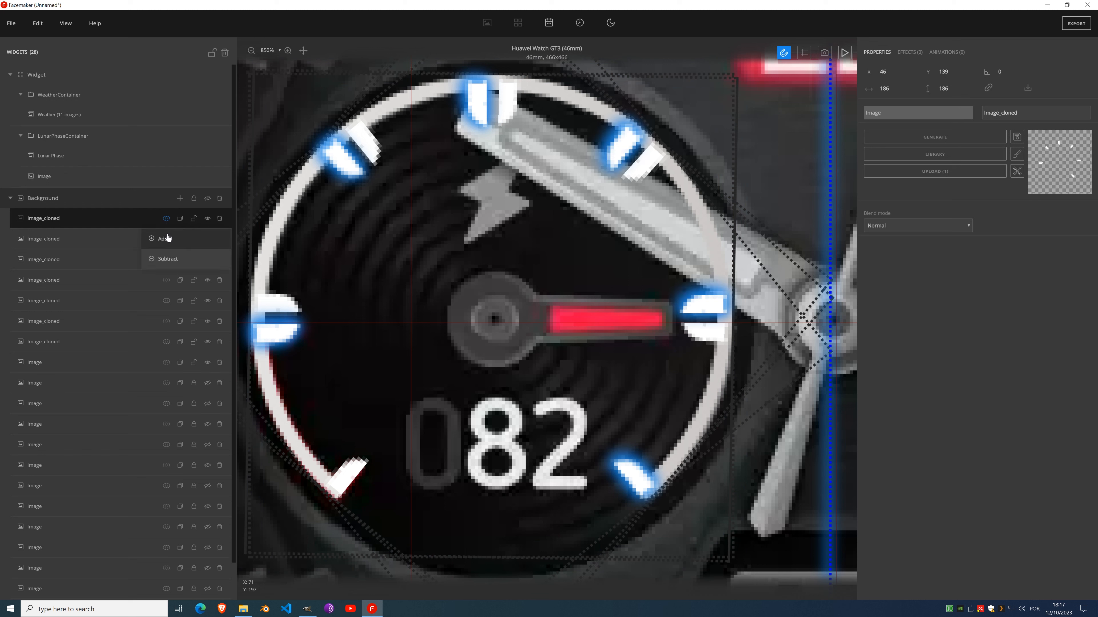
left_click(167, 238)
left_click(167, 239)
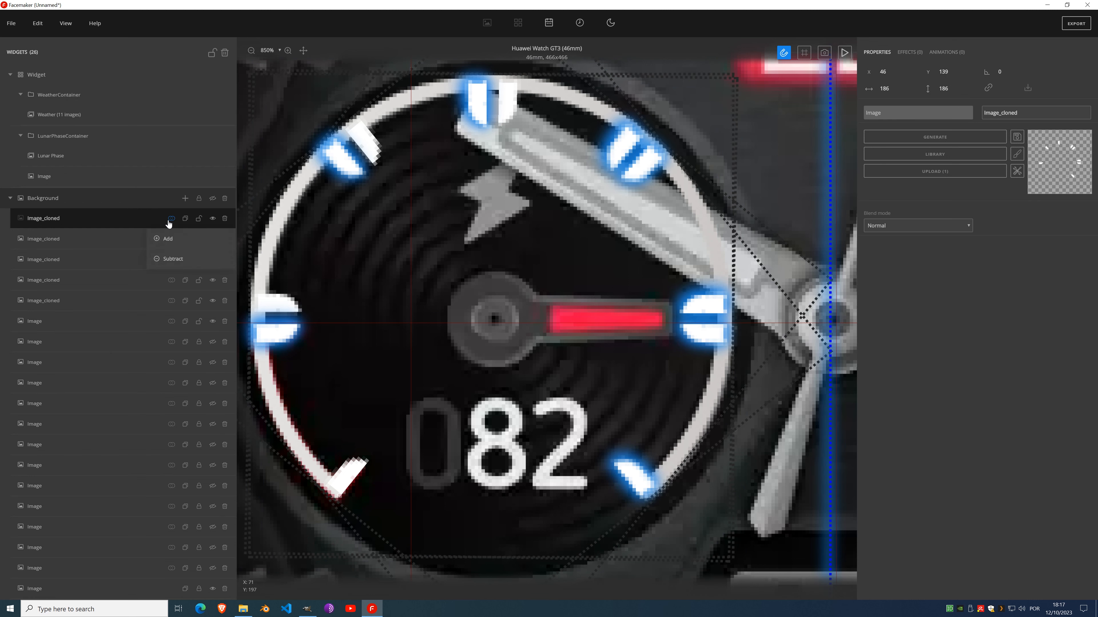
left_click(168, 238)
left_click(168, 239)
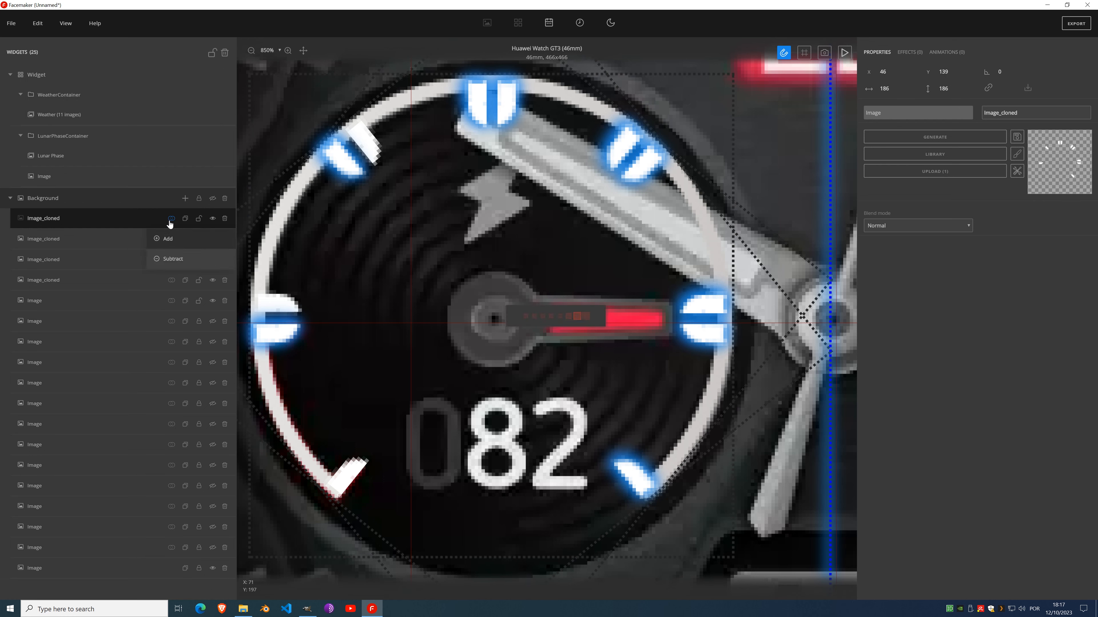
left_click(168, 239)
left_click(171, 238)
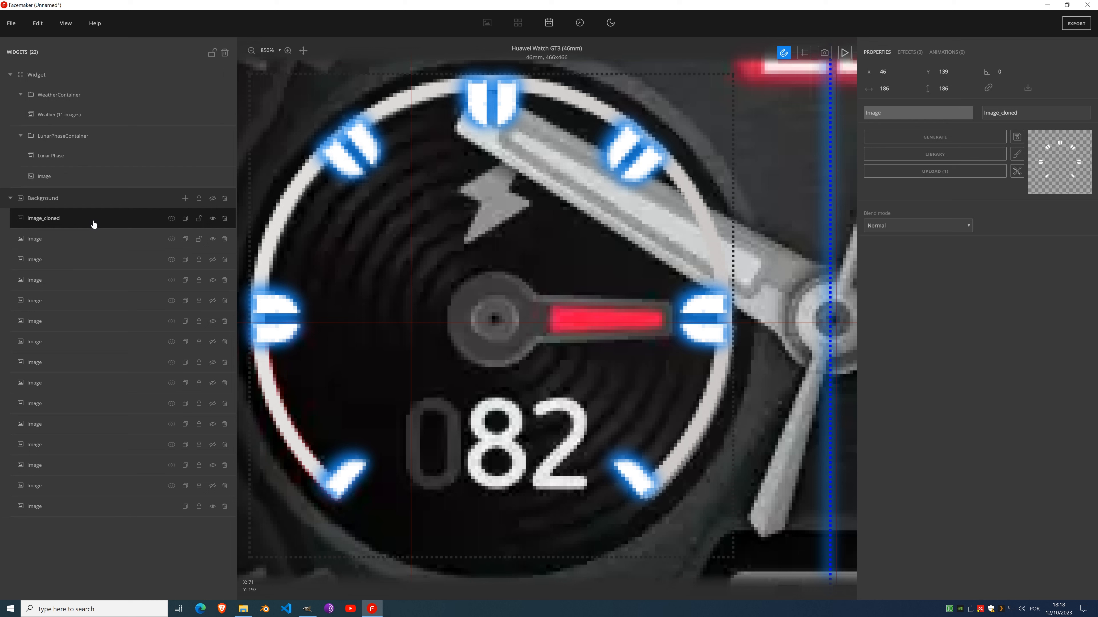
Step: Toggle the visibility of the arc ring and the merged ticks to compare them with the reference photo's battery scale
left_click_drag(77, 245, 120, 304)
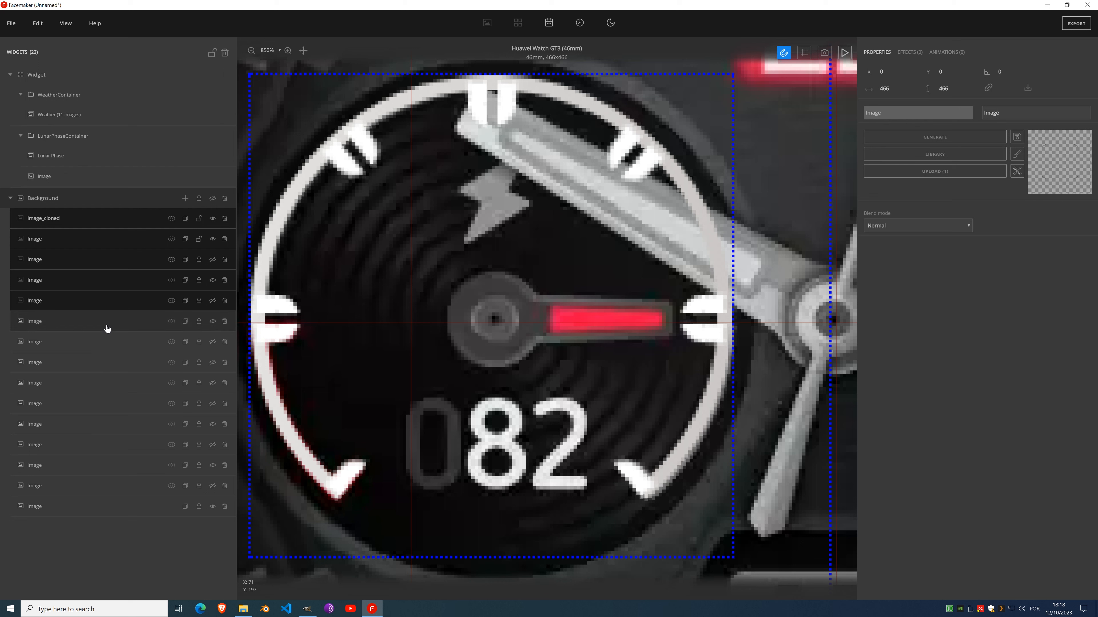
left_click(94, 217)
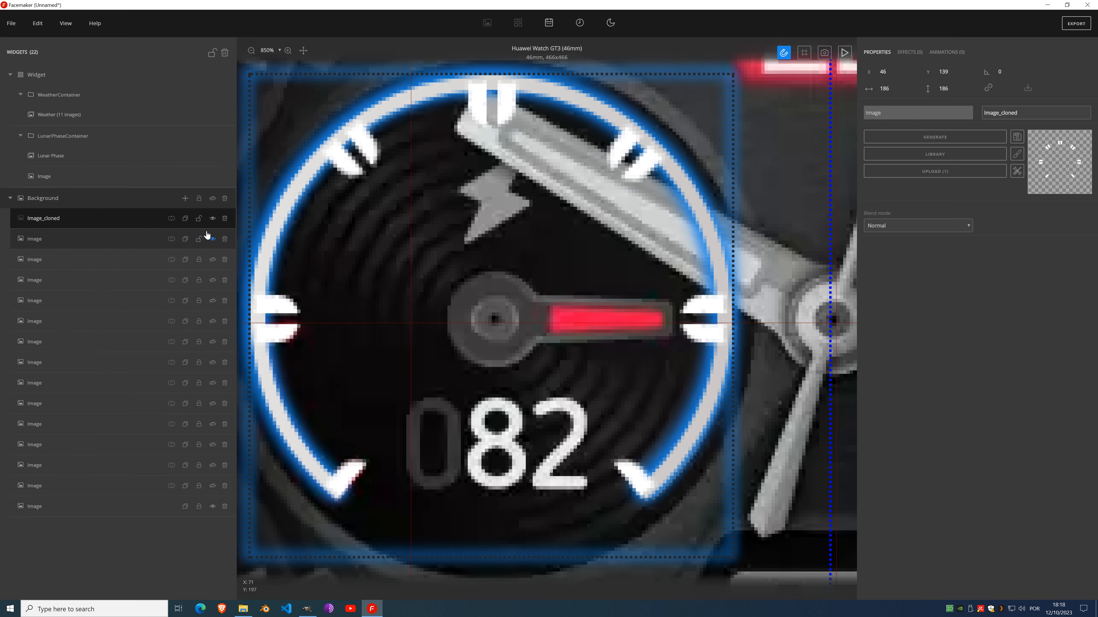
left_click(131, 239)
left_click(129, 218)
left_click(126, 239)
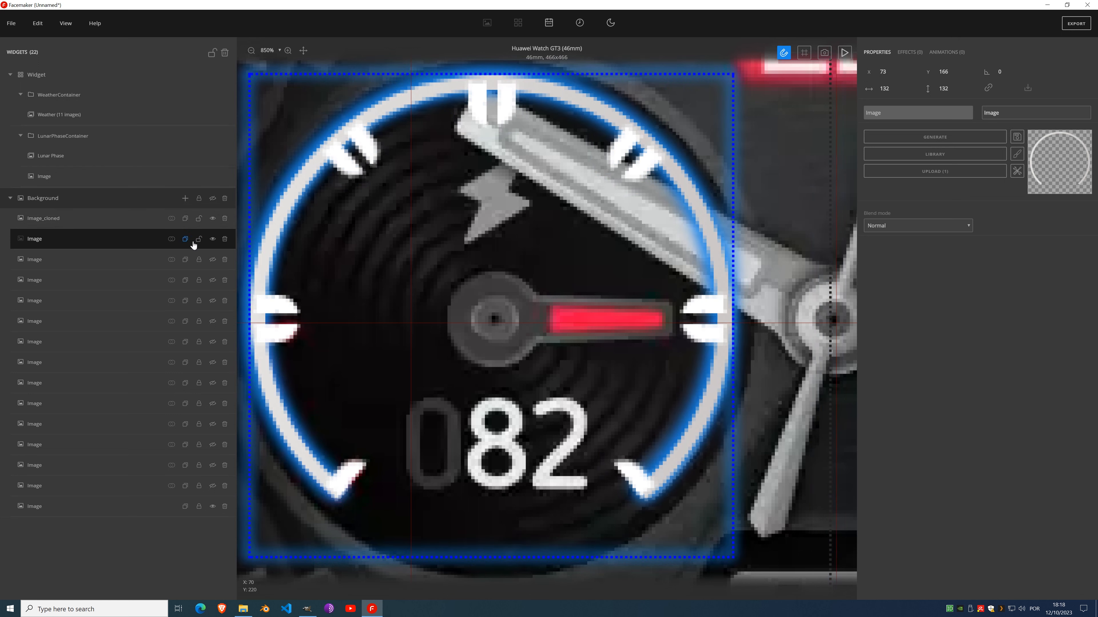
left_click(212, 239)
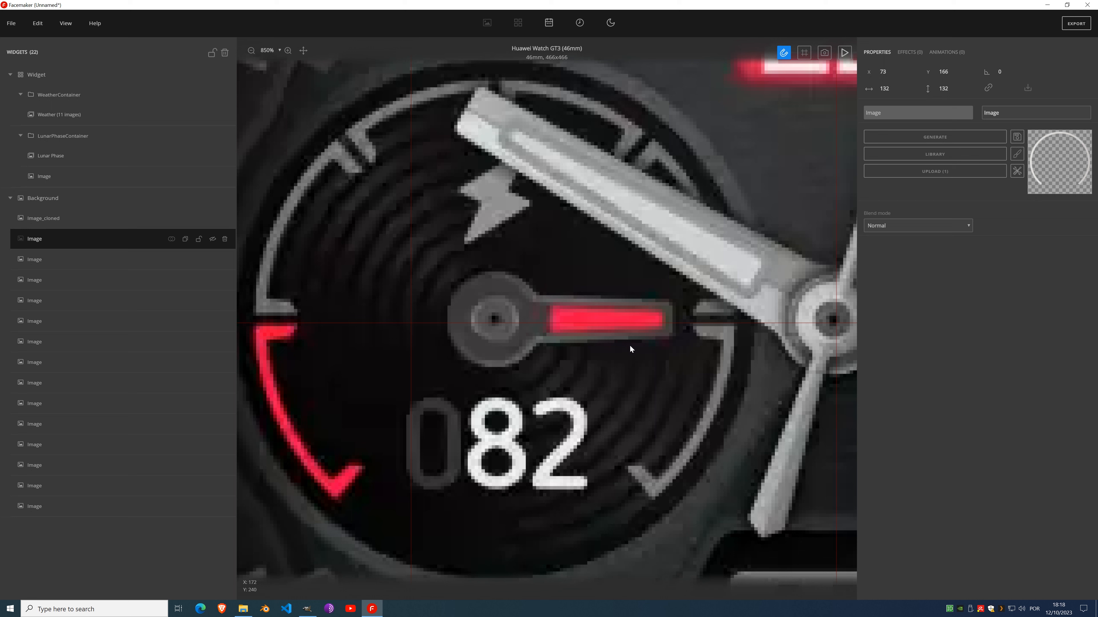
left_click(212, 239)
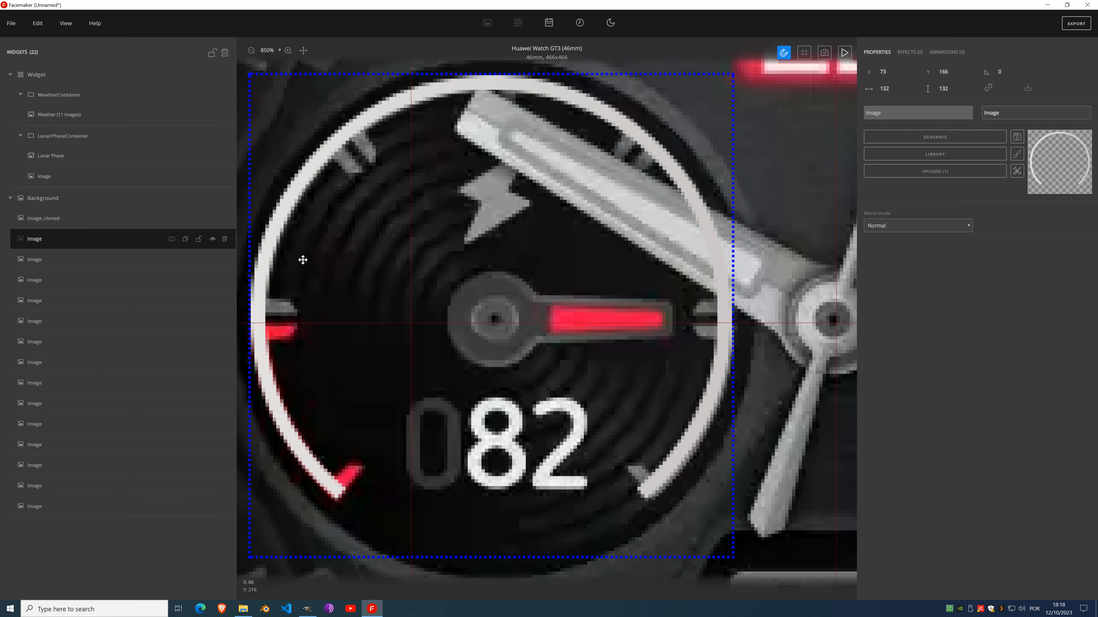
scroll(454, 333, "down", 3)
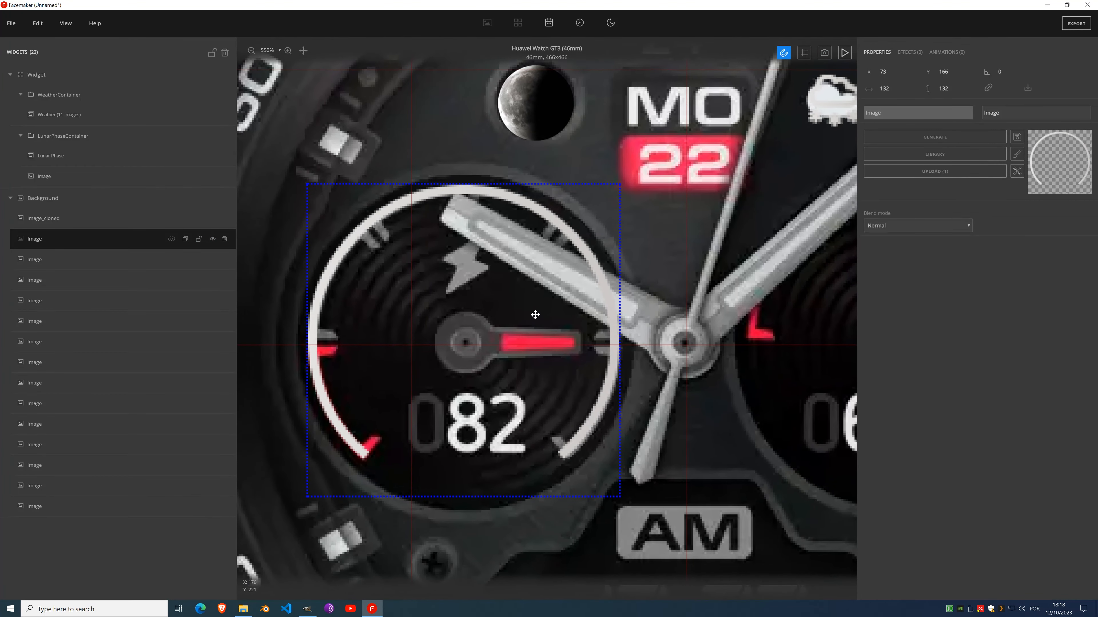
left_click(212, 217)
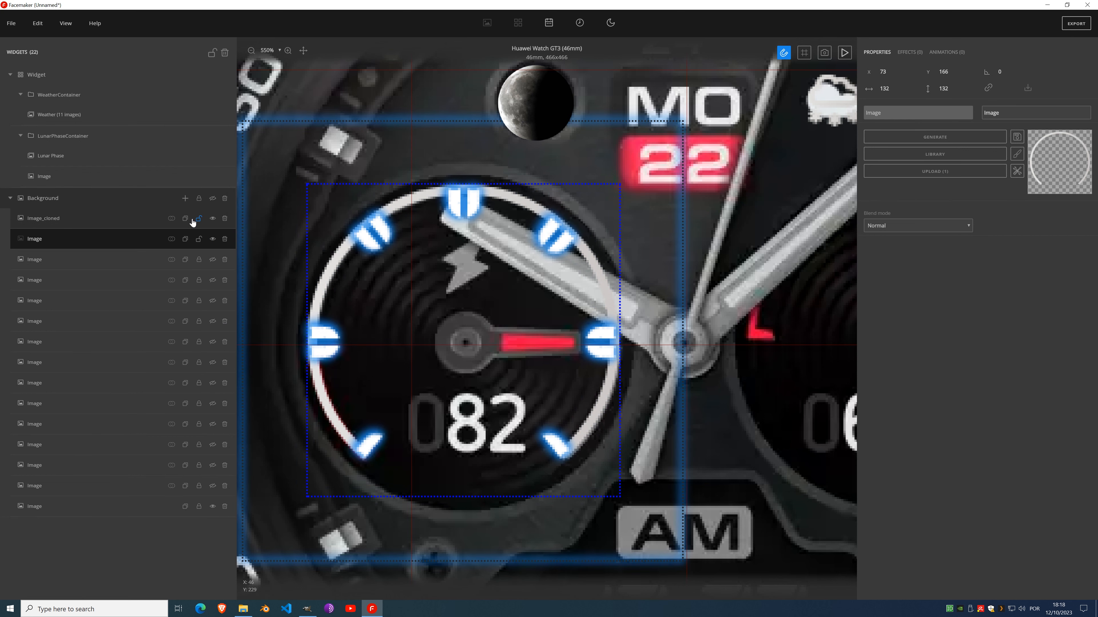
Step: Add a background image with a generated gradient fill and set its height to 3, forming a thin horizontal bar
left_click(186, 198)
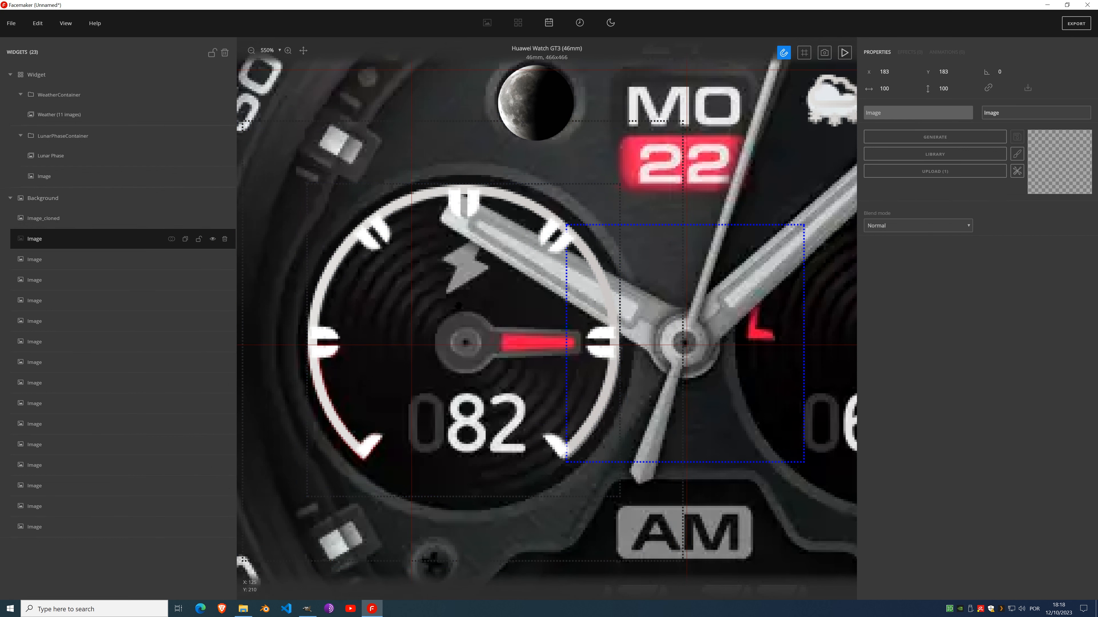
left_click(943, 140)
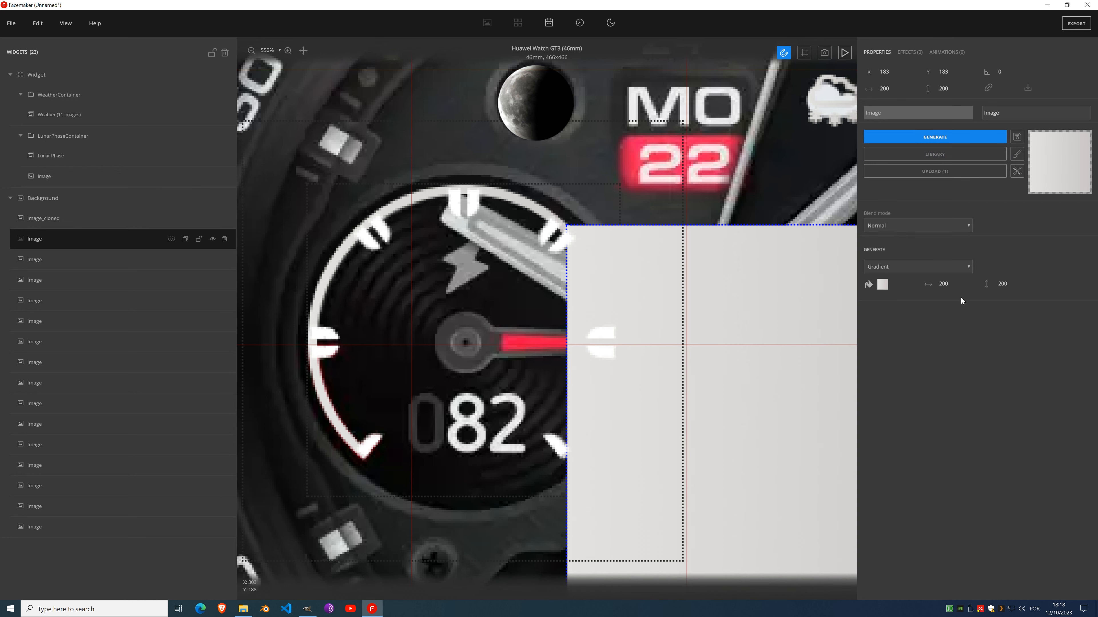
left_click(1002, 285)
type("3")
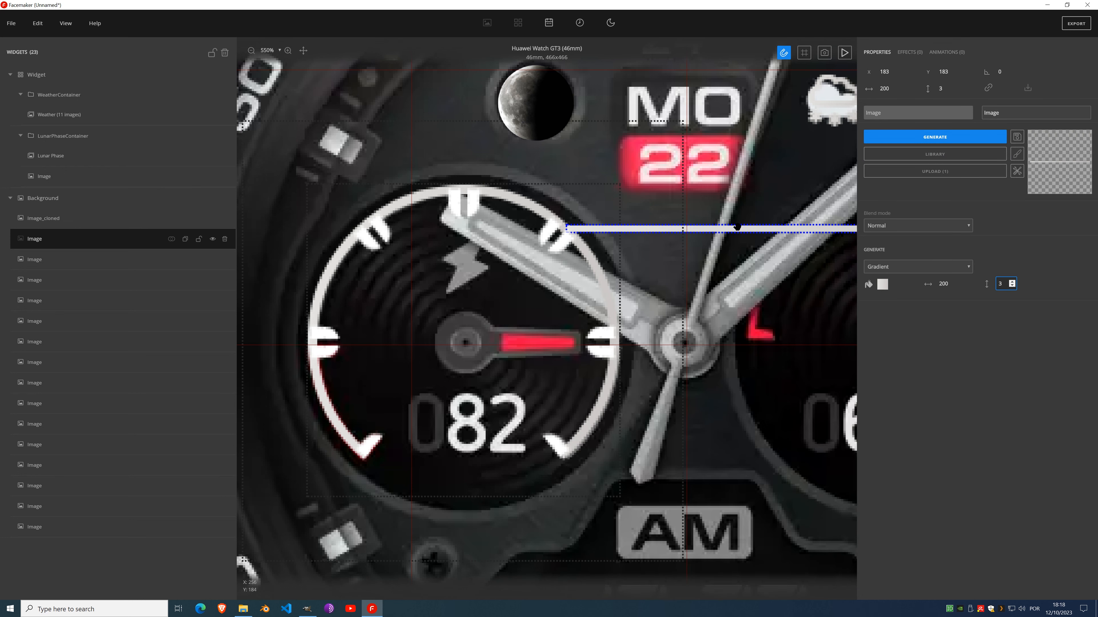
Step: Move the thin gradient bar across the centre of the battery subdial, at X 38 and Y 231
left_click_drag(737, 226, 438, 341)
scroll(360, 349, "up", 2)
scroll(722, 312, "down", 3)
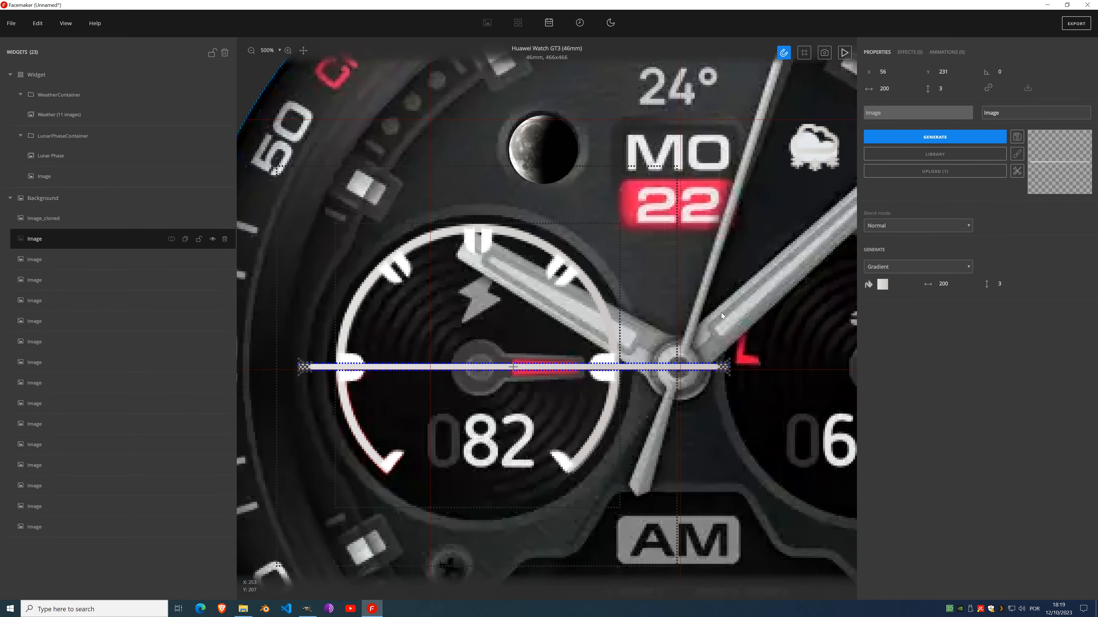
left_click(894, 73)
left_click(894, 73)
left_click(894, 73)
left_click(893, 74)
left_click(894, 73)
left_click(894, 73)
left_click(894, 74)
scroll(890, 73, "down", 11)
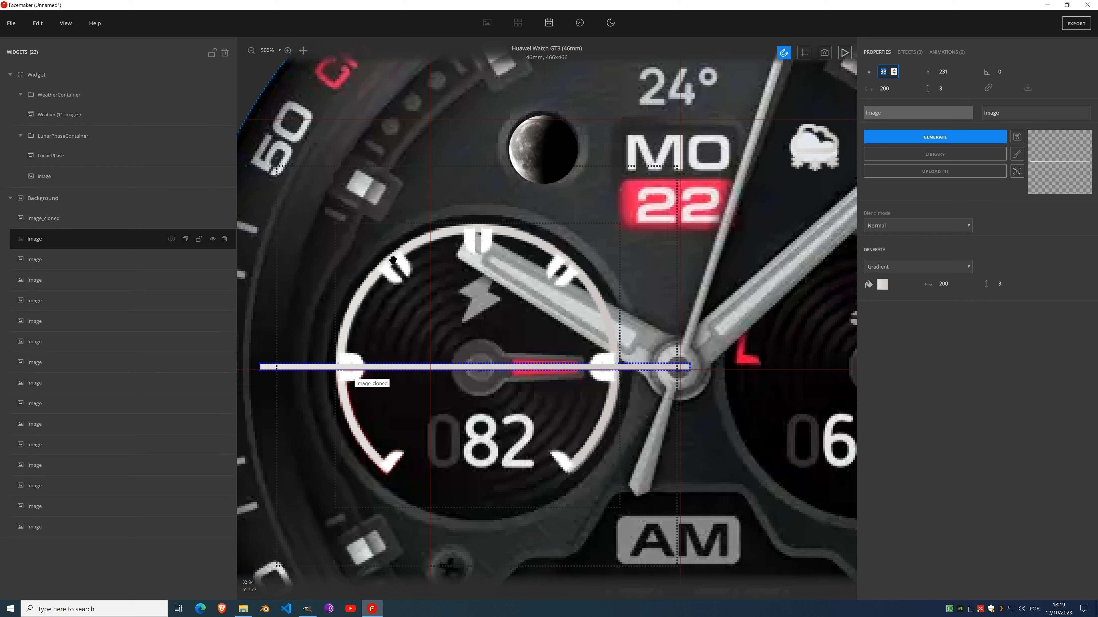
Step: Duplicate the horizontal bar and rotate the copy to 51 degrees through the gap between the upper-left ticks
left_click(185, 239)
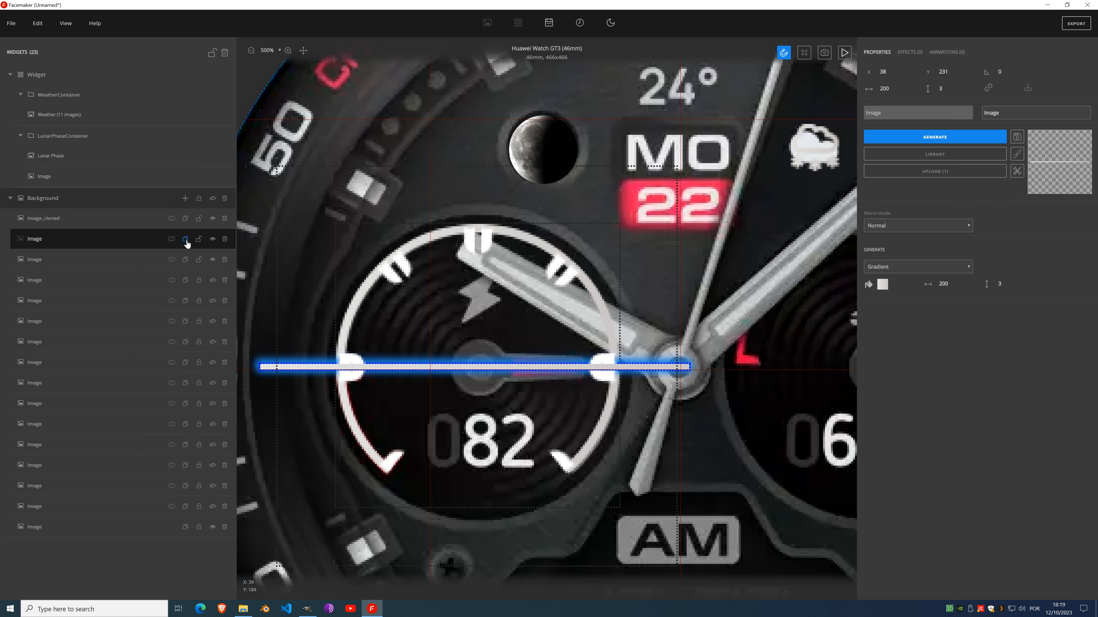
left_click(1000, 70)
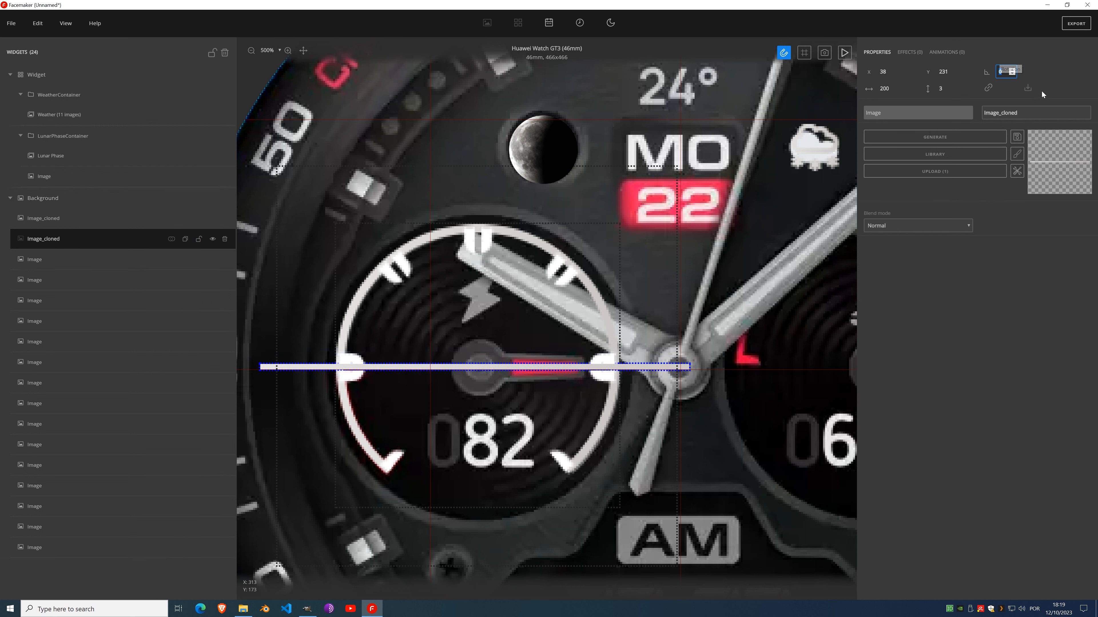
left_click_drag(1014, 71, 1014, 72)
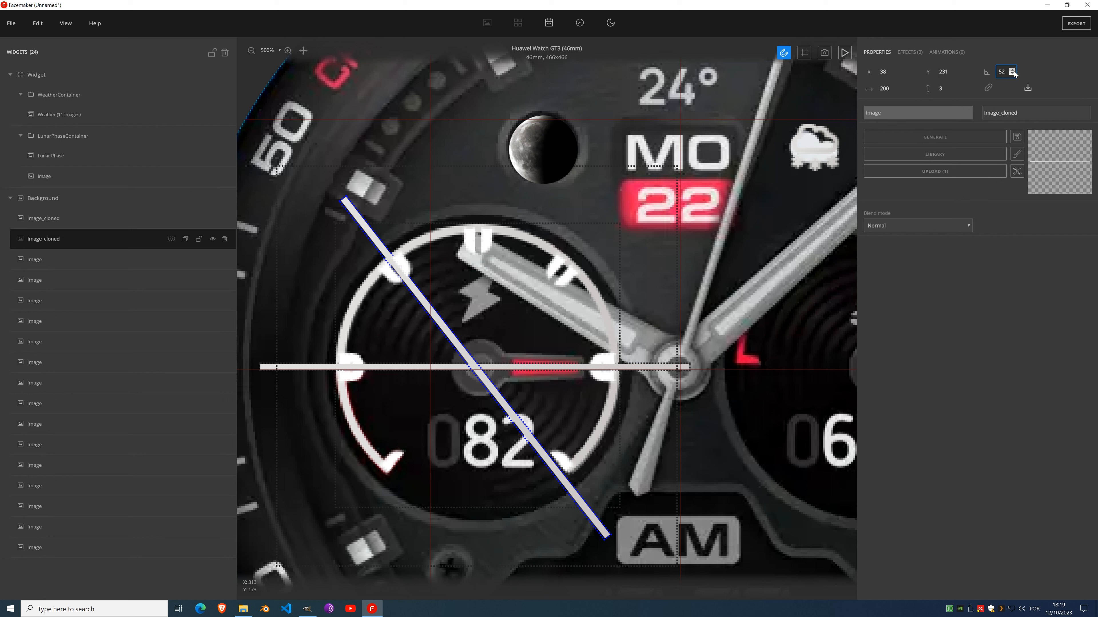
left_click(1014, 73)
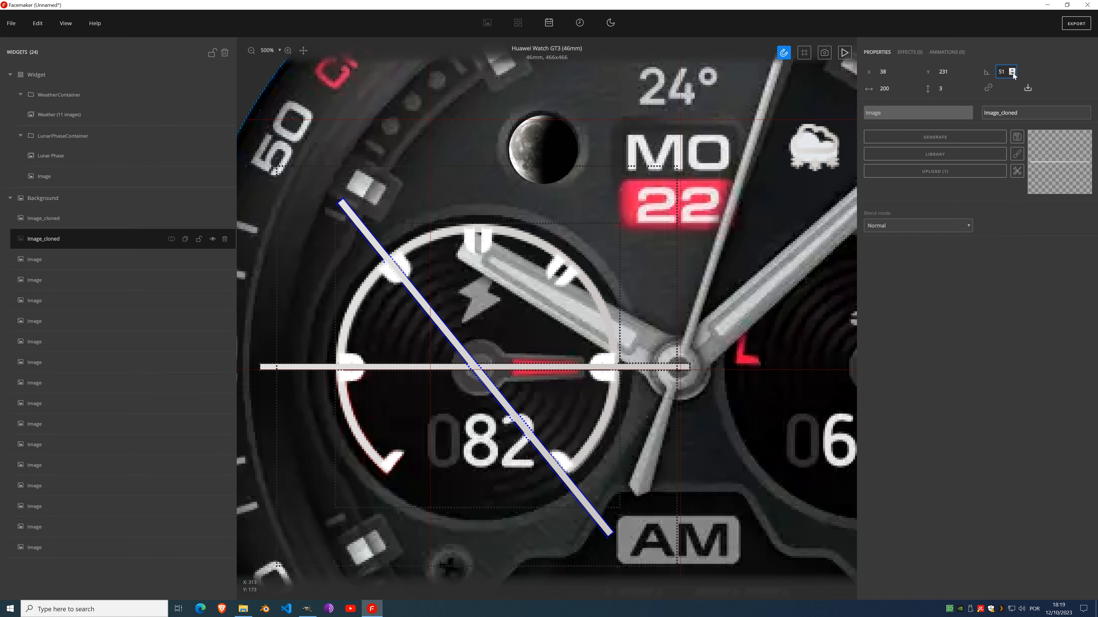
Step: Duplicate the 51 degree bar and rotate the copy to 91 degrees through the gap between the top ticks
left_click(186, 240)
left_click(186, 241)
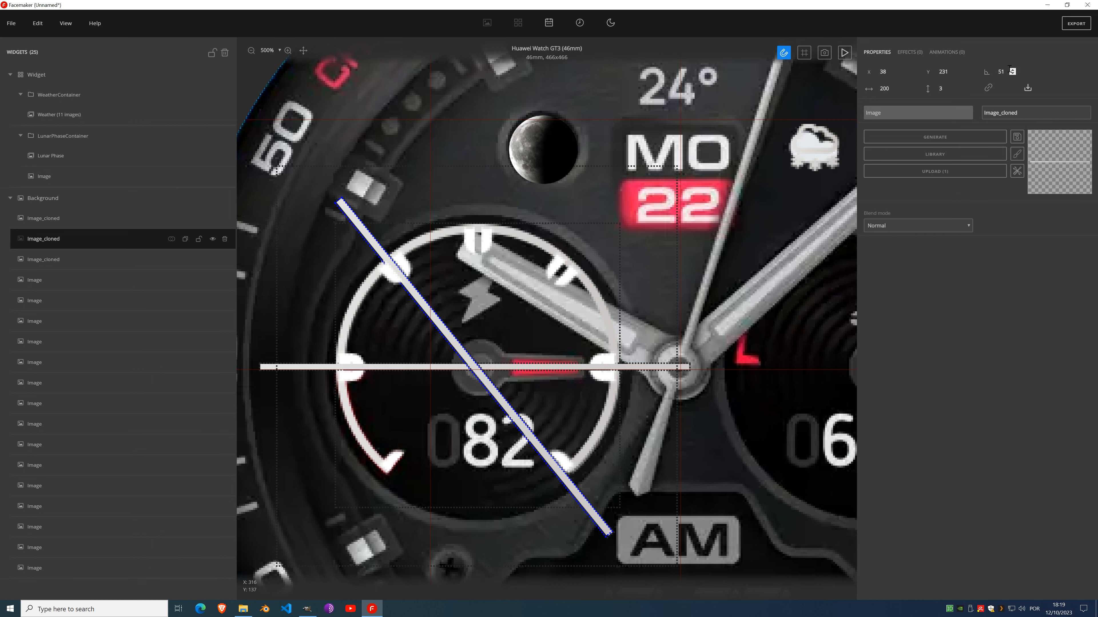
left_click_drag(1011, 70, 1012, 72)
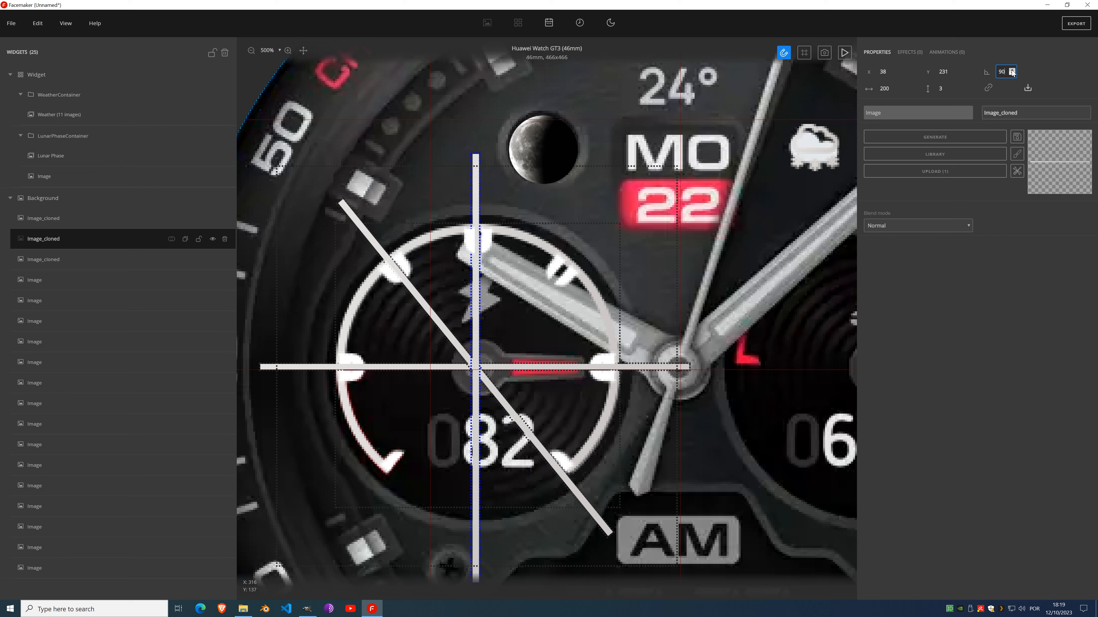
left_click(1012, 73)
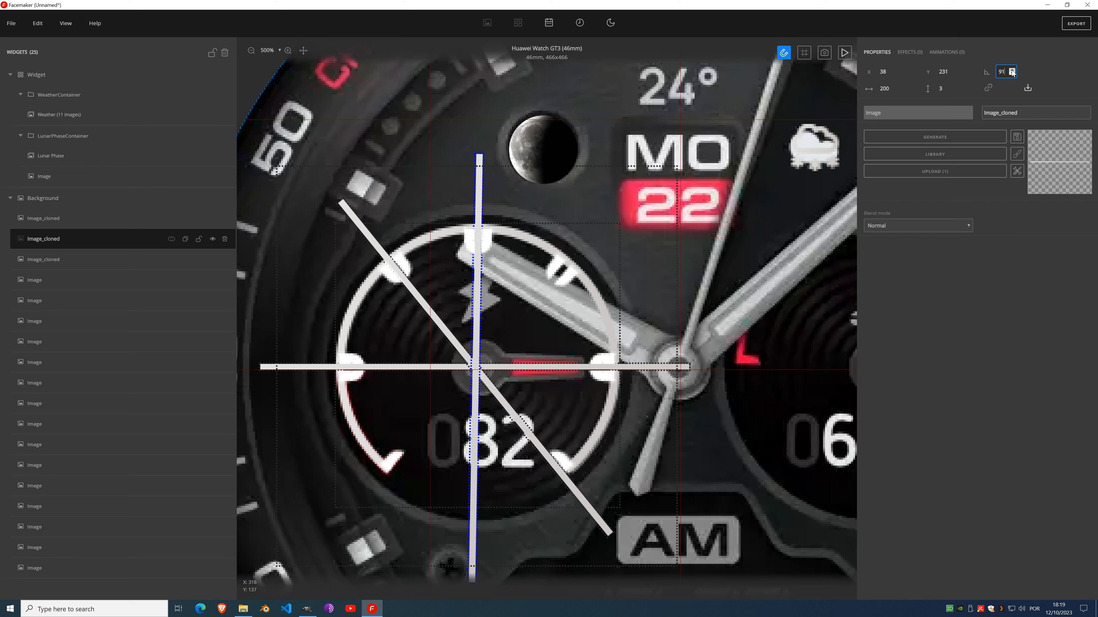
Step: Duplicate the 91 degree bar, set the copy's X to 39 and rotate it to 130 degrees through the upper-right tick gap
left_click(185, 239)
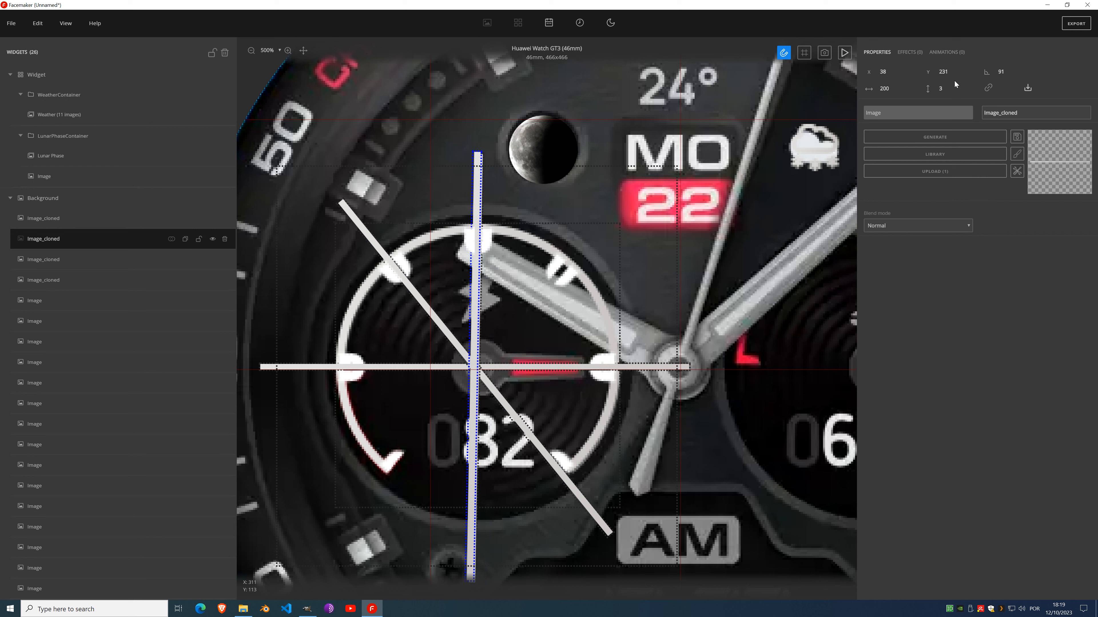
left_click(894, 69)
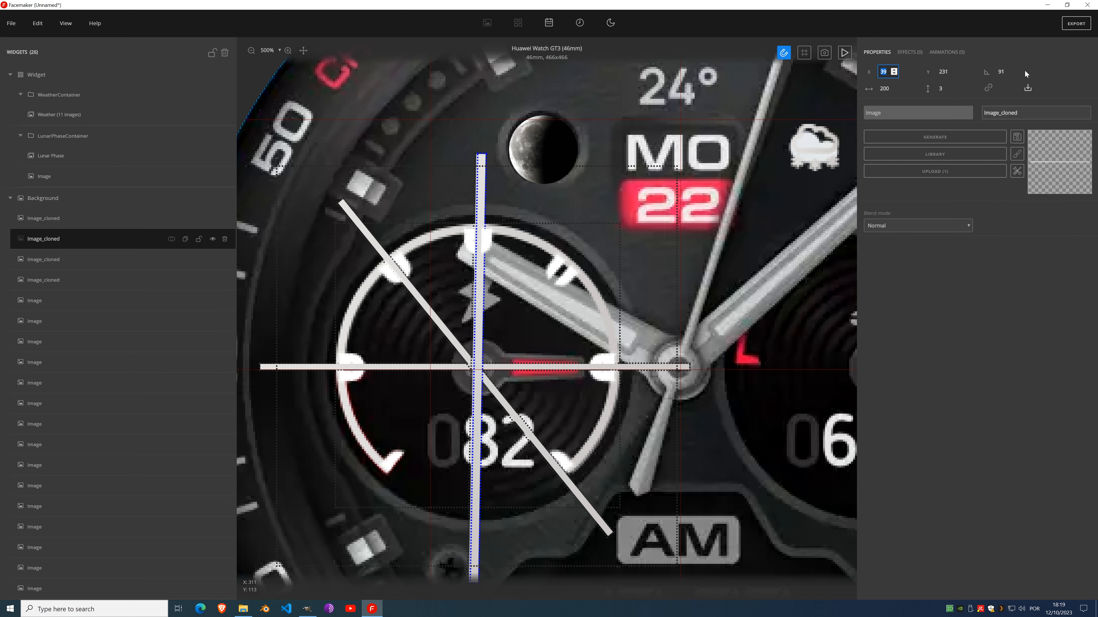
left_click(1013, 72)
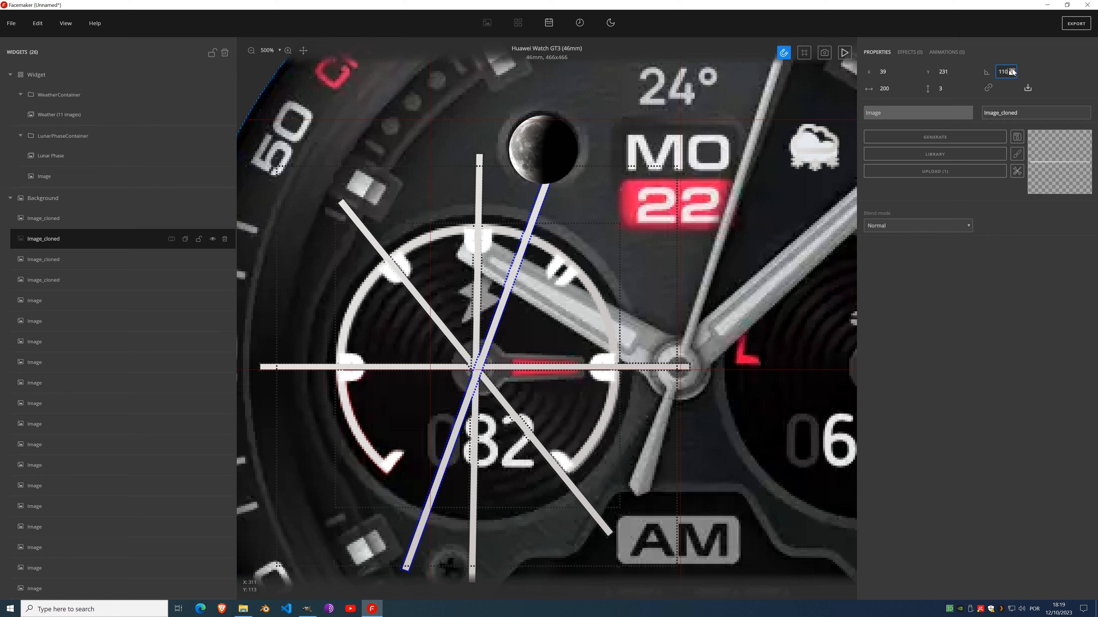
left_click_drag(1012, 72, 1014, 73)
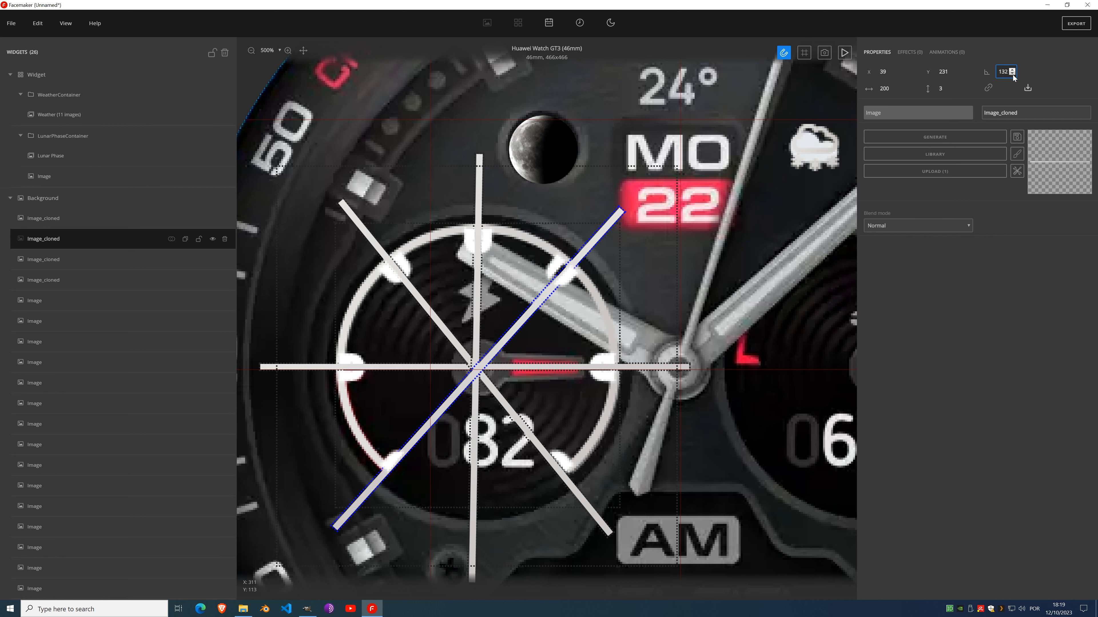
left_click(1013, 74)
left_click(1012, 74)
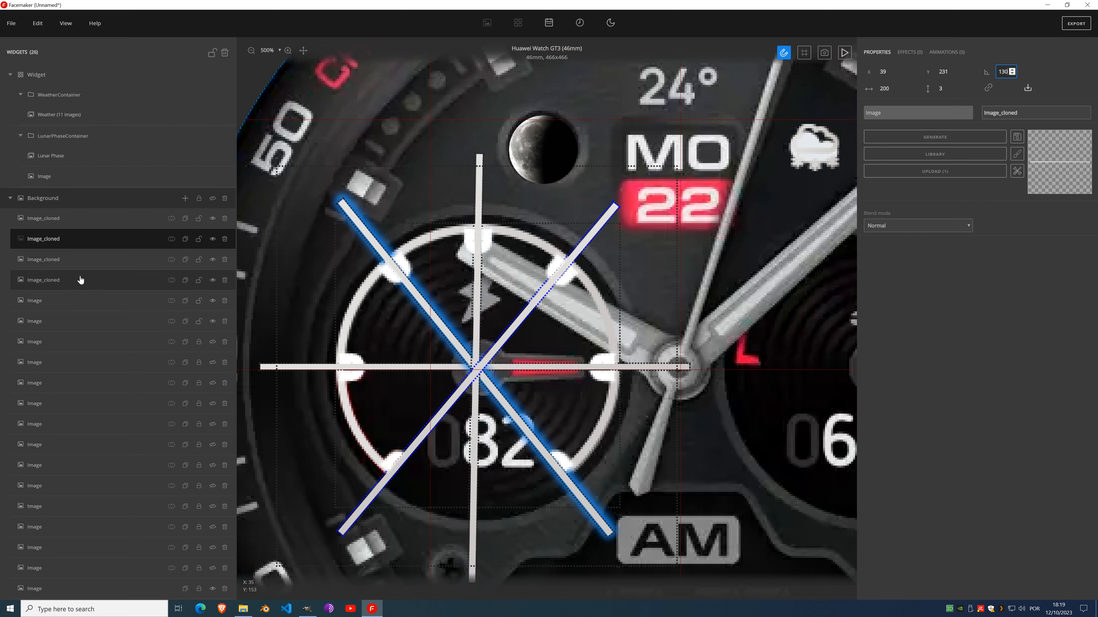
Step: Merge the four crossing bars over the battery subdial into a single layer using merge down with Add
left_click(175, 241)
left_click(169, 259)
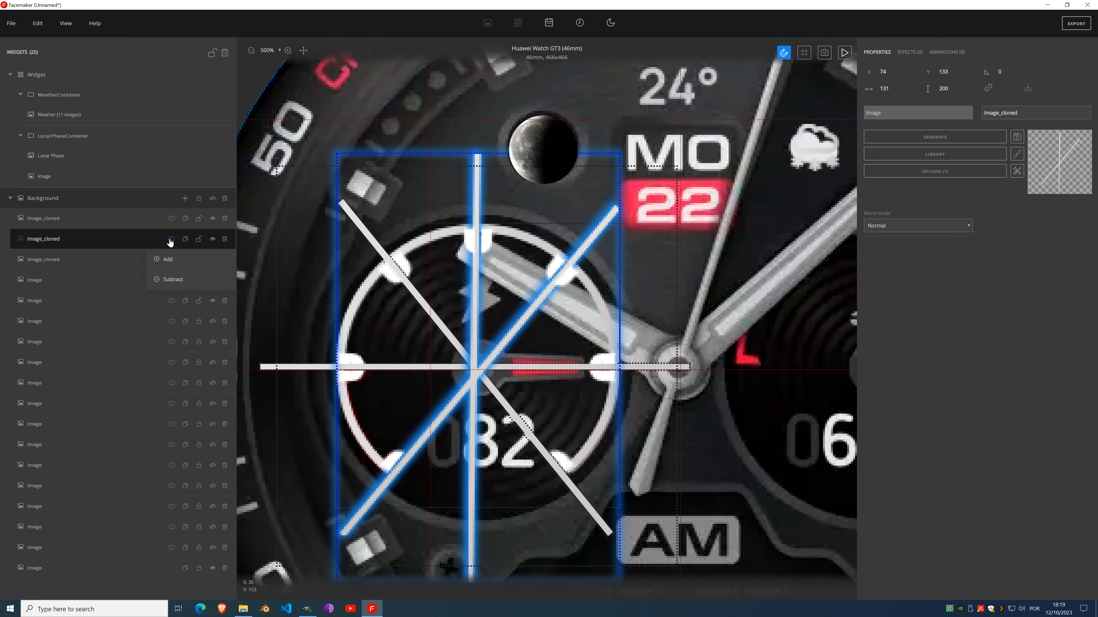
left_click(173, 259)
left_click(172, 239)
left_click(170, 259)
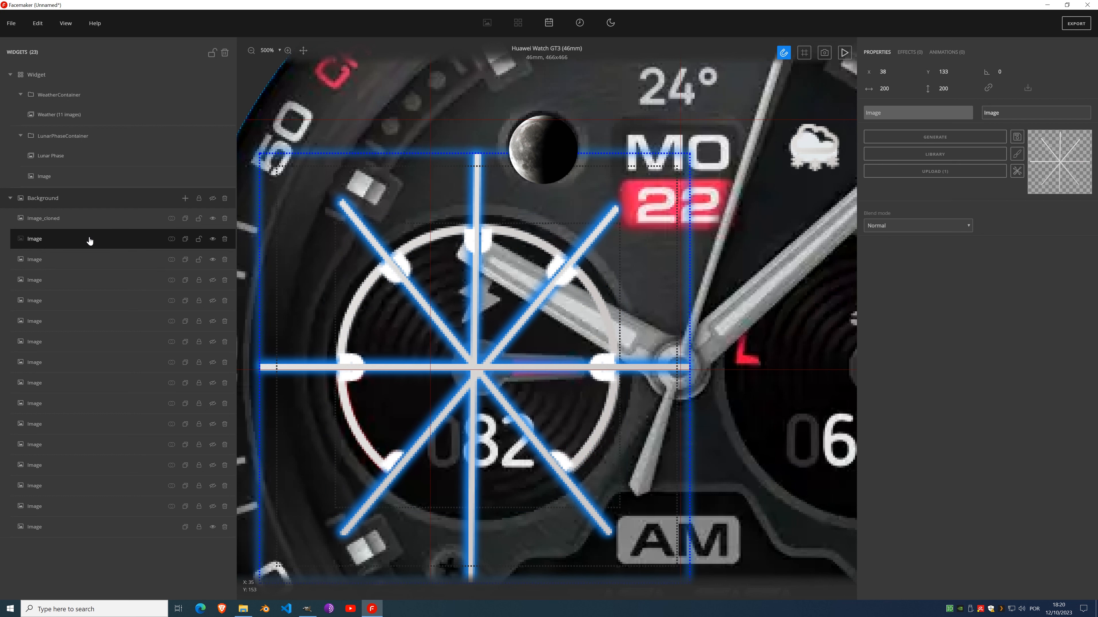
Step: Merge the crossing-bars layer down into the battery subdial's scale arc so the bars cut gaps in it
left_click(95, 264)
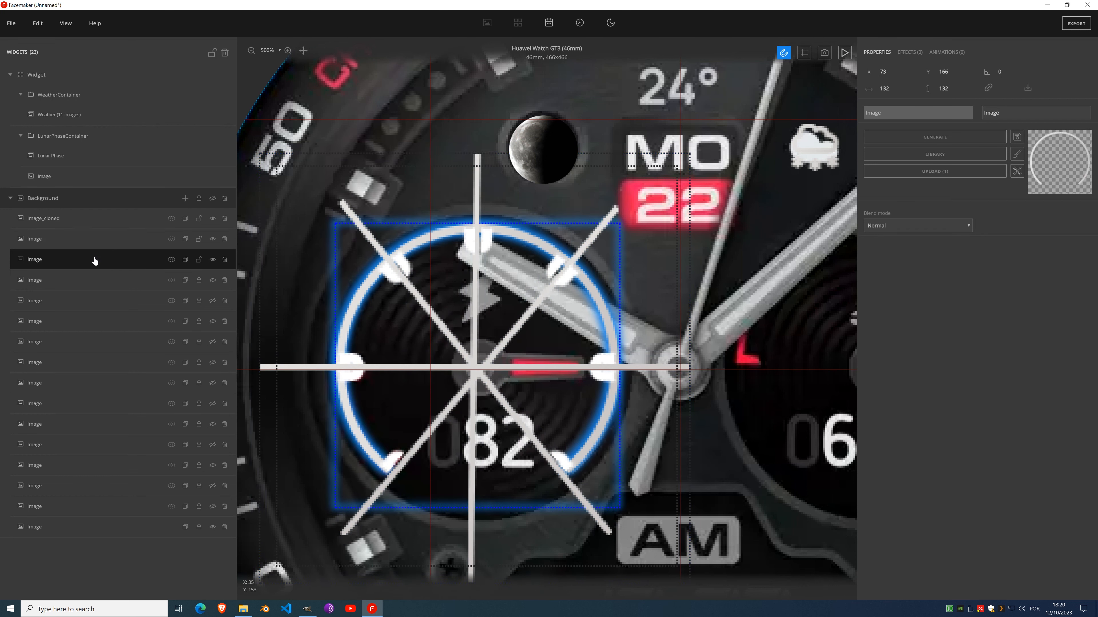
left_click(85, 244)
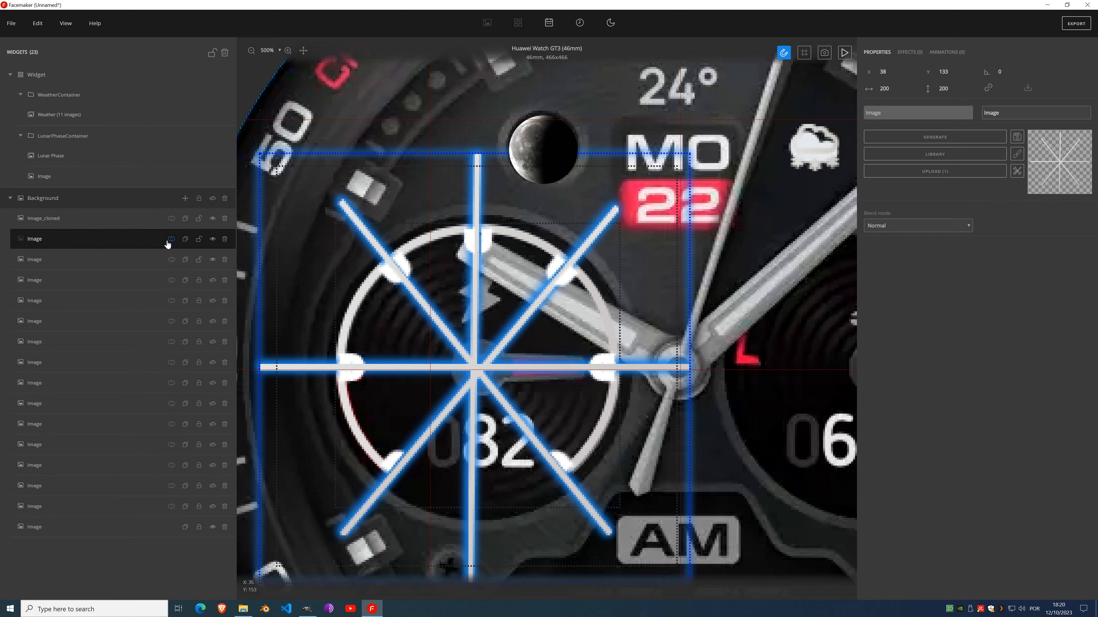
key("Delete")
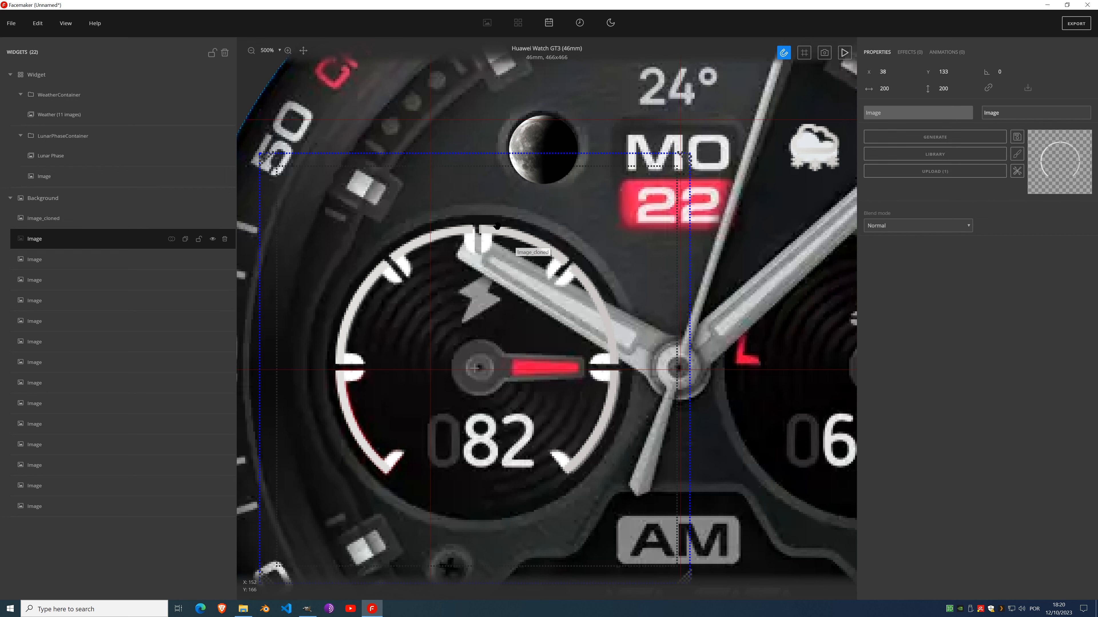
Step: Clean up the edges of the scale arc around its gaps with a size 2 eraser and save the image edit
scroll(541, 247, "up", 4)
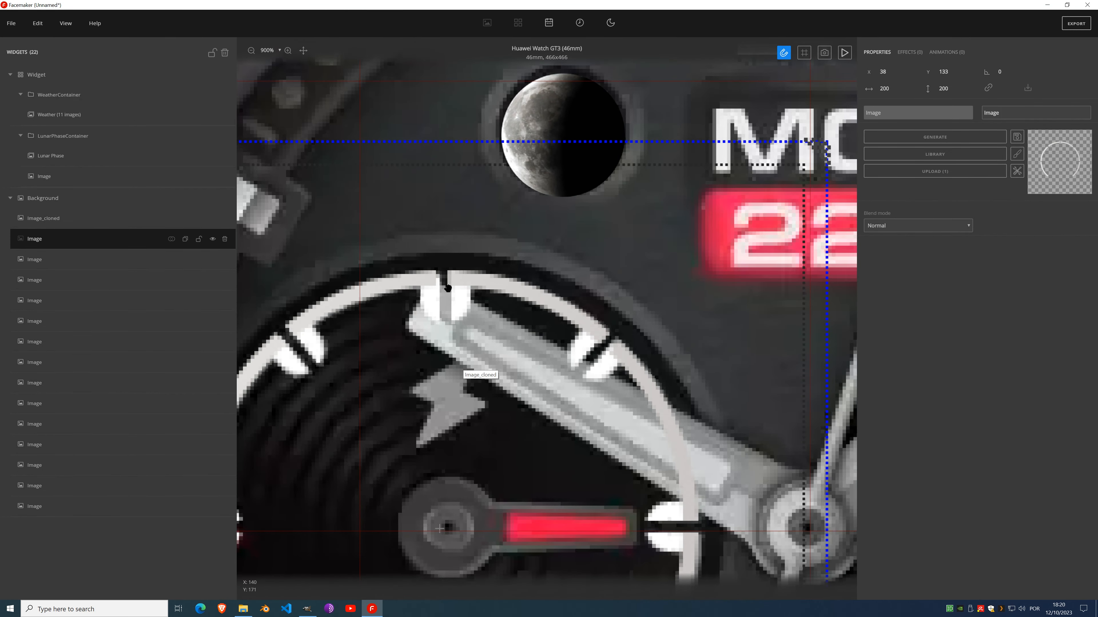
scroll(447, 287, "up", 1)
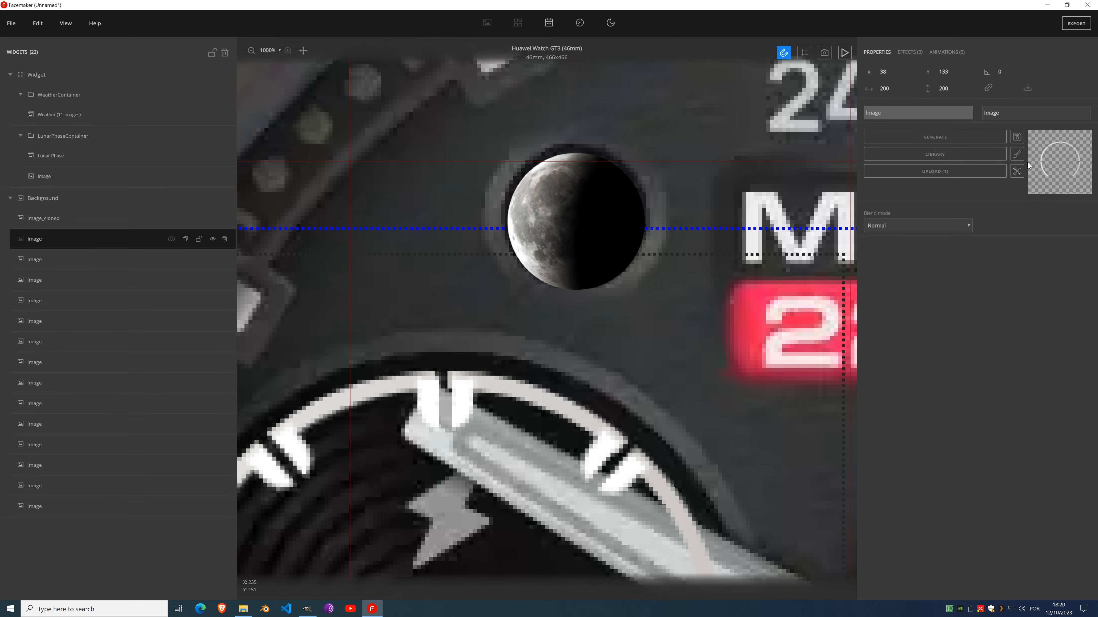
left_click(1017, 155)
left_click(1042, 191)
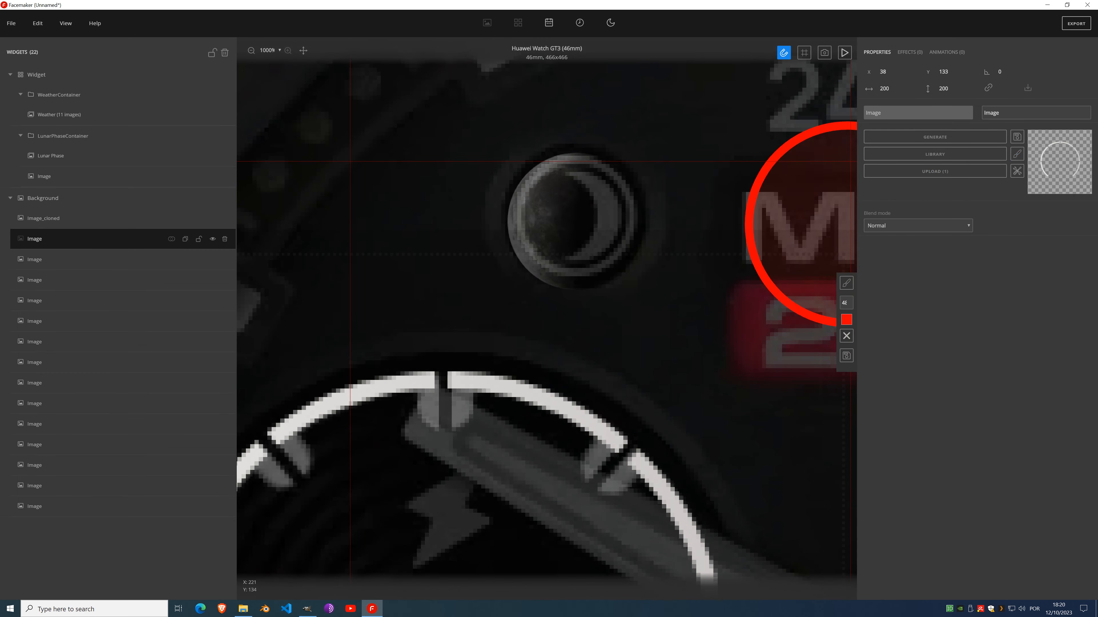
left_click(850, 306)
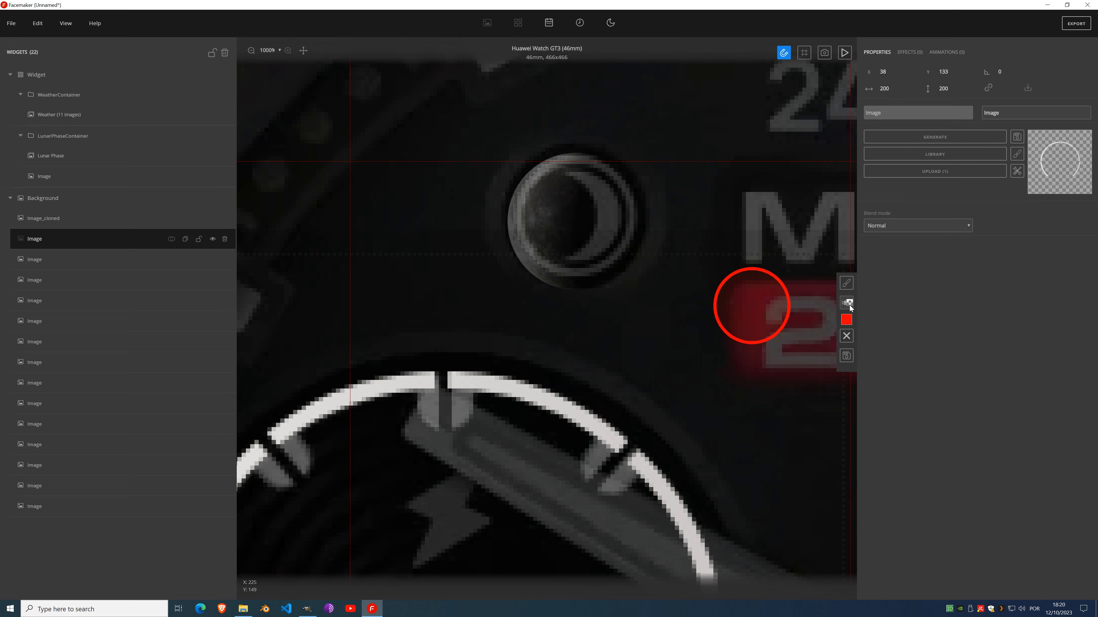
left_click(850, 306)
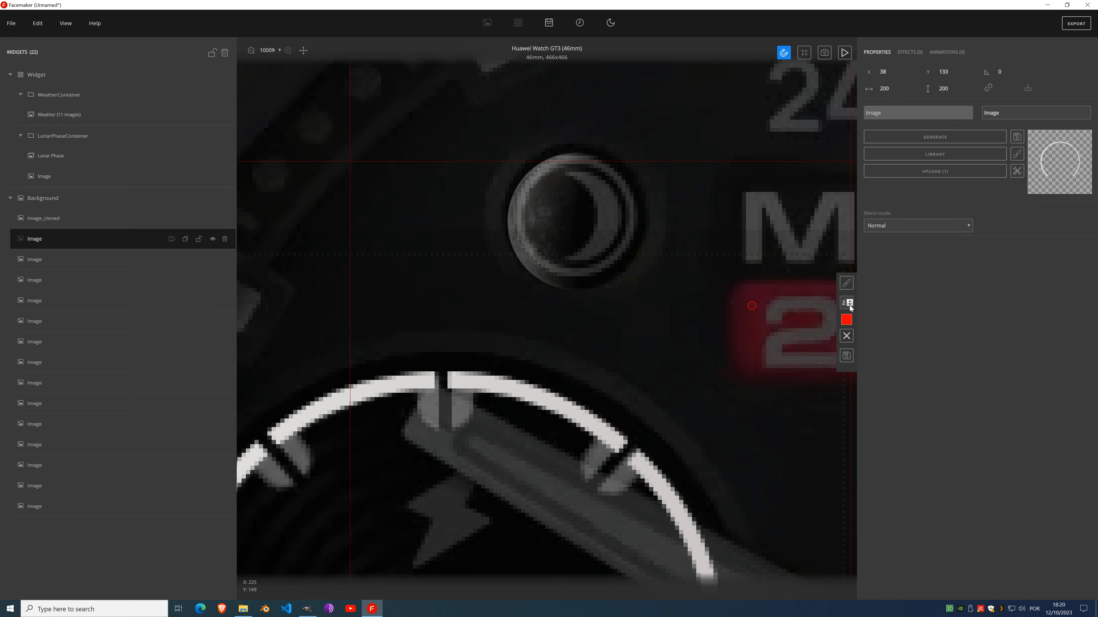
left_click(846, 284)
scroll(443, 426, "down", 5)
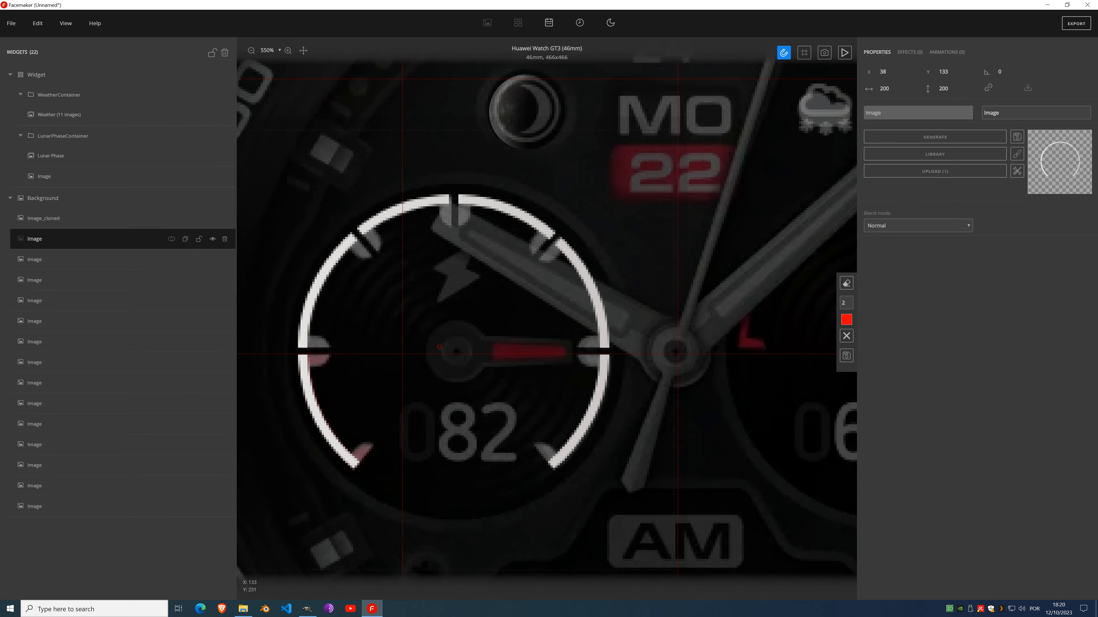
left_click(846, 356)
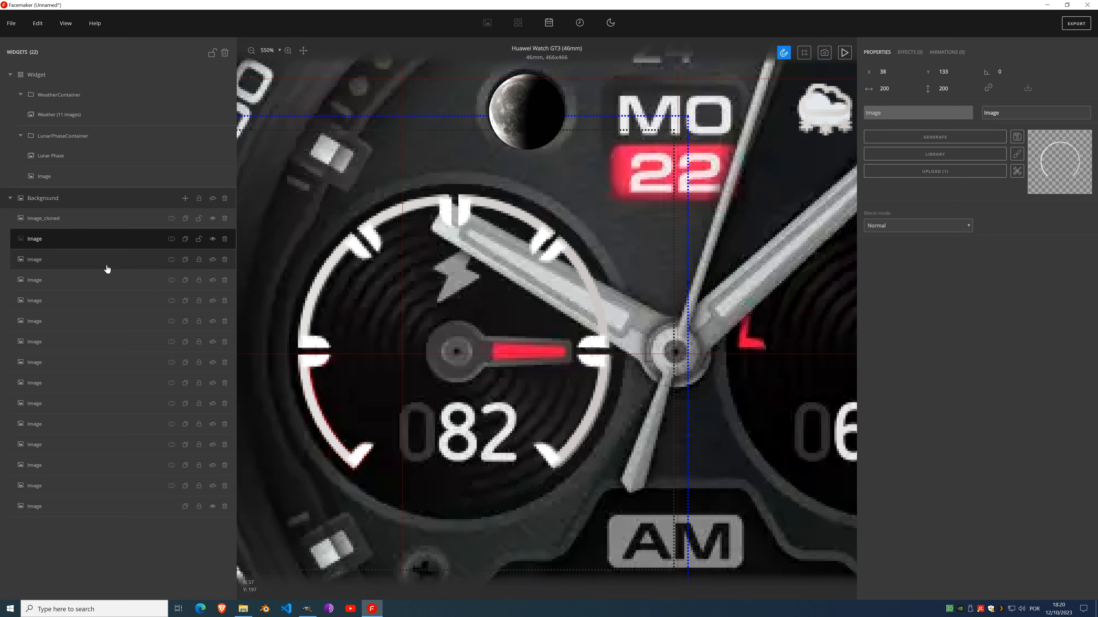
Step: Merge the battery subdial's tick marks with its scale arc into one layer and crop it to content
left_click(97, 227)
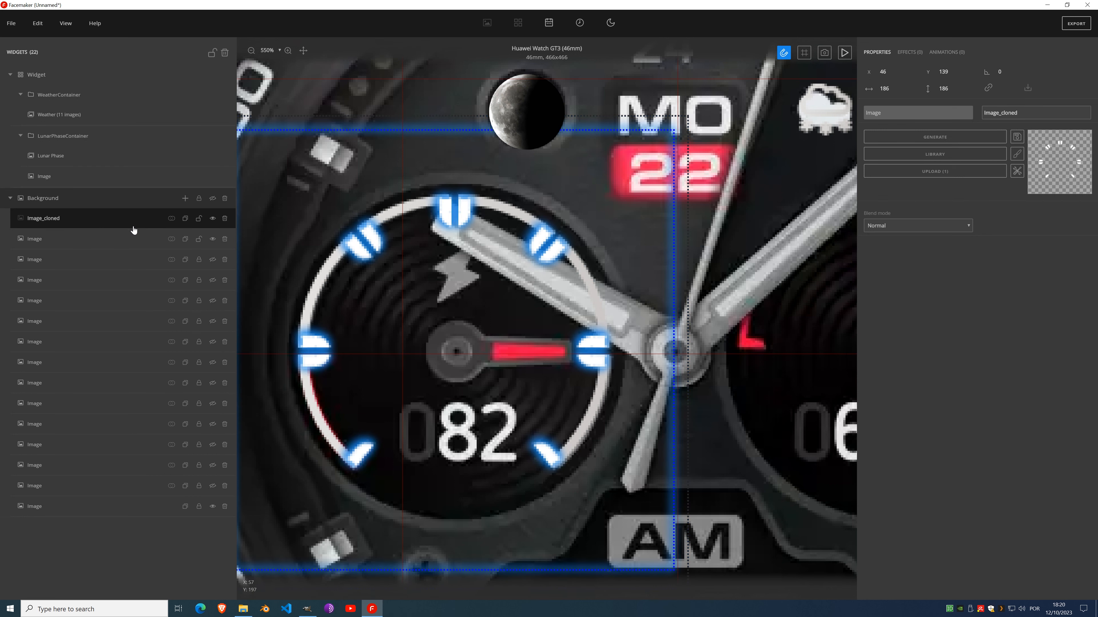
left_click(171, 239)
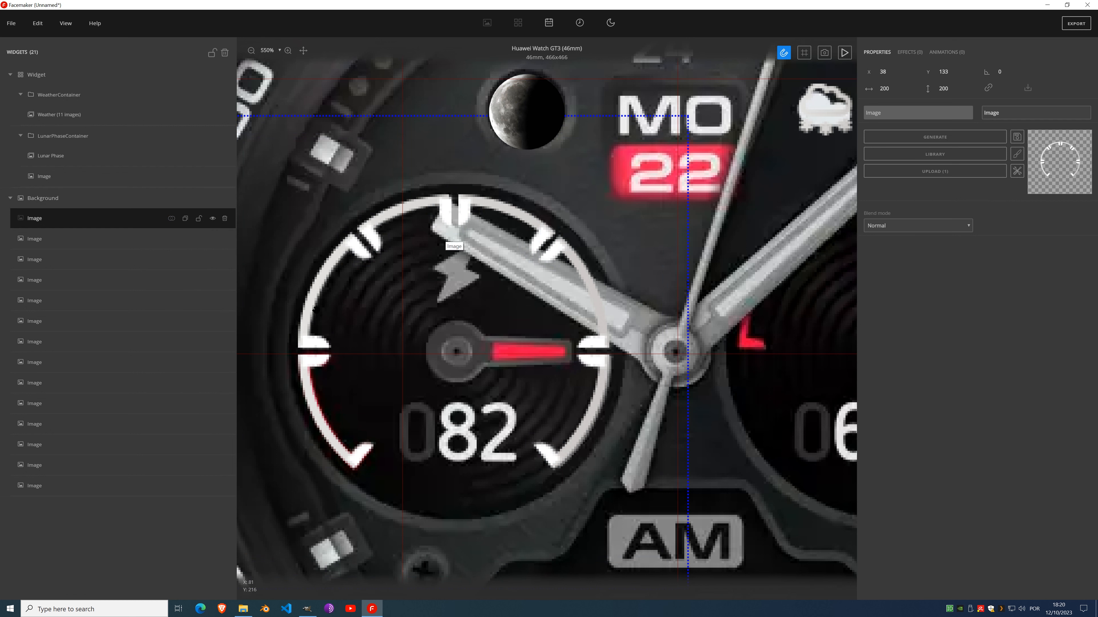
left_click(1017, 172)
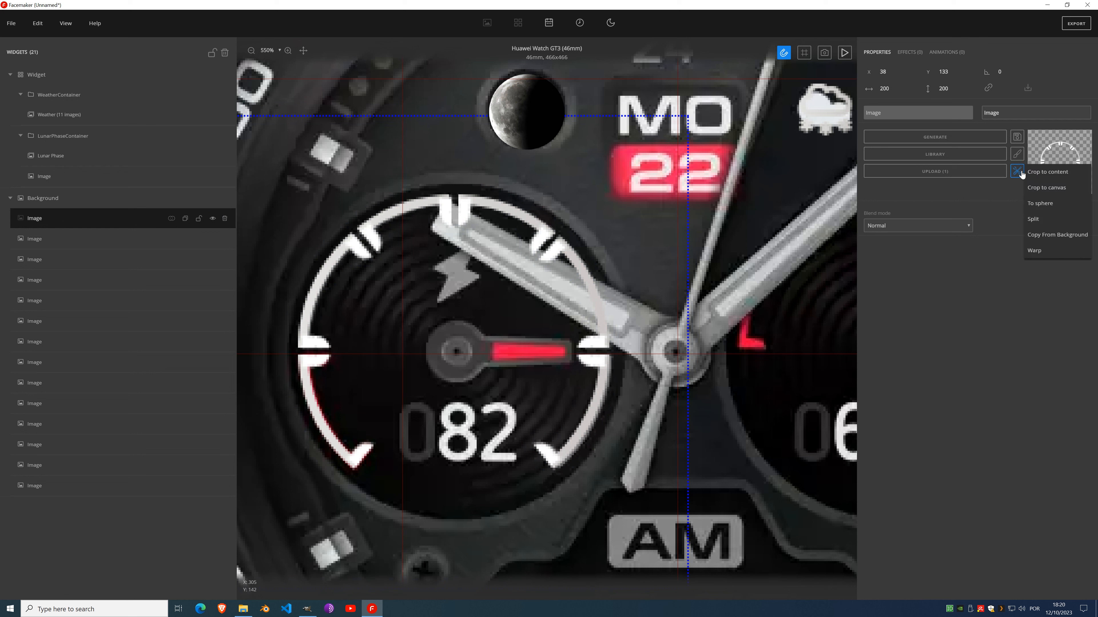
left_click(1061, 181)
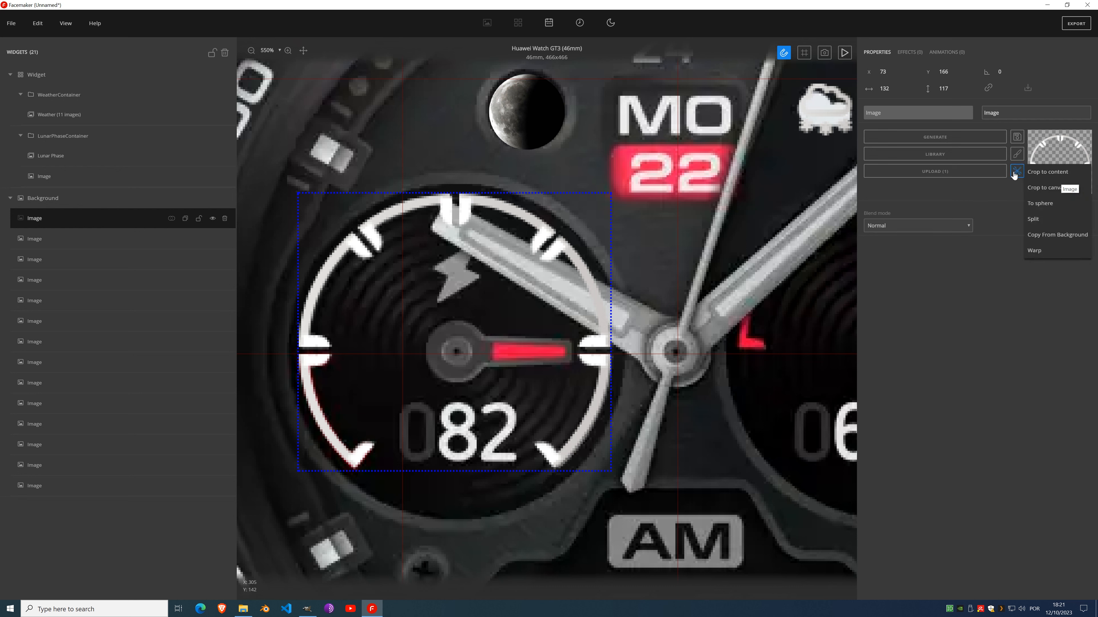
Step: Duplicate the battery scale and set the copy's X to 262 to place it over the steps subdial
scroll(553, 235, "down", 5)
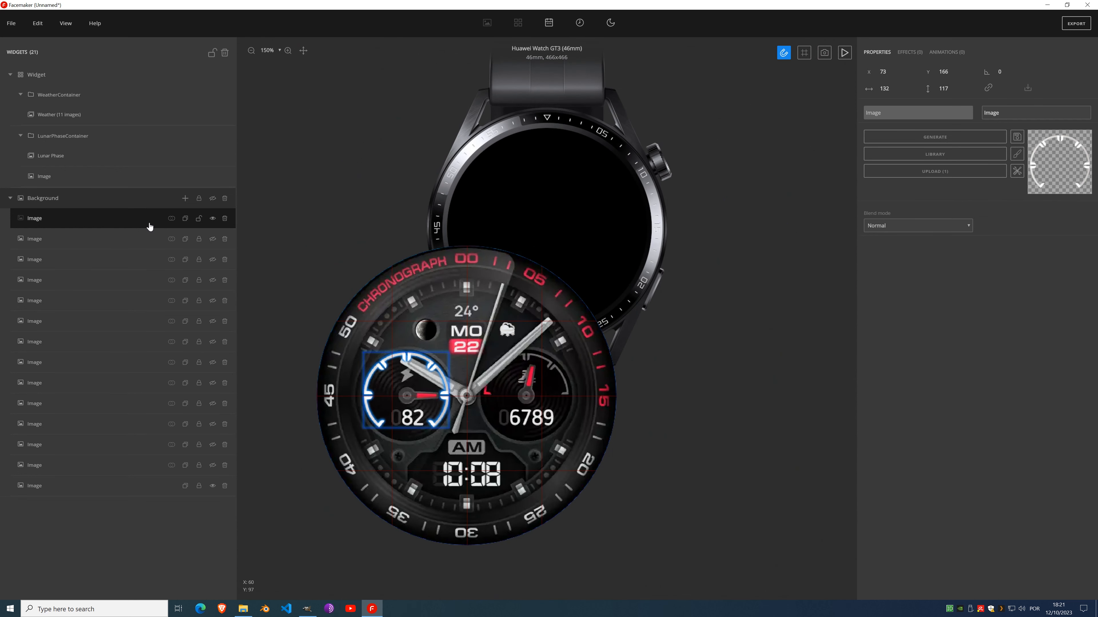
left_click(185, 218)
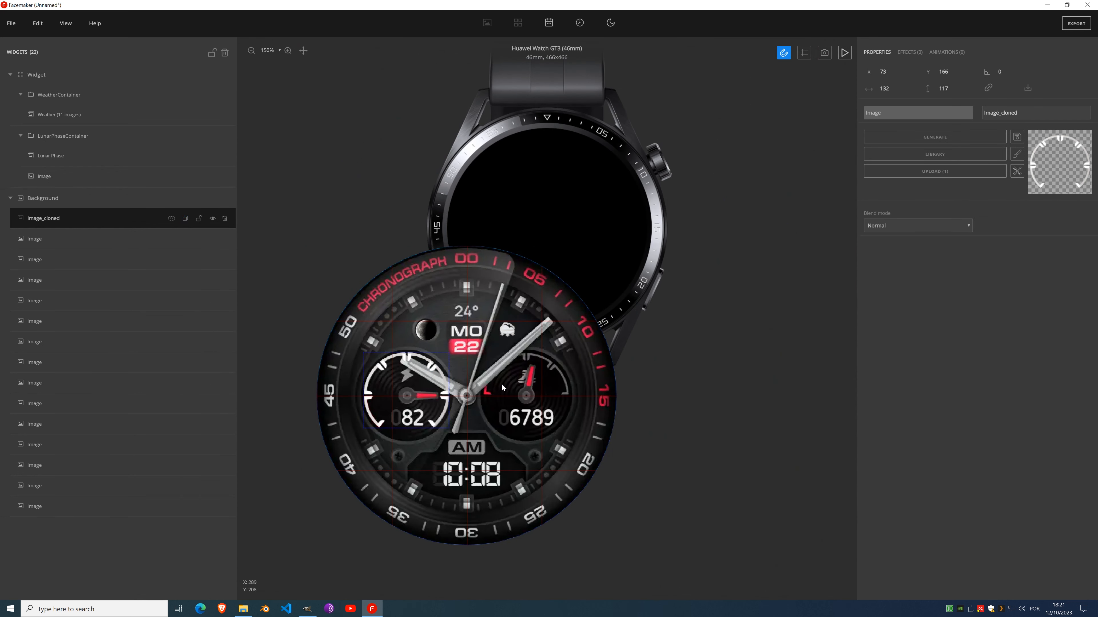
left_click(894, 71)
left_click_drag(893, 71, 893, 71)
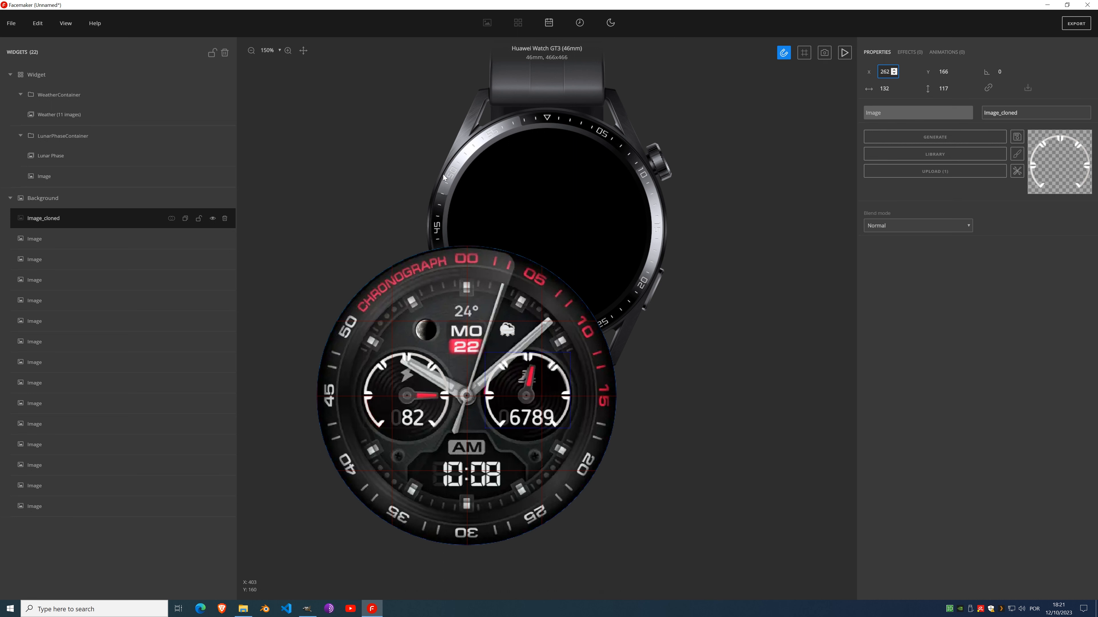
Step: With all background layers shown, lock the copied scale and adjust its X to 261 within the right subdial
left_click(213, 199)
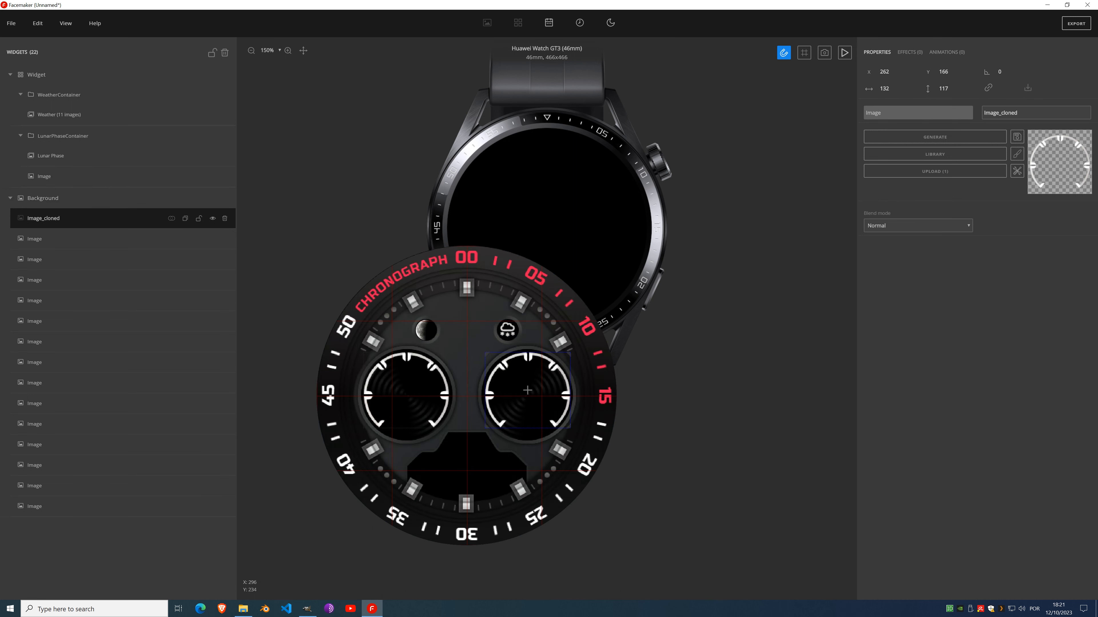
scroll(621, 183, "up", 5)
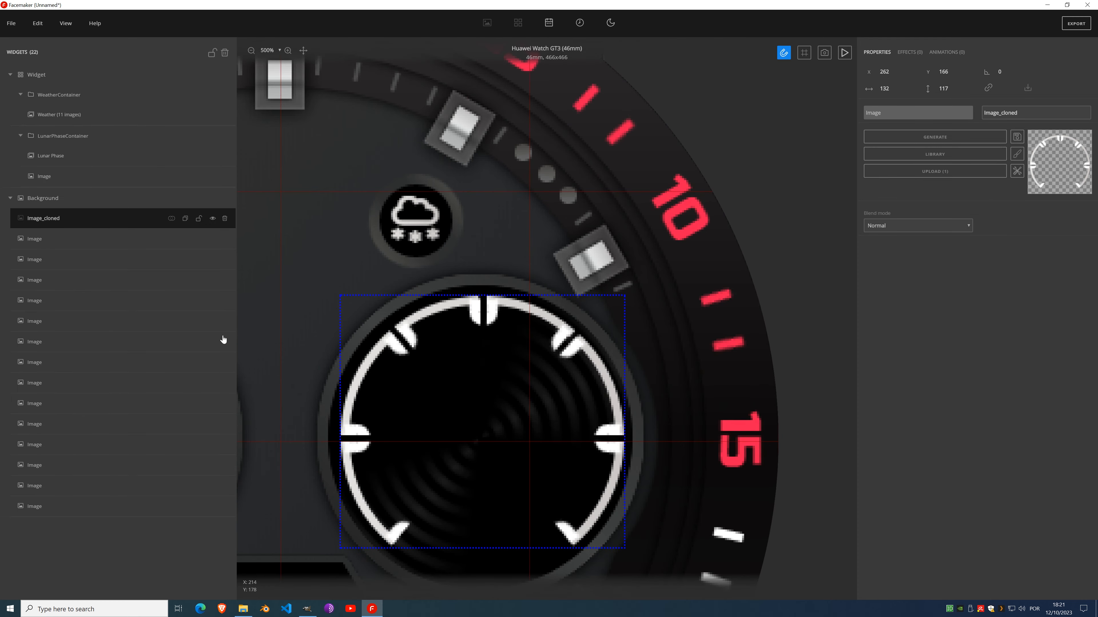
left_click(198, 218)
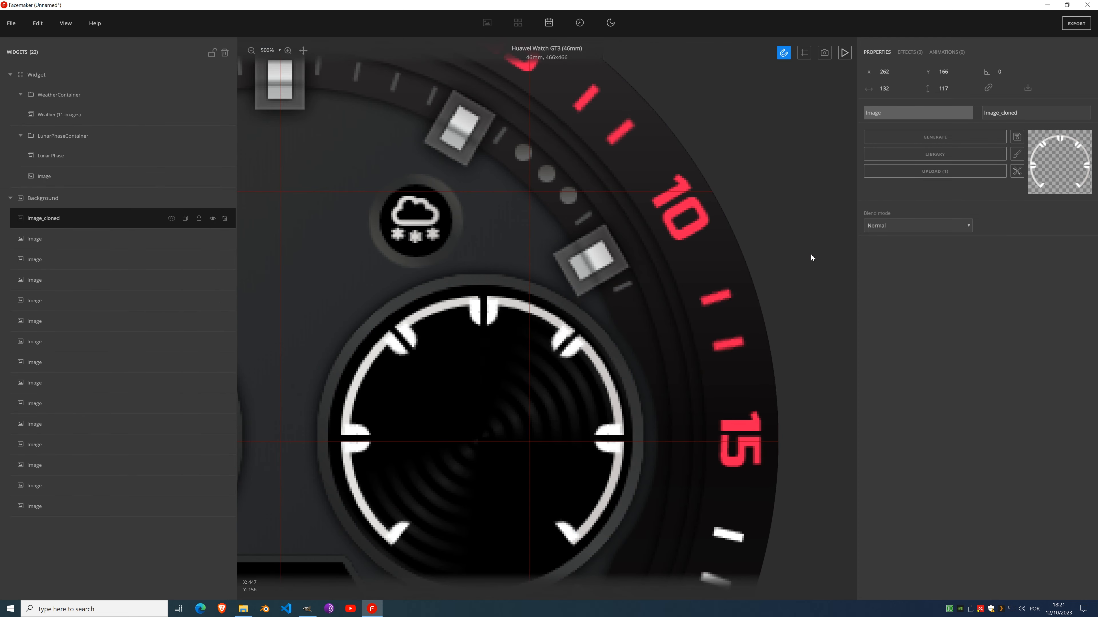
left_click(894, 74)
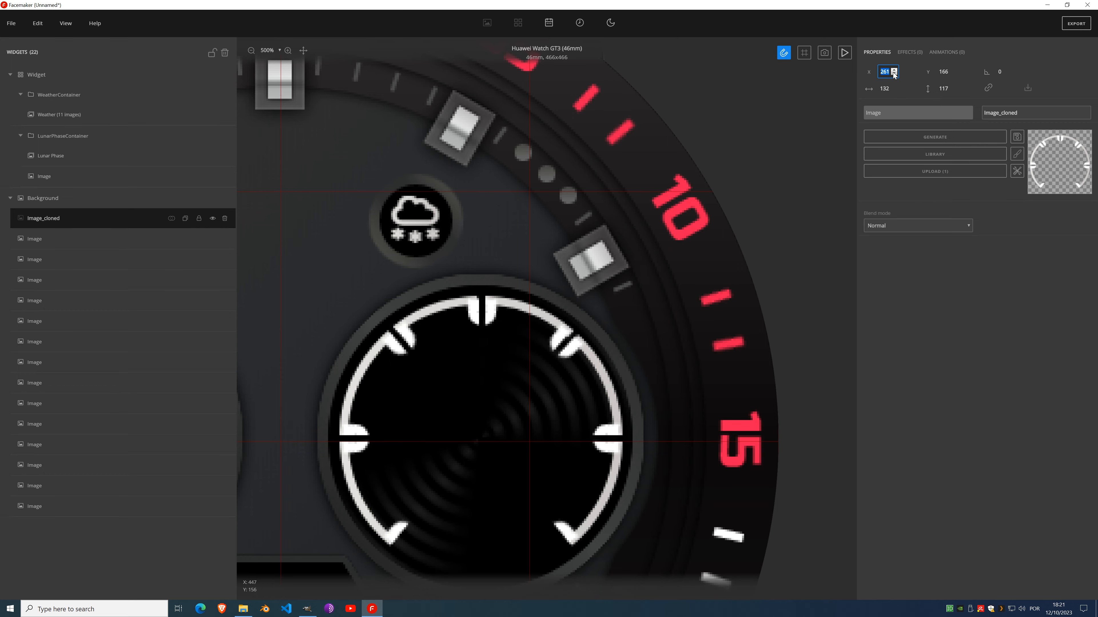
scroll(579, 222, "down", 5)
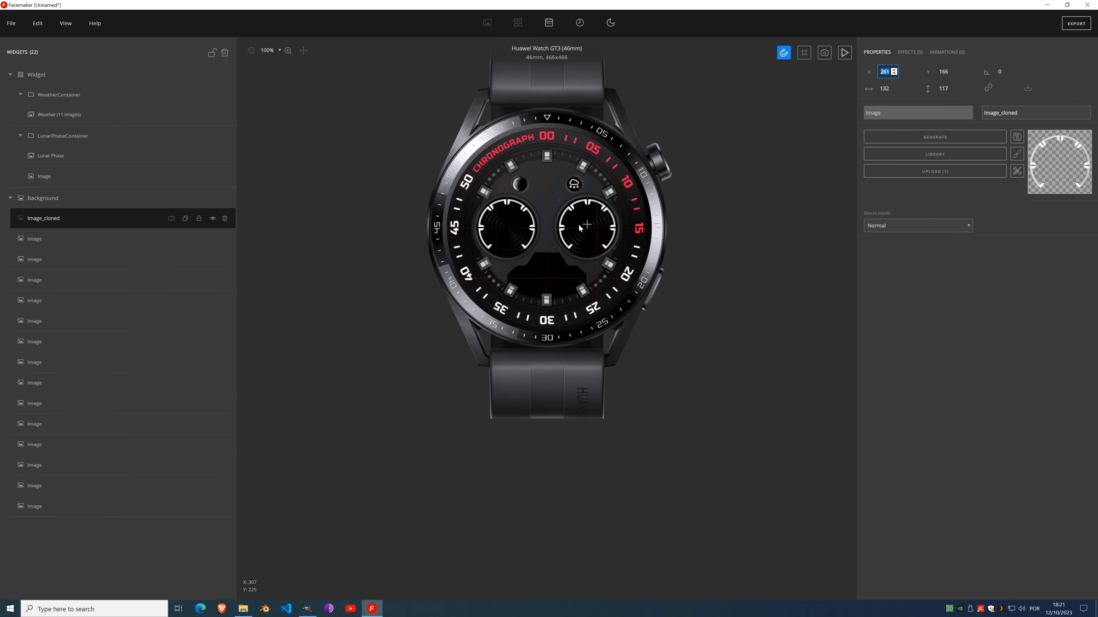
scroll(534, 220, "up", 4)
scroll(513, 230, "up", 2)
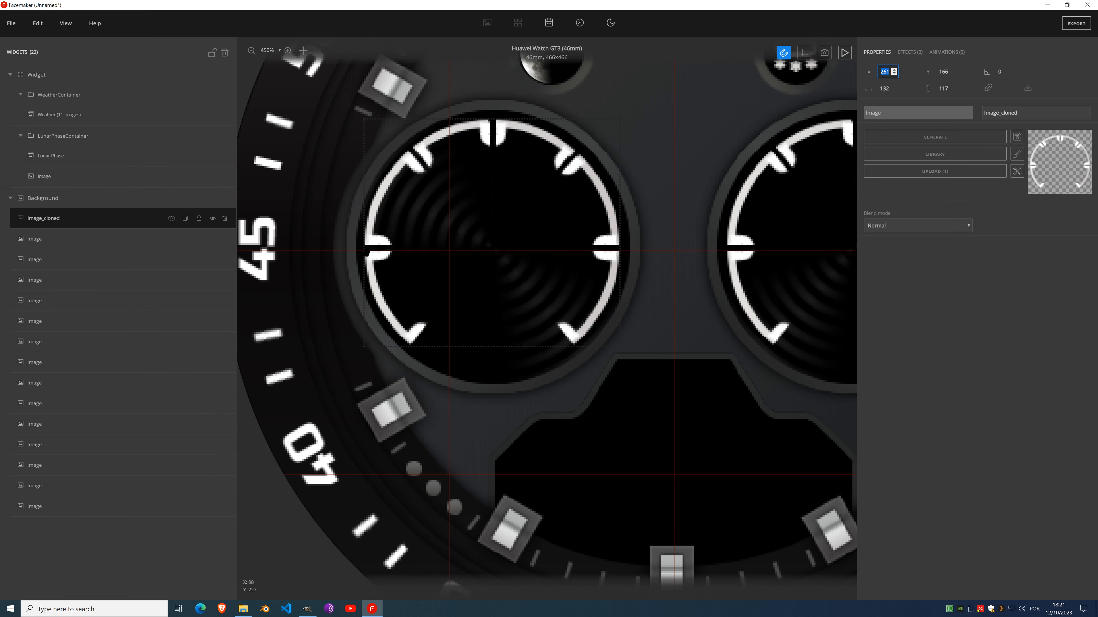
Step: Hide all background layers except the reference photo and the battery subdial's scale
left_click(212, 199)
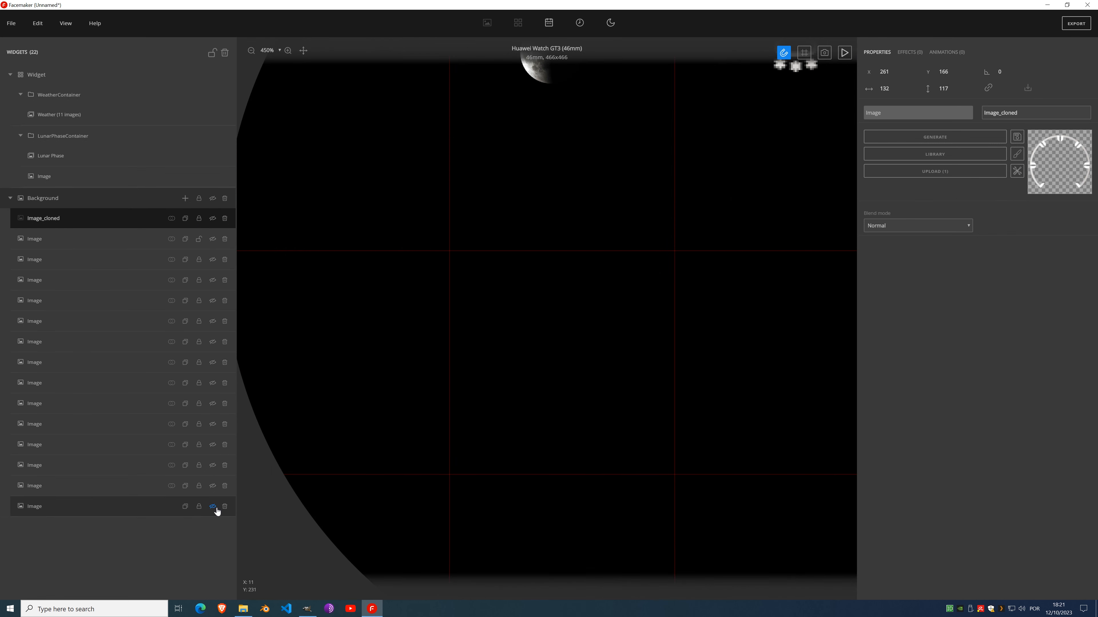
key("ctrl+z")
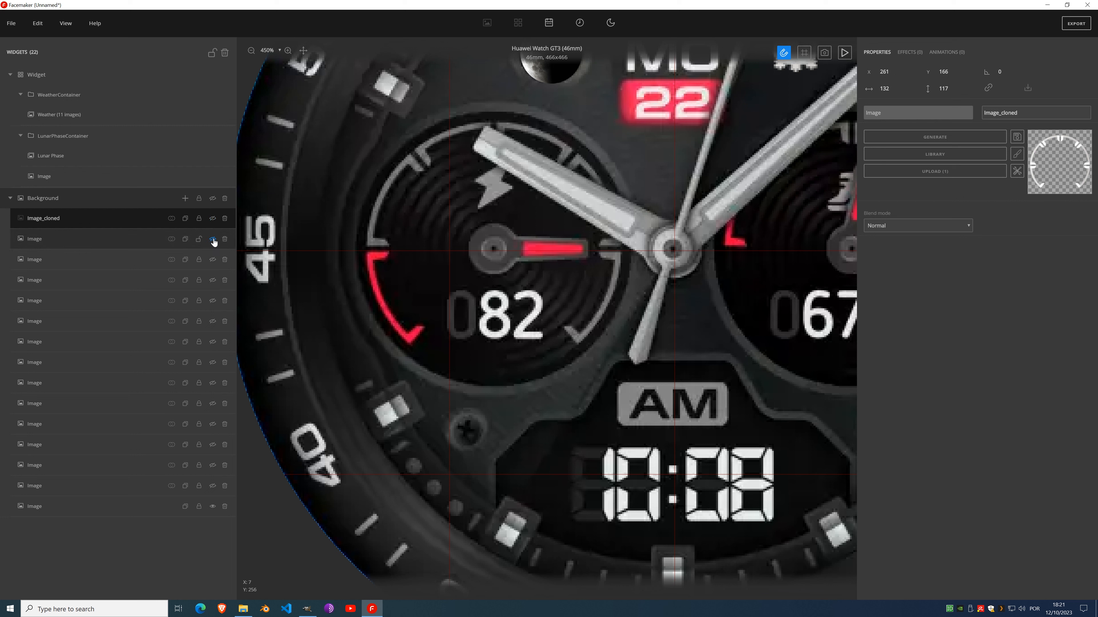
left_click(213, 240)
Step: Add a Crop effect to the copied scale of the right subdial
left_click(902, 53)
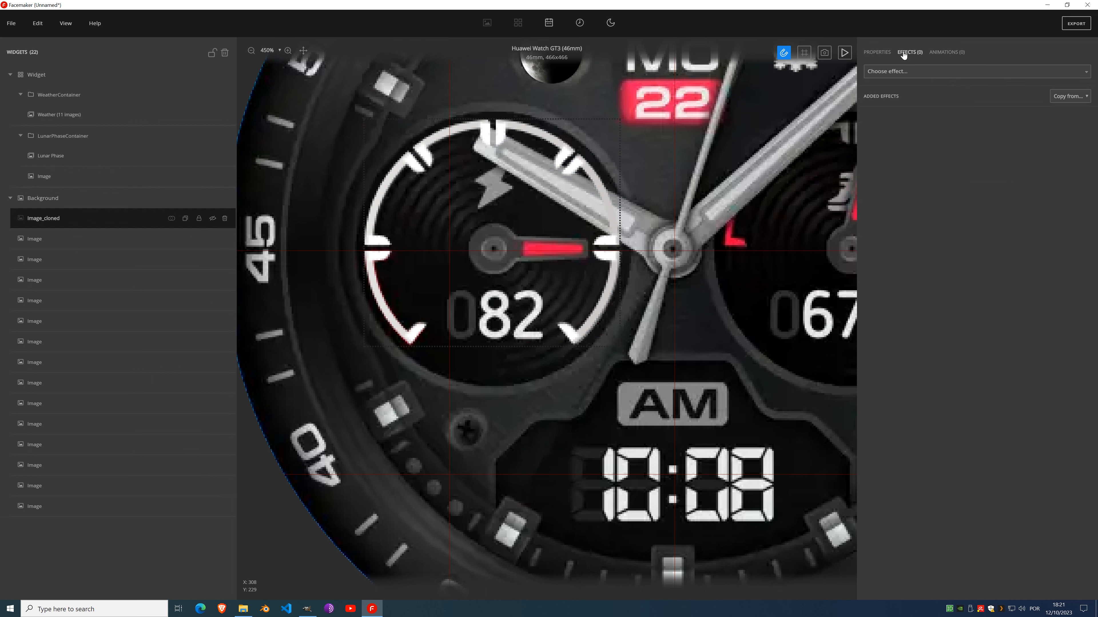
left_click(920, 74)
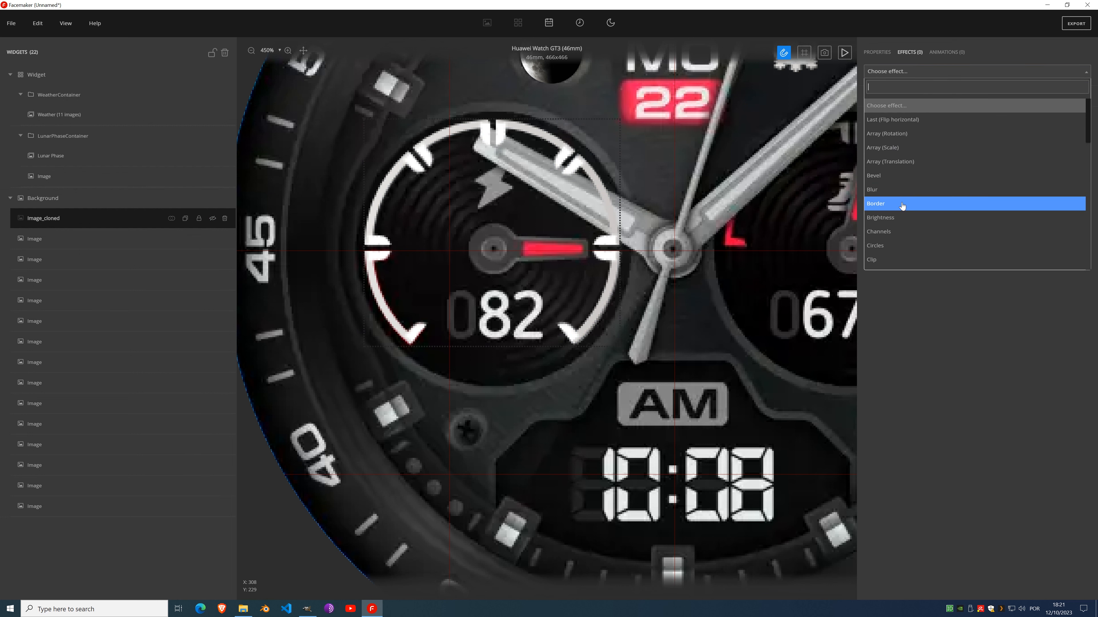
left_click(909, 331)
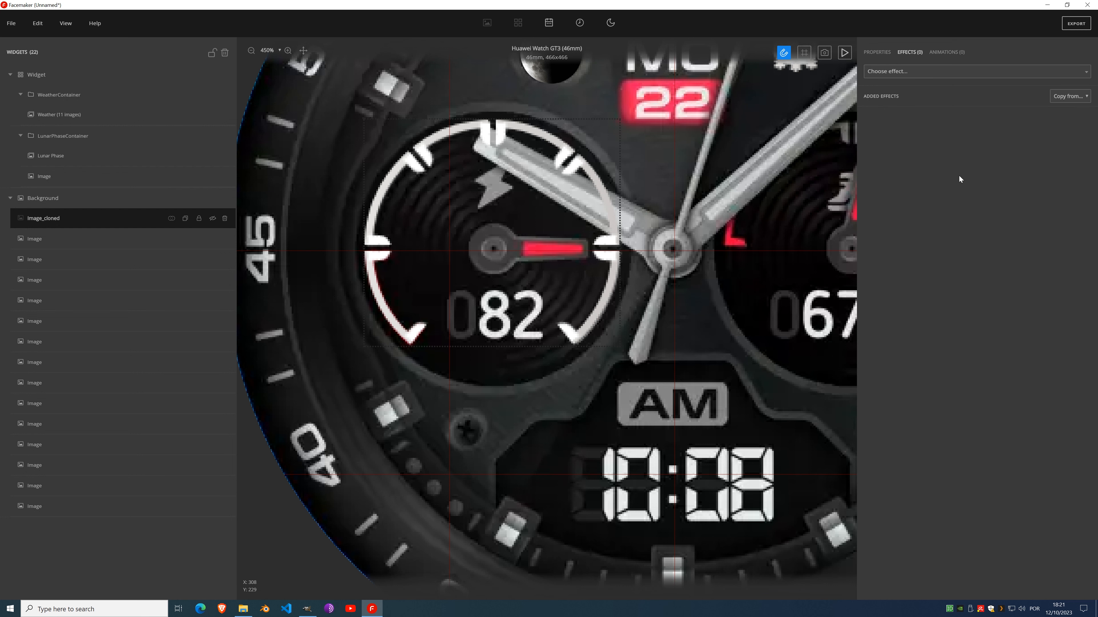
left_click(876, 53)
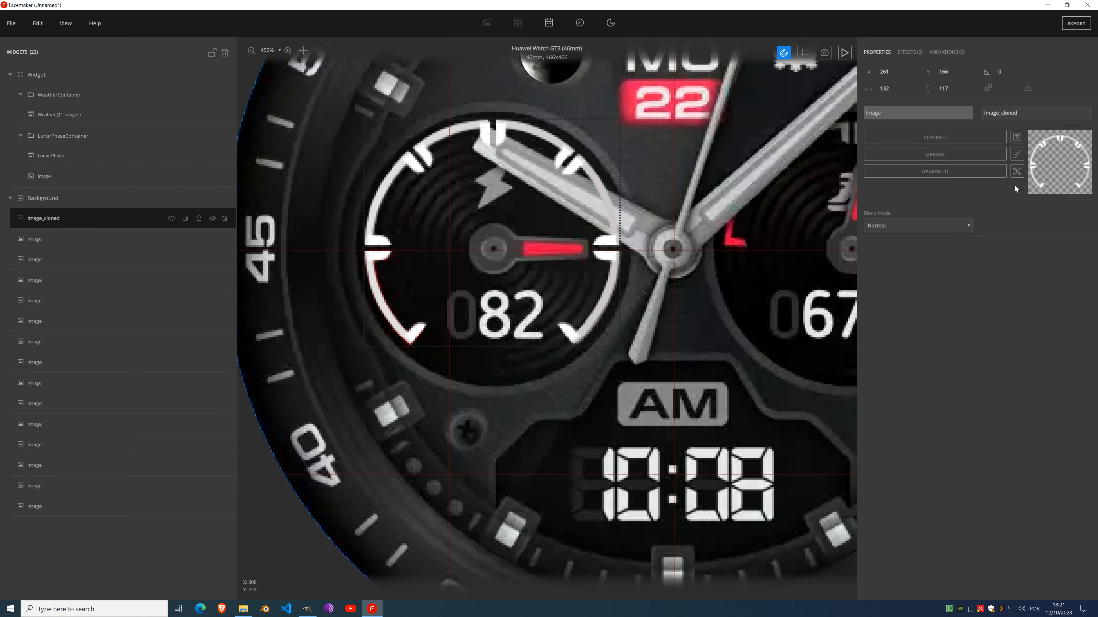
left_click(909, 52)
left_click(912, 72)
scroll(915, 178, "up", 2)
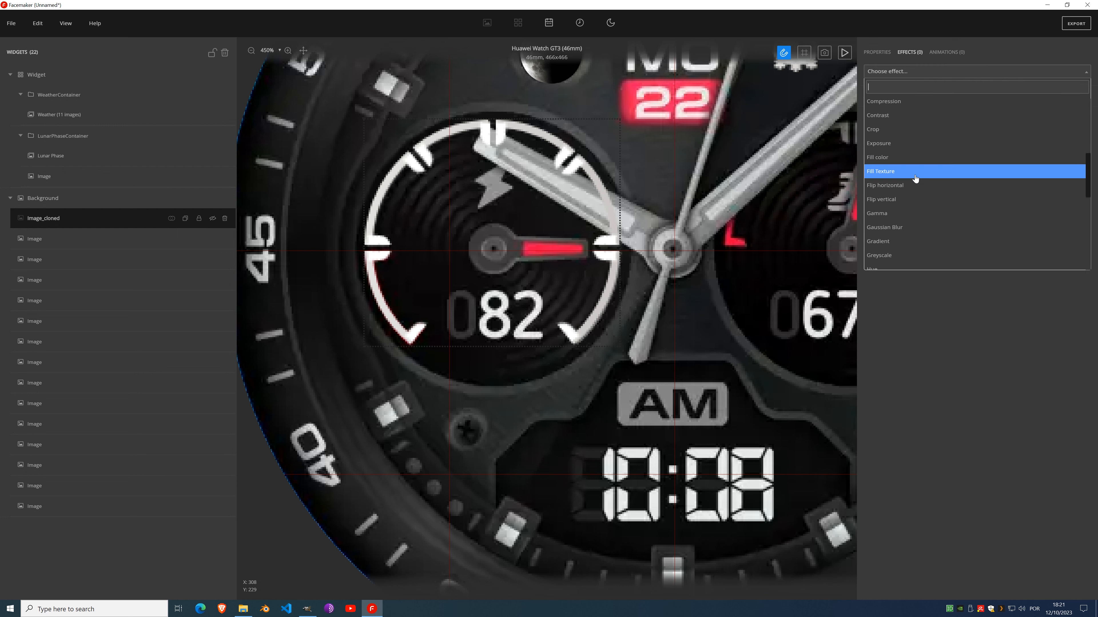
left_click(926, 215)
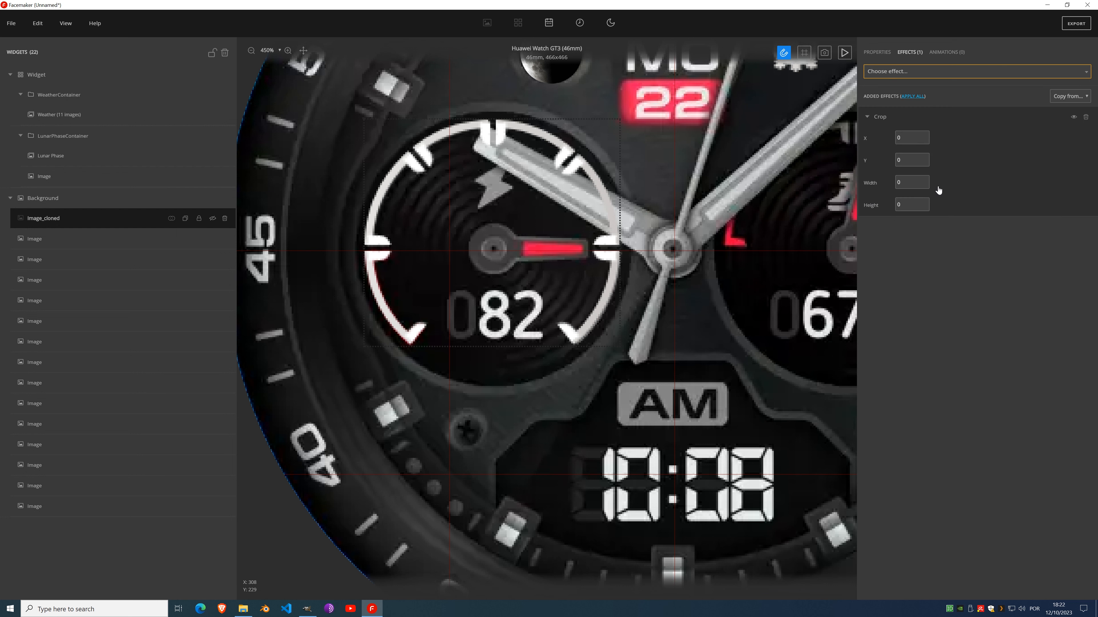
Step: Set the Crop effect's height to 15 on the copied scale, and unlock and show that layer
left_click(879, 53)
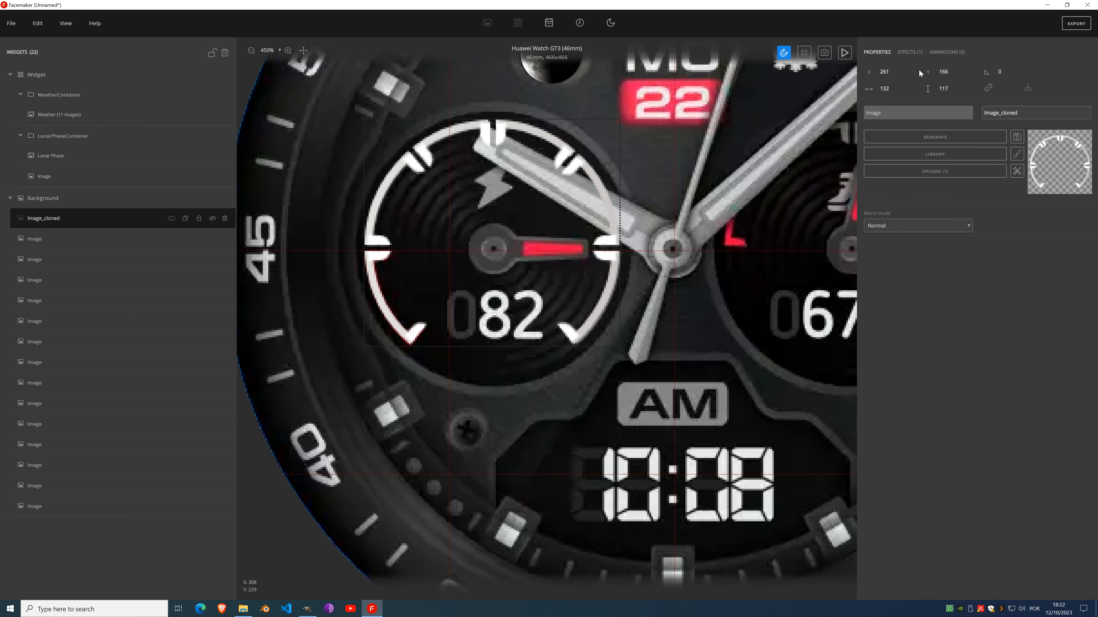
left_click(913, 53)
left_click(927, 205)
type("11")
left_click(925, 203)
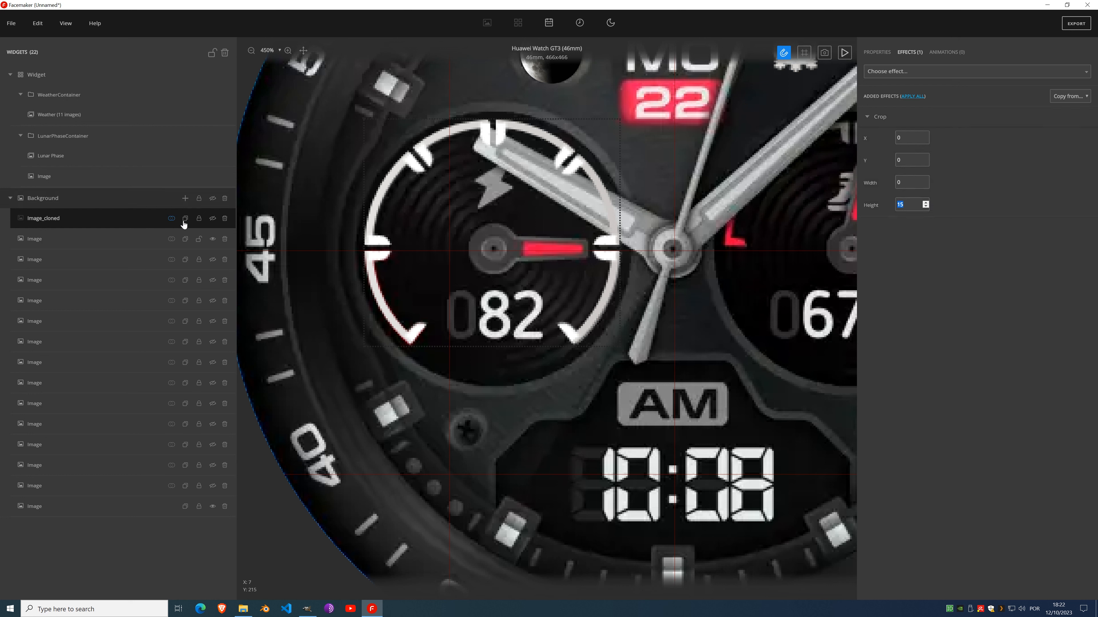
left_click(199, 219)
left_click(212, 219)
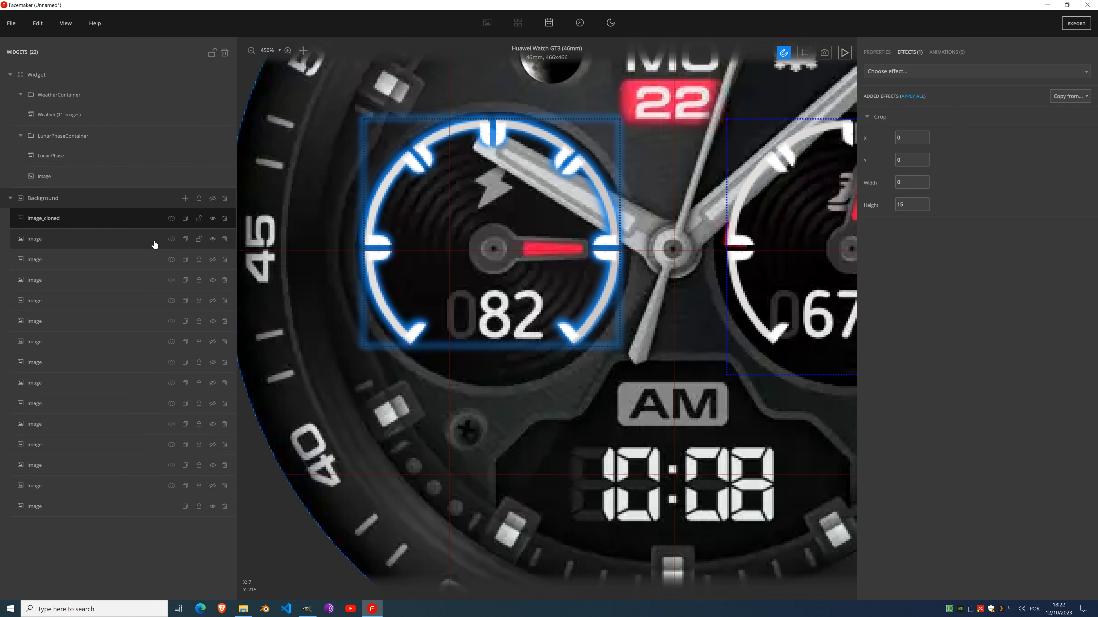
Step: Add a Crop effect with height 15 to the battery subdial's scale and apply the effect permanently
left_click(138, 245)
left_click(910, 53)
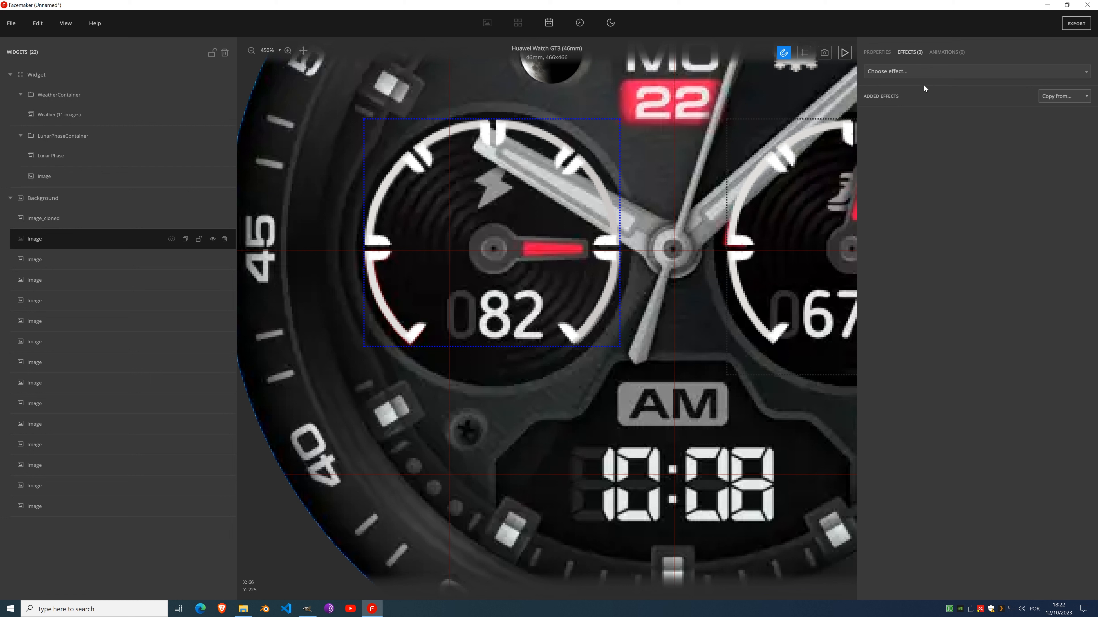
left_click(922, 71)
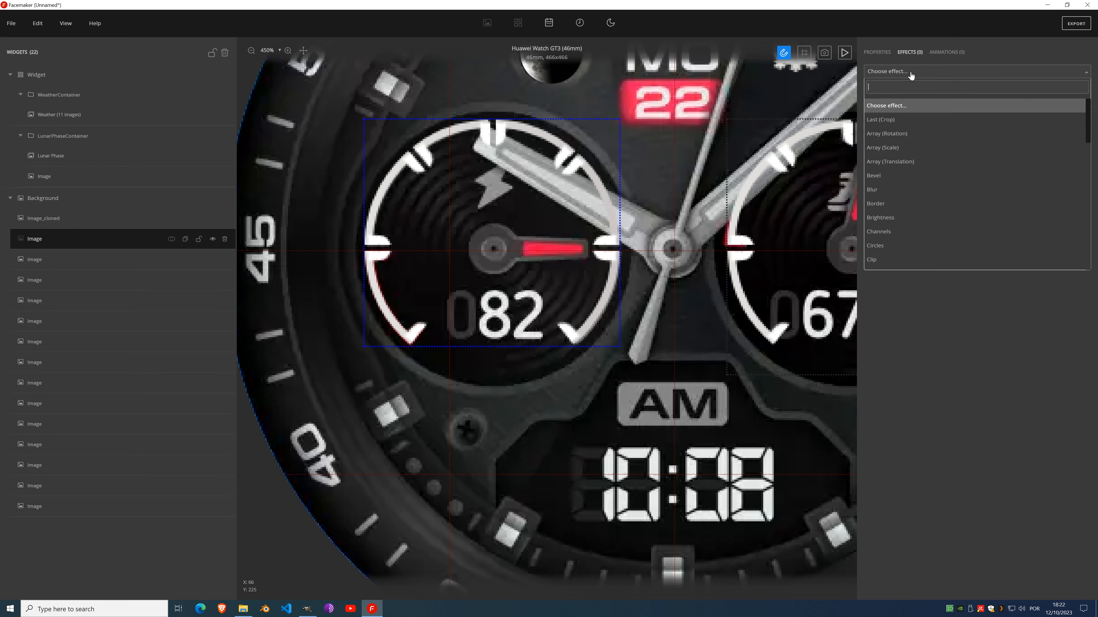
left_click(910, 120)
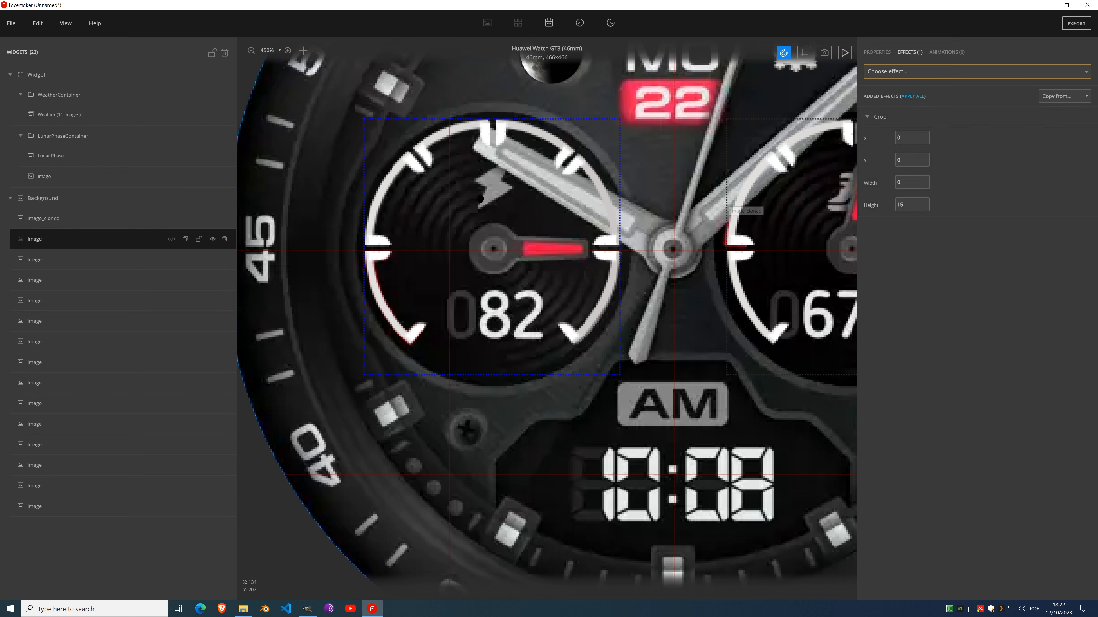
left_click(876, 53)
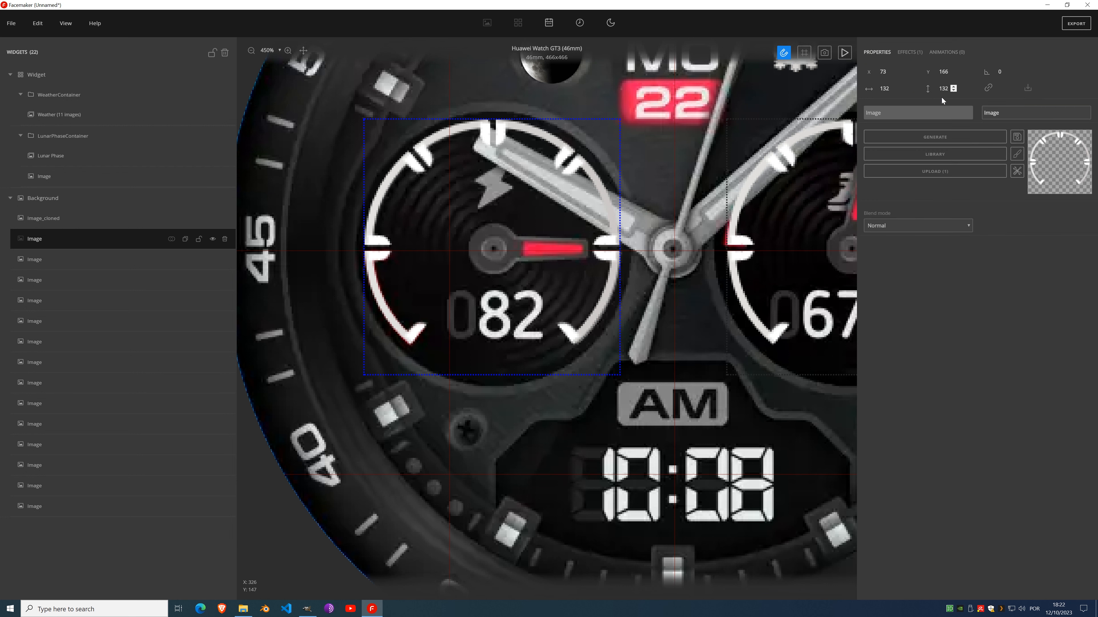
left_click(909, 53)
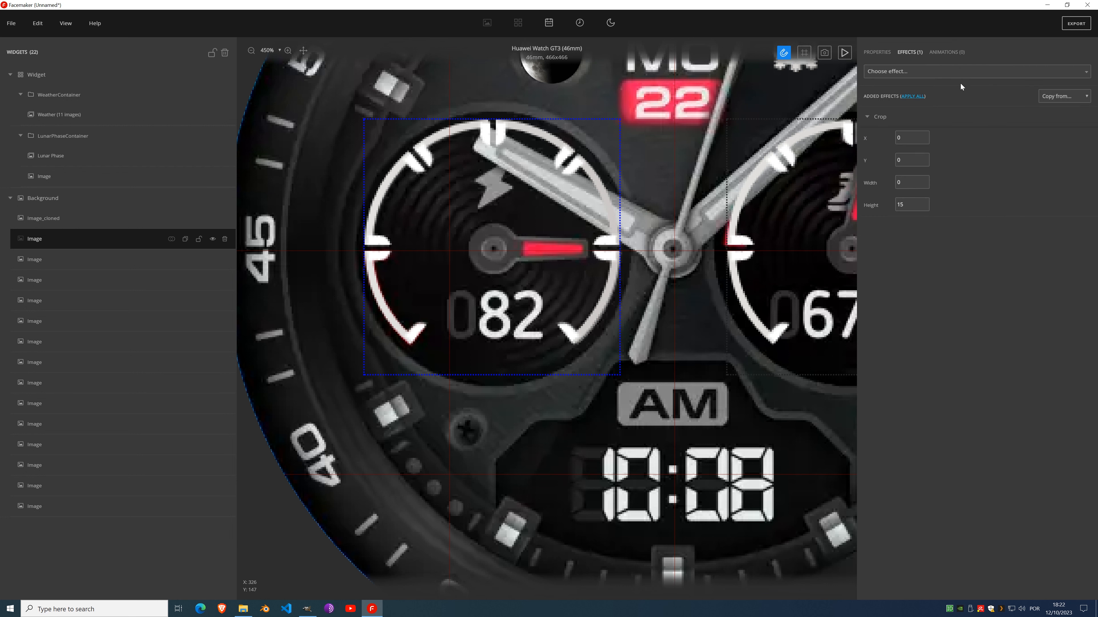
left_click(921, 96)
Step: Add a Gradient effect to the battery subdial's scale and choose the saved red-and-white conic preset
left_click(875, 72)
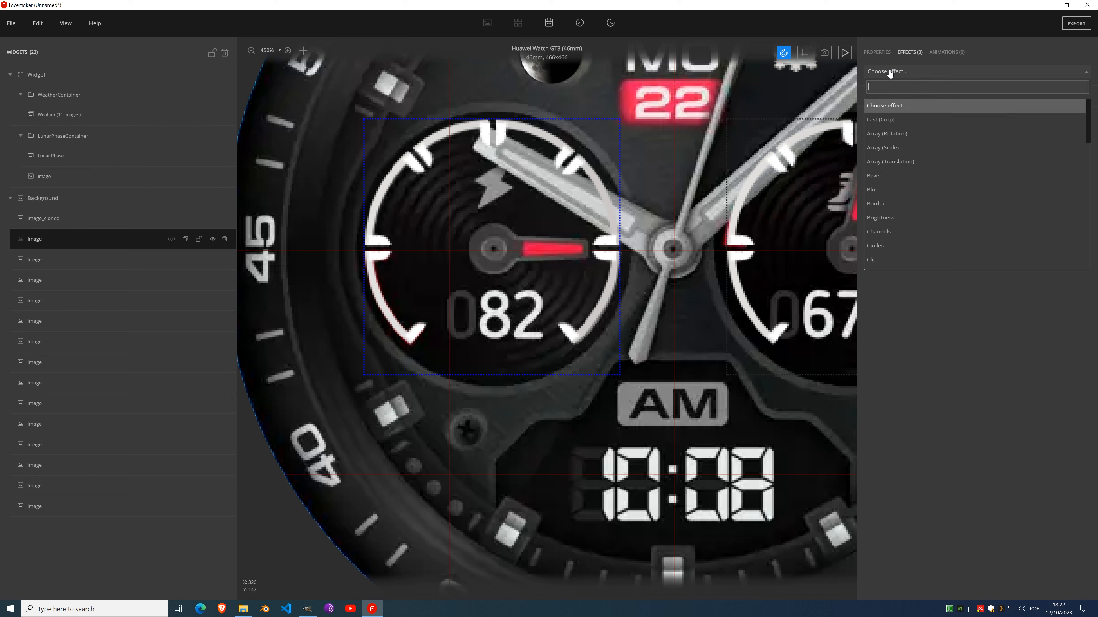
scroll(898, 146, "down", 3)
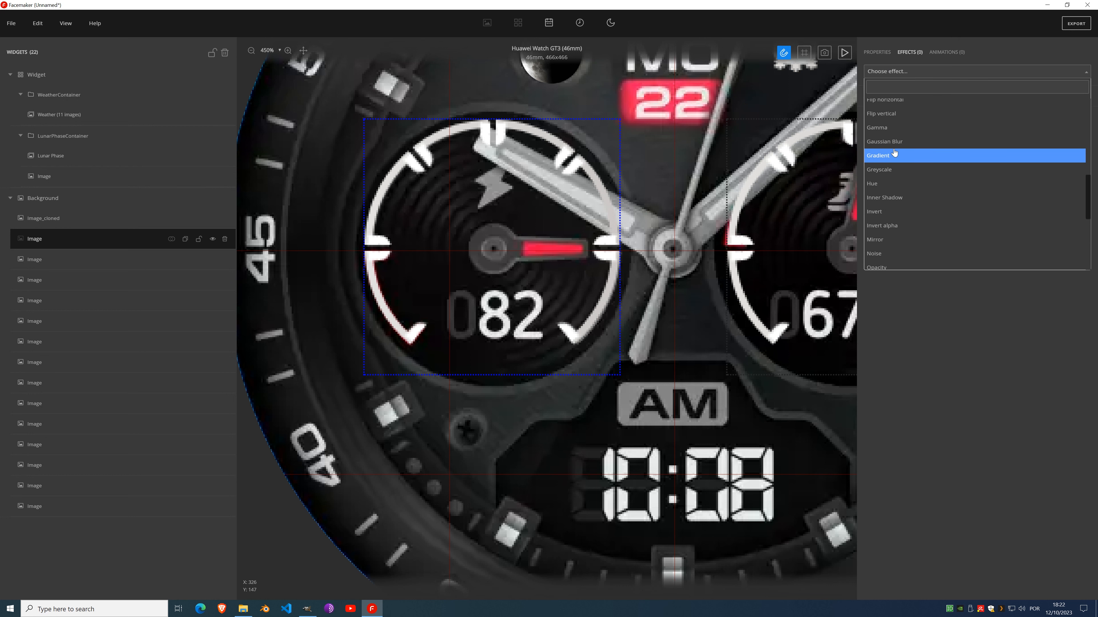
left_click(897, 151)
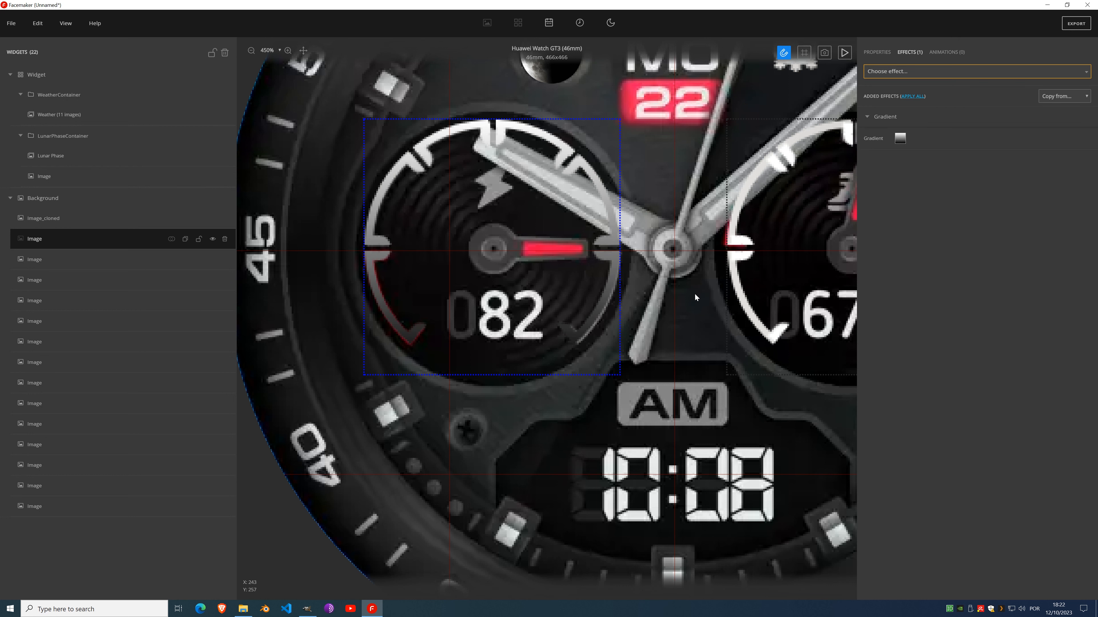
left_click(898, 139)
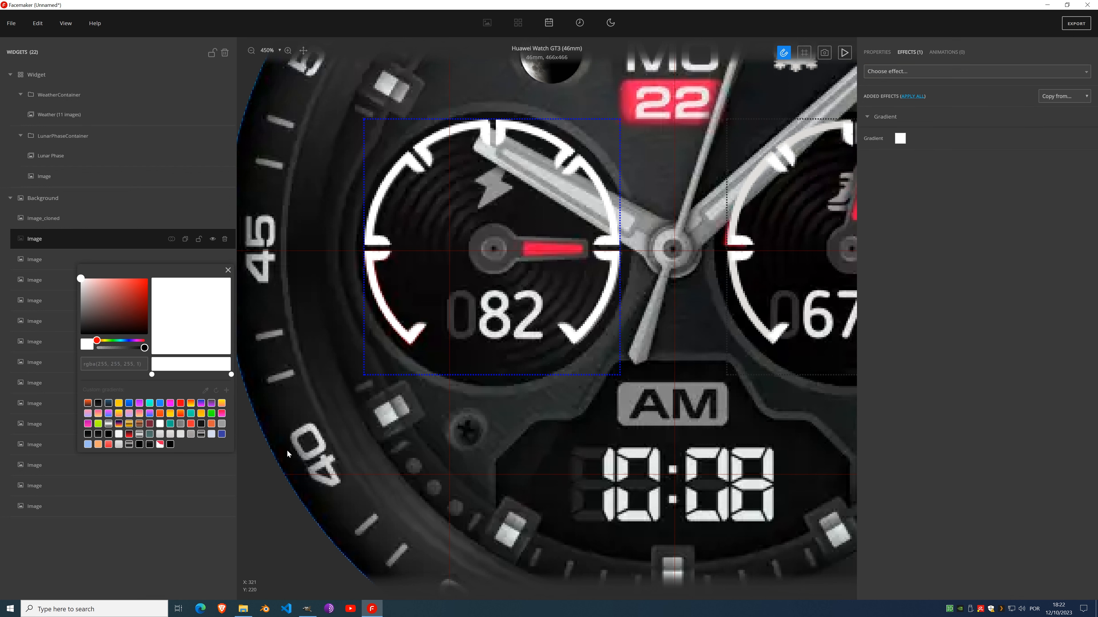
left_click(159, 445)
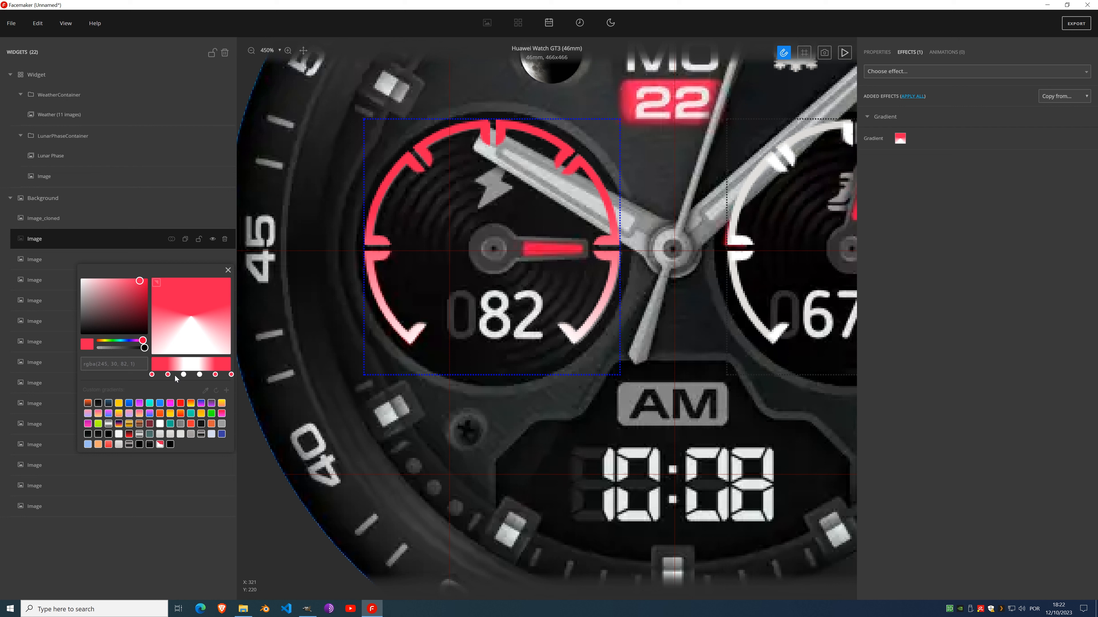
Step: Remove the gradient's inner red stops and recolour its two white stops to gray rgba(85, 85, 85, 1)
mouse_move(184, 375)
left_mouse_down()
mouse_move(164, 374)
mouse_move(219, 374)
mouse_move(167, 375)
left_mouse_up()
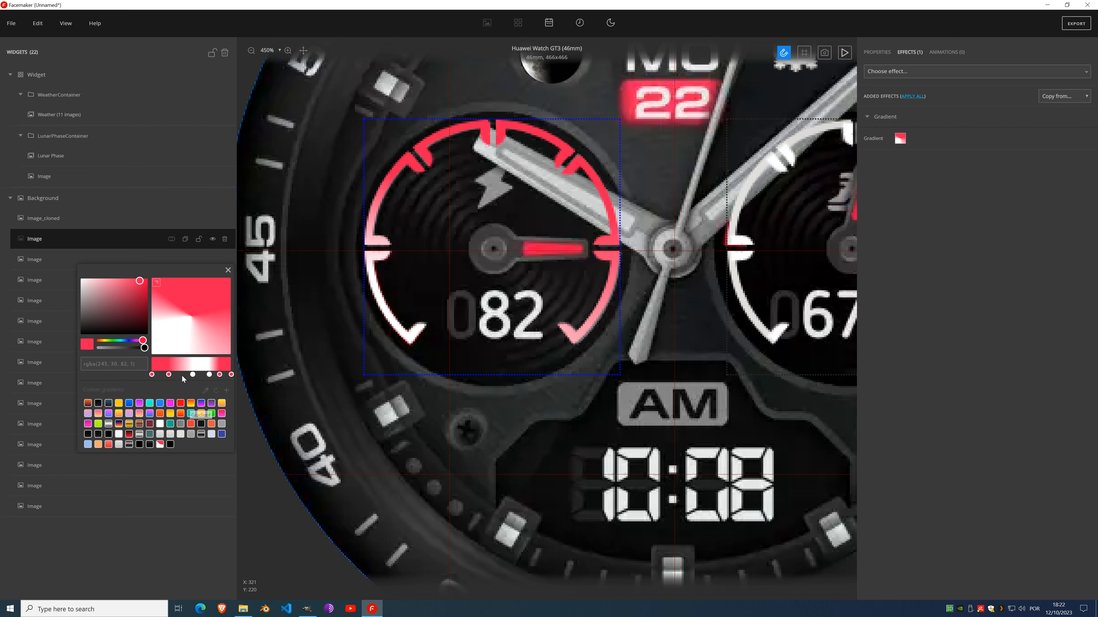
left_click_drag(167, 374, 221, 388)
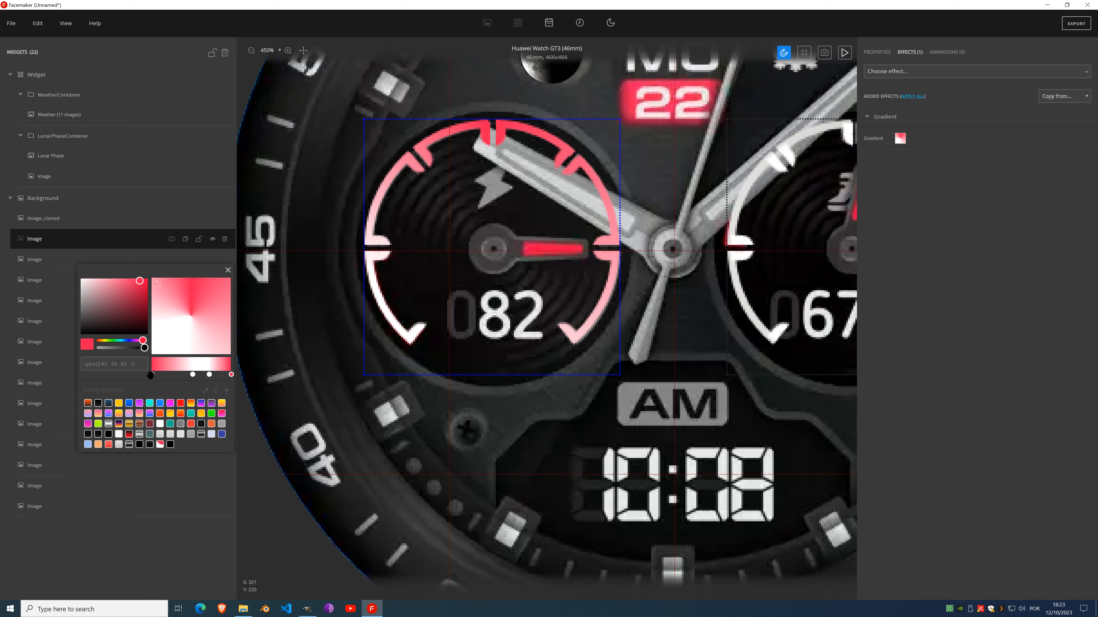
left_click_drag(191, 375, 177, 374)
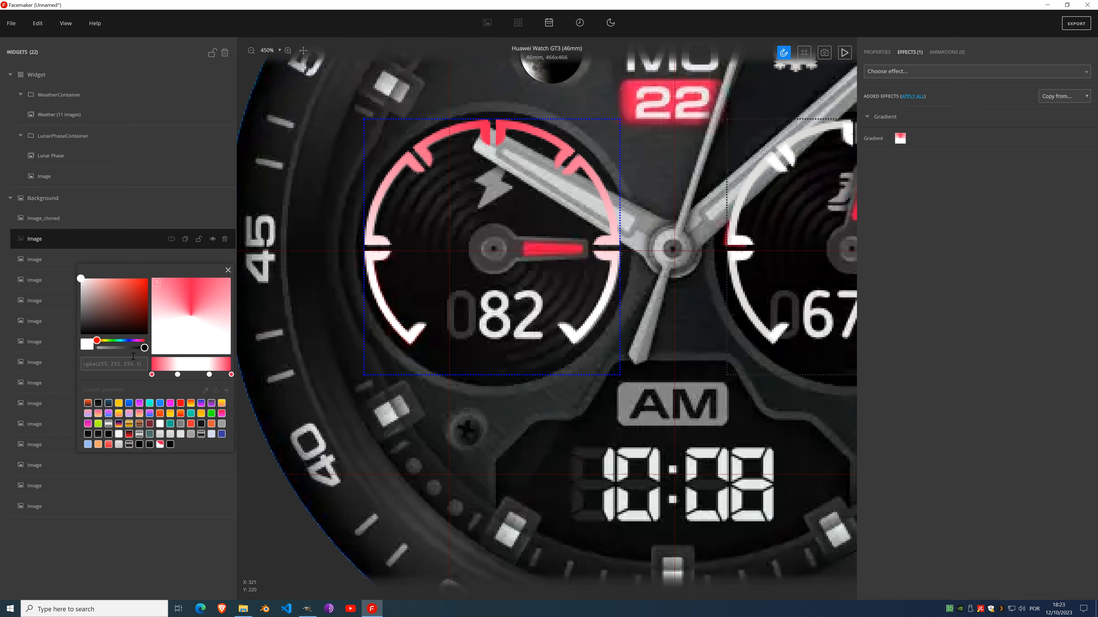
left_click(205, 391)
left_click(589, 83)
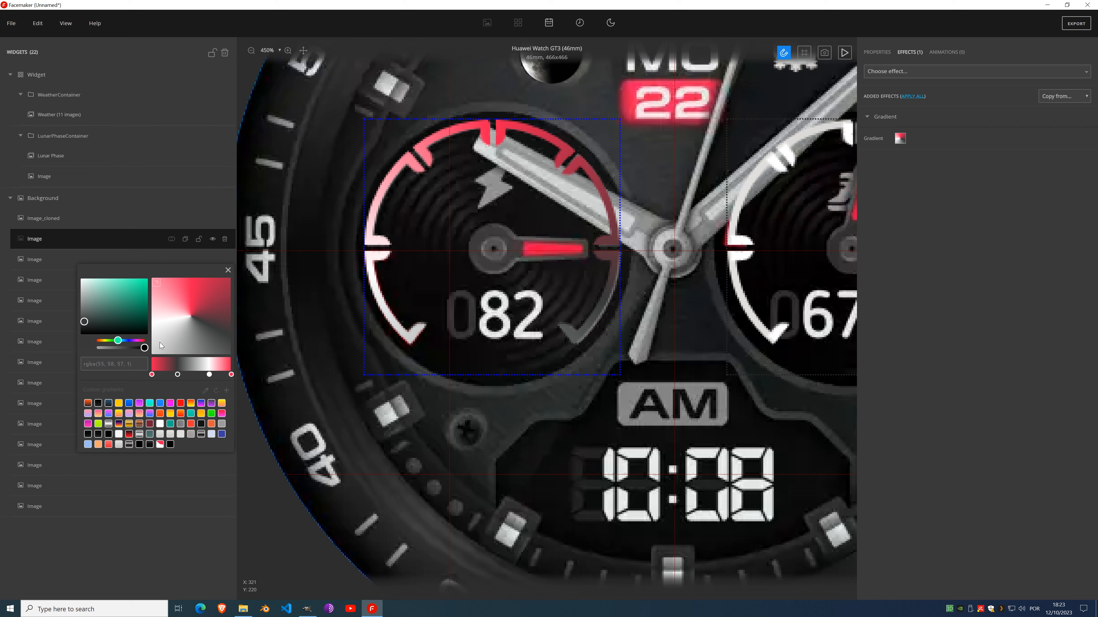
left_click_drag(84, 323, 78, 316)
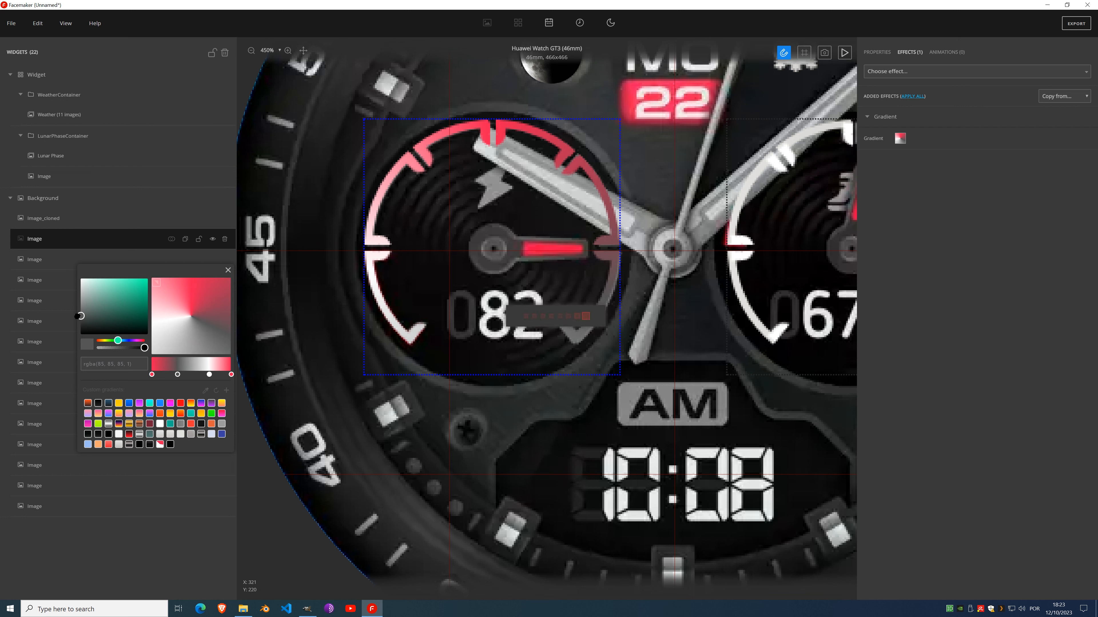
left_click(134, 364)
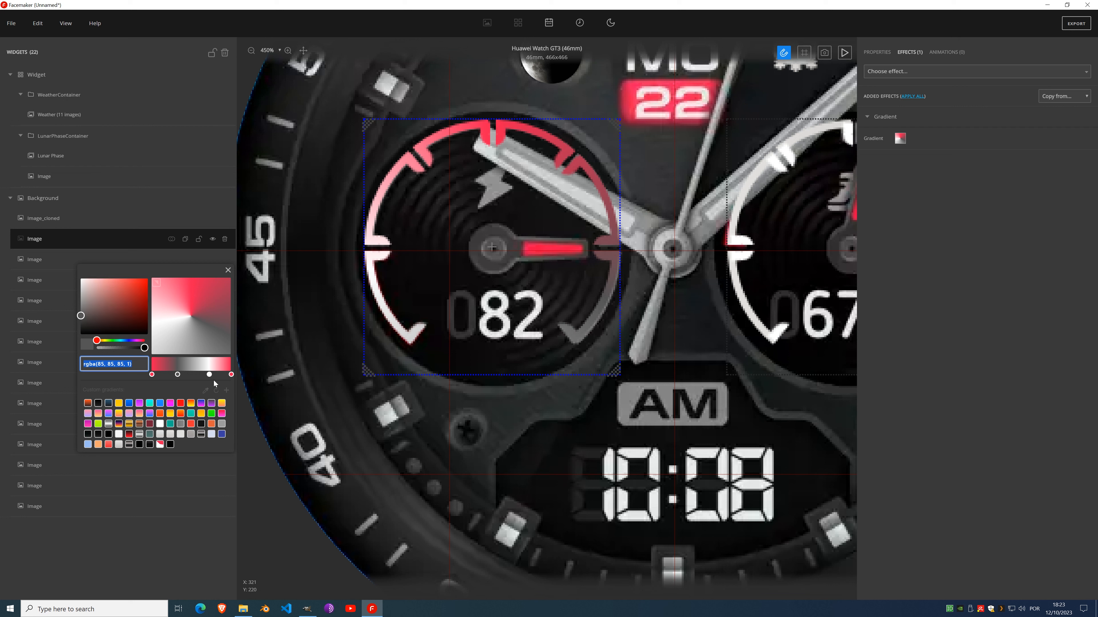
key("BackSpace")
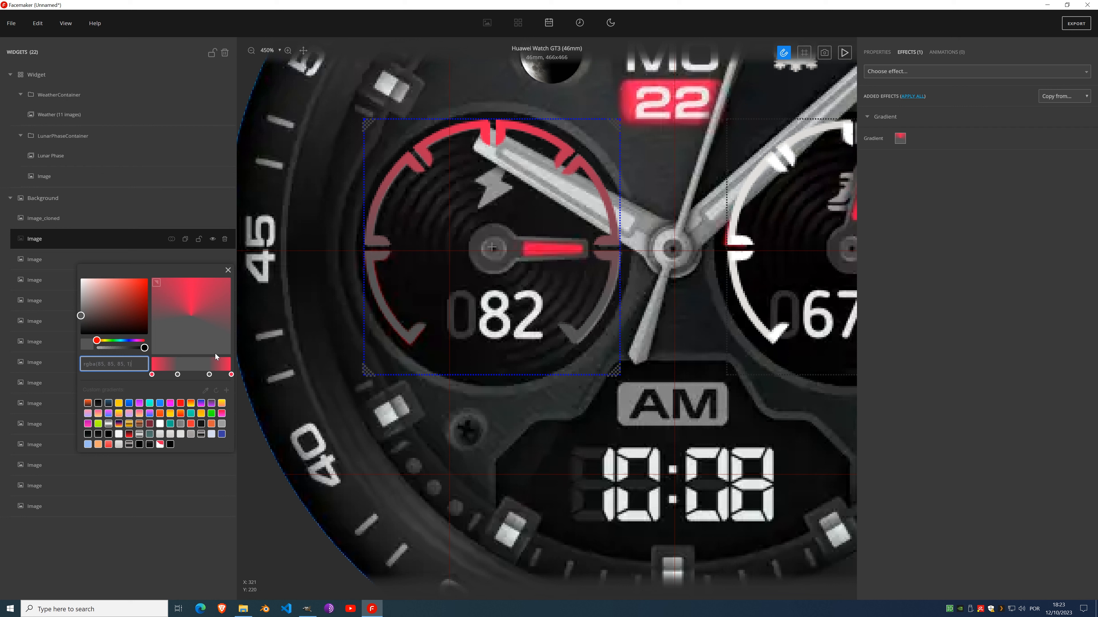
Step: Make the gradient's end stops gray and its two centre stops red, with an extra gray stop on each side
left_click_drag(168, 379, 186, 375)
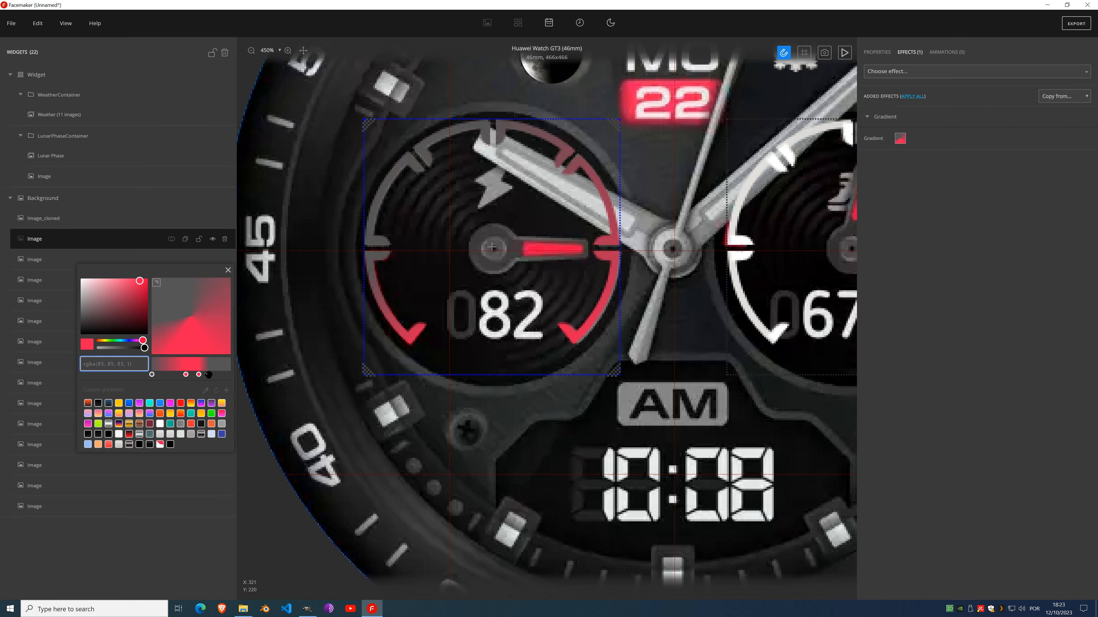
left_click_drag(209, 374, 198, 374)
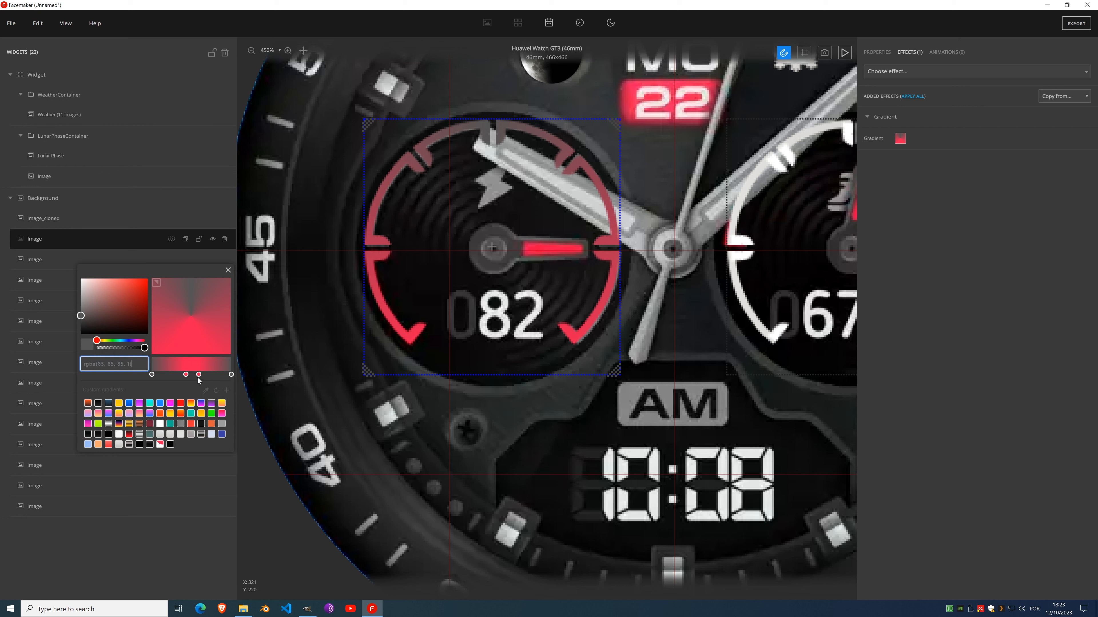
left_click(214, 375)
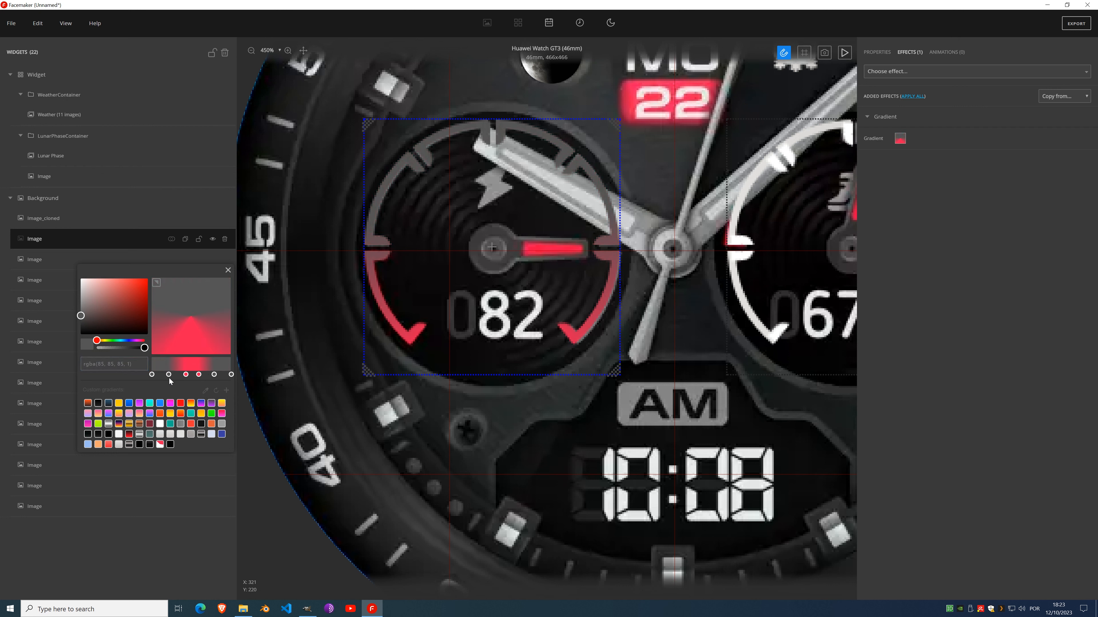
Step: Reposition the red and gray stops so hard-edged red covers only the lower-left quarter of the battery scale, and close the gradient editor
left_click_drag(169, 375, 208, 375)
left_click(213, 374)
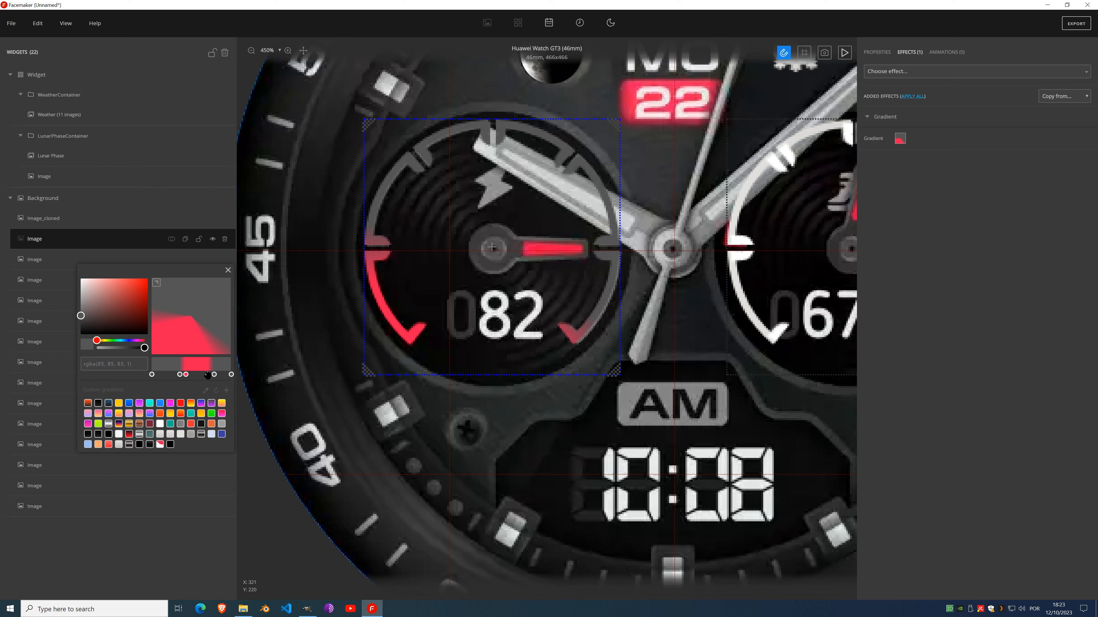
left_click_drag(208, 375, 210, 374)
left_click(209, 375)
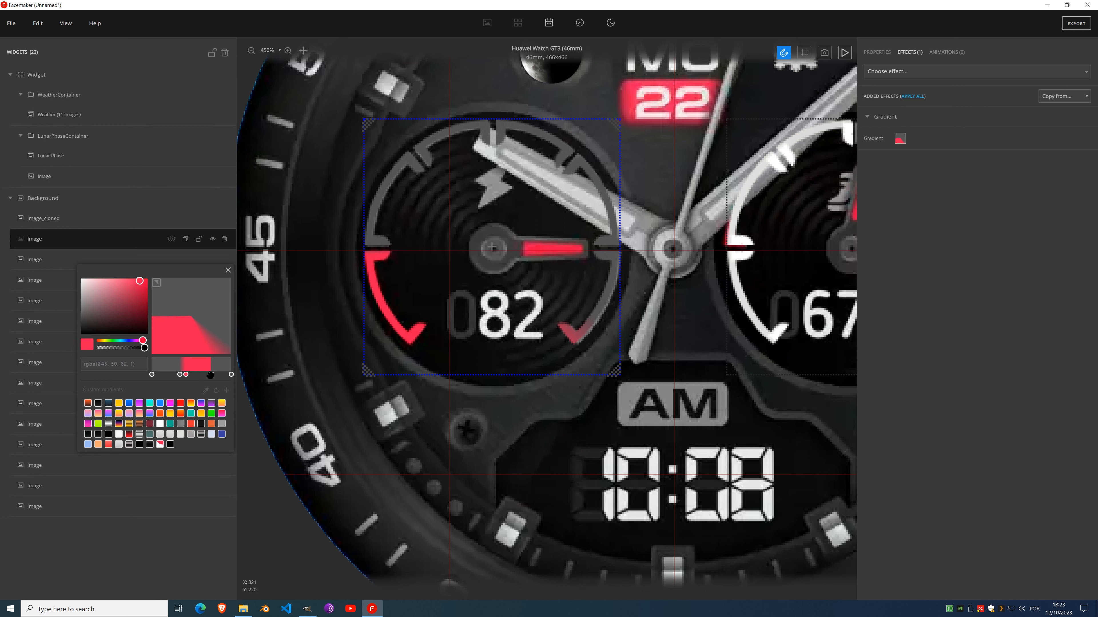
left_click(211, 374)
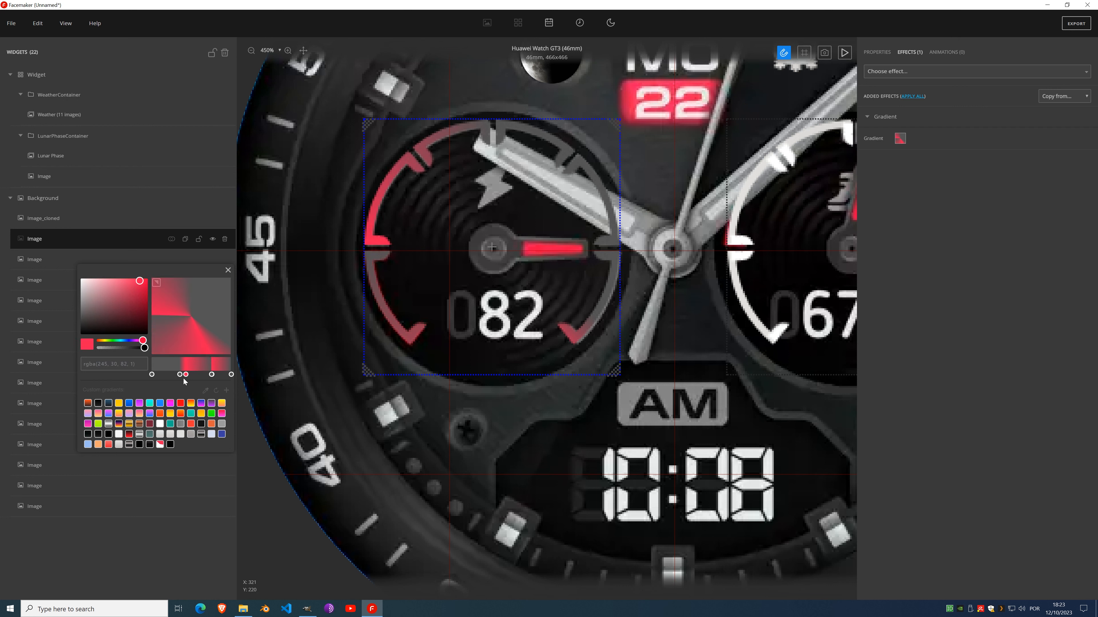
left_click(211, 375)
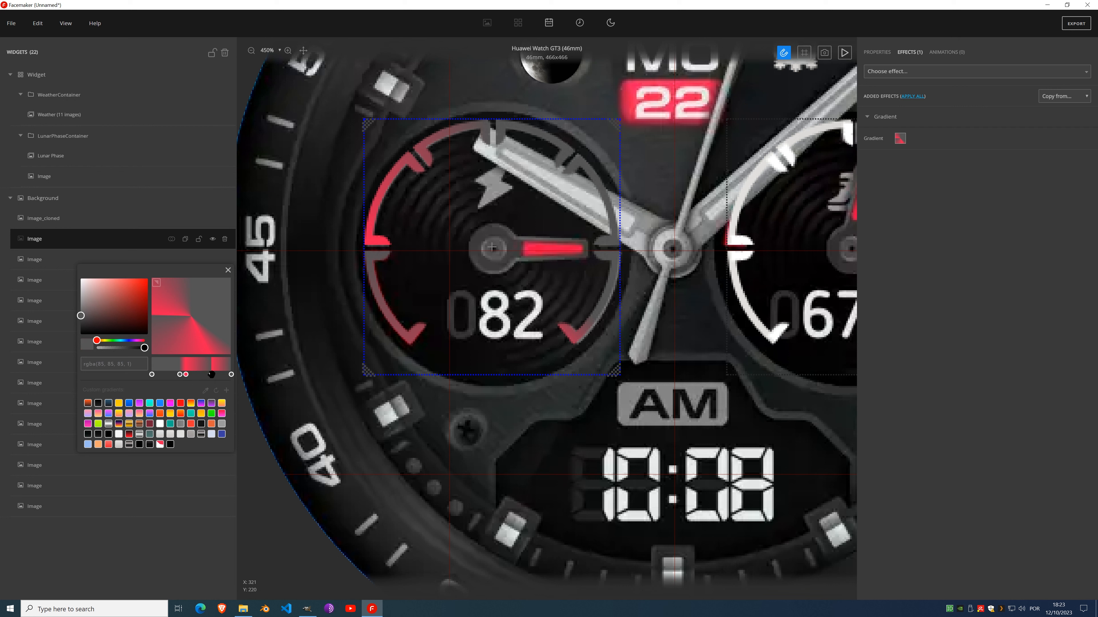
left_click_drag(210, 375, 211, 374)
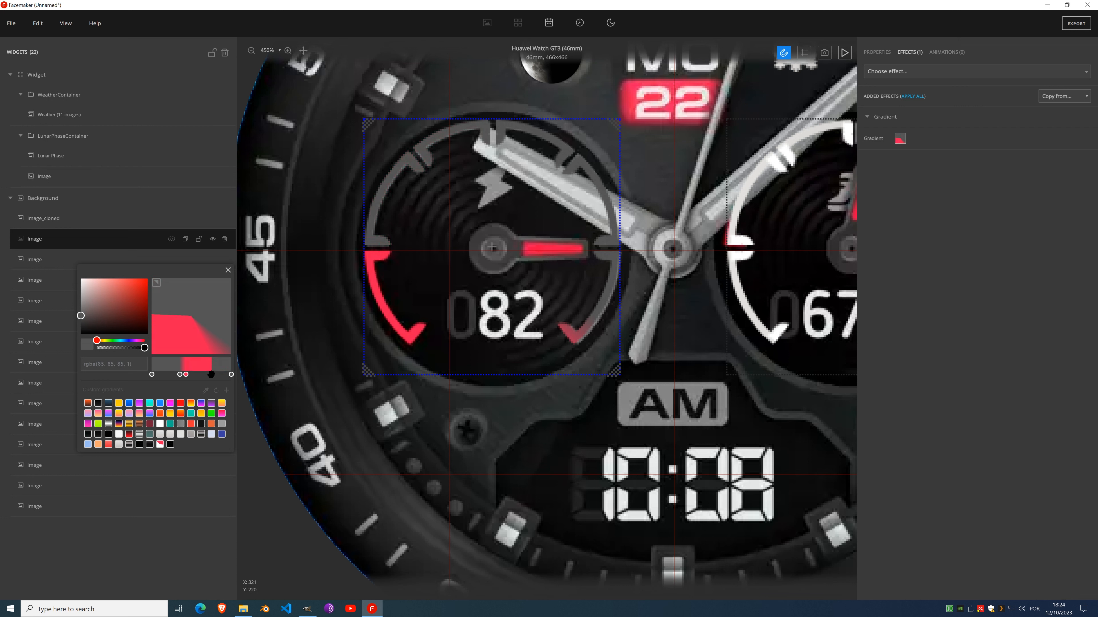
left_click(187, 375)
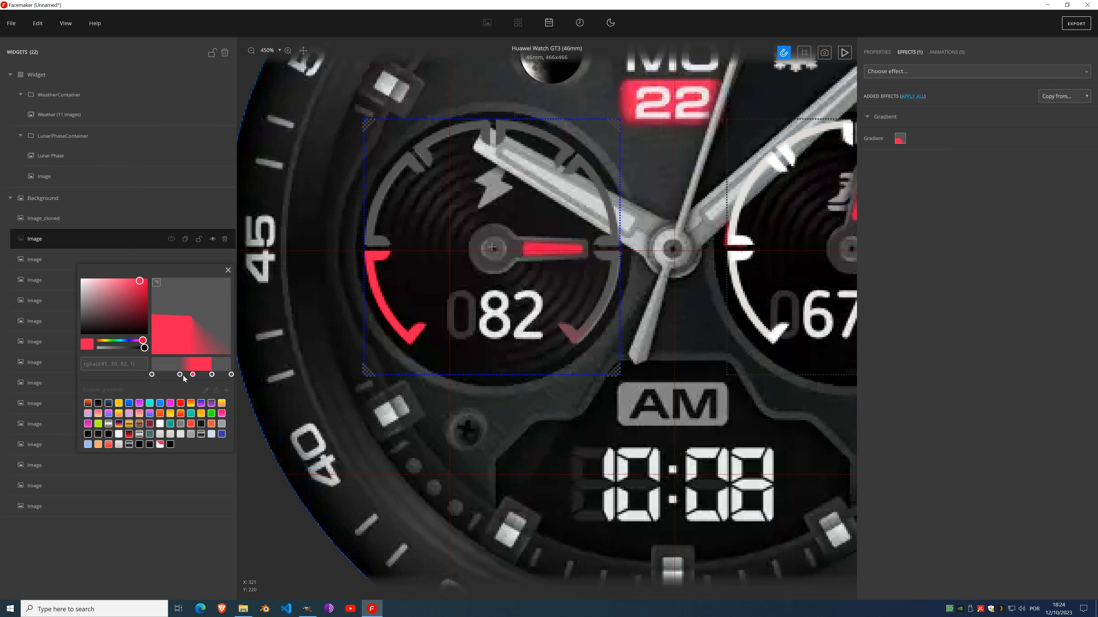
left_click_drag(180, 375, 189, 375)
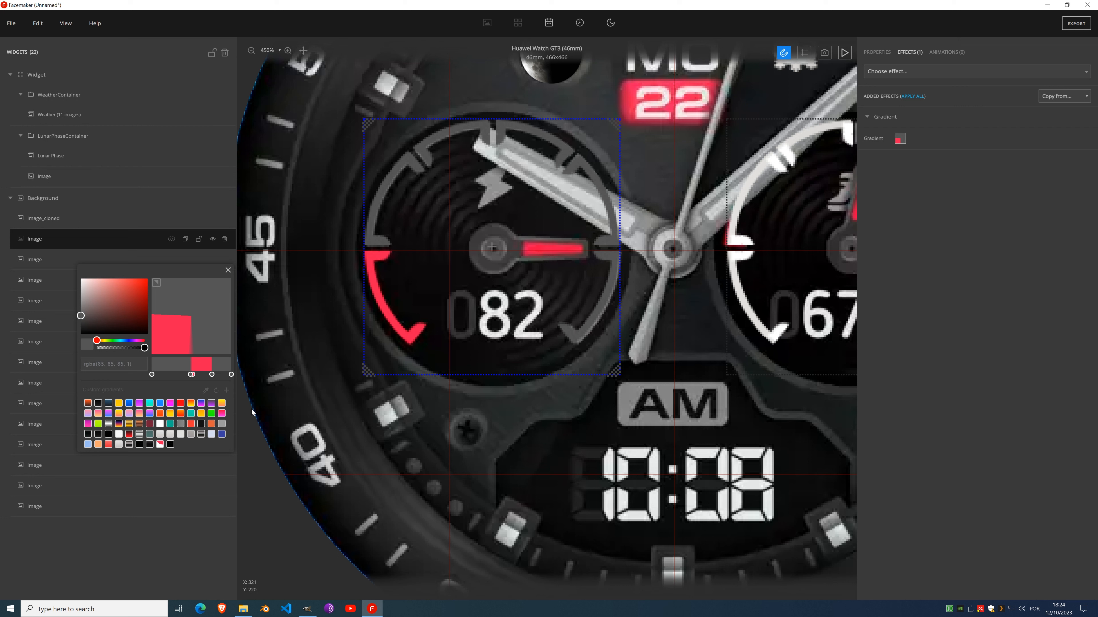
left_click(227, 391)
left_click(228, 271)
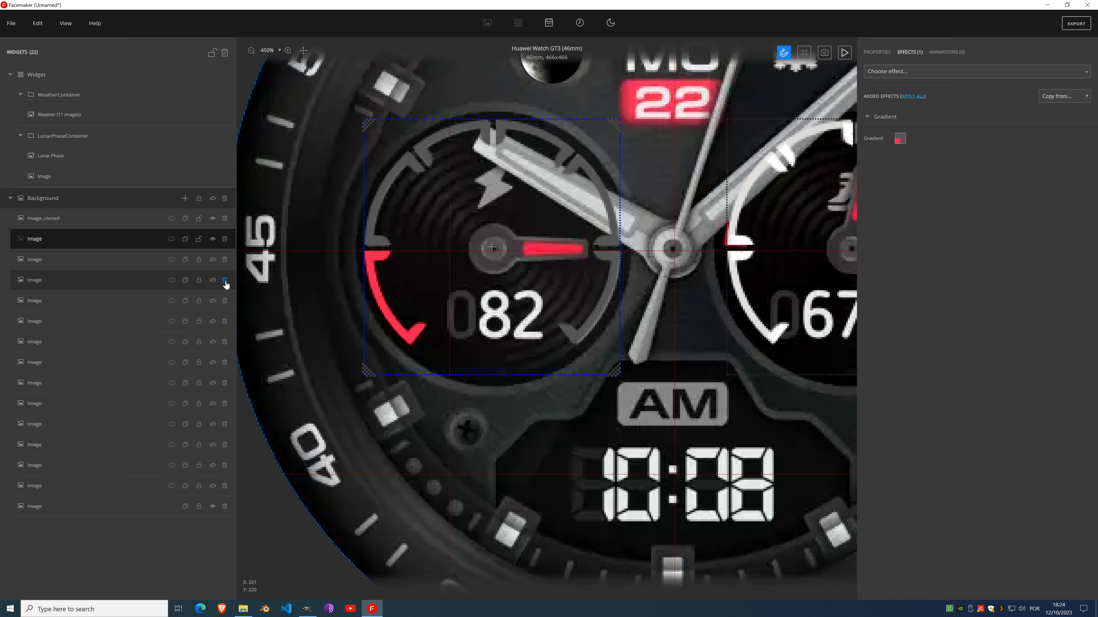
Step: Show all layers of the Background group again
left_click(212, 200)
scroll(523, 335, "down", 7)
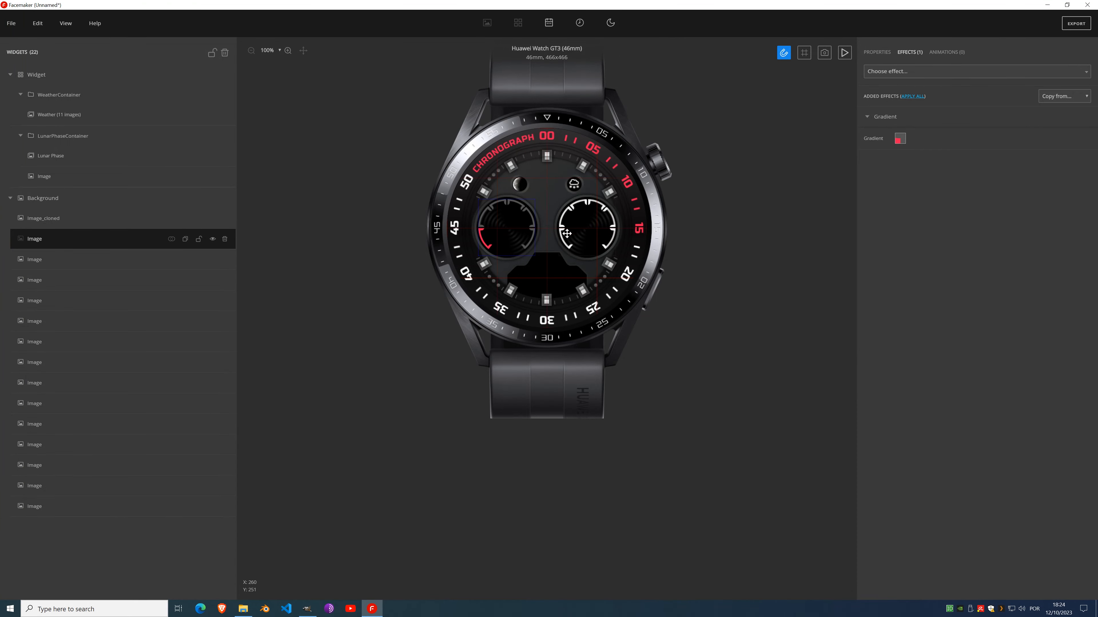
scroll(565, 226, "up", 7)
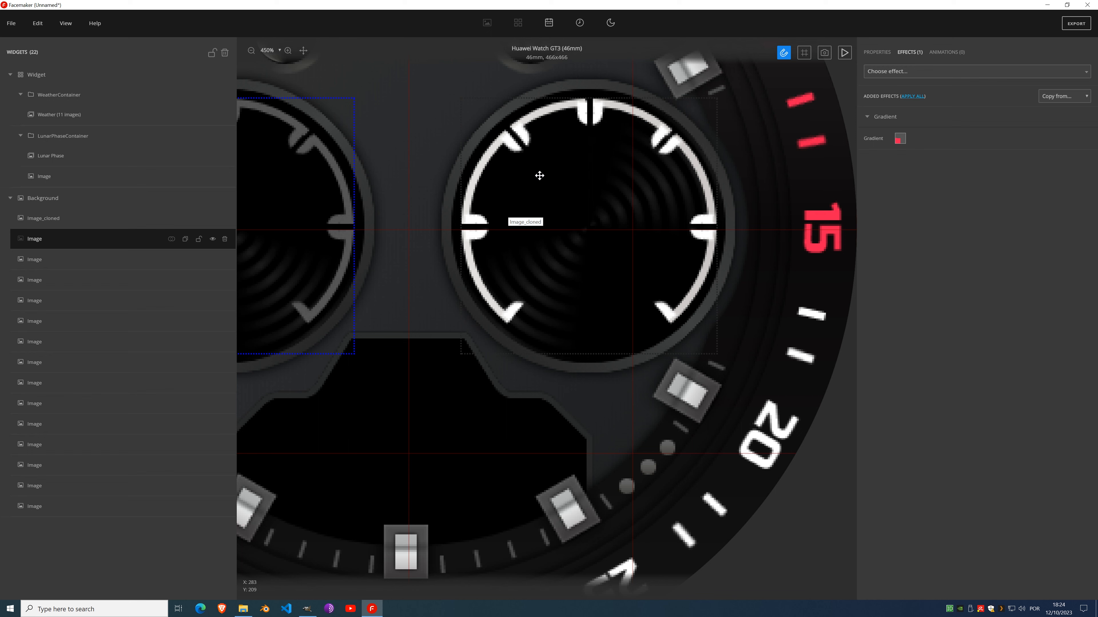
Step: Edit the copied scale's image in the right subdial, erase both arc sections below the horizontal gaps, and save the edited image
left_click(45, 218)
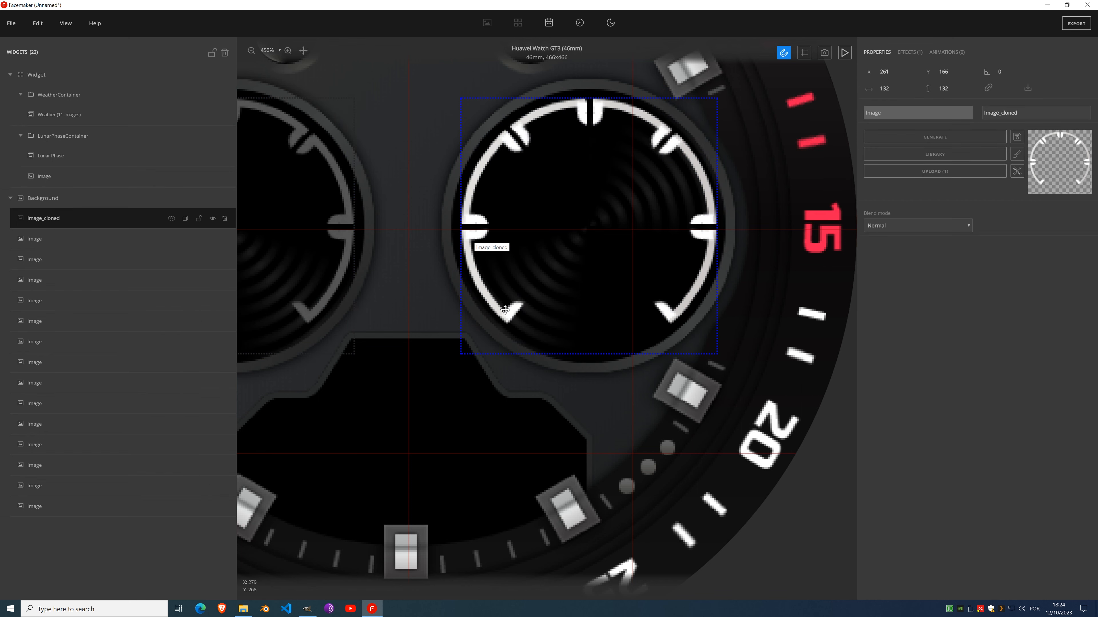
left_click(1017, 154)
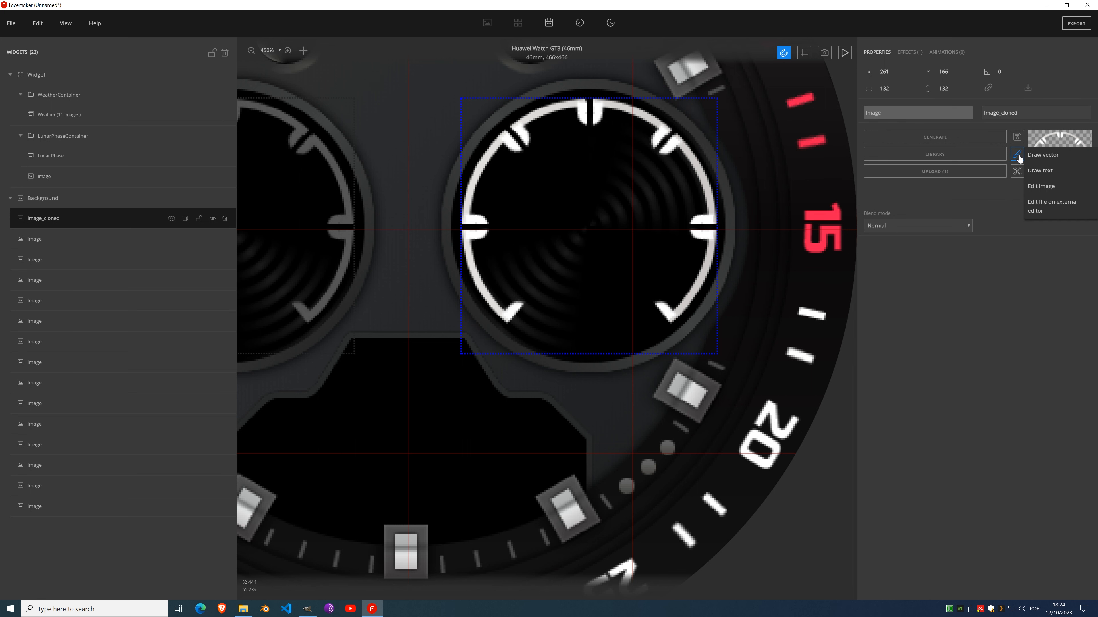
left_click(1053, 185)
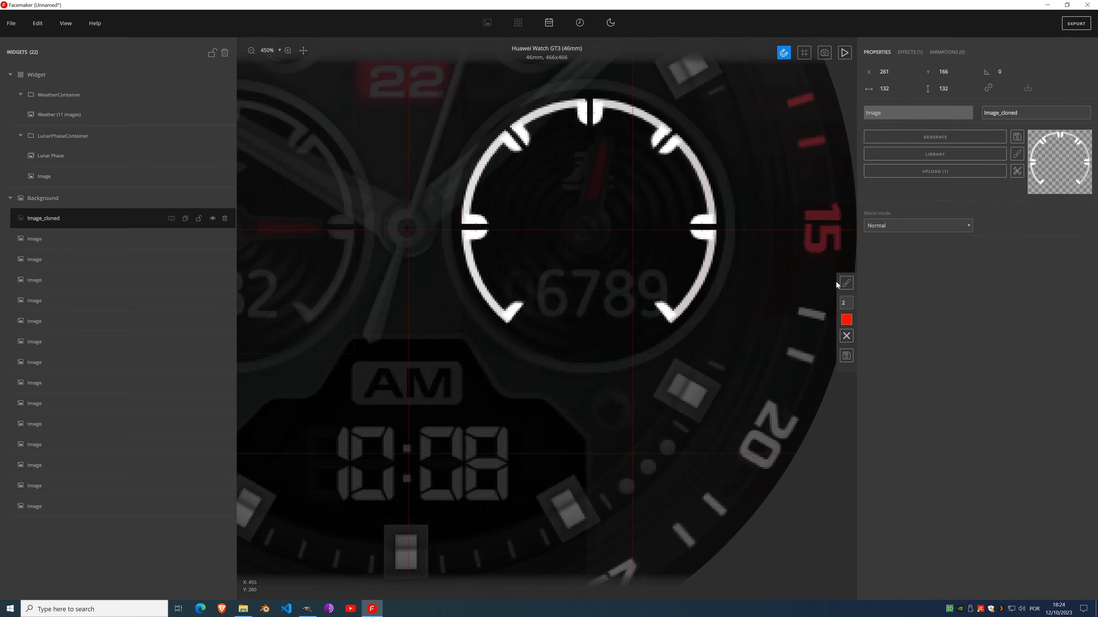
left_click(849, 288)
scroll(846, 303, "up", 11)
mouse_move(520, 297)
left_mouse_down()
mouse_move(503, 313)
mouse_move(466, 242)
mouse_move(664, 270)
mouse_move(661, 304)
mouse_move(693, 299)
mouse_move(712, 246)
mouse_move(694, 243)
left_mouse_up()
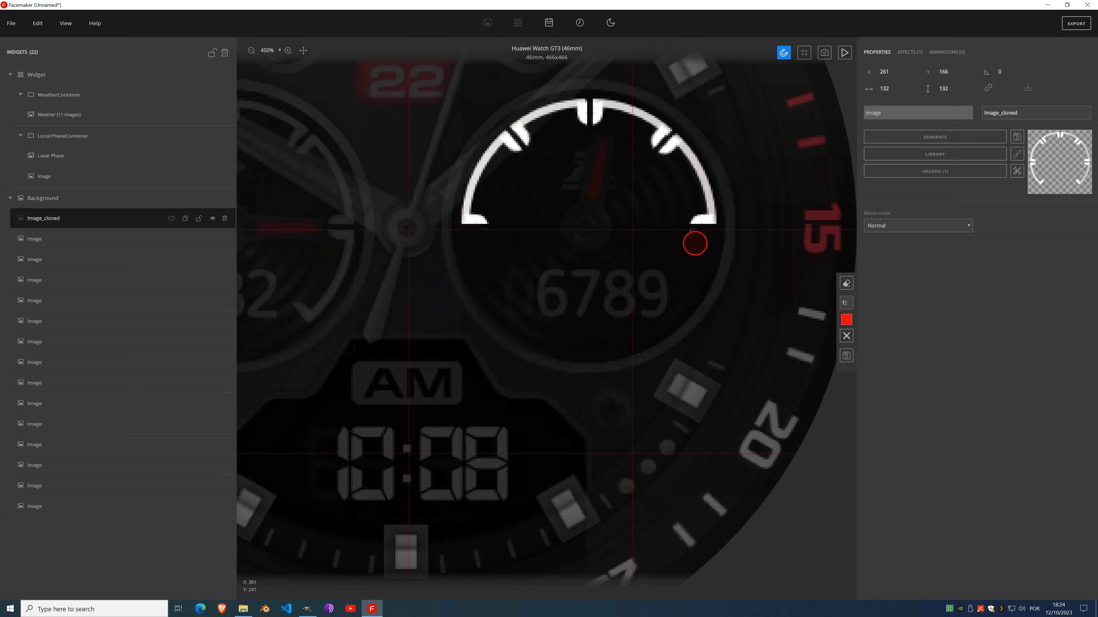
left_click(847, 358)
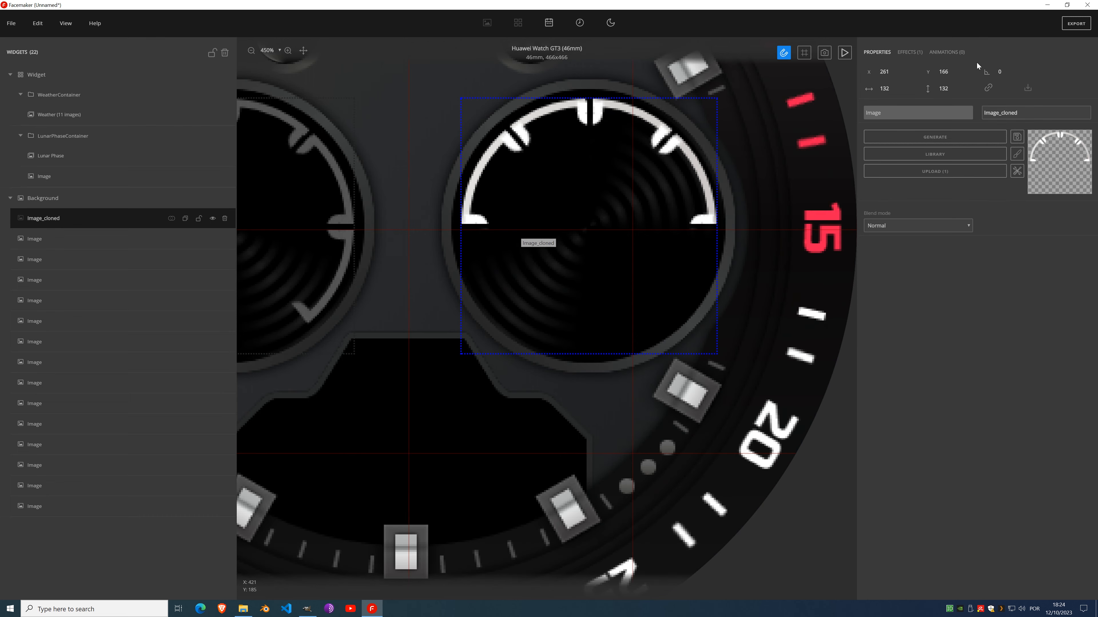
Step: Apply the right subdial scale's existing Crop effect and add a Gradient effect using the saved gray-and-red preset
left_click(913, 52)
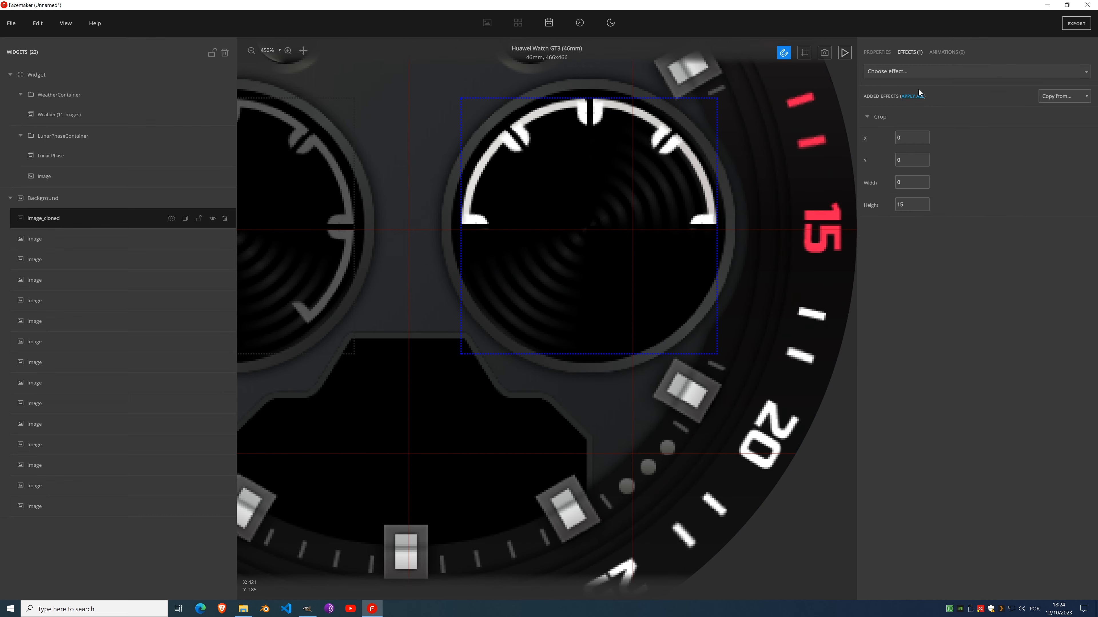
left_click(914, 97)
left_click(914, 74)
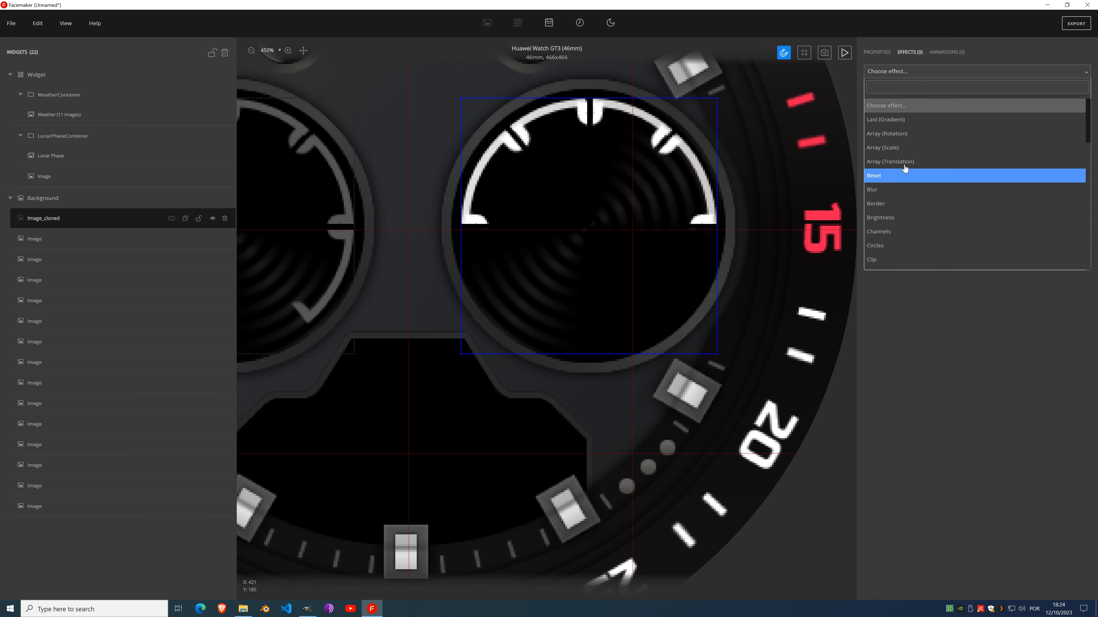
scroll(901, 209, "down", 4)
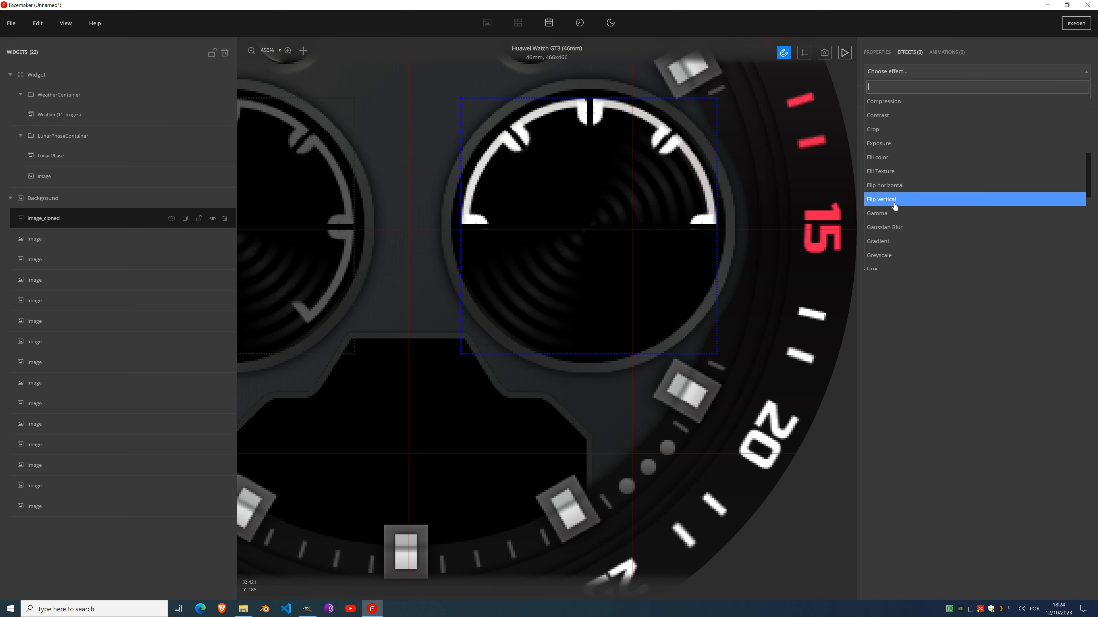
left_click(899, 241)
left_click(900, 138)
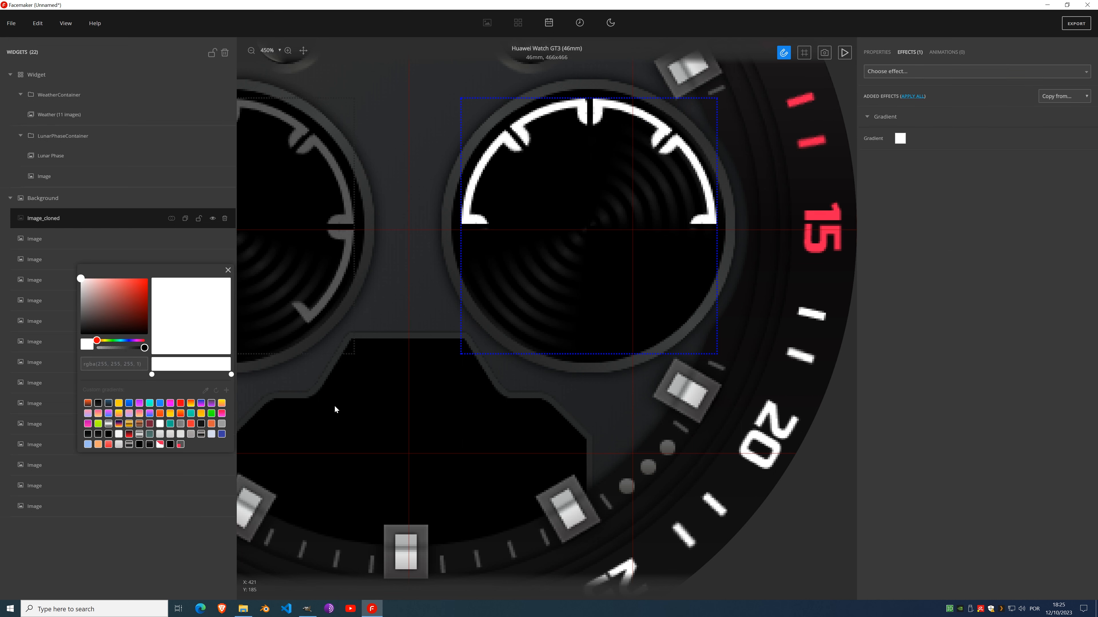
left_click(181, 445)
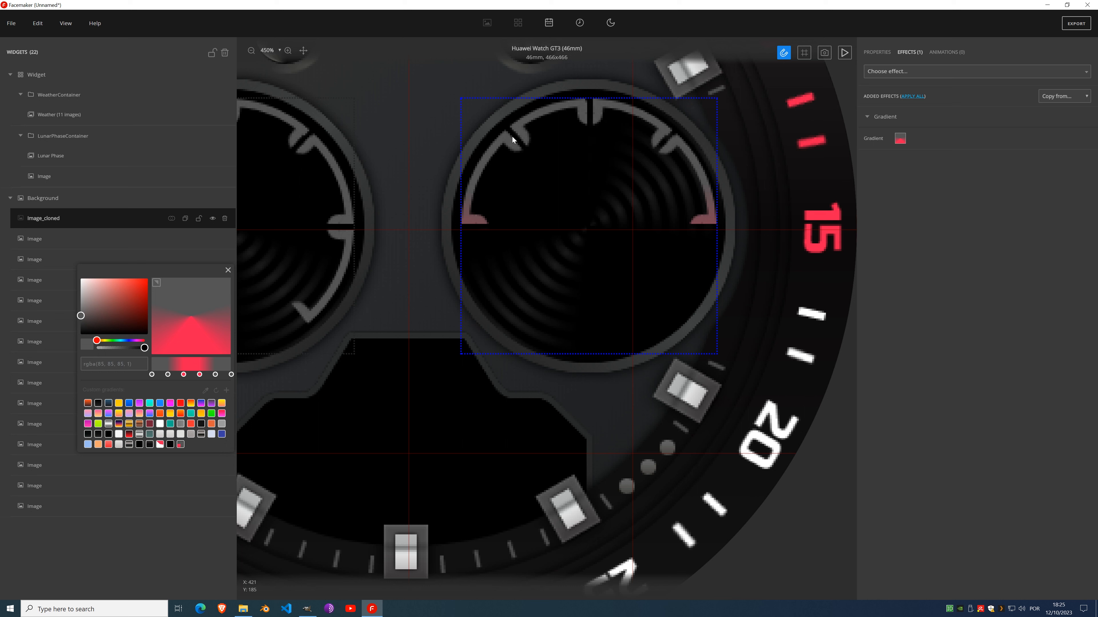
Step: Reposition the red and gray gradient stops so hard-edged red covers the right subdial scale only up to its upper-left gap, and close the gradient editor
left_click_drag(169, 375, 220, 374)
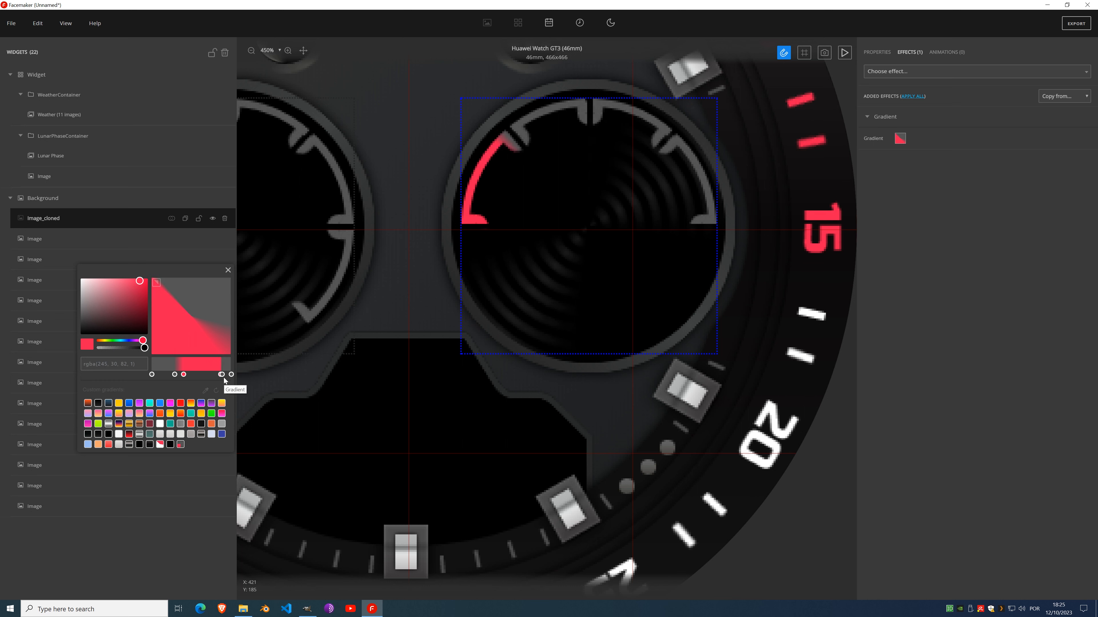
left_click(222, 375)
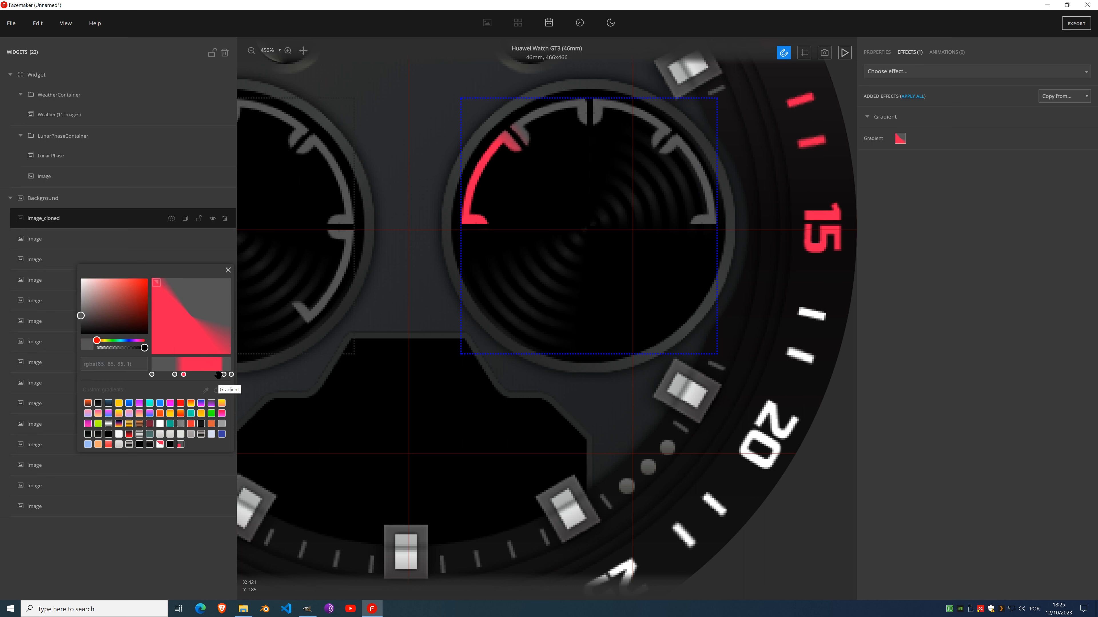
left_click(221, 375)
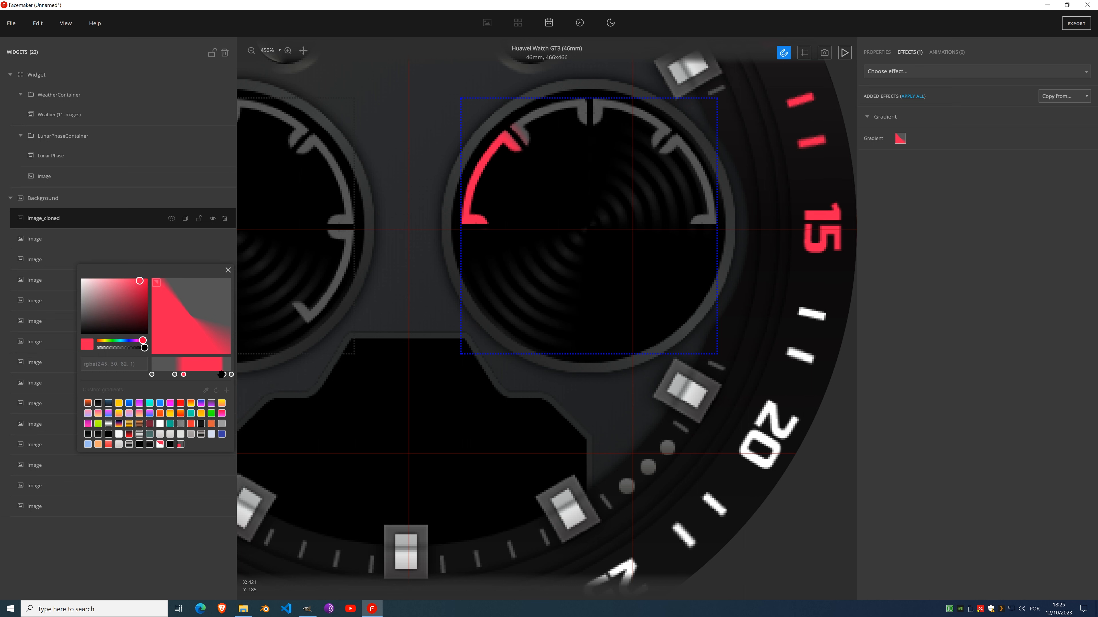
left_click(222, 374)
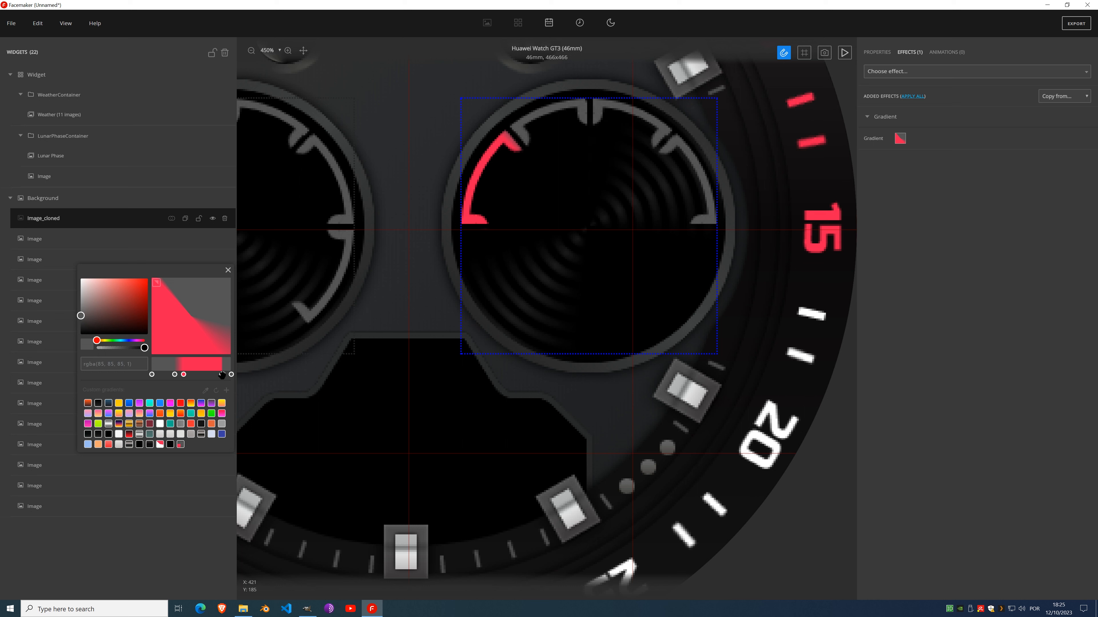
left_click(185, 374)
left_click_drag(185, 374, 193, 375)
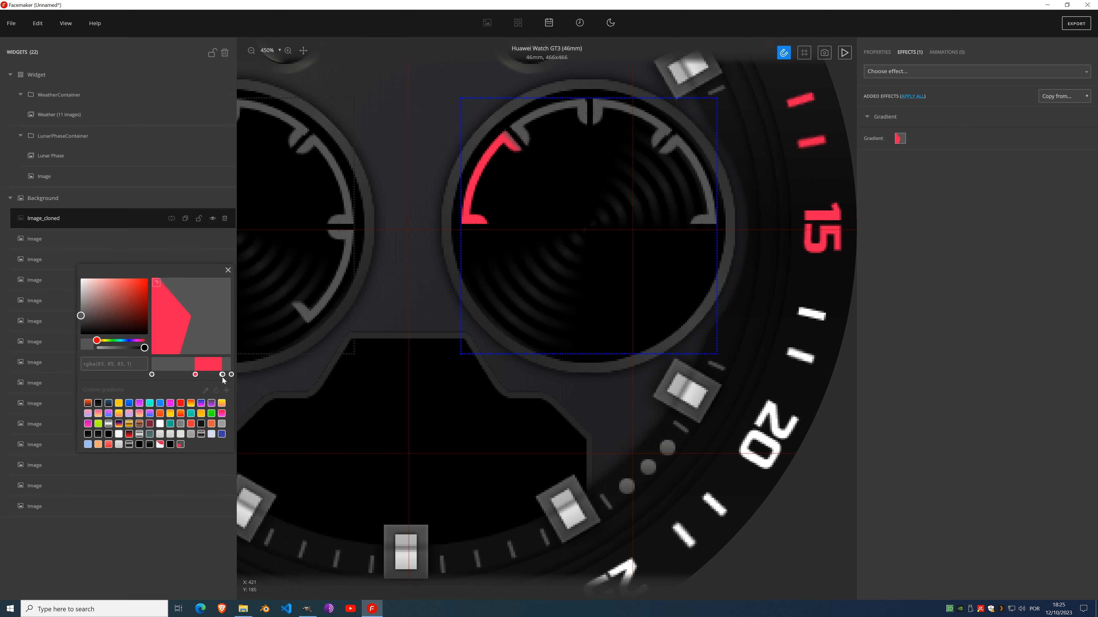
left_click_drag(222, 378, 224, 377)
left_click(228, 271)
Step: Lock the scale layers of both subdials
scroll(371, 337, "down", 5)
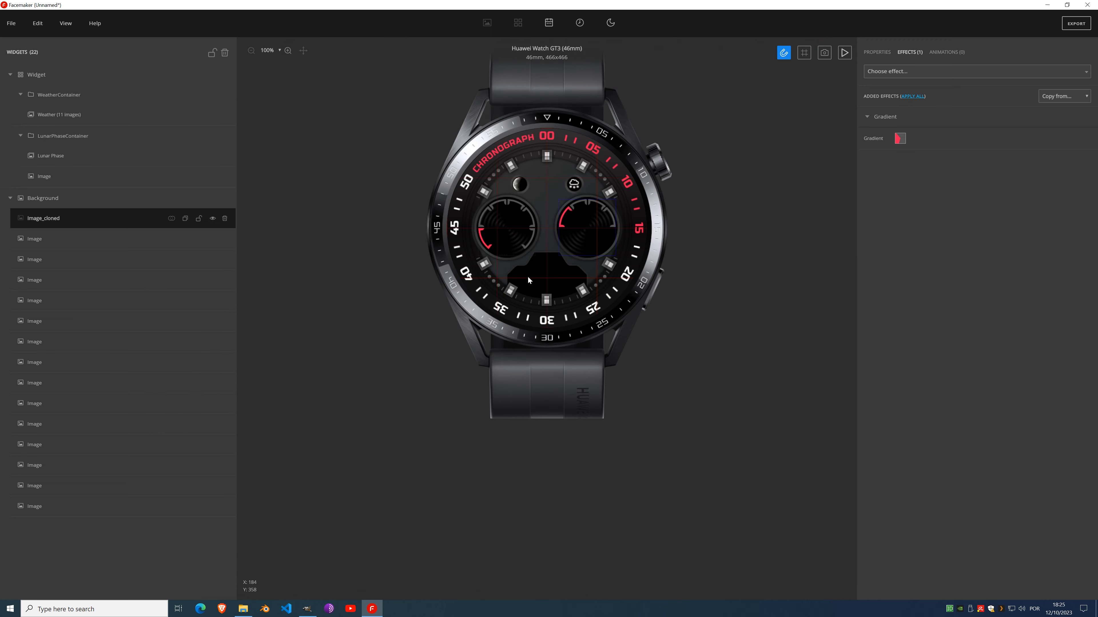
scroll(527, 276, "up", 4)
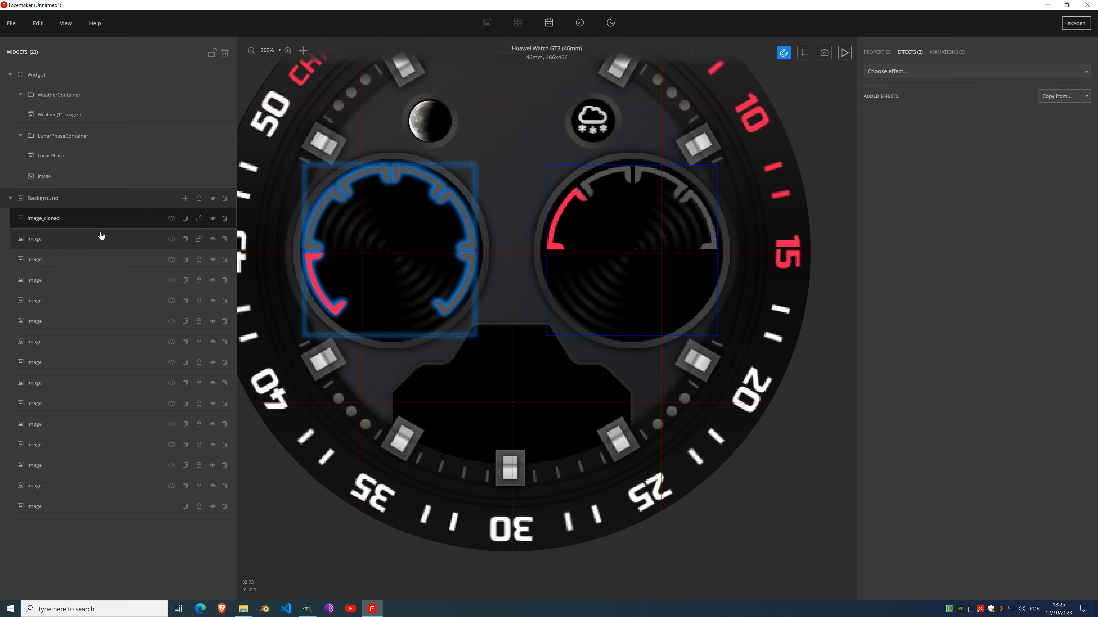
left_click(100, 238)
left_click(909, 52)
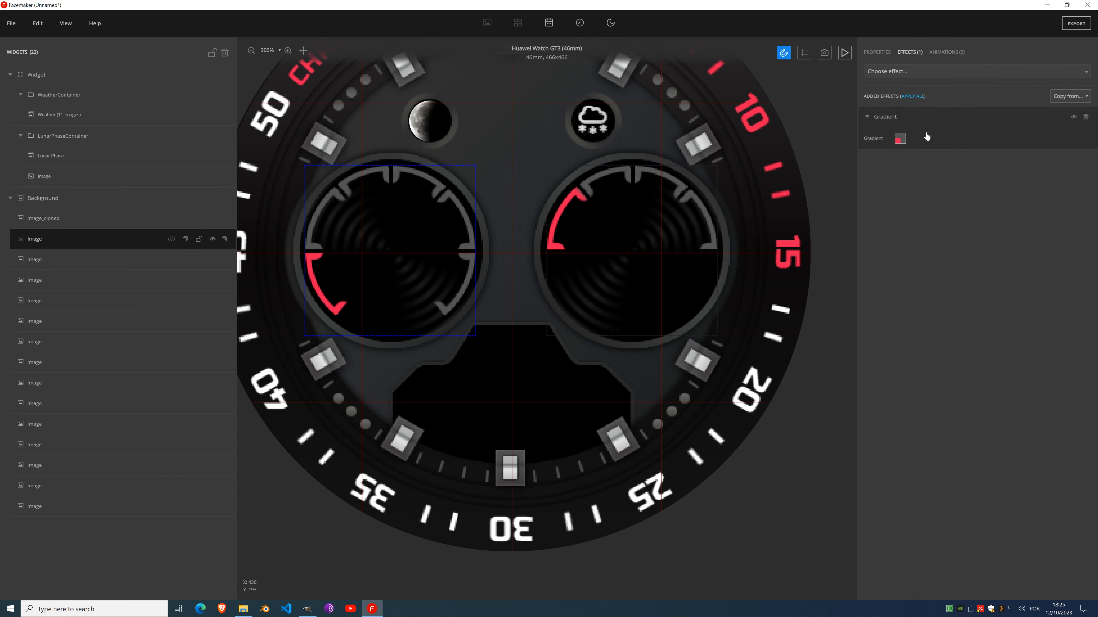
left_click(198, 239)
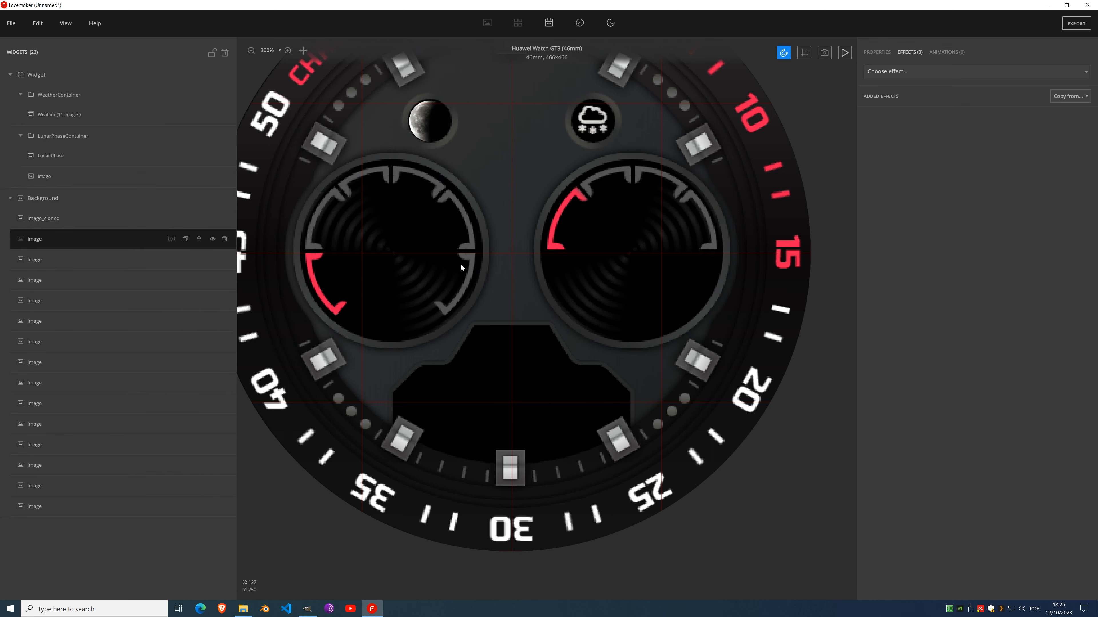
Step: Hide all Background layers except the reference photo at the bottom of the group, and select the right subdial's cloned scale layer
left_click(212, 198)
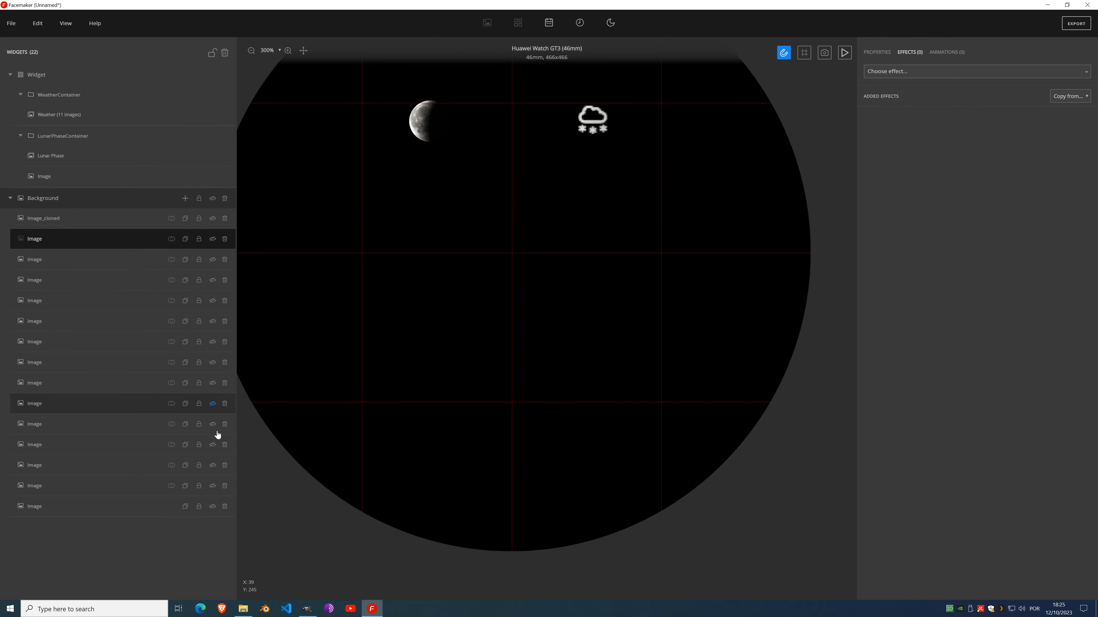
left_click(212, 510)
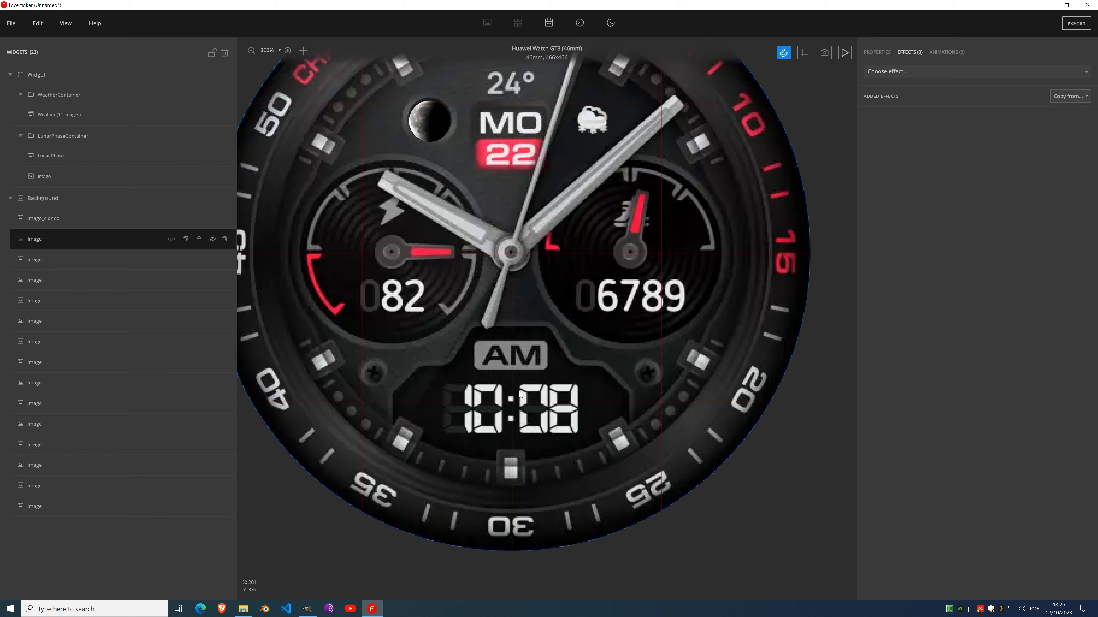
left_click(78, 220)
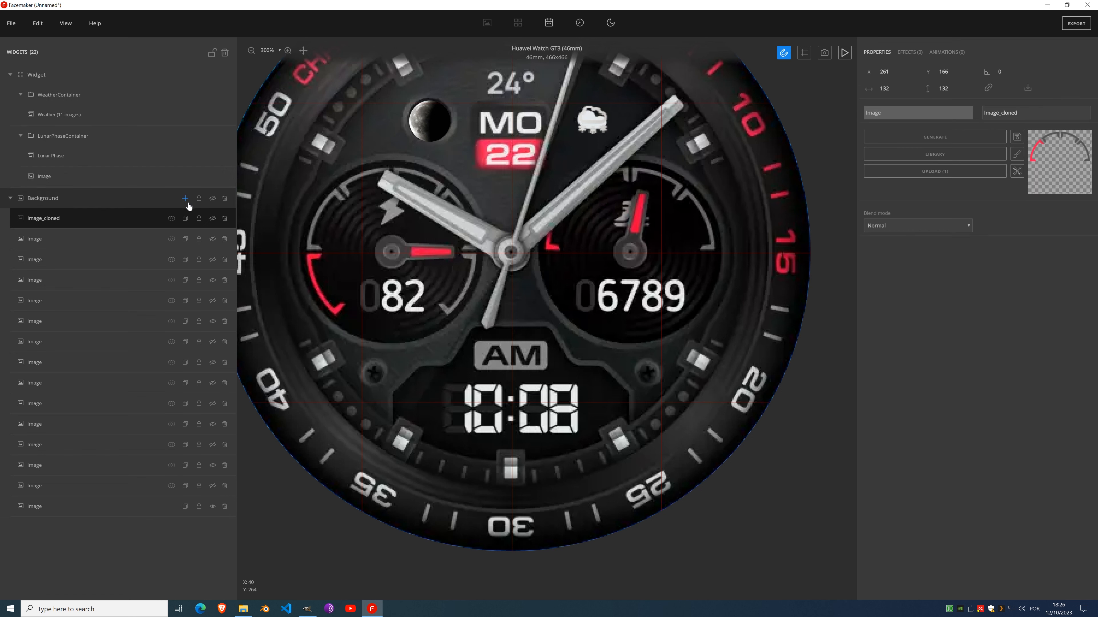
Step: Add an image to the Background group and fill it with the cross-slotted Screw head.06 from the library's Elements
left_click(185, 199)
left_click(184, 238)
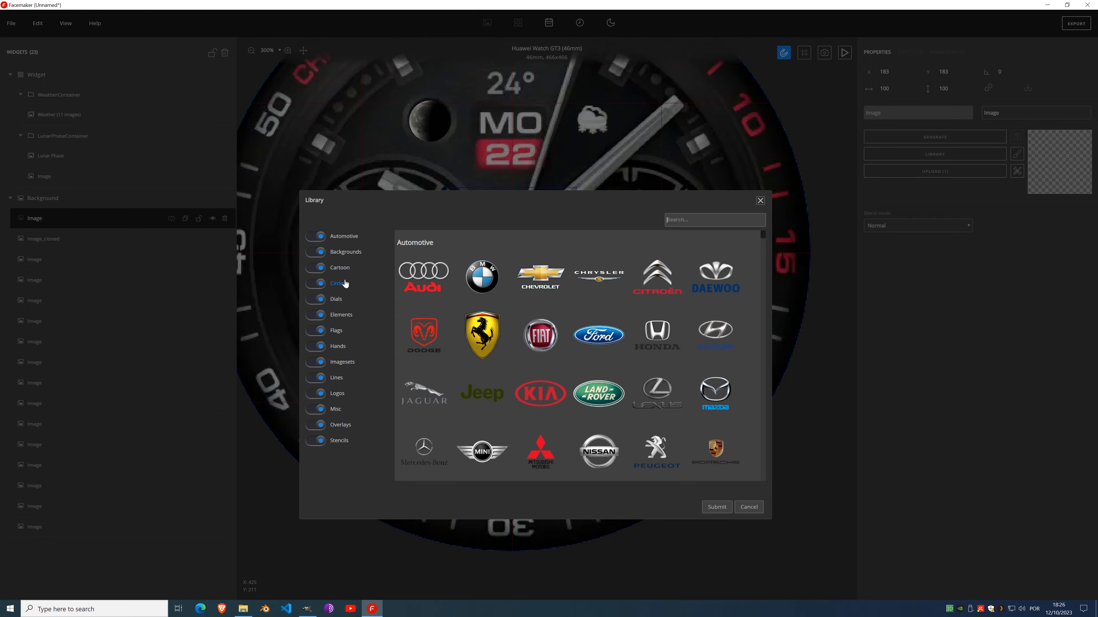
left_click(336, 300)
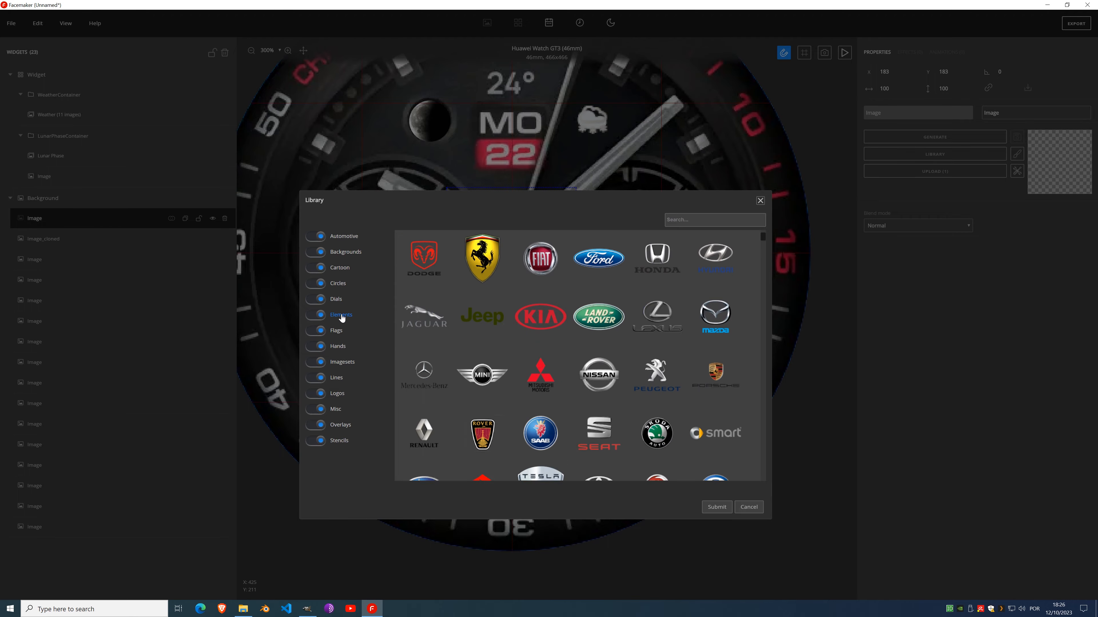
scroll(483, 319, "down", 10)
scroll(520, 364, "down", 3)
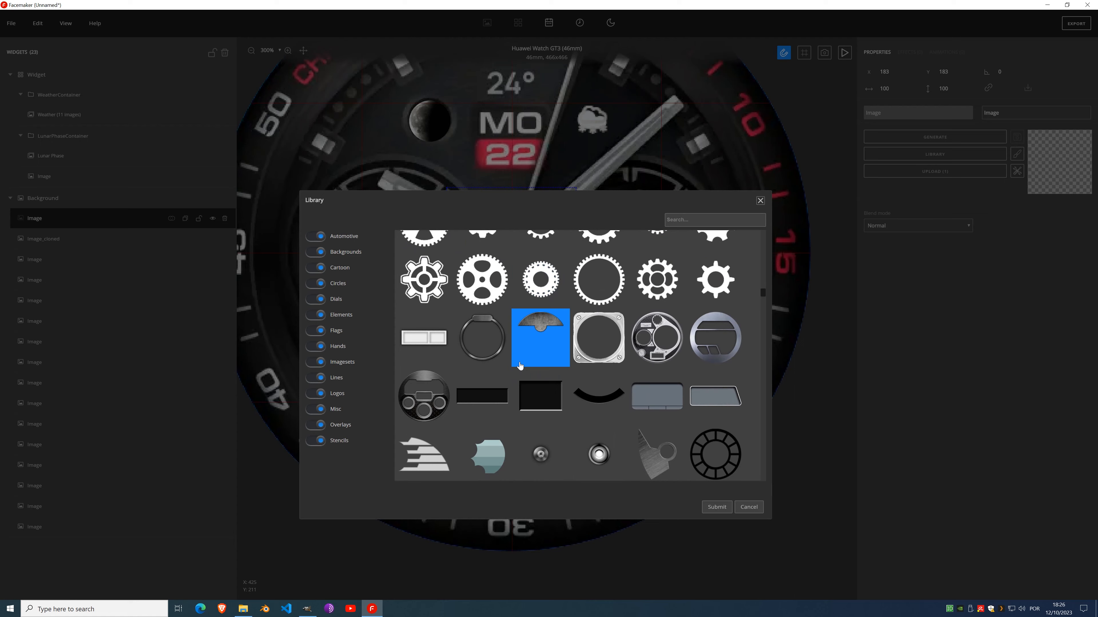
scroll(520, 364, "down", 3)
scroll(520, 365, "up", 1)
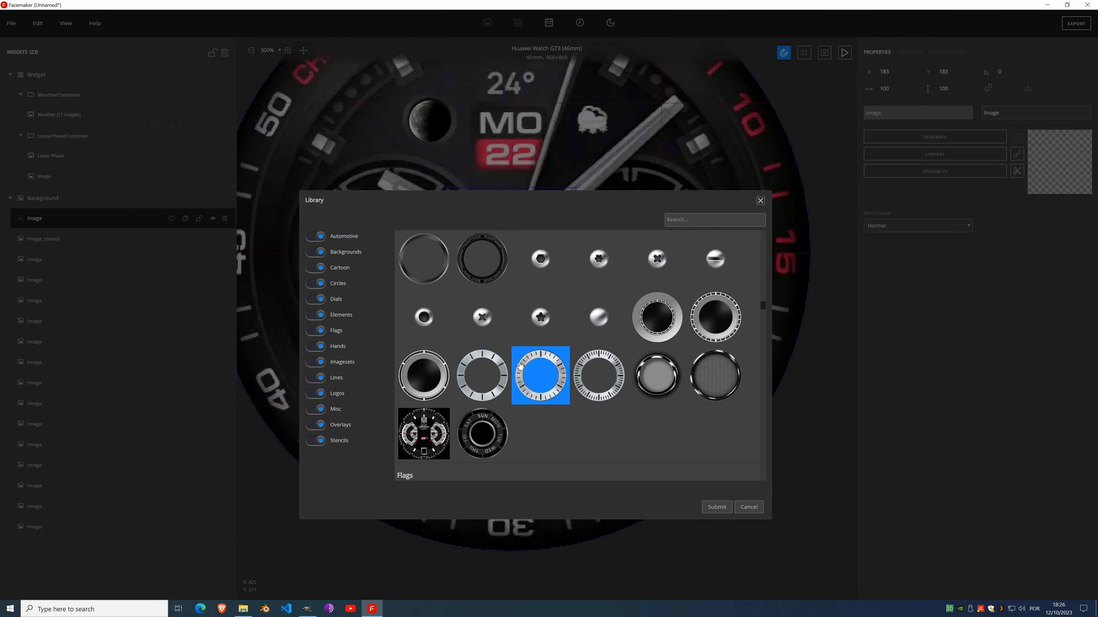
double_click(488, 323)
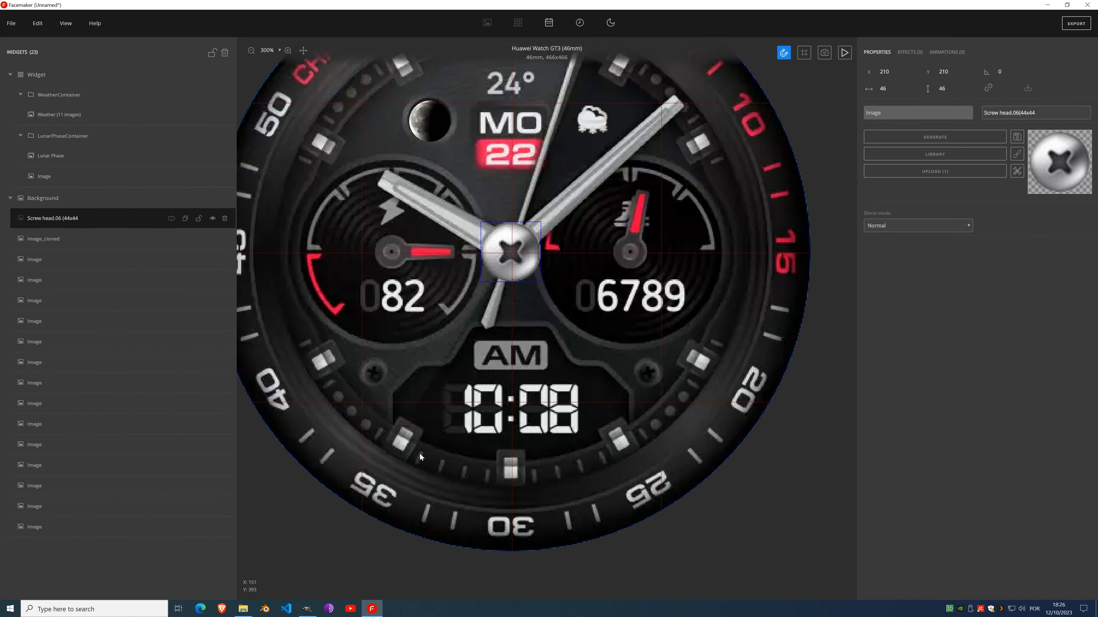
Step: Shrink the screw head to 15 × 15 and place it over the reference photo's left screw at X 119, Y 319
scroll(467, 340, "up", 3)
left_click_drag(591, 153, 461, 338)
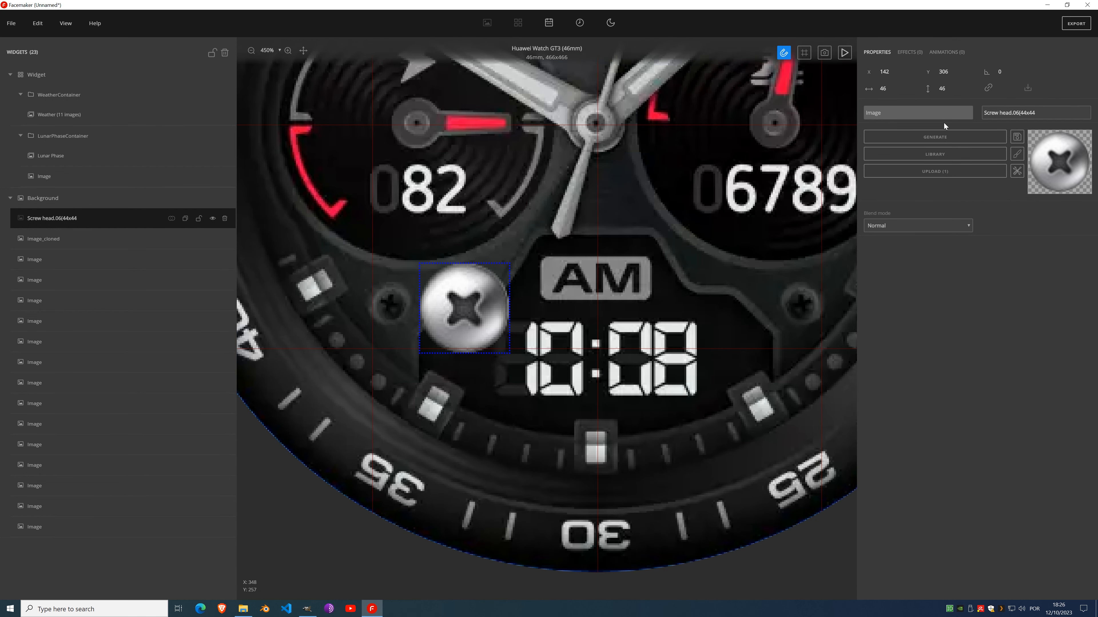
left_click_drag(508, 264, 491, 279)
left_click_drag(438, 344, 394, 311)
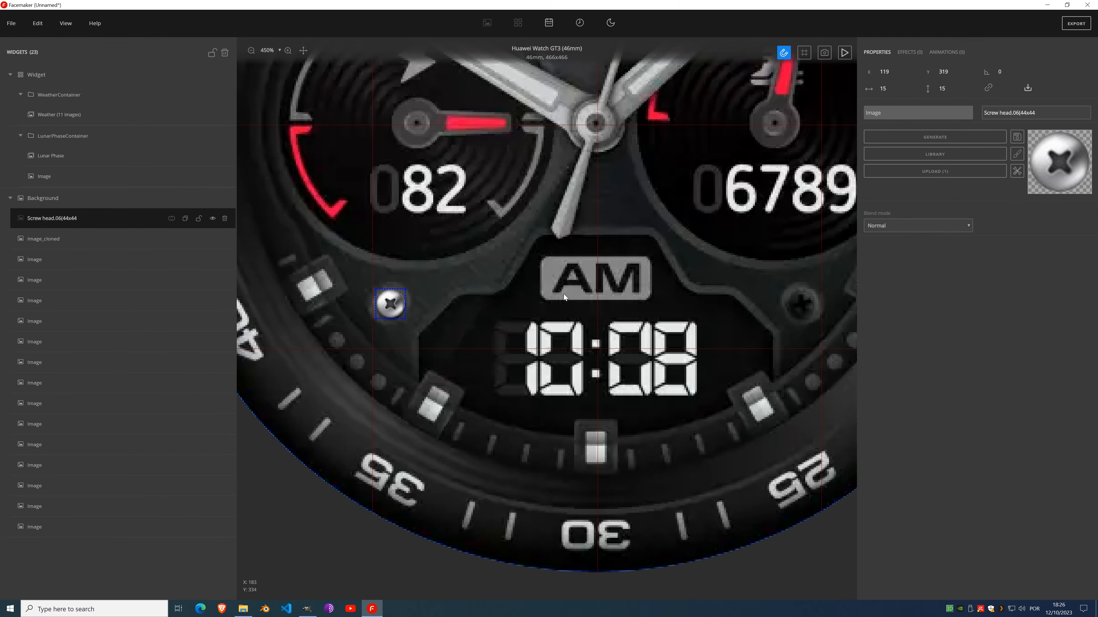
Step: Add a Brightness effect to the screw head and lower its intensity until it roughly matches the dark reference screw
left_click(913, 59)
left_click(921, 74)
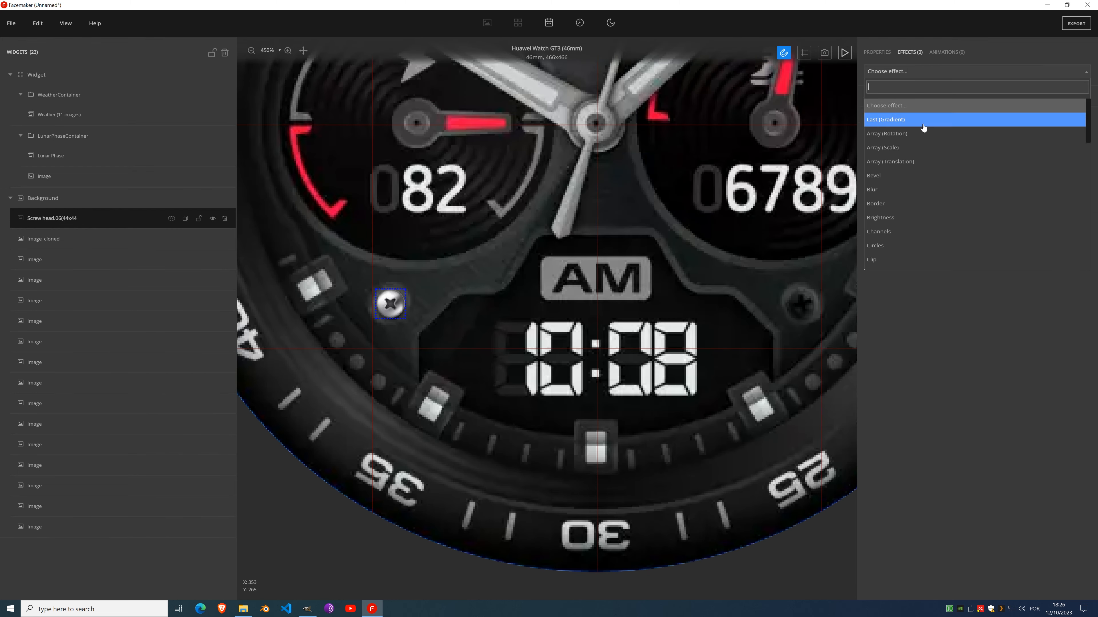
left_click(908, 217)
left_click_drag(998, 148, 948, 149)
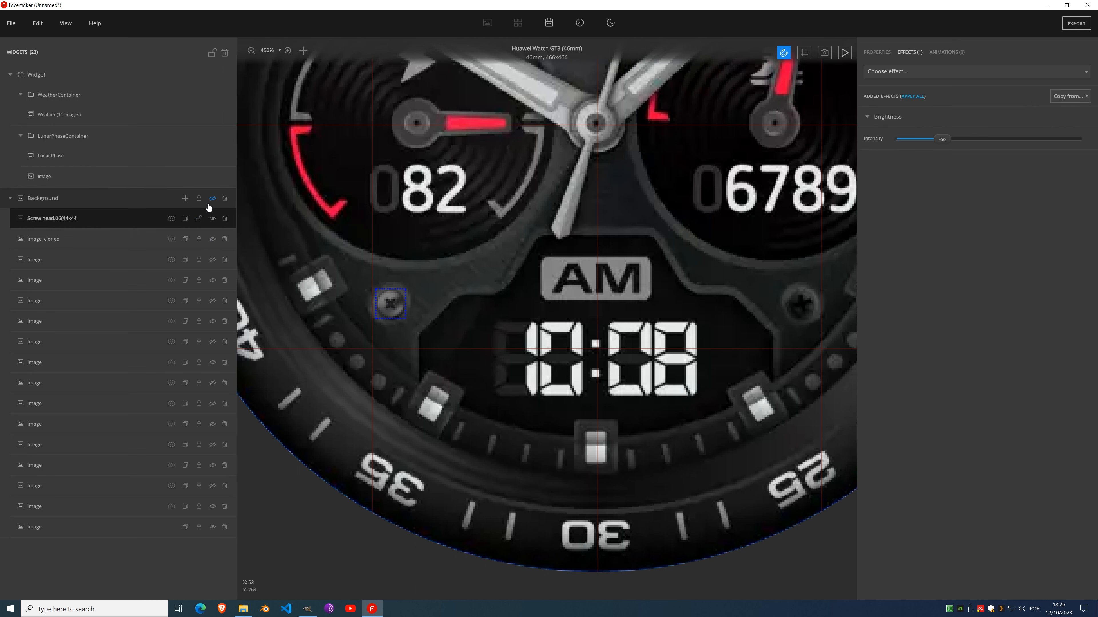
Step: Show all Background layers, hide the red guide lines, and darken the screw head slightly more with its Brightness effect
left_click(212, 197)
key("ctrl+0")
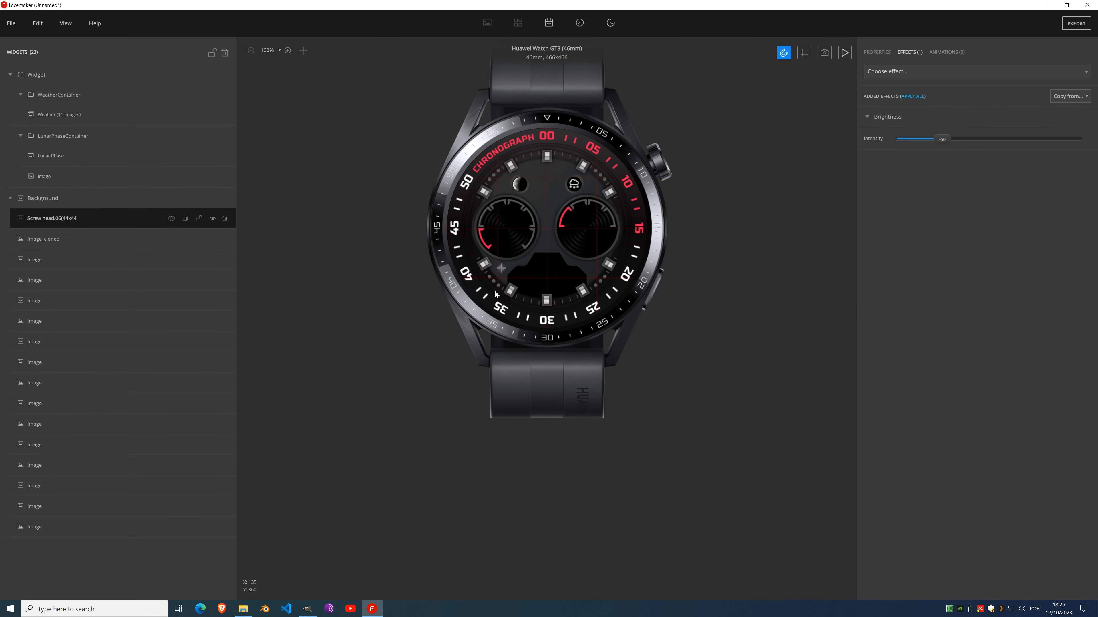
left_click(67, 24)
left_click(77, 90)
scroll(531, 272, "up", 3)
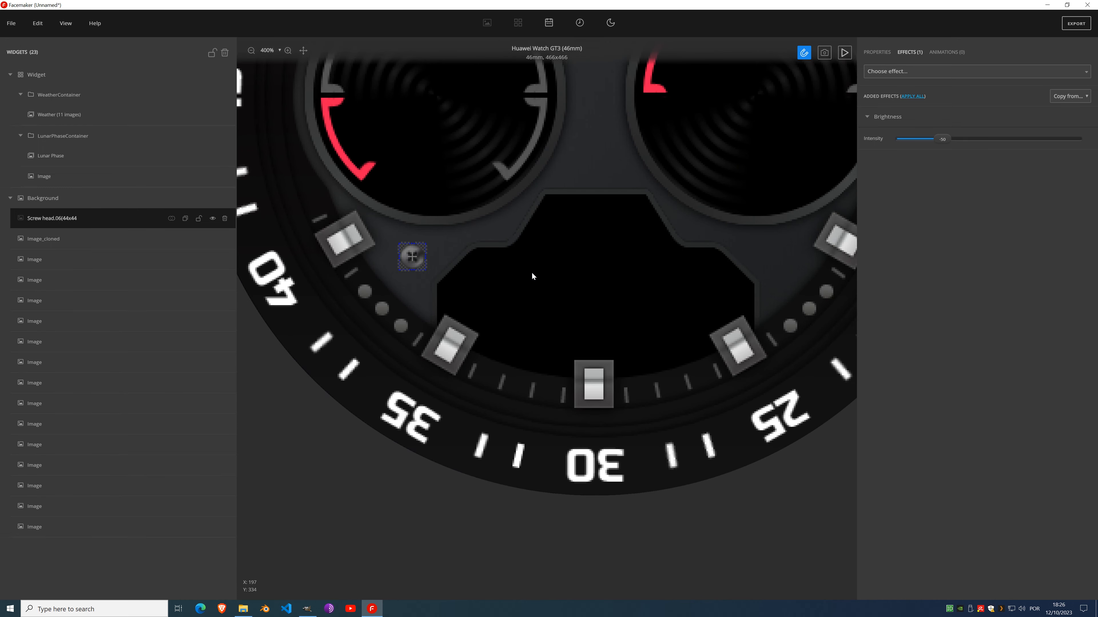
left_click_drag(940, 148, 933, 141)
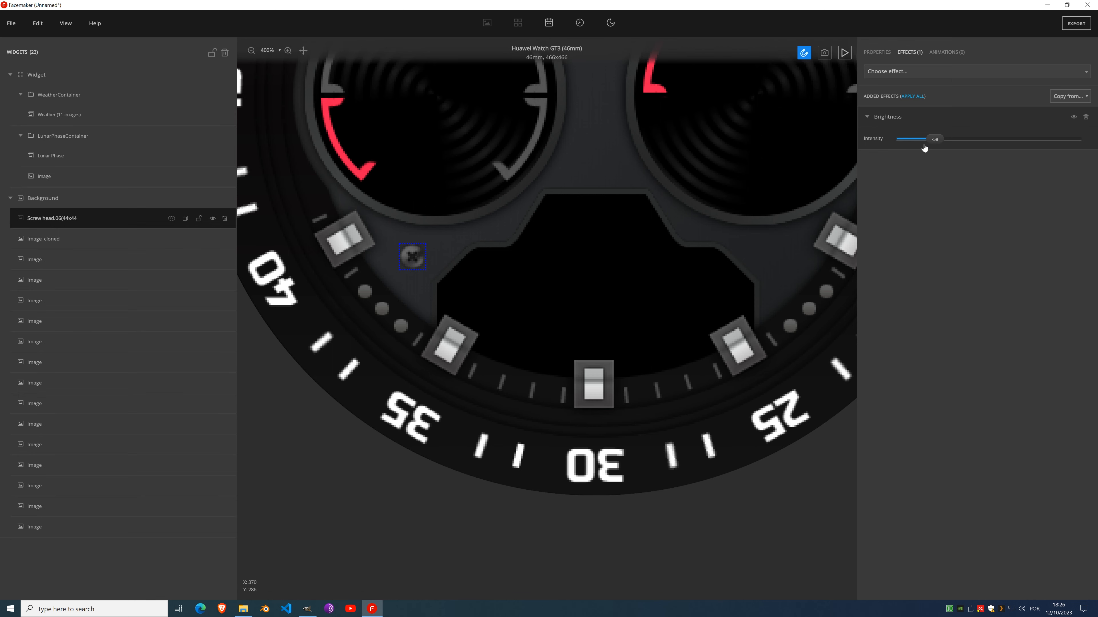
Step: Lock the screw head layer and add a new empty image above it in the Background group
left_click(198, 219)
left_click(186, 218)
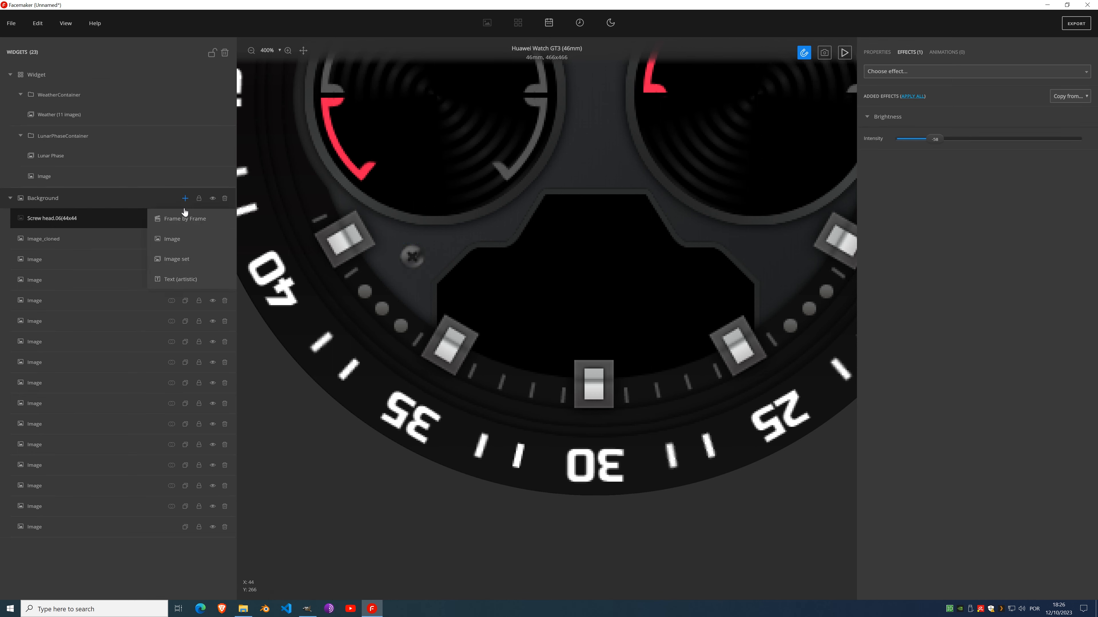
left_click(185, 242)
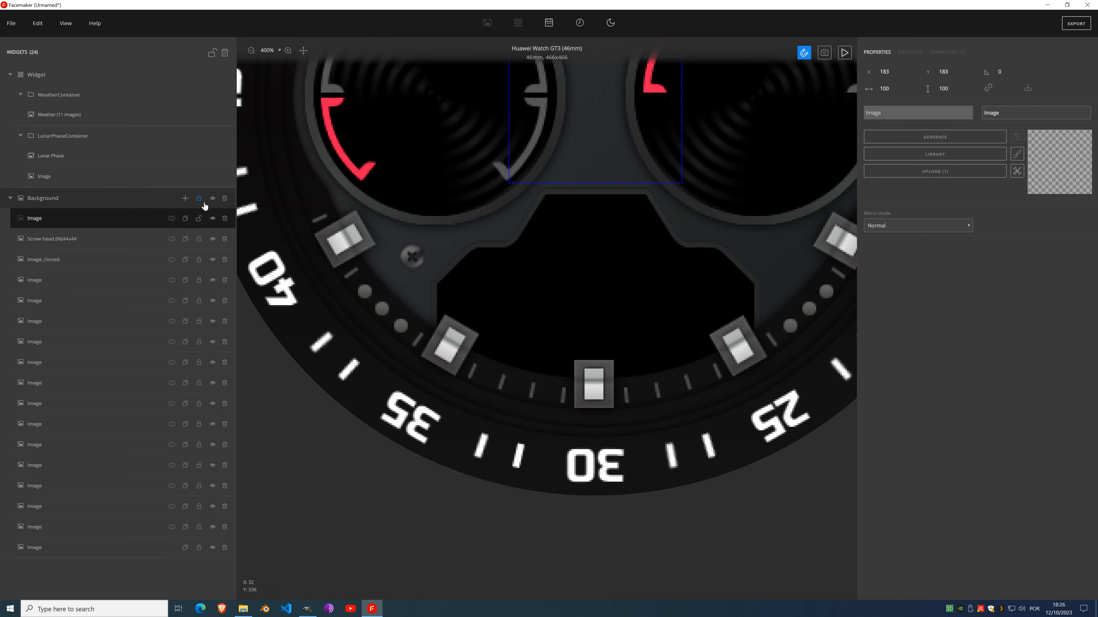
Step: Inspect the reference photo around the left screw with the other Background layers hidden, and show them again
left_click(212, 198)
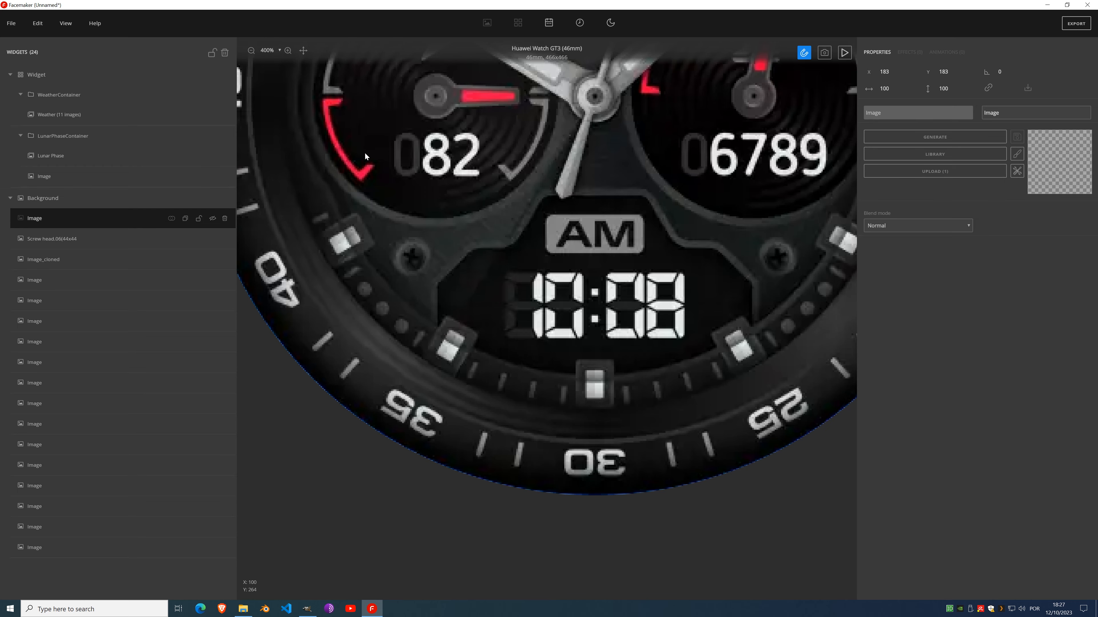
scroll(433, 284, "down", 3)
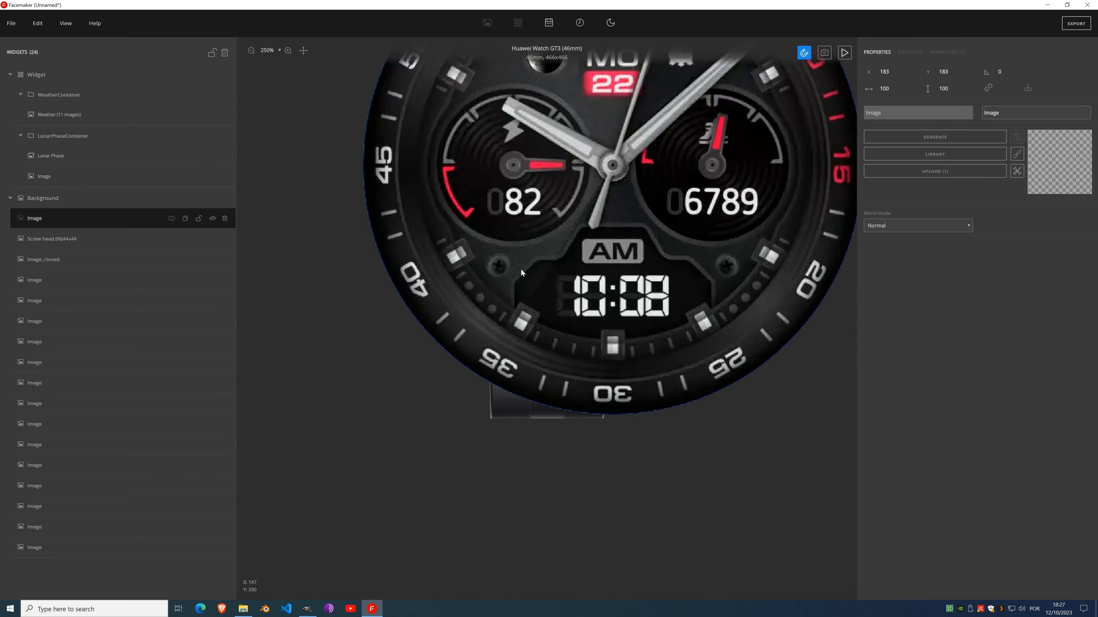
scroll(521, 269, "down", 2)
scroll(503, 269, "up", 5)
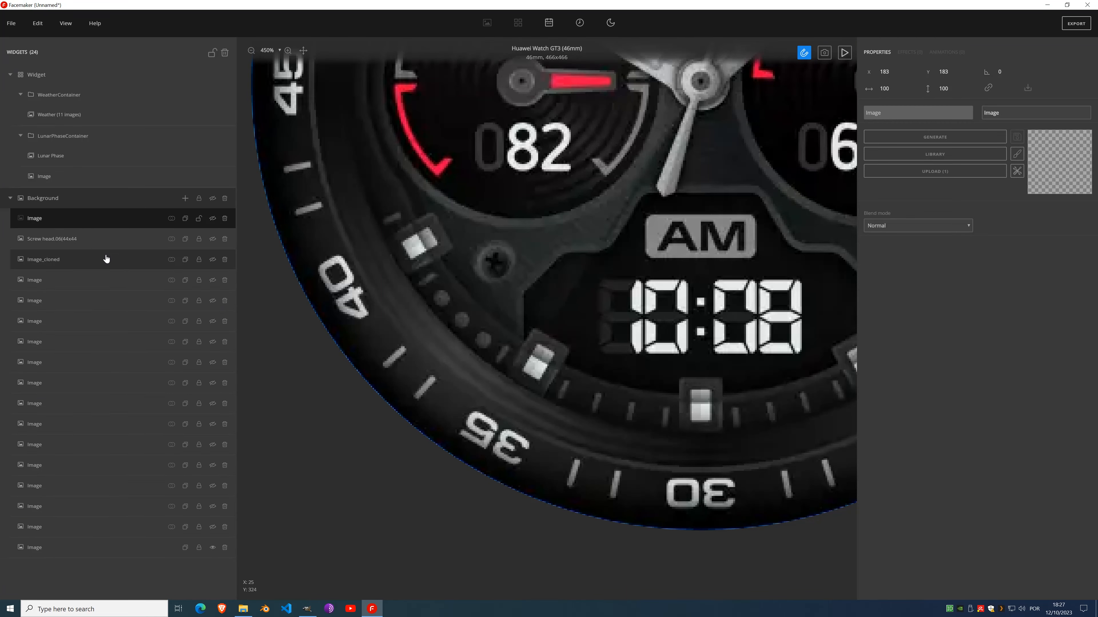
left_click(211, 202)
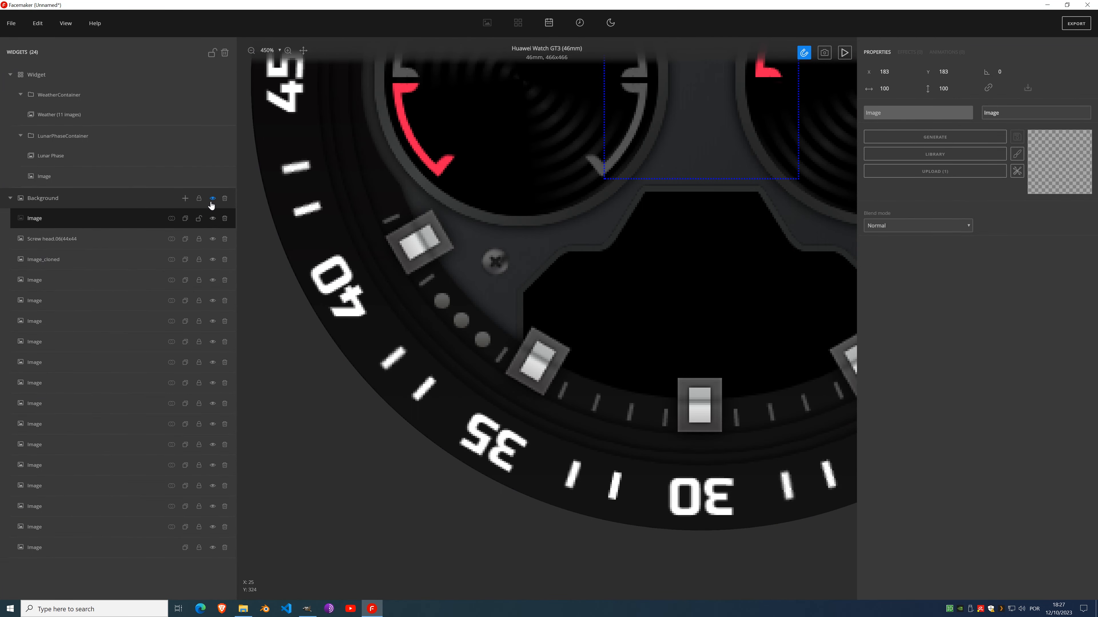
Step: Generate a gradient for the empty Background image above the screw head layer and size it to 10 by 10
left_click_drag(695, 123, 682, 256)
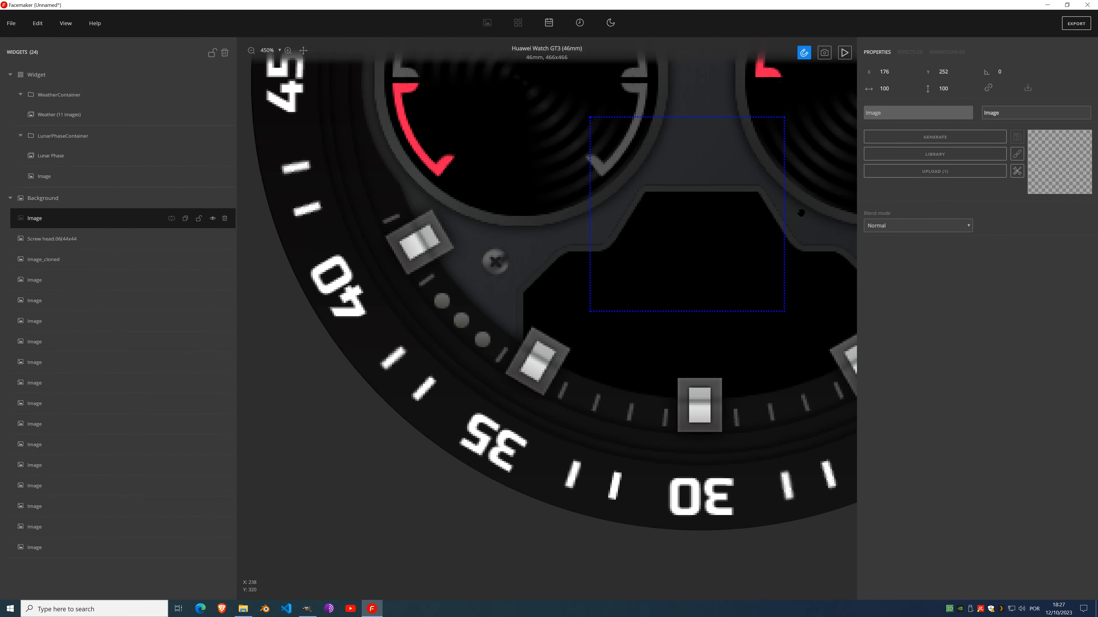
left_click(927, 143)
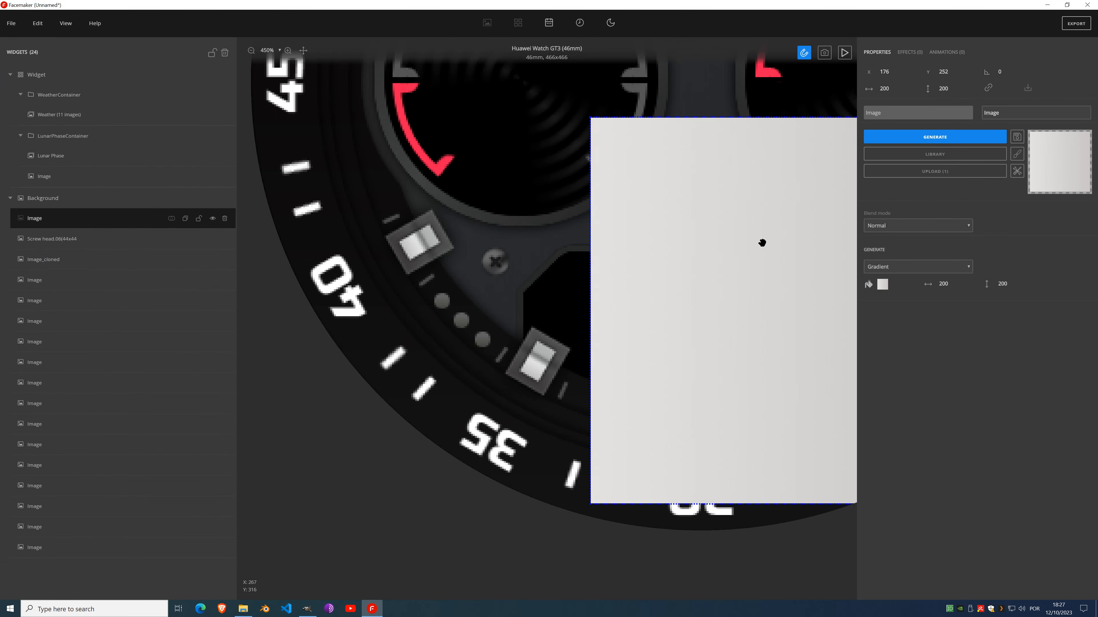
left_click(942, 281)
type("10")
key("Tab")
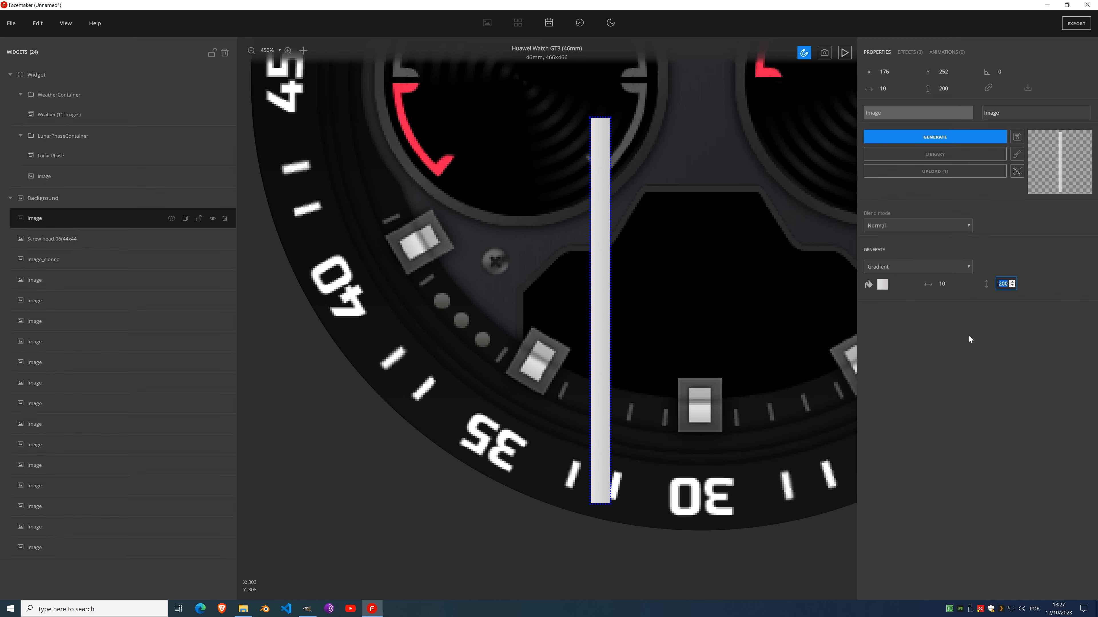
type("10")
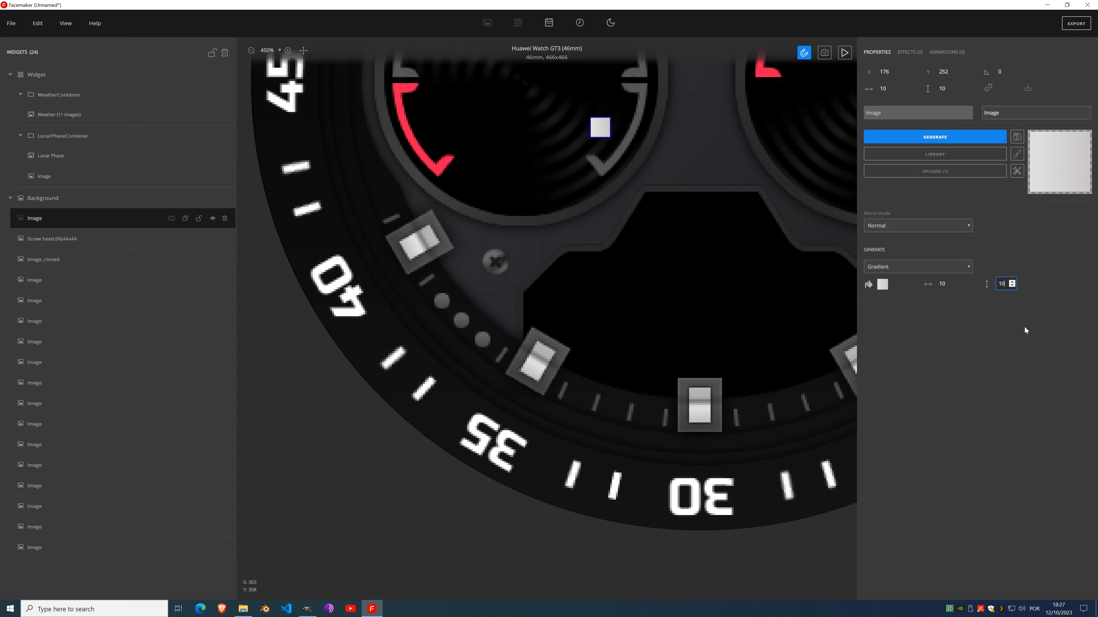
Step: Place the small gradient image over the screw near the 40-minute mark and reorder it beneath the screw head layer
left_click_drag(599, 133, 493, 261)
scroll(497, 263, "up", 5)
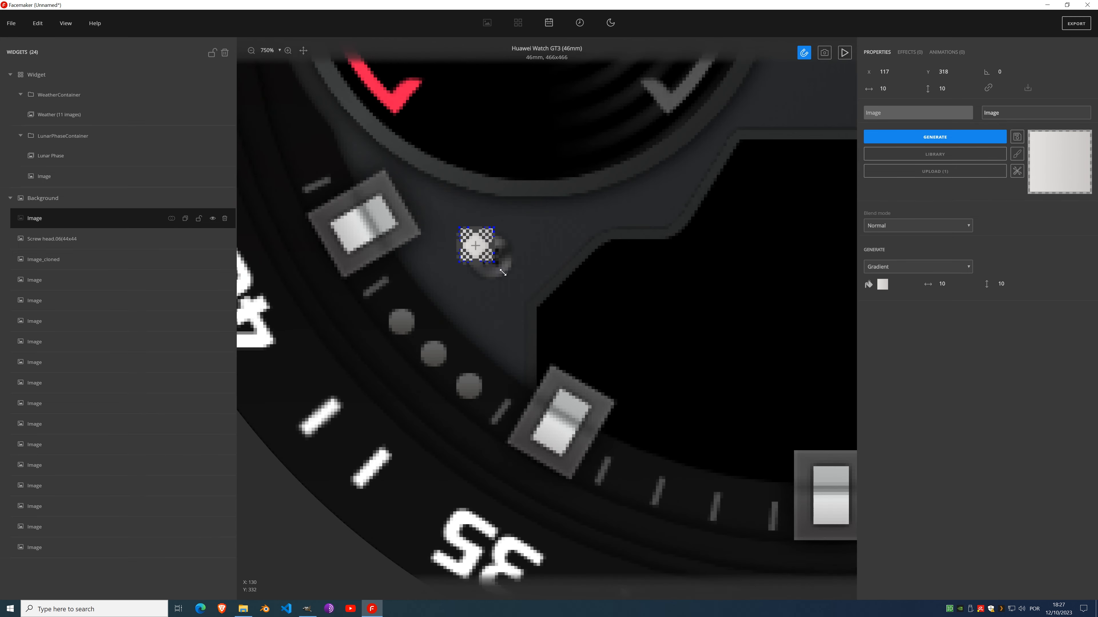
mouse_move(78, 215)
left_mouse_down()
mouse_move(84, 243)
mouse_move(70, 232)
left_mouse_up()
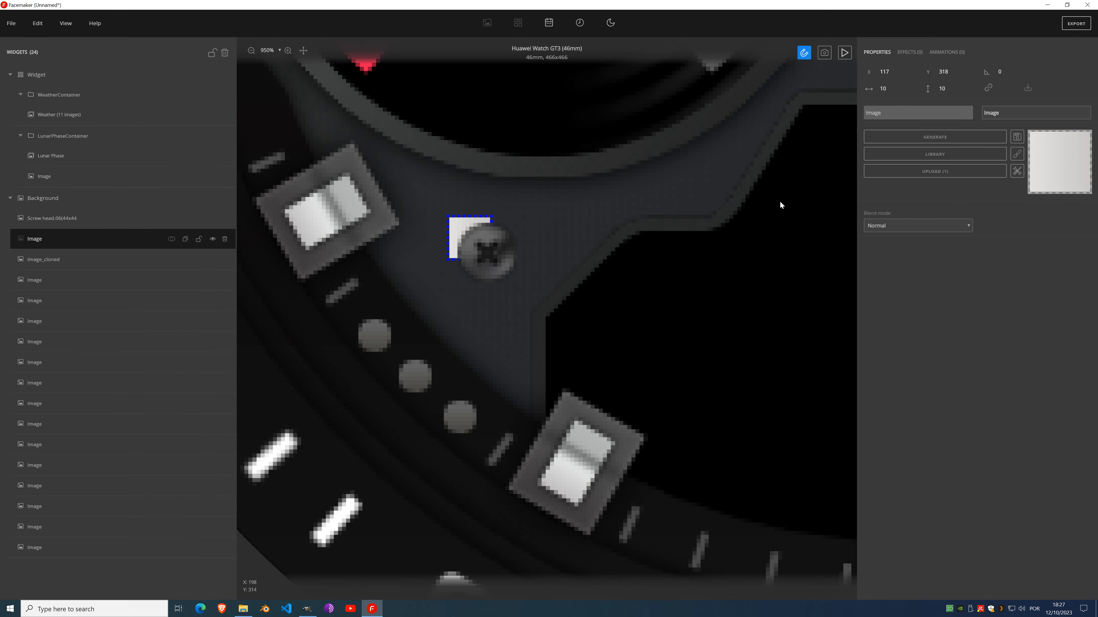
Step: Generate the gradient again for the image beneath the screw head and set its size to 14 by 14
left_click(926, 141)
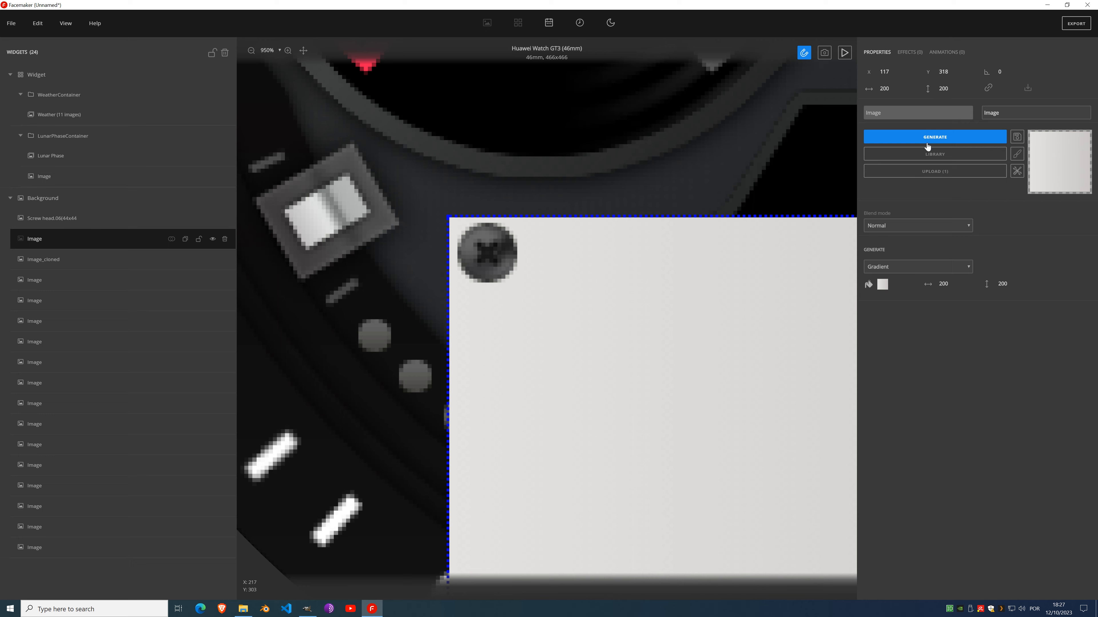
left_click(953, 285)
type("1414")
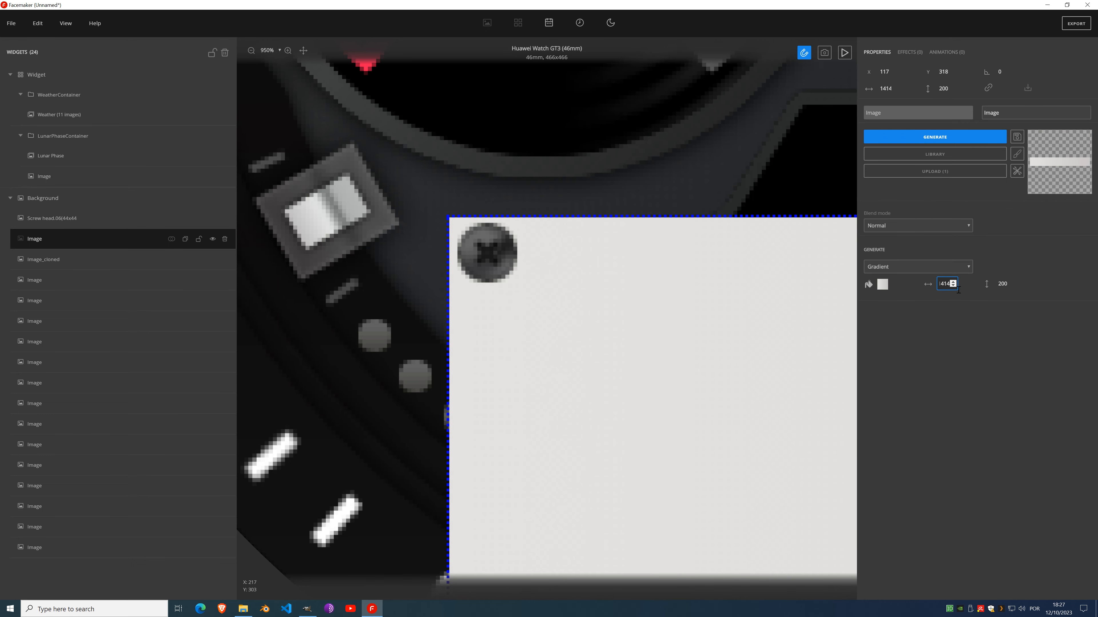
key("BackSpace")
key("BackSpace")
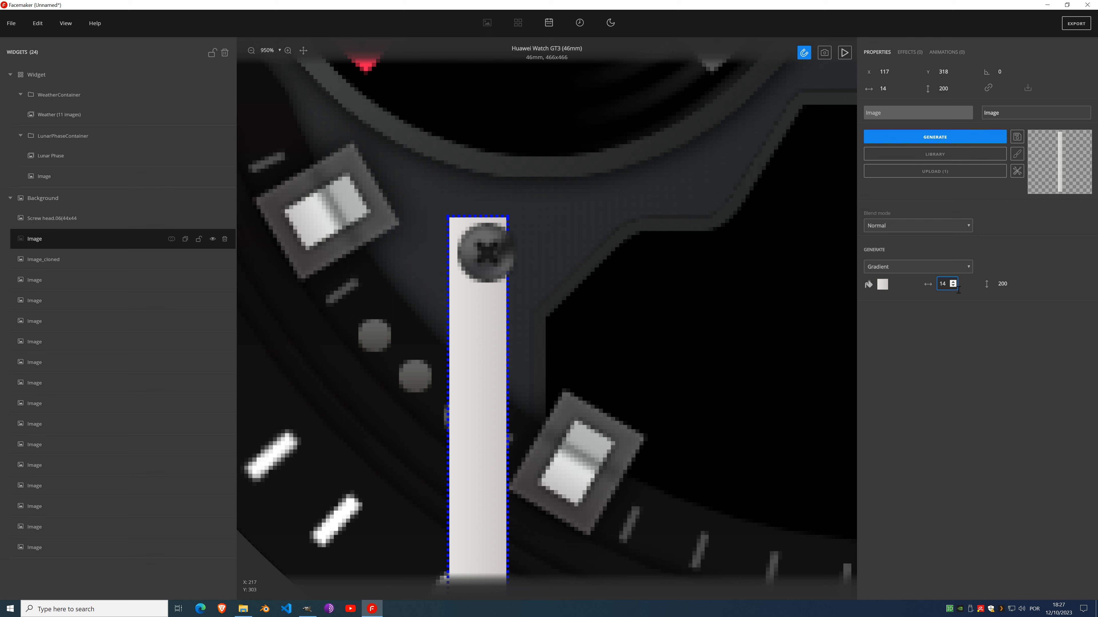
key("Tab")
type("14")
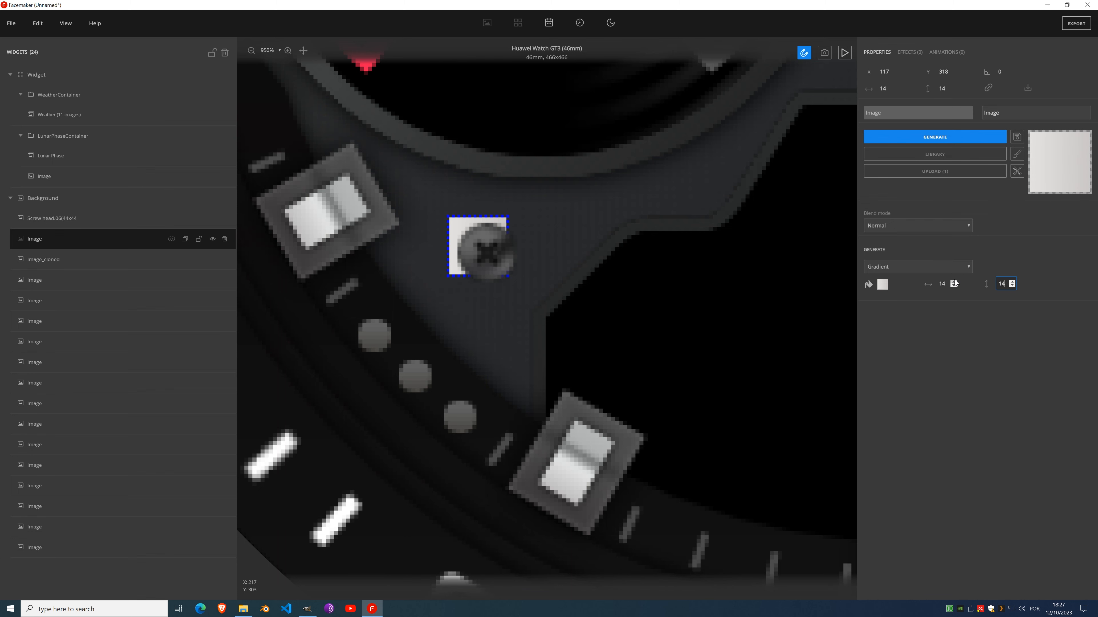
Step: Enlarge the gradient square behind the screw head to 20 by 20
scroll(954, 284, "up", 8)
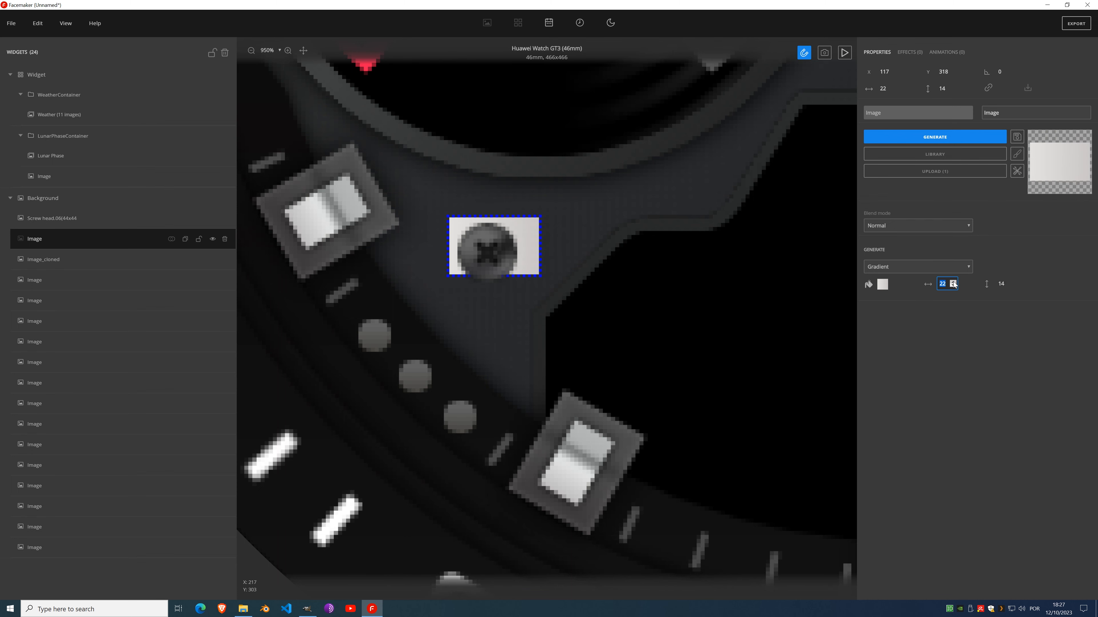
scroll(955, 287, "down", 2)
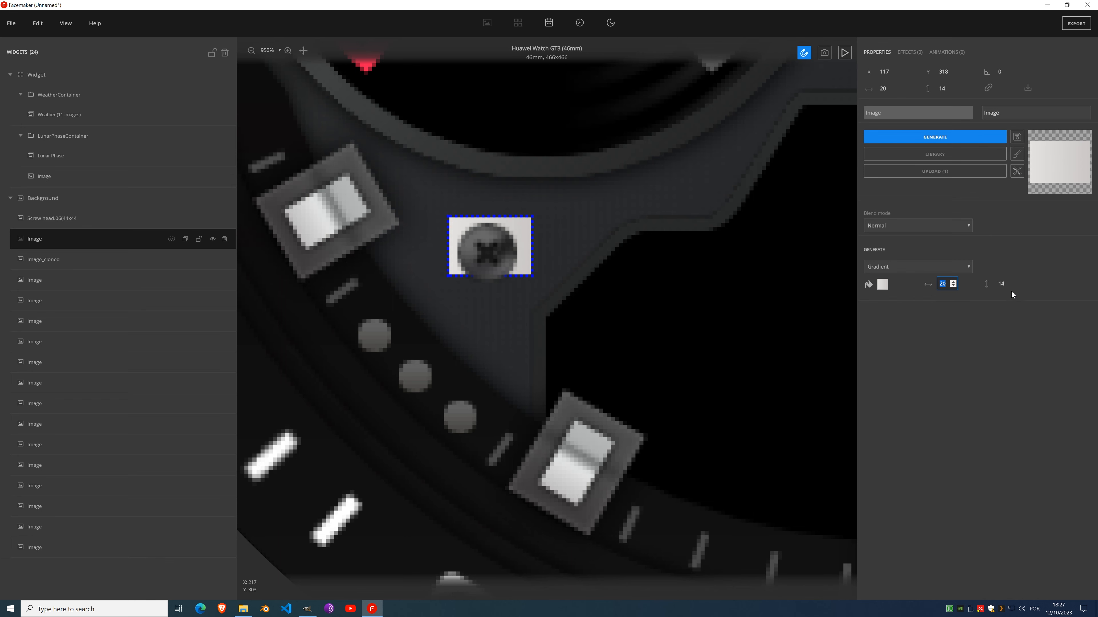
scroll(1012, 284, "up", 3)
scroll(1012, 284, "up", 3)
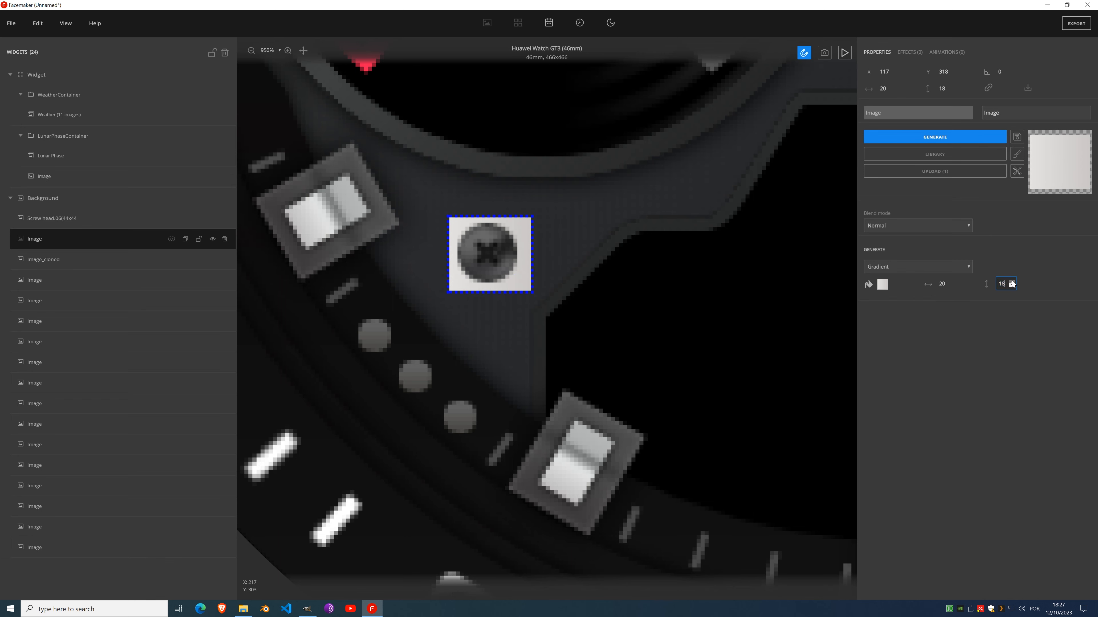
Step: Reposition the gradient square to X 116, Y 317 and increase its size to 21 by 21
left_click(894, 74)
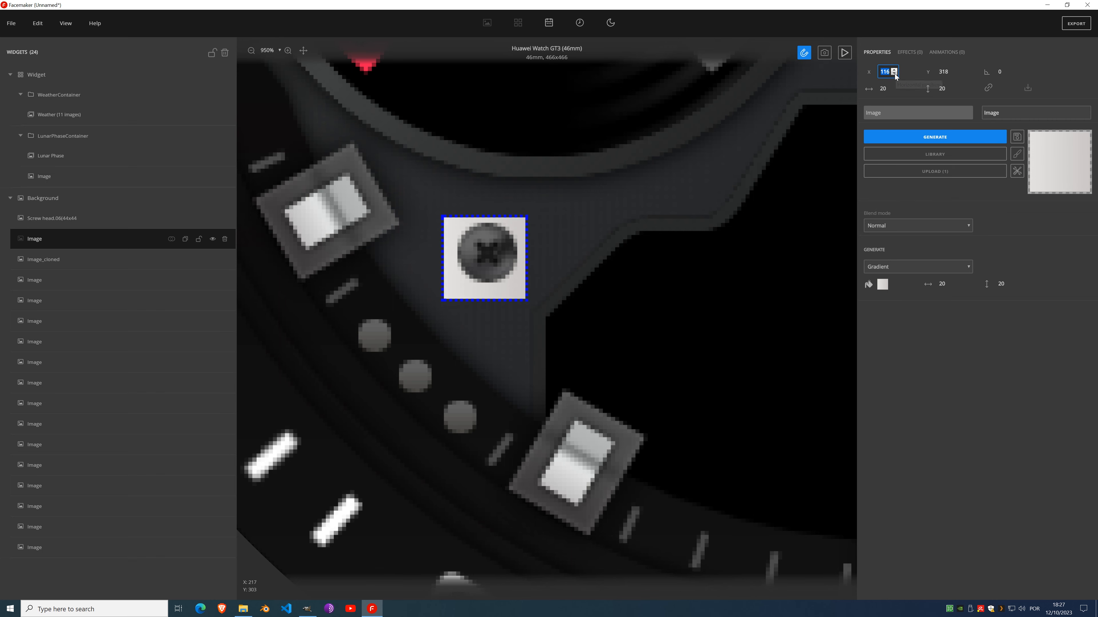
left_click(954, 74)
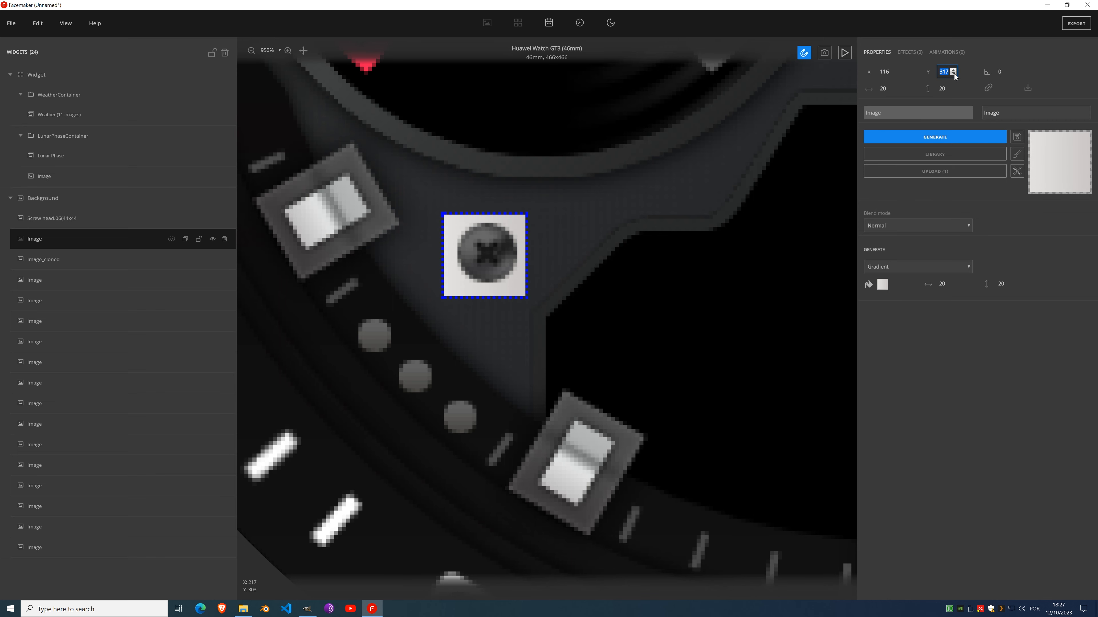
left_click(953, 281)
left_click(1013, 285)
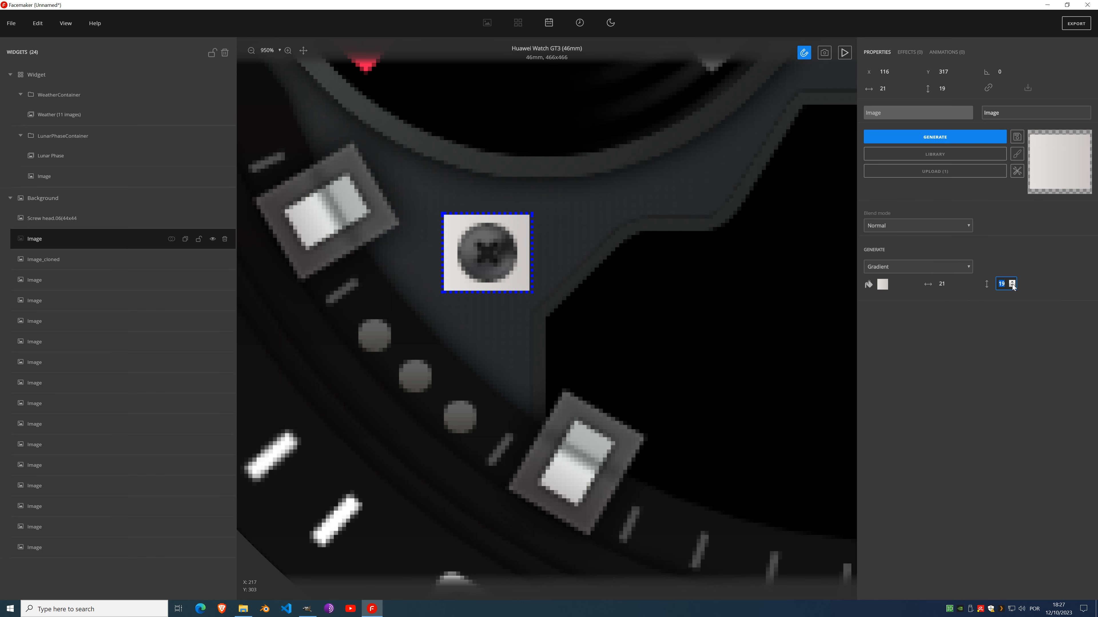
left_click(1012, 283)
left_click(1013, 283)
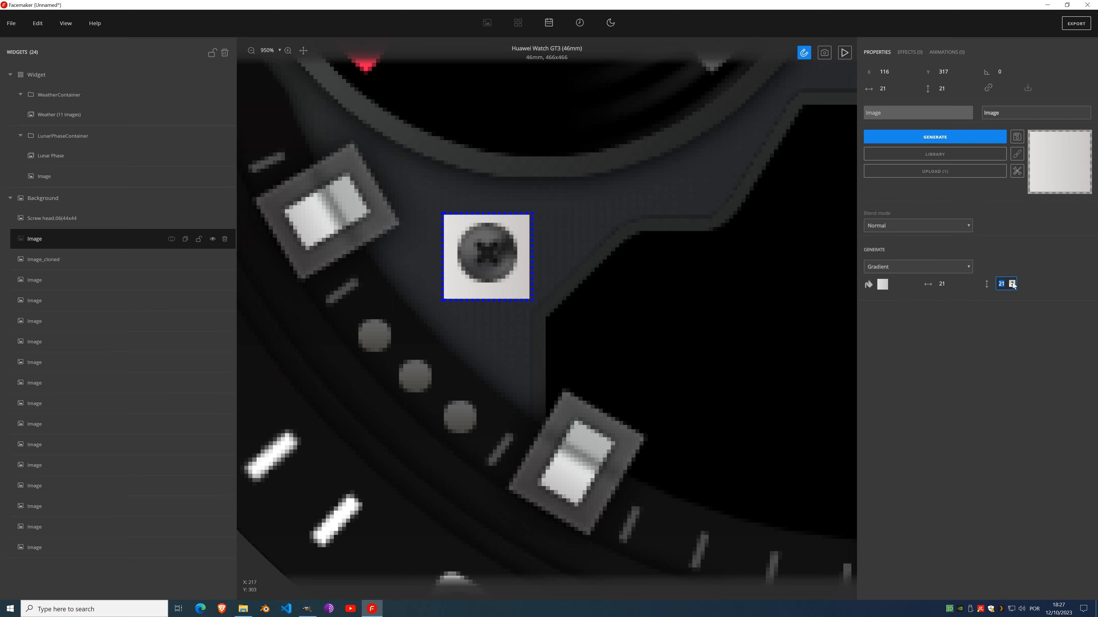
Step: Crop the gradient square into a circle and set its Y position to 316 so it centres around the screw
left_click(1017, 175)
left_click(1045, 206)
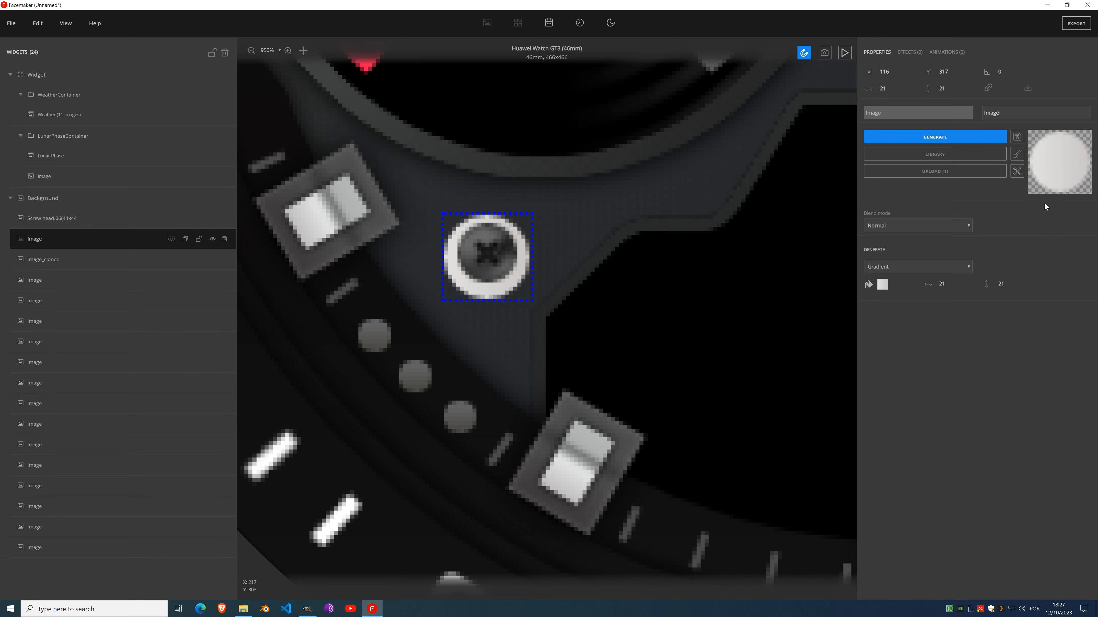
left_click(953, 74)
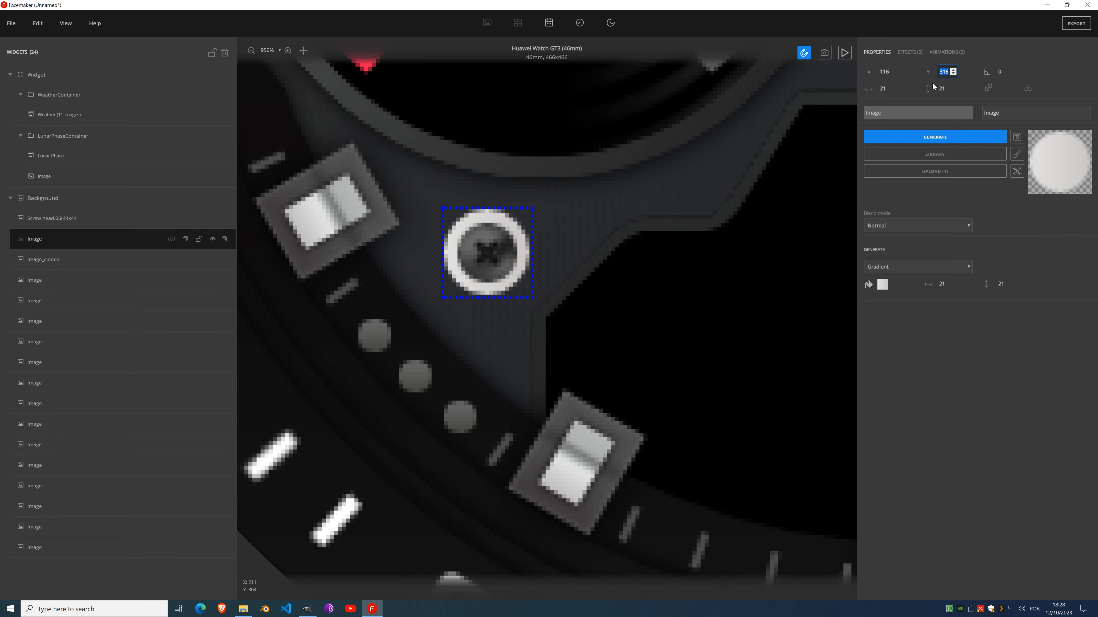
Step: Add a Gradient effect to the circle behind the screw head
left_click(909, 52)
left_click(911, 72)
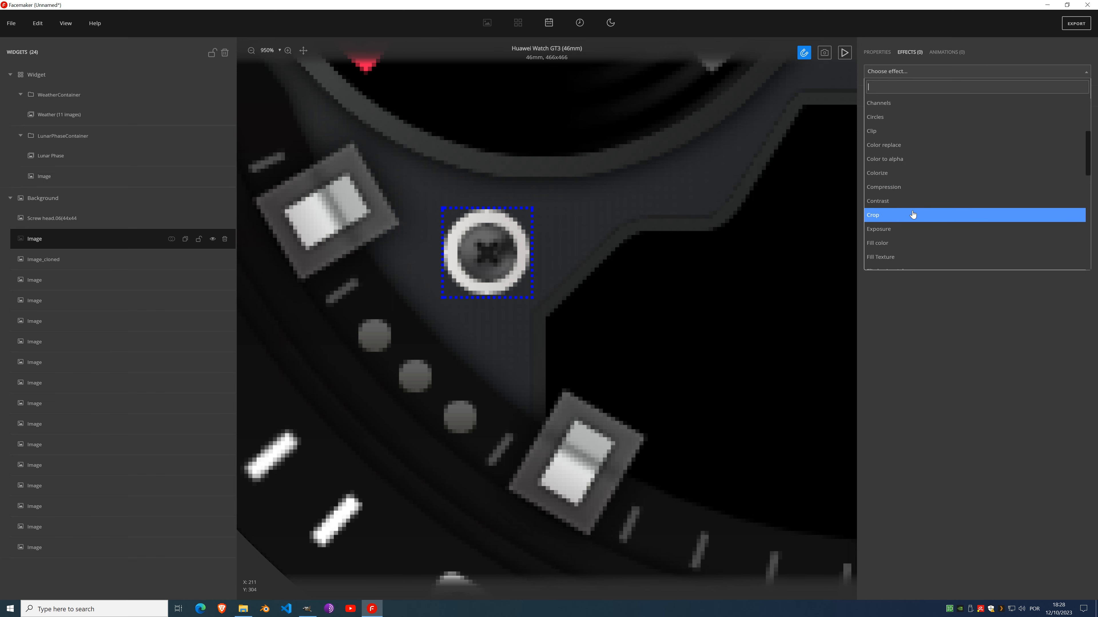
scroll(903, 239, "down", 4)
scroll(903, 238, "down", 4)
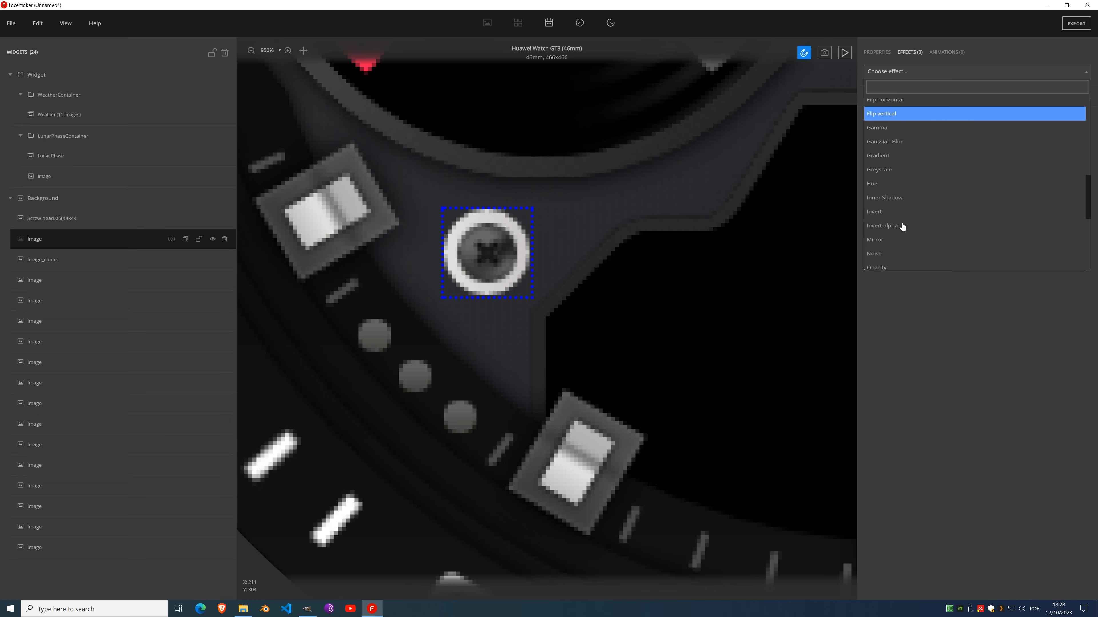
left_click(898, 156)
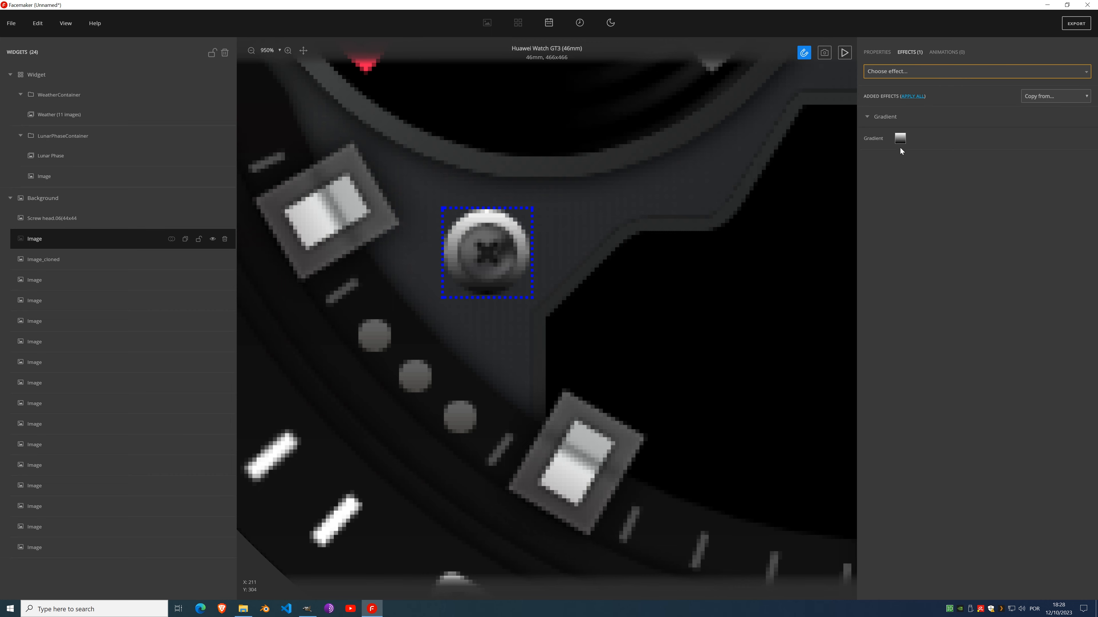
Step: Apply a light grey preset to the Gradient effect, add a middle stop, and make both end stops dark grey
left_click(900, 138)
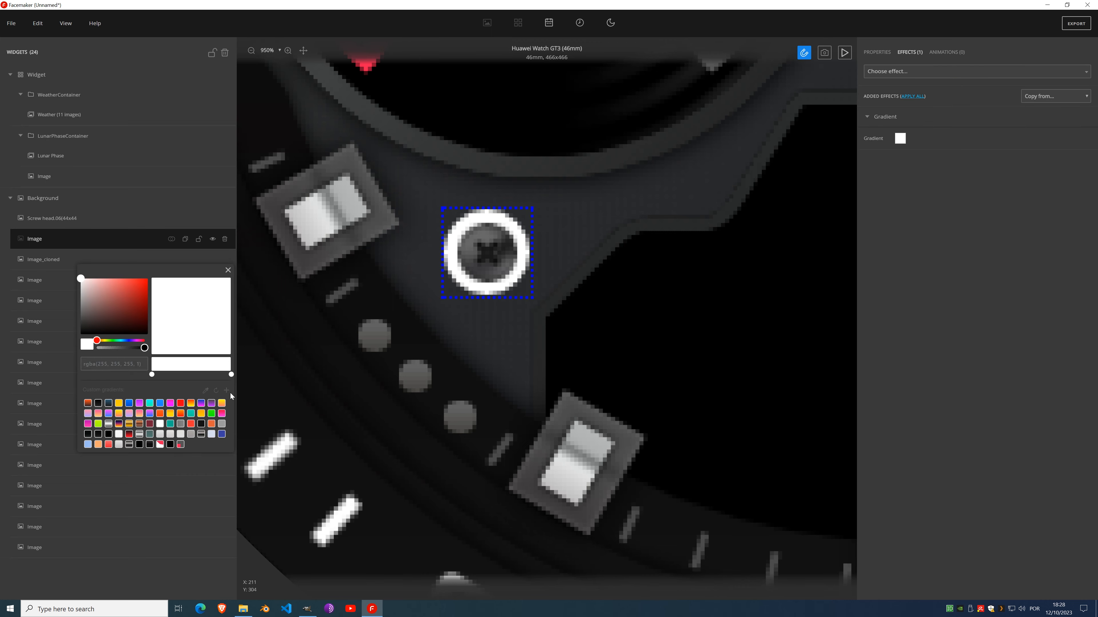
left_click(191, 434)
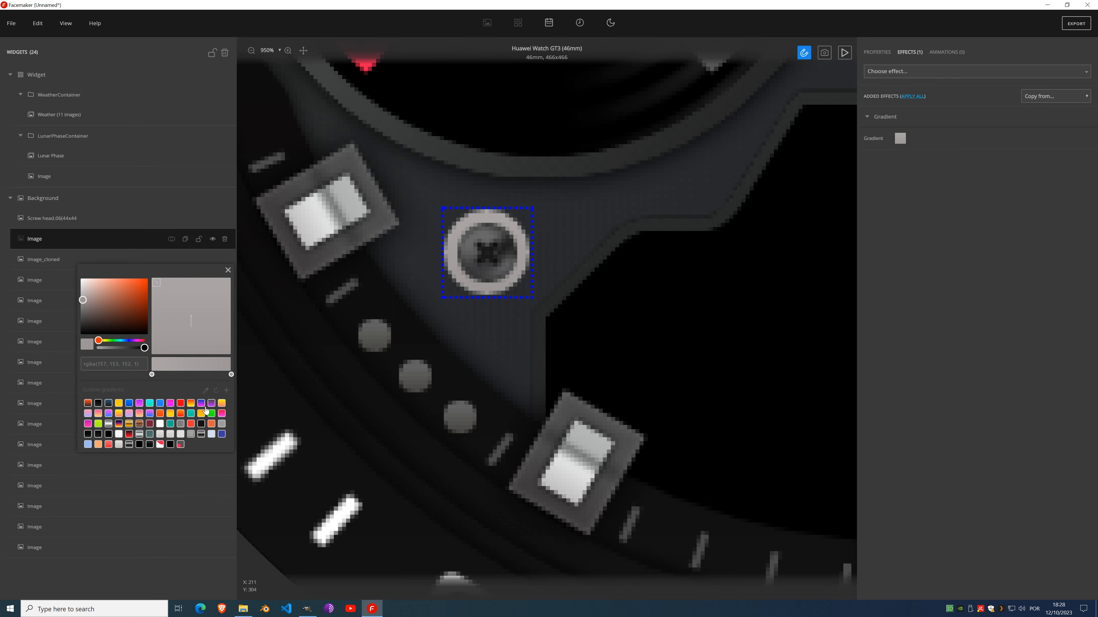
left_click(152, 374)
left_click(190, 367)
left_click(81, 319)
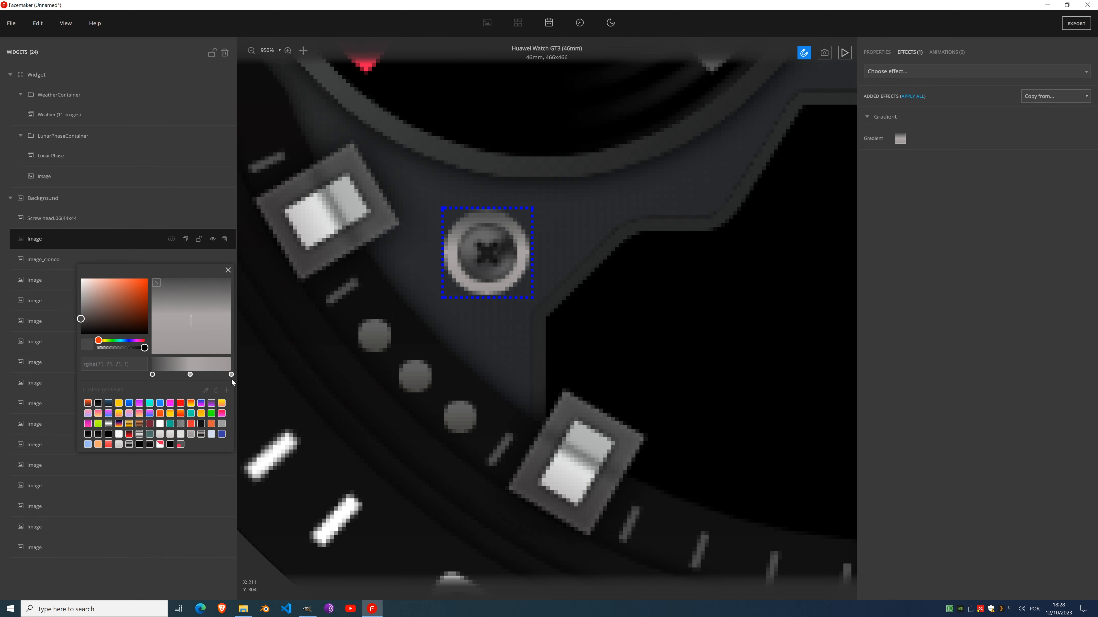
left_click(231, 374)
left_click(80, 321)
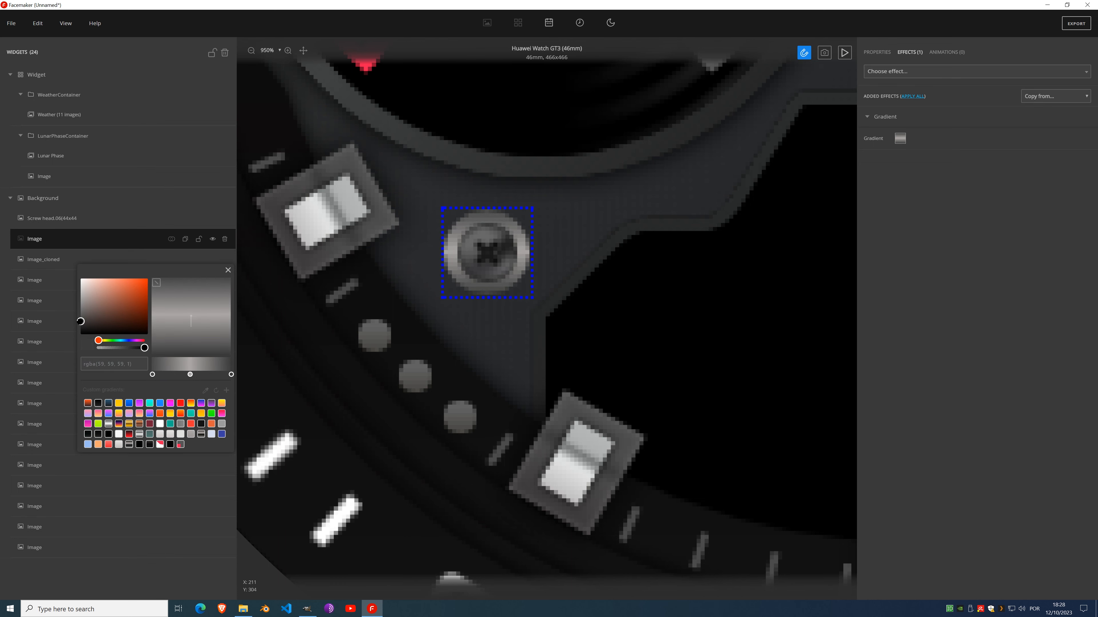
Step: Add gradient stops at about one quarter and three quarters, and set the middle stop to rgb(104, 104, 104)
left_click(171, 371)
left_click(212, 372)
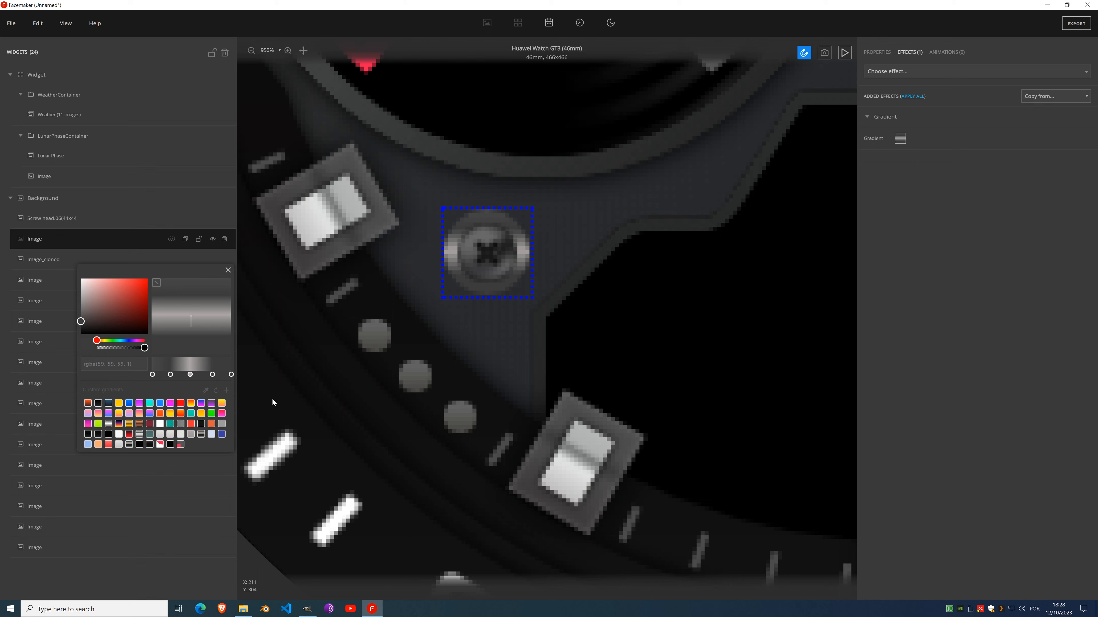
left_click(191, 375)
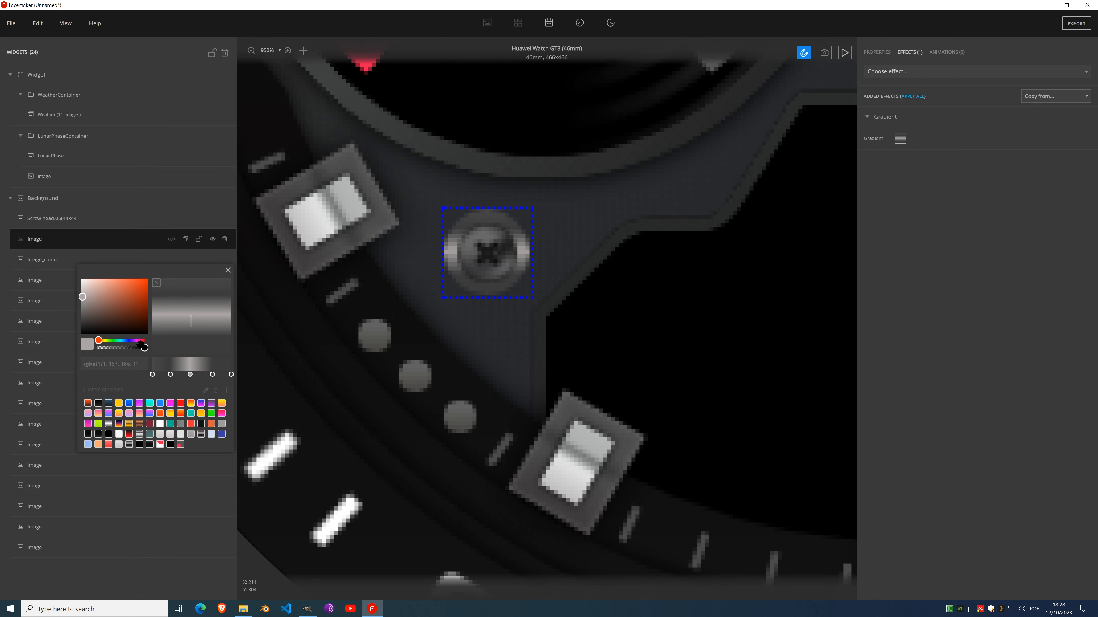
left_click(80, 306)
left_click_drag(80, 306, 79, 311)
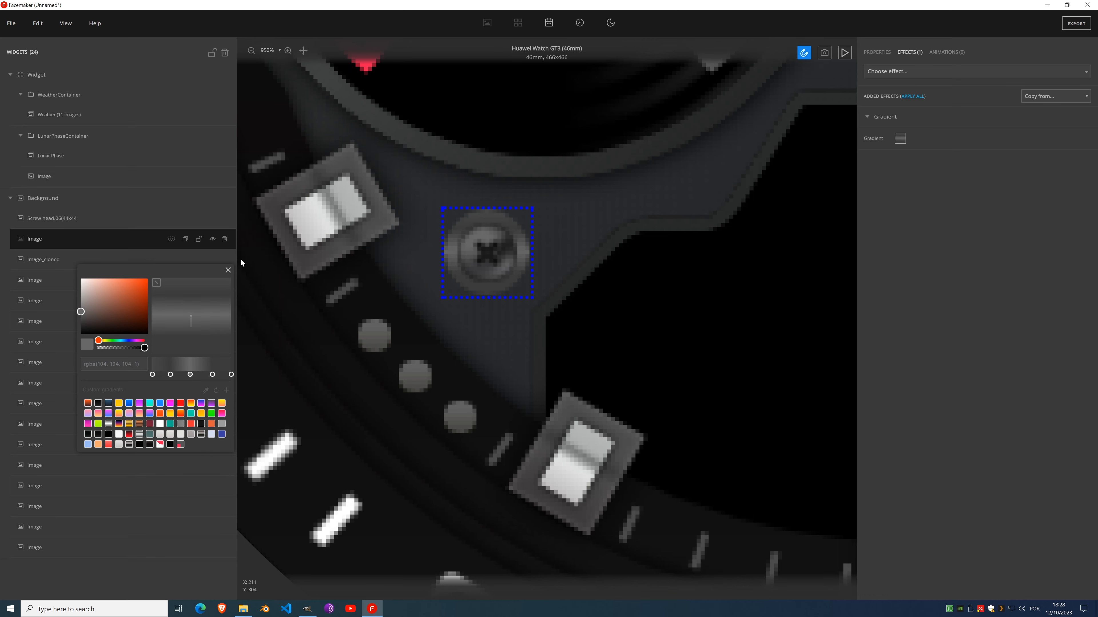
left_click(228, 270)
Step: Add a Shadow effect to the circle behind the screw head and set its blur to 2
left_click(898, 71)
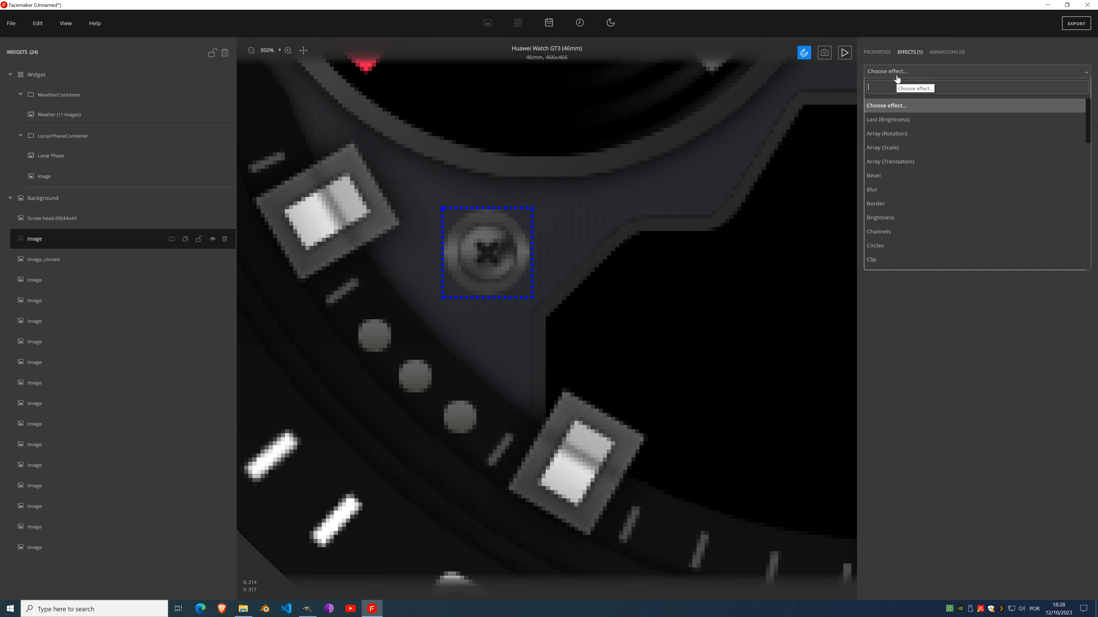
scroll(906, 203, "down", 10)
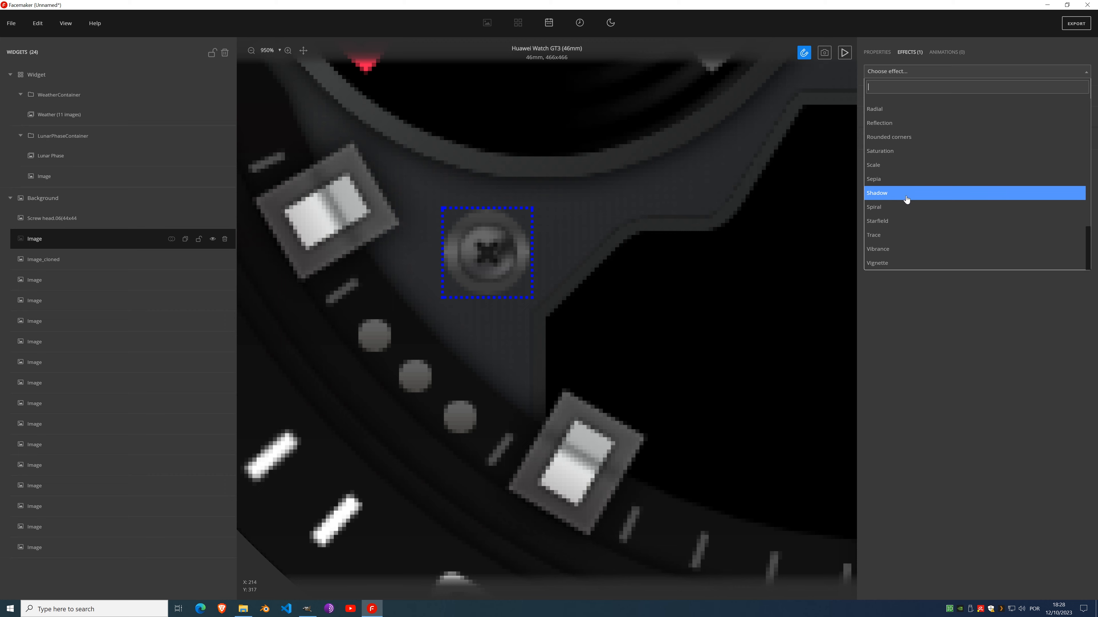
left_click(906, 194)
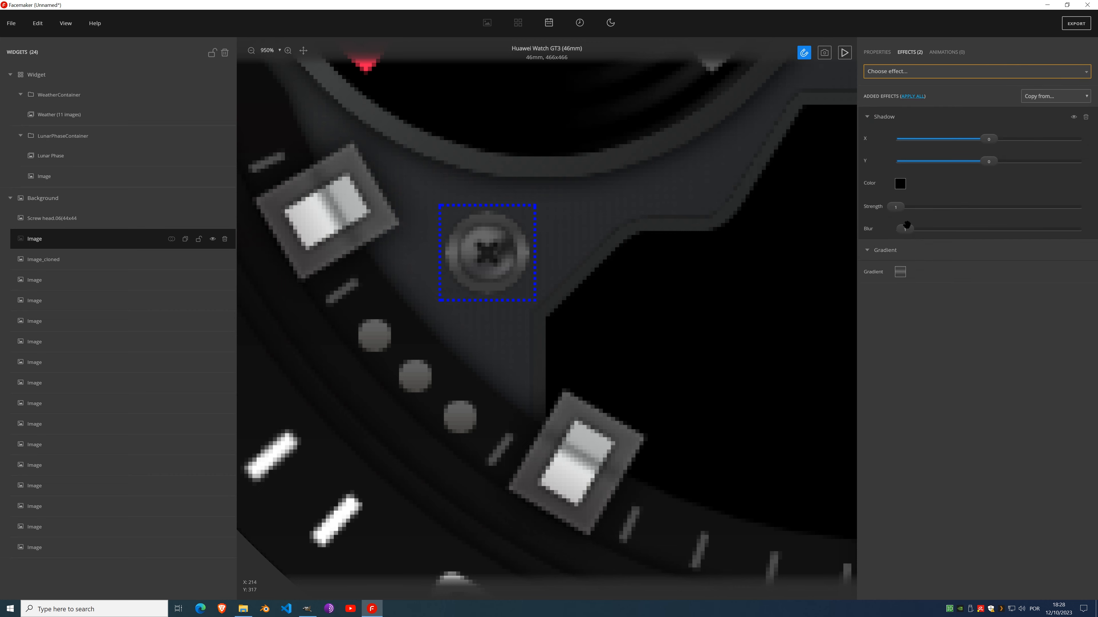
mouse_move(906, 226)
left_mouse_down()
mouse_move(930, 225)
mouse_move(915, 229)
left_mouse_up()
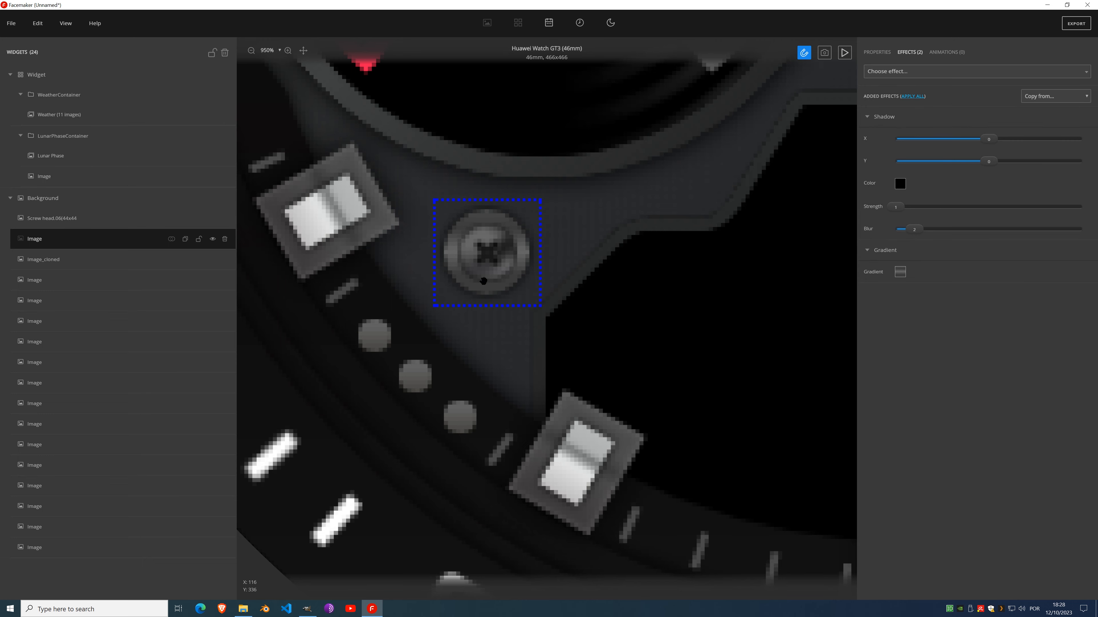
Step: Add a Shadow effect to the screw head layer near the 40-minute mark
left_click(112, 225)
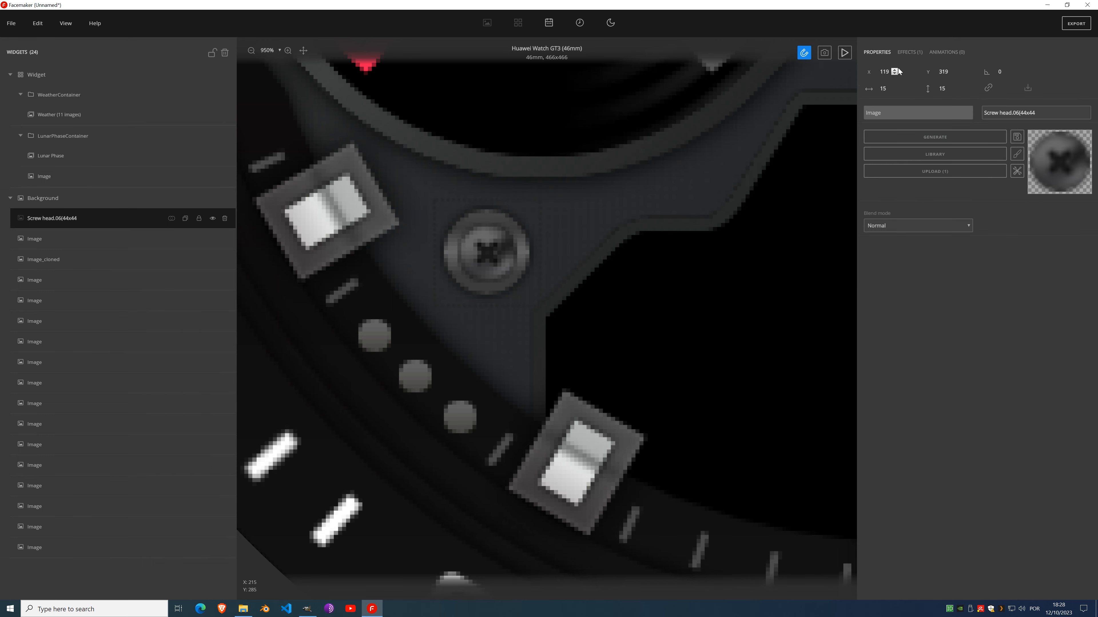
left_click(910, 53)
left_click(918, 73)
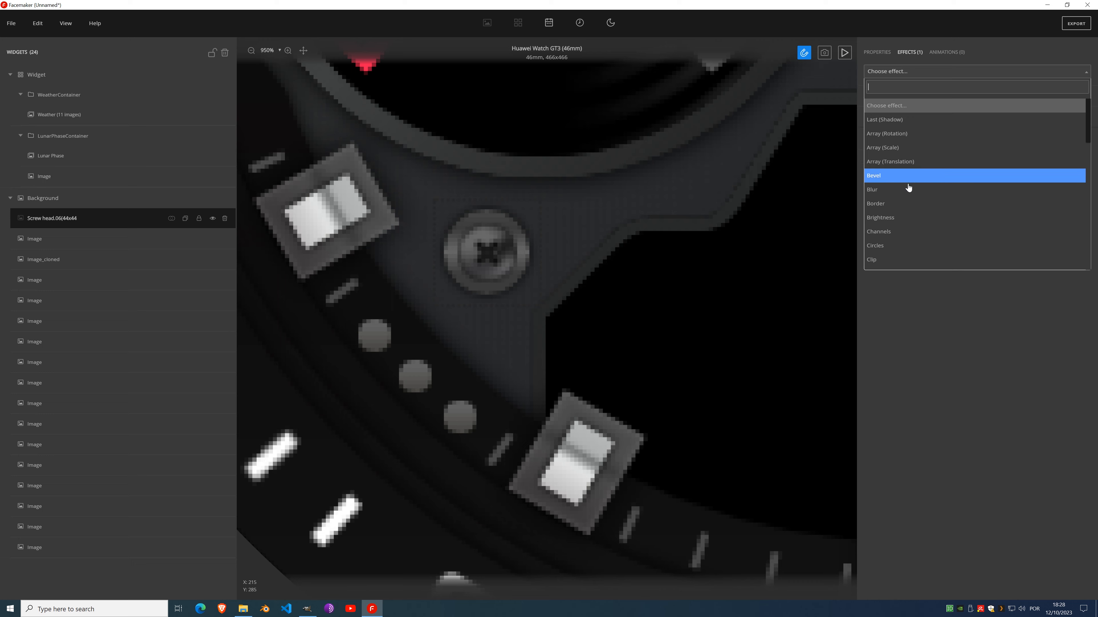
scroll(907, 194, "down", 5)
scroll(910, 207, "down", 5)
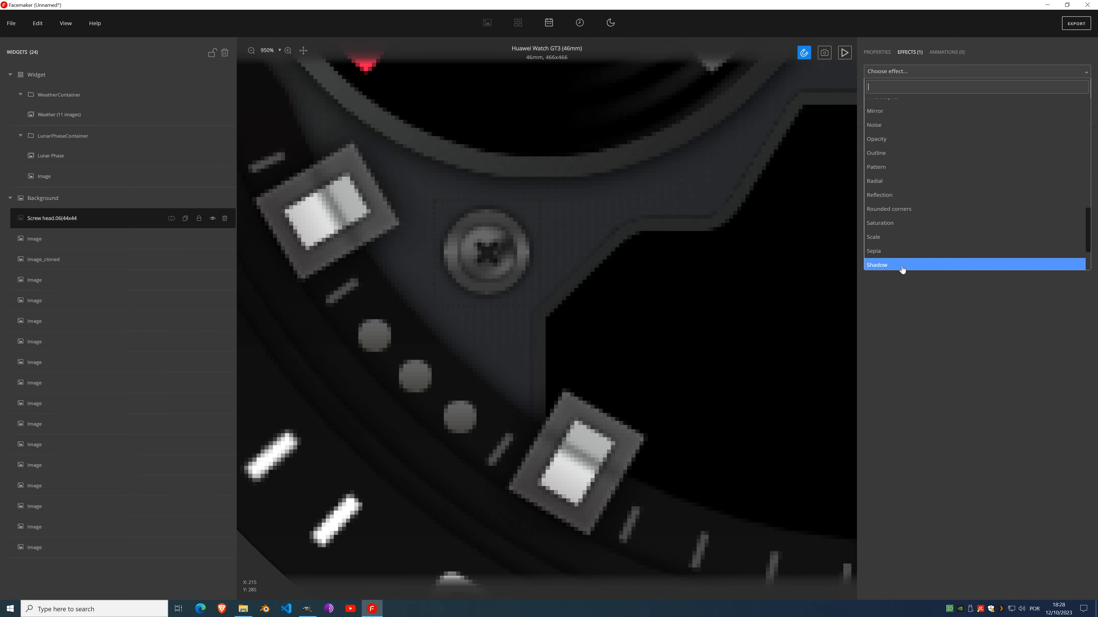
left_click(901, 266)
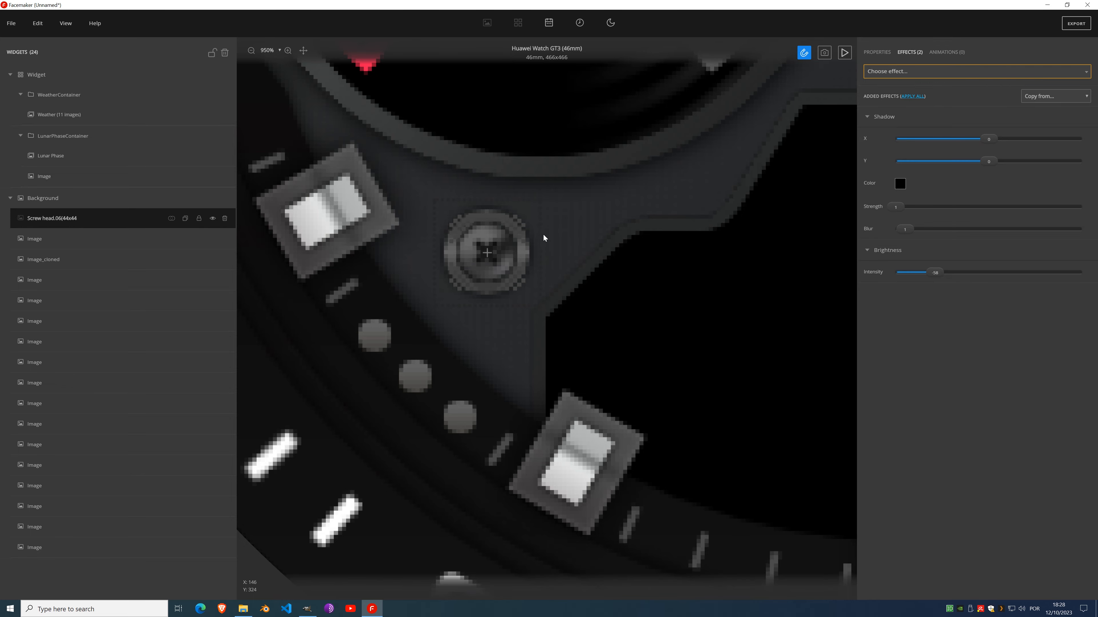
Step: Merge the screw head down with the circle behind it, using the Add mode
scroll(543, 232, "down", 8)
scroll(543, 231, "down", 1)
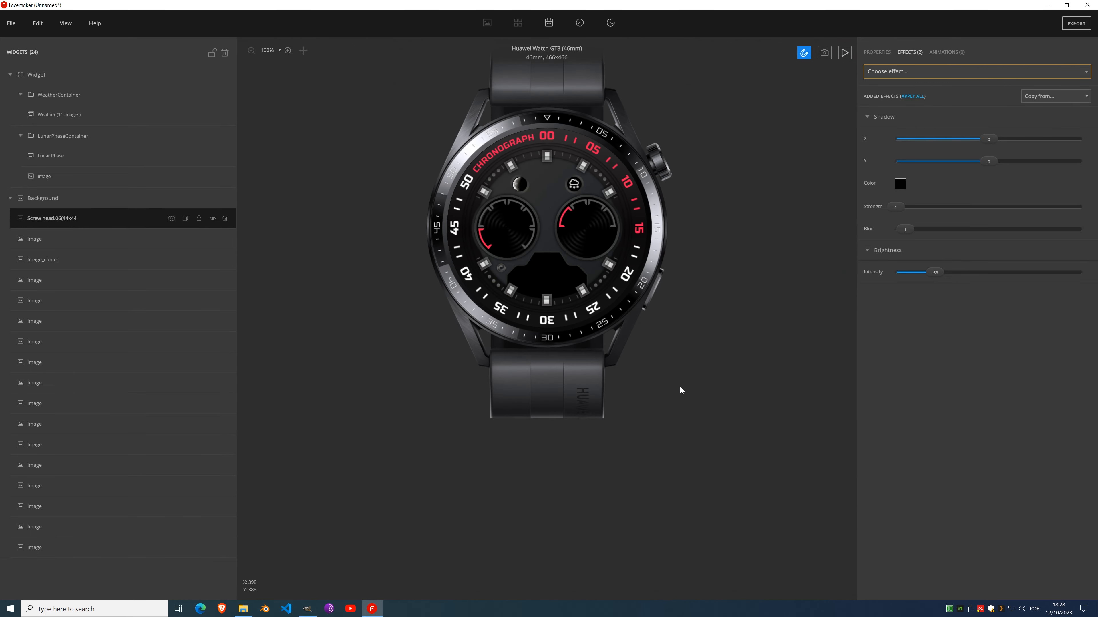
scroll(533, 250, "up", 5)
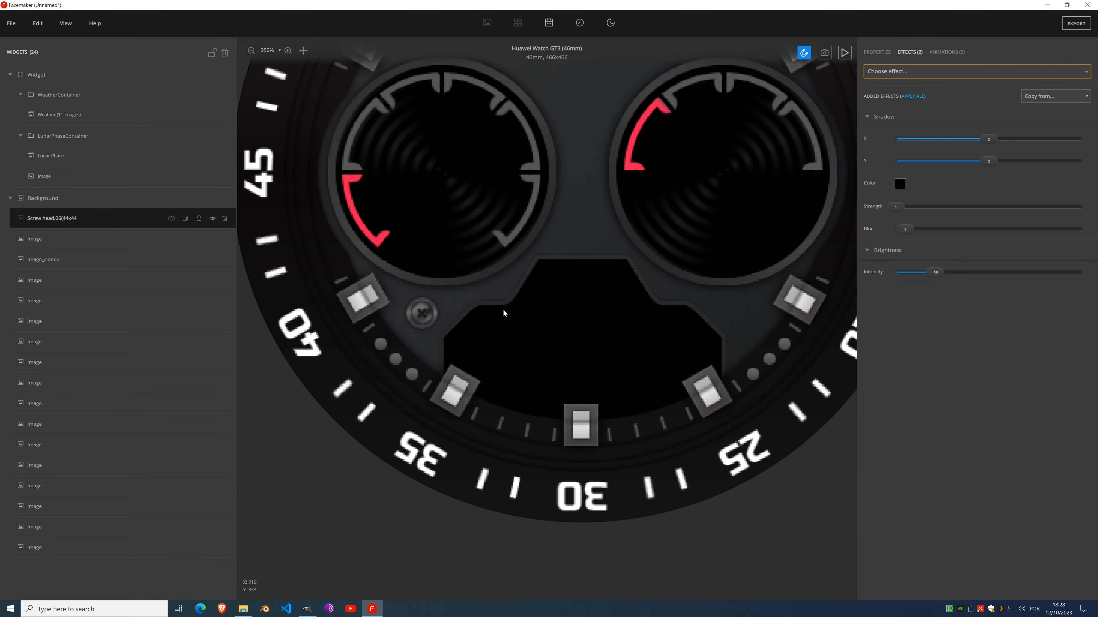
left_click(172, 219)
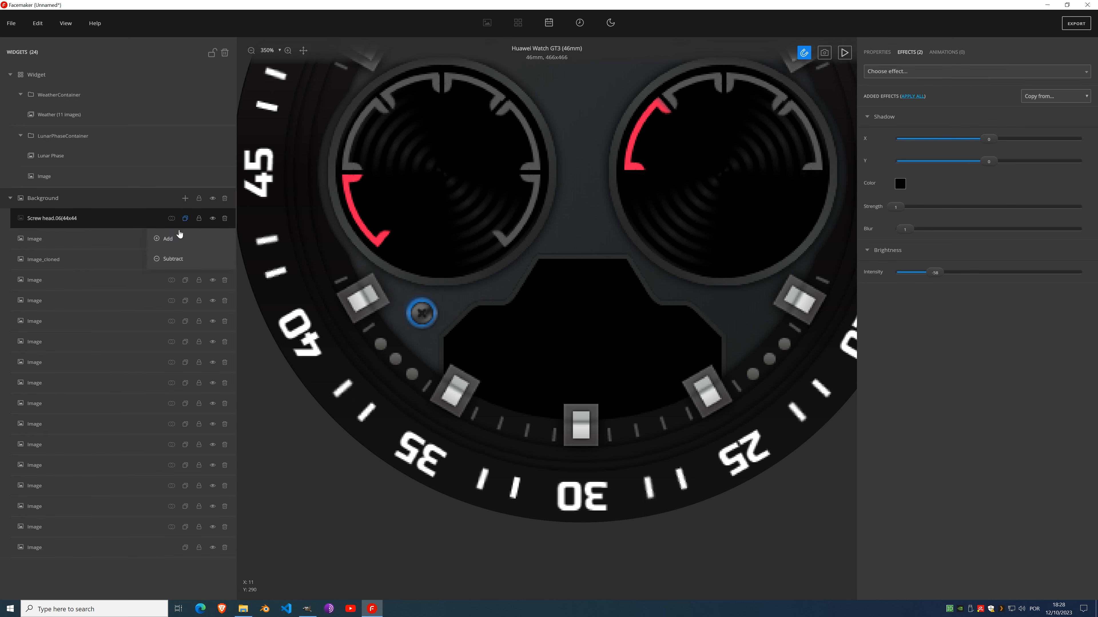
left_click(171, 239)
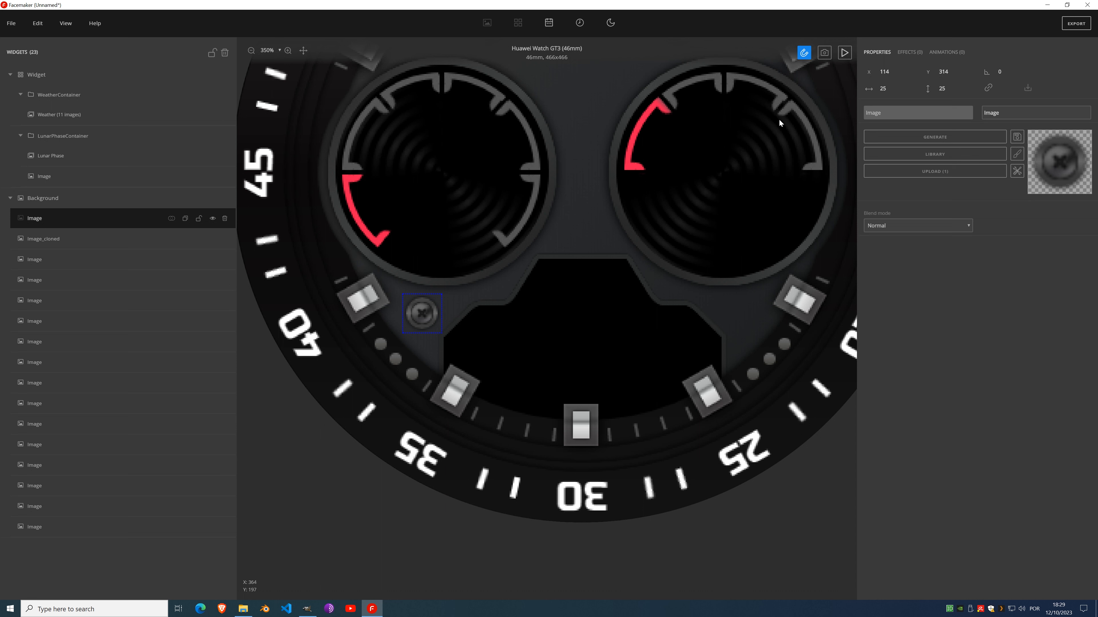
left_click(909, 53)
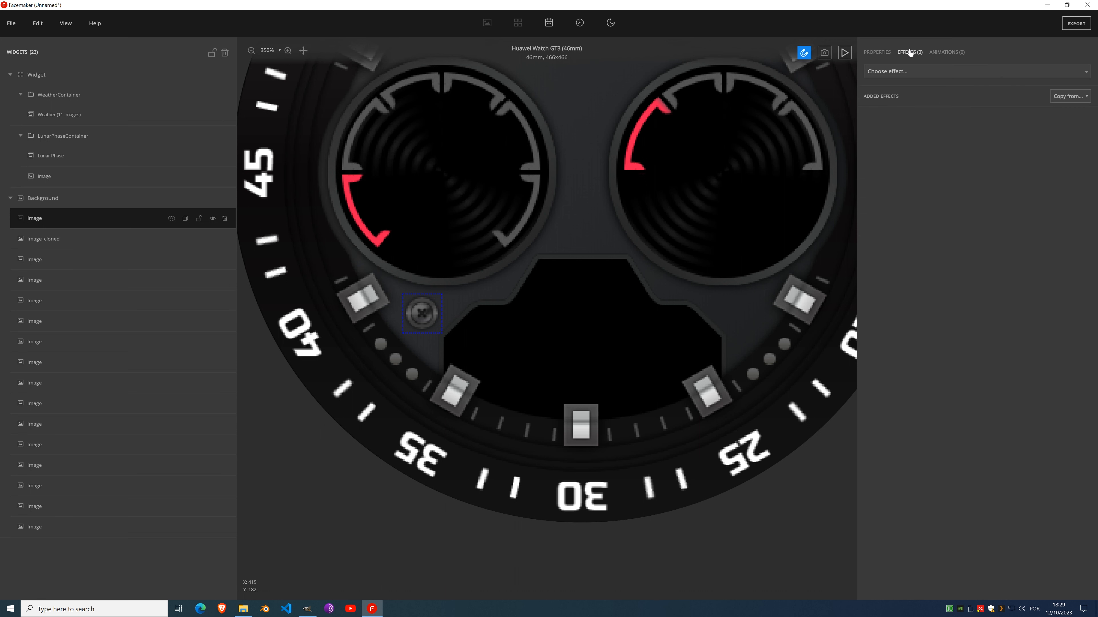
left_click(880, 54)
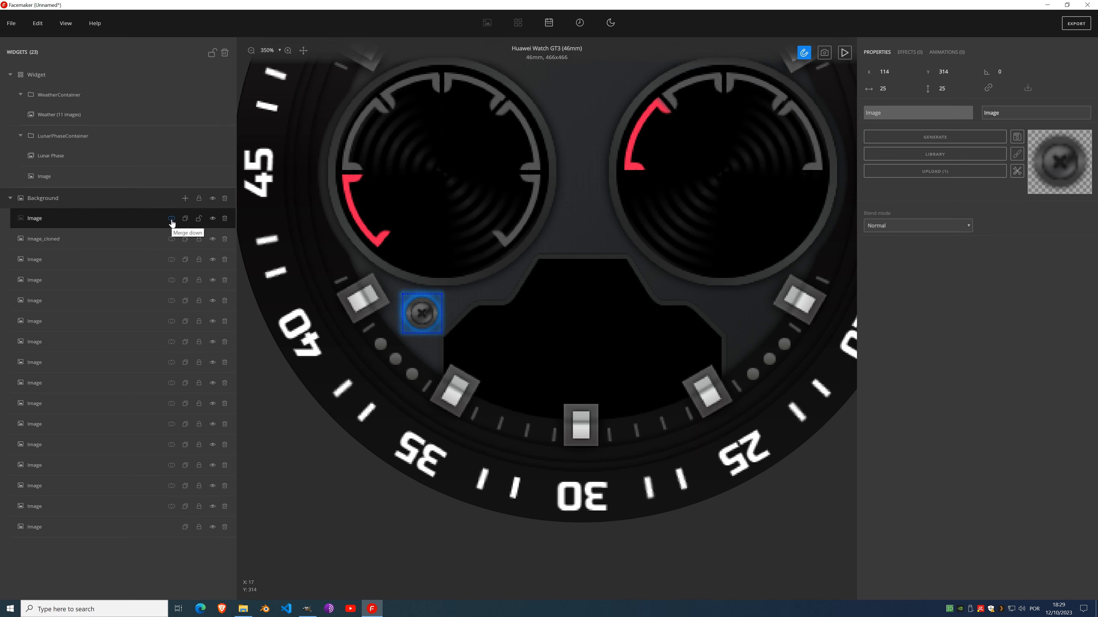
Step: Duplicate the merged screw to the mirrored spot near the 20-minute mark and set the copy's Y position to 314
left_click(185, 218)
left_click_drag(422, 312, 736, 310)
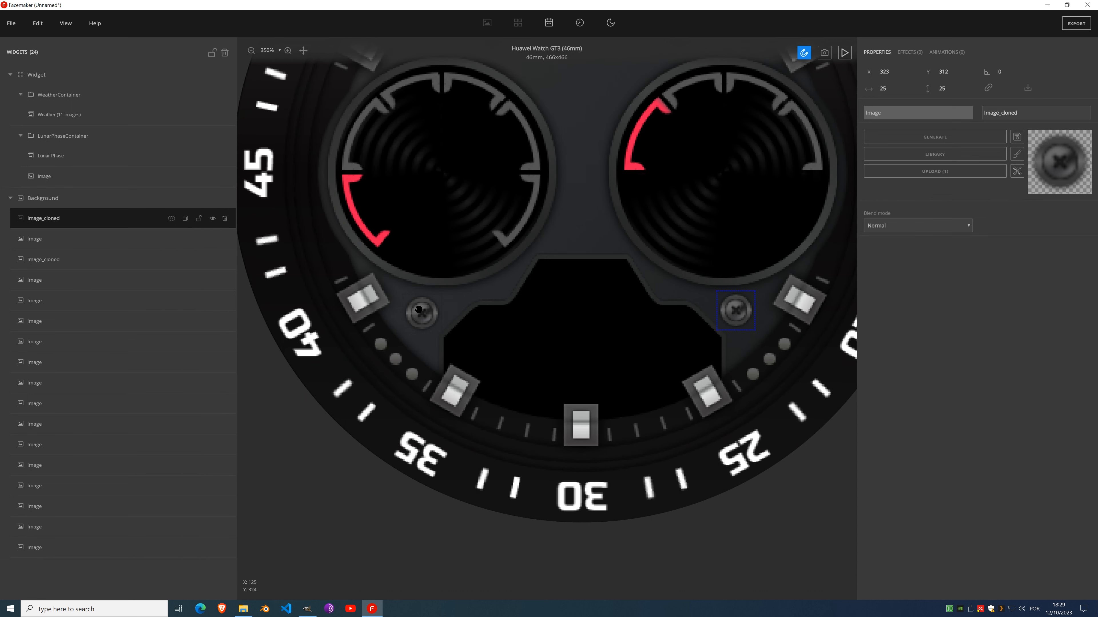
left_click(420, 310)
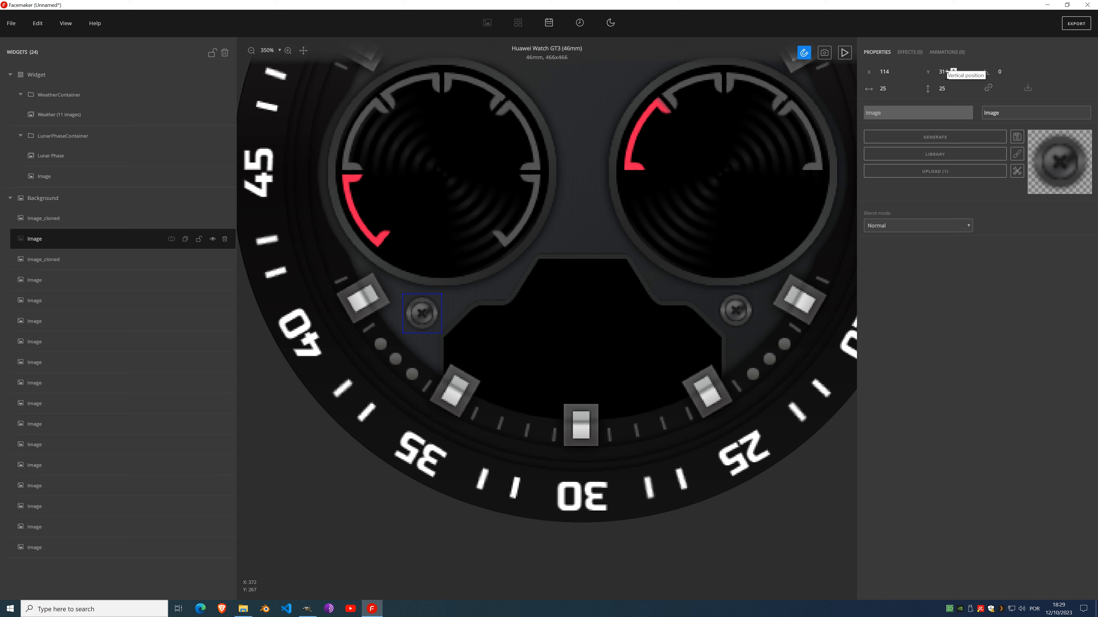
left_click(736, 311)
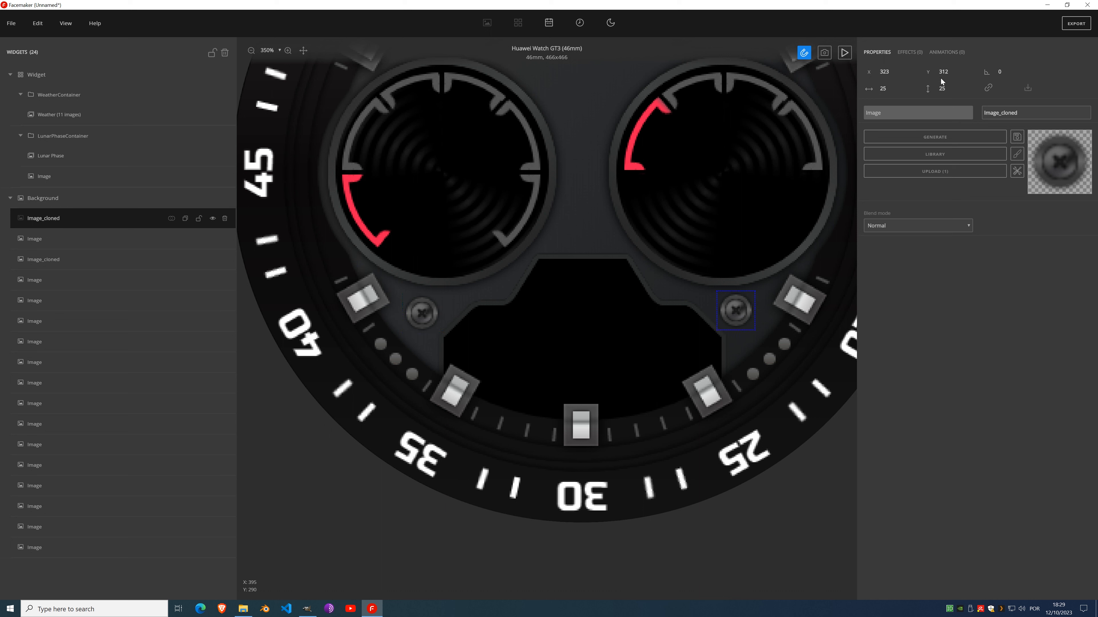
left_click(953, 70)
left_click(953, 70)
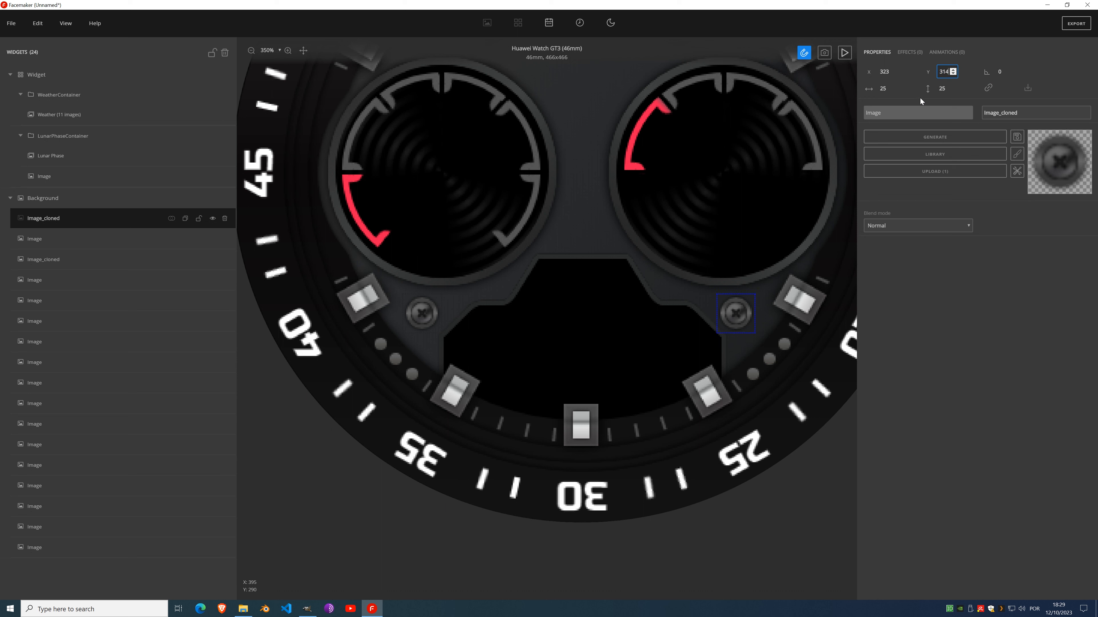
Step: Set the duplicated screw's X position to 326
left_click(894, 70)
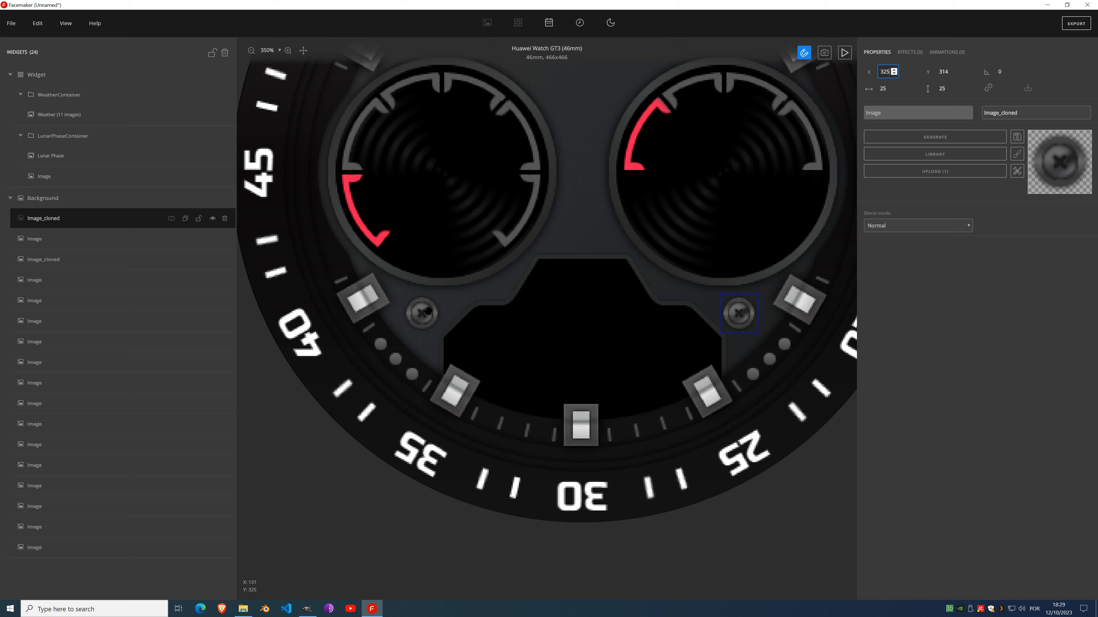
left_click(426, 311)
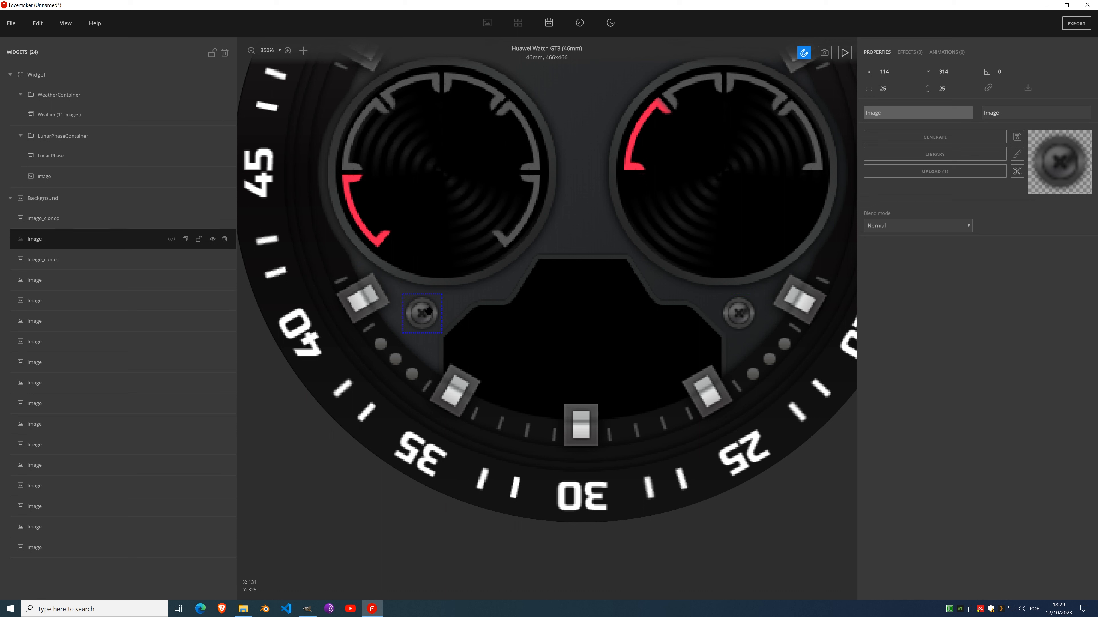
left_click(741, 314)
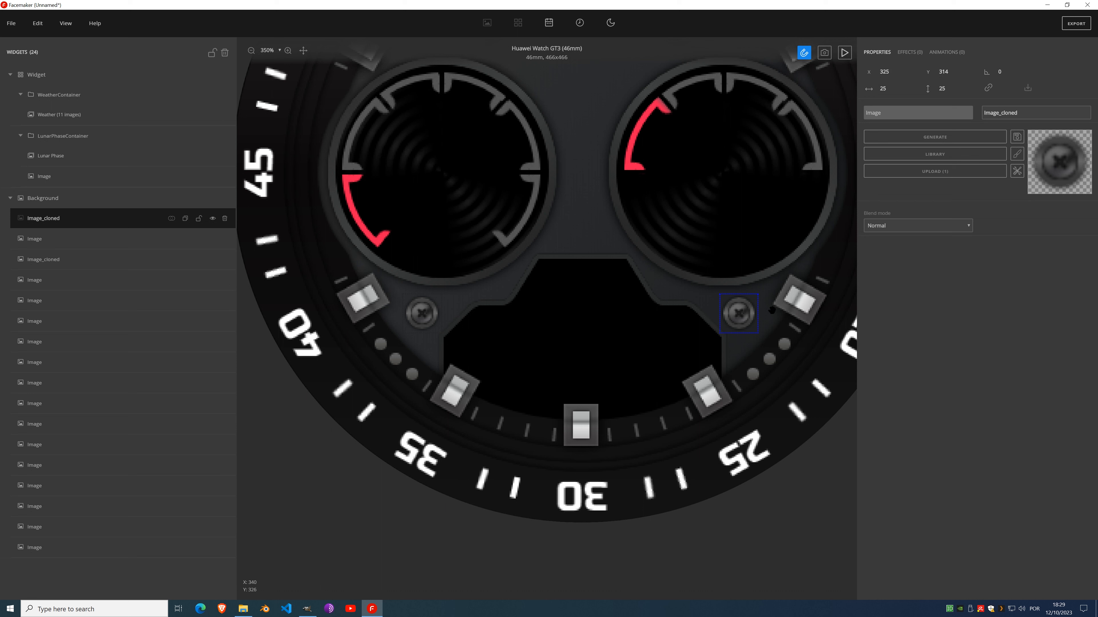
left_click(893, 70)
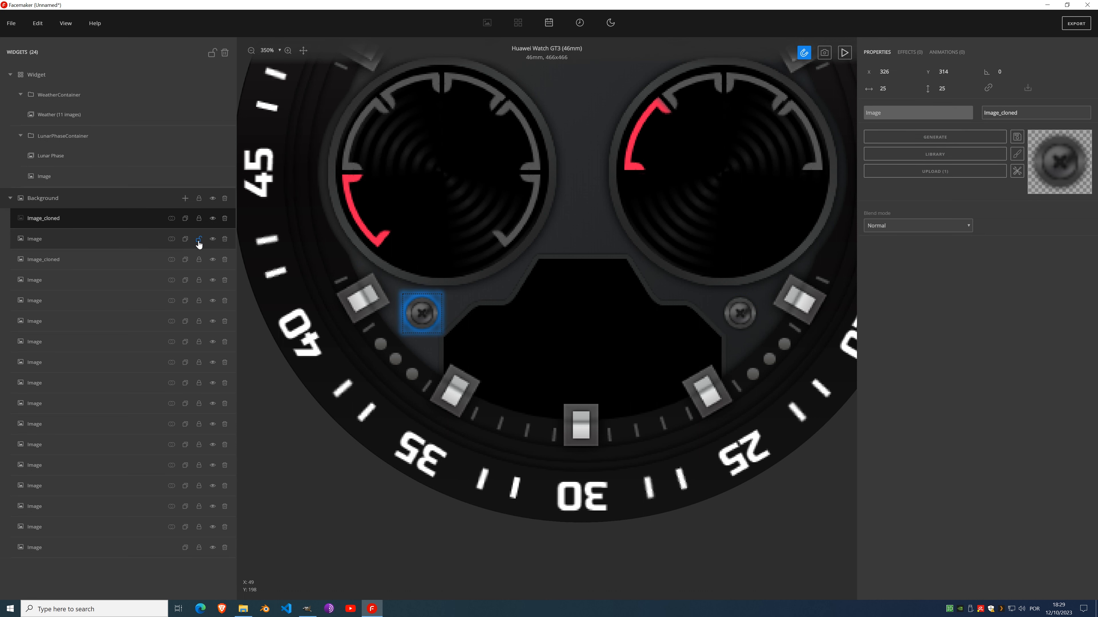
Step: Rotate the duplicated screw near the 20-minute mark to 41 degrees
scroll(462, 283, "down", 5)
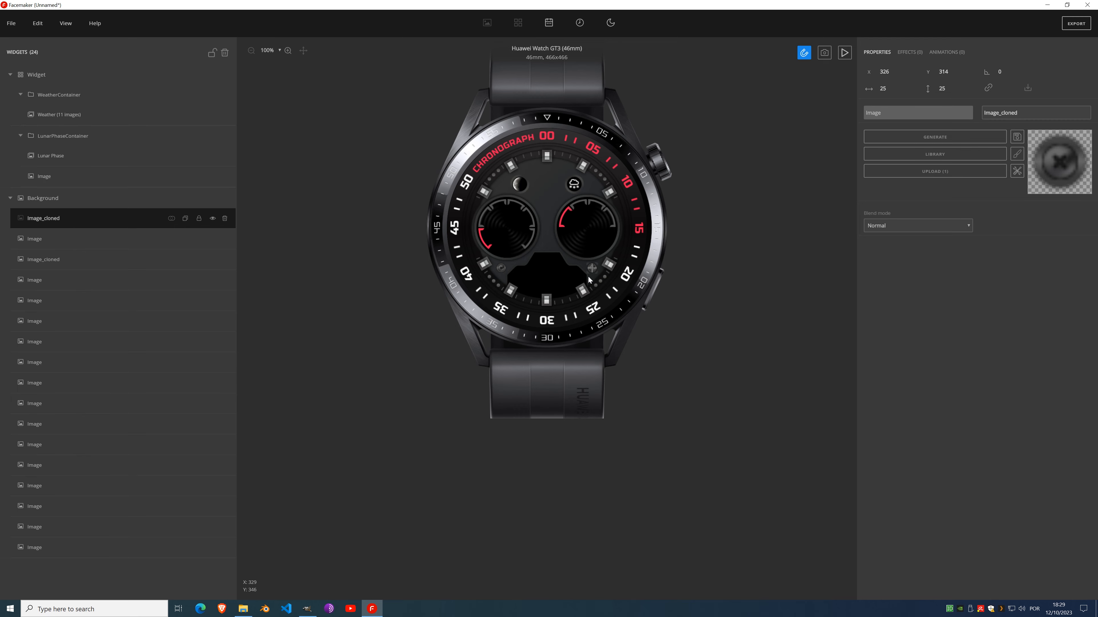
scroll(588, 275, "up", 3)
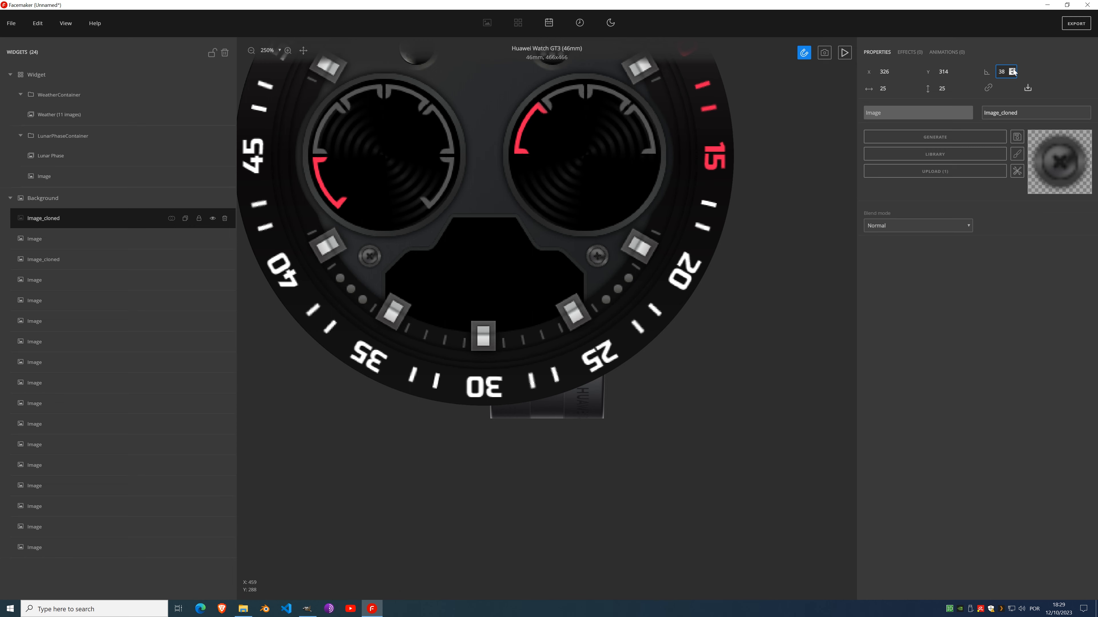
scroll(428, 228, "down", 3)
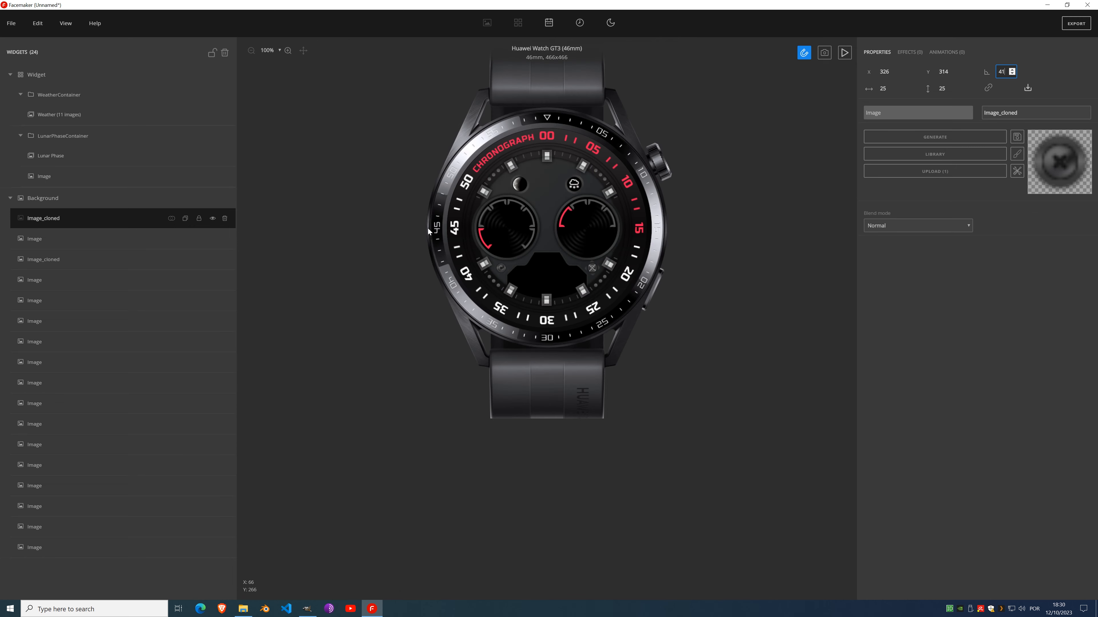
scroll(552, 192, "up", 1)
scroll(554, 195, "up", 1)
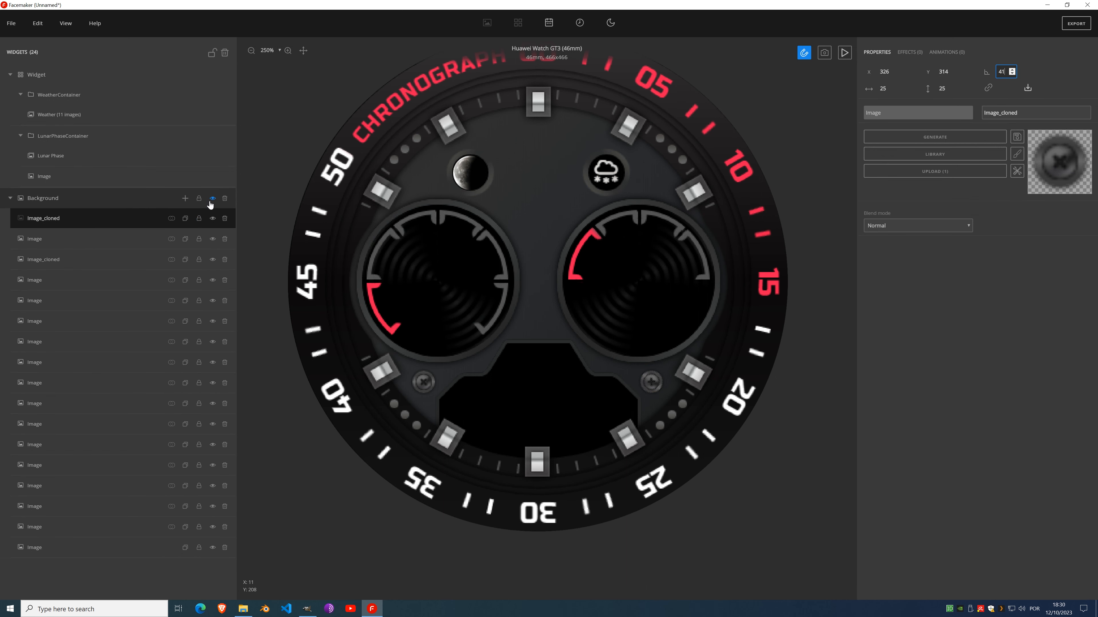
Step: Show only the reference image in the background group and add an image layer with the Battery 06 lightning bolt from the library
left_click(212, 199)
left_click(212, 548)
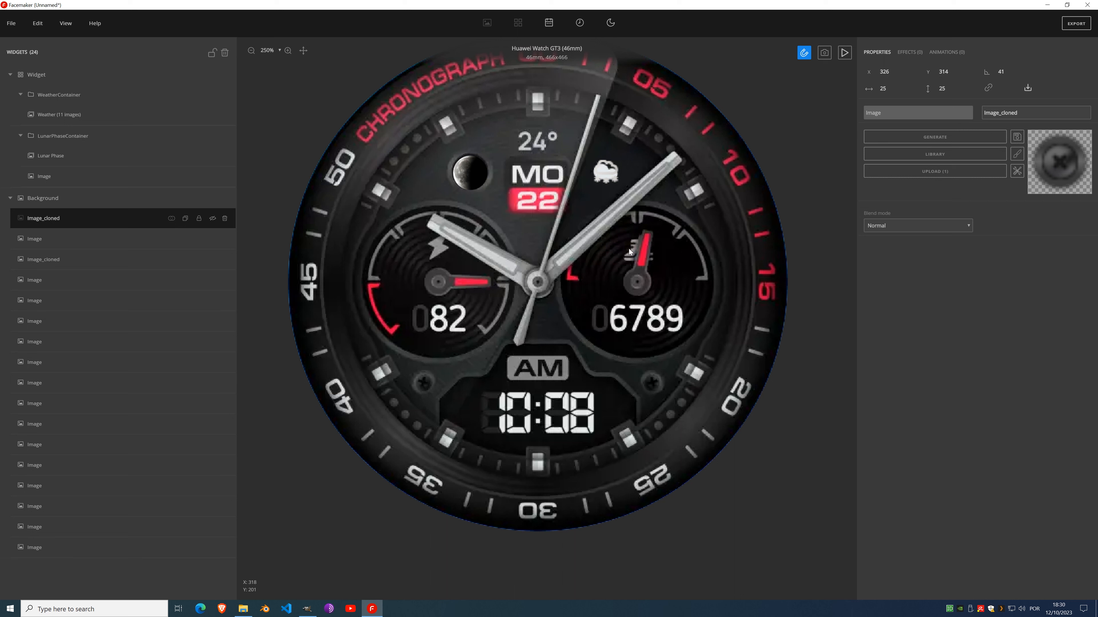
right_click(182, 201)
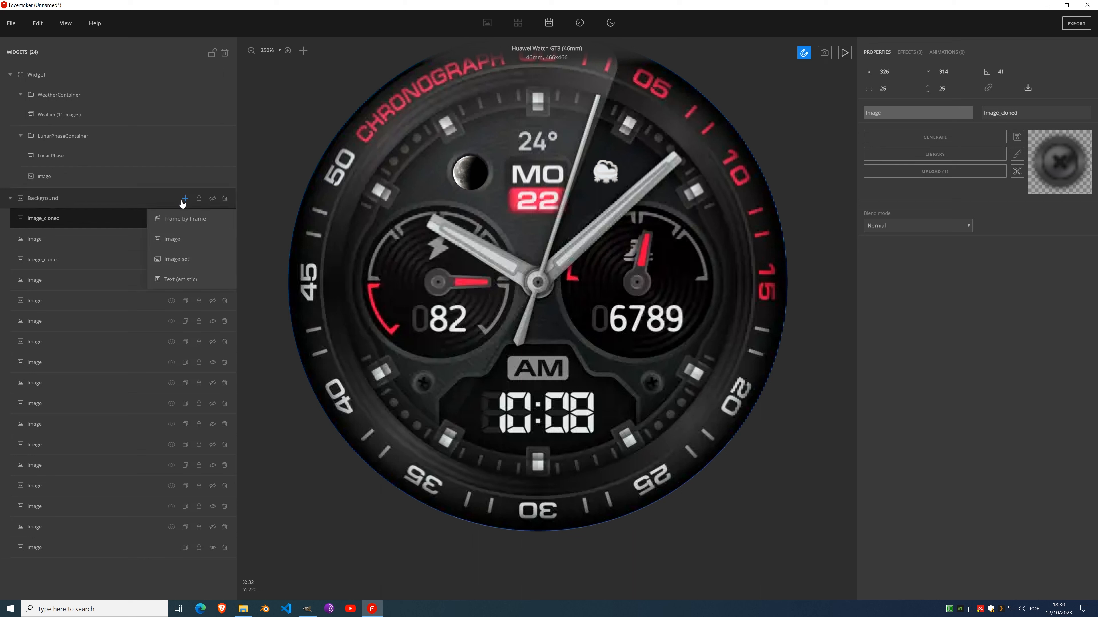
left_click(176, 242)
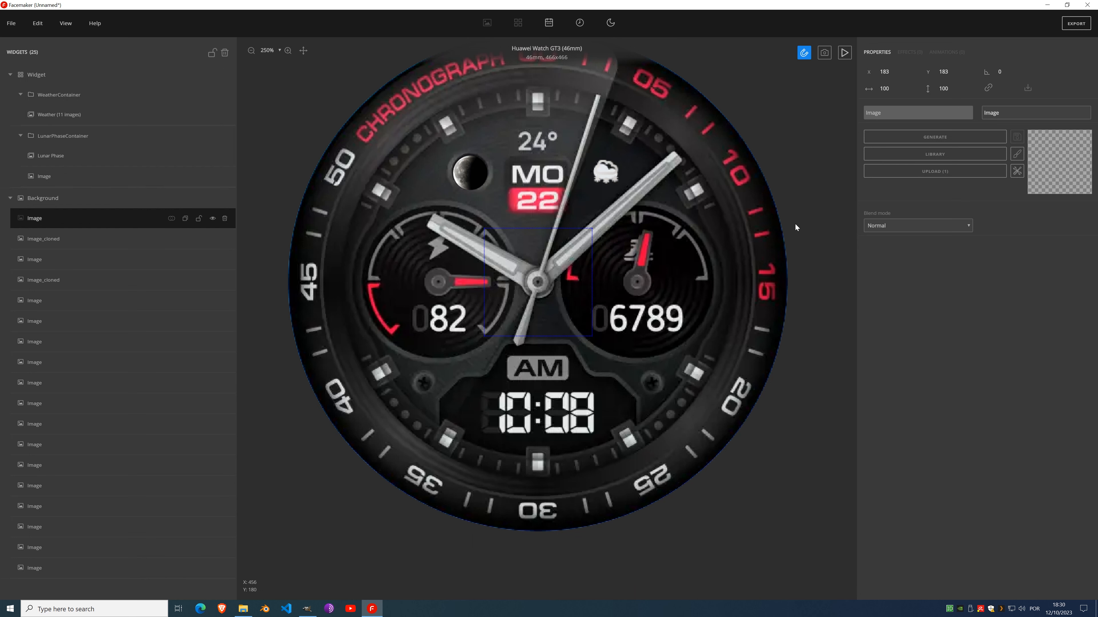
left_click(936, 155)
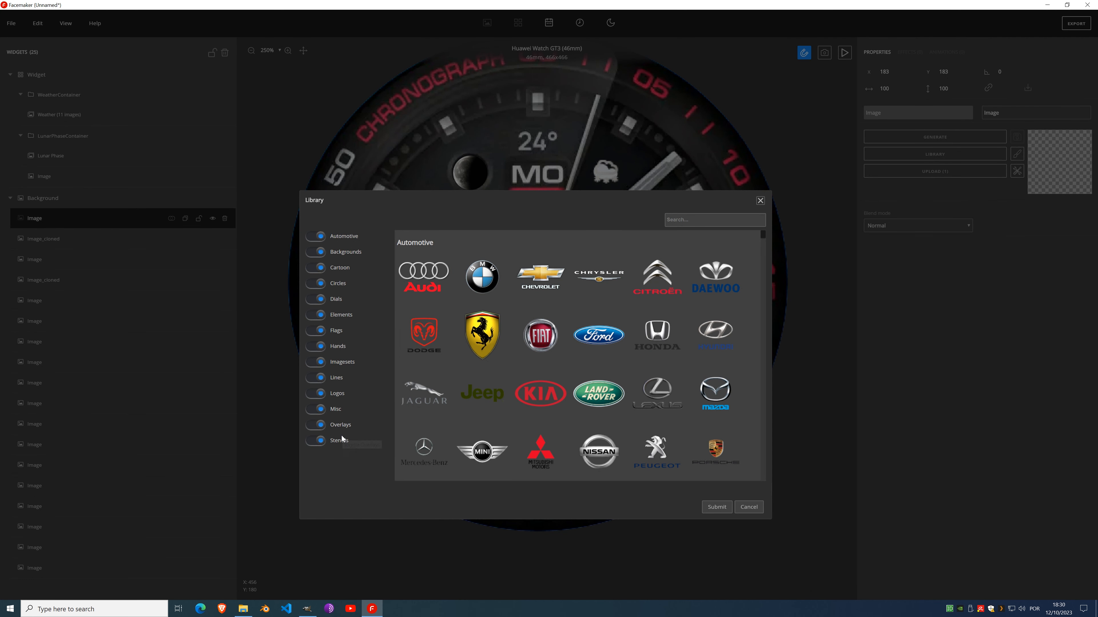
scroll(575, 404, "down", 20)
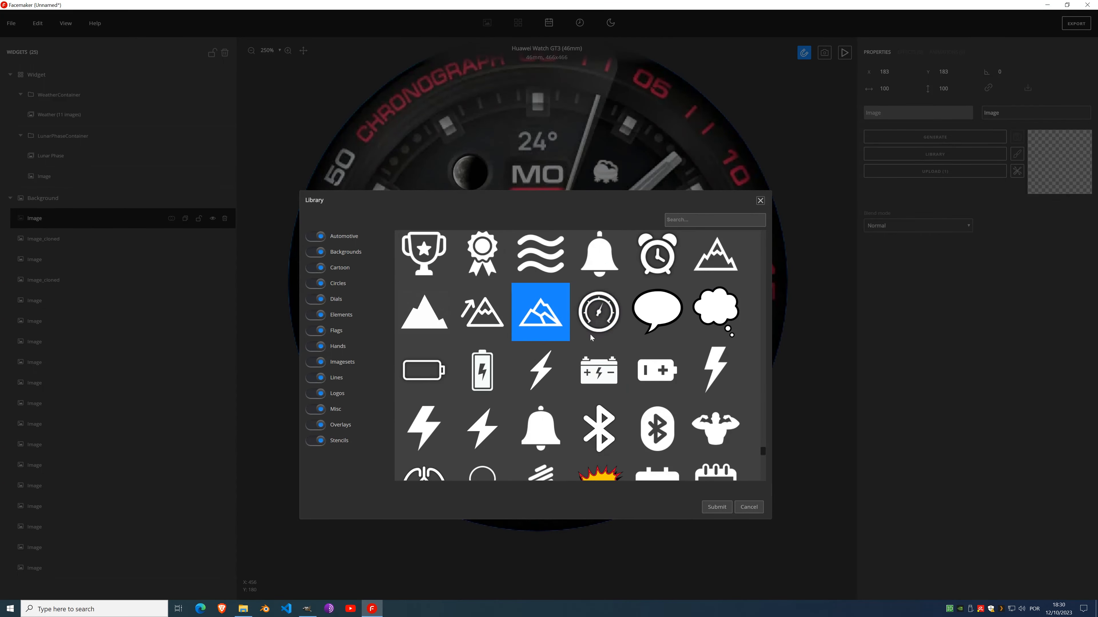
double_click(432, 433)
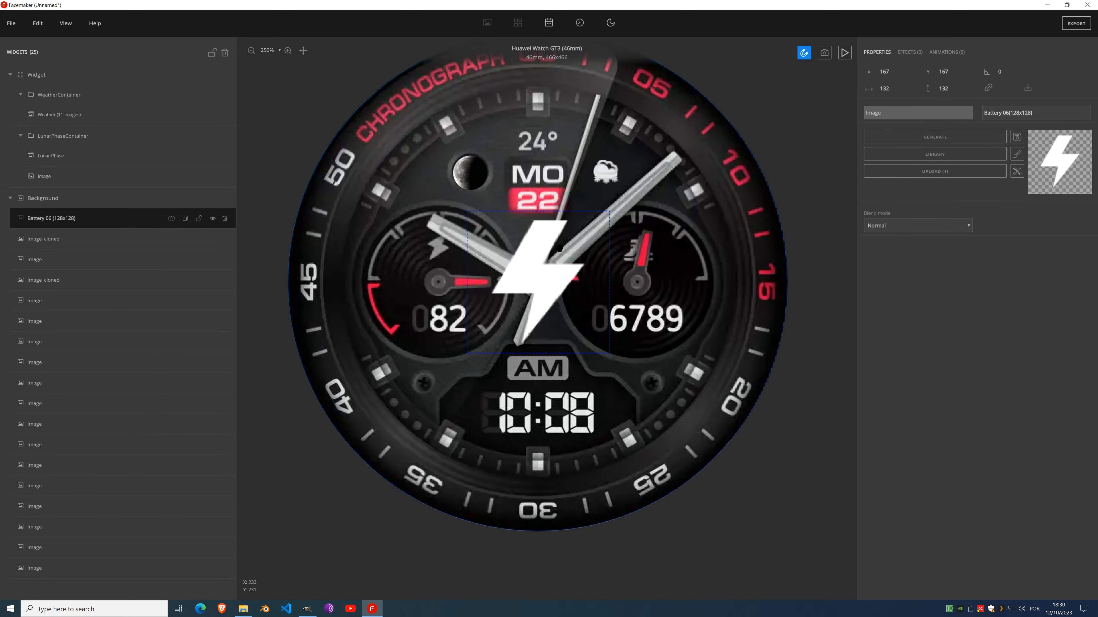
Step: Resize the lightning bolt to about 31 × 31 and place it at about X 123, Y 187 over the reference battery icon
left_click_drag(608, 213, 575, 259)
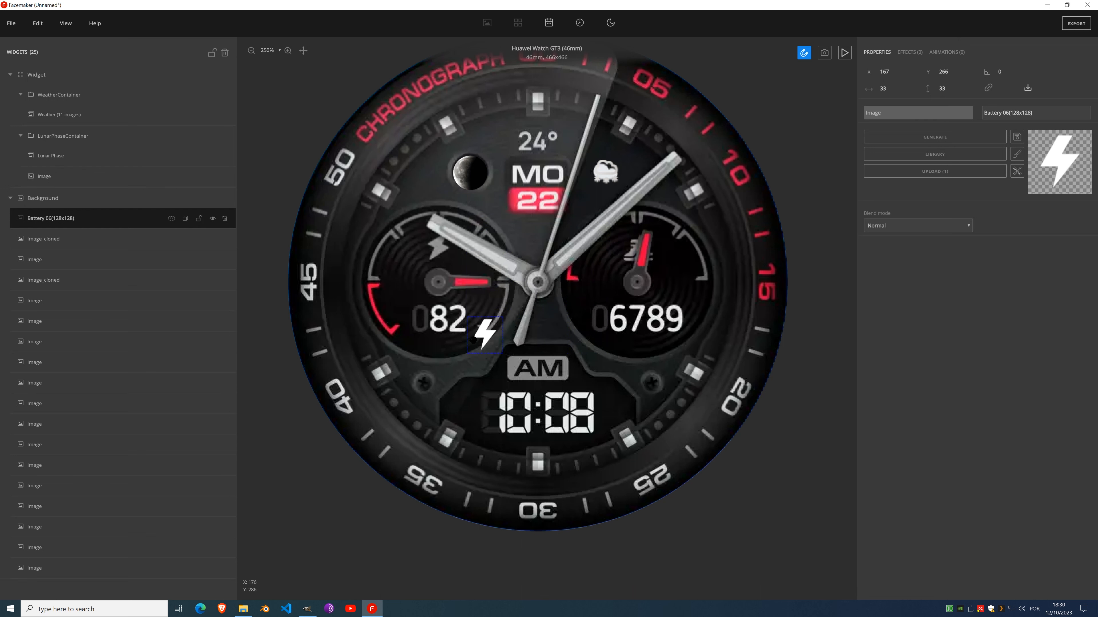
left_click_drag(484, 339, 454, 232)
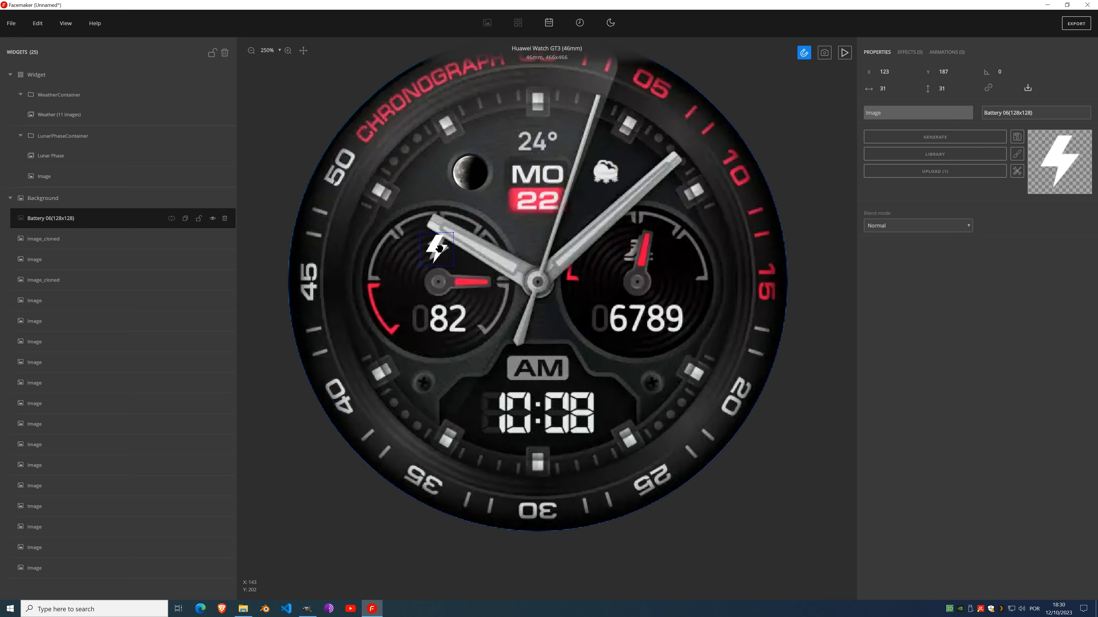
Step: Add a Fill color effect to the lightning bolt layer
left_click(910, 52)
left_click(913, 71)
scroll(913, 151, "down", 2)
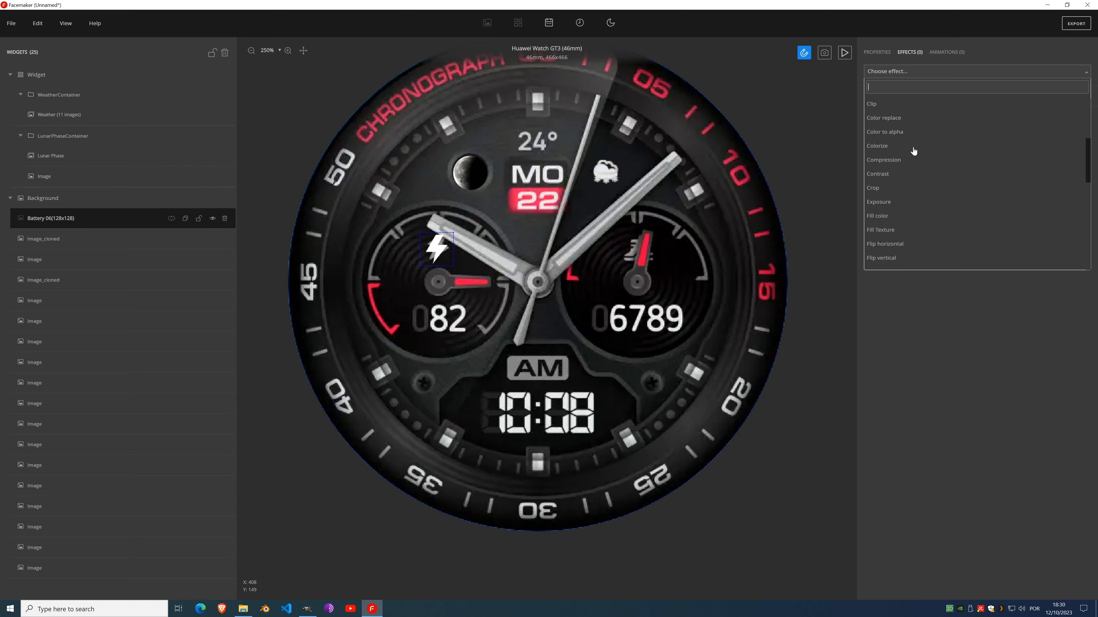
scroll(913, 151, "down", 4)
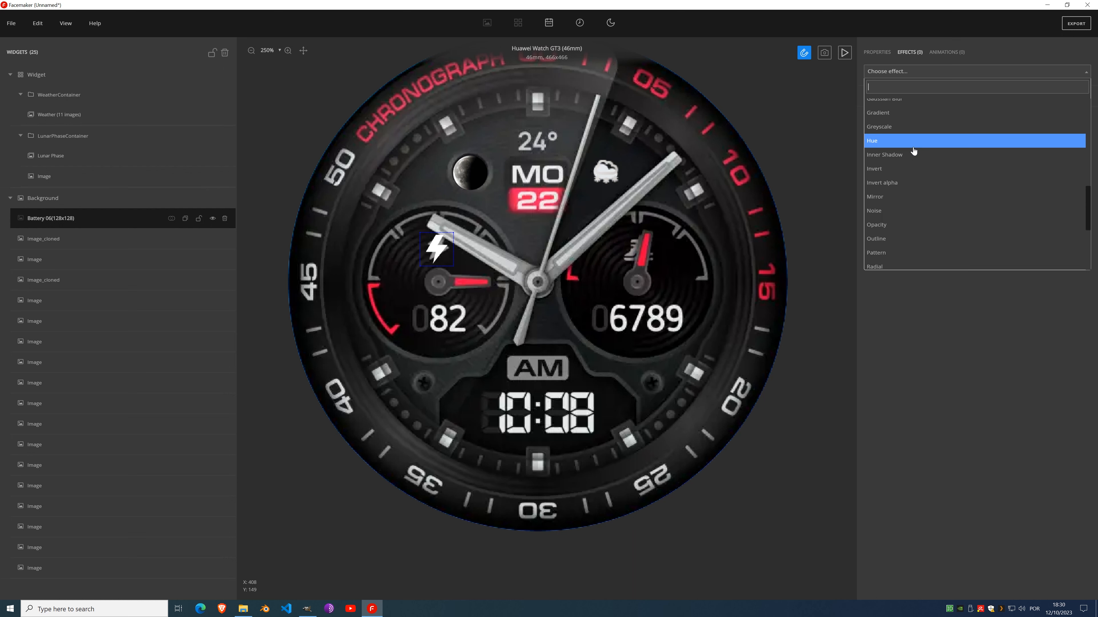
scroll(910, 130, "up", 3)
left_click(903, 111)
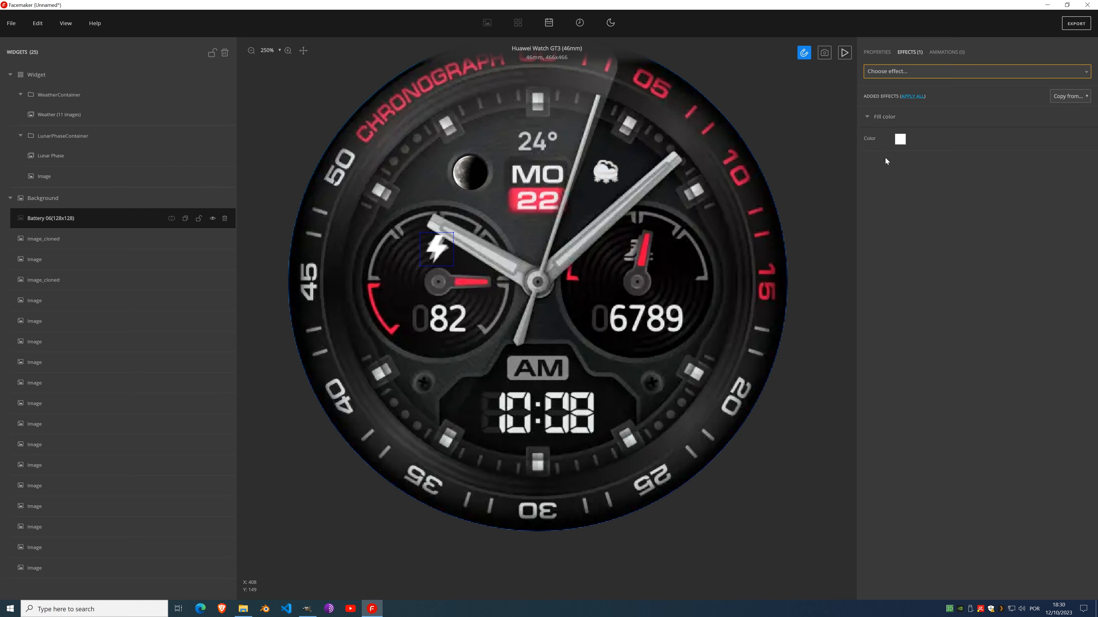
Step: Set the lightning bolt's fill color to grey #929091 by sampling it from the reference battery icon
left_click(900, 138)
left_click(157, 333)
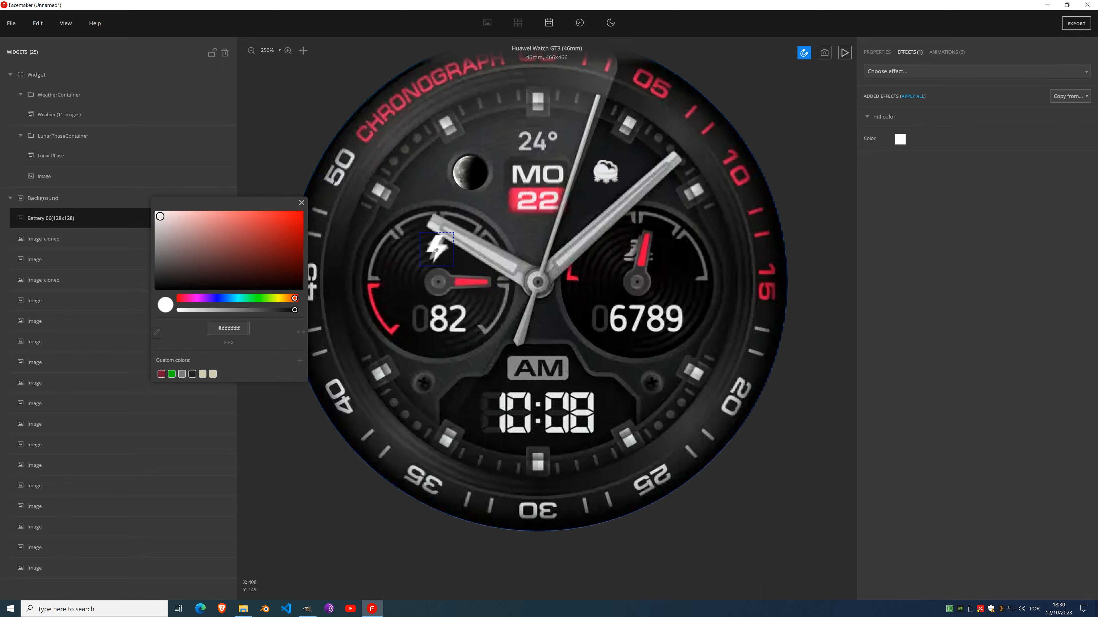
left_click(433, 260)
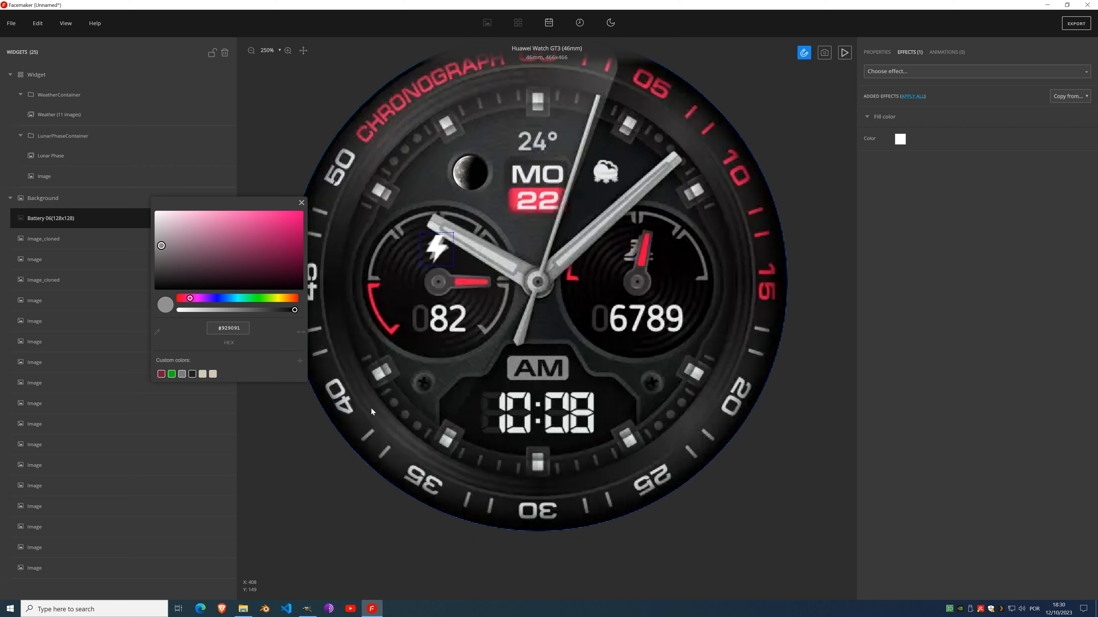
left_click(302, 203)
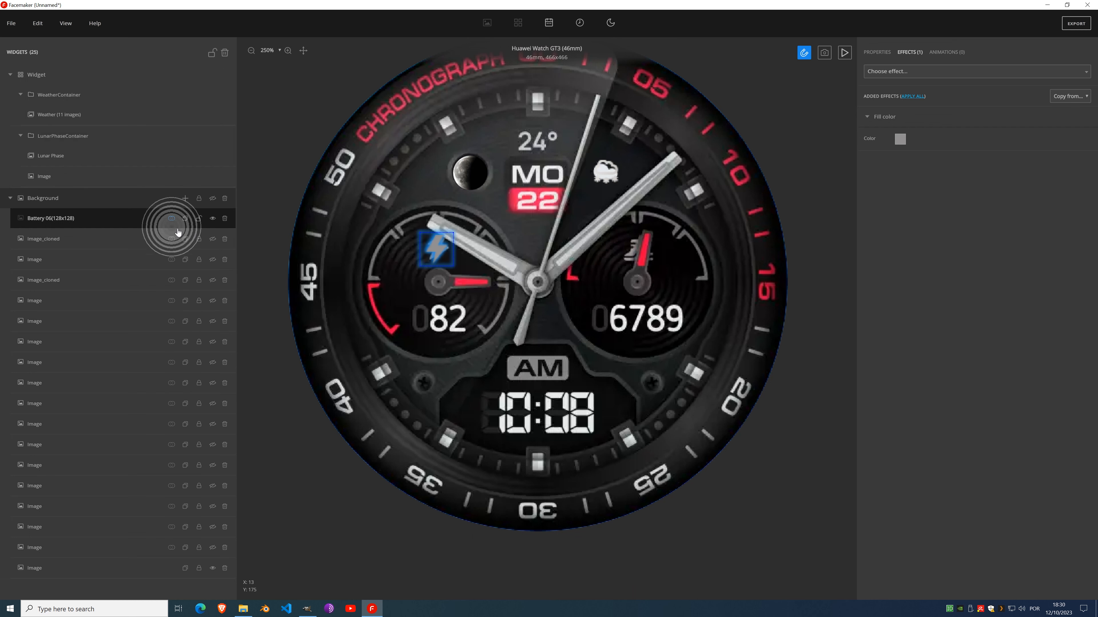
Step: Add a background image layer with the Steps 04 shoe from the library and fit it over the reference steps icon at about 24 × 20
left_click(186, 200)
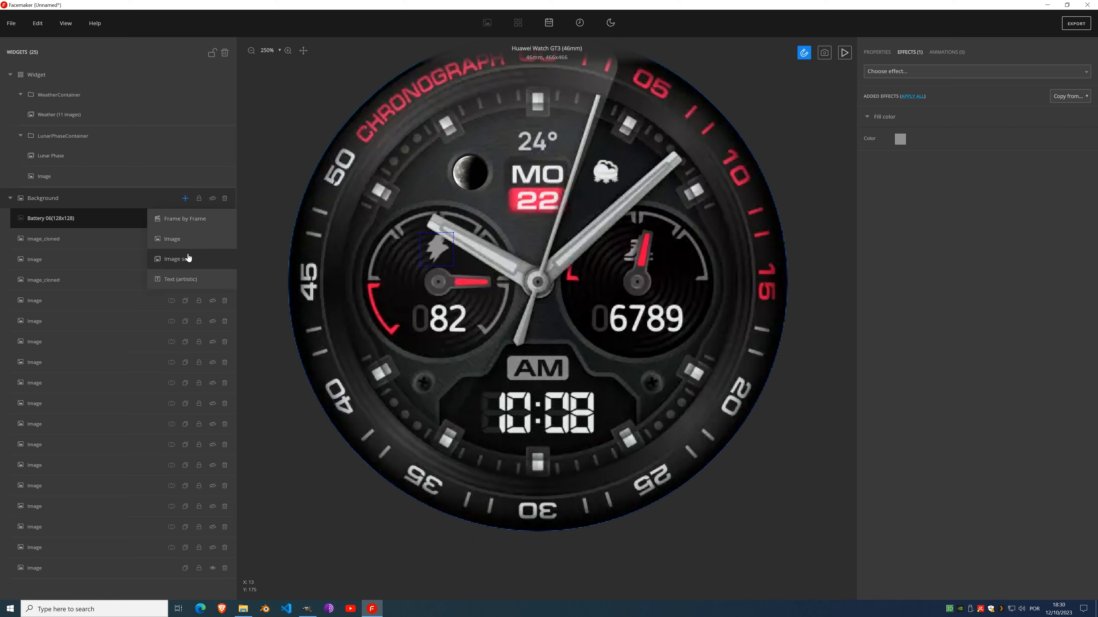
left_click(185, 240)
left_click(939, 161)
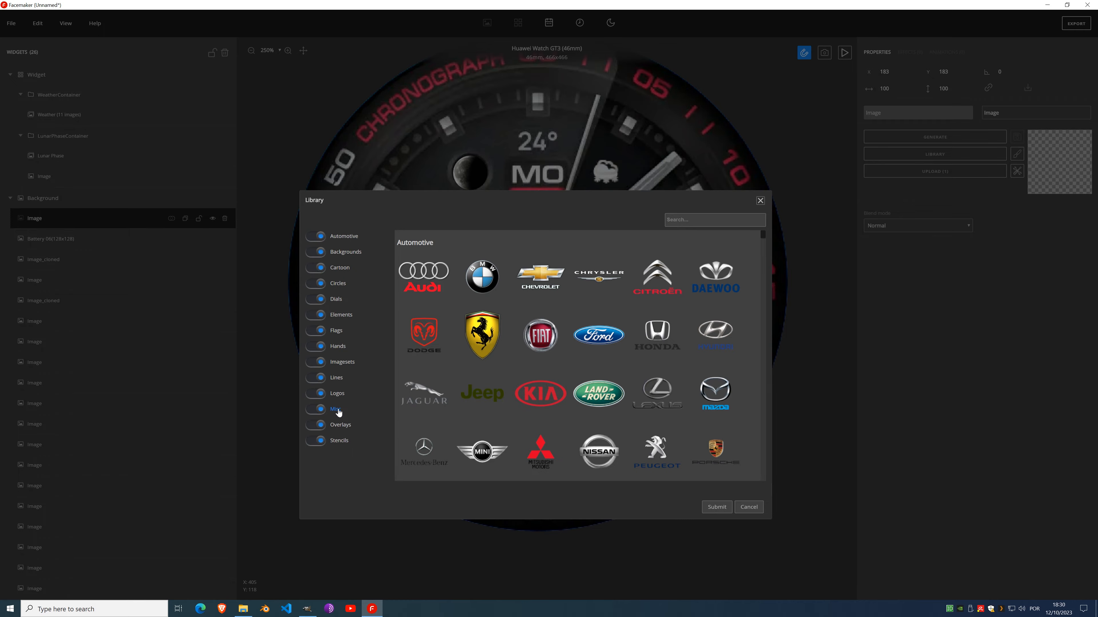
left_click(342, 443)
scroll(605, 428, "down", 20)
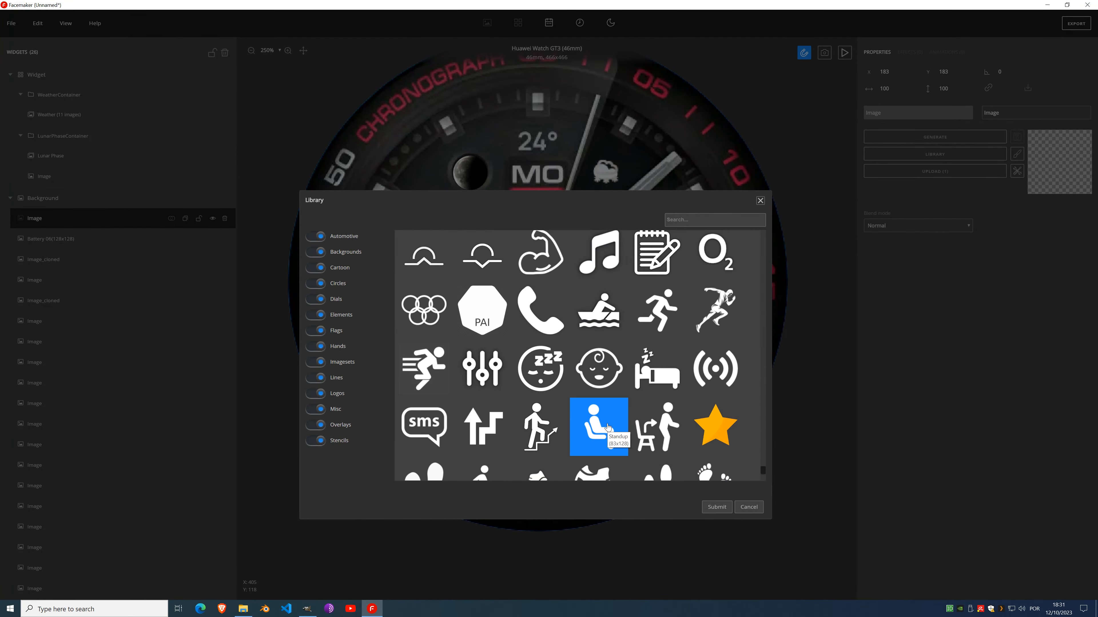
scroll(608, 428, "down", 5)
scroll(607, 427, "up", 1)
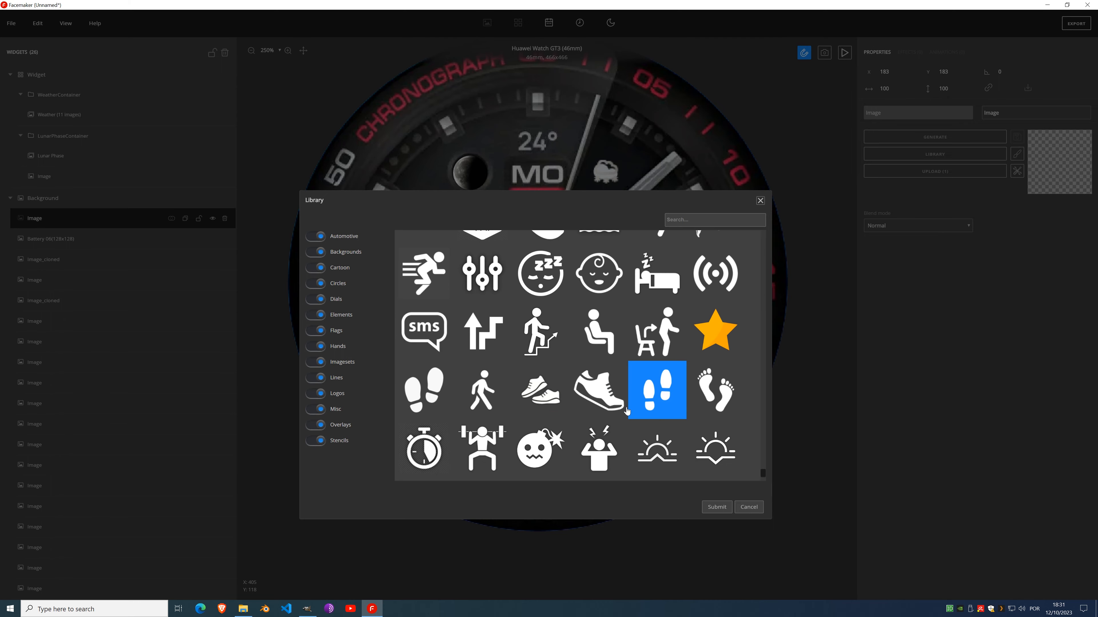
double_click(604, 404)
left_click_drag(607, 223, 641, 257)
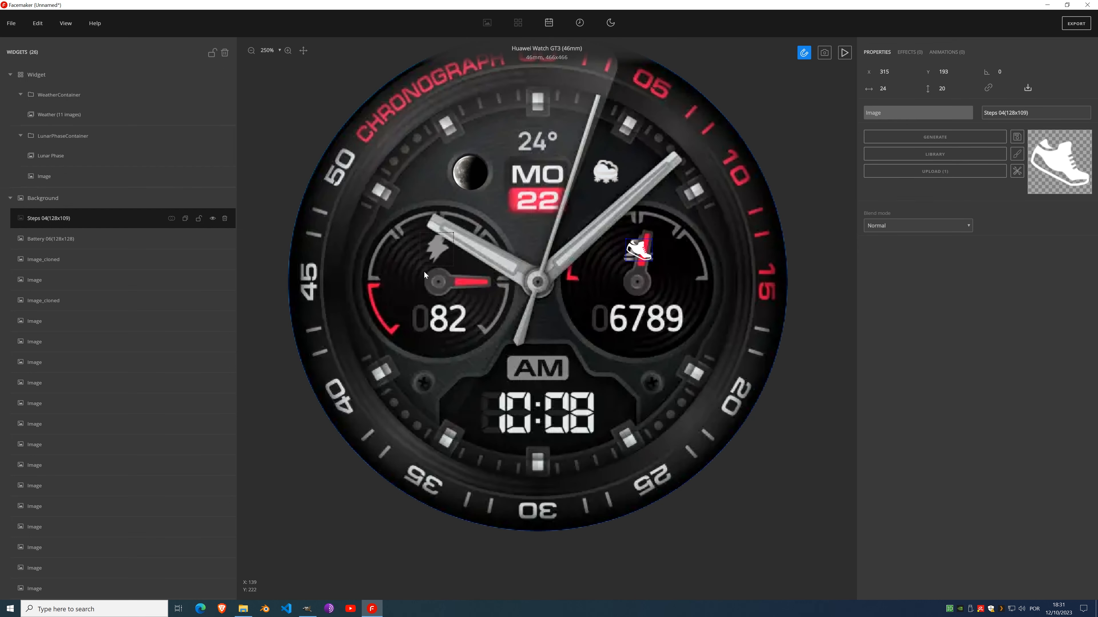
Step: Copy the Fill color effect from the Battery 06 layer to the shoe layer and show all background layers
left_click(917, 53)
left_click(1053, 97)
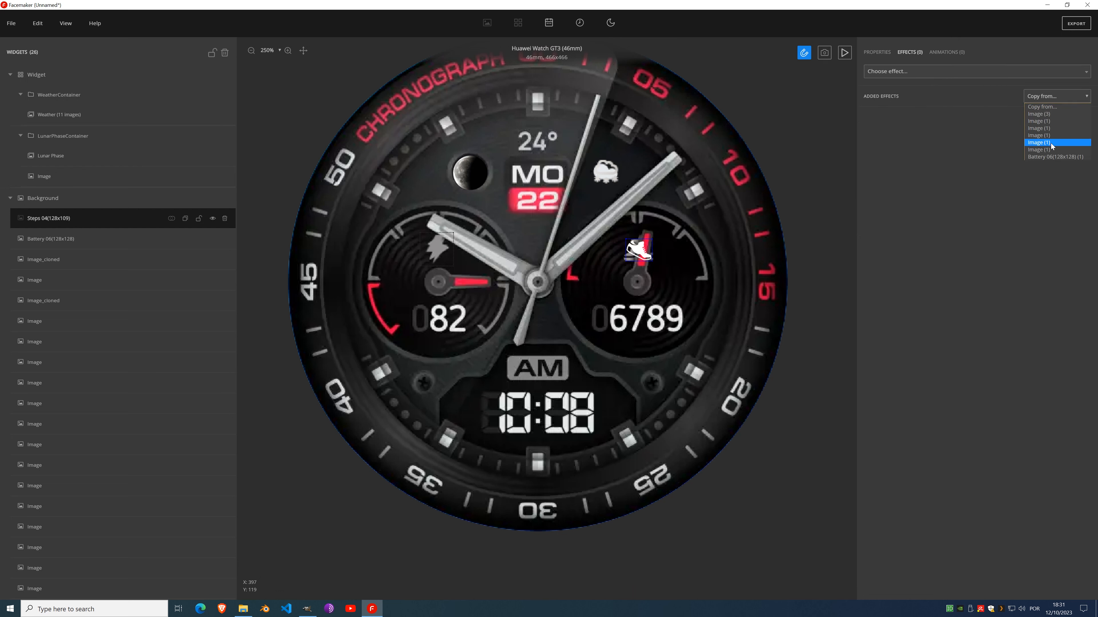
left_click(1052, 158)
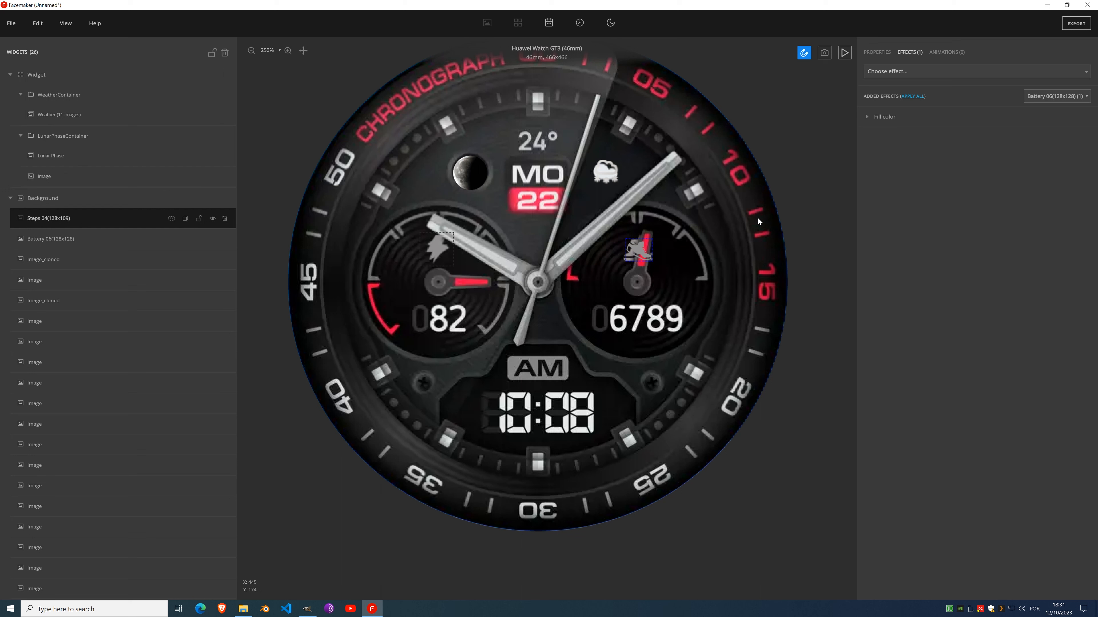
left_click(212, 199)
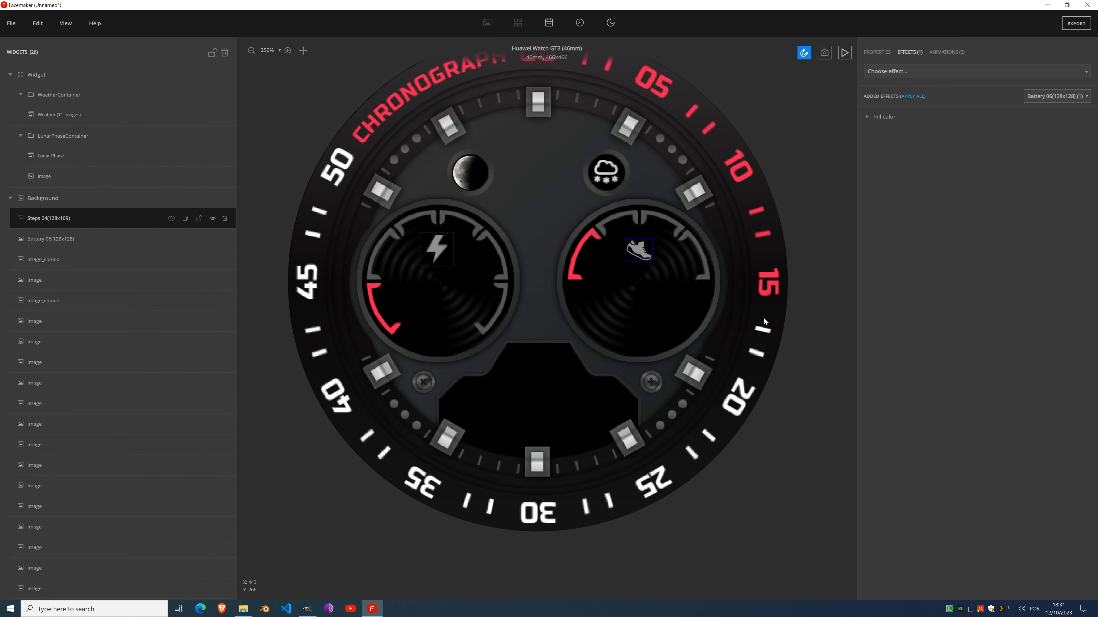
Step: Enlarge the shoe icon to 29 × 25, move it to about X 314, Y 188, and lock its layer
scroll(482, 269, "down", 3)
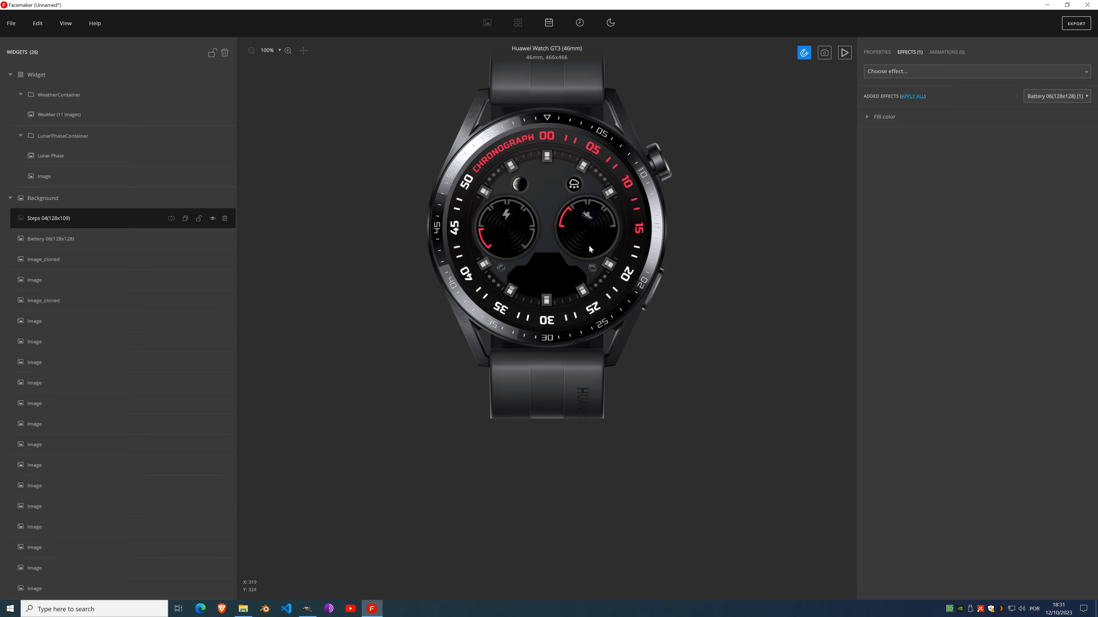
scroll(566, 214, "up", 7)
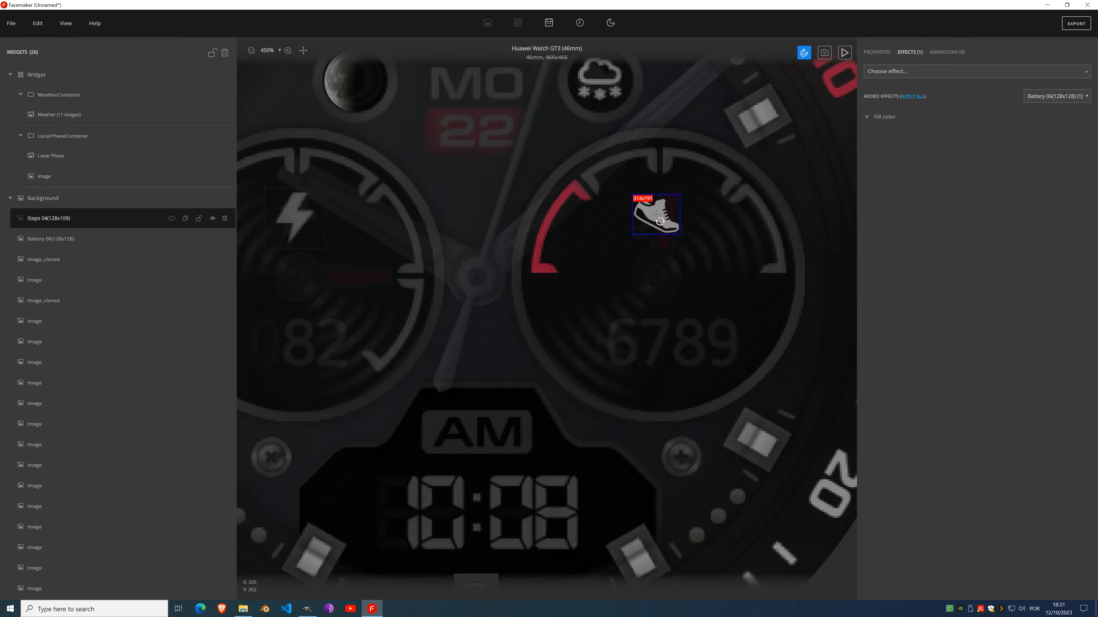
left_click(878, 53)
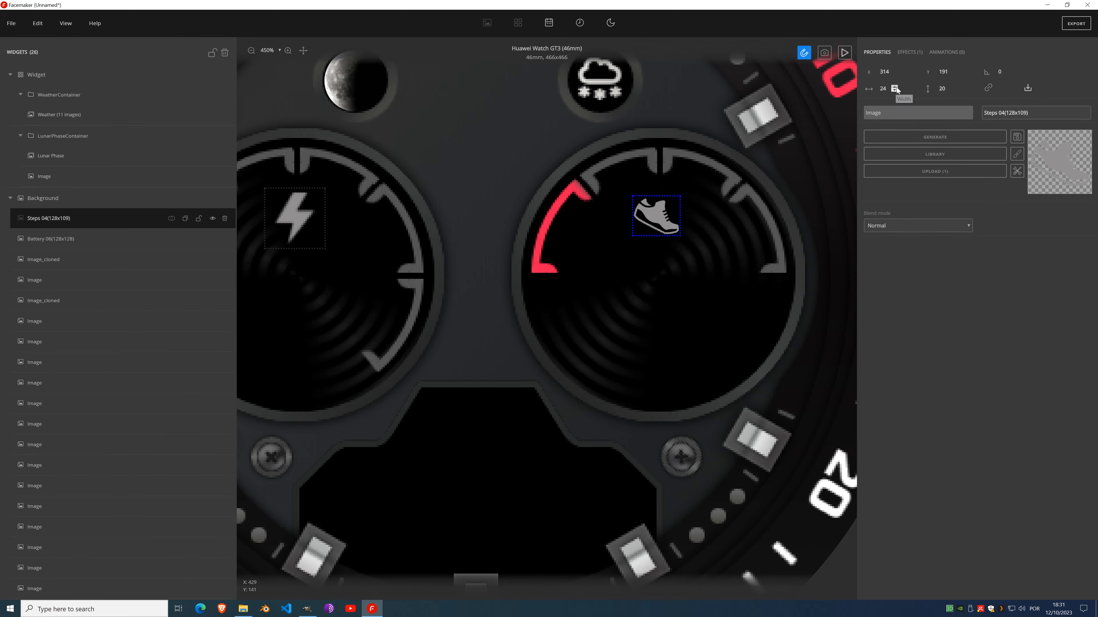
scroll(894, 89, "up", 3)
scroll(896, 89, "up", 1)
scroll(896, 89, "up", 1)
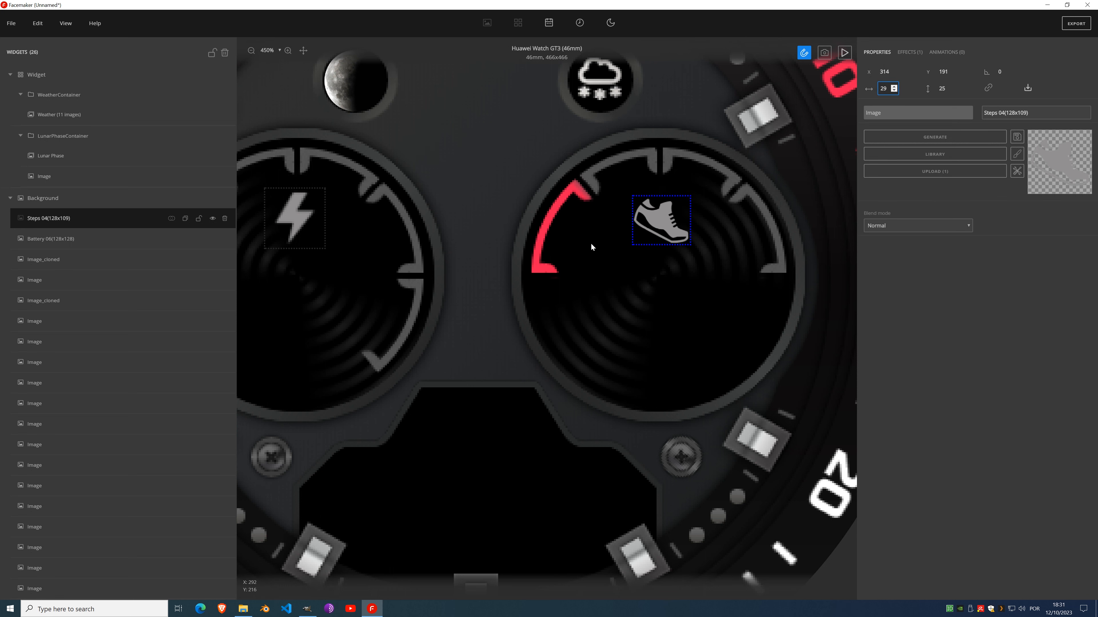
left_click_drag(674, 228, 669, 219)
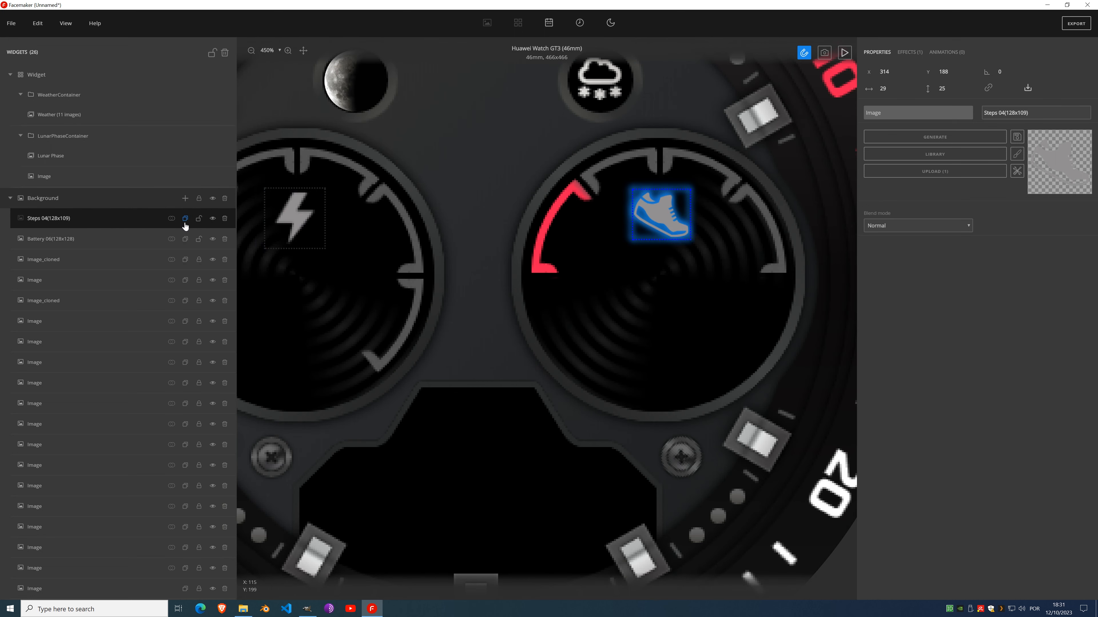
left_click(198, 218)
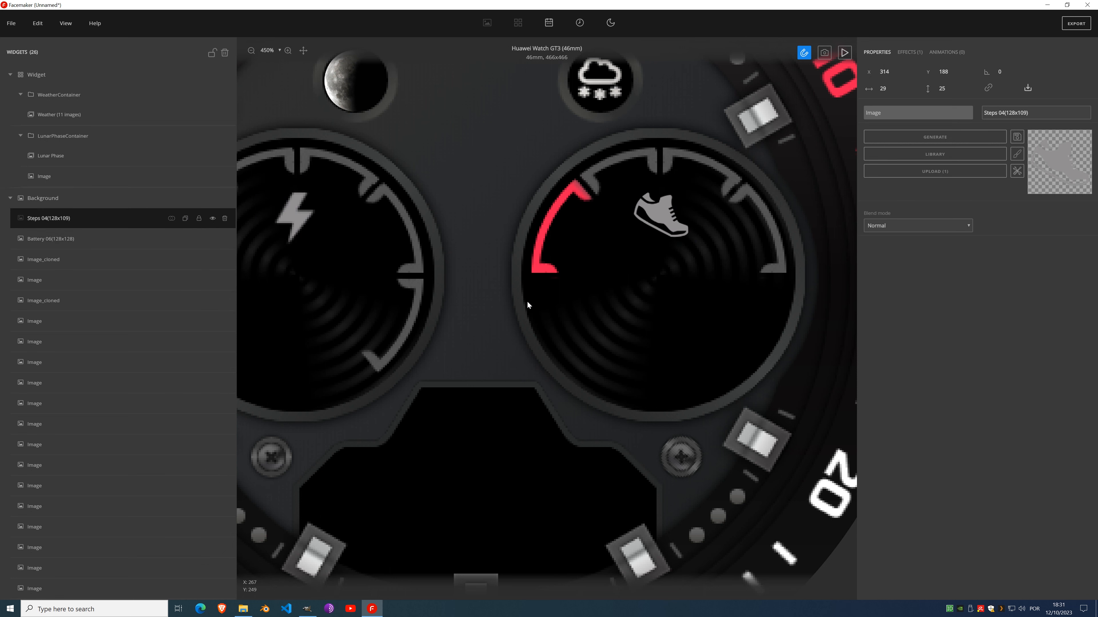
Step: Adjust the shoe icon's size to 27 × 23 and its position to X 315, Y 189
scroll(523, 299, "down", 5)
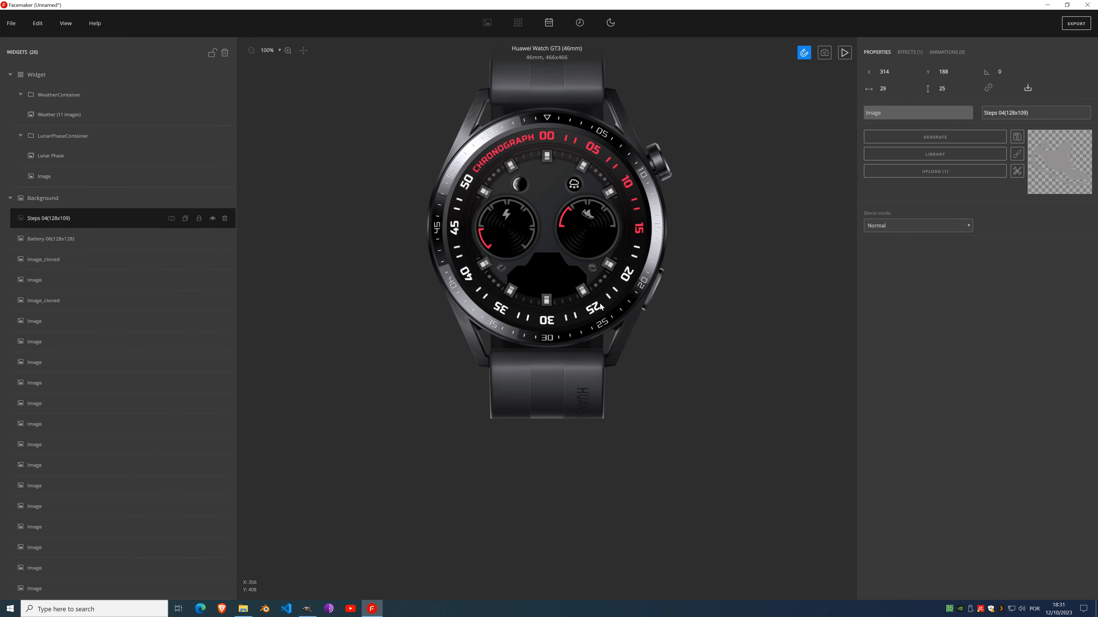
left_click(893, 91)
left_click(894, 70)
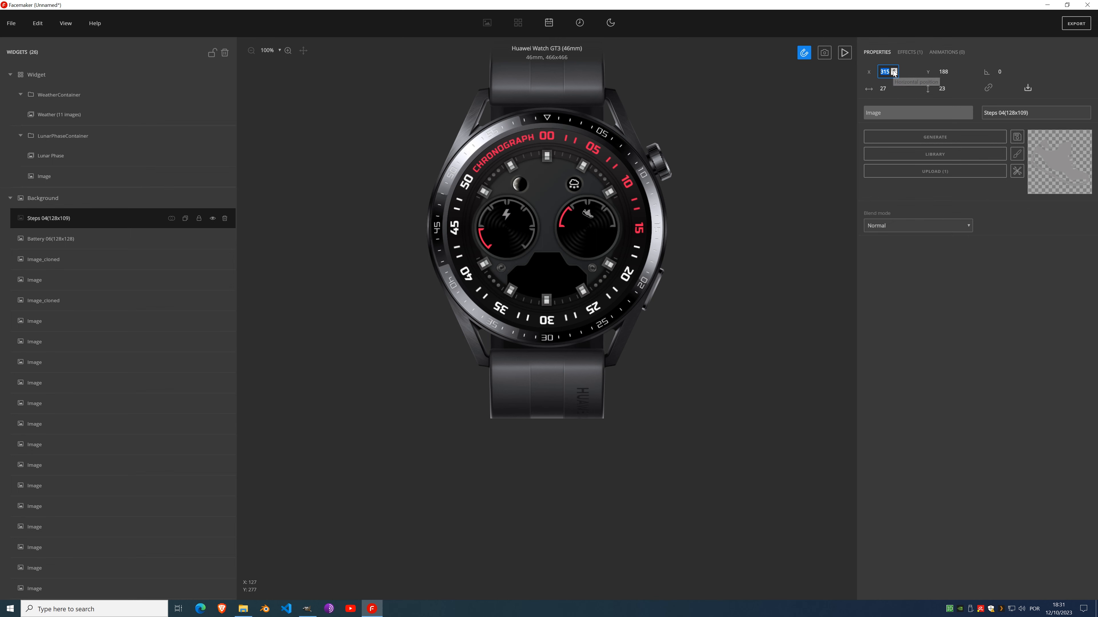
left_click(954, 70)
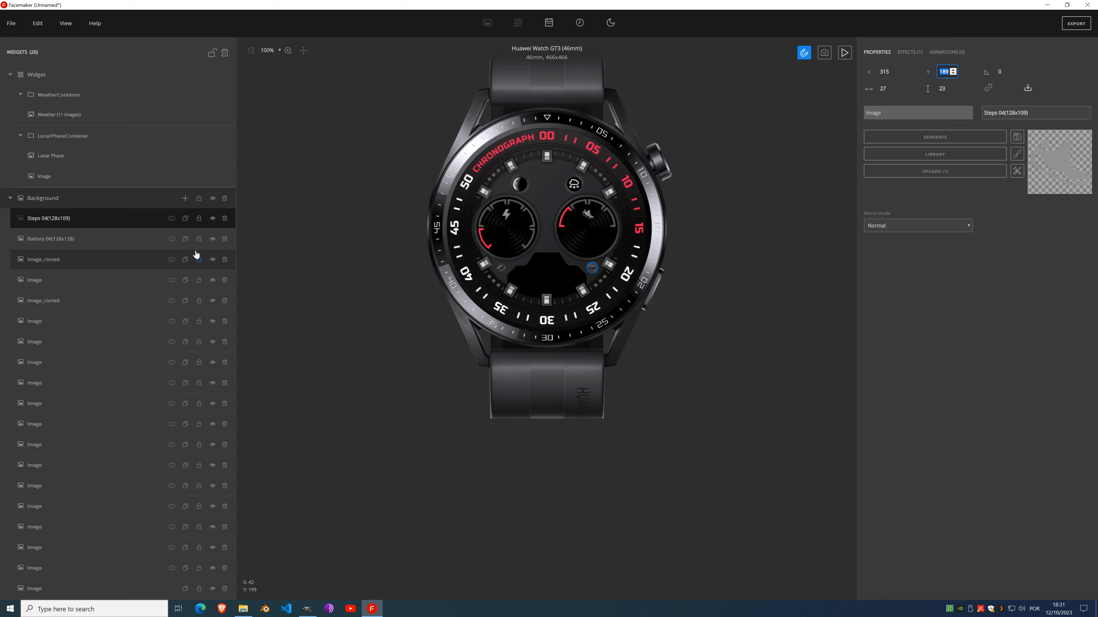
Step: Add an empty image layer to the background group and move it to about X 167, Y 176
left_click(185, 198)
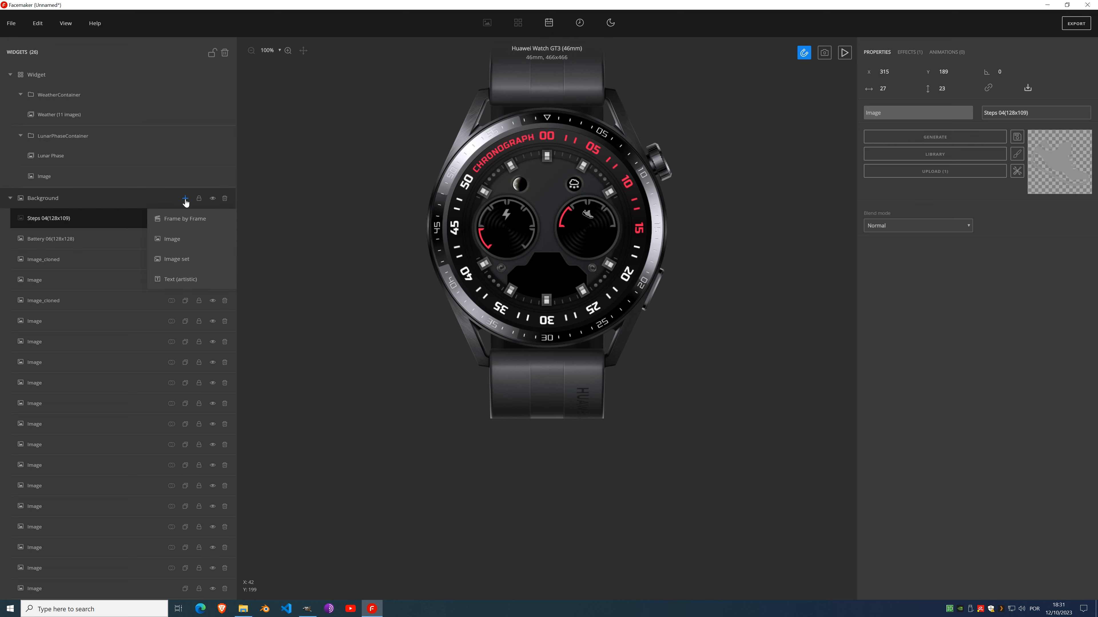
left_click(183, 244)
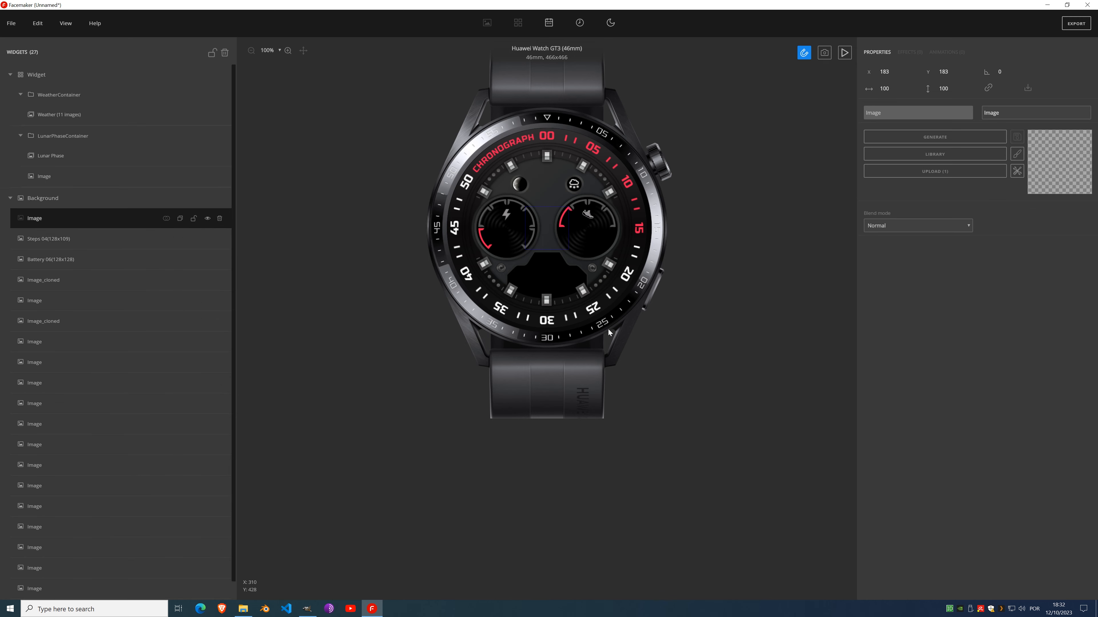
scroll(523, 276, "up", 4)
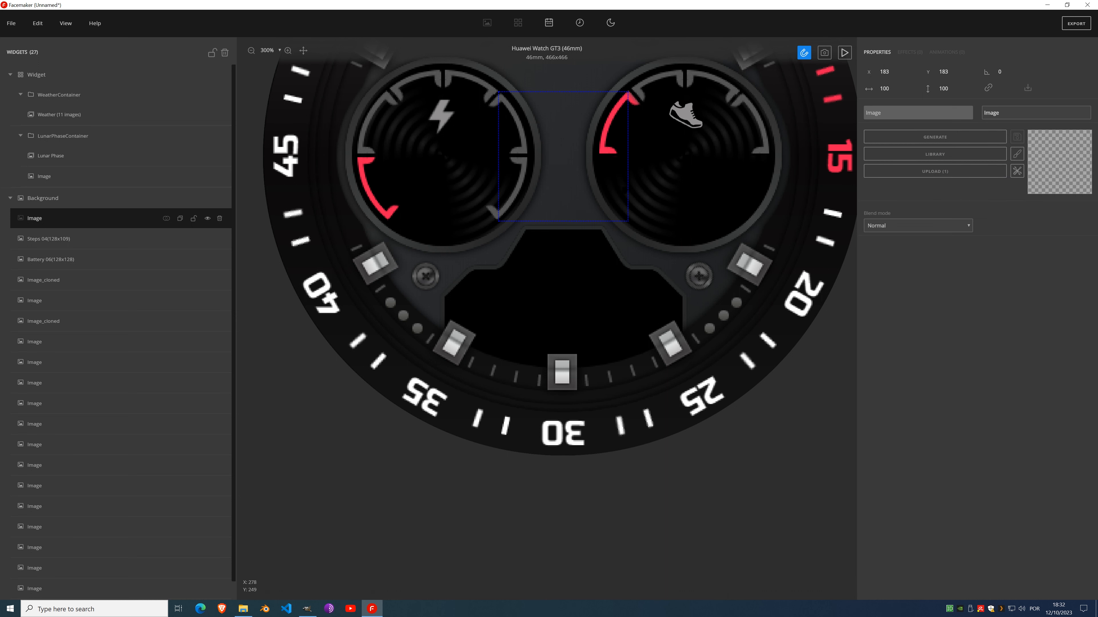
left_click_drag(574, 183, 542, 147)
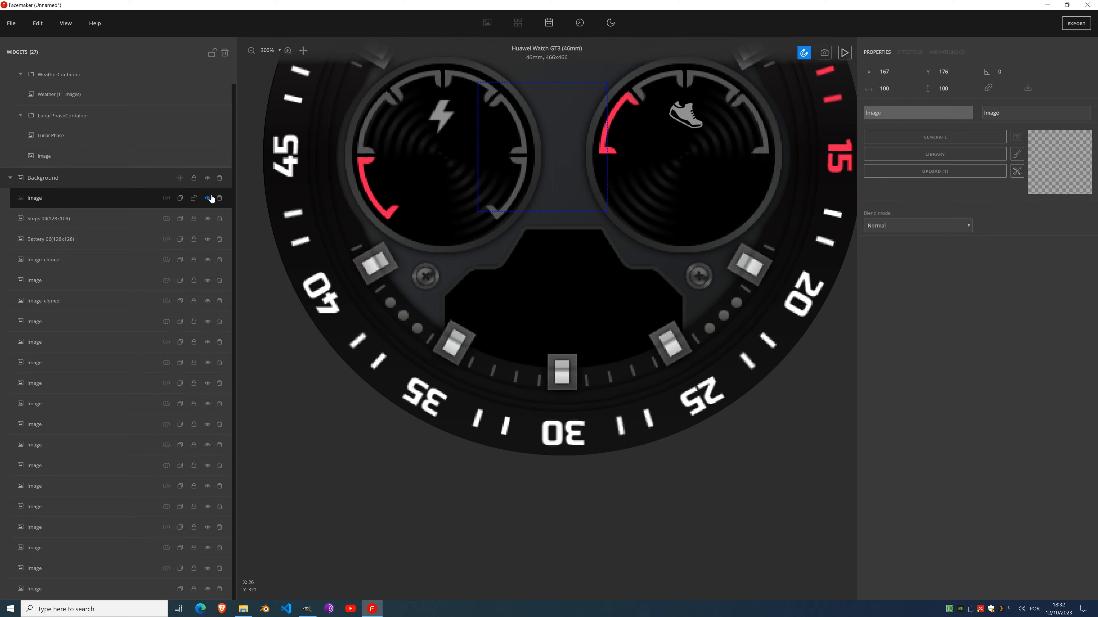
Step: Show only the reference image in the background group and delete the empty image layer
left_click(208, 178)
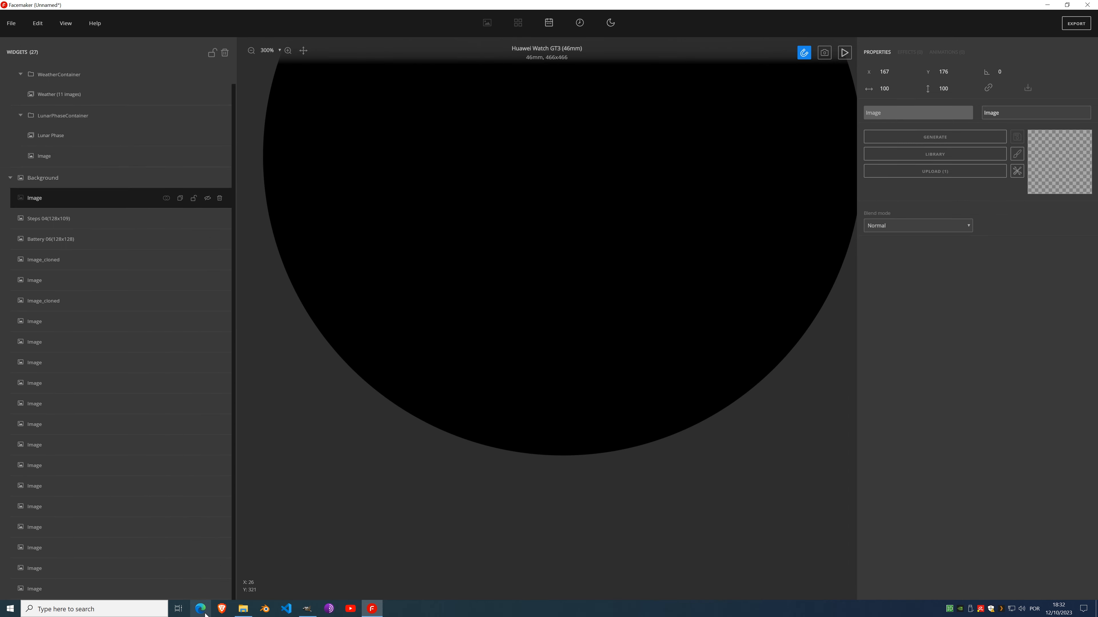
scroll(510, 311, "up", 3)
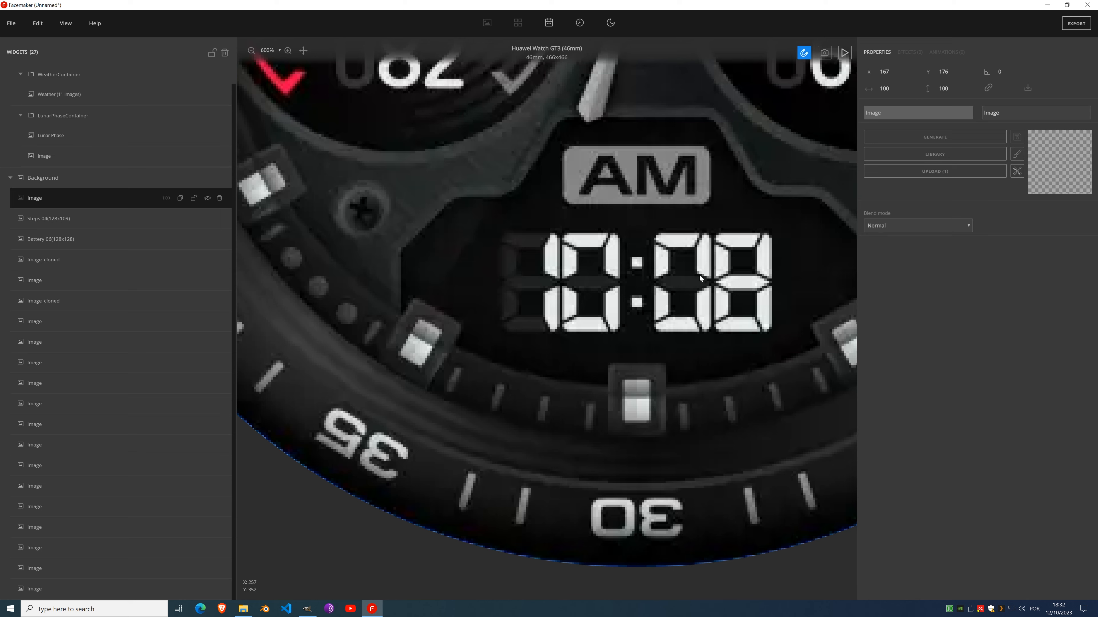
scroll(661, 253, "down", 3)
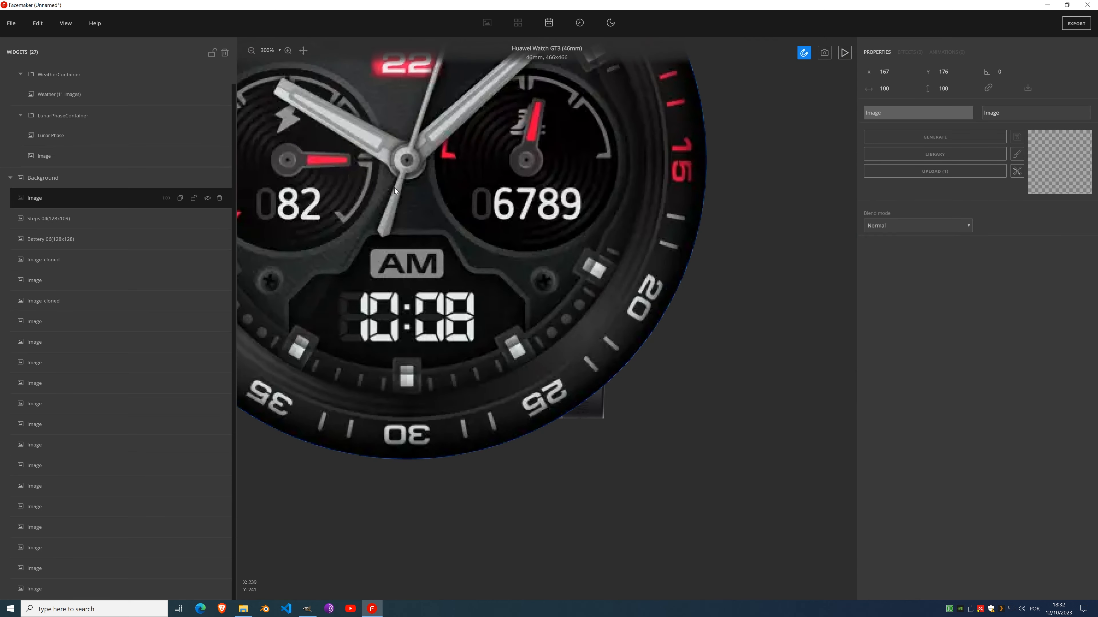
scroll(502, 243, "down", 3)
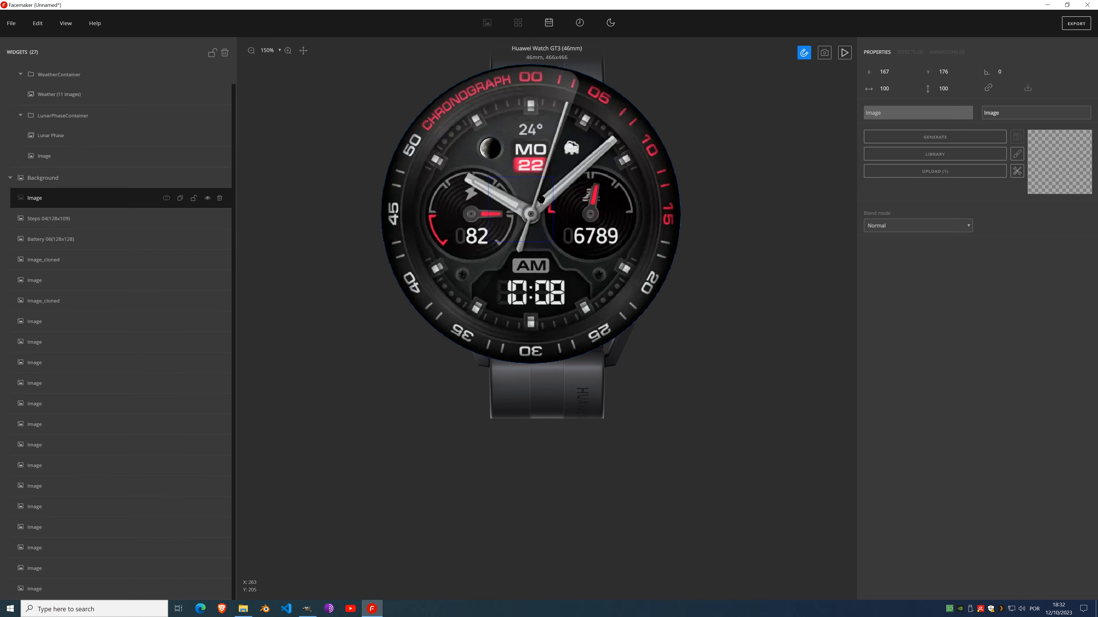
scroll(547, 280, "up", 5)
scroll(546, 280, "up", 1)
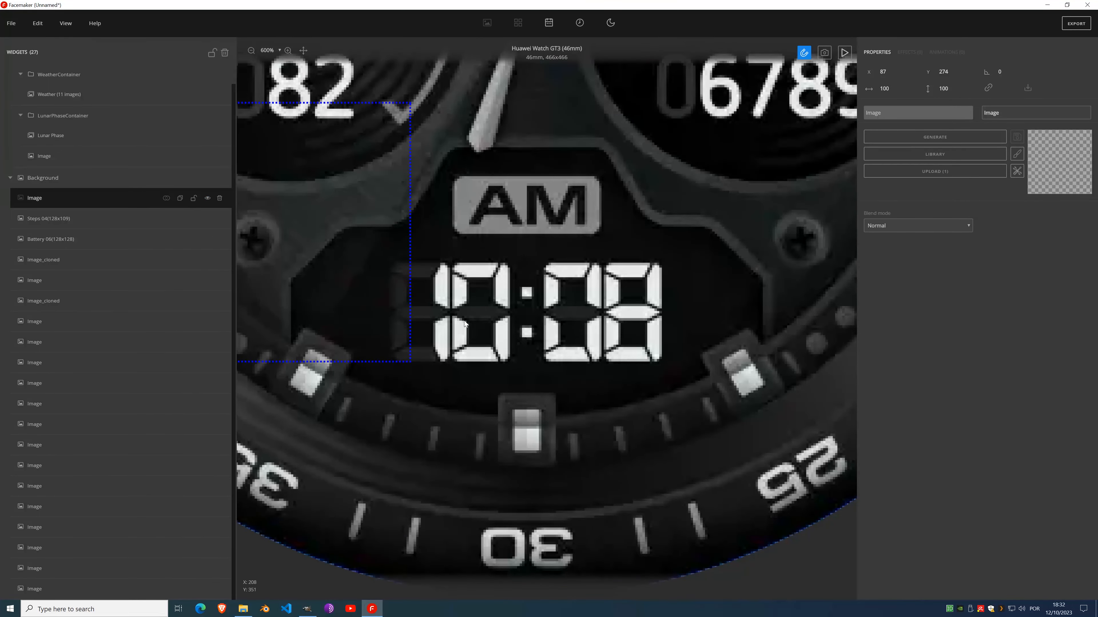
left_click_drag(308, 187, 453, 169)
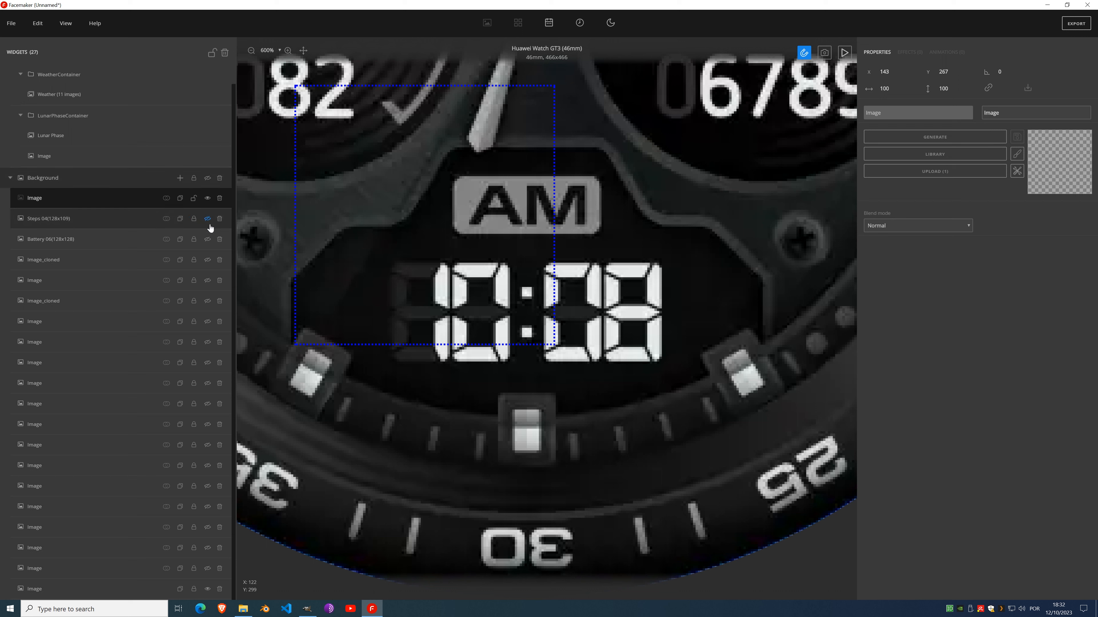
left_click(219, 198)
Step: Add an artistic text layer reading 8 to the background group and place it beside the reference digital time at about X 156, Y 336
left_click(178, 198)
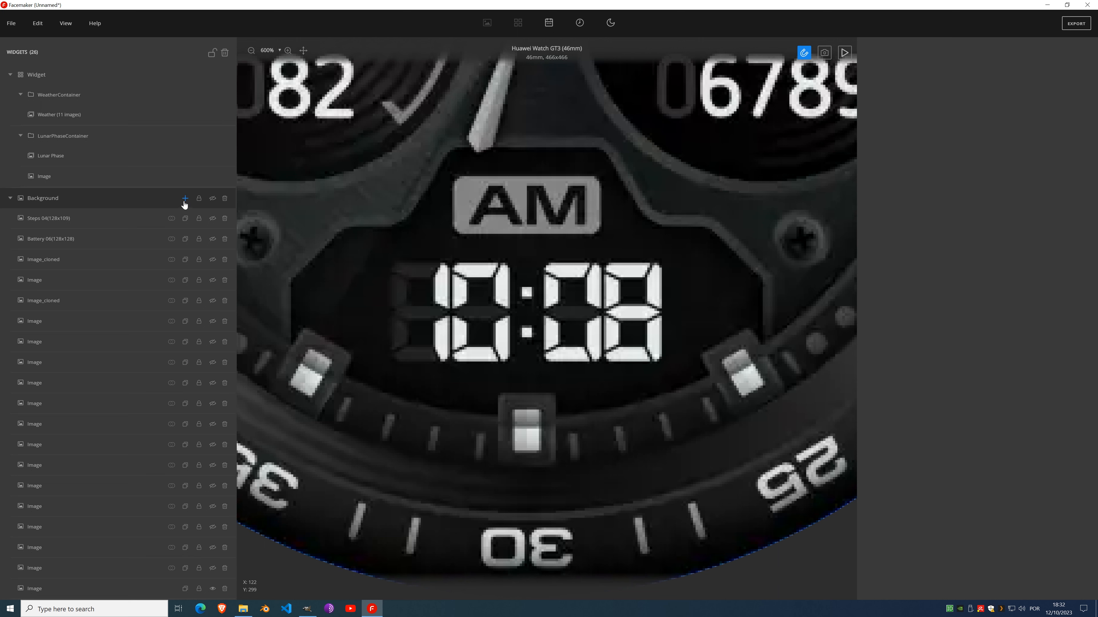
left_click(186, 198)
left_click(189, 279)
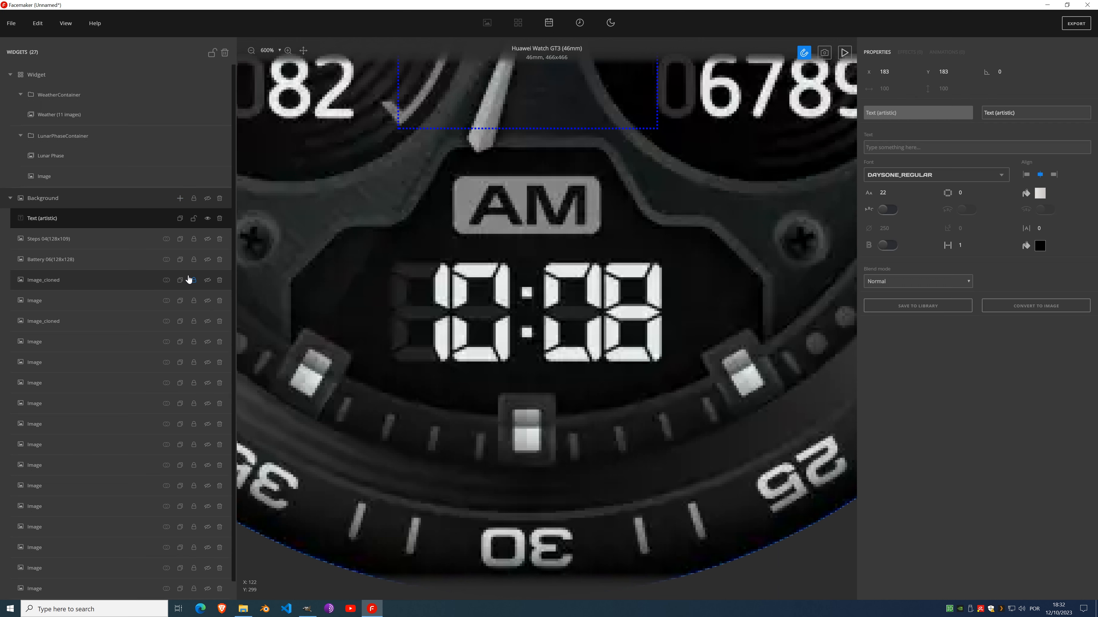
left_click(916, 148)
type("8")
scroll(615, 248, "down", 5)
left_click_drag(344, 143, 303, 375)
scroll(345, 377, "up", 2)
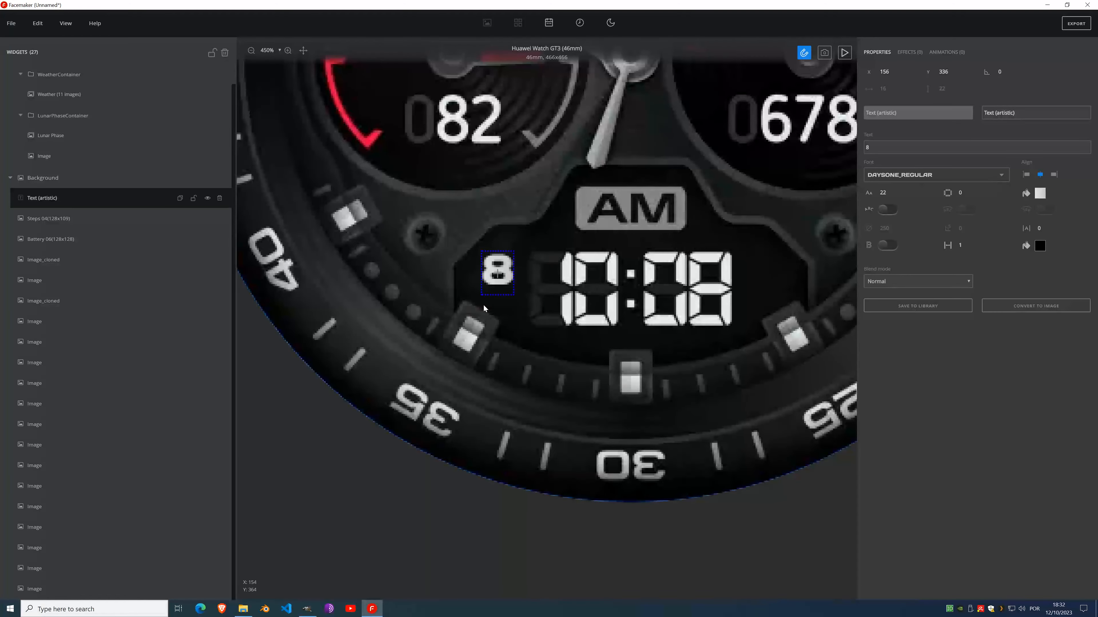
Step: Change the font of the 8 text layer to Digital-7 Regular
scroll(620, 243, "up", 4)
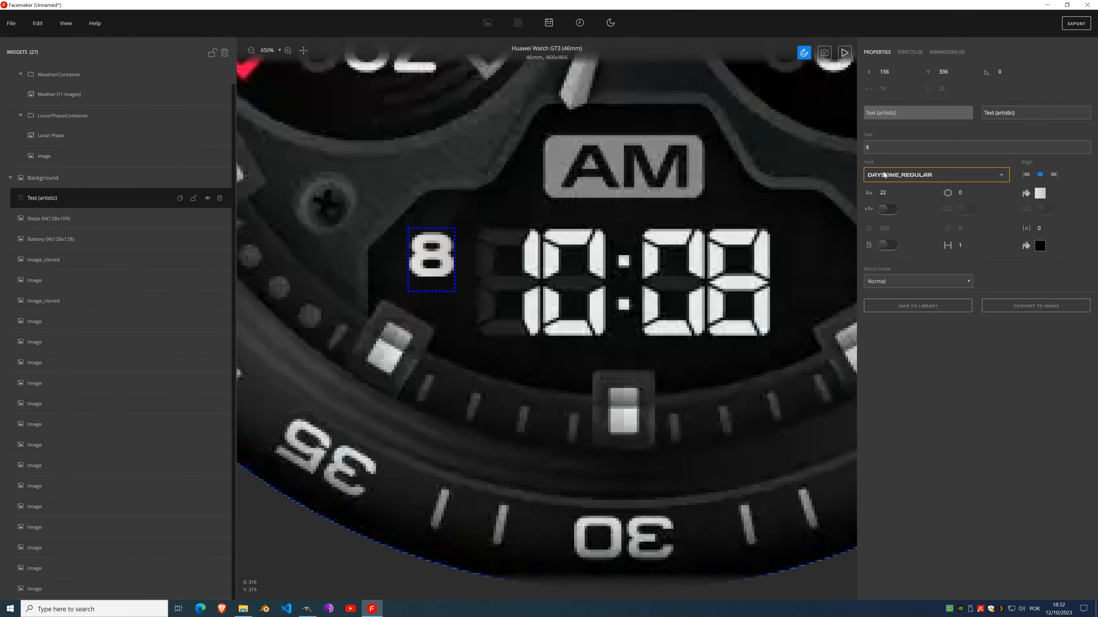
left_click(934, 175)
scroll(931, 251, "up", 3)
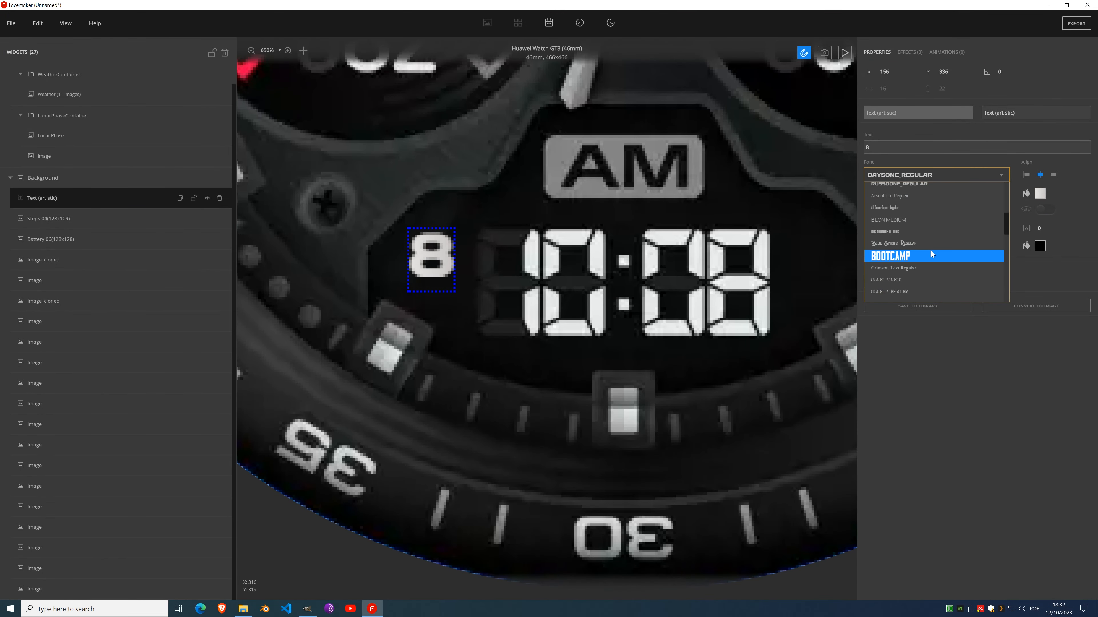
scroll(930, 250, "down", 2)
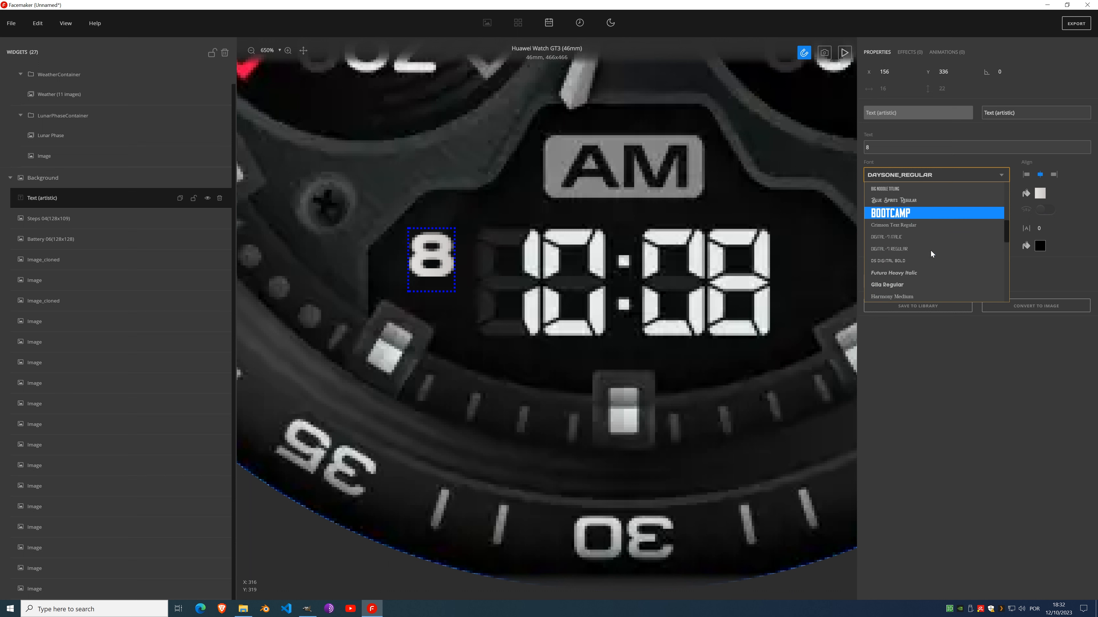
left_click(915, 251)
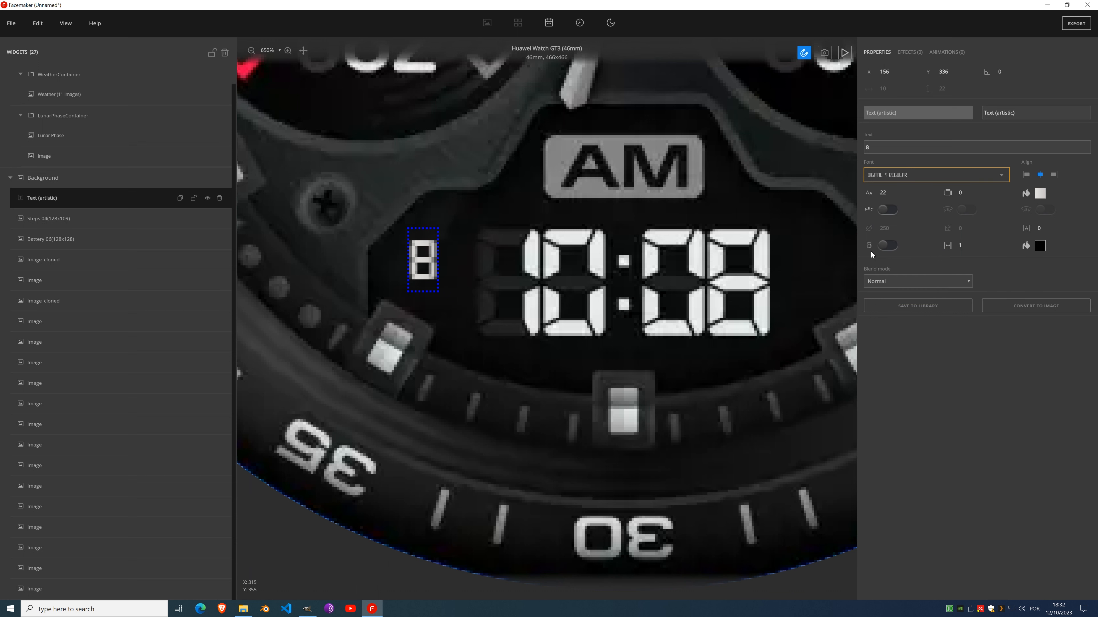
Step: Set the 8's font size to 60 and position it at X 150, Y 327, matching the reference digit height
scroll(893, 193, "up", 12)
scroll(894, 192, "up", 20)
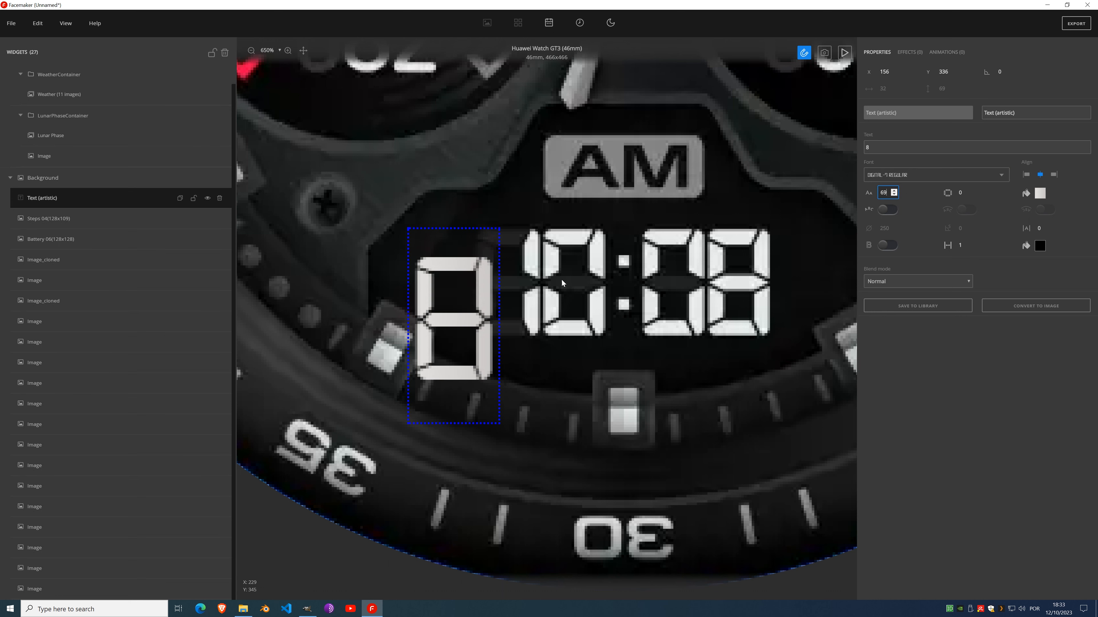
left_click_drag(460, 320, 444, 291)
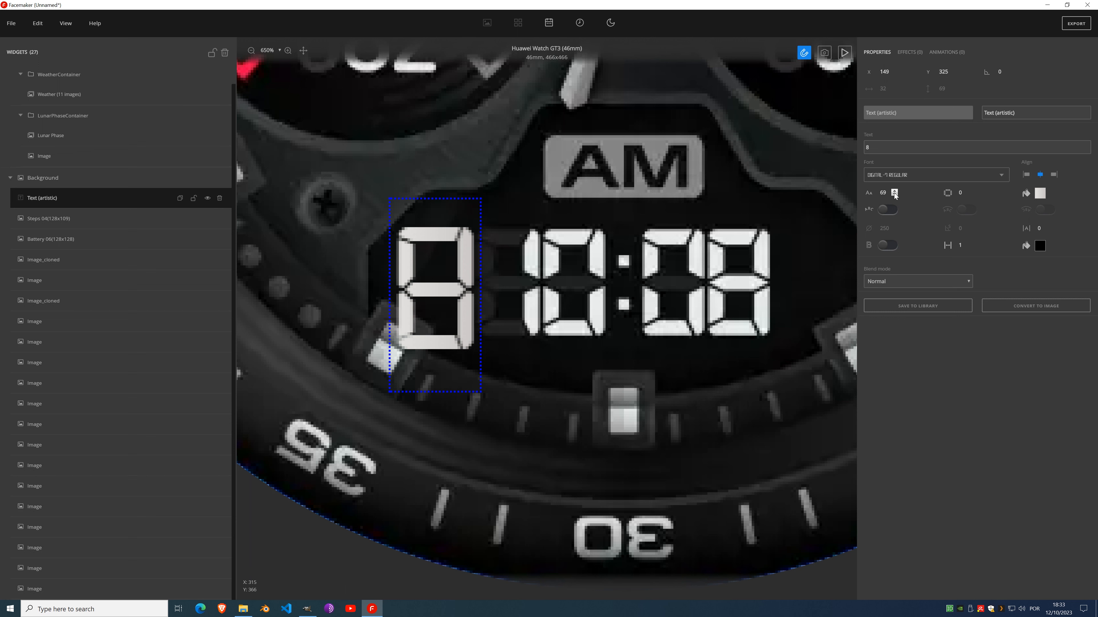
scroll(894, 194, "down", 2)
scroll(894, 194, "down", 4)
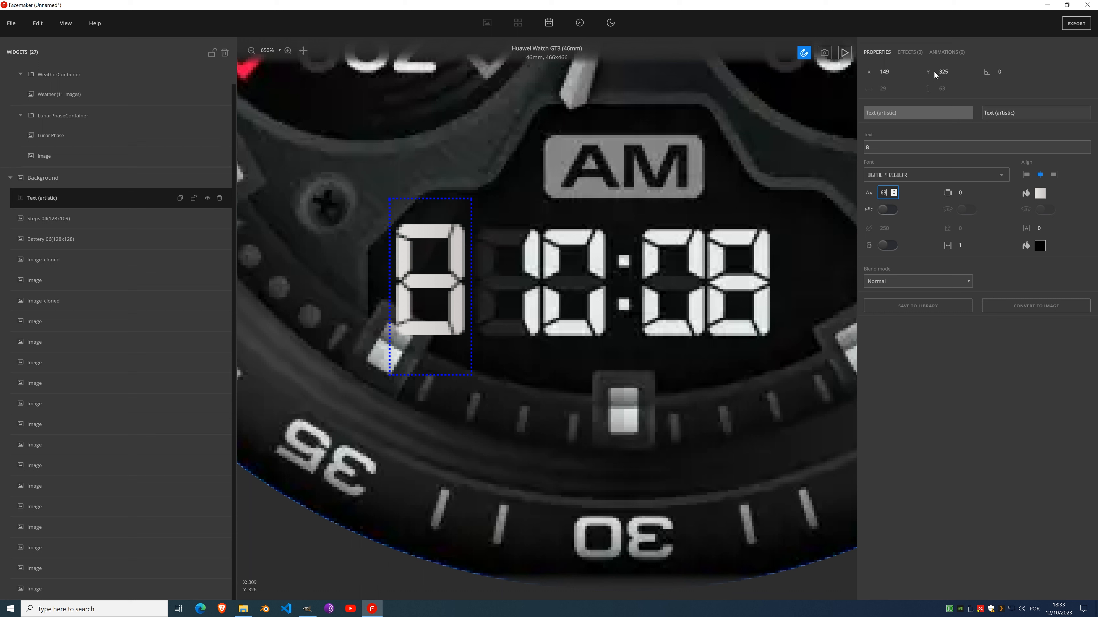
scroll(953, 72, "up", 1)
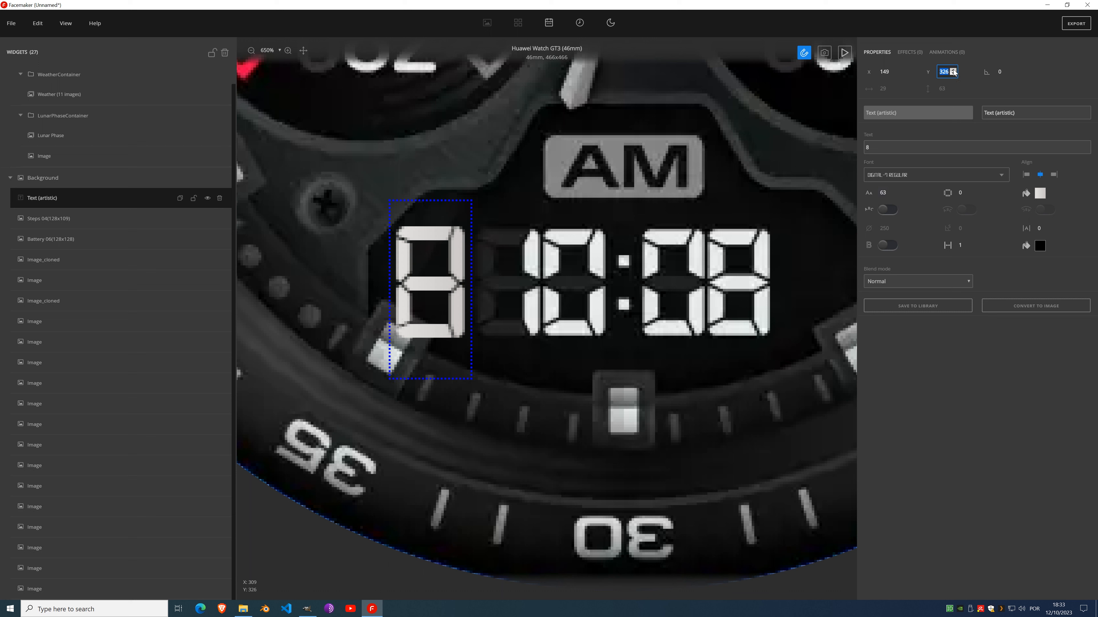
scroll(893, 194, "down", 1)
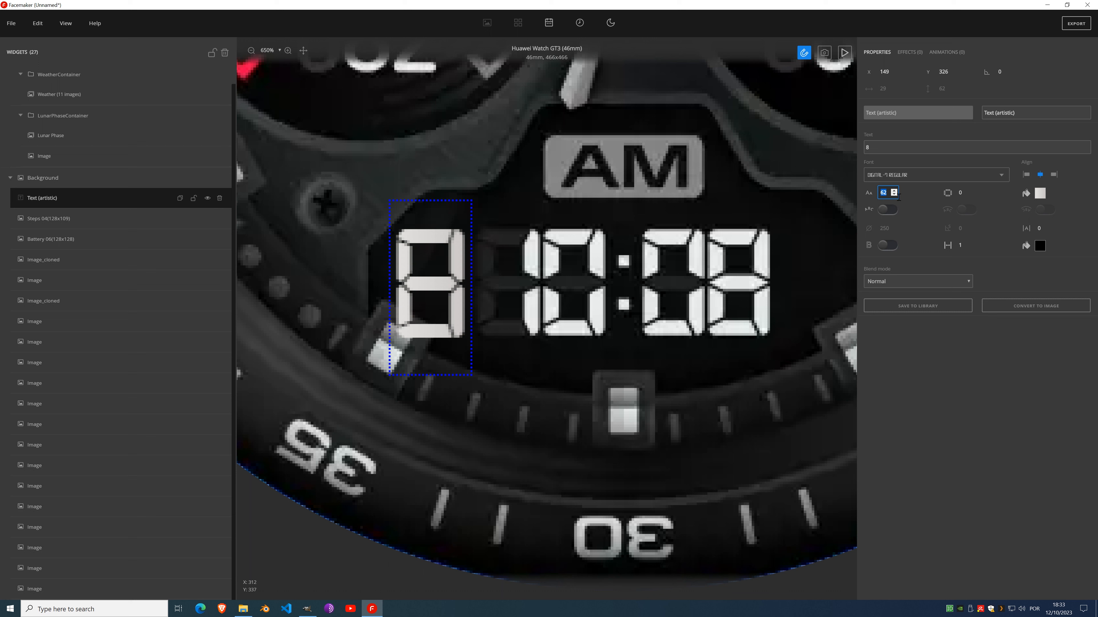
scroll(894, 196, "down", 2)
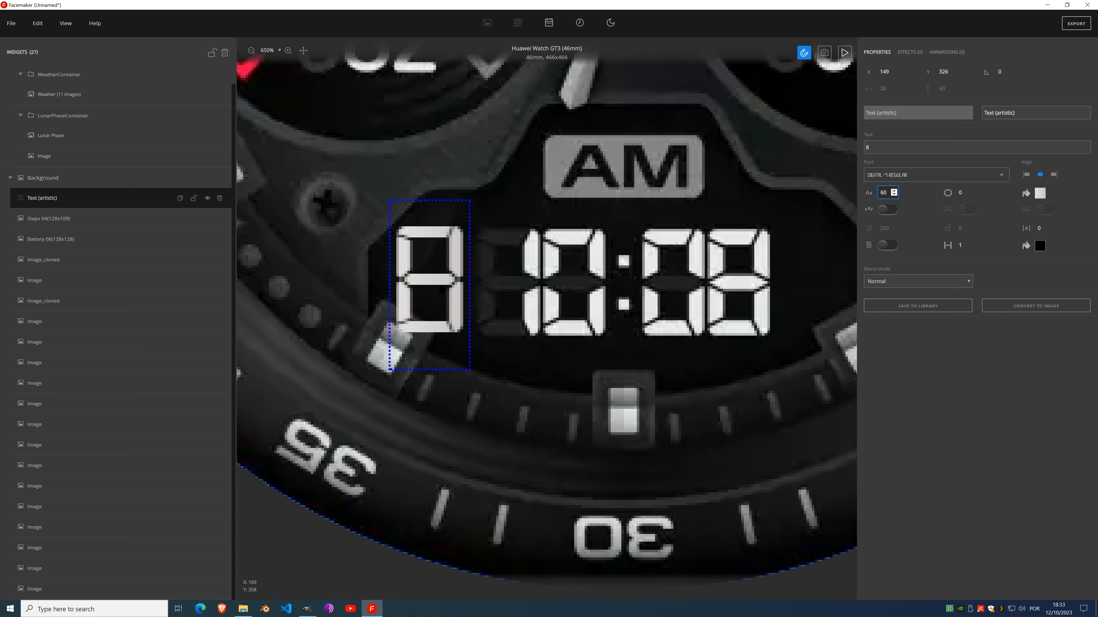
mouse_move(432, 286)
left_mouse_down()
mouse_move(490, 299)
mouse_move(479, 308)
mouse_move(475, 289)
mouse_move(420, 286)
mouse_move(432, 288)
left_mouse_up()
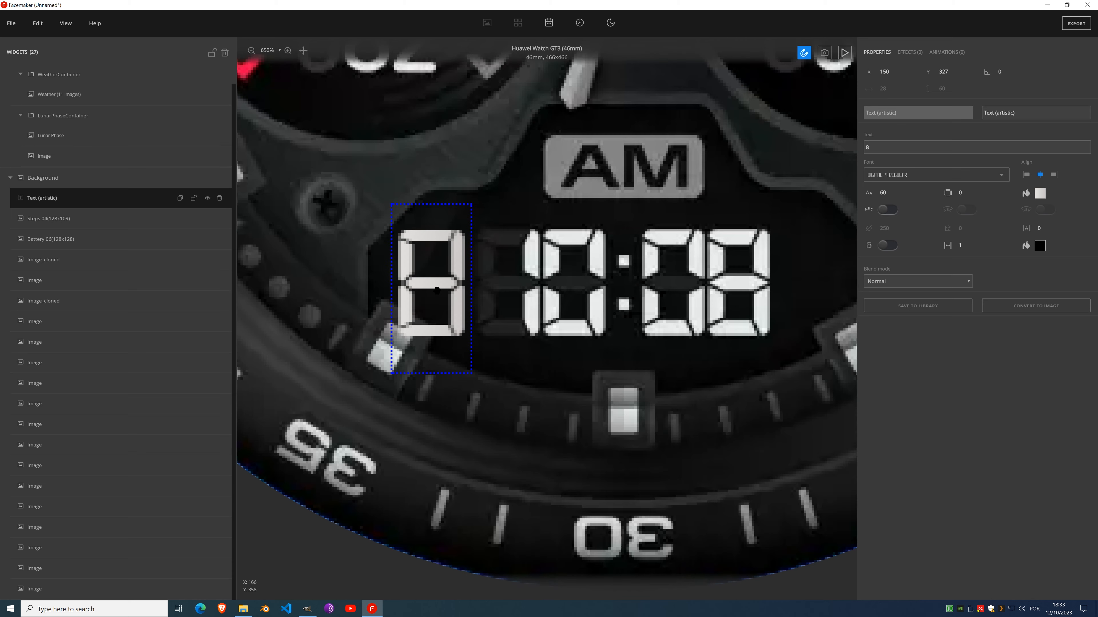
Step: Recolour both gradient stops of the 8's fill with the dark grey sampled from the unlit segments of the reference digit
left_click(1040, 193)
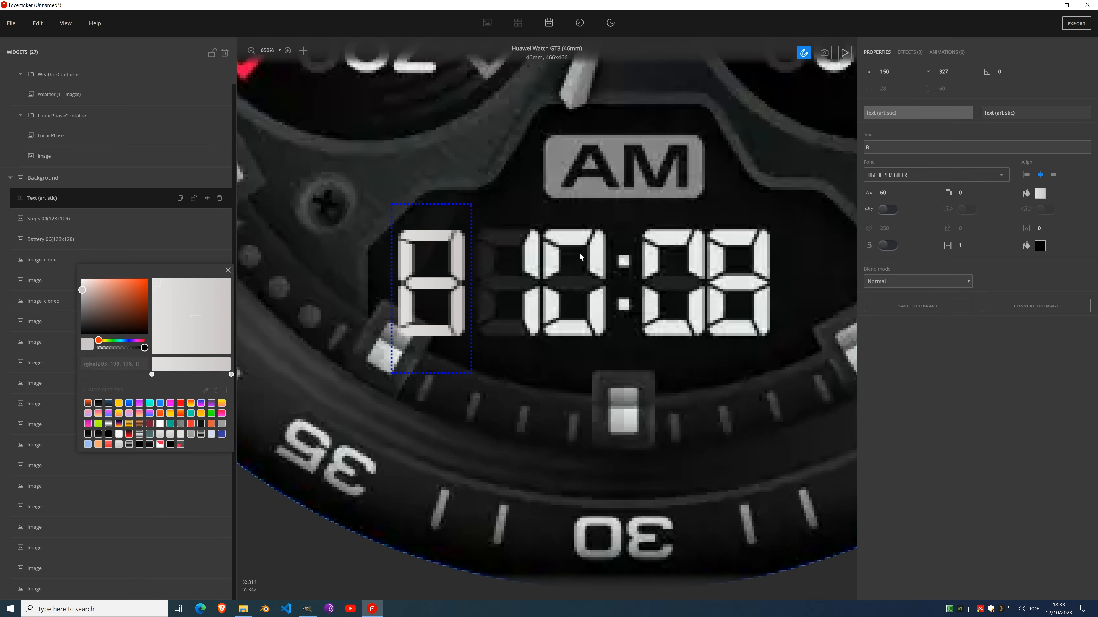
left_click(205, 391)
left_click(507, 284)
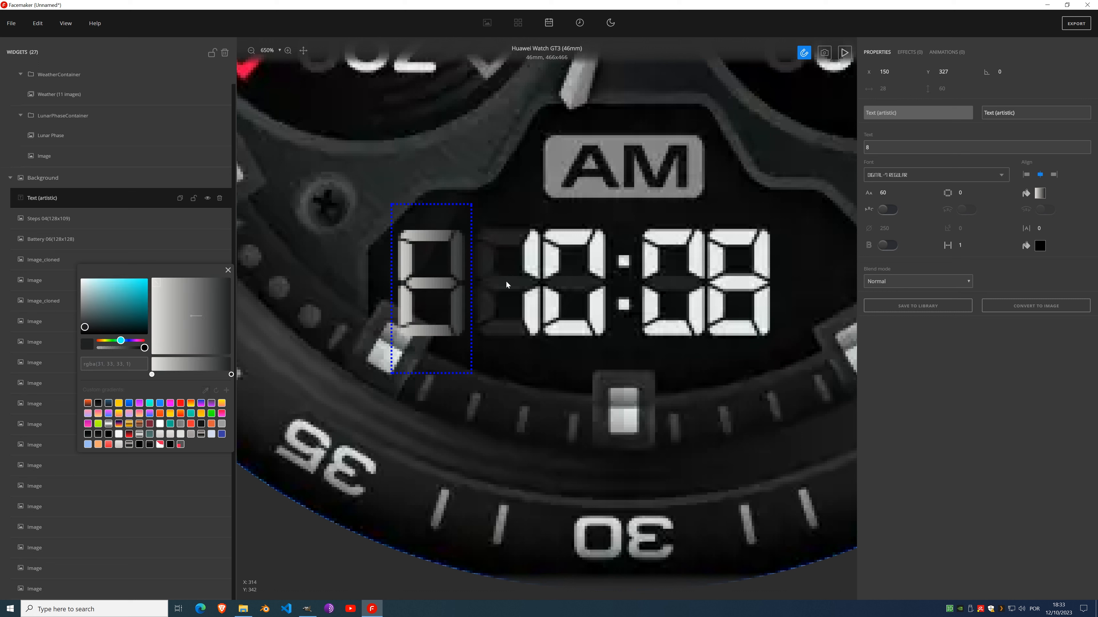
left_click(152, 375)
left_click(206, 391)
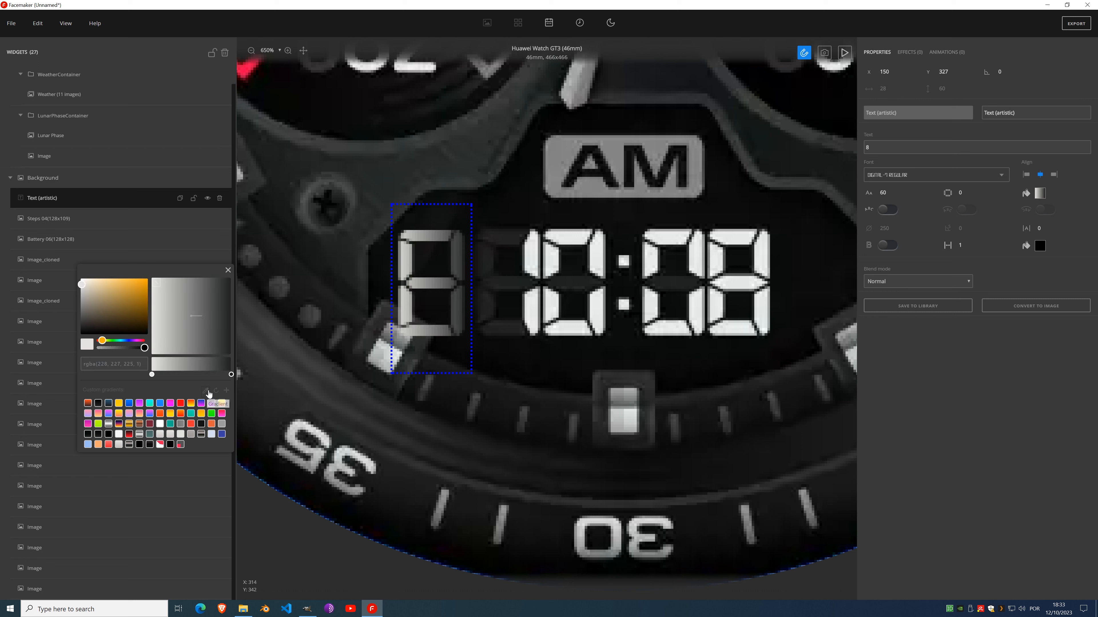
left_click(516, 281)
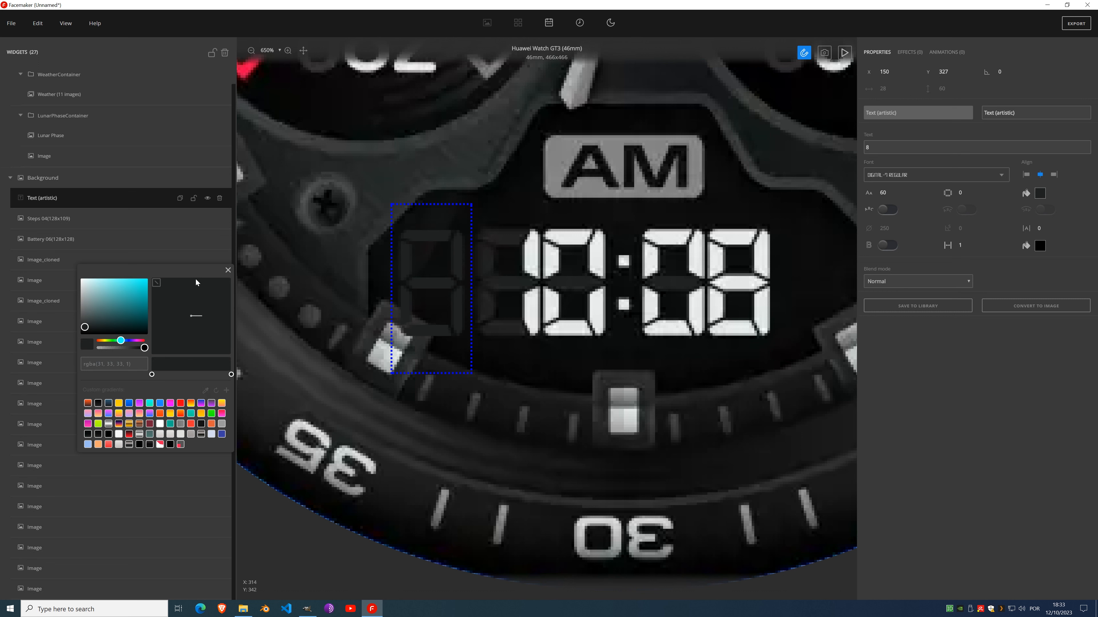
left_click(226, 391)
left_click(225, 272)
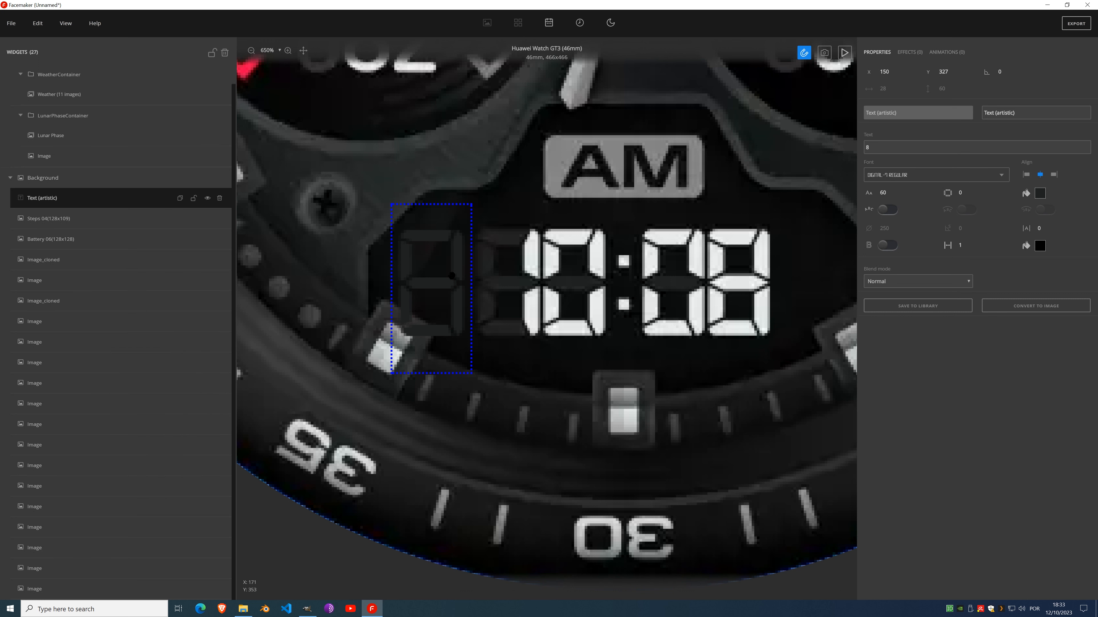
Step: Convert the dim 8 text layer to an image and crop it to its content
left_click(1040, 307)
left_click(1017, 171)
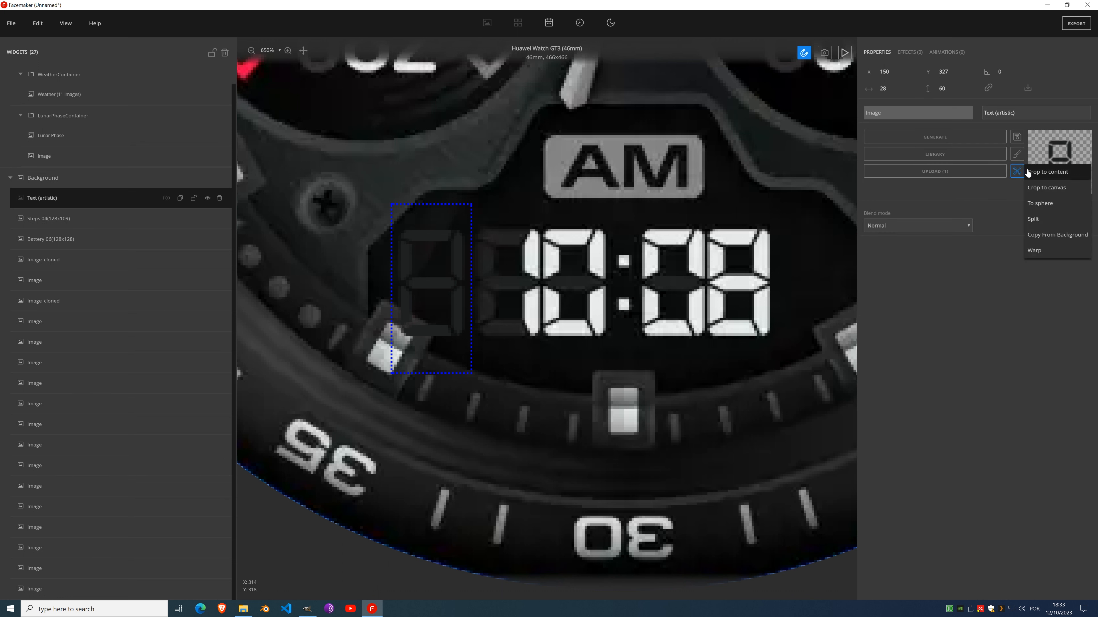
left_click(1037, 173)
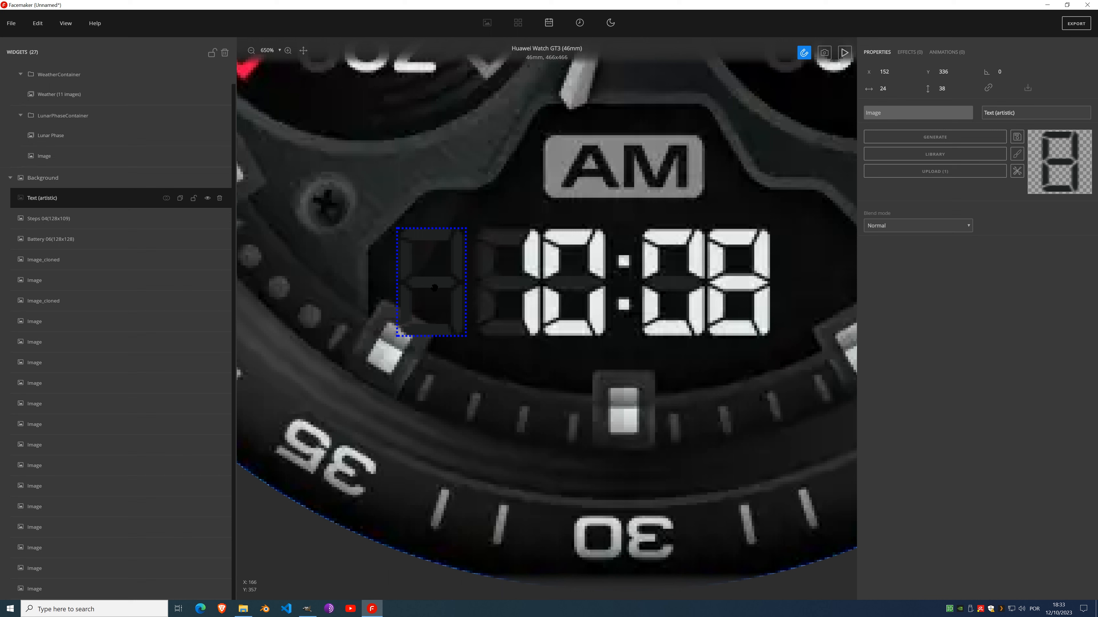
Step: Place the dim 8 over the first digit of the reference time at X 179, Y 336
left_click_drag(435, 288, 508, 284)
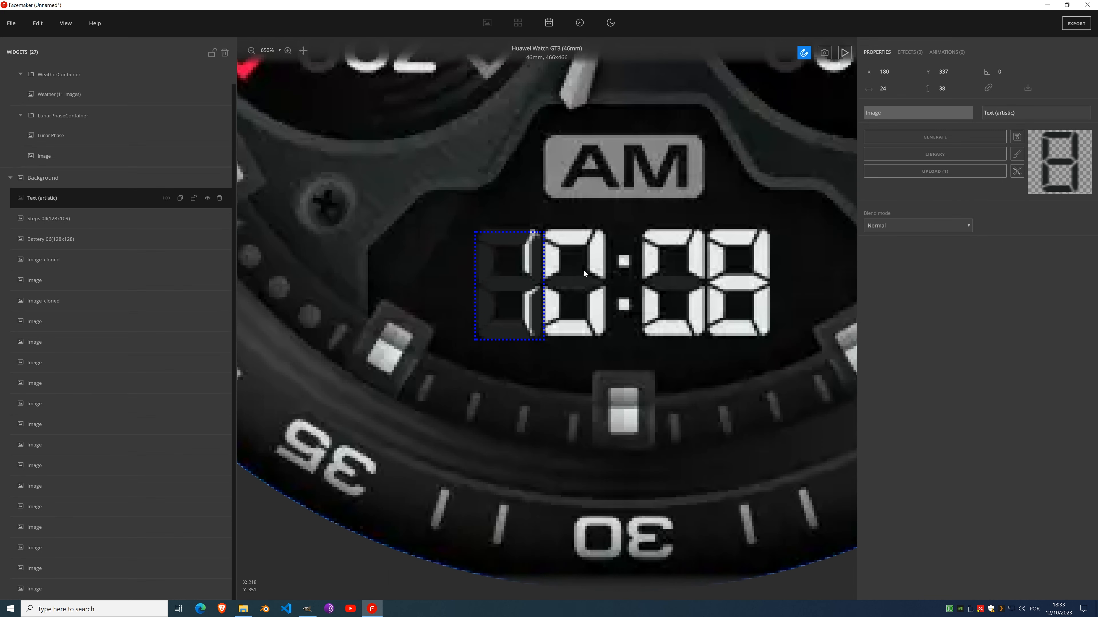
scroll(584, 271, "up", 1)
scroll(584, 271, "up", 2)
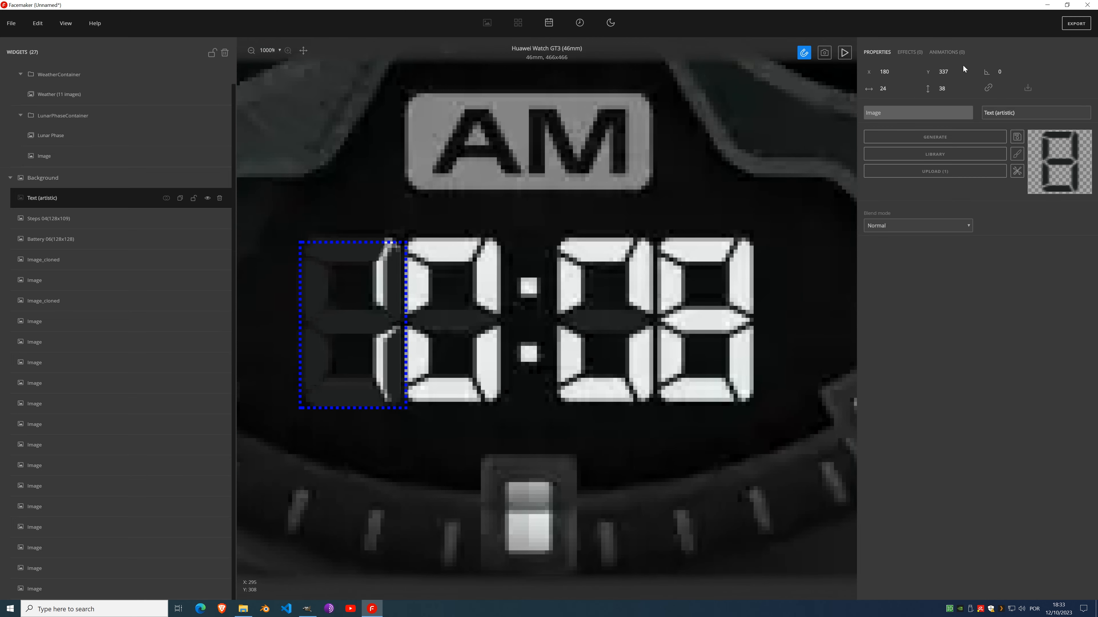
left_click(954, 74)
left_click(954, 74)
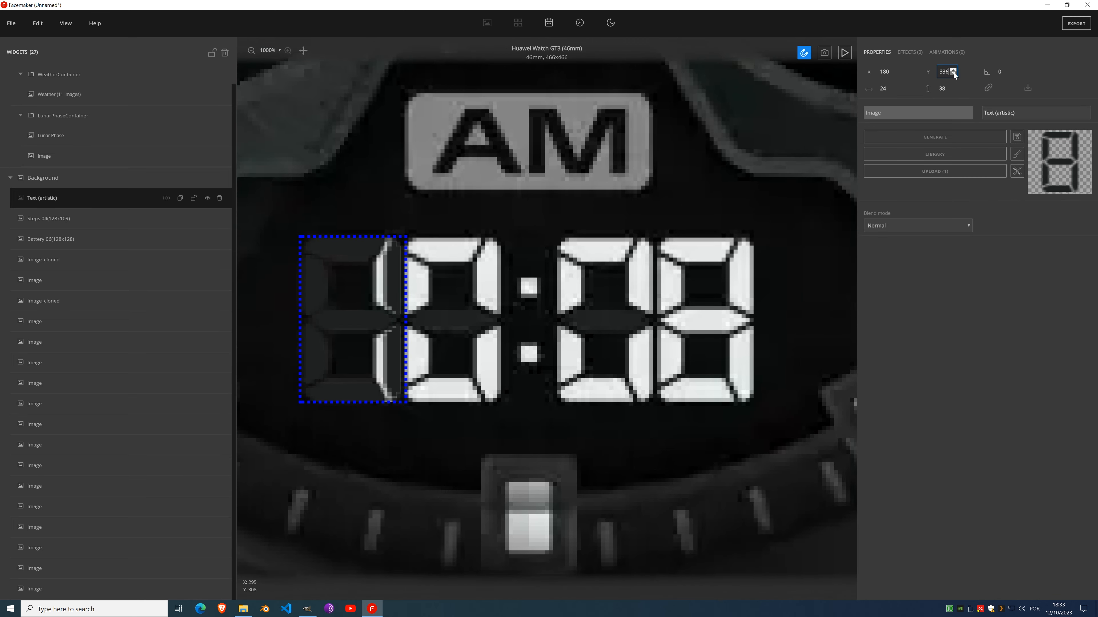
left_click(894, 74)
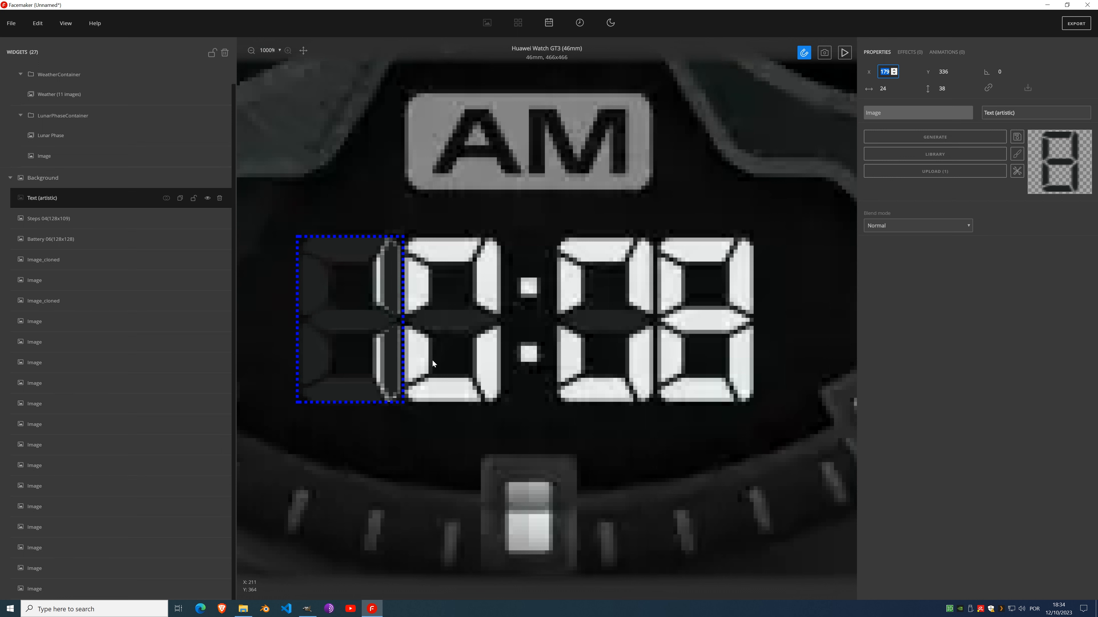
left_click(893, 69)
left_click(894, 74)
Step: Duplicate the dim 8 once and place the copy over the second hour digit at X 203, Y 336, removing any extra copy
left_click(180, 199)
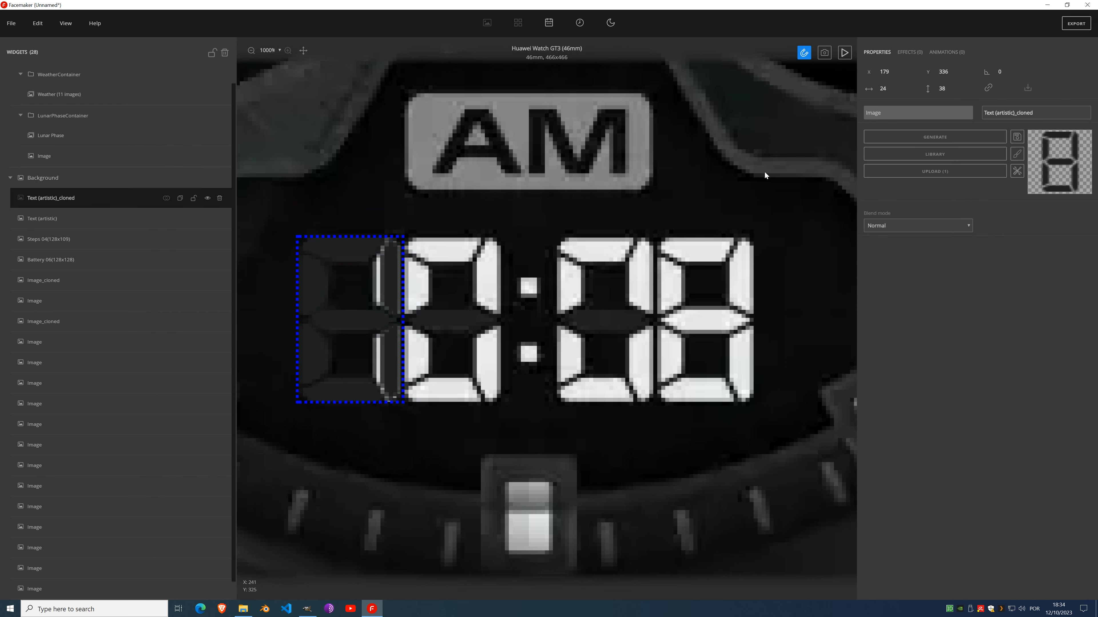
left_click(894, 70)
left_click(893, 70)
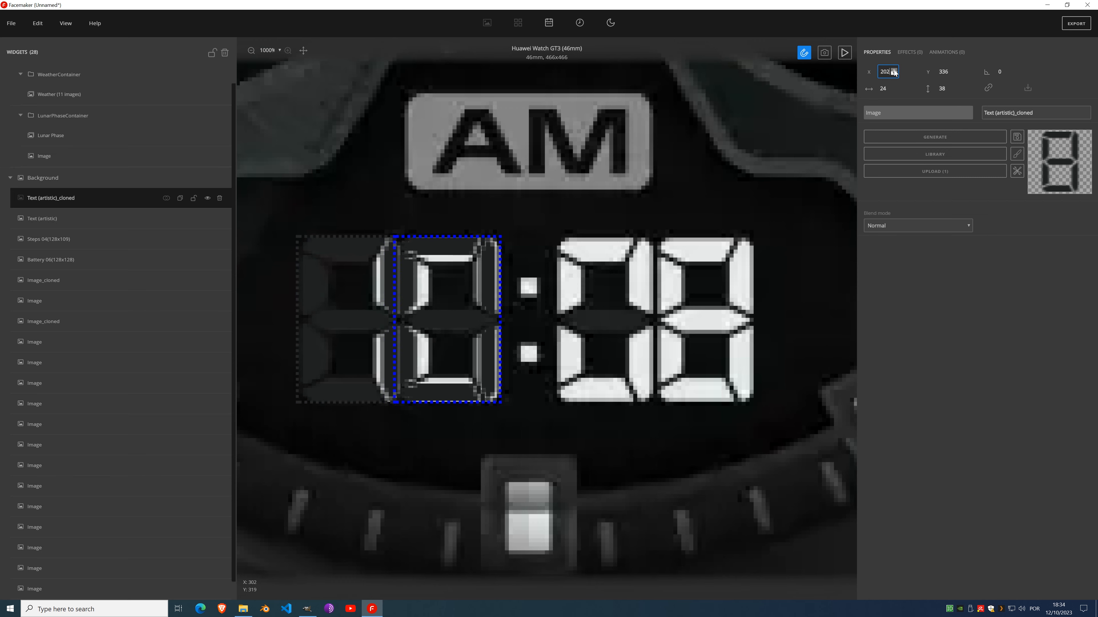
left_click(179, 198)
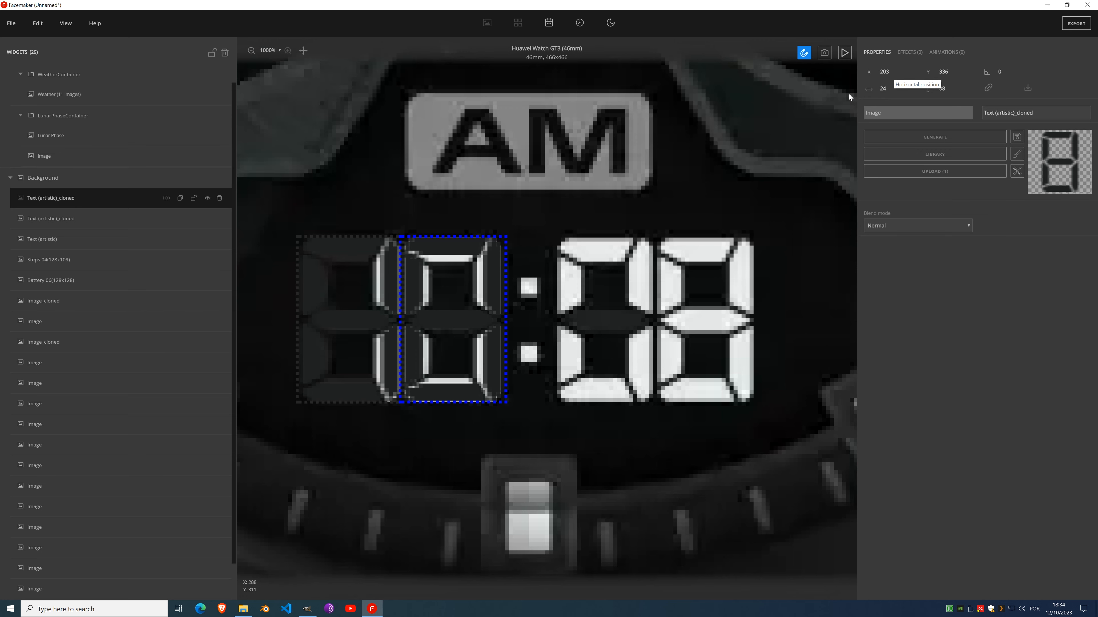
left_click(220, 198)
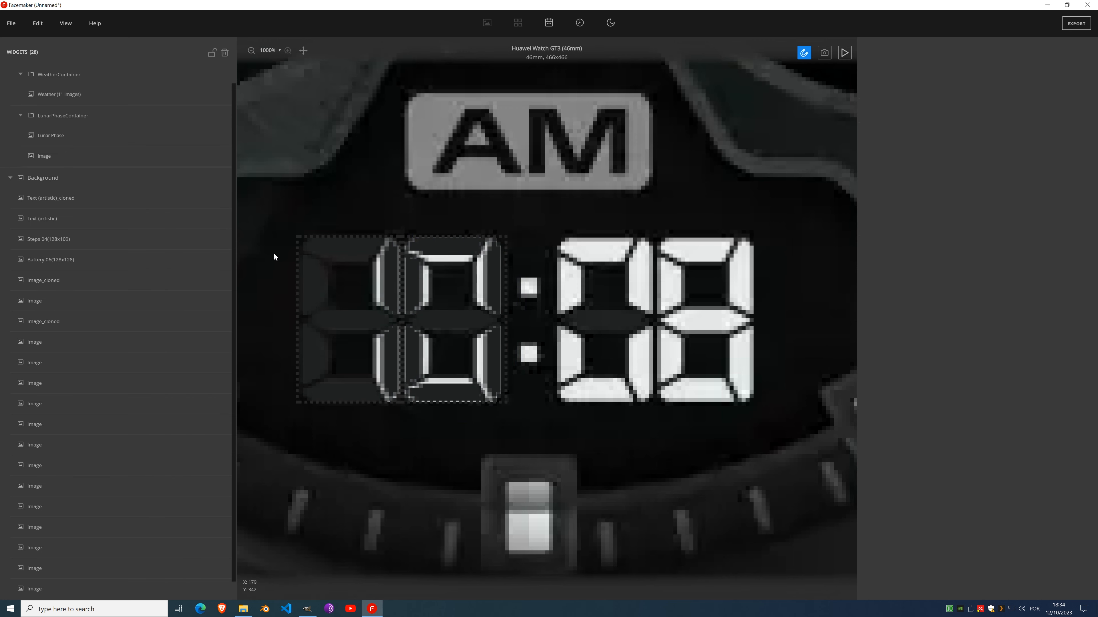
Step: Show the background group's built layers in place of the reference image and set the first dim digit's X to 178
left_click(206, 180)
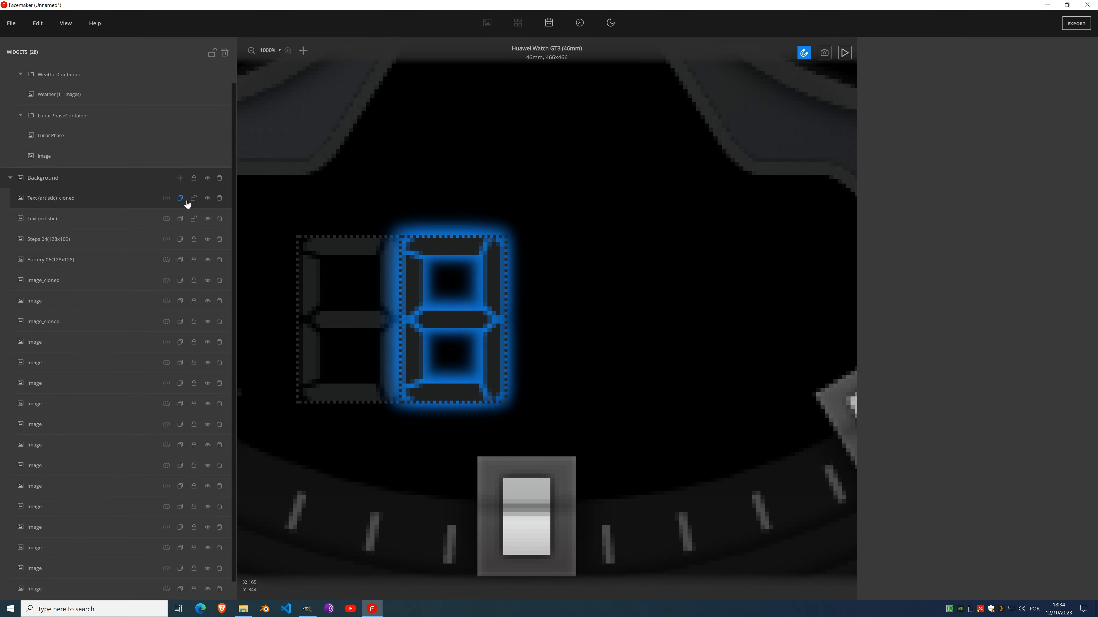
scroll(477, 376, "down", 1)
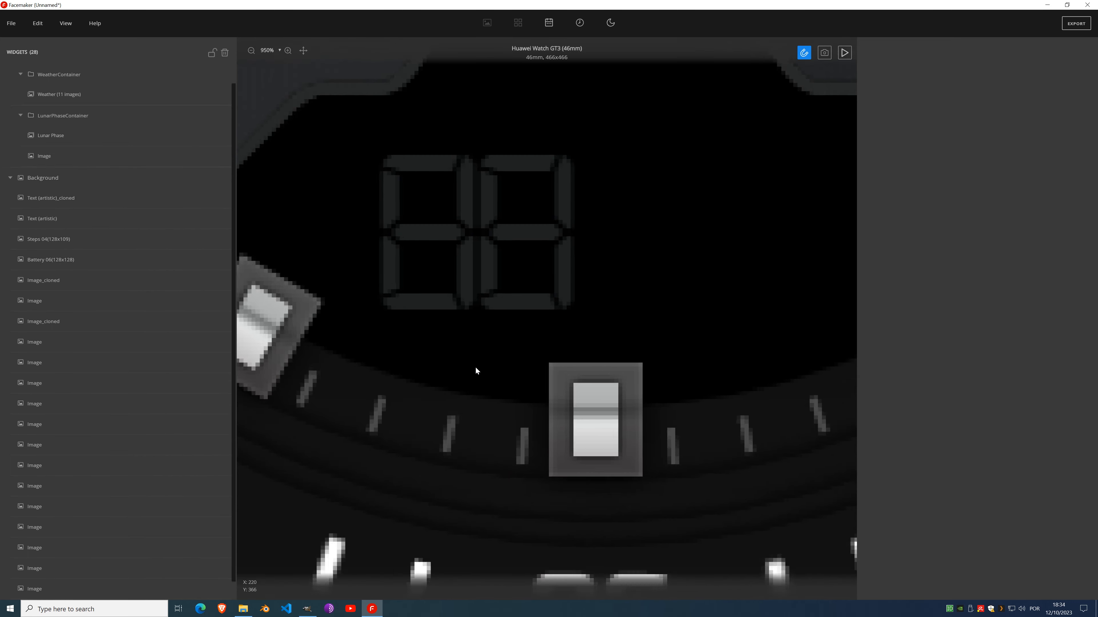
scroll(476, 371, "down", 1)
left_click(88, 220)
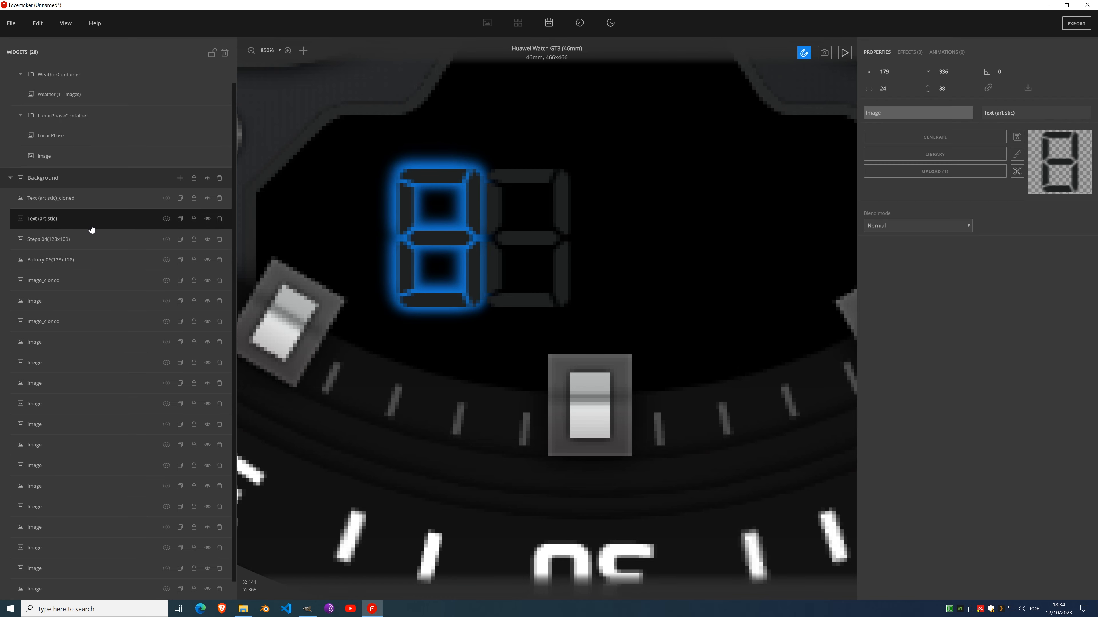
left_click(895, 76)
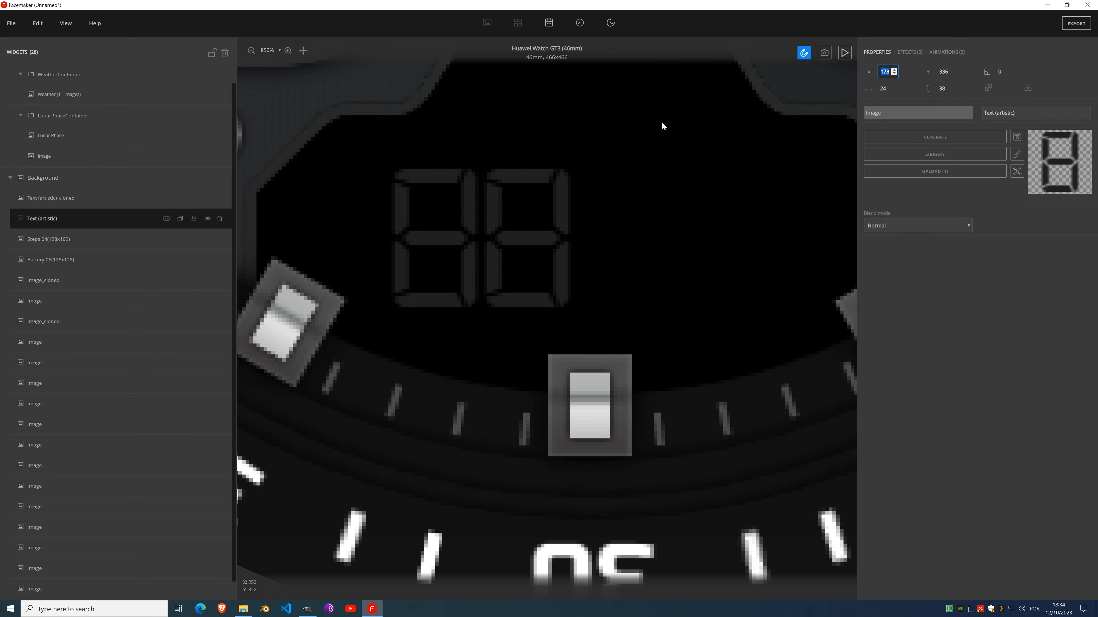
Step: Display the guide lines on the canvas and set the second dim digit's X to 204
left_click(559, 243)
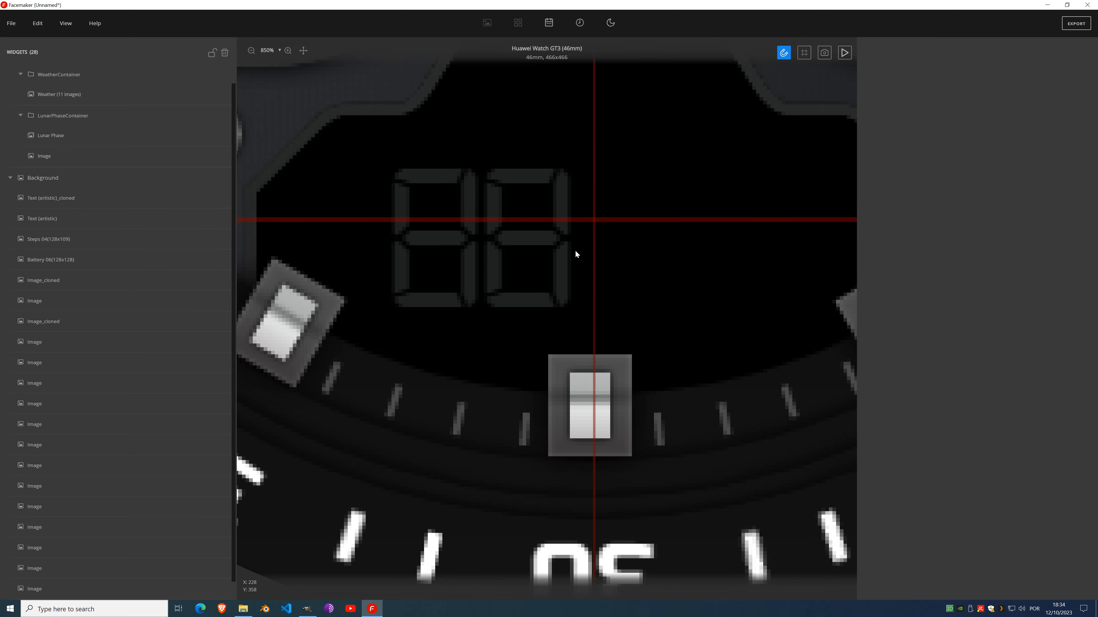
left_click(70, 198)
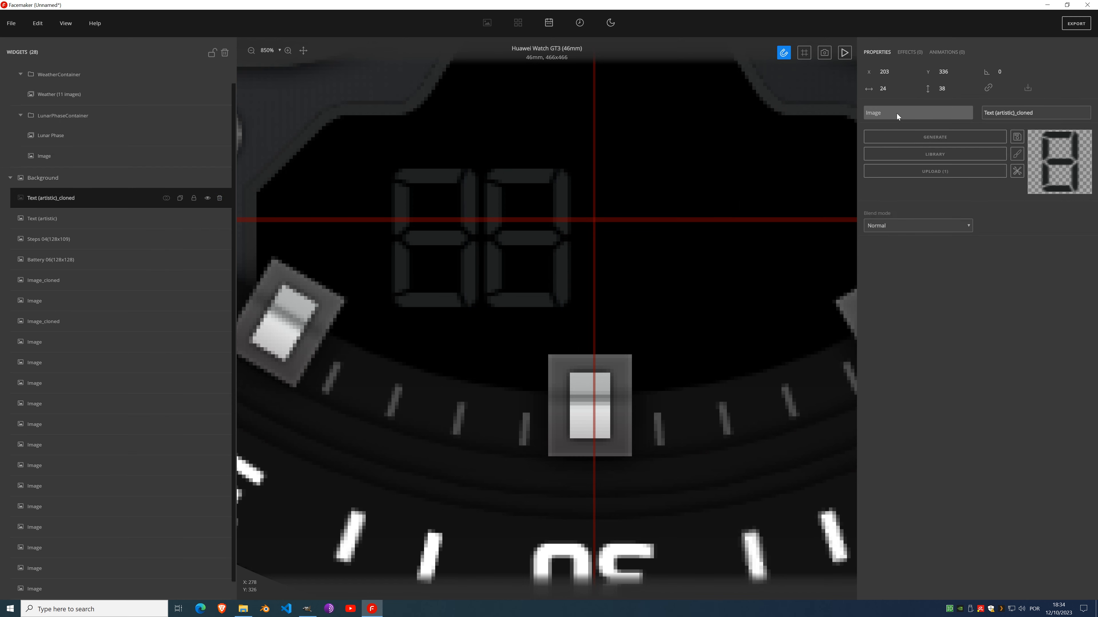
left_click(894, 70)
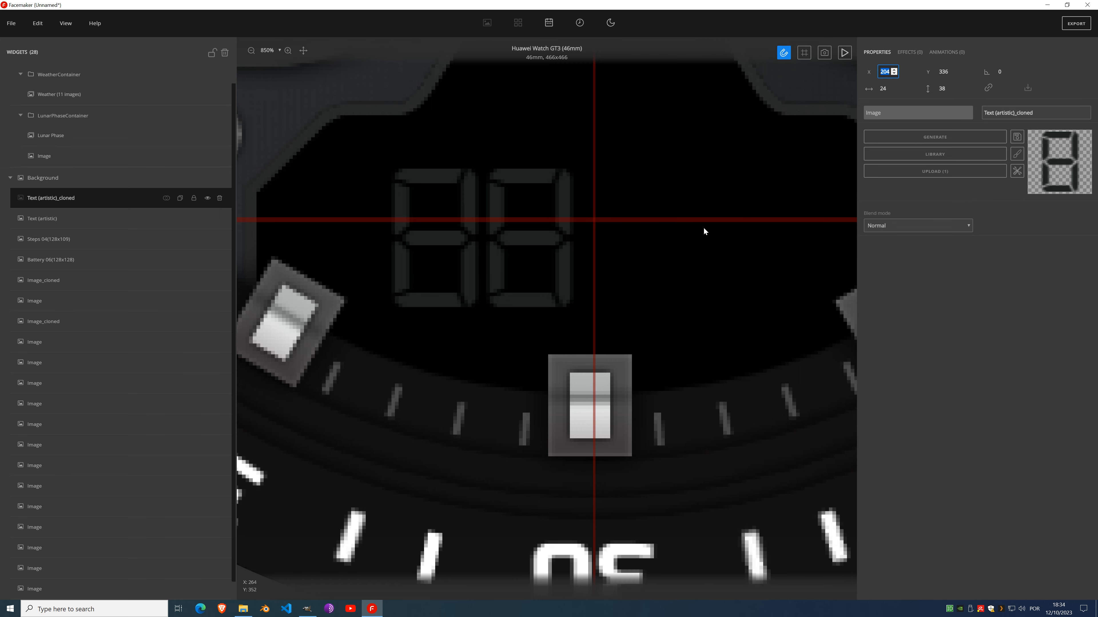
Step: Merge the two dim hour digits into a single image layer in the background group
left_click(28, 219)
left_click(89, 199)
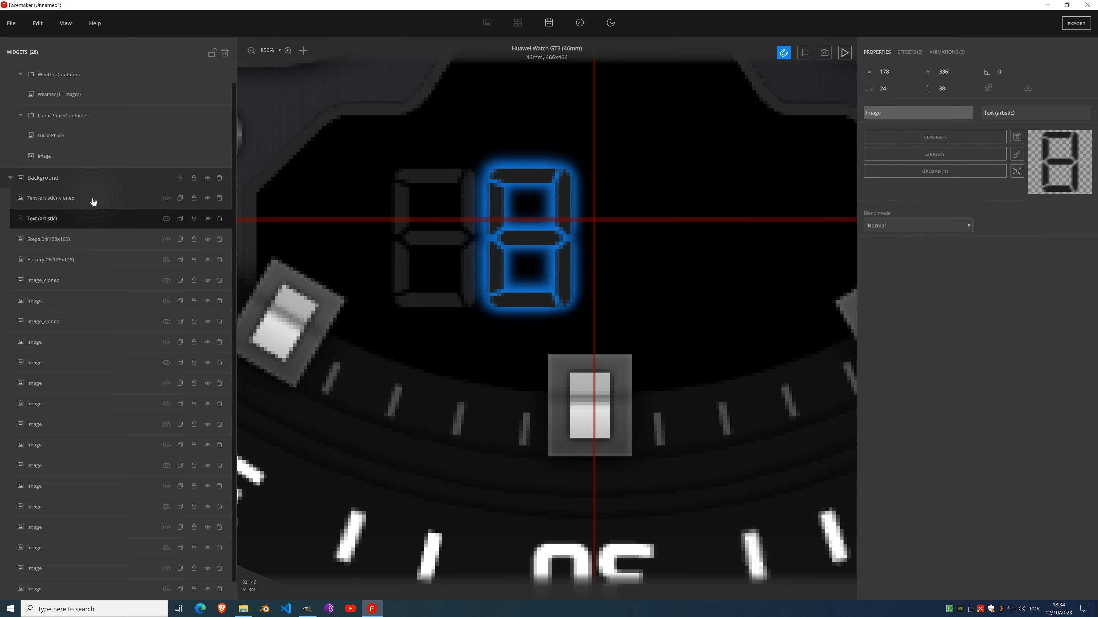
left_click(164, 199)
left_click(168, 222)
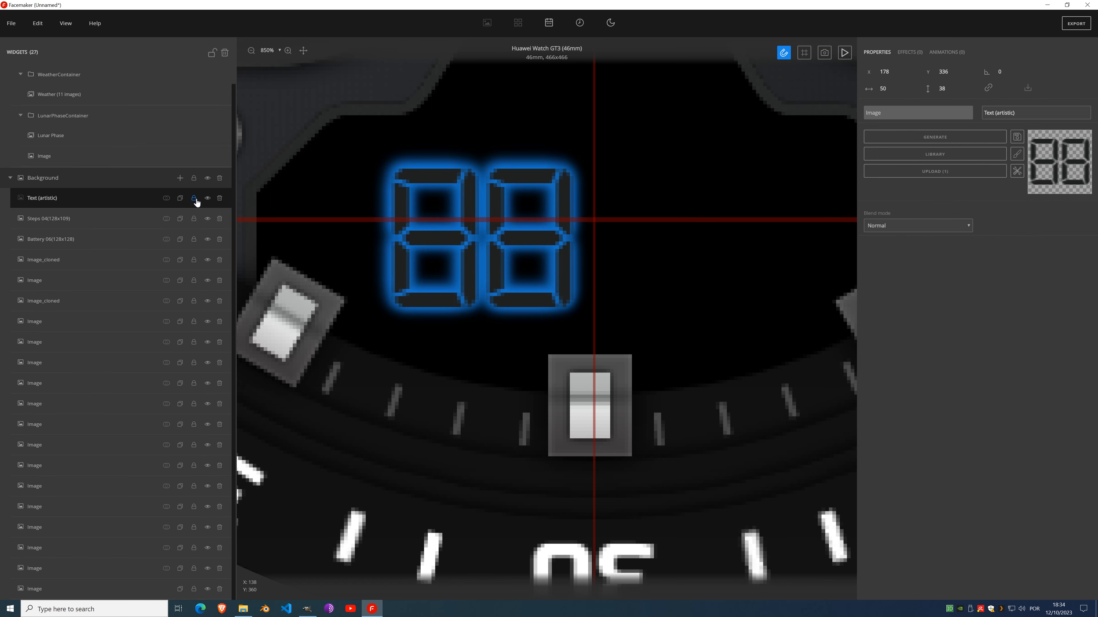
Step: Duplicate the merged pair of dim digits and set the copy's X to 239 for the minute placeholders
left_click(180, 199)
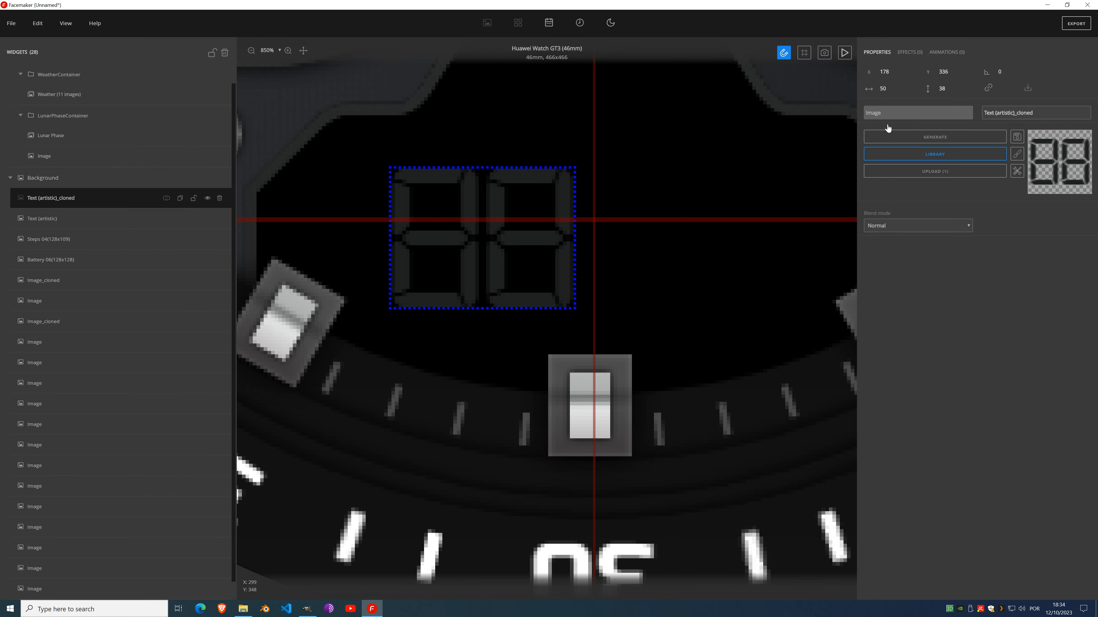
left_click(893, 70)
left_click(893, 71)
left_click(894, 70)
left_click_drag(893, 70, 894, 70)
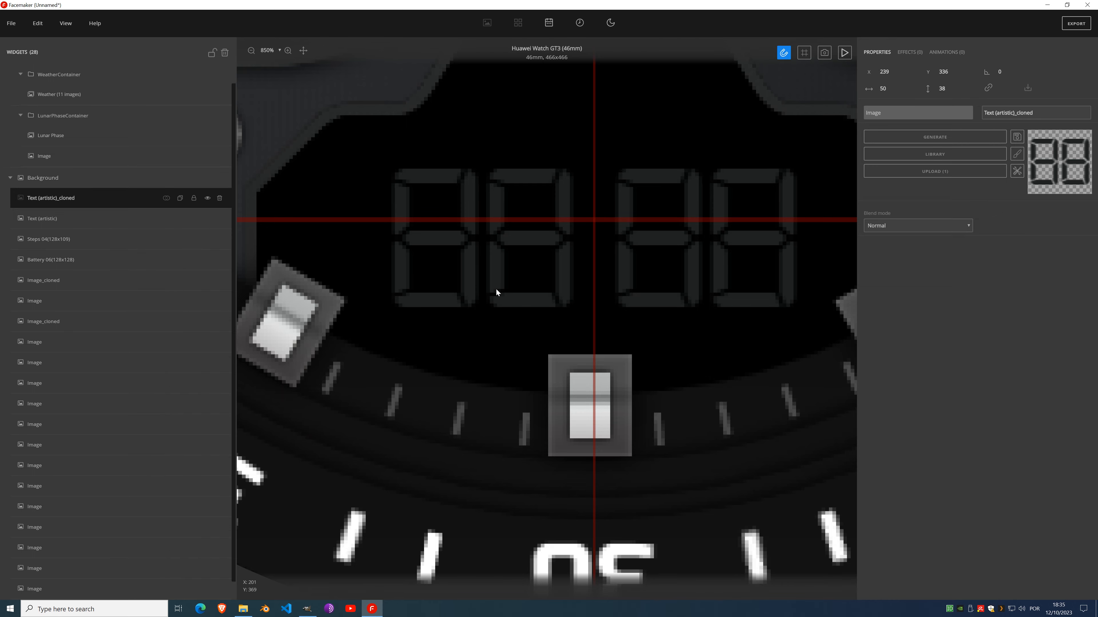
scroll(538, 286, "down", 10)
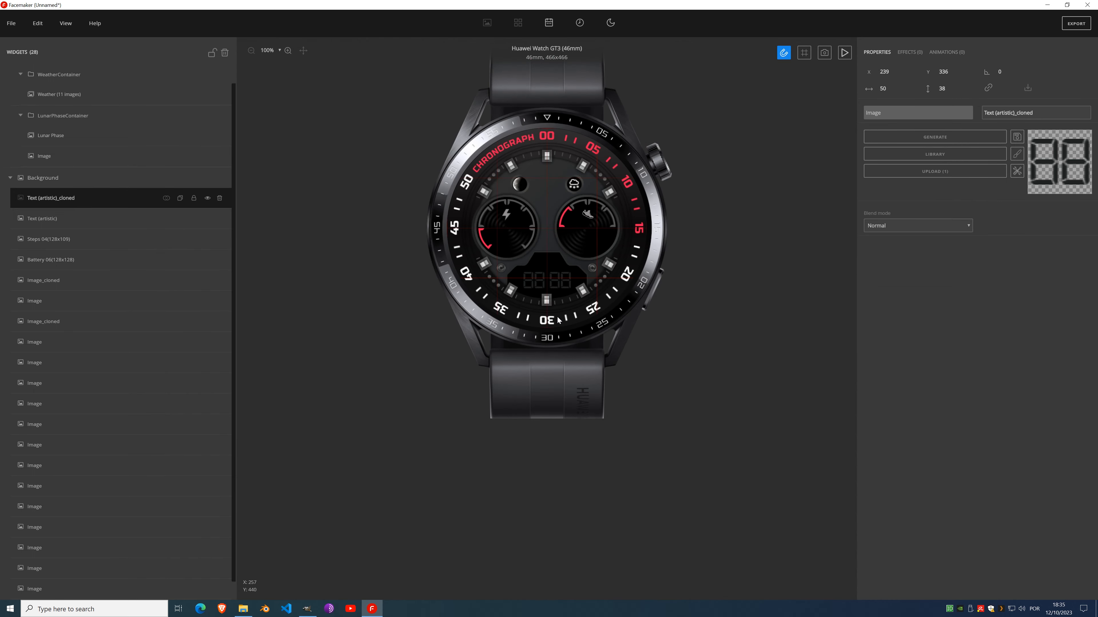
scroll(550, 290, "up", 6)
scroll(547, 284, "up", 1)
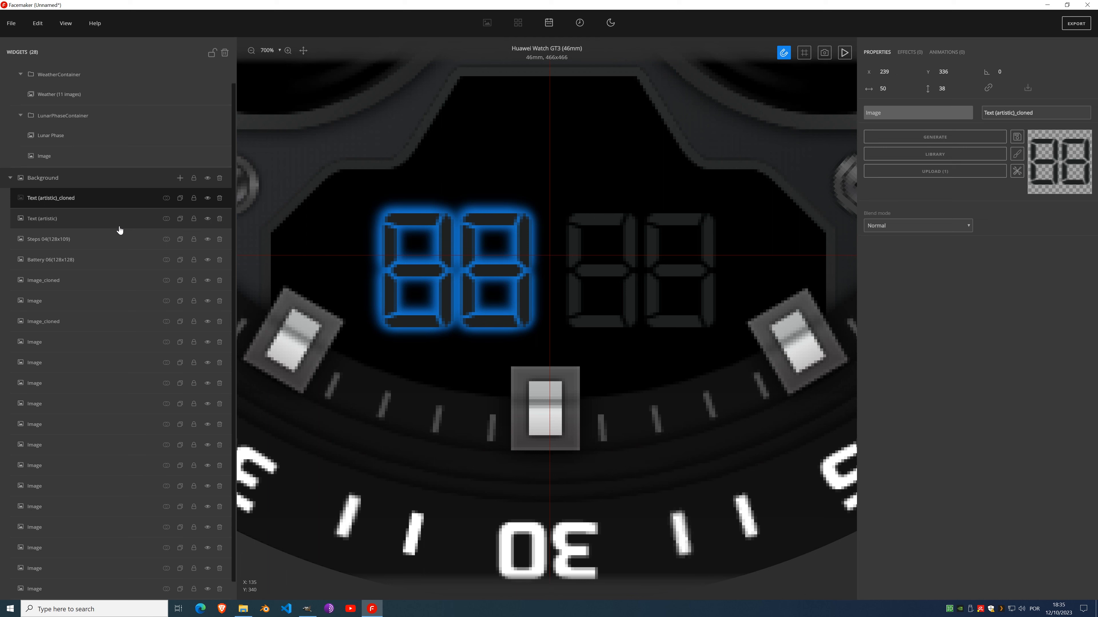
Step: Add a Time group with an image set assigned to Hours (1st digit) and generate its digits at size 60
left_click(580, 24)
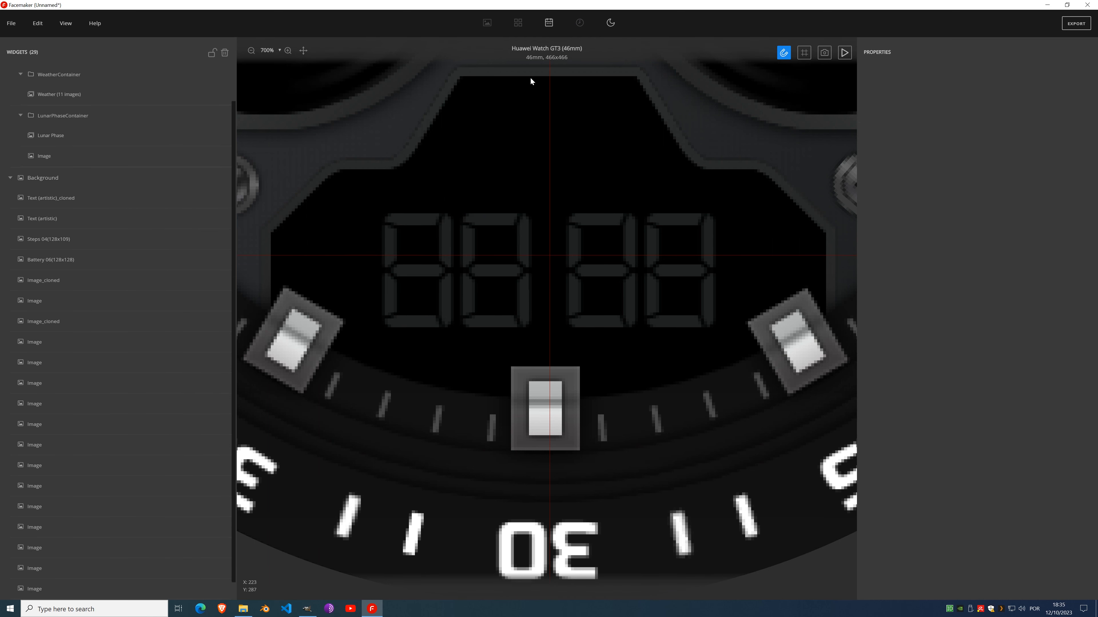
scroll(125, 246, "up", 2)
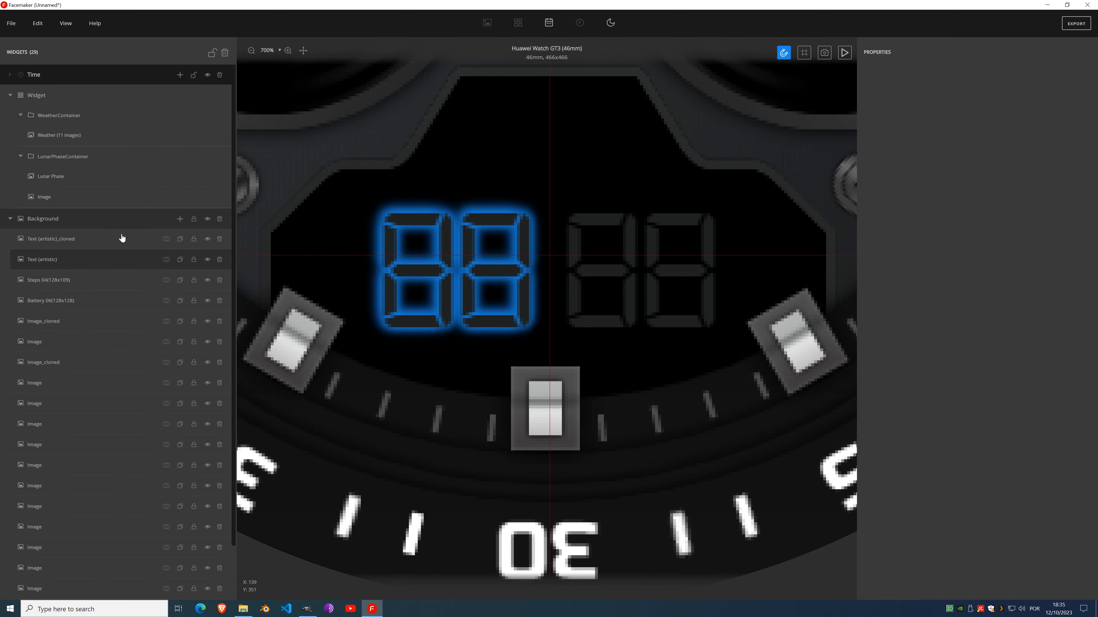
left_click(181, 76)
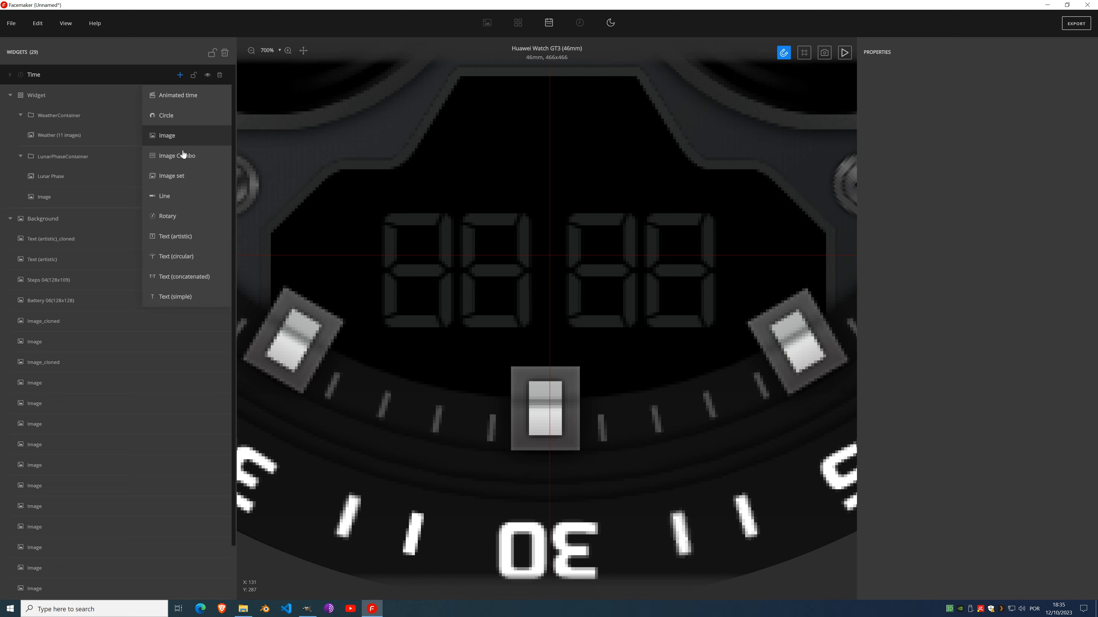
left_click(186, 179)
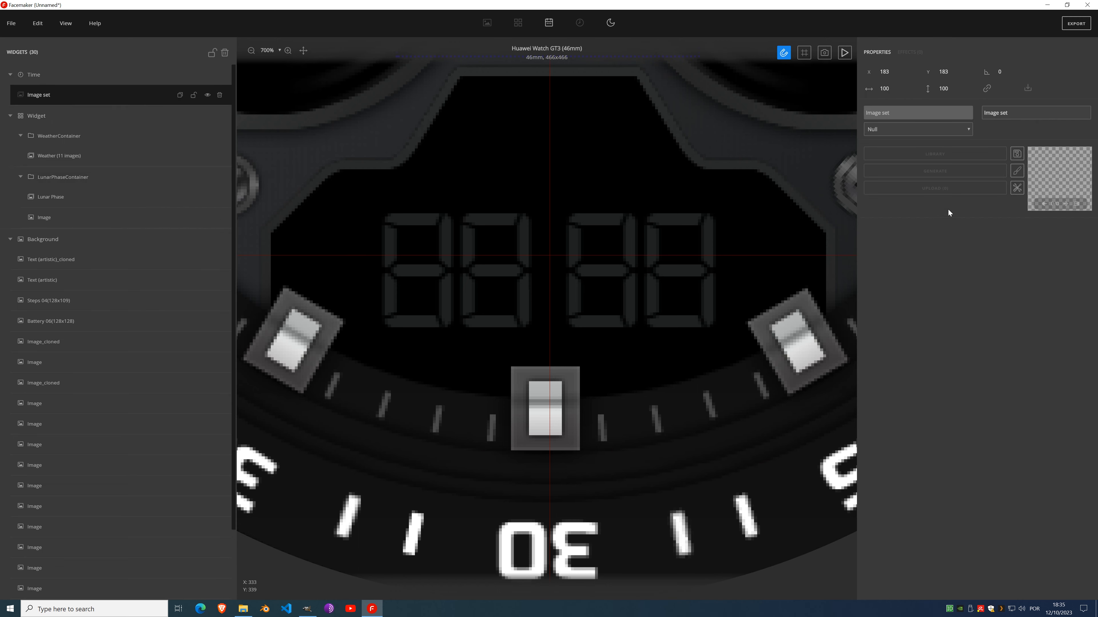
left_click(922, 130)
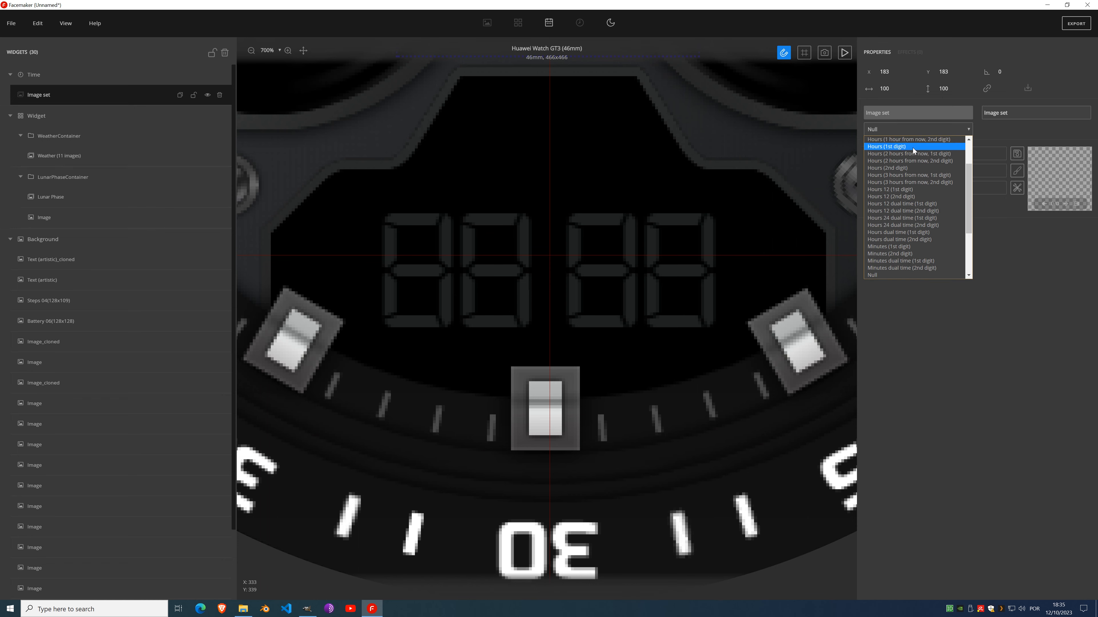
left_click(911, 149)
left_click(944, 177)
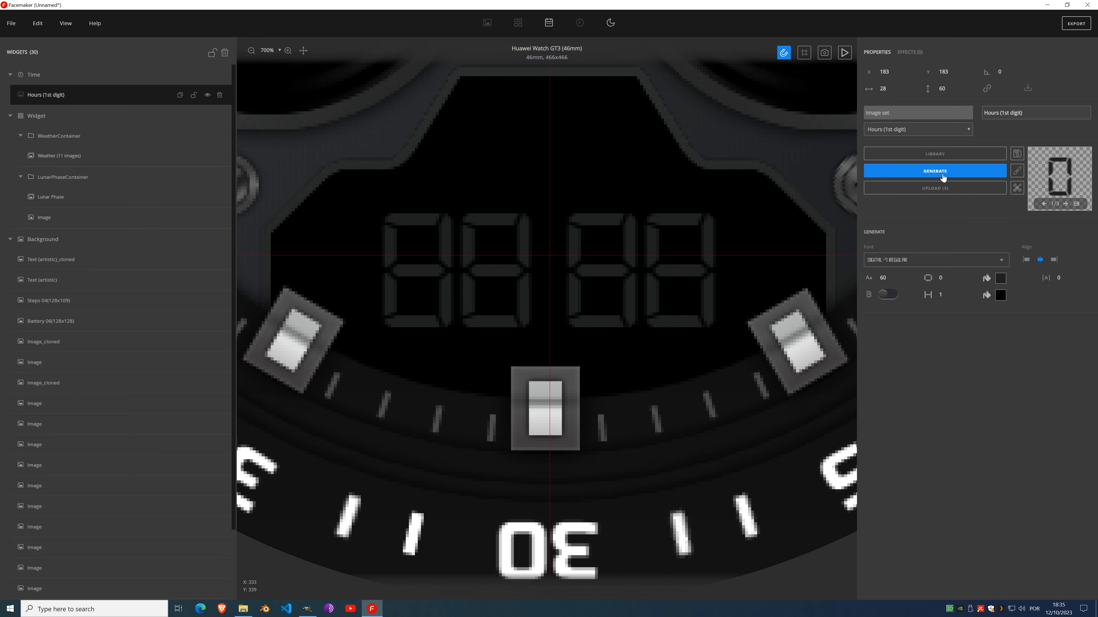
Step: Move the generated hour digit down beside the dim placeholders and set its fill to off-white
scroll(505, 204, "down", 2)
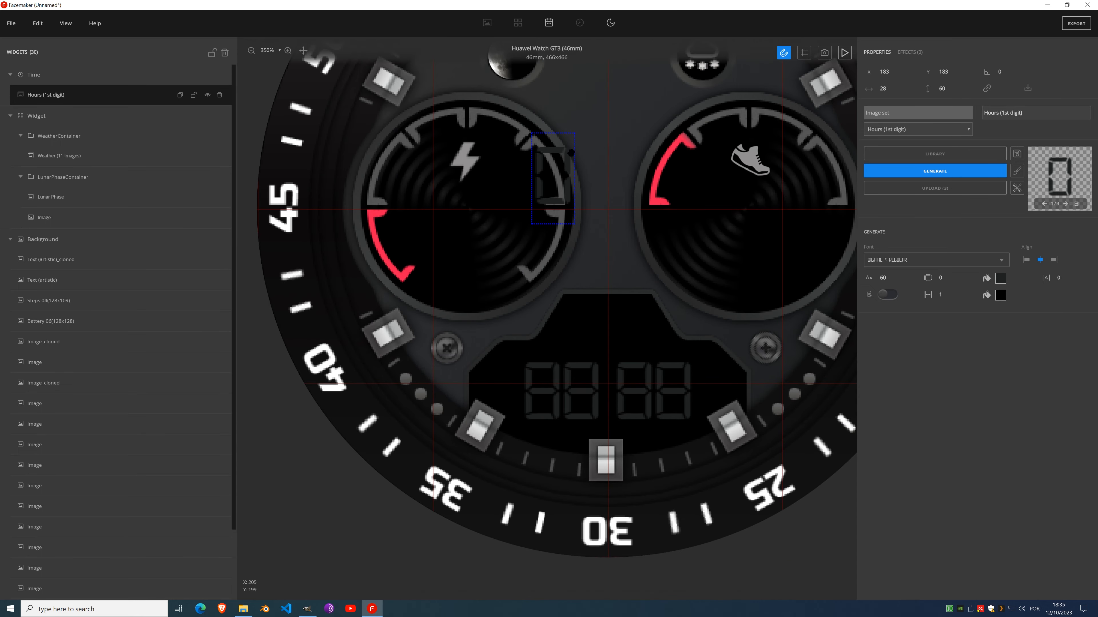
left_click_drag(556, 172, 501, 384)
scroll(561, 368, "up", 5)
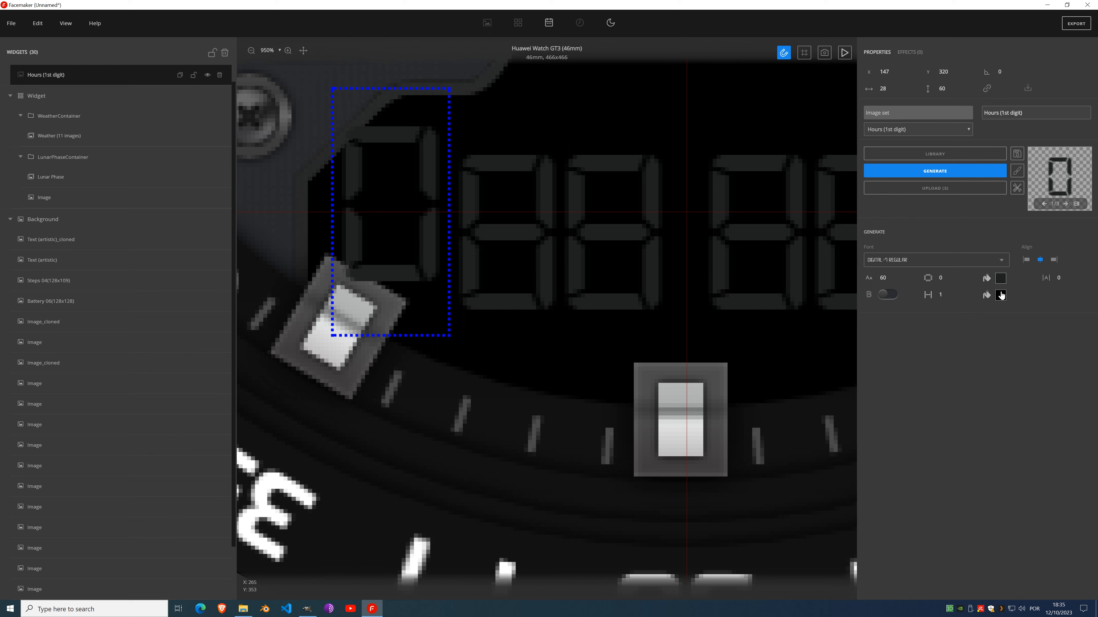
left_click(1000, 279)
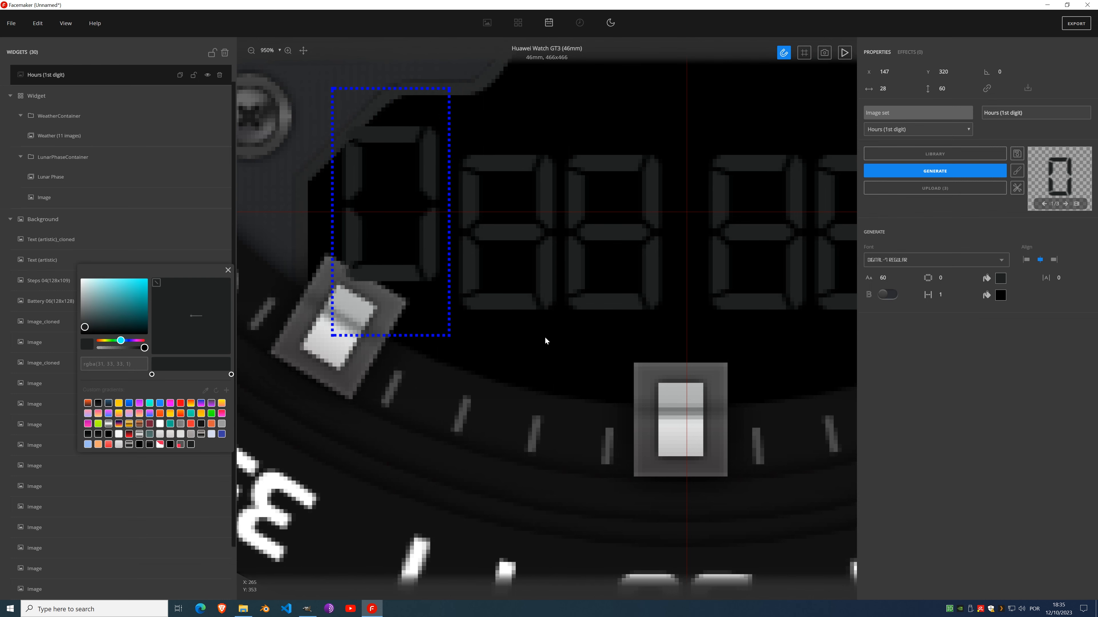
left_click(182, 435)
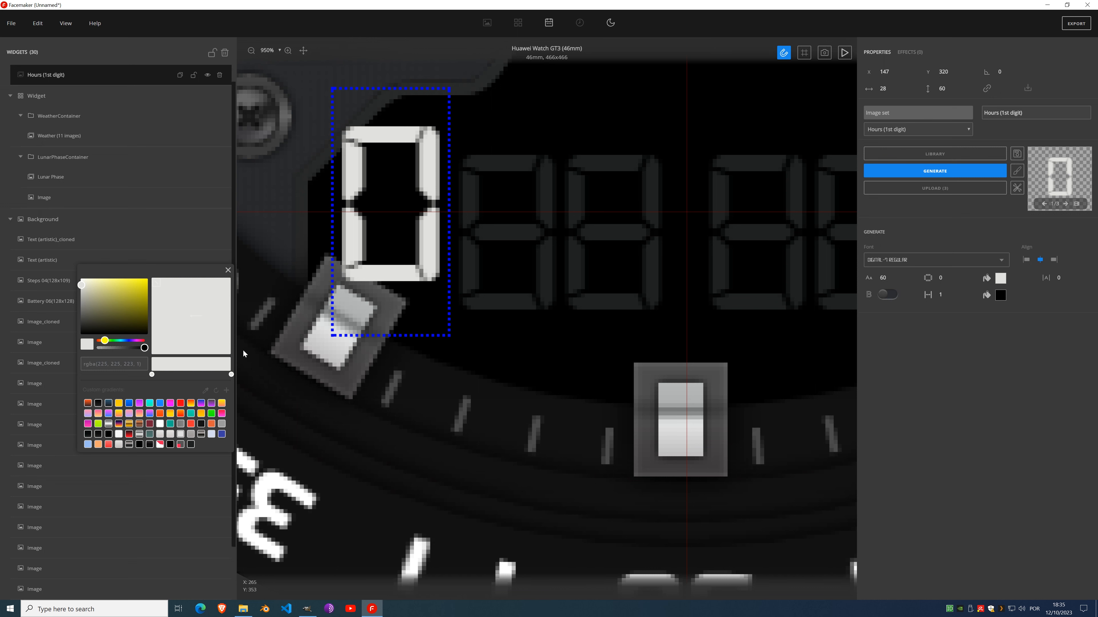
left_click(228, 270)
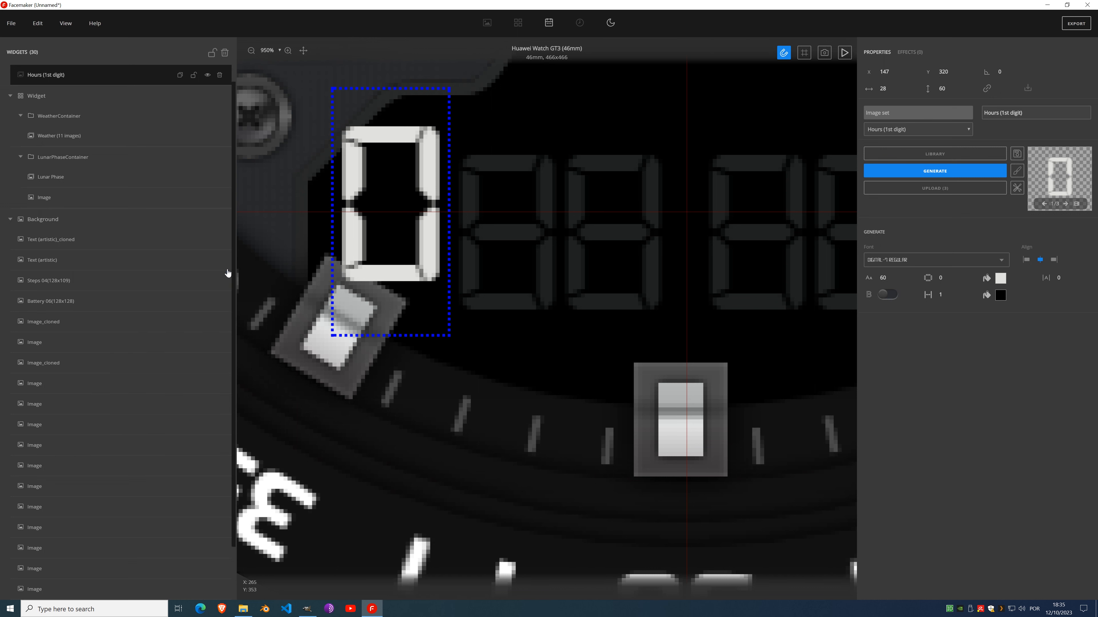
Step: Place the first hour digit over the first dim 8 at X 176, Y 327 and right-align its generated digits
left_click_drag(430, 247, 554, 297)
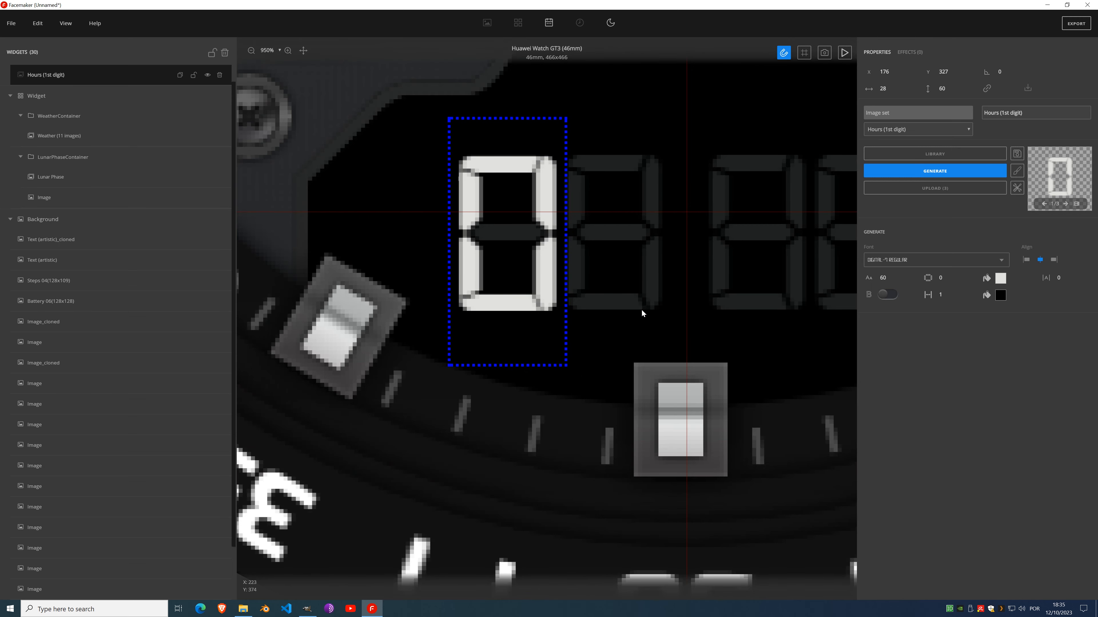
scroll(644, 216, "down", 5)
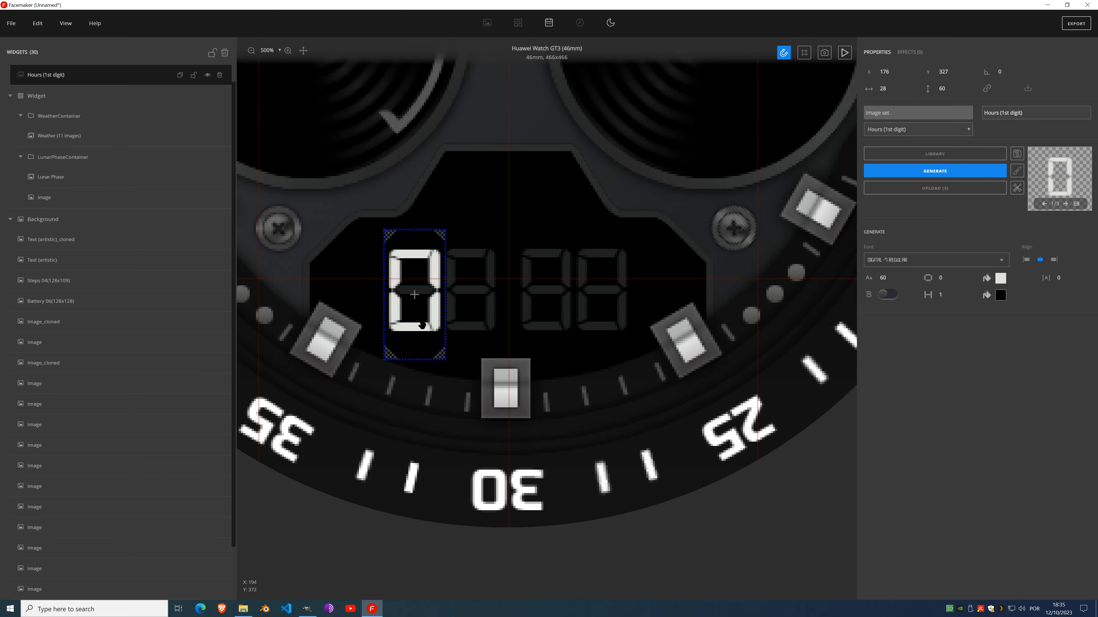
scroll(562, 260, "up", 5)
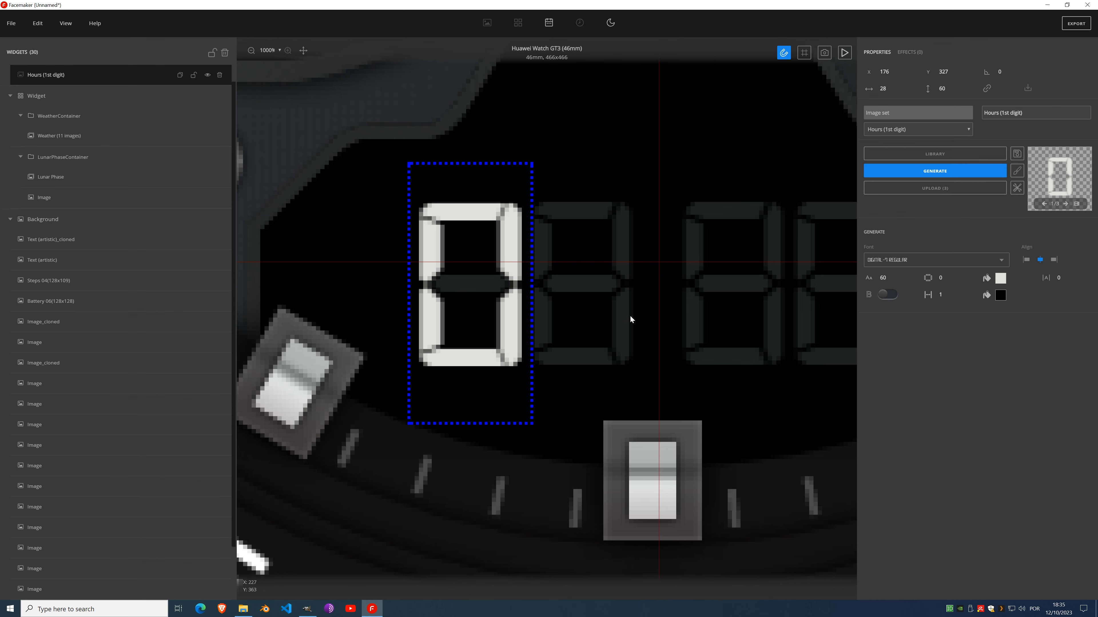
left_click(953, 75)
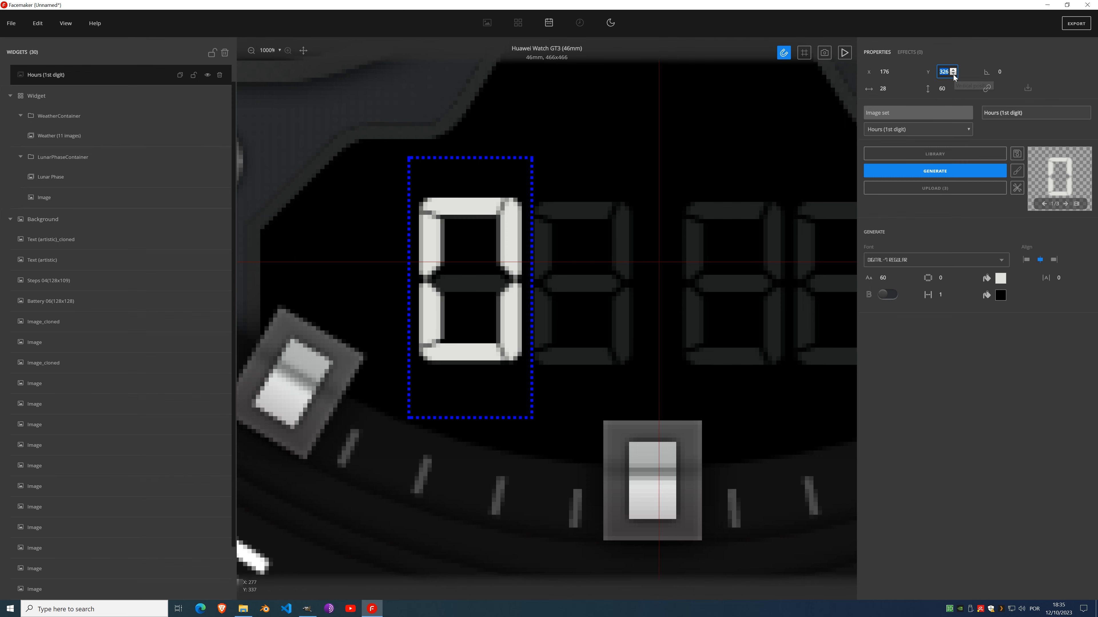
left_click(955, 72)
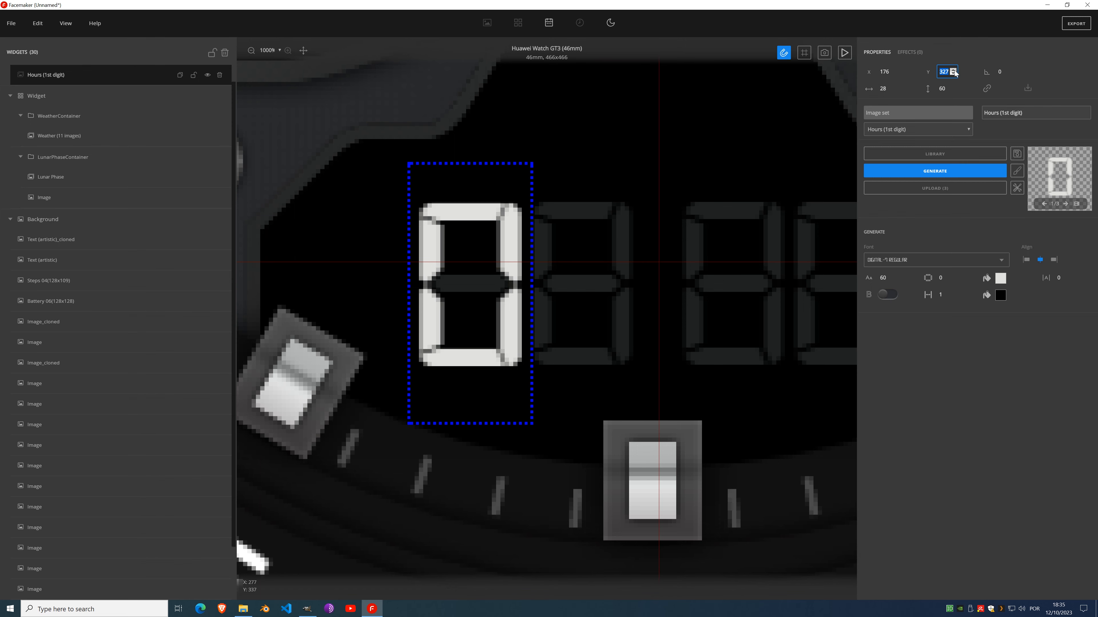
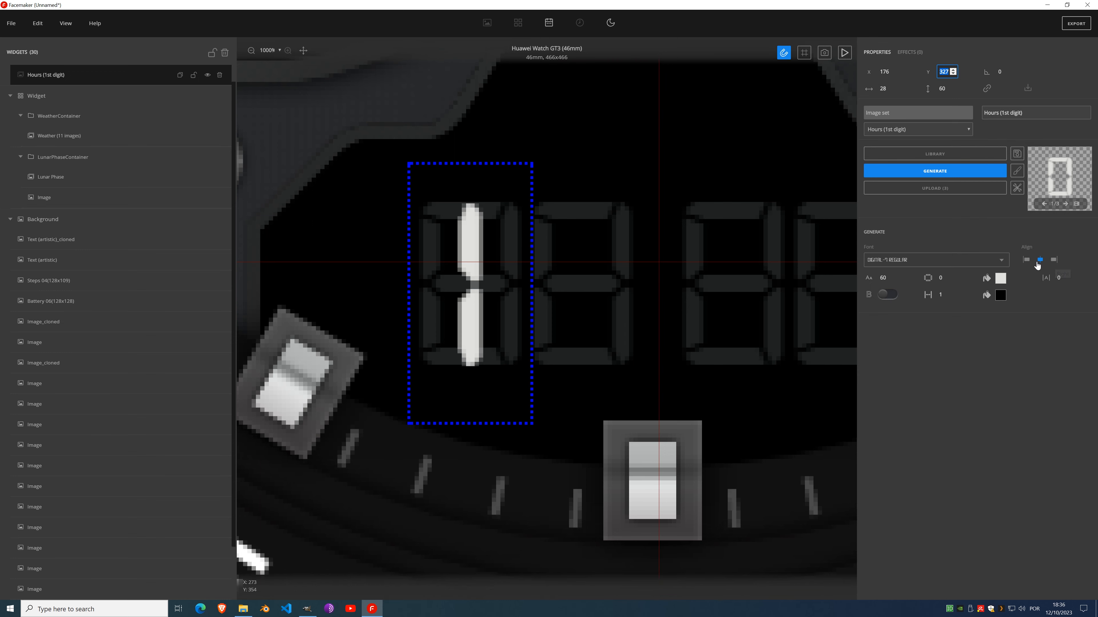
left_click(1053, 260)
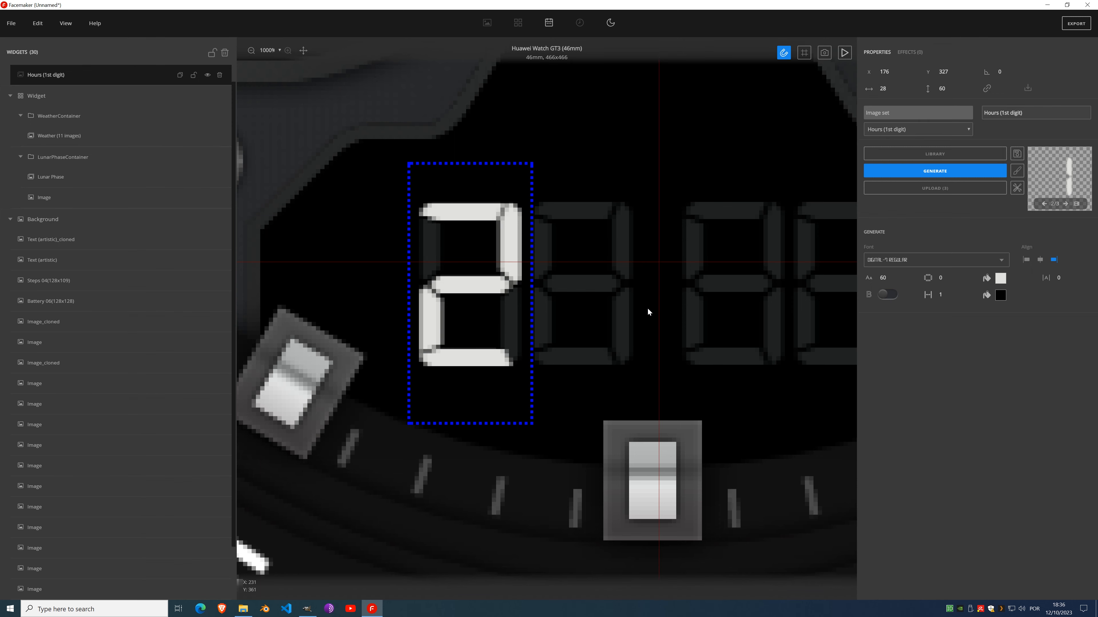
left_click(928, 177)
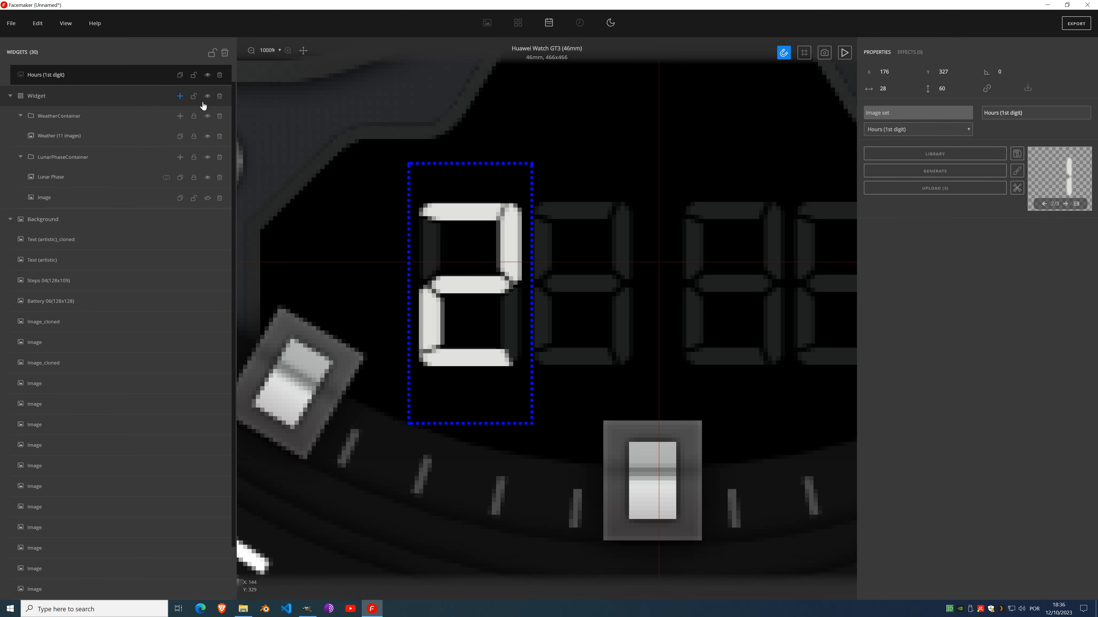
Step: Duplicate the first hour digit as a right-aligned generated Hours (2nd digit) image set at X 202, Y 327
scroll(131, 139, "up", 1)
left_click(180, 95)
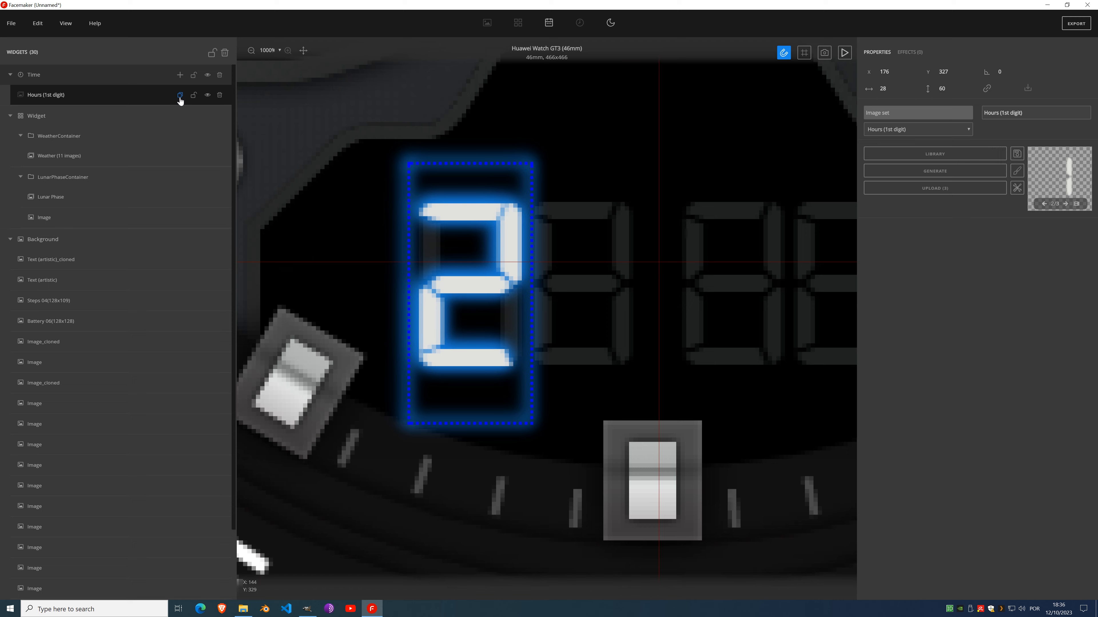
left_click(927, 129)
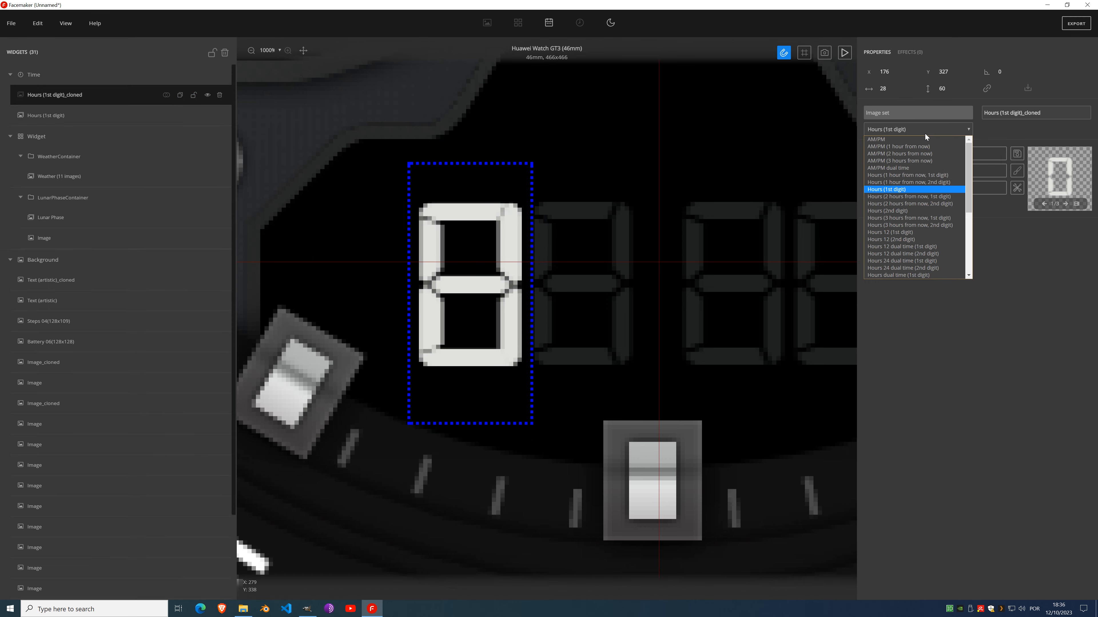
left_click(905, 211)
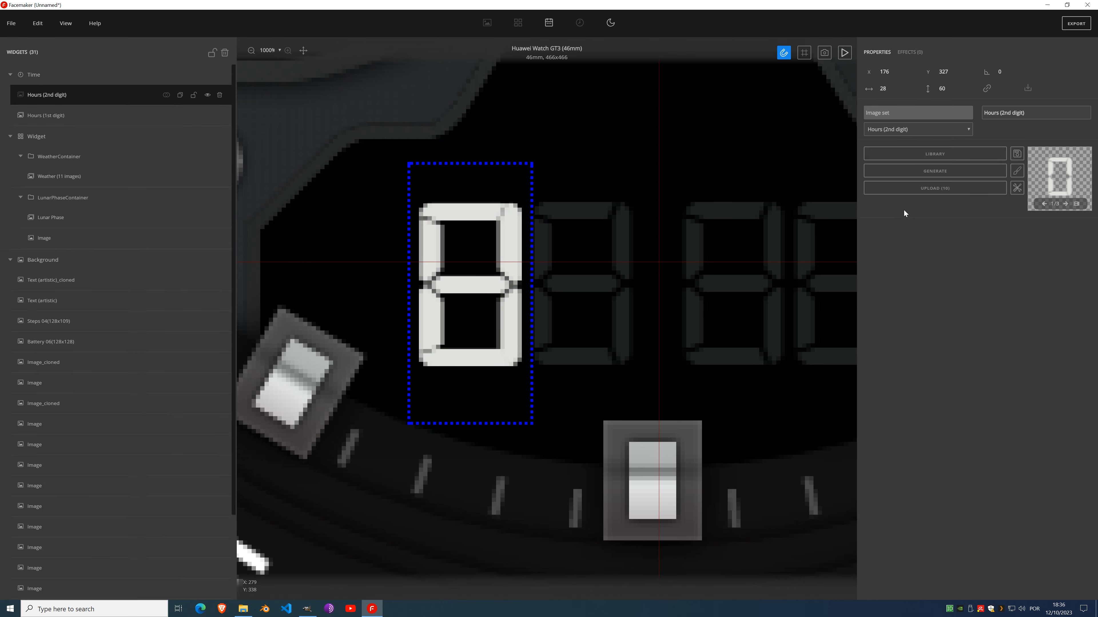
left_click(947, 175)
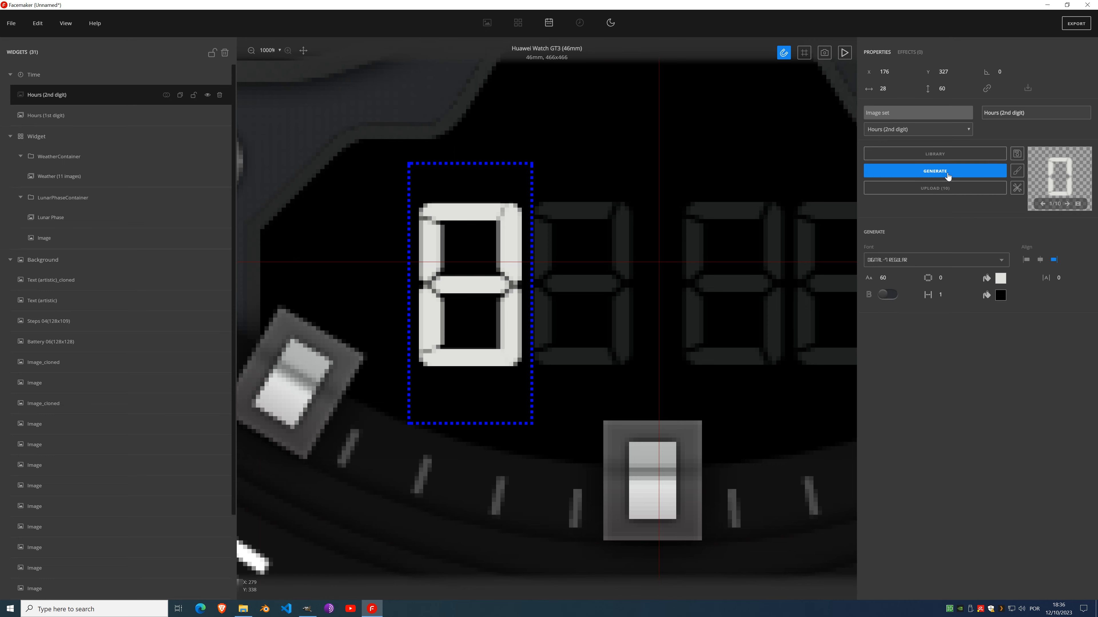
left_click_drag(895, 69, 893, 72)
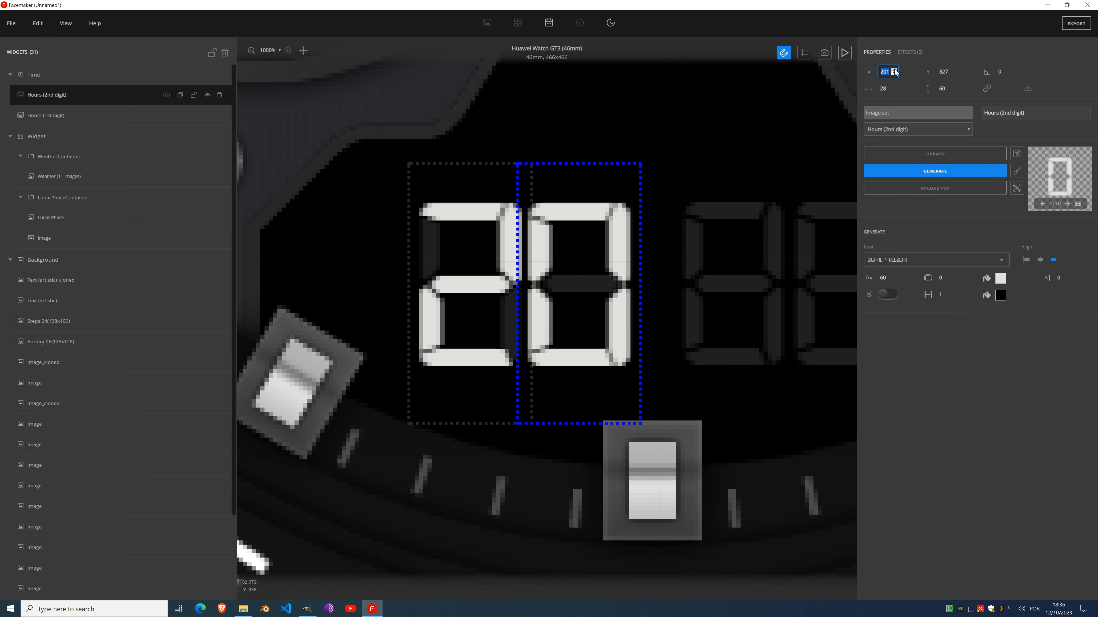
left_click(893, 71)
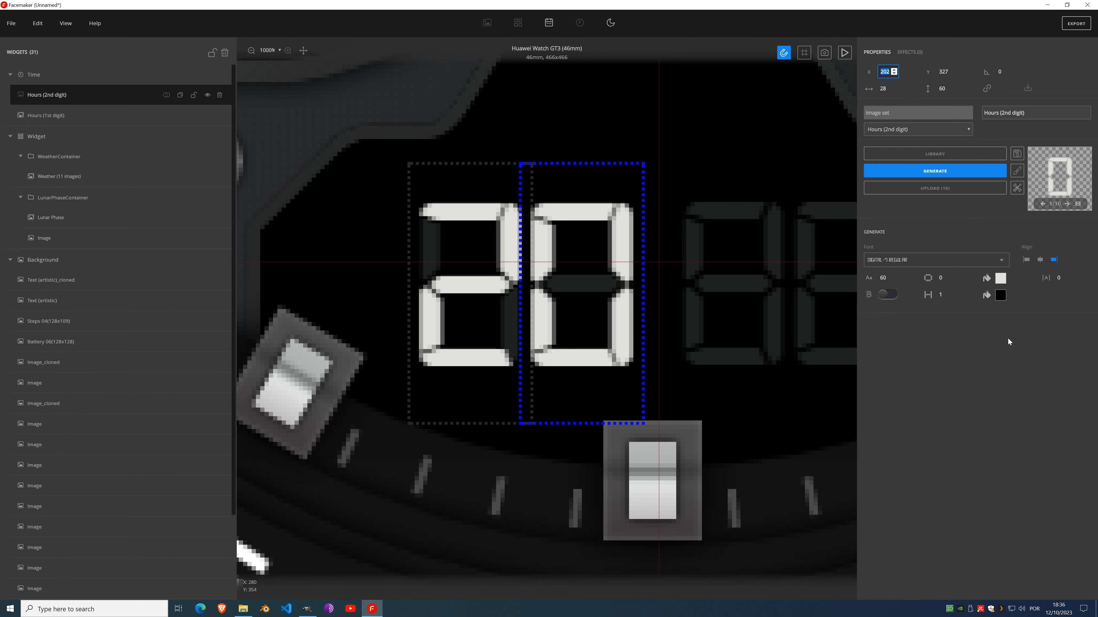
left_click(1053, 262)
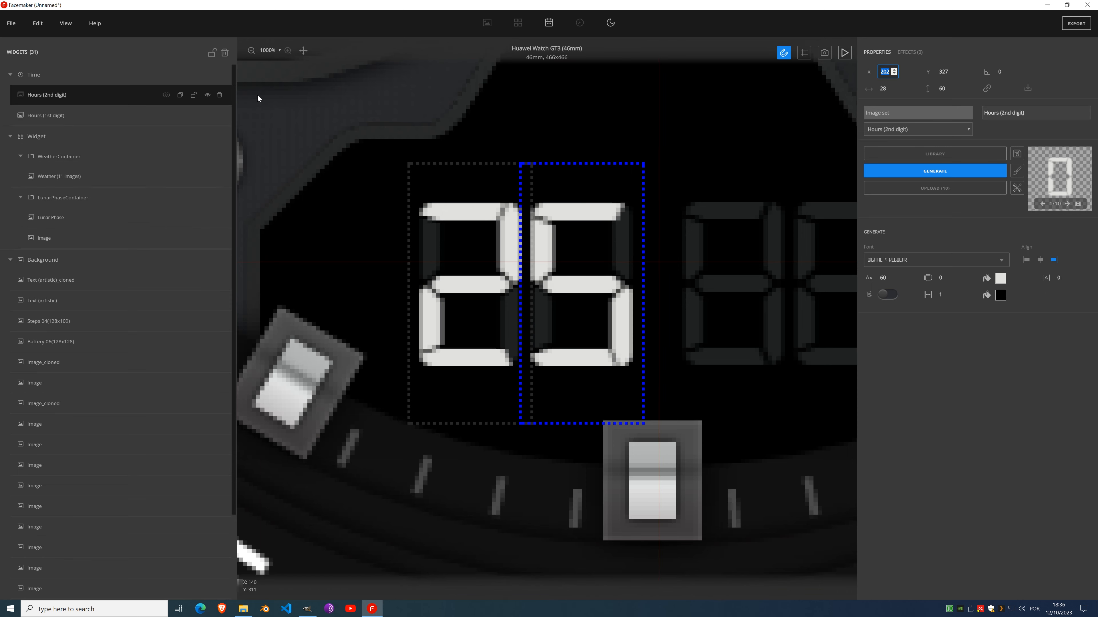
Step: Duplicate the second hour digit as a generated Minutes (1st digit) image set and set its X to 237
left_click(181, 97)
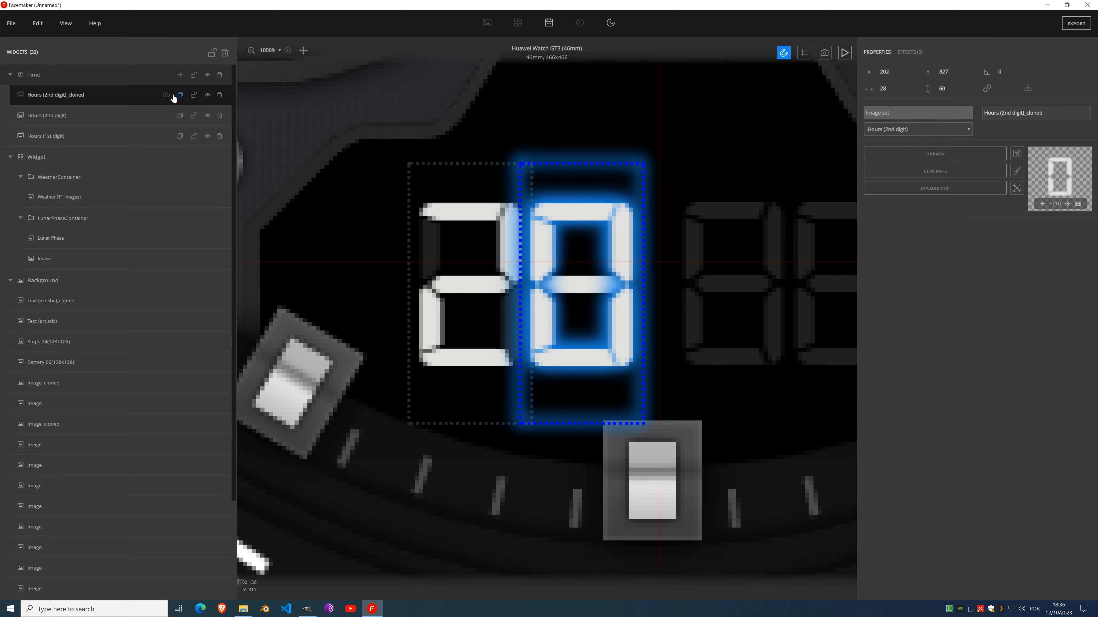
left_click(893, 131)
scroll(906, 228, "down", 5)
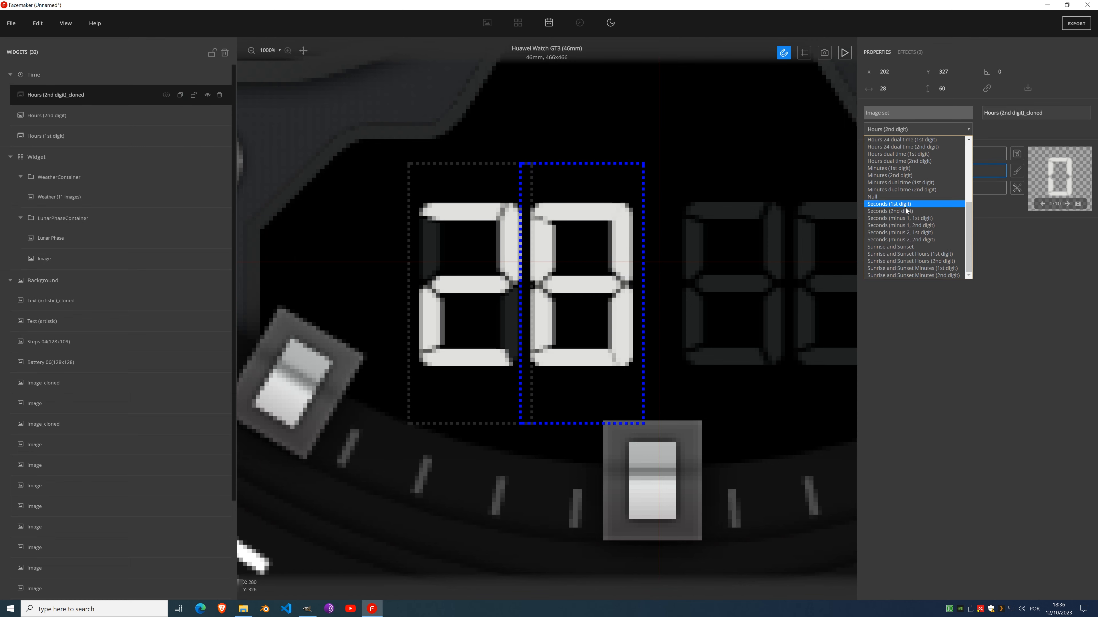
scroll(904, 230, "up", 4)
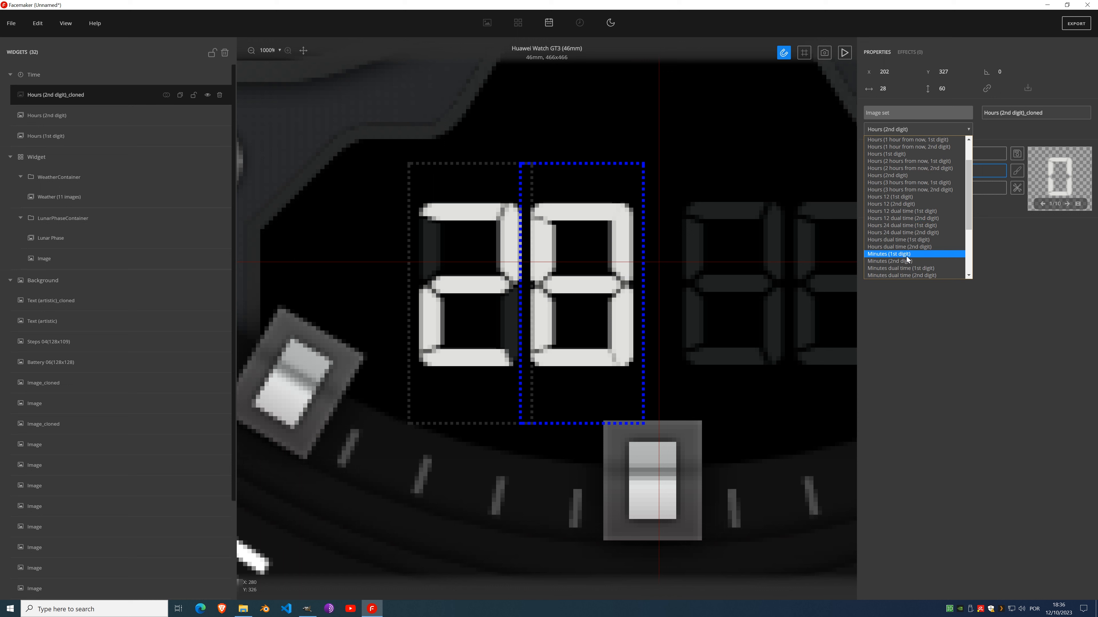
left_click(908, 254)
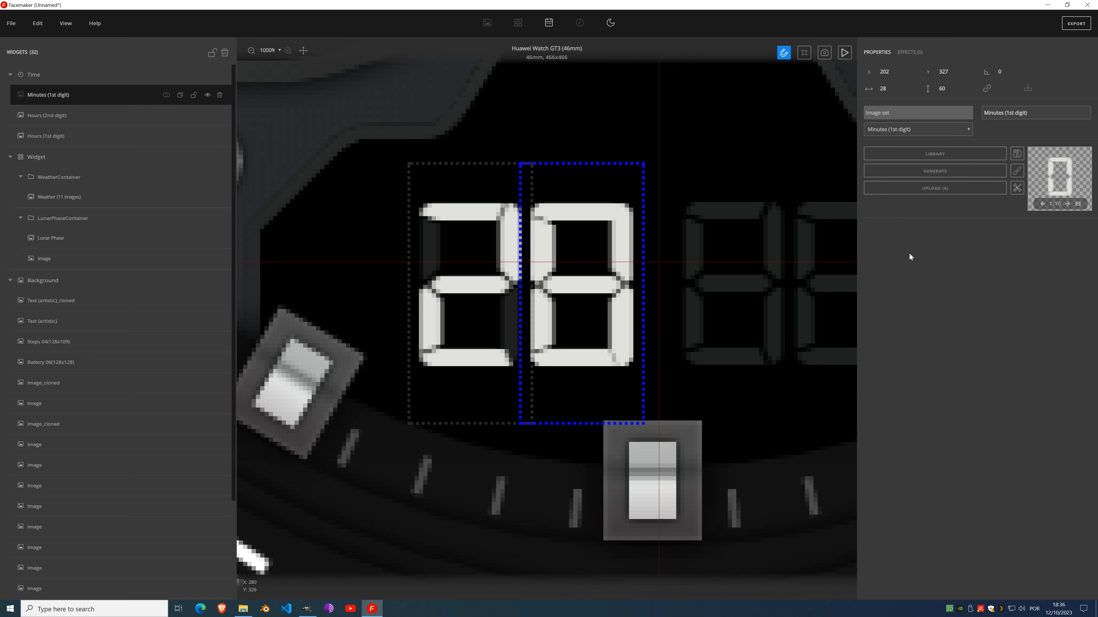
left_click(925, 172)
left_click_drag(893, 71, 893, 72)
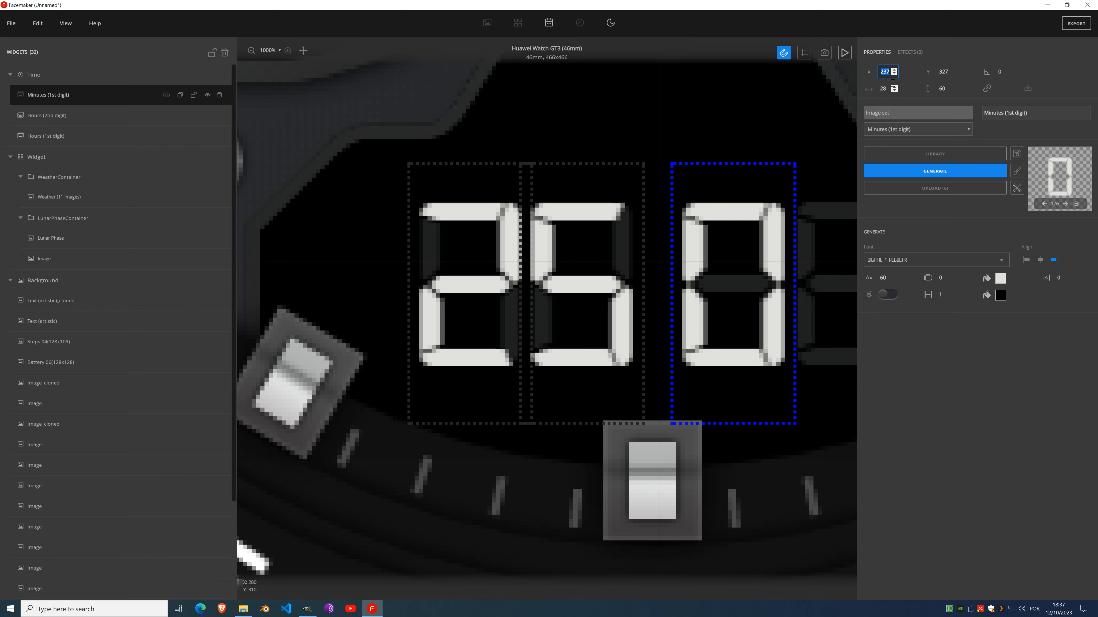
Step: Duplicate the first minute digit as a generated Minutes (2nd digit) image set and set its X to 263
left_click(180, 96)
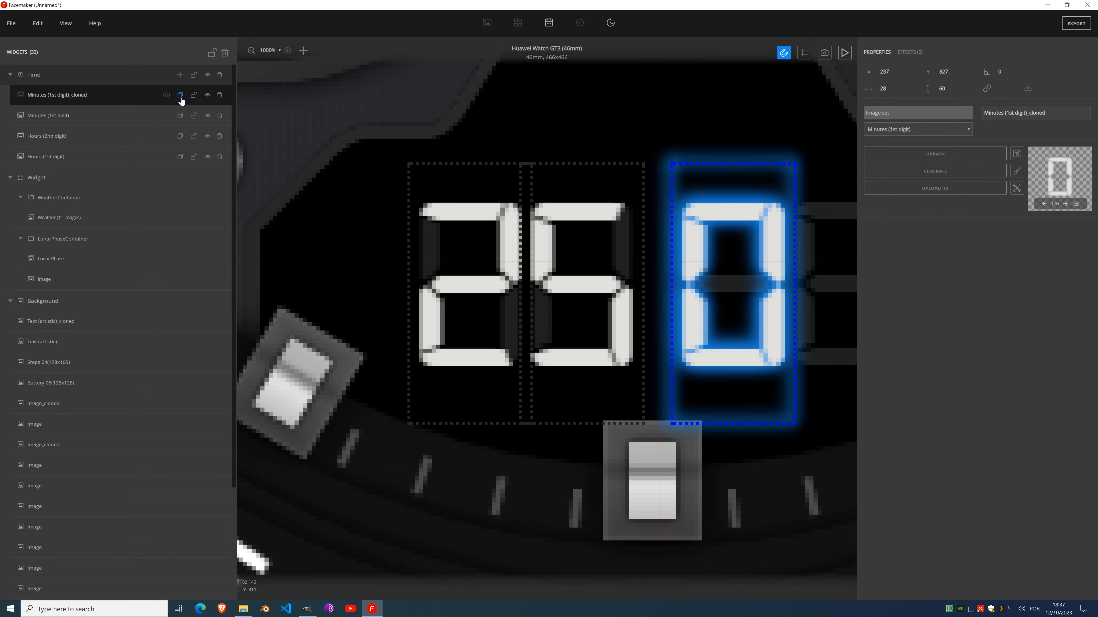
left_click(934, 130)
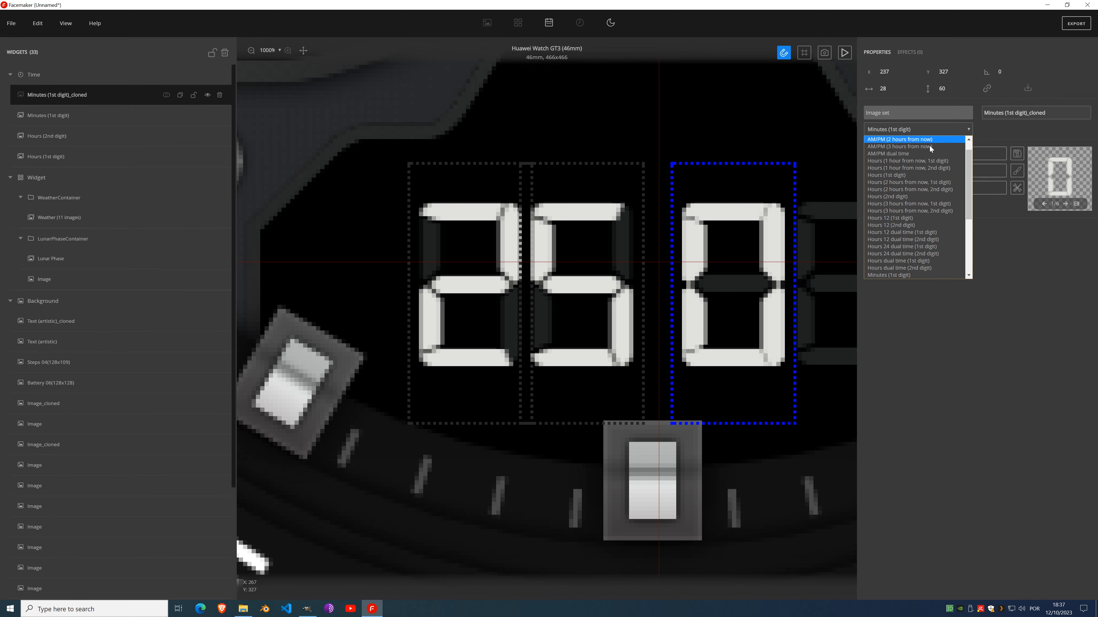
scroll(934, 211, "down", 3)
left_click(912, 197)
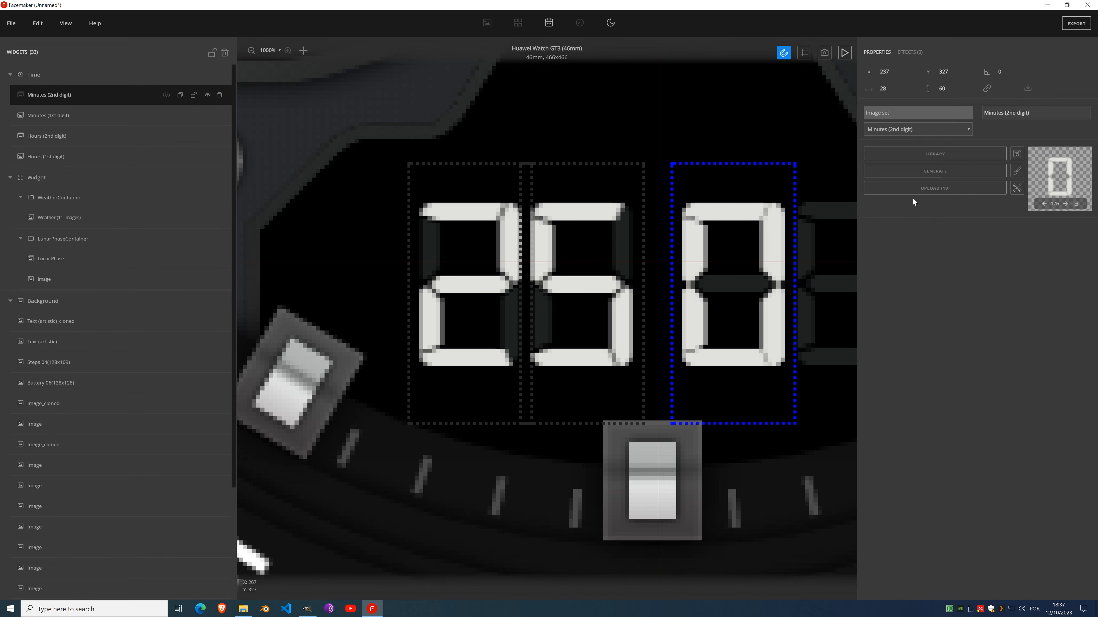
left_click_drag(802, 308, 624, 287)
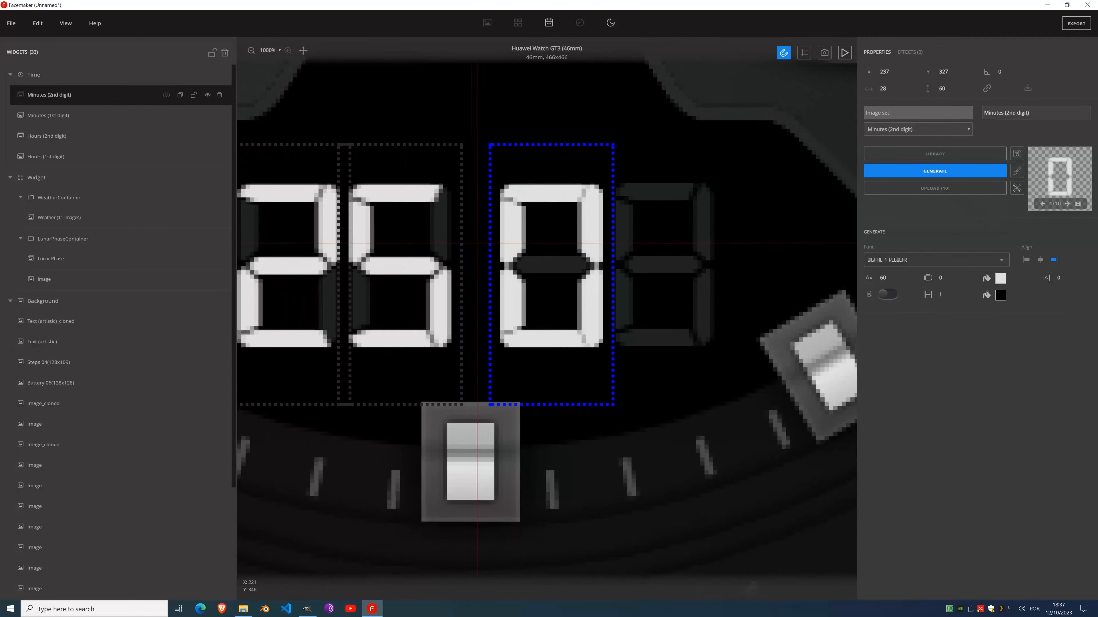
left_click(893, 69)
left_click(893, 71)
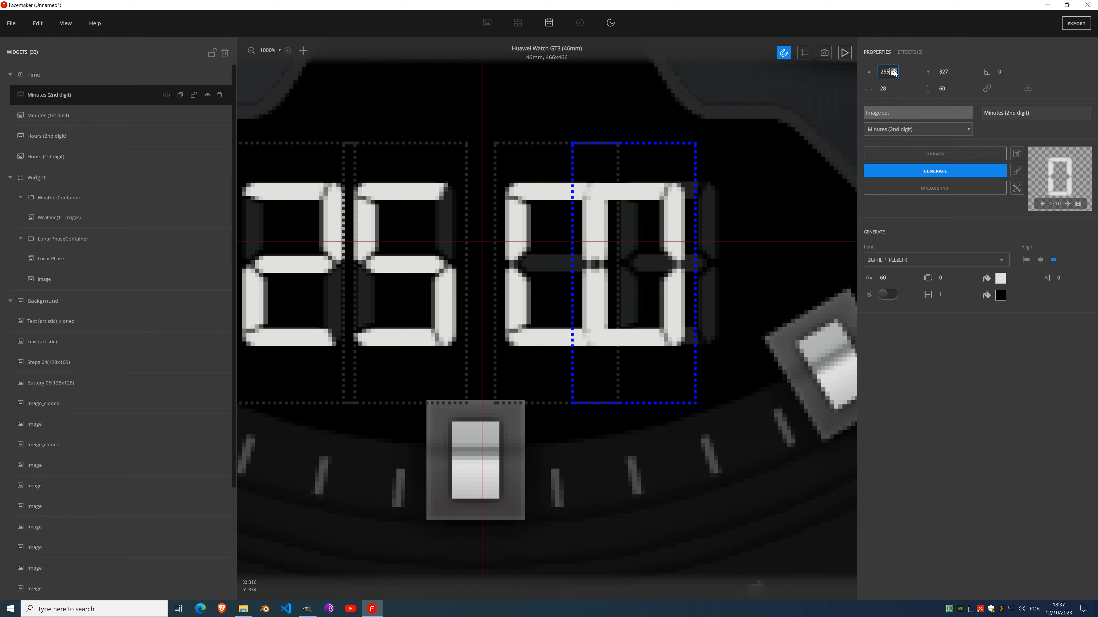
left_click(894, 70)
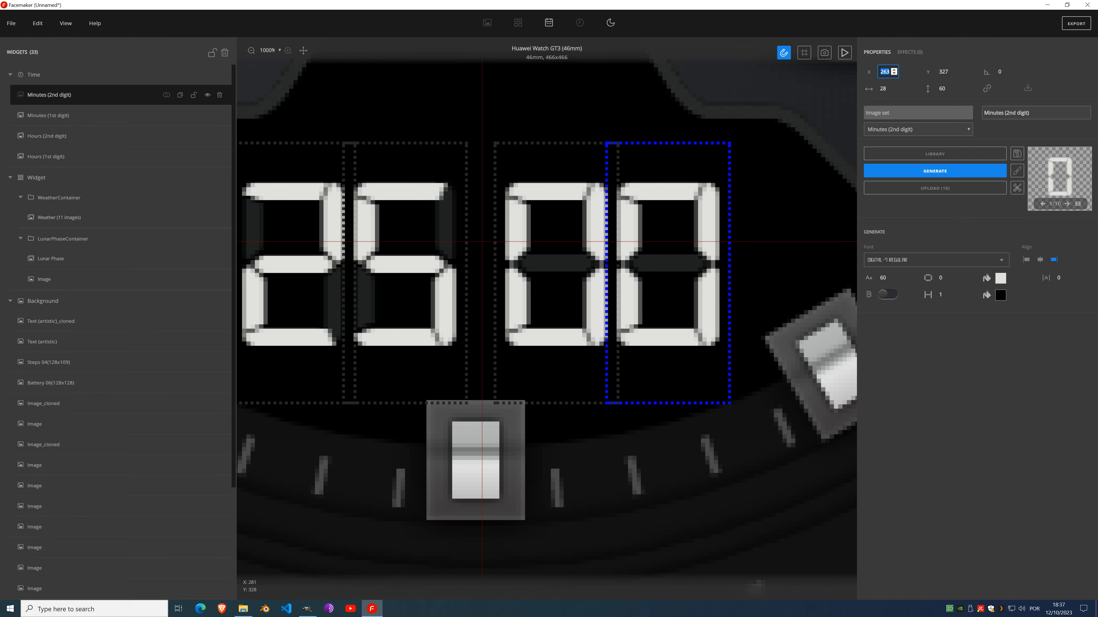
Step: Preview the running digital time on the watch face, then stop the simulation
scroll(615, 242, "down", 10)
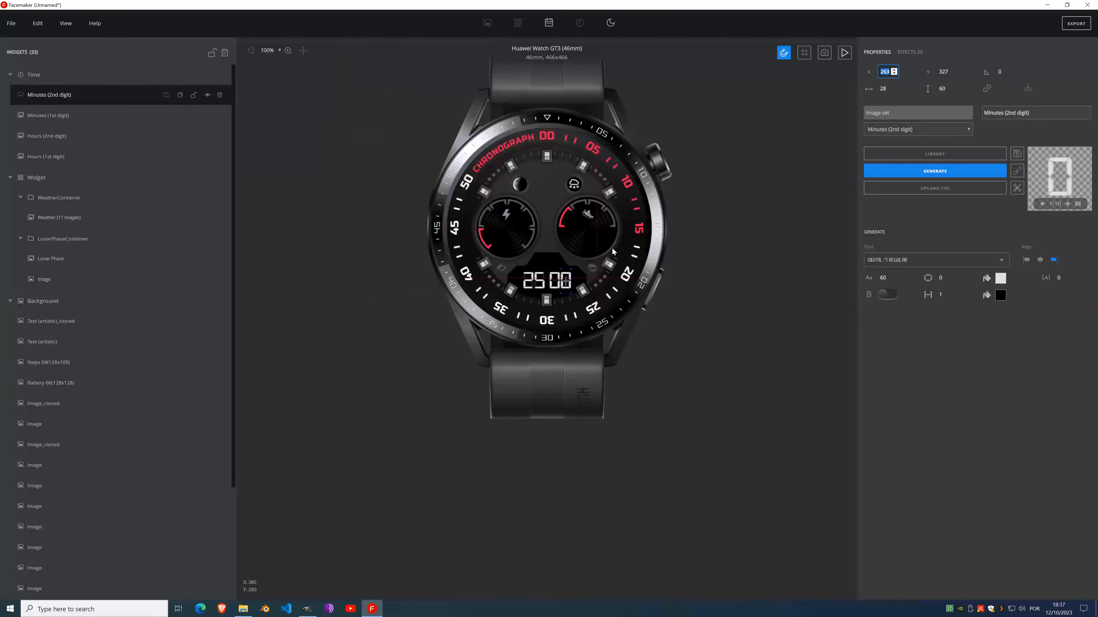
scroll(613, 252, "up", 4)
left_click(844, 53)
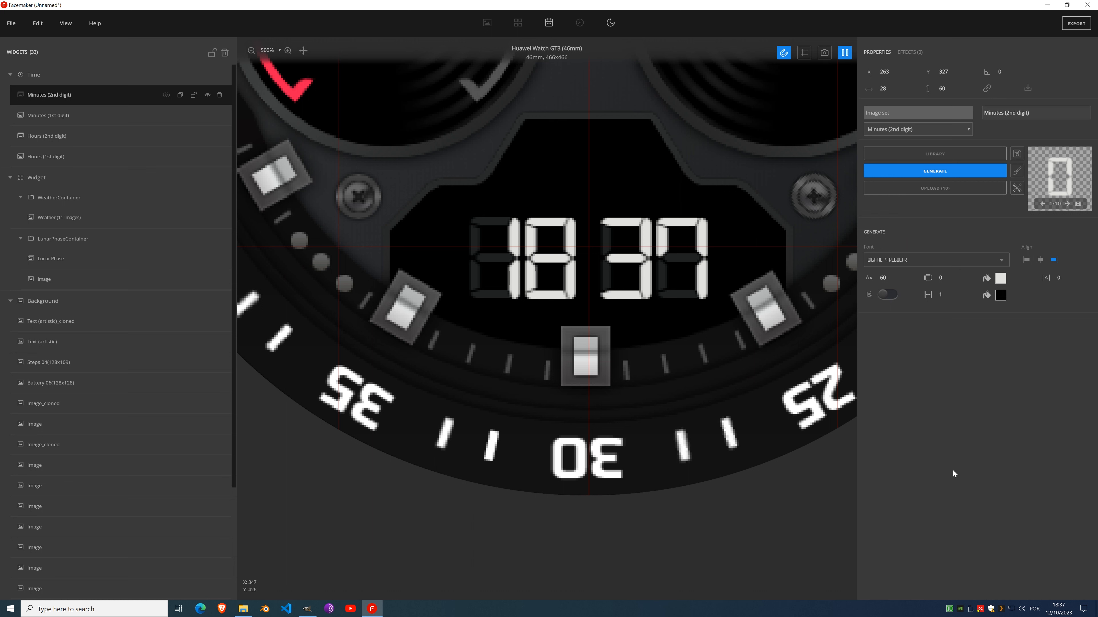
mouse_move(1053, 610)
left_click(843, 55)
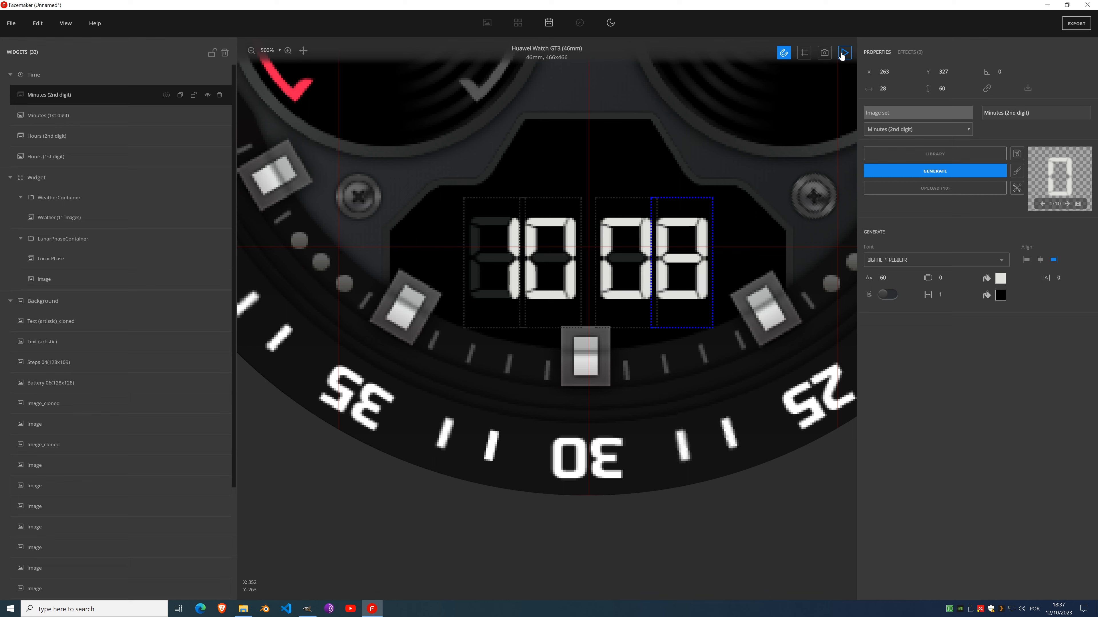
Step: Crop the Hours (1st digit) and Hours (2nd digit) image sets to their content
scroll(584, 268, "up", 3)
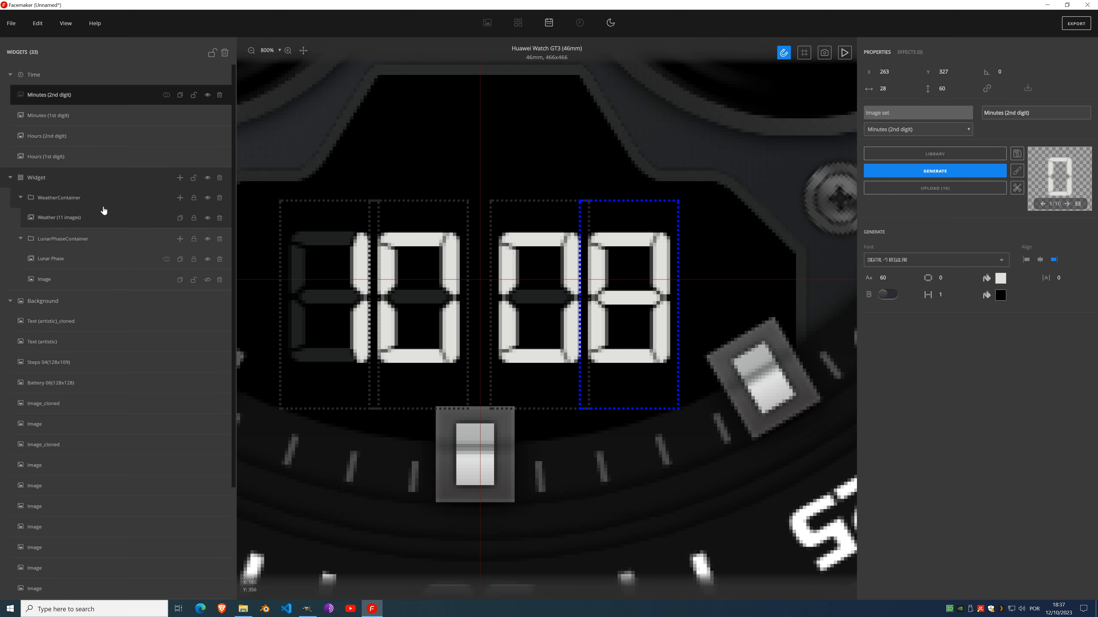
left_click(98, 156)
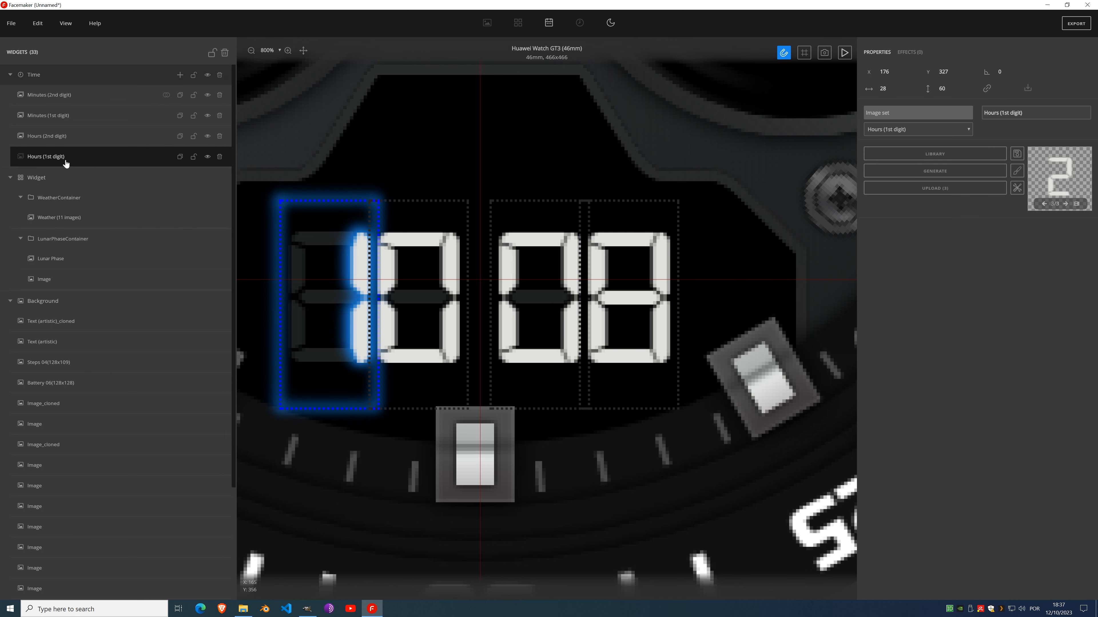
left_click(1017, 188)
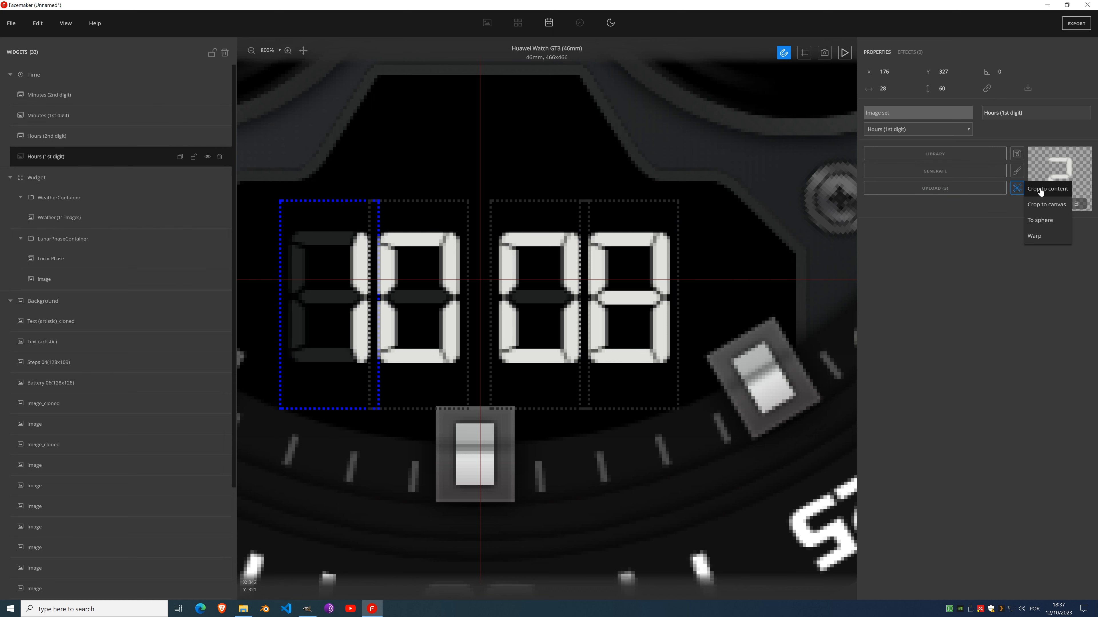
left_click(1038, 188)
left_click(52, 142)
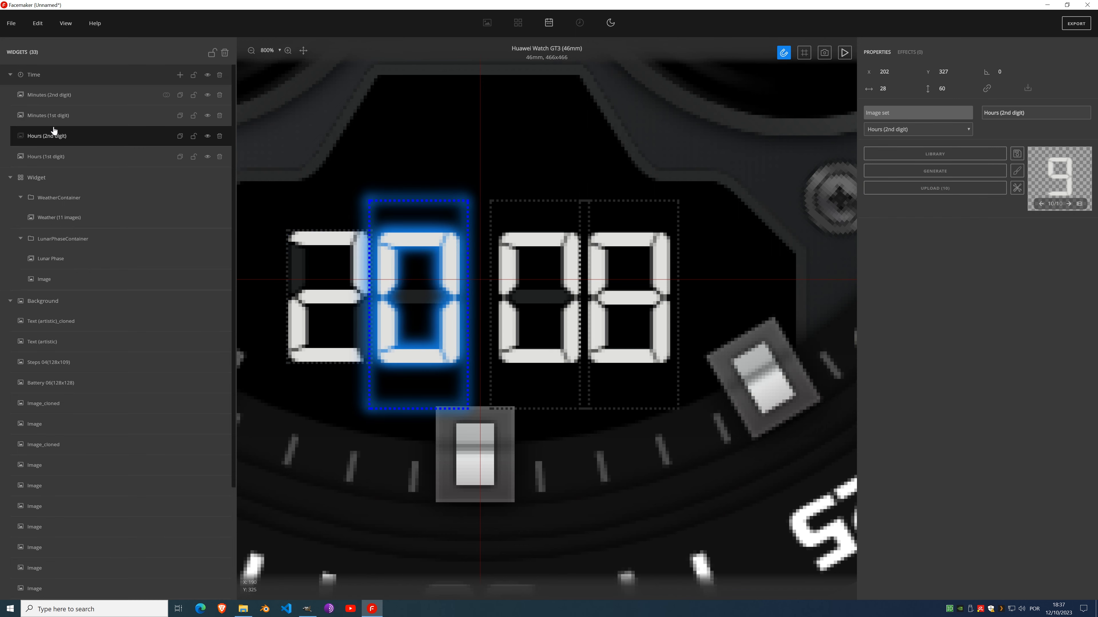
left_click(1016, 188)
left_click(1030, 189)
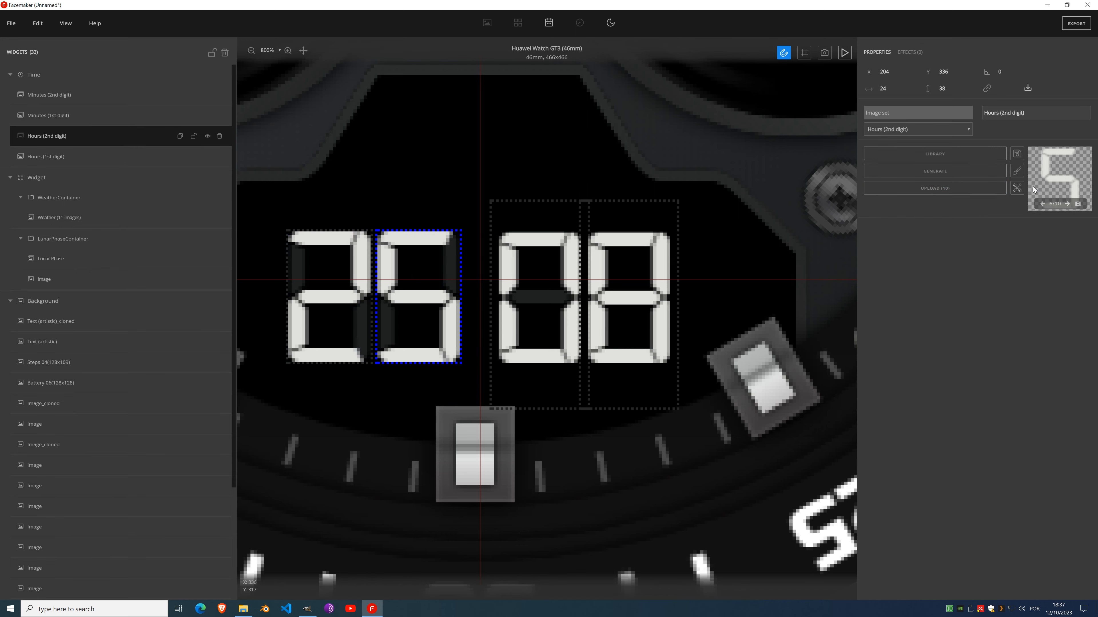
Step: Crop the Minutes (1st digit) and Minutes (2nd digit) image sets to their content and lock the Time group
left_click(70, 122)
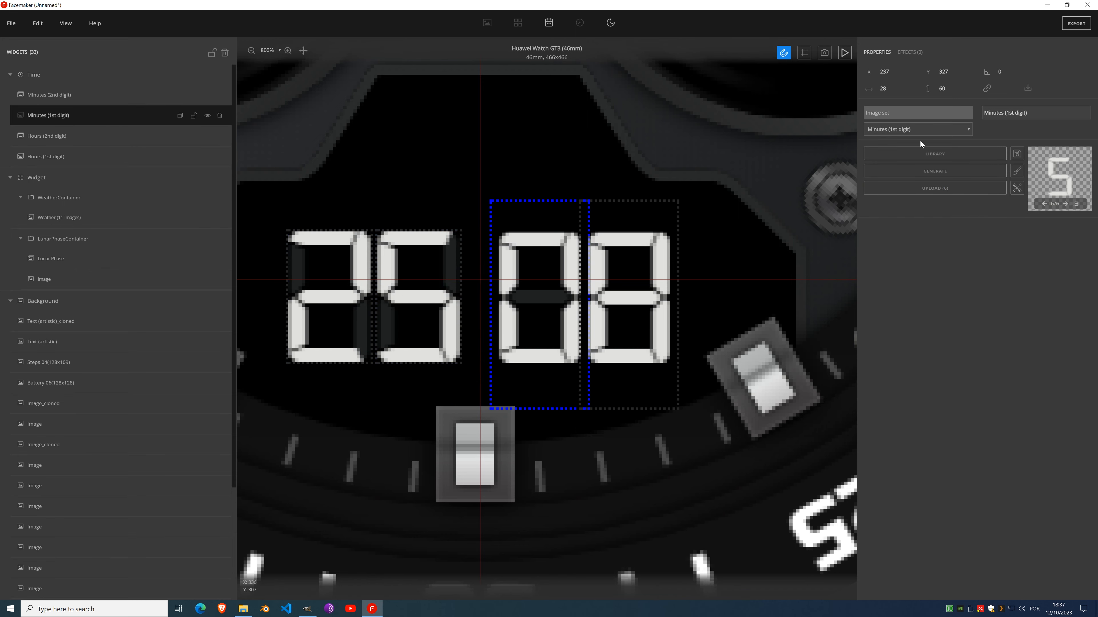
left_click(1017, 187)
left_click(1035, 189)
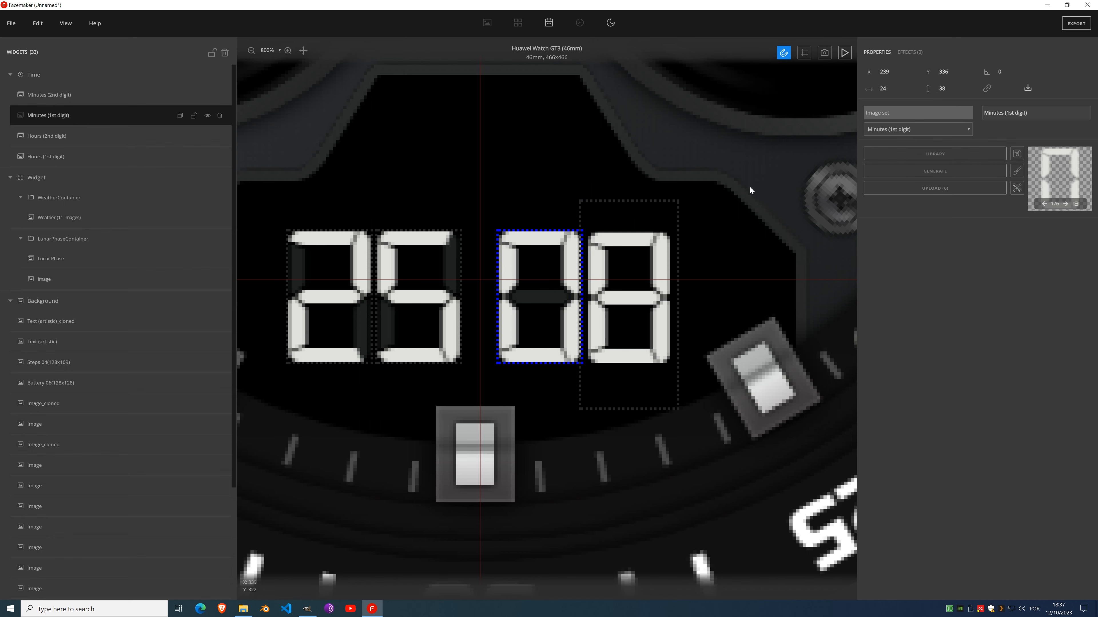
left_click(56, 99)
left_click(1017, 187)
left_click(1046, 189)
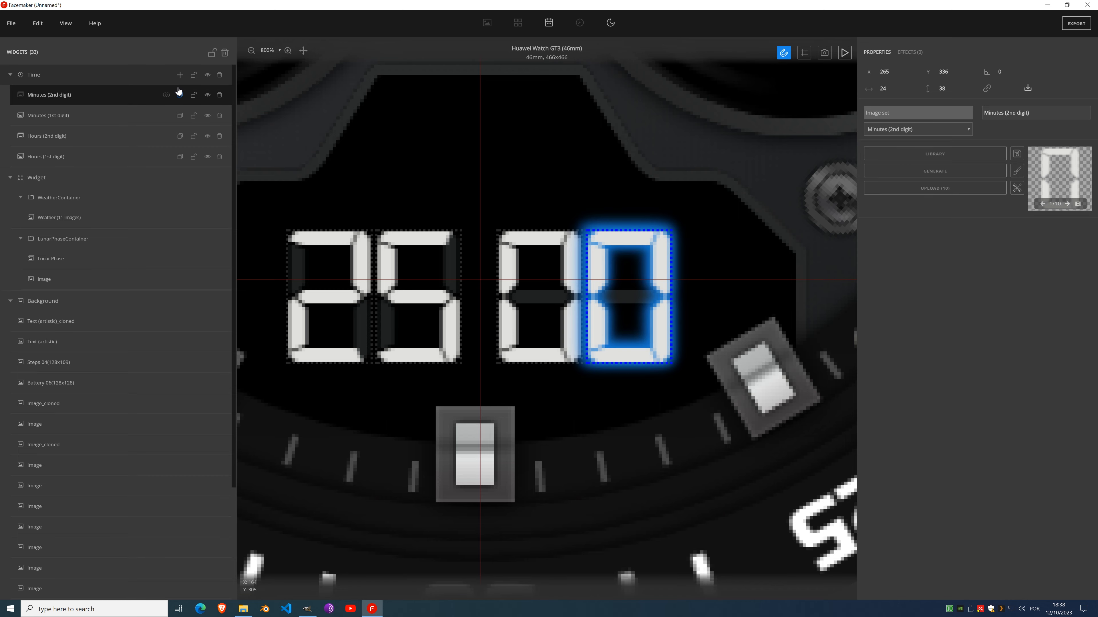
left_click(194, 77)
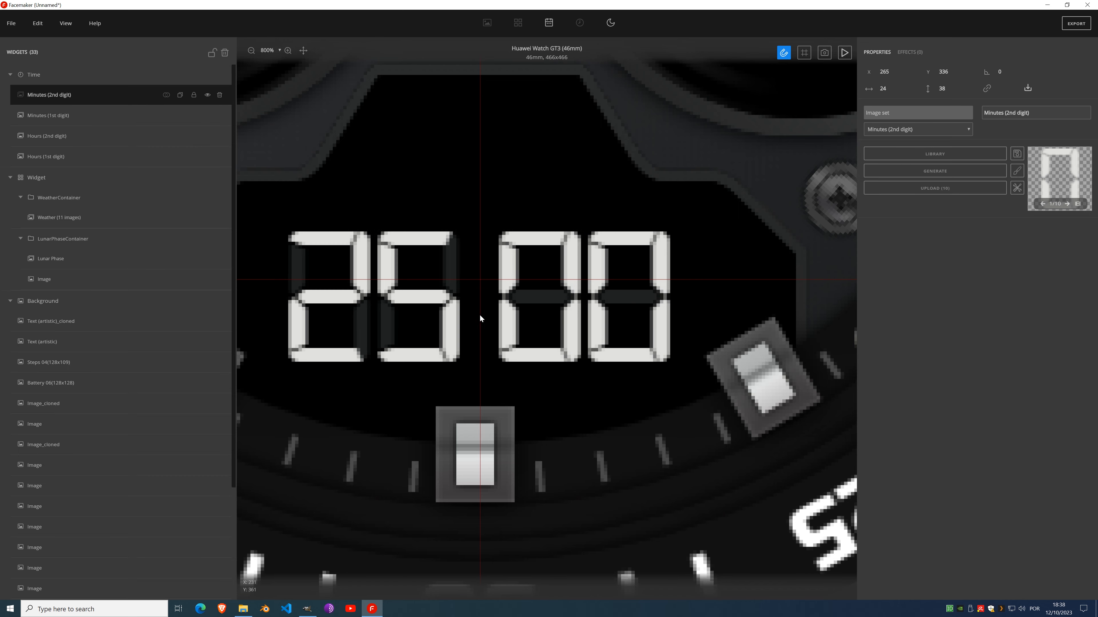
Step: Run the watch face simulation and examine the cropped time digits up close
scroll(468, 285, "down", 5)
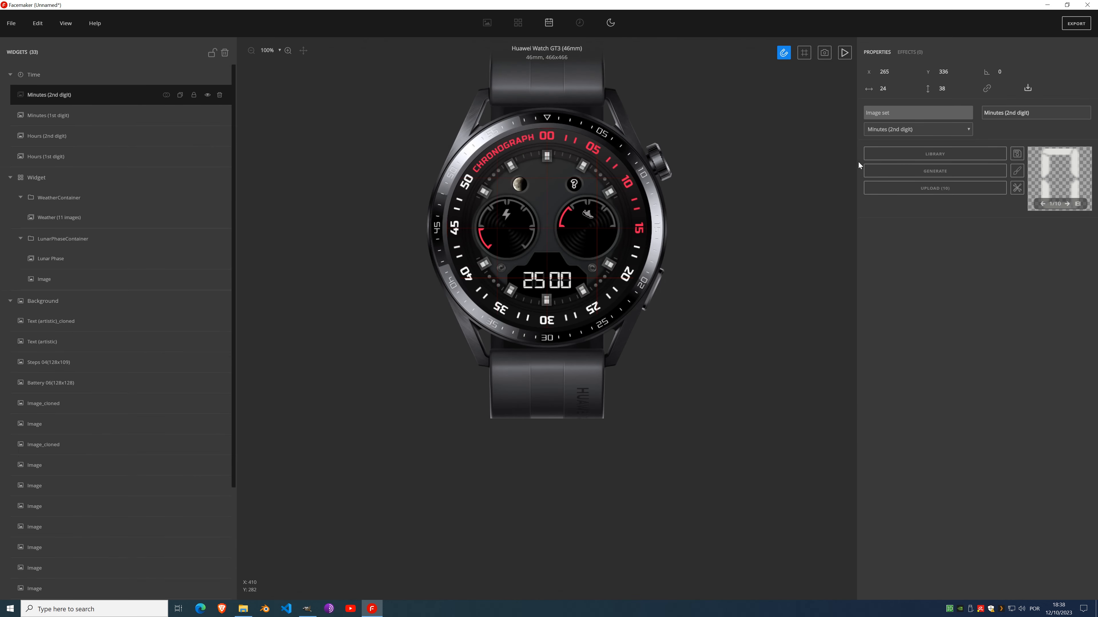
left_click(845, 53)
scroll(549, 264, "up", 3)
scroll(547, 257, "up", 3)
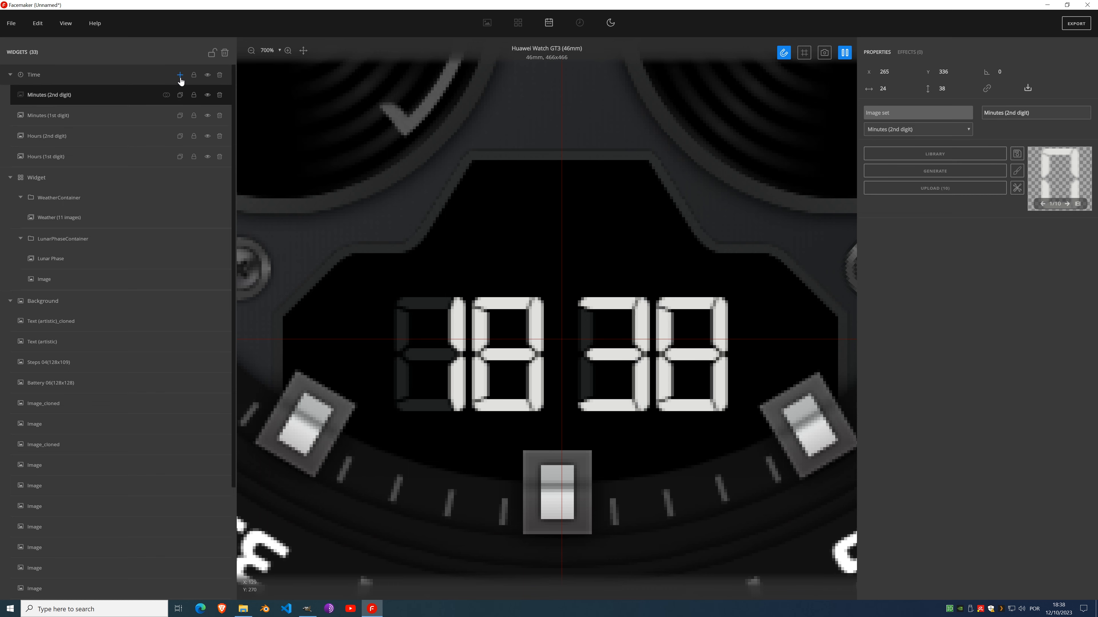
Step: Add an artistic text ":" to the Background group and place it between hours and minutes at X 229, Y 327
left_click(79, 304)
left_click(180, 302)
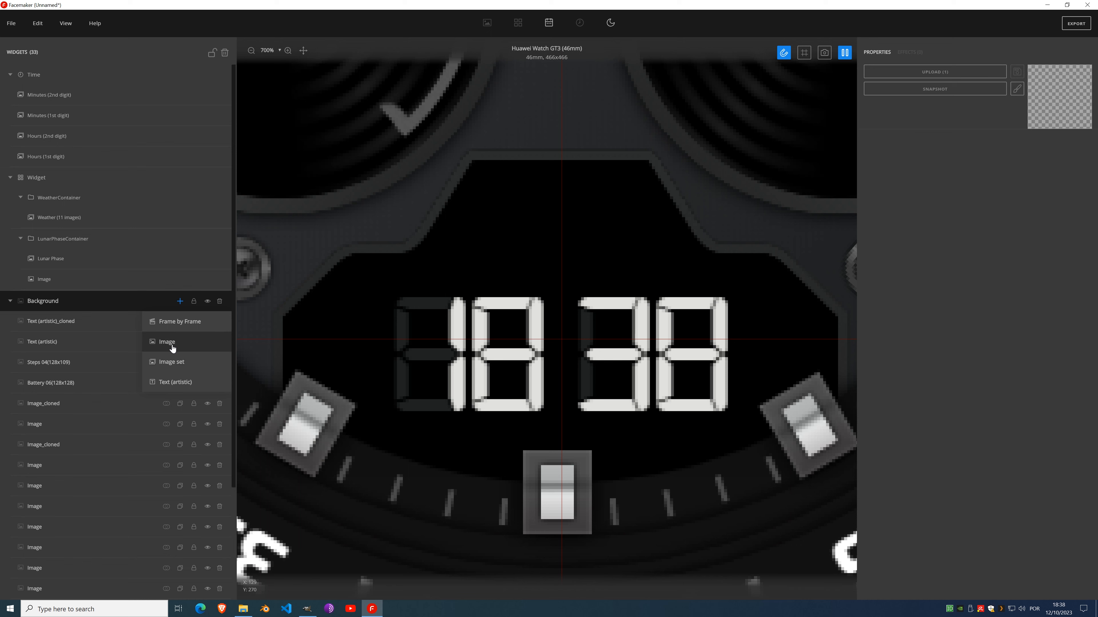
left_click(176, 382)
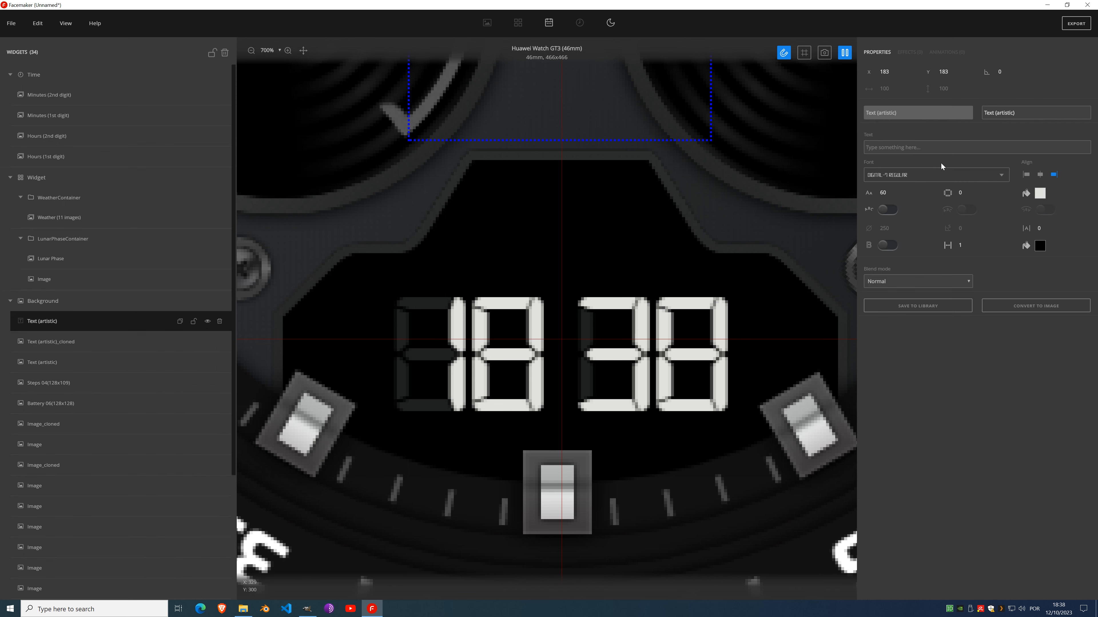
type(":")
scroll(637, 135, "down", 3)
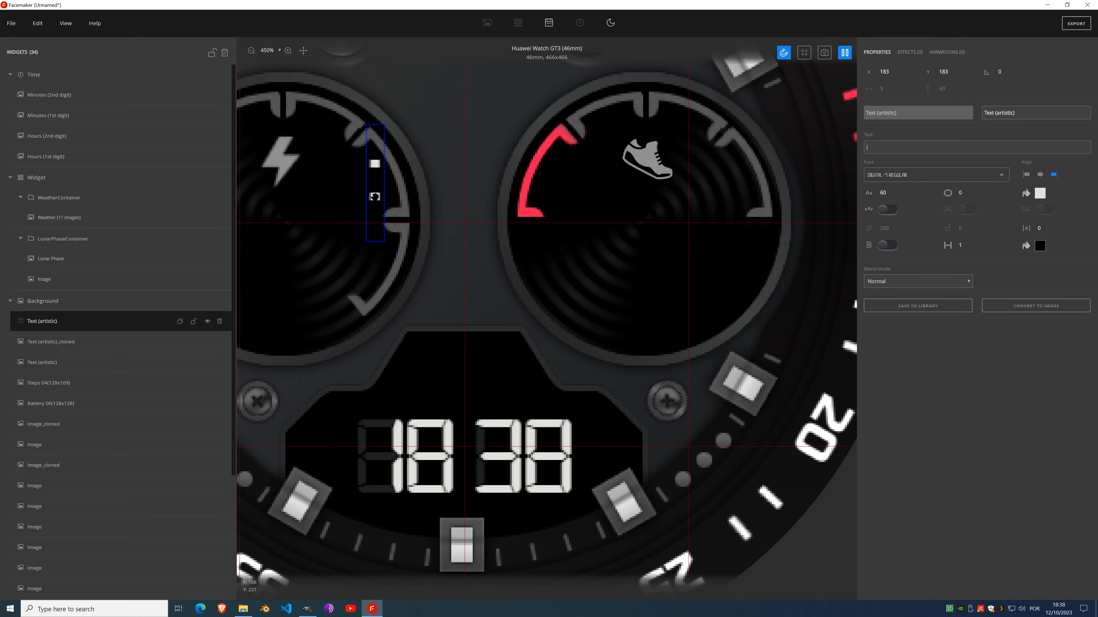
left_click_drag(371, 194, 464, 474)
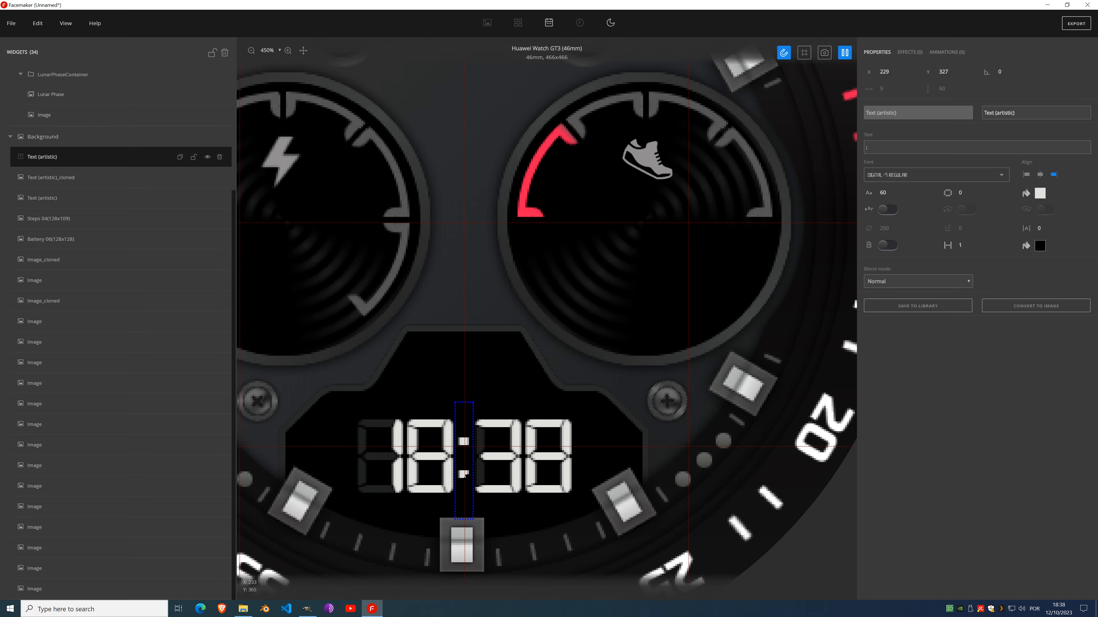
scroll(540, 469, "up", 3)
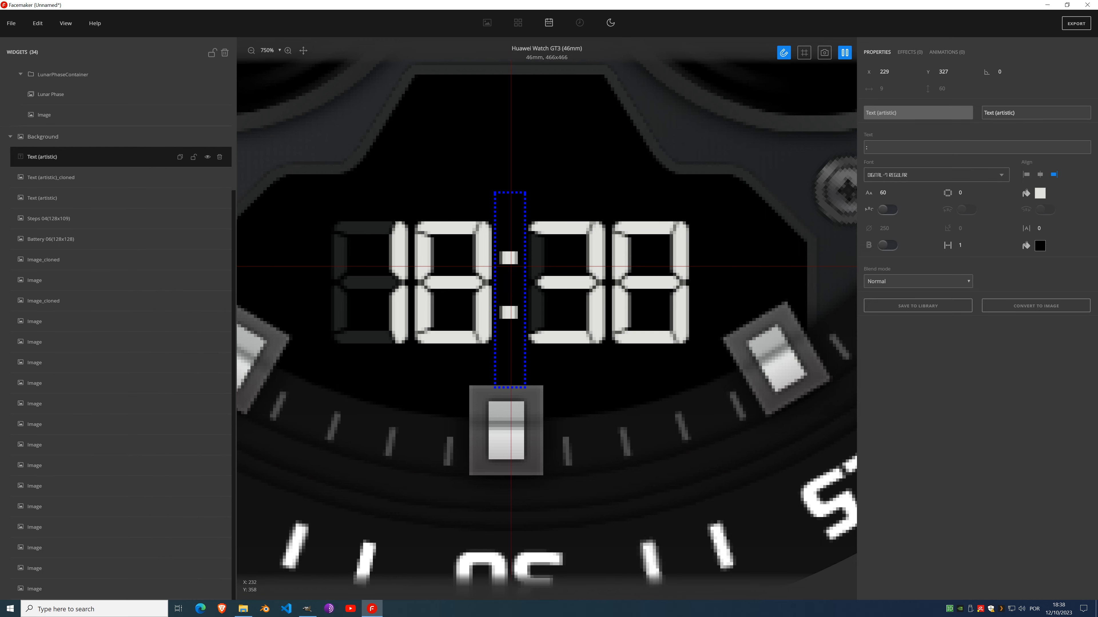
scroll(504, 292, "down", 5)
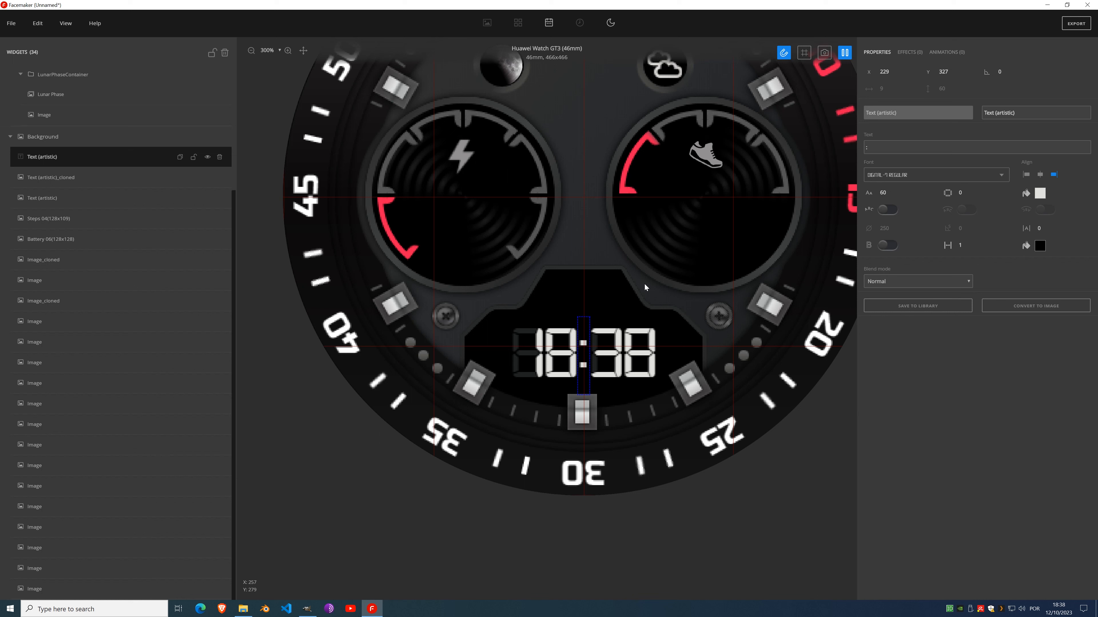
scroll(92, 173, "up", 4)
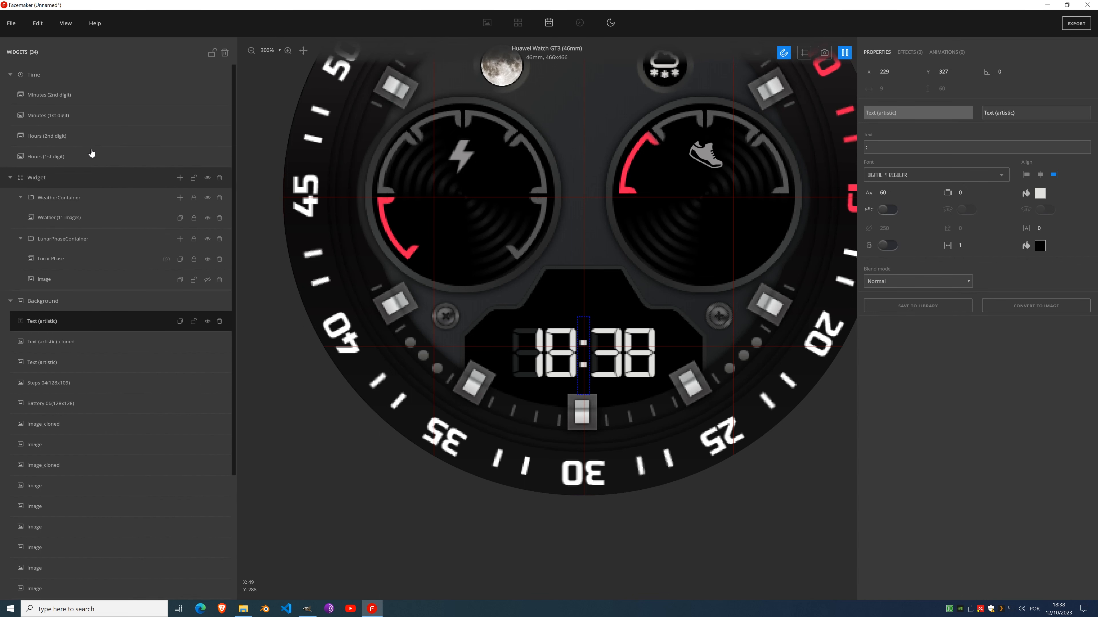
Step: Add an image set to the Time group, assign it to Seconds (2nd digit) and generate its digits
left_click(72, 98)
left_click(180, 74)
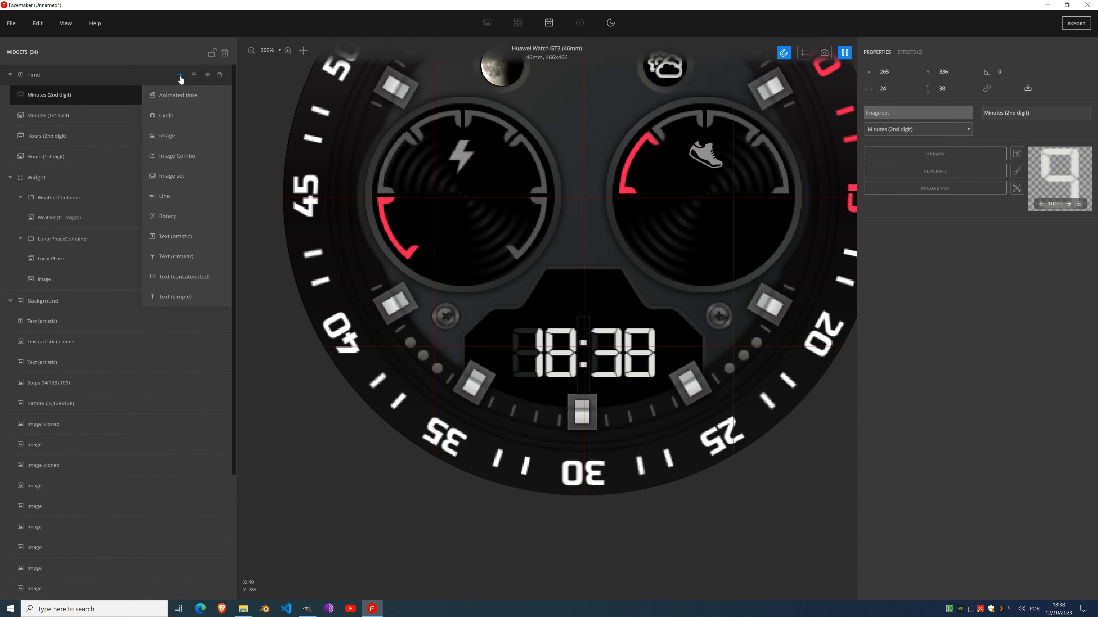
left_click(187, 187)
left_click(890, 130)
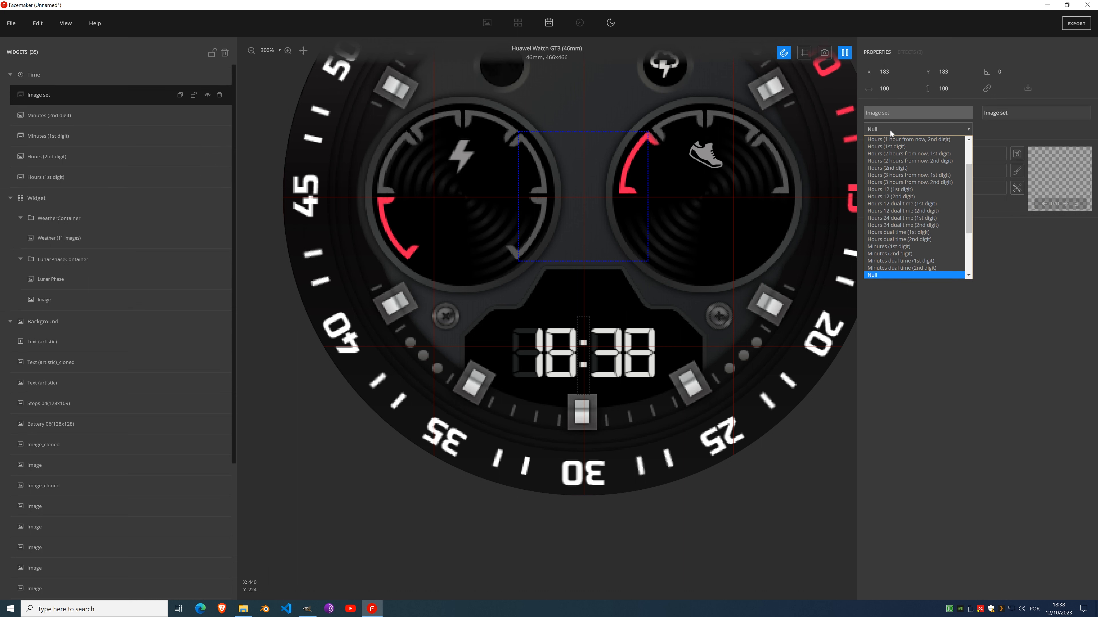
scroll(901, 234, "down", 4)
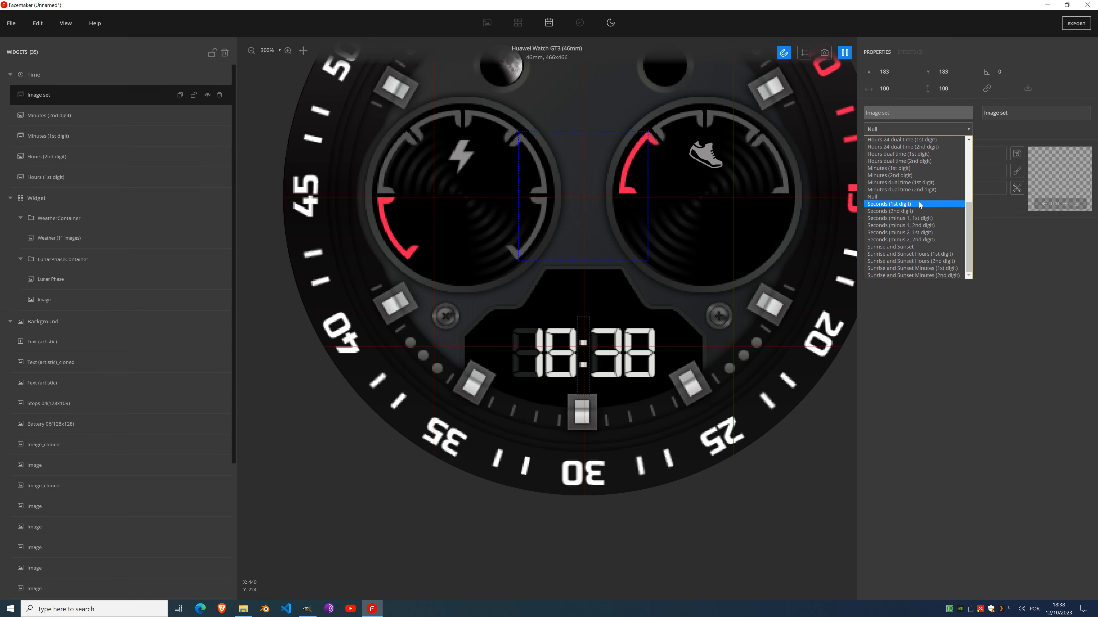
left_click(900, 211)
left_click(929, 173)
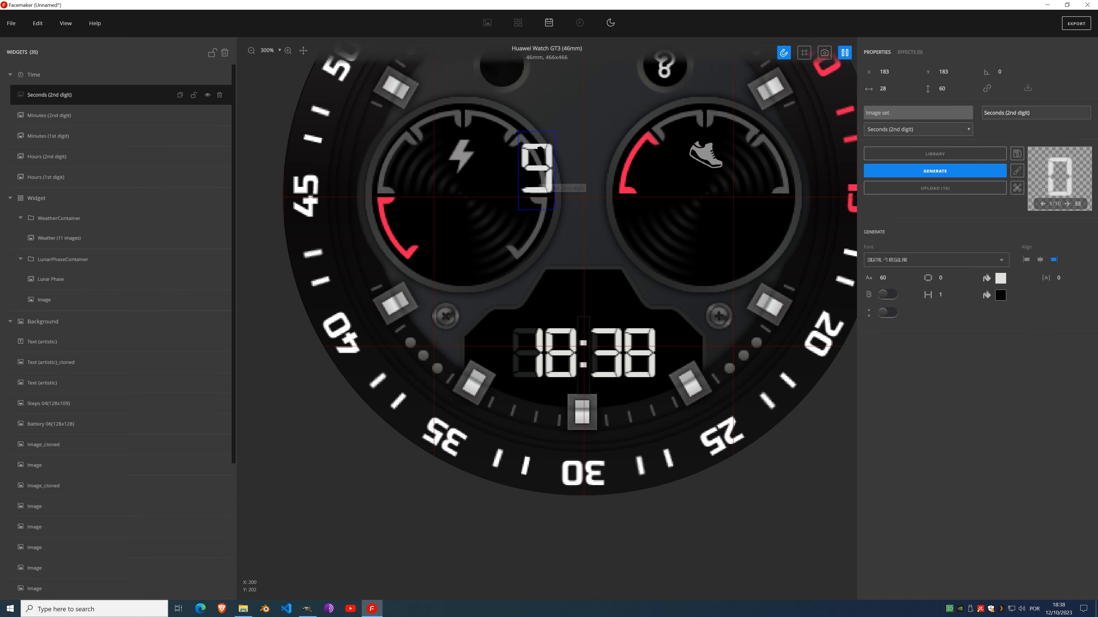
Step: Stop the simulation, turn the generated seconds digits into blinking colon frames and review them in the frame editor
left_click(844, 52)
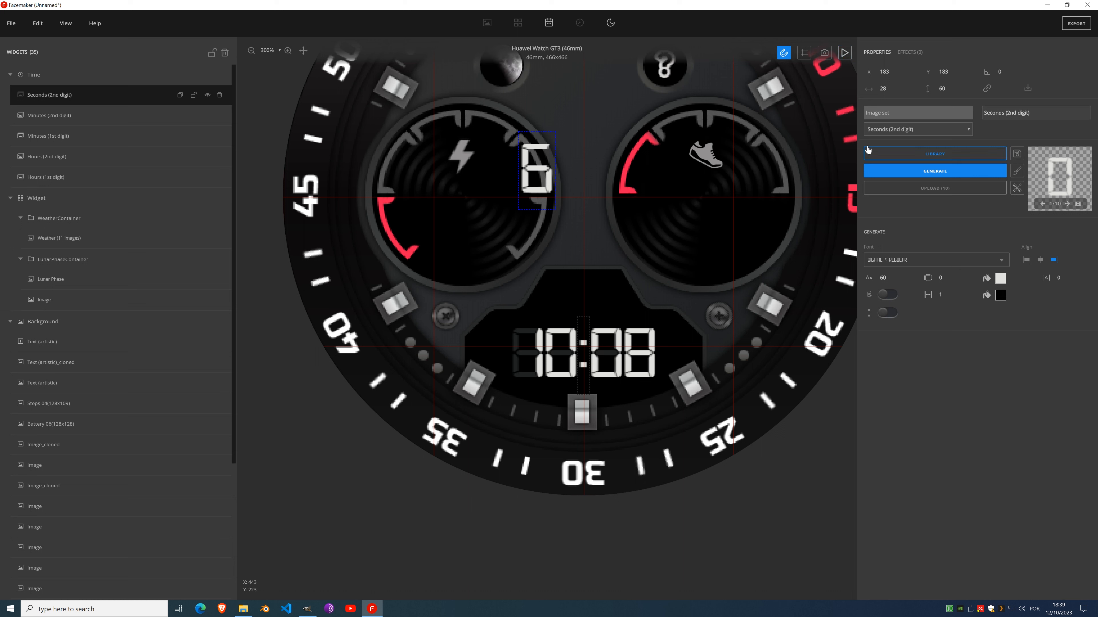
left_click(884, 314)
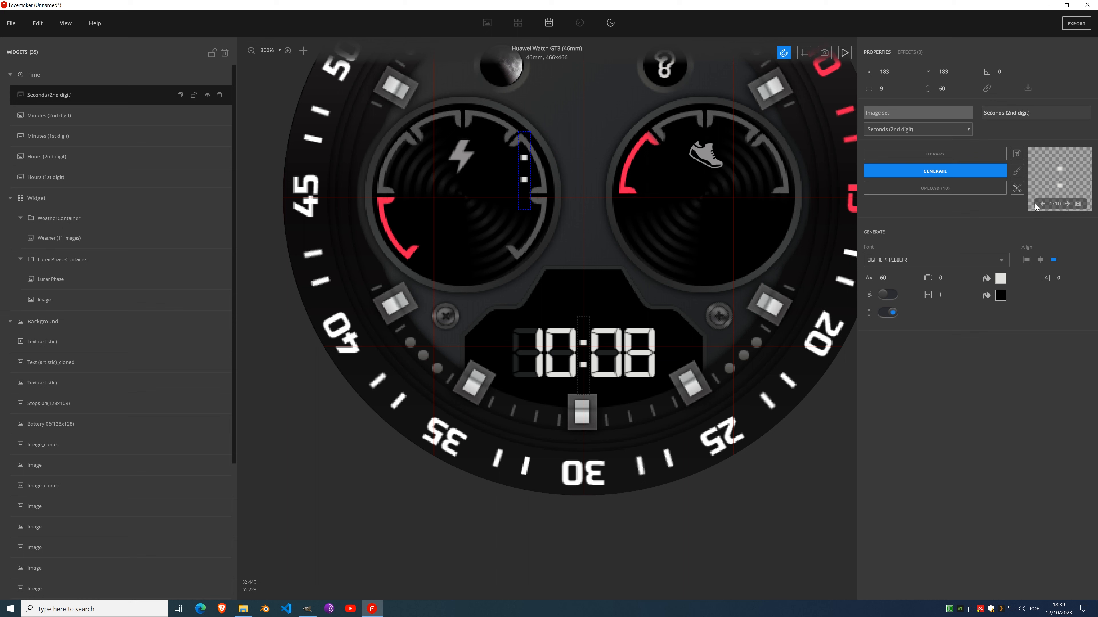
left_click(1078, 204)
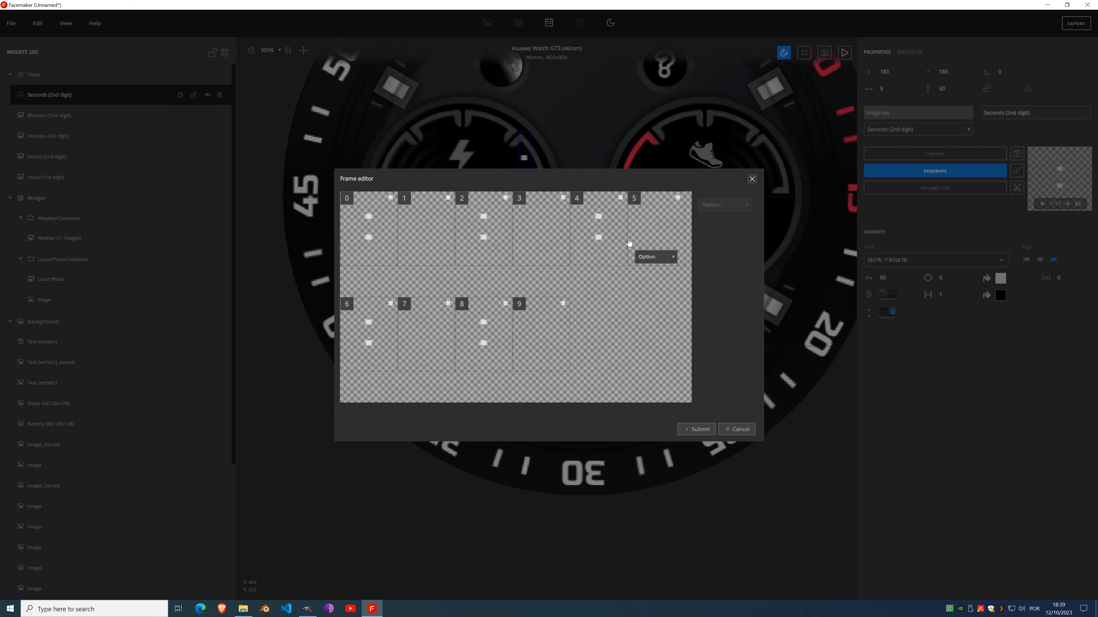
left_click(752, 179)
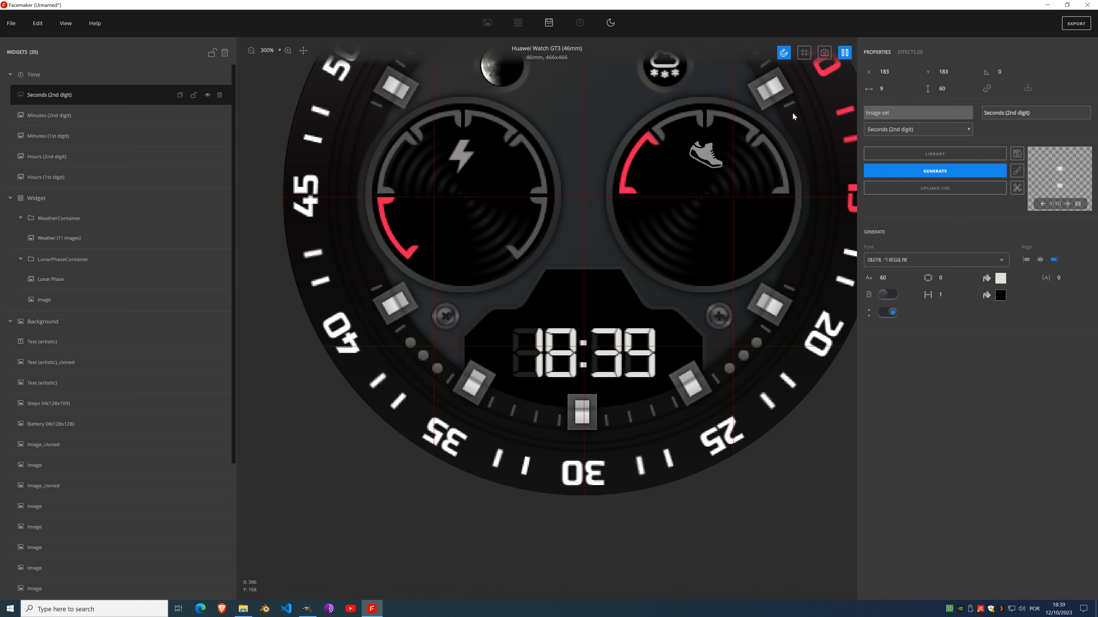
Step: Stop the simulation, crop the Seconds (2nd digit) colon image set to its content and move it just above the digital time
left_click(845, 53)
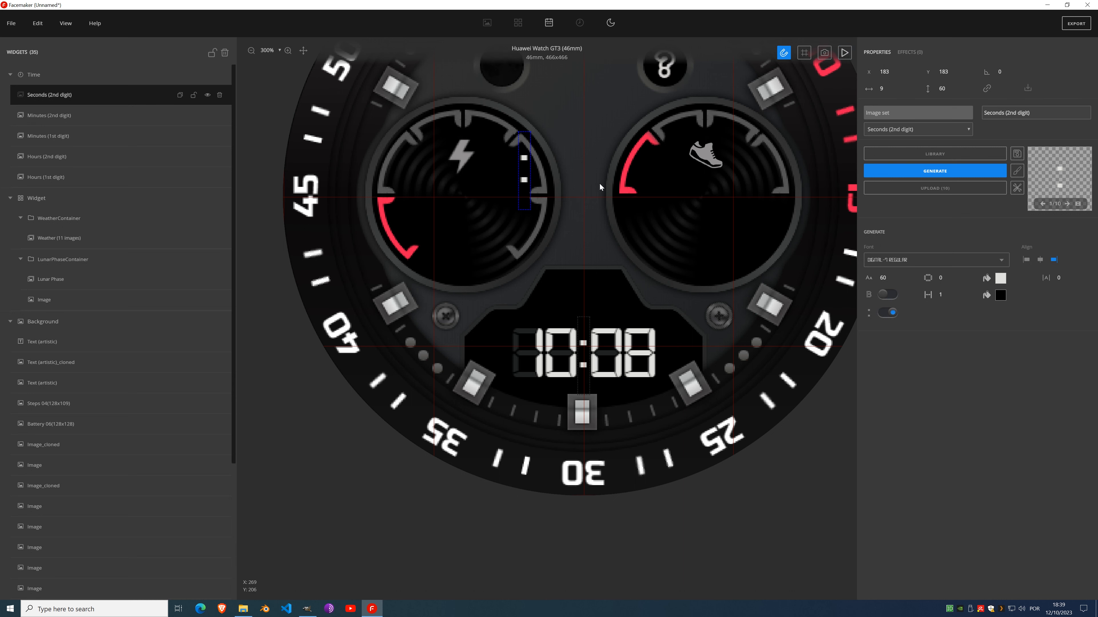
scroll(609, 215, "up", 2)
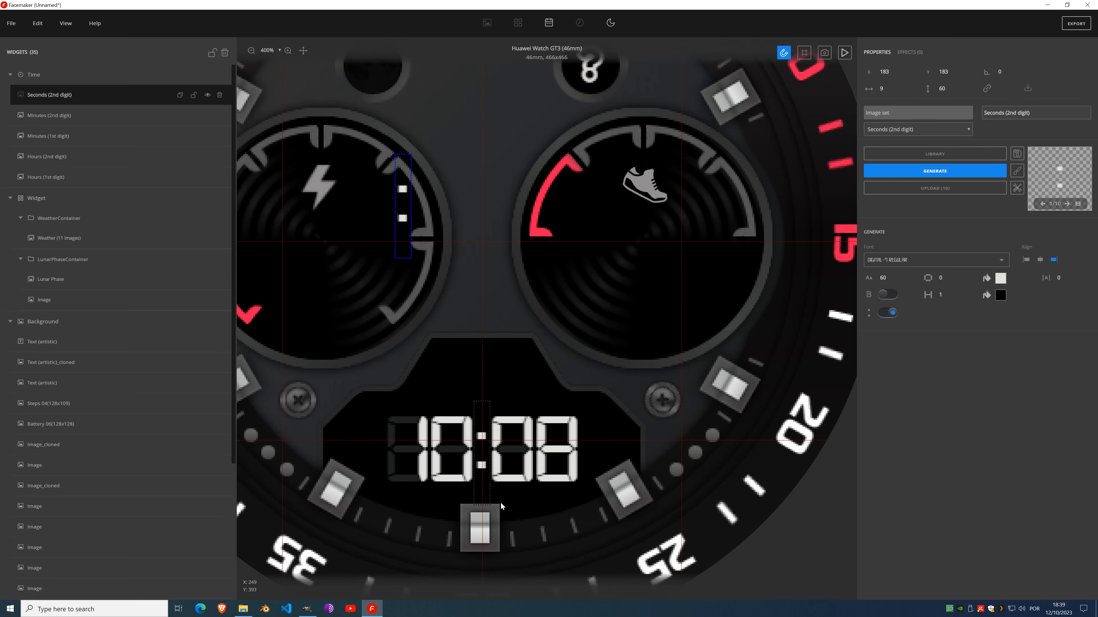
left_click(920, 172)
left_click(1017, 188)
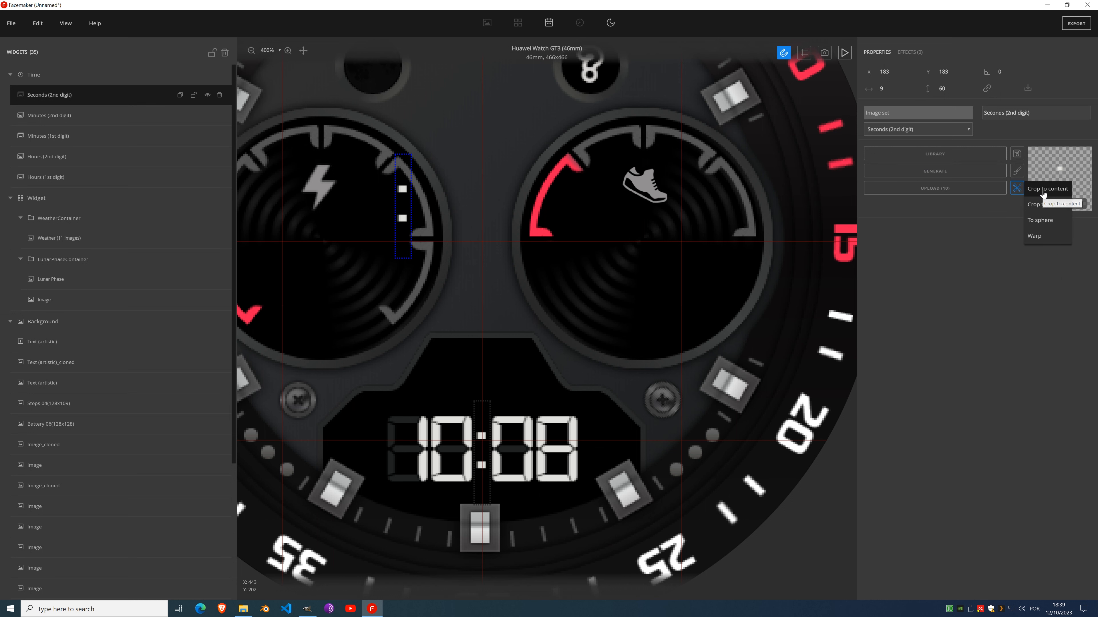
left_click(1042, 204)
left_click_drag(402, 212, 483, 346)
Step: Convert the Background group's ":" text between hours and minutes to an image and crop it to its content
left_click(481, 464)
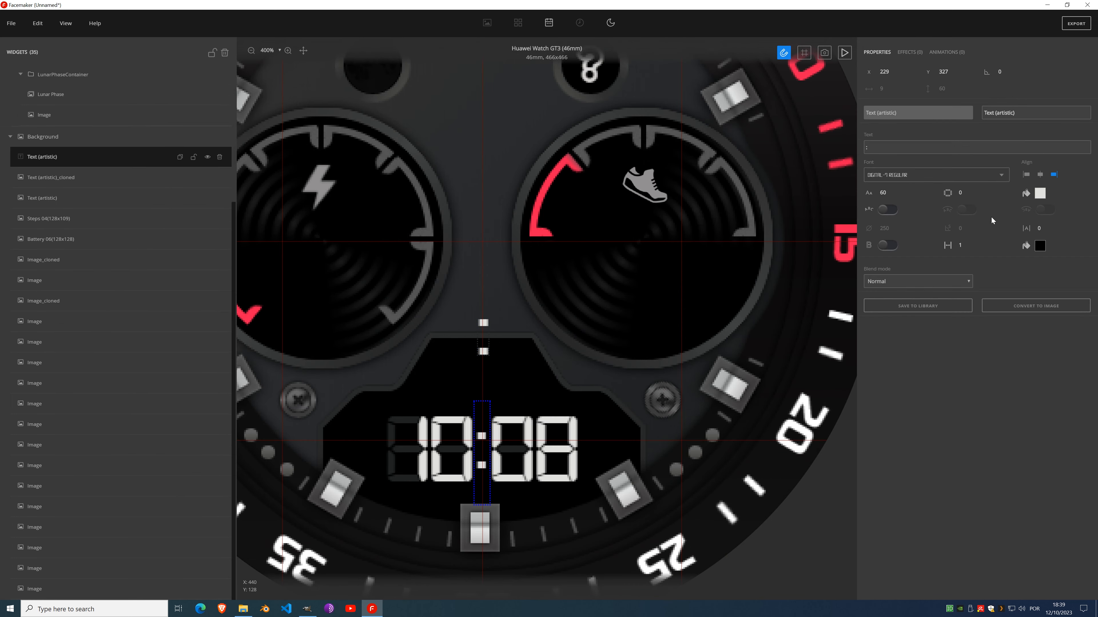
left_click(1017, 171)
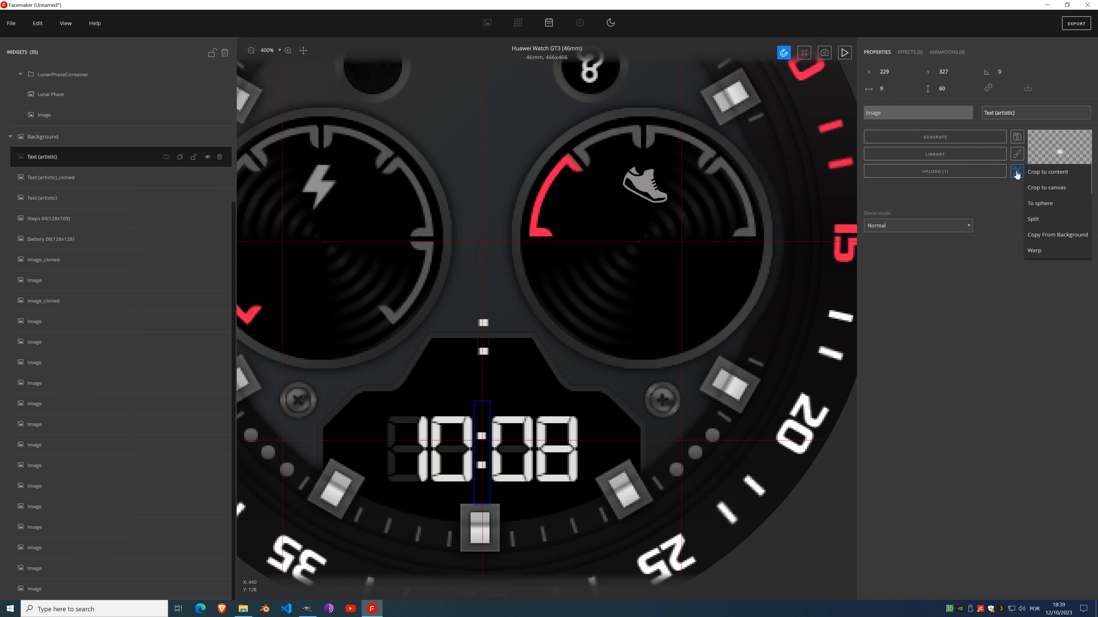
left_click(1048, 182)
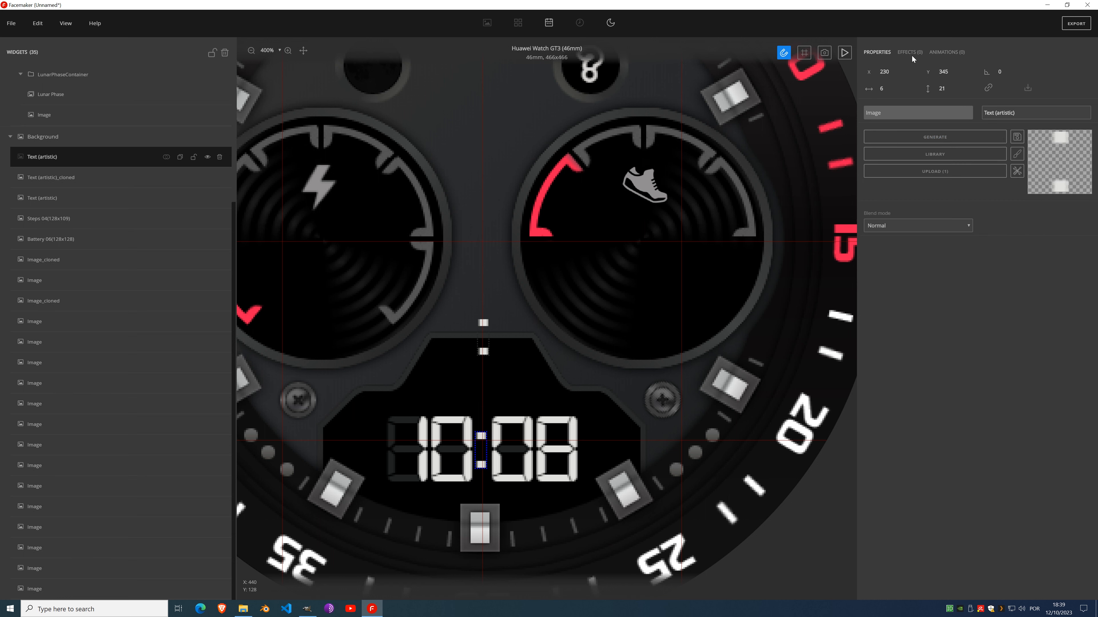
Step: Add a Fill color effect to the Background colon image, using the dark grey #1f2121 sampled from the dim placeholder digit
left_click(911, 56)
left_click(912, 69)
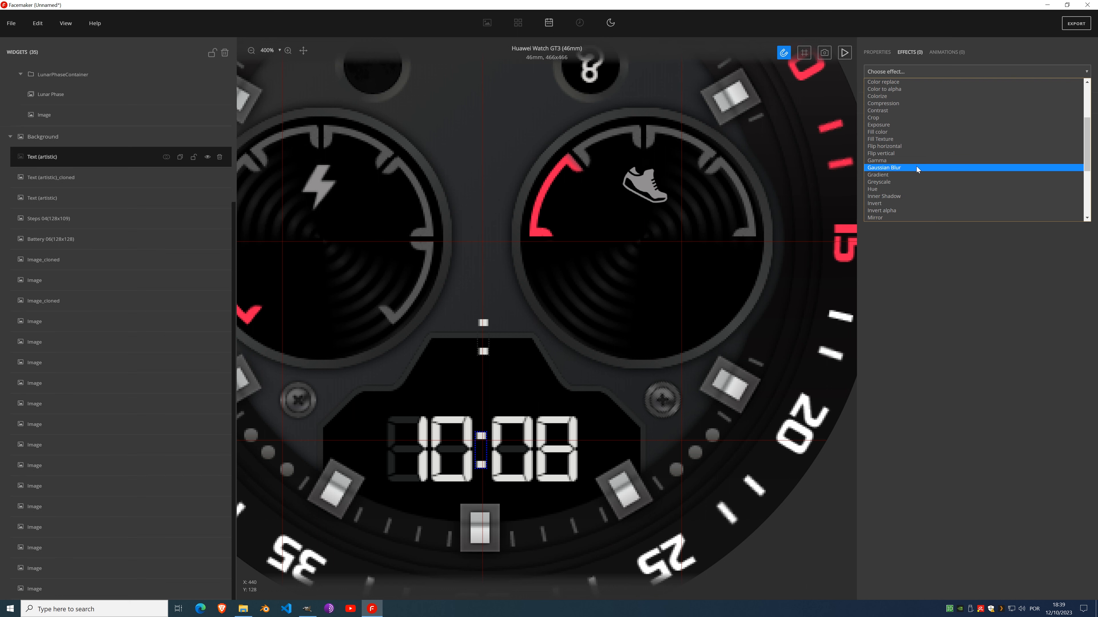
left_click(891, 88)
left_click(899, 145)
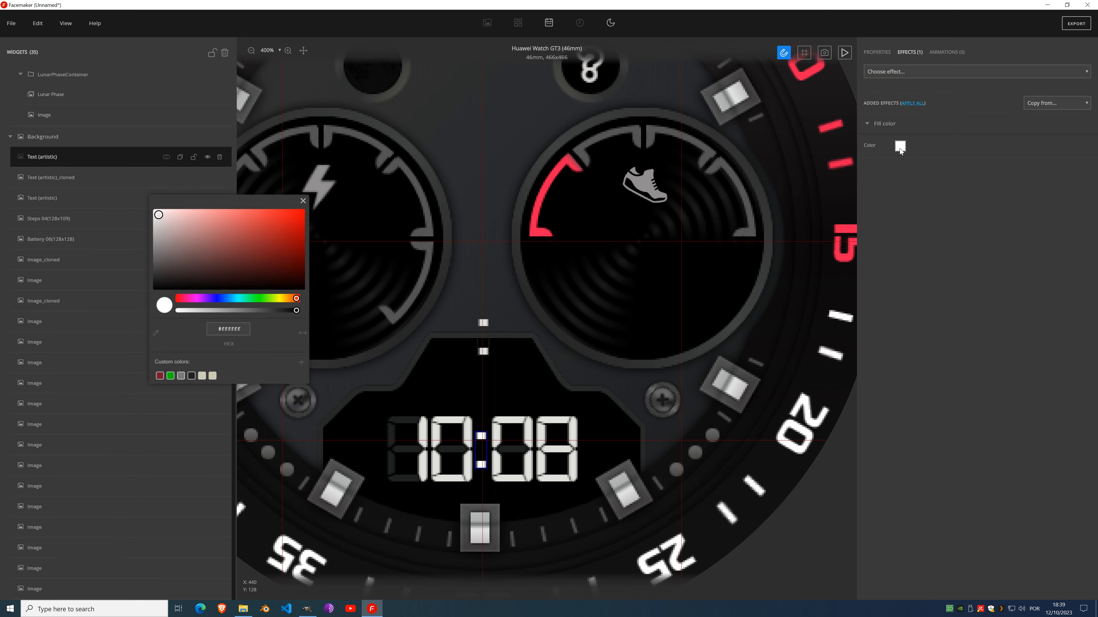
left_click(155, 333)
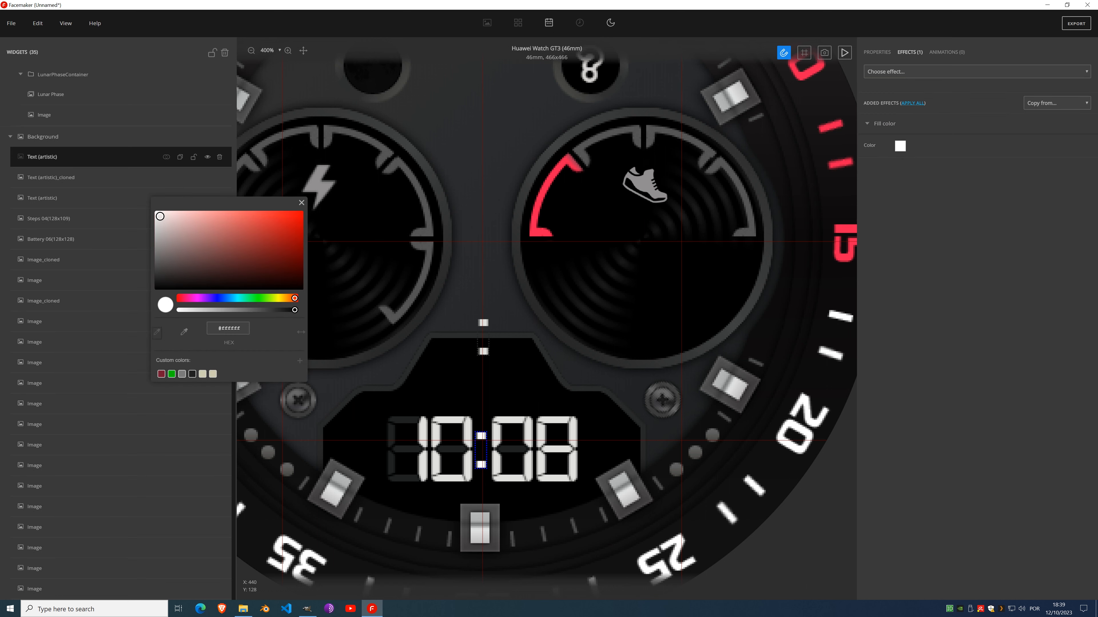
left_click(392, 458)
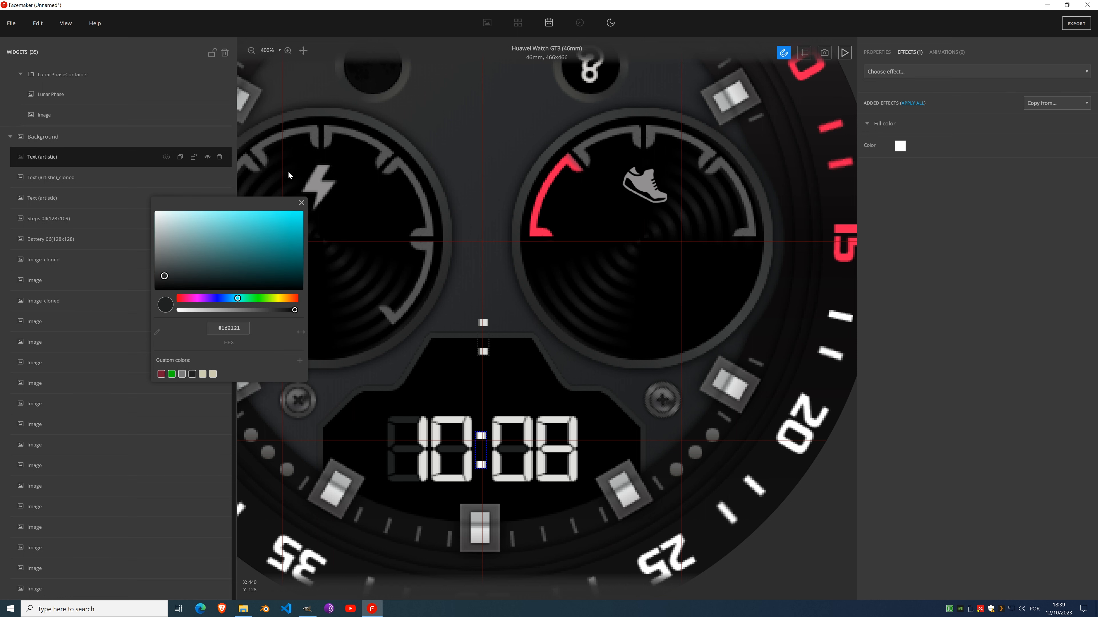
left_click(301, 206)
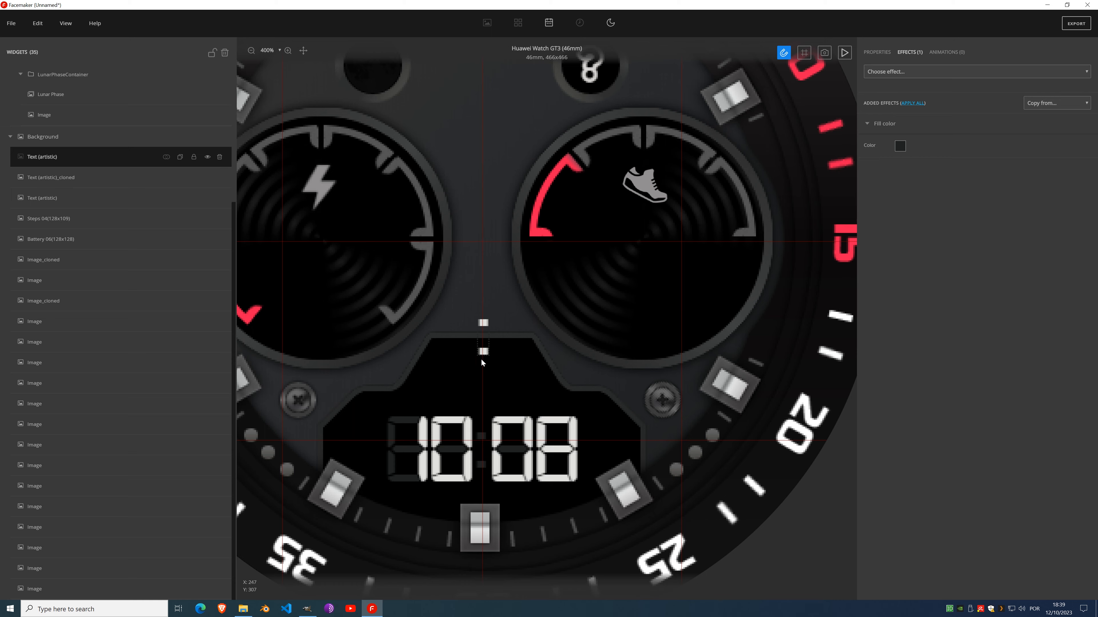
Step: Place the blinking seconds colon over the dim colon and, with the simulation running, set its position to X 231, Y 345
left_click(481, 459)
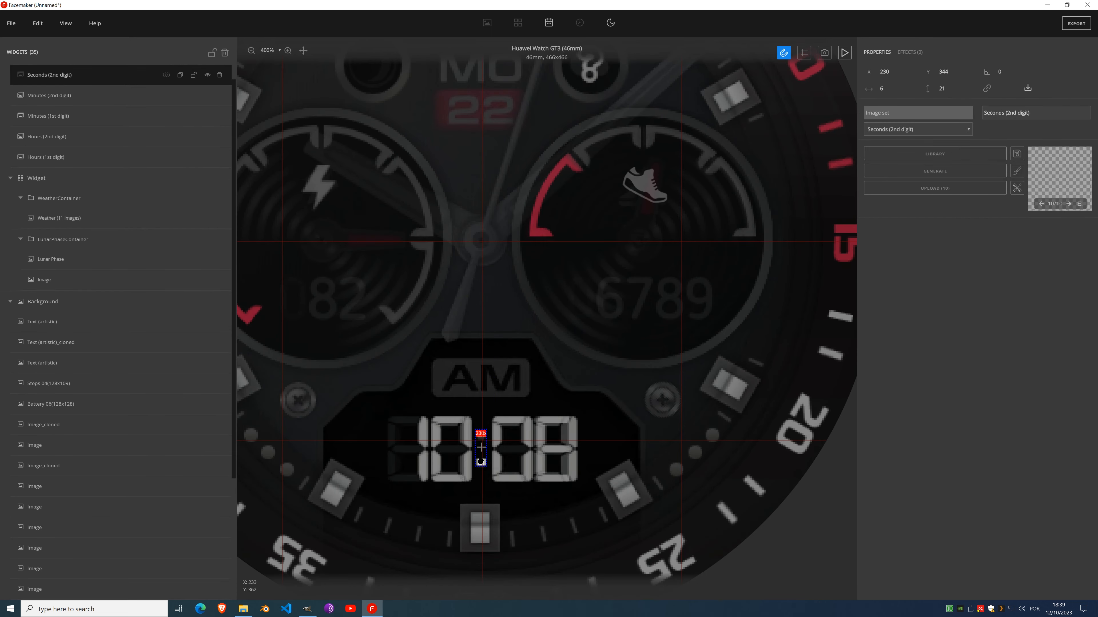
scroll(480, 462, "up", 5)
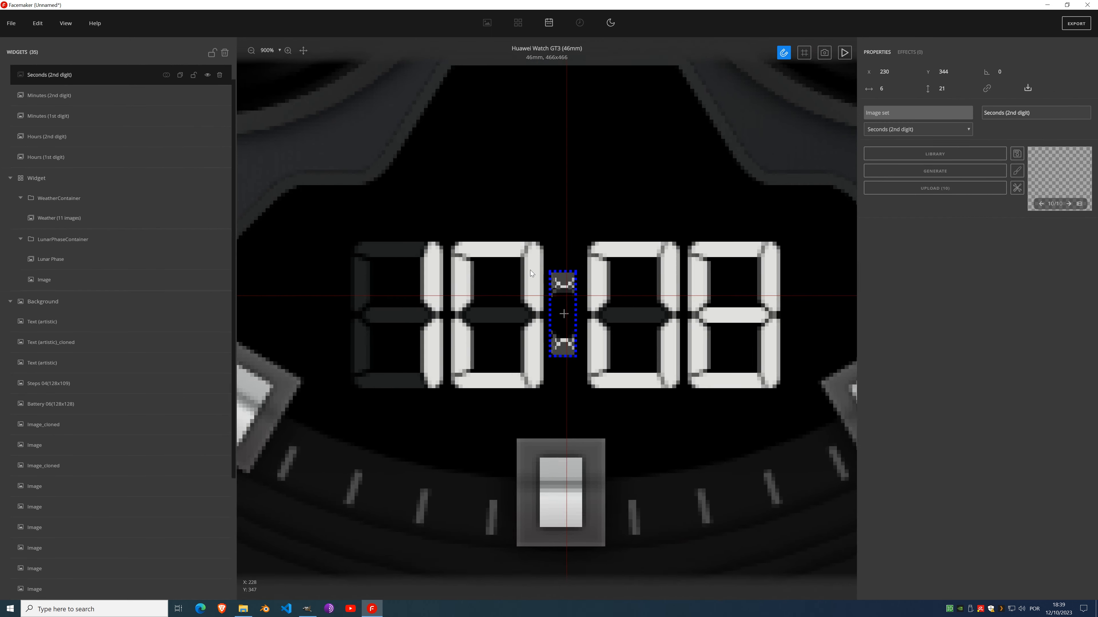
left_click(848, 53)
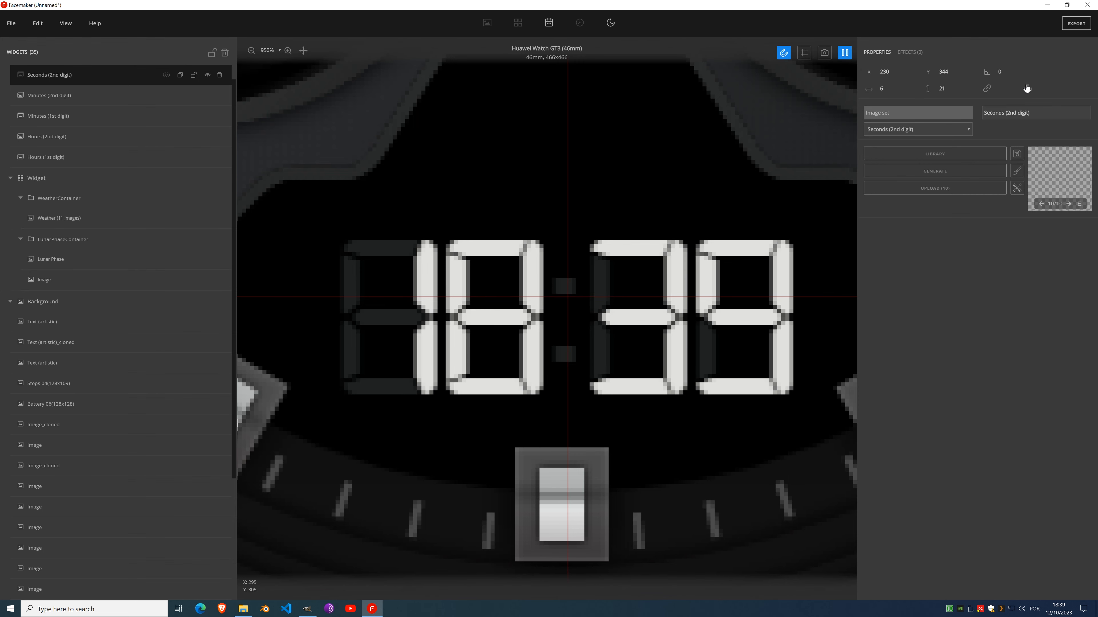
left_click(954, 70)
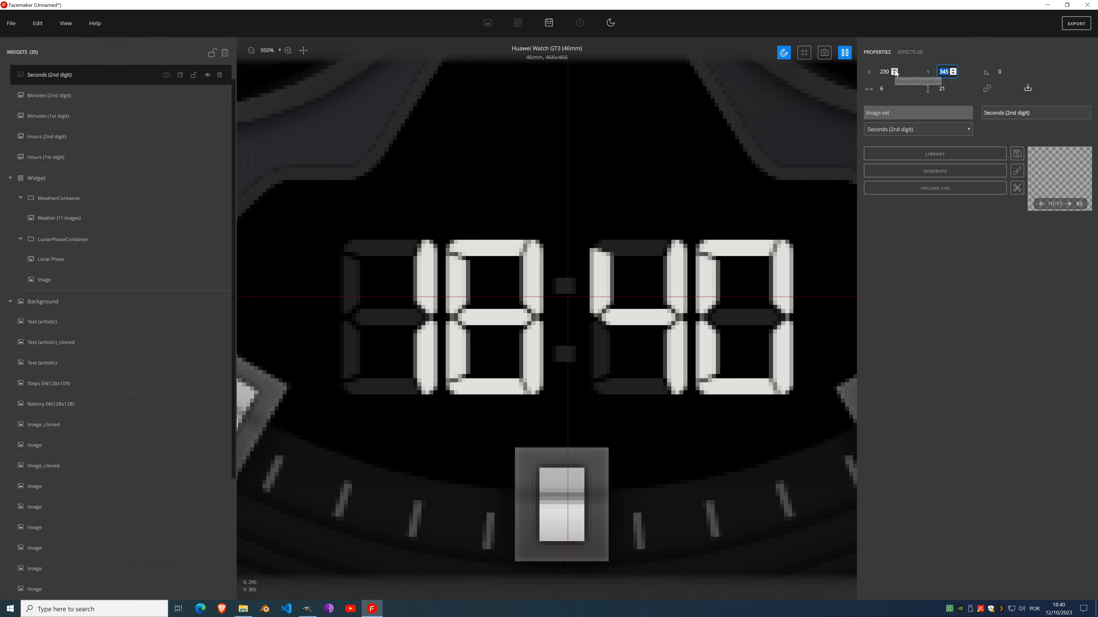
left_click(893, 70)
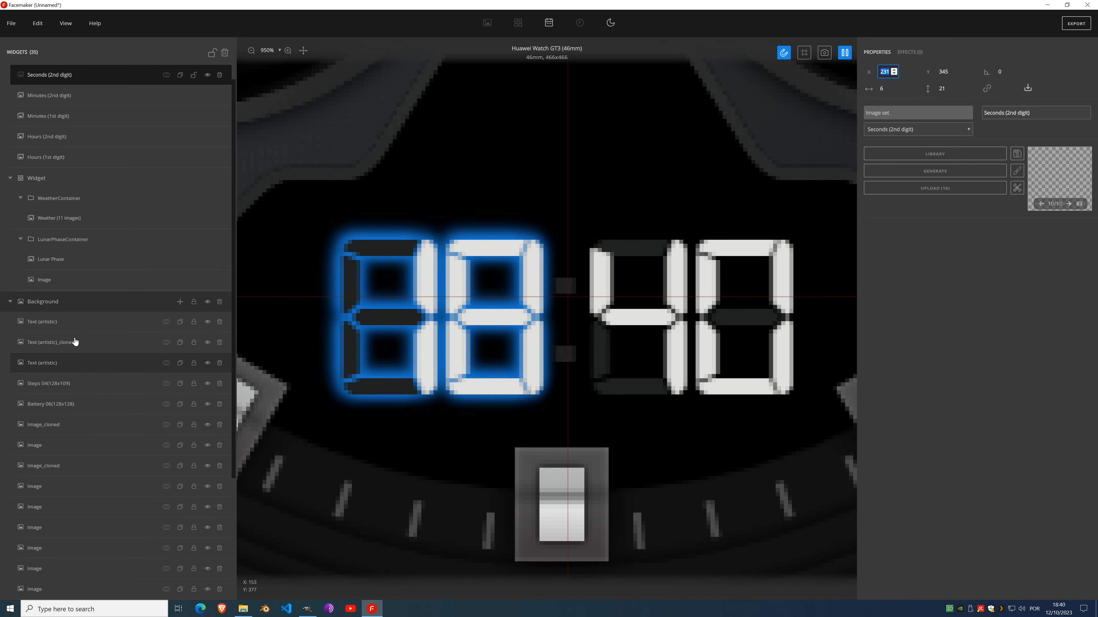
Step: Shift the dim Background colon image to X 231, check the whole face and stop the simulation
left_click(102, 319)
left_click(894, 70)
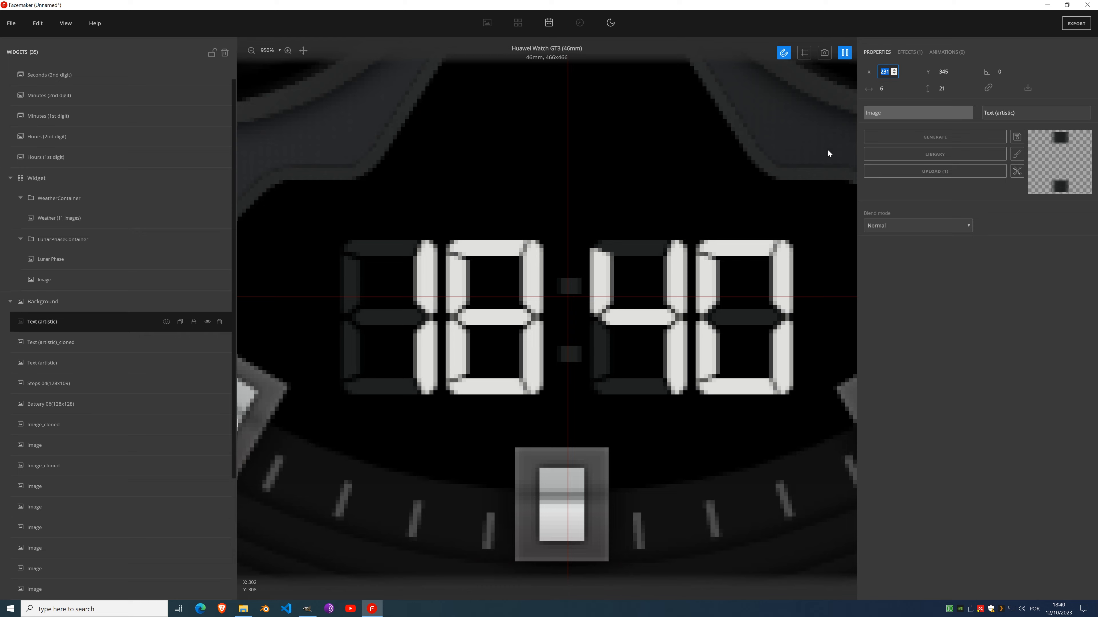
scroll(618, 232, "down", 10)
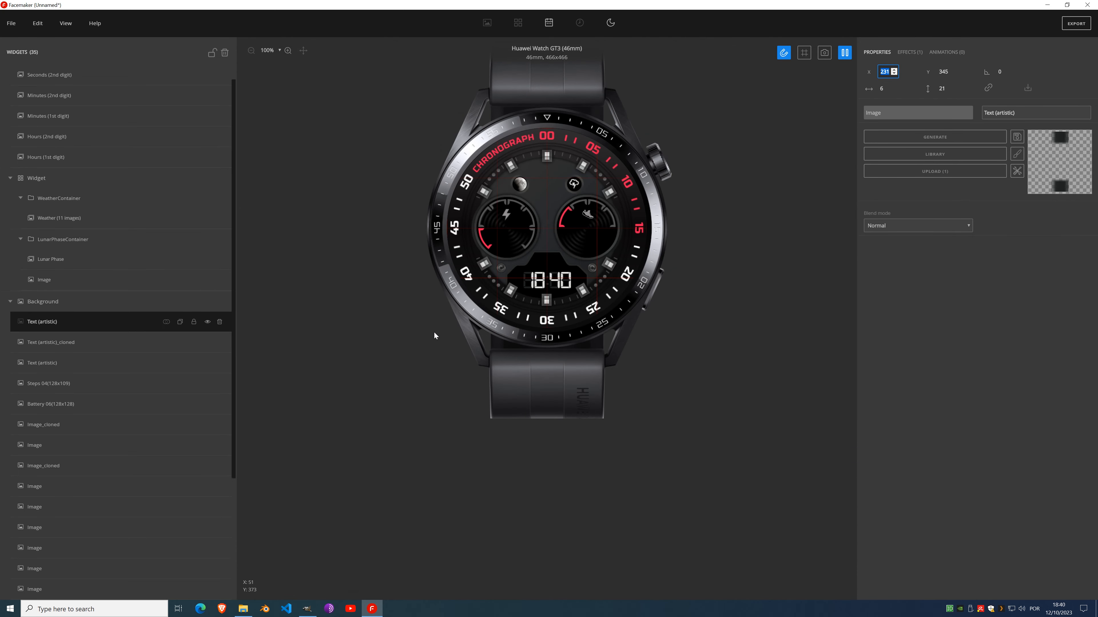
left_click(845, 54)
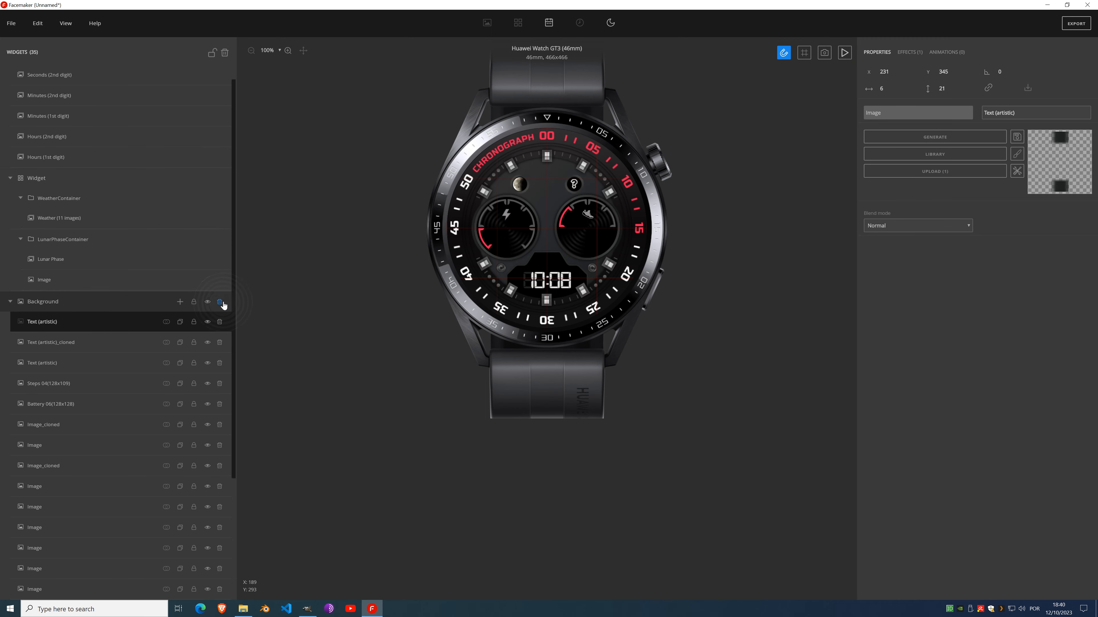
Step: Hide all Background layers except the reference watch face image at the end of the group
left_click(208, 302)
scroll(164, 445, "down", 4)
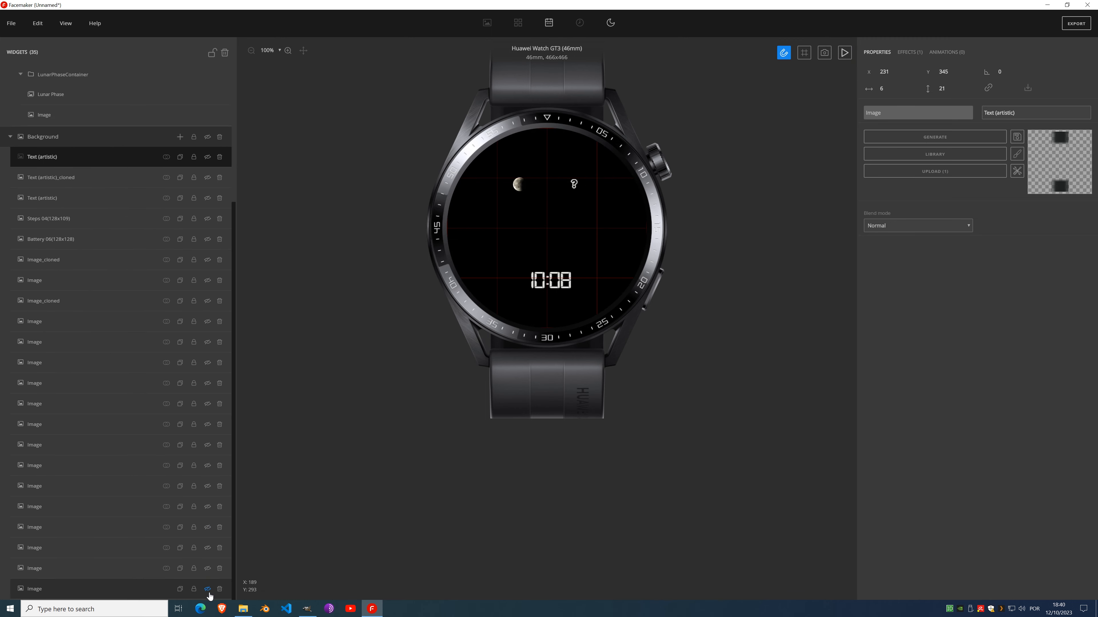
scroll(554, 273, "up", 5)
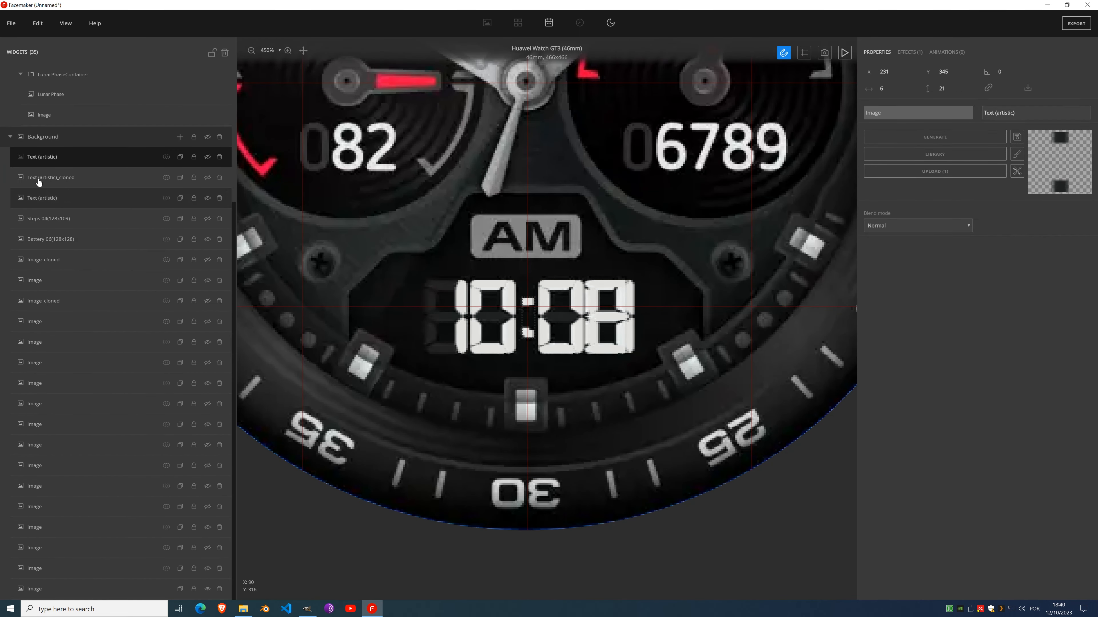
scroll(142, 180, "up", 4)
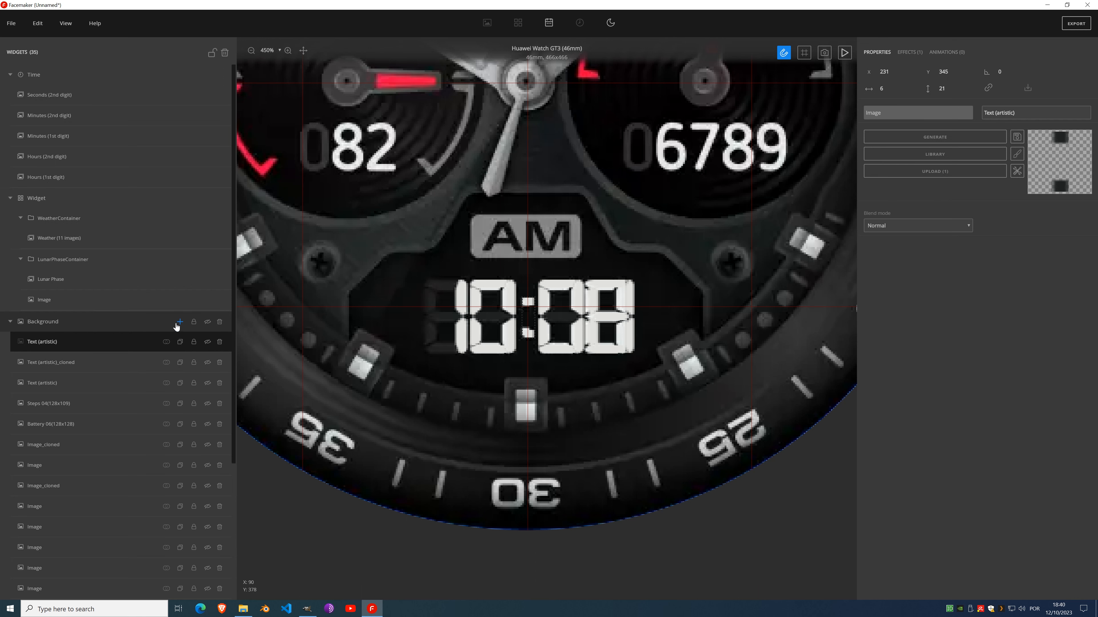
Step: Add an image to the Background group, generate a 200 × 200 gradient square in it and move it to about X 266, Y 182
left_click(180, 322)
left_click(186, 362)
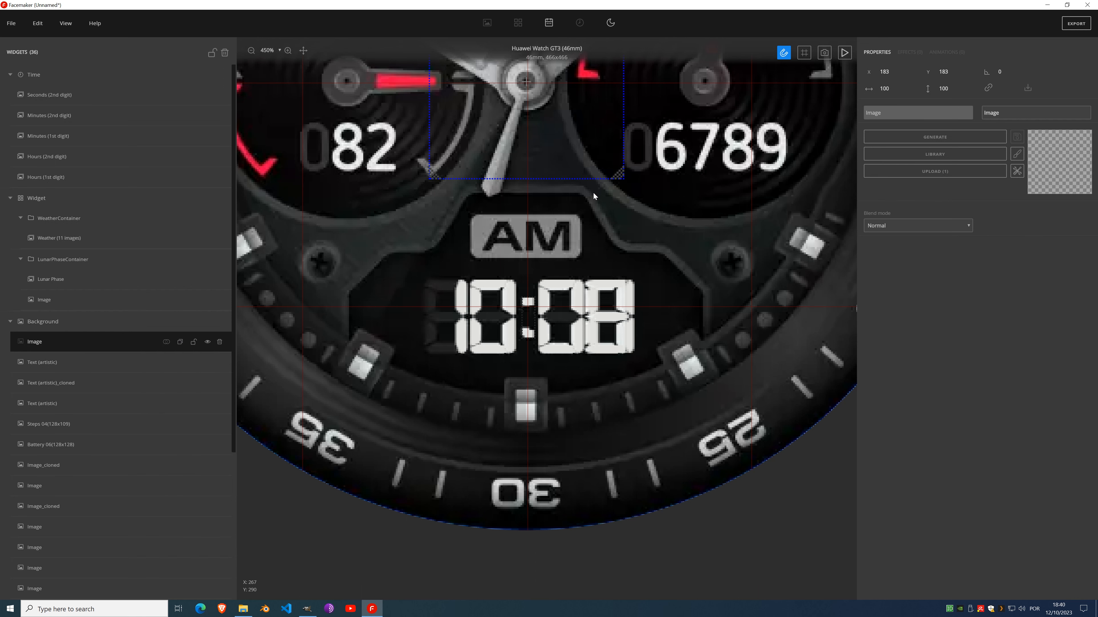
scroll(595, 195, "down", 5)
left_click(909, 136)
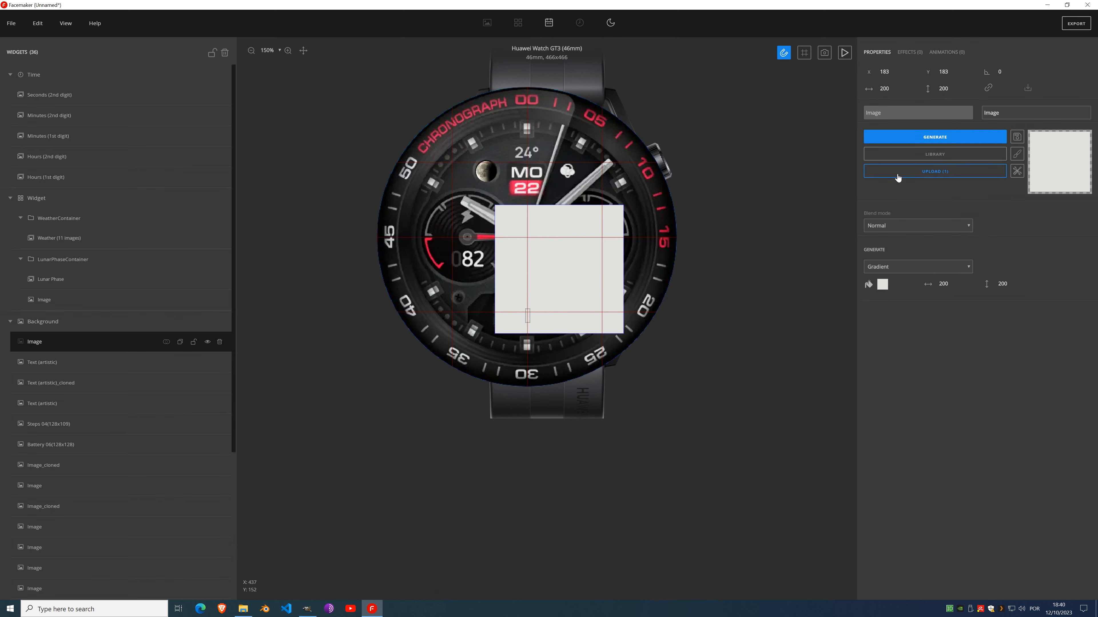
left_click_drag(603, 257, 655, 257)
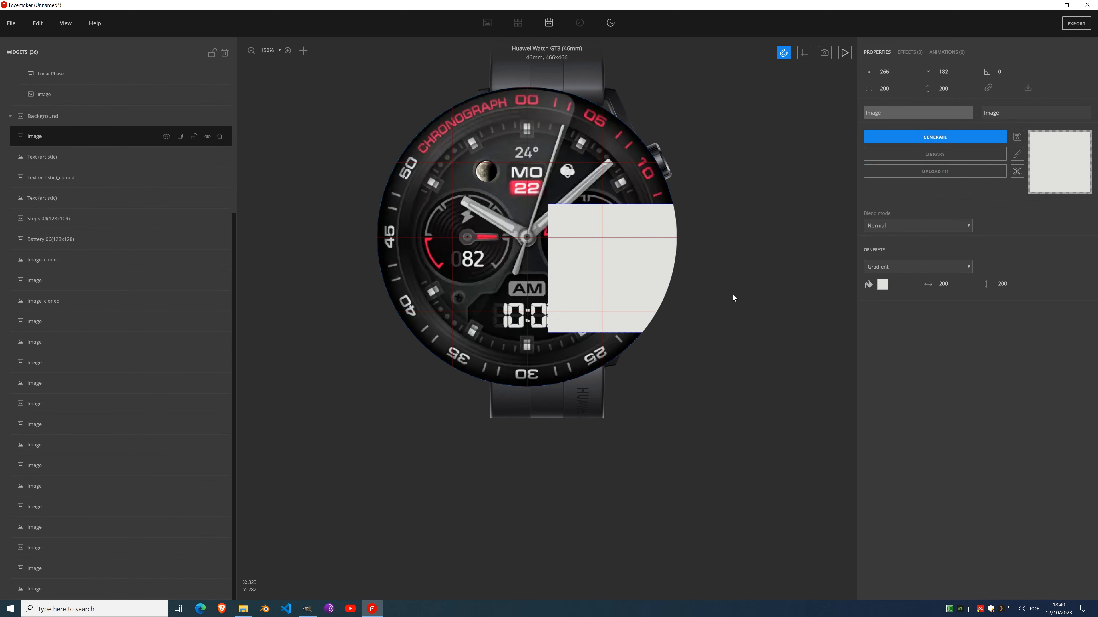
Step: Make the generated square a uniform grey by sampling the reference AM badge's colour for both gradient stops
left_click(883, 285)
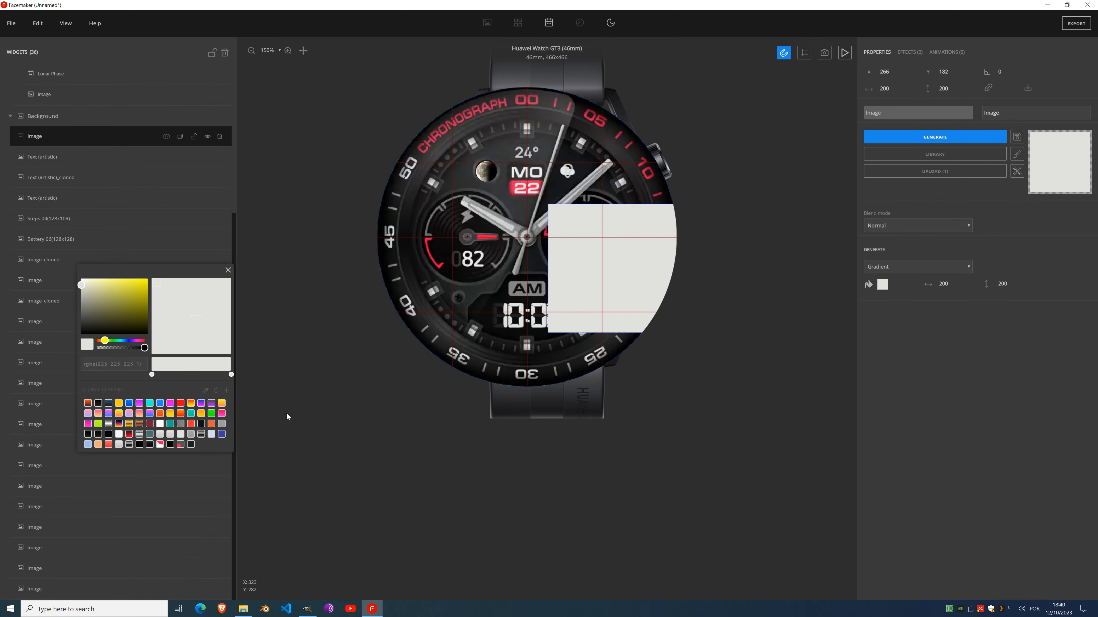
left_click(205, 391)
left_click(509, 292)
left_click(151, 374)
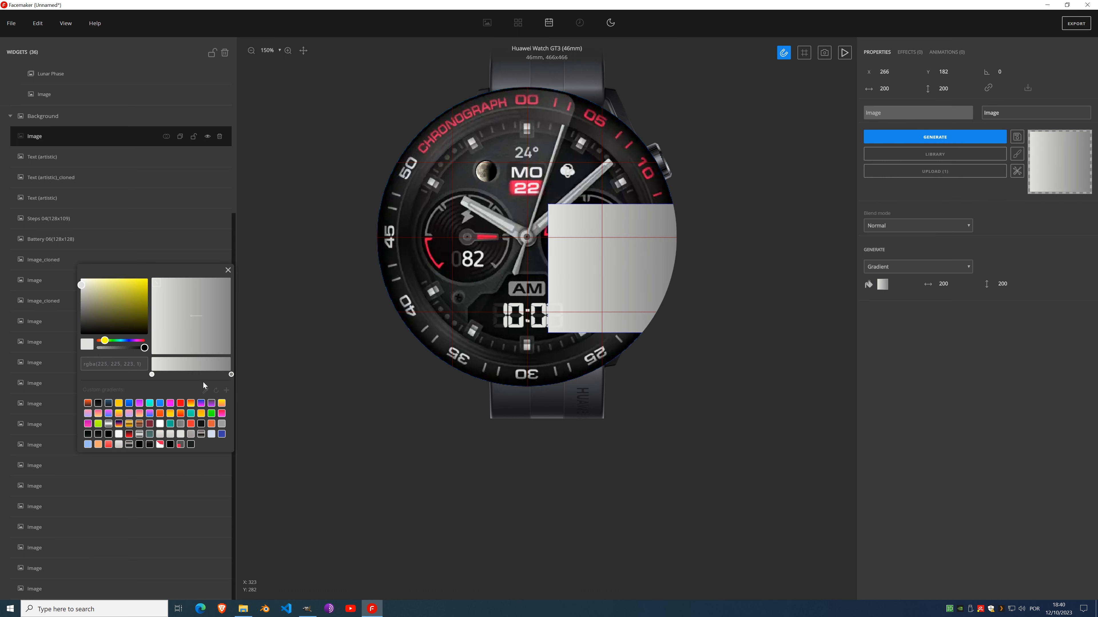
left_click(205, 392)
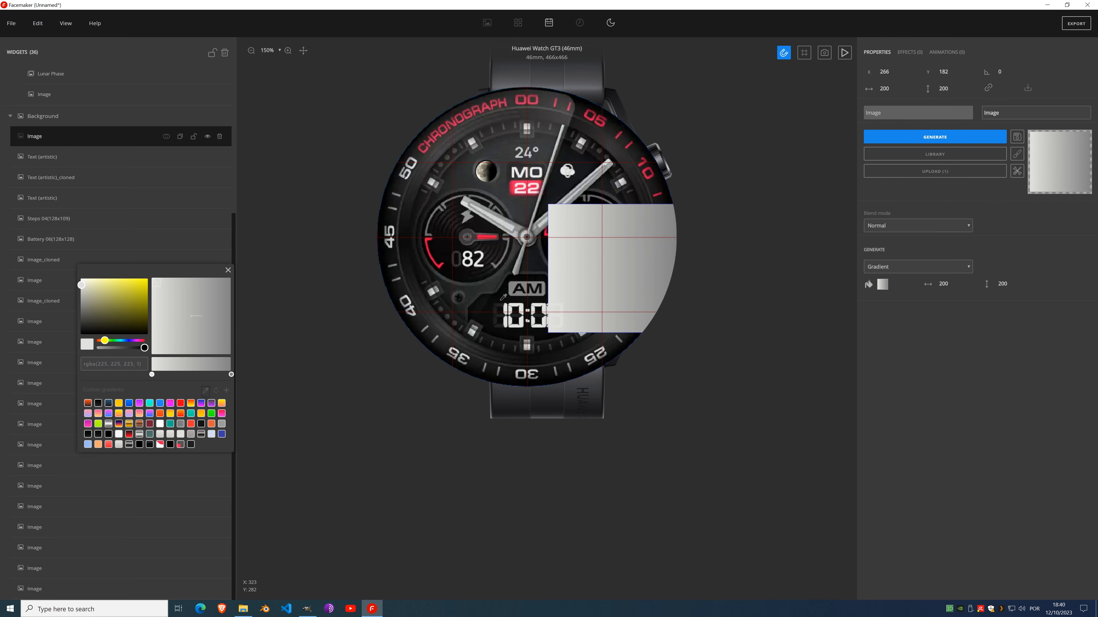
left_click(514, 288)
left_click(228, 272)
Step: Align the grey square's upper-left corner with the reference AM badge at X 204, Y 302
scroll(562, 195, "up", 3)
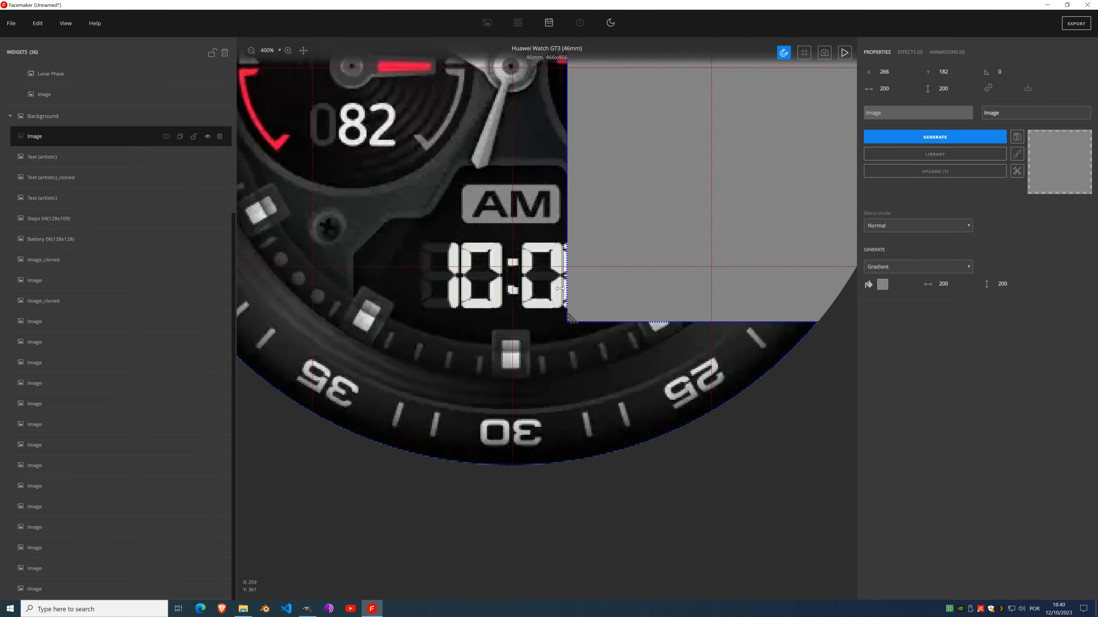
scroll(583, 165, "down", 2)
scroll(584, 168, "down", 1)
left_click_drag(600, 275, 533, 398)
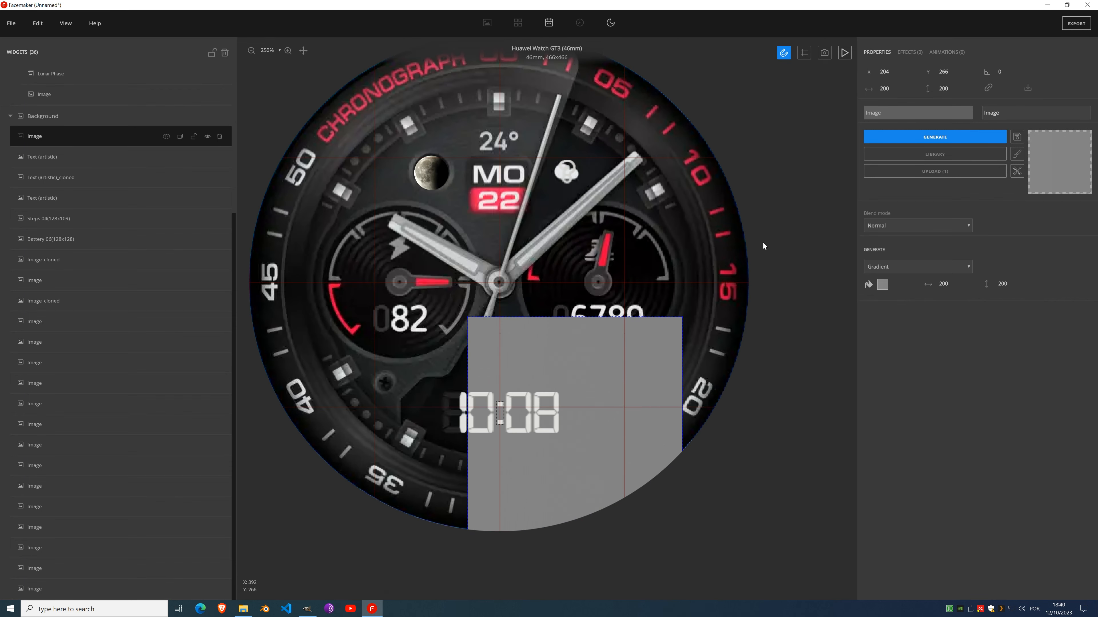
left_click_drag(954, 70, 954, 72)
scroll(519, 380, "up", 4)
scroll(558, 245, "up", 1)
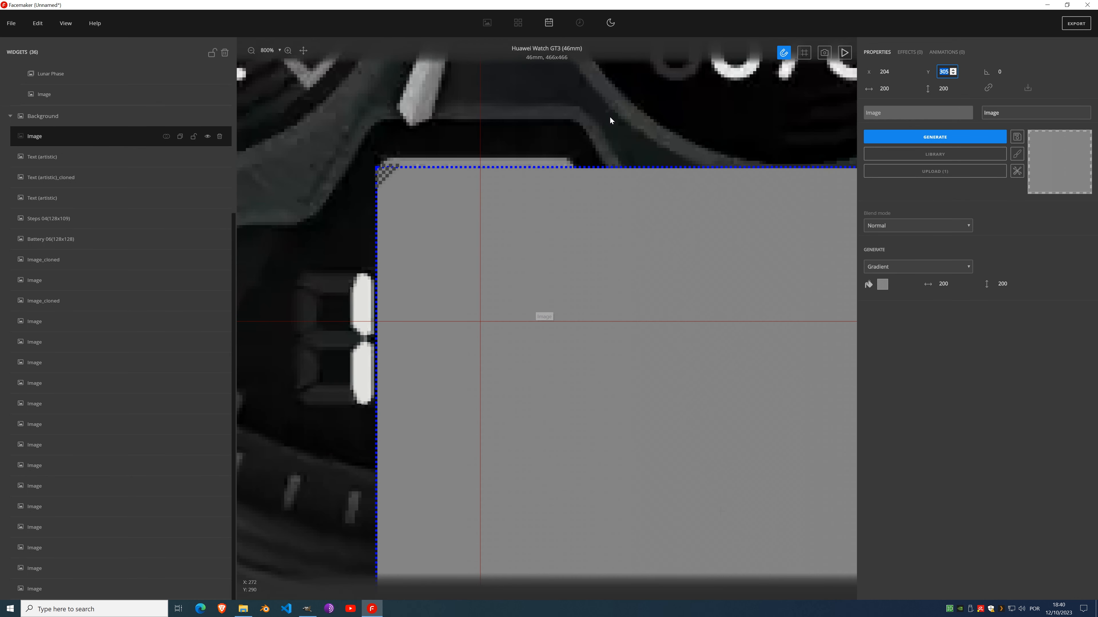
left_click(954, 74)
left_click(954, 74)
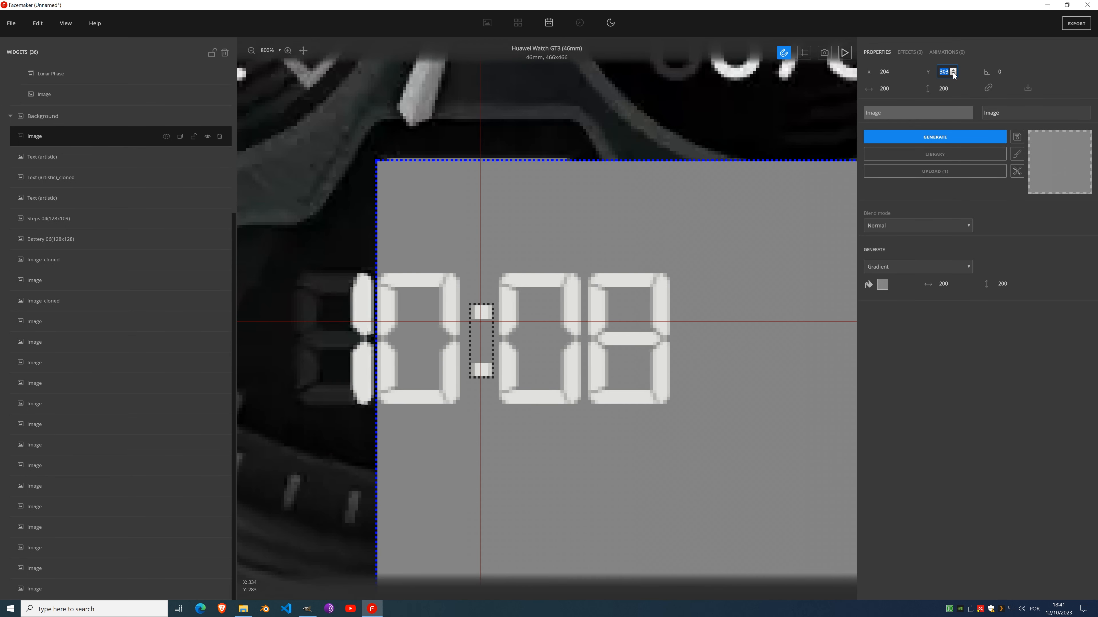
left_click(954, 74)
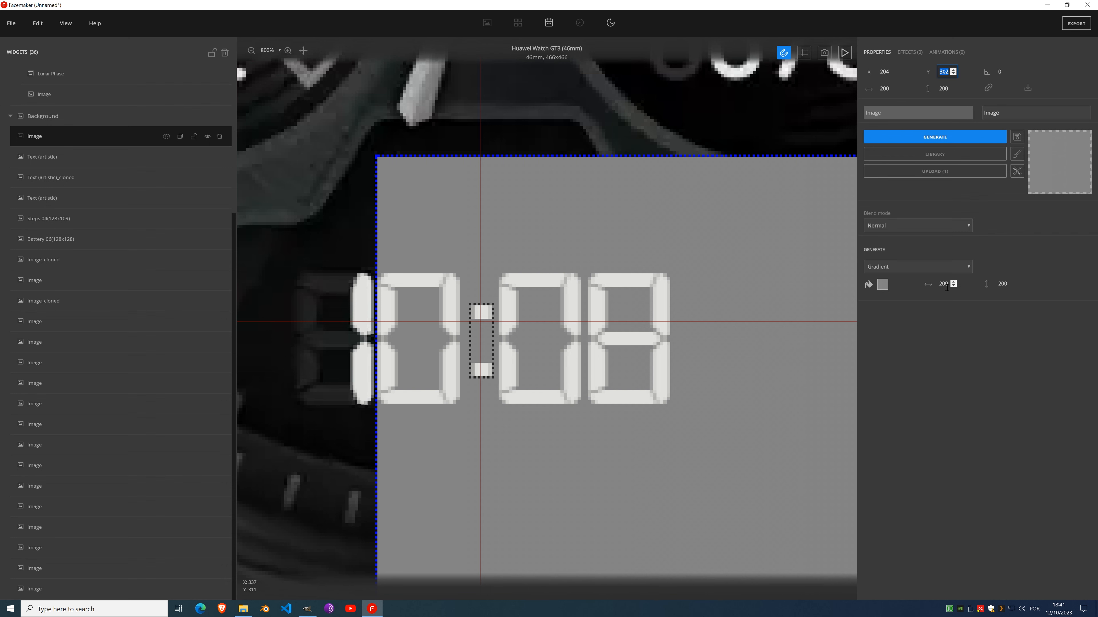
Step: Reduce the generated grey square's width to 58 px to match the reference AM badge
scroll(954, 287, "down", 5)
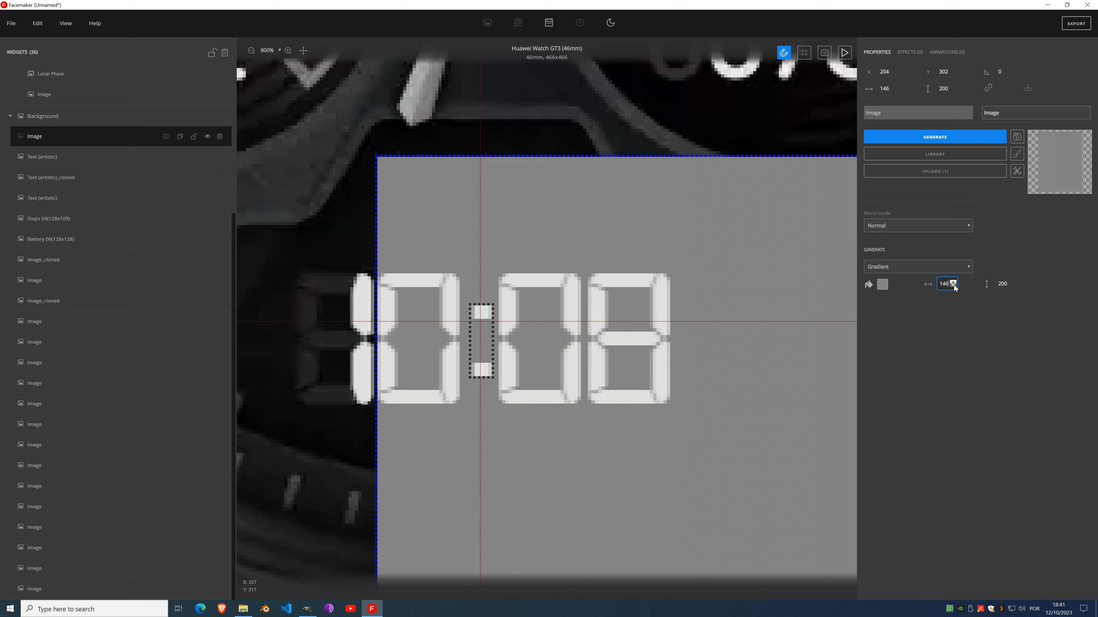
scroll(954, 288, "down", 20)
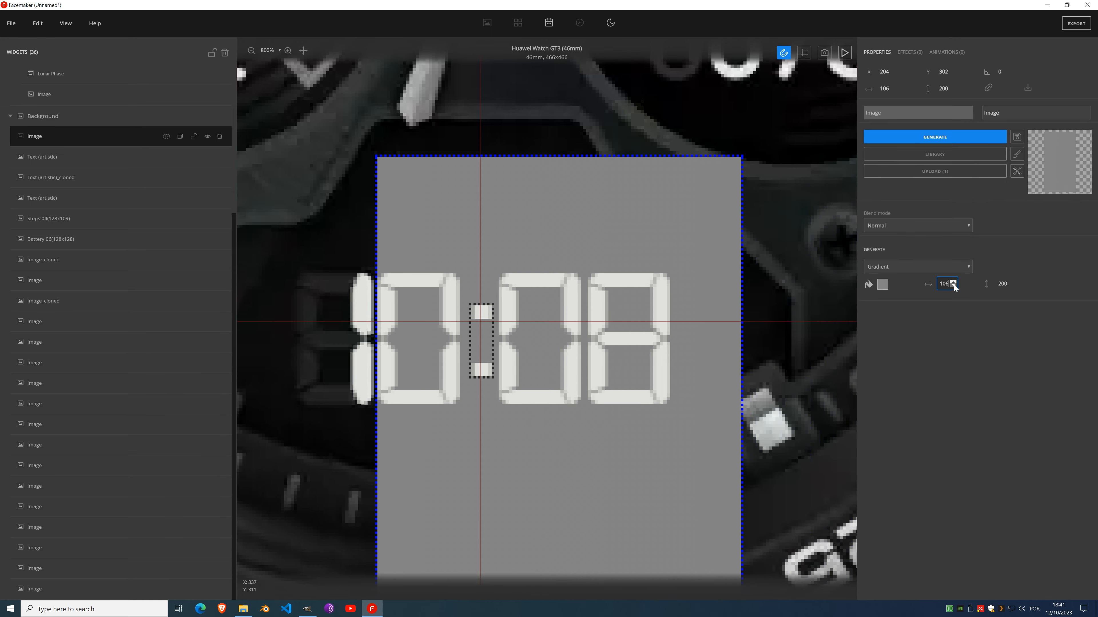
scroll(955, 287, "down", 20)
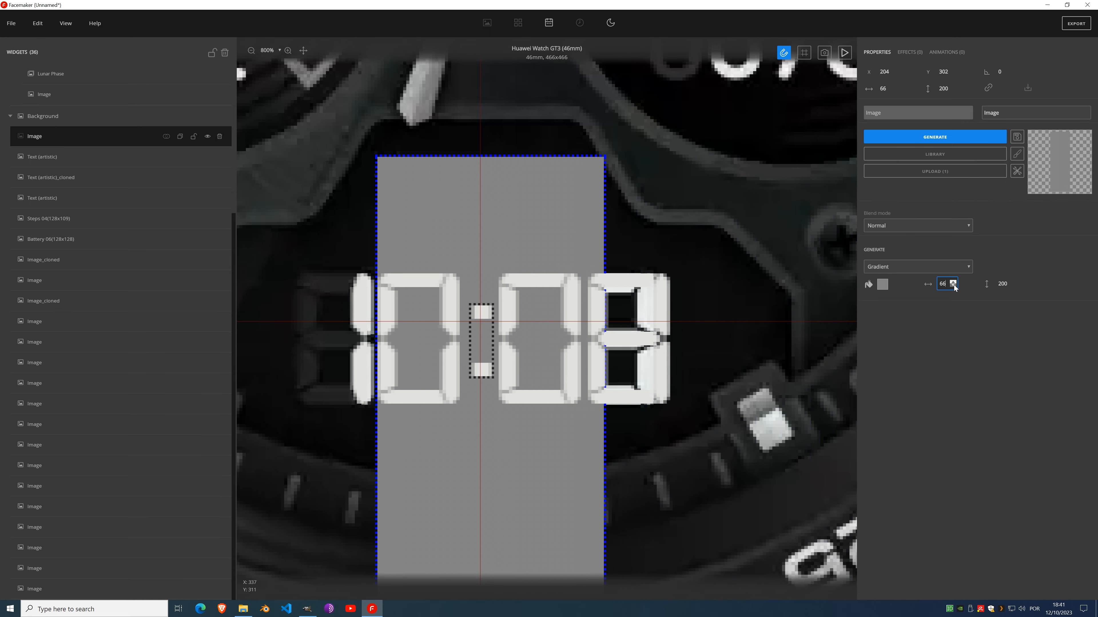
scroll(955, 287, "down", 10)
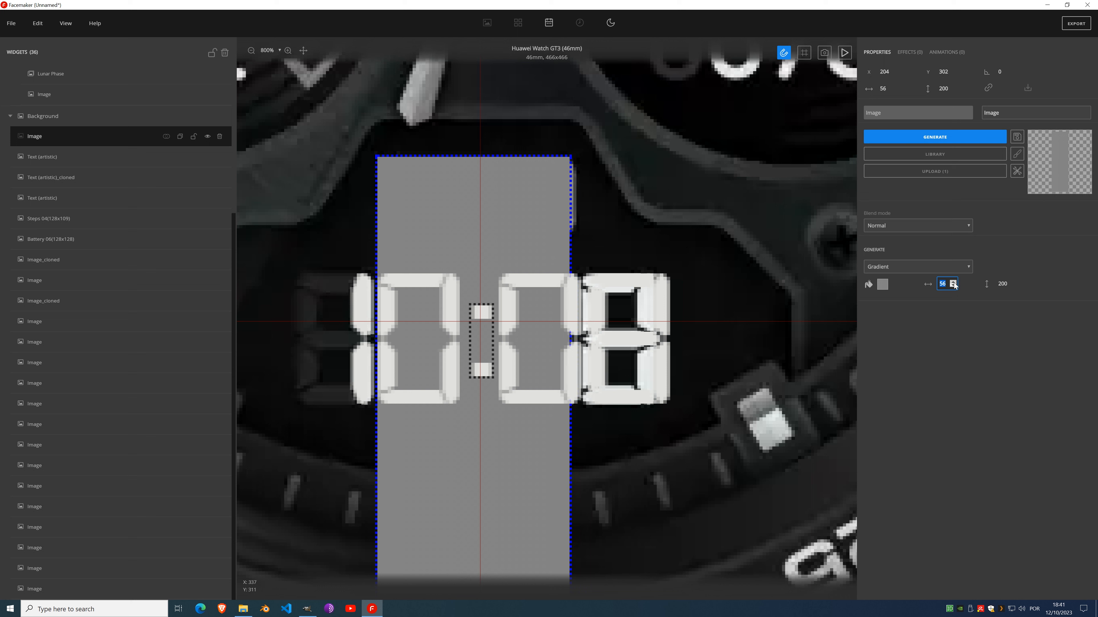
scroll(955, 286, "up", 2)
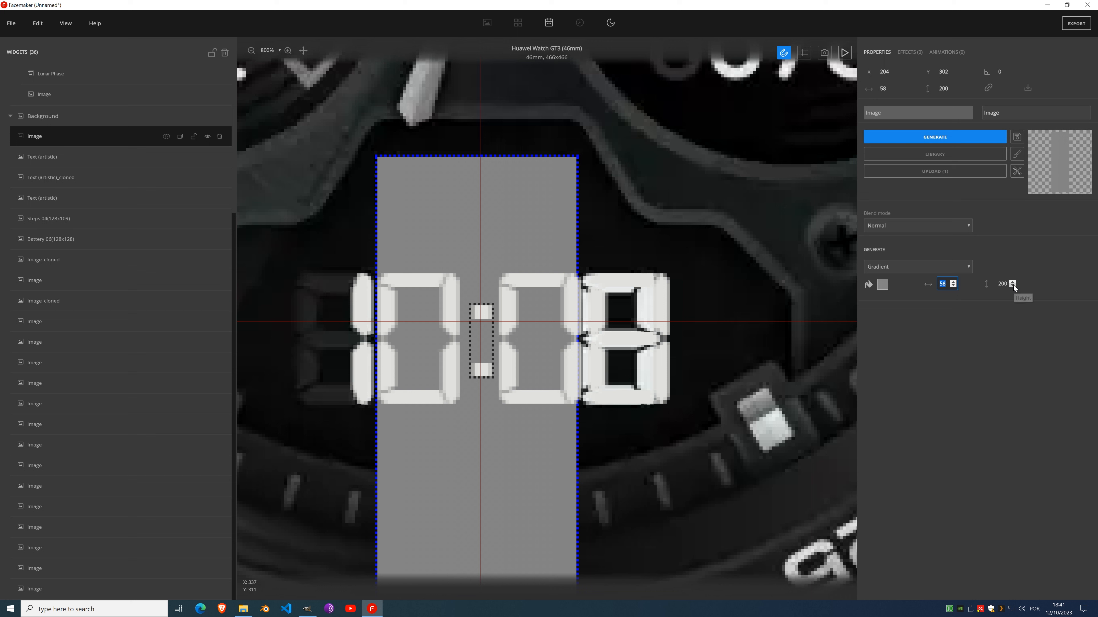
Step: Reduce the generated grey shape's height to 23 px to match the reference AM badge
left_click(1011, 286)
scroll(1012, 286, "down", 9)
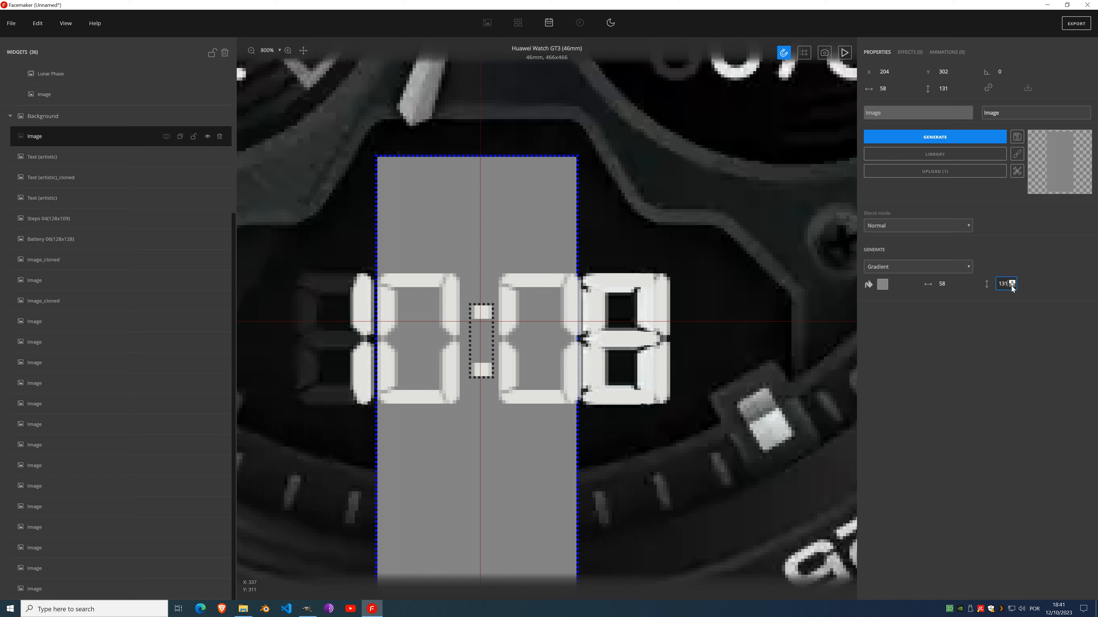
scroll(1012, 286, "down", 20)
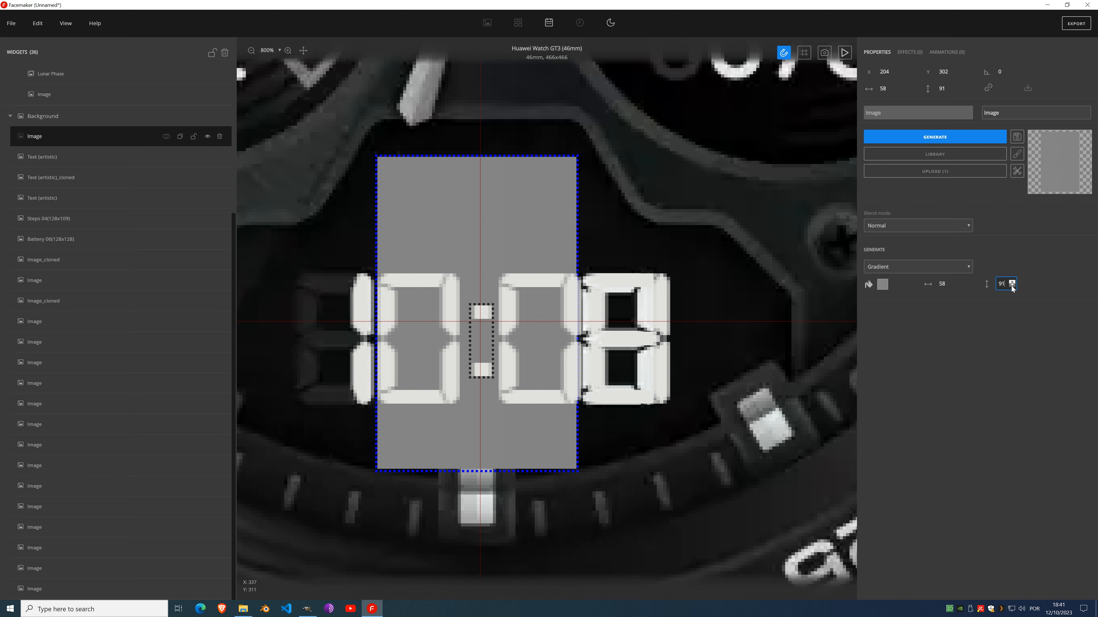
scroll(1011, 286, "down", 20)
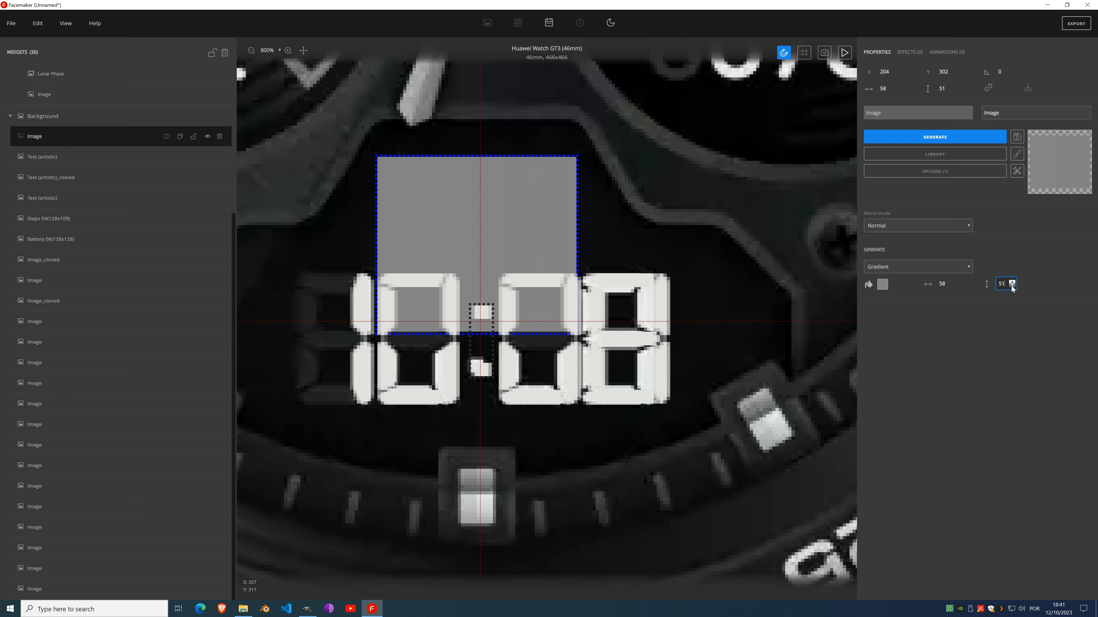
scroll(1012, 287, "down", 20)
scroll(1012, 289, "down", 1)
scroll(1011, 283, "up", 3)
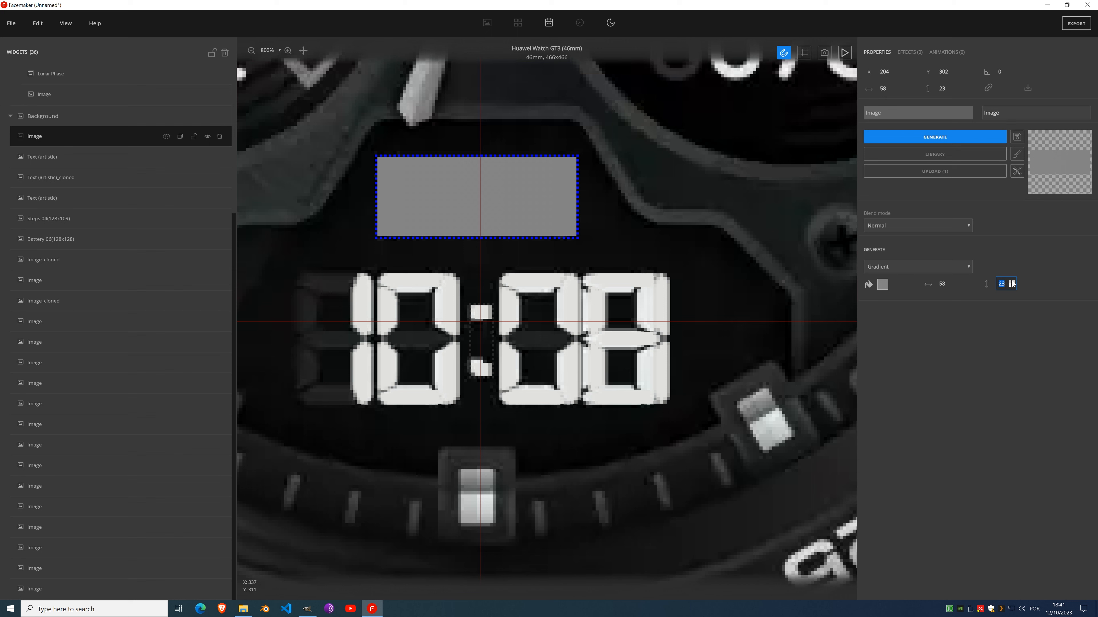
Step: Finish generating the grey rectangle, then briefly hide and reshow it to compare it with the reference AM badge
left_click(206, 146)
left_click(924, 137)
left_click(208, 136)
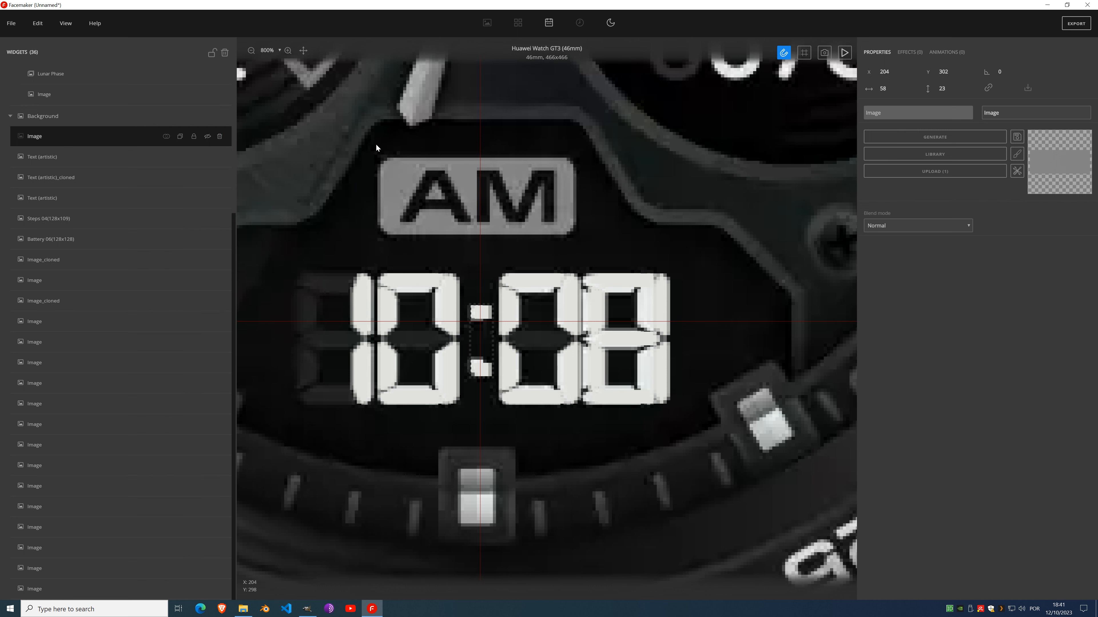
left_click(207, 137)
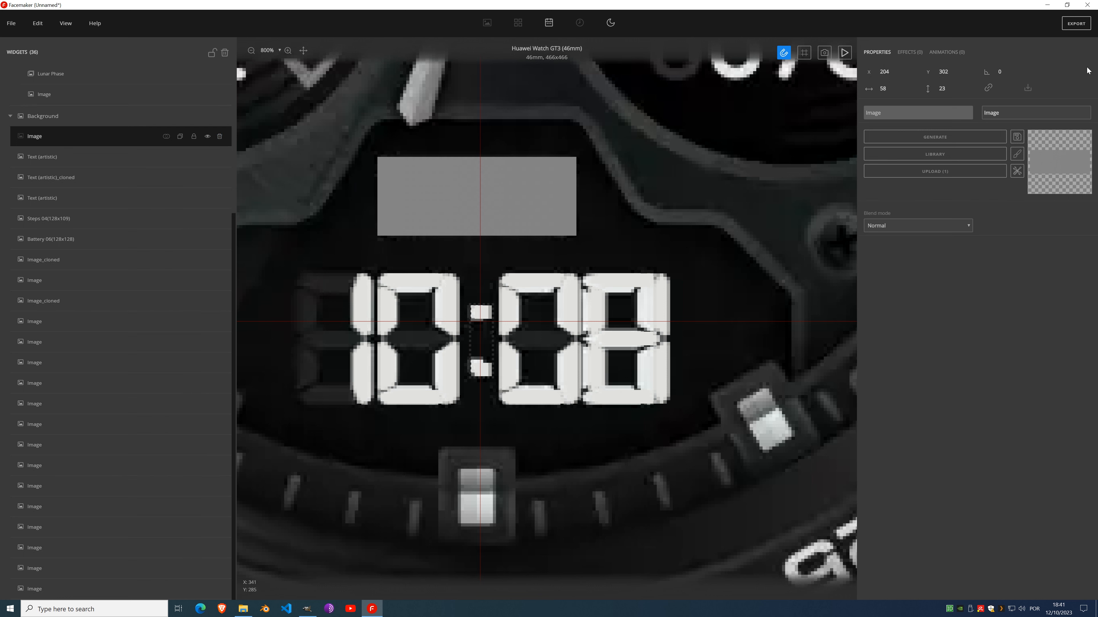
Step: Add a Rounded corners effect to the grey rectangle with an intensity of 18
left_click(909, 53)
left_click(909, 72)
scroll(919, 184, "down", 8)
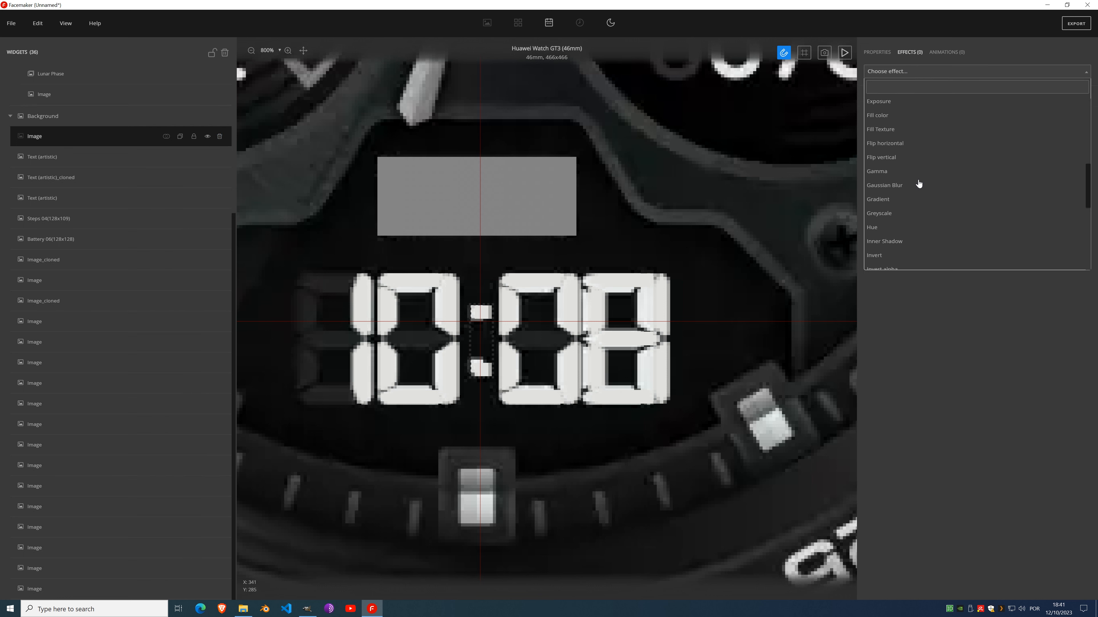
left_click(897, 167)
left_click_drag(894, 140, 929, 141)
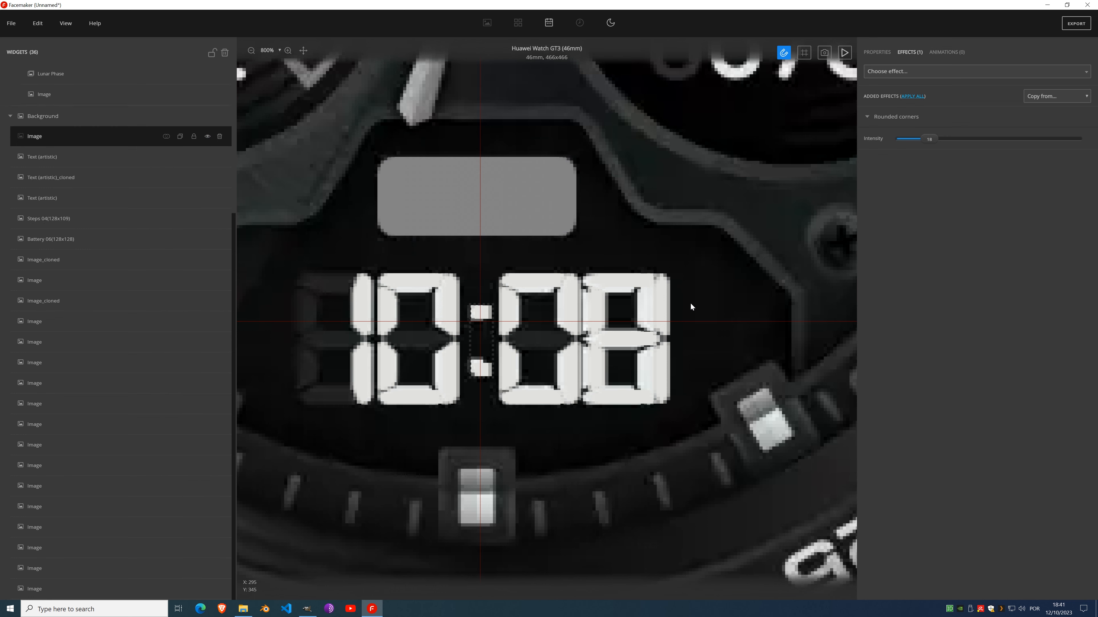
Step: Add an image set to the Time group and set its data type to AM/PM
scroll(169, 209, "up", 5)
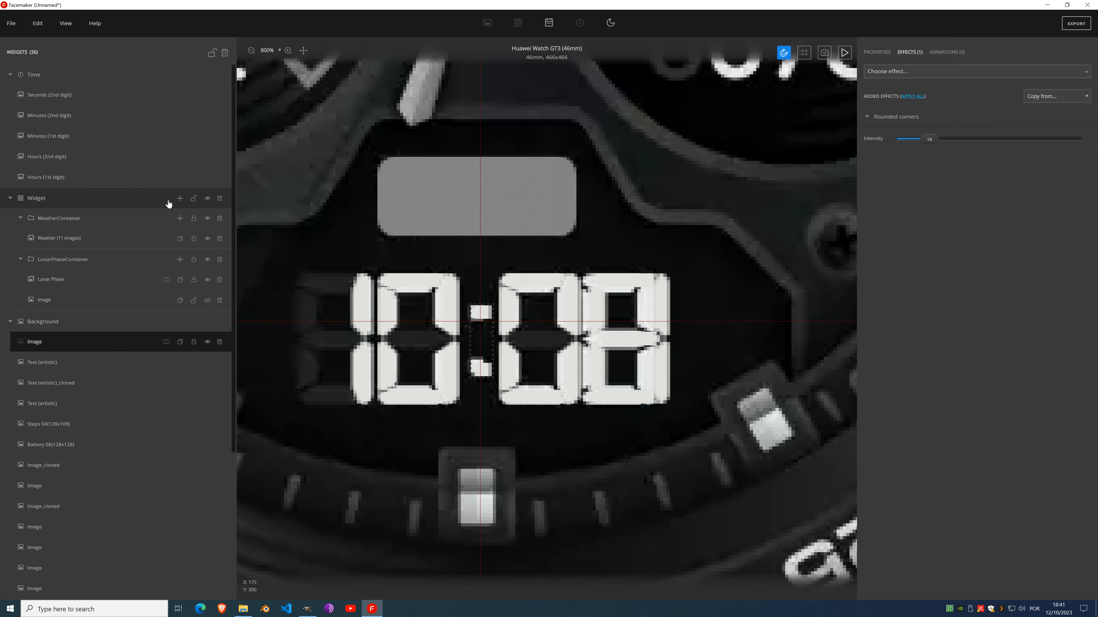
left_click(79, 99)
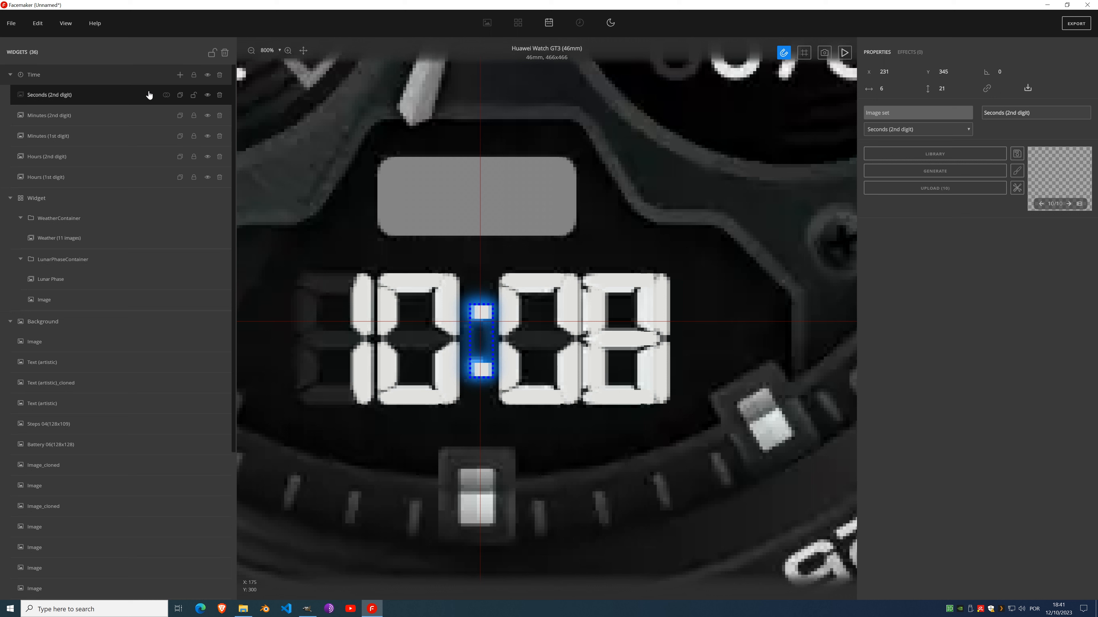
left_click(180, 75)
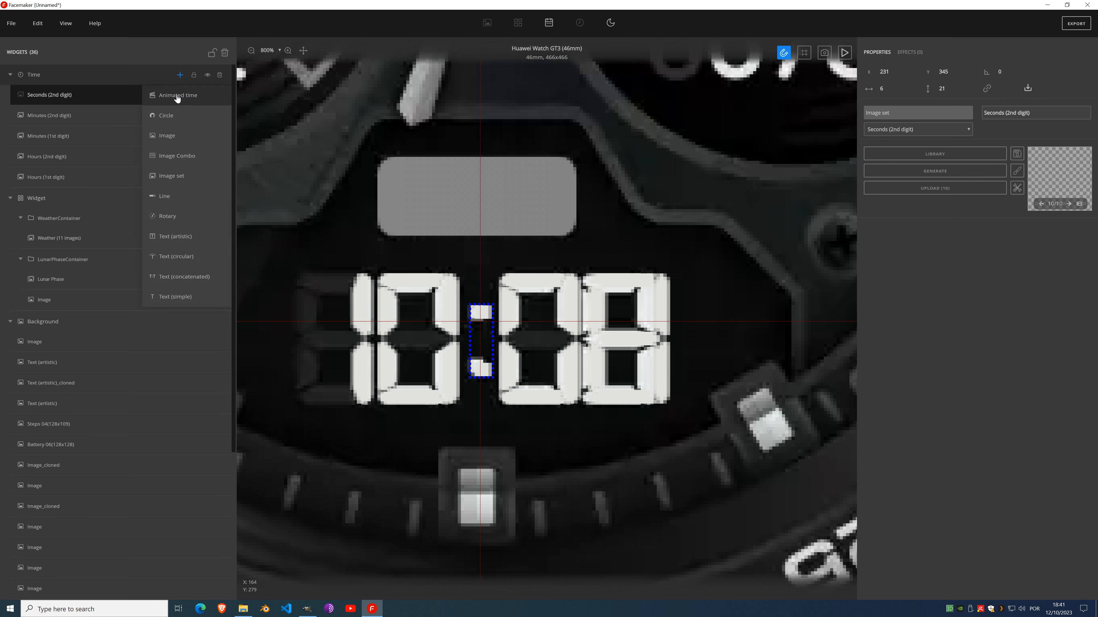
left_click(171, 176)
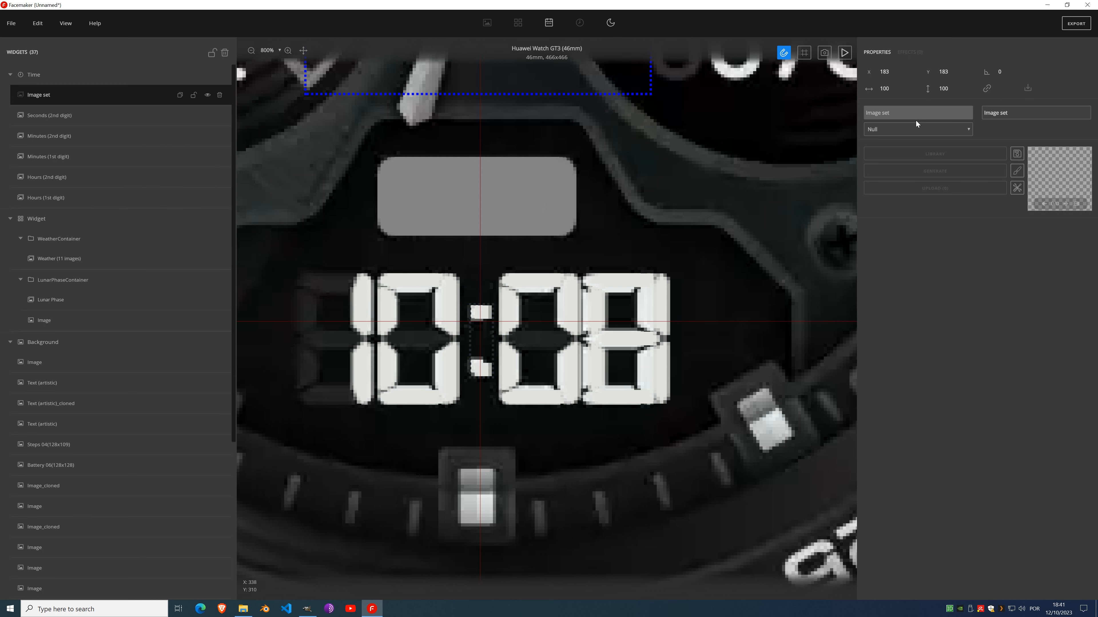
left_click(916, 129)
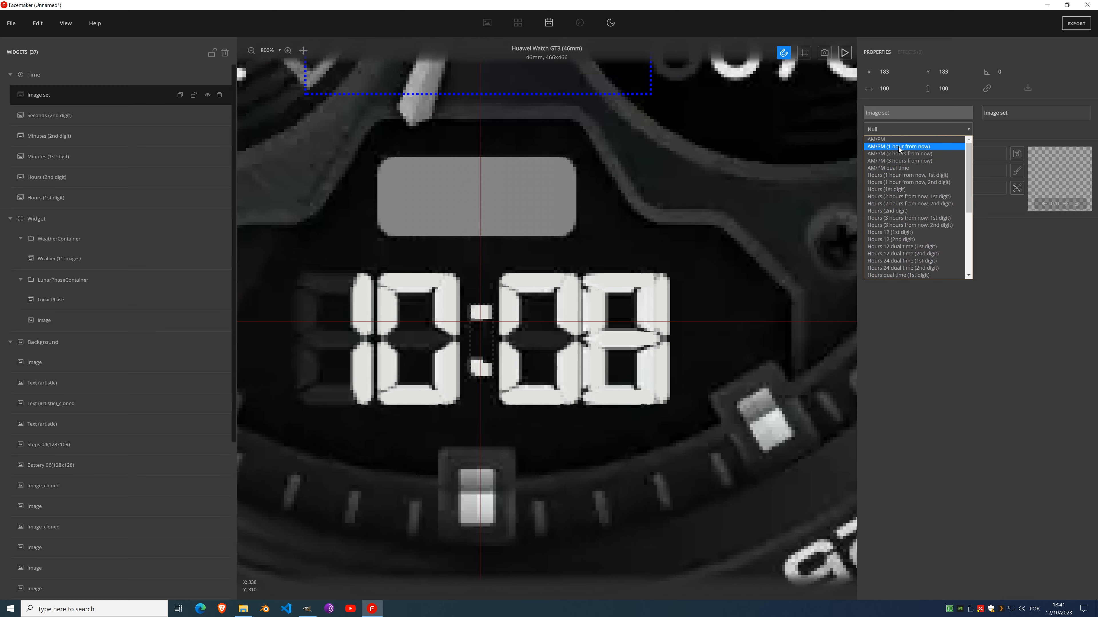
left_click(881, 139)
Step: Generate text images for the AM/PM image set and move them to X 277, Y 273, beside the grey badge
scroll(590, 112, "down", 3)
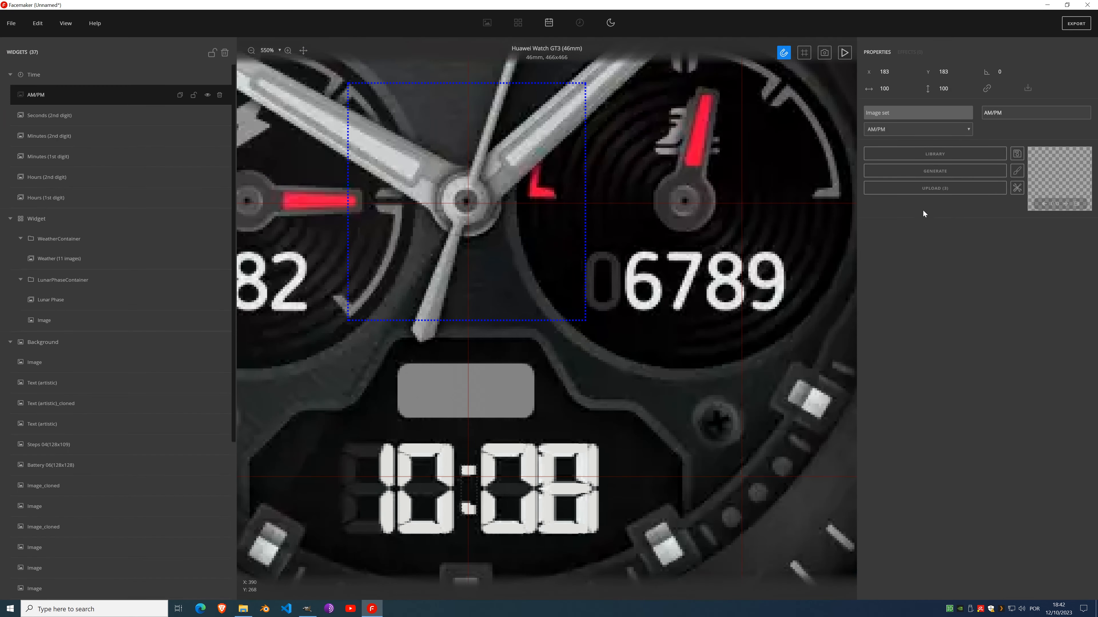
left_click(935, 171)
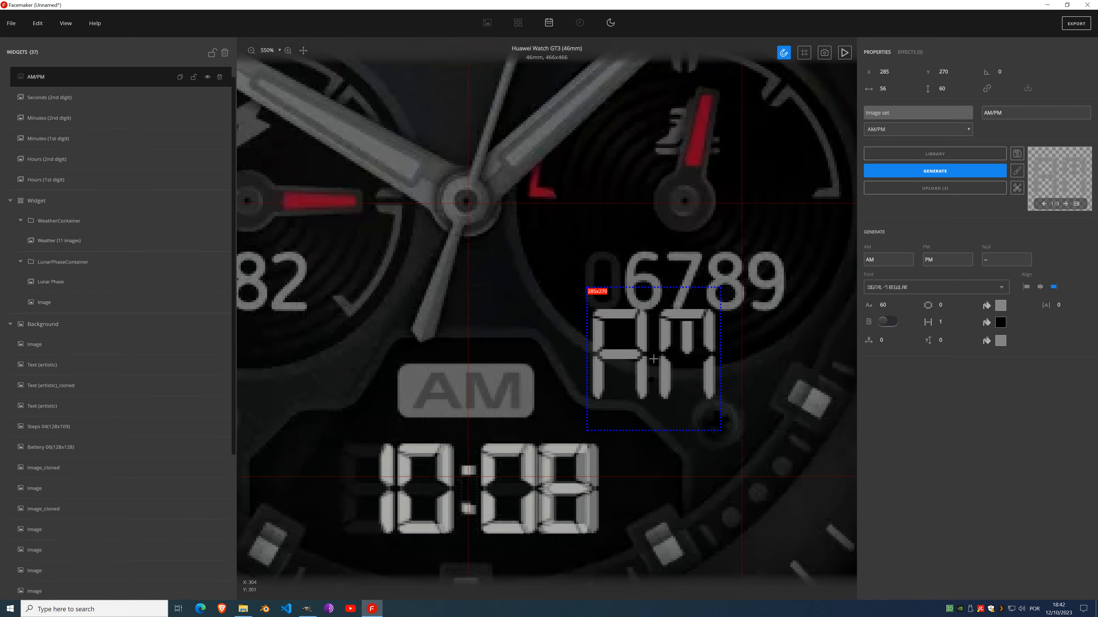
left_click_drag(659, 365, 636, 367)
scroll(569, 366, "up", 2)
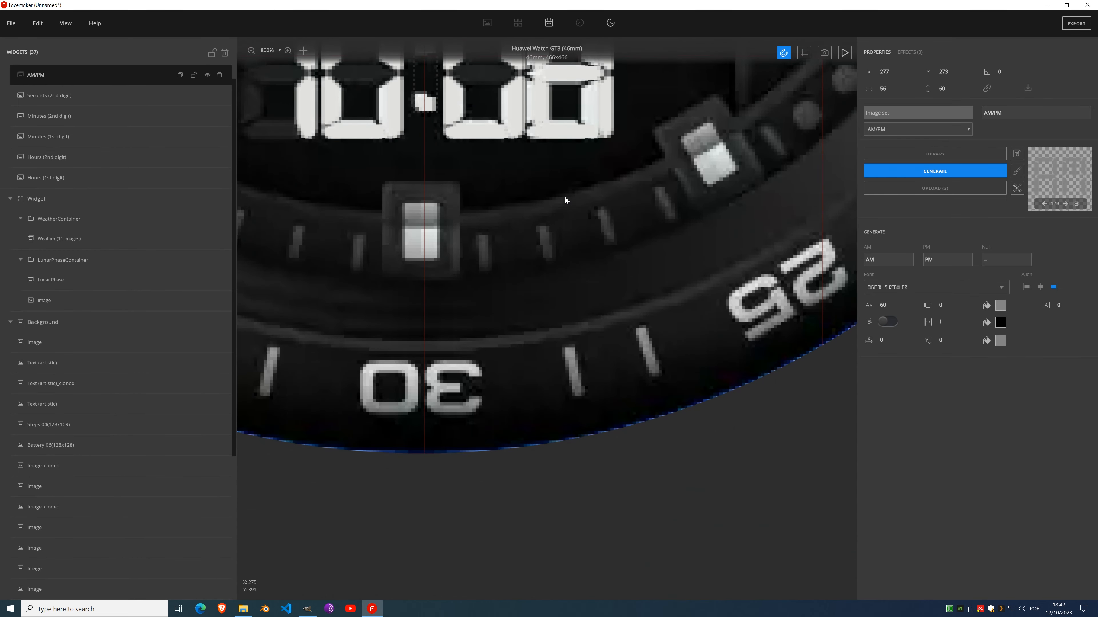
left_click_drag(566, 200, 616, 501)
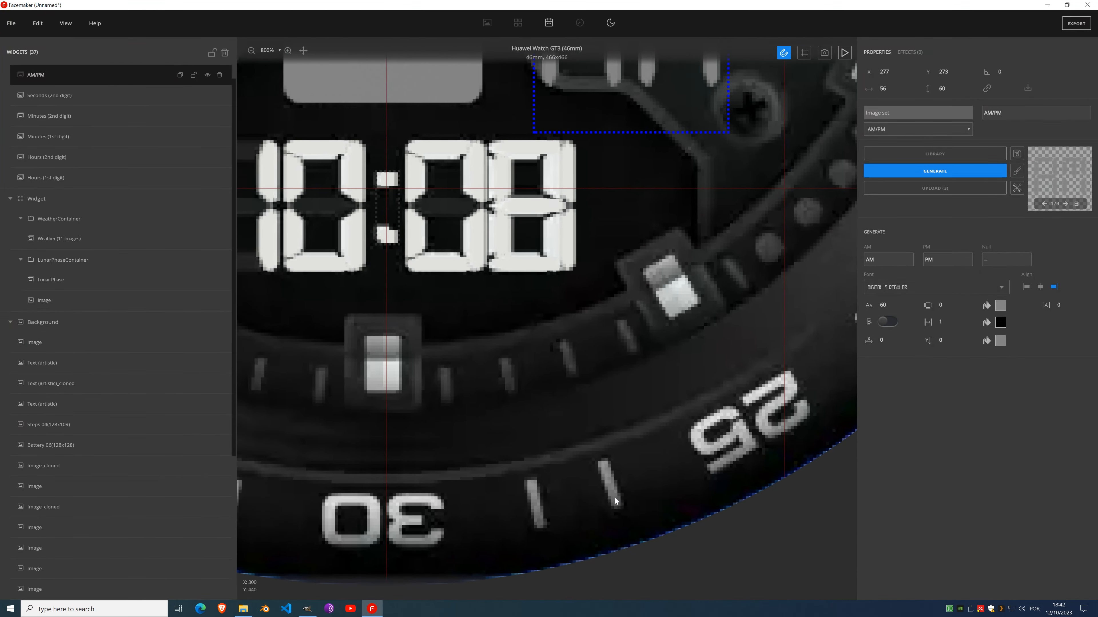
left_click_drag(447, 126, 571, 482)
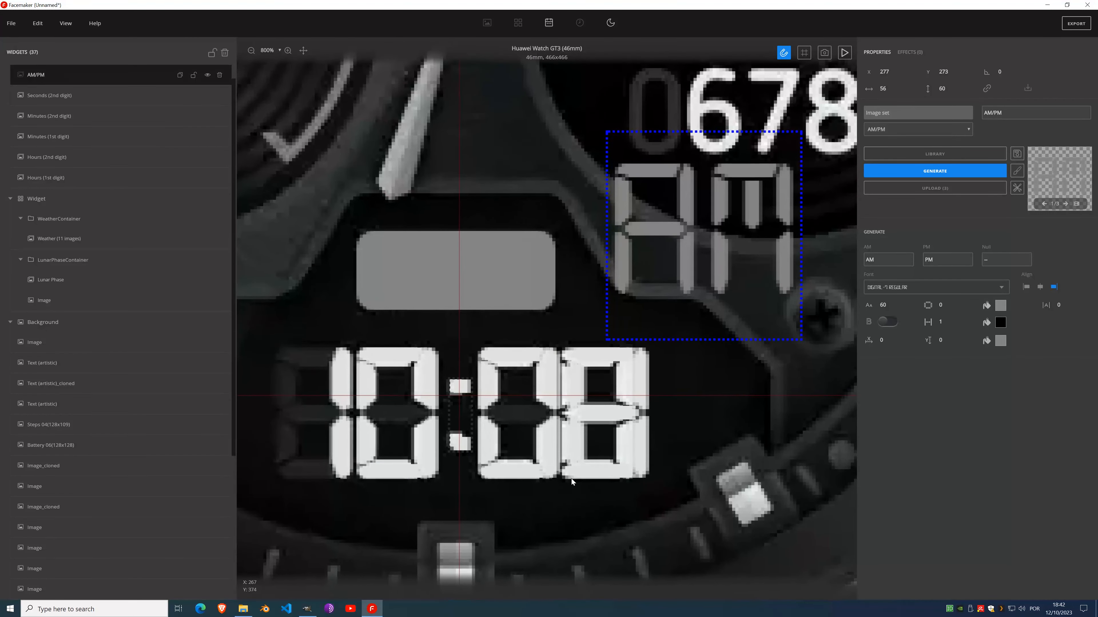
Step: Set the AM/PM text's font to EurostileLT_Bold_Extended and move it to X 175, Y 258
left_click(894, 290)
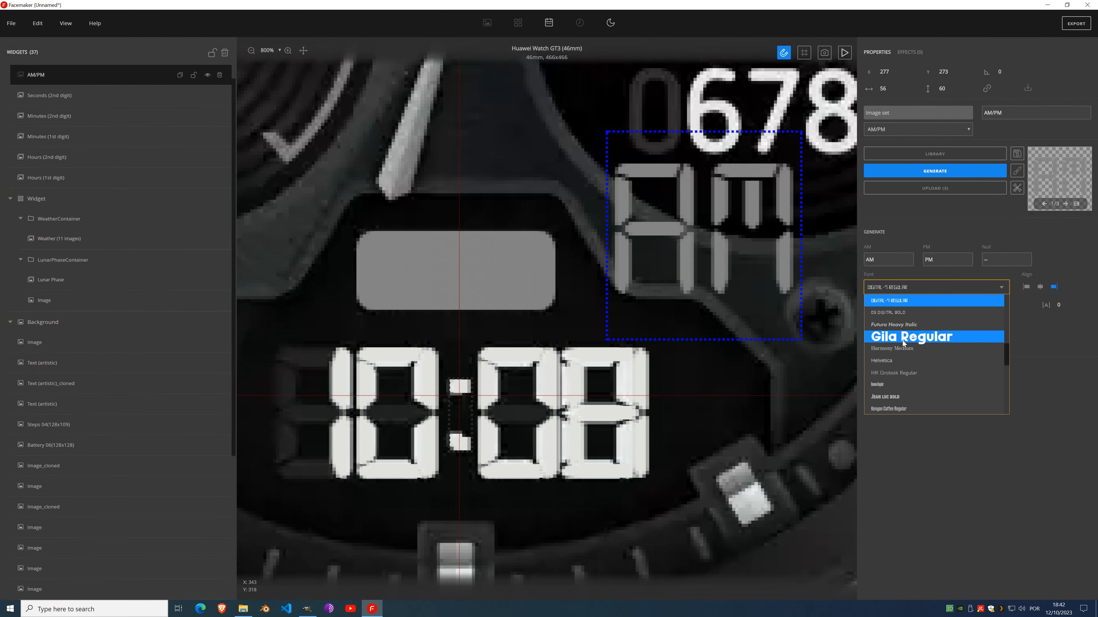
scroll(899, 347, "up", 5)
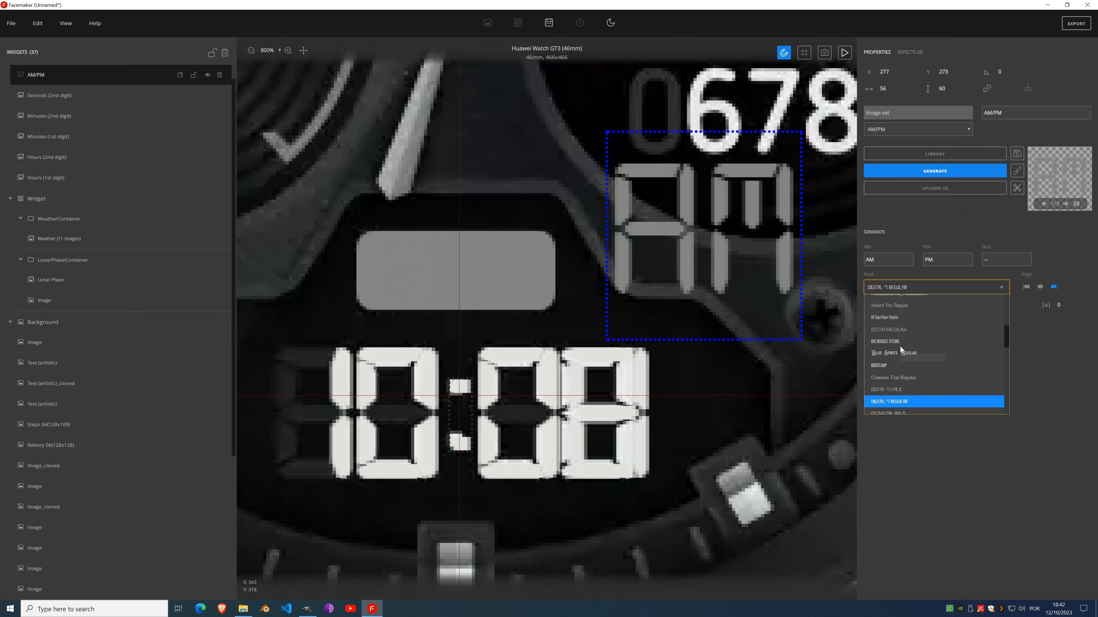
scroll(900, 347, "up", 3)
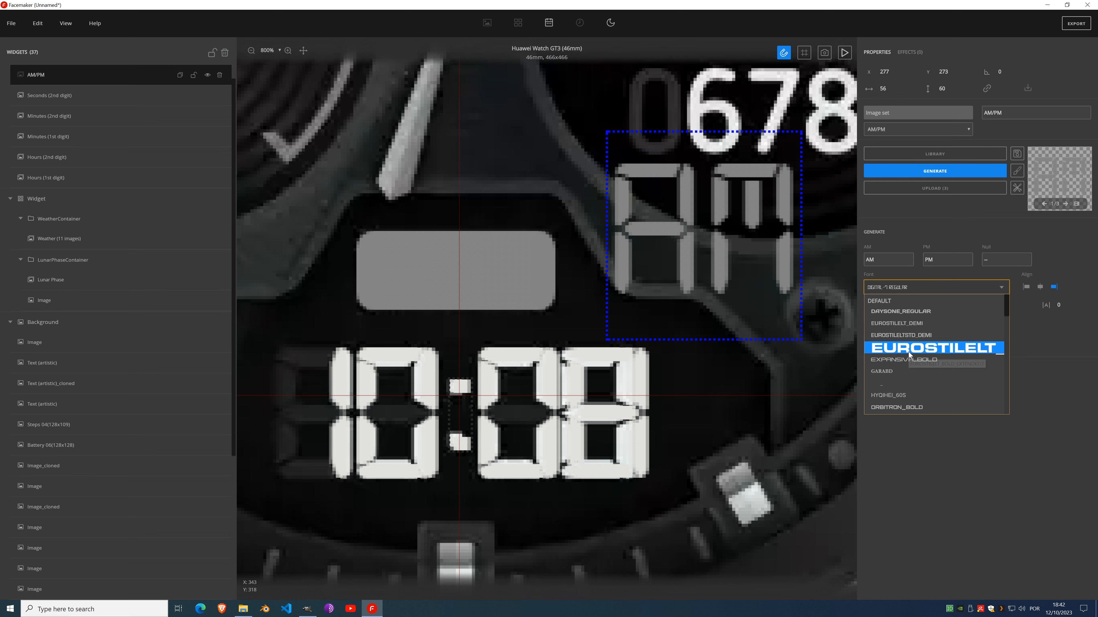
left_click(908, 350)
left_click_drag(738, 244, 398, 238)
left_click_drag(520, 194, 513, 153)
Step: Change both grey colour settings of the generated AM/PM text to black using the saved black swatch
left_click(1002, 309)
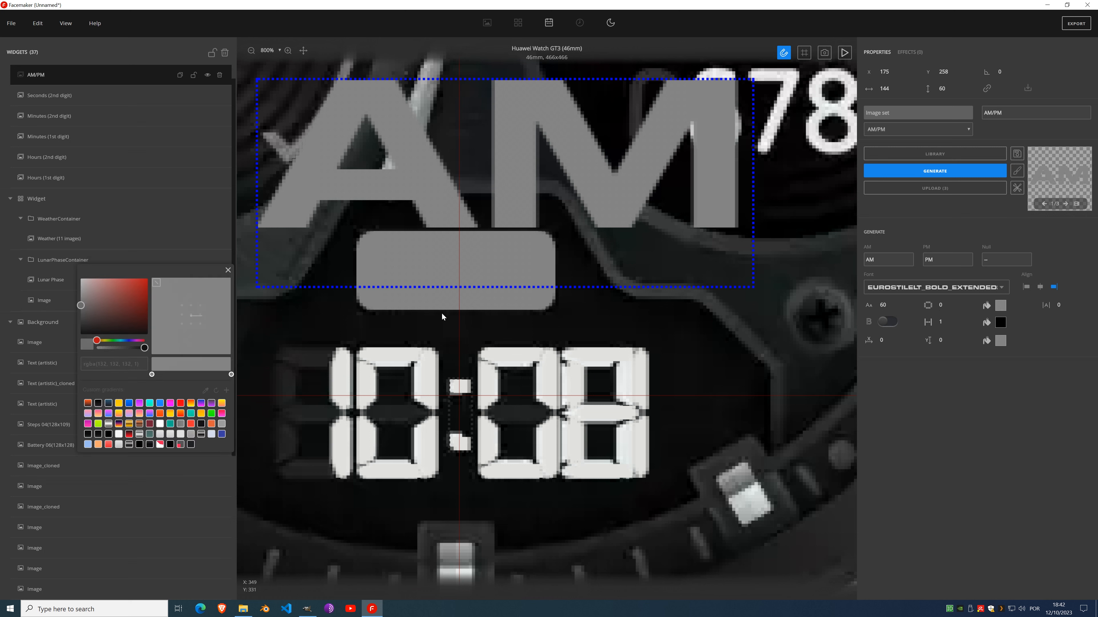
left_click(98, 403)
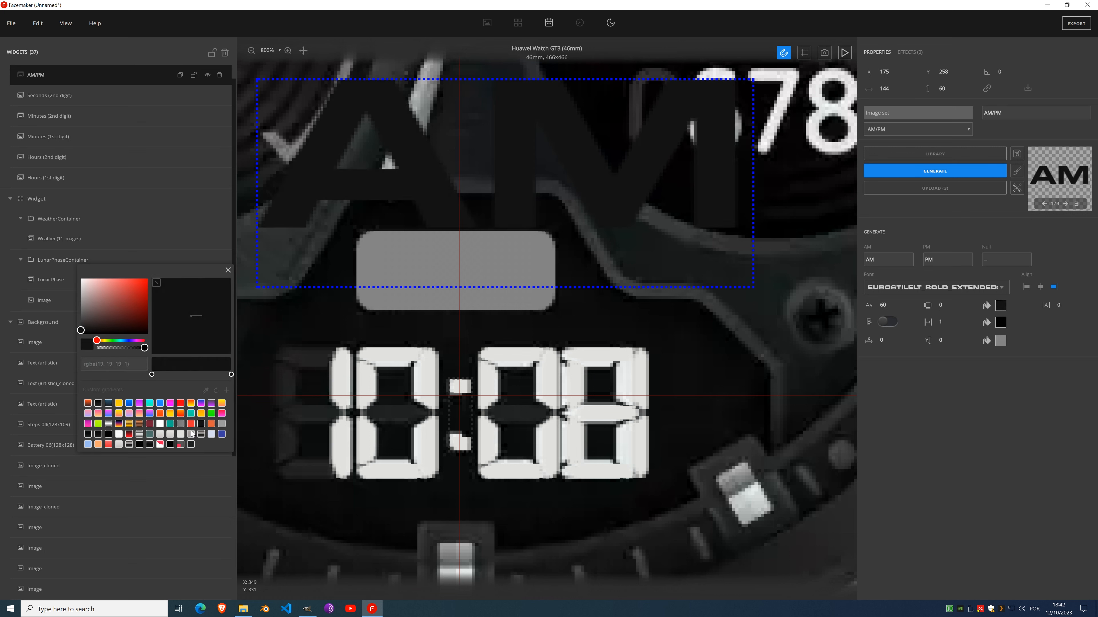
left_click(170, 445)
left_click(229, 271)
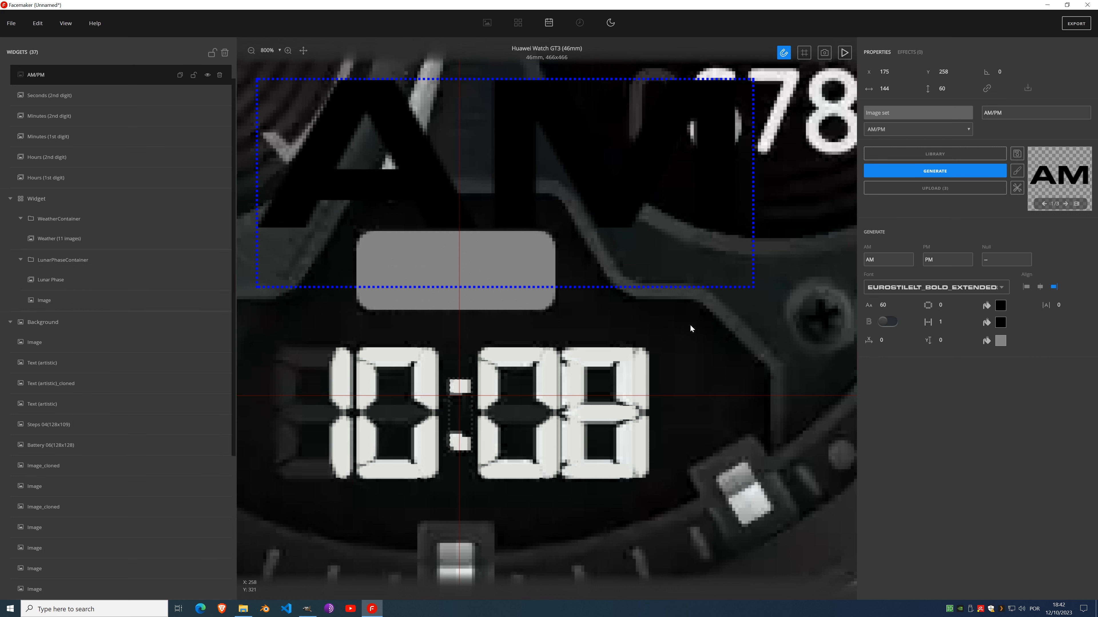
left_click(1000, 341)
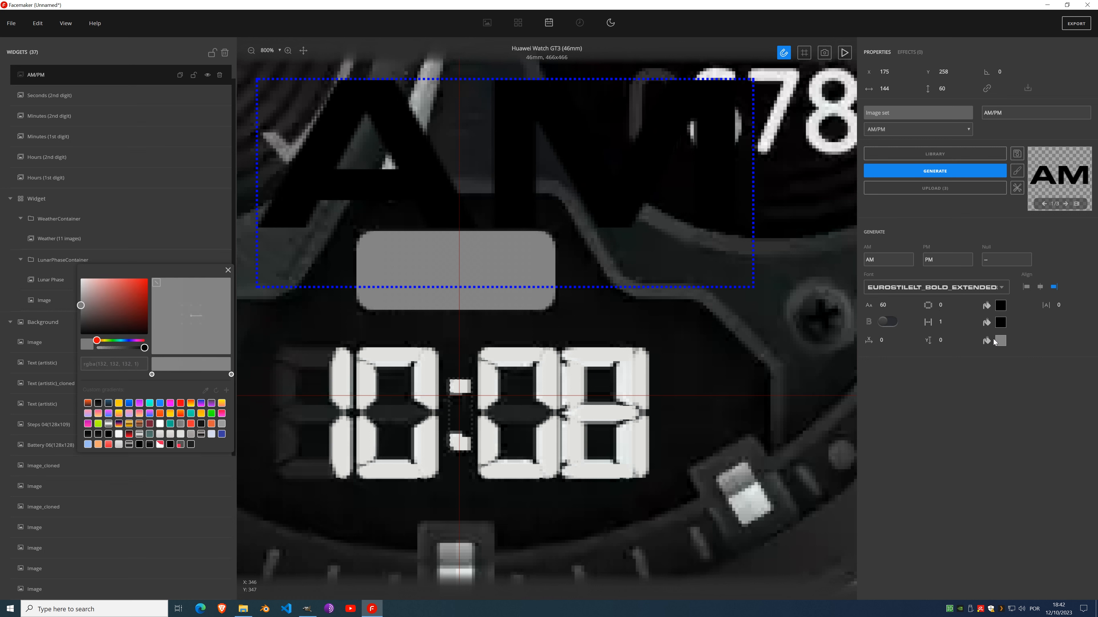
left_click(169, 446)
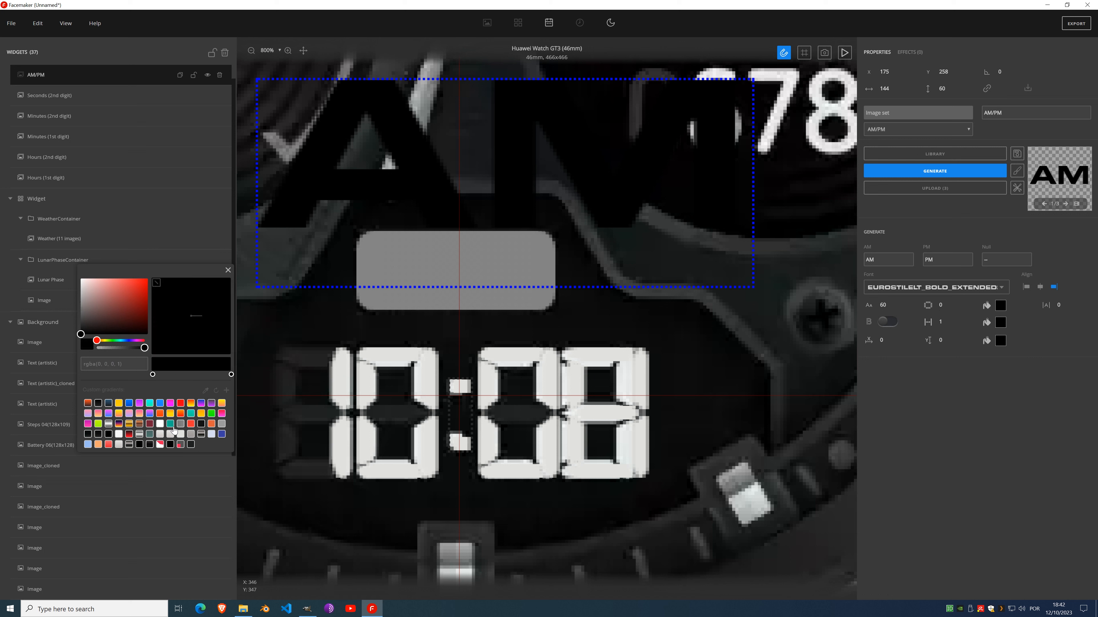
left_click(228, 270)
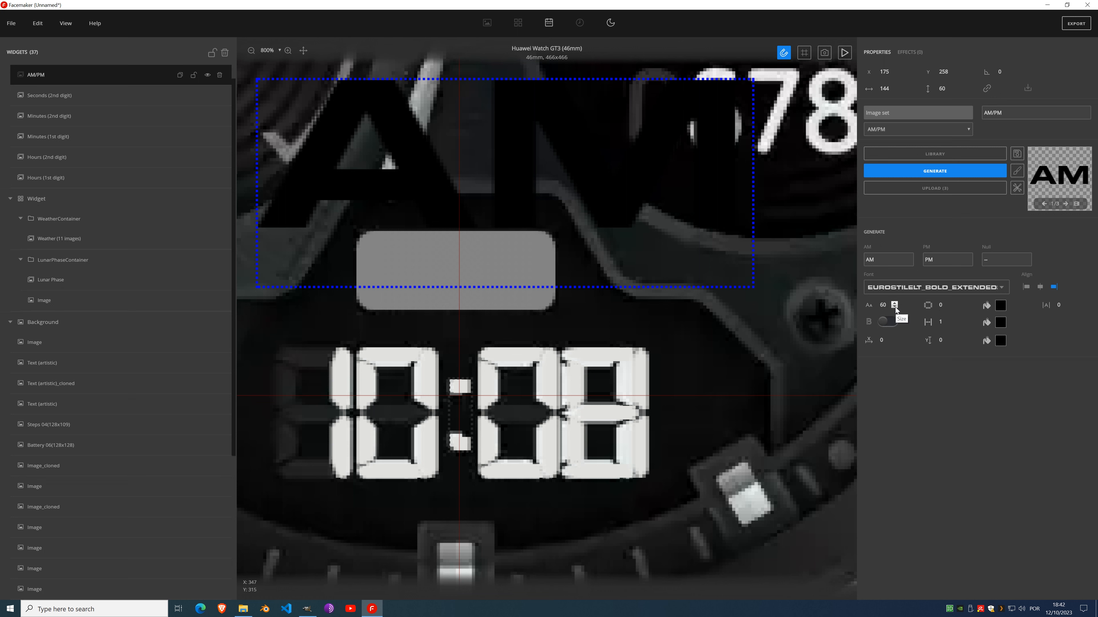
Step: Resize the AM/PM text to size 20 and place it over the grey badge at X 209, Y 306
left_click(894, 307)
left_click_drag(895, 308, 896, 311)
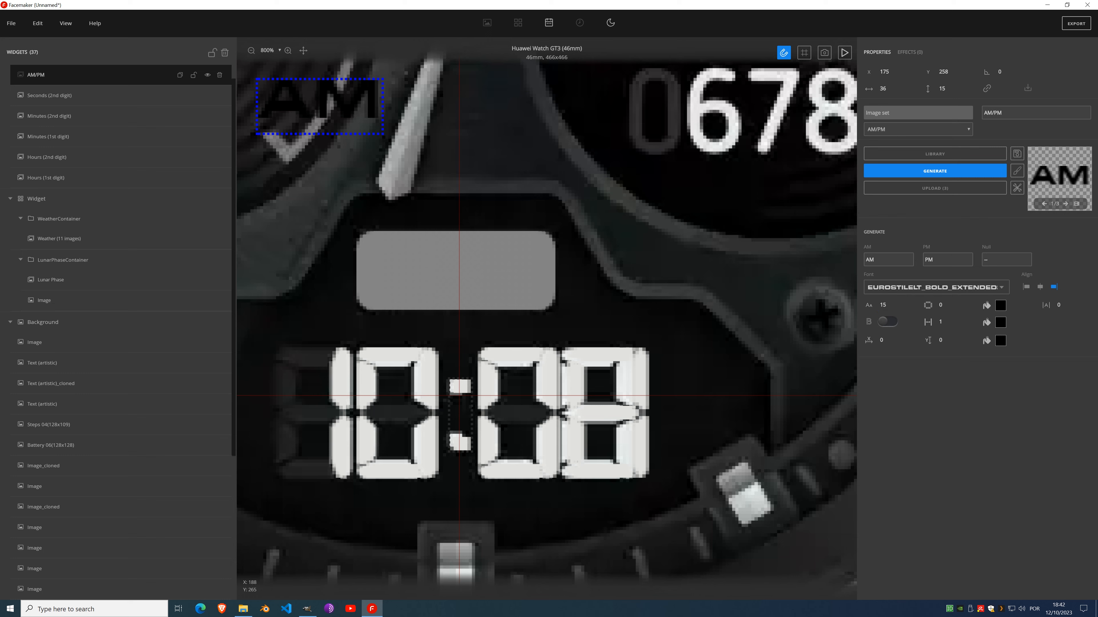
left_click_drag(319, 108, 435, 270)
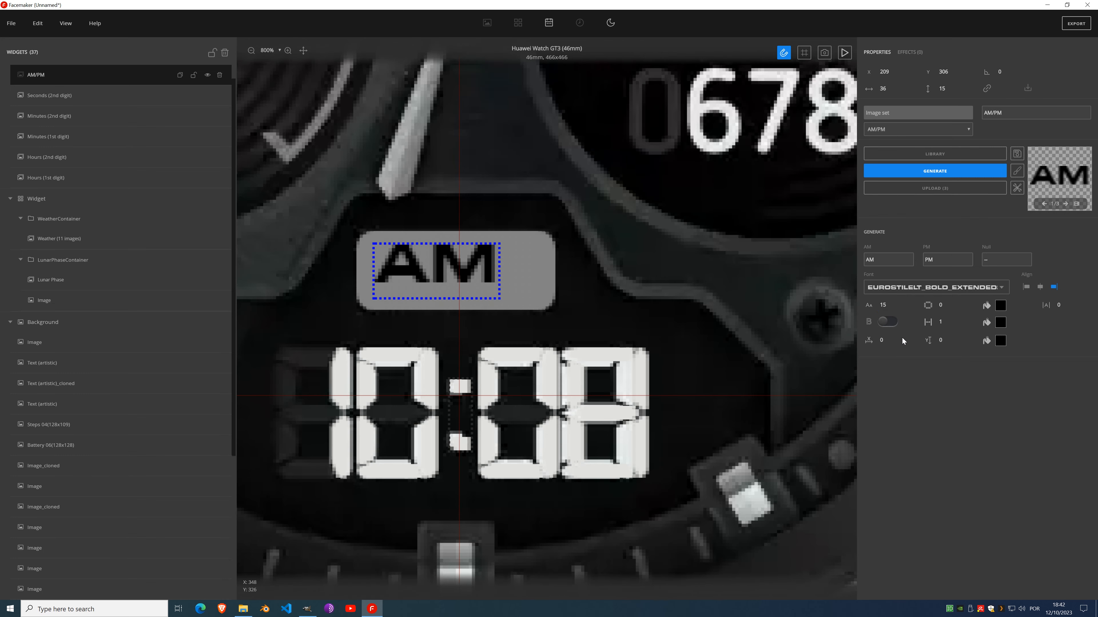
left_click_drag(895, 304, 895, 304)
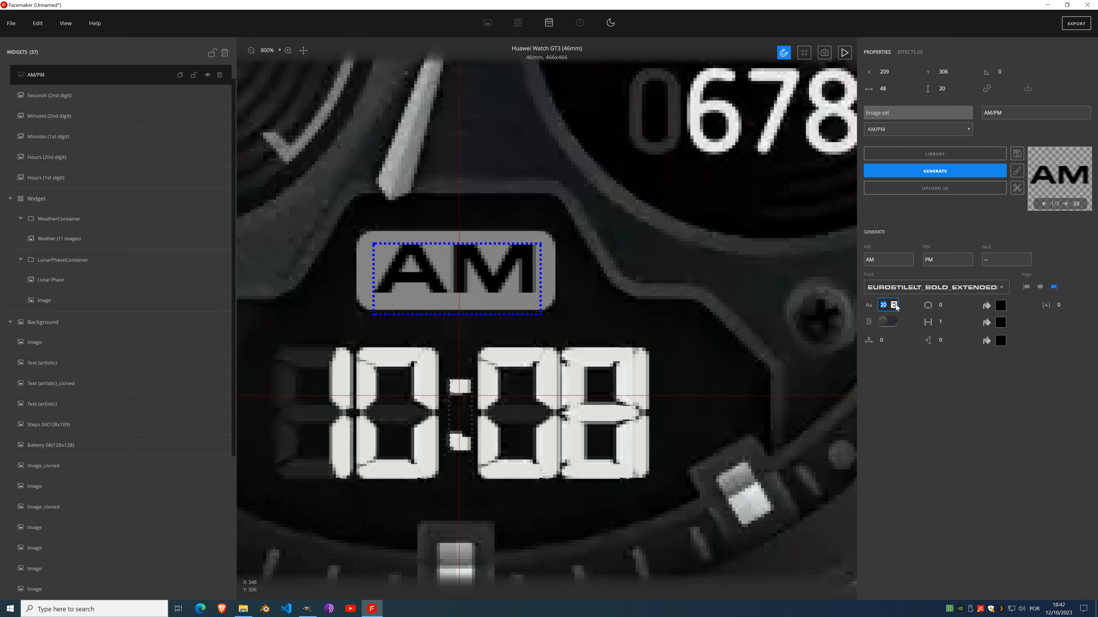
Step: Position the AM/PM text on the grey badge at Y 306, lock its layer and centre-align its generated text
left_click_drag(457, 279, 457, 284)
key("Up")
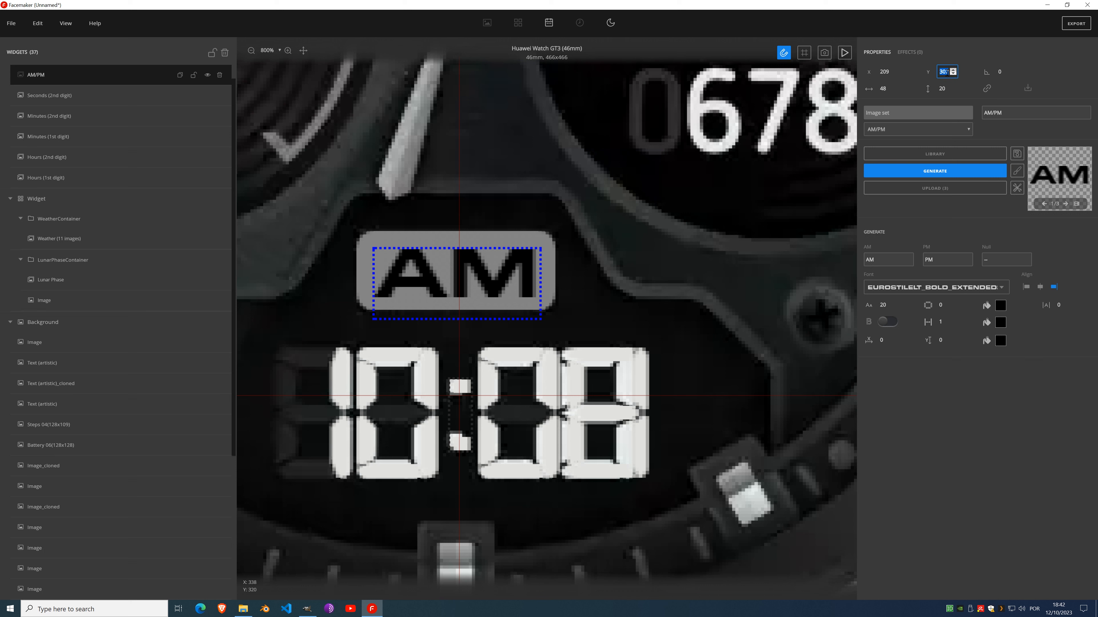
left_click(194, 74)
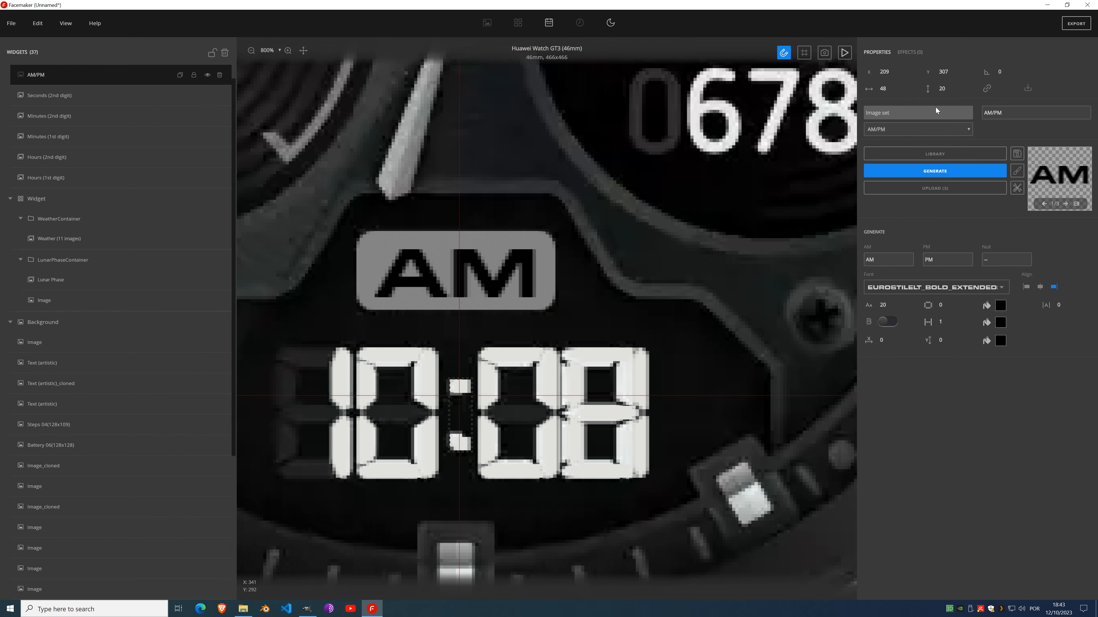
left_click(953, 74)
scroll(608, 242, "down", 3)
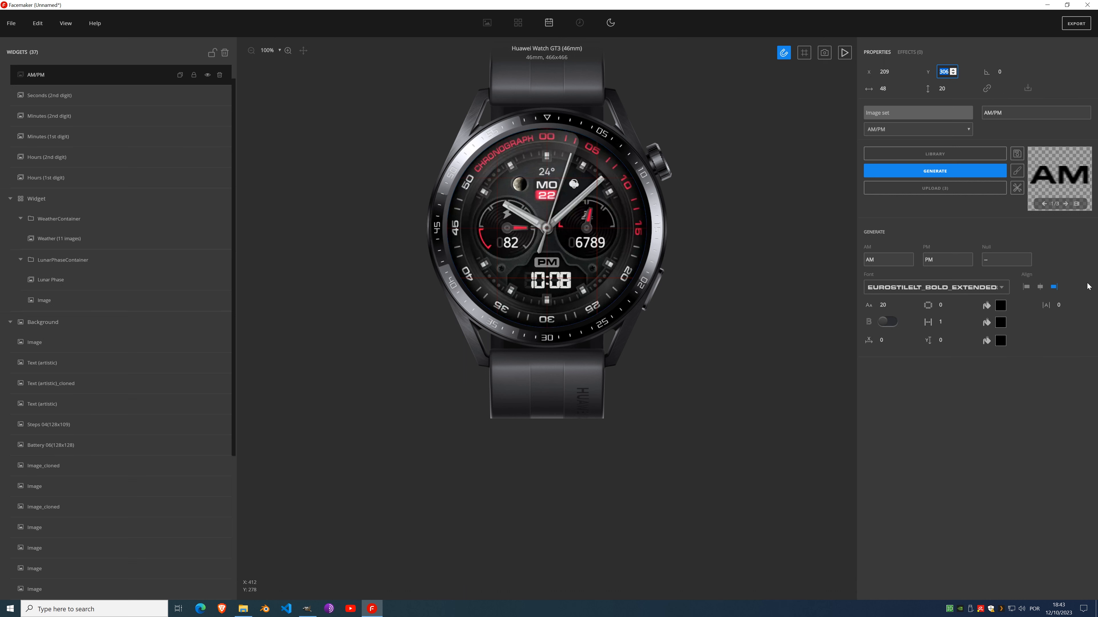
left_click(1039, 287)
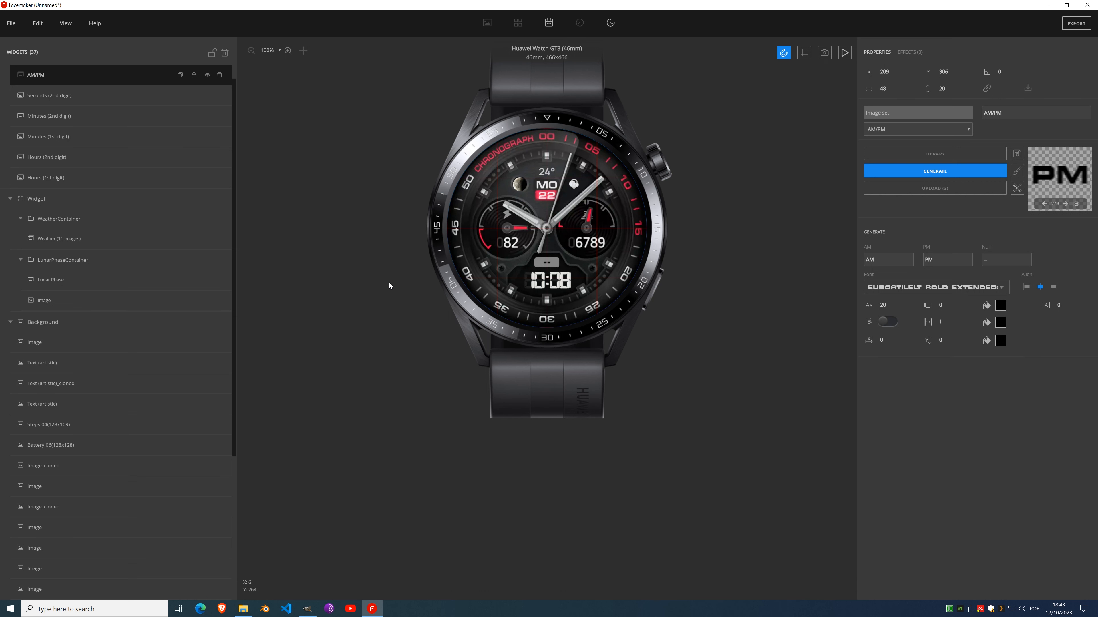
Step: Collapse the weather and lunar phase containers and add a container to the Widget group with data type Battery
scroll(578, 226, "up", 5)
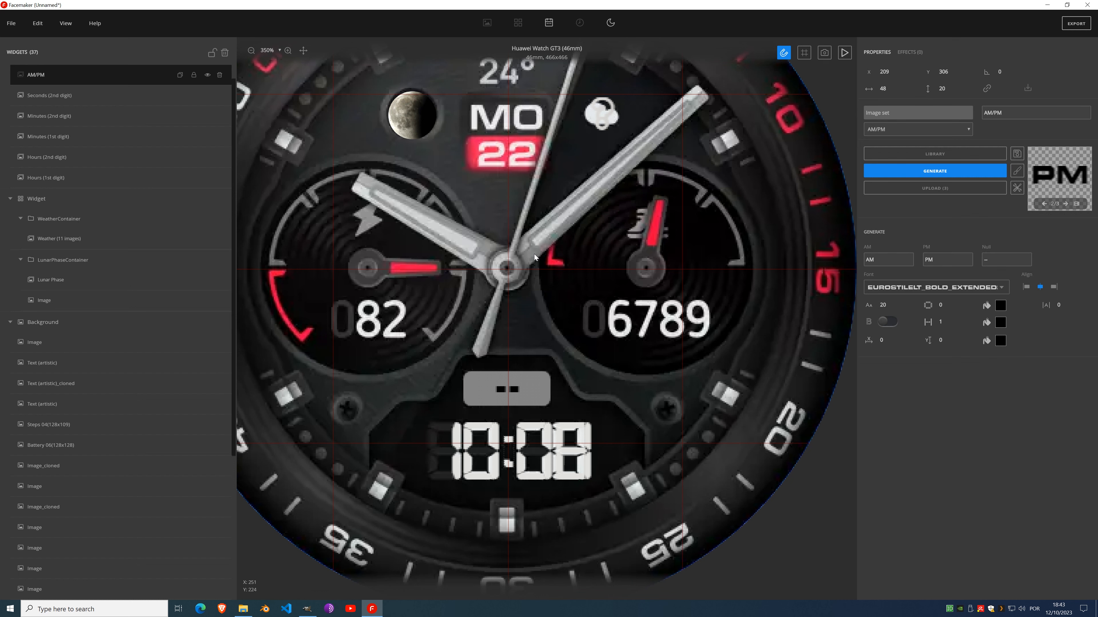
scroll(562, 250, "down", 5)
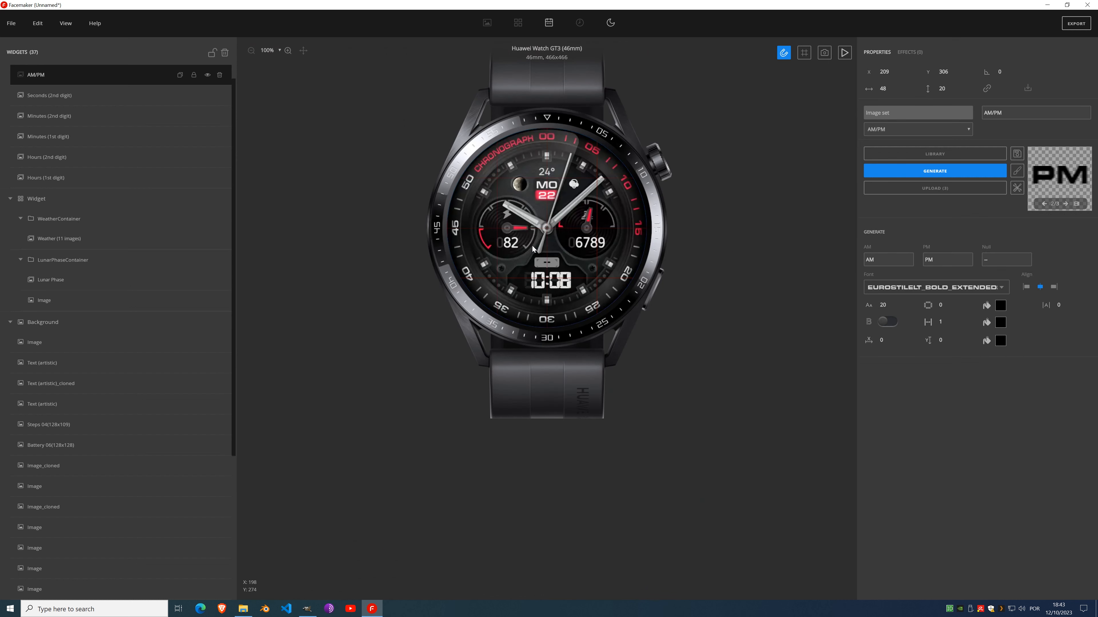
scroll(555, 235, "up", 5)
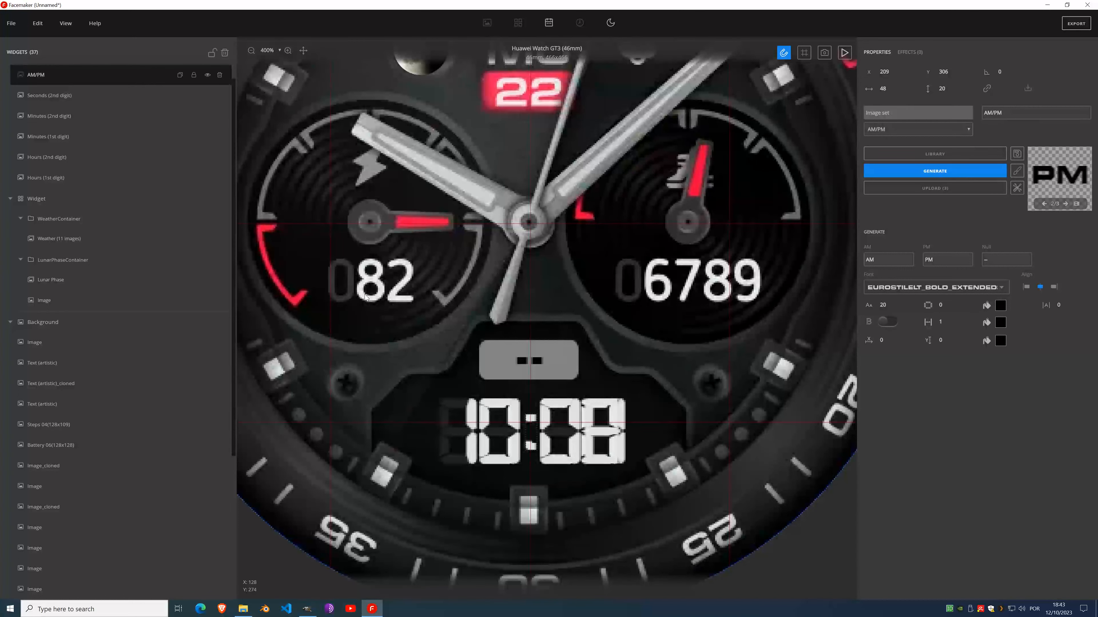
scroll(108, 290, "up", 1)
left_click(20, 238)
left_click(21, 259)
left_click(180, 219)
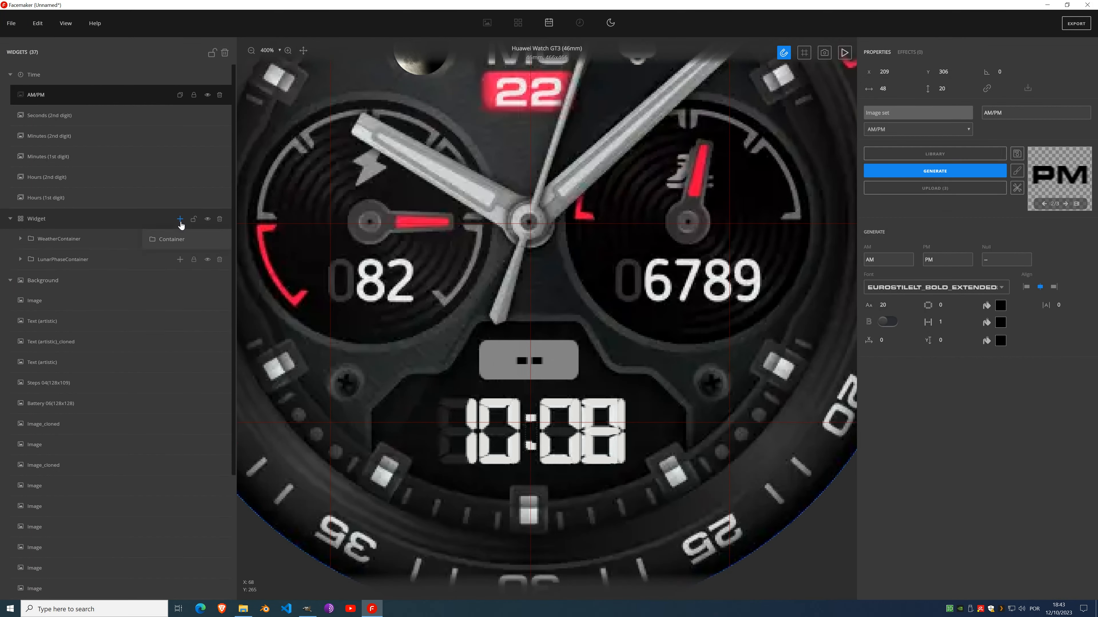
left_click(171, 239)
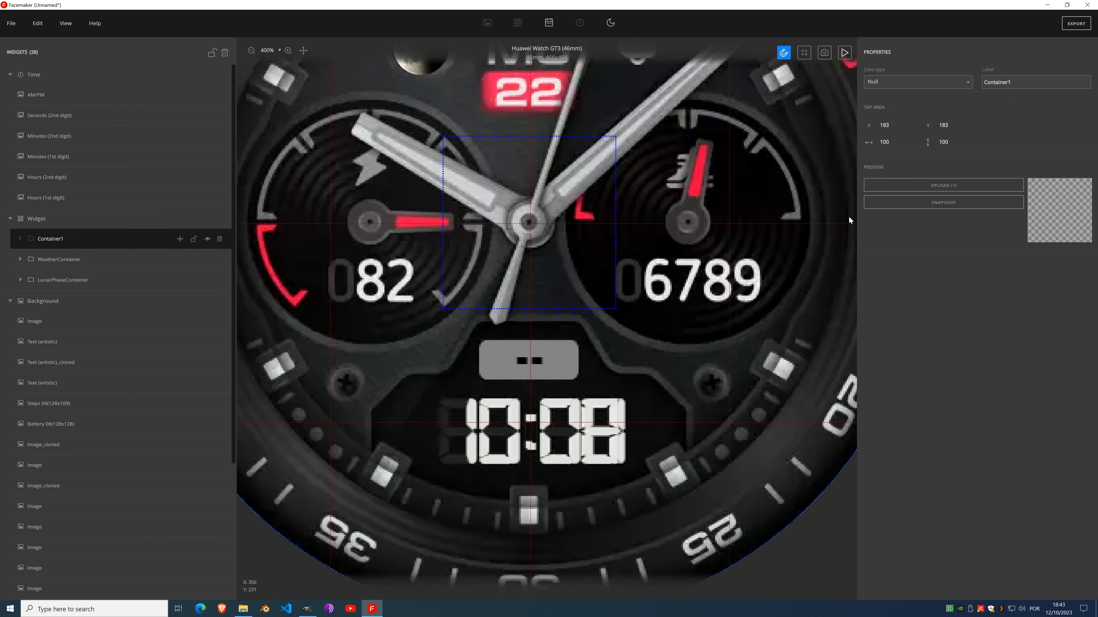
left_click(924, 84)
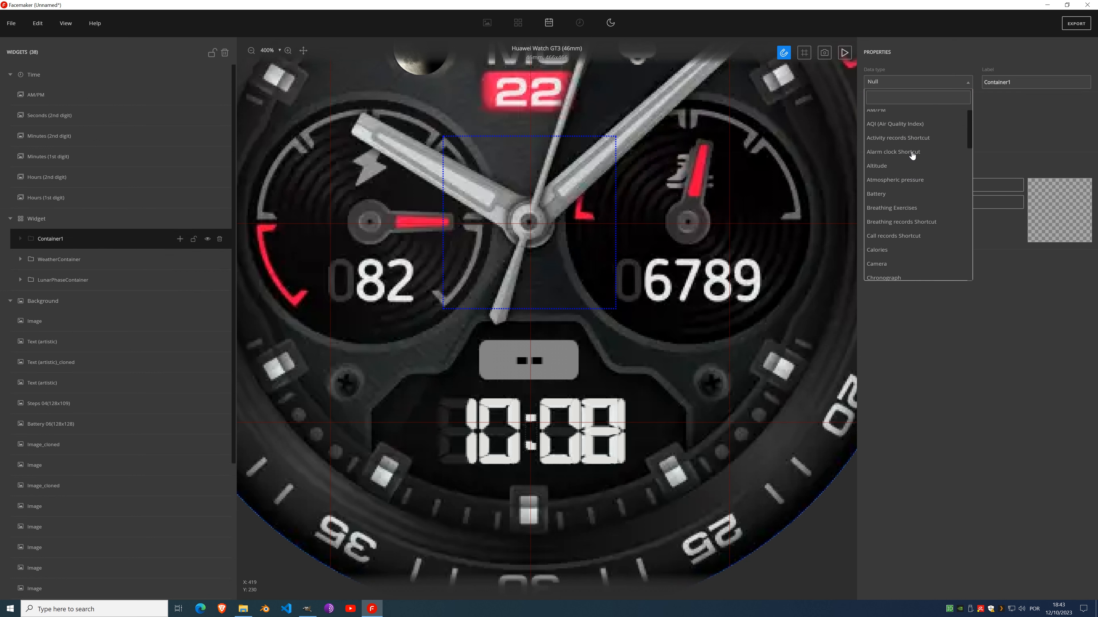
left_click(914, 200)
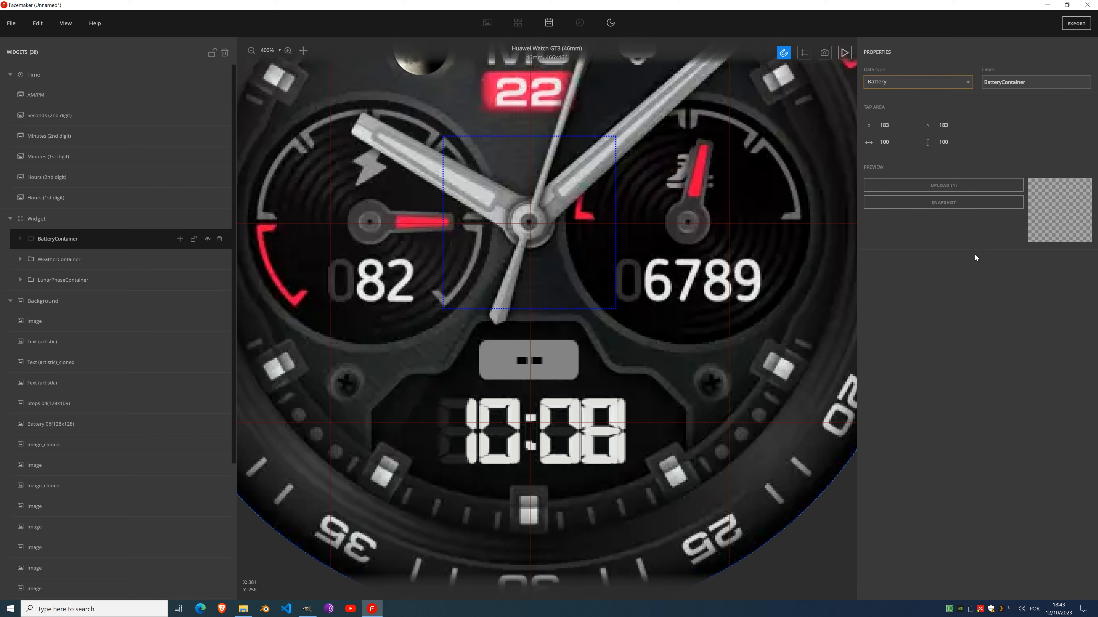
Step: Place the battery container's tap area over the battery dial at X 70, Y 162 and resize it to 140 by 140
left_click_drag(469, 255, 275, 215)
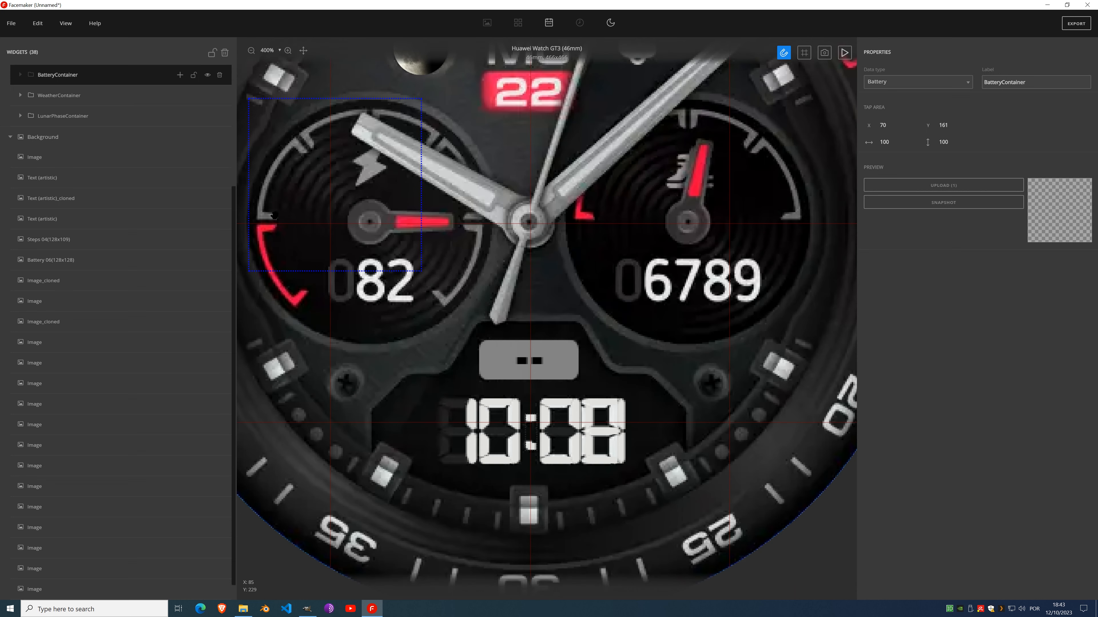
left_click(894, 141)
left_click_drag(895, 141, 895, 141)
left_click(894, 144)
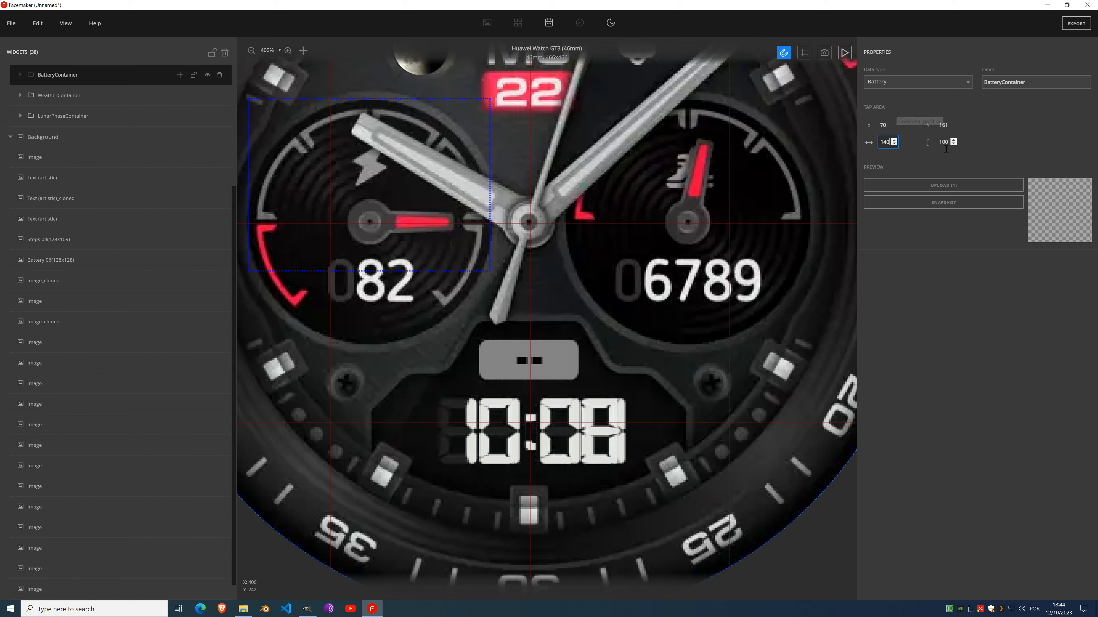
key("Tab")
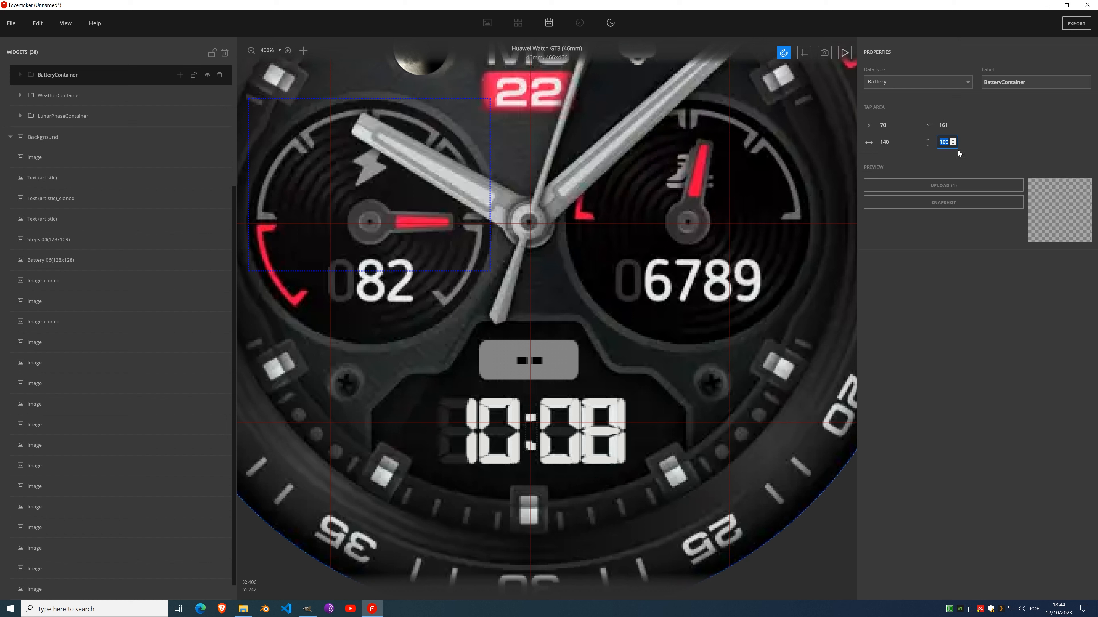
type("140")
left_click(953, 123)
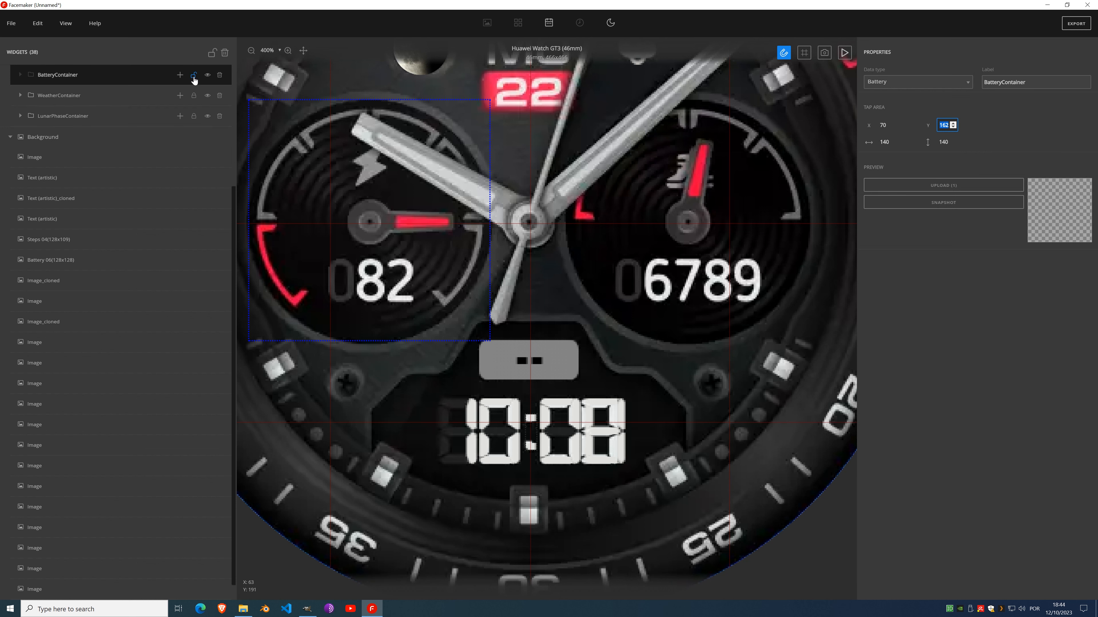
Step: Add an Image Combo to the battery container, generate its digits from Battery data and move it to X 191, Y 176
left_click(180, 75)
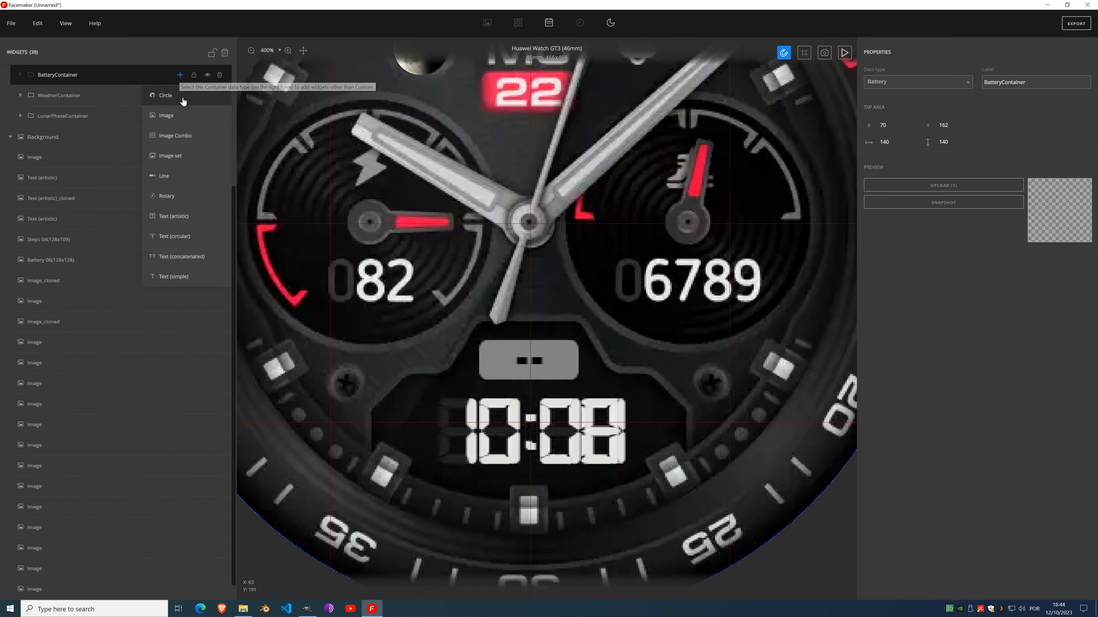
left_click(175, 136)
left_click_drag(530, 223, 520, 306)
left_click(892, 129)
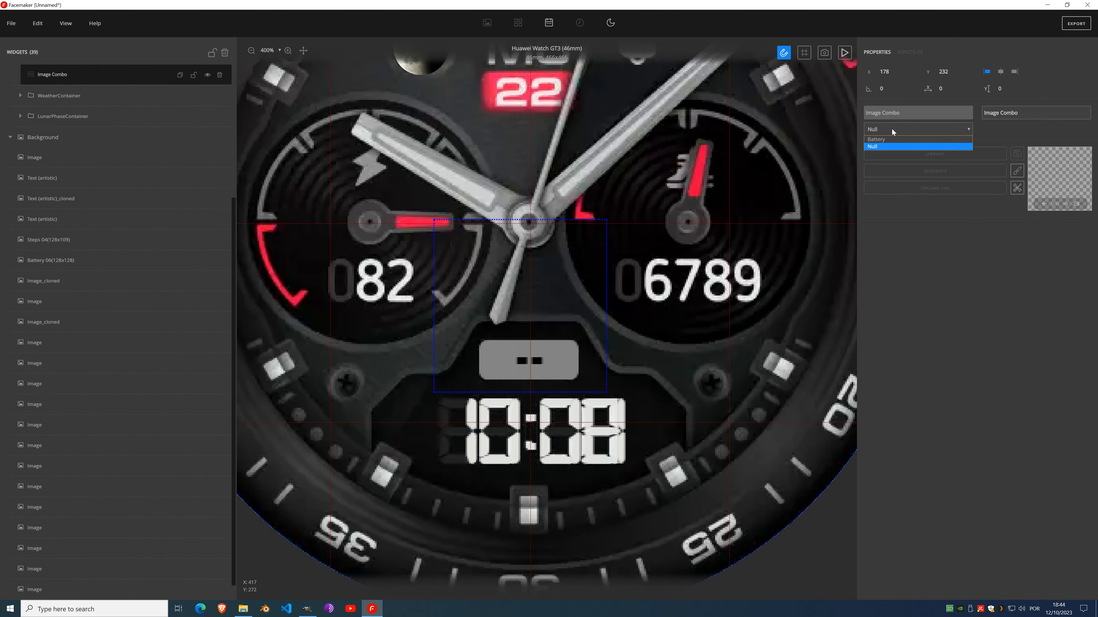
left_click(888, 141)
left_click(933, 173)
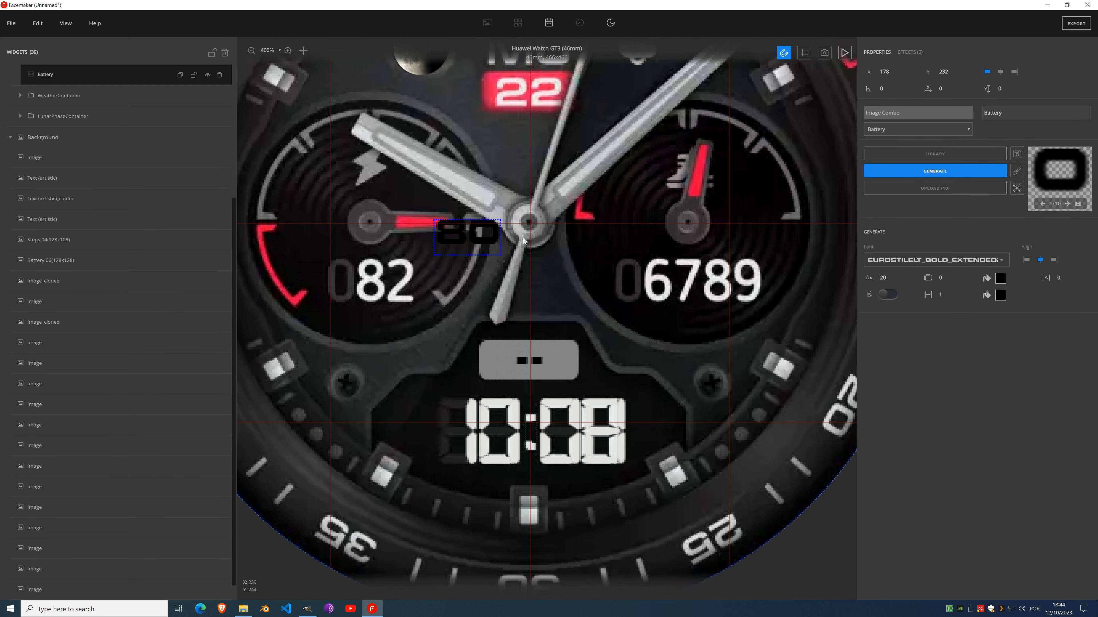
left_click_drag(514, 255, 473, 134)
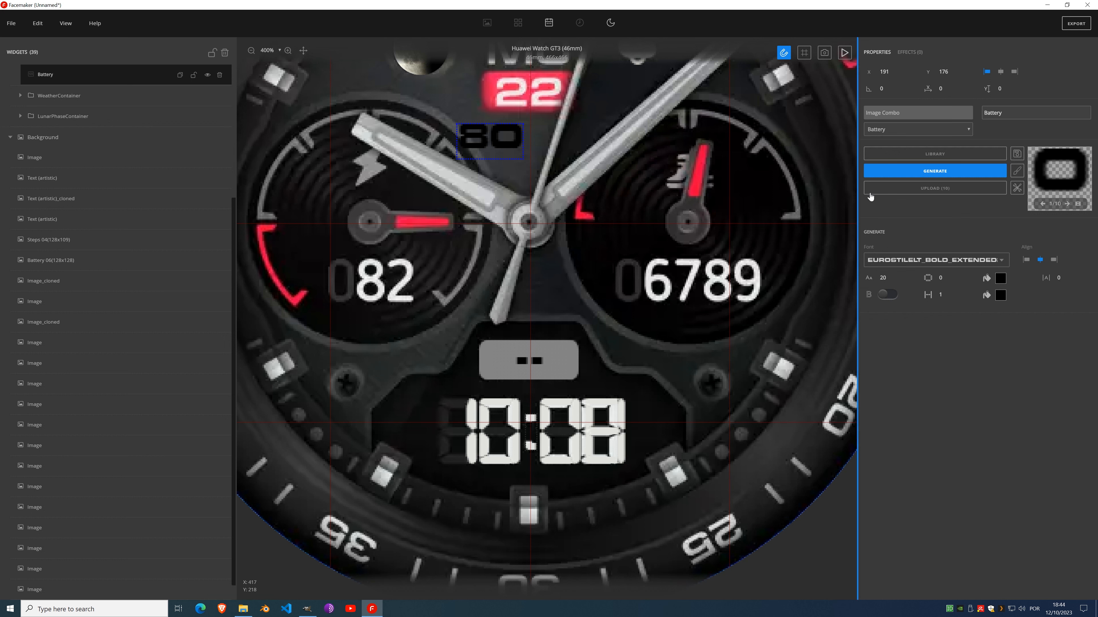
Step: Set the battery digits' font to Big Noodle Titling and move them to X 207, Y 176
left_click(941, 261)
scroll(922, 303, "down", 10)
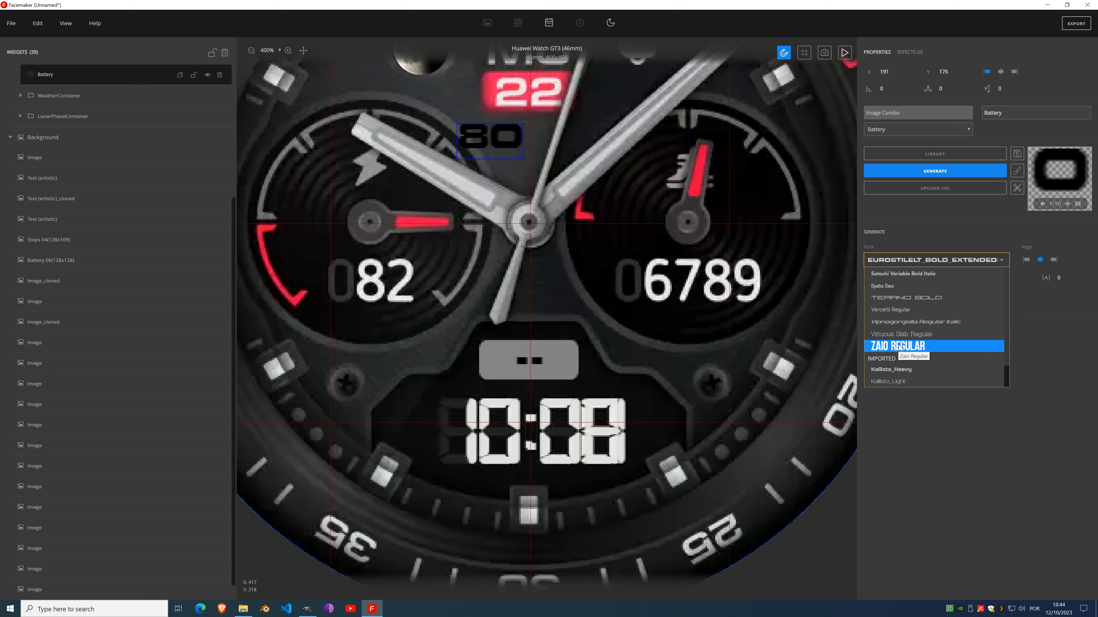
scroll(898, 345, "up", 5)
scroll(898, 345, "up", 5)
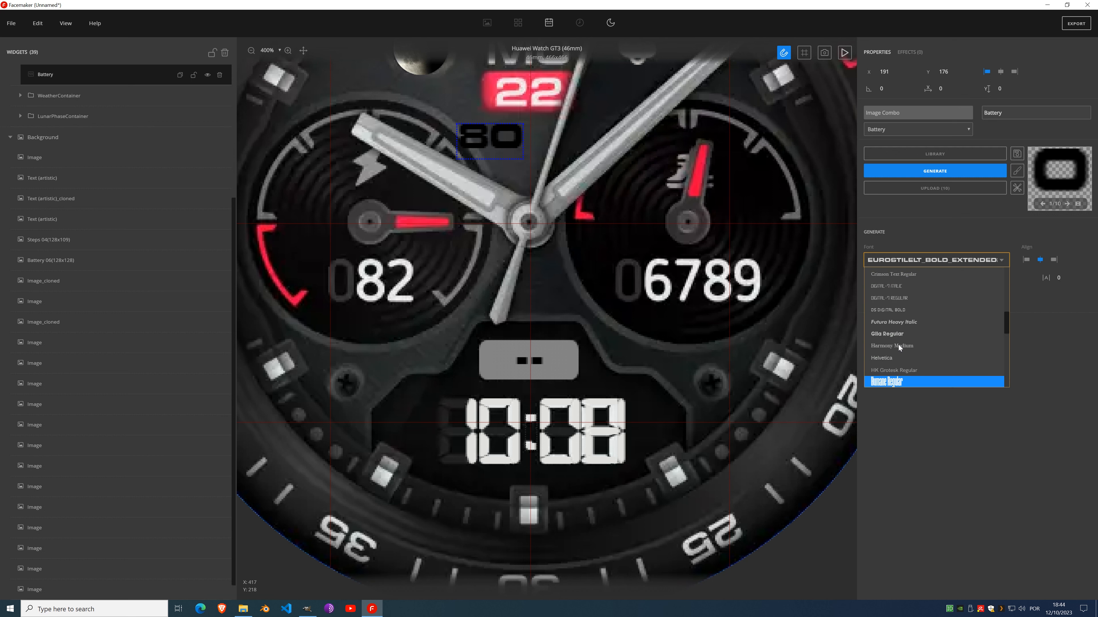
scroll(898, 345, "up", 3)
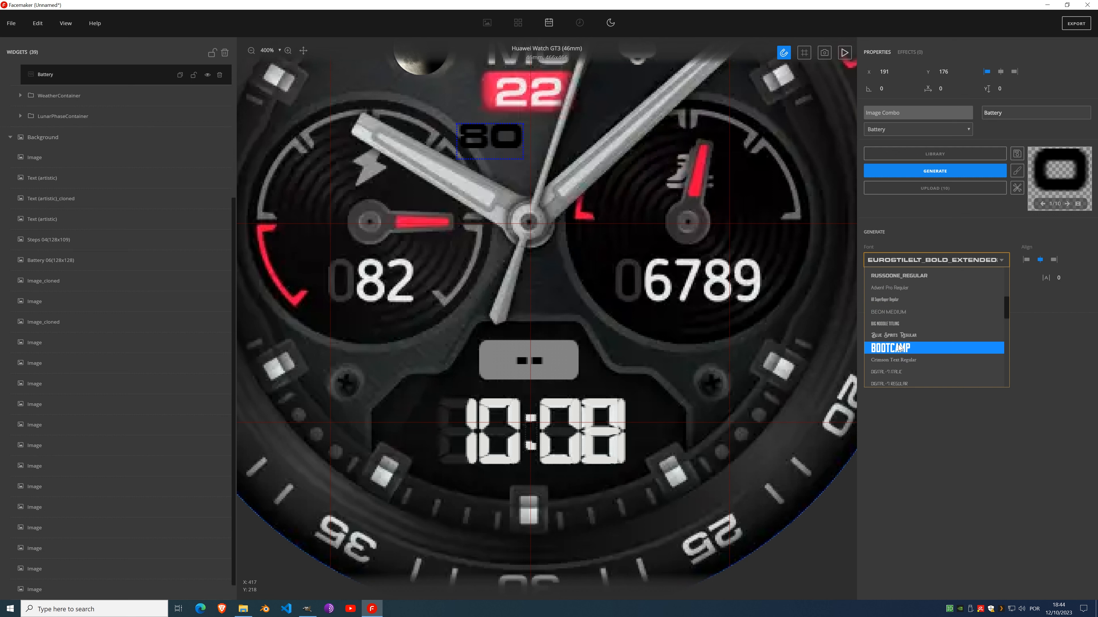
left_click(887, 327)
left_click_drag(467, 148, 495, 143)
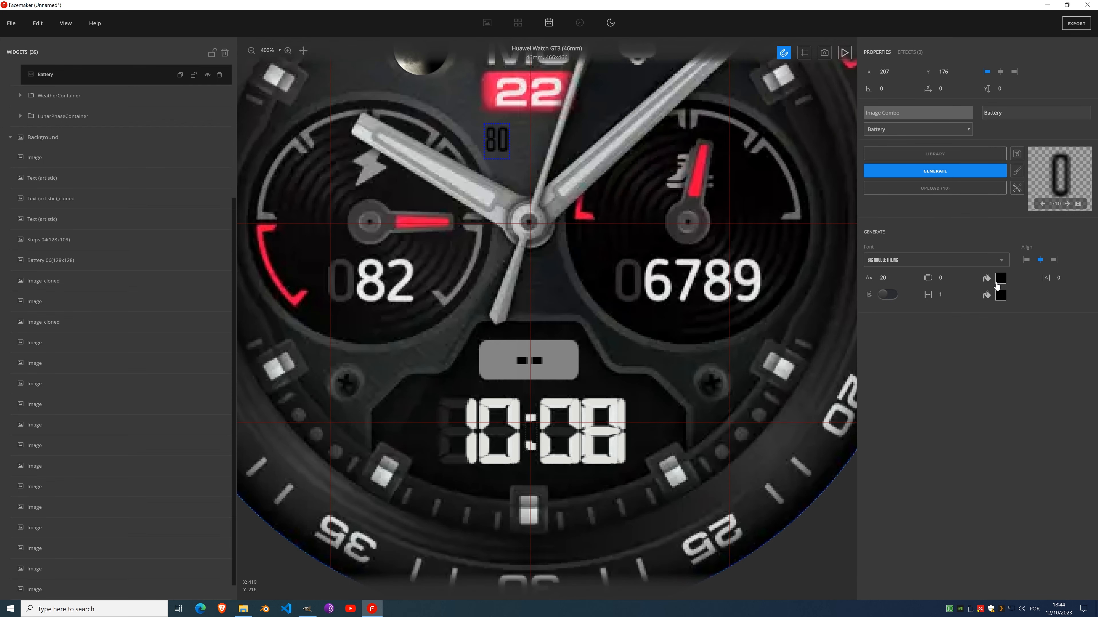
Step: Change the battery digits' black fill to off-white using the saved swatch
left_click(999, 280)
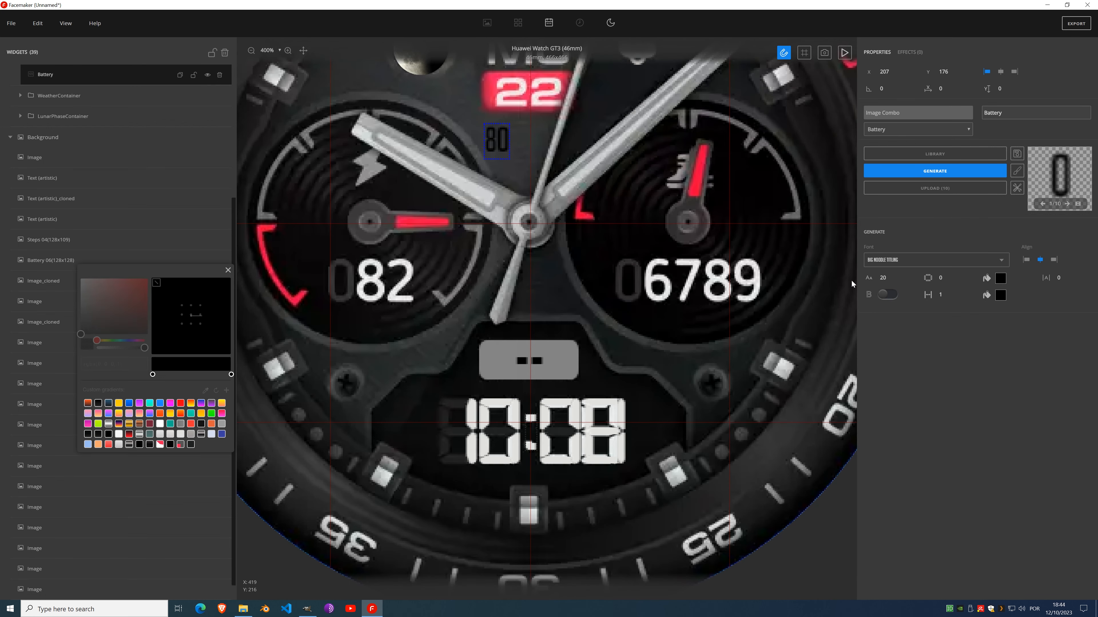
left_click(180, 435)
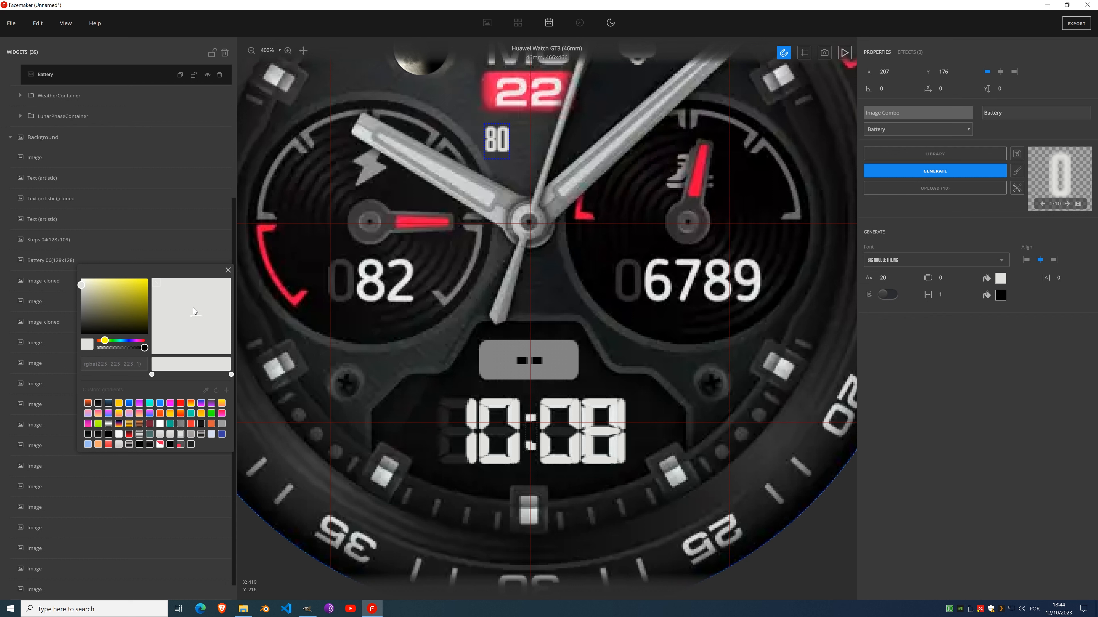
left_click(228, 270)
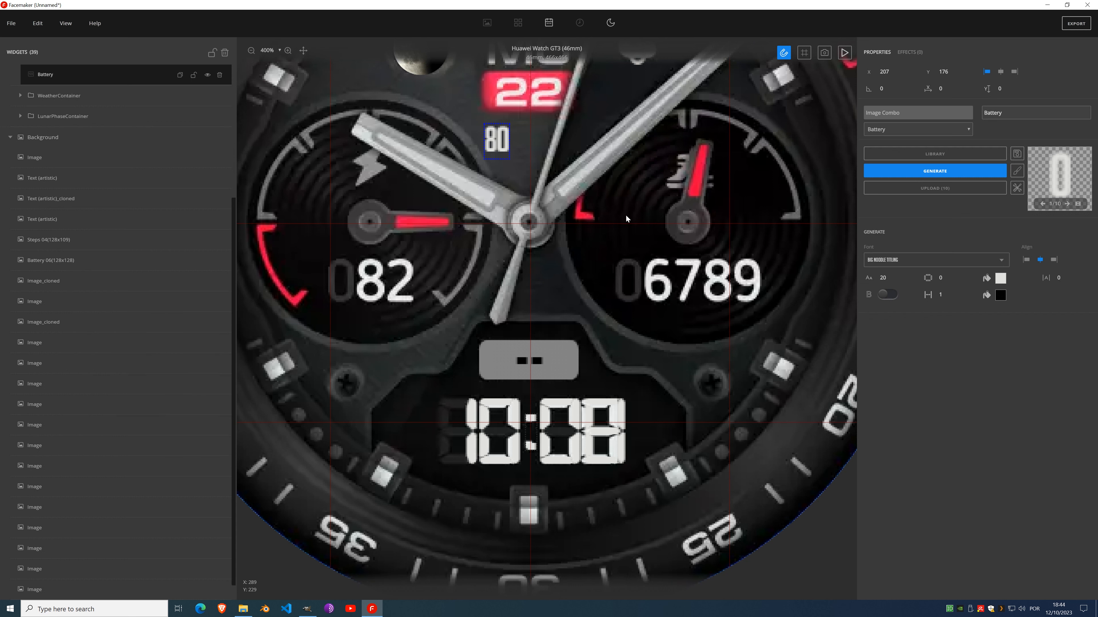
Step: Resize the battery digits to size 36 and place them over the dial's existing battery reading at X 136, Y 257
left_click(894, 277)
left_click(893, 277)
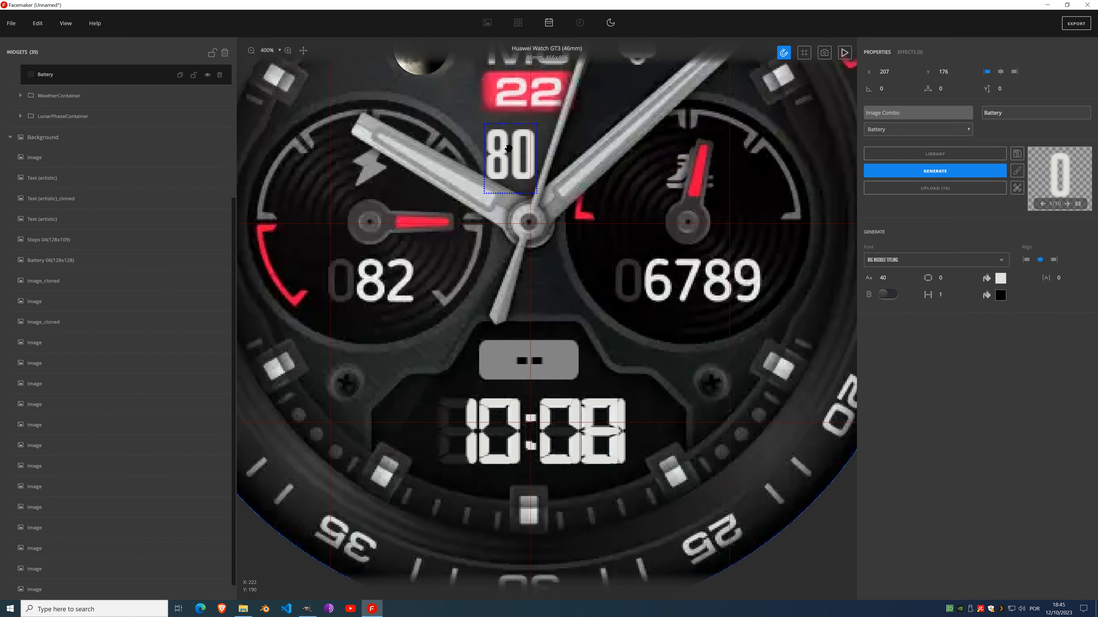
left_click_drag(510, 150, 369, 275)
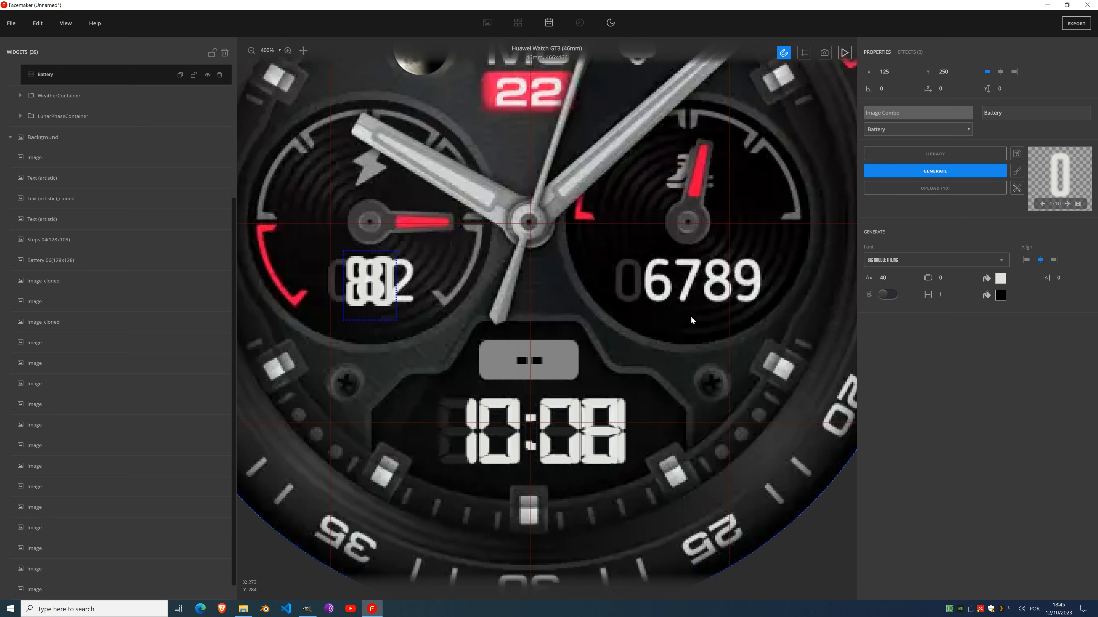
left_click(893, 280)
left_click(894, 280)
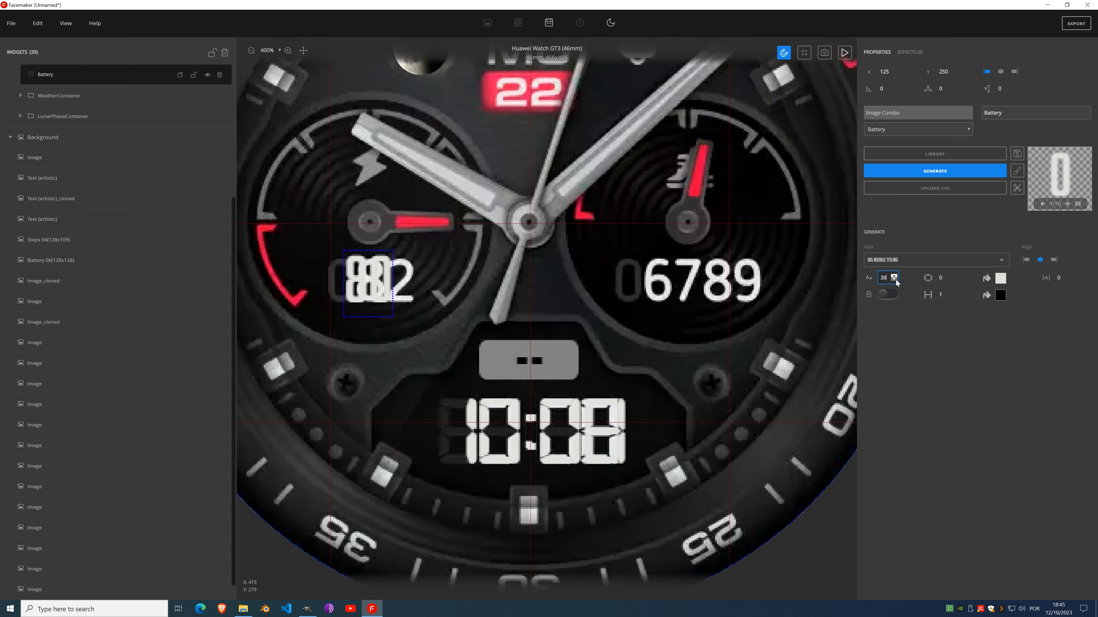
left_click(894, 281)
left_click(893, 280)
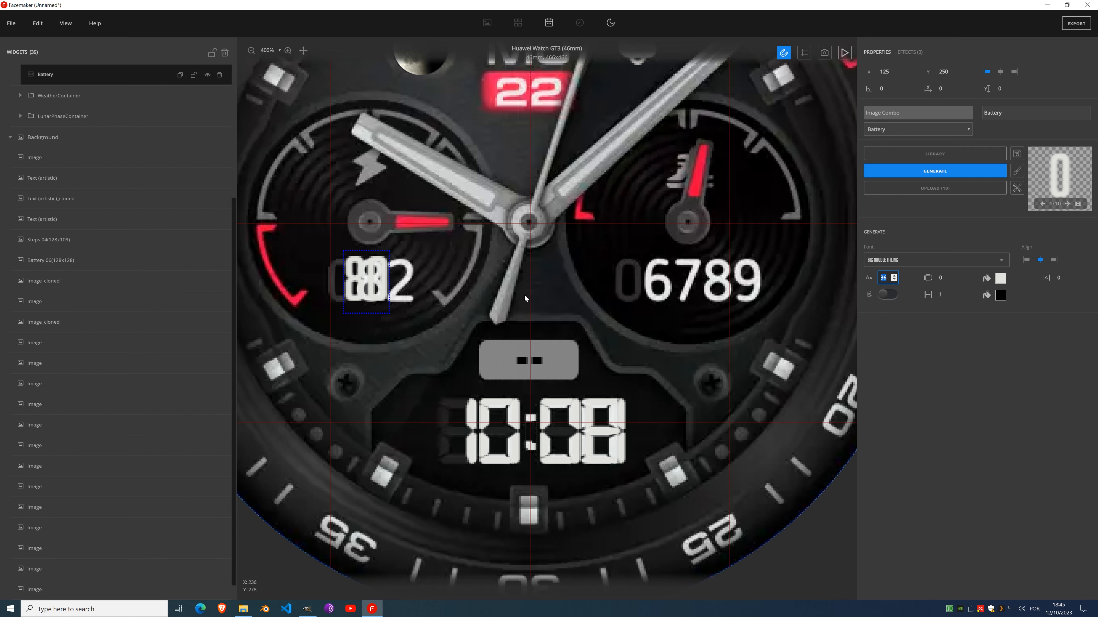
left_click_drag(353, 280, 371, 291)
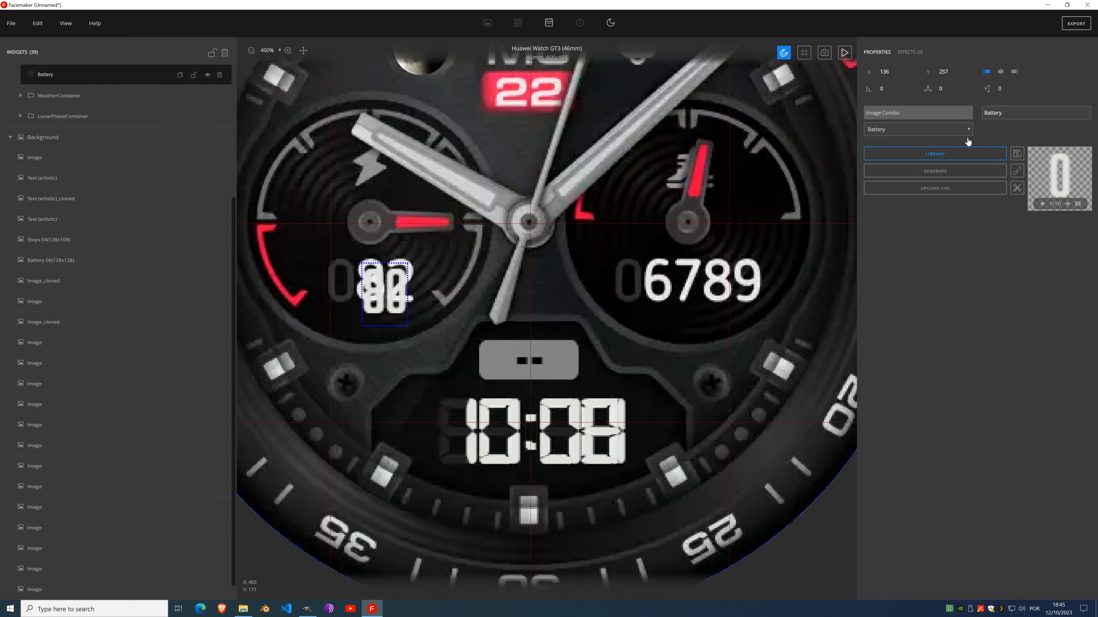
Step: Centre-align the battery Image Combo and move it to X 139, Y 269
left_click(944, 174)
left_click(1001, 72)
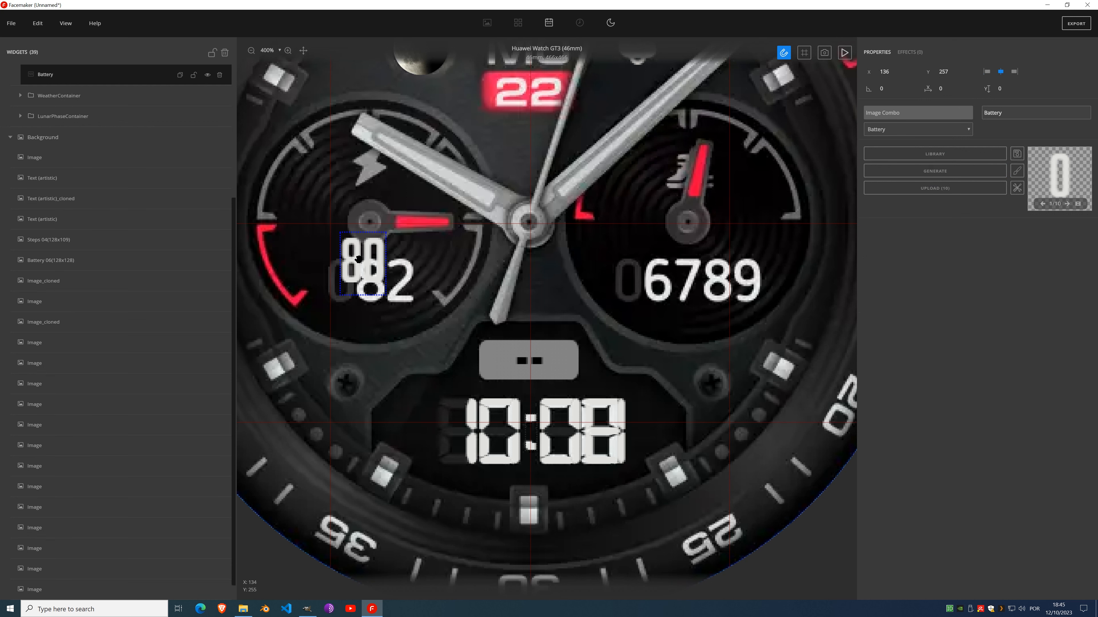
left_click_drag(386, 279, 380, 303)
Step: Add a new container to the Widget group and set its tap area to 140 by 140
scroll(123, 216, "up", 5)
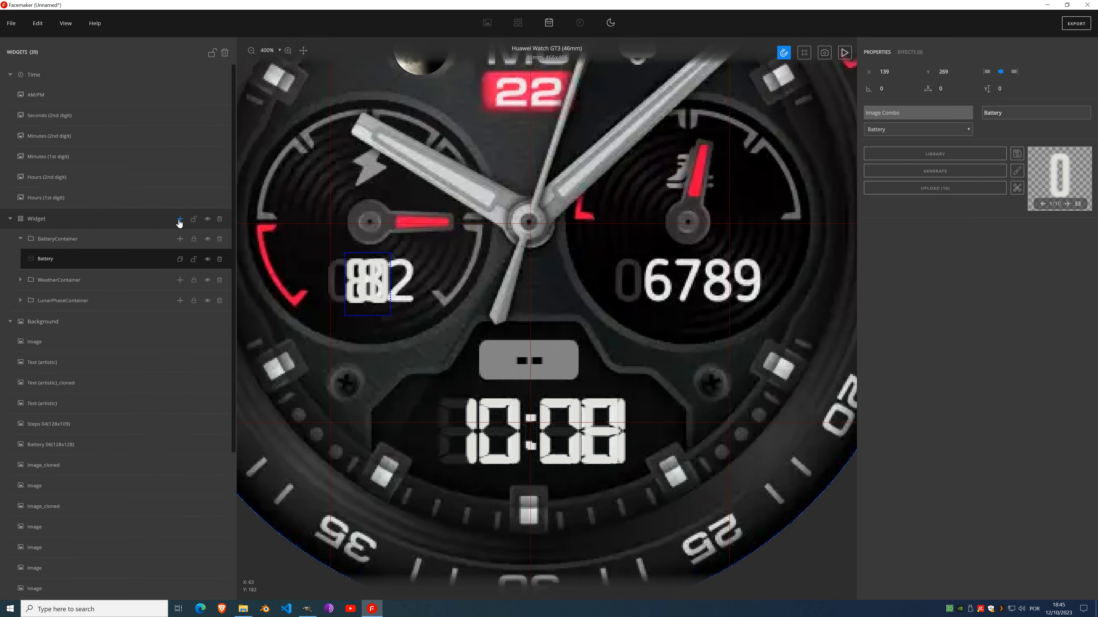
left_click(180, 219)
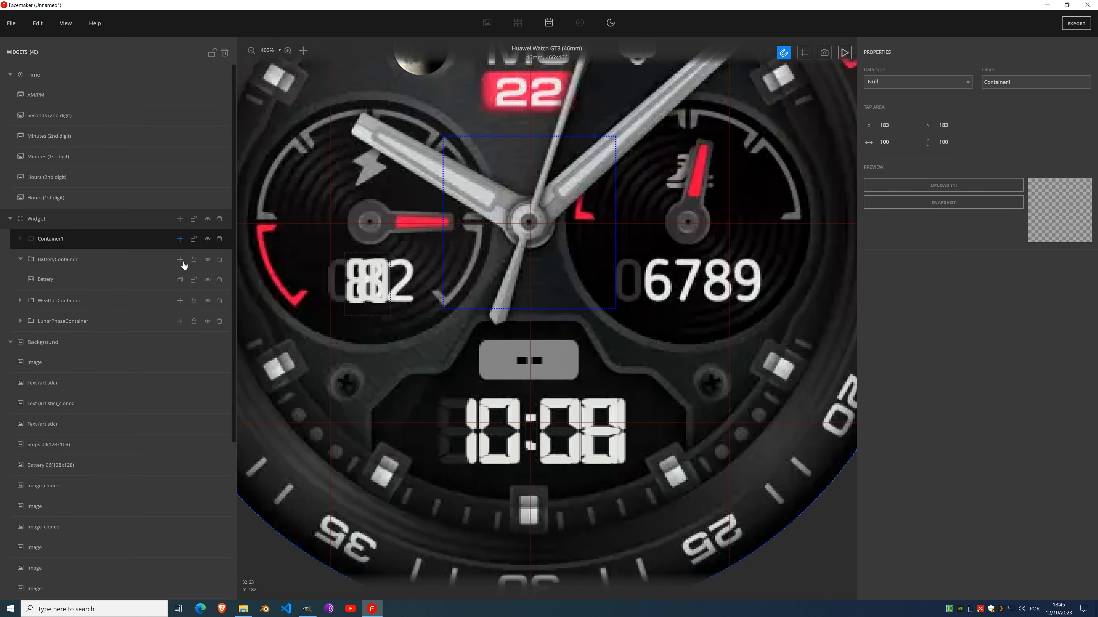
double_click(884, 142)
type("140")
key("Tab")
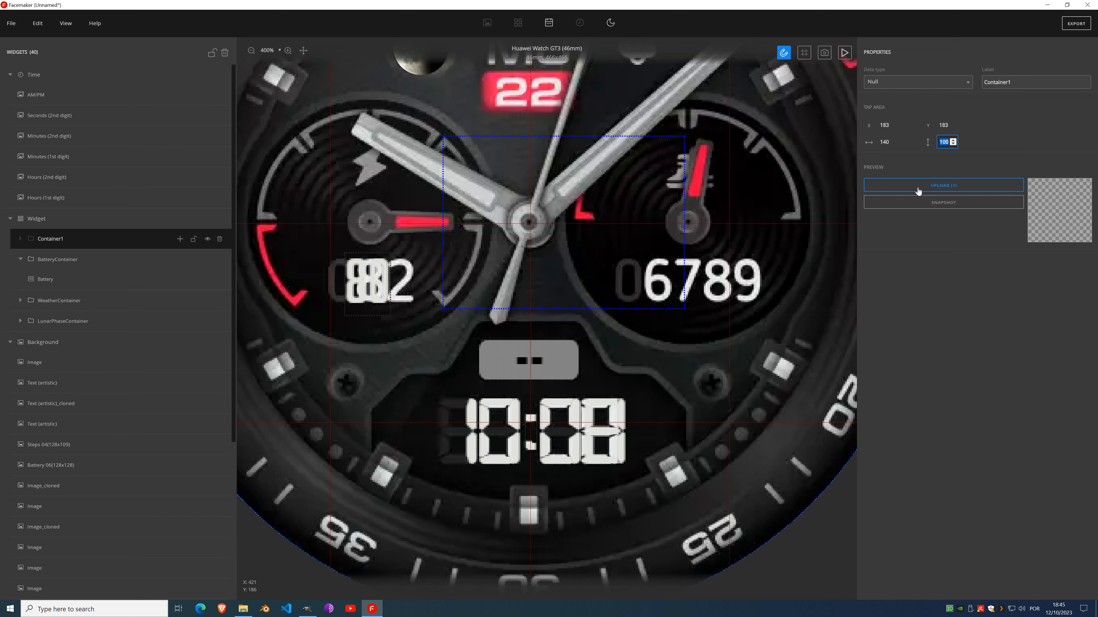
type("140")
Step: Place the new container's tap area over the steps dial at X 256, Y 162 and lock the container
left_click_drag(594, 308, 698, 261)
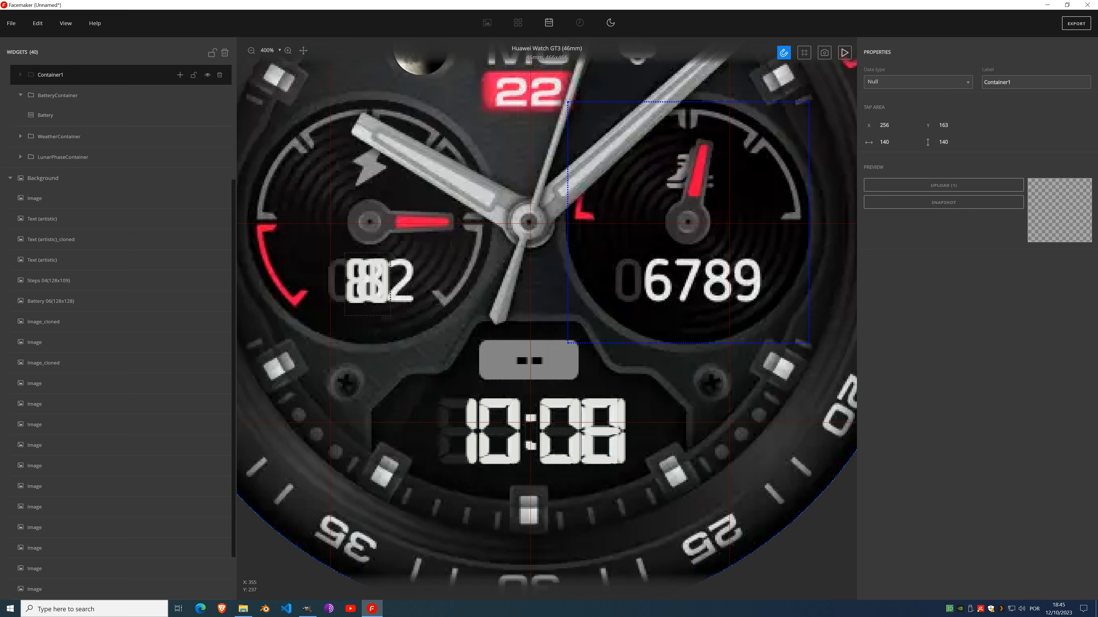
left_click(953, 127)
left_click(193, 74)
left_click(180, 75)
scroll(215, 179, "up", 3)
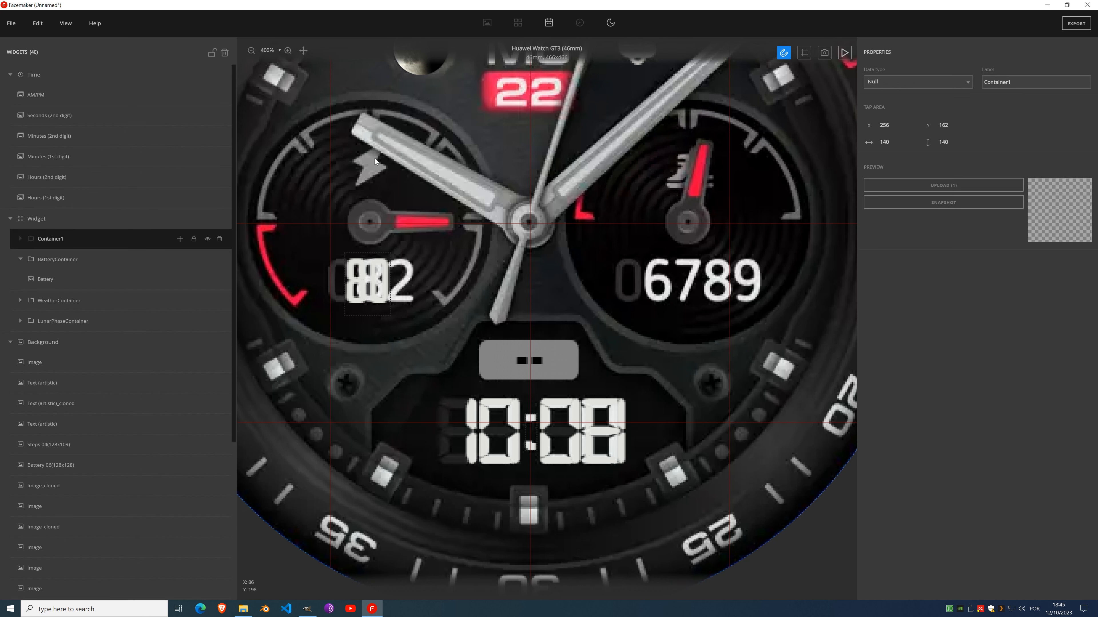
left_click(921, 82)
scroll(908, 156, "up", 8)
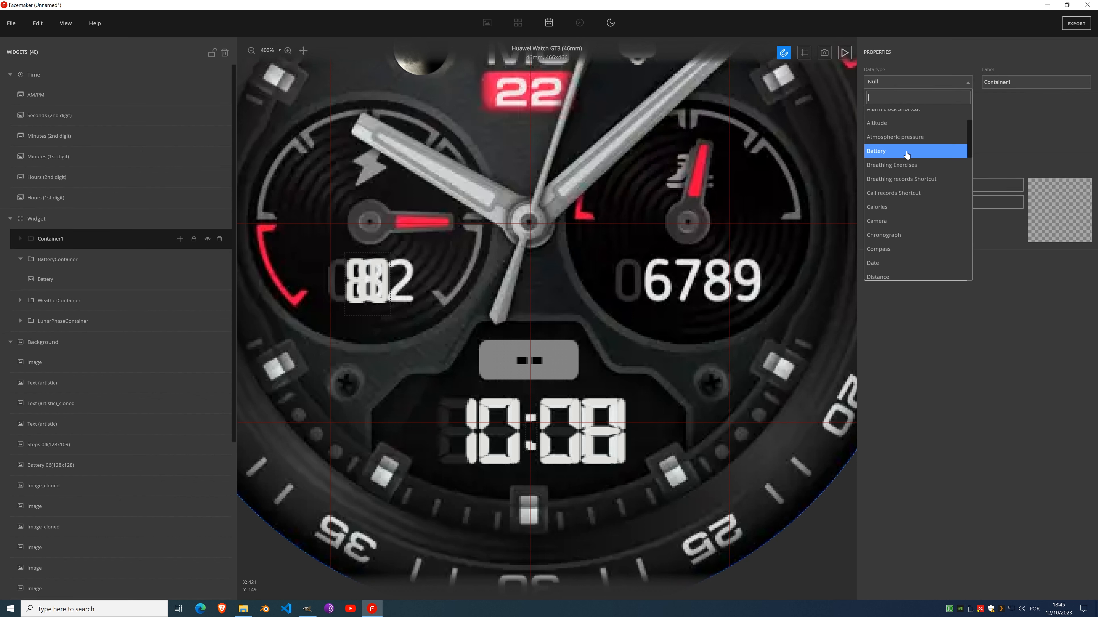
left_click(180, 238)
left_click(180, 238)
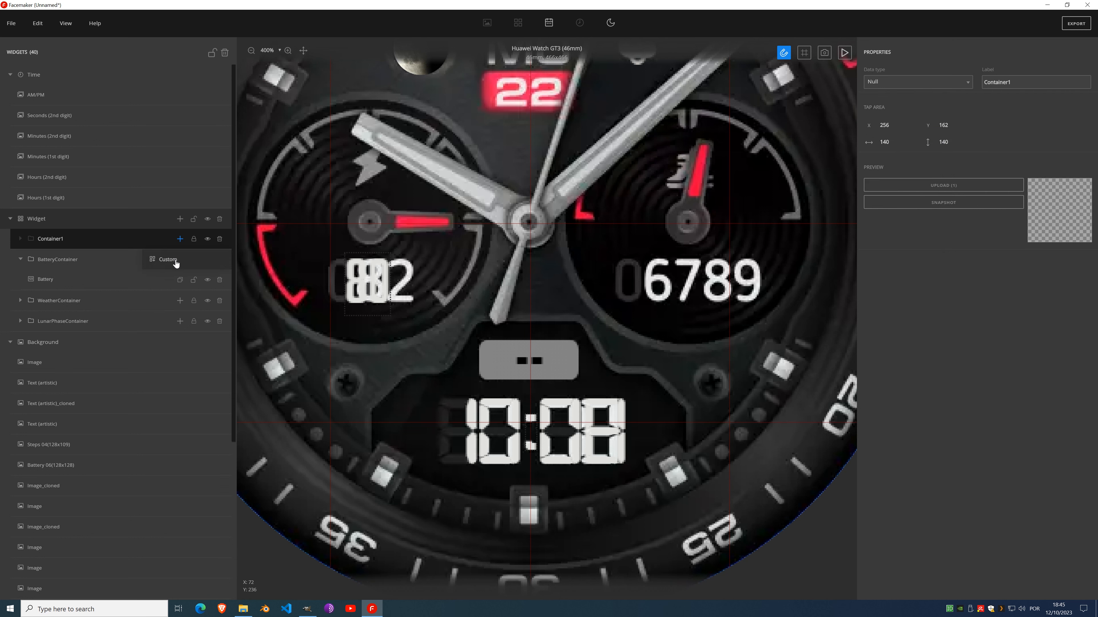
left_click(152, 248)
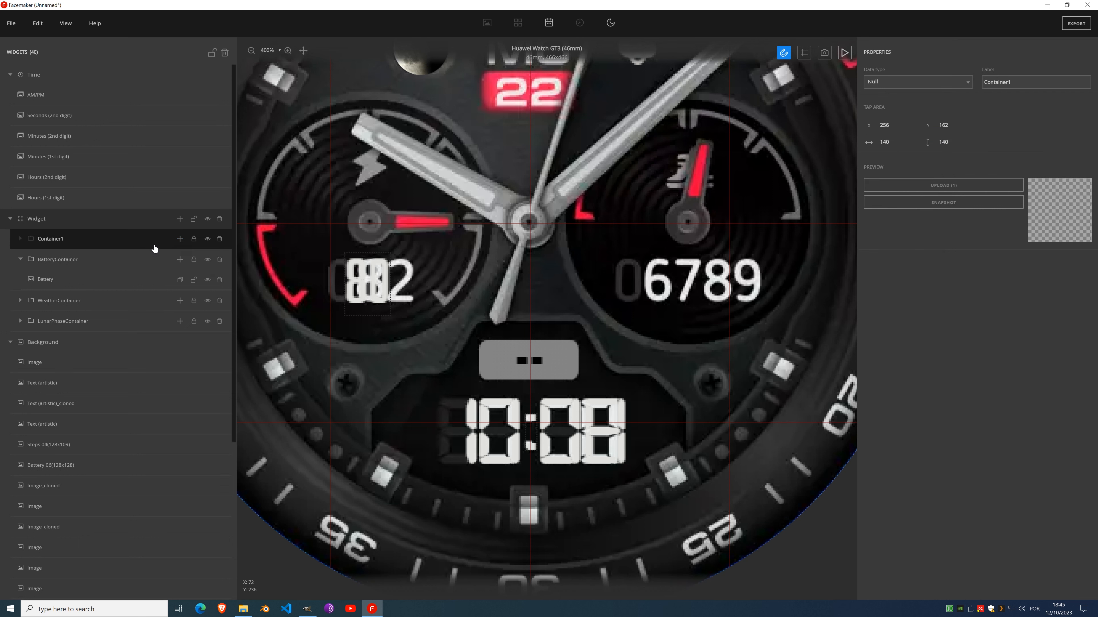
Step: Set the new container's data type to Steps
left_click(879, 82)
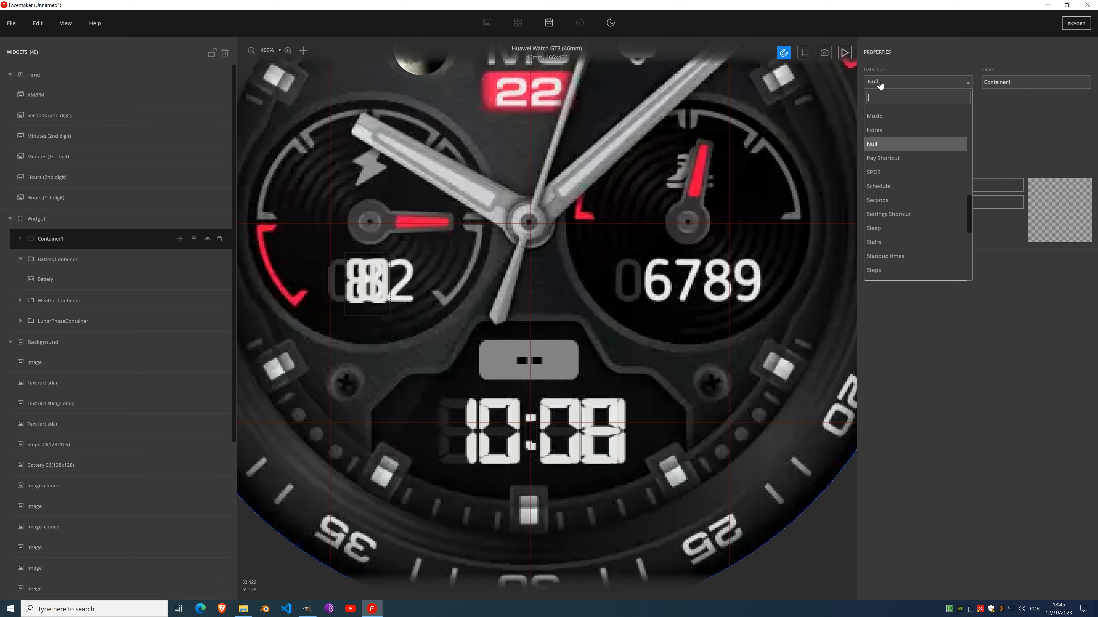
scroll(907, 156, "up", 10)
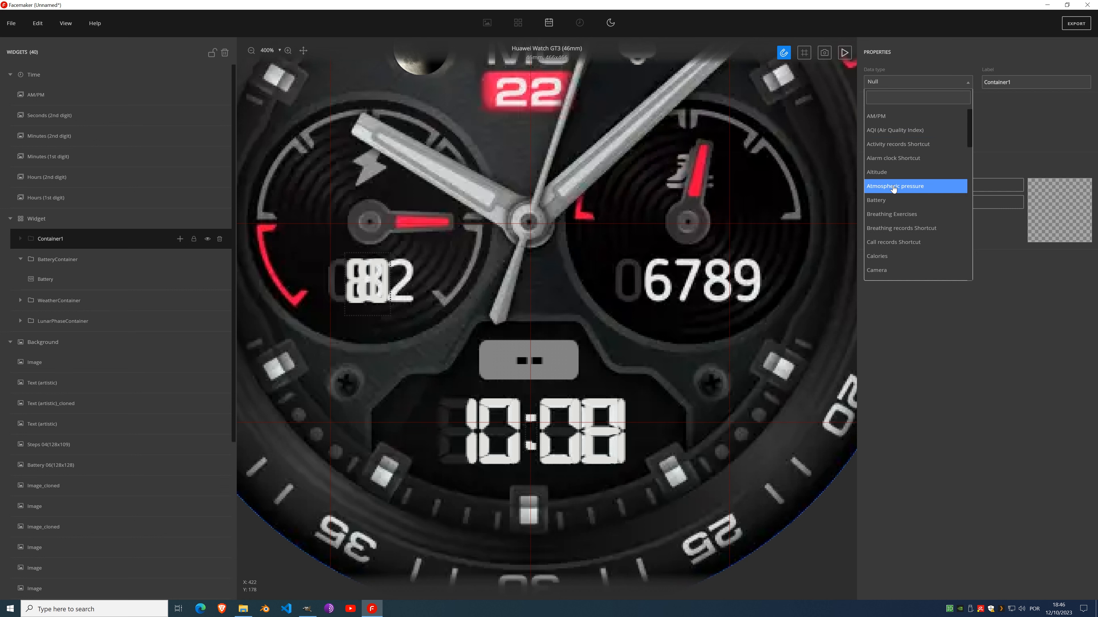
scroll(892, 189, "down", 15)
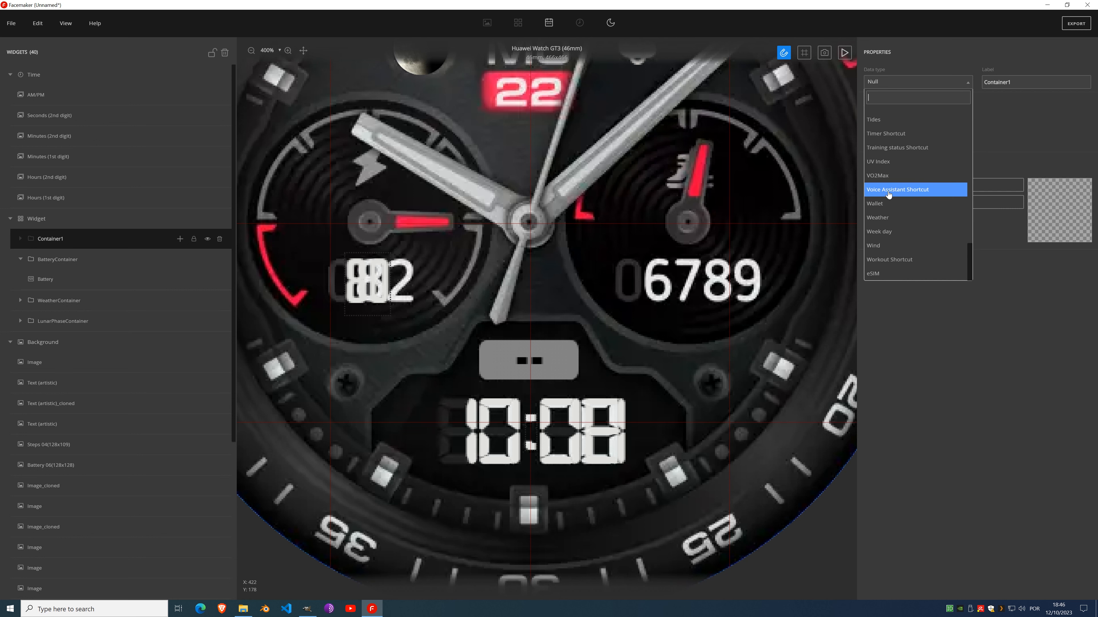
scroll(890, 186, "up", 3)
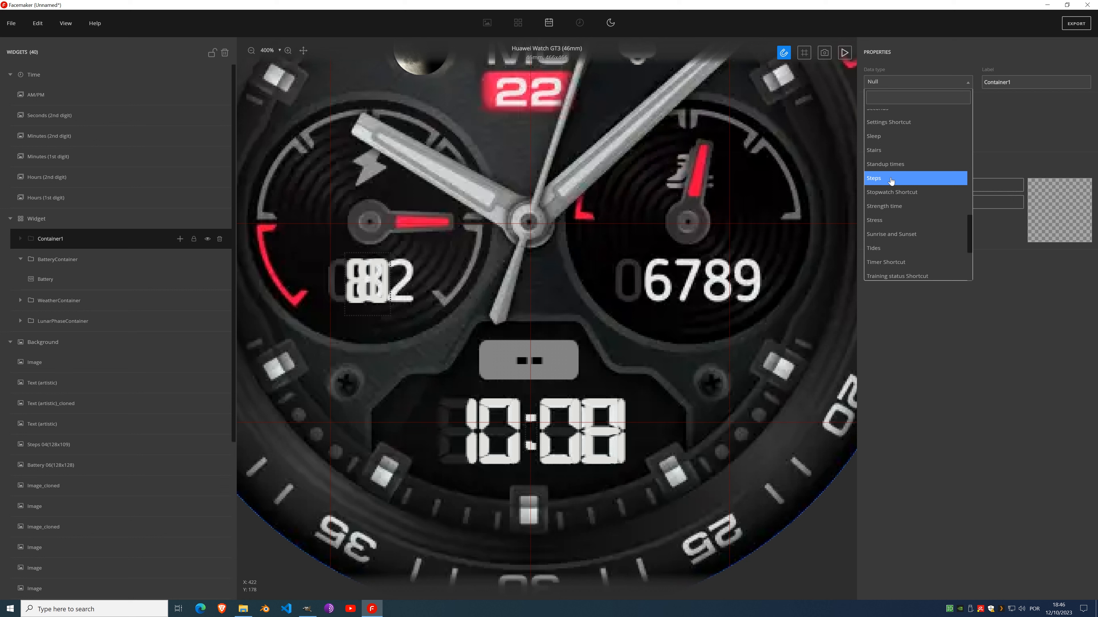
left_click(901, 183)
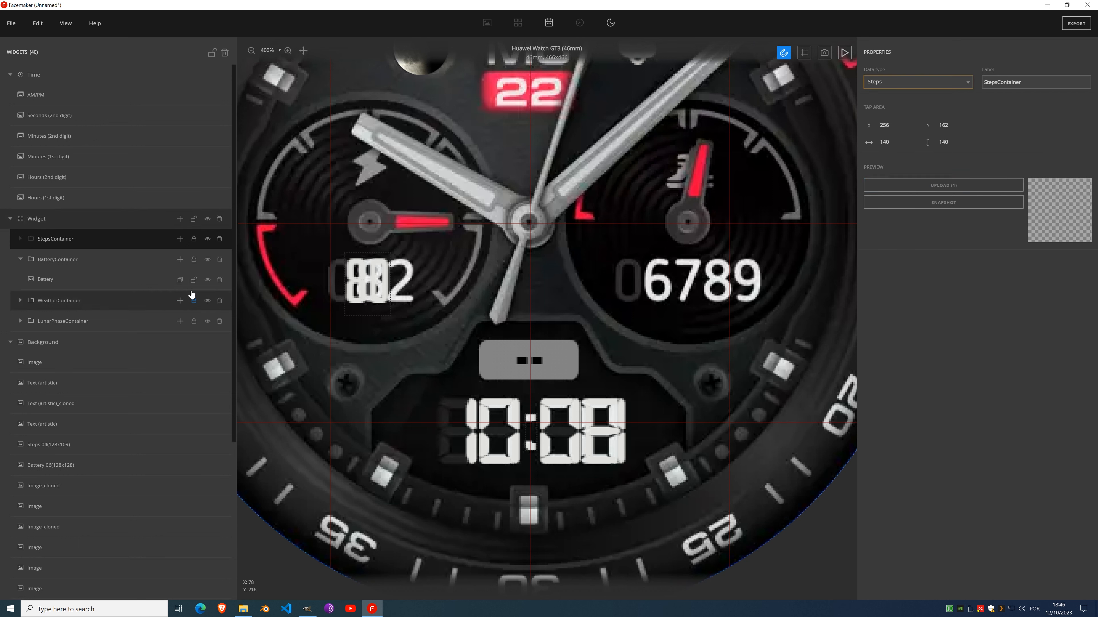
Step: Add an Image Combo with Steps data to the steps container and generate its digits in Big Noodle Titling, size 36
left_click(180, 239)
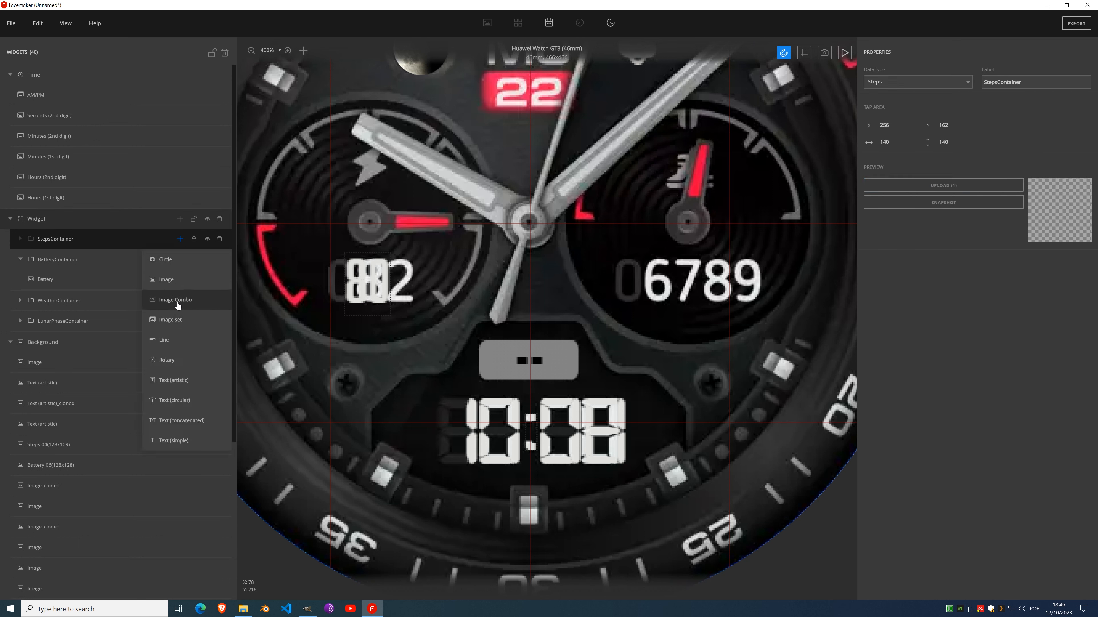
left_click(177, 300)
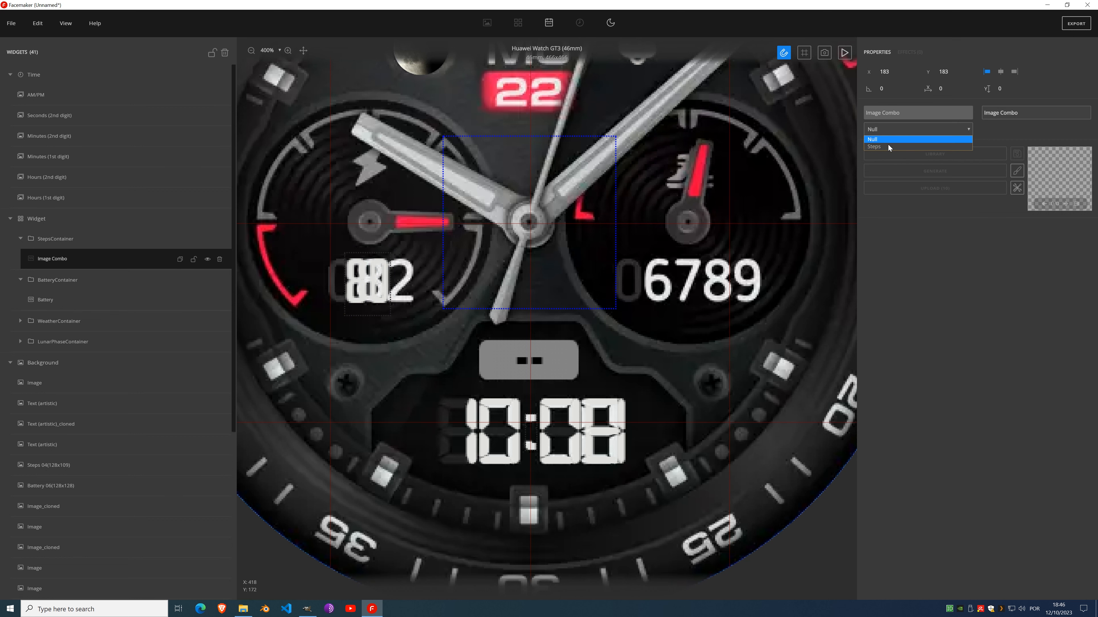
left_click(888, 145)
left_click(935, 171)
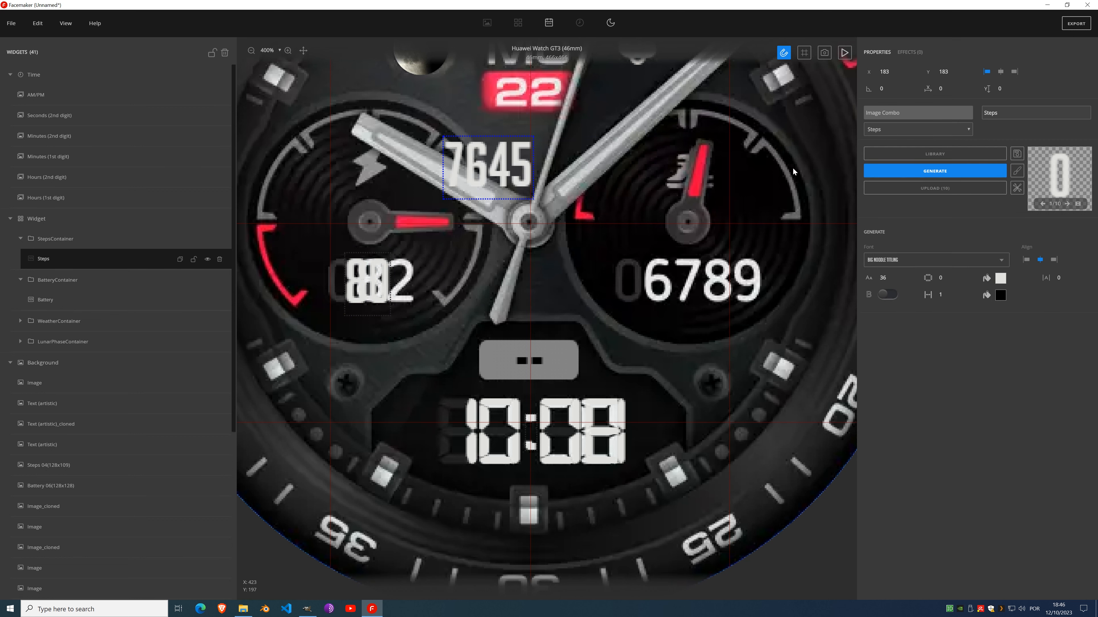
Step: Centre-align the steps digits and place them over the steps dial's reference reading at X 326, Y 269
left_click_drag(485, 165, 692, 291)
left_click(1001, 73)
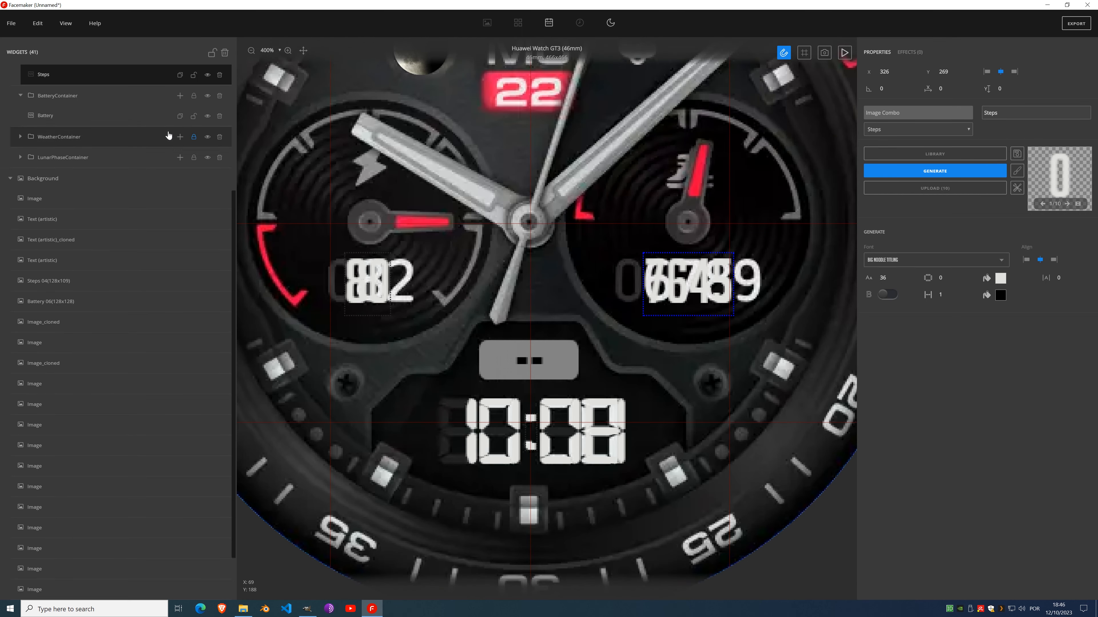
Step: Show the full background artwork and compare the positions of the battery and steps digits
left_click(208, 180)
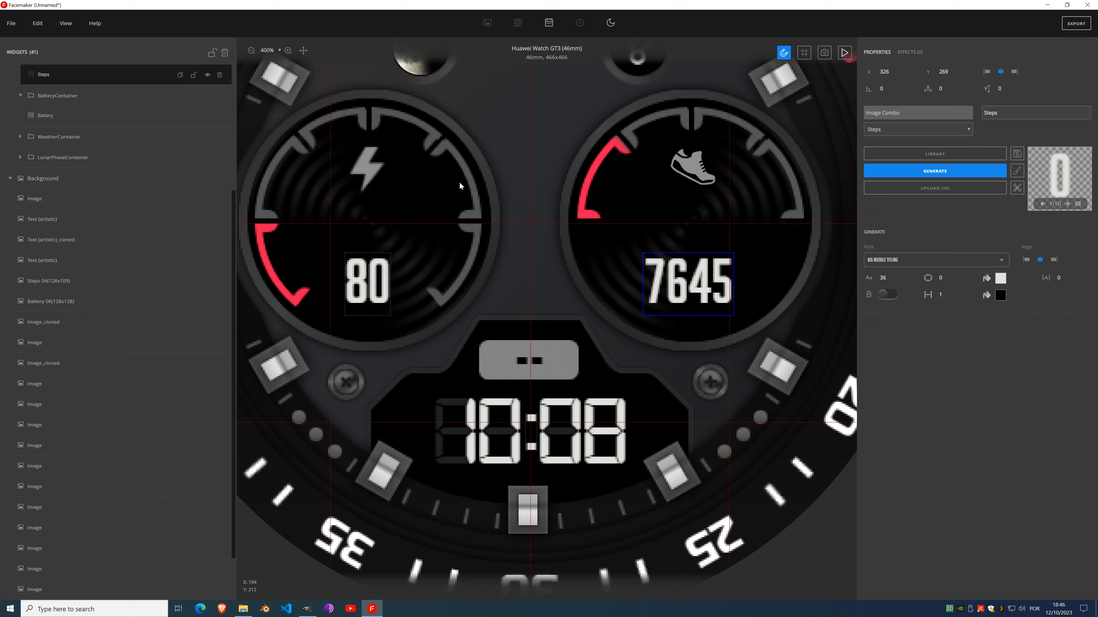
left_click(46, 115)
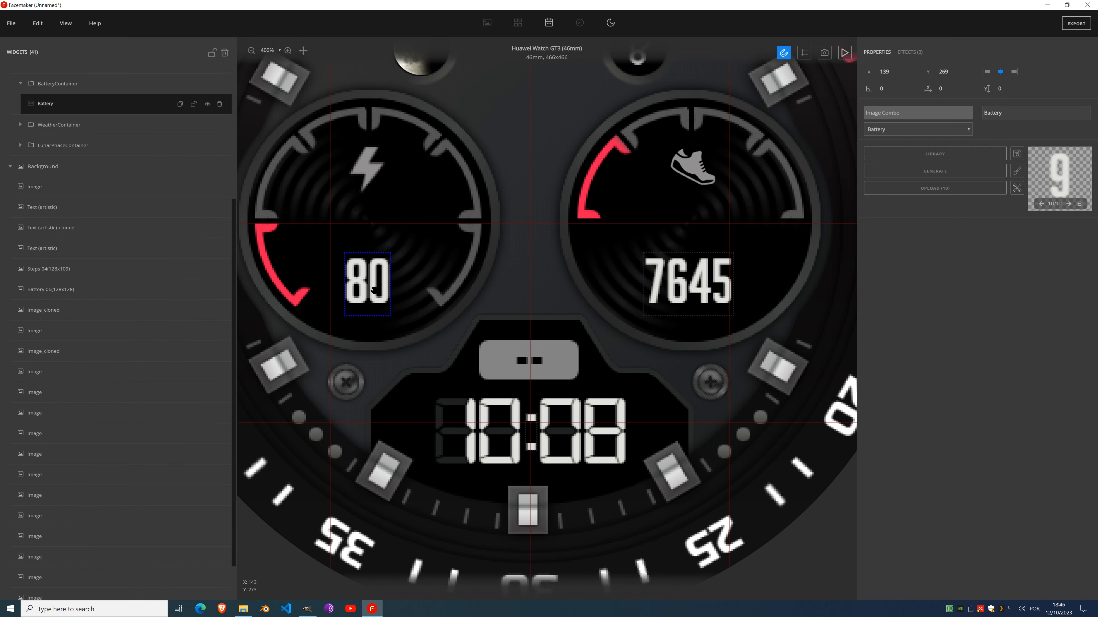
left_click(703, 281)
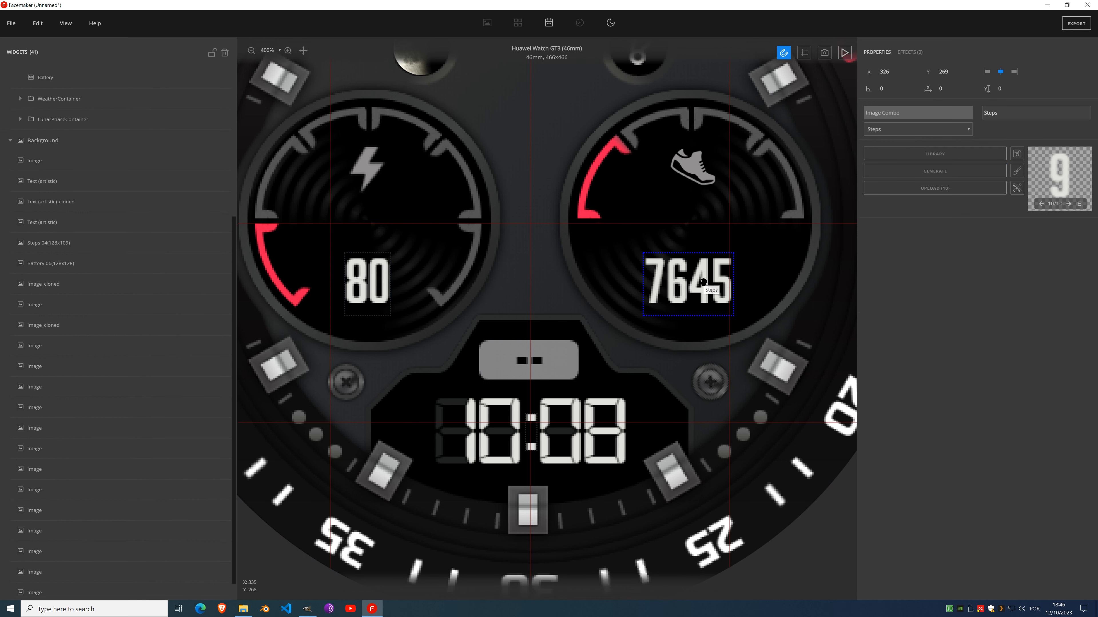
left_click(365, 287)
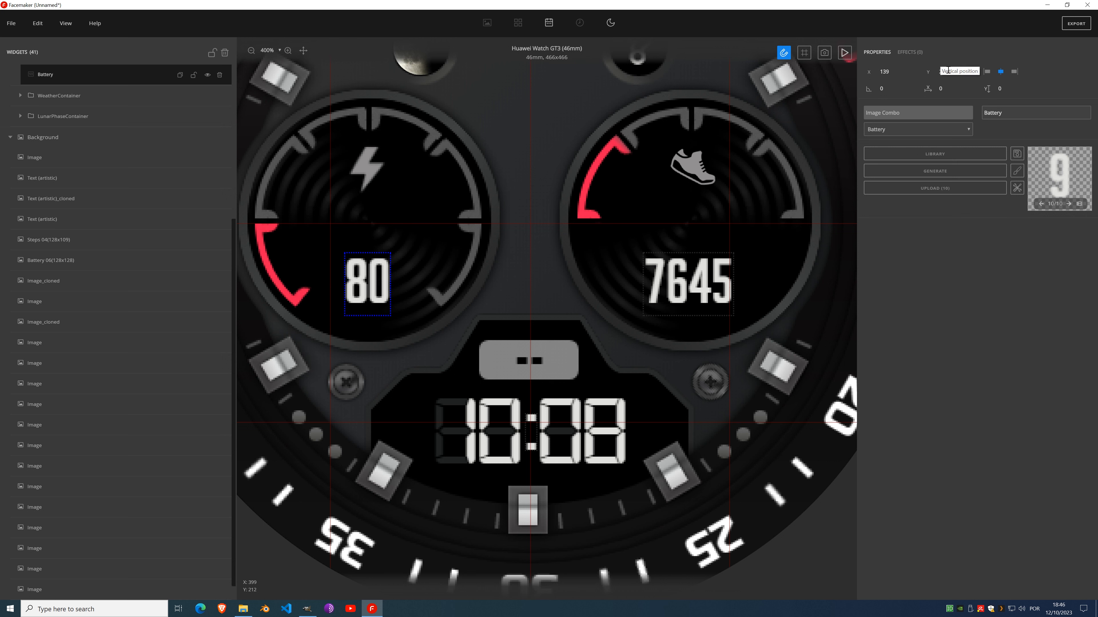
left_click(701, 265)
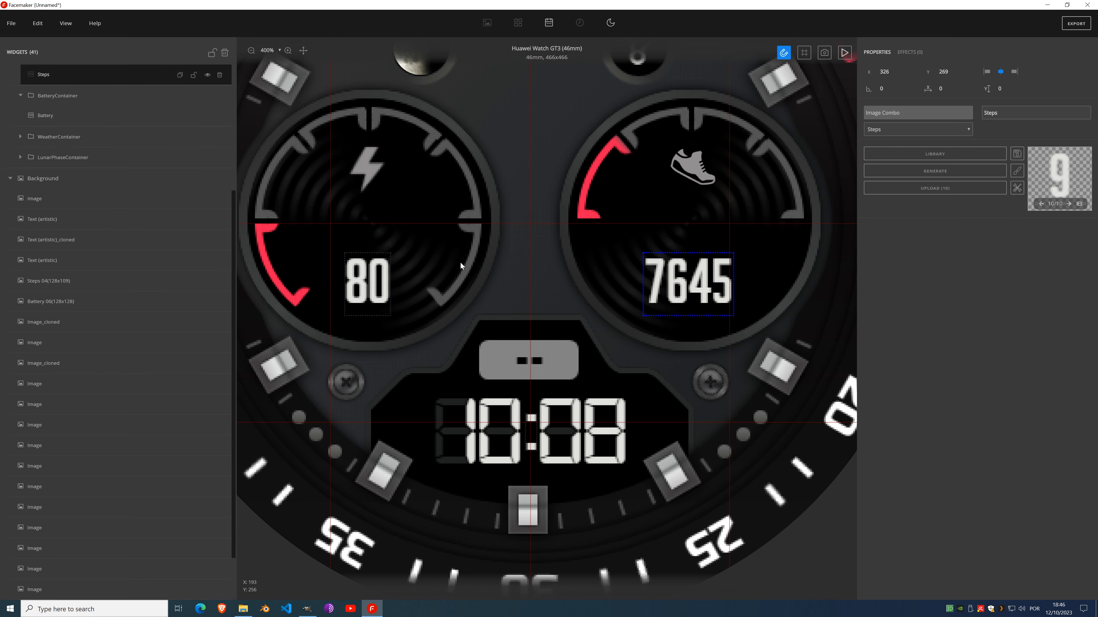
Step: Preview the whole watch face with simulated data and stop the preview
scroll(461, 266, "down", 3)
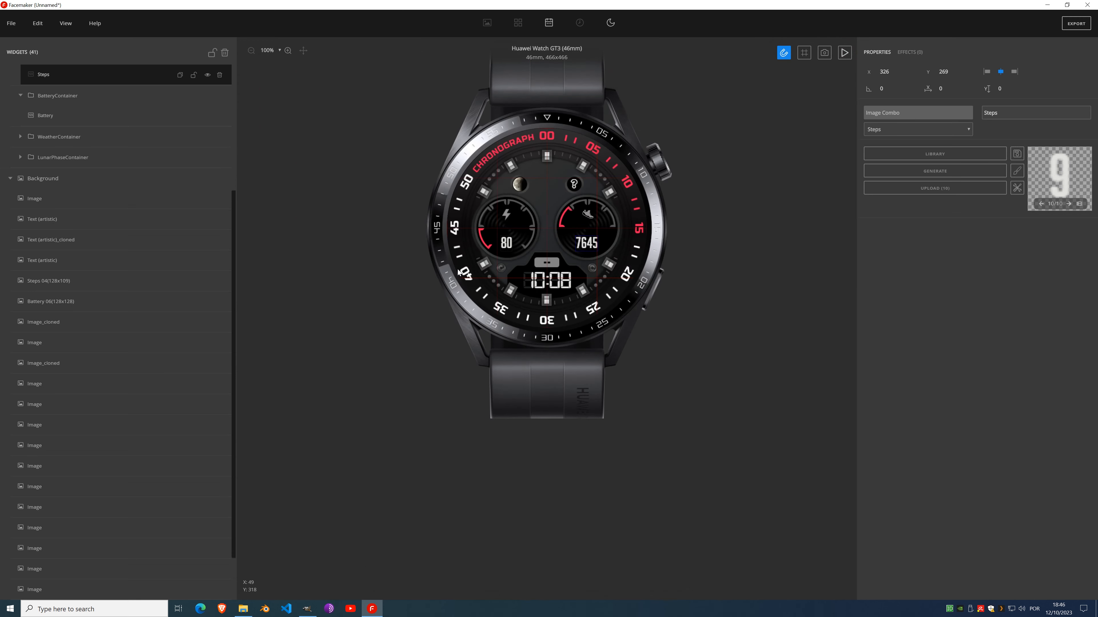
left_click(844, 54)
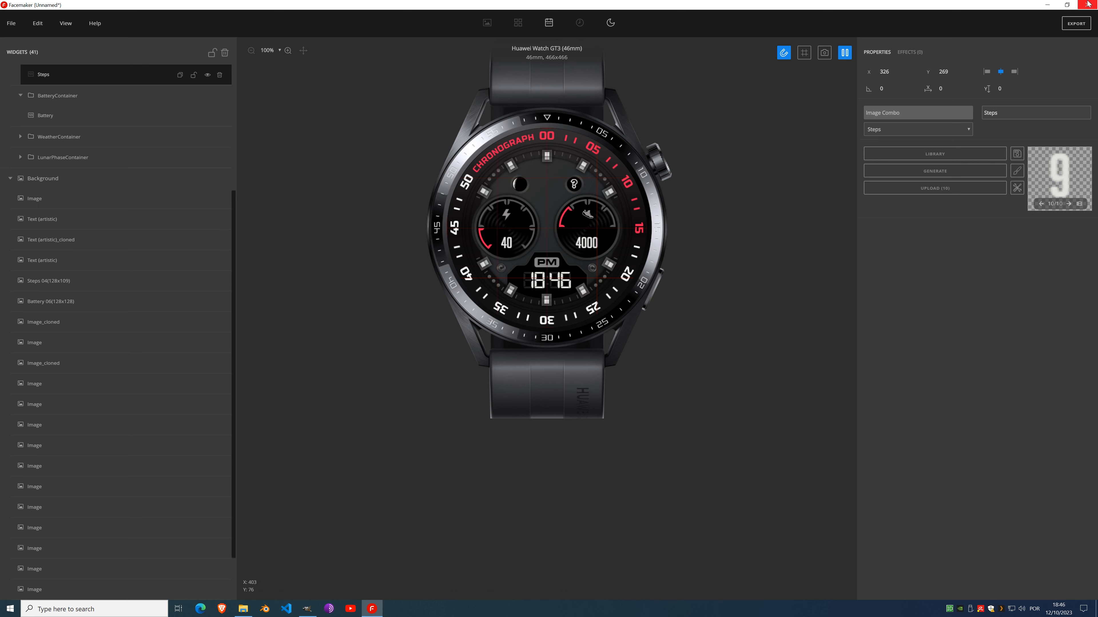
left_click(844, 53)
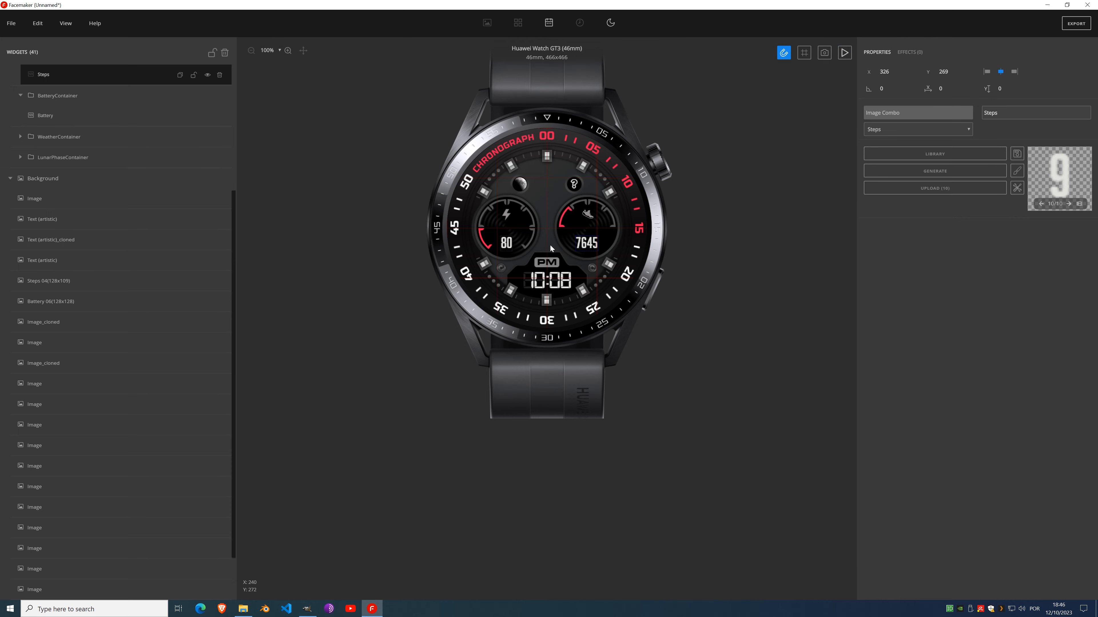
Step: Lock the Widget group and collapse its steps and battery containers
scroll(550, 245, "up", 2)
scroll(129, 219, "up", 4)
left_click(194, 221)
left_click(20, 239)
left_click(20, 260)
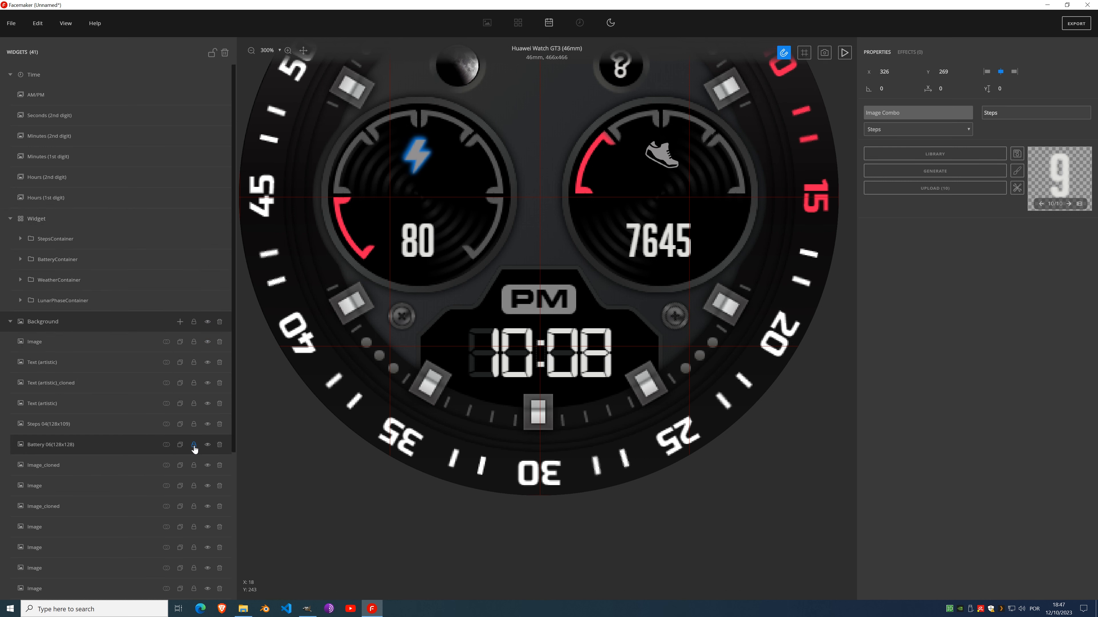
Step: Add an Image layer to the Time group and collapse the Widget group
left_click(92, 97)
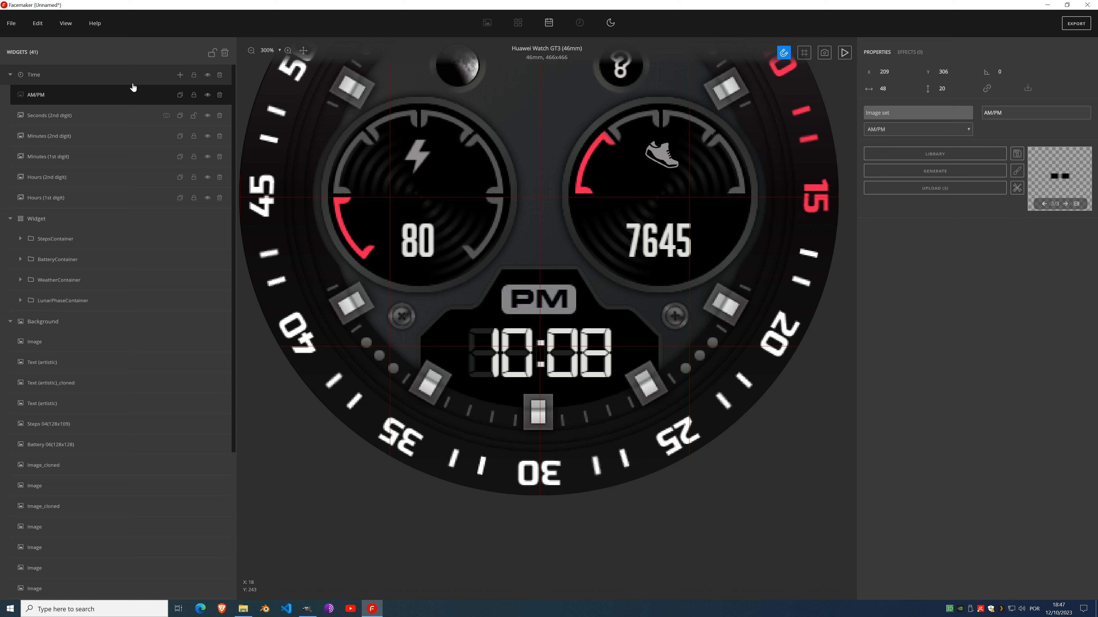
left_click(179, 75)
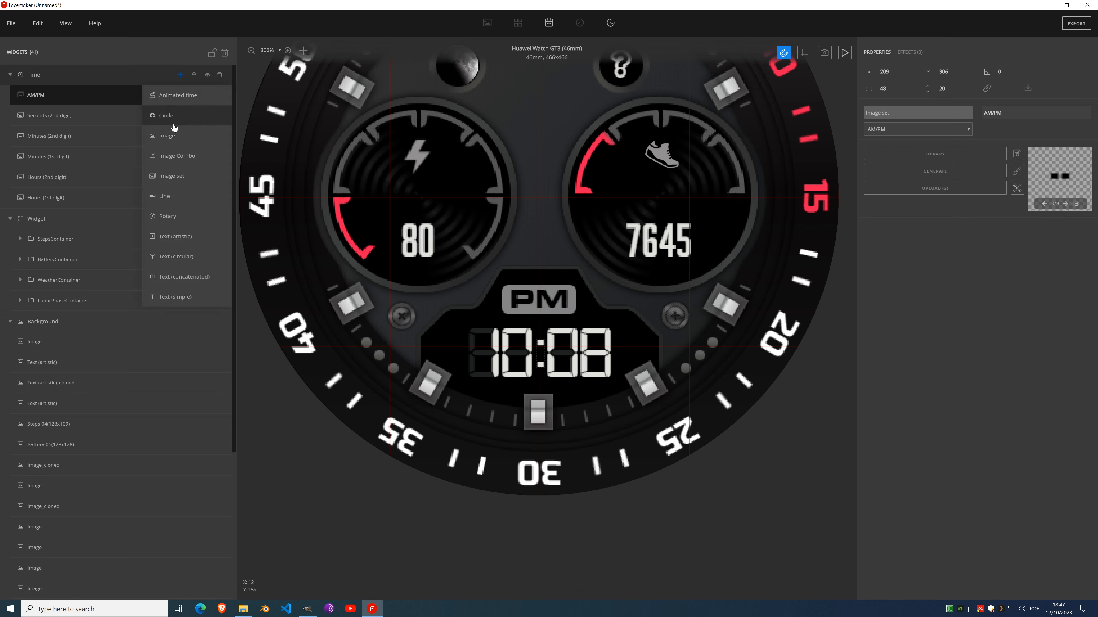
left_click(173, 136)
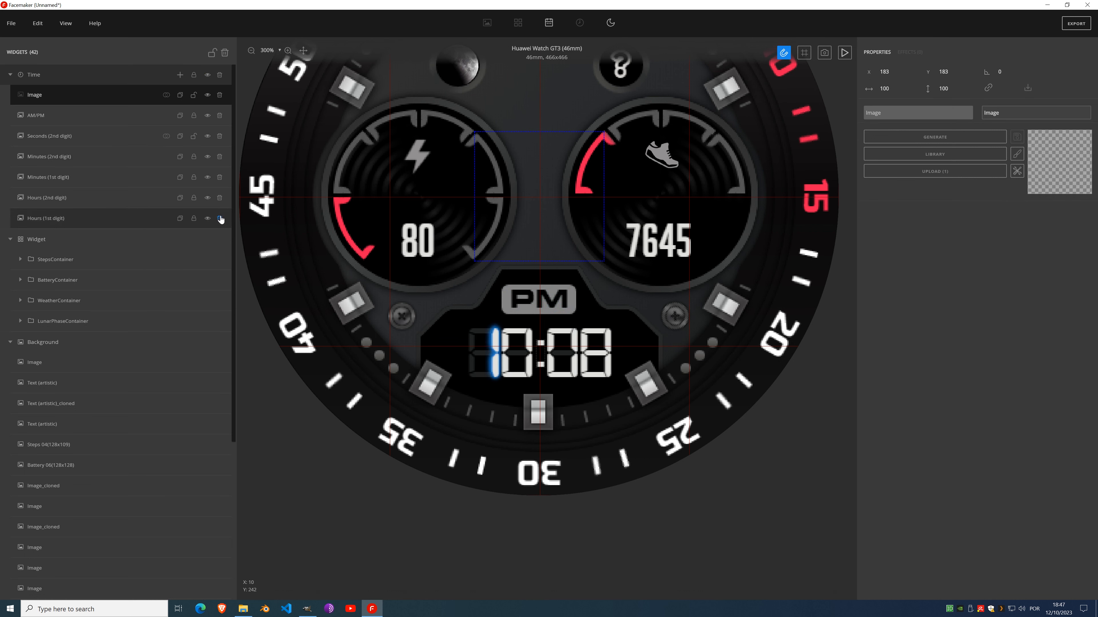
left_click(10, 239)
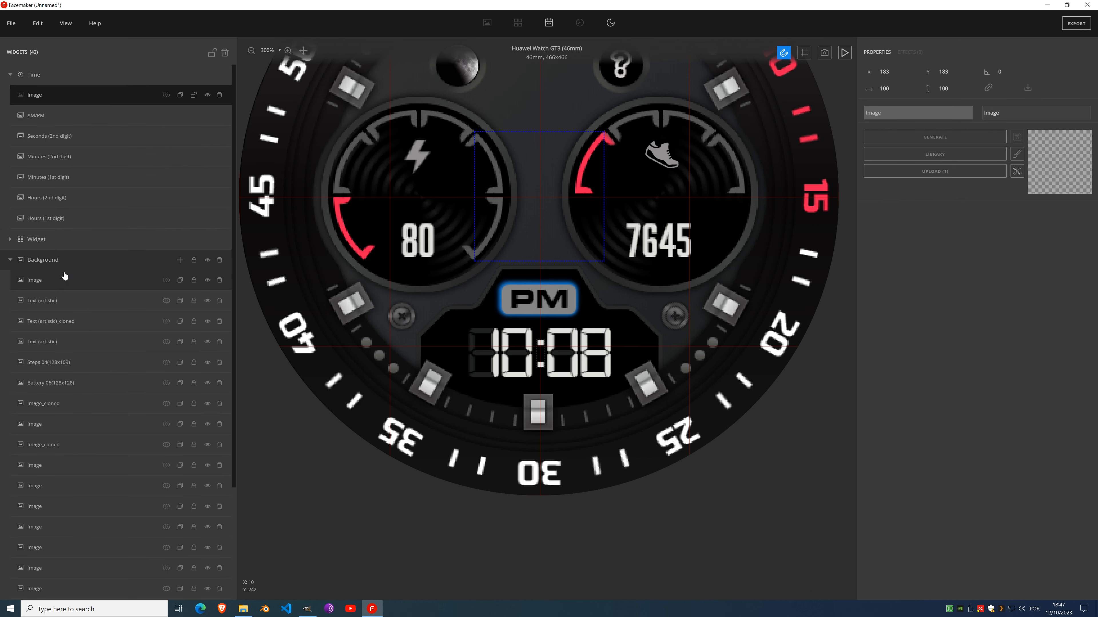
Step: Hide all Background layers except the reference watch face image at the end of the group
left_click(208, 260)
scroll(110, 377, "down", 3)
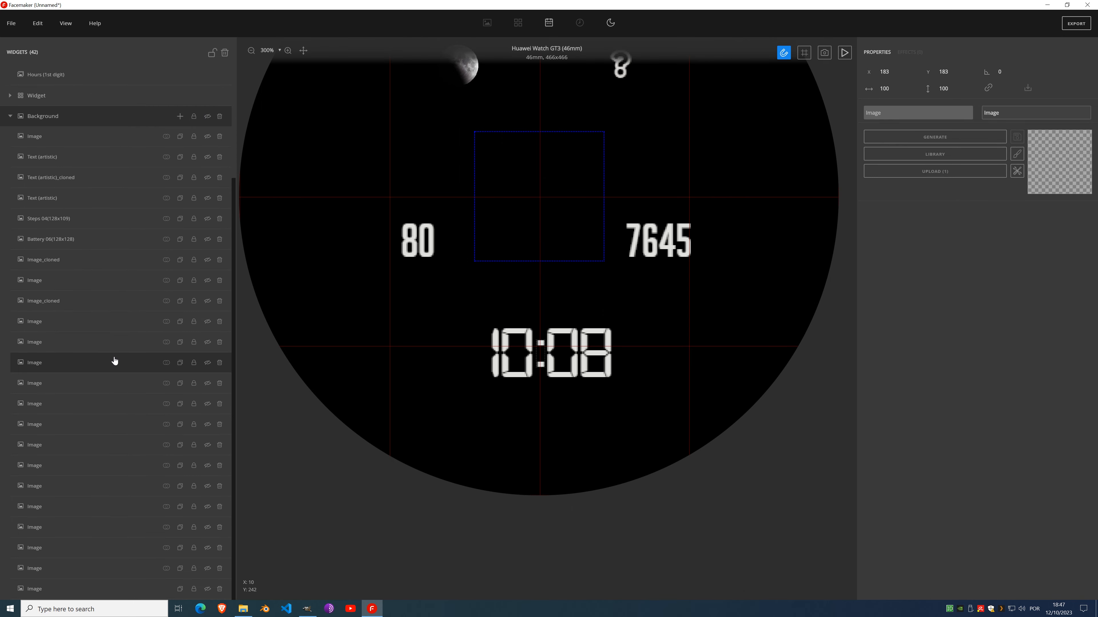
key("ctrl+z")
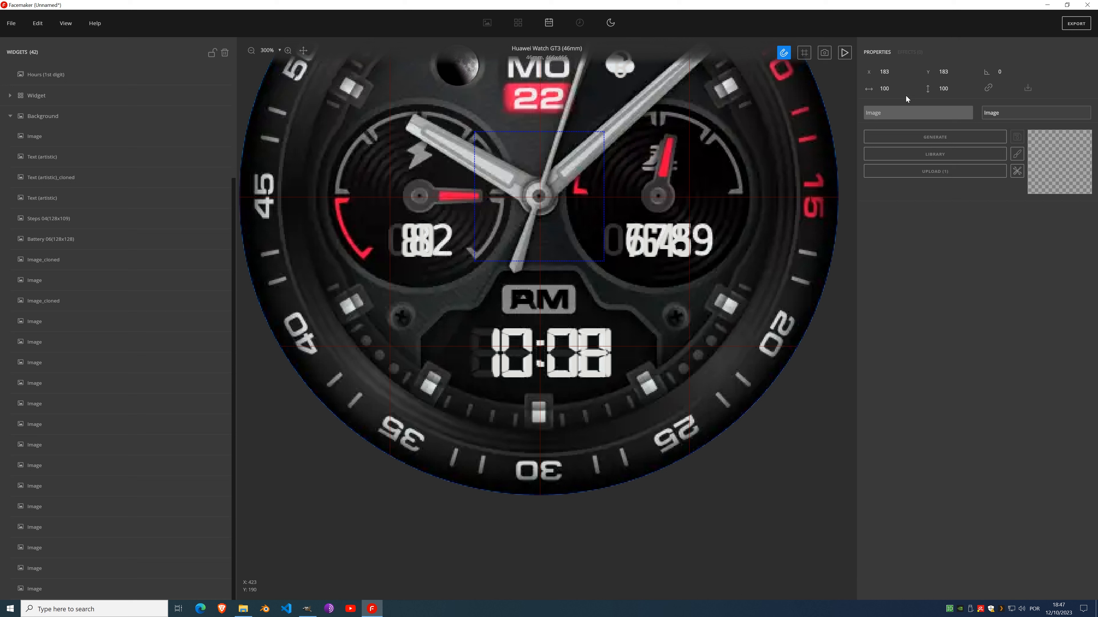
Step: Set the X position of the empty Image layer in the Time group to 185
left_click(894, 70)
scroll(893, 71, "up", 9)
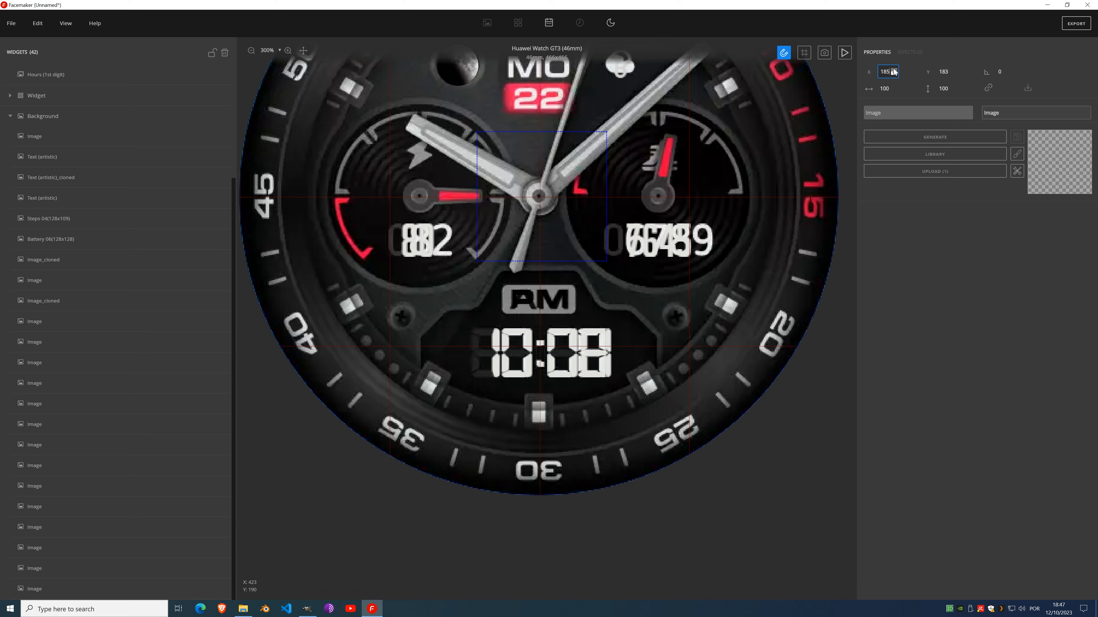
scroll(894, 72, "down", 8)
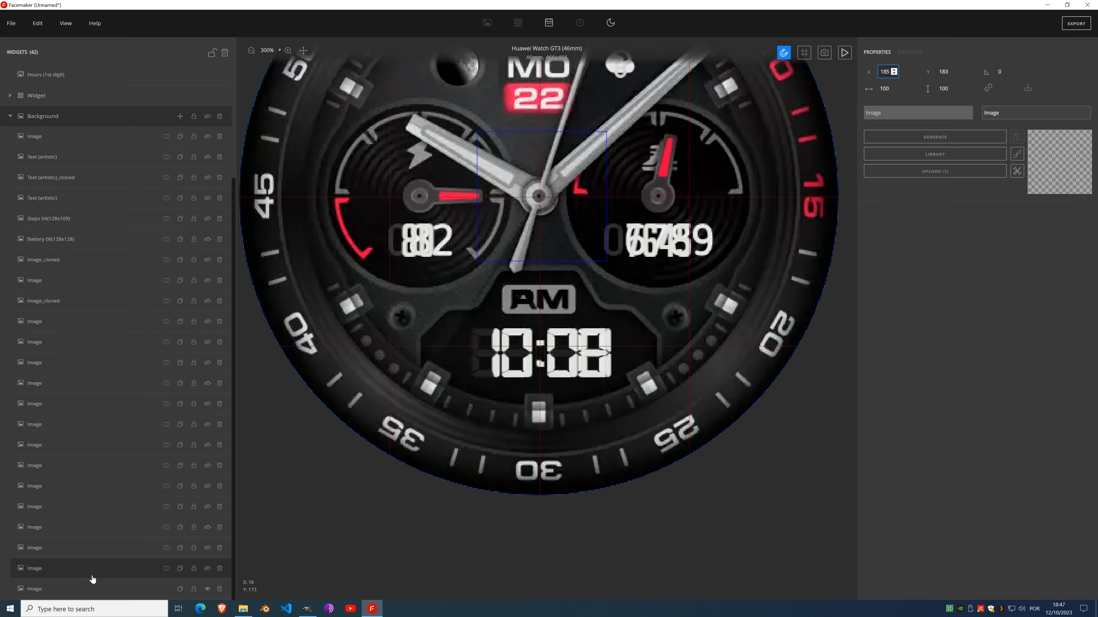
Step: Set the X position of the reference watch face image at the end of the Background group to 94
left_click(84, 588)
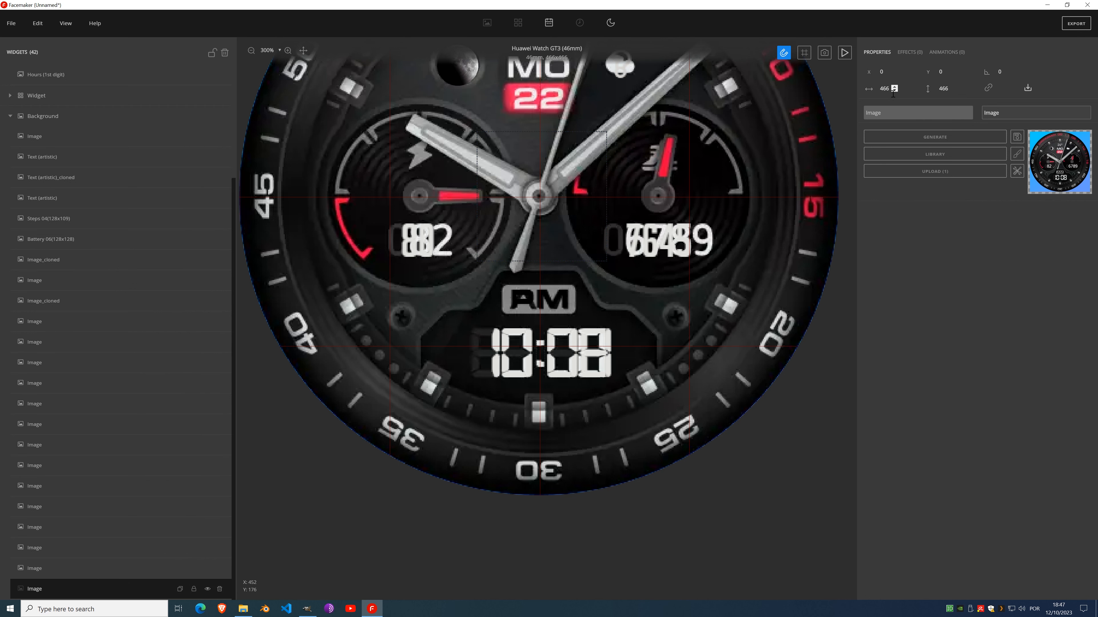
scroll(893, 73, "up", 20)
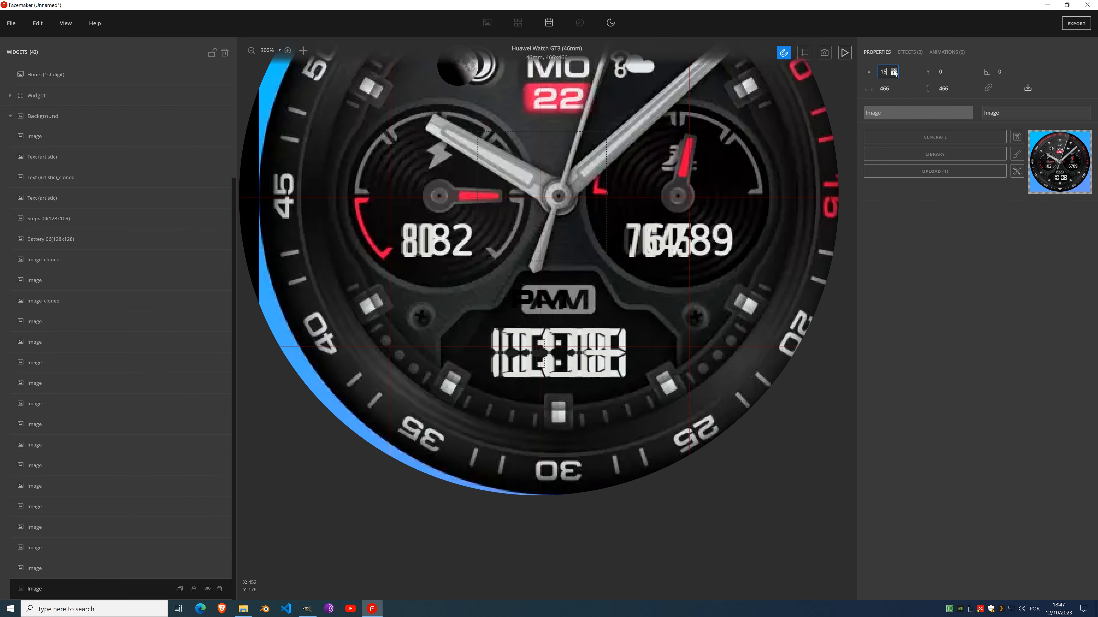
scroll(894, 74, "up", 20)
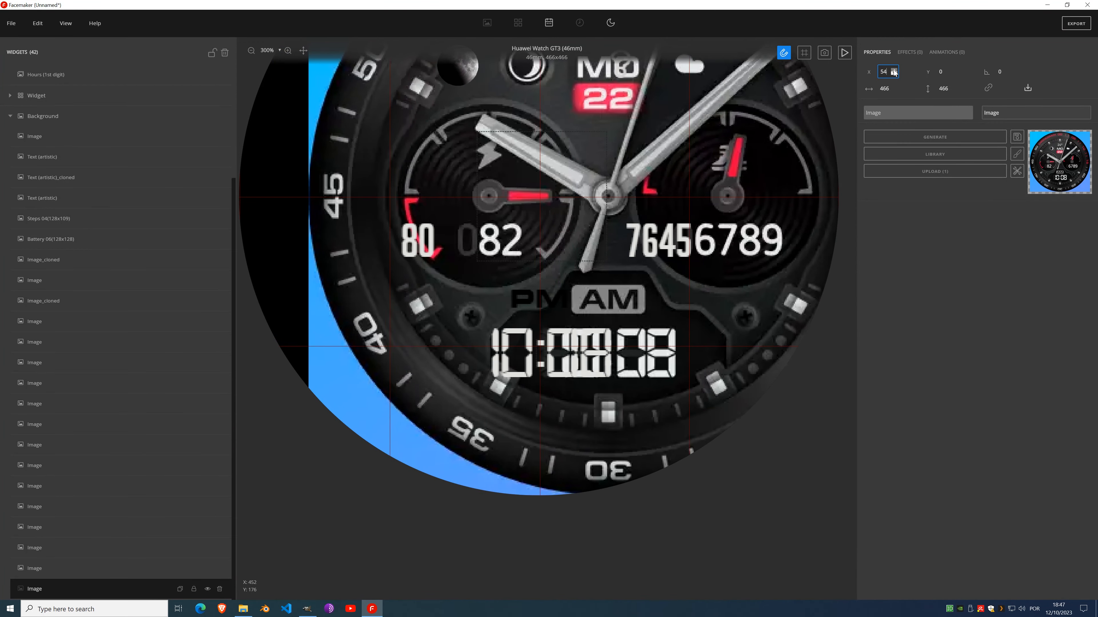
scroll(893, 71, "up", 20)
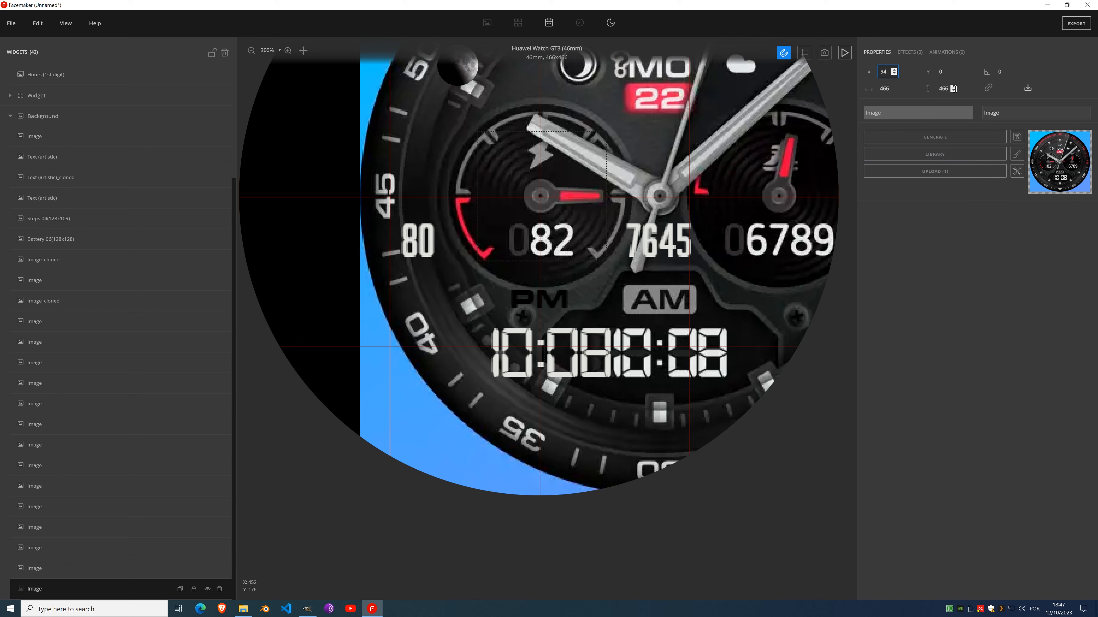
Step: Rotate the reference image to -90 degrees, then unlock it and move it to X 0, Y 0
left_click(1004, 77)
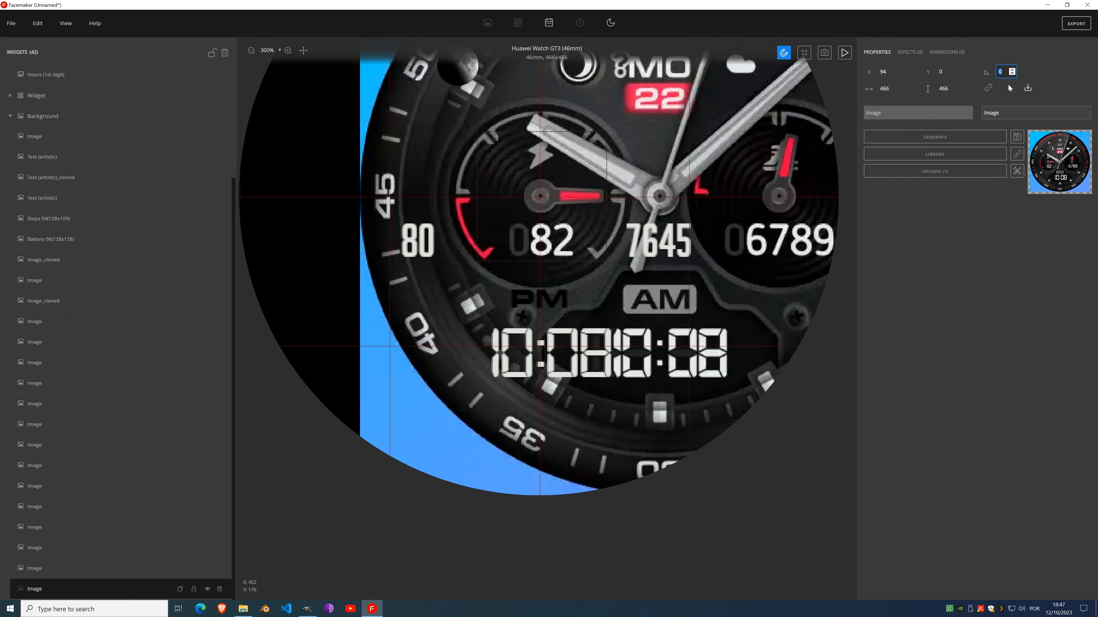
type("-90")
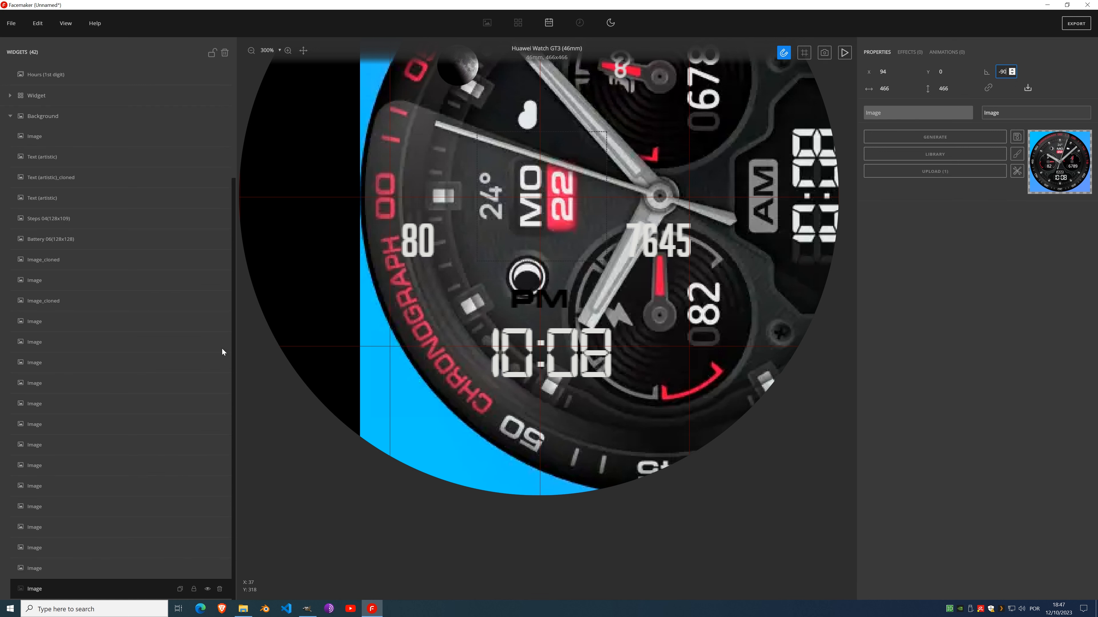
left_click(193, 590)
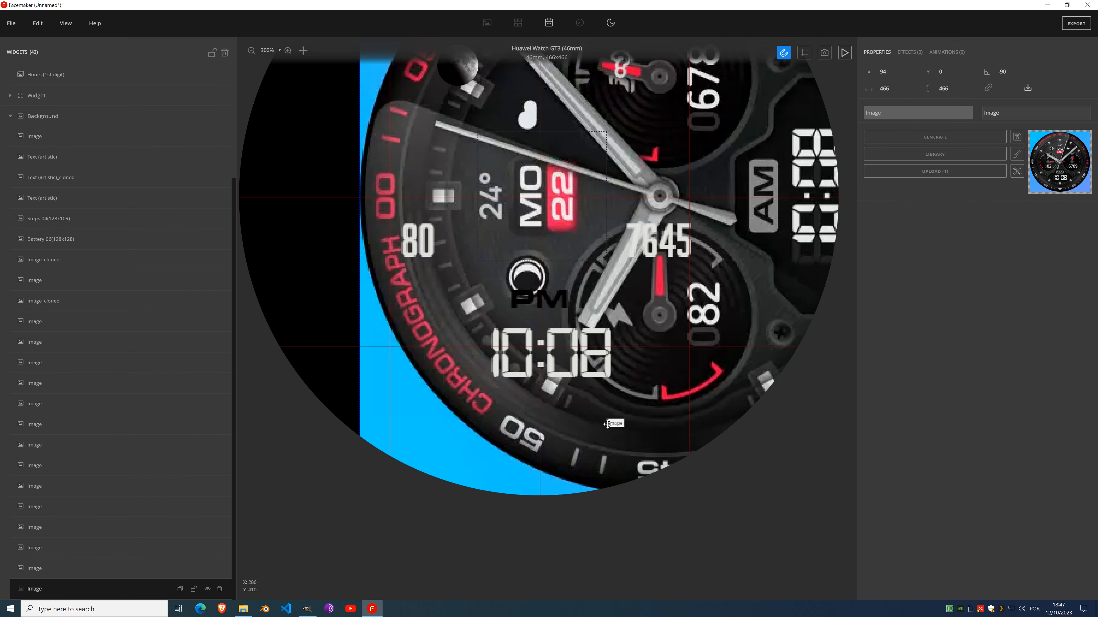
left_click_drag(601, 433, 588, 437)
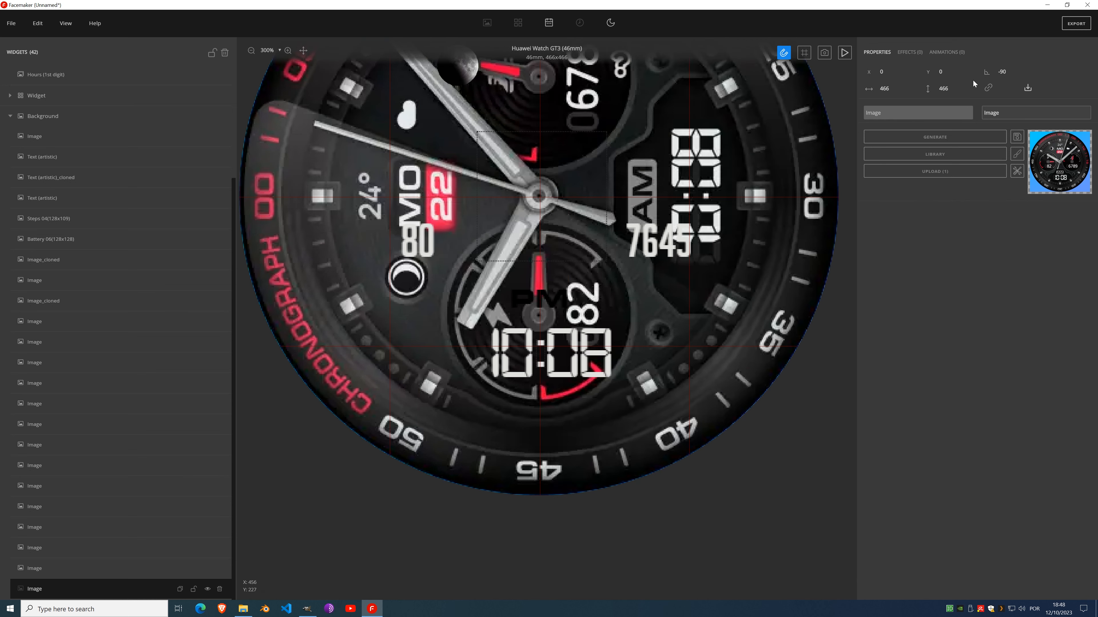
Step: Move the reference image up and set its X position to 1, centring the battery dial's pivot on the guide lines
left_click(953, 75)
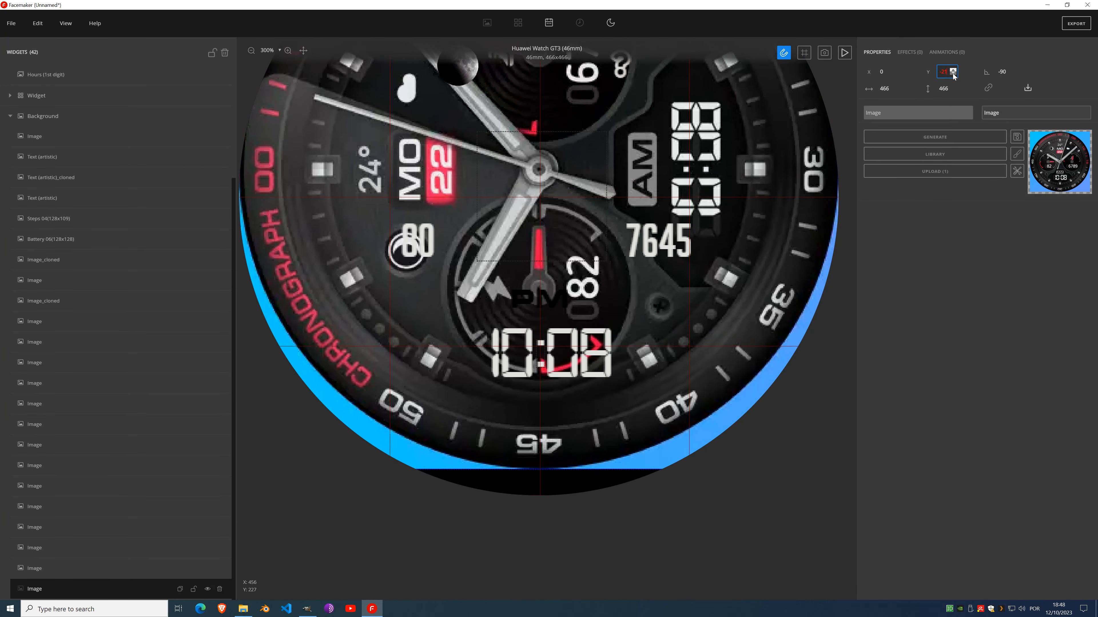
left_click_drag(953, 75, 954, 75)
scroll(533, 405, "up", 7)
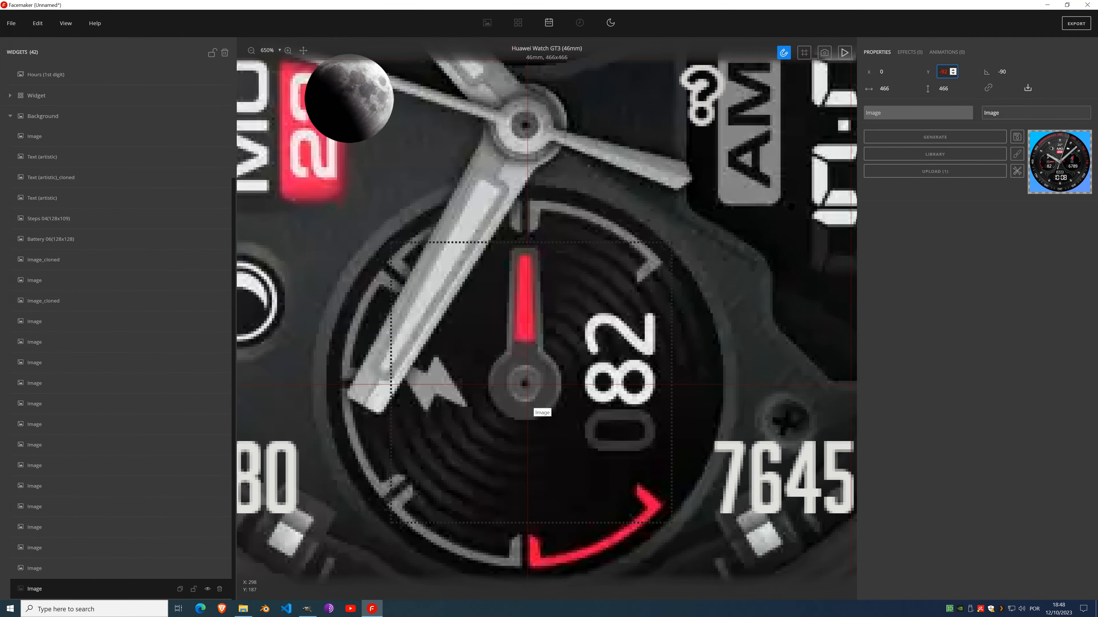
left_click(895, 71)
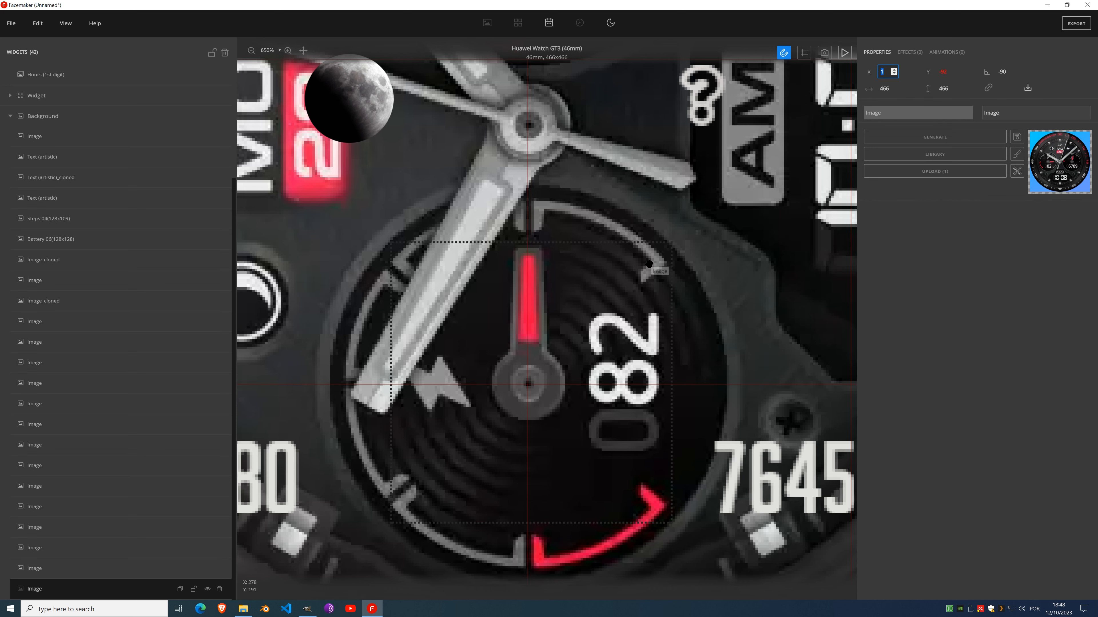
Step: Generate a 30 by 30 gradient fill for the empty Image layer in the Time group
scroll(111, 281, "up", 3)
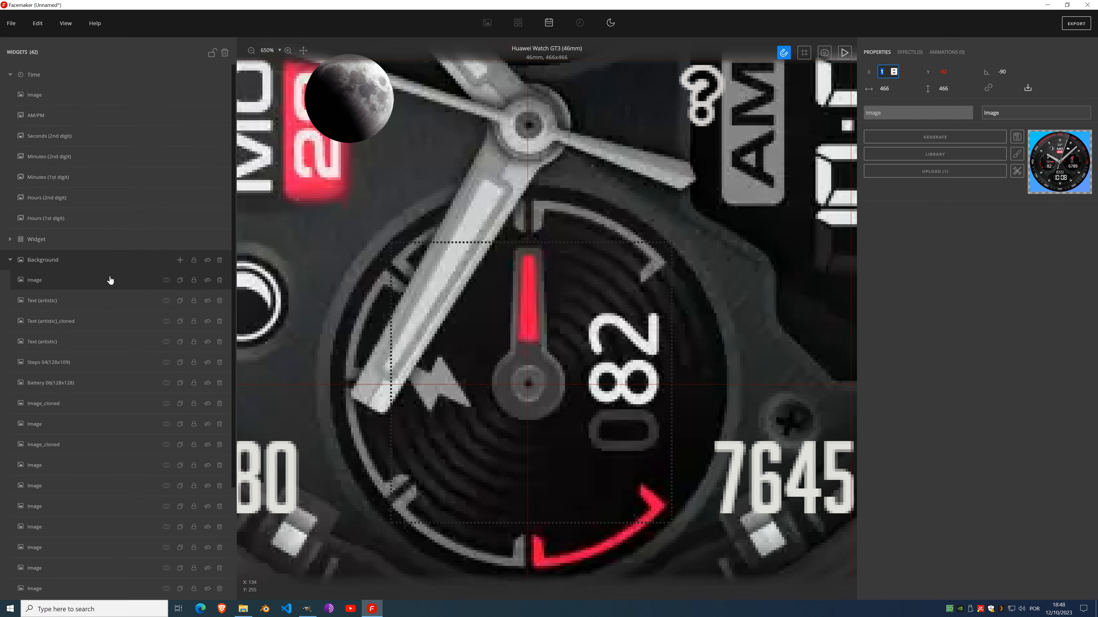
left_click(51, 96)
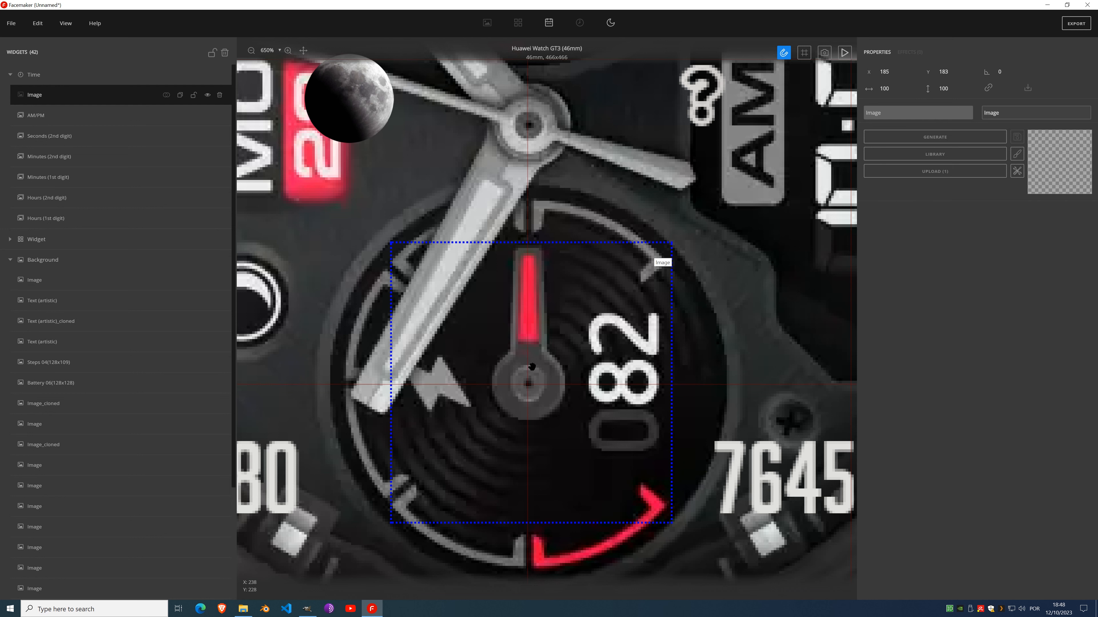
left_click(926, 139)
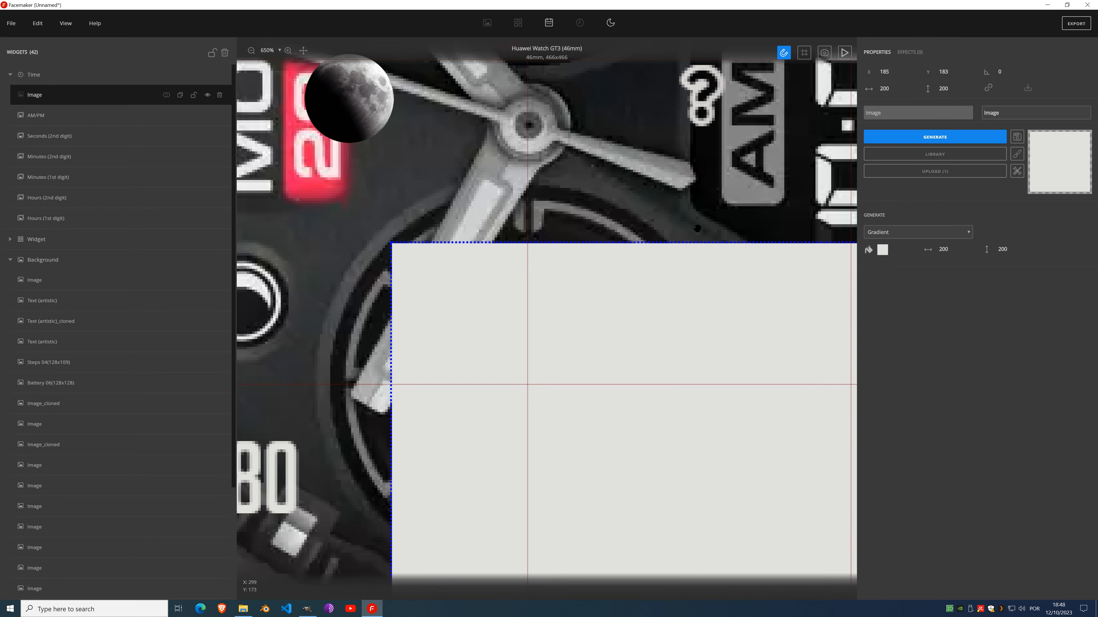
left_click(944, 250)
type("30")
key("Tab")
type("30")
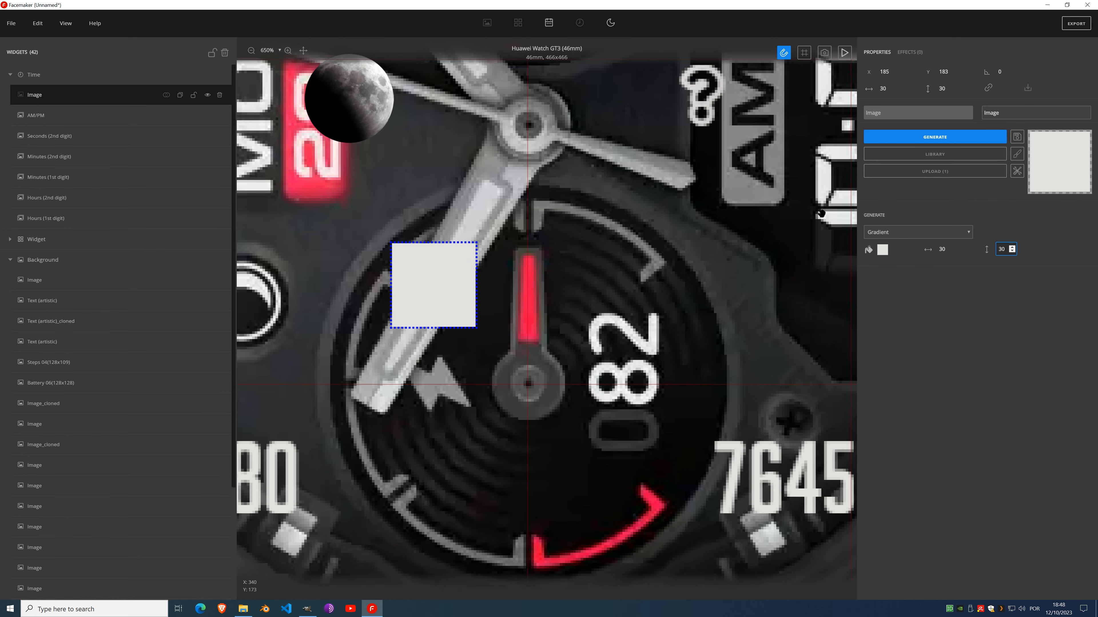
Step: Place the generated square over the battery dial's pivot at about X 219, Y 220, and set its width to 27
left_click_drag(416, 298, 530, 392)
scroll(538, 392, "up", 3)
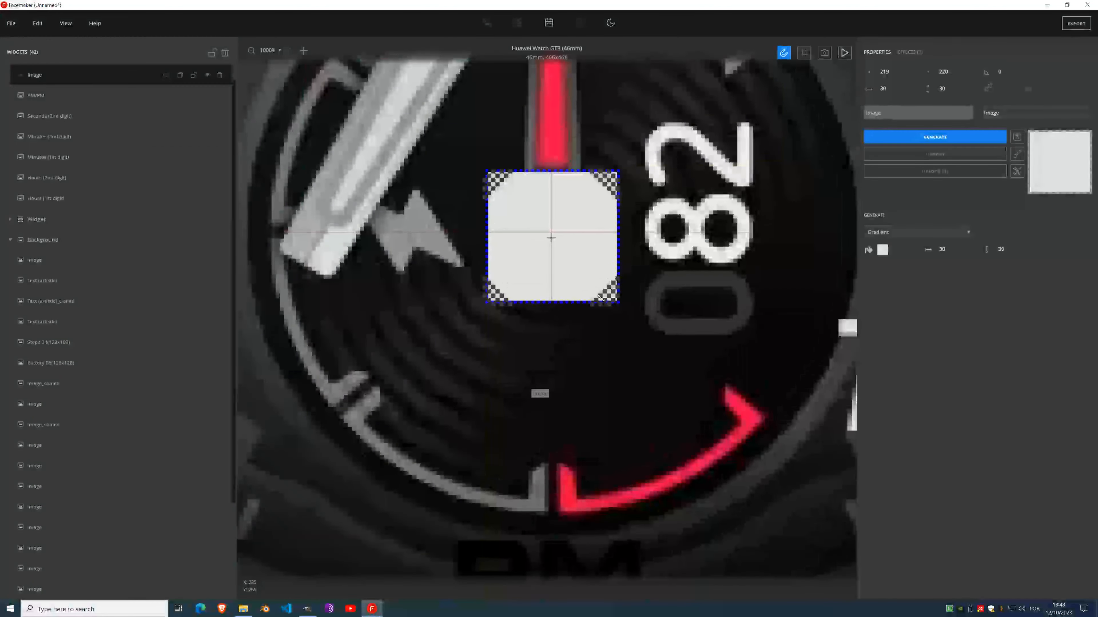
left_click(953, 252)
left_click(953, 251)
left_click(953, 252)
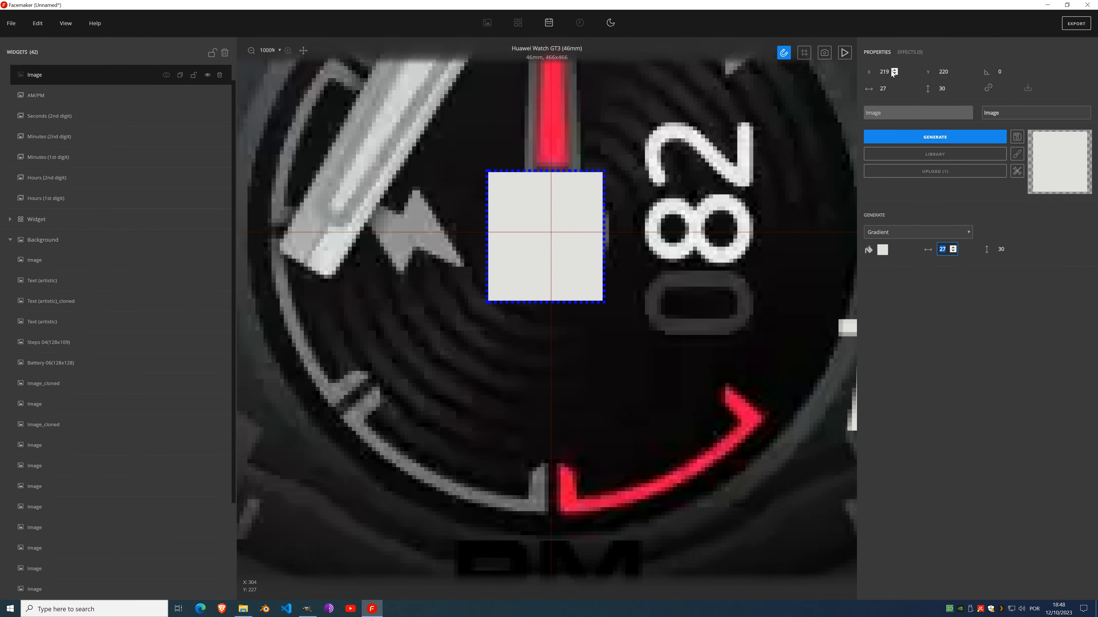
Step: Adjust the square's X position to 221 to line it up with the battery dial's pivot
left_click(895, 71)
left_click(895, 70)
left_click(895, 71)
left_click(895, 71)
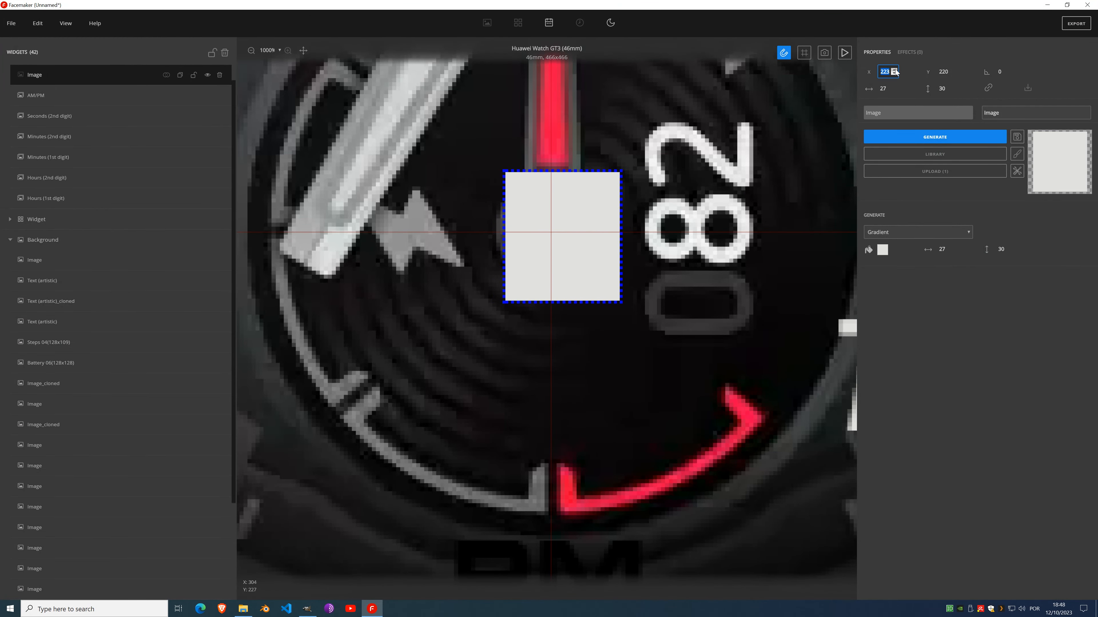
left_click(895, 71)
left_click(894, 74)
left_click(894, 74)
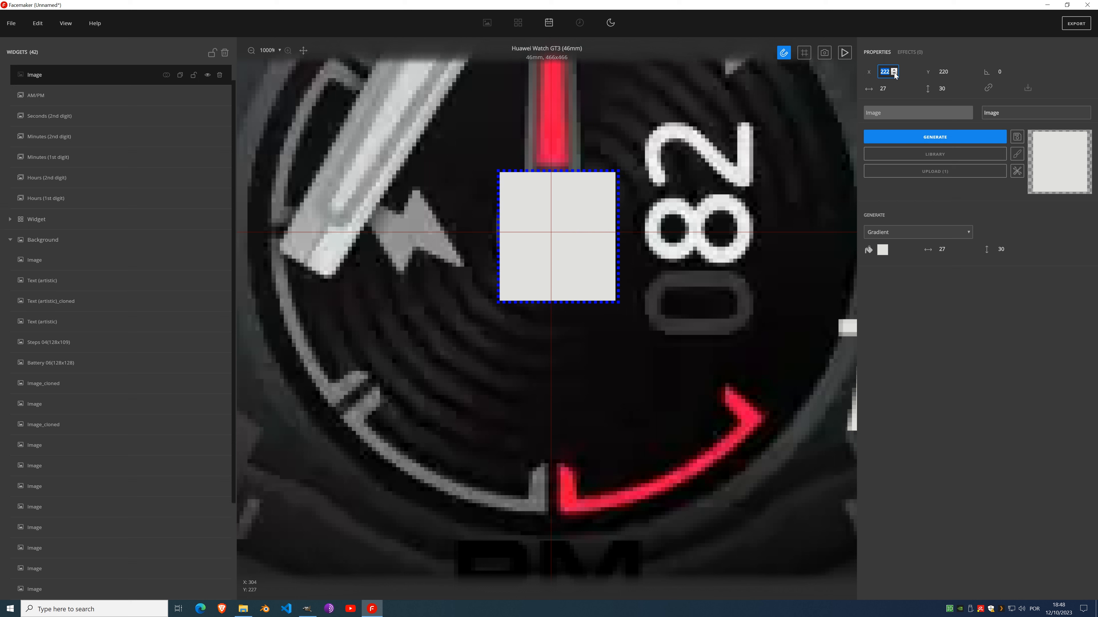
left_click(894, 74)
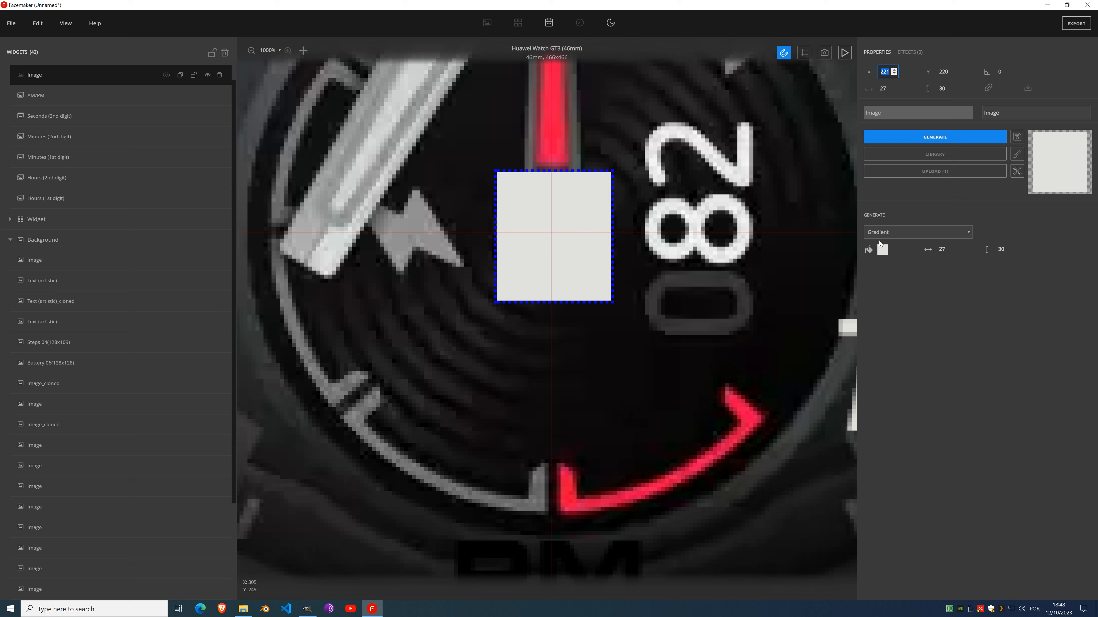
Step: Adjust the square's Y position to 221, checking its edges against the battery dial's pivot
left_click(954, 69)
left_click(954, 70)
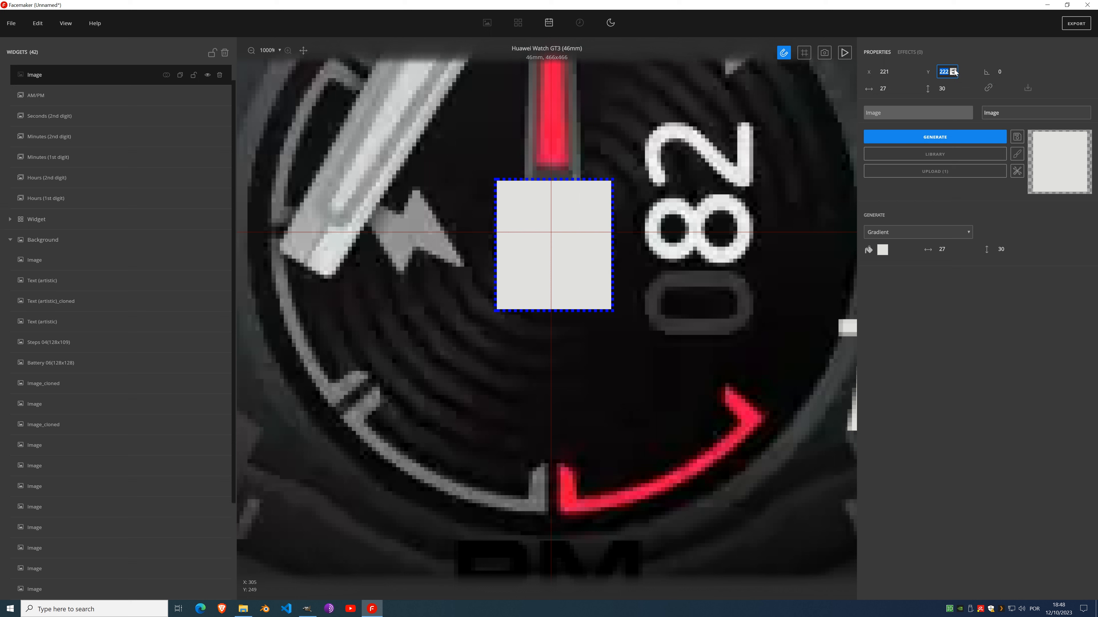
left_click(954, 69)
left_click(953, 69)
left_click(954, 69)
left_click(954, 69)
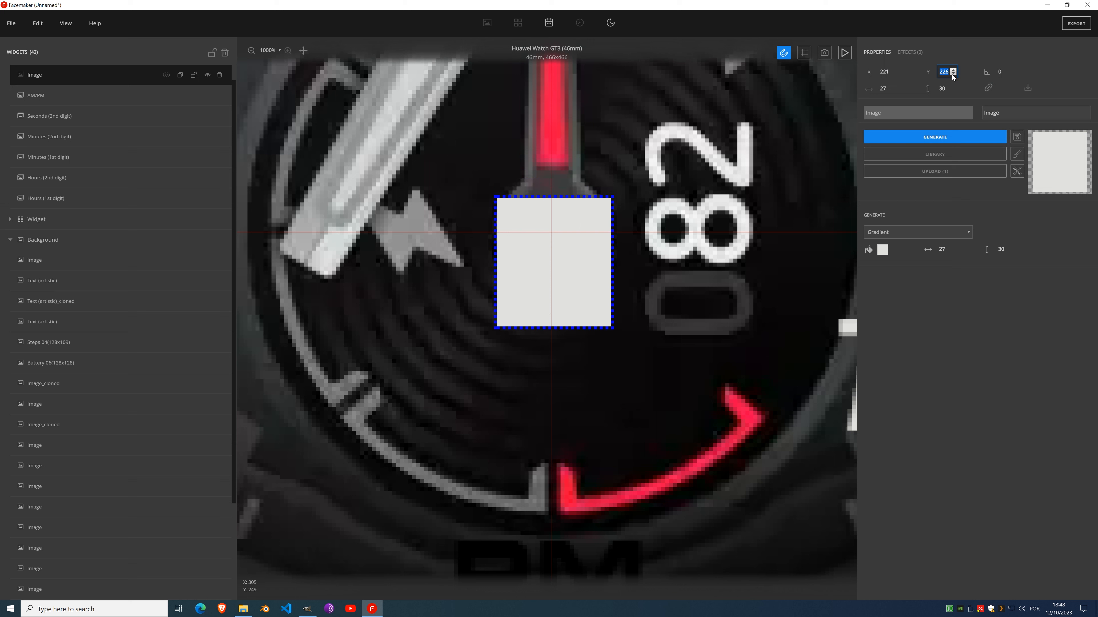
left_click(953, 74)
left_click(954, 74)
left_click(953, 74)
left_click(953, 74)
left_click(953, 74)
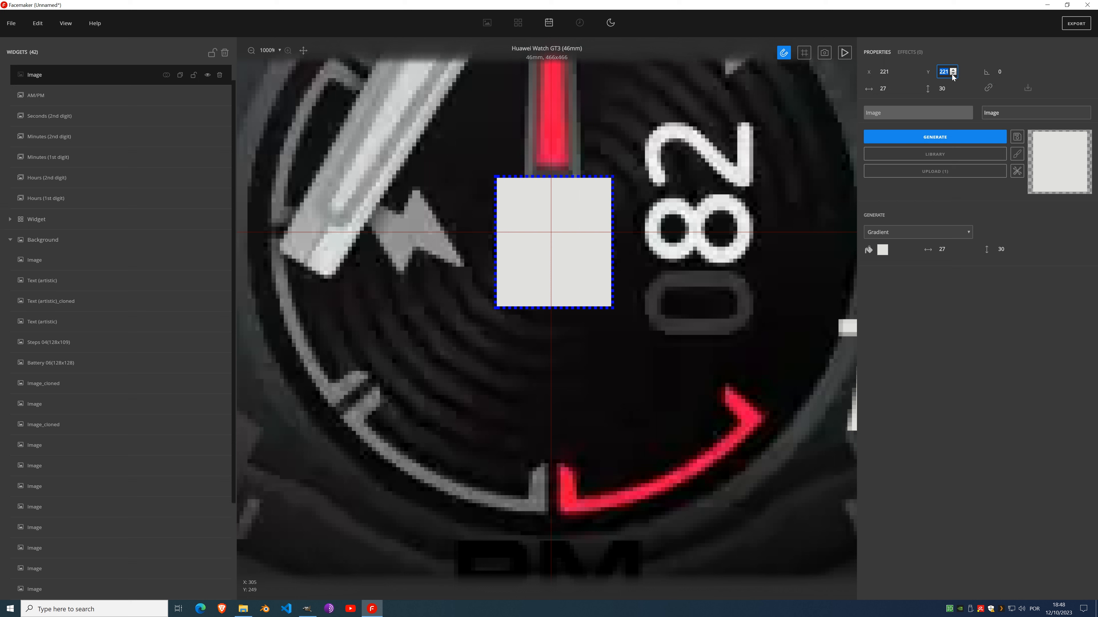
Step: Compare narrower widths against the pivot, then set the generated square's size to 27 by 27
left_click(953, 253)
left_click(953, 252)
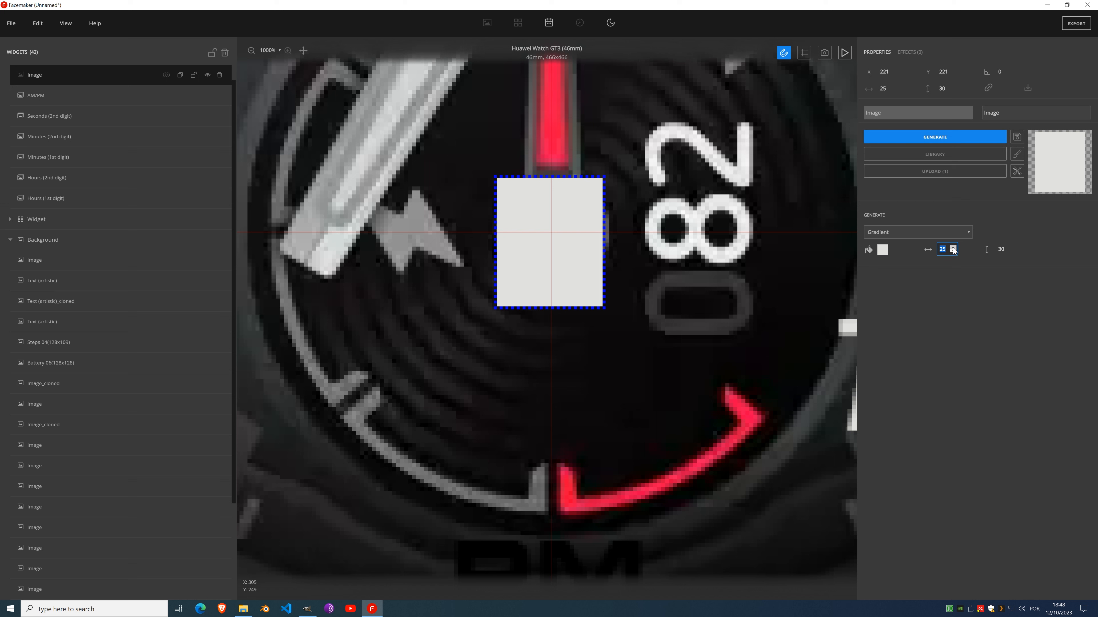
left_click(953, 247)
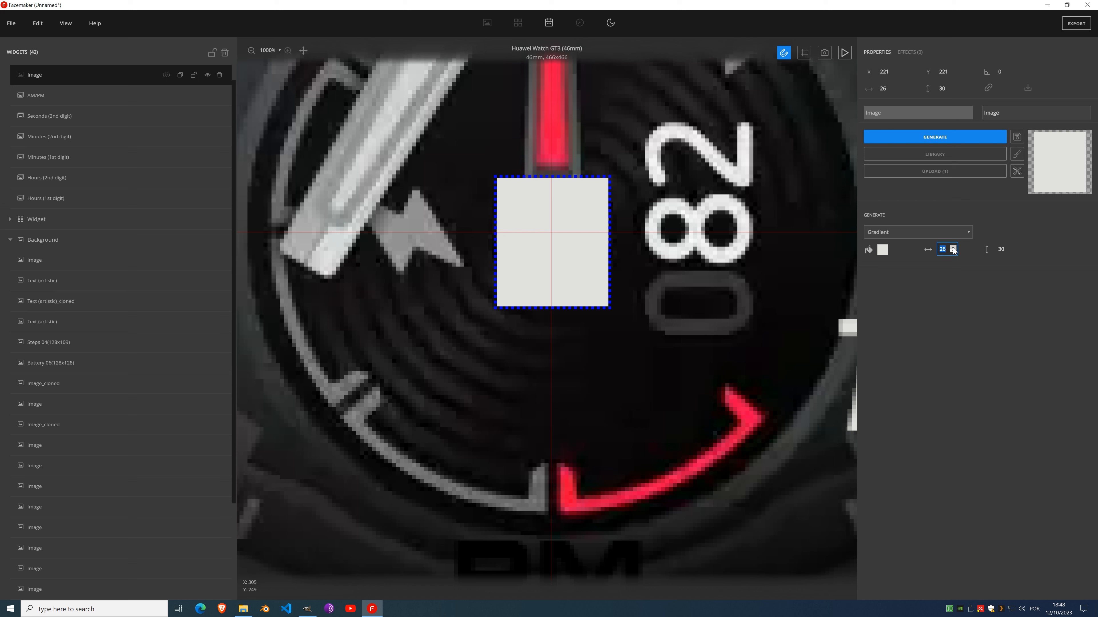
left_click(953, 253)
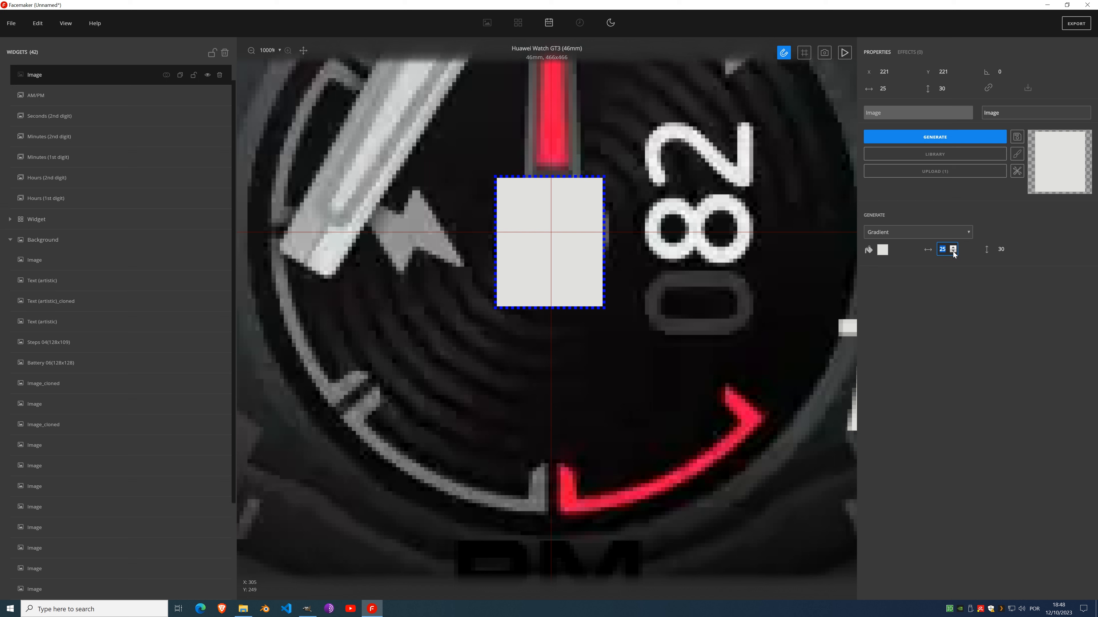
left_click(953, 248)
left_click(953, 248)
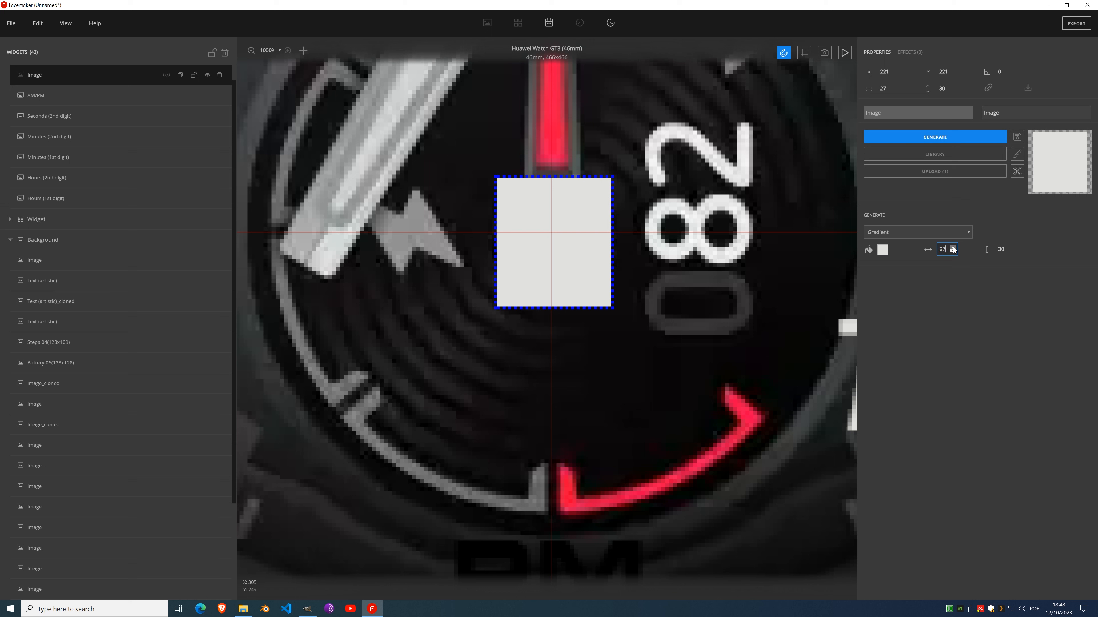
left_click(1012, 252)
left_click(1012, 252)
left_click(1012, 252)
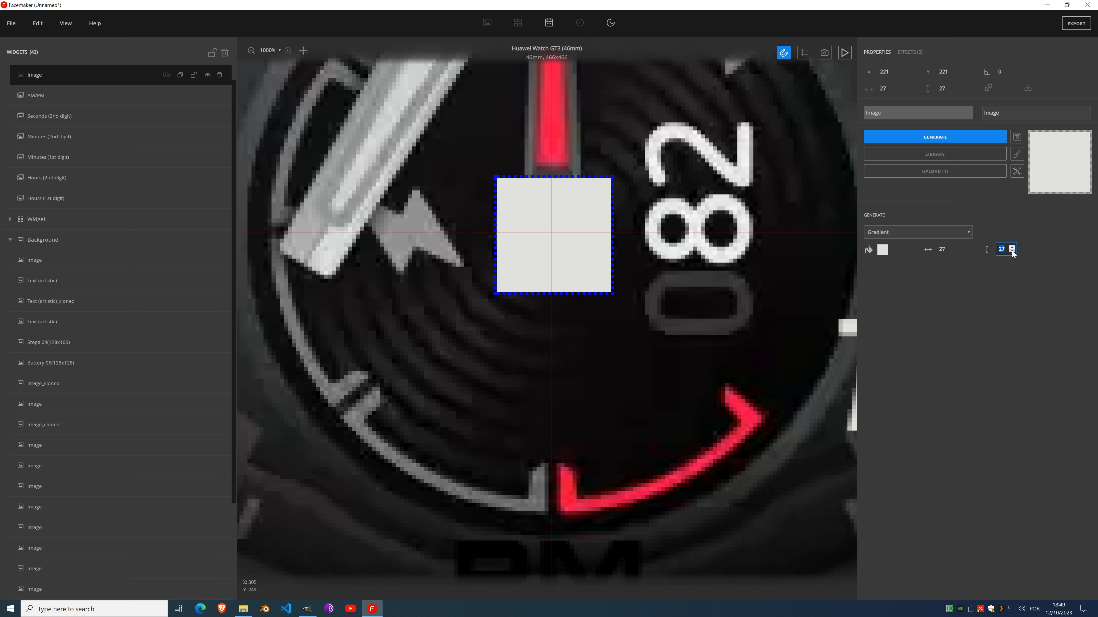
Step: Set the square's X position to 220 and convert it into a circle with To sphere
left_click(894, 75)
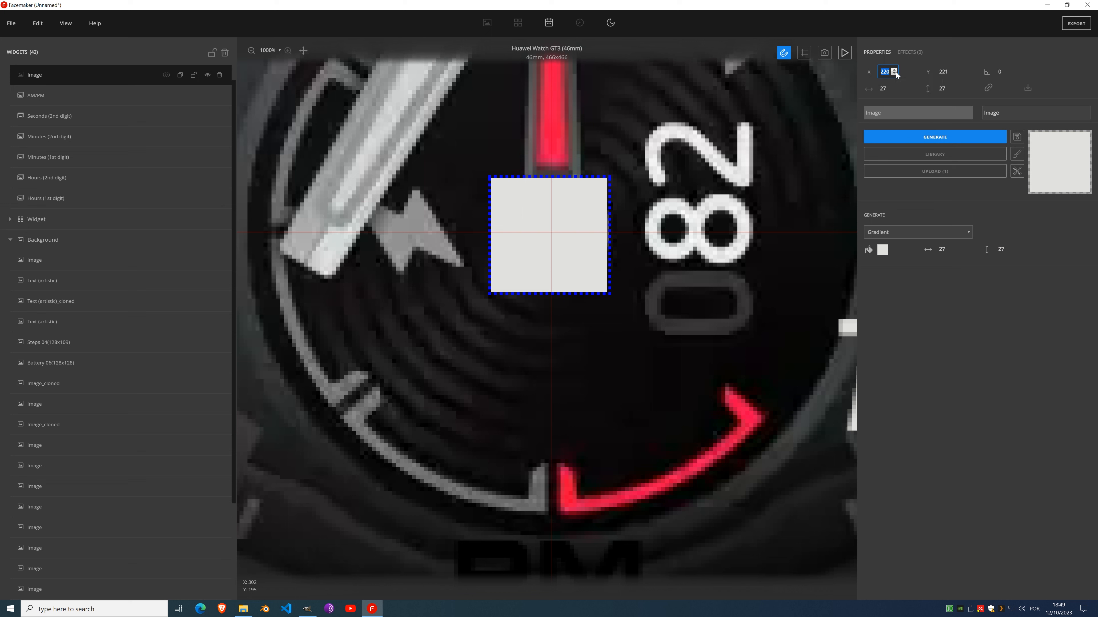
left_click(1017, 171)
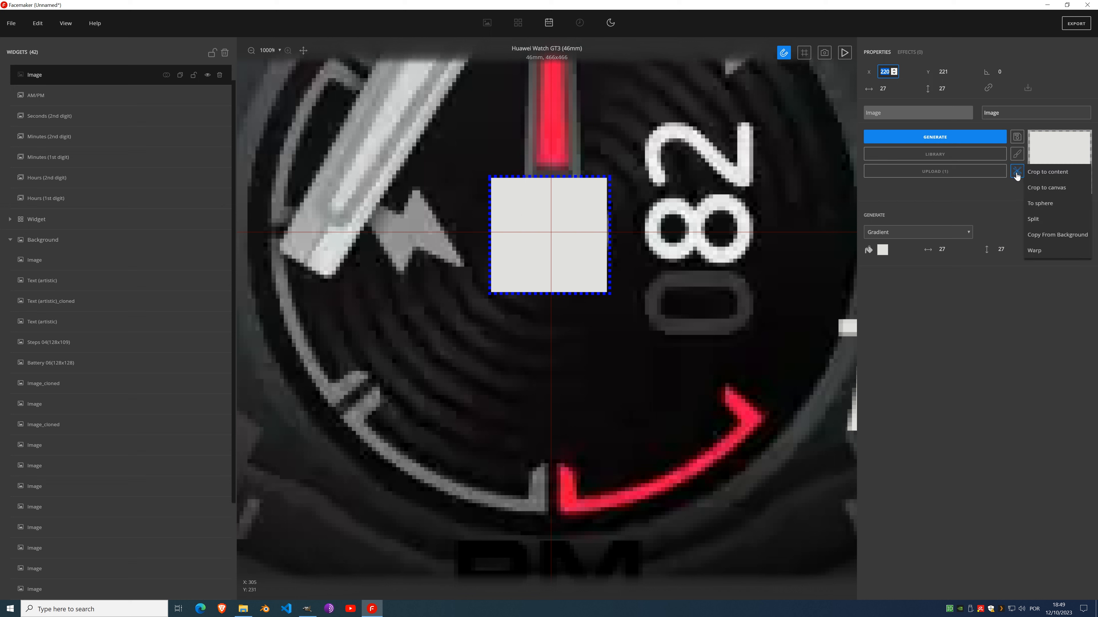
left_click(1051, 205)
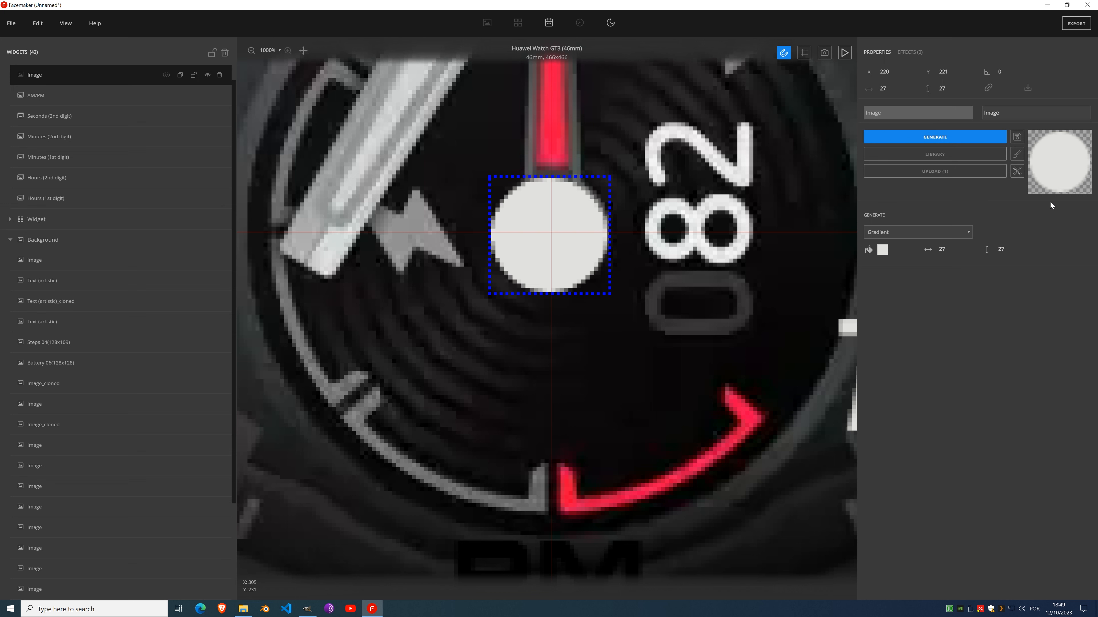
Step: Regenerate the light-grey hub image at 26 × 26, shape it into a circle, and set its X position to 221
left_click(894, 70)
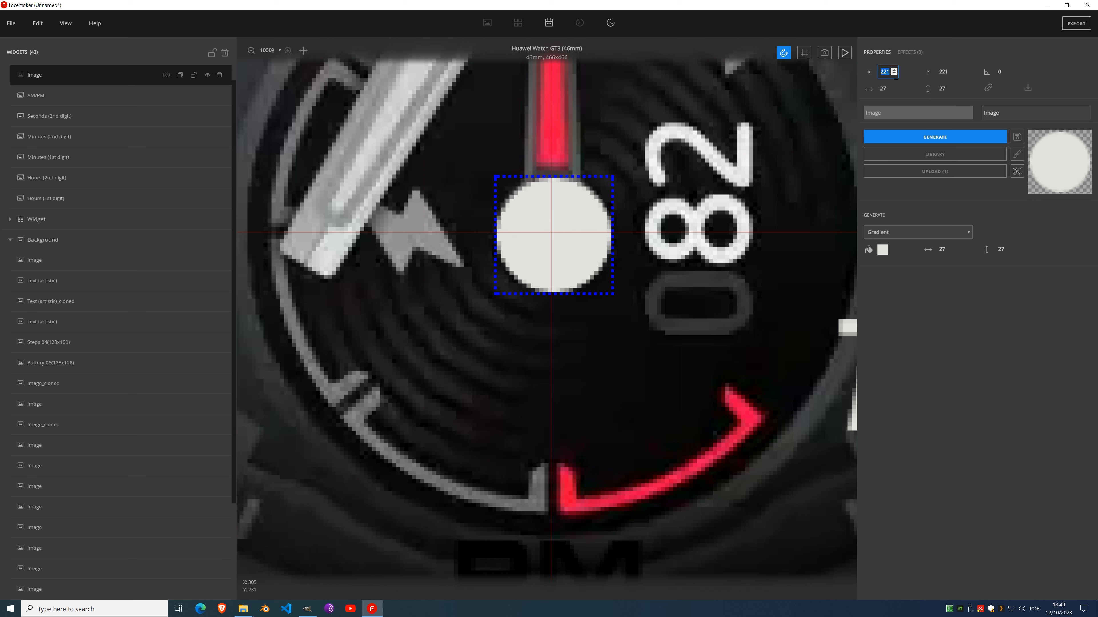
left_click(895, 74)
left_click(953, 252)
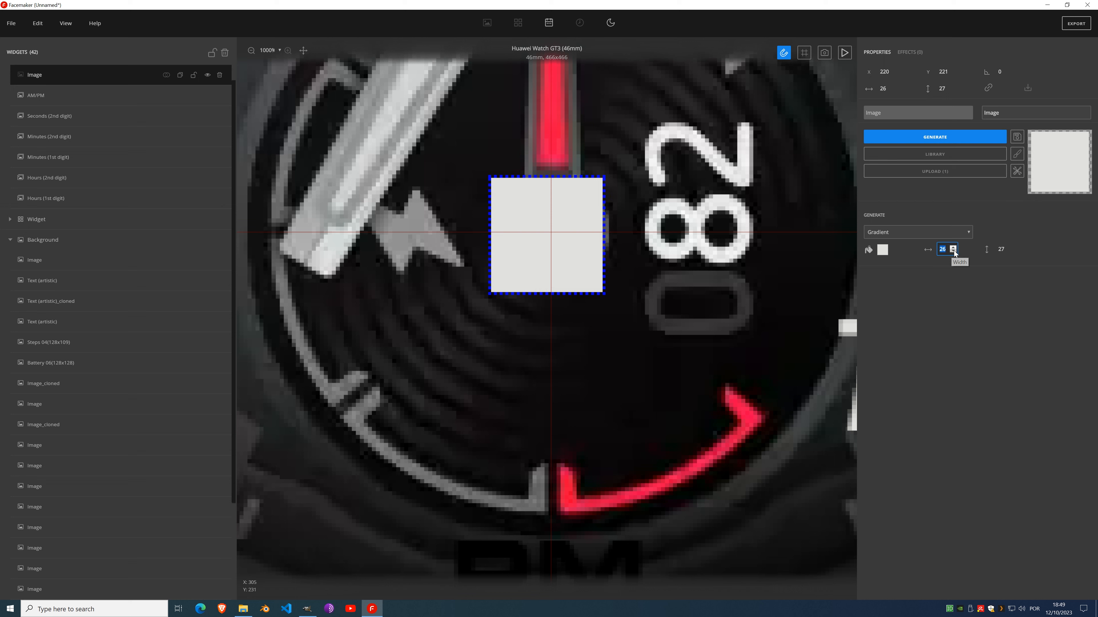
left_click(1013, 252)
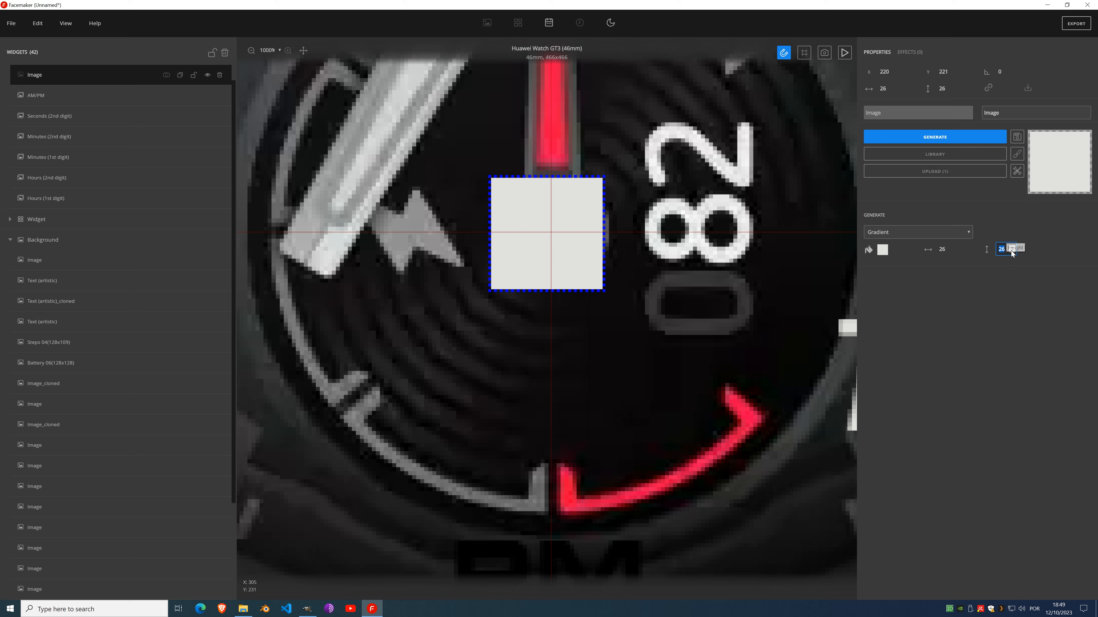
left_click(980, 142)
left_click(1016, 171)
left_click(1043, 203)
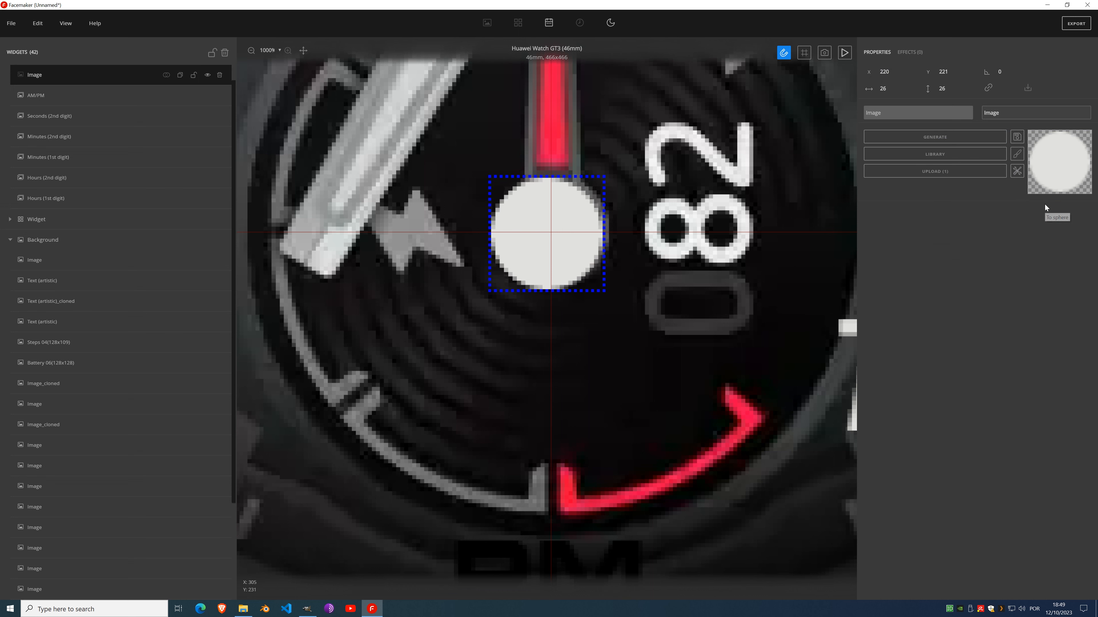
left_click(894, 70)
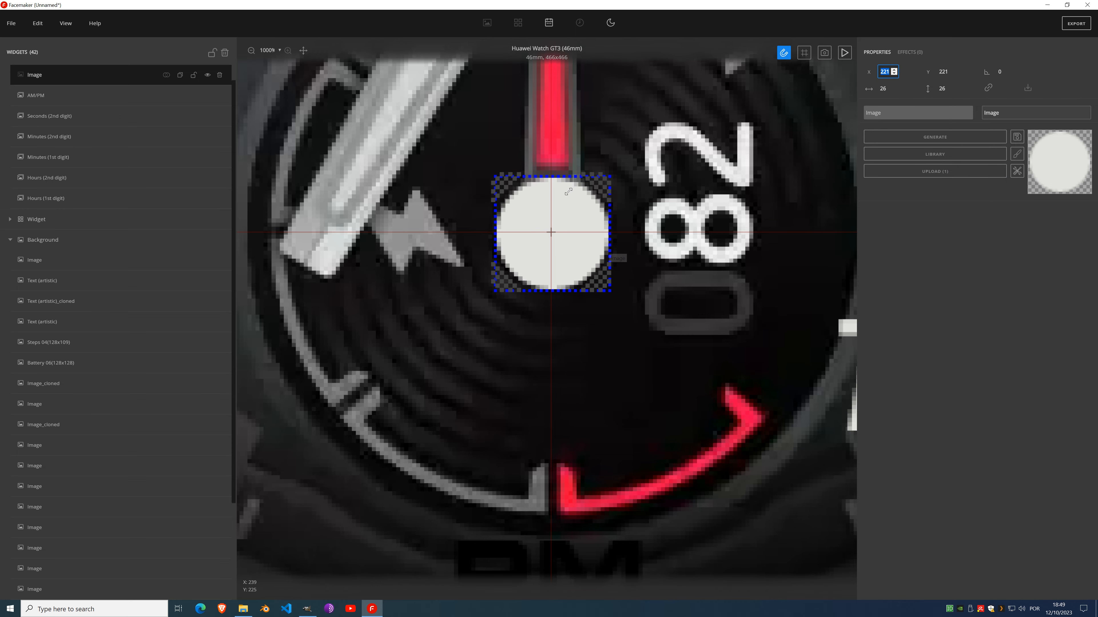
Step: Add an Image widget to the Time group and start a vector drawing in it
scroll(569, 191, "down", 3)
scroll(547, 241, "up", 2)
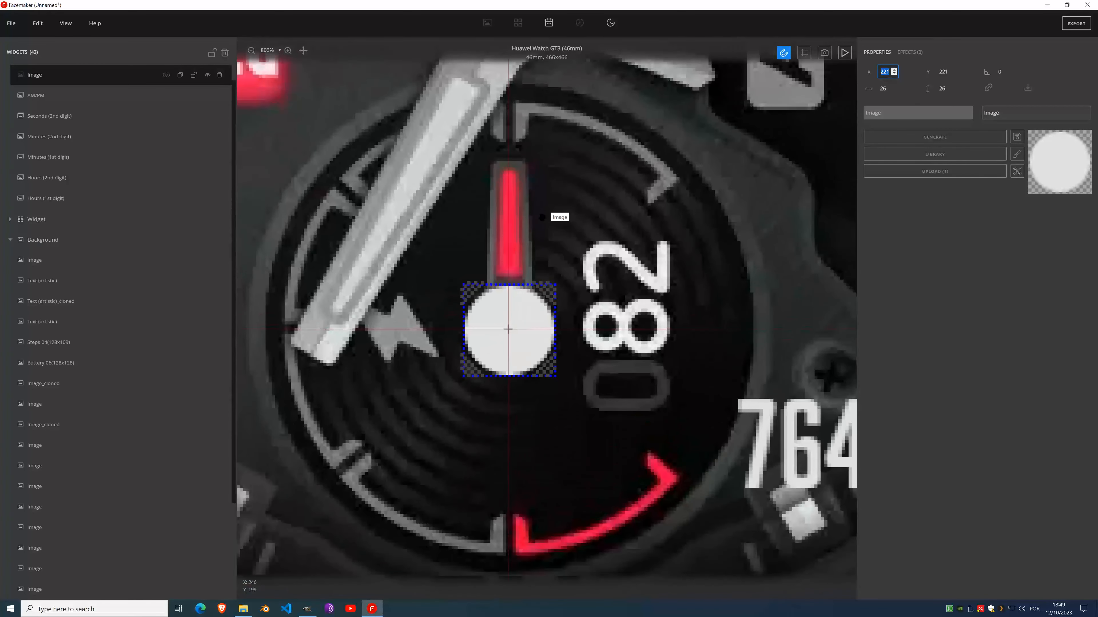
scroll(108, 138, "up", 1)
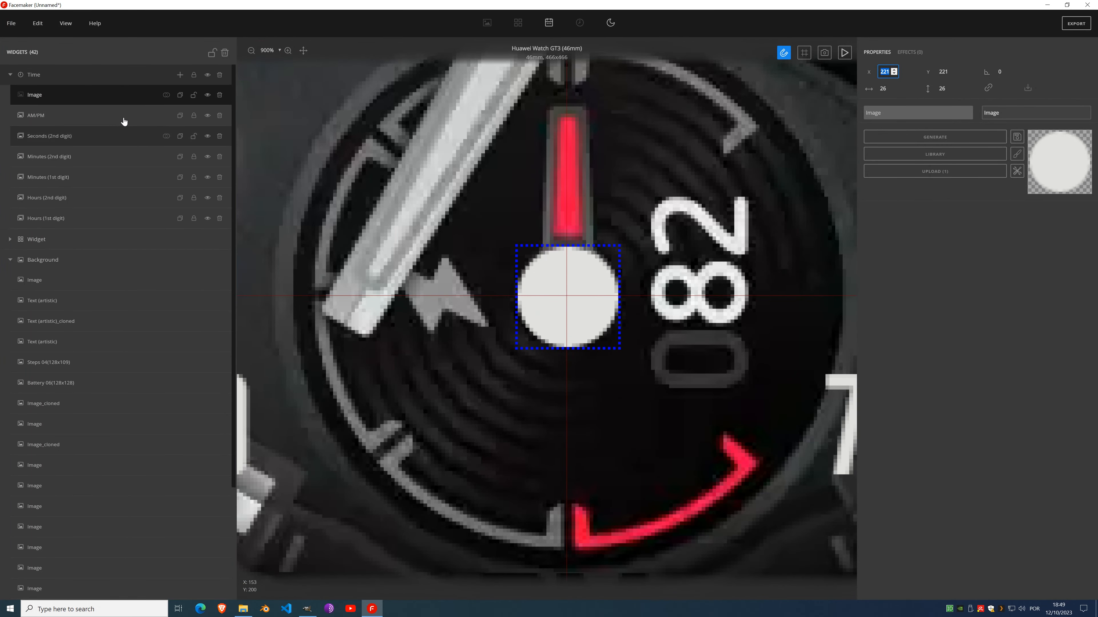
left_click(180, 76)
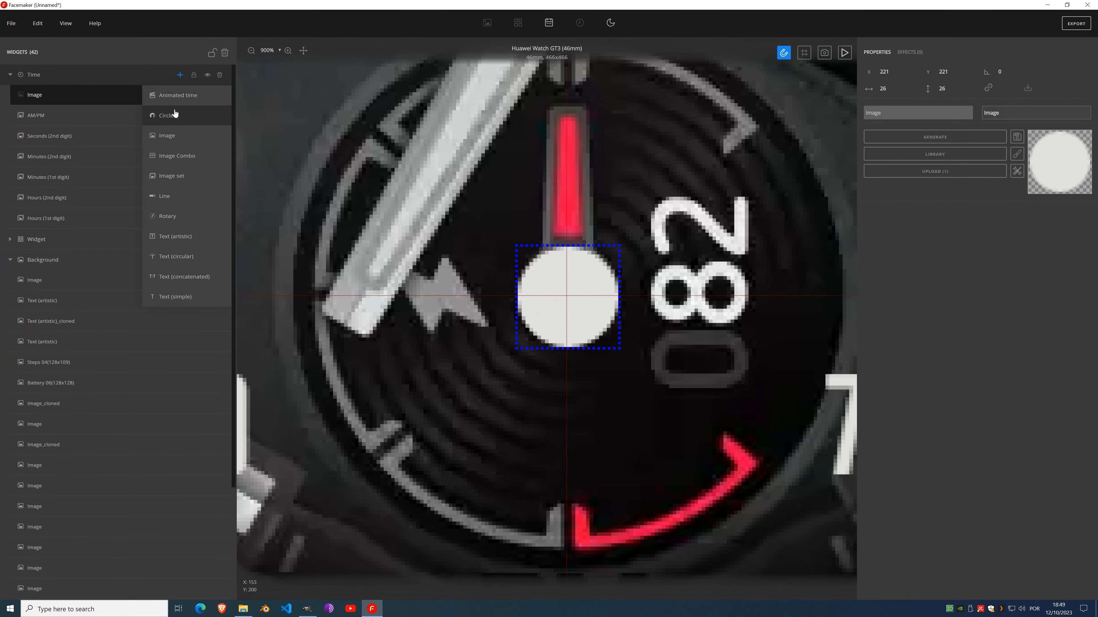
left_click(173, 140)
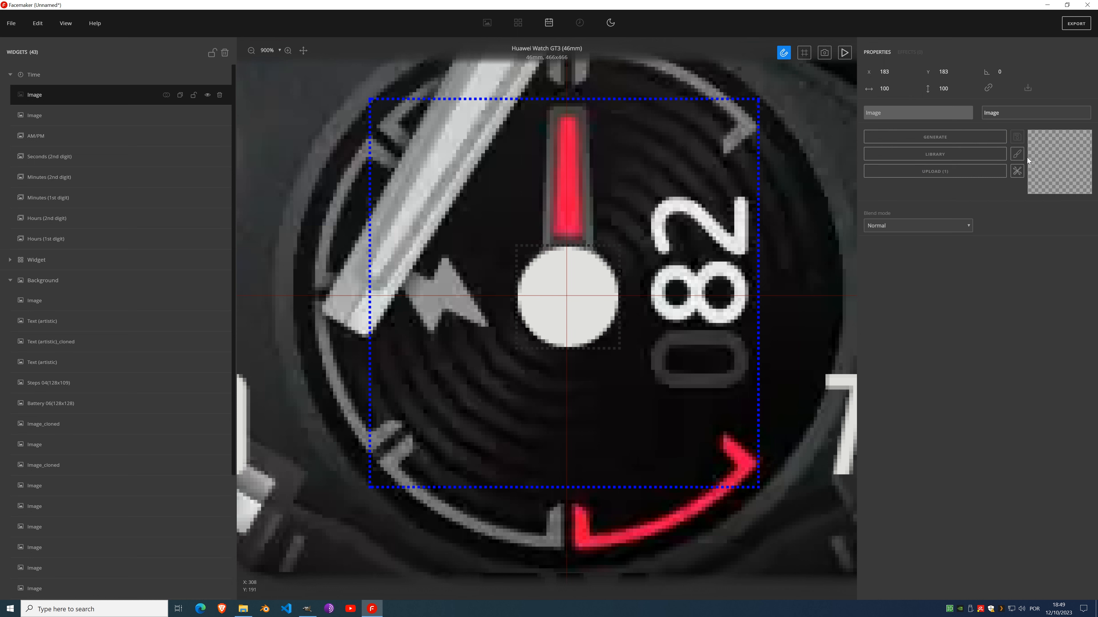
left_click(1017, 154)
left_click(1036, 157)
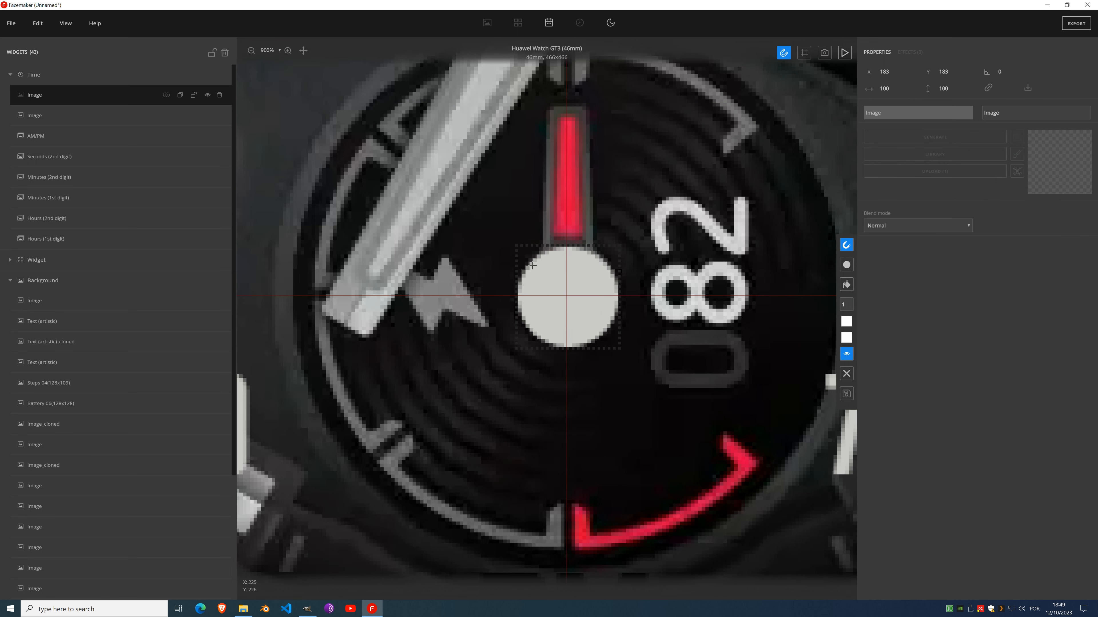
Step: Trace the outer half of the red gauge needle as a vector shape reaching into the hub, fill it white, and save the drawing
left_click(549, 111)
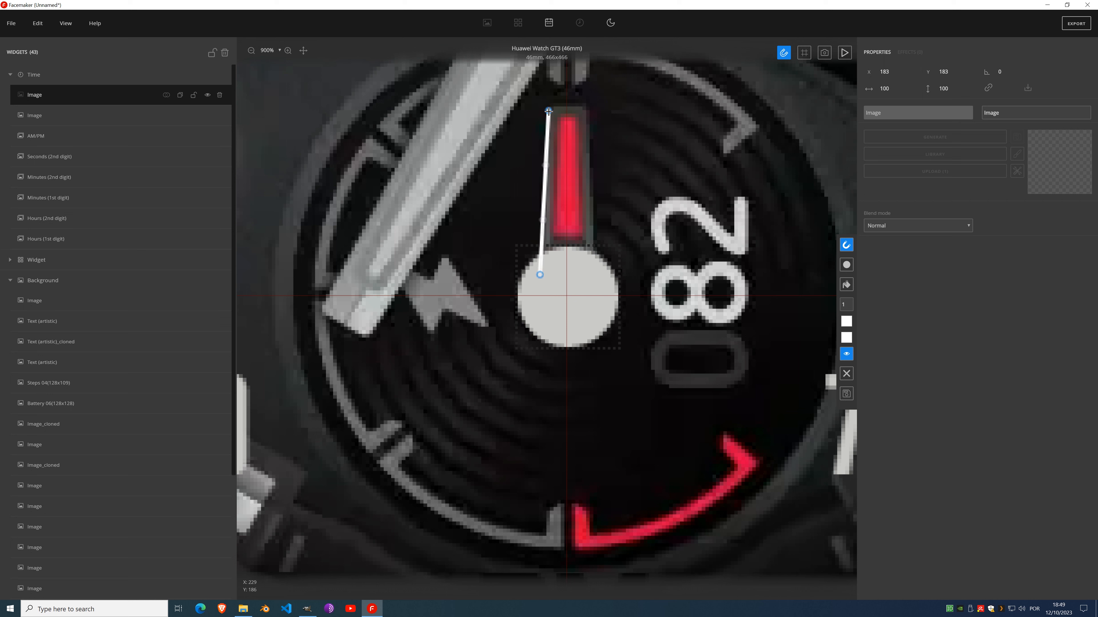
left_click_drag(542, 275, 543, 275)
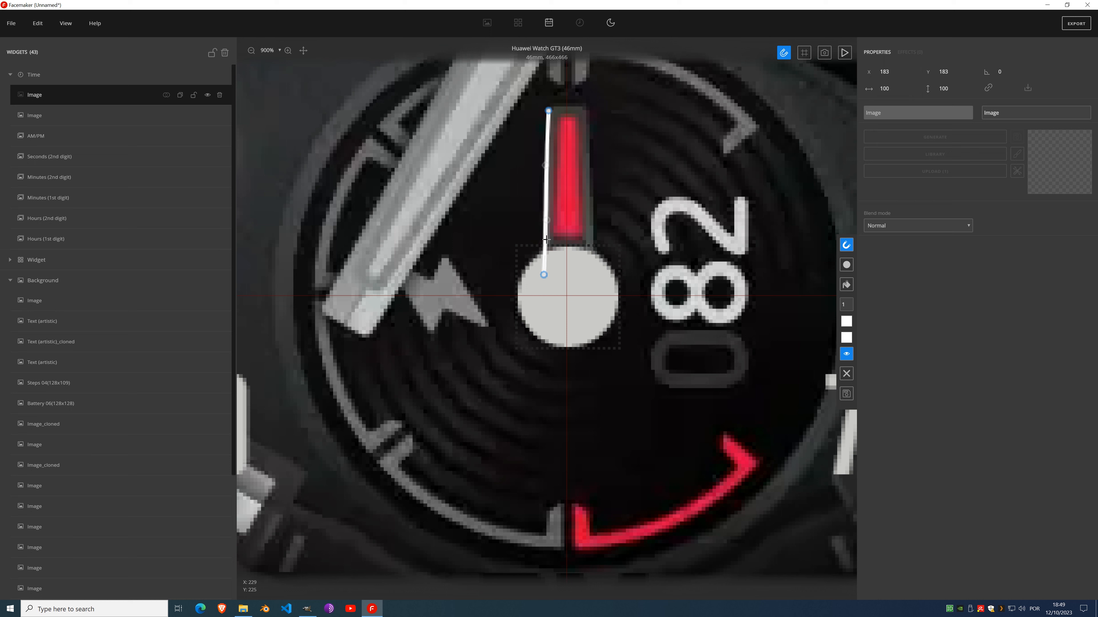
left_click(555, 107)
left_click(572, 106)
left_click(570, 275)
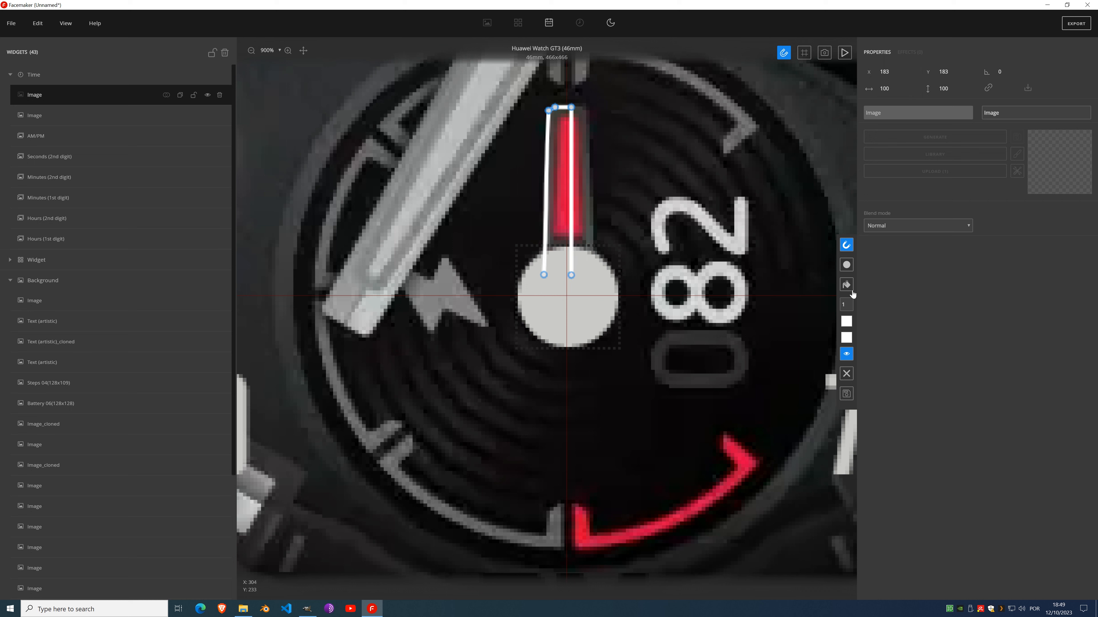
left_click(846, 285)
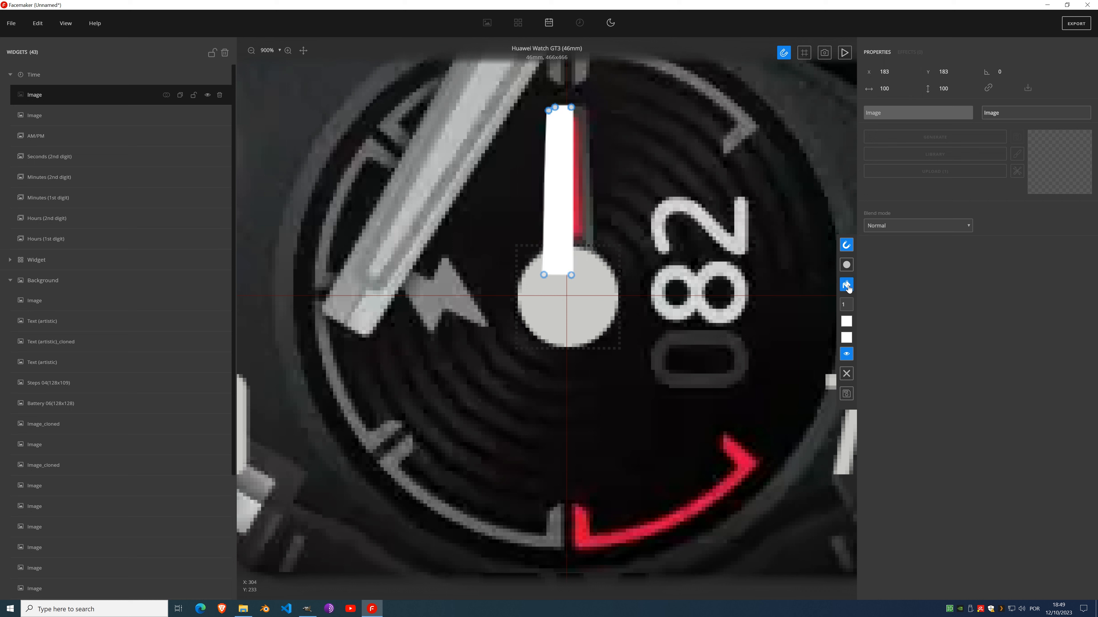
left_click(846, 393)
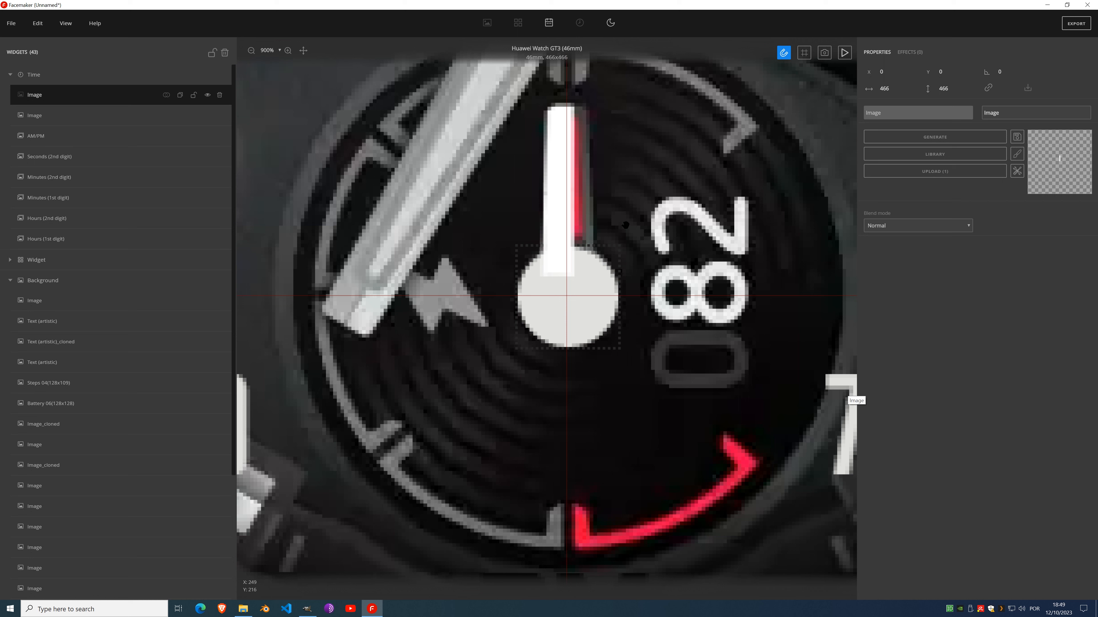
Step: Add the Mirror effect to the half-needle image
left_click(902, 53)
left_click(901, 72)
scroll(914, 195, "down", 6)
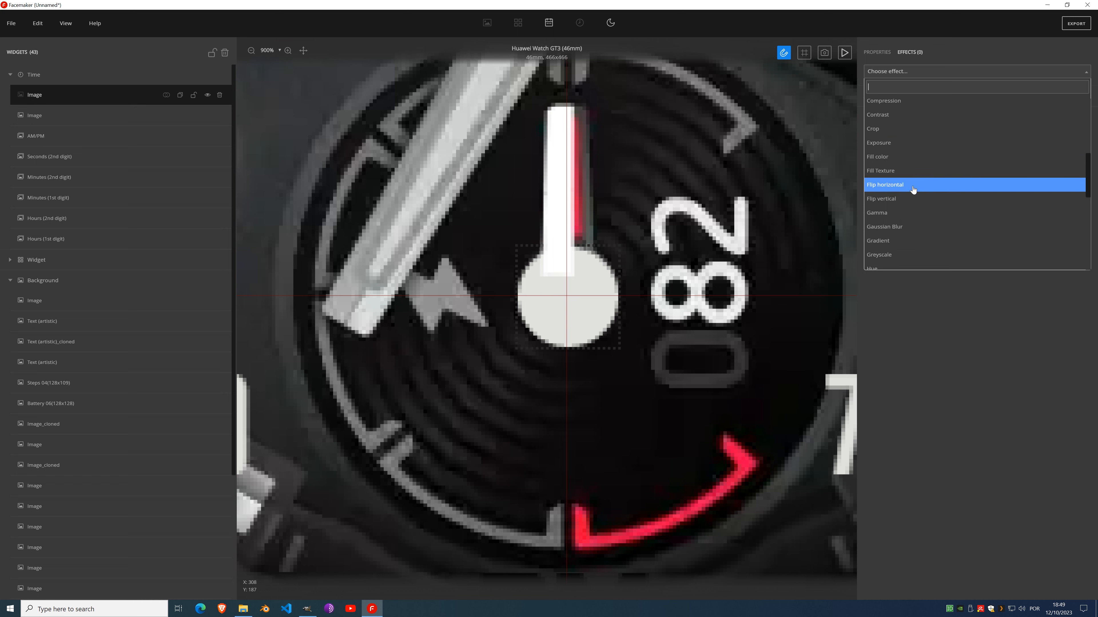
left_click(890, 112)
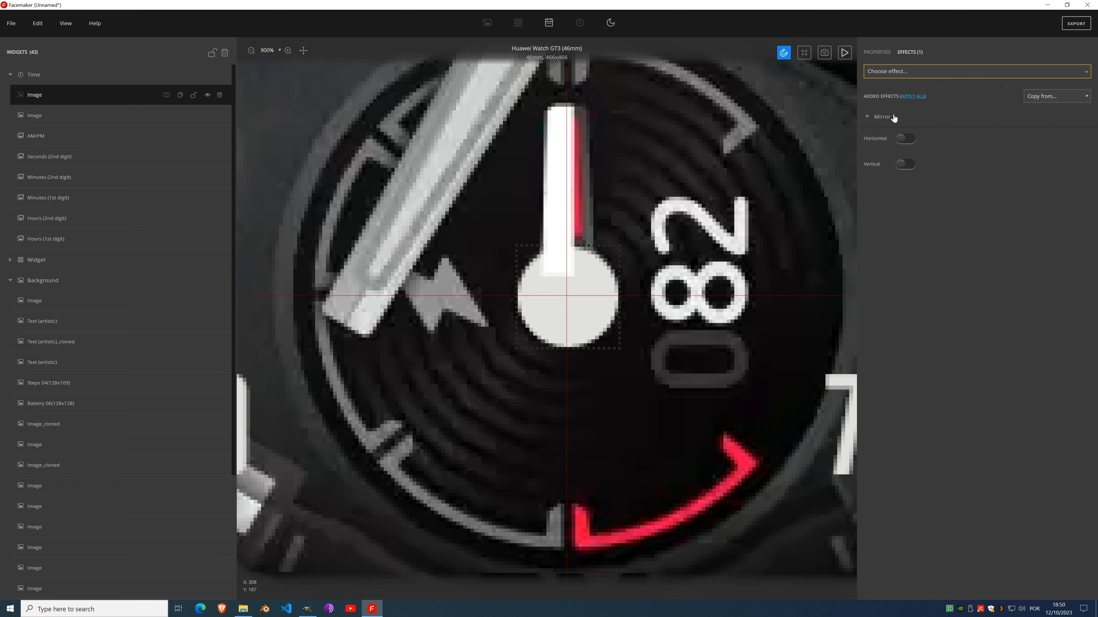
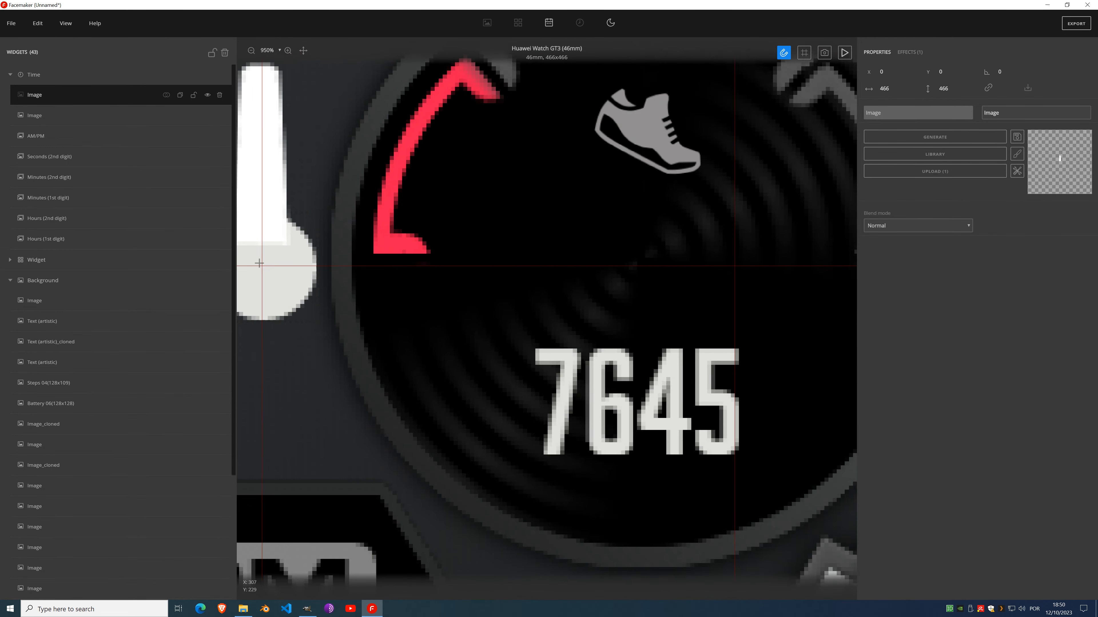
Step: Resize the round hub image beneath the white needle to 25 × 25
scroll(320, 188, "up", 1)
left_click_drag(320, 187, 426, 207)
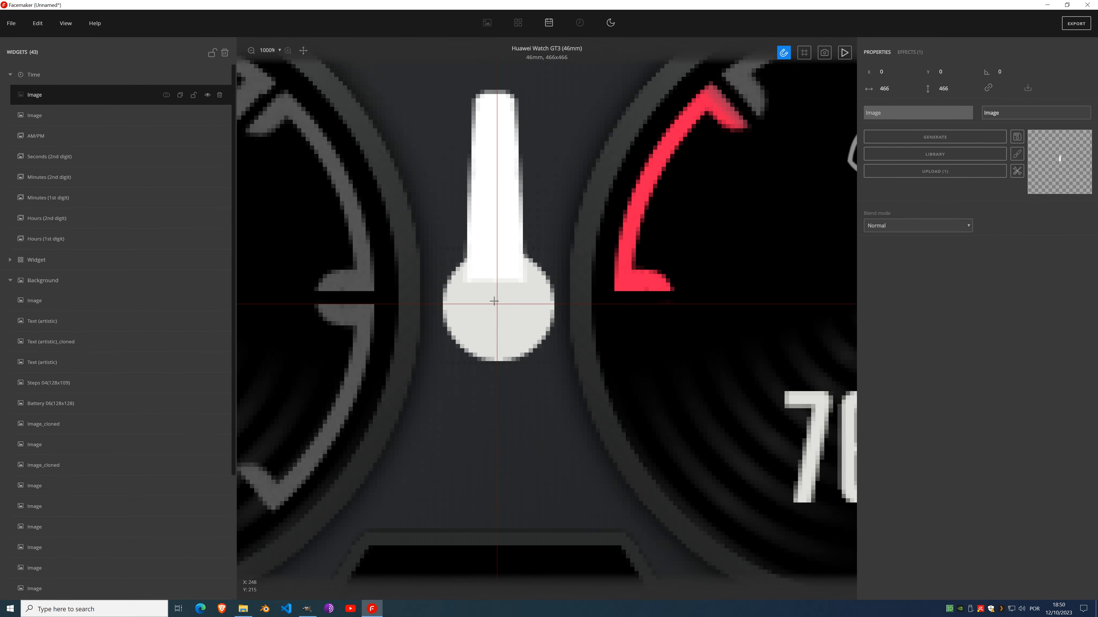
left_click(65, 115)
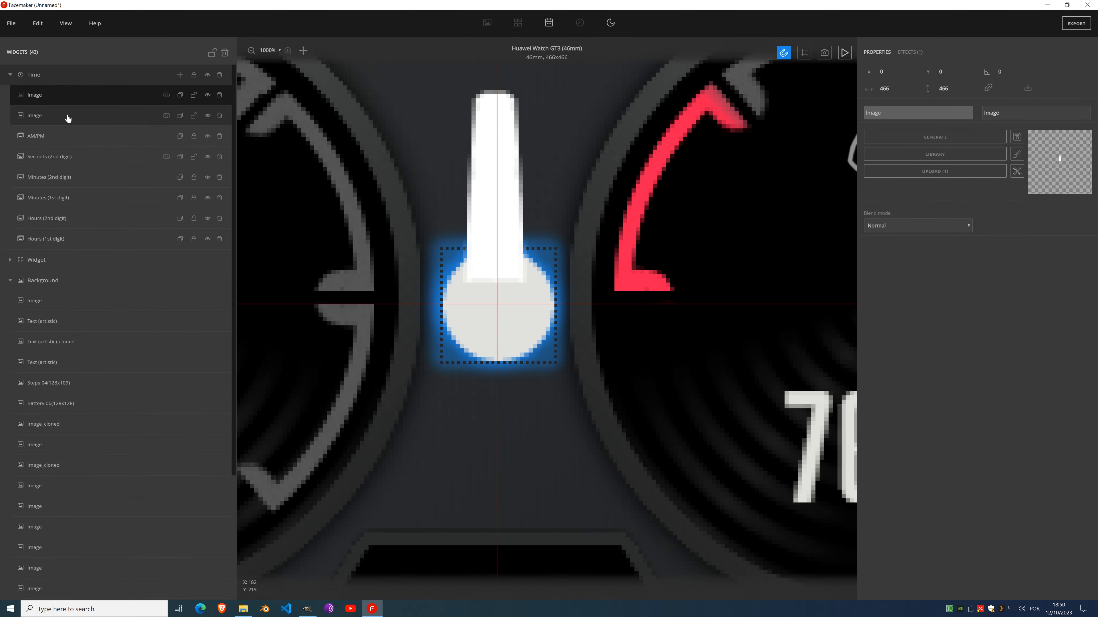
left_click(894, 91)
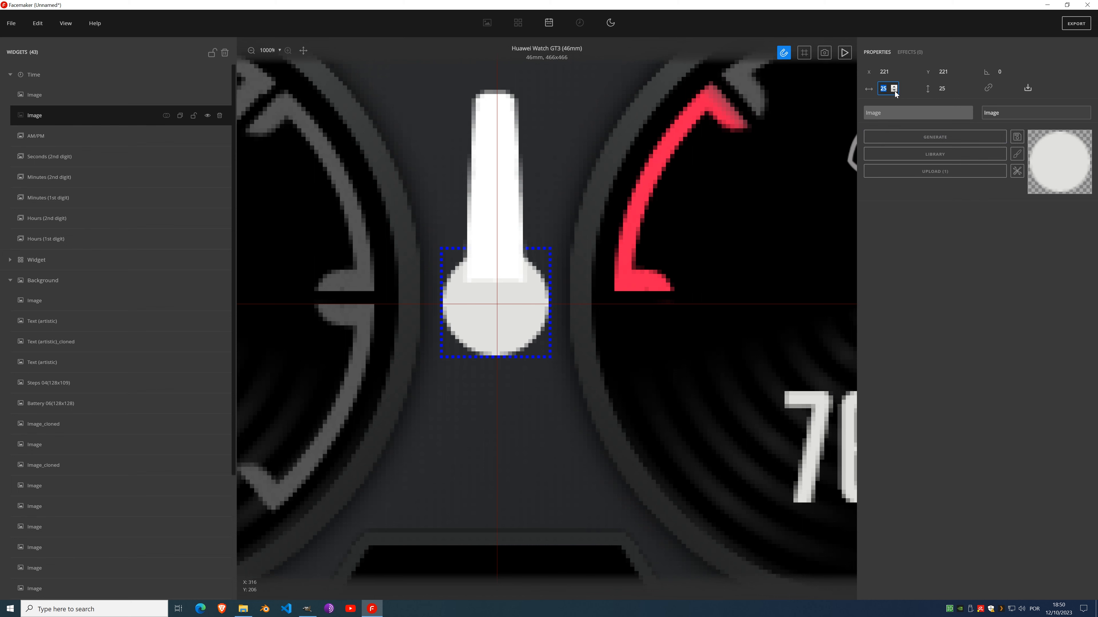
left_click(894, 70)
left_click(894, 74)
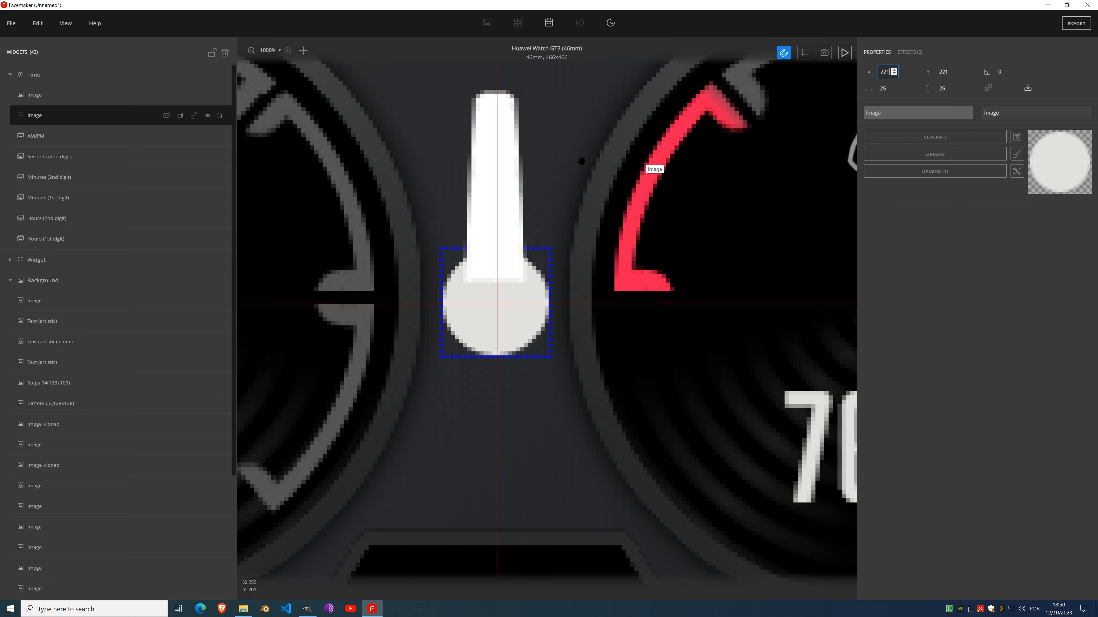
Step: Combine the white needle image with the round hub image using the Add operation
scroll(562, 286, "down", 3)
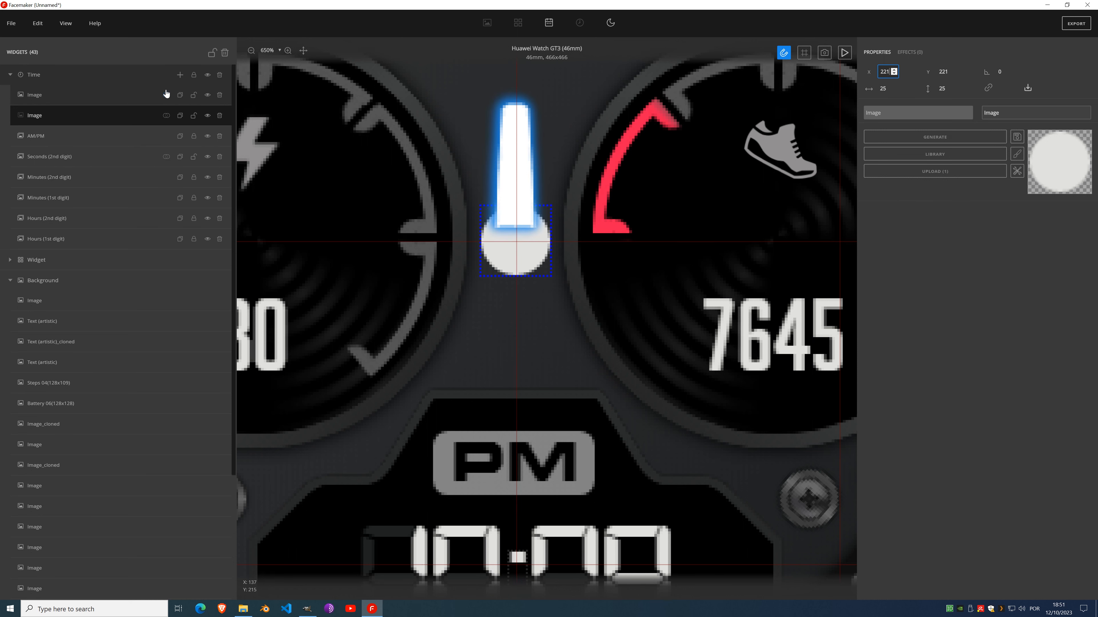
left_click(166, 95)
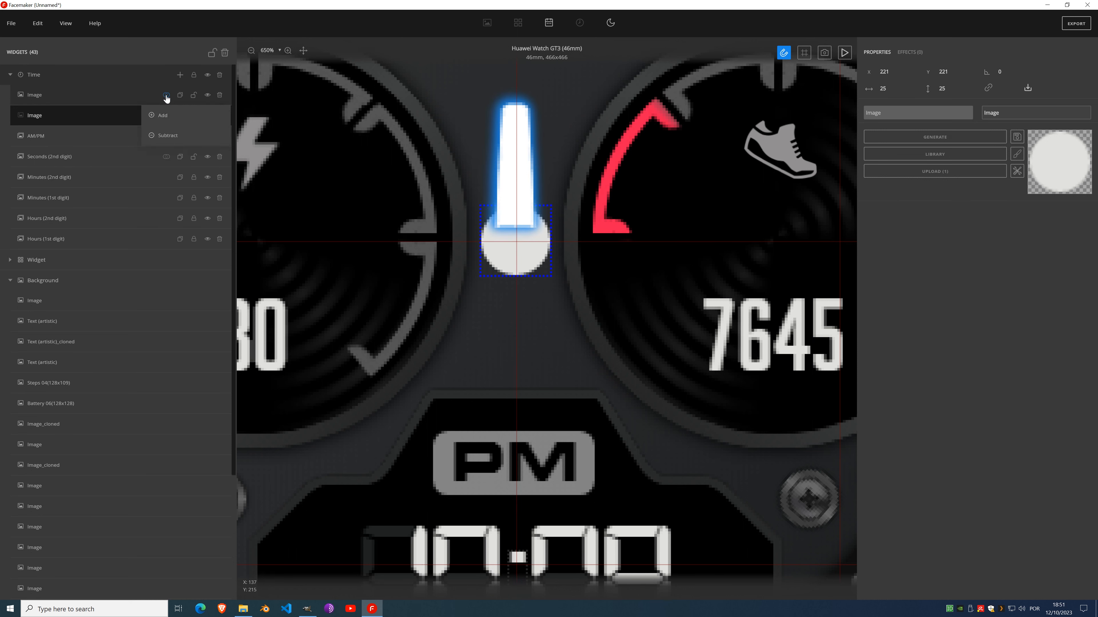
left_click(169, 117)
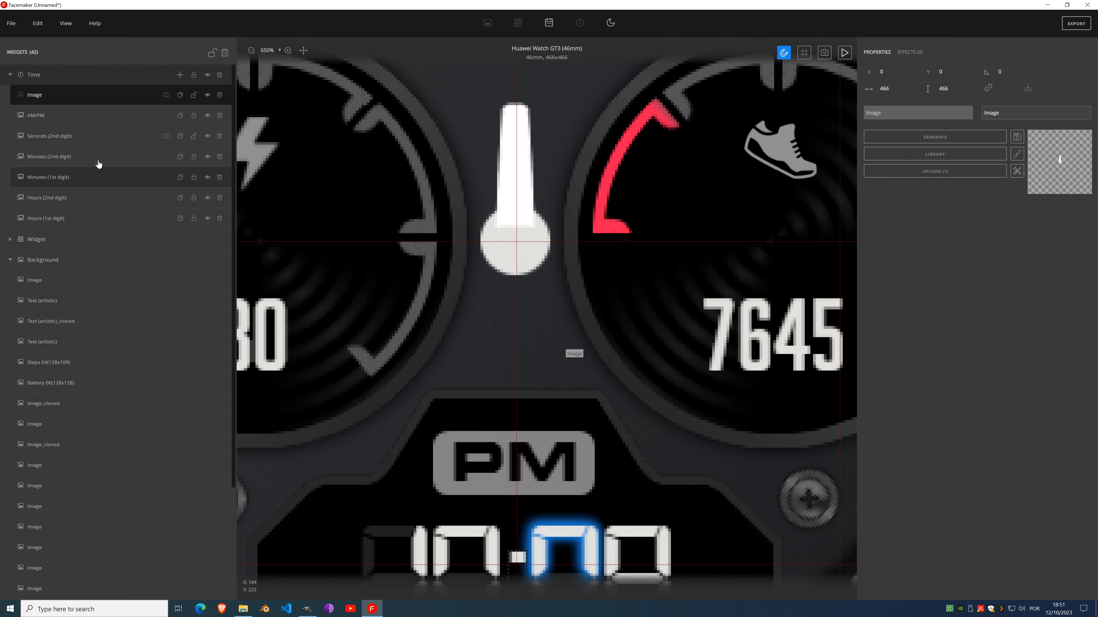
Step: Hide the combined needle image and the Background artwork, and display the reference watch photo
left_click(207, 95)
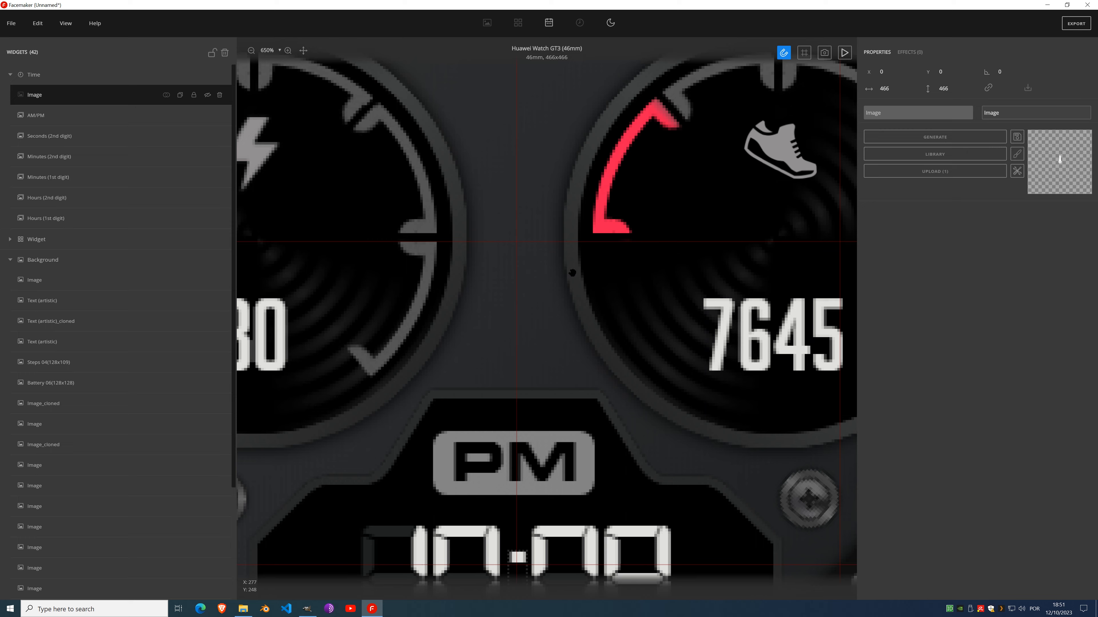
scroll(572, 272, "down", 5)
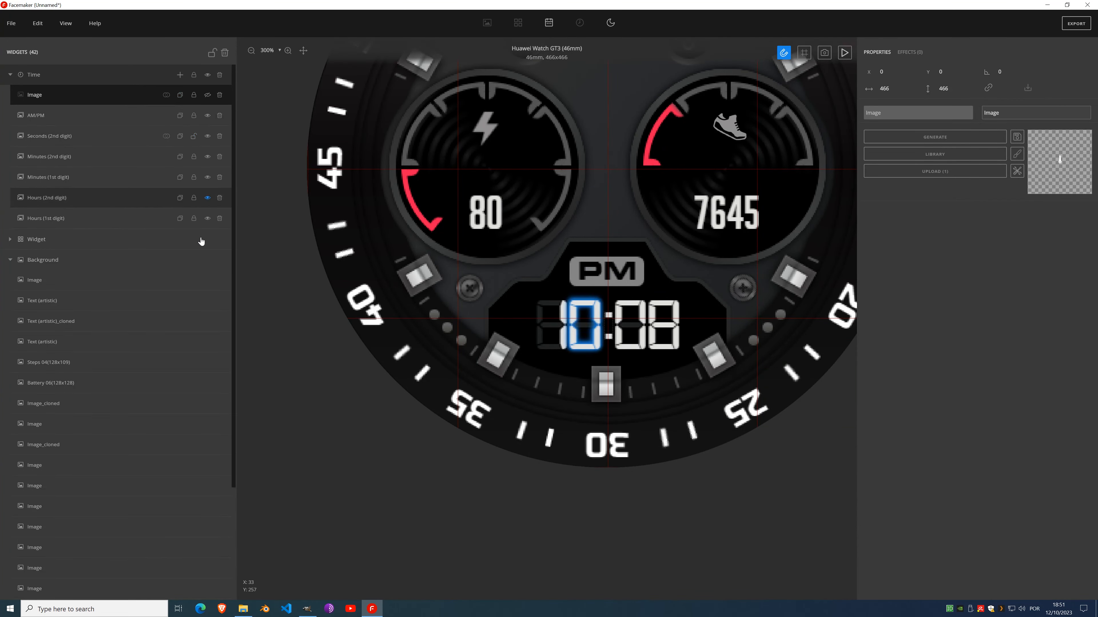
left_click(208, 260)
scroll(129, 497, "down", 3)
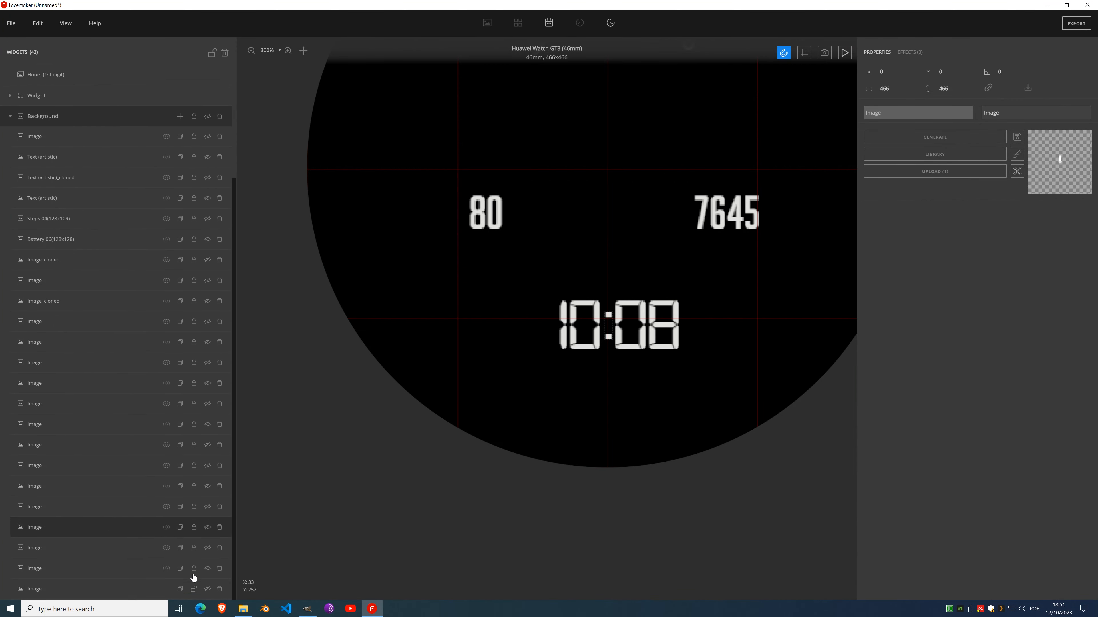
key("ctrl+z")
scroll(533, 347, "up", 5)
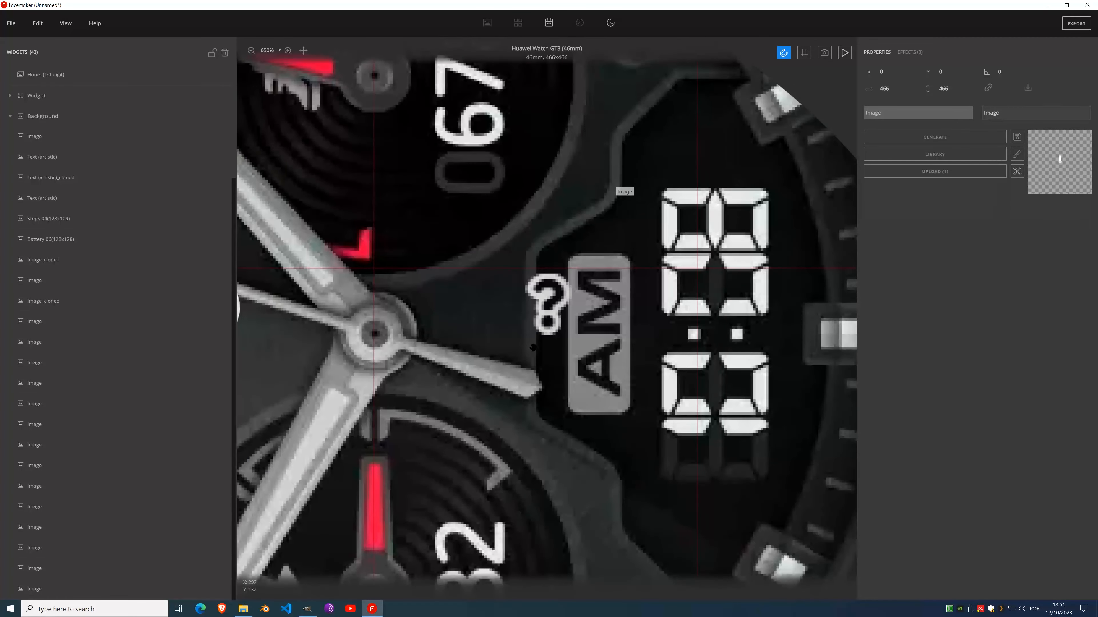
Step: Add another Image widget to the Time group and open it for vector drawing over the reference gauge's red needle
scroll(467, 463, "up", 2)
scroll(631, 211, "up", 2)
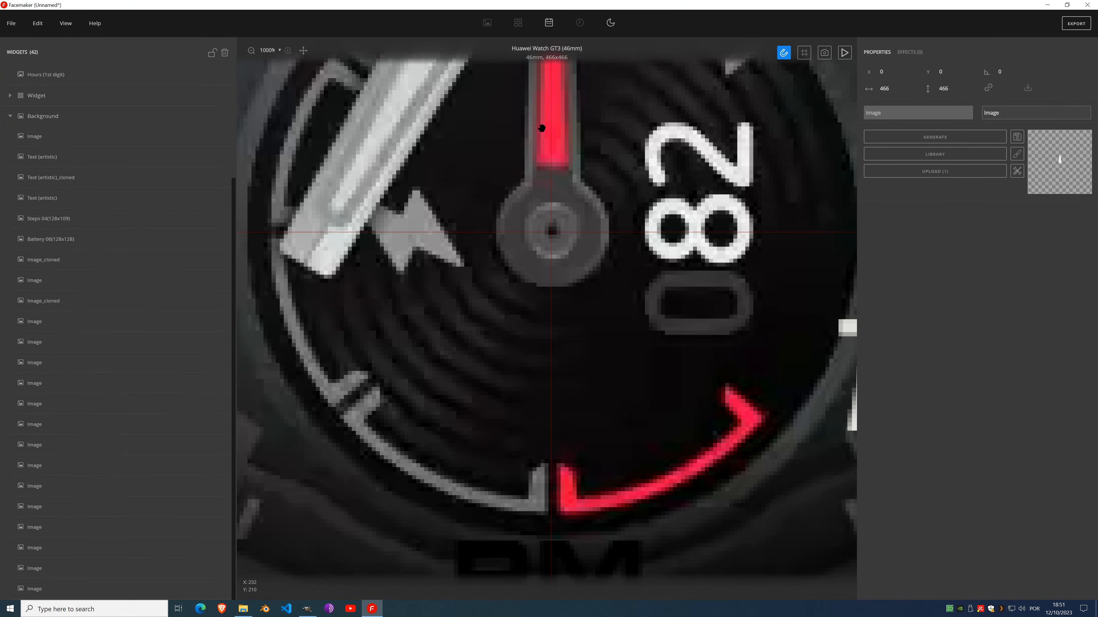
left_click_drag(541, 128, 591, 270)
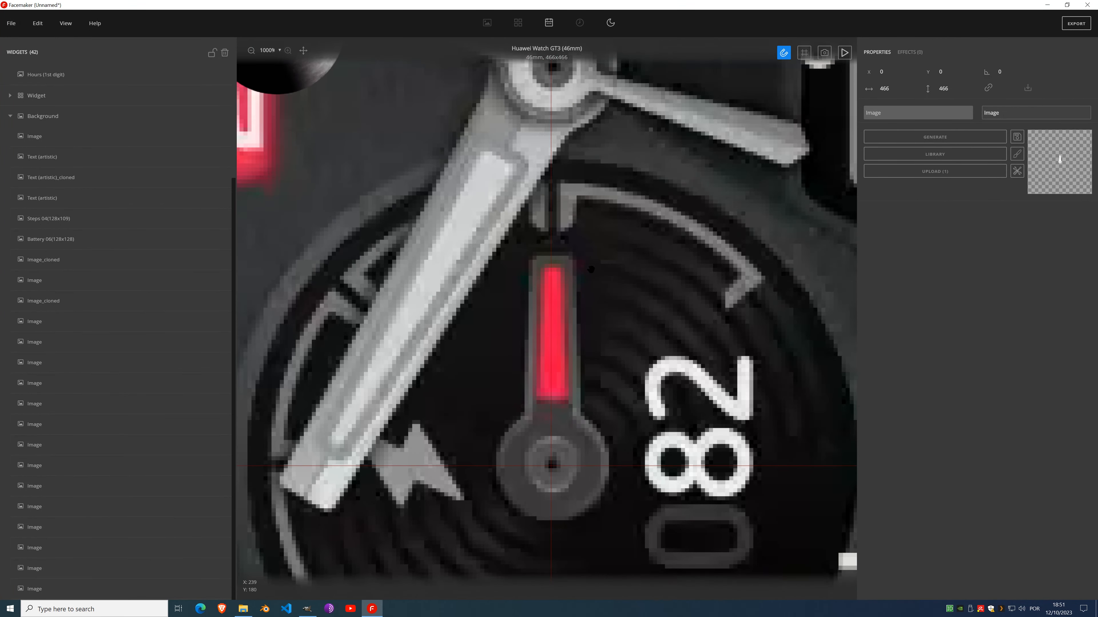
scroll(155, 130, "up", 4)
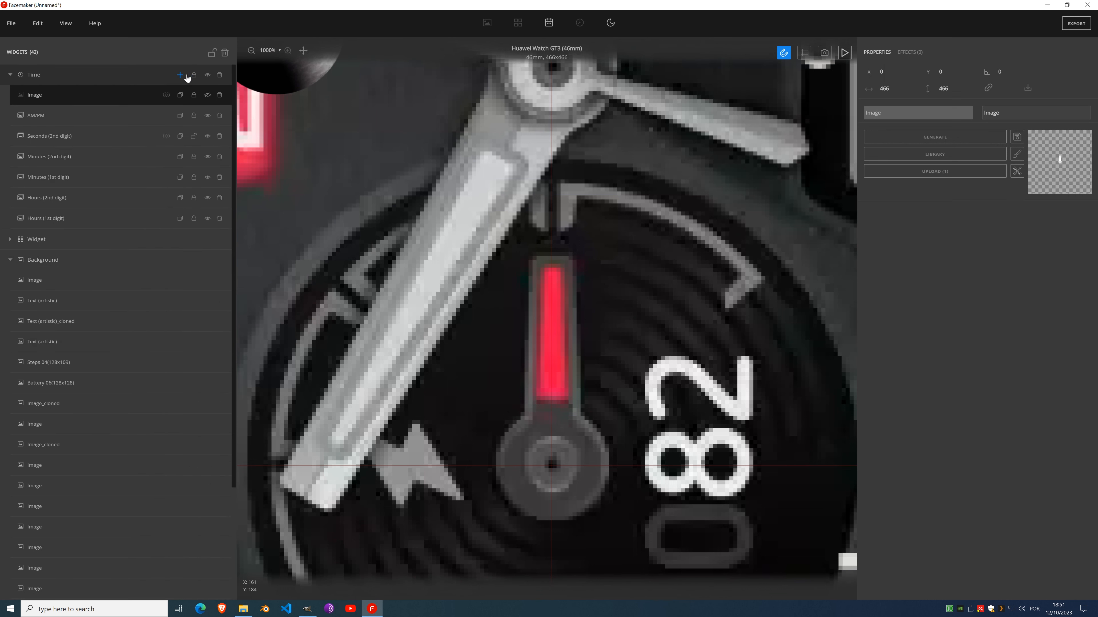
left_click(181, 75)
left_click(175, 134)
left_click(180, 76)
left_click(177, 135)
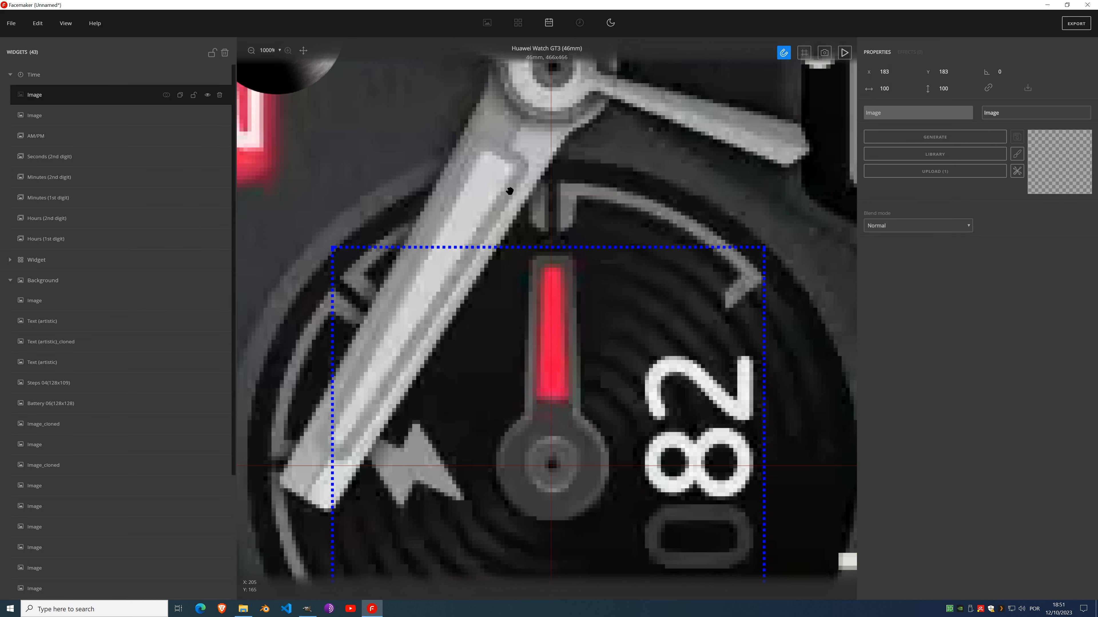
left_click(1016, 158)
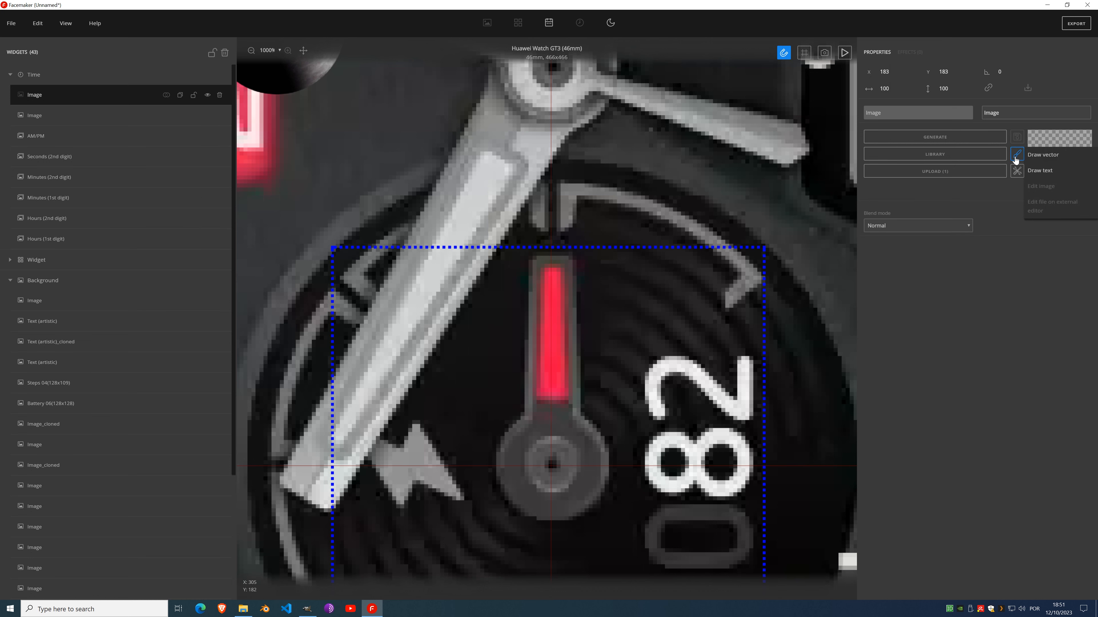
left_click(1043, 156)
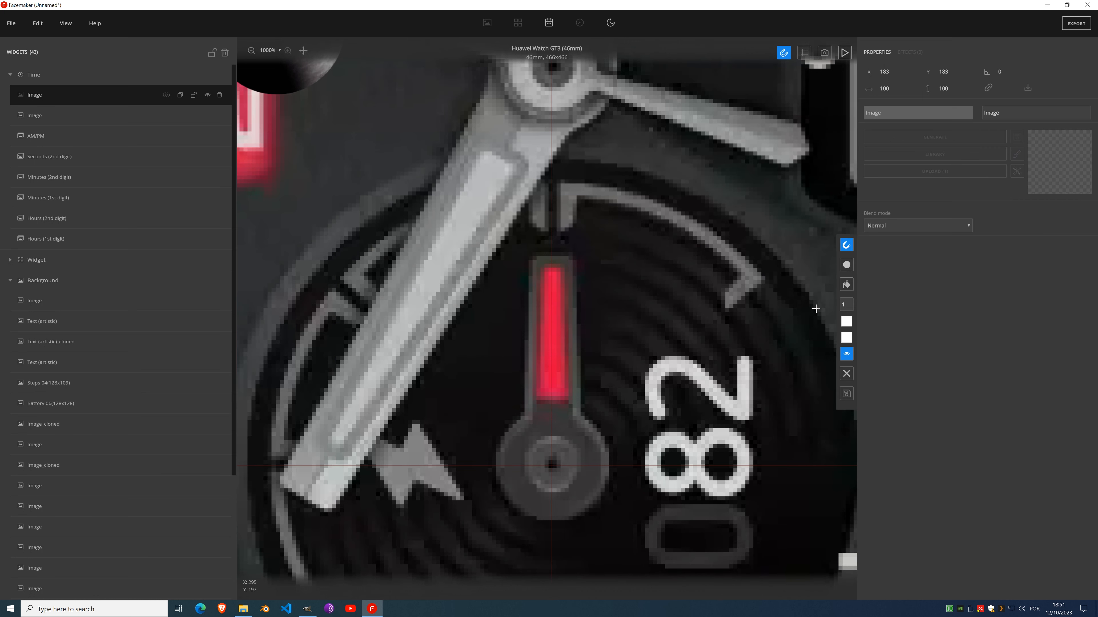
Step: Set the vector stroke colour to black (#000000) and briefly display the white needle over the reference to compare them
left_click(846, 322)
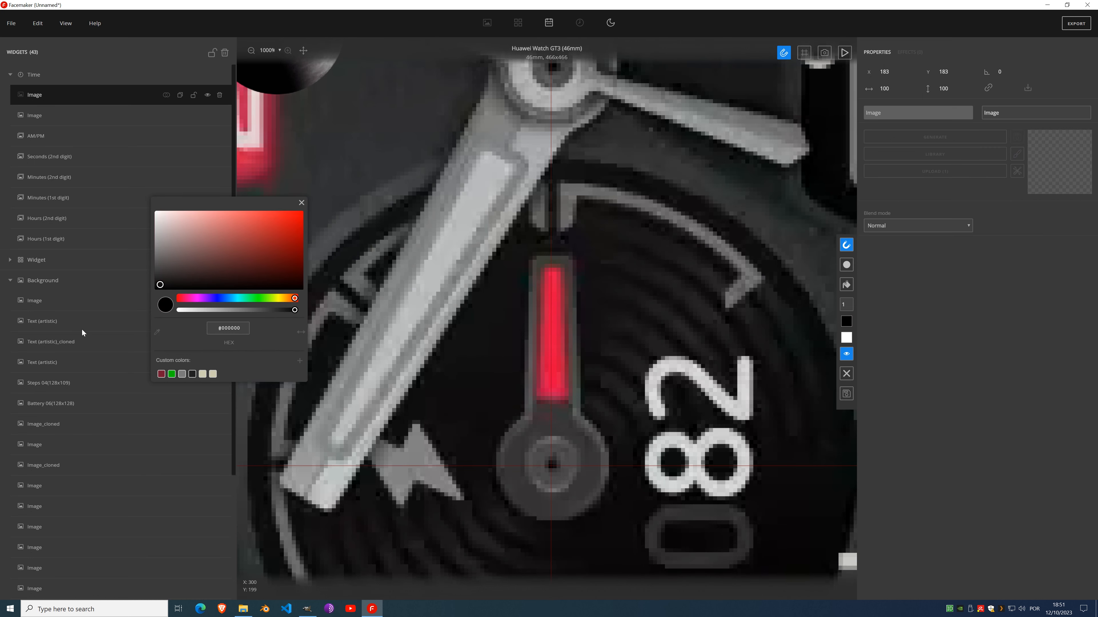
left_click(301, 203)
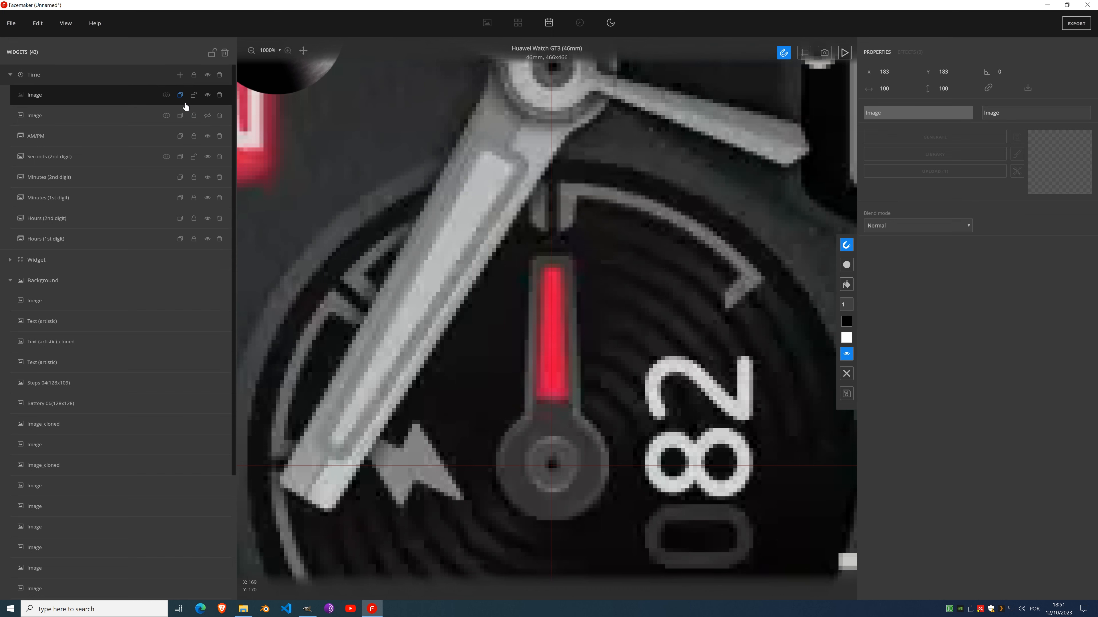
left_click(207, 116)
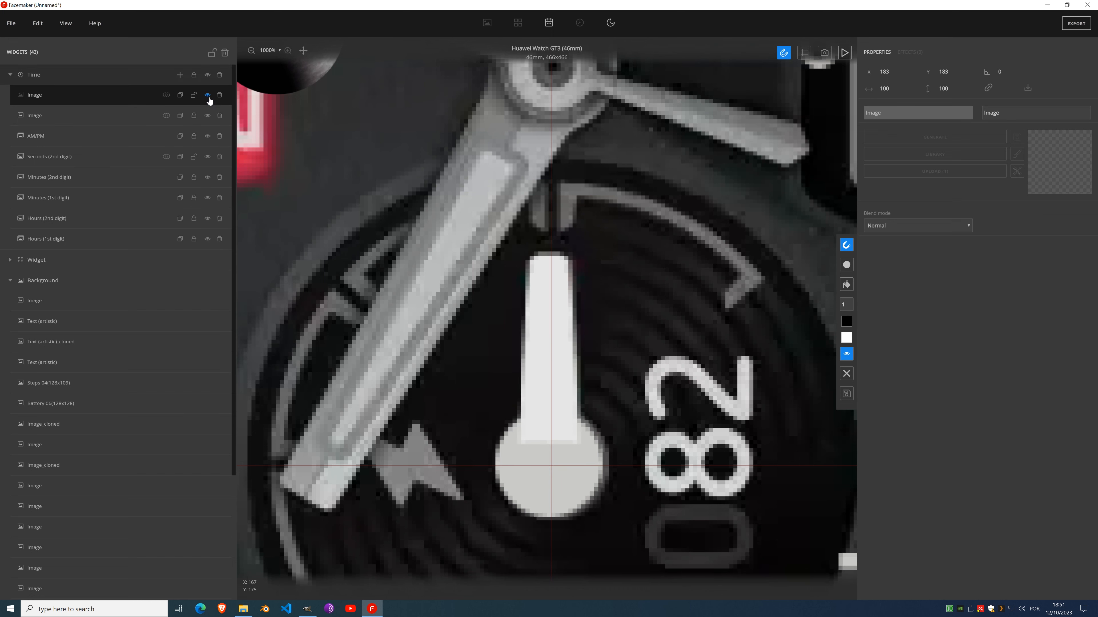
left_click(207, 96)
left_click(207, 116)
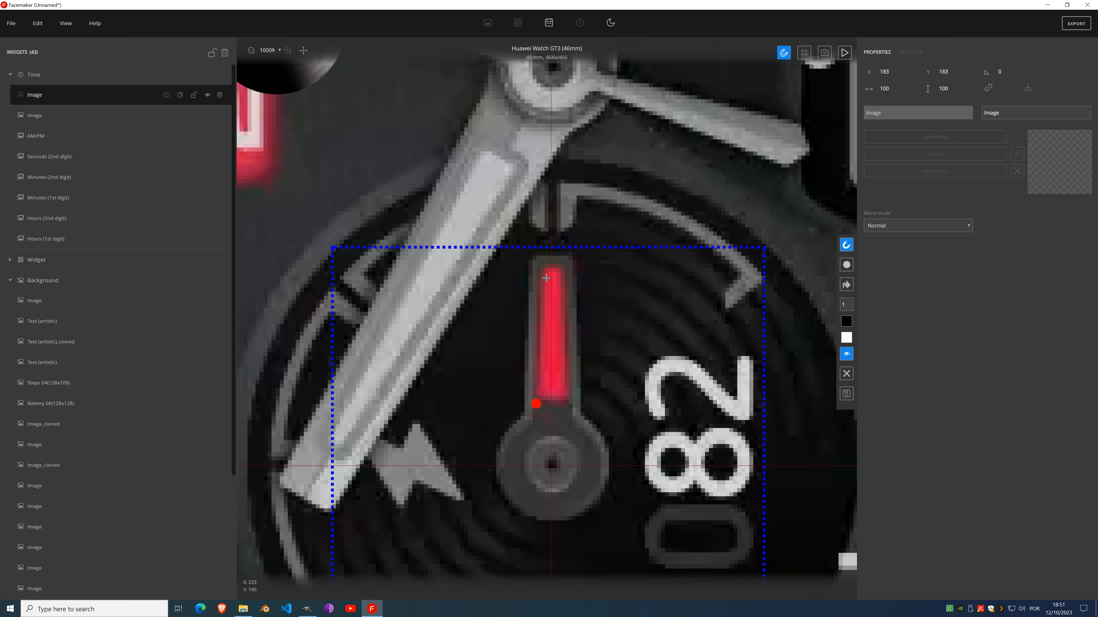
Step: Trace the left half of the reference's red needle insert with a black path ending near the needle's centre line
left_click(540, 271)
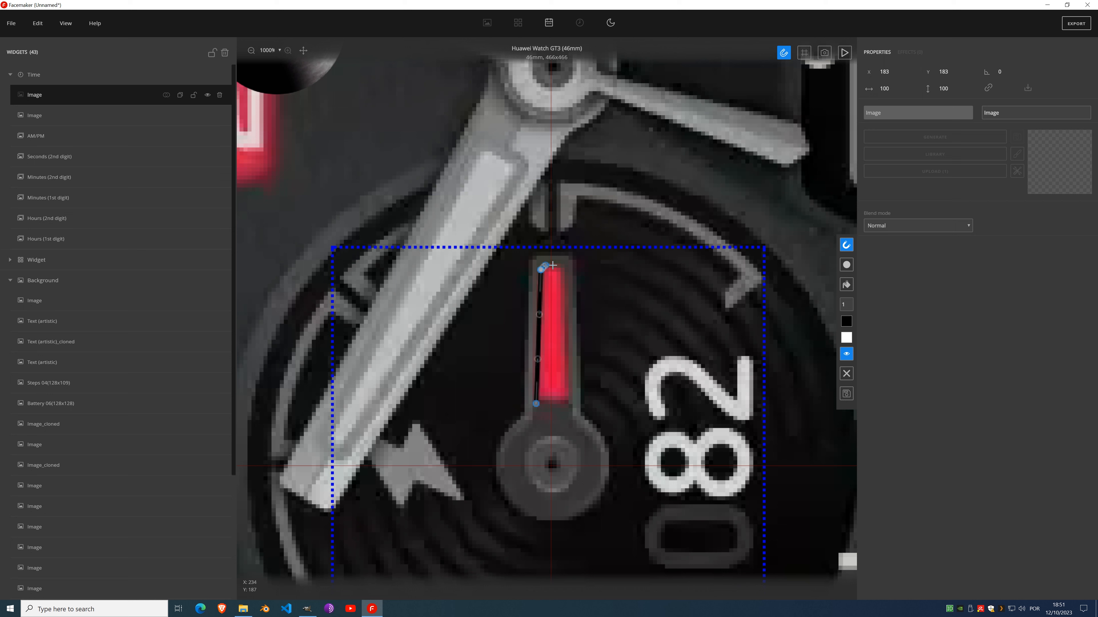
left_click(554, 264)
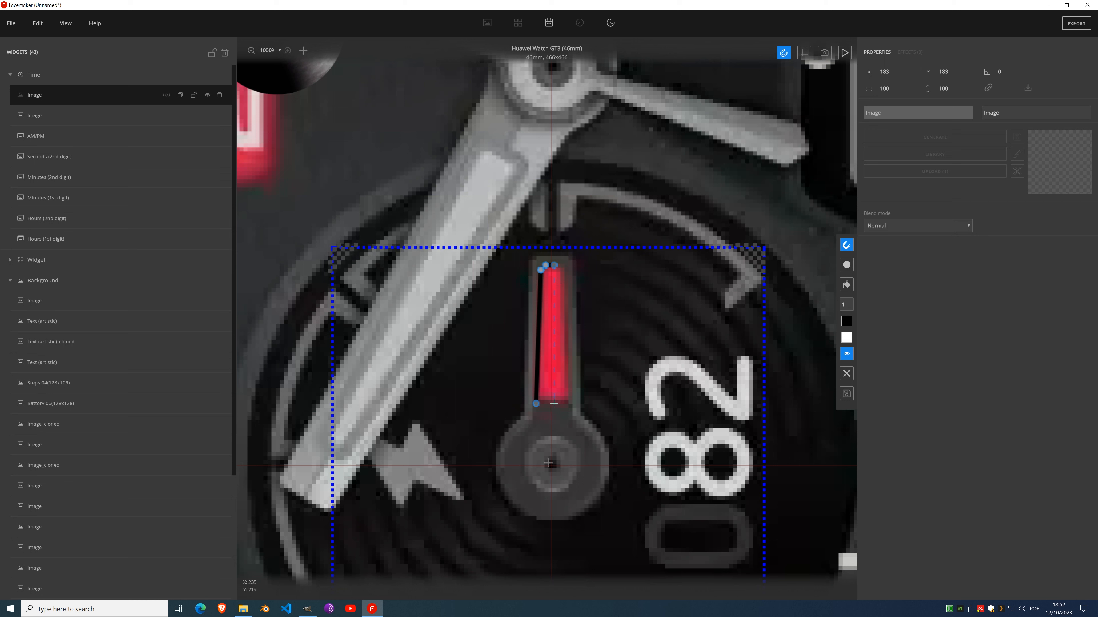
left_click(554, 403)
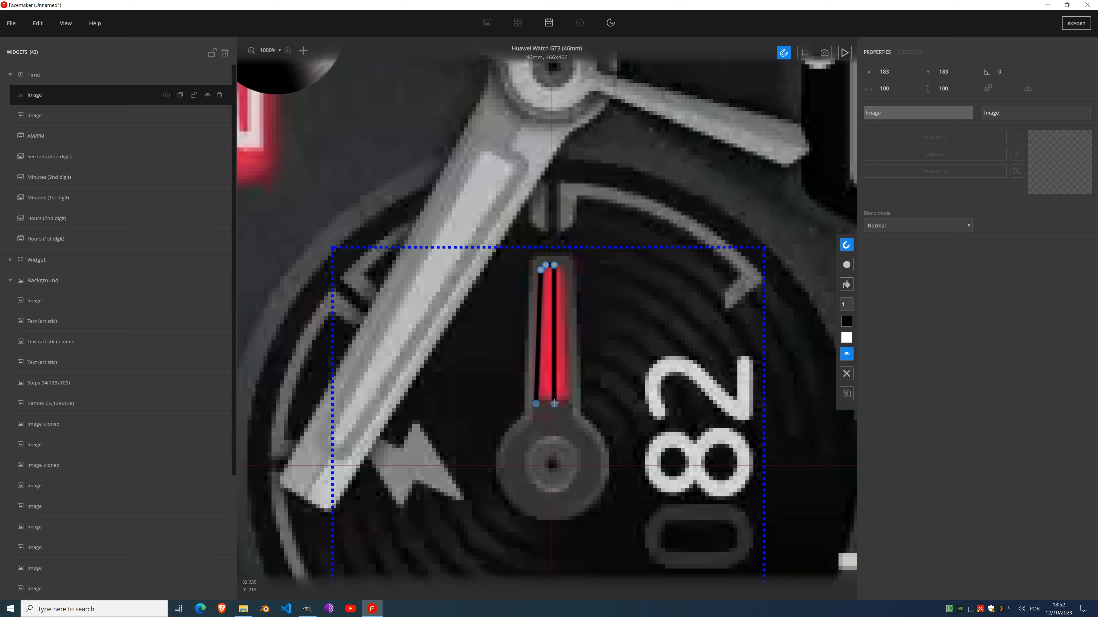
left_click(554, 403)
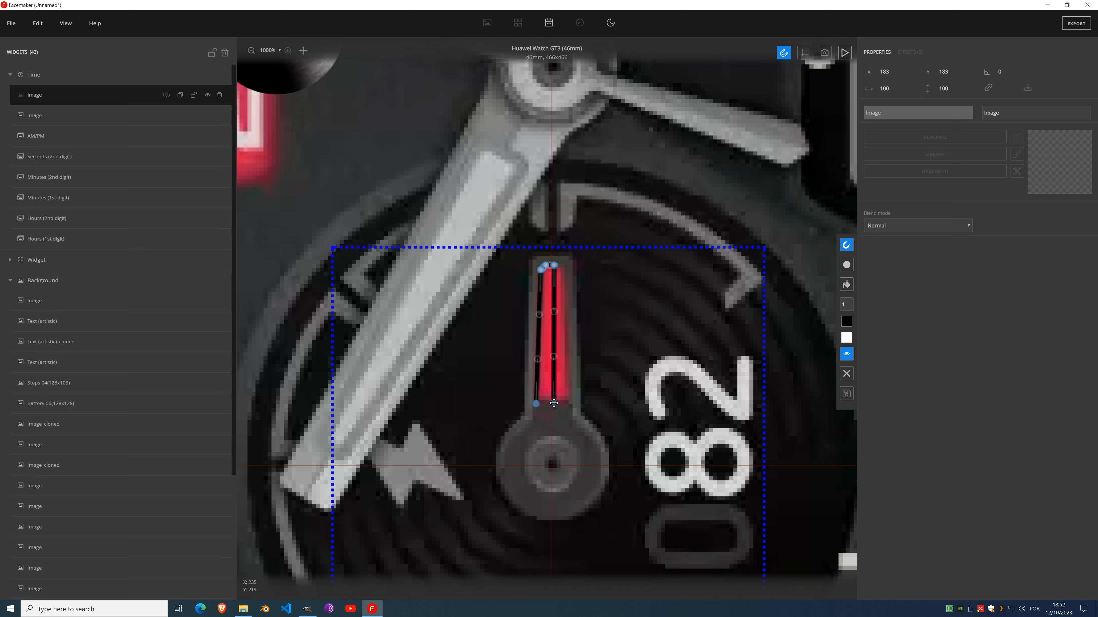
left_click_drag(552, 403, 554, 403)
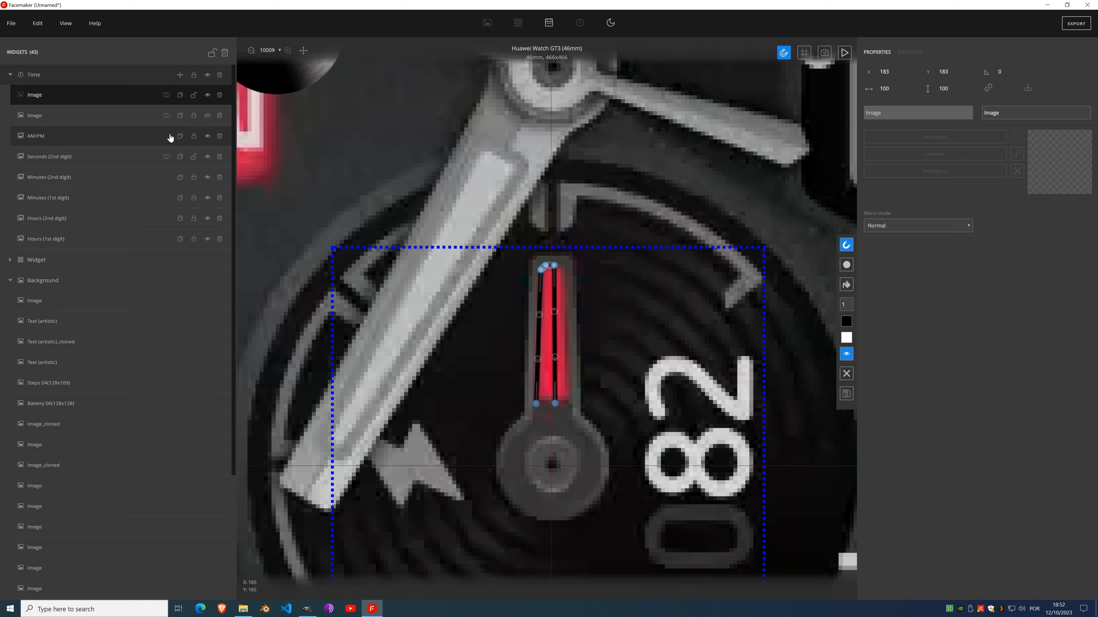
Step: Display the white needle, nudge the path's upper-left point outward, then fill the half shape and save the drawing
left_click(208, 117)
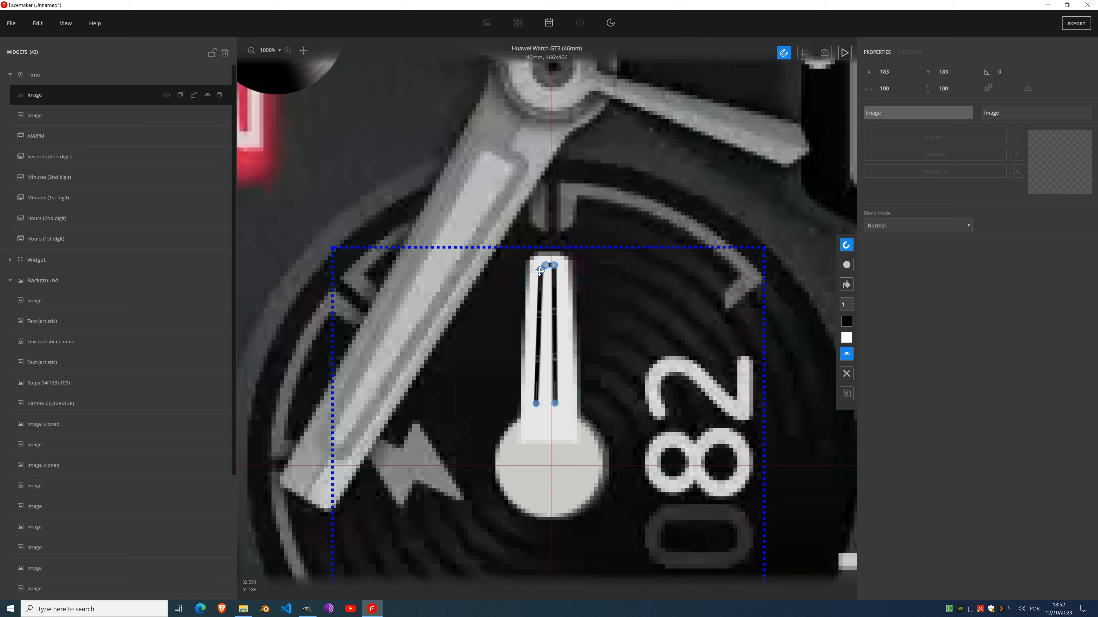
left_click_drag(540, 272, 538, 272)
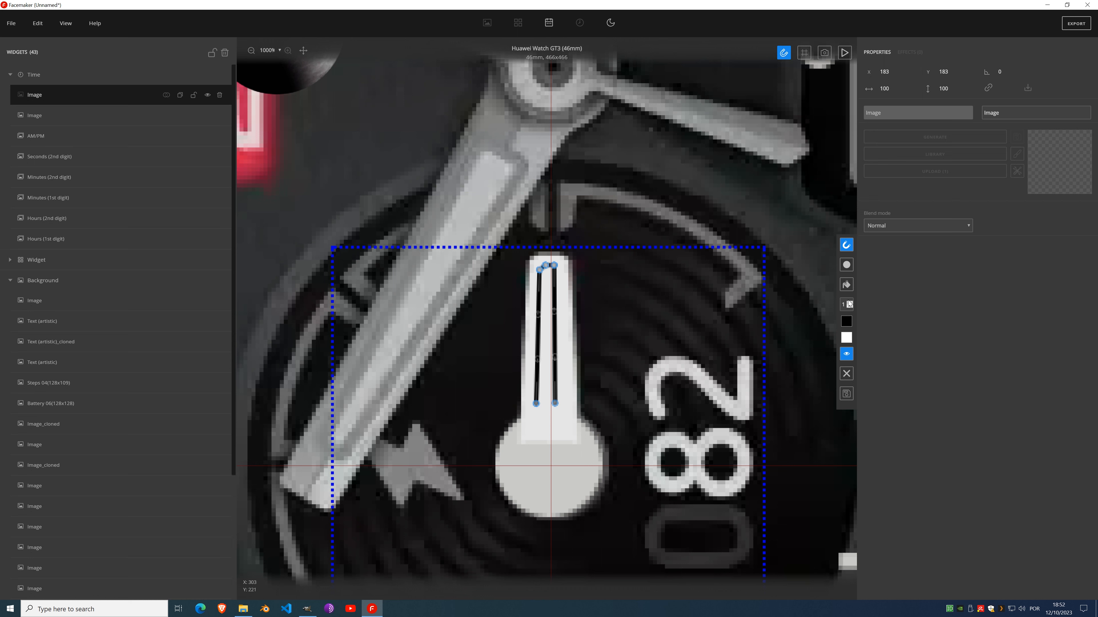
left_click(847, 286)
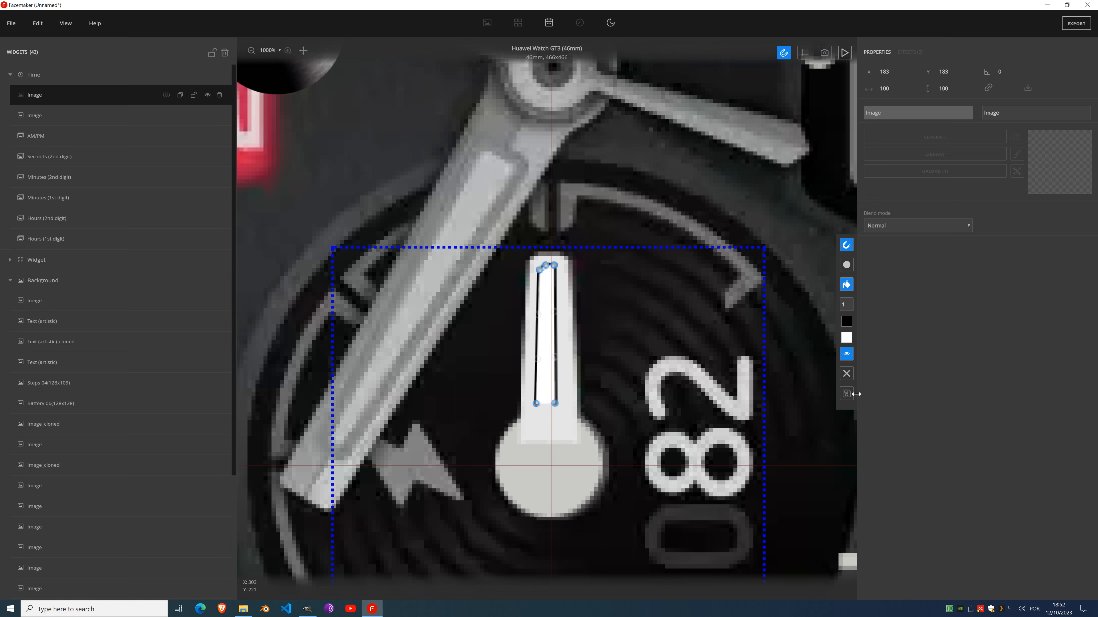
left_click(847, 394)
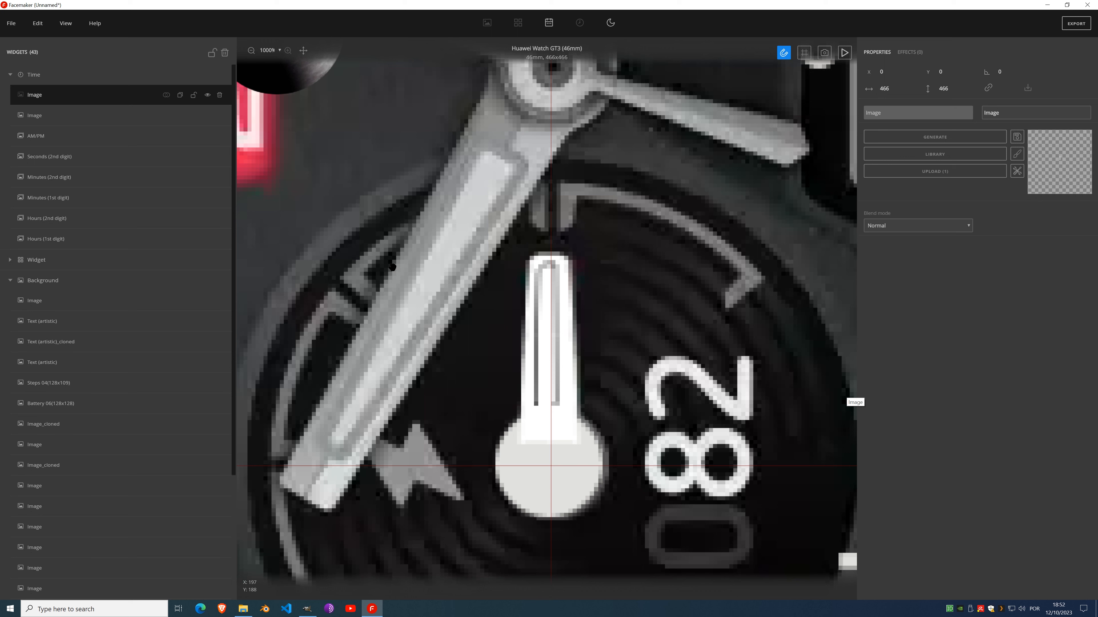
Step: Add a Mirror effect to the half-insert image and enable its Horizontal option
left_click(910, 52)
left_click(910, 72)
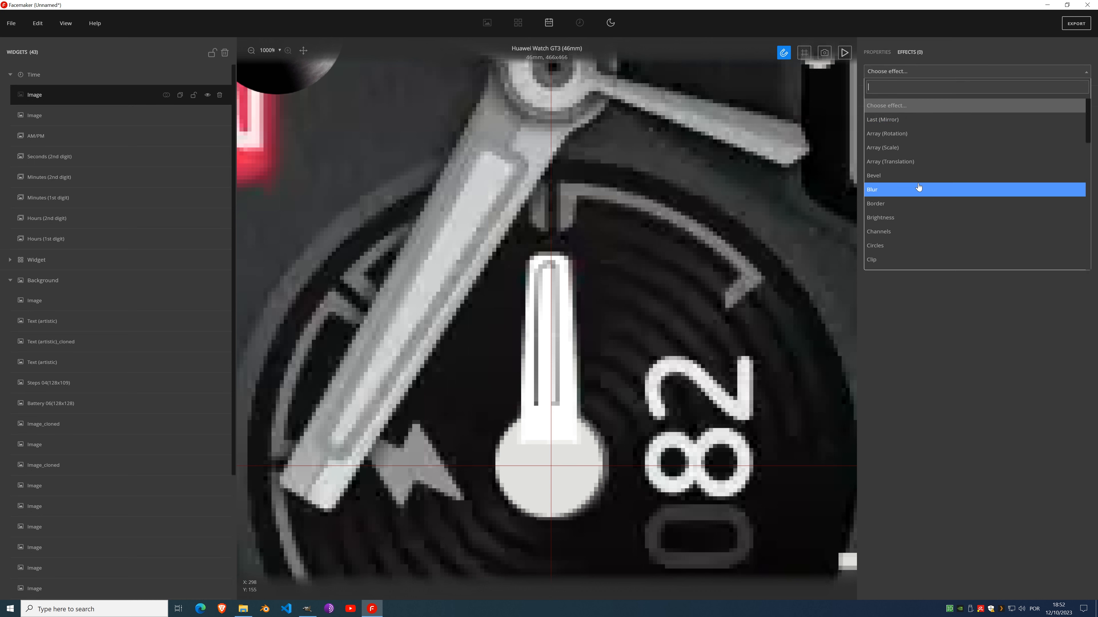
scroll(916, 182, "down", 2)
scroll(912, 173, "down", 2)
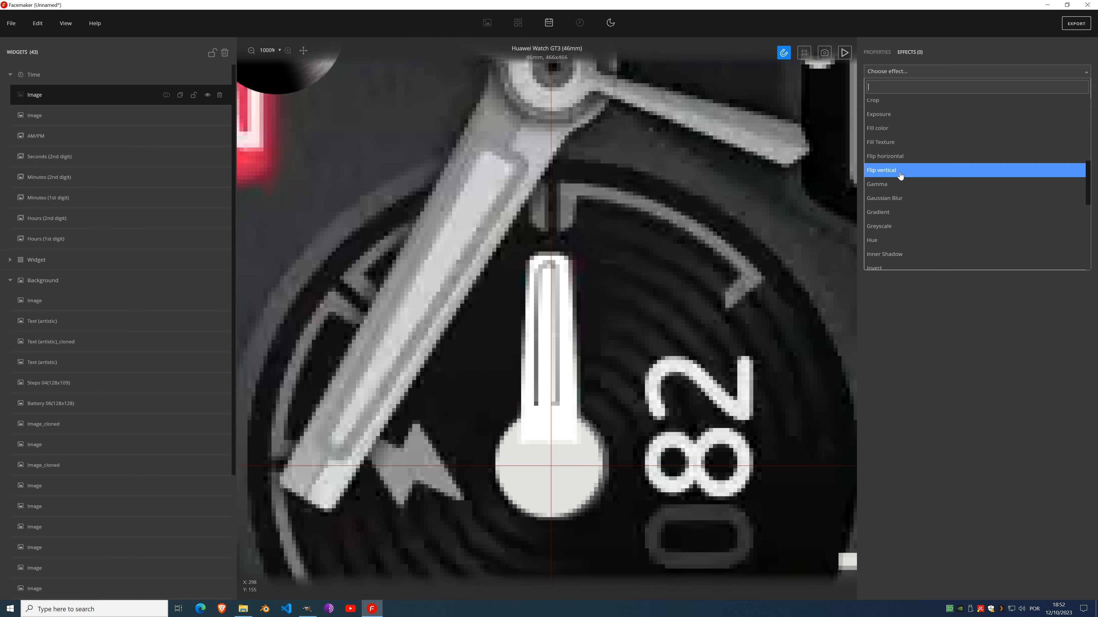
left_click(894, 172)
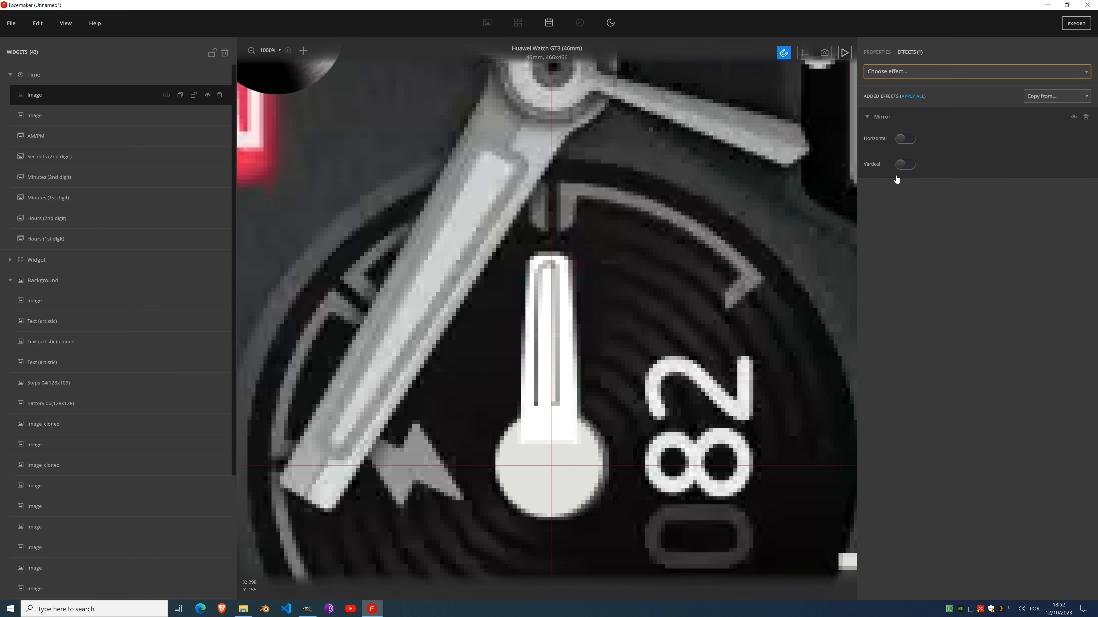
left_click(907, 139)
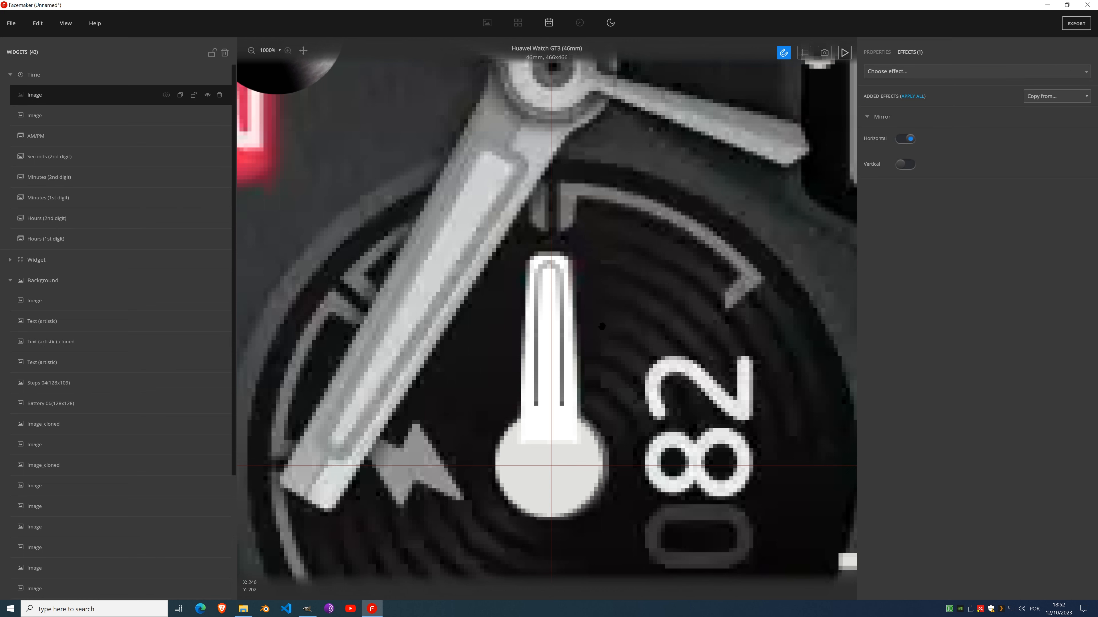
Step: Add a Fill color effect to the insert using red sampled from the reference date box, saving it as a custom colour
left_click(895, 72)
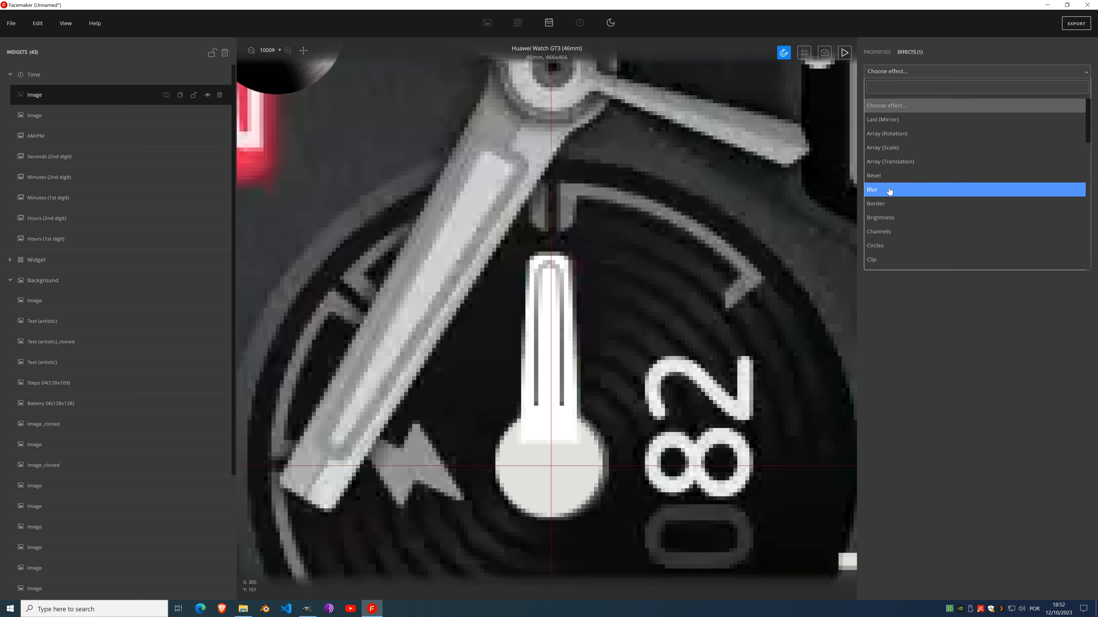
scroll(890, 157, "down", 4)
left_click(892, 157)
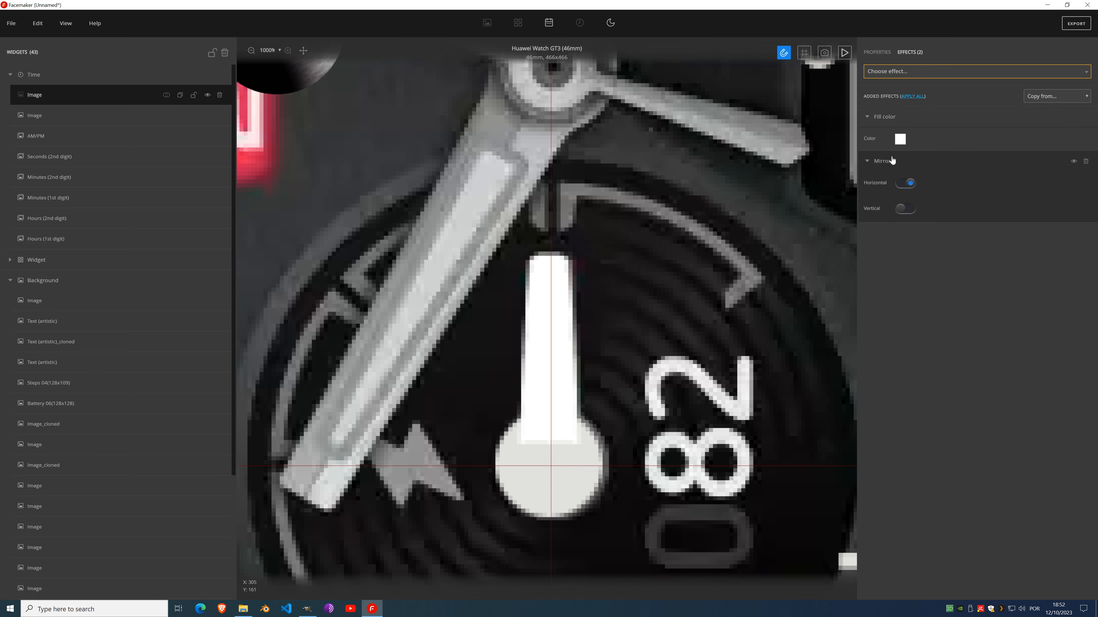
left_click(899, 139)
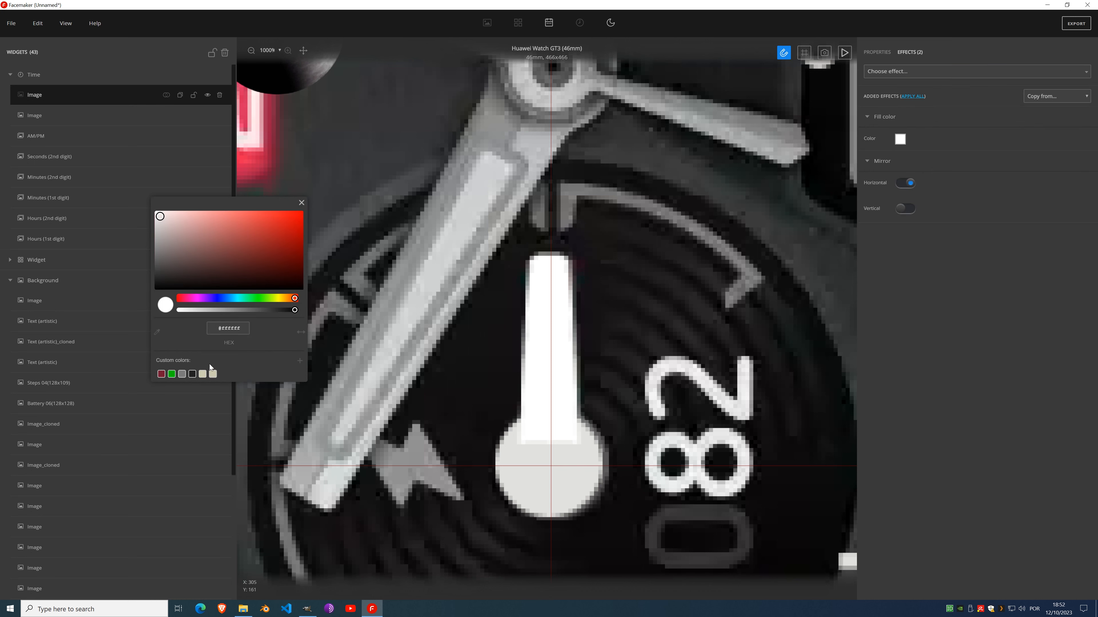
left_click(156, 332)
left_click(243, 157)
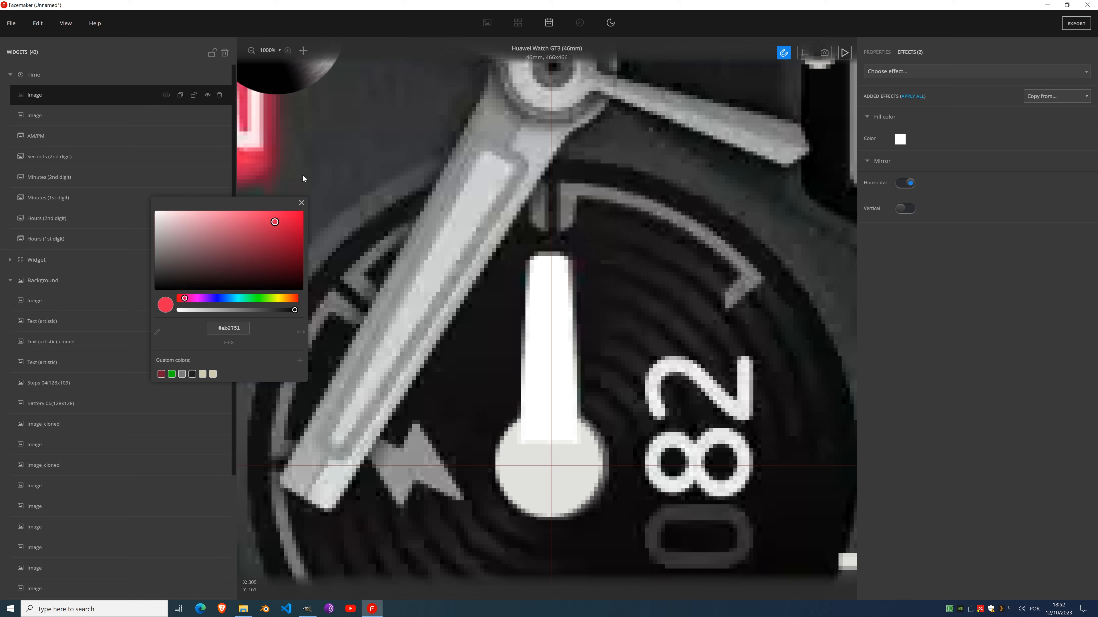
left_click(300, 361)
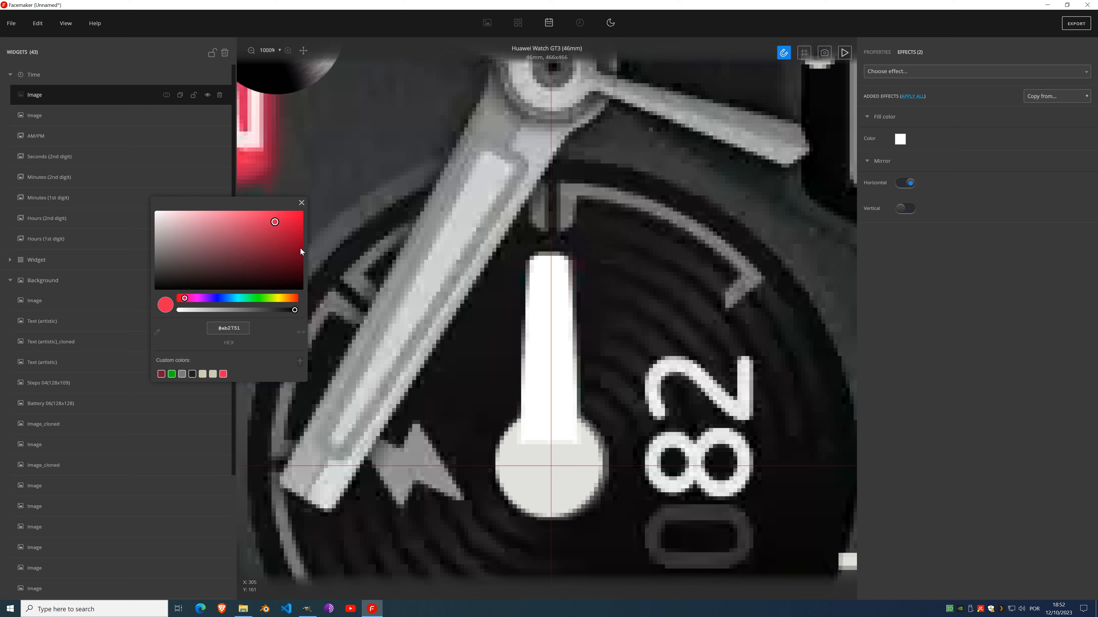
left_click(302, 203)
Step: Add an Inner Shadow effect to the red needle insert and set its blur to 2
scroll(375, 214, "down", 4)
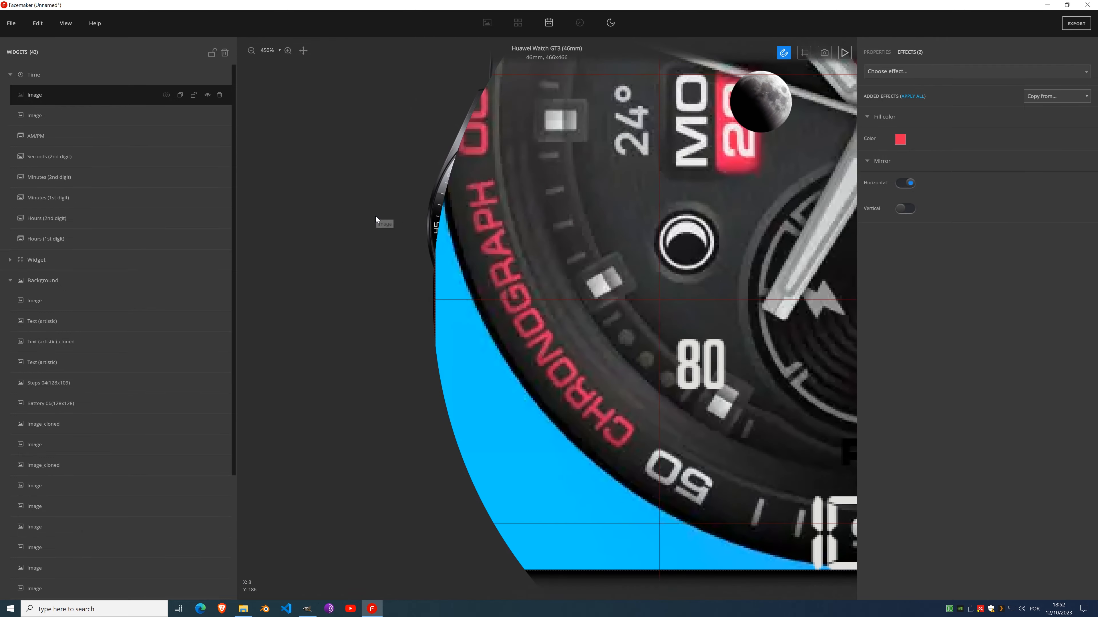
scroll(375, 214, "down", 3)
scroll(561, 224, "up", 4)
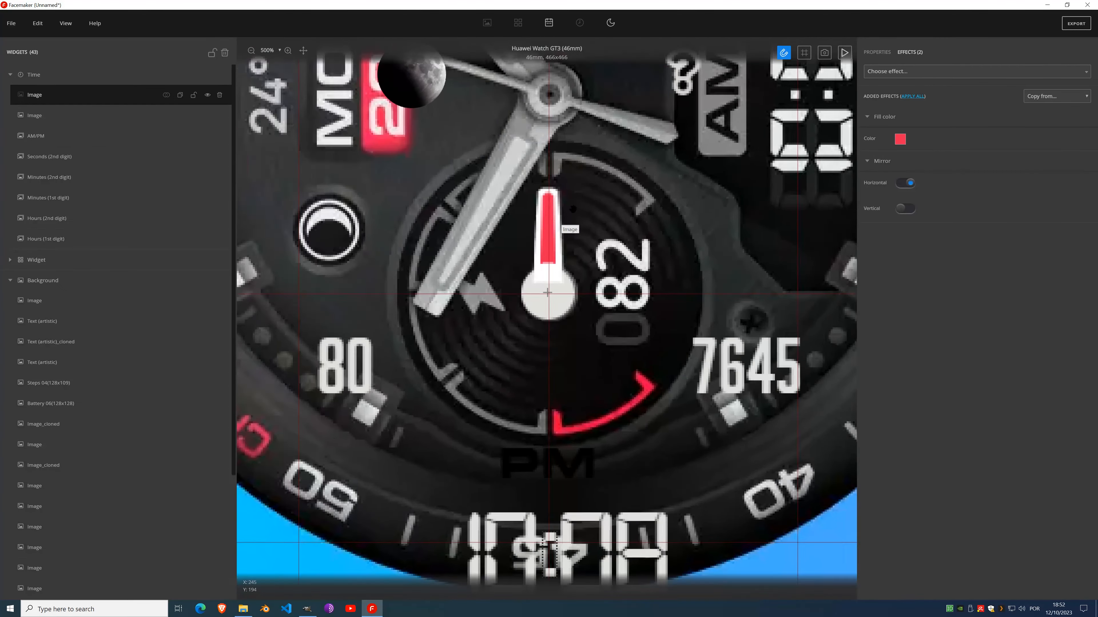
scroll(564, 222, "up", 4)
left_click(909, 72)
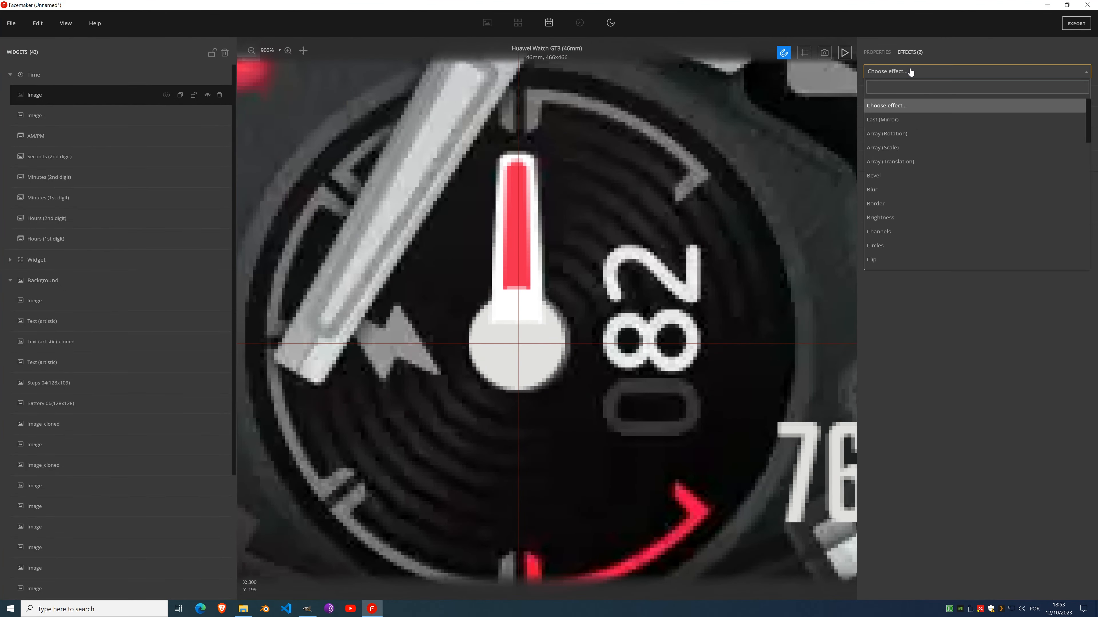
scroll(904, 173, "down", 4)
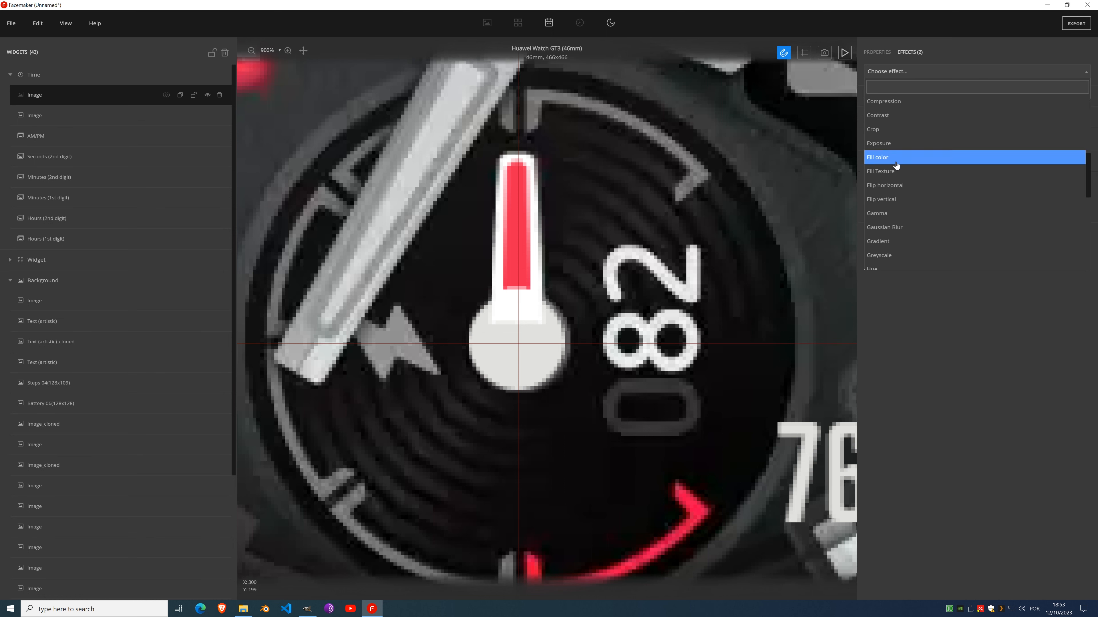
scroll(896, 165, "down", 2)
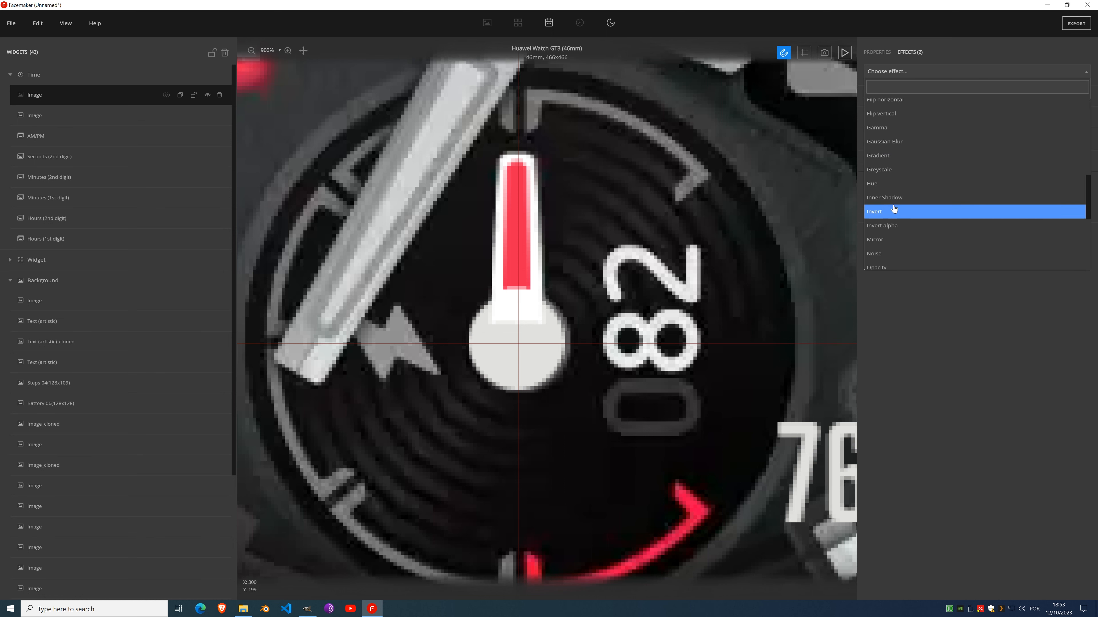
left_click(901, 197)
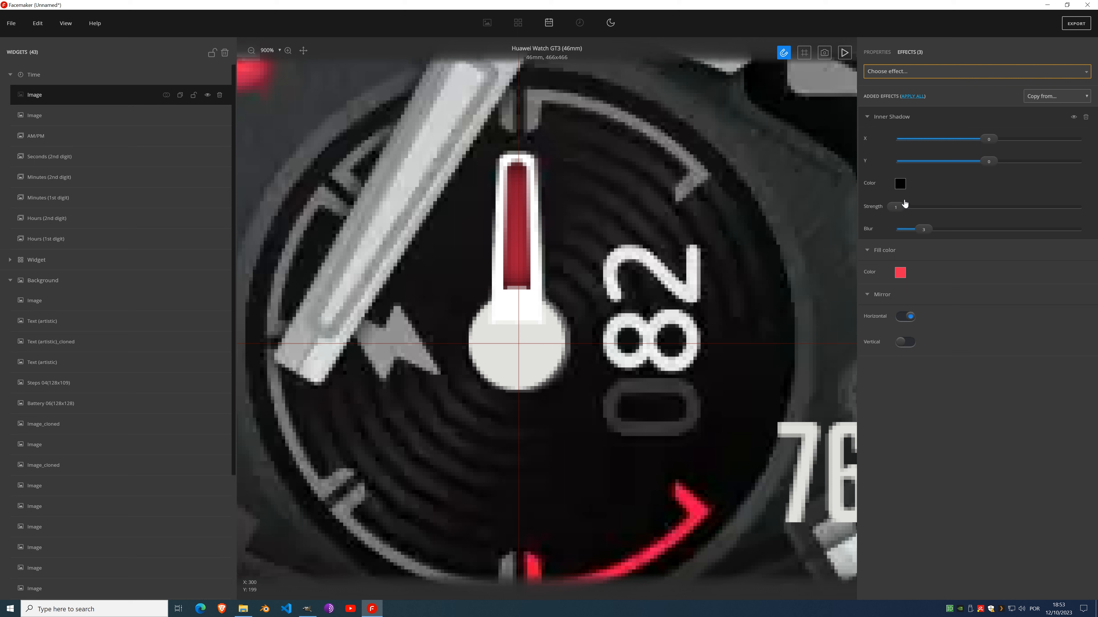
left_click_drag(924, 230, 914, 229)
Step: Reduce the opacity of the inner shadow's black colour to #0000008a
left_click(900, 184)
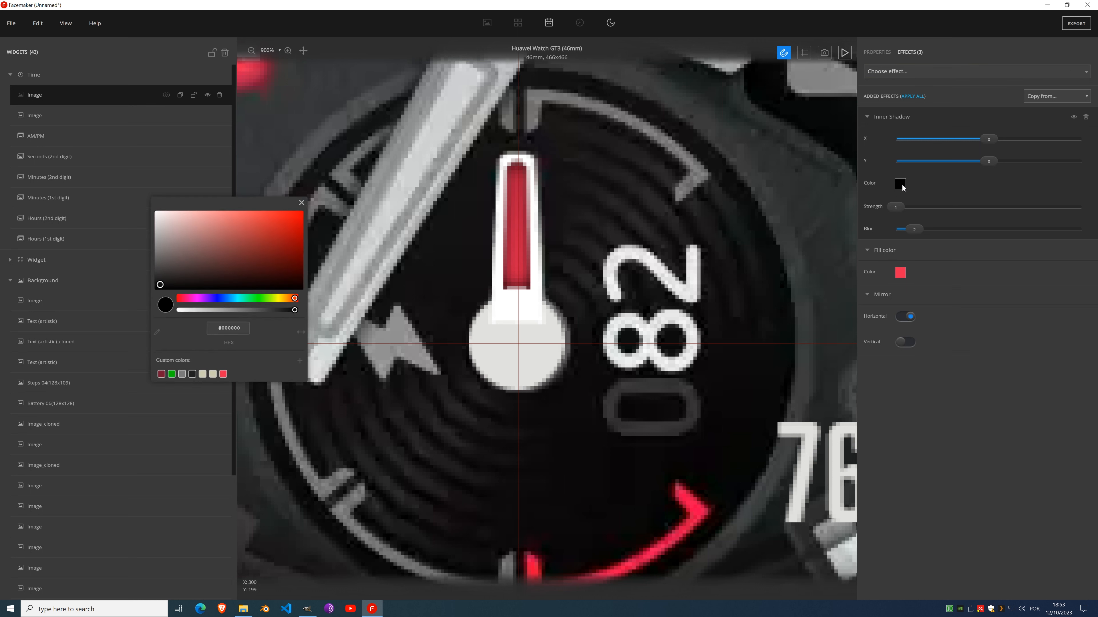
left_click_drag(291, 313, 250, 311)
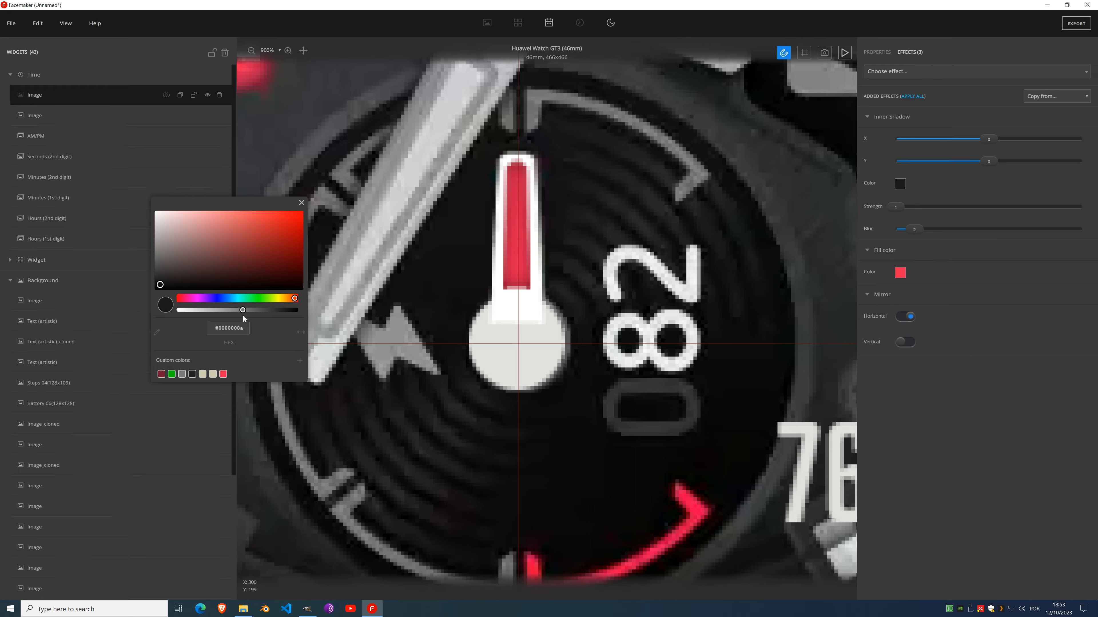
left_click(301, 203)
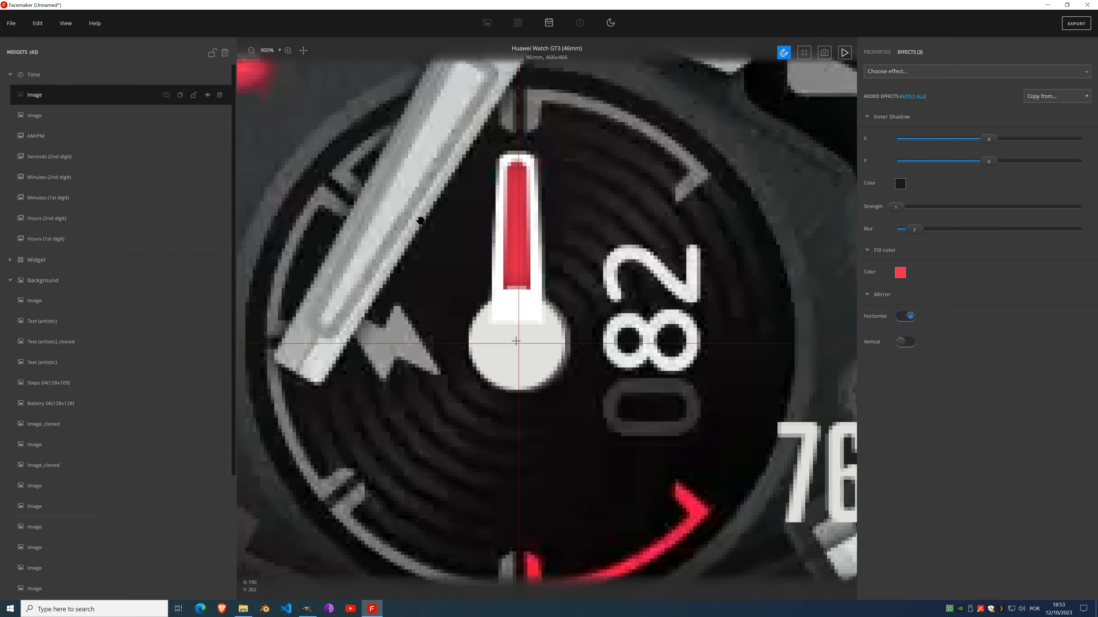
Step: Hide the combined white needle image beneath the red insert and select it in the Time group
scroll(545, 280, "down", 8)
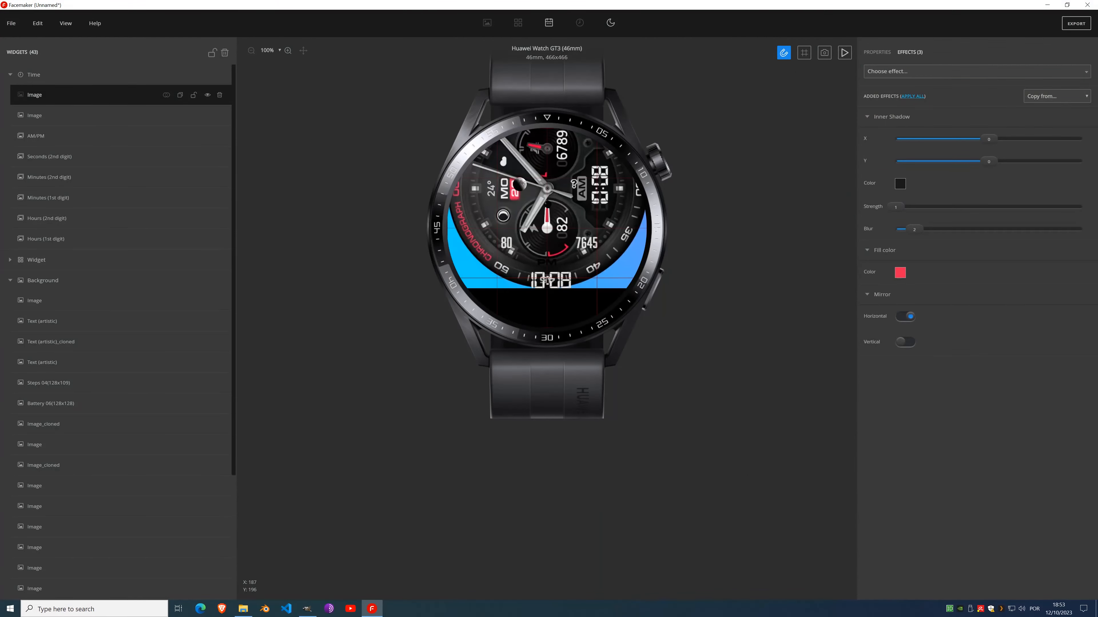
scroll(543, 194, "up", 8)
scroll(542, 194, "up", 1)
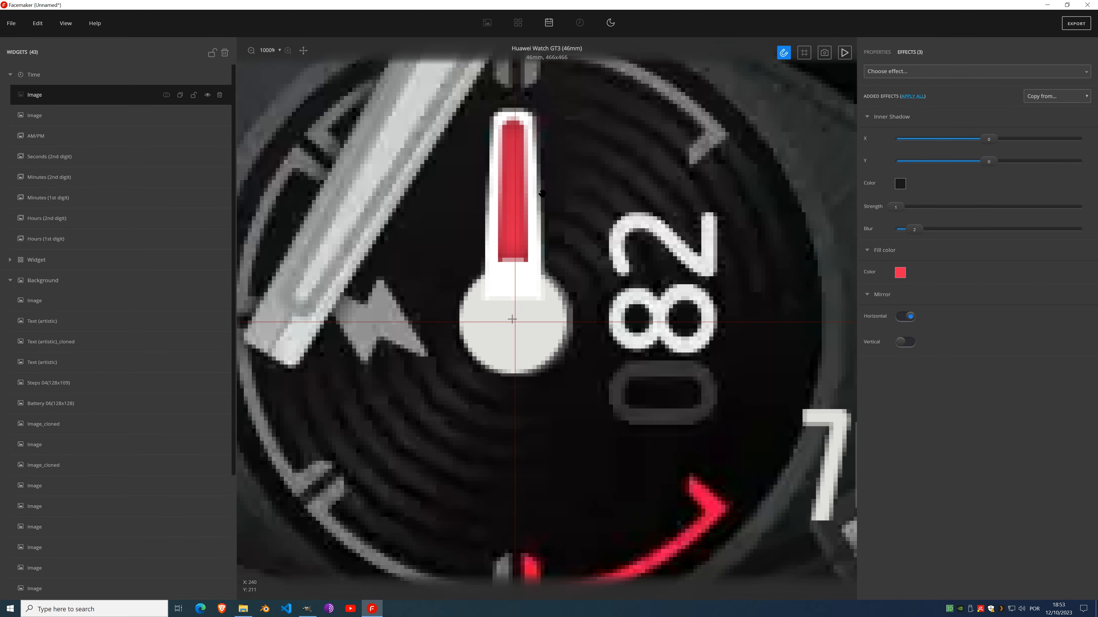
left_click(208, 116)
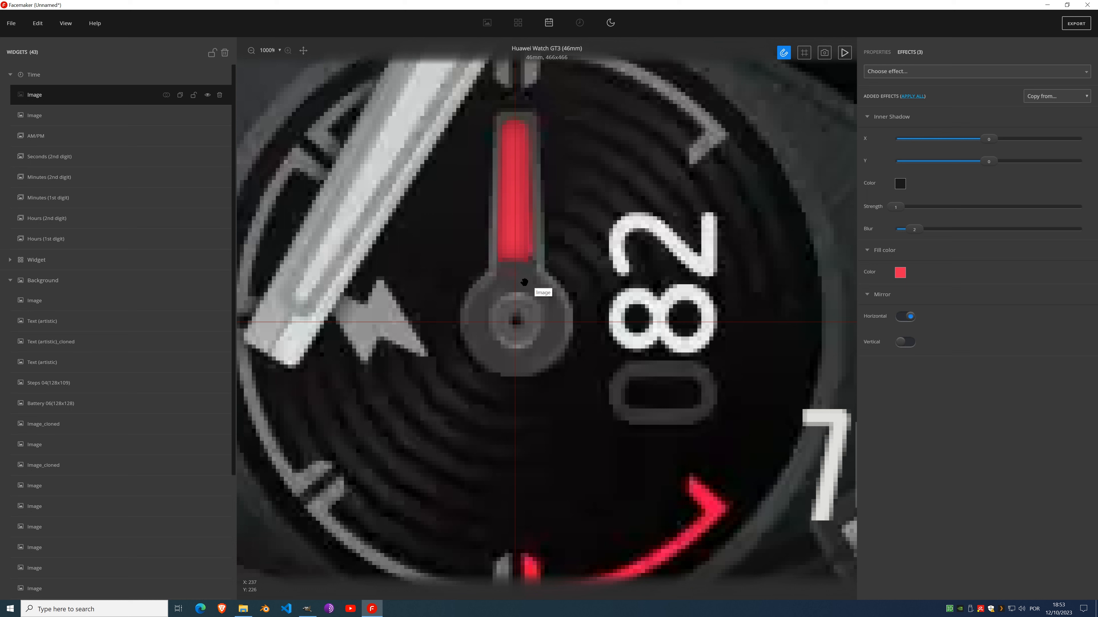
left_click(93, 111)
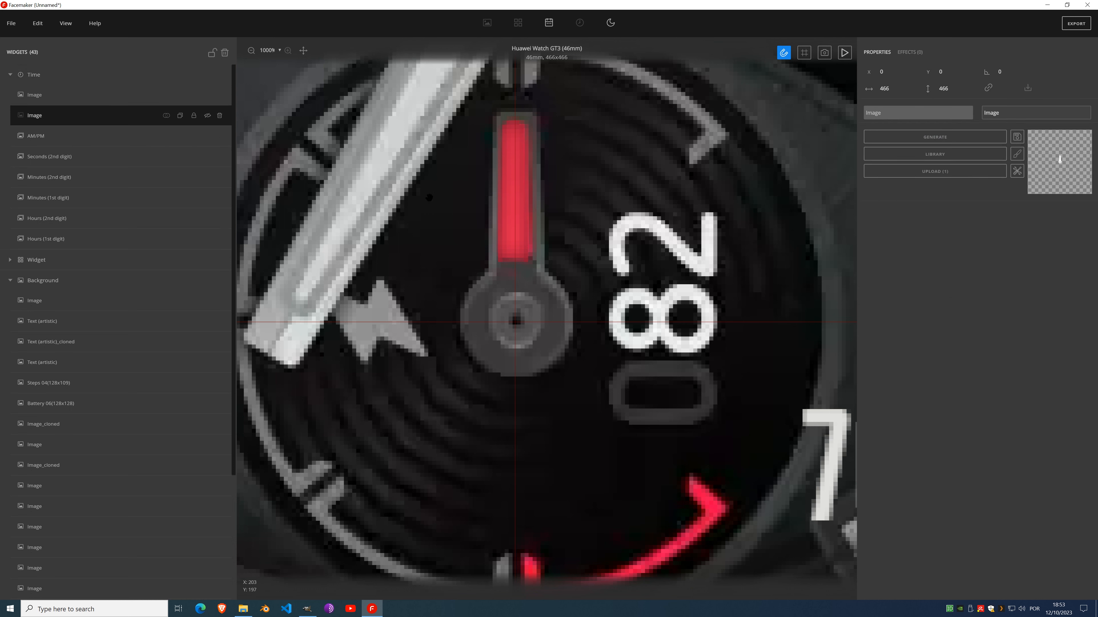
Step: Crop the needle image to its content and add a Fill color effect in the dark grey sampled from the reference needle's hub
left_click(1013, 171)
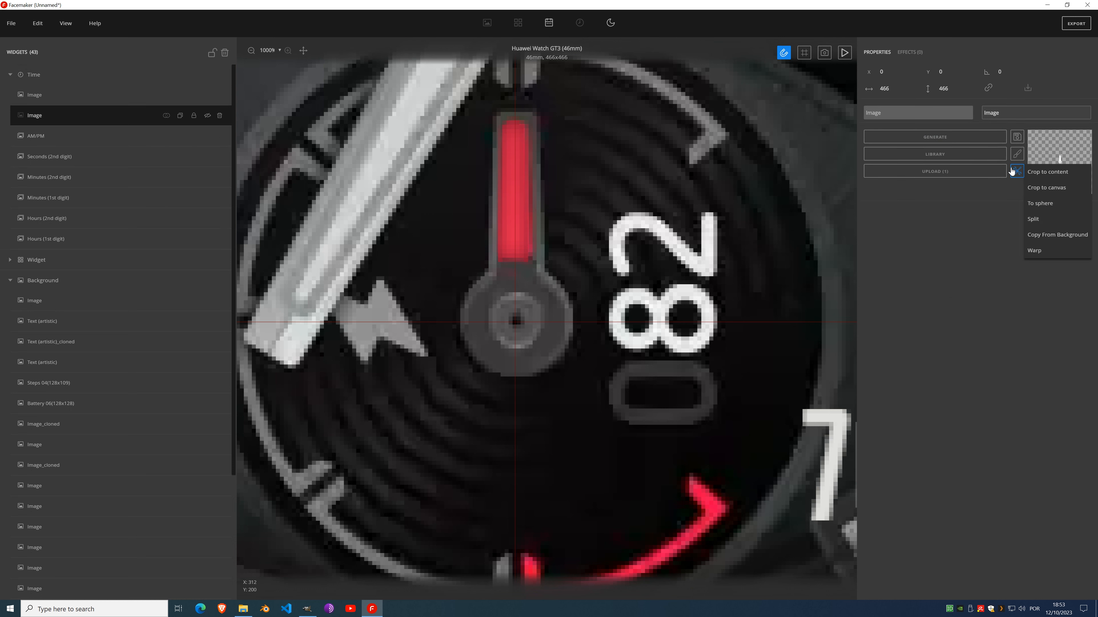
left_click(1050, 173)
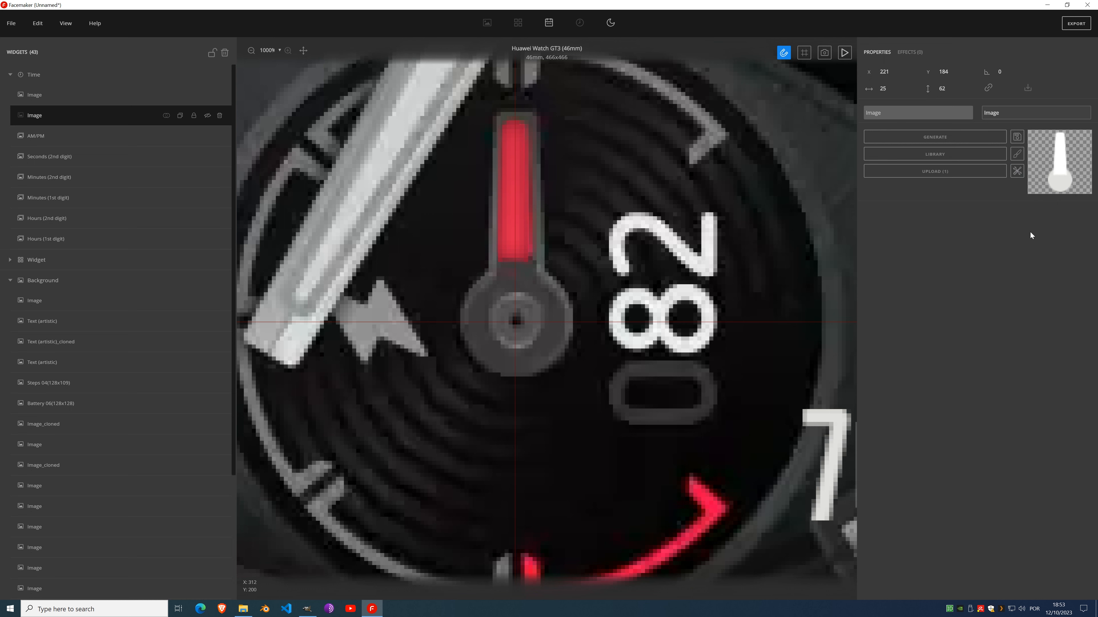
left_click(909, 52)
left_click(914, 70)
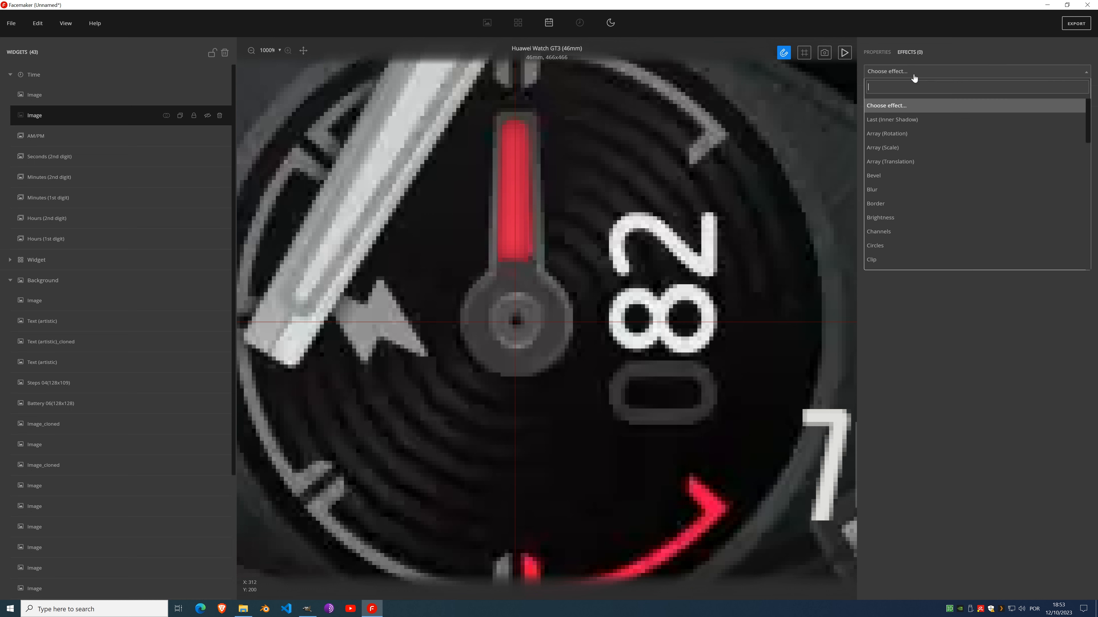
scroll(922, 171, "down", 3)
left_click(899, 158)
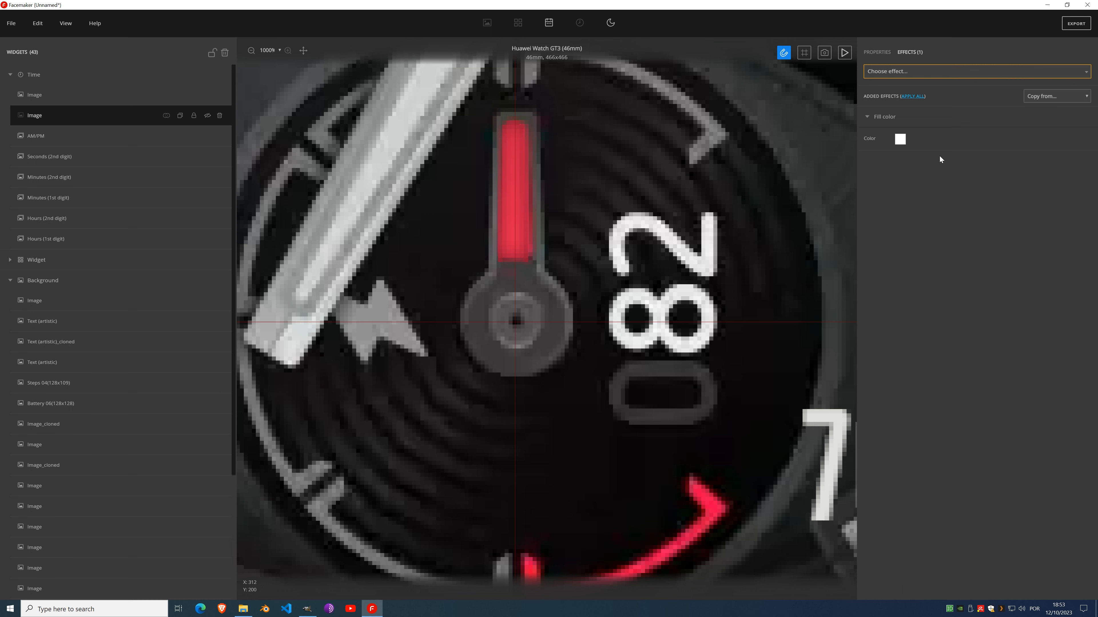
left_click(901, 142)
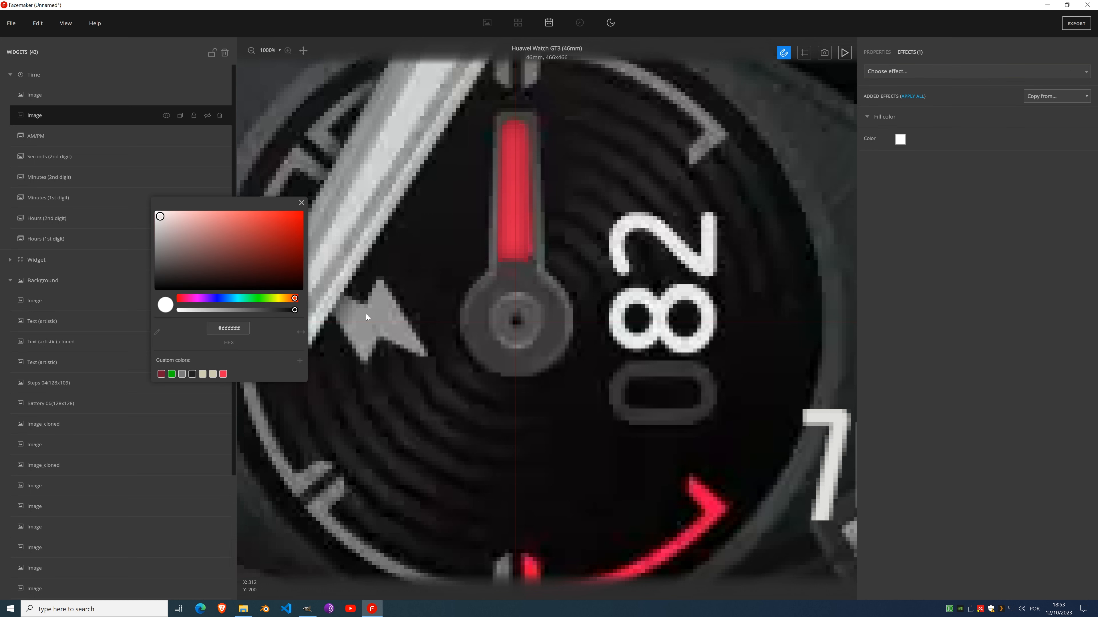
left_click(157, 333)
left_click(465, 314)
left_click(302, 203)
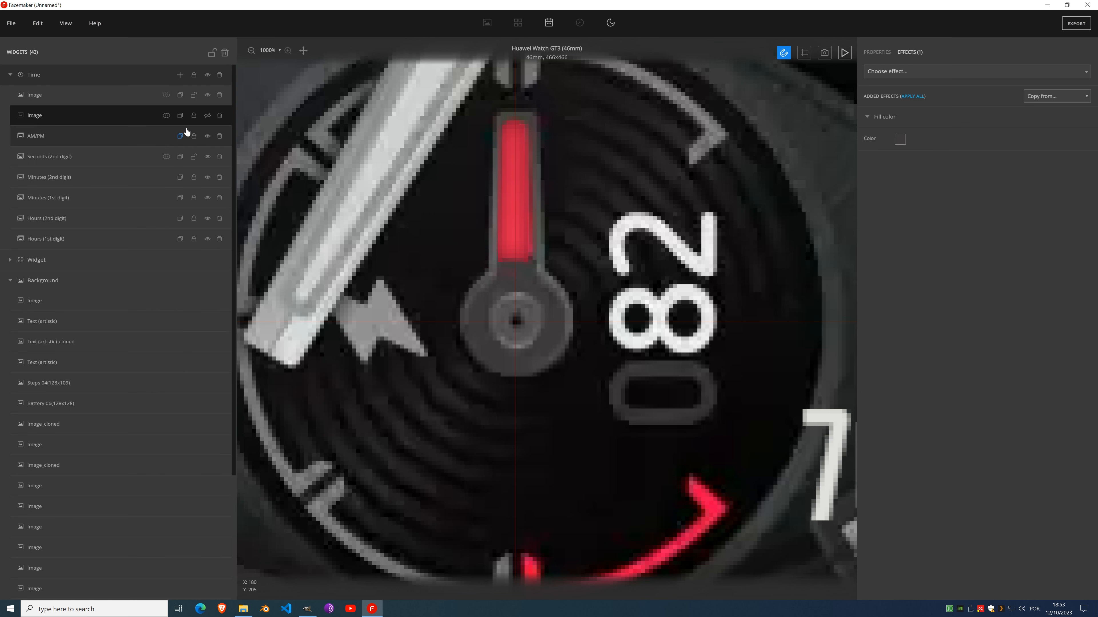
Step: Toggle the grey needle's visibility to compare it with the reference needle, leaving it shown
left_click(208, 116)
left_click(207, 116)
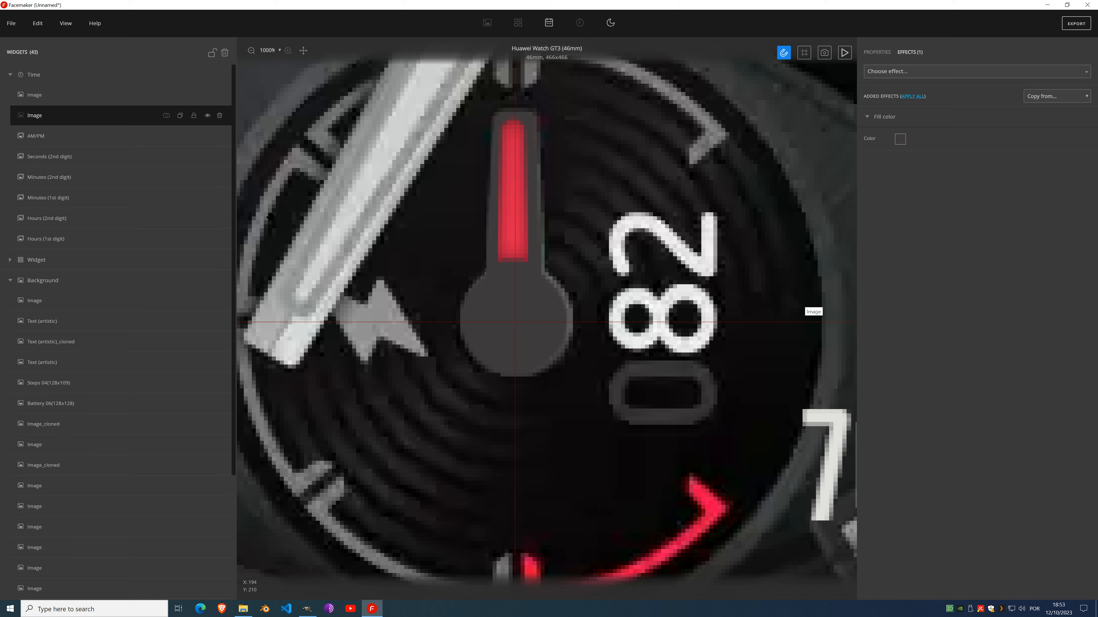
left_click(207, 116)
left_click(208, 116)
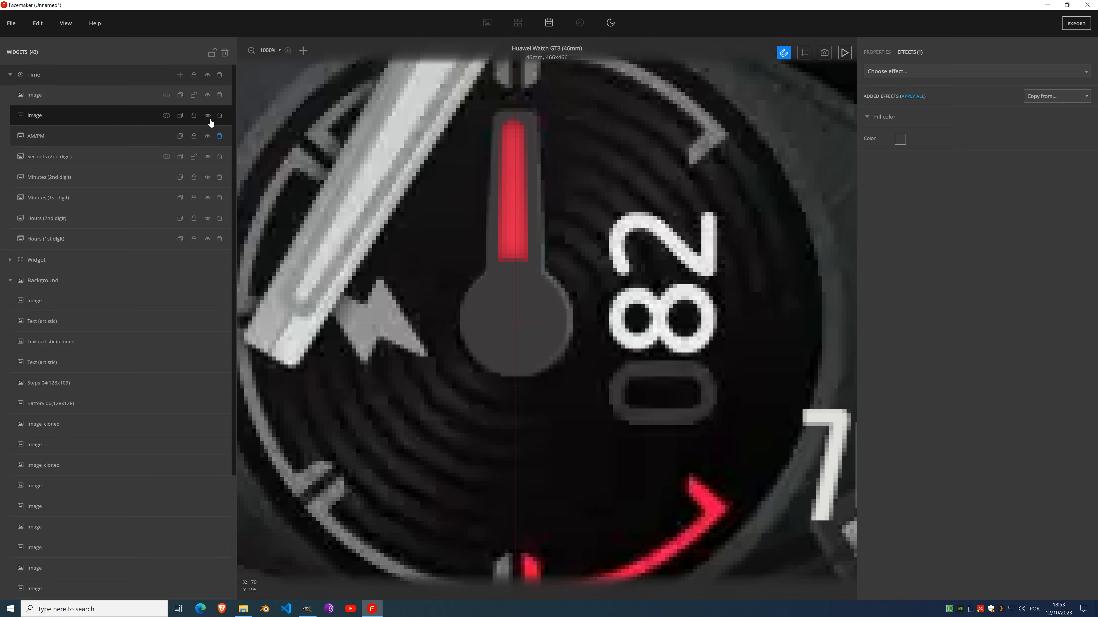
left_click(208, 117)
left_click(208, 117)
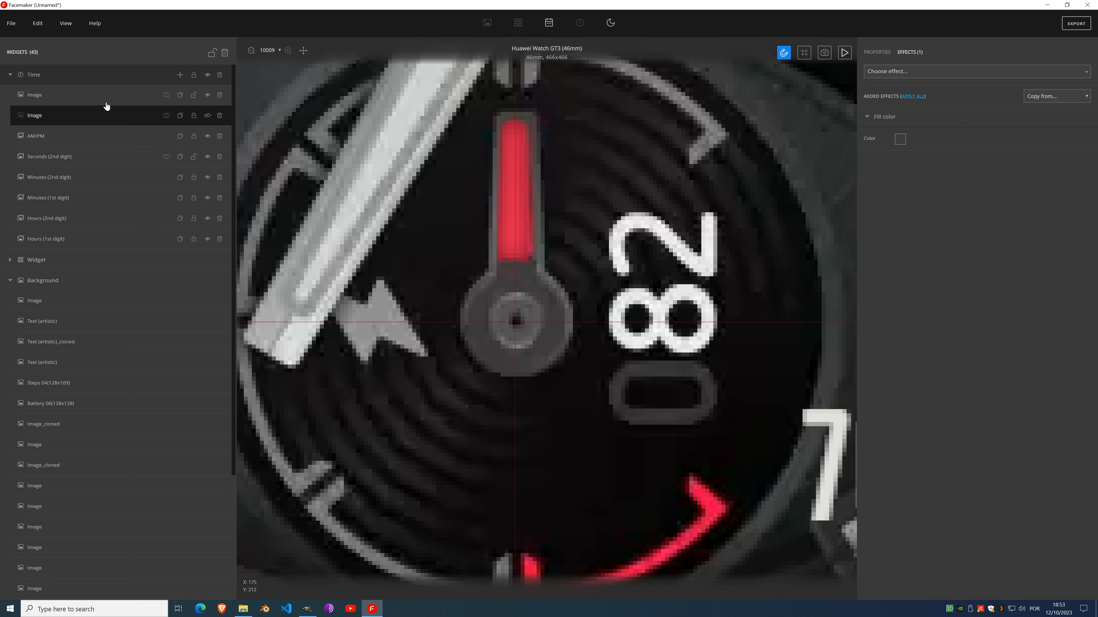
left_click(208, 115)
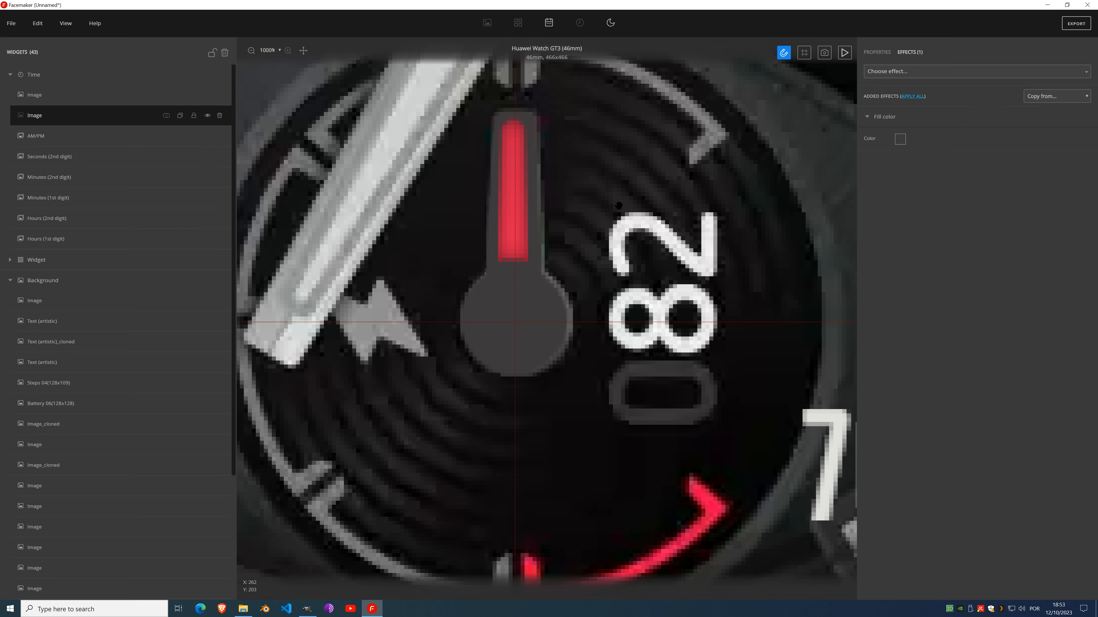
Step: Add an Inner Shadow effect to the grey needle and set its colour to light grey #cfcfcf
left_click(877, 52)
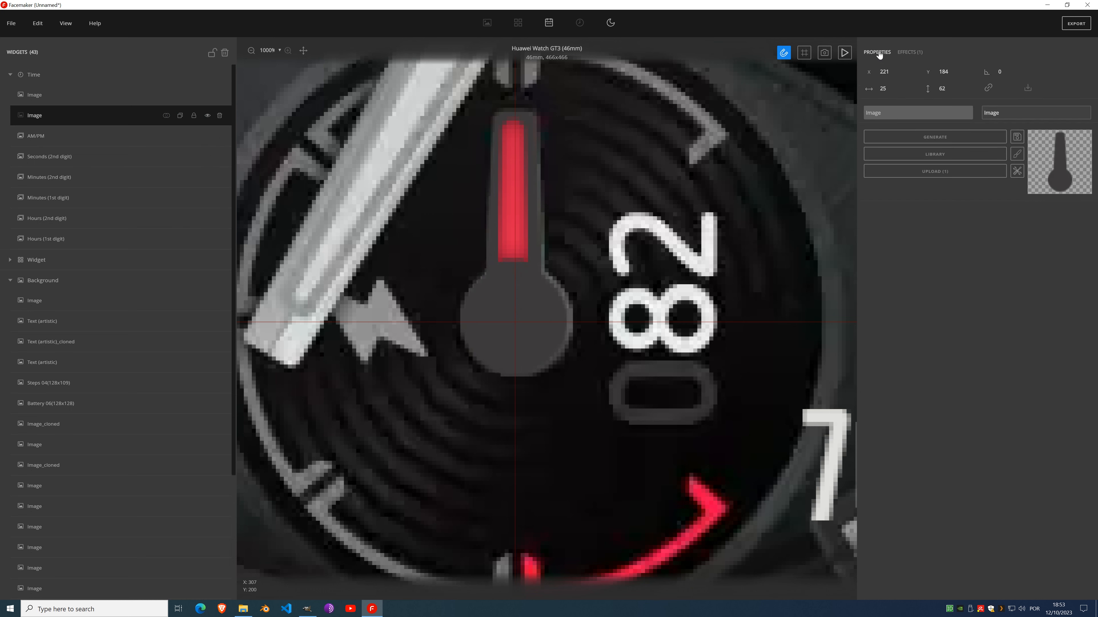
left_click(917, 54)
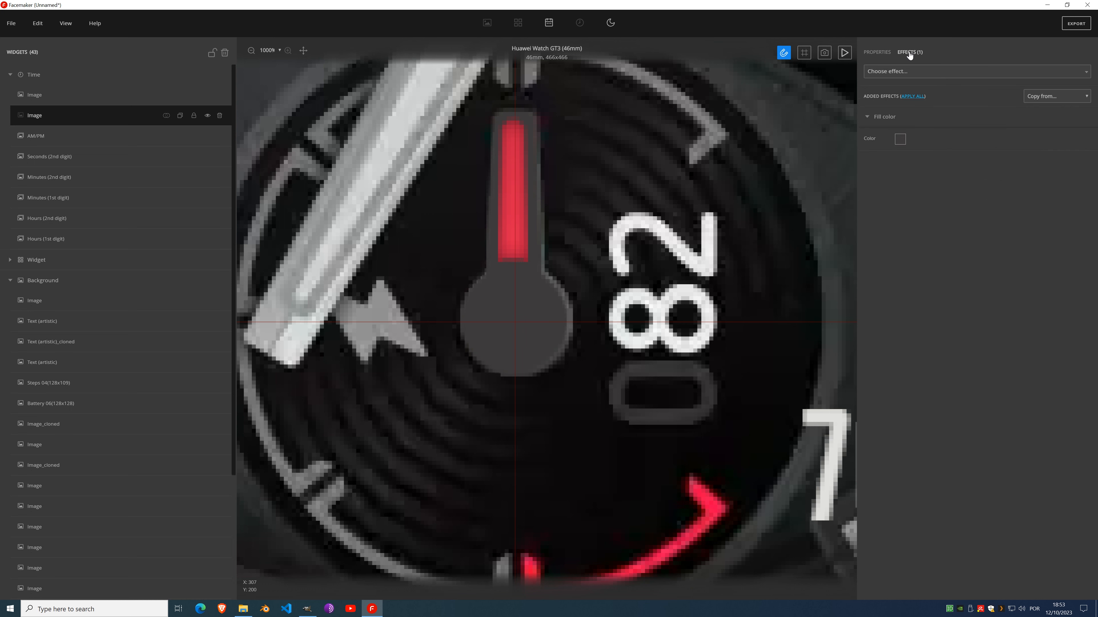
left_click(904, 73)
scroll(951, 197, "down", 8)
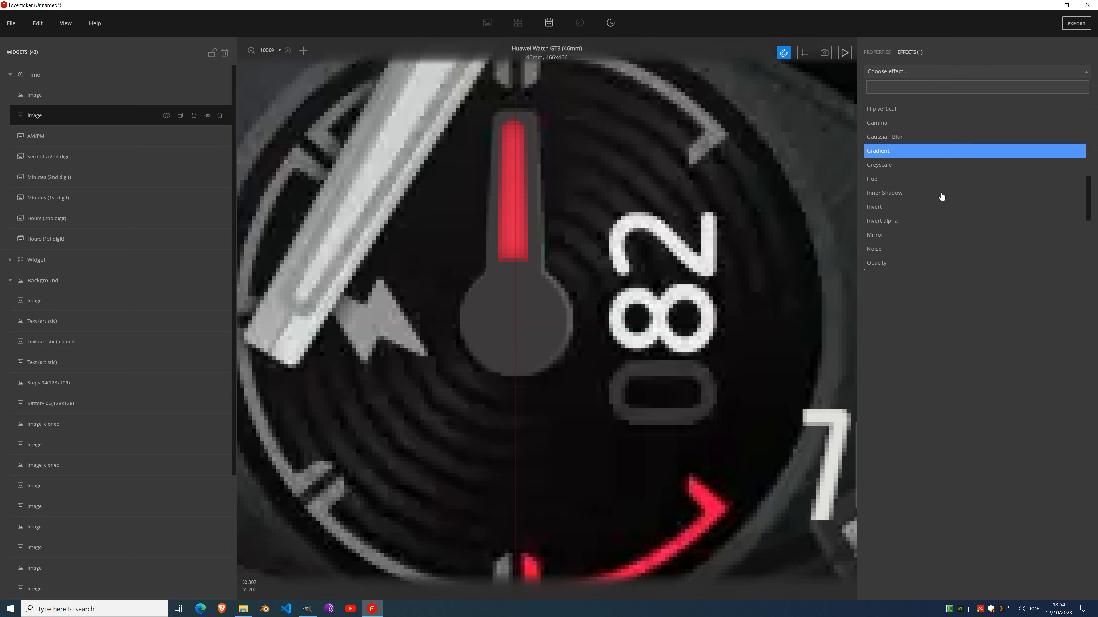
scroll(916, 182, "up", 3)
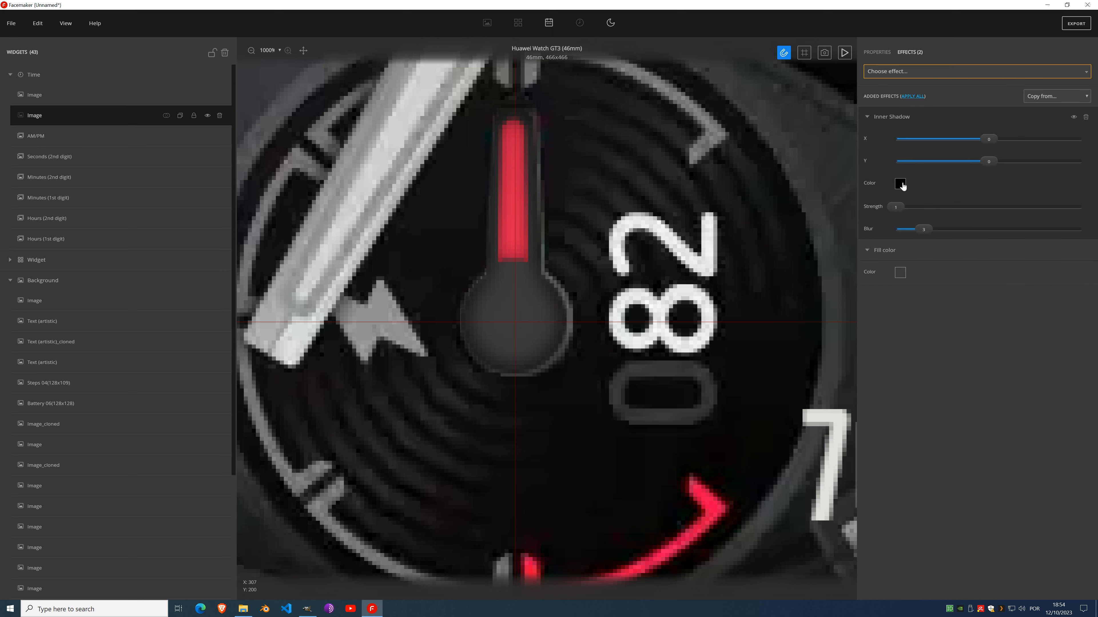
left_click(901, 184)
left_click_drag(161, 287, 148, 230)
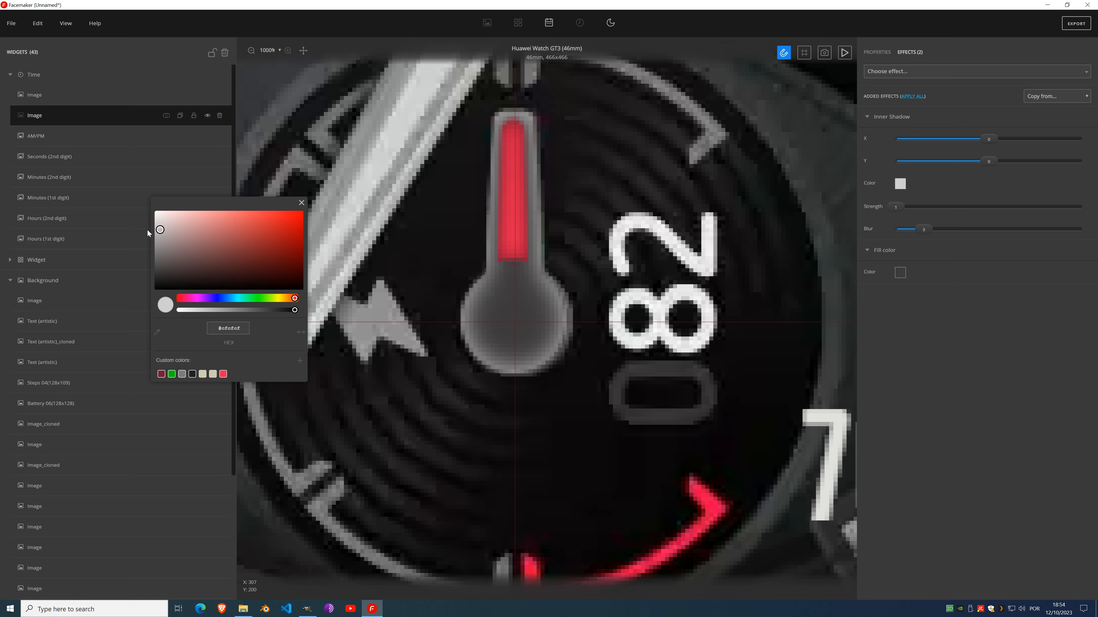
left_click(301, 203)
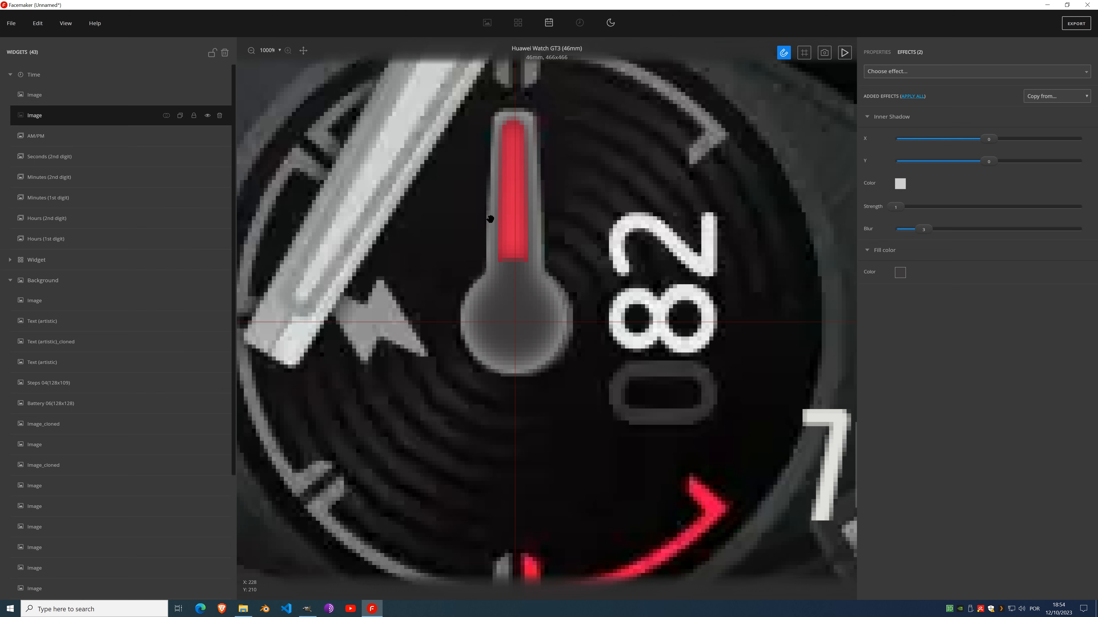
Step: Set the needle's inner shadow blur to 1 and reduce its light grey colour to about a quarter opacity
left_click_drag(923, 229, 905, 230)
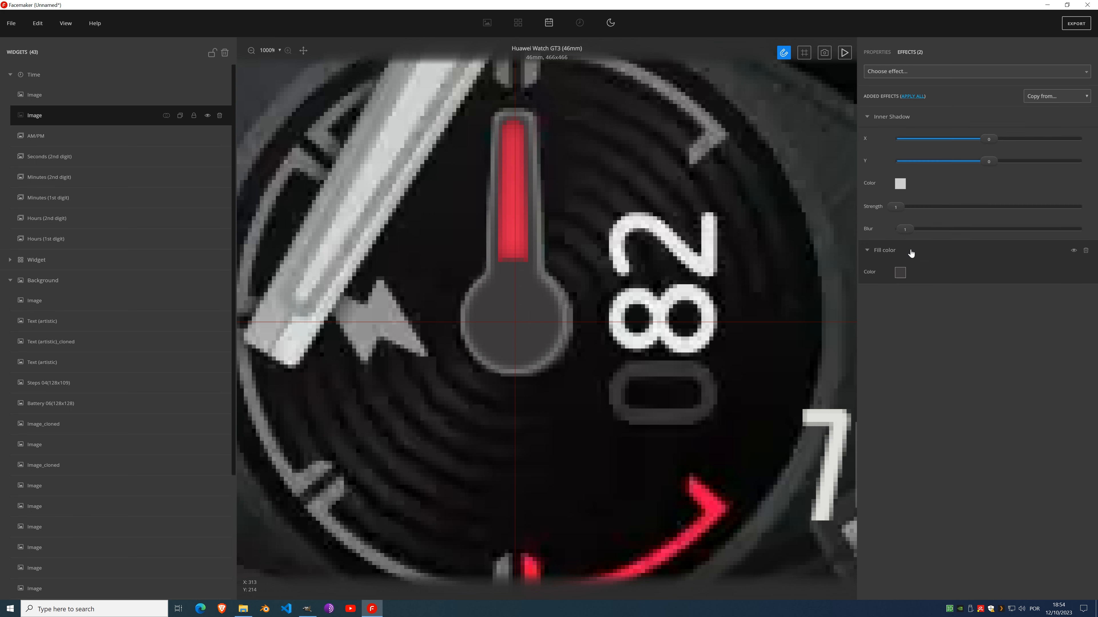
left_click(899, 184)
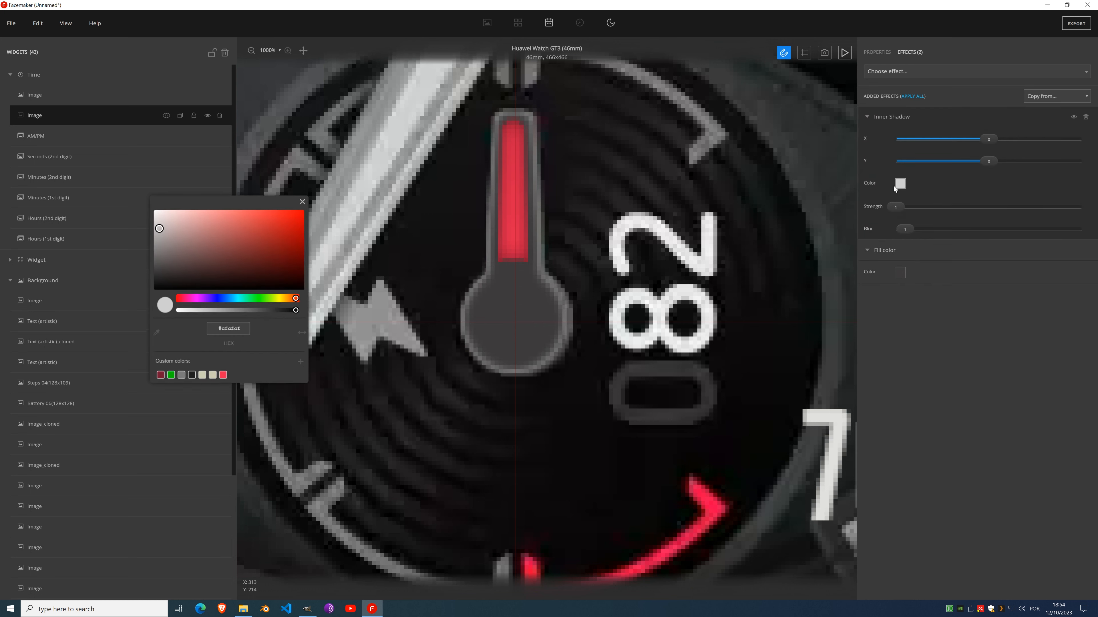
left_click_drag(300, 311, 208, 316)
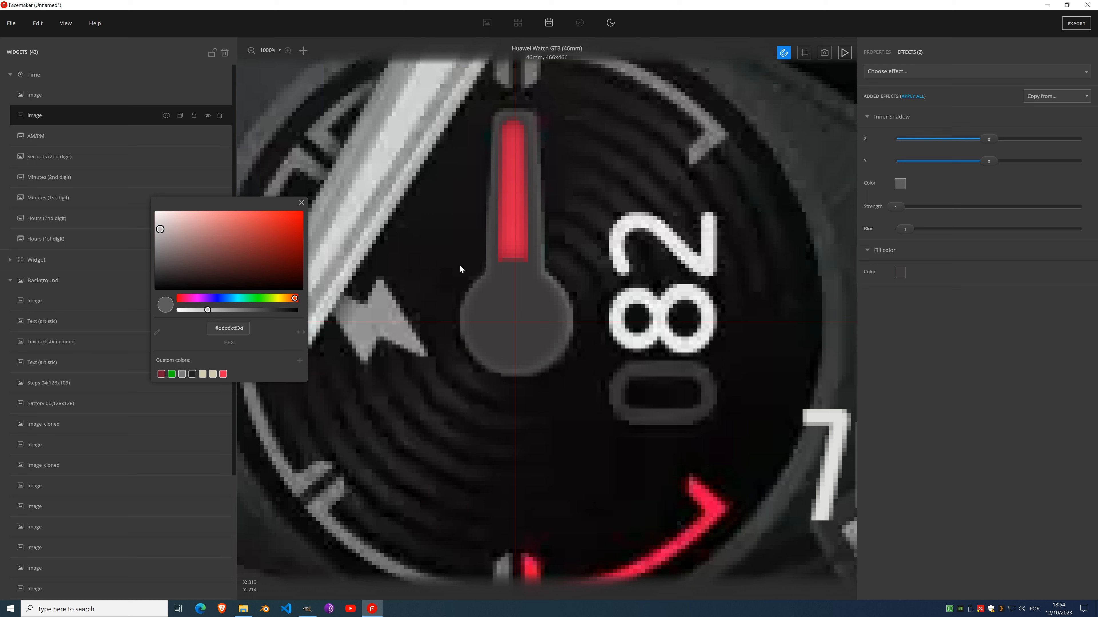
left_click(302, 203)
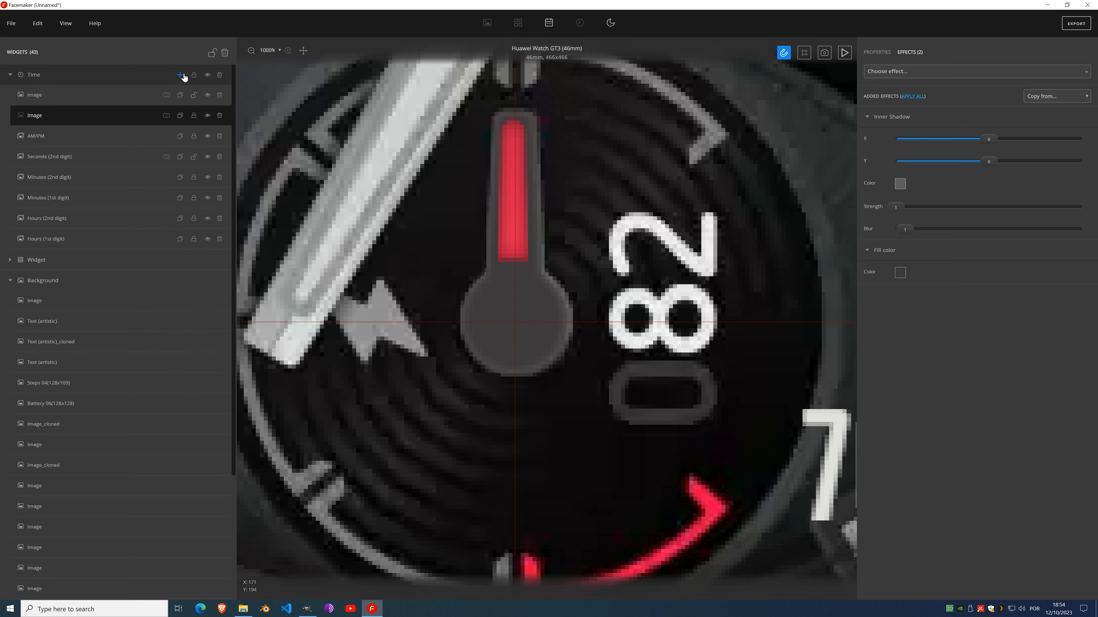
Step: Add a new image to the Time group and generate a 20 x 20 gradient square for it
left_click(181, 76)
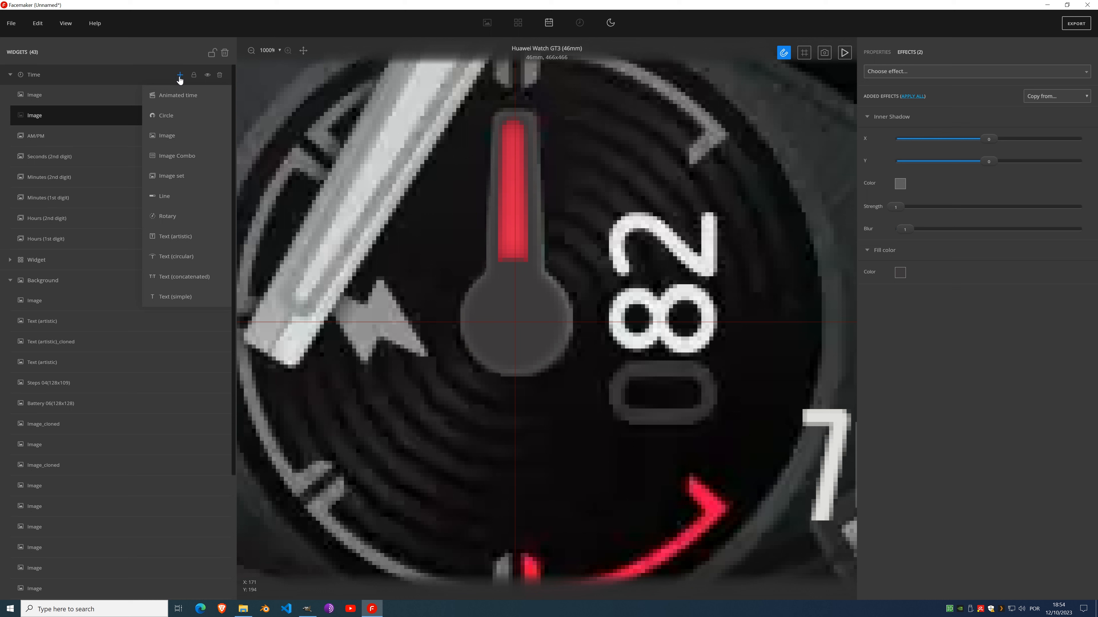
left_click(180, 137)
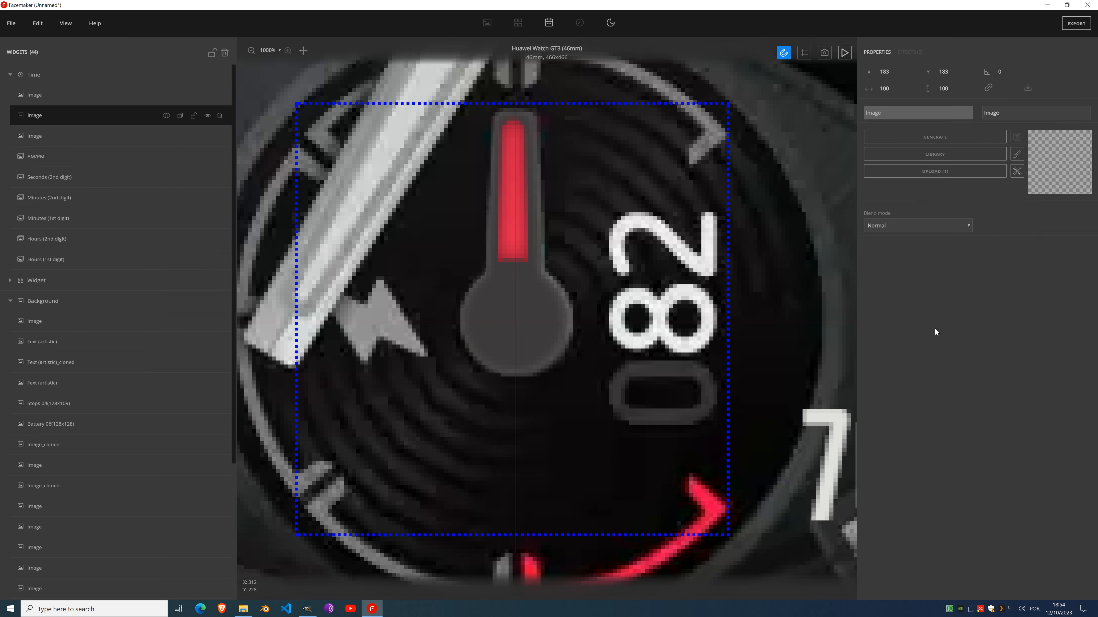
left_click(946, 137)
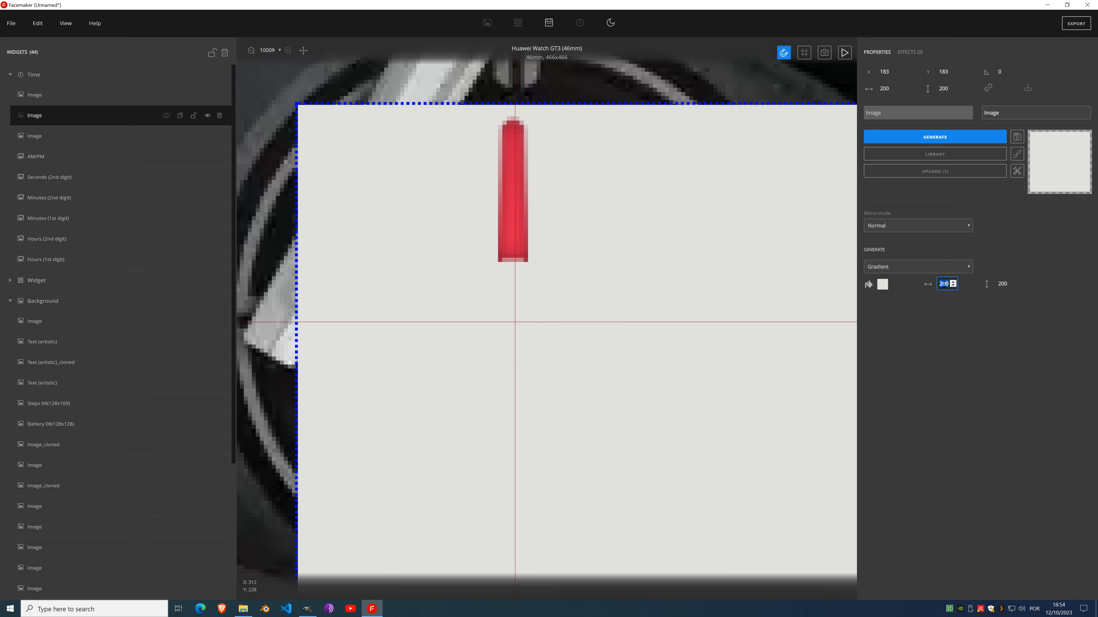
type("2020")
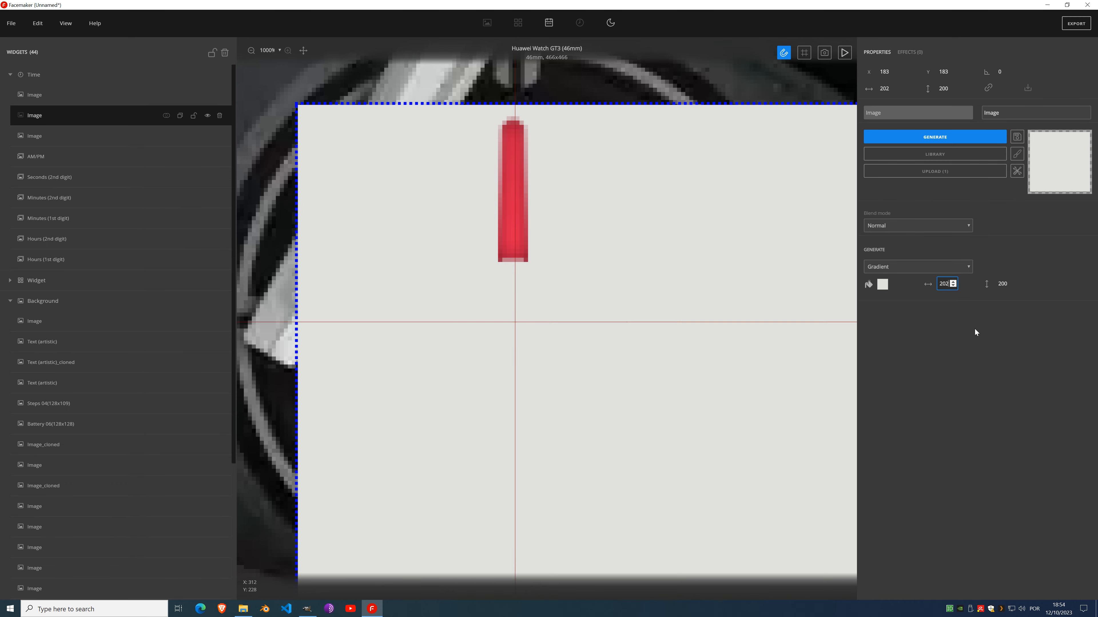
key("BackSpace")
key("BackSpace")
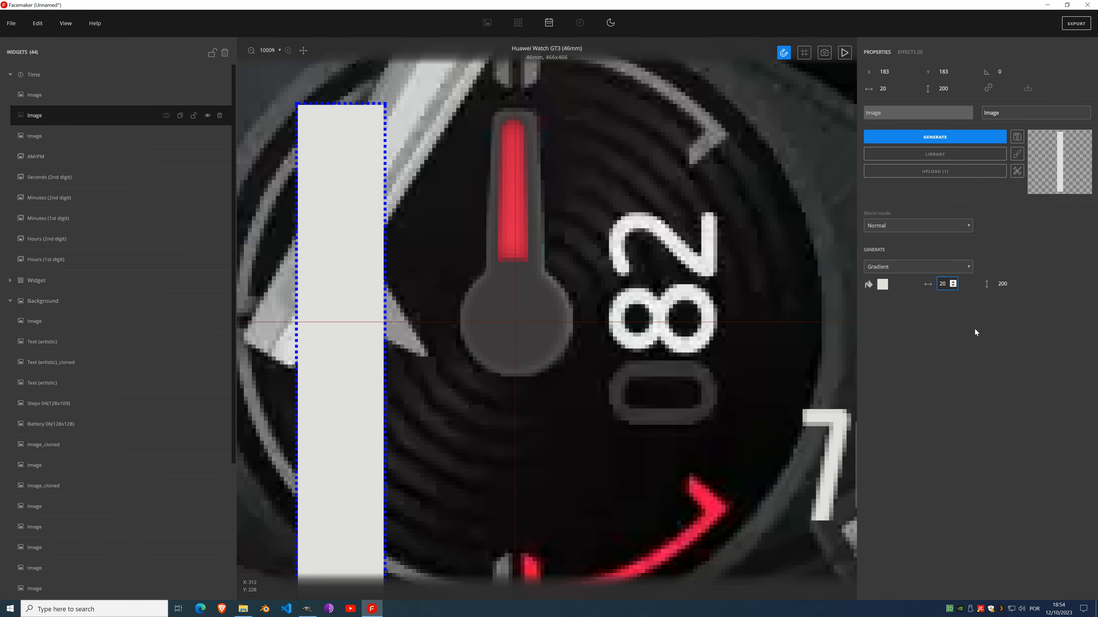
key("Tab")
type("20")
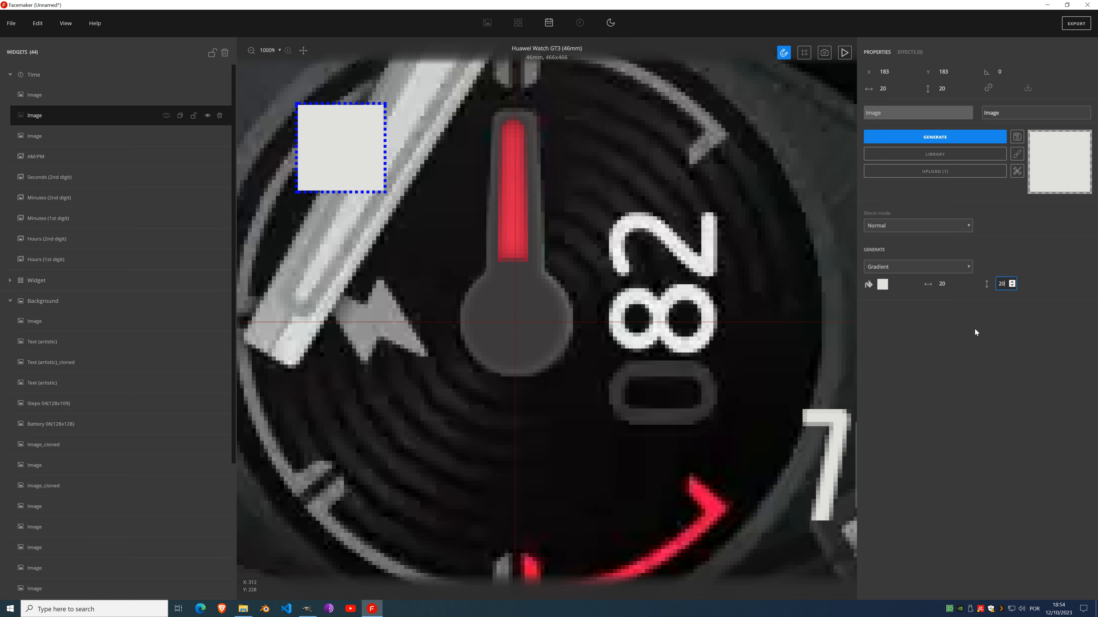
Step: Hide the grey needle image and the red insert lying over the reference needle
left_click(208, 115)
left_click(207, 136)
left_click(208, 115)
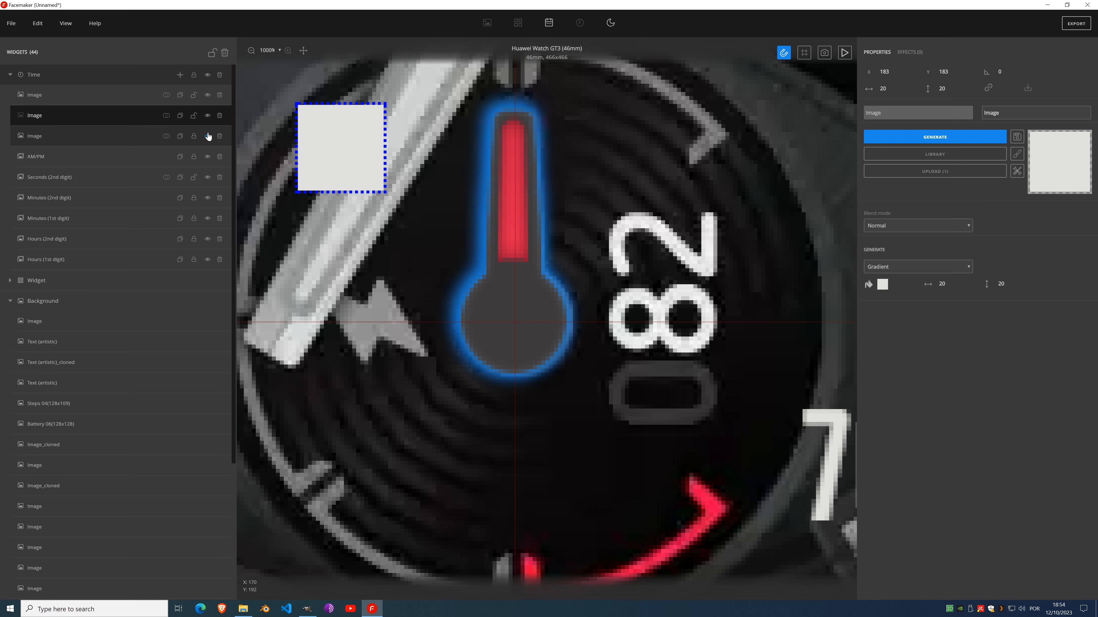
left_click(207, 136)
left_click(163, 94)
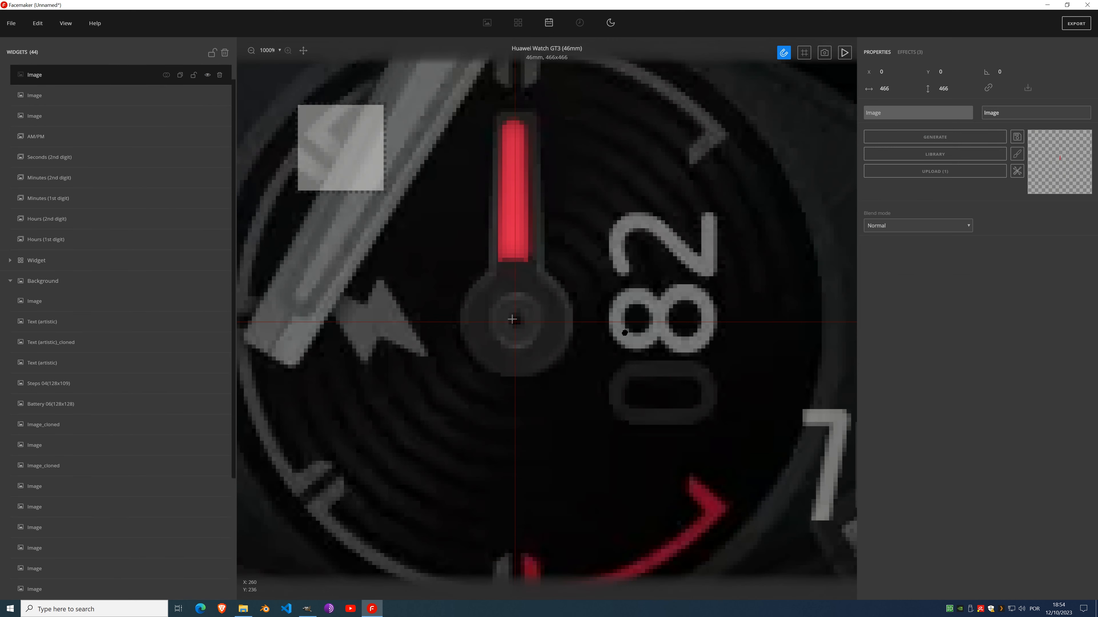
scroll(162, 106, "up", 1)
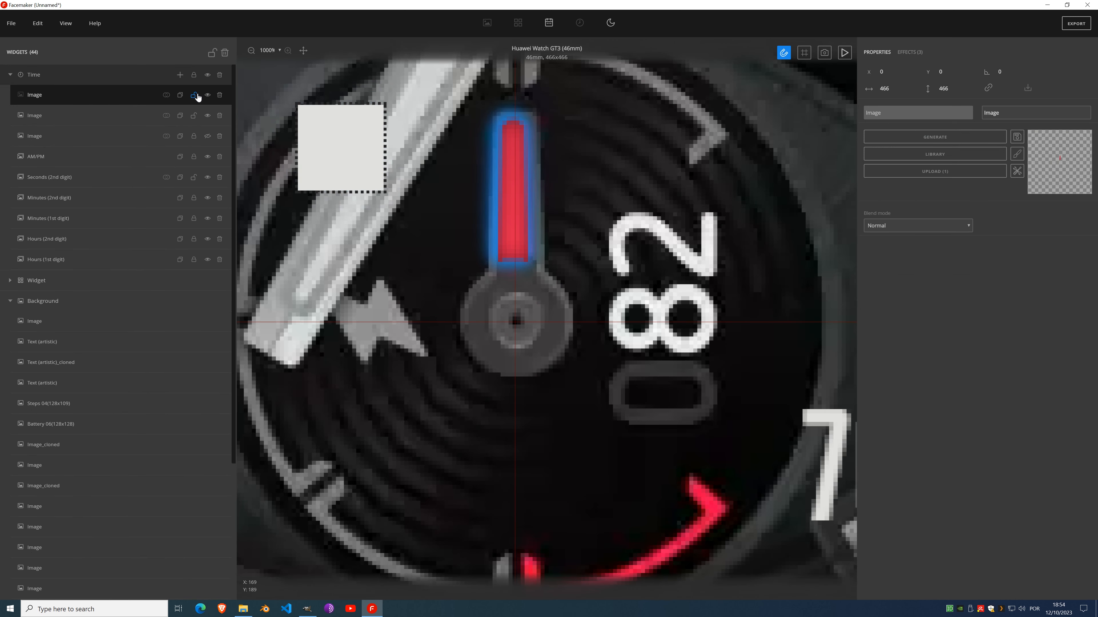
Step: Move the generated square onto the reference needle's hub at X 228, Y 228 and resize it to 12 x 12
left_click(140, 121)
left_click_drag(338, 135, 532, 329)
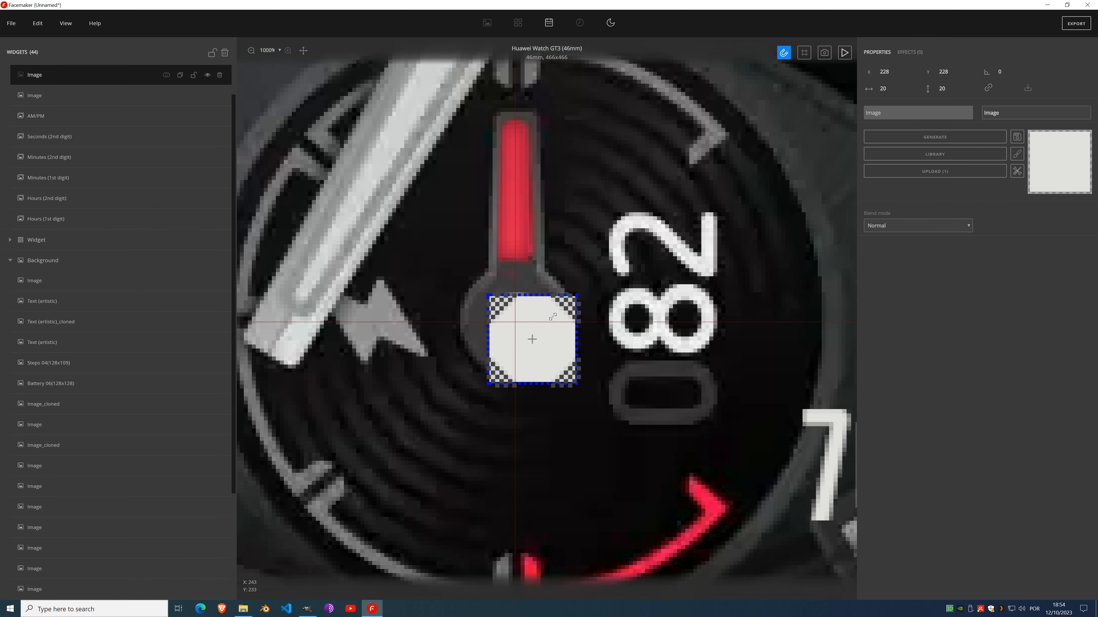
scroll(544, 216, "down", 2)
scroll(551, 158, "up", 2)
left_click(537, 363)
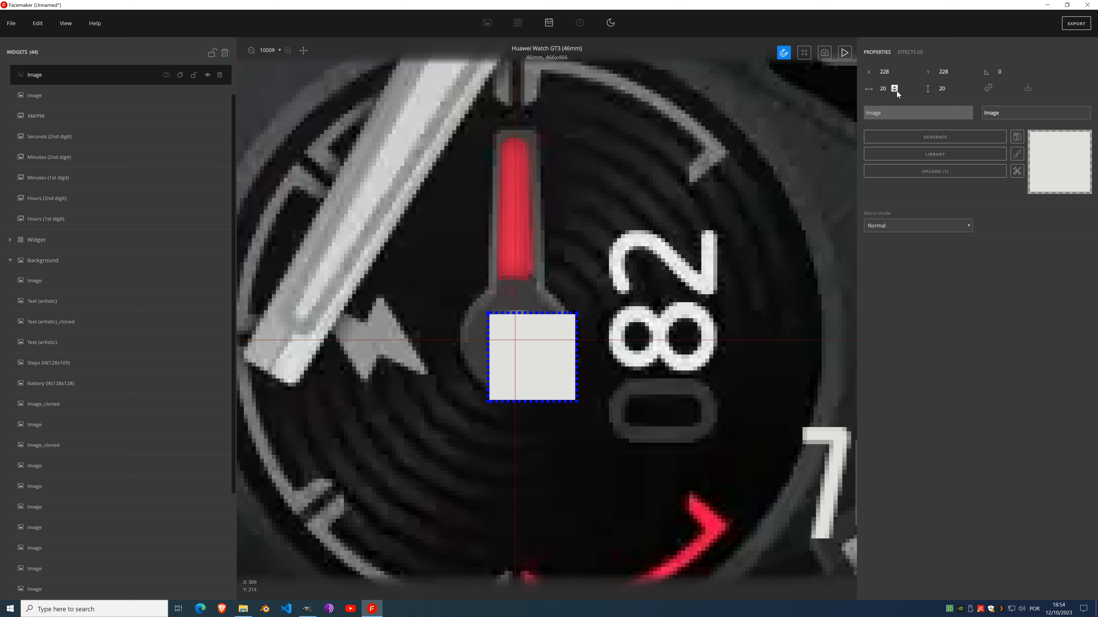
scroll(894, 89, "down", 8)
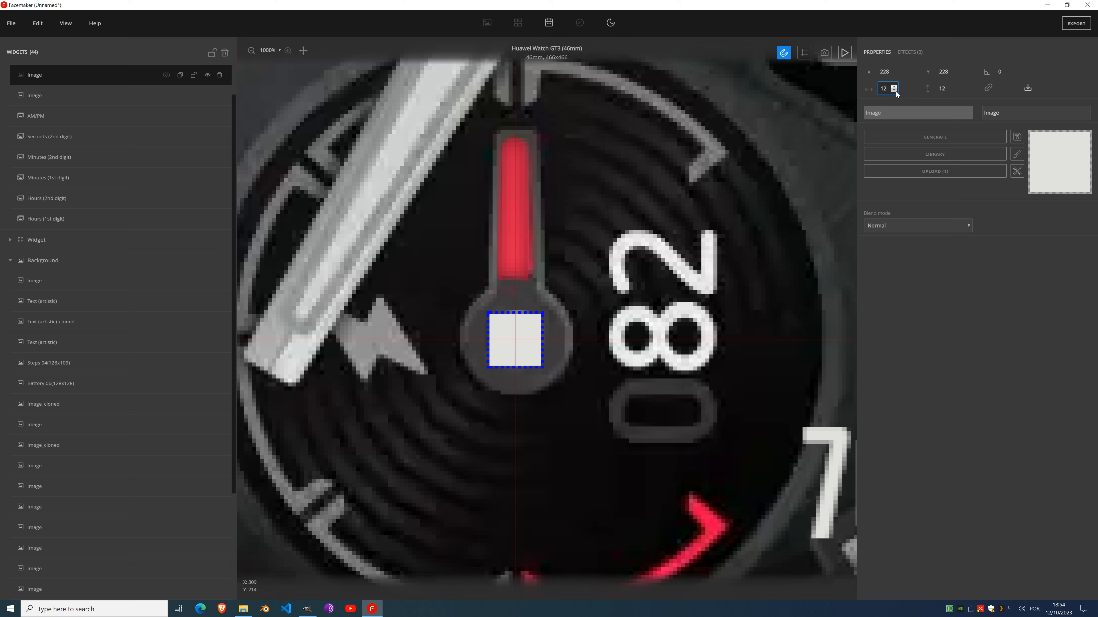
left_click_drag(525, 329, 526, 331)
Step: Convert the square to a sphere and move the circle beside the reference hub to X 246, Y 227
left_click(1017, 171)
left_click(1049, 205)
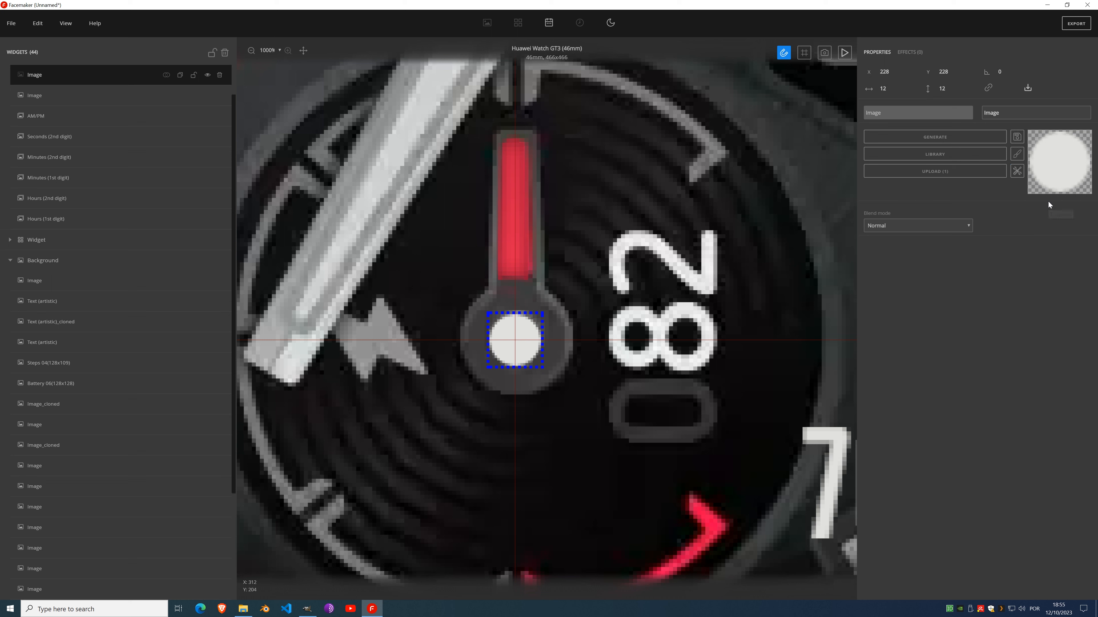
left_click_drag(527, 327, 602, 336)
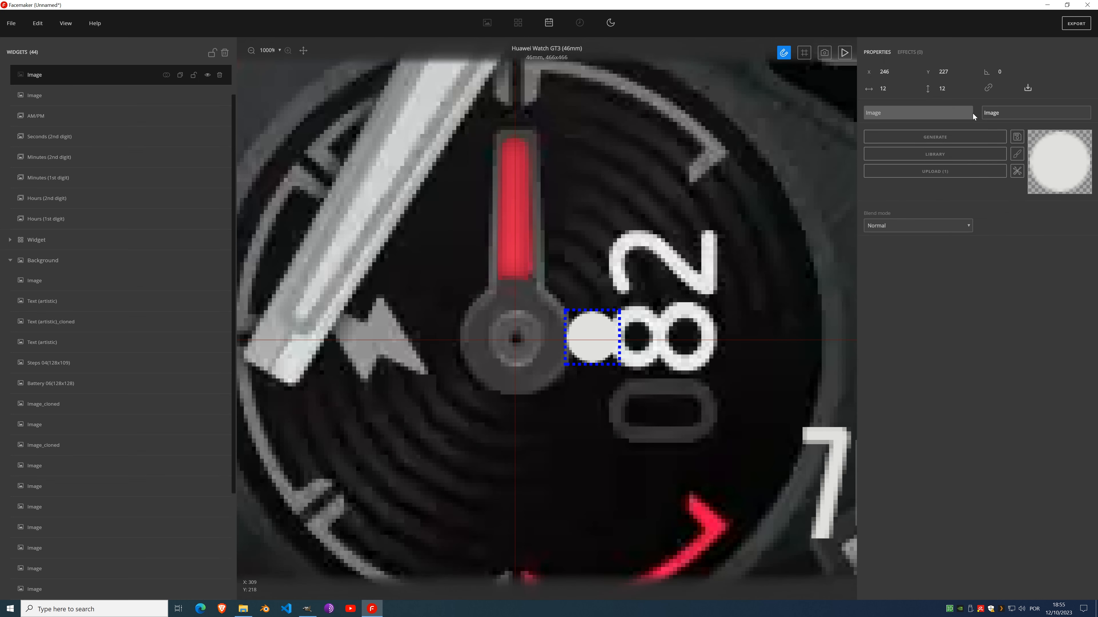
Step: Add a Gradient effect to the circle beside the reference hub
left_click(910, 53)
left_click(910, 74)
scroll(912, 182, "down", 2)
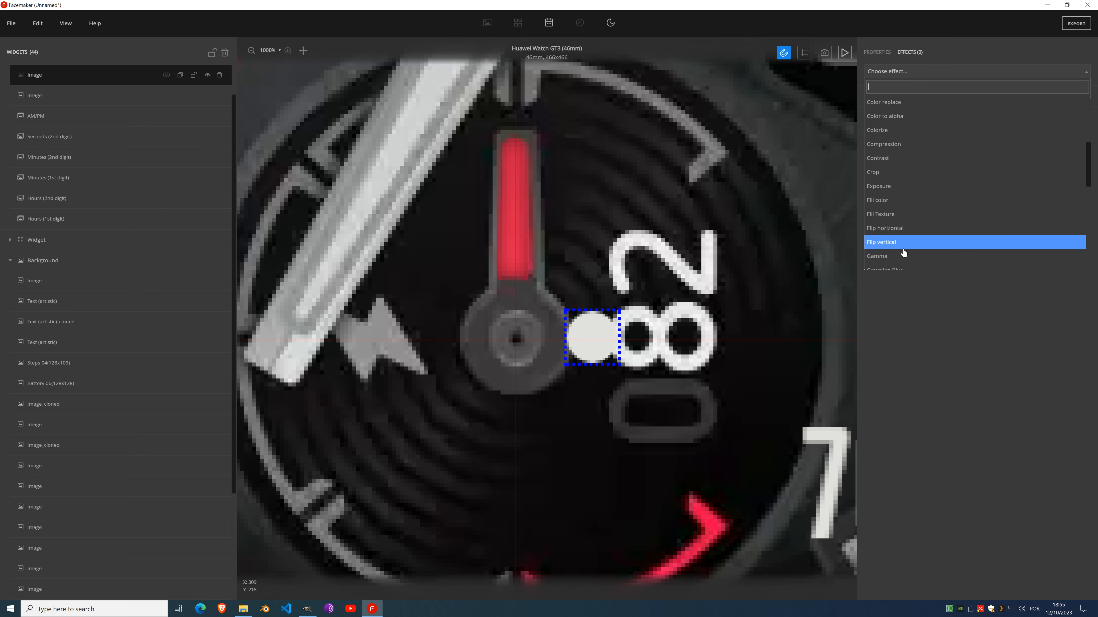
scroll(902, 250, "down", 1)
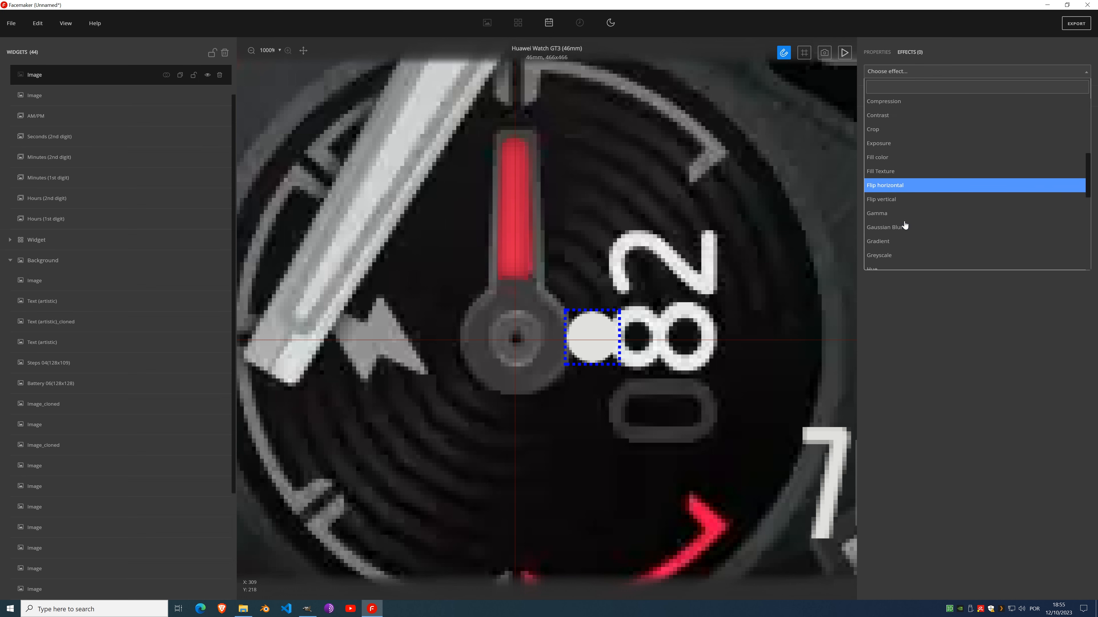
left_click(902, 241)
Step: Set both stops of the circle's gradient to the dark grey sampled from the reference hub
left_click(900, 138)
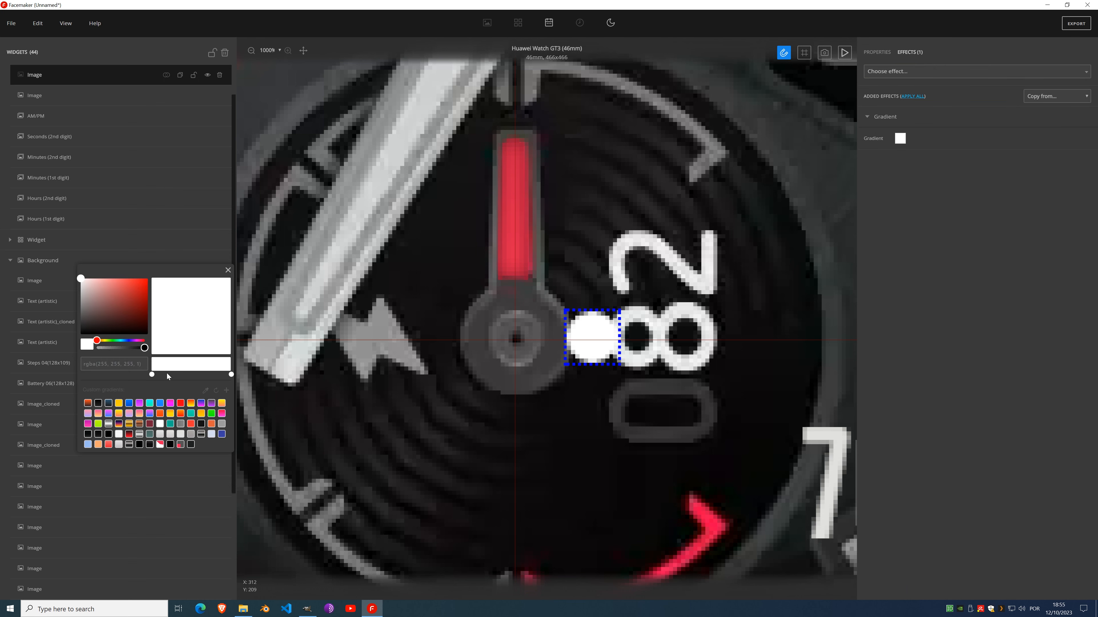
left_click(205, 390)
left_click(502, 331)
left_click(151, 374)
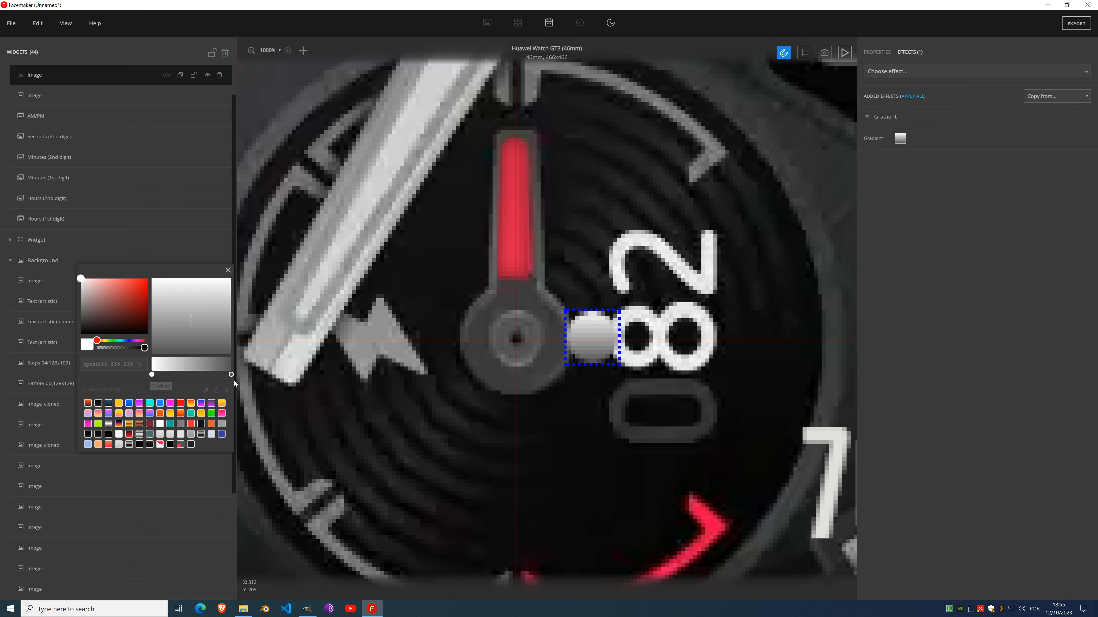
left_click(205, 391)
left_click(501, 335)
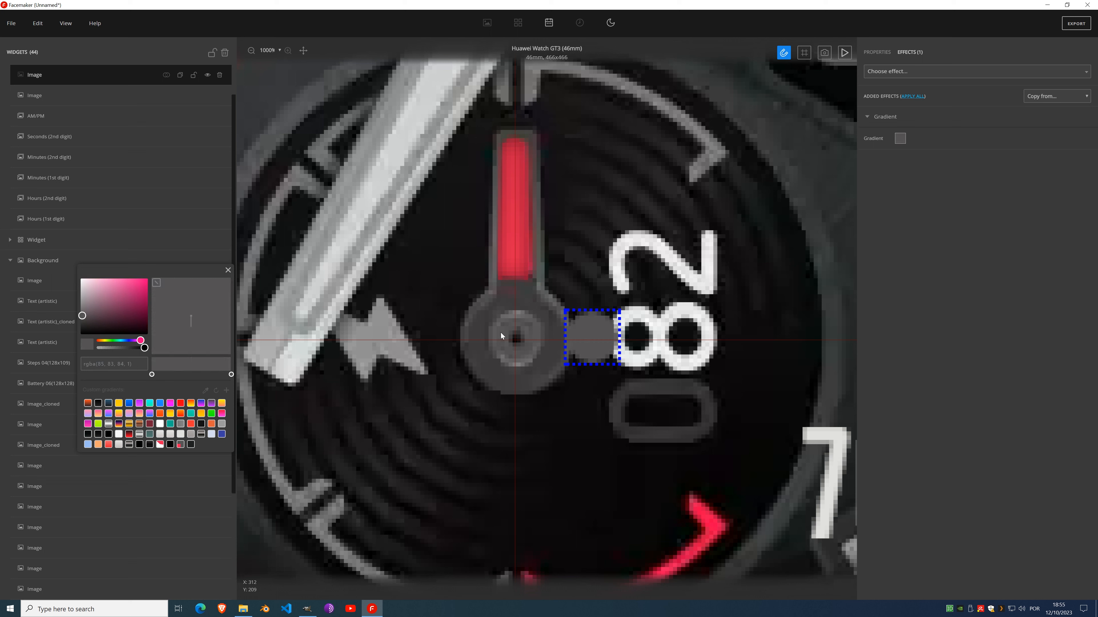
left_click(228, 270)
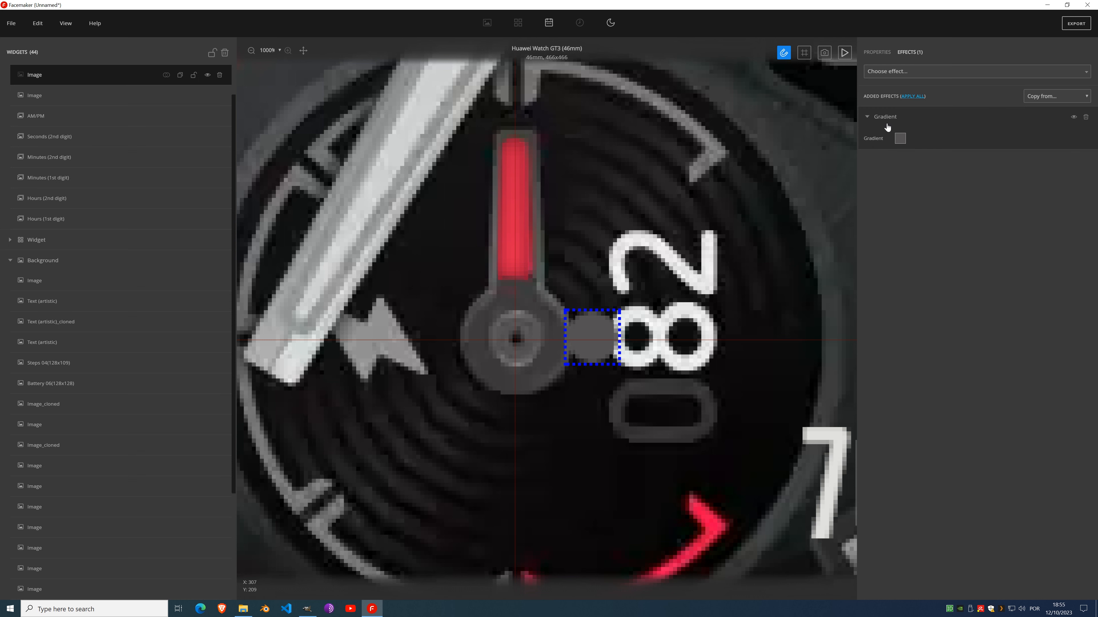
Step: Add an Inner Shadow effect to the circle with colour #d6d6d663, strength 2 and blur 1
left_click(896, 74)
scroll(893, 169, "down", 2)
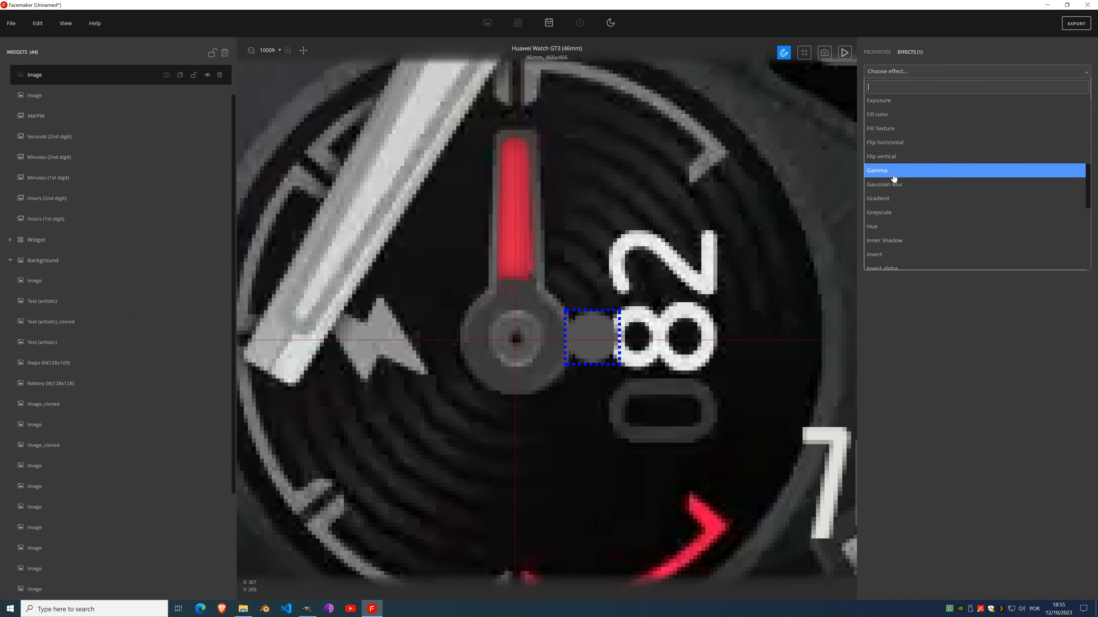
left_click(901, 194)
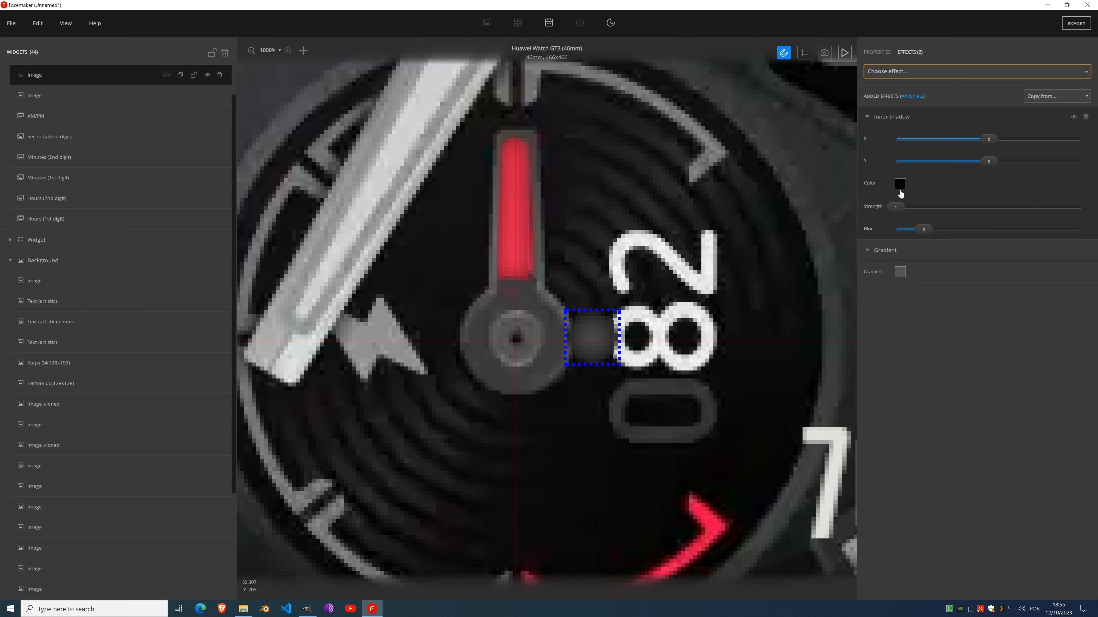
left_click(899, 184)
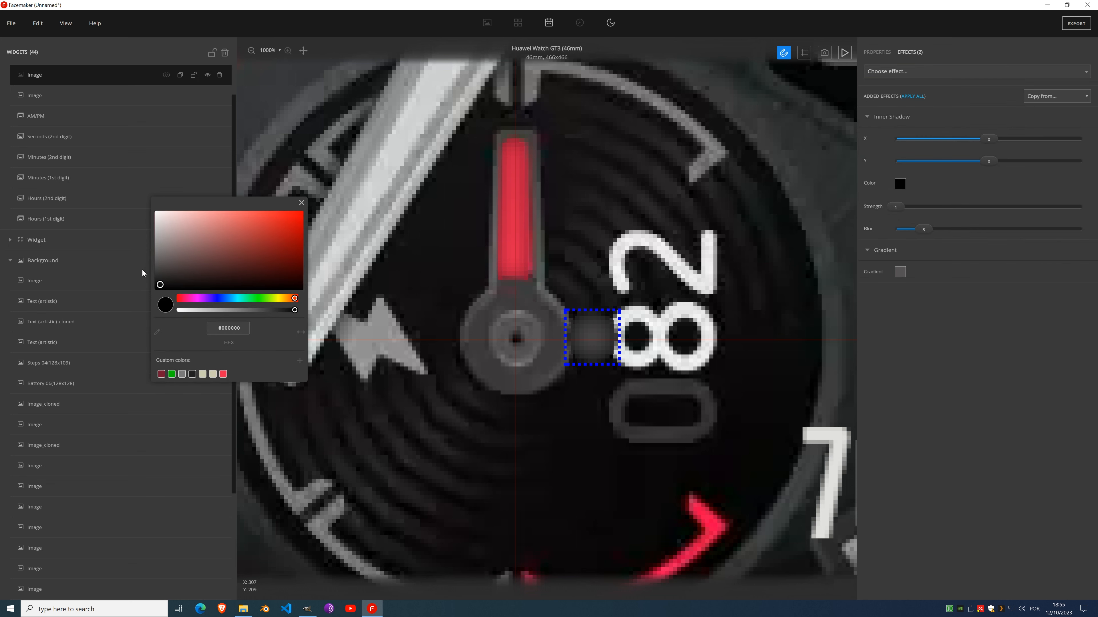
left_click_drag(159, 283, 153, 228)
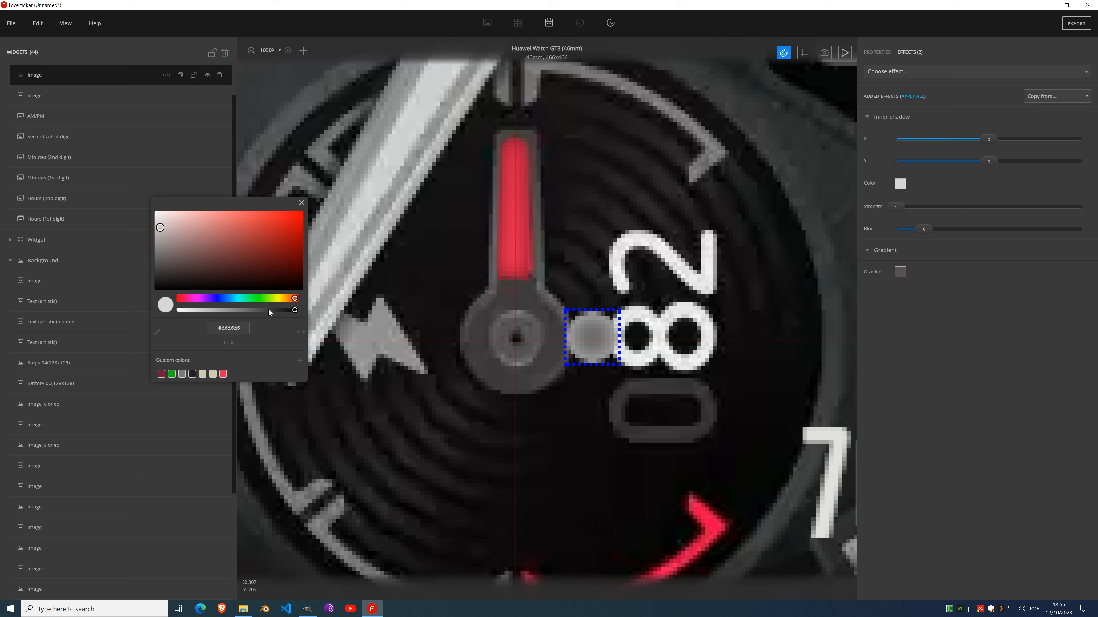
left_click_drag(269, 309, 226, 312)
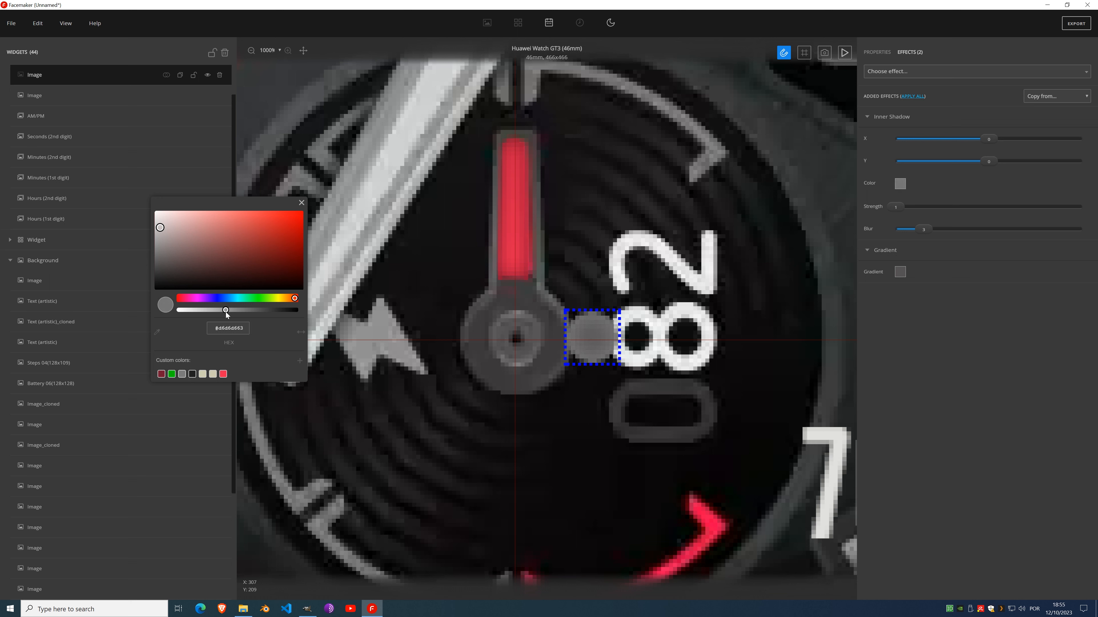
left_click(301, 204)
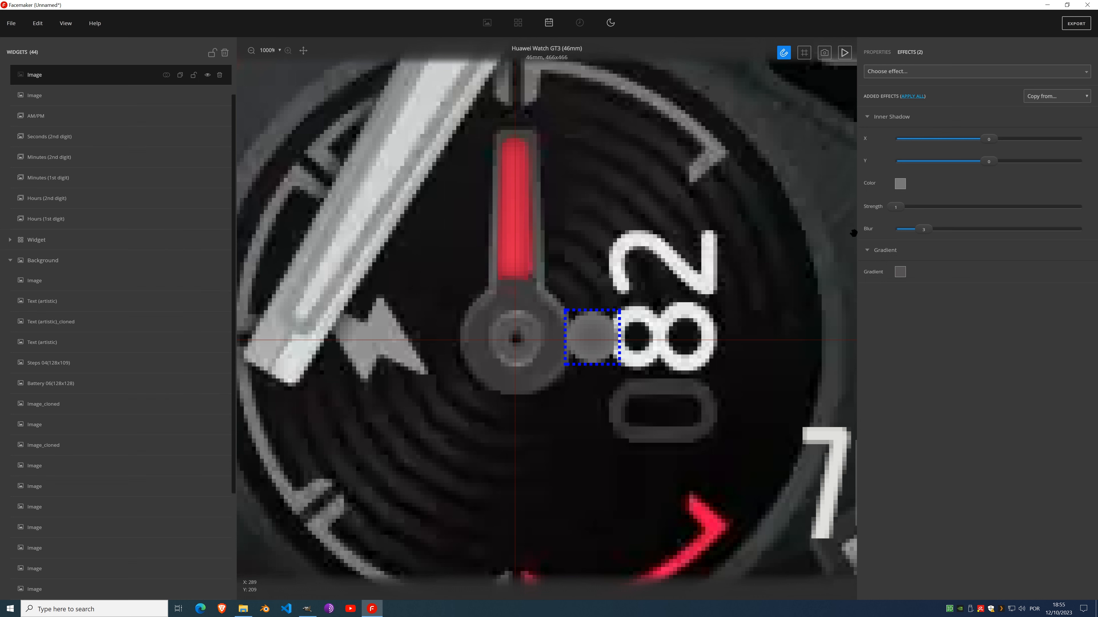
left_click_drag(893, 208, 941, 207)
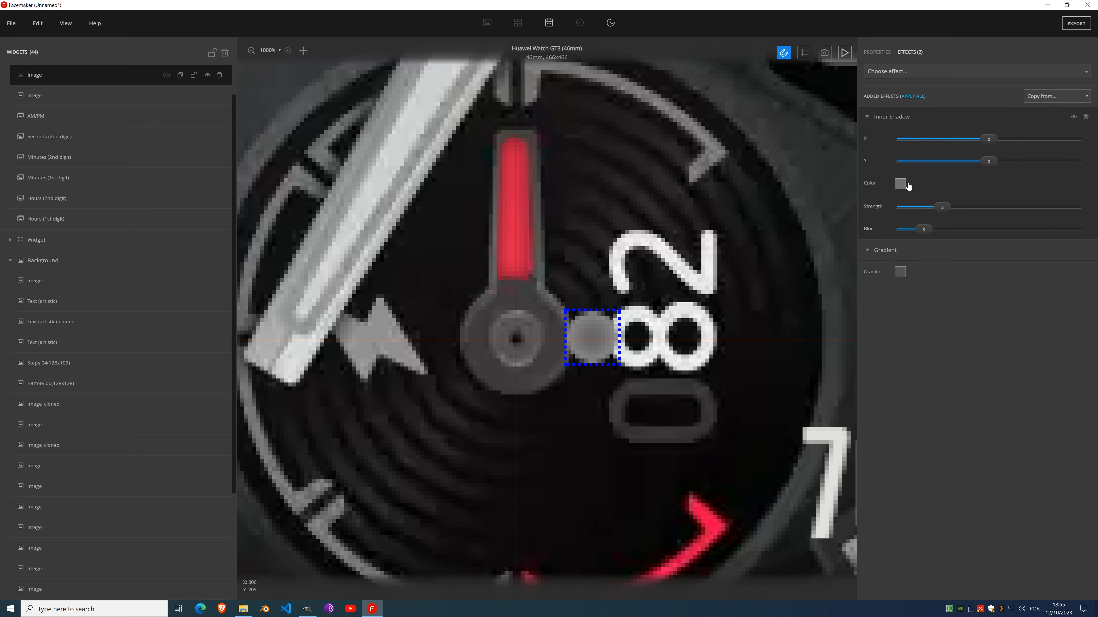
left_click_drag(919, 228, 911, 228)
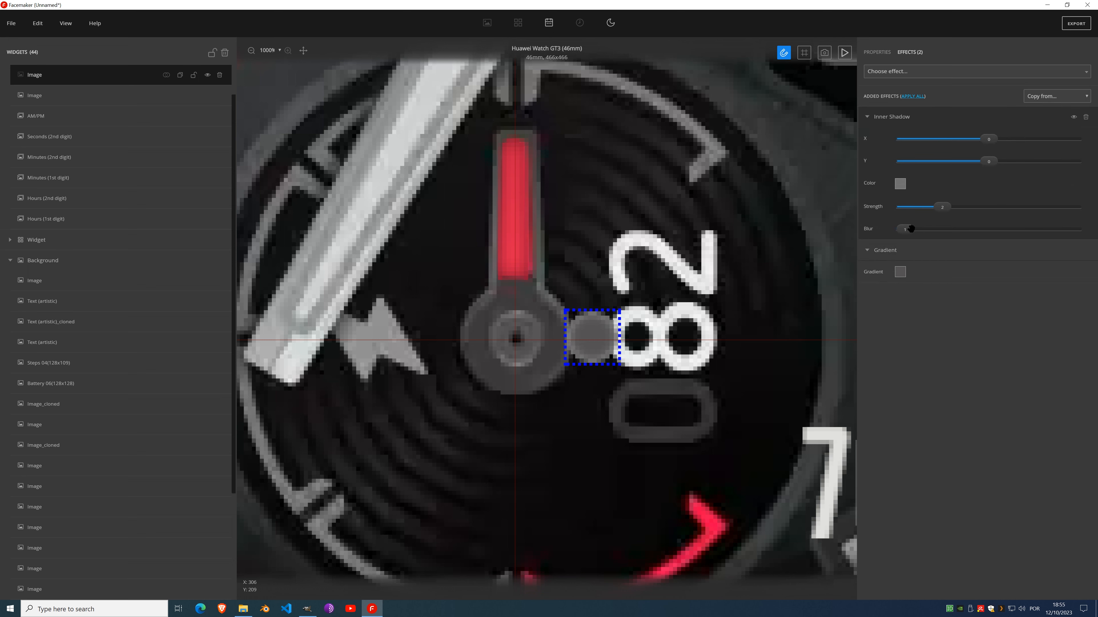
Step: Move the shaded circle back over the reference hub at X 228, Y 227
left_click_drag(593, 337, 521, 341)
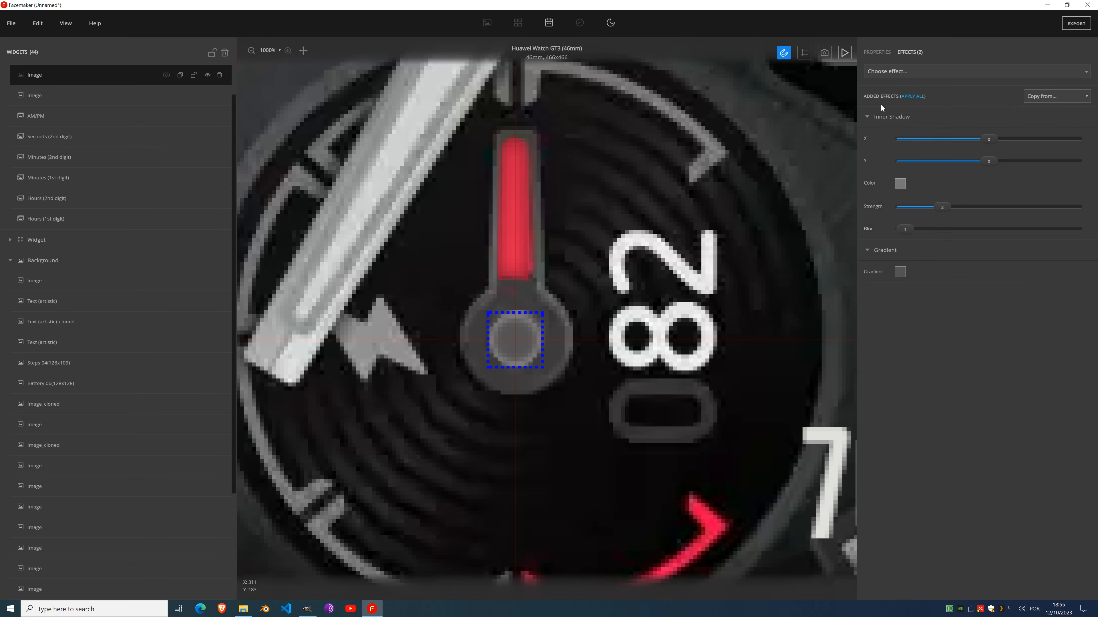
left_click(880, 53)
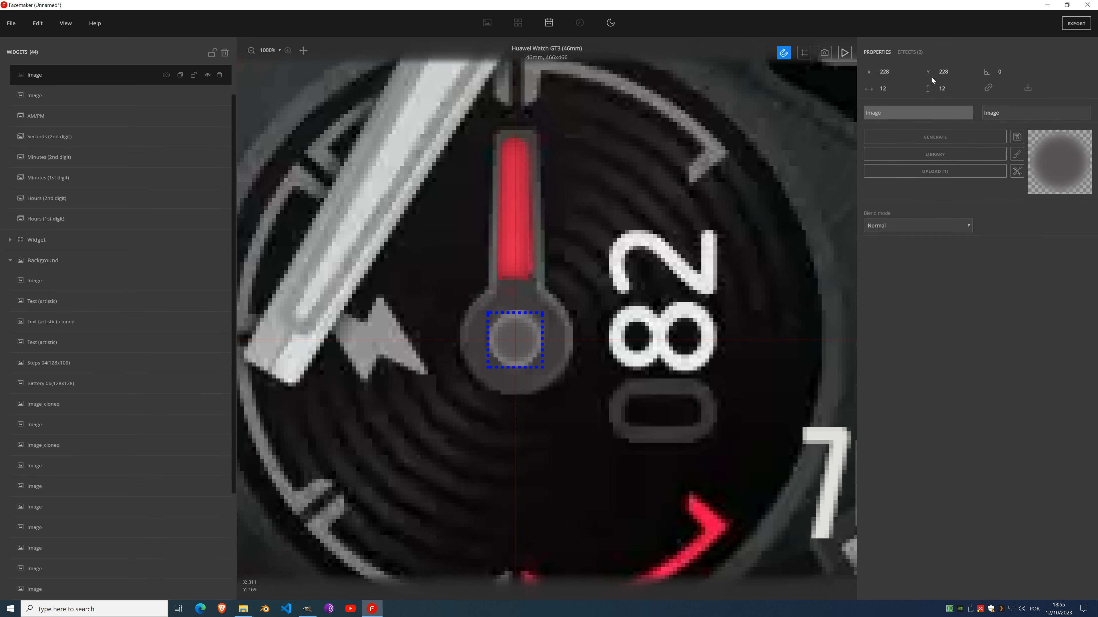
left_click(953, 73)
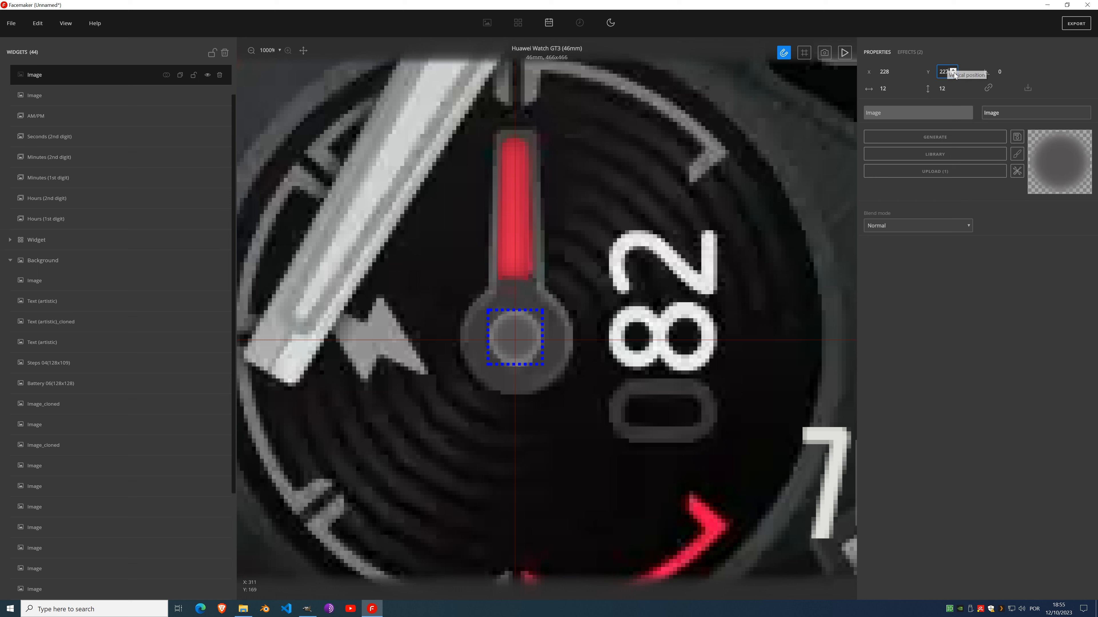
left_click(894, 70)
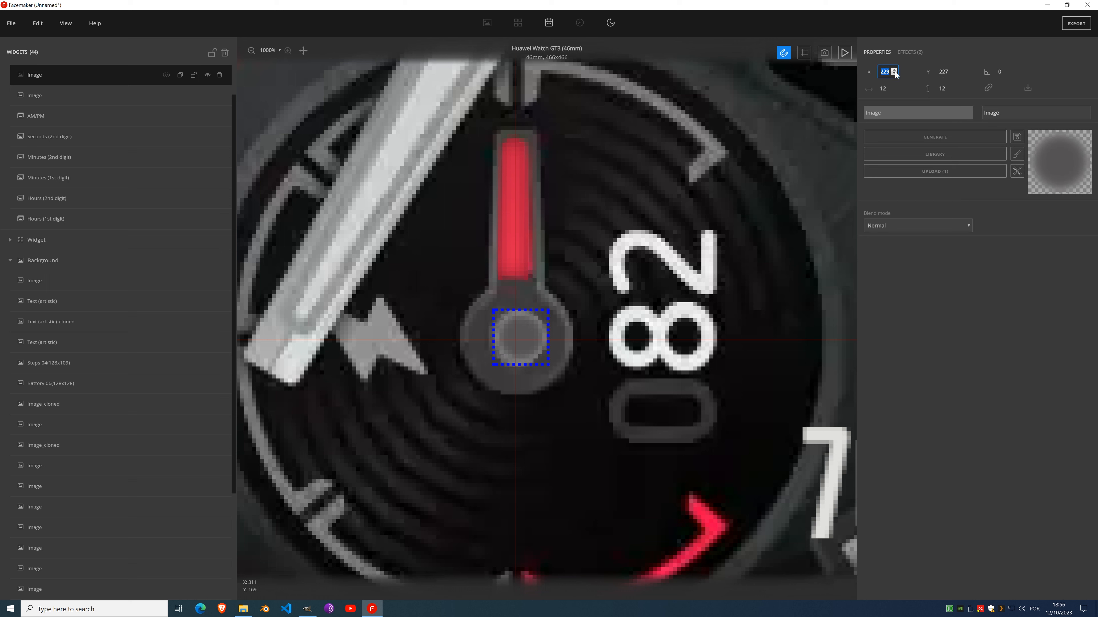
left_click(895, 74)
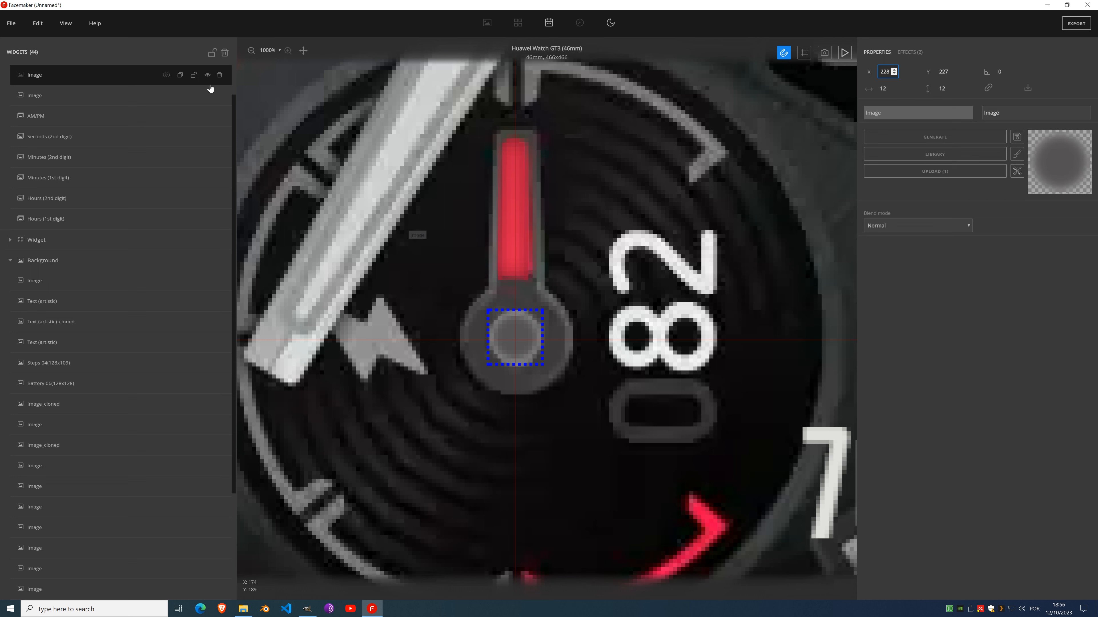
Step: Duplicate the hub circle and offset the copy to X 231, Y 230
scroll(147, 160, "up", 1)
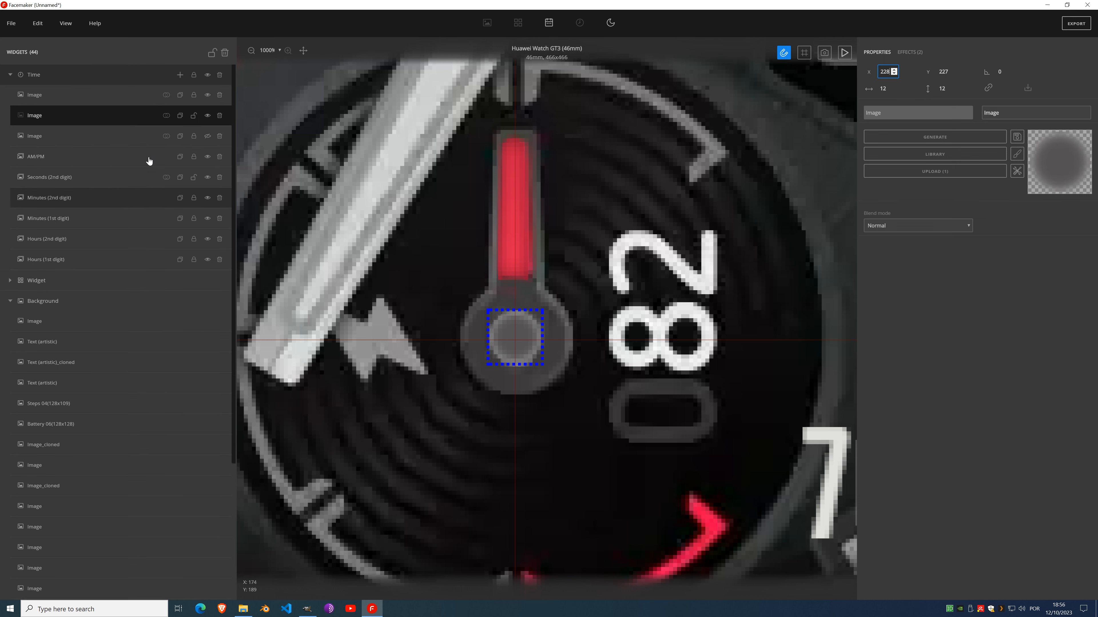
left_click(181, 117)
left_click(895, 70)
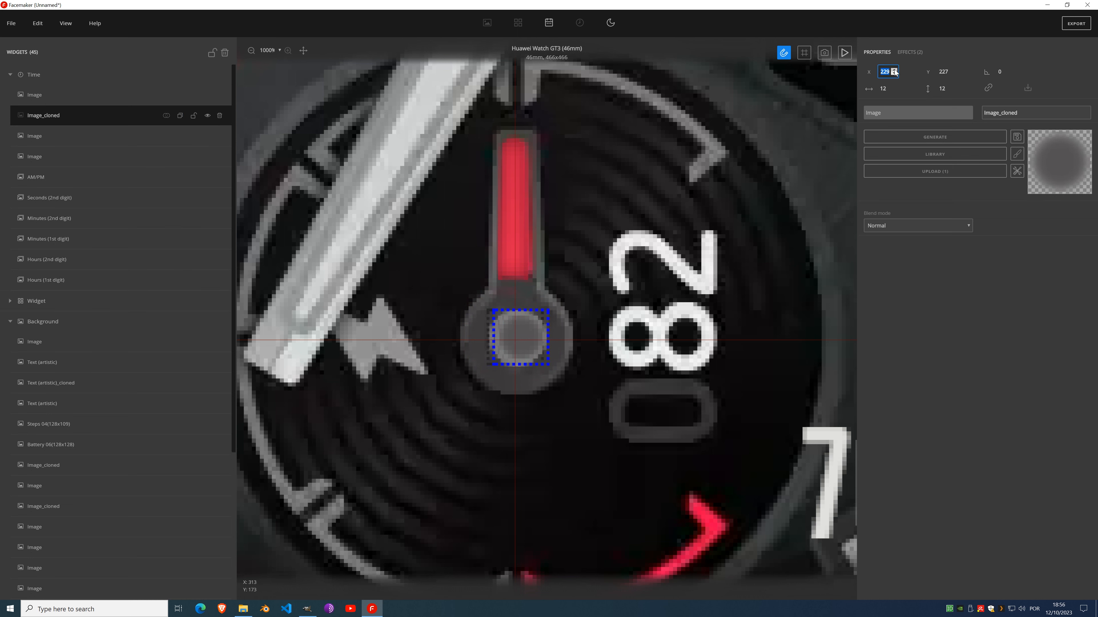
left_click(894, 70)
left_click(894, 70)
left_click(954, 70)
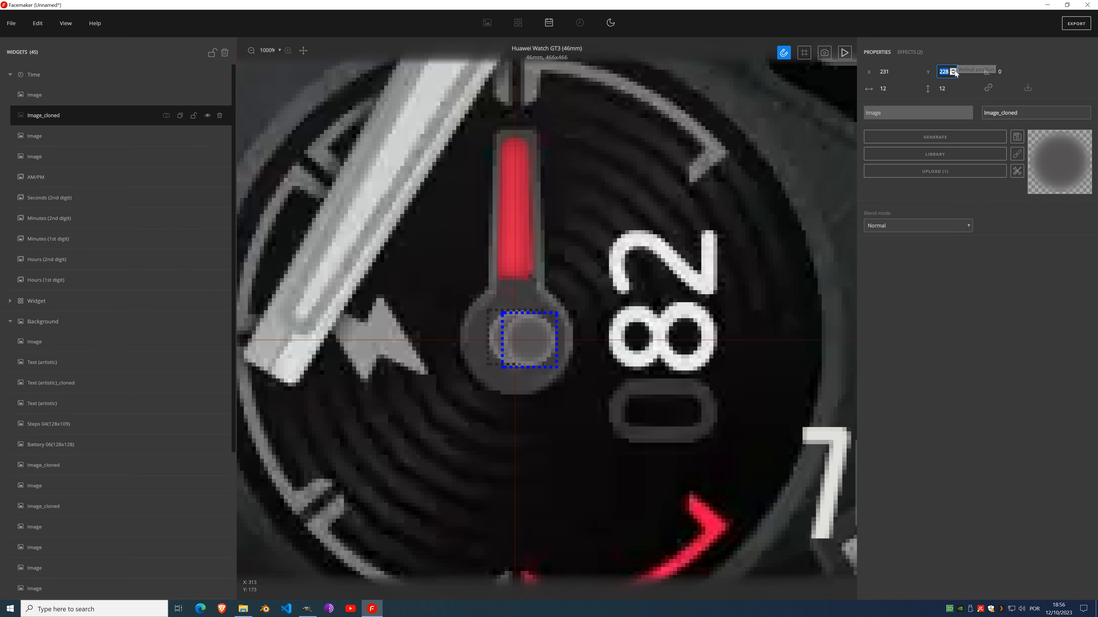
left_click(954, 70)
left_click(954, 70)
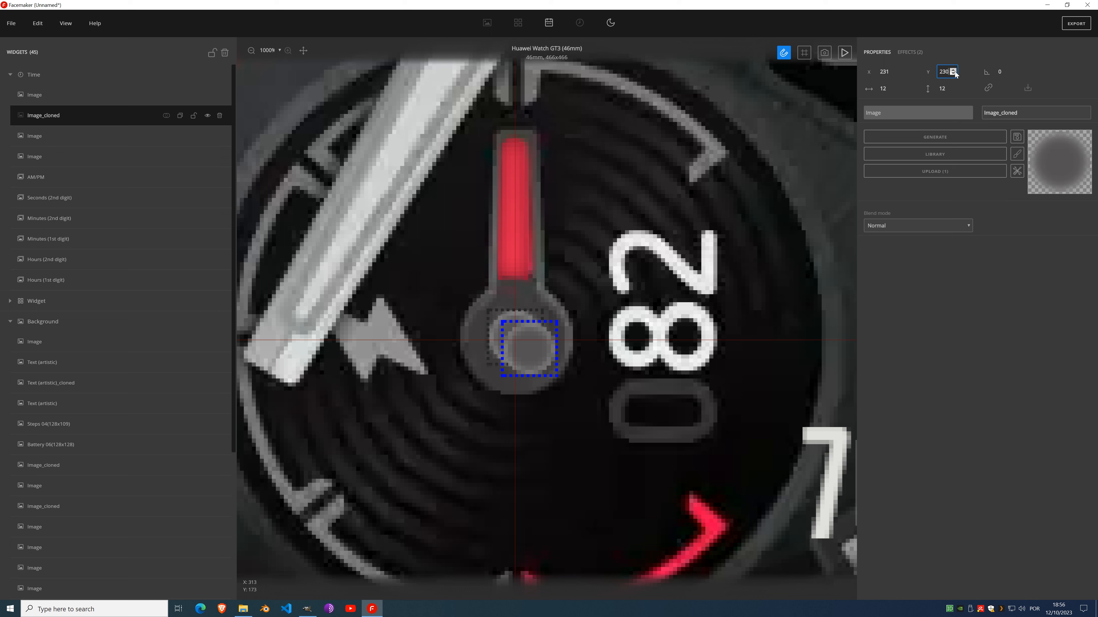
Step: Resize the copied circle to 4 x 4 and centre it in the hub at X 232, Y 231
left_click(893, 91)
left_click(893, 91)
left_click(893, 91)
left_click(893, 91)
left_click(893, 91)
left_click(894, 90)
left_click(893, 91)
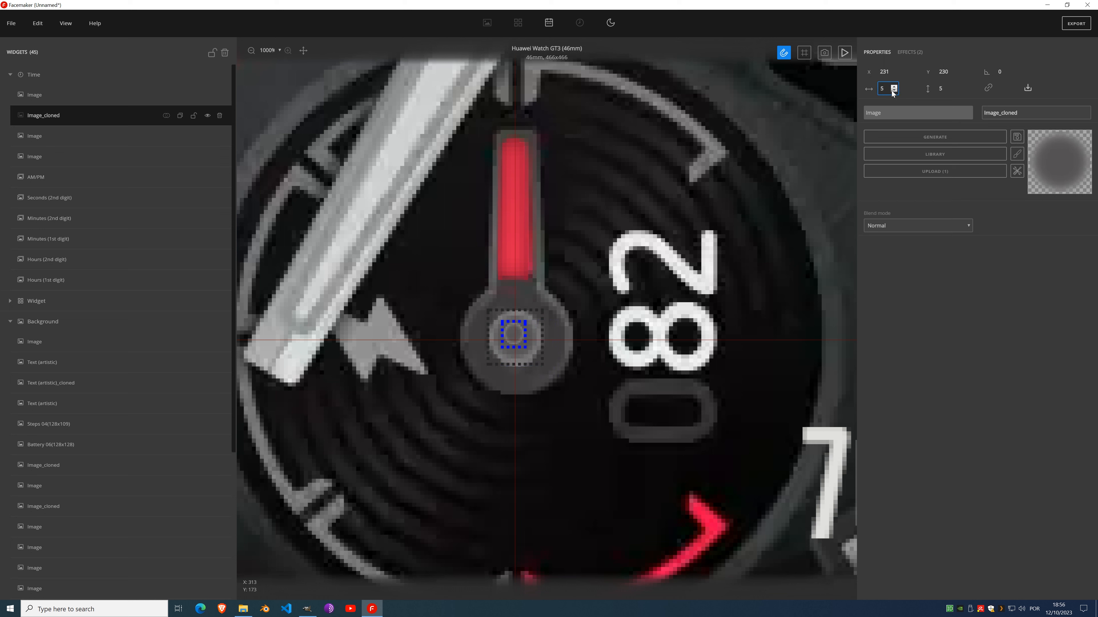
left_click(894, 91)
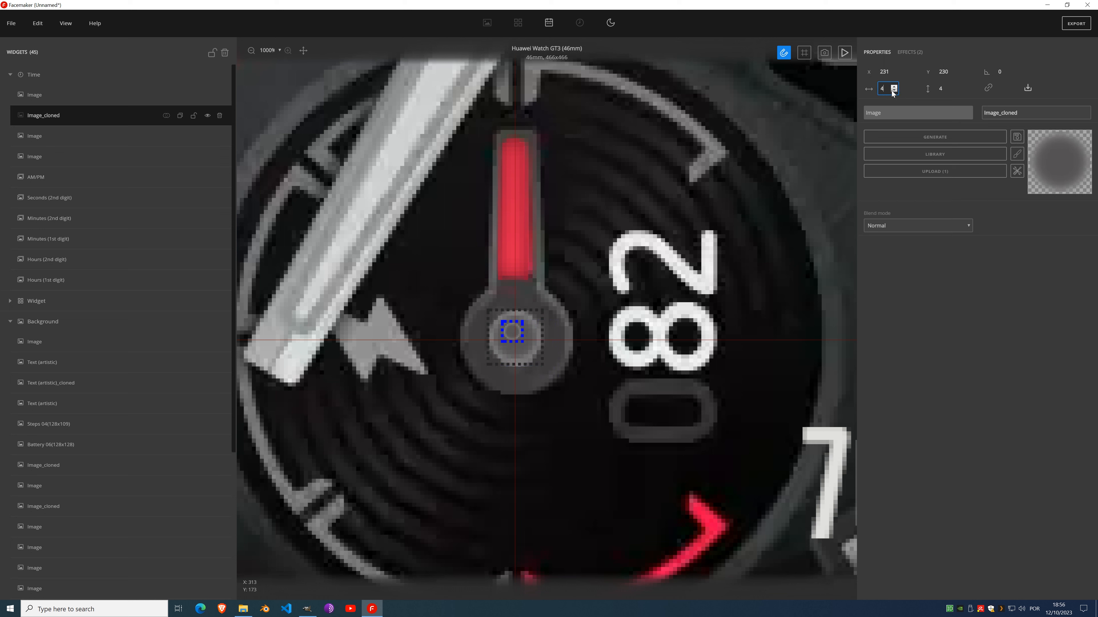
left_click(893, 70)
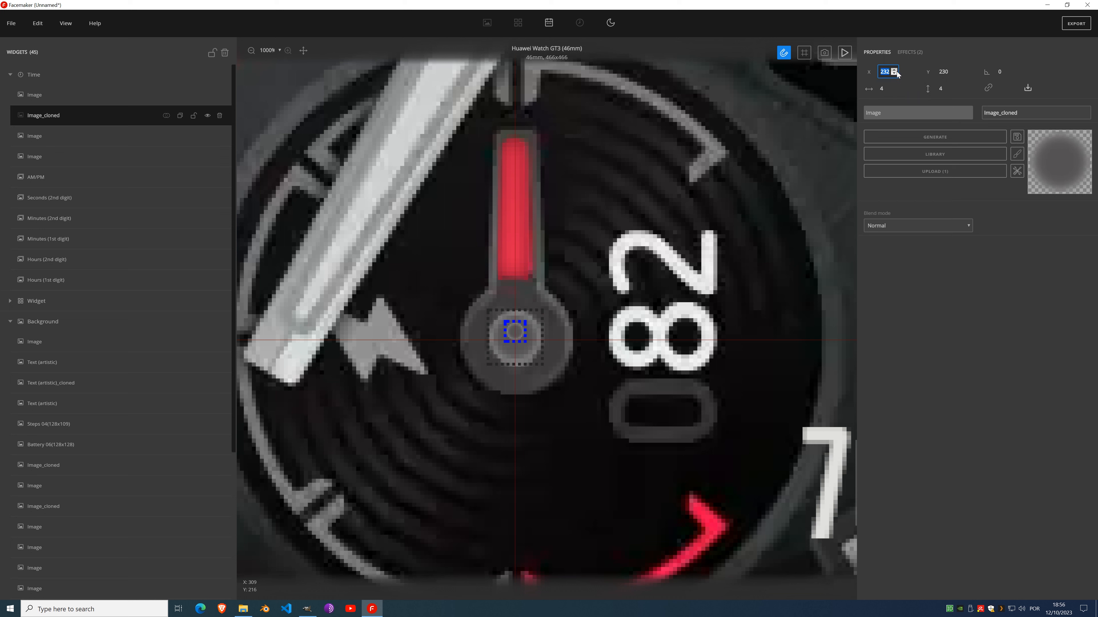
left_click(953, 69)
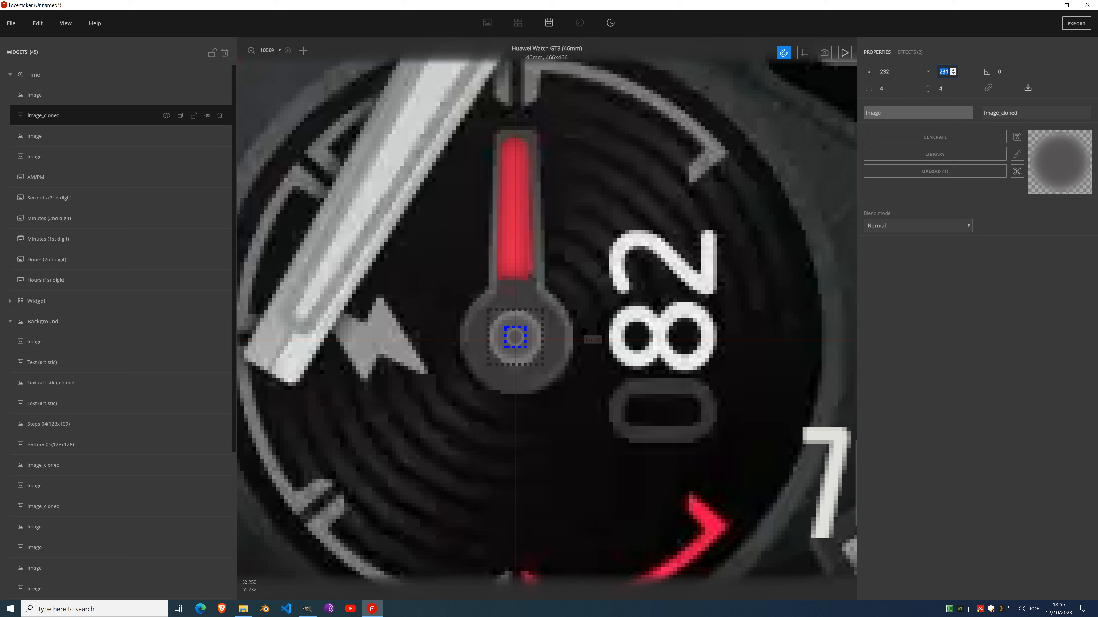
Step: Remove the Inner Shadow effect from the small copied circle and set its gradient to the solid black preset
left_click(915, 52)
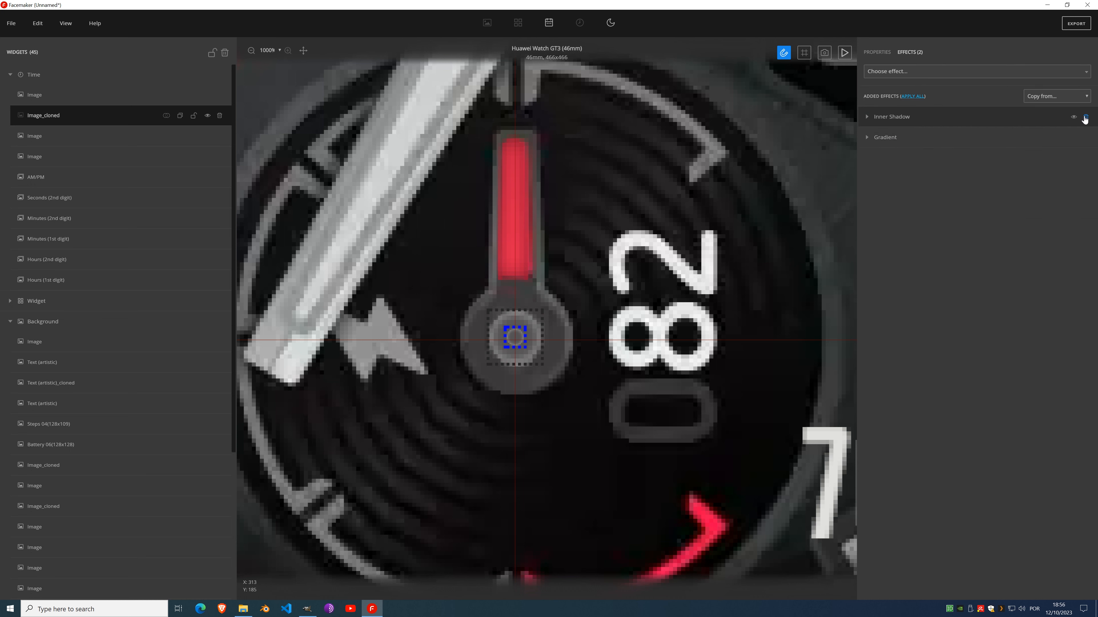
left_click(1085, 118)
left_click(866, 117)
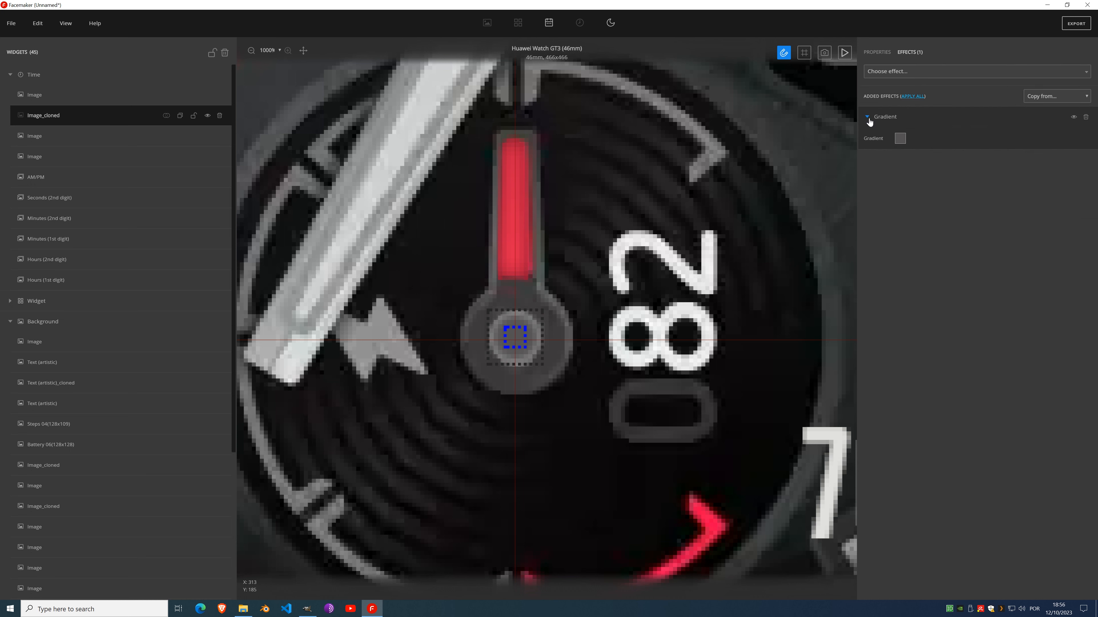
left_click(901, 139)
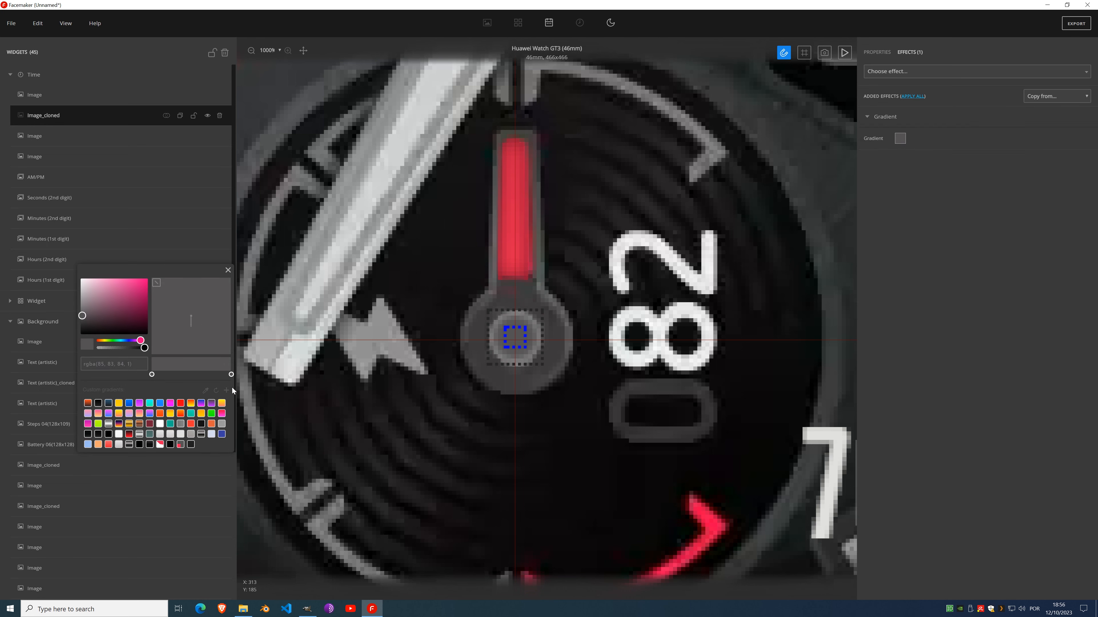
left_click(139, 445)
left_click(229, 271)
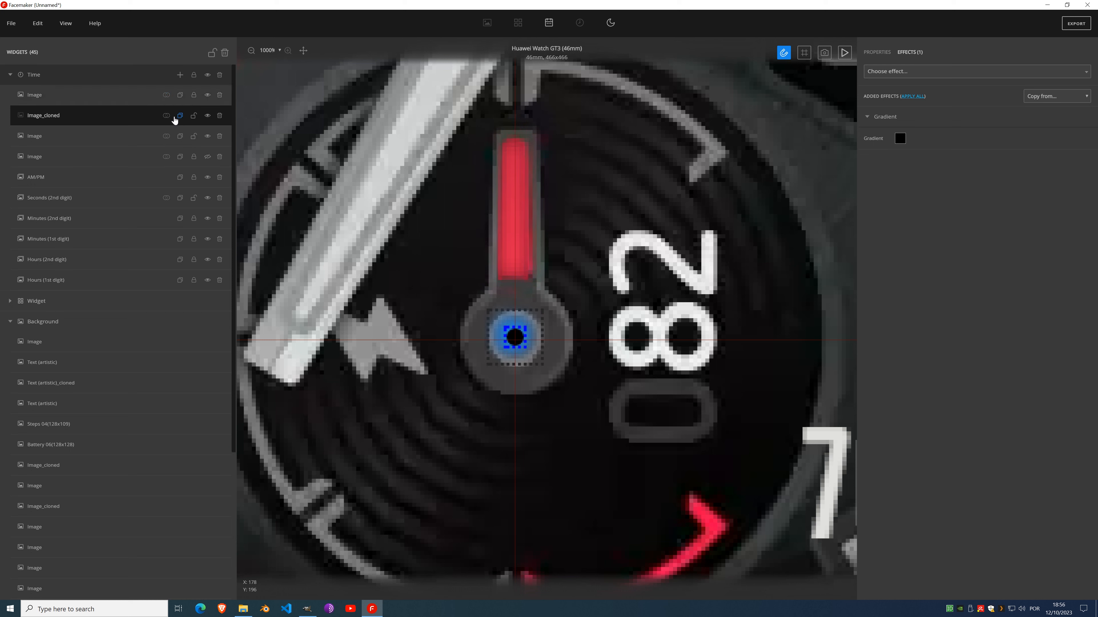
Step: Merge the small black circle with the grey hub circle beneath it
left_click(166, 115)
left_click(165, 143)
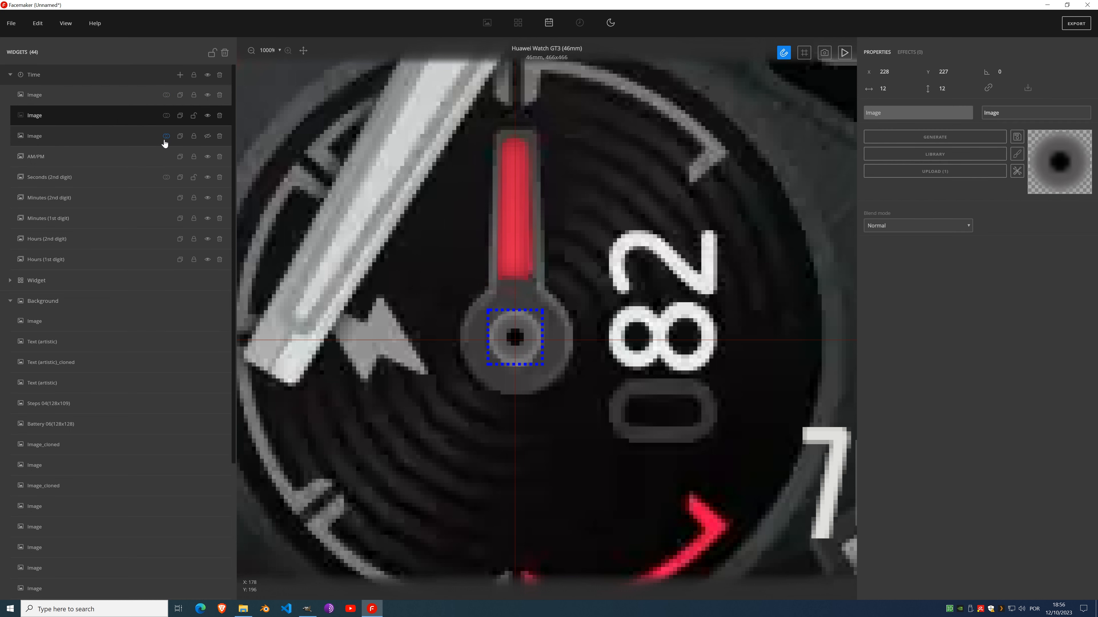
Step: Add a Noise effect with intensity 1 to the grey needle body
left_click(100, 139)
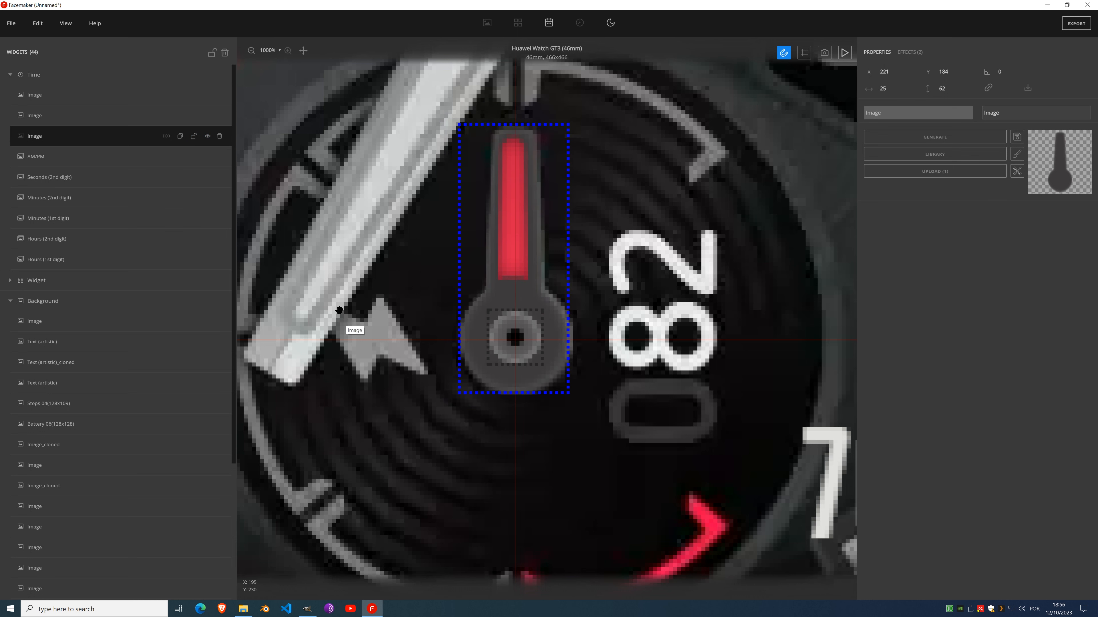
left_click(915, 55)
left_click(896, 73)
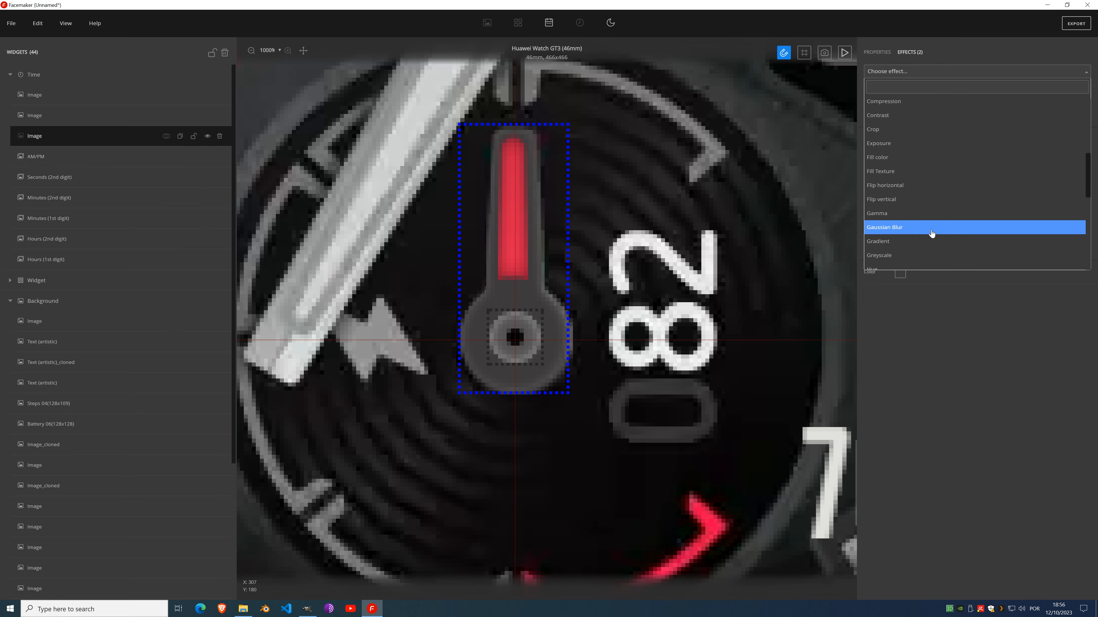
scroll(916, 216, "down", 3)
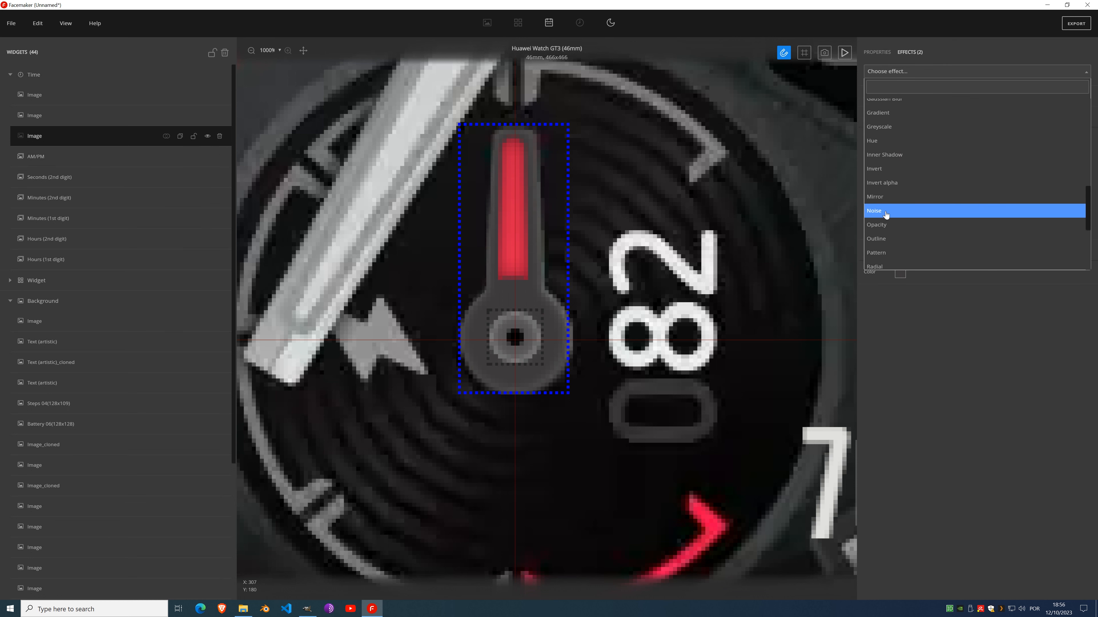
left_click(901, 212)
left_click_drag(887, 141, 892, 141)
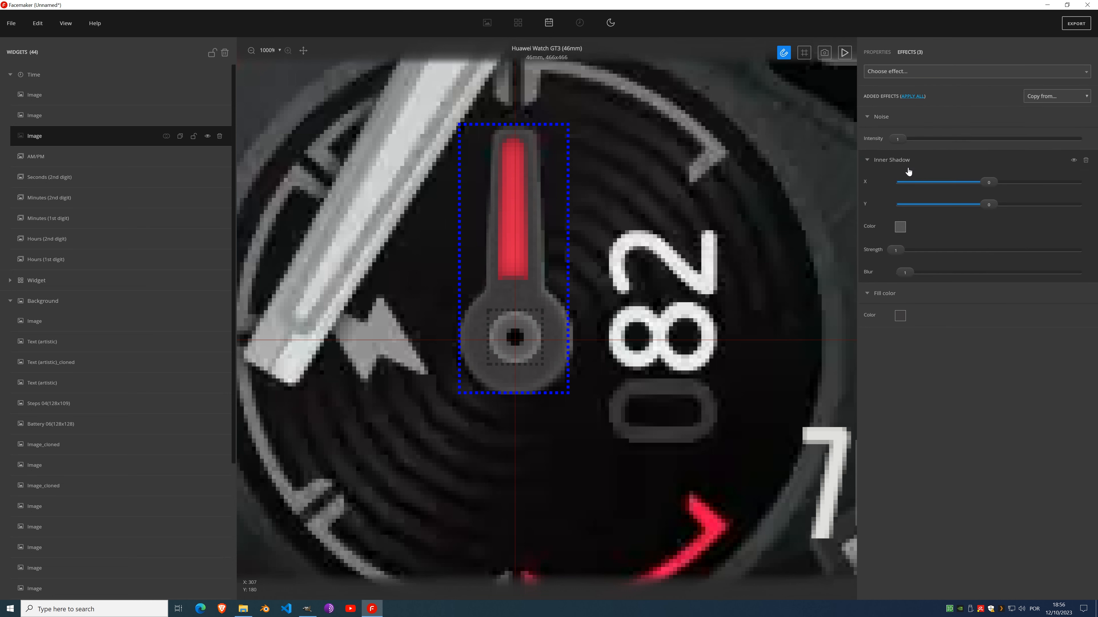
scroll(534, 234, "down", 5)
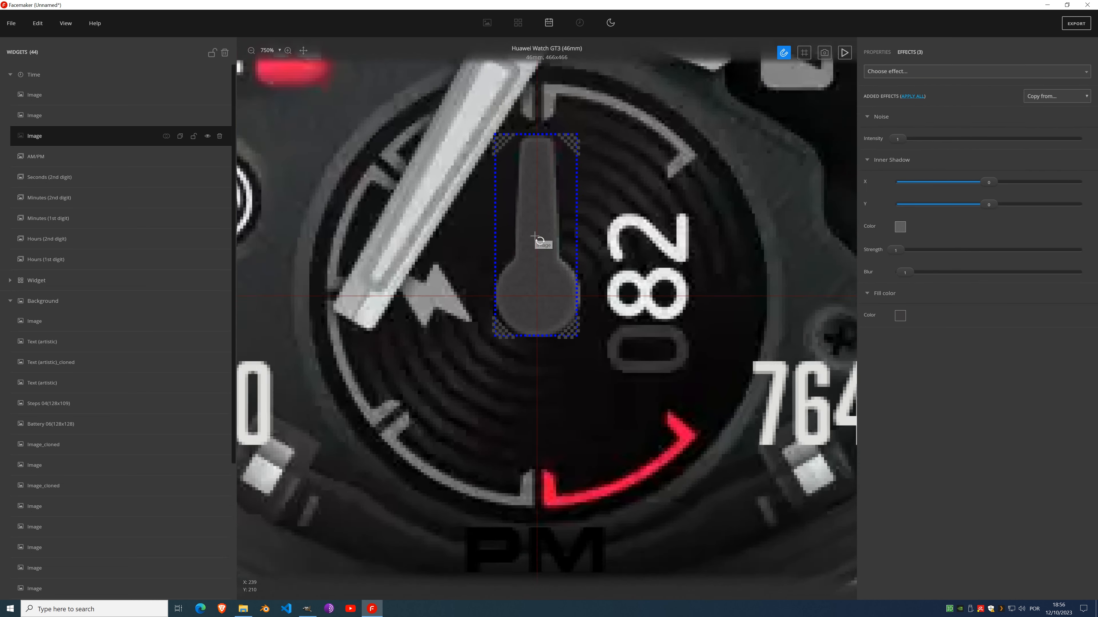
scroll(535, 236, "down", 2)
scroll(552, 220, "up", 6)
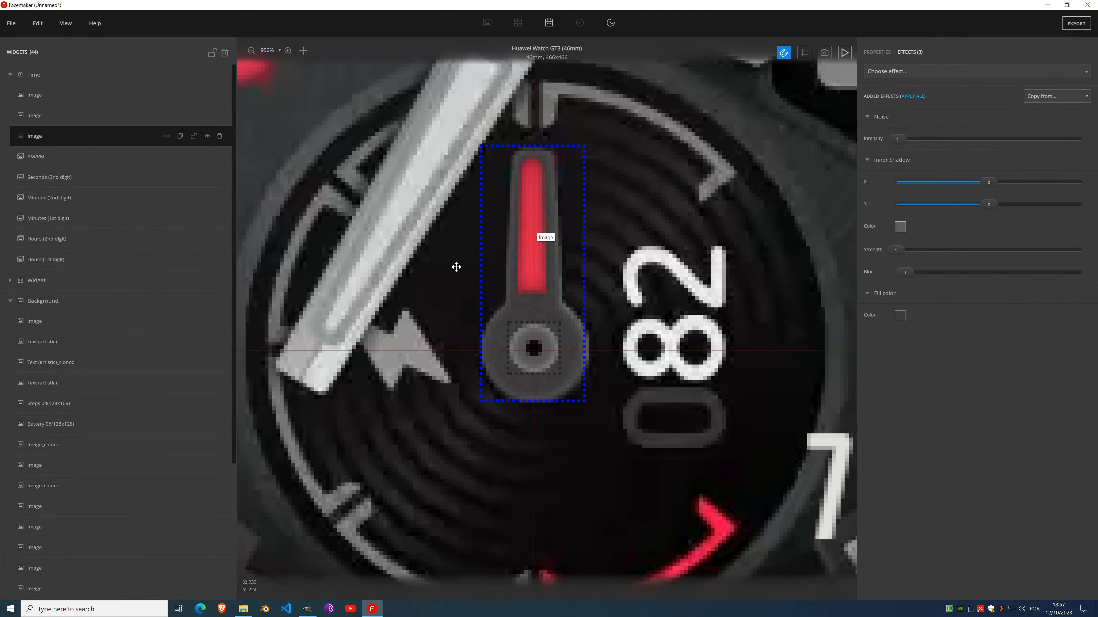
Step: Apply all effects of the red needle insert permanently and crop its image to content
left_click(50, 99)
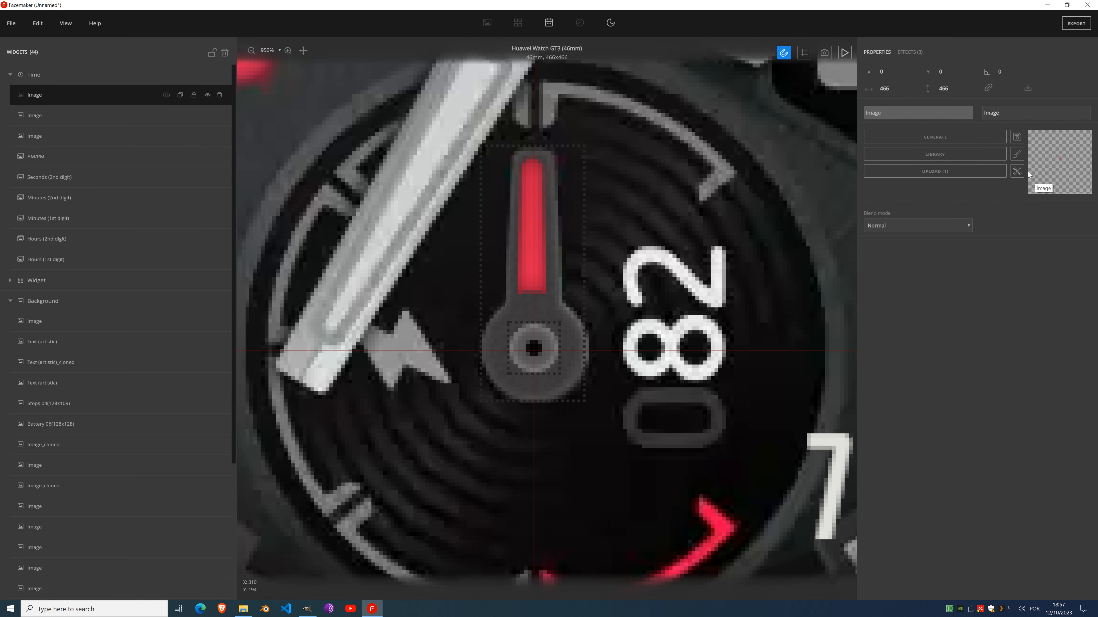
left_click(914, 53)
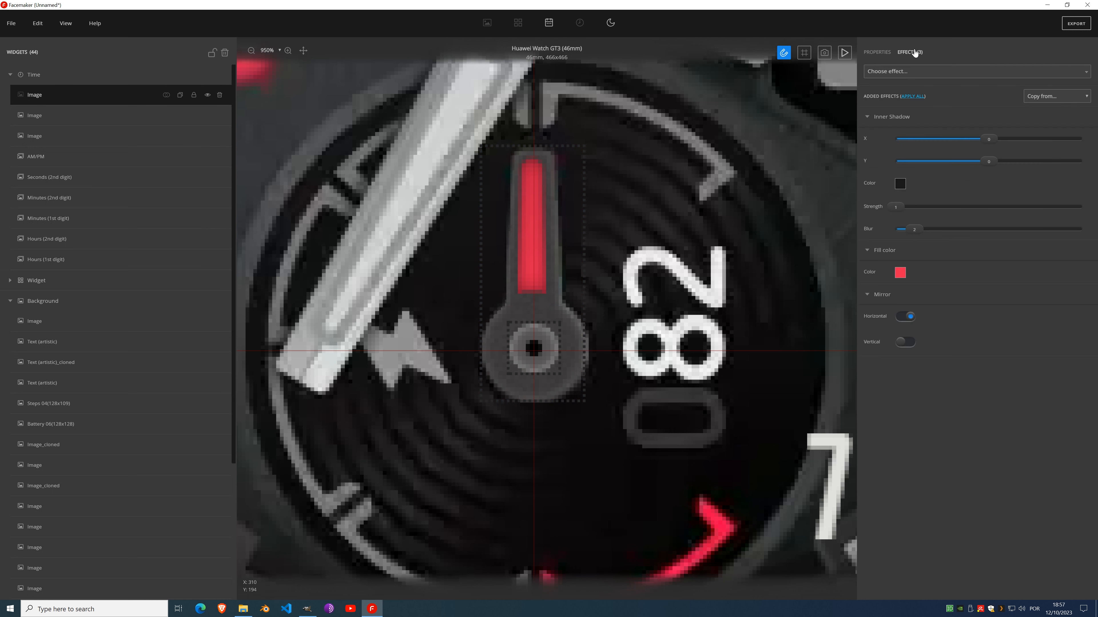
left_click(911, 96)
left_click(884, 53)
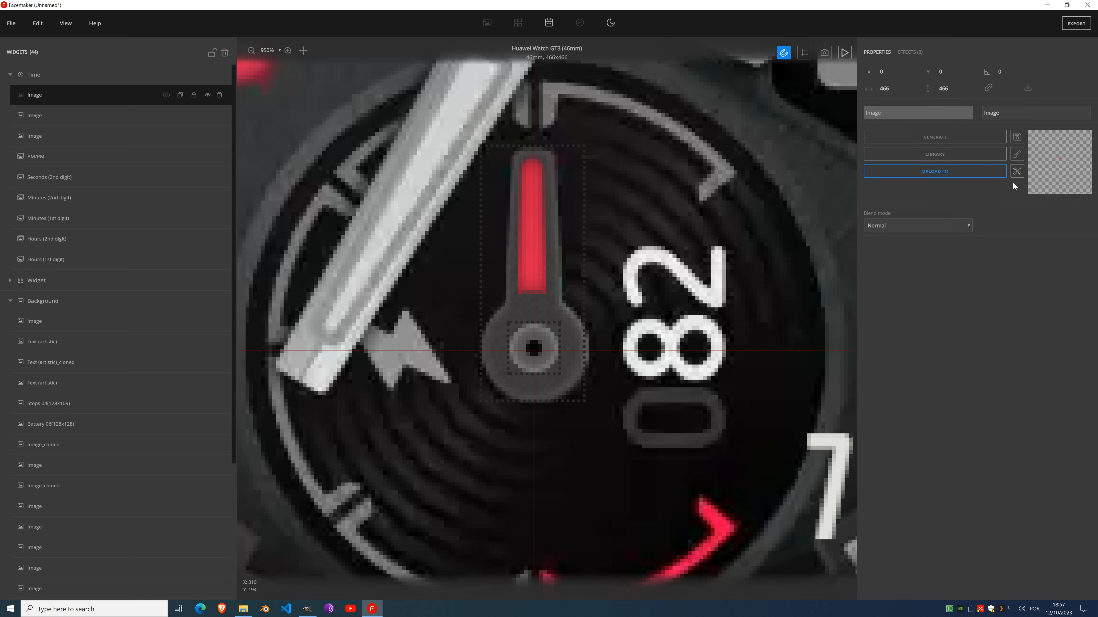
left_click(1016, 171)
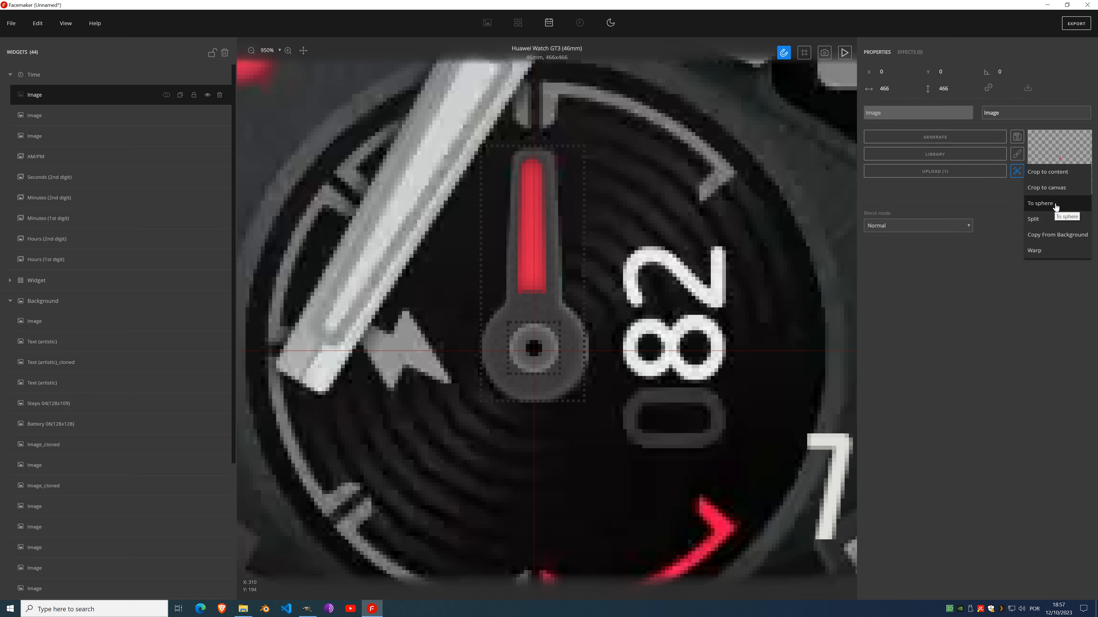
left_click(1059, 174)
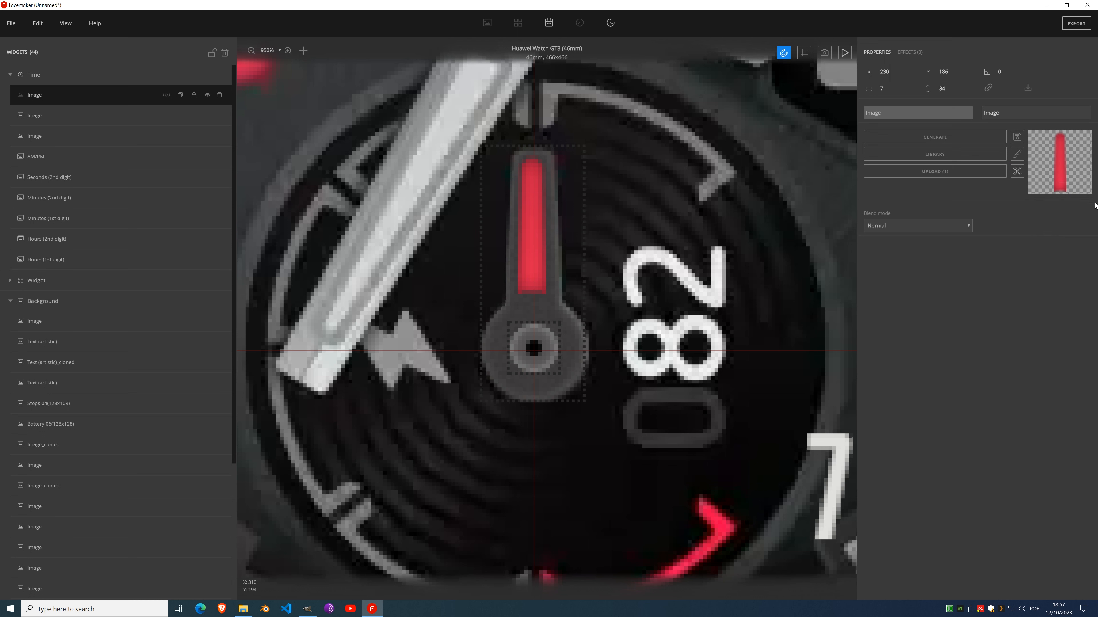
Step: Add a black Shadow effect with blur 1 to the red needle insert
left_click(908, 54)
left_click(911, 71)
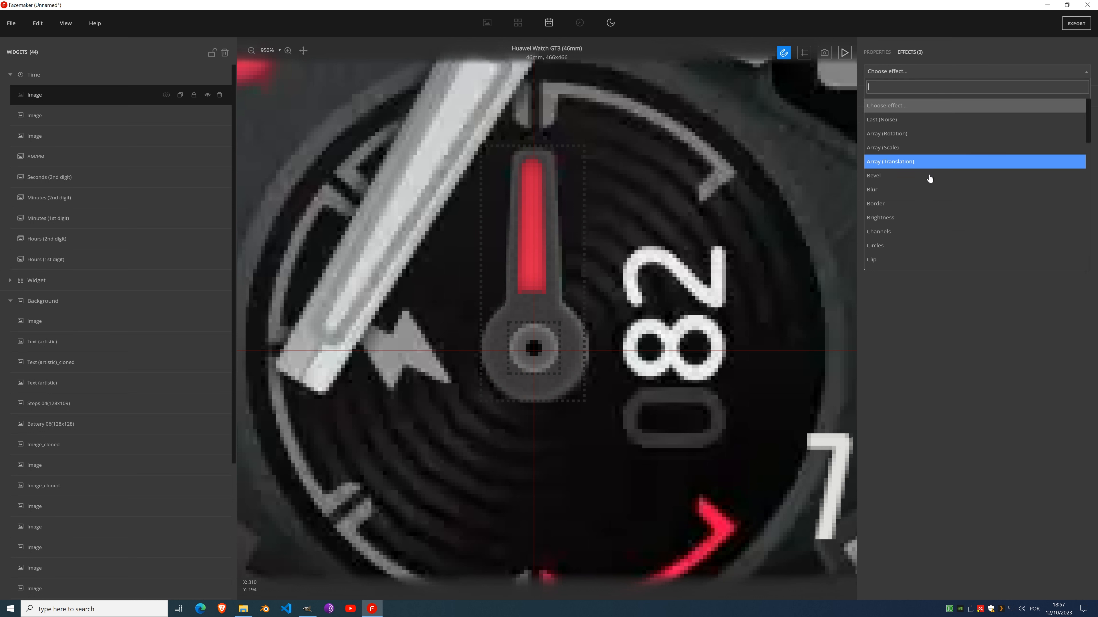
scroll(930, 178, "down", 4)
scroll(929, 180, "down", 2)
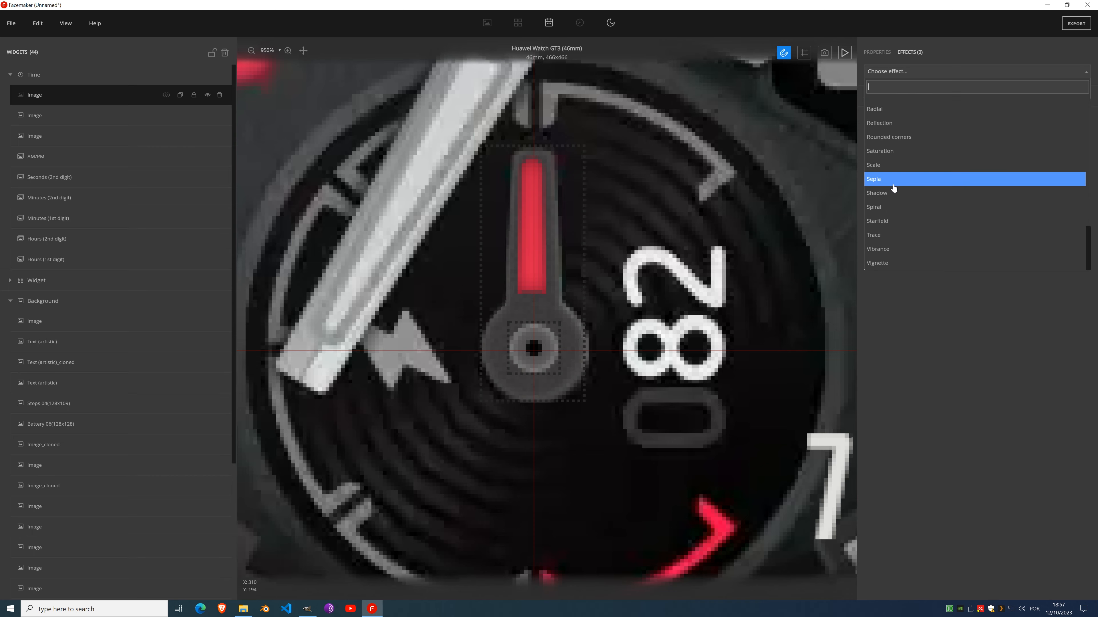
left_click(896, 196)
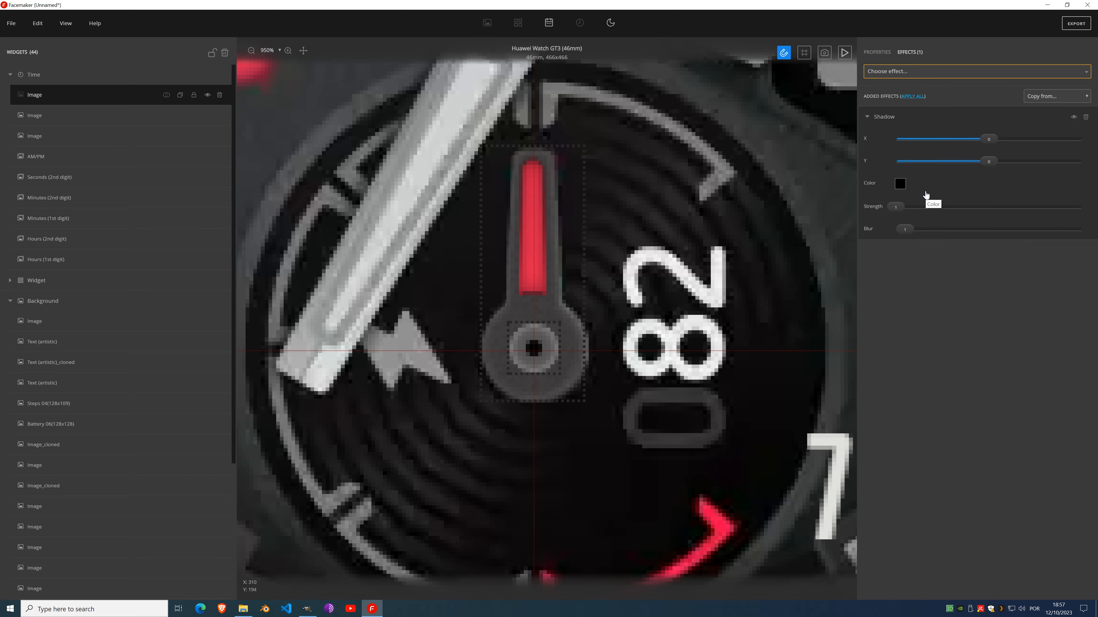
scroll(470, 211, "down", 2)
scroll(644, 222, "down", 5)
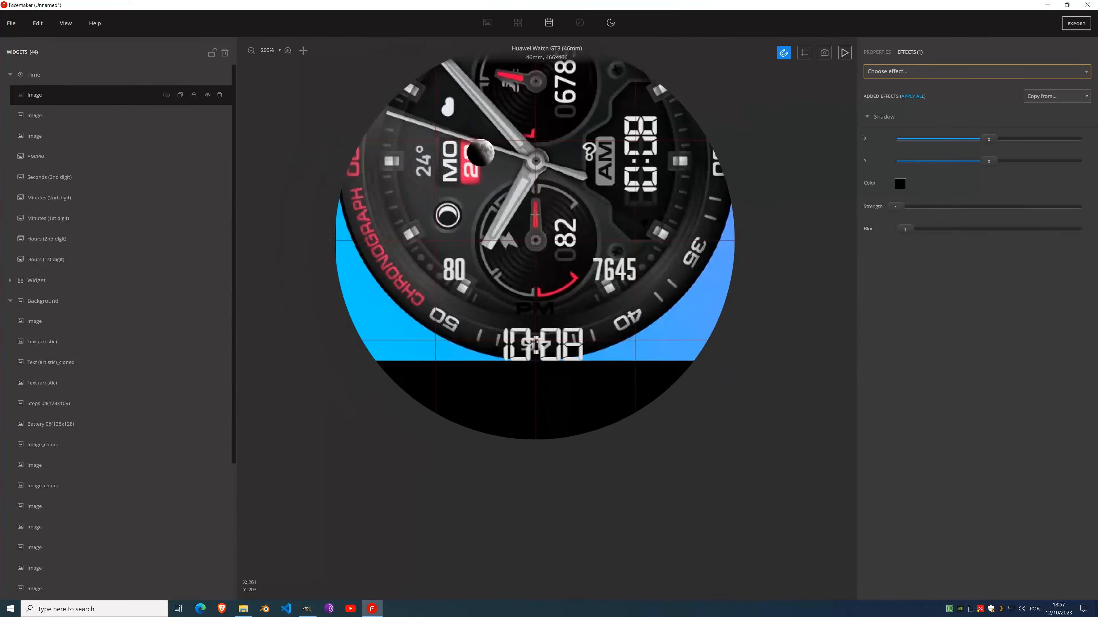
scroll(571, 220, "up", 8)
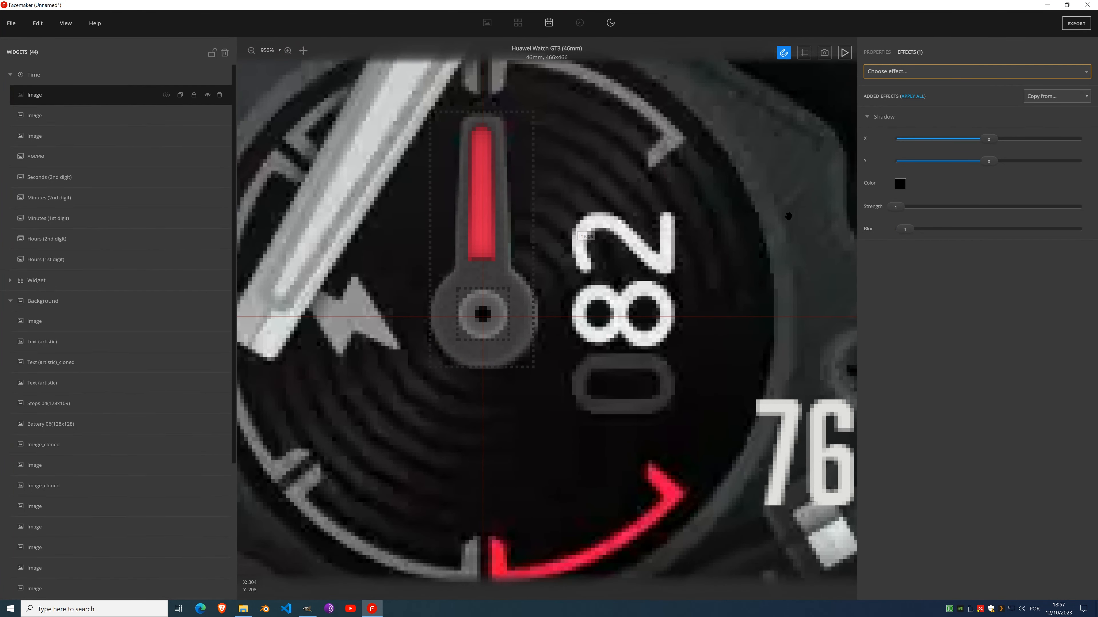
left_click(909, 230)
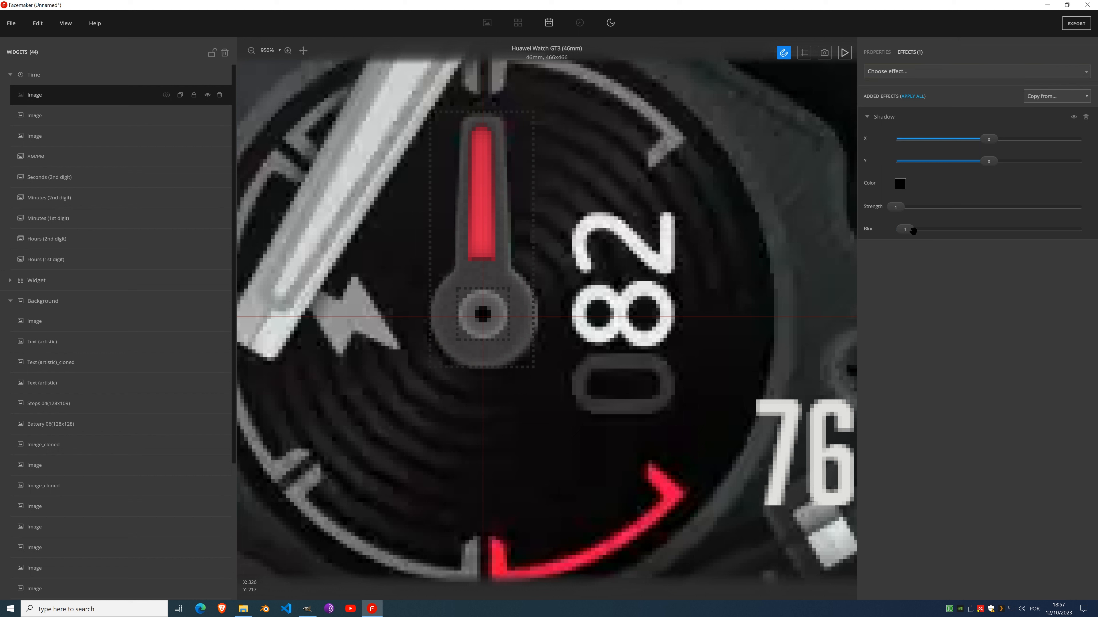
left_click_drag(913, 231, 919, 232)
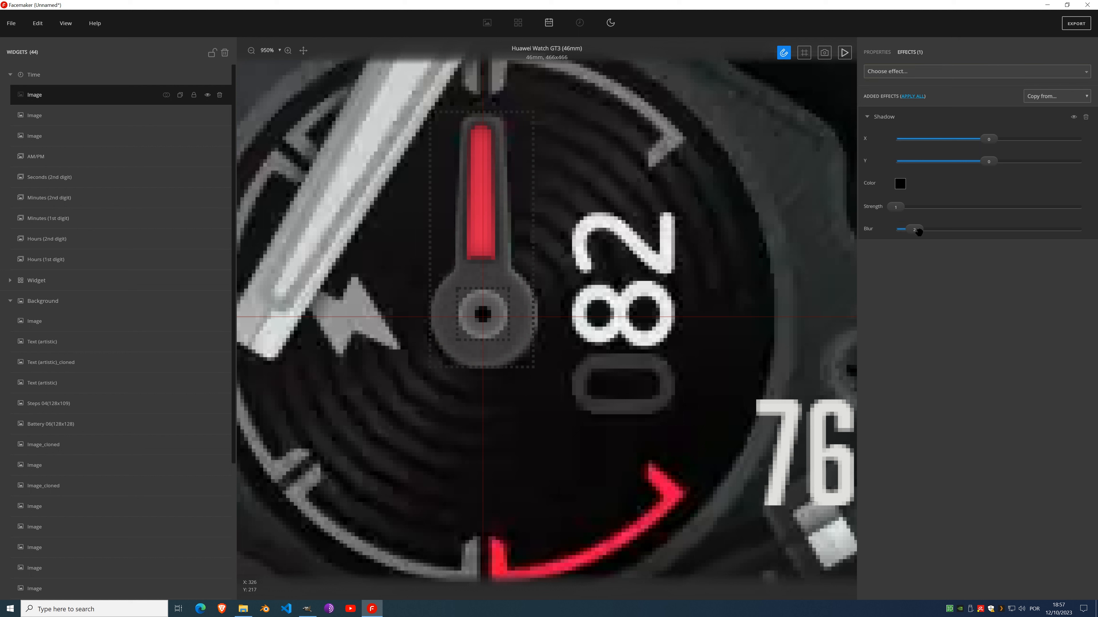
left_click_drag(918, 231, 909, 231)
Step: Set the red insert's X position to 229 and apply its Shadow effect permanently
left_click(874, 53)
left_click(894, 70)
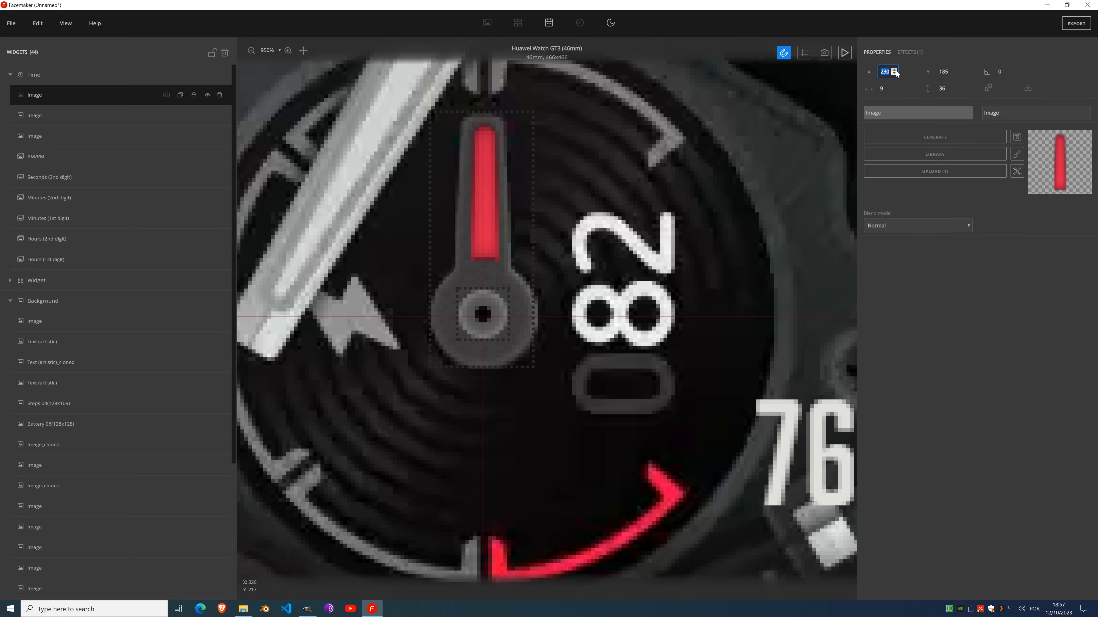
left_click(894, 74)
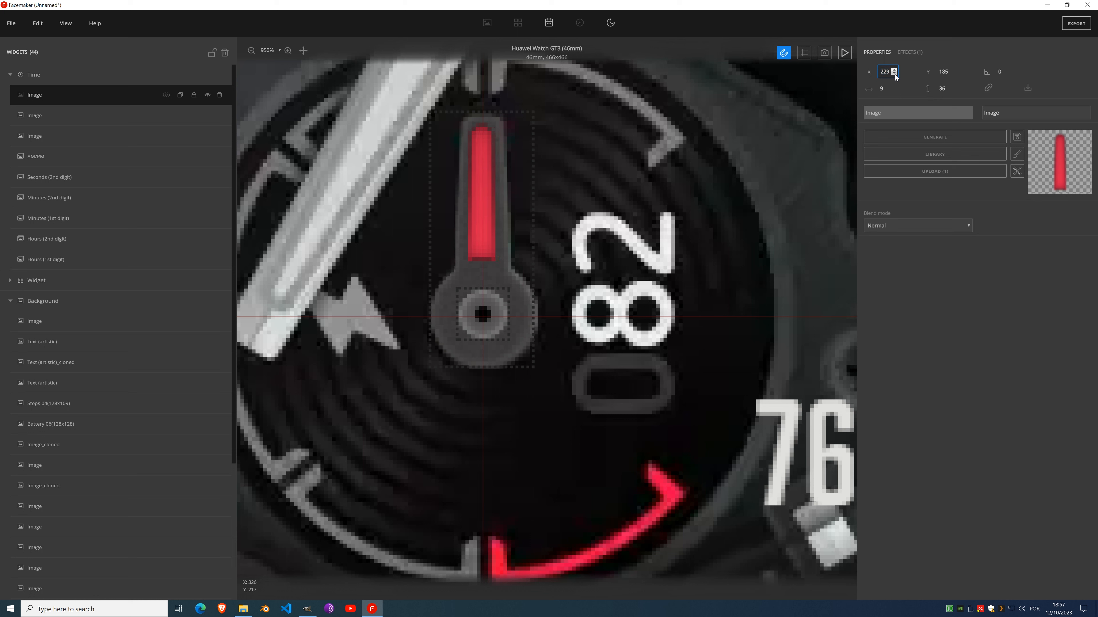
left_click(909, 53)
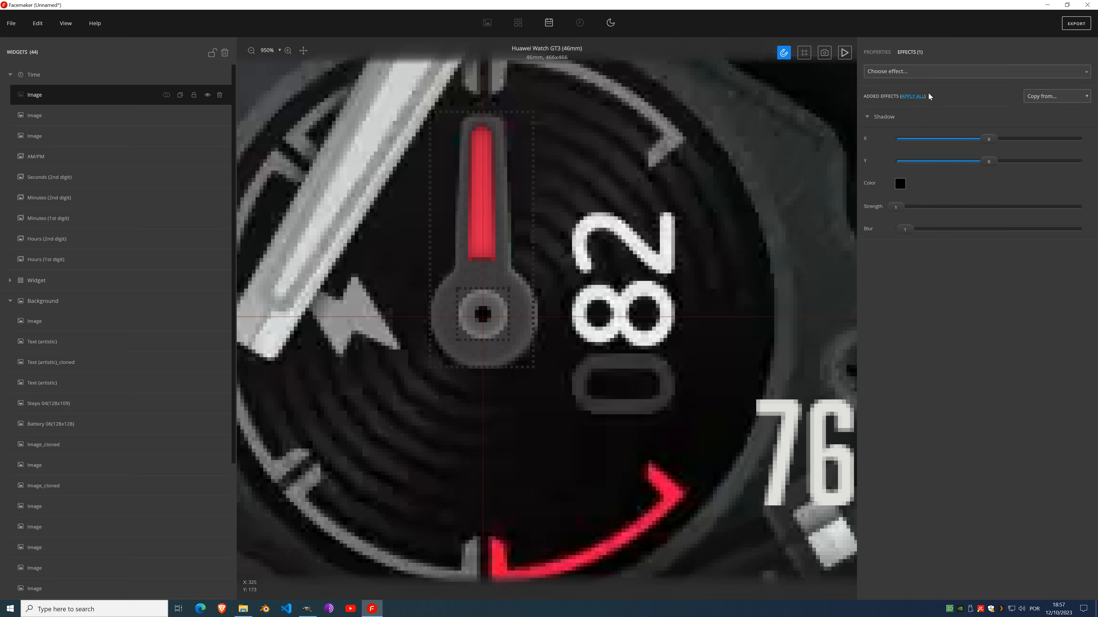
left_click(918, 99)
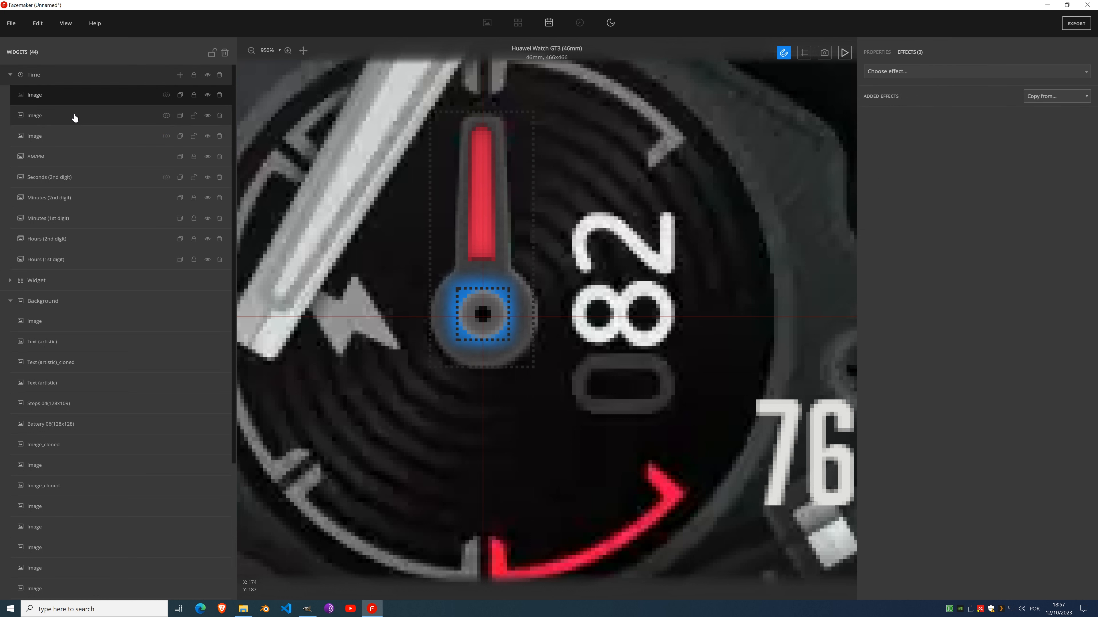
Step: Merge the red insert, hub and grey body into one needle image and hide the reference watch photo
left_click(166, 95)
left_click(167, 115)
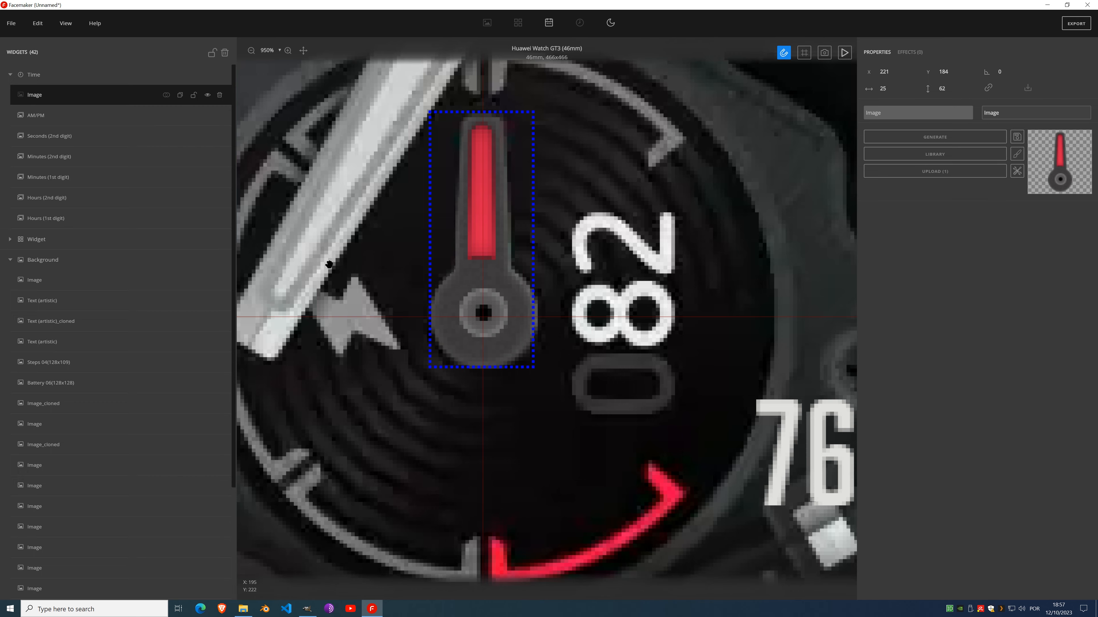
scroll(402, 289, "down", 3)
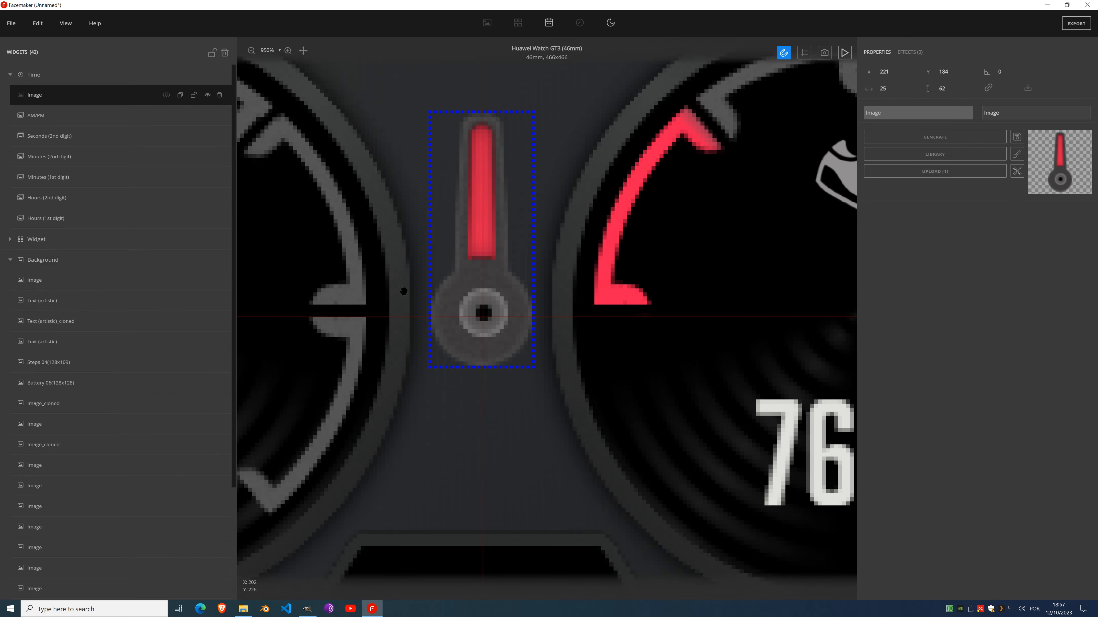
scroll(547, 230, "down", 5)
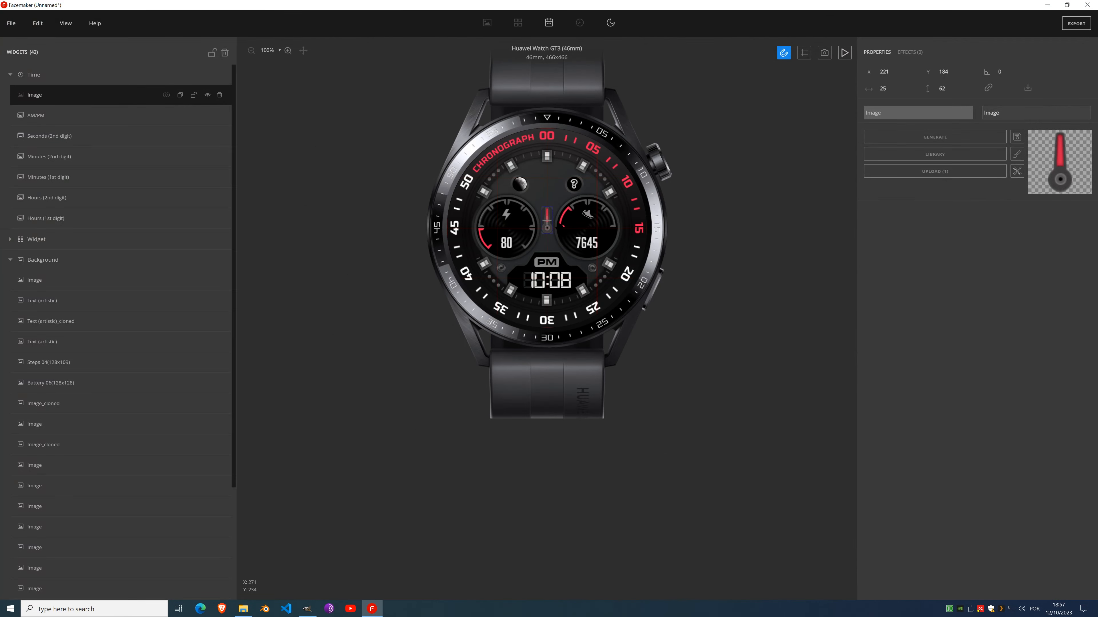
scroll(563, 228, "up", 5)
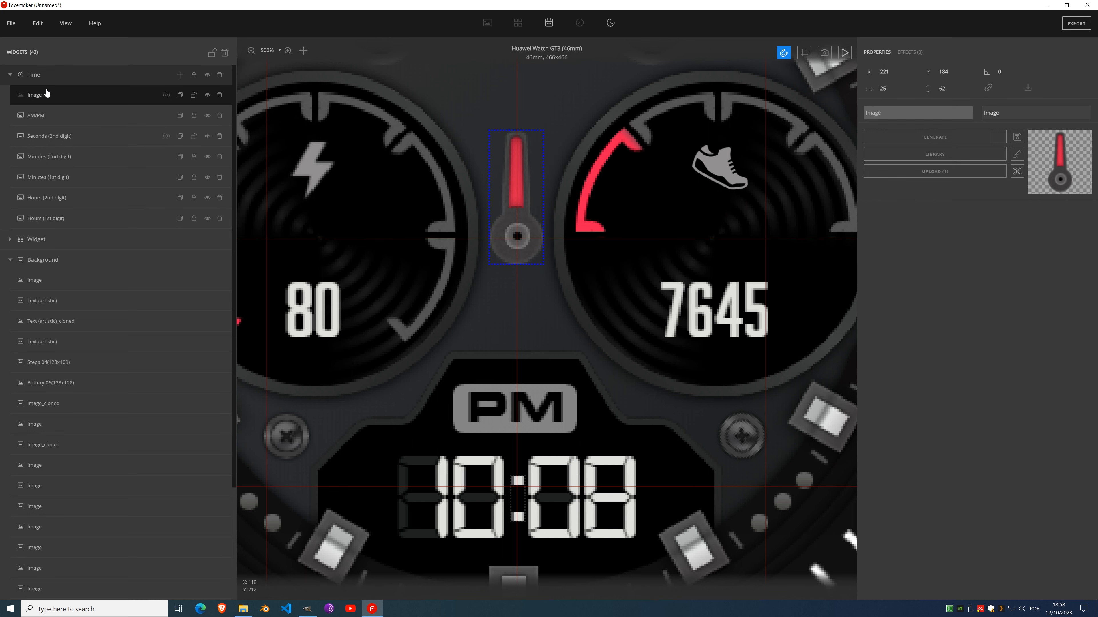
Step: Move the needle image into the Background group and add a Rotary widget to BatteryContainer
mouse_move(46, 94)
left_mouse_down()
mouse_move(37, 98)
mouse_move(54, 299)
mouse_move(48, 113)
left_mouse_up()
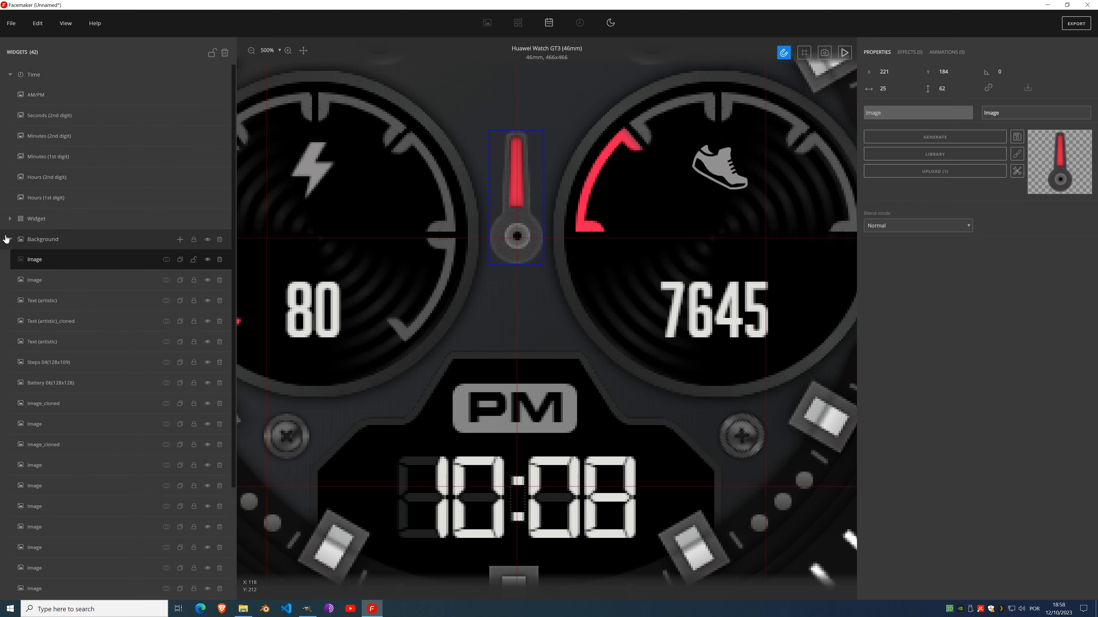
left_click(10, 215)
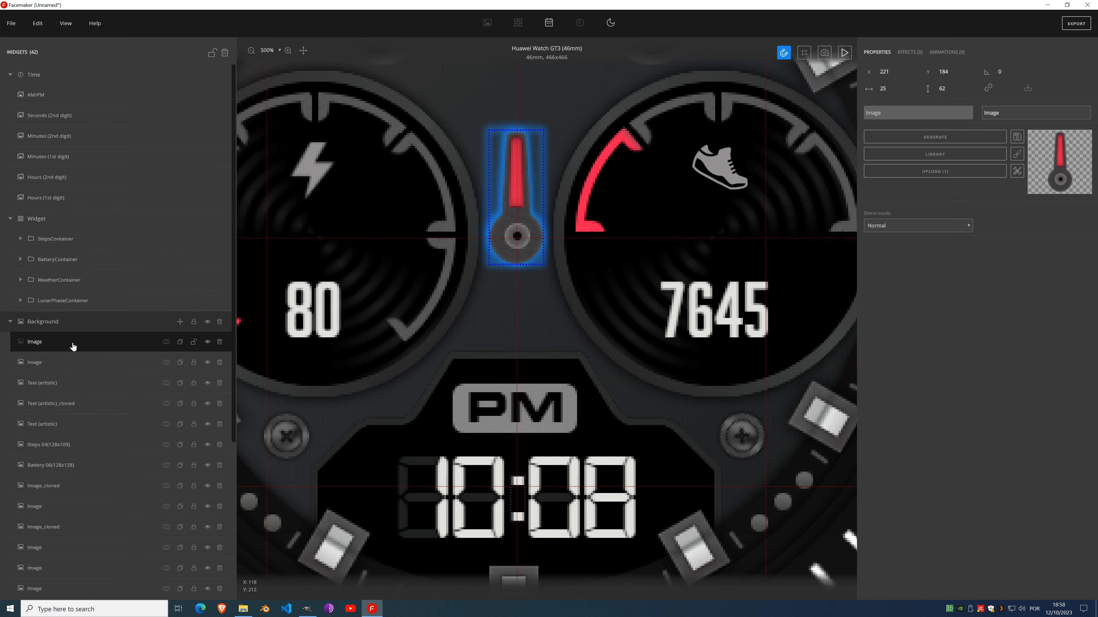
left_click(20, 261)
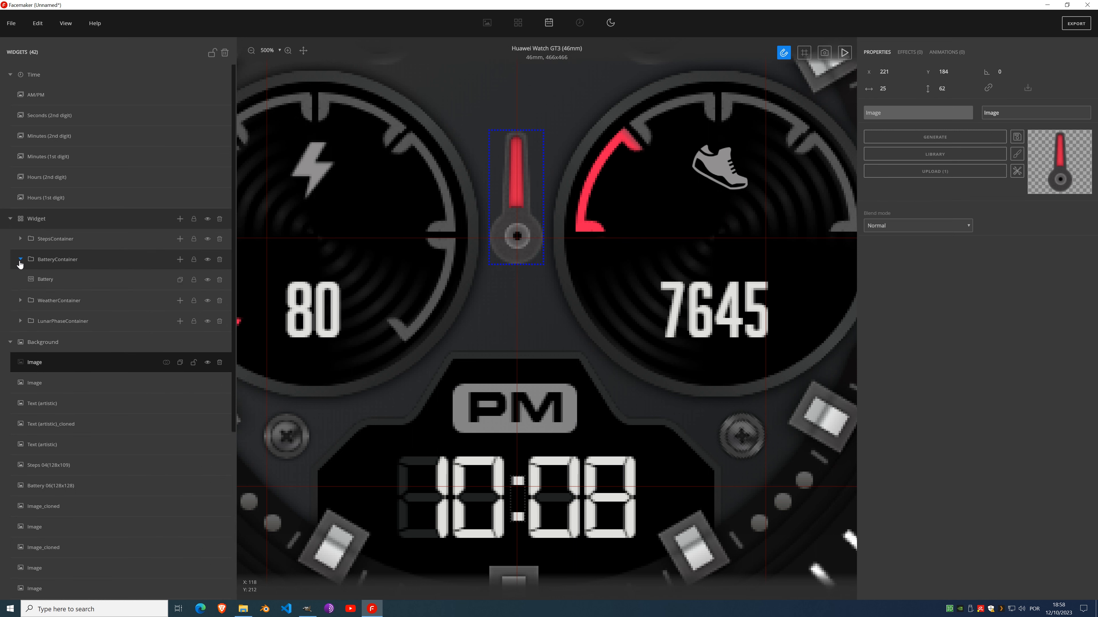
left_click(179, 260)
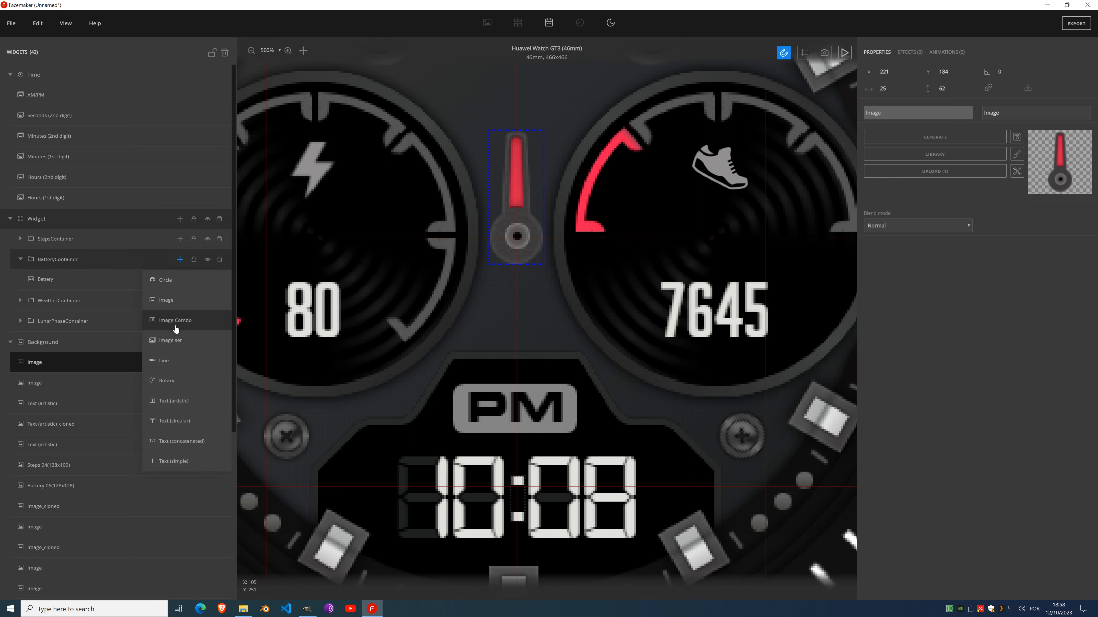
left_click(172, 381)
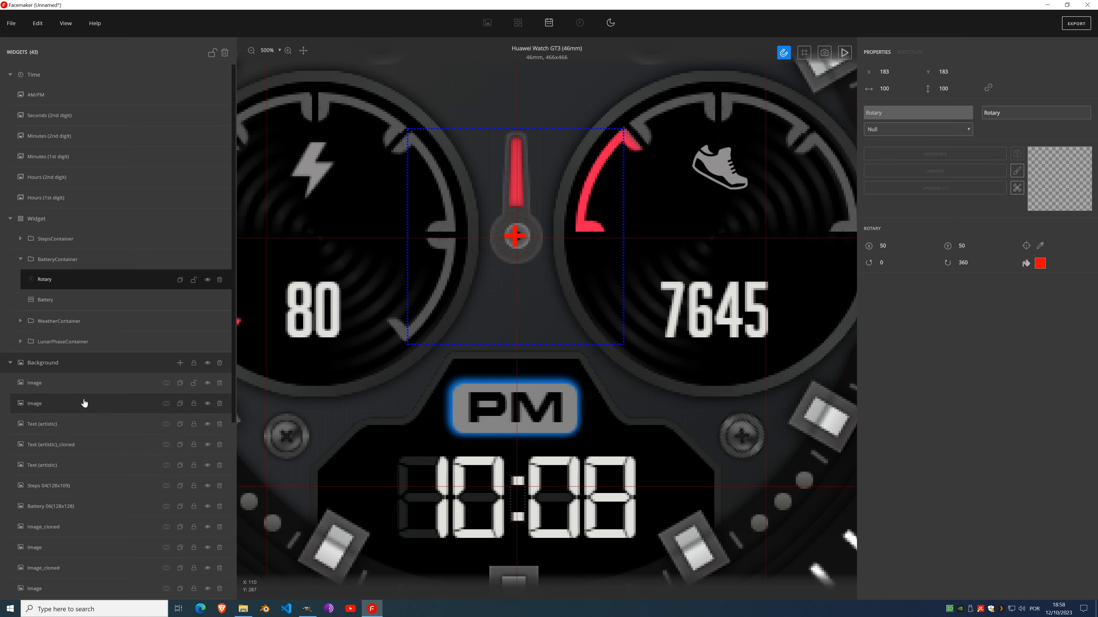
Step: Set the rotary widget's type to Battery and give it the finished needle image from the Background group
left_click(85, 389)
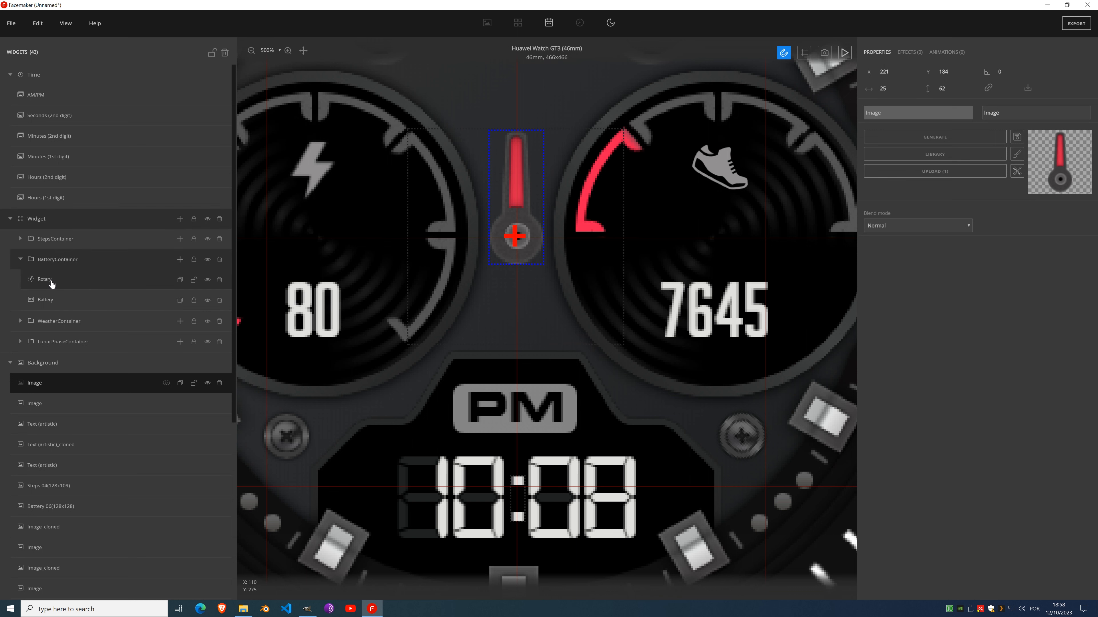
left_click(38, 280)
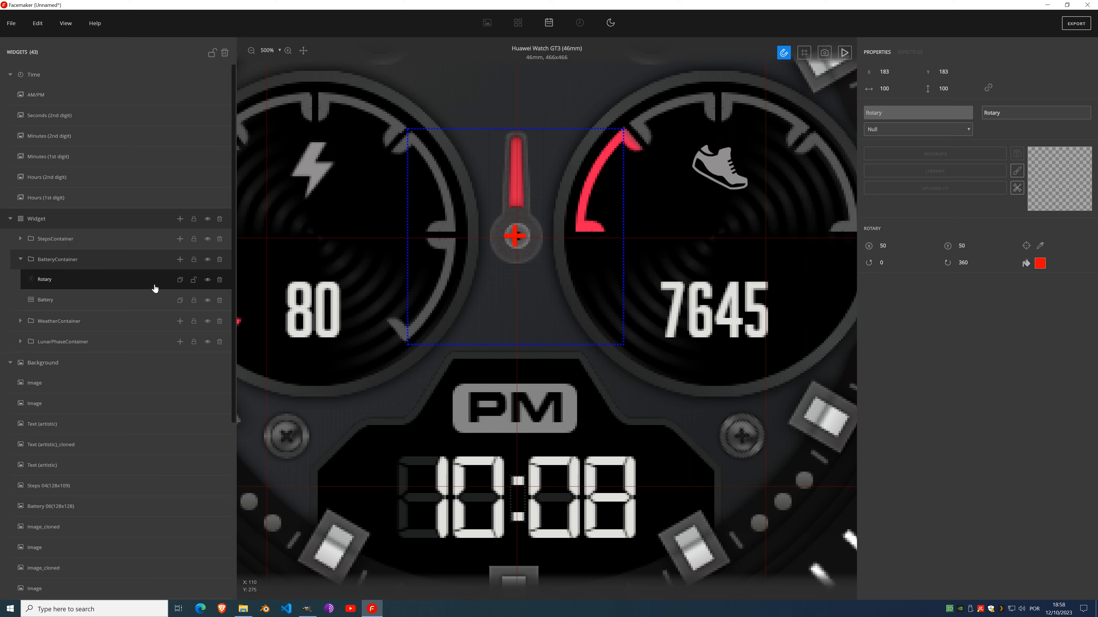
left_click(888, 129)
left_click(894, 140)
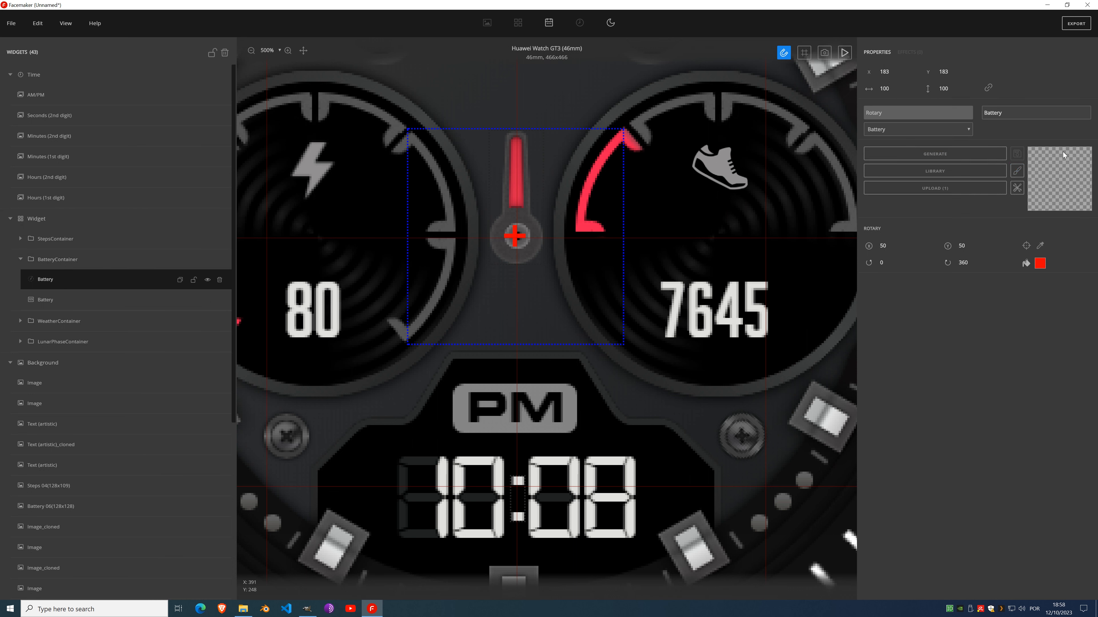
left_click(1057, 177)
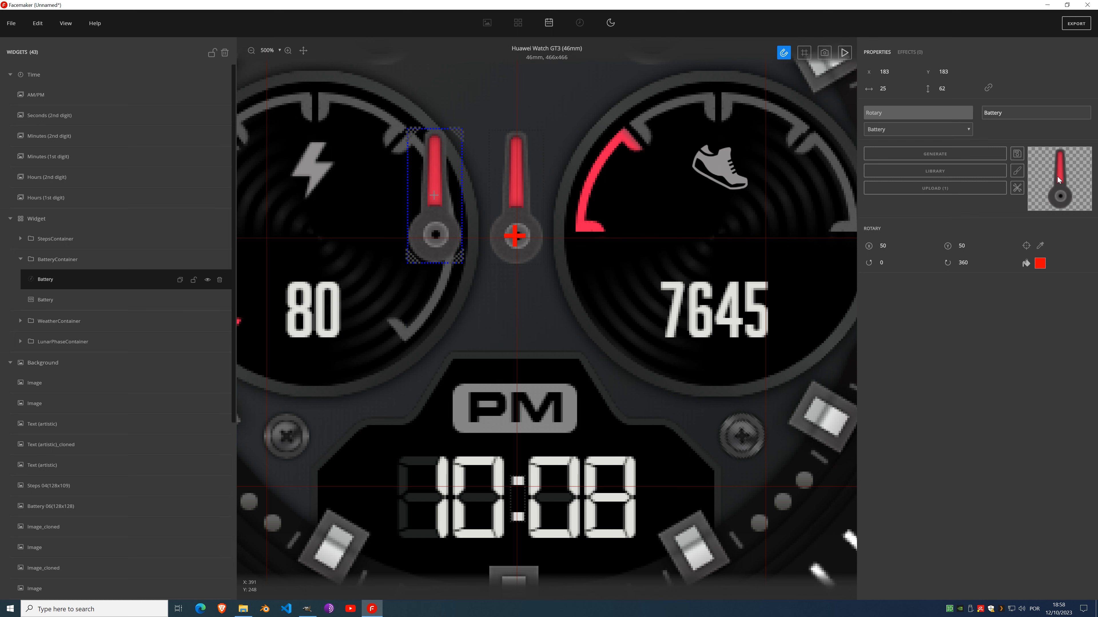
Step: Move the battery needle into the battery gauge at X 127, Y 185 and set its pivot to 13 horizontally and 49 vertically
left_click_drag(436, 236, 316, 221)
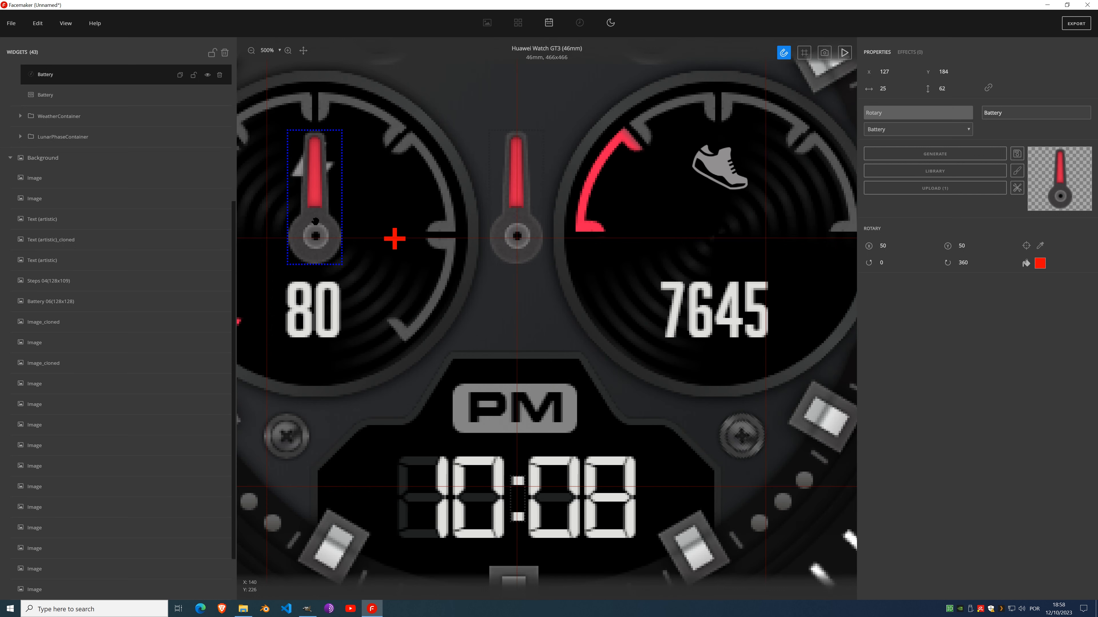
left_click(954, 70)
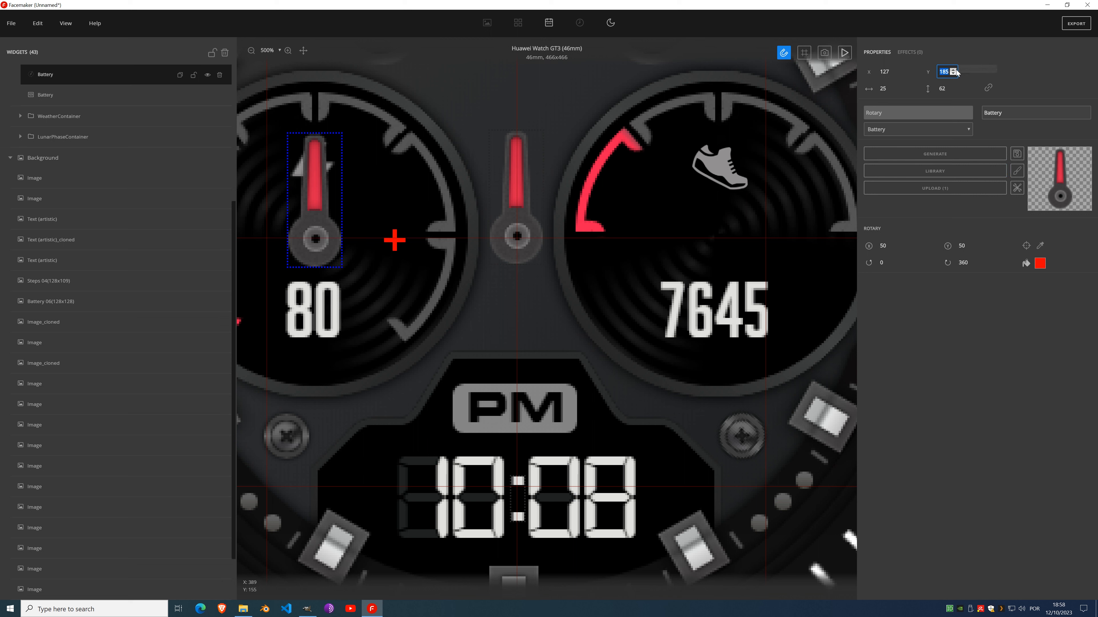
left_click(901, 246)
type("1")
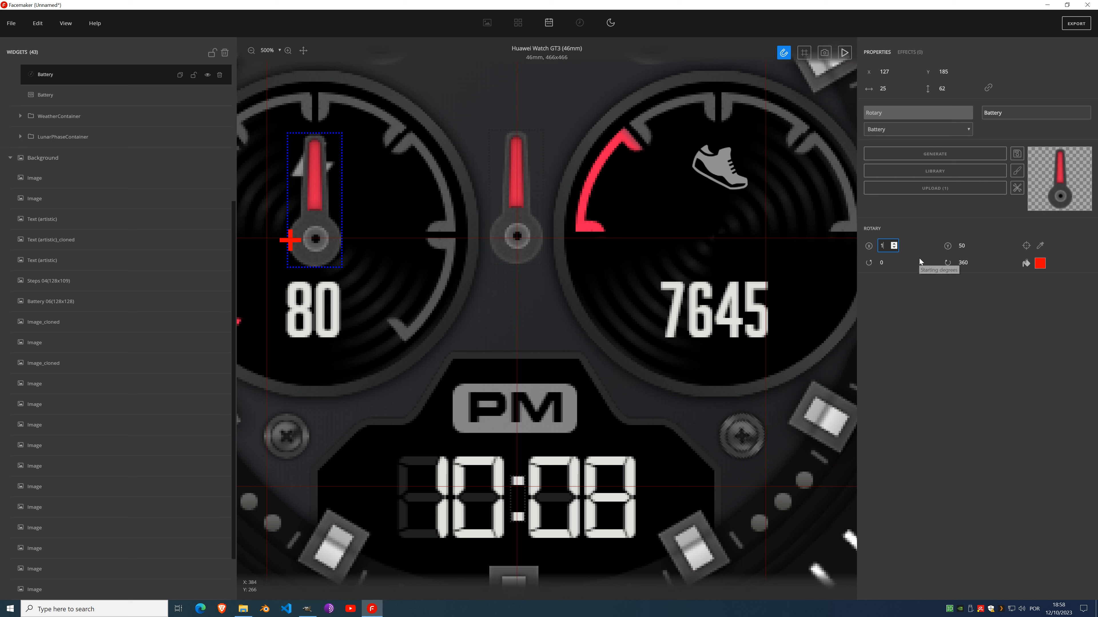
type("2")
left_click(893, 242)
left_click(973, 248)
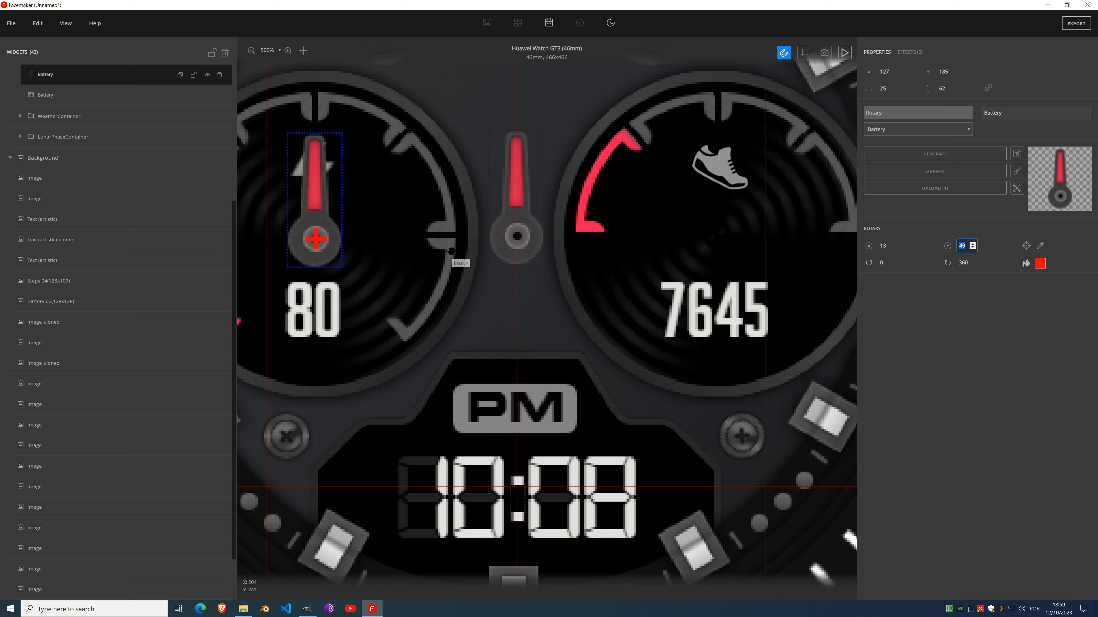
Step: Try the battery needle at X position 126 and return it to 127
scroll(458, 257, "down", 3)
scroll(448, 236, "up", 3)
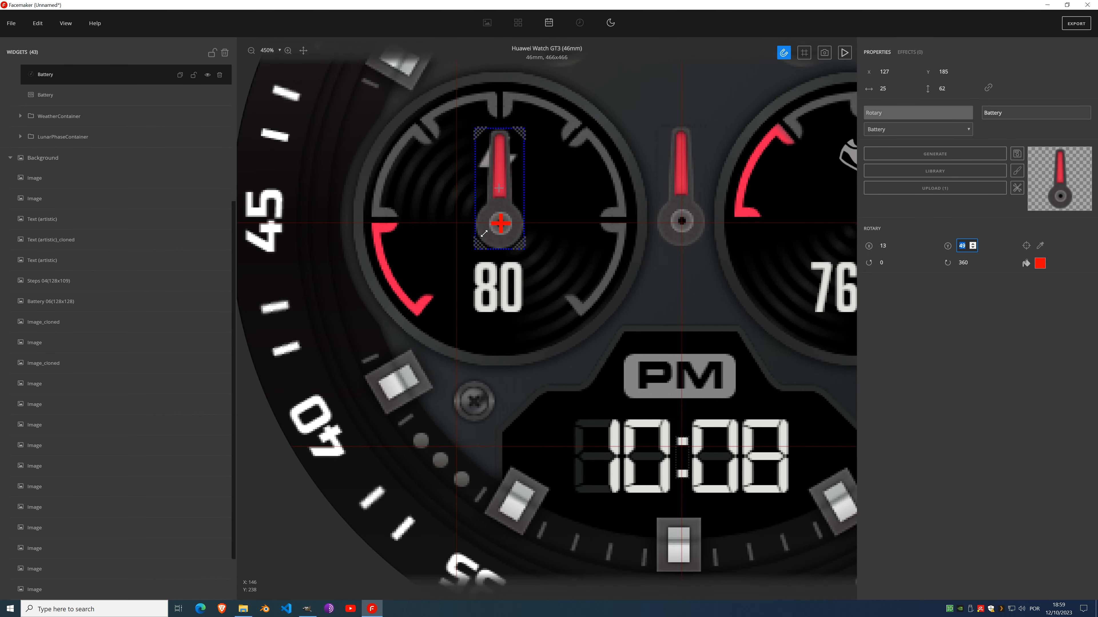
left_click(894, 74)
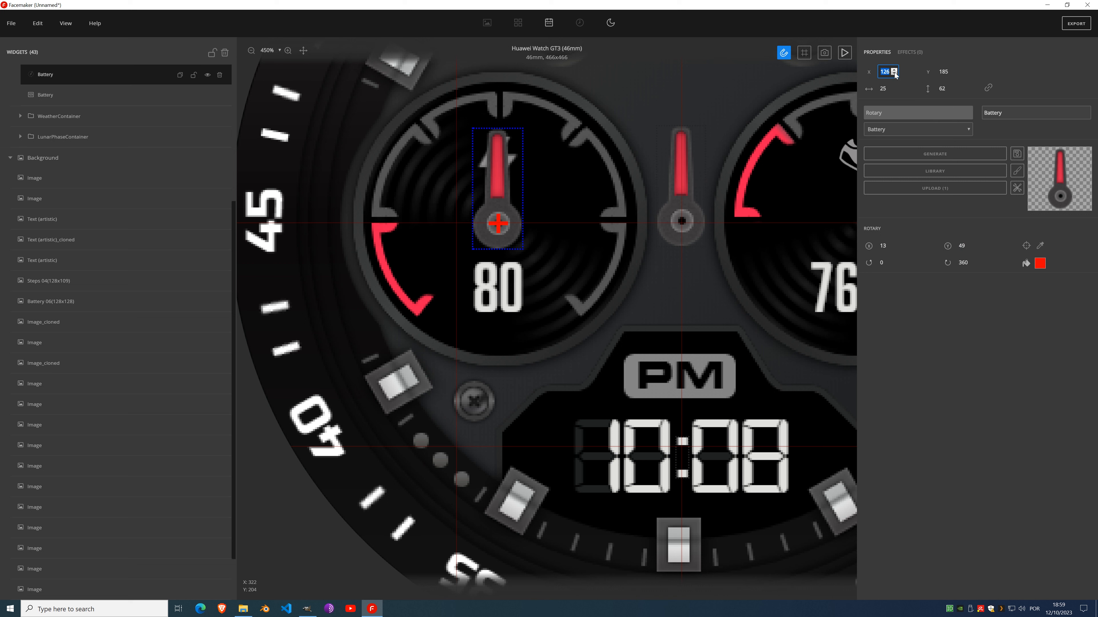
left_click(894, 69)
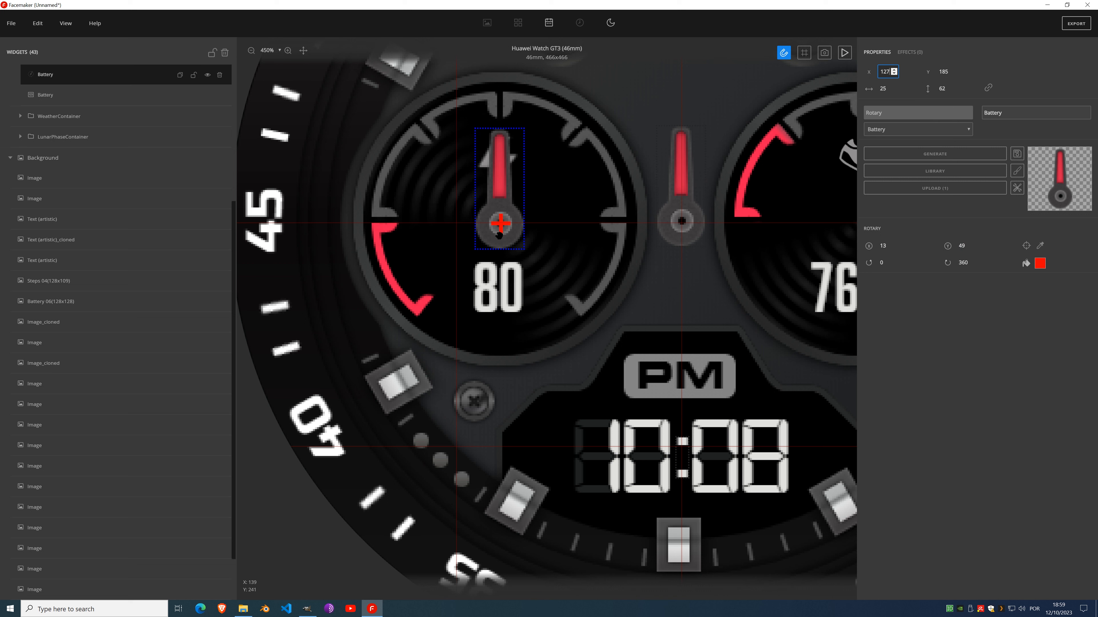
Step: Set the battery needle's starting degrees to -136 and ending degrees to 136, and preview the watch face in motion
left_click_drag(894, 266, 895, 267)
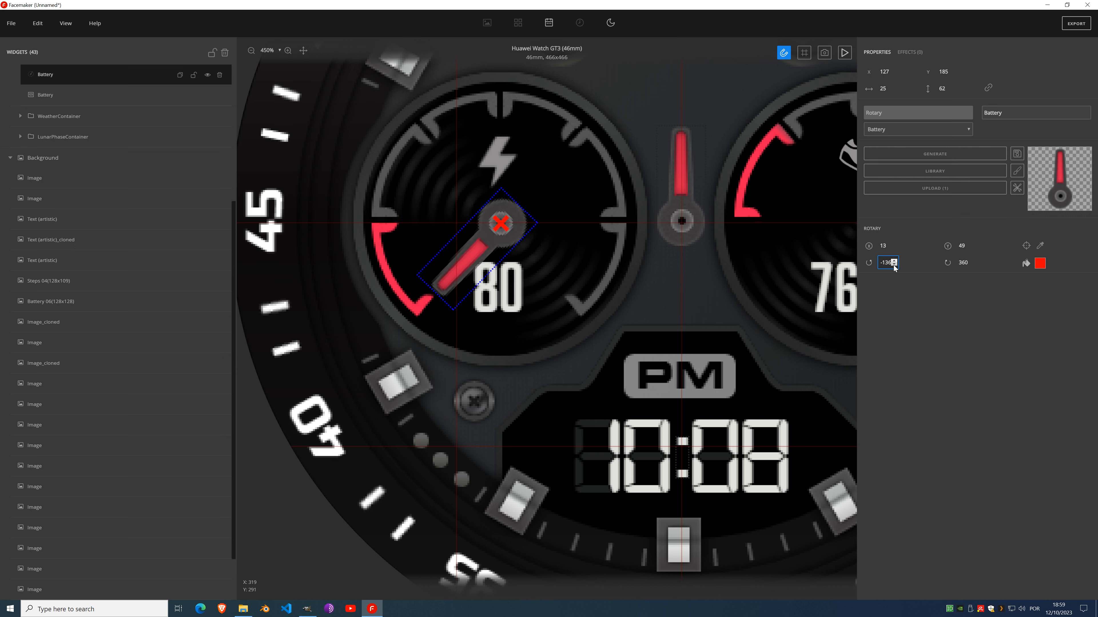
left_click(960, 264)
type("136")
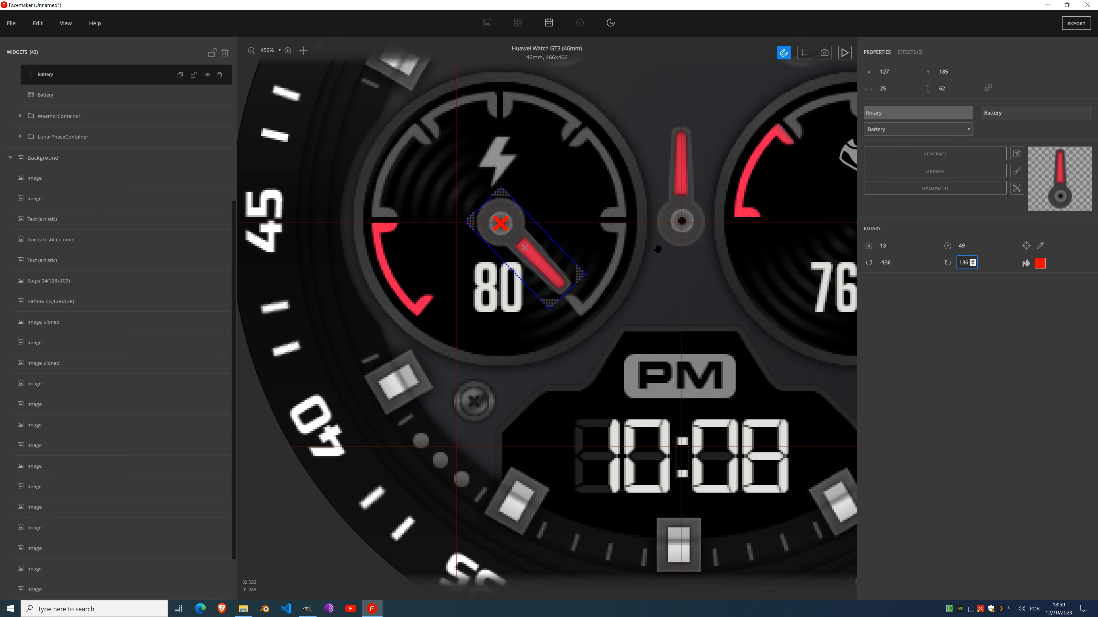
scroll(659, 257, "down", 5)
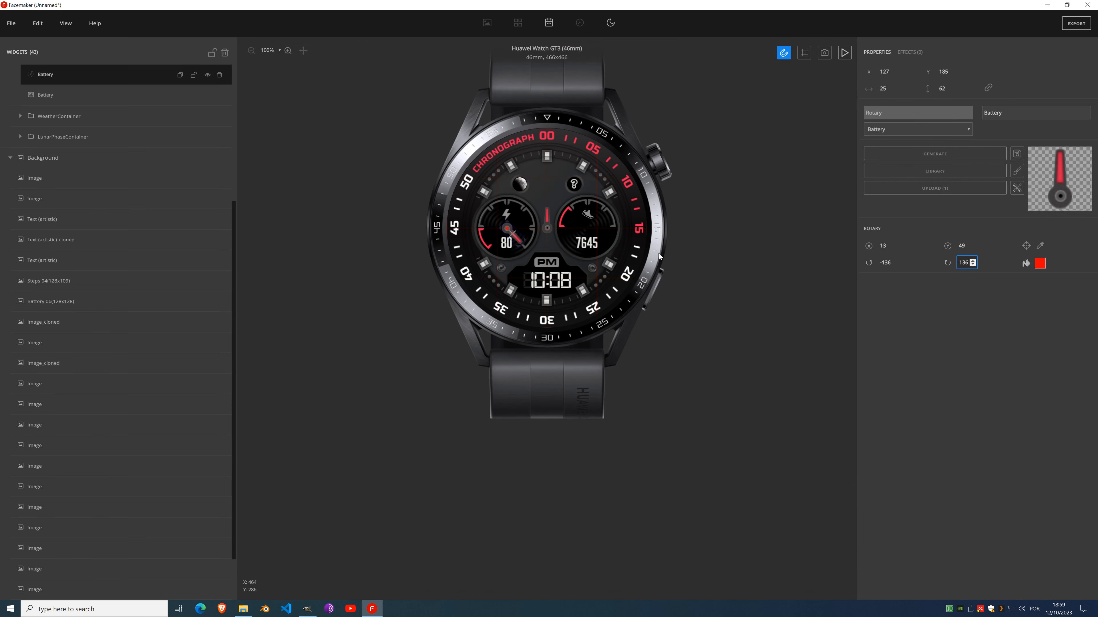
left_click(845, 53)
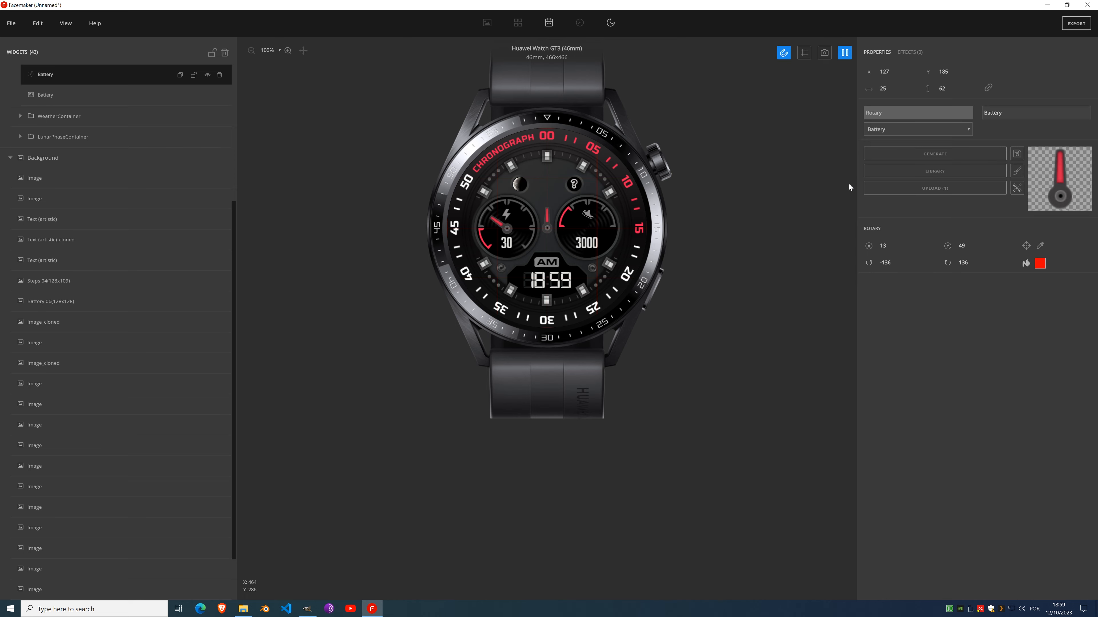
left_click(844, 52)
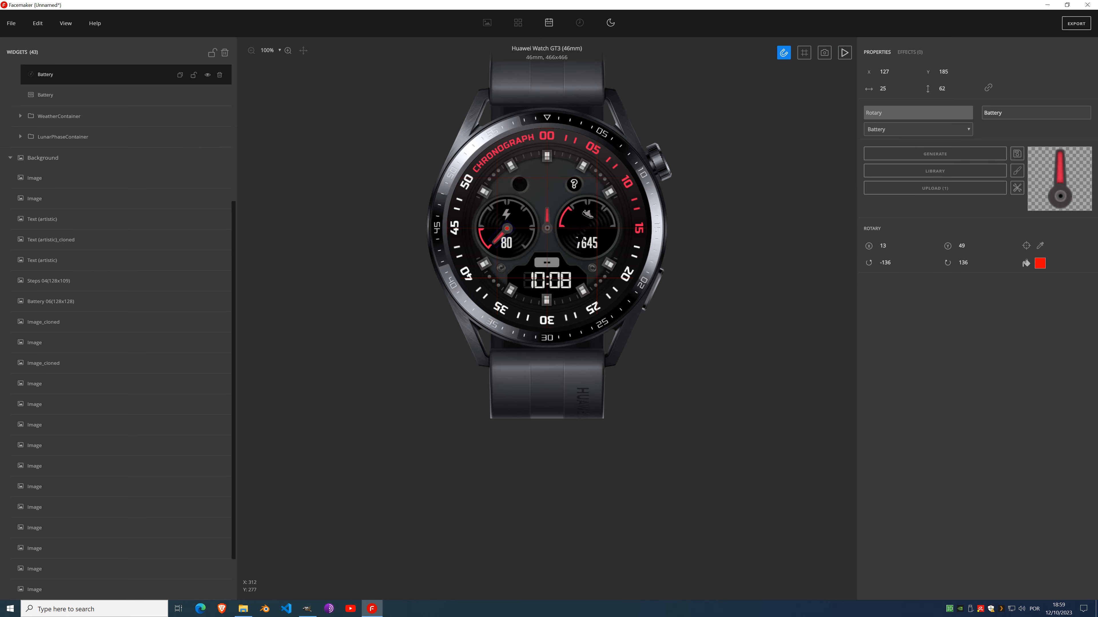
Step: Add a Rotary widget to StepsContainer and move it over the steps gauge
scroll(576, 237, "up", 7)
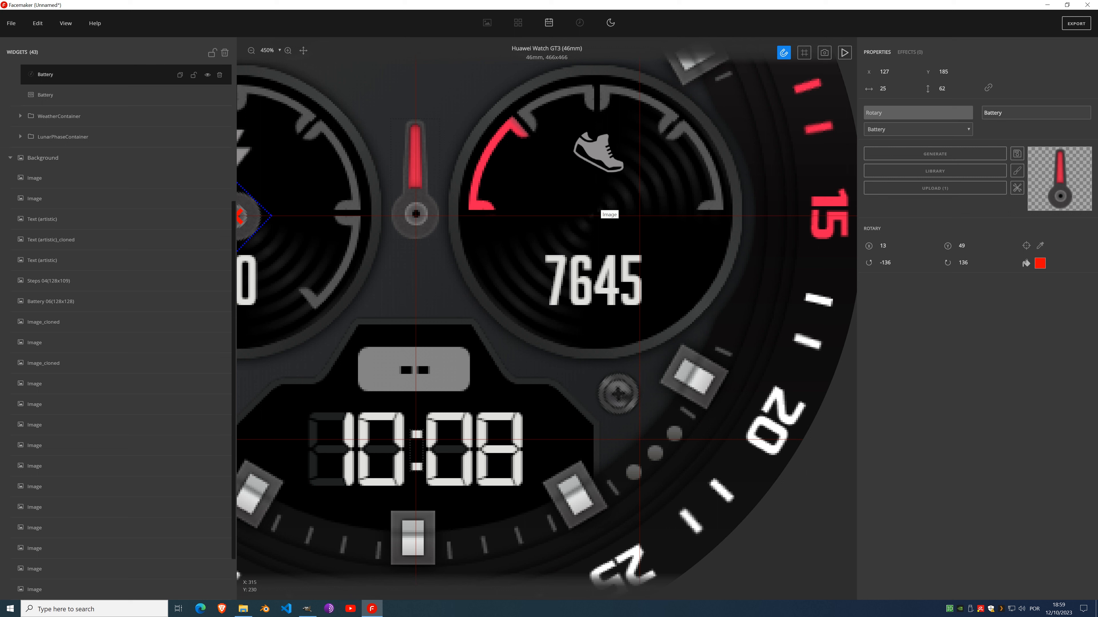
scroll(122, 196, "up", 5)
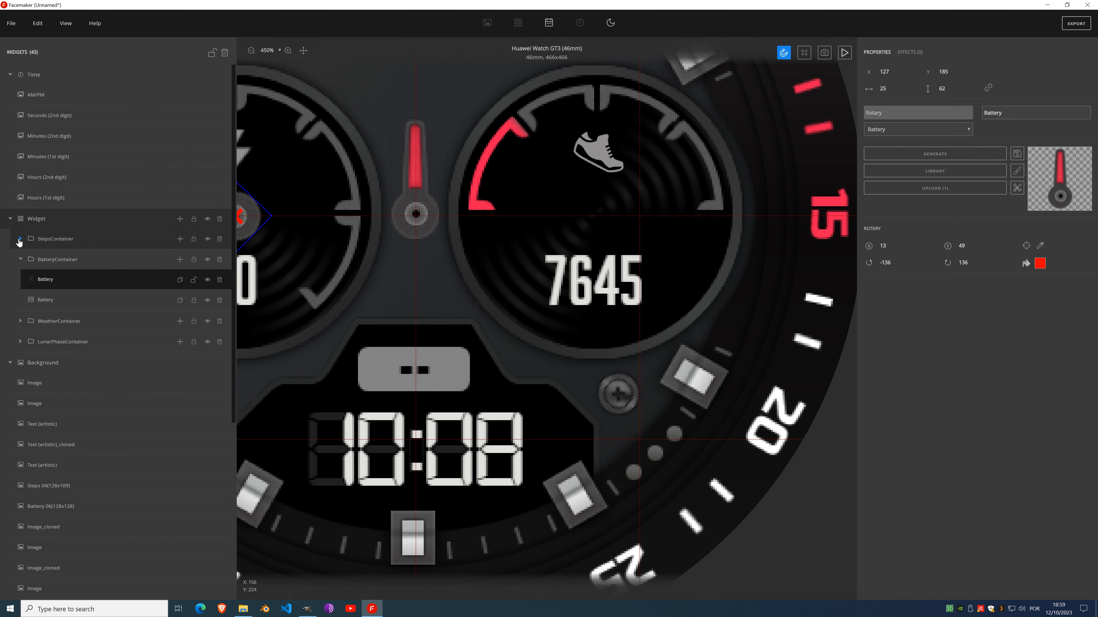
left_click(19, 239)
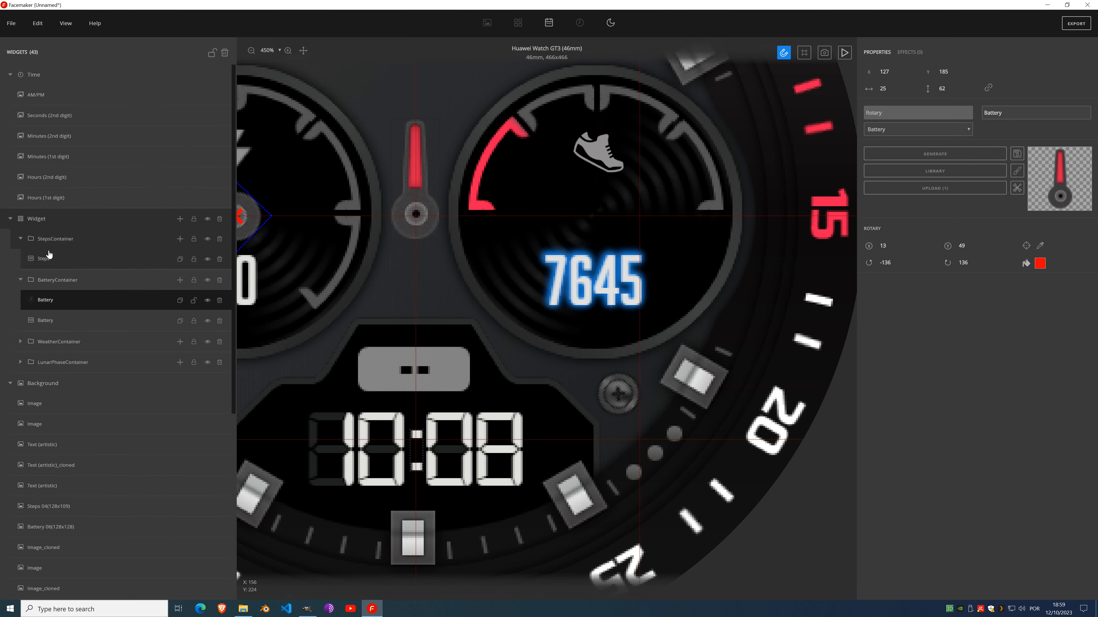
left_click(178, 241)
left_click(171, 362)
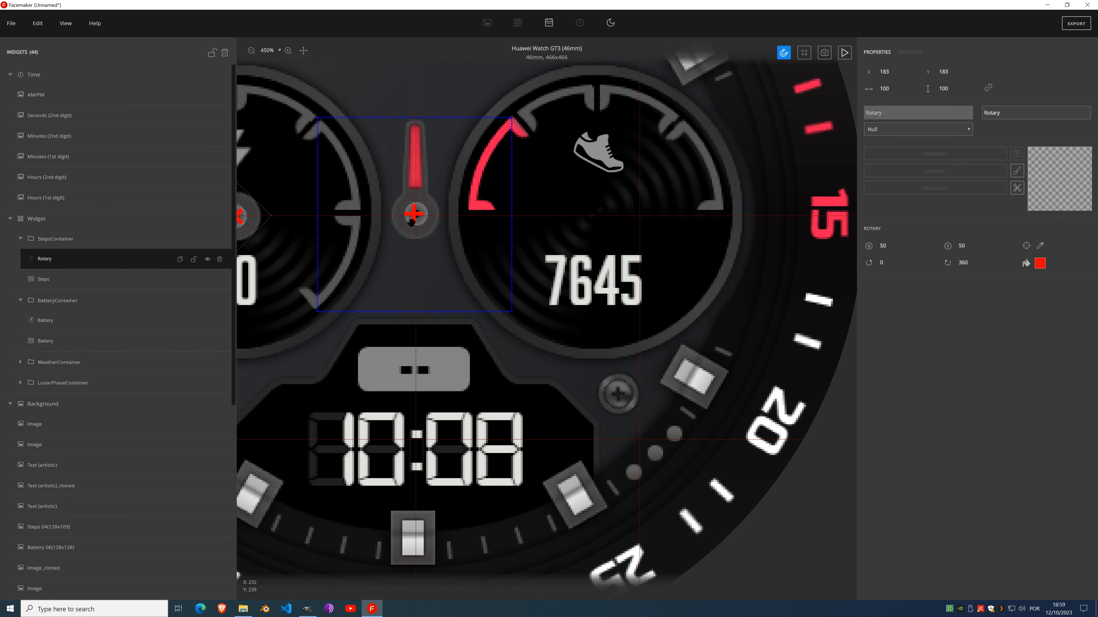
left_click_drag(413, 220, 609, 213)
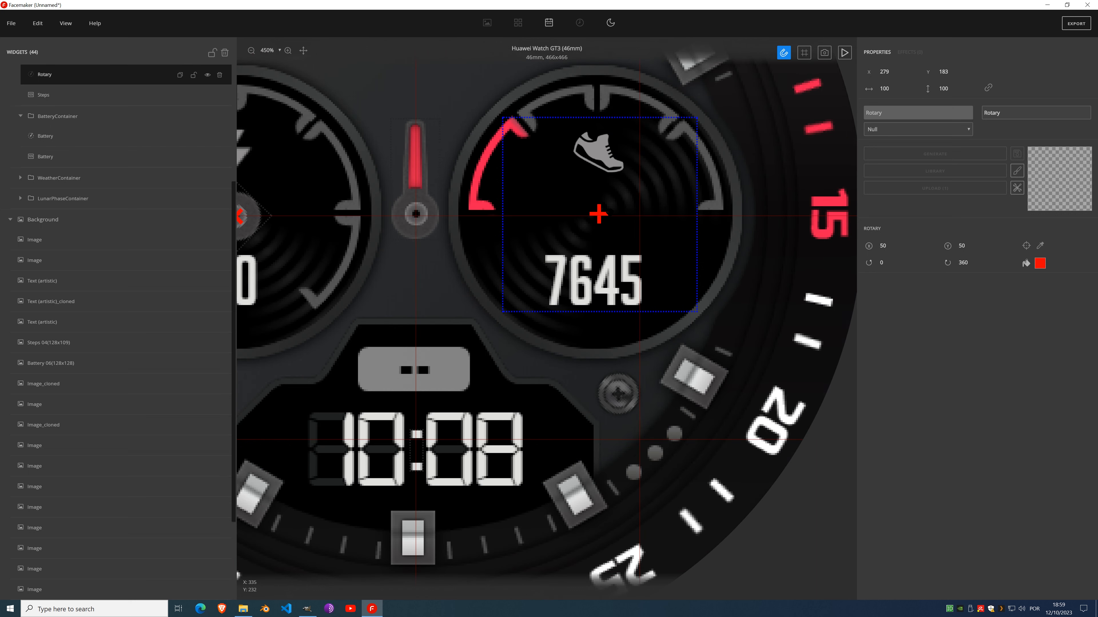
Step: Set the new rotary widget's type to Steps and give it the needle image from the Background group
left_click(413, 198)
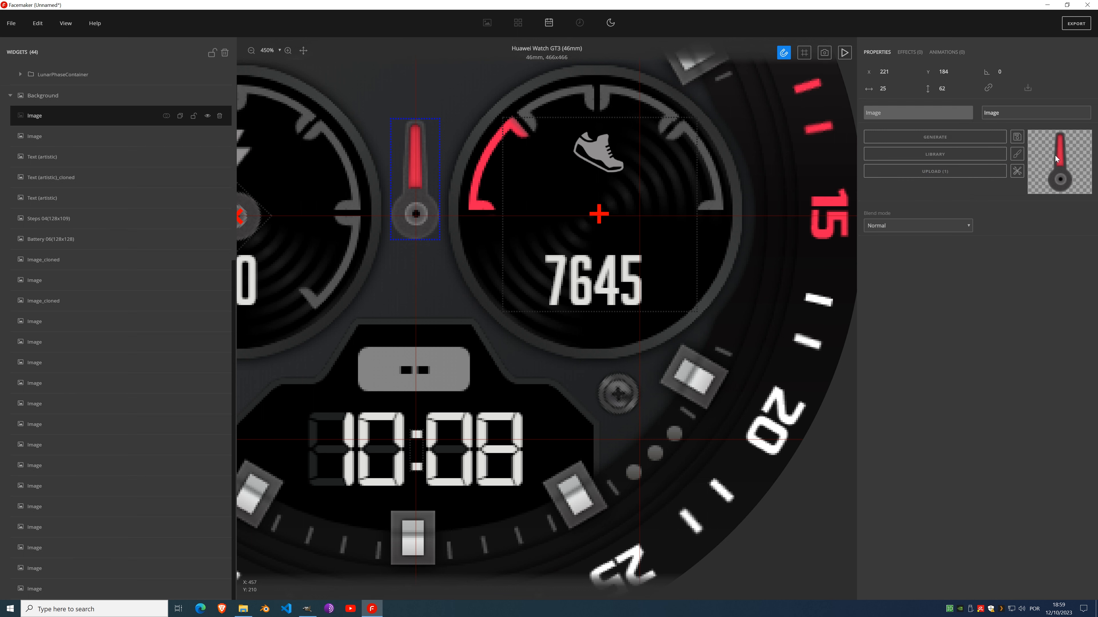
scroll(64, 294, "up", 6)
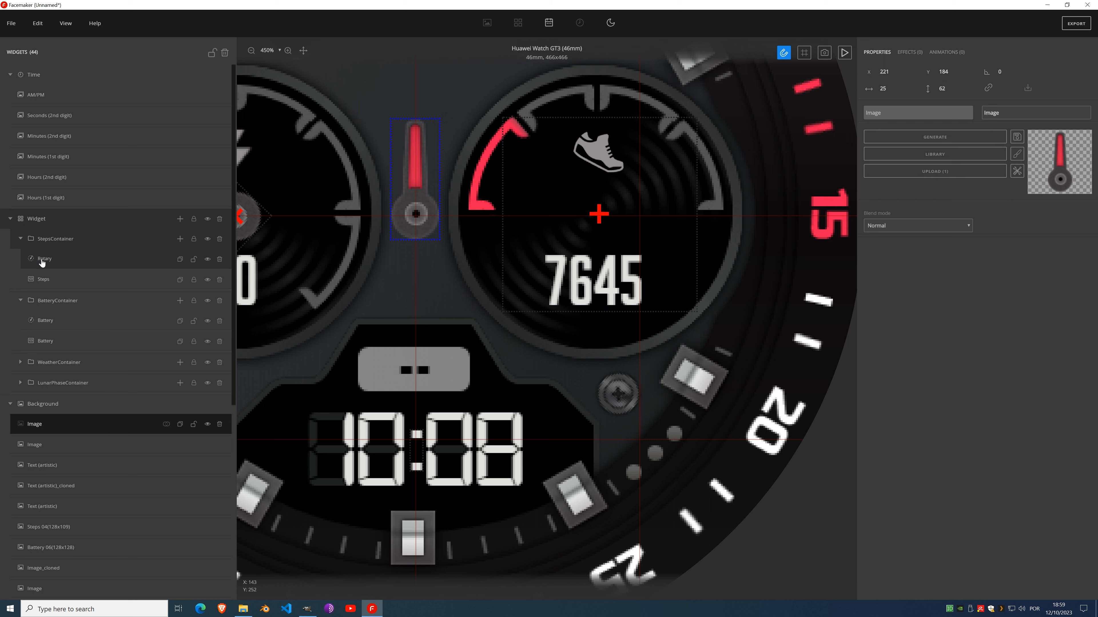
left_click(42, 259)
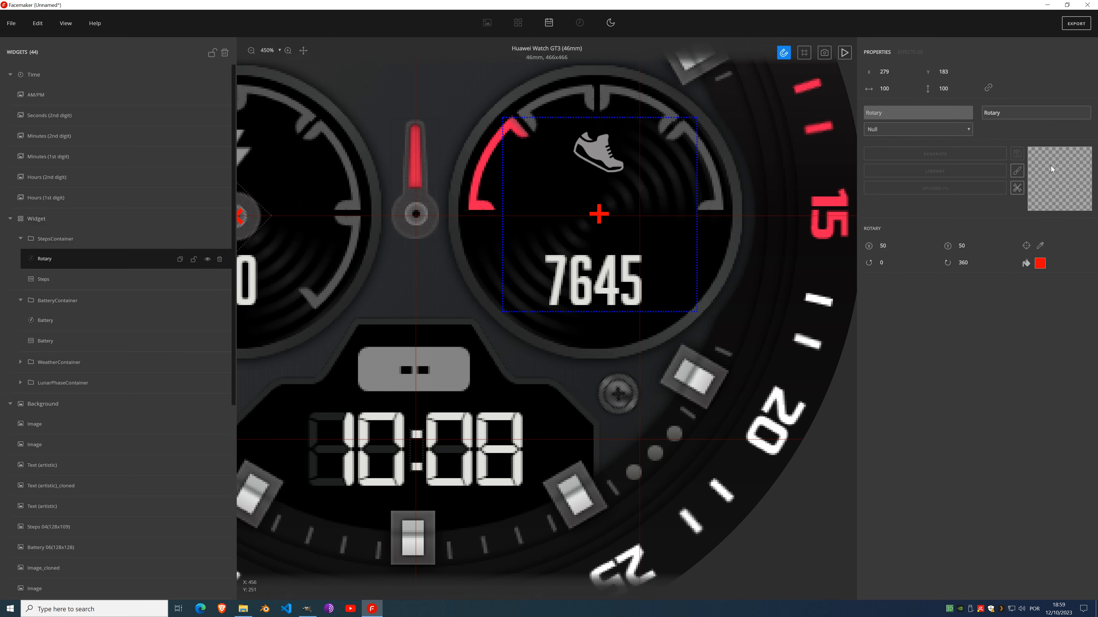
left_click(886, 129)
left_click(909, 148)
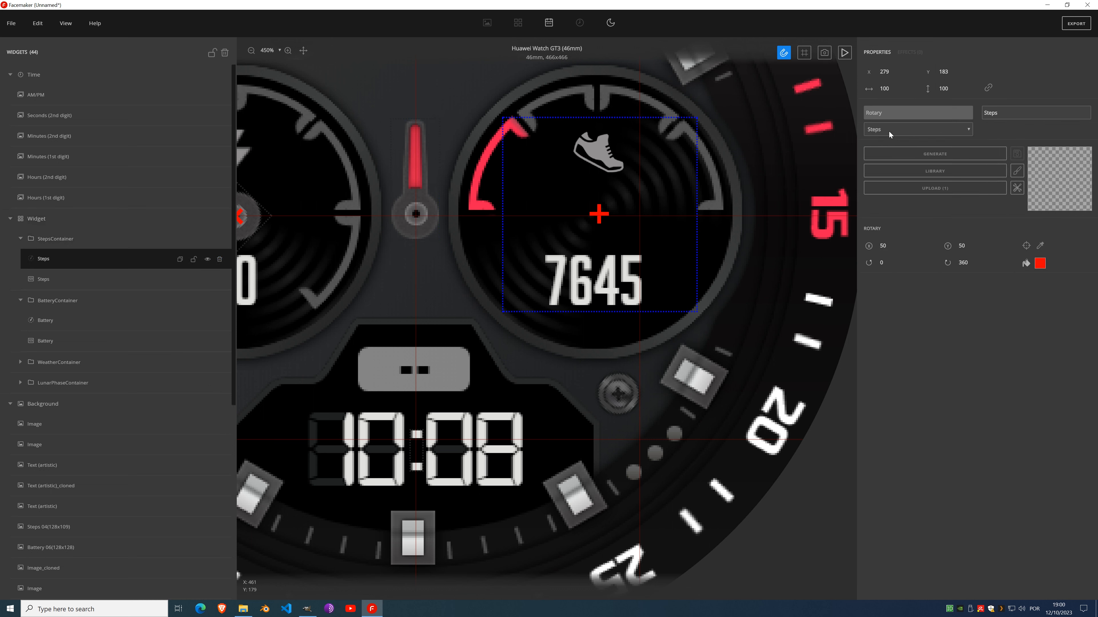
left_click(1017, 171)
left_click(1032, 177)
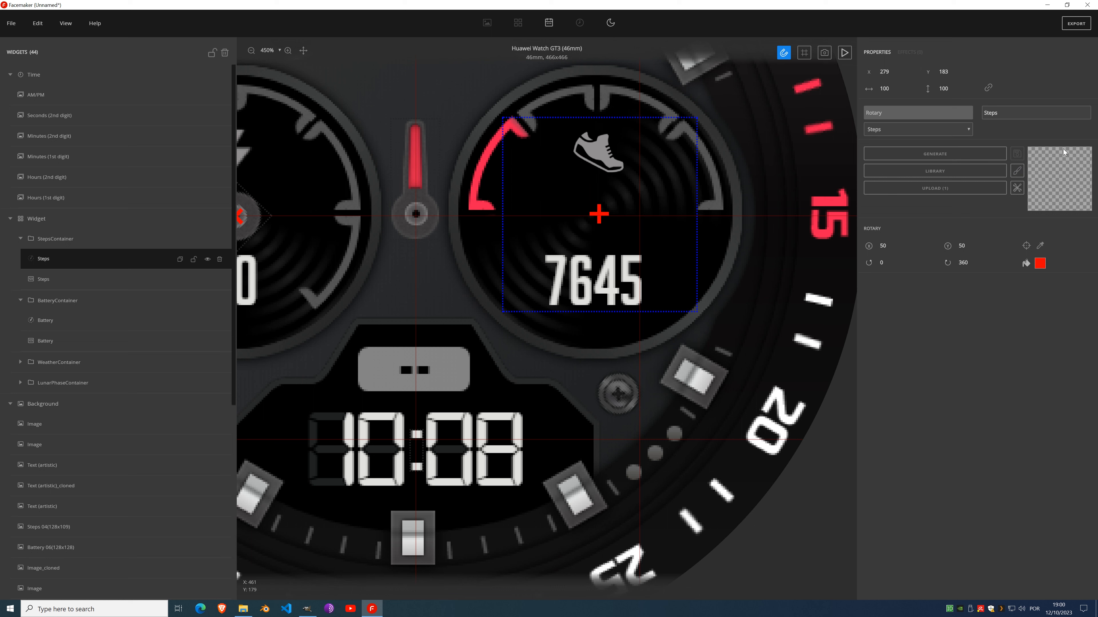
left_click(1063, 183)
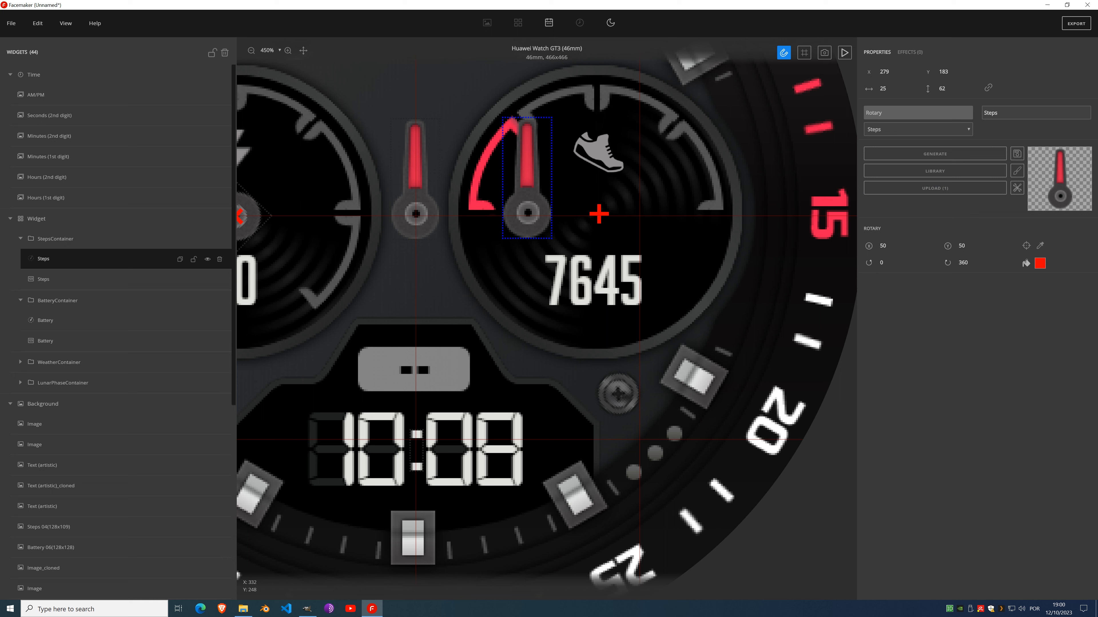
Step: Centre the steps needle in its gauge at X 315, Y 184 and set its pivot to 13 horizontally and 49 vertically
left_click_drag(601, 213, 668, 216)
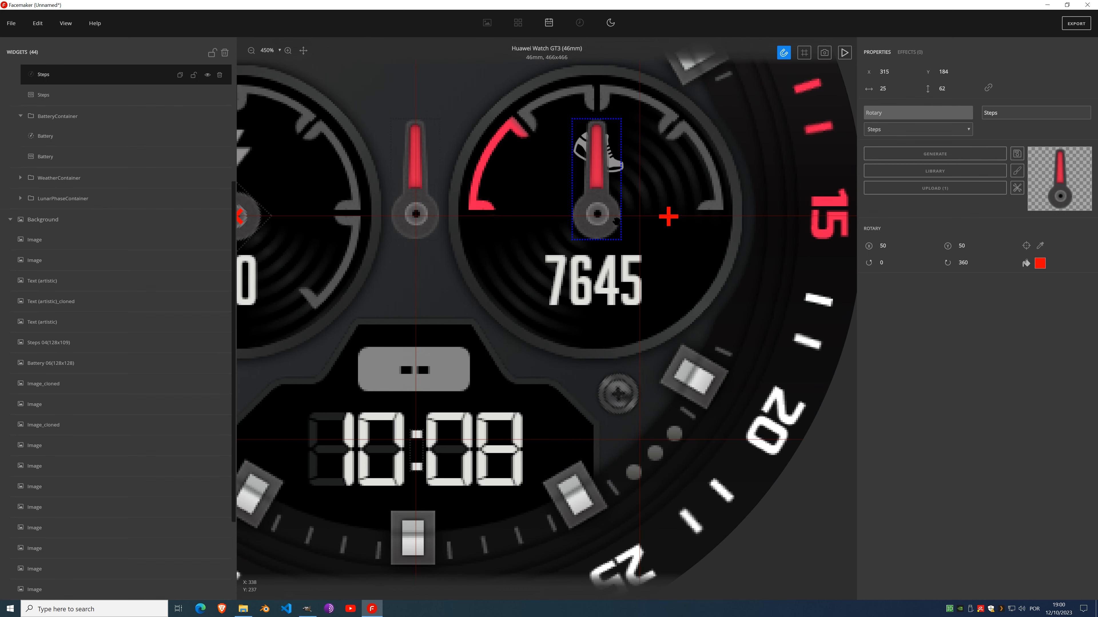
left_click(953, 70)
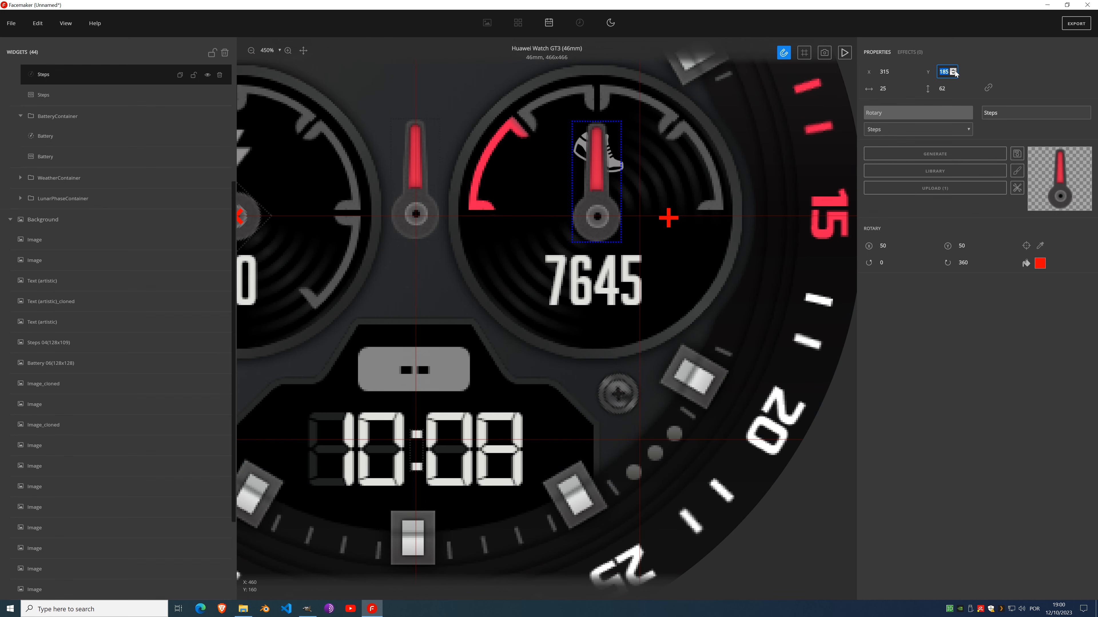
left_click(953, 74)
left_click(889, 246)
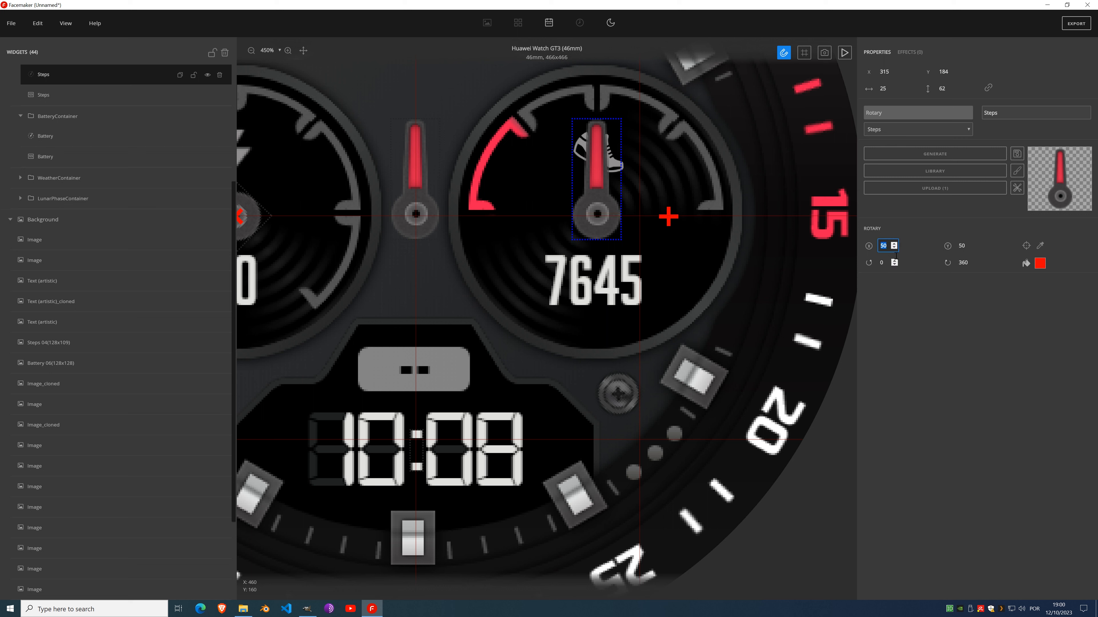
type("13")
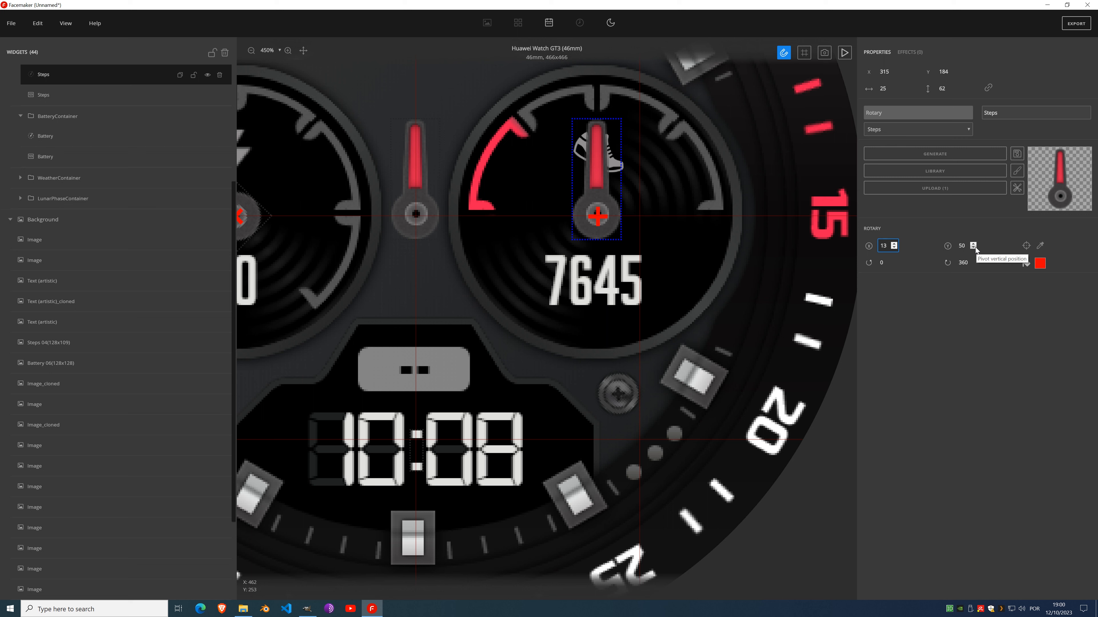
left_click(974, 248)
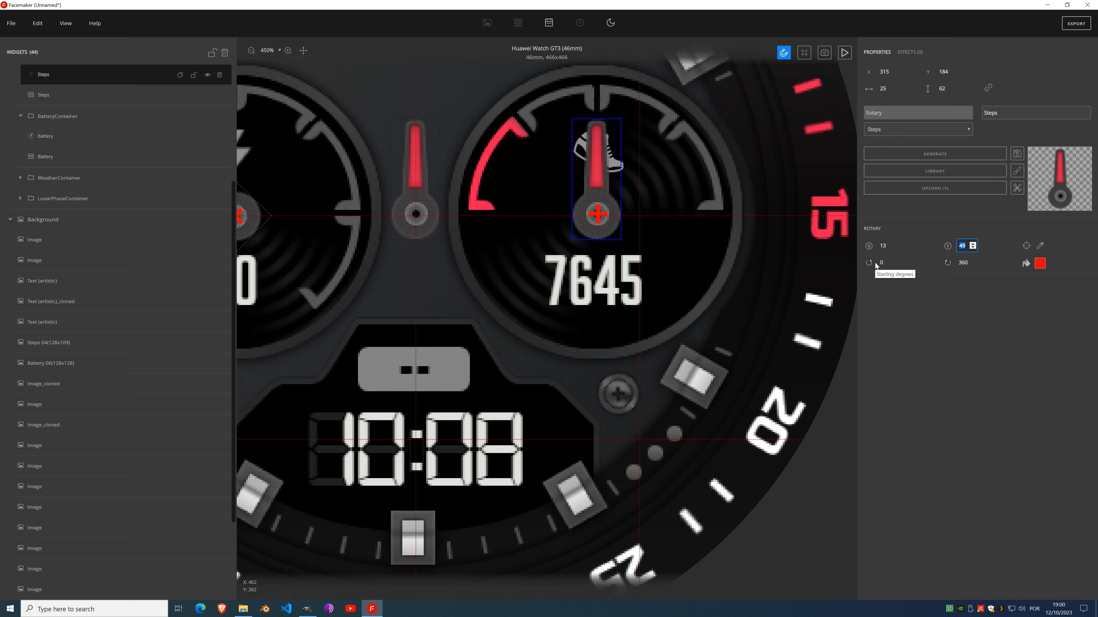
Step: Set the steps needle's starting degrees to -85 and ending degrees to 85
left_click(889, 263)
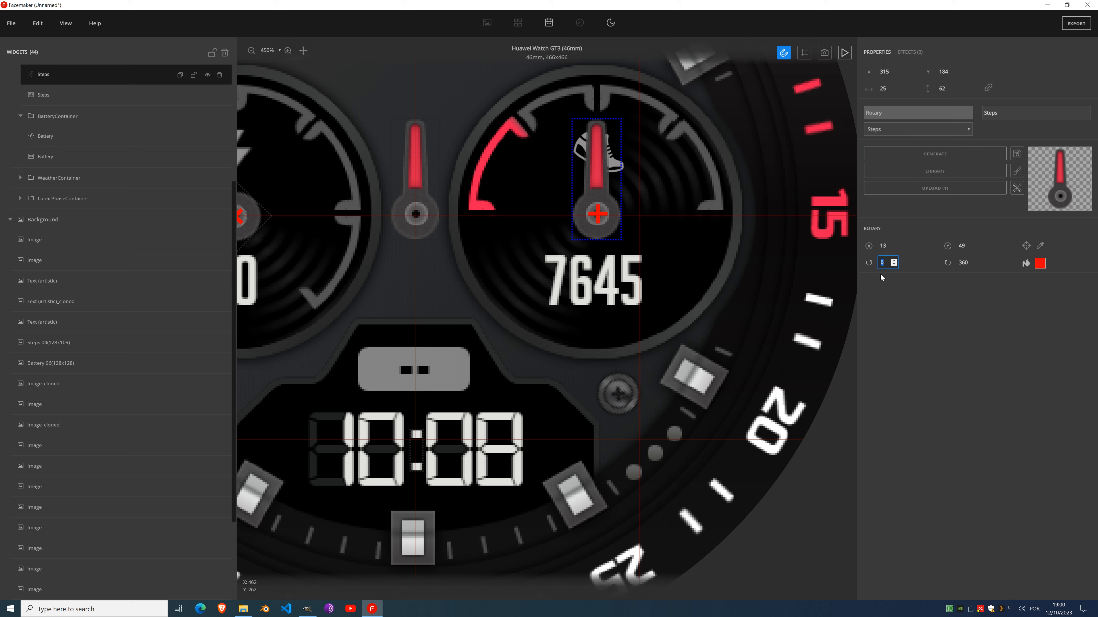
type("-90")
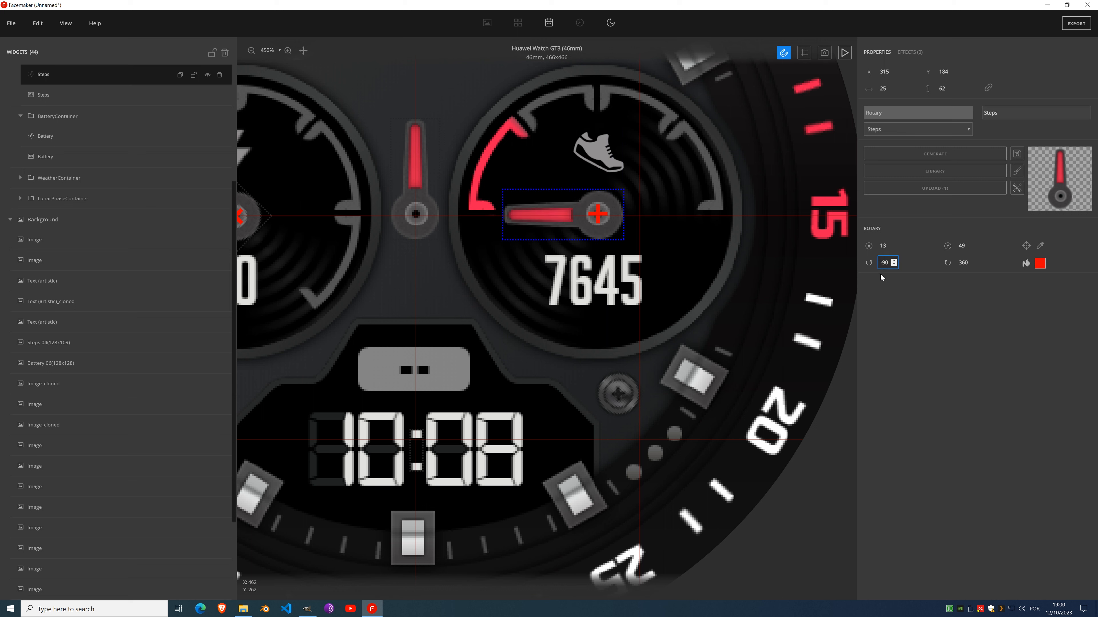
left_click(893, 261)
left_click(894, 261)
left_click(894, 261)
left_click(893, 261)
left_click(894, 261)
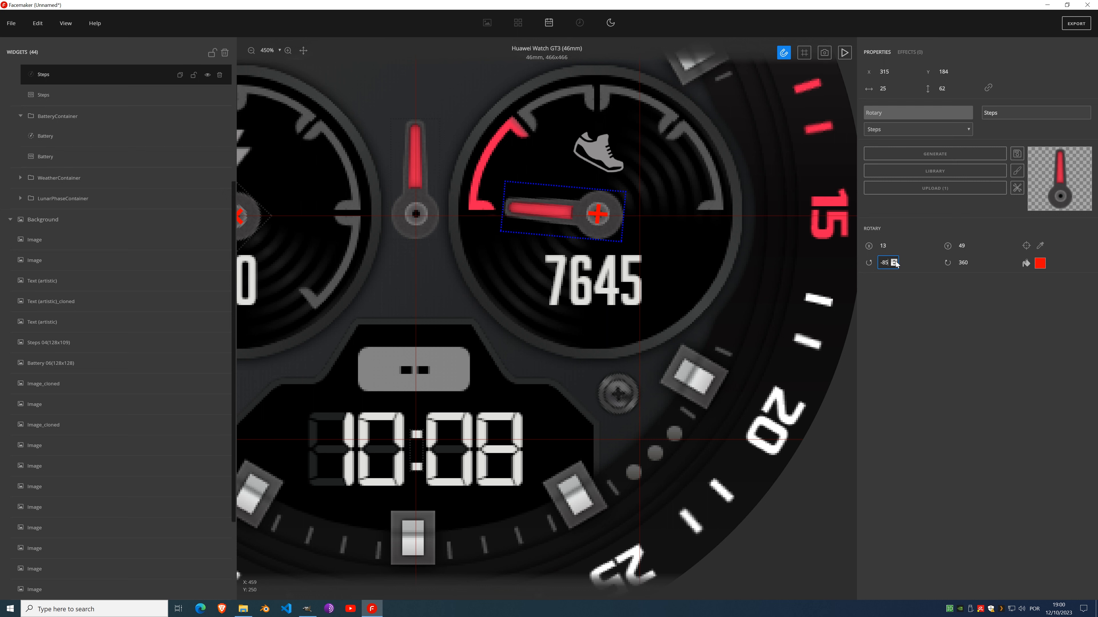
left_click(963, 263)
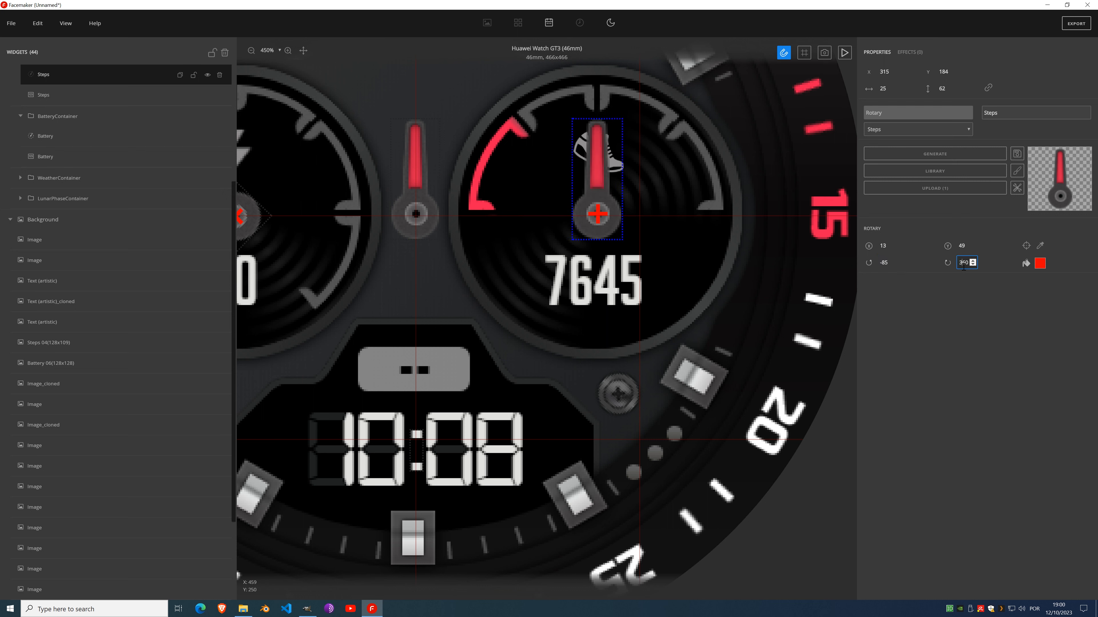
type("85")
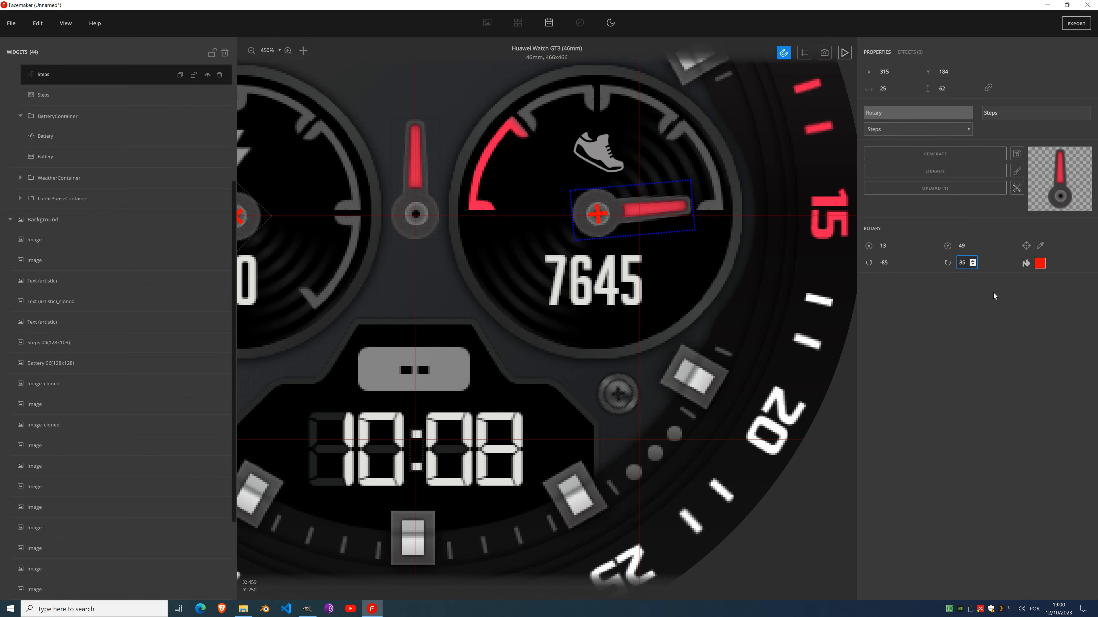
Step: Delete the source needle image at the centre of the face from the Background group
scroll(749, 272, "down", 5)
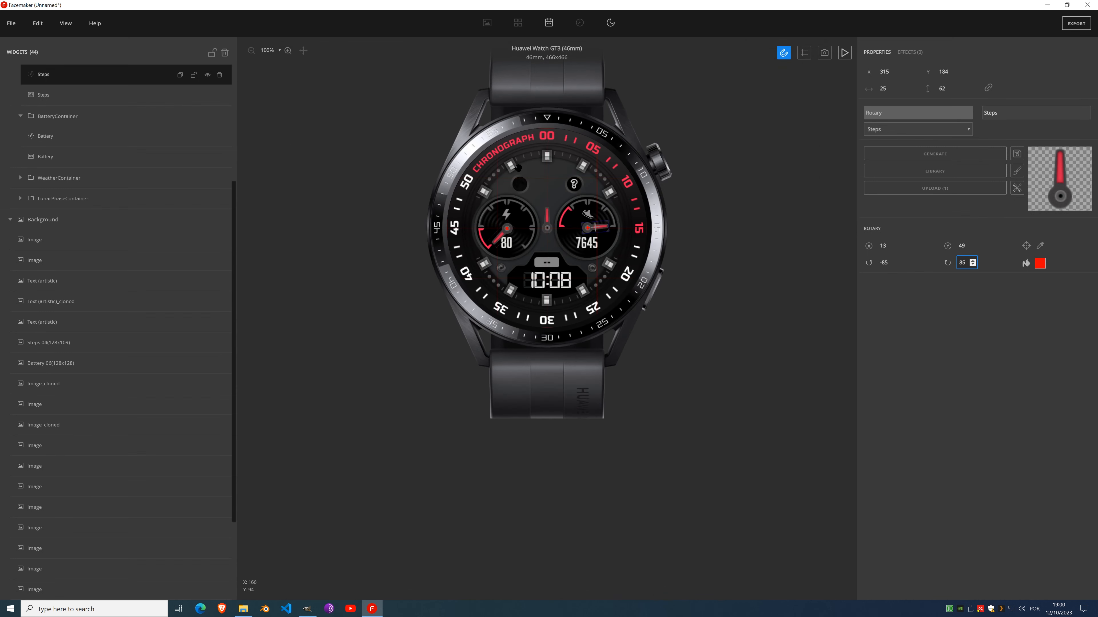
left_click(547, 226)
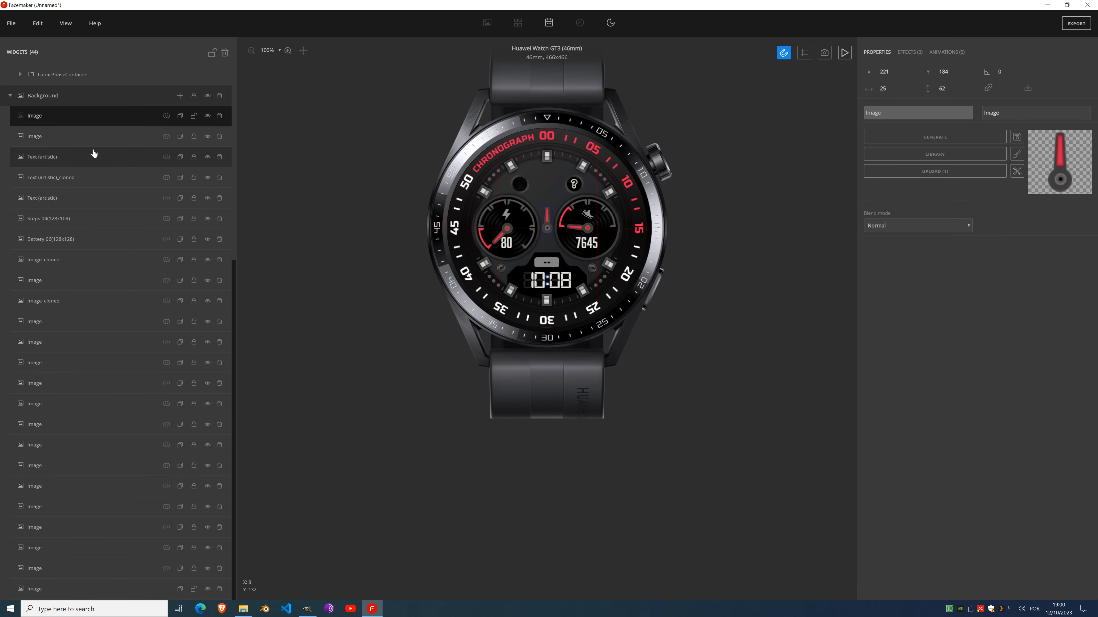
scroll(93, 152, "up", 5)
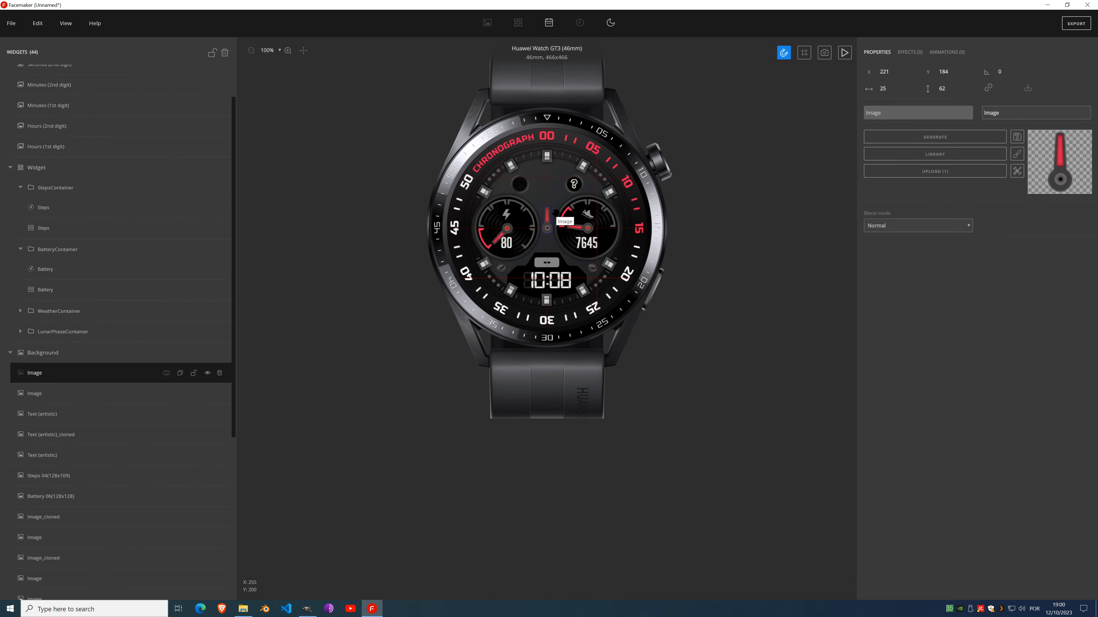
left_click(220, 374)
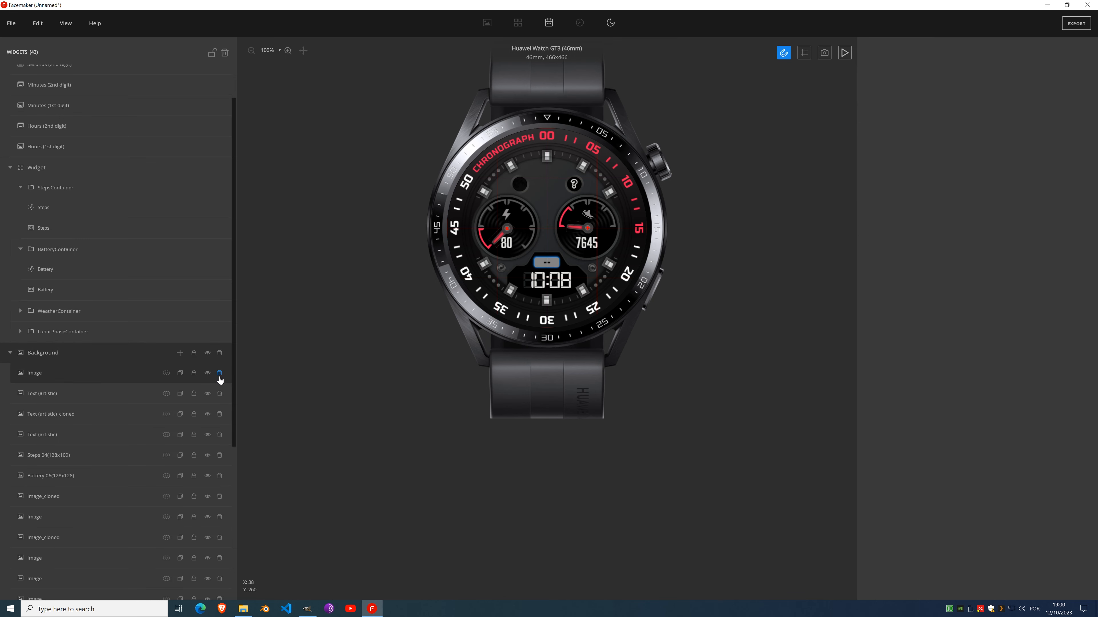
scroll(537, 192, "up", 3)
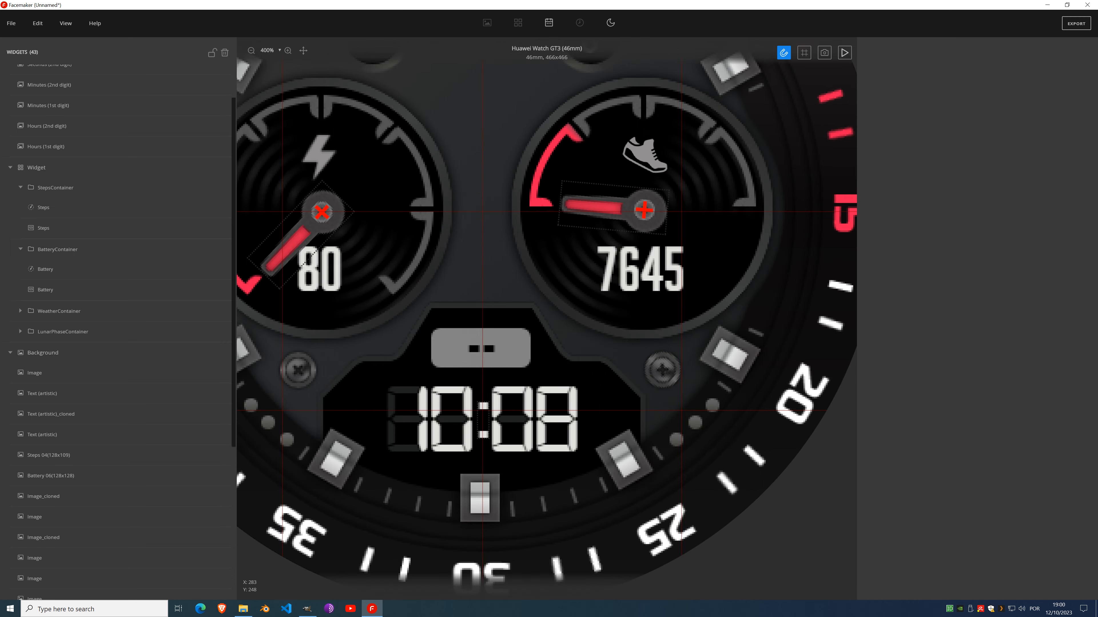
scroll(537, 192, "down", 3)
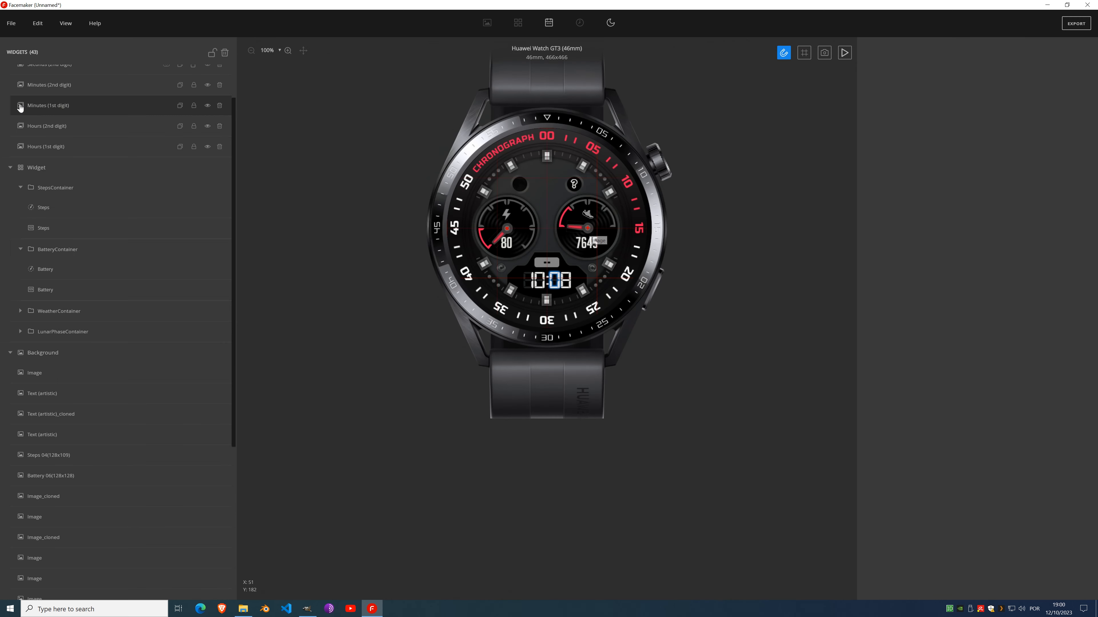
Step: Name the watch face ShatteredGT3 in its face info and submit the change
left_click(11, 26)
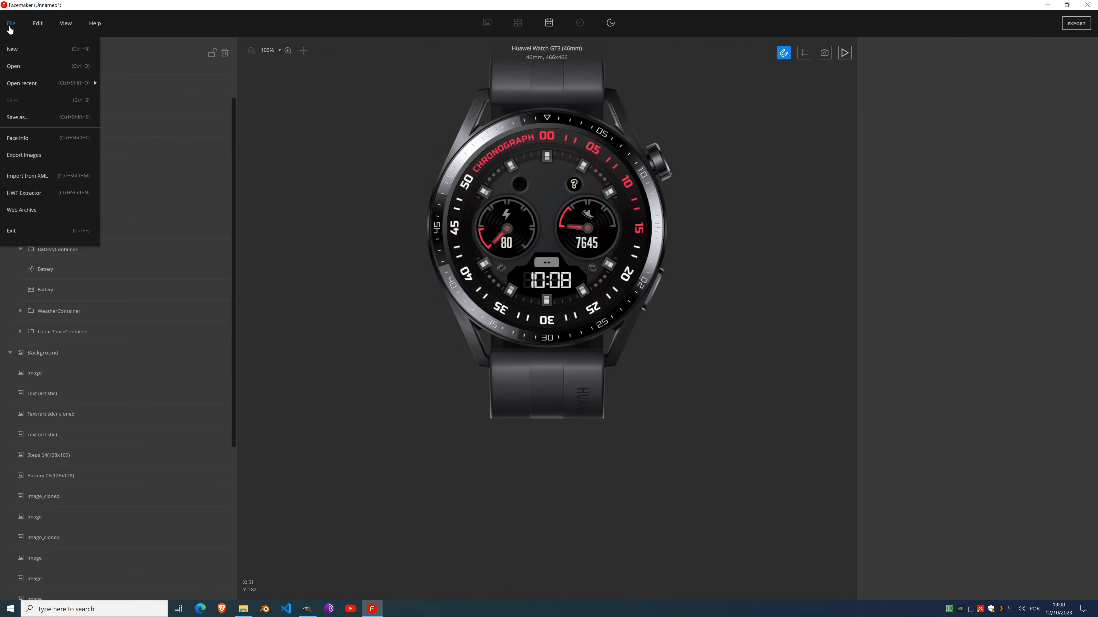
left_click(21, 145)
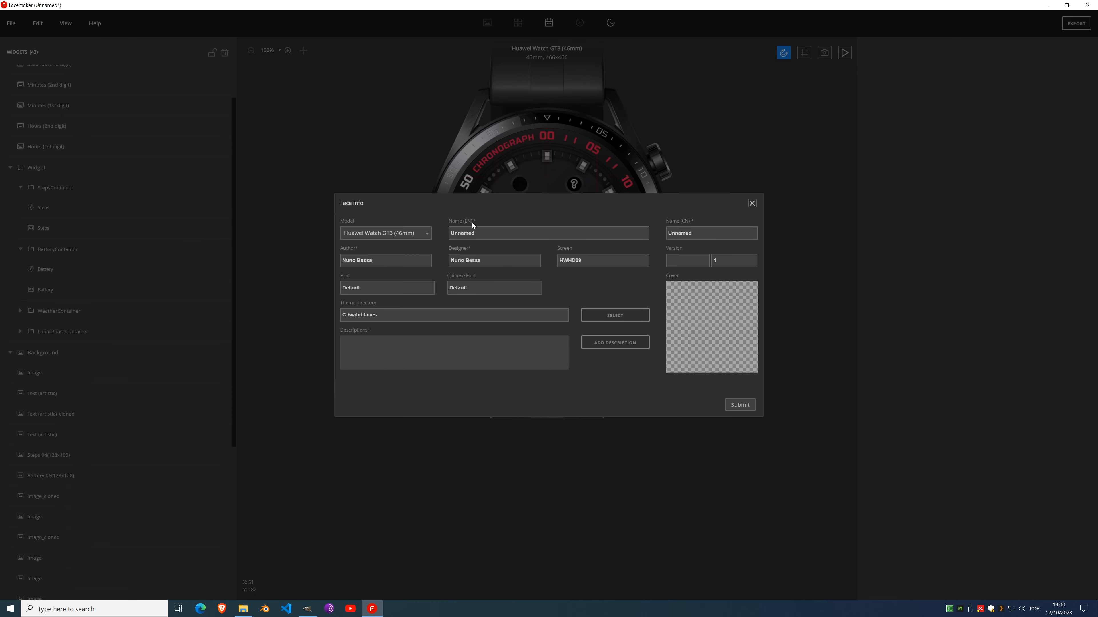
left_click_drag(475, 234, 385, 239)
left_click(748, 407)
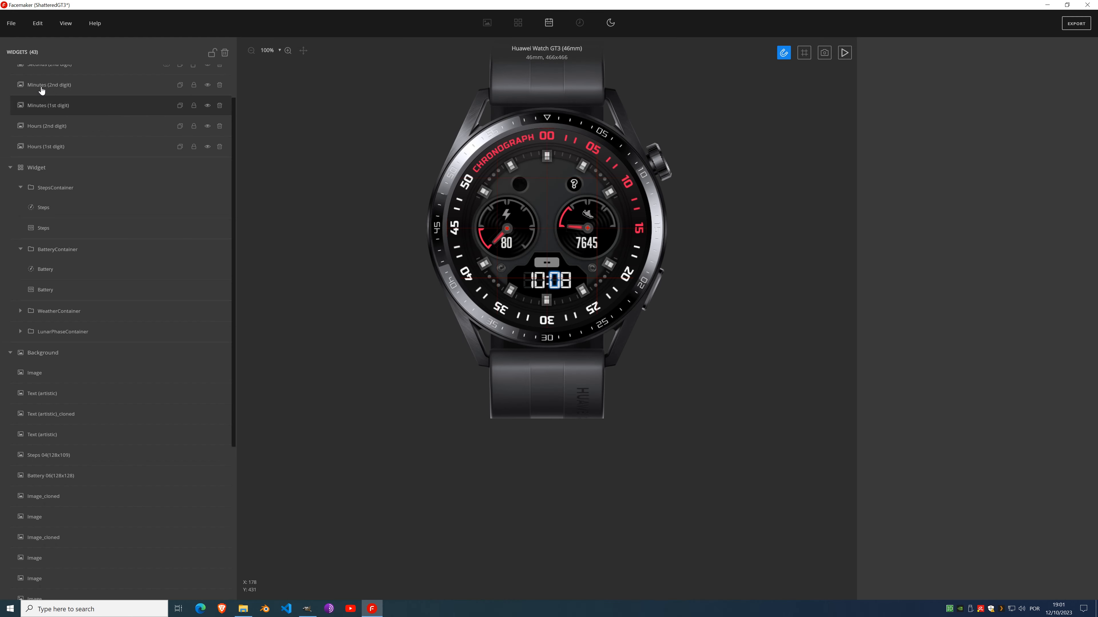
Step: Save the project as ShatteredGT3.hfm, choosing the Desktop as the location
left_click(11, 23)
left_click(25, 125)
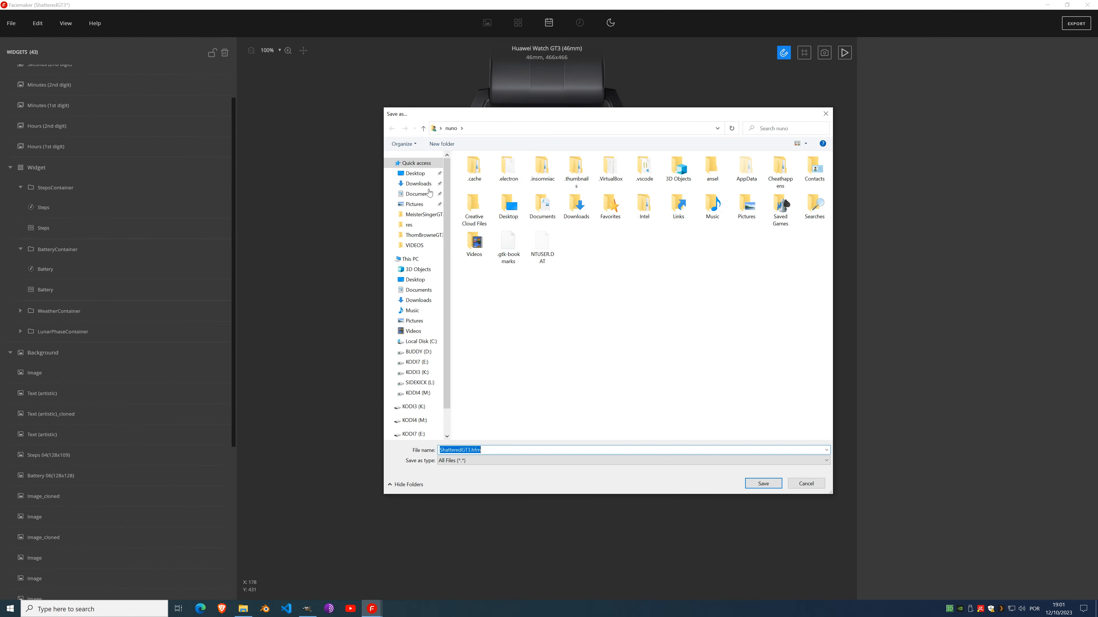
left_click(414, 280)
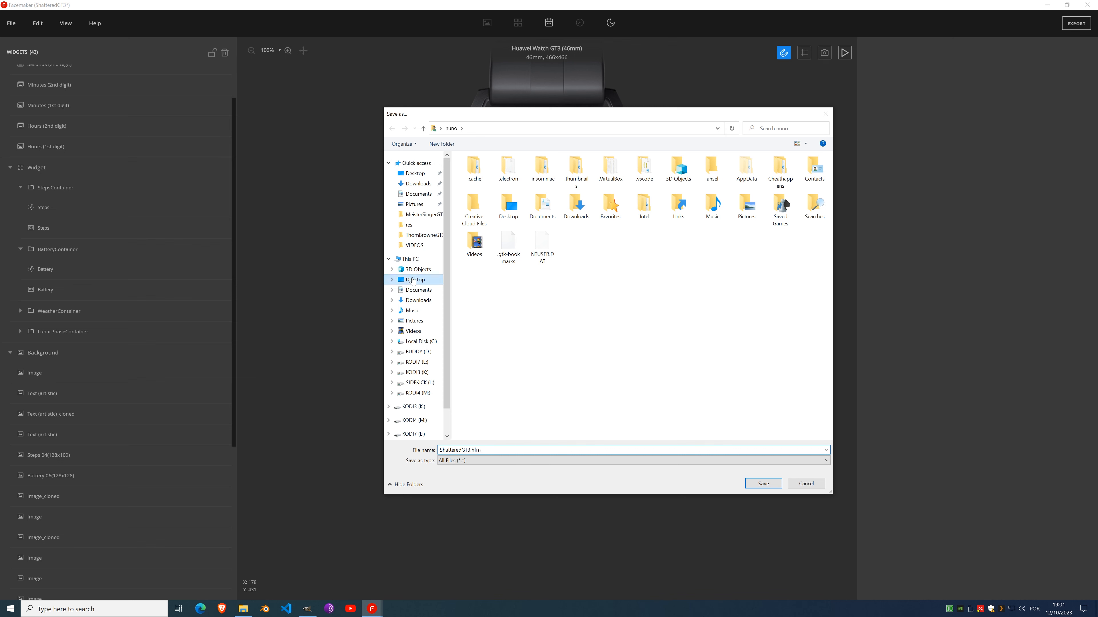
left_click(763, 483)
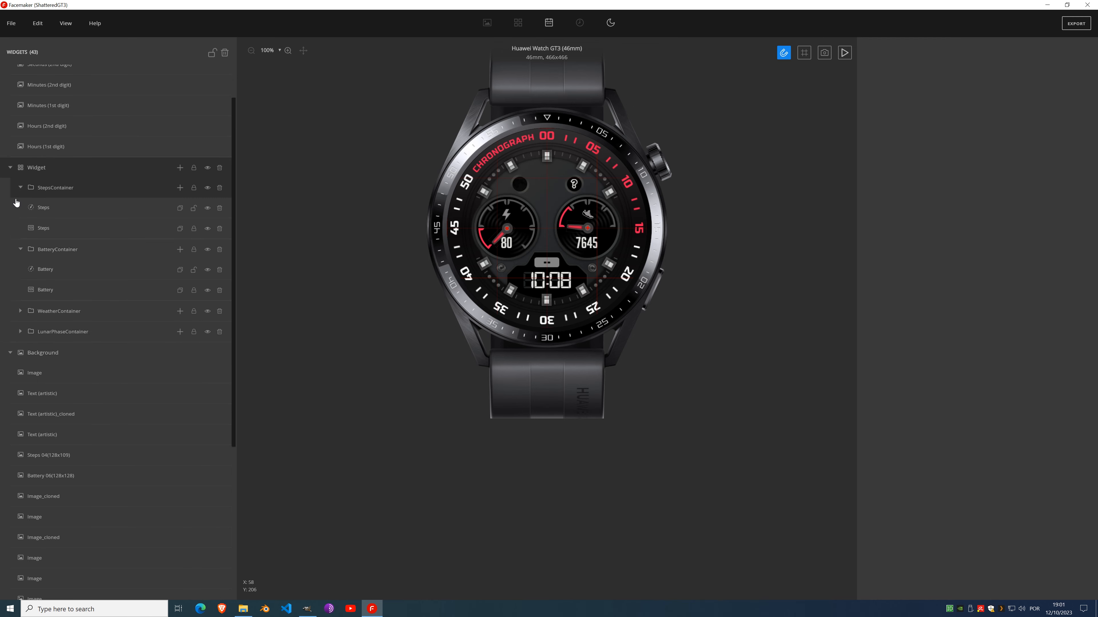
Step: Collapse the Widget group and look at the auto save option in the general preferences, leaving them without changes
left_click(10, 168)
left_click(13, 23)
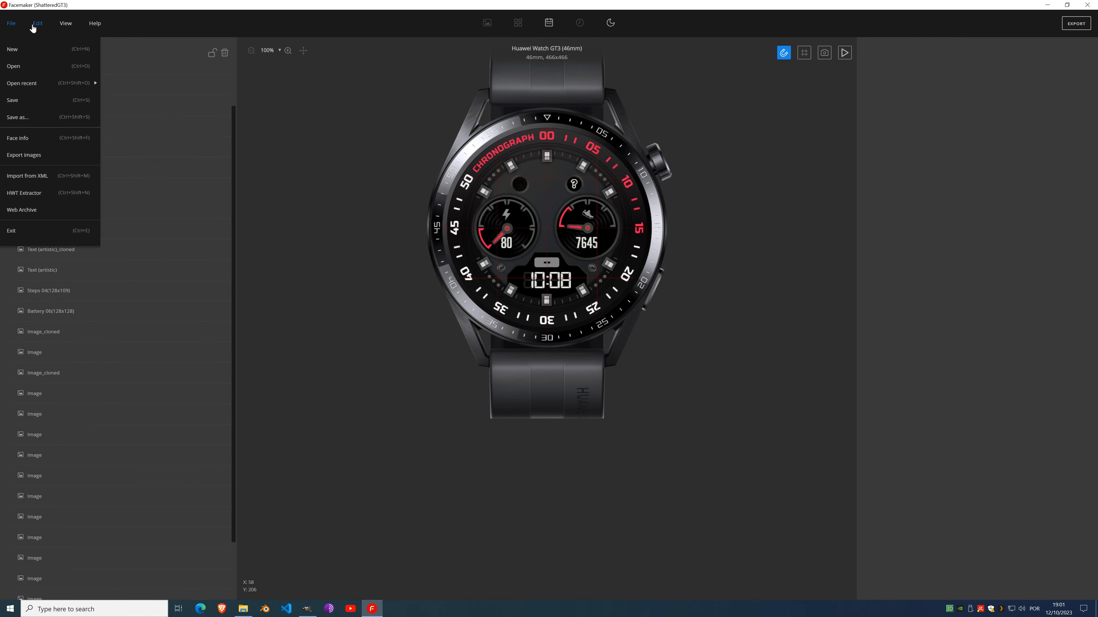
left_click(38, 23)
left_click(74, 231)
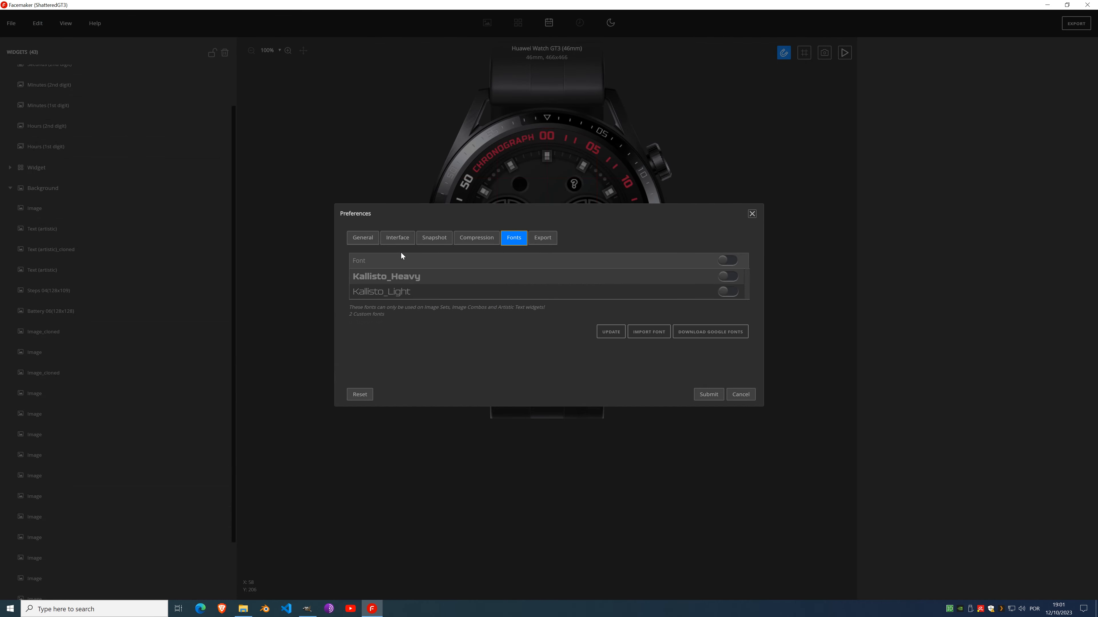
left_click(363, 239)
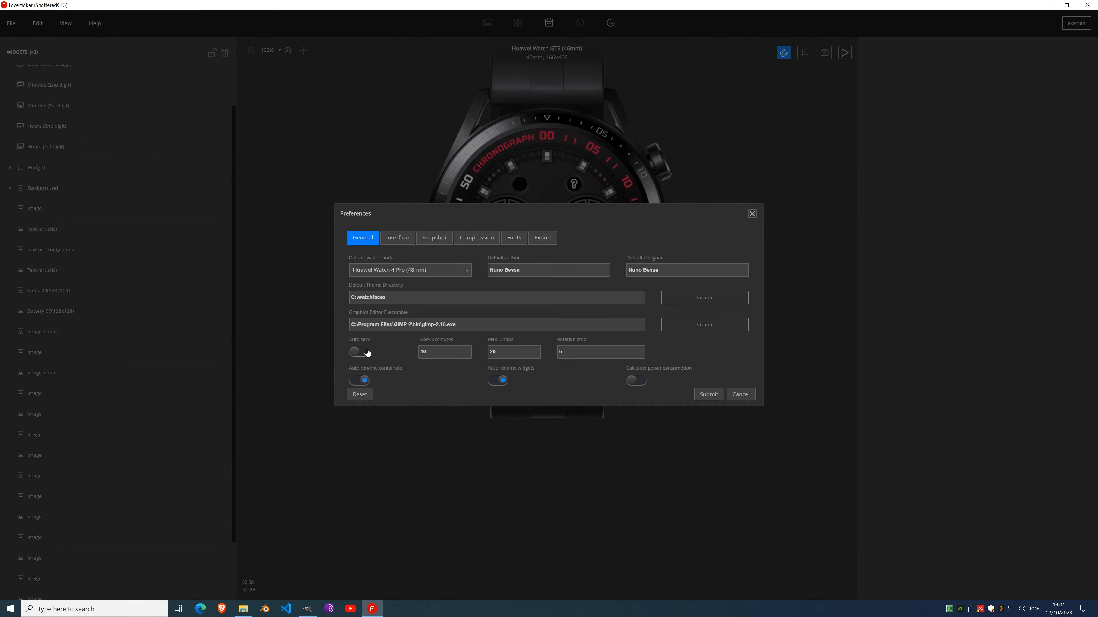
left_click(752, 213)
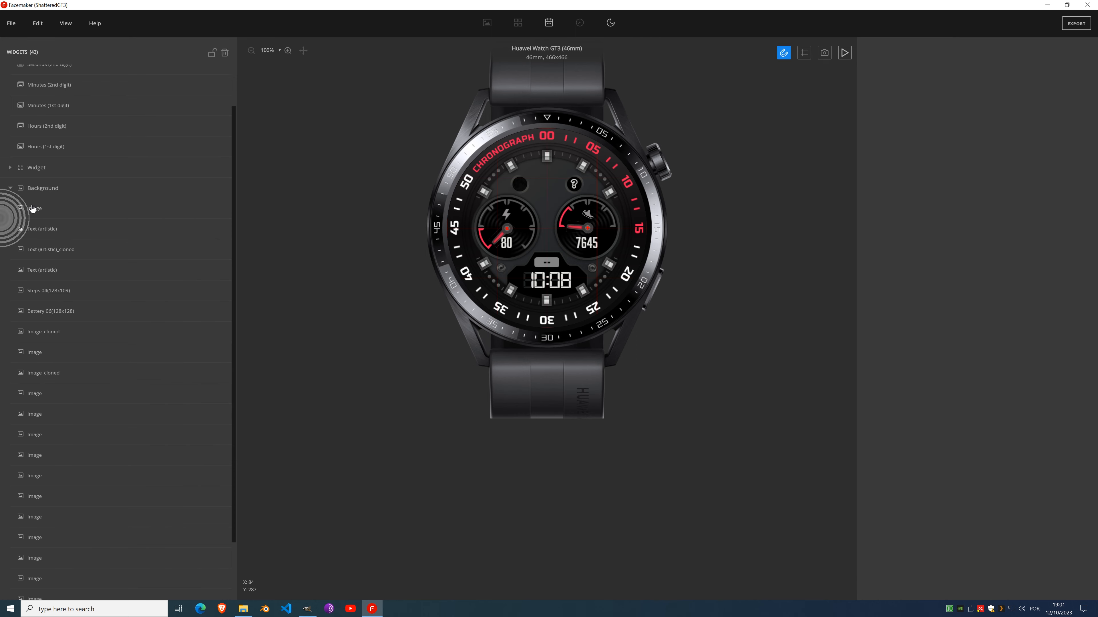
left_click(693, 382)
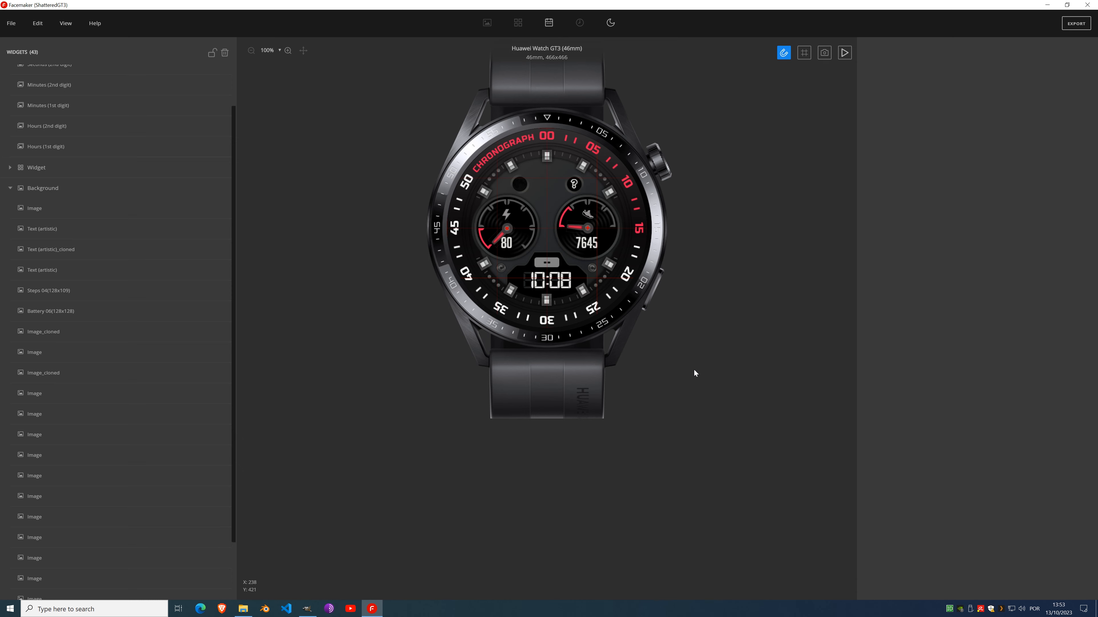
Step: Hide the Background group and show only its lowest layer, the reference picture of the watch face
left_click(206, 189)
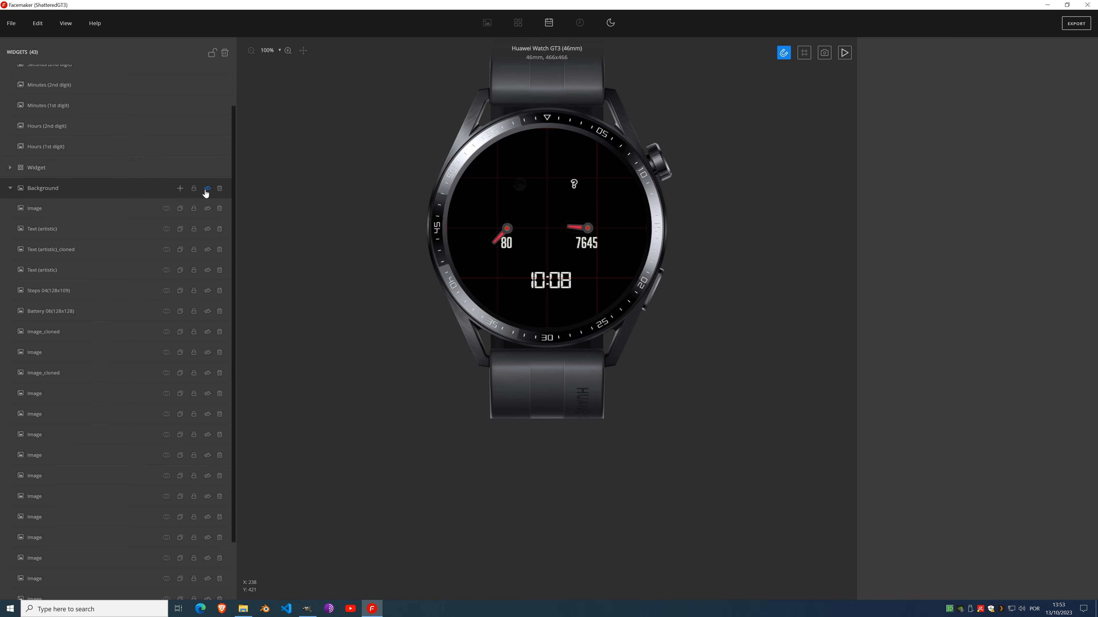
scroll(173, 333, "down", 2)
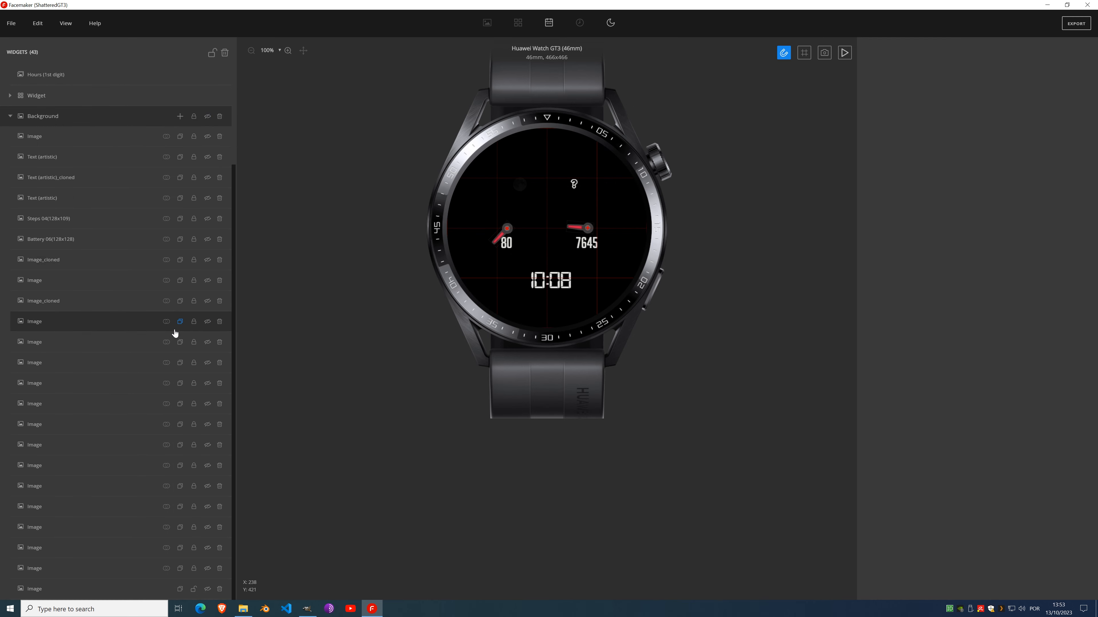
left_click(210, 591)
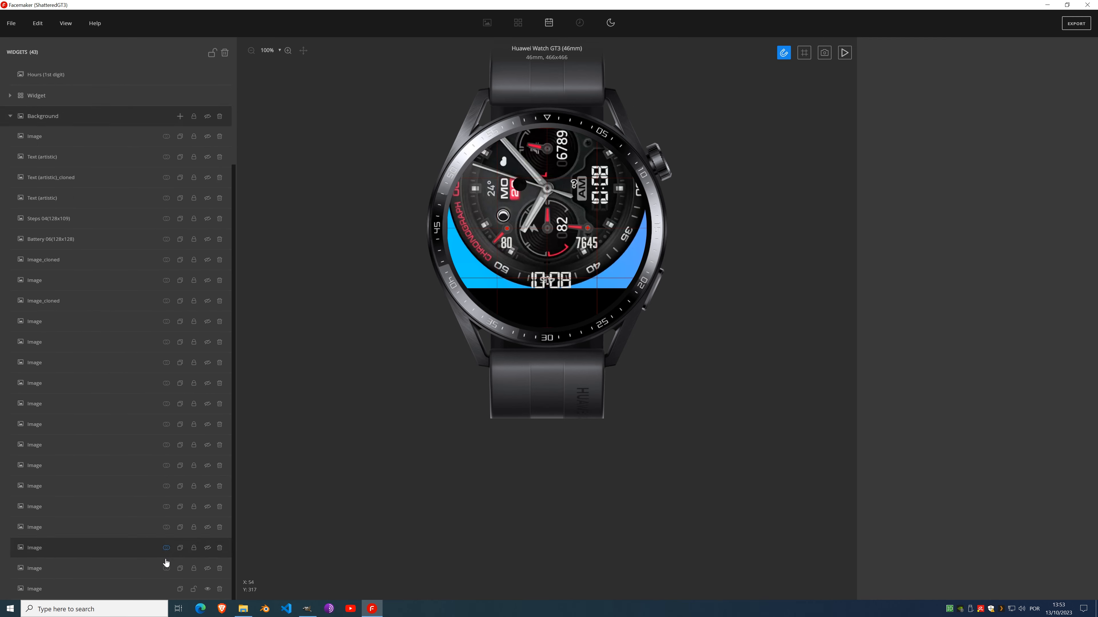
Step: Position the reference image at X 0, Y 0 and set its rotation to 0
left_click(82, 588)
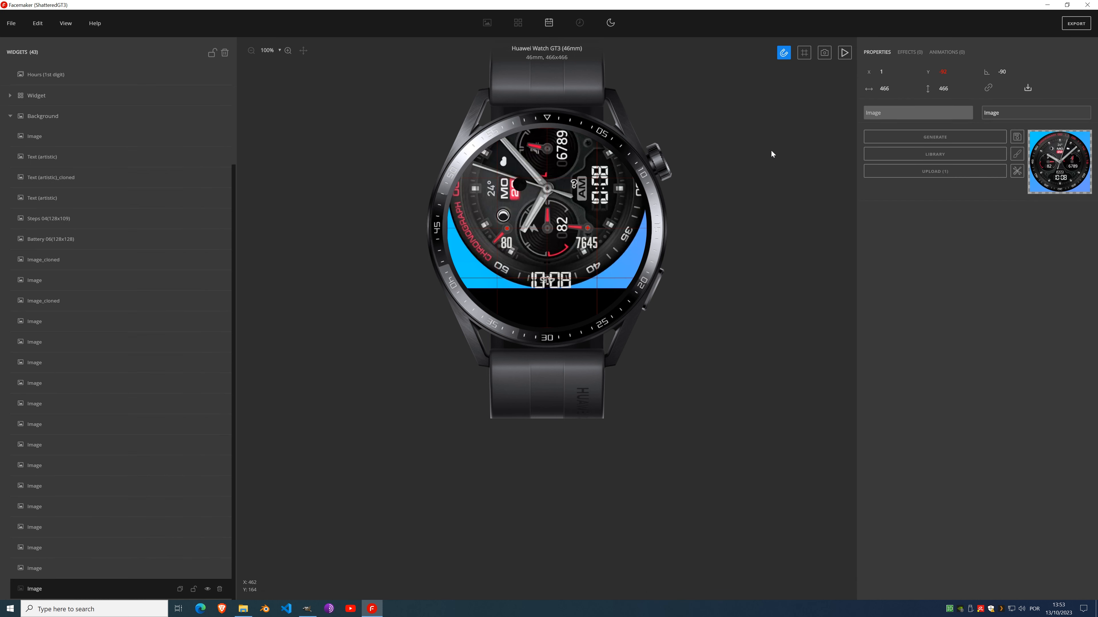
double_click(882, 72)
type("0")
key("Tab")
type("0")
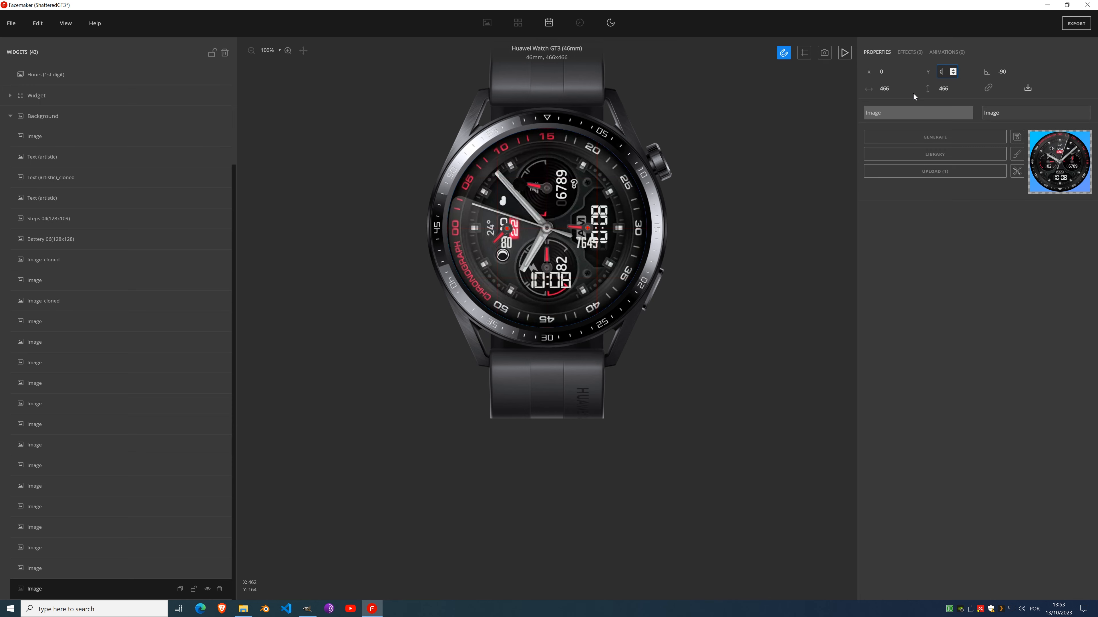
key("Tab")
type("0")
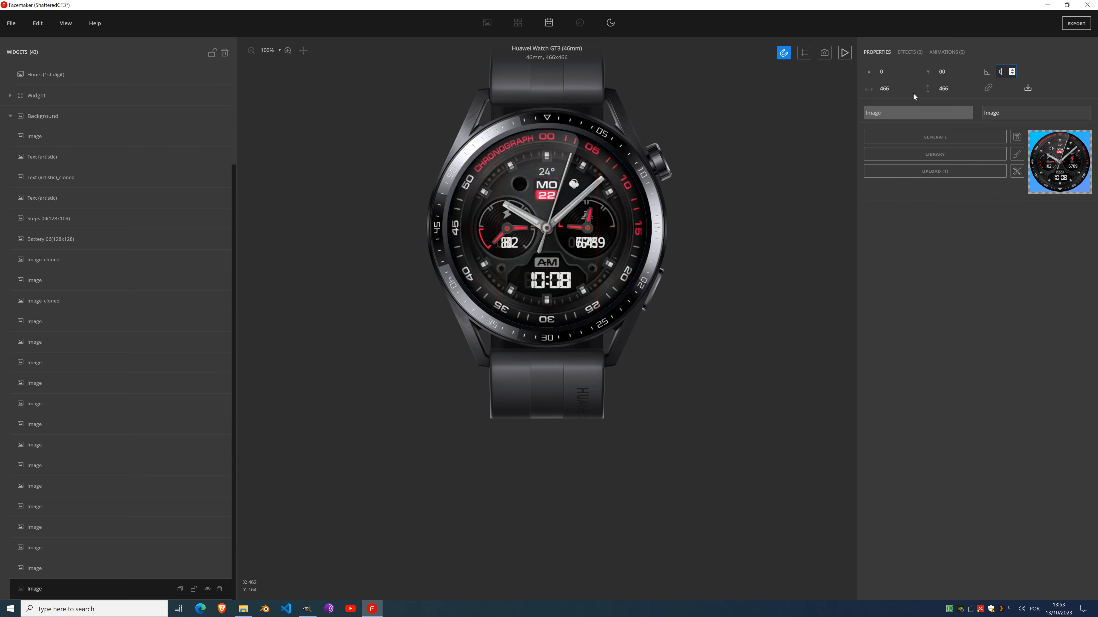
Step: Rotate the reference image to 60 degrees so the hour hand stands upright, and set its X position to 1
scroll(554, 202, "up", 2)
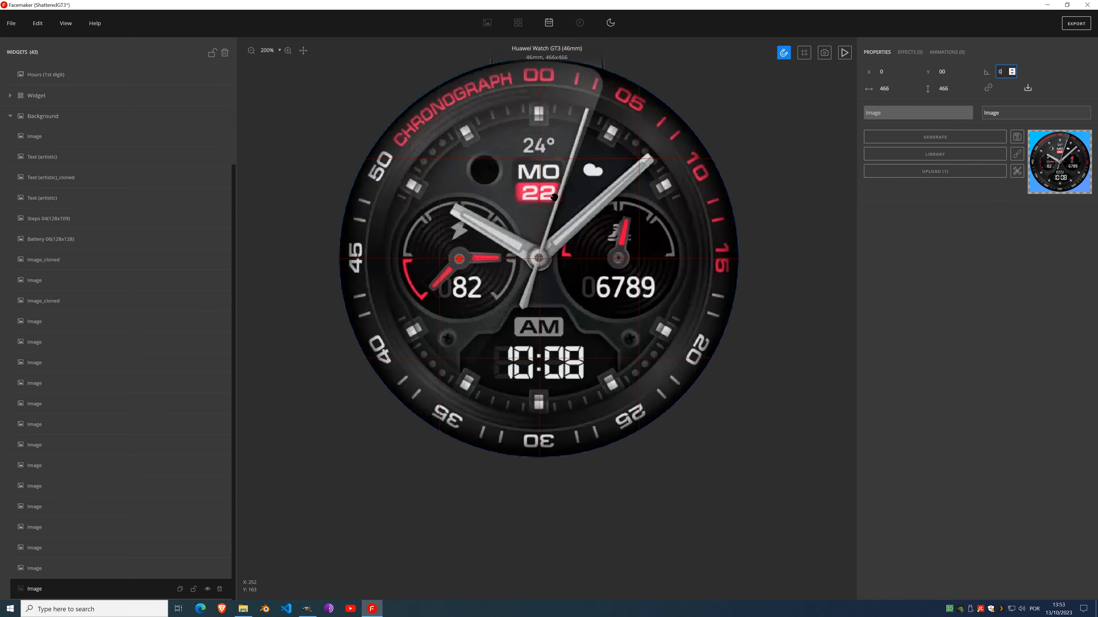
scroll(52, 281, "up", 3)
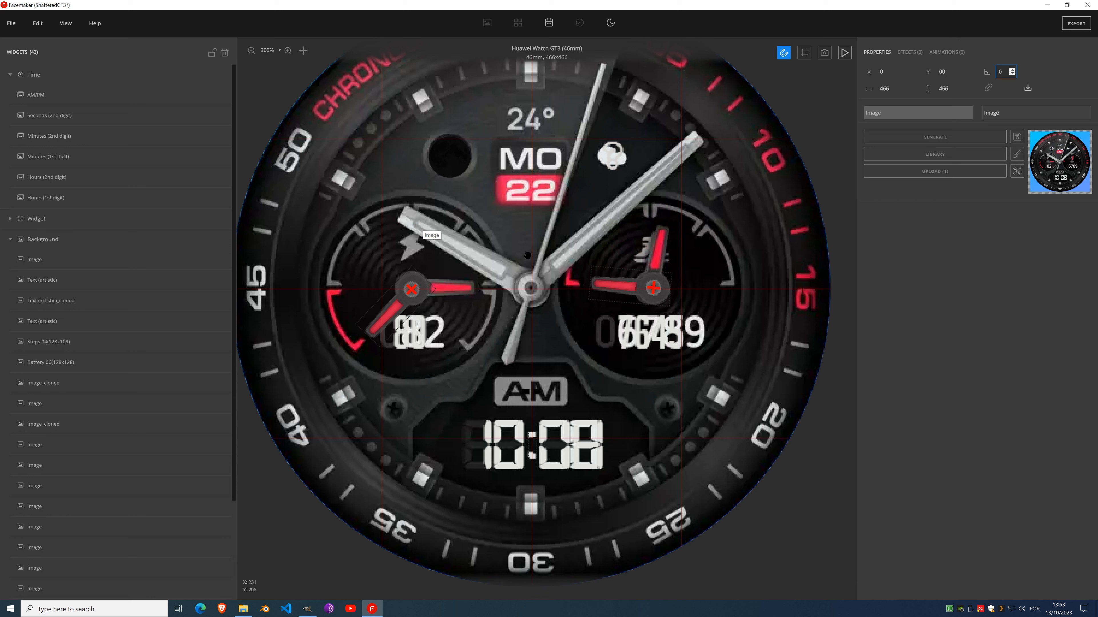
left_click_drag(1011, 75, 1014, 73)
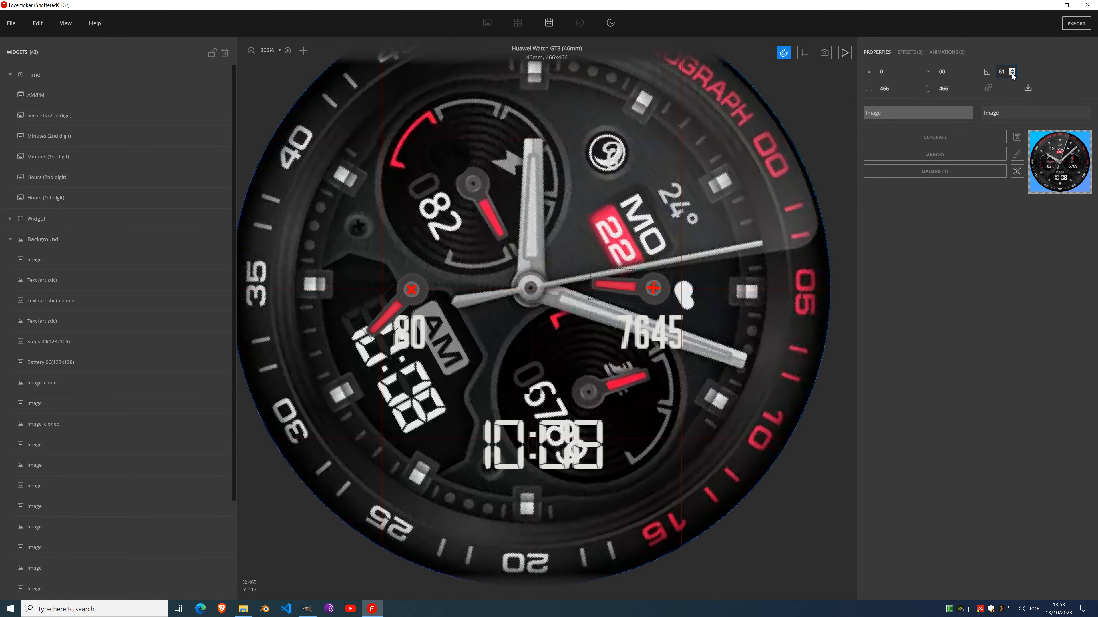
left_click(1012, 73)
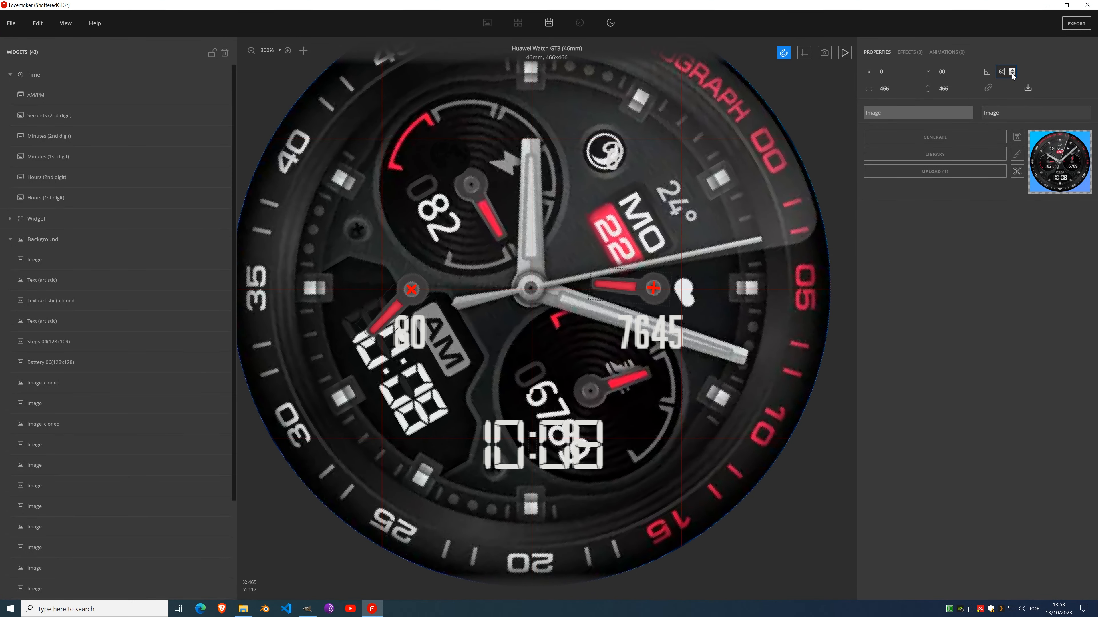
left_click(894, 70)
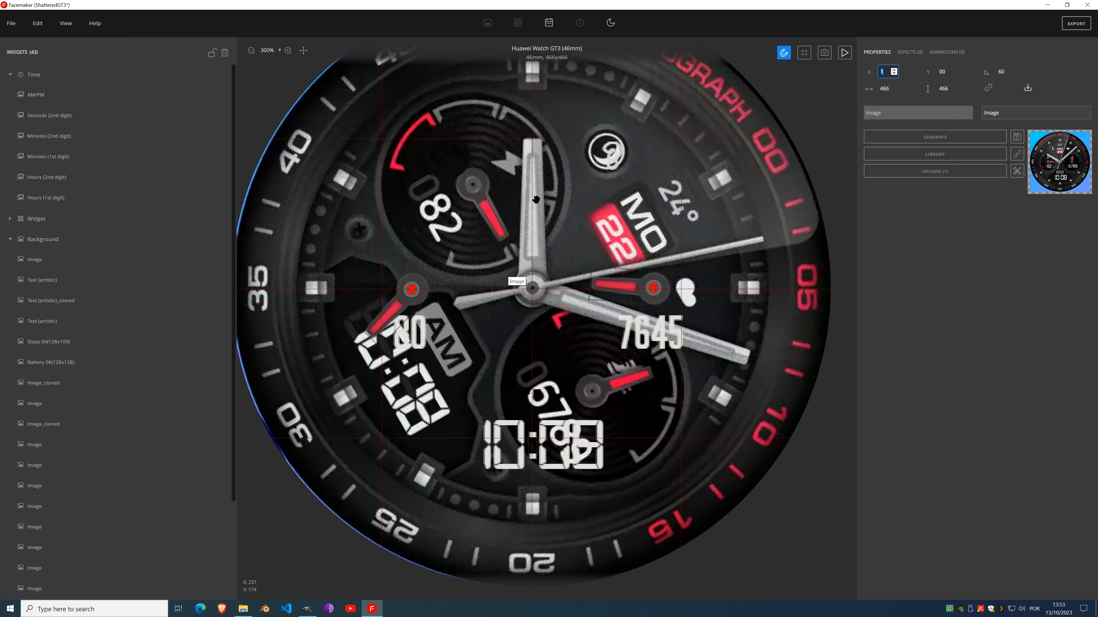
Step: Hide the Time and Widget groups so only the reference image remains on the canvas
scroll(536, 200, "up", 3)
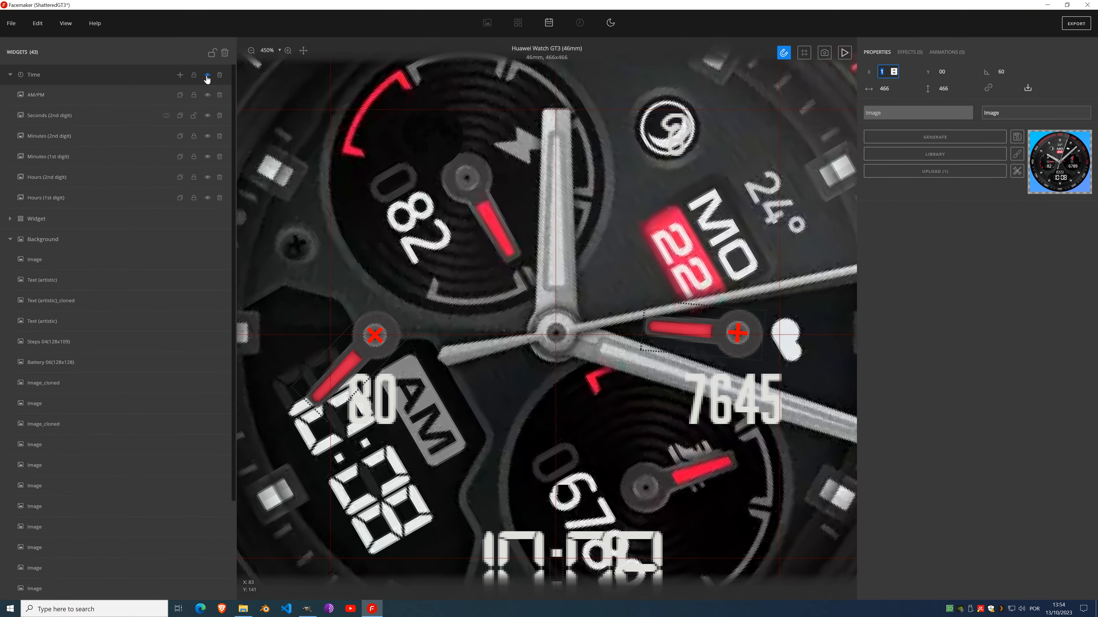
left_click(207, 77)
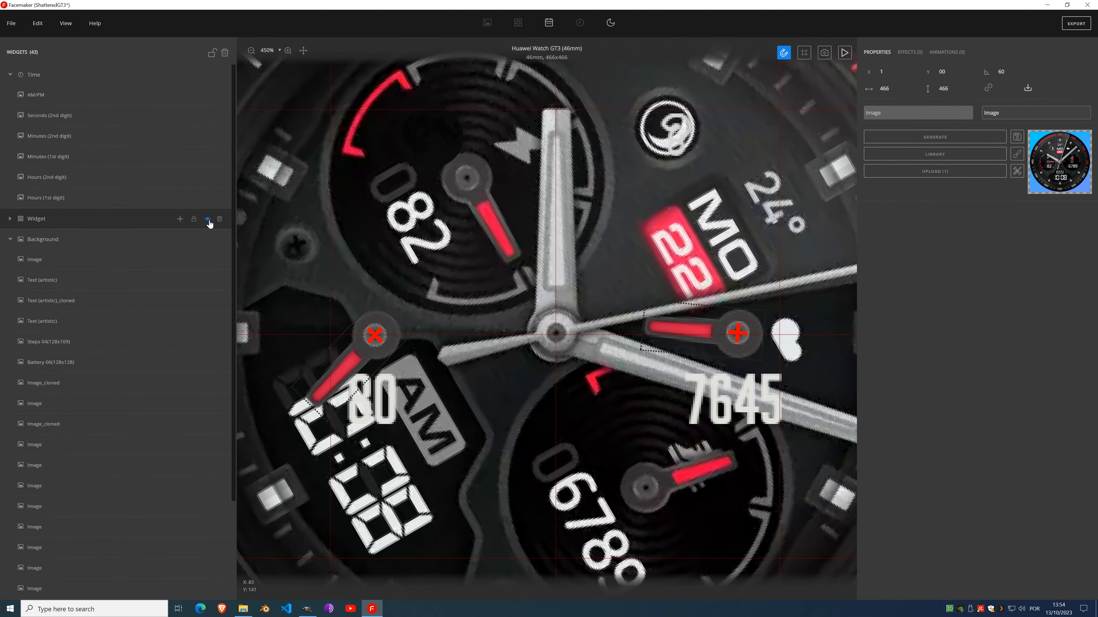
left_click(207, 219)
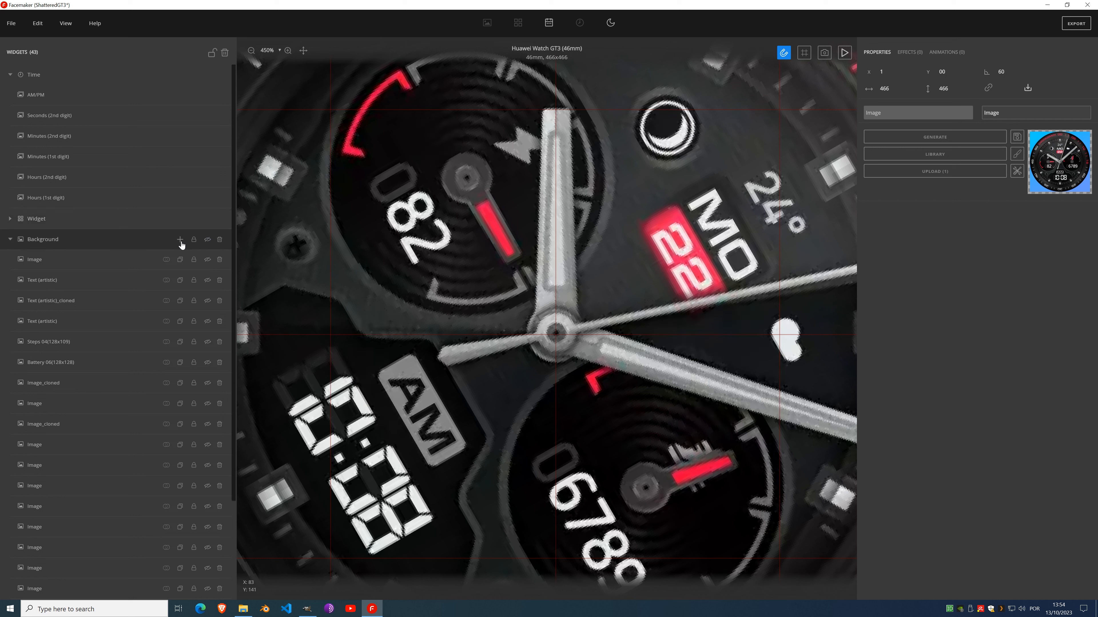
Step: Add an Image widget and a Rotary widget to the Time group
left_click(70, 102)
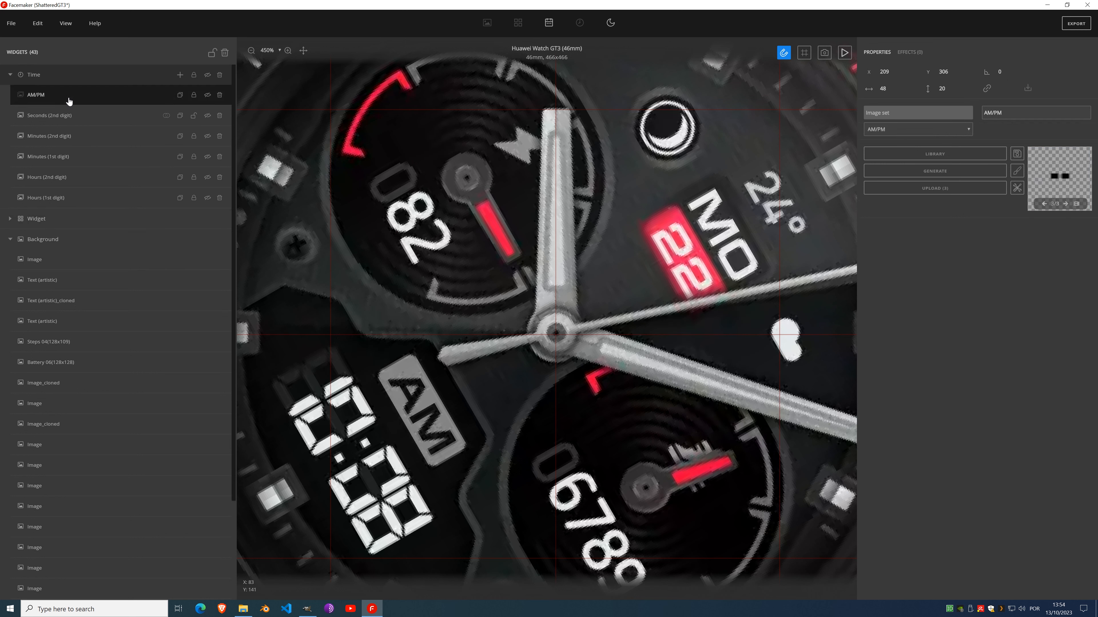
left_click(181, 76)
left_click(179, 138)
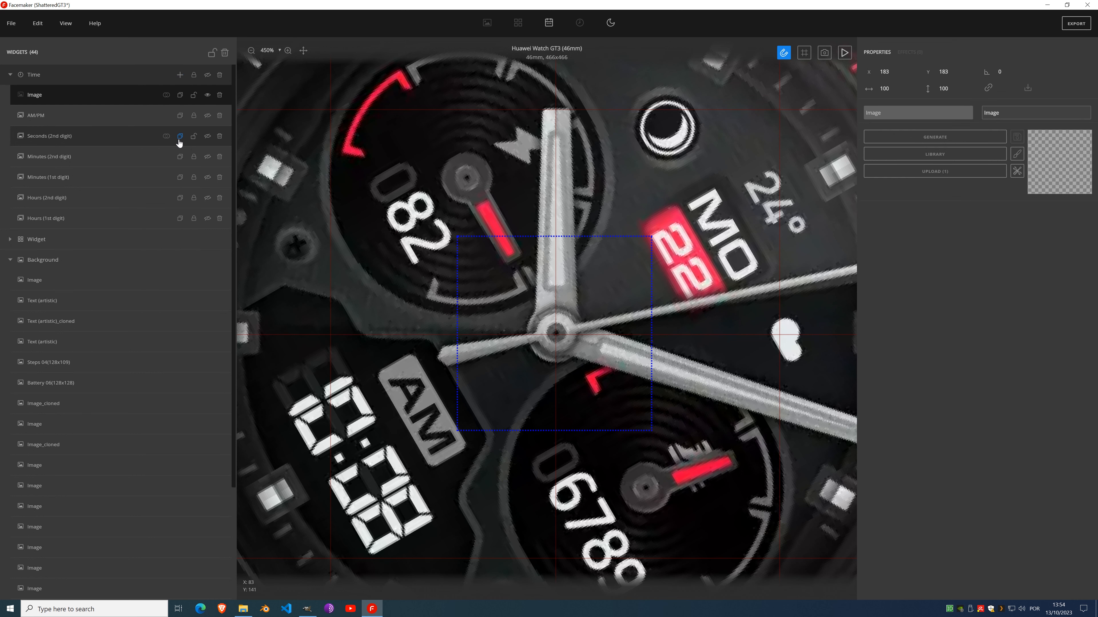
left_click_drag(90, 96, 550, 153)
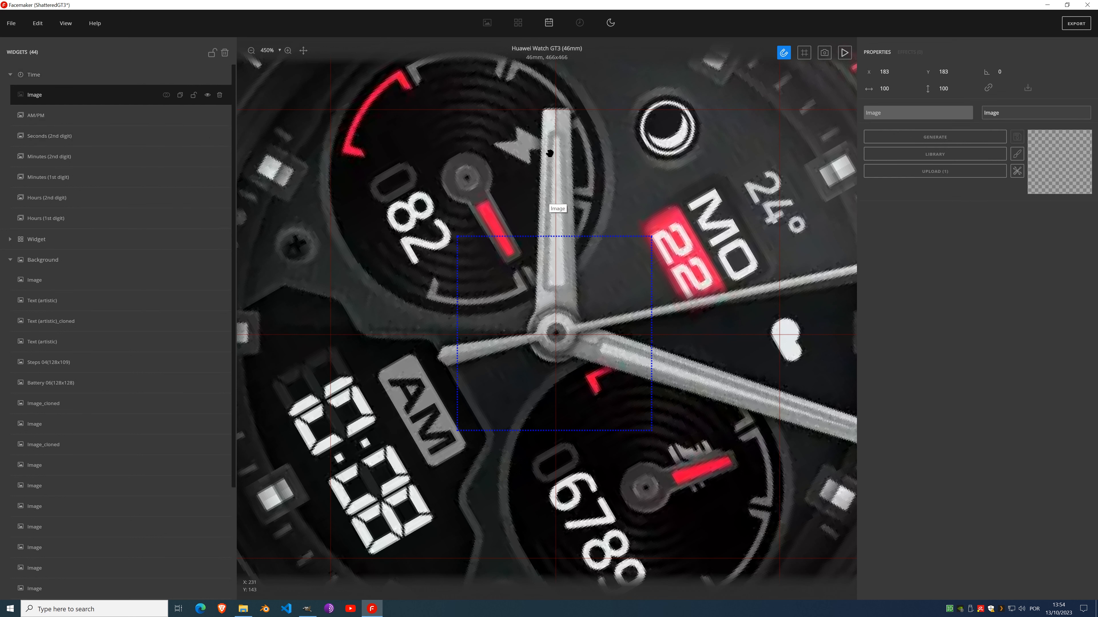
left_click(179, 82)
left_click(172, 216)
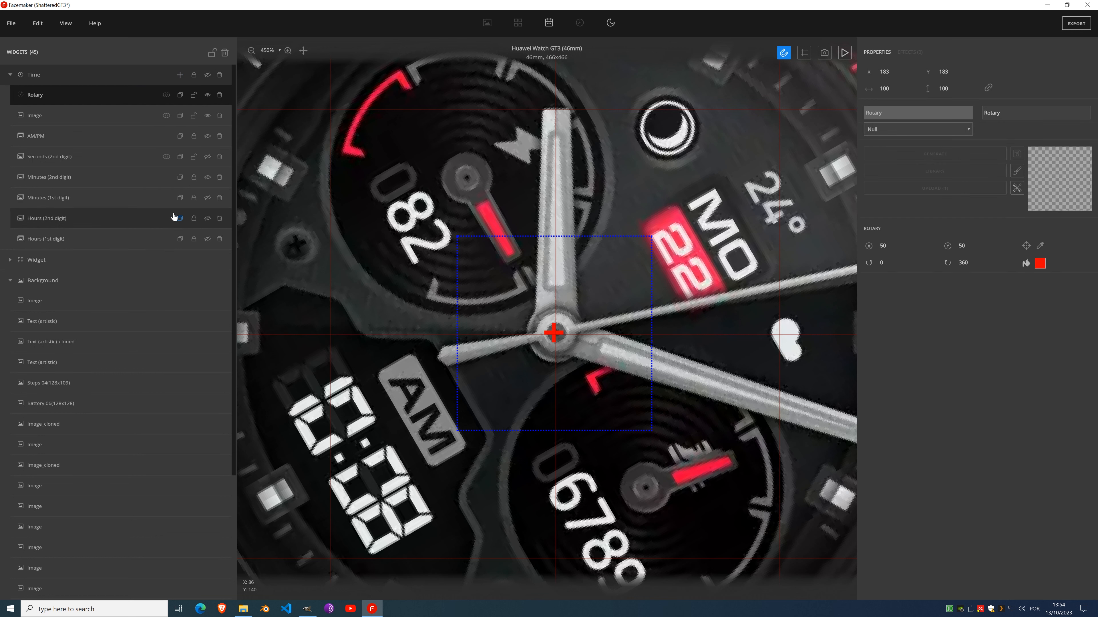
Step: Delete the Rotary widget from the Time group and select the newly added Image widget
left_click(220, 95)
left_click(137, 97)
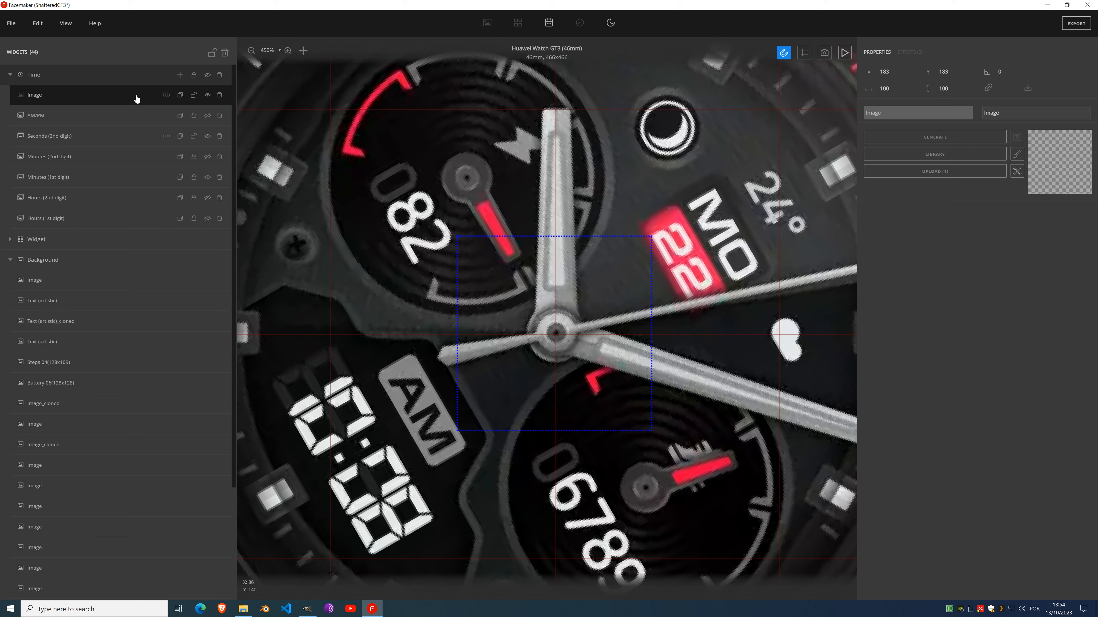
left_click_drag(135, 98, 328, 152)
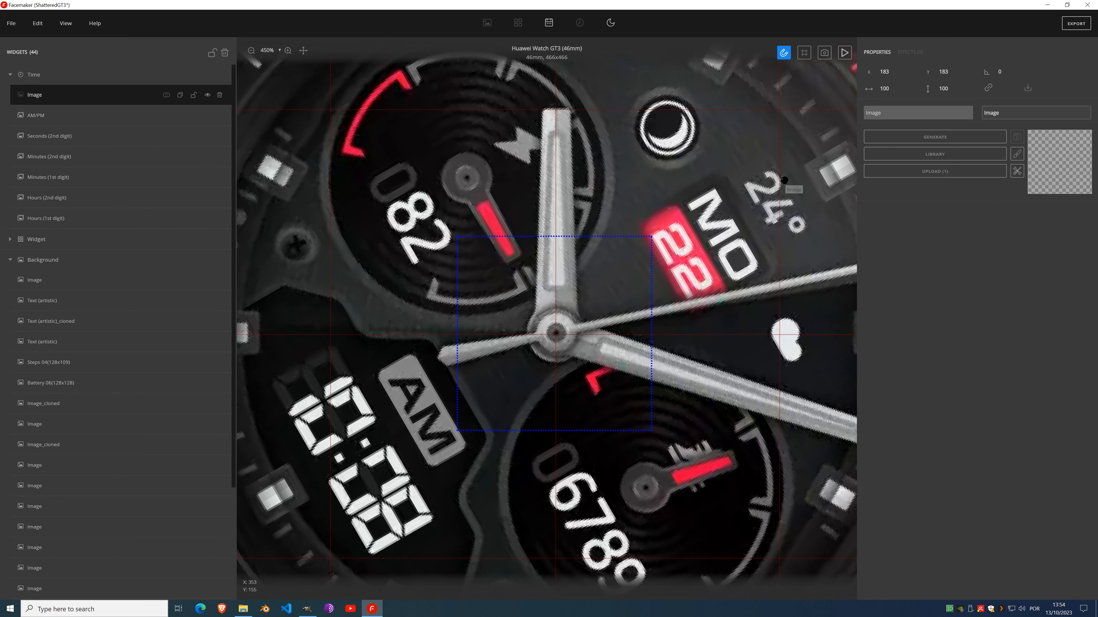
Step: Generate a 30 × 30 light grey square for the image and move it over the hands' hub at X 219, Y 220
left_click(931, 138)
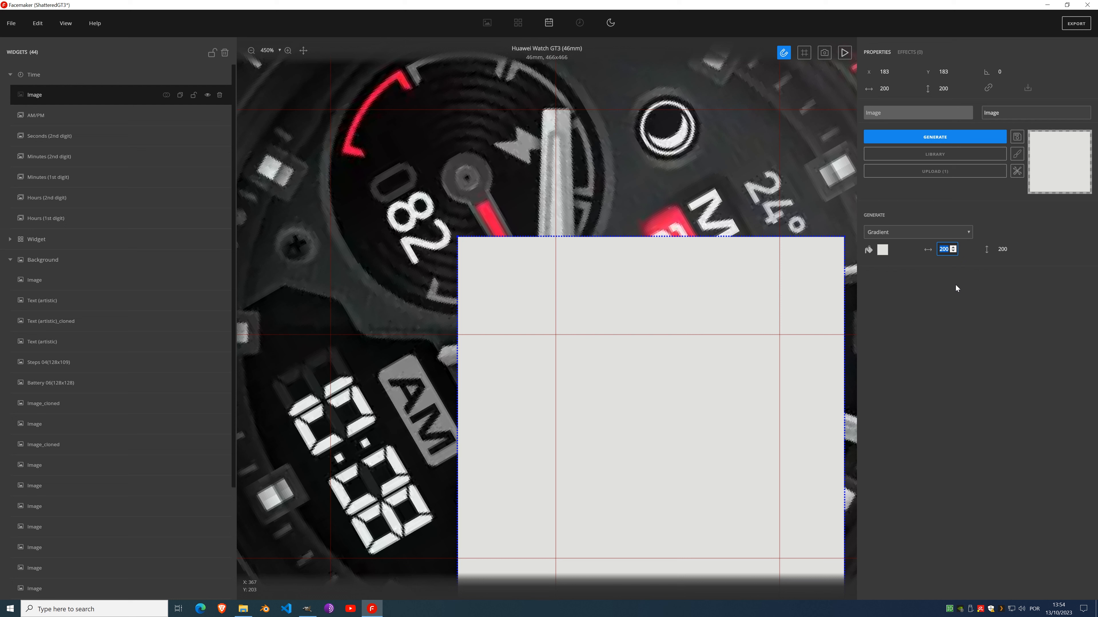
type("30")
key("Tab")
type("30")
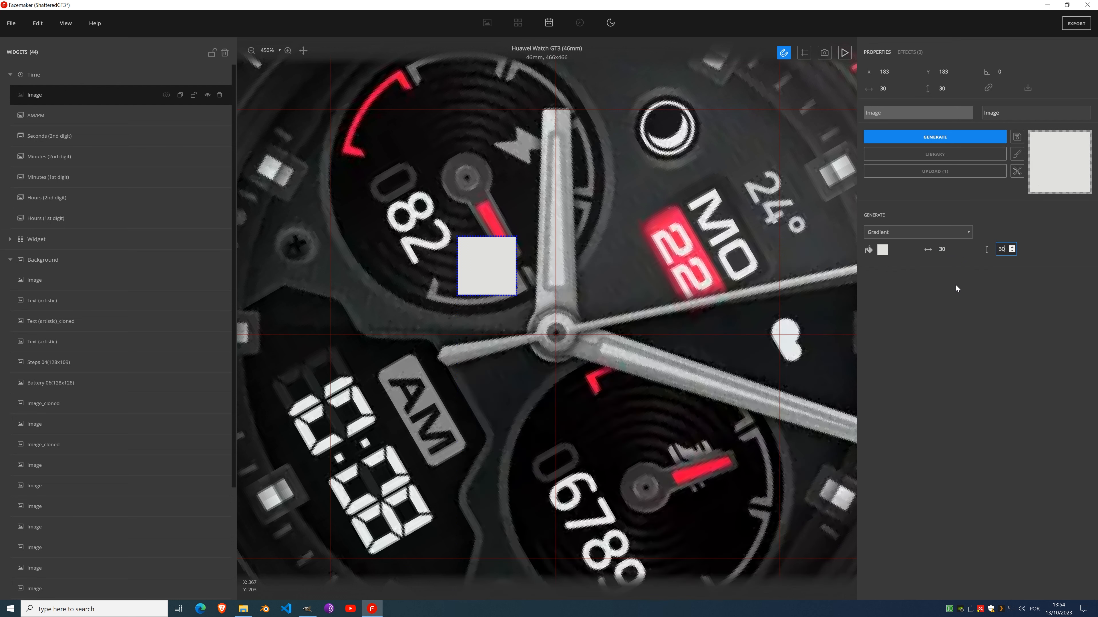
left_click_drag(476, 262, 545, 332)
scroll(548, 325, "up", 4)
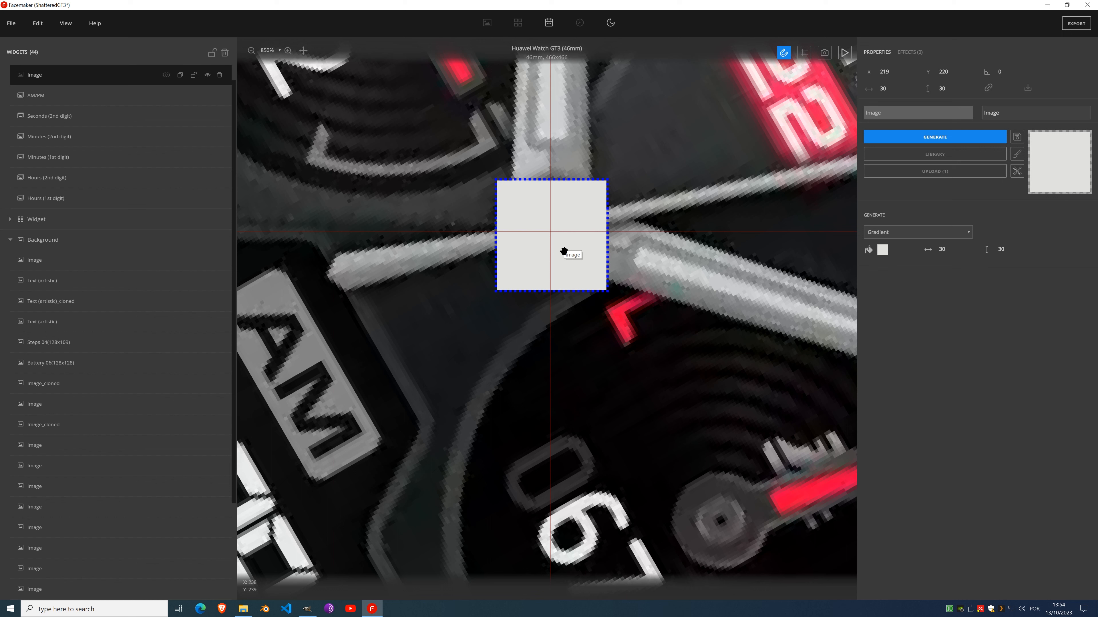
Step: Resize the hub square to 29 × 29 and convert it to a circle with To sphere
left_click(953, 252)
left_click(953, 252)
left_click(953, 252)
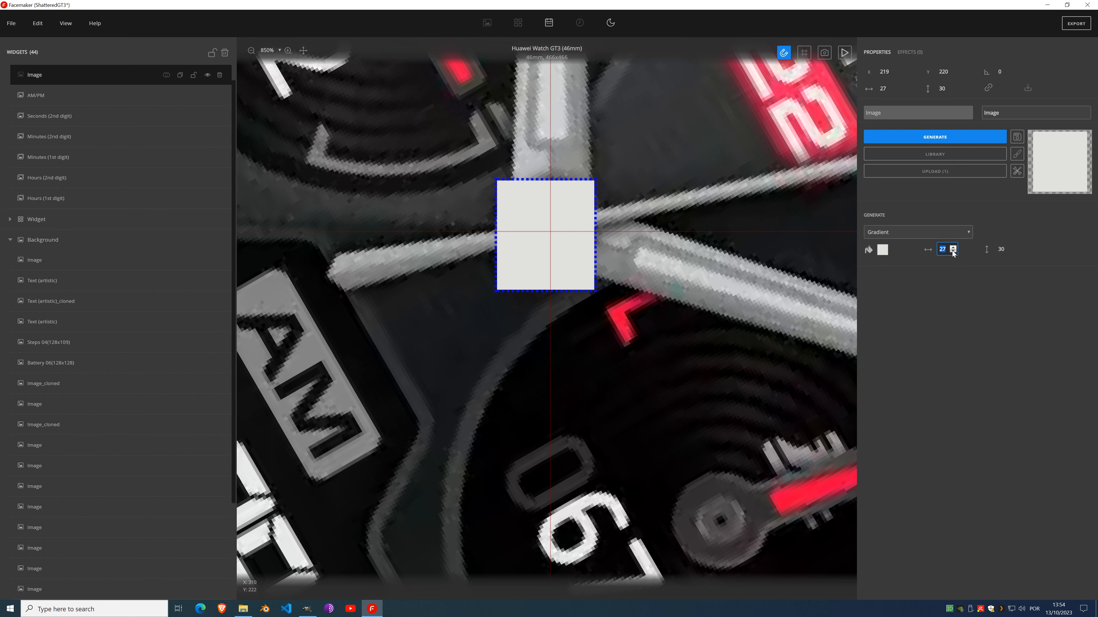
left_click(953, 252)
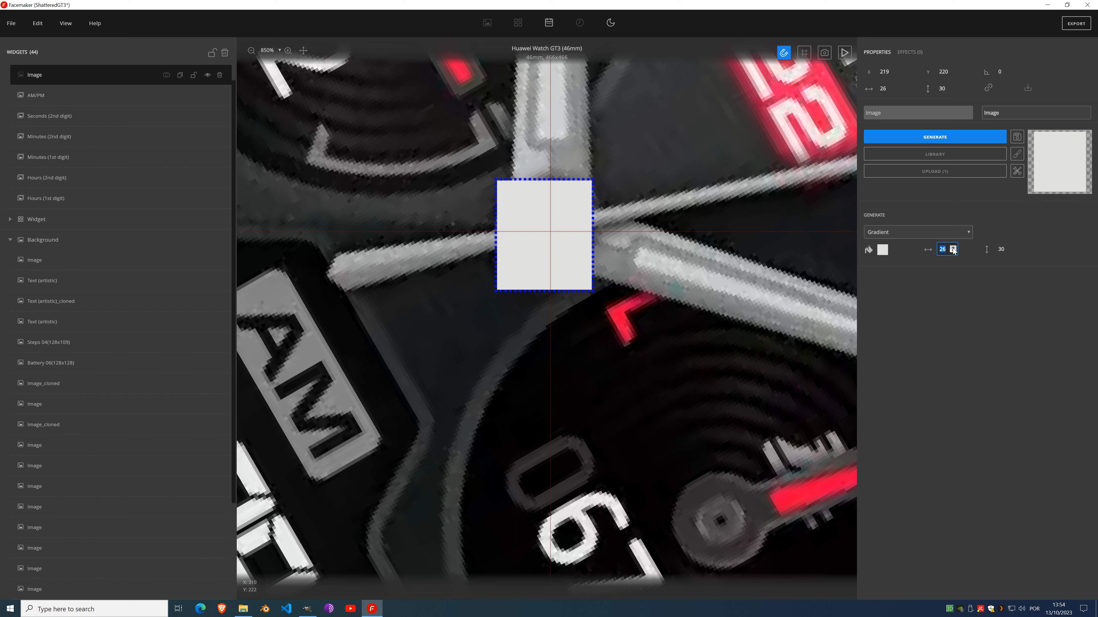
scroll(953, 251, "up", 2)
scroll(953, 251, "up", 1)
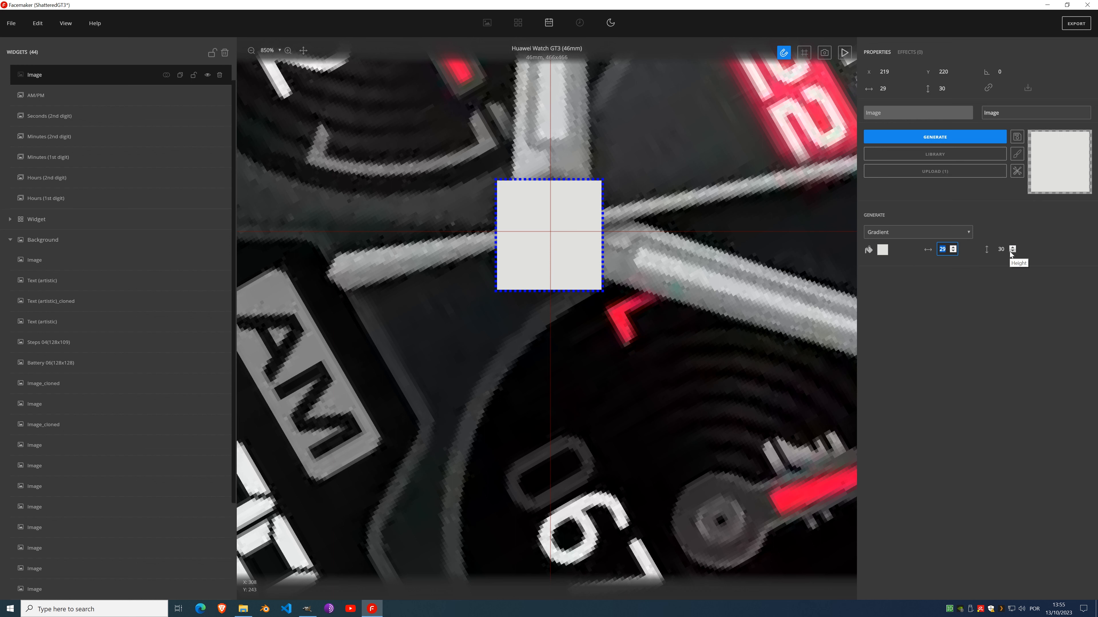
left_click(1011, 252)
left_click(960, 141)
left_click(1017, 172)
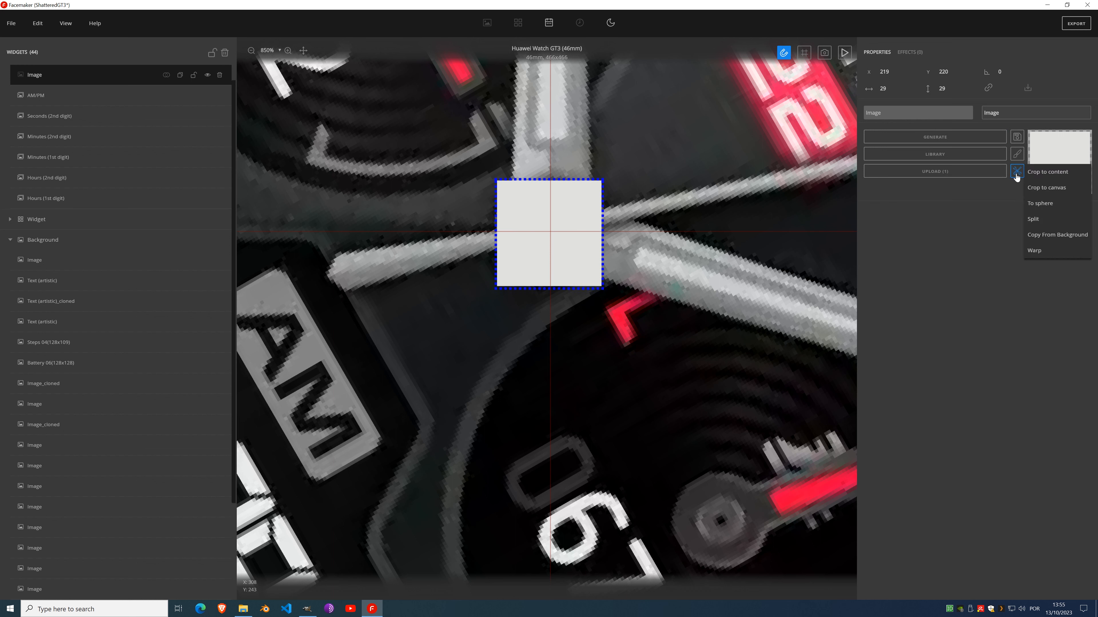
left_click(1042, 204)
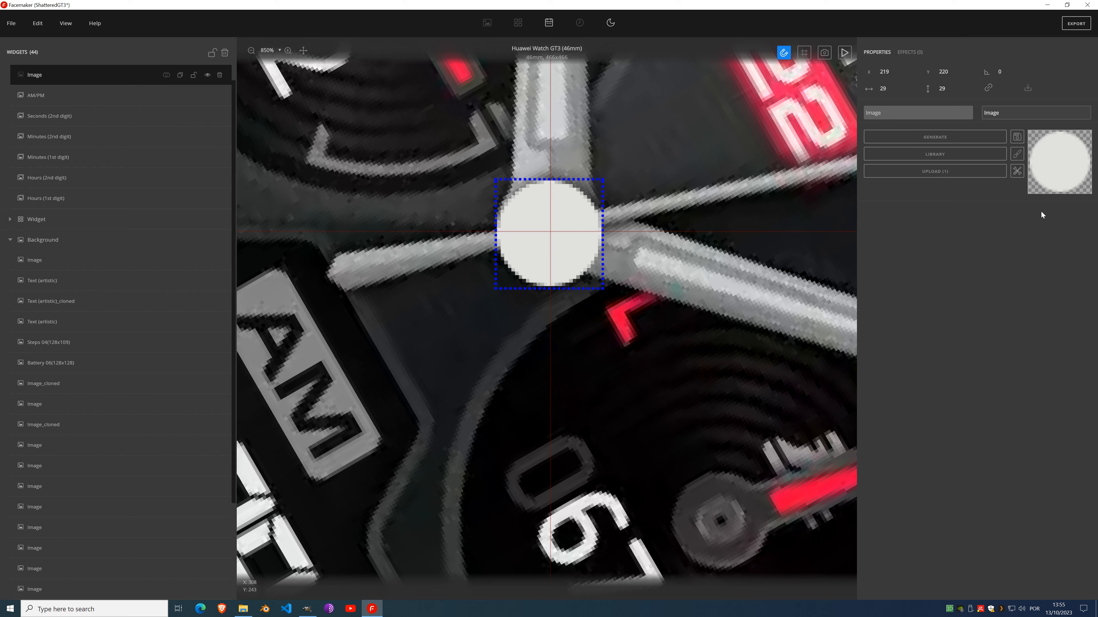
Step: Centre the hub circle on the guide lines at X 219, Y 219
scroll(571, 216, "down", 2)
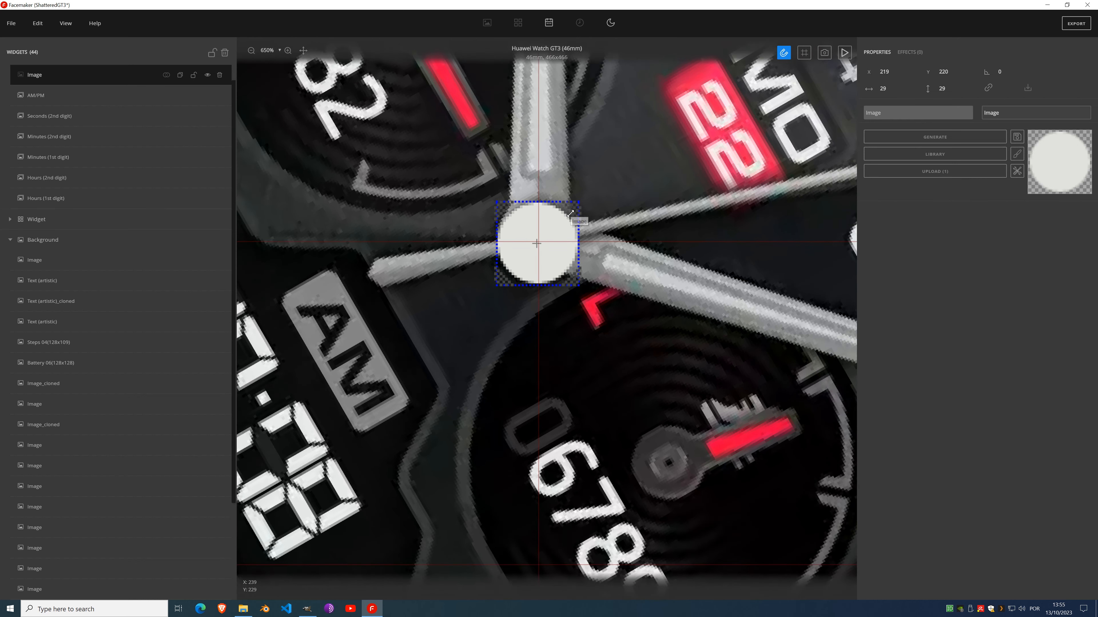
scroll(570, 204, "up", 3)
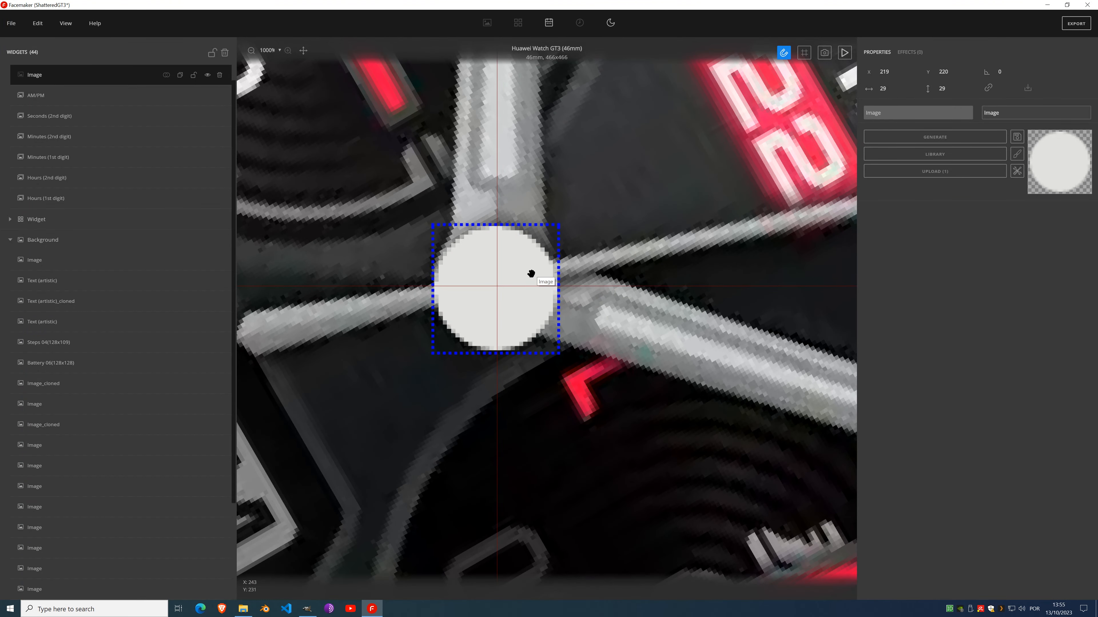
mouse_move(511, 263)
left_mouse_down()
mouse_move(676, 226)
mouse_move(512, 260)
left_mouse_up()
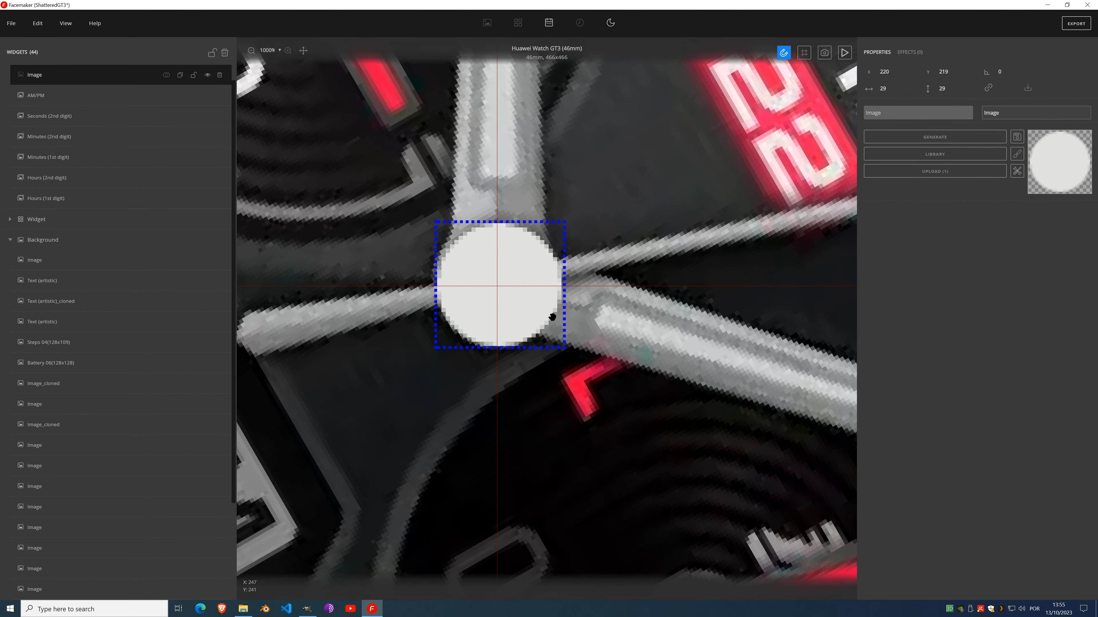
left_click_drag(541, 275, 537, 275)
Step: Regenerate the hub fill at 31 × 31, convert it with To sphere and position it at X 218, Y 219
left_click(932, 138)
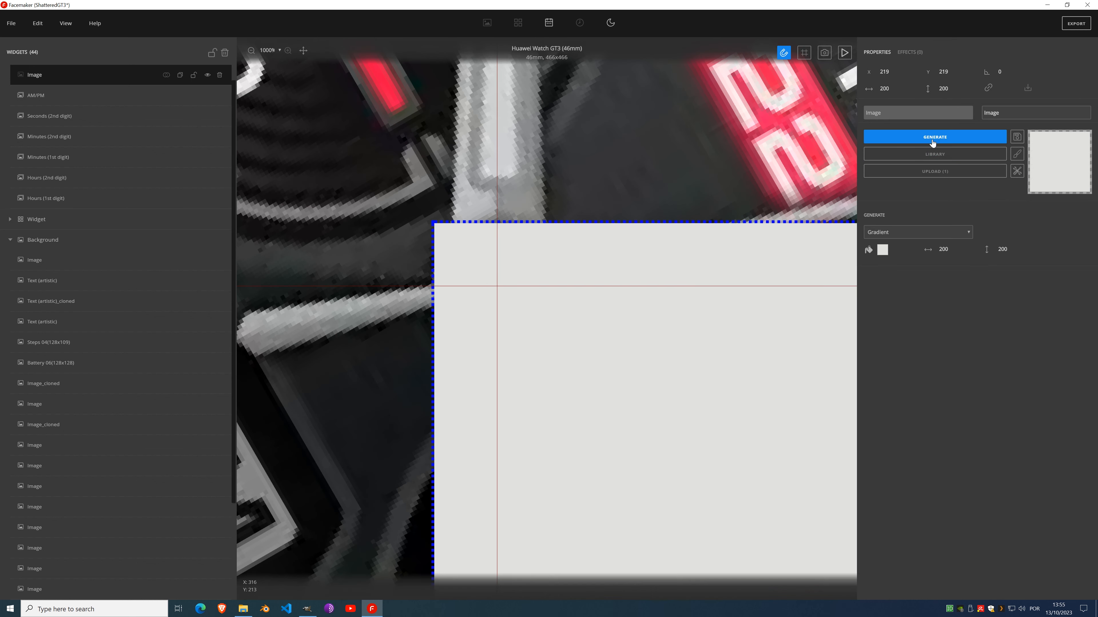
left_click(949, 247)
type("31")
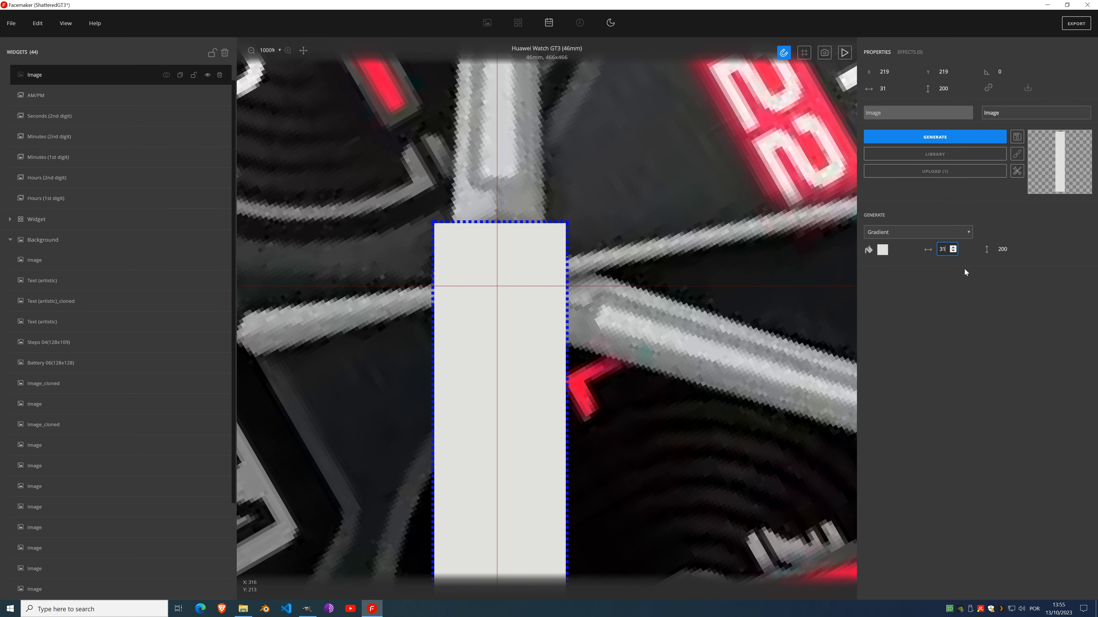
key("Tab")
type("31")
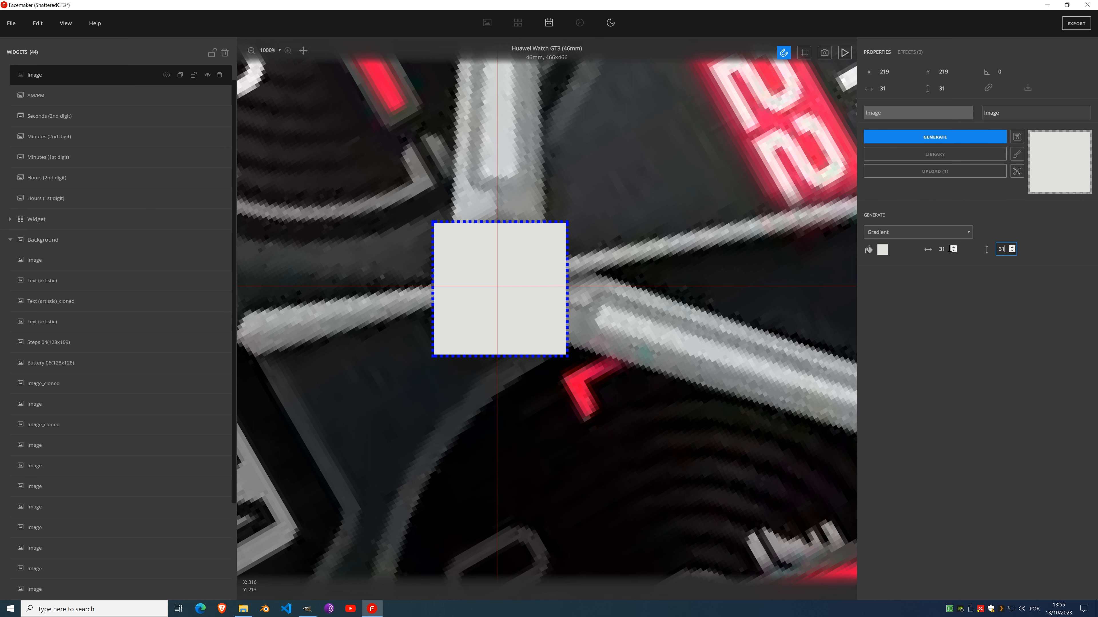
left_click(1016, 171)
left_click(1046, 204)
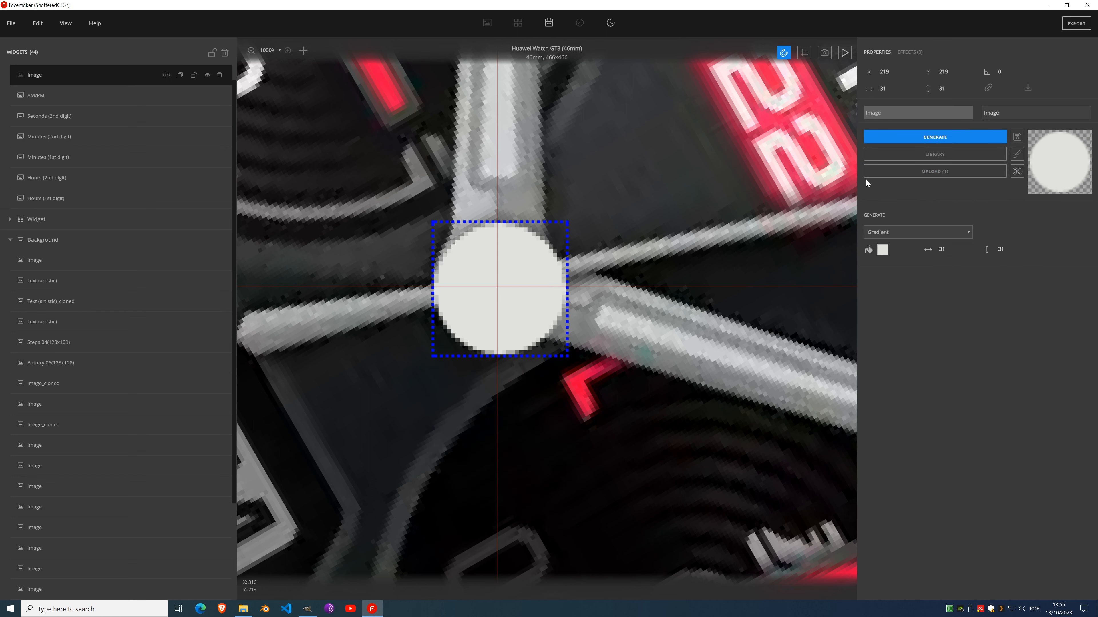
left_click_drag(520, 314, 520, 314)
Step: Check the hub circle against the whole reference face and add another Image widget to the Time group
scroll(550, 251, "down", 2)
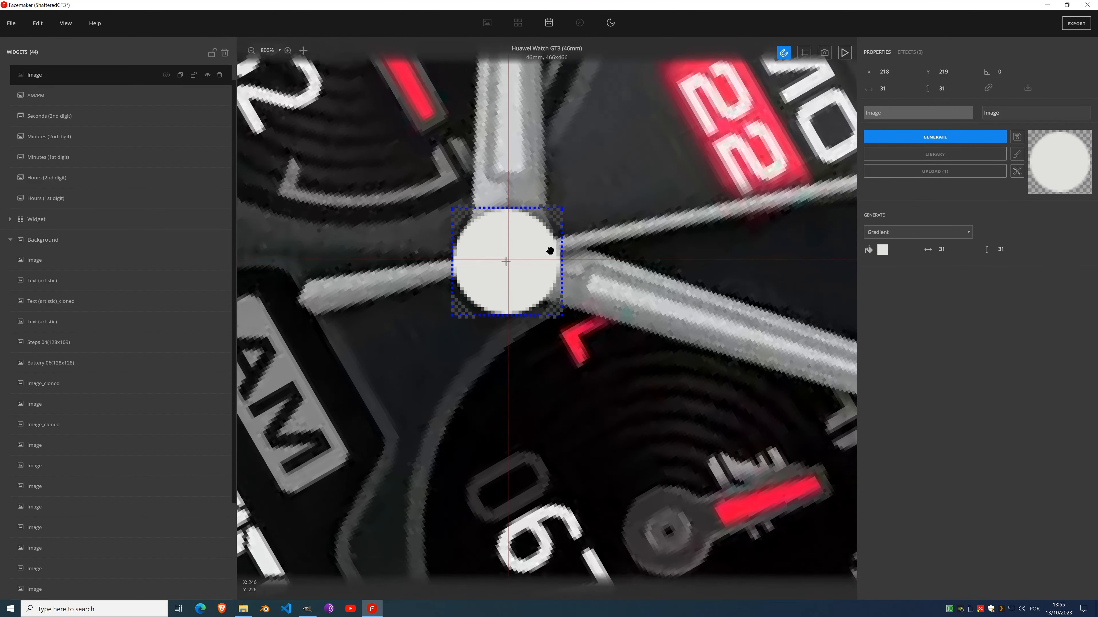
scroll(550, 251, "down", 6)
scroll(548, 215, "up", 3)
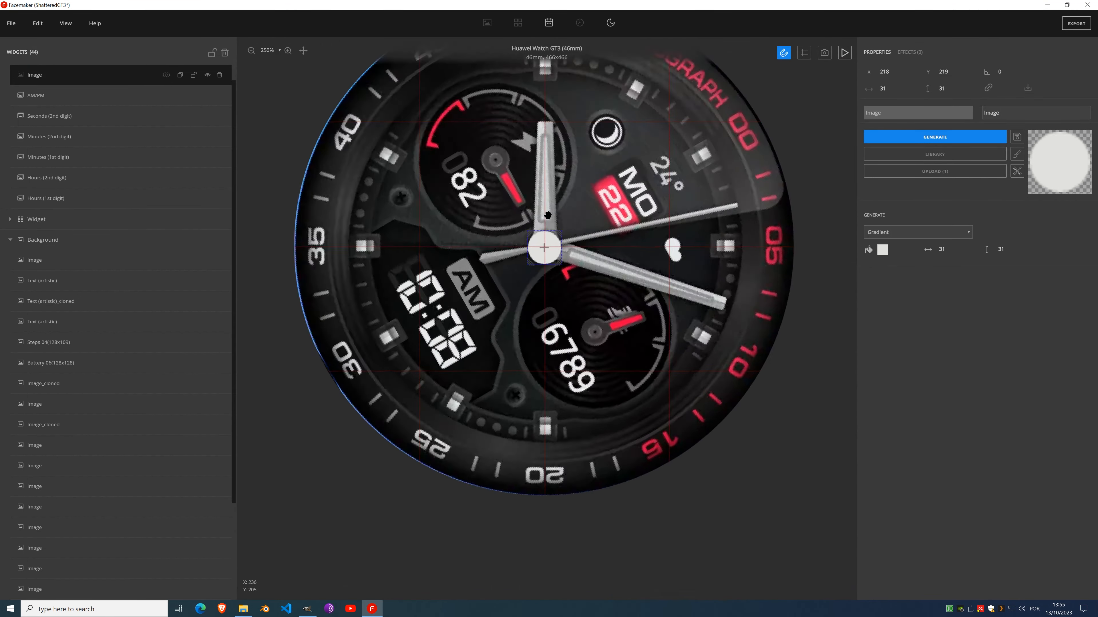
scroll(547, 215, "up", 3)
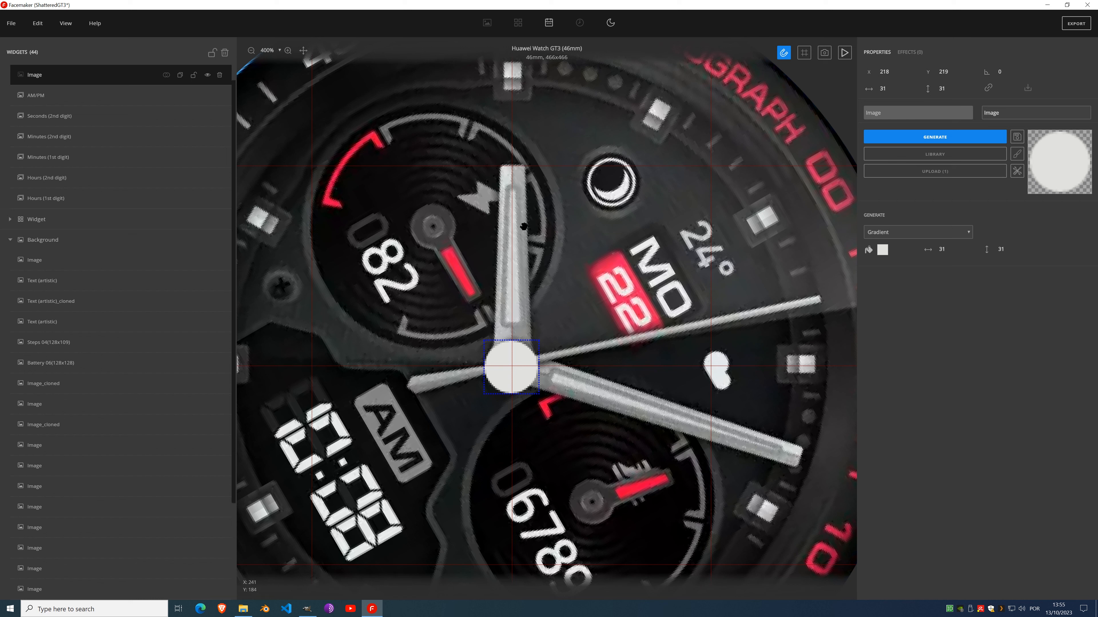
scroll(172, 103, "up", 1)
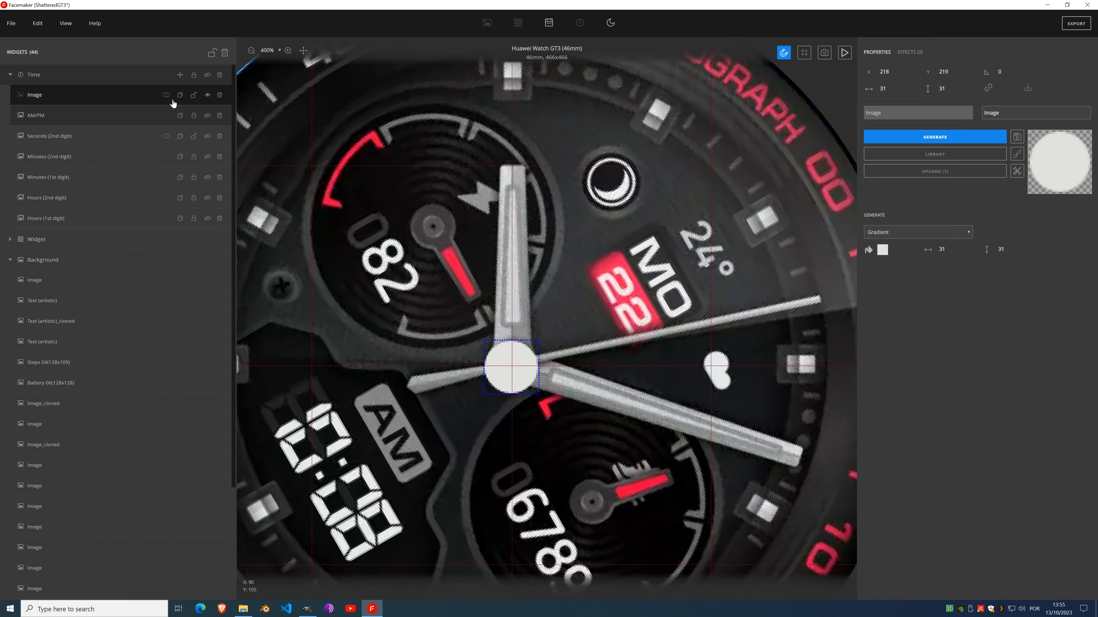
left_click(180, 75)
left_click(179, 137)
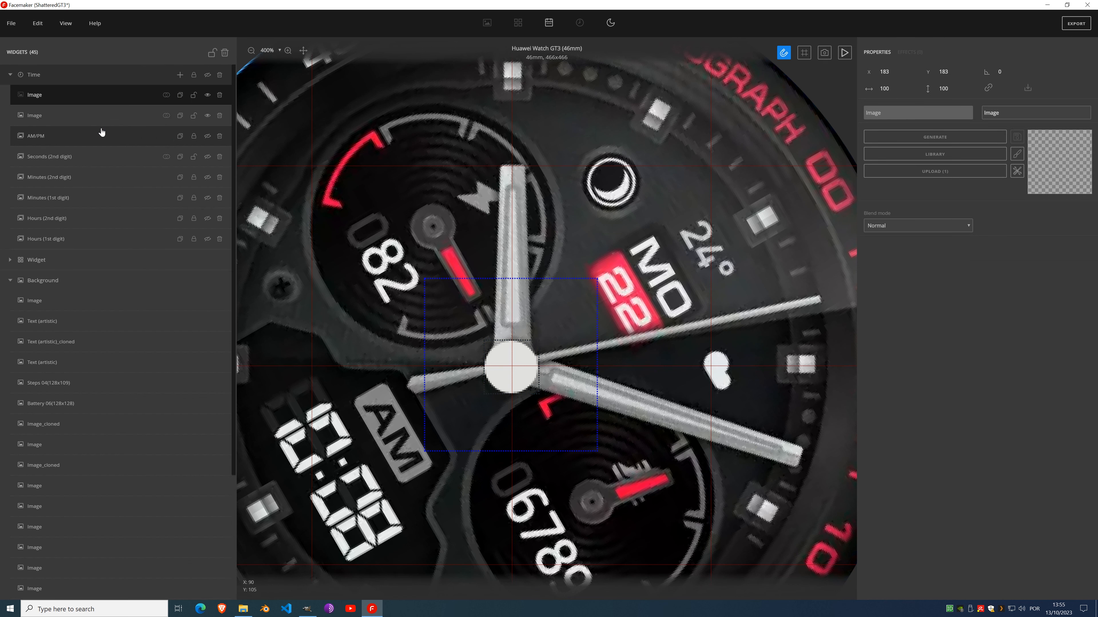
Step: Trace the left half of the upright hour hand down into the hub as a path, fill it white and save it
left_click(1015, 156)
scroll(507, 297, "up", 3)
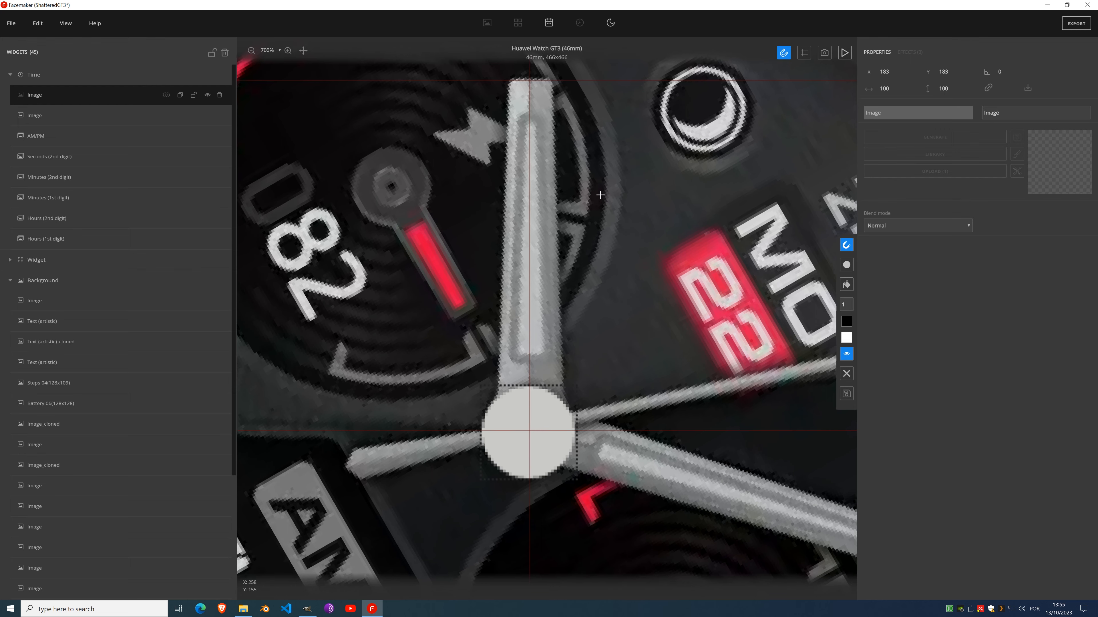
left_click_drag(595, 191, 538, 241)
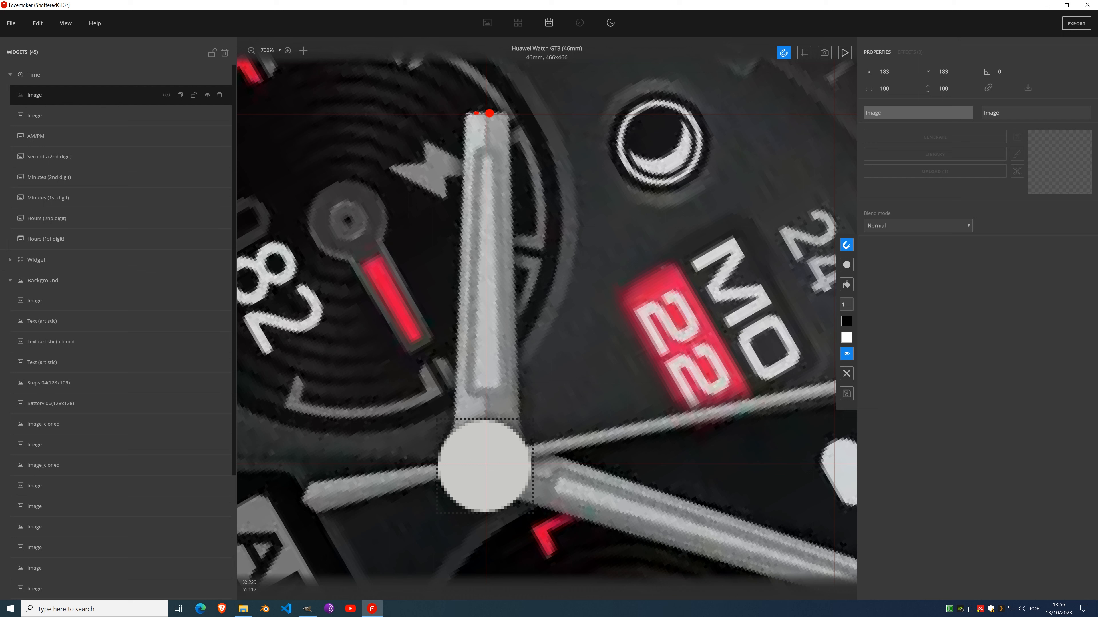
left_click(470, 113)
left_click(454, 444)
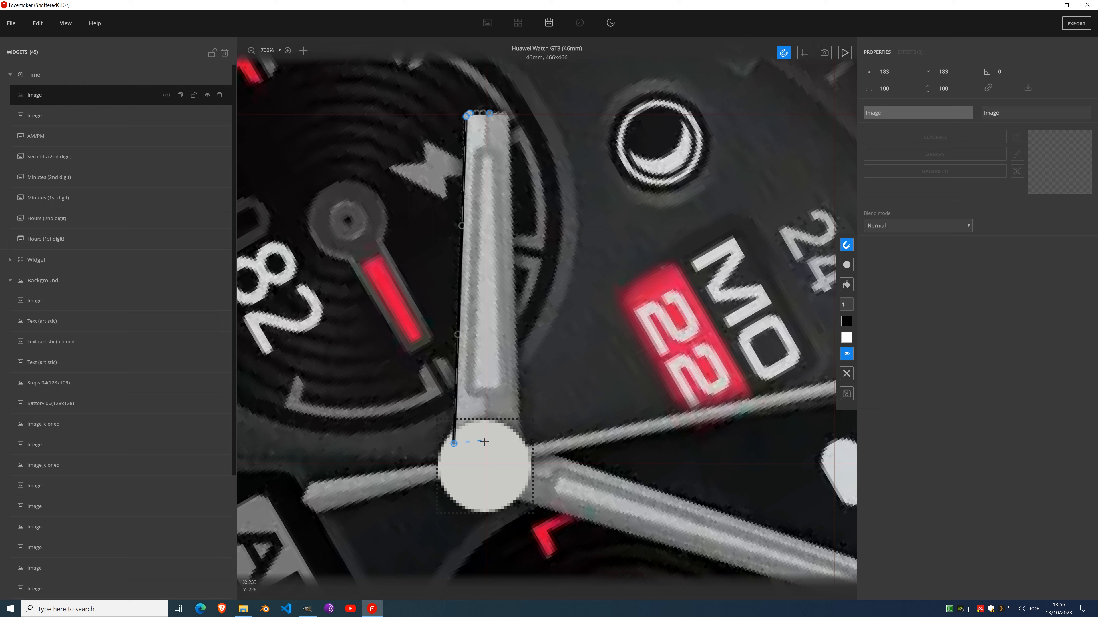
left_click(488, 443)
left_click(847, 285)
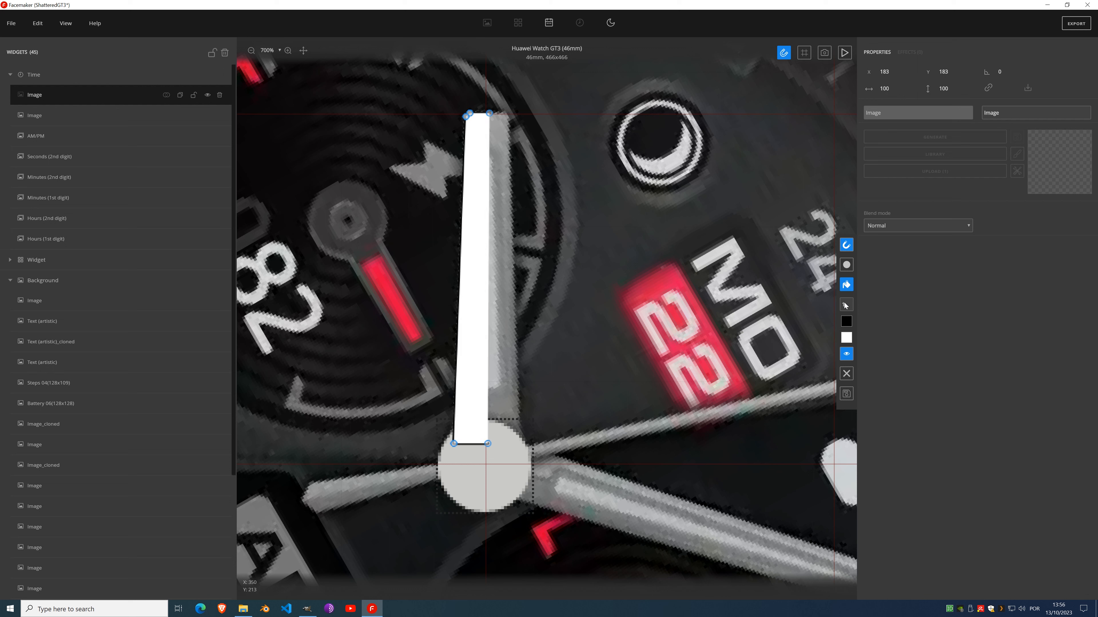
left_click(846, 394)
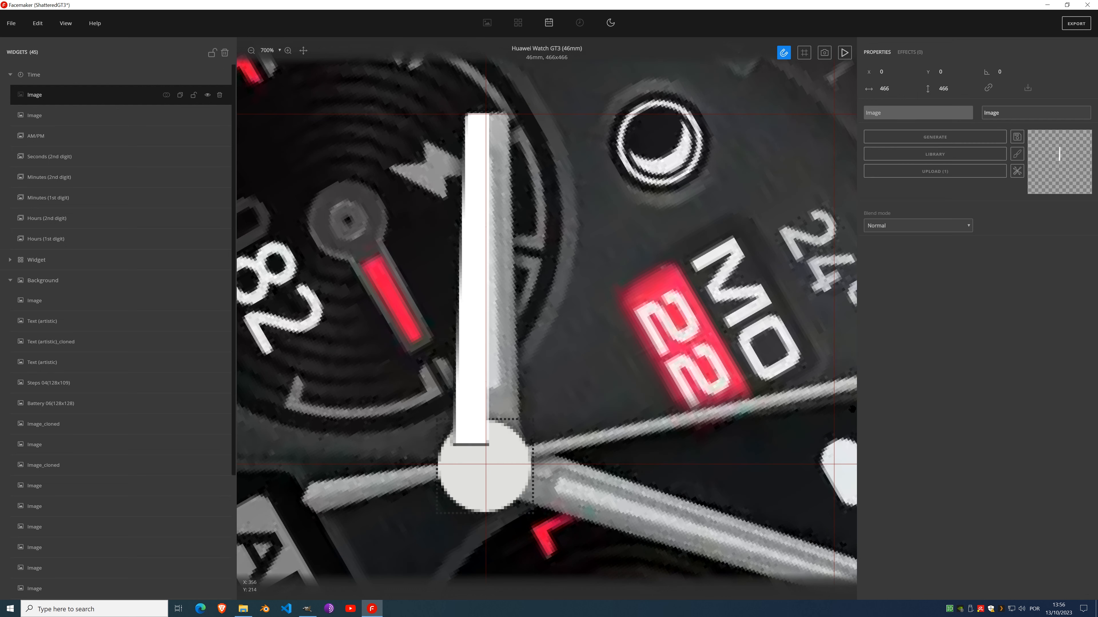
Step: Add a horizontal Mirror effect to the half hour hand and apply it permanently to the image
left_click(910, 53)
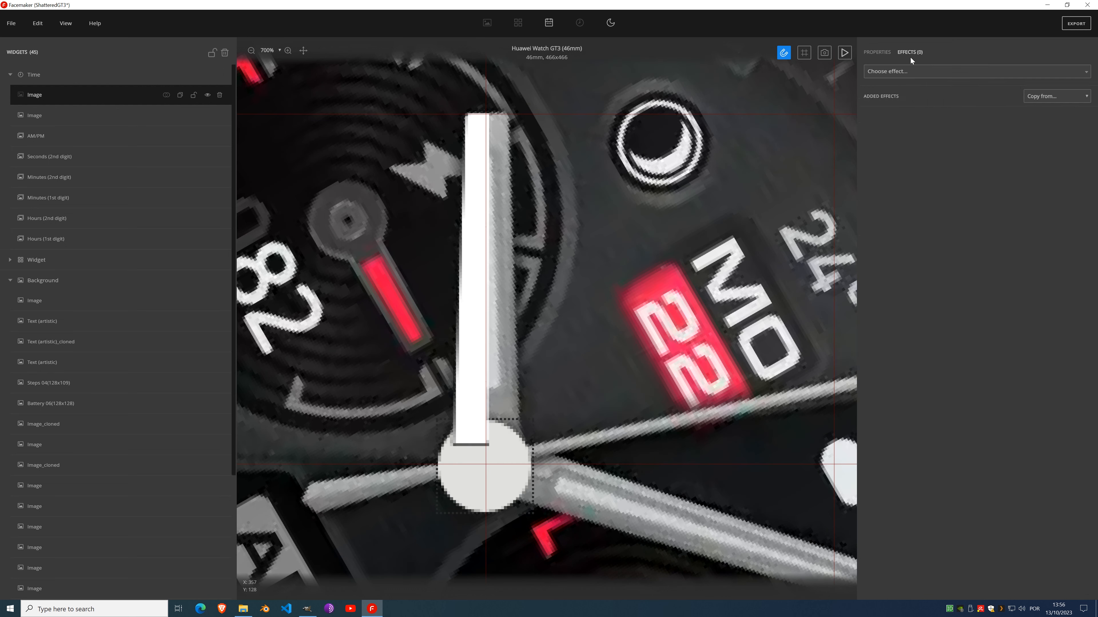
left_click(907, 71)
scroll(889, 203, "down", 4)
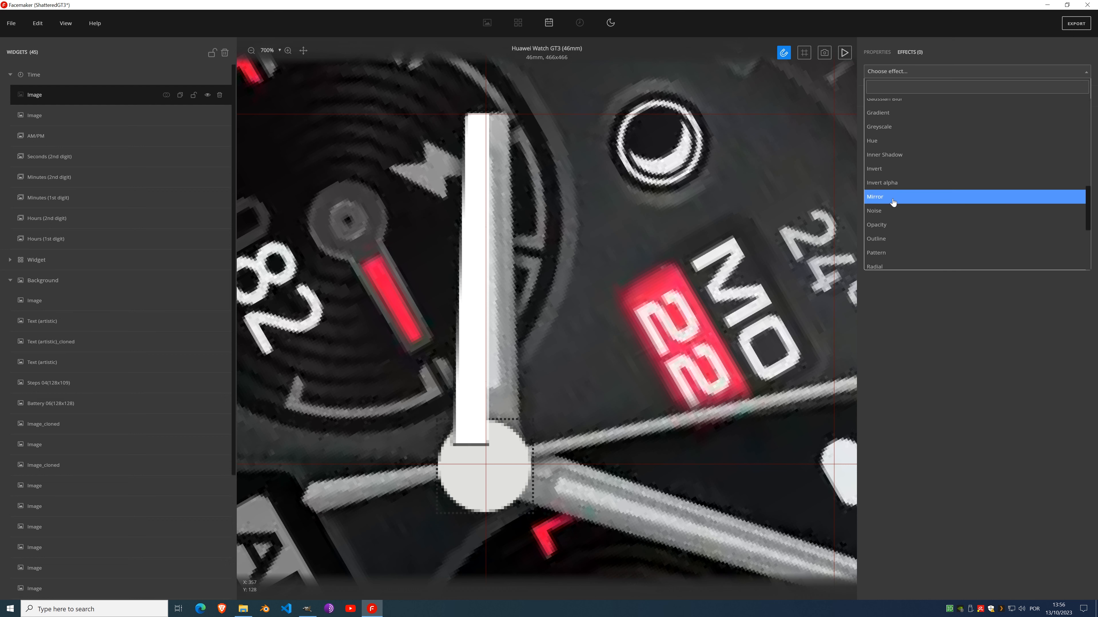
left_click(894, 197)
left_click(904, 140)
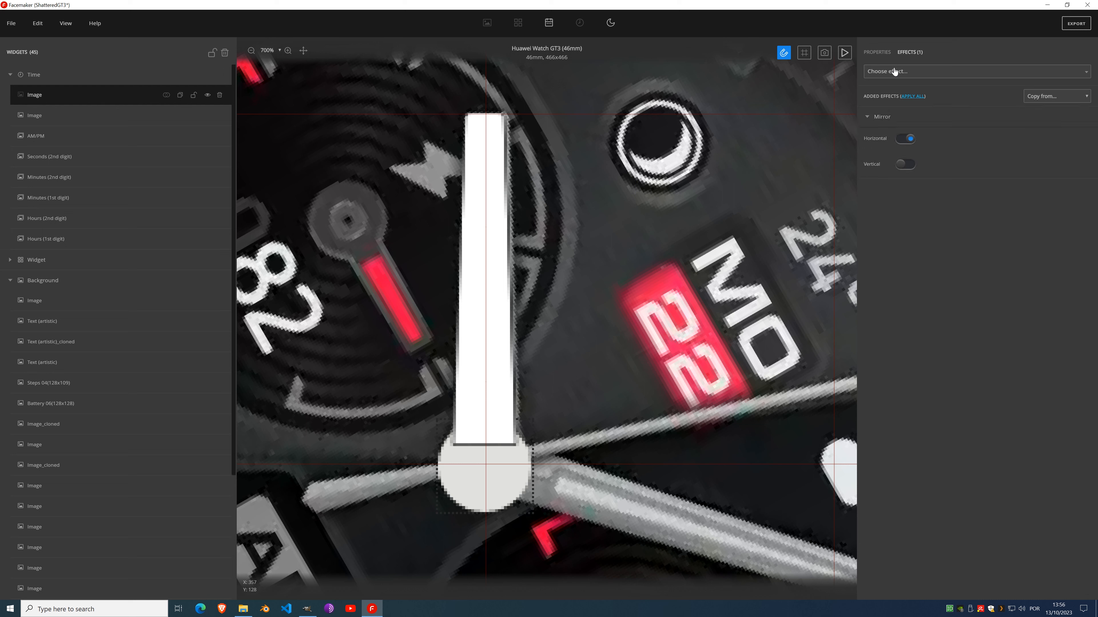
left_click(912, 97)
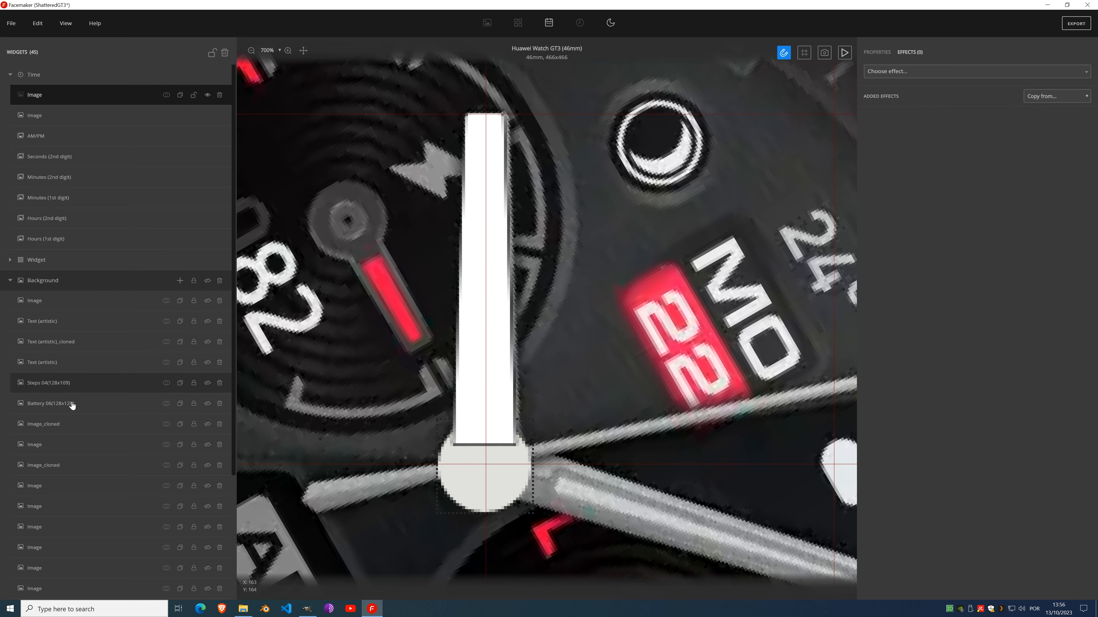
Step: Hide the reference image, the last one in the Background group, and inspect the white hour hand and hub on black
scroll(110, 451, "down", 5)
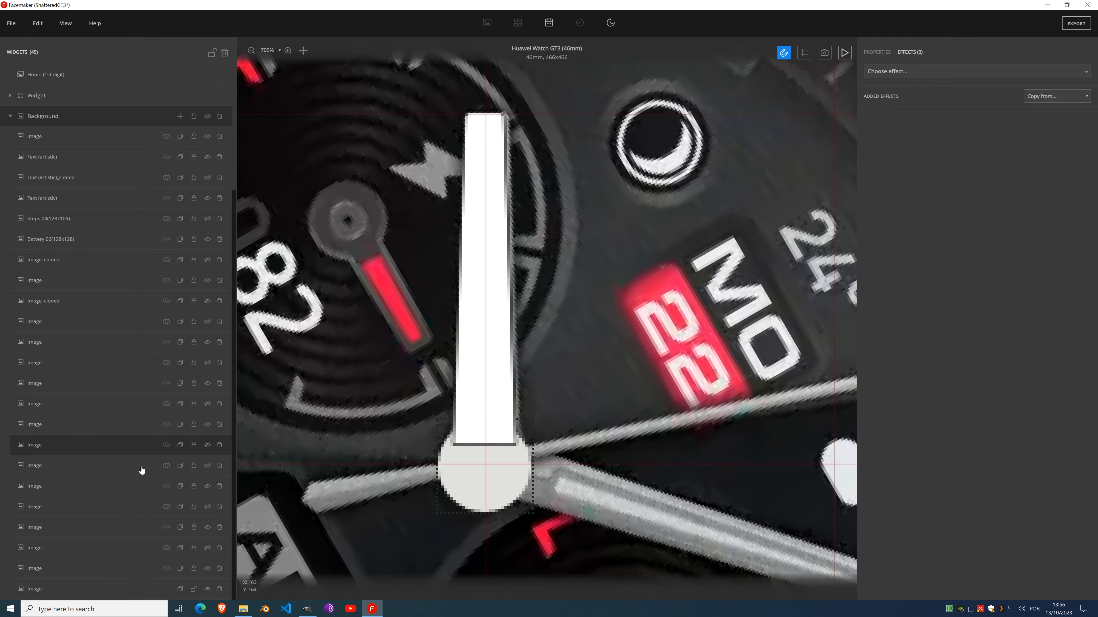
left_click(207, 589)
scroll(505, 405, "up", 2)
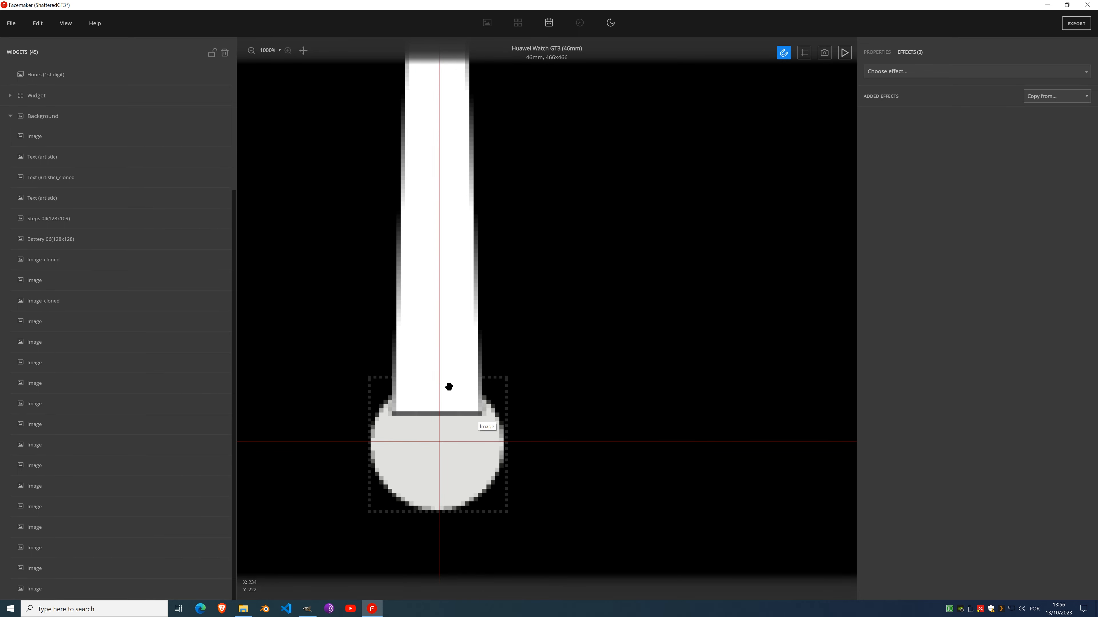
scroll(445, 295, "down", 2)
scroll(445, 285, "down", 5)
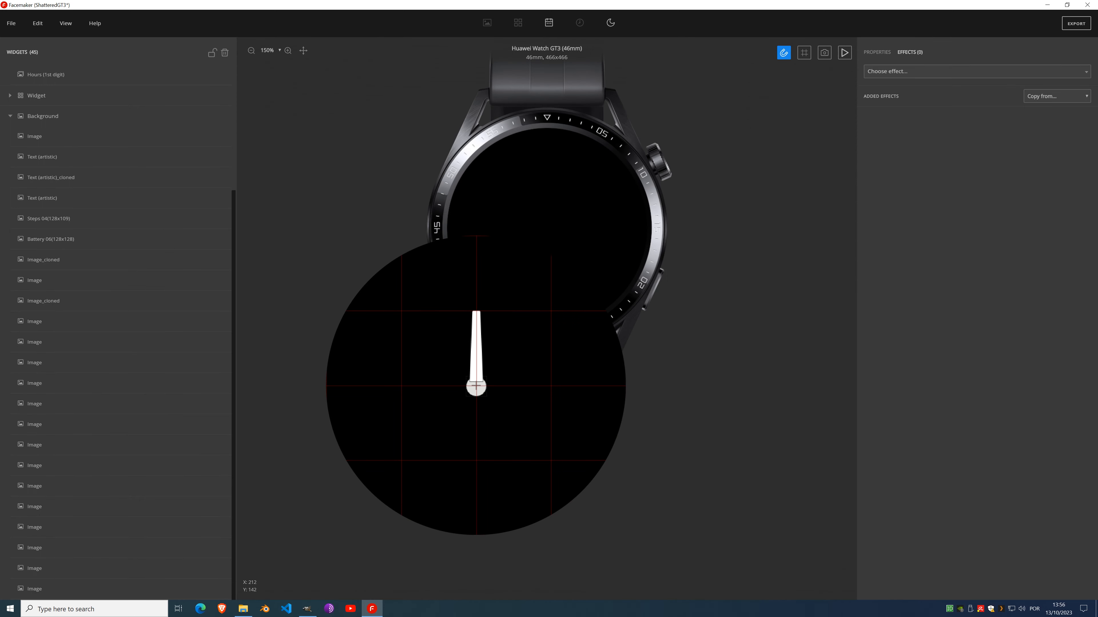
scroll(472, 359, "up", 3)
scroll(129, 164, "up", 4)
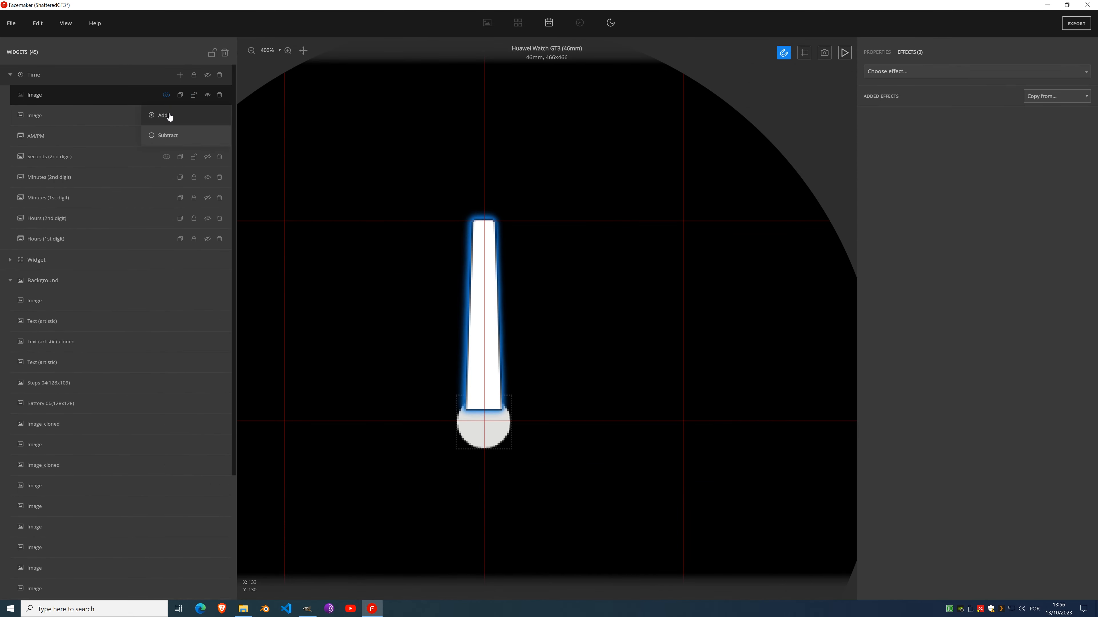
Step: Merge the white hour hand image with the hub circle image and crop the combined image to its content
left_click(167, 116)
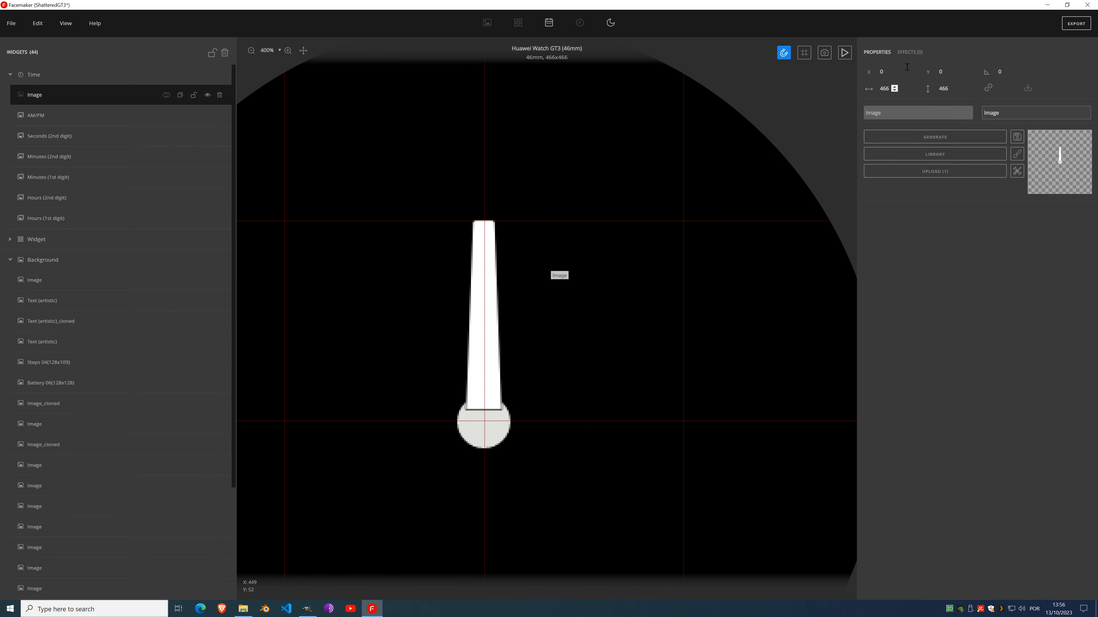
left_click(1016, 172)
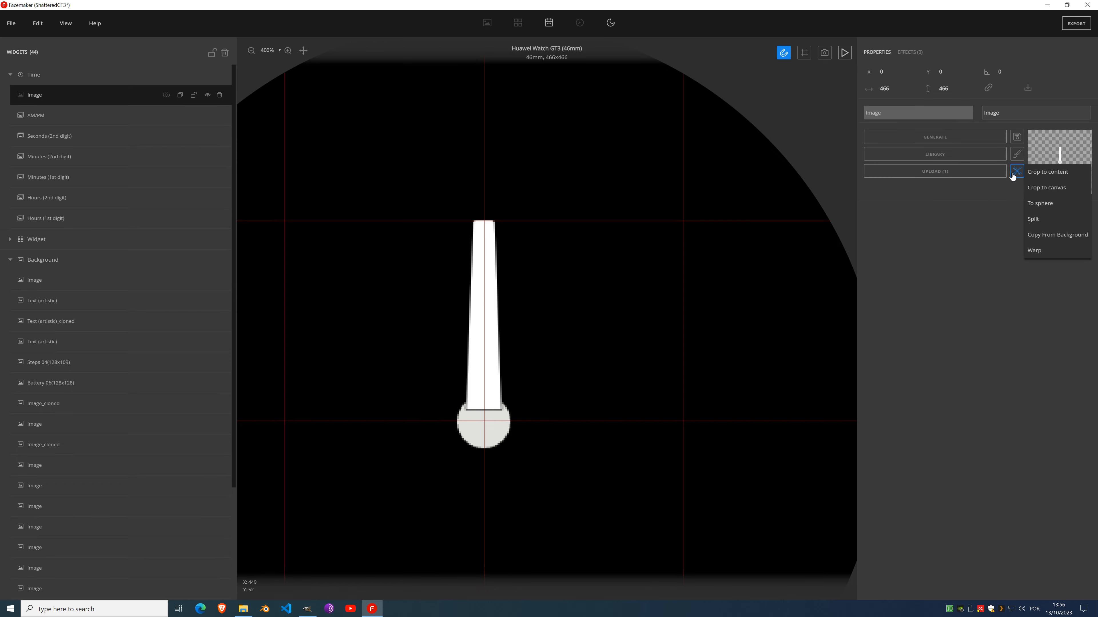
left_click(1051, 192)
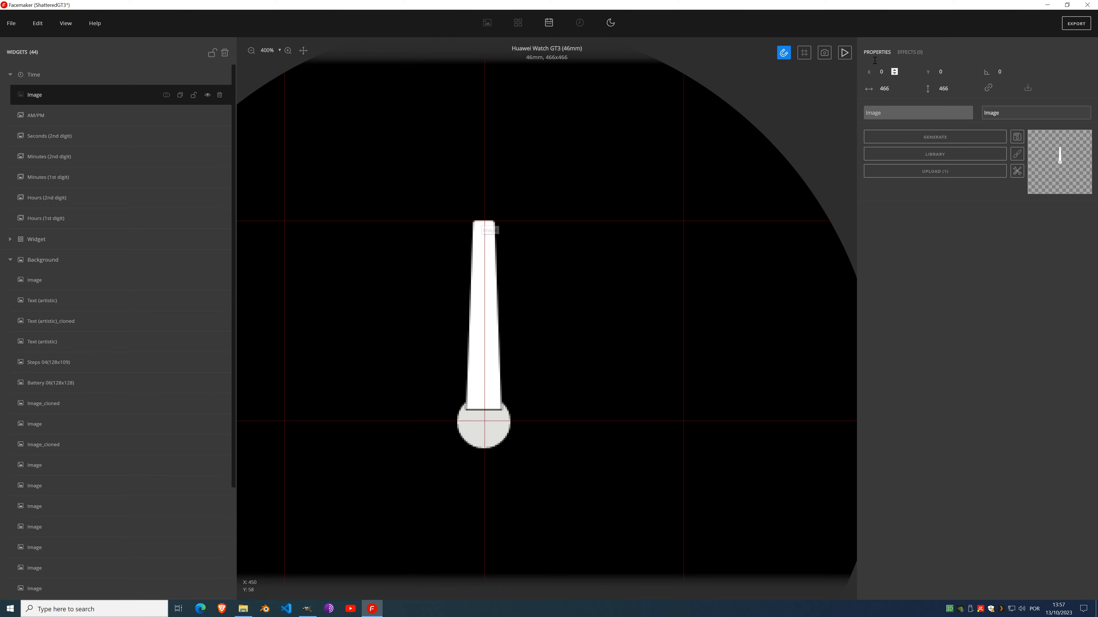
left_click(1017, 171)
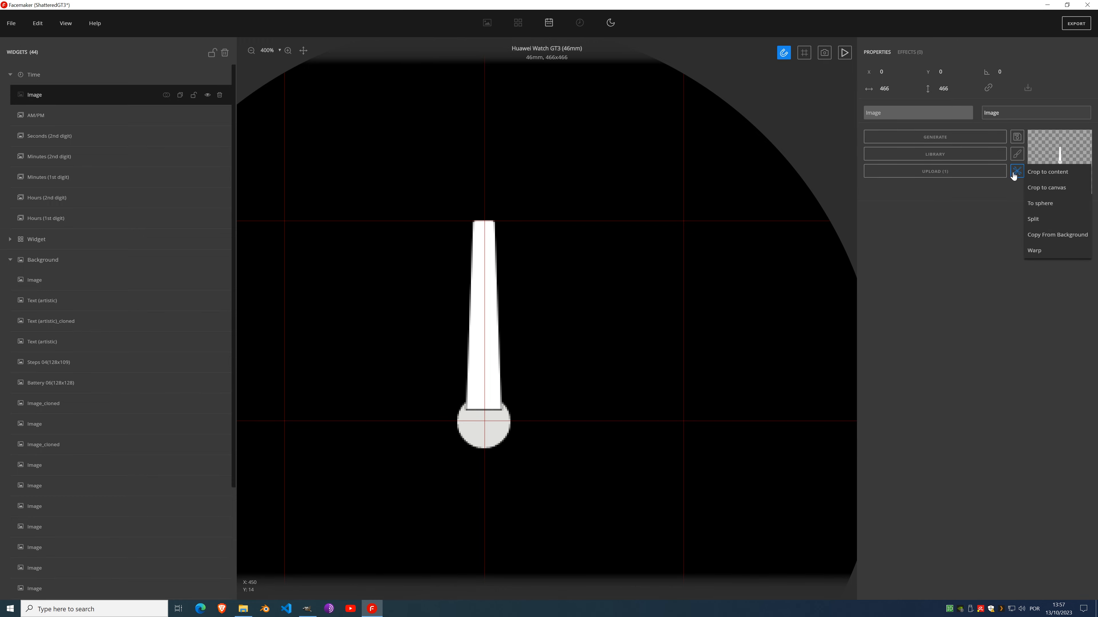
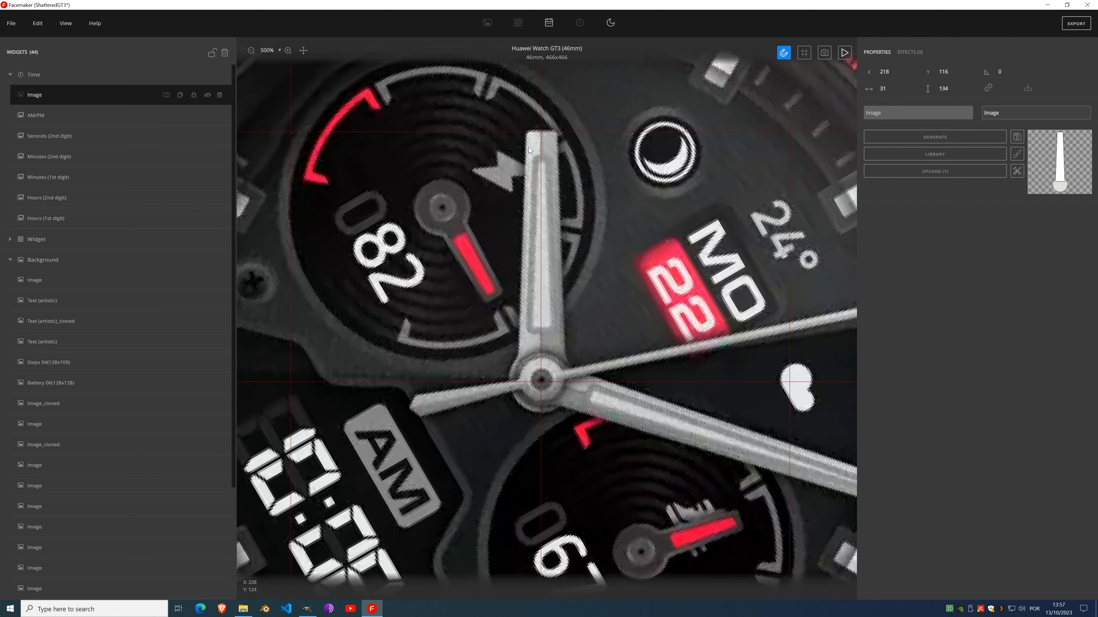
Step: Add an Image widget to the Time group, trace the left half of the hour hand's inner inset as a white-filled path and save it
left_click(179, 75)
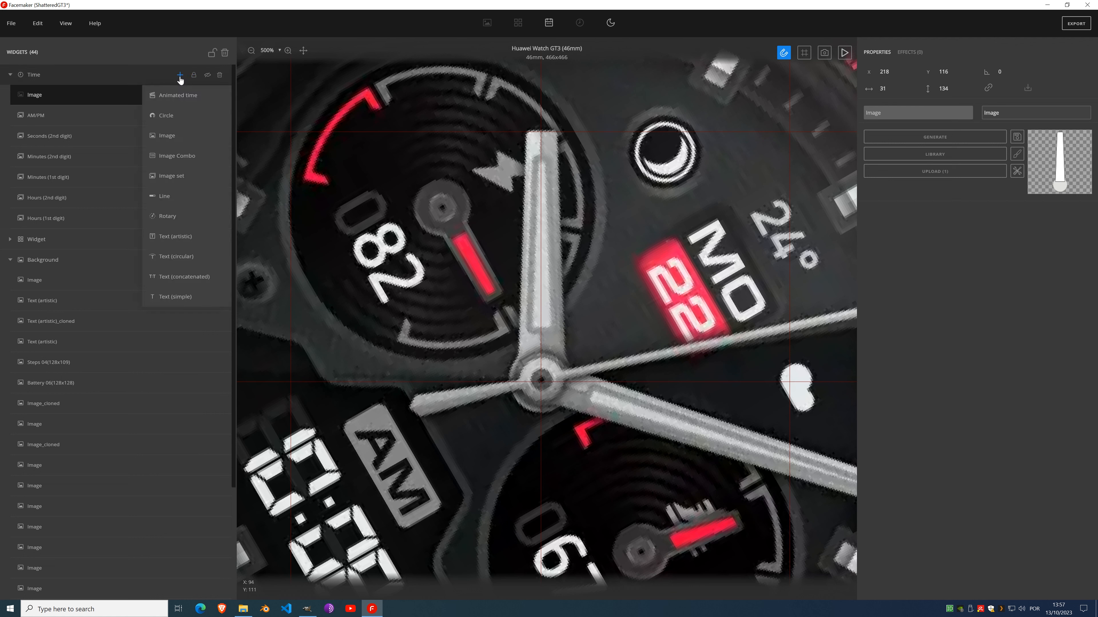
left_click(183, 137)
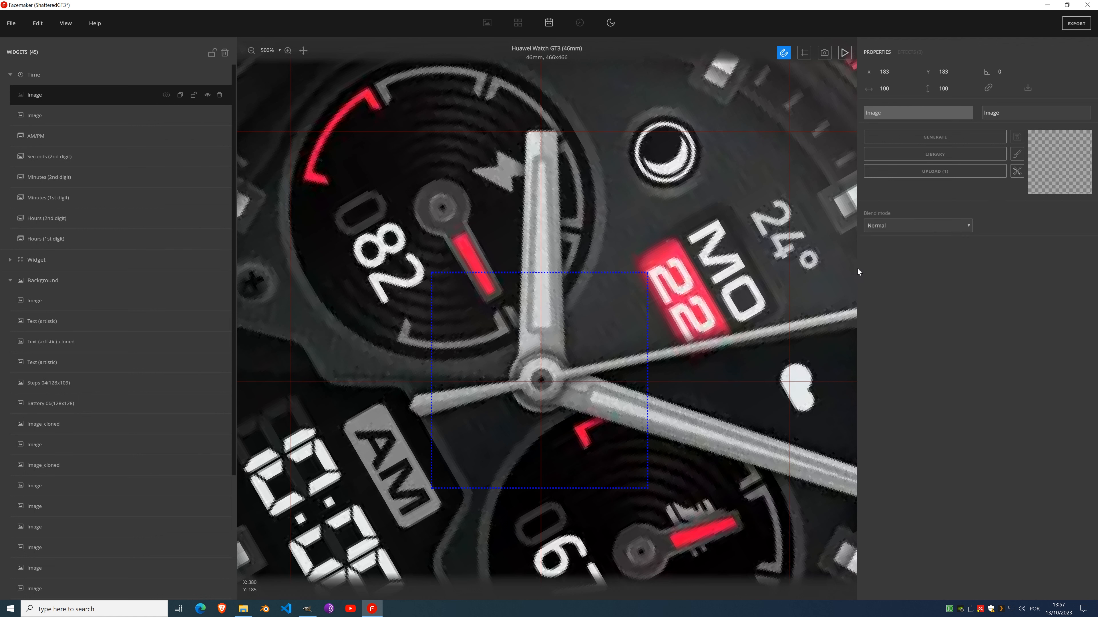
scroll(597, 247, "up", 5)
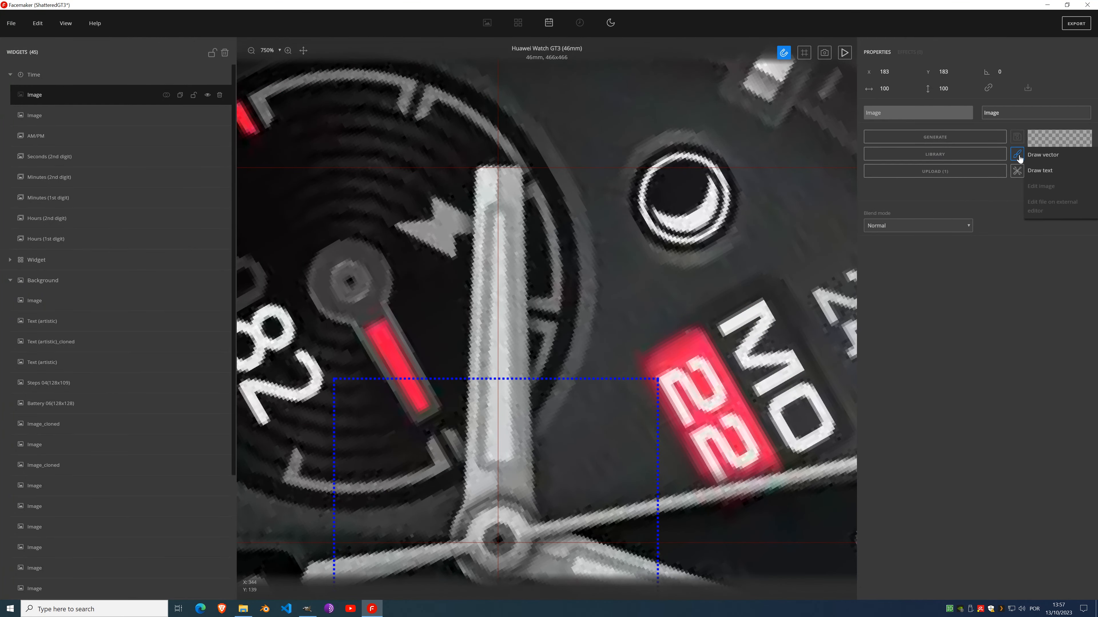
left_click(1017, 155)
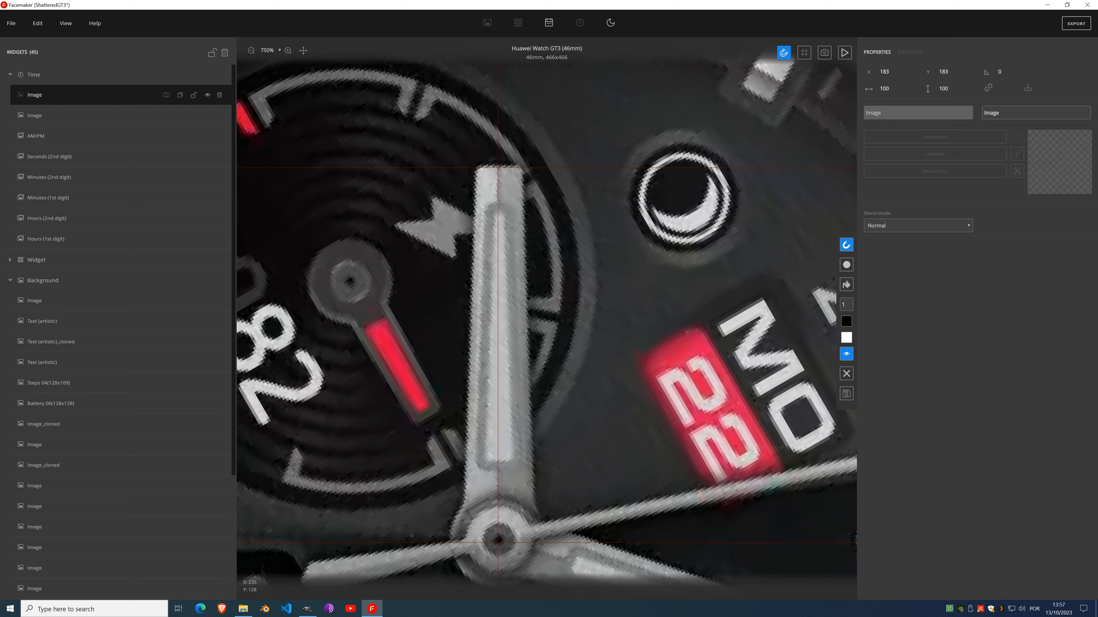
left_click(498, 203)
left_click(474, 460)
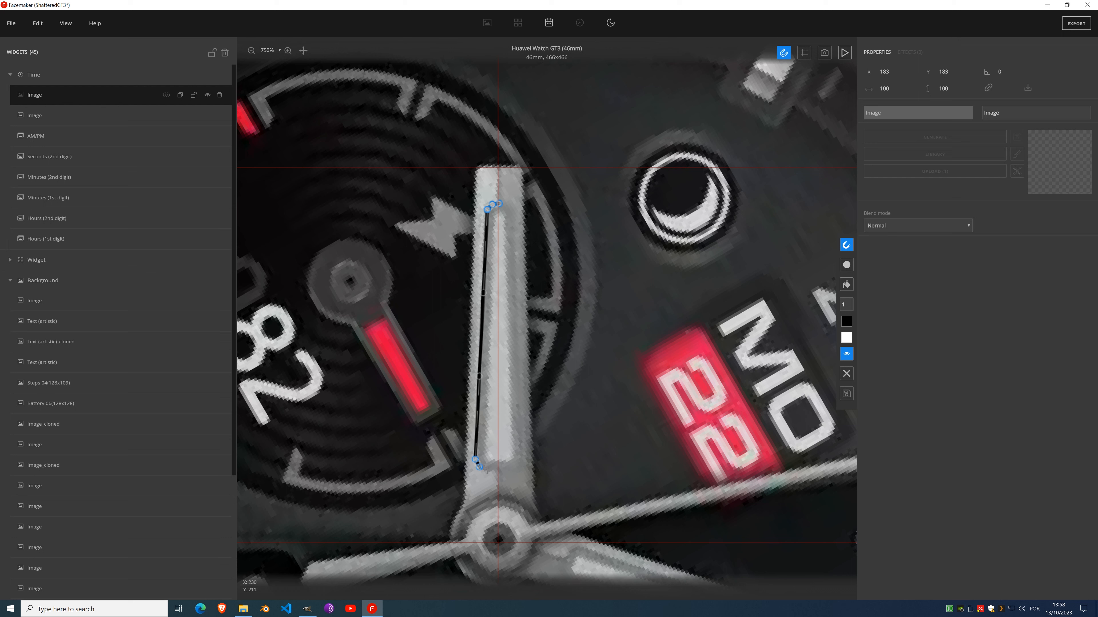
left_click(485, 470)
left_click(498, 469)
left_click(847, 286)
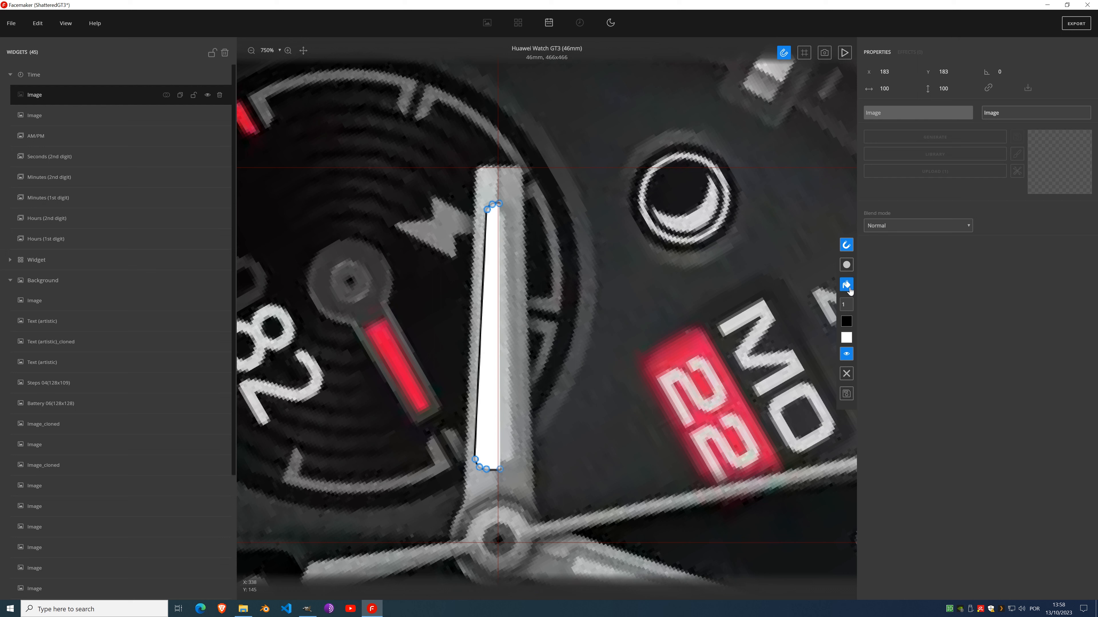
left_click(846, 394)
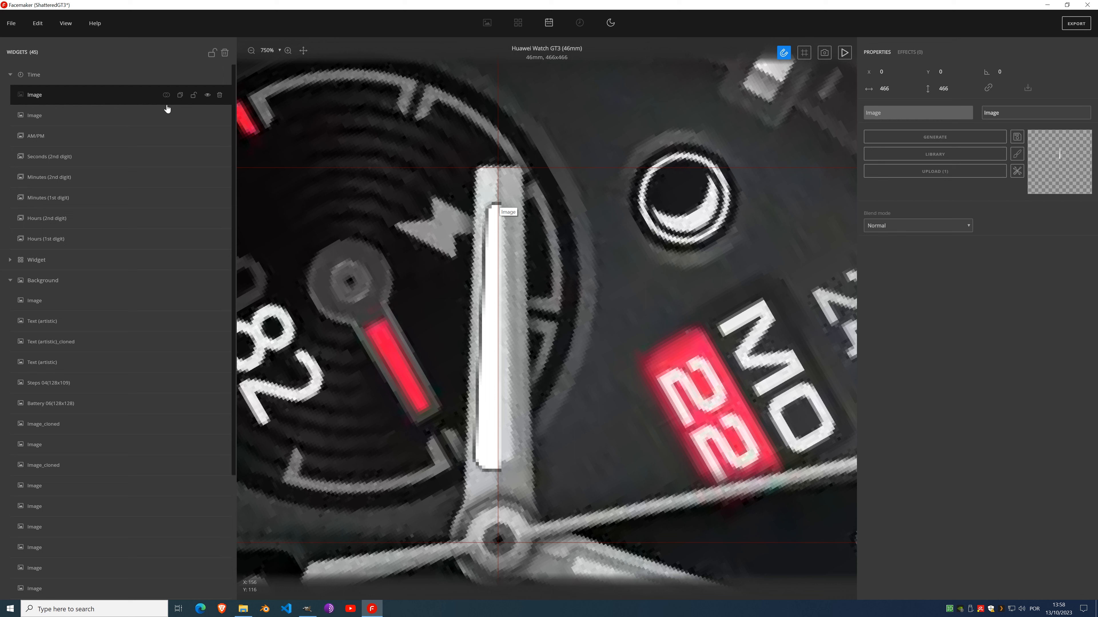
Step: Show the merged hour hand, reopen the inset path, nudge its lower and upper left corner points and save it
left_click(208, 116)
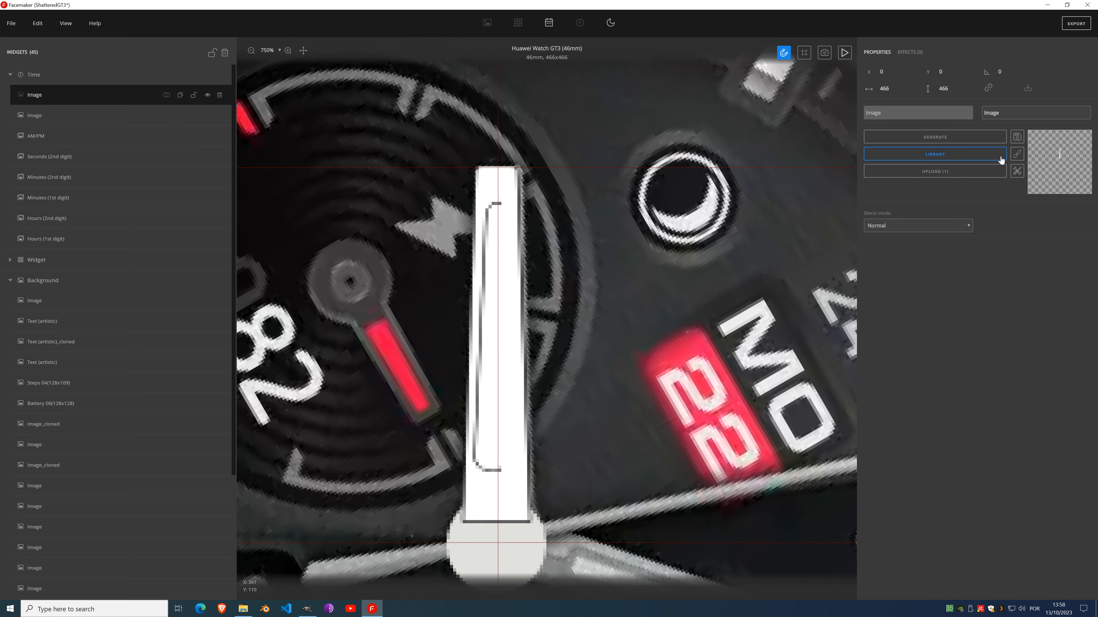
left_click(1017, 155)
left_click(1033, 159)
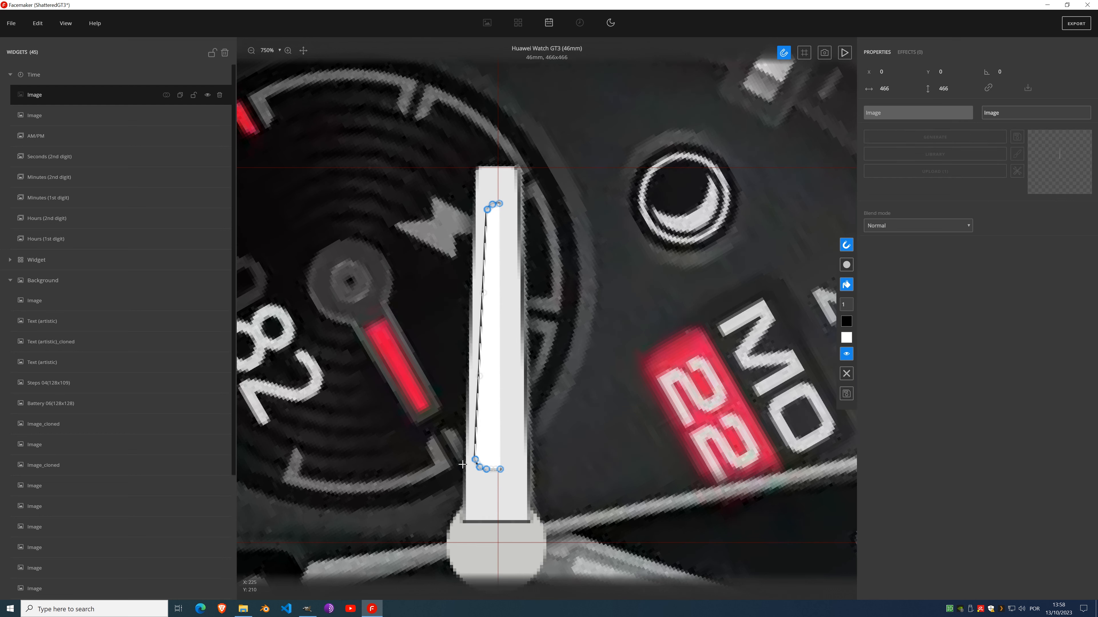
left_click_drag(475, 460, 475, 461)
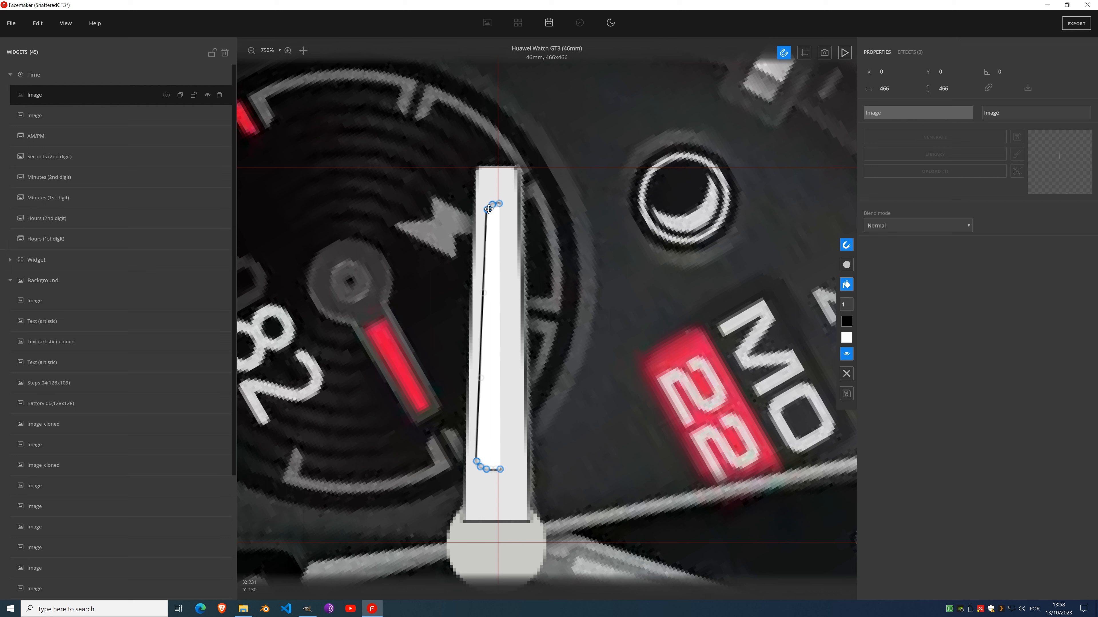
left_click_drag(488, 209, 487, 209)
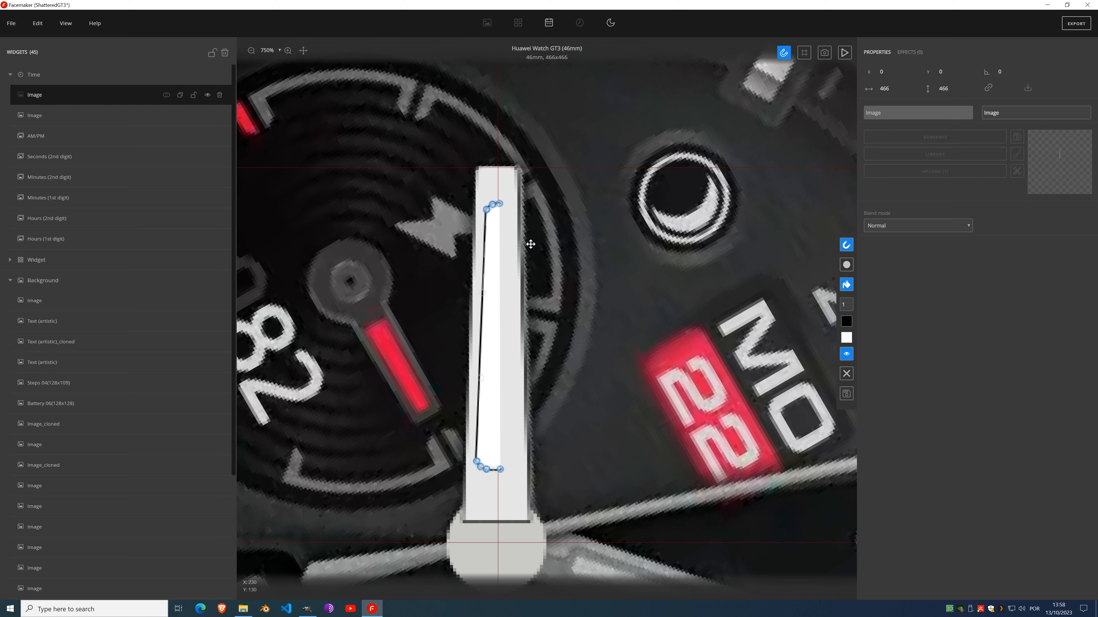
left_click(846, 394)
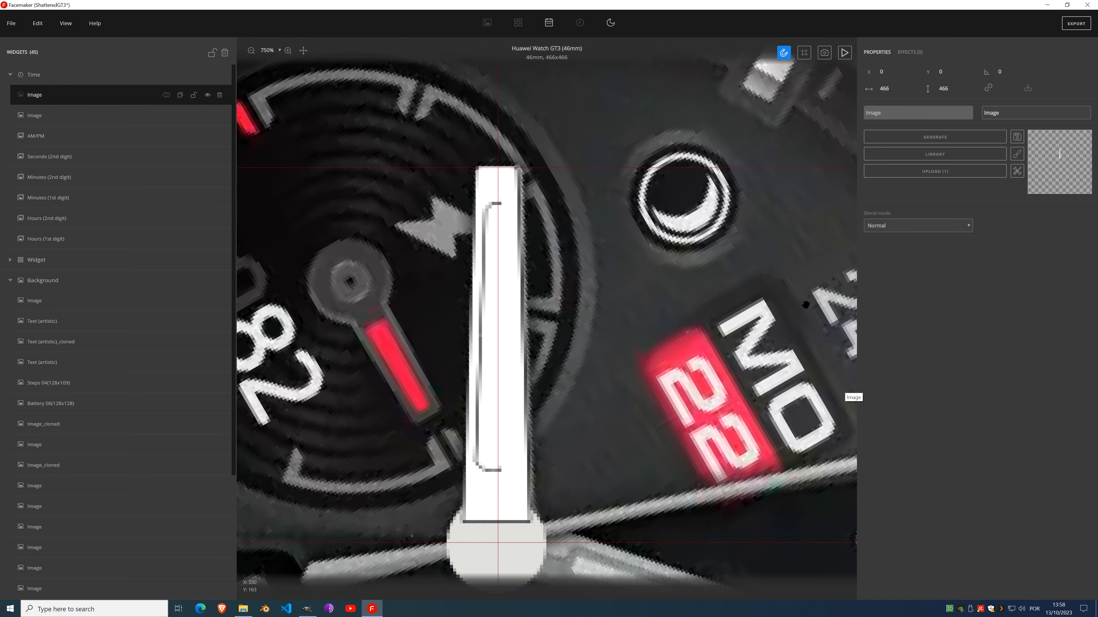
Step: Add a horizontal Mirror effect to the half inset and apply it permanently to the image
left_click(910, 52)
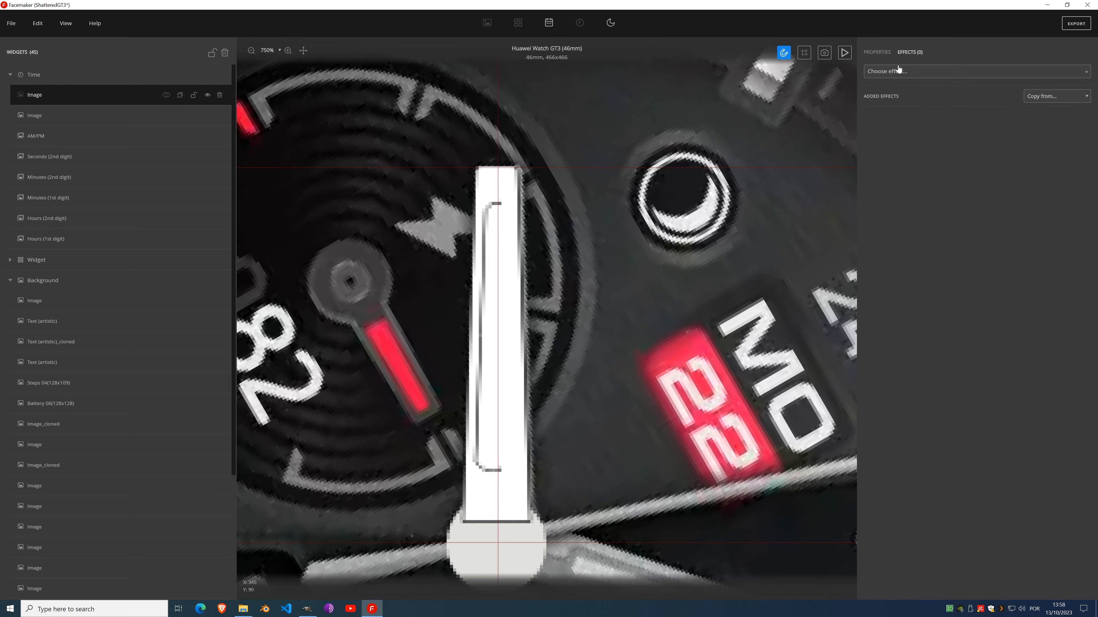
left_click(899, 72)
scroll(900, 196, "down", 2)
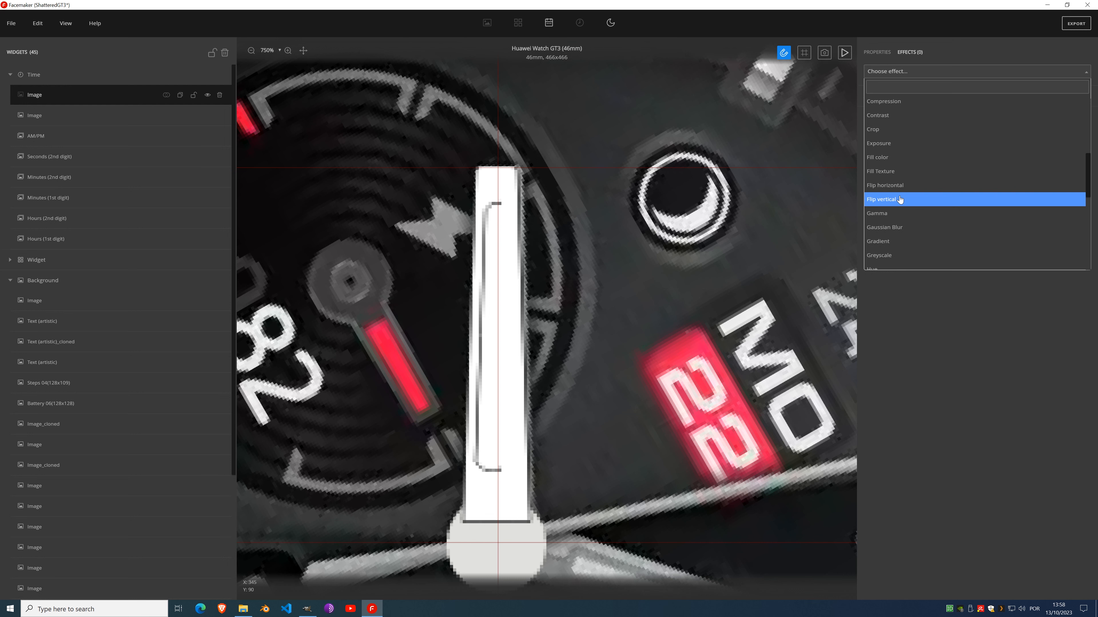
scroll(900, 199, "down", 2)
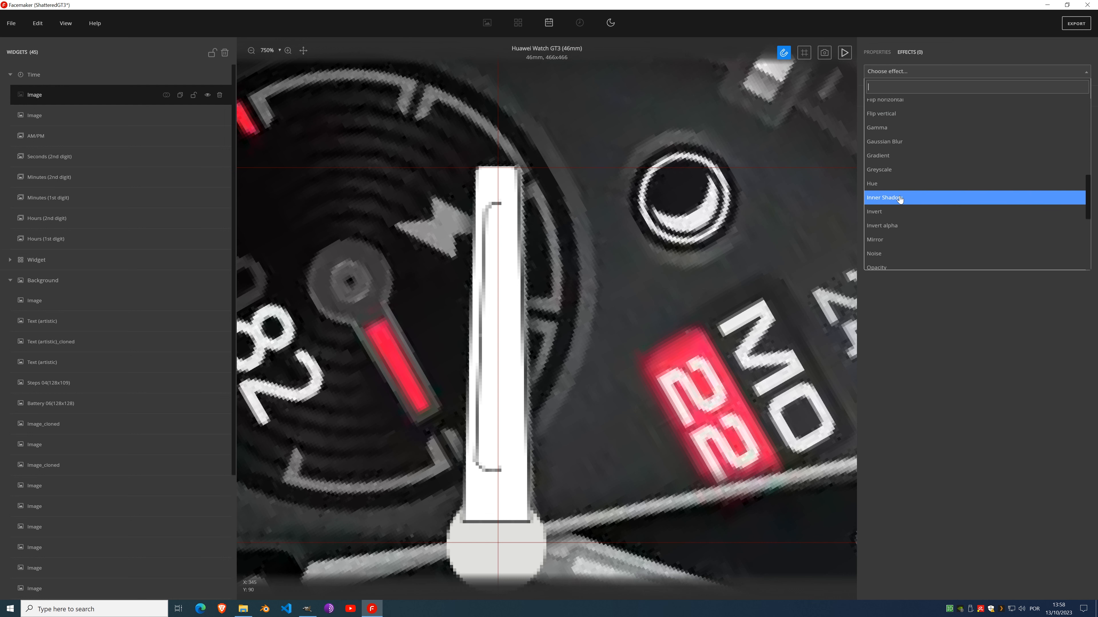
left_click(889, 241)
left_click(906, 139)
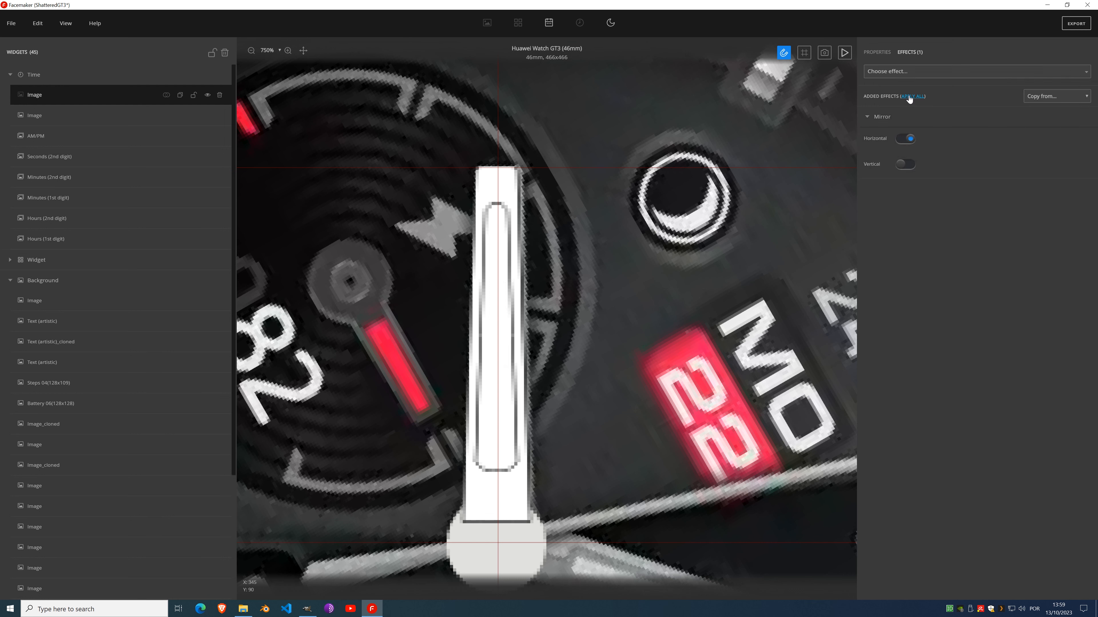
left_click(918, 99)
Step: Hide the hand images, lock the inset image and crop it to its content
left_click(208, 97)
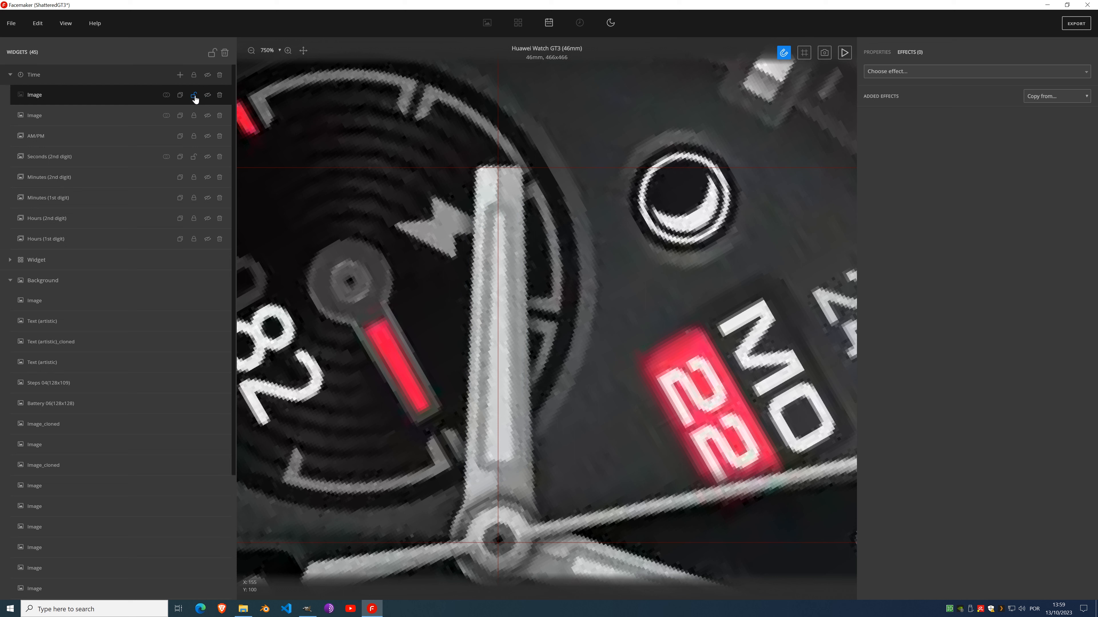
left_click(195, 98)
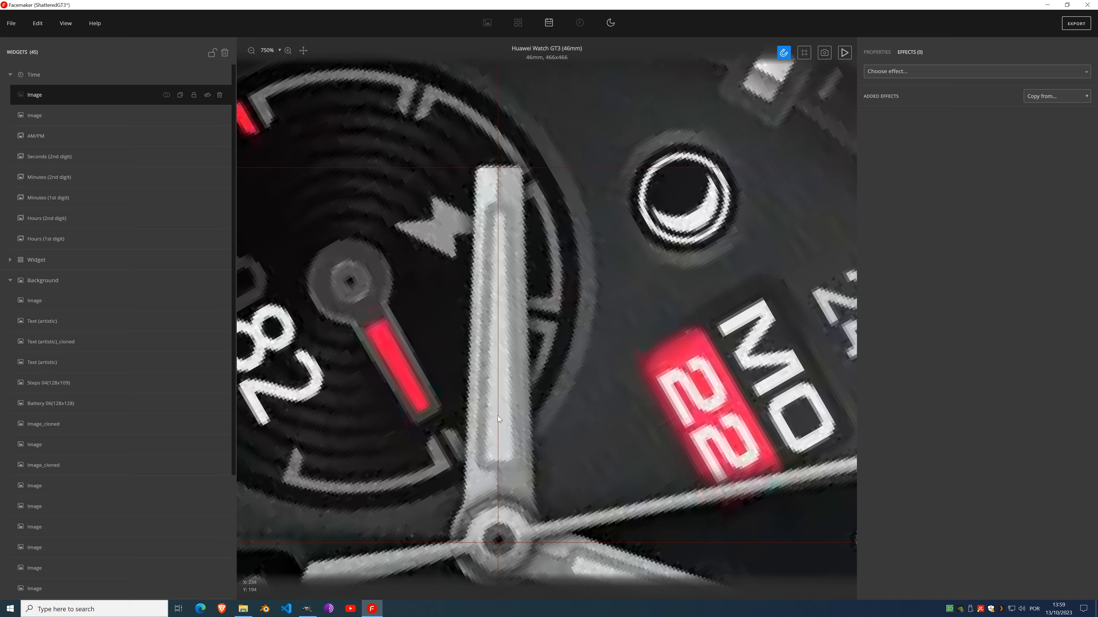
left_click(871, 54)
left_click(1017, 171)
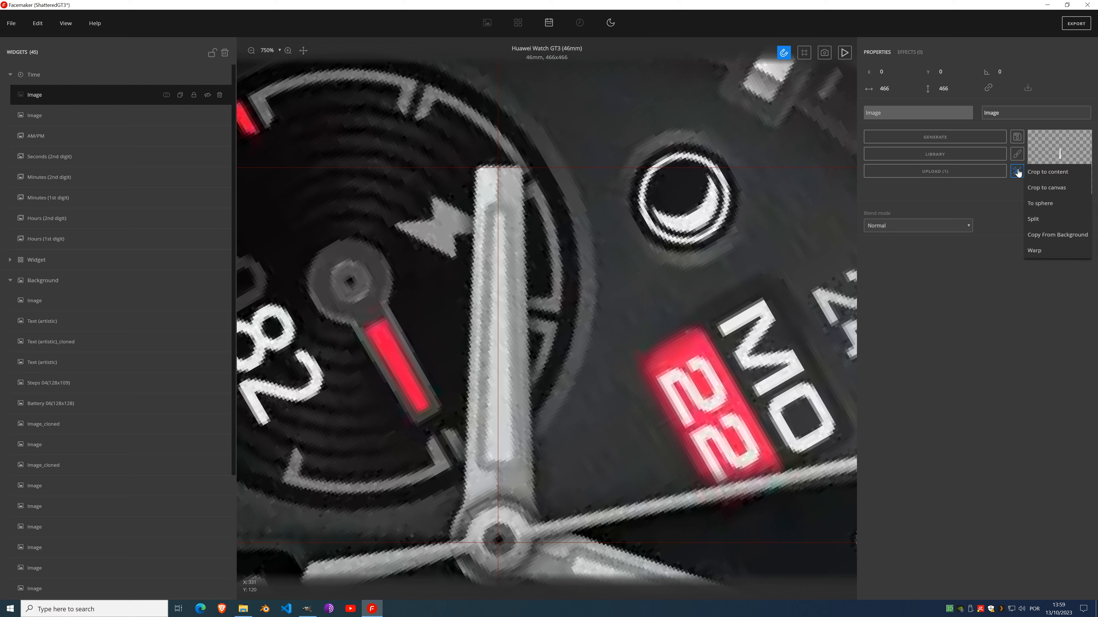
left_click(1040, 172)
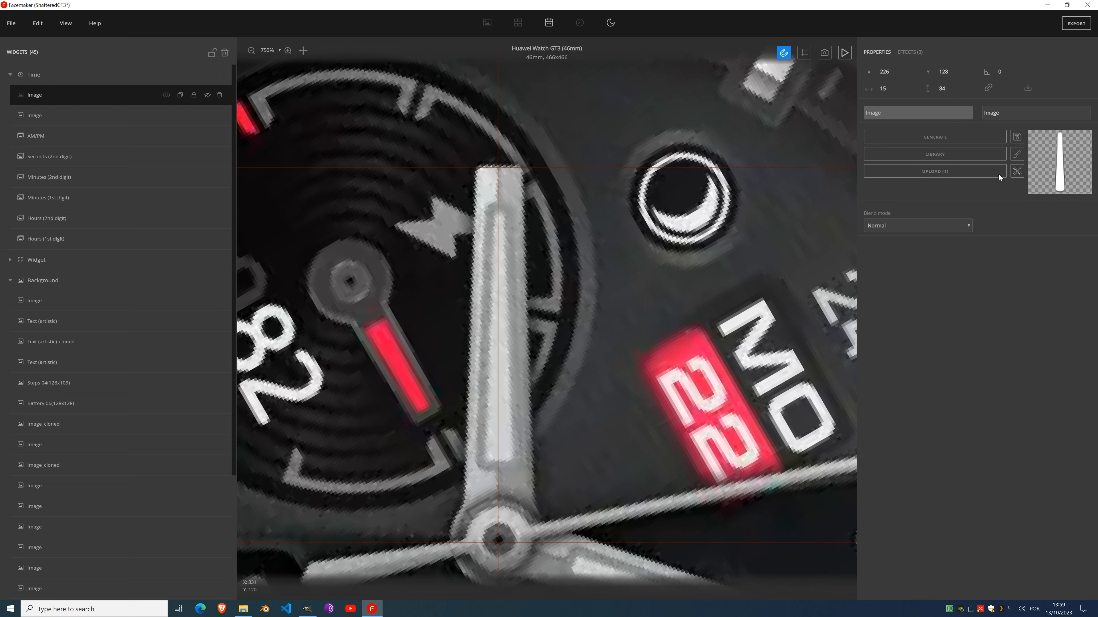
Step: Add a Fill color effect to the inset image, using a light grey sampled from the reference image
left_click(910, 56)
left_click(910, 71)
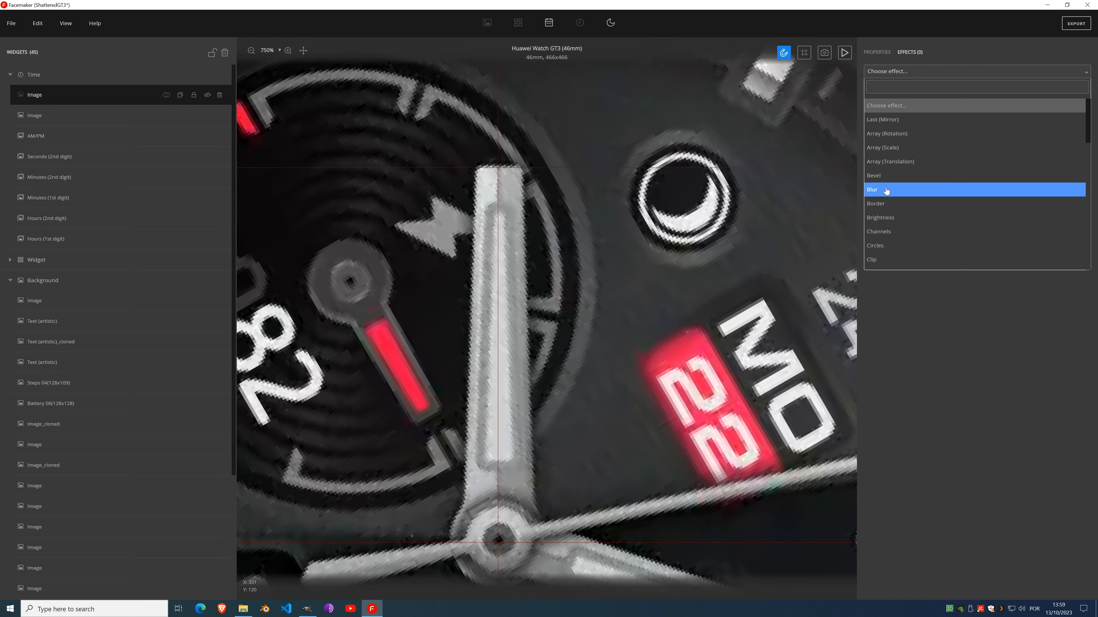
scroll(934, 235, "down", 1)
scroll(933, 235, "down", 4)
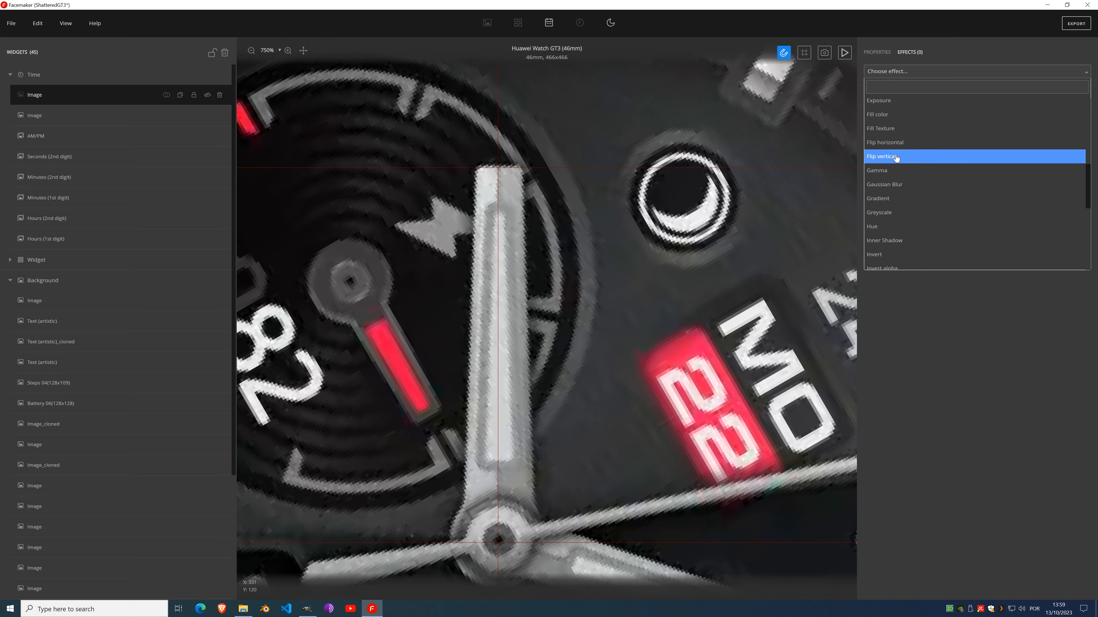
left_click(886, 115)
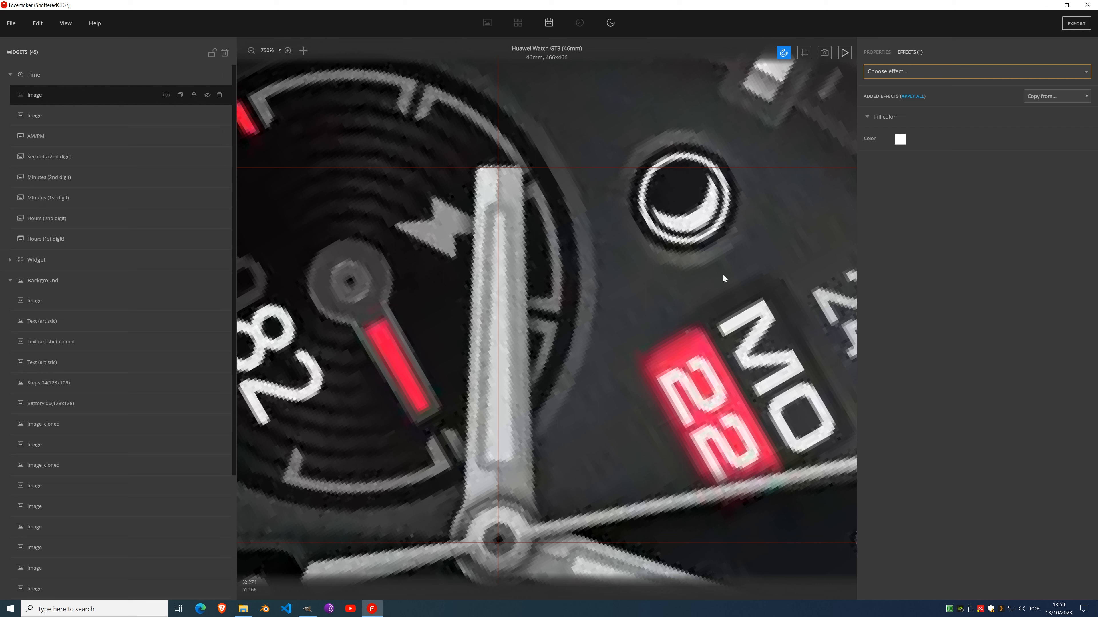
left_click(900, 139)
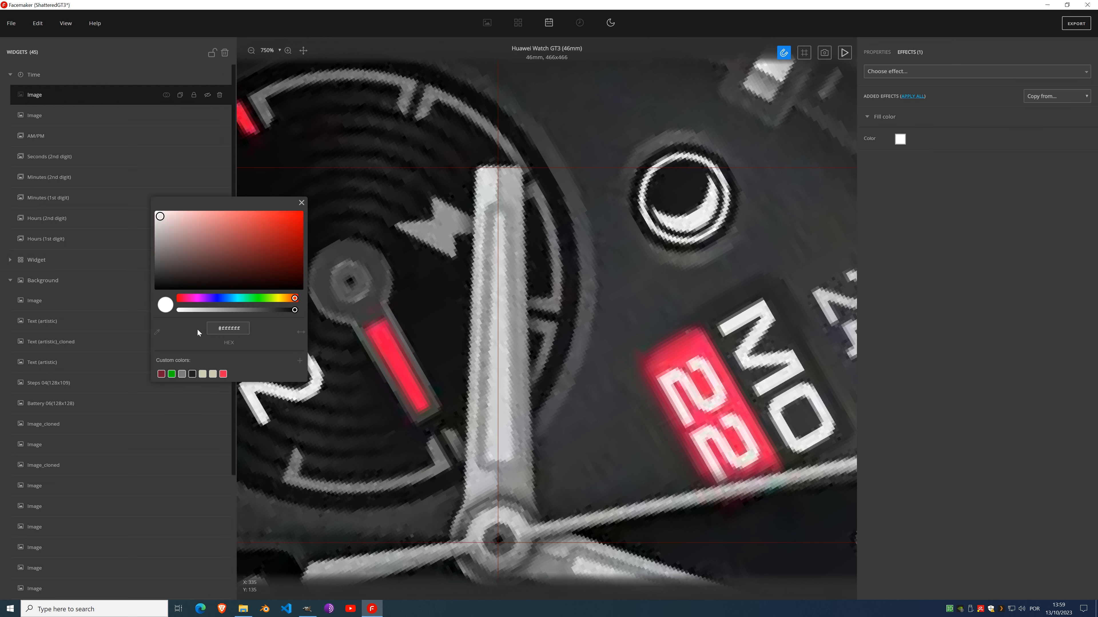
left_click(156, 333)
left_click(353, 329)
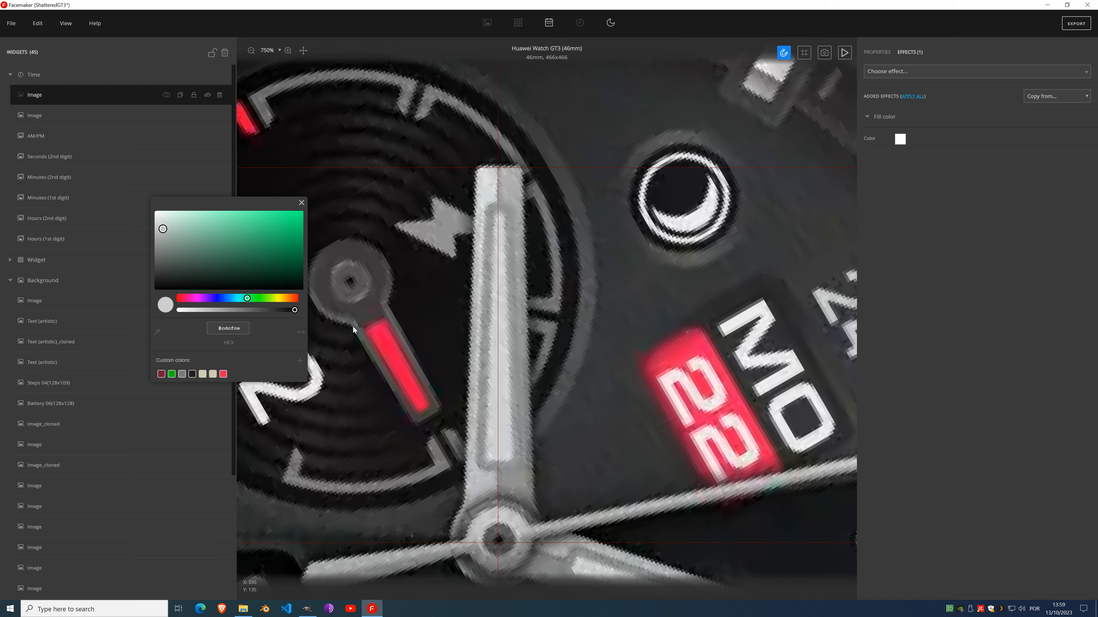
left_click(301, 203)
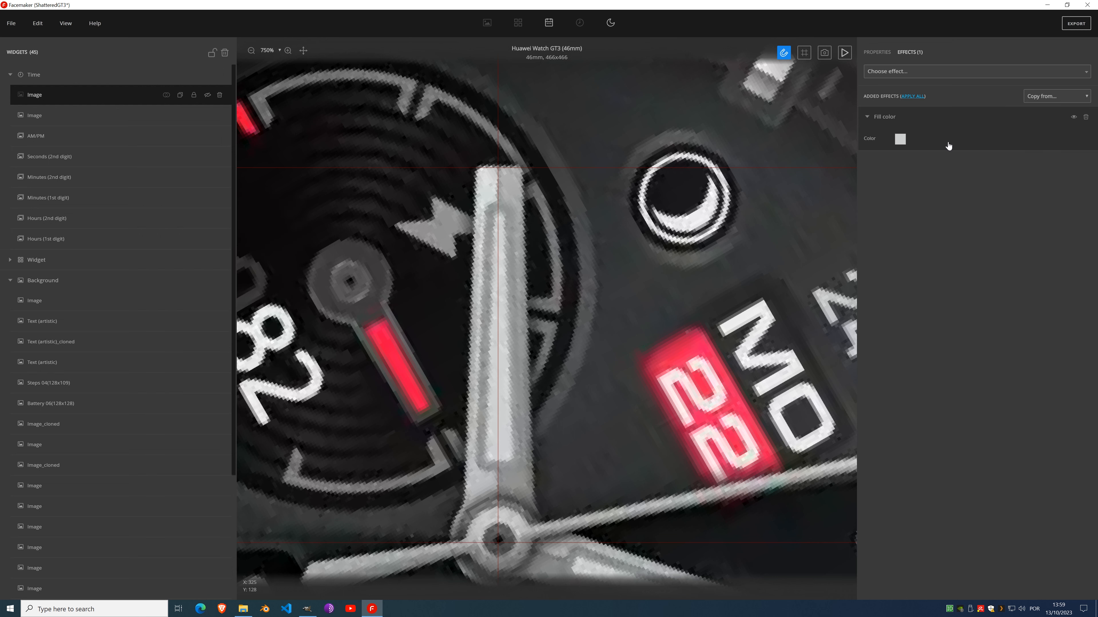
Step: Add an Inner Shadow effect to the inset image with a medium grey sampled from the reference hand and darkened slightly
left_click(898, 72)
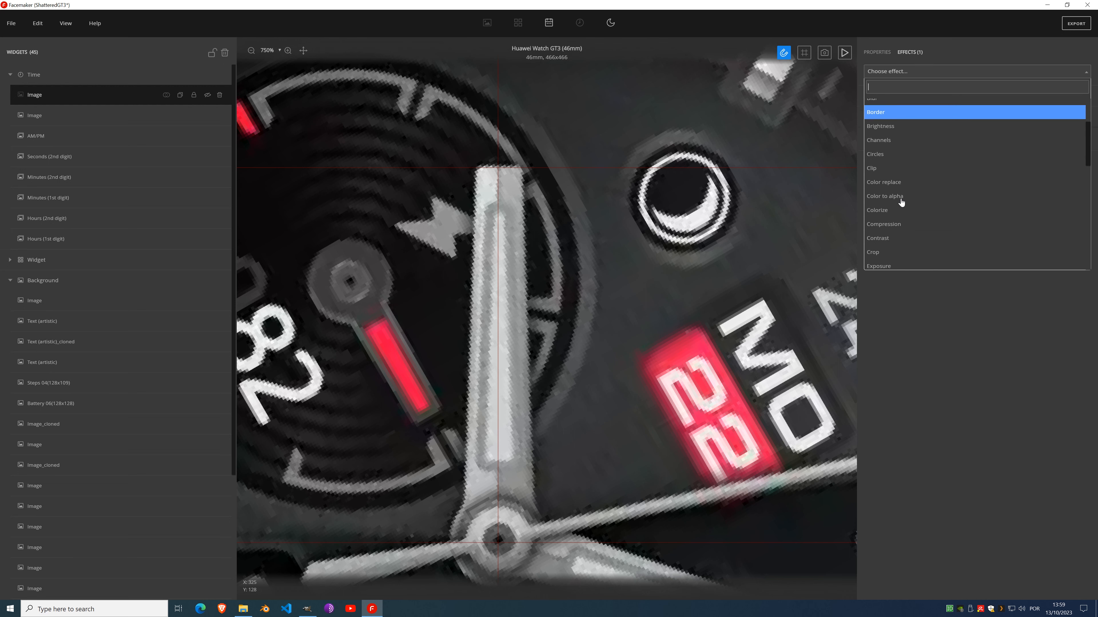
scroll(901, 202, "down", 5)
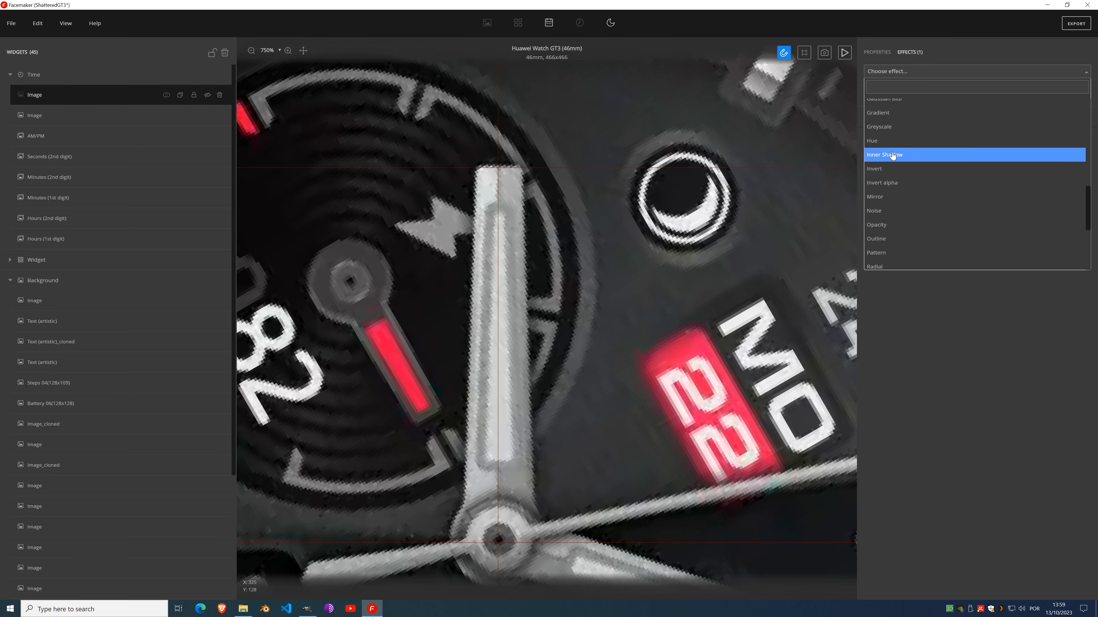
left_click(893, 155)
left_click(900, 185)
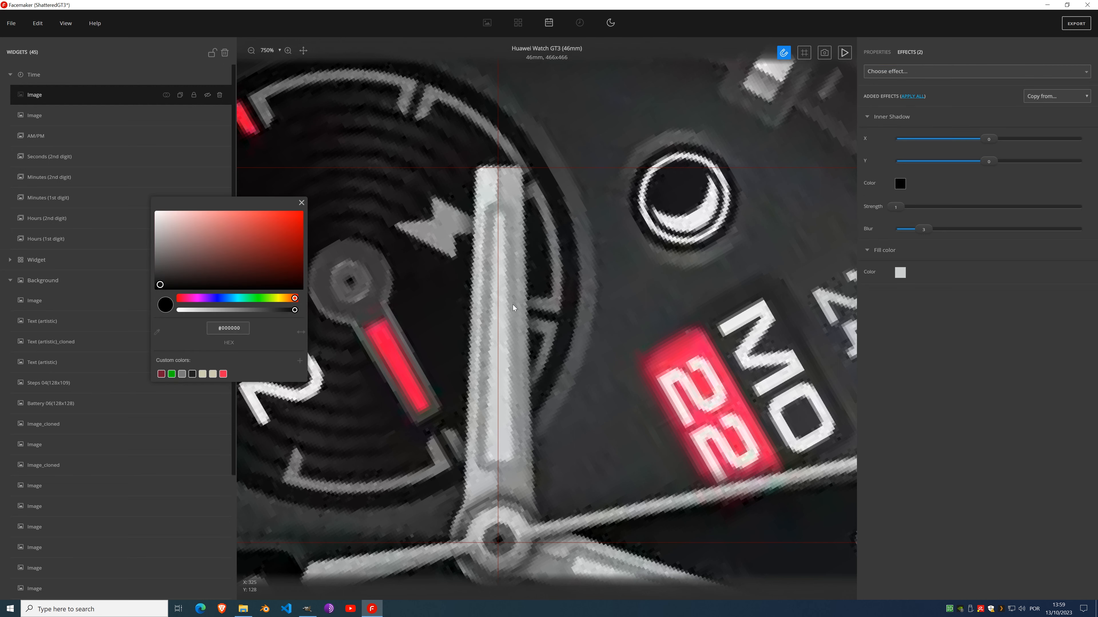
left_click(157, 333)
left_click(488, 261)
left_click_drag(160, 250, 157, 259)
left_click(301, 203)
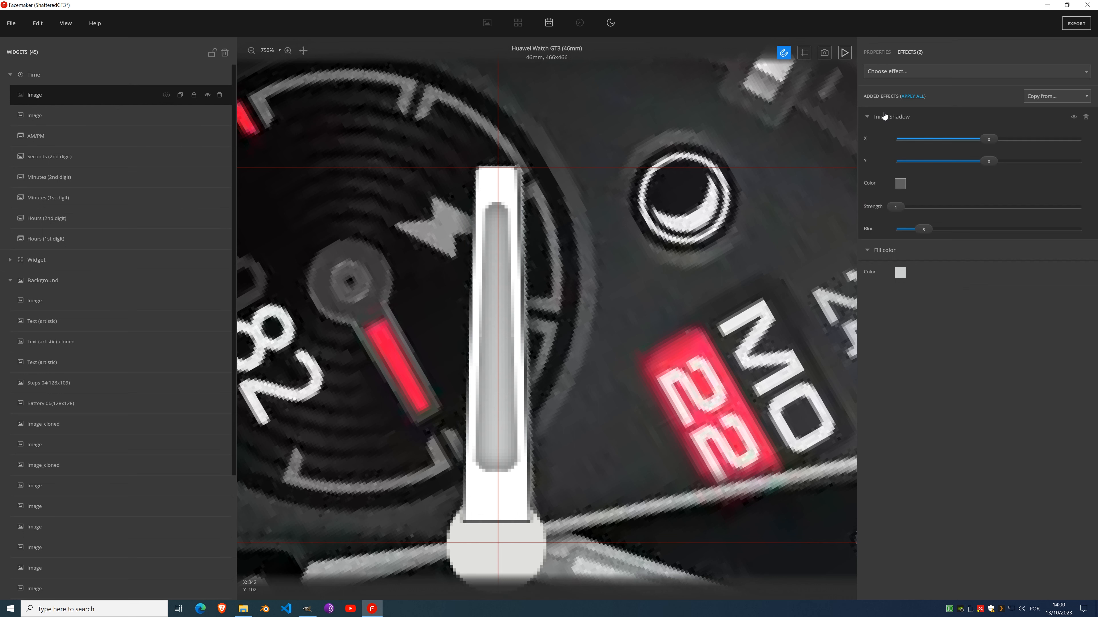
Step: Collapse the Inner Shadow and Fill color settings of the inset image
left_click(870, 123)
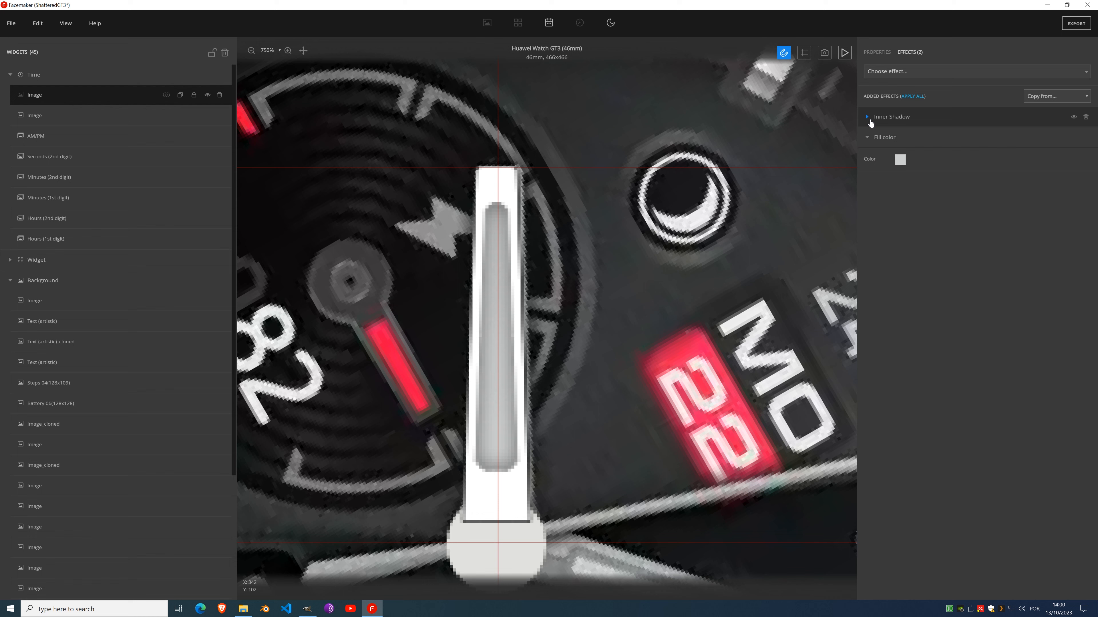
left_click(867, 138)
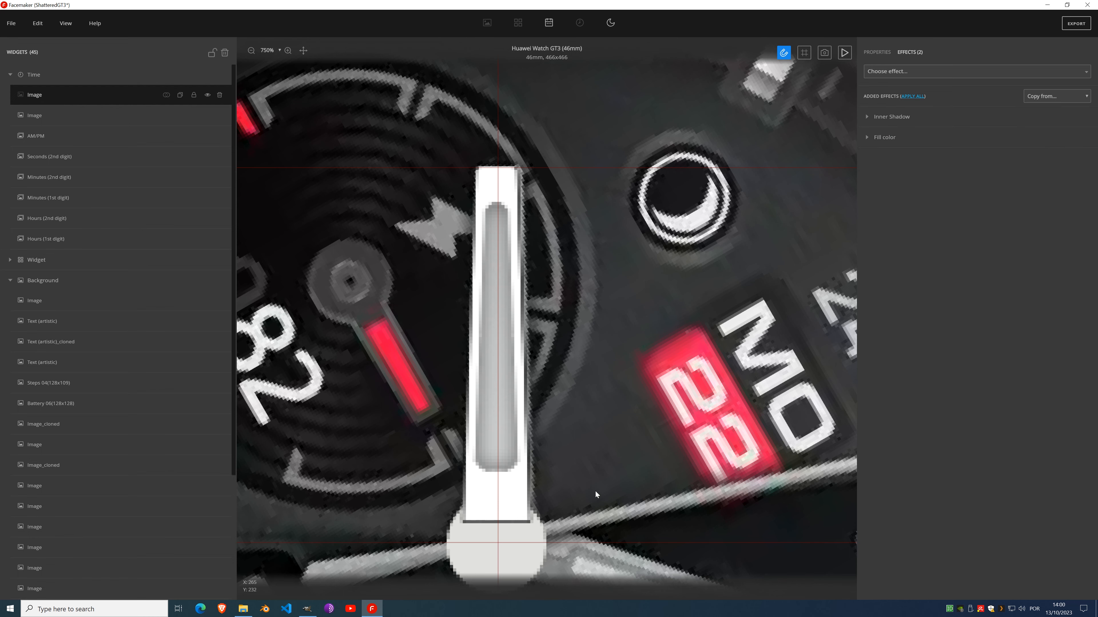
scroll(595, 491, "down", 2)
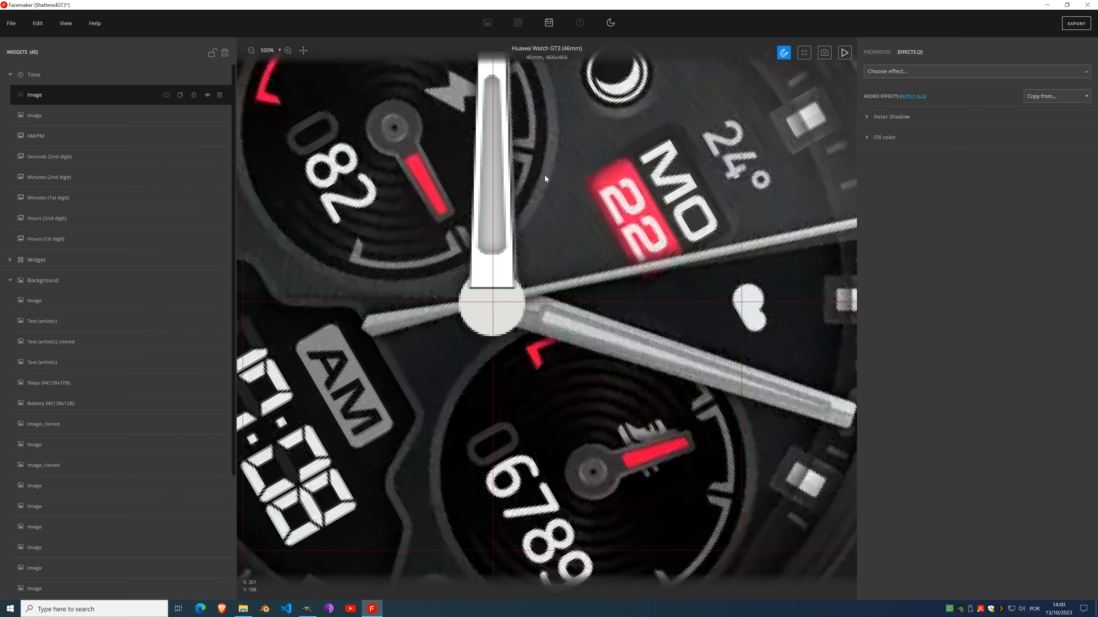
left_click_drag(544, 175, 503, 278)
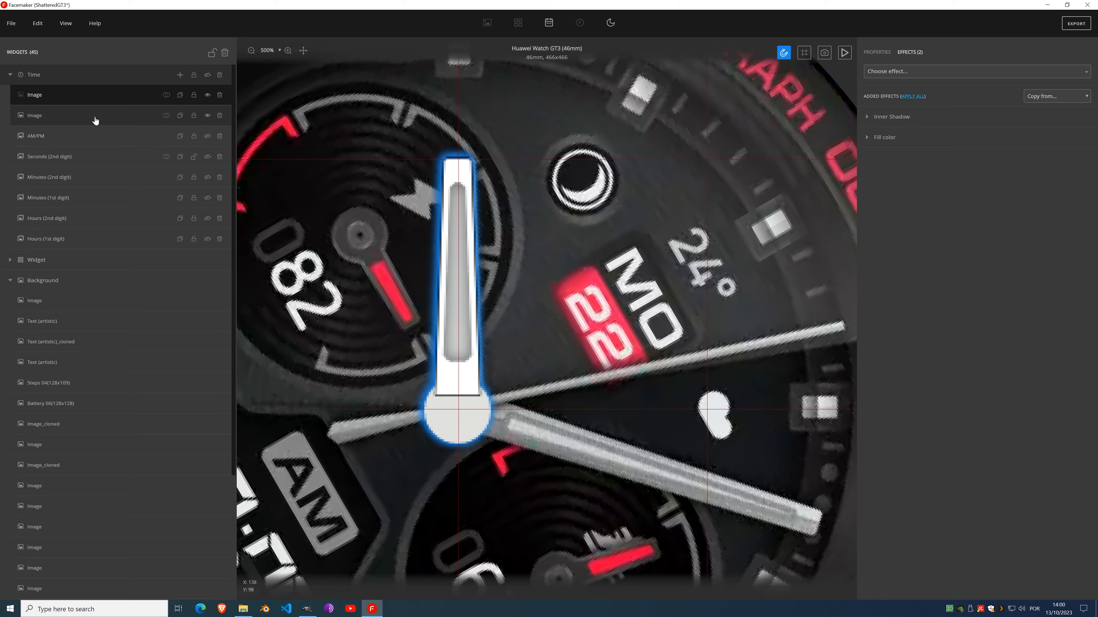
Step: Rename the white hand image with the round hub as hours
double_click(36, 117)
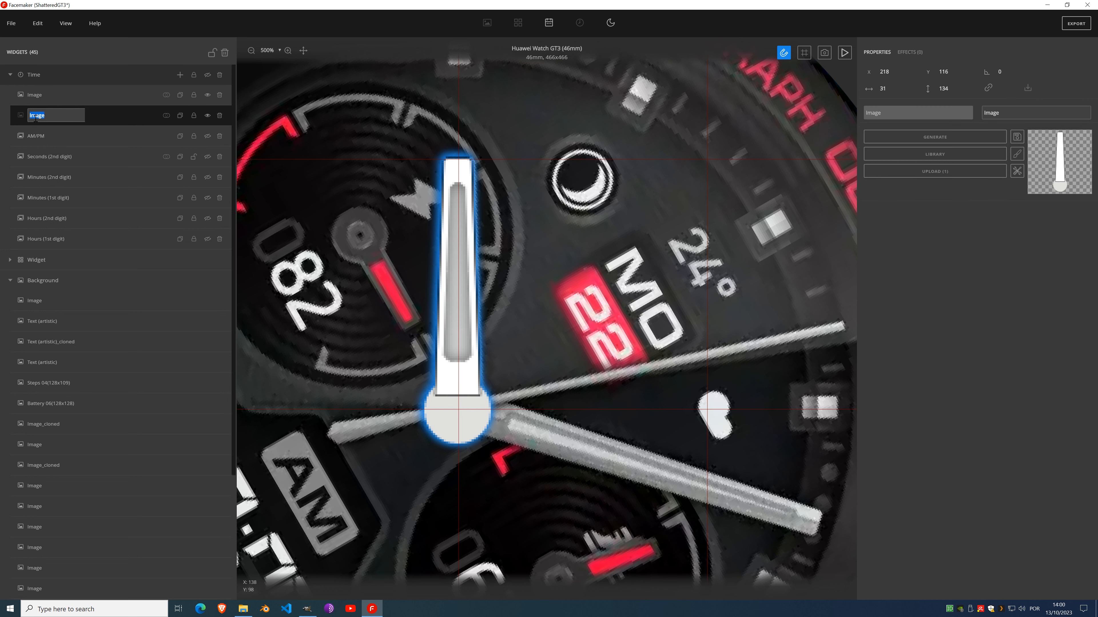
type("hour")
key("Return")
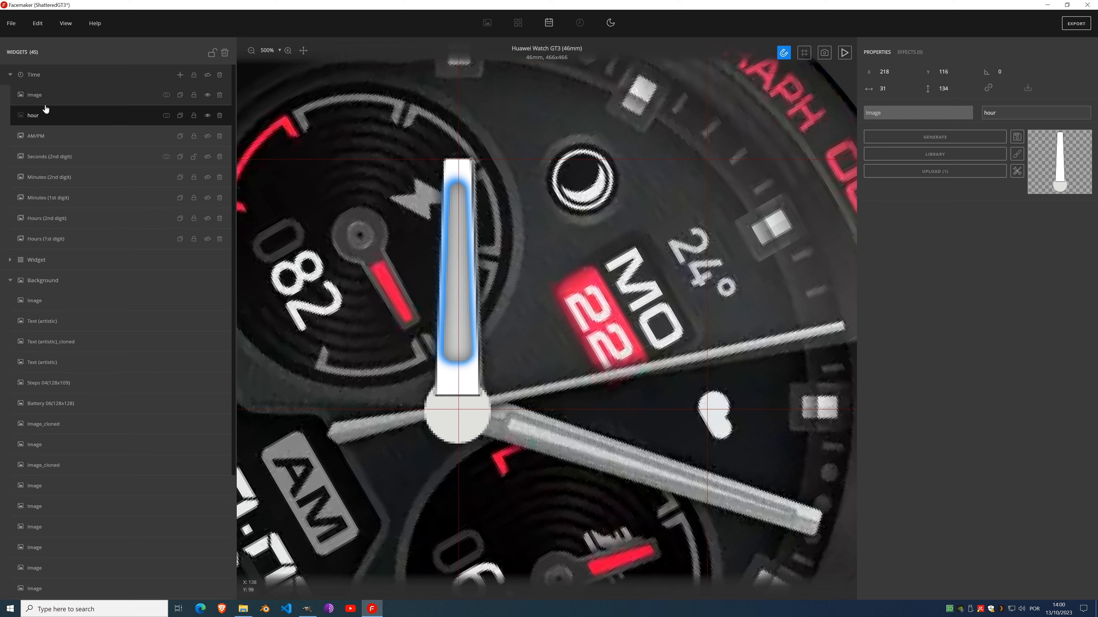
double_click(35, 116)
left_click(52, 115)
type("s")
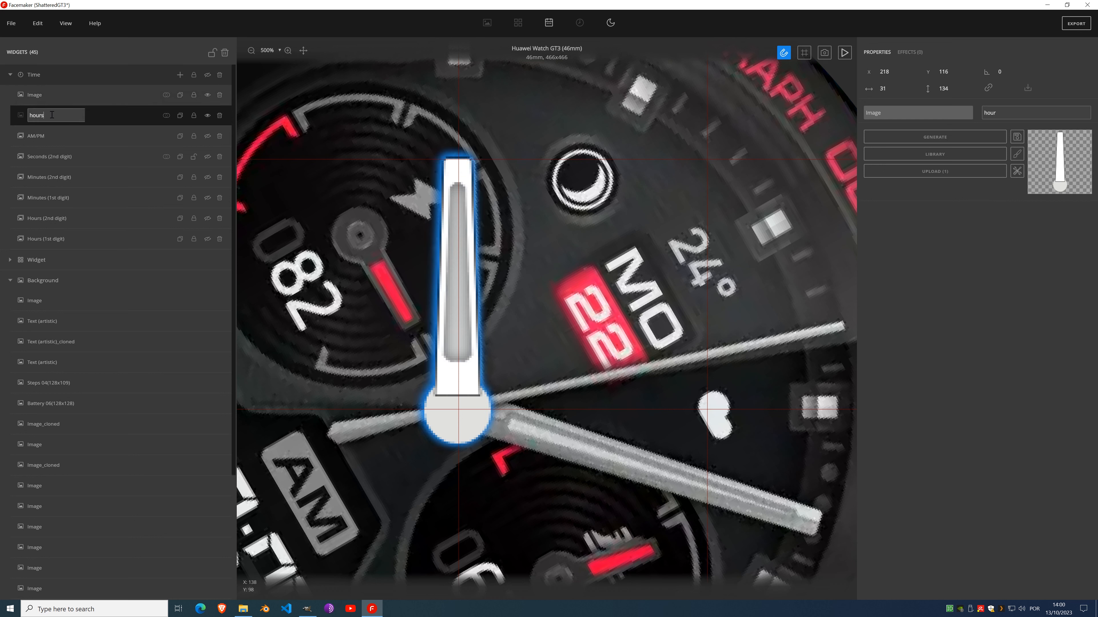
key("Return")
Step: Rename the shaded inset image as hours_fg
double_click(46, 96)
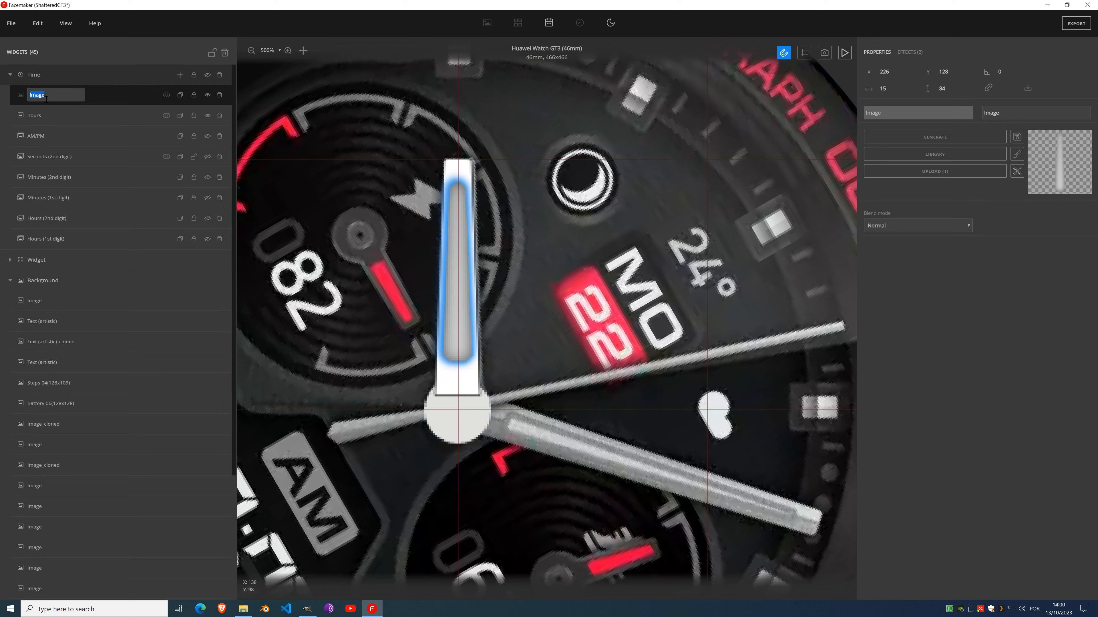
type("hours_fg")
key("Return")
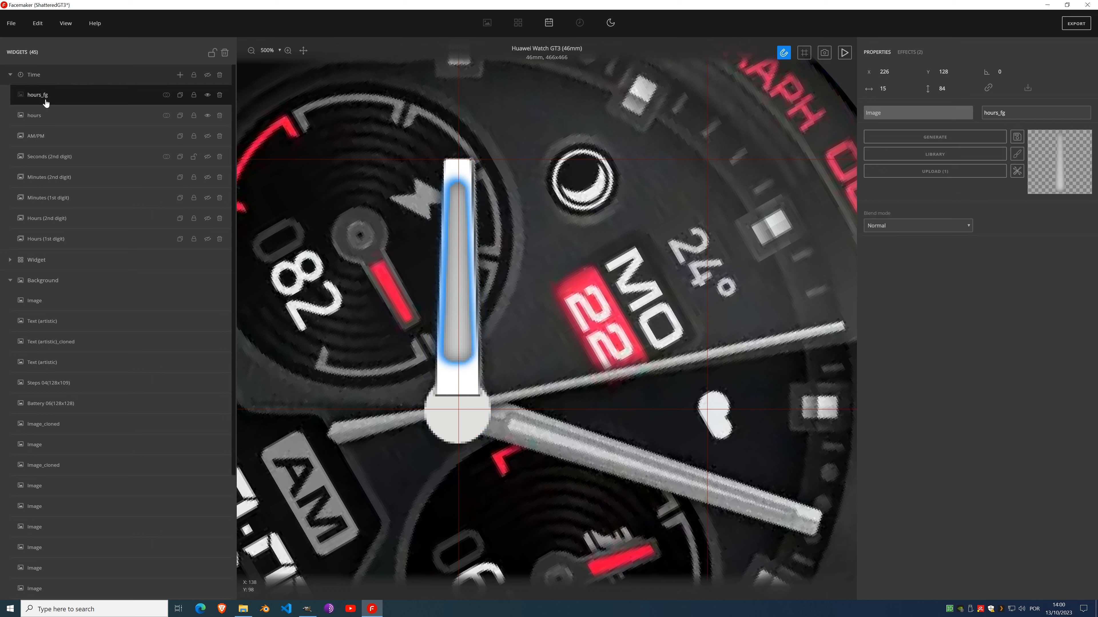
Step: Unlock the hours image and add a Gradient effect to it
left_click(91, 118)
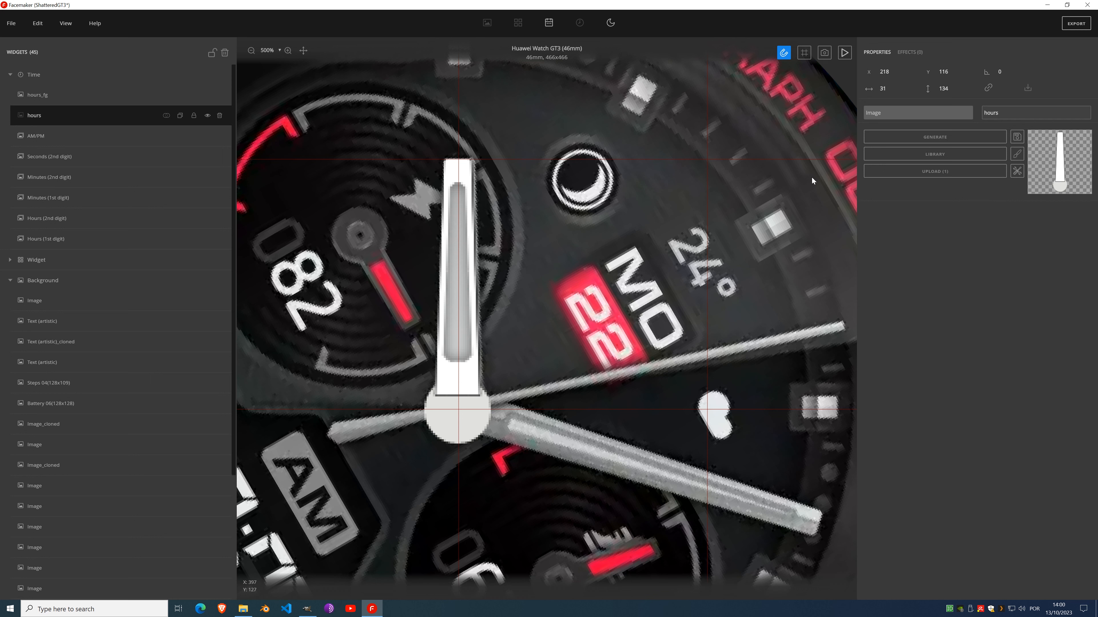
left_click(909, 52)
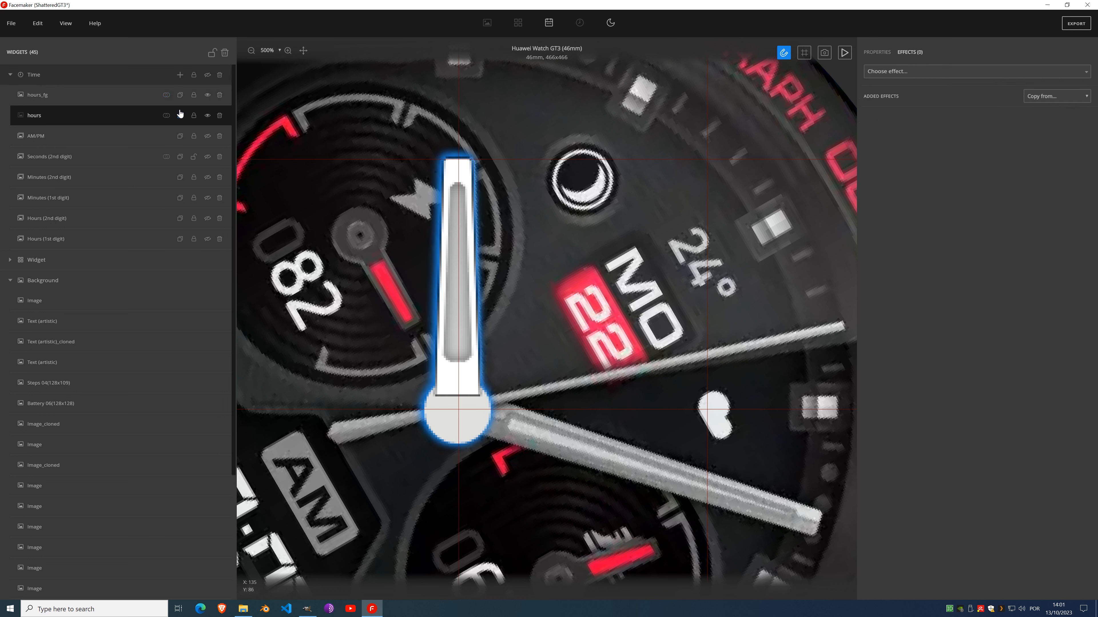
left_click(195, 117)
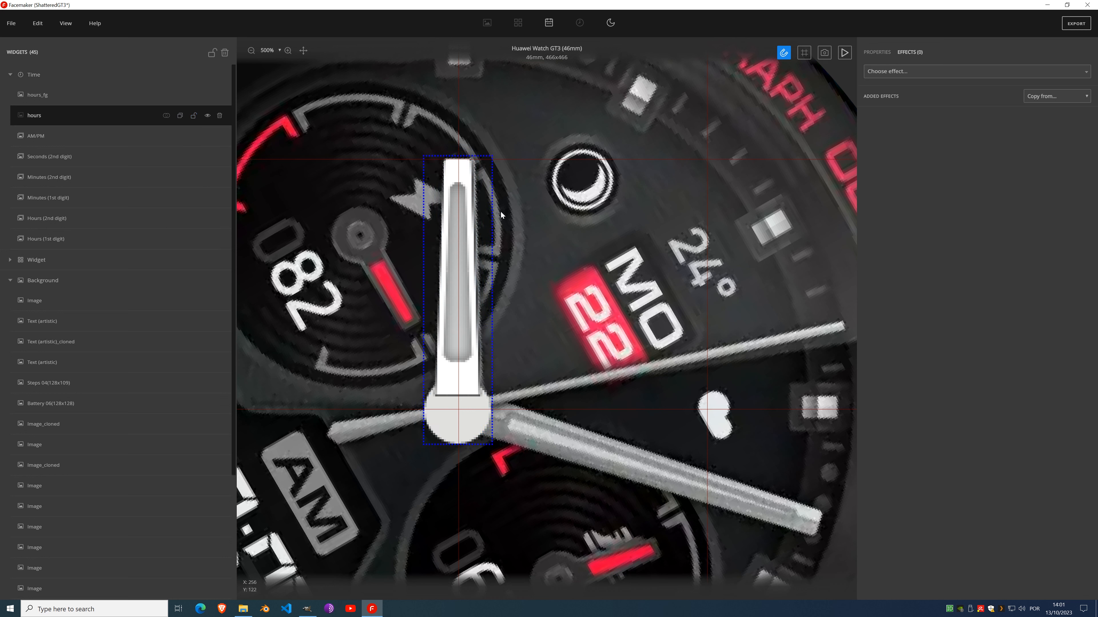
left_click(908, 76)
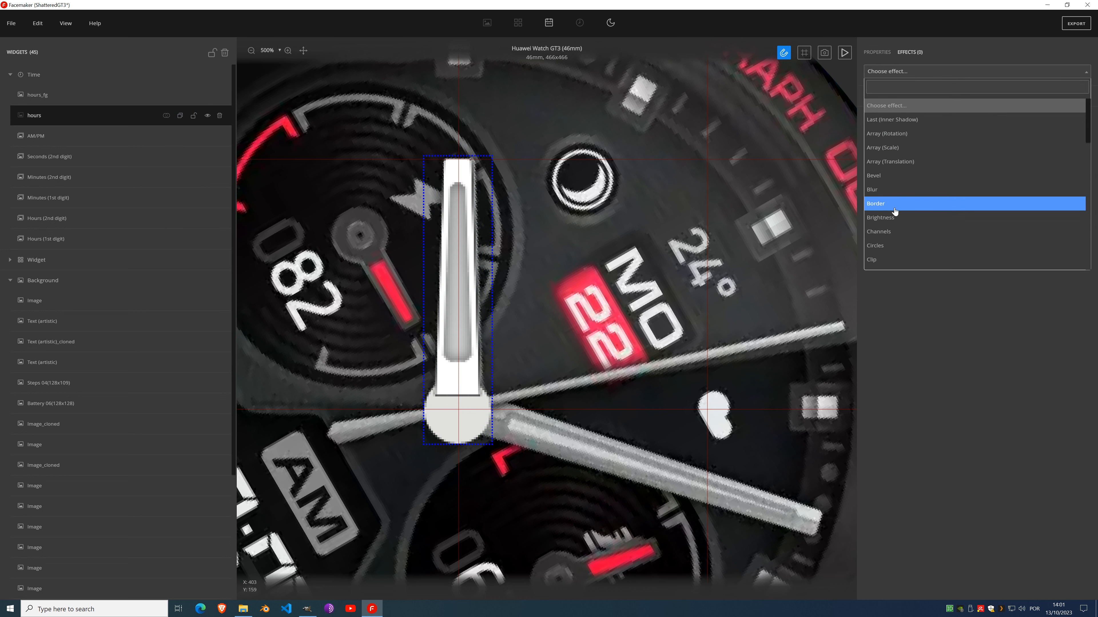
scroll(891, 204, "down", 3)
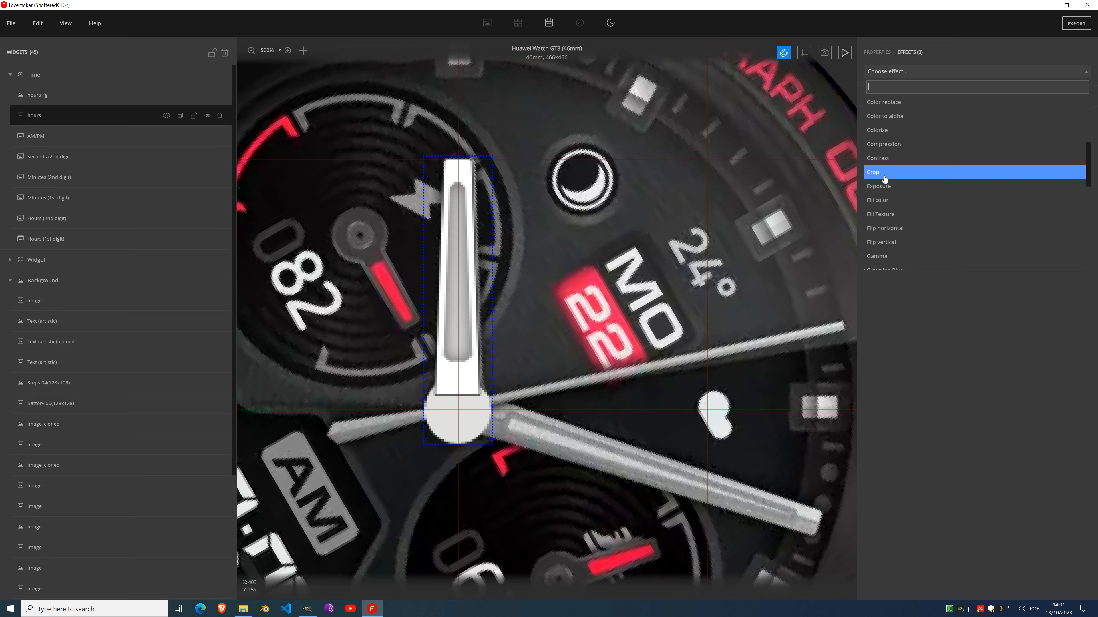
left_click(895, 198)
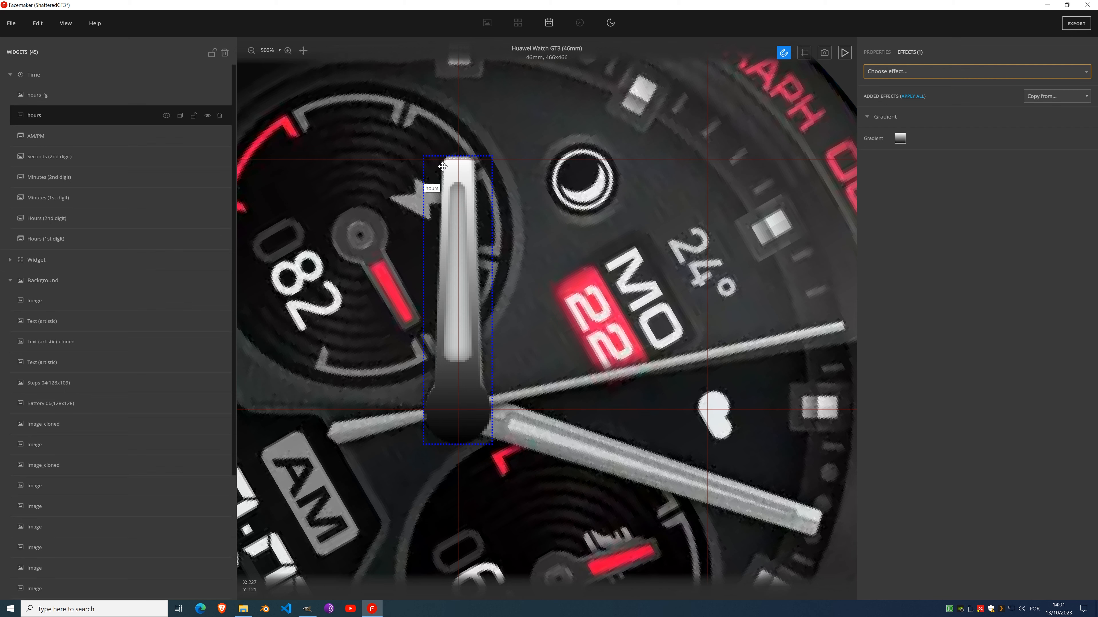
scroll(531, 330, "down", 3)
scroll(531, 330, "up", 3)
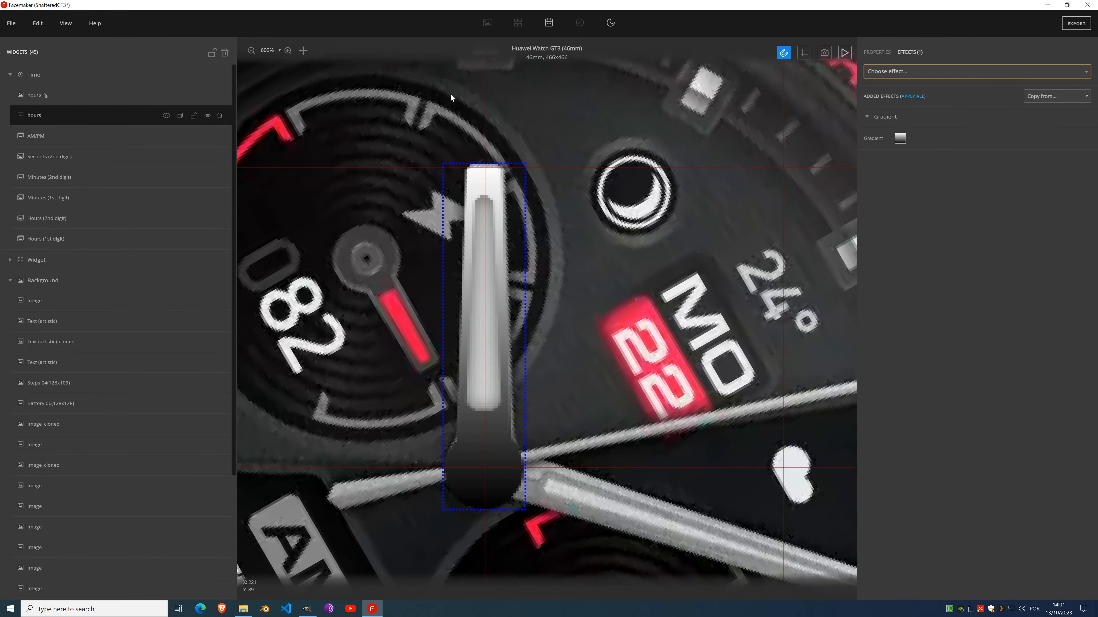
scroll(540, 206, "down", 5)
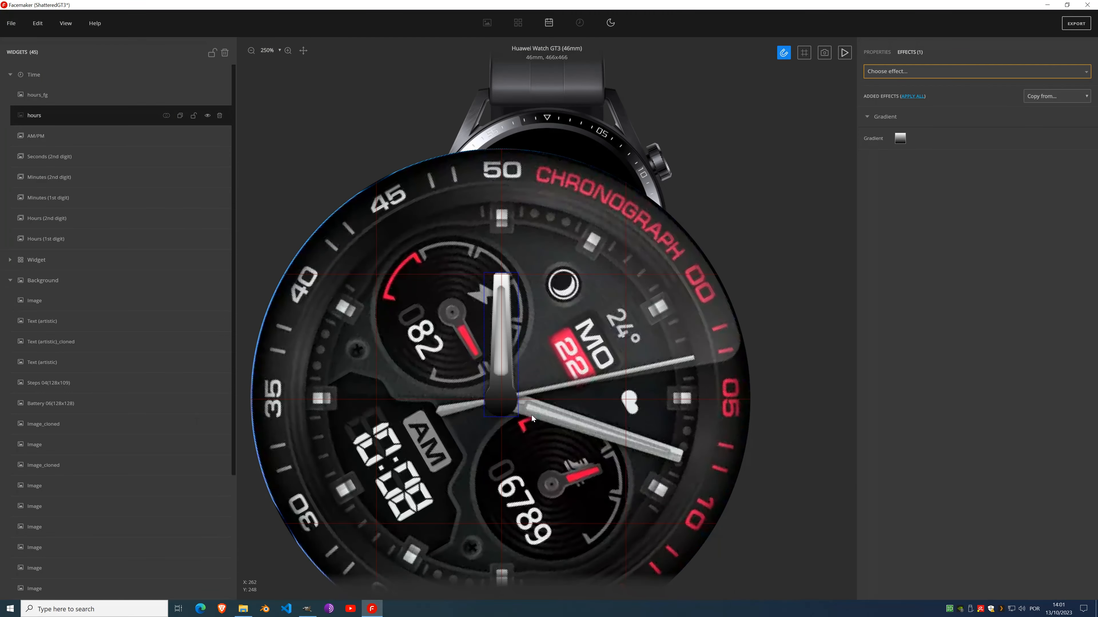
Step: Set the gradient's end stop to a neutral dark grey, sampling the reference minute hand and removing the tint
left_click(900, 138)
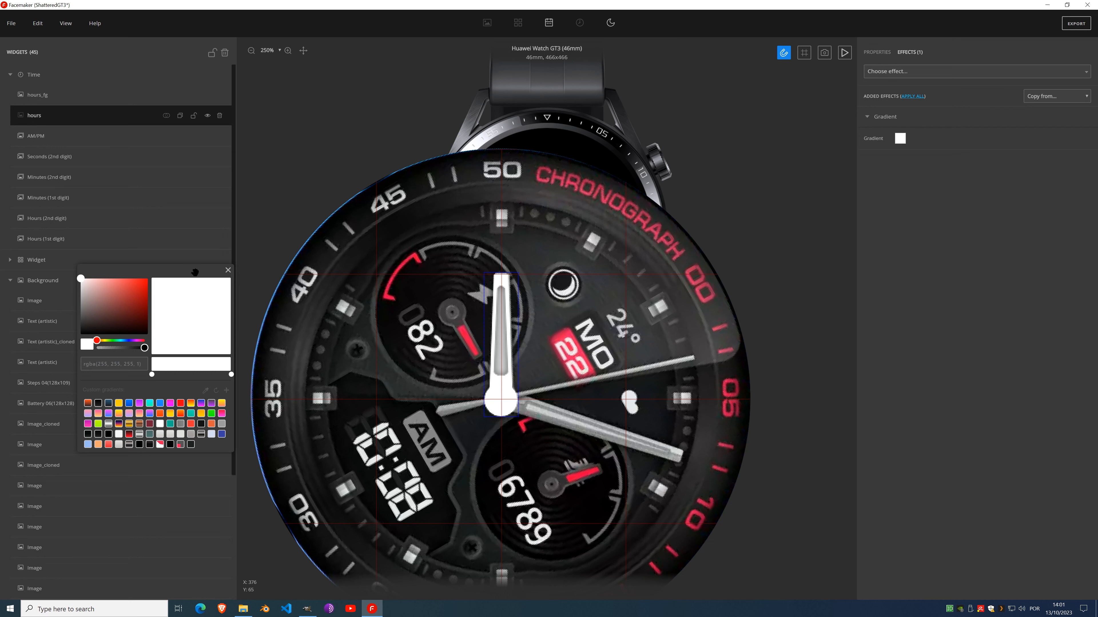
left_click_drag(192, 271, 362, 308)
scroll(608, 431, "right", 3)
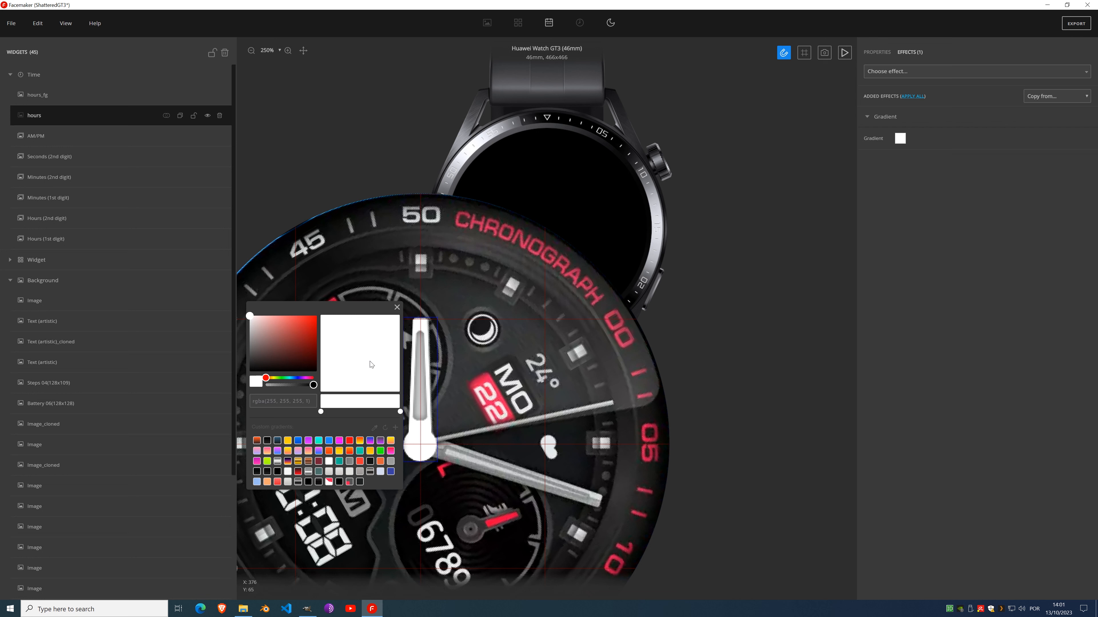
left_click(373, 430)
left_click(456, 464)
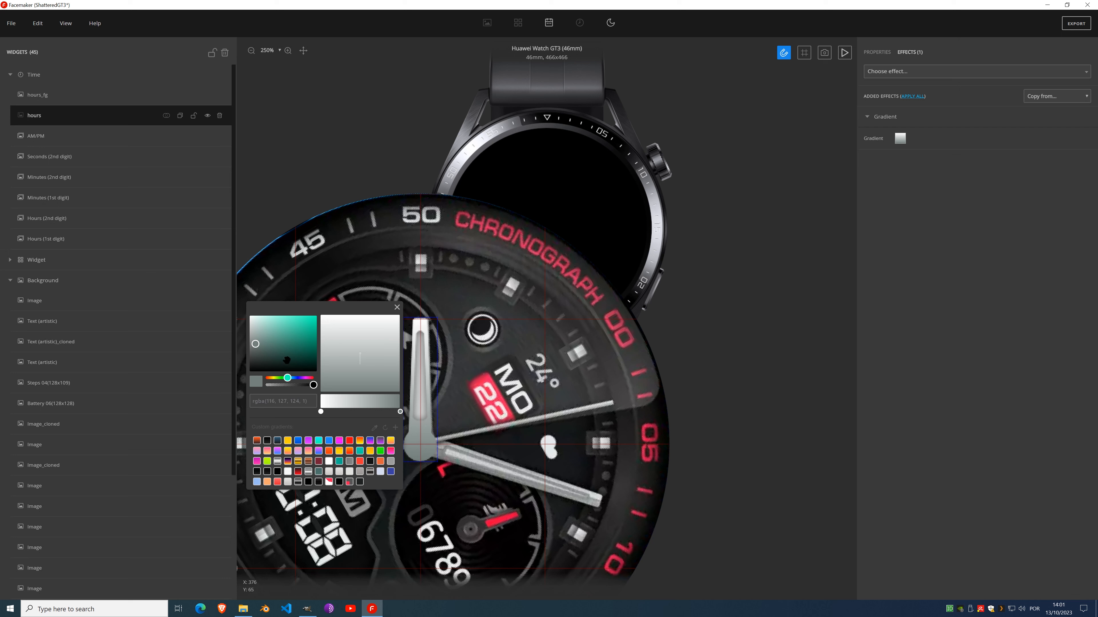
left_click(249, 352)
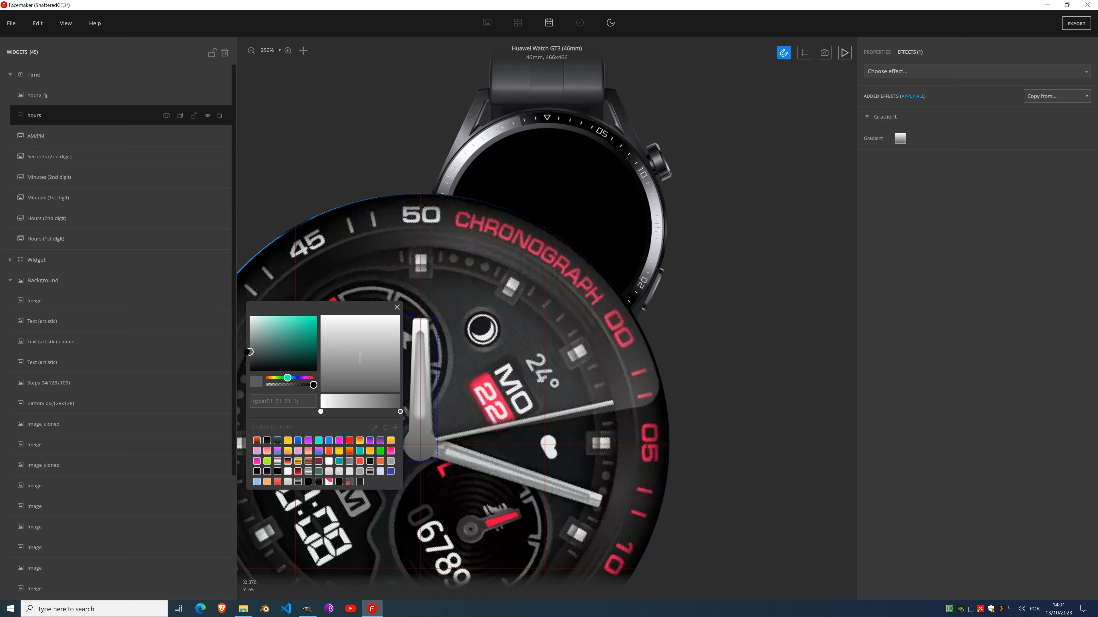
left_click_drag(247, 352, 248, 354)
Step: Set the gradient's start stop to a light grey sampled from the reference minute hand's tip and turn the gradient horizontal
left_click(319, 411)
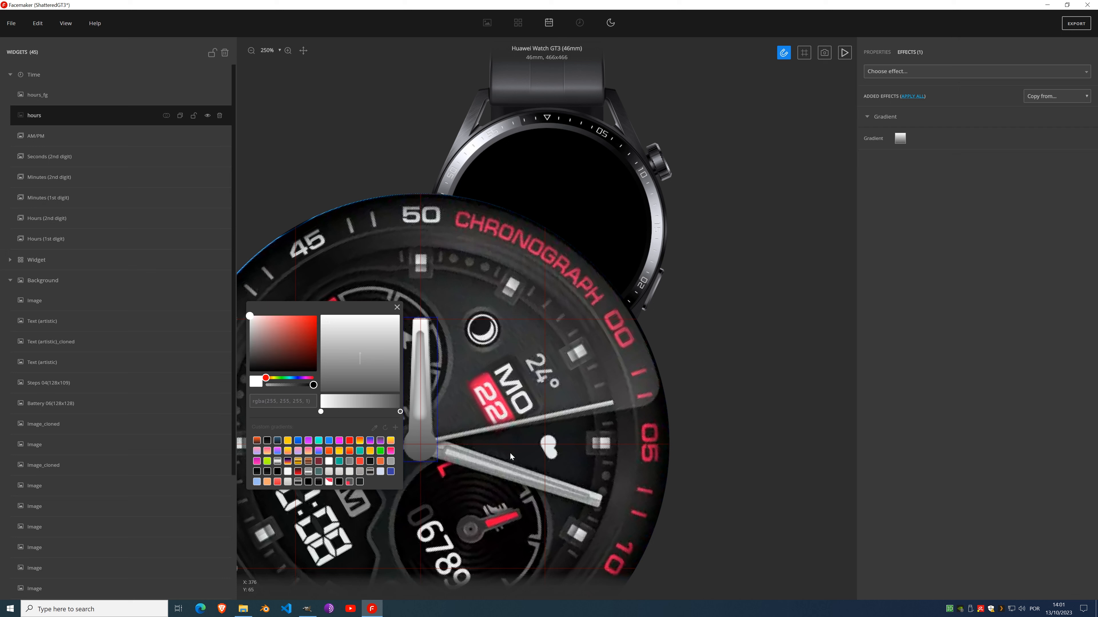
left_click(374, 428)
left_click(599, 499)
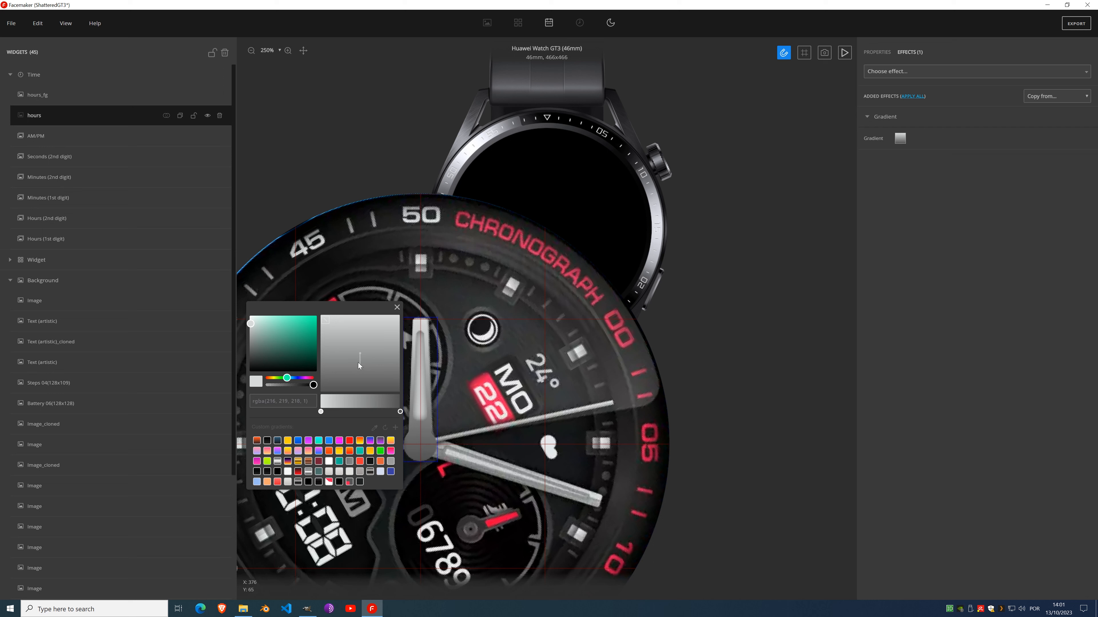
mouse_move(358, 366)
left_mouse_down()
mouse_move(377, 371)
mouse_move(375, 359)
left_mouse_up()
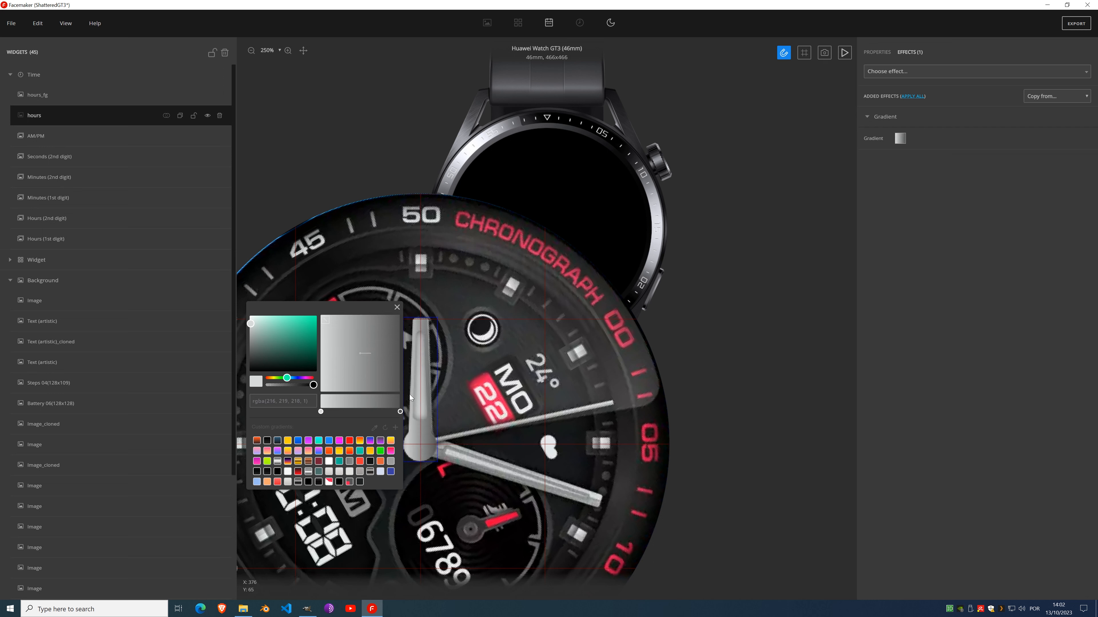
left_click_drag(351, 304, 716, 209)
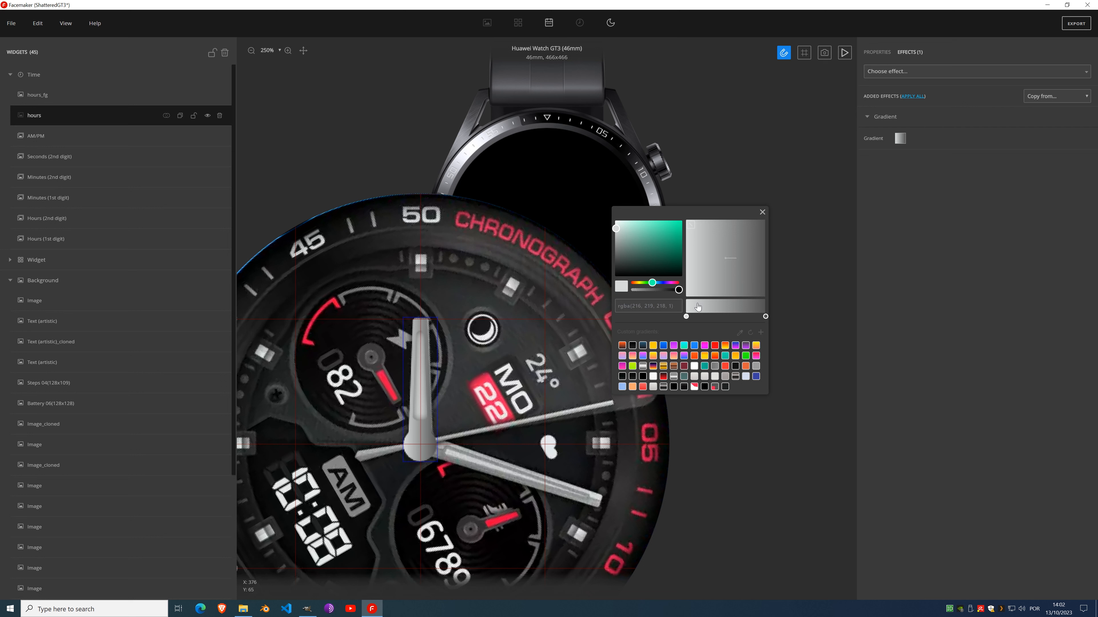
Step: Add a light and a dark grey stop together at the gradient's middle to form a sharp edge along the hand
left_click(721, 310)
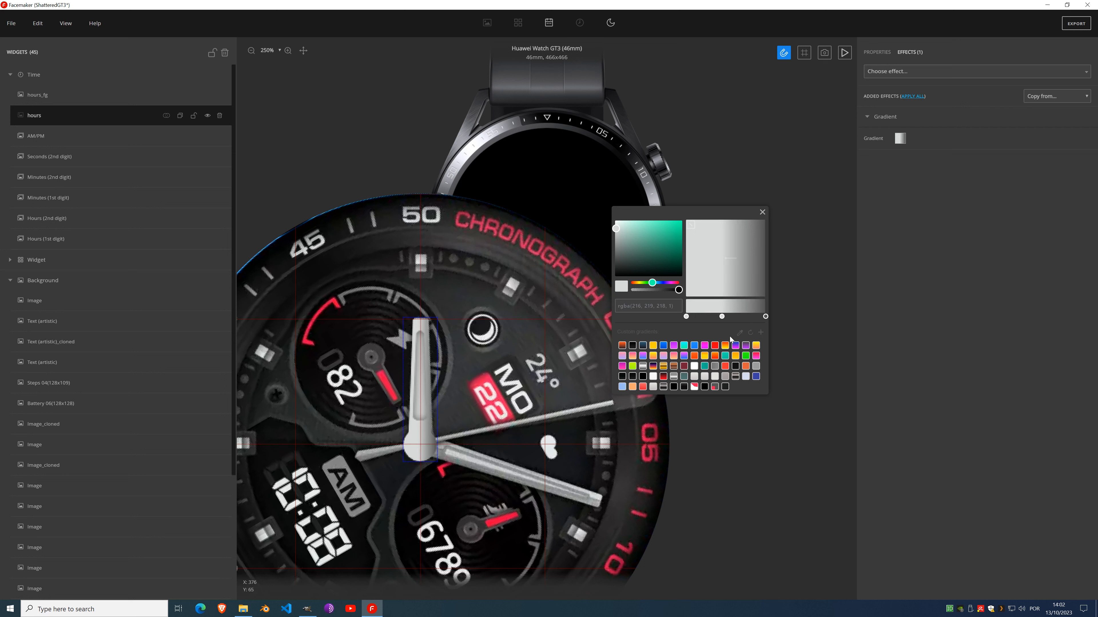
left_click(763, 317)
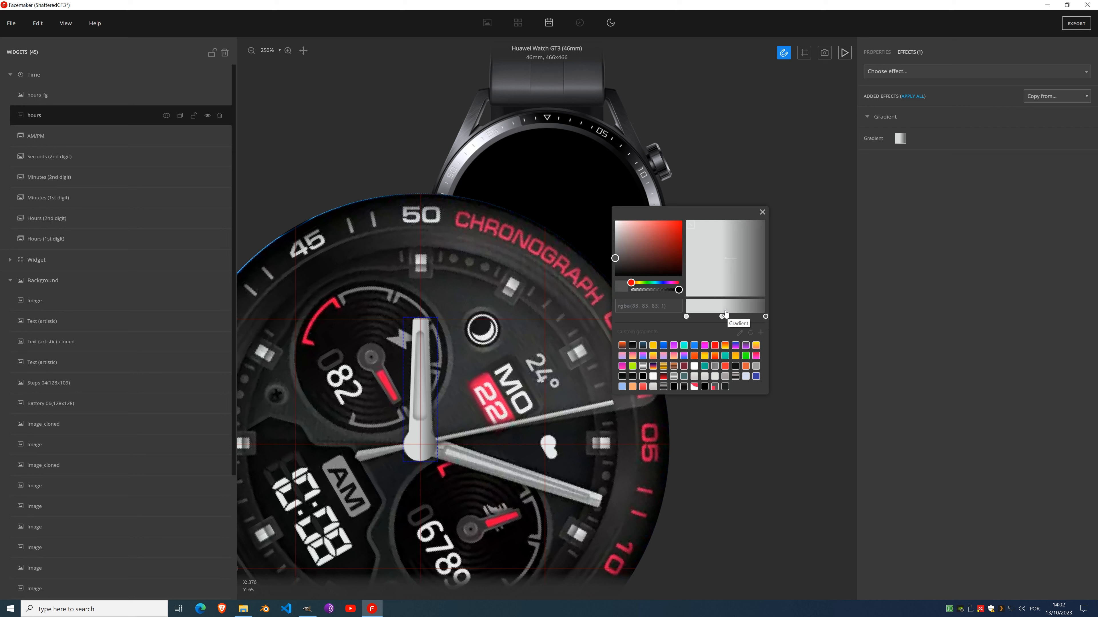
left_click(725, 309)
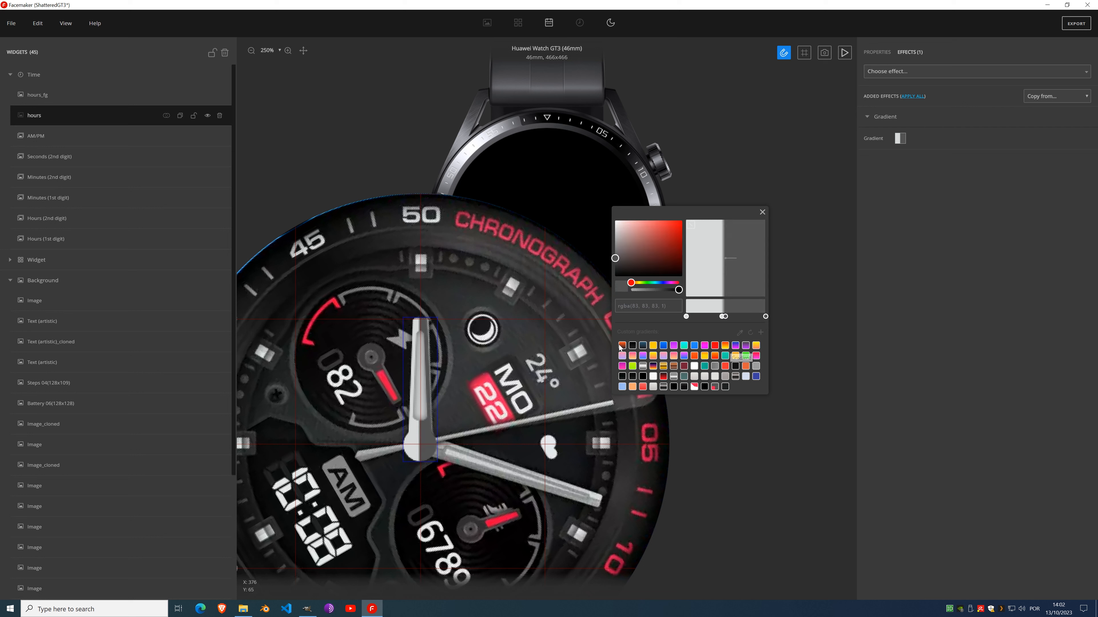
scroll(447, 378, "up", 2)
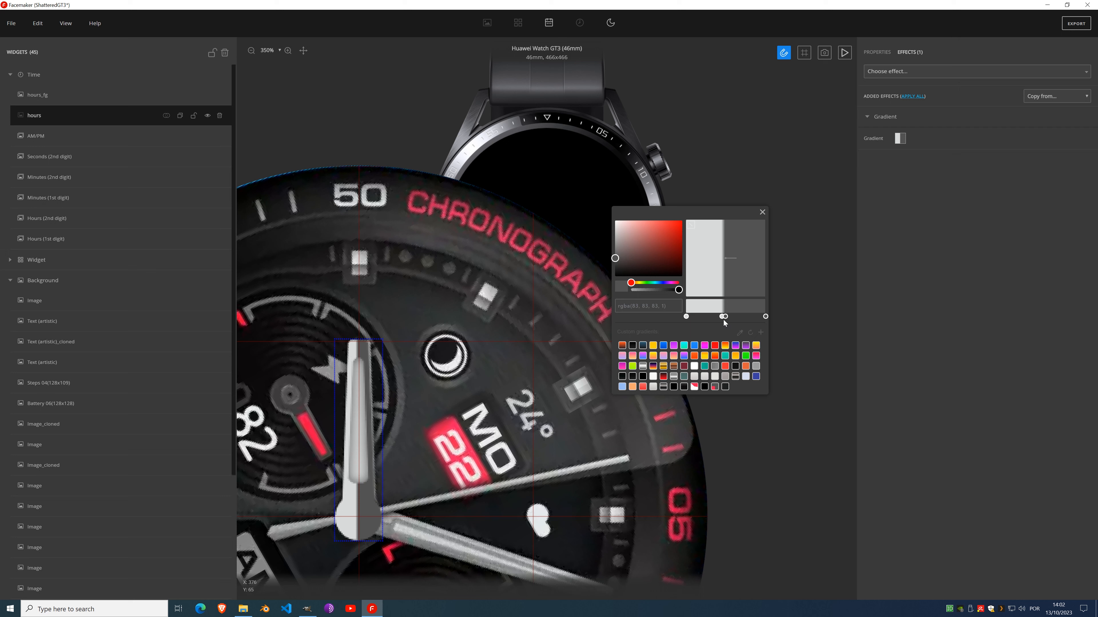
left_click_drag(722, 316, 725, 319)
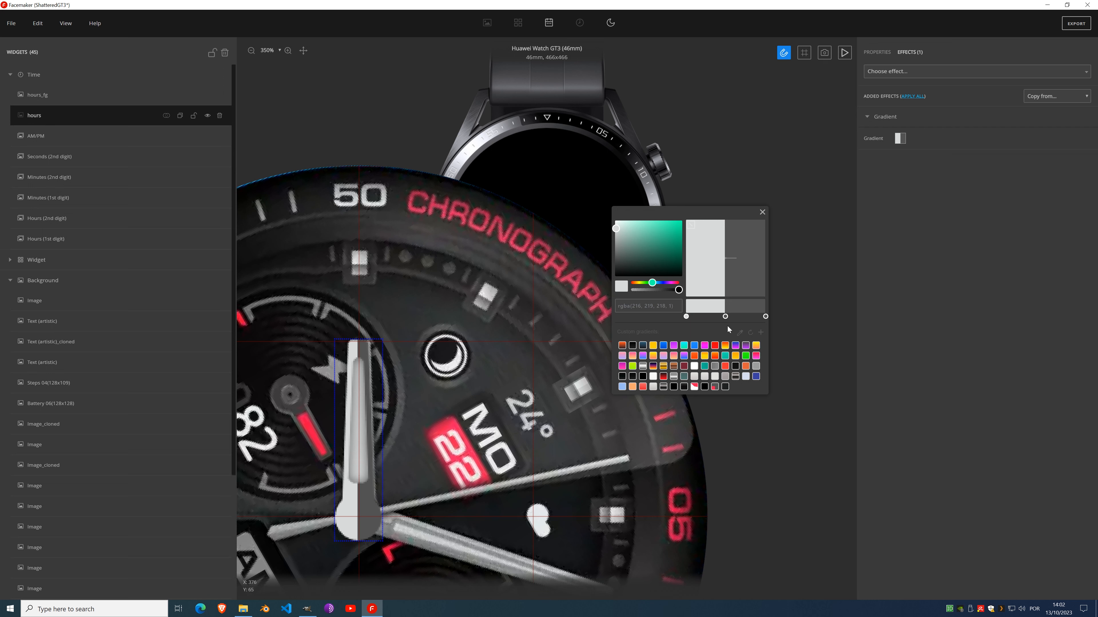
Step: Lighten the gradient's dark middle stop to the grey rgb(120, 120, 120) and close the gradient editor
left_click(725, 317)
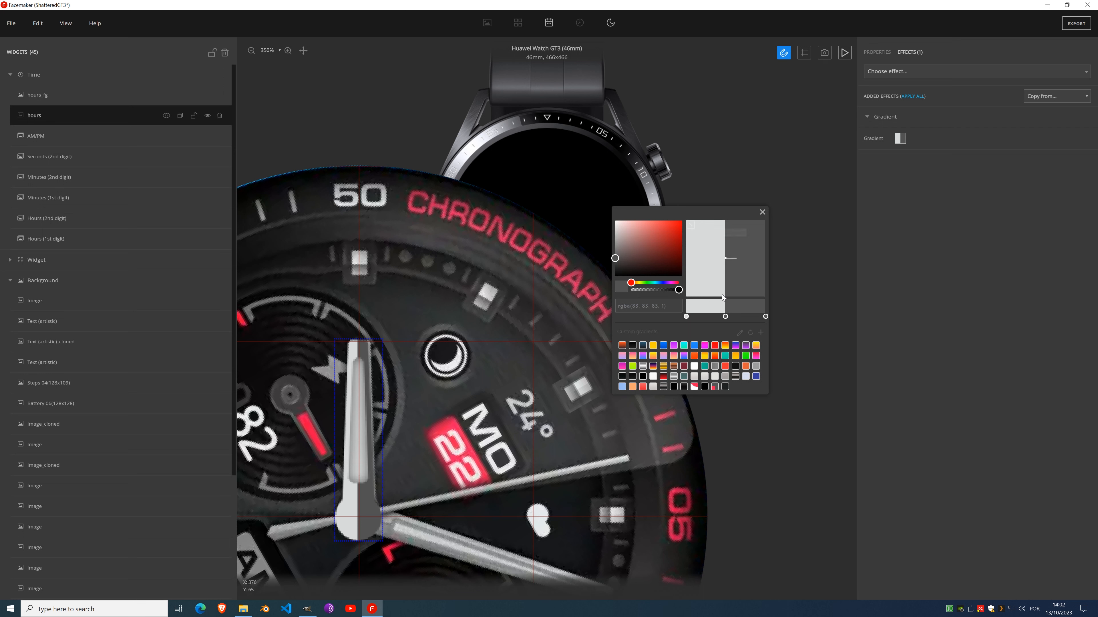
left_click(615, 251)
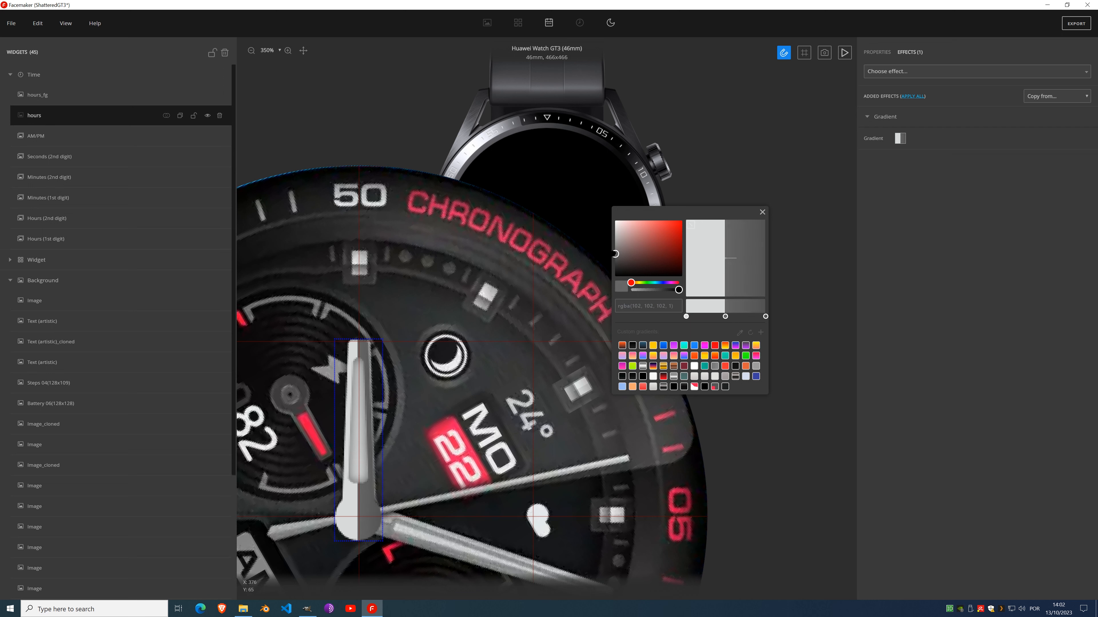
left_click_drag(614, 251, 615, 250)
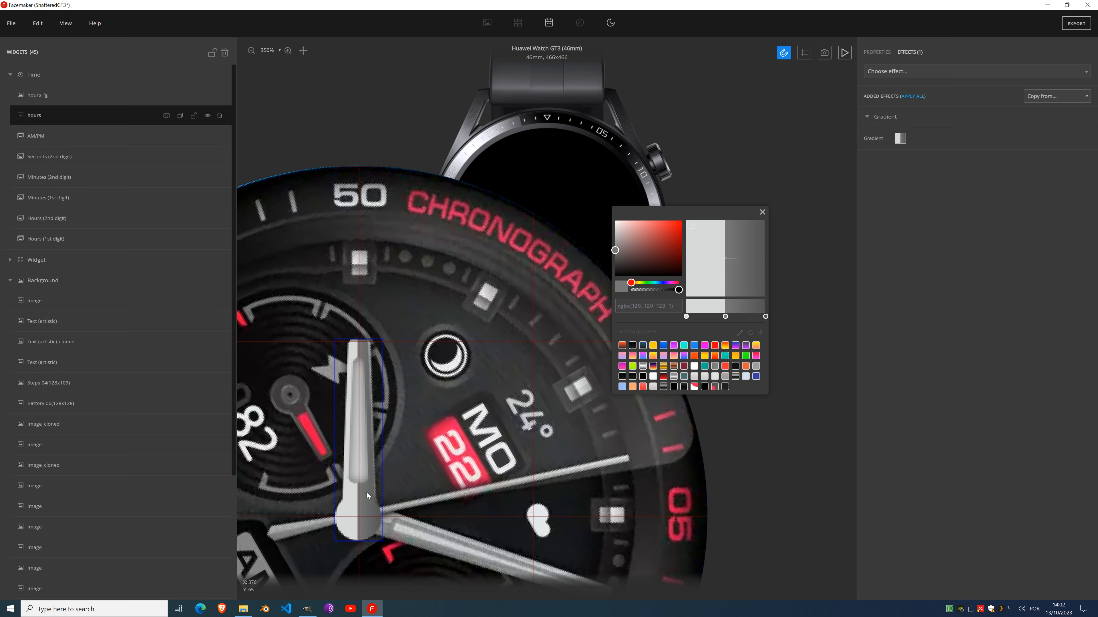
left_click(763, 212)
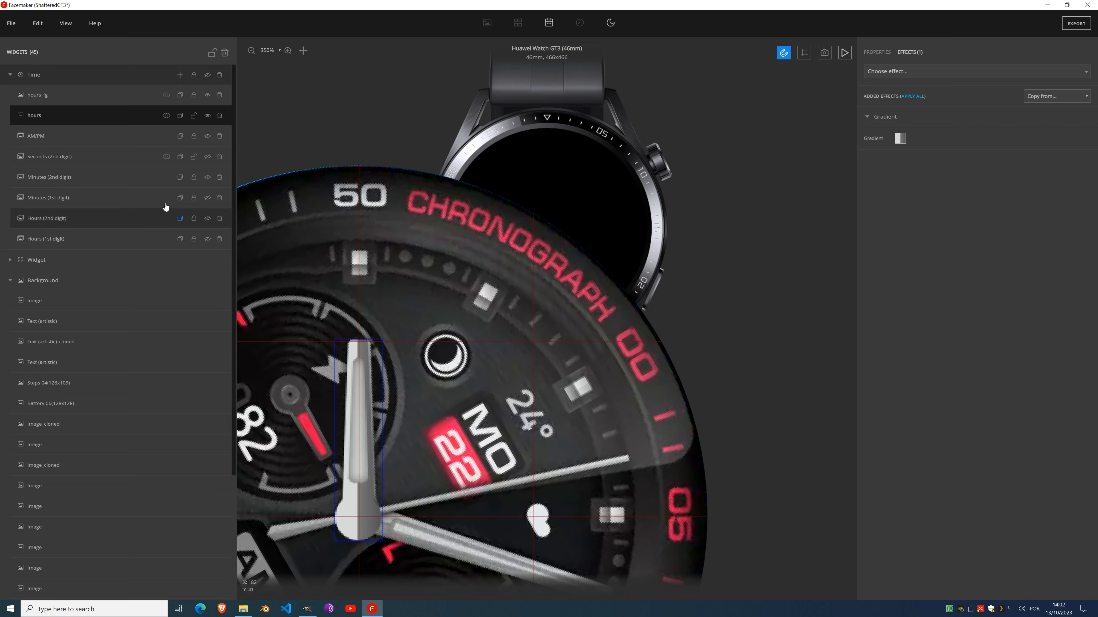
Step: Turn off the guidelines and hide the analogue hour hand and its inset to expose the reference hands
left_click(76, 34)
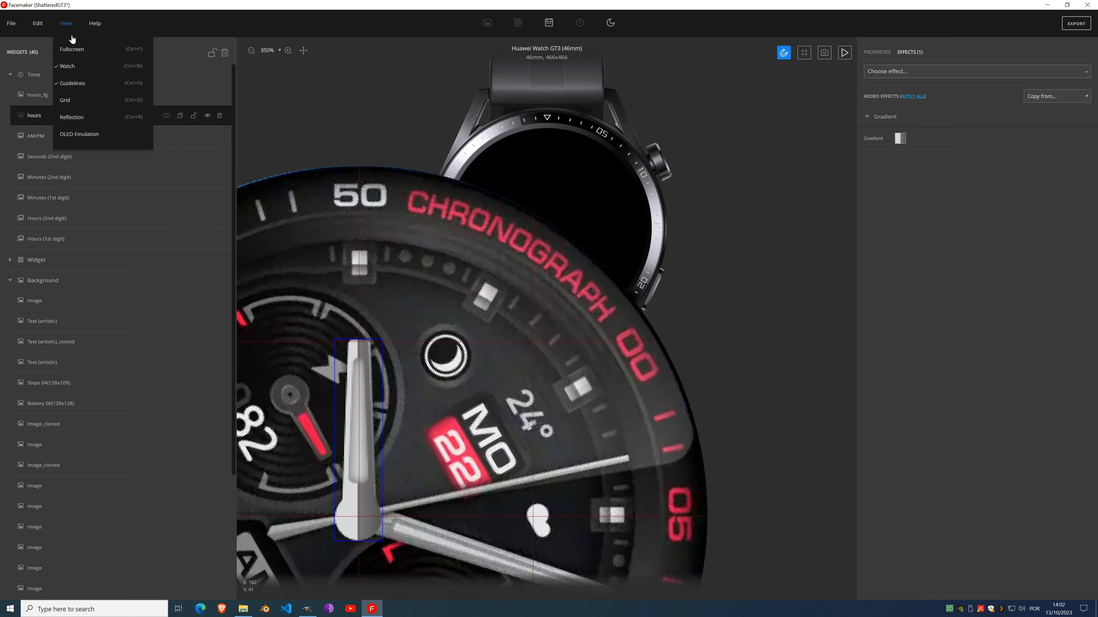
left_click(93, 106)
scroll(381, 446, "up", 2)
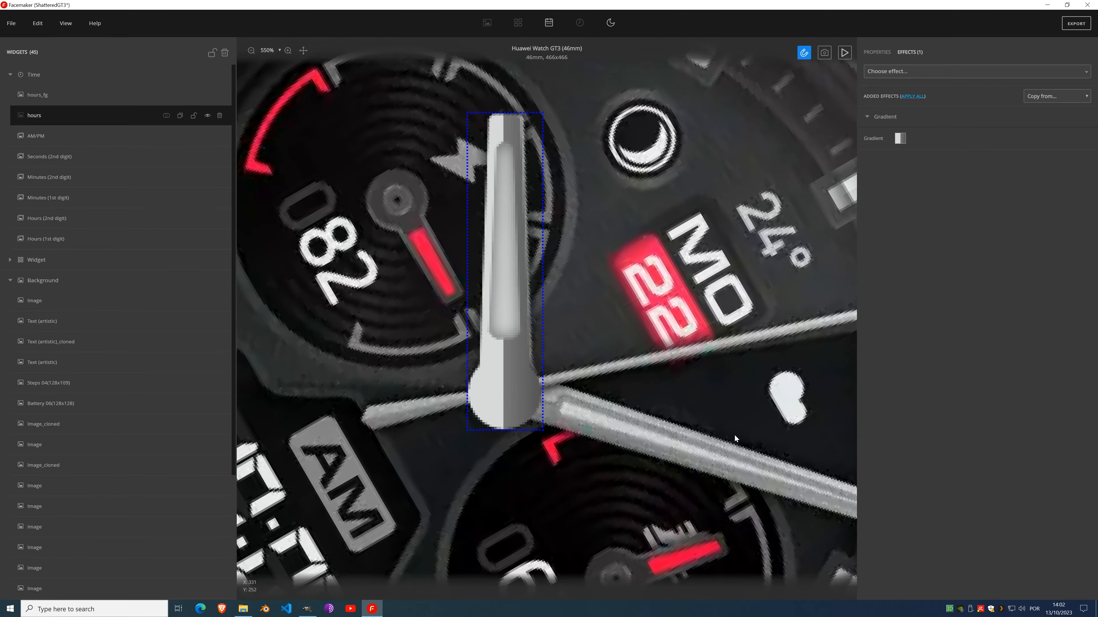
left_click_drag(681, 372, 577, 360)
scroll(577, 359, "down", 2)
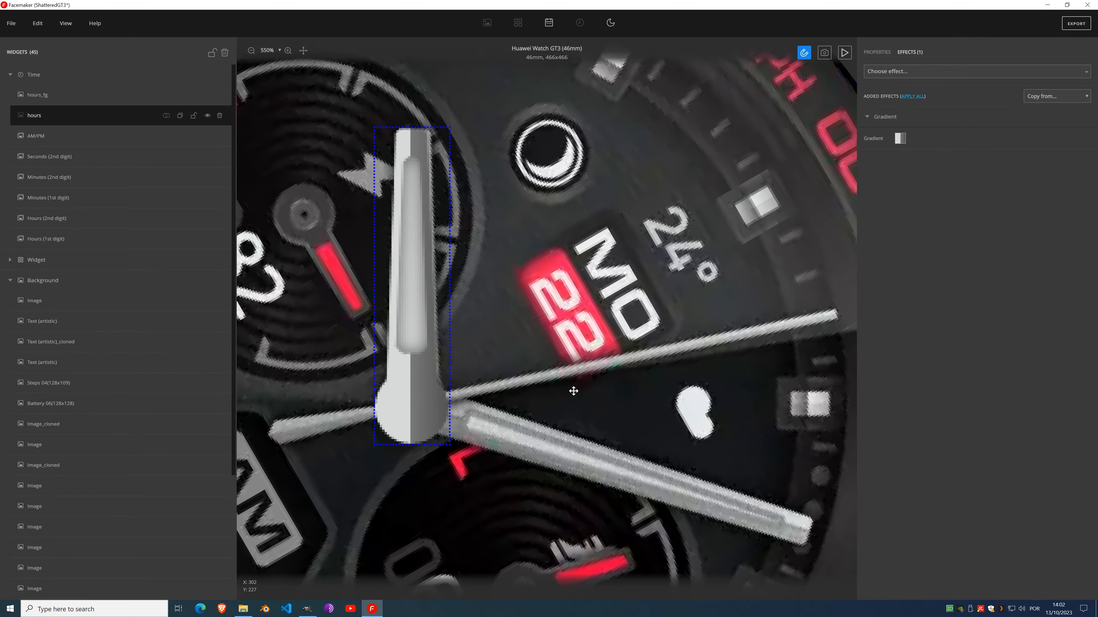
scroll(577, 379, "up", 2)
left_click_drag(577, 378, 573, 404)
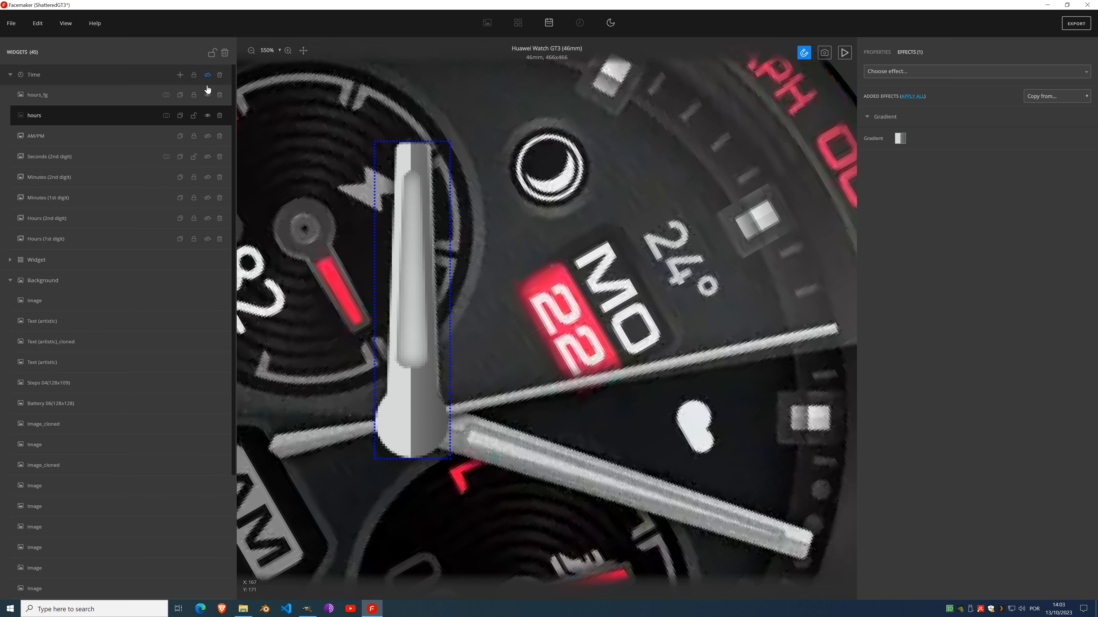
left_click(207, 115)
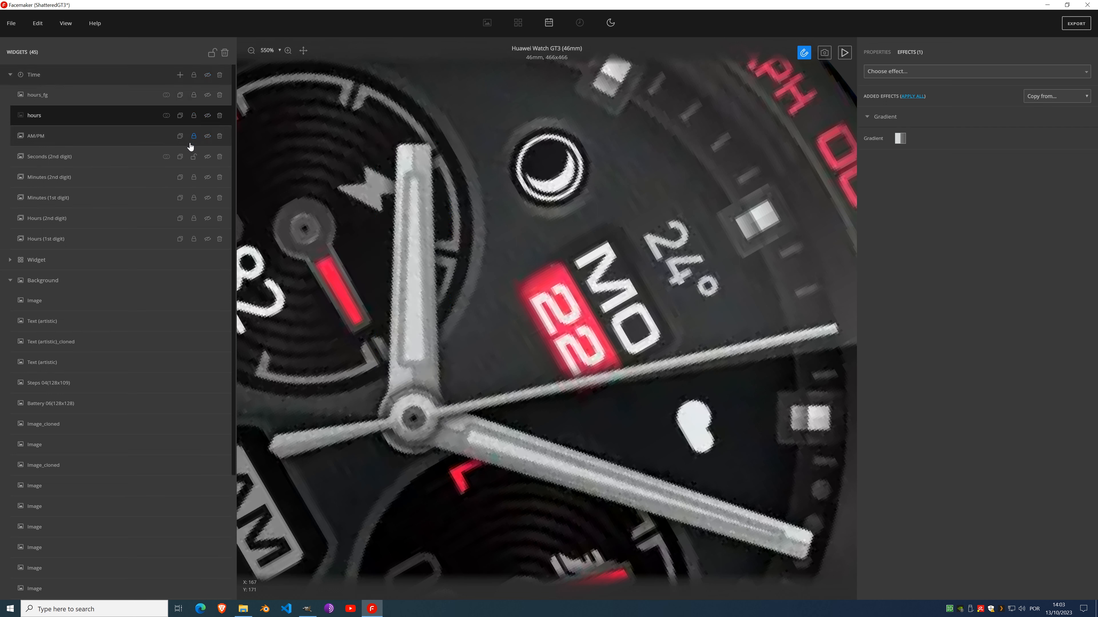
Step: Rotate the background reference image to -48° so its minute hand points straight up, and turn the guidelines back on
scroll(126, 363, "down", 4)
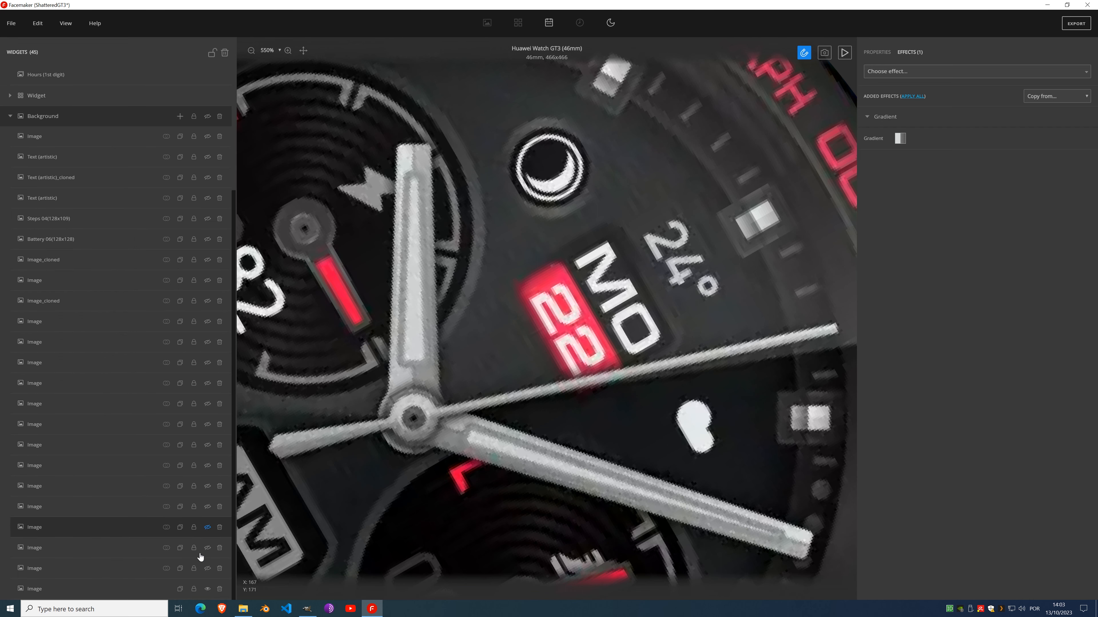
left_click(140, 592)
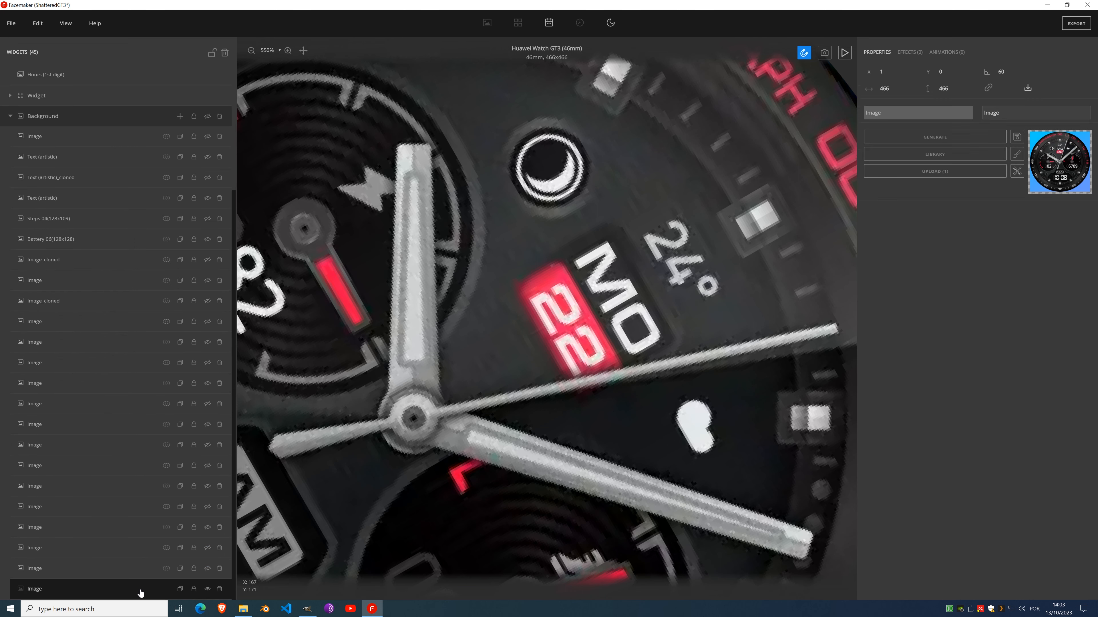
scroll(543, 275, "down", 5)
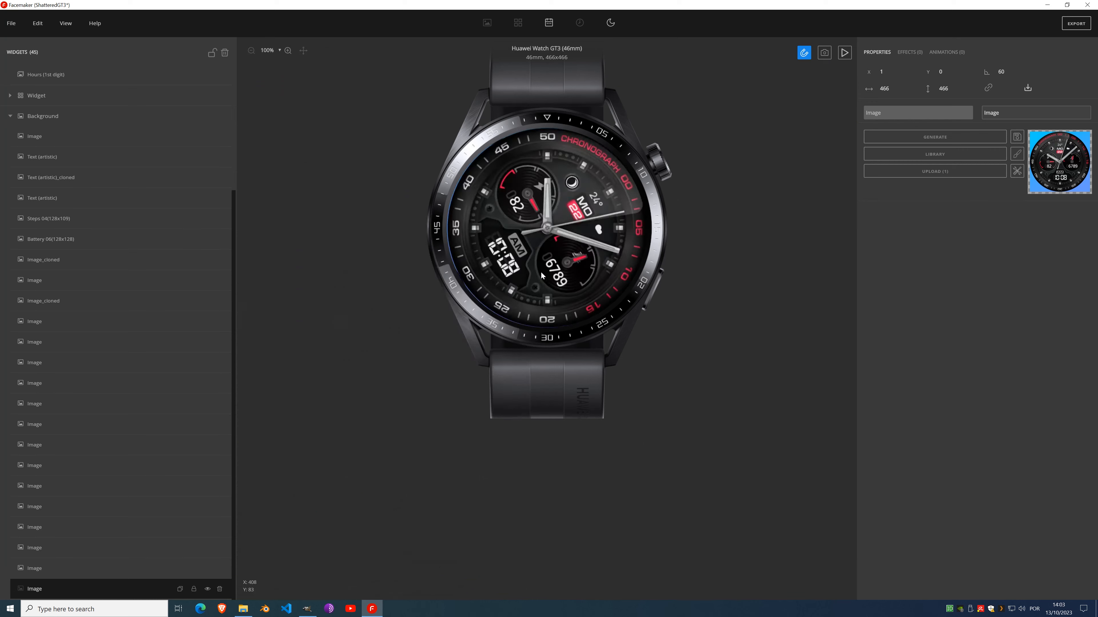
scroll(570, 205, "up", 3)
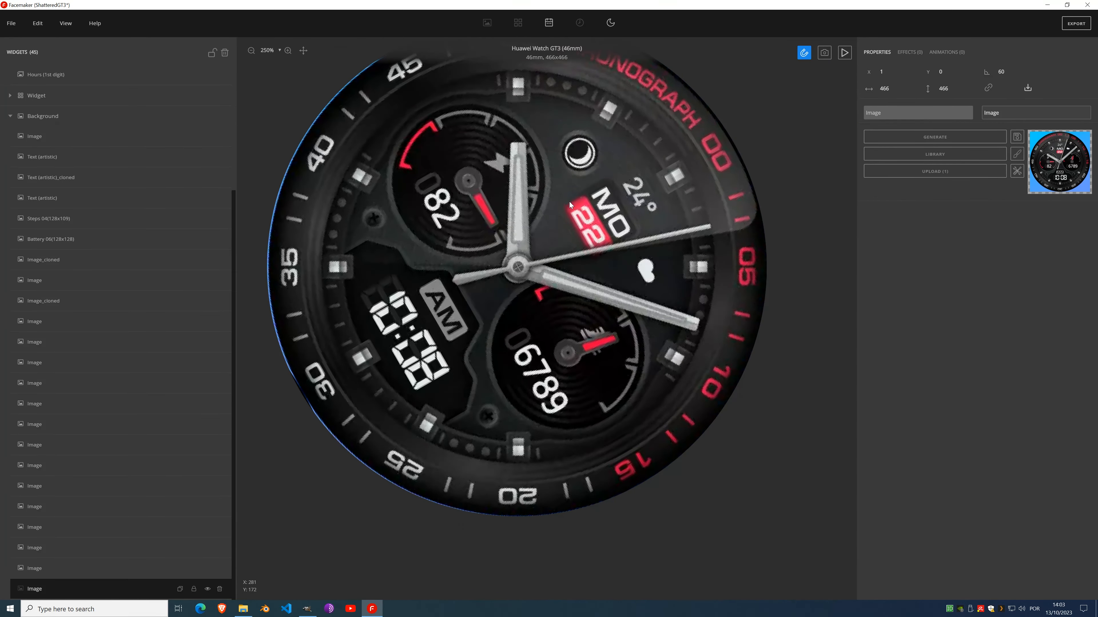
left_click(1002, 75)
type("-40")
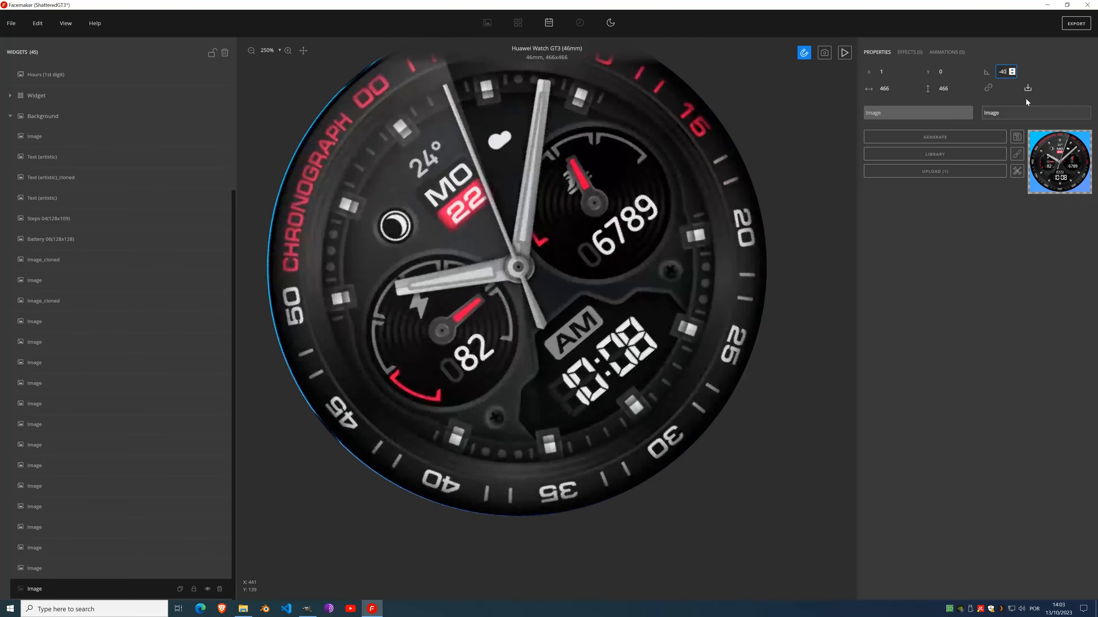
scroll(1013, 76, "down", 9)
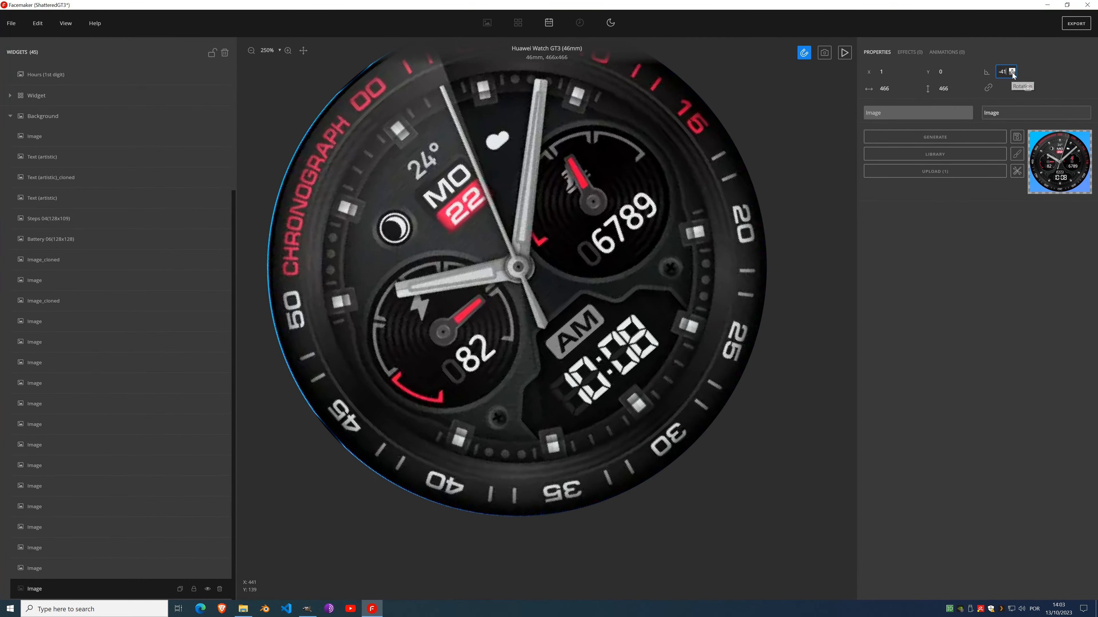
scroll(1012, 74, "down", 1)
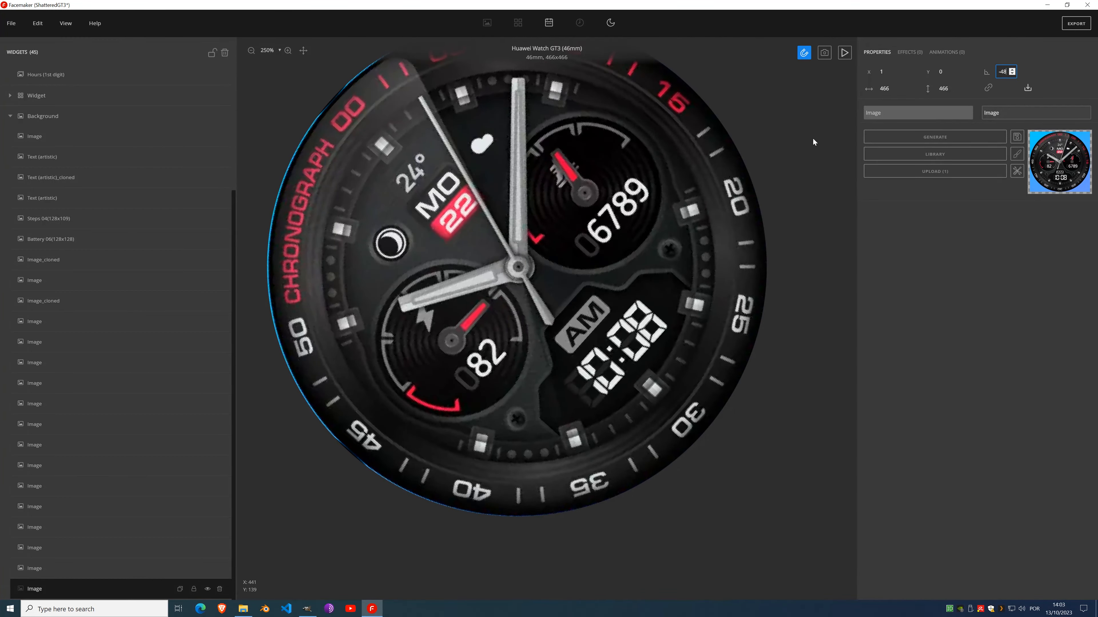
left_click(746, 223)
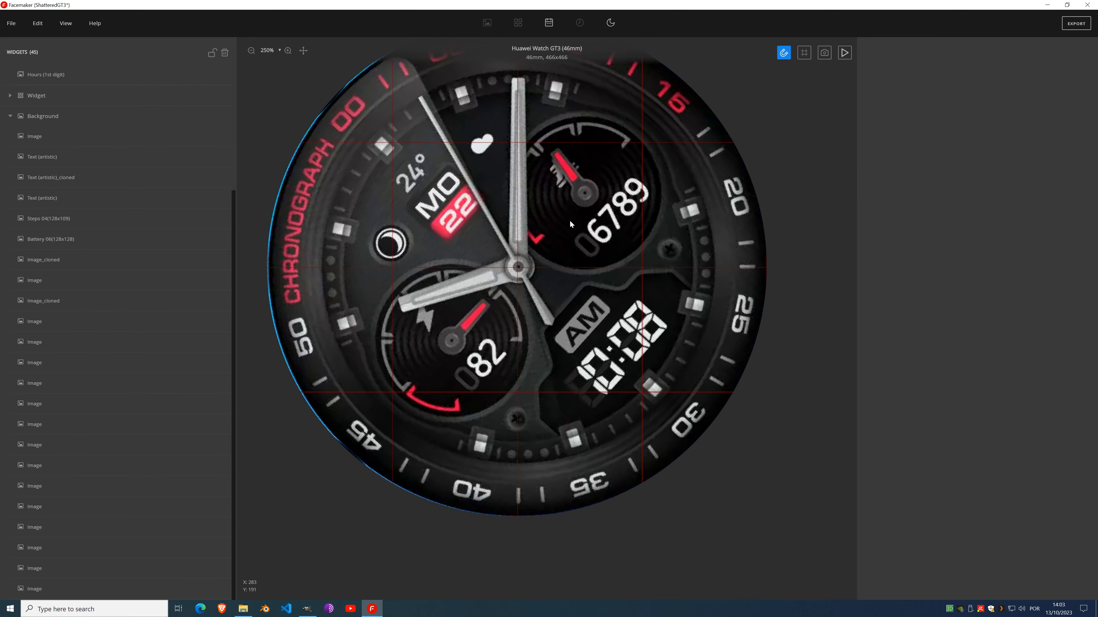
Step: Add an image widget to the Time group and generate a solid light grey gradient fill for it, sized 25 × 25
scroll(557, 178, "up", 3)
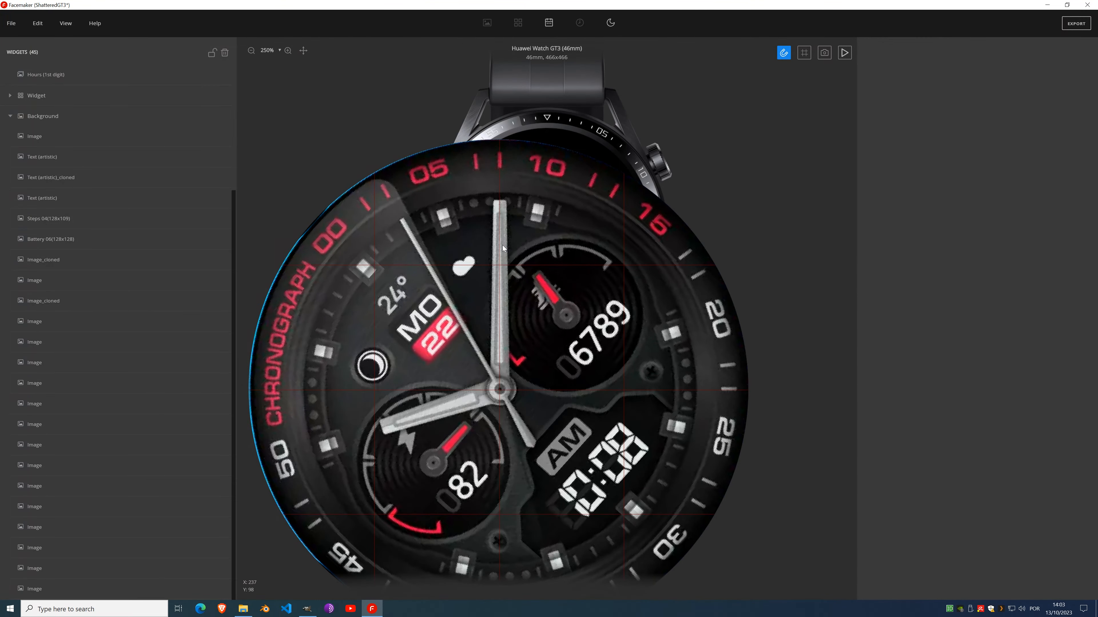
scroll(503, 245, "up", 4)
left_click_drag(593, 350, 591, 279)
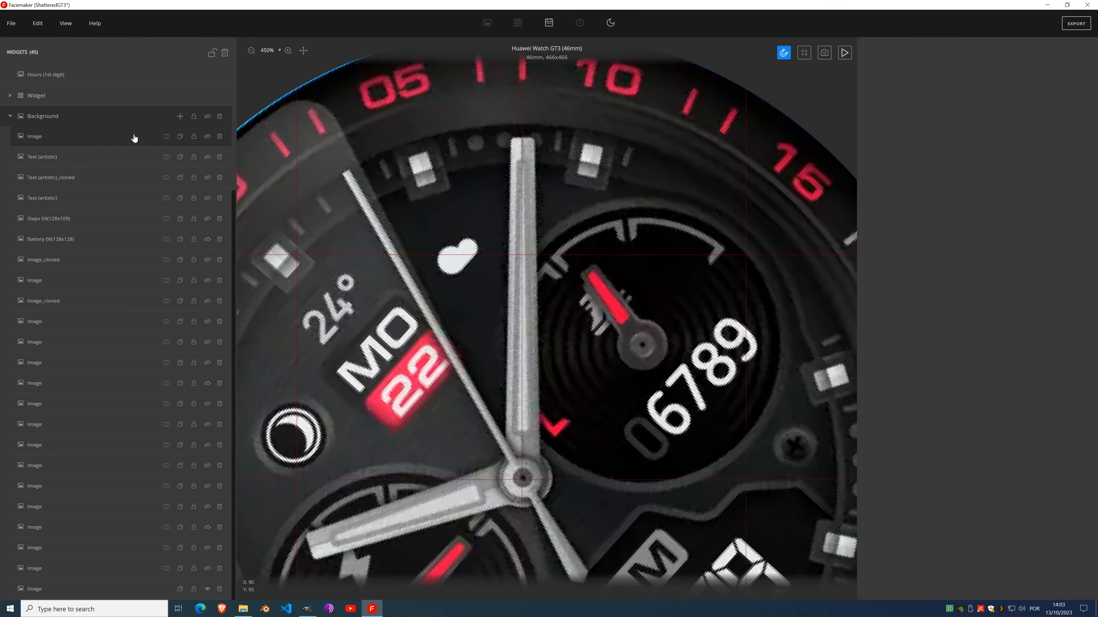
scroll(62, 98, "up", 4)
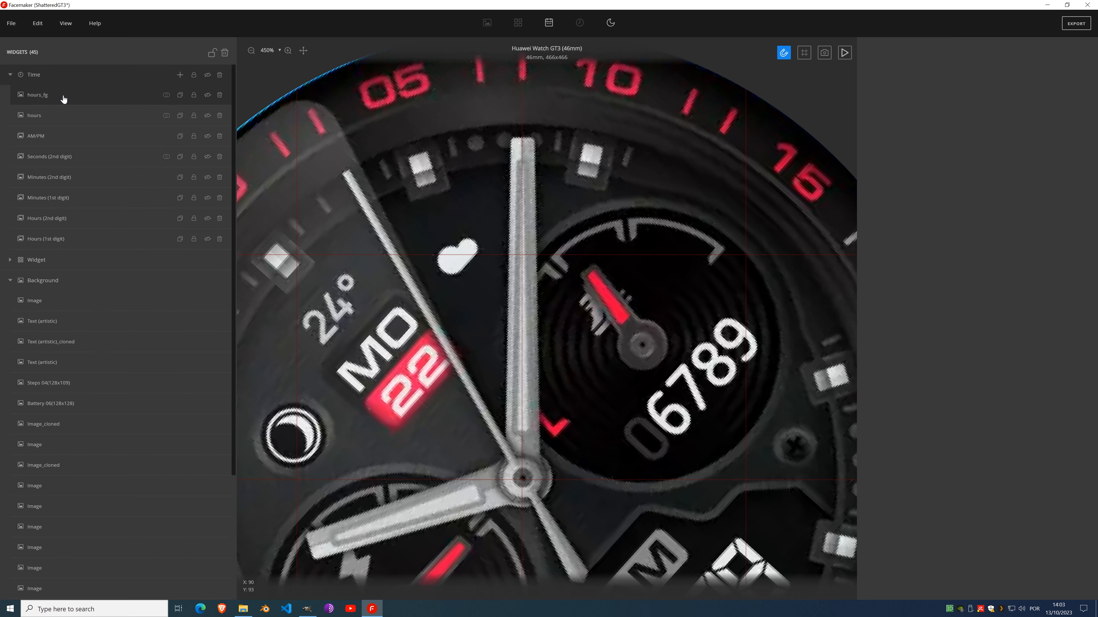
left_click(64, 96)
left_click(179, 74)
left_click(181, 130)
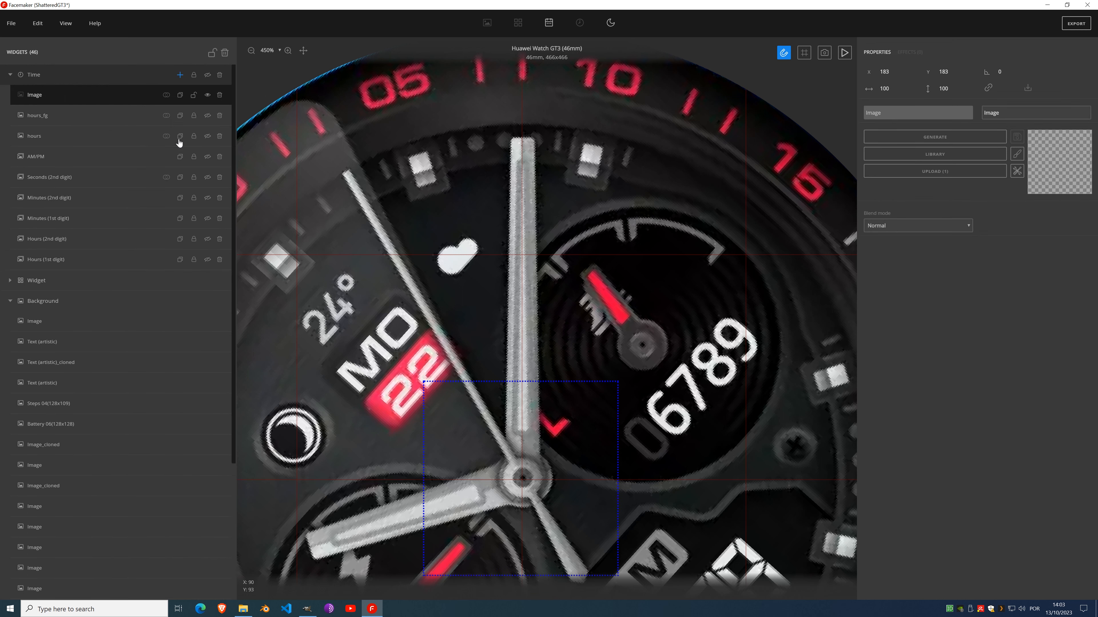
left_click(927, 140)
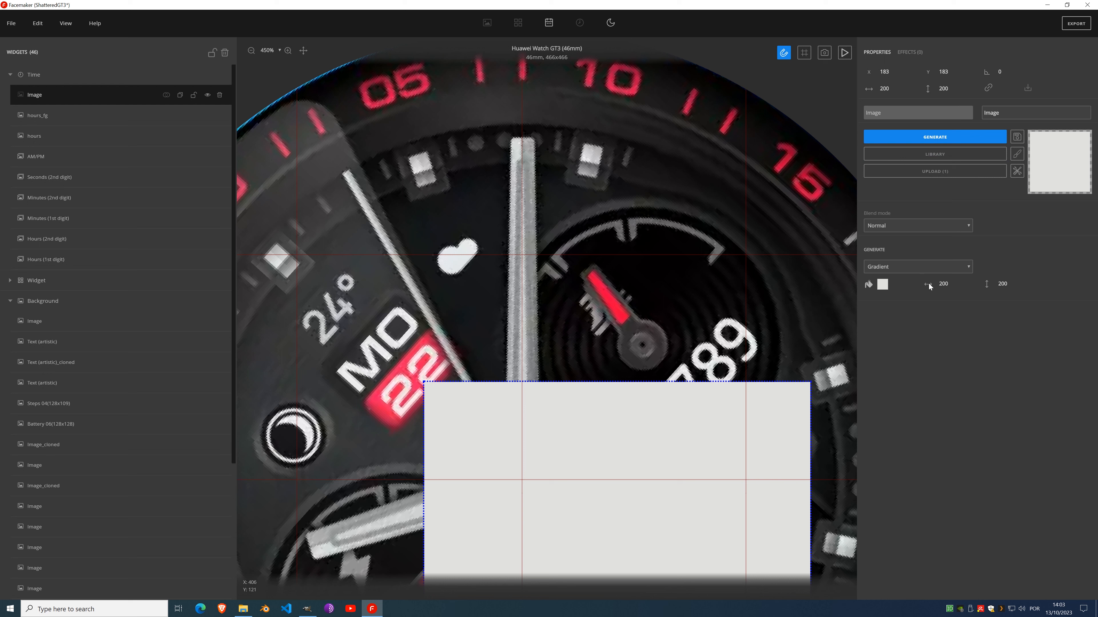
left_click(953, 288)
type("25")
key("Tab")
type("25")
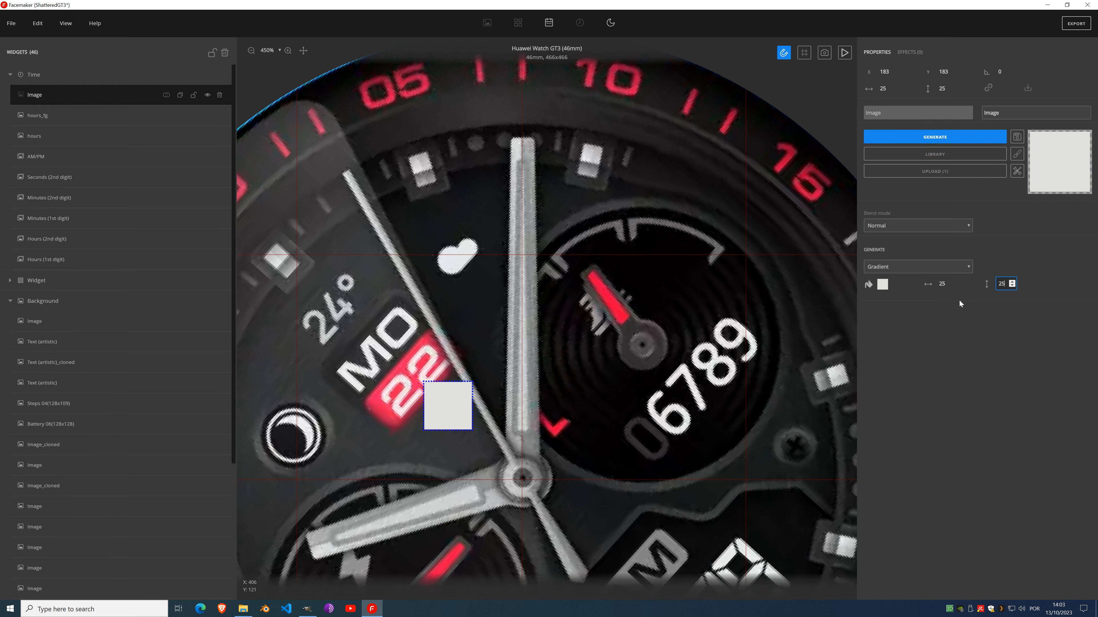
Step: Move the light grey square over the reference hands' pivot at X 222, Y 221 and crop it to a circle
scroll(519, 277, "up", 5)
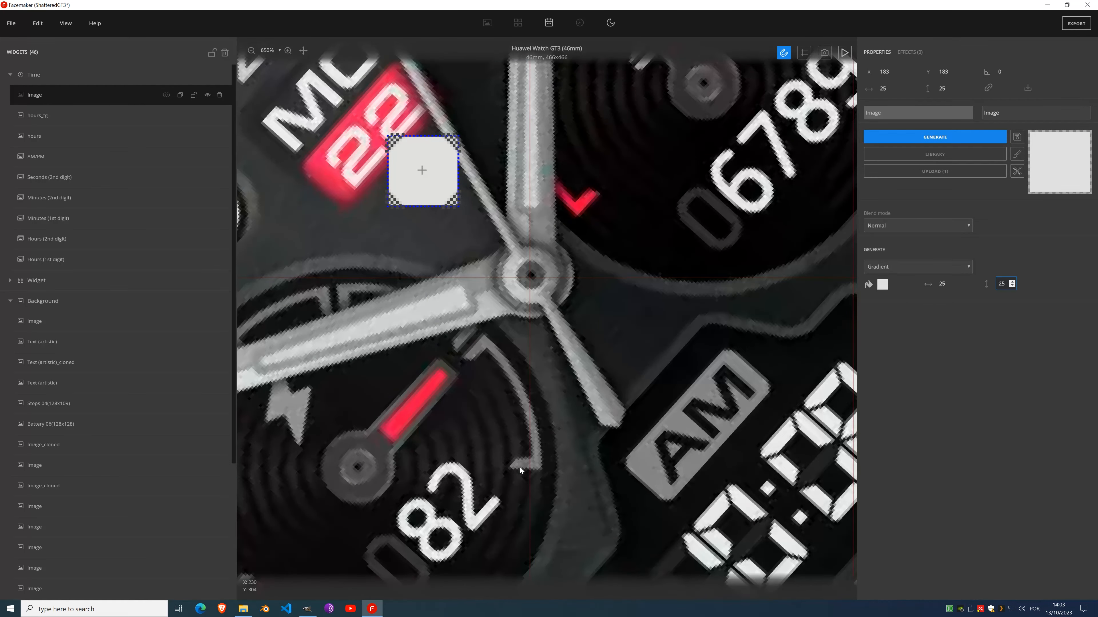
left_click_drag(412, 176, 533, 303)
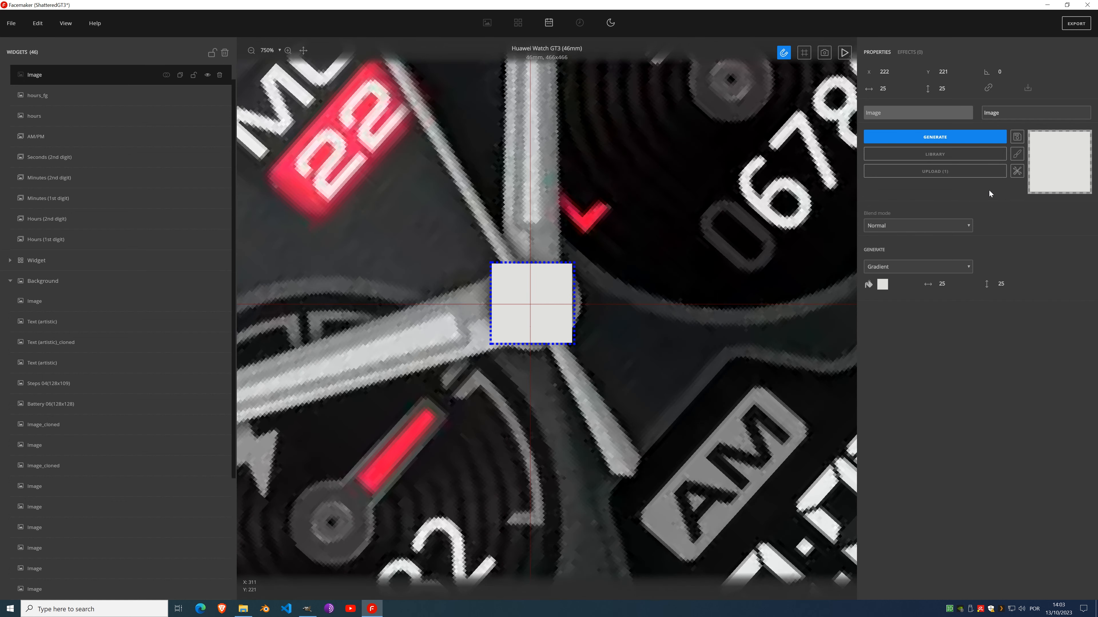
left_click(1017, 171)
left_click(1016, 173)
left_click(1054, 211)
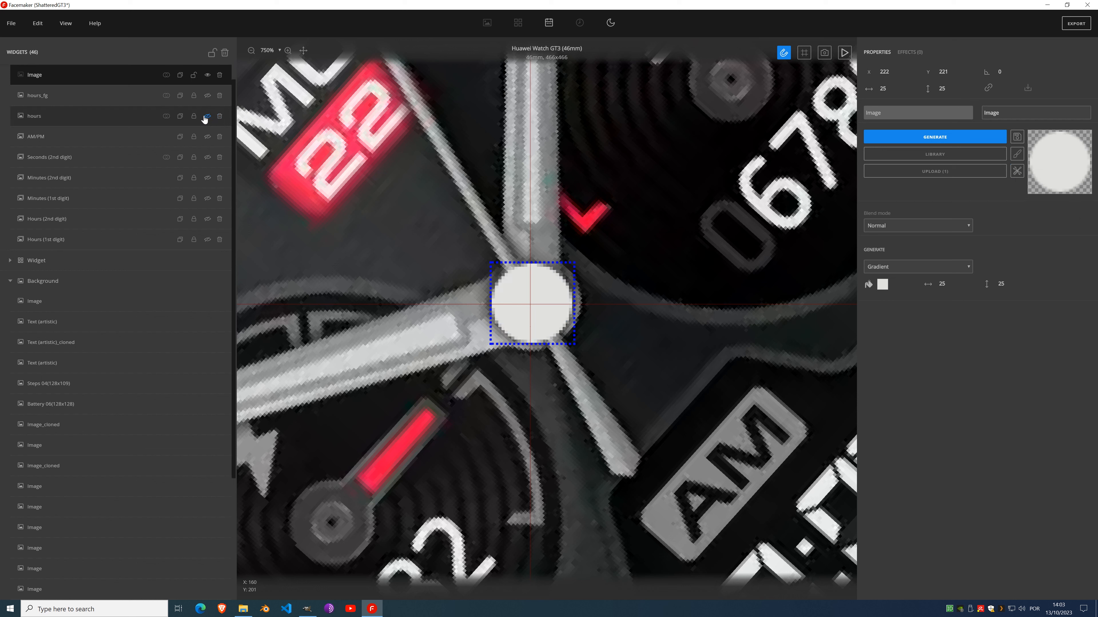
Step: Compare the circle with the hour hand's hub by temporarily showing the hand, and reselect the circle
left_click(208, 117)
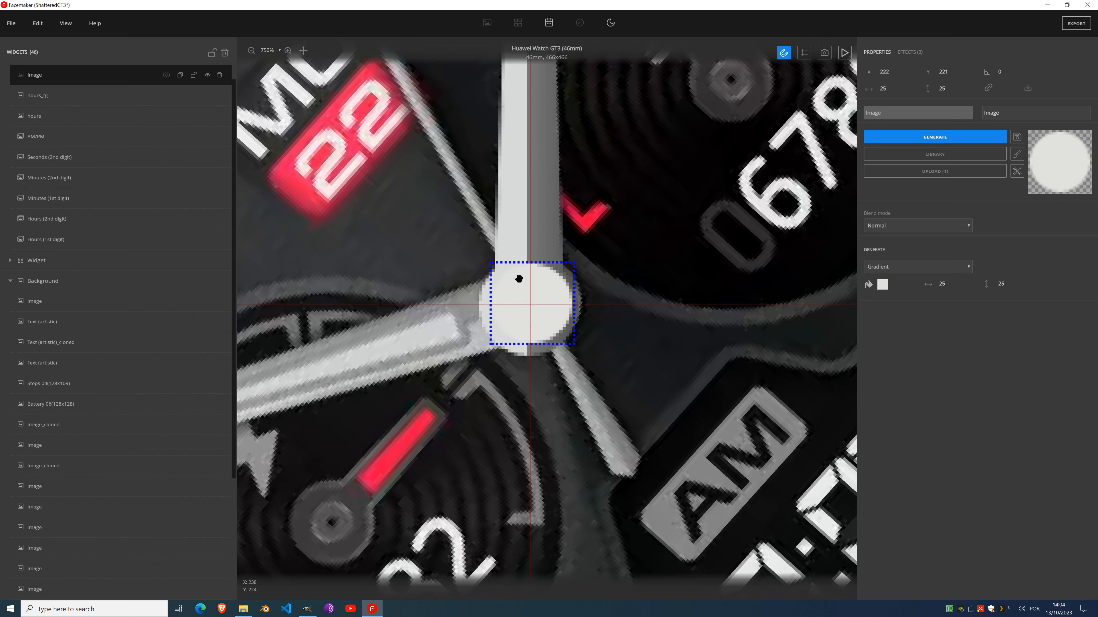
left_click(208, 115)
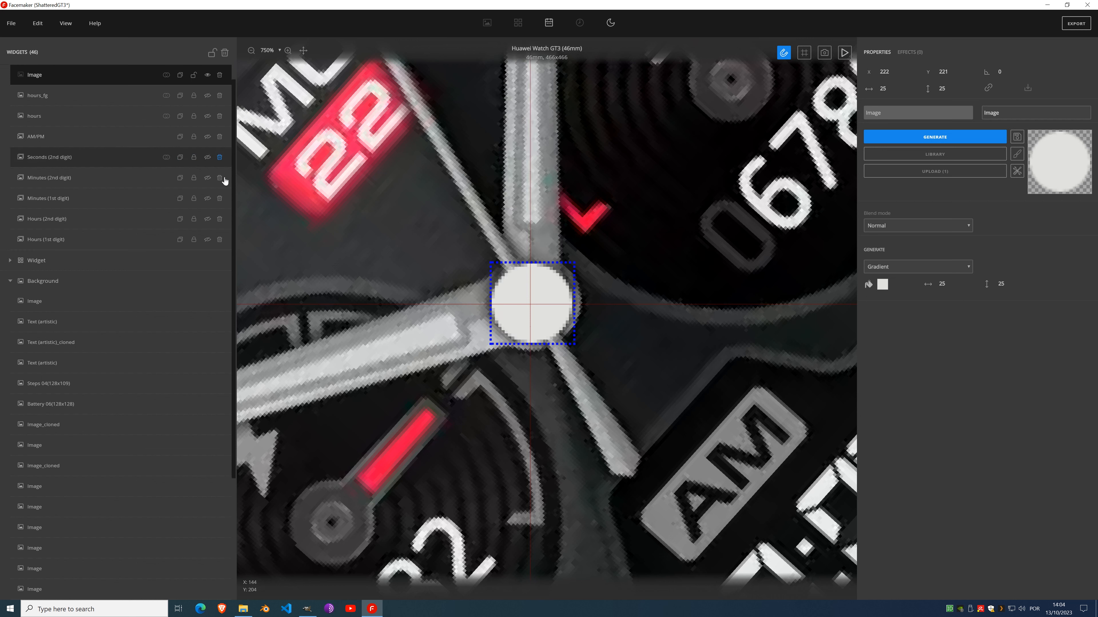
left_click(571, 214)
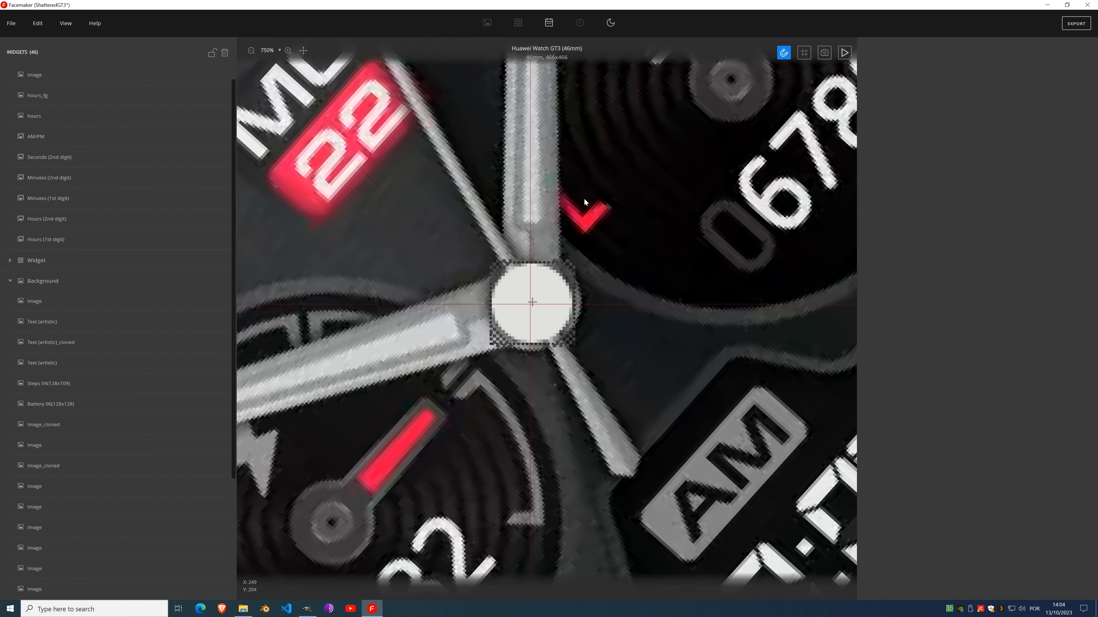
left_click(539, 293)
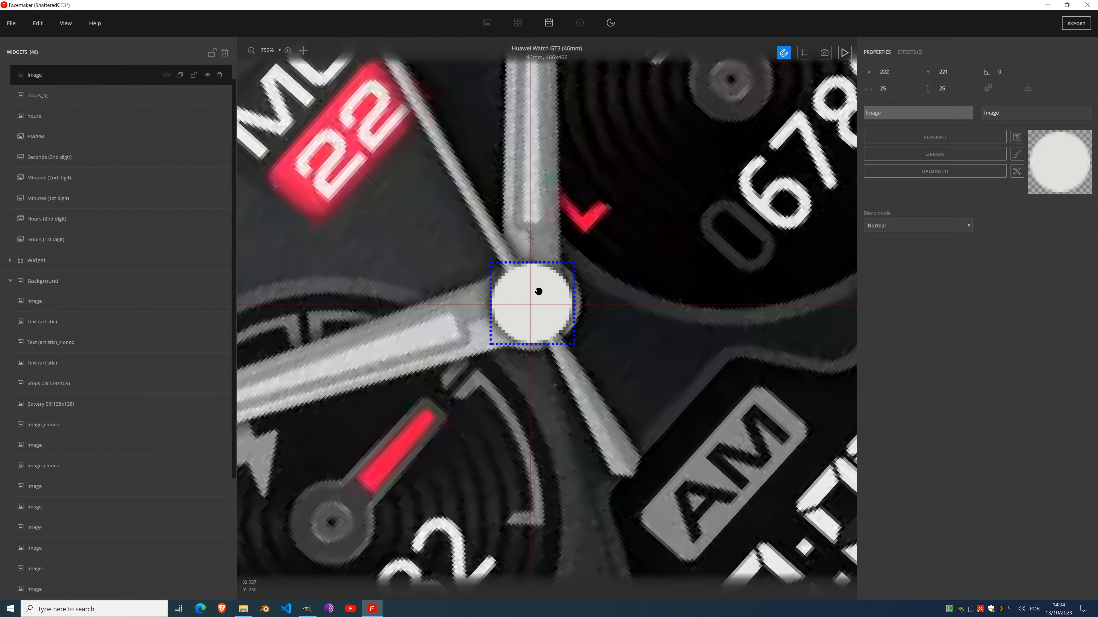
Step: Add an empty image widget to the Time group
left_click(590, 199)
left_click(555, 290)
left_click_drag(609, 244, 561, 461)
scroll(535, 307, "down", 1)
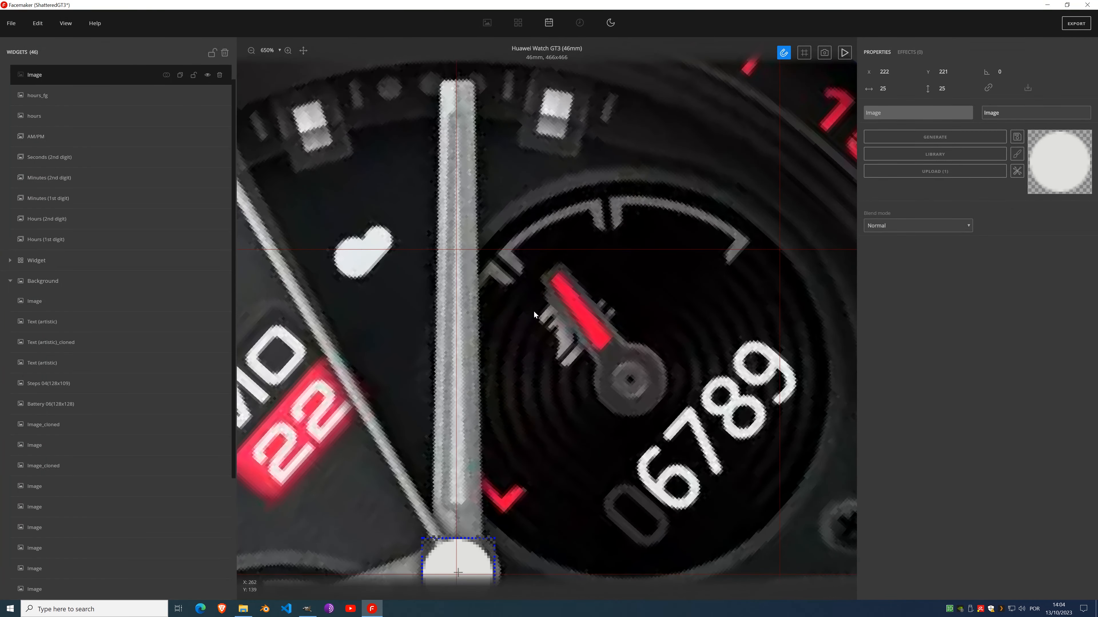
scroll(533, 310, "down", 1)
left_click_drag(536, 395, 581, 182)
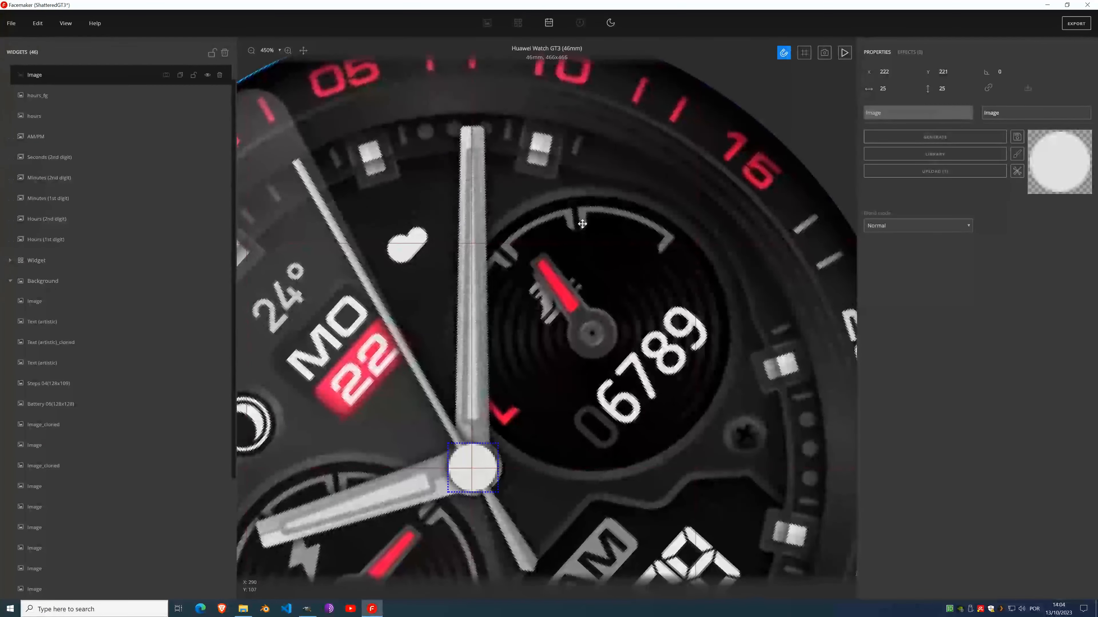
scroll(514, 255, "up", 1)
scroll(532, 245, "up", 1)
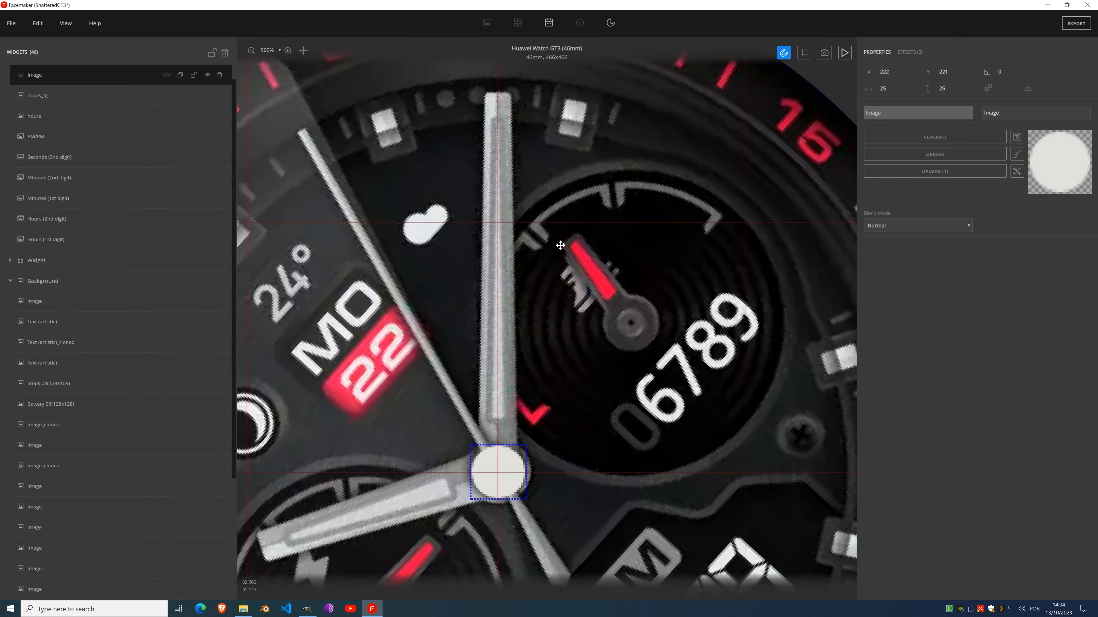
scroll(168, 99, "up", 2)
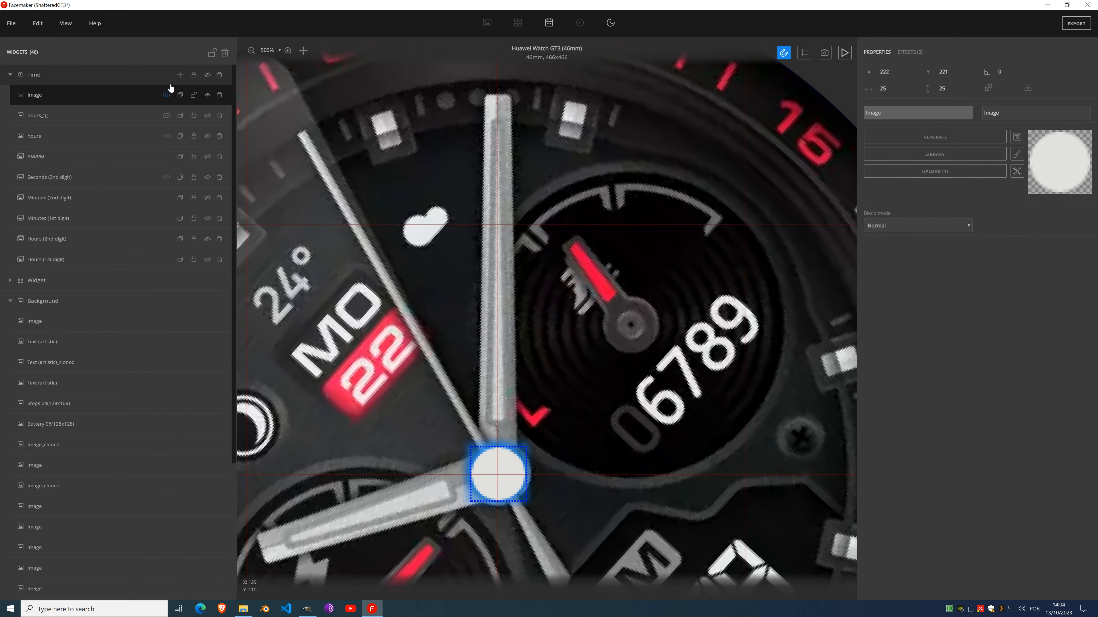
left_click(180, 74)
left_click(206, 132)
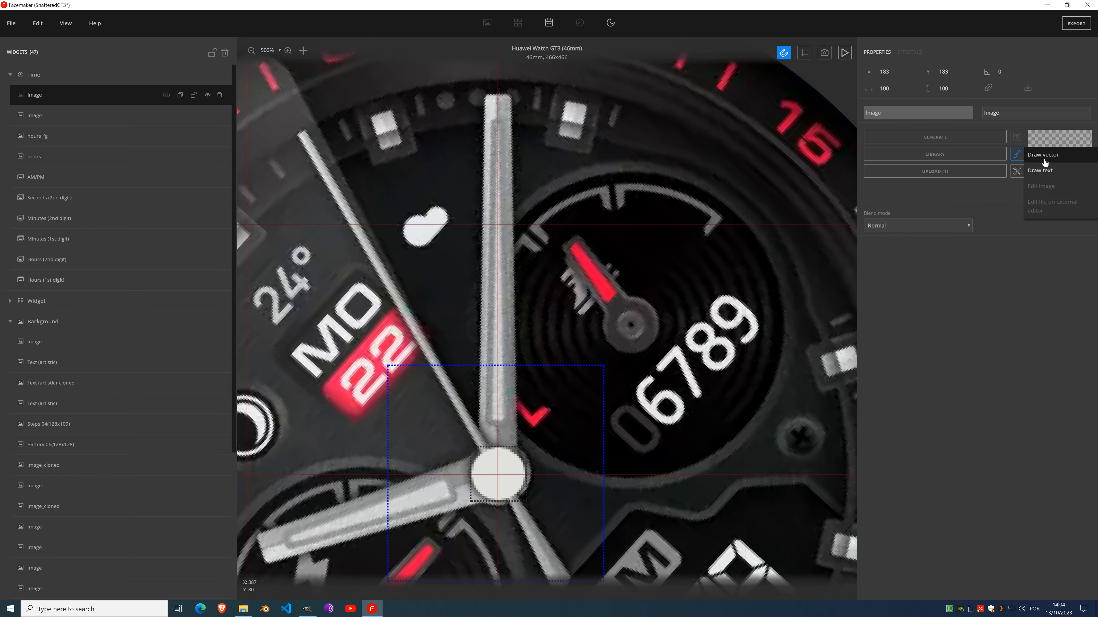
Step: Start a vector drawing in the new image and trace the left half of the minute hand from the centre hub to its tip and back
left_click(1019, 155)
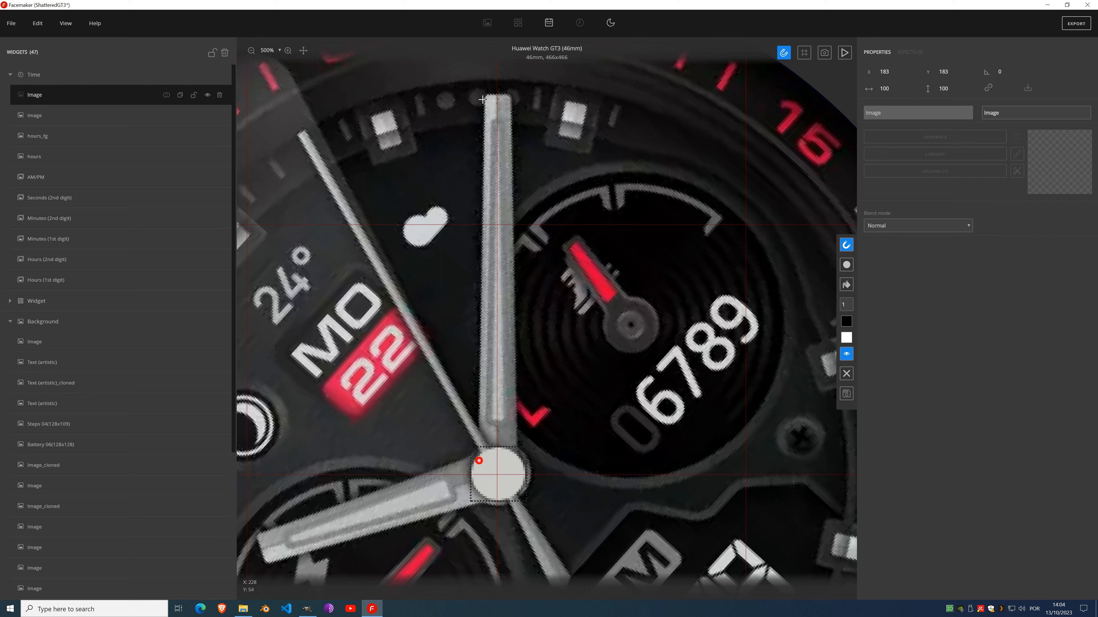
left_click(485, 103)
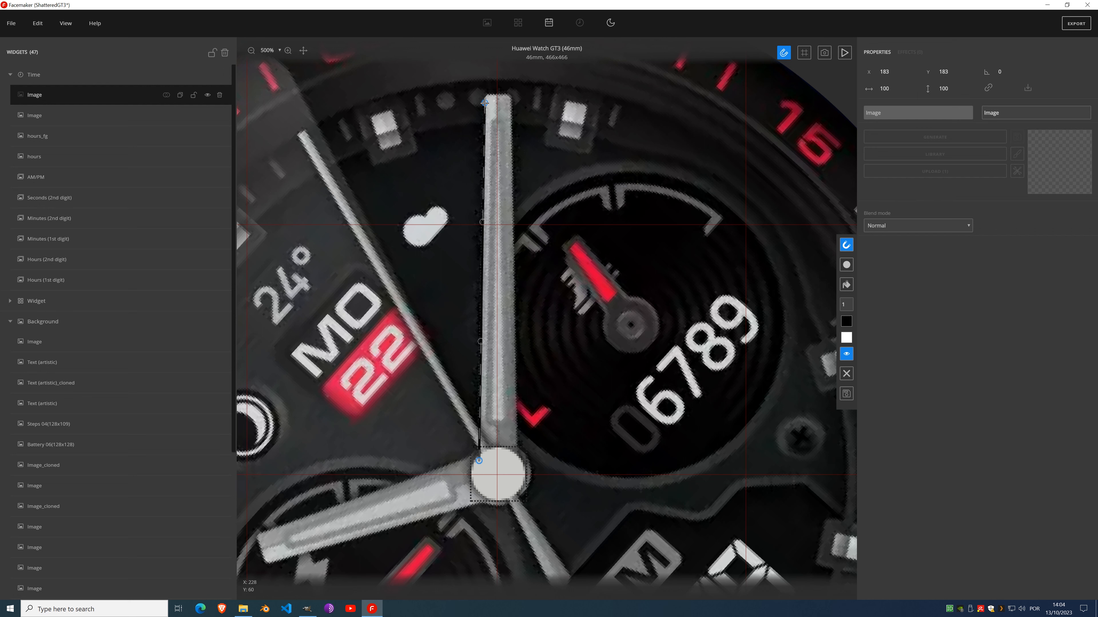
scroll(486, 94, "up", 3)
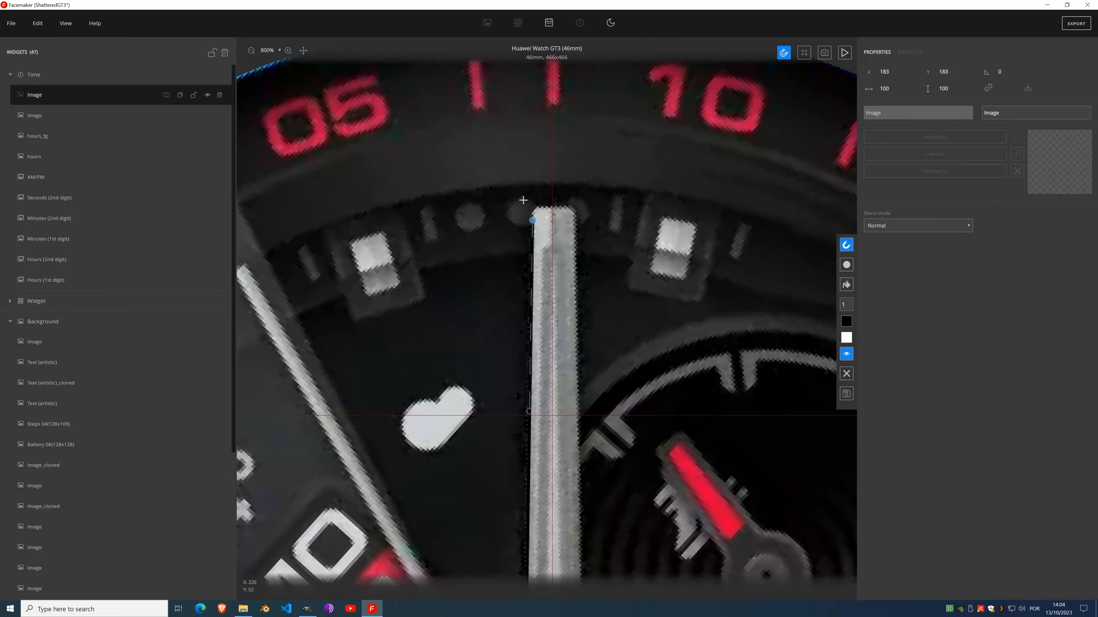
left_click(534, 211)
left_click(538, 207)
left_click(556, 207)
scroll(568, 261, "down", 3)
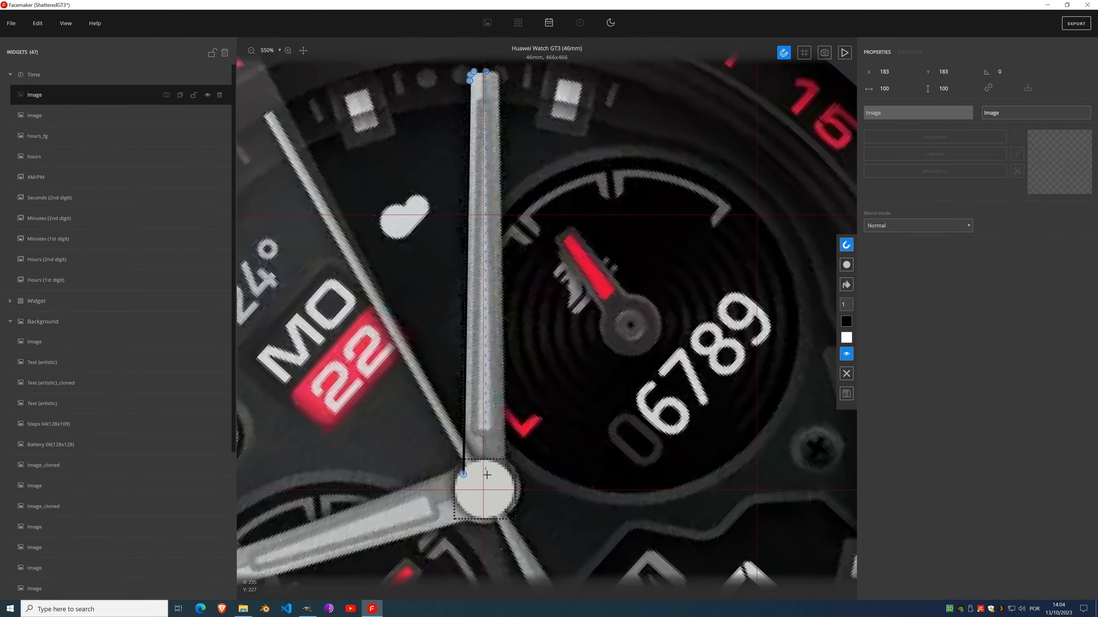
left_click(486, 475)
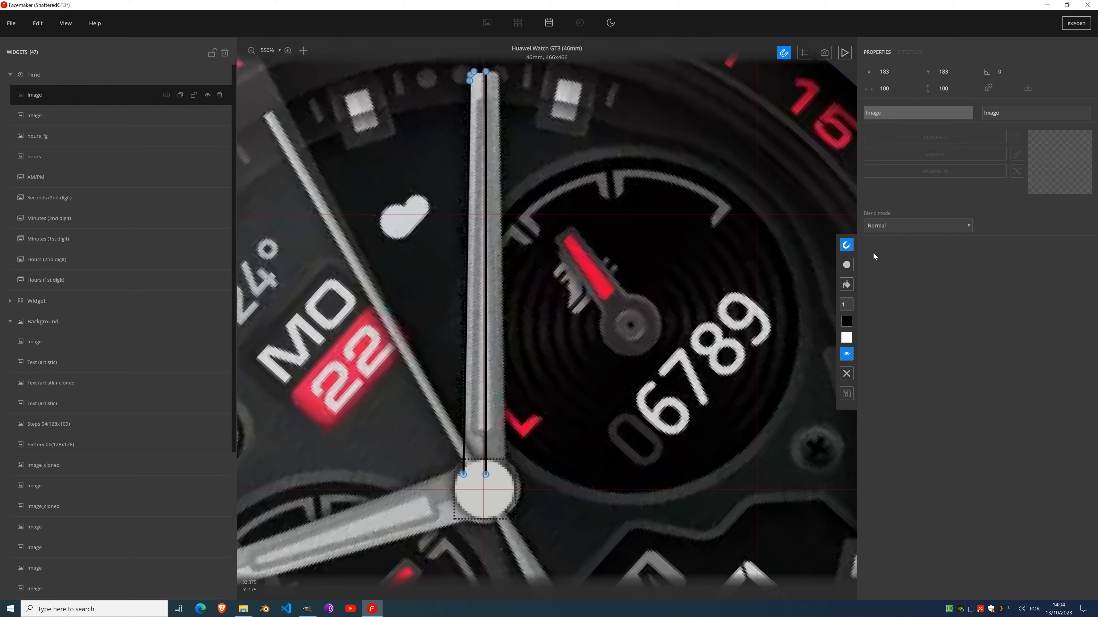
Step: Fill the traced half-hand with white, hide its control points and save the vector drawing
left_click(846, 285)
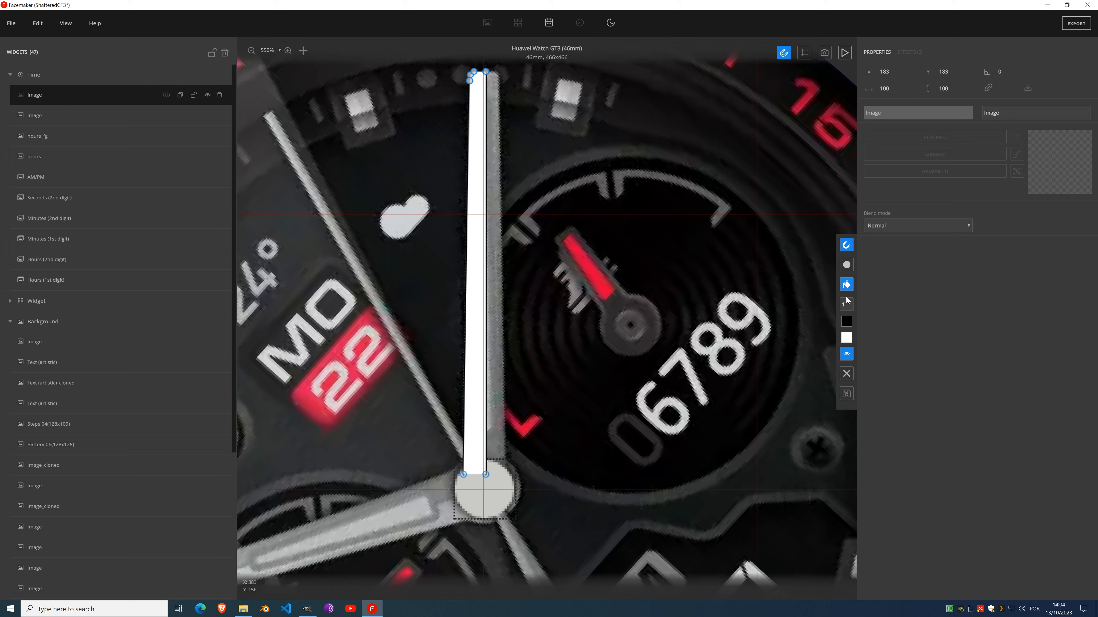
left_click(847, 353)
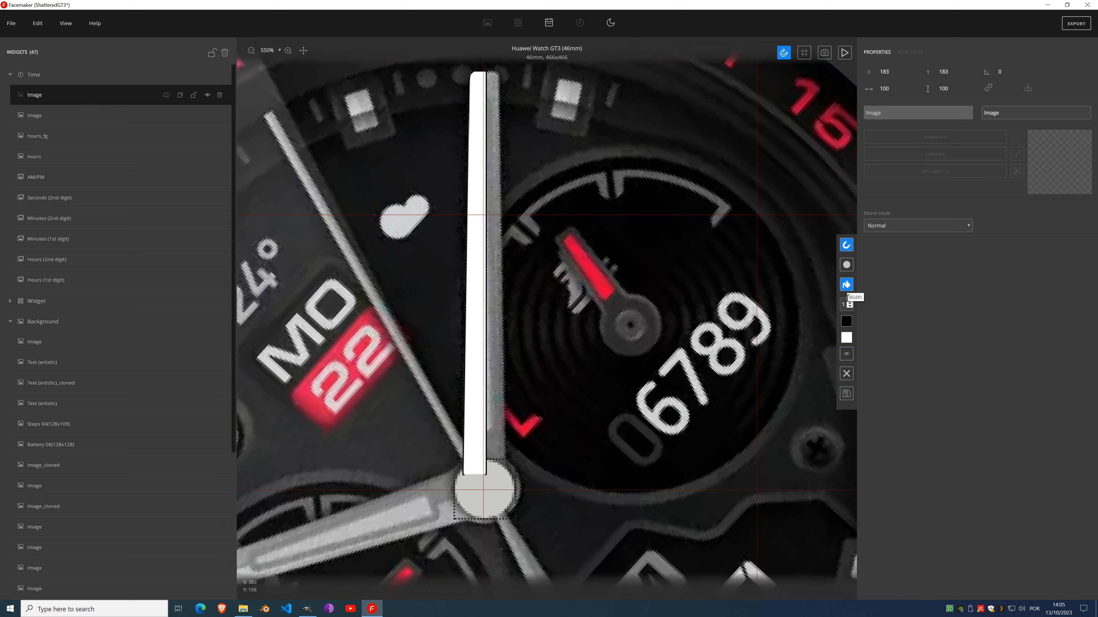
left_click(846, 285)
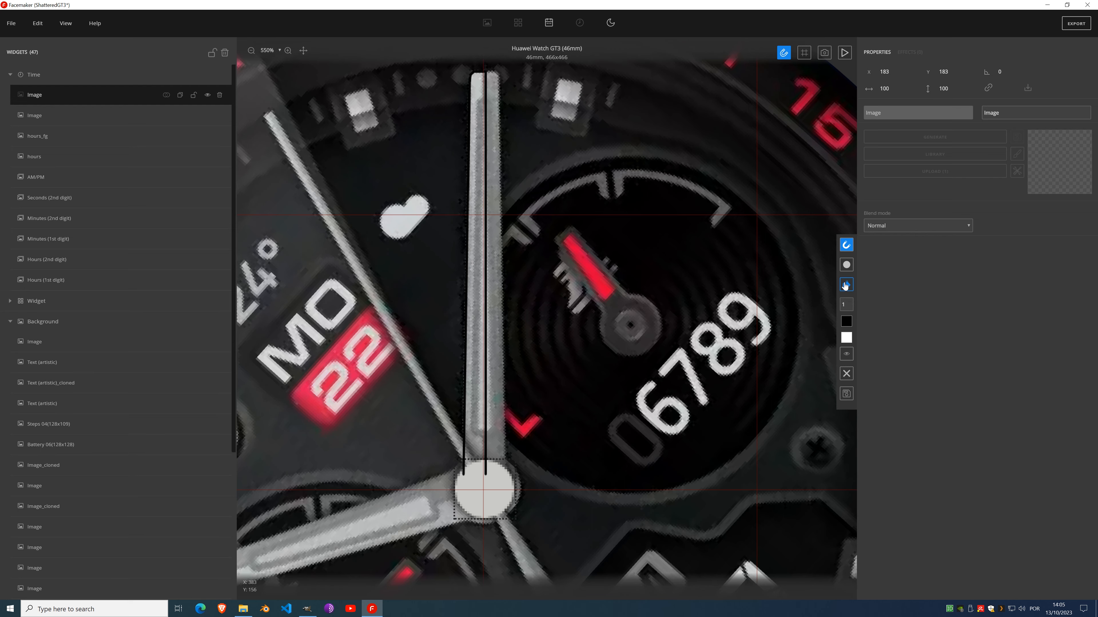
scroll(459, 424, "down", 3)
scroll(539, 284, "up", 6)
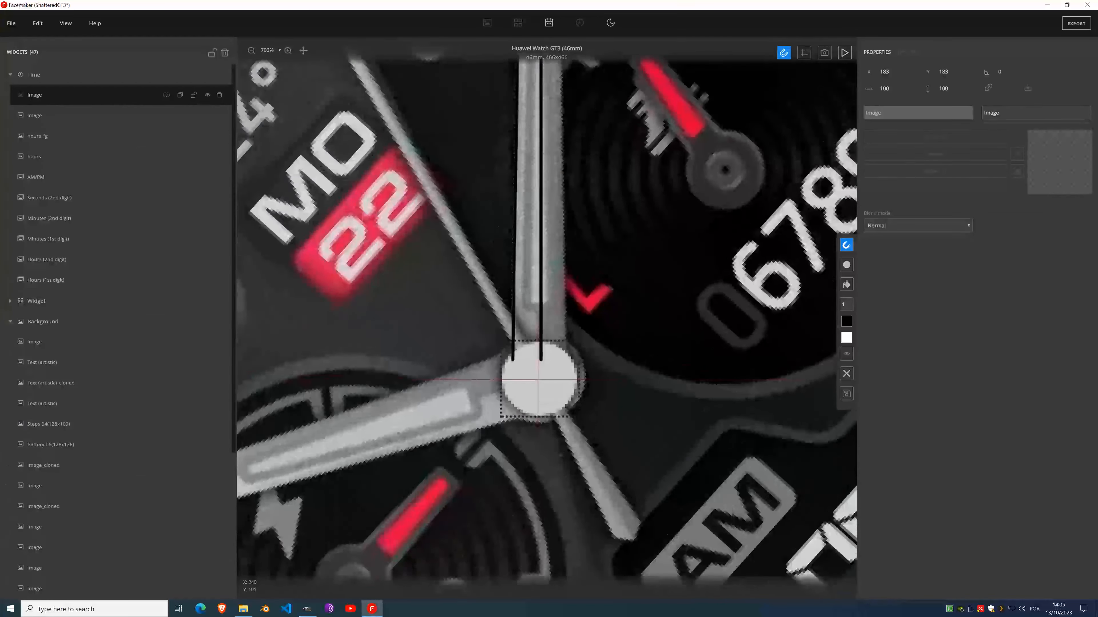
scroll(484, 210, "down", 3)
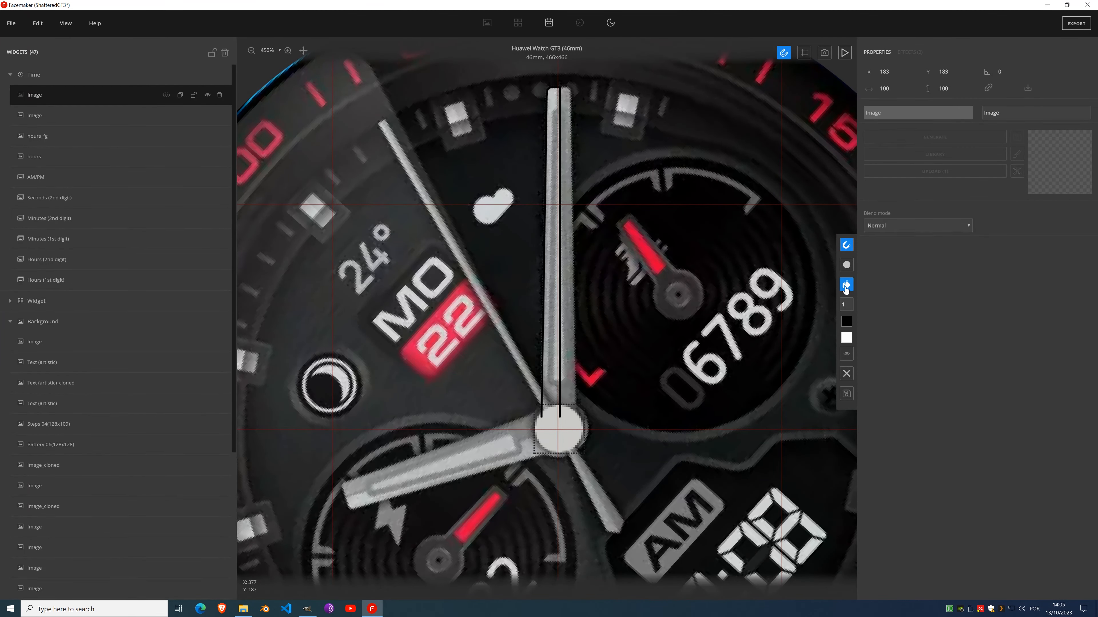
left_click(846, 284)
left_click(847, 394)
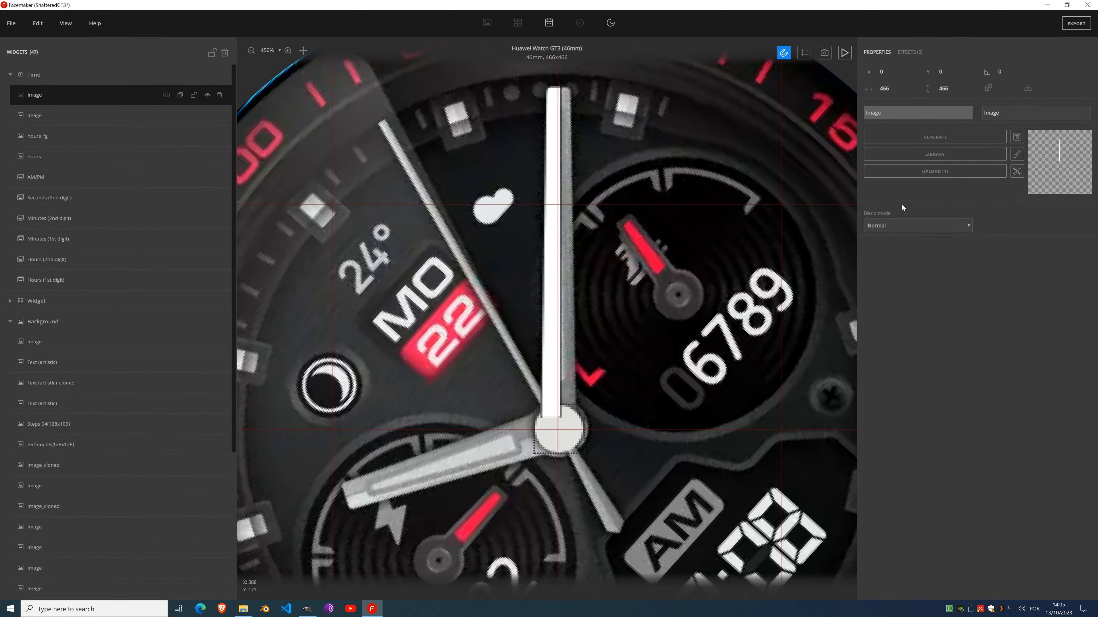
Step: Apply a Mirror effect to the half-hand image to form the full minute hand and make the effect permanent
left_click(909, 52)
left_click(907, 72)
scroll(891, 207, "down", 3)
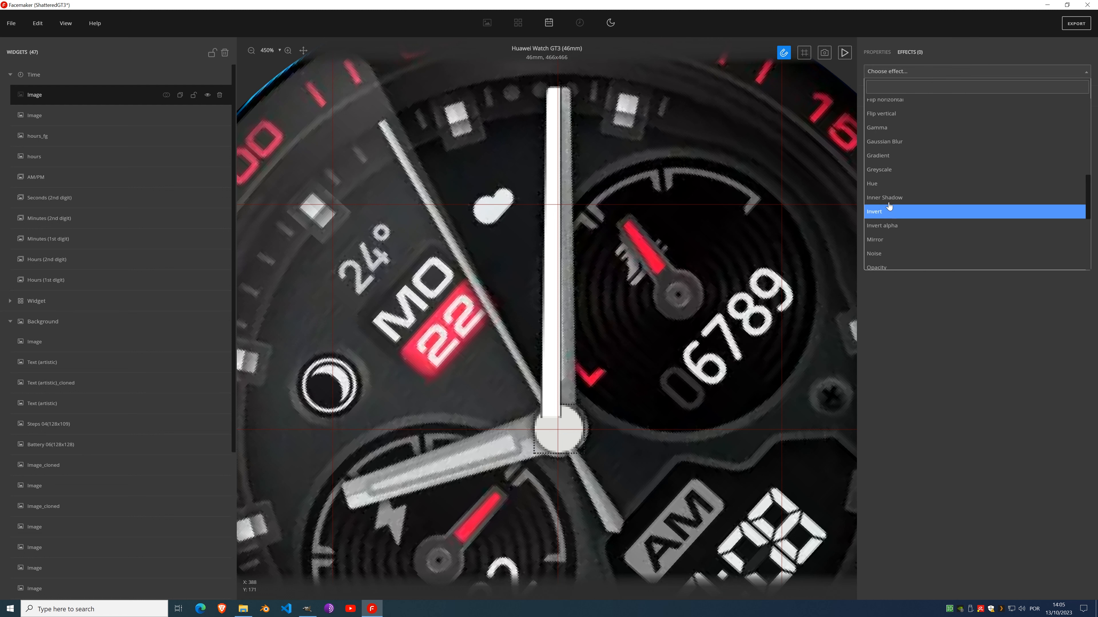
left_click(891, 239)
left_click(905, 139)
left_click(917, 96)
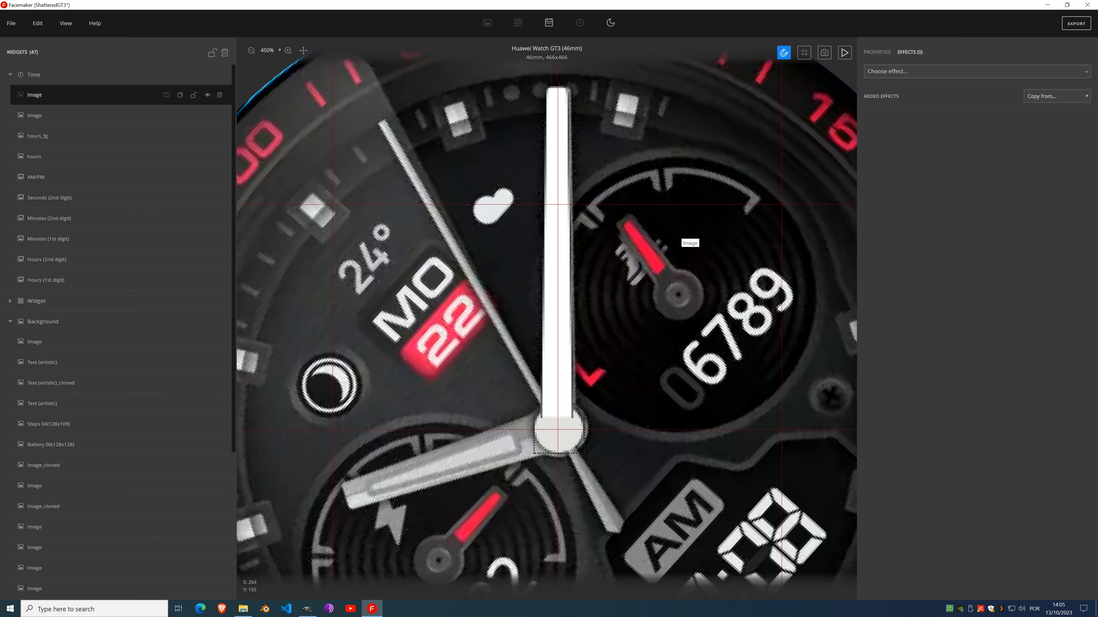
Step: Lock the white minute hand image and set the centre circle image's X position to 221
mouse_move(113, 179)
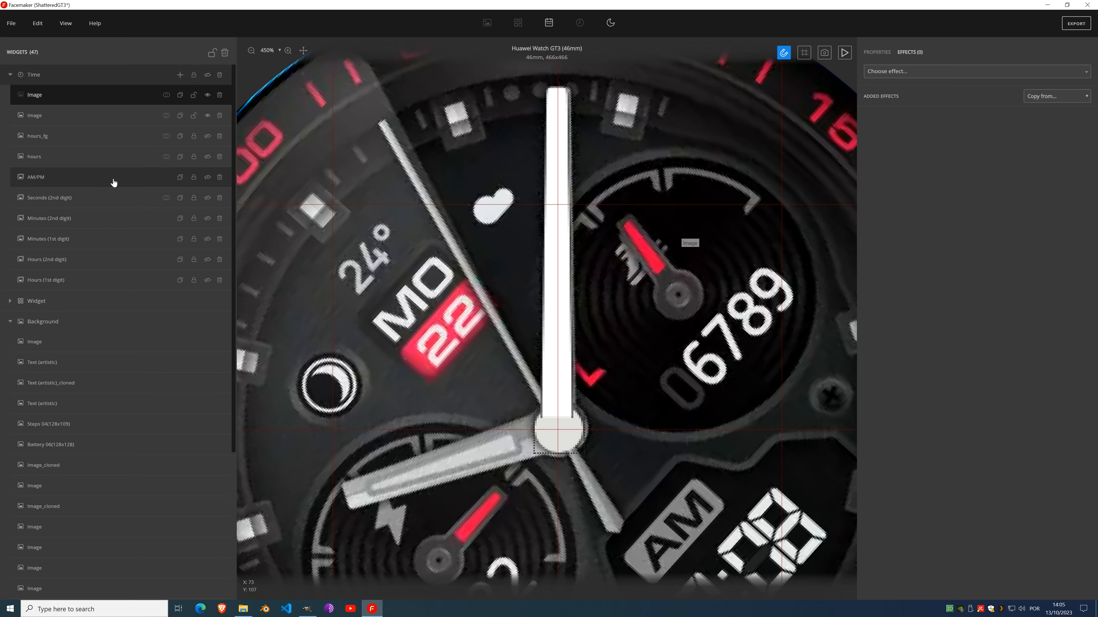
left_click(123, 121)
scroll(608, 422, "down", 5)
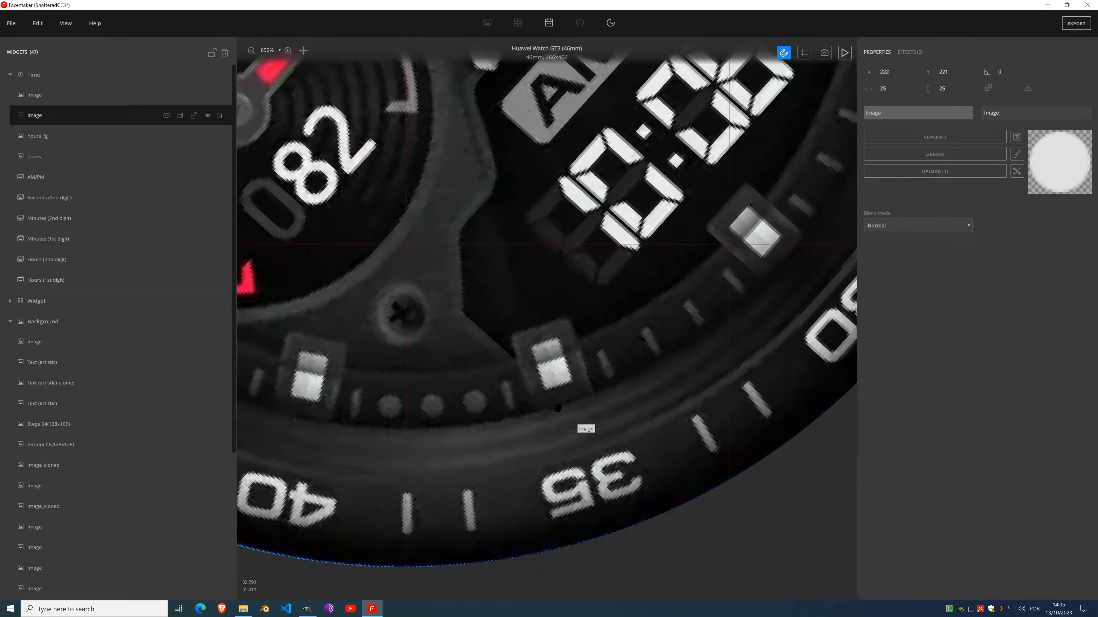
scroll(508, 433, "up", 3)
scroll(508, 433, "up", 3)
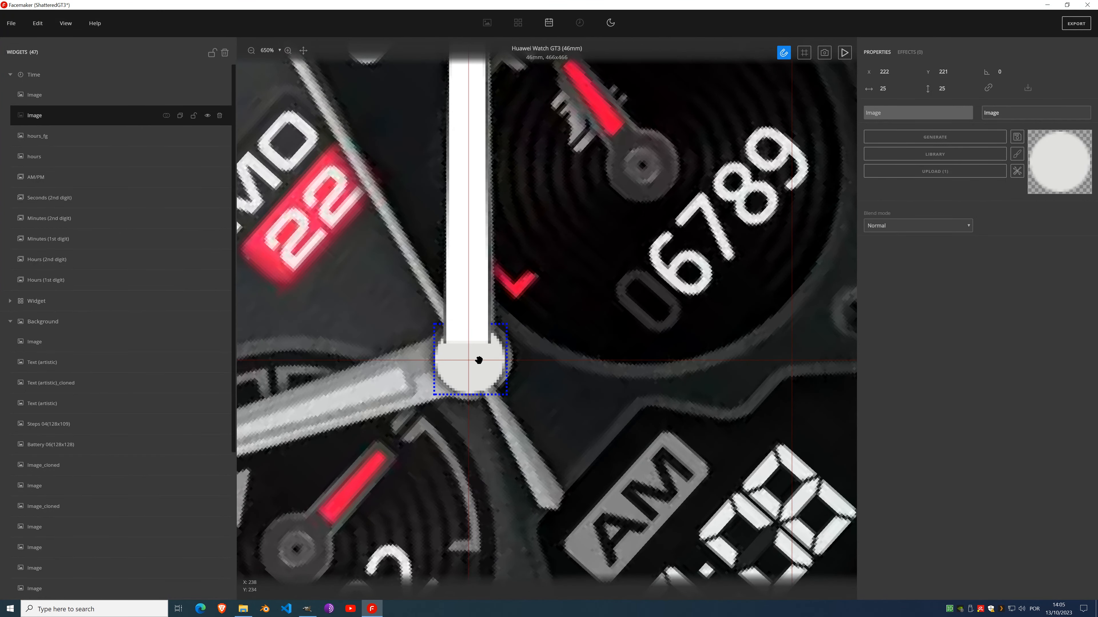
left_click(478, 361)
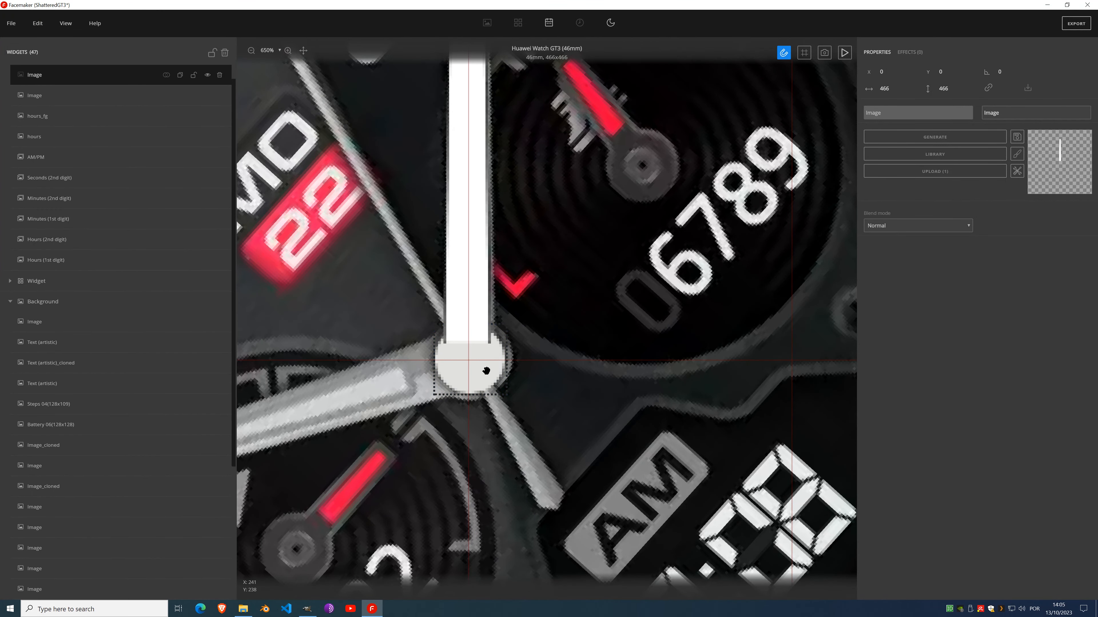
left_click(193, 75)
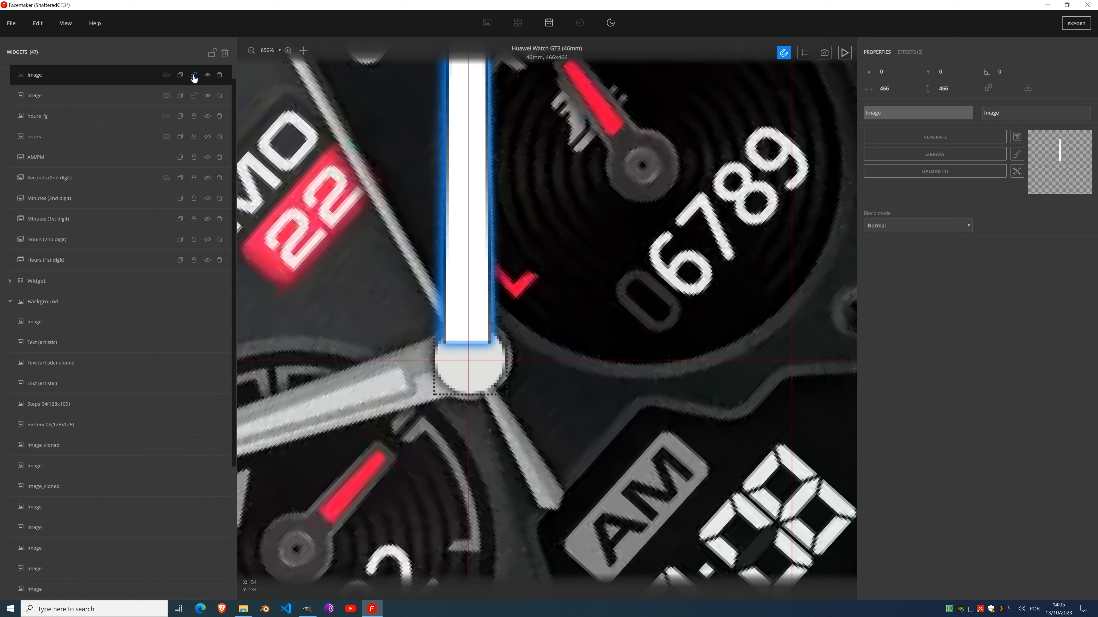
left_click(112, 102)
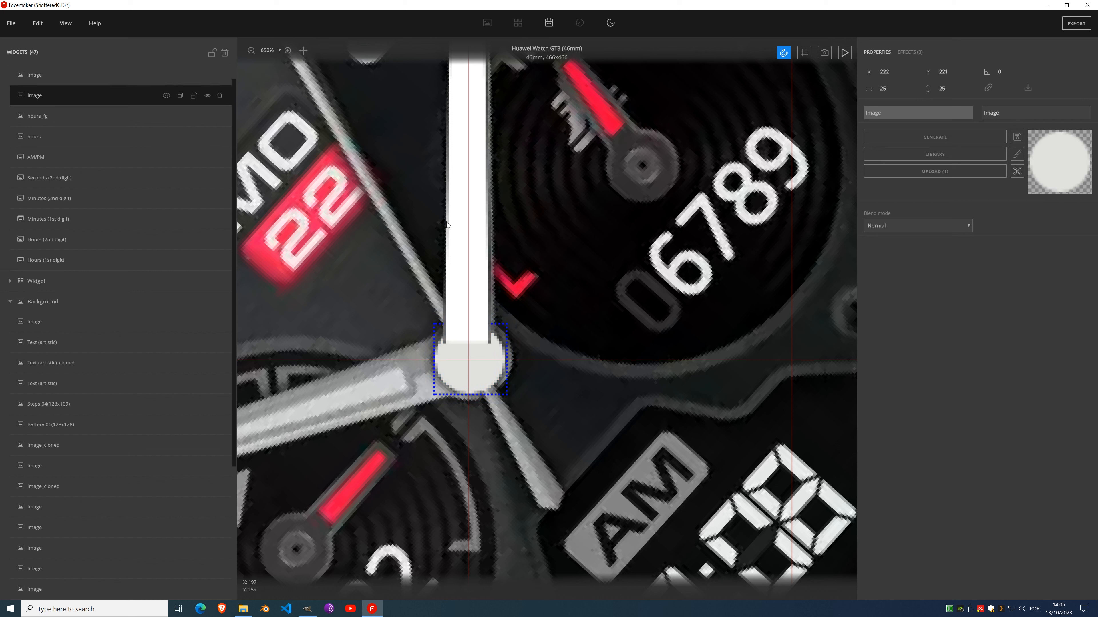
left_click(894, 75)
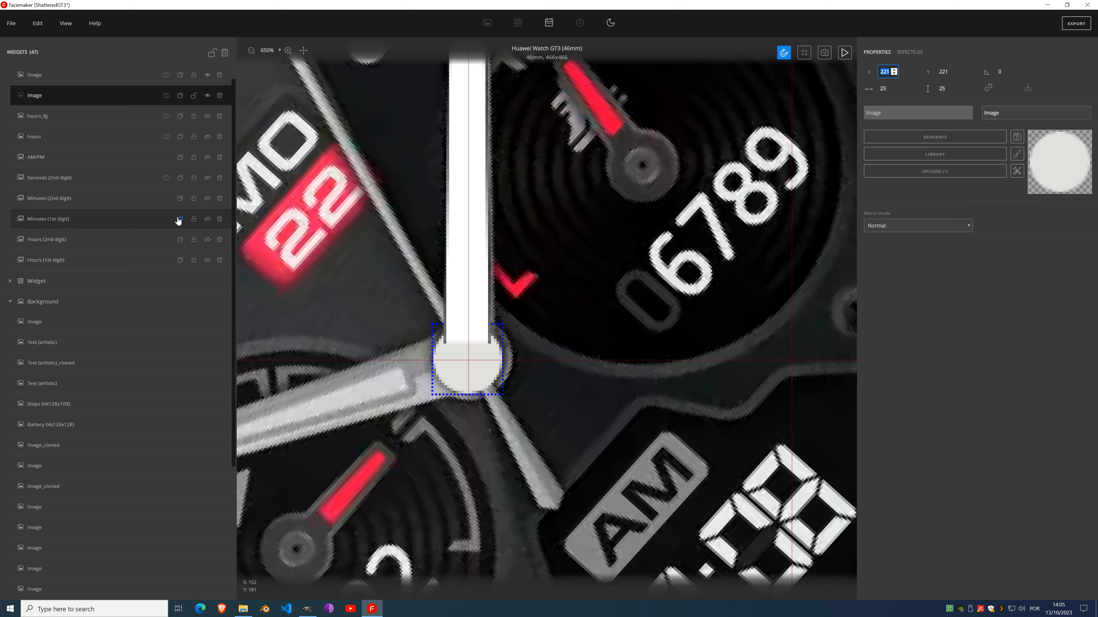
Step: Merge the minute hand image and the centre circle image into one image
left_click(88, 82)
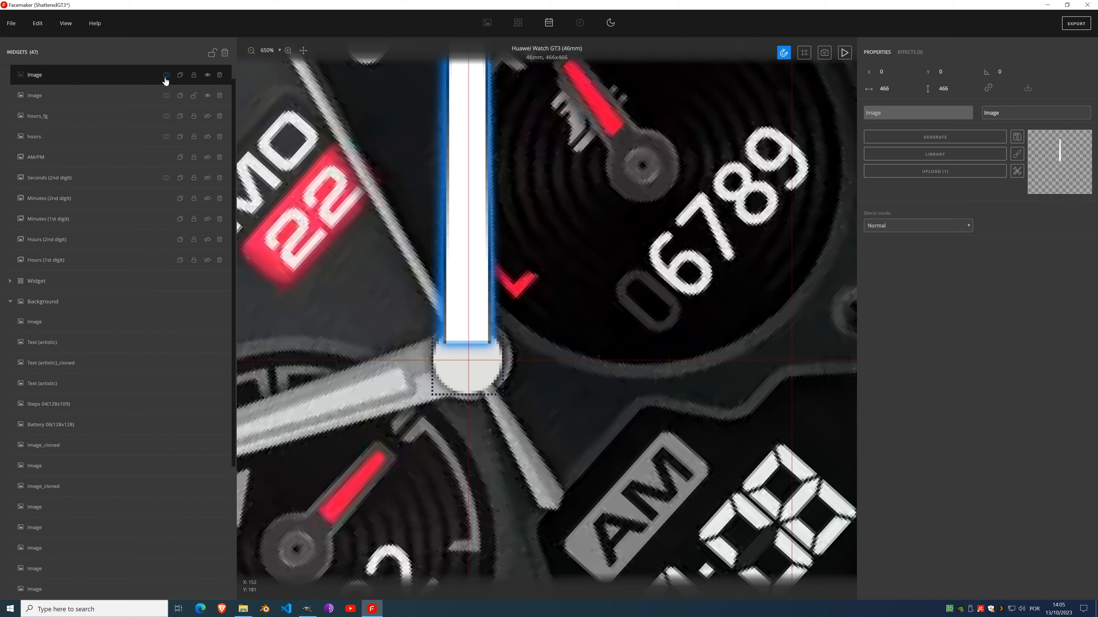
left_click(166, 75)
left_click(167, 95)
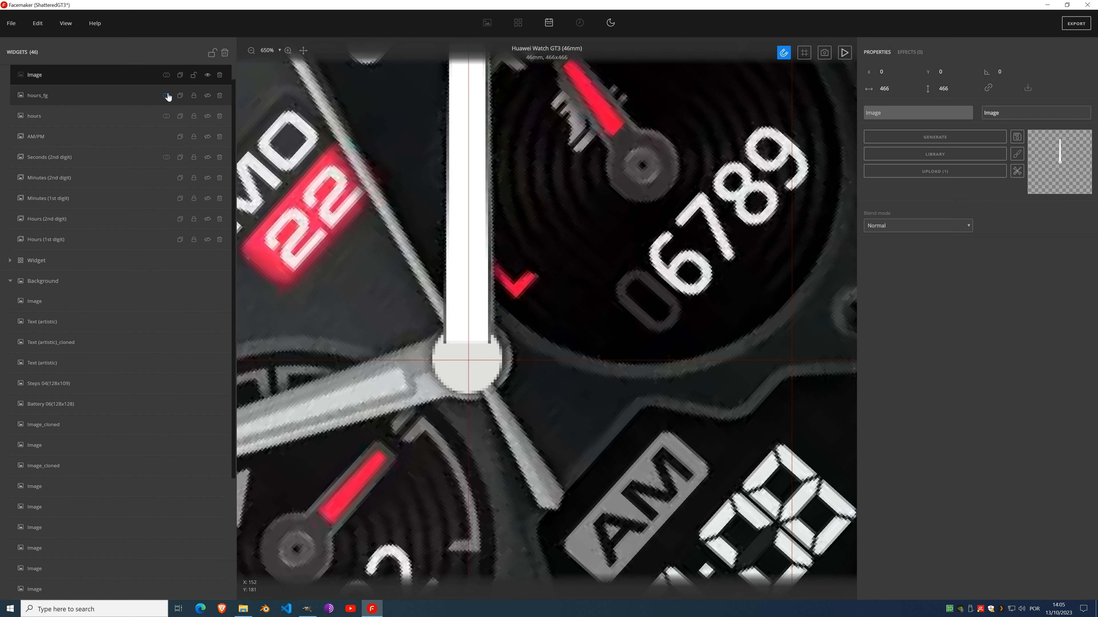
Step: Check the merged minute hand on the watch face, and lock and hide its image
left_click_drag(489, 267, 502, 368)
scroll(502, 368, "down", 1)
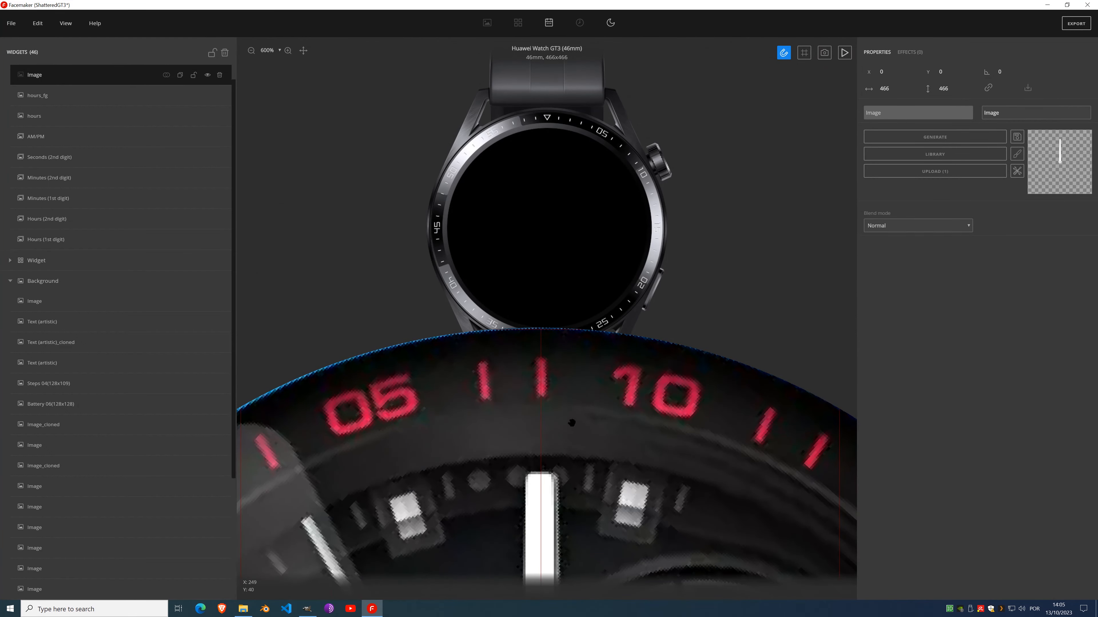
scroll(563, 411, "down", 5)
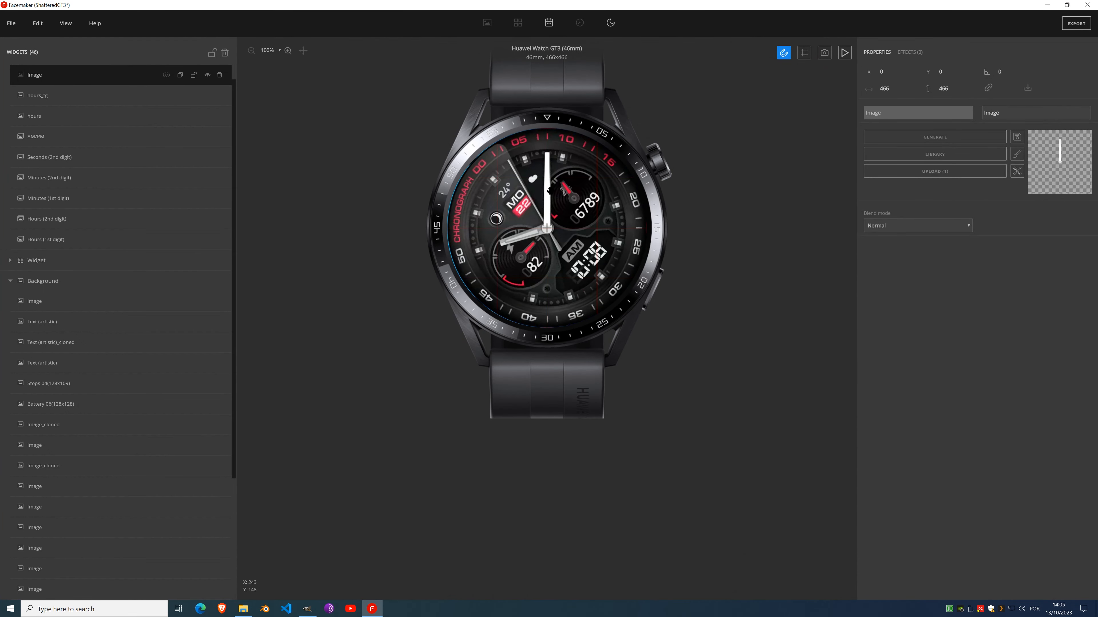
scroll(537, 232, "up", 5)
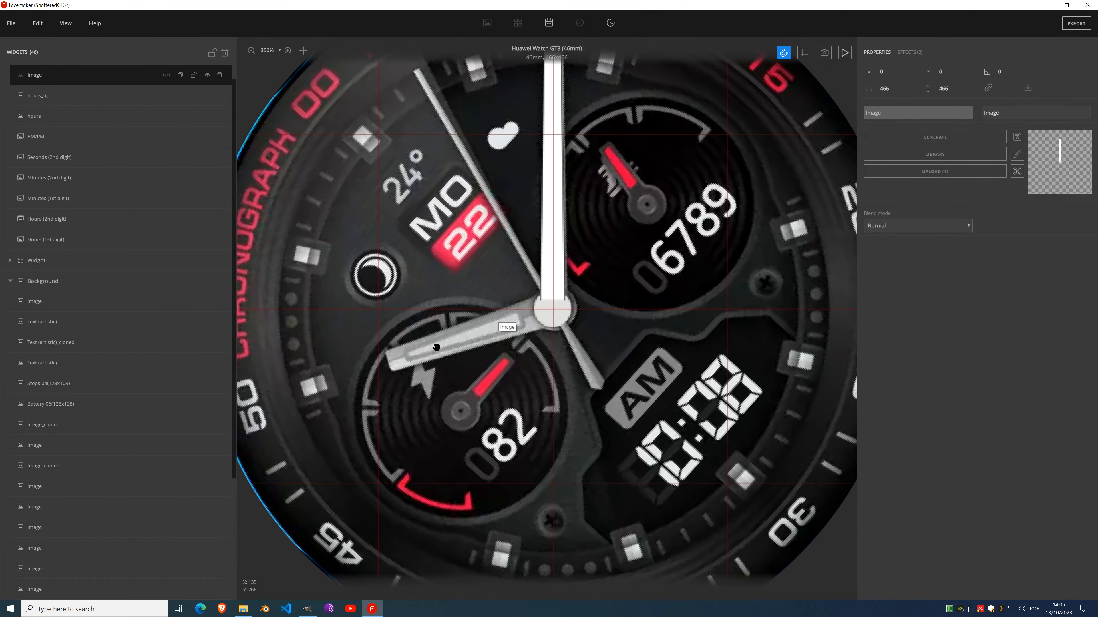
mouse_move(548, 247)
left_mouse_down()
mouse_move(549, 310)
mouse_move(549, 228)
left_mouse_up()
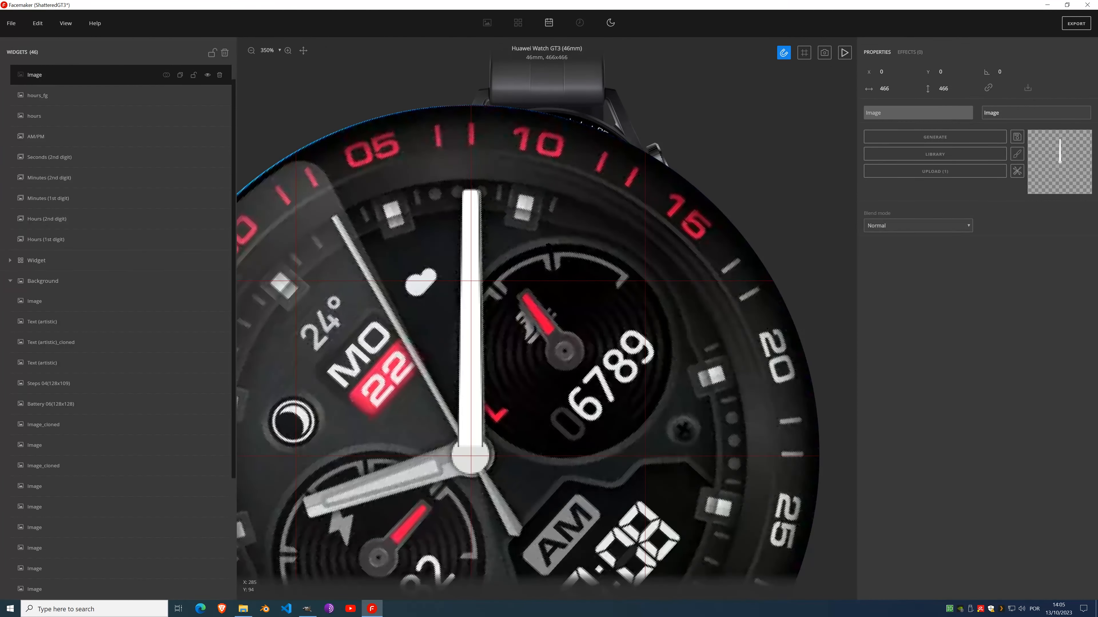
scroll(194, 96, "up", 1)
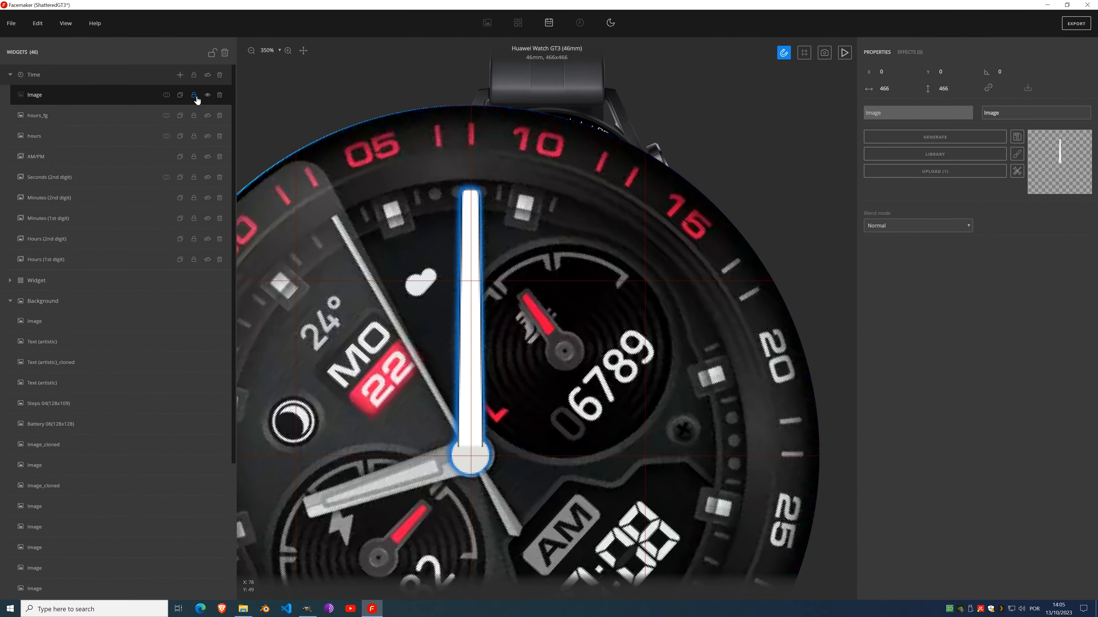
left_click(207, 95)
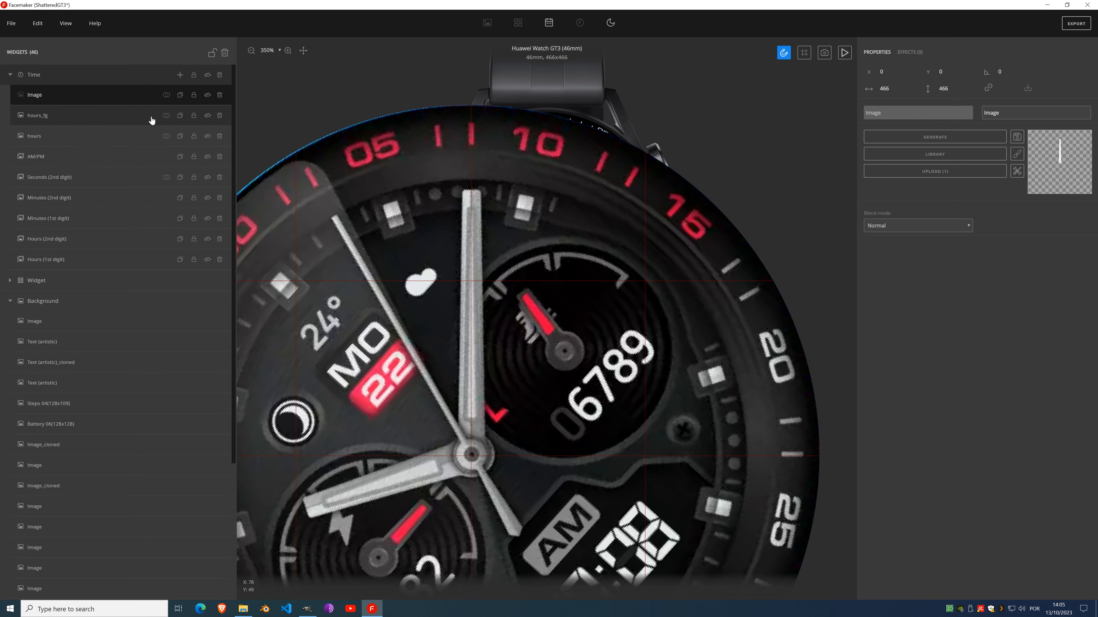
Step: Add another empty image widget to the Time group for the next minute hand part
left_click(180, 74)
left_click(183, 139)
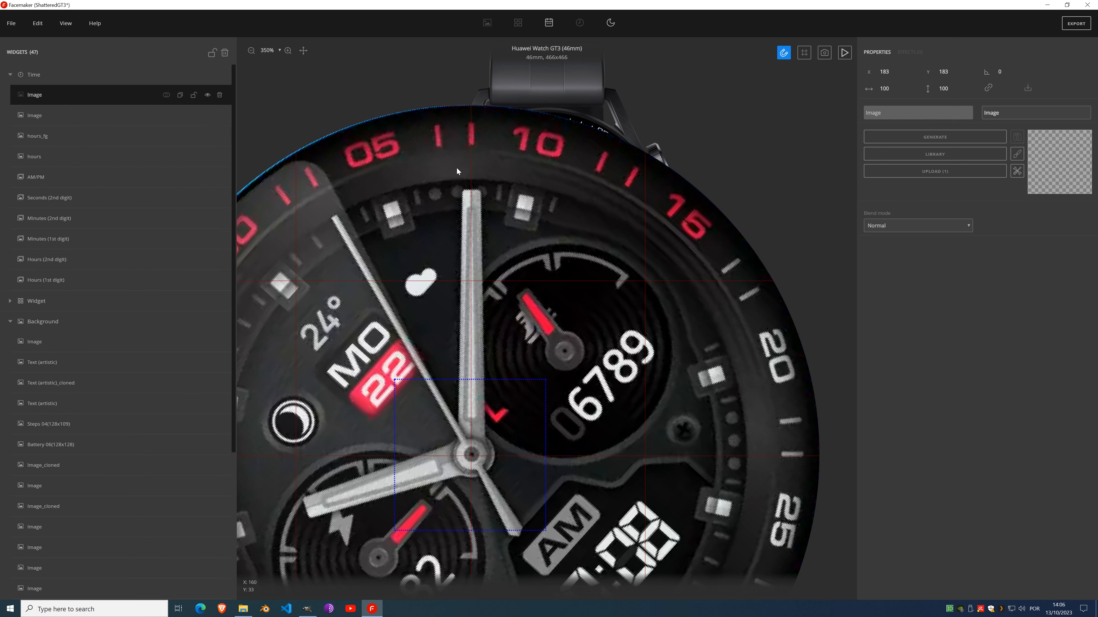
scroll(473, 217, "up", 2)
scroll(474, 400, "up", 5)
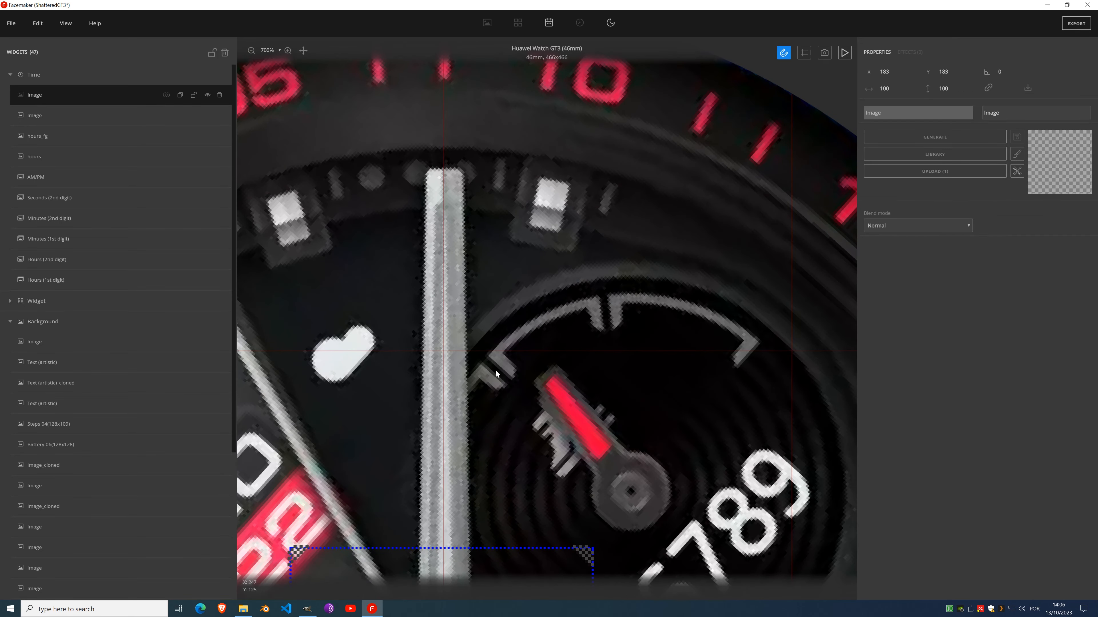
Step: Trace the left half of the minute hand's inner strip as a vector shape, fill it white and save it to the image
left_click_drag(517, 326, 560, 190)
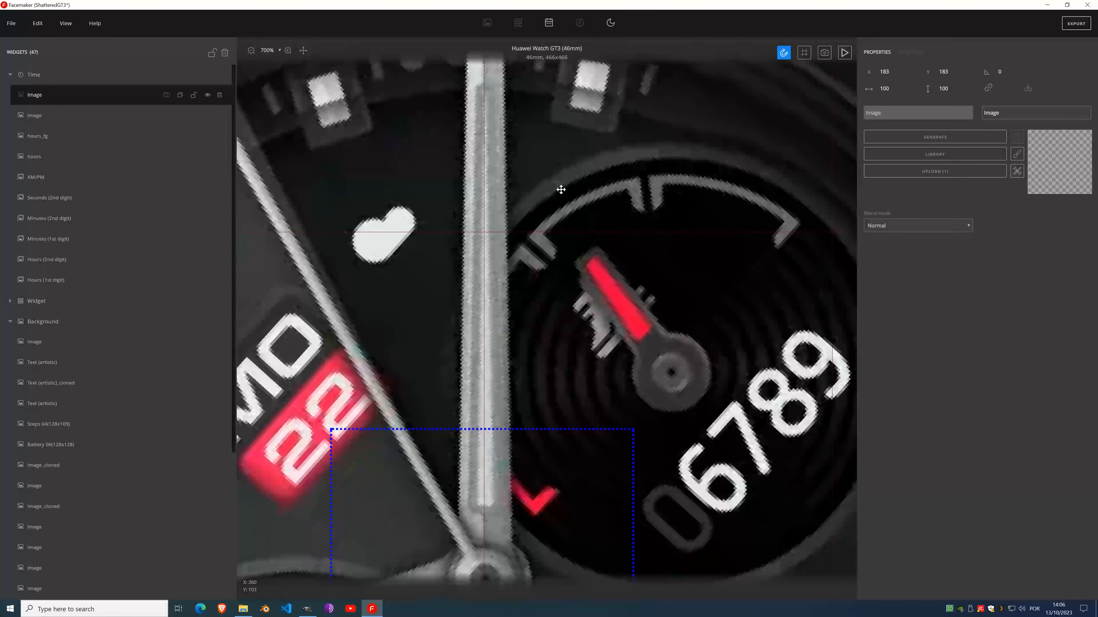
left_click(1017, 154)
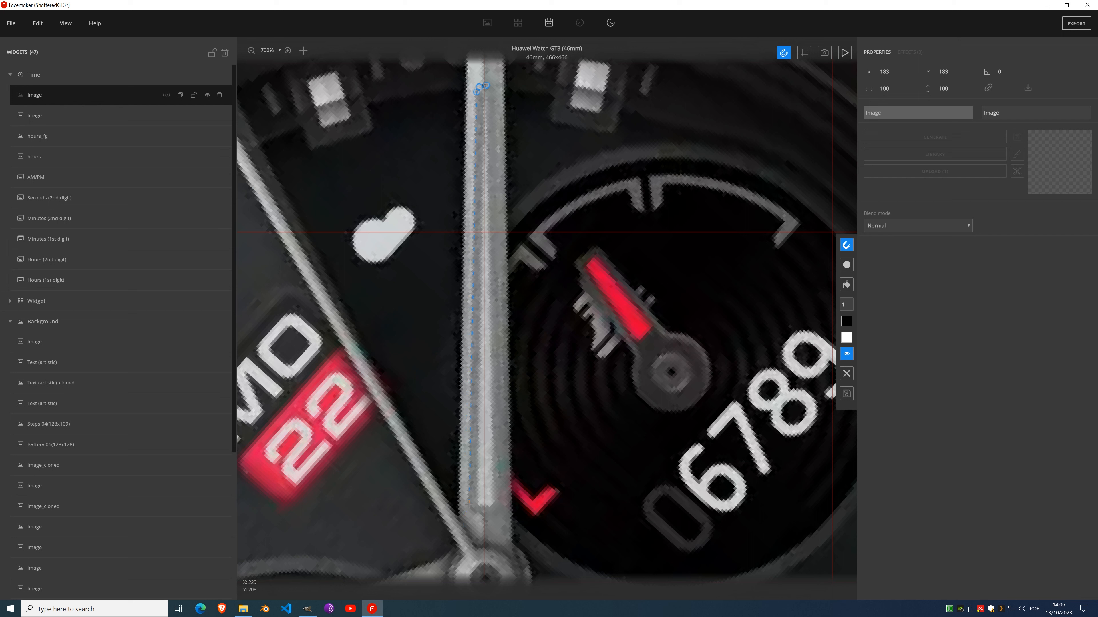
left_click(480, 87, "shift")
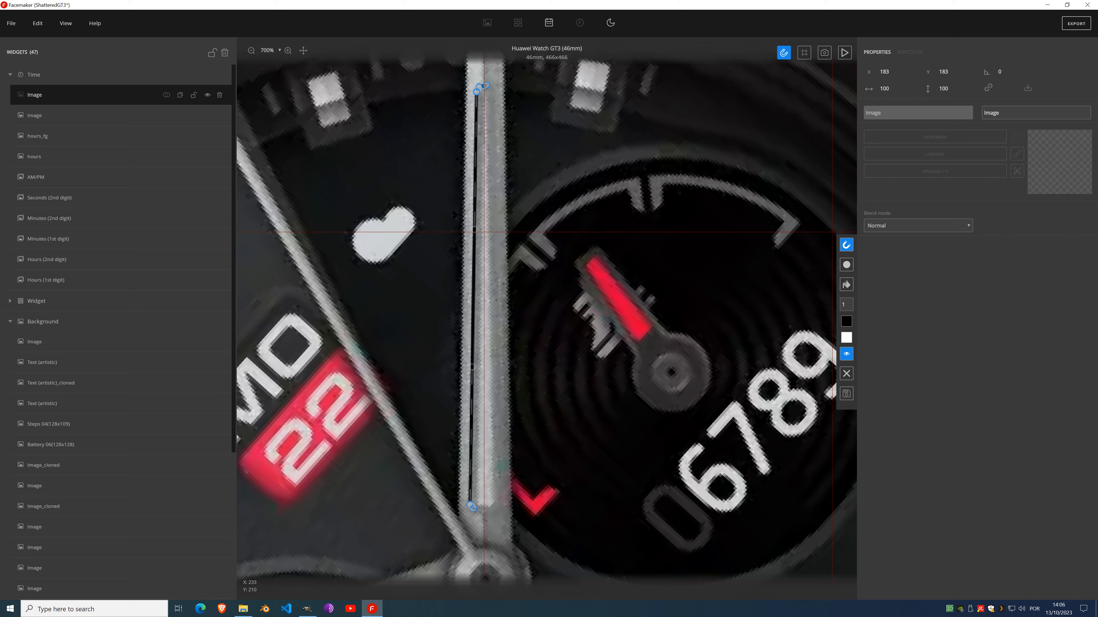
left_click(487, 510)
left_click(847, 284)
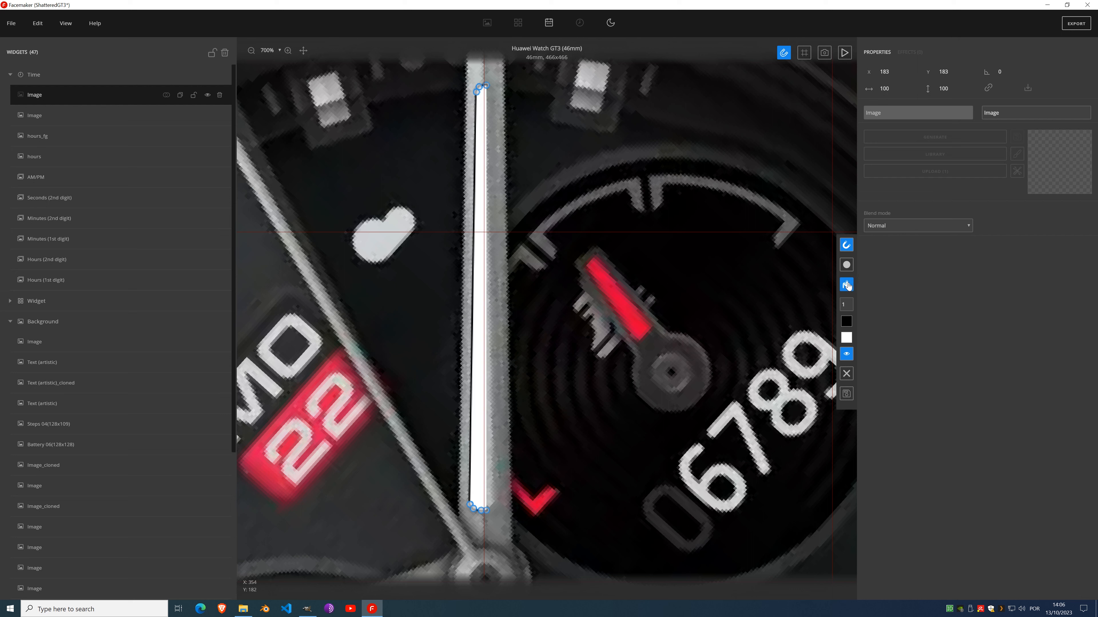
left_click(846, 399)
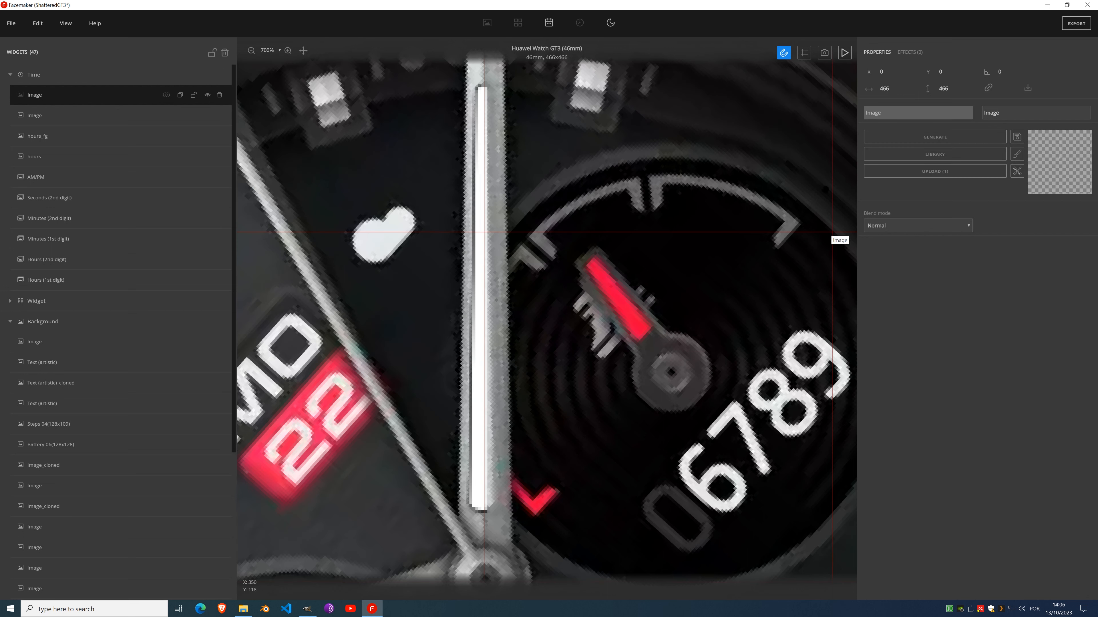
Step: Add a Mirror effect to the inner strip image, with only horizontal mirroring enabled
left_click(909, 52)
left_click(919, 71)
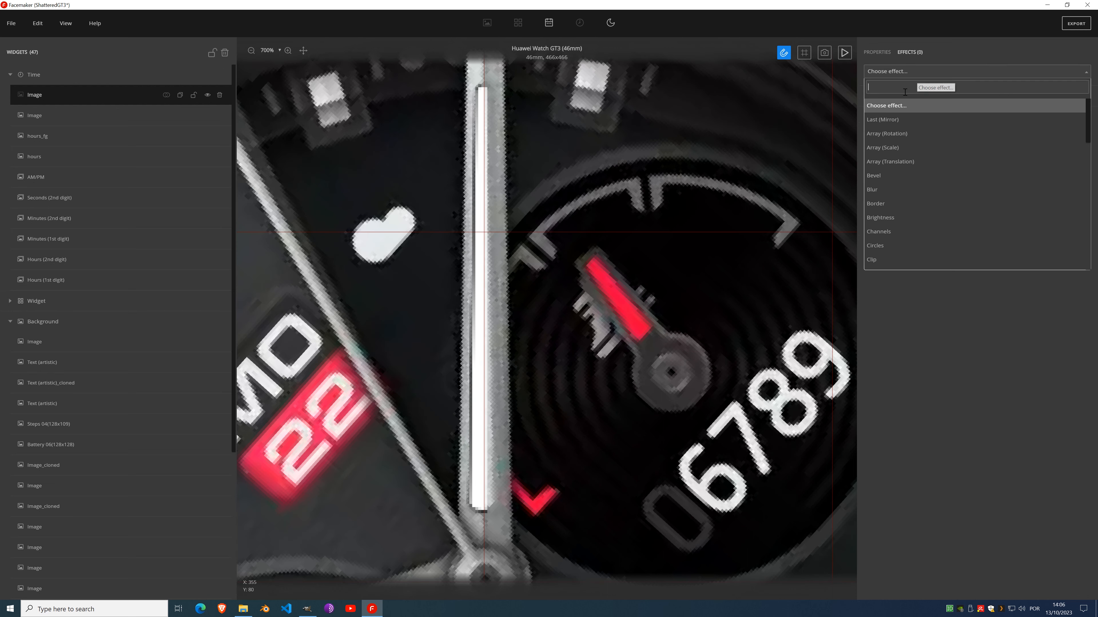
scroll(907, 211, "down", 3)
scroll(903, 212, "down", 3)
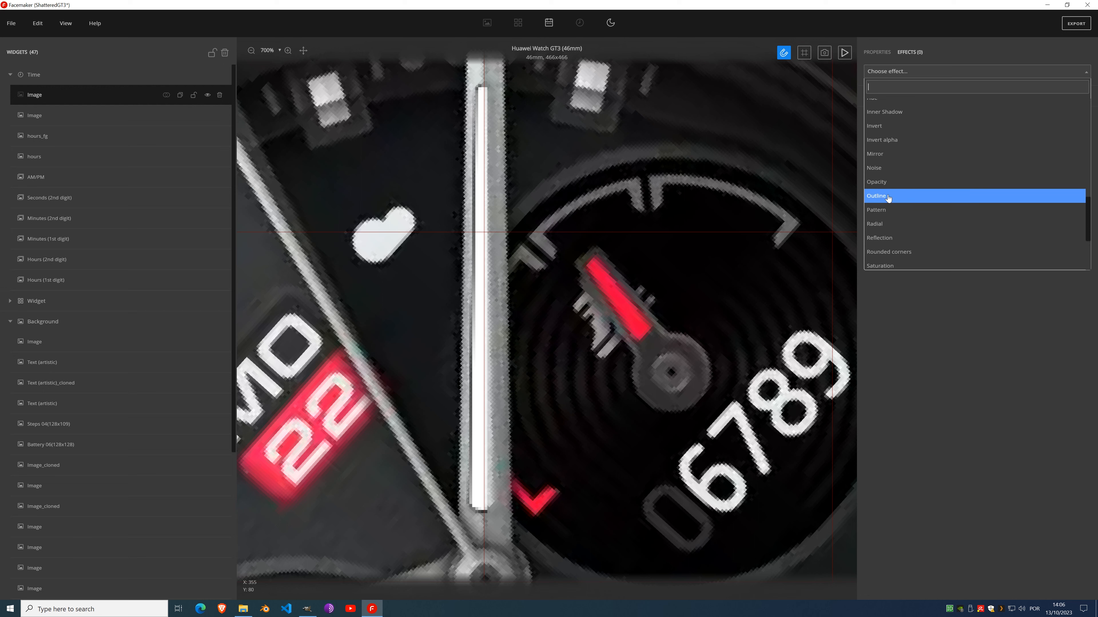
left_click(892, 173)
left_click(907, 143)
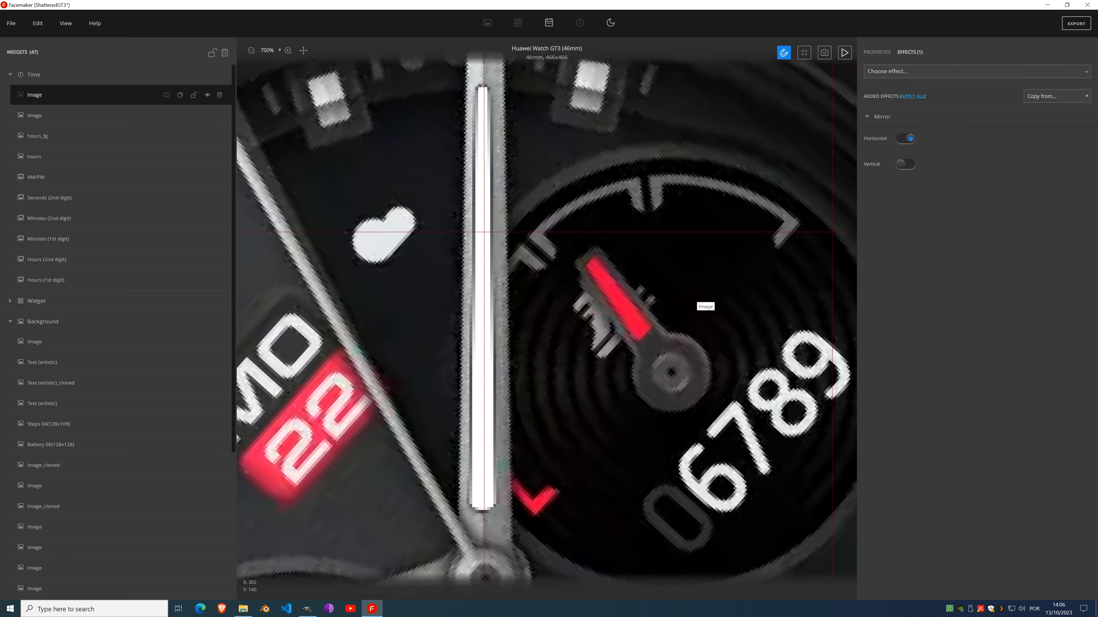
Step: Show the hidden merged minute hand image beneath the inner strip and check both on the watch face
scroll(605, 302, "down", 2)
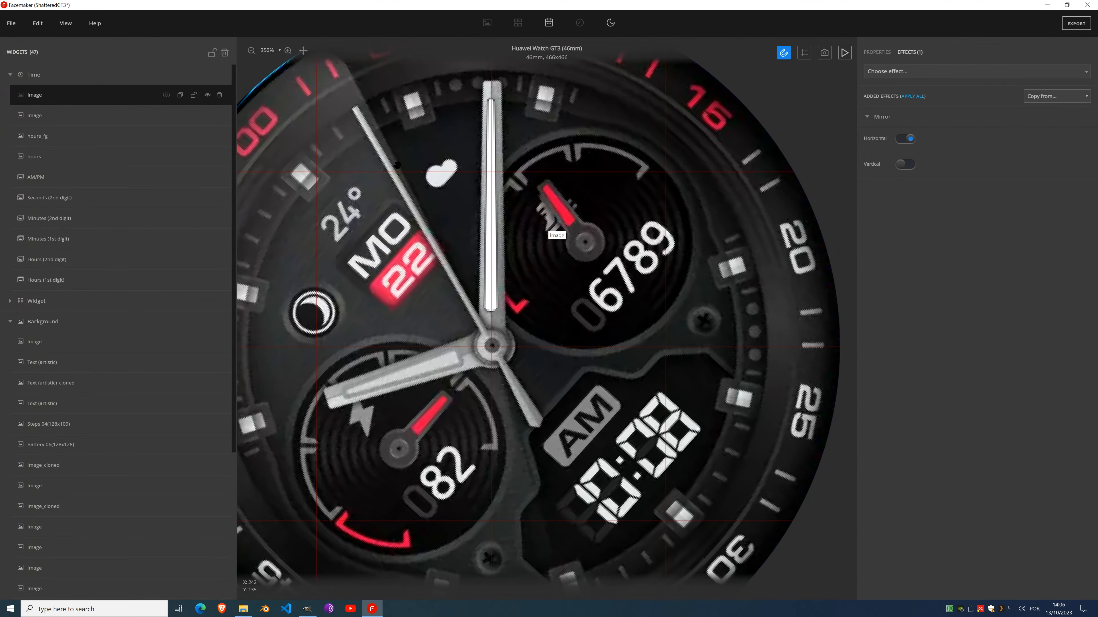
mouse_move(125, 109)
left_click(208, 116)
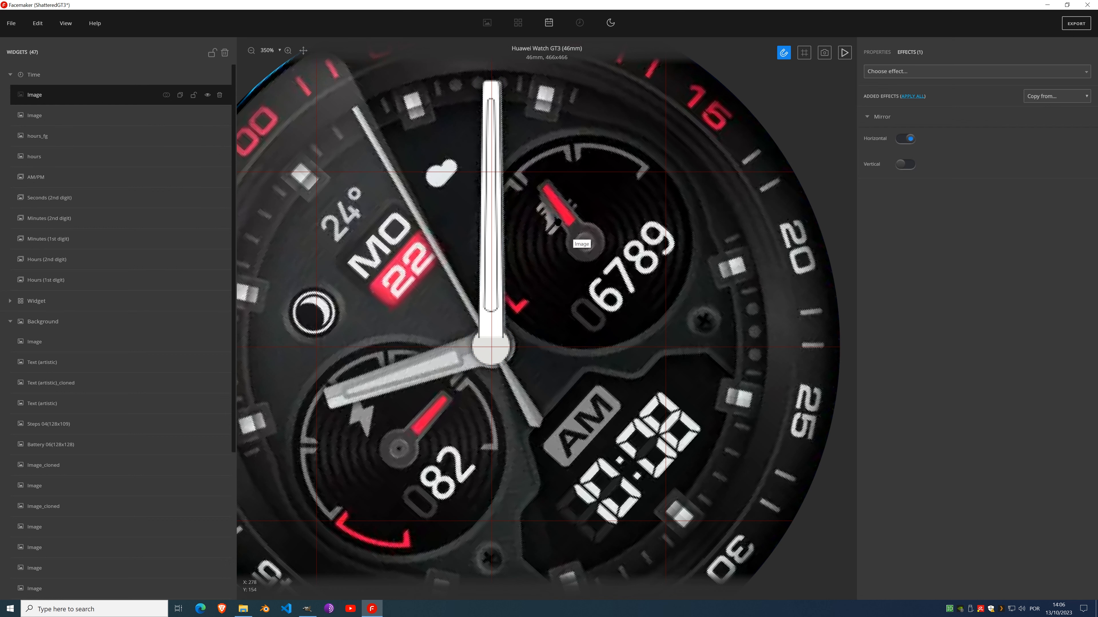
left_click_drag(557, 227, 527, 302)
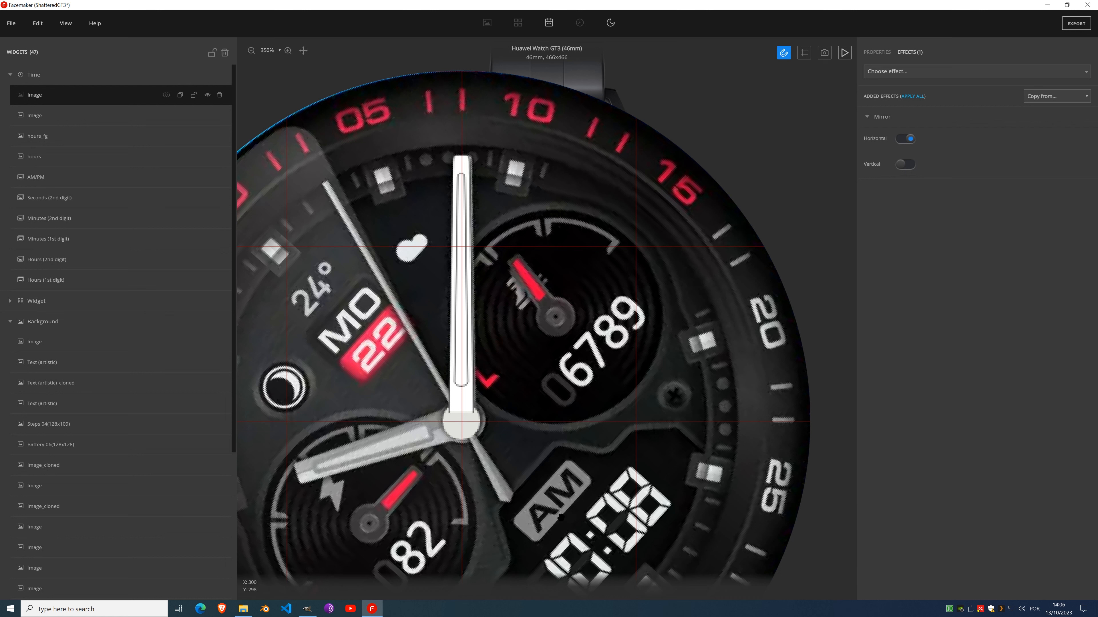
scroll(511, 415, "up", 1)
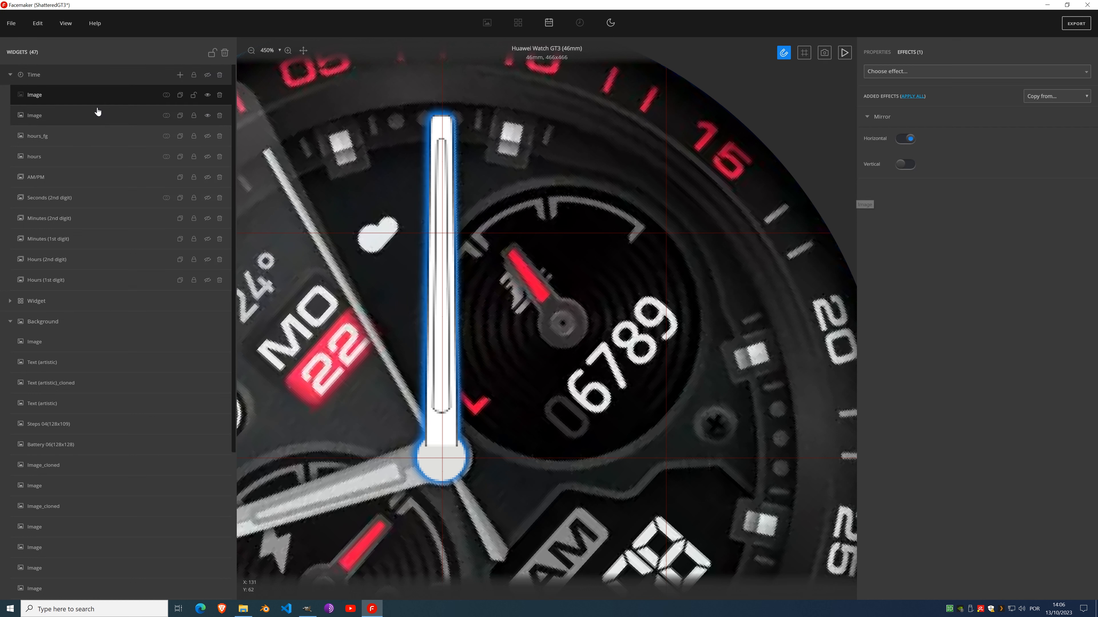
Step: Rename the merged minute hand image as minutes and the inner strip image as minutes_fg
double_click(39, 126)
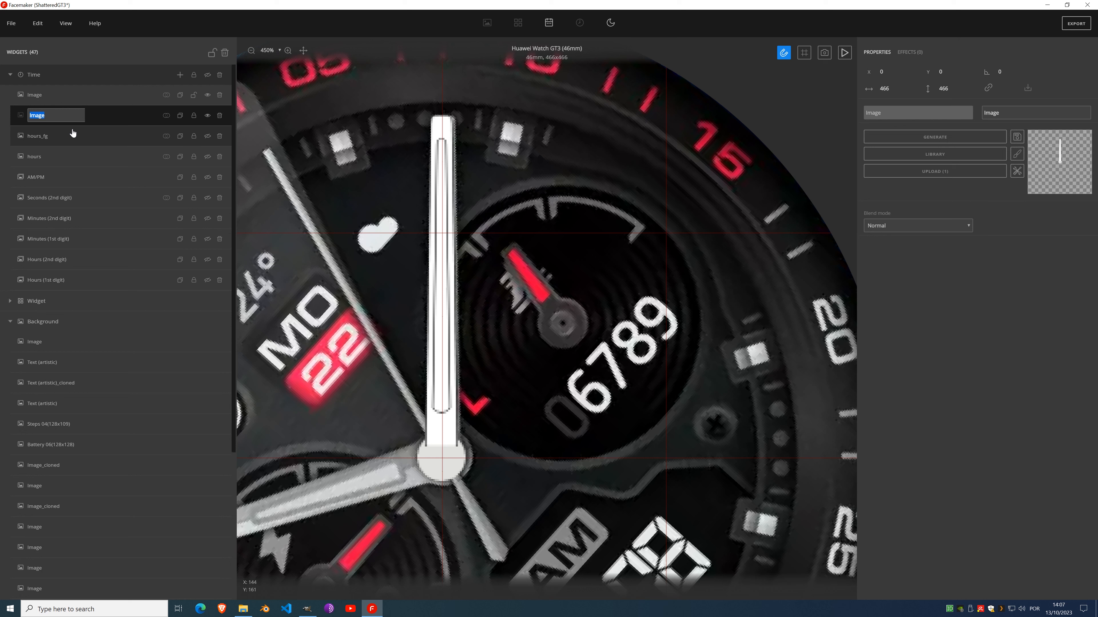
type("minutes")
key("Return")
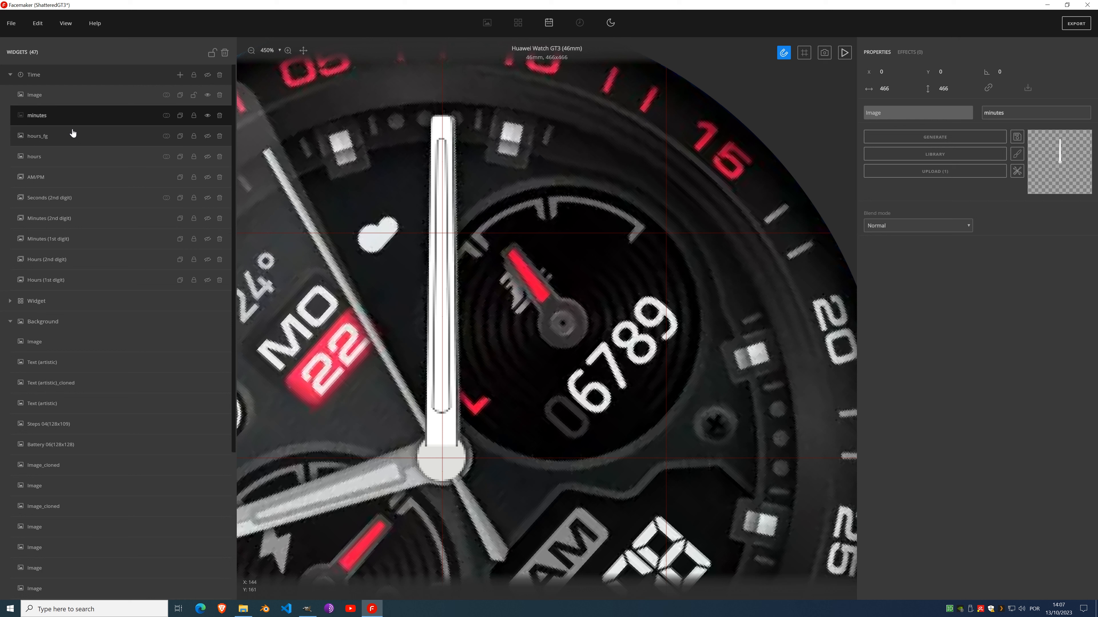
left_click(45, 102)
double_click(38, 96)
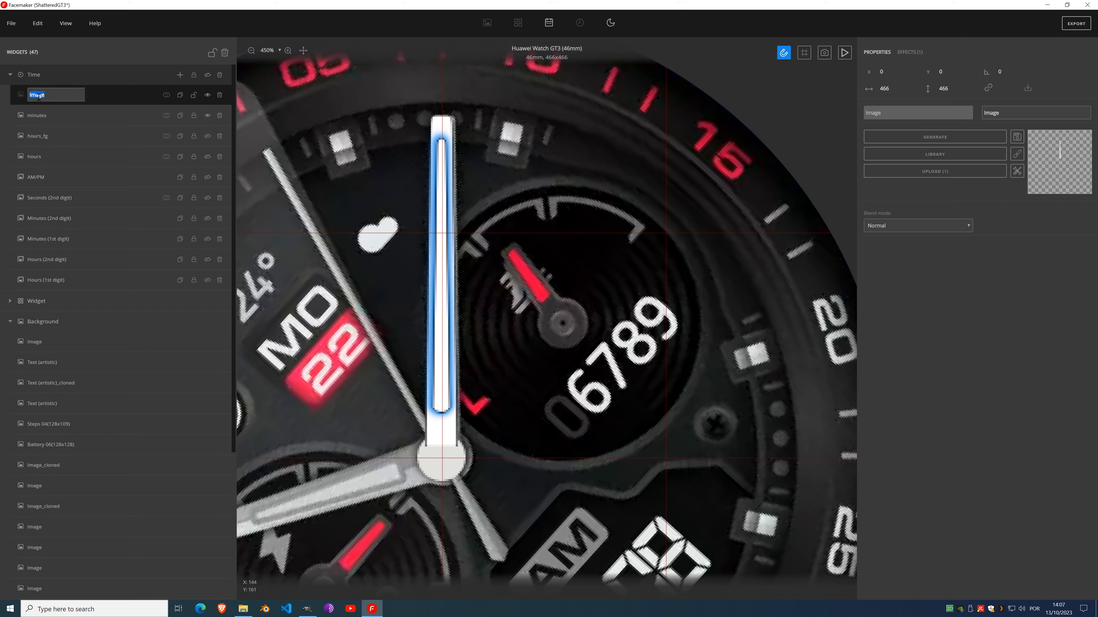
type("minutes_fg")
key("Return")
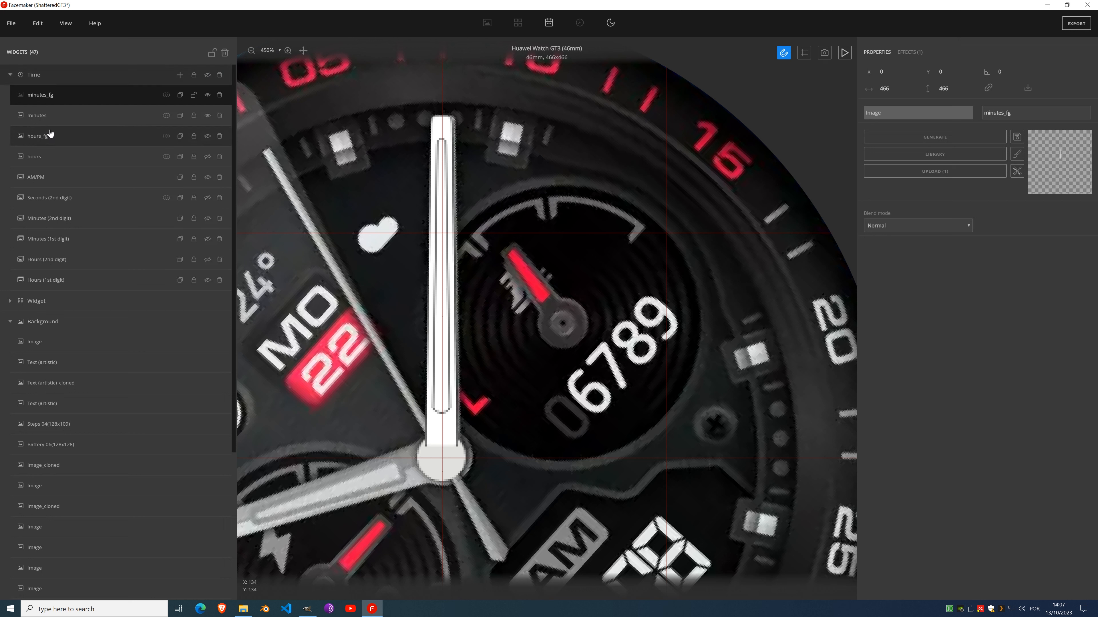
Step: Try copying the effect of the hours image onto the minutes image, and remove it again
left_click(43, 117)
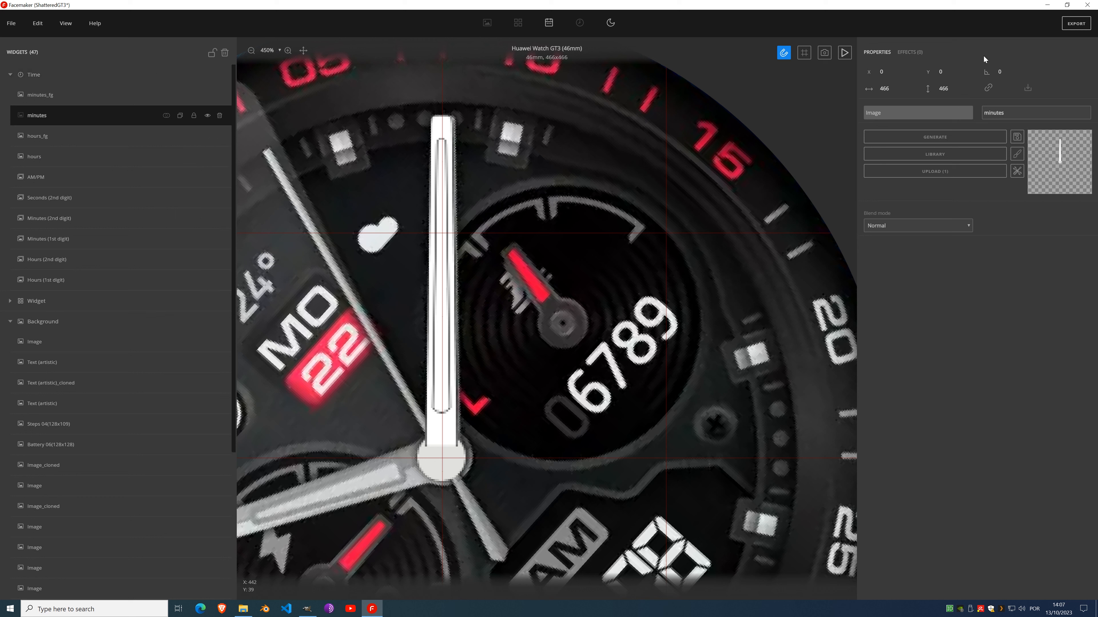
left_click(911, 53)
left_click(1044, 96)
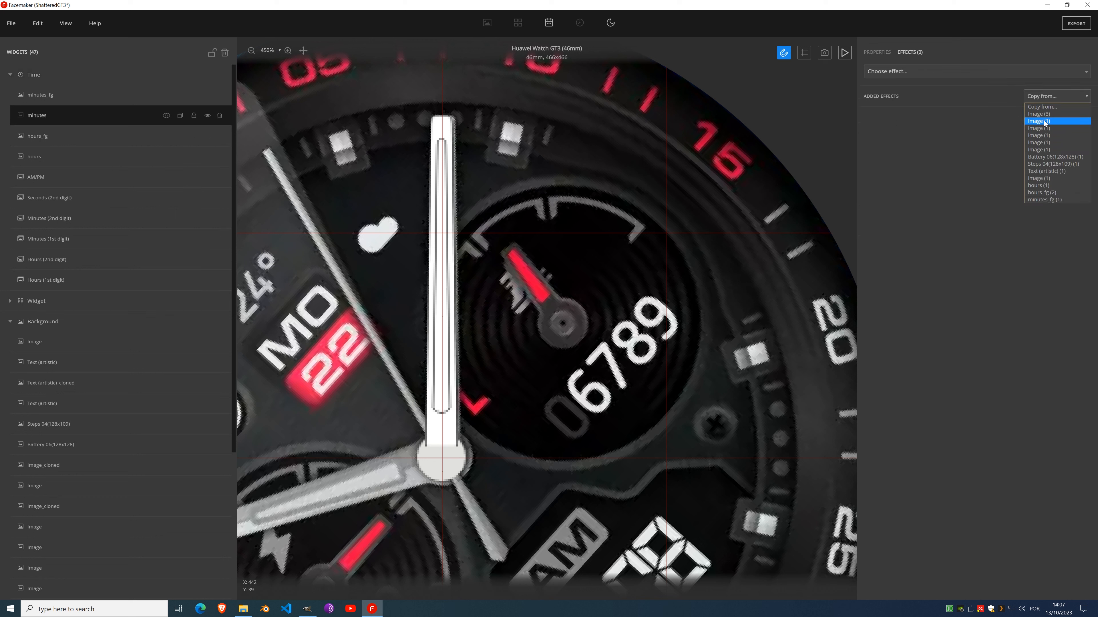
left_click(1051, 185)
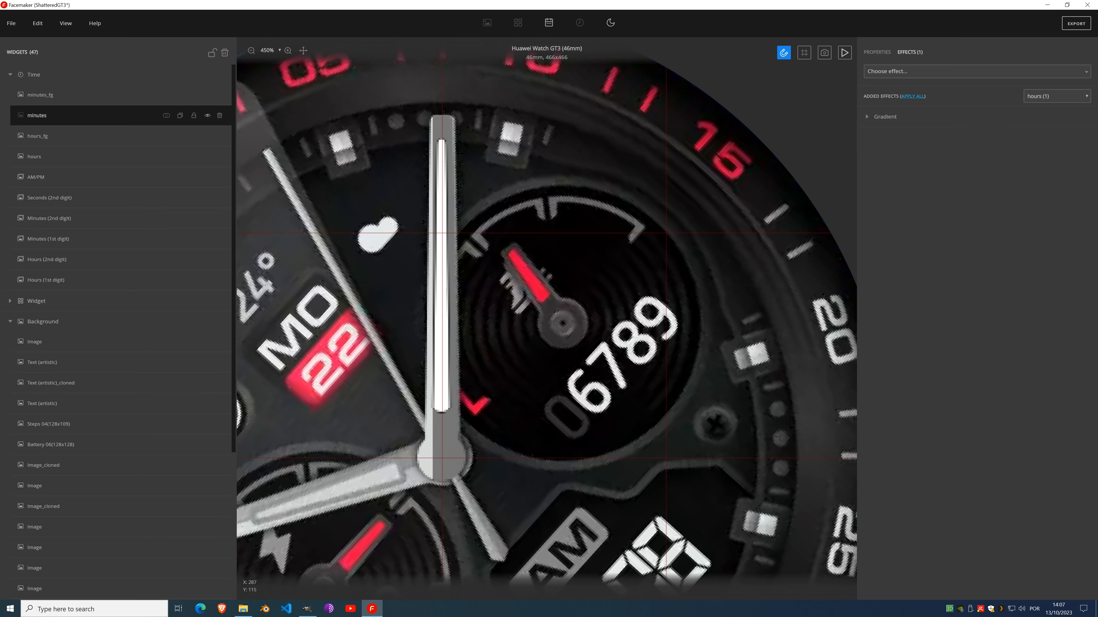
left_click(1085, 119)
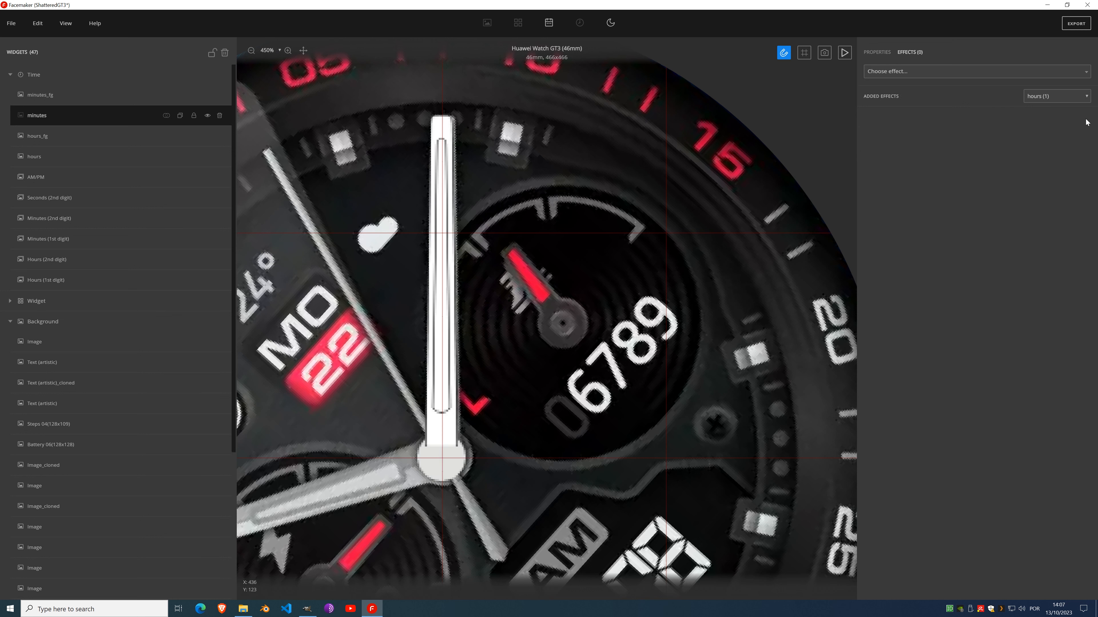
Step: Crop the minutes image to its content
left_click(880, 53)
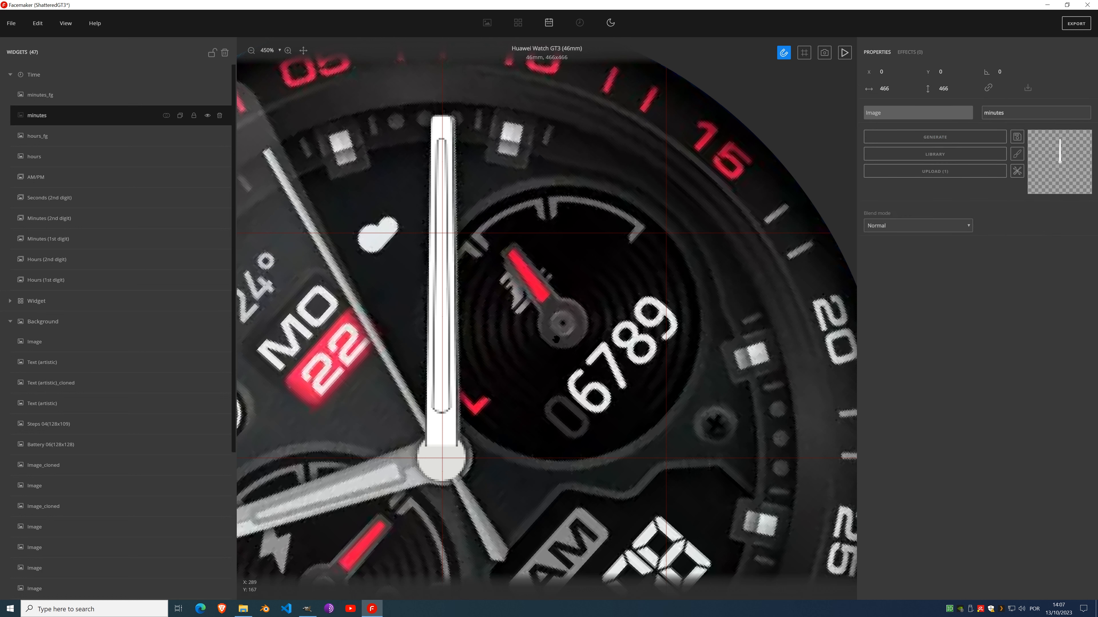
left_click(1017, 172)
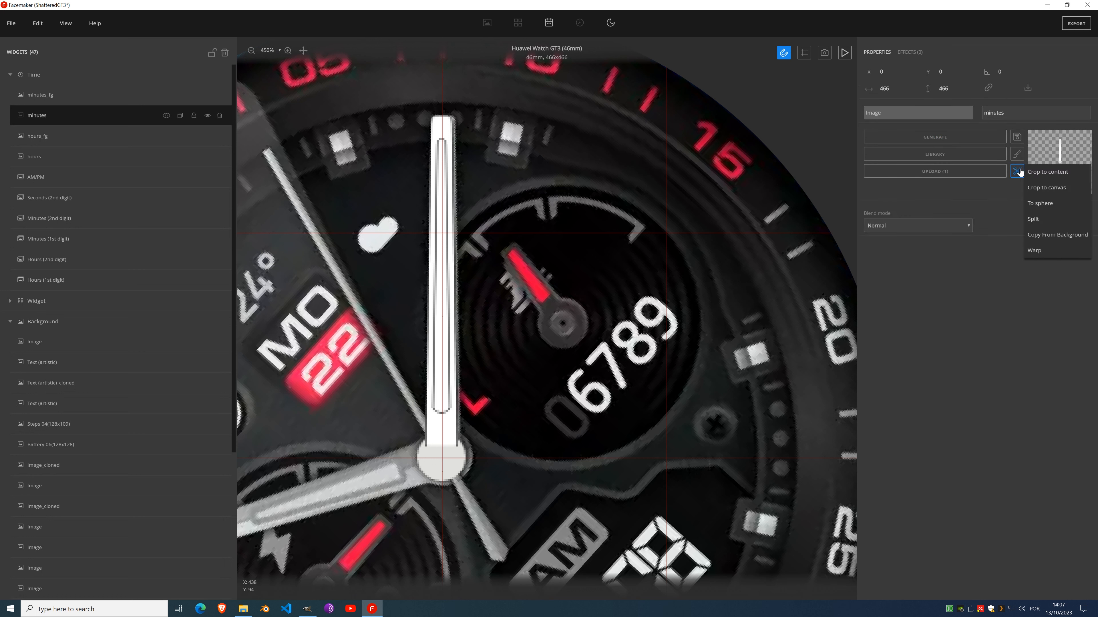
left_click(1040, 173)
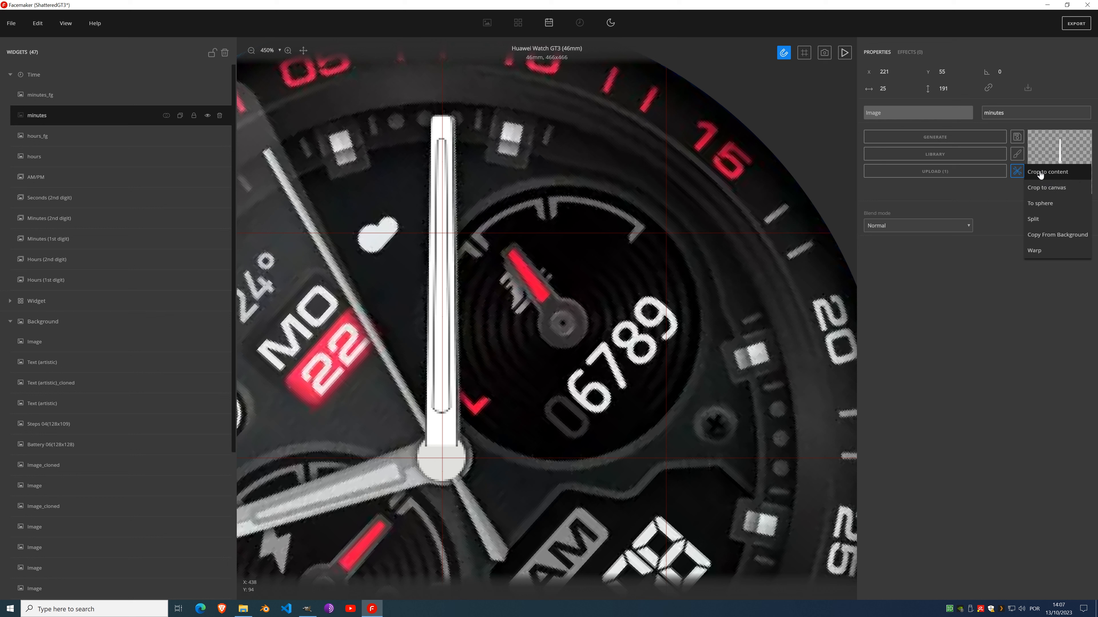
Step: Try copying the effect of Battery 06(128x128) onto the cropped minutes image, and remove it again
left_click(912, 54)
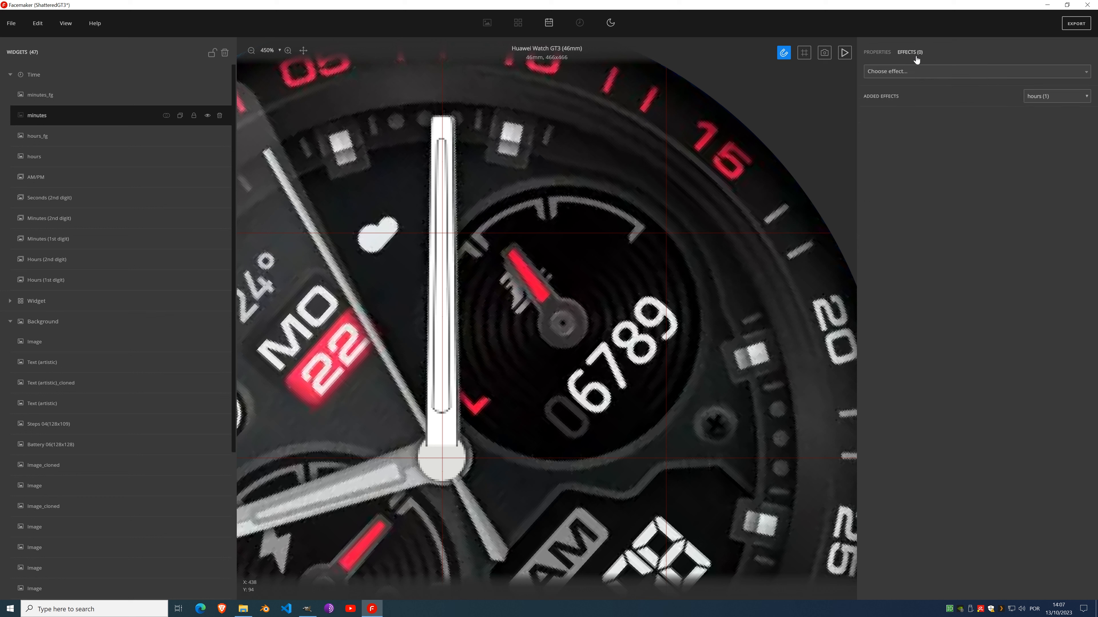
left_click(914, 73)
left_click(955, 47)
left_click(1055, 96)
left_click(1054, 158)
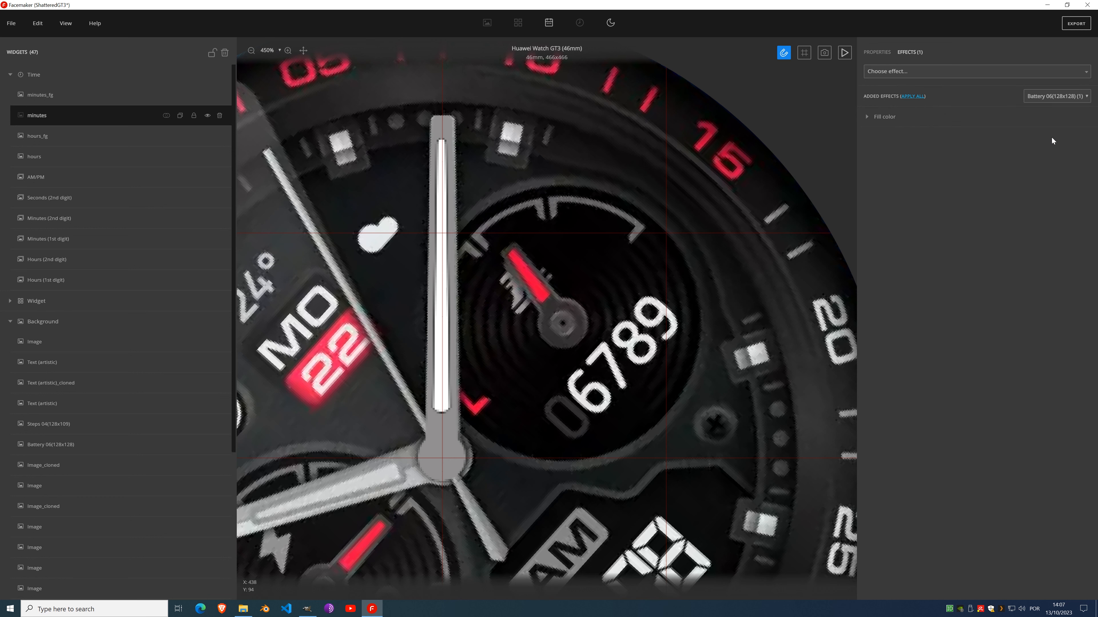
left_click(1045, 98)
left_click(951, 119)
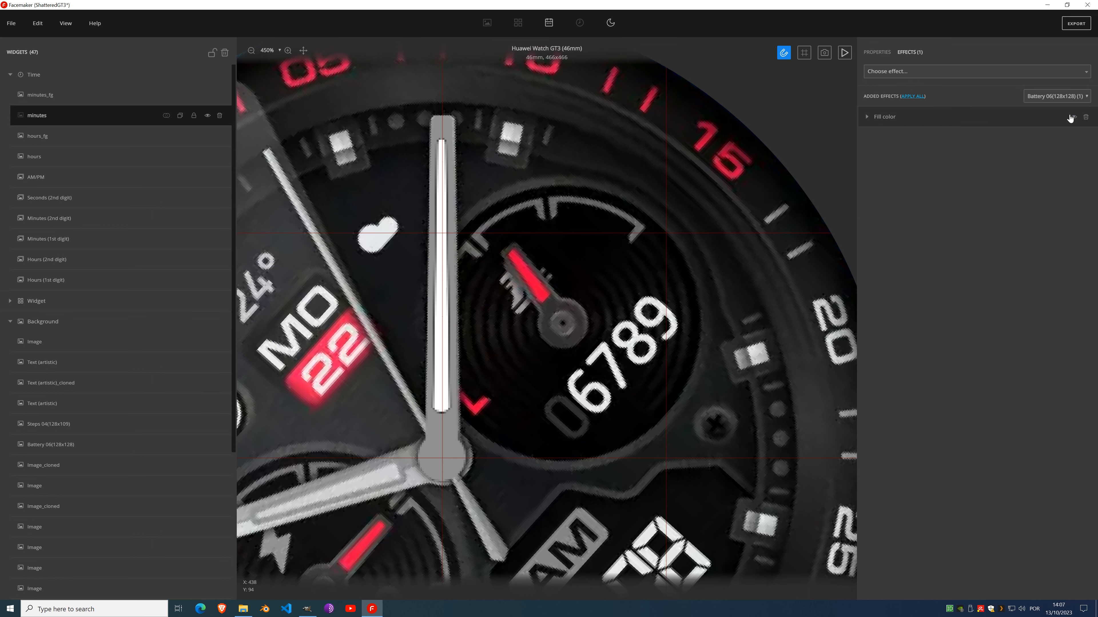
left_click(1087, 117)
Step: Copy the Gradient effect of the hours image onto the cropped minutes image
left_click(1069, 97)
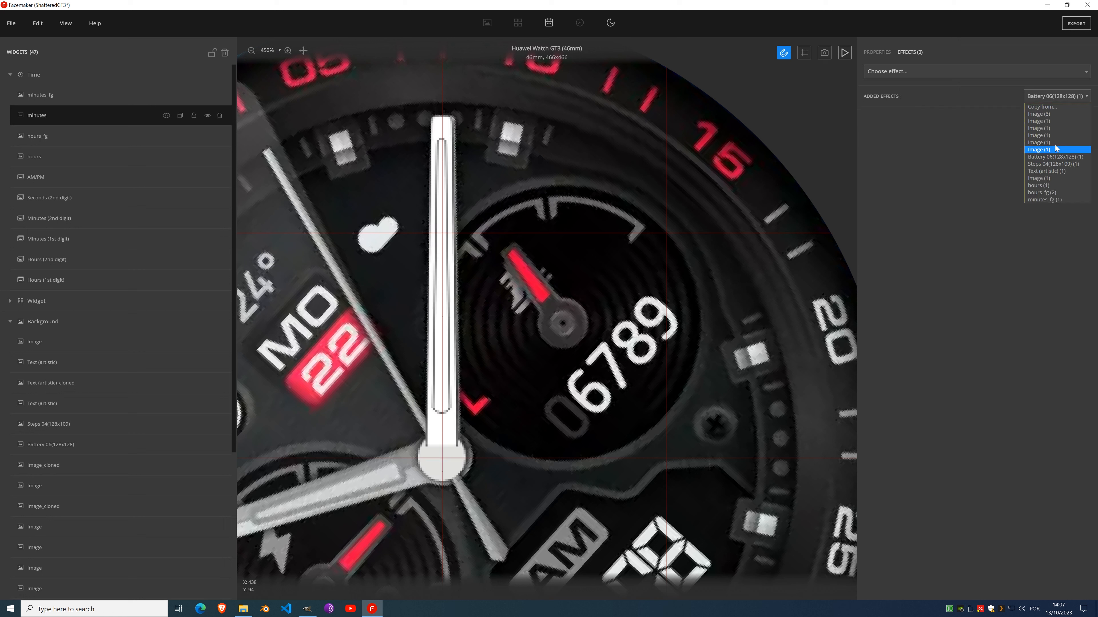
left_click(1046, 186)
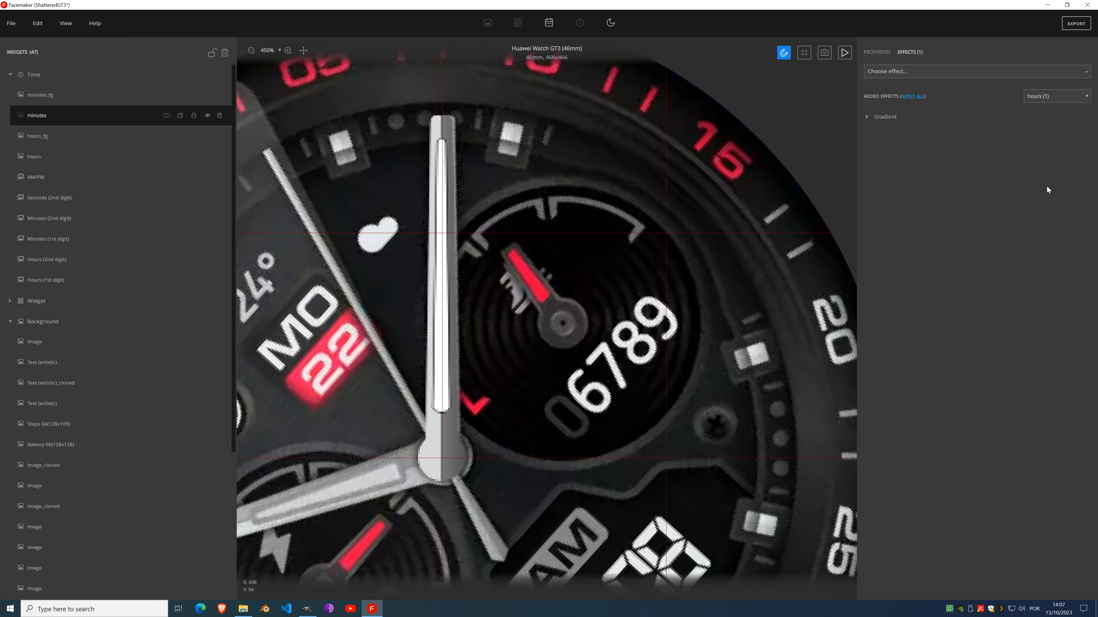
Step: Crop the minutes_fg image to its content and check it on the minute hand
left_click(80, 102)
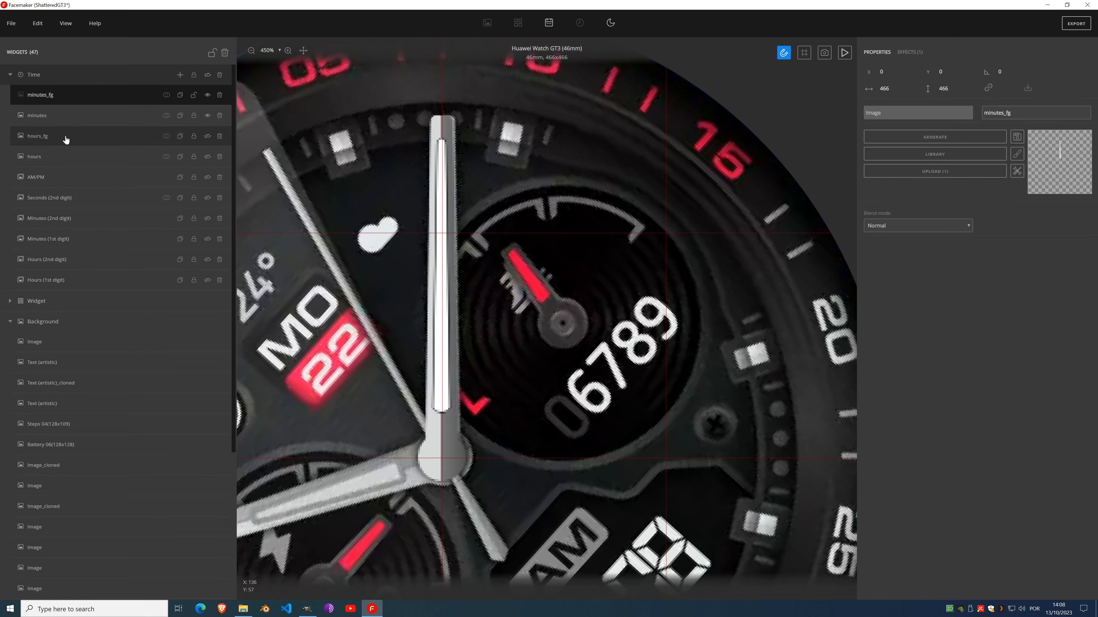
left_click(1017, 170)
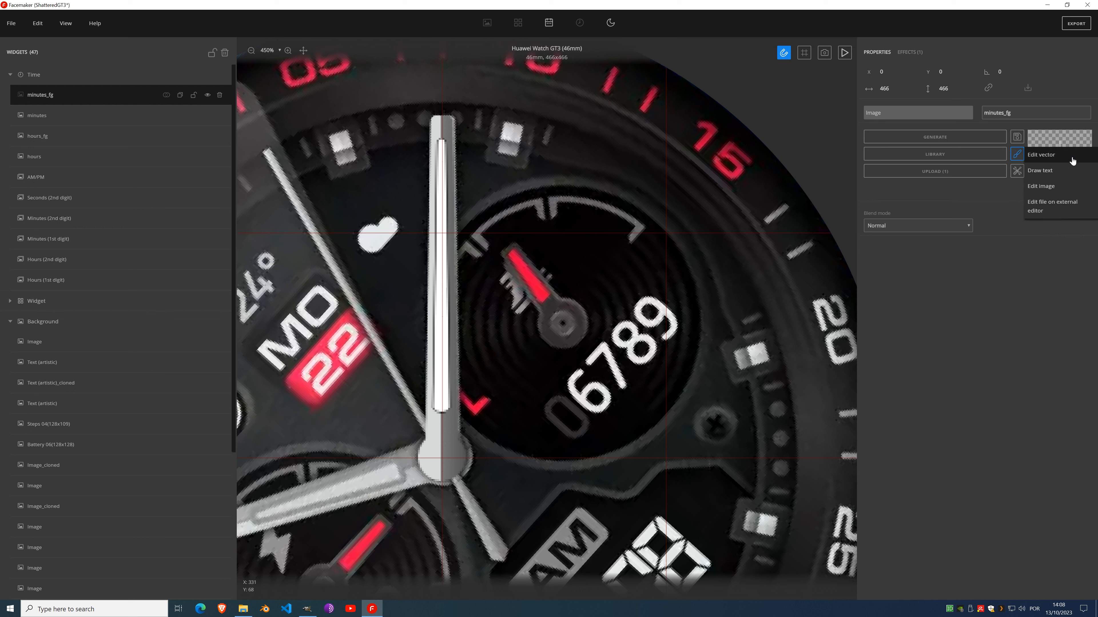
left_click(916, 59)
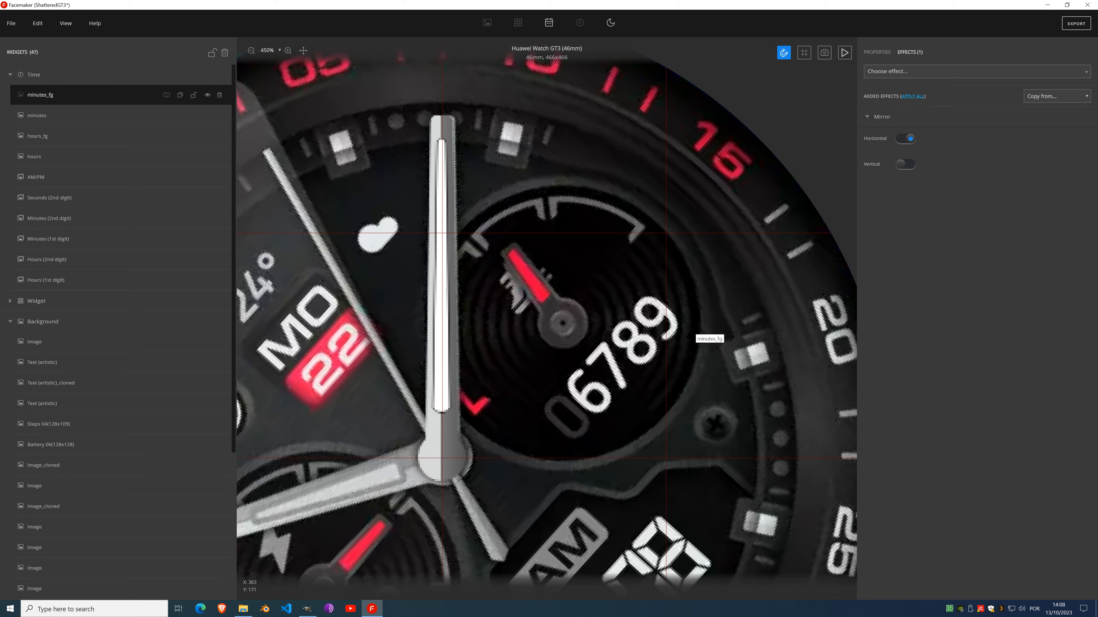
left_click(877, 53)
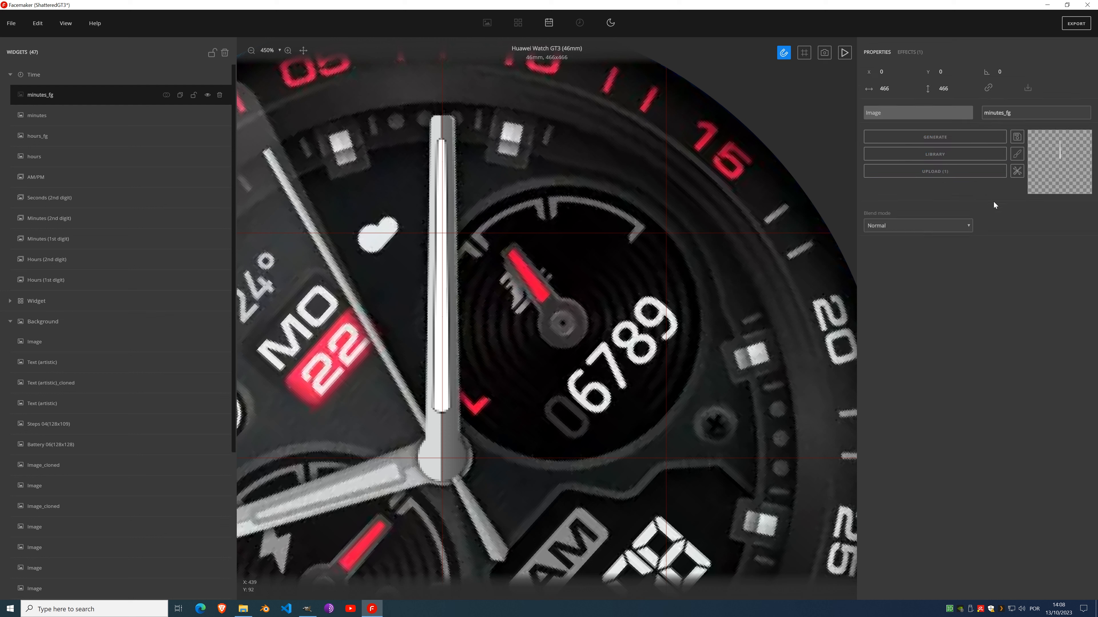
left_click(1017, 172)
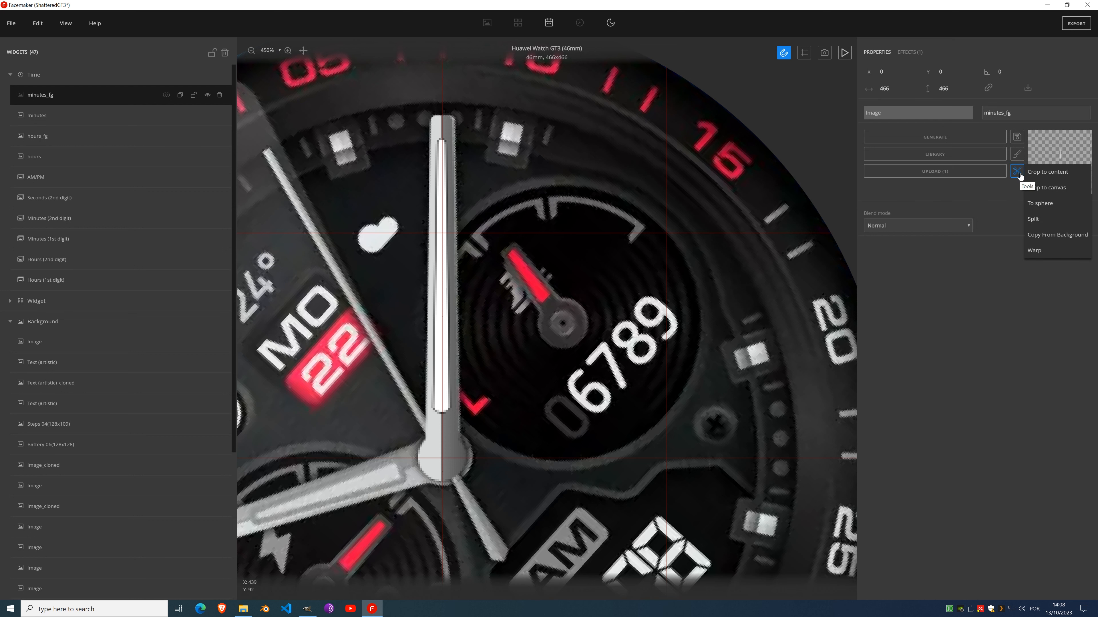
left_click(1039, 173)
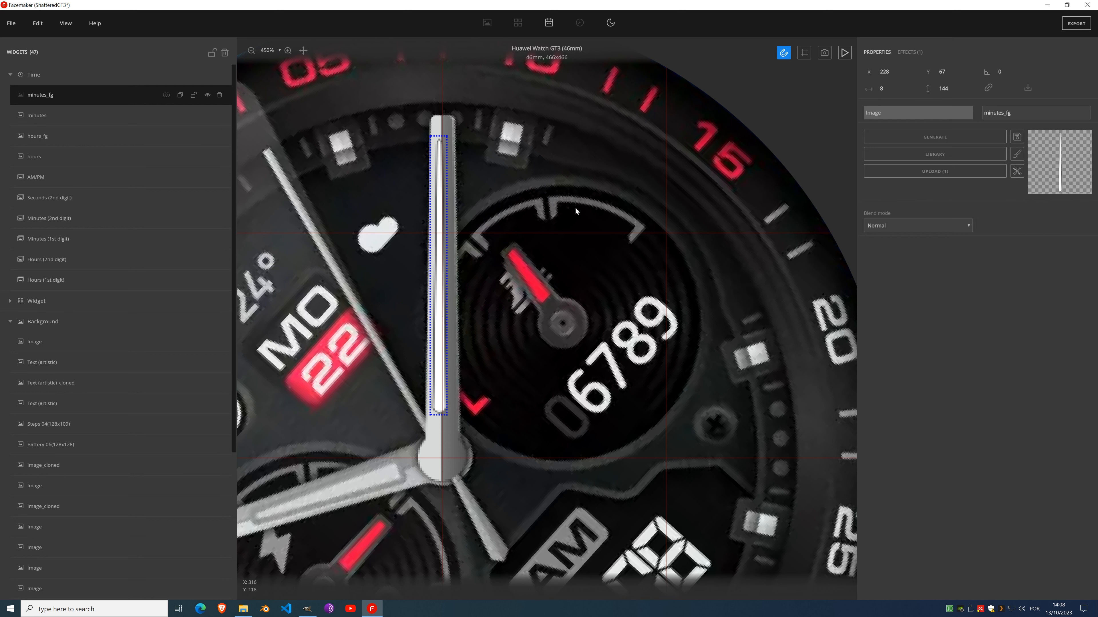
scroll(429, 160, "down", 3)
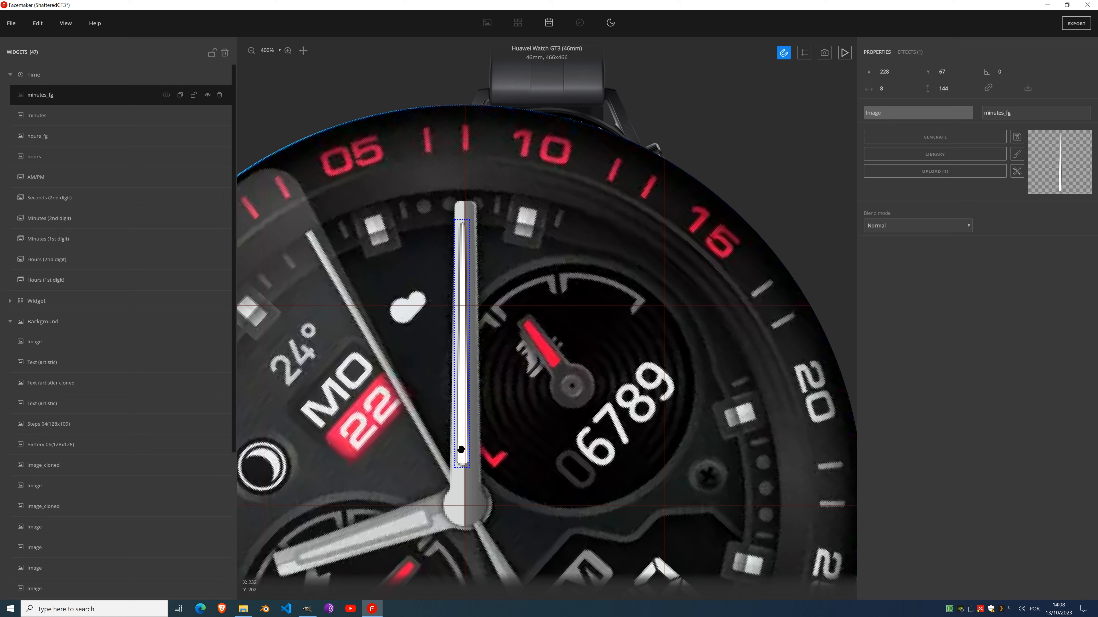
Step: Expand the minutes_fg image to the canvas and permanently apply its Mirror effect
left_click(1017, 171)
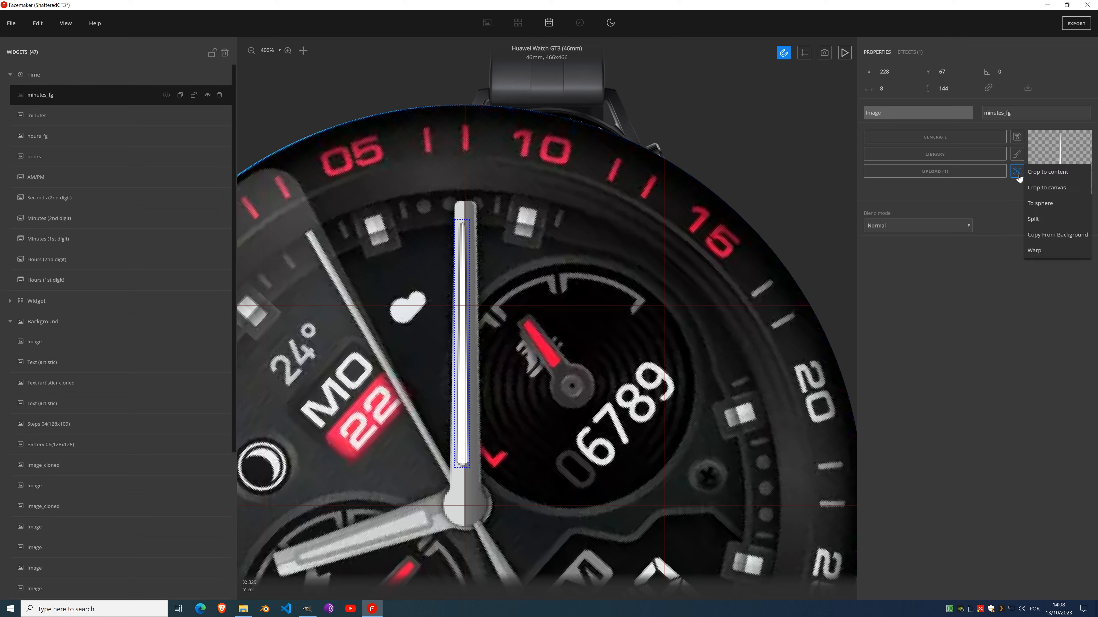
left_click(1064, 192)
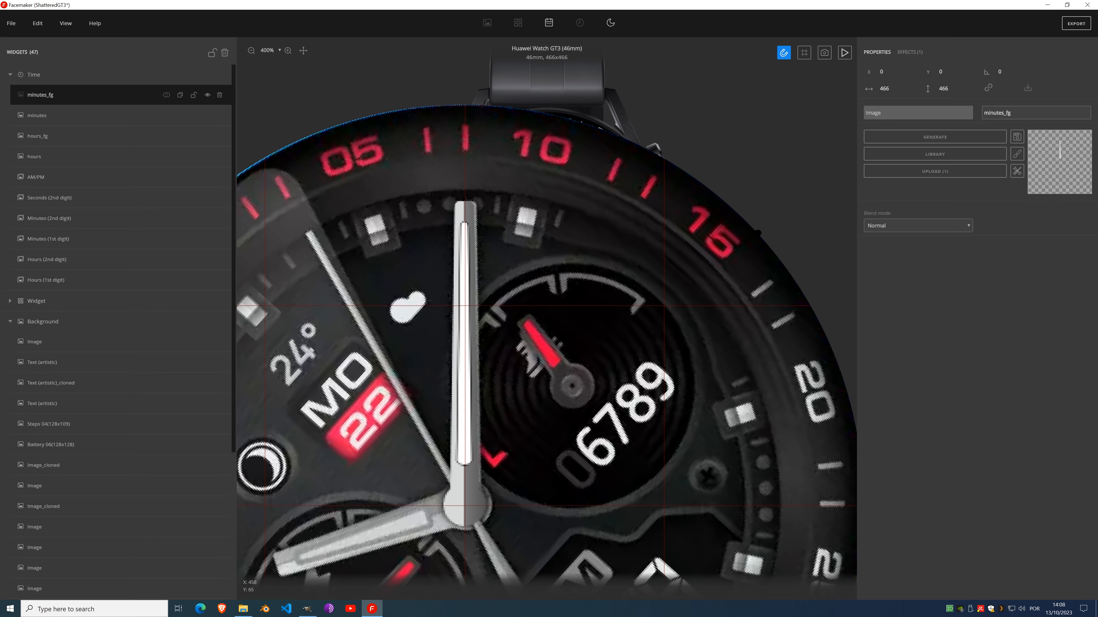
left_click(908, 53)
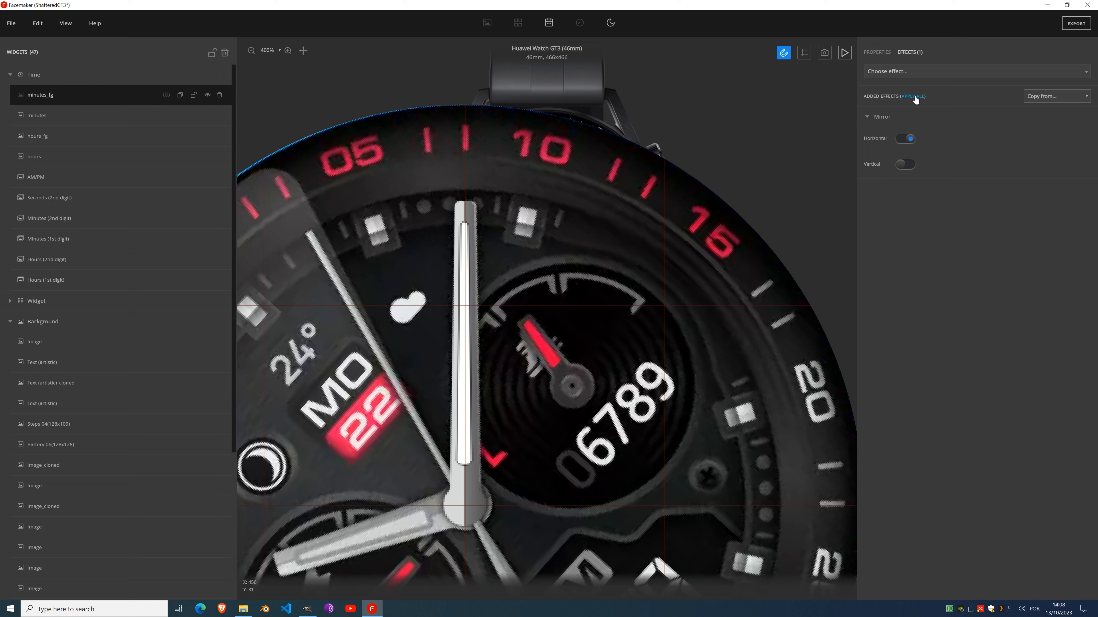
left_click(914, 97)
left_click(876, 52)
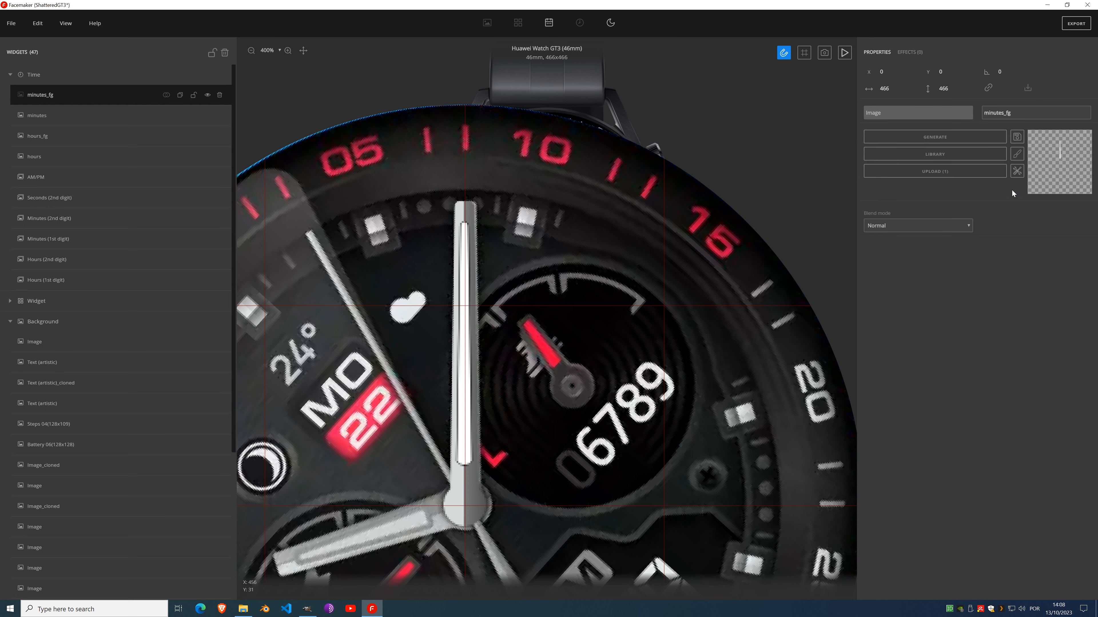
Step: Crop the minutes_fg image to its content and copy the Inner Shadow and Fill color effects of hours_fg onto it
left_click(1017, 171)
left_click(1049, 173)
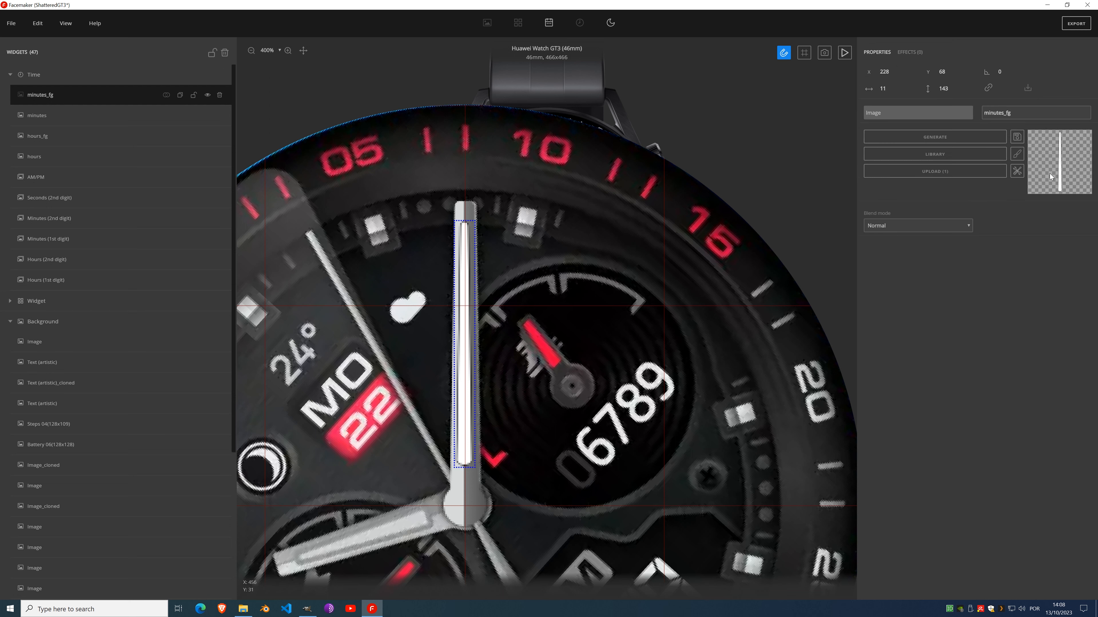
left_click(899, 53)
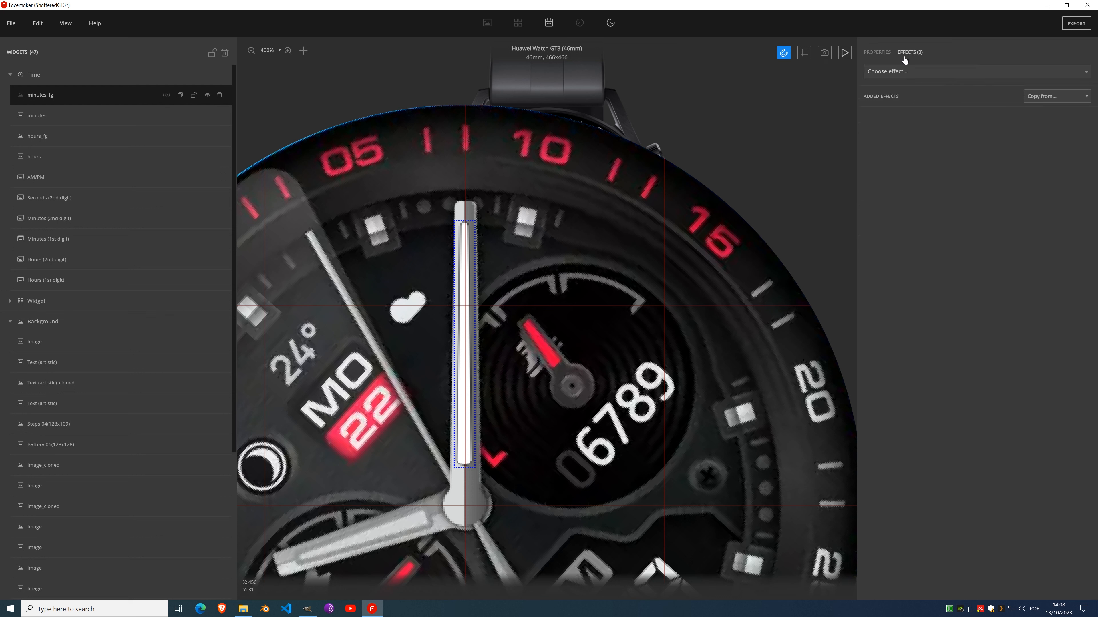
left_click(1052, 99)
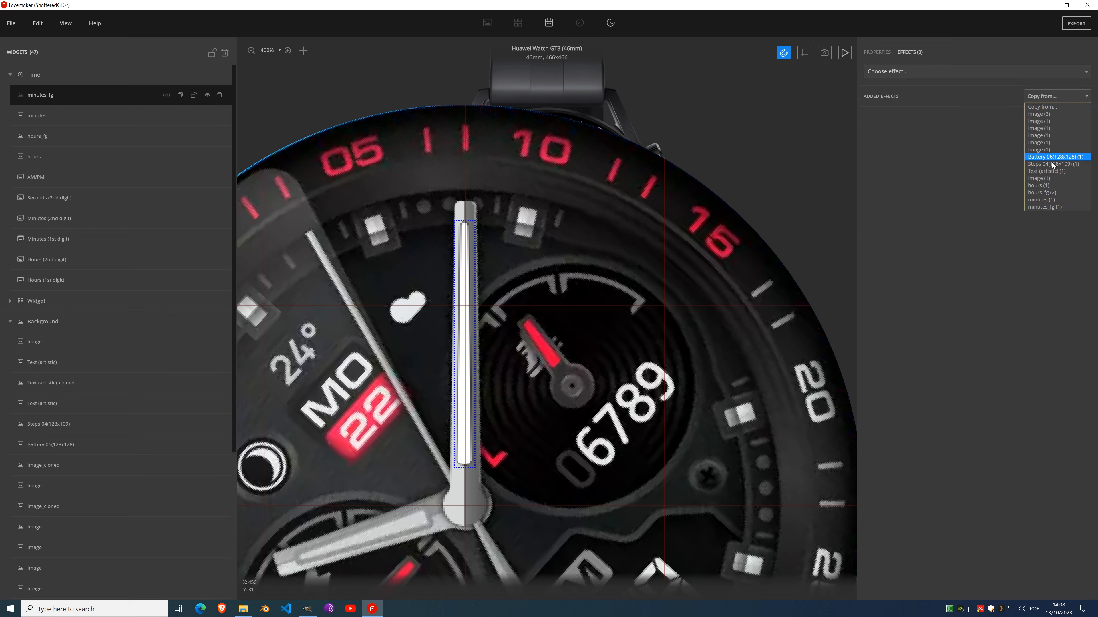
left_click(1051, 194)
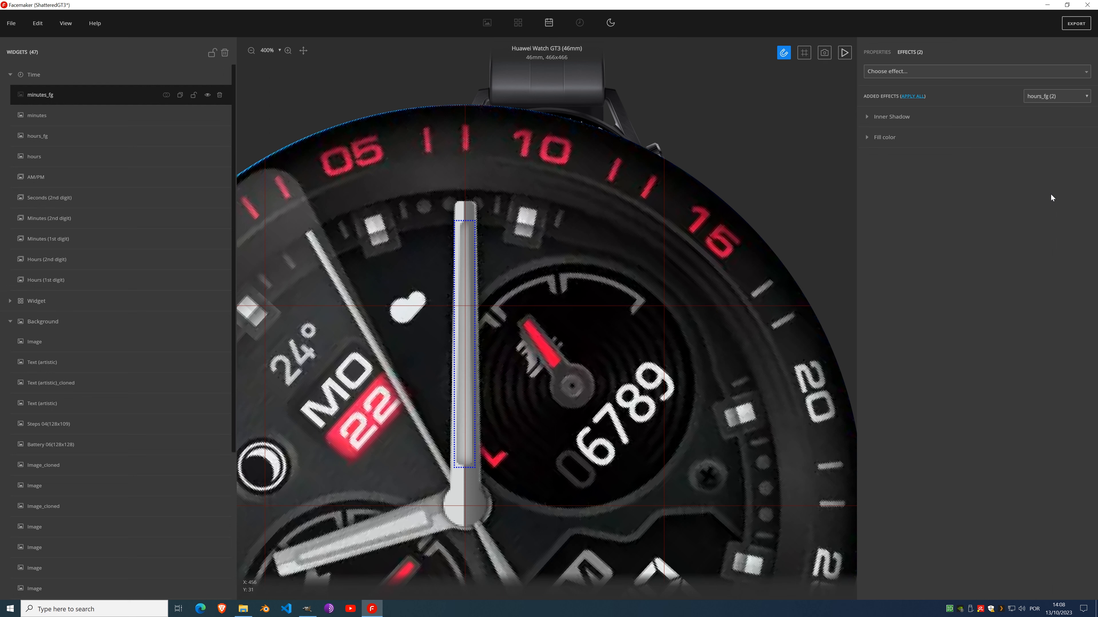
scroll(450, 302, "up", 2)
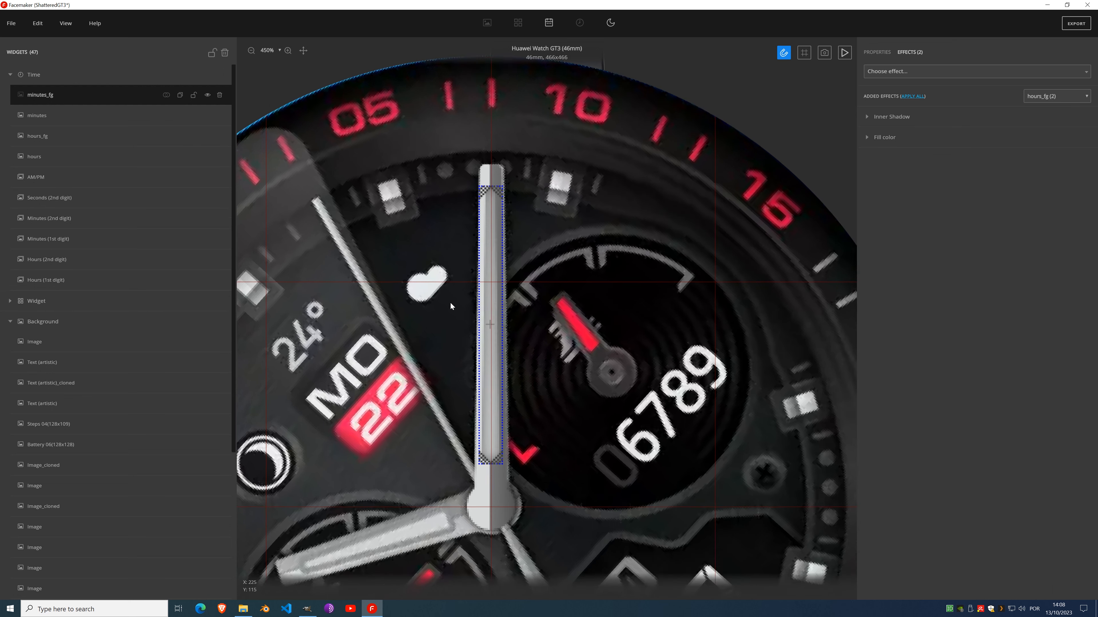
scroll(495, 302, "up", 1)
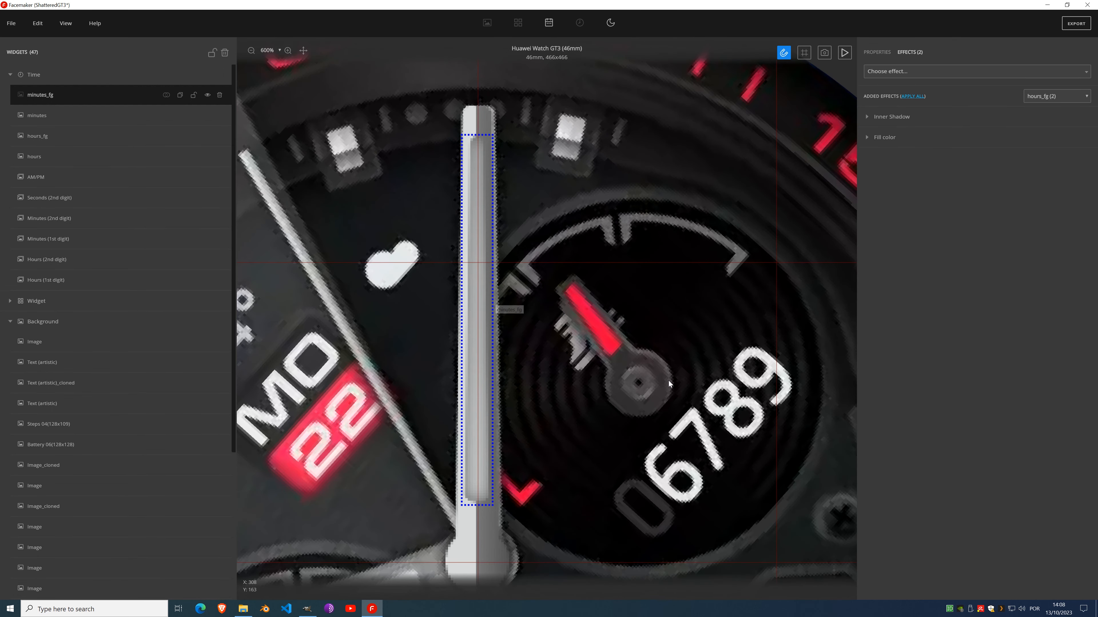
scroll(548, 387, "down", 2)
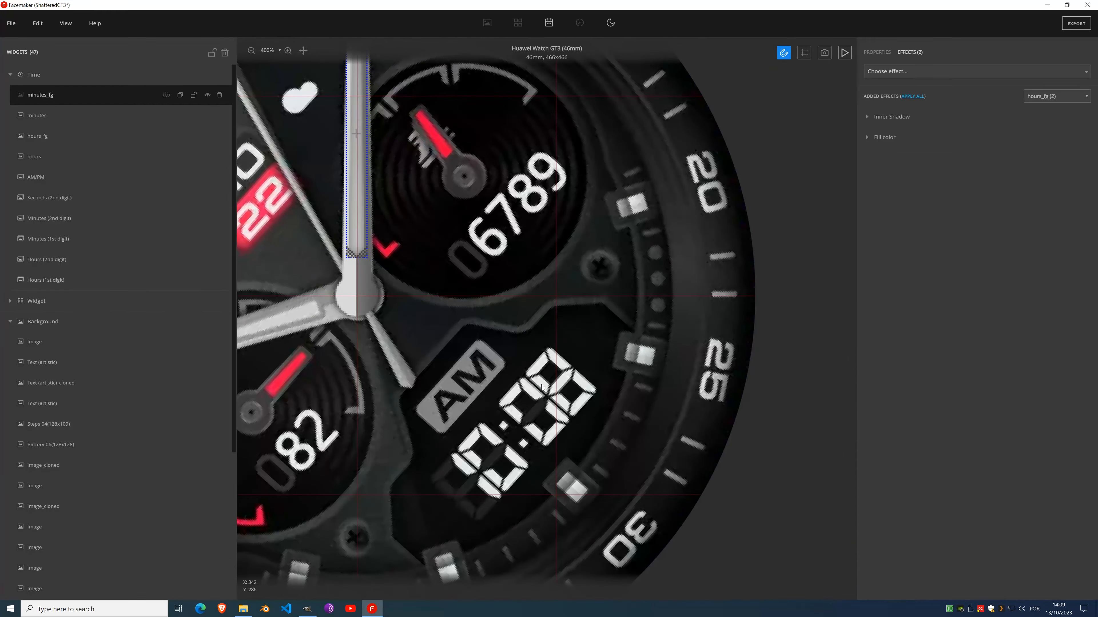
left_click_drag(400, 223, 489, 348)
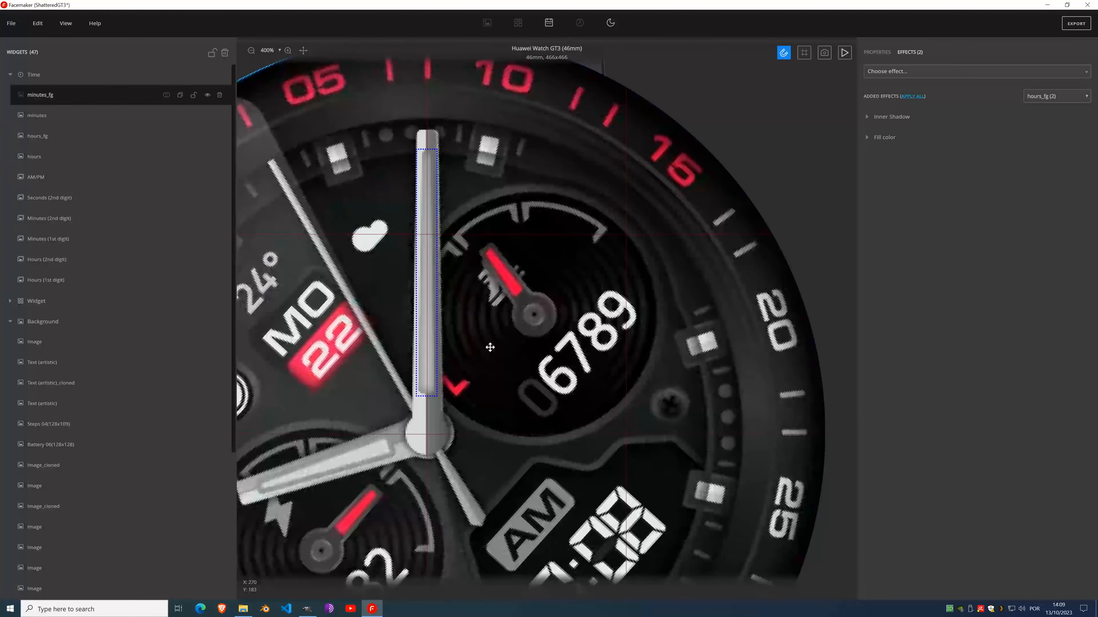
Step: Set the blur of the Inner Shadow effect on minutes_fg to 2
left_click(869, 118)
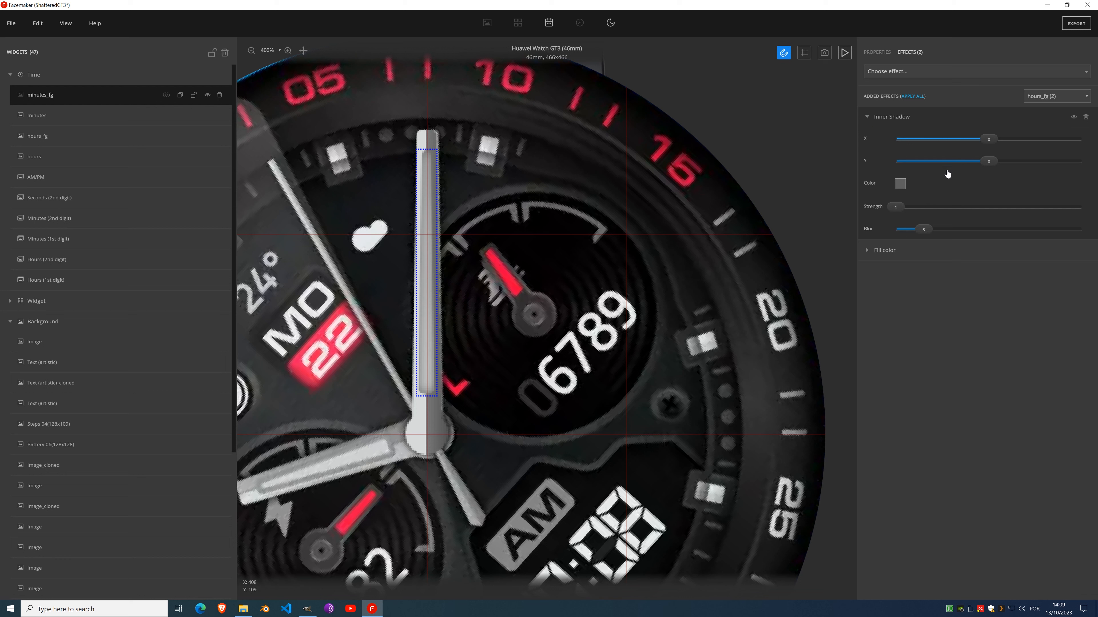
left_click_drag(925, 227, 914, 229)
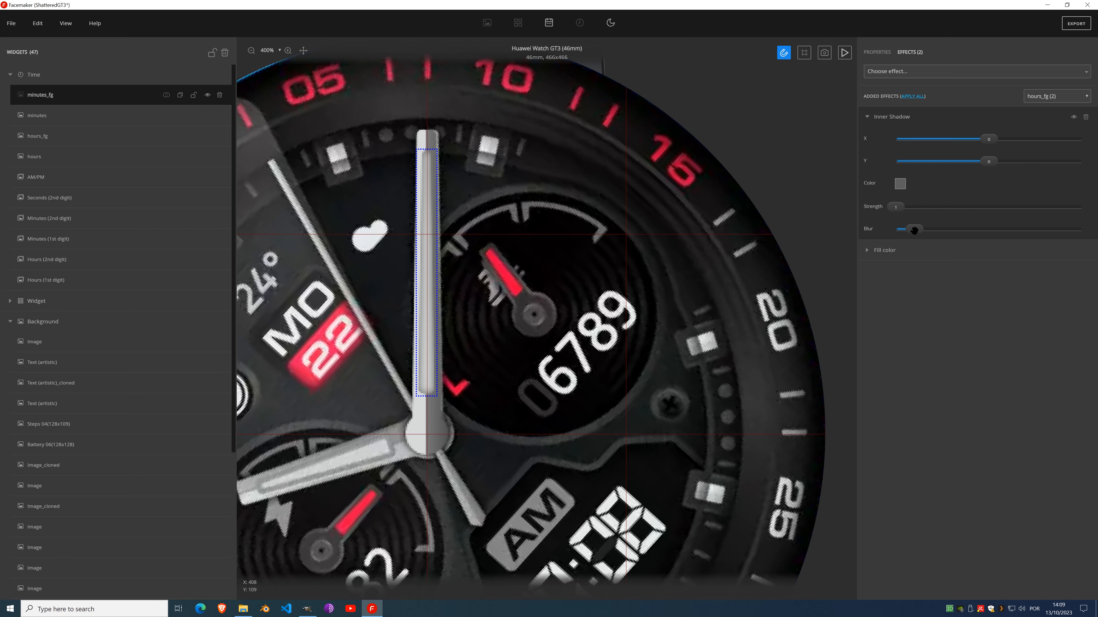
left_click_drag(914, 229, 855, 229)
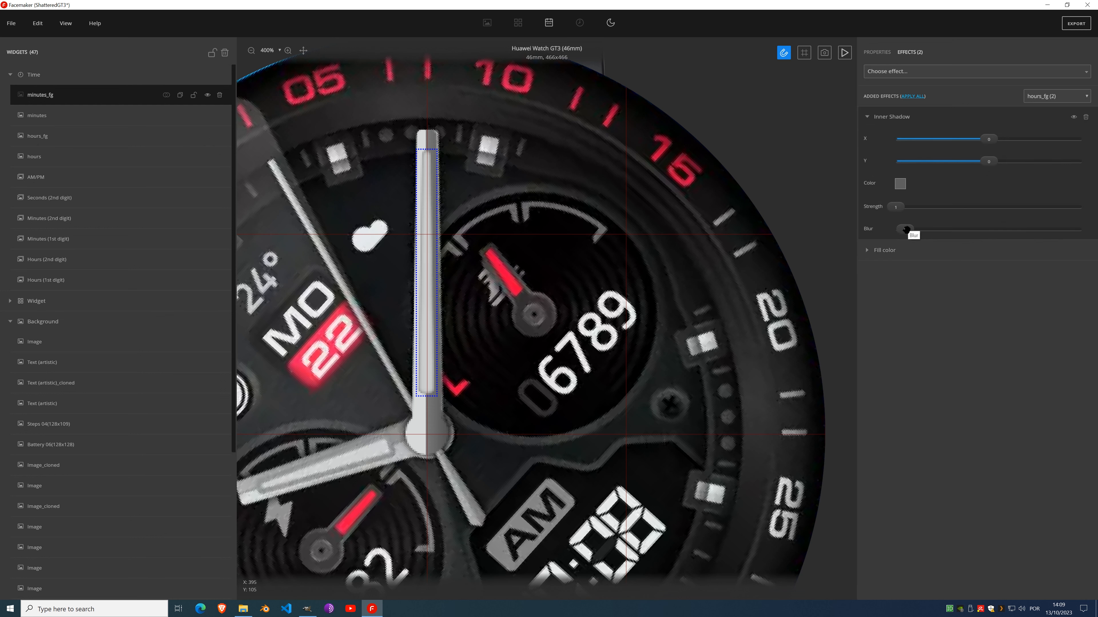
left_click_drag(907, 229, 914, 229)
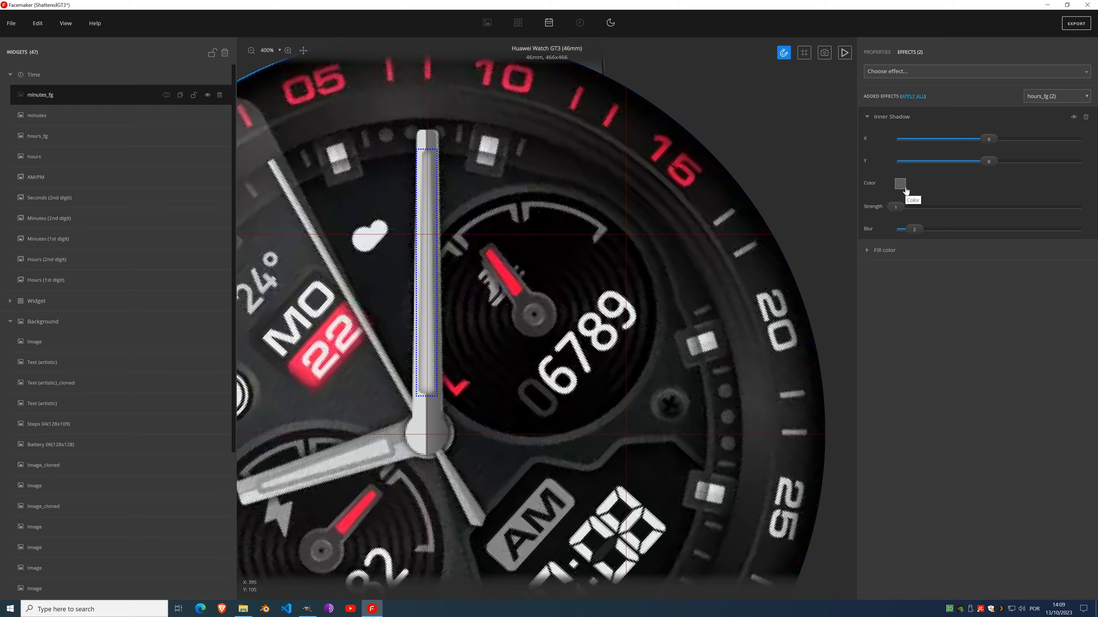
Step: Lock minutes_fg and make the hours, hours_fg, minutes and minutes_fg images all visible to compare both hands
left_click(193, 95)
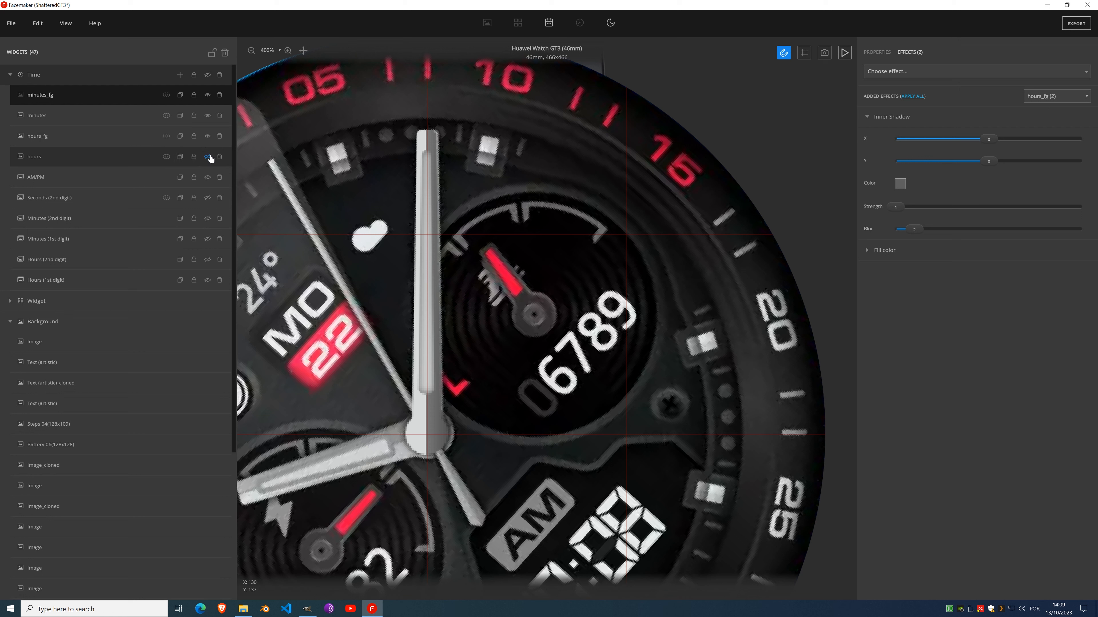
left_click(207, 157)
left_click(208, 136)
left_click(207, 114)
left_click(208, 95)
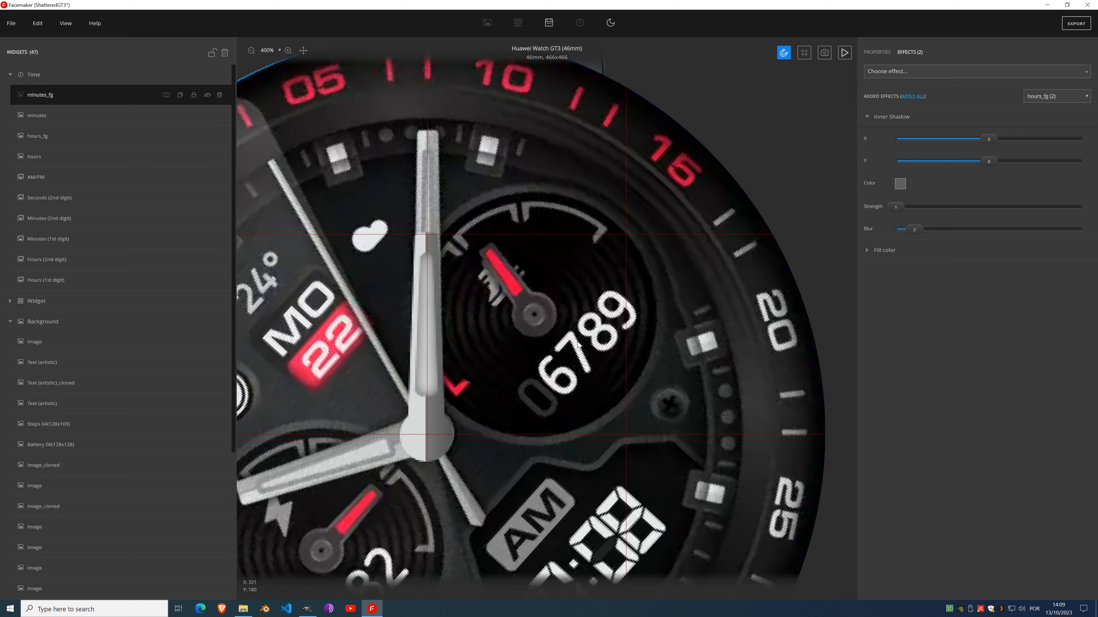
left_click(207, 115)
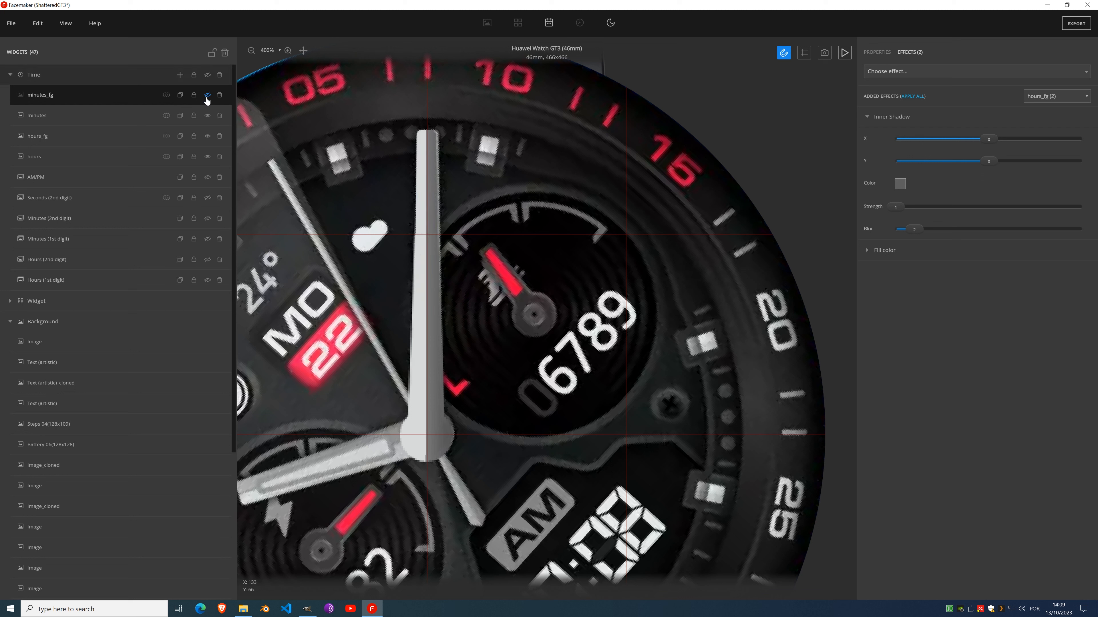
left_click(208, 95)
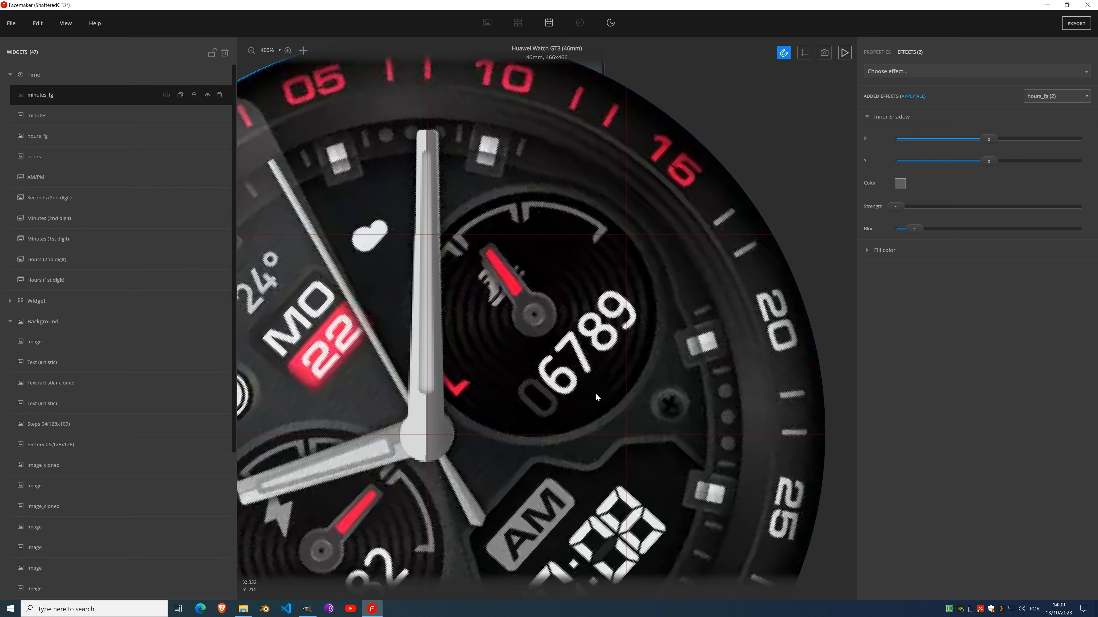
Step: Turn off the guidelines and check the shaded hands on the whole watch face and up close
left_click(66, 24)
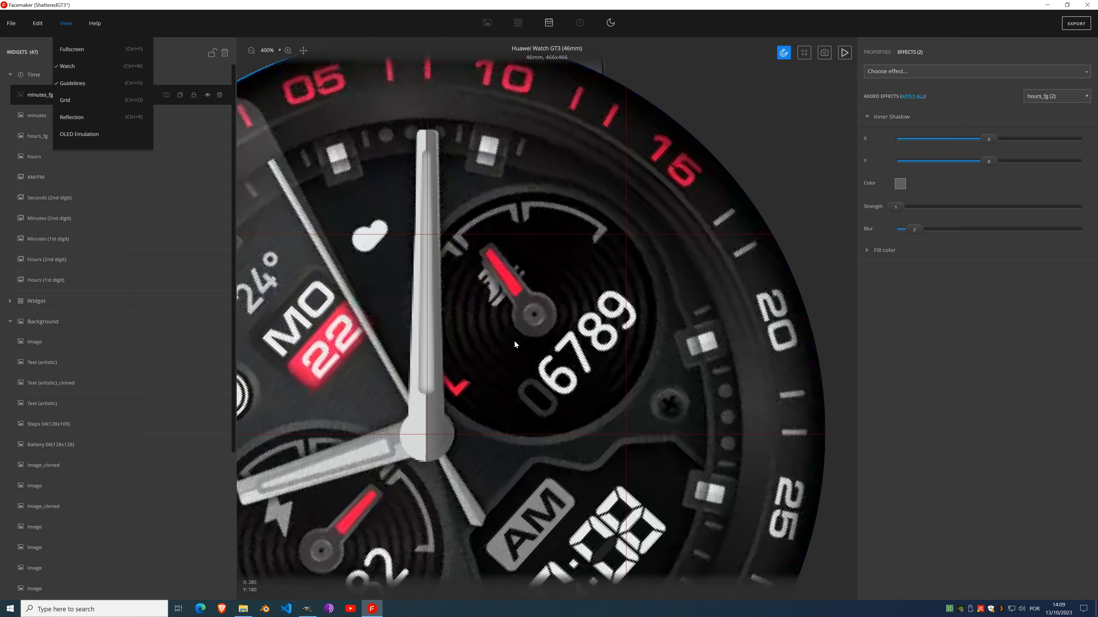
left_click(72, 83)
scroll(367, 218, "down", 2)
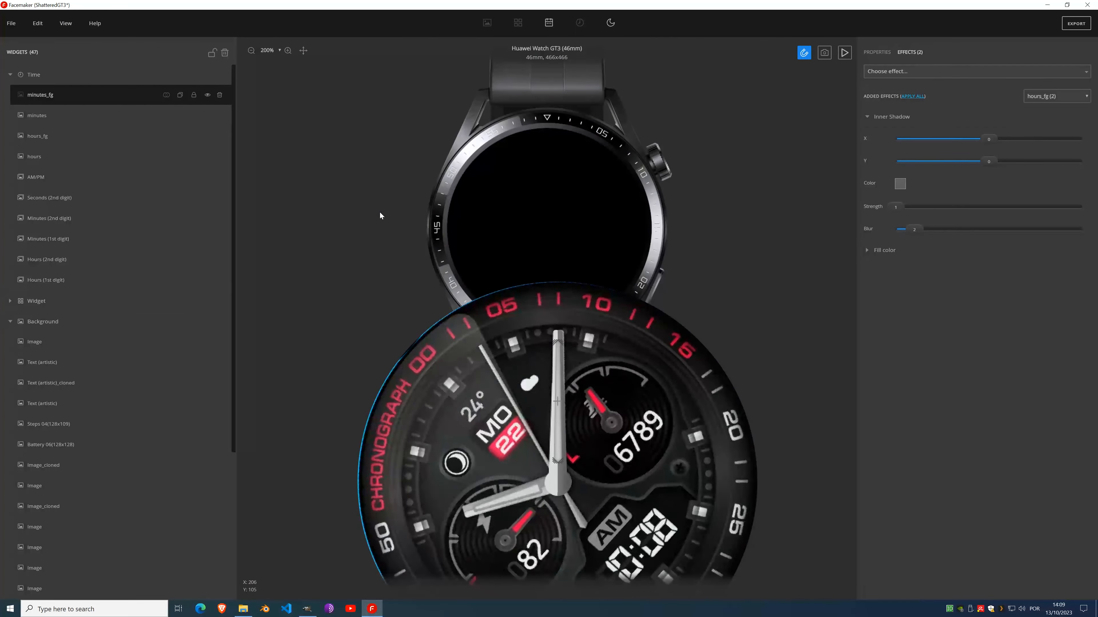
scroll(379, 211, "down", 1)
scroll(550, 178, "up", 4)
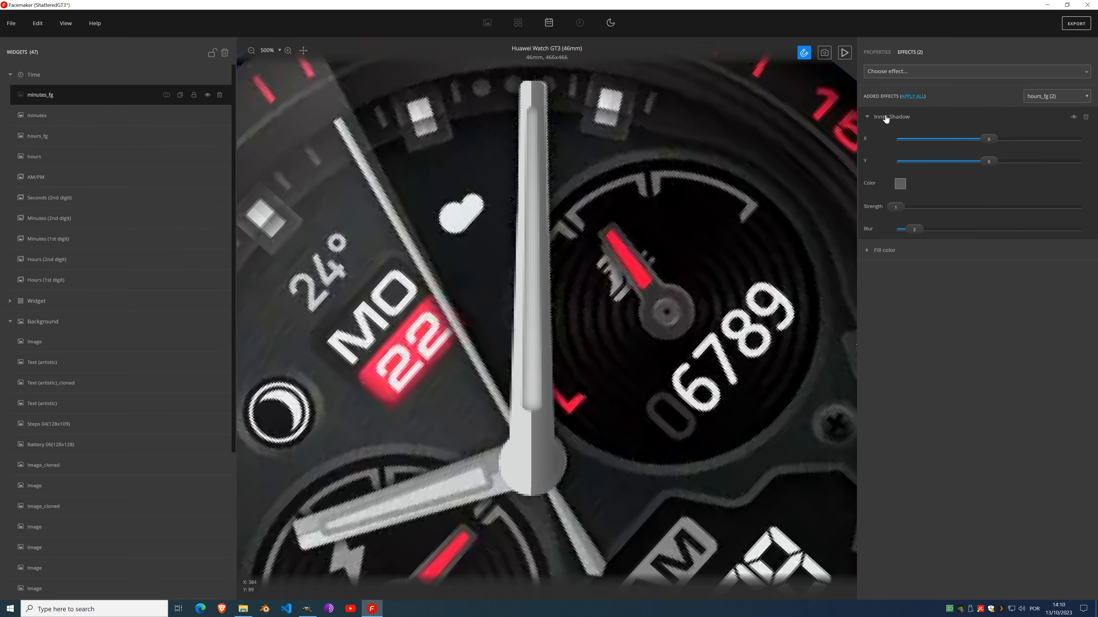
Step: Add a Border effect to minutes_fg and set its mode to Mode 2
left_click(912, 73)
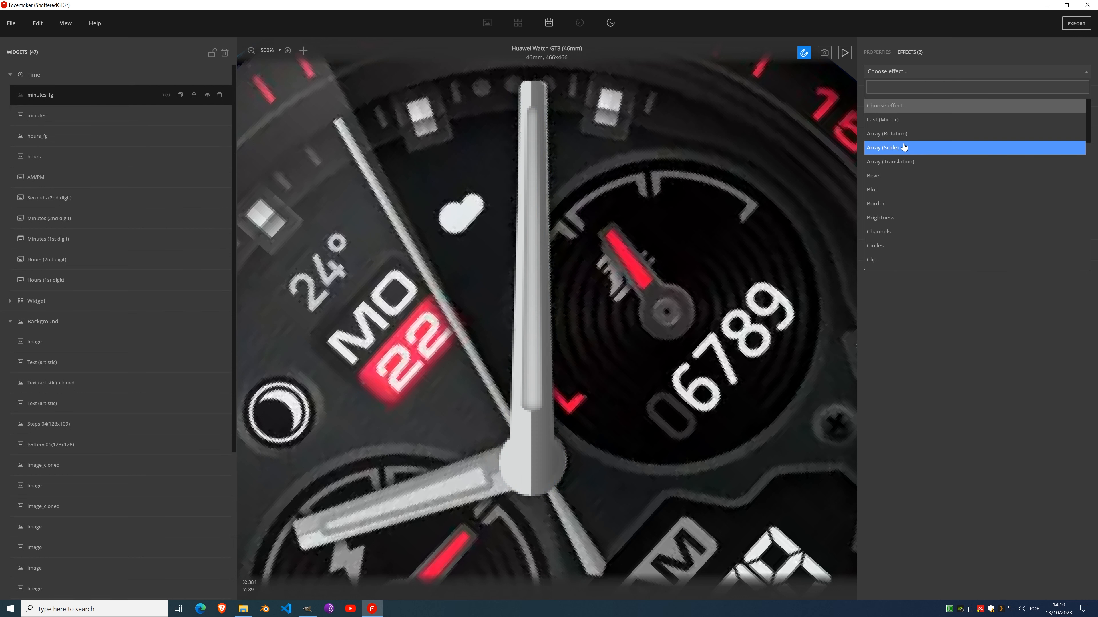
left_click(897, 204)
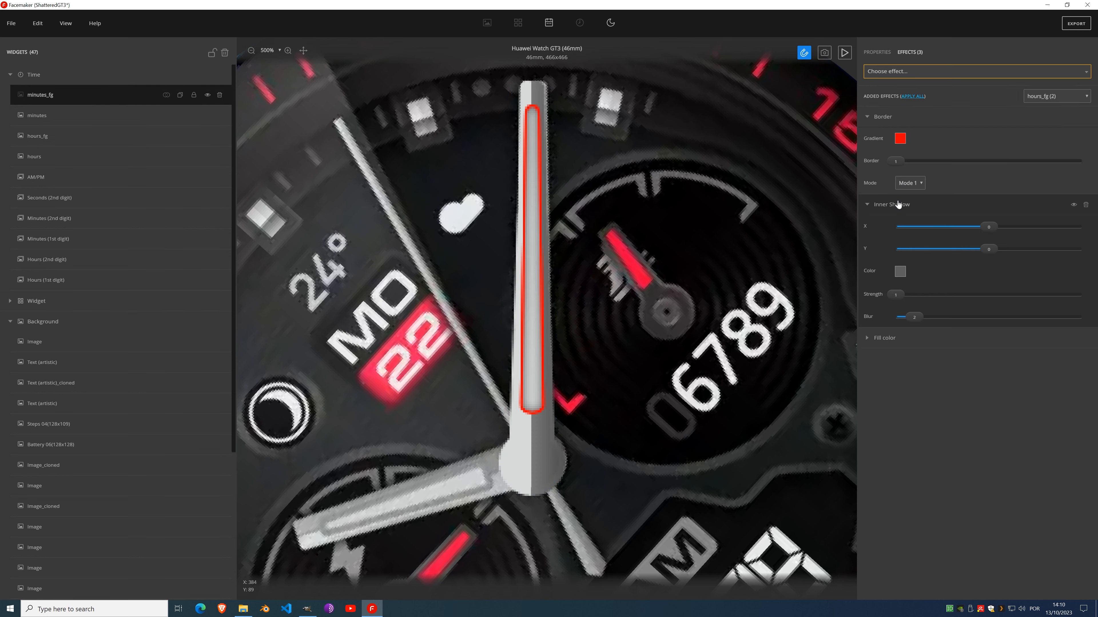
left_click(910, 183)
left_click(913, 201)
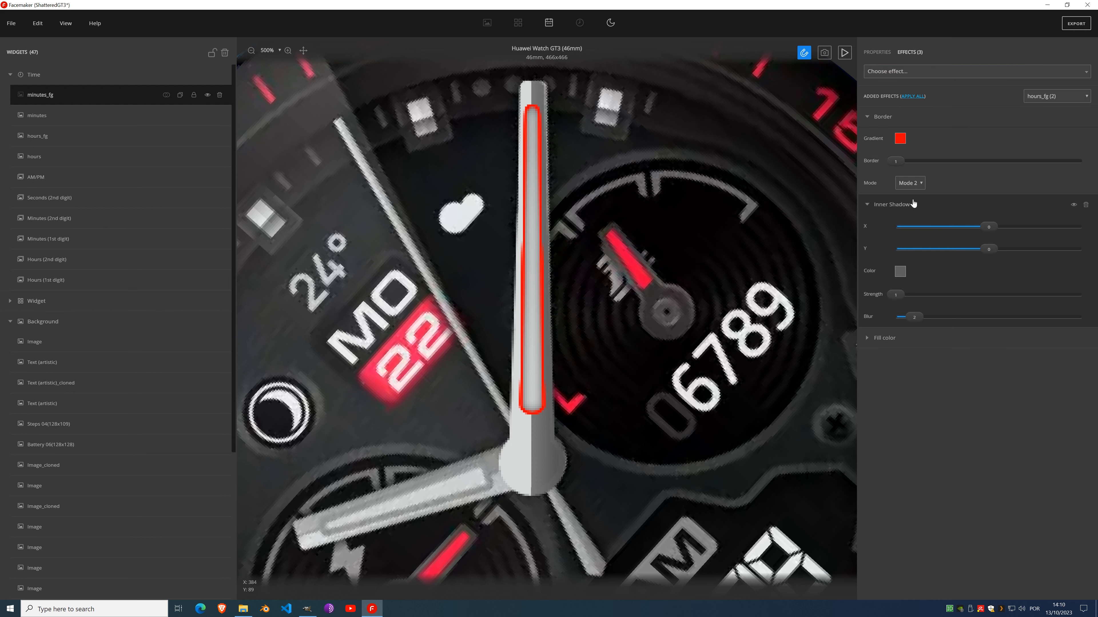
Step: Replace the red gradient of the minutes_fg border with the solid mid-grey preset, after trying a dark preset
left_click(900, 138)
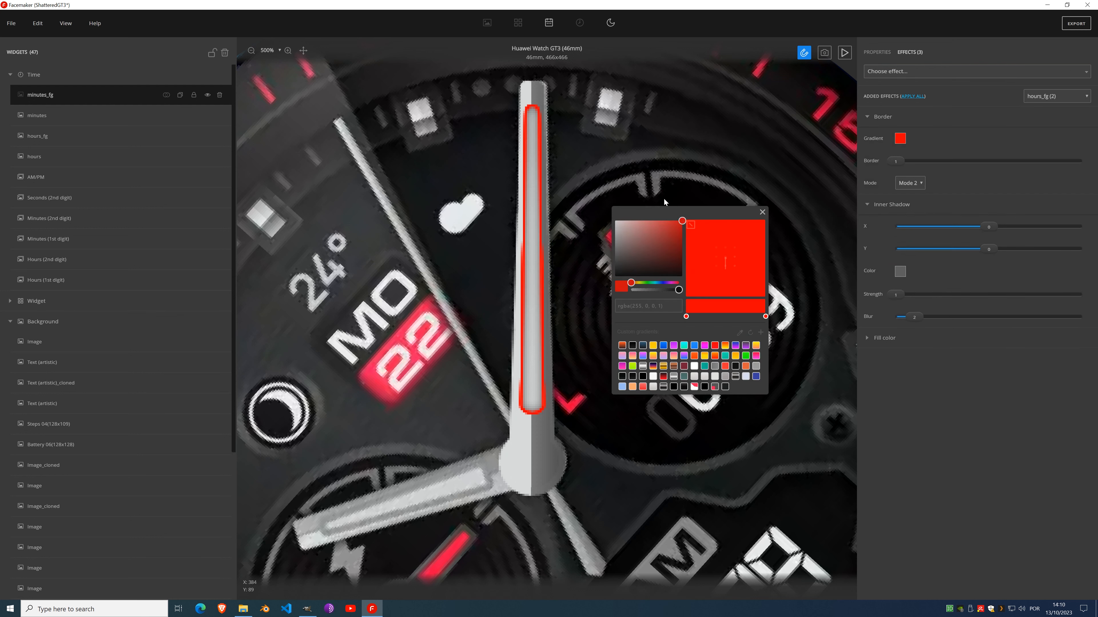
left_click_drag(612, 257, 586, 262)
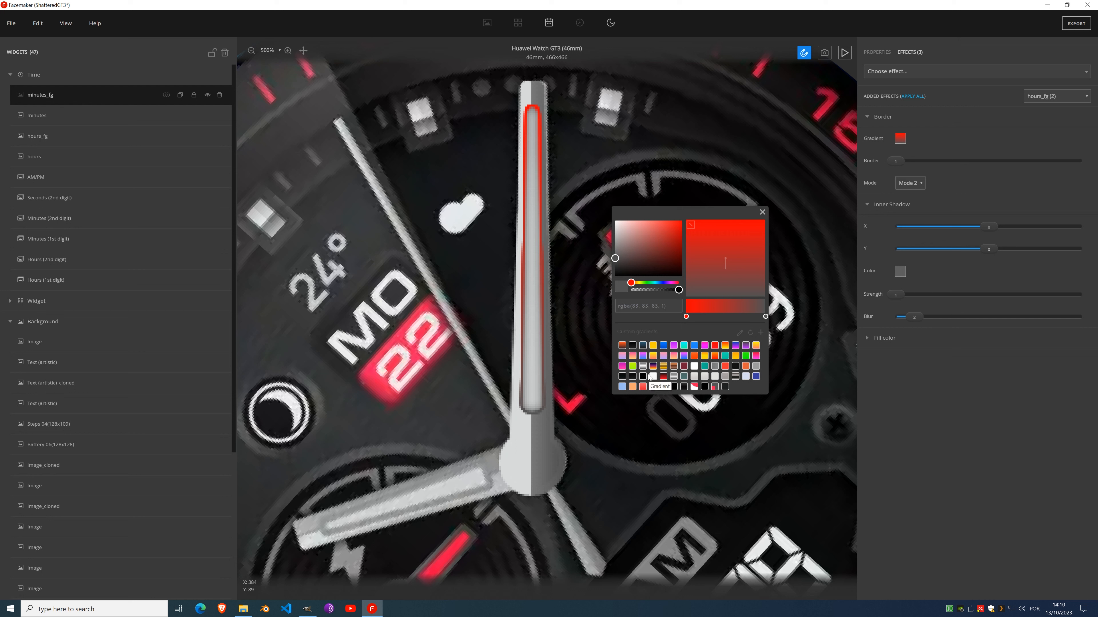
left_click(633, 376)
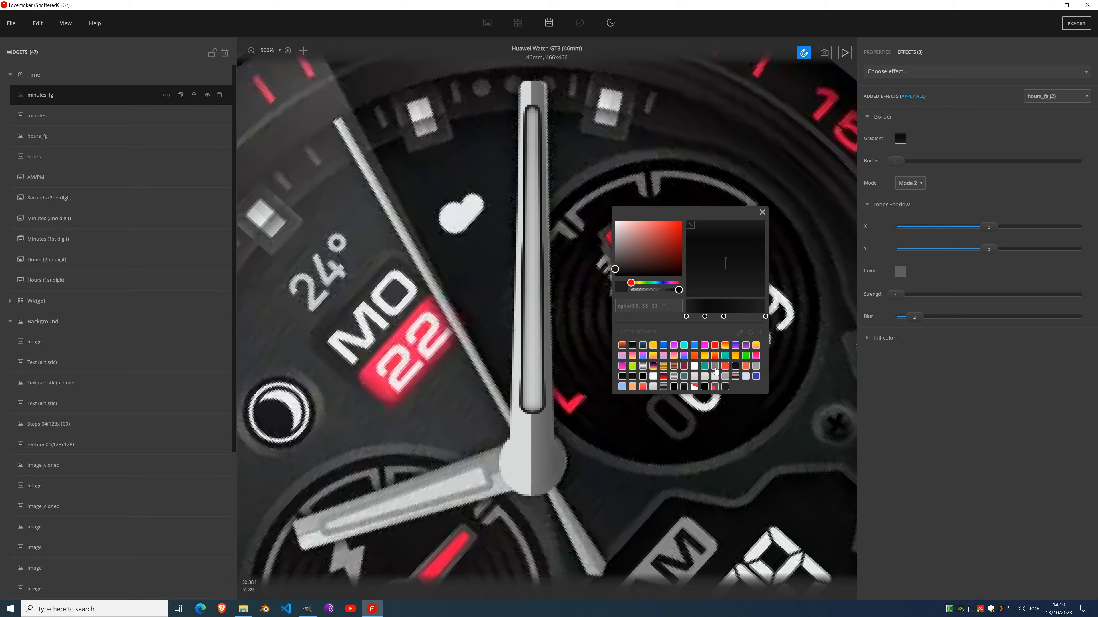
left_click(714, 367)
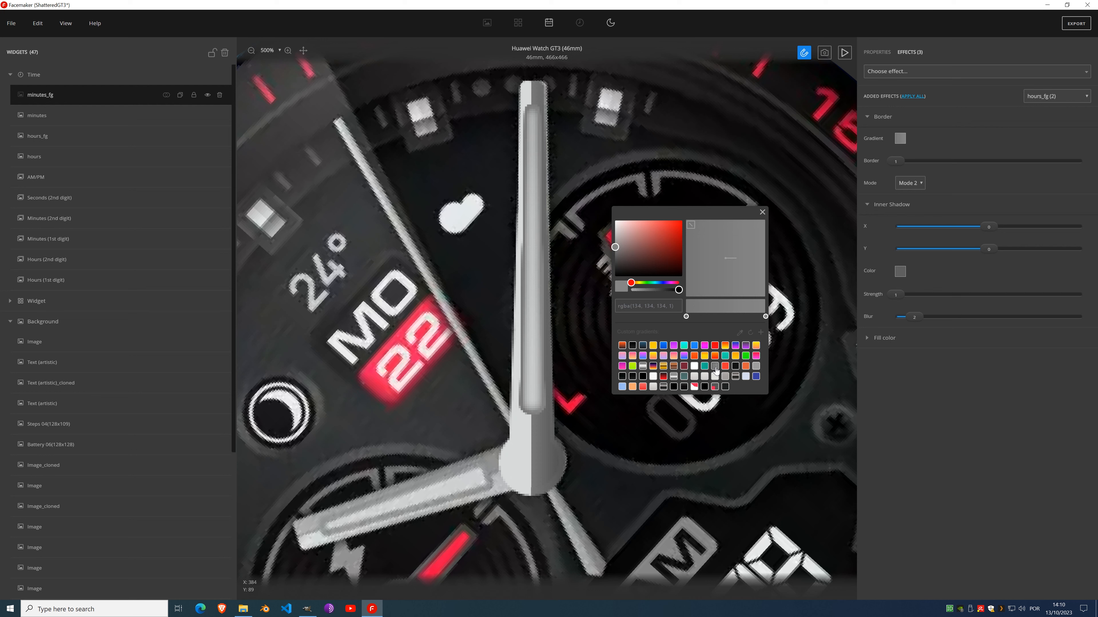
Step: Darken one end of the border's grey gradient and close the color picker
scroll(700, 467, "down", 3)
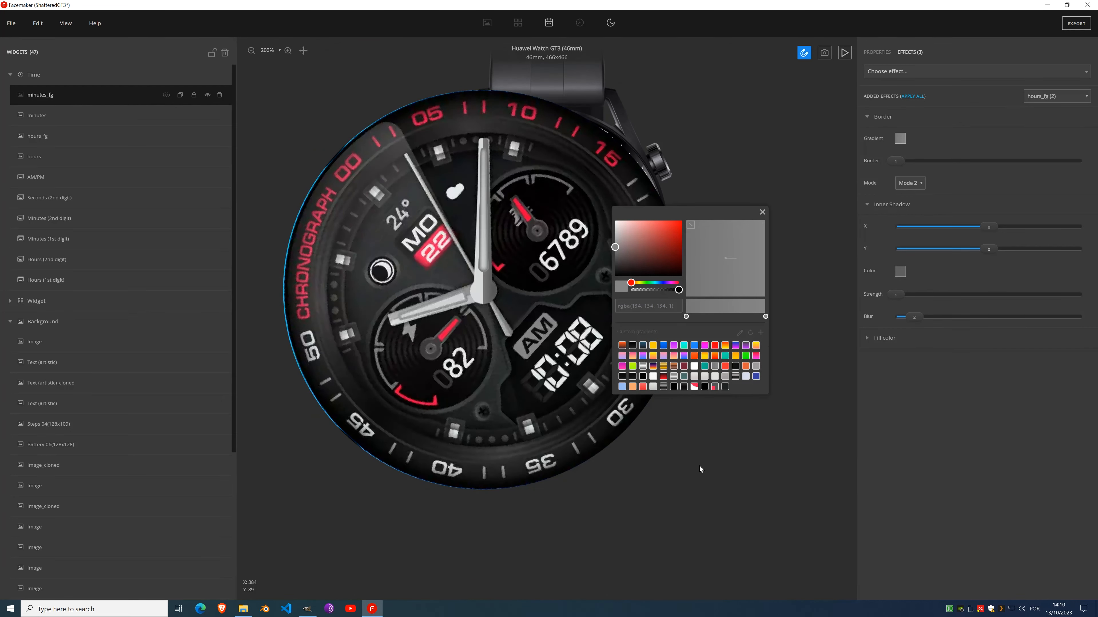
scroll(494, 304, "down", 1)
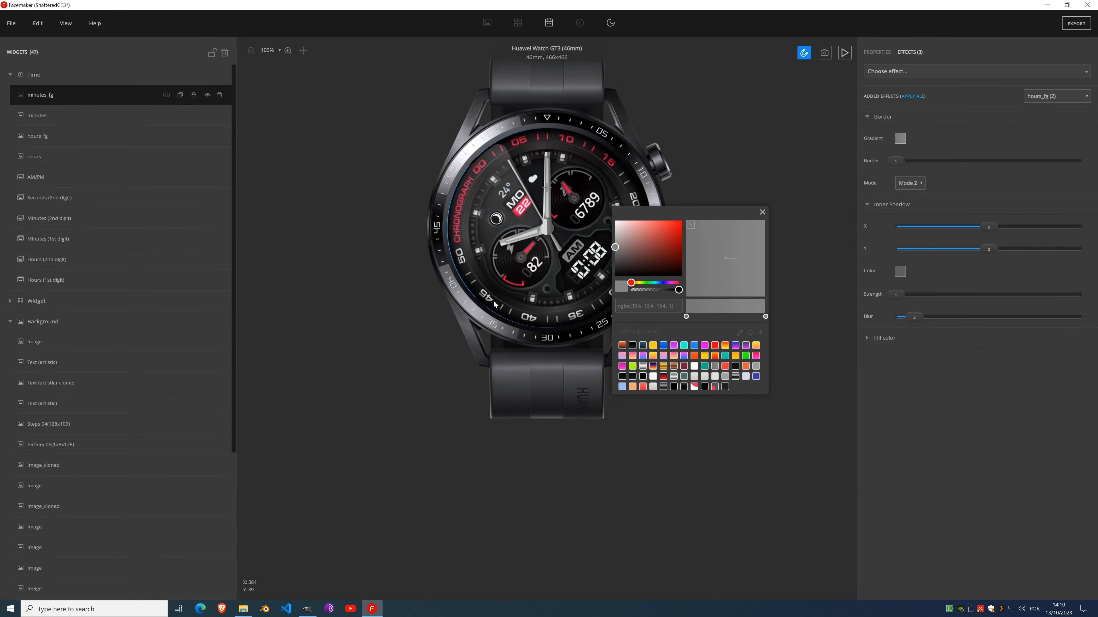
scroll(556, 226, "up", 2)
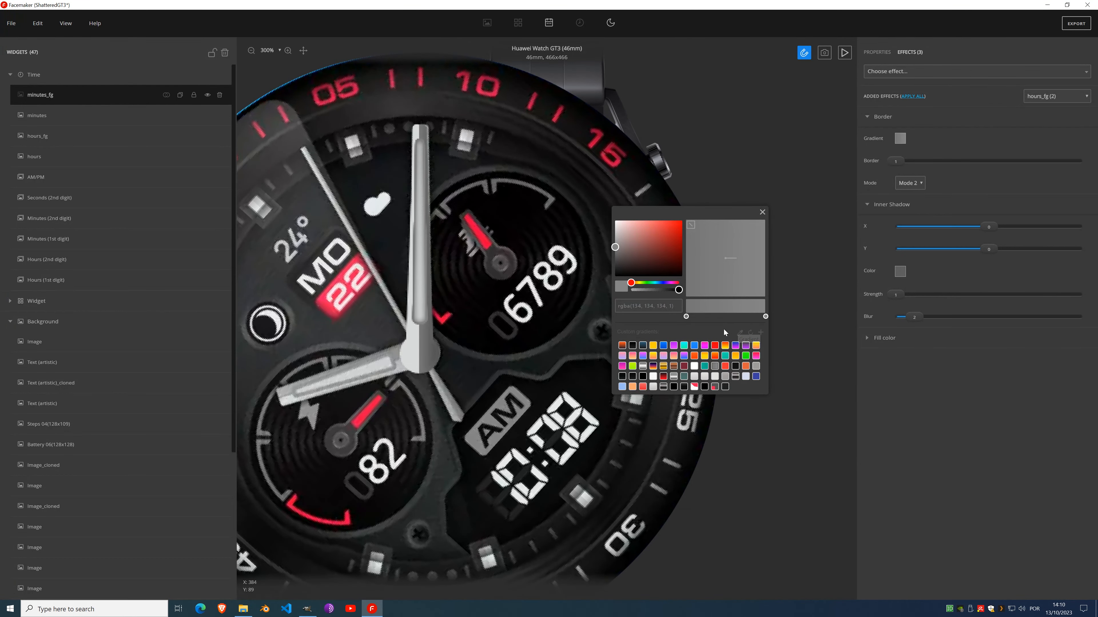
left_click_drag(614, 247, 614, 260)
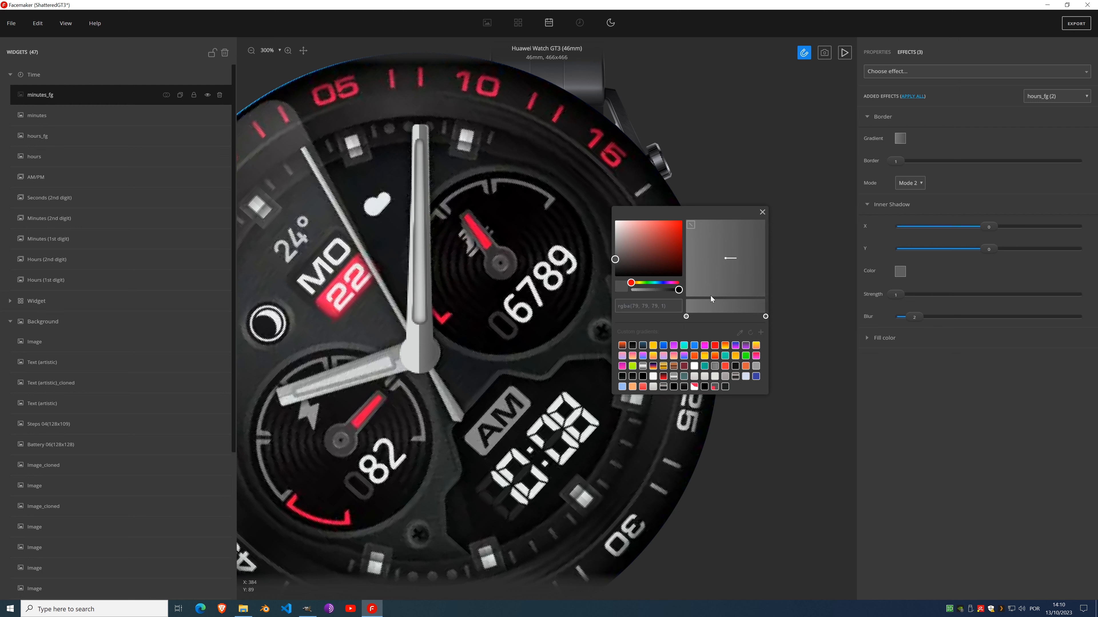
left_click(762, 210)
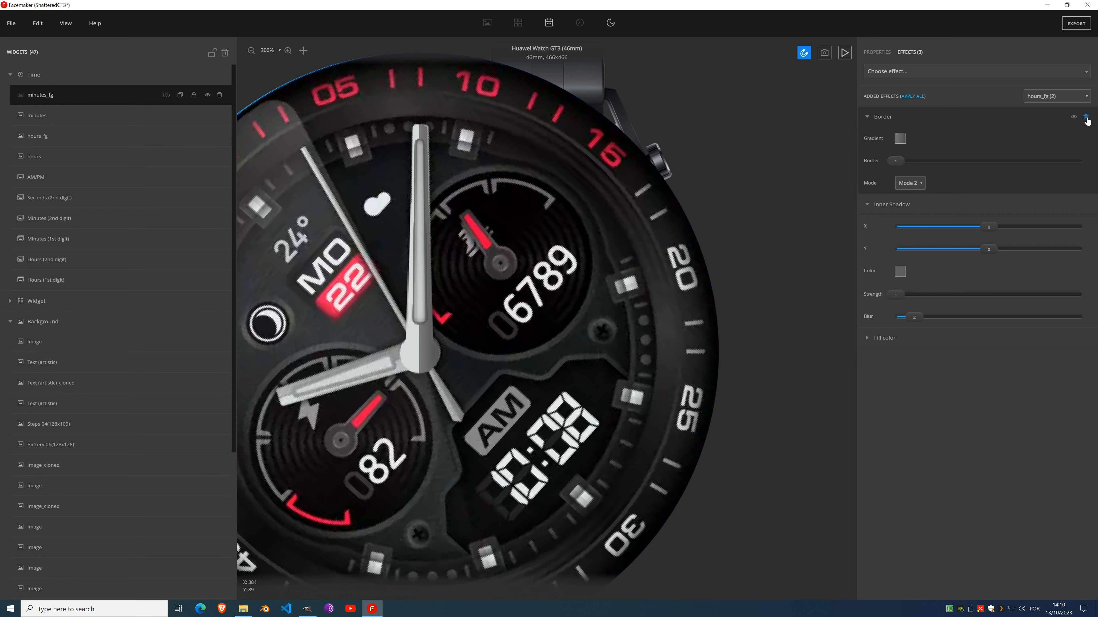
Step: Remove the Border effect from minutes_fg and darken its Inner Shadow color to near-black
left_click(1086, 117)
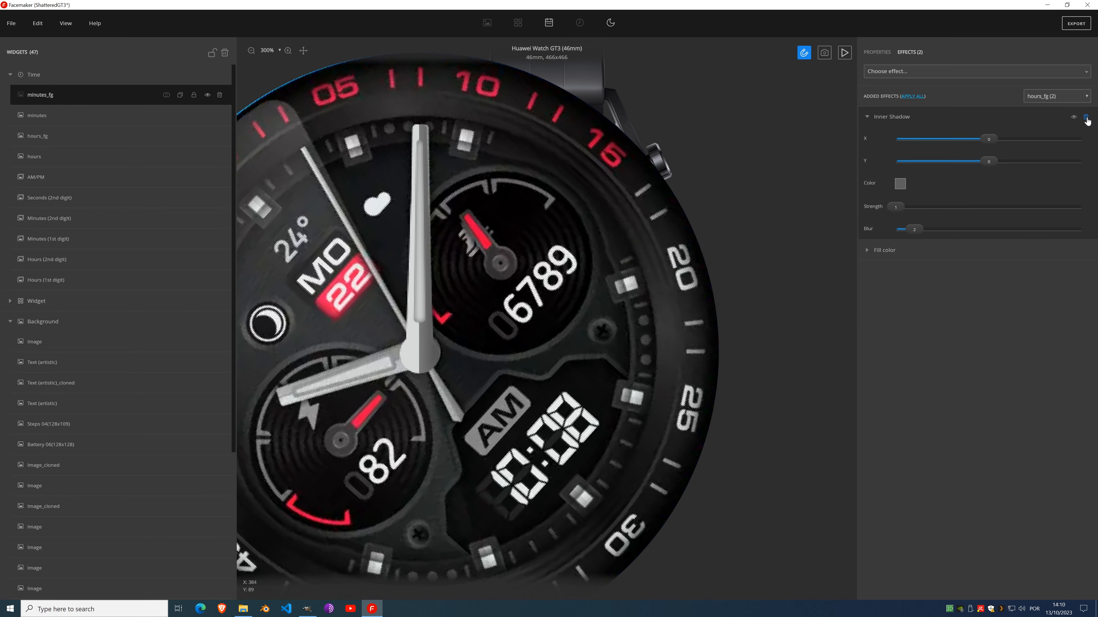
left_click(901, 185)
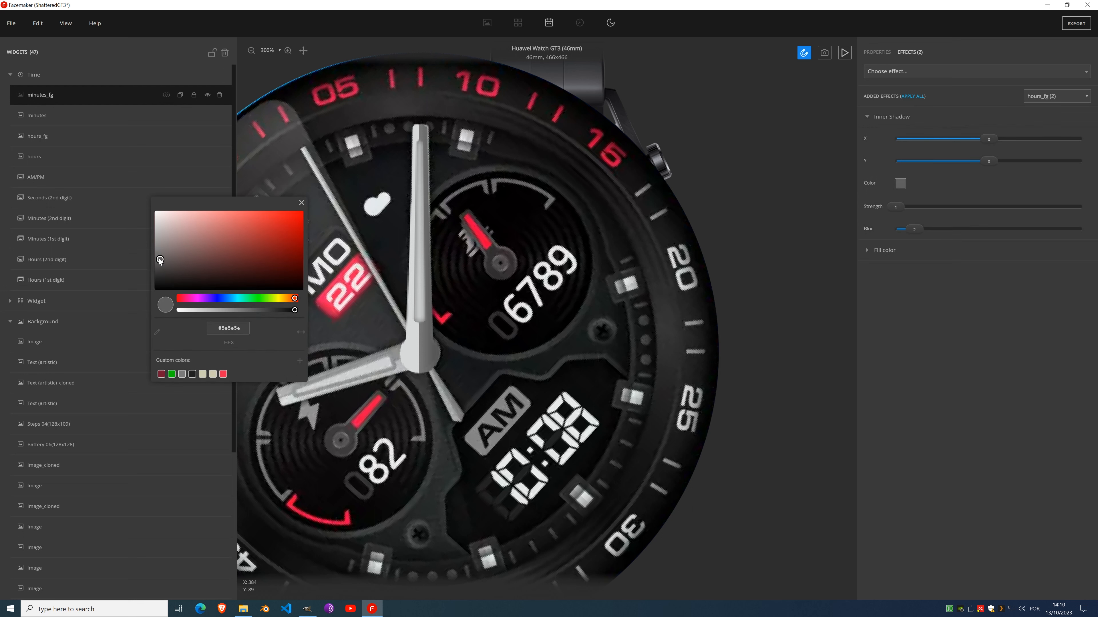
left_click_drag(158, 260, 156, 294)
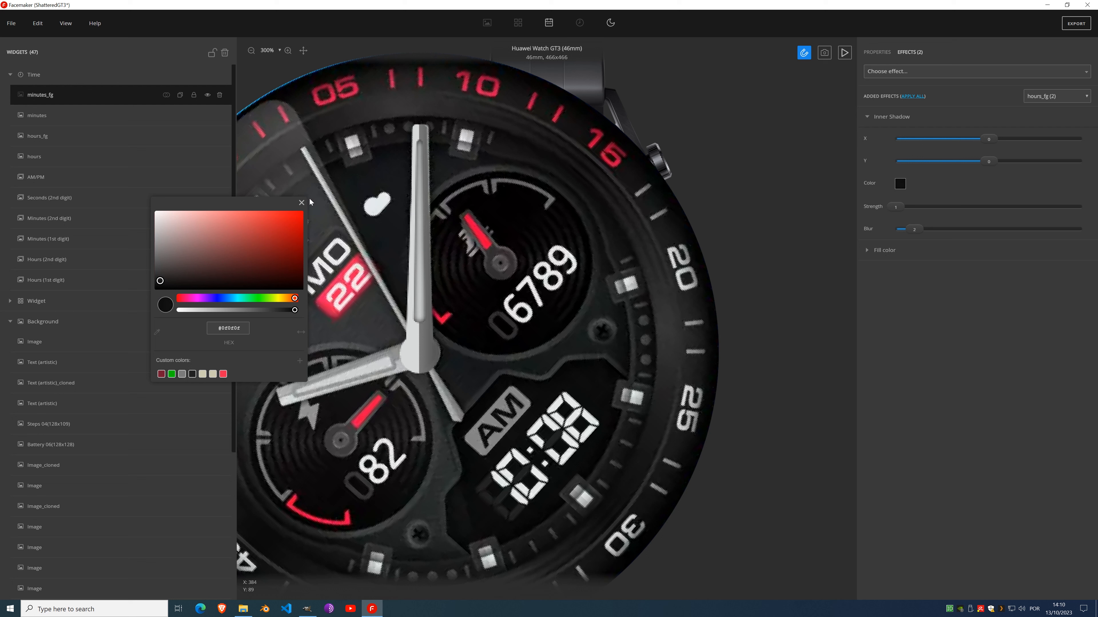
left_click(301, 203)
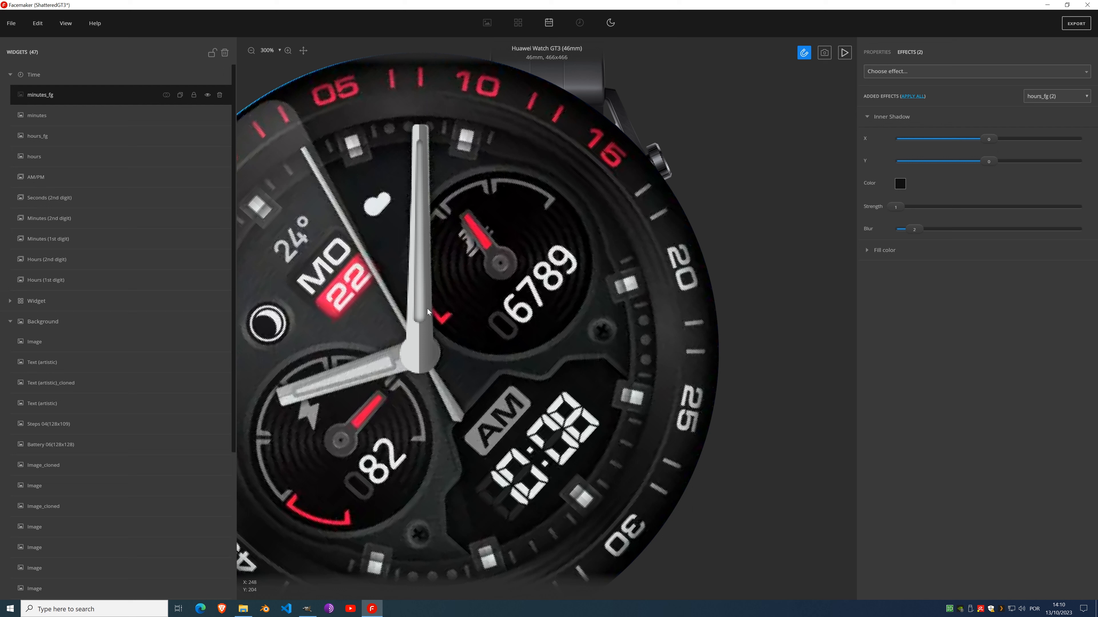
Step: Hide minutes_fg and minutes, and set the hours_fg Inner Shadow to color #1a1a1a with a blur of 2
left_click(208, 95)
left_click(208, 115)
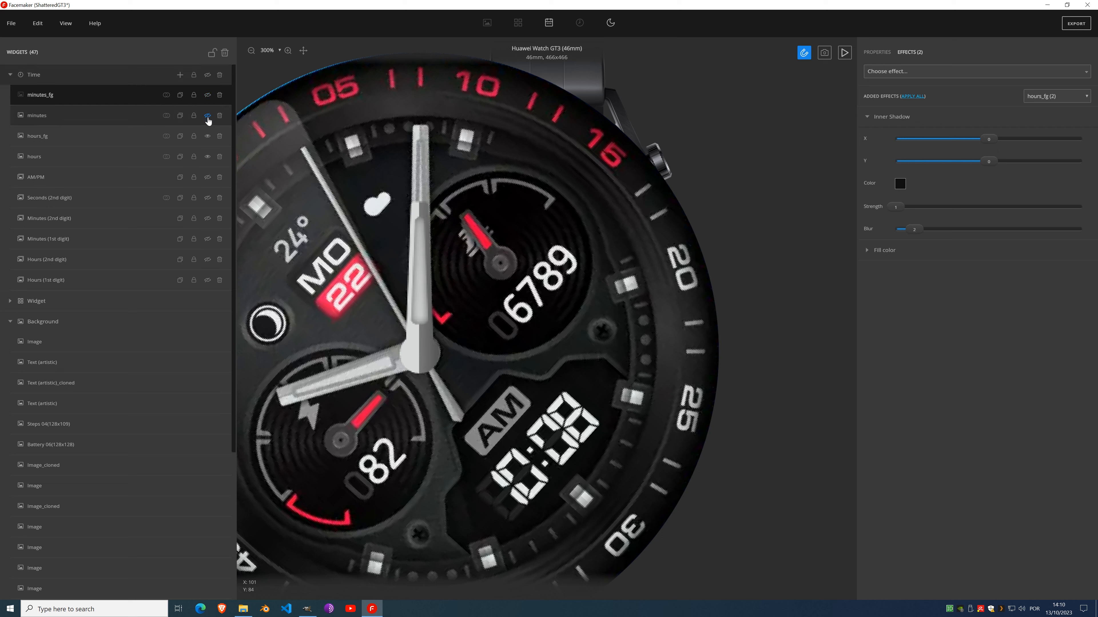
left_click(73, 136)
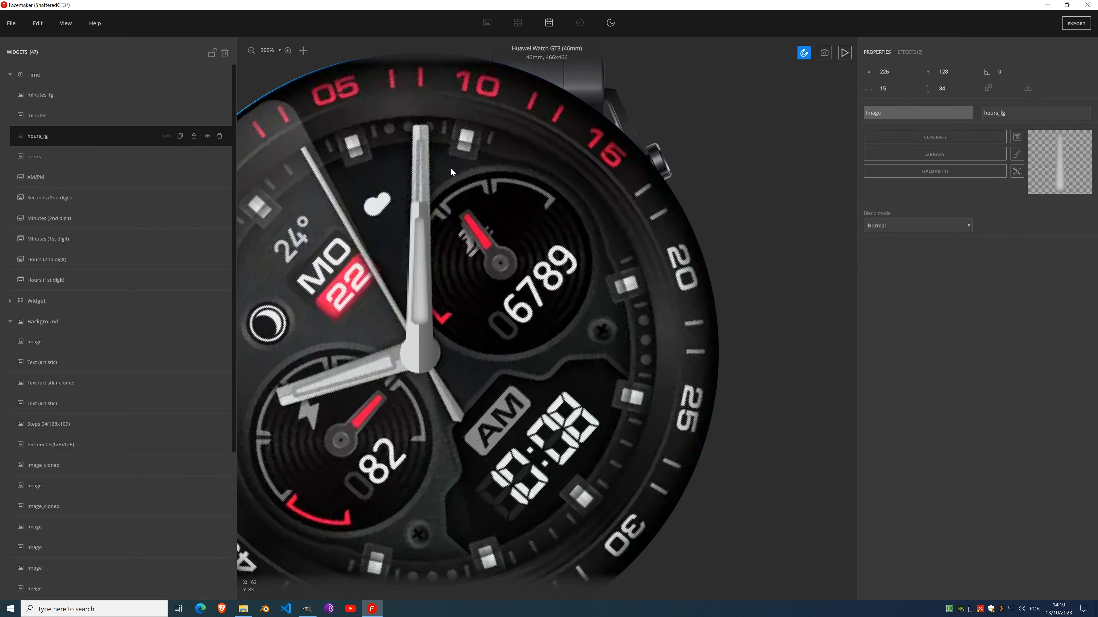
left_click(917, 57)
left_click(901, 184)
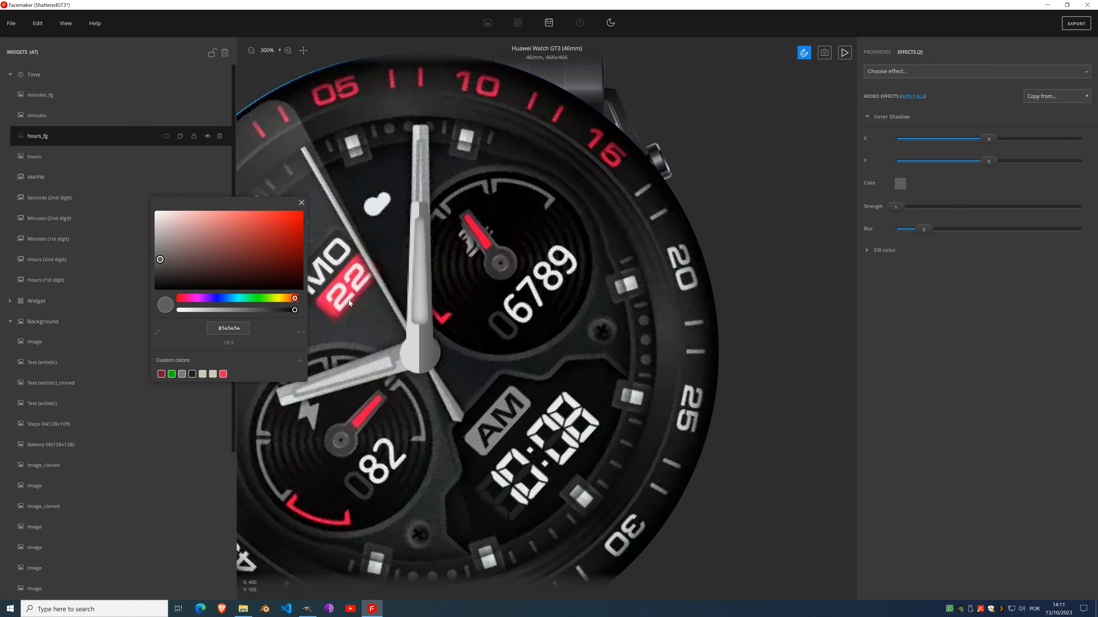
left_click_drag(158, 261, 155, 278)
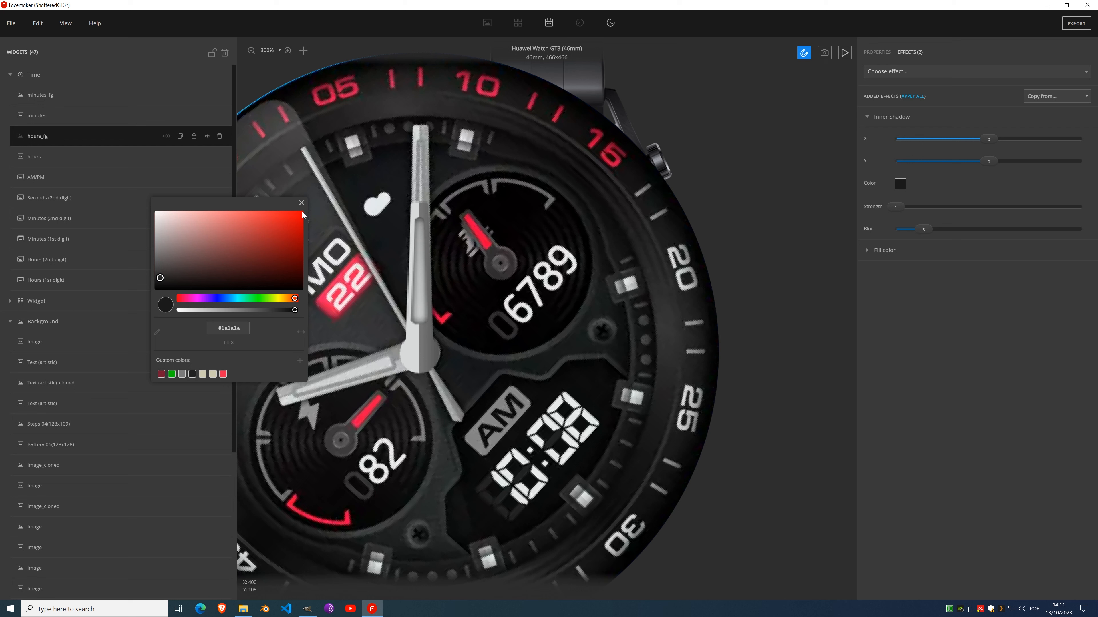
left_click(302, 202)
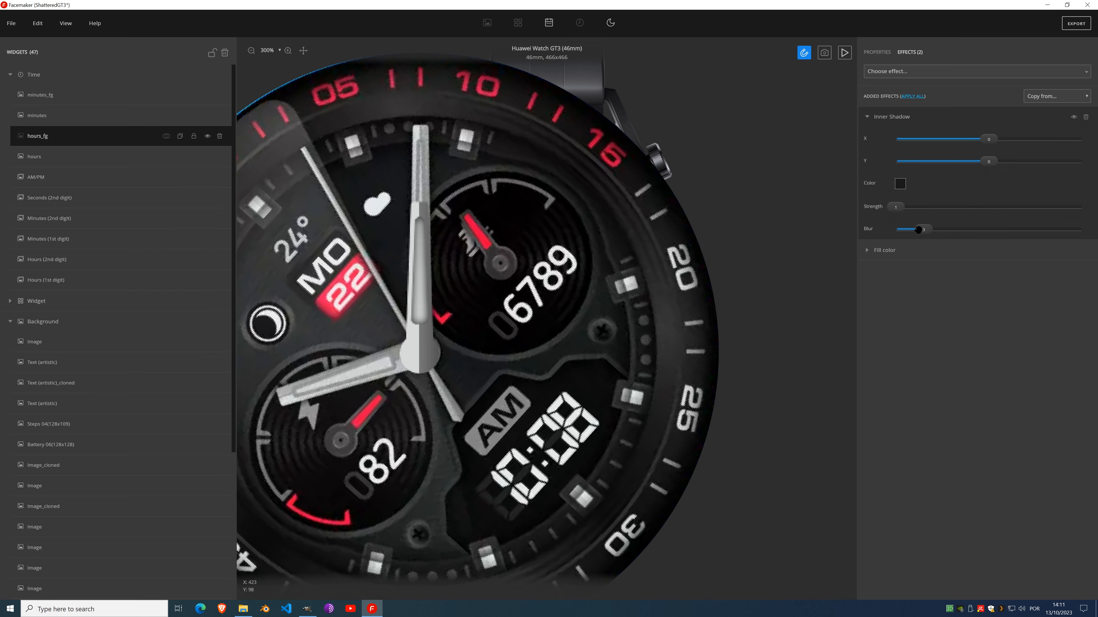
left_click_drag(918, 230, 912, 230)
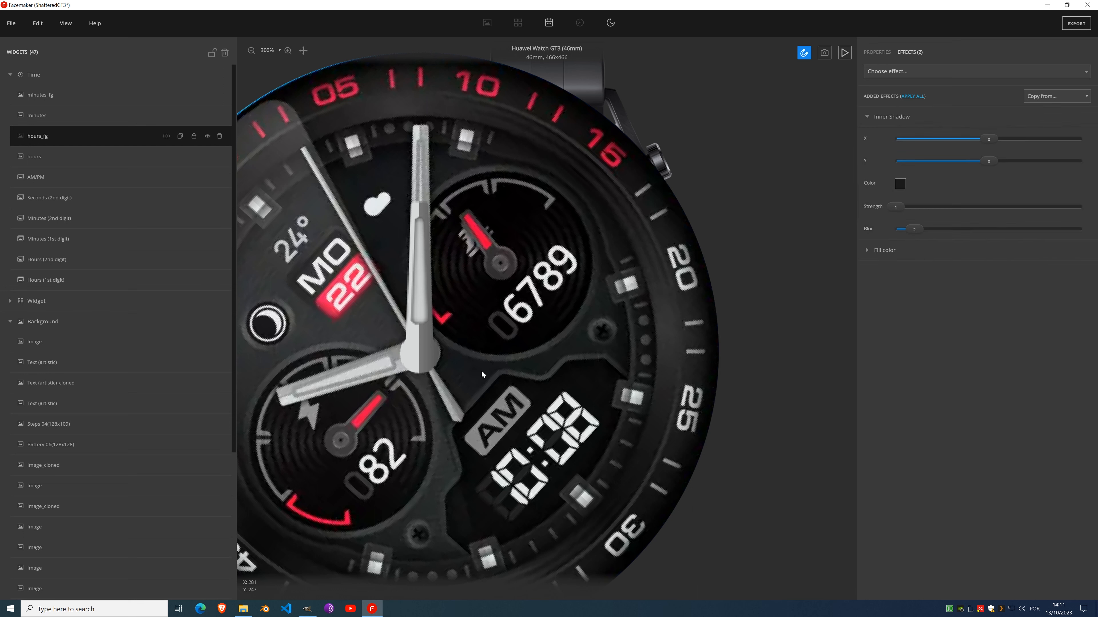
Step: Rotate the full-size reference watch image at the end of the Background group to -19 degrees
scroll(150, 454, "down", 5)
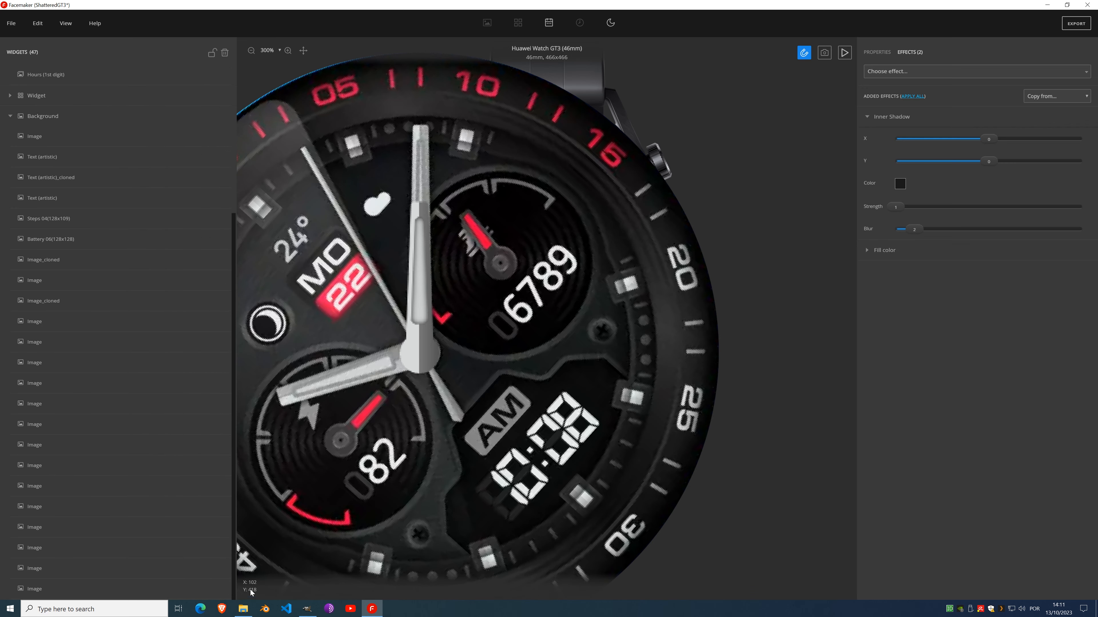
left_click(149, 590)
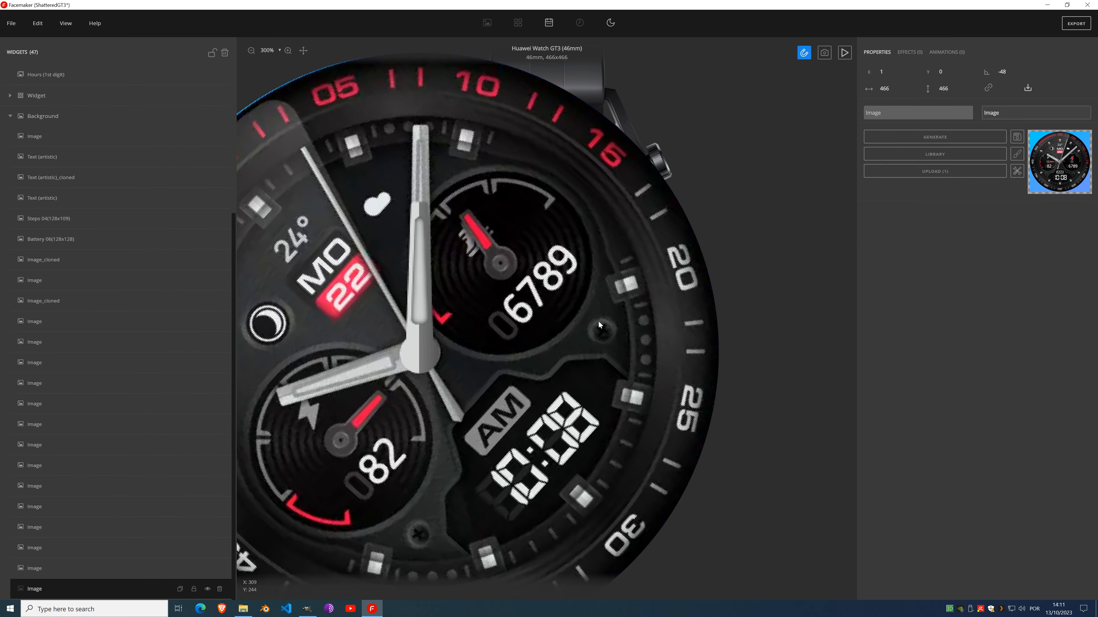
left_click(1012, 71)
left_click(1012, 71)
left_click(1012, 71)
left_click(1012, 71)
scroll(1012, 71, "up", 20)
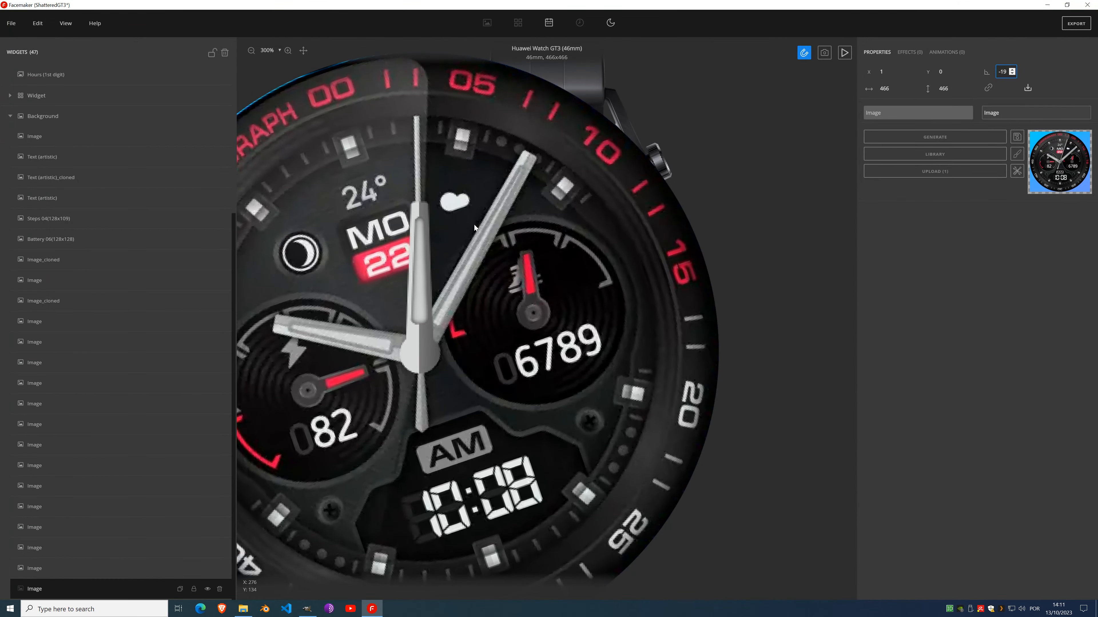
left_click(474, 225)
Step: With the guidelines turned on, refine the reference image's rotation to -18 degrees and hide the hours_fg and hours layers
key("ctrl+g")
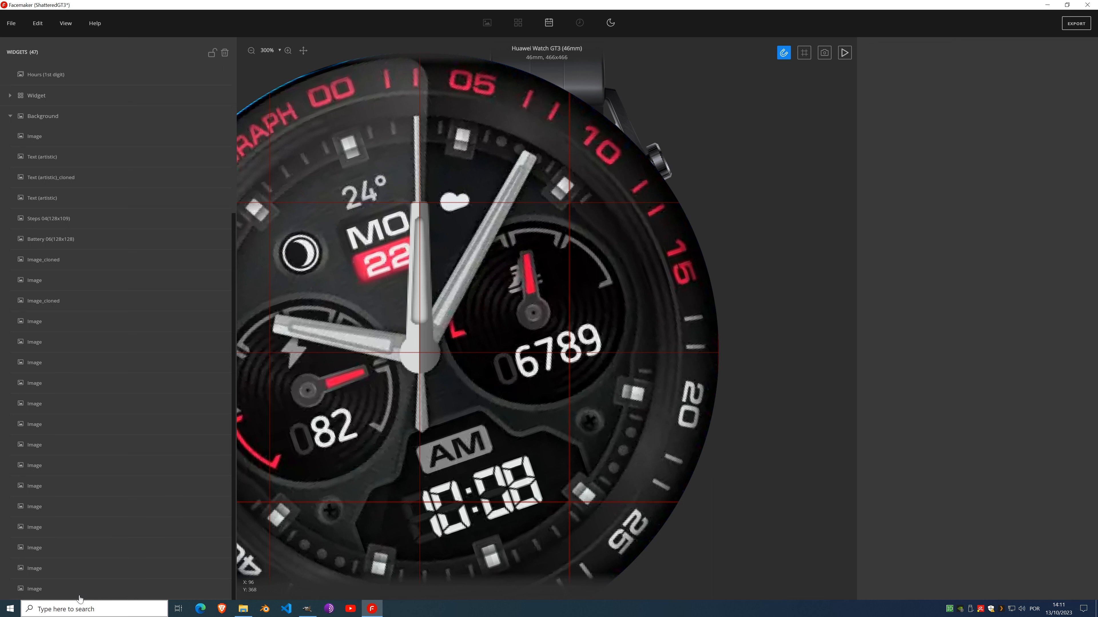
left_click(99, 589)
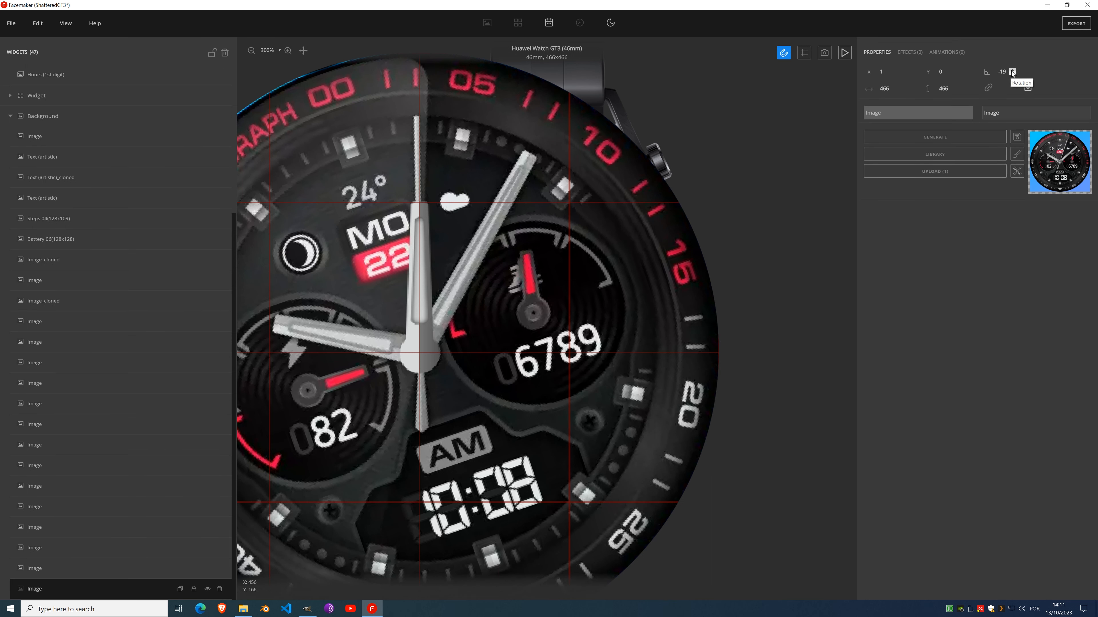
left_click(1012, 71)
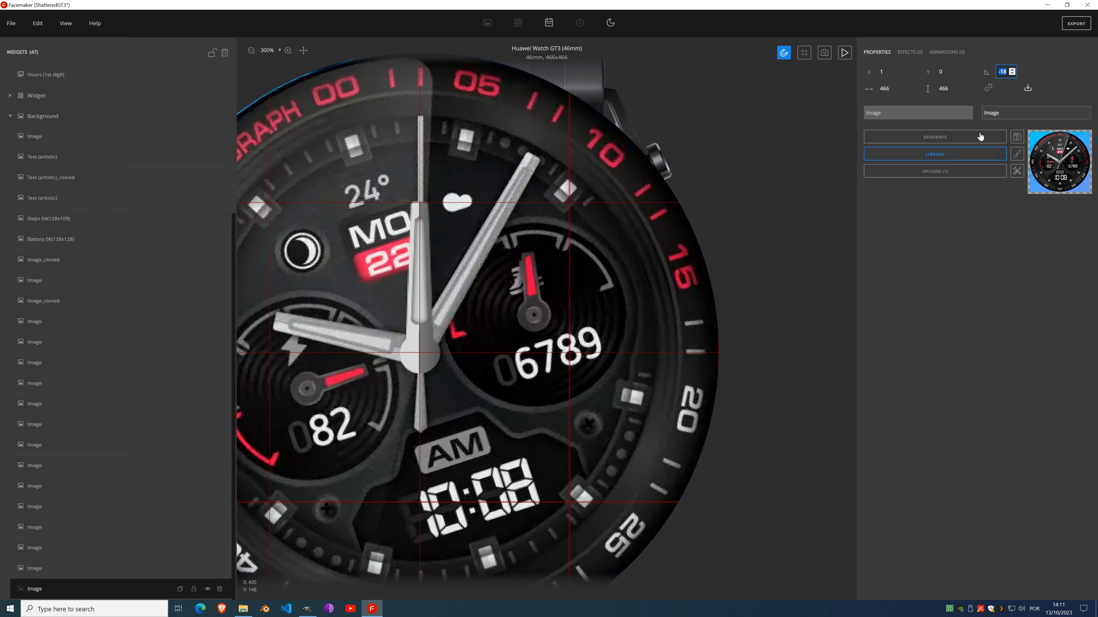
scroll(113, 245, "up", 5)
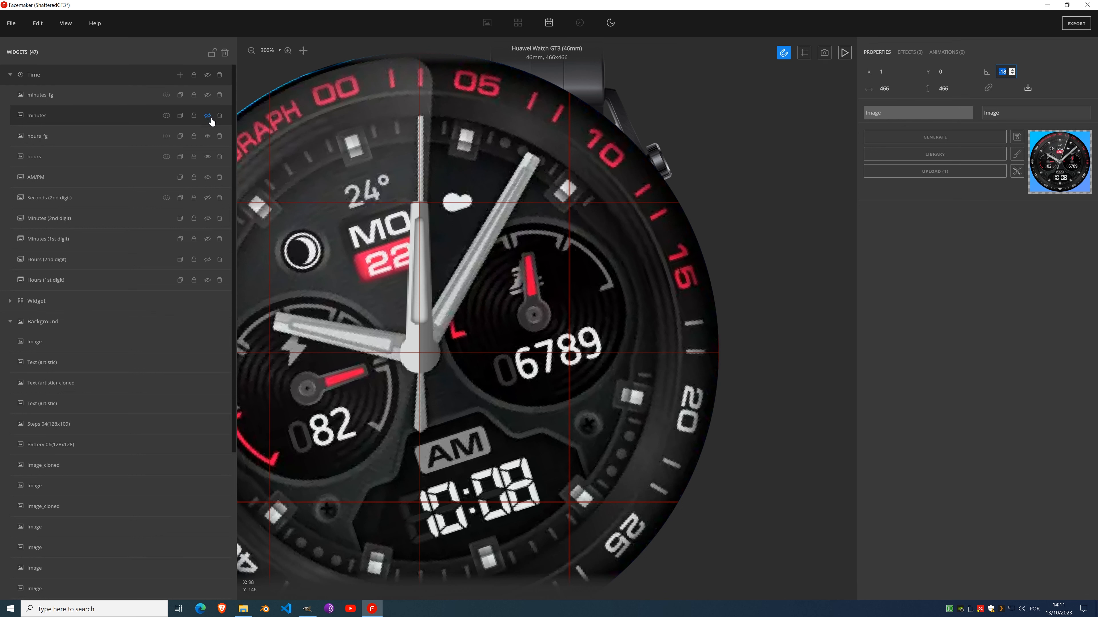
left_click(208, 137)
left_click(208, 159)
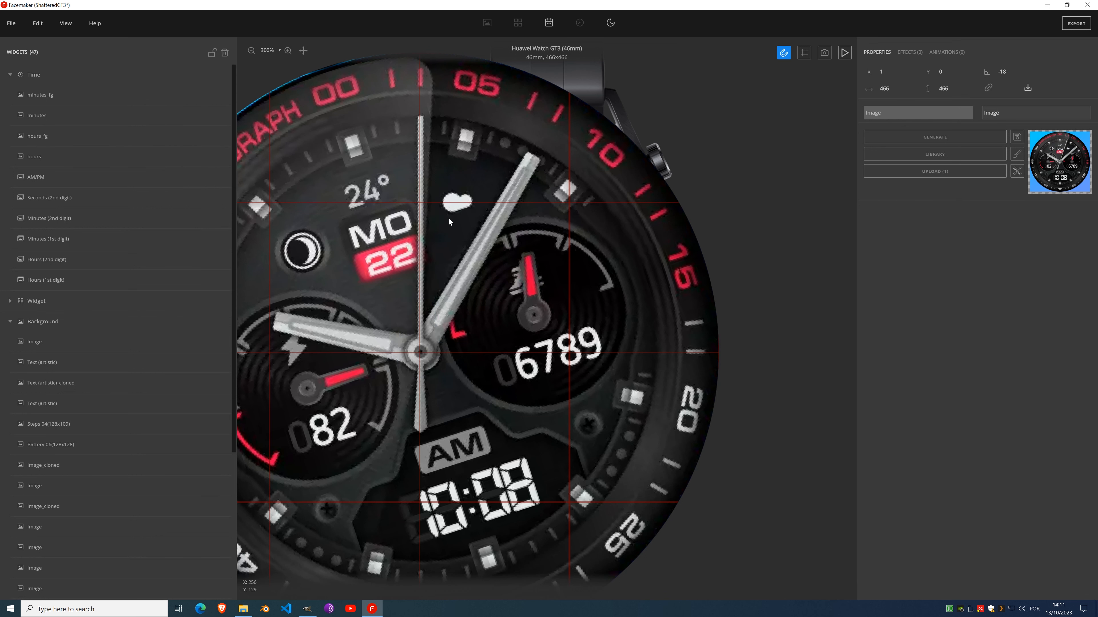
Step: Try the reference image at X 0, checking its hub against the guidelines up close, and return it to X 1
left_click(893, 74)
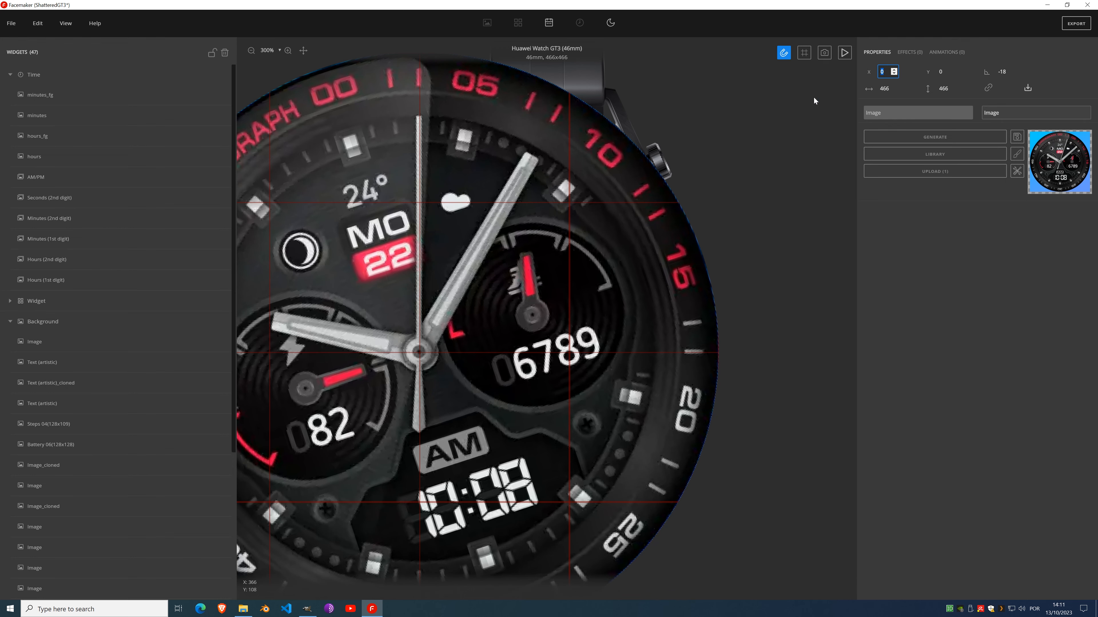
scroll(424, 212, "up", 2)
scroll(538, 380, "down", 3)
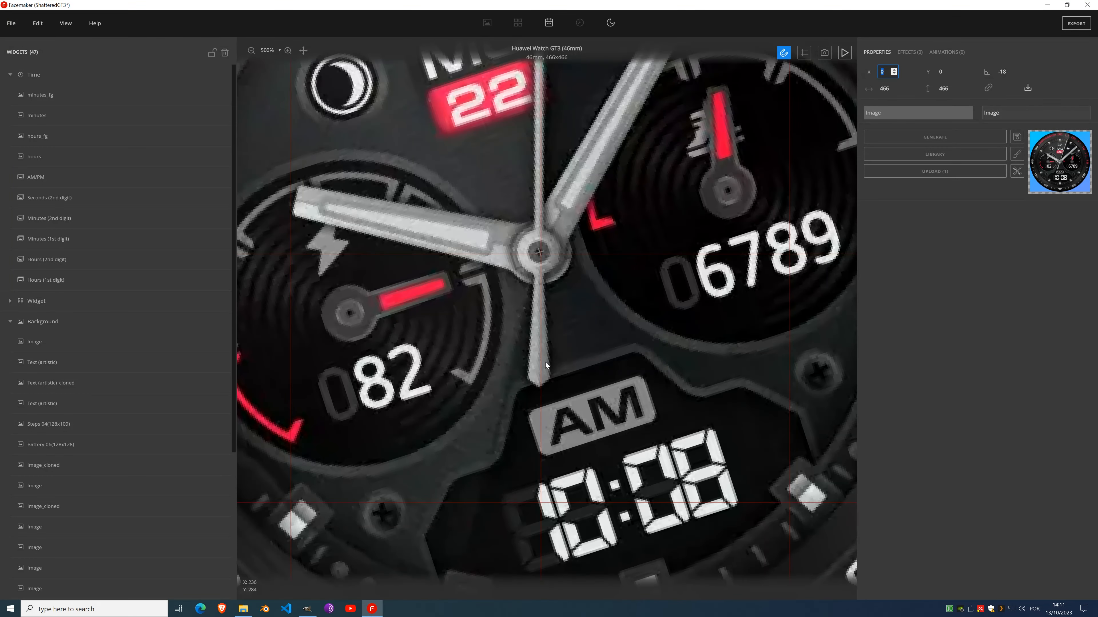
scroll(562, 210, "up", 2)
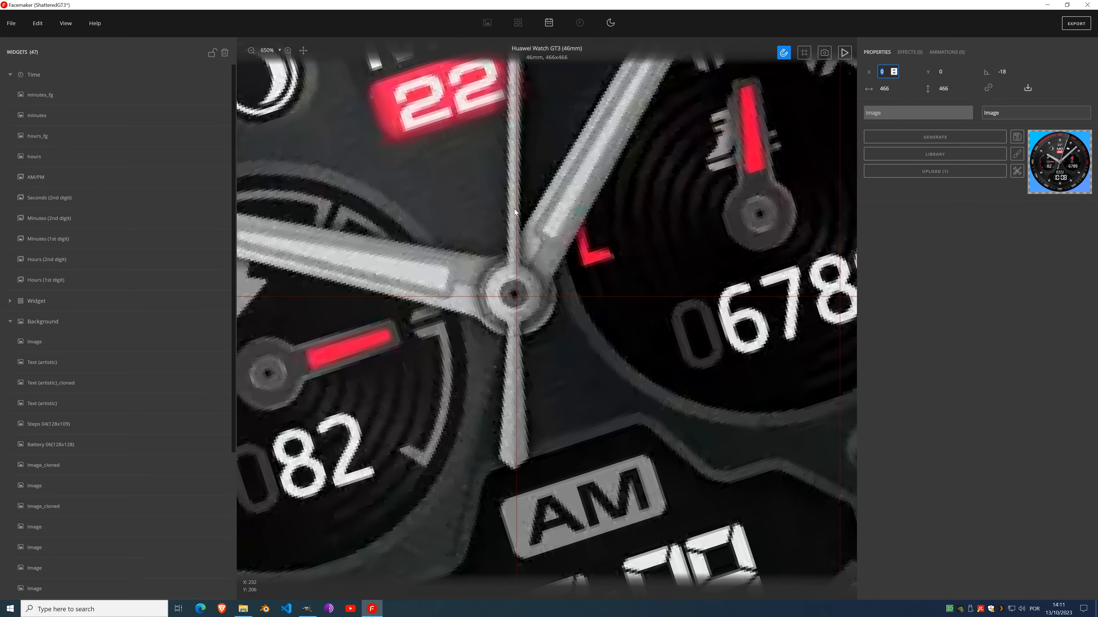
left_click(895, 69)
scroll(733, 189, "down", 2)
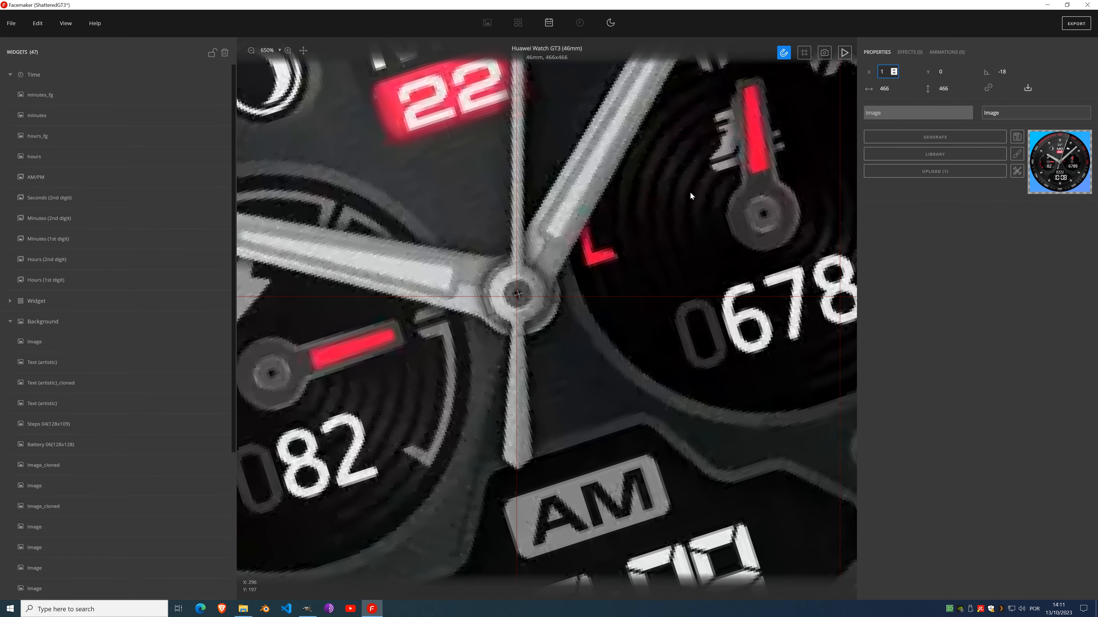
scroll(690, 192, "down", 3)
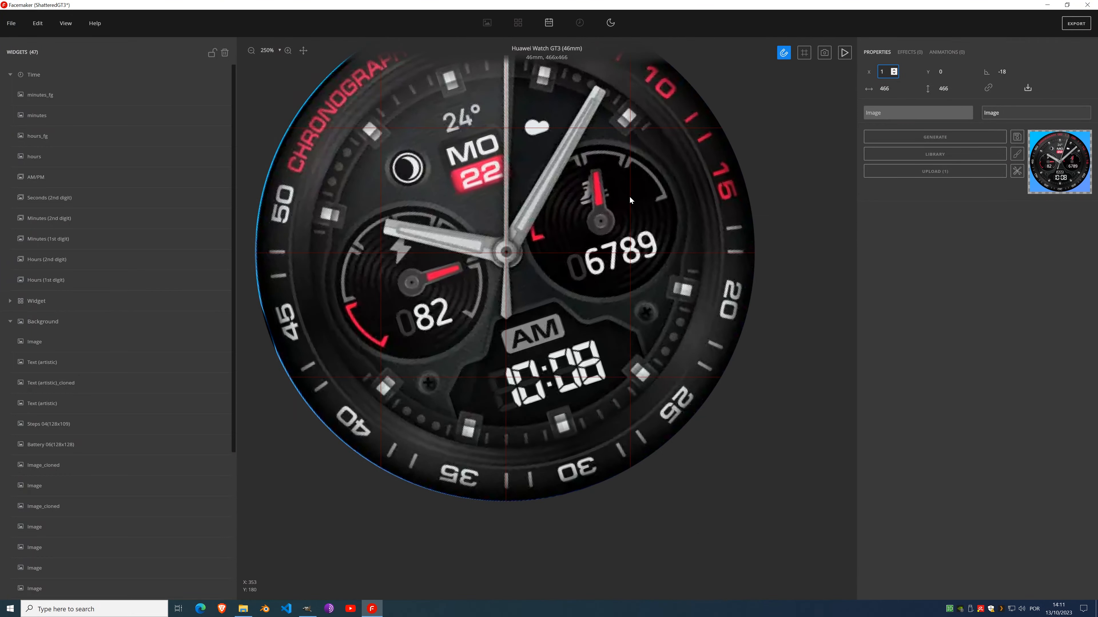
scroll(528, 310, "up", 5)
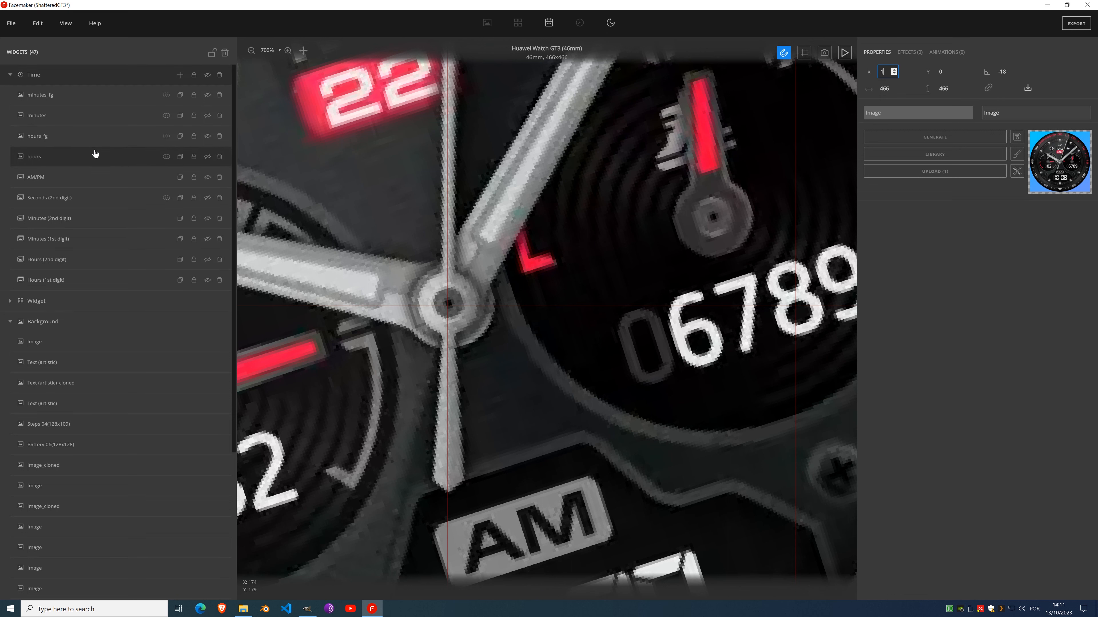
Step: Add an image widget to the Time group, generate a 19 by 19 gradient square for it, and place it over the hands' hub
left_click(181, 77)
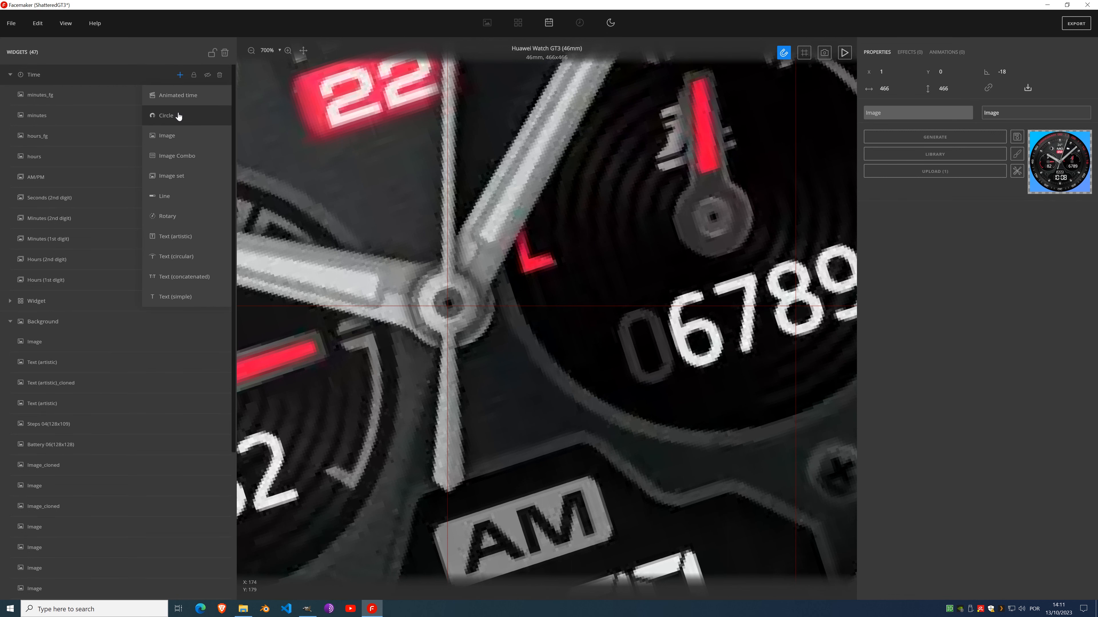
left_click(179, 138)
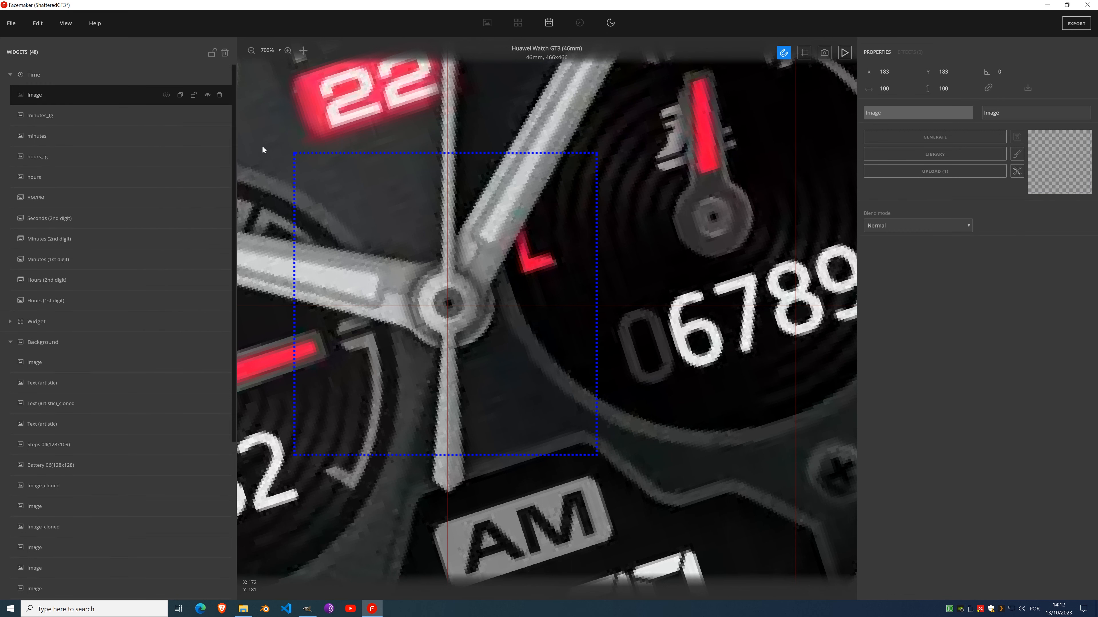
left_click(929, 145)
double_click(944, 284)
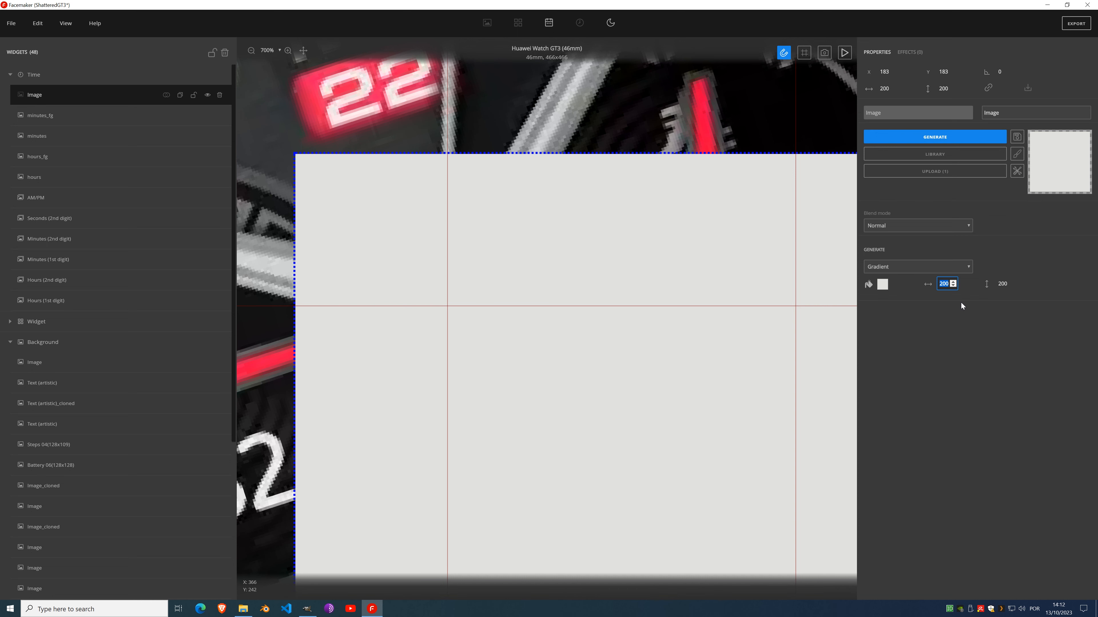
type("19")
key("Tab")
type("19")
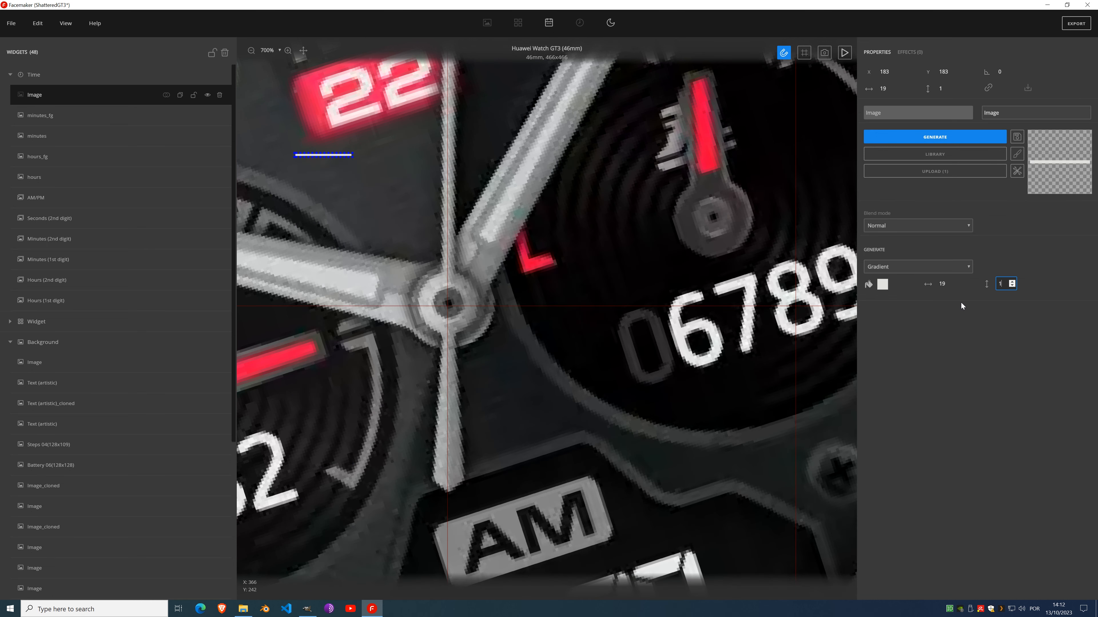
left_click_drag(326, 180, 453, 305)
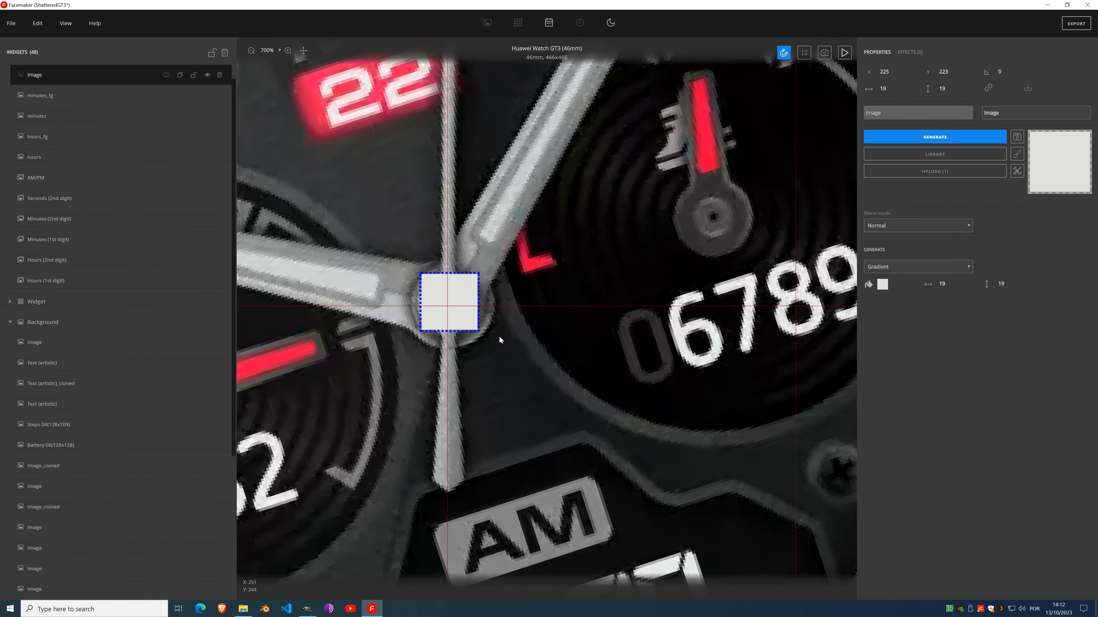
Step: Resize the generated hub square to 21 by 21 and convert it to a sphere
left_click(941, 286)
type("21")
key("Tab")
type("21")
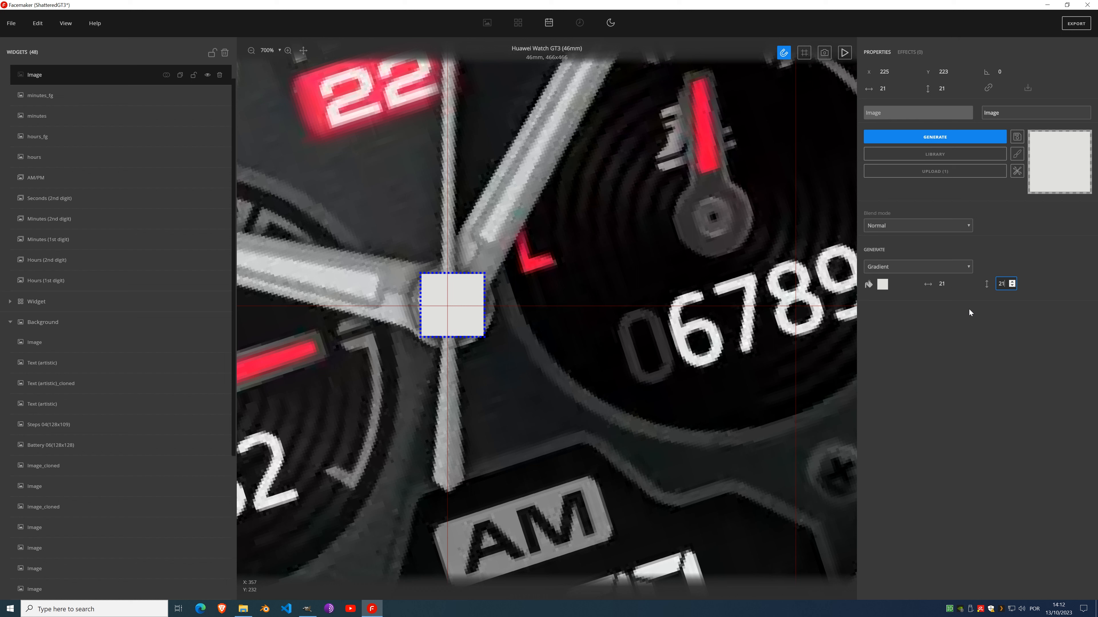
left_click(1017, 171)
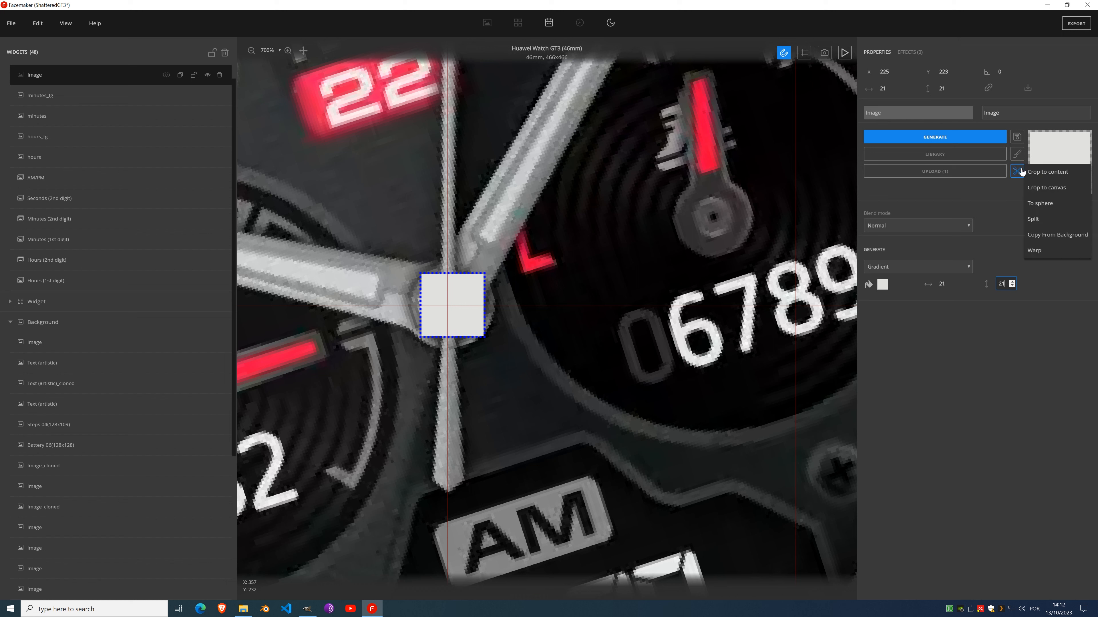
left_click(1039, 203)
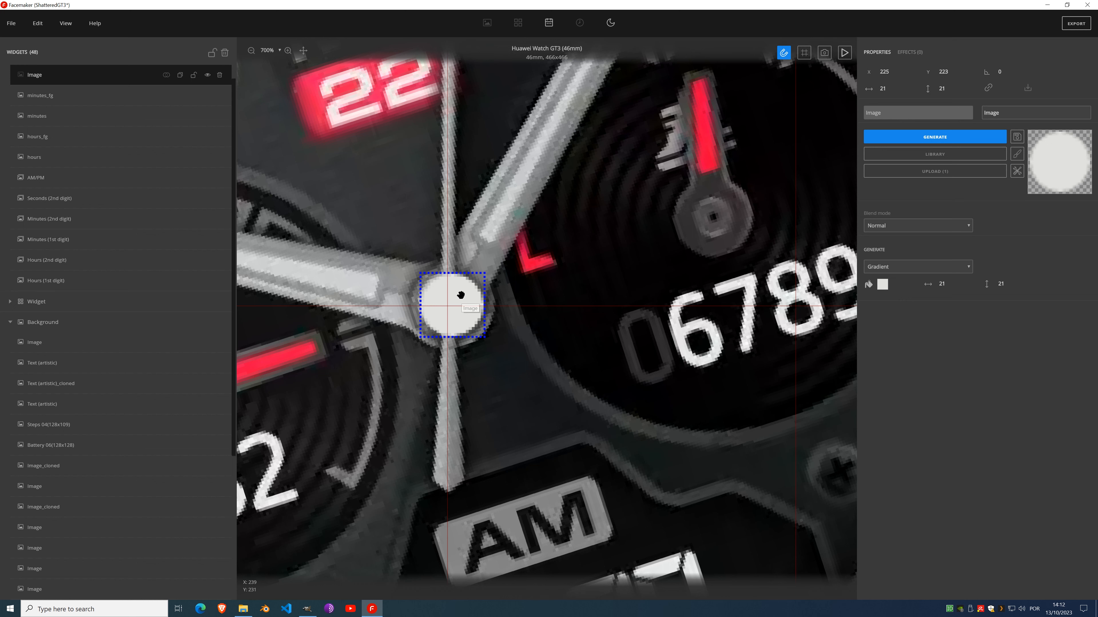
Step: Center the round hub image on the guideline crossing at X 224, Y 223
left_click_drag(461, 303, 457, 294)
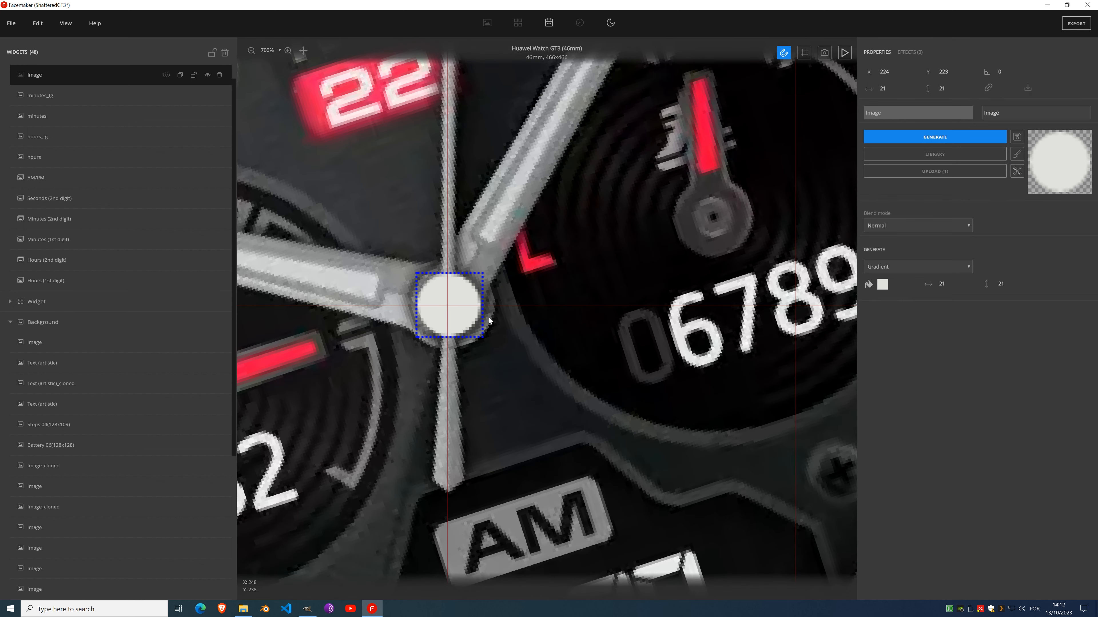
left_click_drag(462, 291, 462, 293)
key("Left")
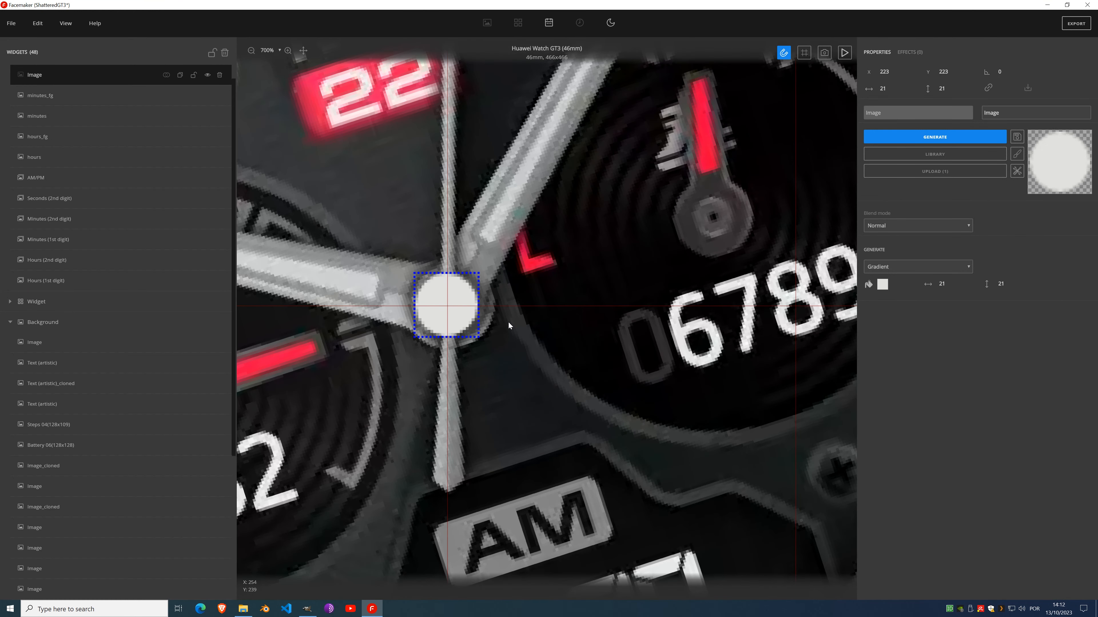
key("Up")
key("Right")
key("Down")
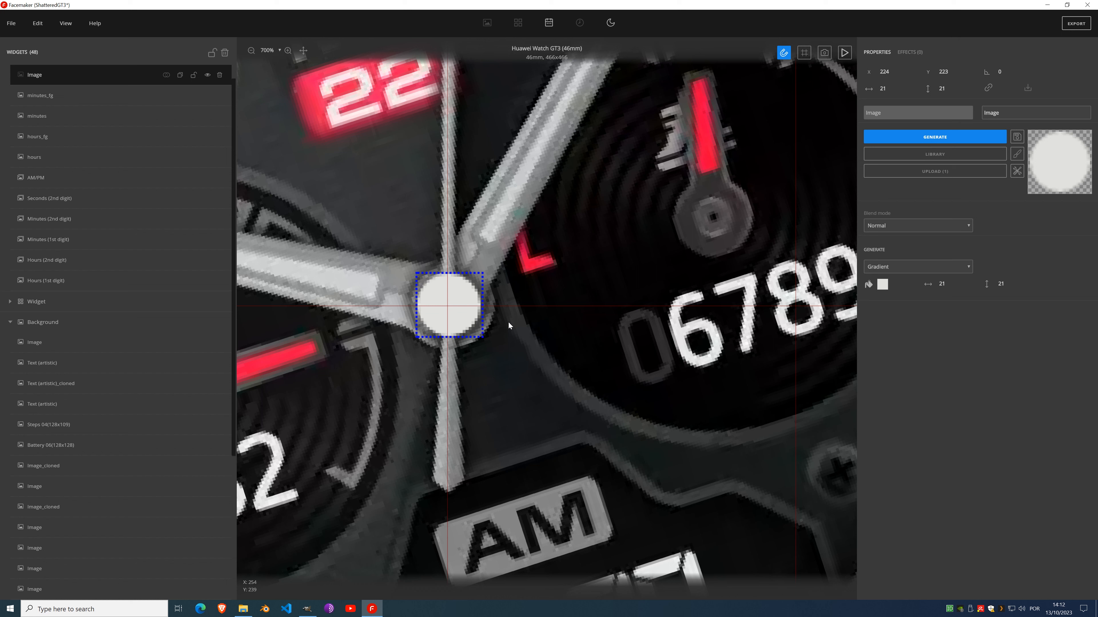
Step: Move the round hub image to X 223 and compare it with the reference hub by hiding and reshowing it
key("Left")
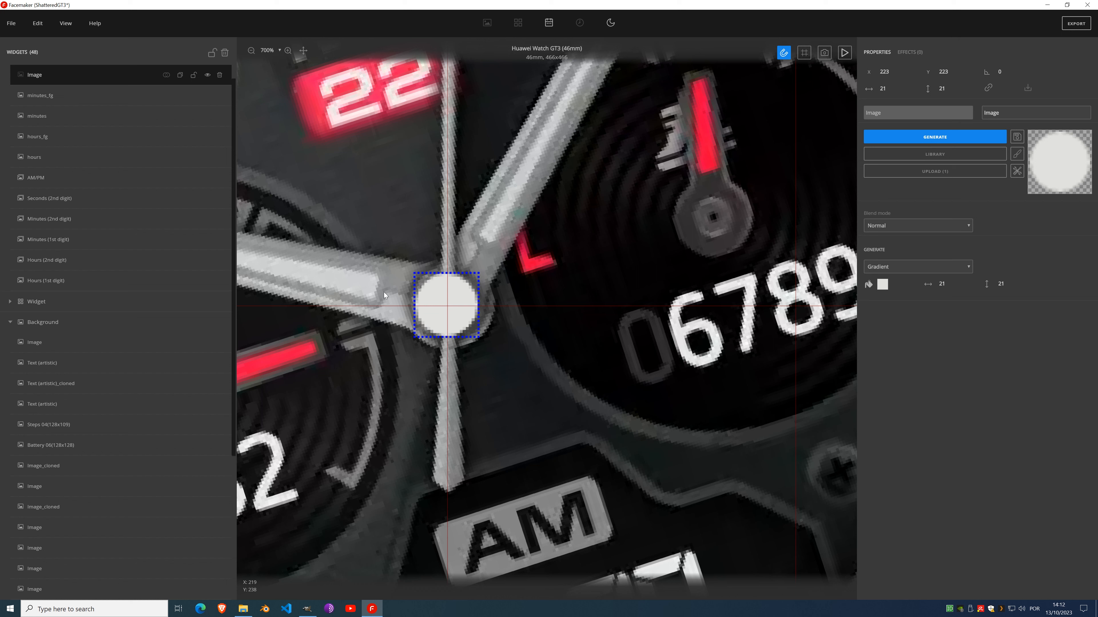
left_click(208, 75)
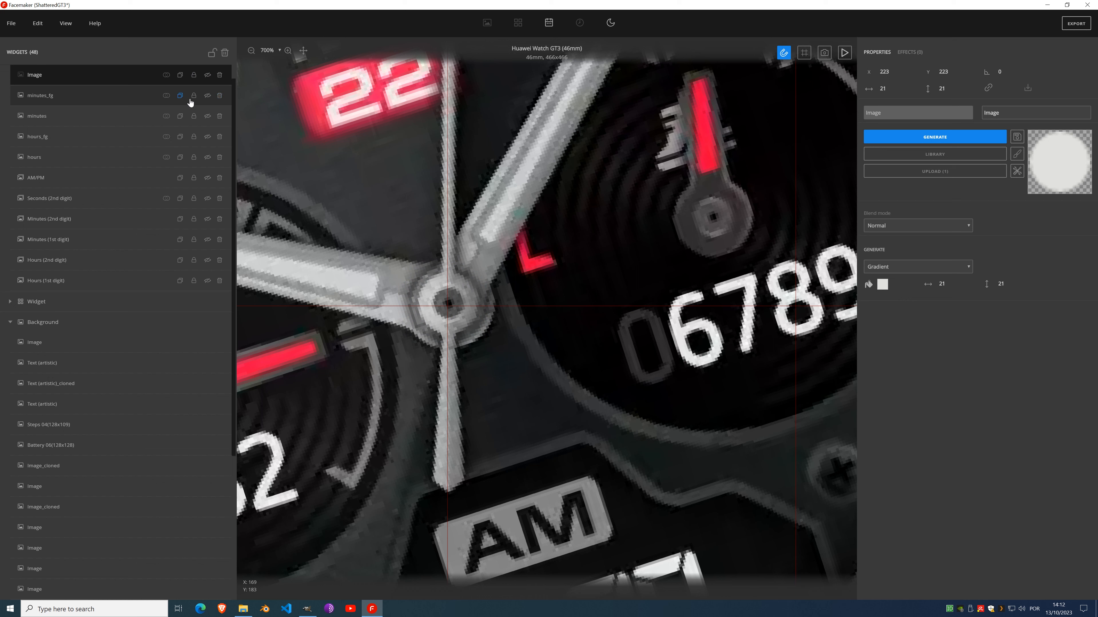
scroll(186, 169, "up", 1)
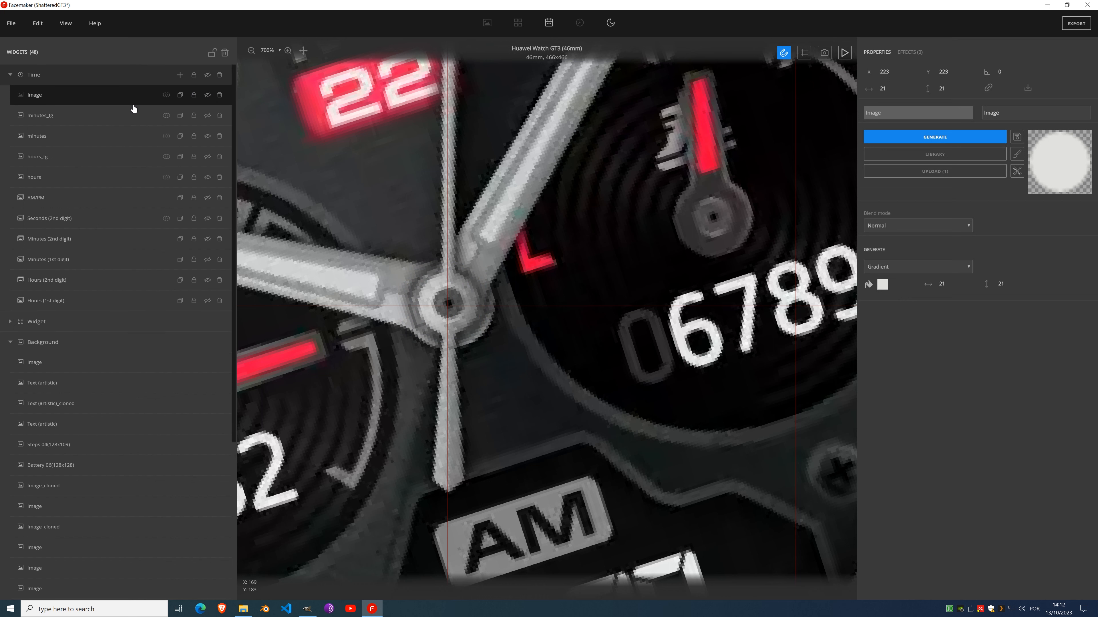
left_click(207, 95)
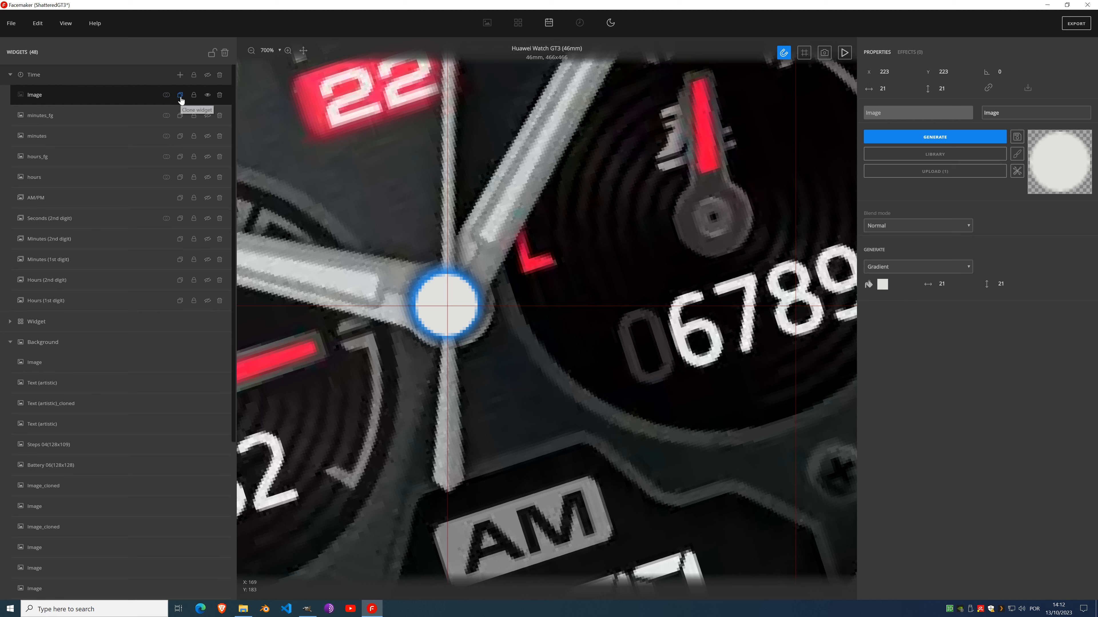
Step: Clone the round hub image, place the copy at X 226, Y 226, and resize it to 13 by 13
left_click(180, 96)
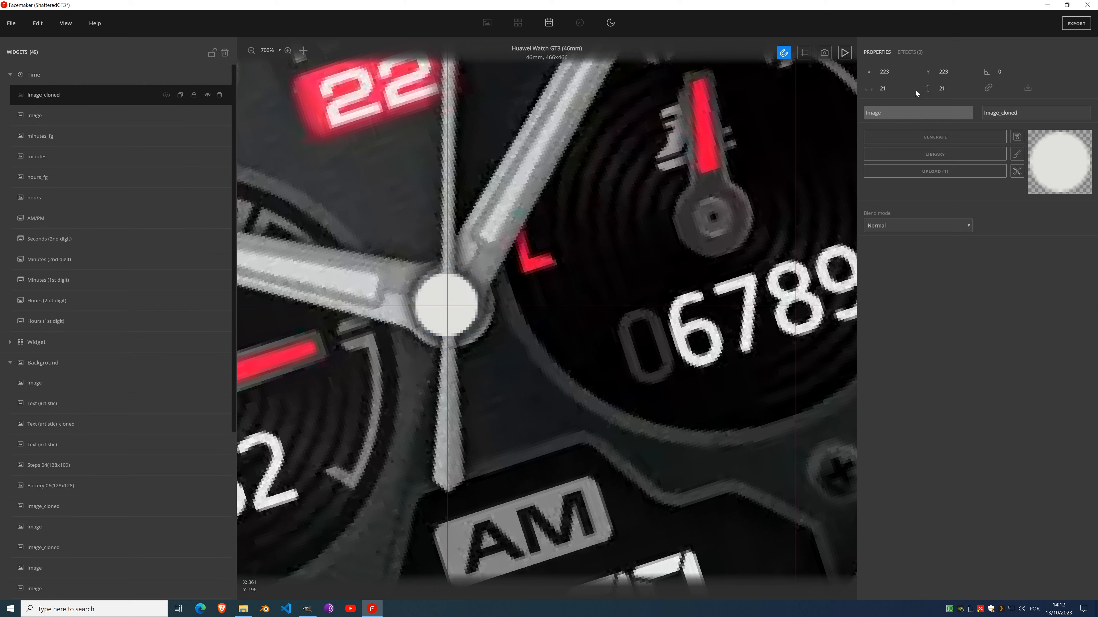
left_click(894, 70)
left_click(893, 70)
left_click(893, 70)
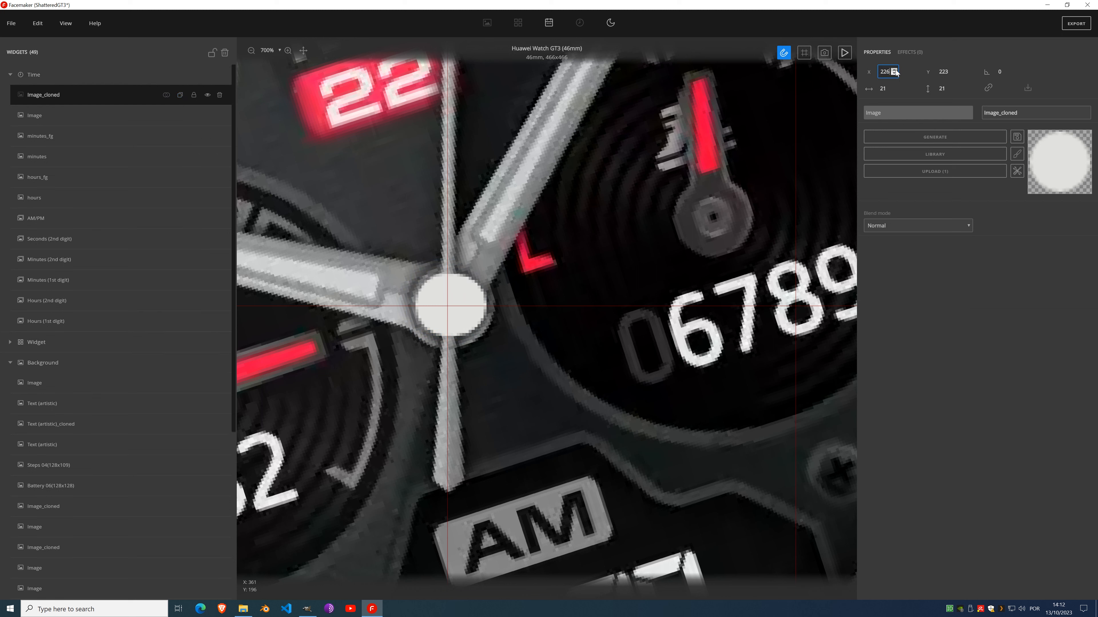
left_click(953, 70)
left_click(953, 70)
left_click(953, 70)
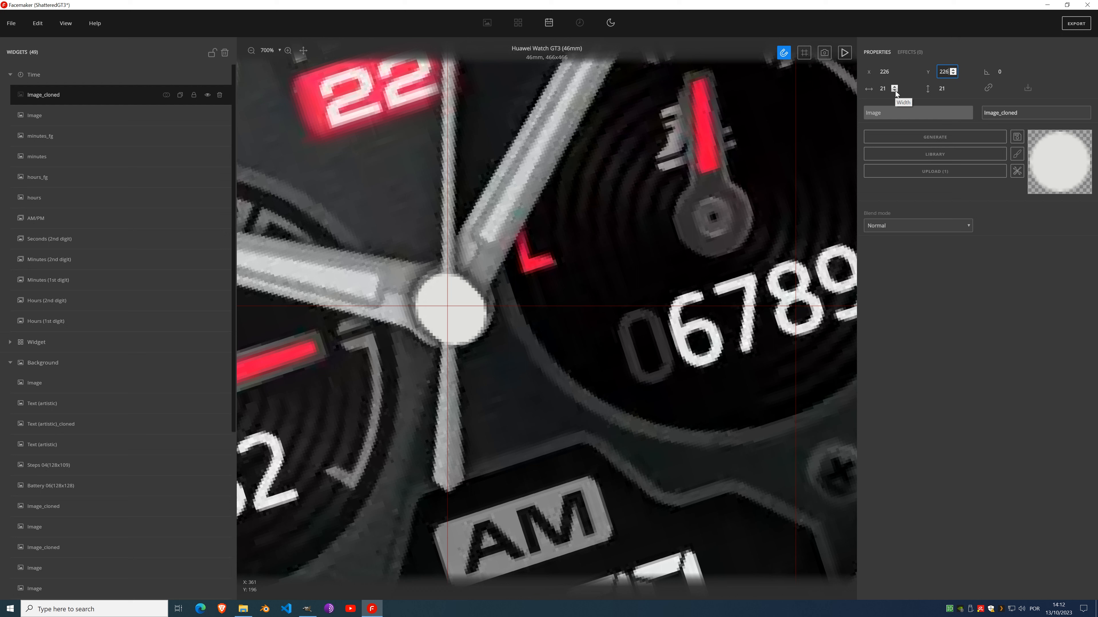
left_click(895, 91)
left_click(895, 91)
left_click(895, 91)
left_click(894, 91)
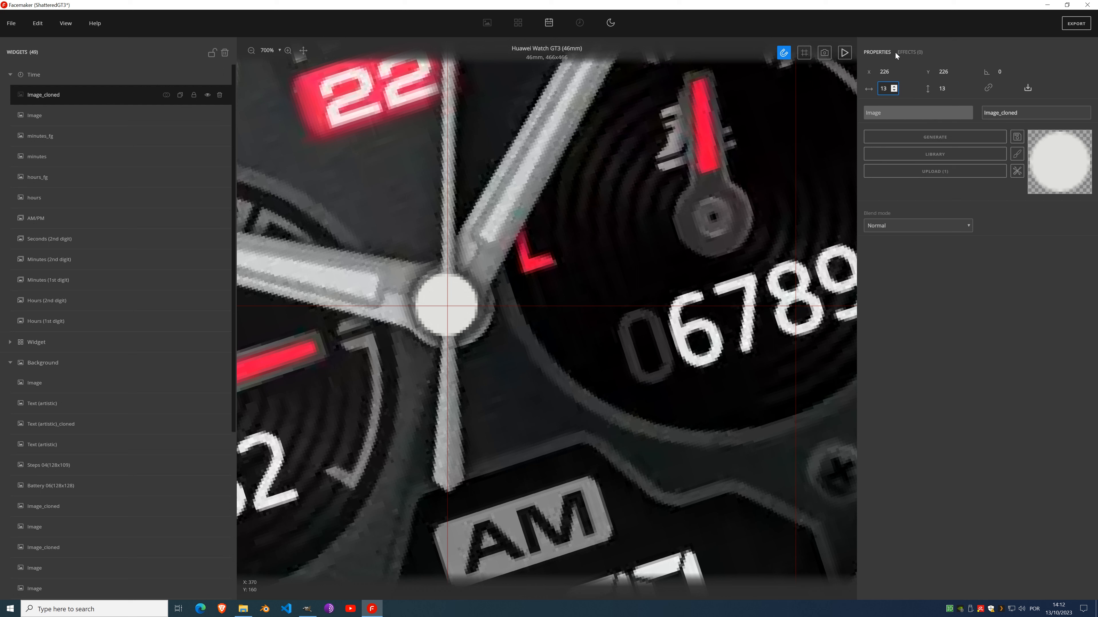
Step: Add a Fill color effect to the 13 by 13 hub copy and set it to dark gray #636363
left_click(903, 54)
left_click(891, 77)
scroll(894, 160, "down", 2)
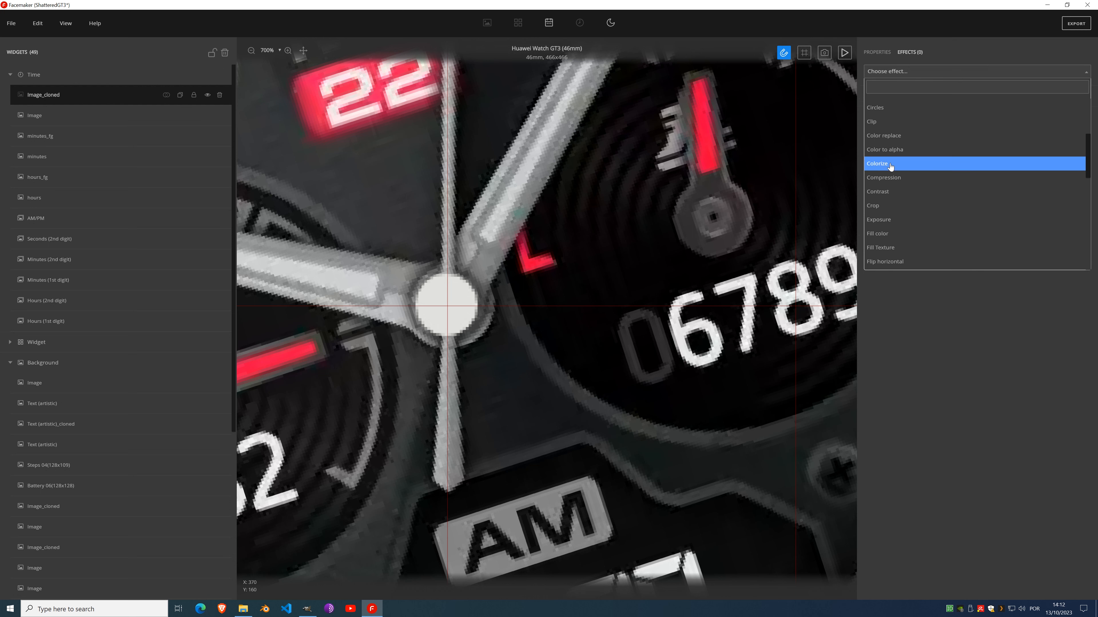
left_click(894, 160)
left_click(899, 139)
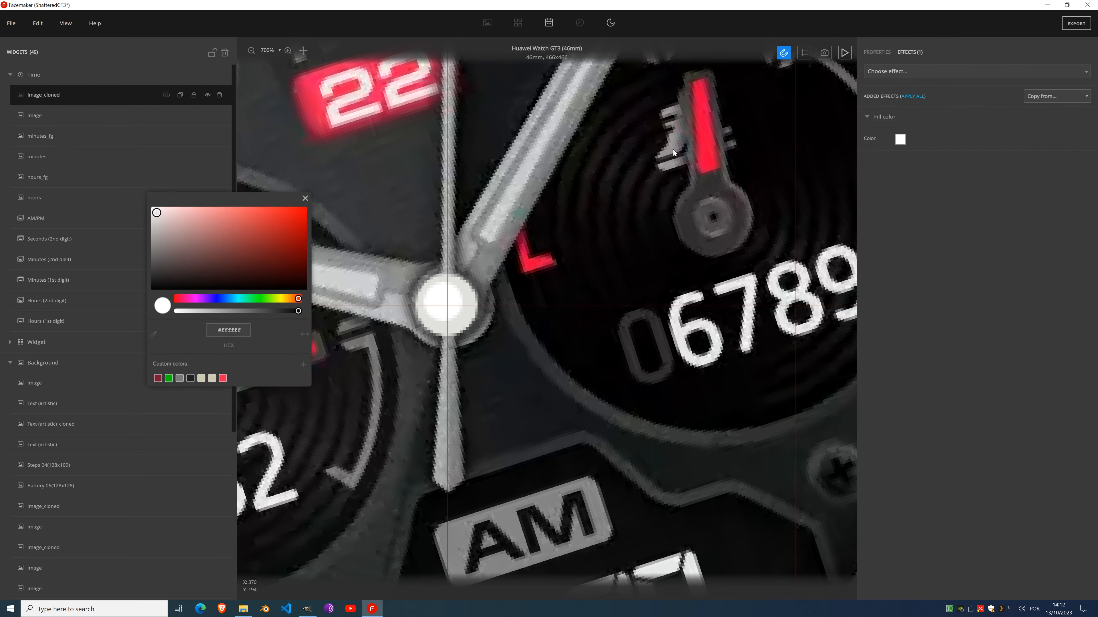
left_click(182, 374)
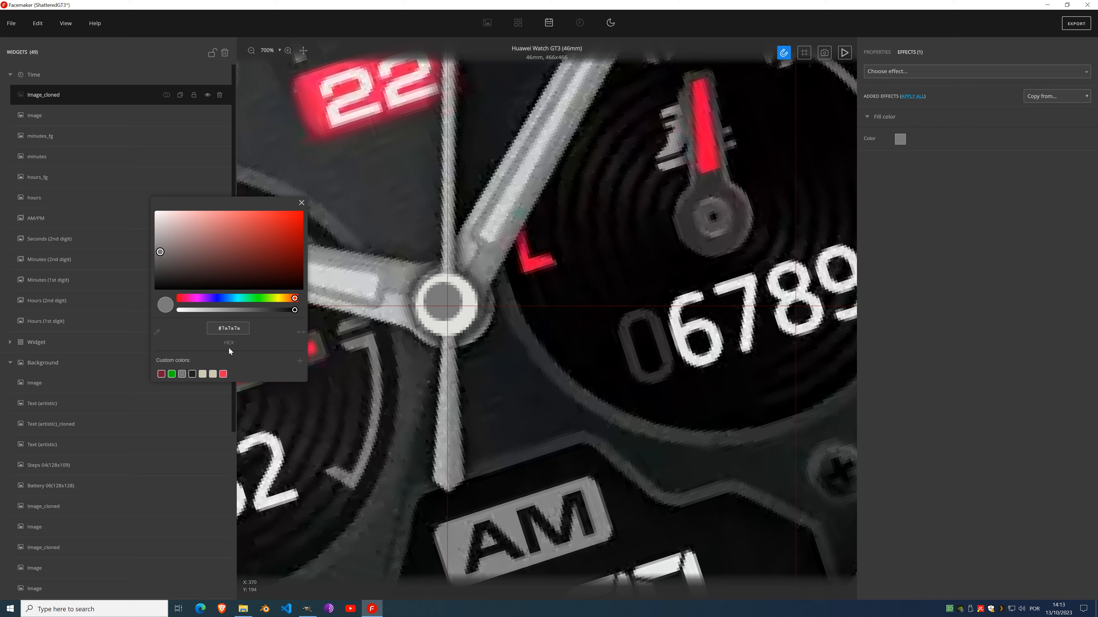
left_click(160, 256)
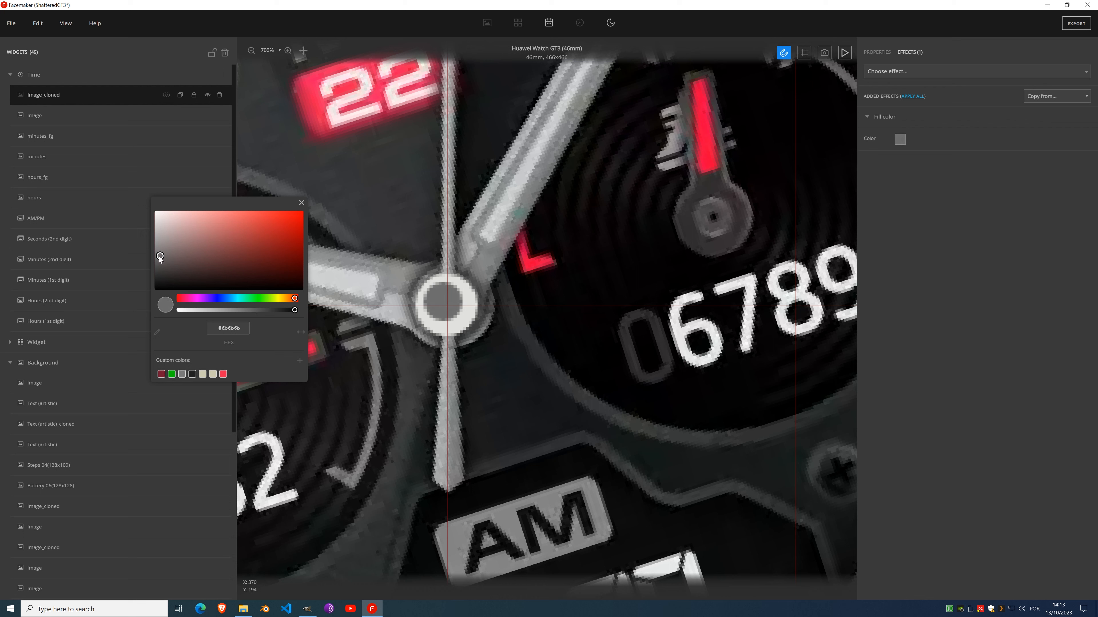
left_click(302, 204)
Step: Center the gray circle inside the hub at X 227, Y 227
left_click(876, 52)
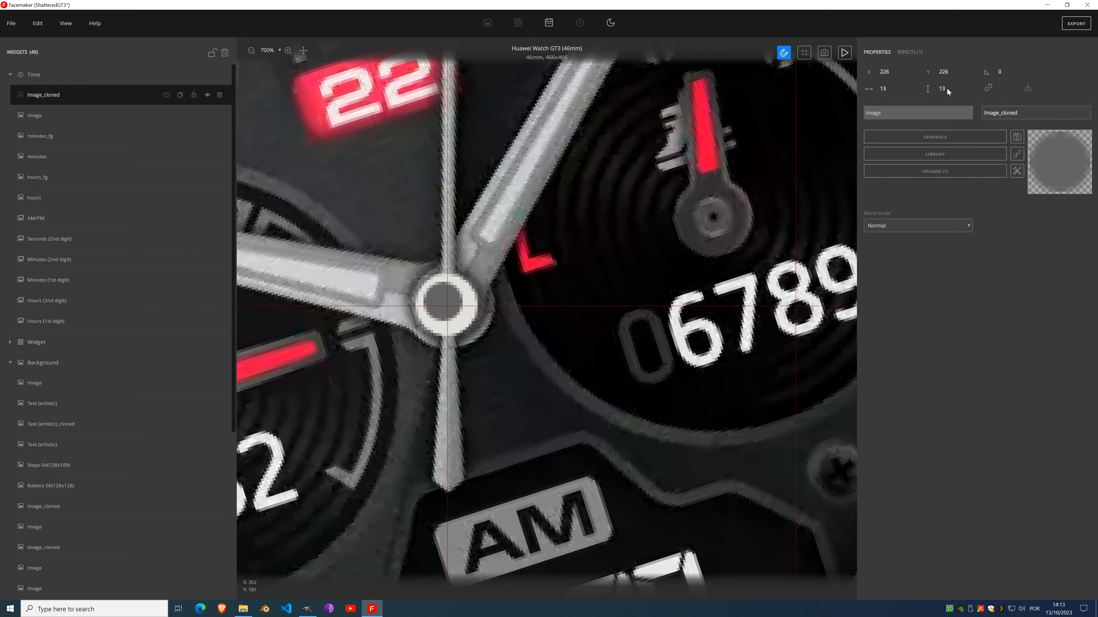
left_click(894, 70)
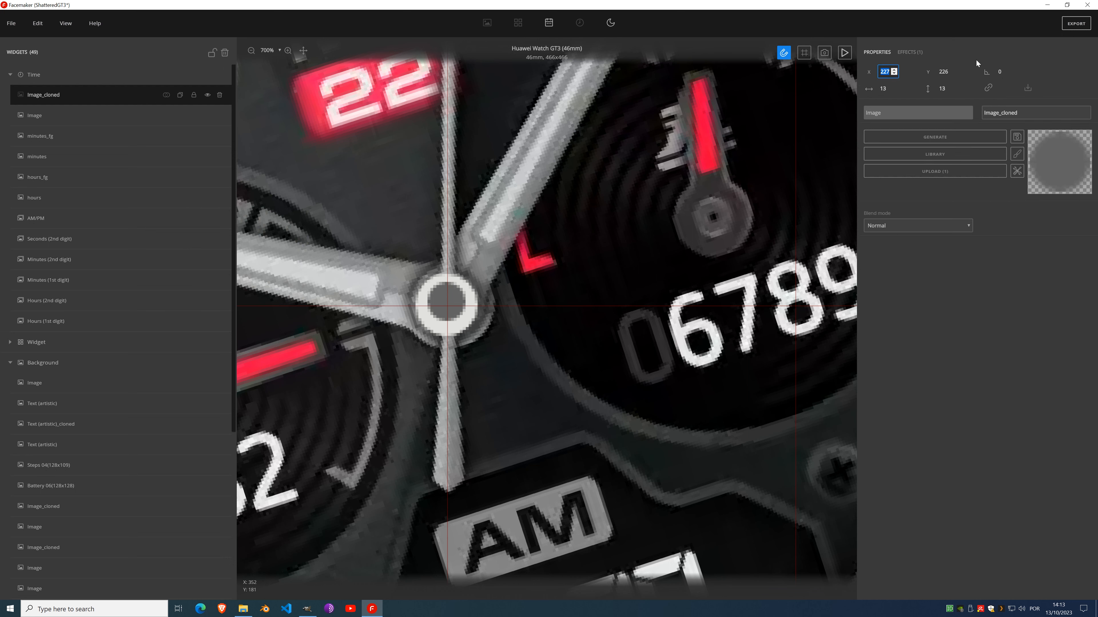
left_click(953, 70)
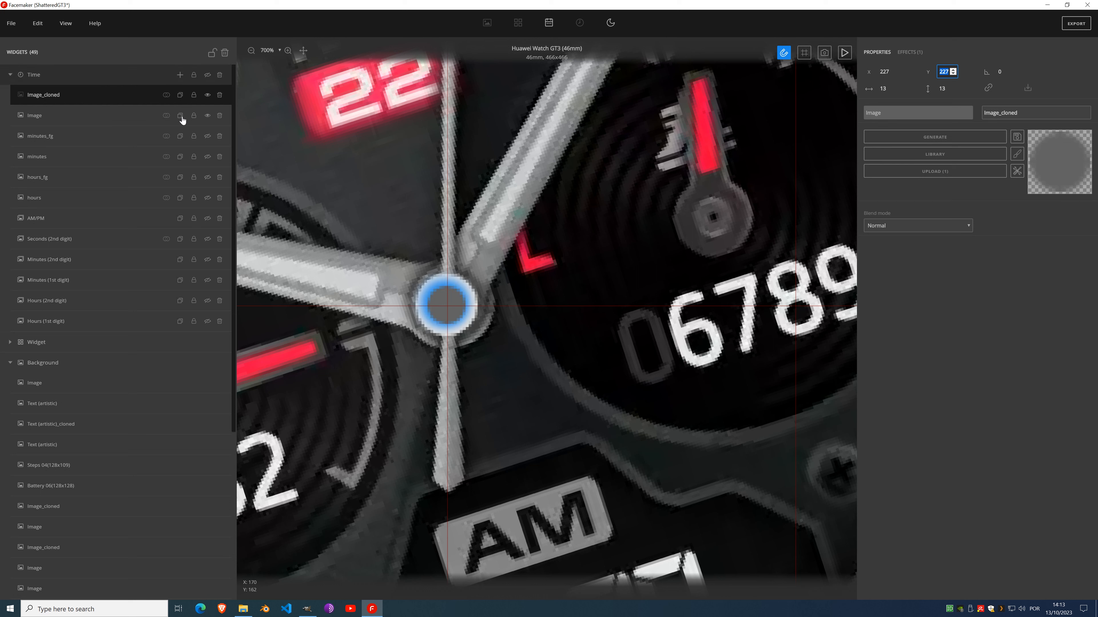
Step: Clone the gray circle, place the copy at X 229, Y 229, and resize it to 9 by 9
left_click(180, 95)
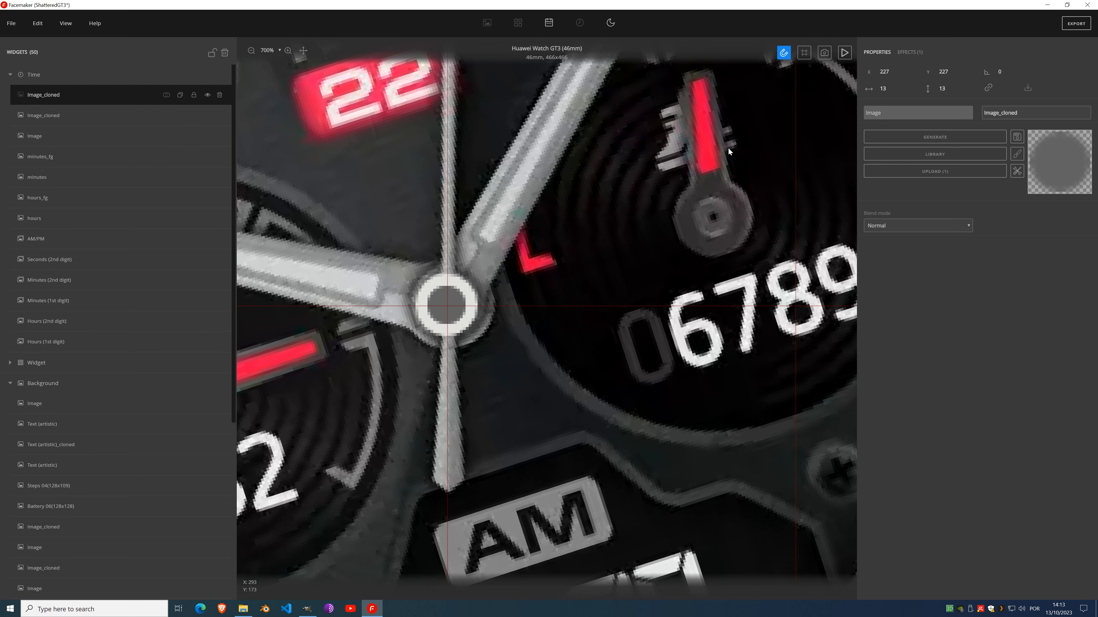
left_click(894, 70)
left_click(894, 70)
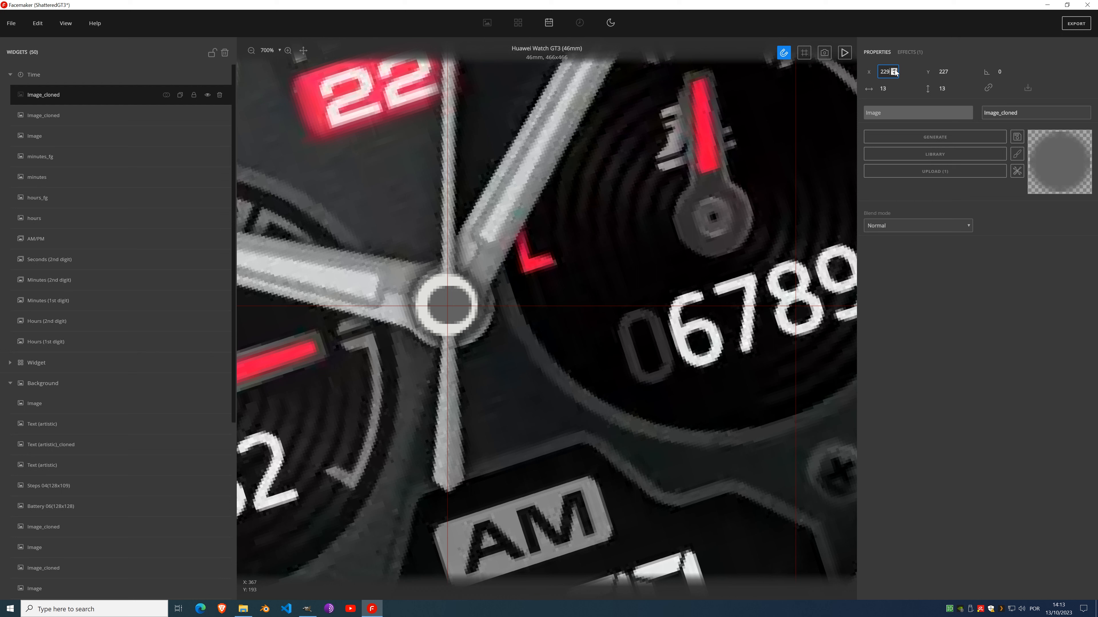
left_click(954, 70)
left_click(953, 69)
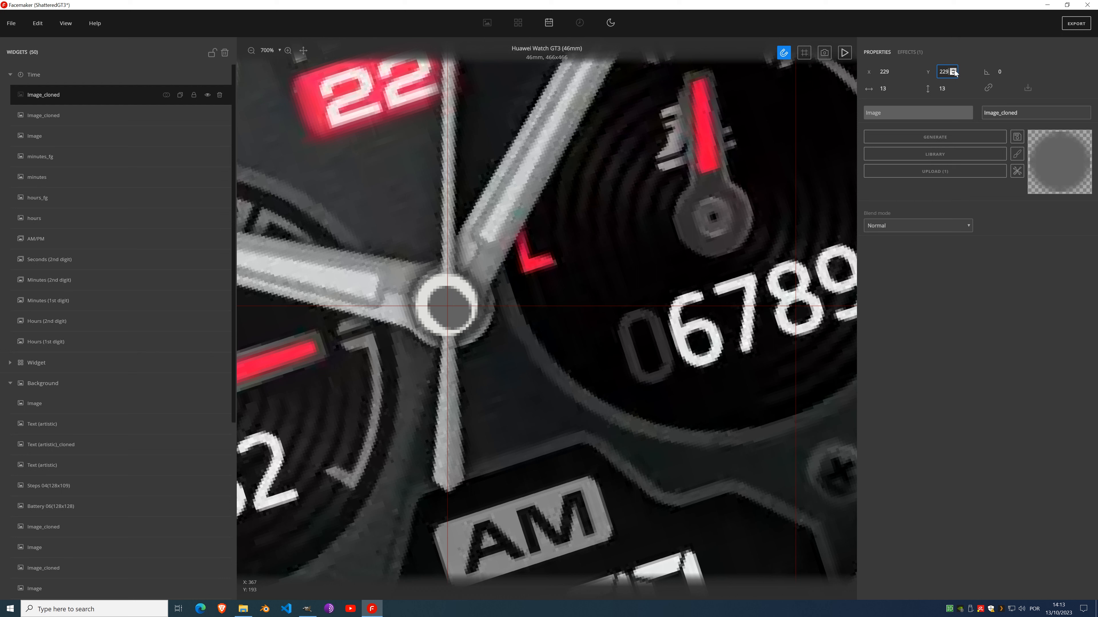
left_click(894, 90)
left_click(893, 90)
left_click(894, 90)
left_click(894, 90)
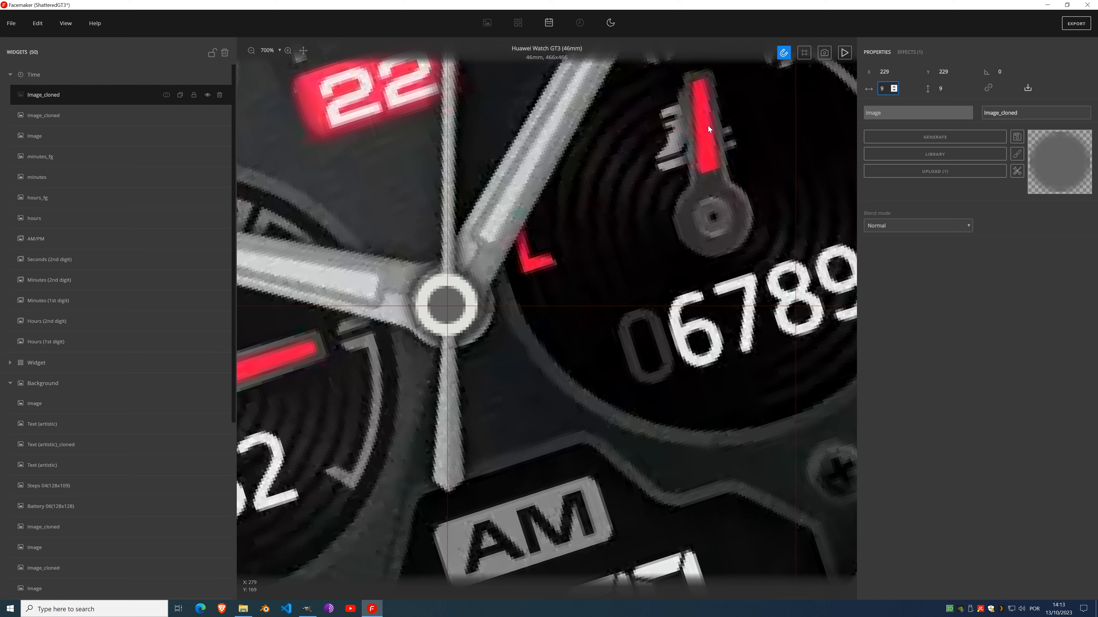
Step: Change the Fill color effect of the innermost circle to near-black #262626
left_click(909, 53)
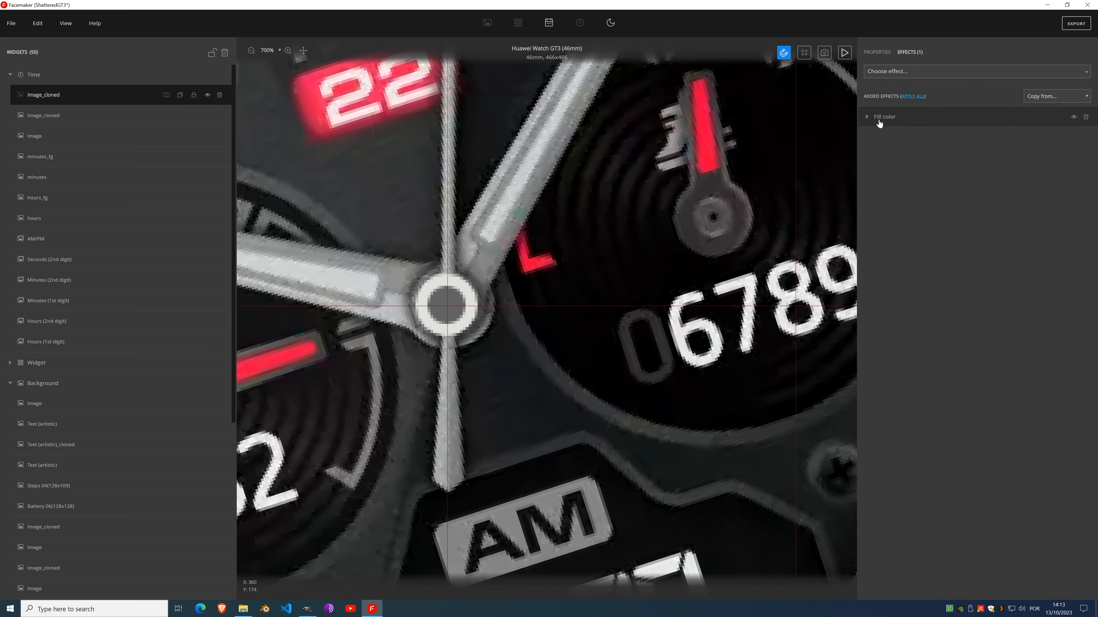
left_click(866, 118)
left_click(900, 139)
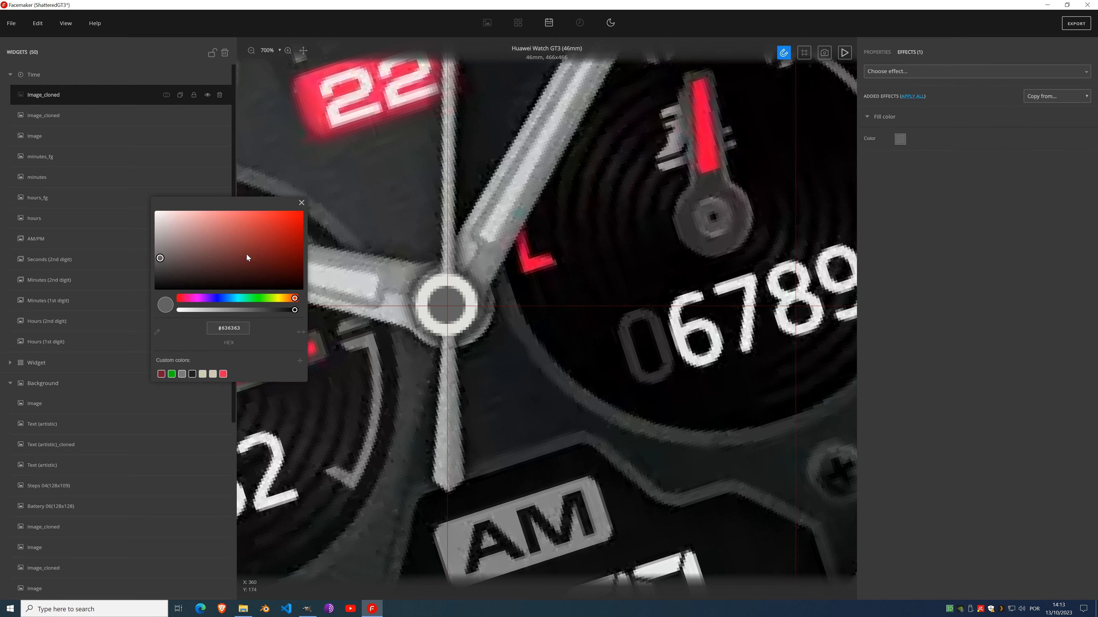
left_click_drag(160, 258, 156, 275)
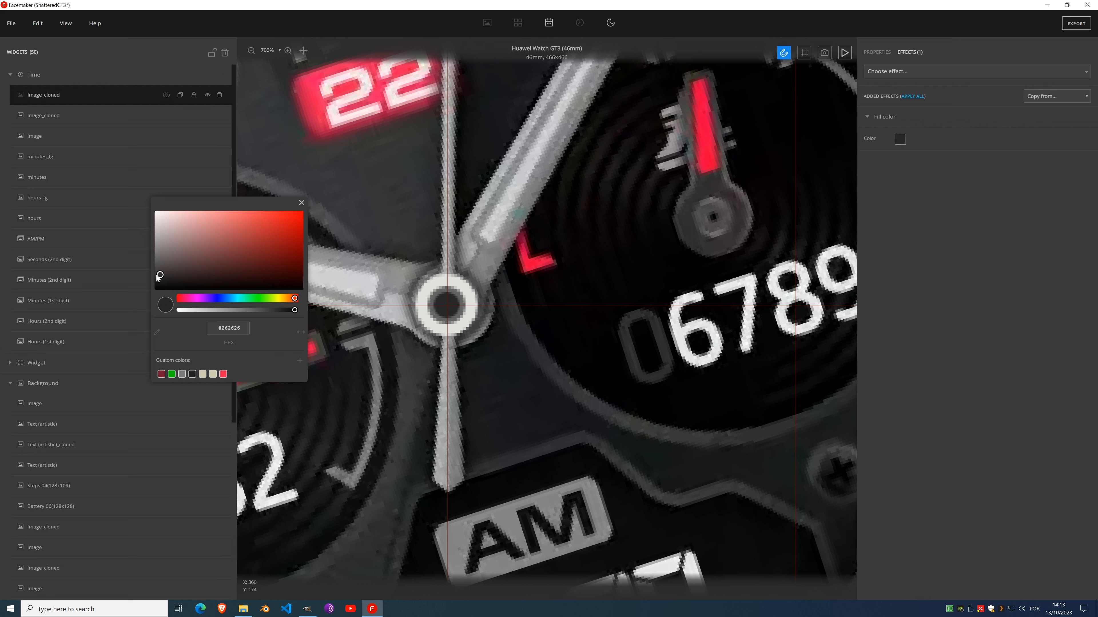
left_click(301, 202)
Step: Shrink the near-black center circle to 5 by 5 and center it at X 231, Y 231
left_click(878, 53)
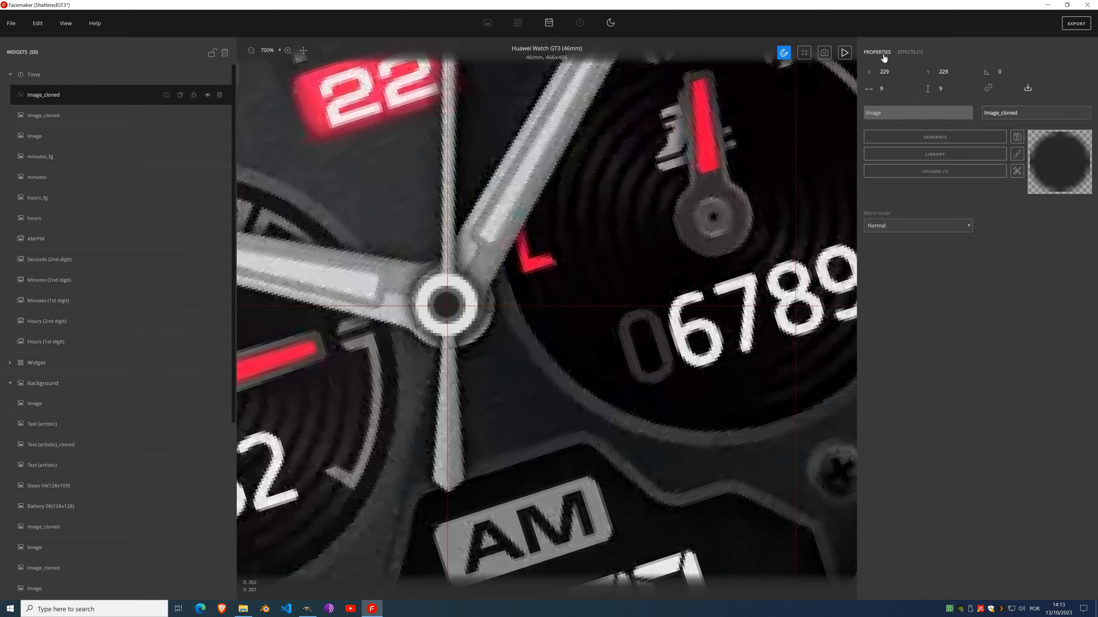
left_click(894, 90)
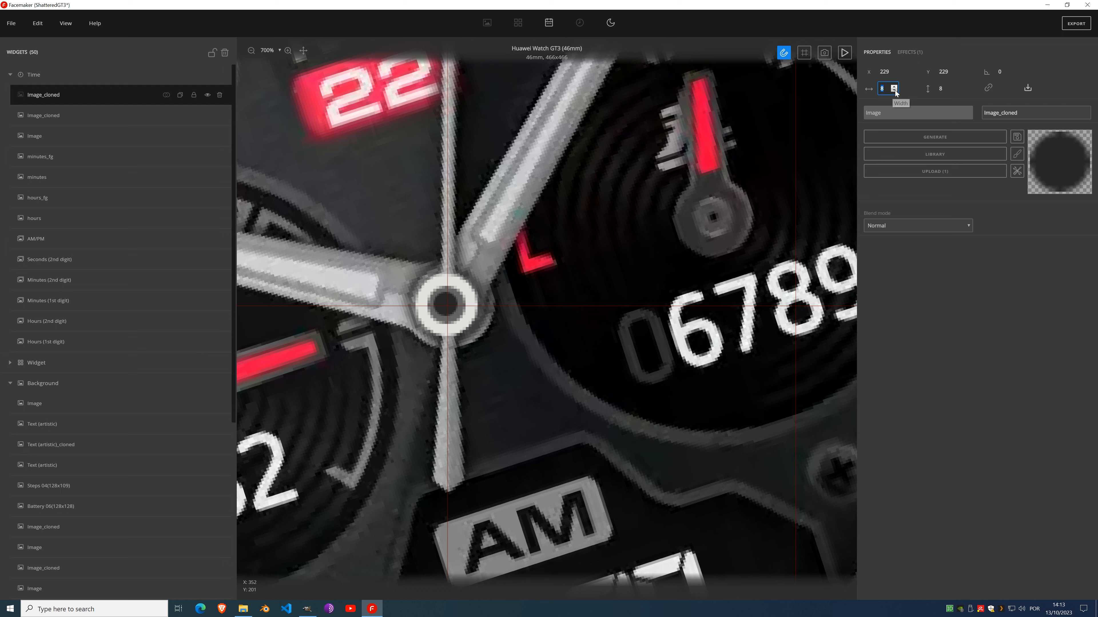
left_click(894, 90)
left_click(893, 70)
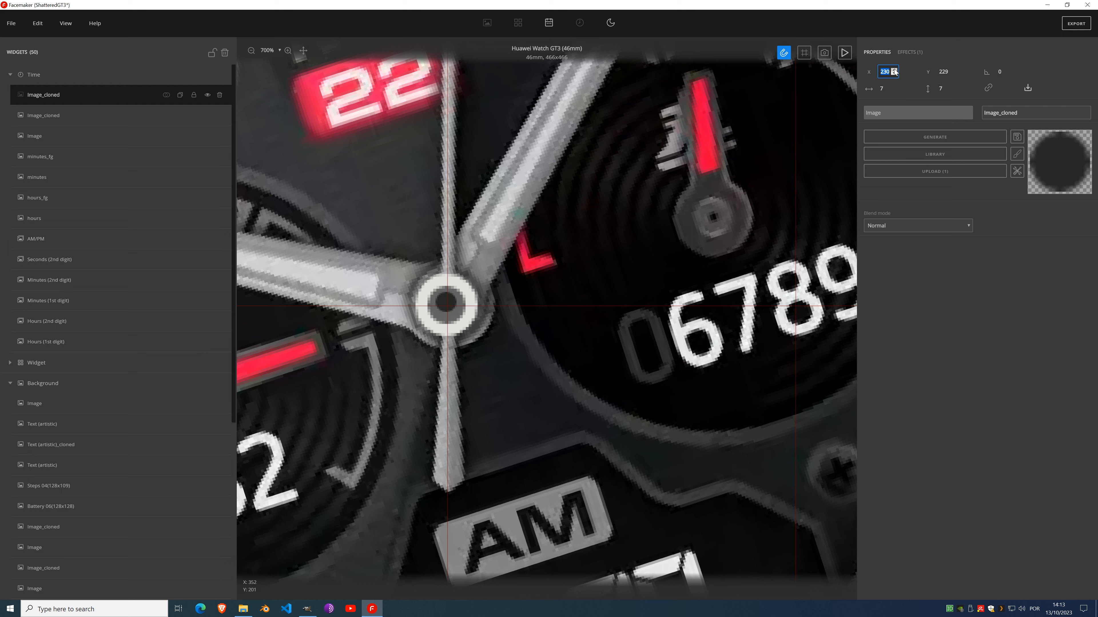
left_click(953, 69)
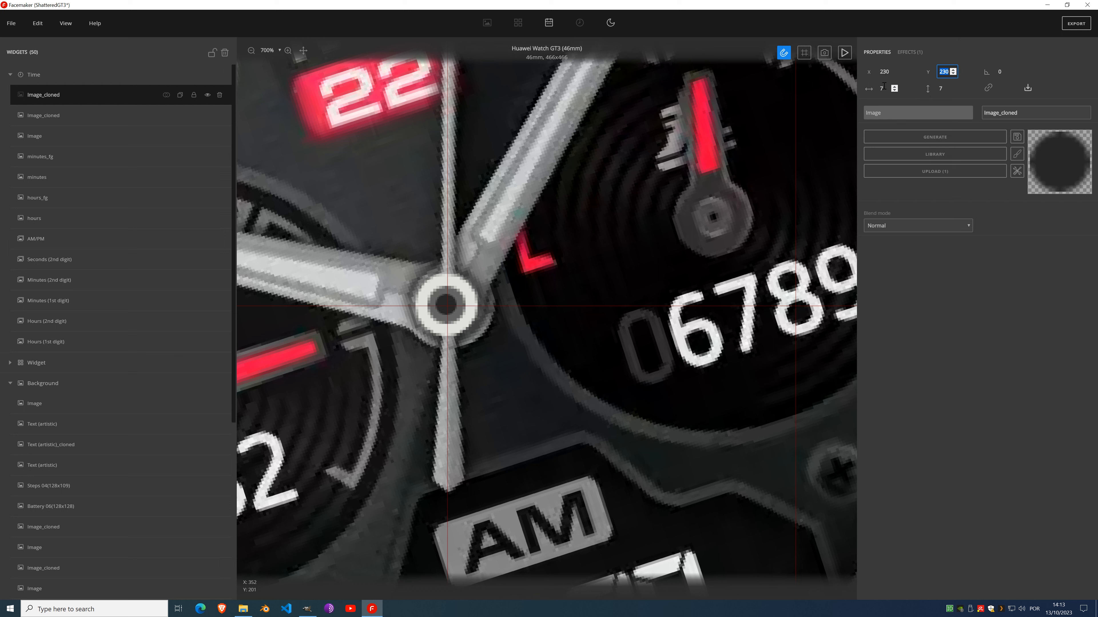
left_click(893, 92)
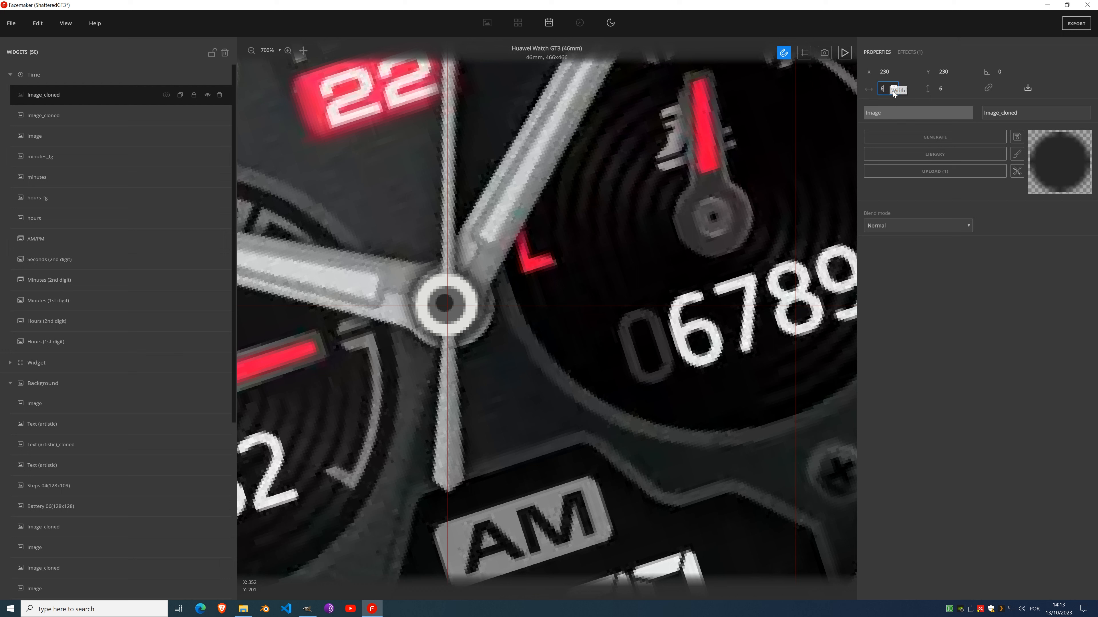
left_click(894, 71)
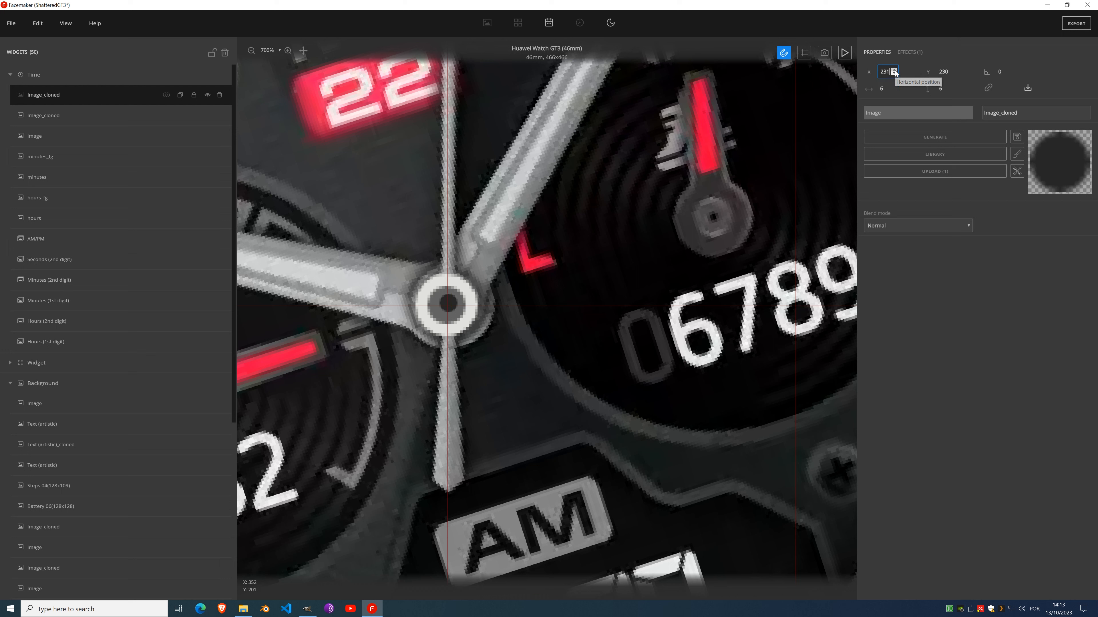
left_click(894, 92)
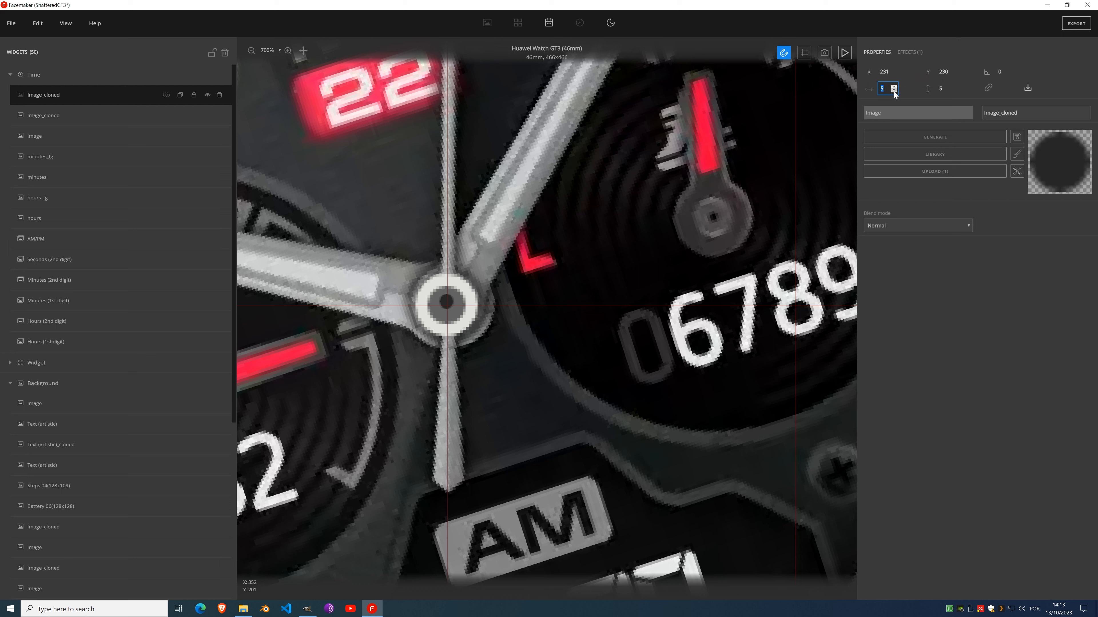
left_click(954, 70)
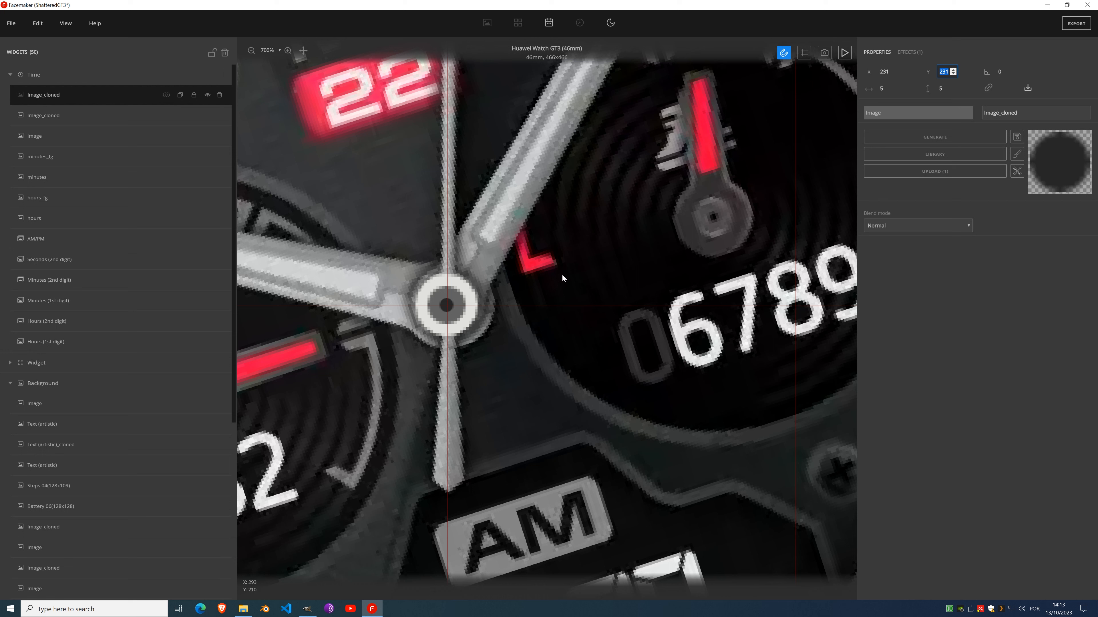
Step: Add an Inner Shadow effect to the gray circle of the hub and set its blur to 2
left_click(59, 124)
left_click(903, 54)
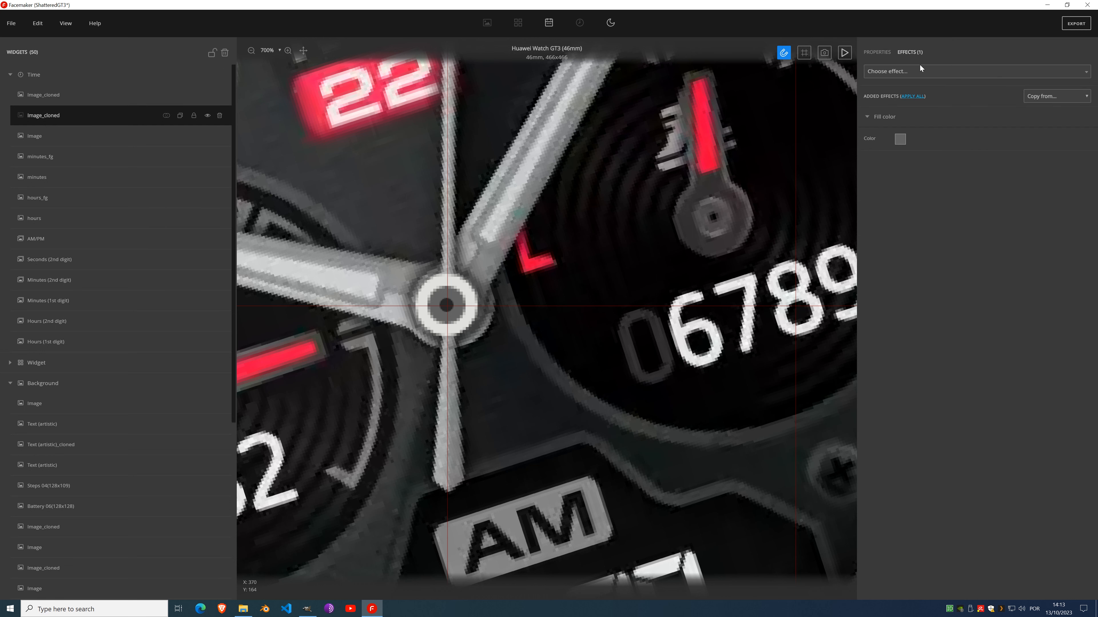
left_click(900, 76)
scroll(891, 210, "down", 5)
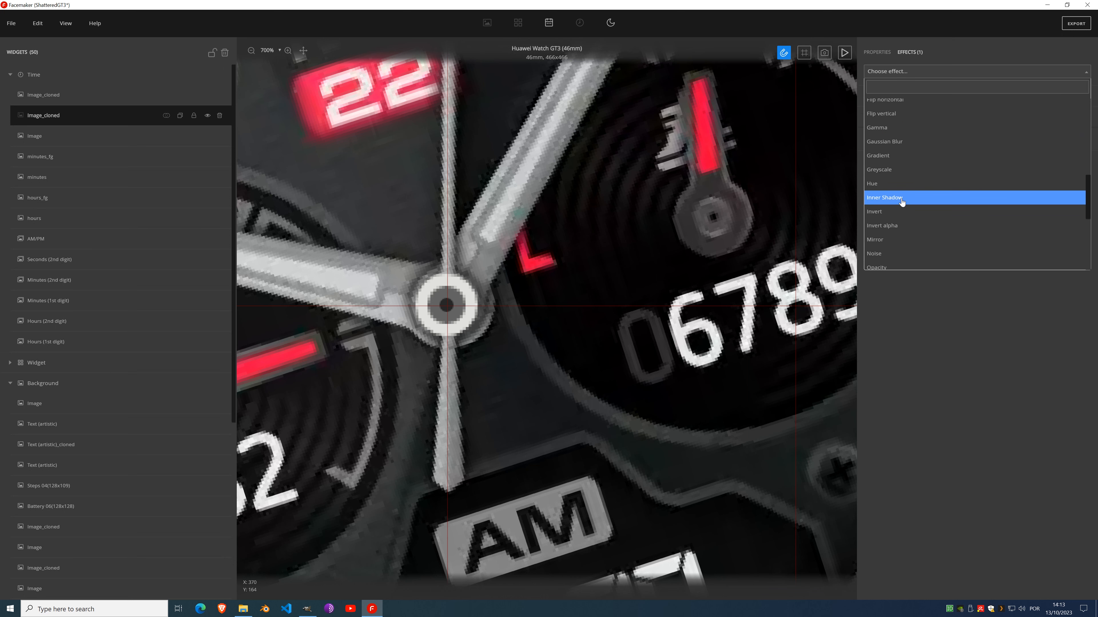
left_click(906, 229)
left_click_drag(922, 231, 913, 232)
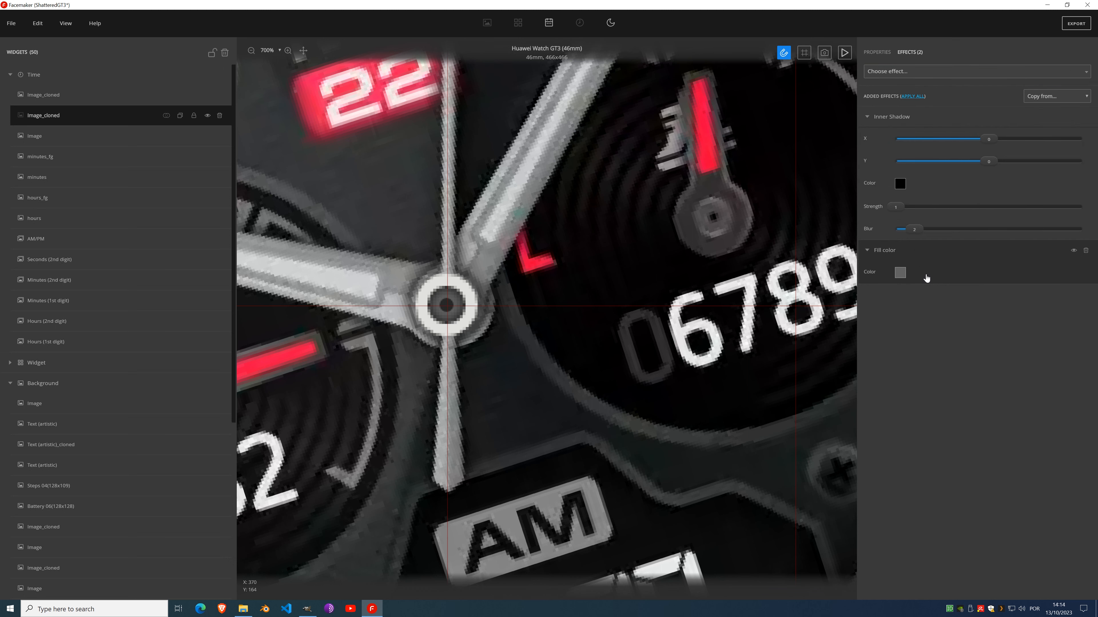
Step: Lower the opacity of the black inner shadow color on the gray hub circle
scroll(637, 299, "down", 2)
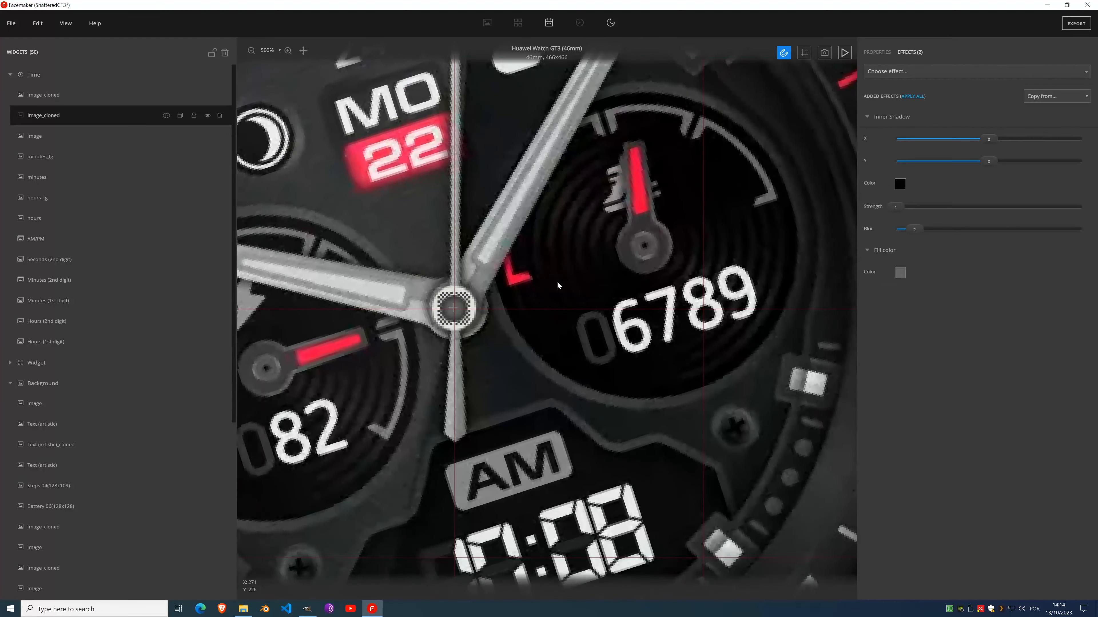
left_click(900, 184)
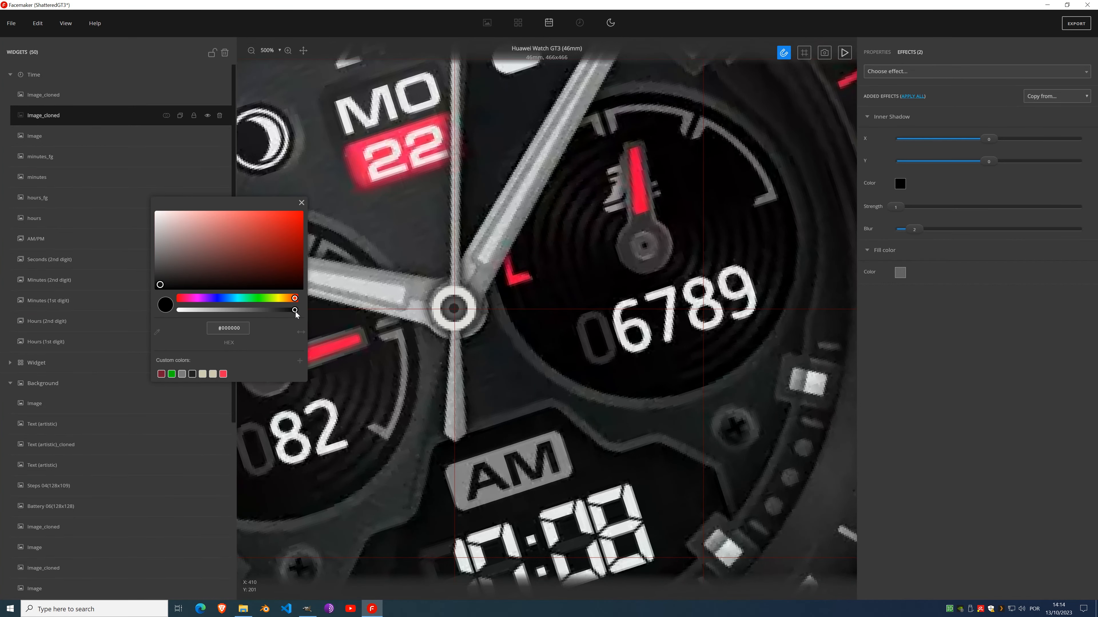
left_click_drag(296, 311, 253, 313)
left_click(302, 203)
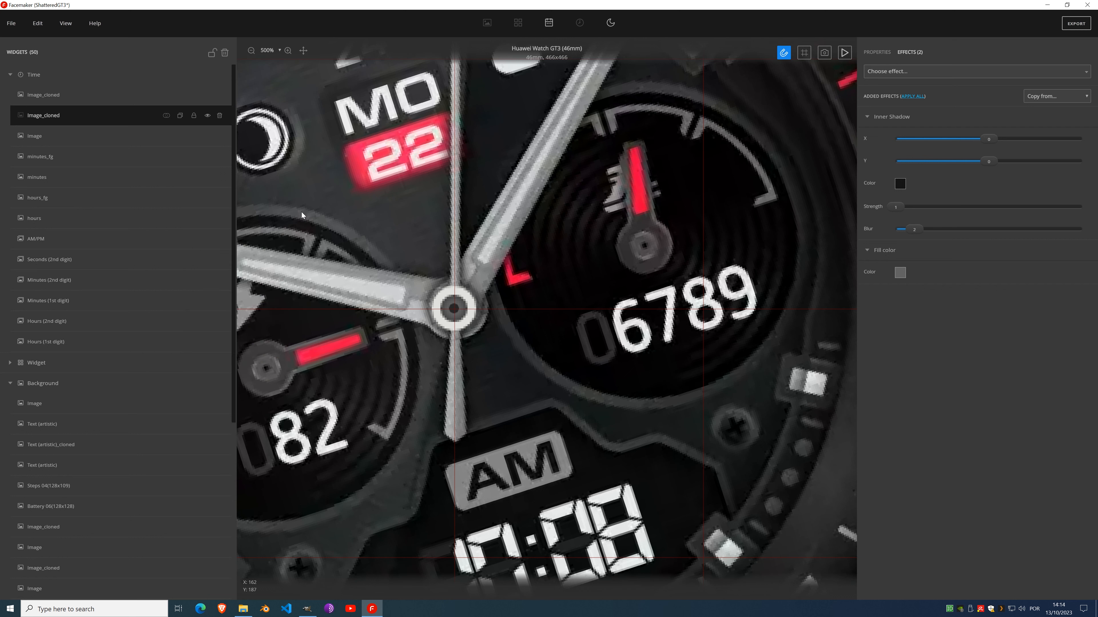
Step: Hide the white hub circle to expose the reference image's seconds hand and center beneath it
left_click(64, 135)
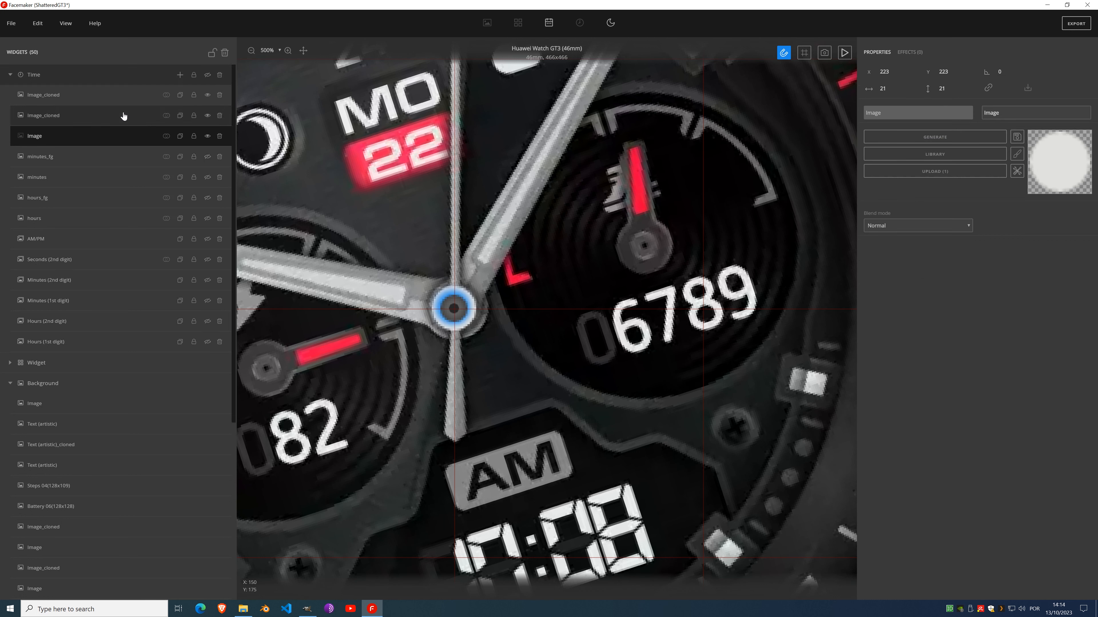
left_click(207, 138)
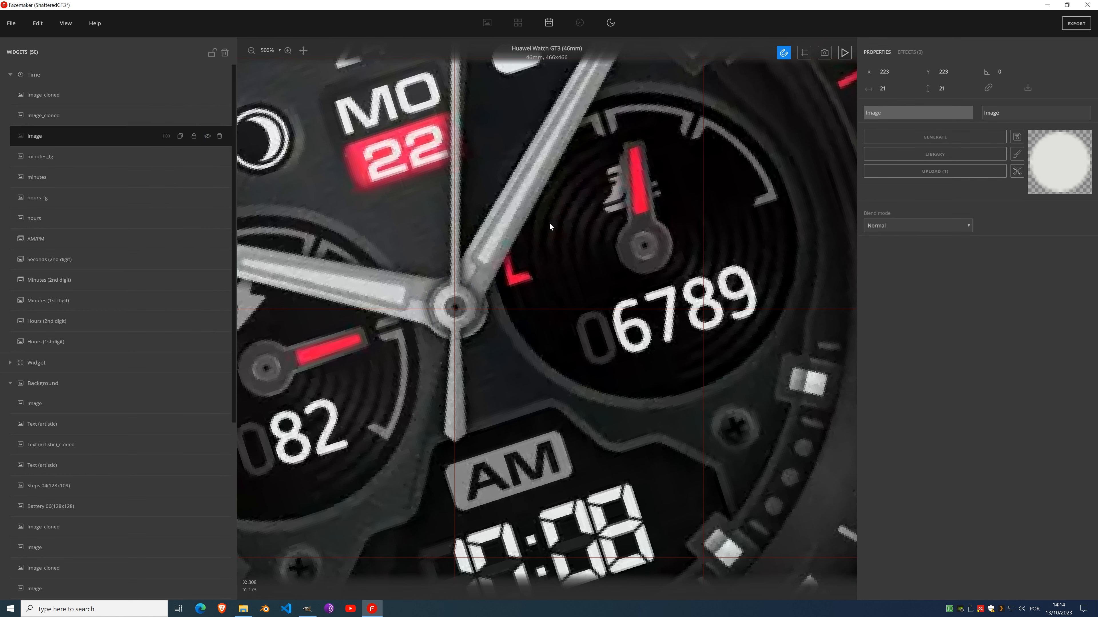
scroll(458, 296, "up", 5)
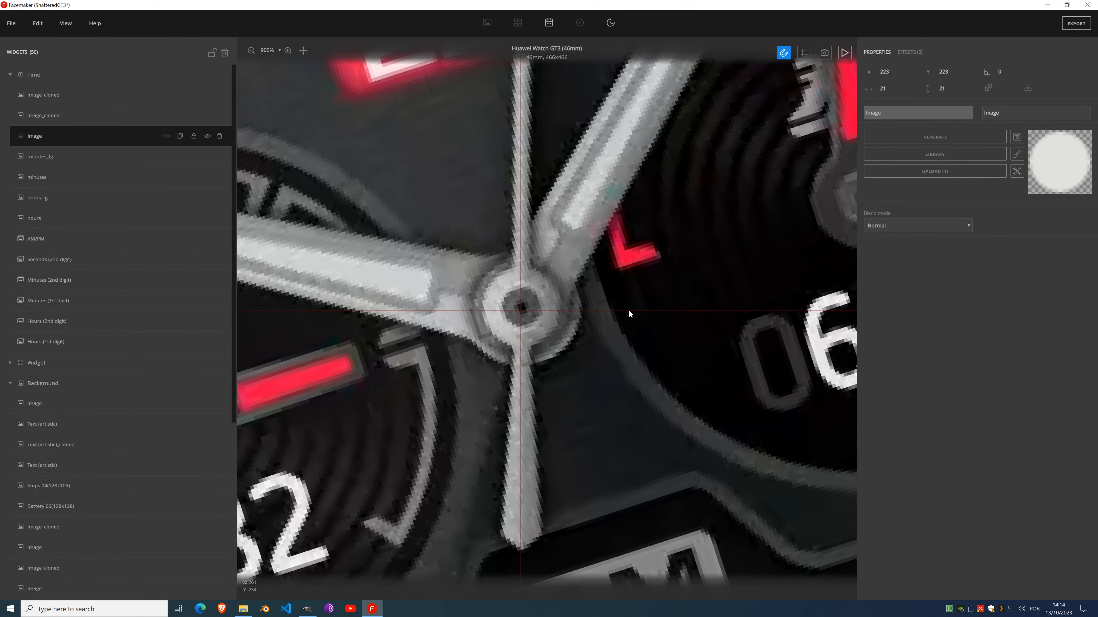
scroll(584, 303, "down", 2)
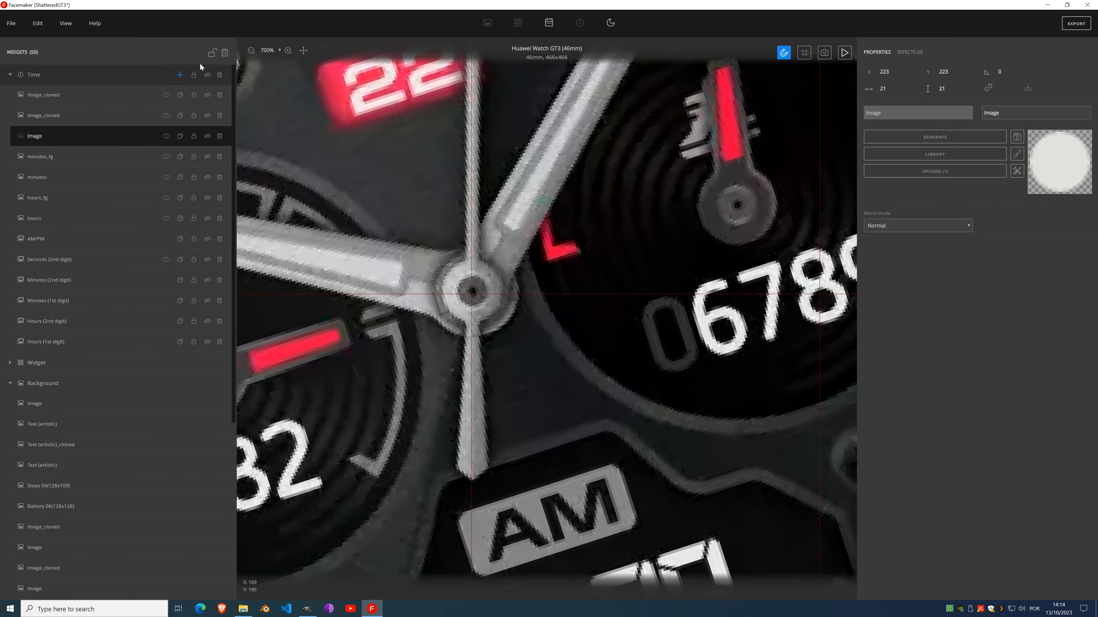
Step: Add a new Image widget to the Time group and start a vector drawing in it
left_click(180, 75)
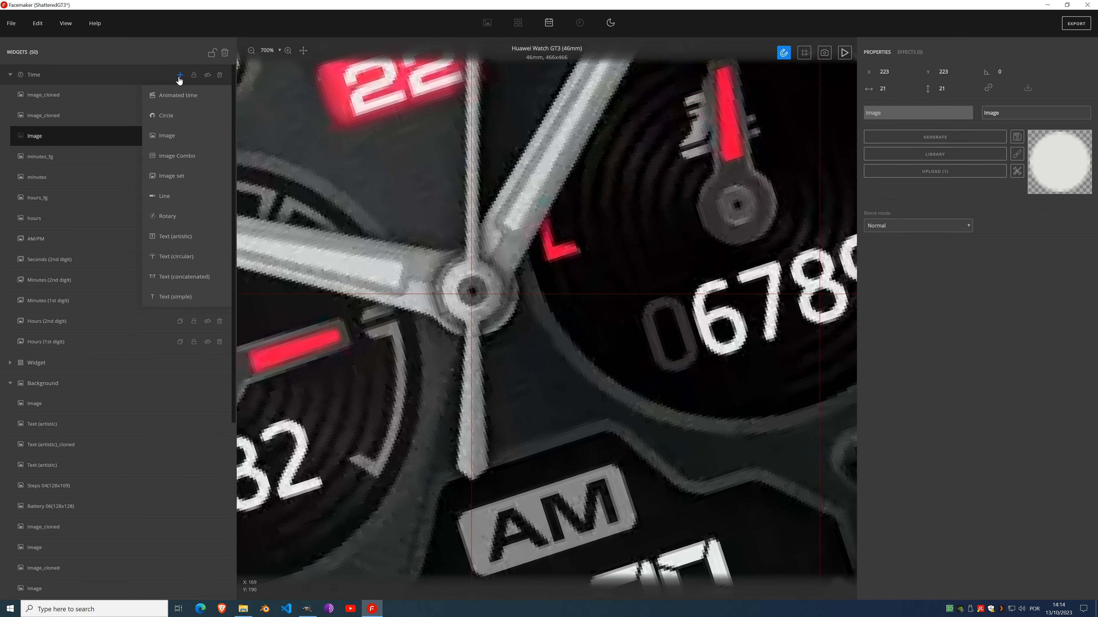
left_click(176, 145)
left_click(1017, 153)
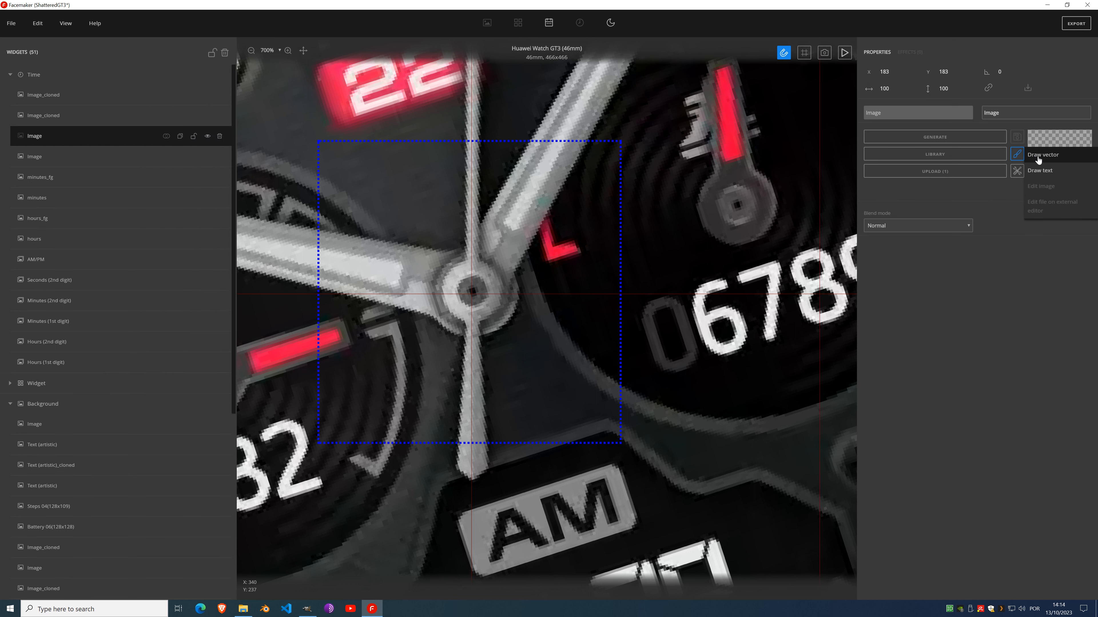
left_click(1039, 159)
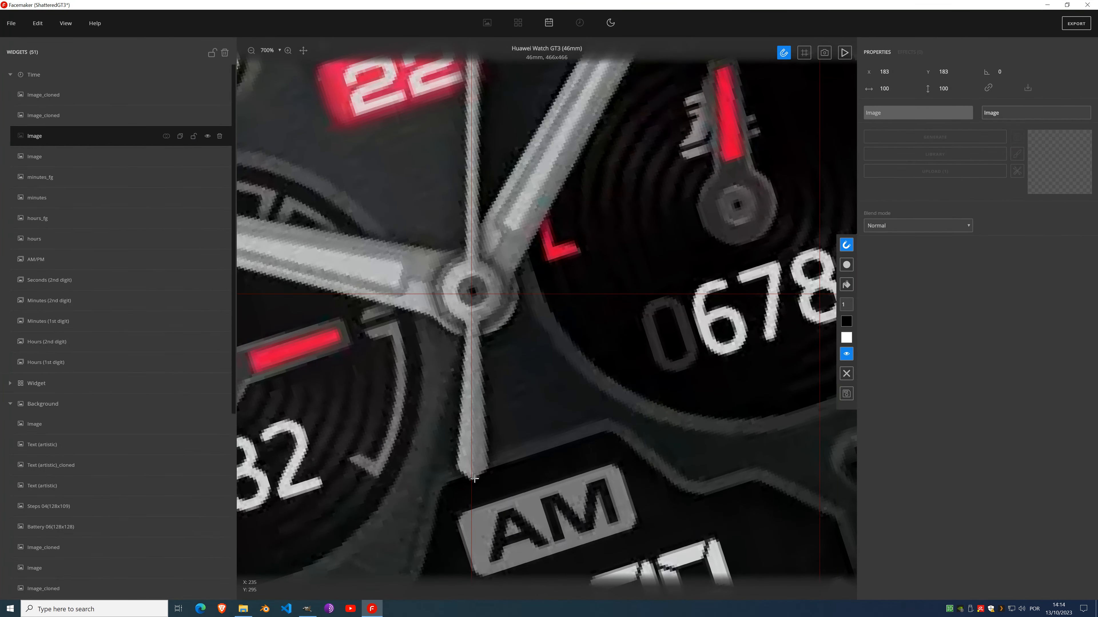
Step: Trace the left half of the reference seconds hand, from its tail past the hub up to its tip
left_click(457, 467)
left_click(465, 318)
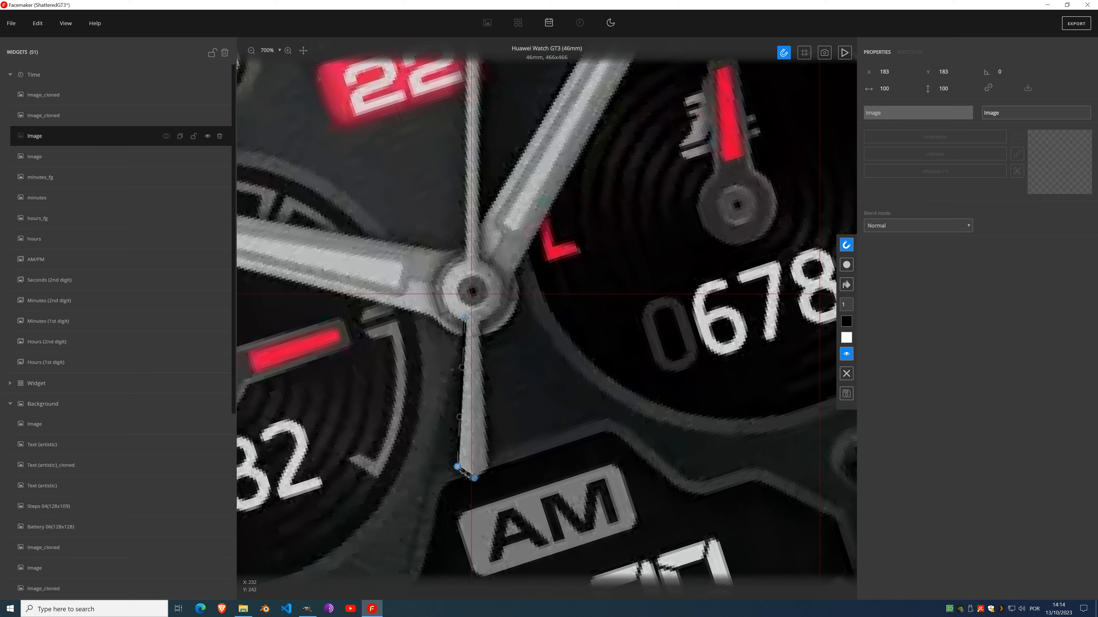
left_click_drag(465, 318, 465, 309)
left_click(466, 476)
scroll(514, 205, "down", 3)
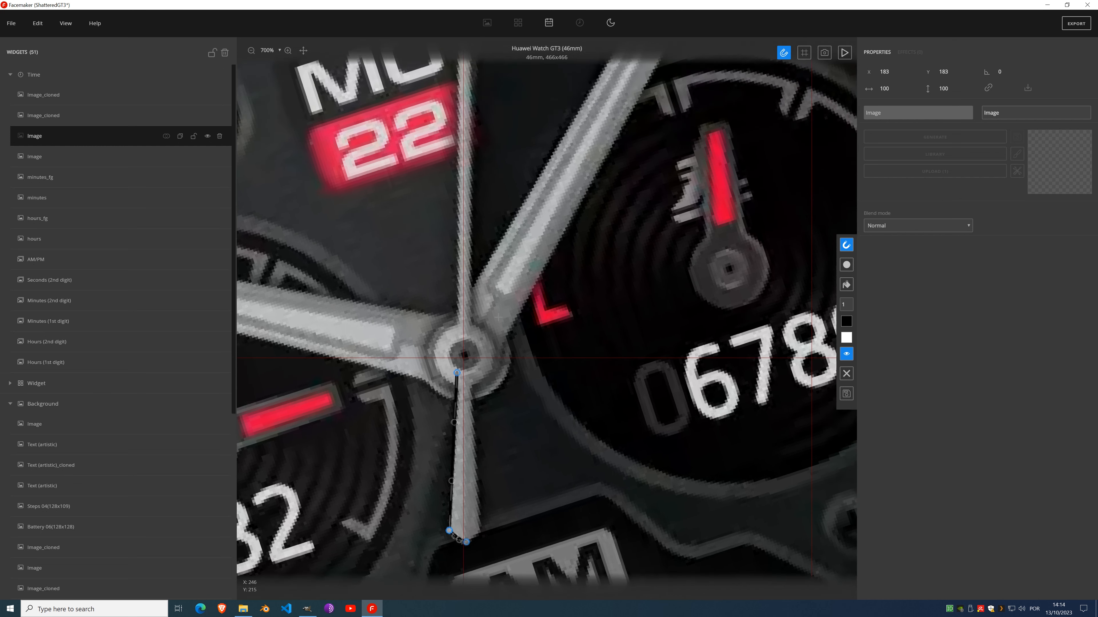
scroll(451, 295, "up", 3)
scroll(451, 295, "down", 1)
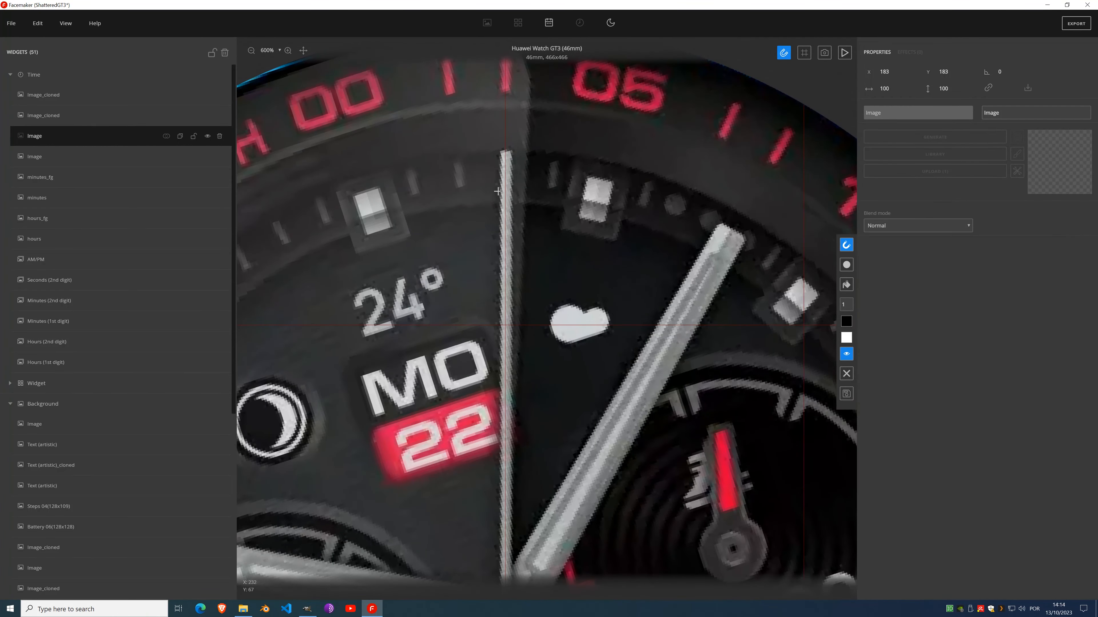
left_click(500, 148)
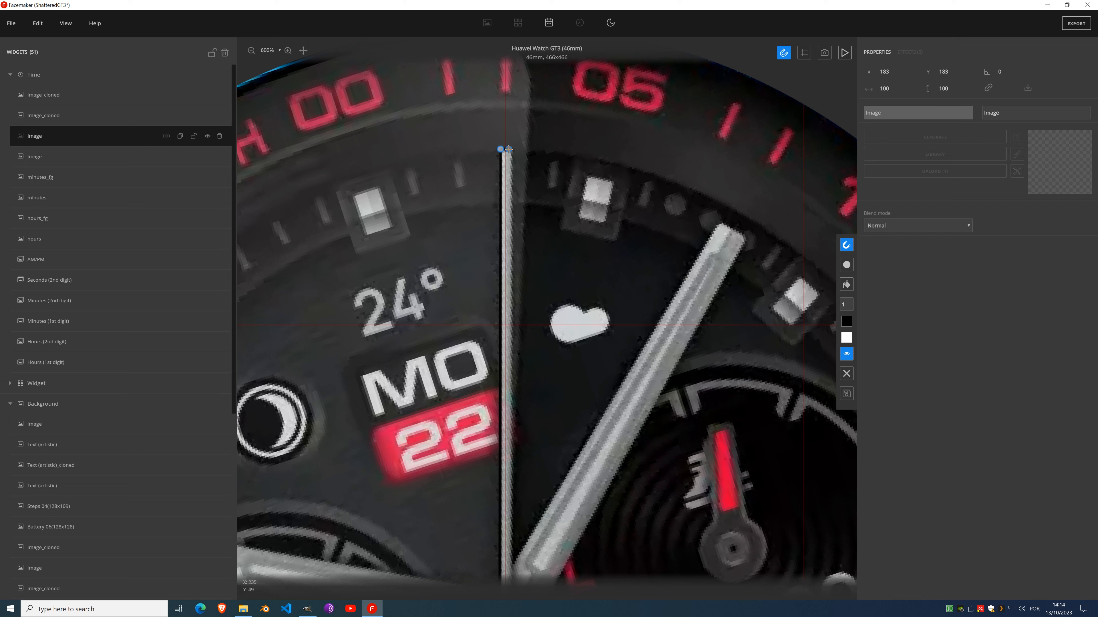
Step: Fill the traced half-hand outline with white and save the vector drawing
scroll(571, 350, "down", 1)
scroll(571, 350, "down", 4)
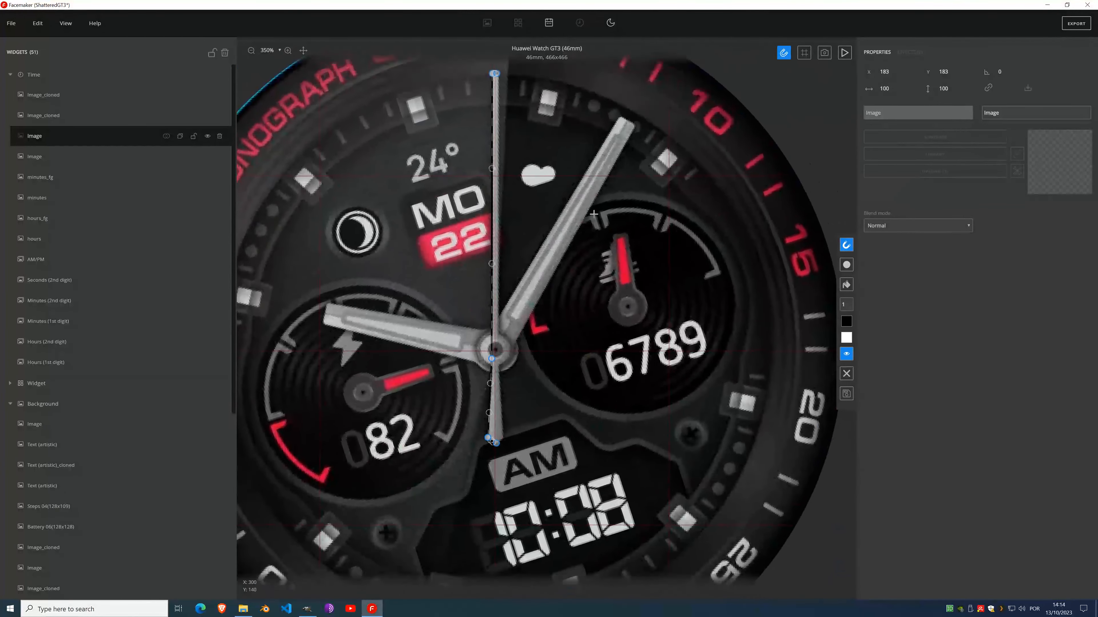
left_click_drag(594, 214, 584, 265)
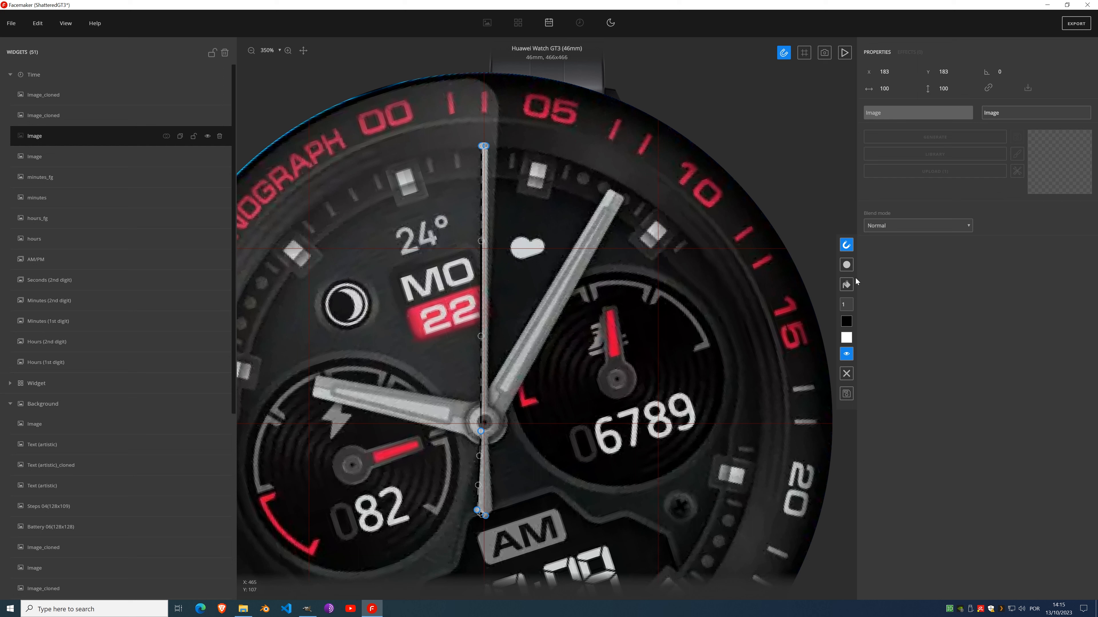
left_click(848, 285)
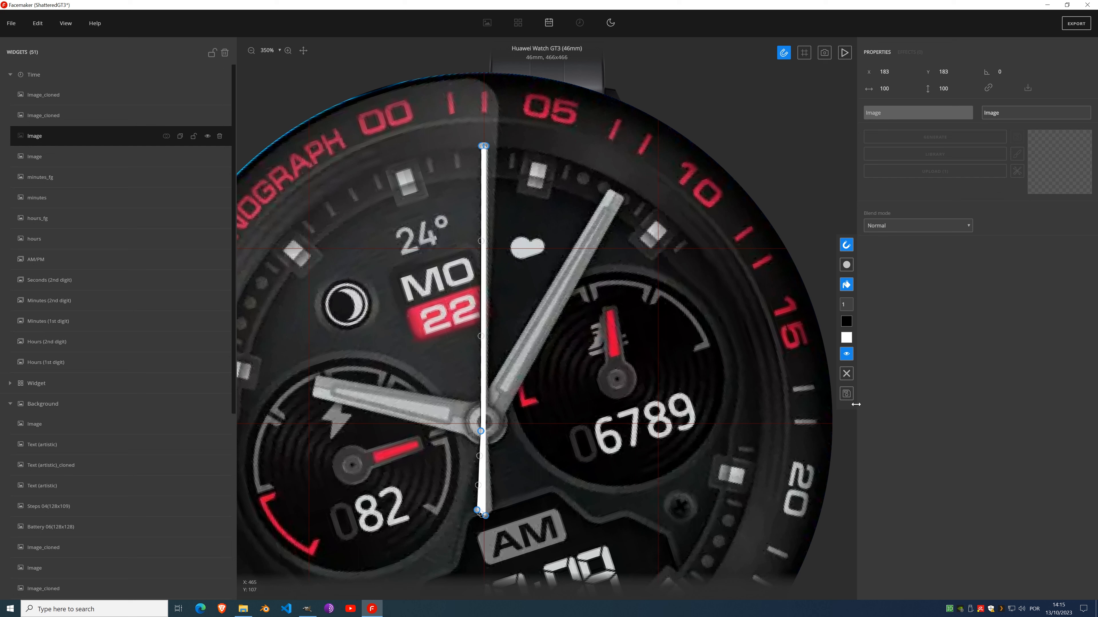
left_click(846, 394)
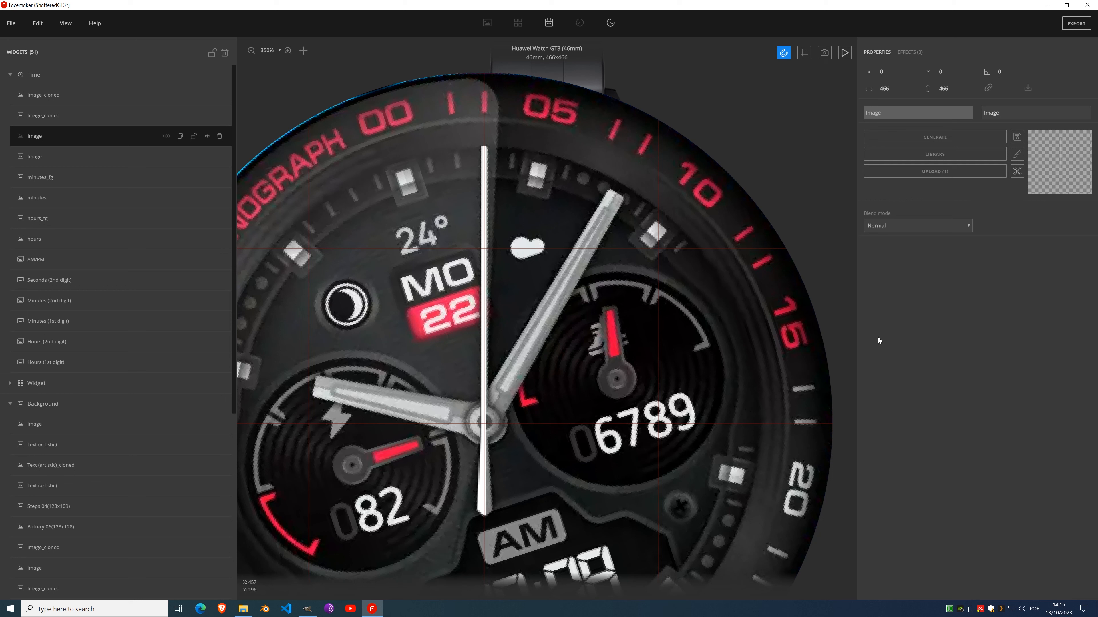
Step: Add a horizontal Mirror effect to the half hand and apply it permanently to the image
left_click(909, 54)
left_click(934, 73)
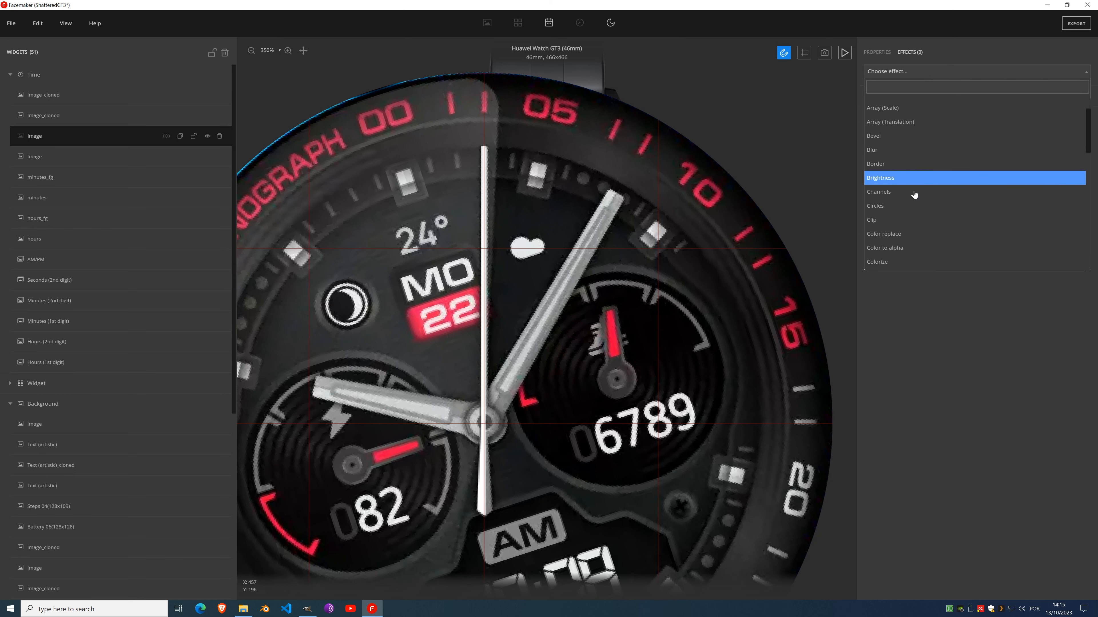
scroll(904, 203, "down", 5)
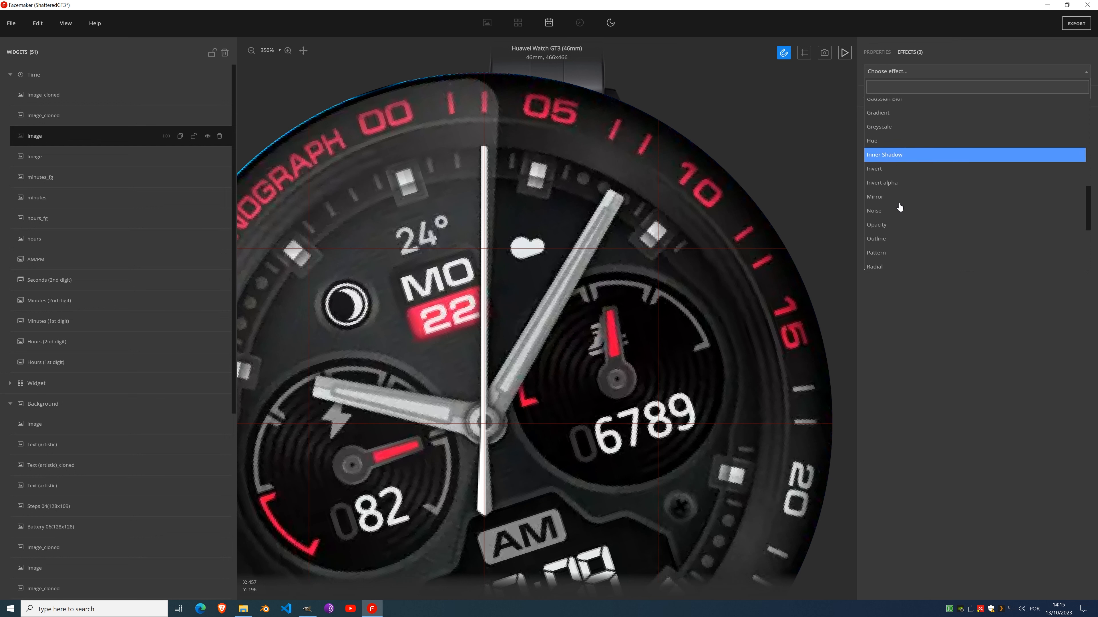
left_click(899, 199)
left_click(909, 140)
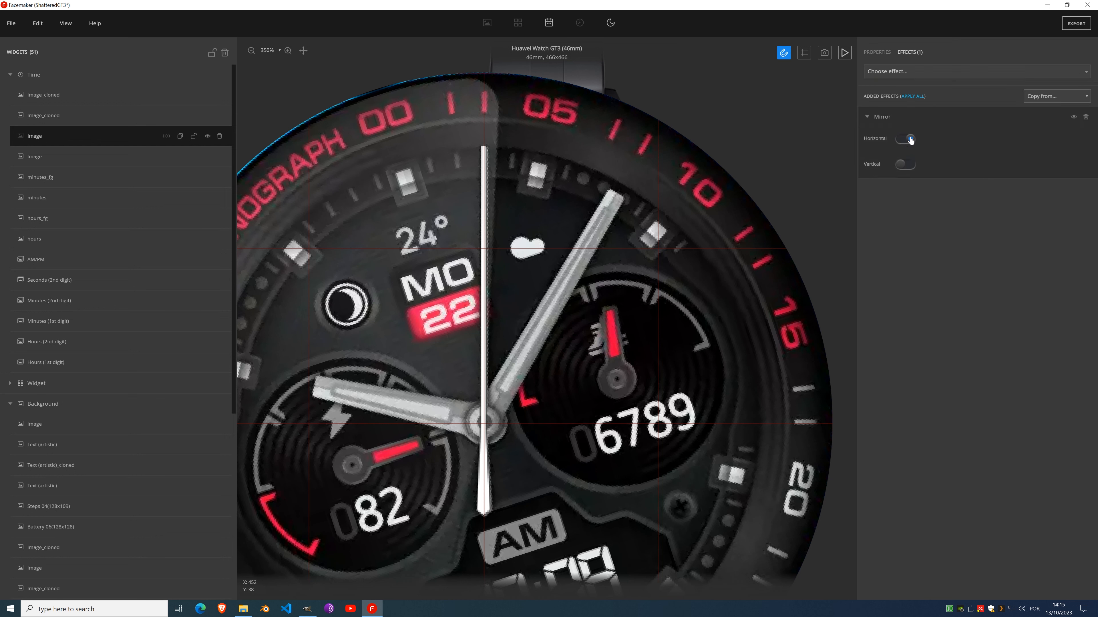
left_click(910, 138)
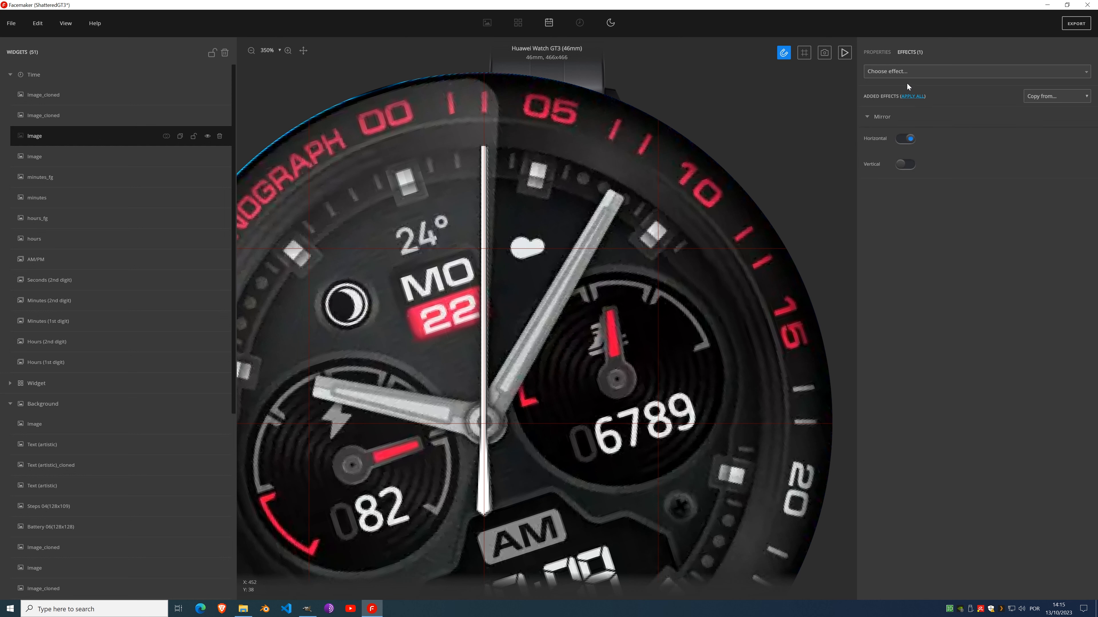
key("ctrl+z")
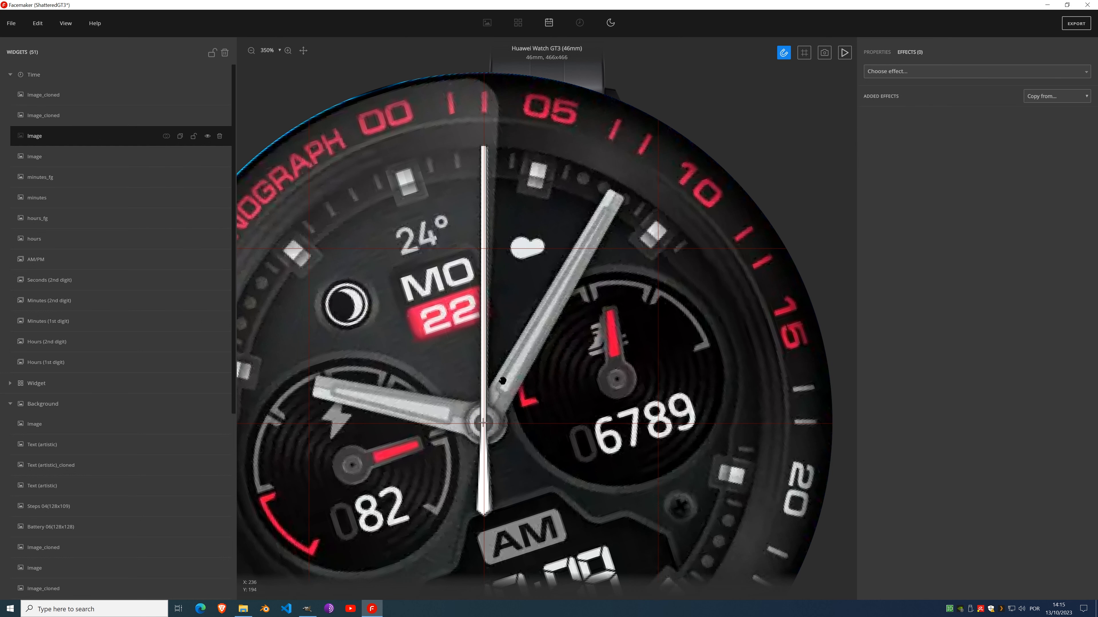
Step: Hide the reference image at the bottom of the Background group and check the hand against the hub
scroll(520, 373, "up", 4)
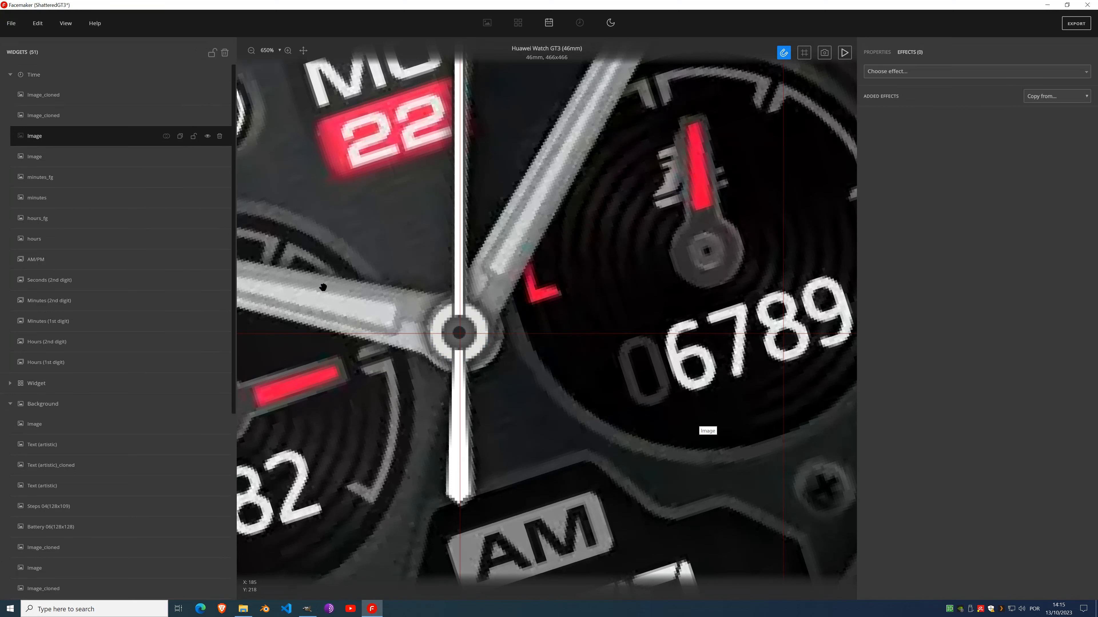
scroll(169, 498, "down", 5)
scroll(168, 499, "down", 2)
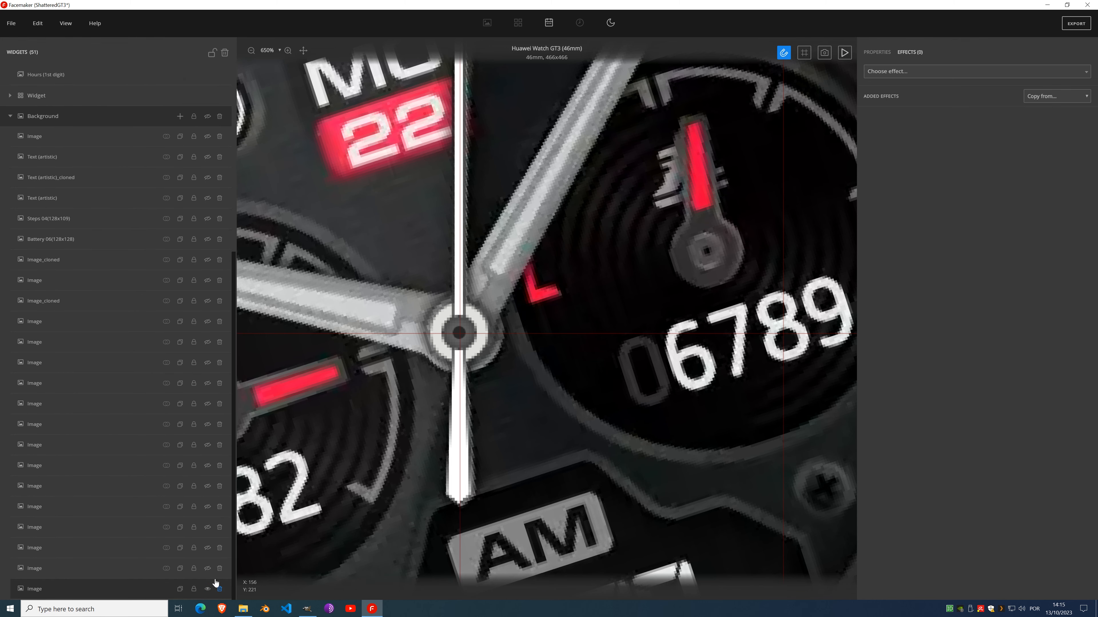
left_click(208, 589)
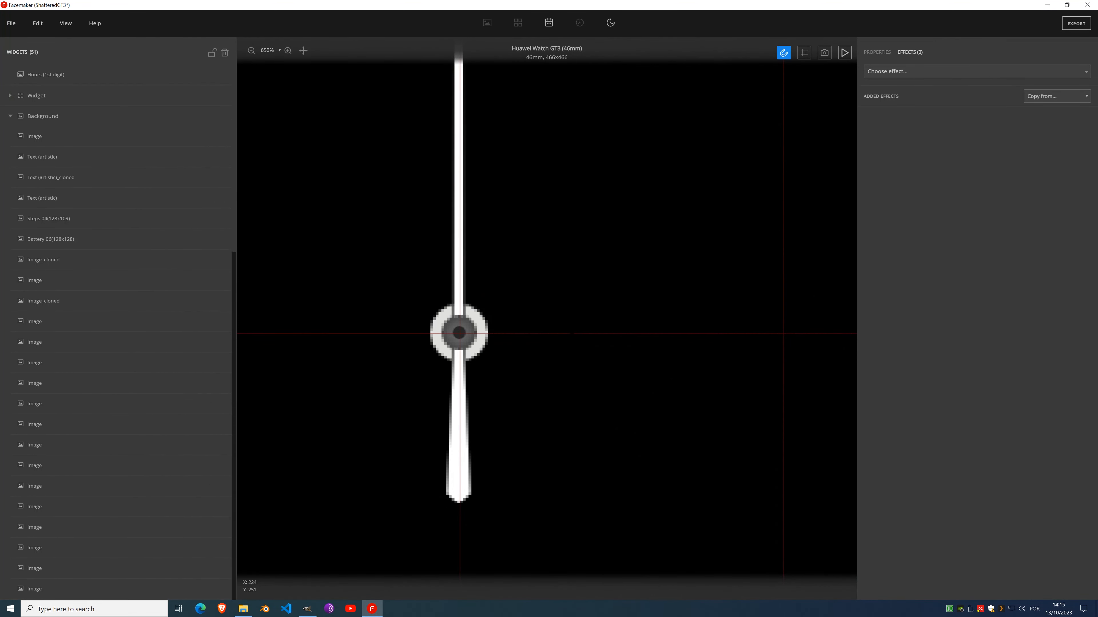
scroll(597, 272, "down", 10)
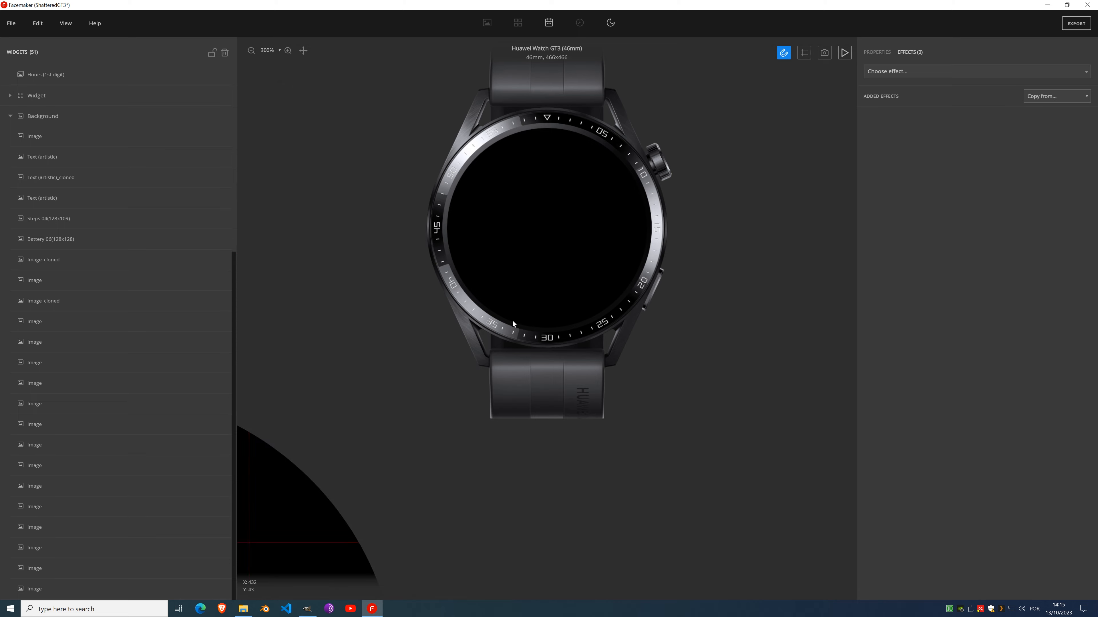
scroll(557, 226, "up", 7)
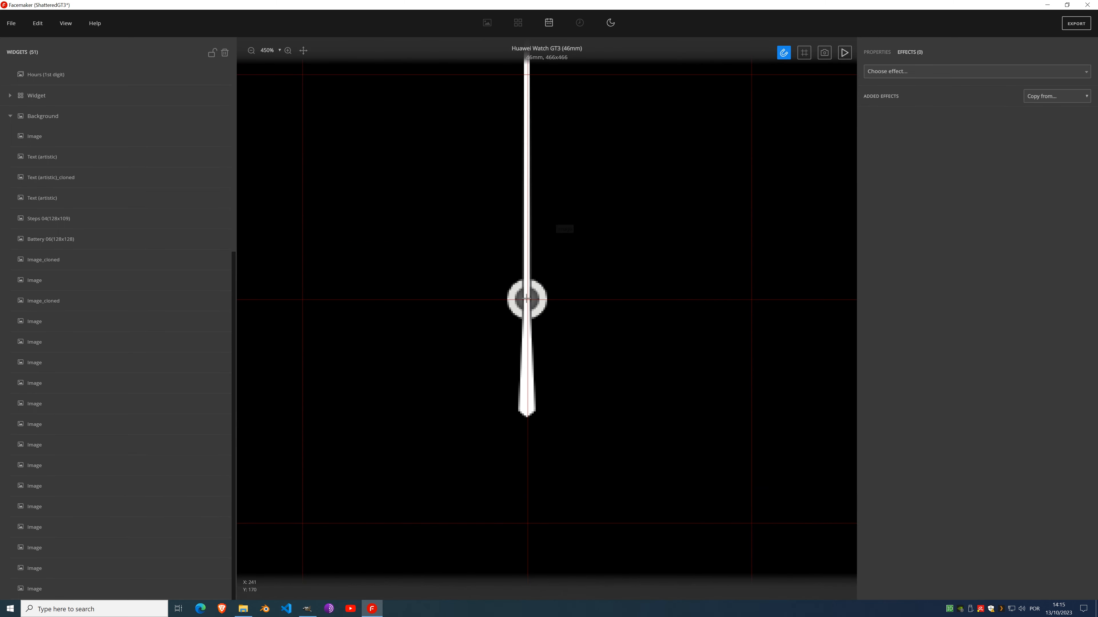
scroll(475, 338, "down", 5)
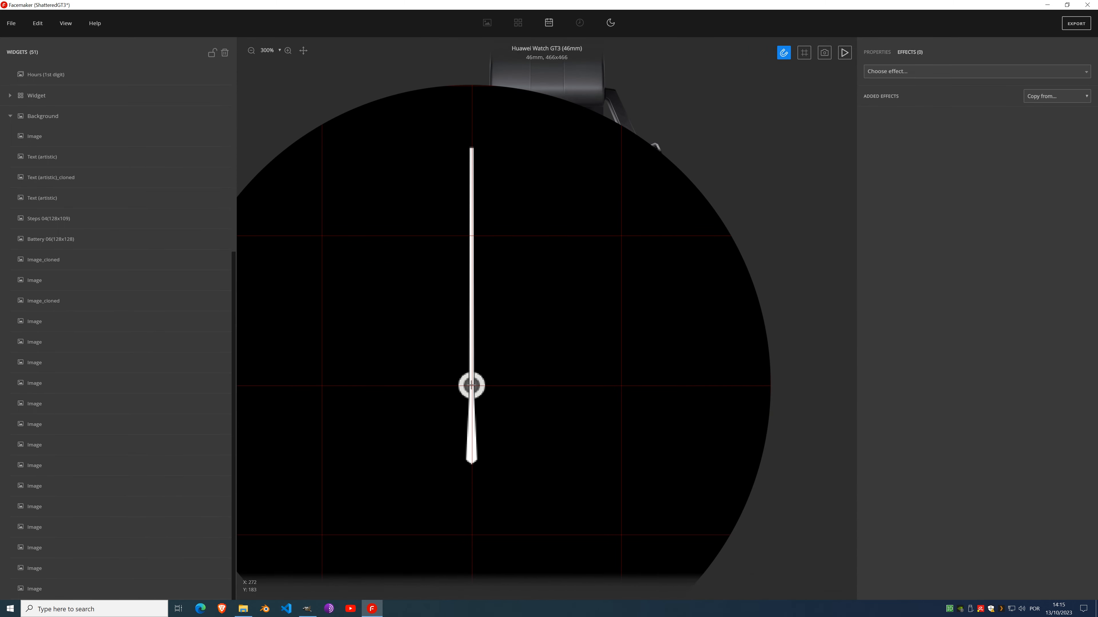
scroll(73, 173, "up", 5)
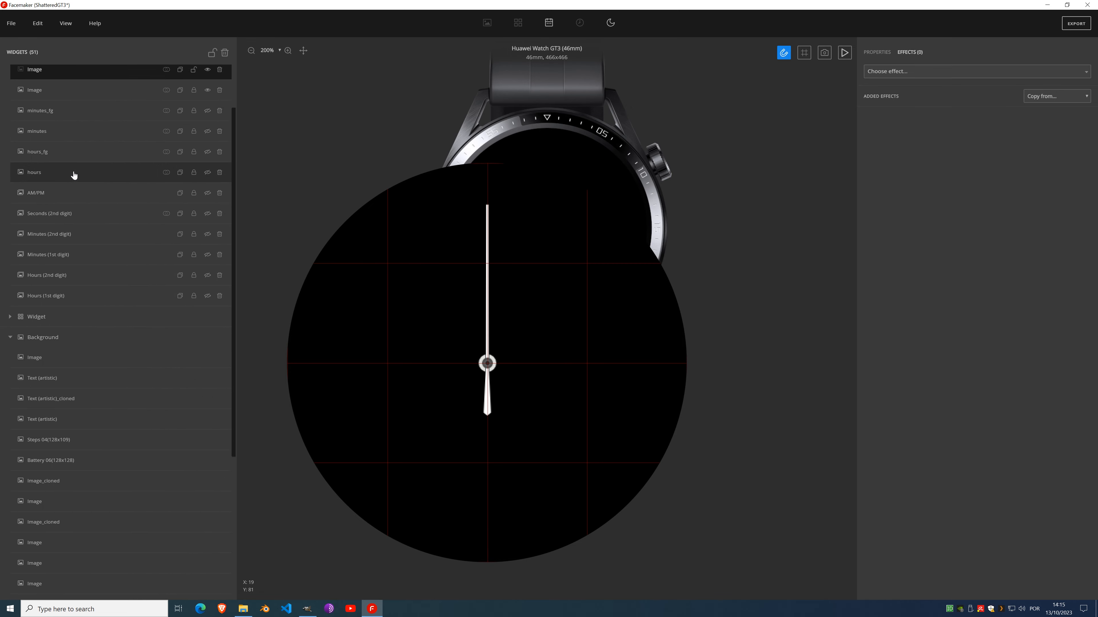
Step: Merge the white seconds hand with the white hub circle directly beneath it
left_click(66, 139)
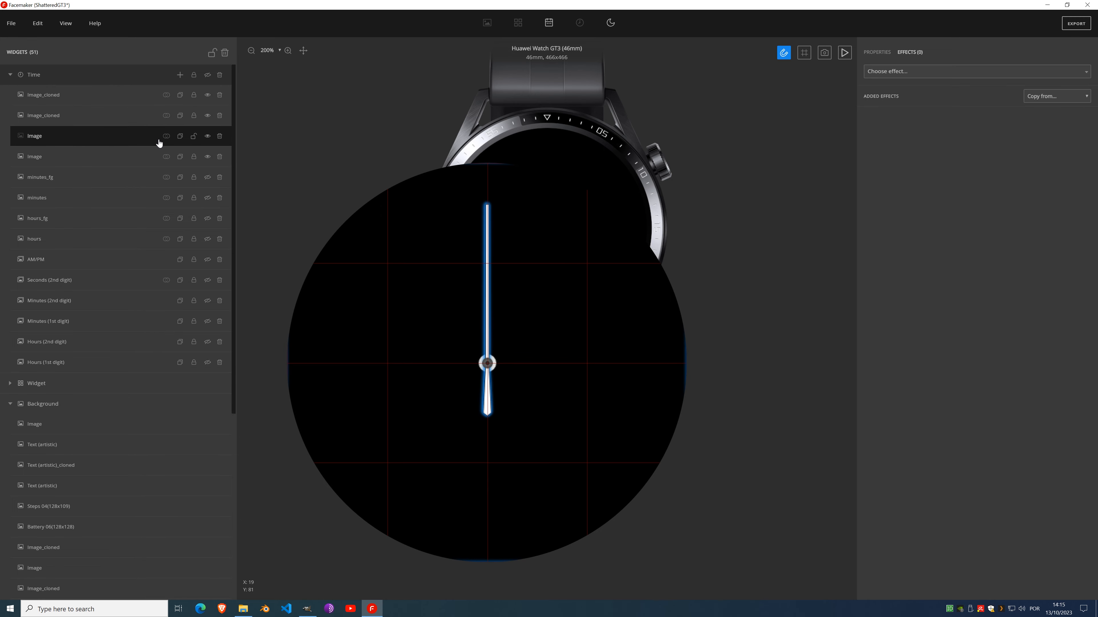
left_click(167, 156)
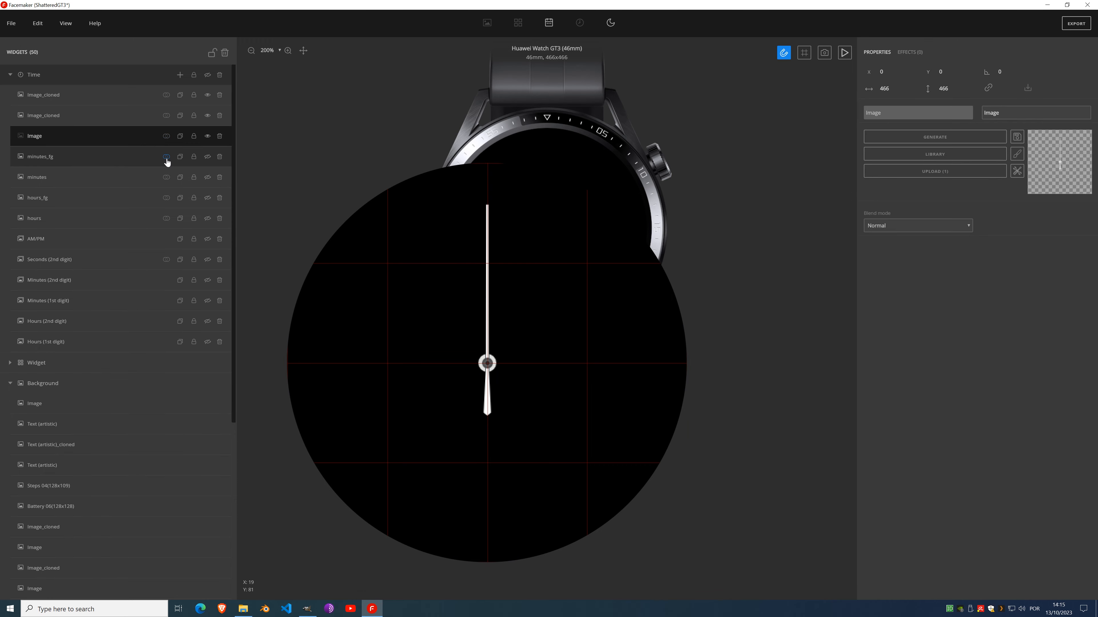
Step: Crop the merged seconds hand to its content and copy the hours hand's Gradient effect onto it
left_click(1018, 155)
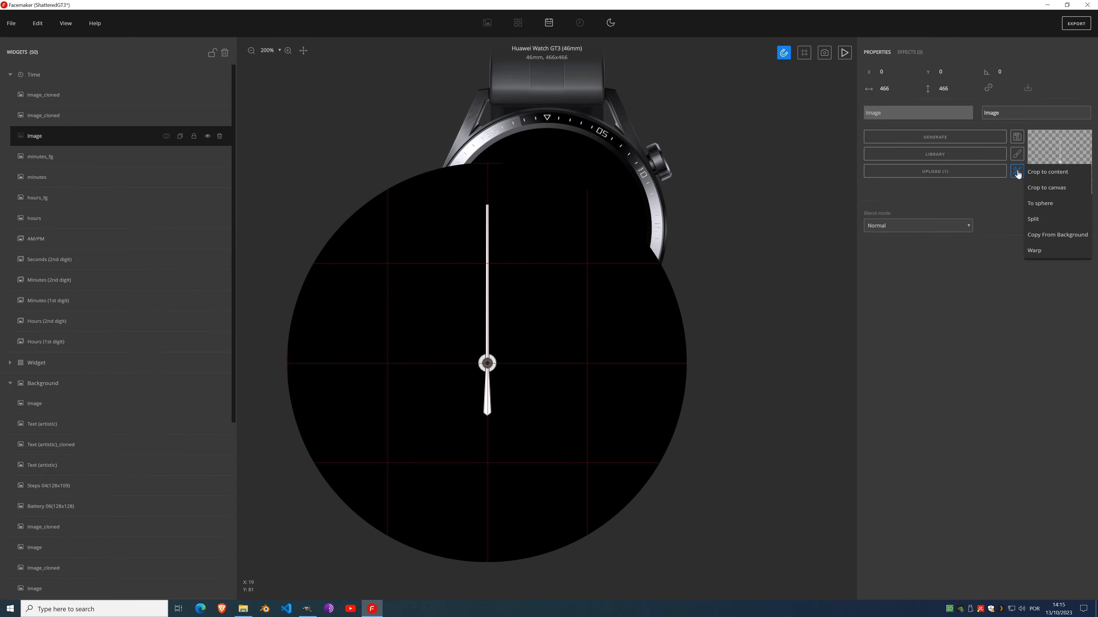
left_click(1044, 171)
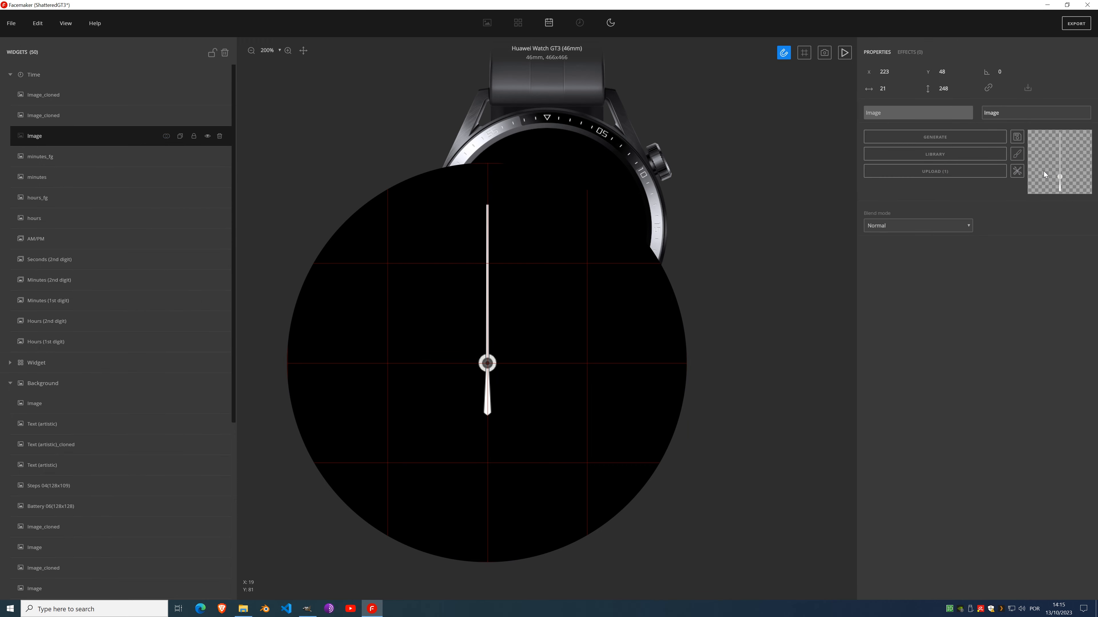
left_click(911, 53)
left_click(1056, 96)
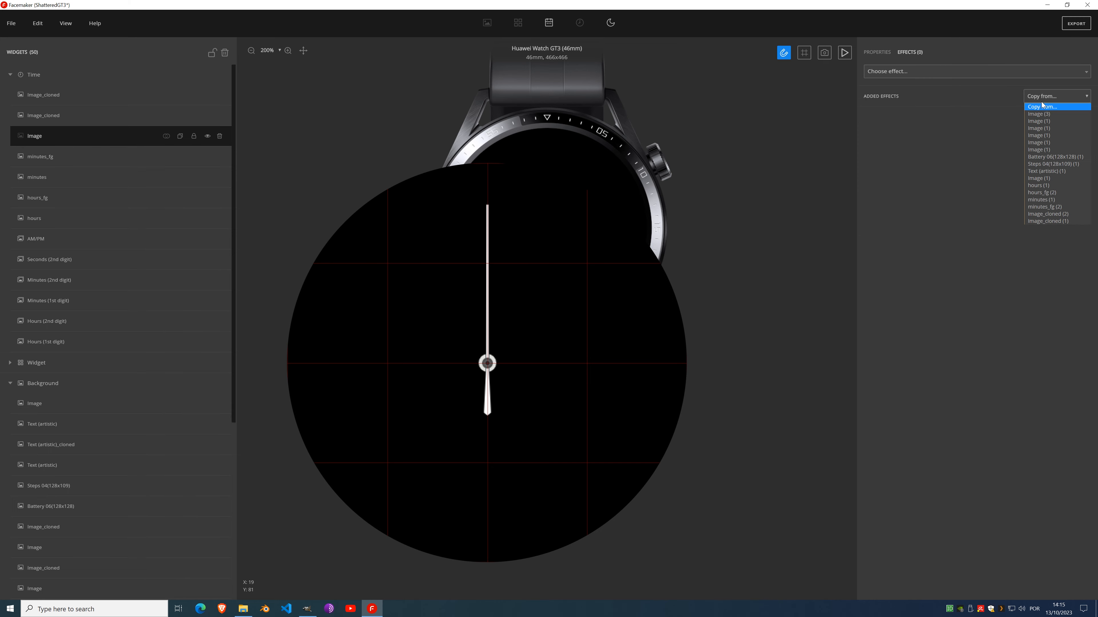
left_click(1056, 187)
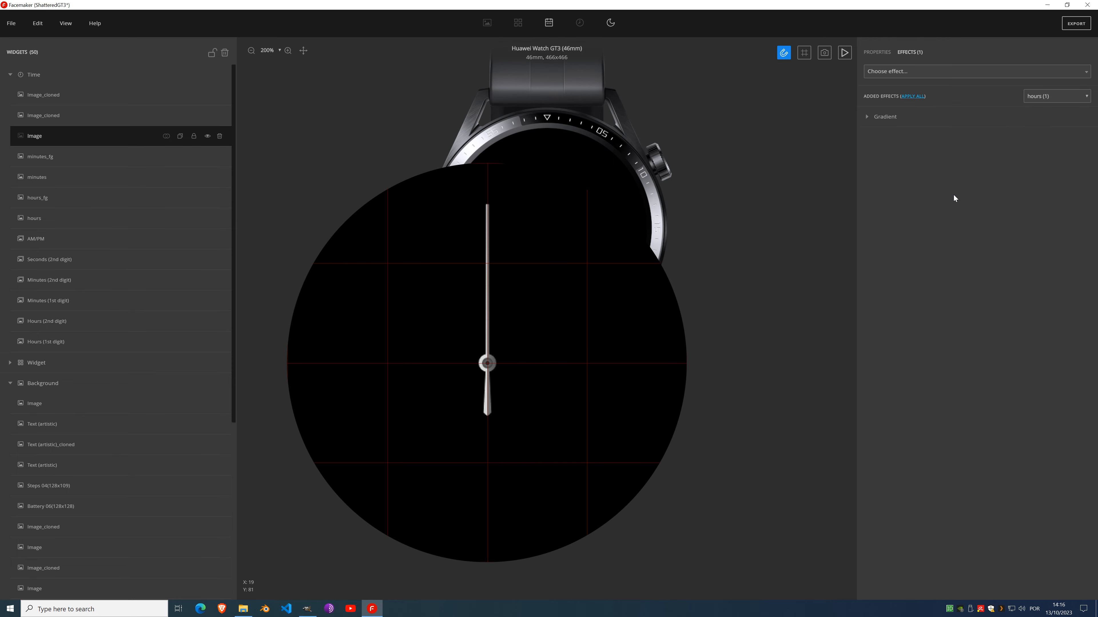
scroll(482, 351, "up", 3)
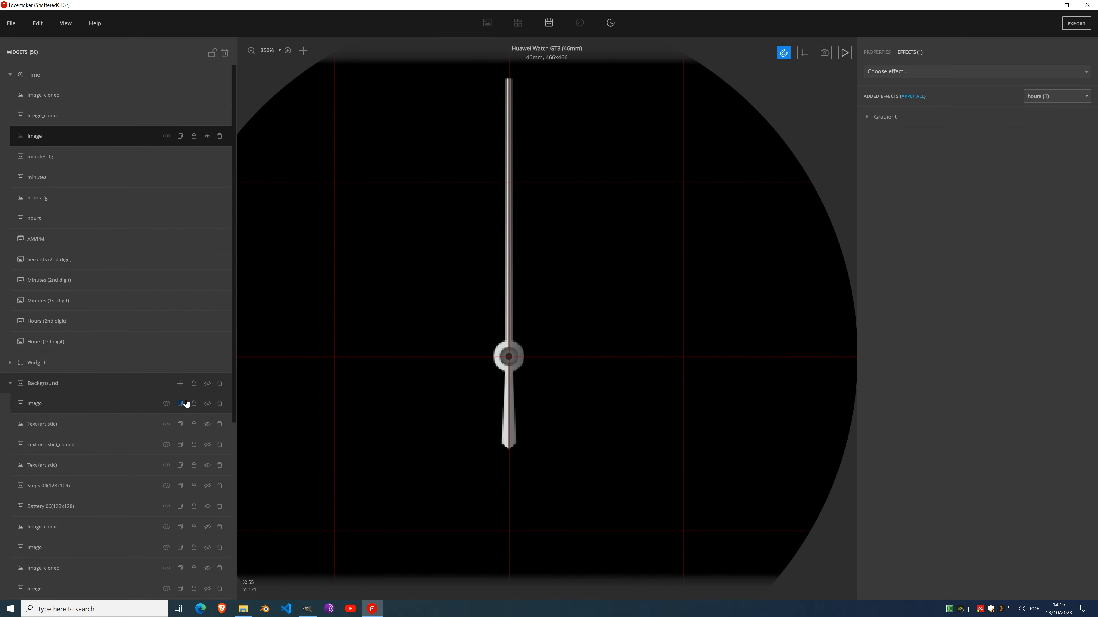
Step: Show the Background group and replace the seconds hand's gradient with the plain grey preset
left_click(207, 384)
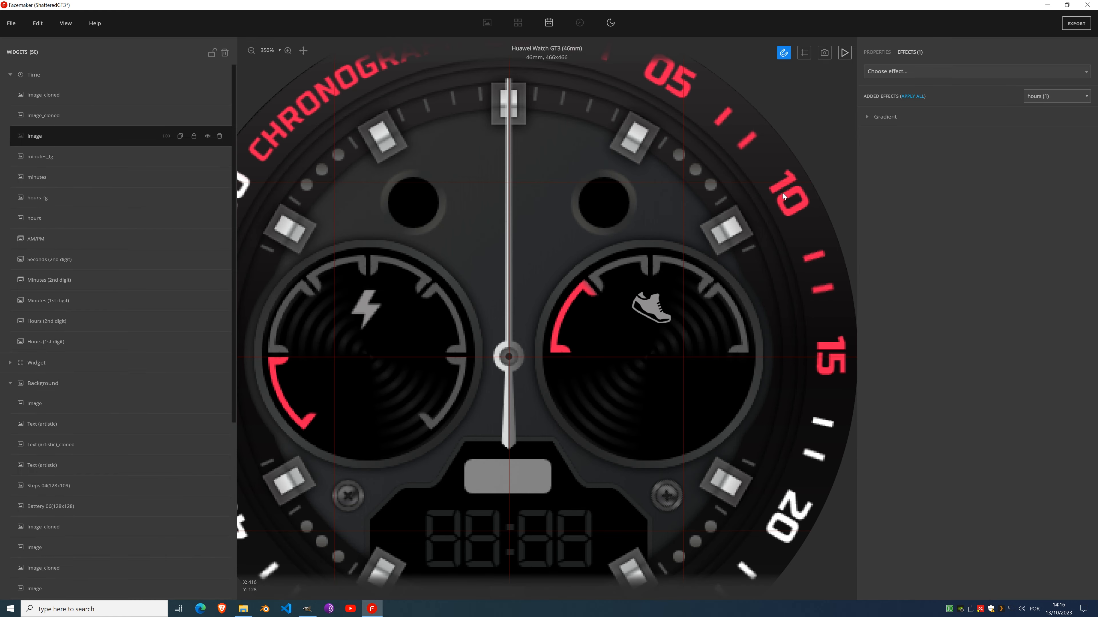
left_click(866, 117)
left_click(900, 139)
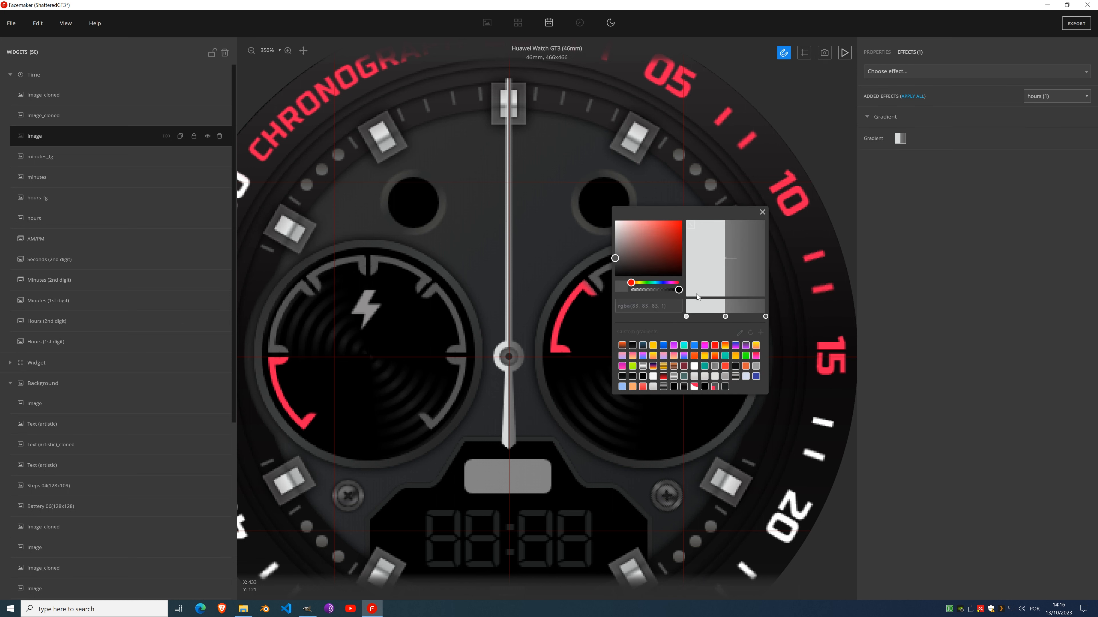
left_click_drag(696, 212, 214, 261)
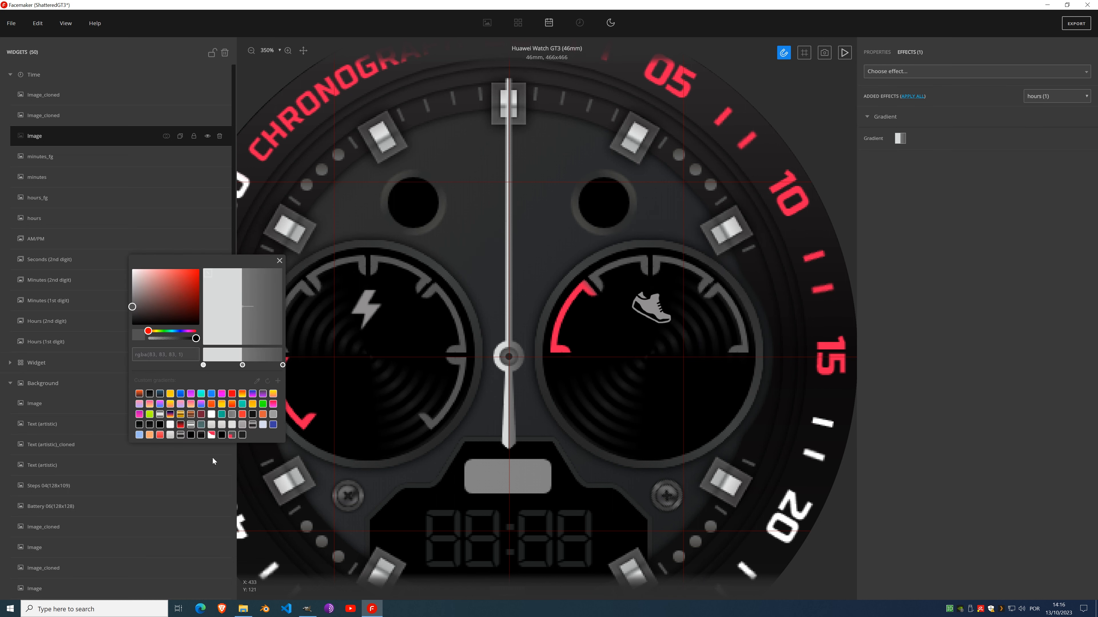
left_click(233, 418)
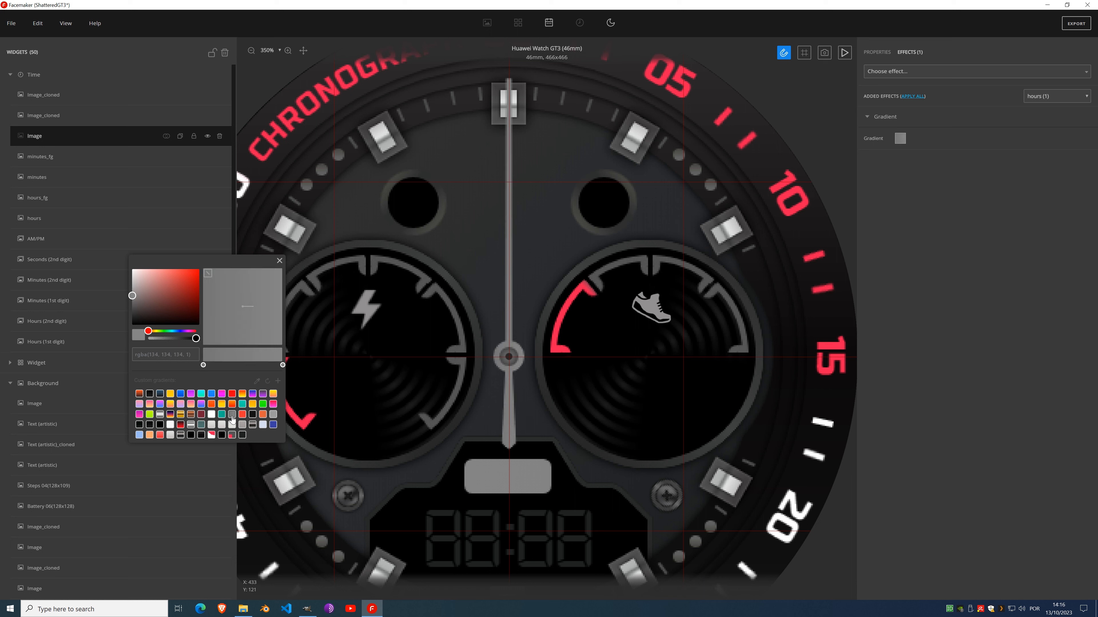
Step: Set both end stops of the gradient to the red sampled from the dial's 10 and 15 numerals
left_click(201, 364)
left_click(257, 381)
left_click(784, 193)
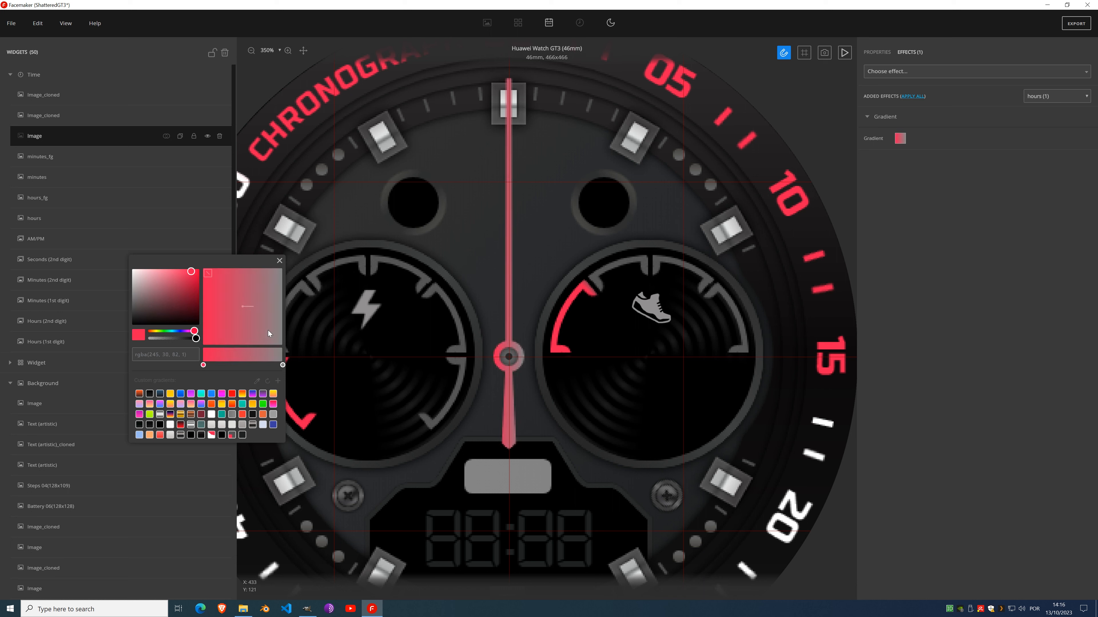
left_click(283, 365)
left_click(257, 381)
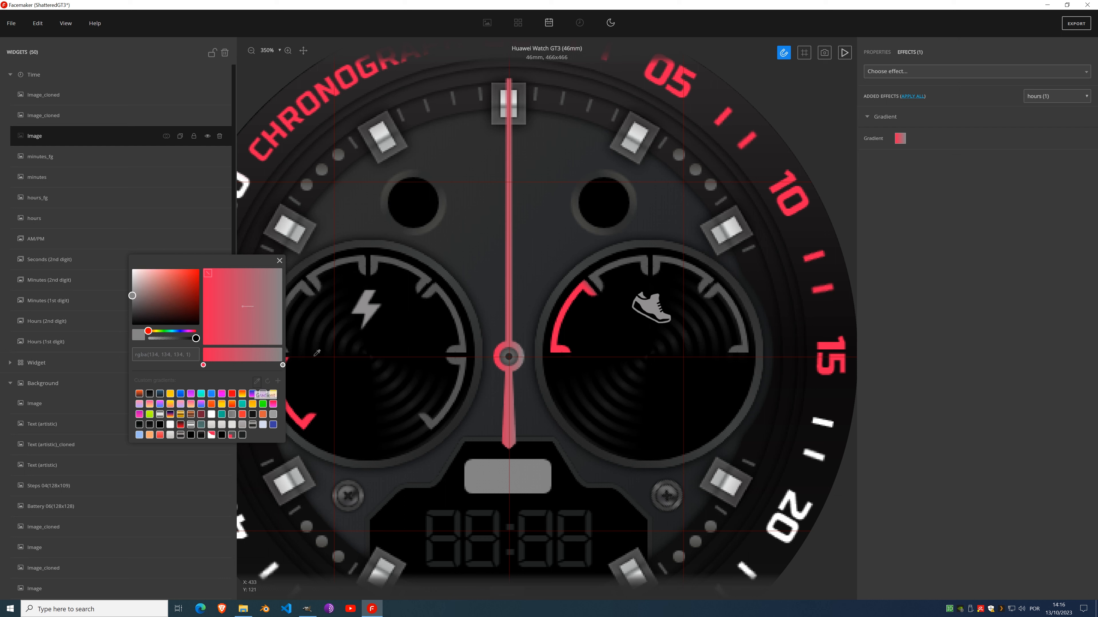
left_click(832, 350)
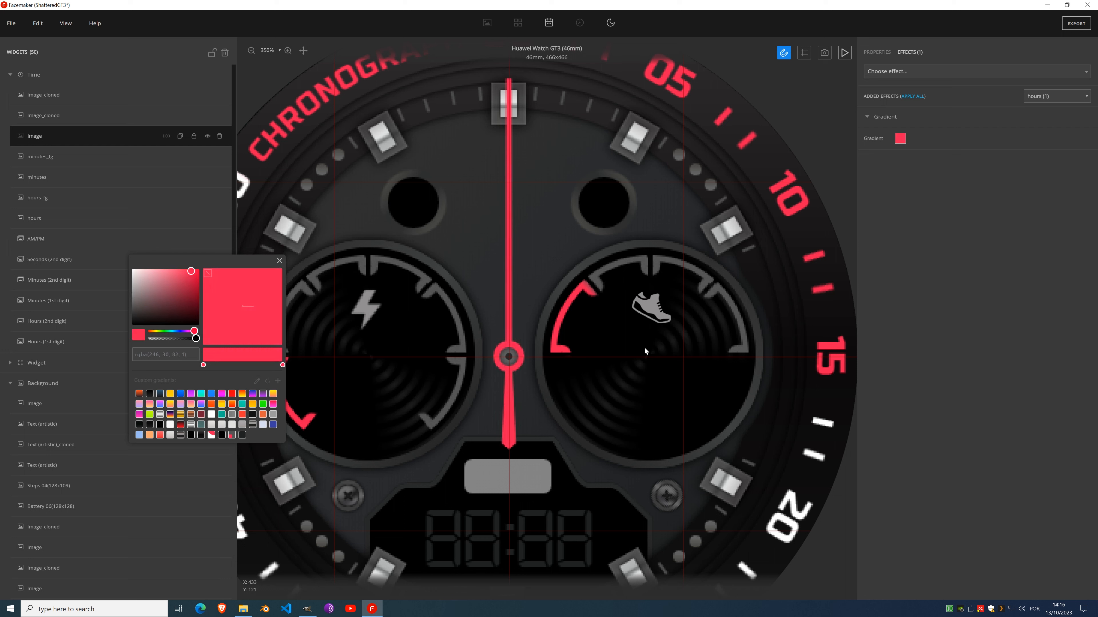
Step: Add a darker red stop in the middle of the gradient and give the right end stop the same dark red
left_click(247, 365)
mouse_move(193, 284)
left_mouse_down()
mouse_move(191, 270)
mouse_move(191, 292)
left_mouse_up()
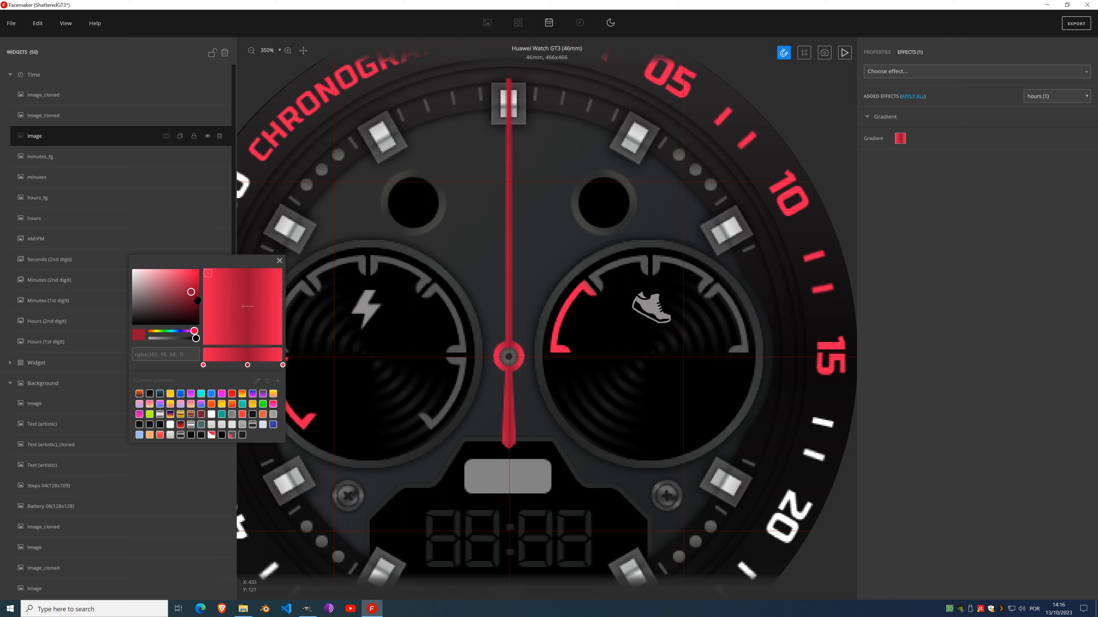
left_click(282, 364)
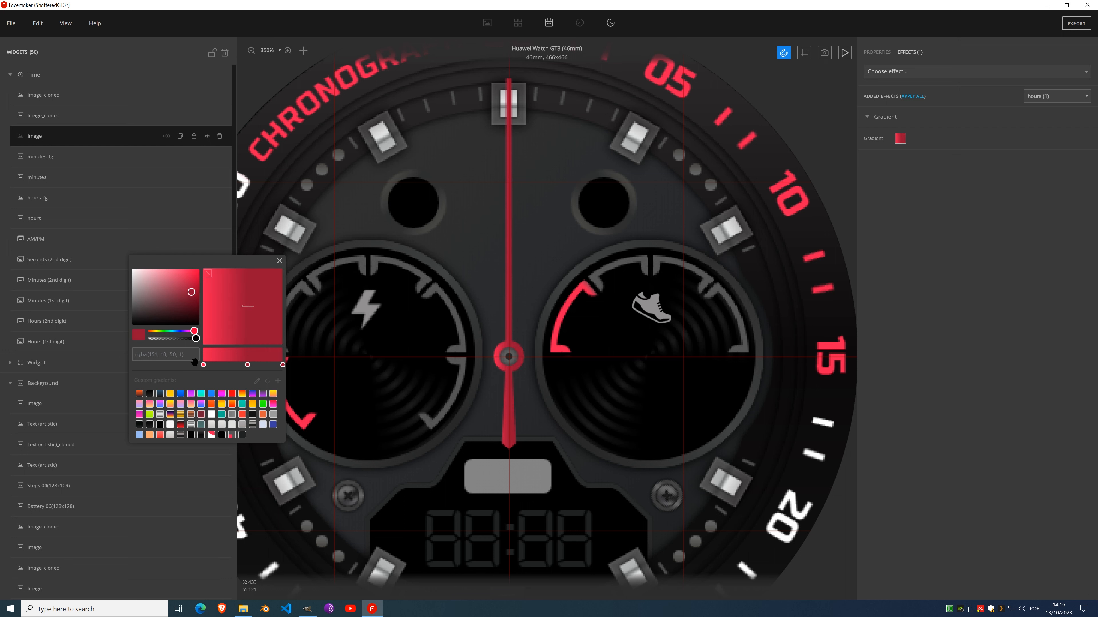
Step: Add a bright red stop directly beside the dark middle stop to split the gradient sharply at the center
left_click(203, 365)
left_click_drag(247, 365, 241, 364)
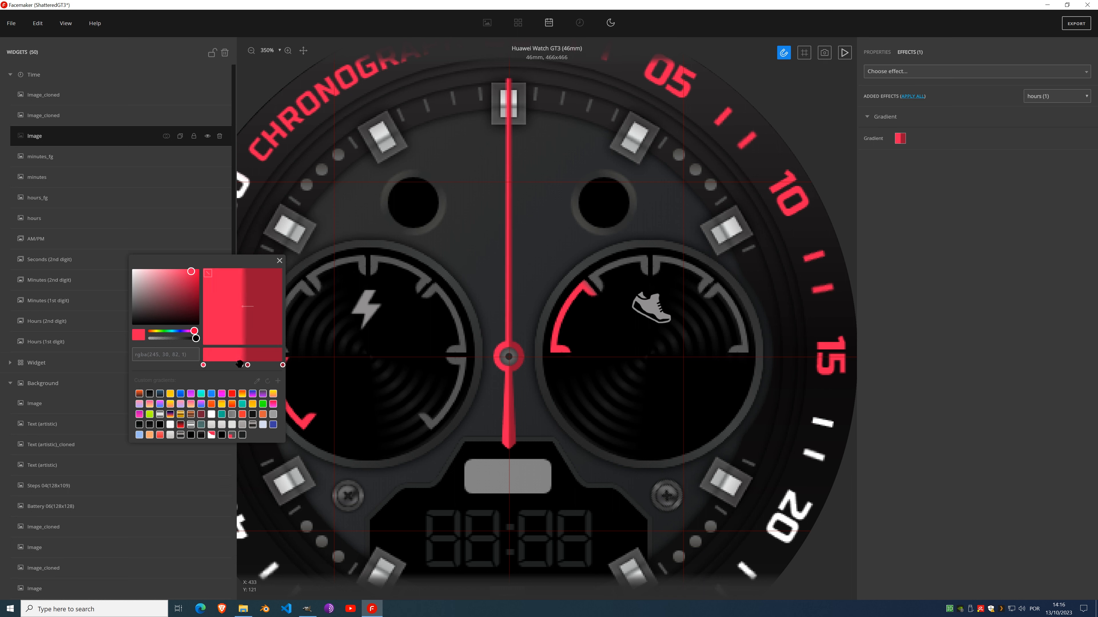
left_click(245, 365)
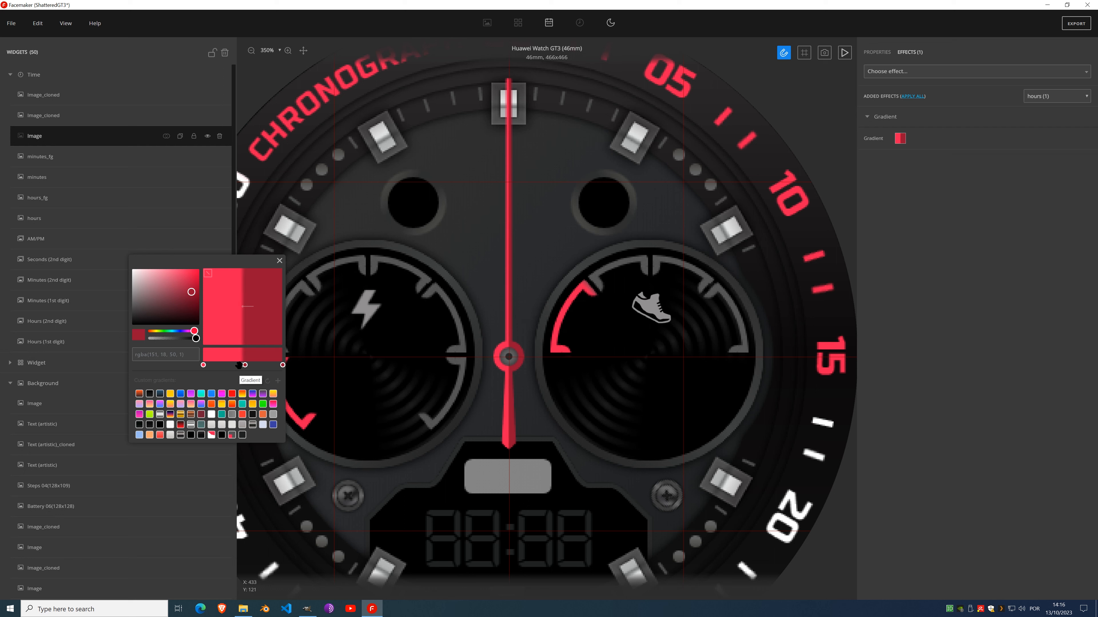
left_click(241, 366)
left_click(245, 366)
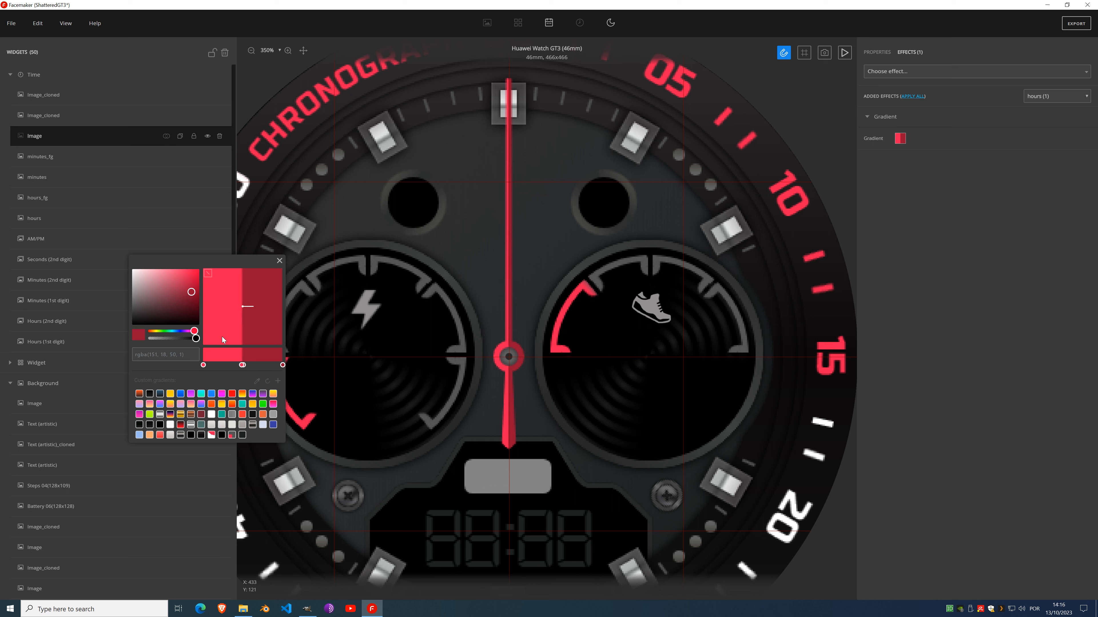
Step: Lighten the dark red middle stop slightly, close the gradient editor and check the seconds hand against the dial
left_click_drag(194, 293, 191, 287)
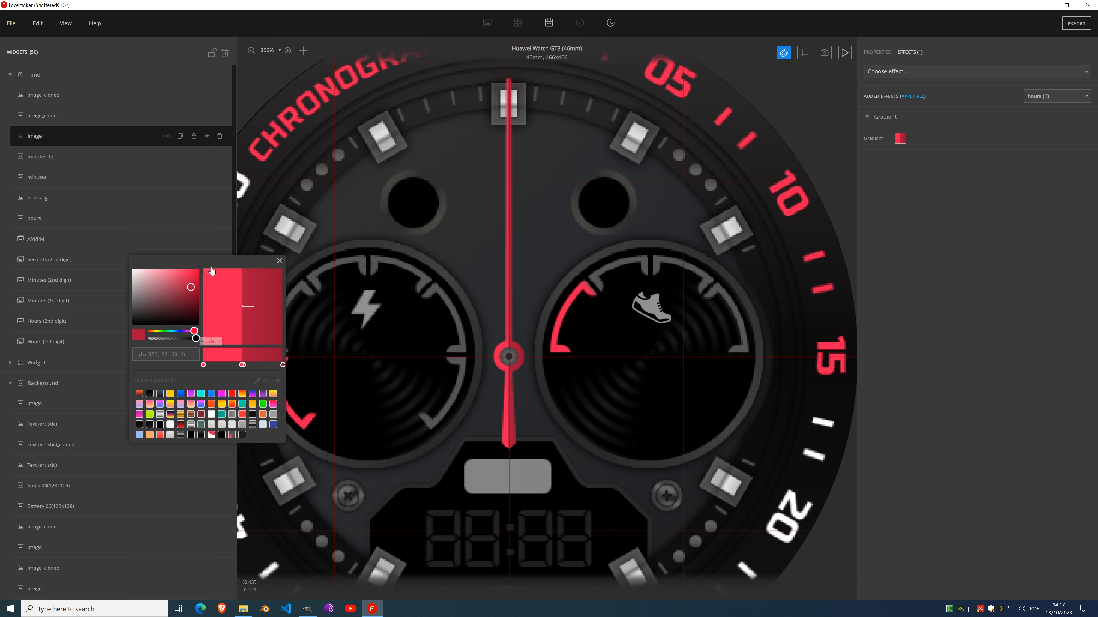
left_click(279, 262)
scroll(534, 292, "down", 5)
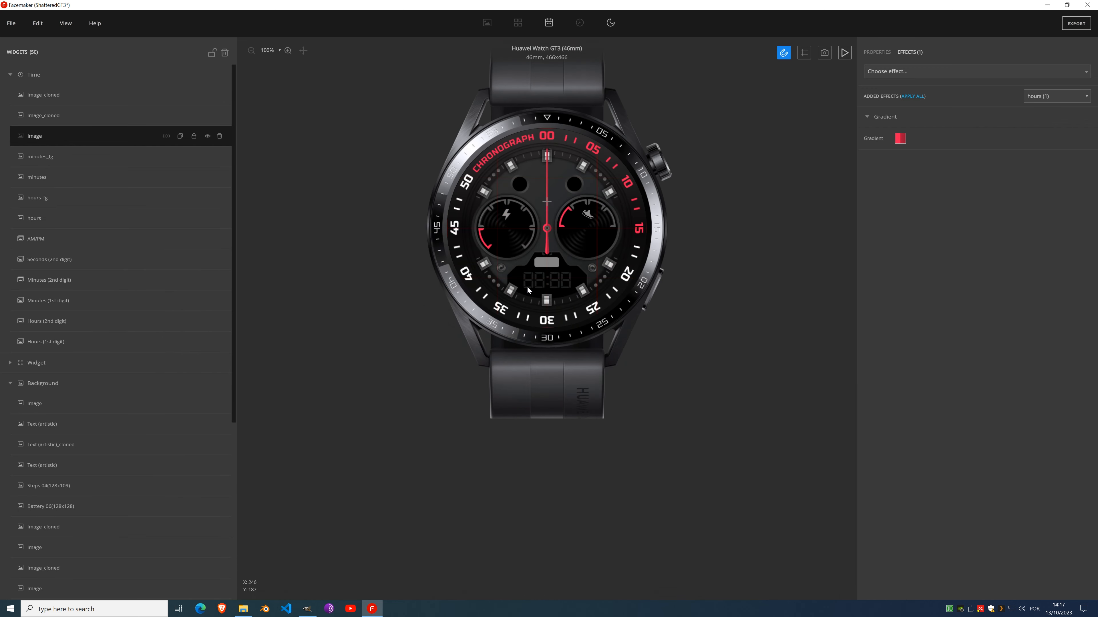
scroll(565, 221, "up", 6)
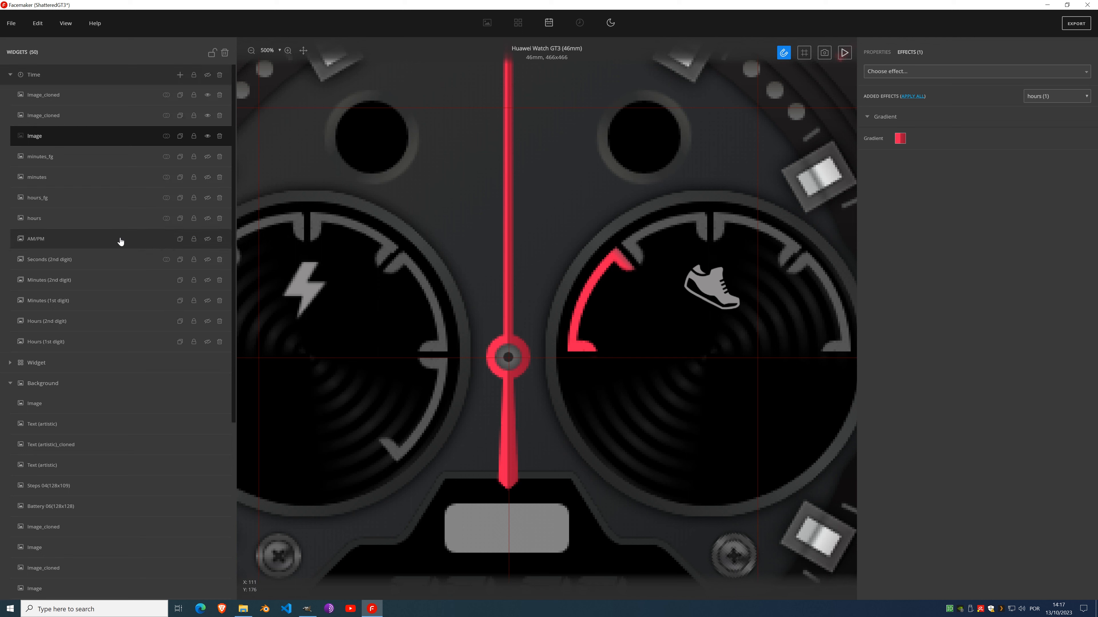
Step: Add a Shadow effect to the 13 px grey hub circle
left_click(79, 121)
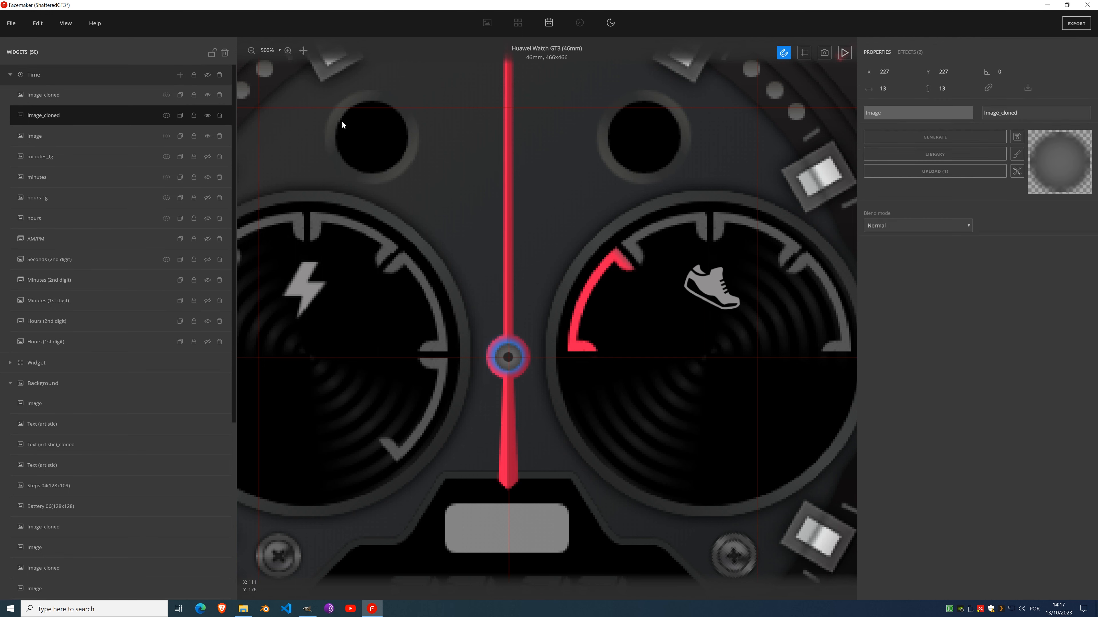
left_click(909, 53)
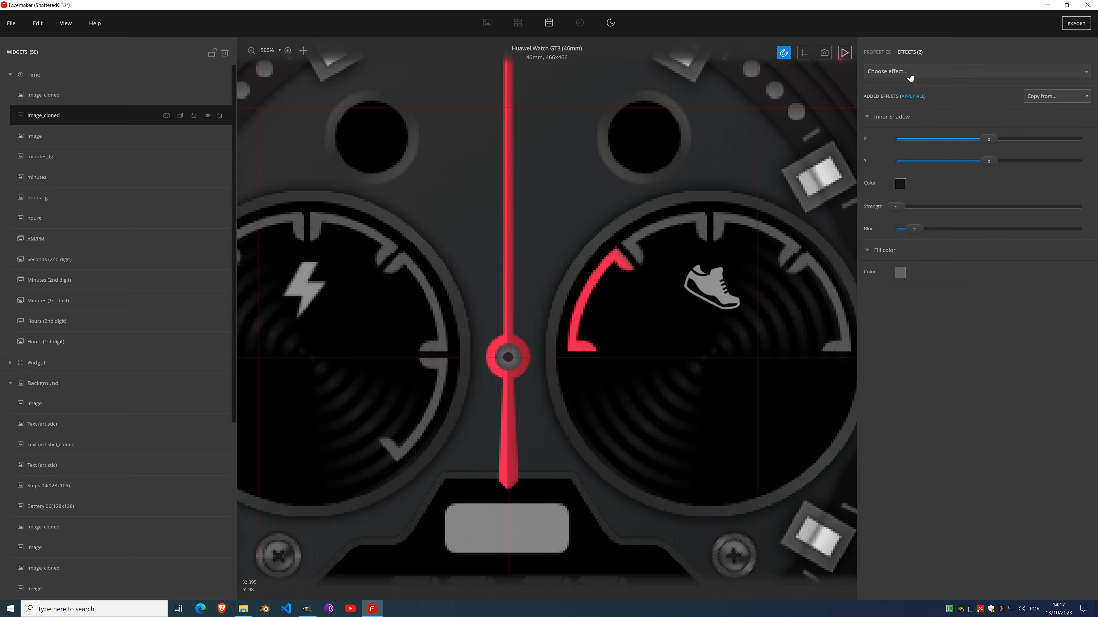
left_click(909, 72)
scroll(902, 231, "down", 3)
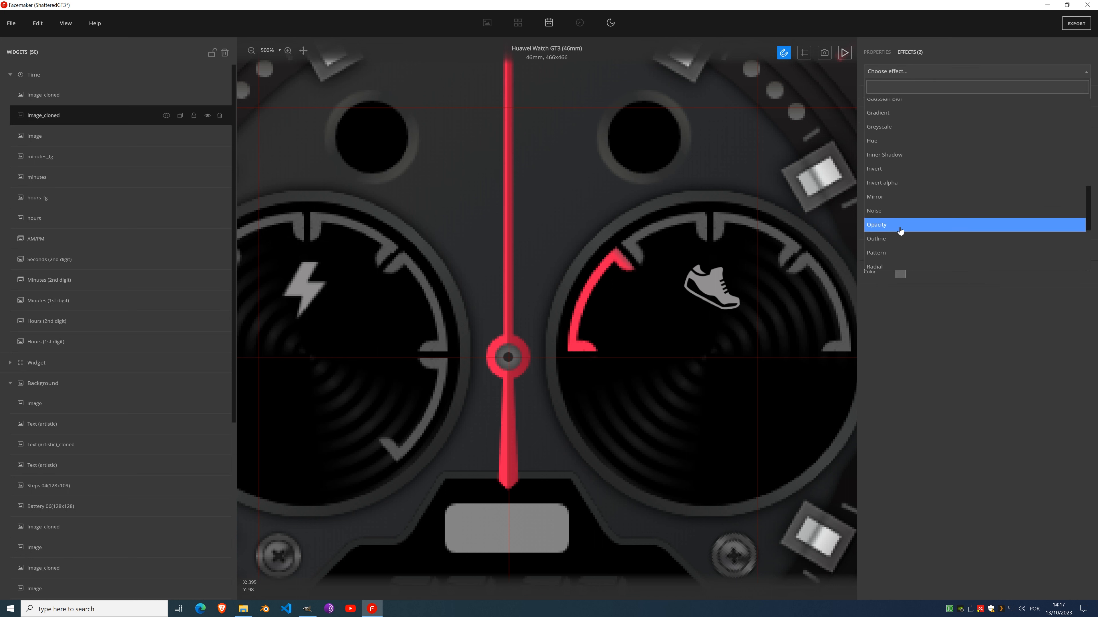
scroll(900, 230, "down", 2)
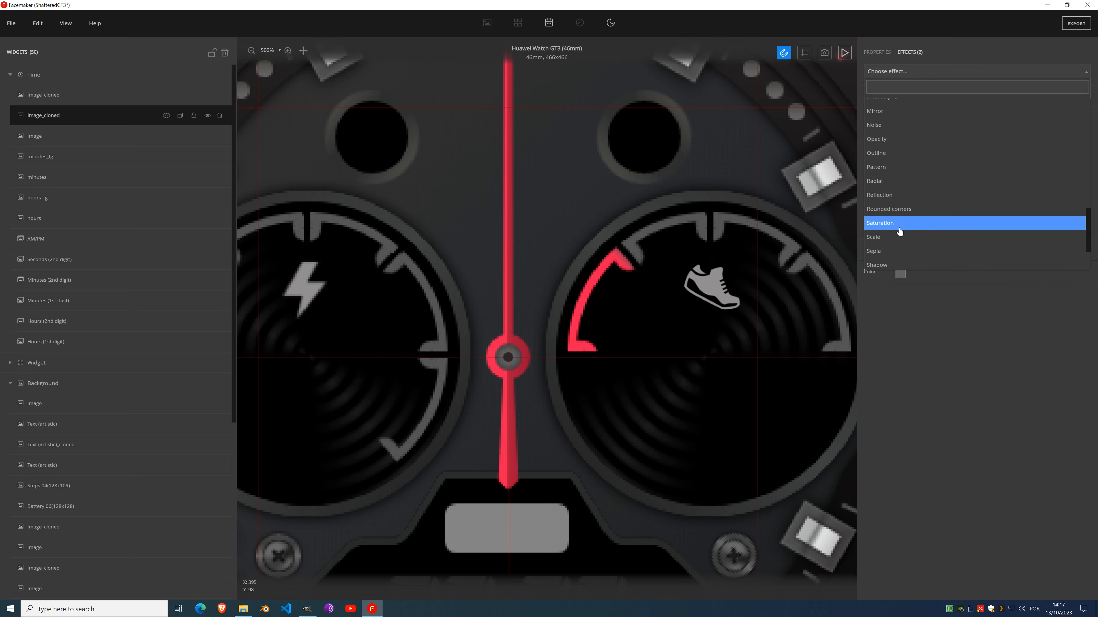
left_click(895, 265)
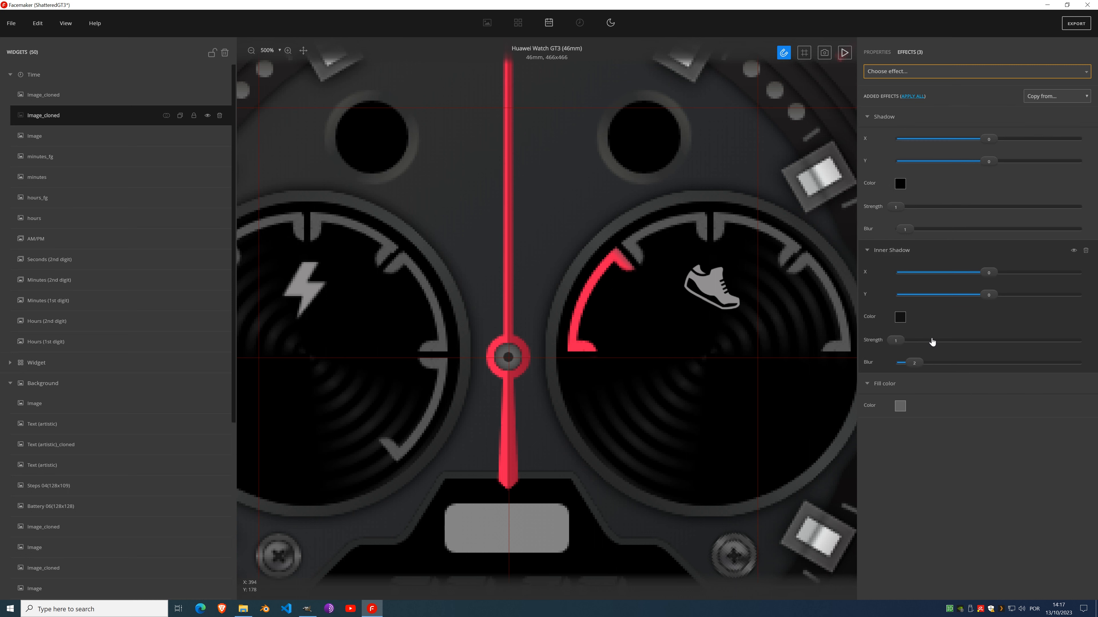
Step: Try a shadow blur of 2 on the grey hub circle, restore it to 1 and check the watch face
left_click(916, 231)
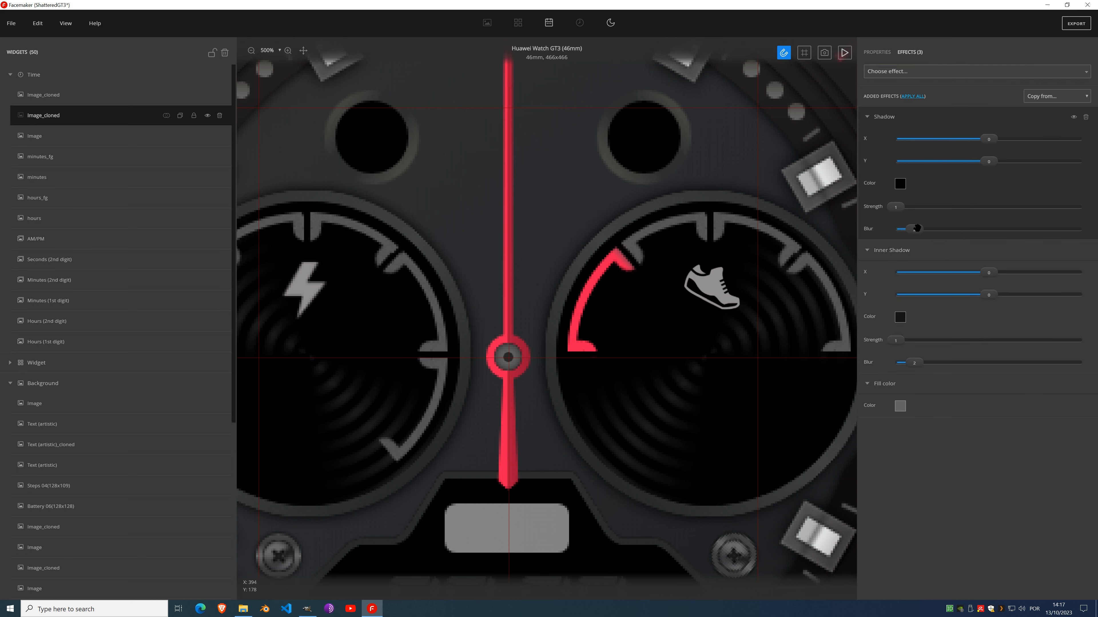
scroll(630, 236, "down", 3)
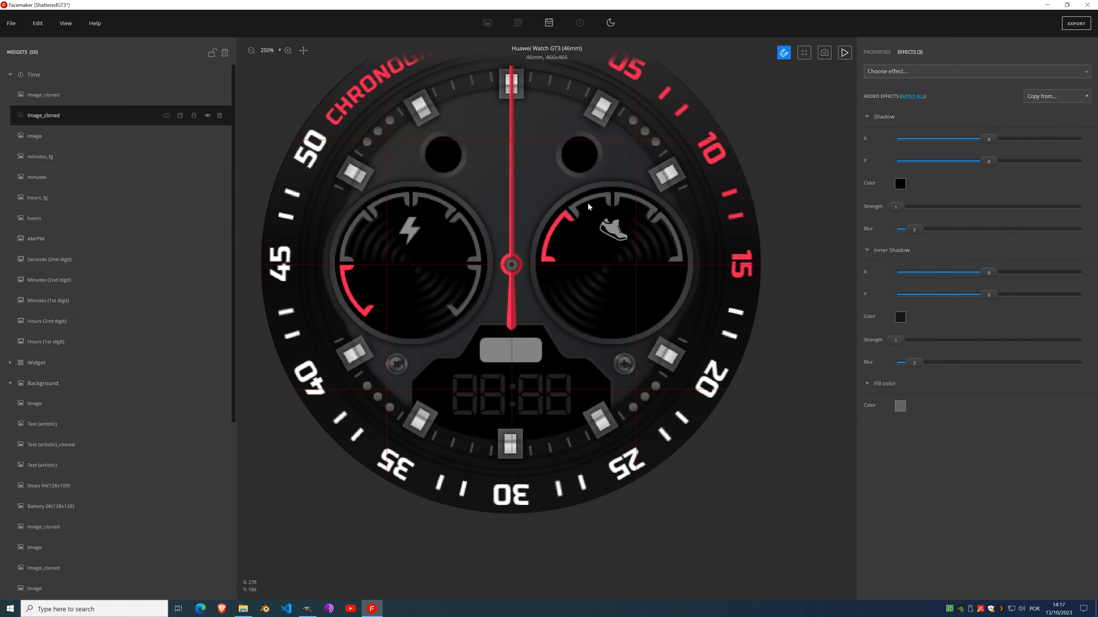
mouse_move(913, 231)
left_mouse_down()
mouse_move(895, 230)
mouse_move(910, 229)
left_mouse_up()
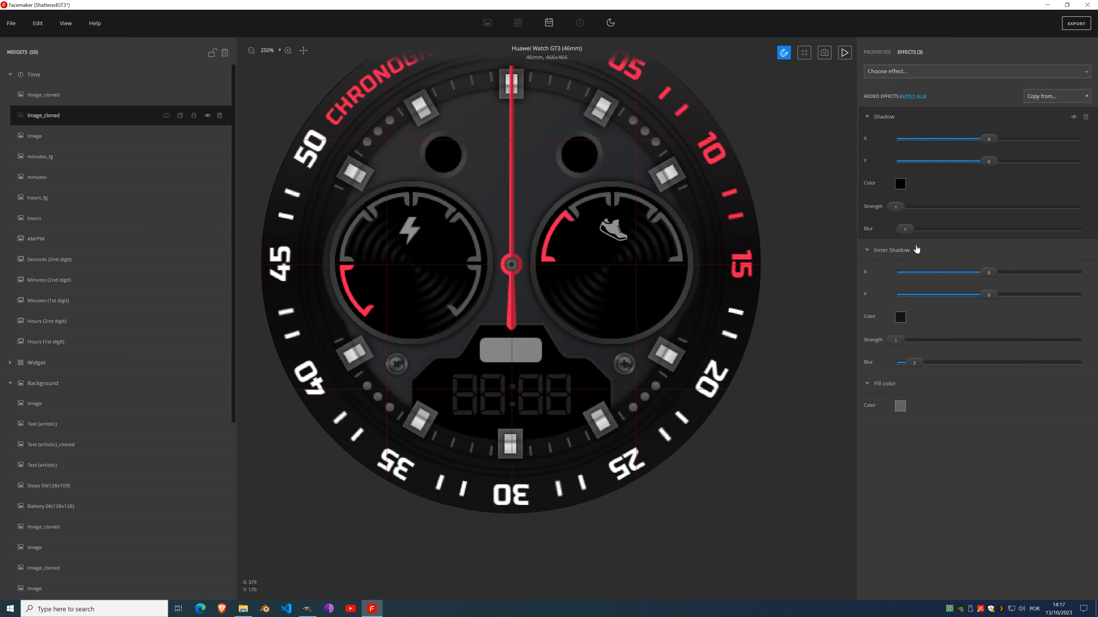
scroll(528, 174, "down", 1)
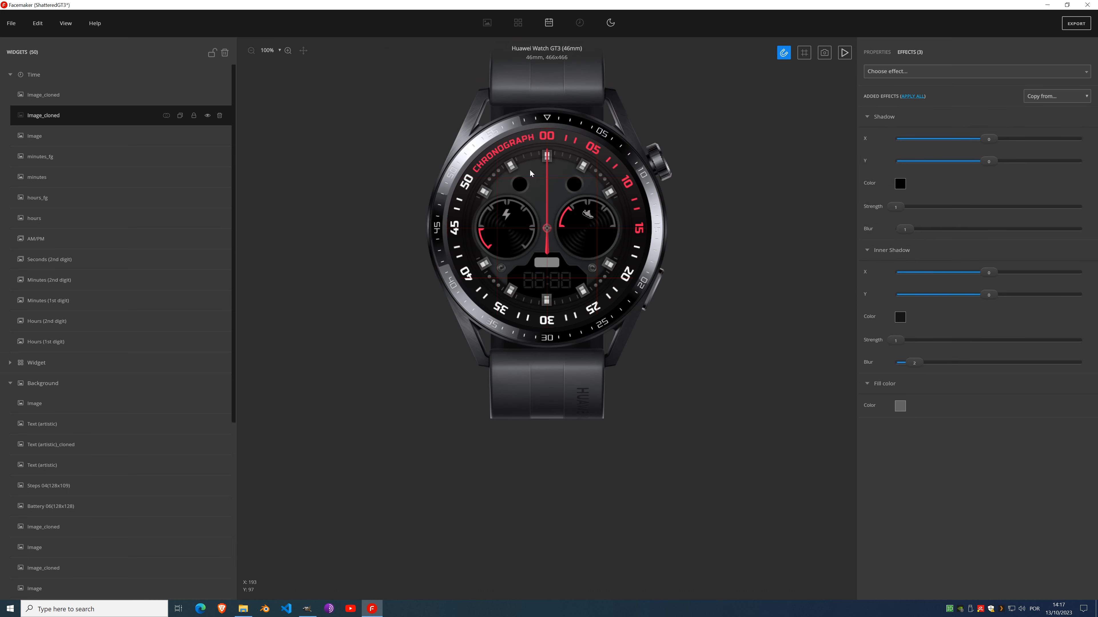
scroll(566, 187, "up", 4)
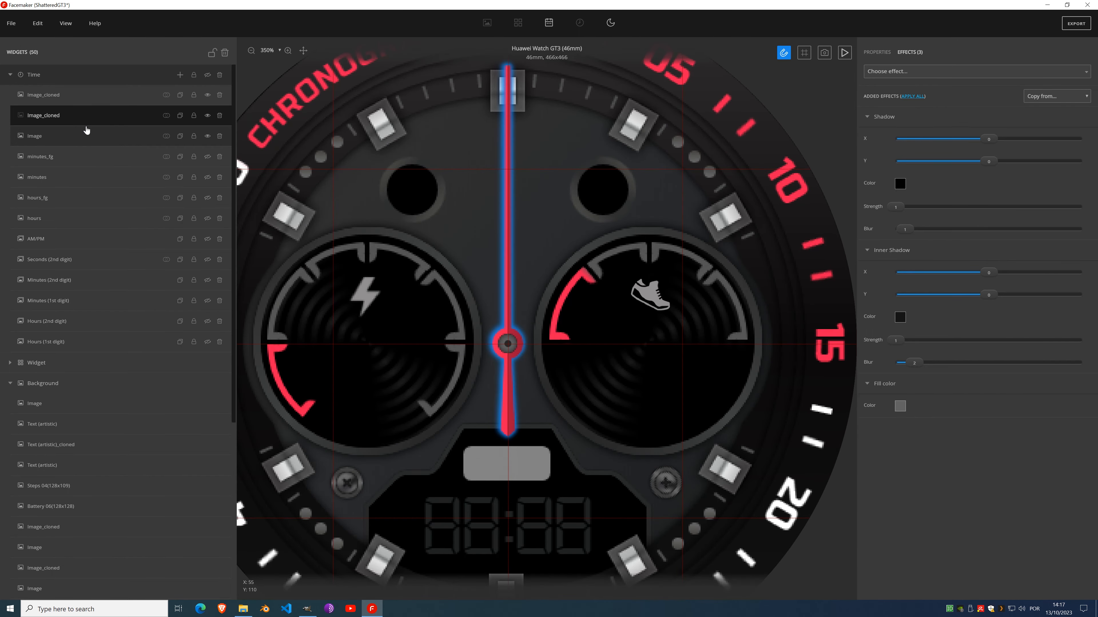
Step: Merge the dark and grey hub circles with the red seconds hand and crop the combined image to the canvas
left_click(102, 104)
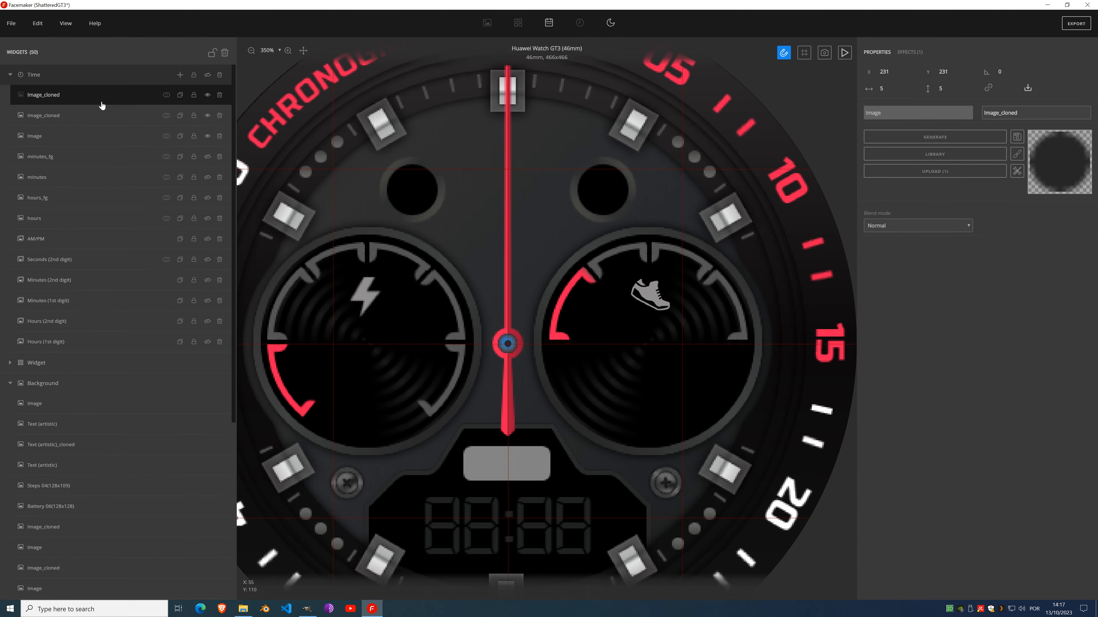
left_click(166, 96)
left_click(166, 116)
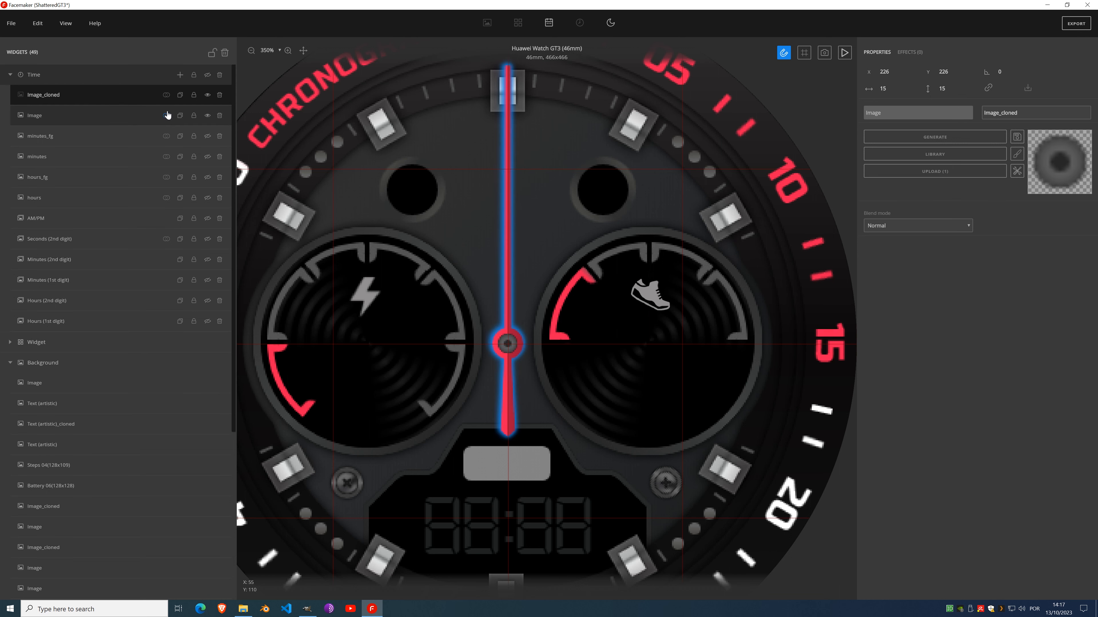
left_click(166, 96)
left_click(164, 115)
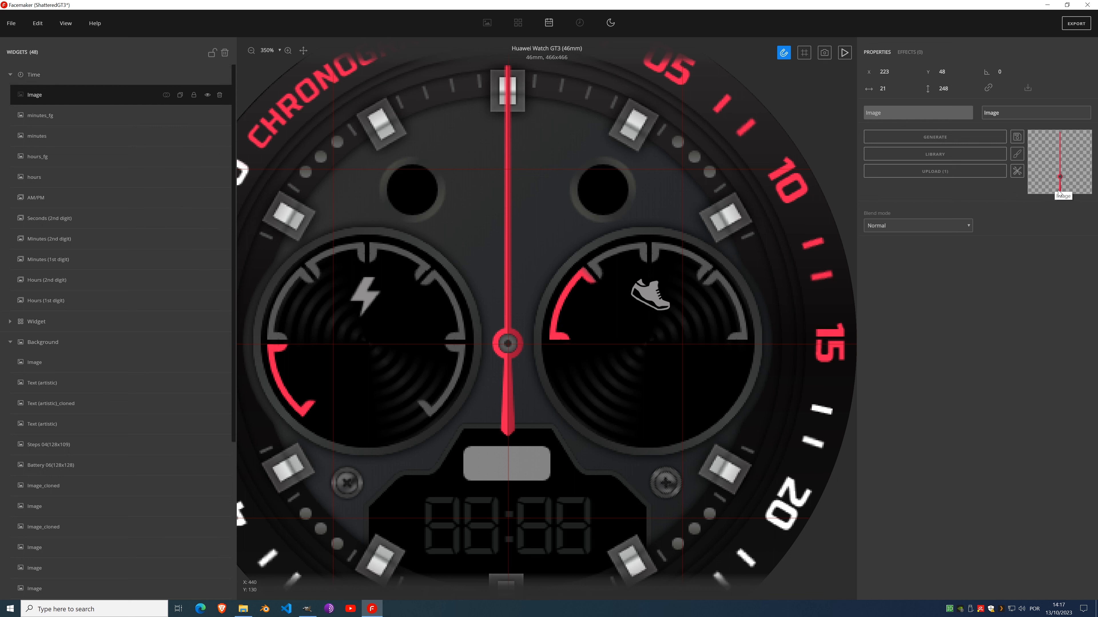
left_click(1017, 171)
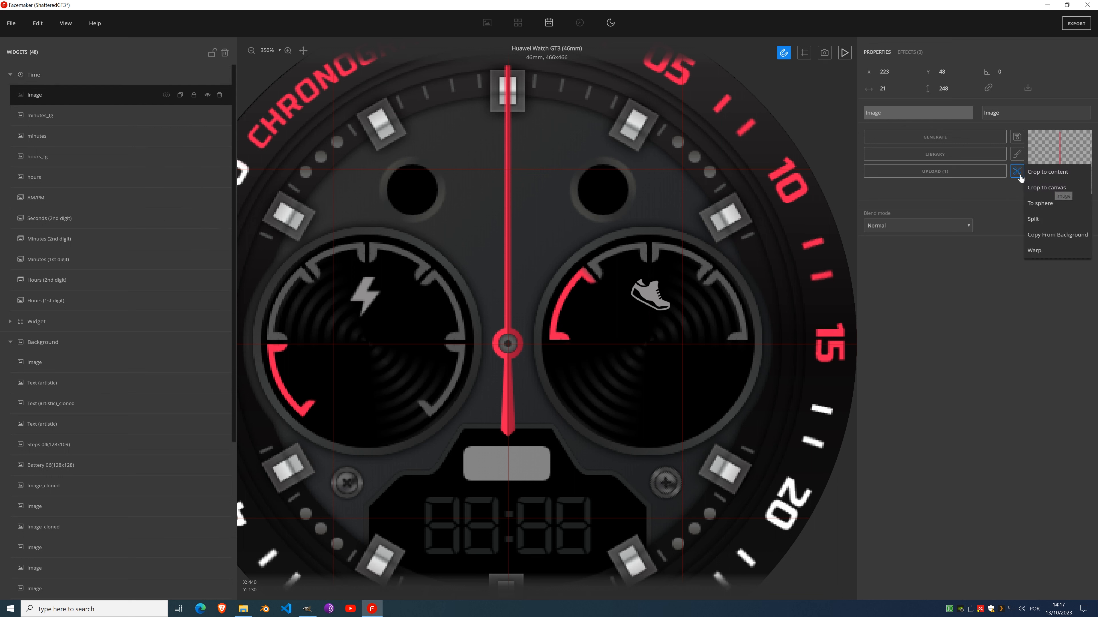
left_click(1055, 187)
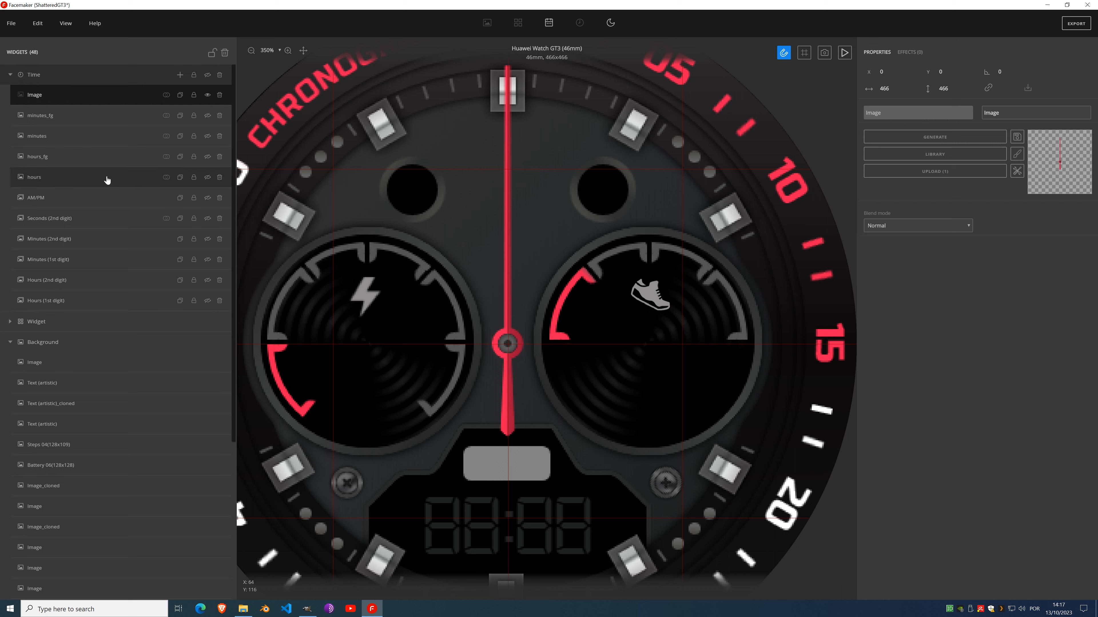
Step: Merge hours_fg into the hours image and minutes_fg into the minutes image using Add
left_click(78, 177)
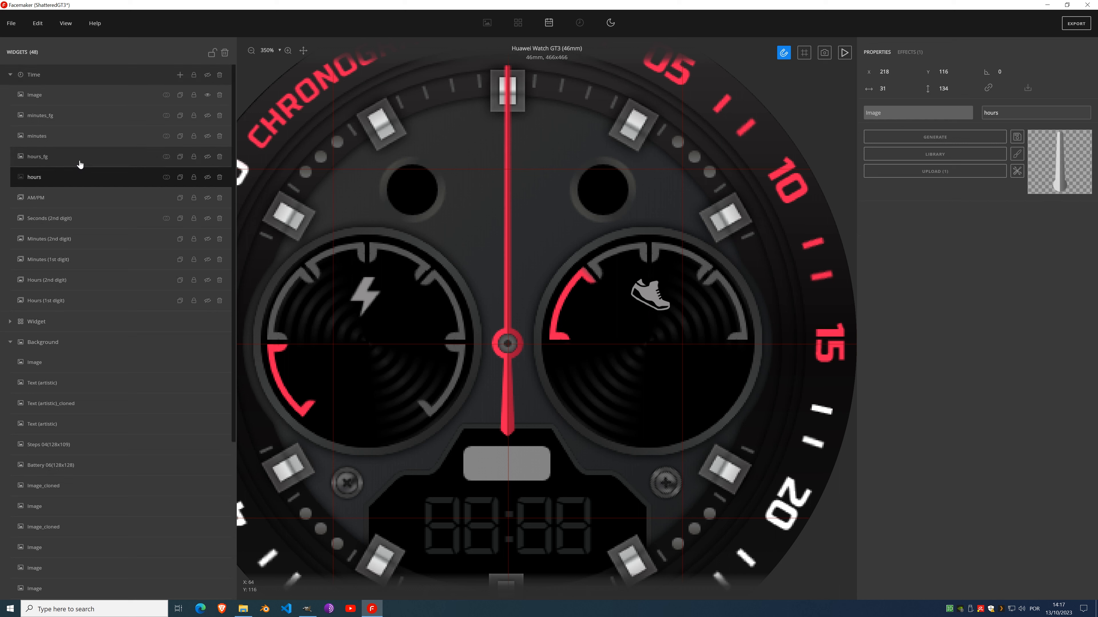
left_click(80, 164)
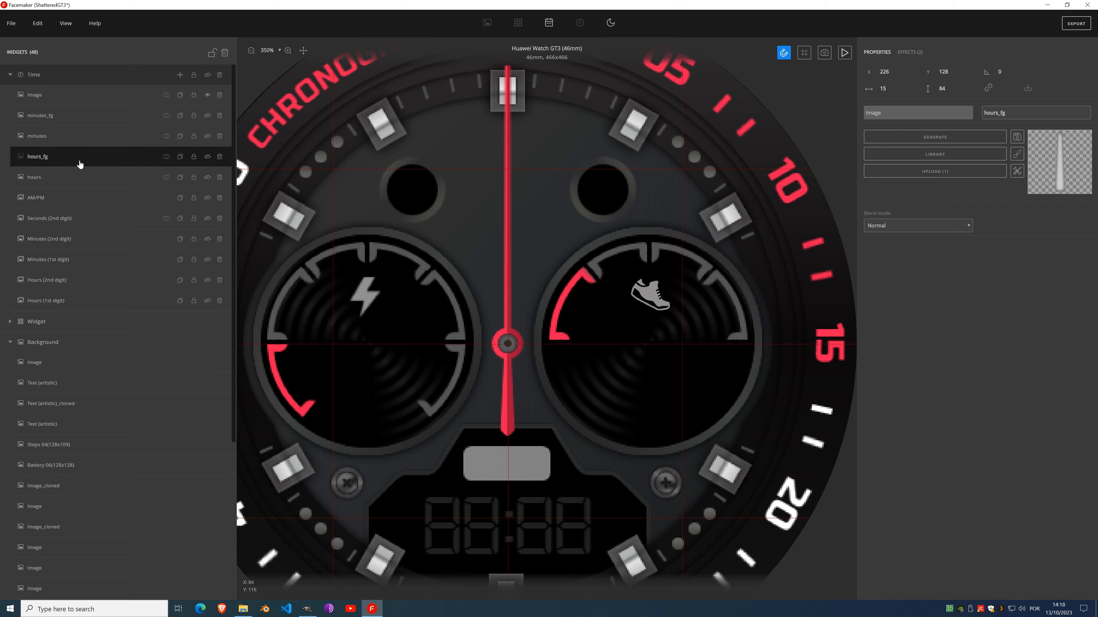
left_click(166, 157)
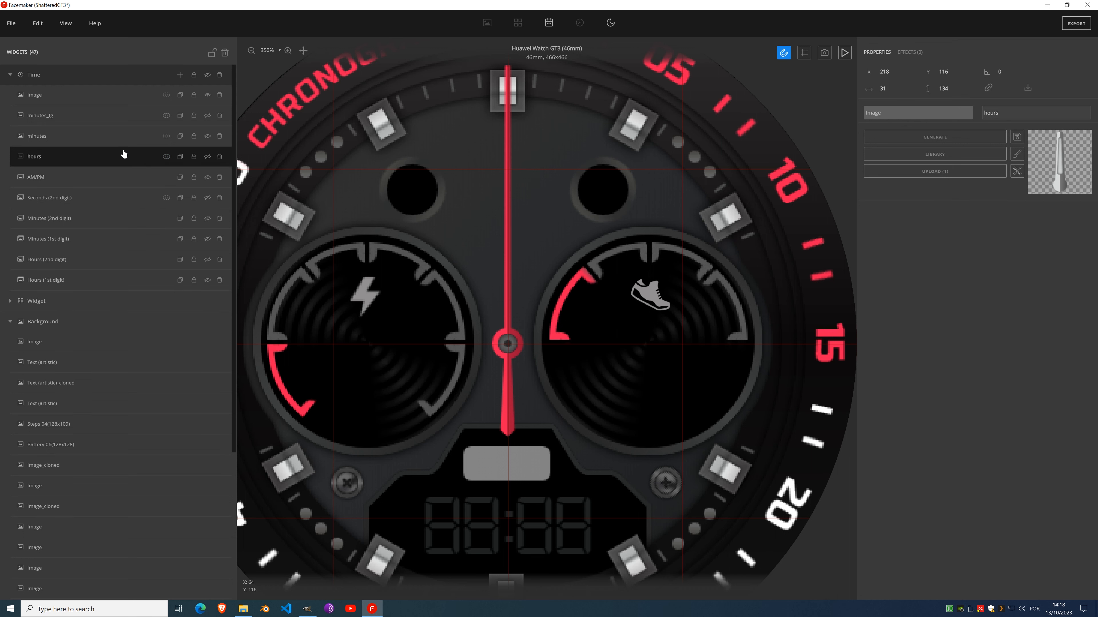
key("Delete")
left_click(80, 116)
left_click(166, 116)
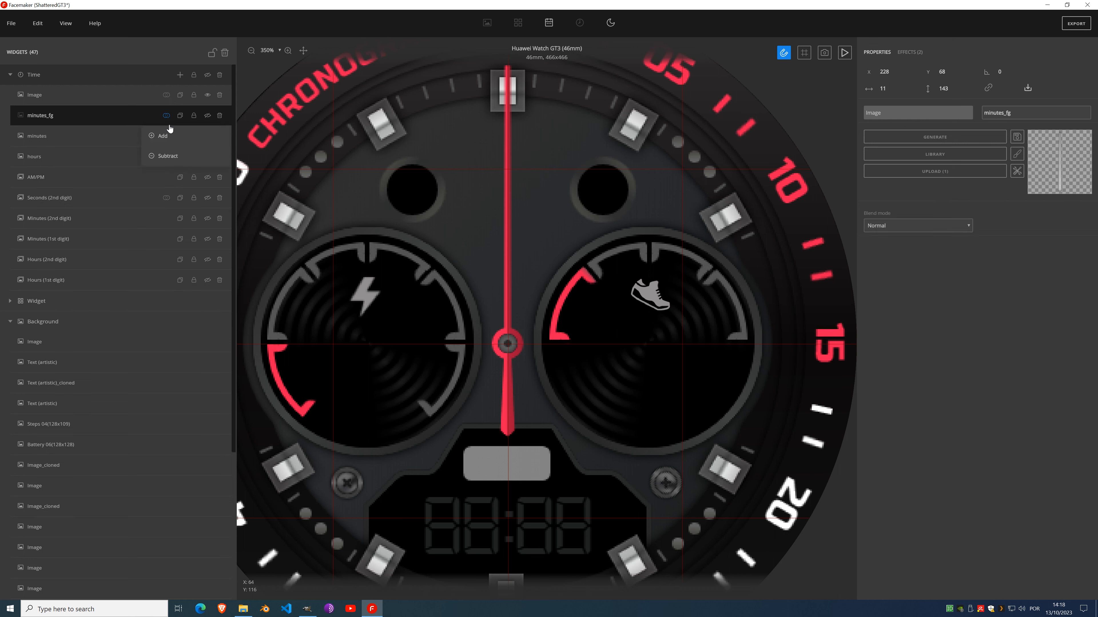
key("Delete")
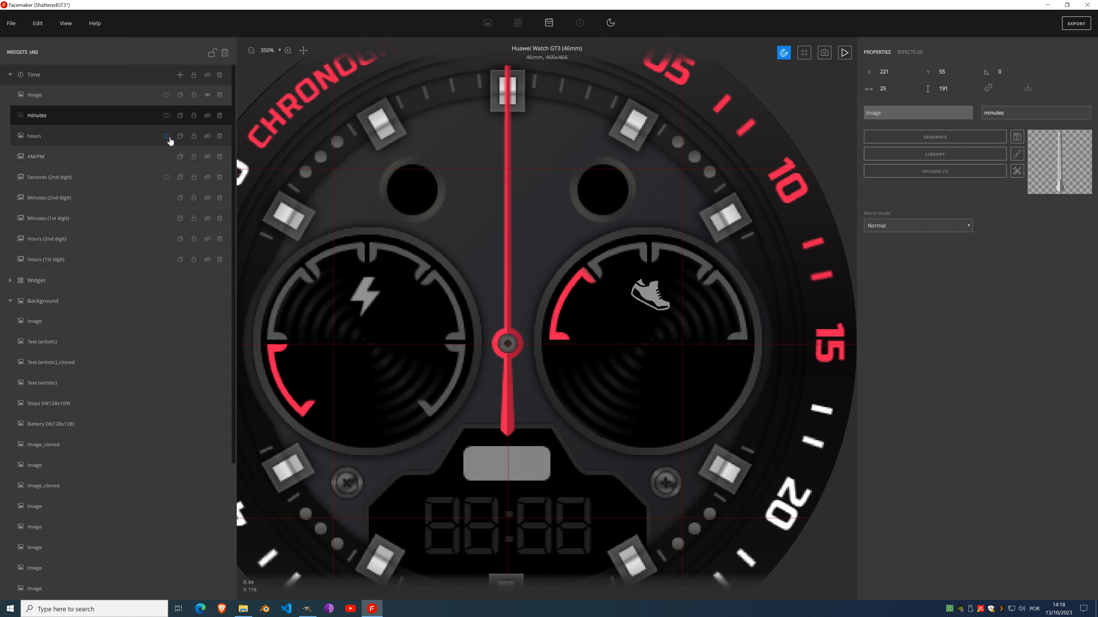
Step: Show the minutes and hours hands and check them on the watch face together with the red seconds hand
left_click(208, 115)
left_click(208, 136)
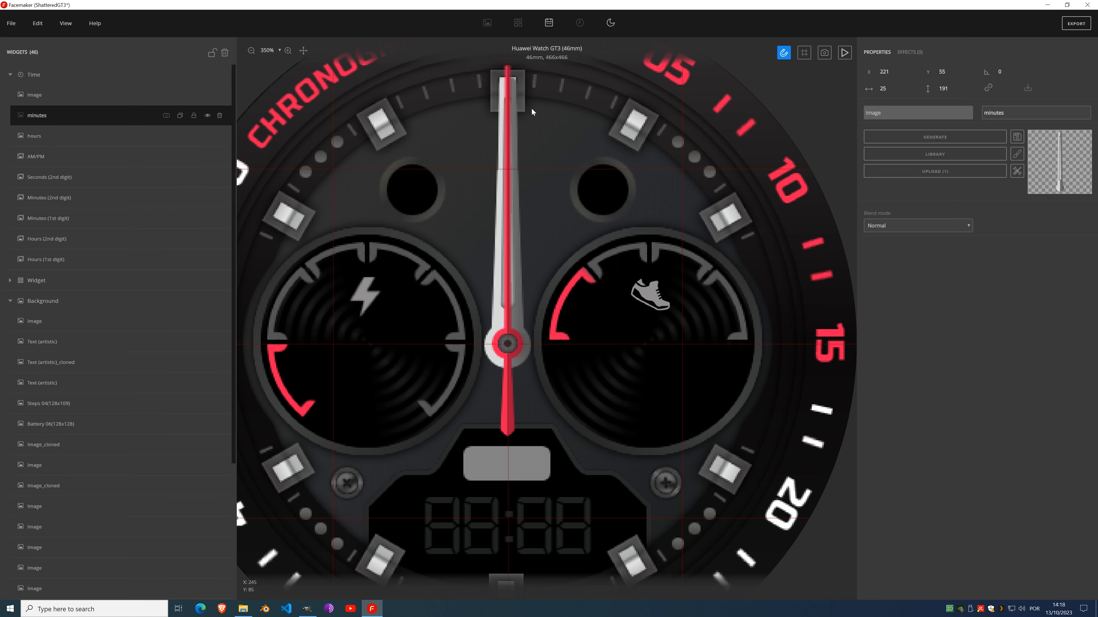
scroll(546, 302, "down", 5)
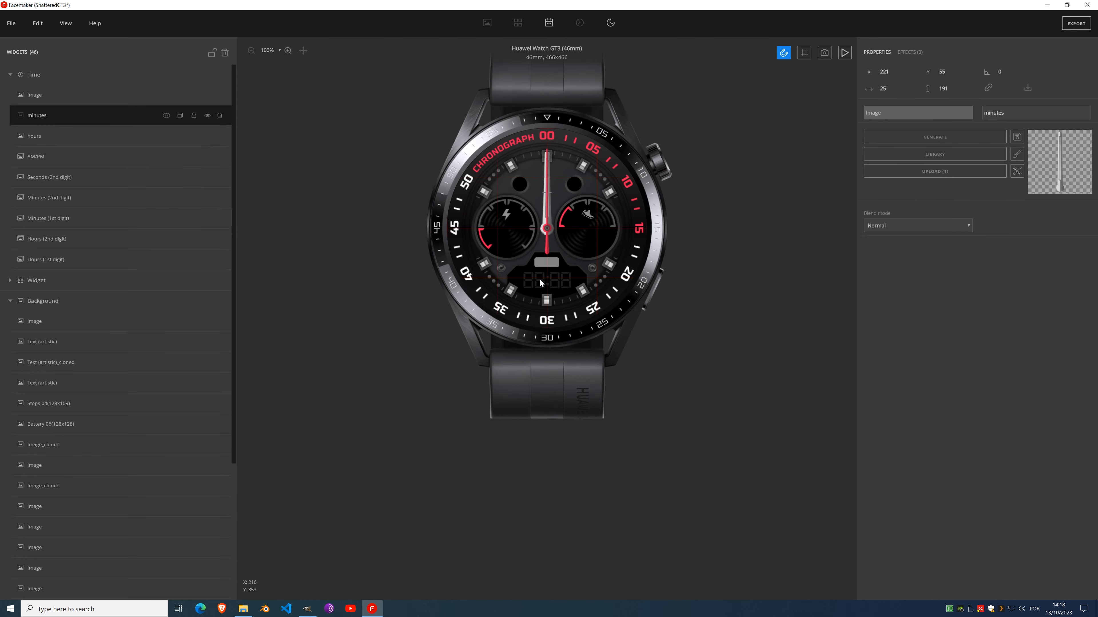
scroll(575, 207, "up", 4)
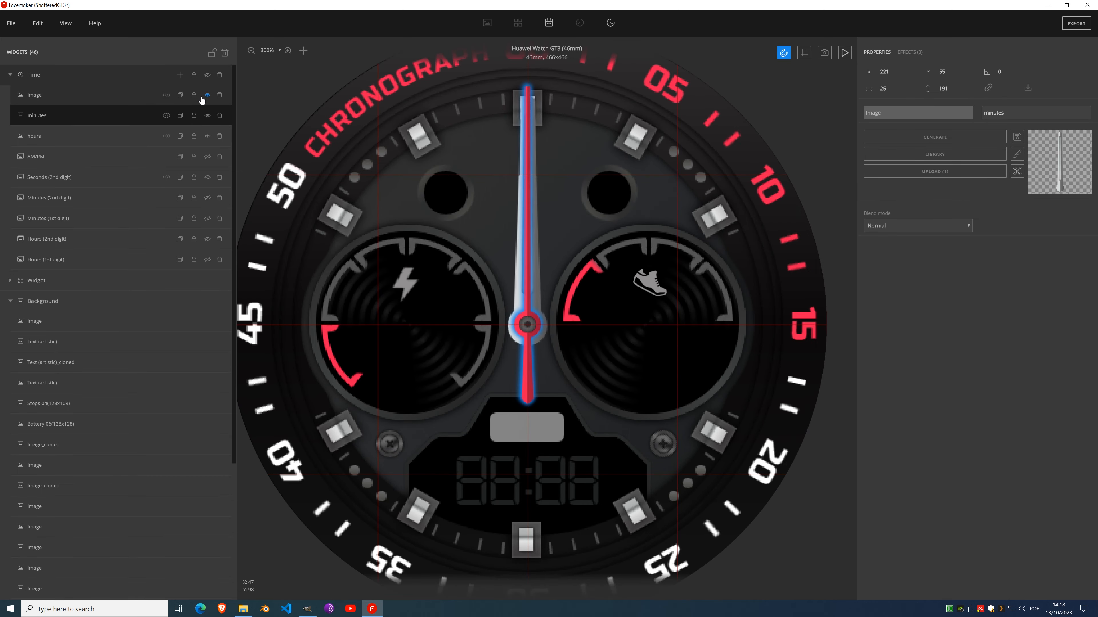
left_click(207, 96)
left_click(207, 96)
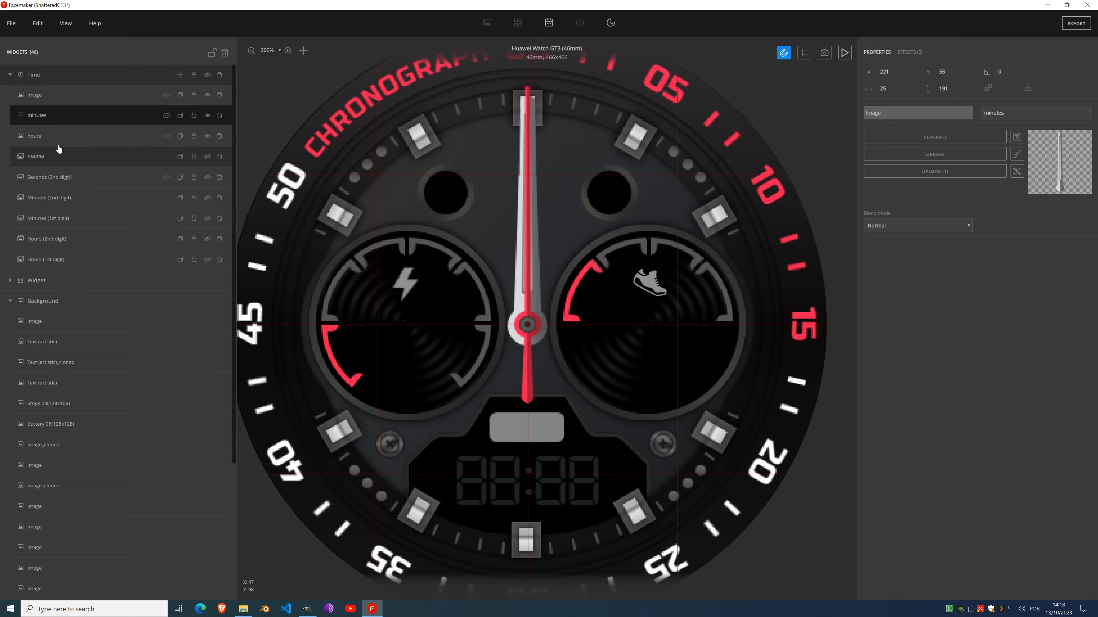
Step: Add a Rotary widget above AM/PM in the Time container and clone it twice
left_click(62, 157)
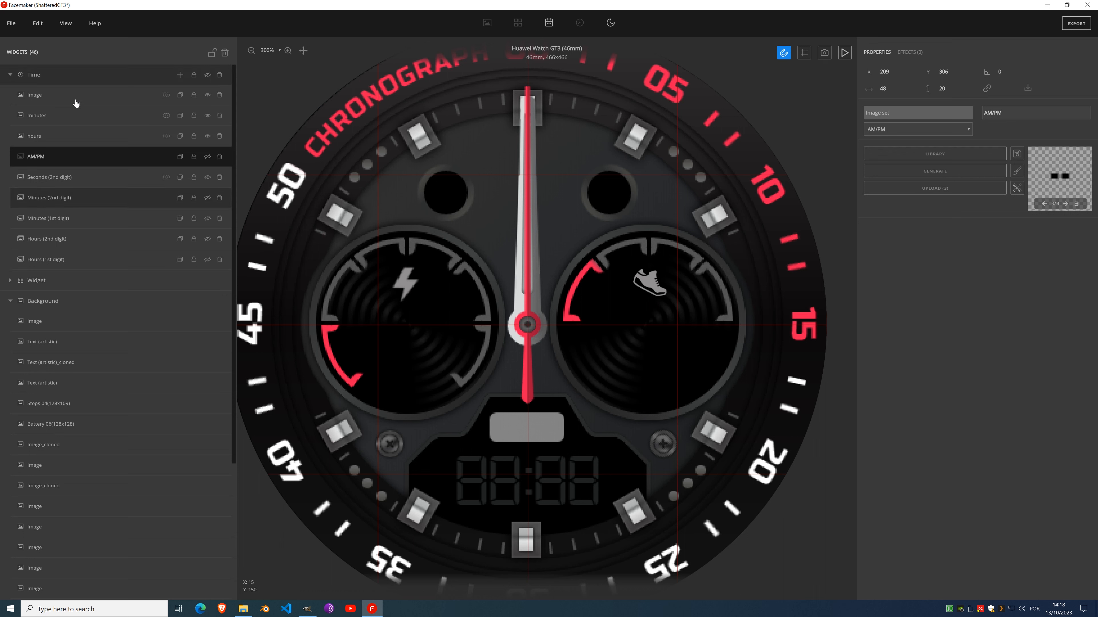
left_click(180, 75)
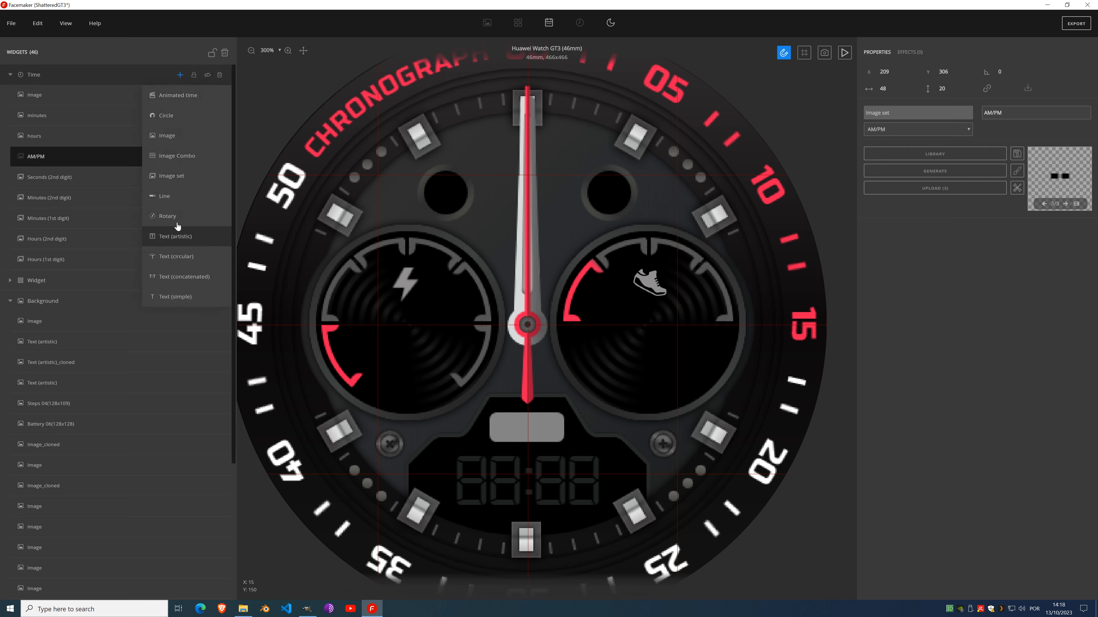
left_click(169, 216)
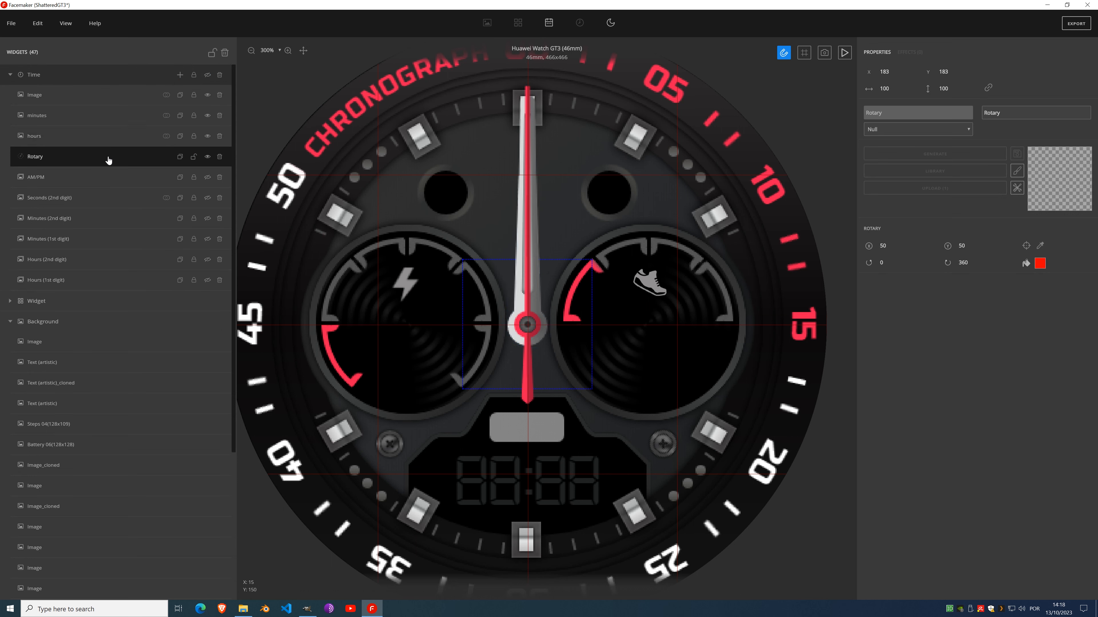
left_click(181, 158)
left_click(180, 157)
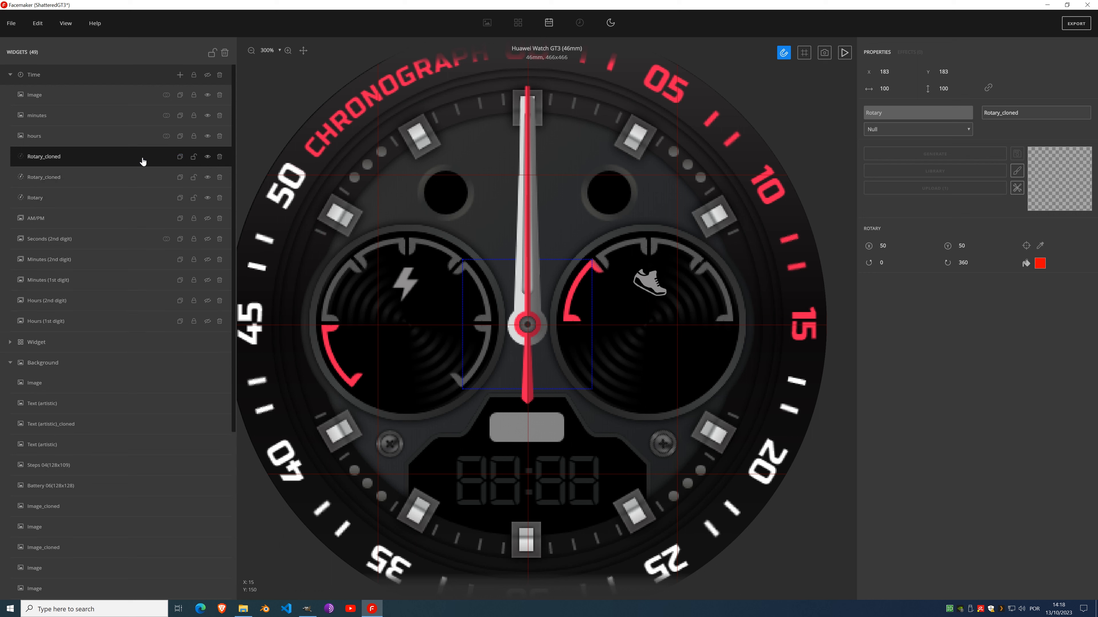
Step: Assign the three rotary widgets the data types Hours 12, Minutes and Seconds, from the lowest to the highest layer
left_click(71, 200)
left_click(889, 130)
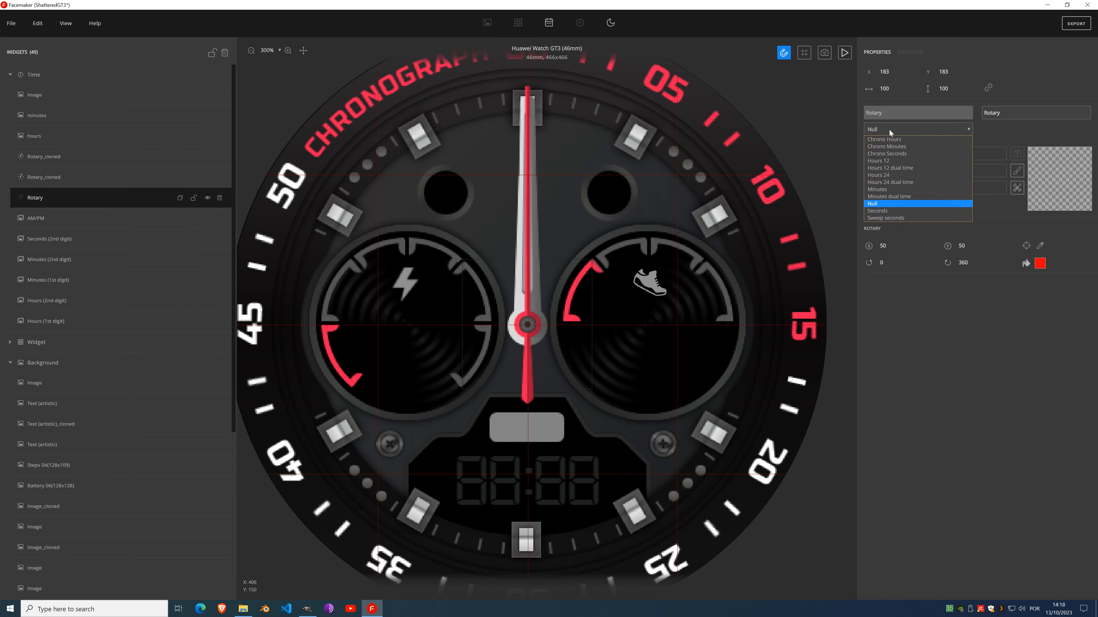
left_click(896, 163)
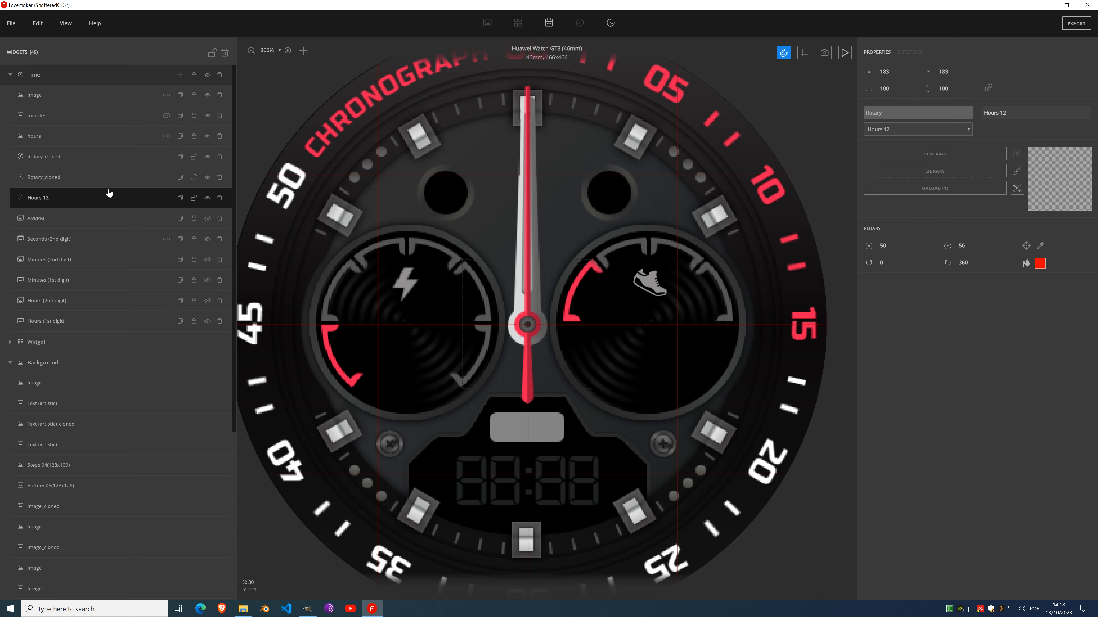
left_click(79, 178)
left_click(894, 132)
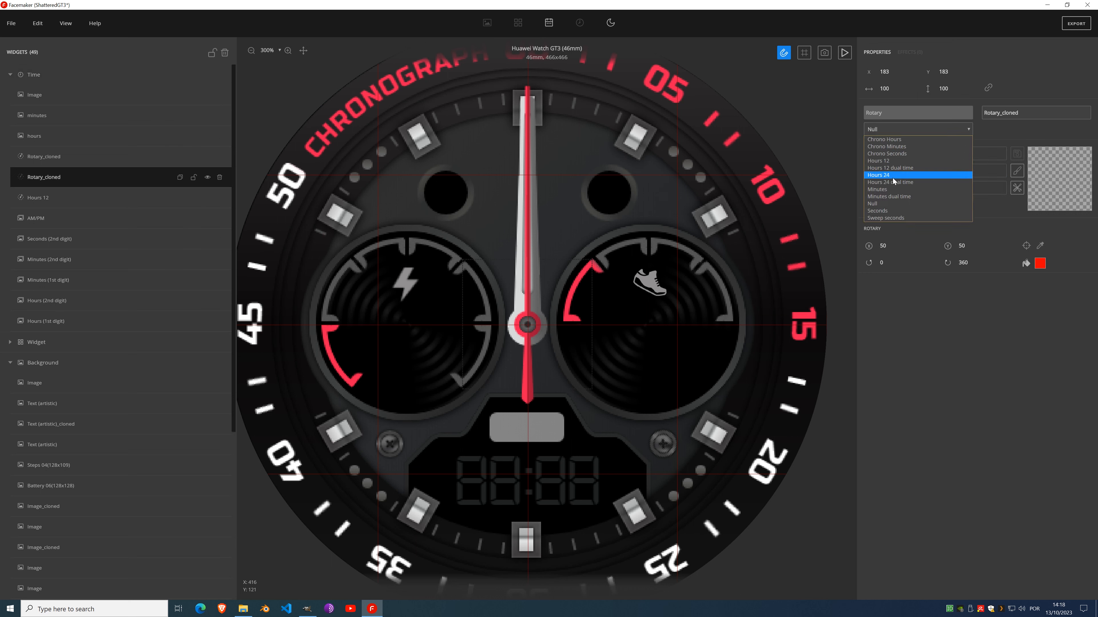
left_click(891, 191)
left_click(64, 162)
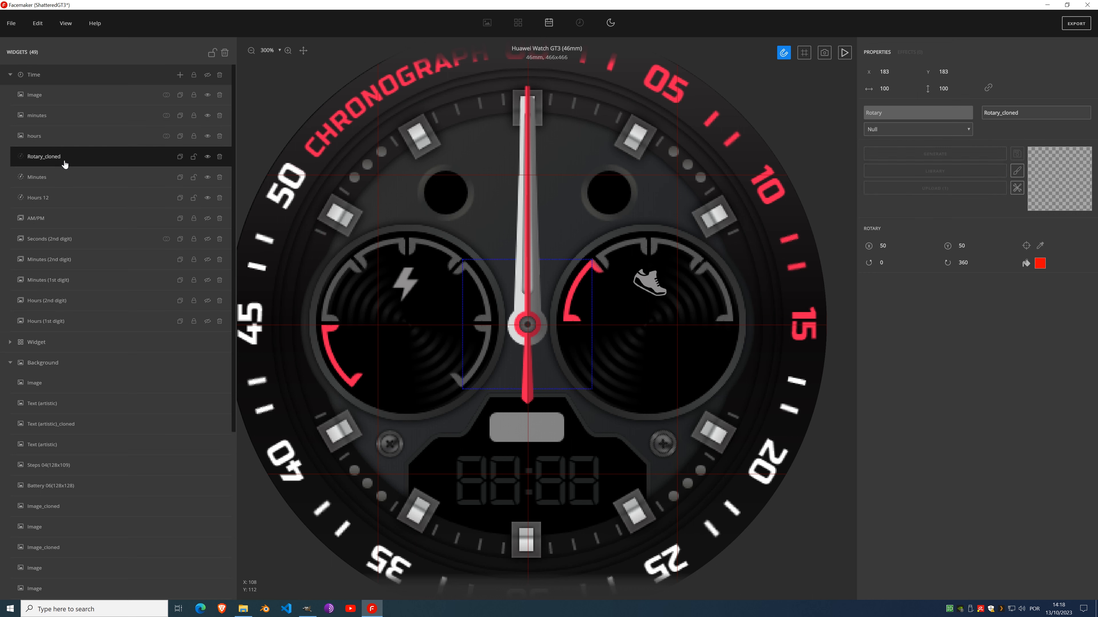
left_click(888, 129)
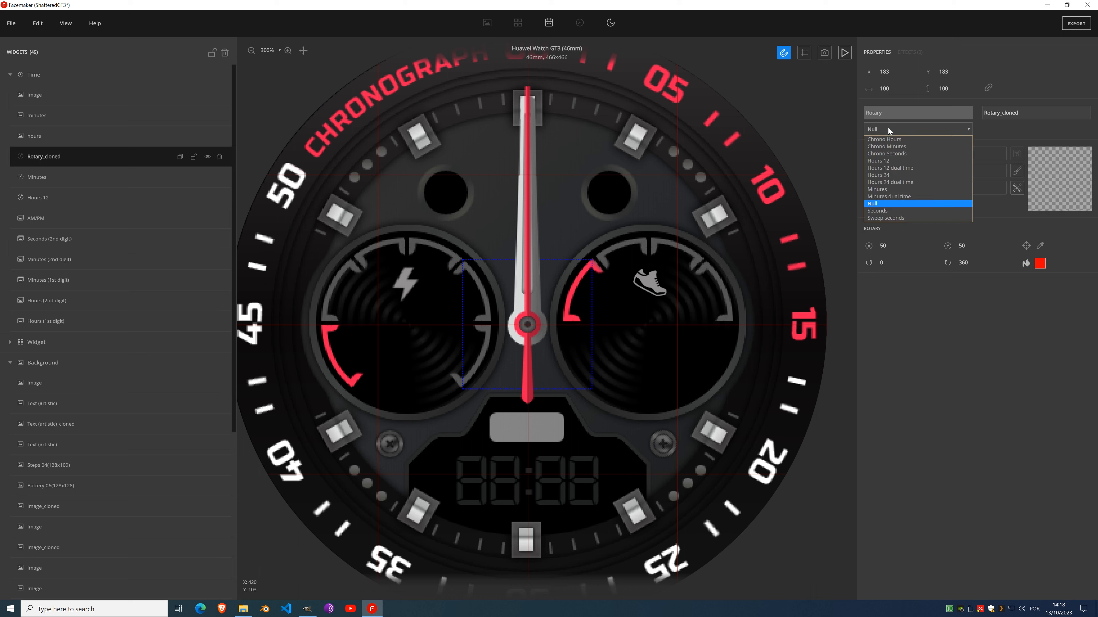
left_click(897, 210)
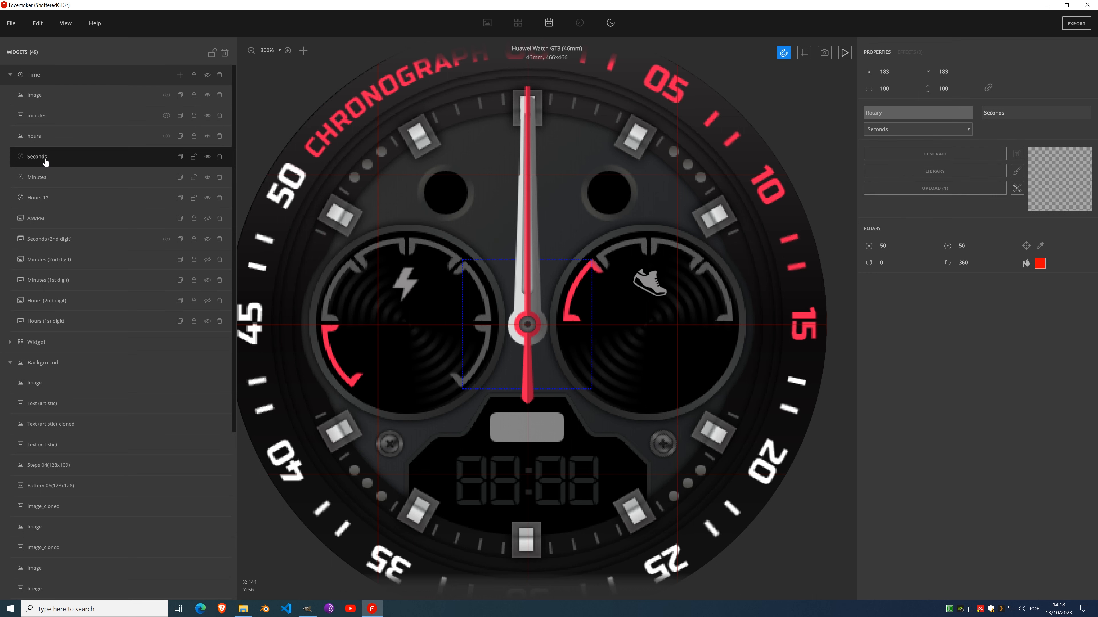
Step: Check the auto-rename widgets option in the general preferences and close them without submitting
left_click(37, 23)
left_click(69, 231)
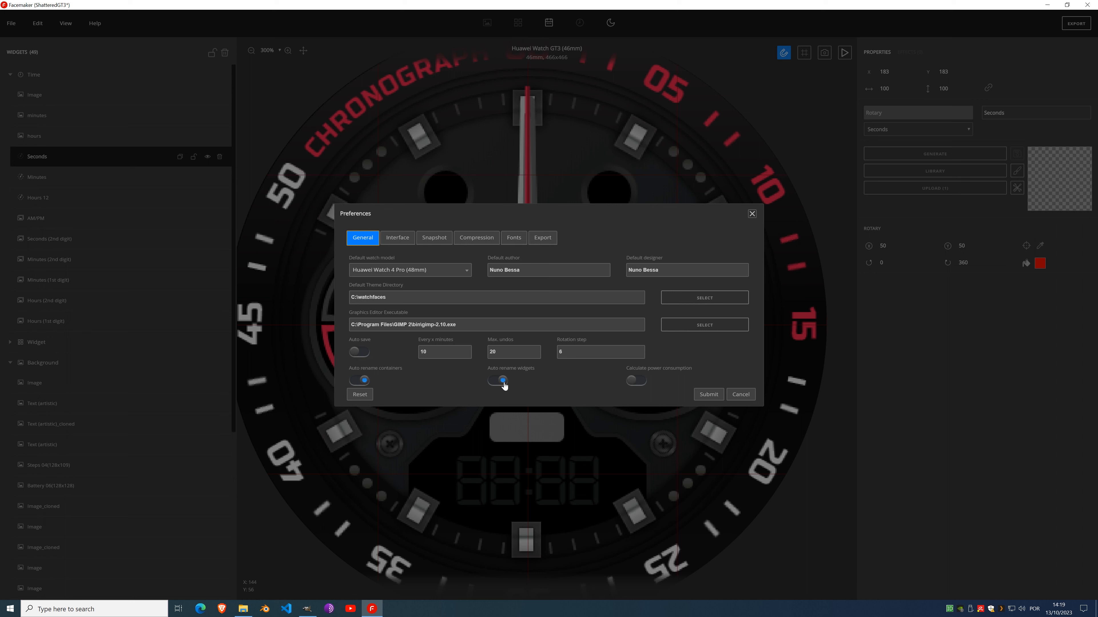
left_click(752, 214)
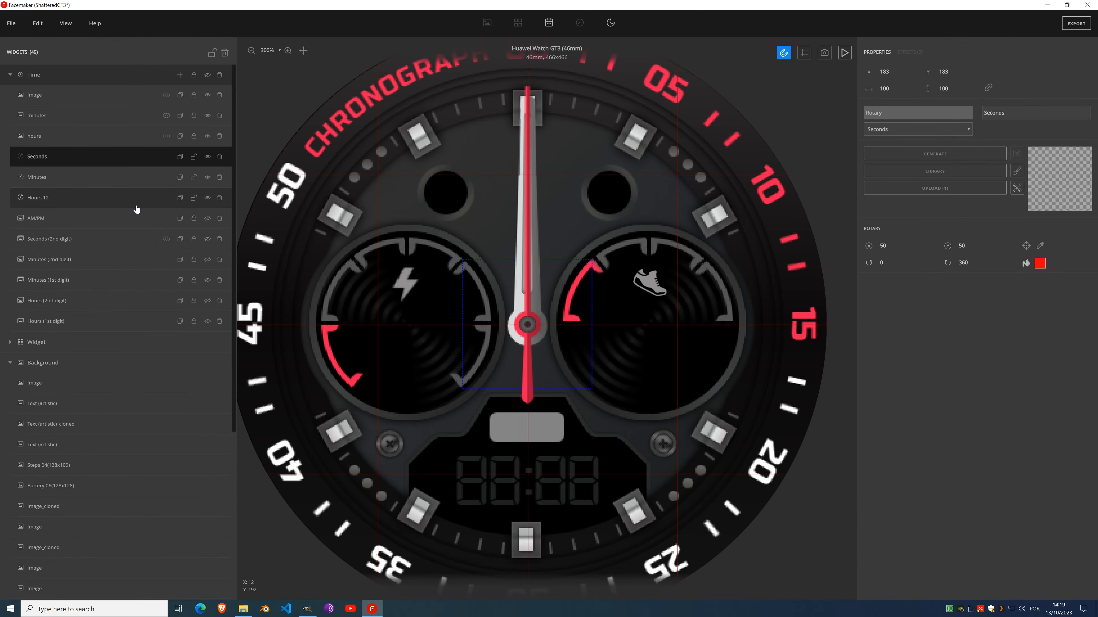
Step: Copy the uncropped hours hand image into the Hours 12 rotary widget
left_click(55, 141)
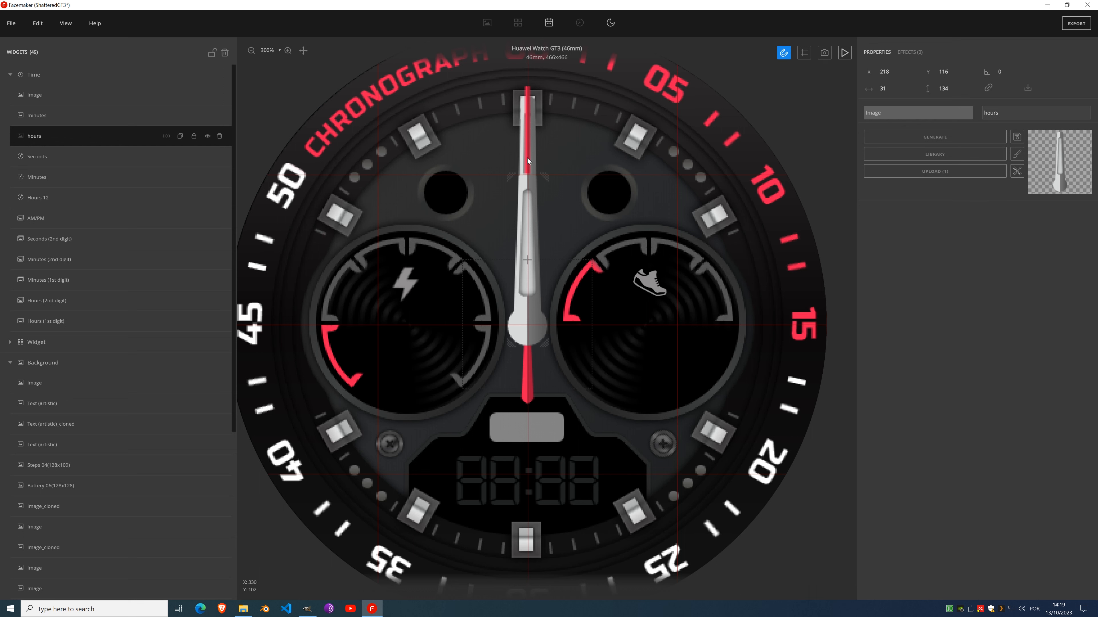
left_click(77, 199)
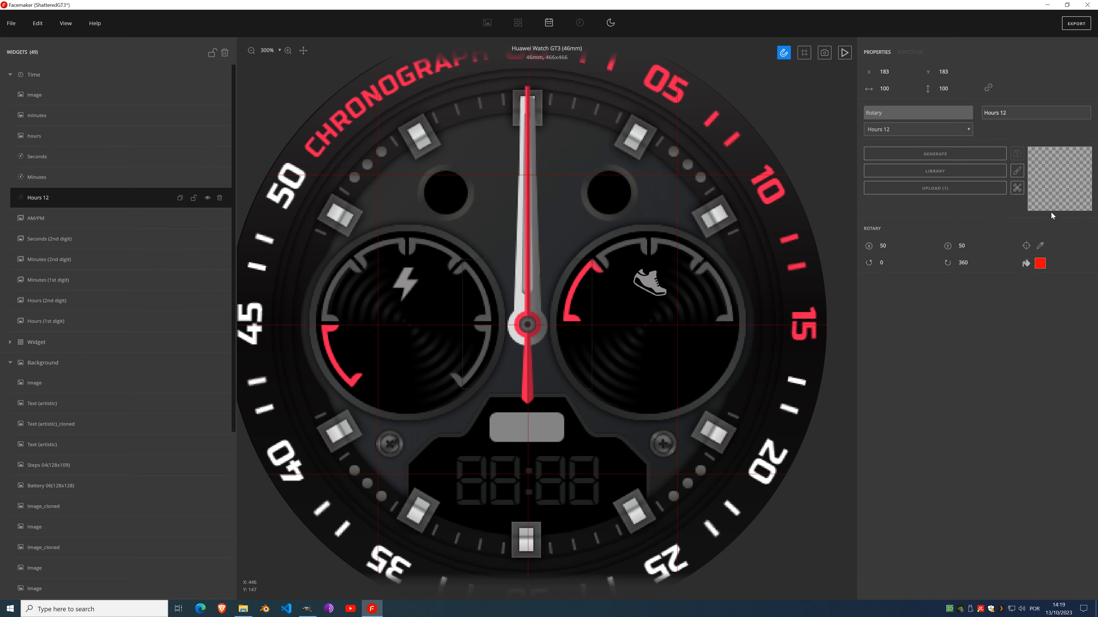
left_click(1069, 186)
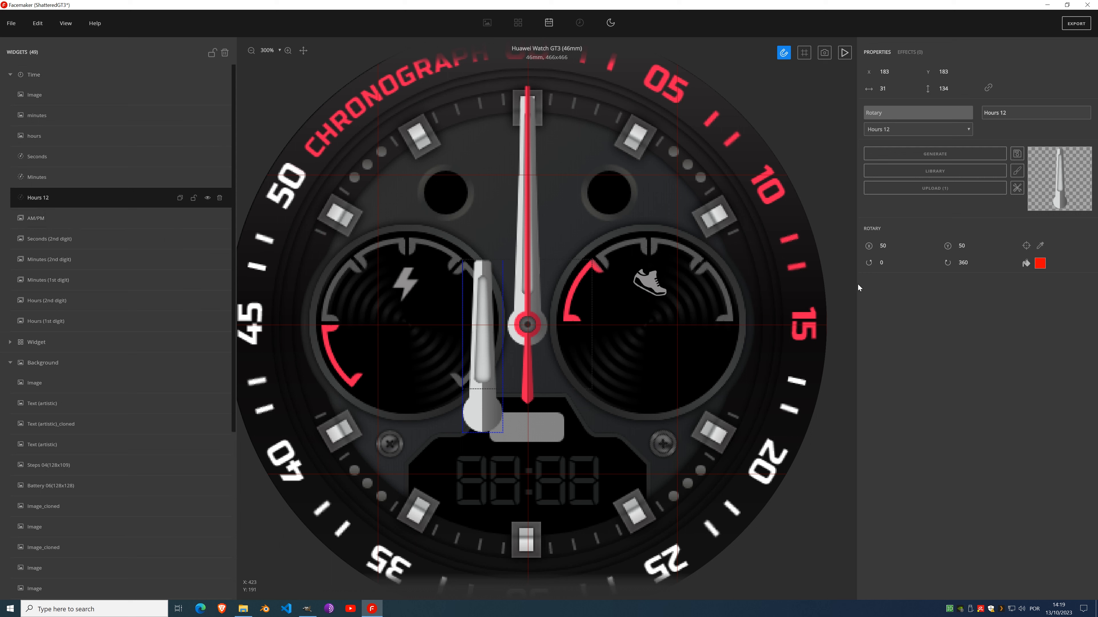
Step: Crop the minutes and hours hand images to the canvas
left_click(68, 103)
left_click(65, 114)
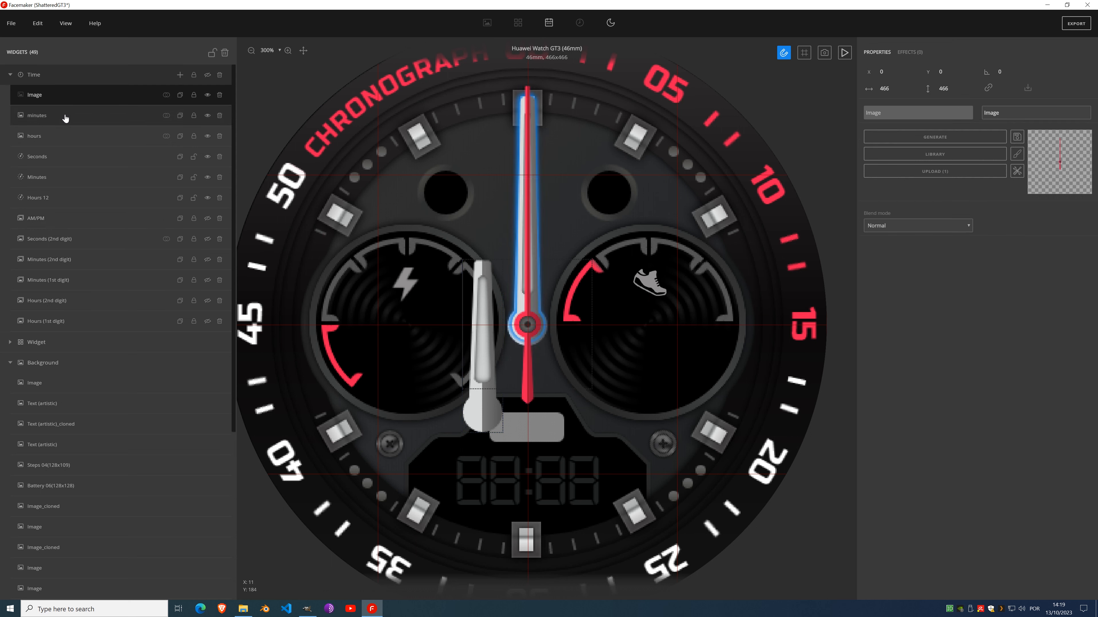
left_click(1017, 170)
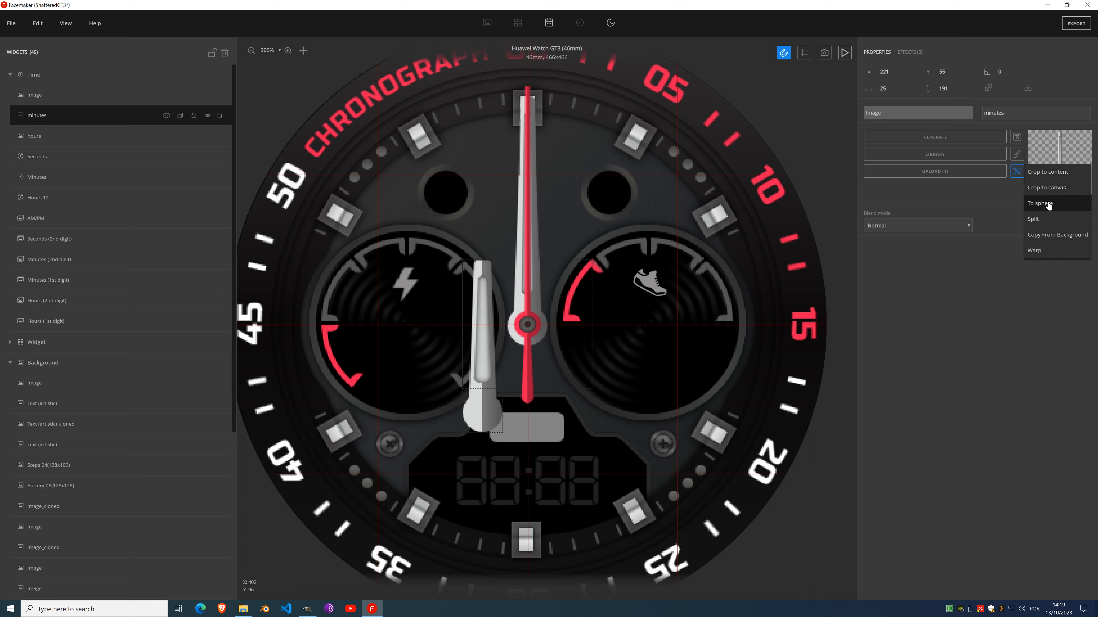
left_click(1050, 194)
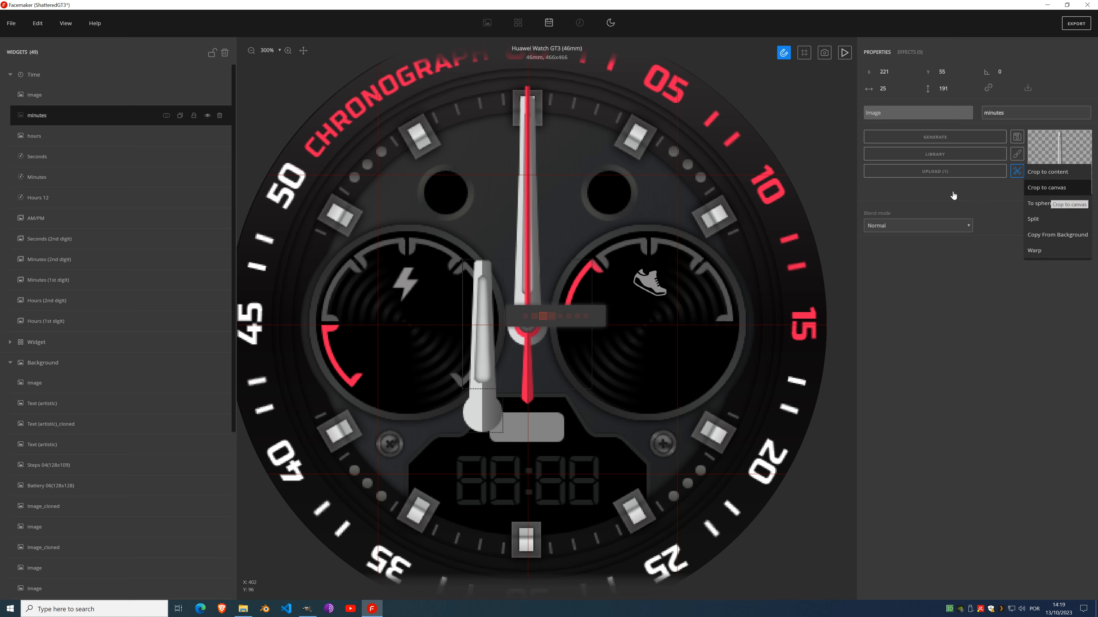
left_click(65, 137)
left_click(1017, 171)
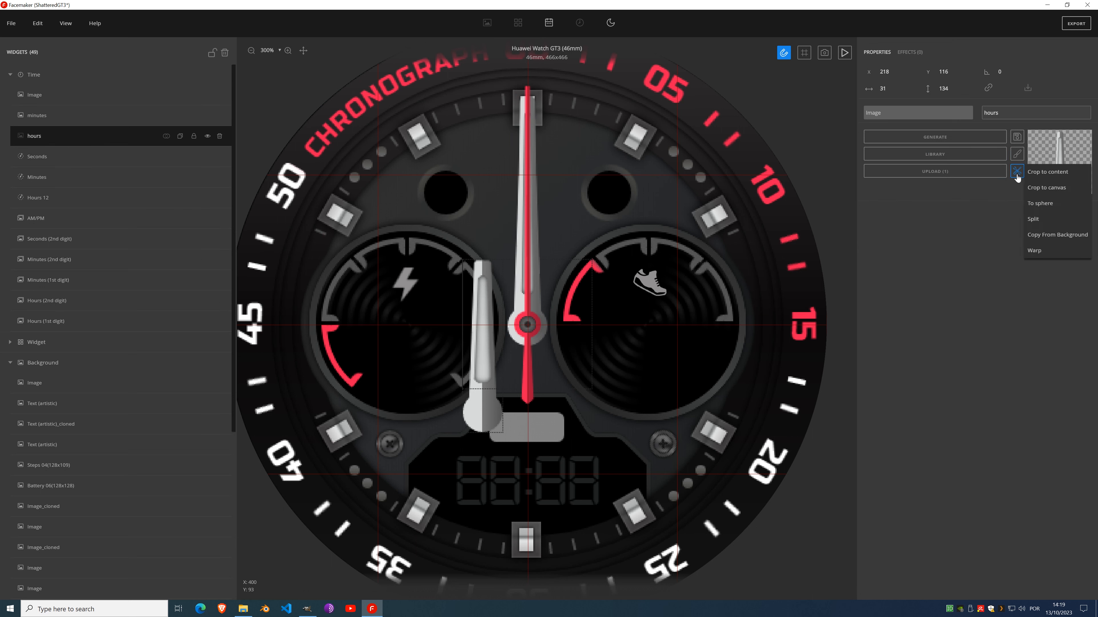
left_click(1050, 194)
Step: Replace the Hours 12 rotary's image with the canvas-sized hours hand and set its position to X 0, Y 0
left_click(65, 200)
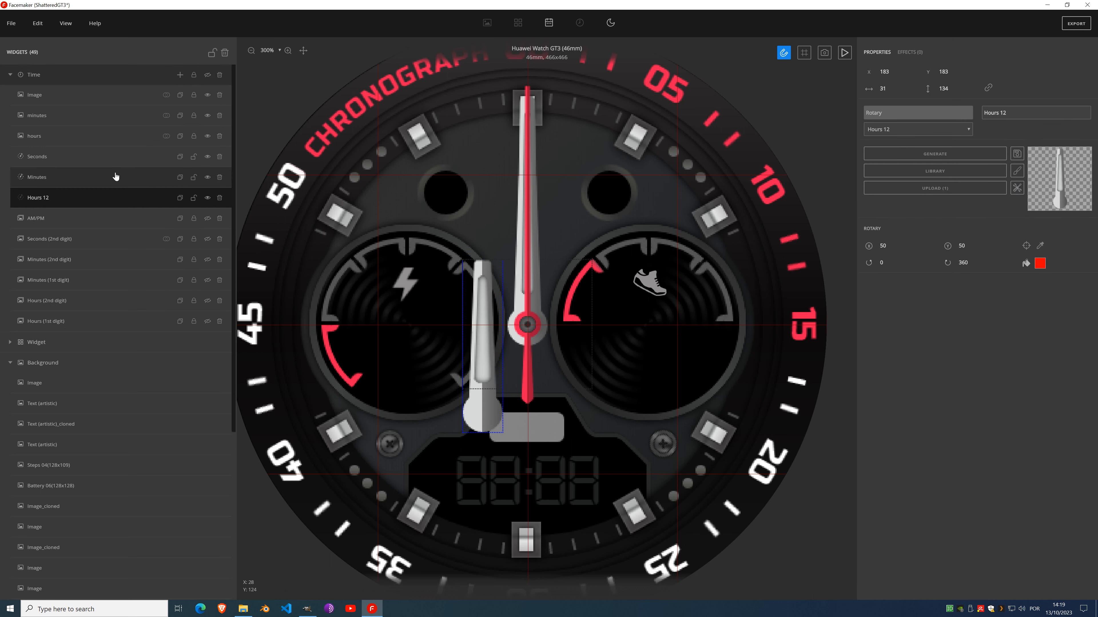
left_click(63, 135)
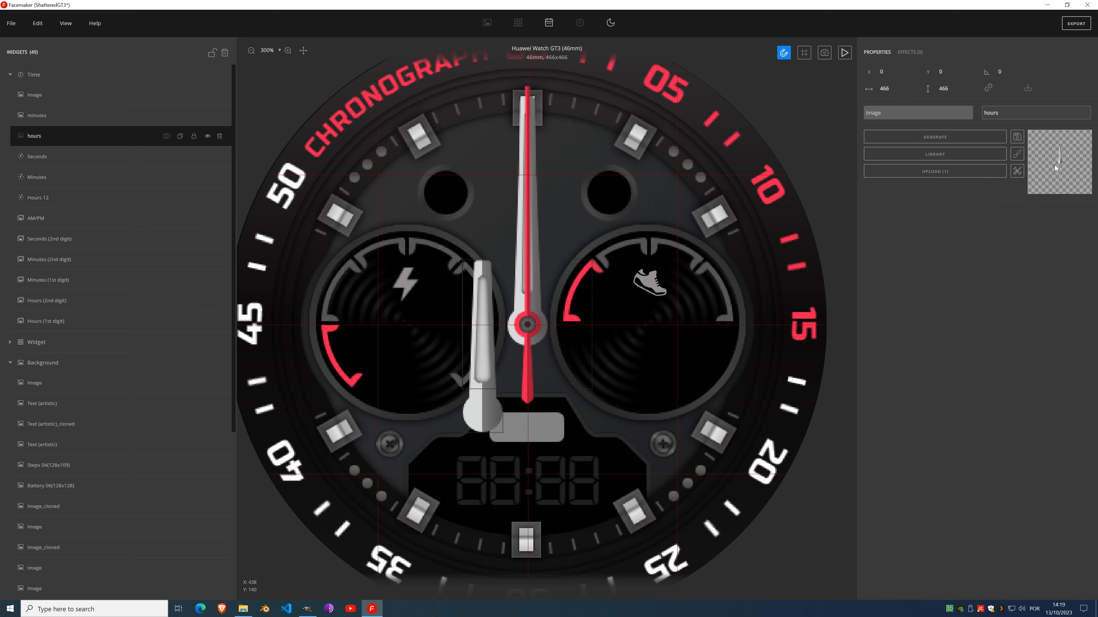
left_click(63, 203)
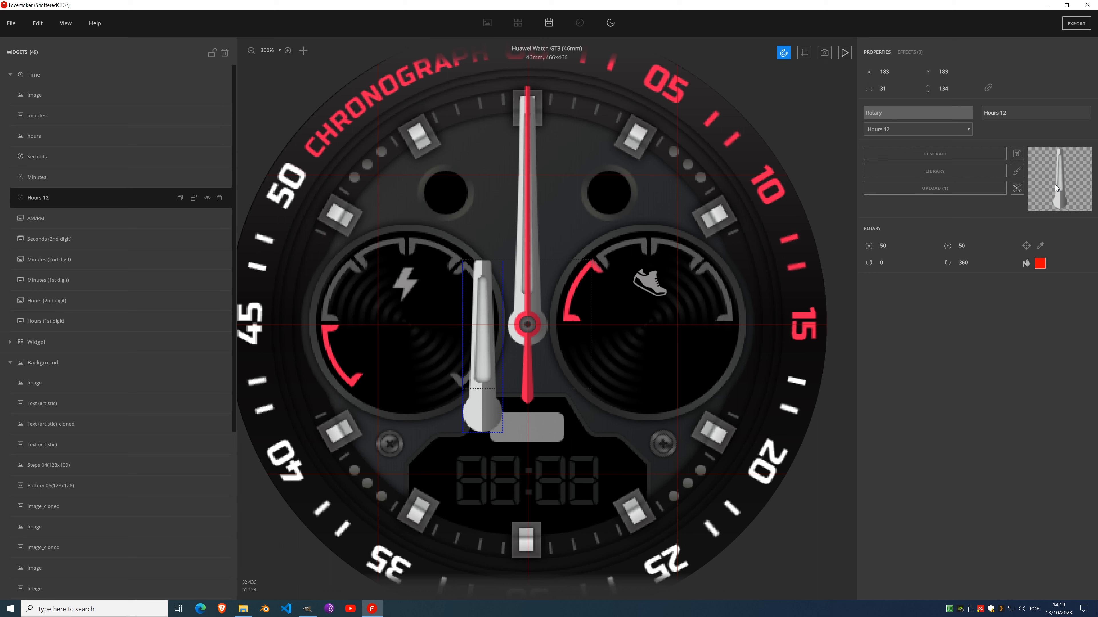
key("ctrl+z")
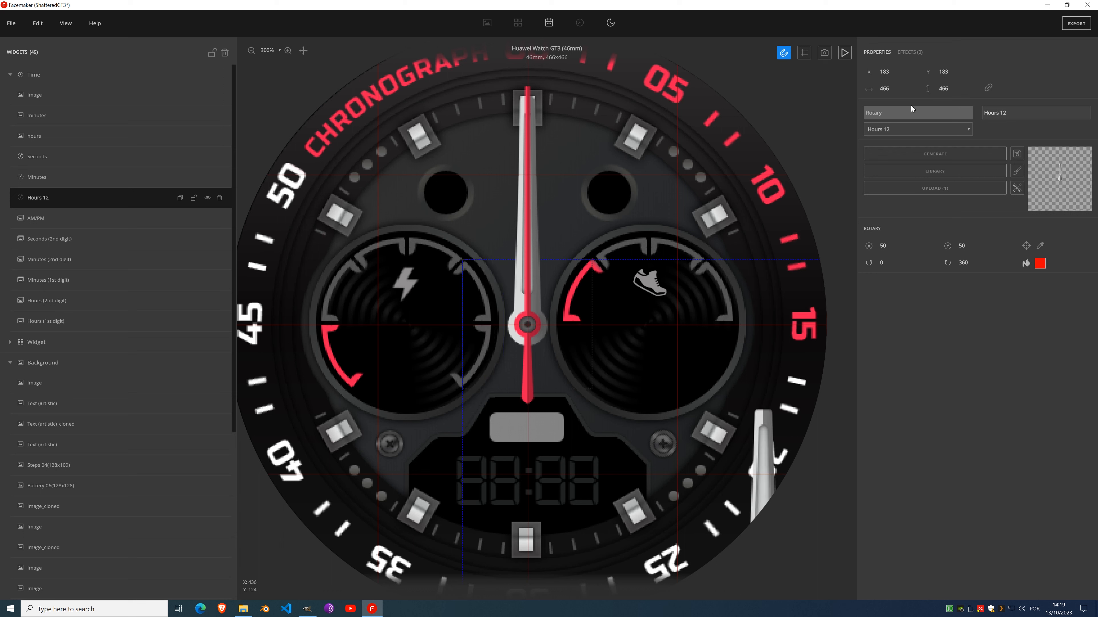
double_click(884, 72)
type("0")
key("Tab")
type("0")
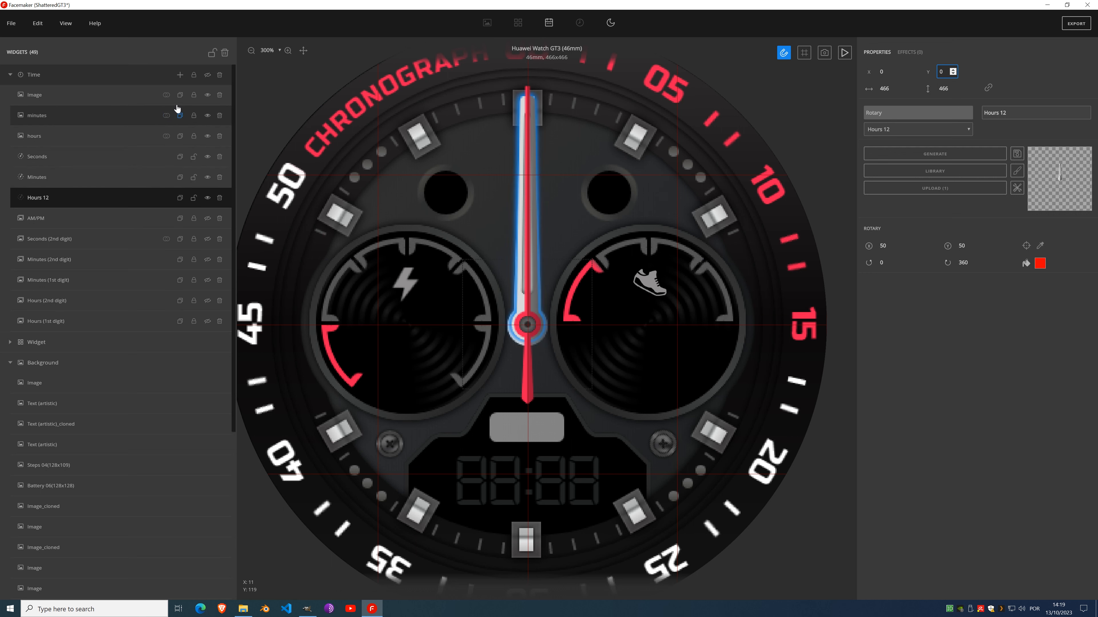
Step: Hide the static seconds hand, minutes and hours images so only the Hours 12 rotary hand shows
left_click(207, 95)
left_click(207, 115)
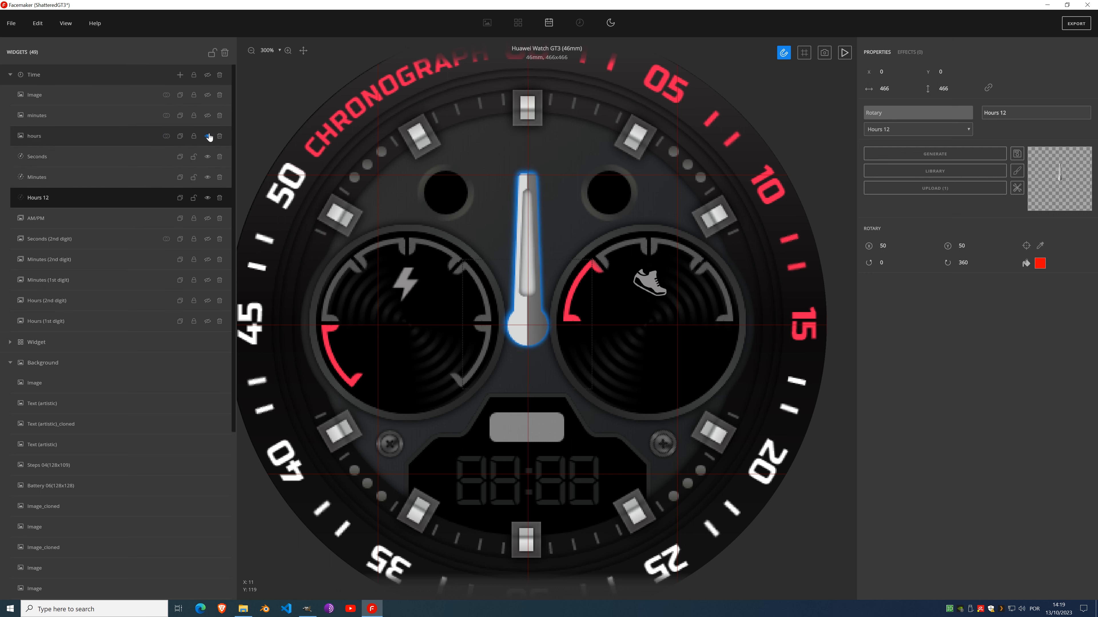
left_click(208, 137)
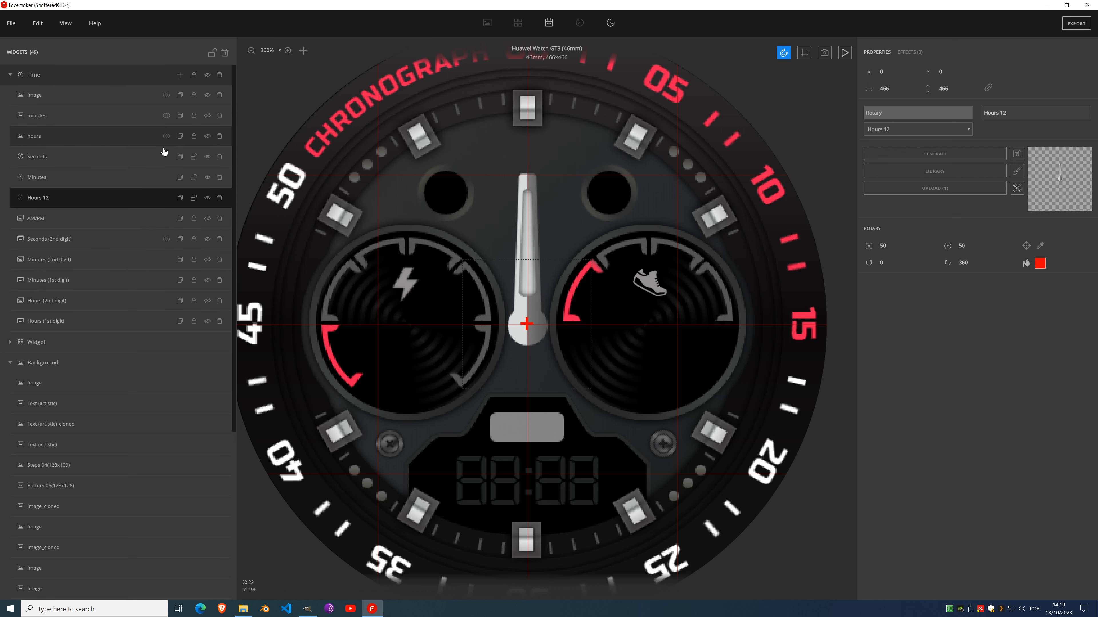
Step: Hide the Seconds and Minutes rotary widgets and set the Hours 12 rotary's rotation center to 233, 233
left_click(208, 156)
left_click(208, 177)
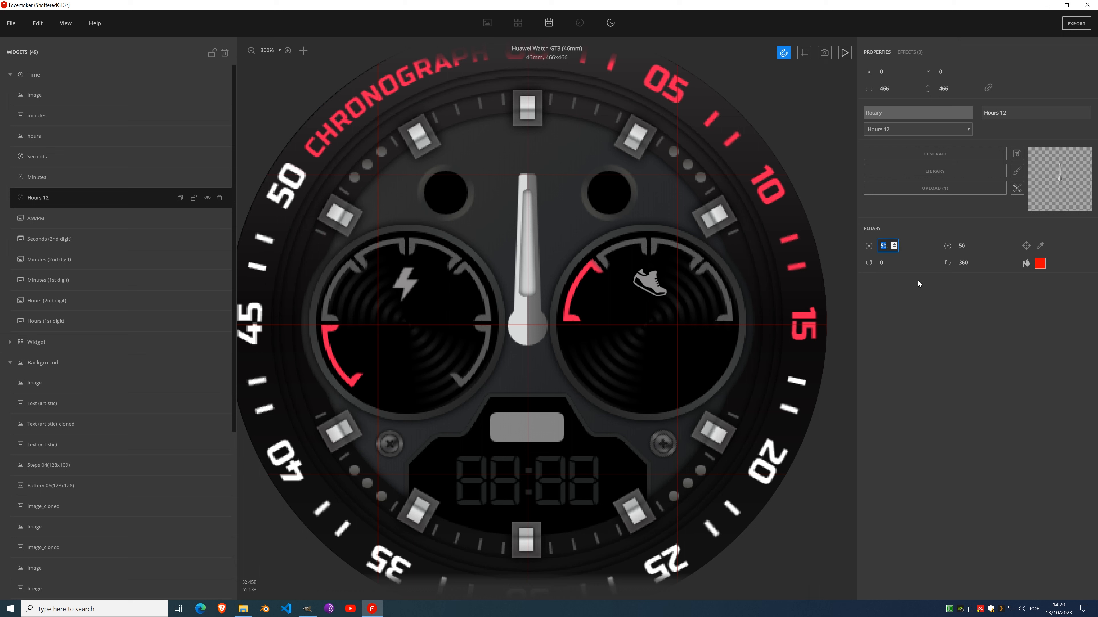
type("3")
key("Tab")
type("233")
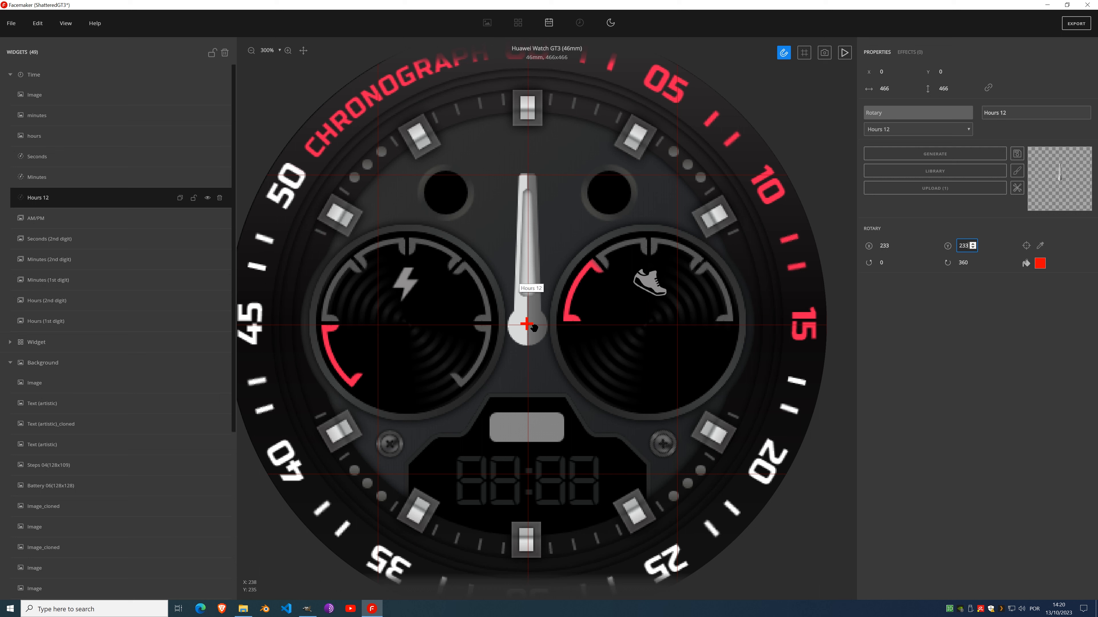
left_click(930, 361)
Step: Trim the Hours 12 hand image to its visible content and briefly preview its rotation
left_click(1029, 186)
left_click(1040, 192)
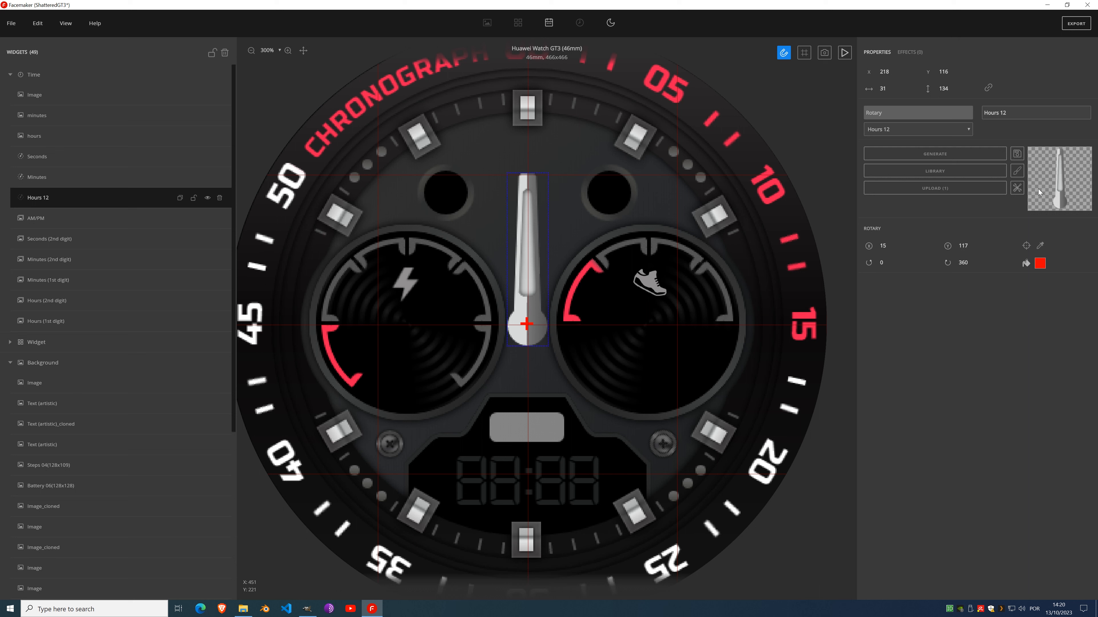
left_click(843, 52)
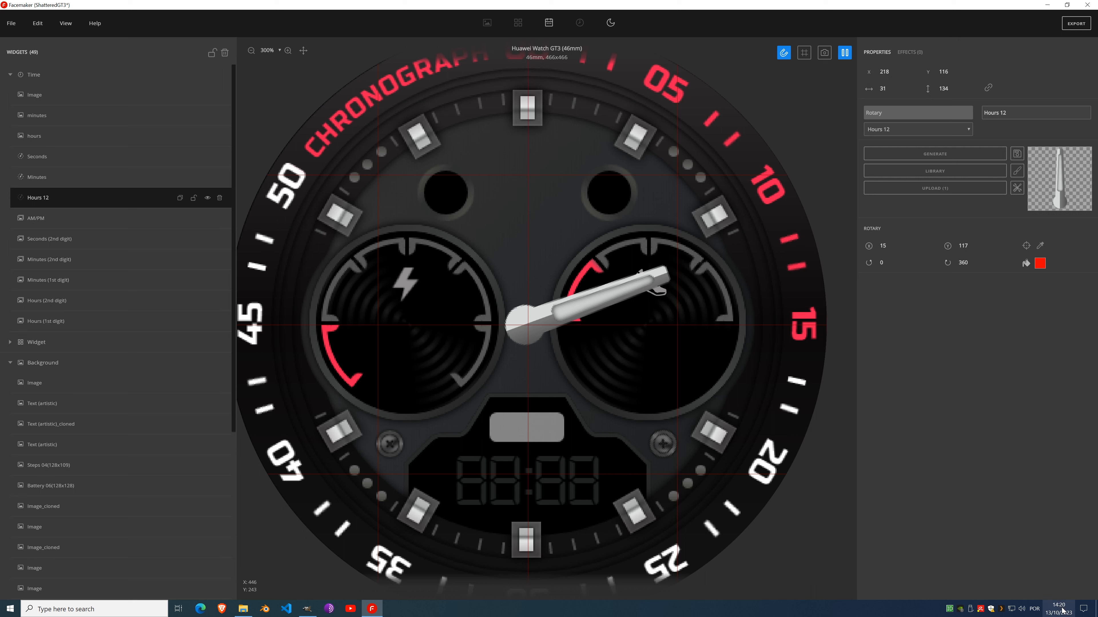
mouse_move(1058, 607)
left_click(845, 53)
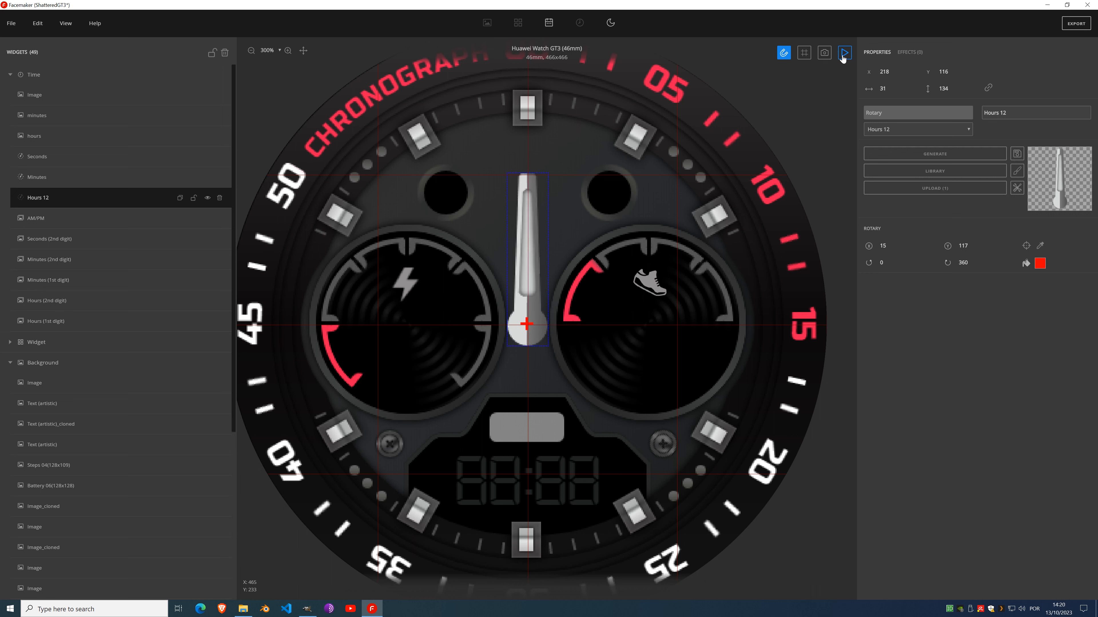
Step: Copy the minutes hand image into the Minutes rotary and set its rotation center to 233, 233
left_click(61, 125)
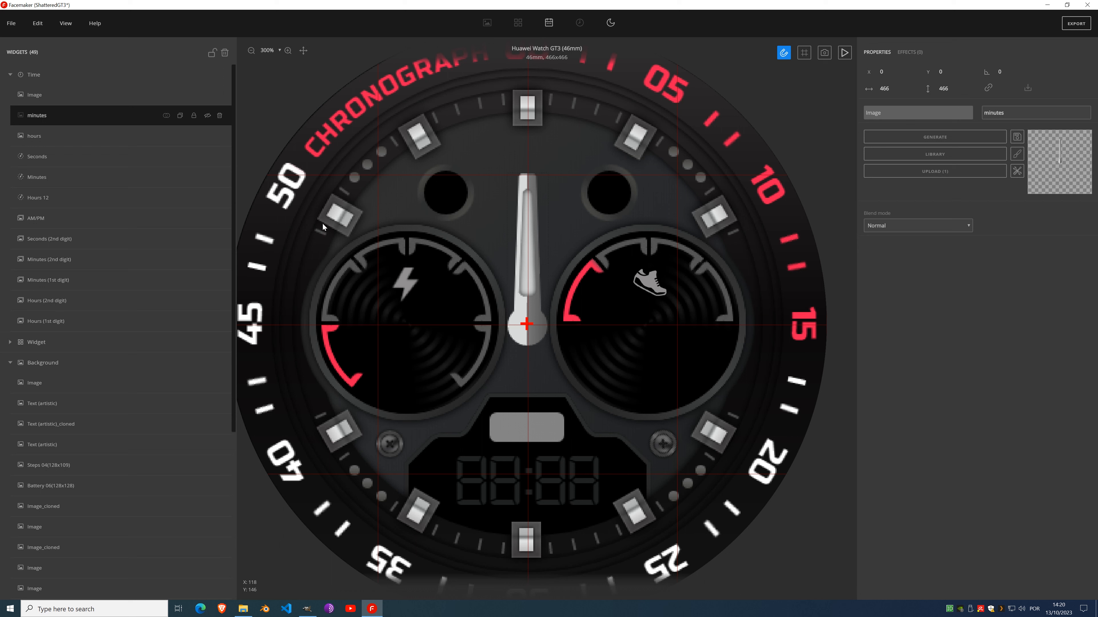
left_click(88, 177)
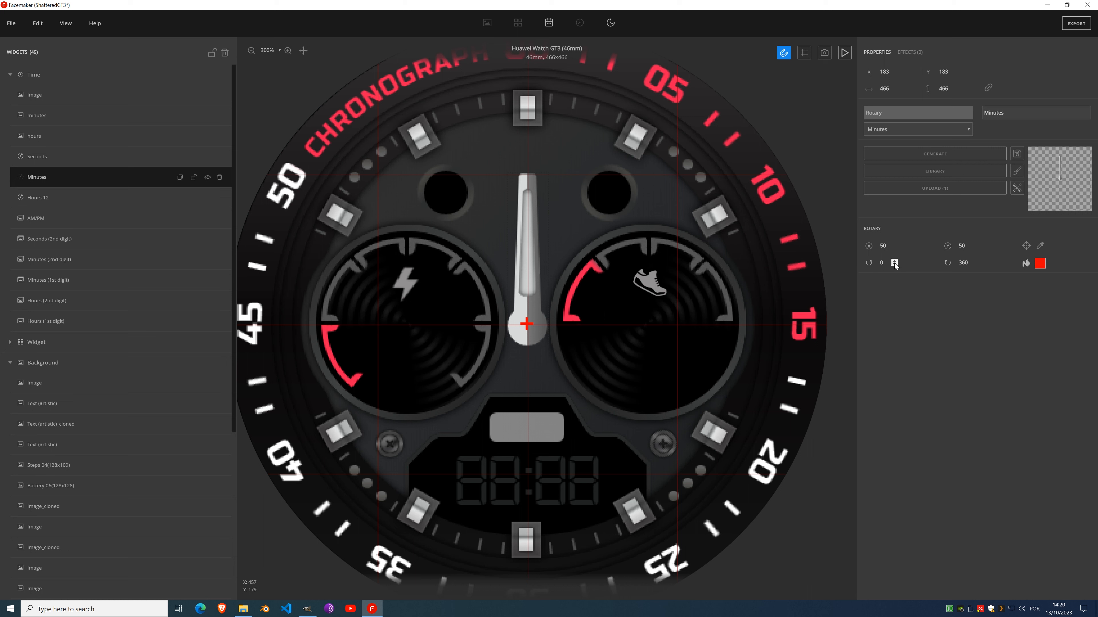
type("233")
key("Tab")
type("23")
Step: Position the Minutes rotary at X 0, Y 0 and trim its image to the visible hand
double_click(884, 72)
type("0")
key("Tab")
type("0")
key("Tab")
left_click(954, 295)
left_click(1017, 188)
left_click(1051, 191)
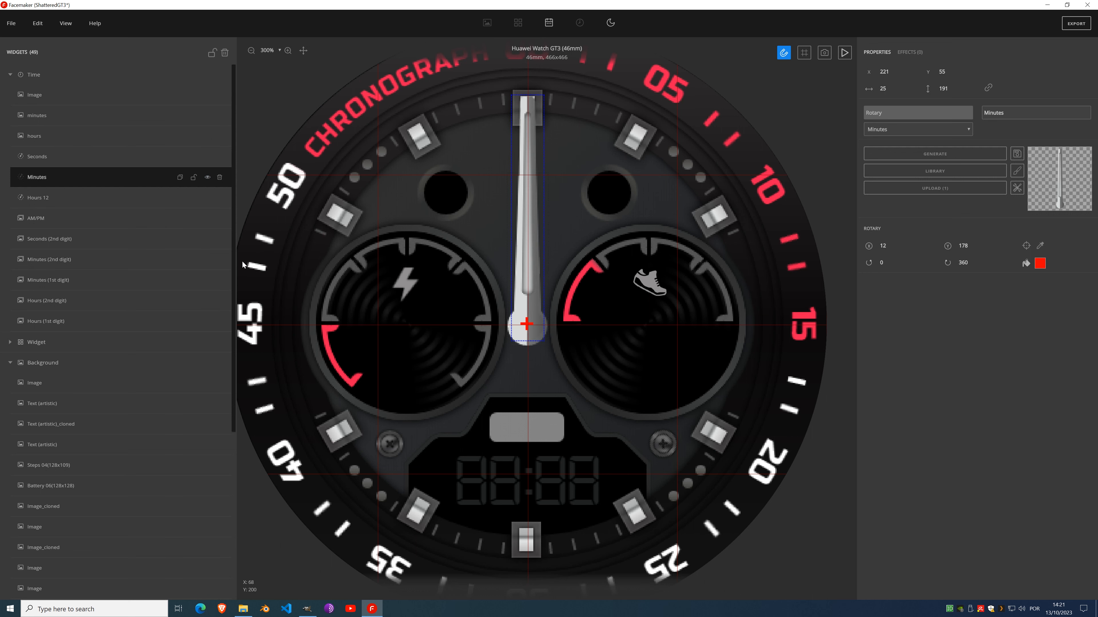
Step: Copy the static seconds hand image into the Seconds rotary and set its position to X 0, Y 0
left_click(69, 95)
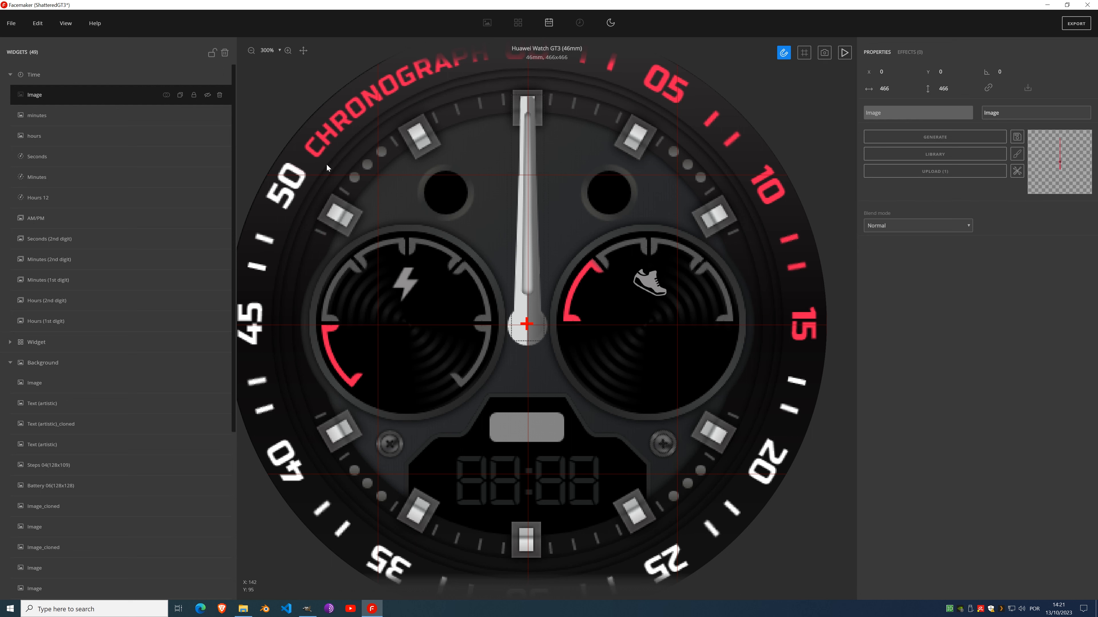
left_click(31, 157)
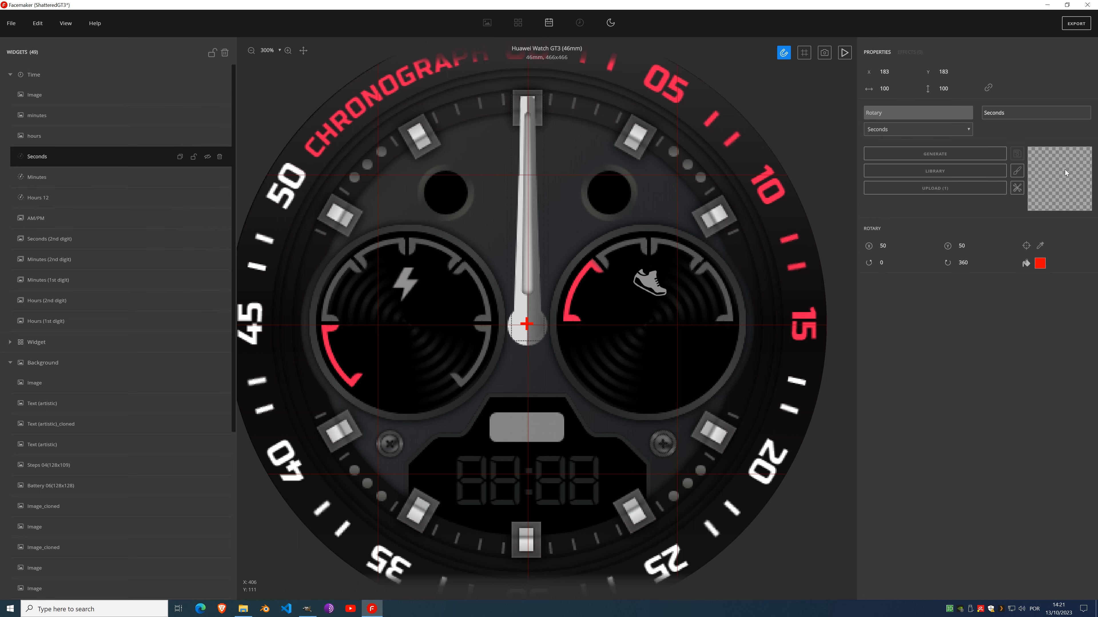
left_click(886, 72)
type("0")
key("Tab")
type("0")
Step: Set the Seconds rotary's rotation center to 233, 233 and make the widget visible
left_click(889, 246)
type("233")
key("Tab")
type("23")
left_click(911, 274)
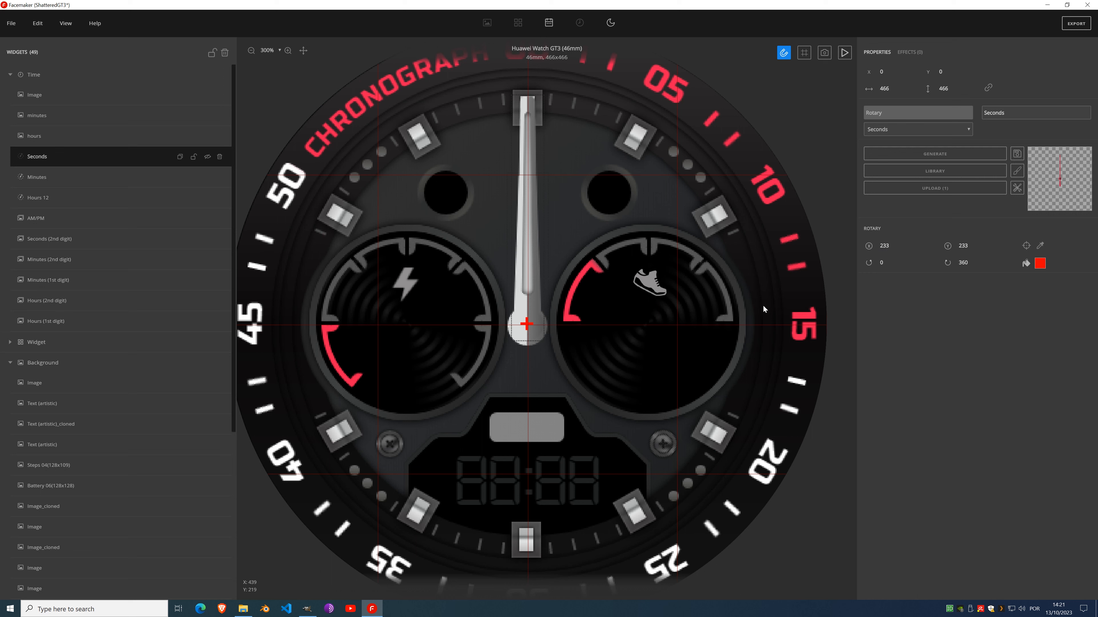
left_click(208, 157)
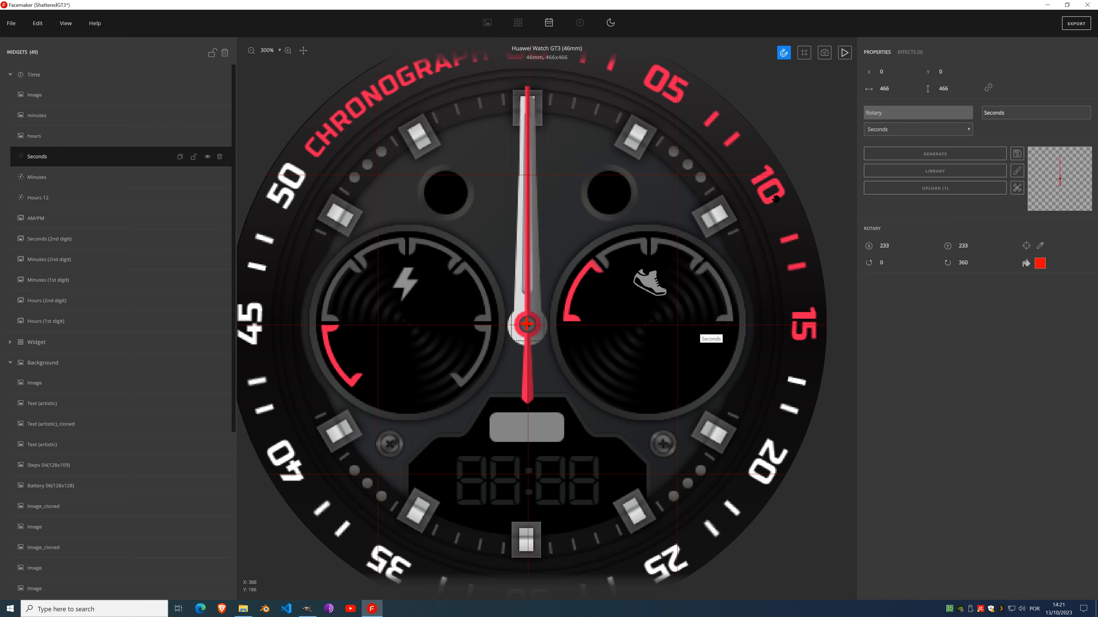
Step: Preview the running watch face to check the movement of all three hands
scroll(593, 253, "down", 4)
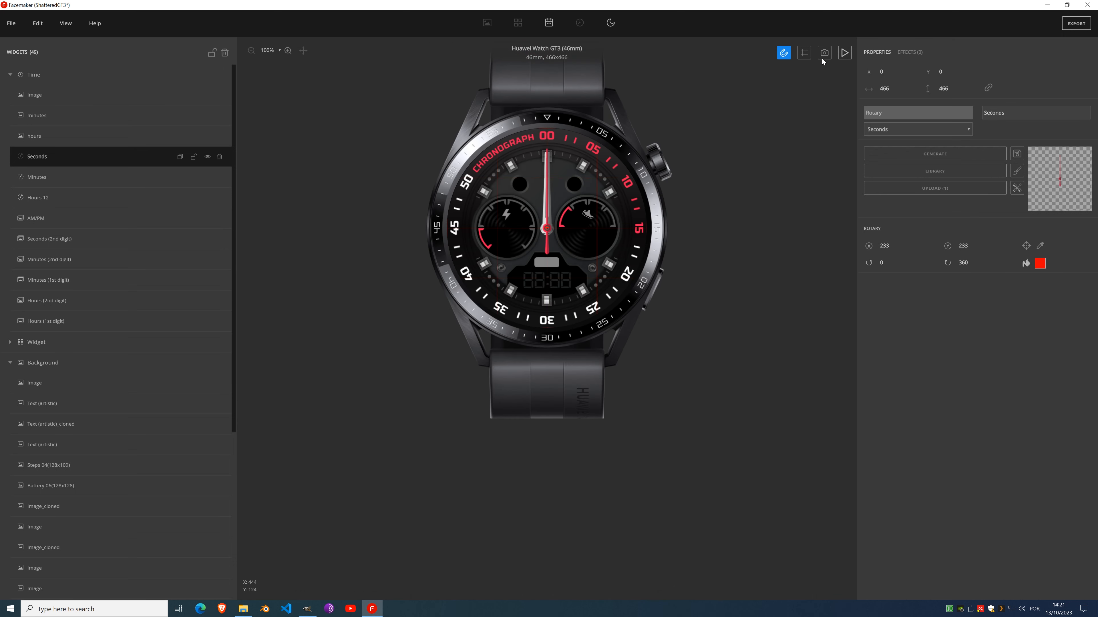
left_click(845, 53)
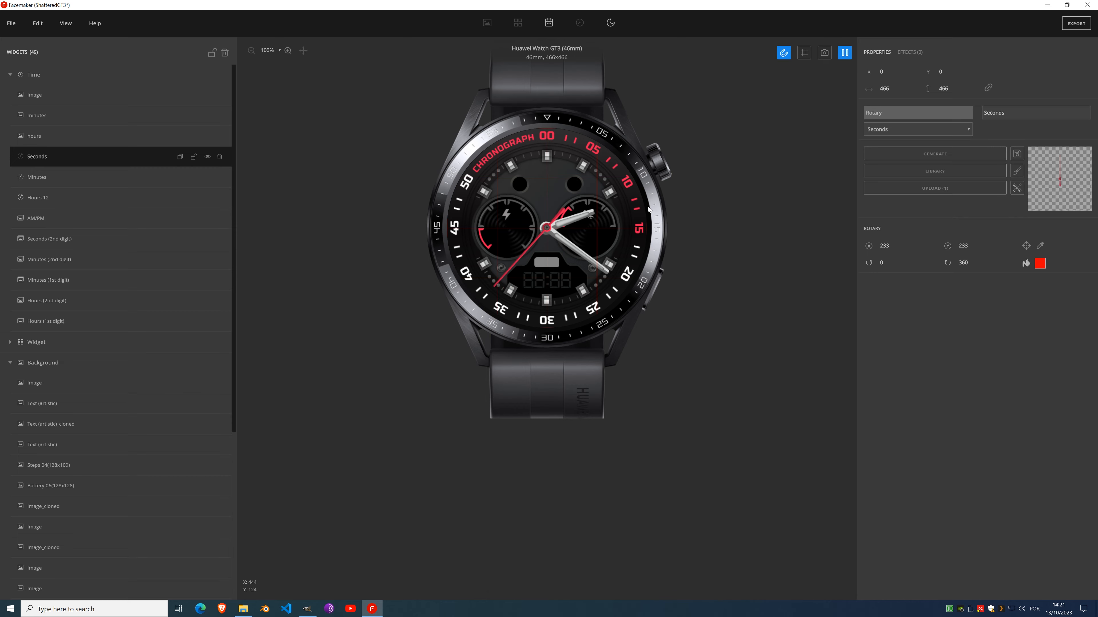
scroll(536, 230, "up", 3)
scroll(610, 249, "down", 3)
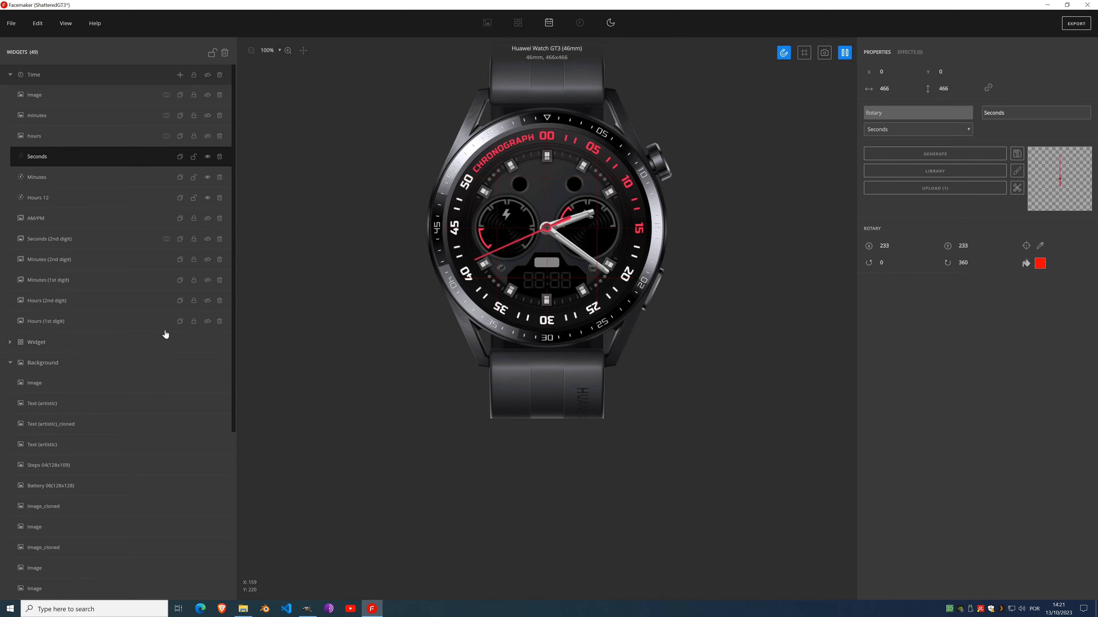
Step: Show everything in the Widget and Time groups and collapse the Time and Background groups
left_click(207, 342)
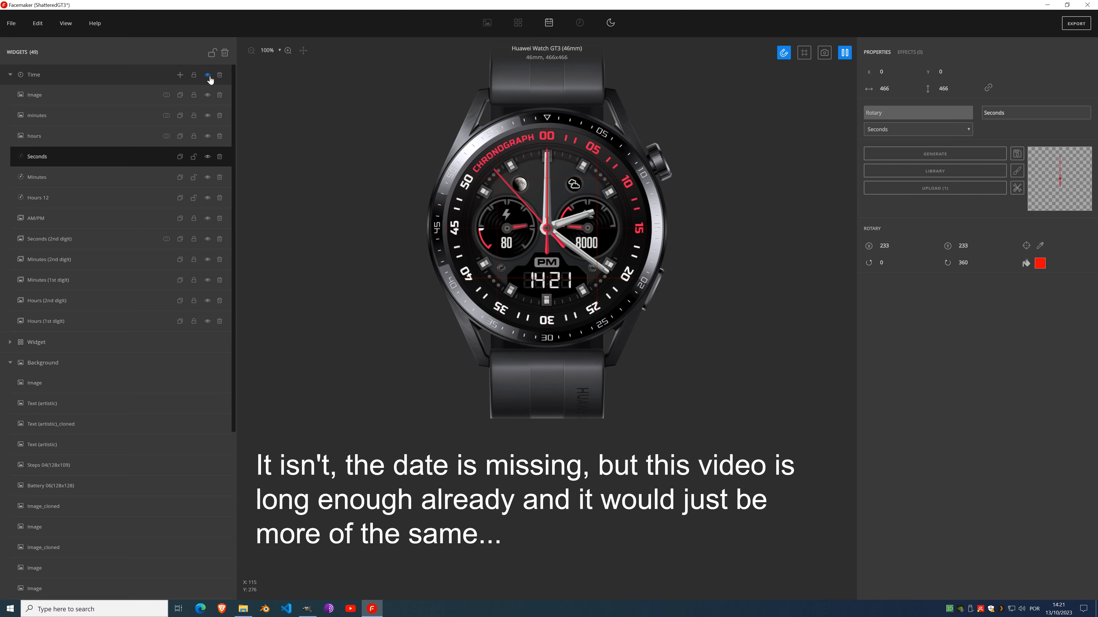
left_click(10, 75)
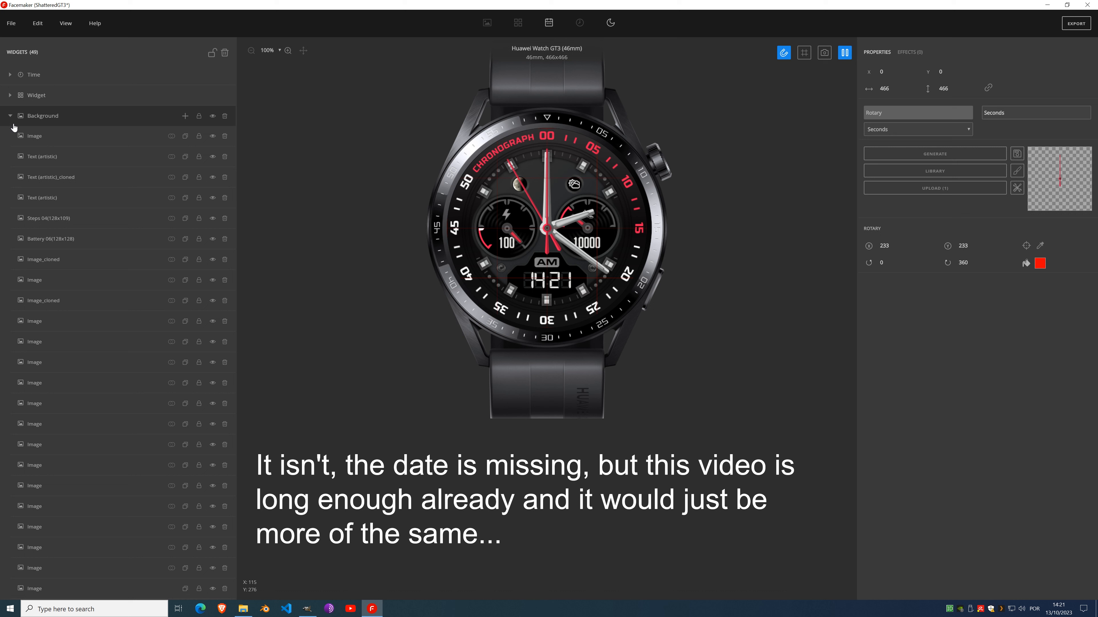
left_click(10, 116)
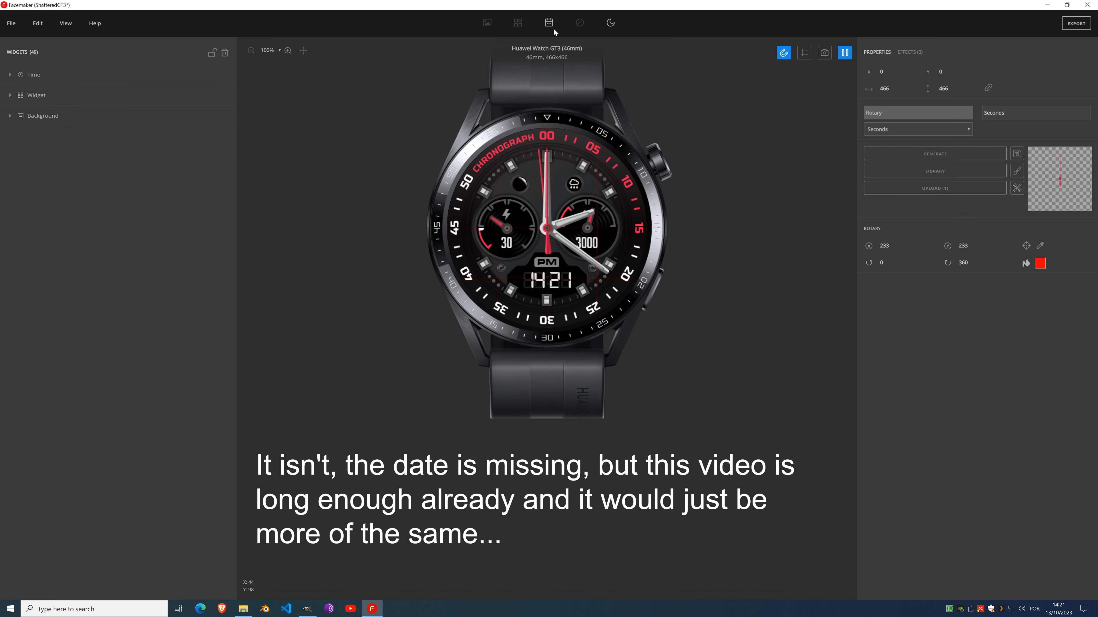
Step: Add an always-on display, stop the preview and move the always-on display window clear of the watch
left_click(609, 26)
left_click(844, 52)
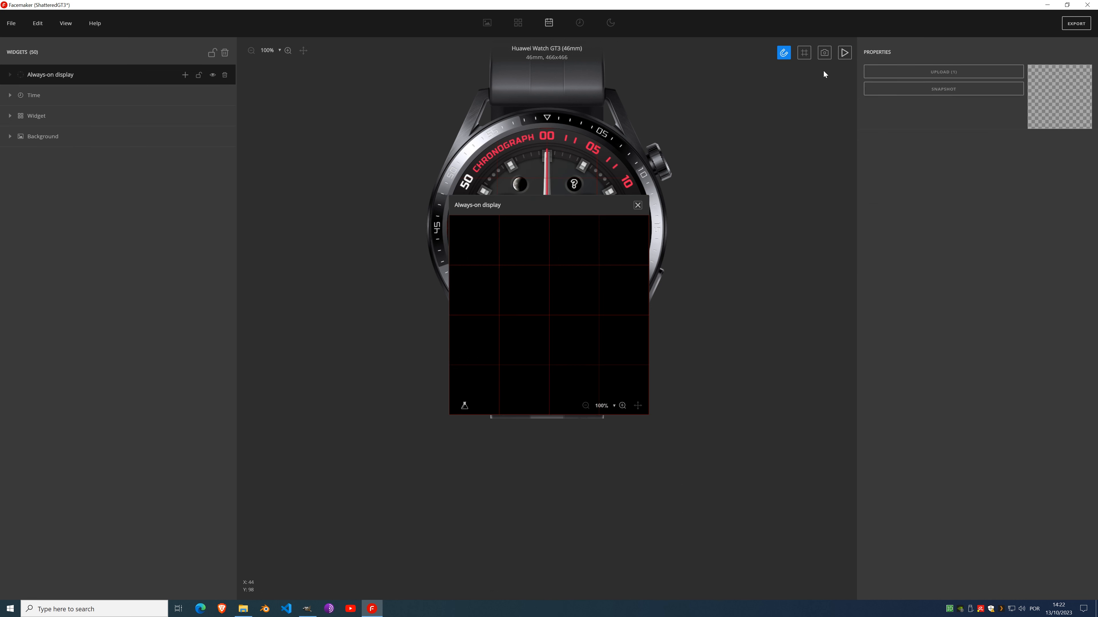
left_click_drag(576, 210, 845, 194)
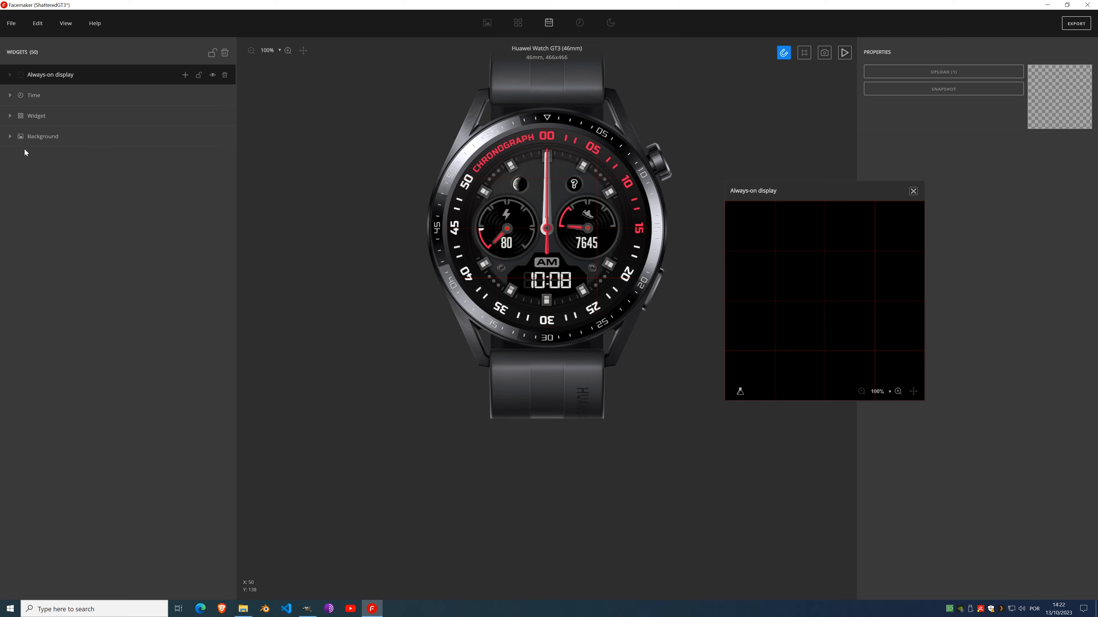
Step: Expand the Background group and save the project
left_click(12, 137)
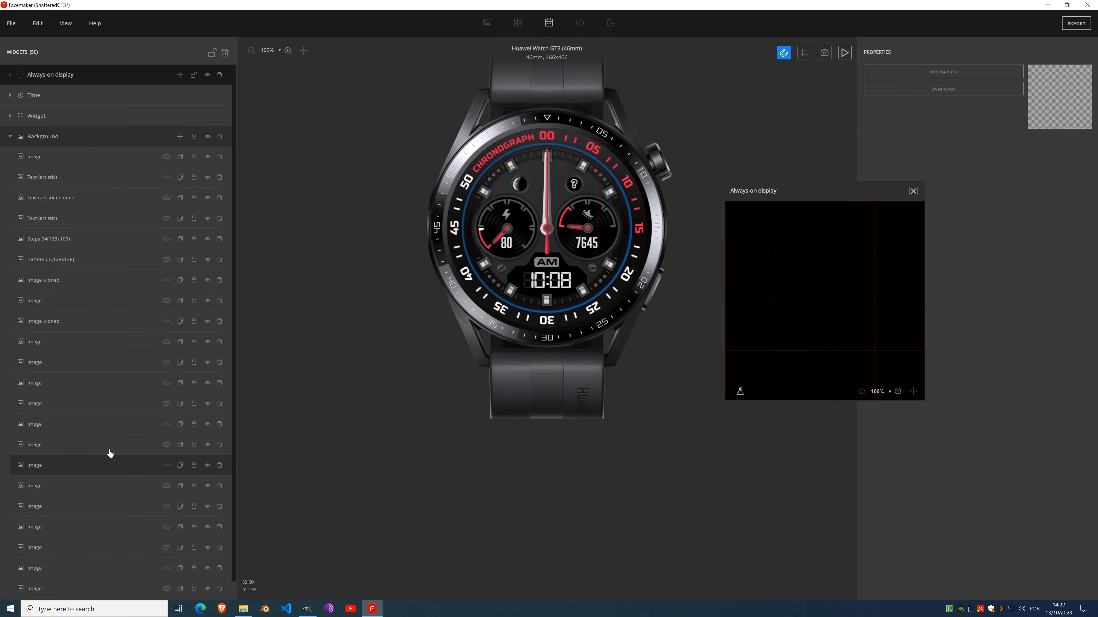
left_click(64, 157)
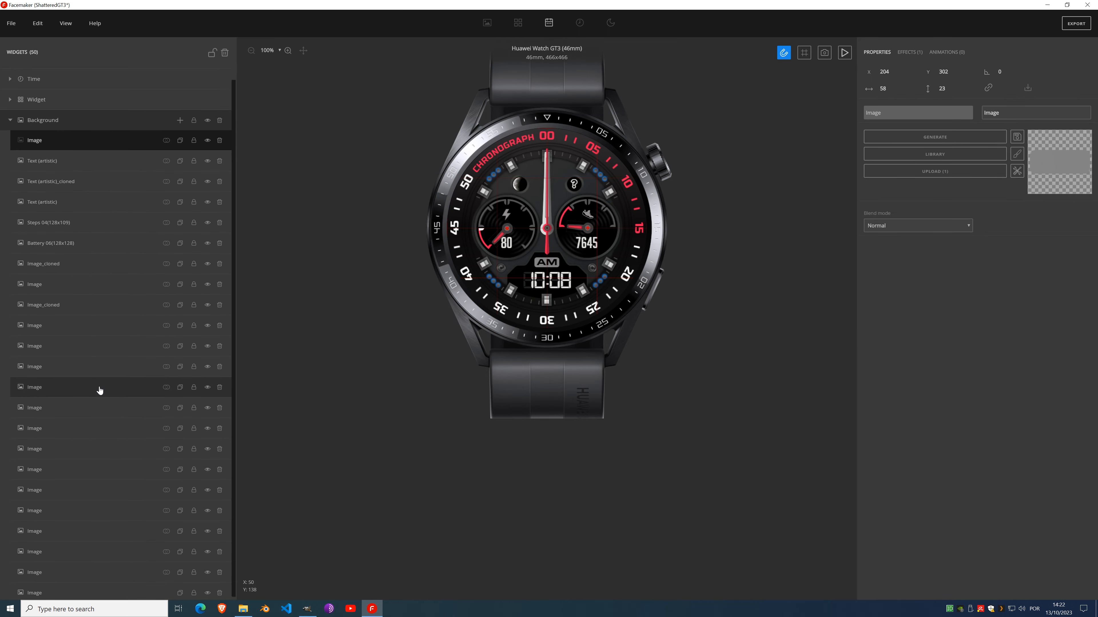
scroll(100, 389, "up", 1)
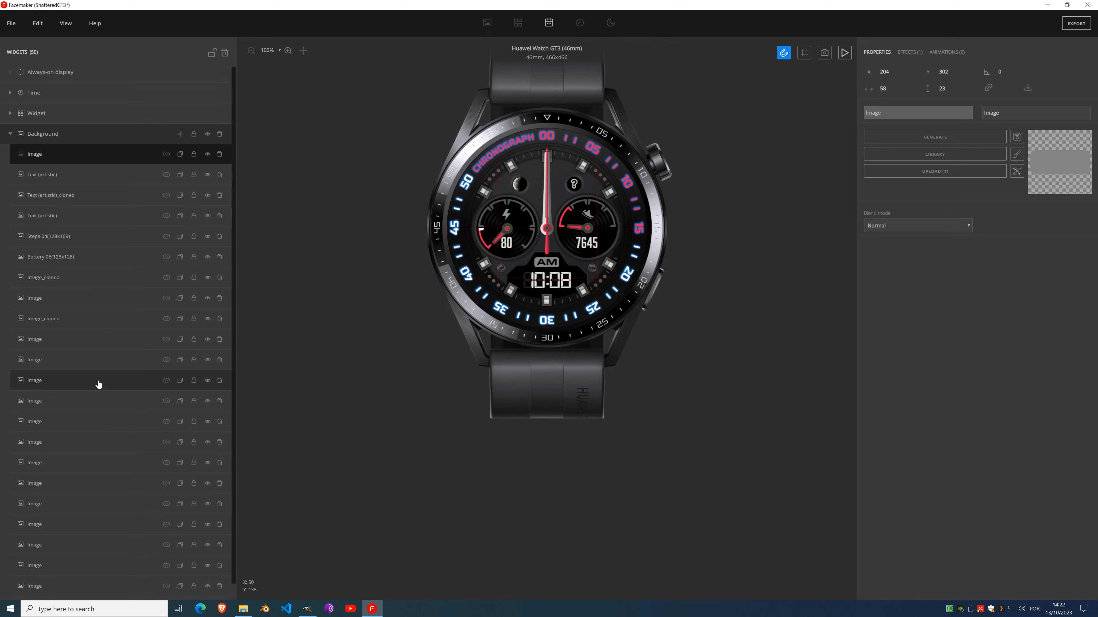
left_click(11, 22)
left_click(37, 102)
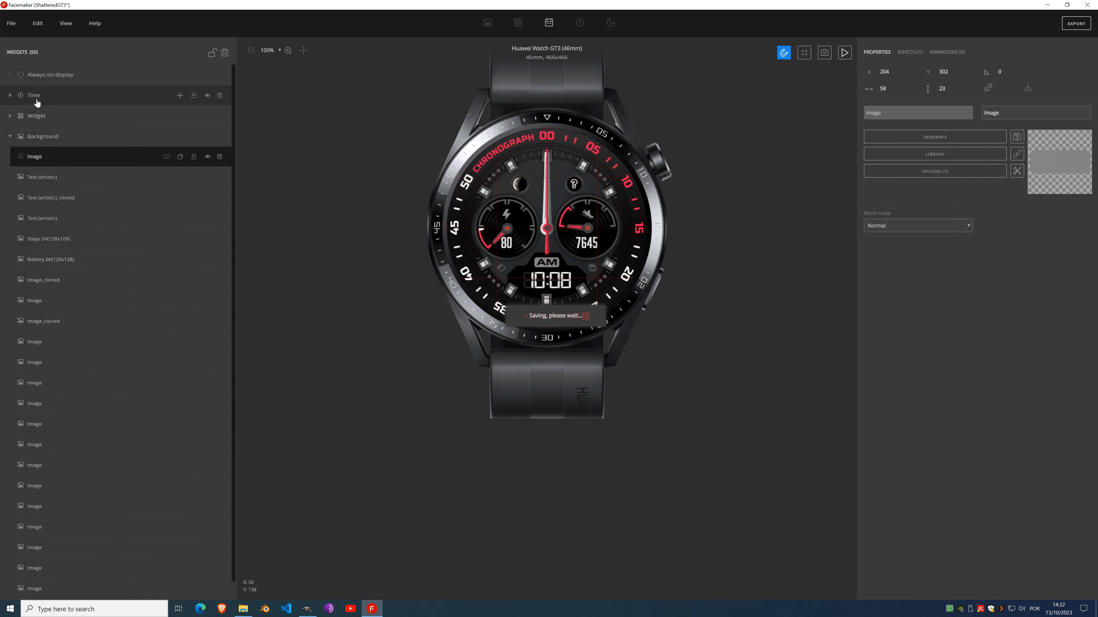
Step: Merge the topmost Background image with the three Text (artistic) images below it using Add
left_click(167, 157)
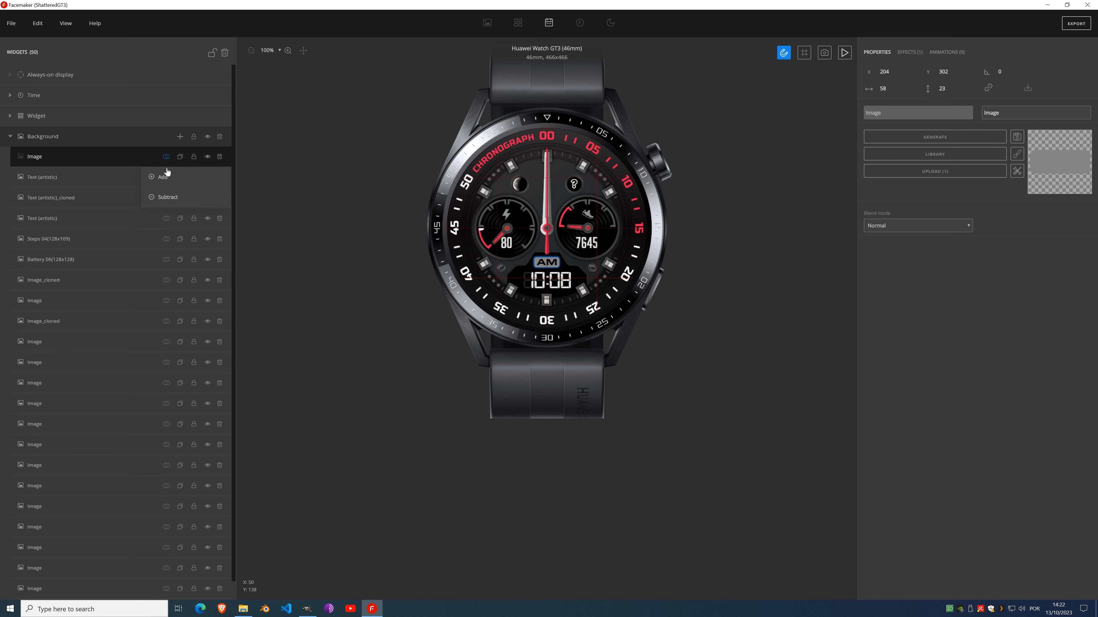
left_click(167, 174)
left_click(169, 159)
left_click(173, 174)
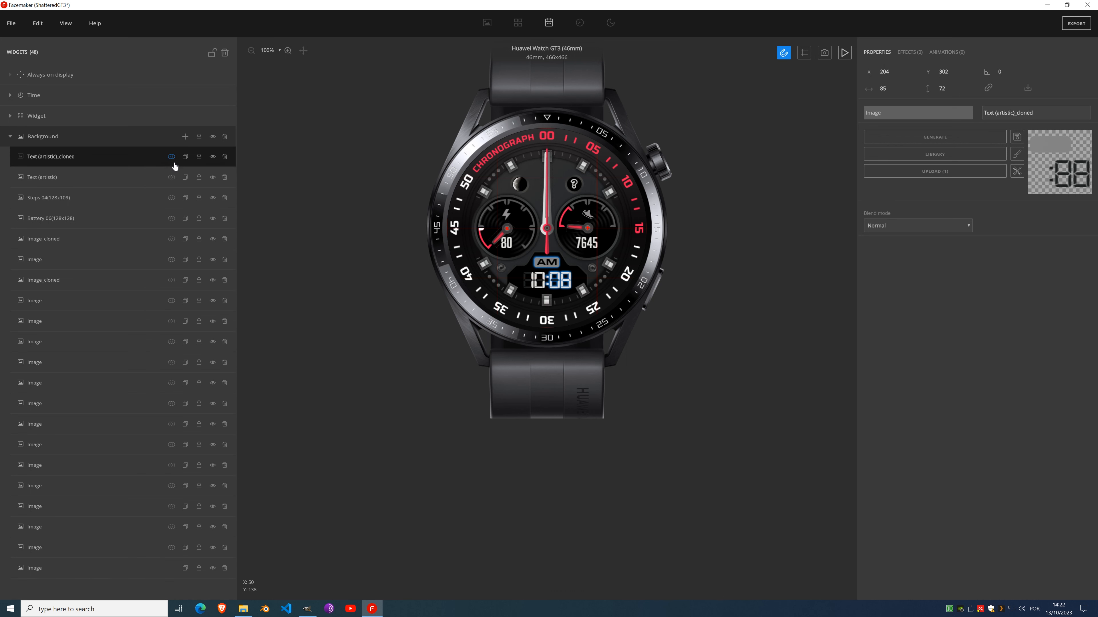
left_click(172, 157)
left_click(173, 176)
Step: Merge the combined image with Steps 04, Battery 06 and the next three images below using Add
left_click(172, 158)
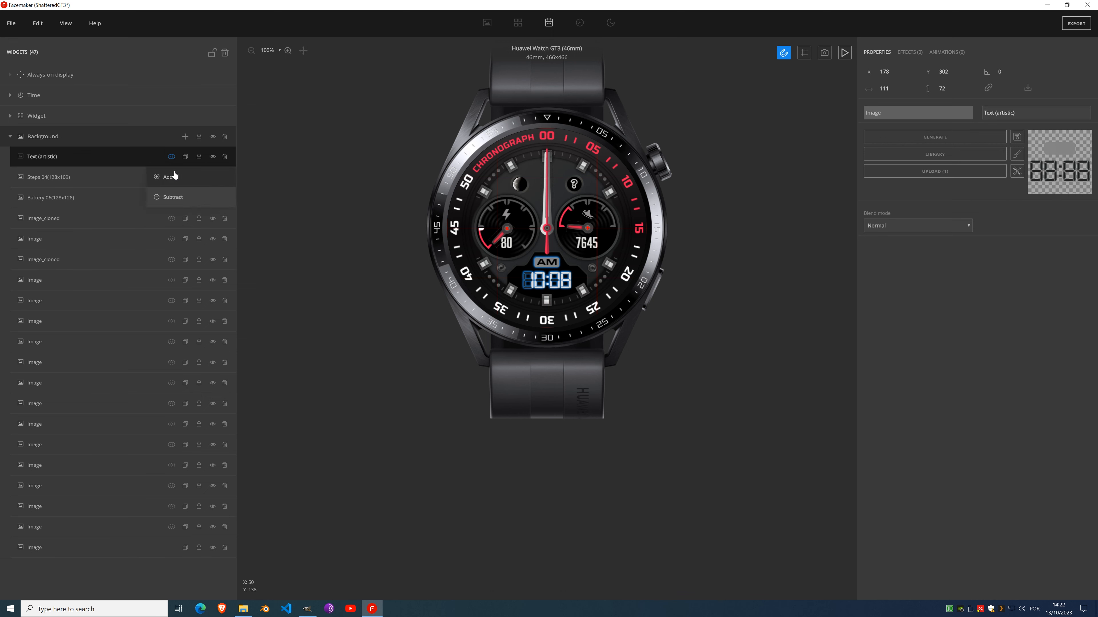
left_click(172, 175)
left_click(172, 158)
left_click(172, 175)
left_click(172, 158)
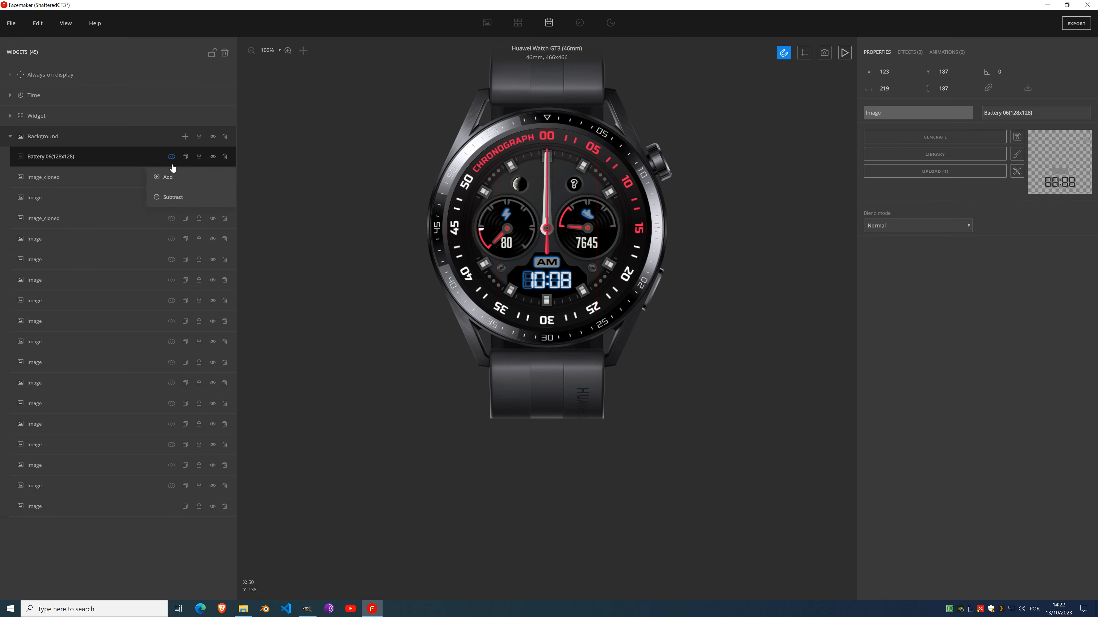
left_click(172, 176)
left_click(172, 158)
left_click(172, 176)
left_click(172, 156)
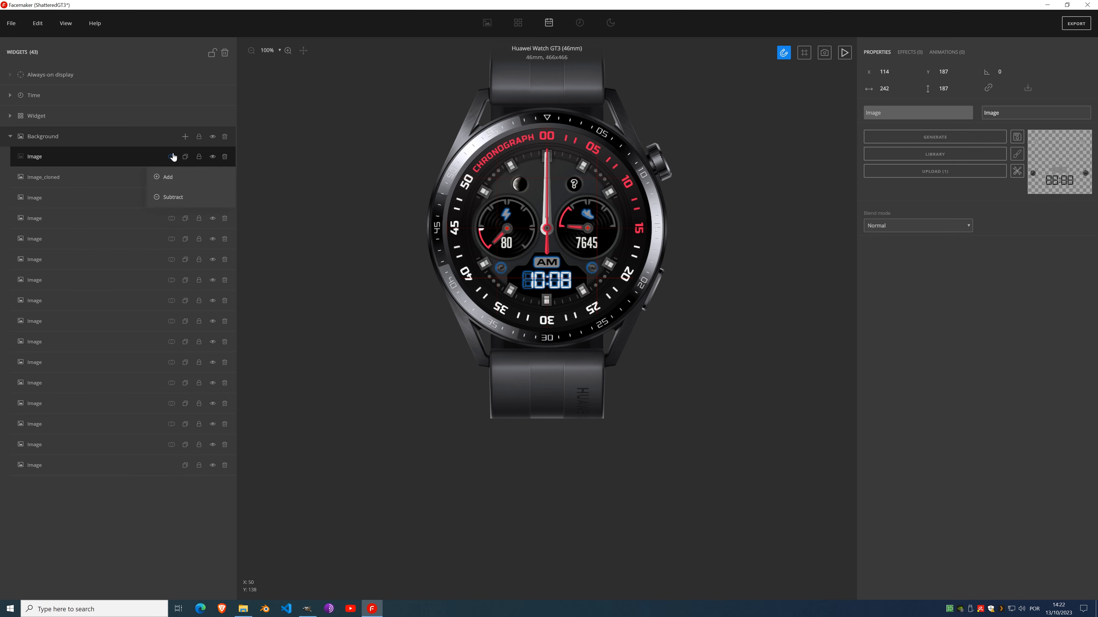
left_click(172, 177)
left_click(117, 179, "ctrl")
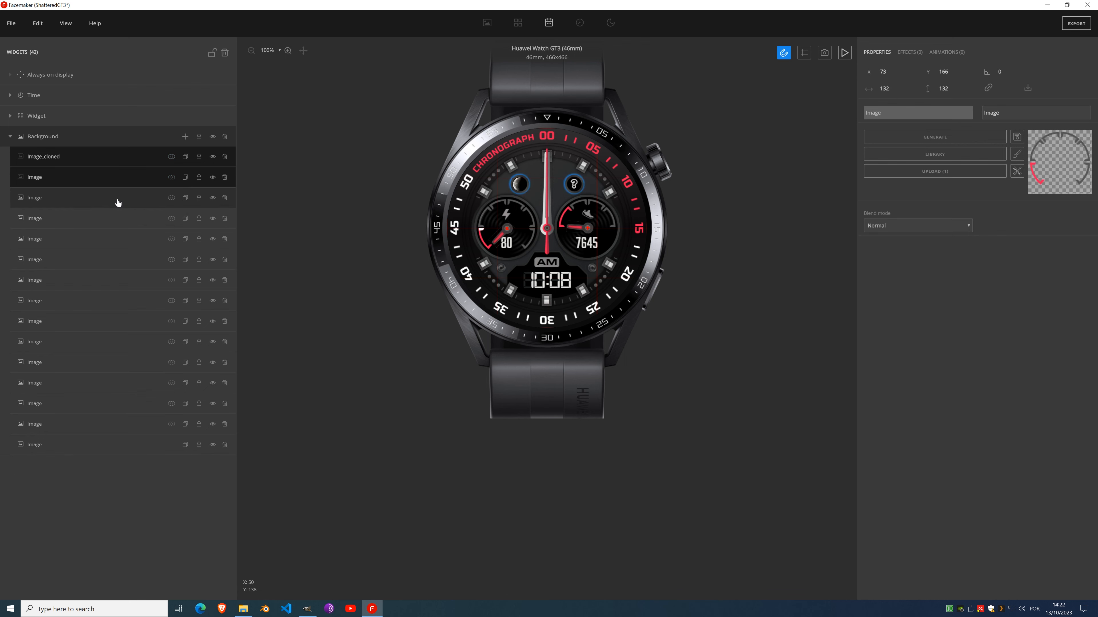
left_click(118, 199, "ctrl")
left_click(117, 219, "ctrl")
left_click(116, 239, "ctrl")
left_click(113, 260, "ctrl")
left_click(114, 284, "ctrl")
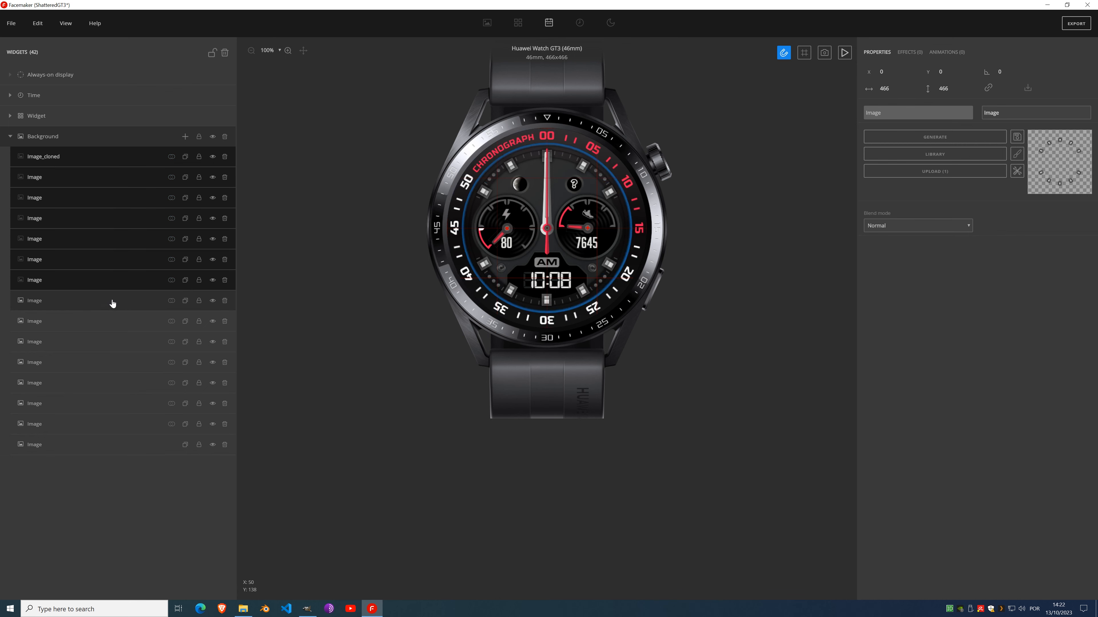
left_click(111, 305, "ctrl")
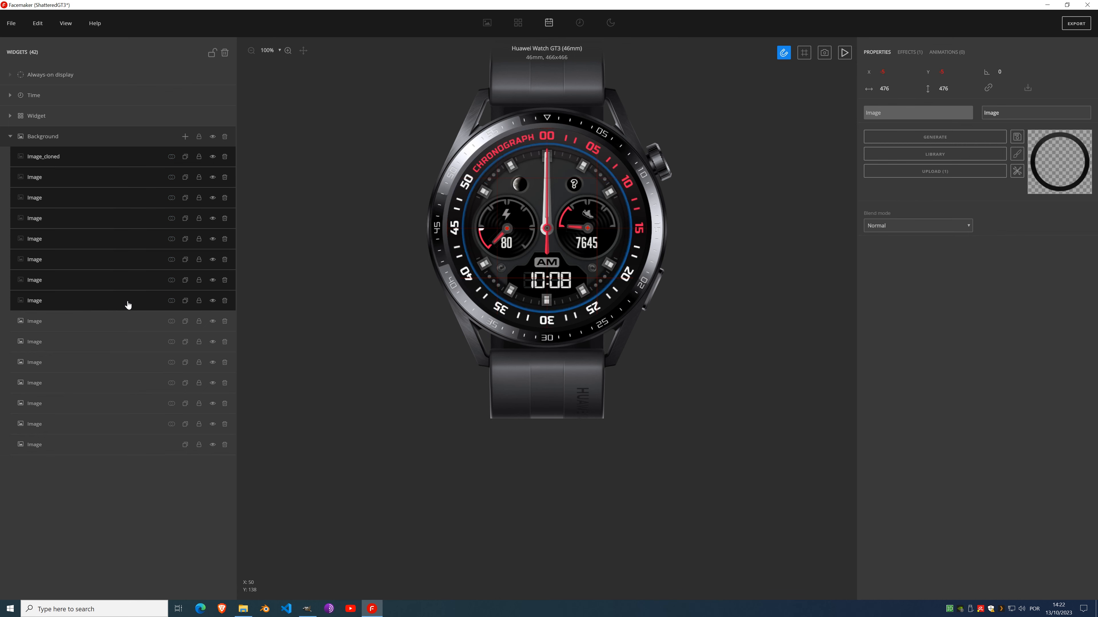
left_click(121, 319)
Step: Examine the individual Background images to see which part of the watch face each one contains
left_click(137, 164)
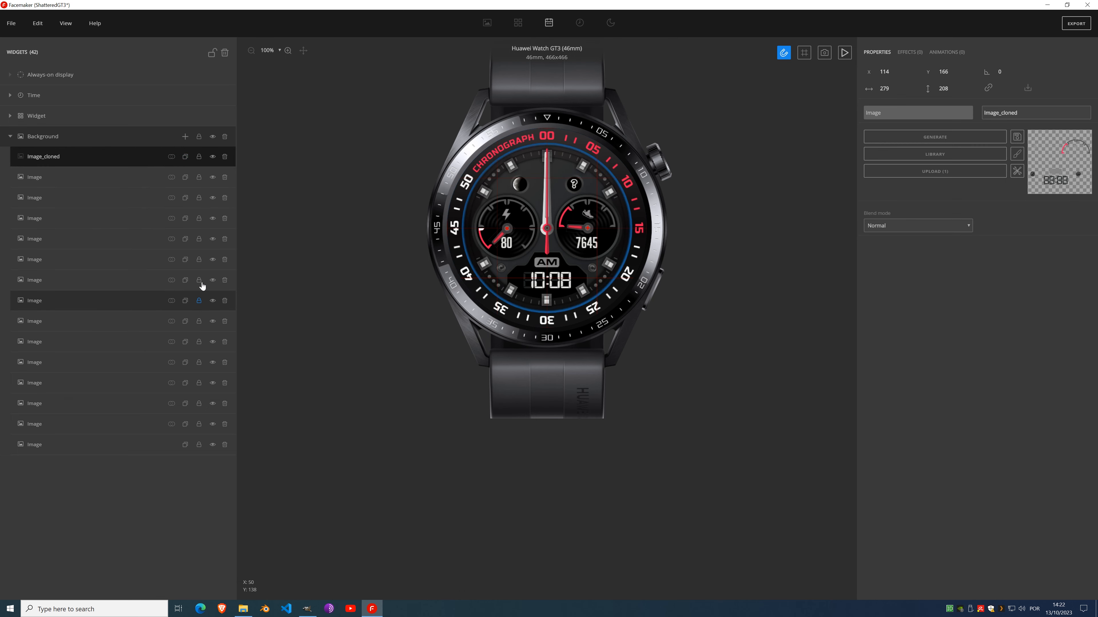
left_click(115, 175)
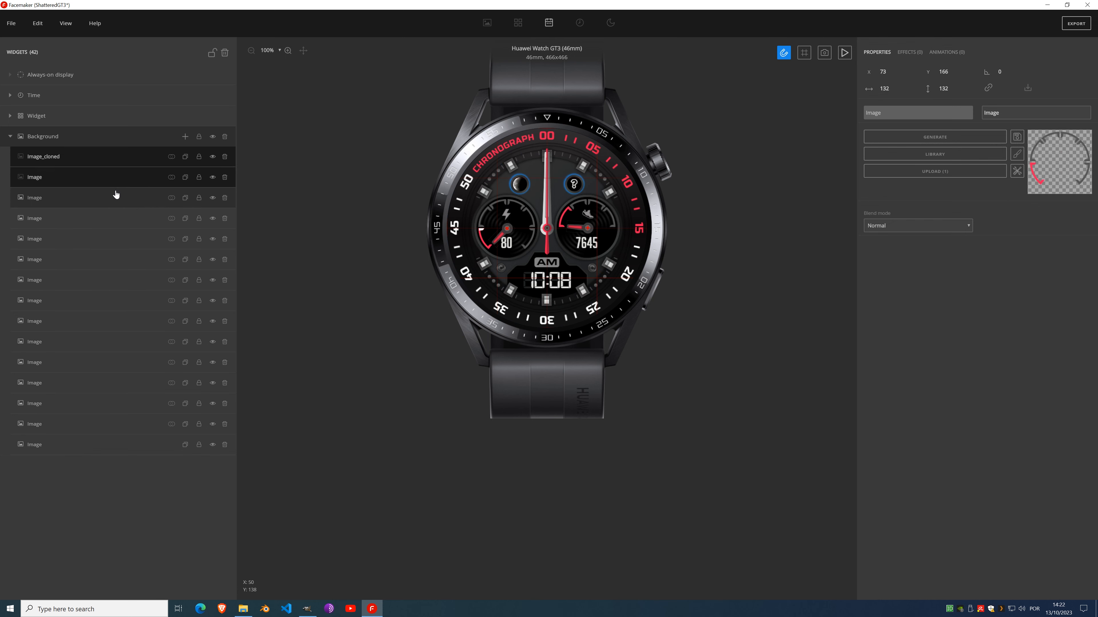
left_click(116, 197, "ctrl")
left_click(115, 217, "ctrl")
left_click(122, 239, "ctrl")
left_click(125, 260, "ctrl")
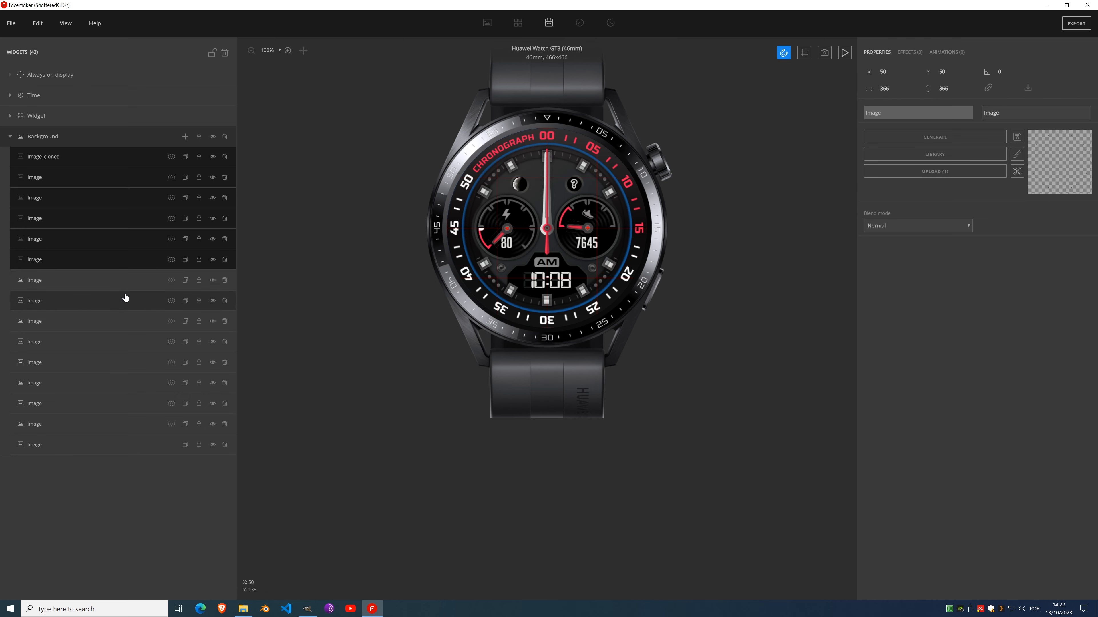
left_click(124, 281, "ctrl")
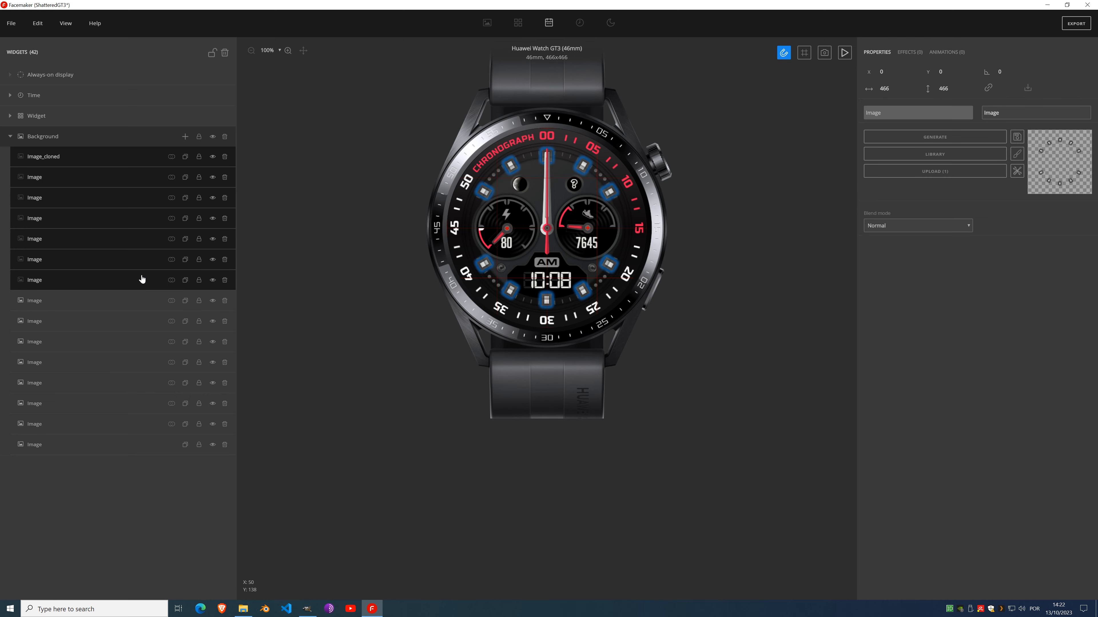
left_click(94, 299)
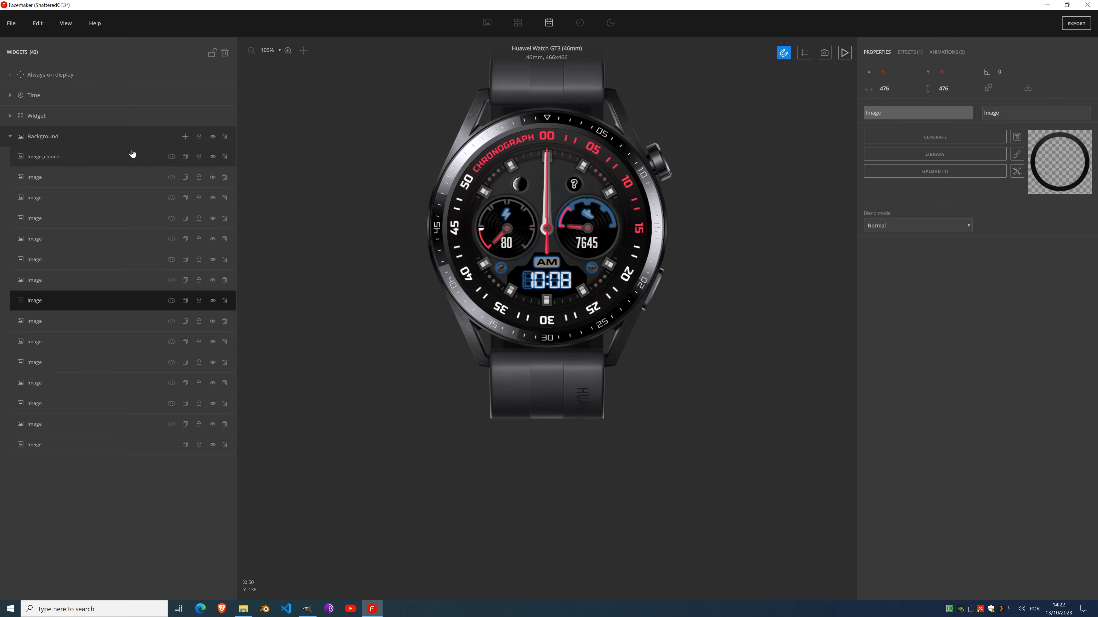
Step: Merge the Image_cloned layer with the five Background images below it using Add
left_click(132, 155)
left_click(171, 157)
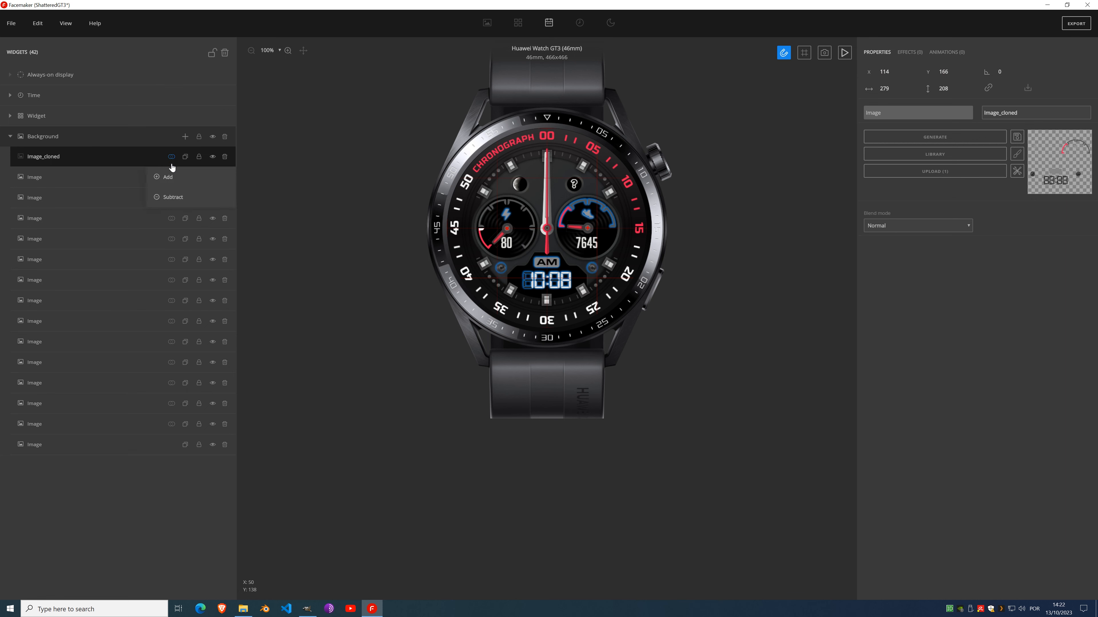
left_click(171, 156)
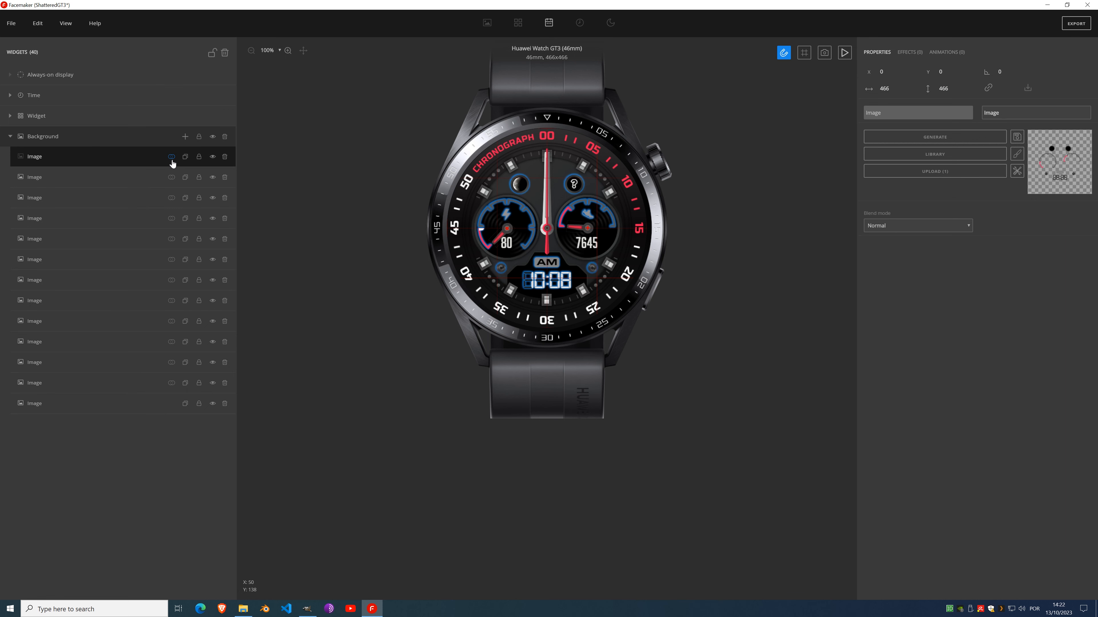
left_click(171, 159)
left_click(173, 177)
left_click(171, 158)
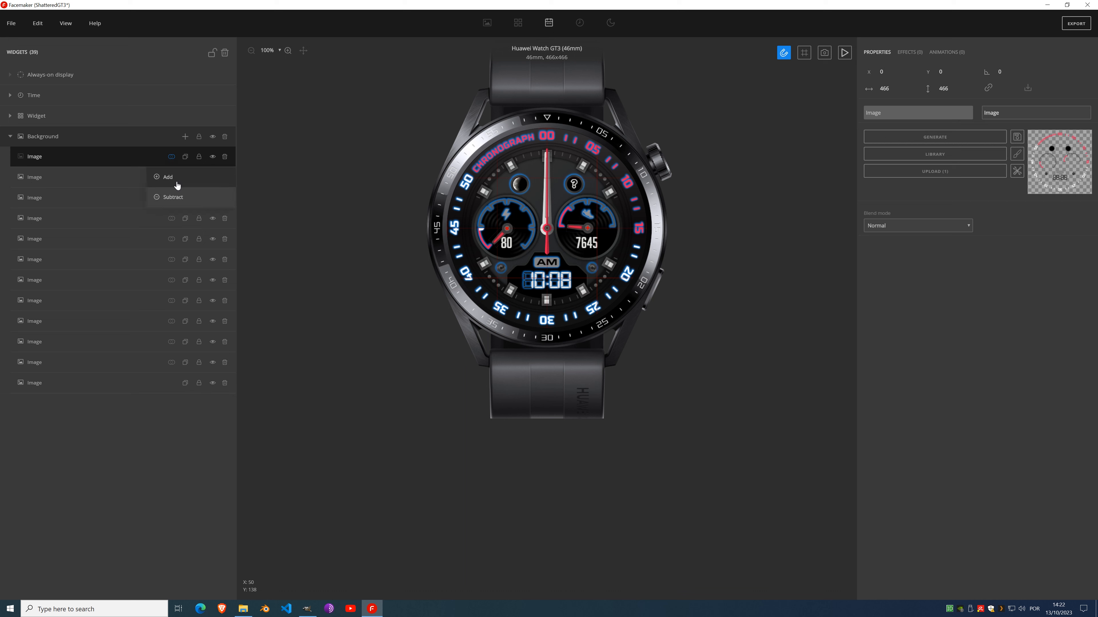
left_click(176, 185)
left_click(172, 156)
left_click(173, 177)
Step: Merge the combined Background image with the next four images below it using Add
left_click(171, 158)
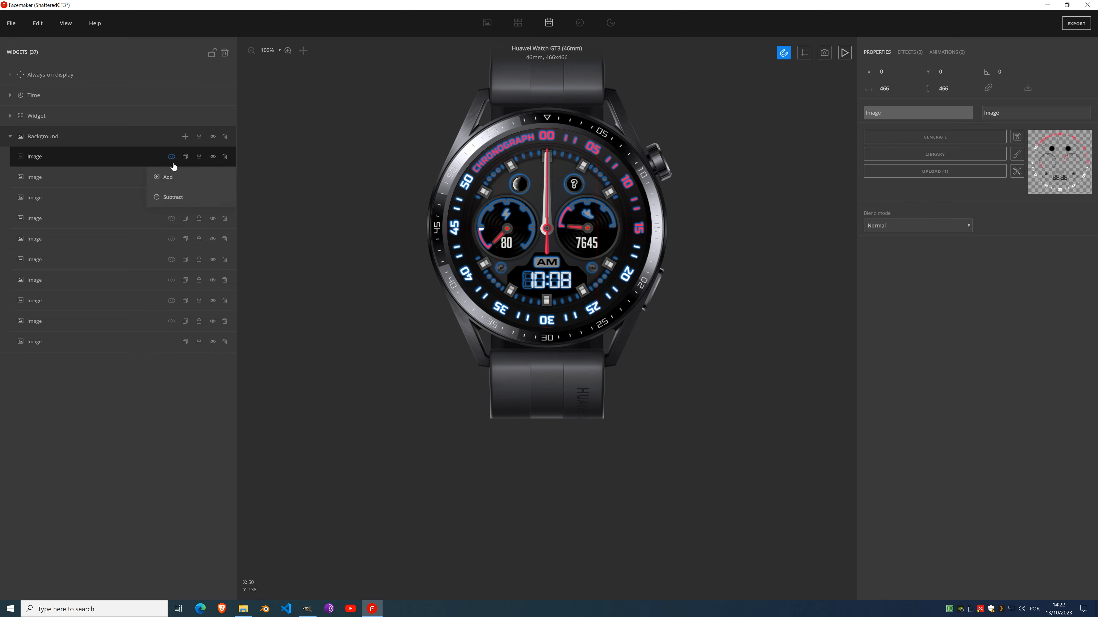
left_click(173, 177)
left_click(171, 156)
left_click(173, 176)
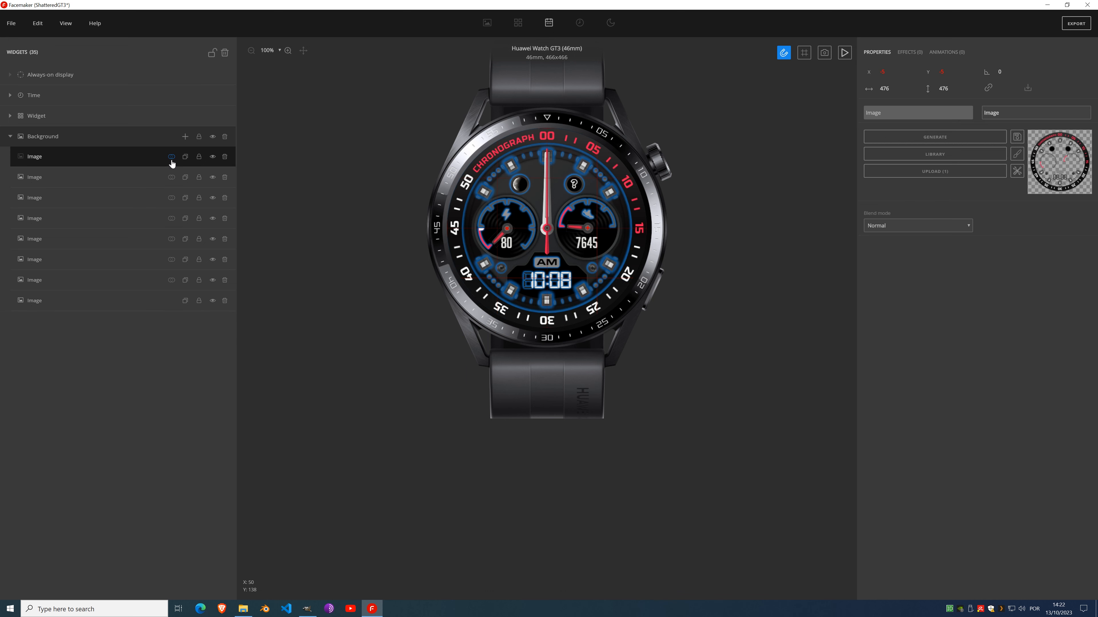
left_click(171, 157)
left_click(173, 177)
left_click(171, 157)
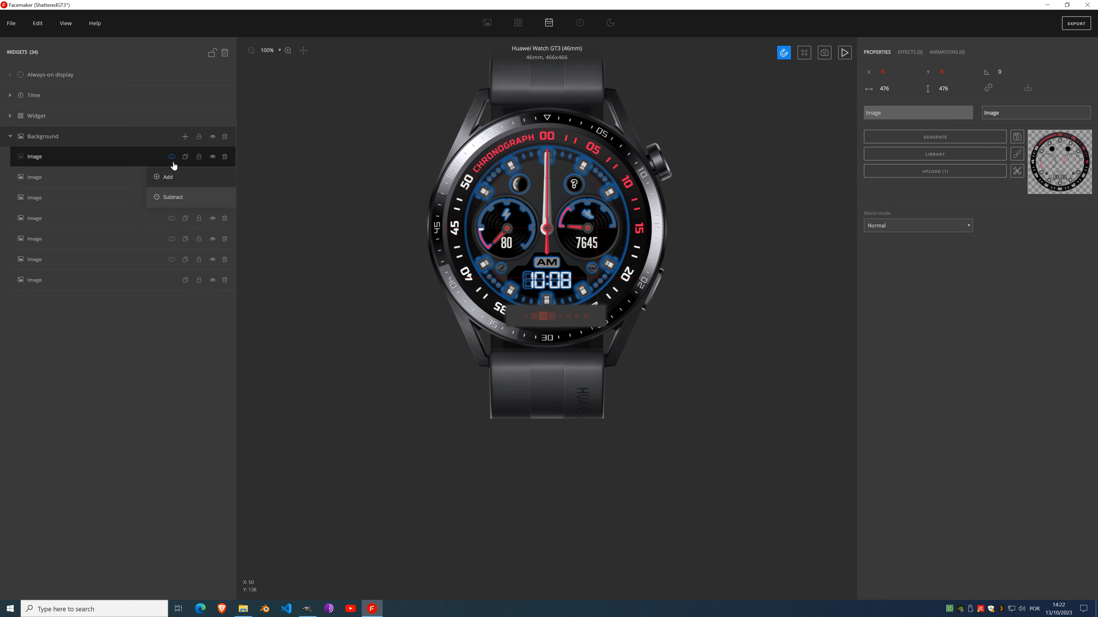
left_click(173, 177)
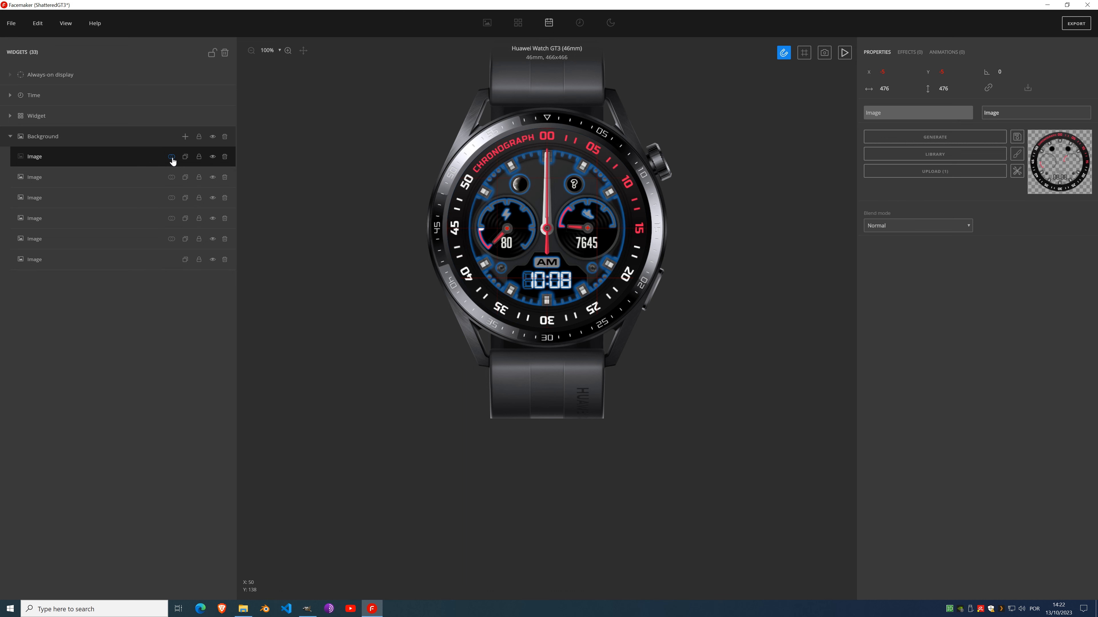
Step: Delete the bottommost reference photo from the Background group and merge the topmost image with the two images below it using Add
left_click(136, 264)
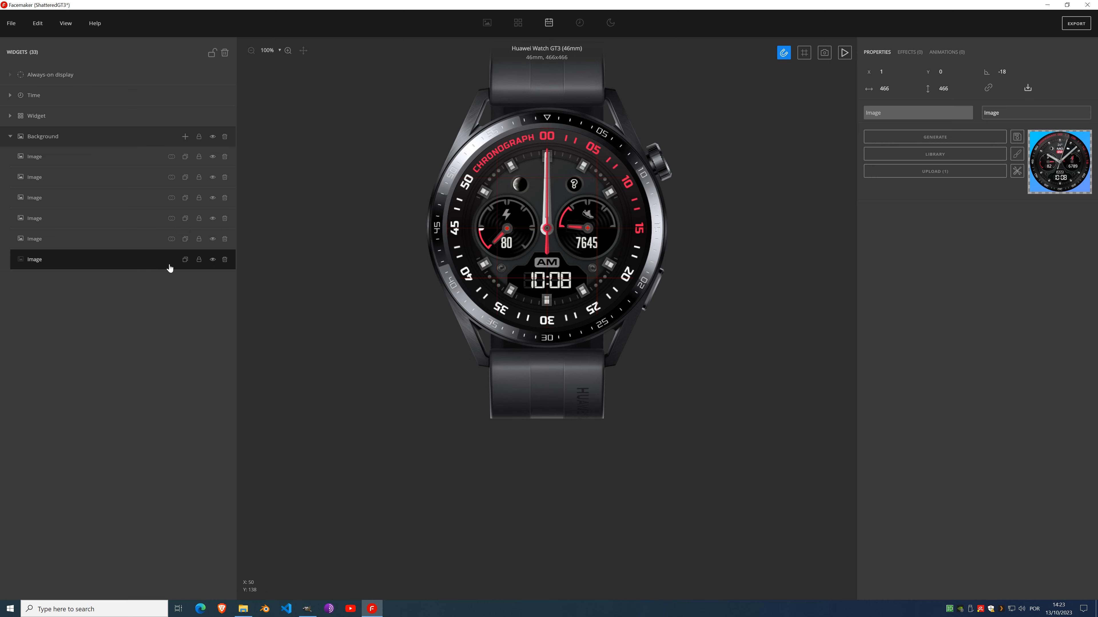
left_click(225, 259)
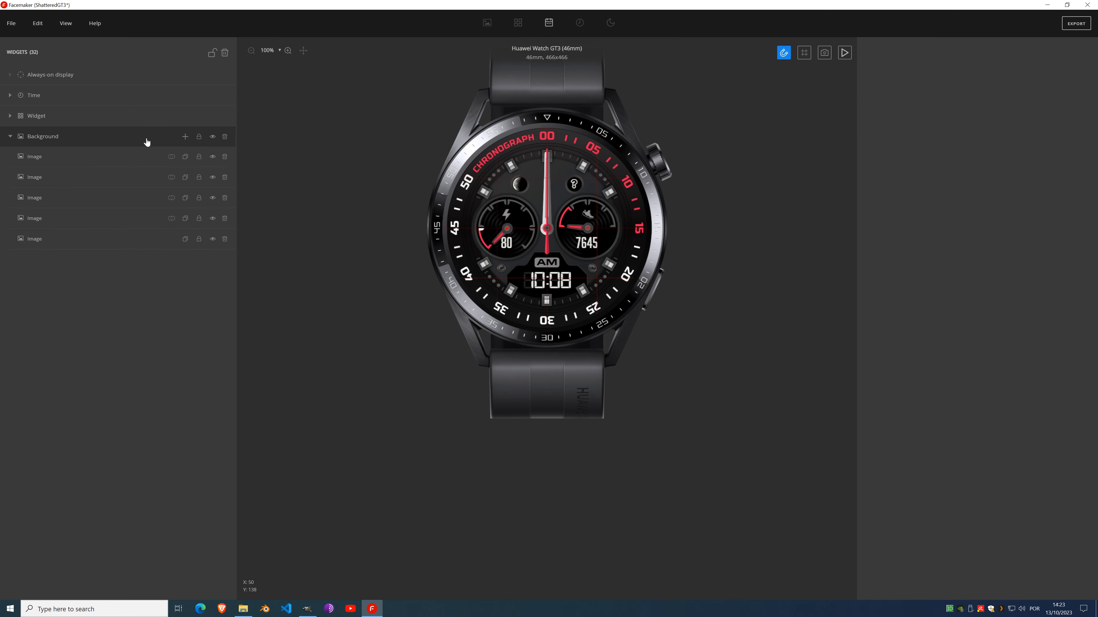
left_click(131, 158)
left_click(171, 156)
left_click(173, 176)
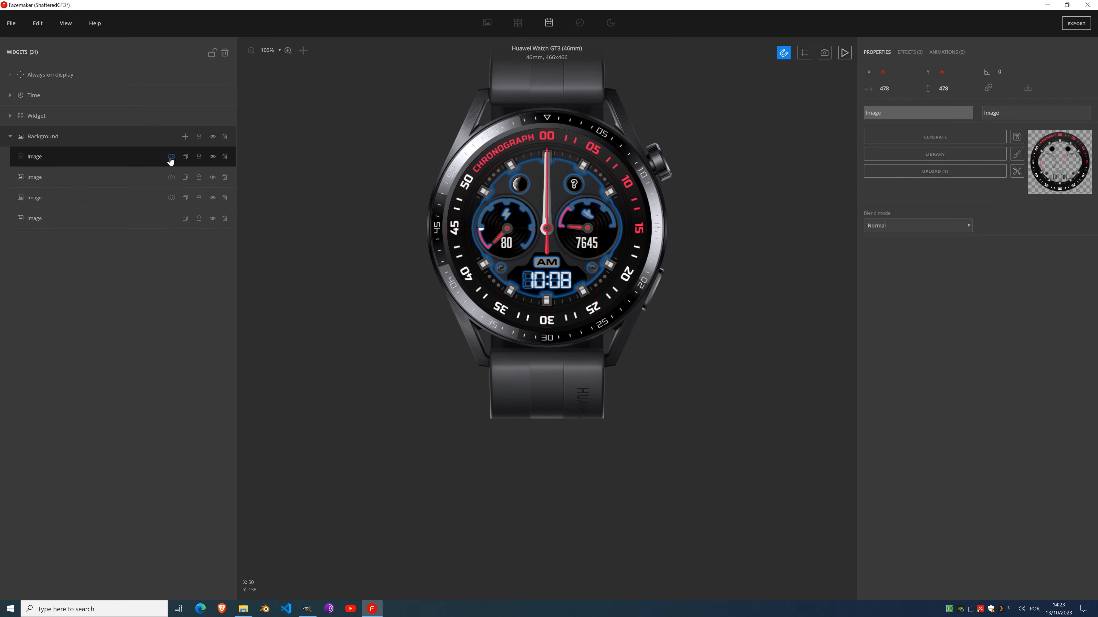
left_click(171, 156)
left_click(169, 177)
Step: Merge the combined Background image with the last two remaining images using Add, leaving a single layer
left_click(172, 157)
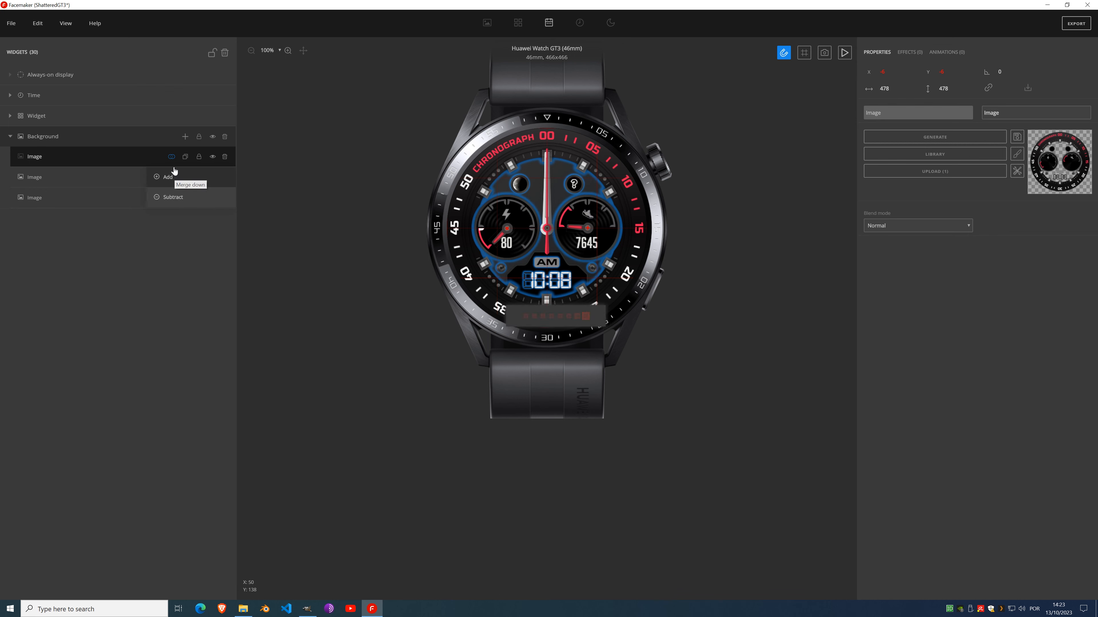
left_click(174, 172)
left_click(167, 177)
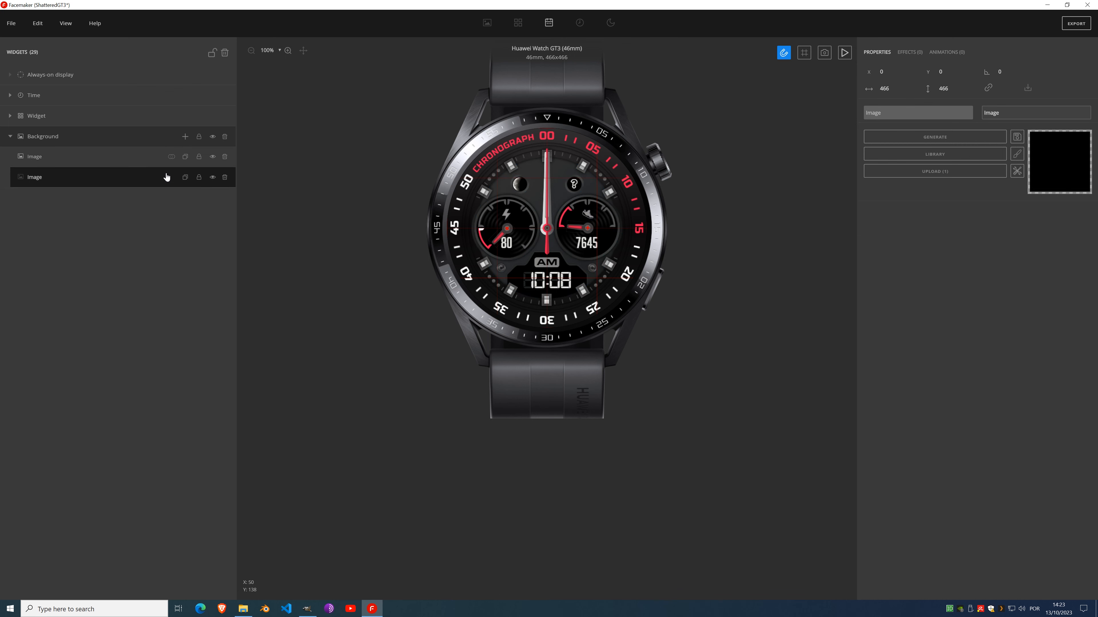
left_click(153, 161)
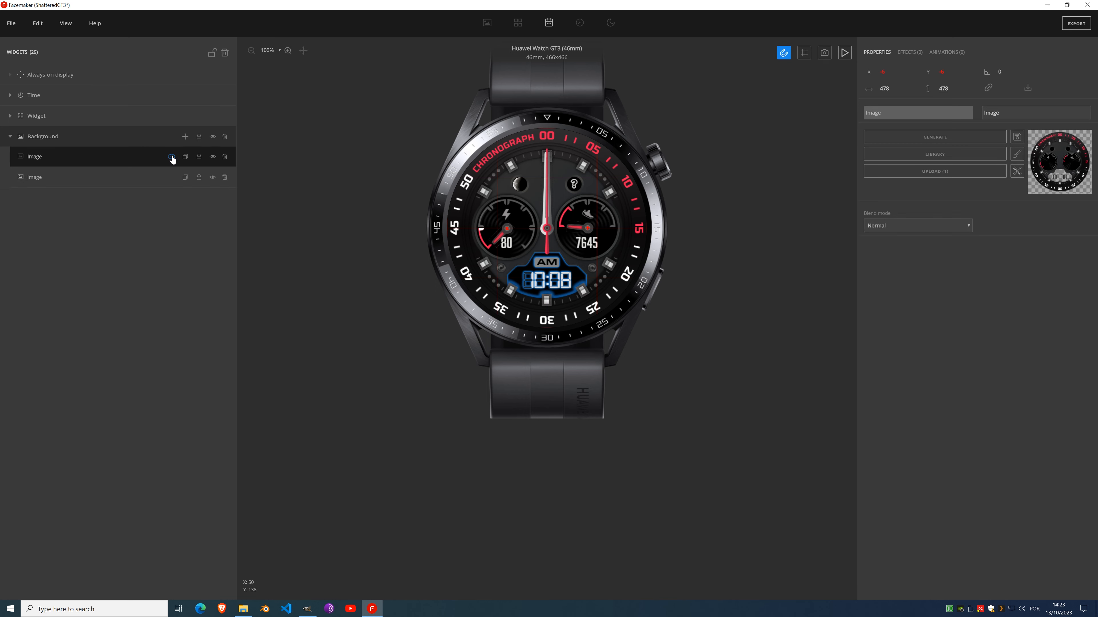
left_click(172, 157)
left_click(167, 178)
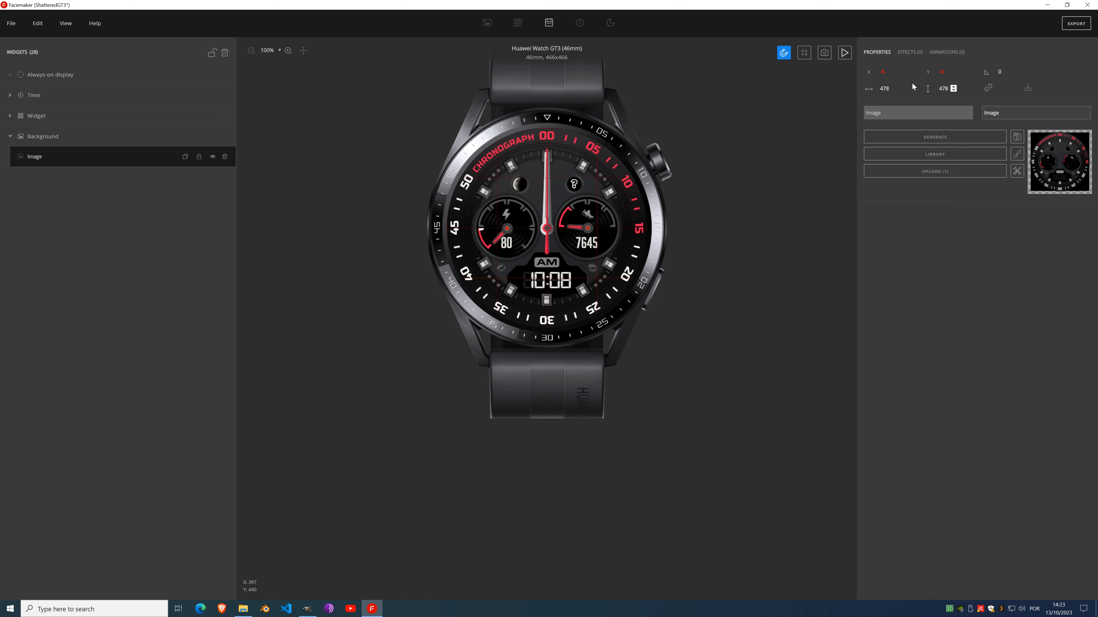
Step: Crop the merged Background image to content and to canvas, and apply To sphere to it
left_click(1017, 172)
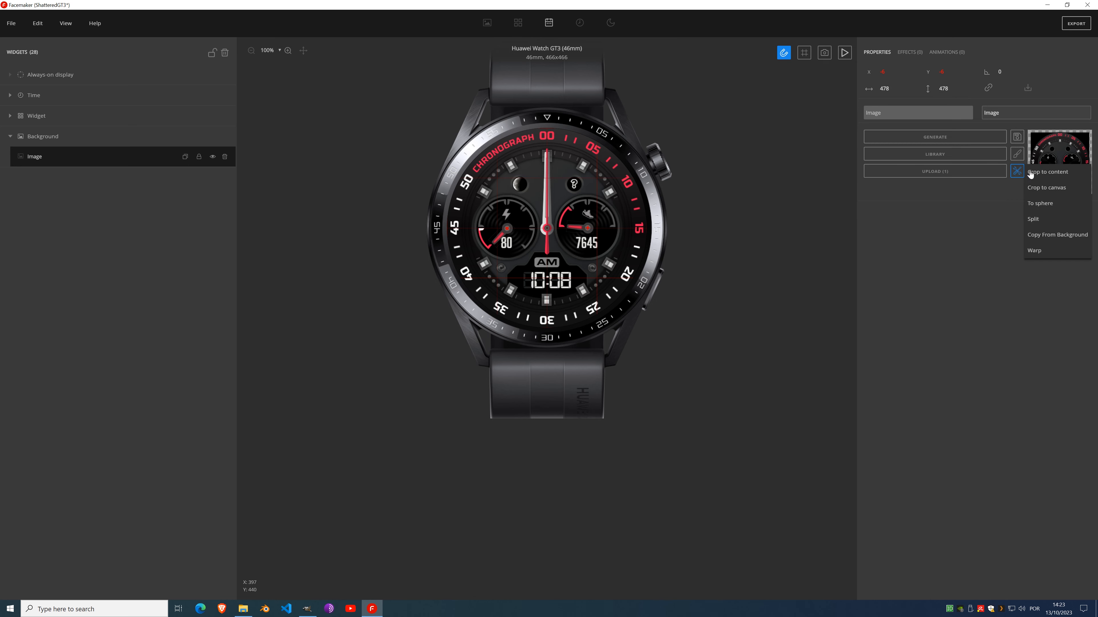
left_click(1050, 173)
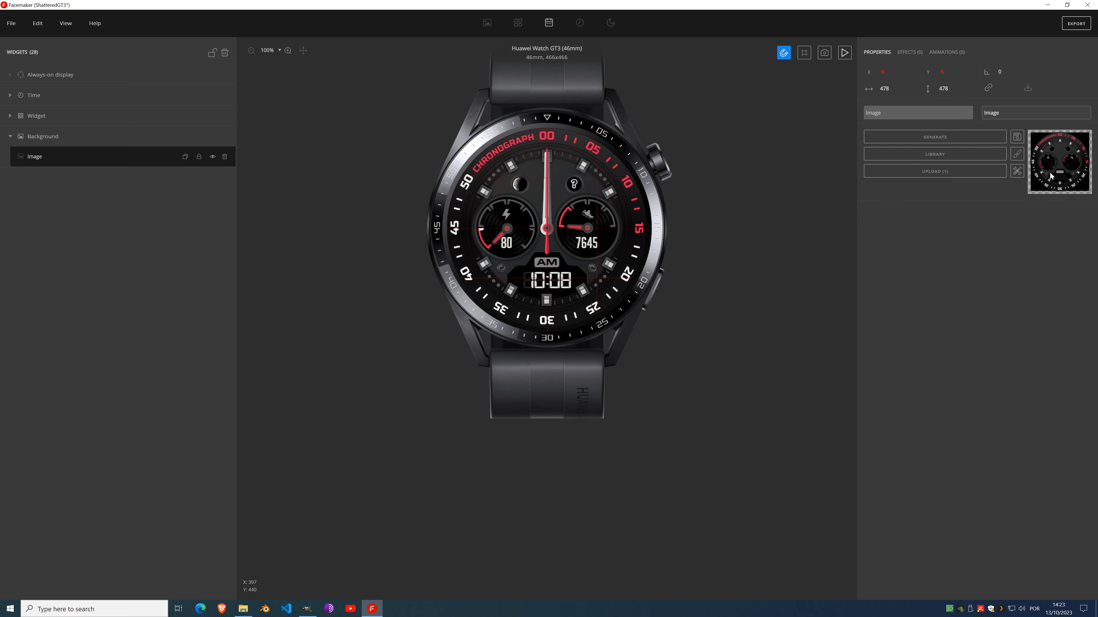
left_click(1019, 173)
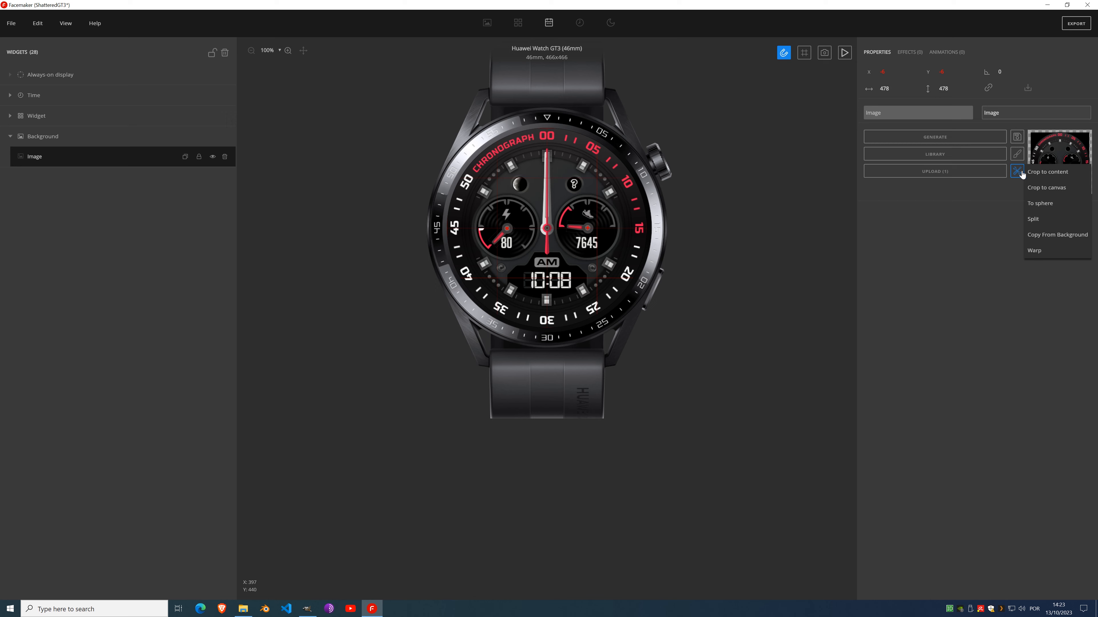
left_click(1047, 194)
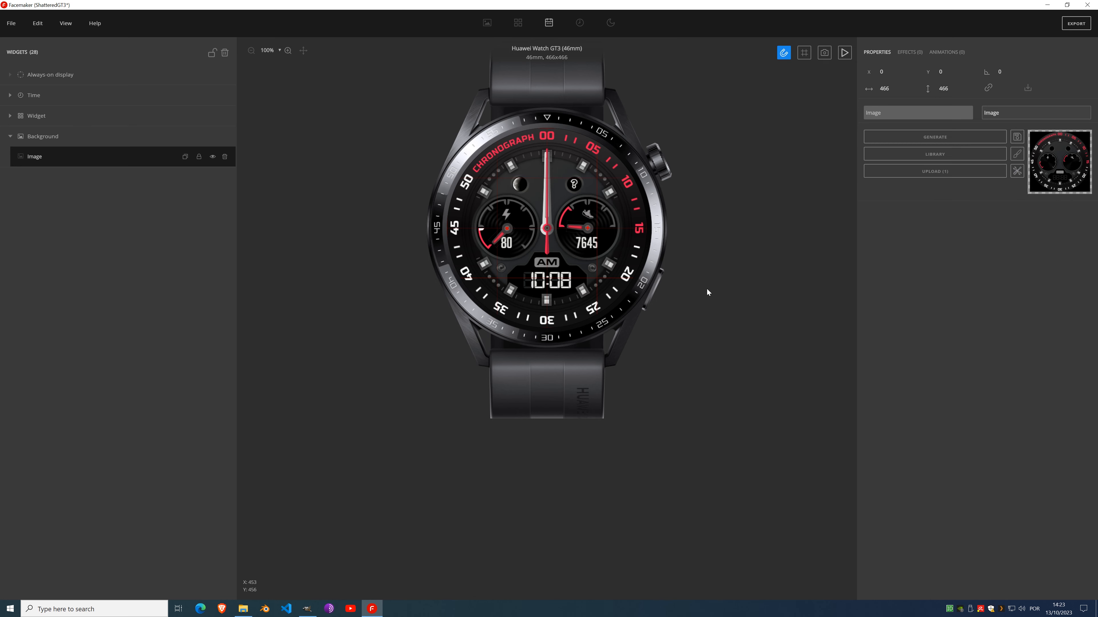
left_click(1017, 171)
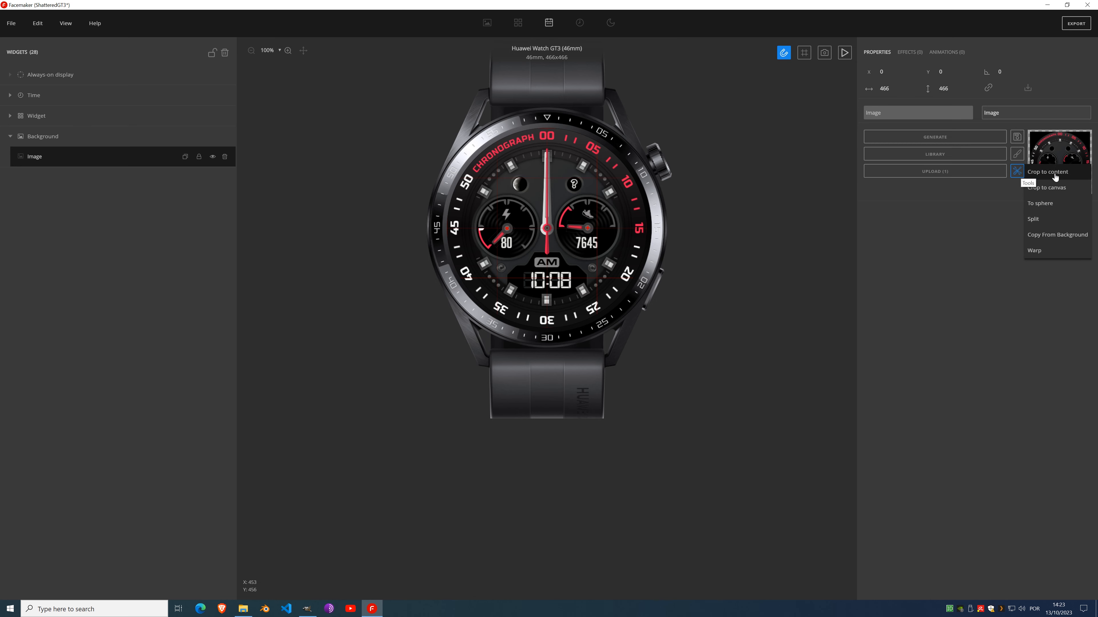
left_click(1057, 206)
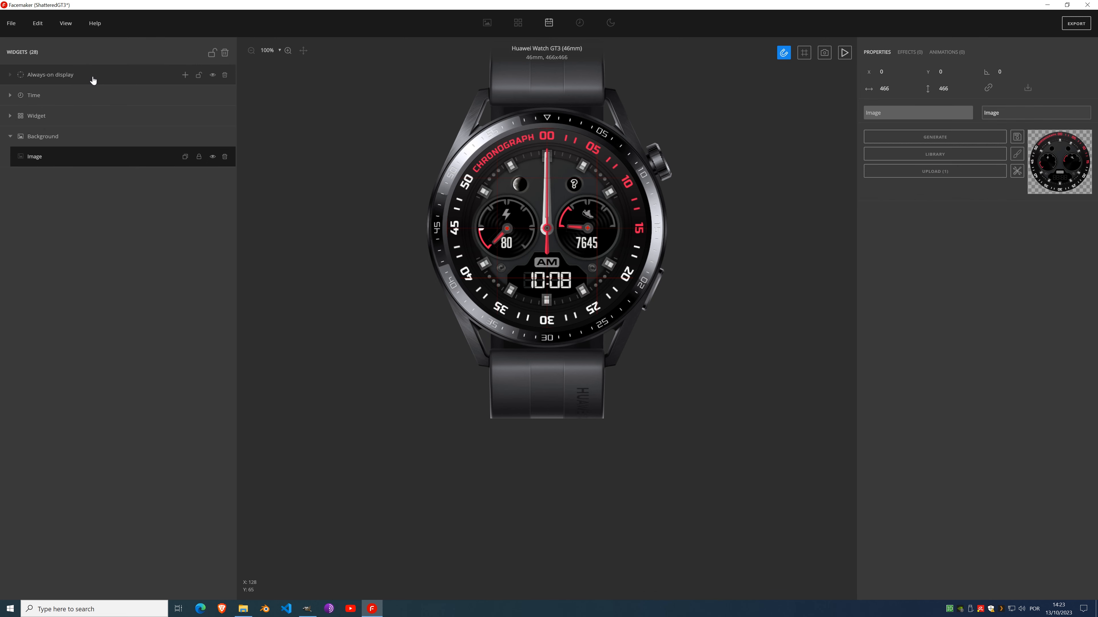
Step: Add a Background group to the always-on display and place the display window clear of the watch
left_click(185, 76)
left_click(175, 99)
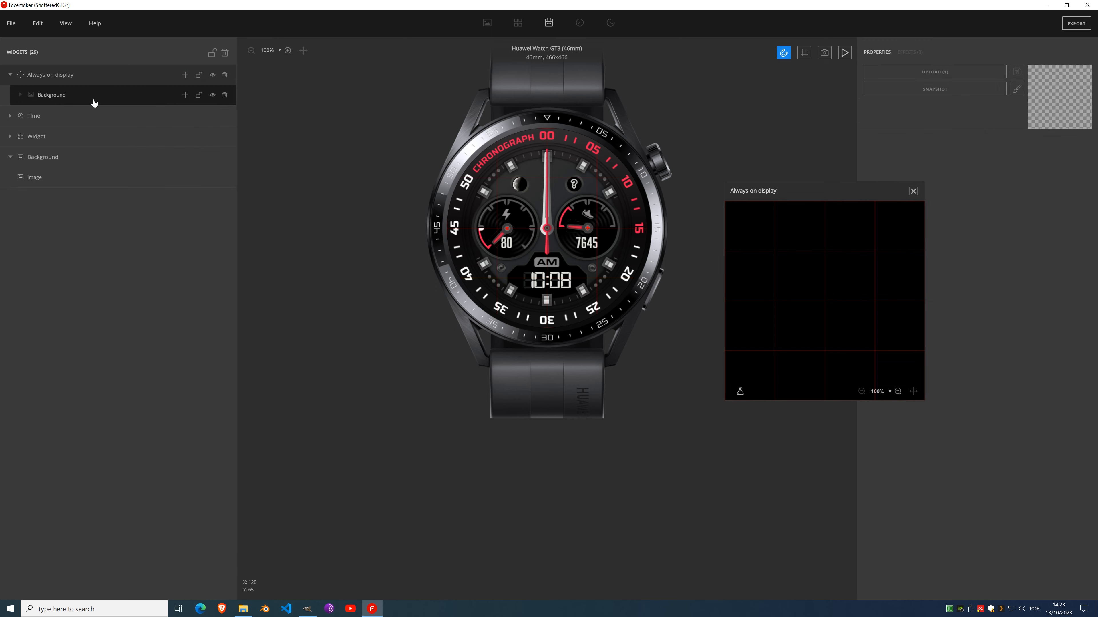
left_click_drag(866, 191, 296, 225)
scroll(254, 323, "up", 5)
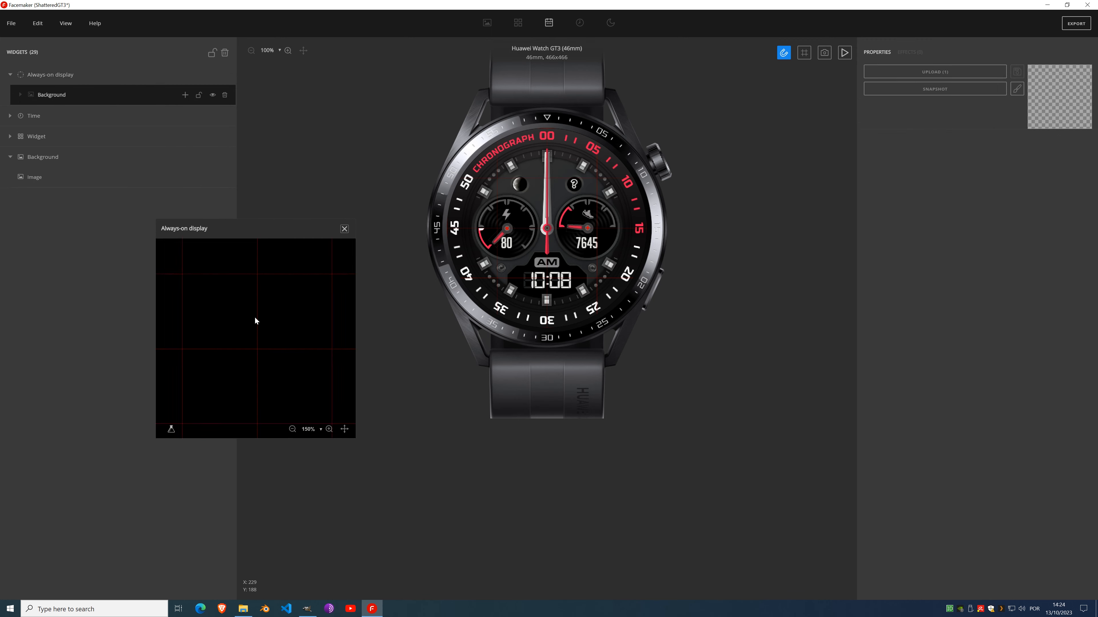
left_click_drag(256, 229, 818, 194)
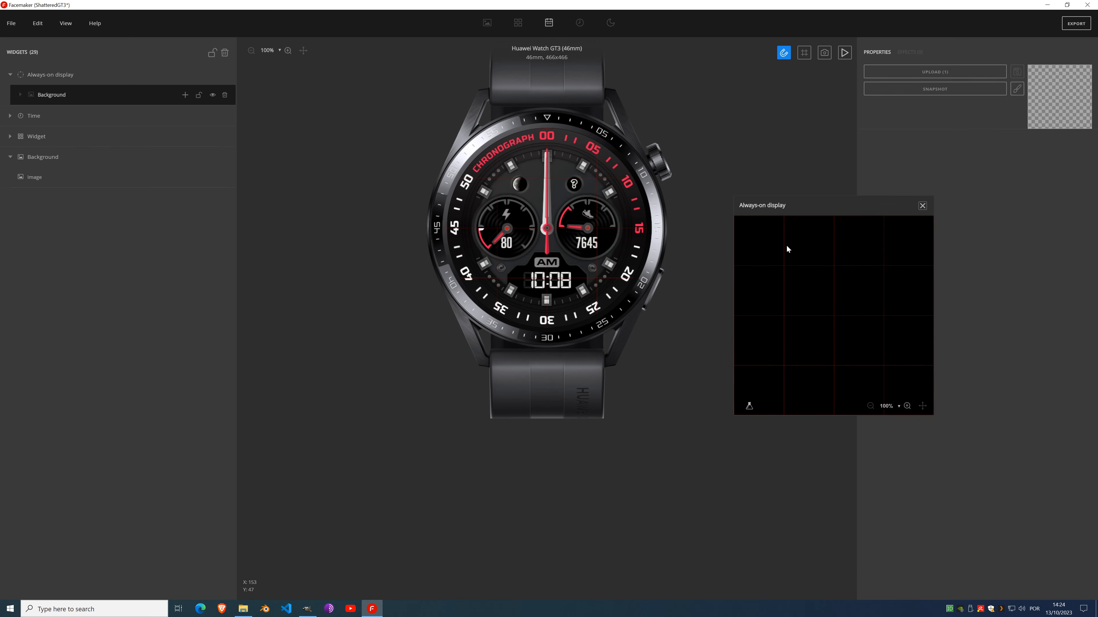
Step: Copy the merged Background image into the always-on display's Background group
left_click(106, 185)
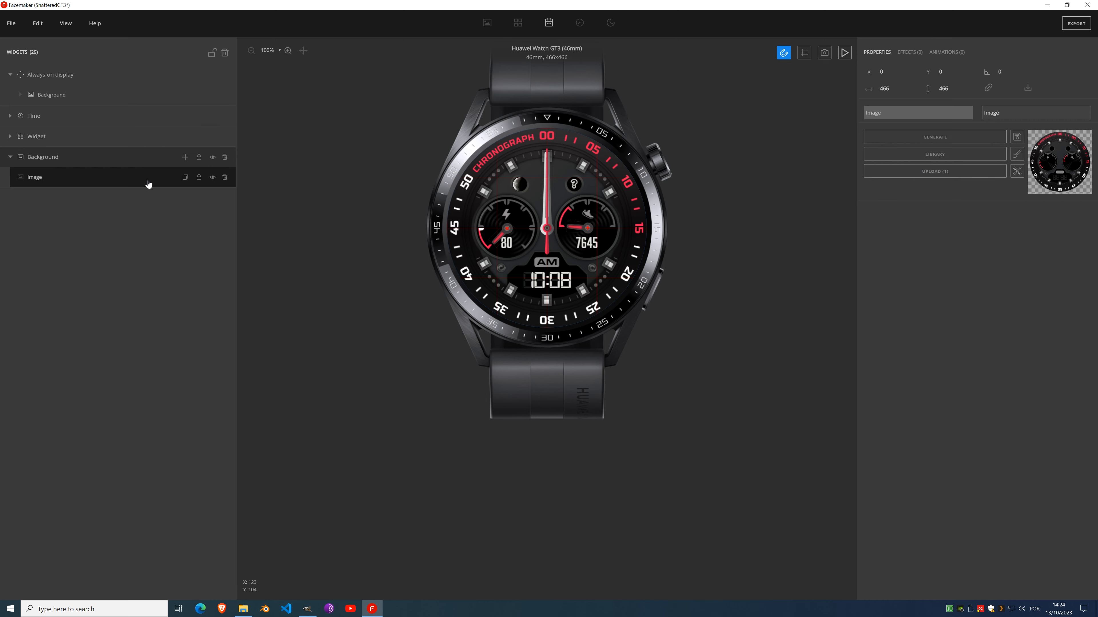
left_click(69, 96)
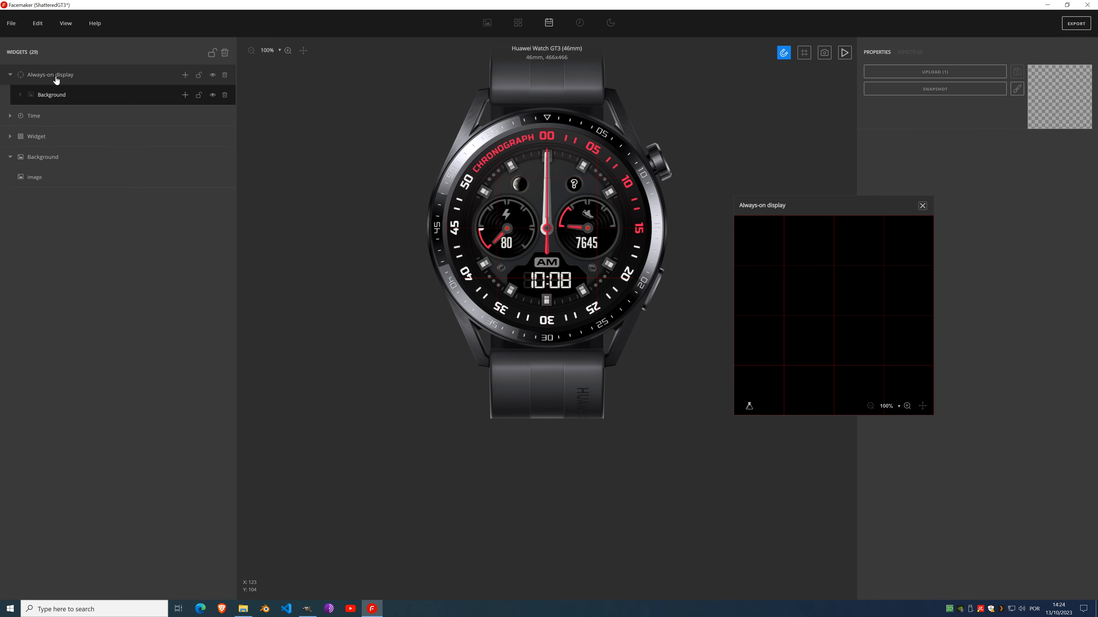
key("ctrl+v")
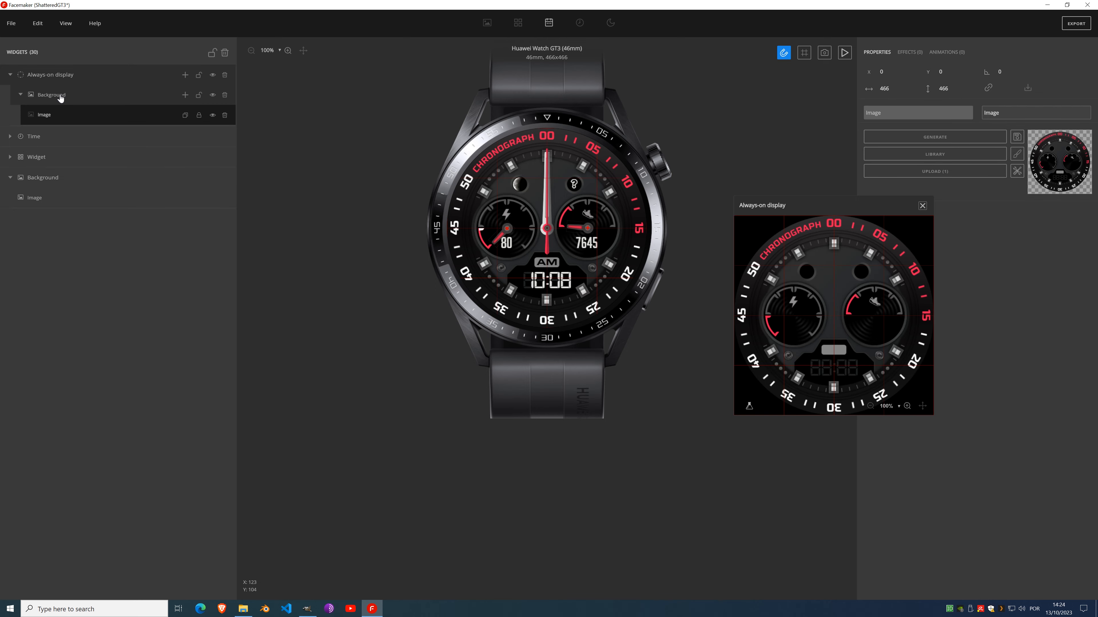
Step: Turn off the guidelines and move the always-on display window to the other side of the watch
left_click_drag(808, 206, 237, 267)
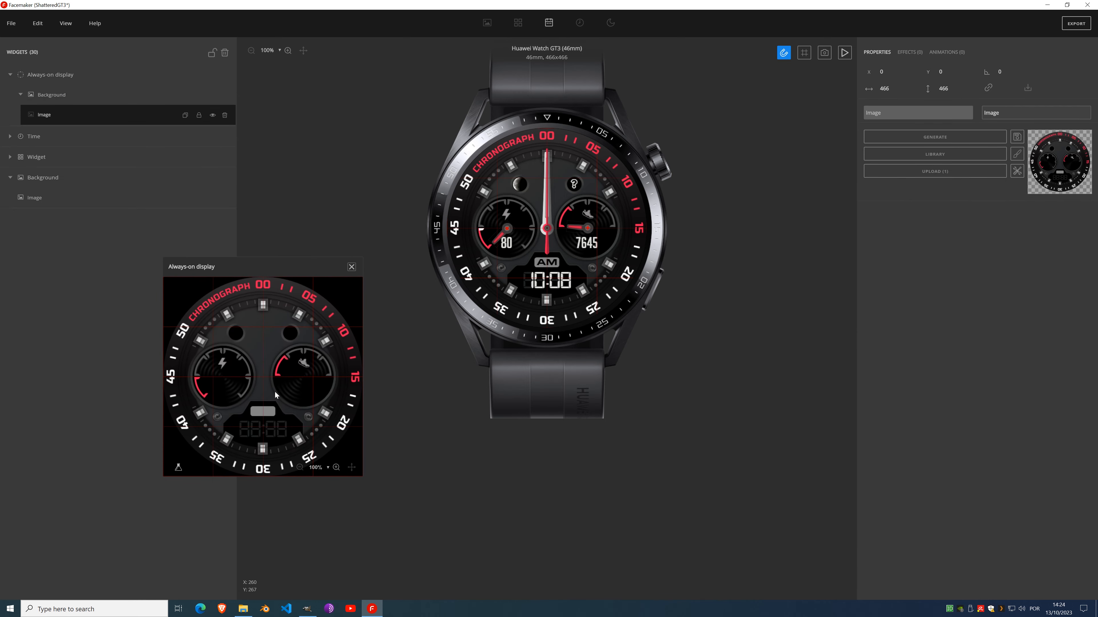
left_click(61, 26)
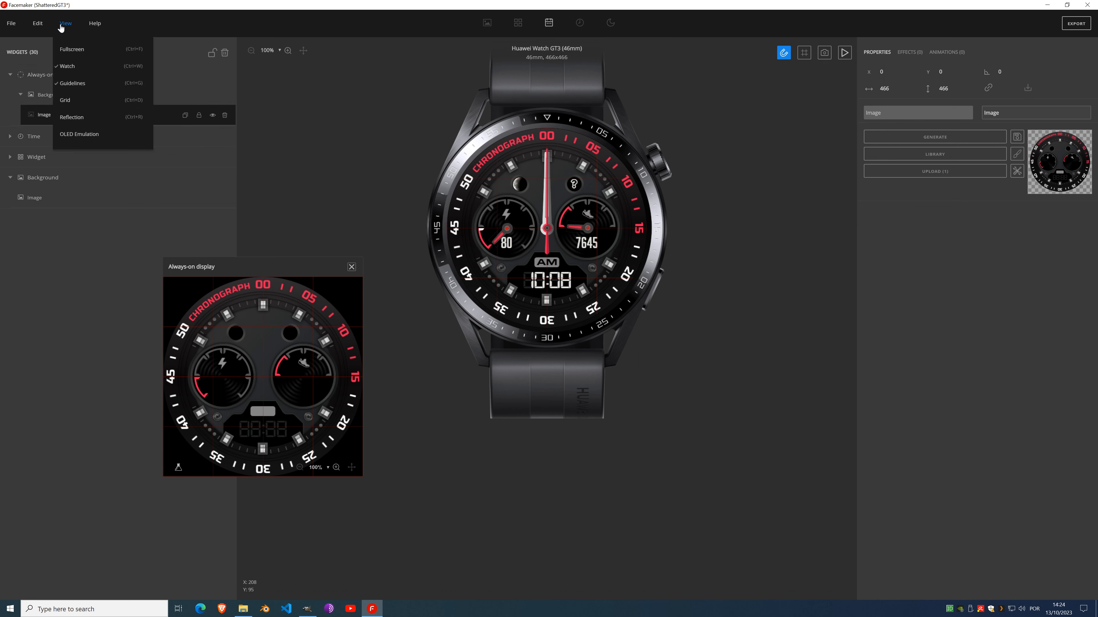
left_click(73, 83)
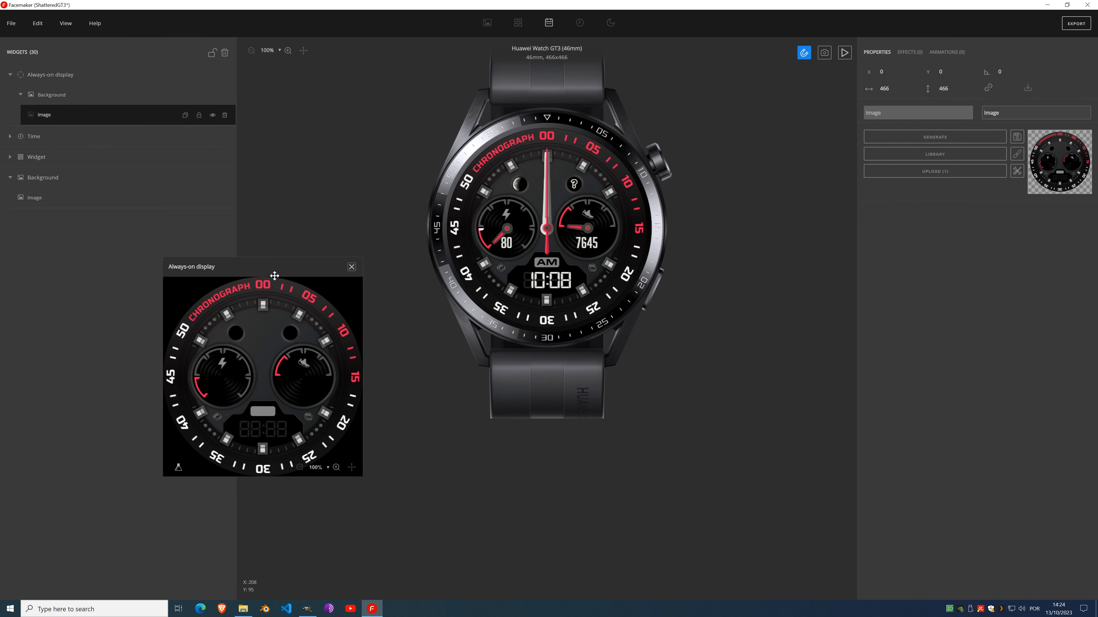
left_click_drag(274, 276, 302, 270)
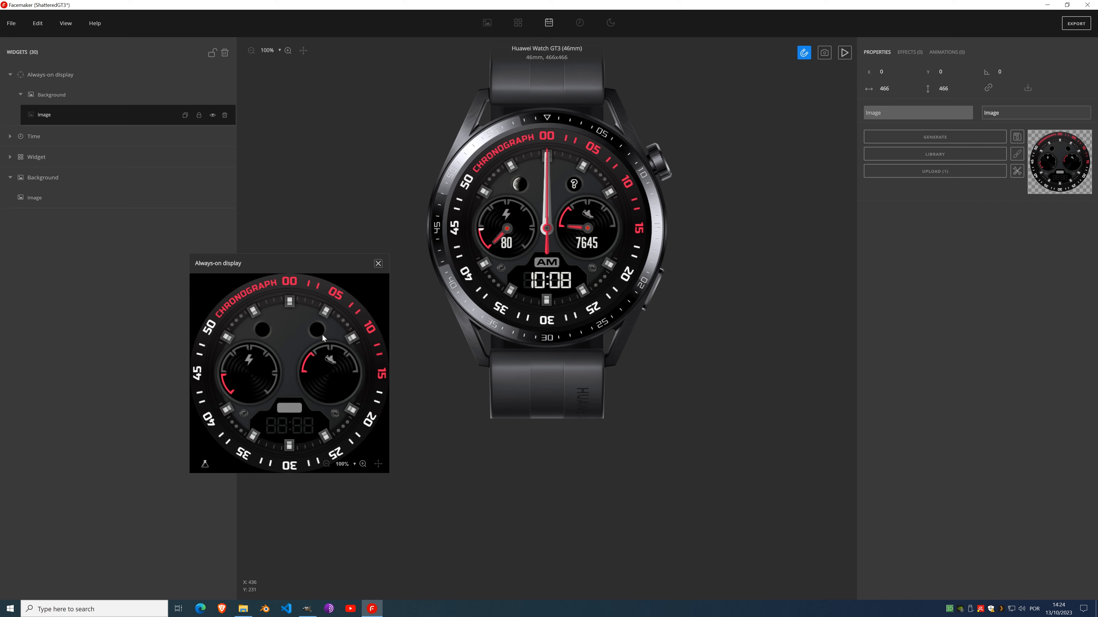
Step: Apply the Greyscale effect to the image in the always-on display's Background group
left_click(910, 52)
left_click(915, 71)
scroll(899, 172, "down", 3)
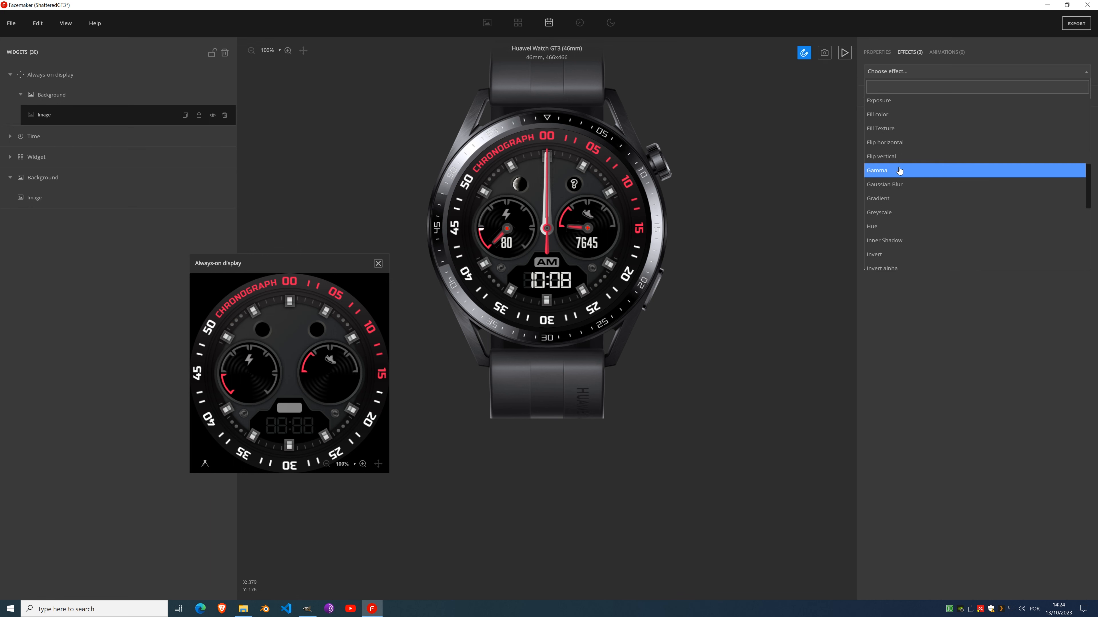
left_click(894, 212)
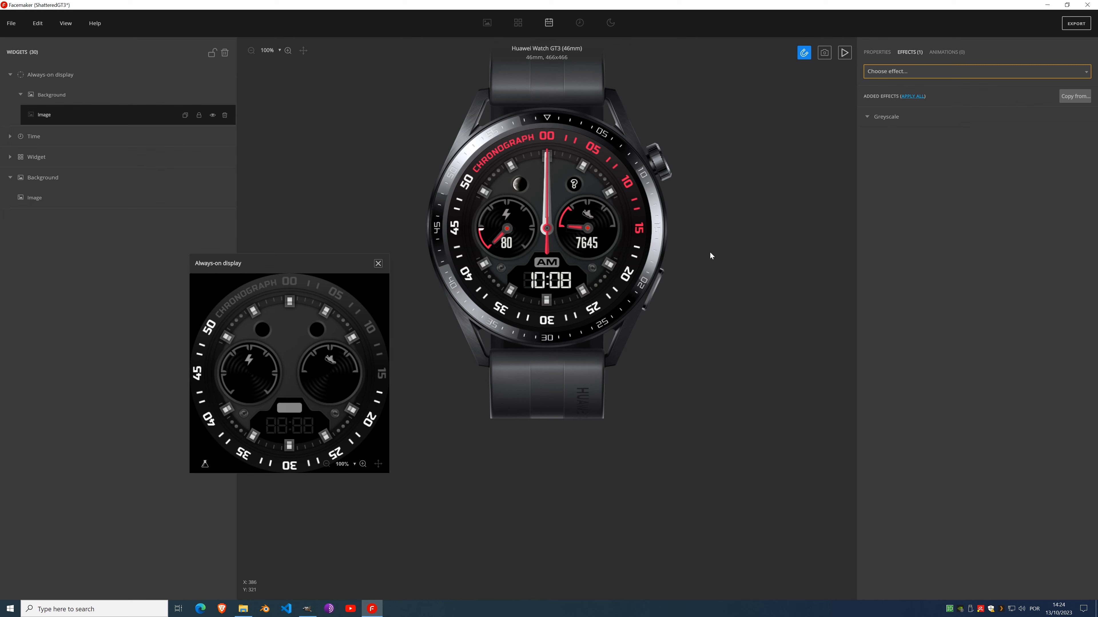
Step: Add a Brightness effect to the always-on background image and lower its intensity to about -48
left_click(903, 77)
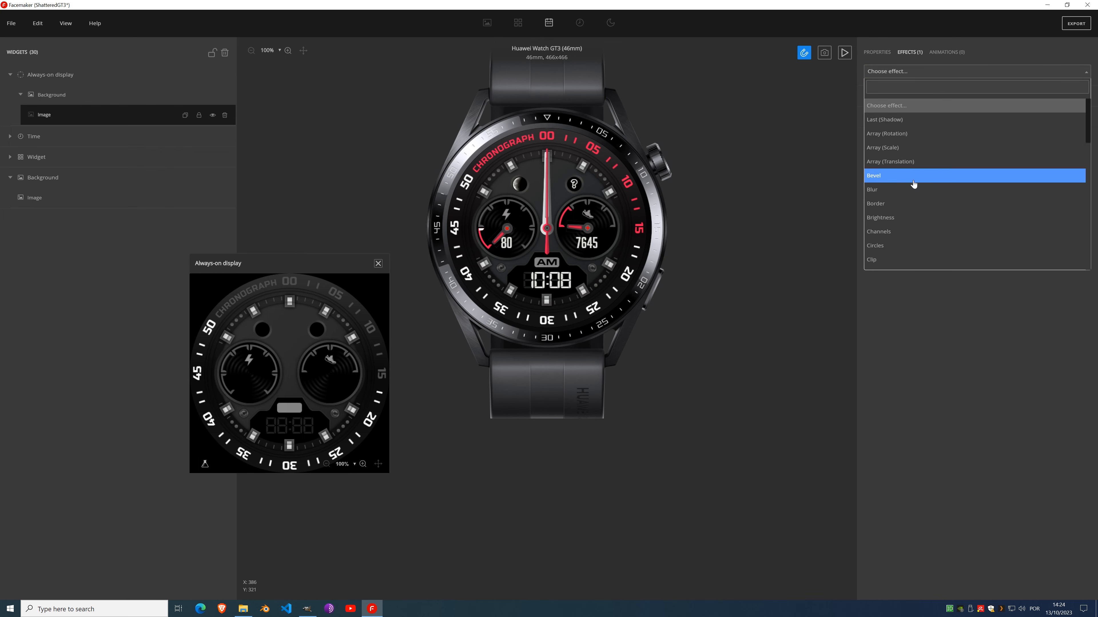
scroll(919, 204, "down", 3)
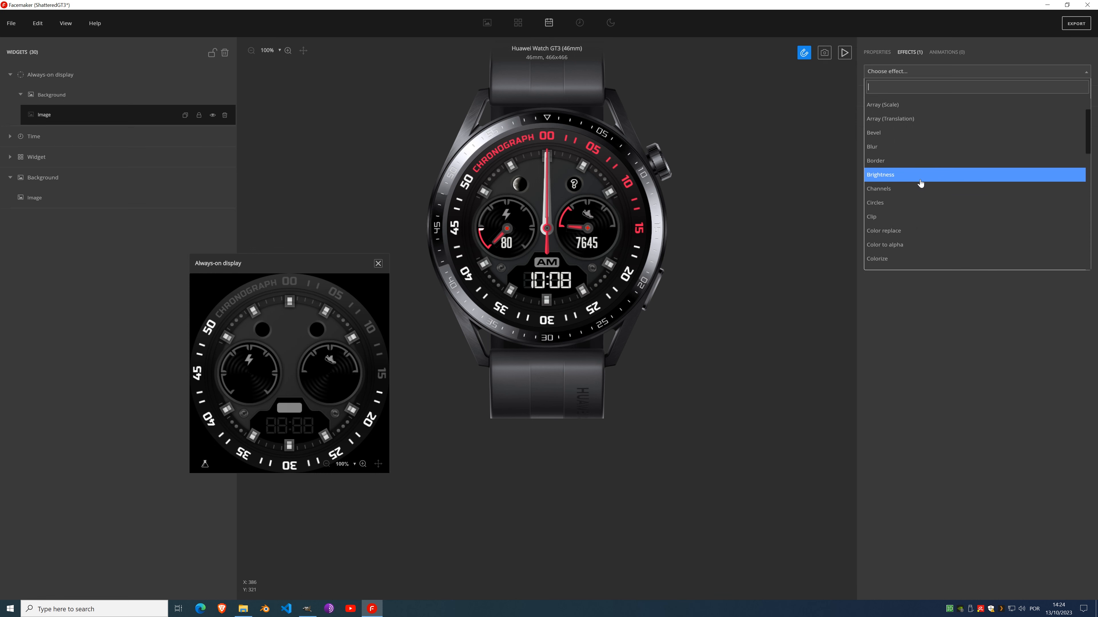
left_click(920, 174)
left_click_drag(980, 139, 943, 138)
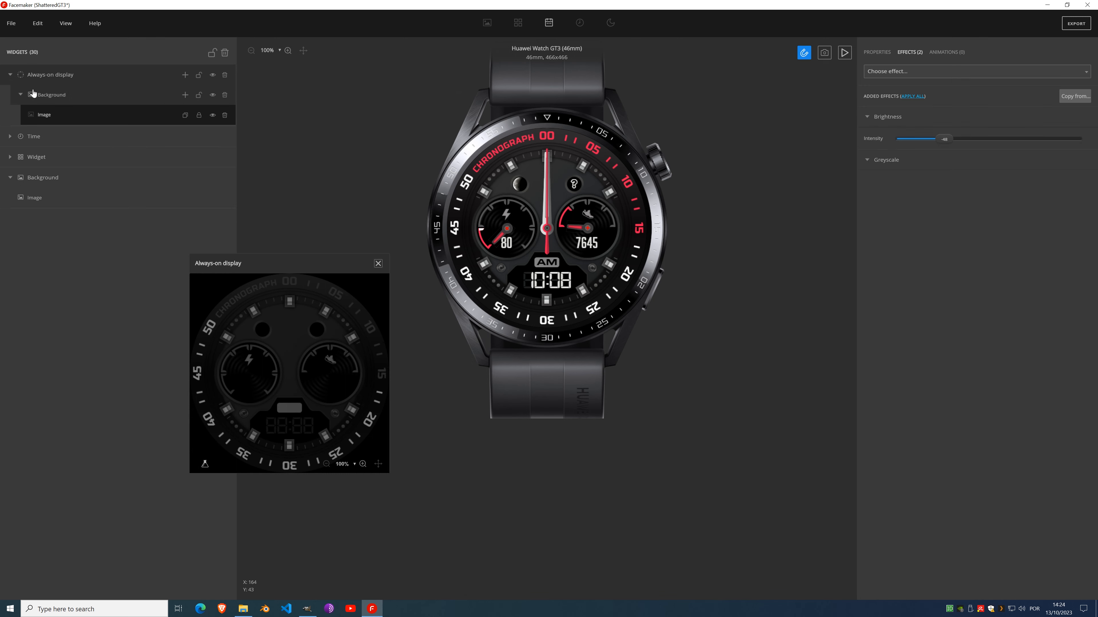
Step: Add a Time group to the always-on display and move the display window away from the widget list
left_click(186, 76)
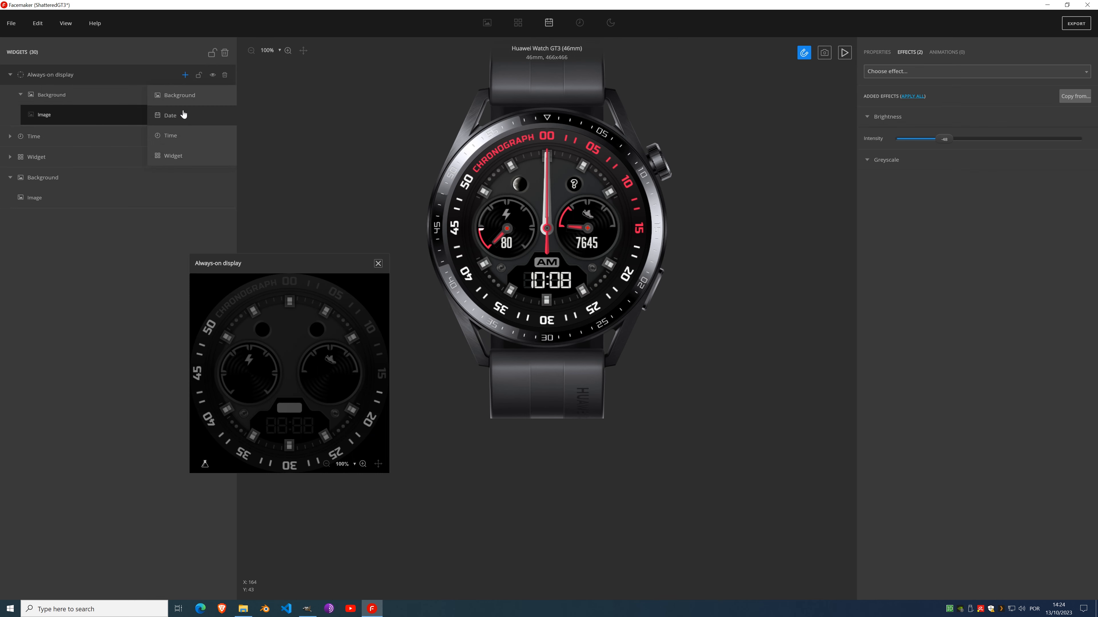
left_click(182, 137)
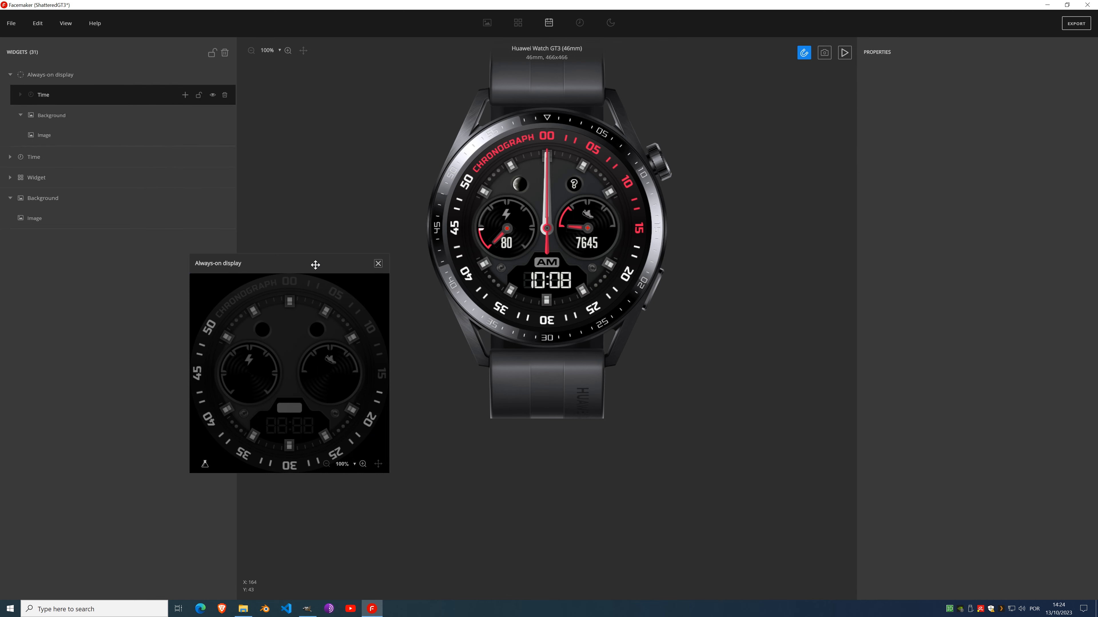
left_click_drag(315, 265, 845, 229)
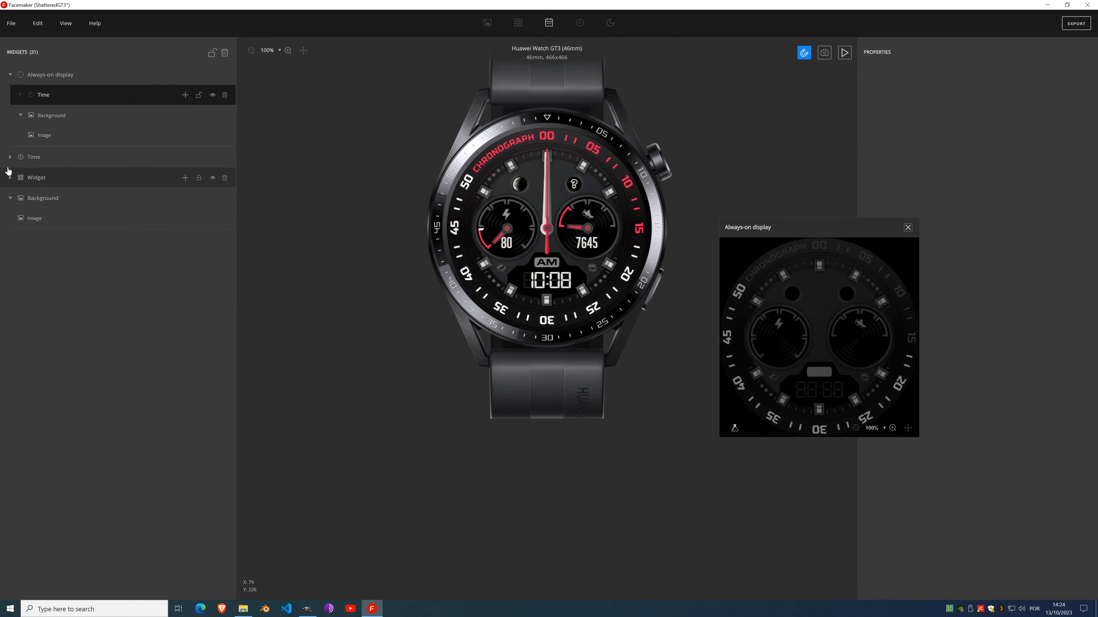
Step: Copy the Minutes and Hours 12 hands from the main Time group into the always-on display's Time group
left_click(9, 156)
left_click(10, 157)
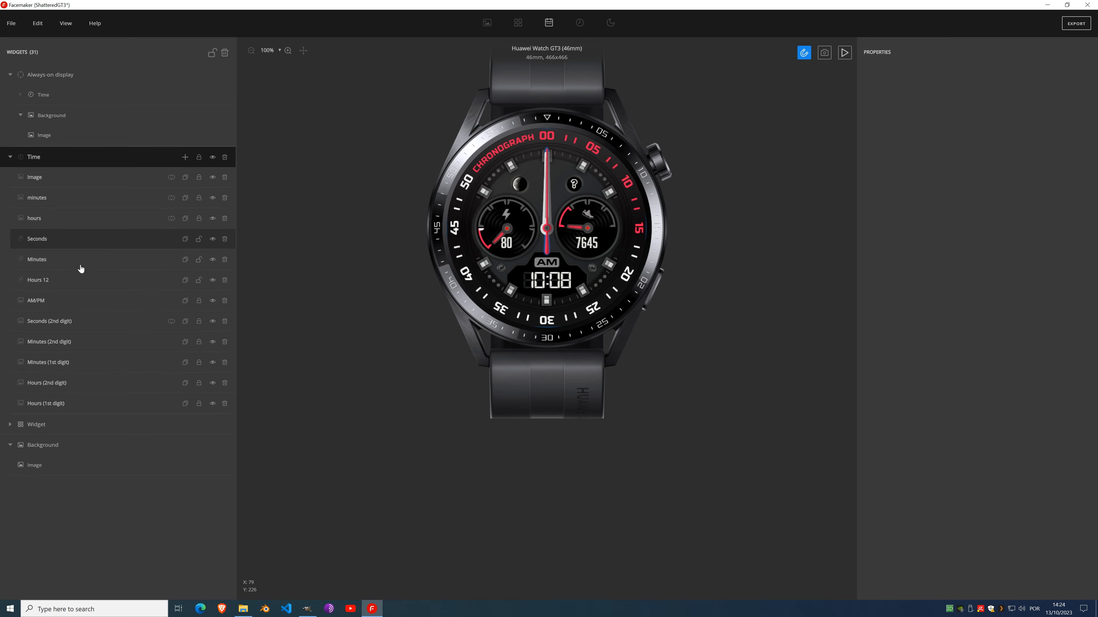
left_click(66, 281)
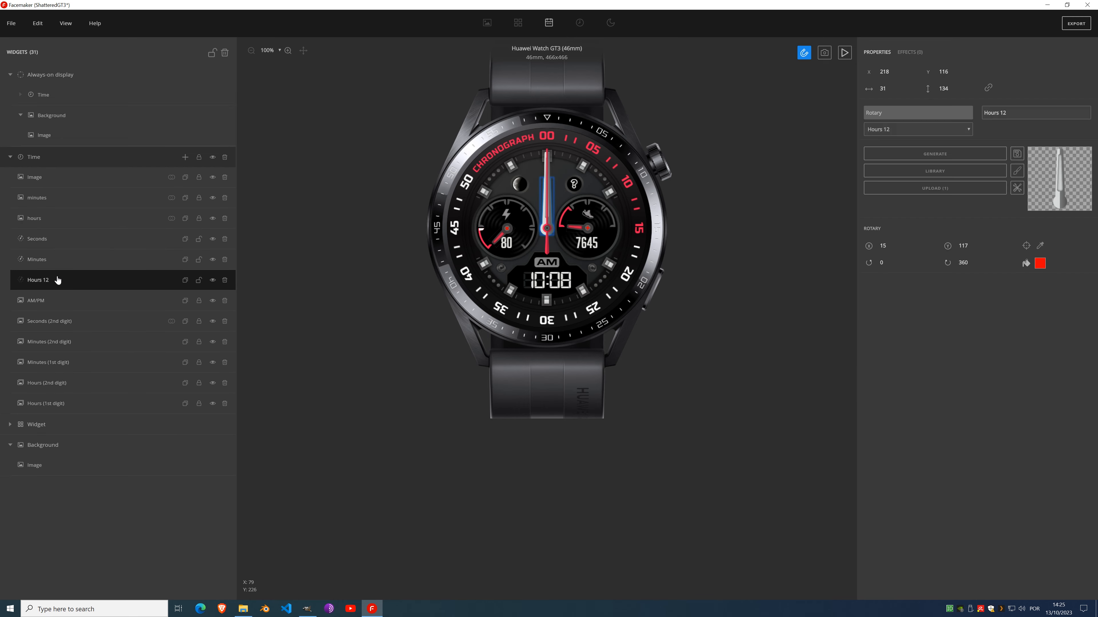
left_click(55, 261)
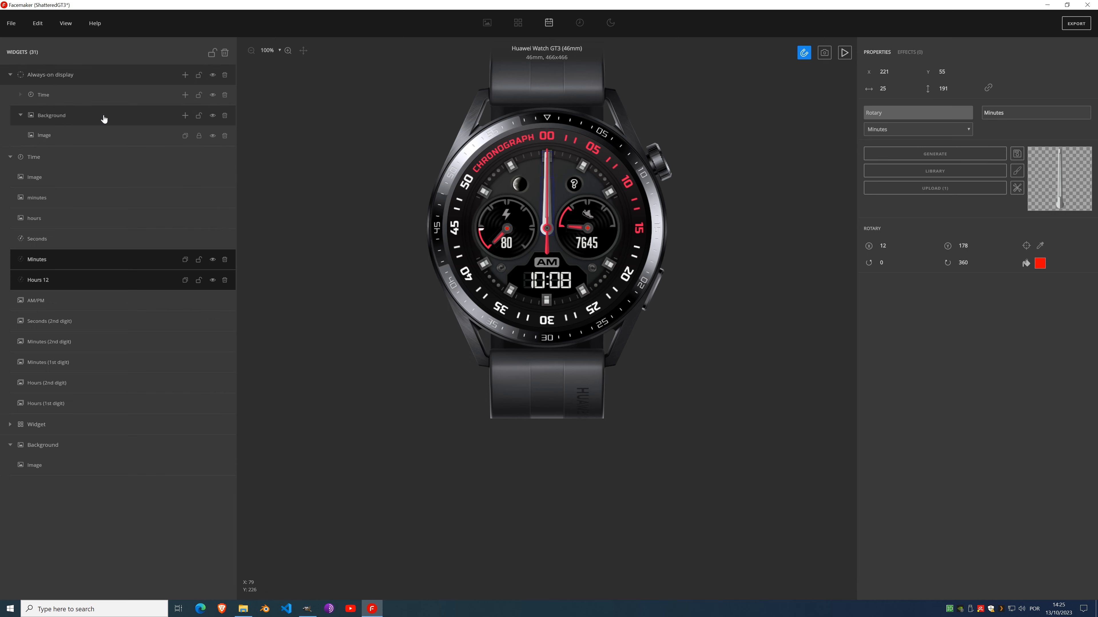
left_click(52, 97)
key("ctrl+v")
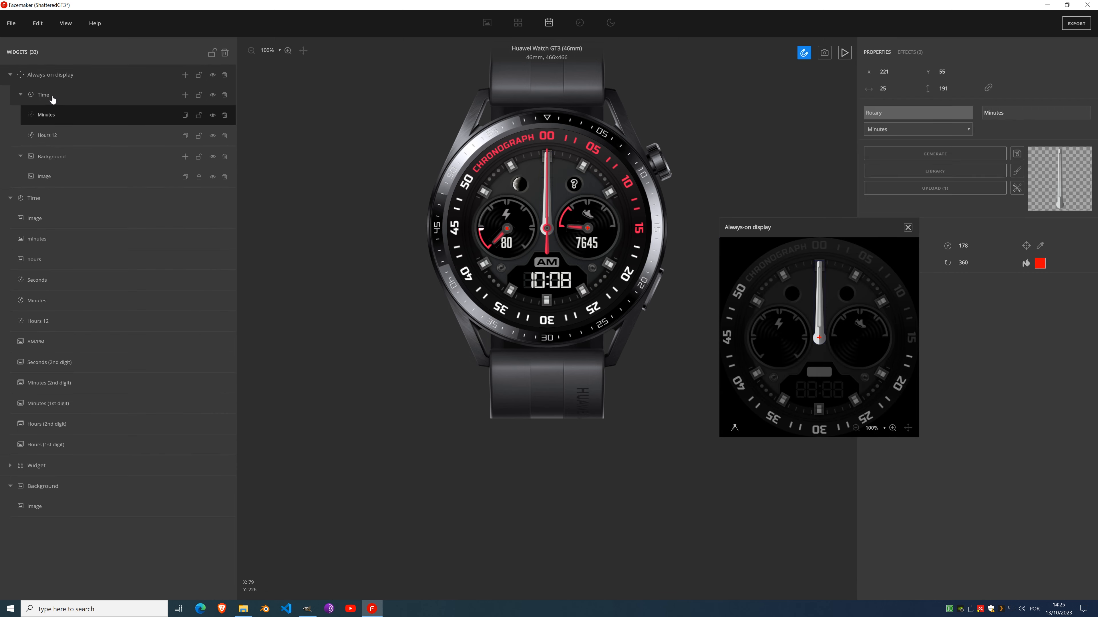
Step: Apply the last-used Brightness effect to both the Minutes and Hours 12 hands in the always-on display
left_click_drag(773, 235, 223, 237)
left_click(913, 54)
left_click(913, 72)
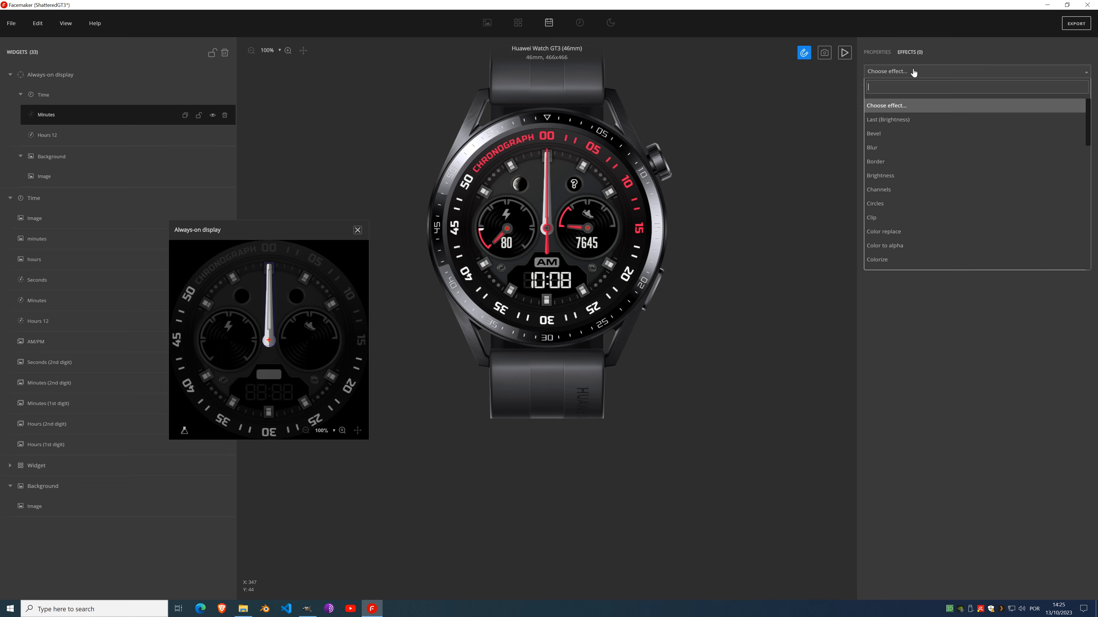
left_click(895, 121)
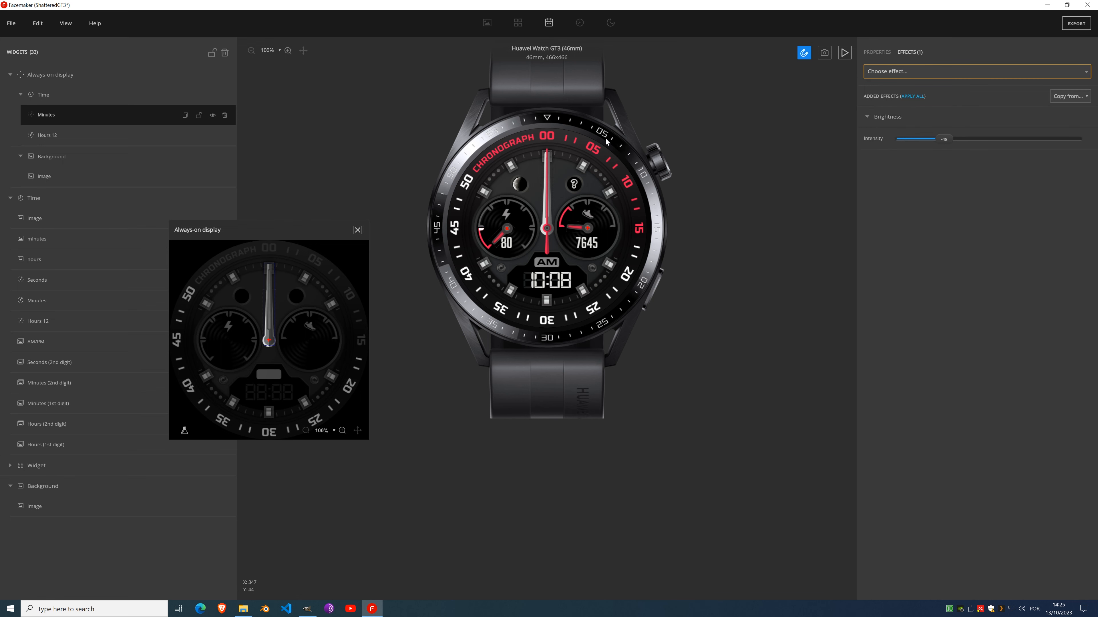
left_click(58, 137)
left_click(910, 58)
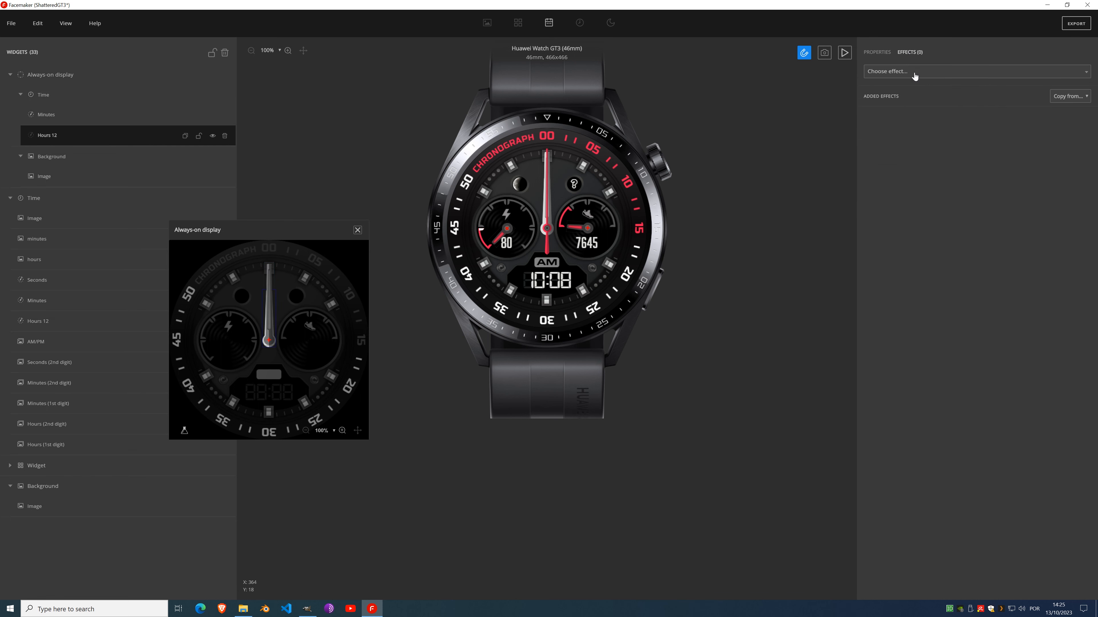
left_click(912, 75)
left_click(901, 122)
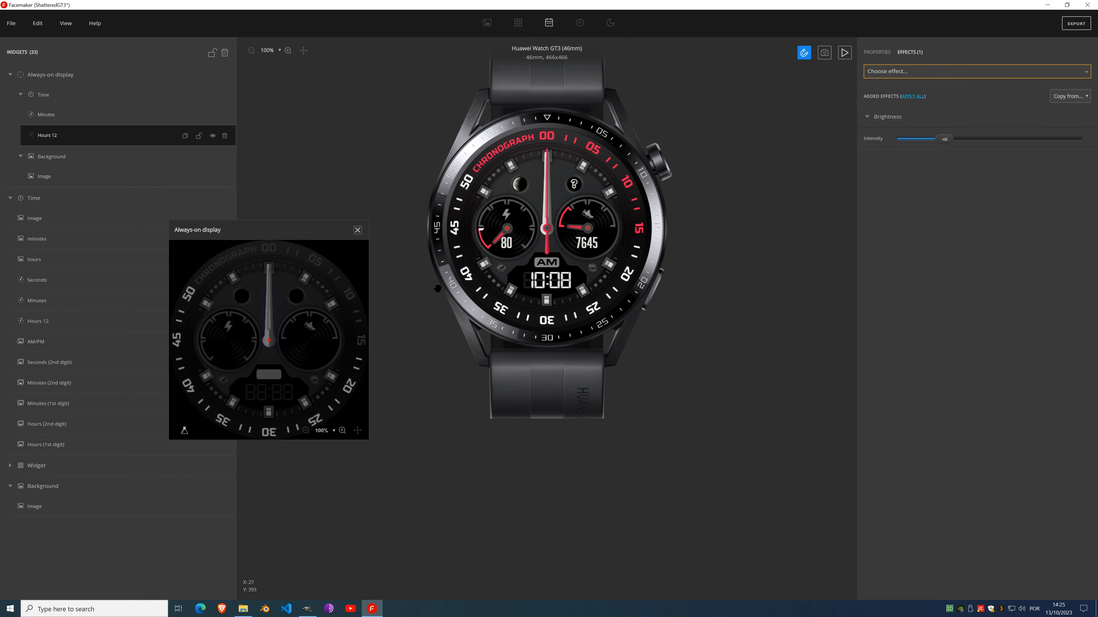
Step: Move the always-on display window clear of the widget list, start the preview and inspect the dimmed hands up close
left_click_drag(270, 232, 782, 248)
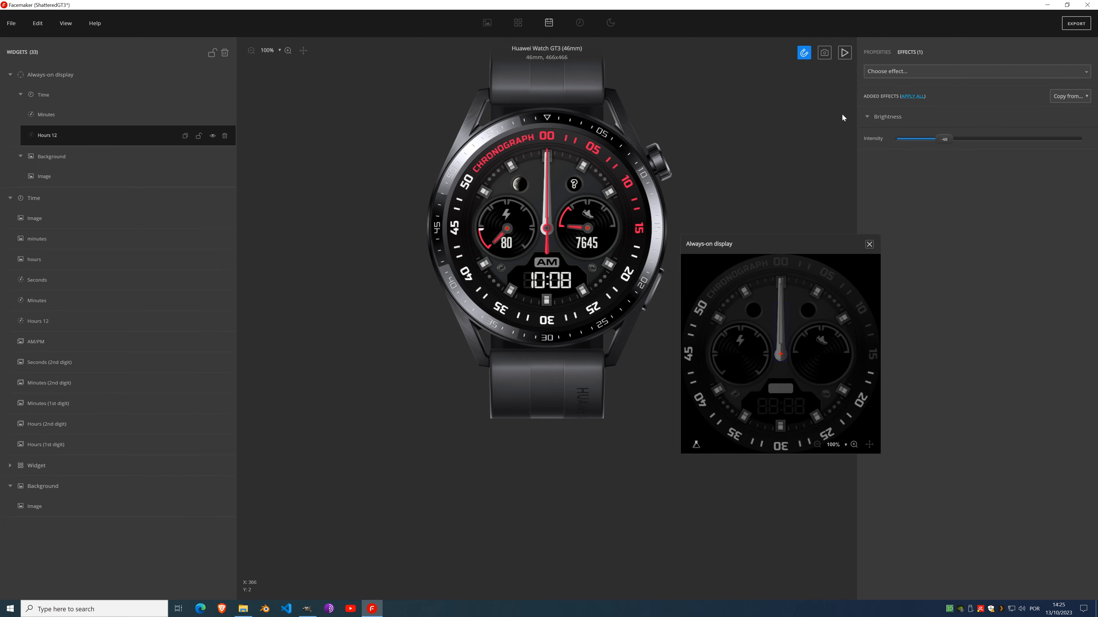
left_click(843, 54)
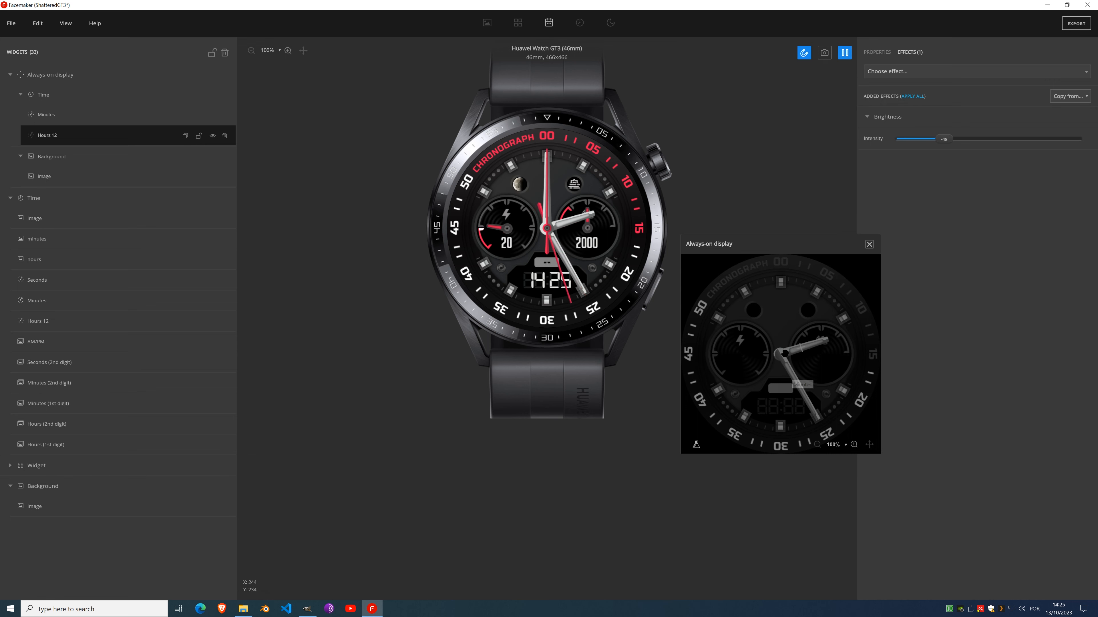
scroll(783, 354, "up", 3)
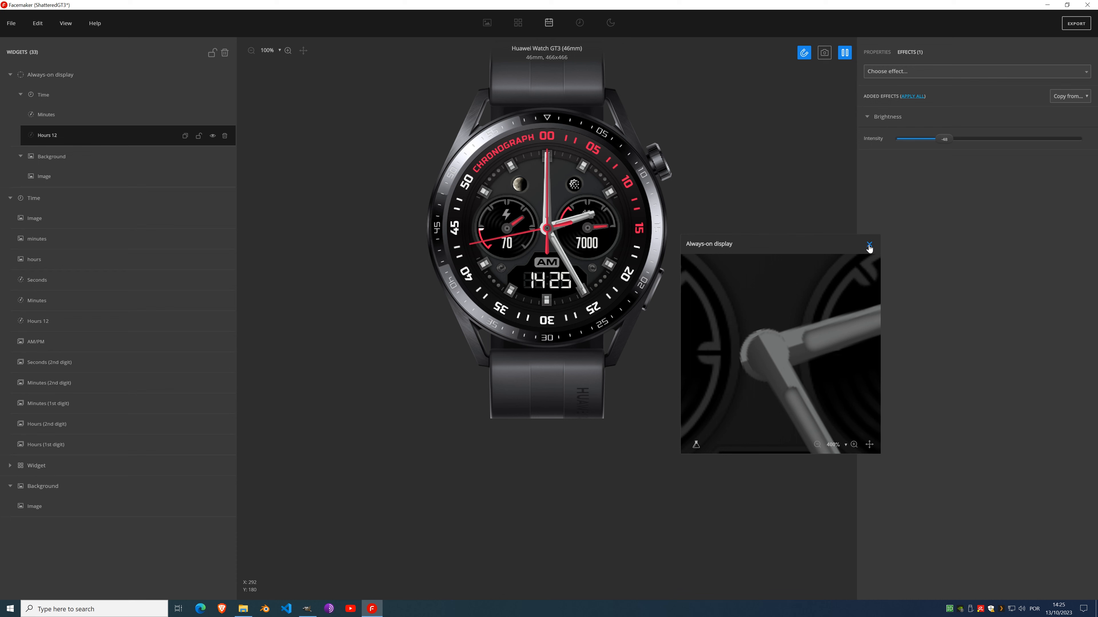
scroll(817, 358, "down", 2)
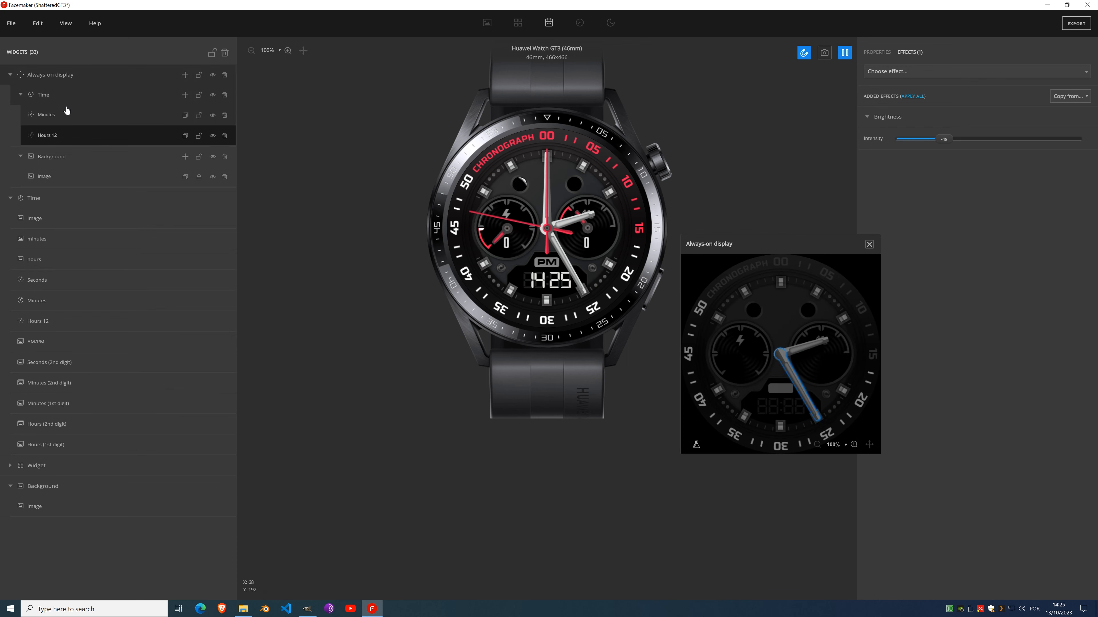
Step: Delete the Image, minutes and hours image layers from the main Time group and stop the preview
left_click(54, 217)
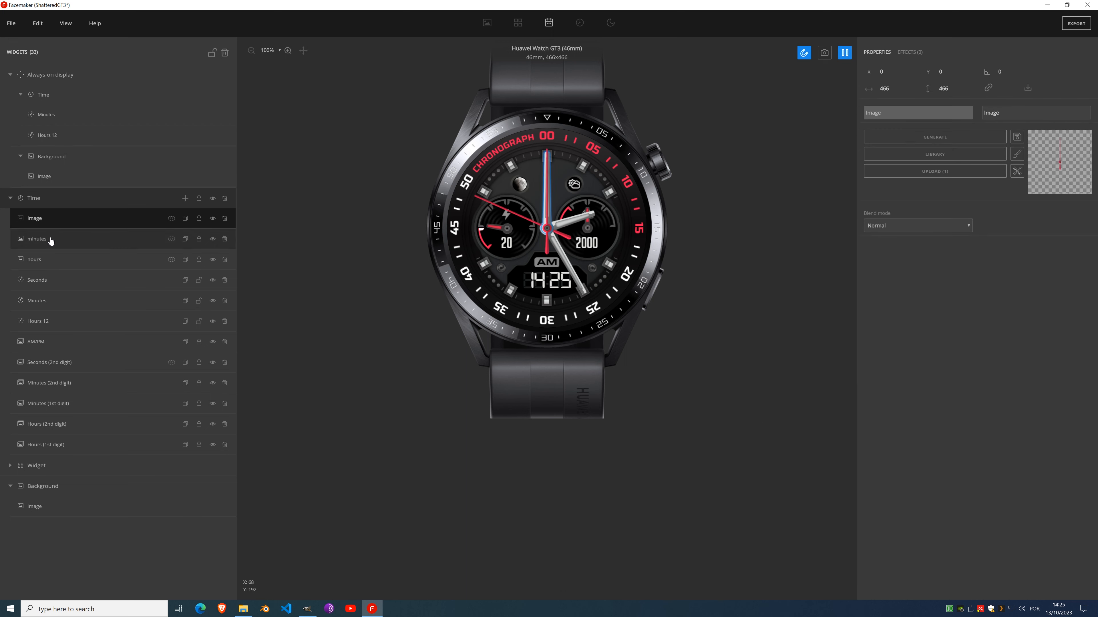
left_click(59, 246)
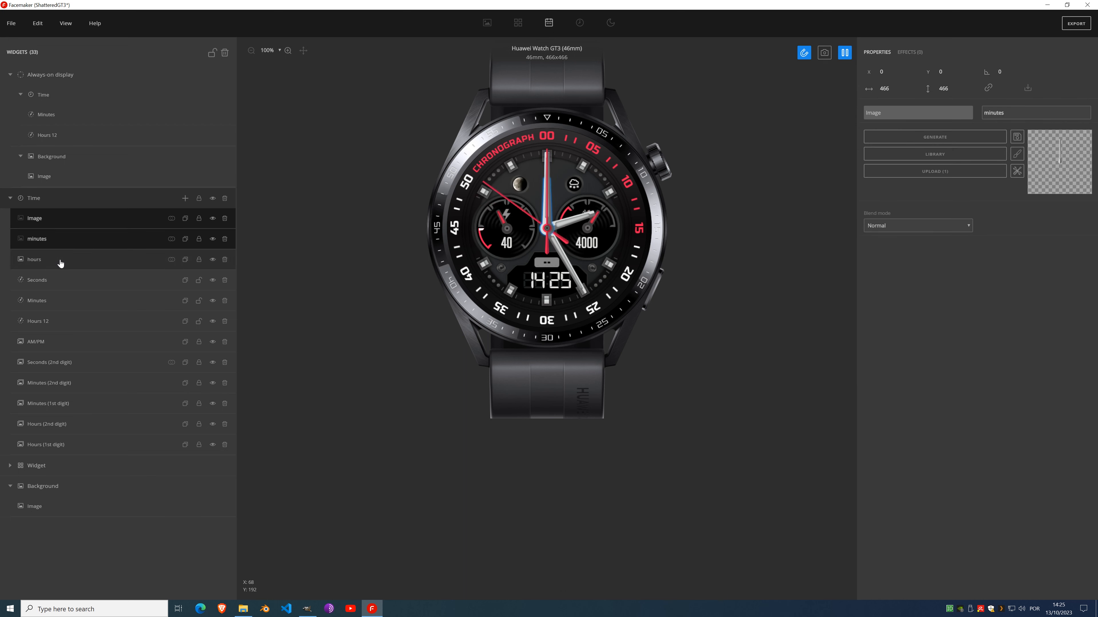
left_click(69, 264)
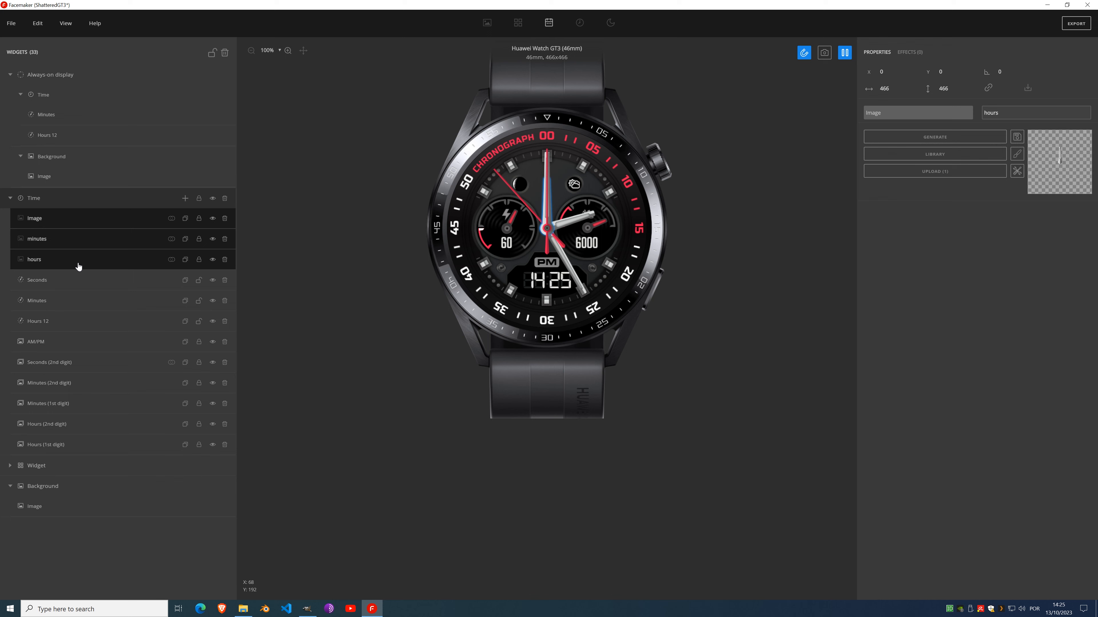
key("Delete")
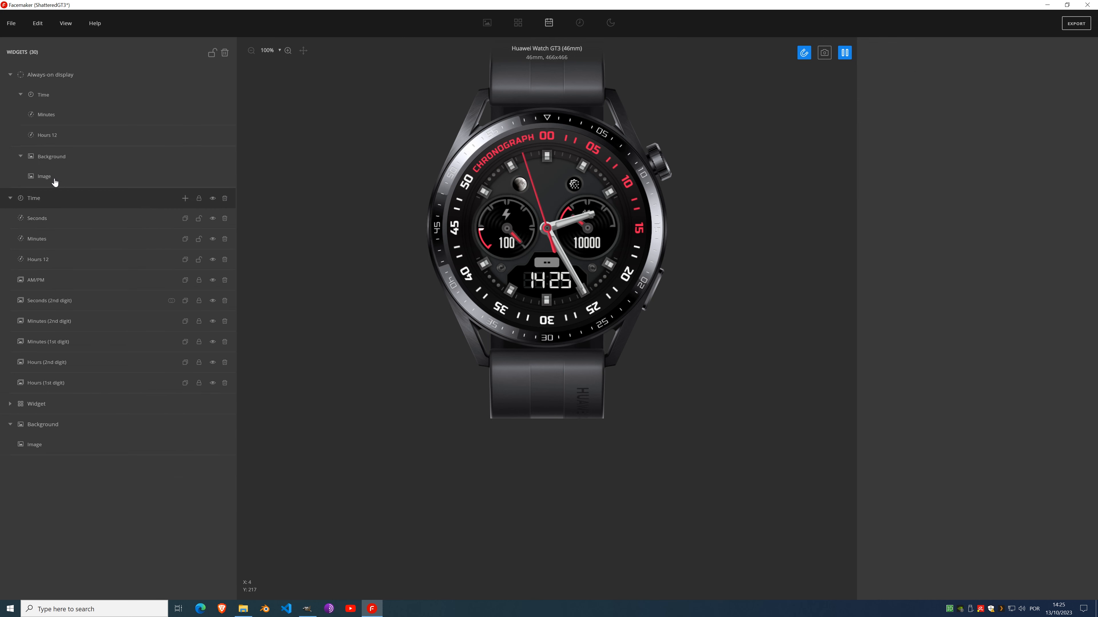
left_click(66, 180)
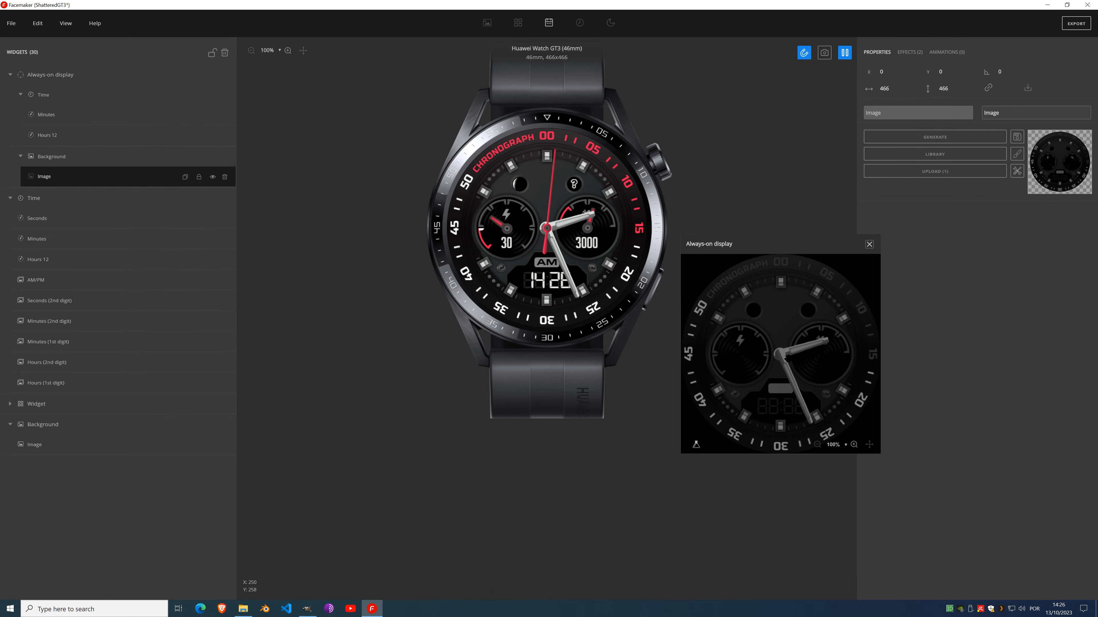
left_click(844, 52)
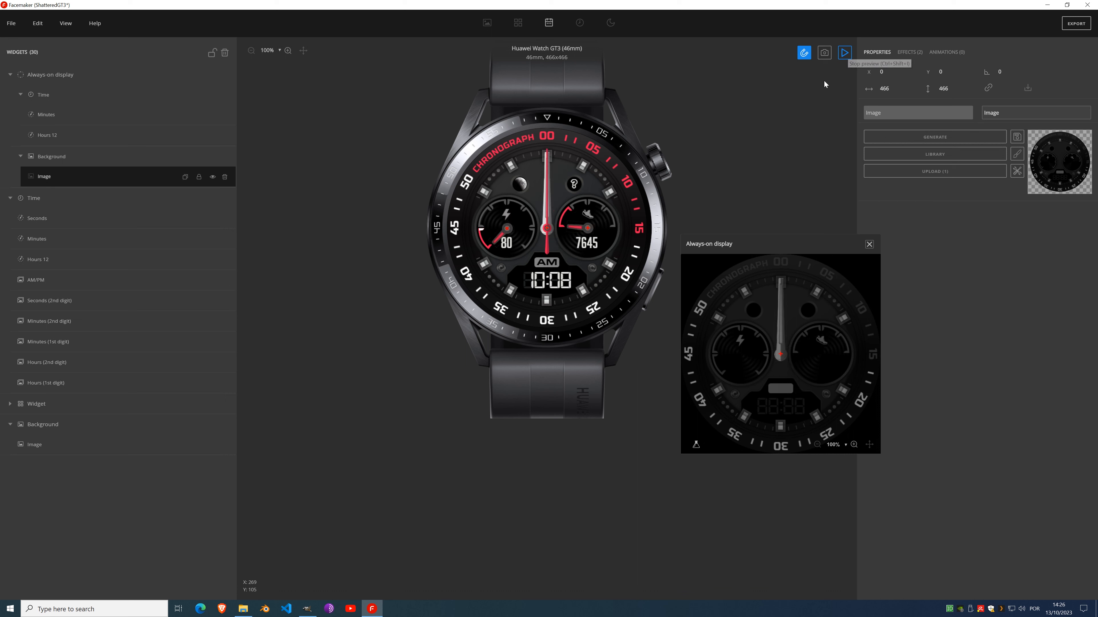
Step: Open the choice of elements to add to the always-on display's Time group above the Minutes hand
left_click(58, 117)
left_click(185, 97)
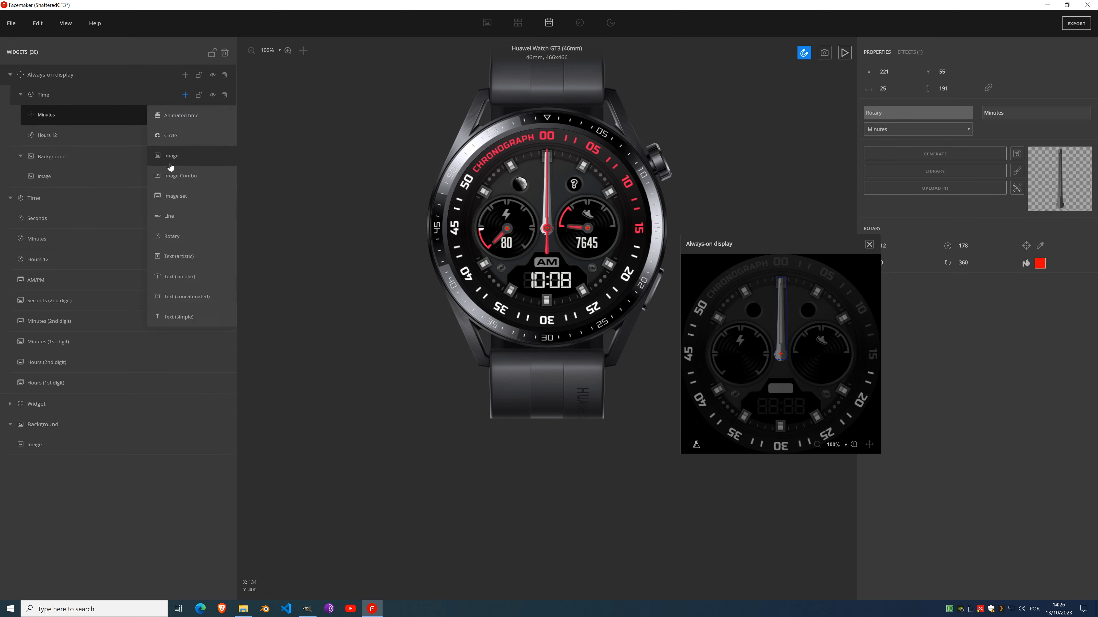